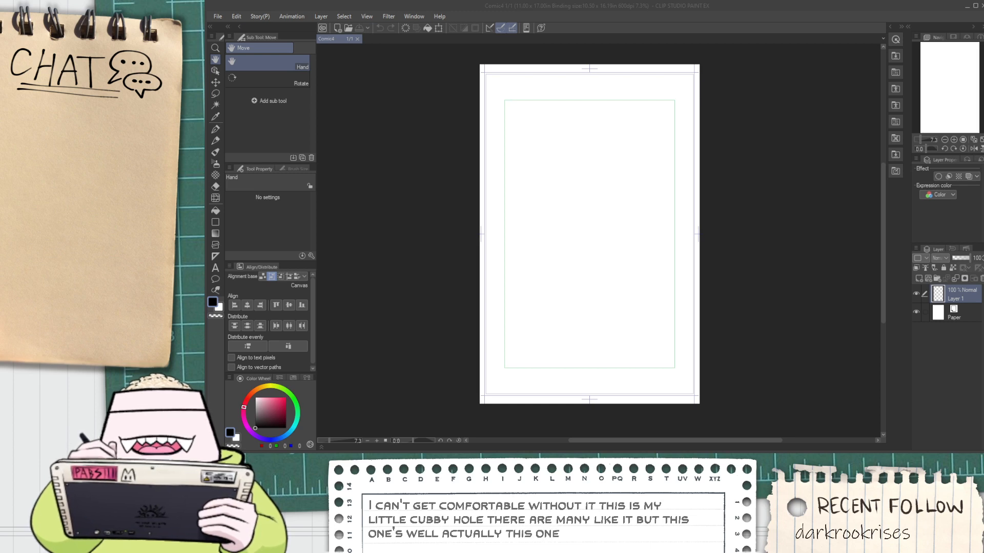
Create a frame border folder that spans the blank comic page
left_click(581, 10)
scroll(590, 244, "up", 2)
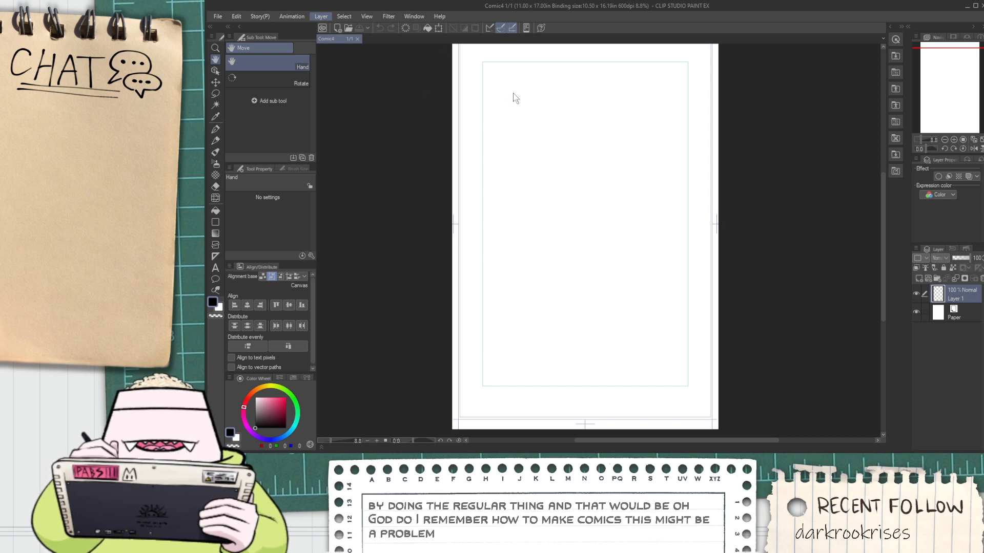
left_click(658, 221)
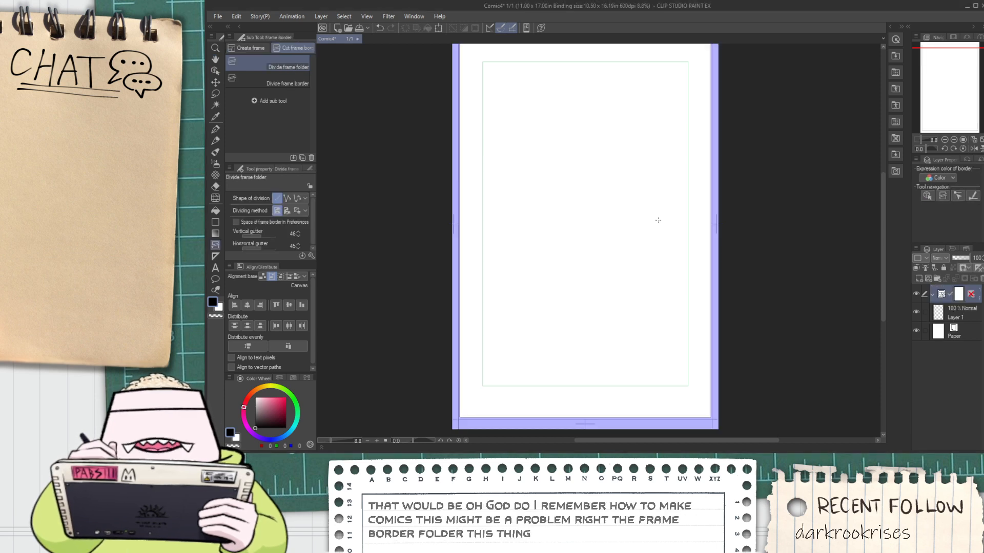
Move the frame's left, right and bottom edges inward to the green inner guide with the Object tool
key("o")
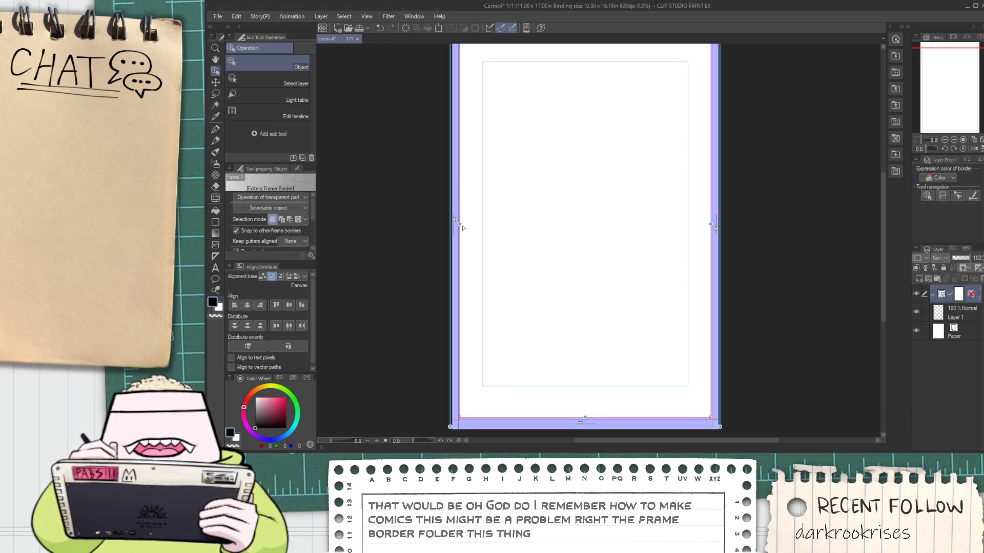
left_click_drag(463, 228, 483, 226)
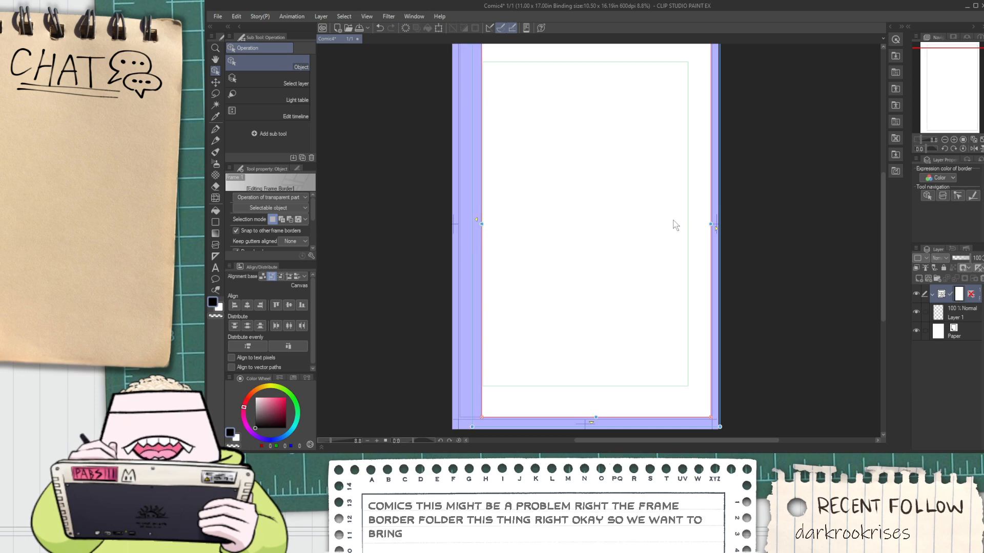
left_click_drag(714, 227, 689, 226)
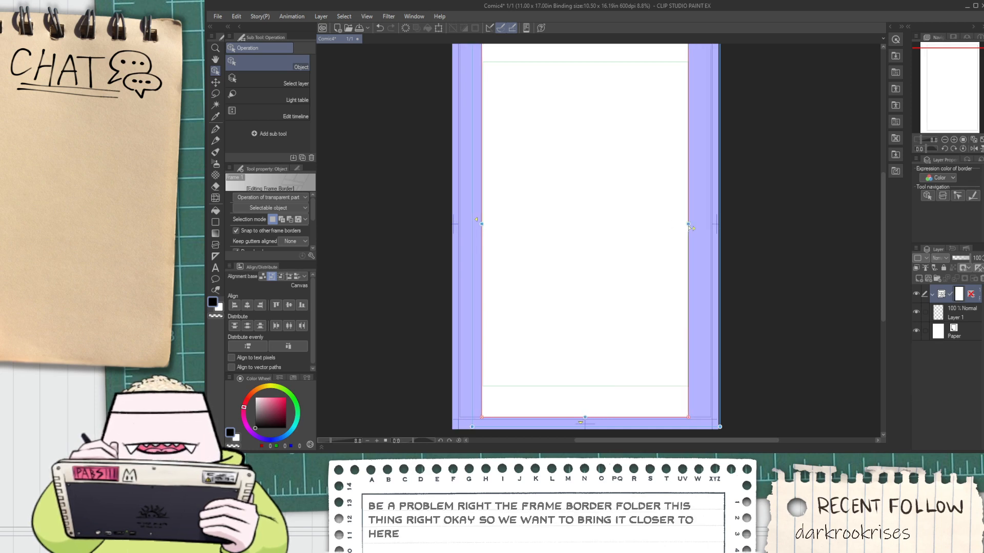
left_click_drag(584, 418, 584, 387)
scroll(583, 361, "down", 3)
scroll(572, 231, "up", 6)
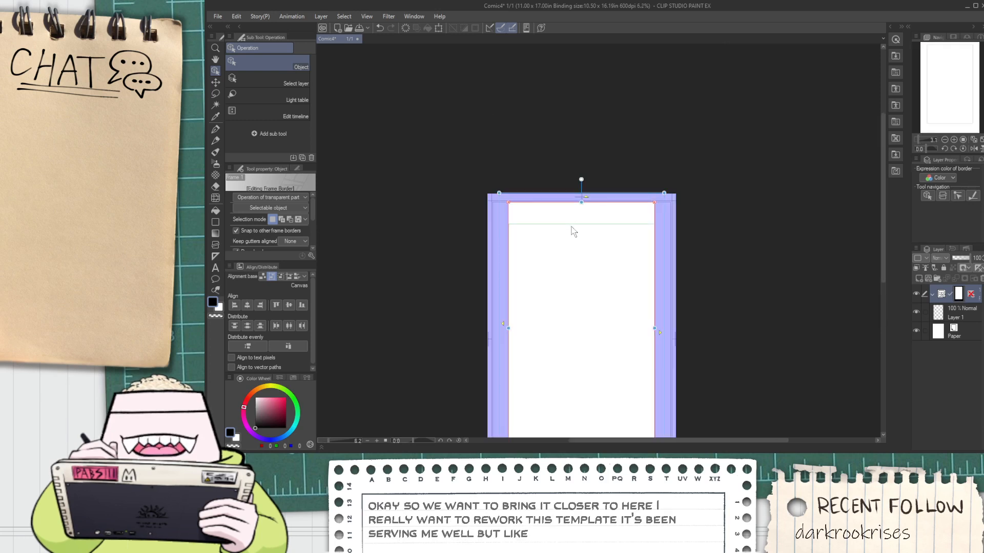
Move the frame's top edge down to the green inner guide
mouse_move(597, 165)
left_mouse_down()
mouse_move(598, 235)
mouse_move(610, 257)
left_mouse_up()
scroll(608, 253, "down", 6)
key("space")
left_click_drag(635, 302, 624, 281)
scroll(623, 286, "up", 4)
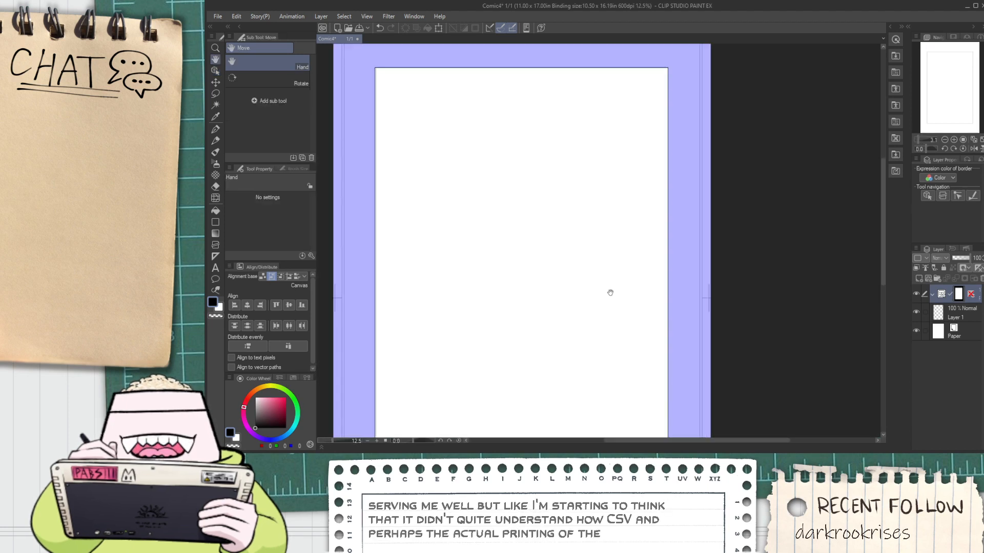
left_click_drag(627, 315, 625, 268)
scroll(591, 268, "up", 1)
scroll(625, 269, "down", 2)
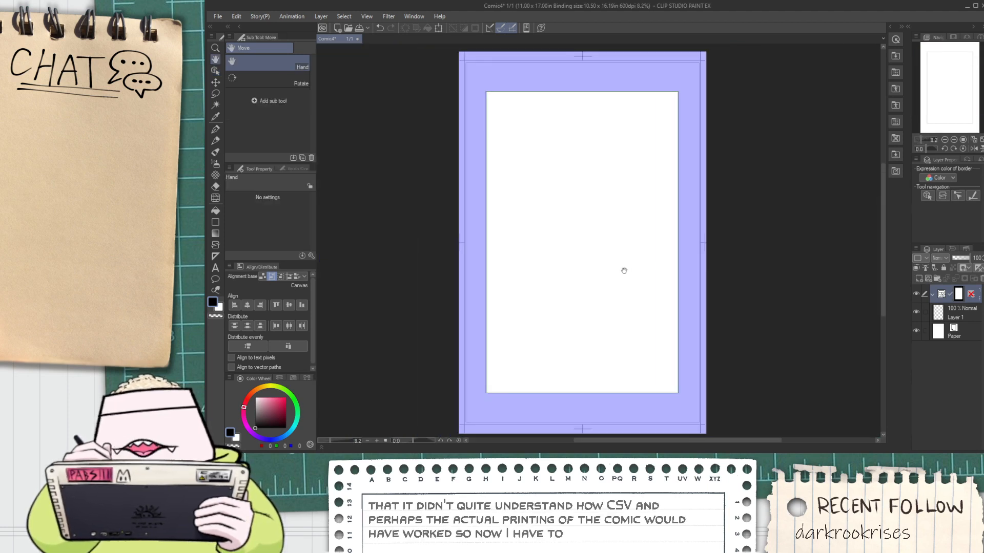
Fine-tune the frame's left edge at high magnification so it sits on the green guide
left_click_drag(604, 224, 605, 243)
scroll(606, 243, "up", 1)
scroll(599, 244, "up", 1)
scroll(569, 307, "up", 1)
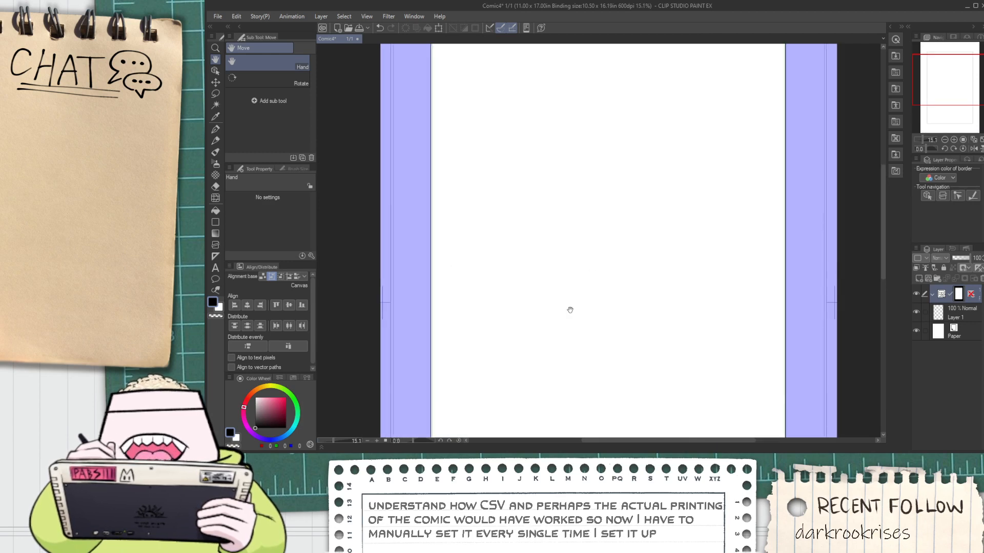
scroll(569, 307, "down", 1)
scroll(488, 323, "up", 1)
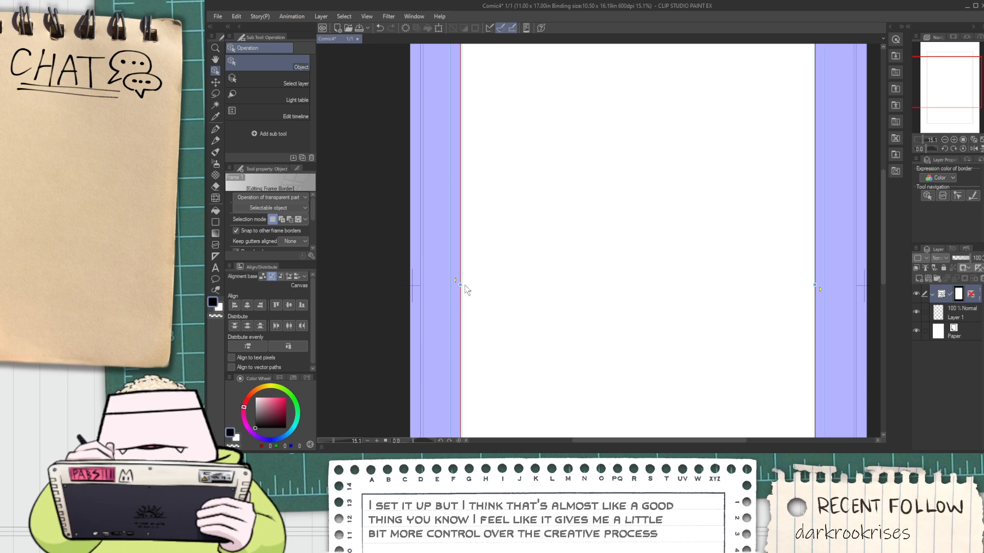
mouse_move(461, 286)
left_mouse_down()
mouse_move(452, 285)
mouse_move(463, 285)
left_mouse_up()
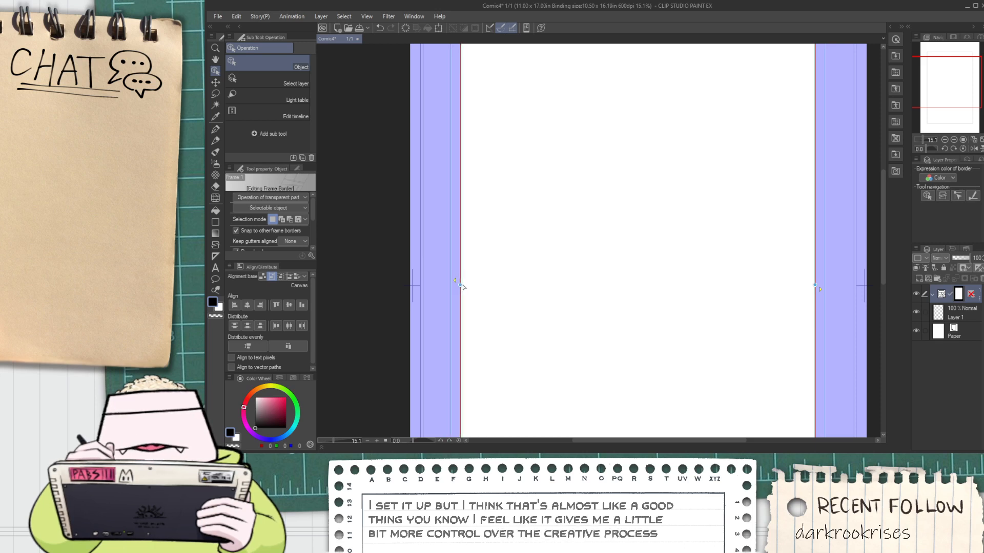
scroll(461, 287, "up", 4)
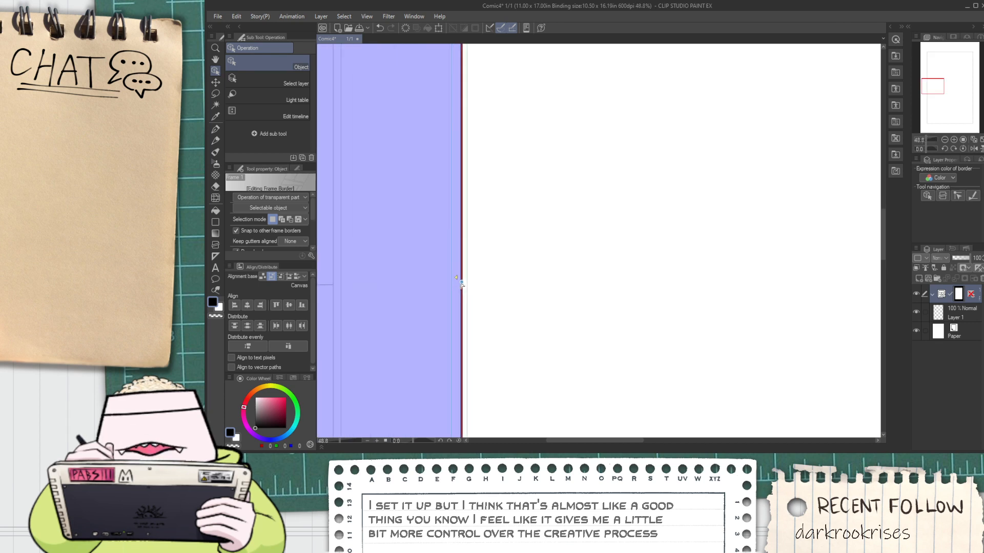
left_click_drag(467, 283, 470, 286)
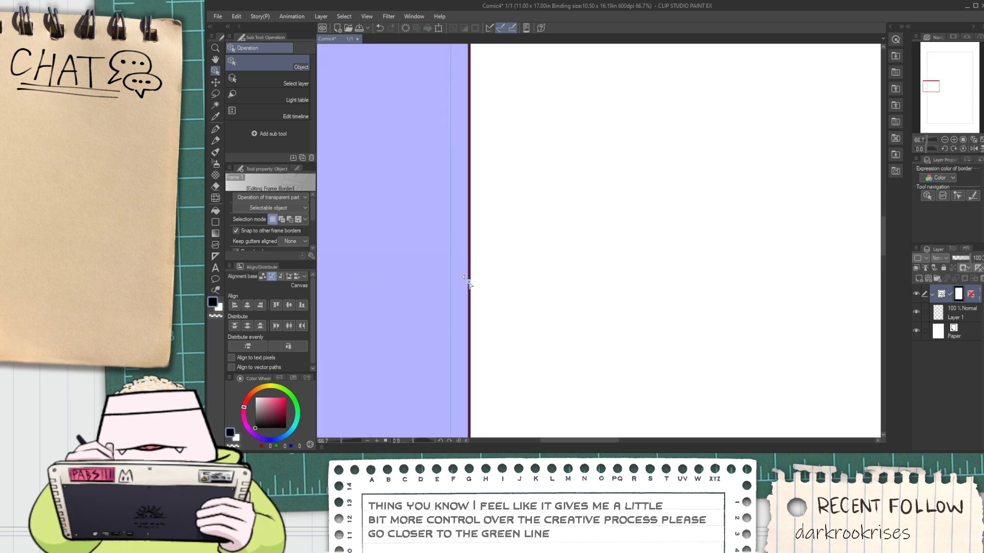
scroll(470, 285, "up", 3)
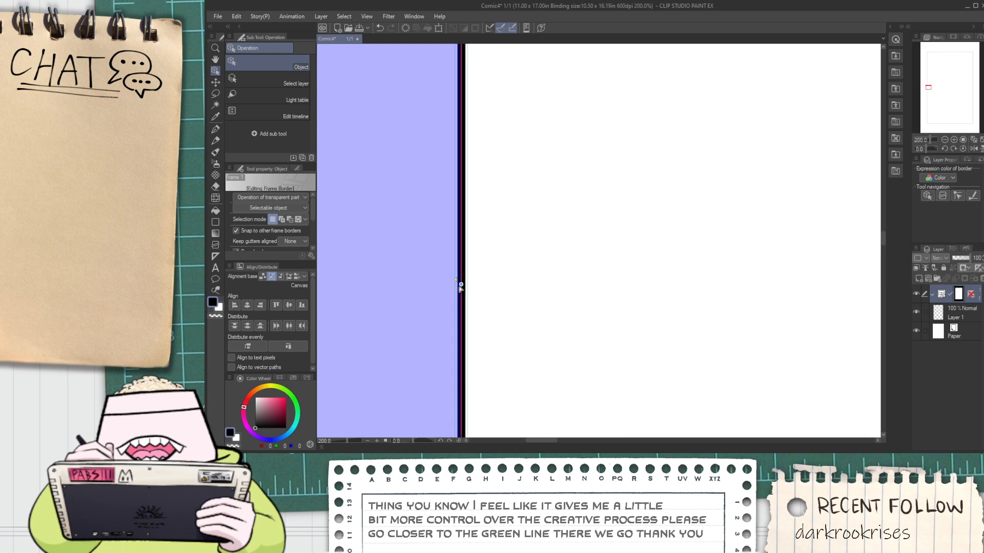
mouse_move(461, 286)
left_mouse_down()
mouse_move(437, 285)
mouse_move(467, 290)
left_mouse_up()
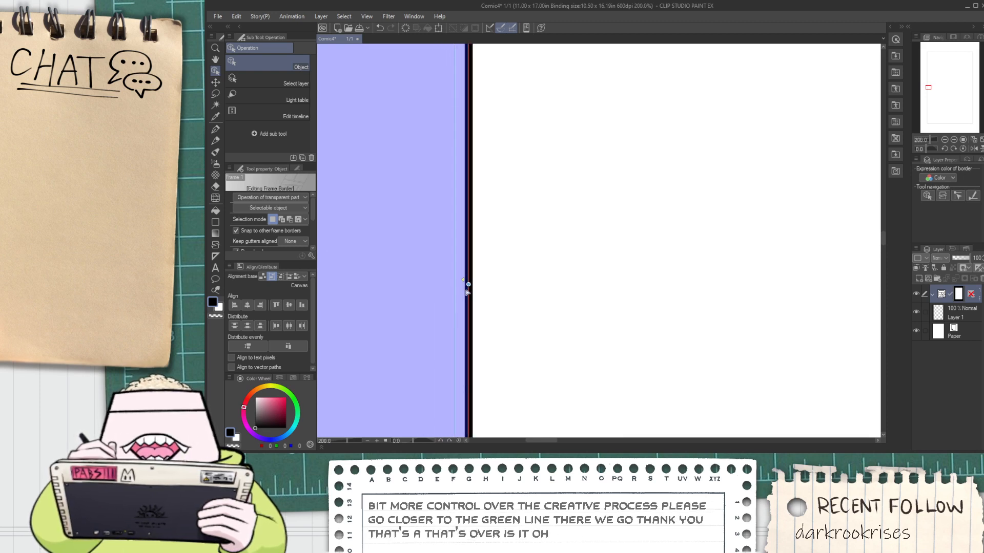
Examine the resized frame against the page guides and review its border settings, including the brush size
scroll(472, 287, "down", 10)
key("space")
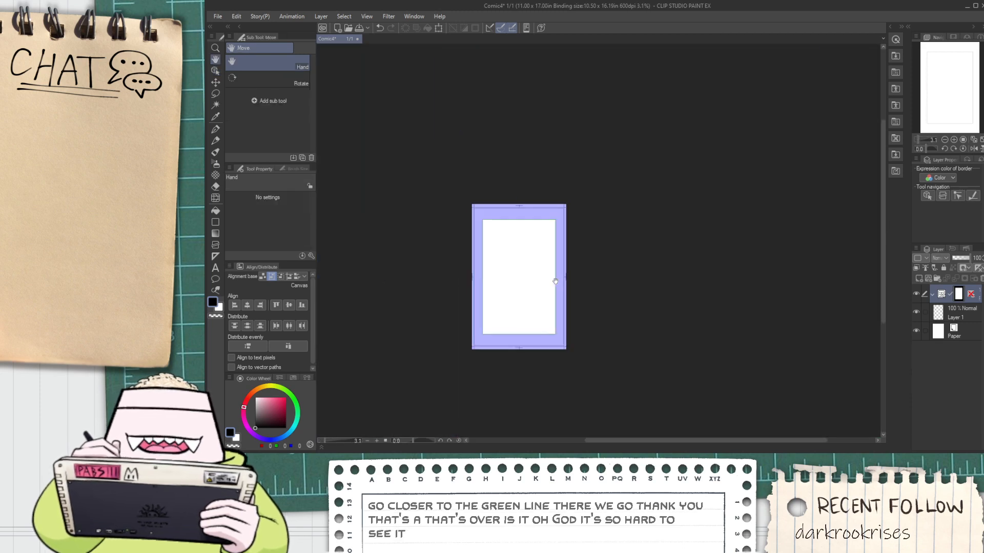
scroll(511, 267, "up", 2)
scroll(610, 260, "up", 1)
scroll(609, 260, "down", 1)
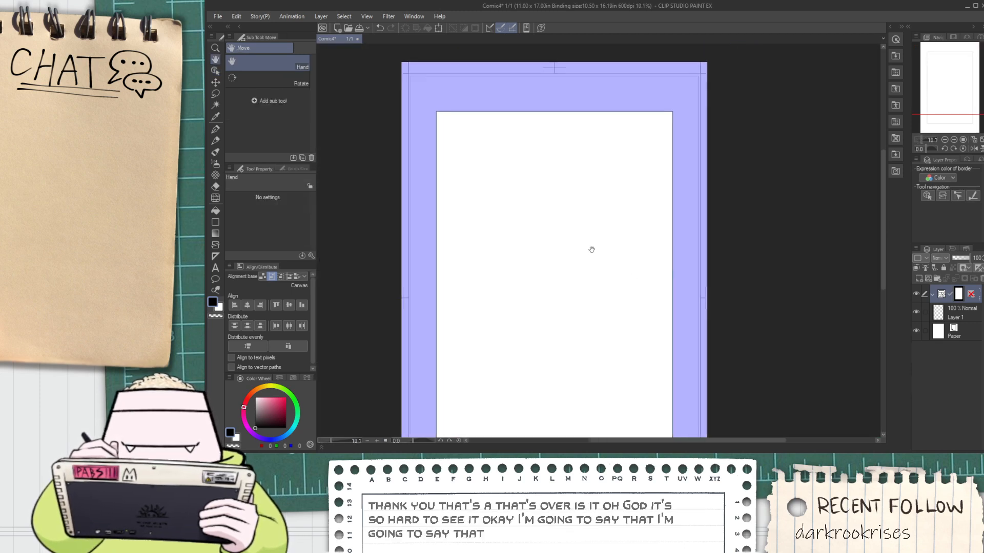
left_click_drag(591, 249, 605, 221)
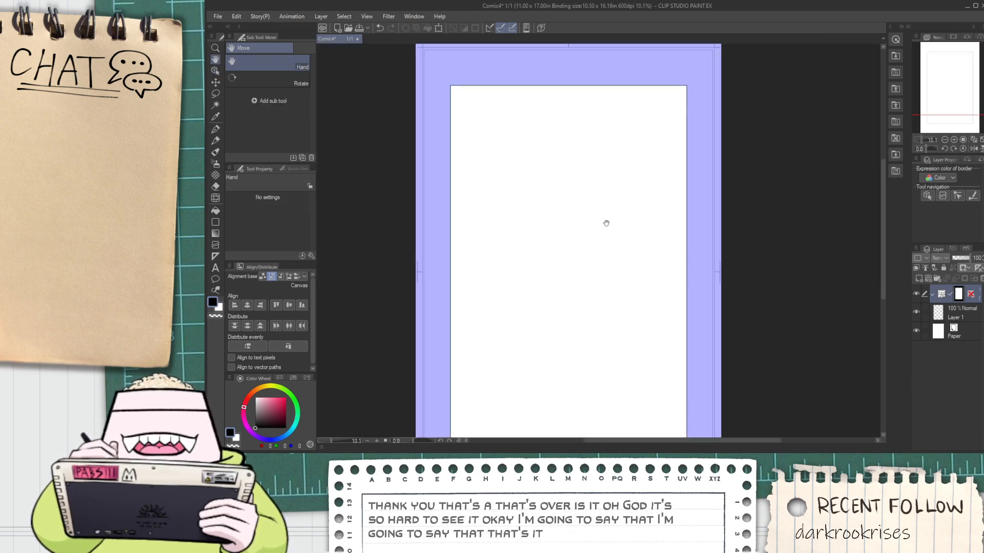
left_click(215, 71)
scroll(310, 217, "down", 2)
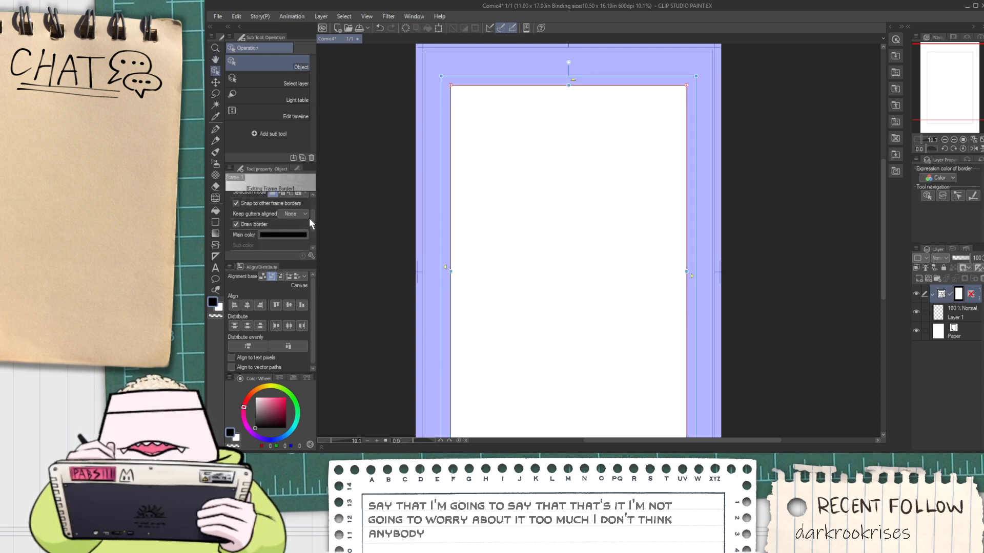
scroll(309, 217, "down", 2)
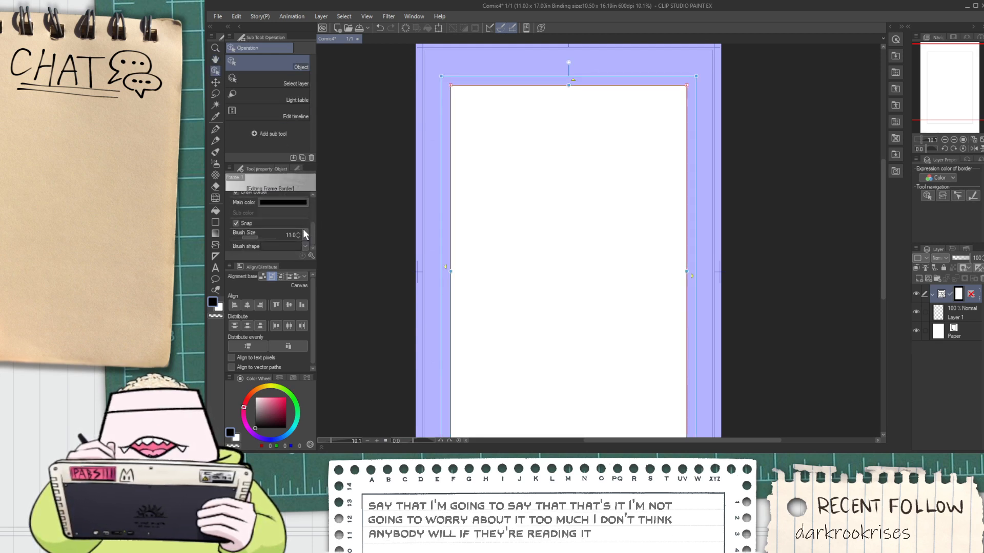
scroll(422, 88, "up", 5)
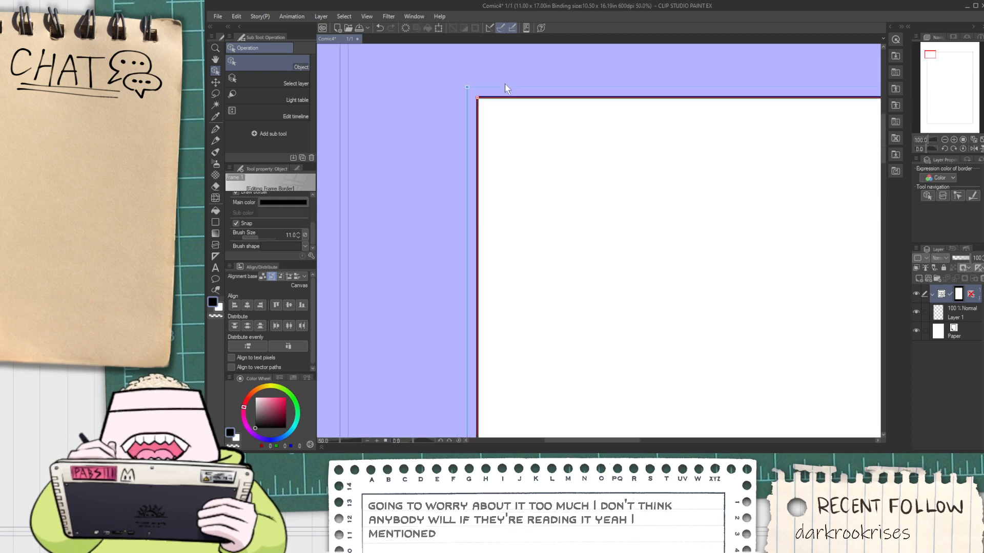
scroll(505, 88, "down", 7)
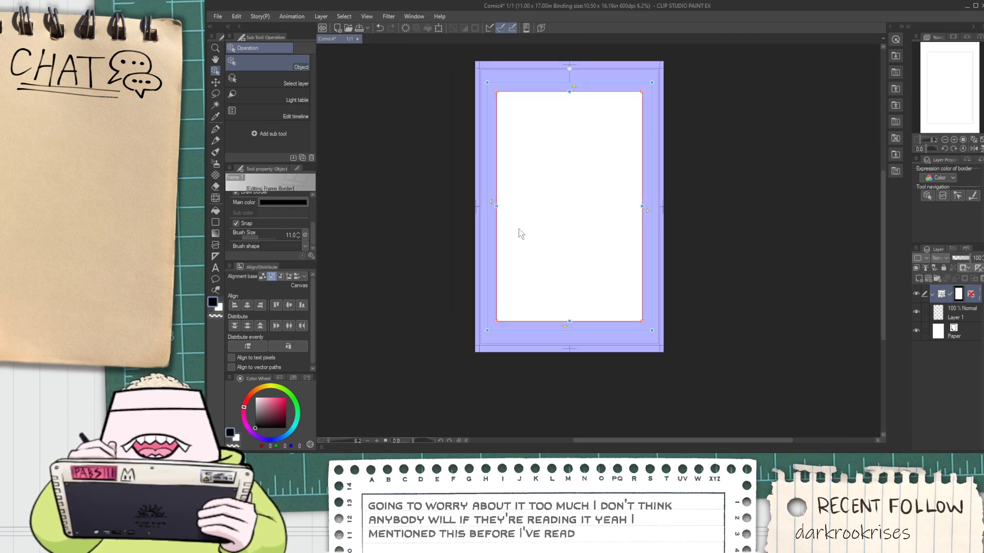
key("h")
left_click_drag(519, 225, 507, 245)
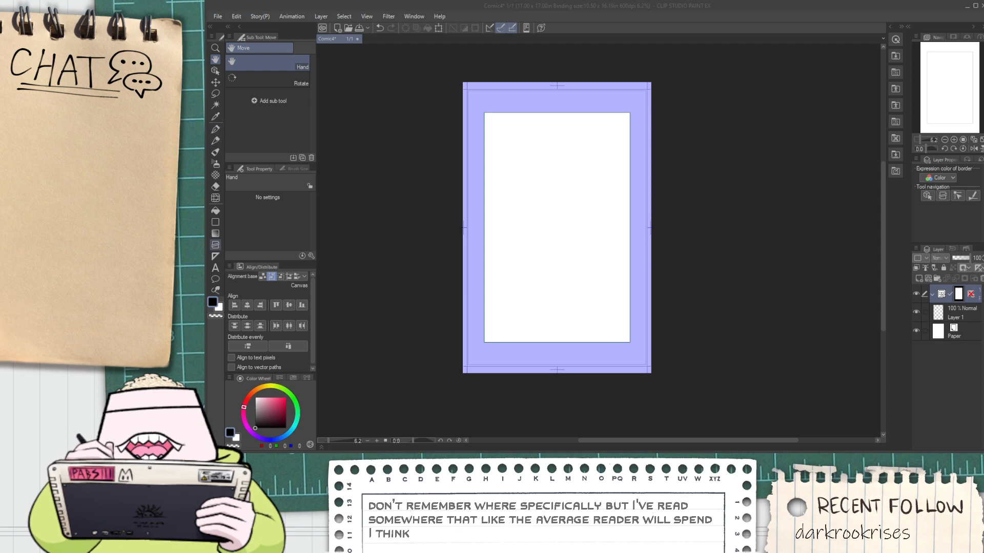
Divide the frame folder into upper and lower panels with a diagonal cut sloping down from left to right across mid-page
left_click(215, 245)
scroll(521, 208, "up", 5)
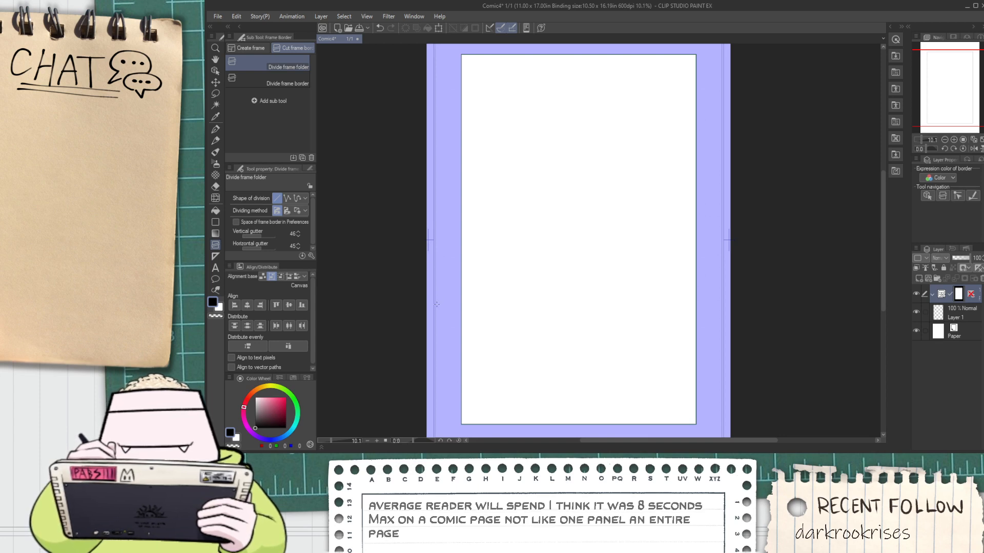
left_click_drag(437, 305, 640, 326)
key("ctrl+z")
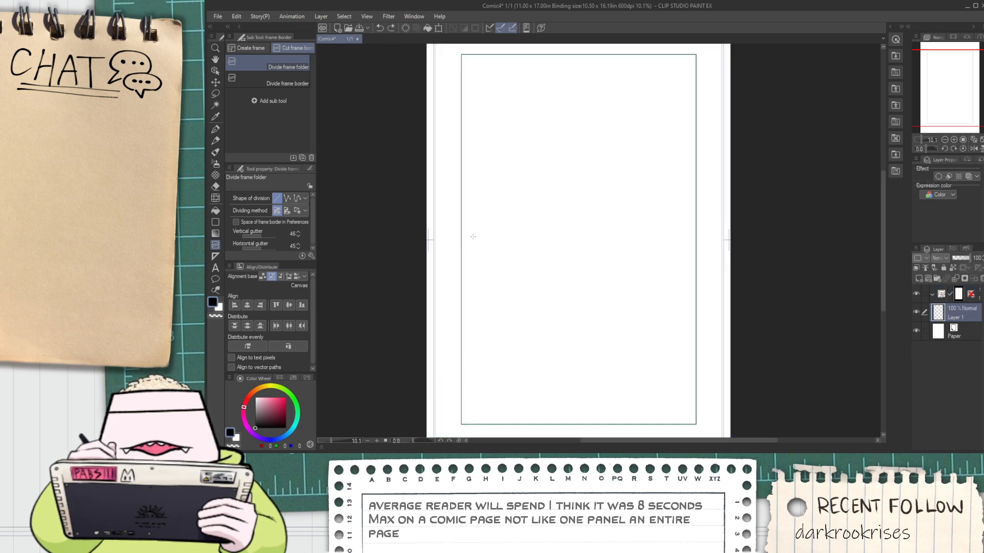
left_click_drag(456, 229, 592, 272)
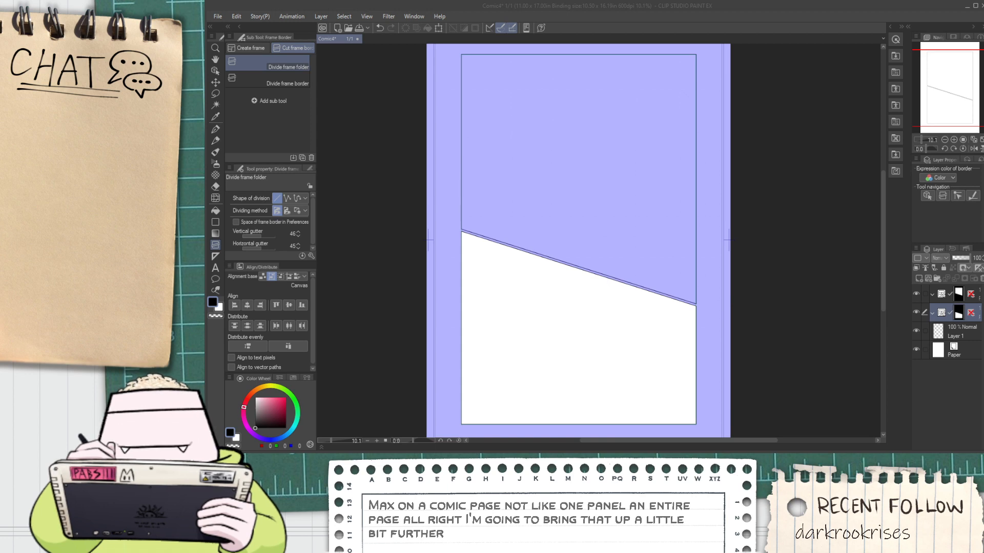
Try to divide the upper panel with a near-vertical cut, and undo that division
left_click(594, 230)
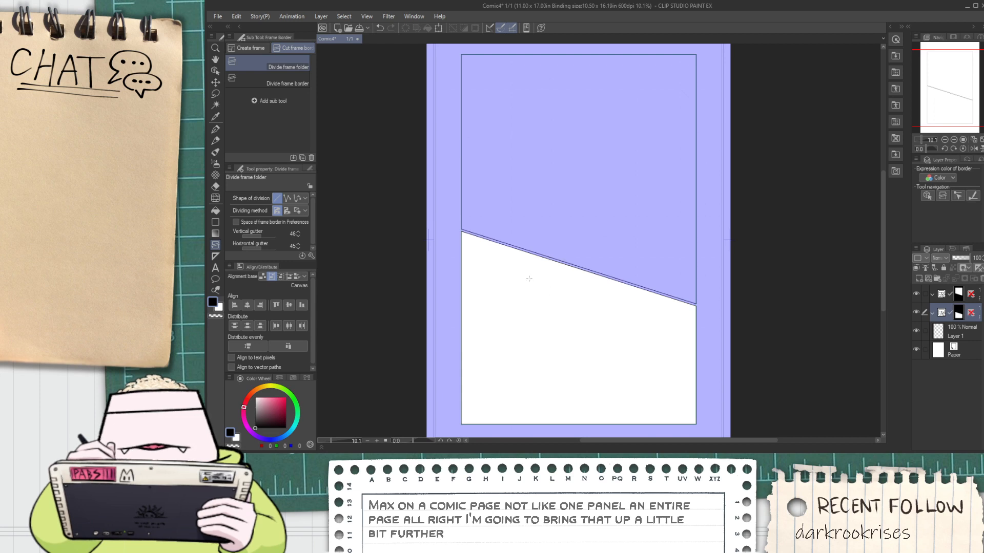
left_click_drag(530, 246, 521, 51)
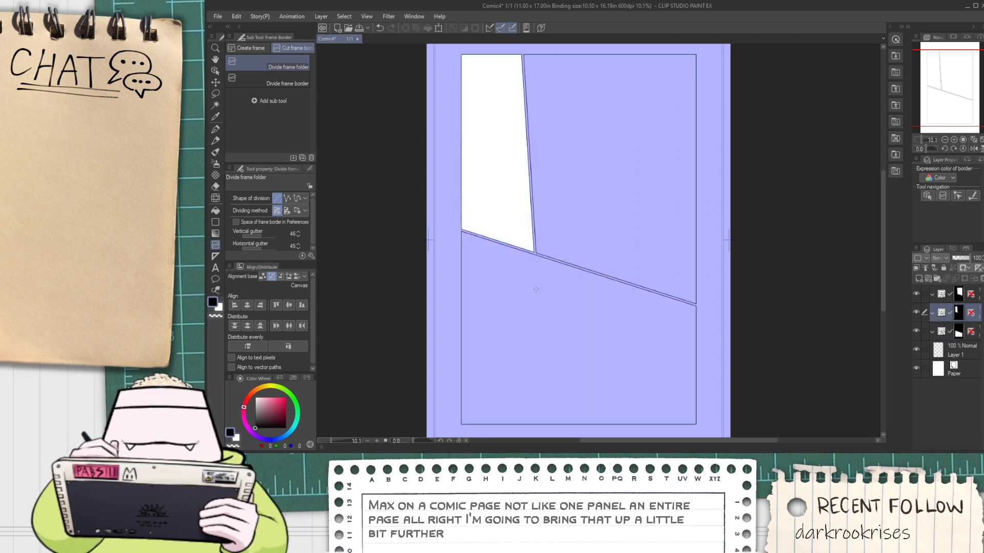
key("ctrl+z")
Divide the lower panel with a steep slanted cut that leaves a narrower panel on the left, tapering toward the bottom
left_click_drag(539, 344, 534, 303)
scroll(537, 303, "down", 5)
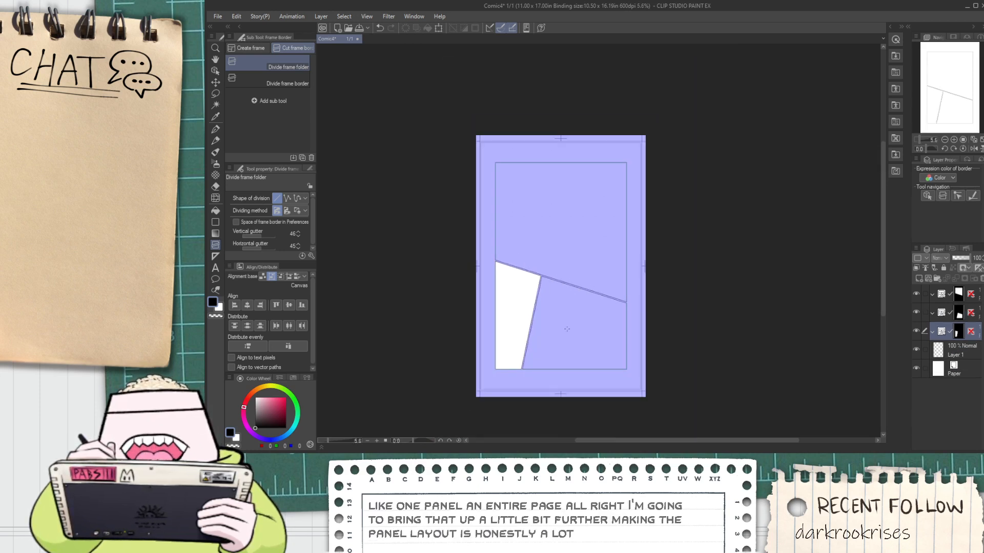
scroll(572, 339, "up", 7)
scroll(530, 370, "up", 1)
scroll(501, 313, "down", 2)
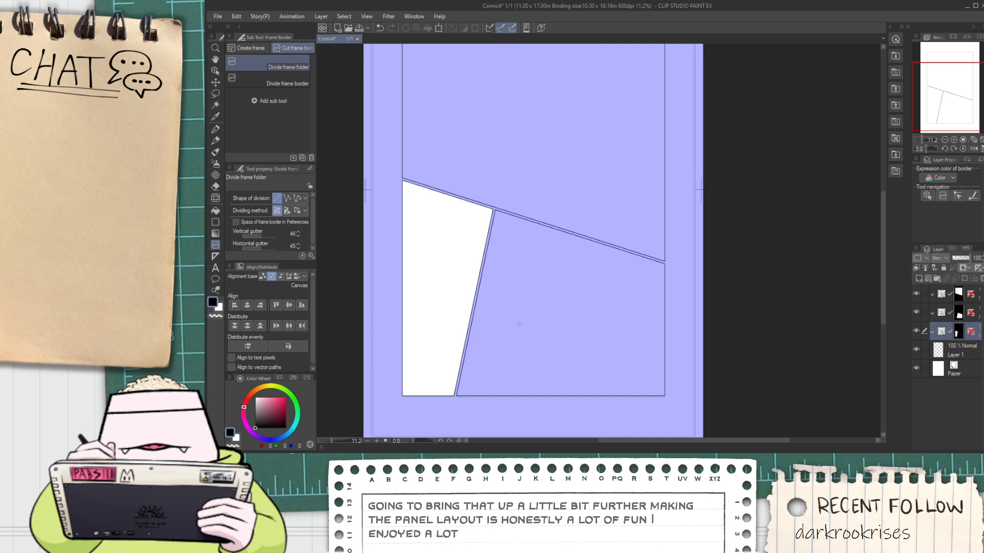
Divide the wide lower panel with an oppositely slanted cut that leaves a narrow panel at the page's right
mouse_move(584, 283)
left_mouse_down()
mouse_move(588, 298)
mouse_move(609, 271)
mouse_move(615, 299)
mouse_move(592, 300)
left_mouse_up()
key("ctrl+z")
scroll(613, 301, "down", 3)
key("space")
scroll(592, 299, "up", 2)
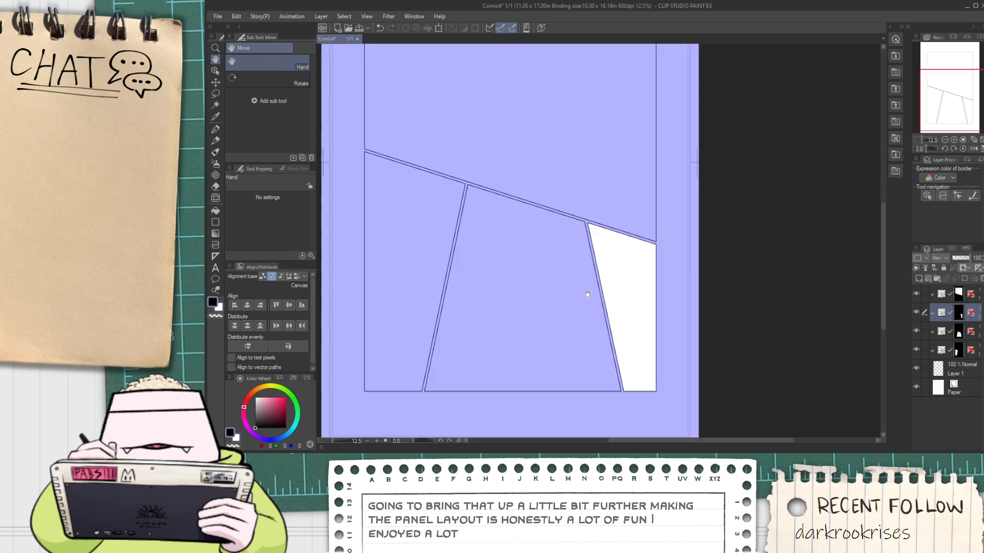
scroll(579, 310, "down", 1)
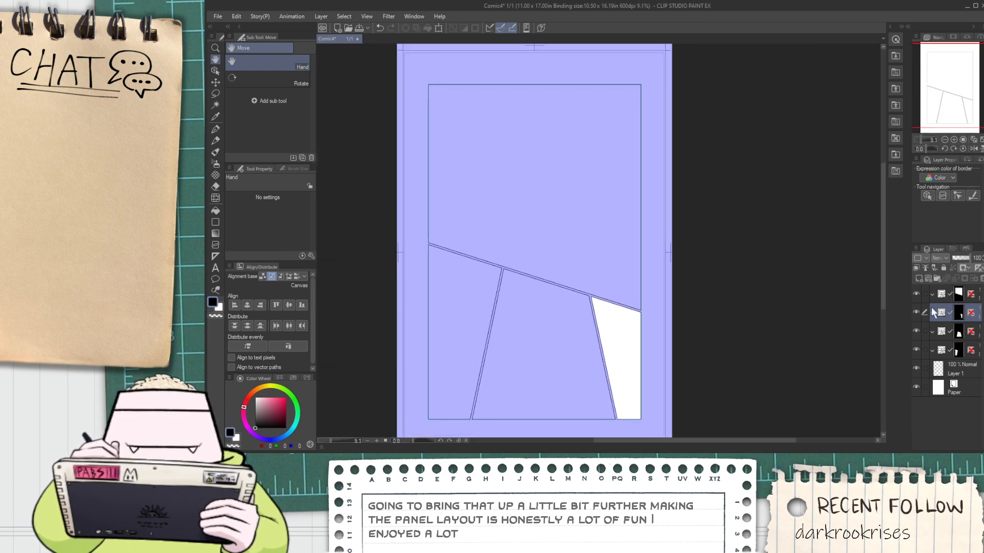
Try adding a raster layer and a vector layer for the large upper panel, and undo both additions
left_click(978, 298)
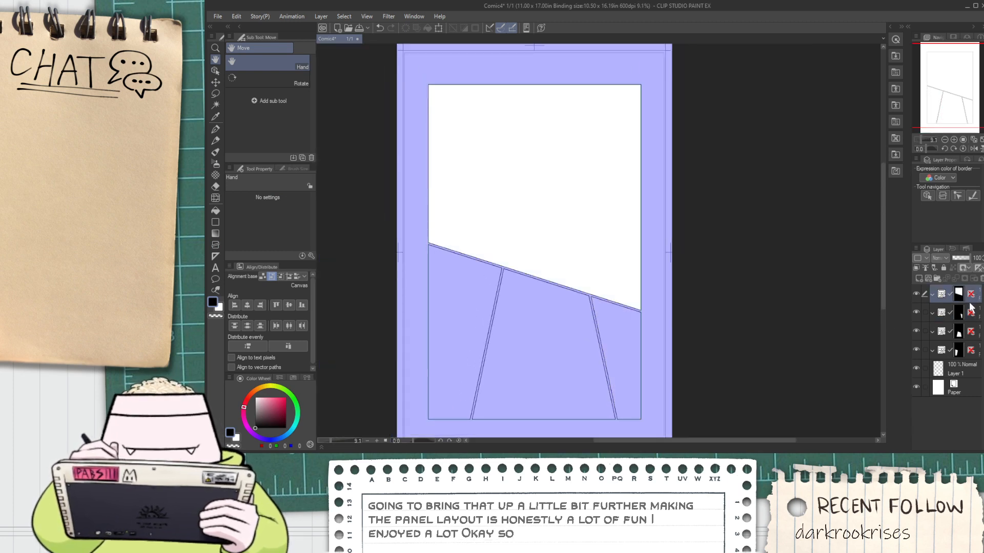
left_click(923, 280)
left_click(924, 279)
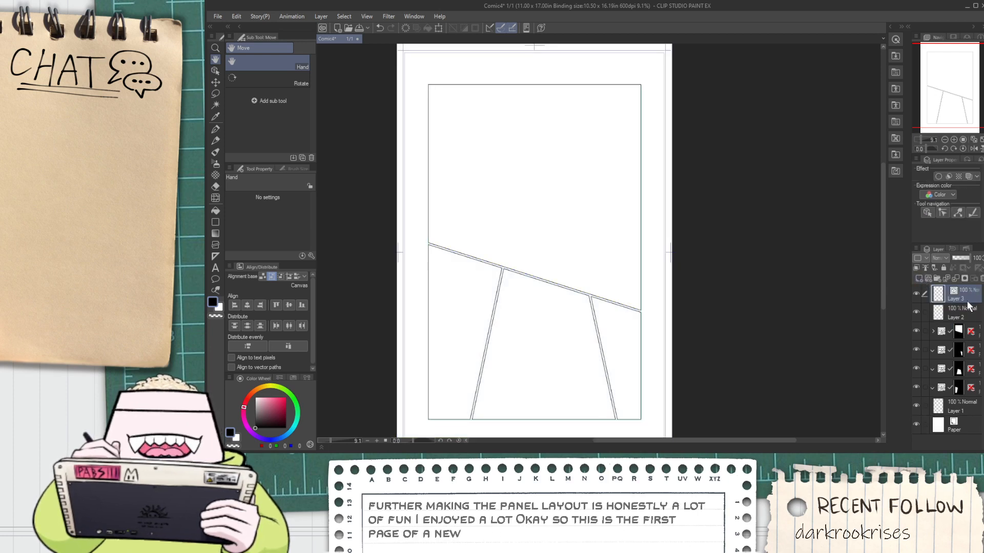
key("ctrl+z")
key("ctrl+z")
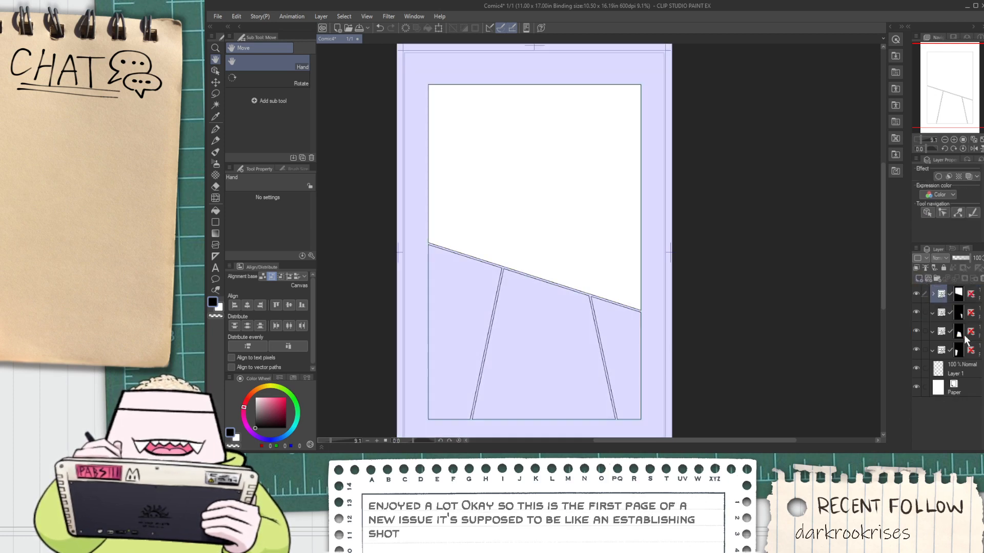
Expand the large upper panel's frame folder, make Layer 1 beneath the frame folders active, and choose the Milli Pen
left_click(932, 294)
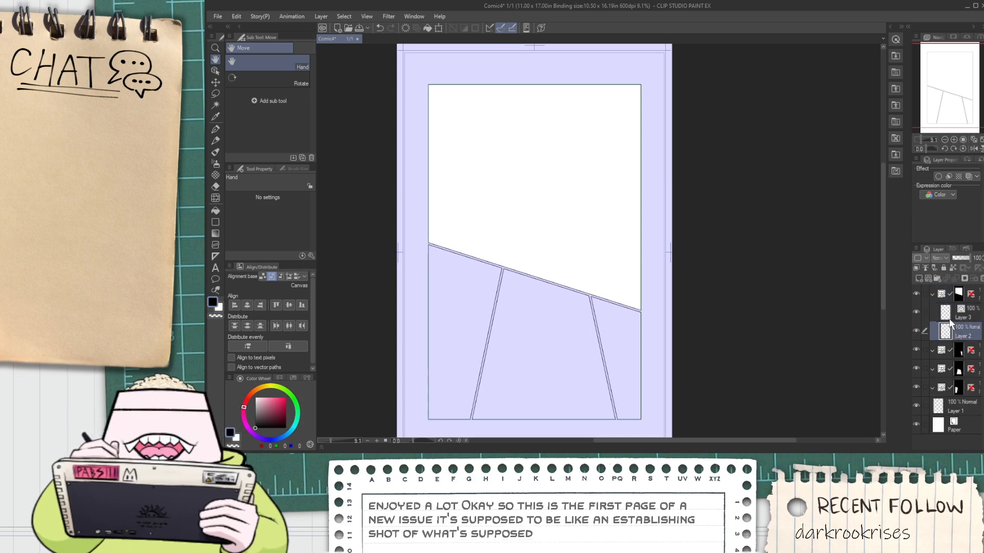
left_click(946, 332)
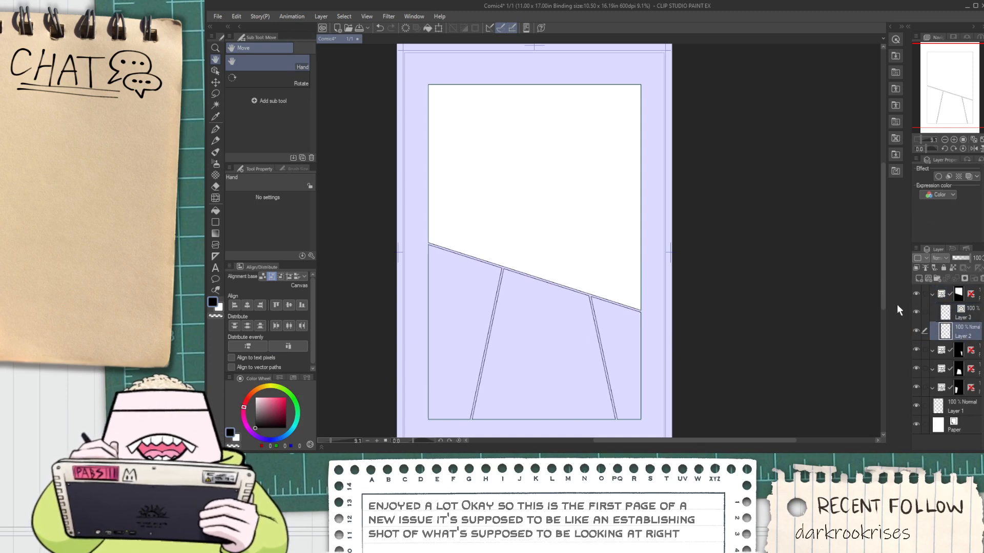
left_click(967, 407)
left_click_drag(483, 226, 463, 252)
key("p")
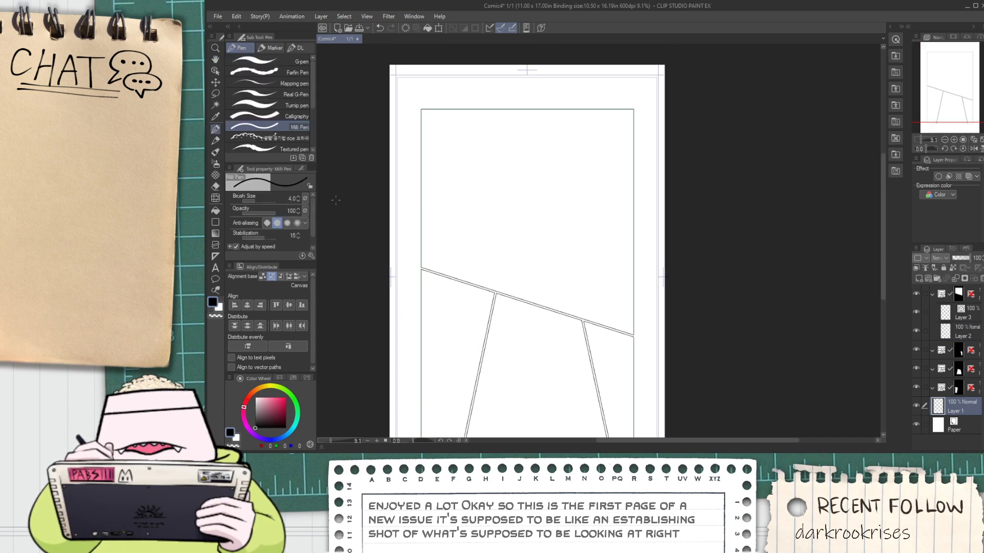
Set the Milli Pen's drawing colour to a light, slightly pinkish red
left_click_drag(270, 397, 245, 388)
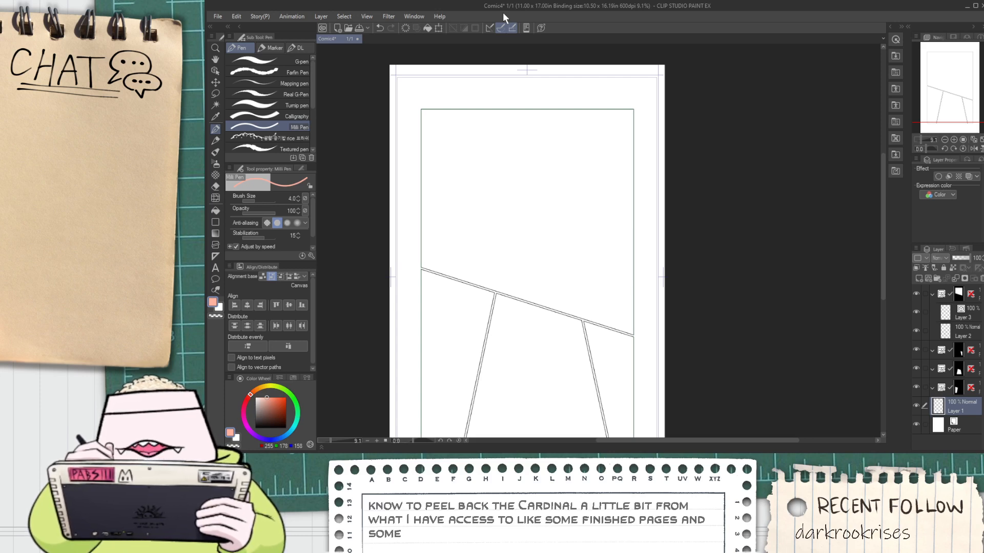
key("h")
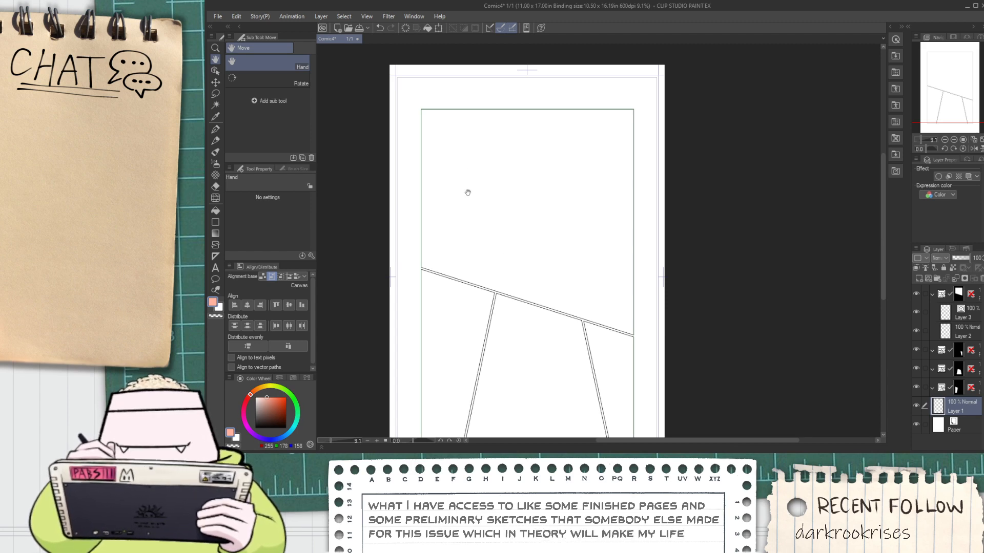
key("p")
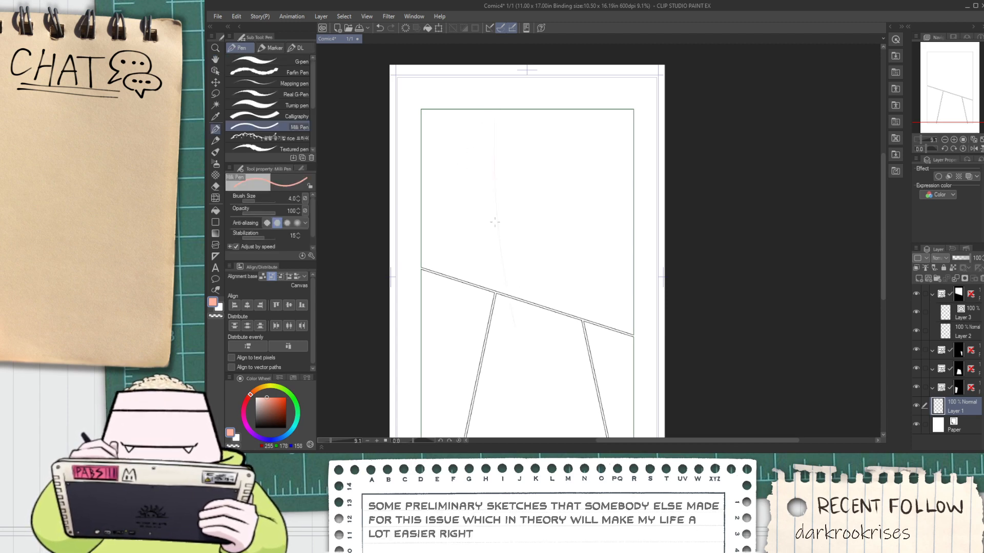
left_click(247, 400)
left_click(276, 397)
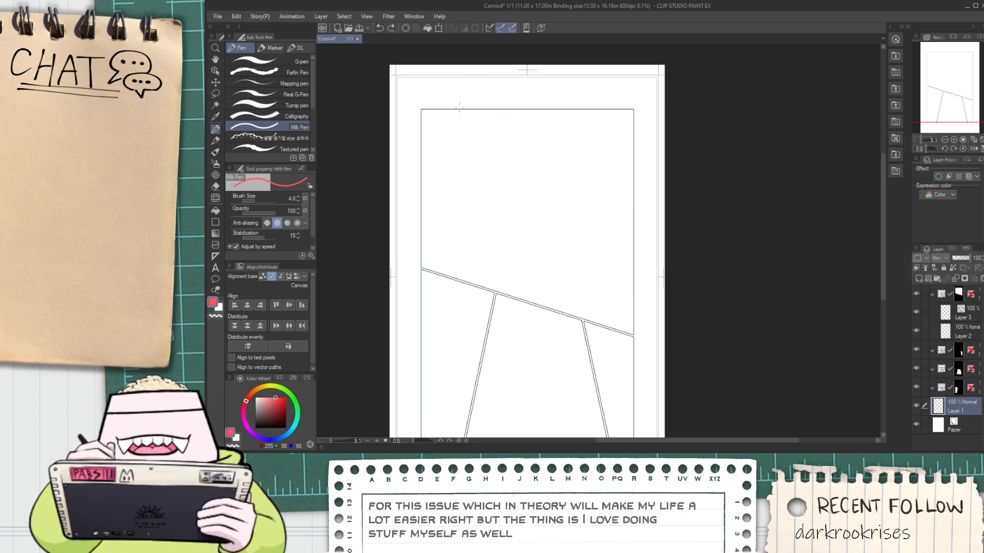
Sketch freehand rule-of-thirds guides over the large upper panel, with two near-vertical and two near-horizontal lines, undoing poor strokes
key("ctrl+z")
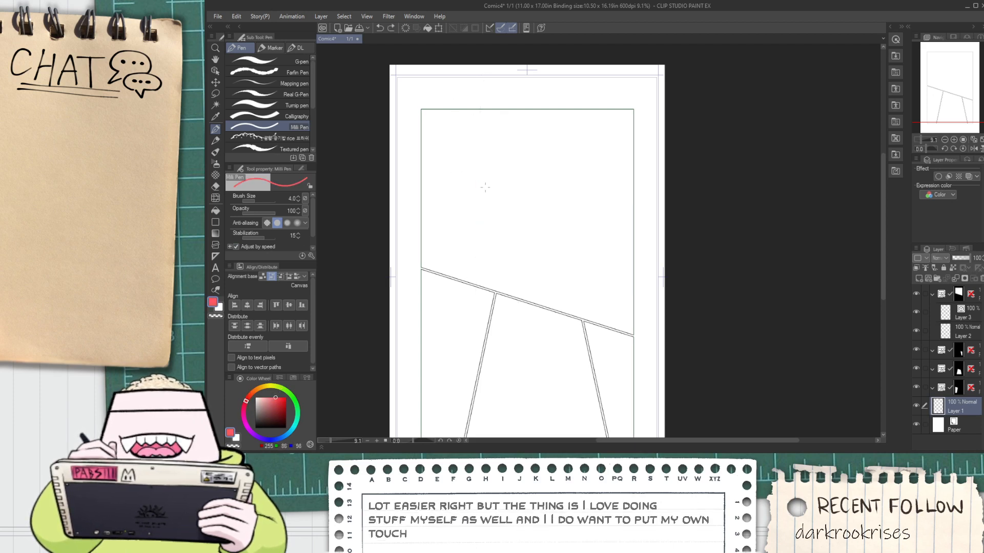
left_click_drag(493, 110, 504, 328)
key("ctrl+z")
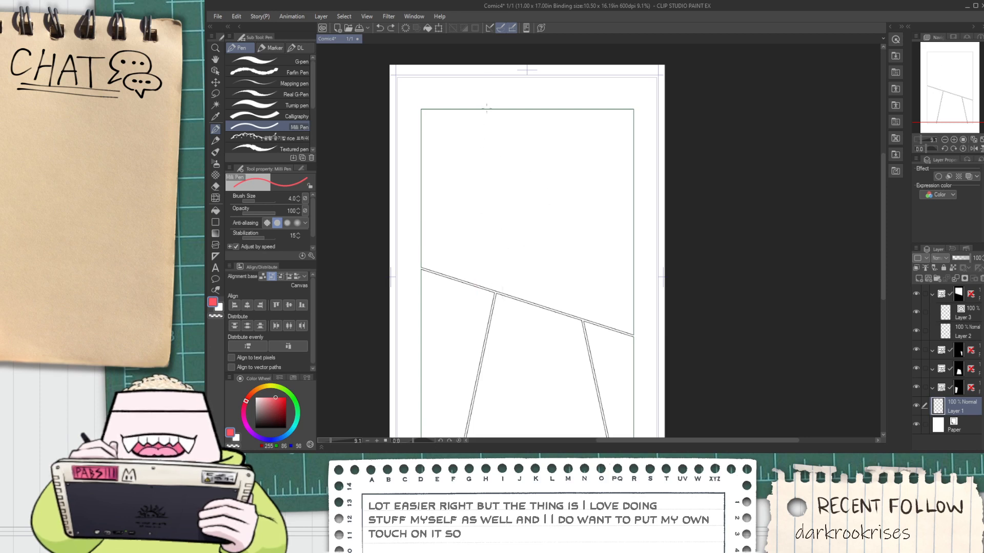
left_click_drag(486, 109, 488, 262)
key("ctrl+z")
left_click_drag(501, 104, 489, 299)
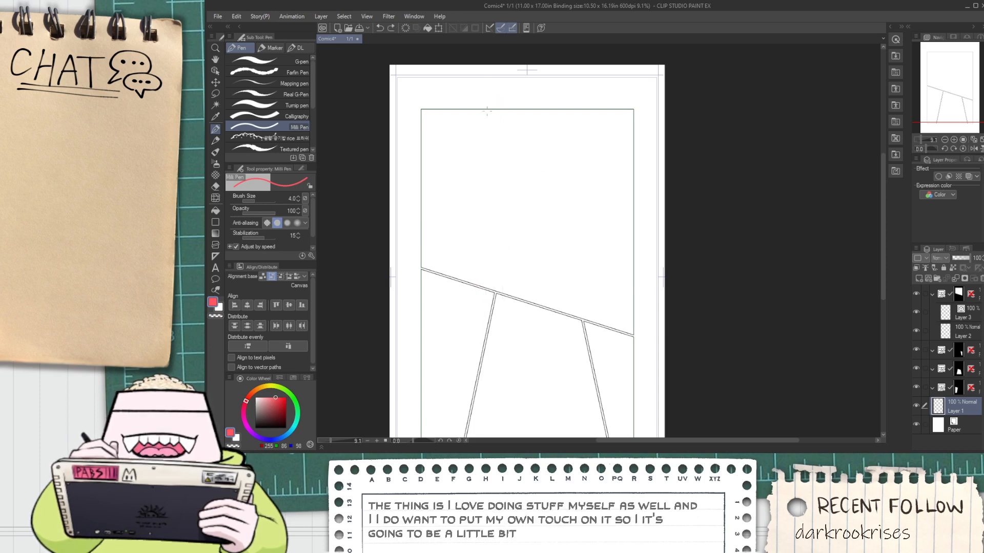
left_click_drag(487, 100, 494, 292)
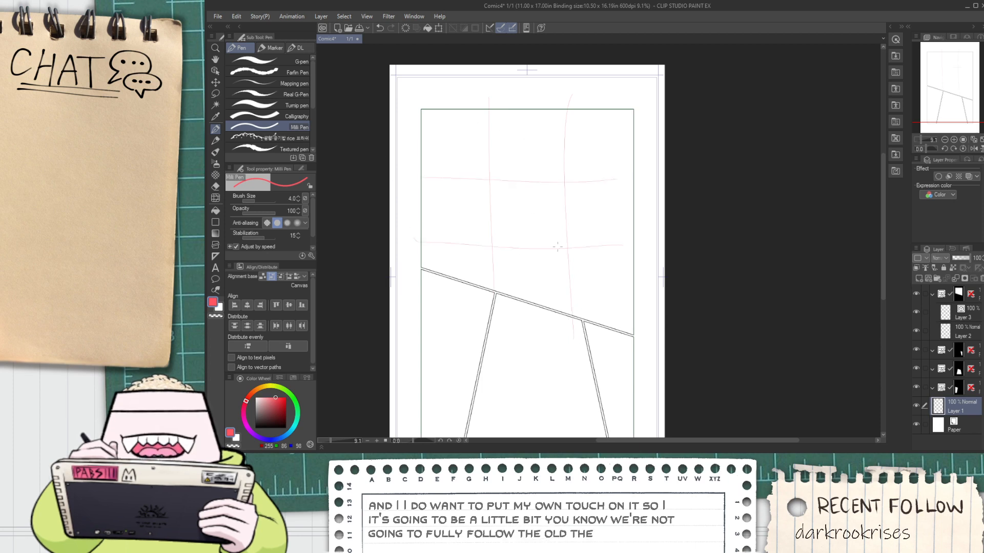
key("h")
left_click_drag(503, 243, 468, 216)
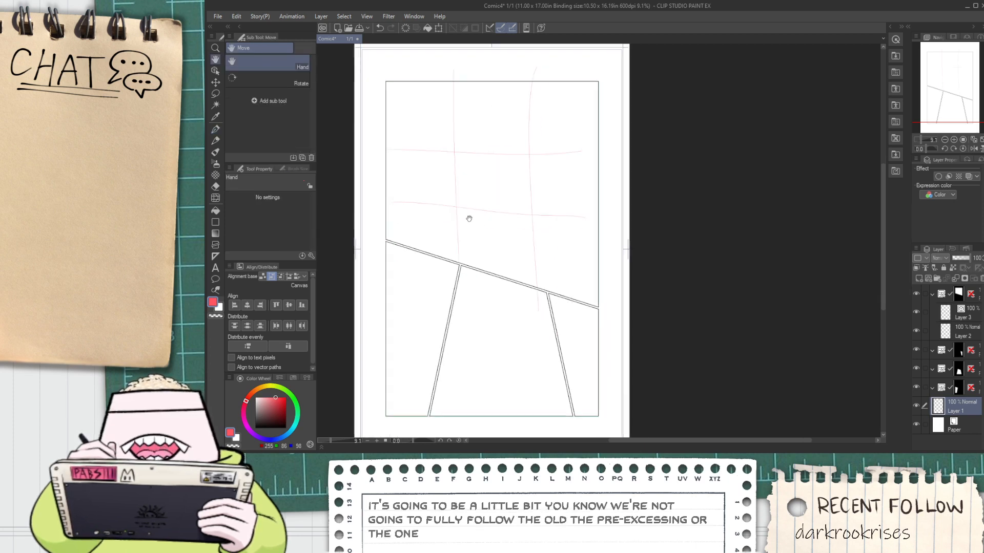
scroll(473, 224, "up", 3)
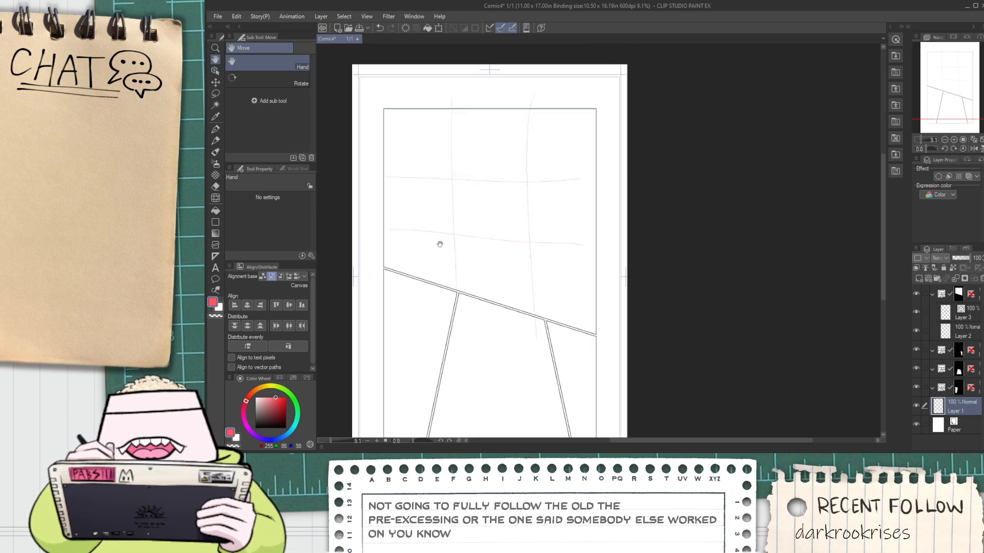
left_click_drag(469, 243, 451, 268)
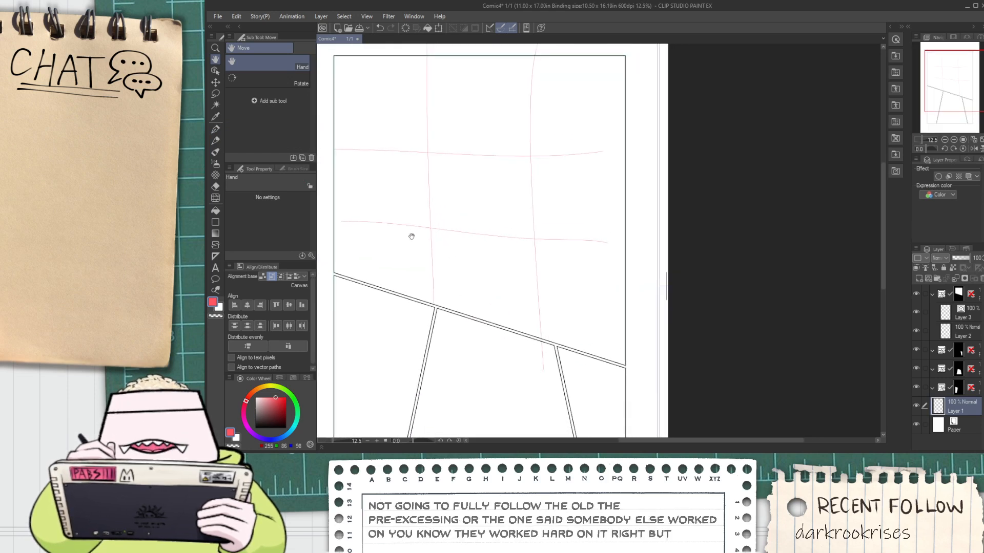
left_click_drag(377, 193, 380, 187)
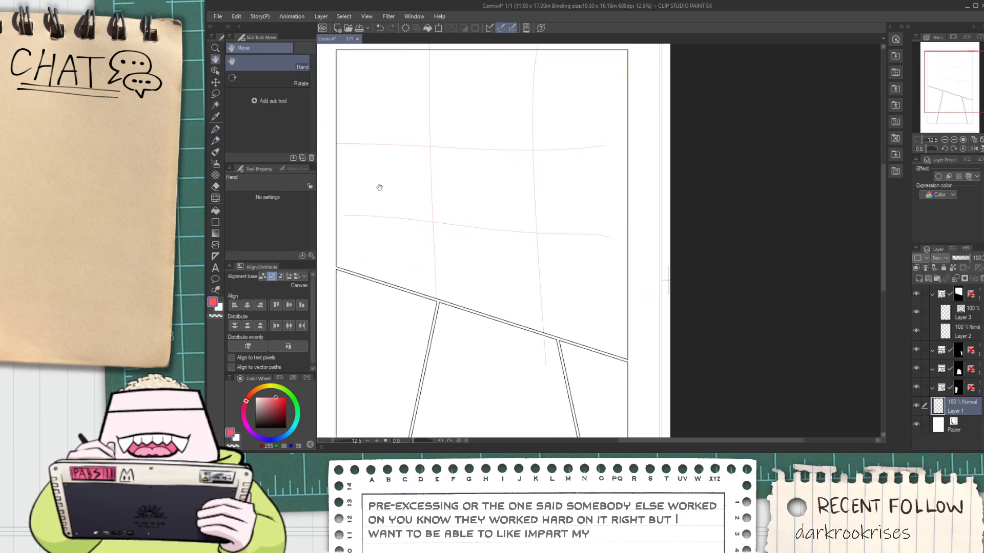
left_click_drag(393, 248, 415, 220)
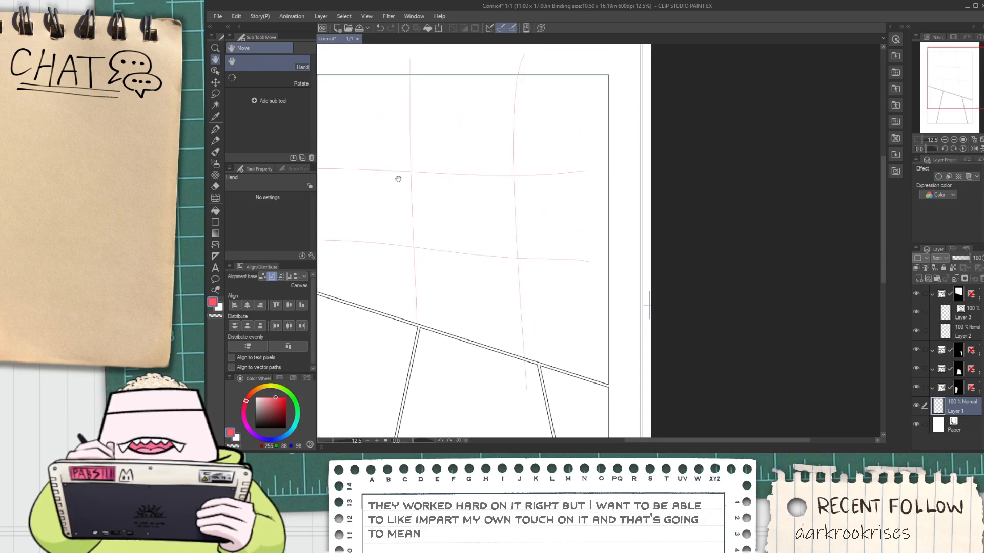
left_click_drag(399, 179, 444, 173)
scroll(398, 131, "up", 1)
scroll(410, 134, "down", 1)
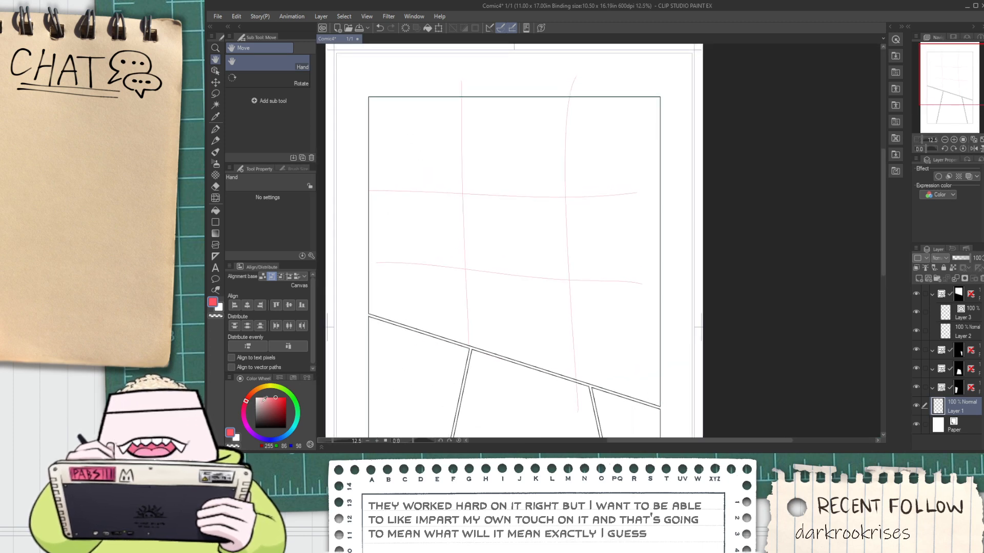
Change the drawing colour to a deeper pinkish red and return to the Milli Pen
left_click(245, 406)
left_click(281, 398)
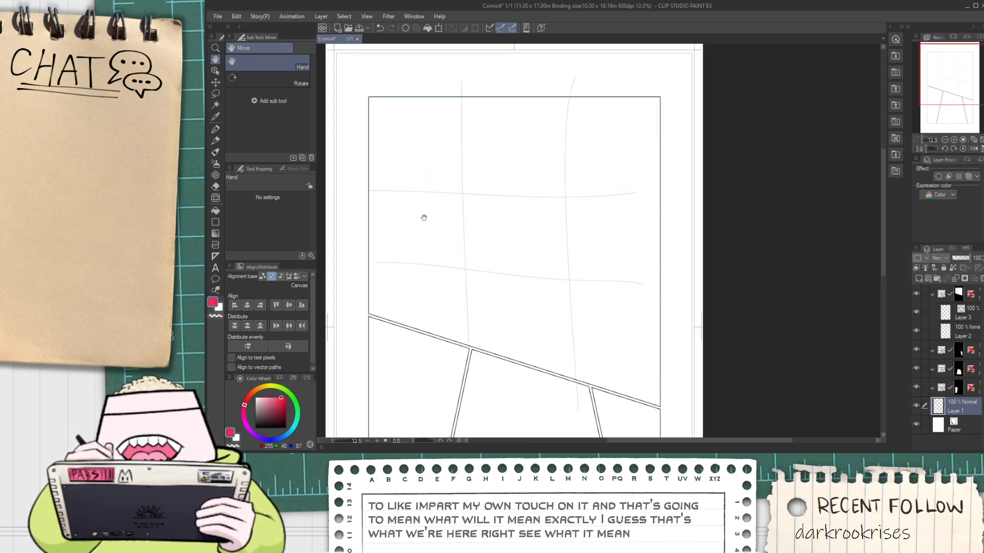
left_click_drag(424, 218, 435, 232)
key("p")
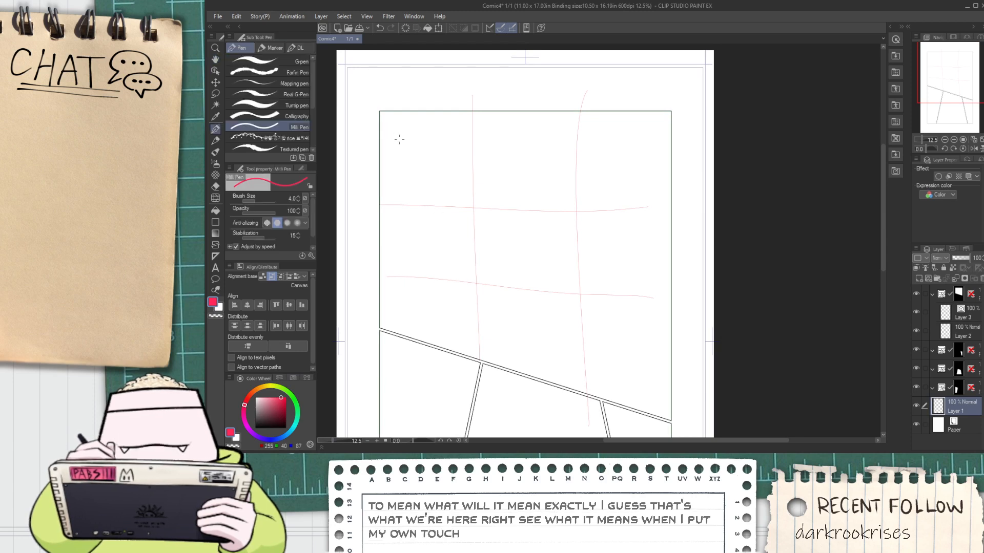
scroll(439, 193, "up", 1)
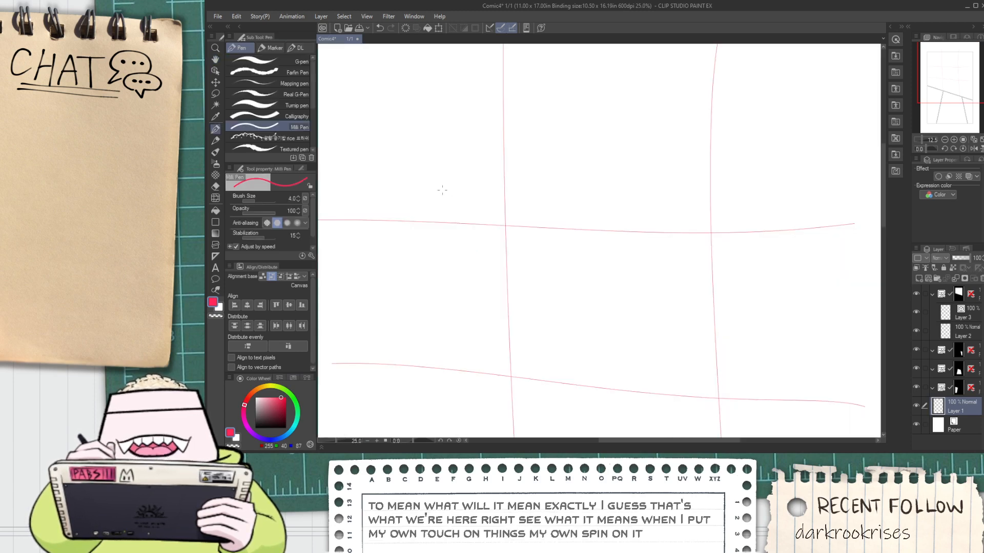
scroll(446, 187, "down", 1)
key("h")
left_click_drag(458, 209, 429, 189)
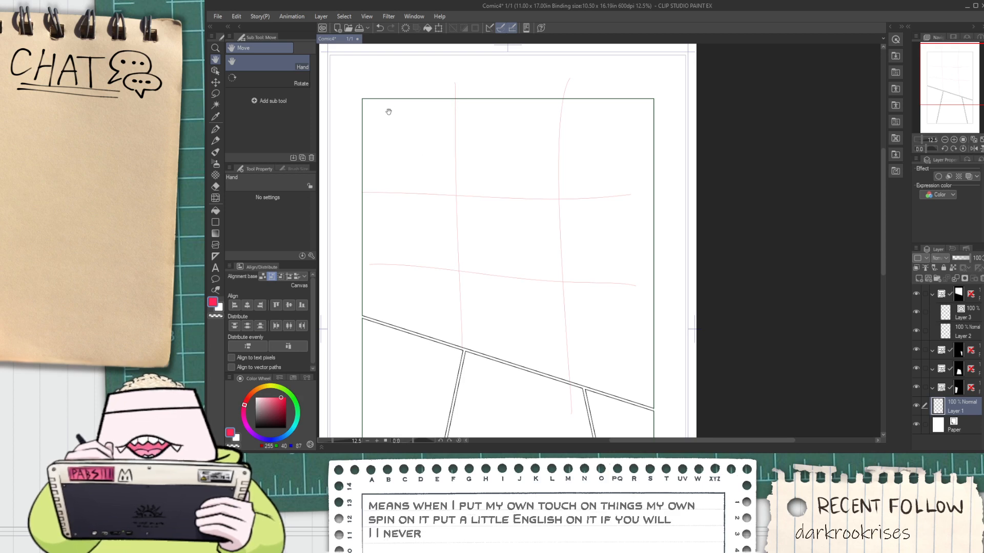
scroll(388, 111, "up", 2)
left_click_drag(439, 180, 404, 177)
scroll(405, 177, "down", 2)
key("p")
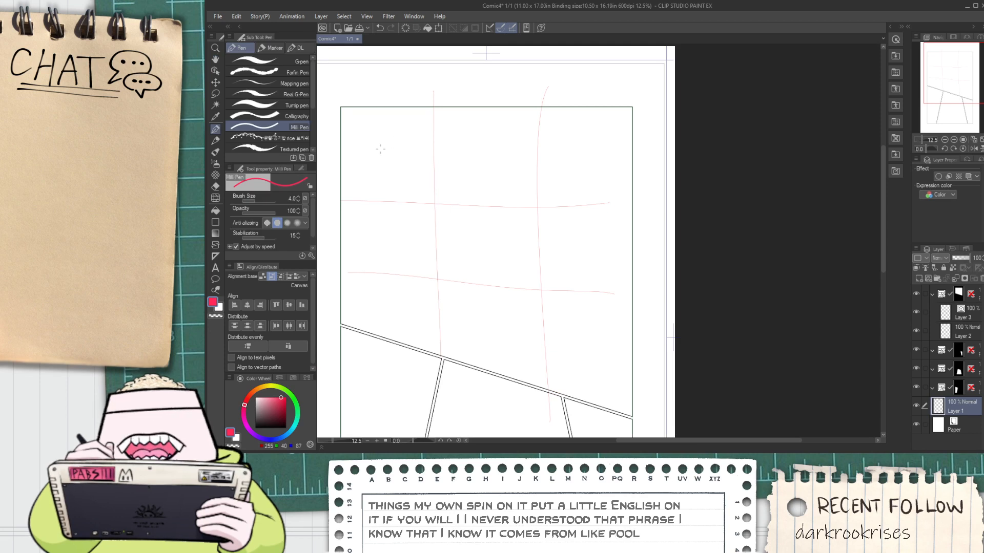
Try sketching circles near the upper panel's upper-left and lower-right guide crossings, with rough strokes around its lower-left area
mouse_move(418, 156)
left_mouse_down()
mouse_move(432, 171)
mouse_move(388, 168)
mouse_move(396, 164)
left_mouse_up()
key("ctrl+z")
left_click_drag(548, 307, 544, 308)
key("ctrl+z")
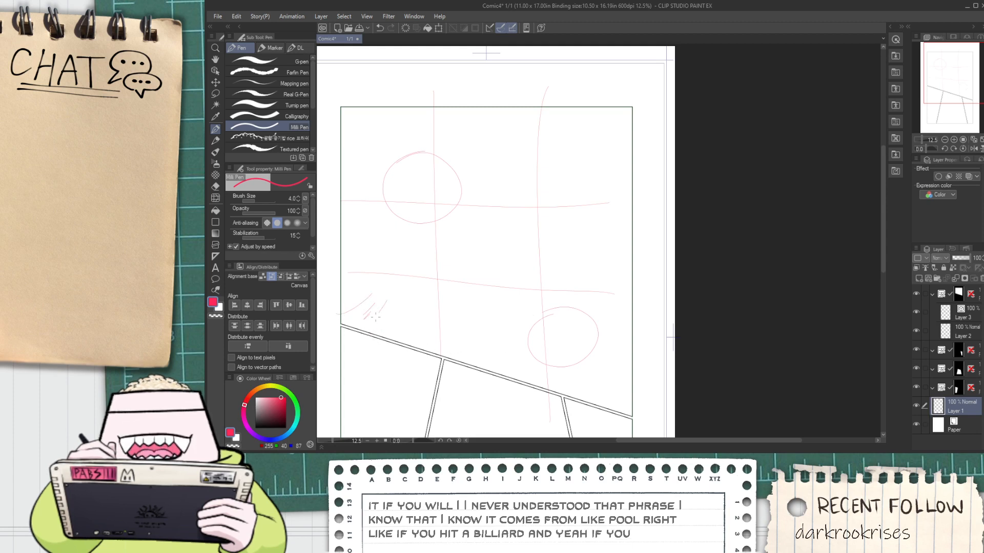
left_click_drag(378, 322, 397, 294)
left_click_drag(399, 307, 410, 331)
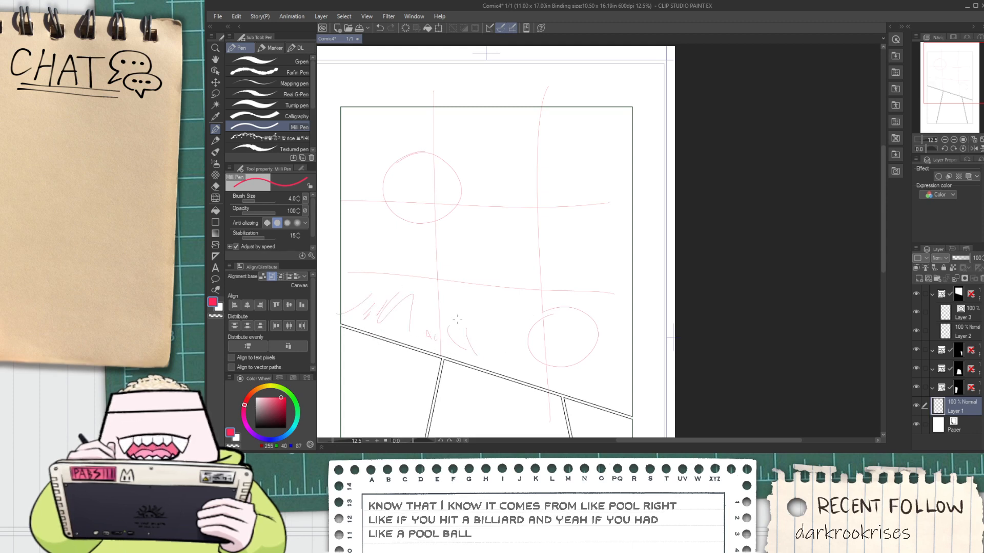
mouse_move(353, 277)
left_mouse_down()
mouse_move(346, 247)
mouse_move(370, 241)
left_mouse_up()
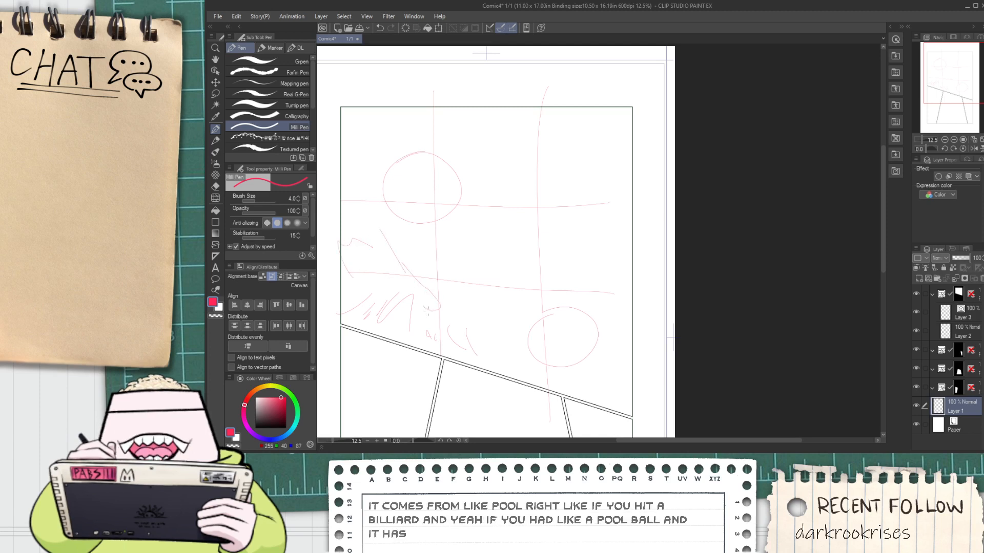
Undo the circles and rough strokes in the upper panel, keeping only the rule-of-thirds guides
key("ctrl+z")
key("ctrl+z")
key("ctrl+z")
key("ctrl+z")
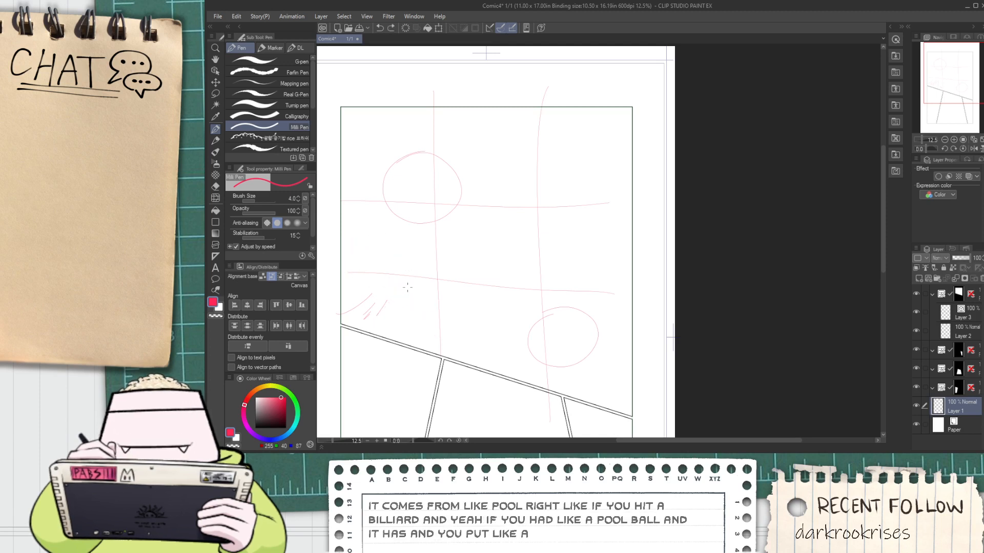
key("ctrl+z")
key("ctrl+z")
key("ctrl+z")
key("ctrl+z")
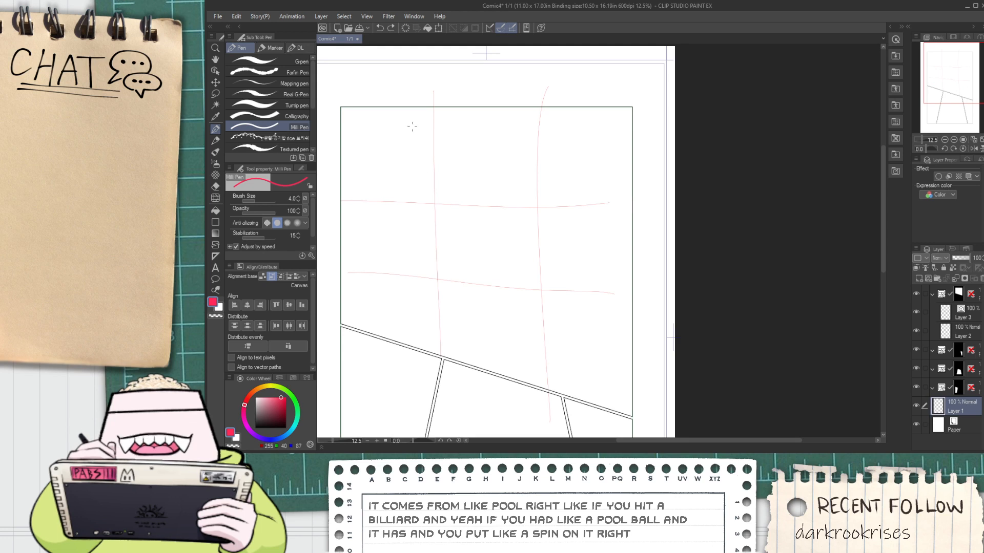
Sketch the start of a small flying bird's body at the upper-right crossing of the guides
key("space")
mouse_move(431, 162)
left_mouse_down()
mouse_move(419, 178)
mouse_move(446, 145)
mouse_move(413, 147)
mouse_move(419, 165)
left_mouse_up()
scroll(428, 167, "up", 2)
scroll(420, 176, "down", 2)
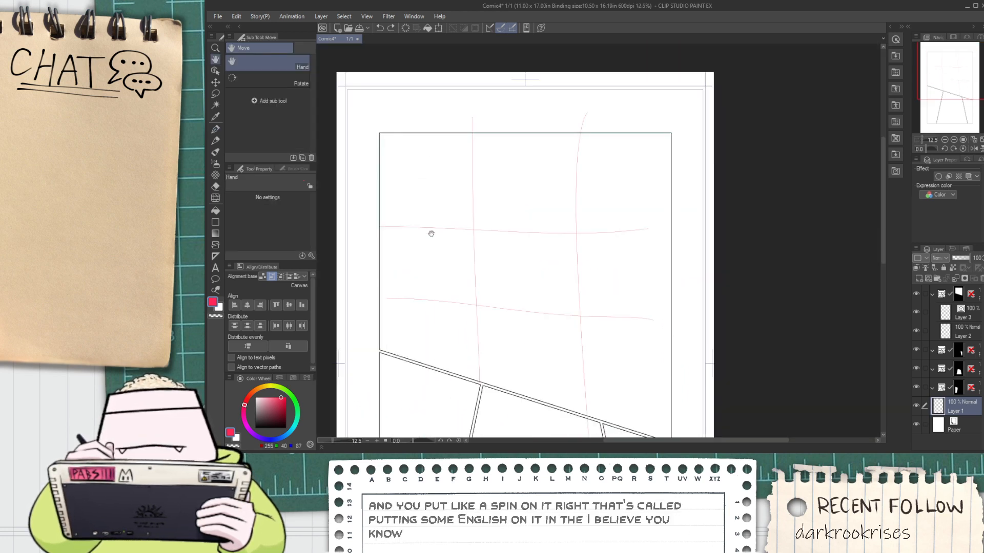
left_click_drag(431, 234, 420, 208)
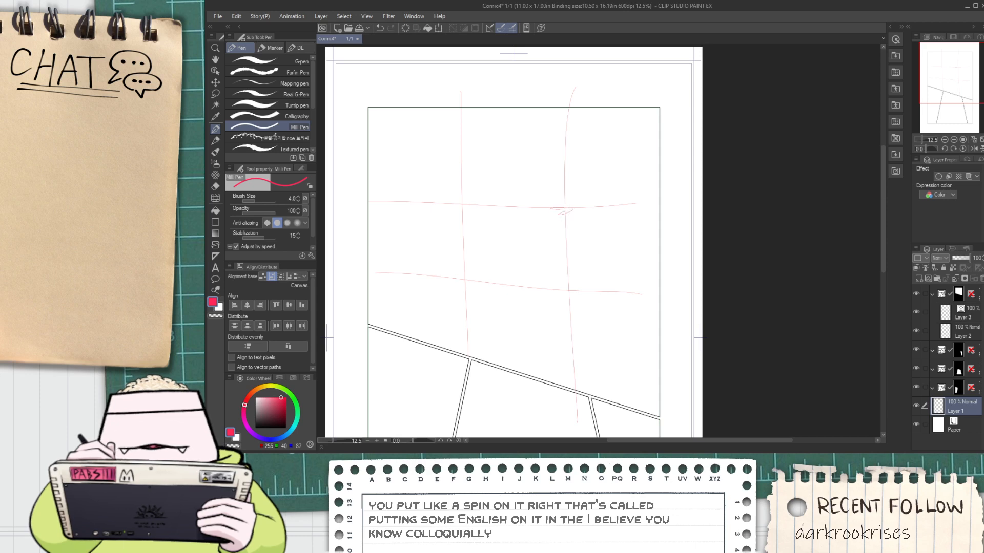
scroll(568, 210, "up", 2)
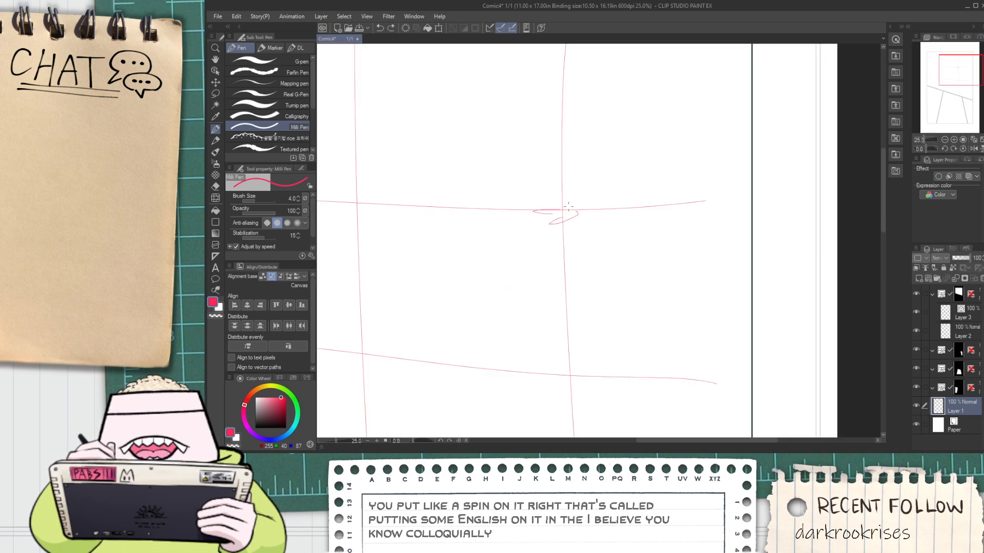
Sketch the bird's left raised wing, angled up from the body, with a jagged feathered edge
left_click_drag(568, 205, 504, 111)
key("ctrl+z")
mouse_move(566, 207)
left_mouse_down()
mouse_move(552, 136)
mouse_move(507, 95)
left_mouse_up()
left_click_drag(537, 167, 539, 173)
left_click_drag(530, 166, 545, 190)
Sketch a second feathered raised wing to the right of the first, undoing strokes that spread too wide
mouse_move(541, 190)
left_mouse_down()
mouse_move(562, 210)
mouse_move(592, 128)
left_mouse_up()
key("ctrl+z")
left_click_drag(569, 213, 635, 104)
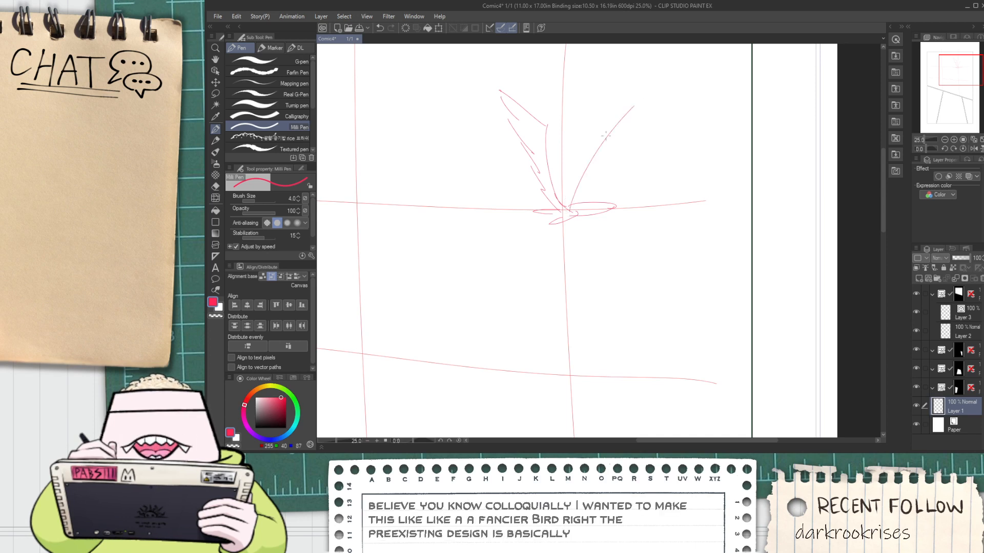
key("ctrl+z")
mouse_move(573, 211)
left_mouse_down()
mouse_move(582, 143)
mouse_move(568, 193)
mouse_move(545, 104)
mouse_move(583, 149)
left_mouse_up()
left_click(574, 224, "ctrl")
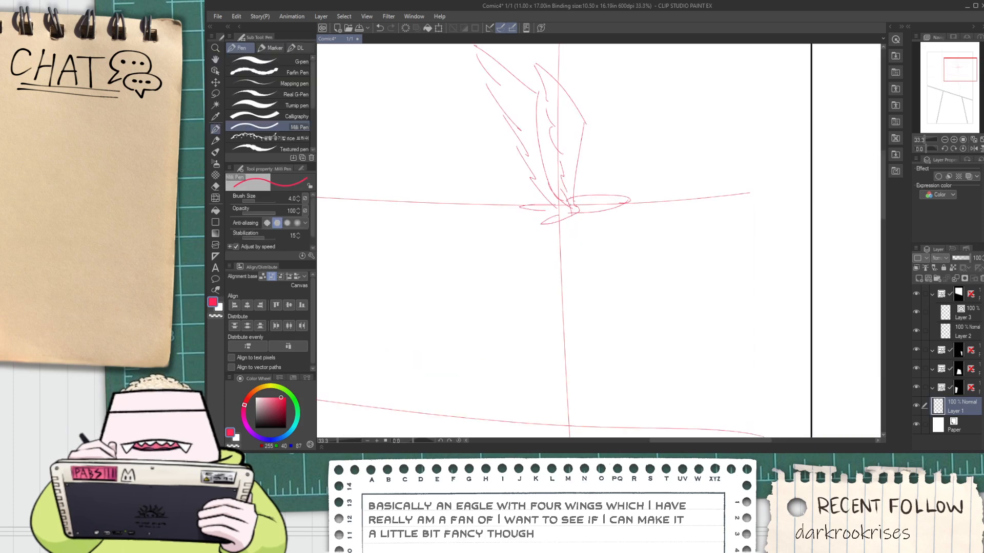
Sketch the bird's two lower wings, sweeping down and to the right from the body with pointed, feathered tips
mouse_move(568, 202)
left_mouse_down()
mouse_move(608, 215)
mouse_move(555, 183)
mouse_move(633, 223)
left_mouse_up()
key("ctrl+z")
key("ctrl+z")
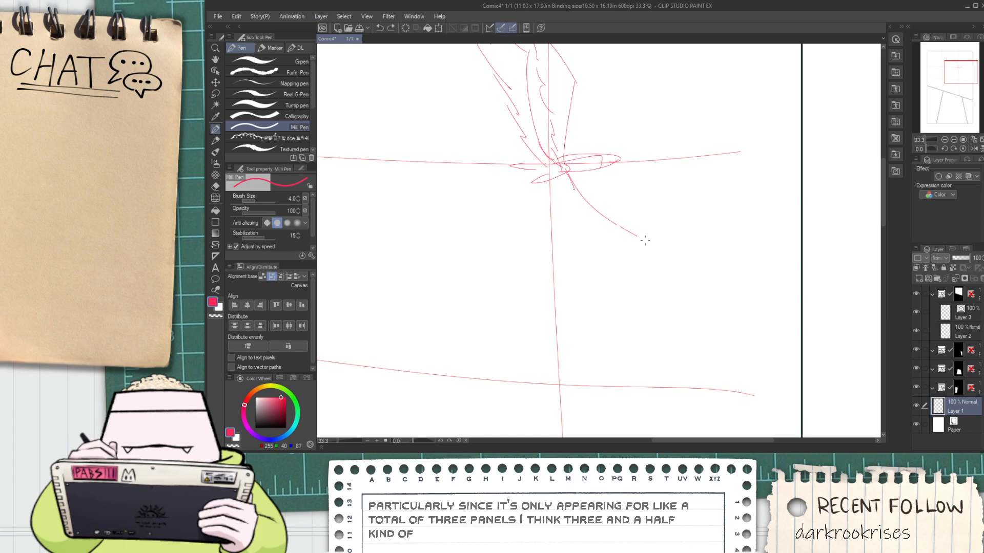
left_click_drag(645, 239, 671, 290)
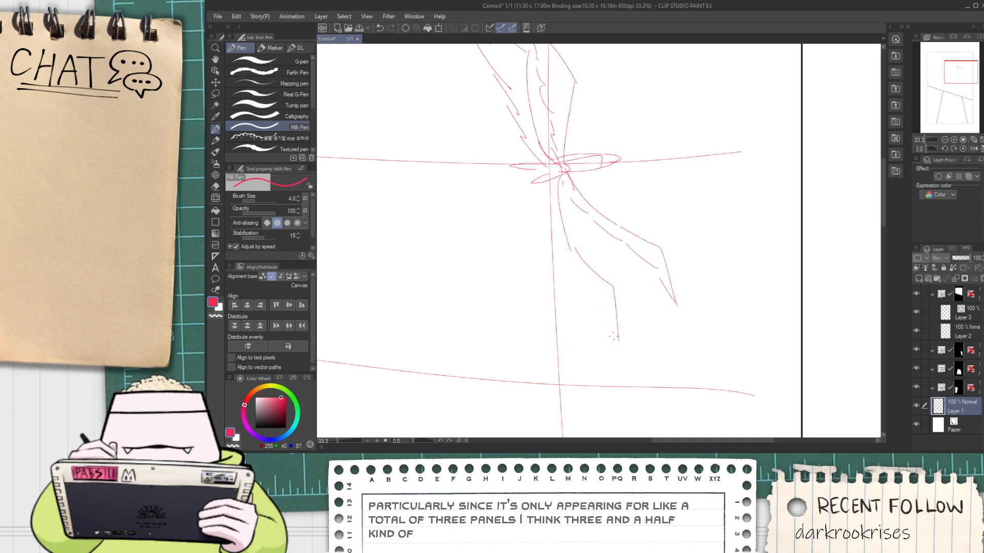
scroll(566, 182, "down", 1)
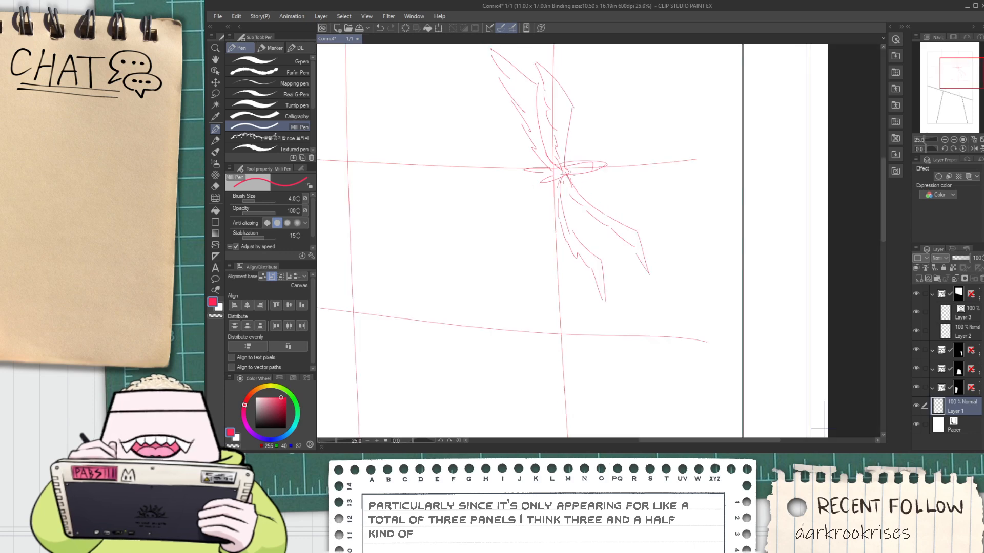
Erase the elongated front of the bird's body and the nearby guide line to its right with the Hard eraser
left_click_drag(564, 172, 568, 214)
key("ctrl+z")
scroll(573, 160, "up", 2)
key("e")
left_click(266, 62)
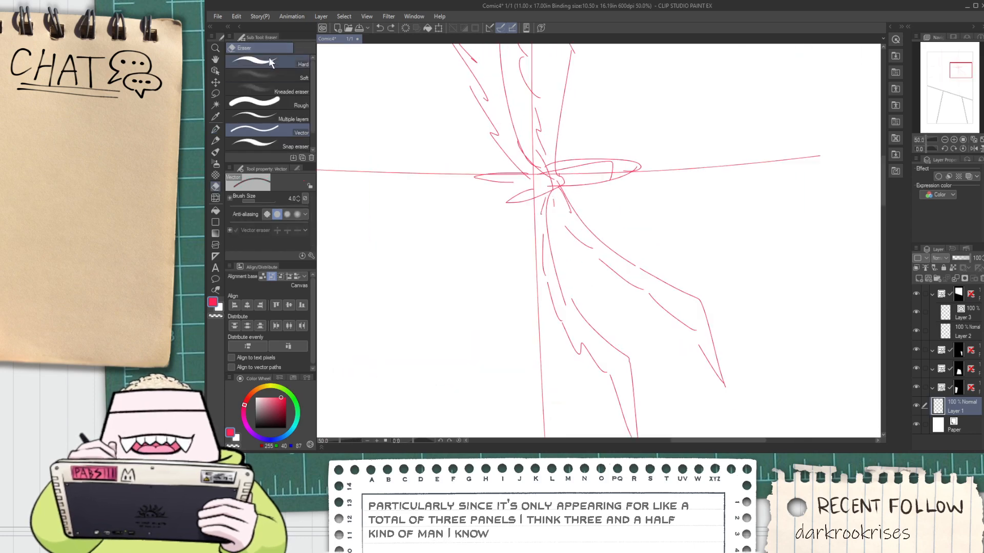
scroll(600, 171, "up", 1)
mouse_move(580, 155)
left_mouse_down()
mouse_move(567, 154)
mouse_move(648, 160)
mouse_move(621, 161)
mouse_move(619, 182)
mouse_move(558, 193)
mouse_move(694, 183)
left_mouse_up()
Redraw the bird's body with a short rounded front and rough in two tail feathers pointing left
key("p")
scroll(515, 173, "up", 1)
key("ctrl+z")
mouse_move(522, 175)
left_mouse_down()
mouse_move(622, 176)
mouse_move(567, 187)
mouse_move(512, 182)
mouse_move(557, 202)
left_mouse_up()
key("ctrl+z")
mouse_move(405, 222)
left_mouse_down()
mouse_move(449, 245)
mouse_move(498, 218)
mouse_move(470, 195)
mouse_move(399, 185)
left_mouse_up()
key("e")
key("p")
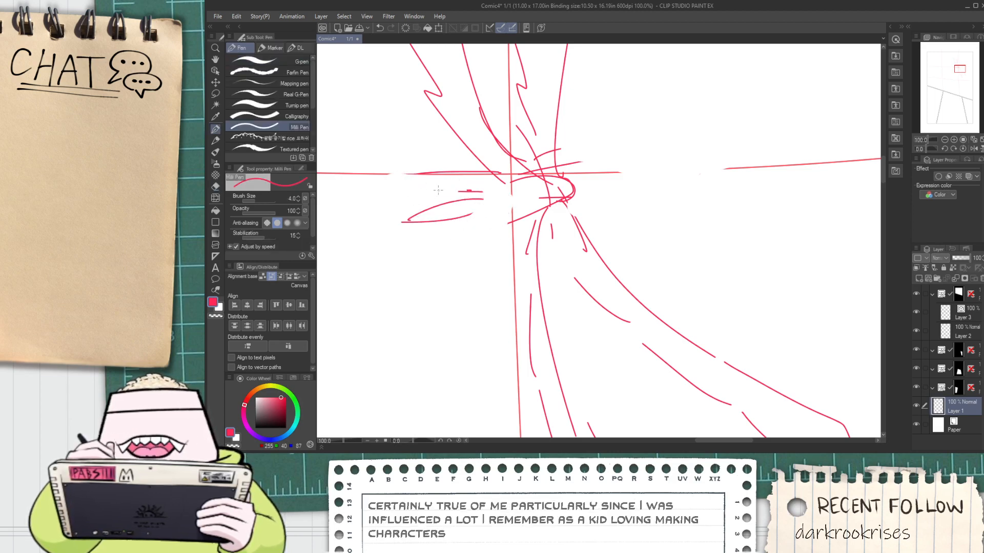
mouse_move(483, 199)
left_mouse_down()
mouse_move(399, 183)
mouse_move(490, 181)
mouse_move(395, 179)
mouse_move(534, 186)
left_mouse_up()
key("ctrl+z")
left_click_drag(476, 207, 558, 204)
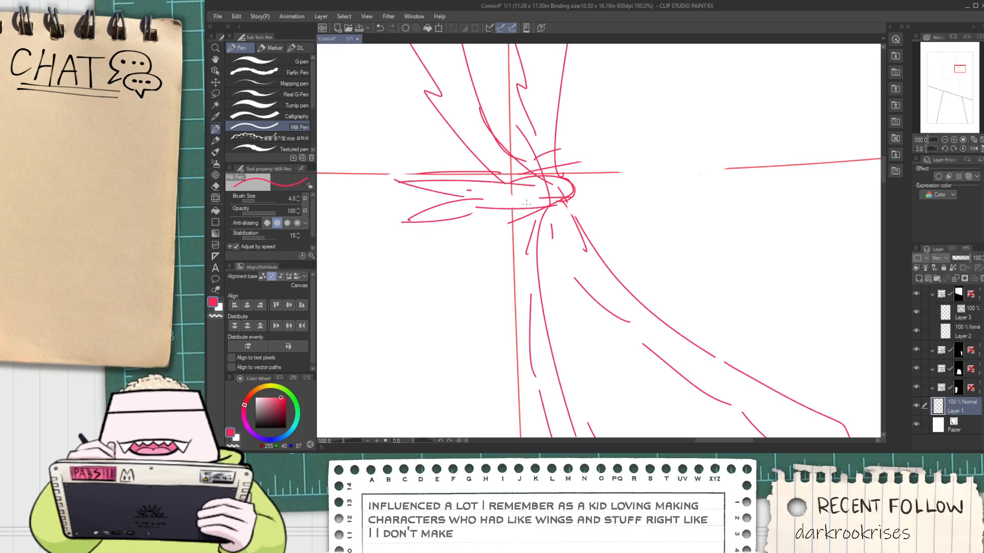
Erase the rough tail feathers and redraw the body's upper and lower contours around the rounded front
scroll(517, 208, "down", 1)
scroll(427, 214, "up", 1)
key("e")
mouse_move(439, 187)
left_mouse_down()
mouse_move(463, 207)
mouse_move(468, 189)
mouse_move(543, 204)
mouse_move(607, 194)
left_mouse_up()
key("p")
key("ctrl+z")
left_click_drag(529, 206, 625, 198)
left_click_drag(538, 179, 642, 197)
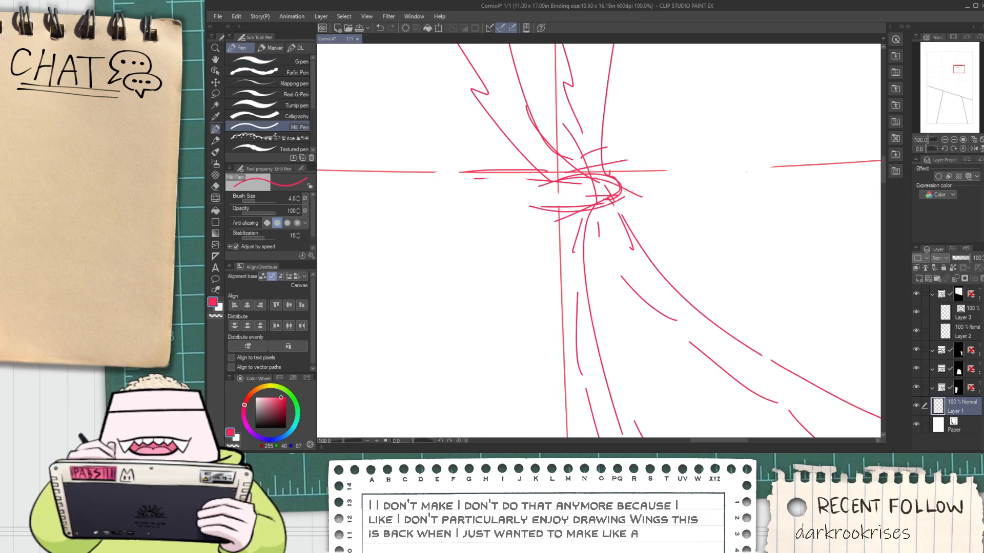
Sketch long tail feathers sweeping left from the body, with the lower one curving downward
left_click_drag(535, 210, 481, 222)
key("ctrl+z")
left_click_drag(562, 200, 358, 267)
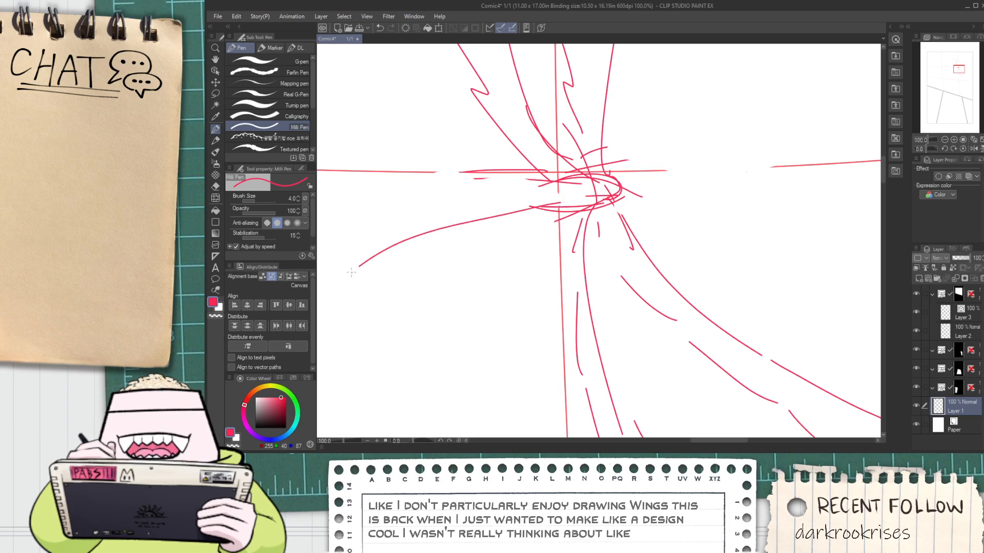
left_click_drag(531, 207, 366, 260)
mouse_move(521, 198)
left_mouse_down()
mouse_move(324, 179)
mouse_move(557, 176)
mouse_move(500, 241)
left_mouse_up()
scroll(519, 199, "down", 2)
key("space")
scroll(505, 242, "down", 1)
scroll(500, 242, "up", 2)
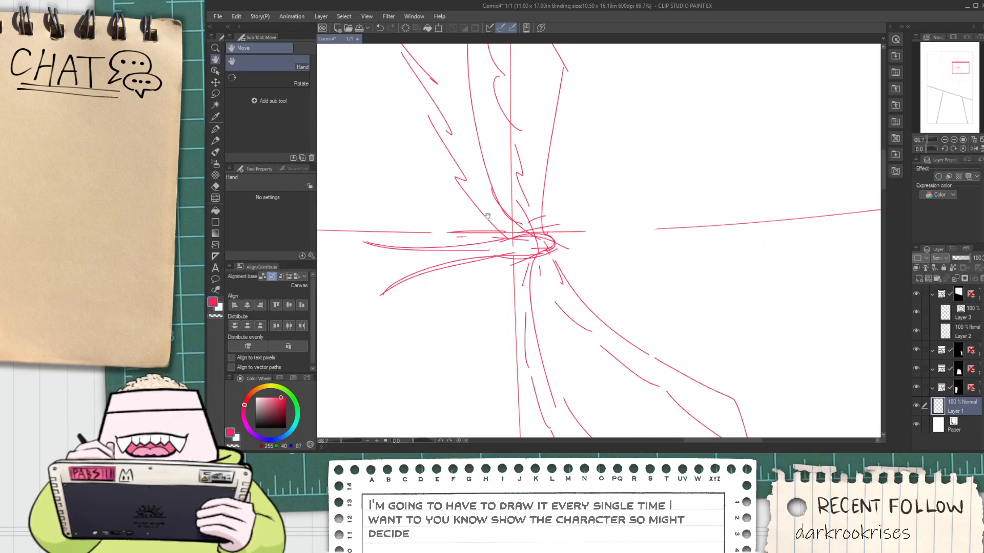
scroll(501, 212, "down", 1)
left_click_drag(461, 188, 483, 278)
scroll(482, 278, "up", 2)
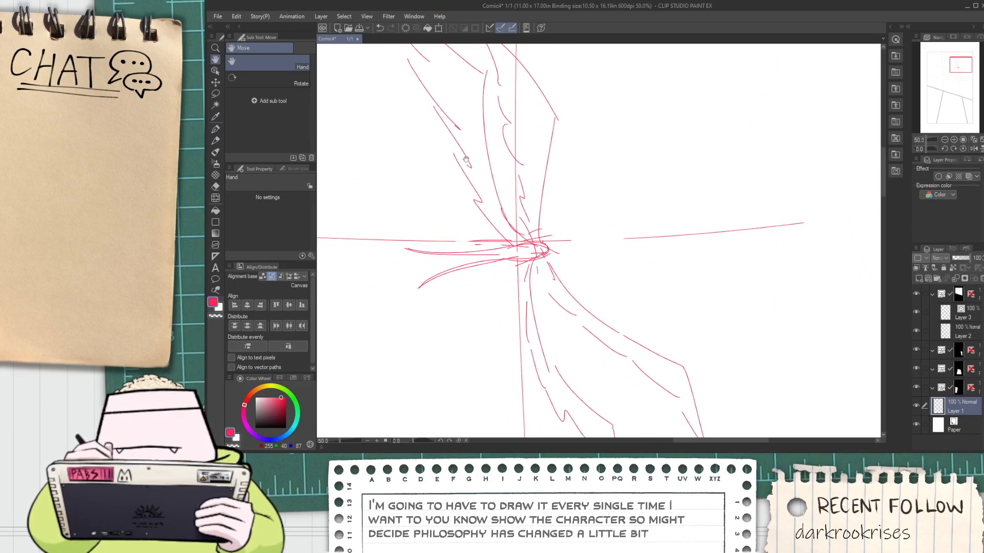
key("p")
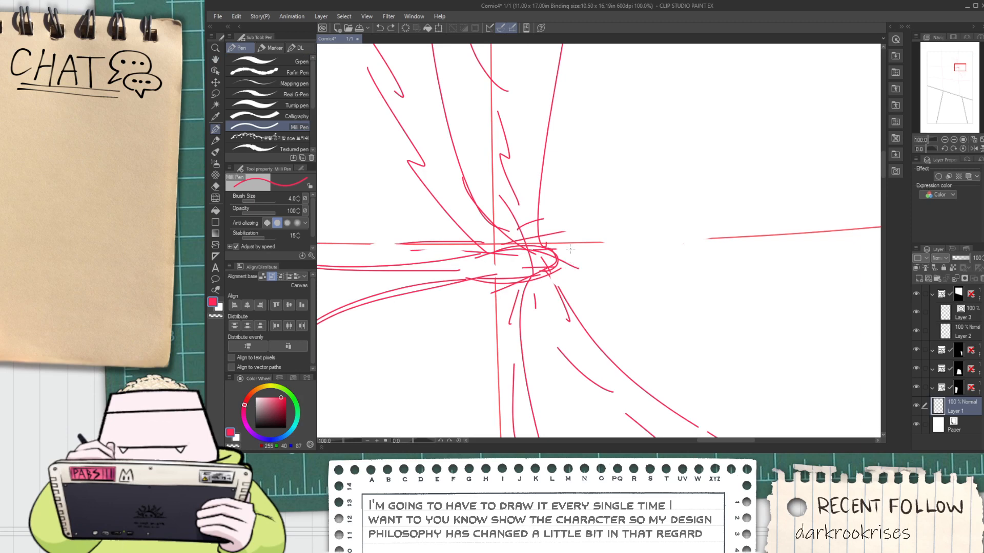
Try to reshape the lassoed bird sketch with a Free Transform, pulling in its lower-right corner
scroll(513, 277, "down", 6)
key("space")
left_click_drag(482, 282, 458, 216)
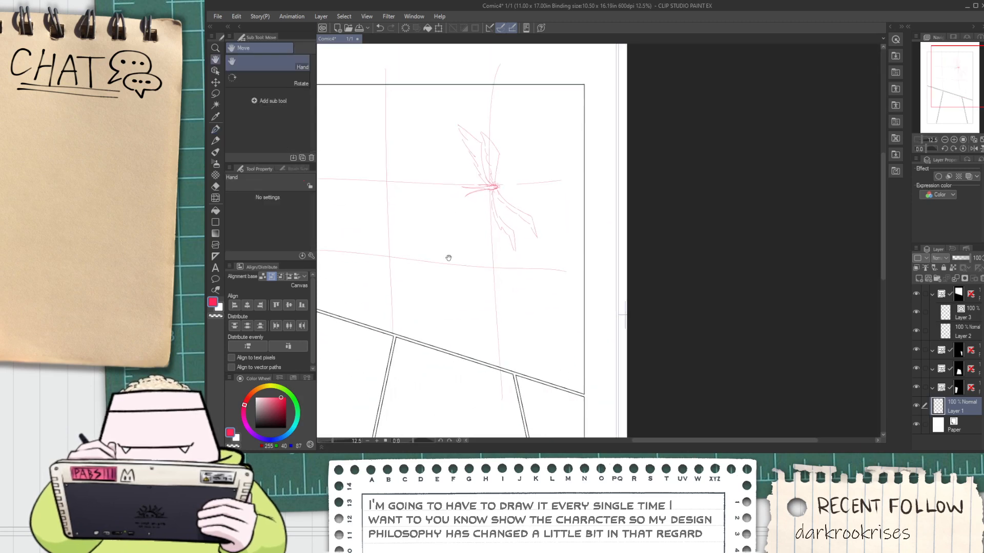
key("m")
mouse_move(435, 164)
left_mouse_down()
mouse_move(537, 214)
mouse_move(545, 269)
mouse_move(533, 233)
mouse_move(542, 216)
mouse_move(551, 264)
left_mouse_up()
key("ctrl+t")
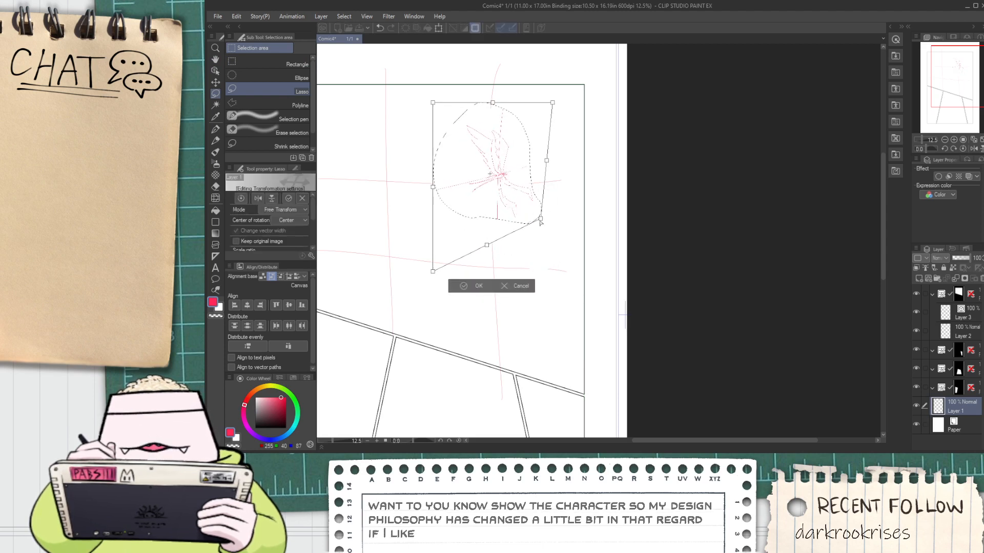
left_click(478, 285)
left_click(413, 286)
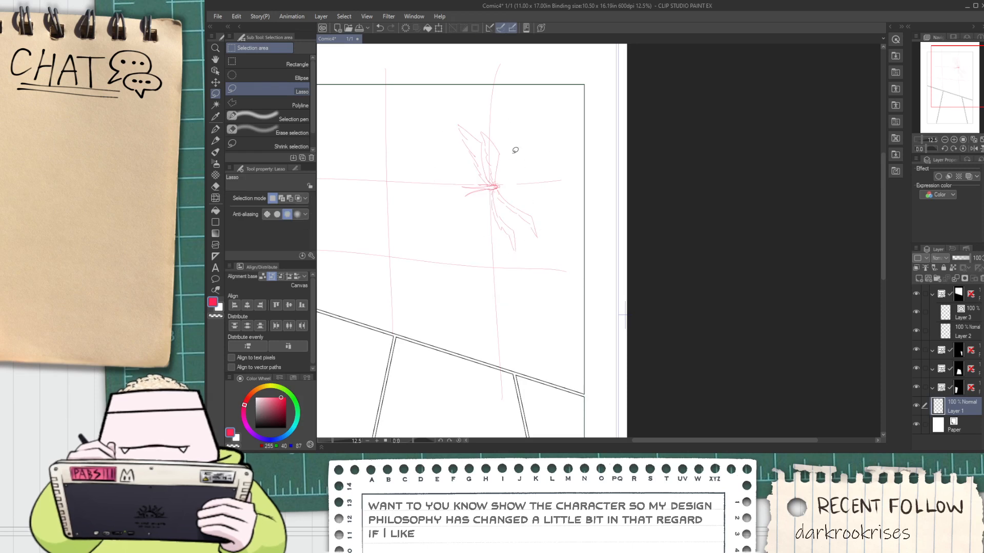
Sketch a double circle to the upper right of the bird and a circle at the lower-left crossing of the guides
key("p")
key("ctrl+z")
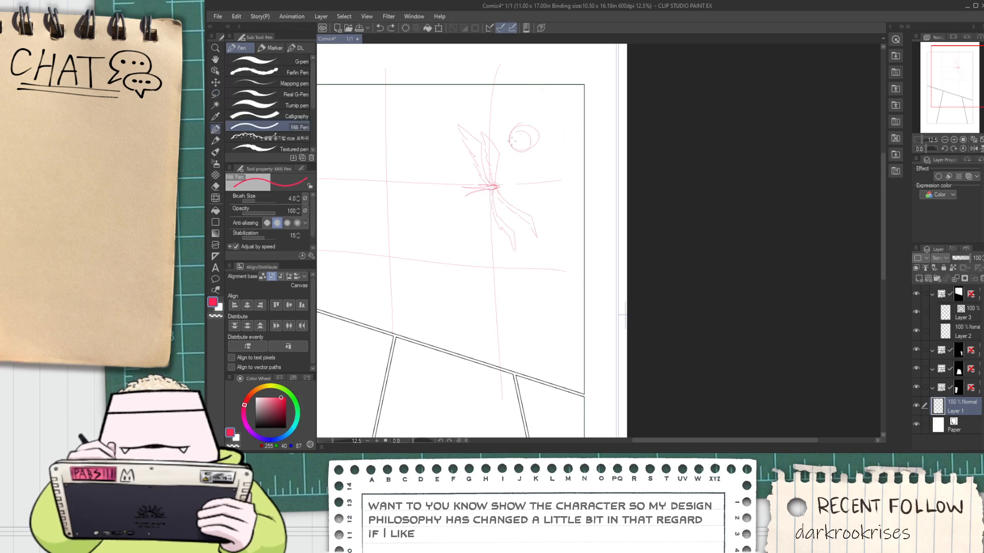
left_click_drag(393, 267, 362, 288)
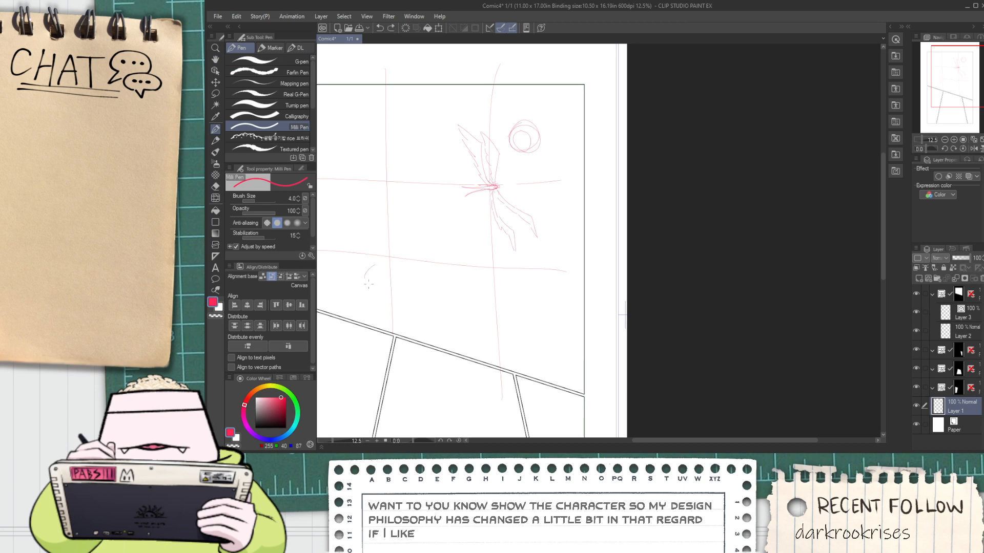
Try horizontal strokes across the upper-left part of the top panel and undo them
key("space")
left_click_drag(408, 167, 523, 196)
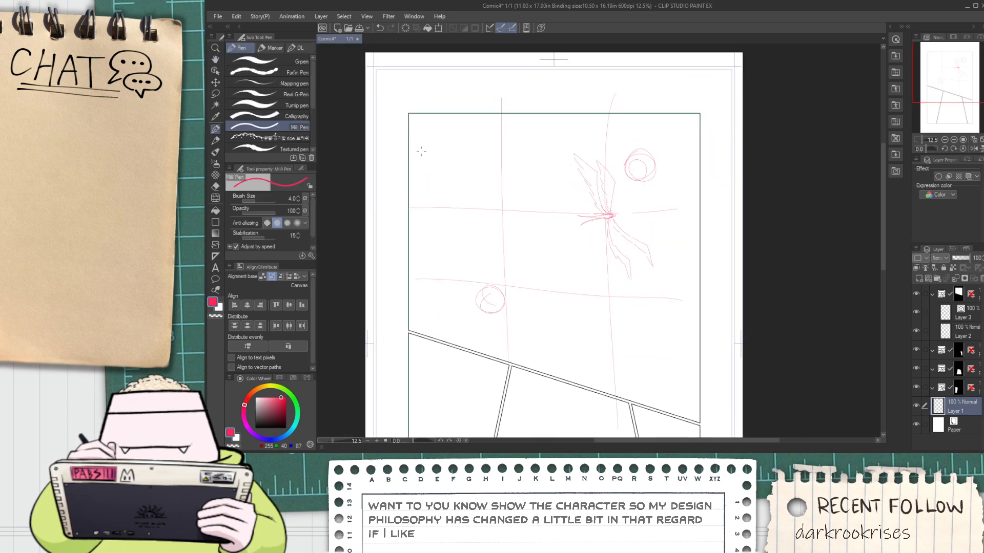
left_click_drag(429, 154, 580, 178)
key("ctrl+z")
left_click_drag(432, 177, 571, 183)
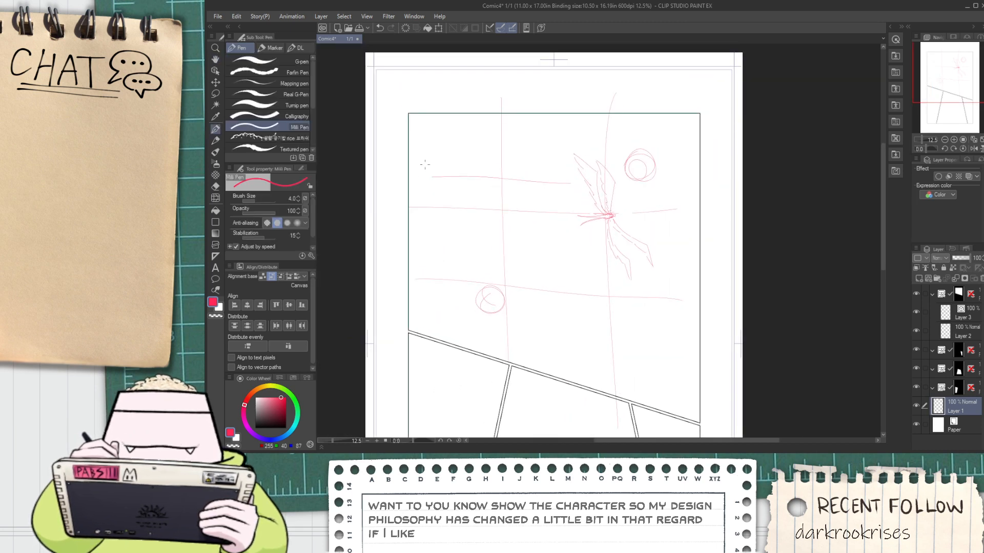
key("ctrl+z")
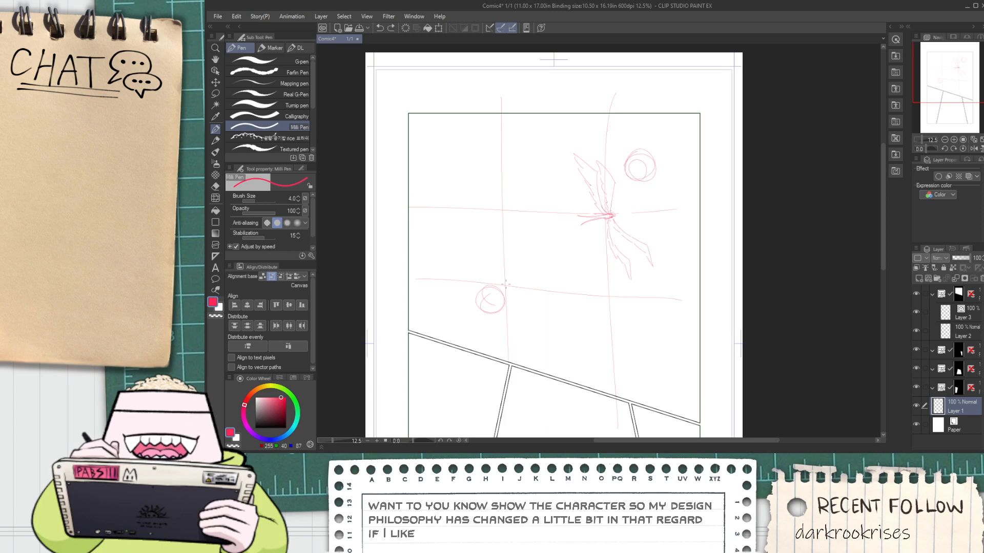
Try rotating the lassoed bird counter-clockwise until its wings spread almost horizontally
scroll(505, 284, "down", 1)
key("space")
left_click_drag(500, 283, 450, 256)
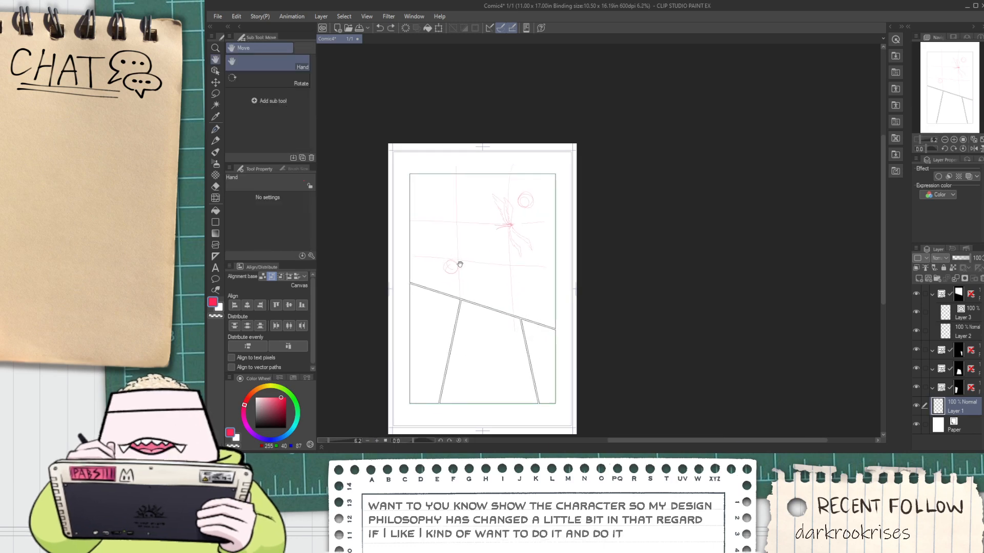
scroll(469, 247, "up", 1)
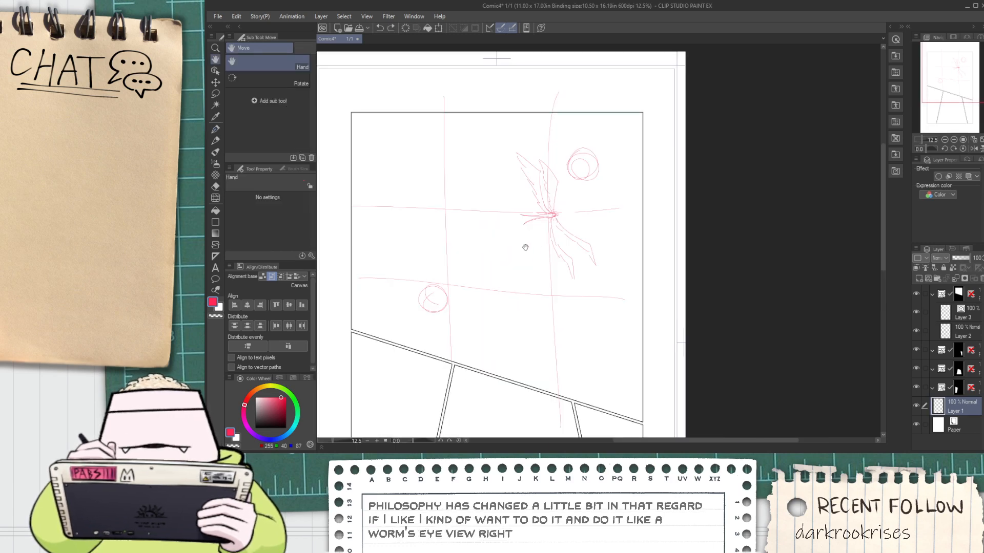
mouse_move(565, 279)
left_mouse_down()
mouse_move(519, 220)
mouse_move(517, 146)
mouse_move(586, 234)
mouse_move(592, 296)
left_mouse_up()
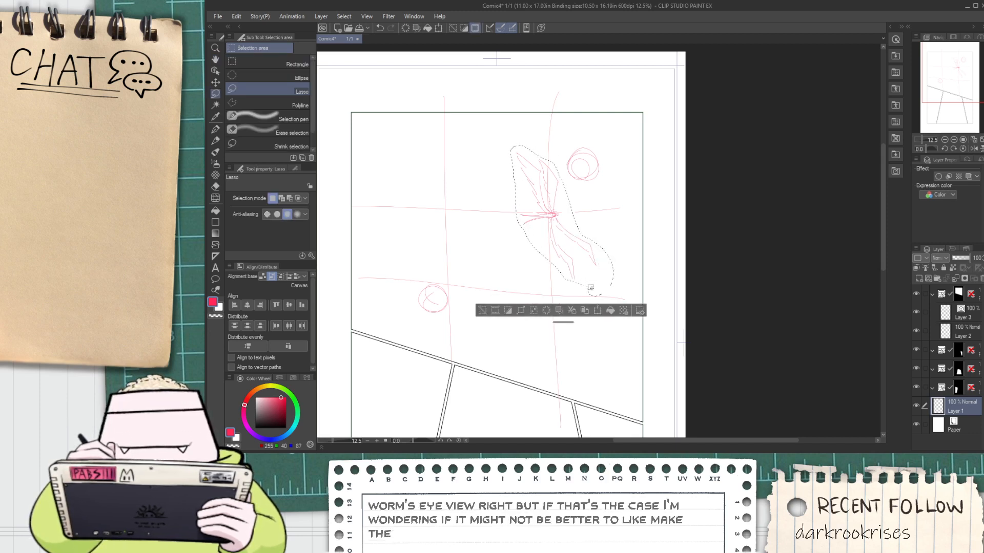
key("ctrl+t")
mouse_move(624, 201)
left_mouse_down()
mouse_move(546, 163)
mouse_move(588, 168)
left_mouse_up()
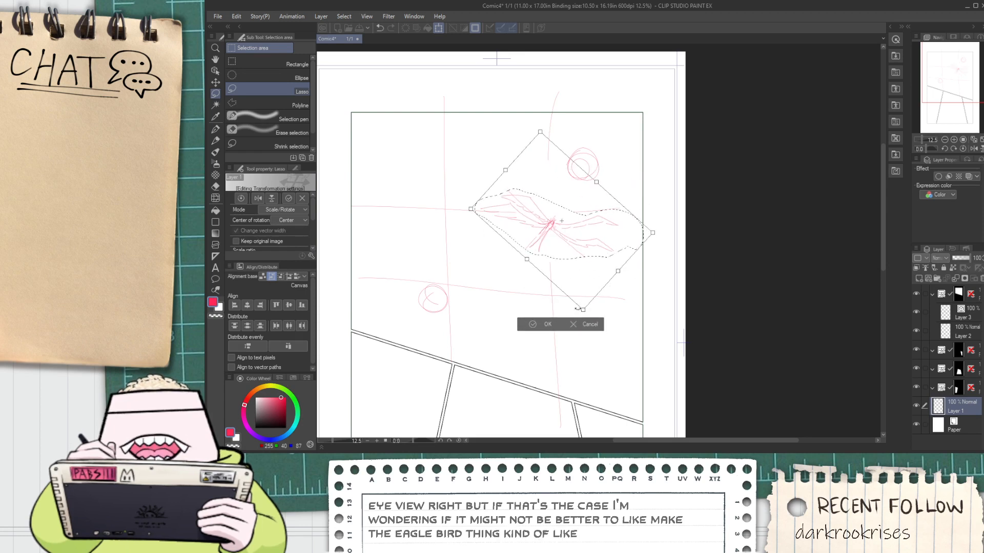
key("Return")
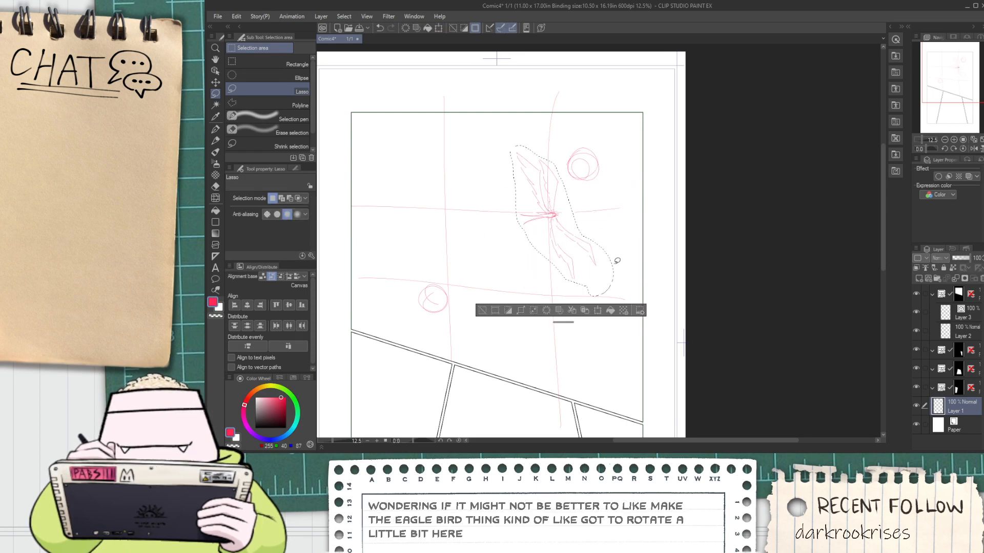
Rotate the selected bird slightly counter-clockwise, shift it up onto the guide crossing, and clear the selection
key("ctrl+t")
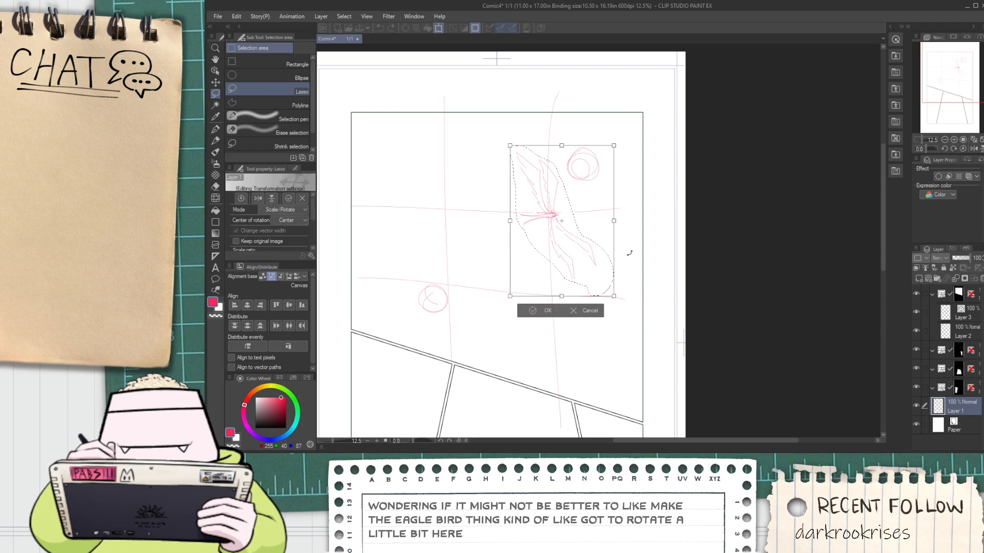
left_click_drag(627, 256, 646, 227)
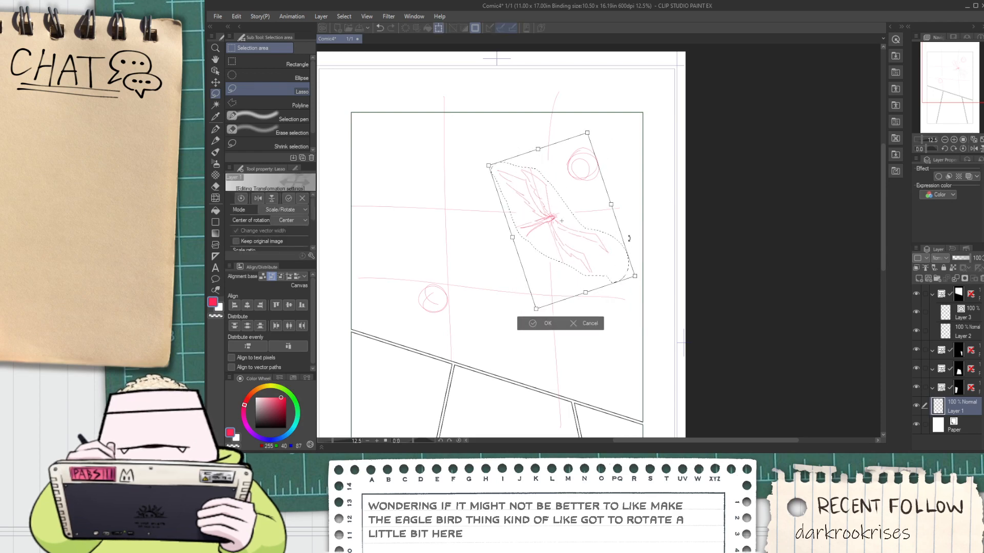
mouse_move(582, 269)
left_mouse_down()
mouse_move(587, 250)
mouse_move(580, 260)
left_mouse_up()
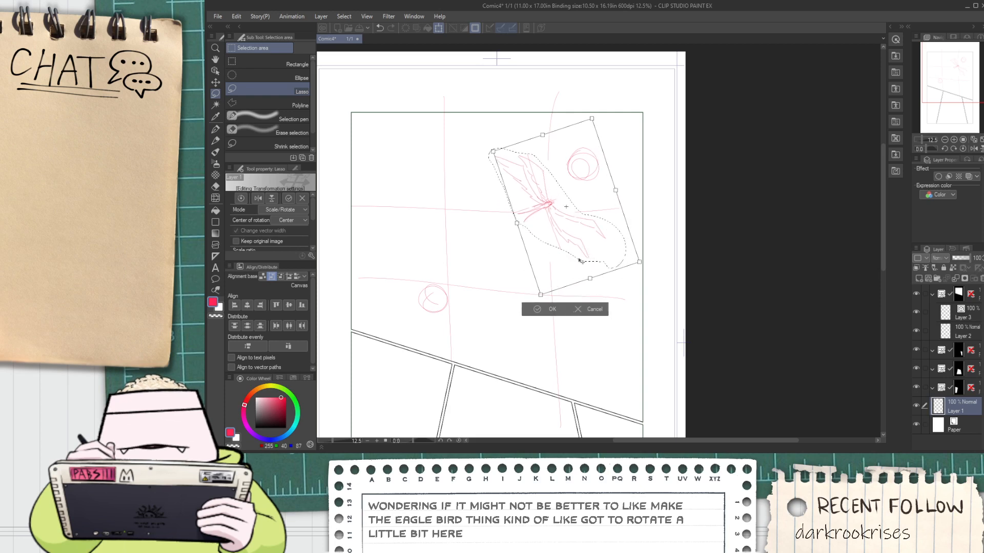
left_click(537, 309)
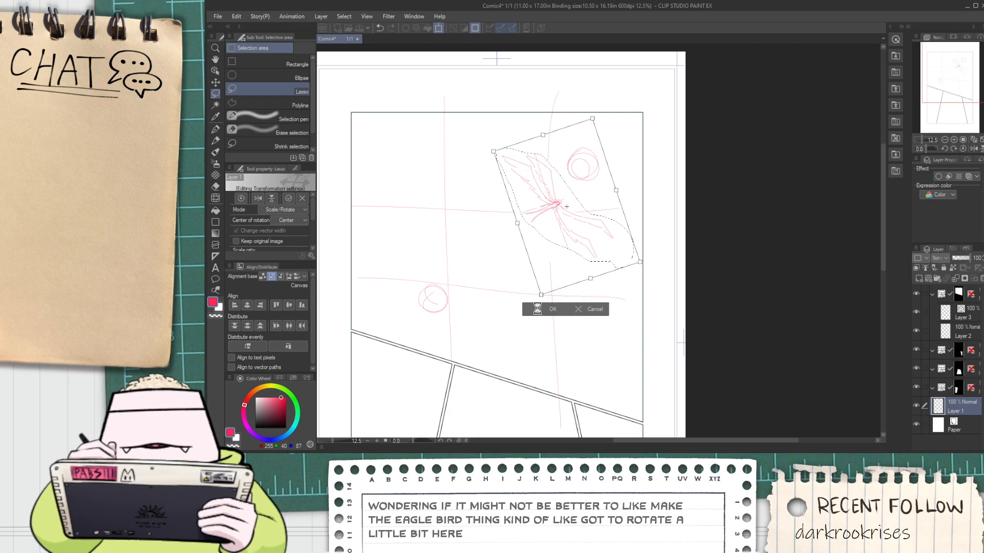
key("ctrl+d")
Rough in jagged shapes around the top panel: below the bird, along the slanted lower border, and in the upper-left corner
key("space")
left_click_drag(438, 302, 423, 265)
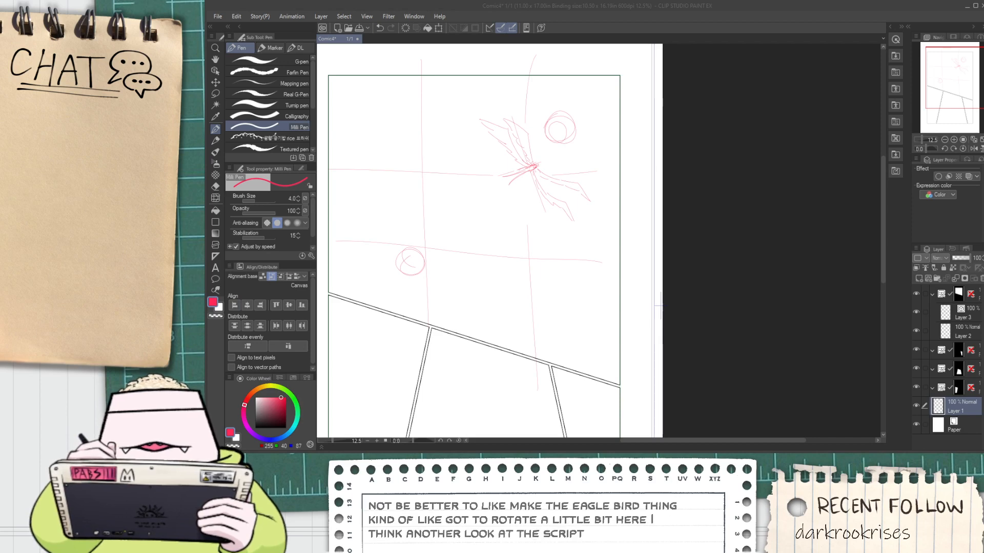
left_click(628, 9)
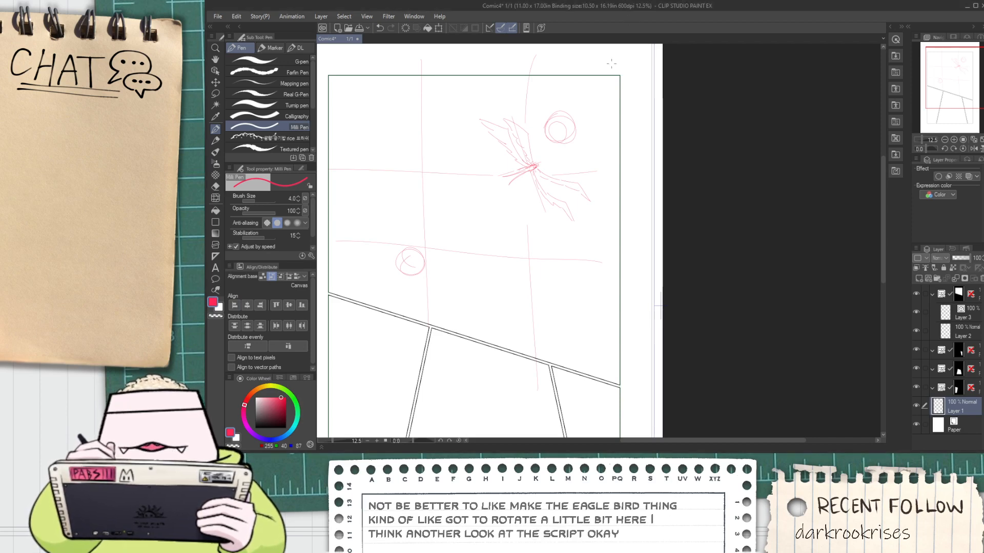
key("space")
left_click_drag(435, 288, 455, 245)
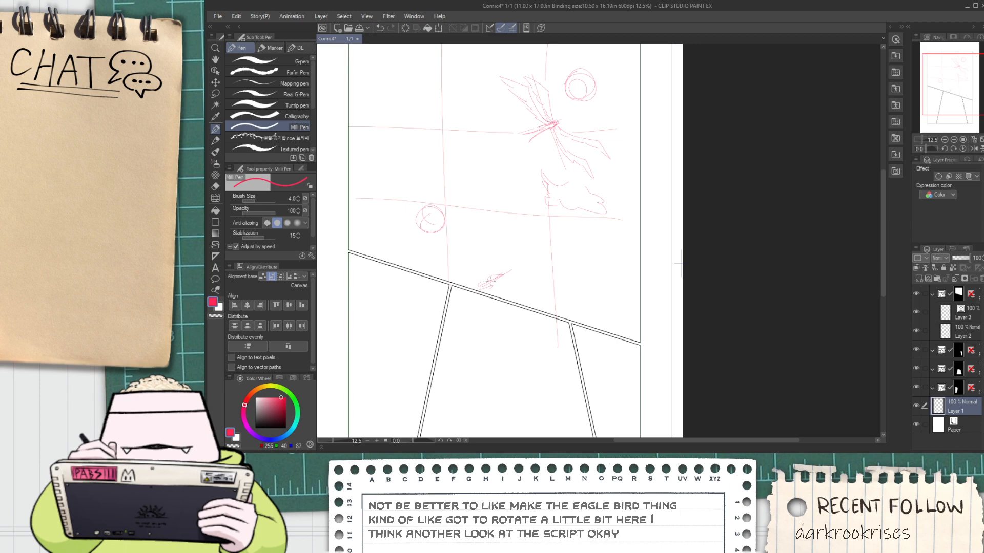
left_click_drag(405, 129, 441, 250)
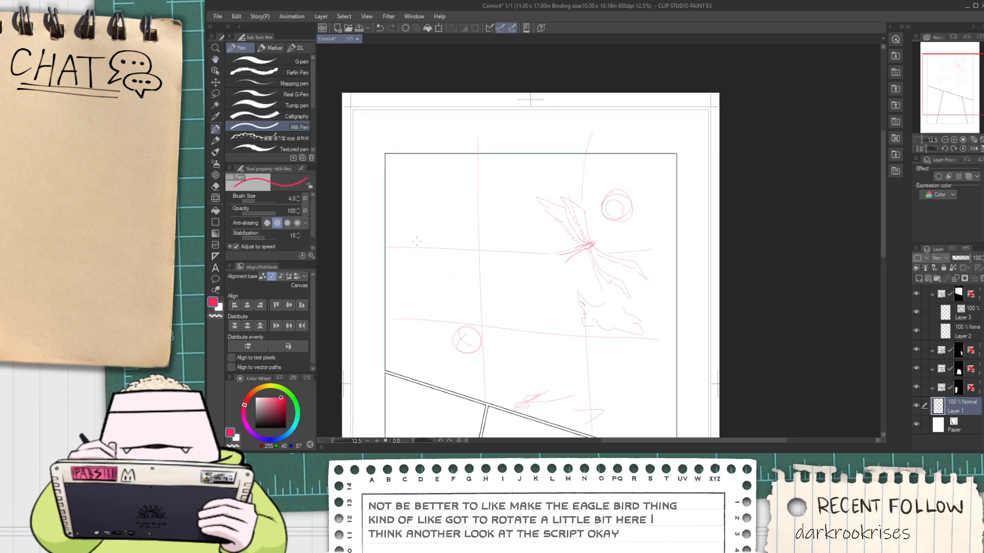
left_click_drag(396, 206, 438, 202)
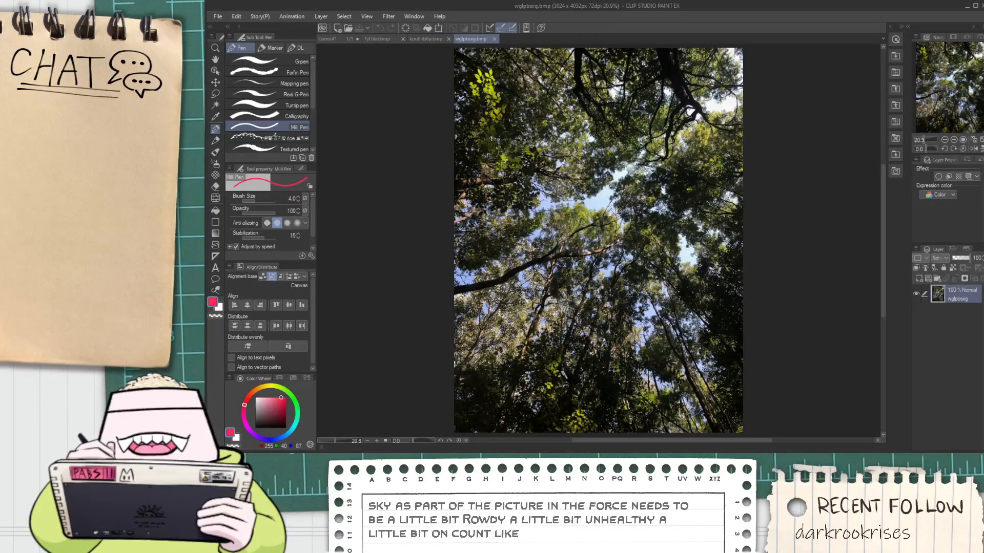
Copy the whole treetop photo and paste it above Layer 2 in the comic page's top panel folder
key("ctrl+a")
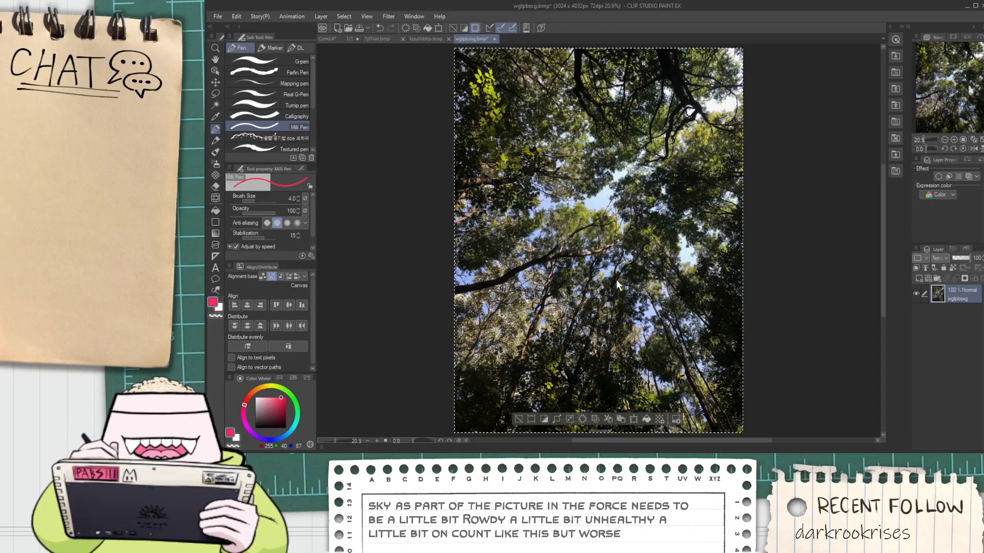
left_click(331, 37)
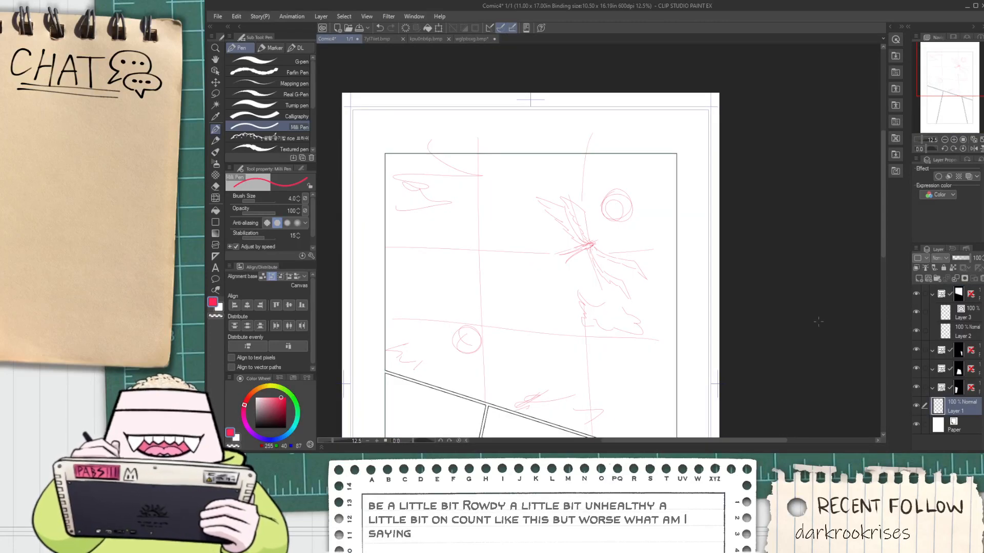
left_click(940, 346)
left_click(944, 336)
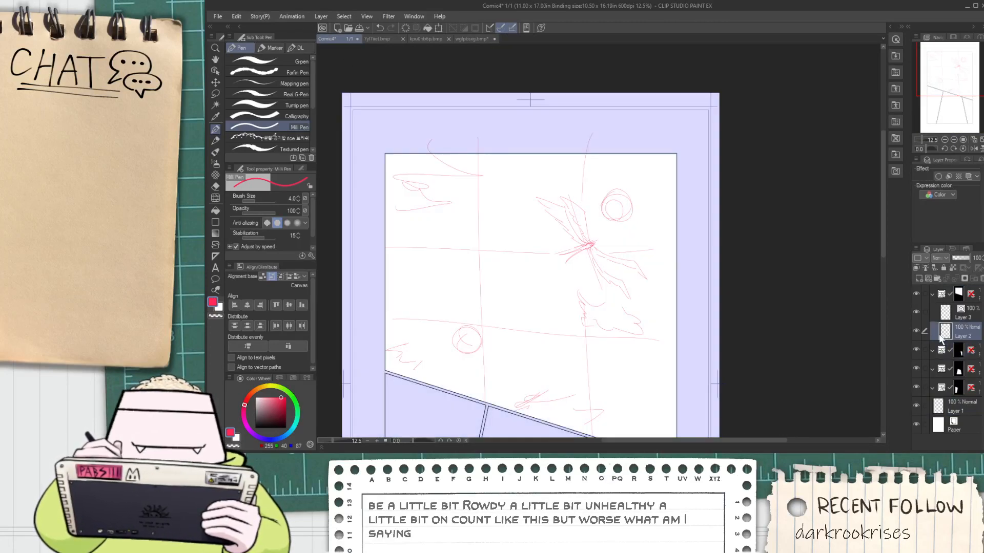
key("ctrl+v")
Enlarge the pasted treetop photo until it covers the whole top panel, and shift it down and left within the frame
scroll(652, 310, "down", 5)
scroll(651, 310, "down", 1)
key("ctrl+t")
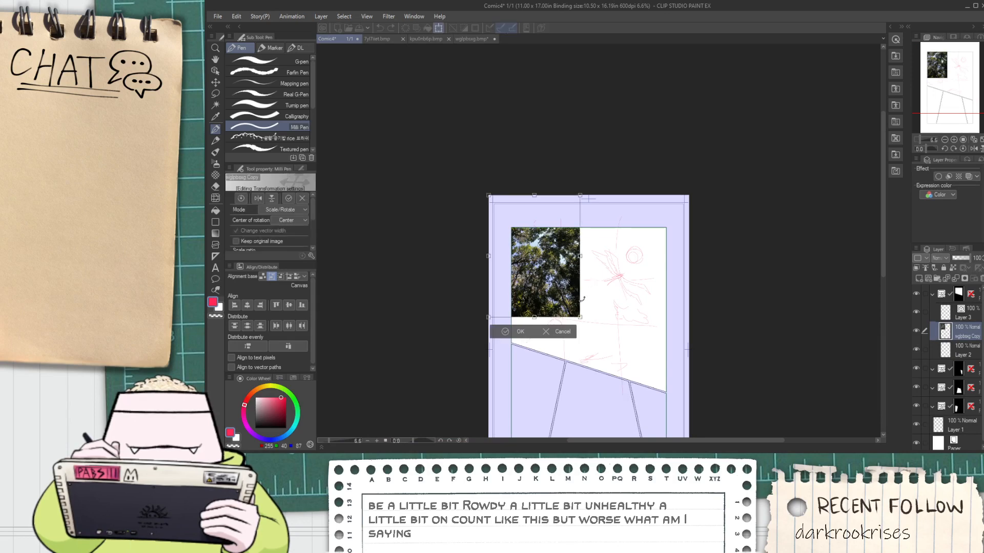
left_click_drag(579, 315, 705, 487)
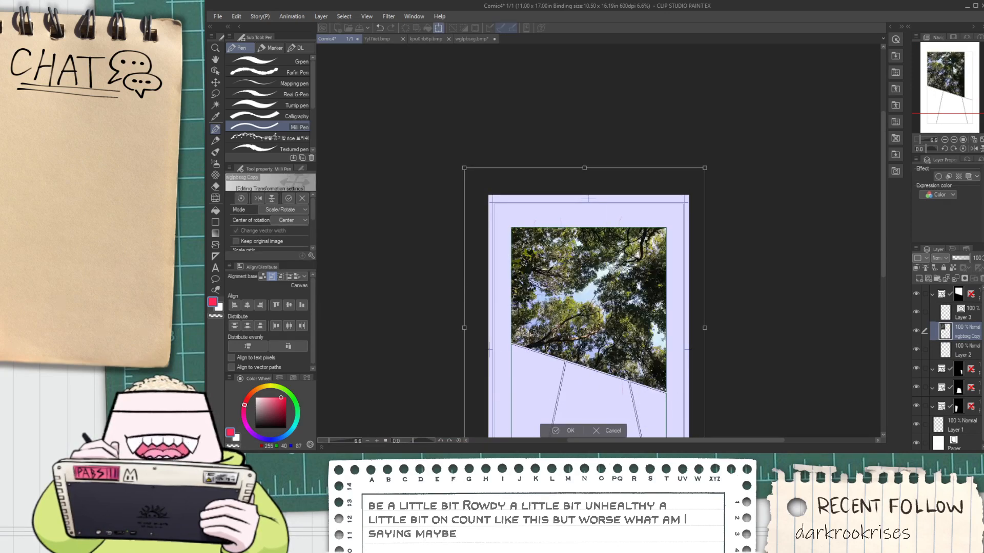
left_click_drag(705, 168, 848, 79)
left_click_drag(684, 249, 640, 325)
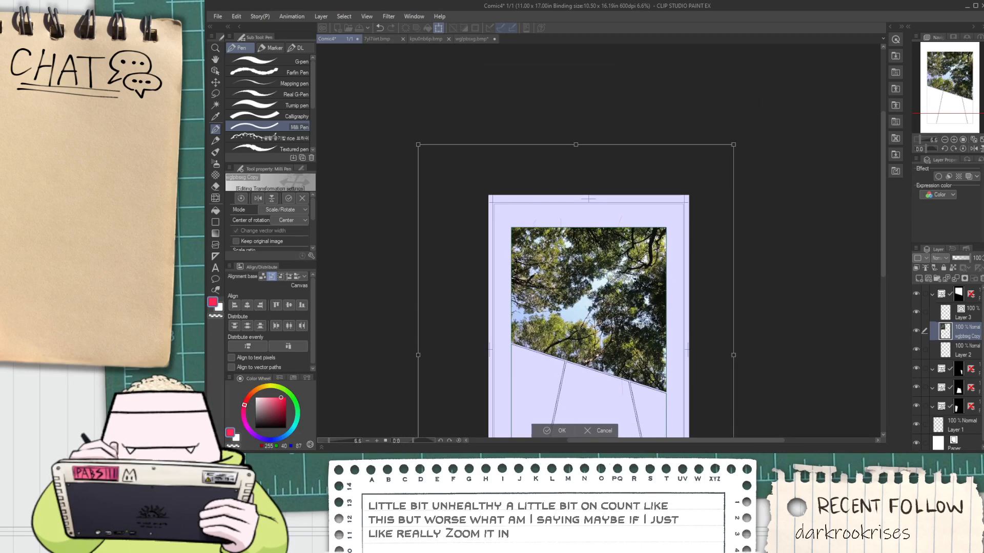
left_click(558, 429)
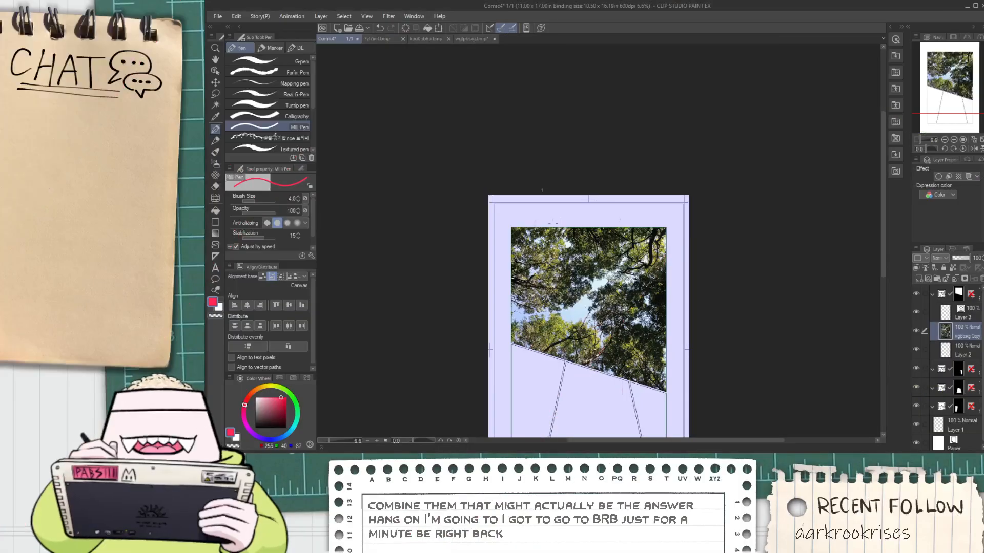
Look through the open treetop reference photos and compare them with the comic page's top panel
scroll(609, 346, "up", 4)
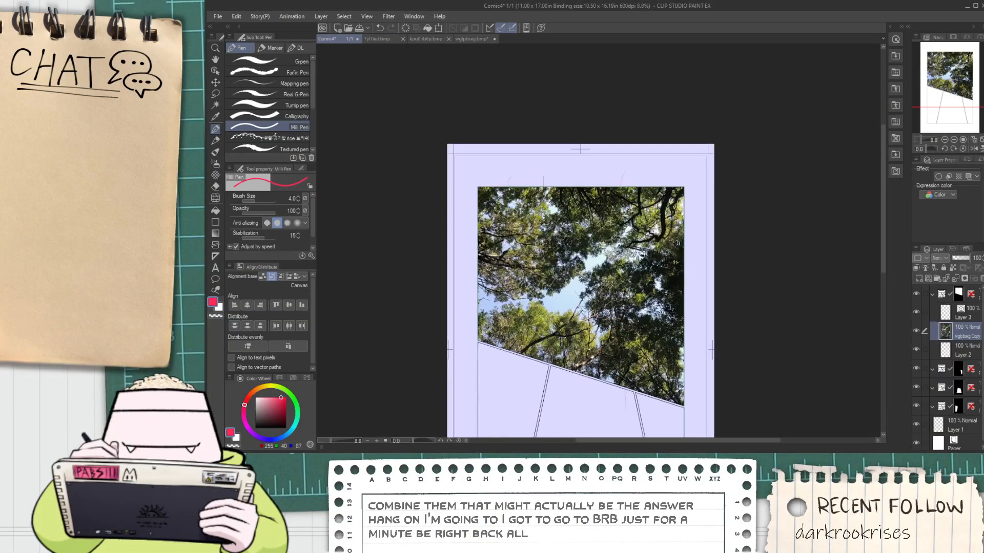
key("space")
scroll(608, 345, "down", 2)
left_click_drag(608, 346, 566, 276)
scroll(515, 88, "up", 2)
left_click(474, 39)
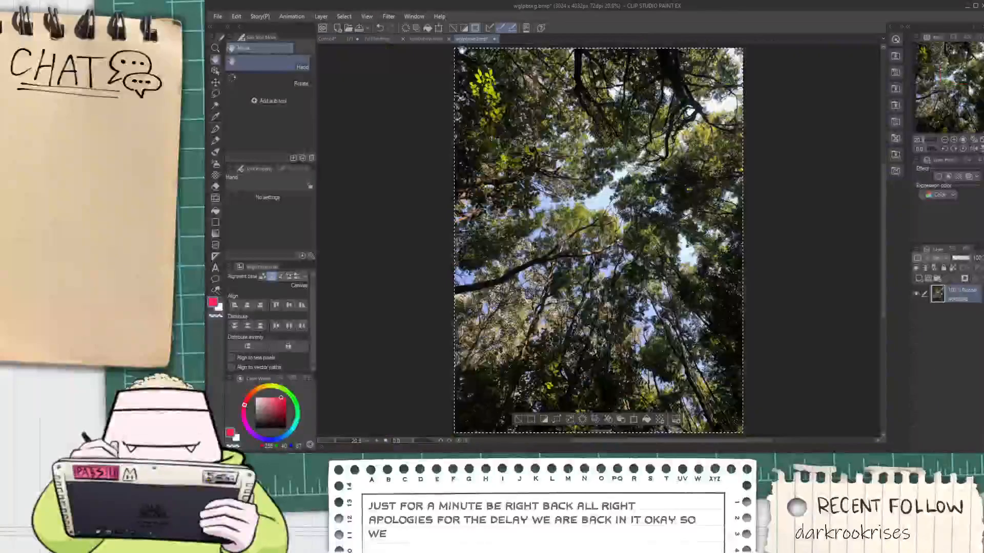
left_click(425, 39)
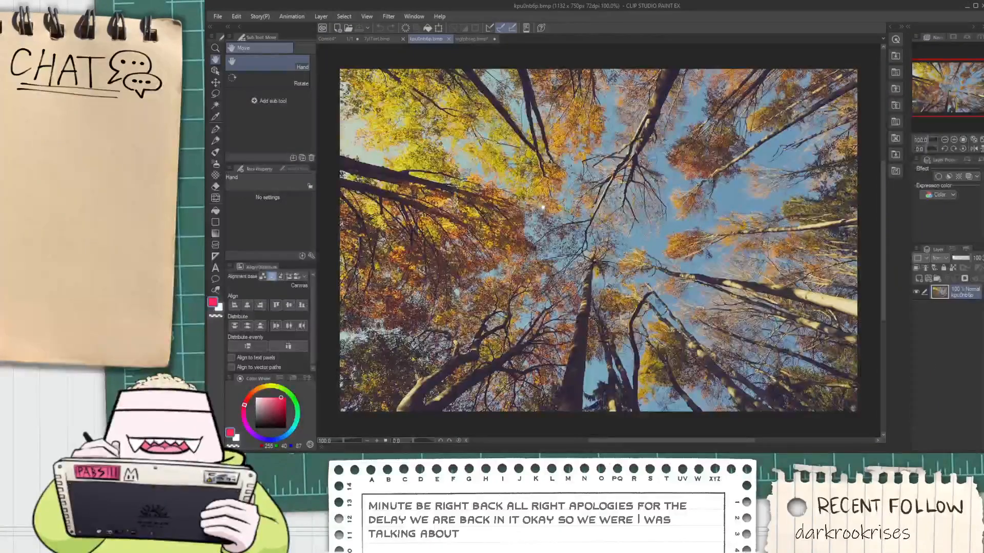
left_click(336, 38)
left_click_drag(405, 149, 450, 223)
left_click(367, 39)
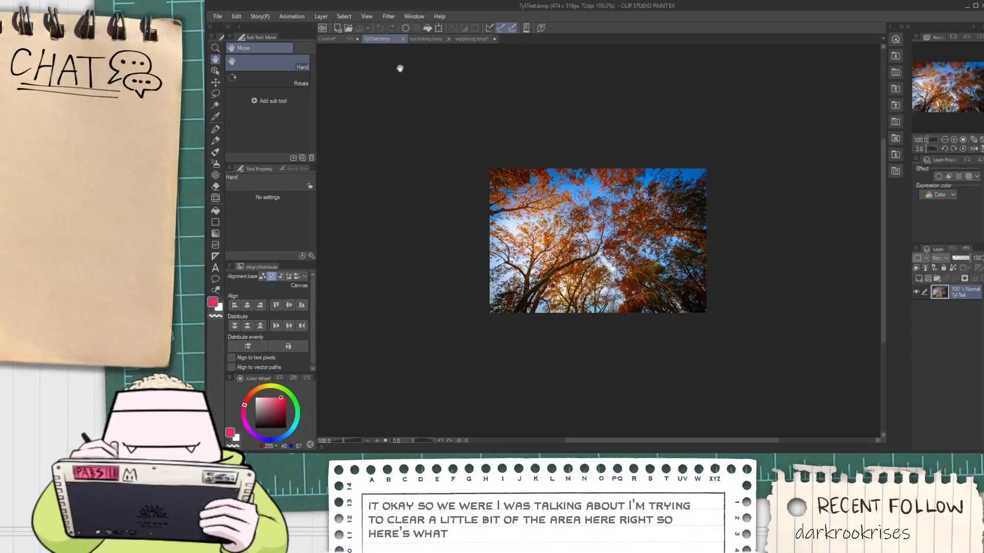
left_click(350, 39)
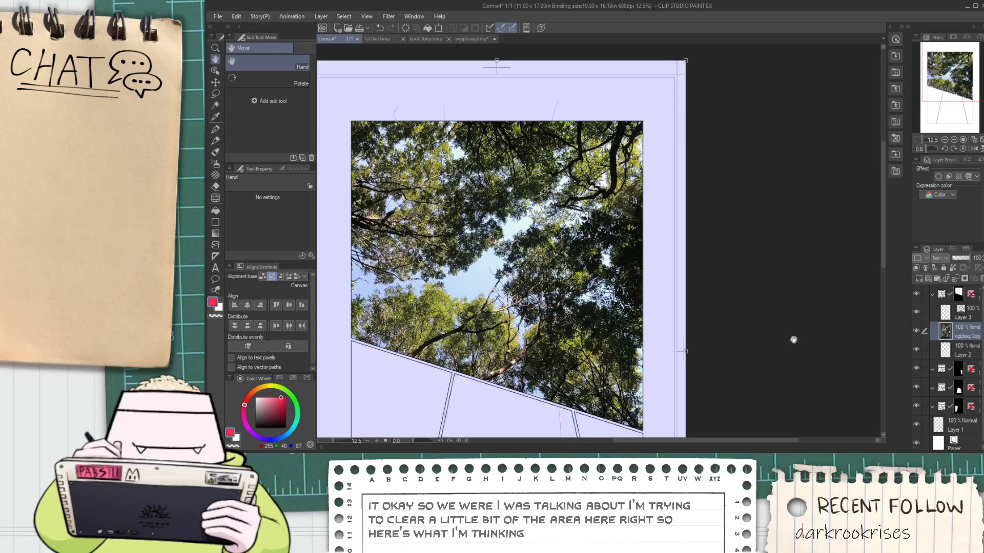
Rotate the treetop photo counter-clockwise and reposition it so its large trunk rises from the panel's lower-right corner
key("ctrl+shift+t")
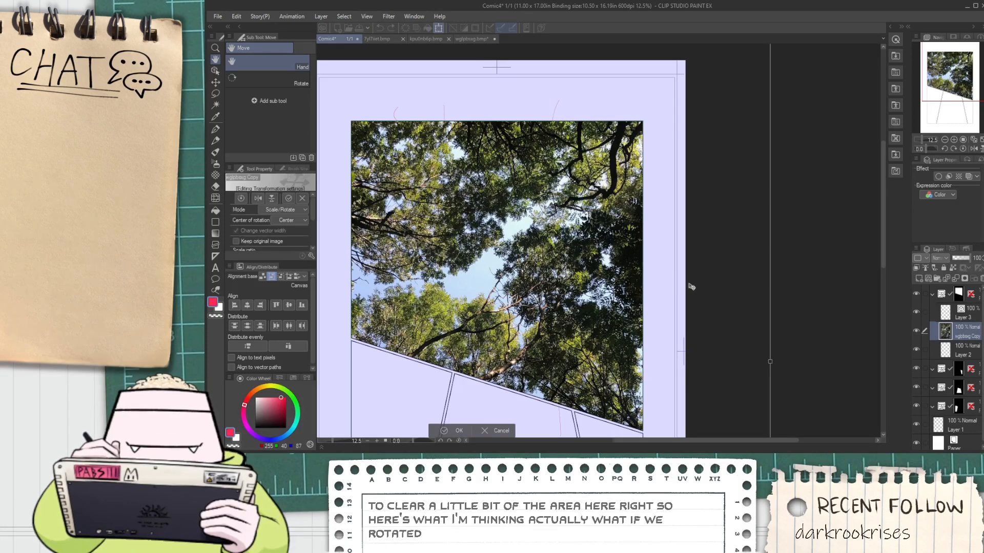
left_click_drag(691, 286, 840, 103)
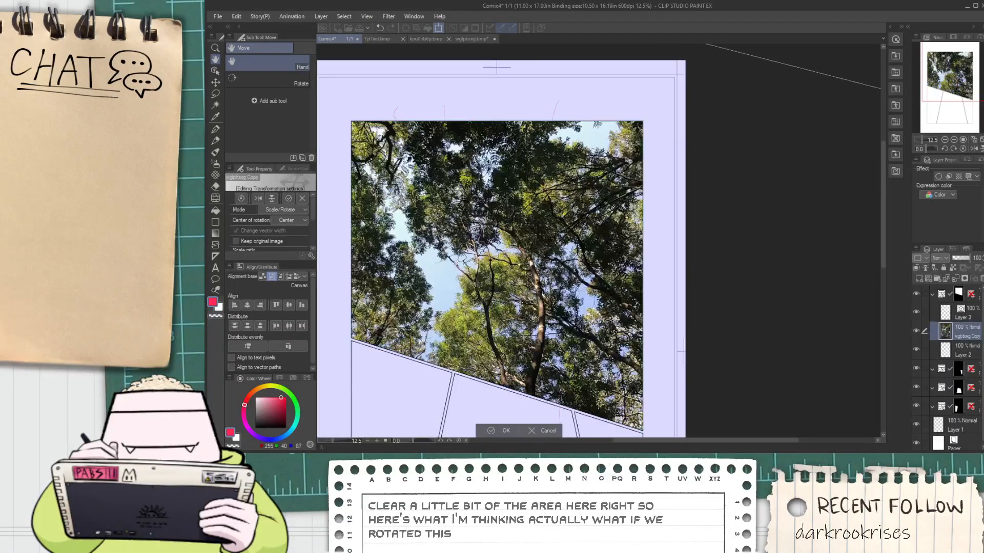
left_click_drag(757, 79, 683, 14)
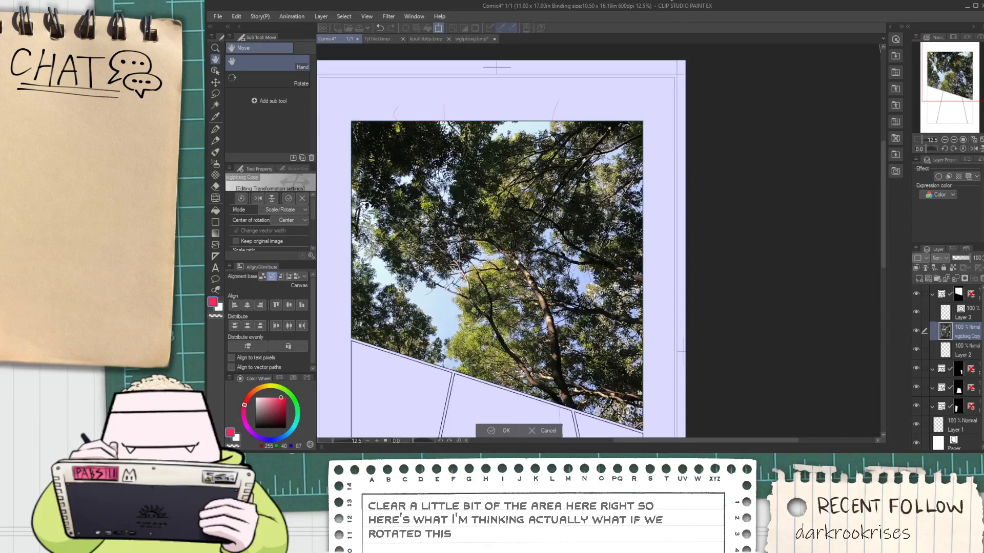
left_click_drag(650, 353, 634, 325)
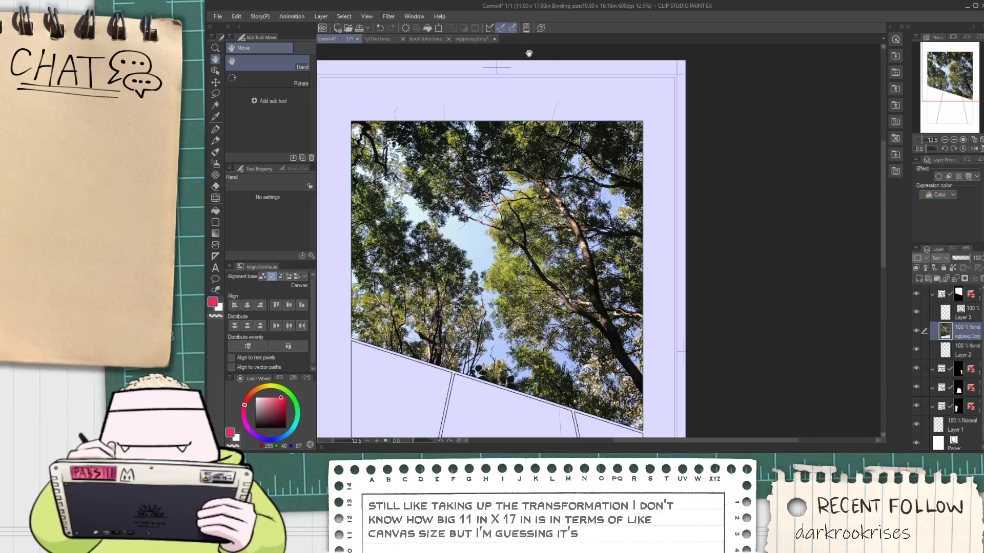
Lasso the upright trees and blue sky in the larger autumn treetop photo and paste them into the comic page's top panel
left_click(424, 40)
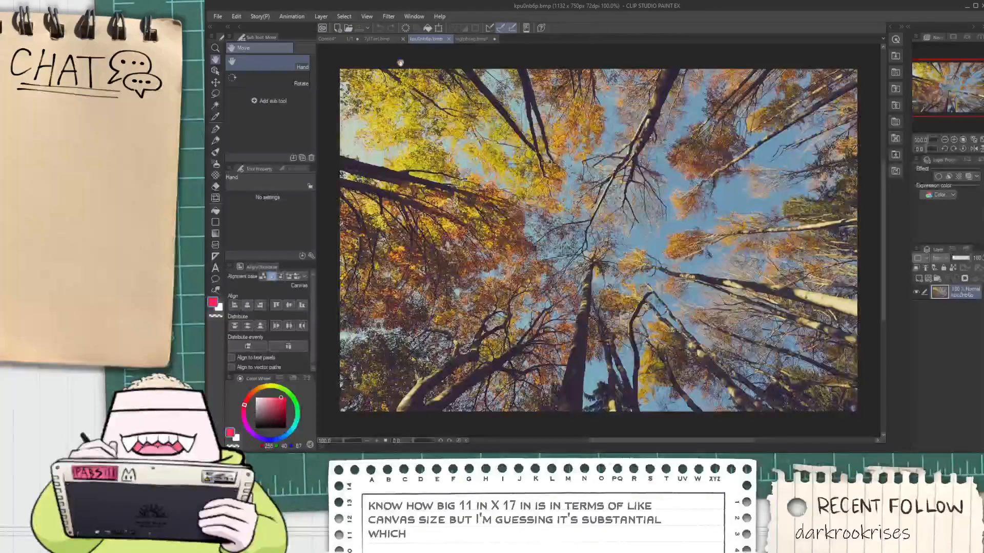
left_click_drag(577, 204, 462, 221)
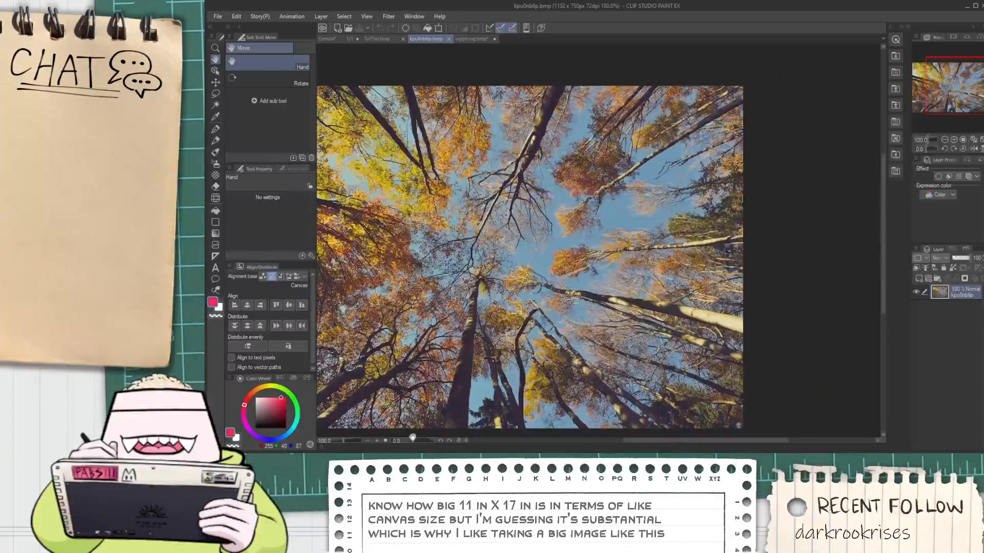
mouse_move(413, 439)
left_mouse_down()
mouse_move(443, 439)
mouse_move(427, 433)
left_mouse_up()
key("m")
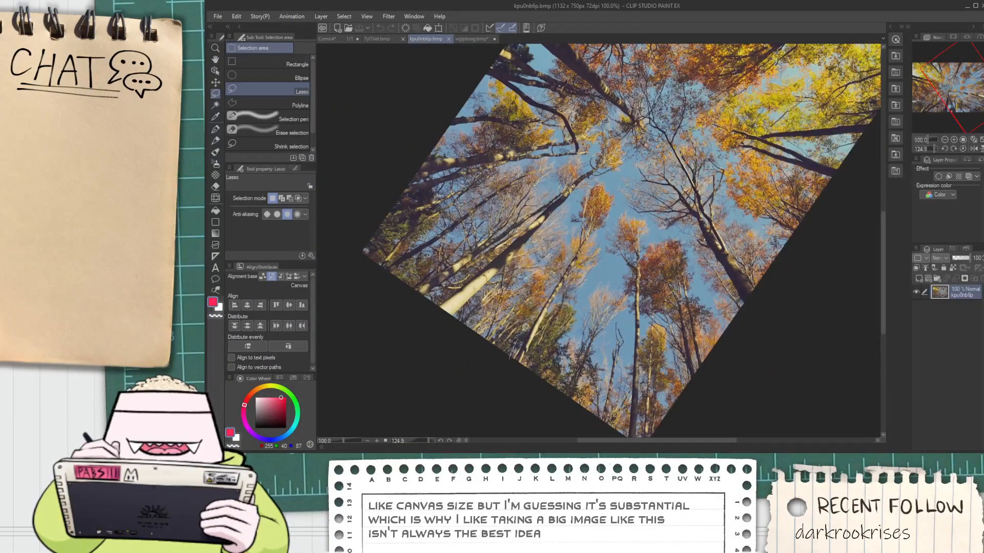
mouse_move(571, 226)
left_mouse_down()
mouse_move(592, 180)
mouse_move(614, 173)
mouse_move(627, 186)
mouse_move(648, 156)
left_mouse_up()
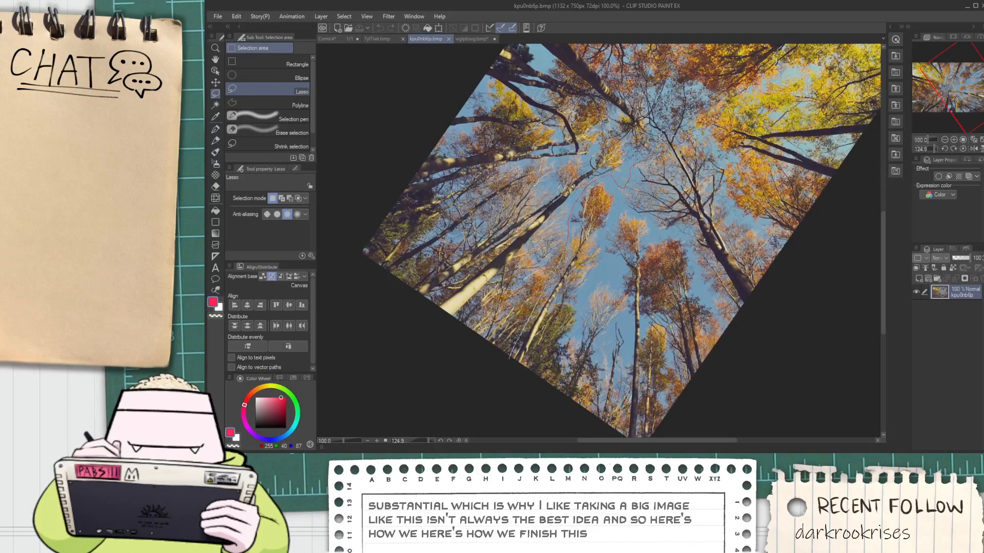
mouse_move(824, 294)
left_mouse_down()
mouse_move(681, 429)
mouse_move(509, 224)
left_mouse_up()
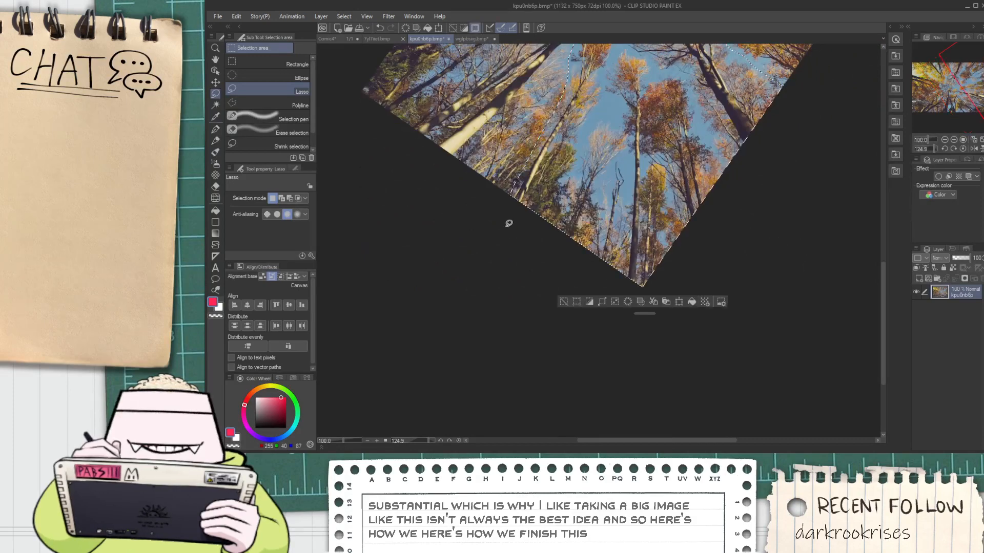
left_click(329, 40)
key("ctrl+v")
Move the pasted autumn tree cutout onto the panel, enlarge it greatly, and place it along the lower-left slanted border
key("k")
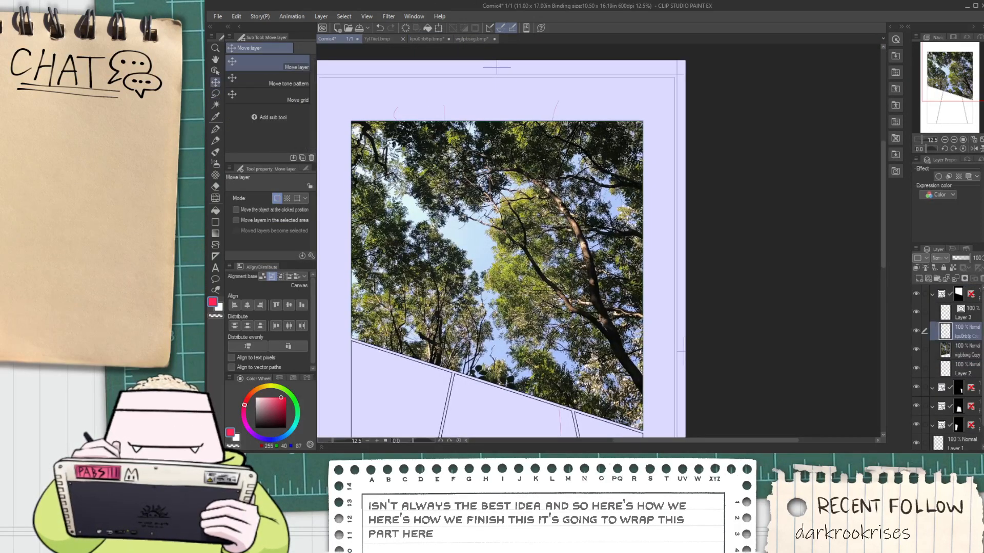
left_click_drag(495, 143, 465, 205)
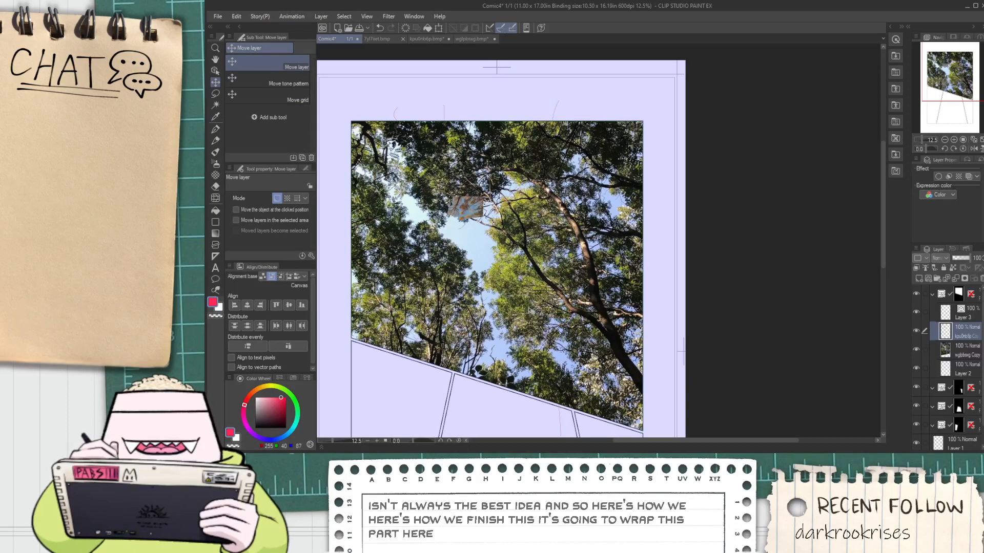
key("ctrl+t")
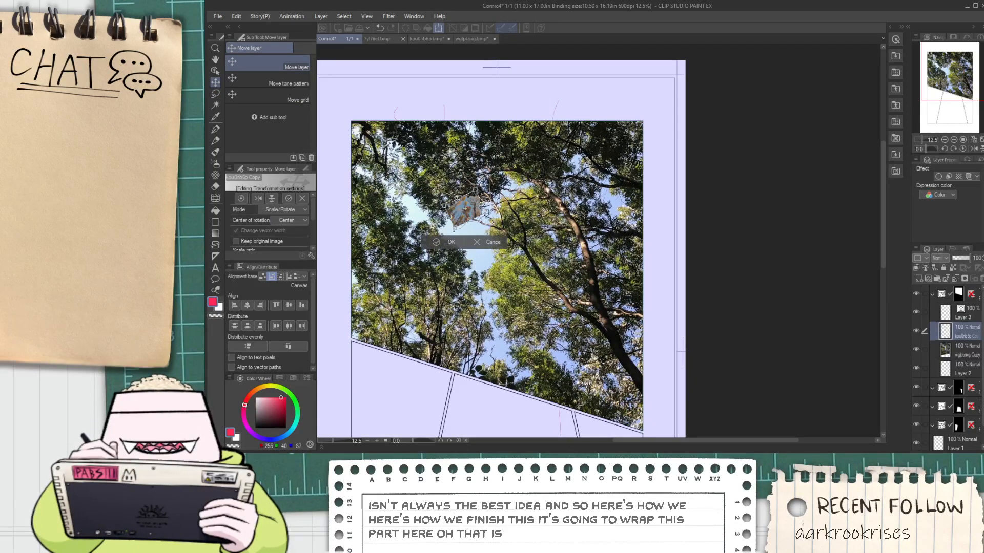
left_click_drag(456, 229, 375, 388)
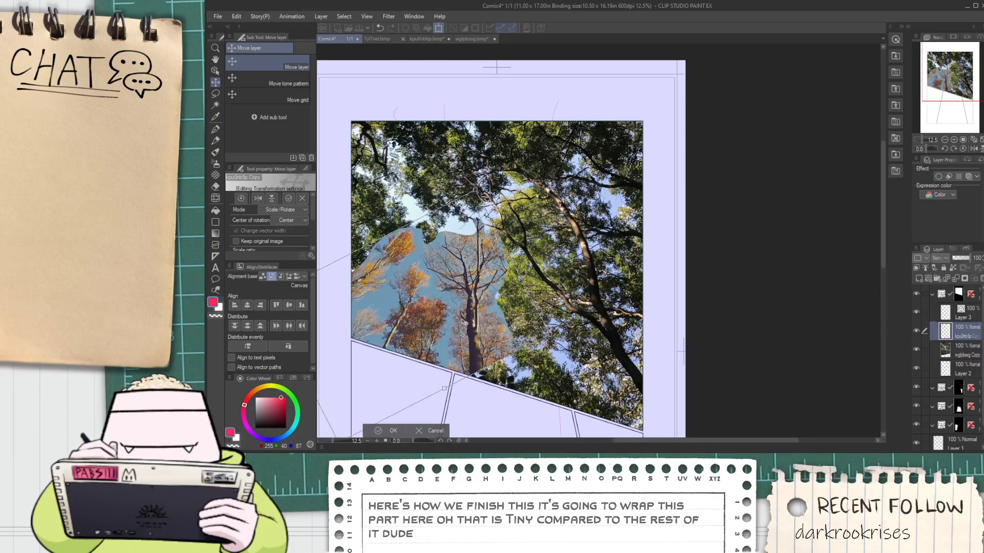
mouse_move(511, 329)
left_mouse_down()
mouse_move(496, 344)
mouse_move(530, 339)
mouse_move(521, 336)
left_mouse_up()
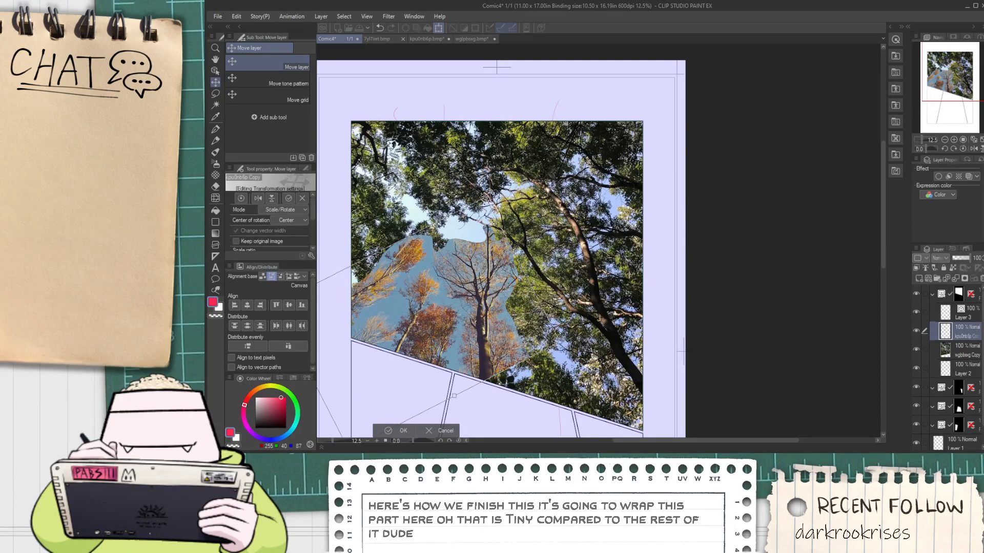
left_click_drag(488, 197, 493, 187)
left_click_drag(476, 304, 481, 334)
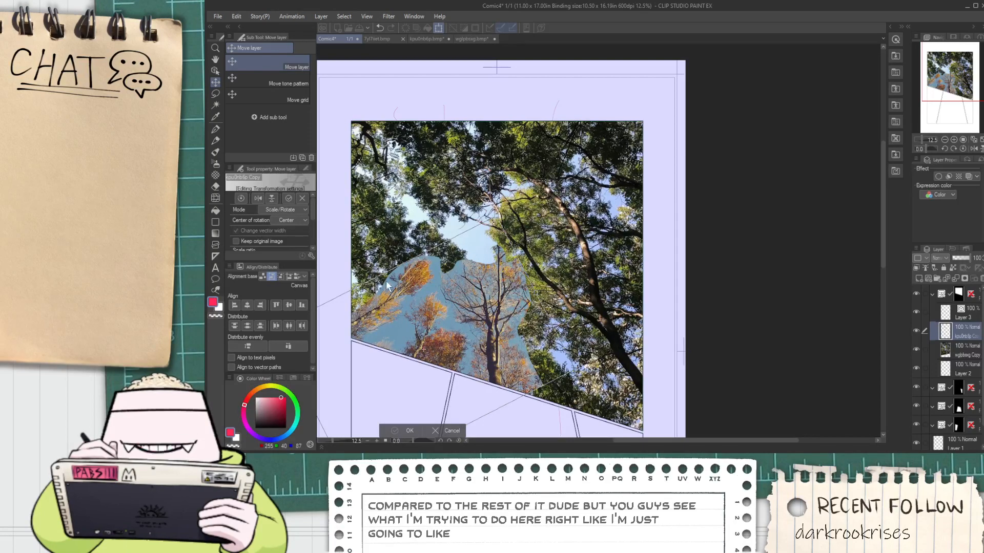
key("Return")
Examine both autumn photos for another clear area of sky, and review the collage in the comic page's top panel
left_click(376, 39)
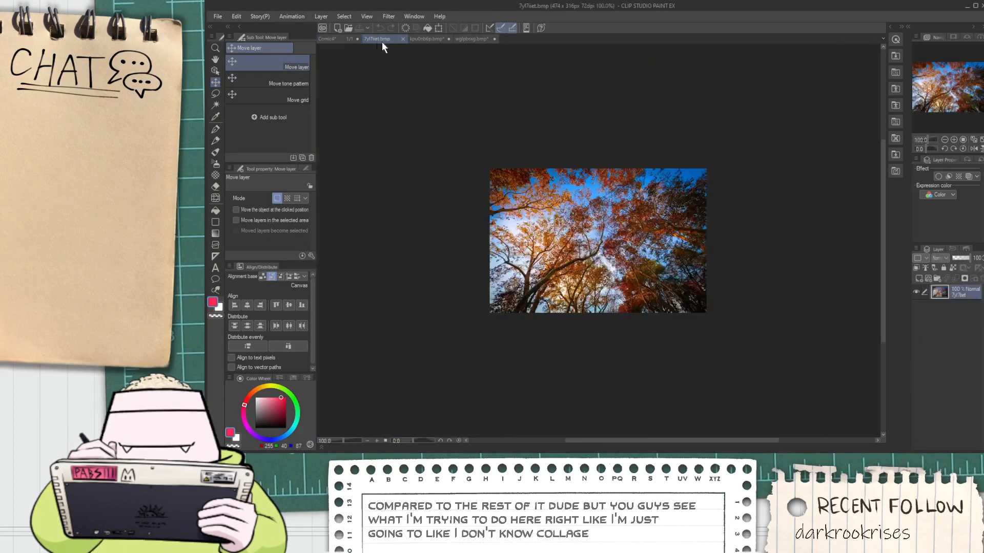
left_click(429, 36)
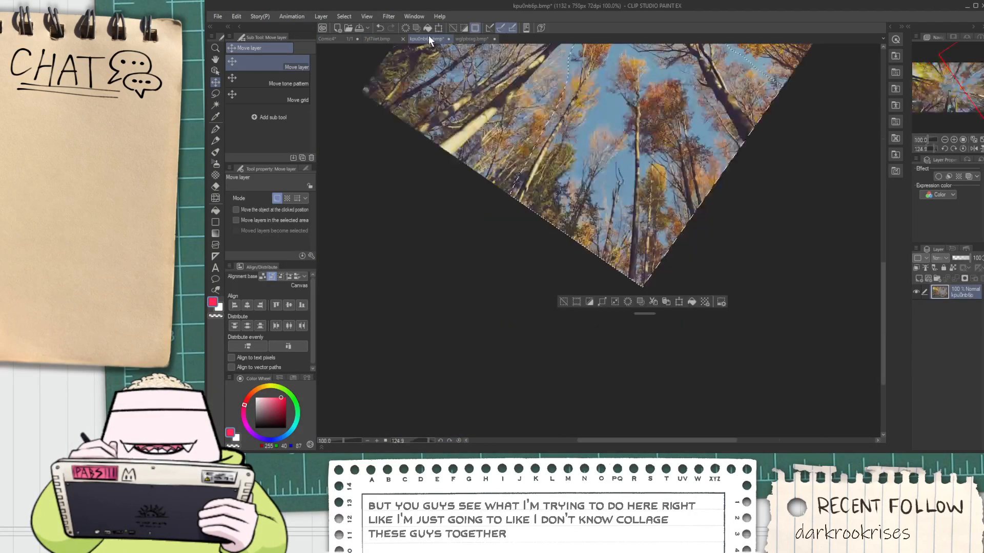
scroll(512, 101, "down", 5)
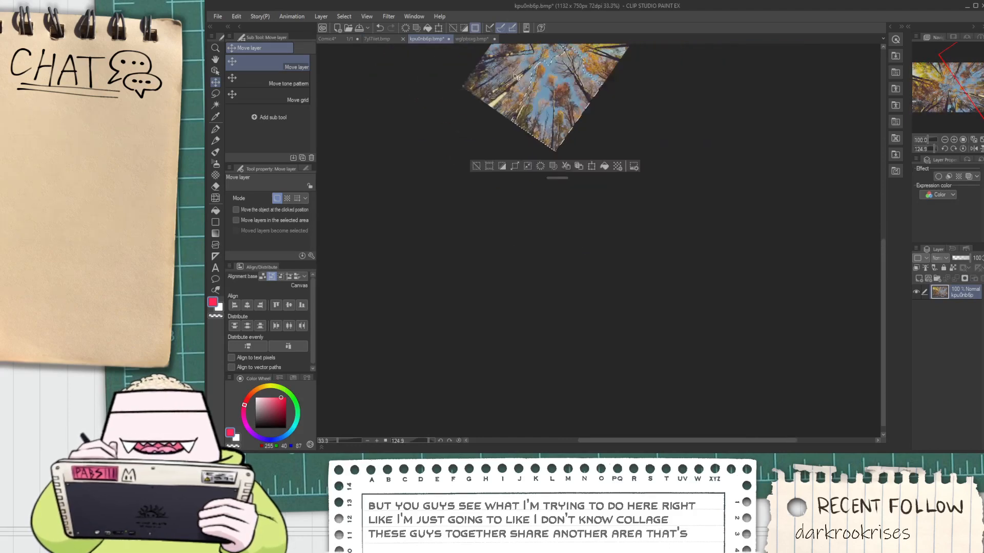
scroll(541, 142, "up", 2)
scroll(541, 142, "up", 1)
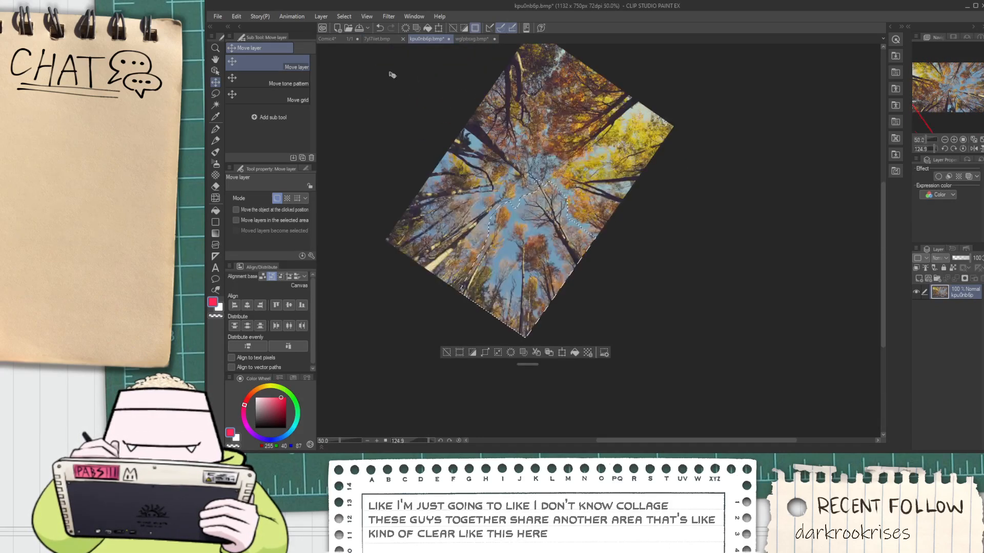
left_click(332, 40)
key("space")
left_click_drag(428, 239, 460, 203)
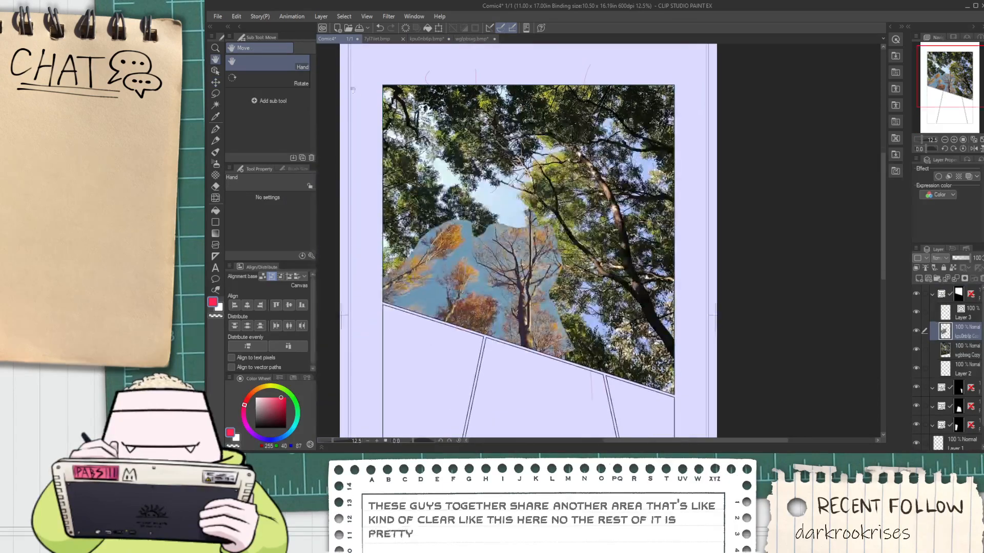
scroll(372, 114, "up", 2)
scroll(539, 251, "down", 2)
left_click_drag(539, 251, 576, 254)
Rotate the autumn tree cutout clockwise and shift it toward the panel's left edge
key("ctrl+t")
left_click_drag(518, 312, 507, 221)
left_click_drag(483, 277, 454, 271)
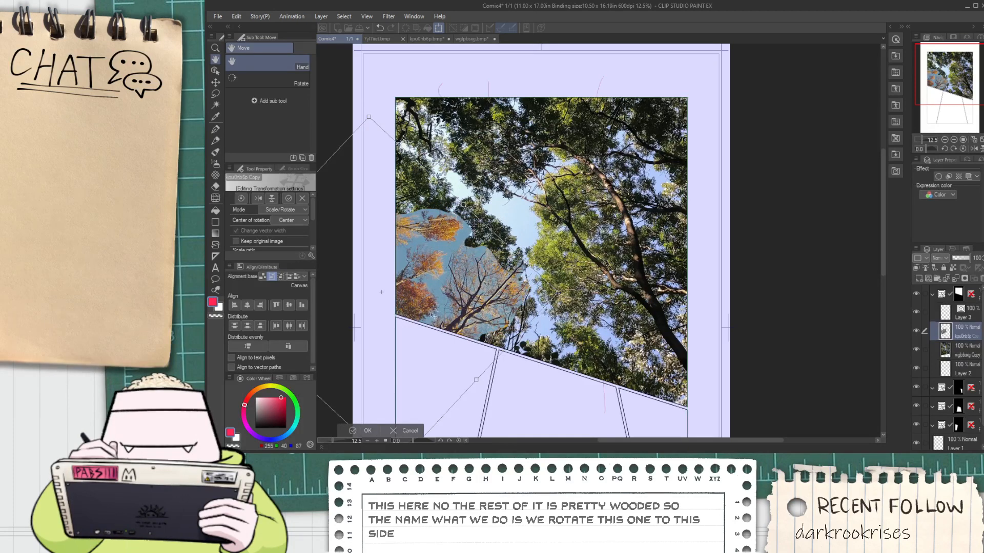
left_click(370, 428)
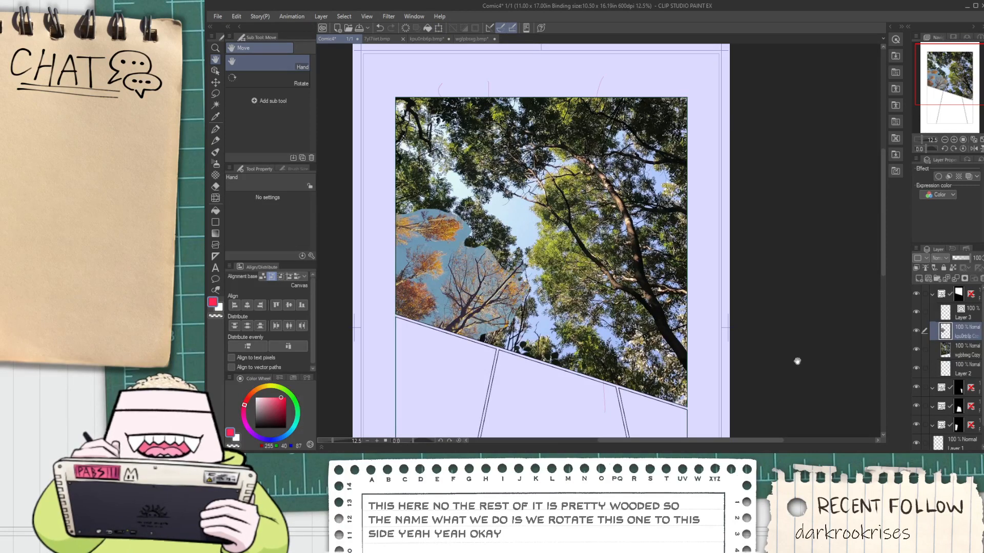
Sample the pale blue of the sky gap and add a new layer directly above the green treetop photo
left_click(965, 350)
key("i")
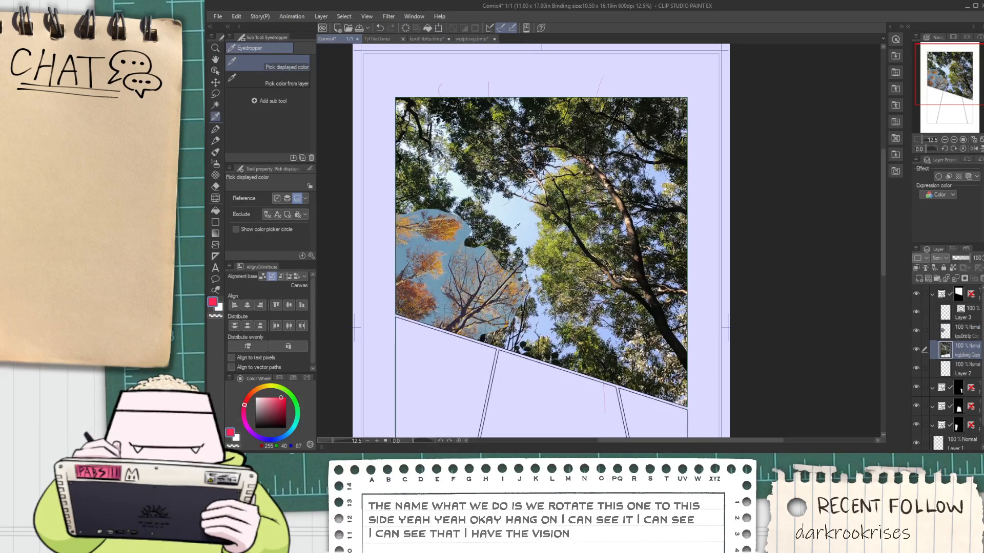
left_click(518, 225)
left_click(918, 278)
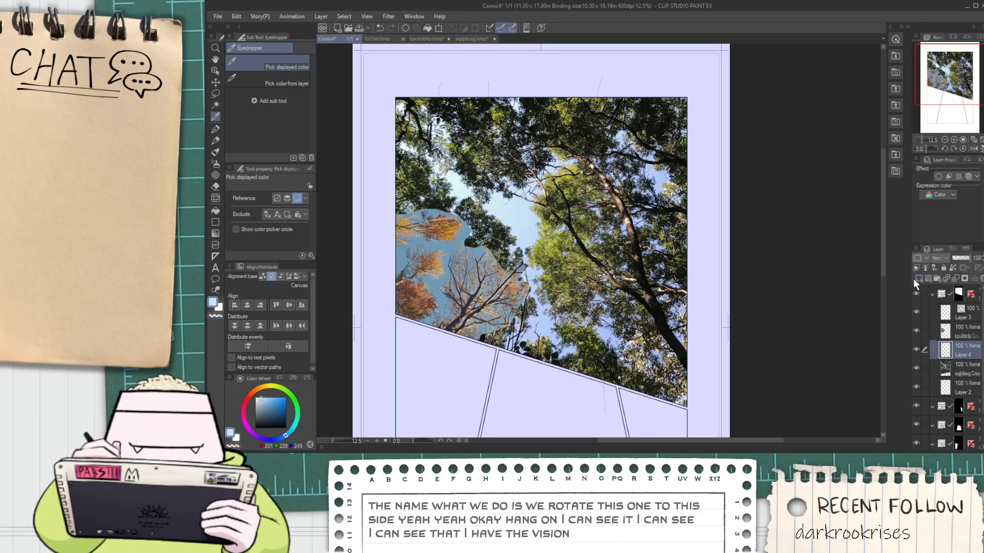
Paint pale blue over the foliage between the autumn cutout and the green trees with the Milli Pen at brush size 763.6
key("p")
left_click_drag(258, 200, 273, 201)
scroll(510, 258, "up", 2)
mouse_move(513, 241)
left_mouse_down()
mouse_move(494, 208)
mouse_move(455, 186)
mouse_move(510, 247)
left_mouse_up()
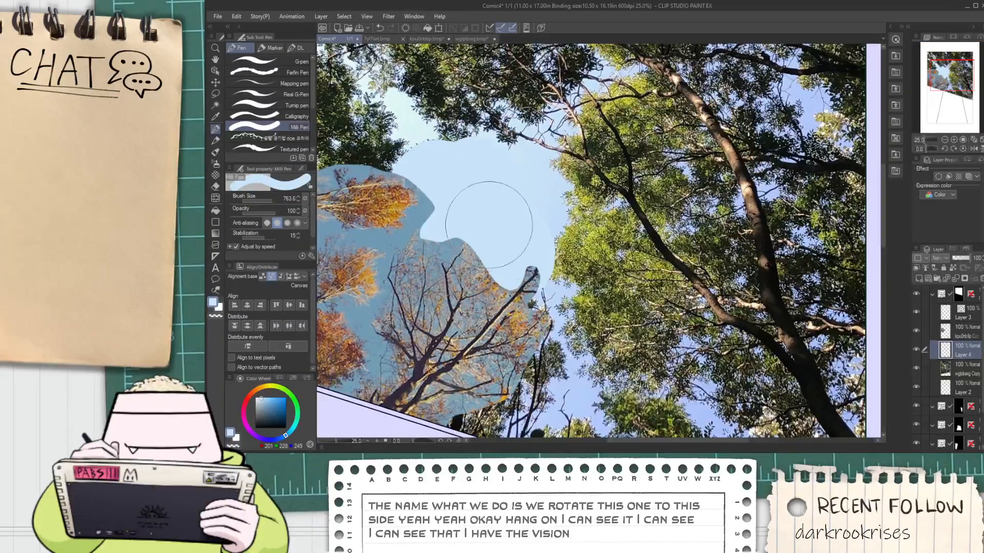
scroll(515, 217, "down", 2)
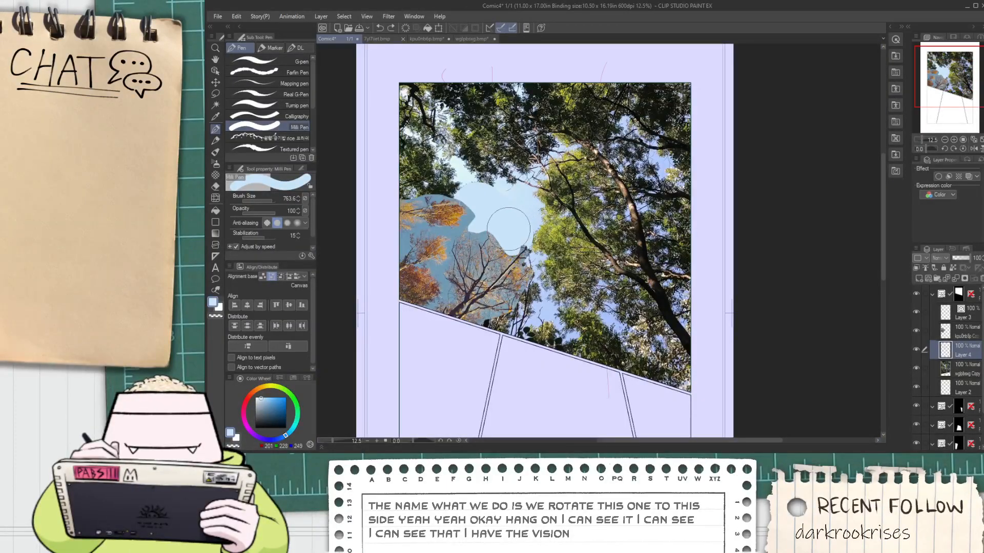
Extend the pale blue sky paint over the remaining foliage up to the panel's left edge
mouse_move(503, 220)
left_mouse_down()
mouse_move(486, 202)
mouse_move(431, 180)
mouse_move(409, 192)
mouse_move(416, 159)
mouse_move(433, 173)
mouse_move(397, 150)
mouse_move(400, 165)
mouse_move(444, 187)
left_mouse_up()
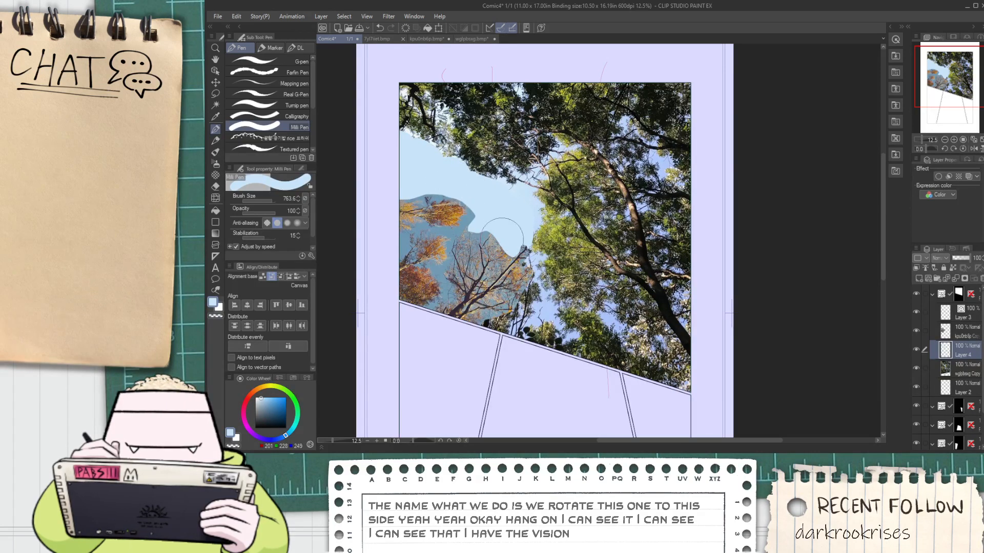
Push the green photo's upper-left foliage upward with Liquify at brush size 2000, away from the painted sky
left_click(215, 198)
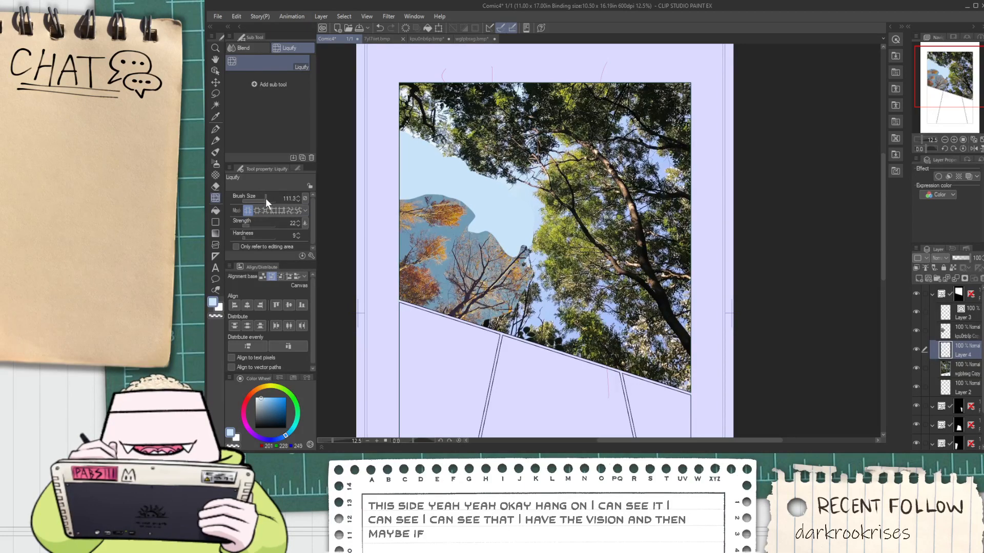
left_click_drag(265, 199, 284, 204)
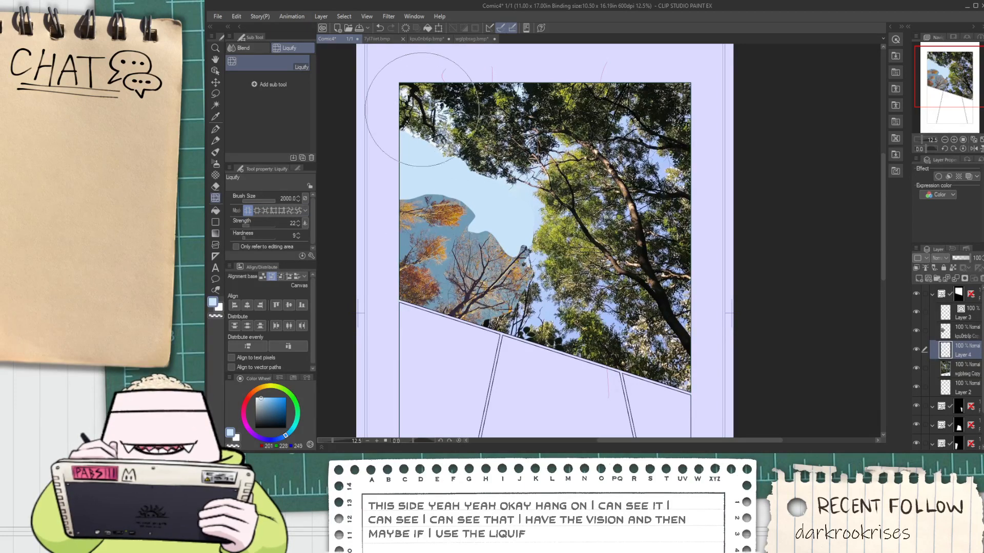
left_click(946, 331)
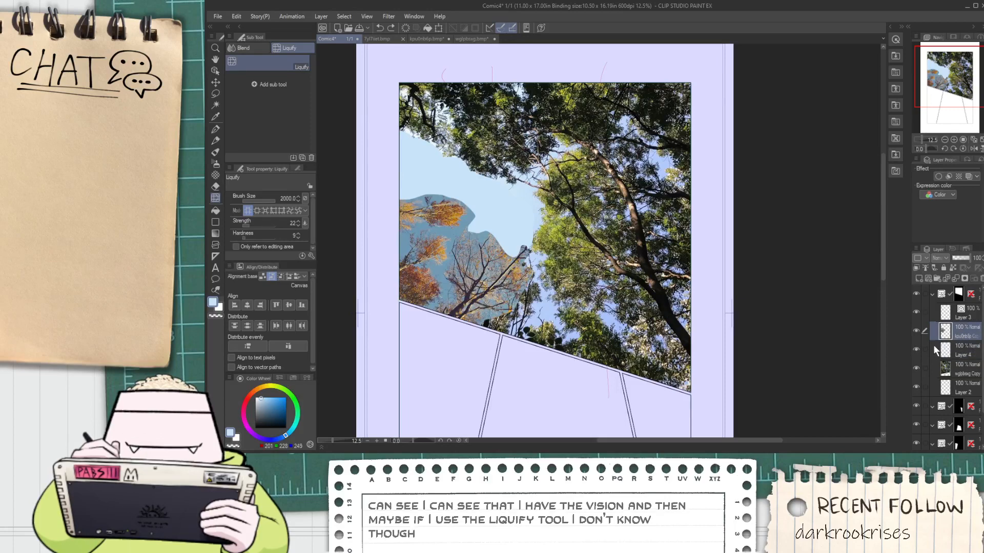
left_click(964, 369)
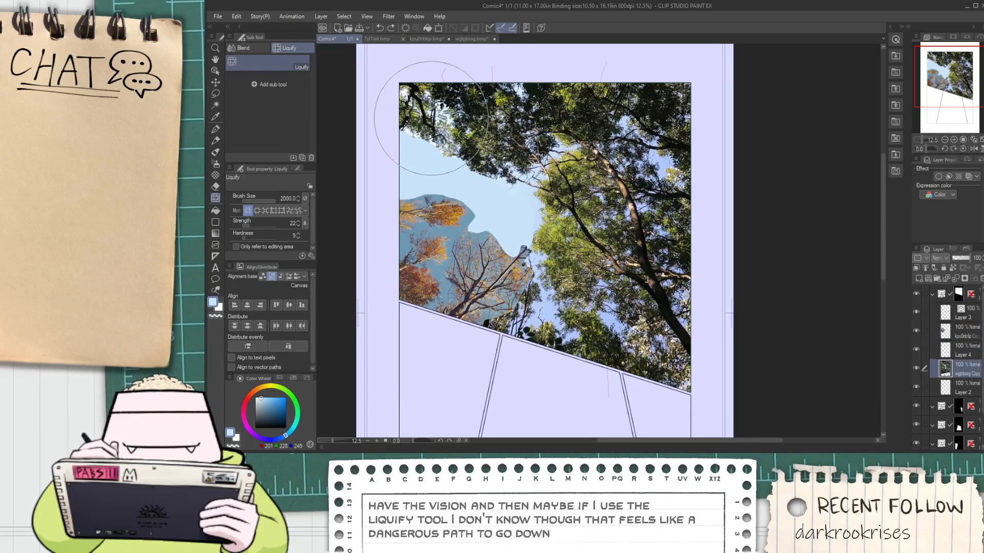
left_click_drag(445, 135, 430, 95)
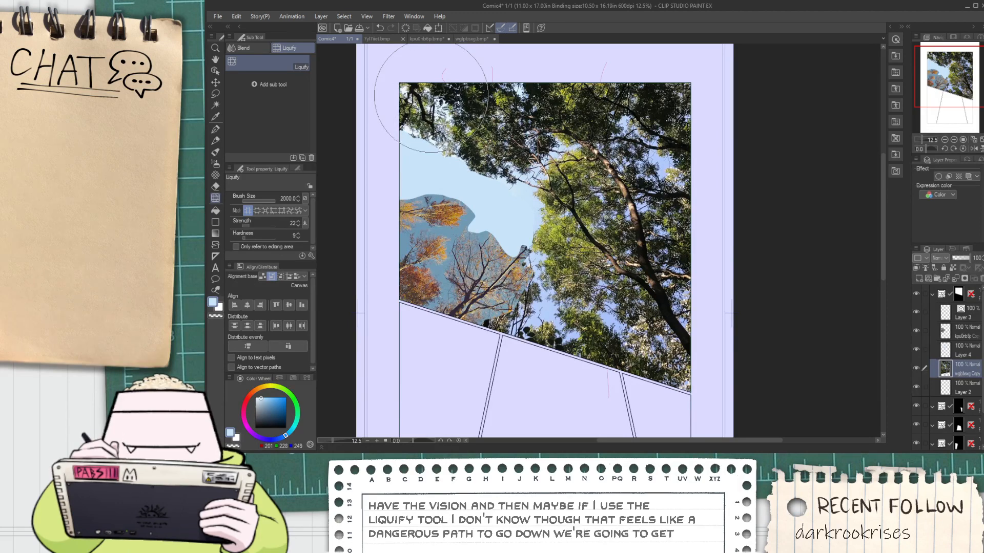
left_click_drag(506, 166, 525, 129)
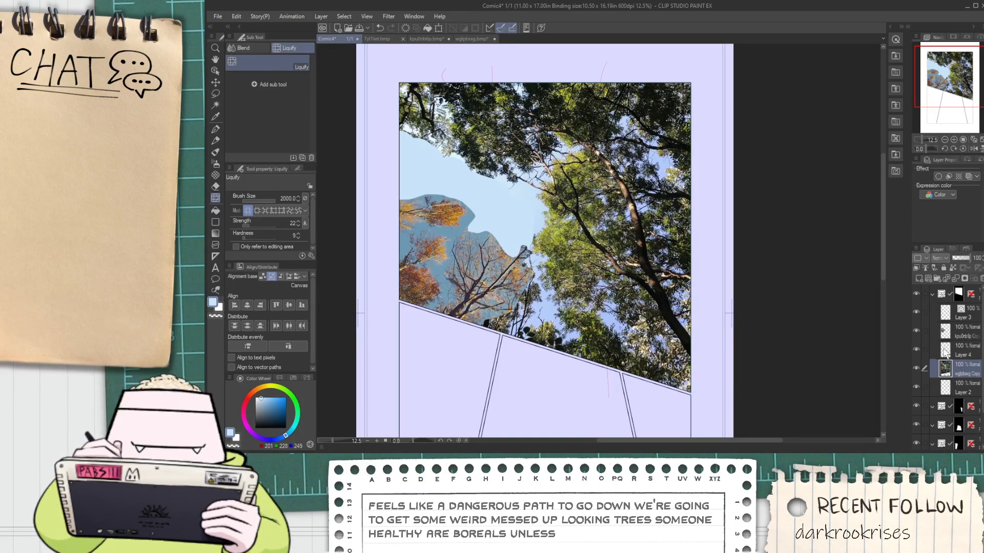
Group the two treetop photo layers and the sky paint layer in a folder, and lower its opacity to 44%
left_click(956, 333)
key("ctrl+g")
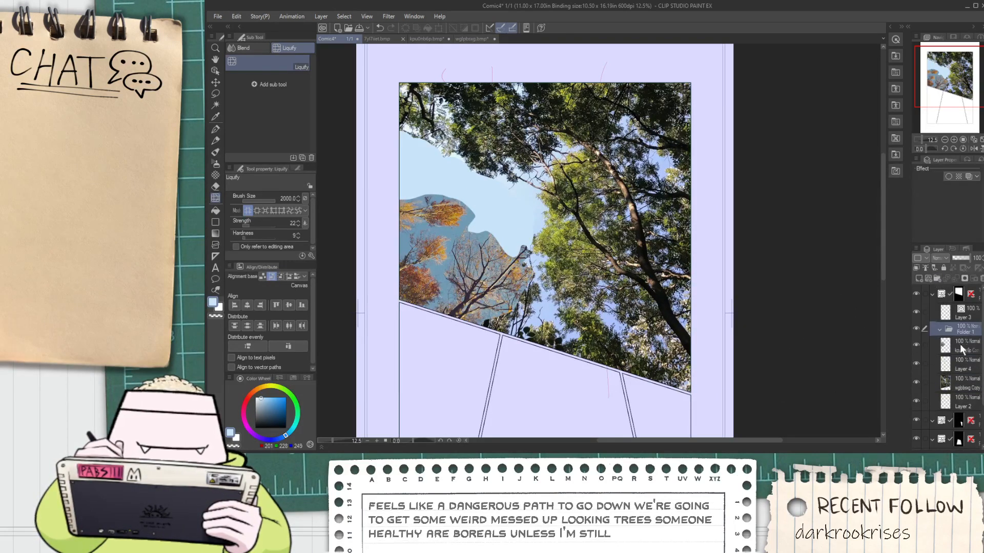
left_click(964, 383, "shift")
left_click_drag(963, 346, 959, 326)
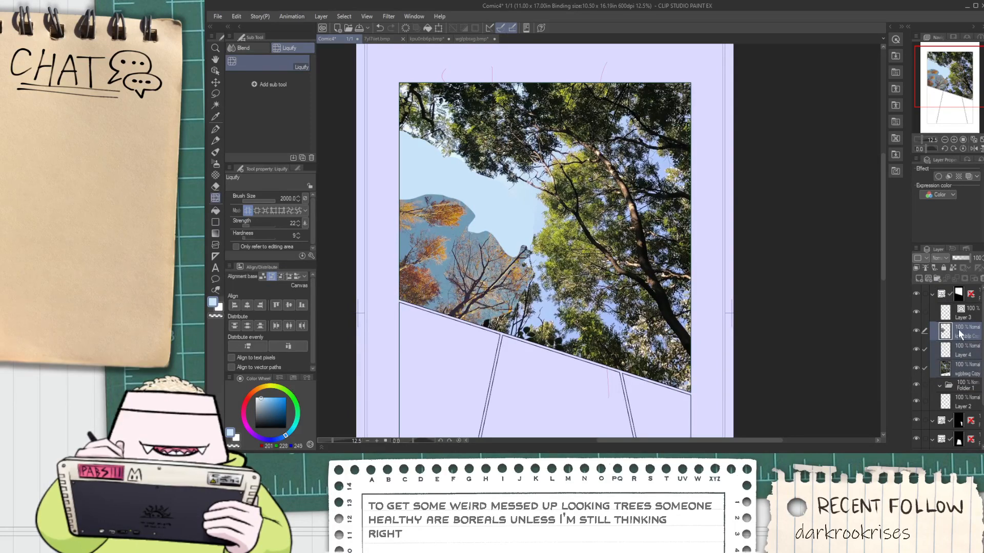
left_click_drag(967, 385, 966, 386)
left_click(938, 331)
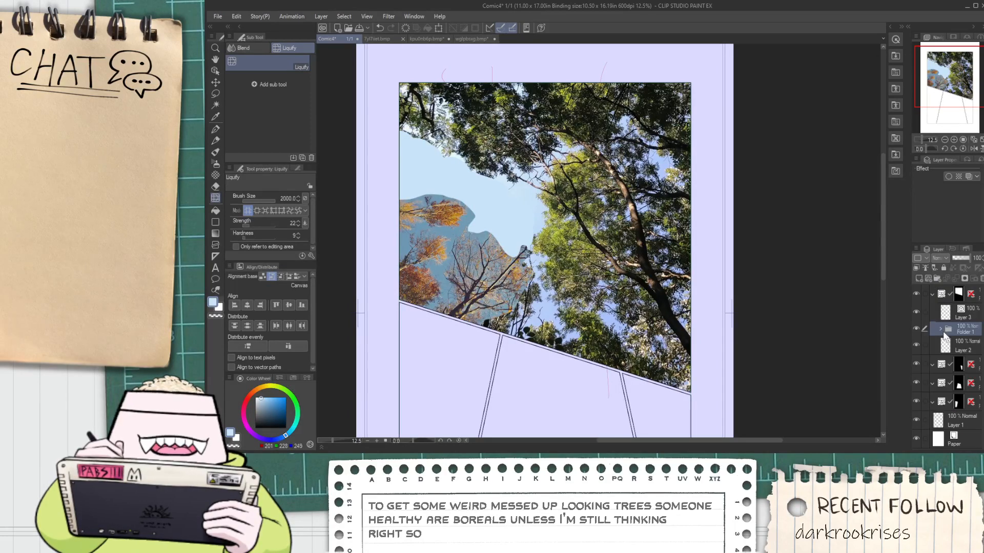
left_click_drag(964, 262, 960, 260)
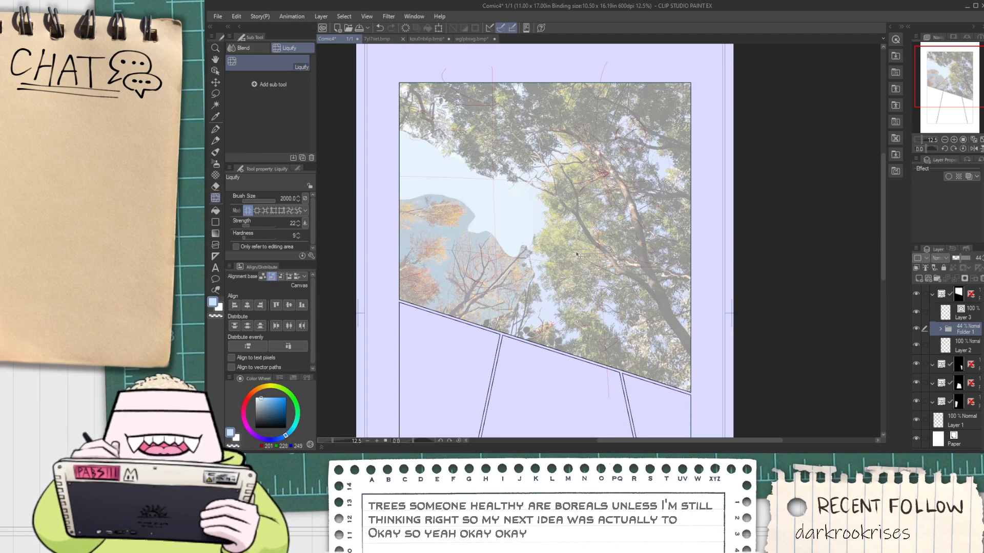
Flip the collage folder horizontally and shift it up and to the left within the top panel
key("ctrl+t")
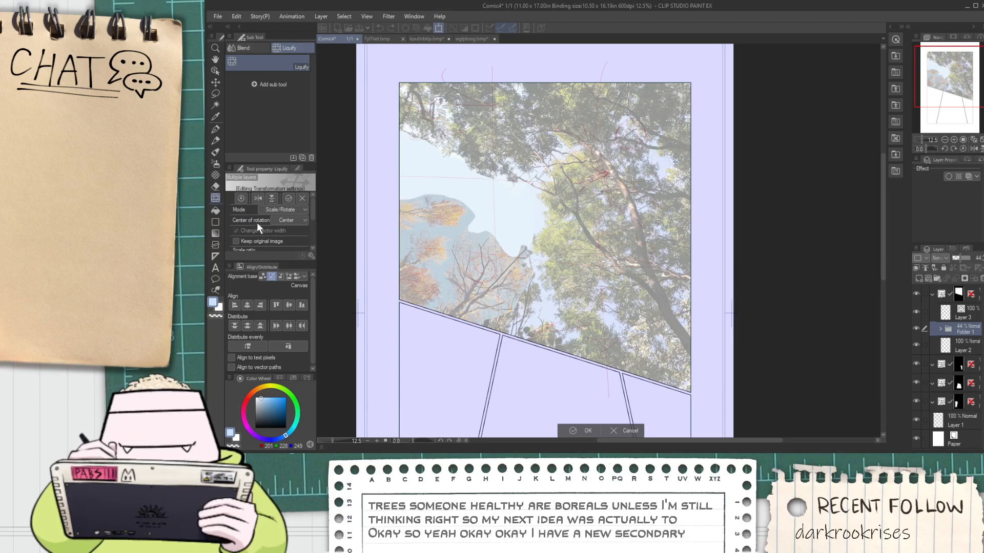
left_click(258, 199)
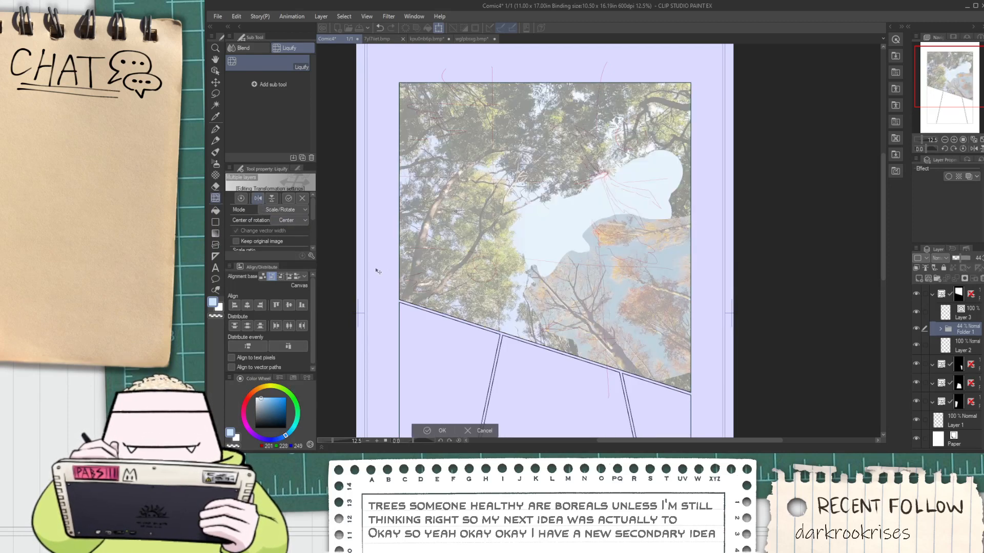
mouse_move(496, 277)
left_mouse_down()
mouse_move(469, 256)
mouse_move(478, 269)
left_mouse_up()
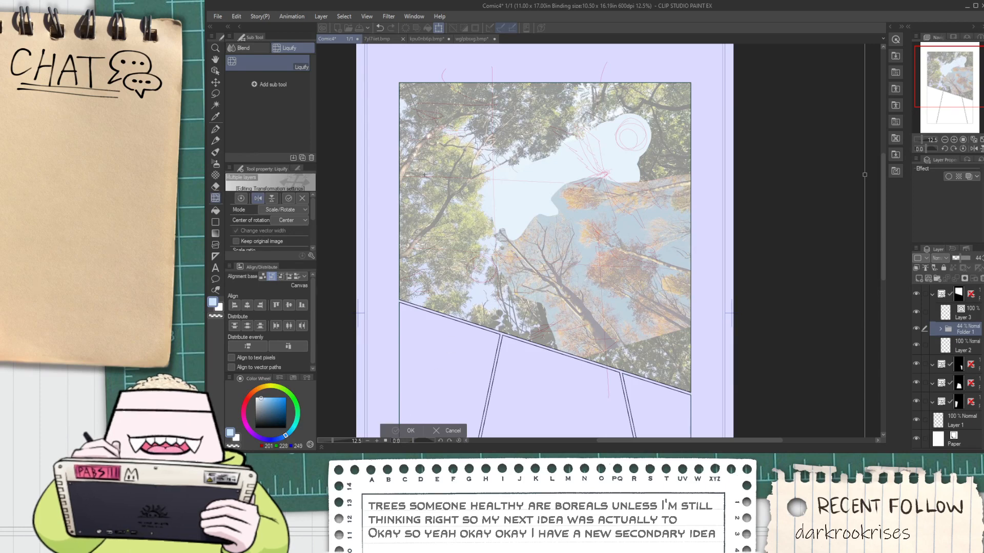
key("Return")
Select Layer 1 above the paper and set the Milli Pen to a strong pink at brush size 14.1
scroll(493, 291, "down", 1)
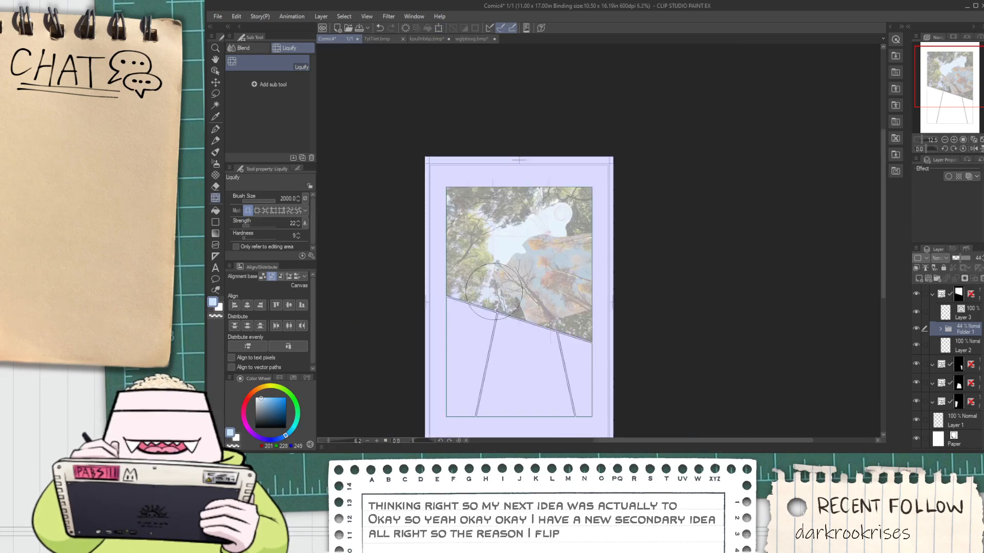
key("space")
scroll(495, 297, "up", 1)
left_click_drag(495, 297, 454, 164)
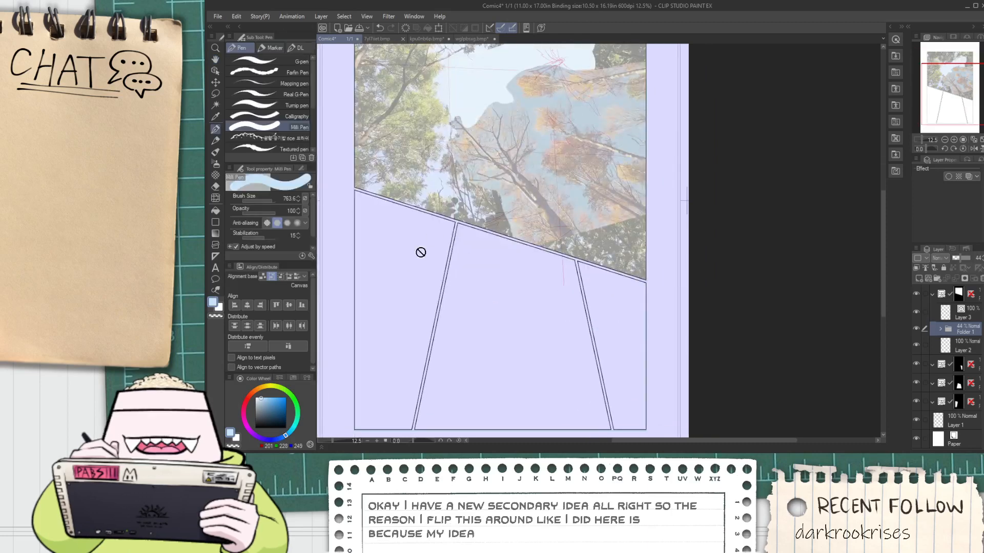
left_click(953, 418)
scroll(690, 360, "down", 1)
key("space")
left_click_drag(631, 336, 608, 281)
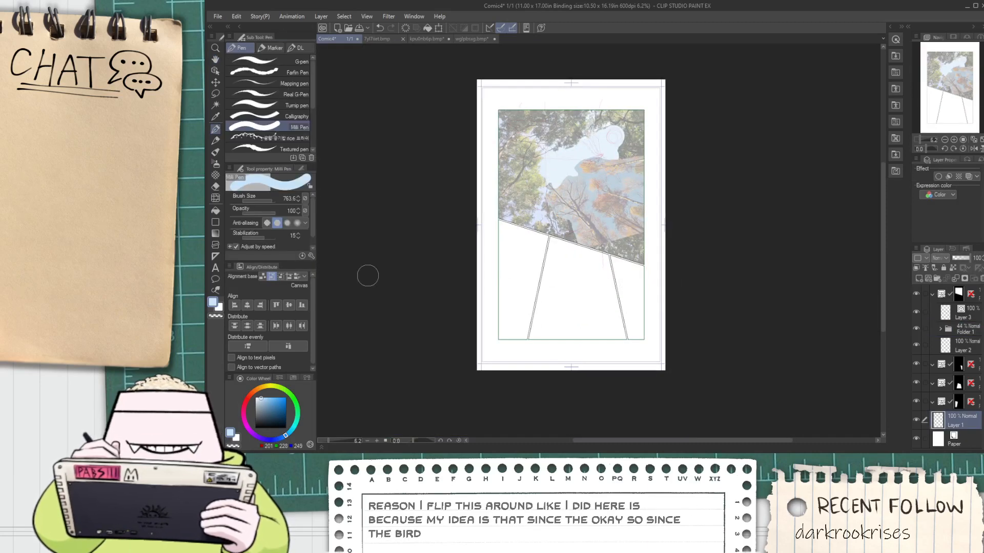
left_click(244, 410)
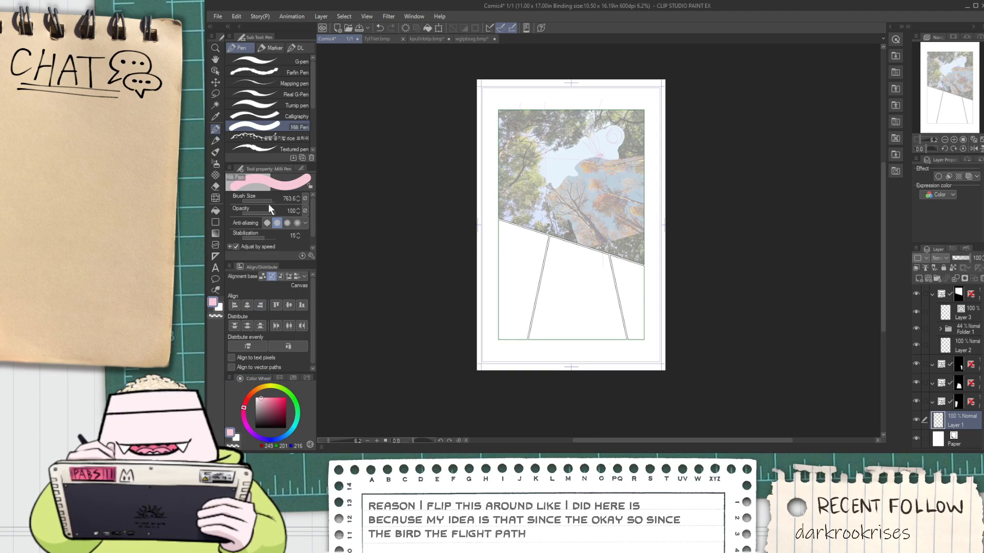
left_click_drag(270, 200, 259, 199)
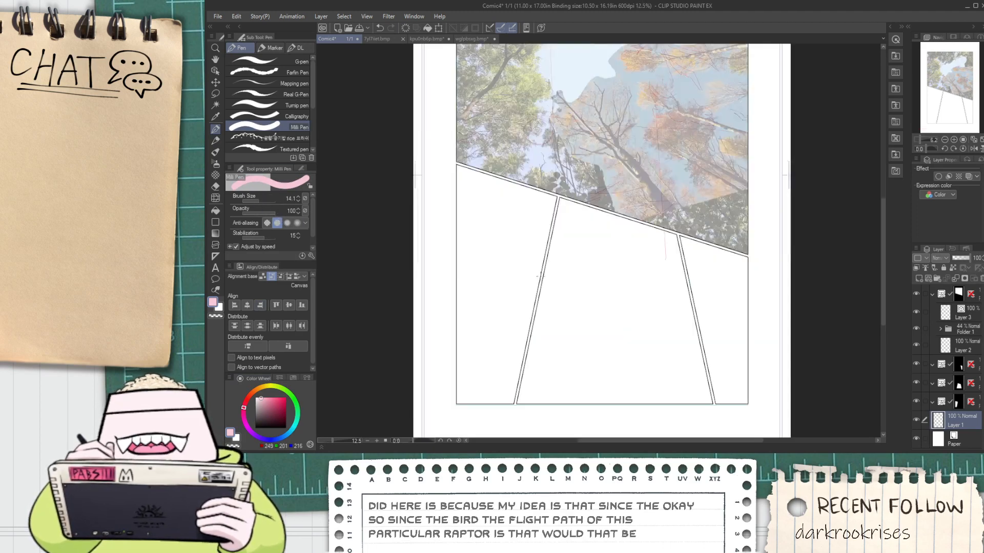
scroll(541, 277, "up", 1)
left_click(274, 397)
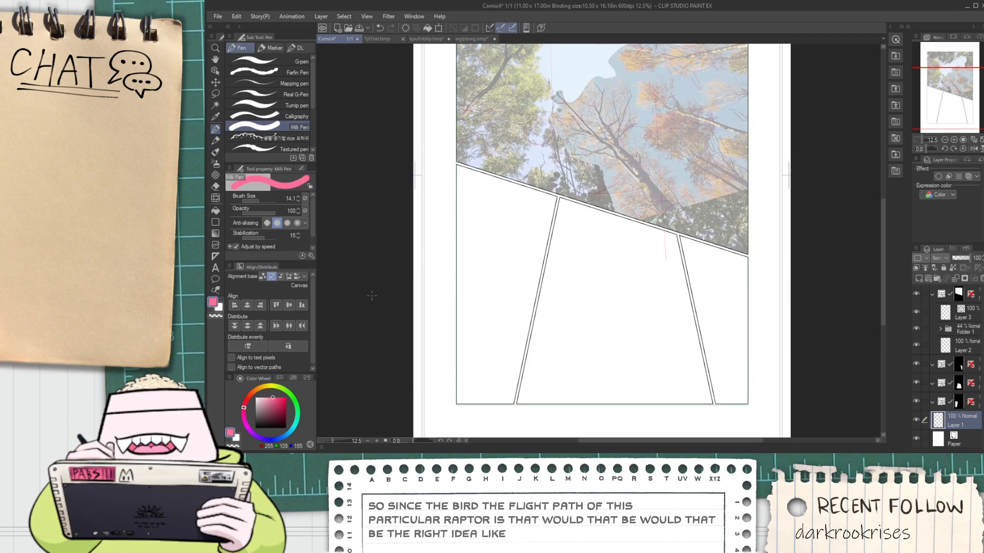
Examine the flipped collage and the bird rough in the top panel against the empty panels below
key("h")
left_click_drag(540, 293, 525, 308)
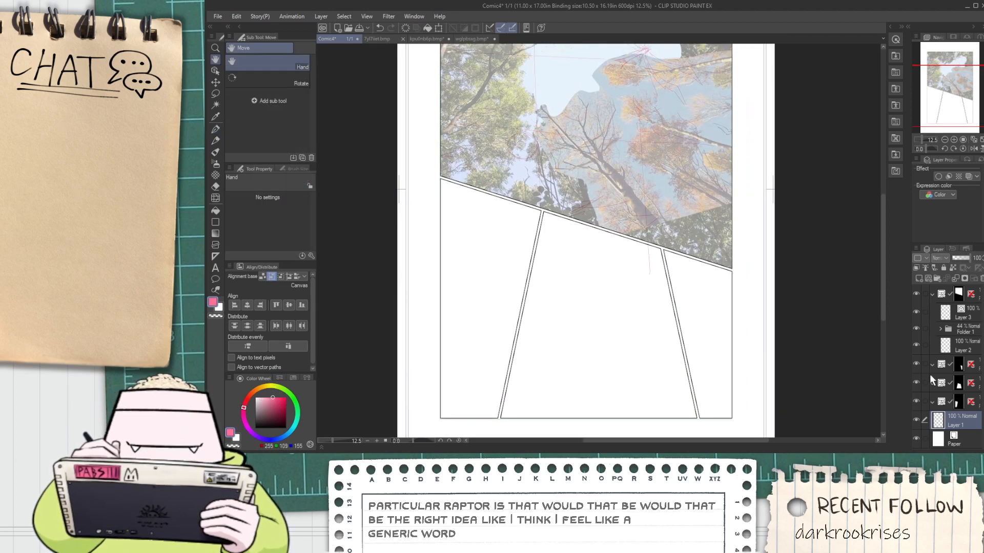
left_click_drag(634, 280, 617, 316)
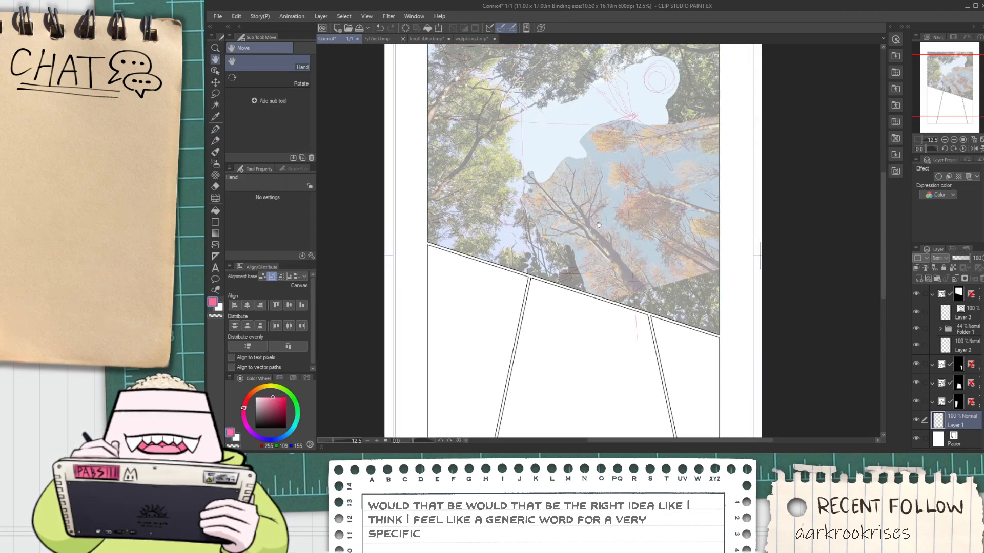
left_click_drag(575, 346, 599, 225)
left_click_drag(510, 236, 446, 401)
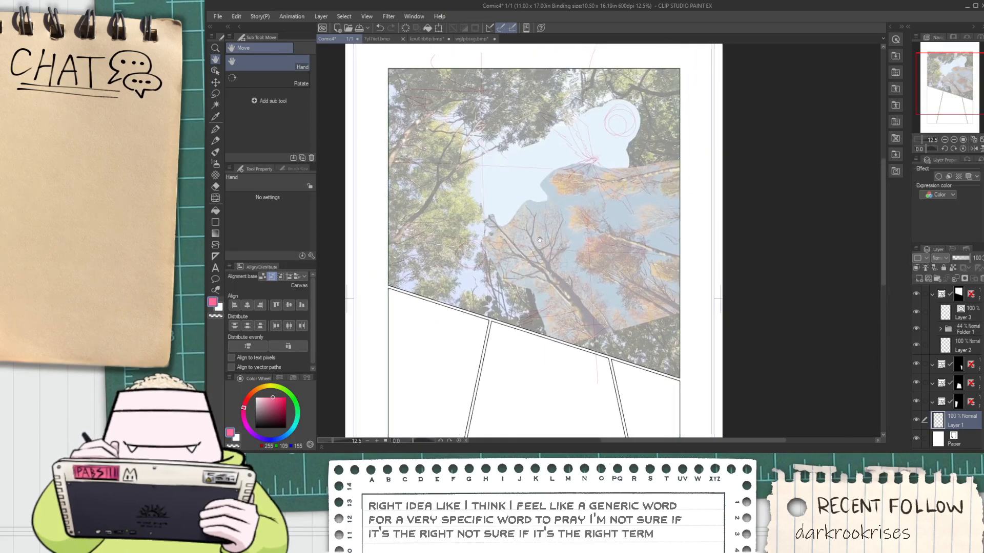
Sketch the bird's small angular body with a round head in pink inside the lower-left panel
key("p")
key("space")
left_click_drag(437, 314, 449, 173)
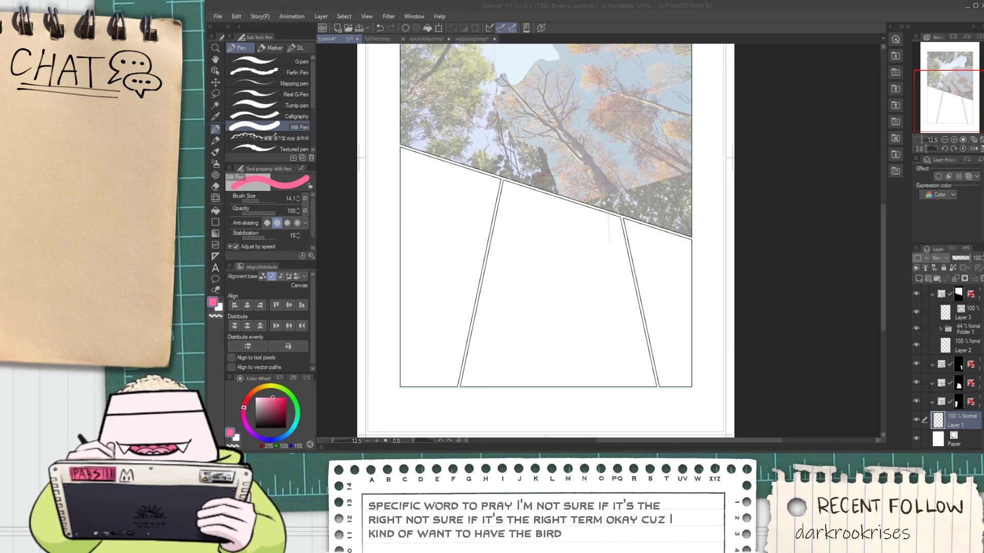
left_click(695, 27)
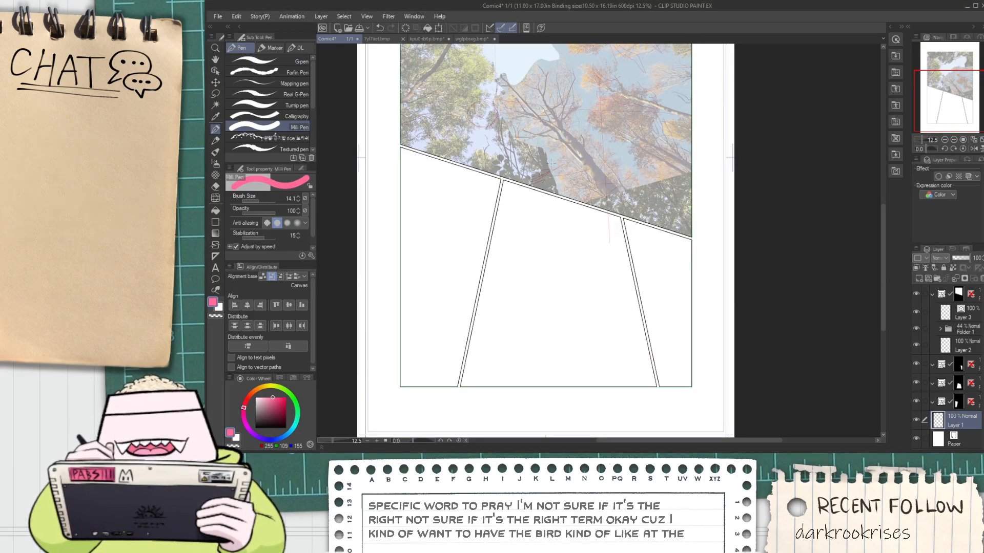
scroll(427, 310, "up", 2)
left_click_drag(432, 296, 436, 303)
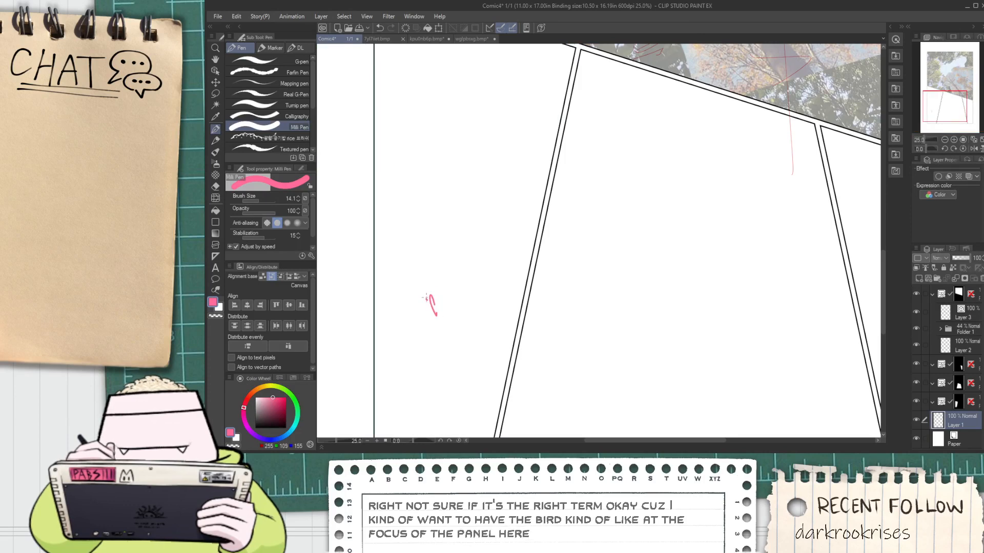
scroll(441, 308, "down", 2)
scroll(447, 303, "up", 2)
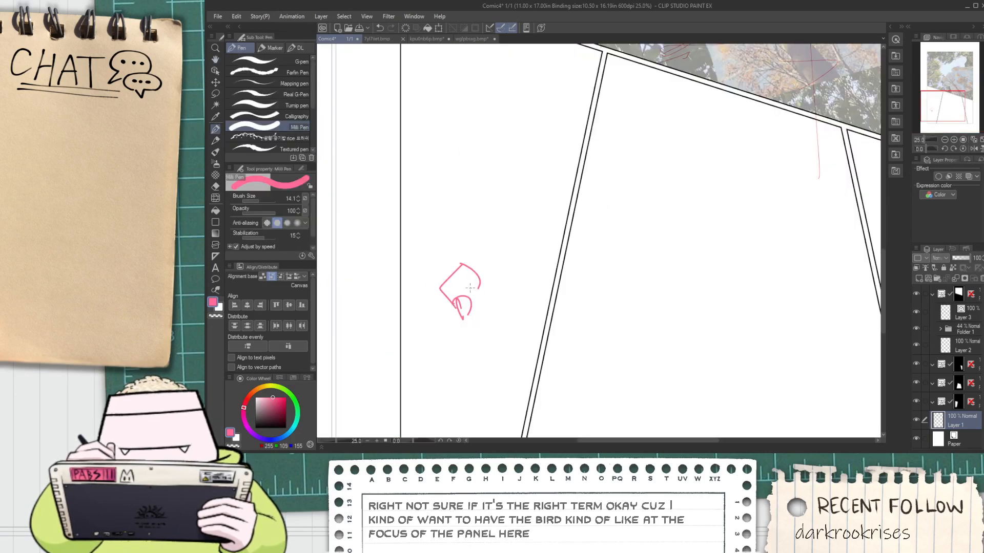
scroll(472, 268, "down", 2)
scroll(455, 273, "up", 2)
mouse_move(452, 266)
left_mouse_down()
mouse_move(458, 277)
mouse_move(408, 290)
mouse_move(372, 251)
left_mouse_up()
key("ctrl+z")
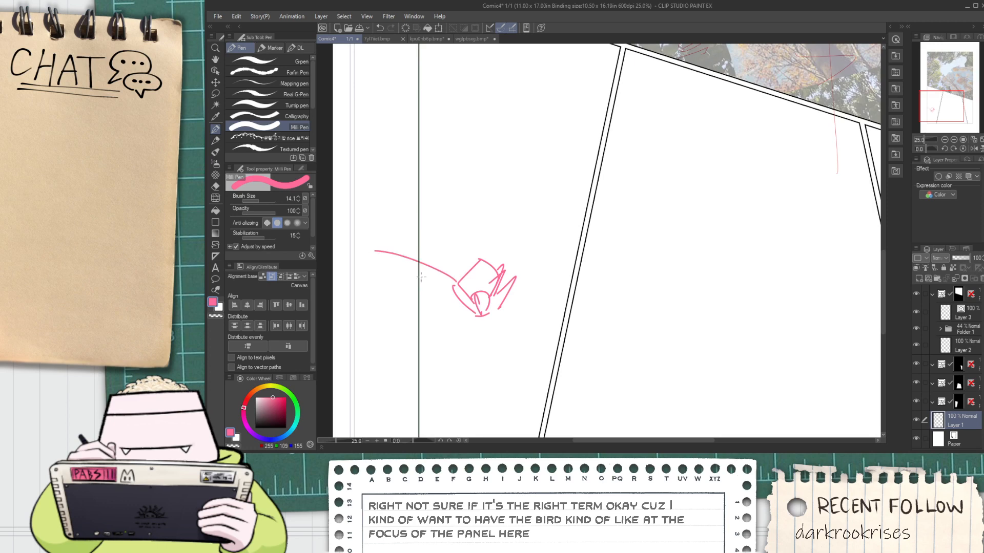
key("ctrl+z")
key("ctrl+z")
mouse_move(460, 282)
left_mouse_down()
mouse_move(333, 235)
mouse_move(468, 276)
left_mouse_up()
key("ctrl+z")
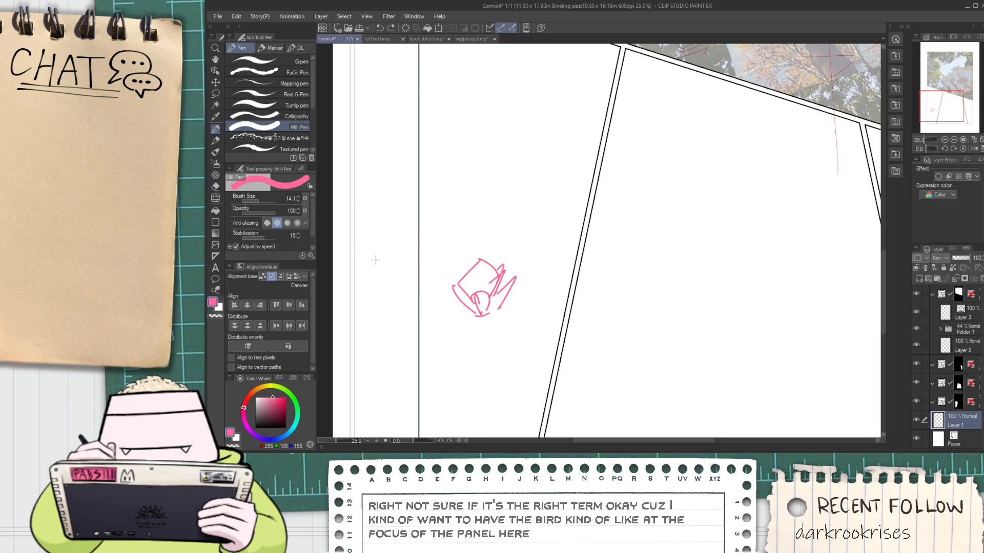
Sketch the bird's long wings sweeping up and outward from both sides of the body, crossing the panel's borders
left_click_drag(338, 207, 458, 285)
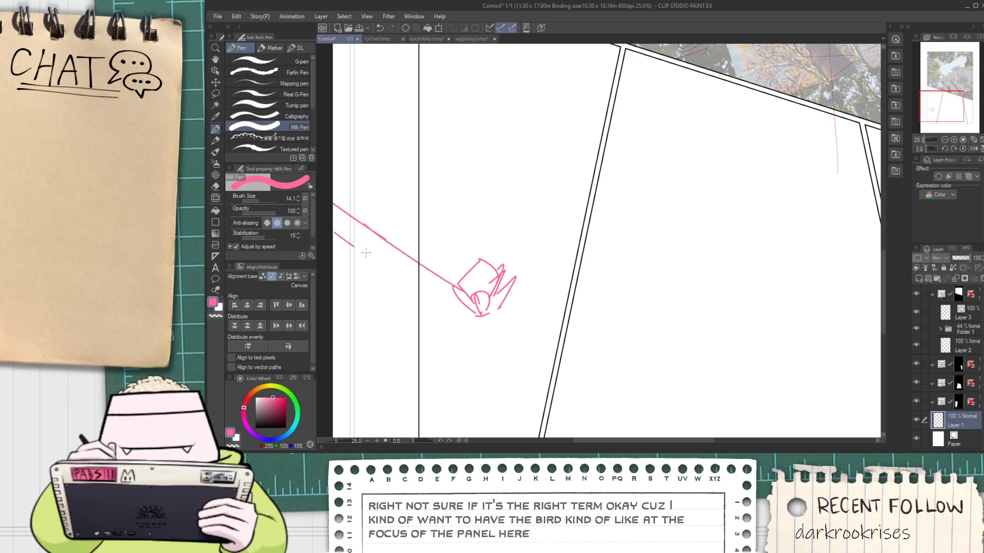
left_click_drag(335, 233, 413, 270)
left_click_drag(362, 249, 385, 265)
scroll(462, 268, "down", 2)
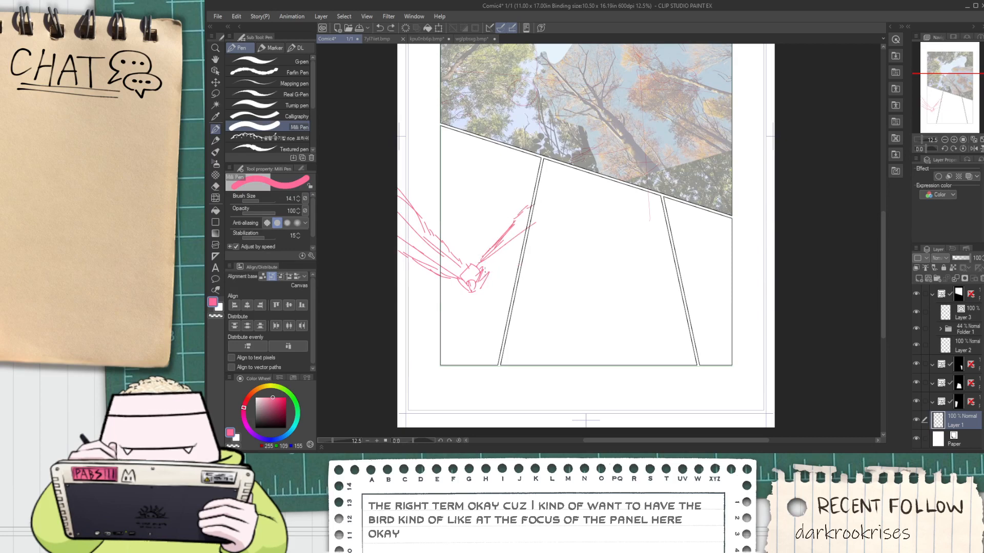
Add two curled plumes above the bird's body and small detail marks on its front
scroll(454, 267, "up", 2)
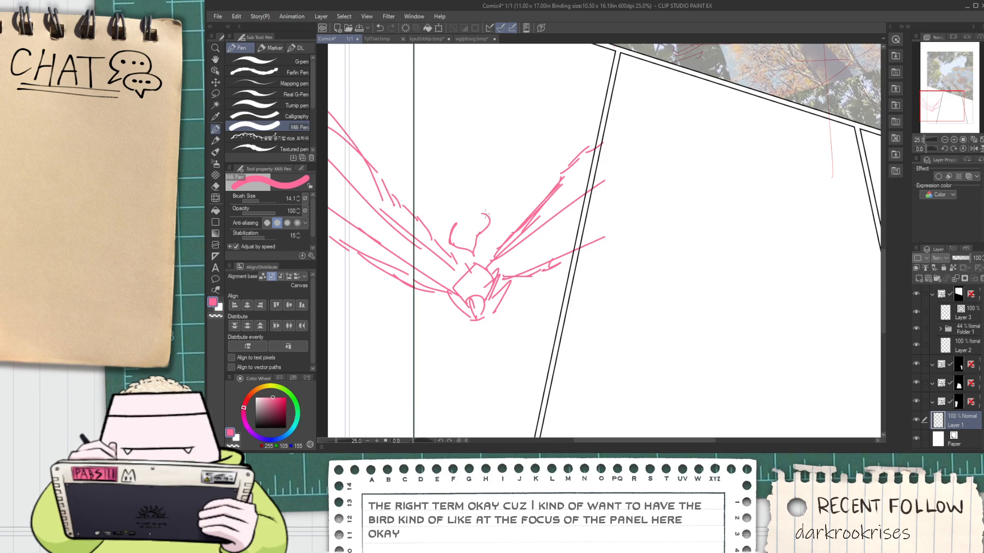
left_click_drag(481, 239, 482, 261)
scroll(466, 288, "up", 1)
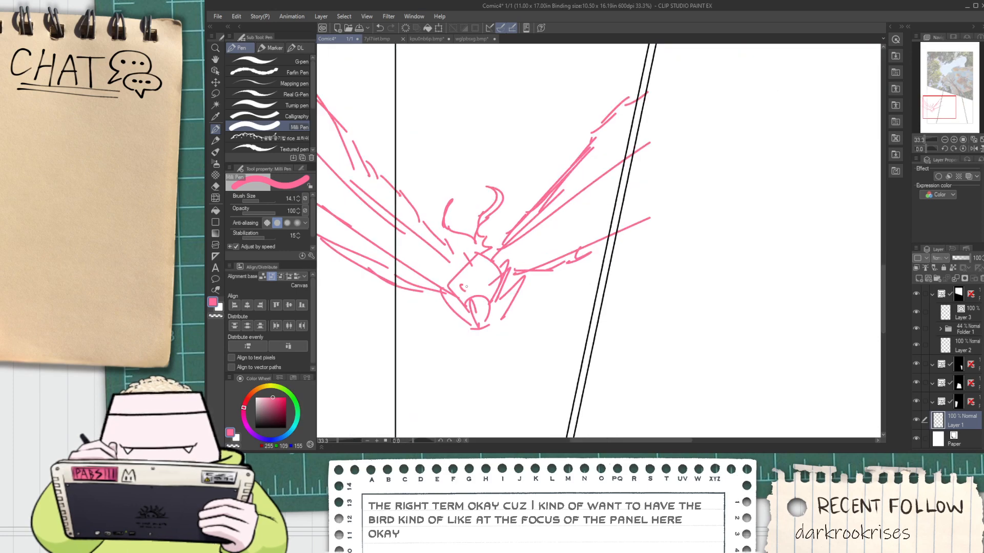
Try to flatten the whole bird sketch vertically with a lasso selection and free transform
scroll(492, 291, "down", 5)
key("space")
left_click_drag(491, 318, 514, 285)
scroll(473, 291, "up", 4)
scroll(466, 273, "down", 2)
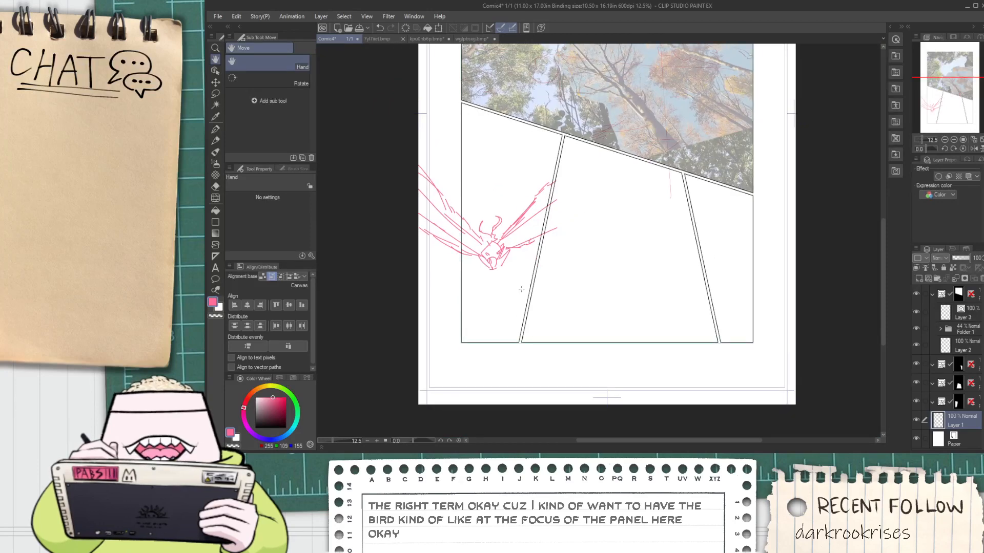
key("ctrl+t")
key("Escape")
key("m")
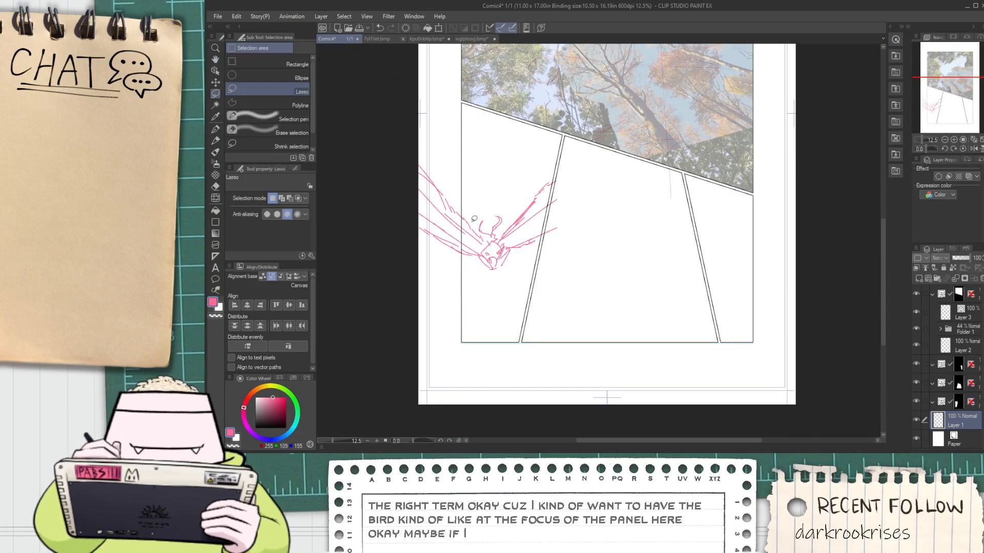
mouse_move(406, 152)
left_mouse_down()
mouse_move(396, 310)
mouse_move(402, 279)
left_mouse_up()
key("ctrl+t")
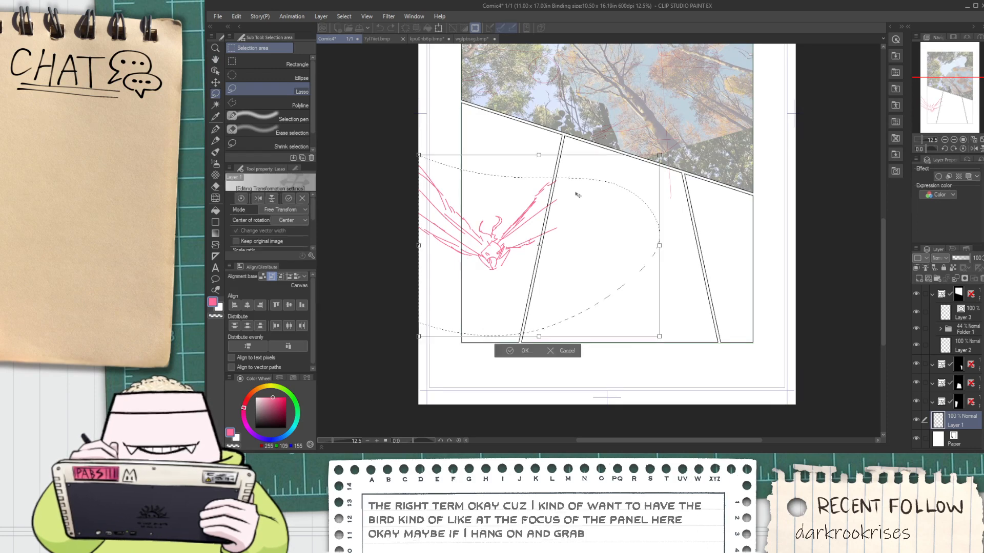
left_click_drag(540, 156, 543, 206)
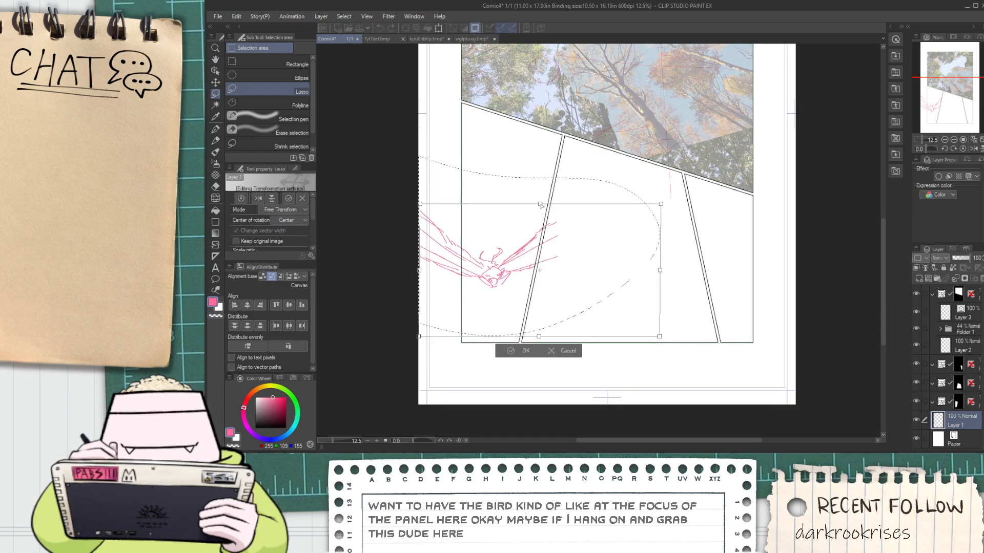
left_click_drag(527, 279, 526, 251)
key("Escape")
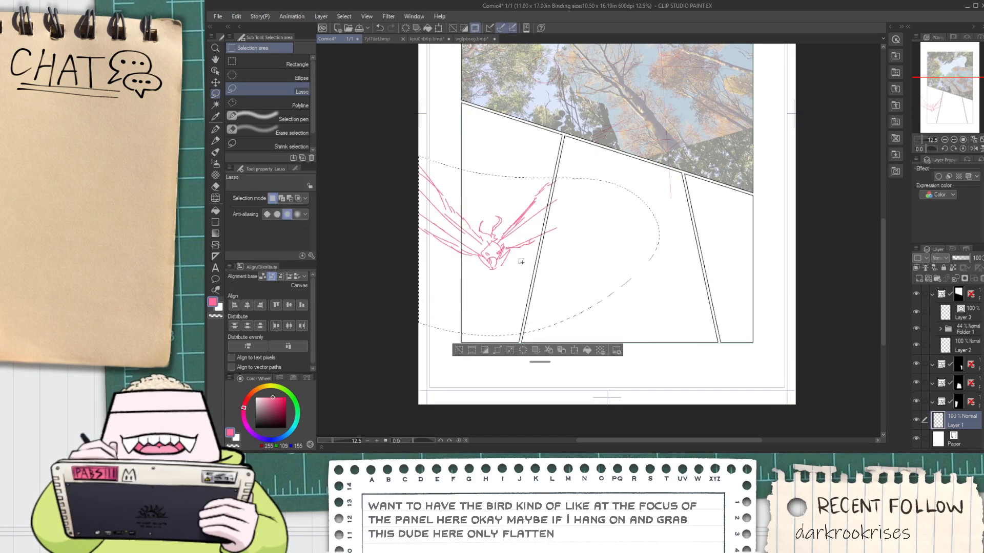
key("ctrl+d")
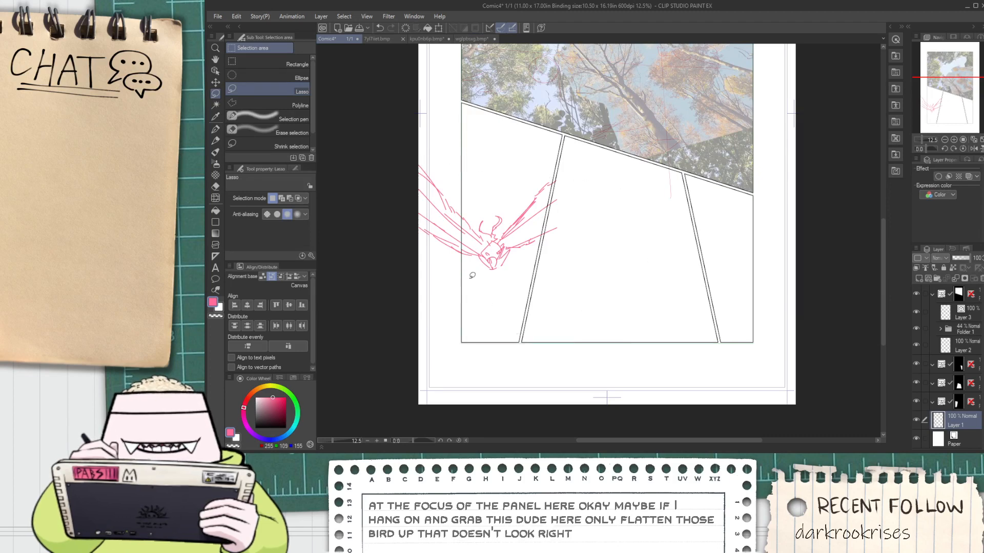
Select the bird's left wings and rotate them down to nearly horizontal, keeping them joined to the body
mouse_move(477, 253)
left_mouse_down()
mouse_move(484, 227)
mouse_move(405, 154)
left_mouse_up()
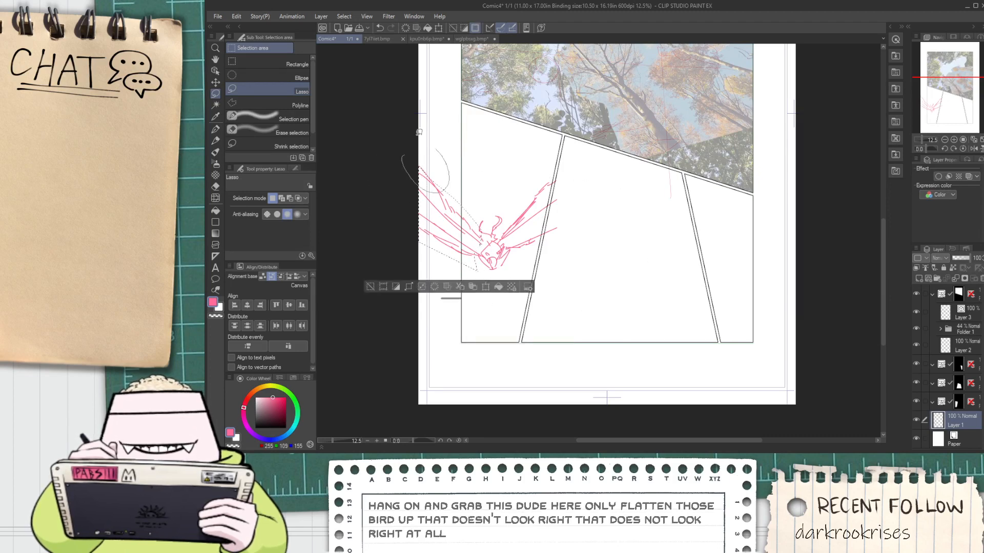
key("ctrl+t")
left_click_drag(492, 201, 510, 167)
left_click_drag(482, 229, 465, 250)
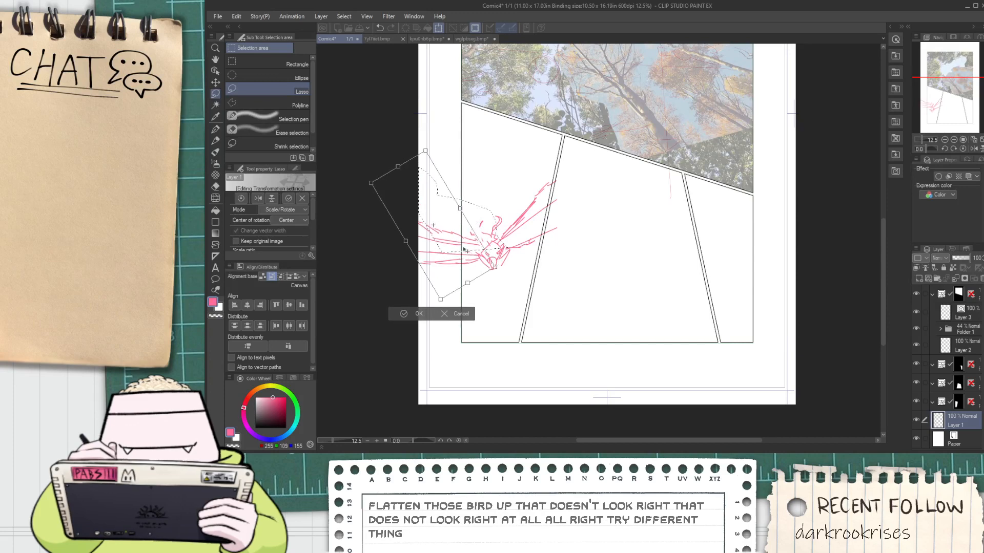
left_click(419, 314)
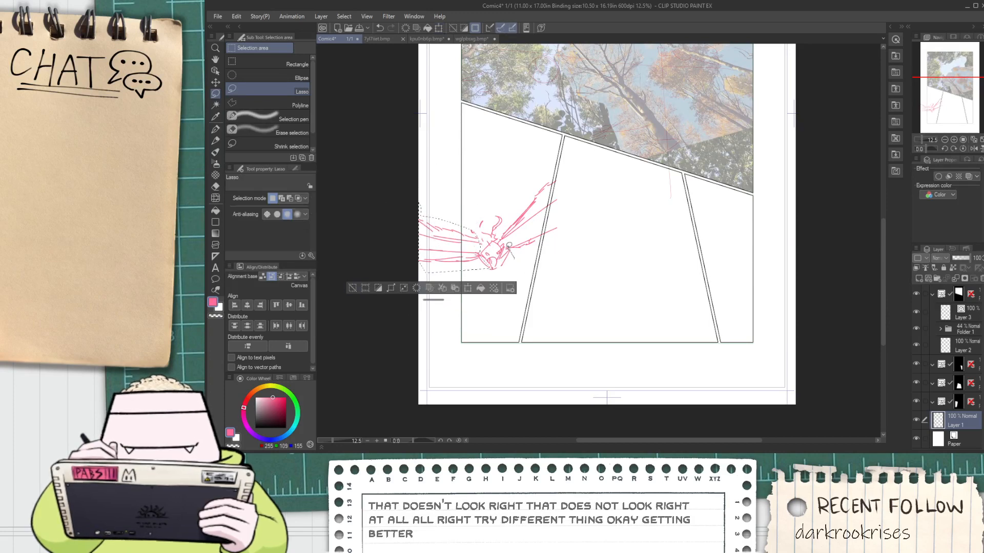
Select the bird's right wings, rotate them slightly clockwise to a flatter angle against the body, and clear the selection
left_click_drag(517, 188, 585, 274)
key("ctrl+t")
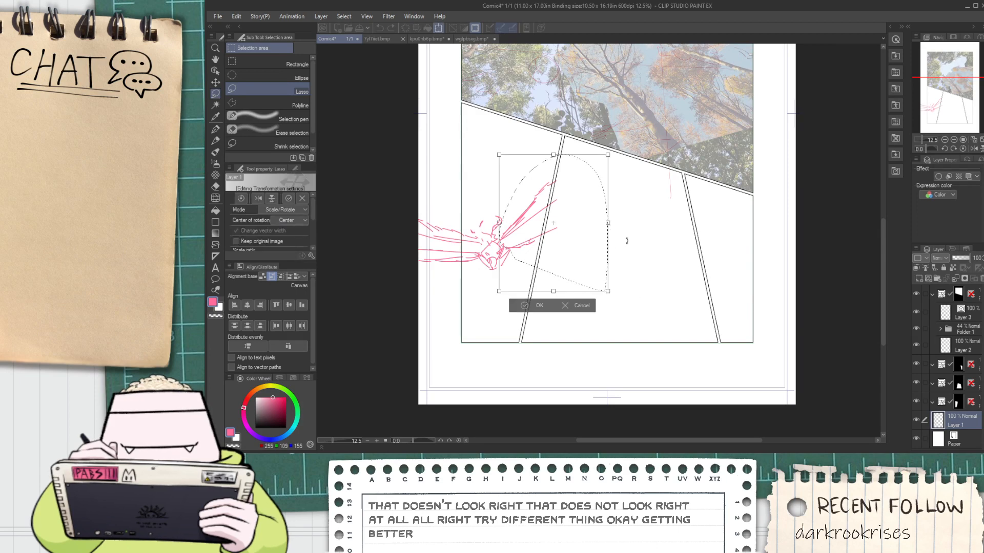
left_click_drag(628, 237, 550, 275)
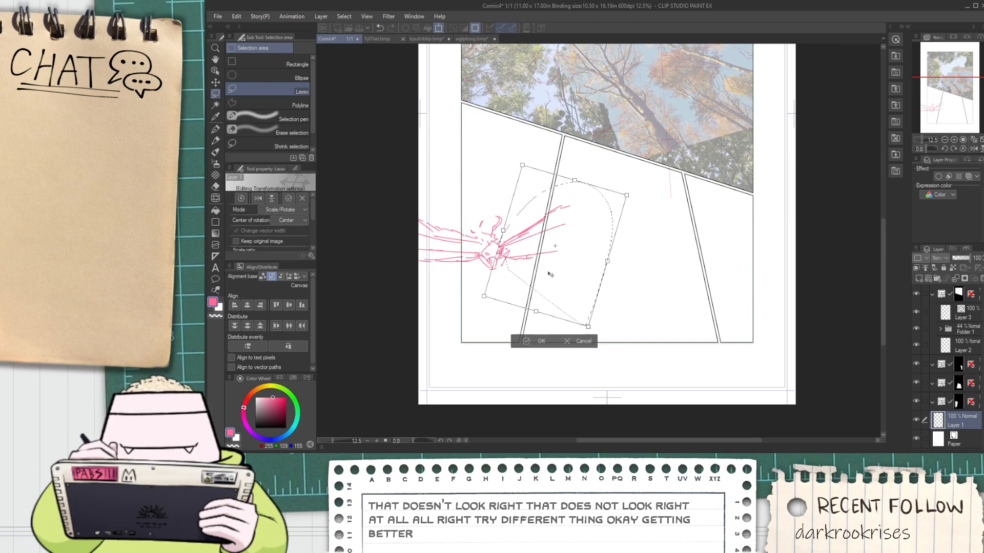
left_click(523, 343)
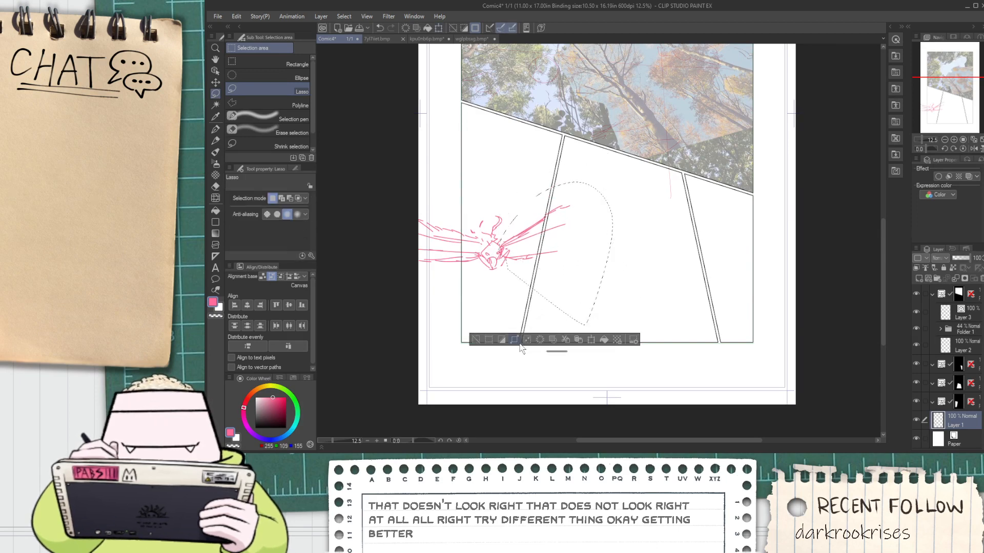
left_click(476, 341)
key("e")
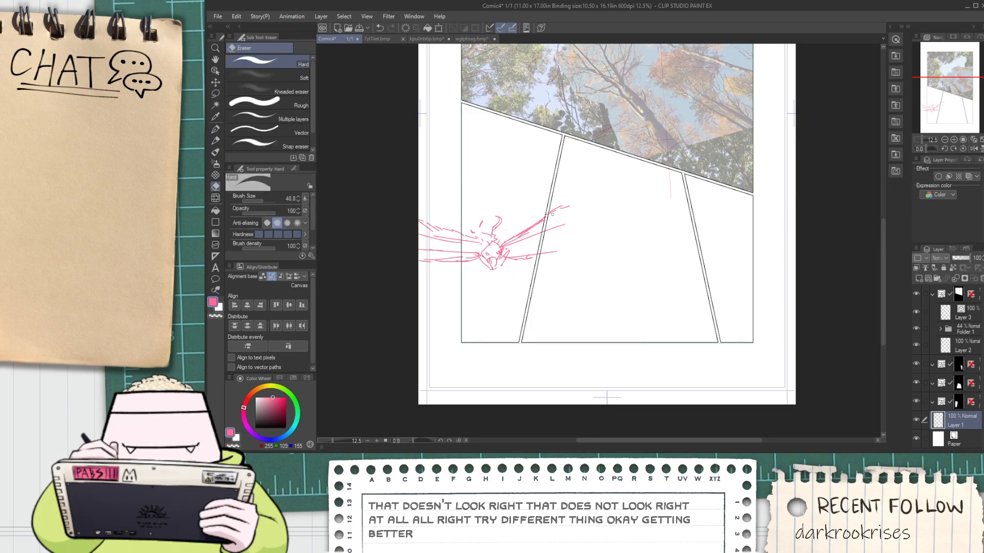
left_click(215, 71)
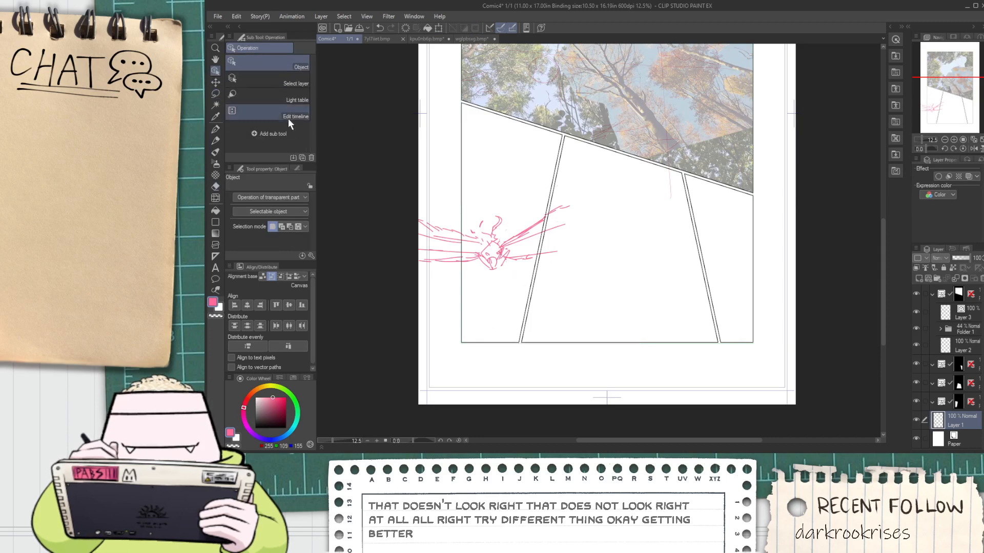
key("e")
left_click(277, 105)
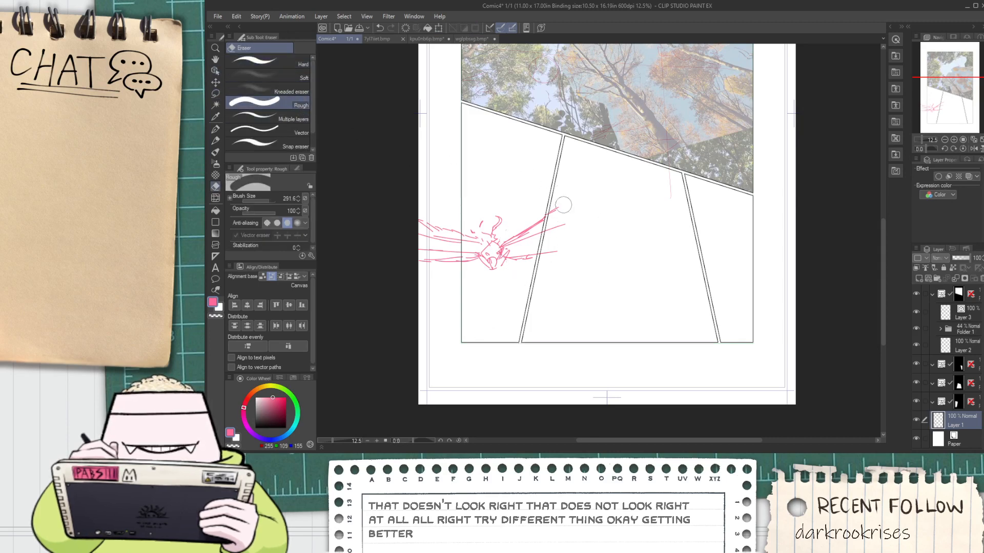
scroll(541, 261, "up", 2)
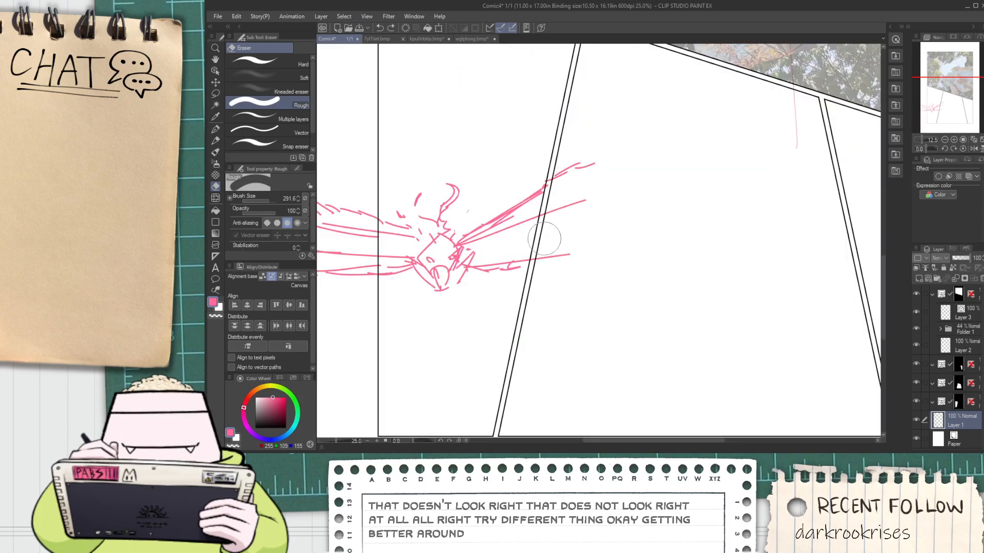
scroll(566, 214, "down", 2)
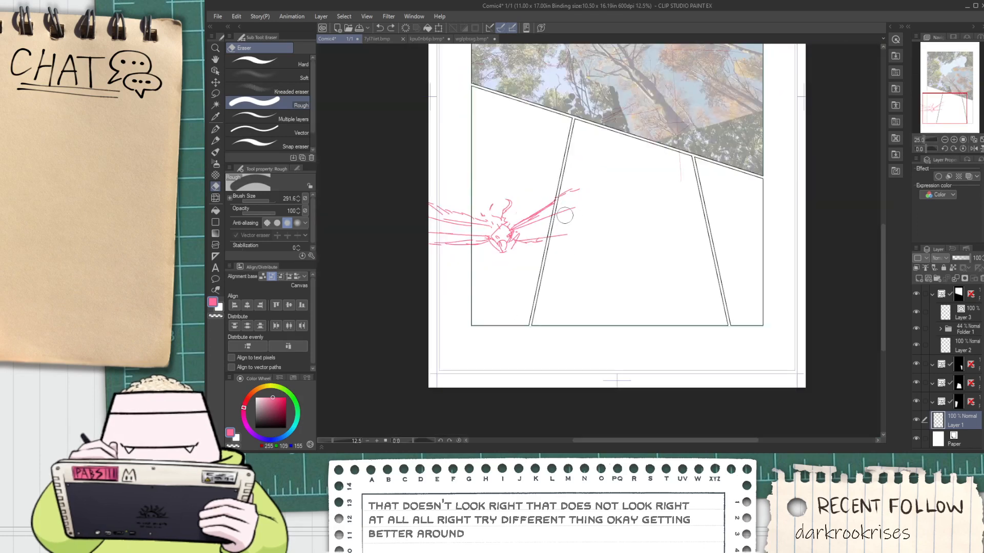
key("space")
left_click_drag(568, 220, 536, 217)
scroll(485, 192, "up", 2)
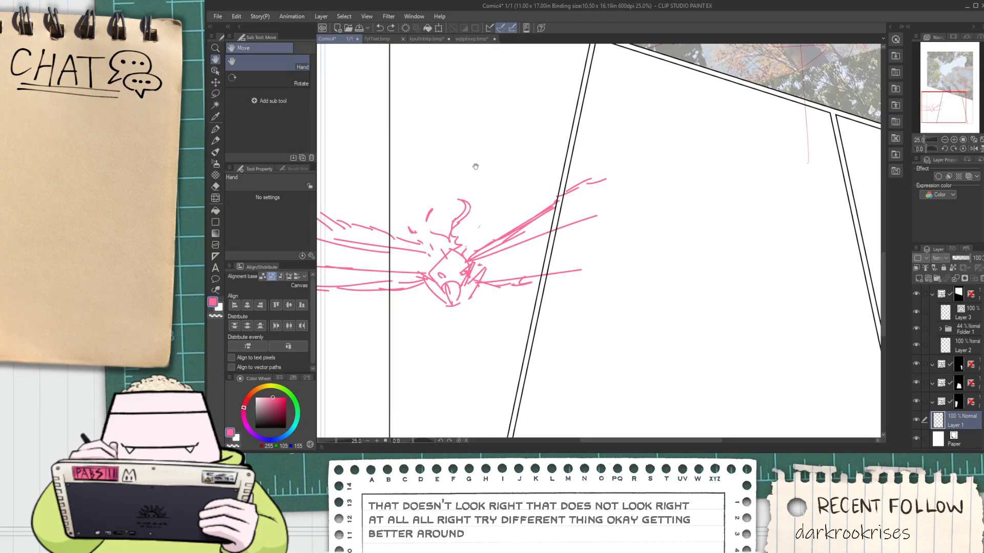
scroll(475, 167, "down", 4)
scroll(491, 197, "up", 2)
key("k")
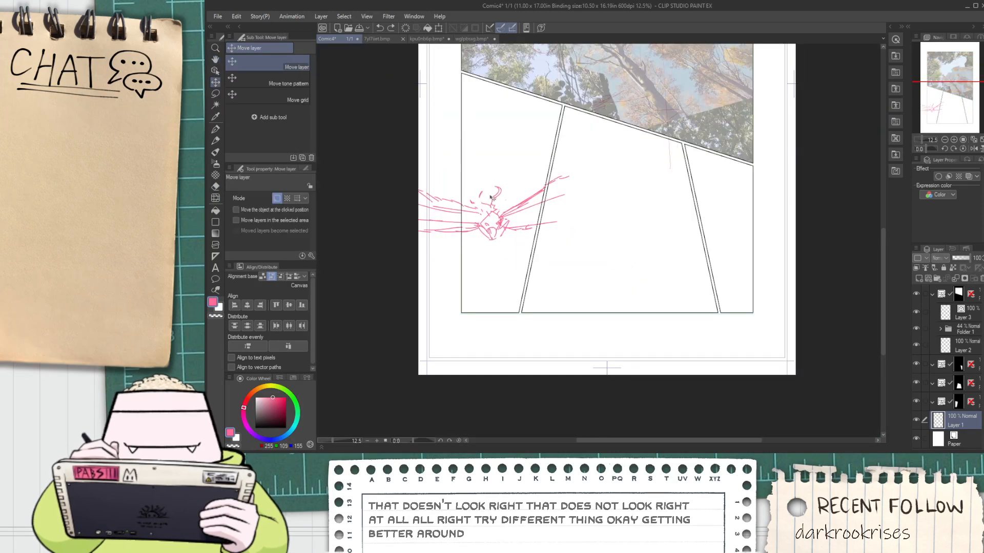
left_click_drag(492, 198, 519, 195)
key("ctrl+z")
Select the whole bird, rotate it slightly clockwise and shift it a little to the right, then clear the selection
key("m")
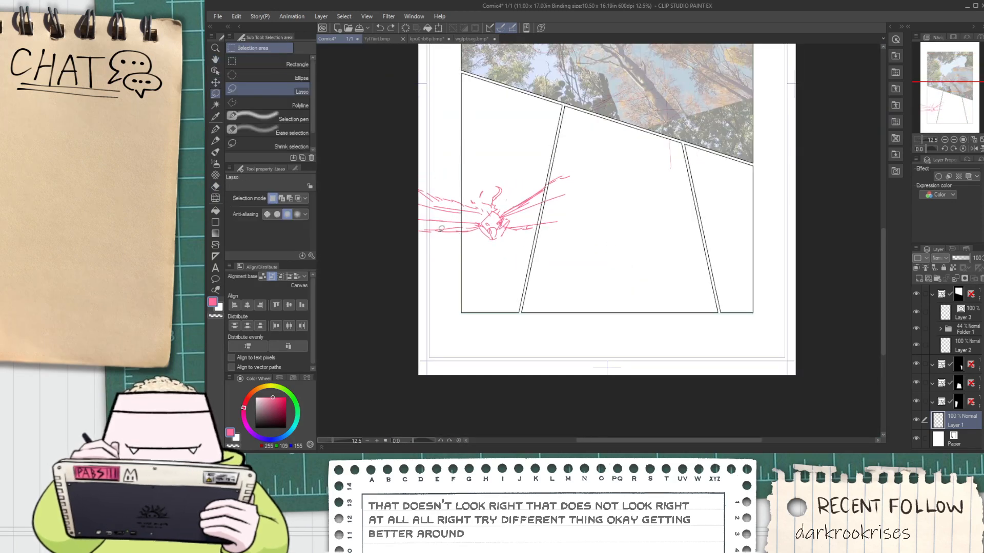
mouse_move(452, 259)
left_mouse_down()
mouse_move(386, 226)
mouse_move(594, 247)
mouse_move(522, 303)
left_mouse_up()
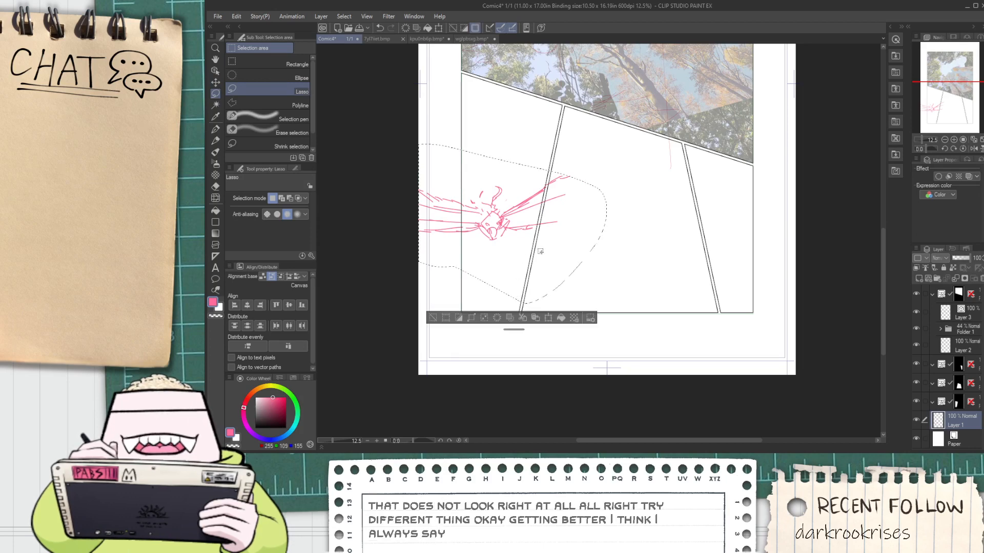
key("ctrl+t")
mouse_move(615, 202)
left_mouse_down()
mouse_move(644, 231)
mouse_move(648, 219)
left_mouse_up()
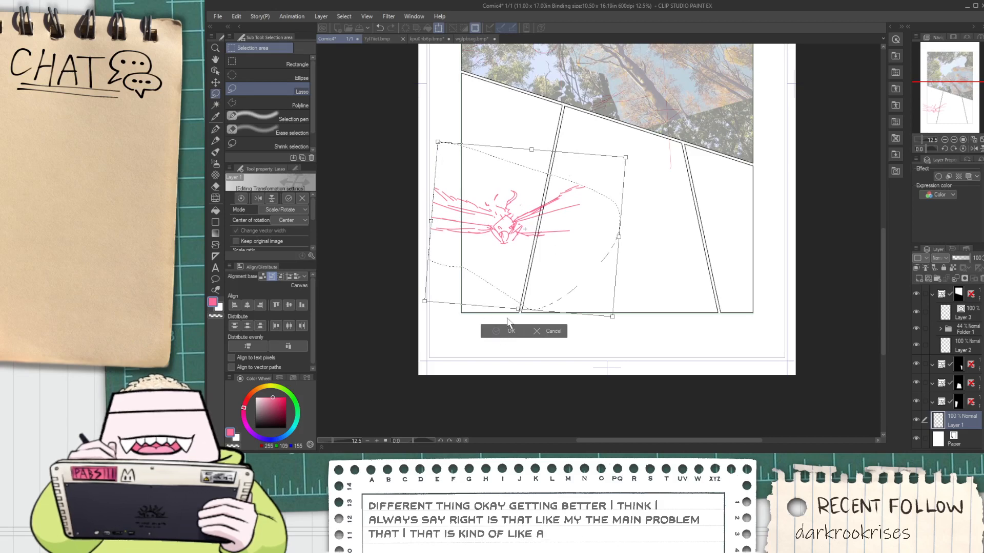
left_click(497, 331)
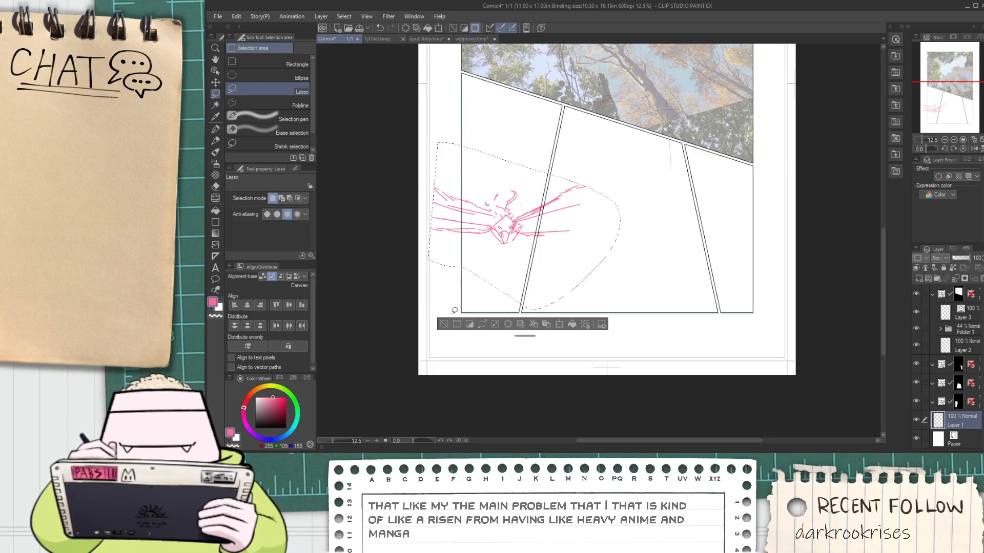
left_click(444, 324)
Extend the lines of the lower left wing in pink out to the page's left edge
key("p")
scroll(419, 193, "up", 2)
scroll(439, 219, "up", 1)
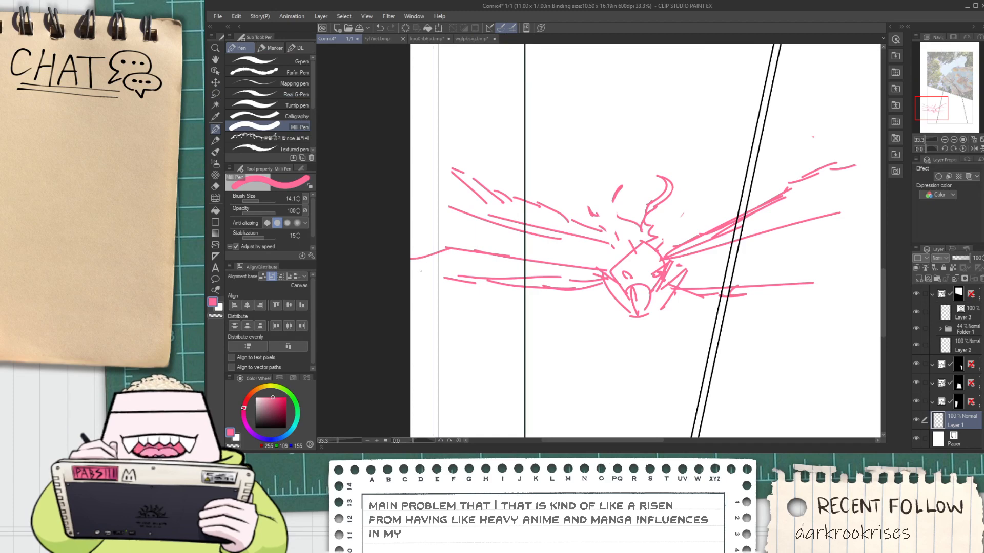
key("ctrl+z")
mouse_move(444, 246)
left_mouse_down()
mouse_move(386, 255)
mouse_move(438, 275)
left_mouse_up()
left_click_drag(429, 280, 453, 279)
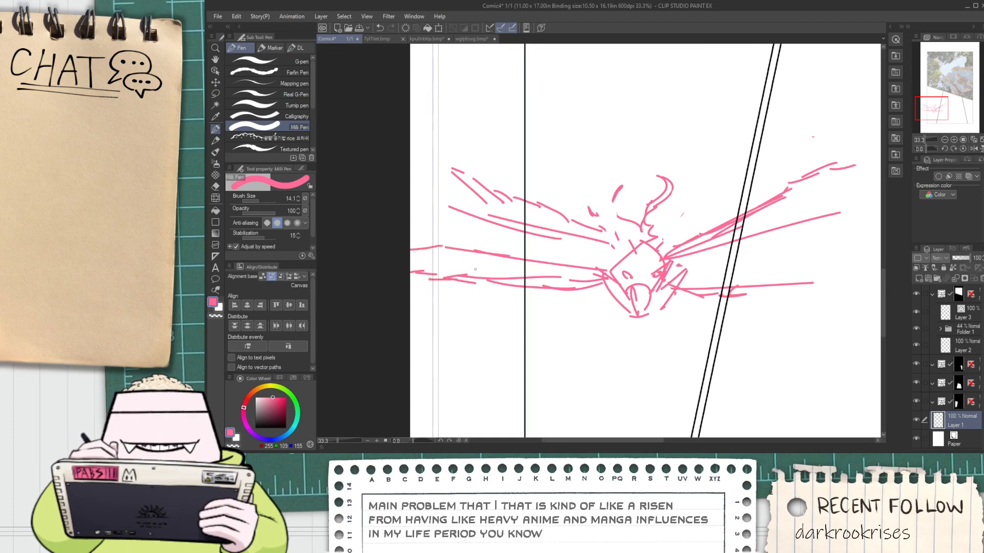
Extend the upper left wing to the page's left edge and add feather strokes along its top
key("space")
mouse_move(466, 210)
left_mouse_down()
mouse_move(471, 244)
mouse_move(414, 236)
left_mouse_up()
key("ctrl+z")
left_click_drag(414, 225, 454, 219)
left_click_drag(443, 211, 469, 229)
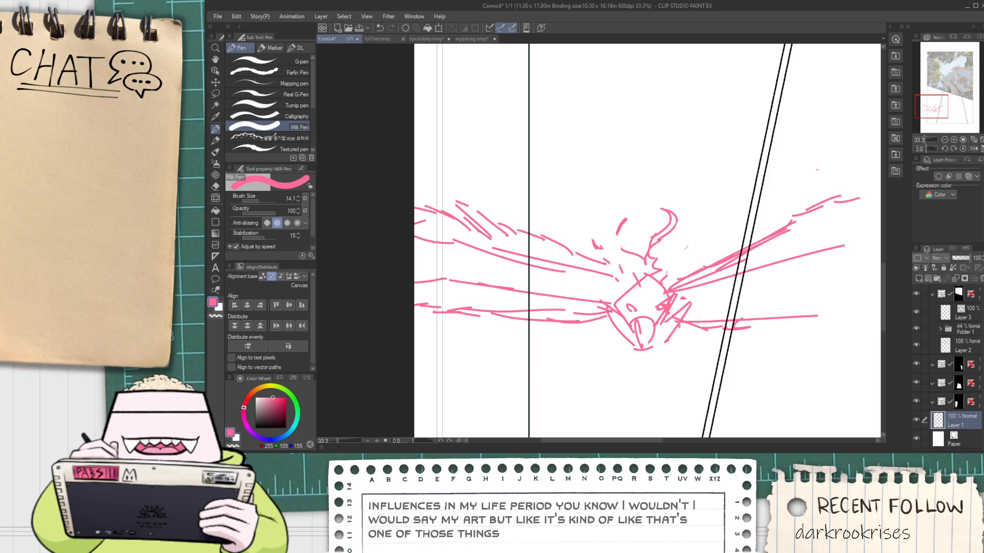
Lasso the bird's upper left wing and move it down closer to the lower wing and body
key("ctrl+minus")
key("space")
mouse_move(655, 262)
left_mouse_down()
mouse_move(506, 252)
mouse_move(582, 258)
left_mouse_up()
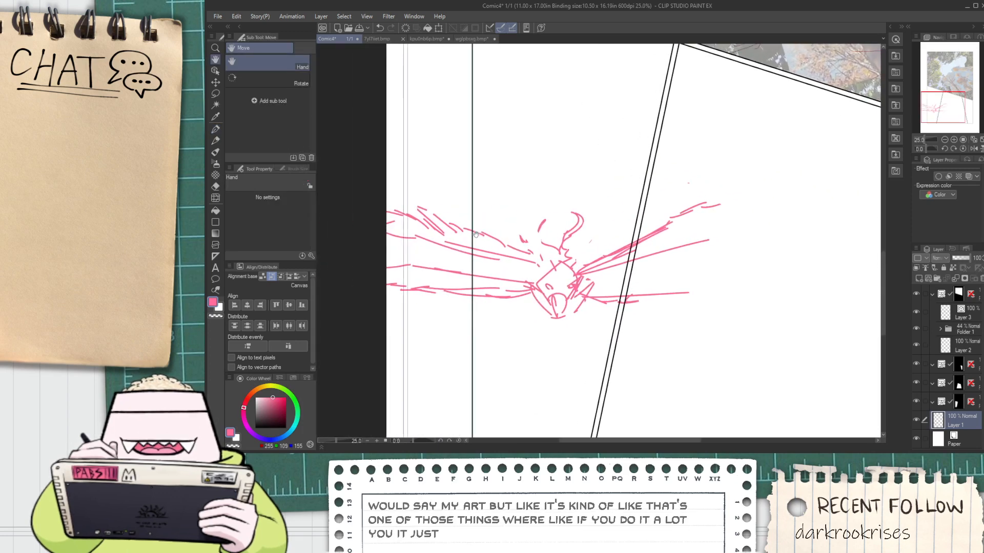
key("m")
mouse_move(452, 178)
left_mouse_down()
mouse_move(510, 201)
mouse_move(535, 228)
left_mouse_up()
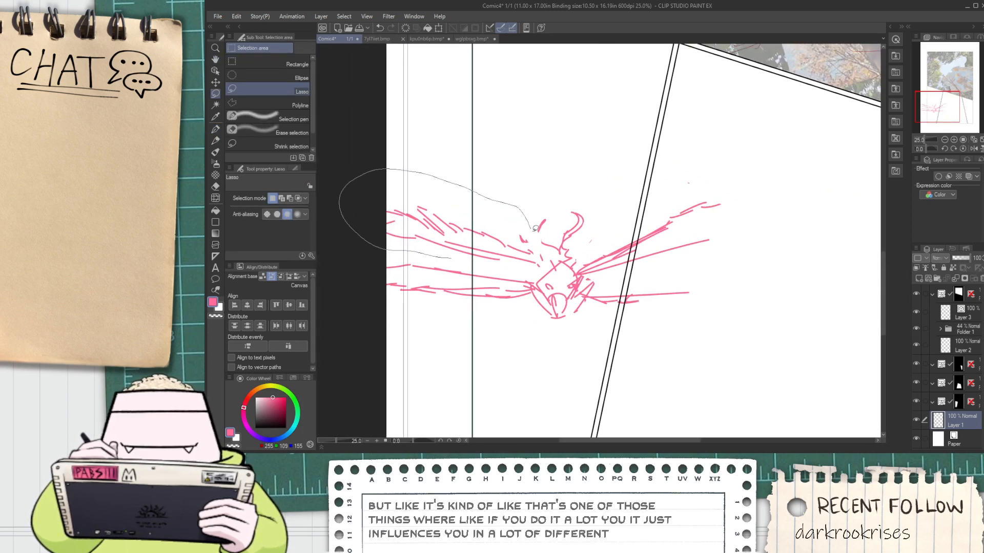
left_click_drag(548, 267, 520, 256)
key("k")
Distort the upper left wing with free transform so it narrows at the body and spreads upward at the page's edge
key("ctrl+t")
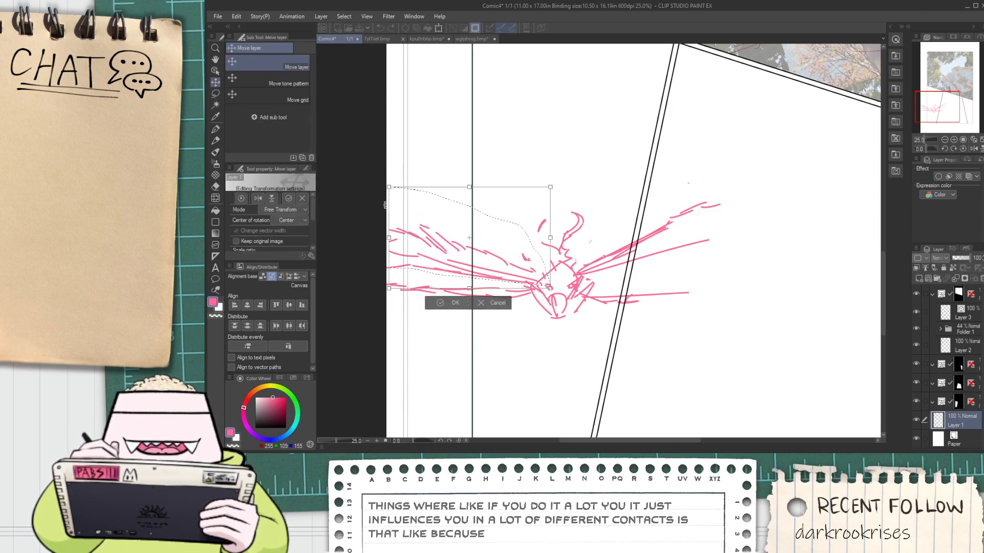
mouse_move(388, 227)
left_mouse_down()
mouse_move(374, 212)
mouse_move(378, 227)
left_mouse_up()
left_click_drag(550, 187, 574, 212)
left_click_drag(542, 287, 540, 289)
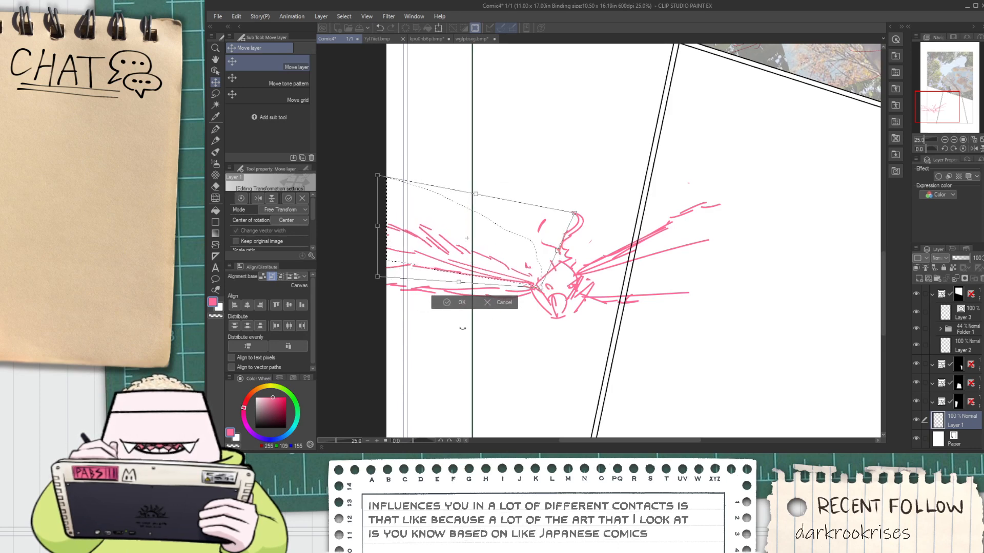
left_click_drag(379, 228, 377, 208)
left_click(444, 300)
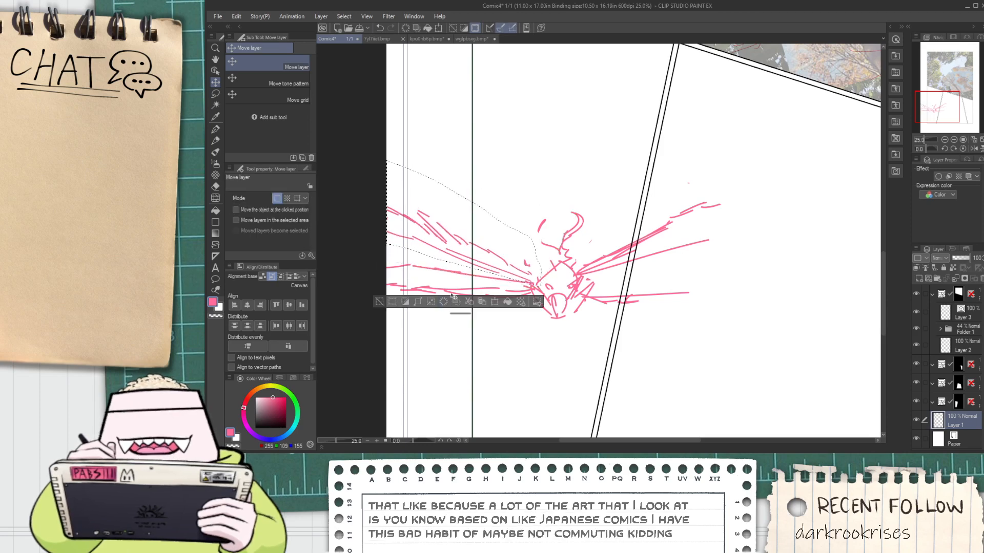
Sketch a small pink star-shaped mark above the bird's left wing in the first lower panel
scroll(499, 245, "down", 2)
left_click_drag(502, 244, 469, 214)
key("p")
scroll(498, 180, "up", 2)
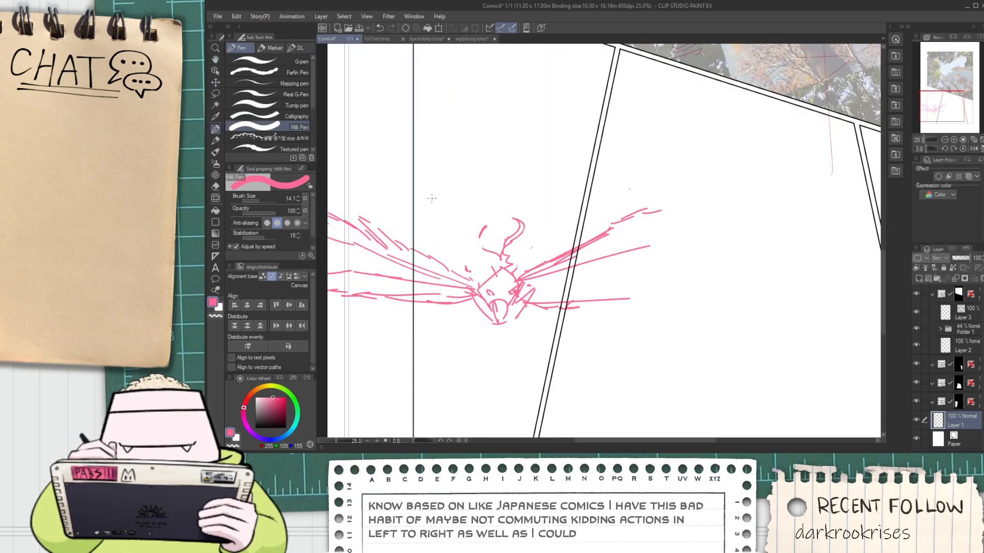
left_click_drag(437, 204, 439, 208)
key("ctrl+z")
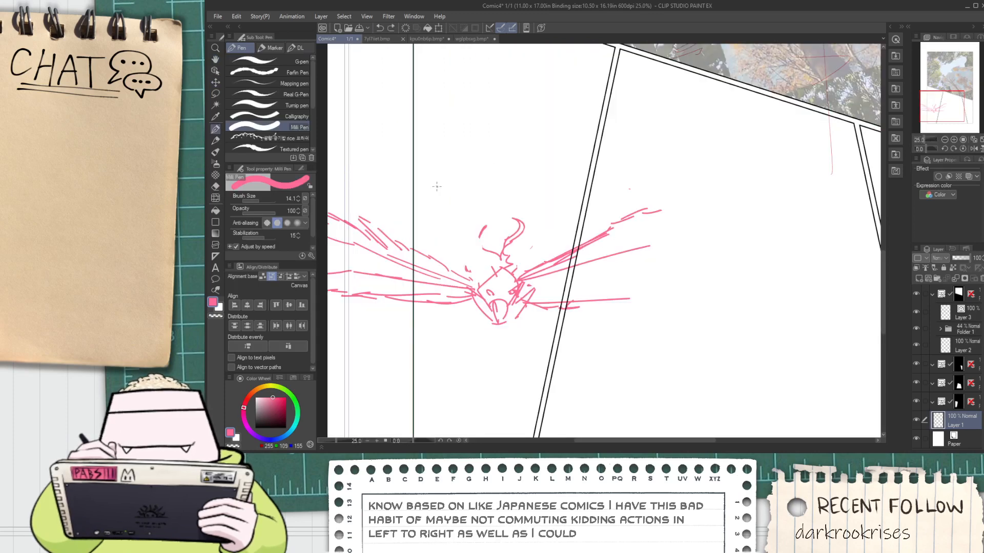
key("ctrl+z")
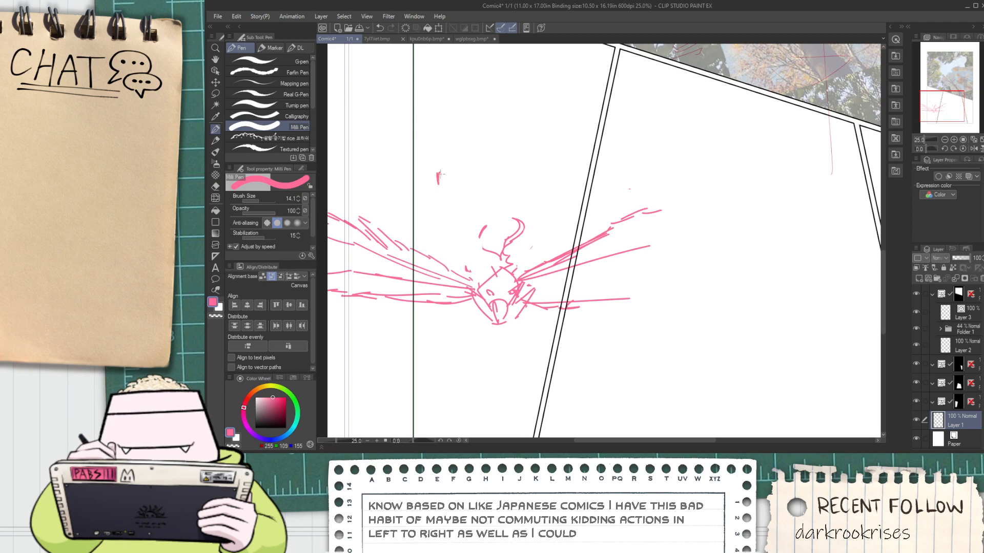
mouse_move(425, 175)
left_mouse_down()
mouse_move(464, 166)
mouse_move(437, 151)
left_mouse_up()
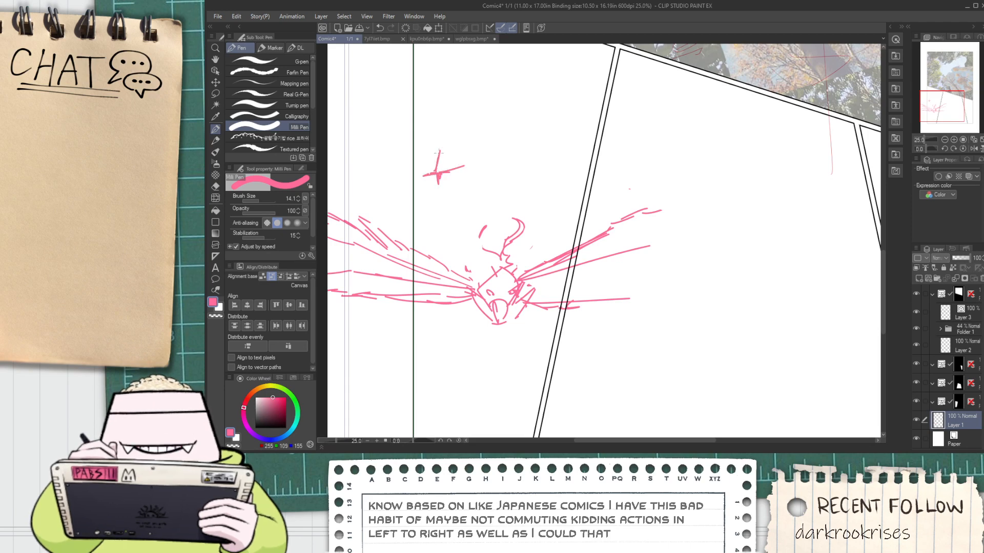
scroll(467, 201, "down", 2)
scroll(470, 197, "up", 2)
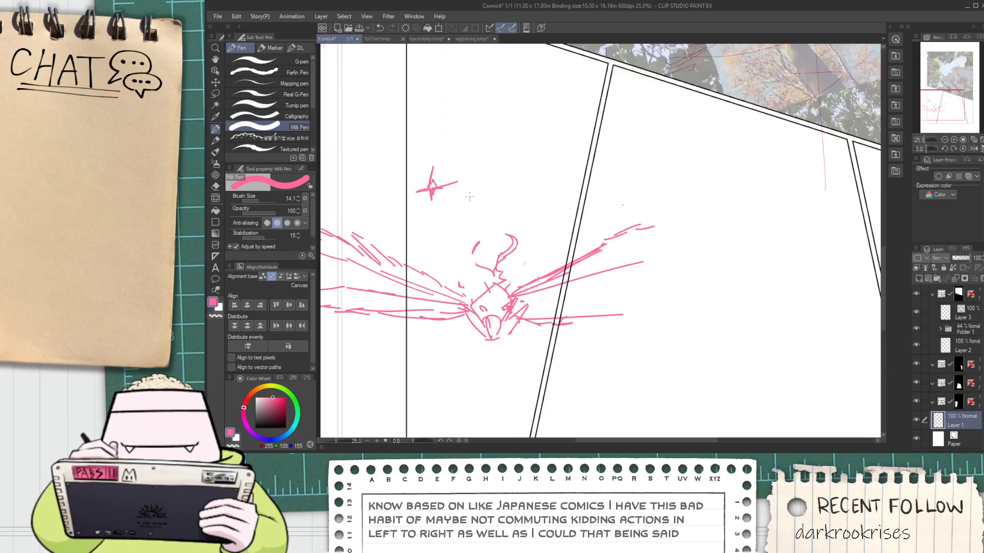
Widen the first lower panel by shifting its slanted right border outward beyond the bird's right wing joint
scroll(510, 206, "down", 2)
scroll(410, 180, "up", 2)
key("e")
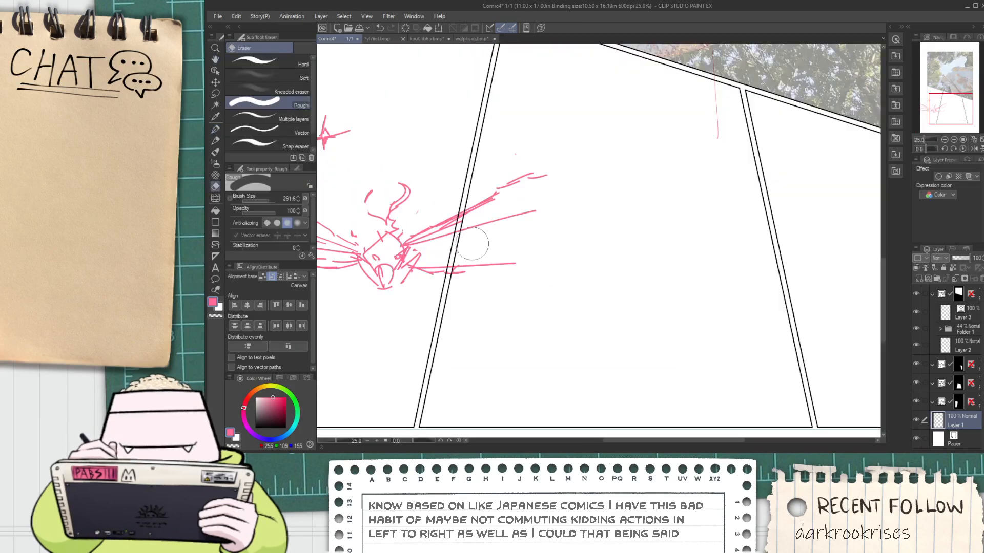
scroll(475, 242, "down", 1)
key("space")
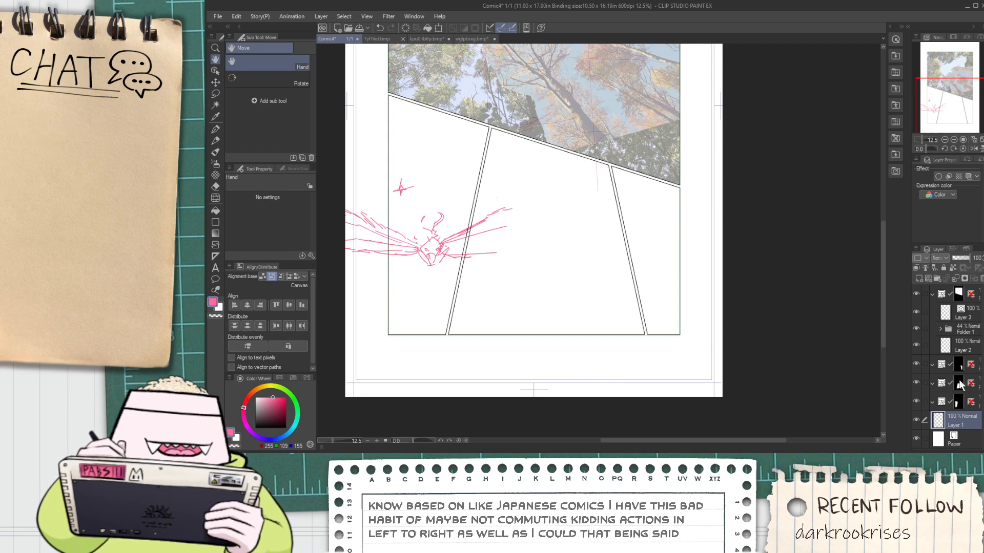
left_click(969, 399)
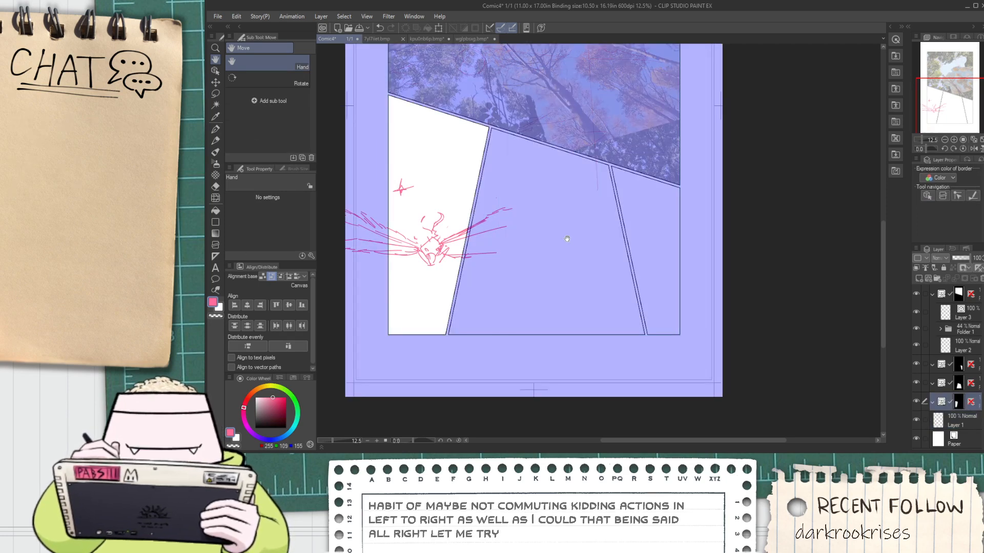
key("o")
scroll(876, 358, "up", 2)
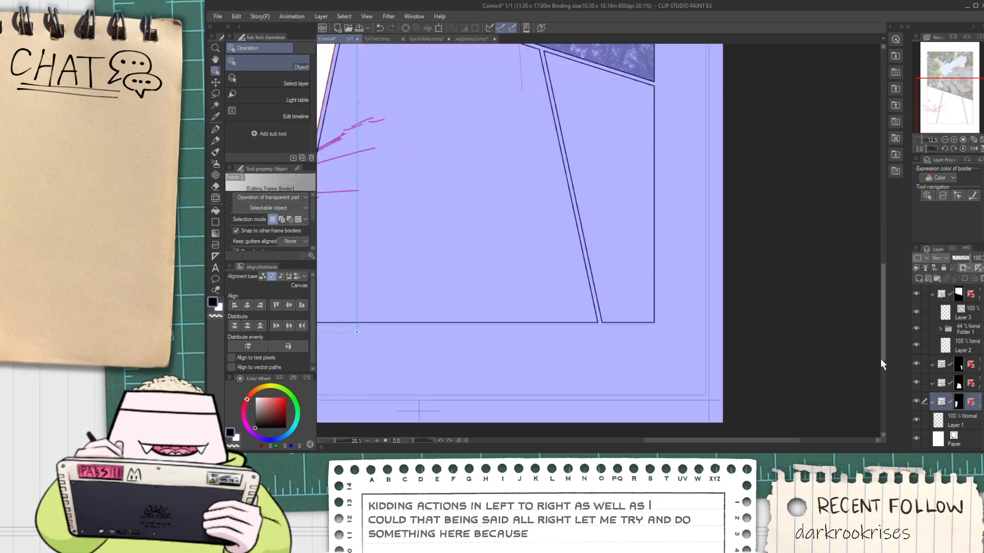
scroll(866, 356, "down", 1)
scroll(615, 317, "down", 1)
scroll(452, 248, "up", 1)
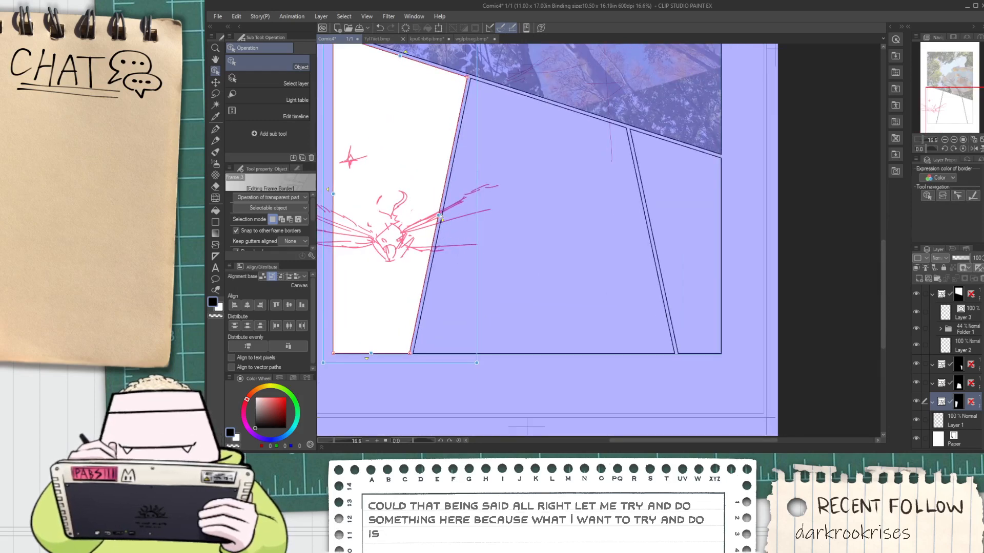
left_click_drag(439, 217, 459, 221)
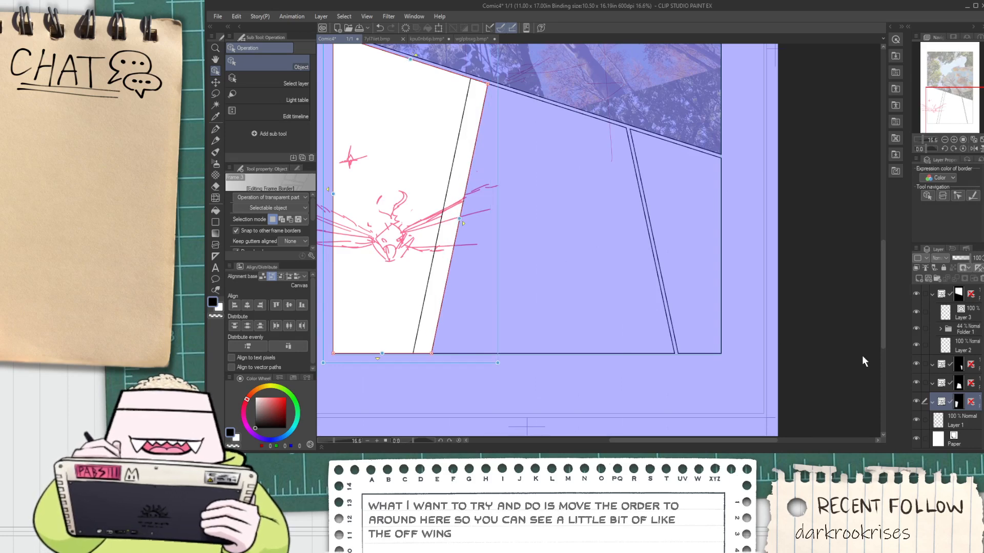
Shift the middle lower panel's left border inward, leaving a narrow gutter beside the widened first panel
left_click(957, 384)
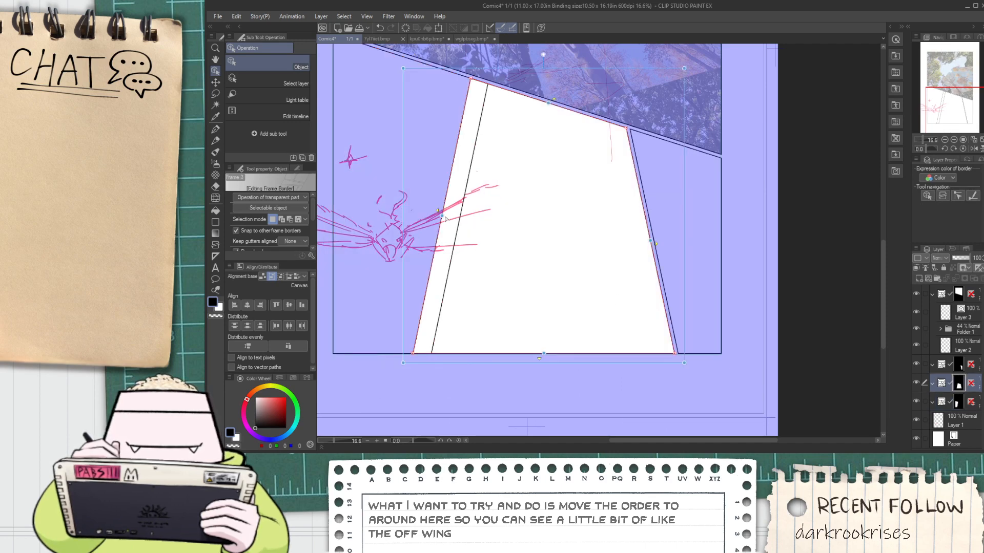
left_click_drag(444, 219, 465, 234)
scroll(465, 237, "up", 3)
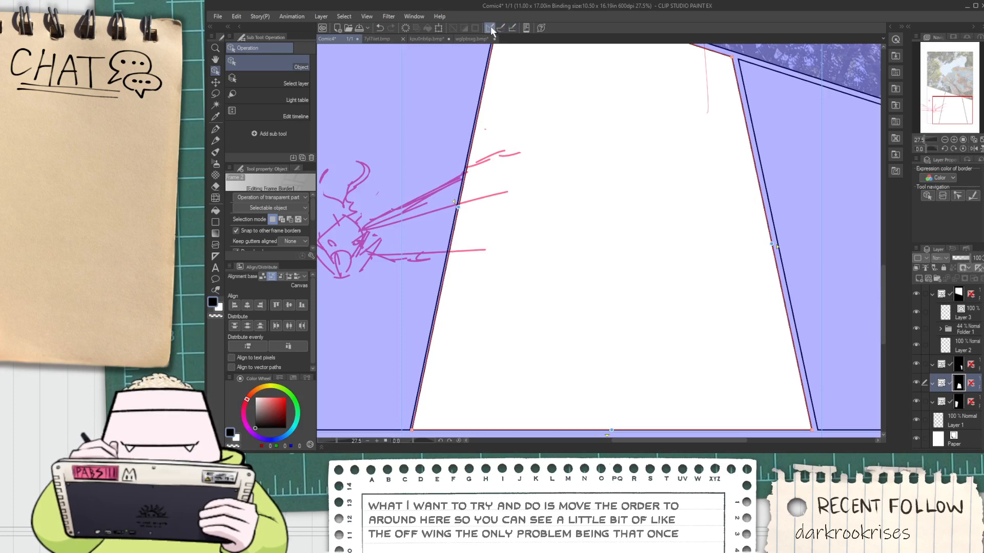
left_click_drag(460, 208, 467, 210)
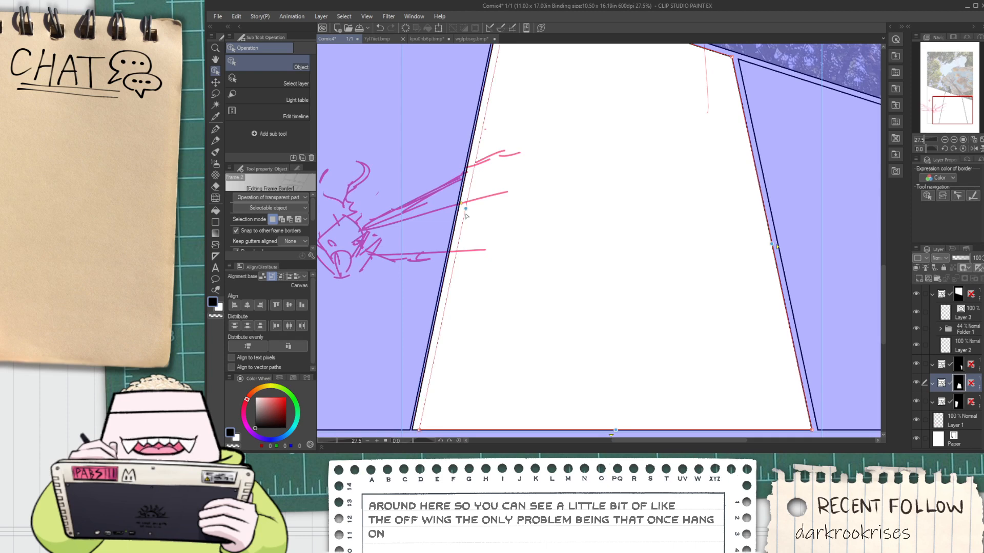
scroll(466, 210, "up", 6)
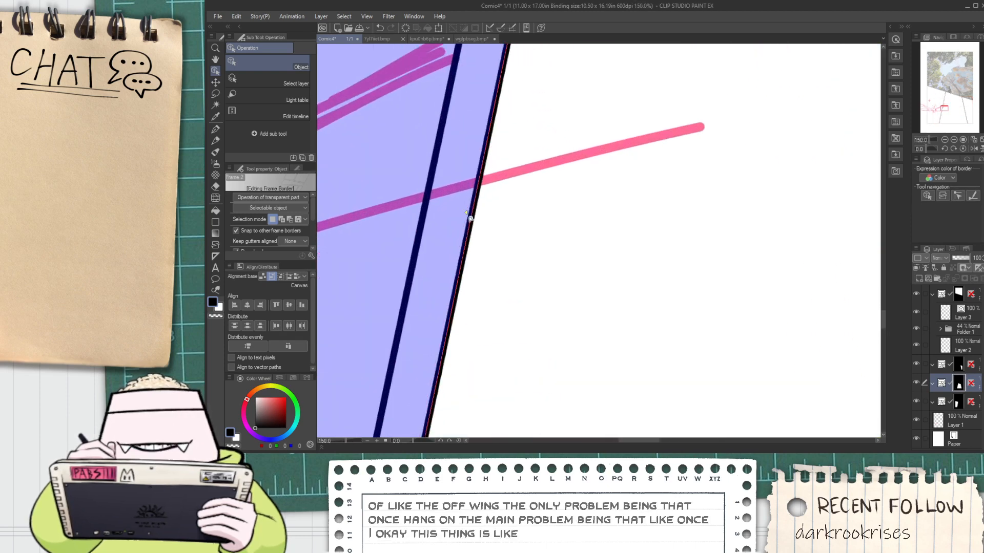
scroll(470, 219, "down", 7)
scroll(493, 242, "down", 3)
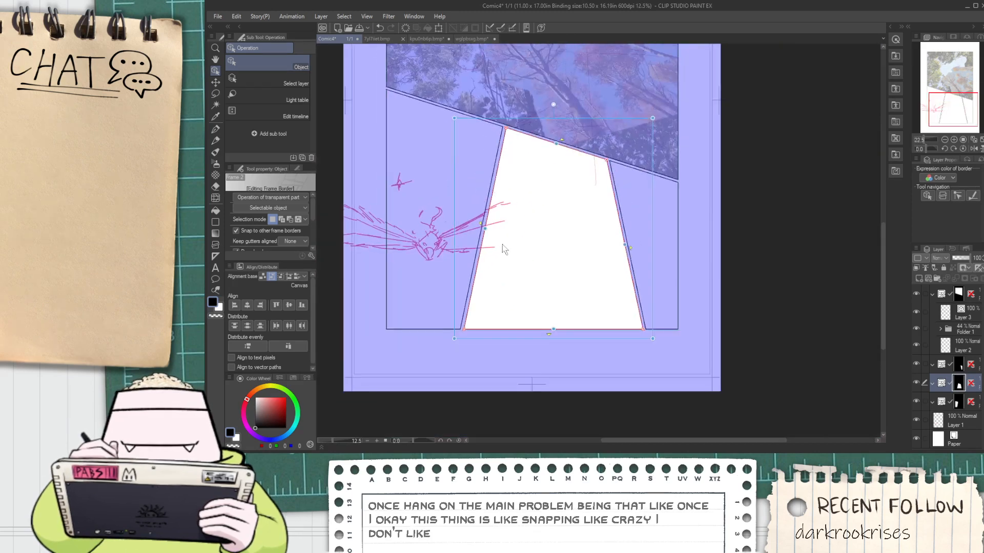
scroll(513, 251, "up", 2)
scroll(533, 254, "down", 2)
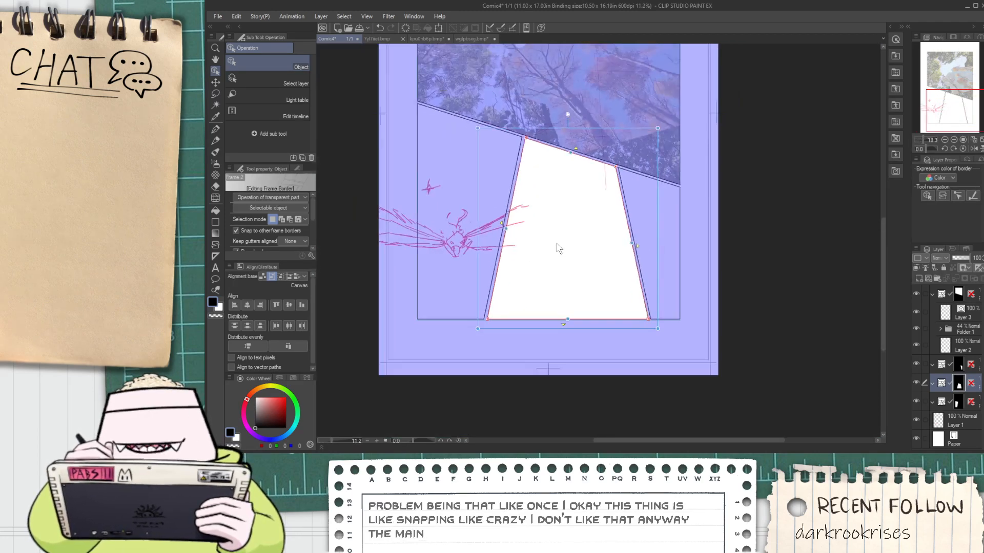
Steepen the middle panel's right border by moving its lower corner inward and its upper corner outward
scroll(543, 225, "up", 1)
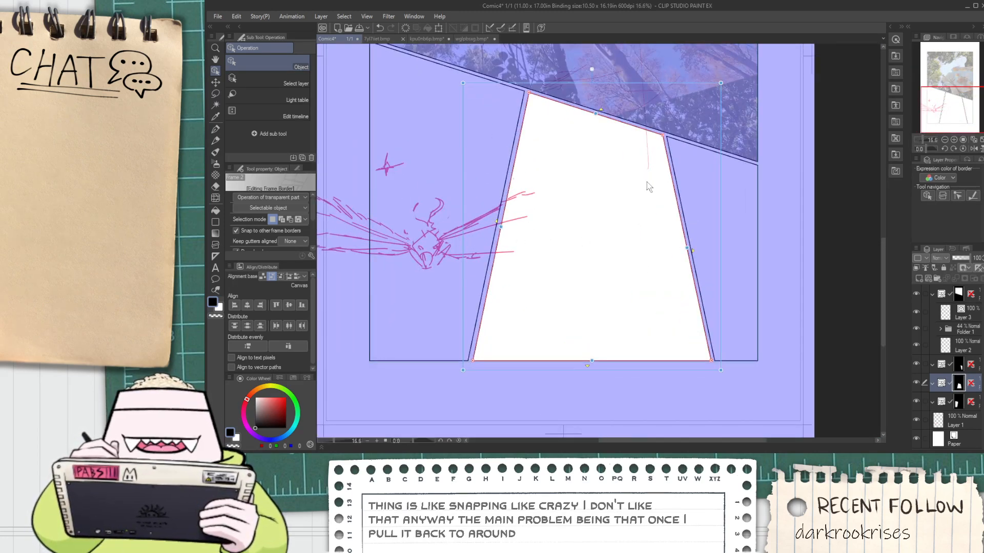
left_click_drag(712, 361, 692, 360)
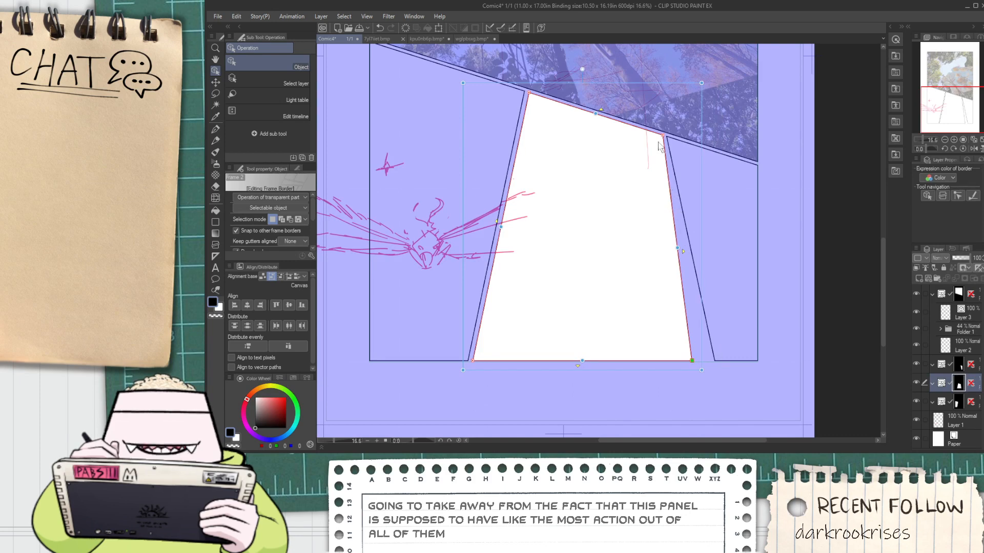
left_click_drag(663, 136, 676, 145)
key("ctrl+z")
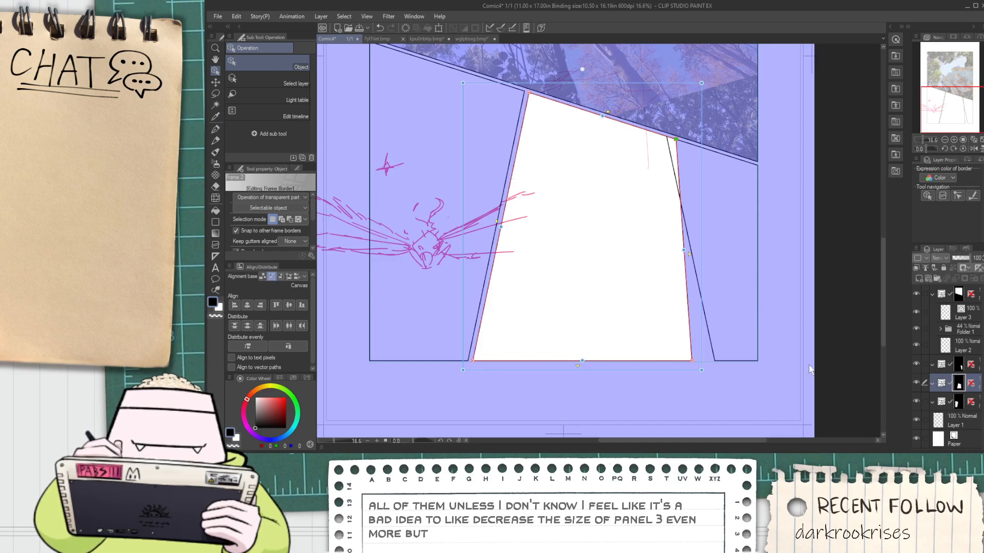
Move the last lower panel's two left corners so its left border follows the middle panel's steeper edge
left_click(977, 373)
left_click_drag(669, 138, 683, 146)
scroll(683, 146, "up", 5)
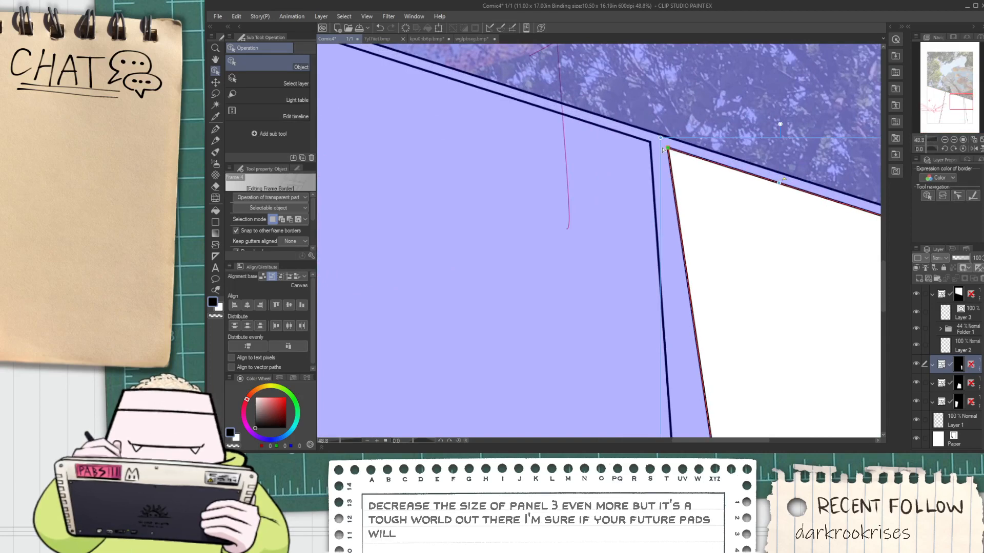
scroll(673, 149, "down", 5)
scroll(696, 344, "up", 2)
left_click_drag(711, 377, 695, 379)
scroll(698, 380, "down", 3)
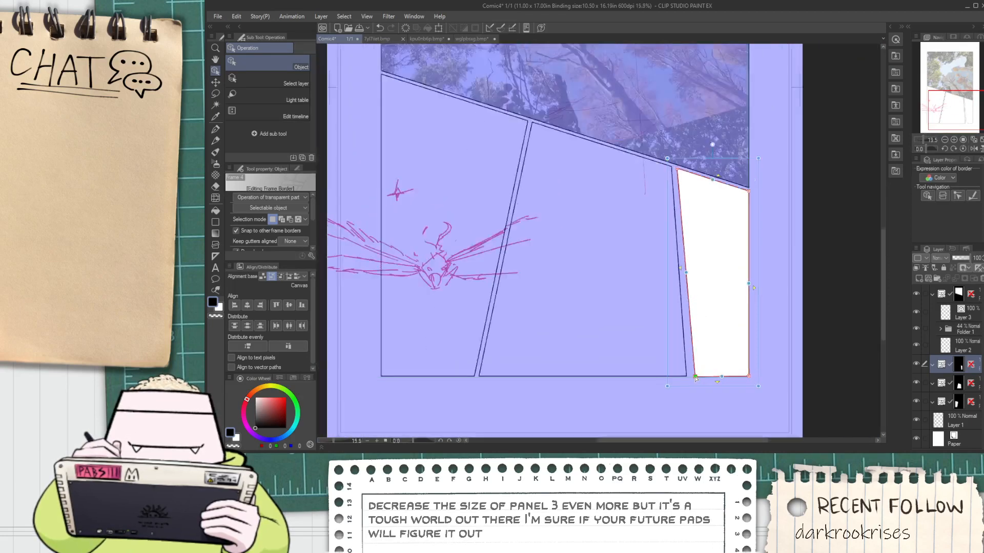
Level the last panel's bottom edge and adjust its left border to leave a narrow gutter beside the middle panel
scroll(707, 384, "up", 3)
scroll(715, 389, "up", 2)
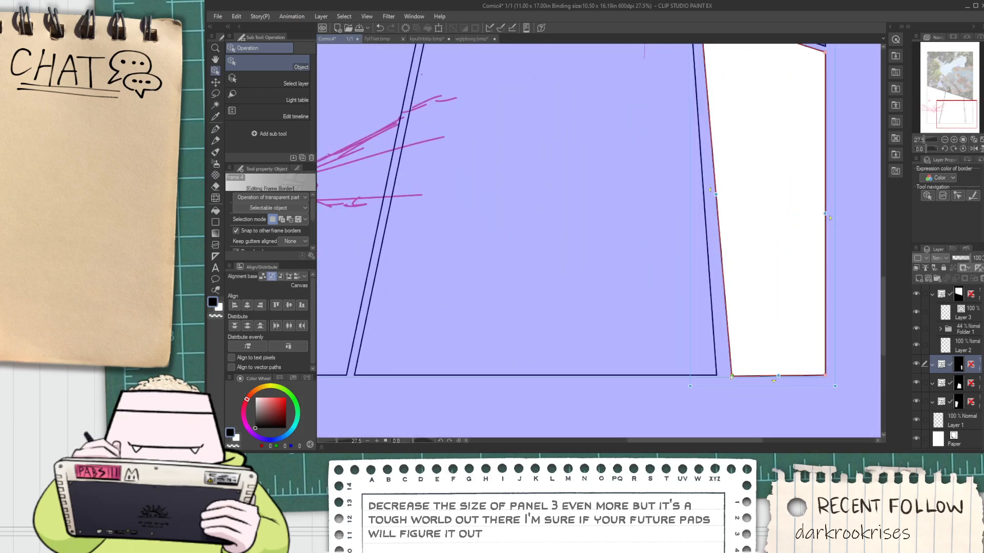
left_click_drag(732, 377, 725, 378)
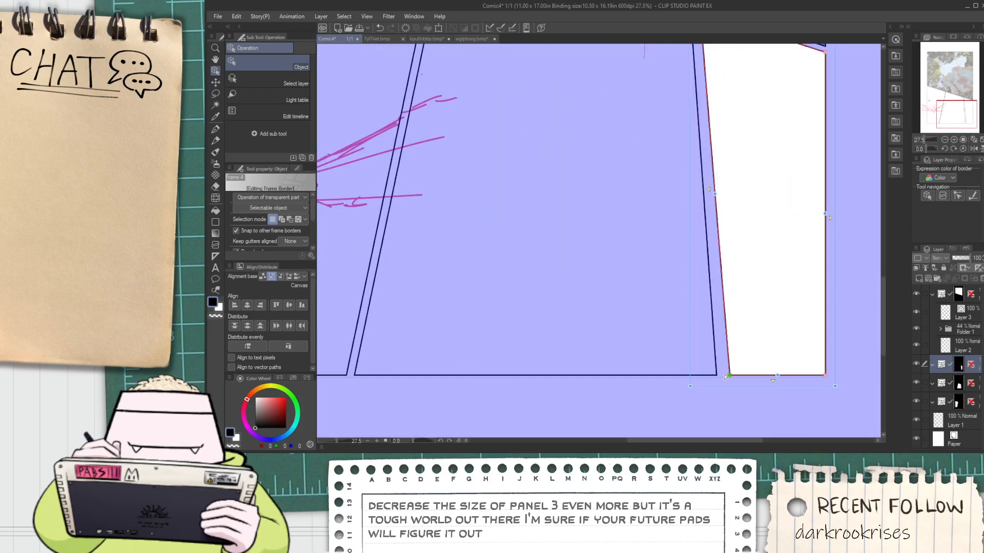
scroll(725, 377, "down", 3)
scroll(727, 374, "up", 2)
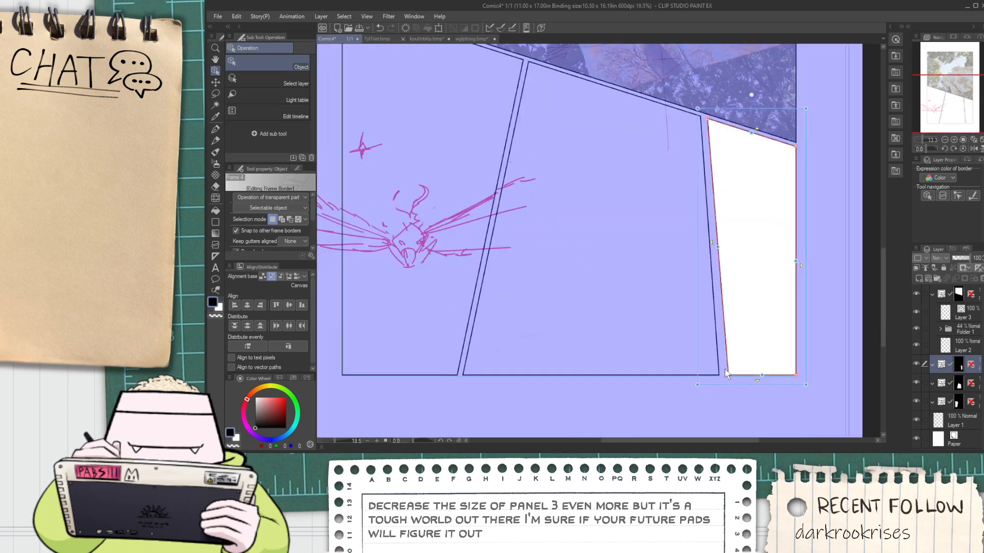
left_click_drag(719, 252, 715, 253)
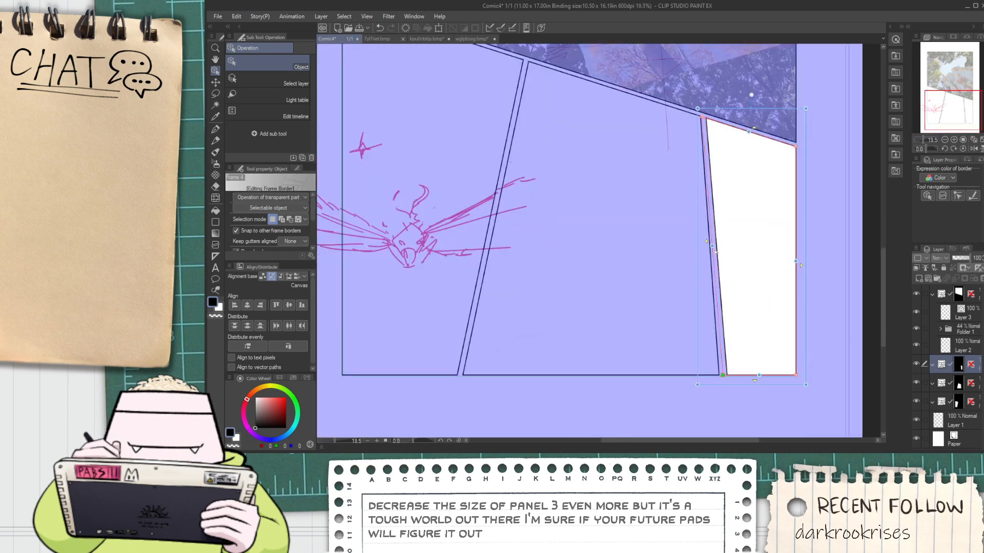
scroll(715, 253, "up", 5)
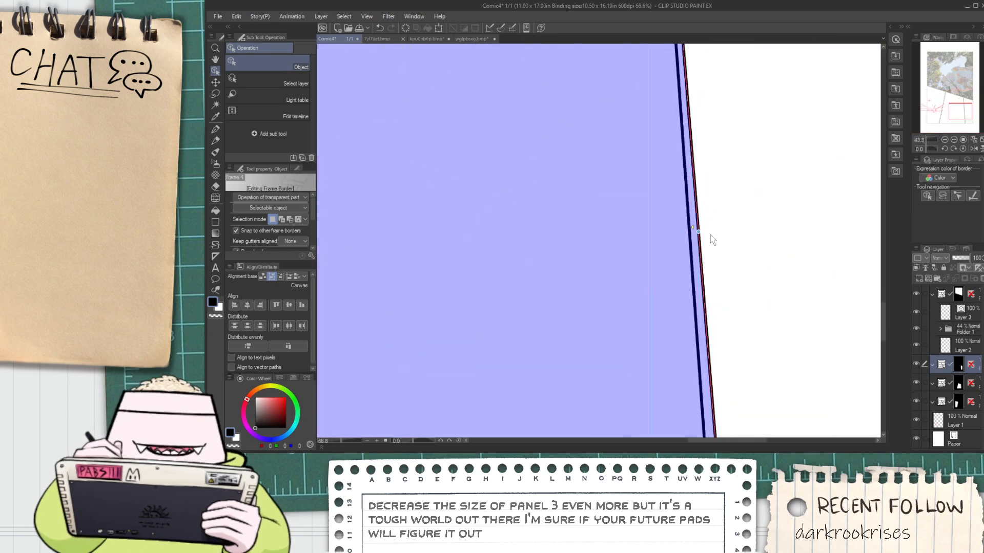
left_click_drag(702, 235, 709, 237)
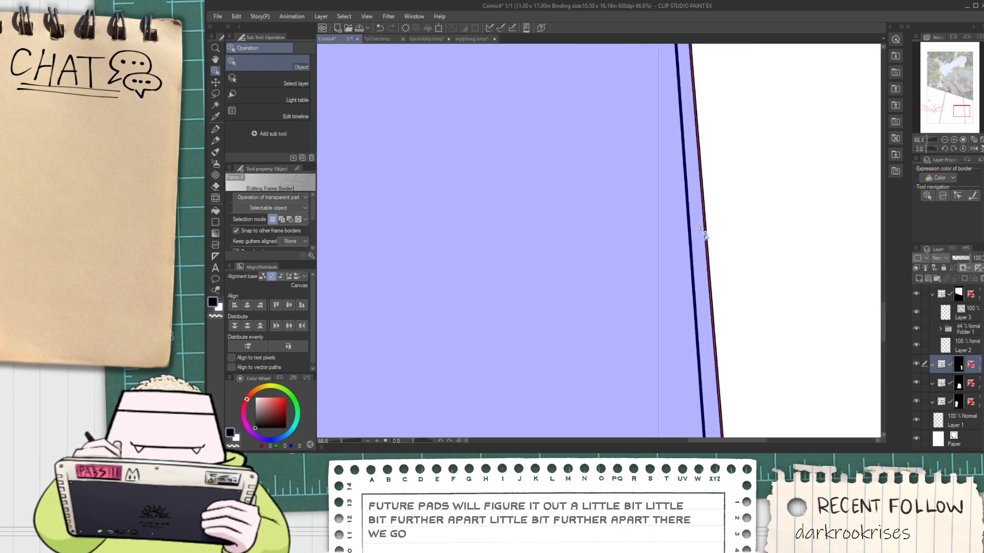
scroll(706, 235, "down", 7)
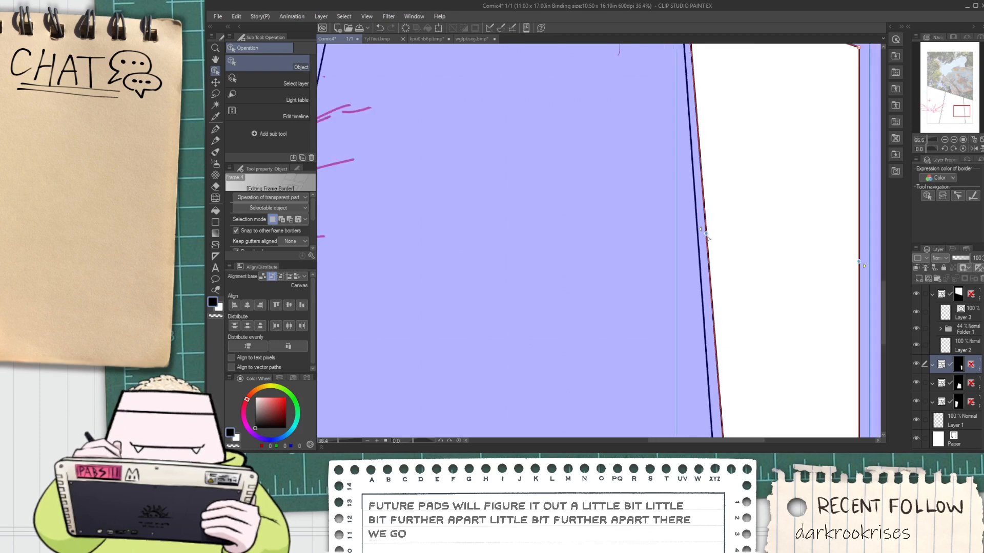
Add a new layer above Layer 3 and move it out of the frame folder to the top of the layer stack
left_click(948, 320)
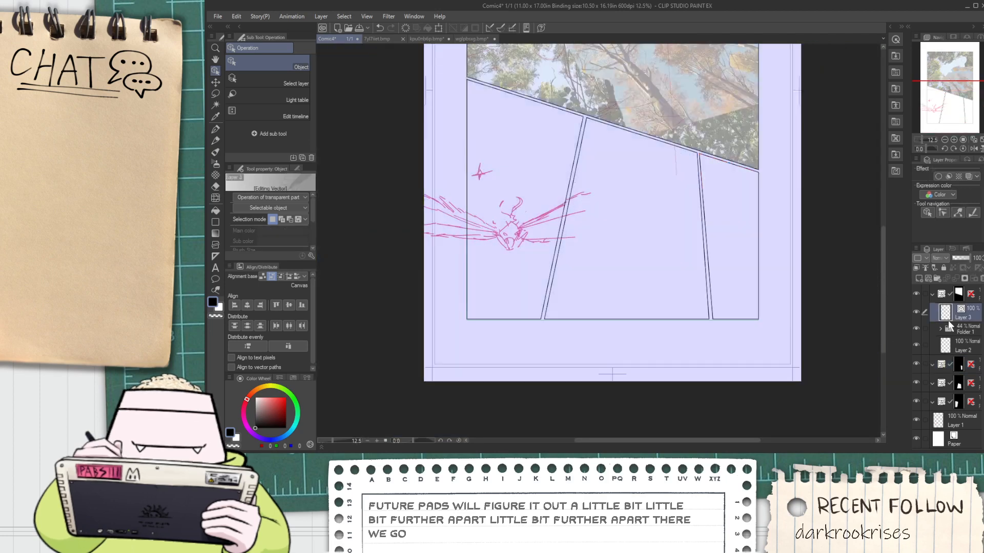
key("space")
left_click_drag(829, 300, 818, 319)
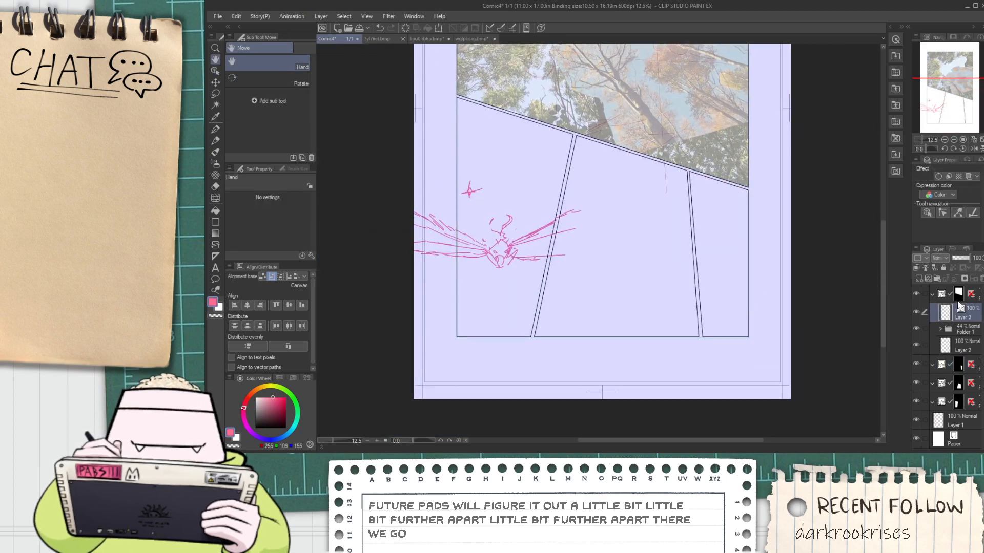
left_click(975, 295)
left_click(927, 279)
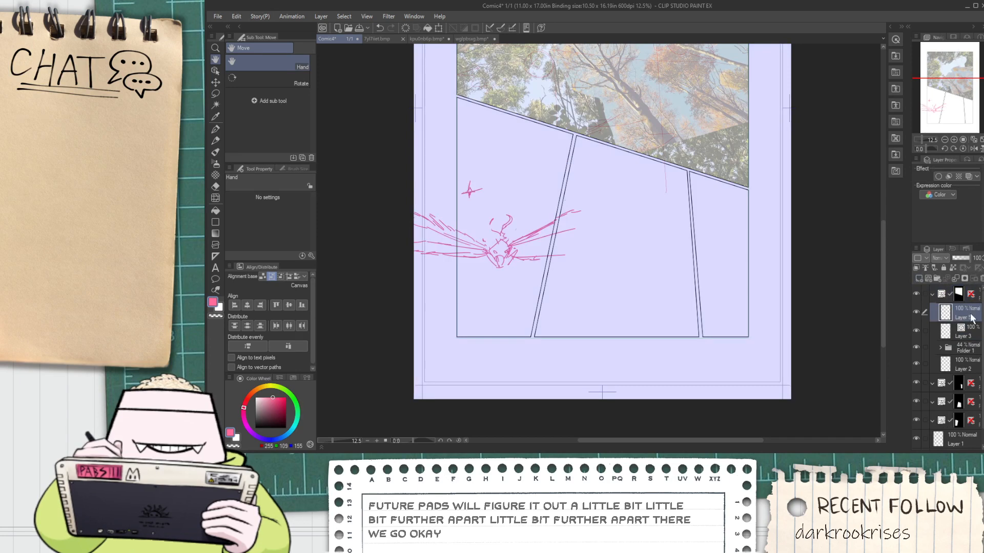
left_click_drag(970, 292, 968, 294)
scroll(791, 294, "down", 3)
left_click_drag(760, 338, 748, 357)
scroll(688, 345, "up", 3)
scroll(939, 390, "down", 1)
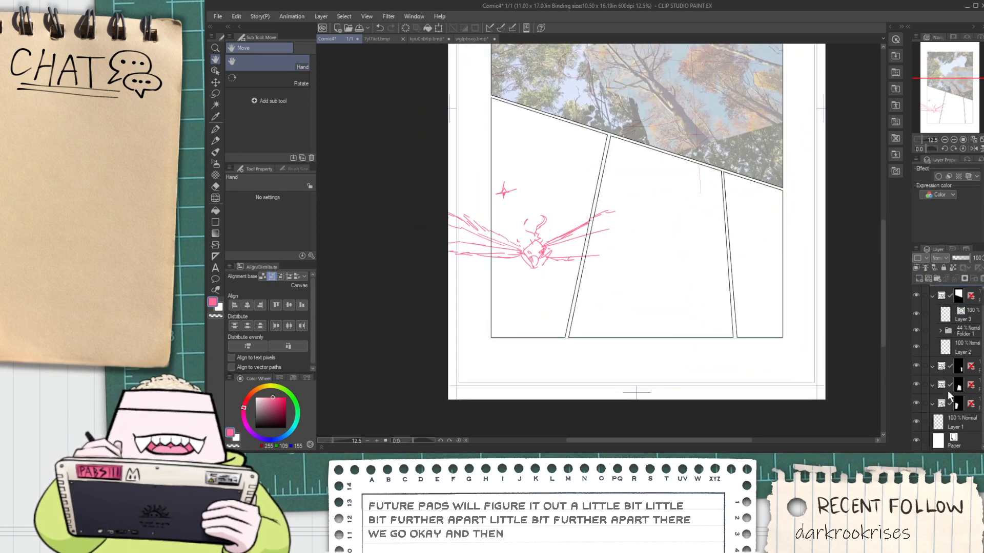
On Layer 1, lasso the sketched four-winged bird and stretch it vertically both downward and upward with a free transform
left_click(958, 422)
scroll(583, 238, "up", 2)
key("m")
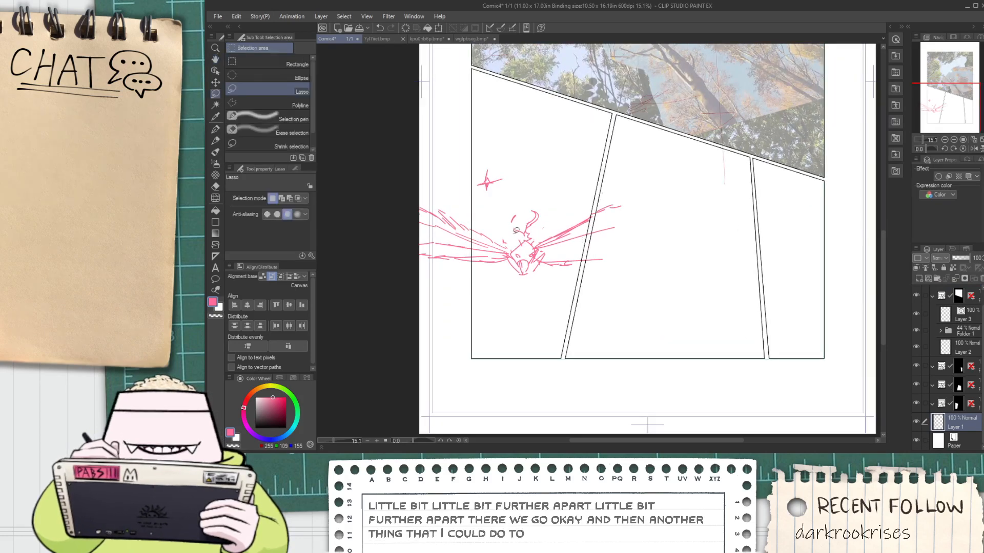
mouse_move(444, 276)
left_mouse_down()
mouse_move(423, 205)
mouse_move(488, 217)
mouse_move(641, 206)
left_mouse_up()
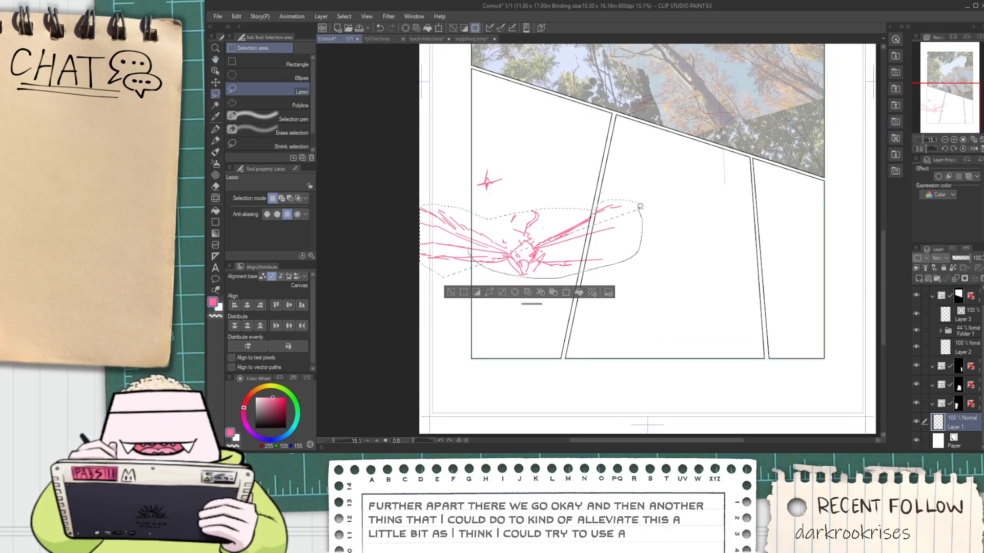
key("ctrl+t")
left_click_drag(531, 279, 534, 307)
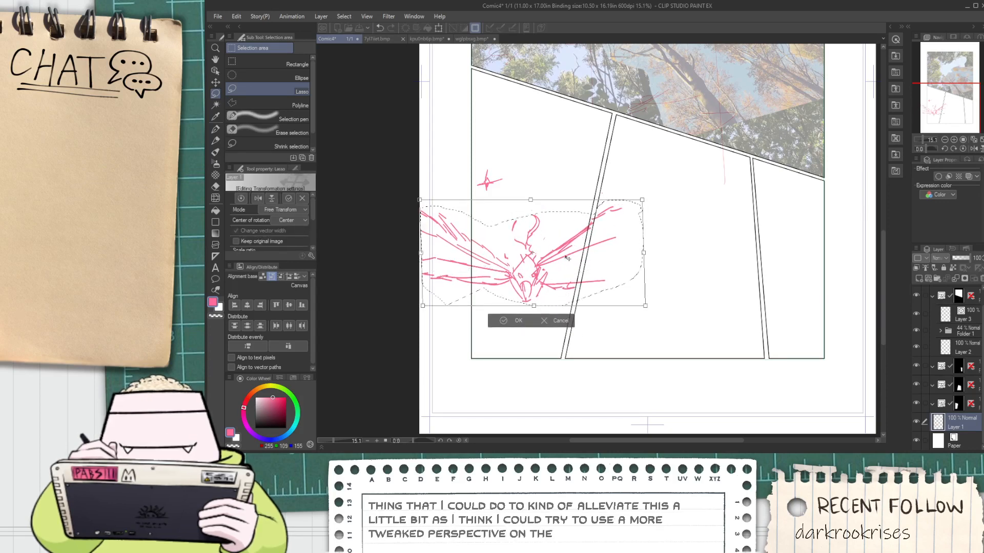
left_click_drag(531, 200, 534, 187)
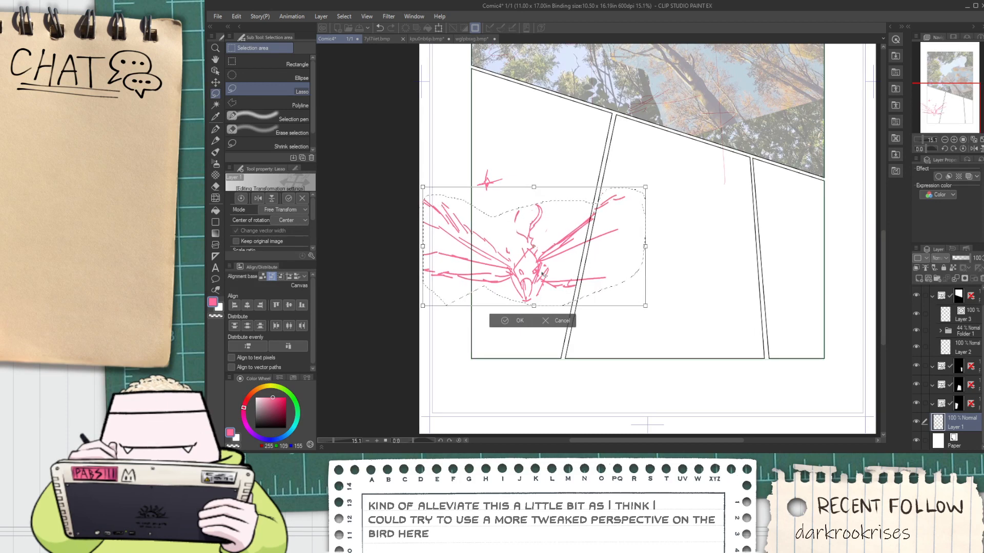
left_click(497, 325)
scroll(499, 330, "up", 2)
left_click(464, 315)
Lasso the bird's head and beak, move them lower to separate them from the wings, and clear the selection
scroll(477, 311, "up", 3)
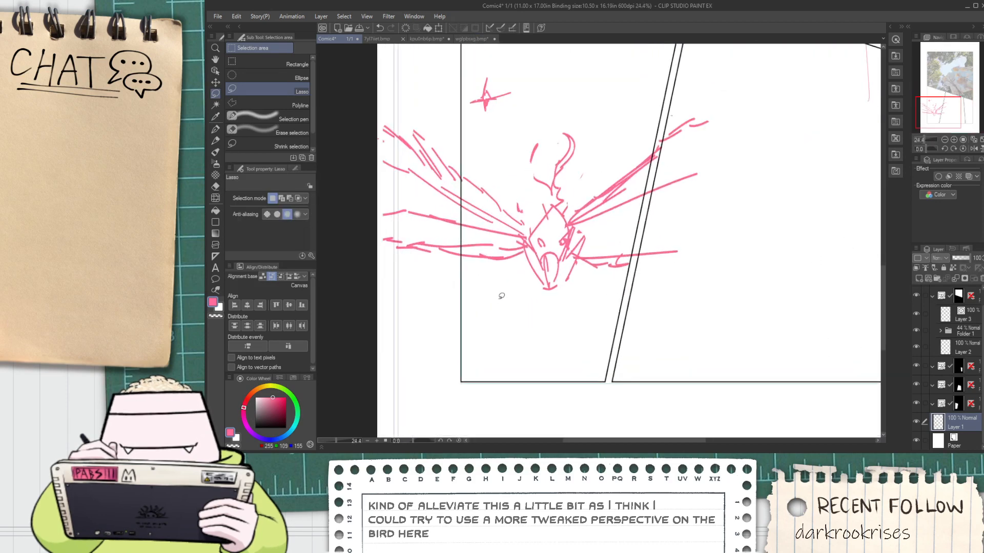
mouse_move(529, 248)
left_mouse_down()
mouse_move(552, 196)
mouse_move(573, 232)
mouse_move(550, 301)
left_mouse_up()
key("k")
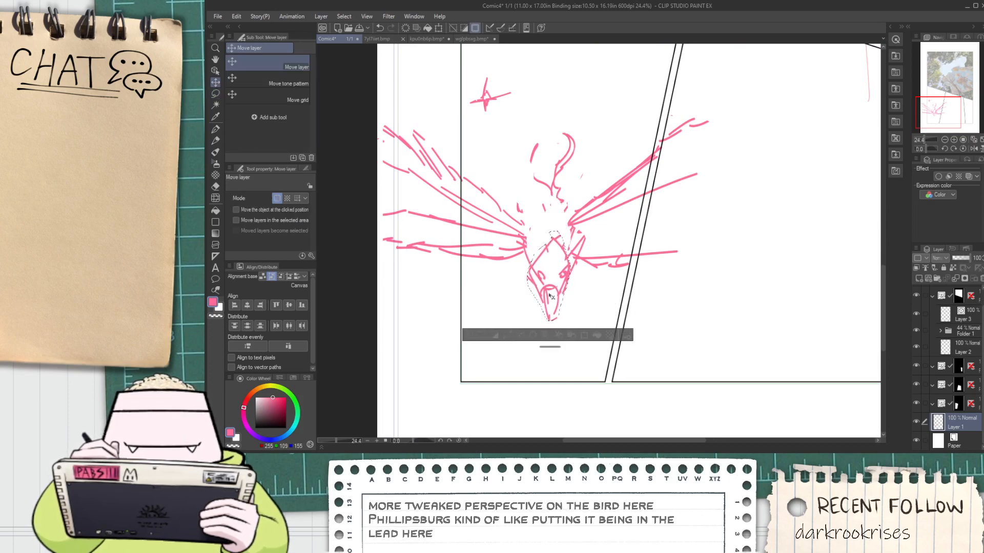
left_click(469, 336)
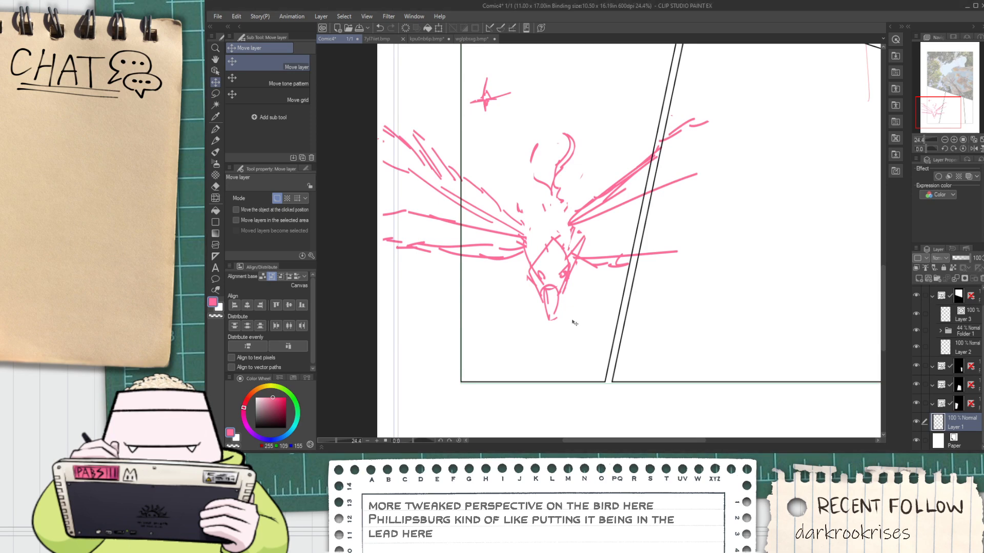
scroll(574, 318, "down", 2)
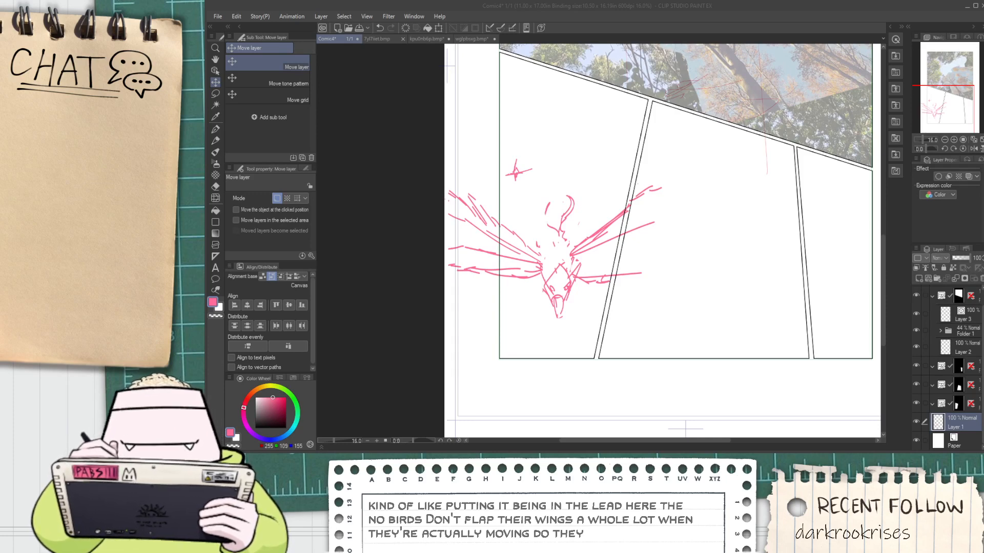
Draw a rounded body outline behind the bird's head with the Milli Pen, joining the wing bases
left_click(636, 140)
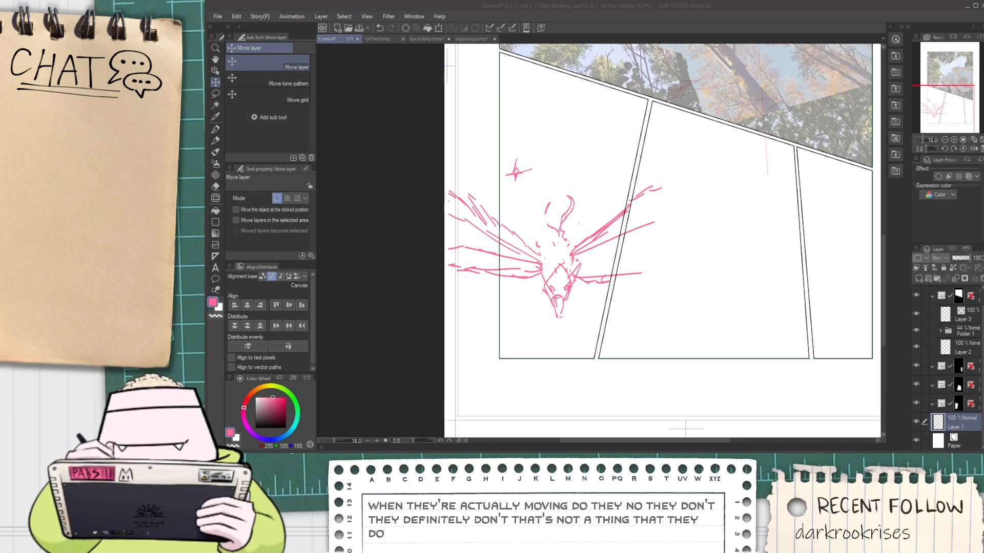
left_click(596, 259)
scroll(593, 258, "up", 1)
key("space")
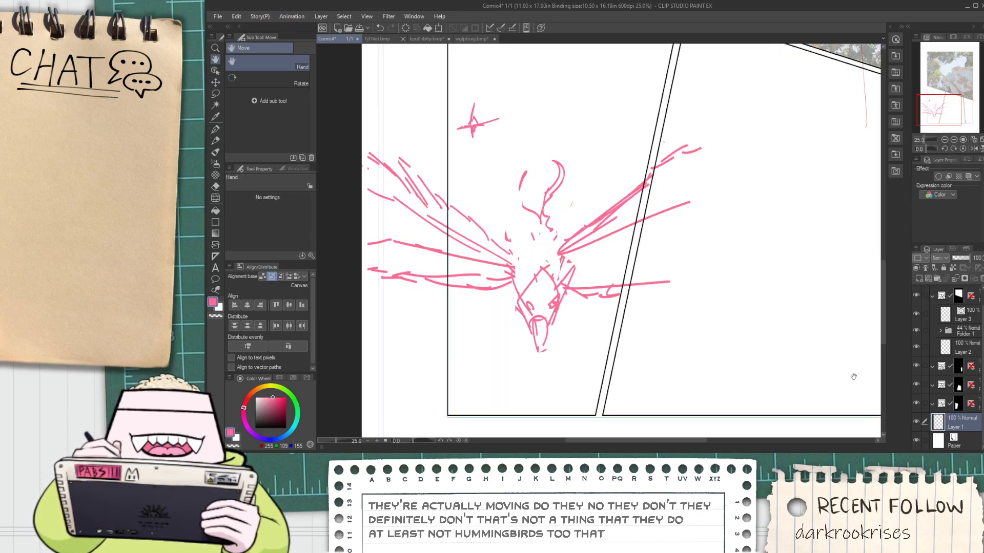
scroll(698, 336, "down", 2)
scroll(695, 330, "up", 1)
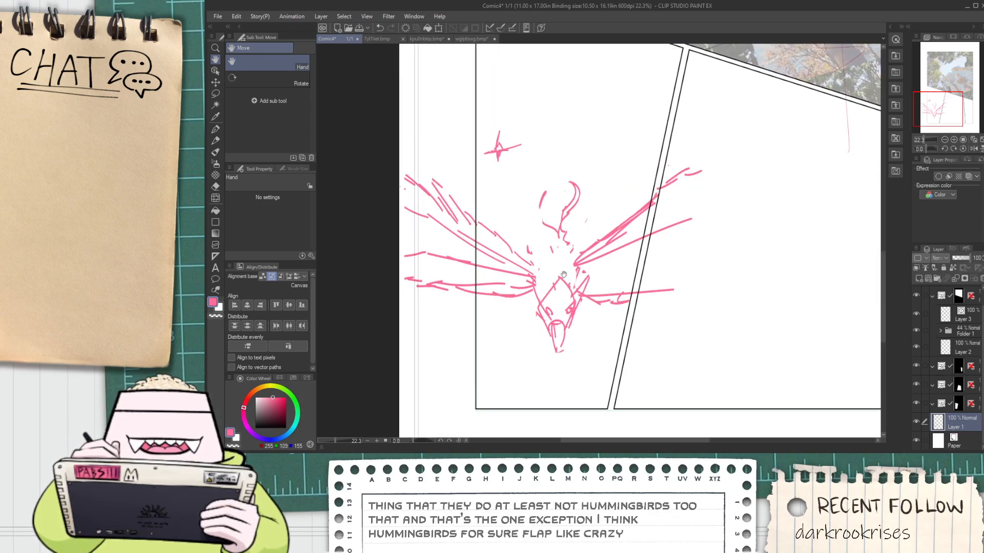
key("p")
scroll(562, 274, "up", 1)
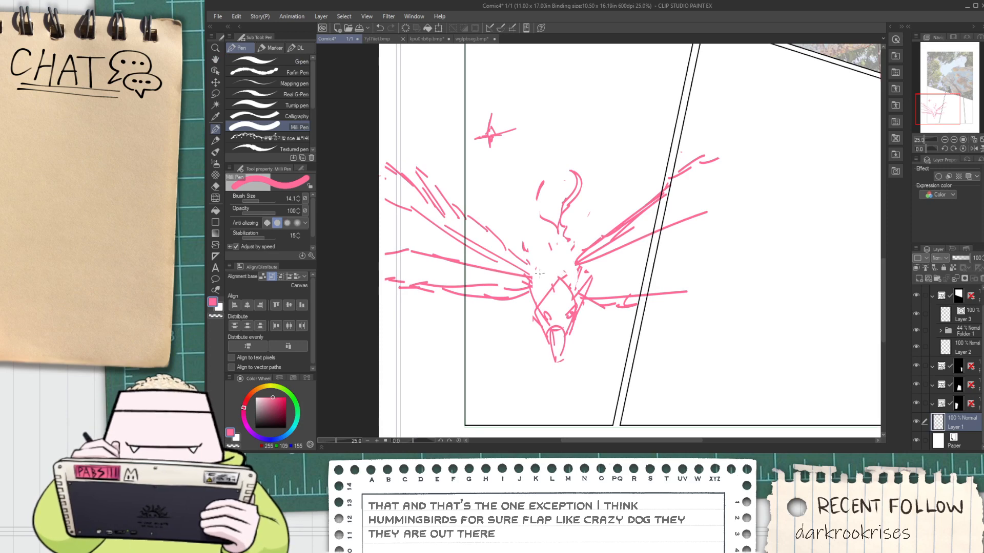
scroll(539, 274, "up", 2)
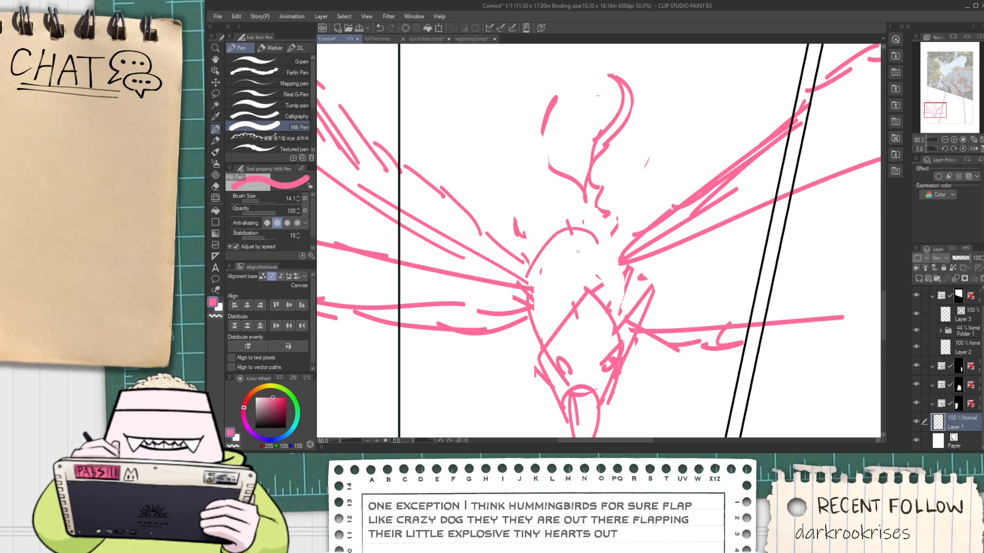
mouse_move(530, 271)
left_mouse_down()
mouse_move(574, 227)
mouse_move(617, 245)
left_mouse_up()
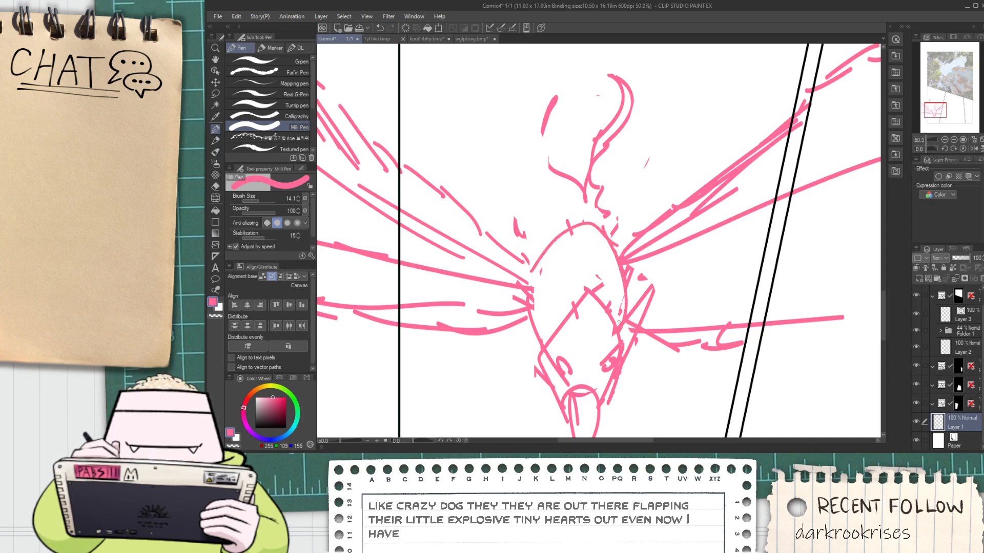
Erase stray marks around the bird's body and move the tail feather down so it meets the body outline
key("h")
left_click_drag(558, 216, 552, 280)
key("e")
mouse_move(621, 266)
left_mouse_down()
mouse_move(611, 256)
mouse_move(610, 282)
mouse_move(626, 248)
mouse_move(622, 226)
mouse_move(546, 226)
mouse_move(684, 149)
mouse_move(621, 220)
mouse_move(589, 278)
left_mouse_up()
key("h")
key("m")
key("v")
left_click(516, 312)
key("p")
scroll(543, 220, "up", 1)
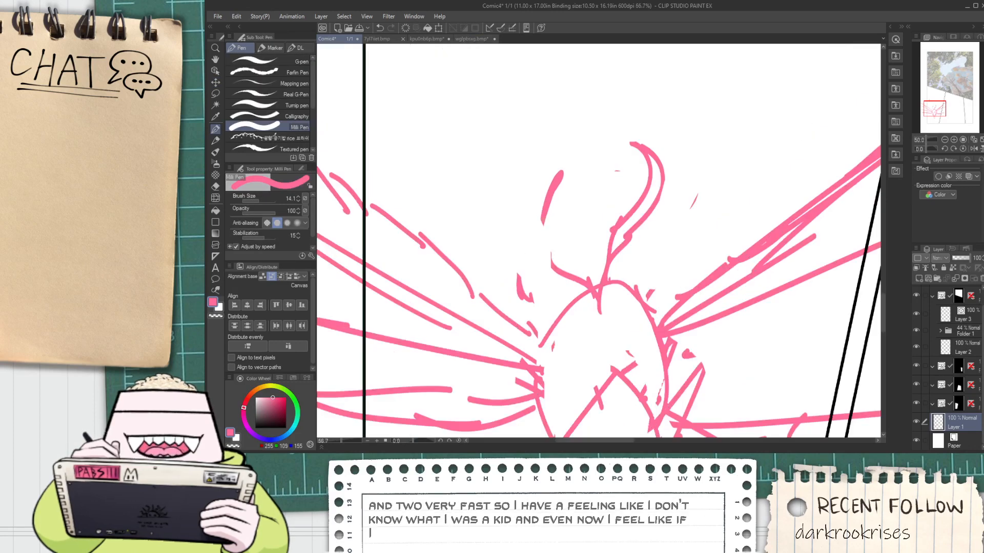
Draw the bird's left tail feather as a curved crescent rising from the rear of the body
mouse_move(559, 174)
left_mouse_down()
mouse_move(516, 254)
mouse_move(594, 299)
mouse_move(514, 225)
mouse_move(586, 291)
mouse_move(592, 314)
mouse_move(589, 271)
left_mouse_up()
key("ctrl+z")
scroll(559, 304, "down", 1)
key("ctrl+z")
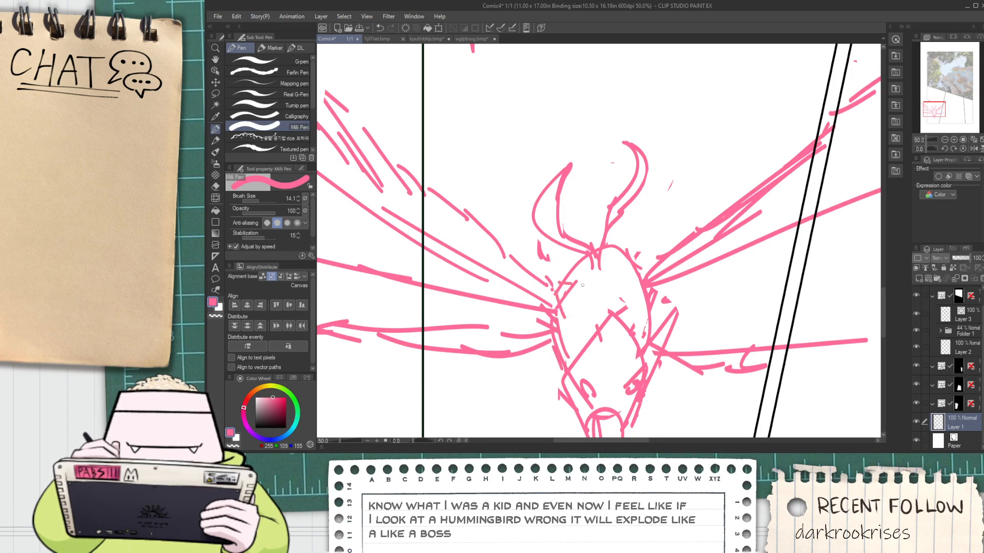
Add a long line just beneath the bird's upper right wing, running from the body across the panel border
scroll(583, 285, "down", 2)
key("space")
mouse_move(632, 308)
left_mouse_down()
mouse_move(591, 296)
mouse_move(593, 308)
mouse_move(546, 269)
mouse_move(566, 280)
mouse_move(614, 246)
left_mouse_up()
scroll(590, 296, "up", 1)
scroll(576, 278, "up", 2)
scroll(546, 269, "up", 1)
key("ctrl+z")
scroll(549, 269, "down", 1)
mouse_move(532, 267)
left_mouse_down()
mouse_move(562, 275)
mouse_move(791, 164)
left_mouse_up()
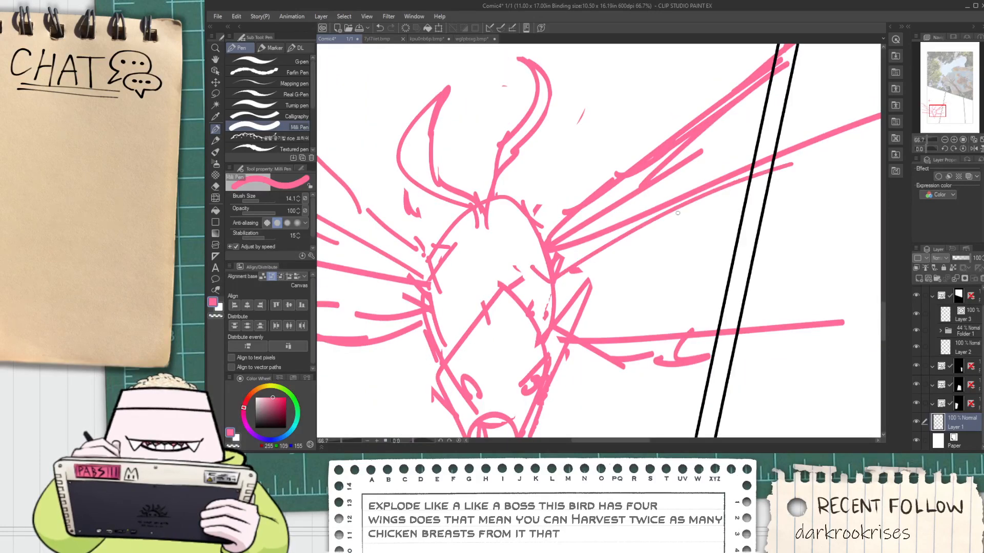
Draw the upper edge of the bird's lower right wing as a nearly level line extending past the panel border
scroll(677, 212, "down", 2)
scroll(604, 257, "up", 1)
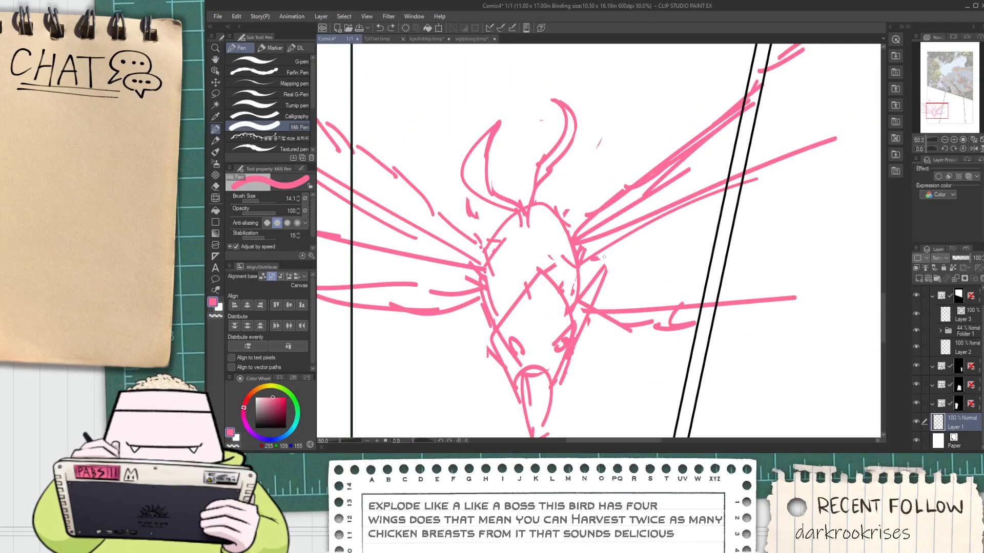
left_click_drag(625, 267, 753, 249)
key("ctrl+z")
left_click_drag(582, 256, 753, 240)
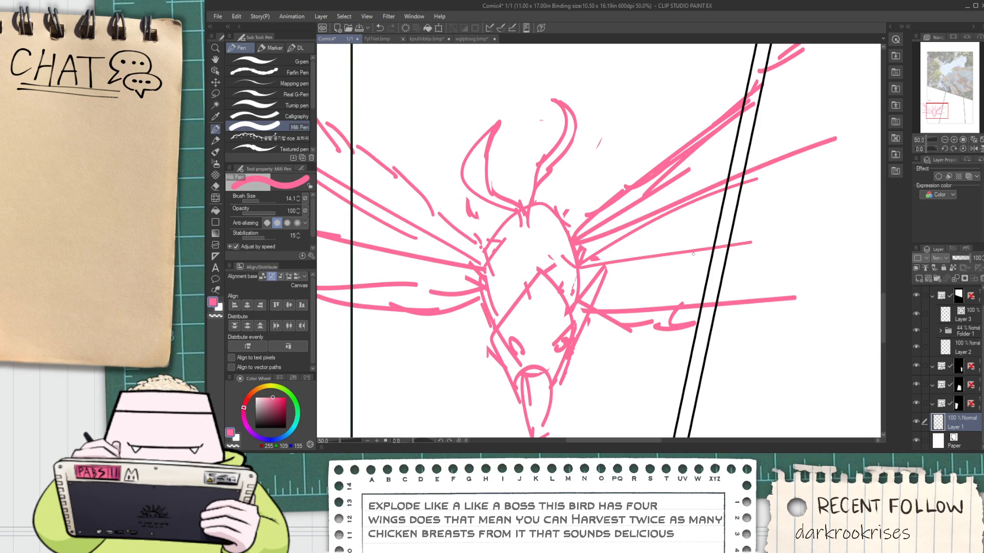
Try a bent outline stroke across the bird's upper left wing, then undo it
scroll(683, 258, "down", 2)
key("space")
left_click_drag(654, 277, 557, 285)
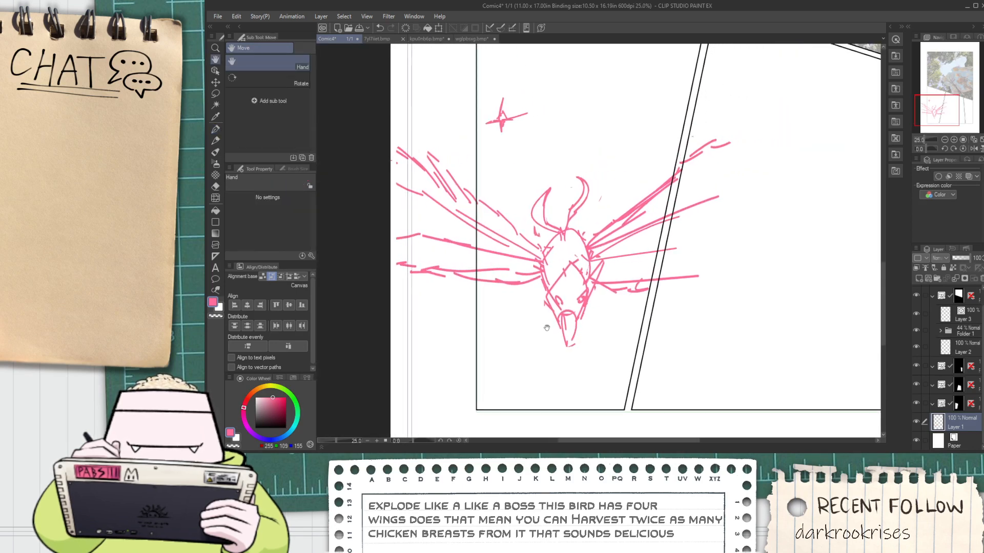
scroll(547, 329, "down", 2)
scroll(550, 329, "up", 2)
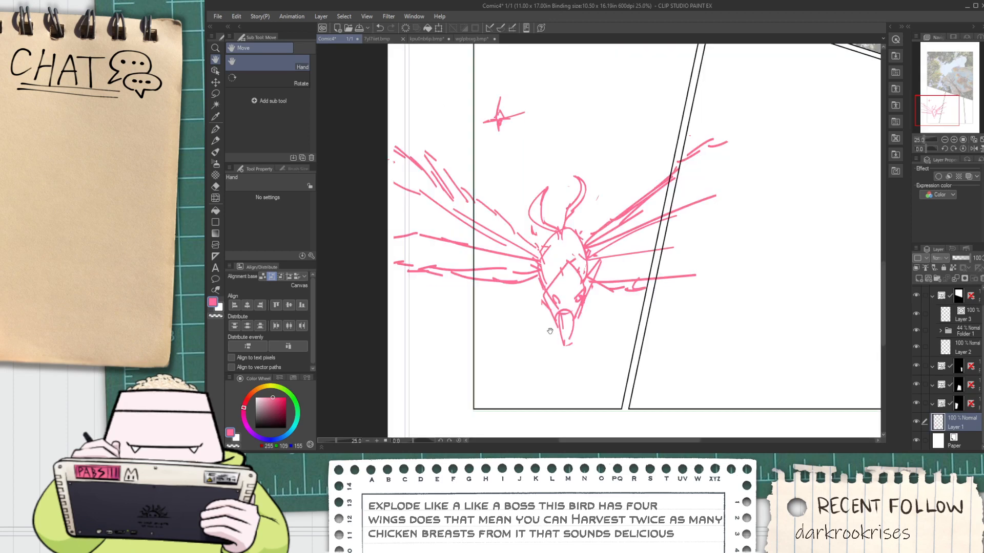
left_click_drag(547, 335, 547, 338)
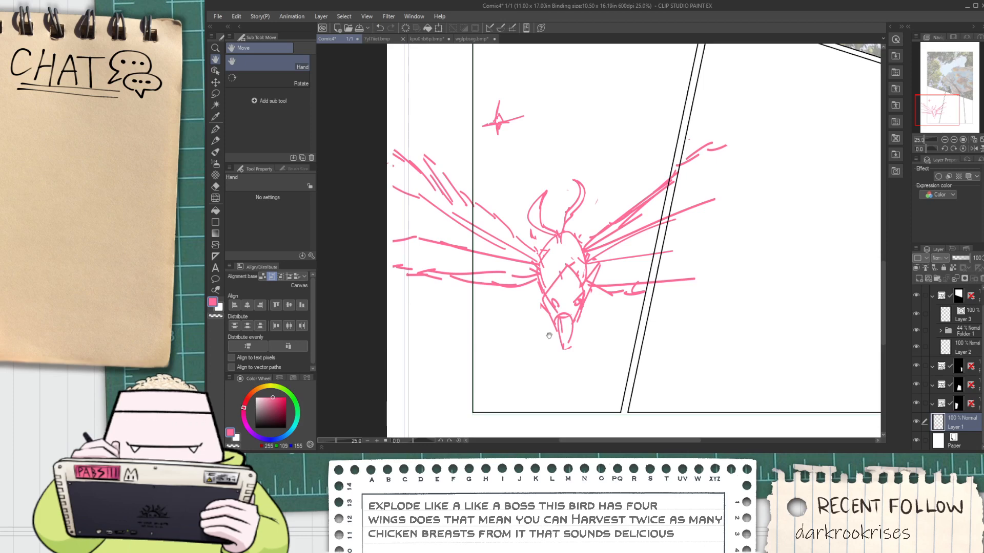
key("p")
left_click_drag(411, 177, 495, 197)
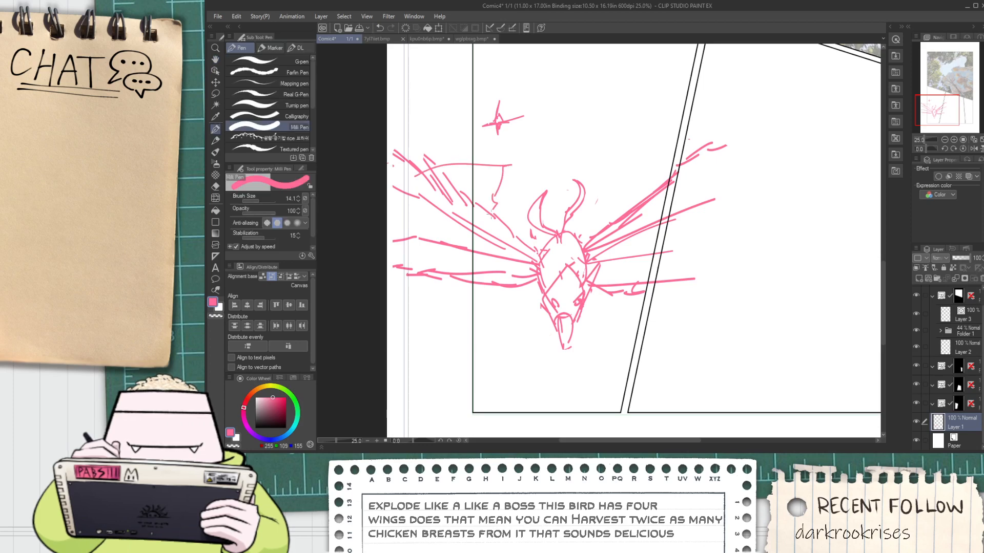
key("ctrl+z")
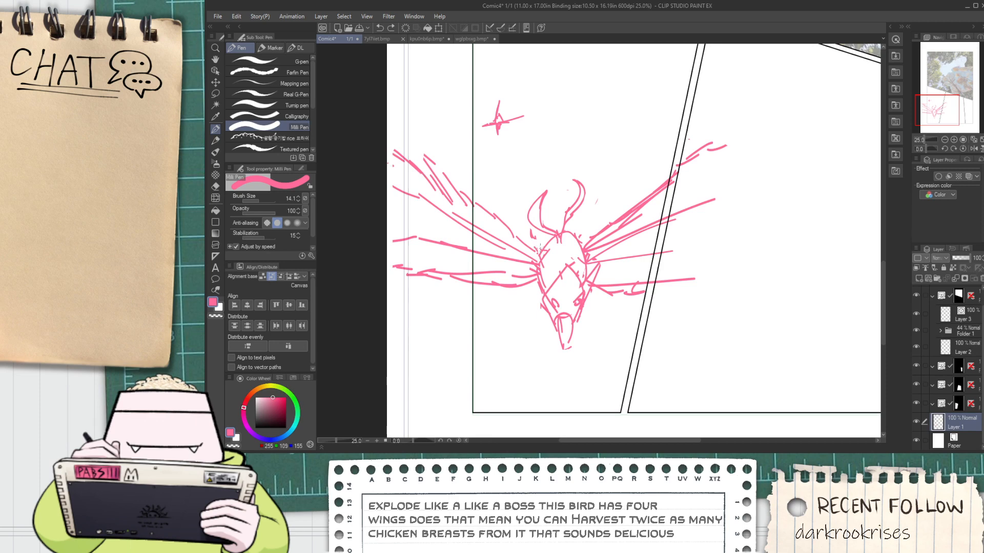
Examine how the reworked bird sits across the lower panels within the whole page layout
scroll(540, 244, "down", 2)
key("space")
left_click_drag(569, 260, 566, 277)
scroll(565, 277, "up", 1)
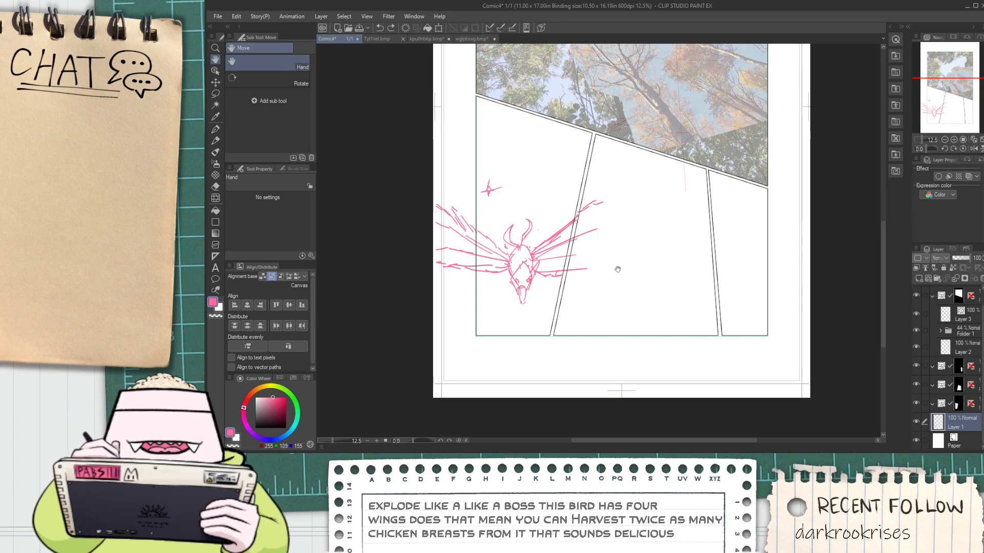
scroll(623, 266, "down", 2)
scroll(613, 191, "up", 2)
scroll(630, 190, "down", 2)
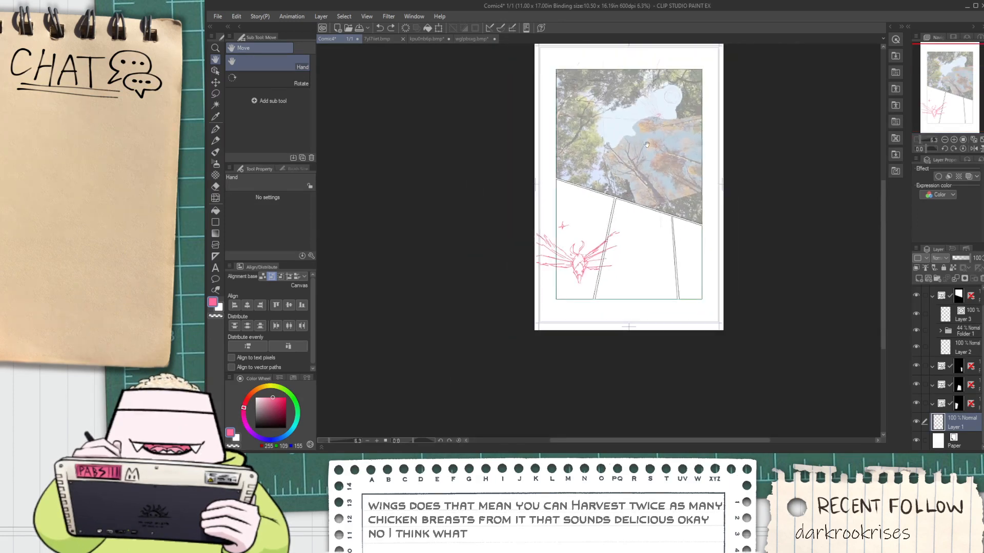
scroll(652, 179, "up", 2)
scroll(685, 270, "up", 1)
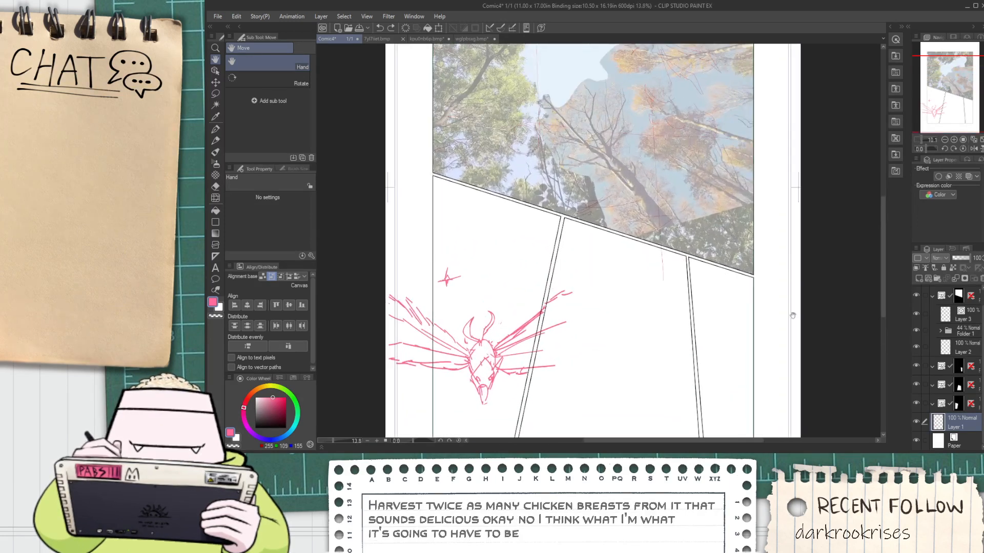
Try selecting the frame folders of the middle and left lower panels together as candidates for merging
left_click(978, 372)
left_click(975, 384)
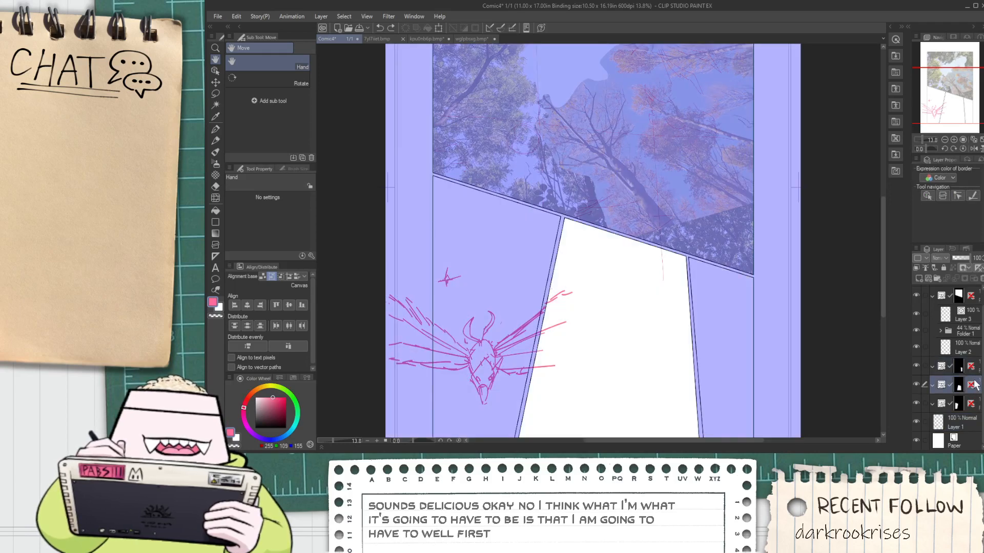
scroll(789, 367, "down", 2)
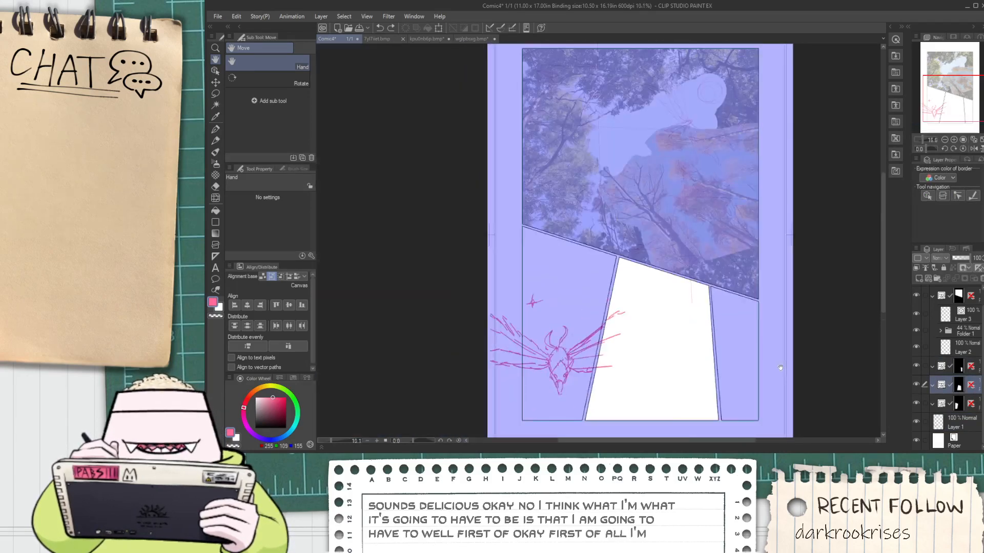
scroll(767, 367, "up", 4)
scroll(766, 368, "down", 2)
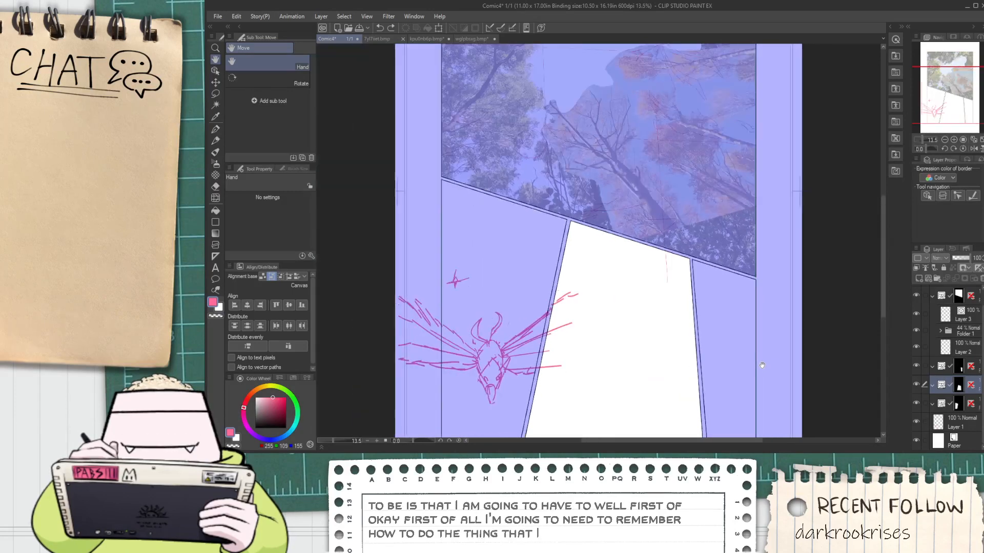
left_click(974, 404)
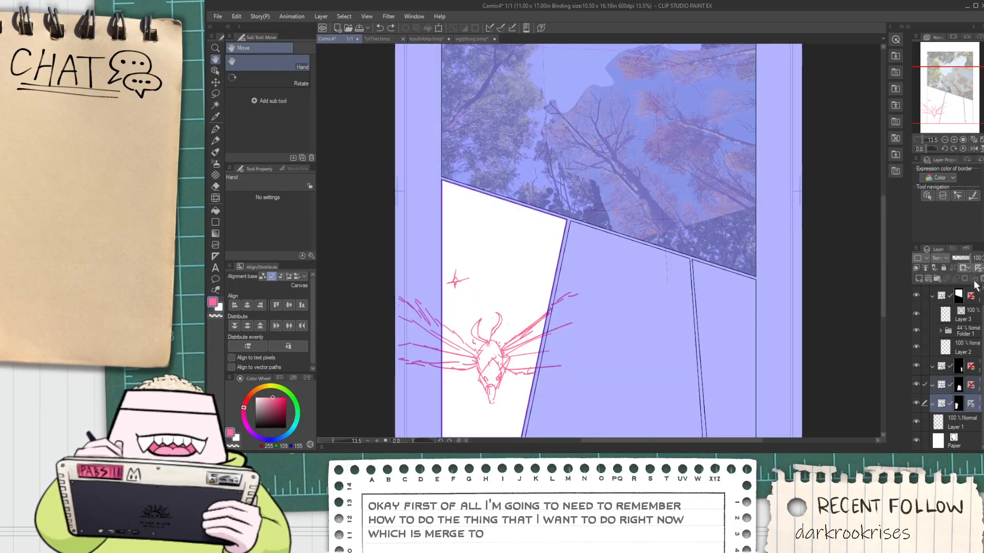
left_click(951, 391)
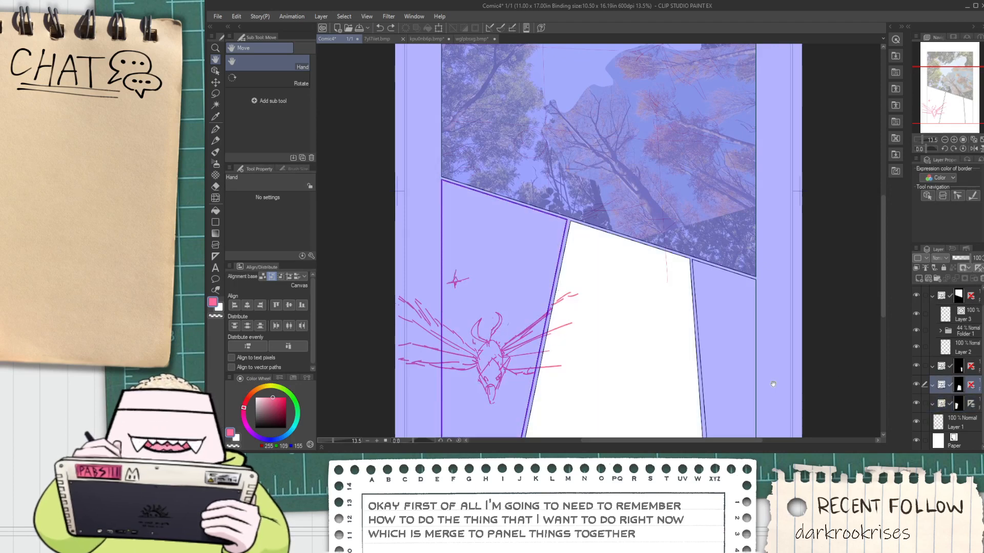
Select the frame folder of the large treetop photo panel
scroll(760, 367, "down", 3)
scroll(760, 364, "up", 1)
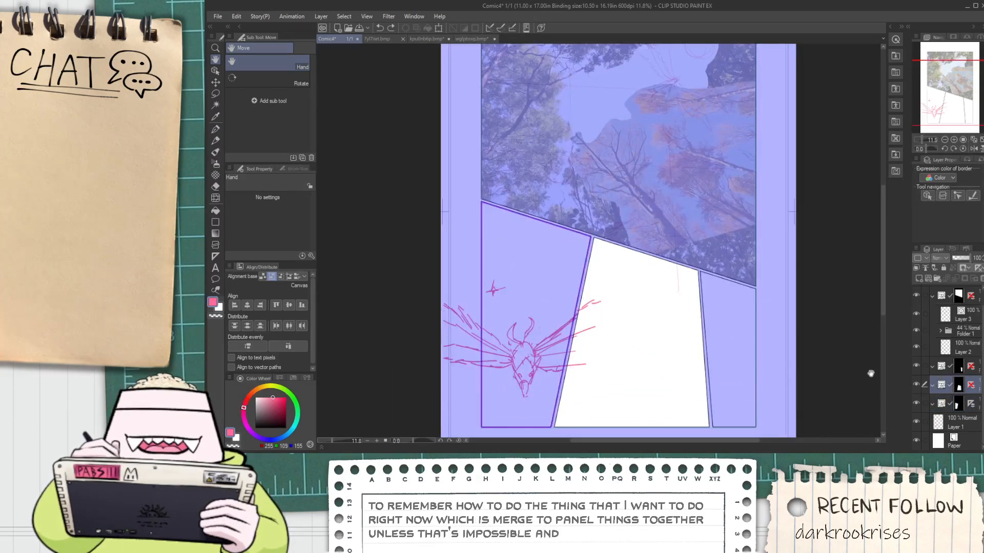
scroll(949, 334, "up", 1)
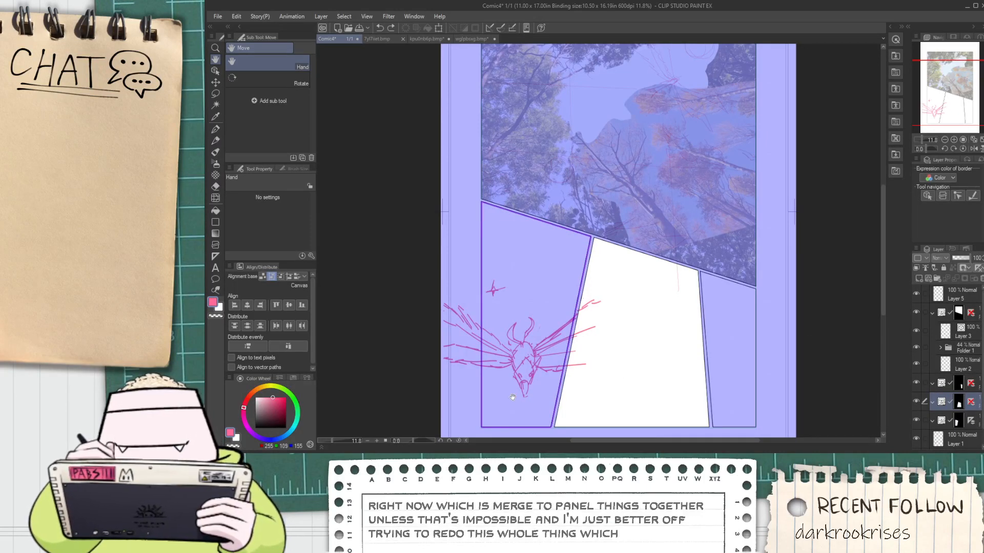
key("alt+Tab")
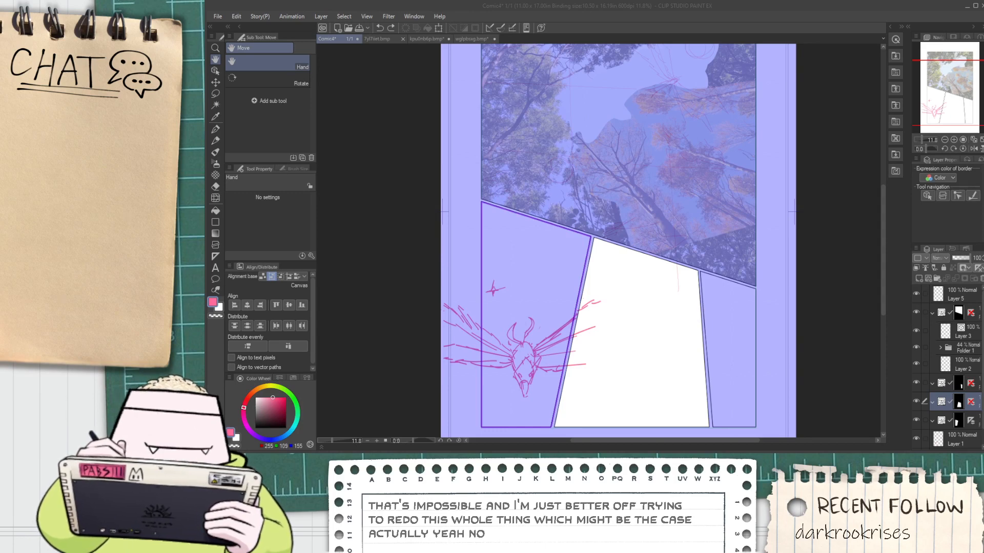
left_click(960, 313)
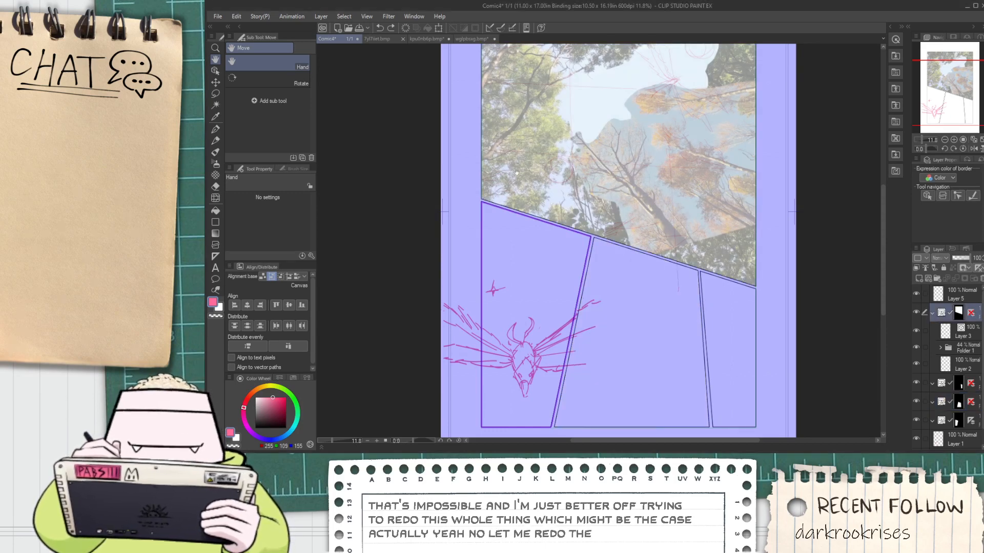
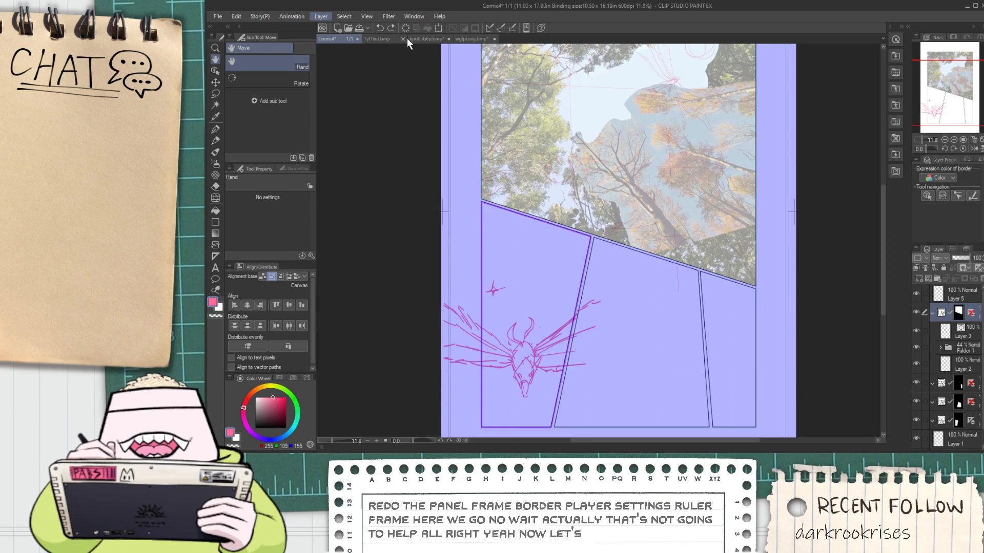
Create a new frame border folder covering the page above the sketch layer, ready for editing as an object
left_click(484, 107)
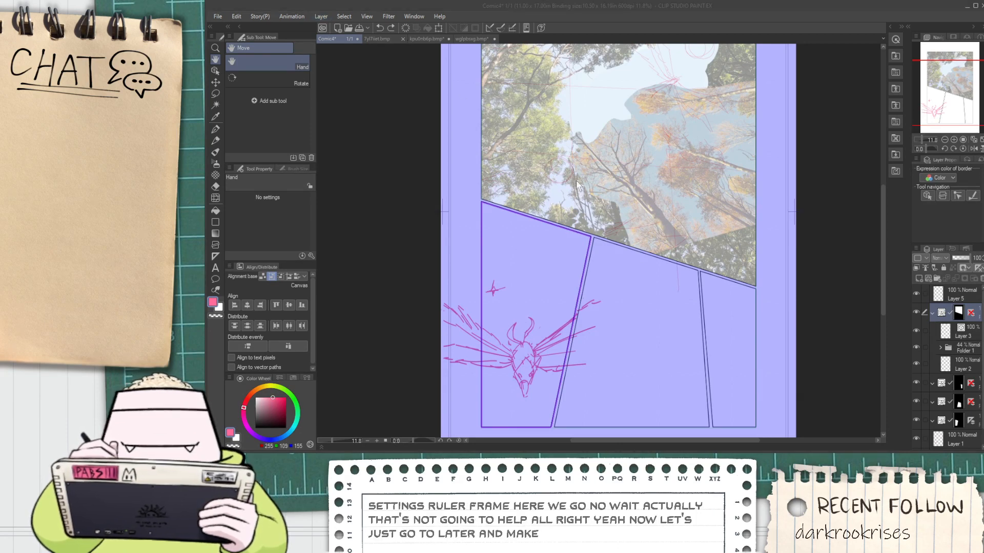
left_click(646, 222)
scroll(654, 255, "down", 4)
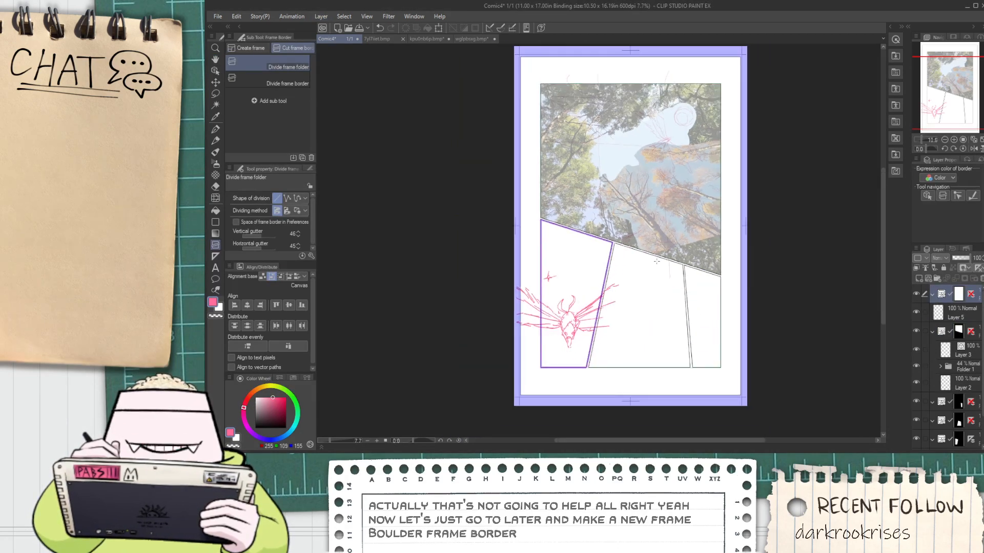
key("o")
scroll(590, 272, "up", 3)
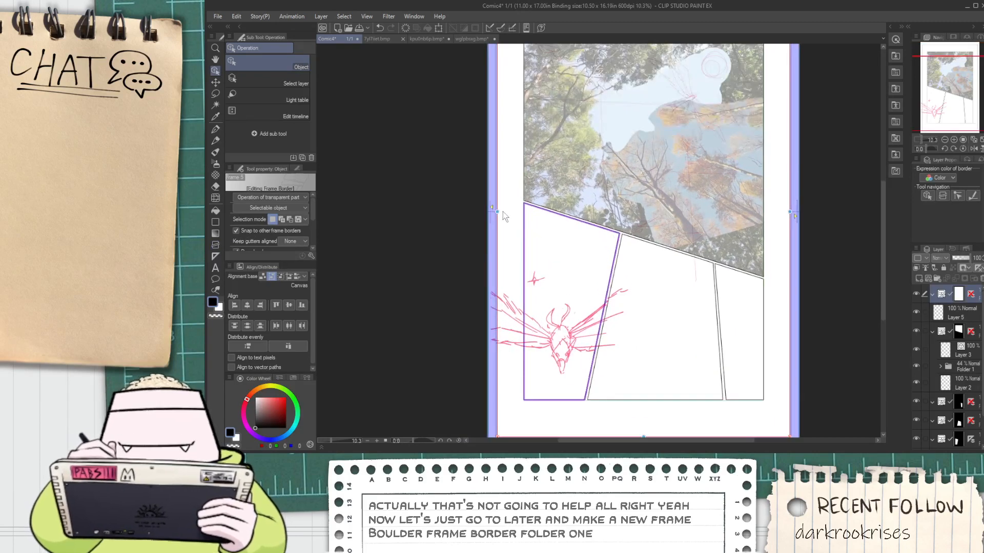
Resize the new frame on all four sides so it snaps to the outer edges of the existing panel layout
left_click_drag(497, 211, 522, 211)
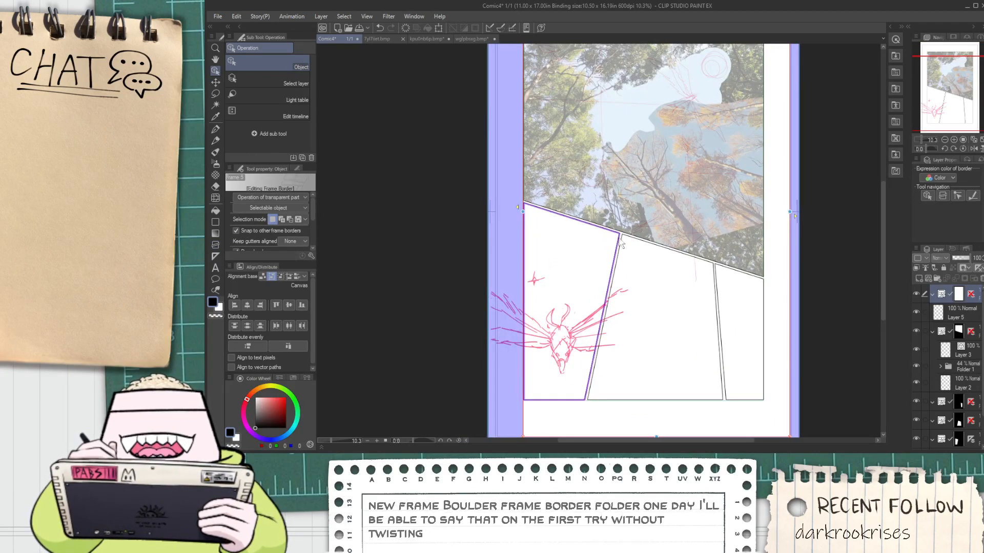
left_click_drag(790, 211, 763, 212)
scroll(759, 232, "down", 3)
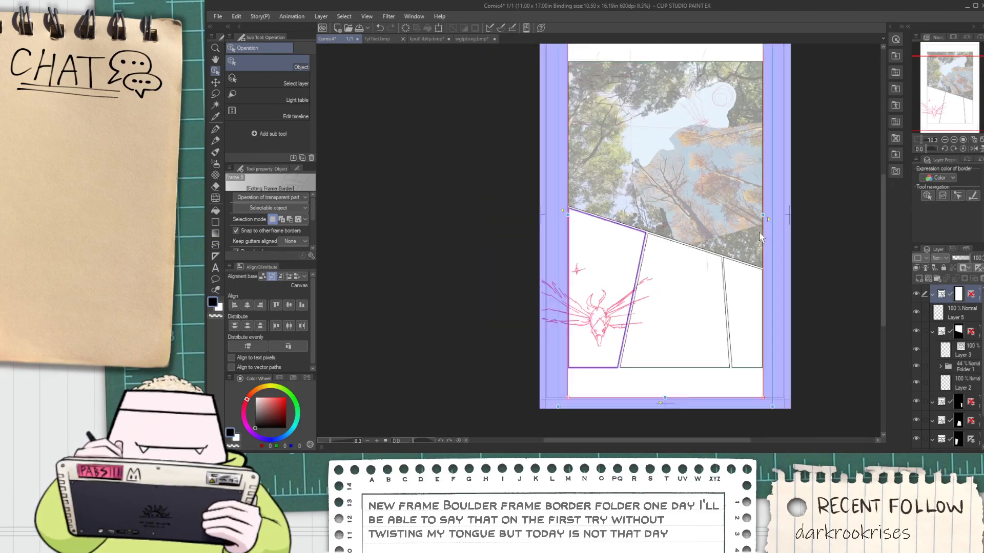
left_click_drag(685, 368, 683, 342)
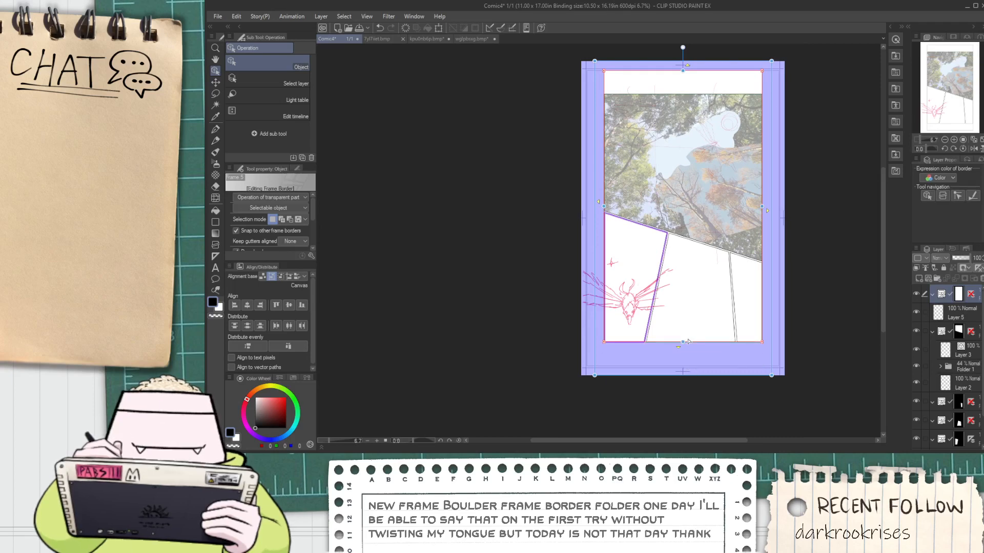
left_click_drag(682, 71, 686, 94)
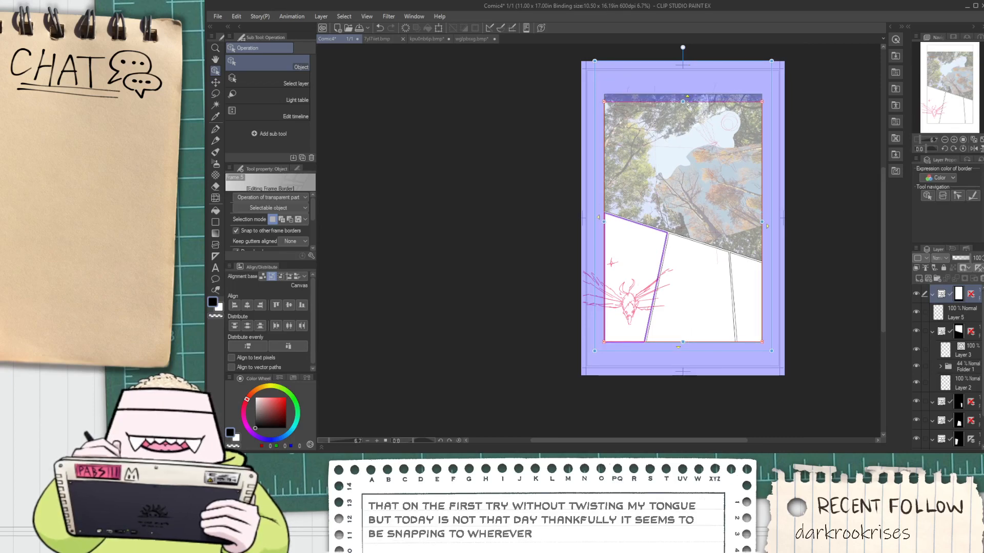
scroll(689, 104, "up", 2)
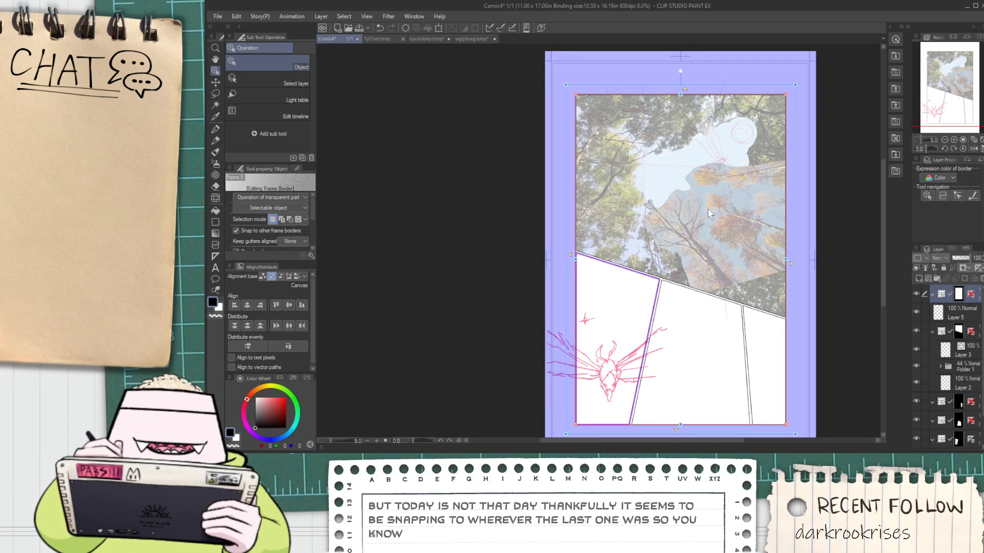
Try to divide the new frame folder horizontally at two heights around the slanted panel borders, then undo the cuts
left_click(962, 315)
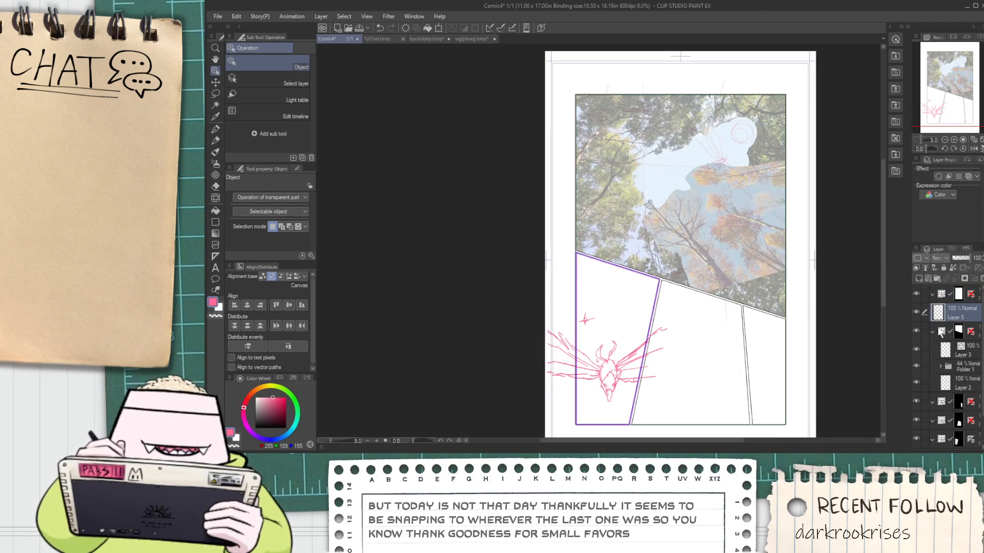
left_click(817, 268)
scroll(814, 269, "up", 2)
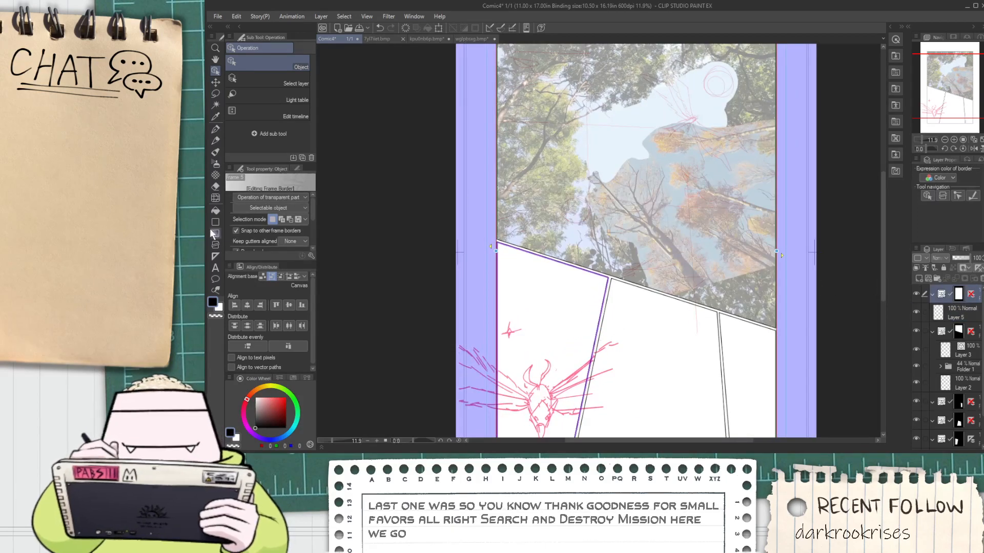
left_click(215, 245)
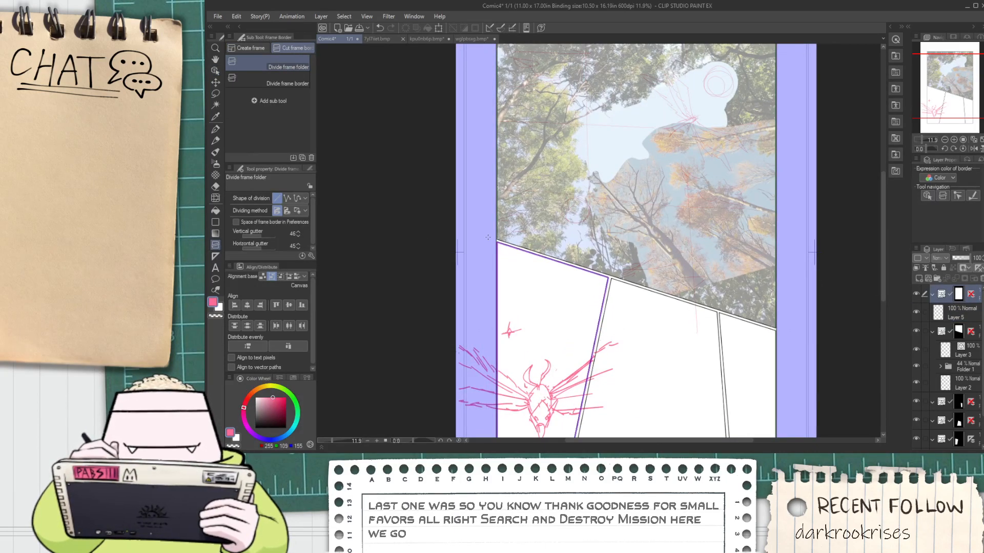
left_click_drag(488, 237, 588, 239)
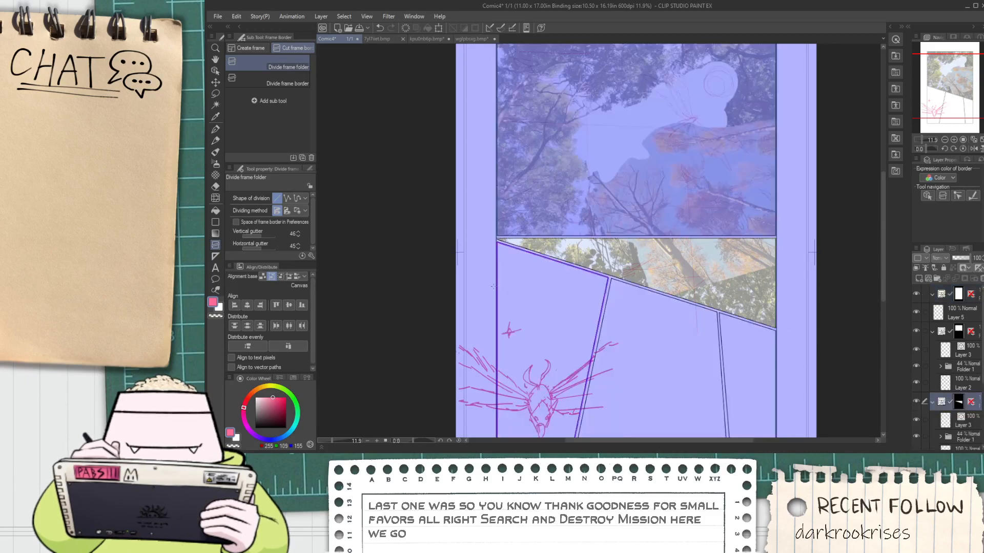
left_click_drag(479, 303, 782, 309)
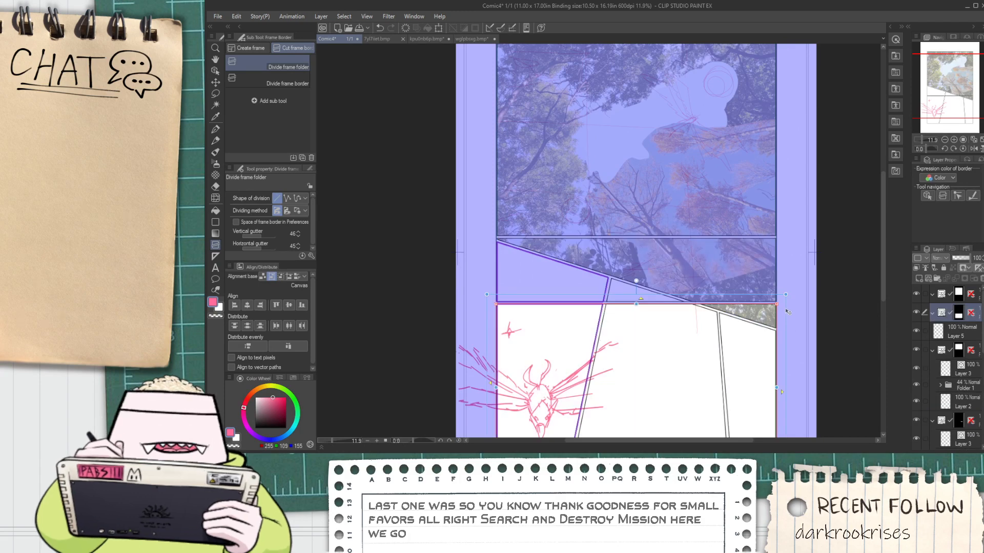
key("ctrl+z")
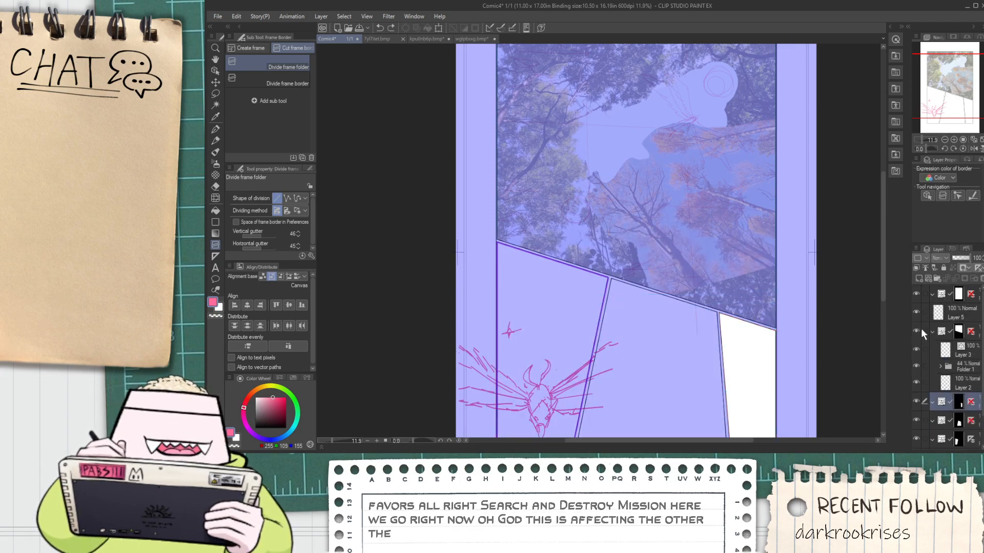
Hide the old treetop and lower panel frame folders and make the new full-size frame folder active
left_click_drag(916, 439, 916, 401)
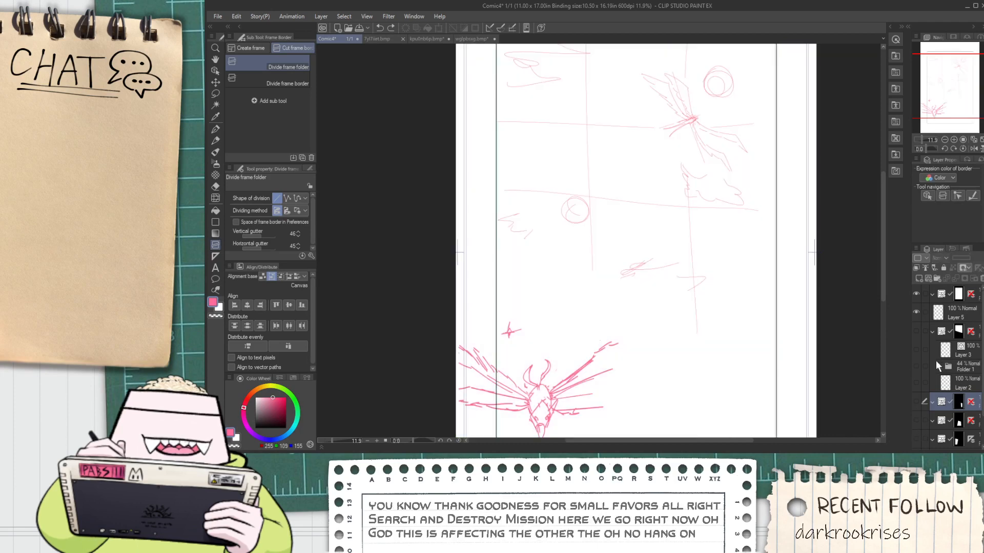
left_click(964, 297)
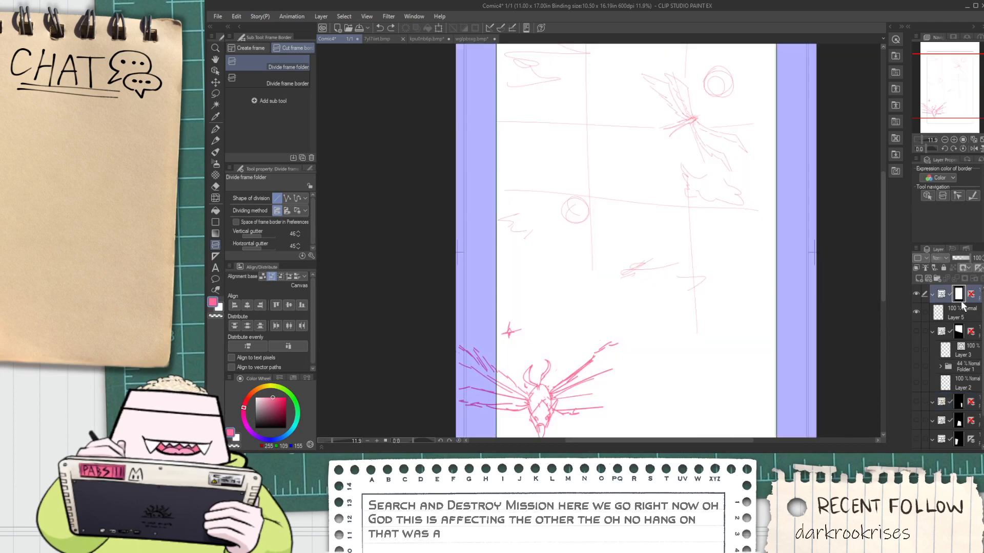
left_click(915, 331)
left_click(916, 331)
Divide the new frame horizontally near mid-page, and divide its lower half horizontally just above the bird's wings
left_click_drag(500, 240, 502, 240)
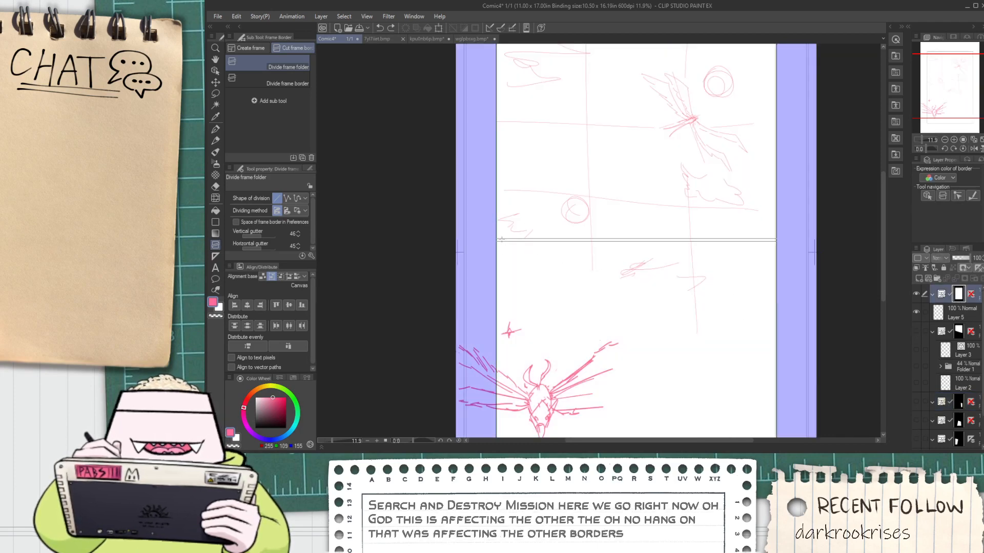
left_click_drag(585, 241, 598, 240)
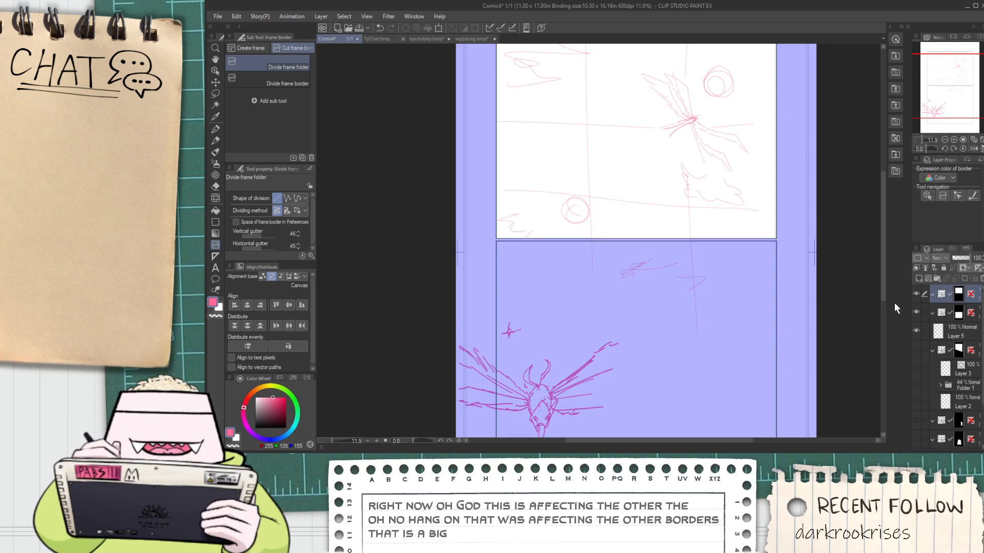
left_click(981, 317)
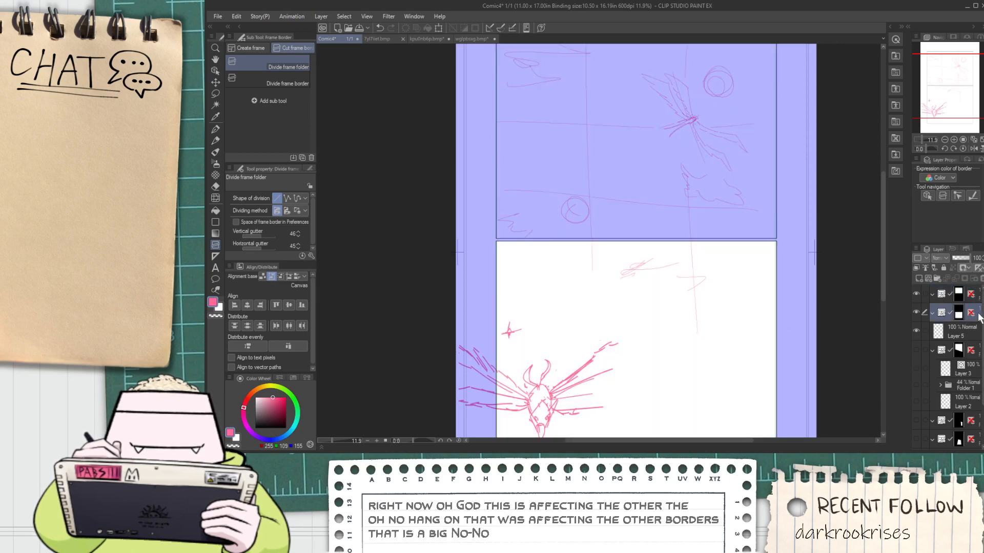
scroll(718, 305, "down", 5)
scroll(747, 348, "up", 4)
scroll(586, 314, "up", 1)
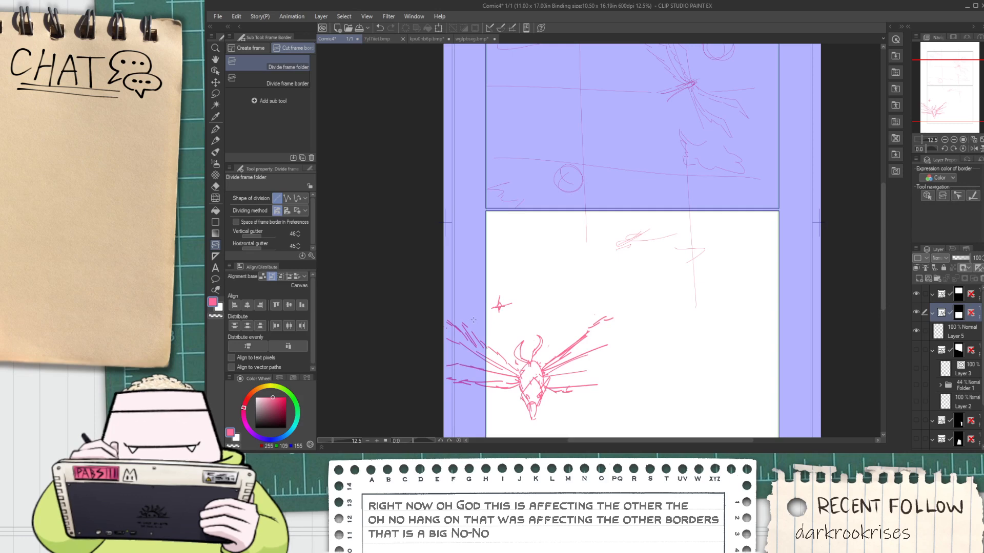
scroll(473, 306, "down", 6)
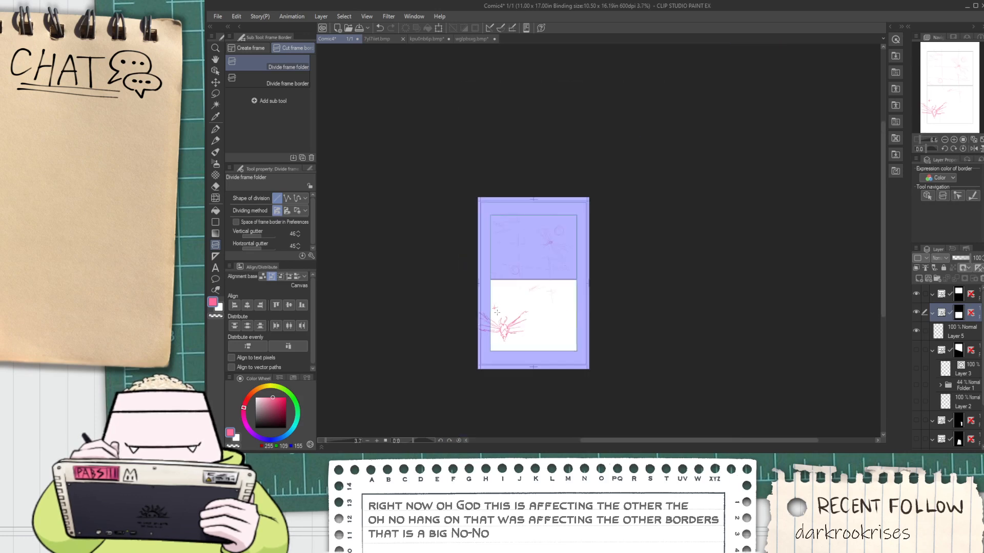
scroll(501, 332, "up", 6)
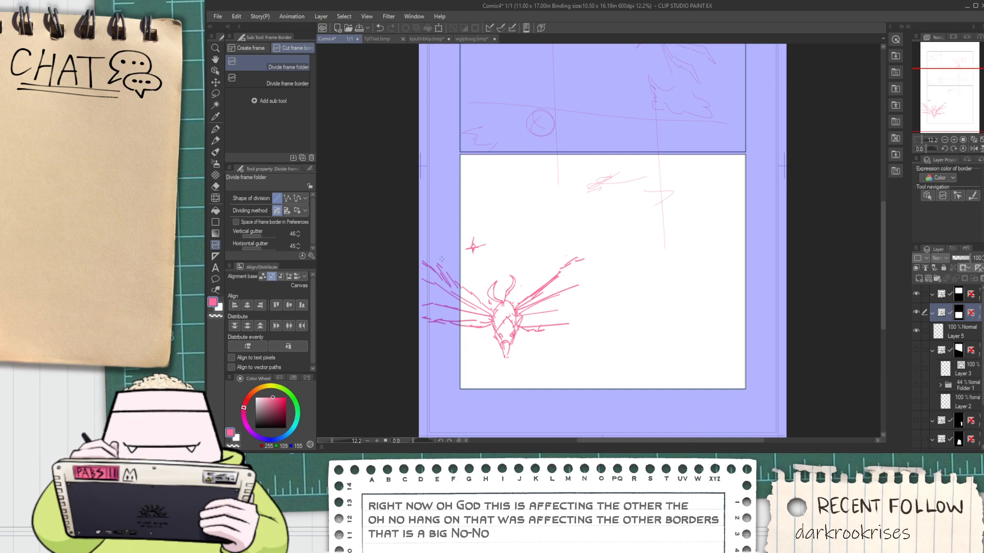
left_click_drag(445, 247, 581, 246)
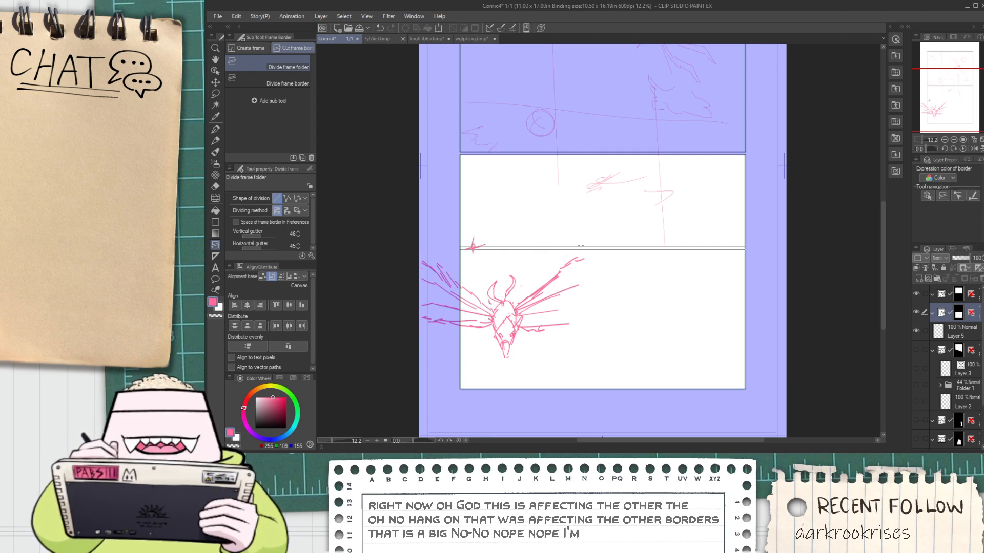
left_click_drag(571, 245, 572, 245)
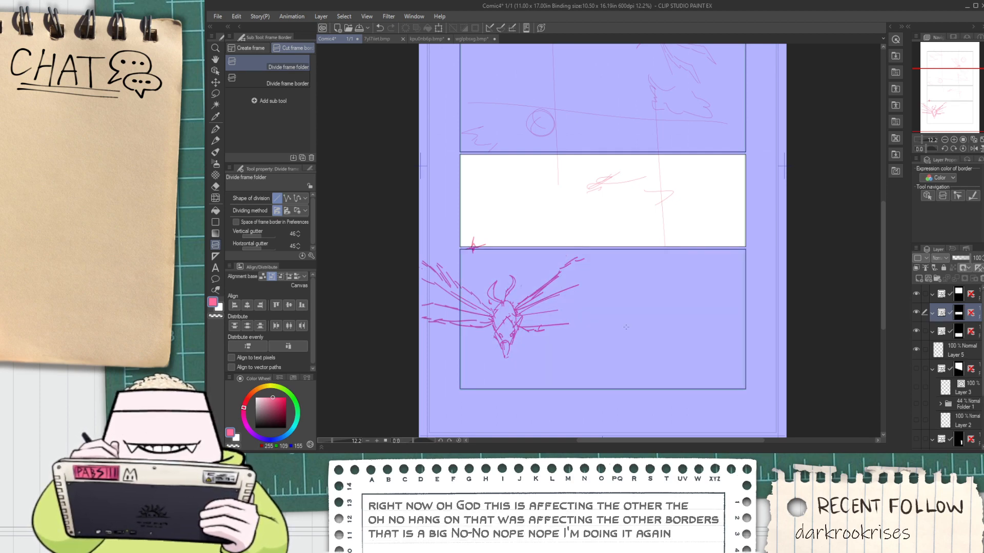
left_click(979, 338)
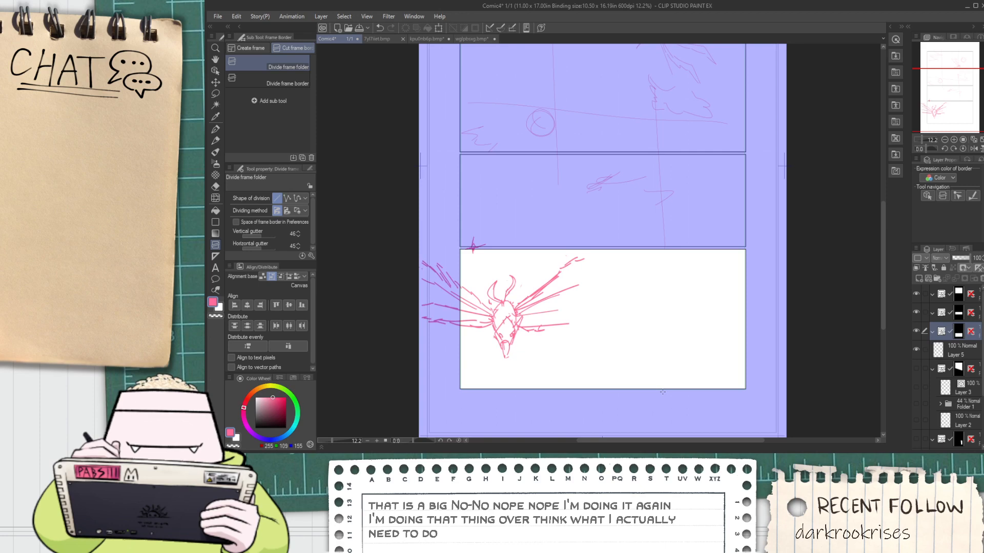
scroll(662, 391, "down", 3)
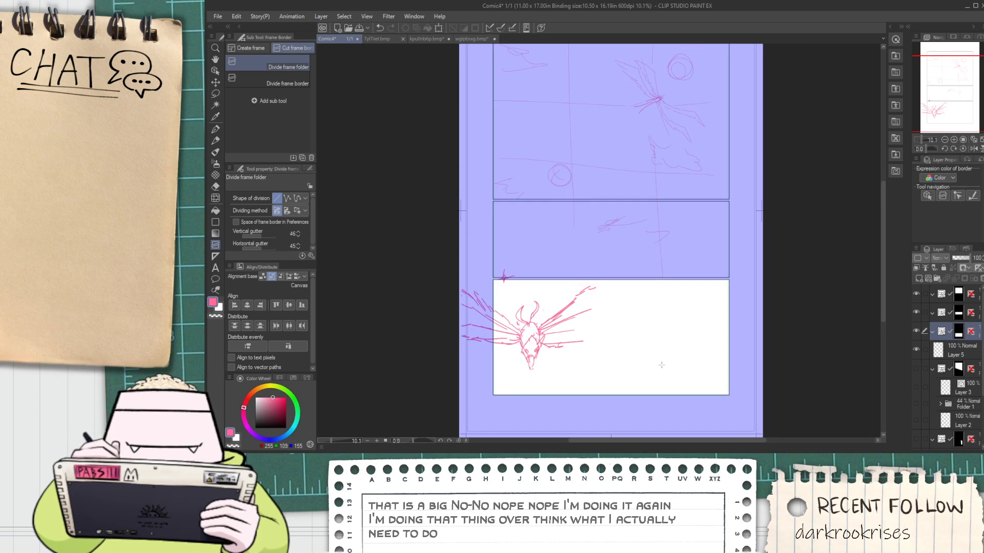
scroll(670, 355, "down", 4)
scroll(675, 373, "up", 4)
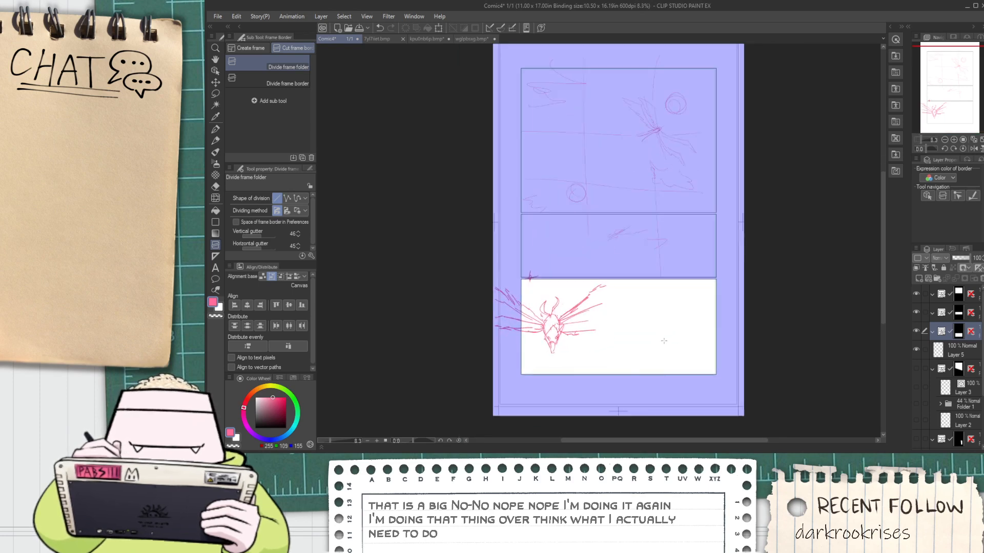
scroll(643, 332, "down", 2)
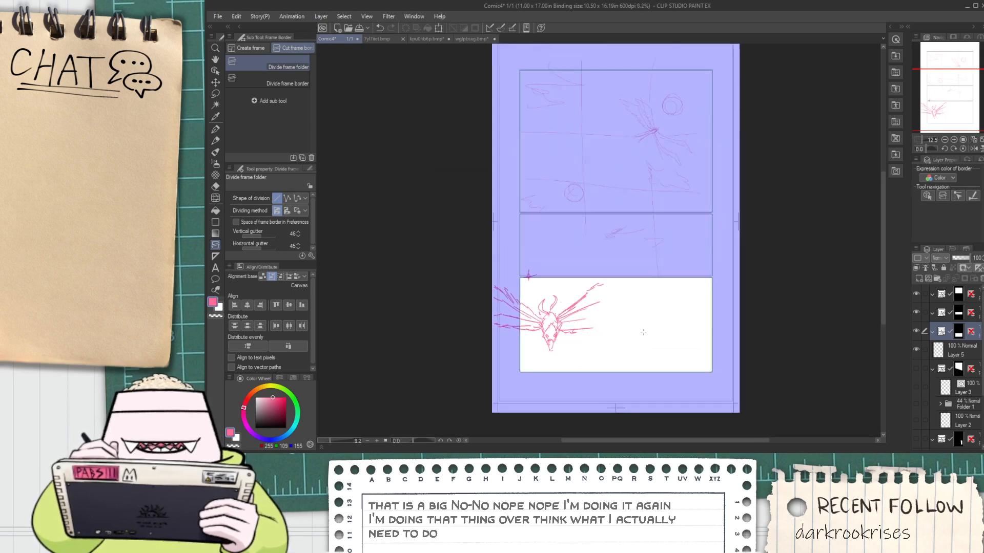
Select the top panel's frame as an object and raise its lower edge, shortening the panel
left_click(964, 314)
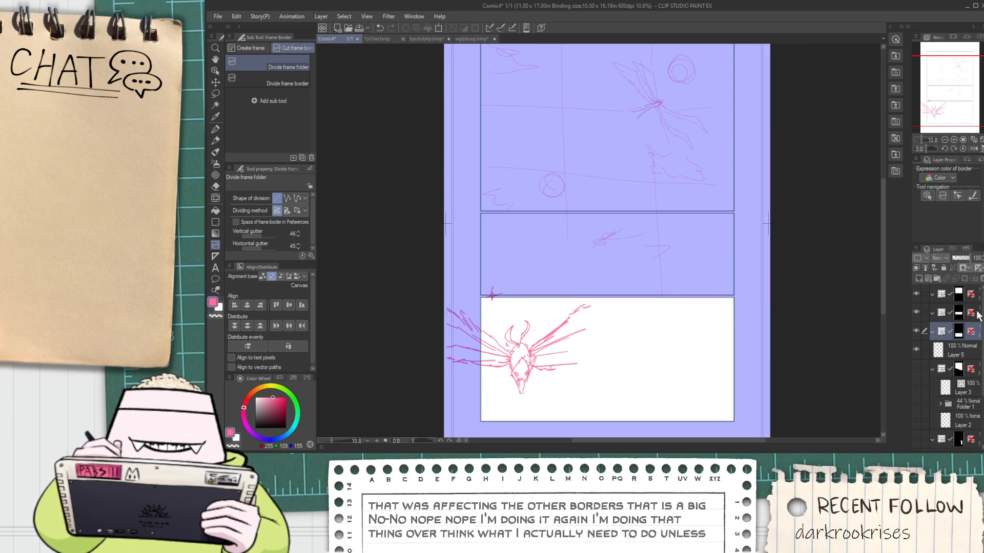
scroll(688, 231, "down", 3)
scroll(688, 231, "up", 4)
key("o")
left_click(648, 242)
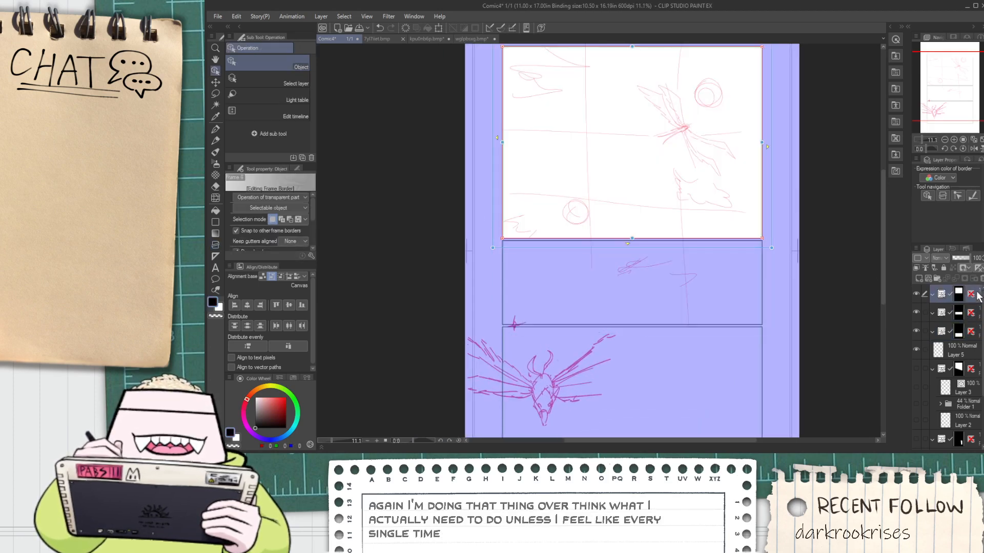
left_click(969, 295)
left_click(660, 236)
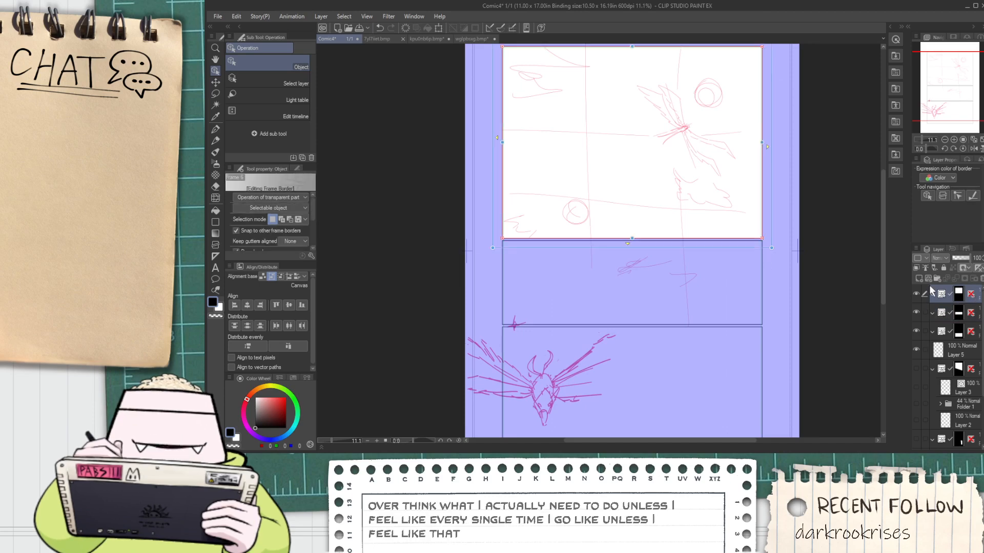
left_click_drag(636, 239, 629, 211)
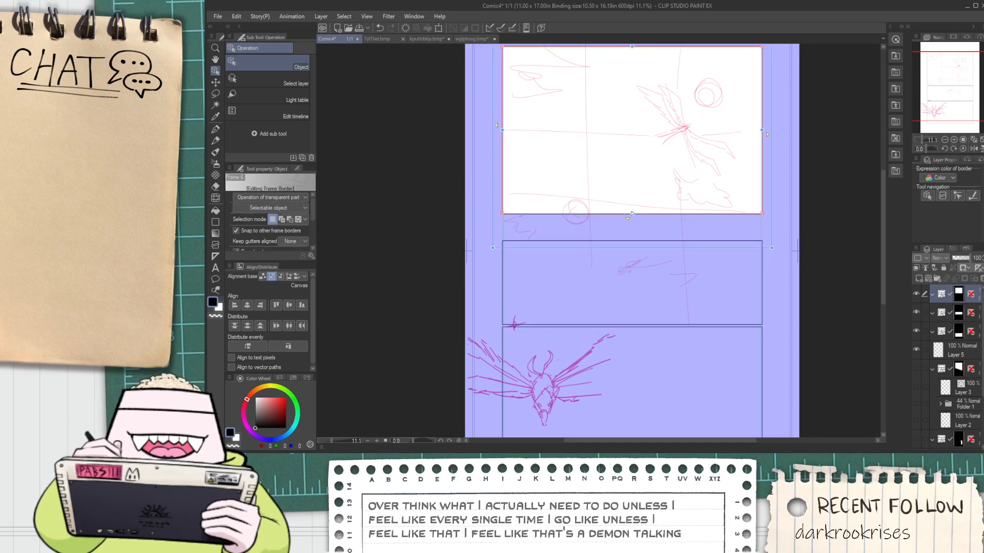
Extend the middle panel's frame upward until its upper edge sits just below the top panel, leaving a narrow gutter
scroll(630, 211, "down", 3)
scroll(628, 211, "up", 3)
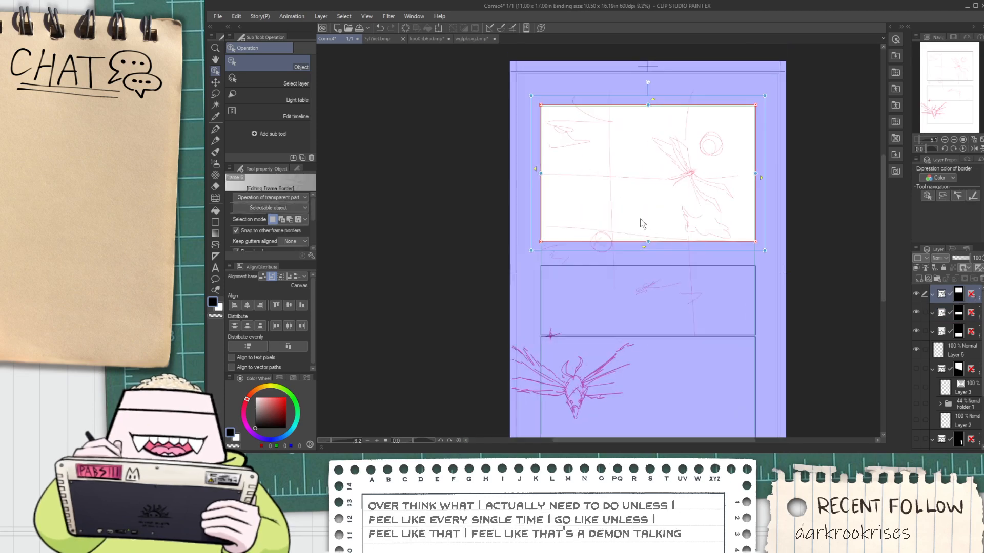
left_click(972, 314)
scroll(742, 291, "up", 2)
left_click_drag(618, 265, 623, 225)
scroll(617, 233, "up", 5)
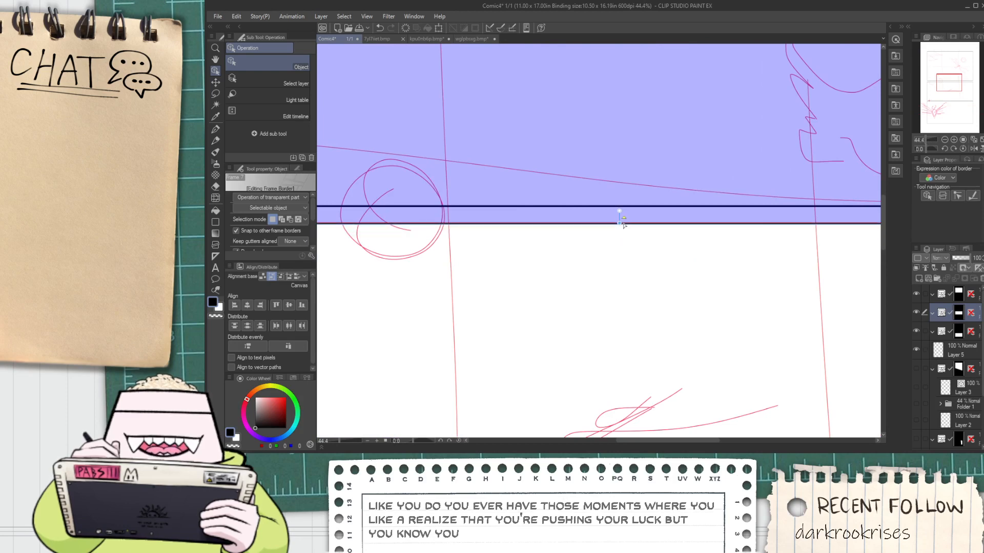
scroll(623, 225, "down", 5)
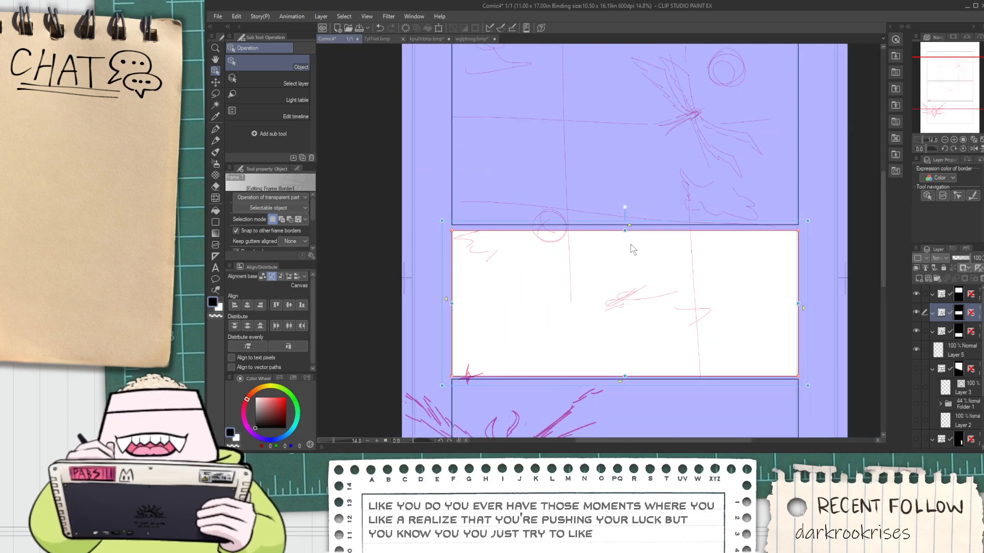
Raise the lower edge of the middle panel's frame to shorten the panel
scroll(635, 226, "down", 3)
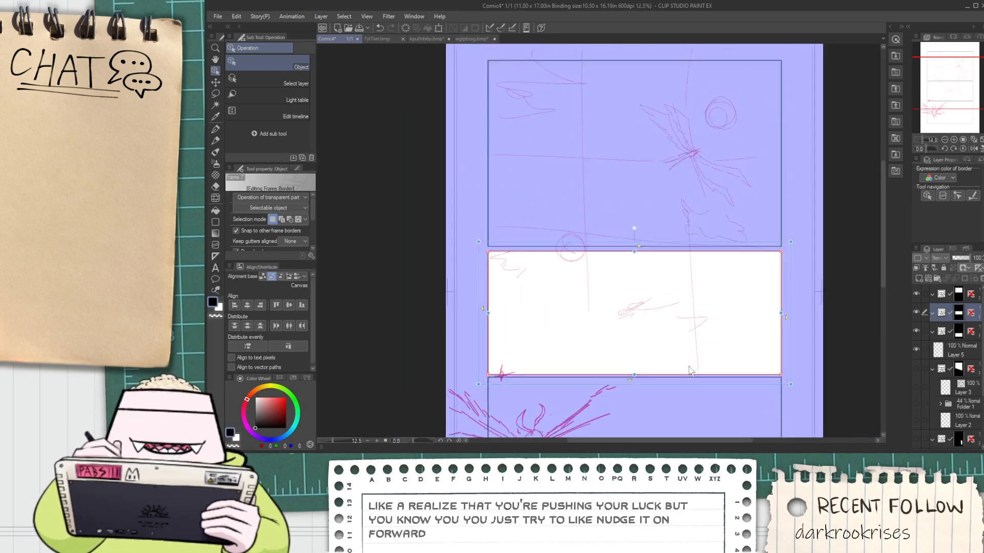
scroll(676, 400, "down", 1)
scroll(676, 386, "up", 5)
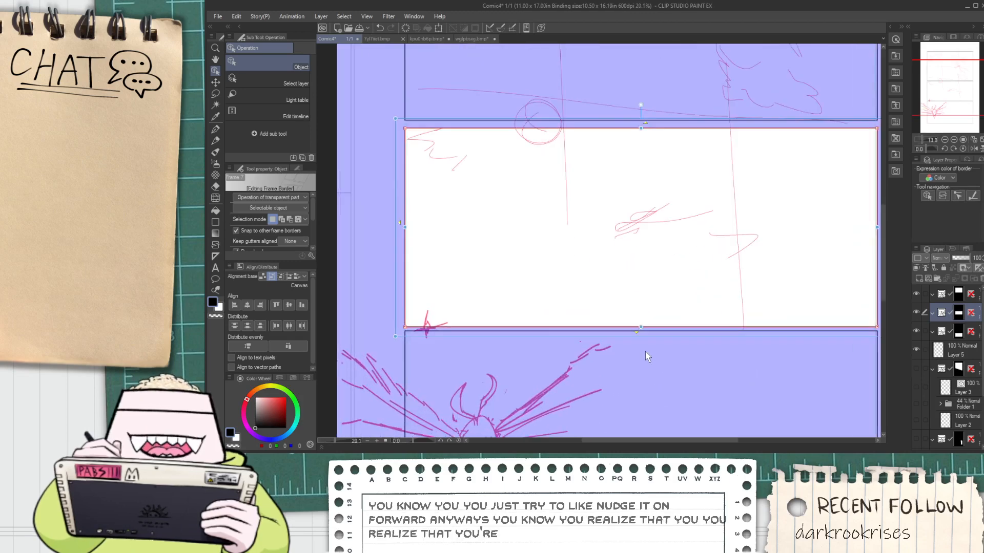
left_click_drag(640, 331, 645, 303)
Select the bottom panel's frame and extend its upper edge to just below the middle panel, leaving a narrow gutter
left_click(662, 334)
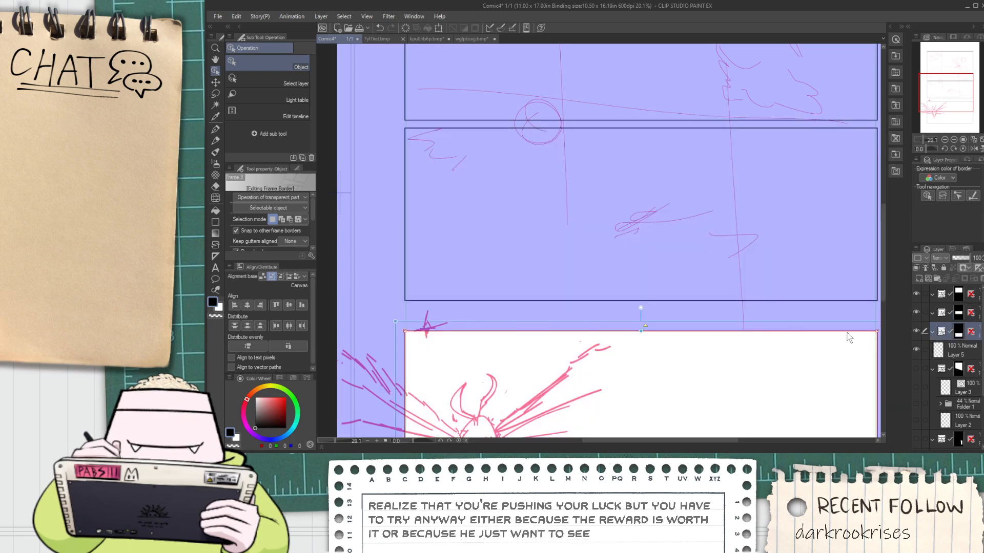
scroll(661, 333, "up", 2)
left_click_drag(642, 326, 644, 299)
scroll(643, 301, "down", 7)
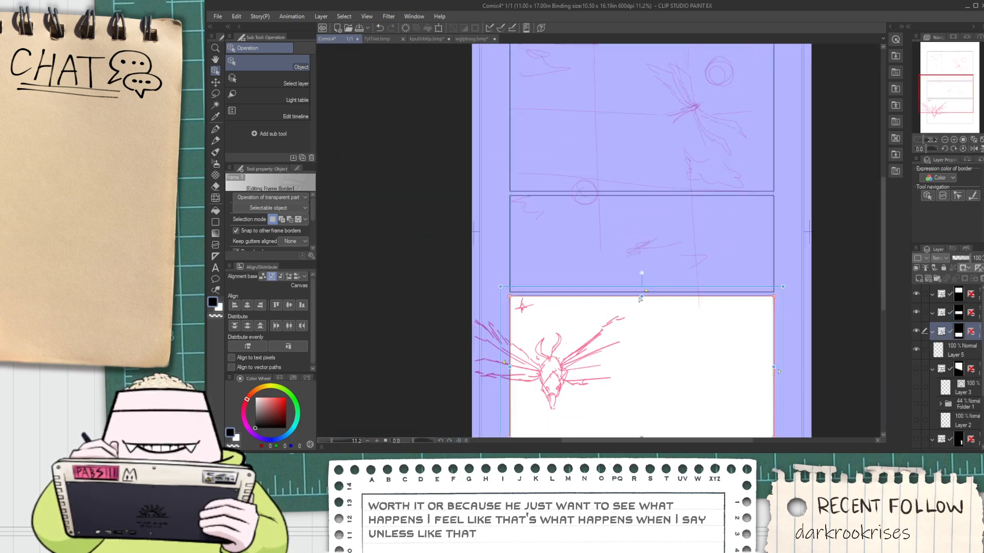
scroll(643, 303, "up", 4)
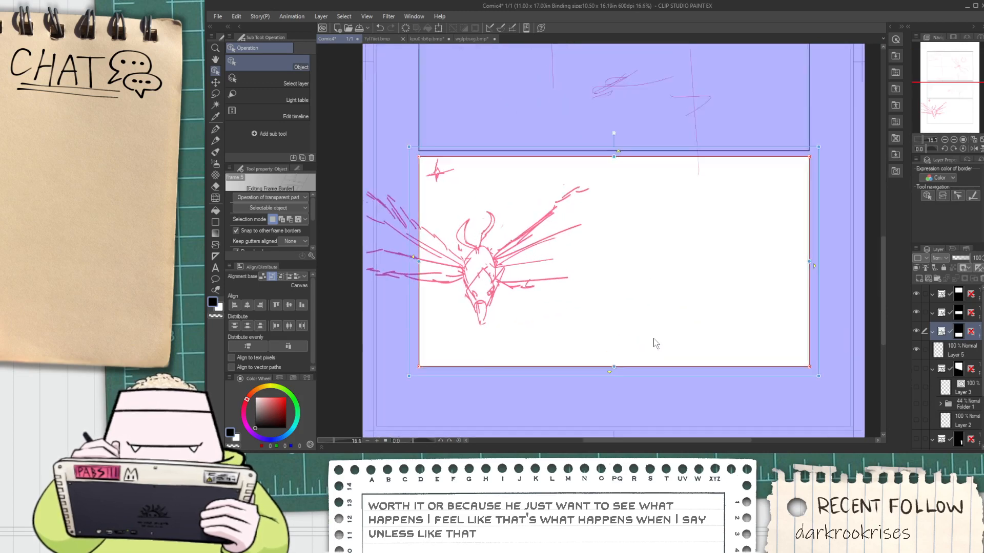
scroll(649, 336, "down", 2)
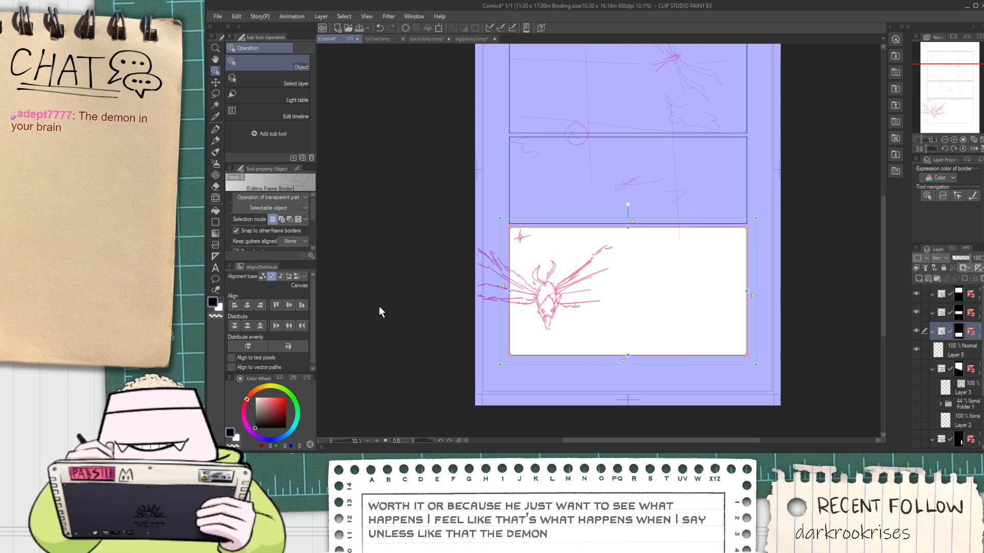
scroll(621, 306, "up", 1)
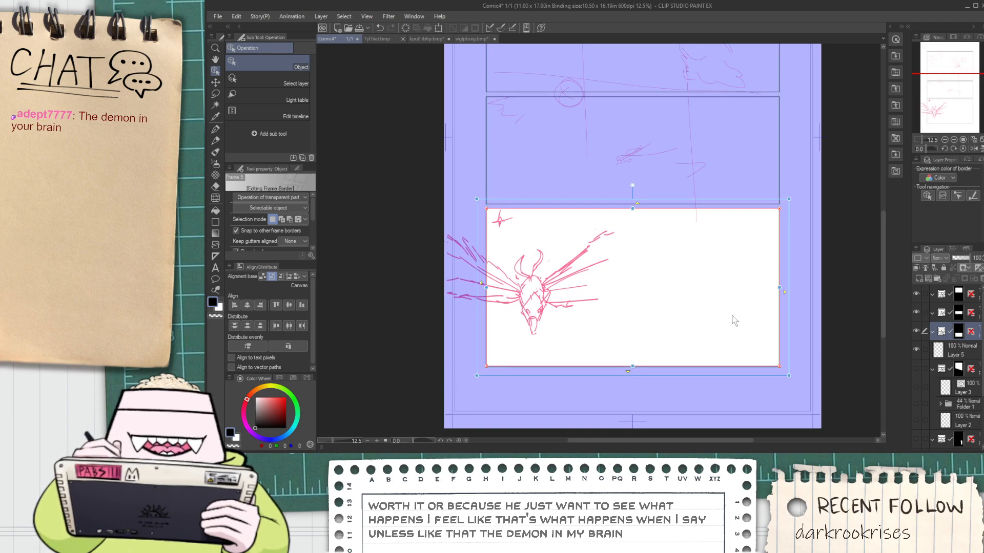
Move Layer 3, Folder 1 and Layer 2 from the old treetop frame folder into the new top panel's frame folder
left_click(916, 368)
left_click(916, 368)
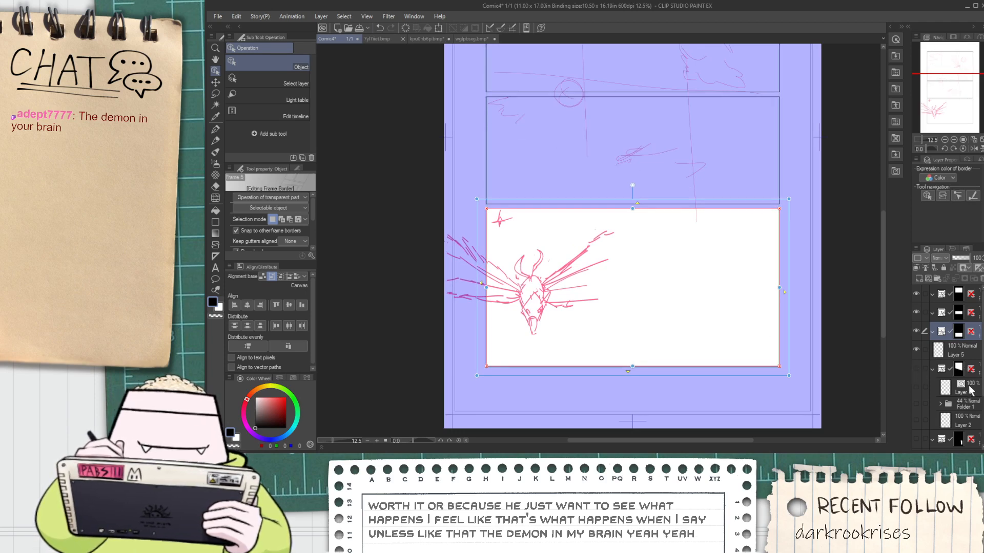
left_click(963, 389)
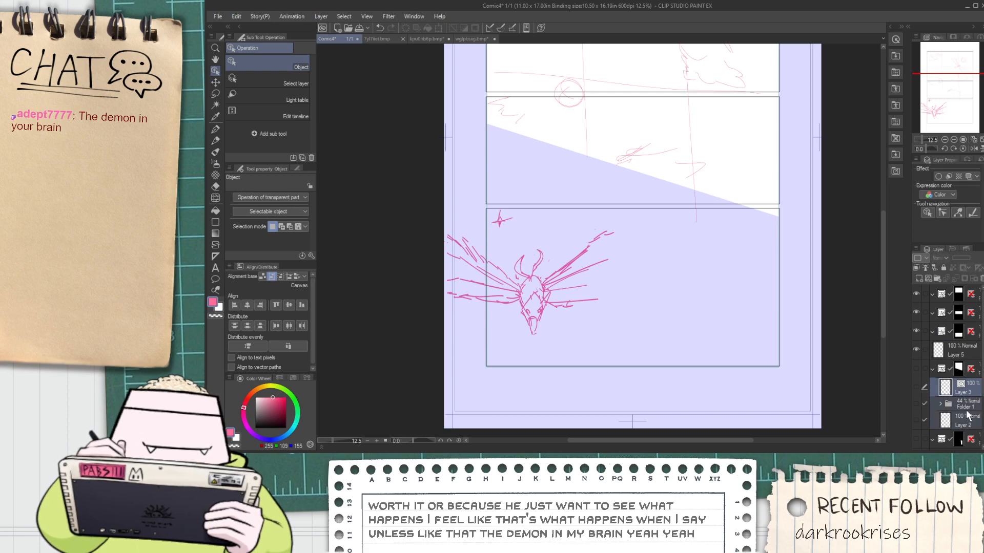
left_click_drag(968, 416, 965, 331)
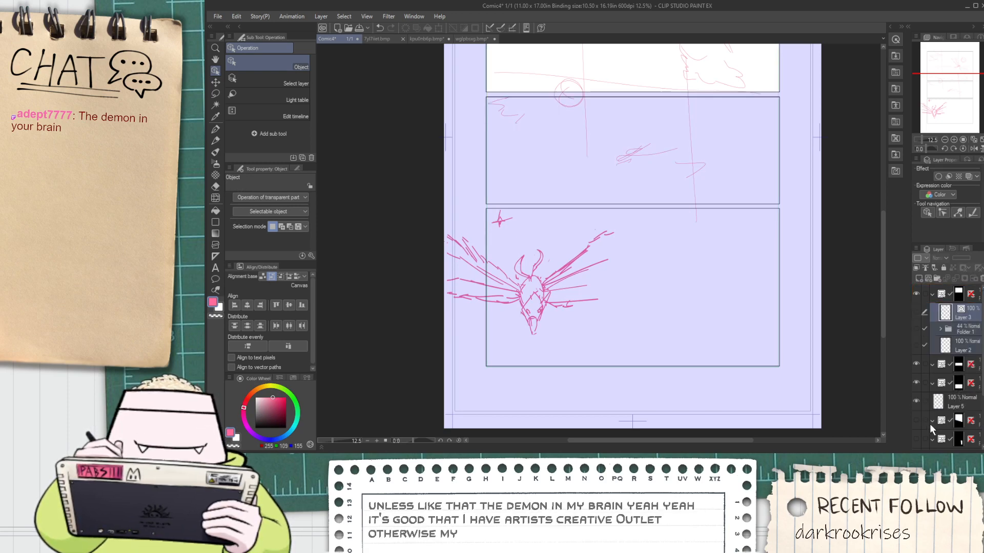
Delete the emptied old treetop frame folder
left_click(966, 418)
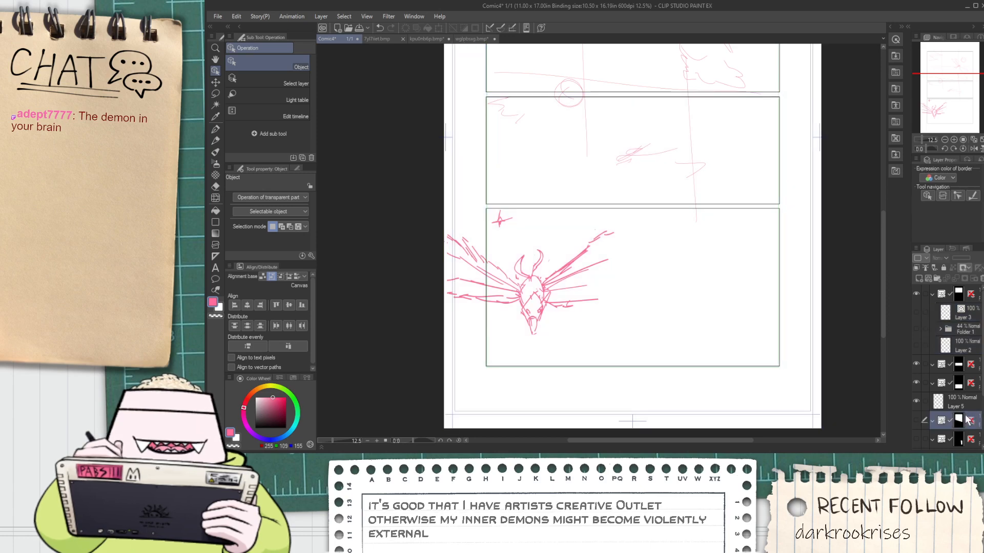
left_click(916, 420)
left_click(915, 420)
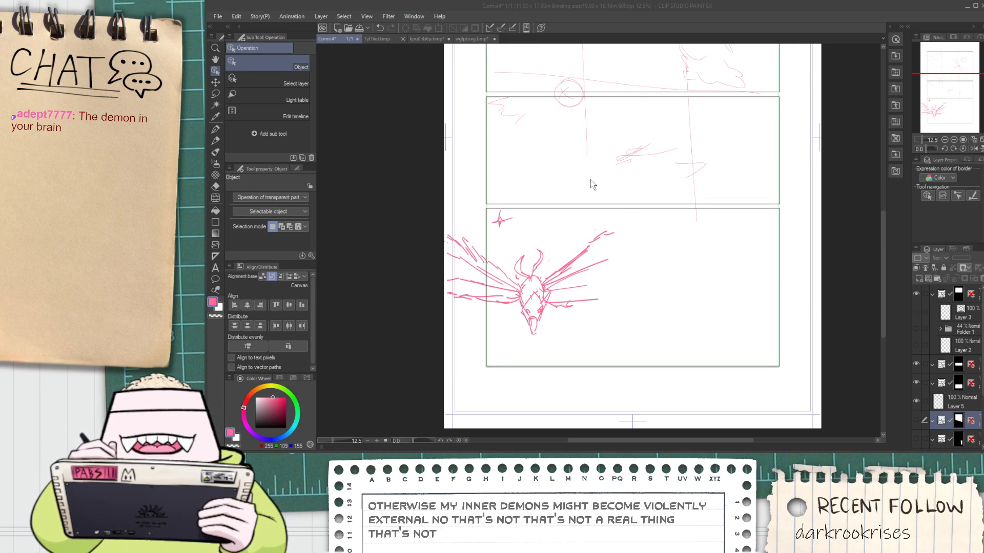
scroll(930, 390, "down", 3)
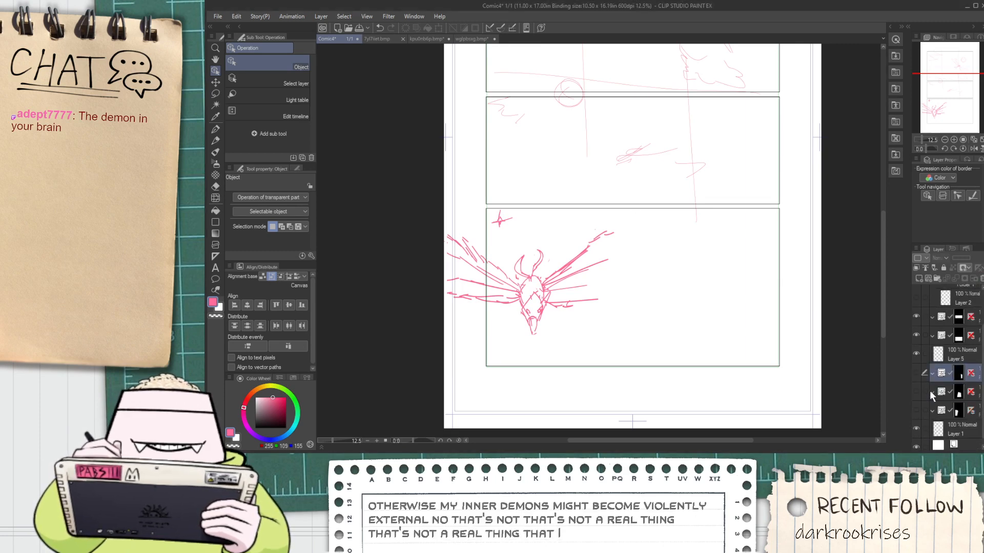
scroll(709, 310, "down", 2)
scroll(705, 301, "up", 4)
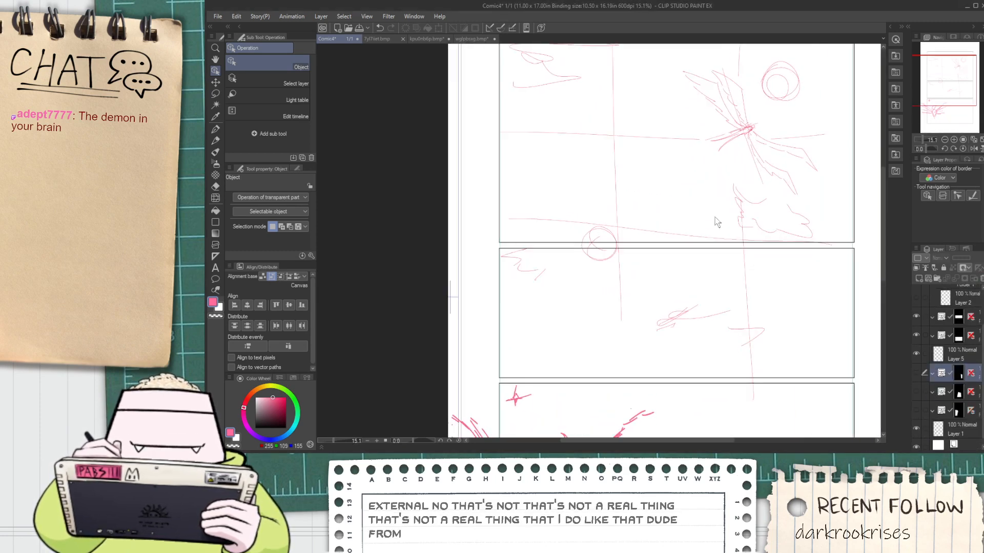
Show the old narrow slanted frame folder and examine how it overlaps the new bottom panel
scroll(836, 307, "down", 1)
scroll(836, 308, "down", 2)
scroll(837, 308, "up", 3)
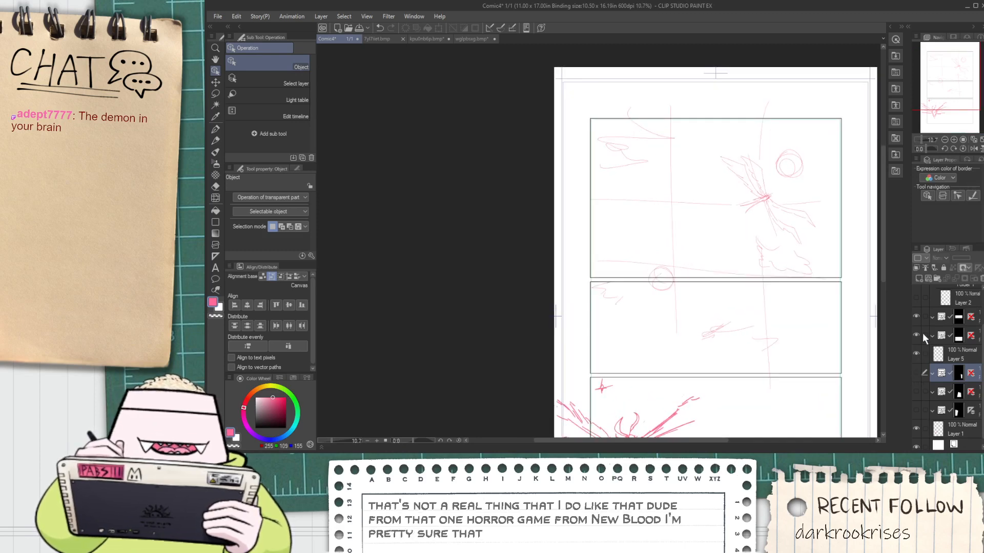
scroll(925, 350, "down", 1)
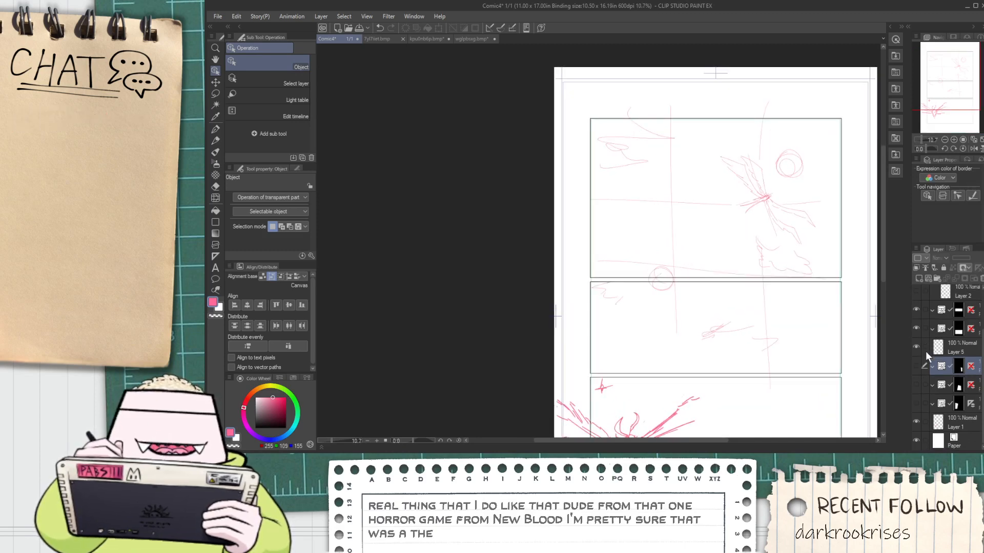
left_click(917, 367)
scroll(836, 366, "down", 4)
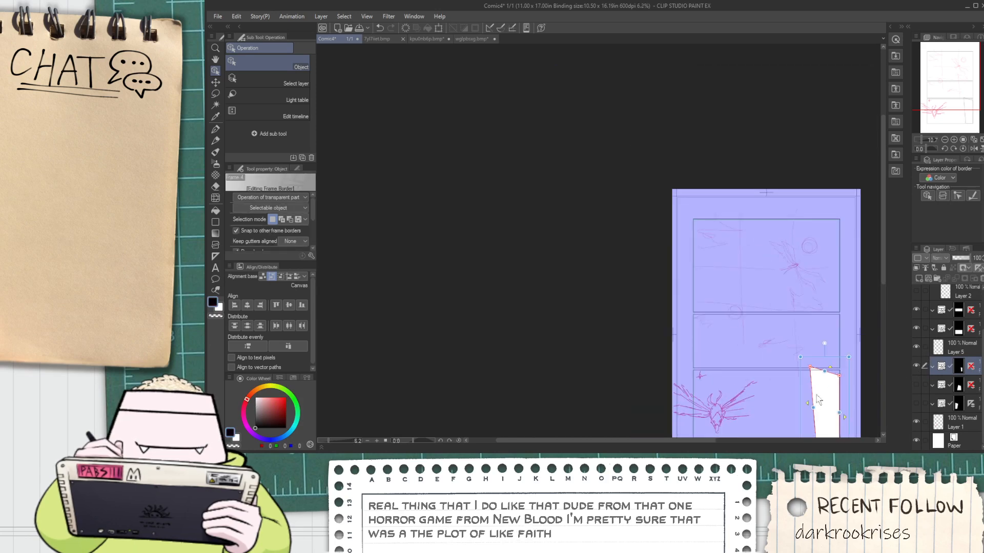
scroll(824, 416, "up", 5)
scroll(857, 395, "up", 2)
scroll(857, 394, "down", 3)
scroll(872, 390, "up", 4)
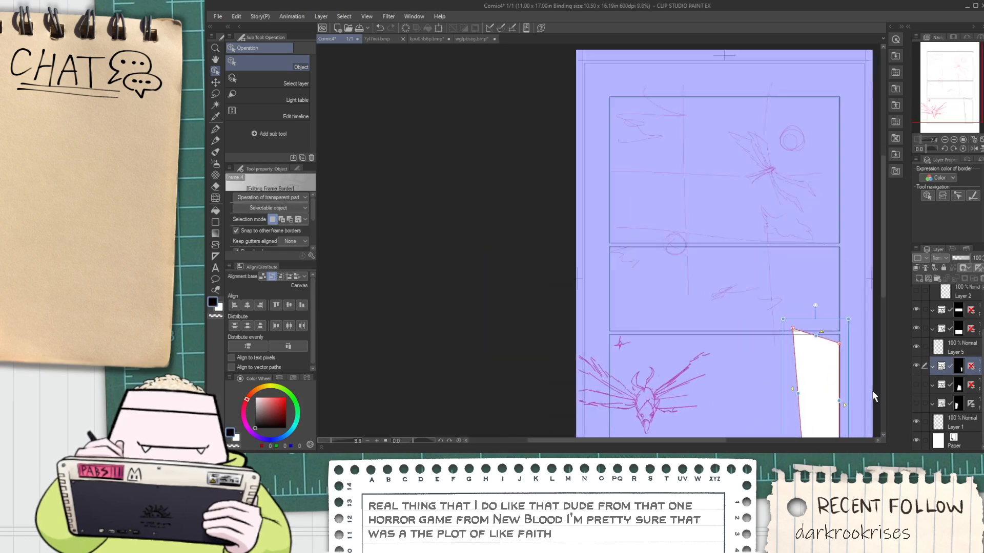
Delete the two hidden old frame folders just above Layer 1
left_click(966, 388)
left_click(979, 405, "shift")
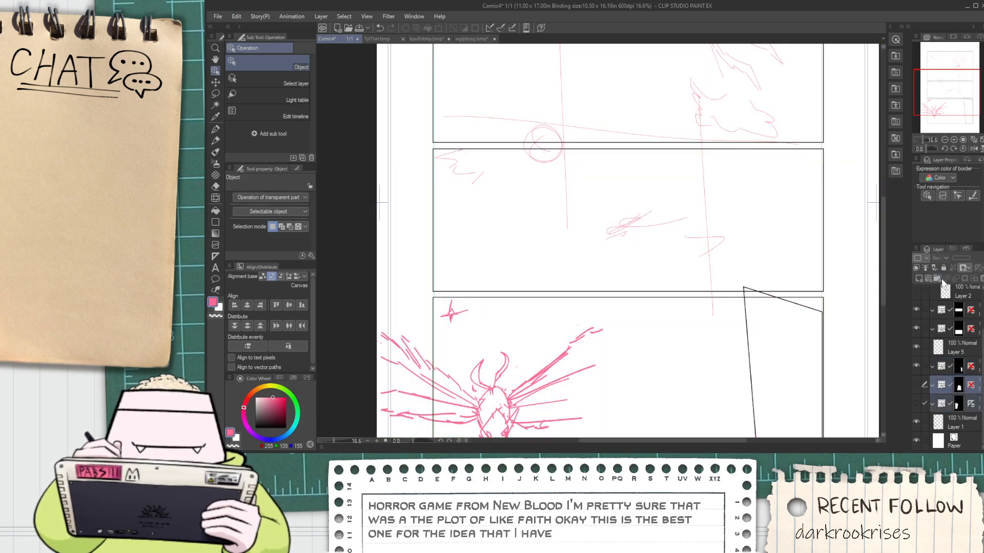
left_click(976, 279)
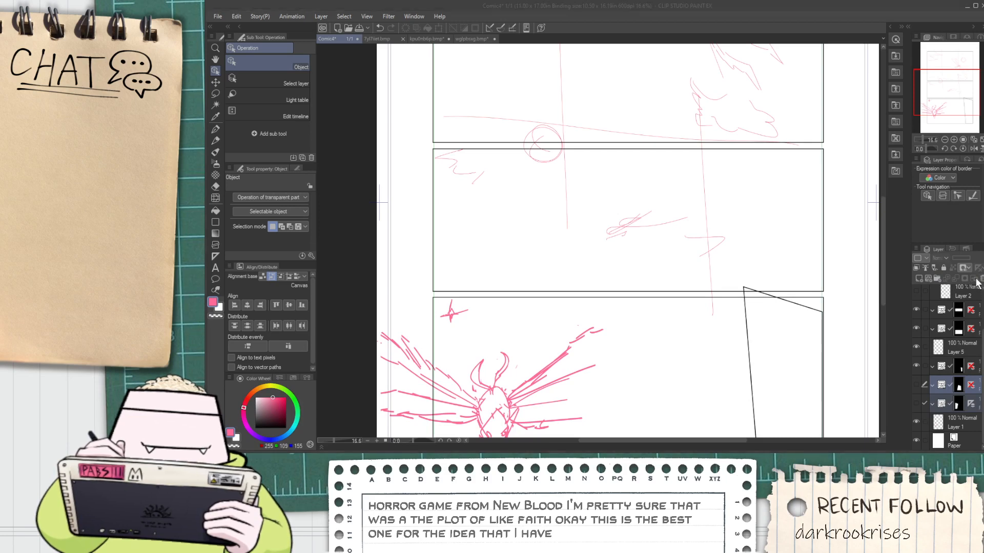
left_click(583, 178)
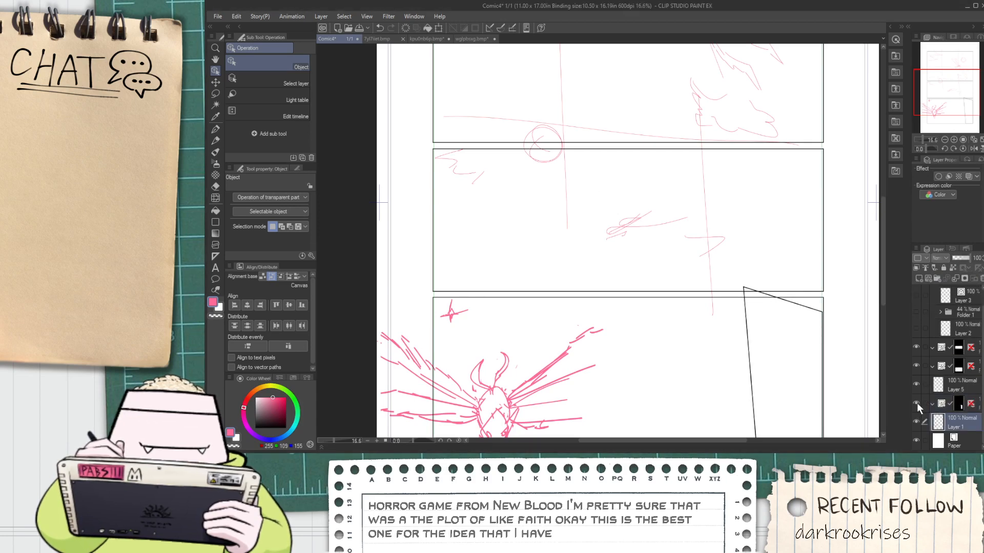
Delete the remaining old slanted frame folder that overlaps the new bottom panel
scroll(750, 357, "down", 6)
scroll(750, 357, "up", 7)
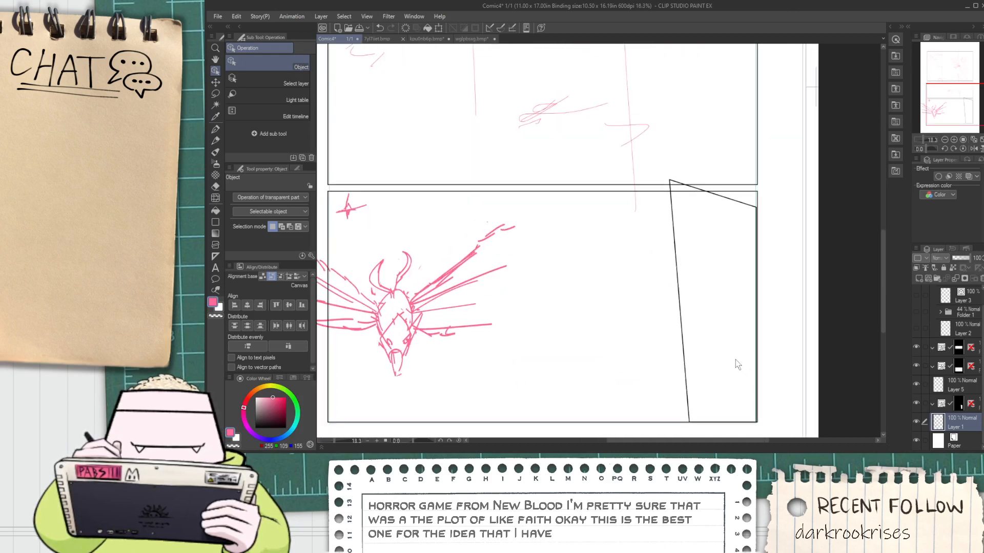
scroll(699, 356, "down", 1)
scroll(694, 349, "up", 1)
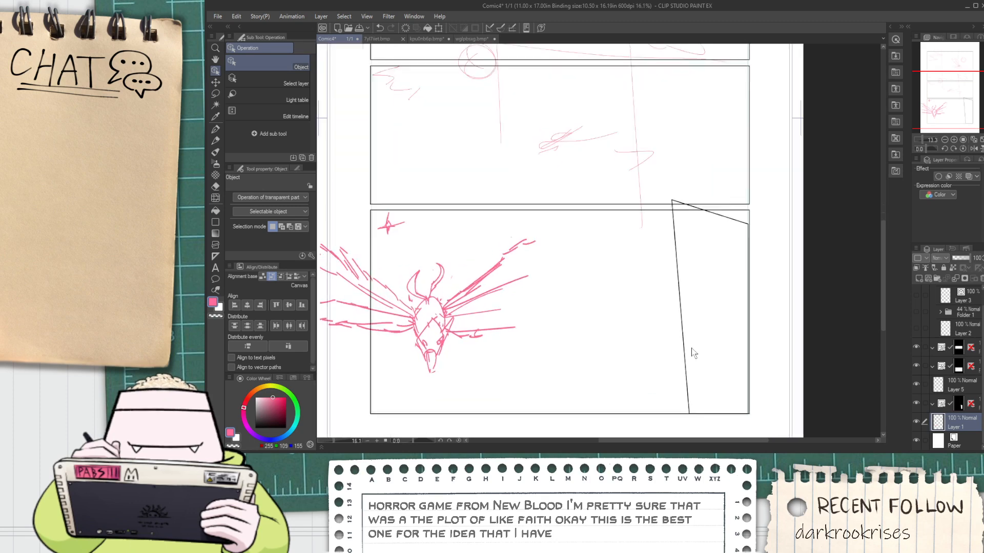
scroll(692, 348, "down", 3)
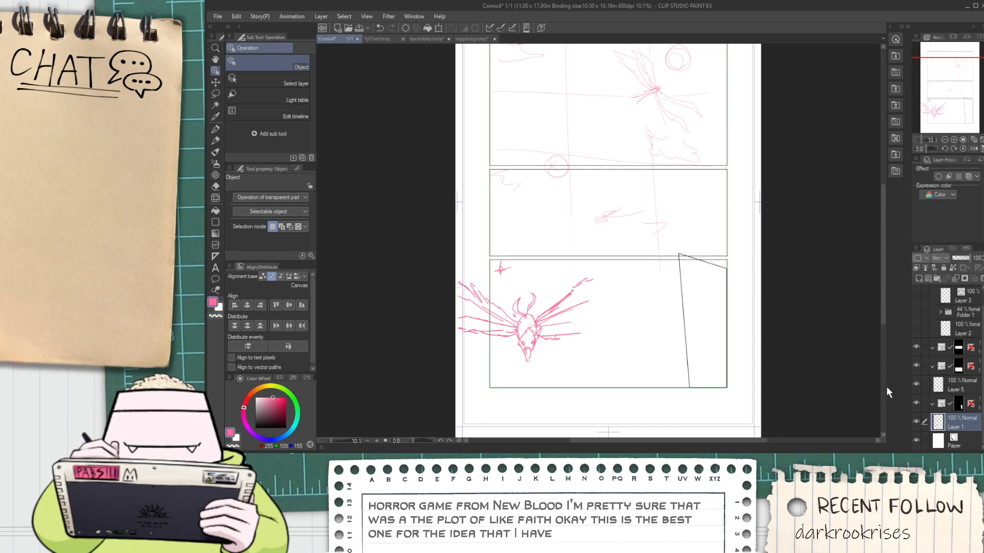
left_click(976, 408)
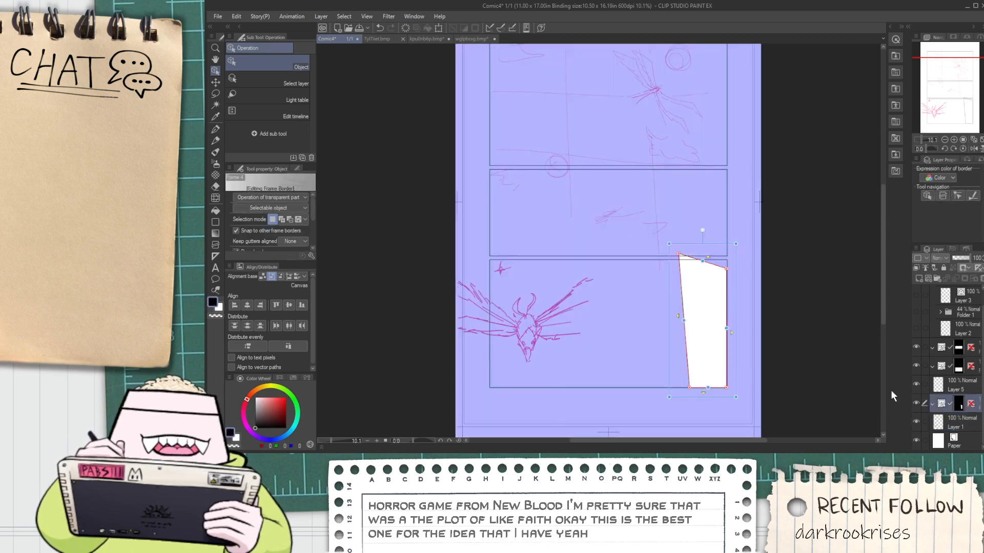
scroll(761, 372, "up", 2)
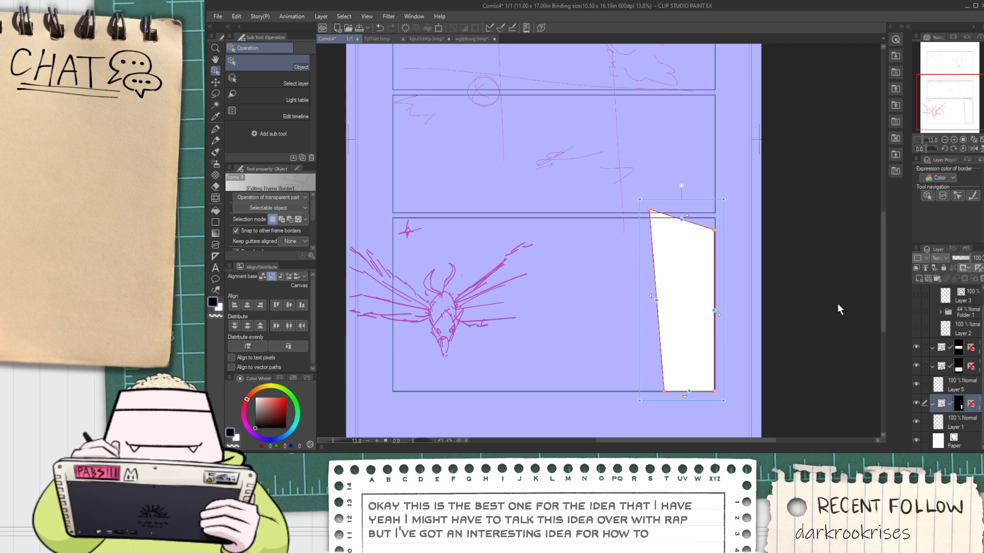
left_click(982, 282)
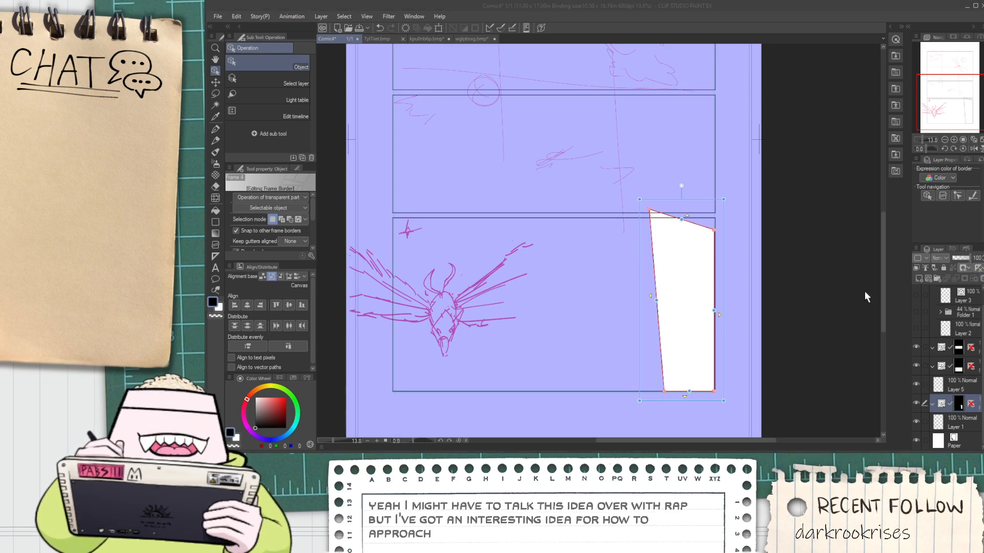
left_click(570, 177)
scroll(579, 230, "down", 4)
scroll(528, 152, "up", 2)
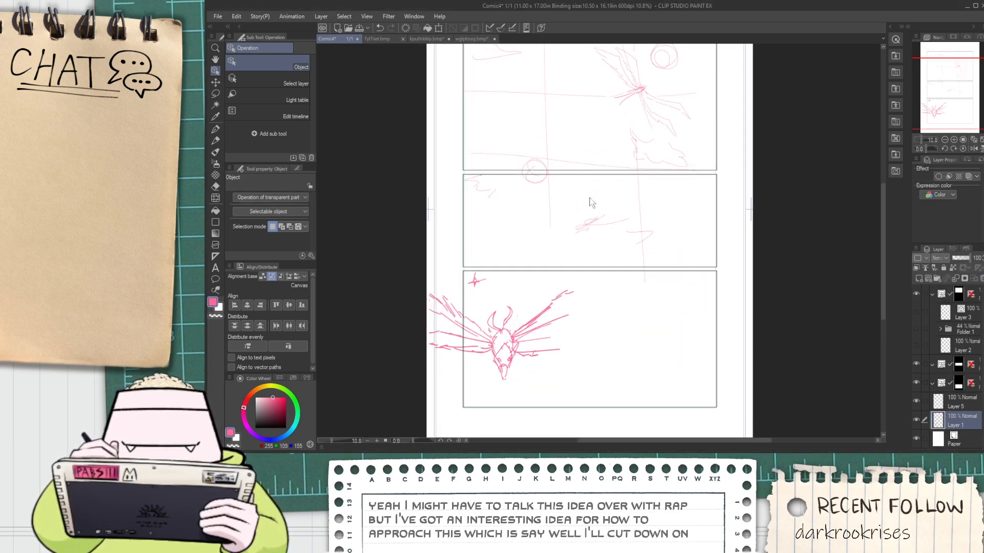
Show the treetop photo group, Folder 1, inside the new top panel
key("space")
left_click_drag(601, 214, 591, 308)
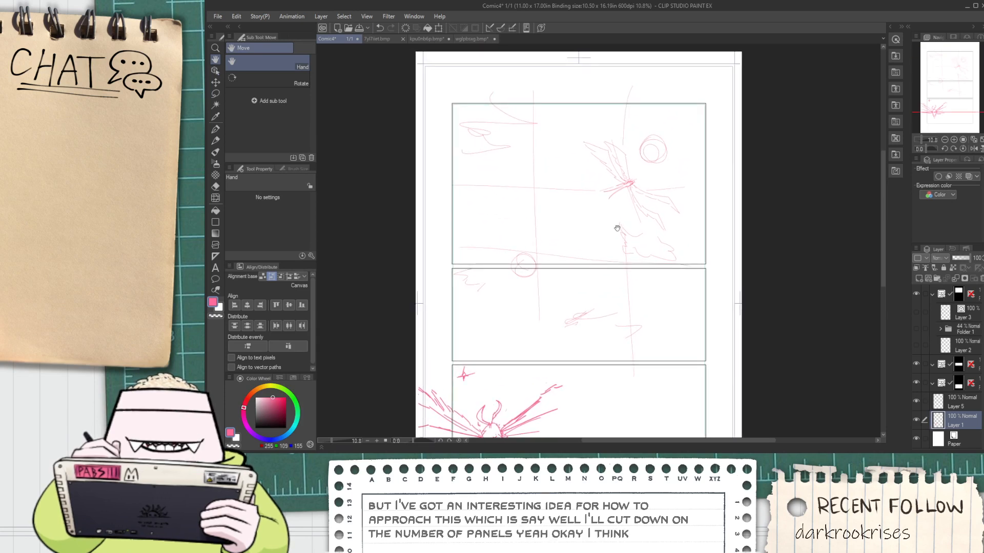
left_click(916, 329)
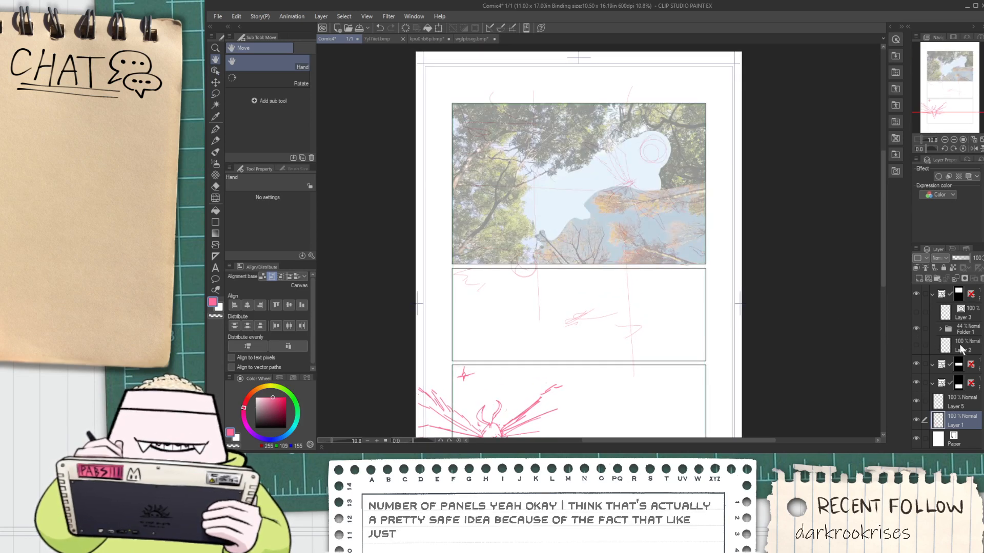
scroll(633, 269, "up", 3)
scroll(559, 248, "up", 1)
left_click_drag(559, 248, 606, 340)
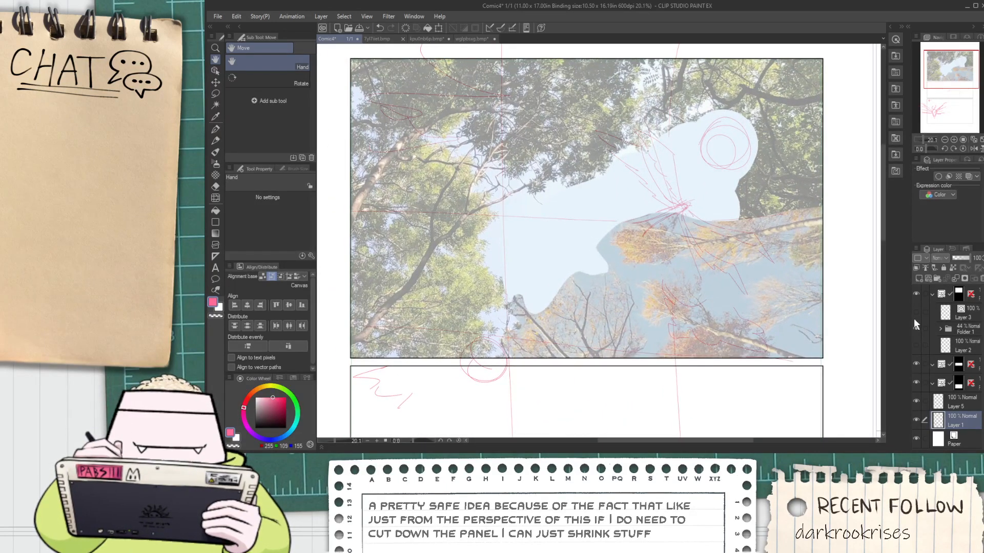
Review the page layout and make Layer 5 the active layer
left_click(945, 319)
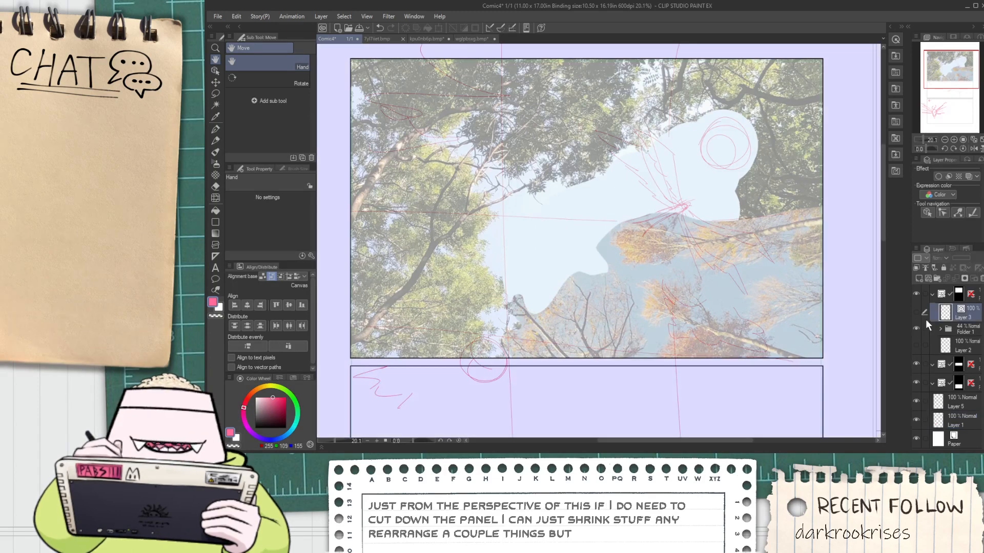
scroll(830, 333, "down", 3)
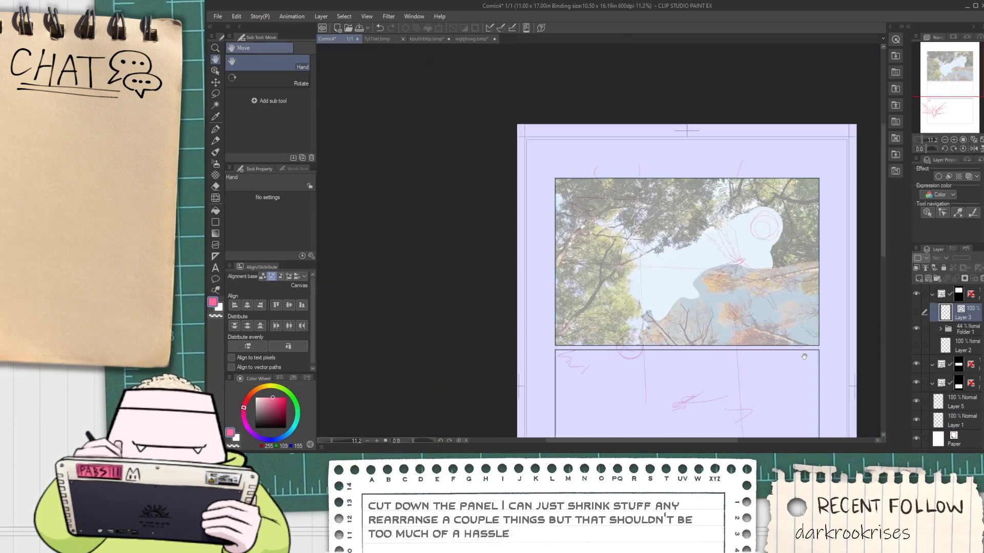
left_click_drag(760, 412, 642, 272)
left_click_drag(619, 303, 616, 356)
scroll(742, 336, "down", 3)
left_click(953, 402)
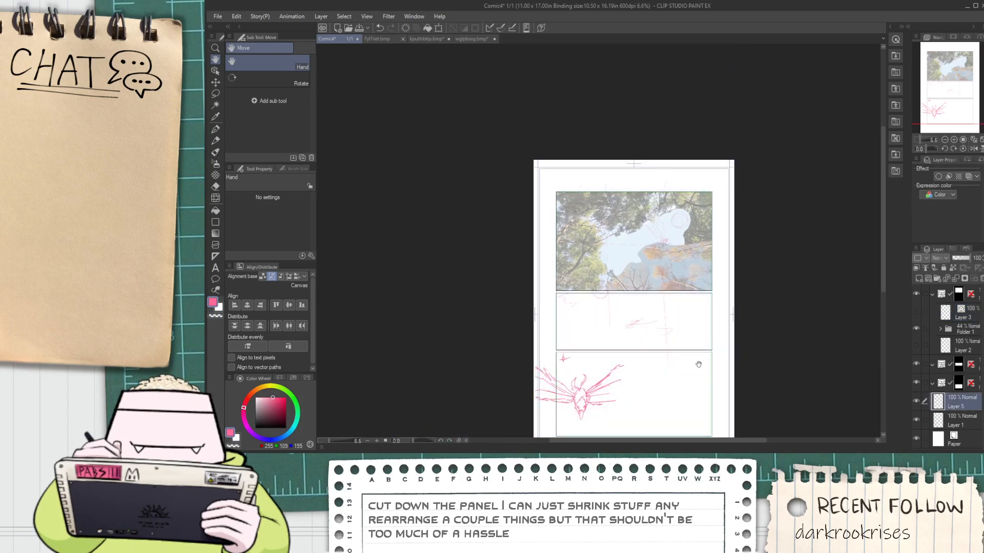
scroll(609, 294, "up", 3)
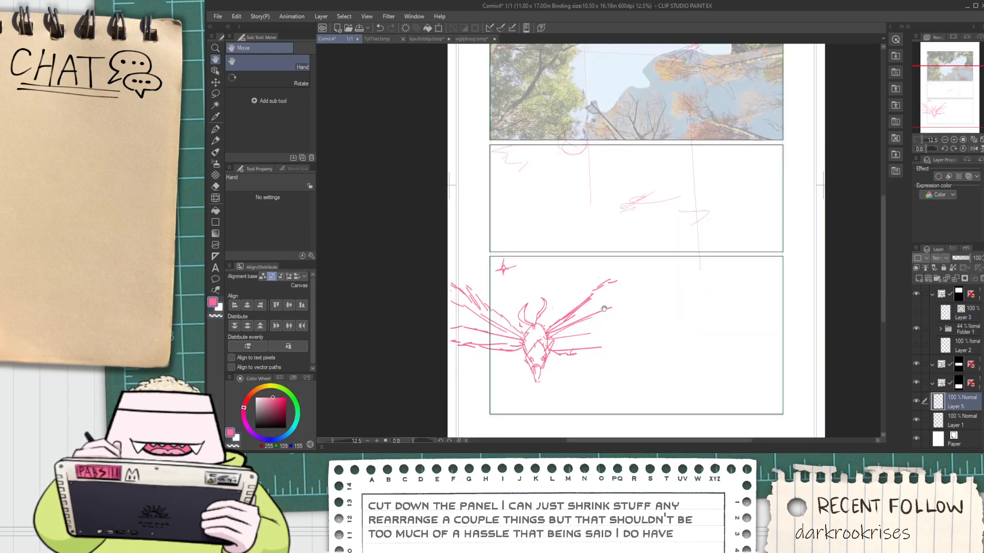
Lasso the winged bird sketch, make Layer 1 active, and move the selected bird up into the middle panel
key("m")
left_click_drag(417, 275, 529, 277)
left_click_drag(603, 281, 593, 379)
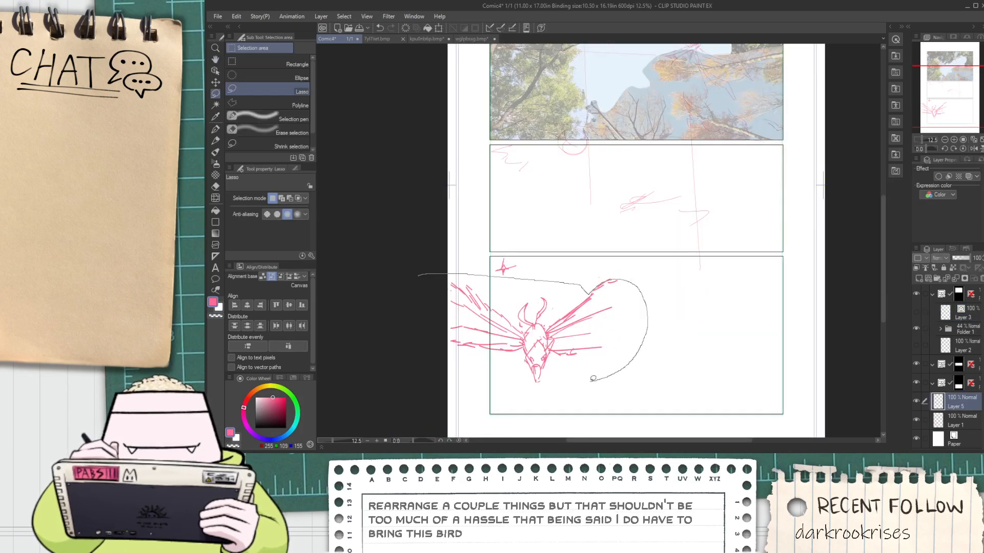
left_click_drag(411, 355, 418, 279)
key("v")
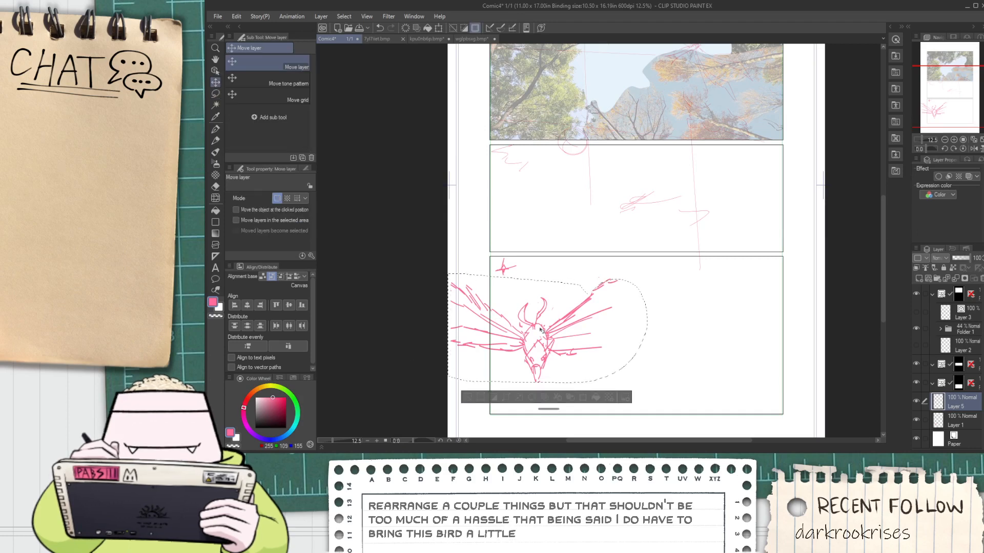
left_click(916, 416)
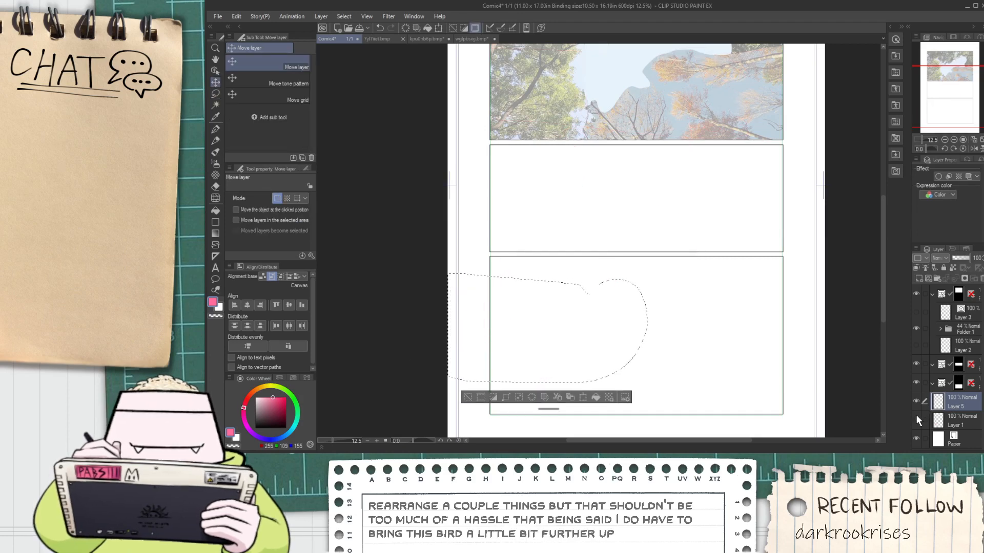
left_click(915, 416)
left_click(956, 424)
mouse_move(560, 362)
left_mouse_down()
mouse_move(650, 280)
mouse_move(653, 236)
left_mouse_up()
key("ctrl+t")
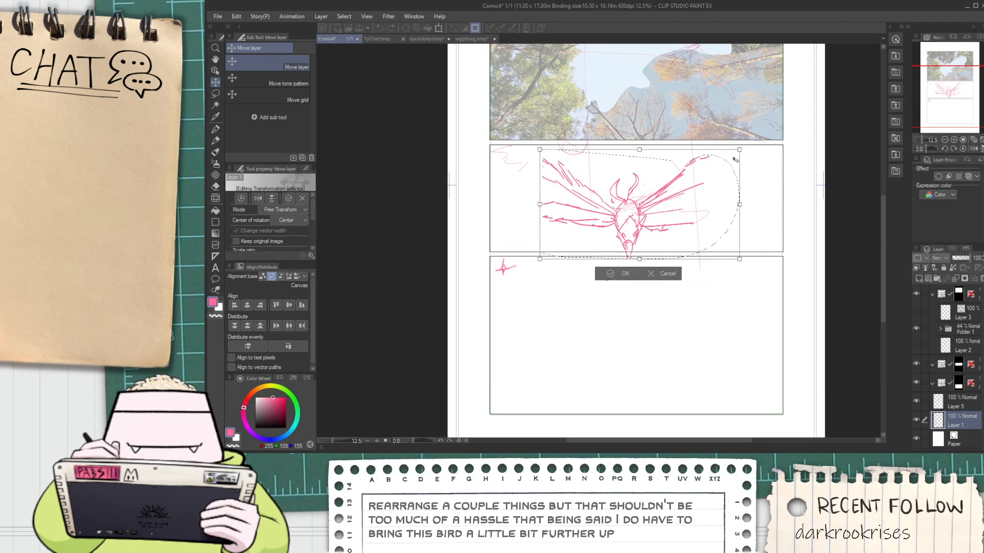
key("Return")
Scale the bird sketch down and position it in the center of the middle panel
scroll(602, 243, "up", 1)
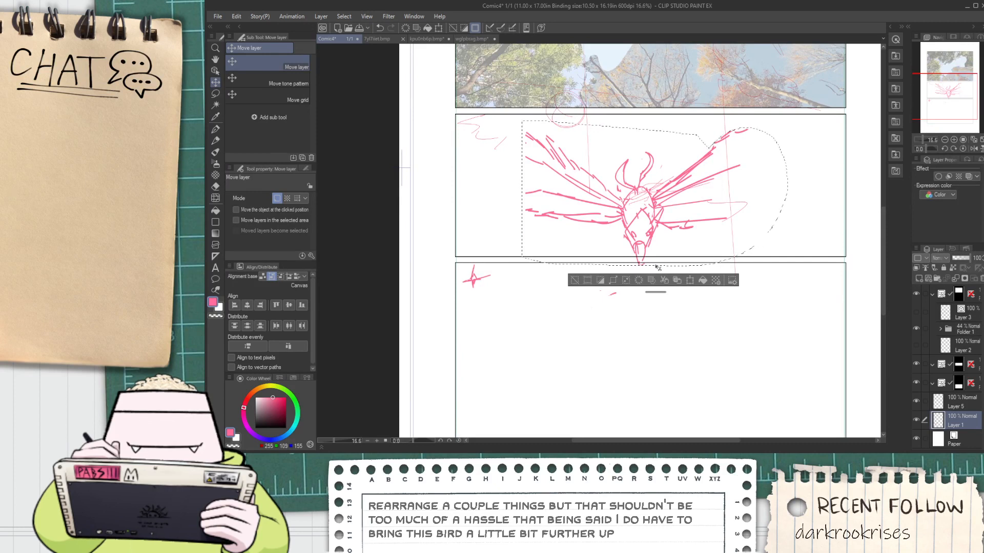
key("ctrl+t")
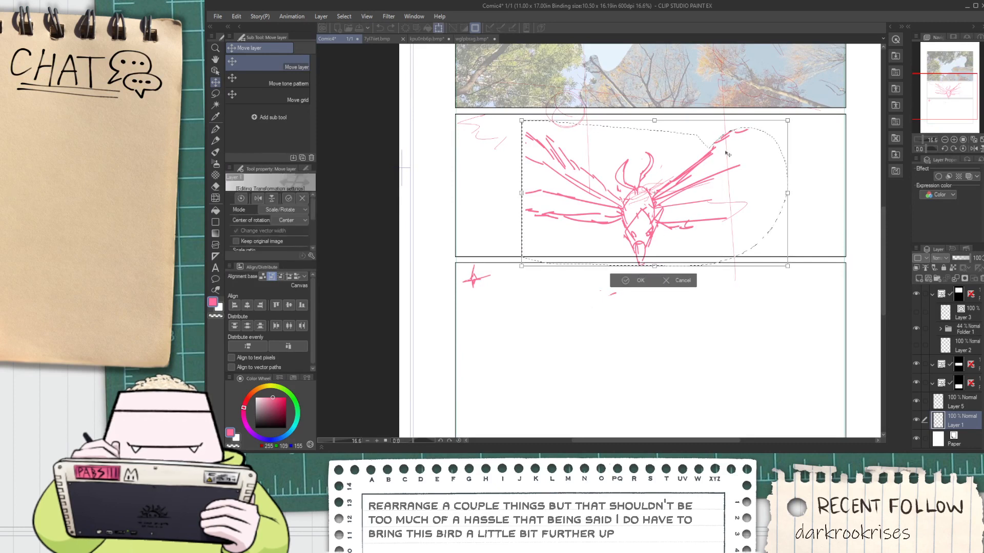
left_click_drag(787, 122, 728, 153)
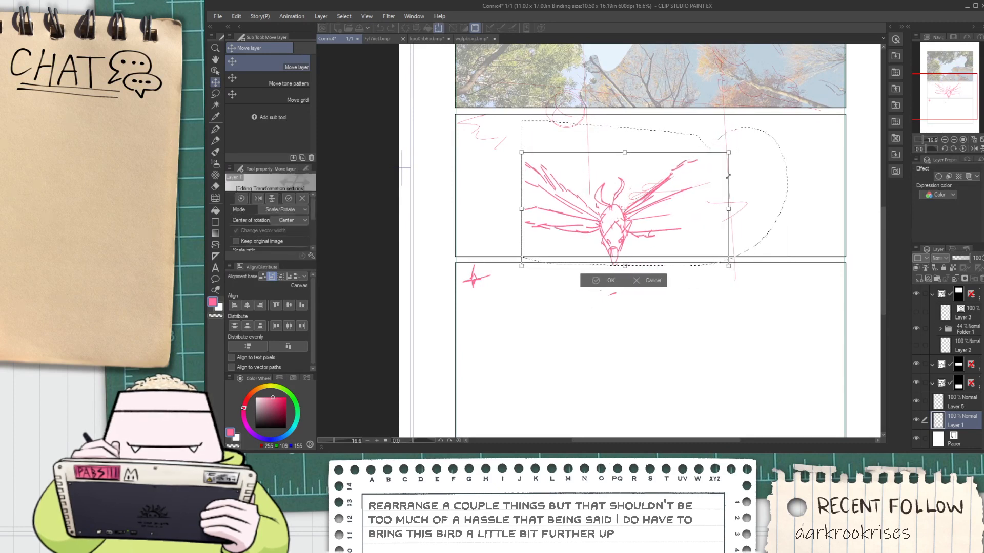
left_click_drag(681, 220, 709, 208)
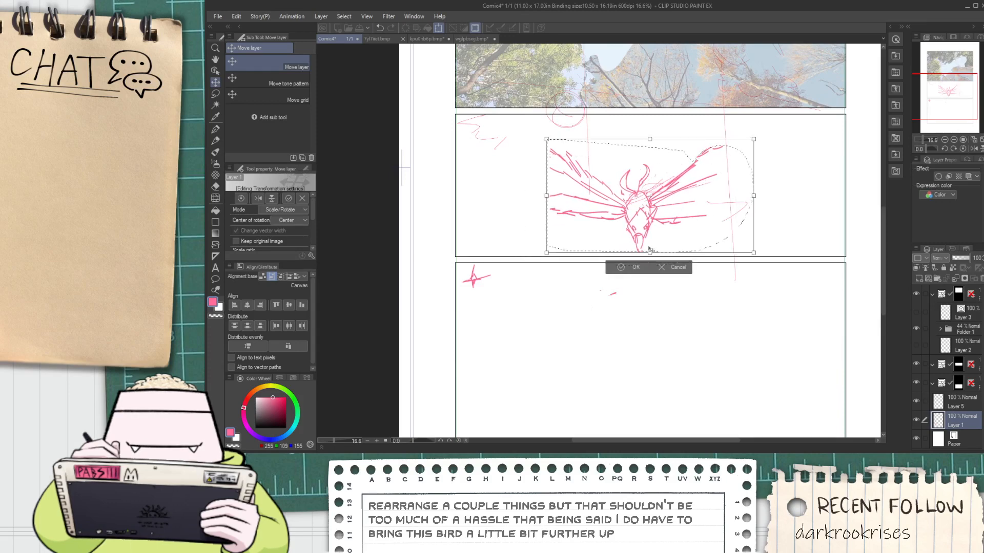
left_click(633, 267)
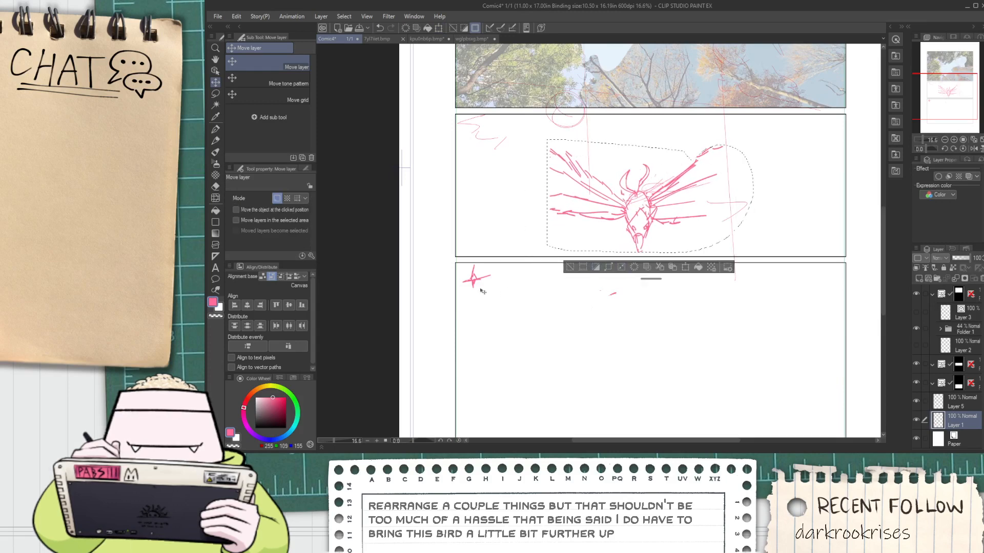
Move the small star mark from the bottom panel to the middle panel's upper-left area and clear the selection
key("m")
mouse_move(483, 298)
left_mouse_down()
mouse_move(530, 165)
mouse_move(489, 148)
left_mouse_up()
key("k")
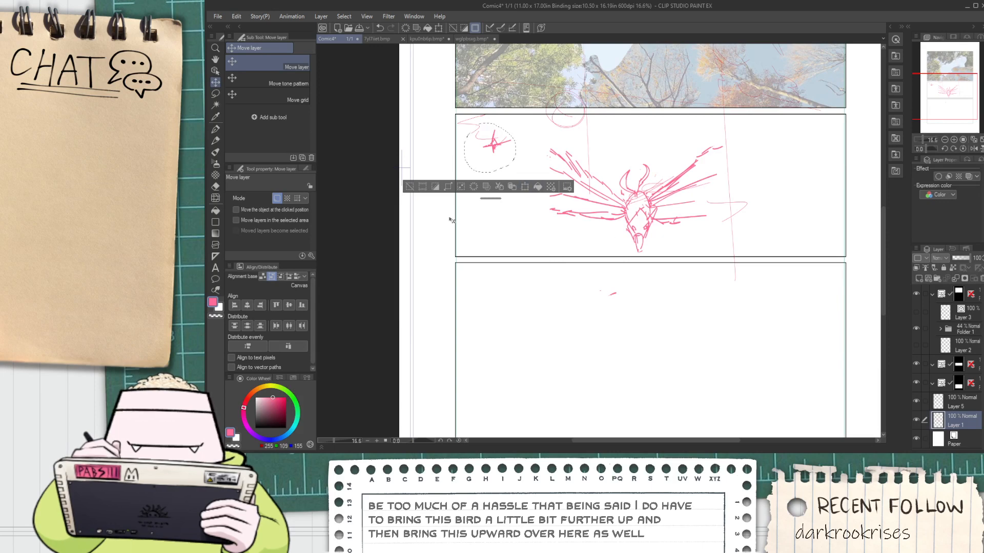
left_click(408, 187)
Take up the Milli Pen and look over the empty bottom panel
scroll(412, 194, "down", 3)
key("space")
left_click_drag(453, 266, 485, 287)
scroll(457, 289, "up", 2)
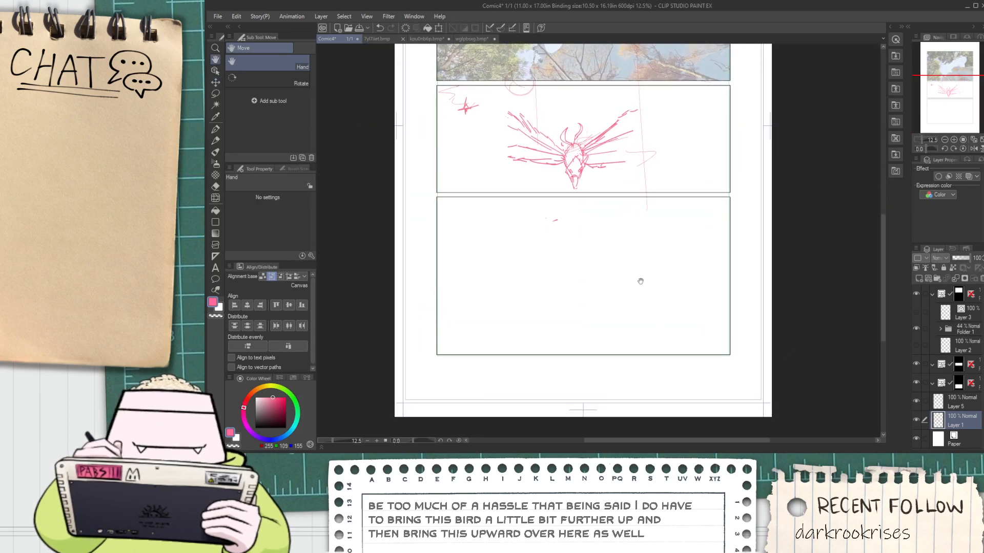
key("p")
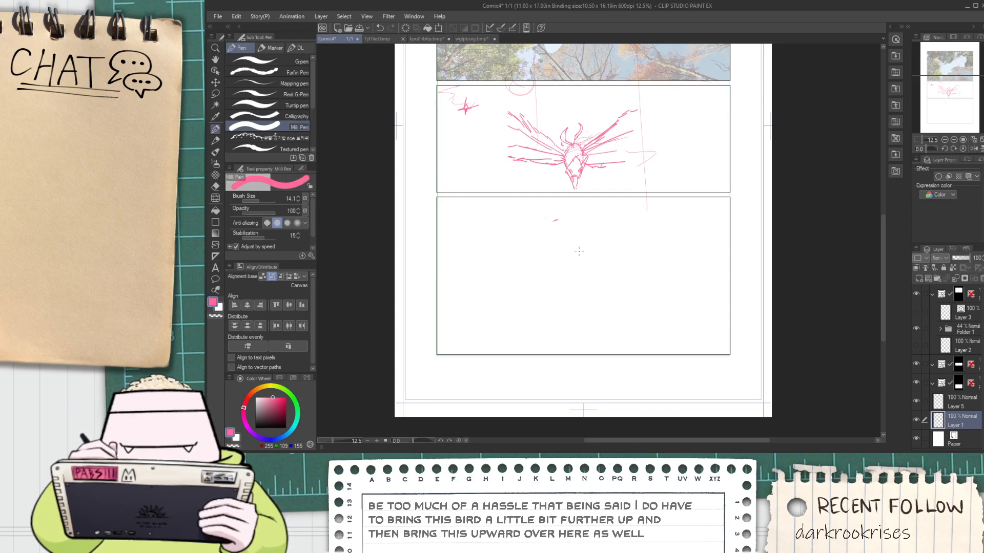
key("space")
scroll(520, 275, "up", 2)
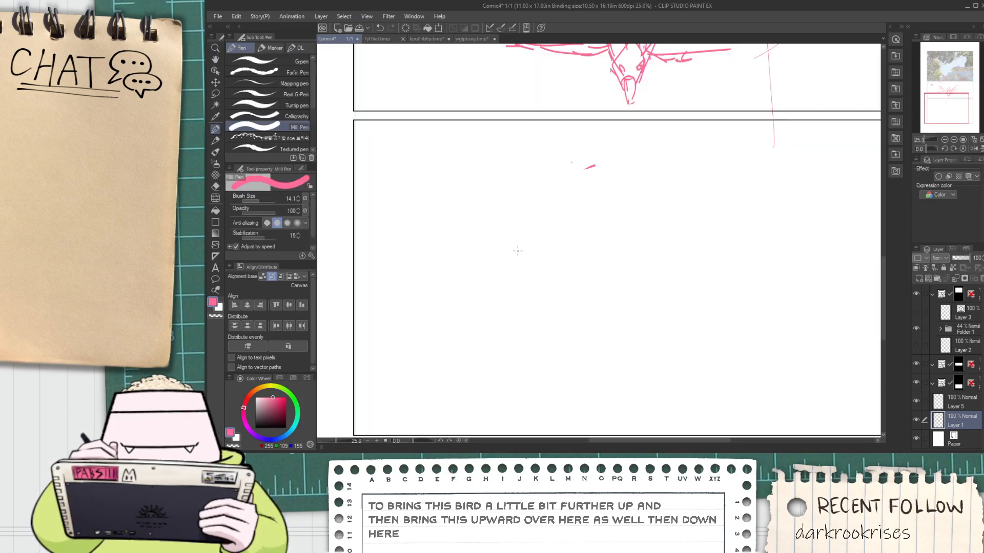
scroll(520, 249, "down", 2)
key("space")
scroll(505, 279, "up", 2)
scroll(490, 221, "down", 2)
scroll(485, 231, "up", 2)
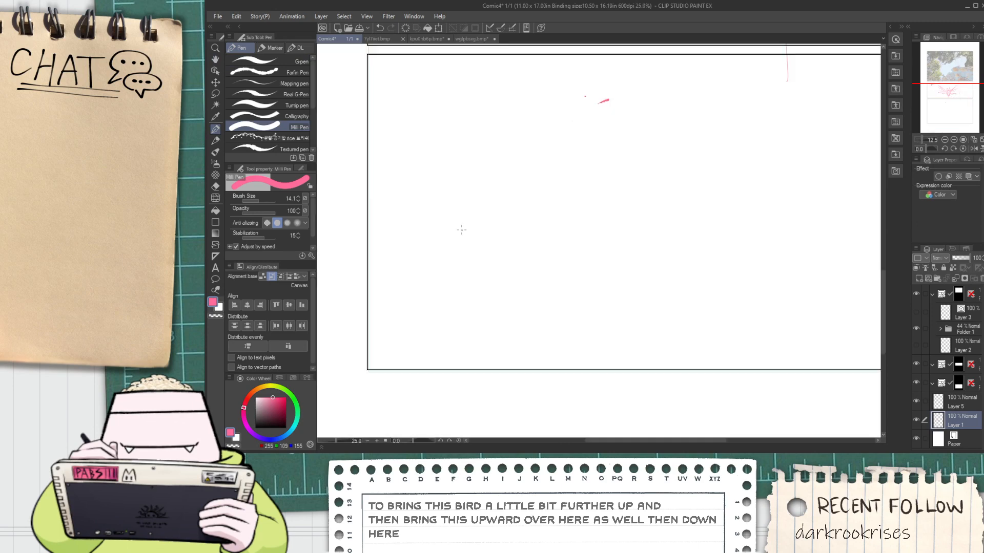
scroll(488, 221, "down", 2)
scroll(487, 221, "up", 2)
scroll(484, 225, "down", 2)
key("space")
scroll(479, 235, "up", 2)
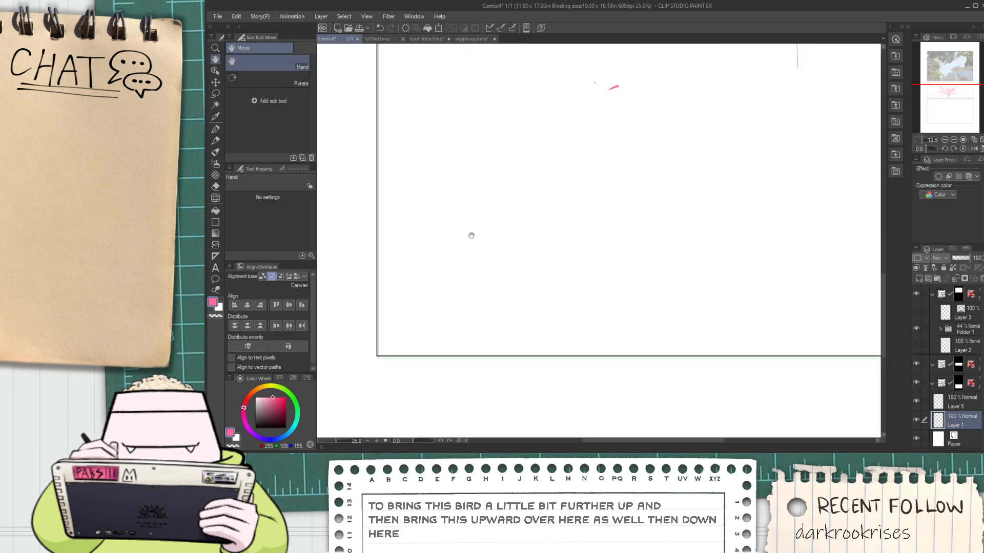
scroll(461, 237, "down", 2)
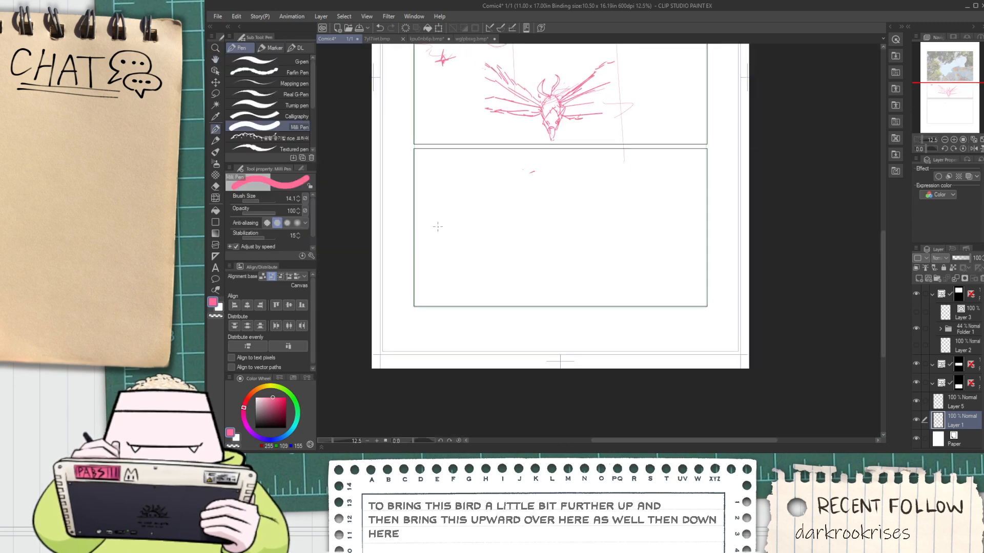
left_click_drag(479, 256, 480, 256)
key("ctrl+z")
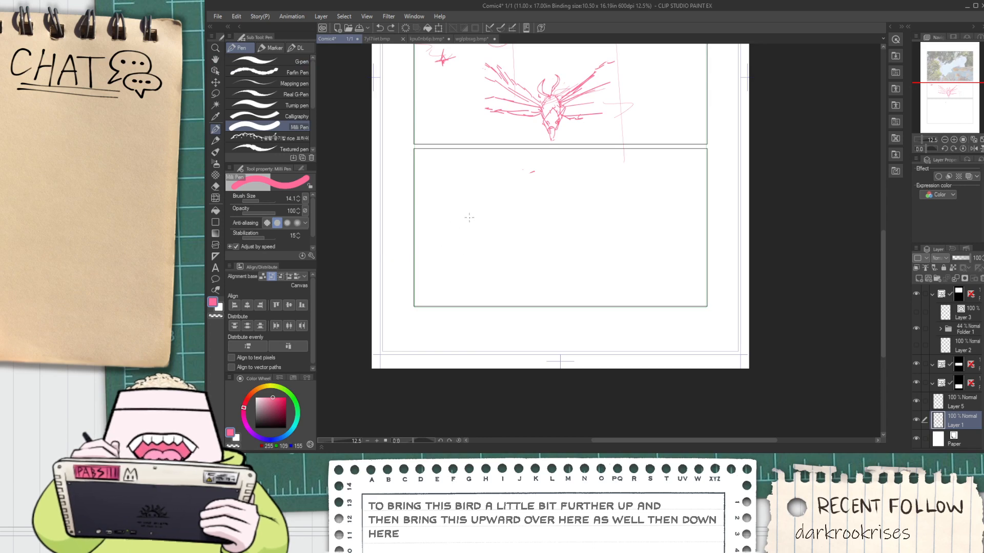
mouse_move(476, 202)
left_mouse_down()
mouse_move(480, 262)
mouse_move(623, 211)
left_mouse_up()
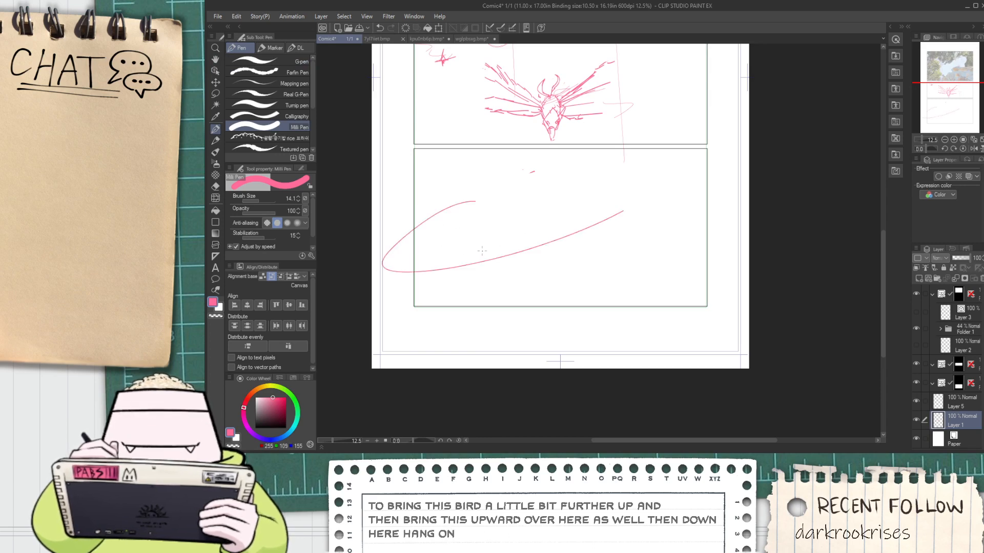
key("ctrl+z")
left_click_drag(465, 221, 532, 241)
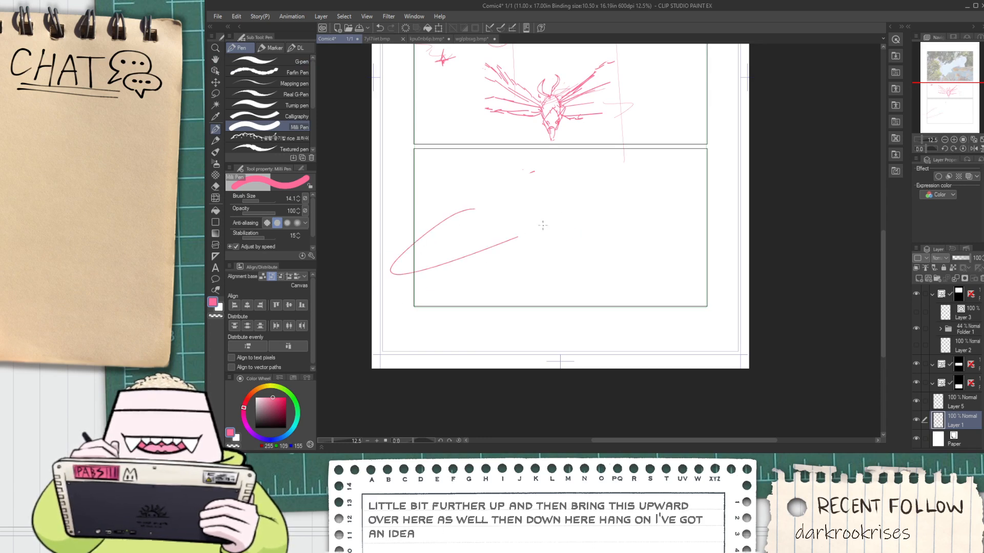
key("ctrl+z")
mouse_move(466, 221)
left_mouse_down()
mouse_move(557, 242)
mouse_move(417, 238)
mouse_move(520, 261)
left_mouse_up()
key("ctrl+z")
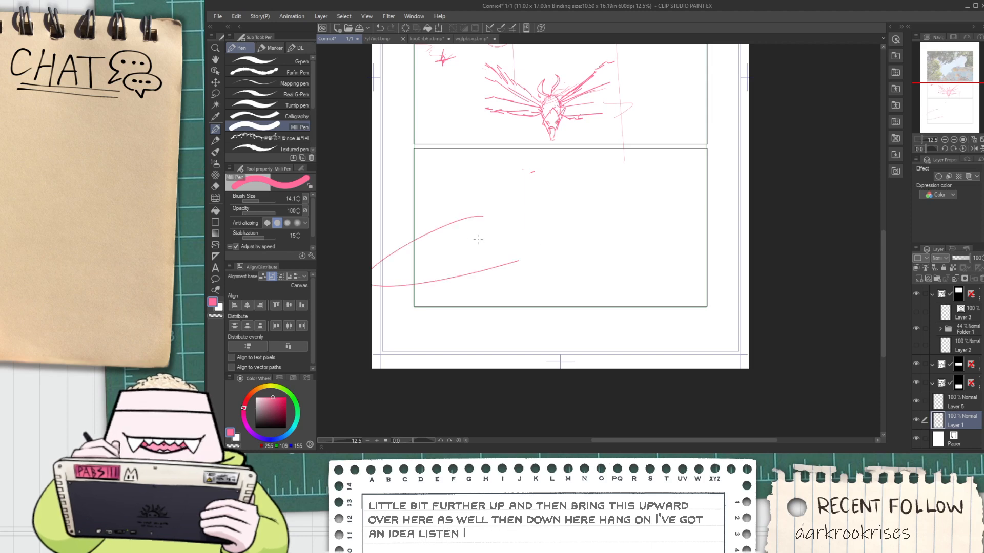
scroll(479, 239, "up", 2)
key("ctrl+z")
mouse_move(485, 179)
left_mouse_down()
mouse_move(368, 231)
mouse_move(577, 244)
mouse_move(555, 230)
mouse_move(519, 245)
left_mouse_up()
scroll(612, 209, "down", 2)
scroll(457, 233, "up", 2)
key("ctrl+z")
Sketch two long nested curves that sweep around the bottom panel's left edge and out toward its right side
mouse_move(533, 201)
left_mouse_down()
mouse_move(499, 206)
mouse_move(885, 240)
left_mouse_up()
mouse_move(700, 257)
left_mouse_down()
mouse_move(563, 265)
mouse_move(712, 215)
left_mouse_up()
mouse_move(538, 161)
left_mouse_down()
mouse_move(378, 255)
mouse_move(748, 227)
mouse_move(626, 257)
mouse_move(582, 280)
mouse_move(637, 254)
left_mouse_up()
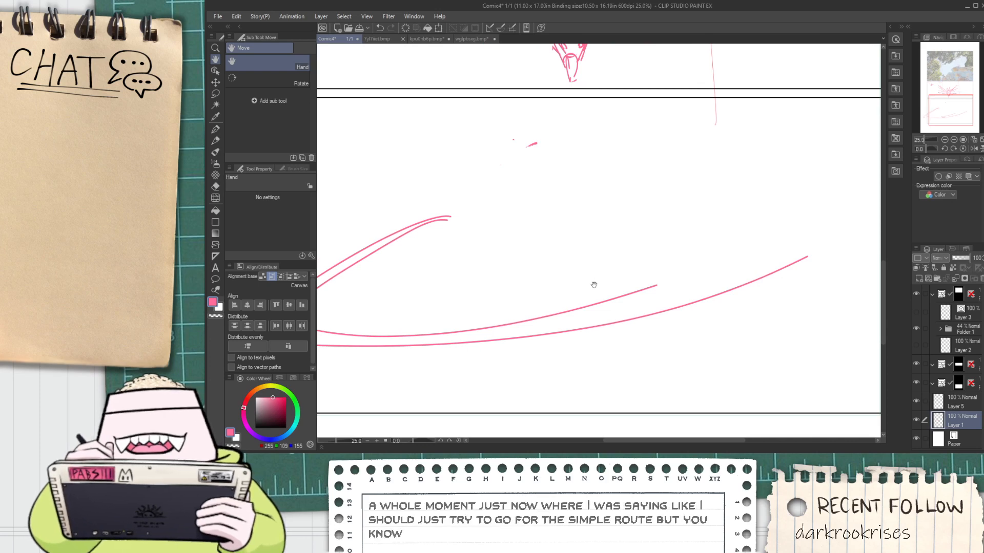
left_click_drag(546, 286, 565, 246)
scroll(617, 226, "down", 1)
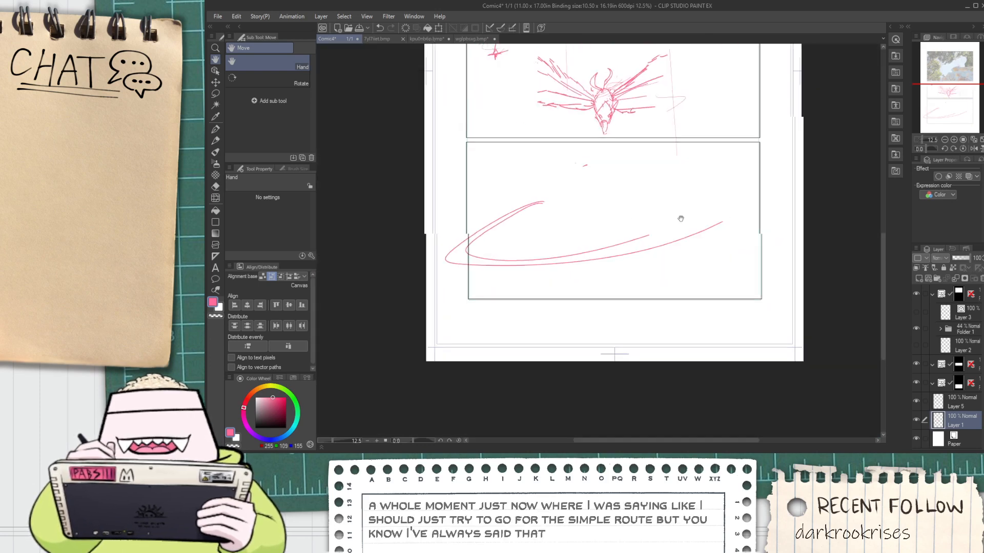
scroll(622, 244, "up", 1)
mouse_move(681, 218)
left_mouse_down()
mouse_move(617, 244)
mouse_move(638, 249)
mouse_move(578, 281)
left_mouse_up()
key("p")
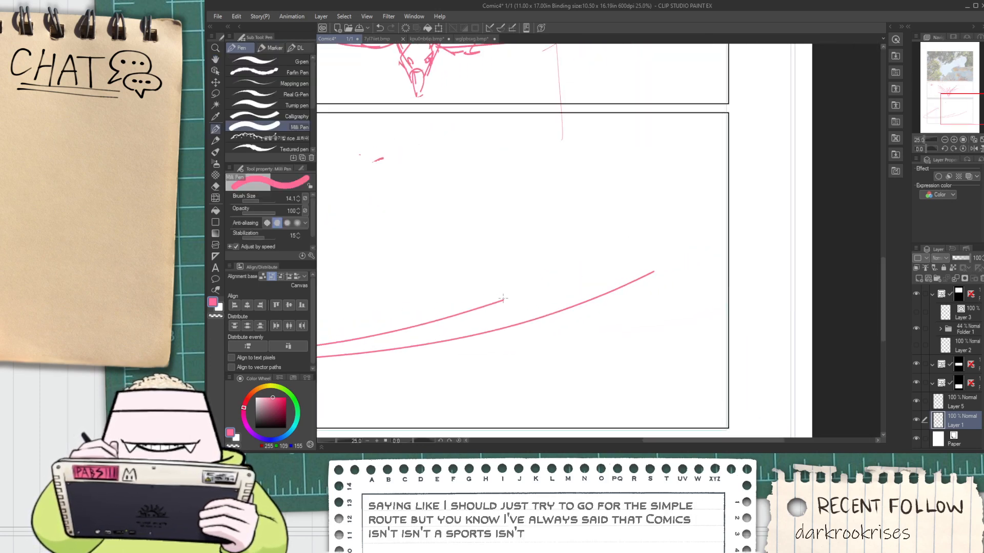
left_click_drag(506, 299, 666, 221)
key("ctrl+z")
Lasso the sweeping curves, then move and shrink them to fit inside the bottom panel
key("h")
left_click_drag(543, 291, 546, 287)
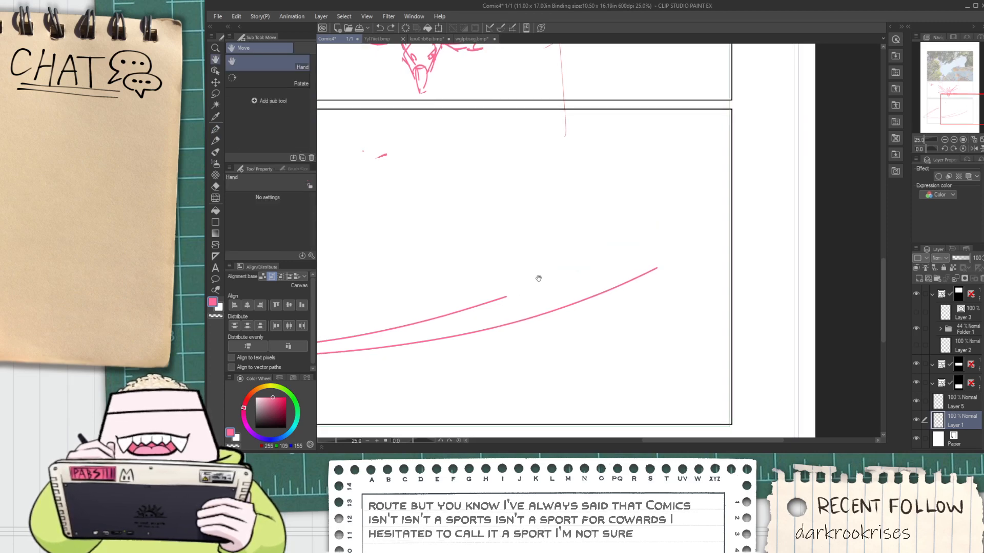
scroll(533, 271, "down", 1)
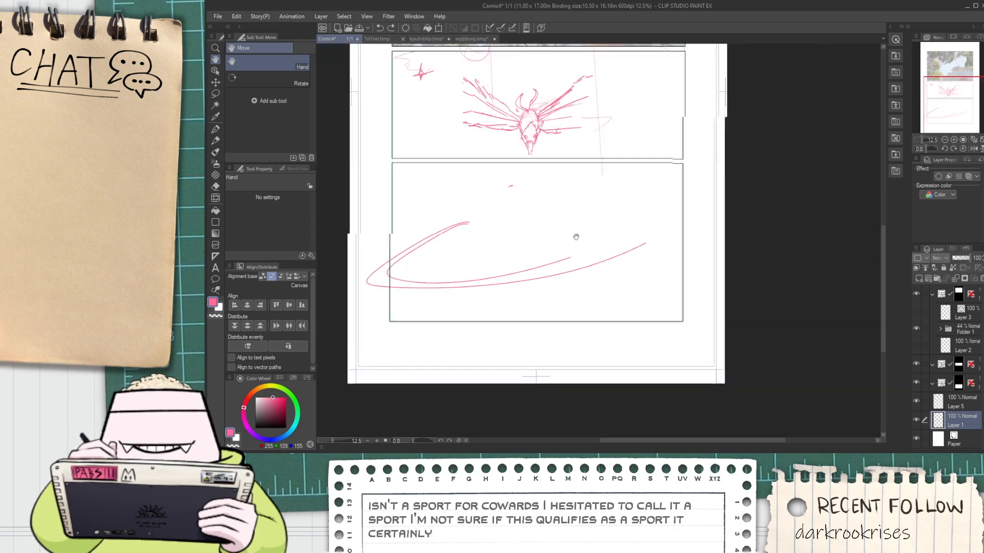
scroll(509, 229, "up", 1)
left_click_drag(437, 253, 477, 239)
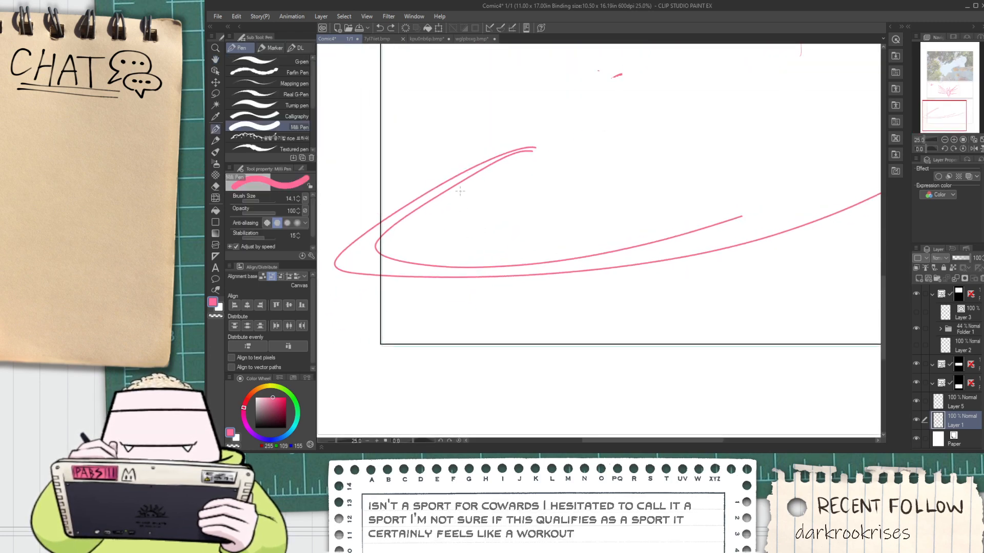
scroll(465, 203, "down", 2)
scroll(470, 197, "up", 1)
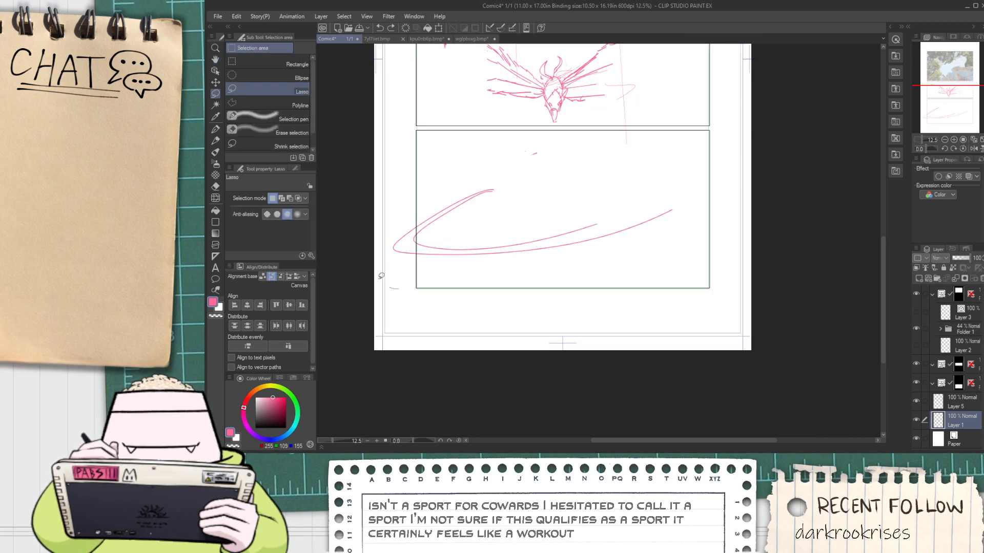
mouse_move(382, 277)
left_mouse_down()
mouse_move(662, 174)
mouse_move(641, 321)
left_mouse_up()
key("ctrl+t")
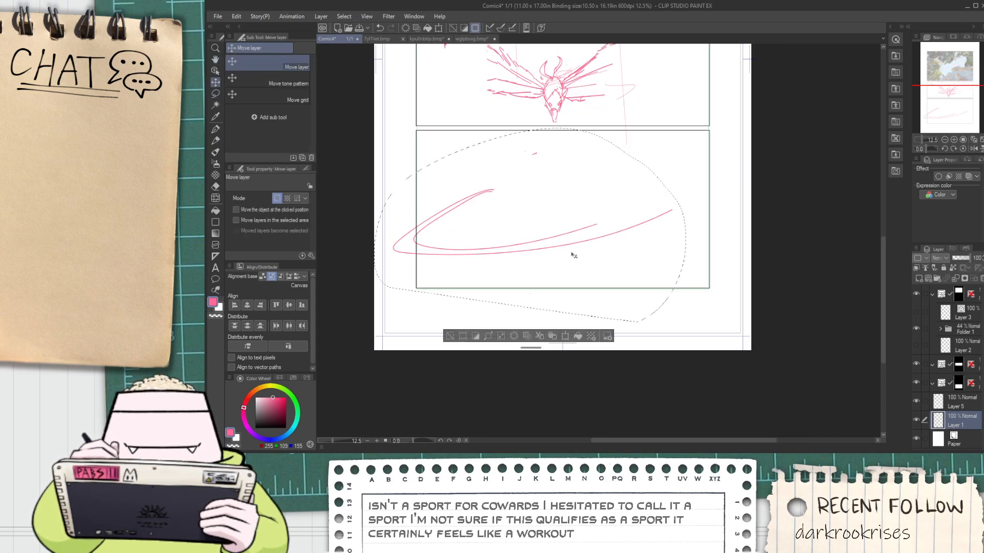
left_click_drag(556, 262, 589, 247)
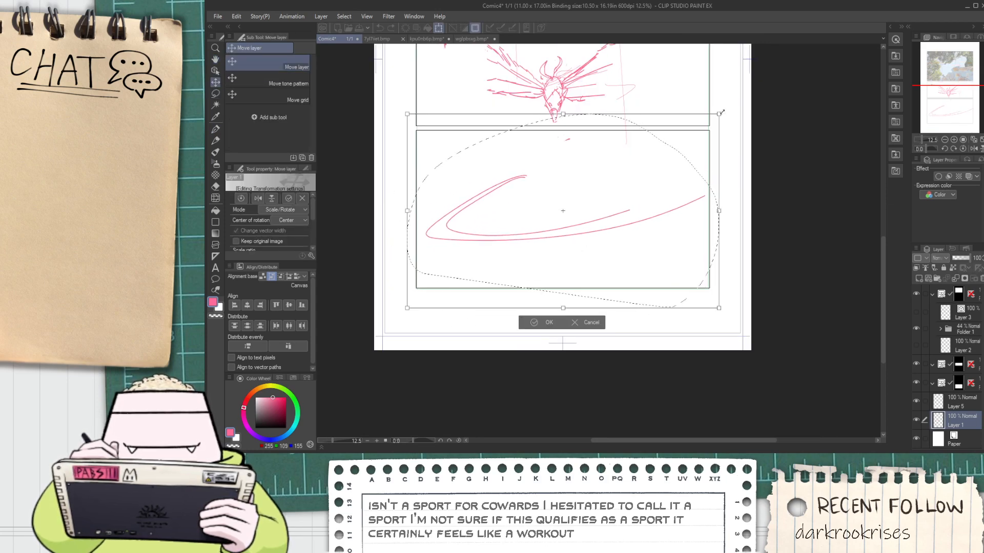
mouse_move(721, 112)
left_mouse_down()
mouse_move(651, 146)
mouse_move(690, 144)
left_mouse_up()
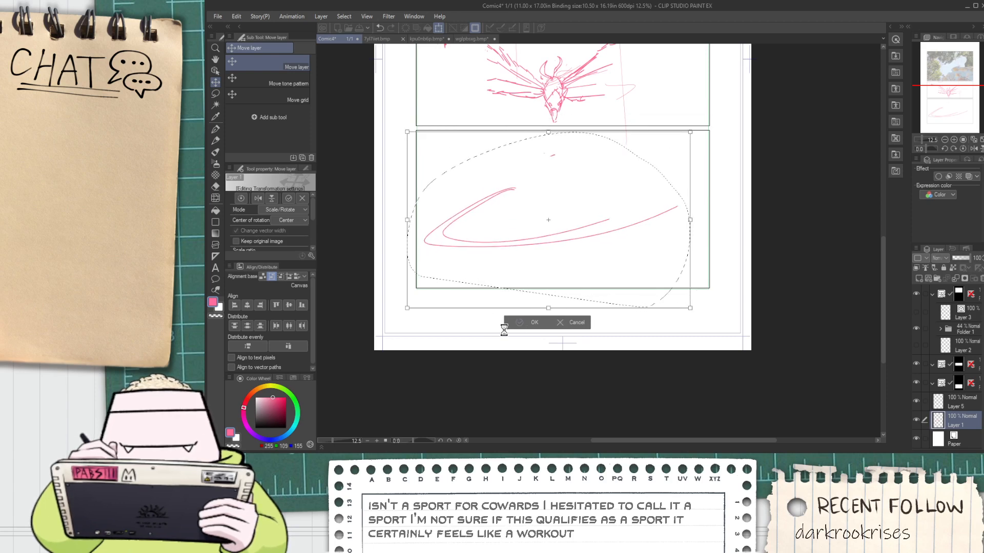
left_click(466, 326)
key("p")
scroll(435, 245, "up", 2)
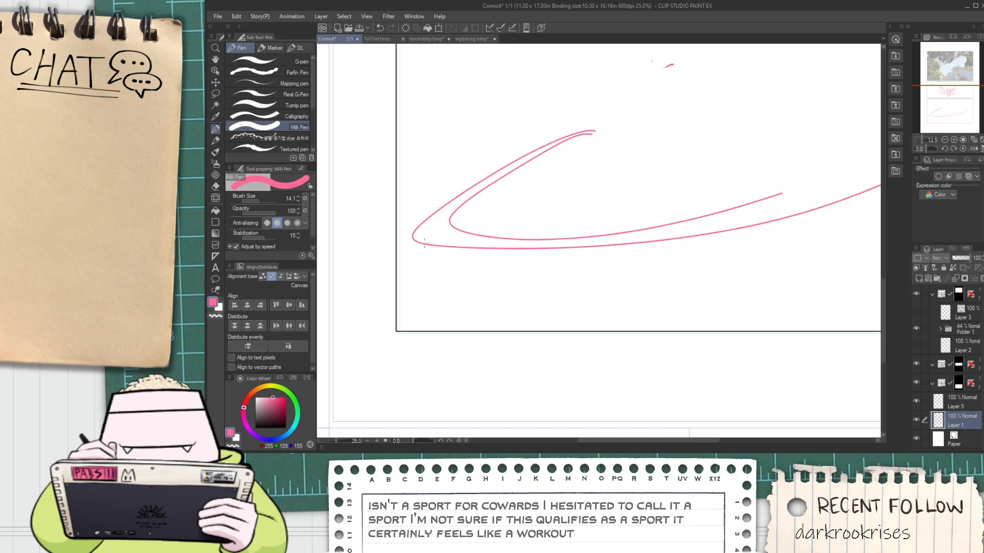
left_click_drag(410, 250, 473, 190)
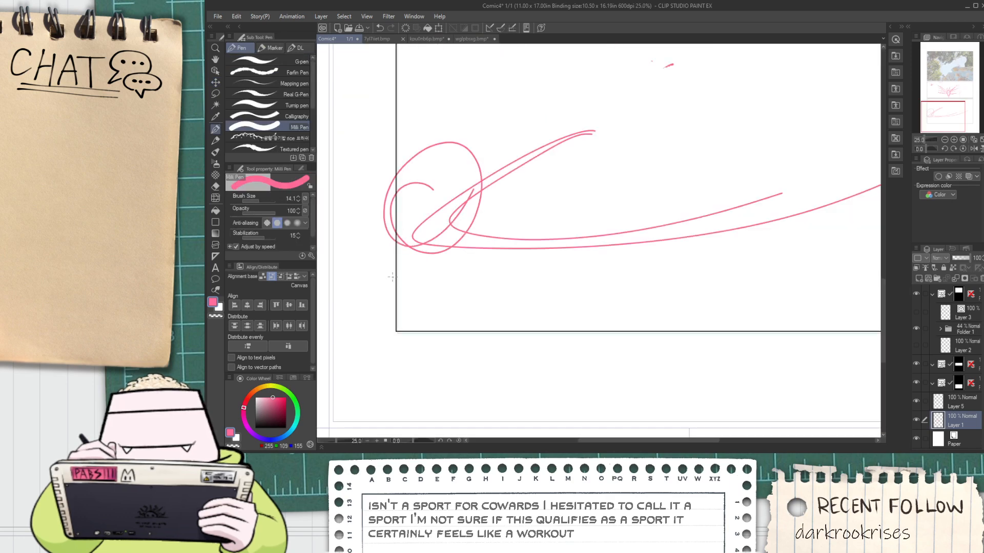
key("ctrl+z")
scroll(412, 254, "down", 5)
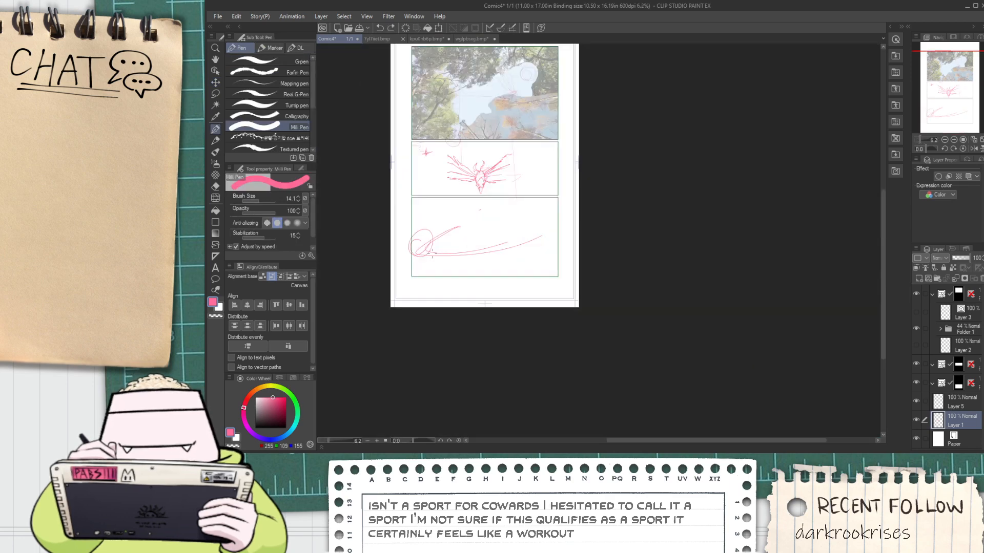
scroll(431, 249, "up", 2)
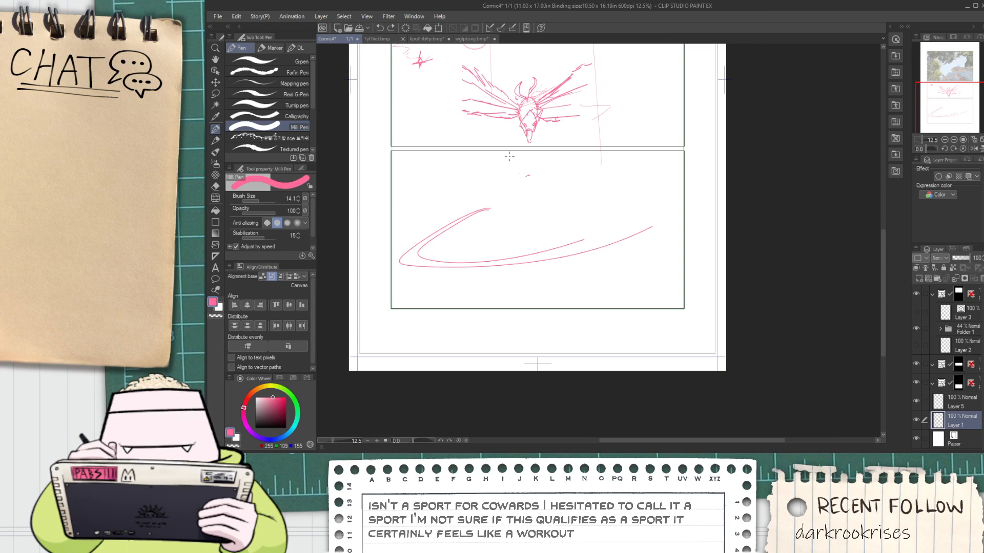
key("ctrl+z")
Draw a vertical dividing line across the bottom panel's full height, right of its center
left_click_drag(581, 151, 580, 308)
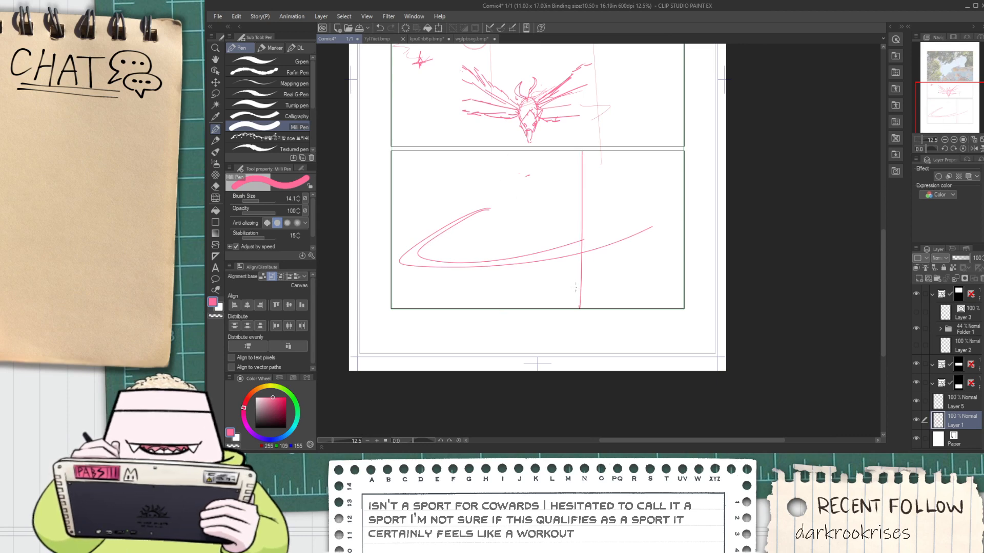
Draw a second full-height vertical line just left of the bottom panel's divider to form a narrow gutter
left_click_drag(580, 159, 577, 328)
key("ctrl+z")
left_click_drag(579, 152, 567, 286)
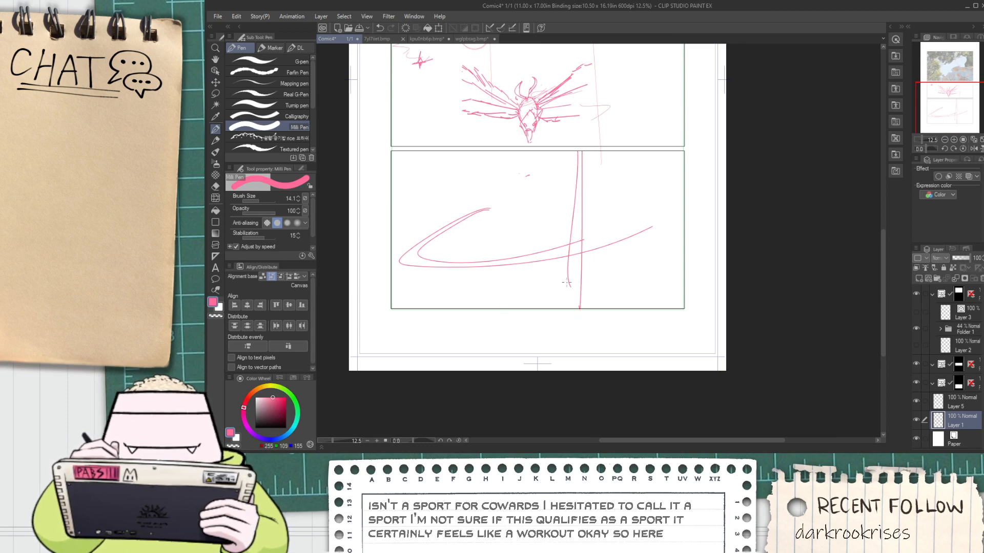
key("ctrl+z")
left_click_drag(575, 150, 576, 311)
Examine the divided bottom panel and the bird sketch in the middle panel, up close and at page scale
scroll(631, 207, "up", 2)
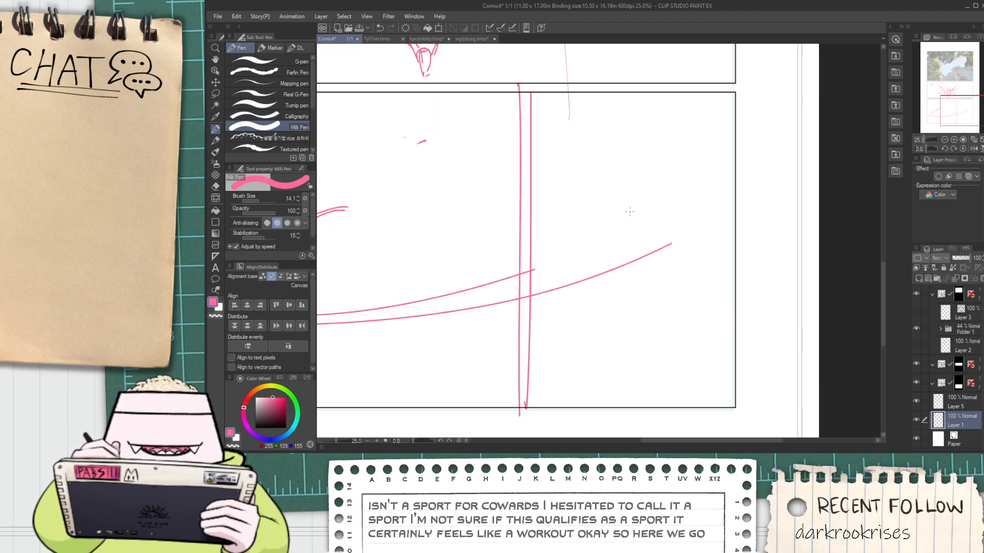
key("space")
left_click_drag(620, 283, 626, 222)
scroll(622, 228, "down", 2)
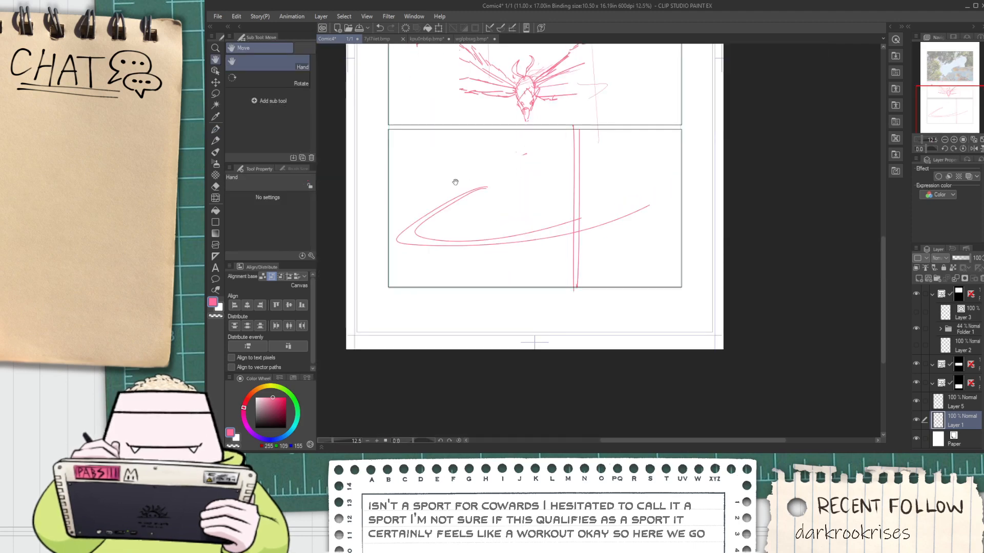
scroll(461, 185, "up", 2)
left_click_drag(521, 210, 572, 220)
scroll(565, 182, "down", 2)
left_click_drag(593, 176, 562, 261)
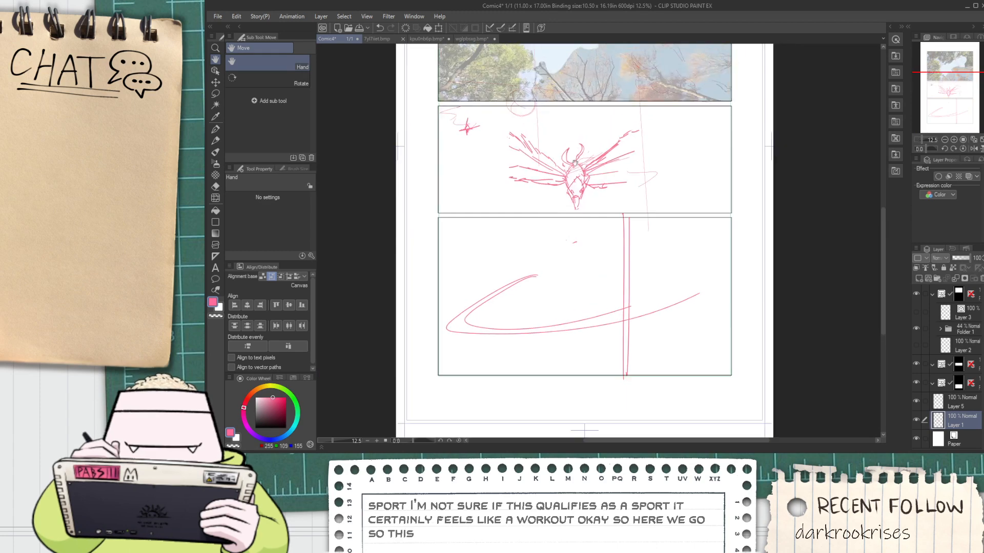
scroll(548, 160, "up", 2)
left_click_drag(537, 155, 499, 181)
scroll(535, 177, "down", 2)
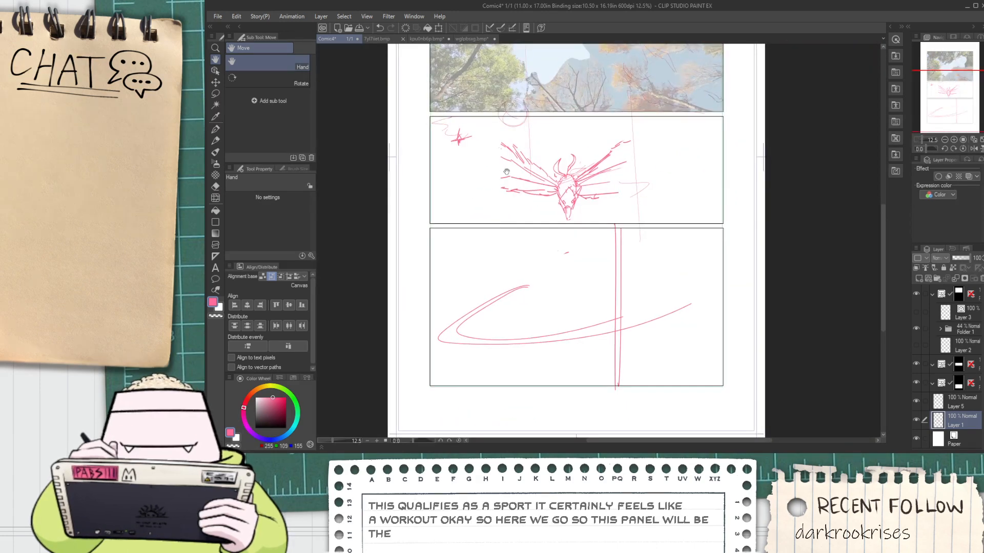
scroll(515, 332, "up", 2)
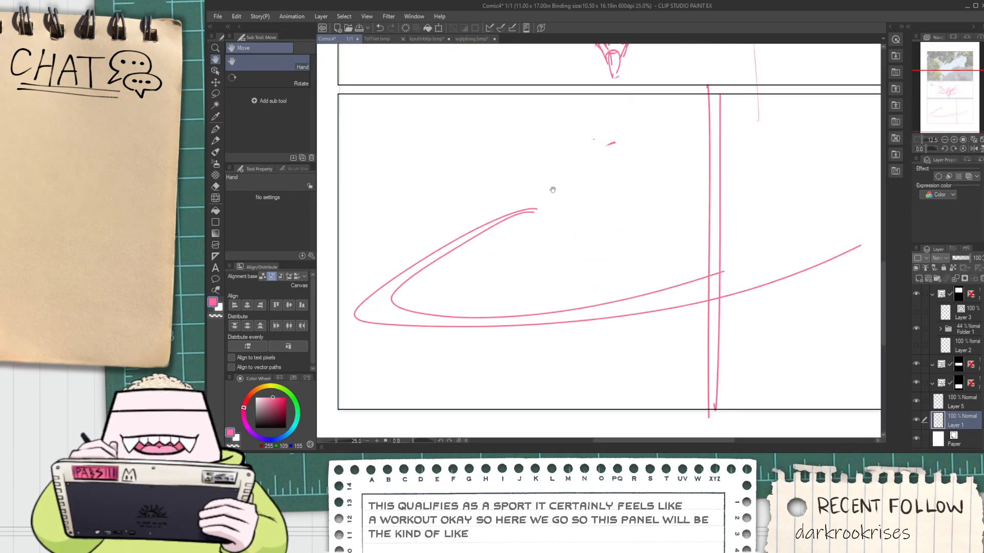
left_click_drag(542, 259, 510, 380)
scroll(509, 380, "down", 2)
scroll(437, 220, "up", 2)
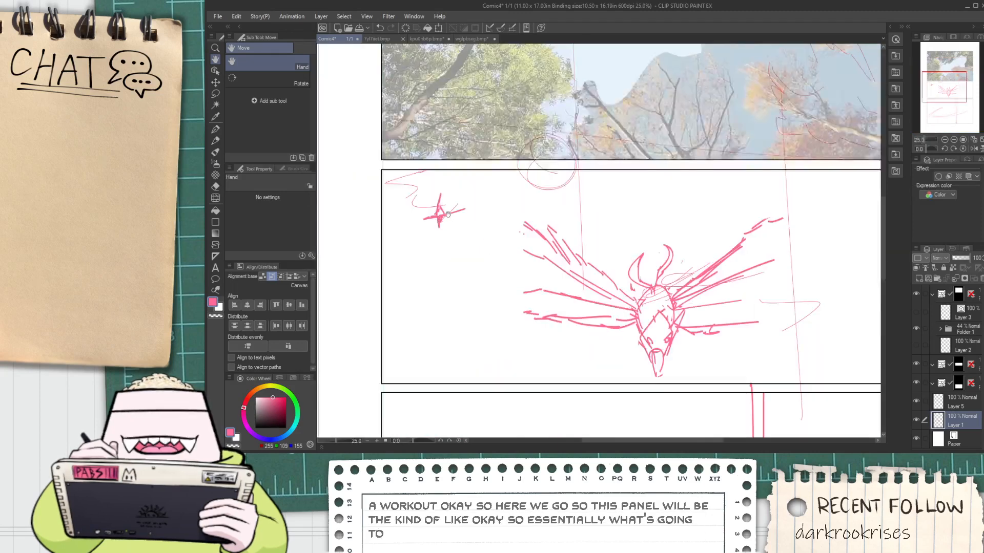
scroll(444, 220, "down", 2)
left_click_drag(528, 370, 521, 264)
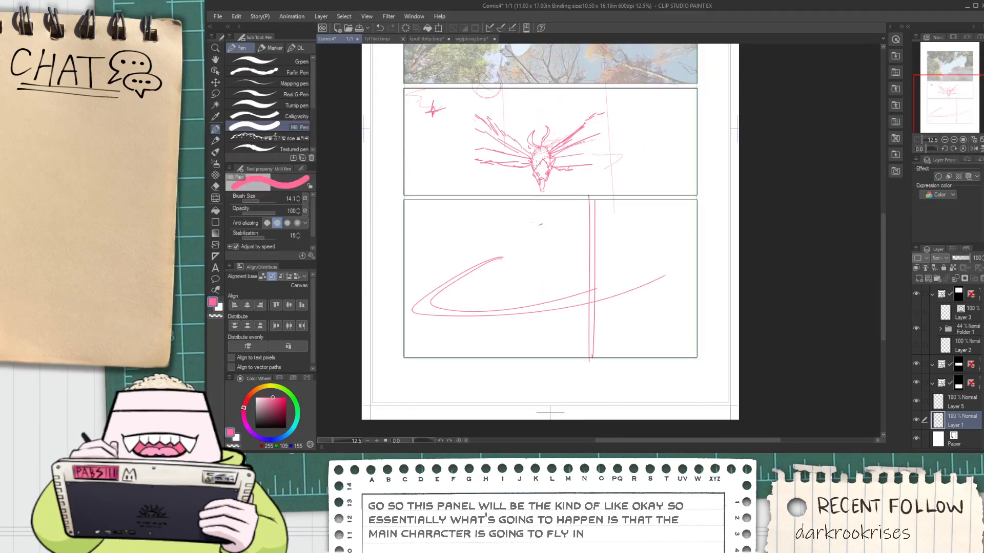
Lengthen the bird's lower wings outward on both sides of the middle panel with long curved strokes
scroll(483, 153, "up", 2)
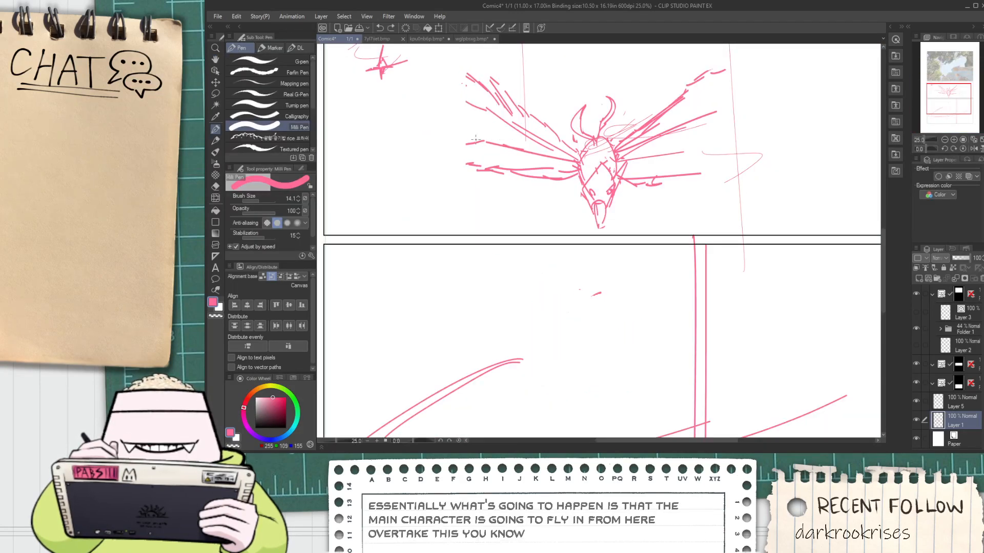
mouse_move(440, 132)
left_mouse_down()
mouse_move(380, 128)
mouse_move(373, 138)
mouse_move(472, 170)
left_mouse_up()
key("ctrl+z")
key("space")
mouse_move(637, 180)
left_mouse_down()
mouse_move(536, 207)
mouse_move(752, 155)
left_mouse_up()
key("ctrl+z")
key("ctrl+minus")
key("space")
mouse_move(607, 201)
left_mouse_down()
mouse_move(599, 183)
mouse_move(577, 173)
mouse_move(655, 163)
left_mouse_up()
scroll(577, 174, "up", 2)
mouse_move(568, 215)
left_mouse_down()
mouse_move(677, 165)
mouse_move(670, 160)
left_mouse_up()
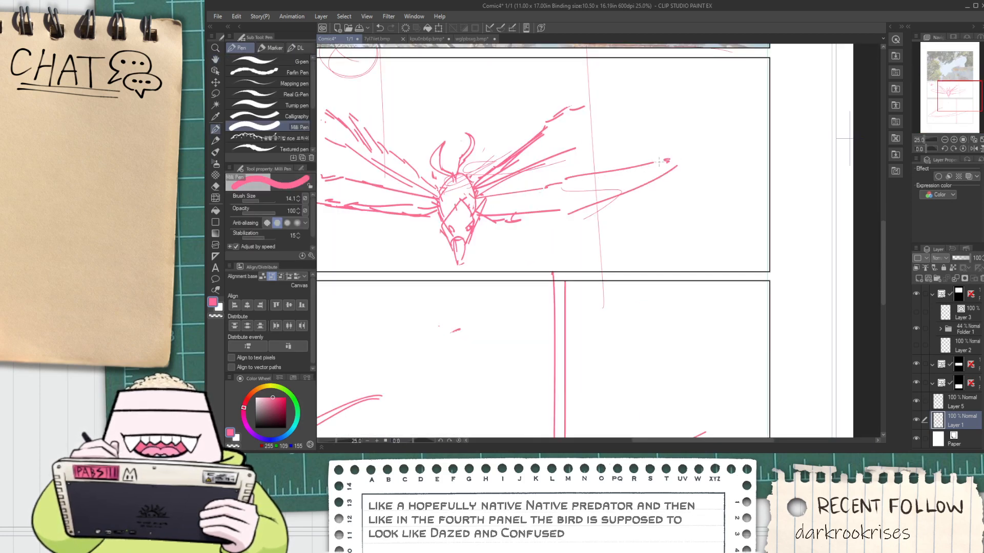
Extend the bird's upper wings farther outward on both sides with additional feather strokes
scroll(591, 190, "down", 2)
scroll(569, 202, "up", 2)
scroll(574, 200, "down", 1)
key("space")
left_click_drag(558, 279, 545, 285)
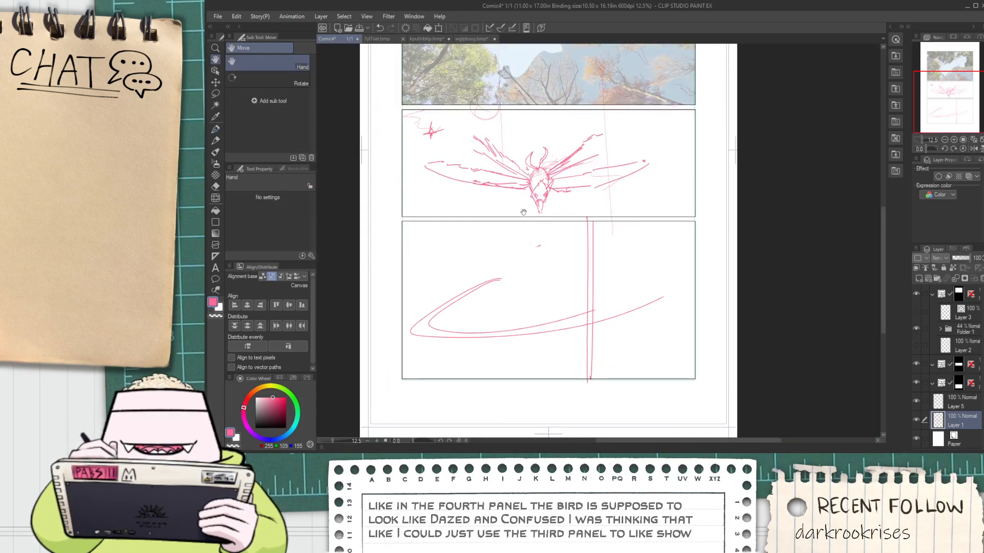
scroll(523, 212, "up", 2)
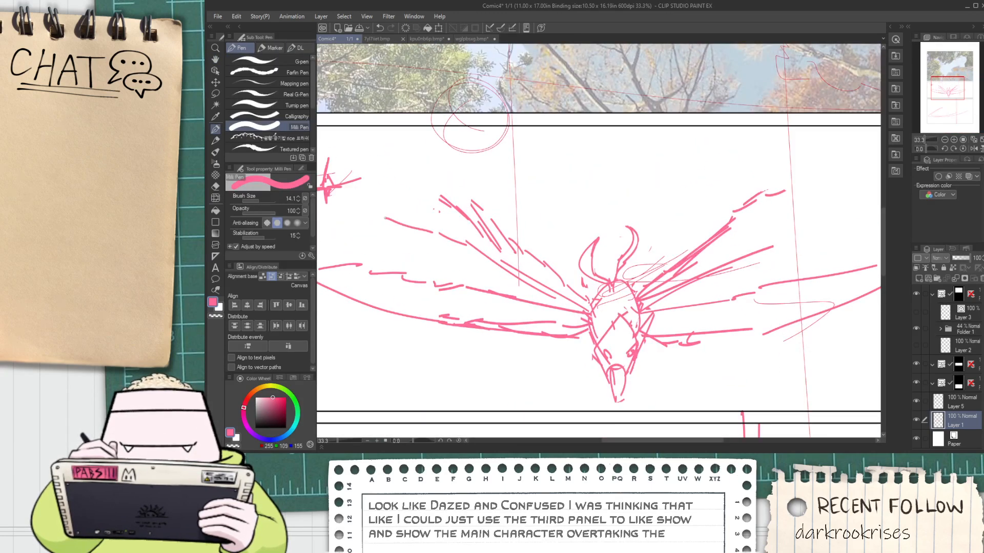
key("space")
mouse_move(769, 246)
left_mouse_down()
mouse_move(643, 235)
mouse_move(736, 184)
left_mouse_up()
key("ctrl+z")
left_click_drag(663, 232, 756, 145)
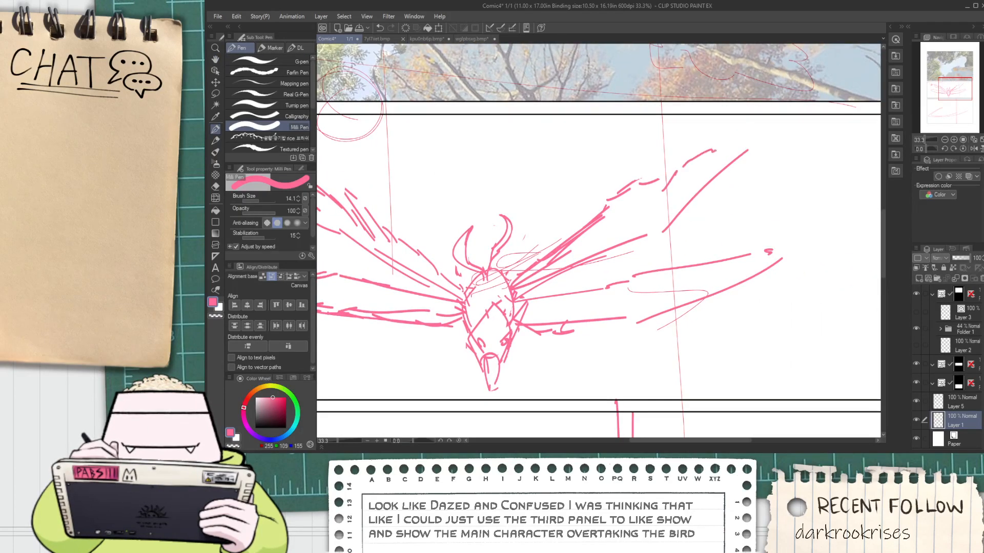
key("space")
left_click_drag(649, 251, 660, 162)
scroll(585, 187, "down", 2)
Erase the double vertical divider in the bottom panel above and below the sweeping curves with the Rough eraser
left_click_drag(588, 260, 584, 237)
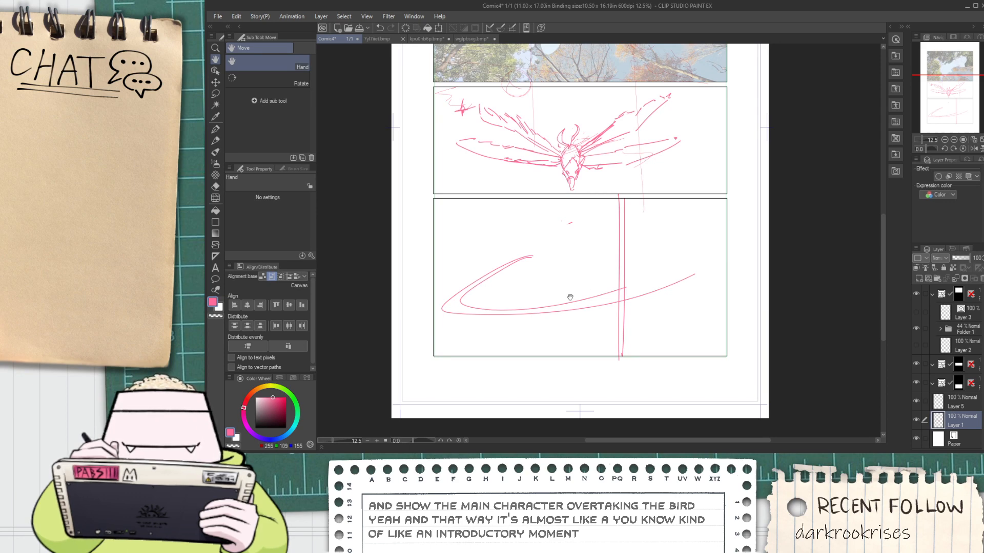
left_click_drag(546, 316, 522, 302)
key("ctrl+z")
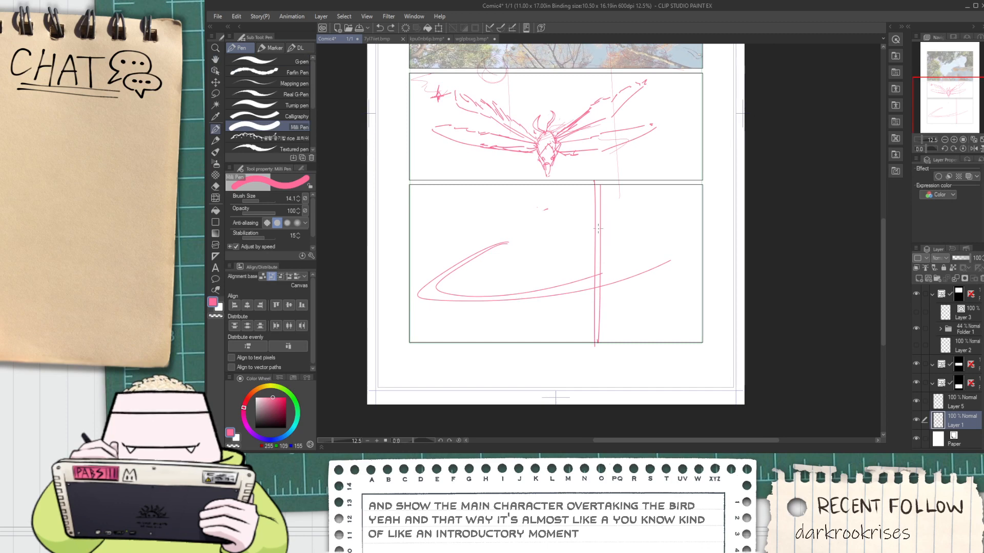
key("e")
left_click_drag(597, 190, 598, 257)
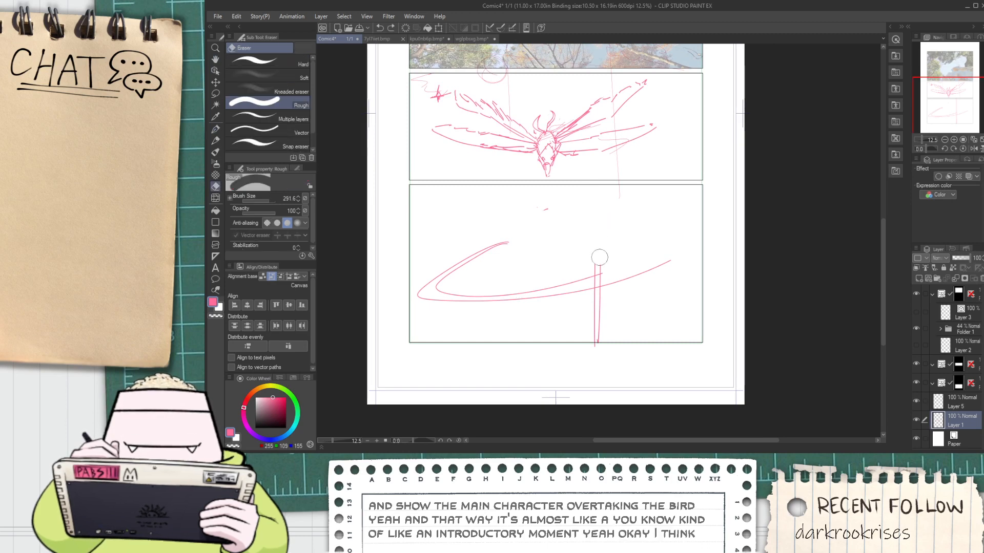
left_click_drag(597, 327, 599, 301)
Sketch a character's round head with crossed face guidelines above the sweeping curves, right of the bottom panel's center
key("space")
left_click_drag(592, 246, 548, 254)
scroll(547, 248, "up", 2)
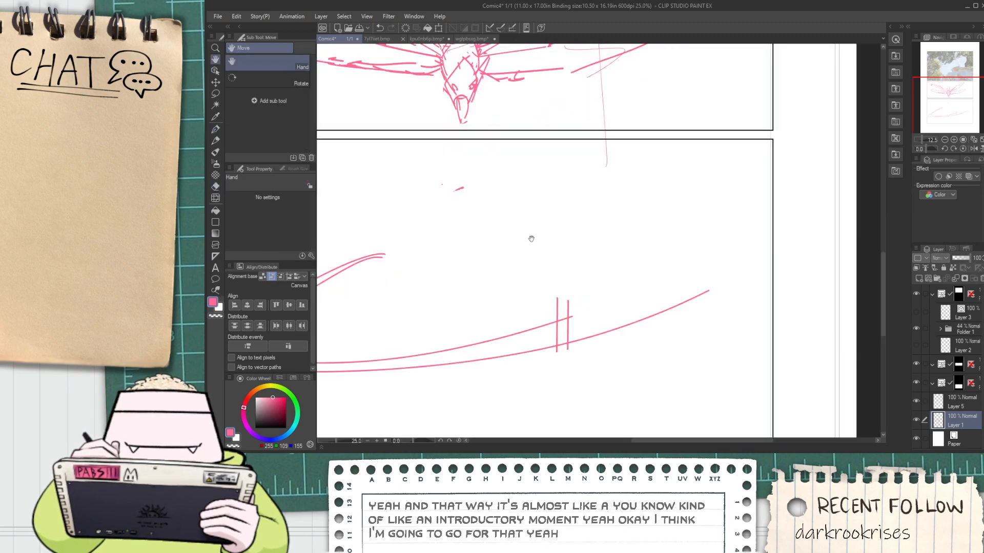
key("p")
mouse_move(518, 215)
left_mouse_down()
mouse_move(540, 214)
mouse_move(535, 271)
mouse_move(513, 253)
mouse_move(517, 290)
mouse_move(493, 286)
mouse_move(478, 260)
mouse_move(525, 303)
left_mouse_up()
key("ctrl+z")
key("ctrl+z")
left_click_drag(526, 229, 539, 307)
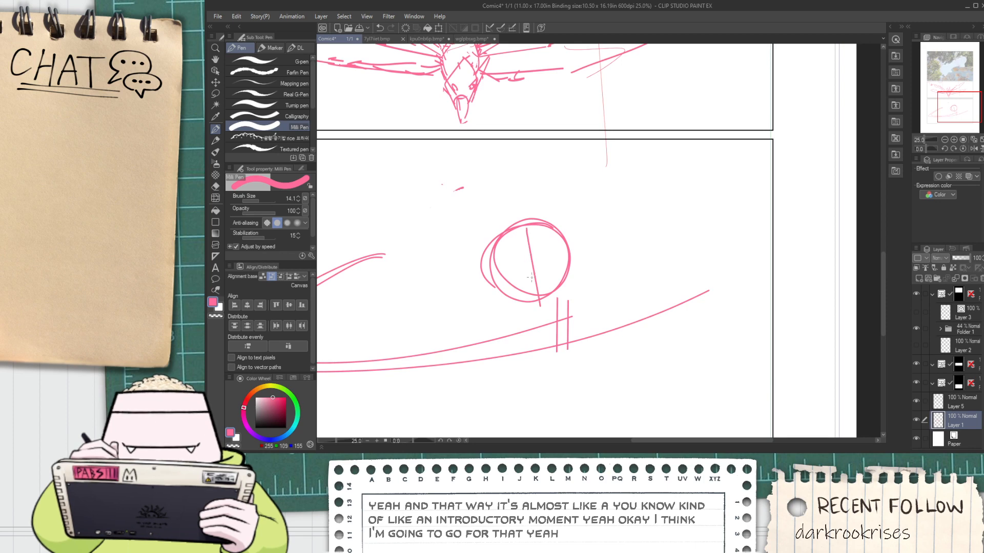
key("ctrl+z")
mouse_move(509, 260)
left_mouse_down()
mouse_move(527, 259)
mouse_move(510, 262)
left_mouse_up()
Sketch a blocky fist with vertical finger lines and a rounded thumb below and left of the head
left_click_drag(525, 282, 572, 222)
left_click_drag(483, 261, 491, 290)
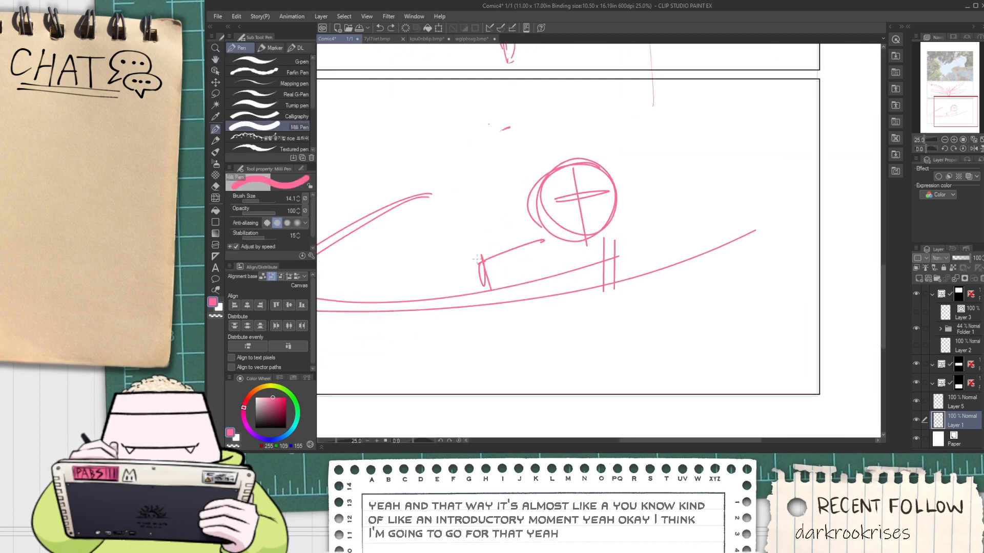
mouse_move(541, 251)
left_mouse_down()
mouse_move(549, 288)
mouse_move(562, 276)
left_mouse_up()
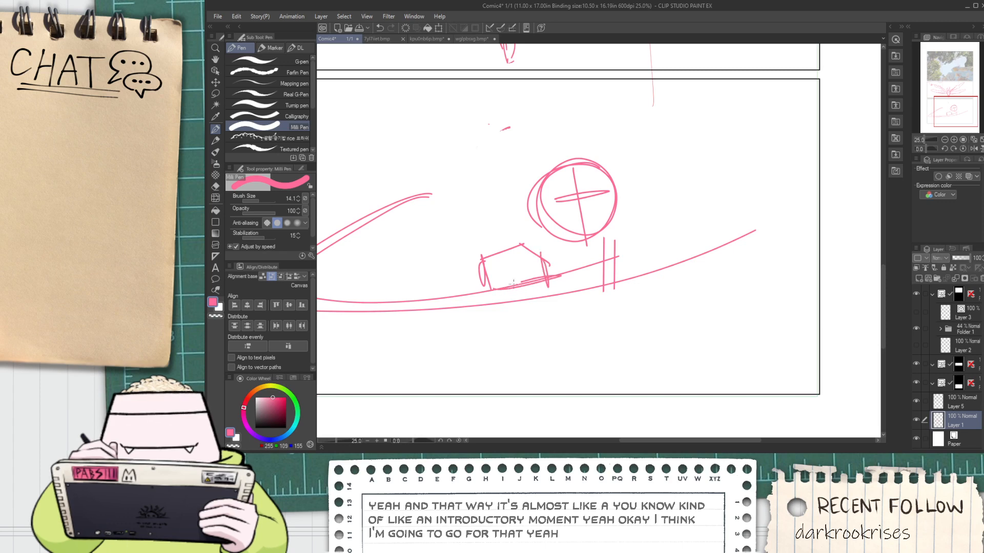
key("ctrl+z")
key("ctrl+z")
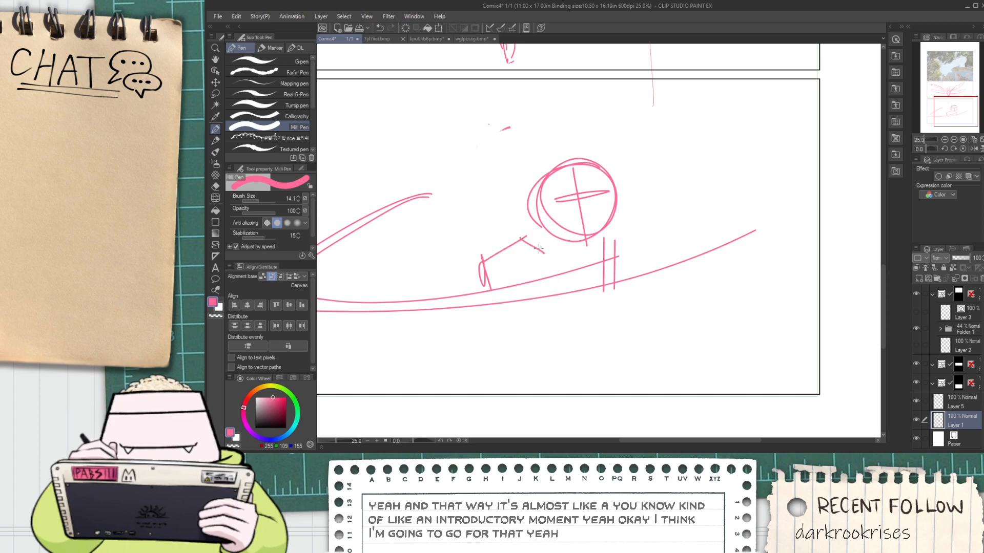
left_click_drag(549, 276, 499, 281)
key("ctrl+z")
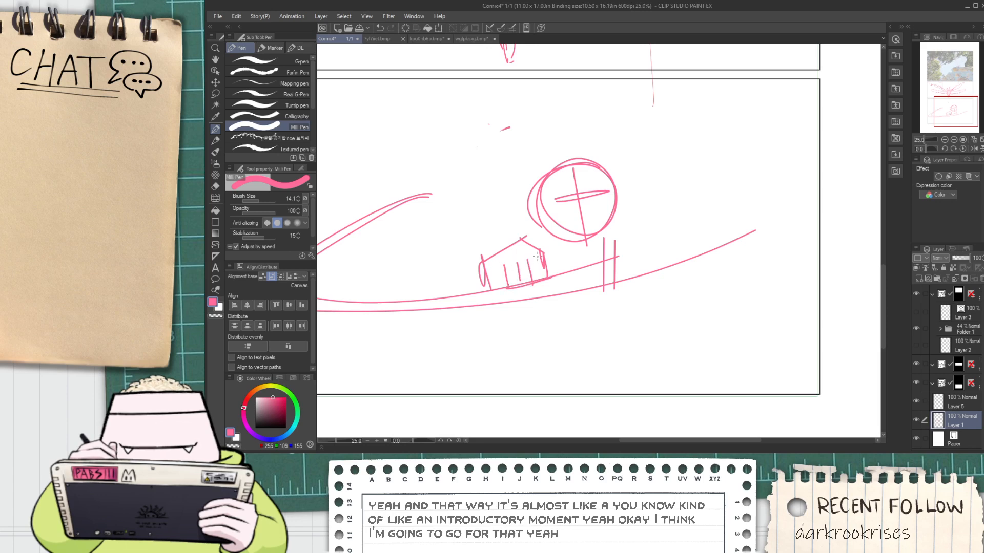
scroll(517, 290, "up", 1)
mouse_move(521, 288)
left_mouse_down()
mouse_move(571, 291)
mouse_move(558, 265)
left_mouse_up()
scroll(568, 256, "down", 1)
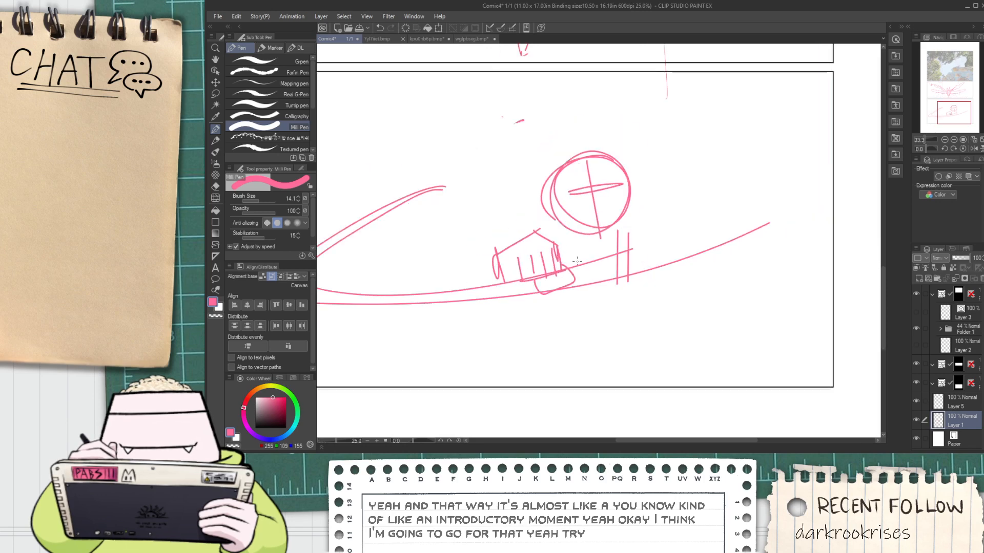
Sketch a second blocky fist with a thumb near the sweeping curve's right end, level with the head
key("space")
left_click_drag(650, 243, 582, 251)
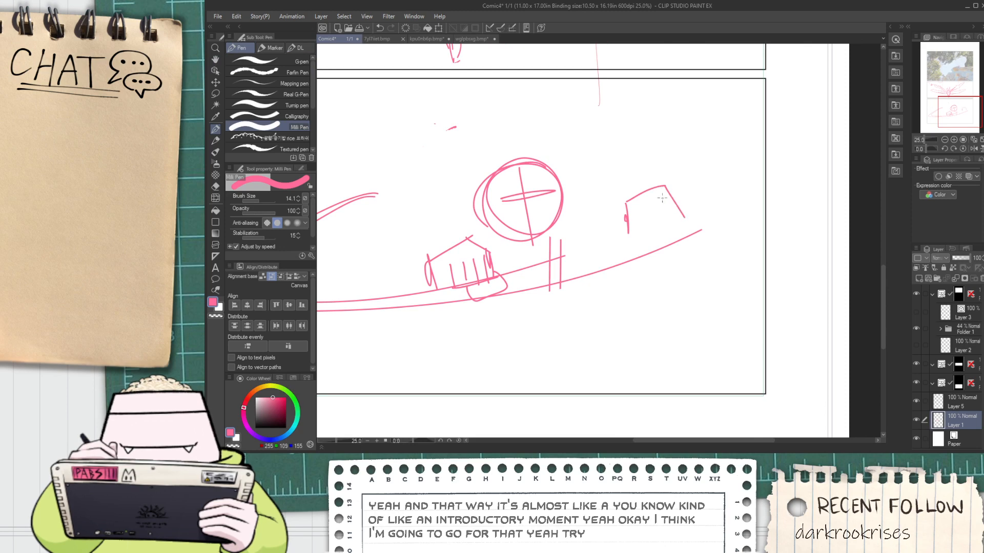
key("ctrl+z")
left_click_drag(622, 204, 658, 187)
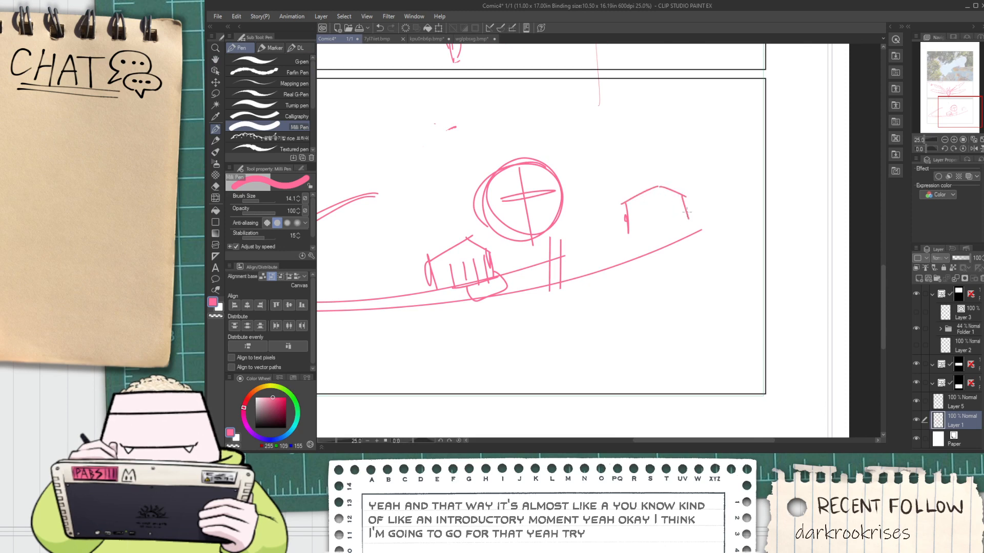
scroll(657, 226, "up", 1)
mouse_move(656, 204)
left_mouse_down()
mouse_move(658, 227)
mouse_move(632, 241)
left_mouse_up()
scroll(638, 231, "down", 1)
Sketch the shoulder arc left of the head and the torso lines beneath it
left_click_drag(427, 267, 519, 258)
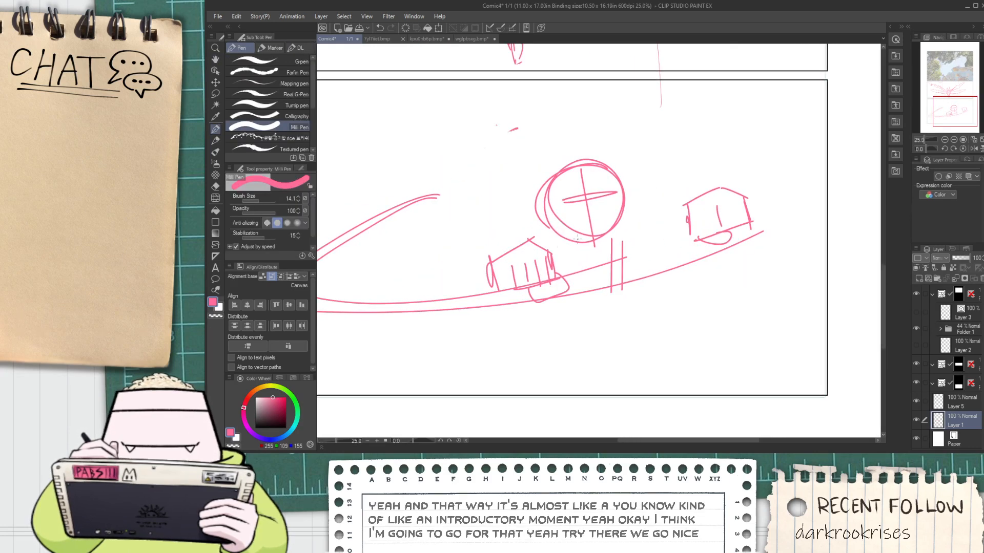
mouse_move(549, 220)
left_mouse_down()
mouse_move(500, 241)
mouse_move(649, 242)
left_mouse_up()
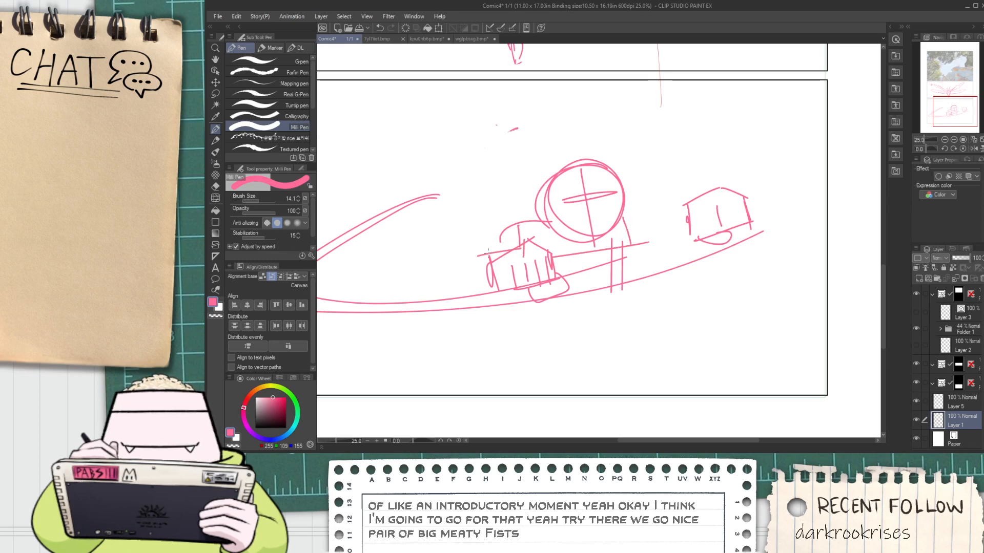
key("ctrl+z")
left_click_drag(523, 252, 497, 231)
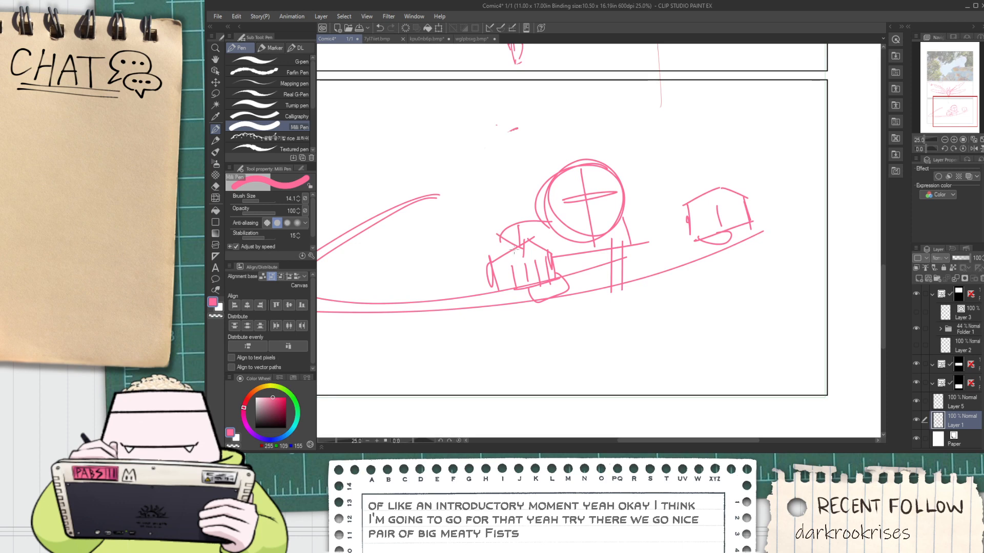
mouse_move(486, 283)
left_mouse_down()
mouse_move(440, 250)
mouse_move(496, 225)
left_mouse_up()
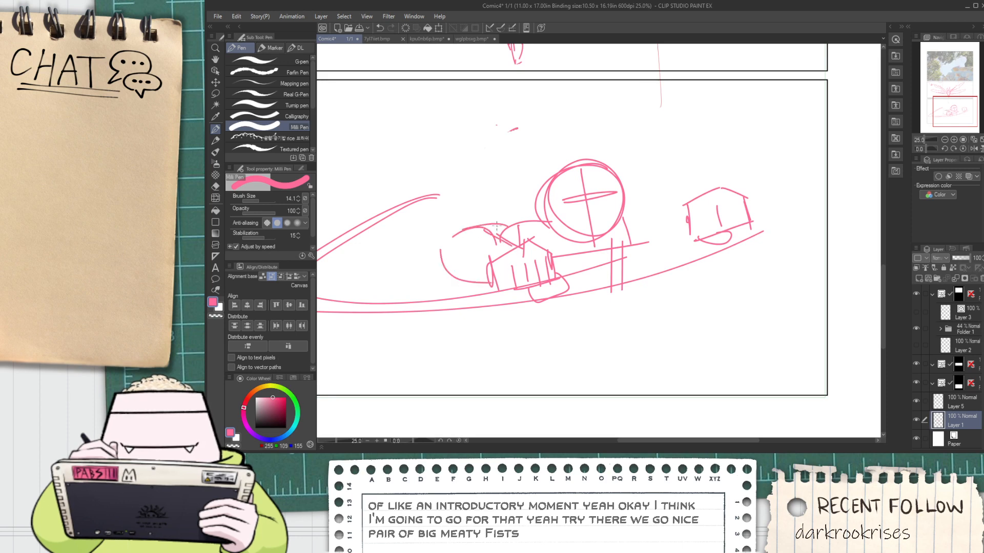
key("ctrl+z")
key("ctrl+z")
key("ctrl+z")
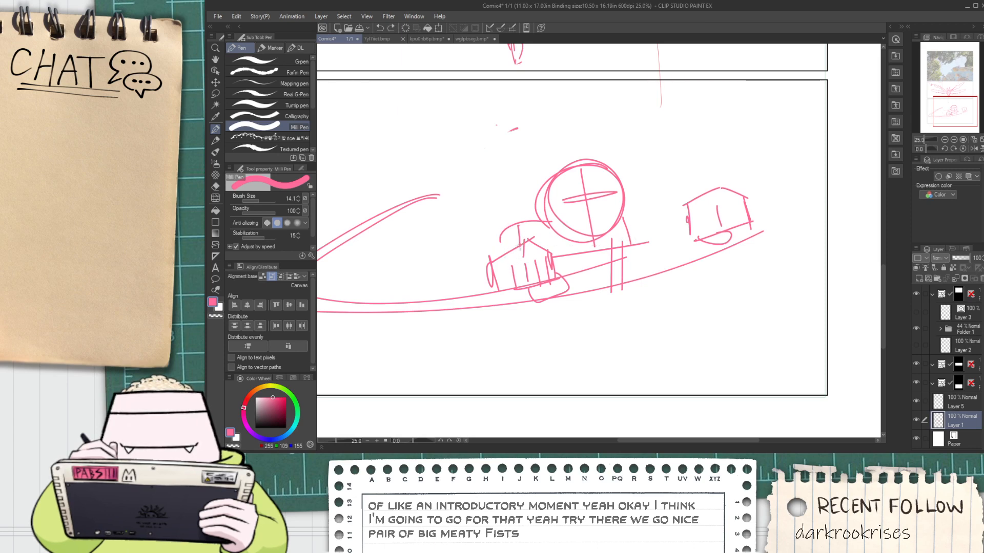
left_click(520, 244)
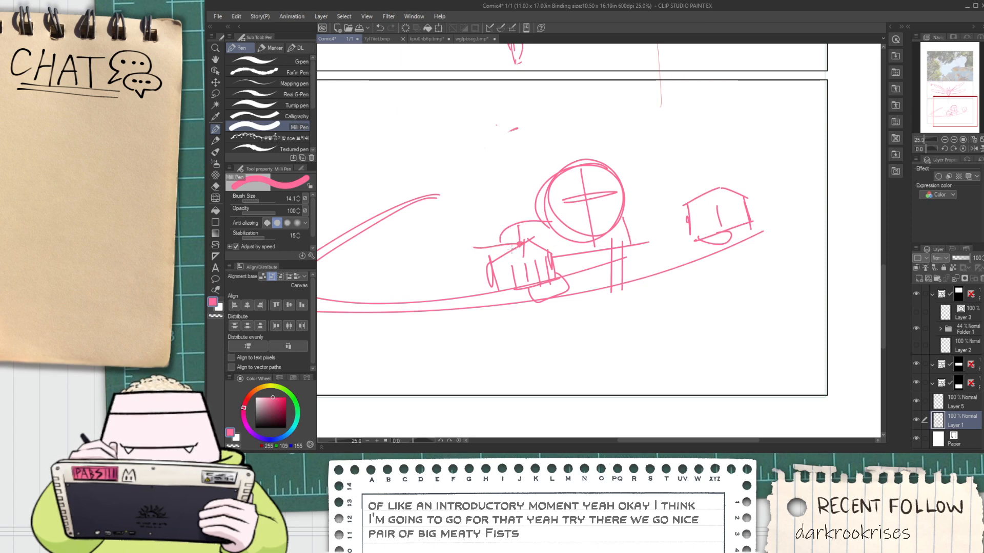
key("ctrl+z")
Sketch the rounded forearm behind the left fist and the arm joining the head's right side to the other fist
mouse_move(518, 245)
left_mouse_down()
mouse_move(468, 277)
mouse_move(431, 285)
mouse_move(492, 237)
left_mouse_up()
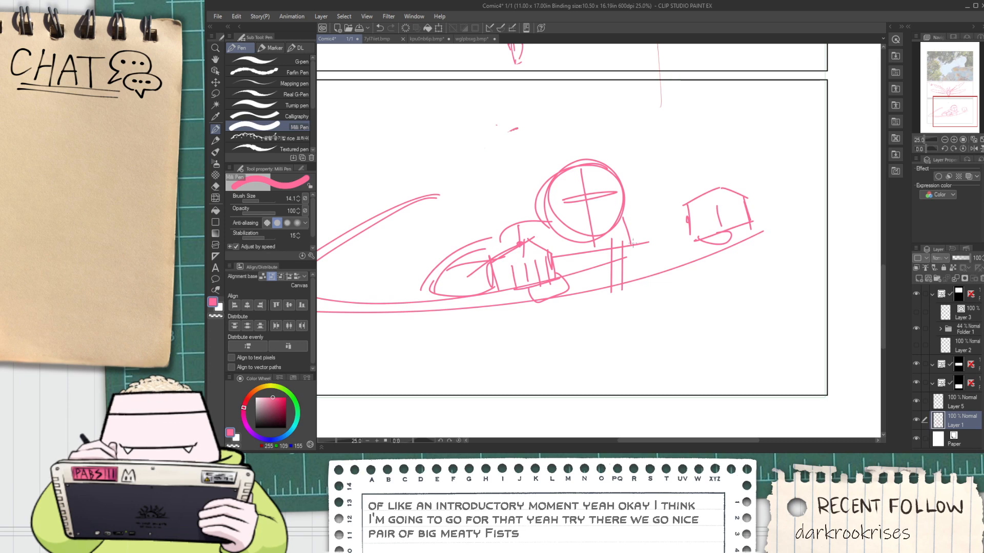
left_click_drag(623, 230, 714, 208)
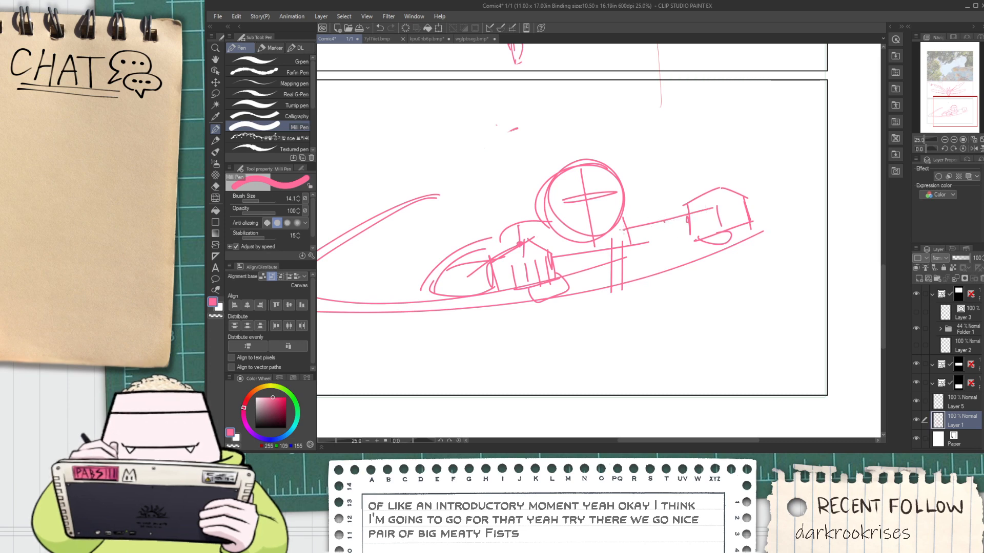
mouse_move(622, 217)
left_mouse_down()
mouse_move(659, 221)
mouse_move(653, 239)
mouse_move(662, 222)
mouse_move(630, 242)
mouse_move(674, 230)
left_mouse_up()
key("ctrl+z")
mouse_move(625, 253)
left_mouse_down()
mouse_move(688, 231)
mouse_move(658, 221)
mouse_move(681, 207)
mouse_move(669, 234)
left_mouse_up()
left_click_drag(662, 216, 700, 203)
Sketch a boxy shoulder form against the head's left side, above the left fist
scroll(668, 219, "down", 2)
key("space")
scroll(589, 241, "up", 2)
scroll(612, 227, "up", 1)
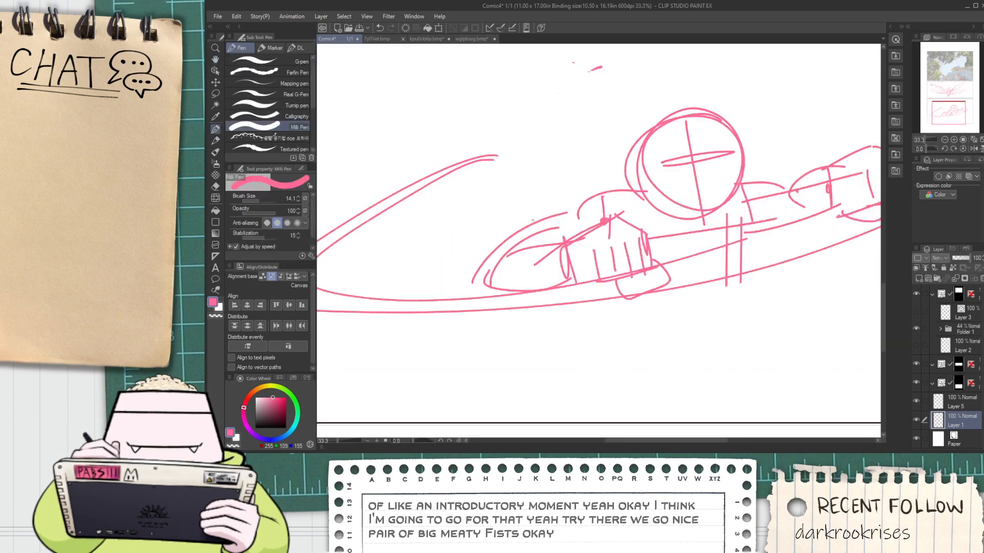
key("ctrl+z")
mouse_move(569, 163)
left_mouse_down()
mouse_move(585, 199)
mouse_move(643, 159)
left_mouse_up()
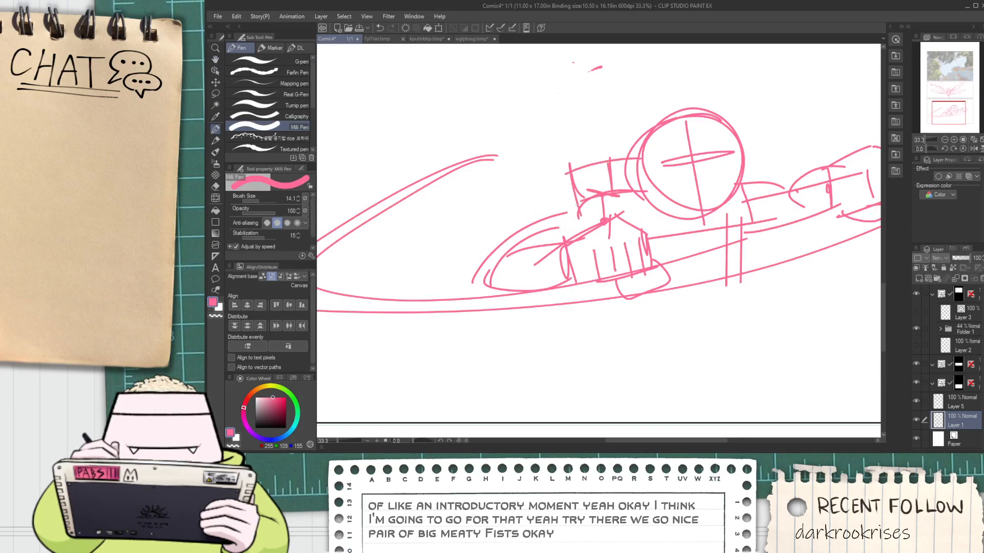
Sketch an oval at the sweeping curve's left tip and two long lines joining it to the boxy shoulder
mouse_move(577, 200)
left_mouse_down()
mouse_move(365, 237)
mouse_move(541, 235)
left_mouse_up()
mouse_move(463, 222)
left_mouse_down()
mouse_move(490, 237)
mouse_move(424, 257)
mouse_move(377, 256)
left_mouse_up()
left_click_drag(431, 234, 659, 201)
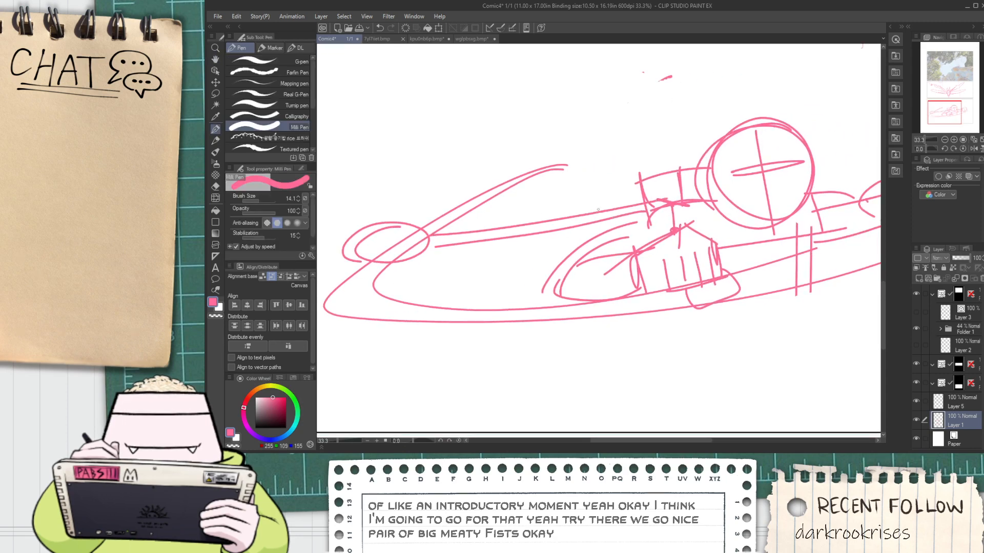
scroll(591, 210, "down", 3)
left_click_drag(587, 211, 569, 213)
scroll(483, 189, "up", 2)
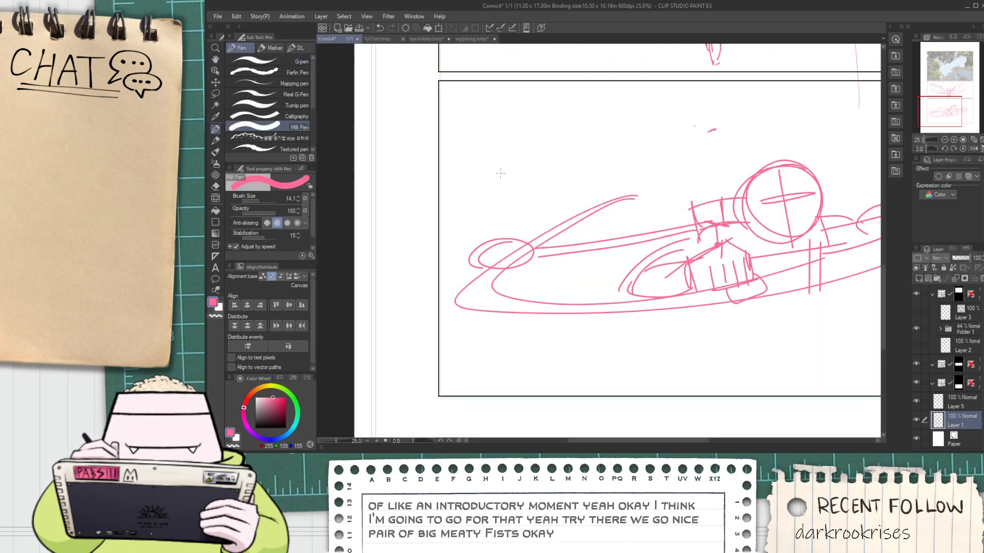
scroll(499, 172, "down", 2)
Erase the small sparkle beside the bird's upper left wing tip in the middle panel
key("e")
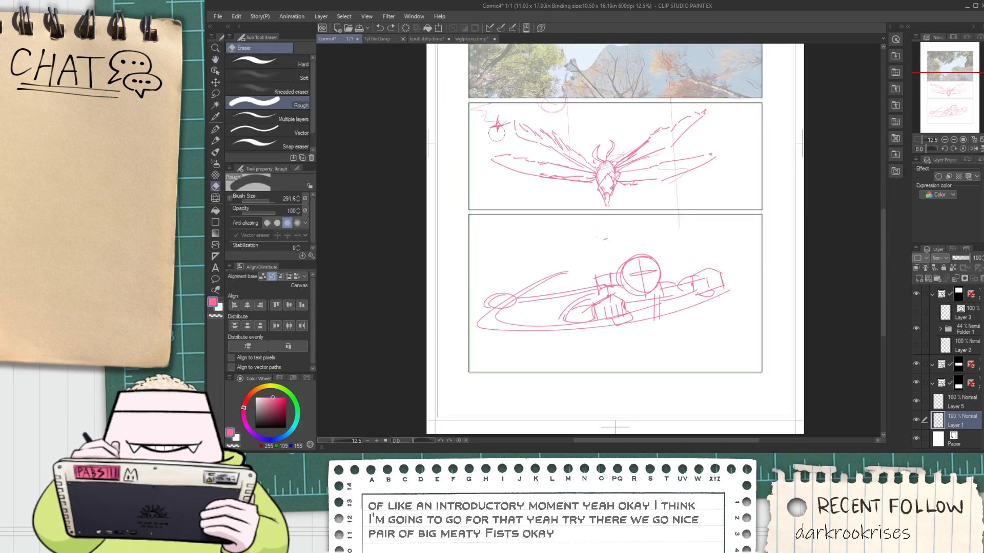
scroll(497, 121, "up", 2)
left_click_drag(493, 128, 506, 128)
left_click_drag(666, 180, 495, 170)
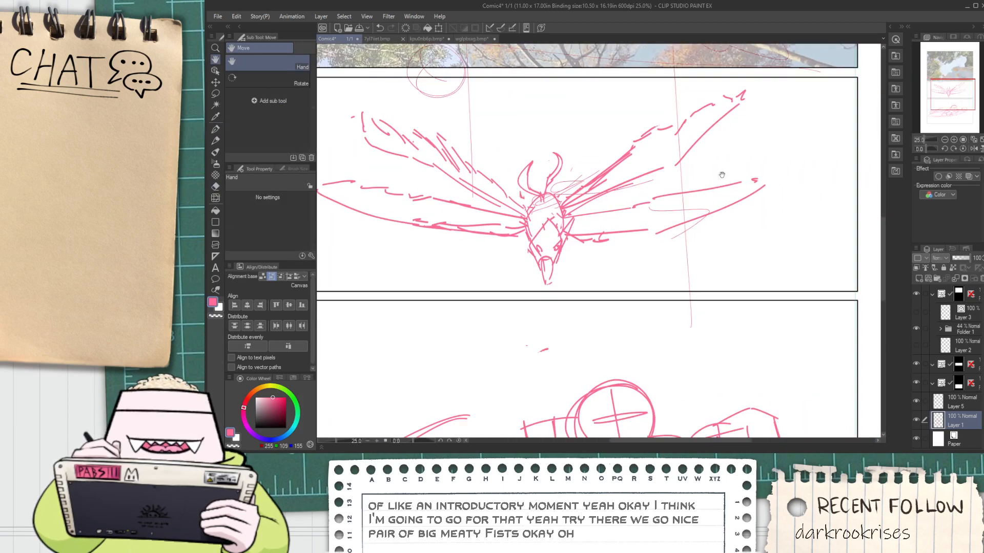
Draw two long, nearly horizontal lines across the bird's upper right wing, running toward the middle panel's right edge
key("p")
left_click_drag(733, 139, 785, 134)
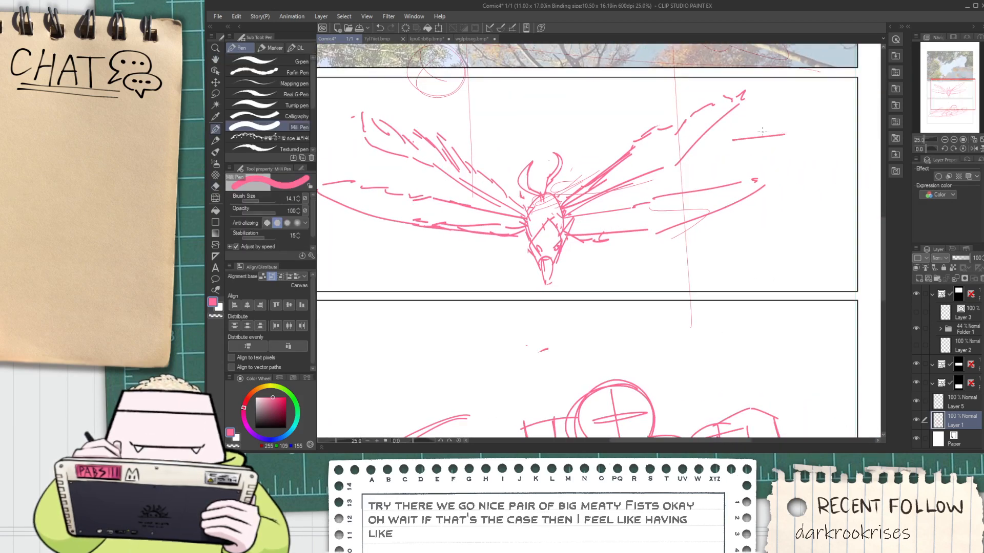
key("ctrl+z")
left_click_drag(533, 136, 790, 129)
mouse_move(548, 139)
left_mouse_down()
mouse_move(760, 132)
mouse_move(791, 141)
left_mouse_up()
Scribble two small stacks of horizontal strokes above the oval at the bottom panel's left side
scroll(763, 149, "down", 4)
key("space")
scroll(710, 242, "up", 2)
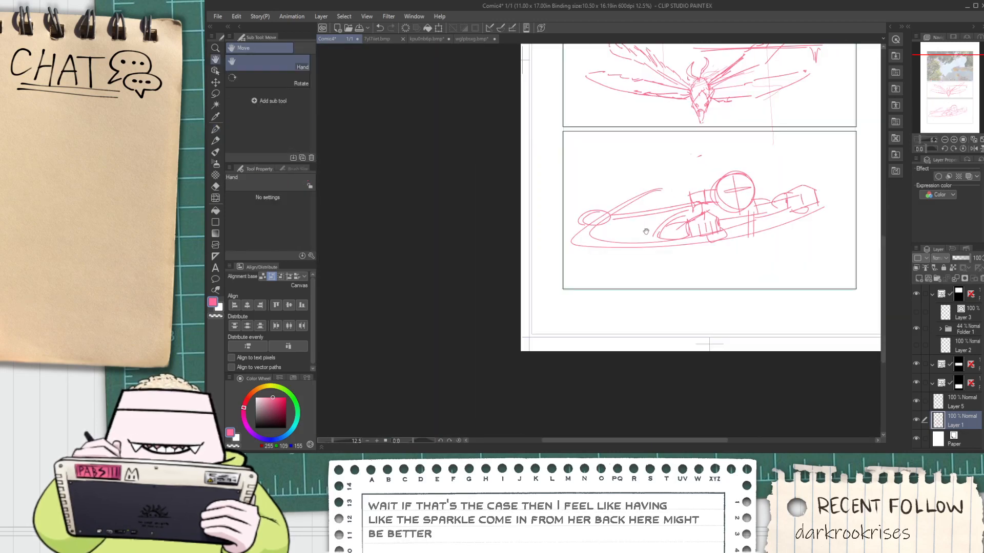
scroll(672, 205, "up", 2)
left_click_drag(684, 203, 544, 223)
scroll(544, 223, "down", 2)
scroll(484, 221, "up", 2)
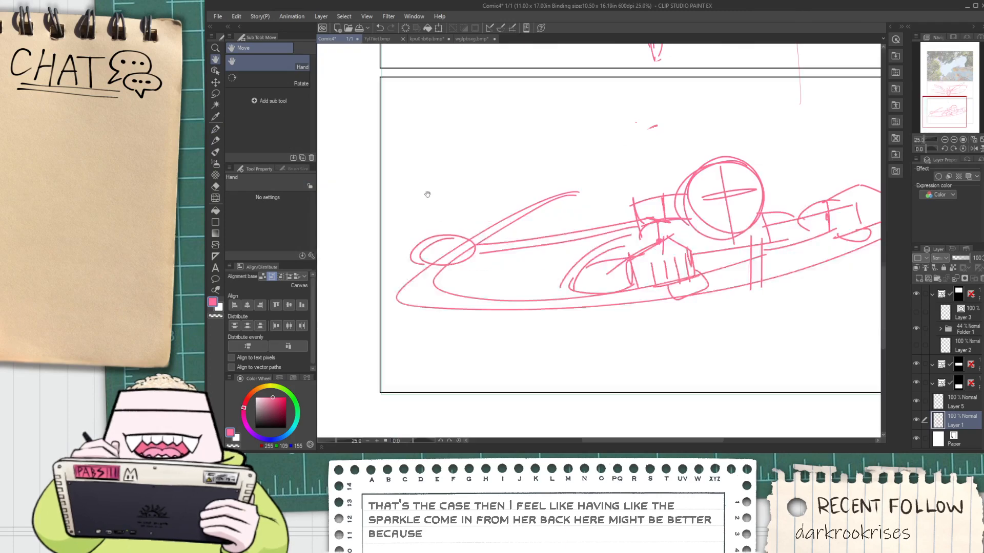
mouse_move(432, 152)
left_mouse_down()
mouse_move(421, 166)
mouse_move(446, 173)
left_mouse_up()
key("ctrl+z")
mouse_move(444, 135)
left_mouse_down()
mouse_move(432, 139)
mouse_move(430, 169)
mouse_move(471, 172)
left_mouse_up()
mouse_move(433, 185)
left_mouse_down()
mouse_move(459, 199)
mouse_move(455, 211)
left_mouse_up()
Sketch a four-pointed sparkle at the right end of the horizontal lines in the middle panel
scroll(487, 222, "down", 2)
key("space")
left_click_drag(551, 206, 533, 220)
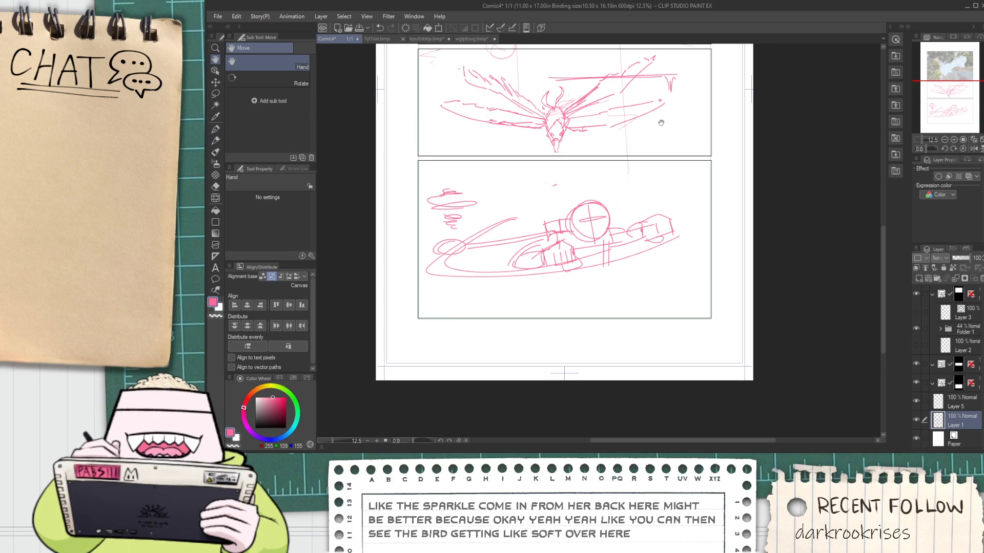
scroll(688, 79, "up", 2)
left_click_drag(688, 80, 656, 202)
scroll(657, 203, "up", 1)
mouse_move(595, 192)
left_mouse_down()
mouse_move(623, 125)
mouse_move(624, 188)
mouse_move(607, 138)
left_mouse_up()
key("ctrl+z")
key("ctrl+z")
left_click_drag(607, 137, 618, 189)
left_click_drag(620, 192, 651, 198)
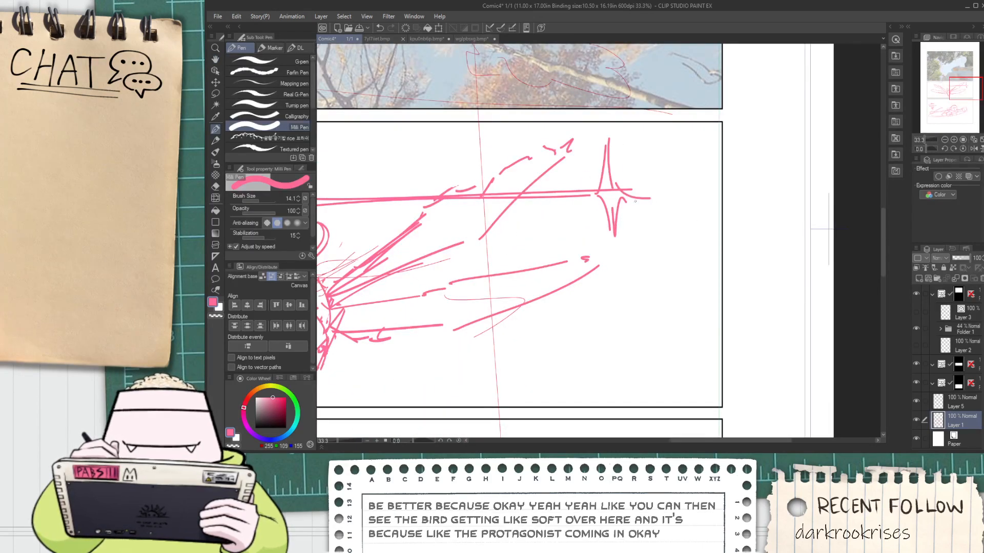
scroll(623, 196, "down", 5)
scroll(623, 195, "up", 4)
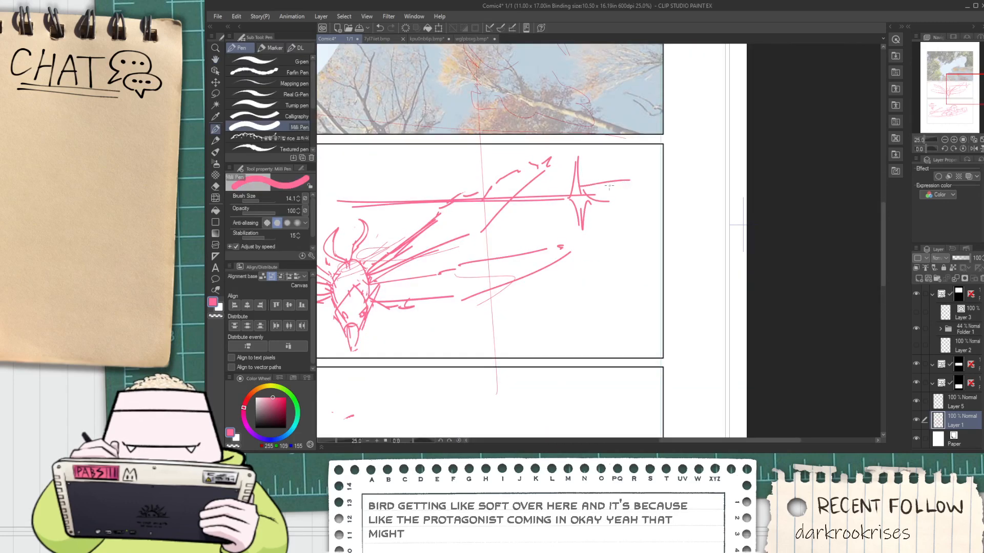
scroll(589, 196, "down", 4)
left_click_drag(583, 248, 555, 226)
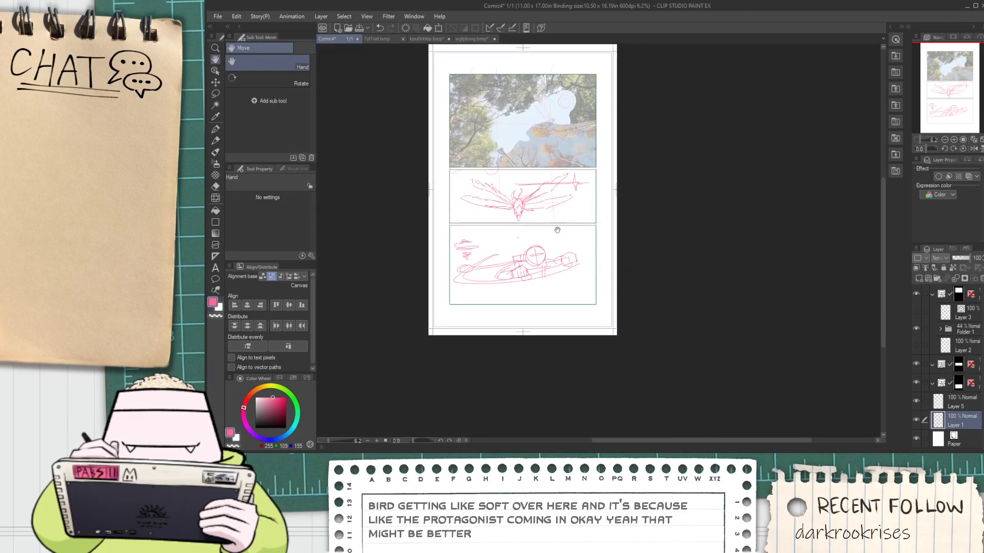
scroll(546, 263, "up", 2)
key("p")
left_click_drag(618, 94, 544, 233)
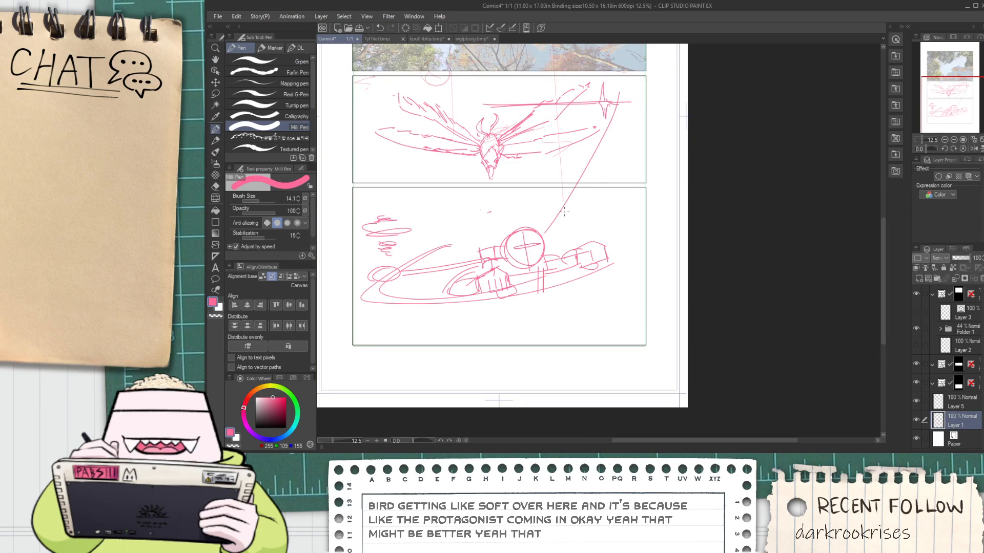
left_click_drag(492, 173, 390, 239)
key("ctrl+z")
key("ctrl+z")
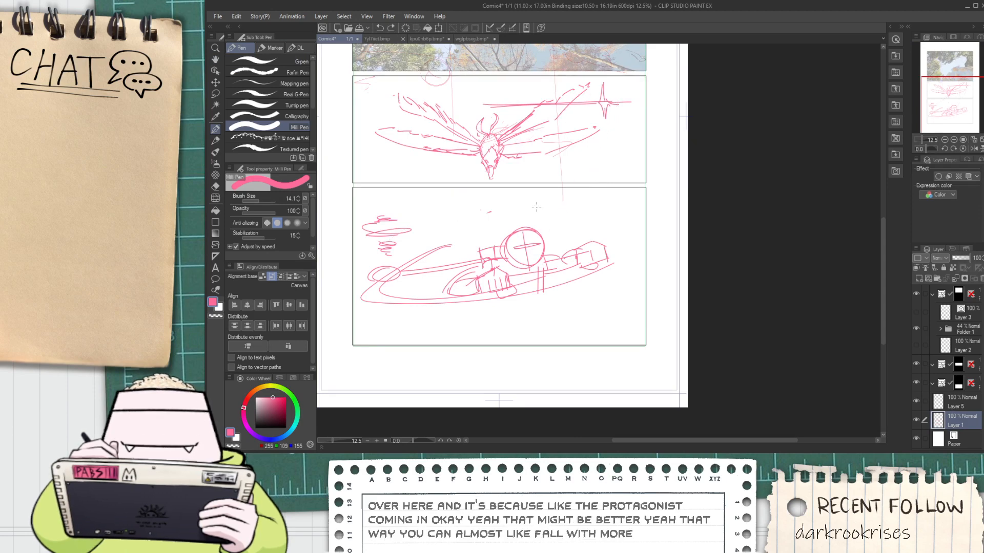
Lasso the figure and the left oval in the bottom panel, then scale them down and shift them to the right
scroll(470, 294, "up", 2)
scroll(504, 274, "down", 2)
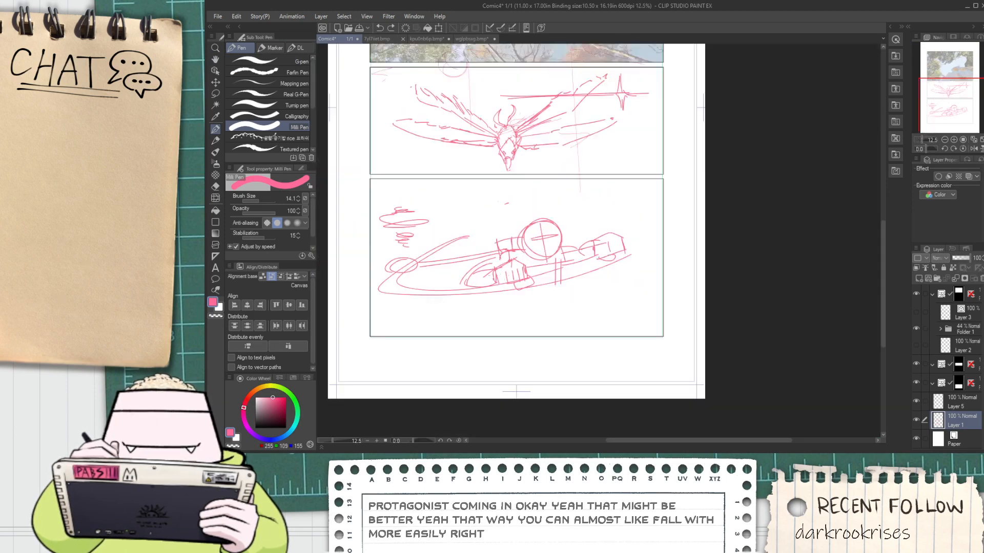
key("space")
left_click_drag(463, 280, 472, 269)
key("m")
left_click_drag(394, 262, 401, 235)
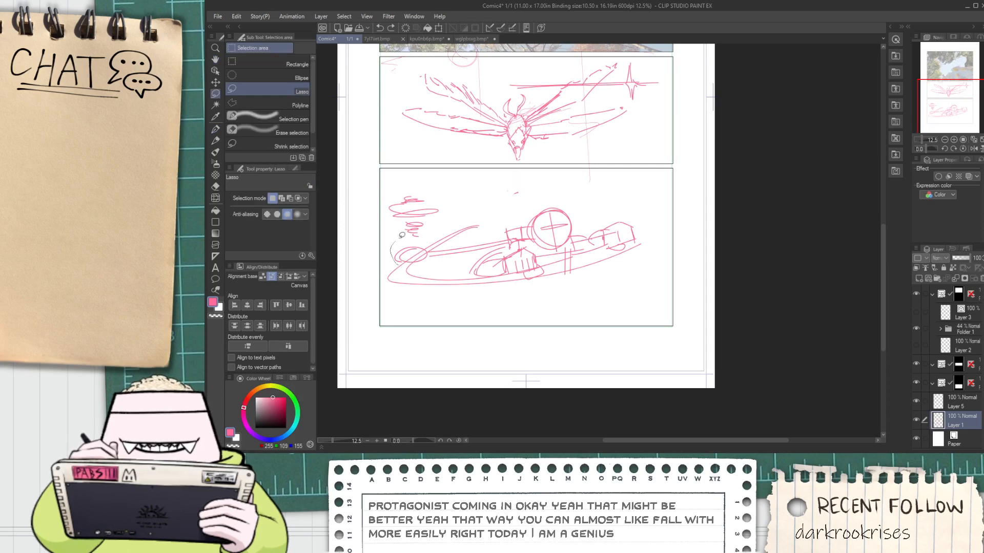
mouse_move(615, 266)
left_mouse_down()
mouse_move(482, 274)
mouse_move(415, 262)
left_mouse_up()
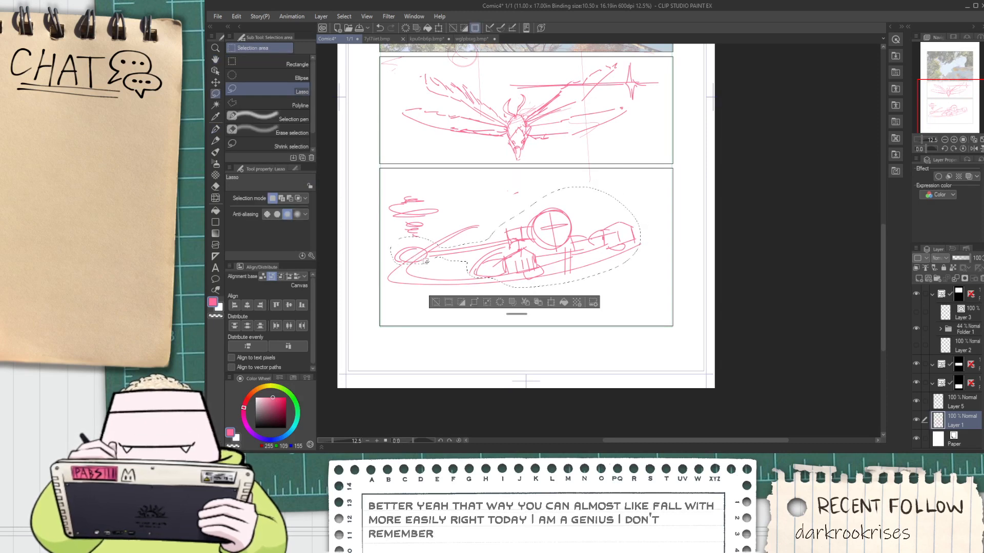
key("ctrl+t")
left_click_drag(394, 188, 430, 200)
left_click_drag(537, 278, 560, 269)
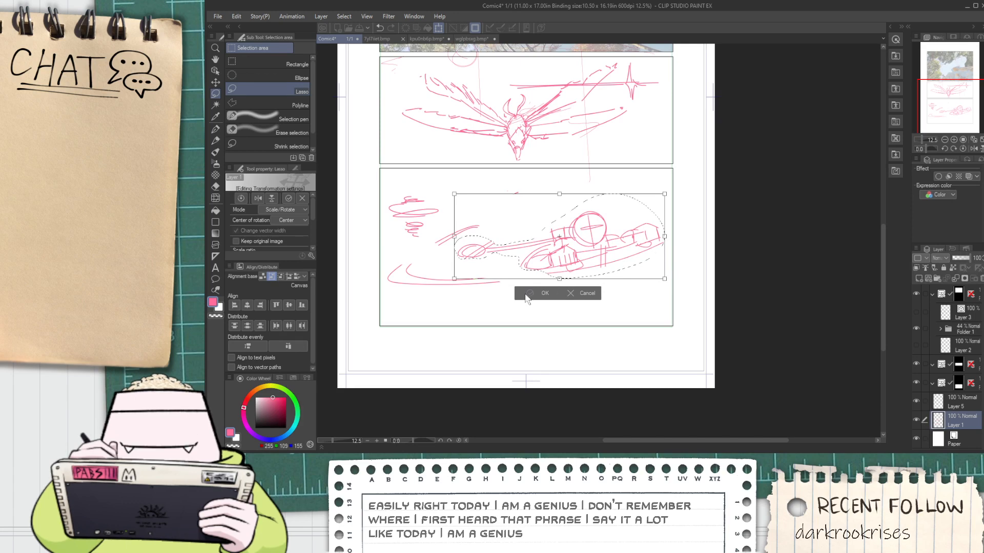
left_click(530, 297)
Sketch the torso's side lines below the head and its lower edge beside the left fist
scroll(571, 264, "up", 2)
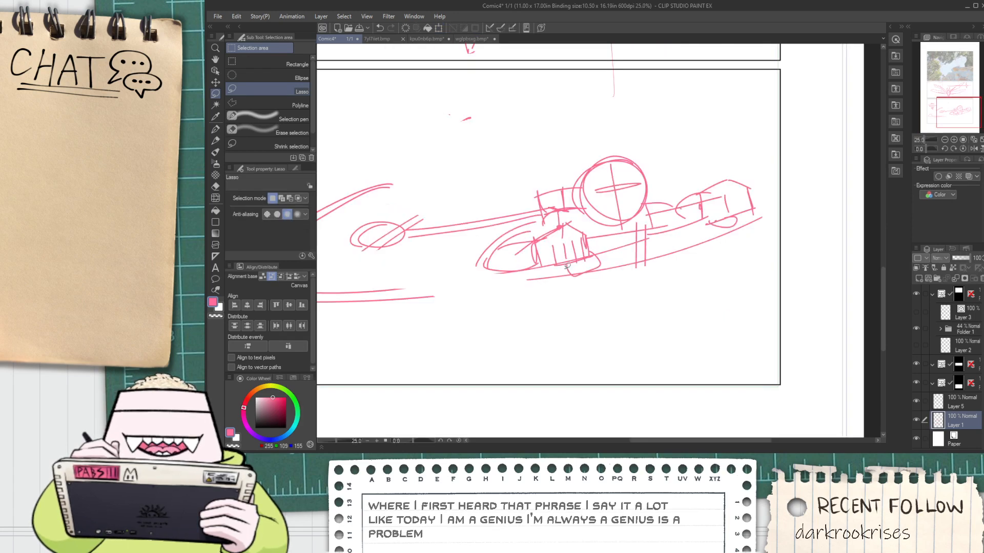
key("p")
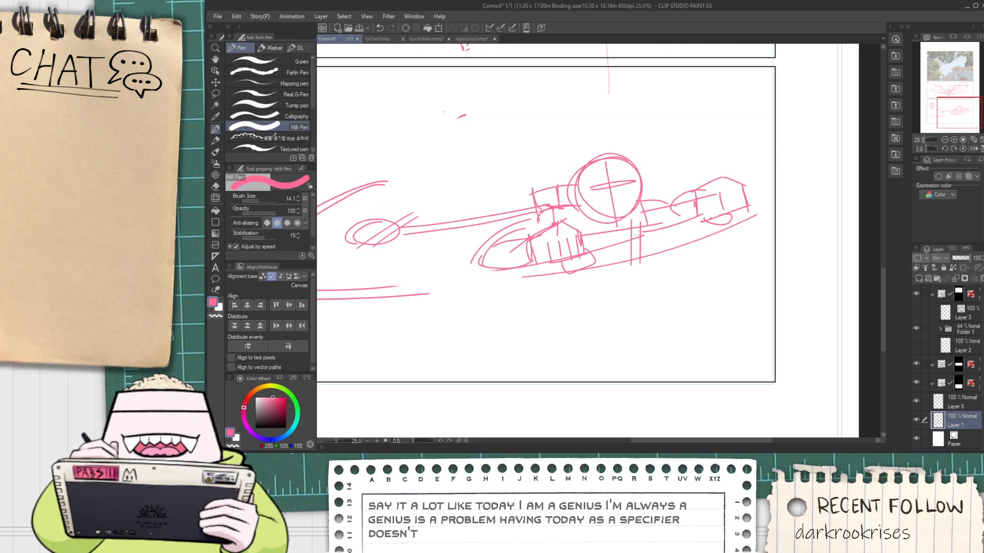
left_click_drag(576, 207, 586, 253)
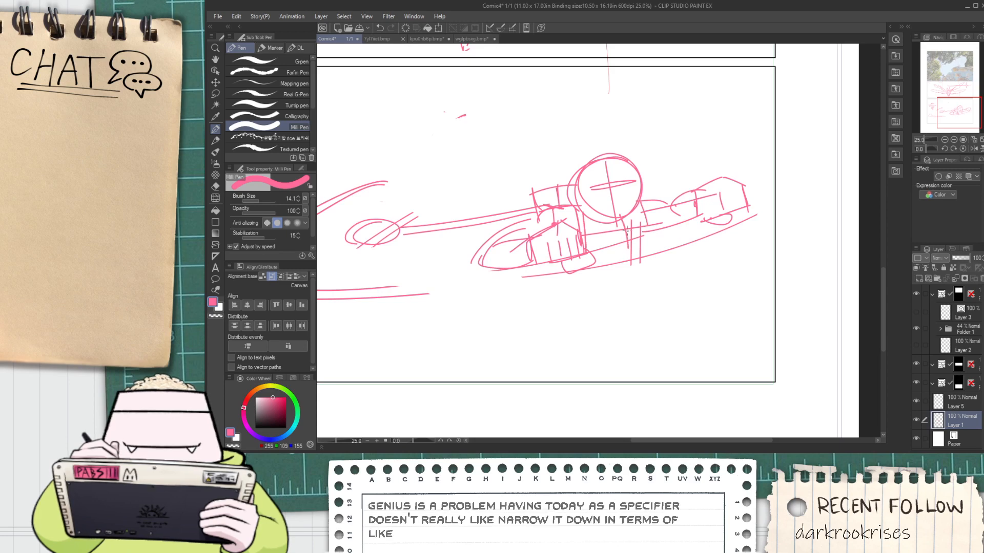
left_click_drag(622, 211, 636, 253)
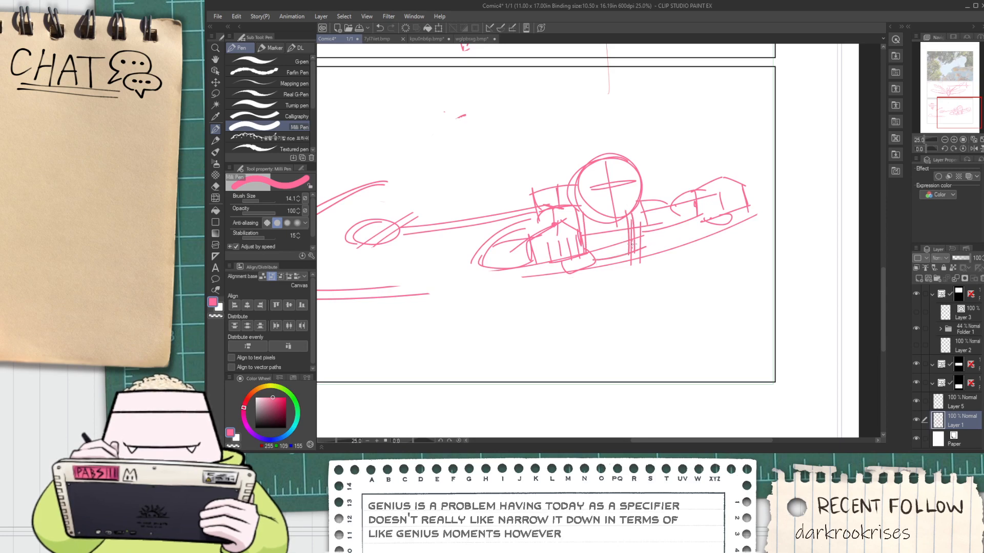
scroll(580, 207, "up", 2)
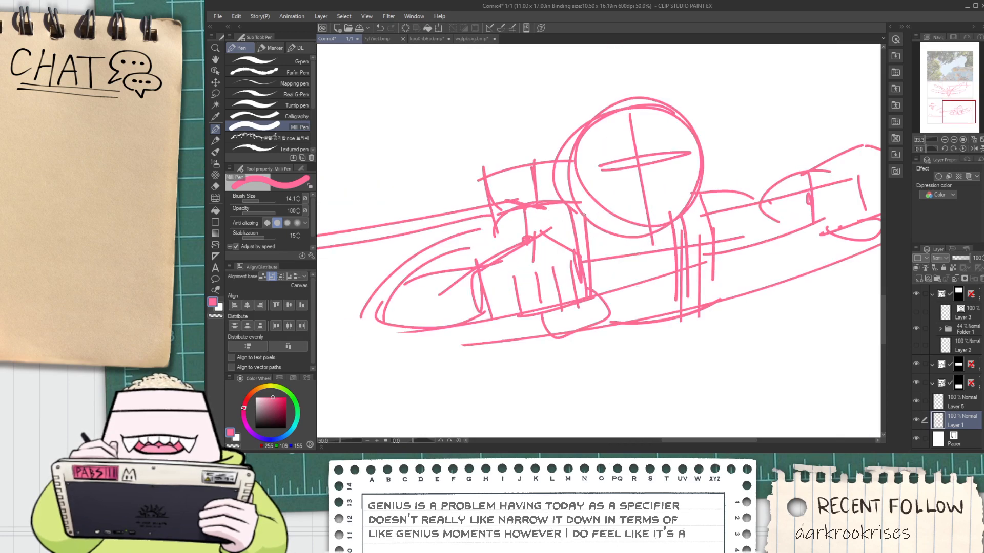
scroll(580, 207, "down", 2)
Sketch longer, rounded forearm contours around the arm behind the left fist
mouse_move(462, 280)
left_mouse_down()
mouse_move(532, 261)
mouse_move(534, 300)
left_mouse_up()
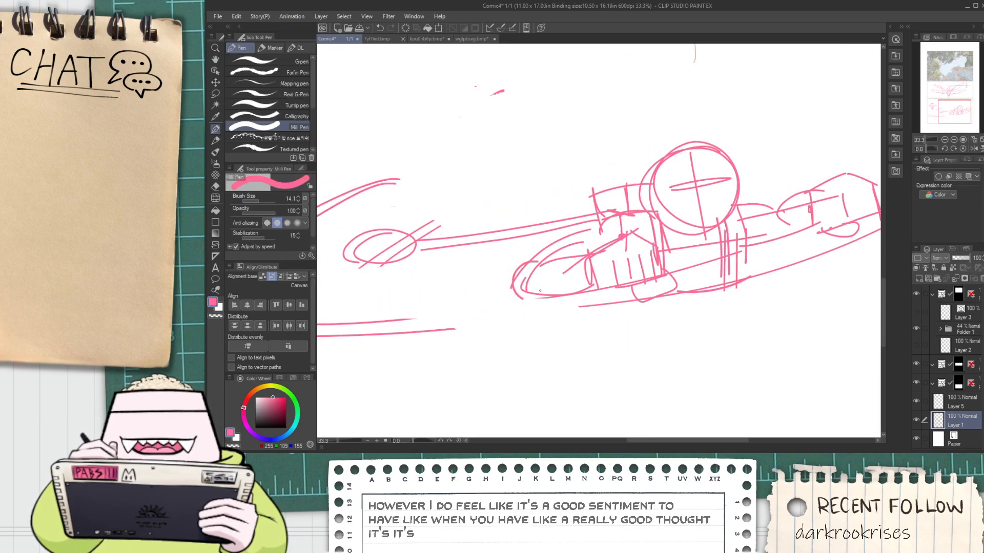
key("ctrl+z")
mouse_move(551, 263)
left_mouse_down()
mouse_move(503, 289)
mouse_move(585, 293)
mouse_move(596, 281)
mouse_move(567, 287)
left_mouse_up()
left_click_drag(620, 221, 502, 278)
key("space")
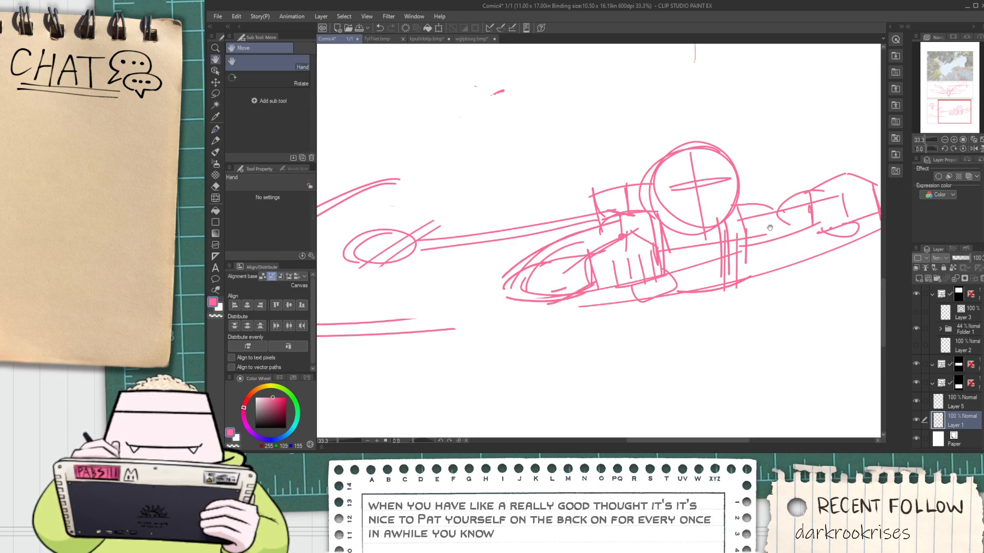
Lasso the fist on the head's right side and move it away from the body toward the panel's right edge
mouse_move(769, 227)
left_mouse_down()
mouse_move(633, 219)
mouse_move(629, 255)
mouse_move(620, 256)
mouse_move(627, 219)
mouse_move(630, 291)
mouse_move(651, 244)
mouse_move(669, 233)
left_mouse_up()
scroll(701, 210, "down", 1)
key("space")
key("m")
key("k")
left_click(594, 277)
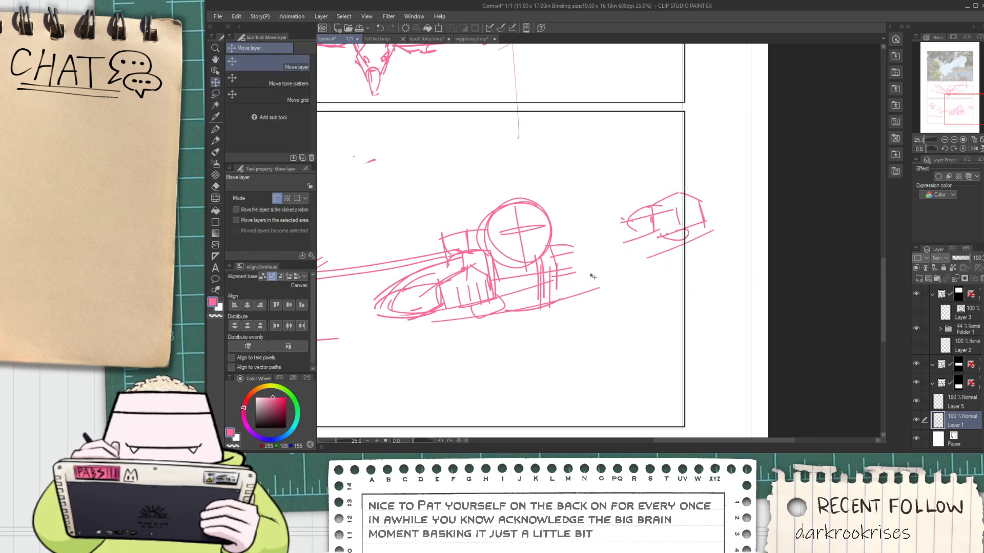
Draw two tapering arm lines from the shoulder and torso out to the repositioned right fist
scroll(561, 273, "up", 1)
key("p")
left_click_drag(535, 239, 649, 219)
key("ctrl+z")
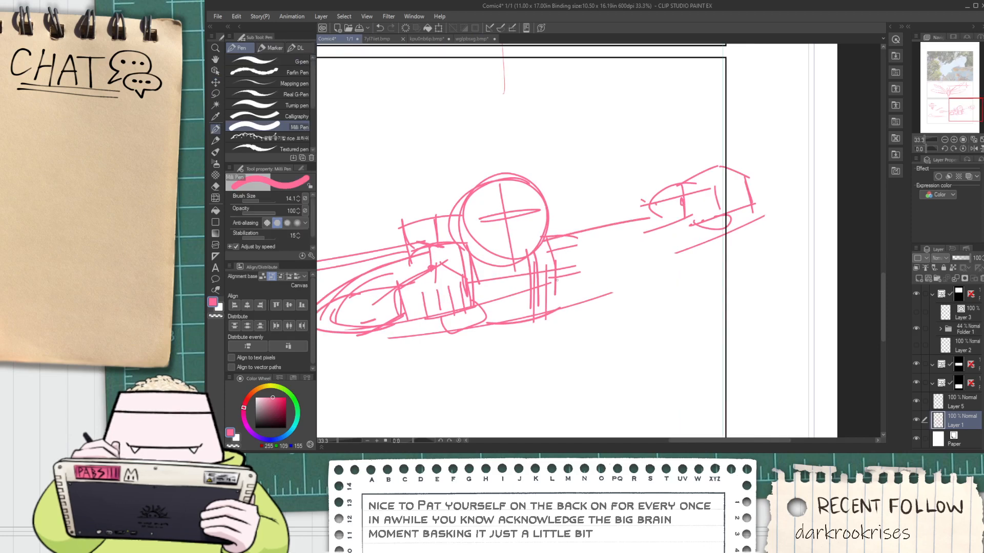
mouse_move(552, 283)
left_mouse_down()
mouse_move(657, 224)
mouse_move(697, 187)
left_mouse_up()
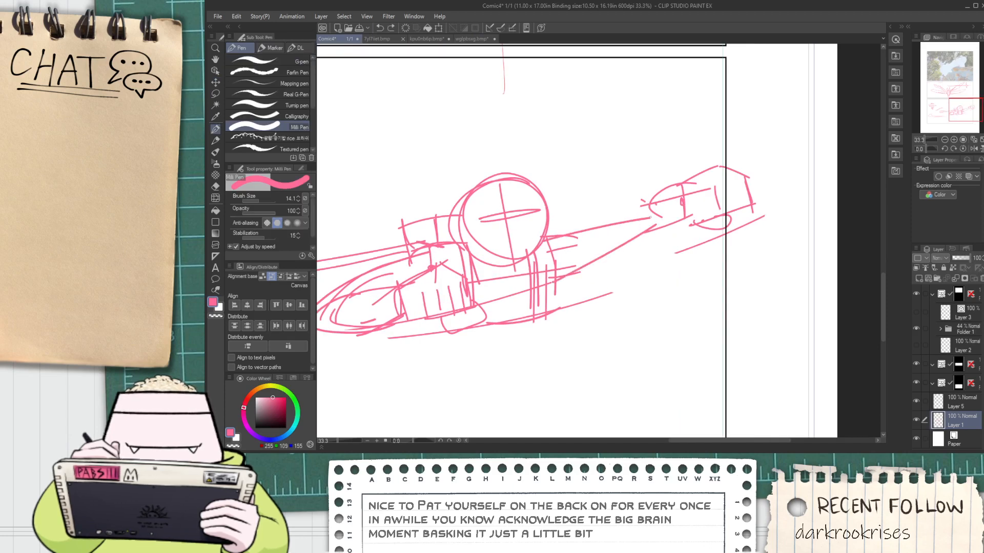
Erase the blocky right fist at the end of the outstretched arm and undo the trial hand strokes
key("e")
mouse_move(722, 167)
left_mouse_down()
mouse_move(749, 215)
mouse_move(736, 238)
left_mouse_up()
key("p")
mouse_move(654, 209)
left_mouse_down()
mouse_move(647, 229)
mouse_move(643, 211)
left_mouse_up()
left_click_drag(650, 234, 672, 233)
key("ctrl+z")
key("ctrl+z")
key("ctrl+z")
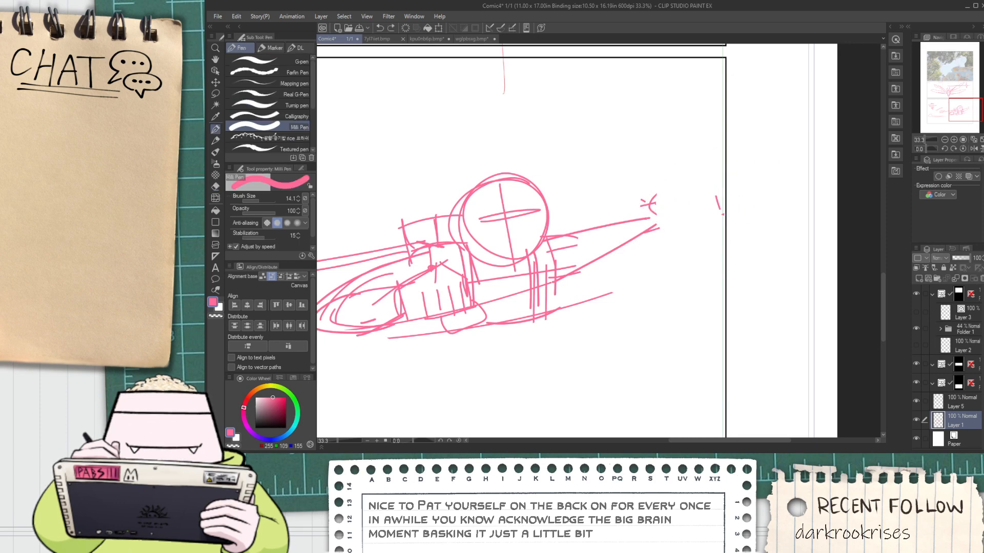
Sketch the arm's lower contour, a rounded wrist and a curved hand outline at the outstretched arm's end
left_click_drag(564, 278, 647, 251)
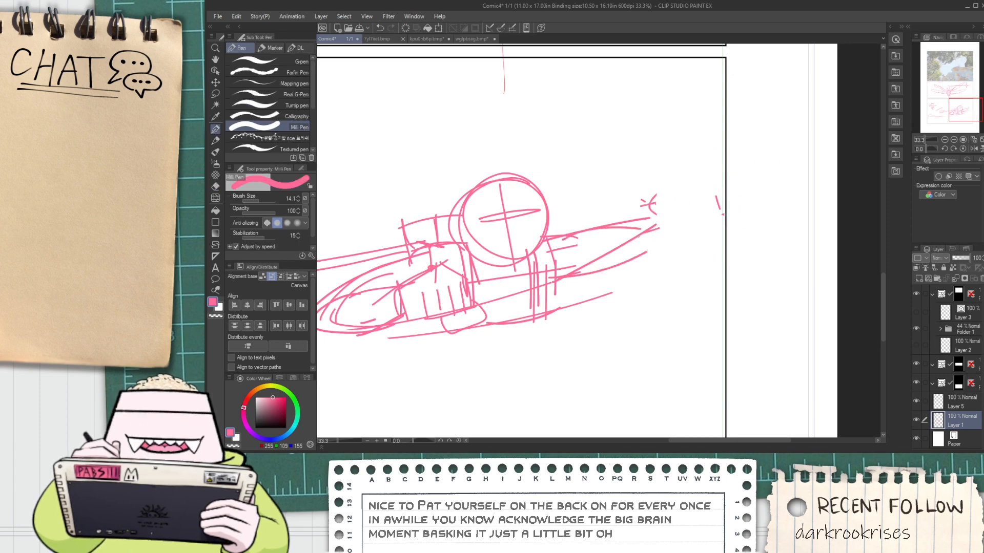
left_click_drag(650, 210, 635, 227)
mouse_move(650, 229)
left_mouse_down()
mouse_move(633, 247)
mouse_move(688, 223)
mouse_move(625, 242)
left_mouse_up()
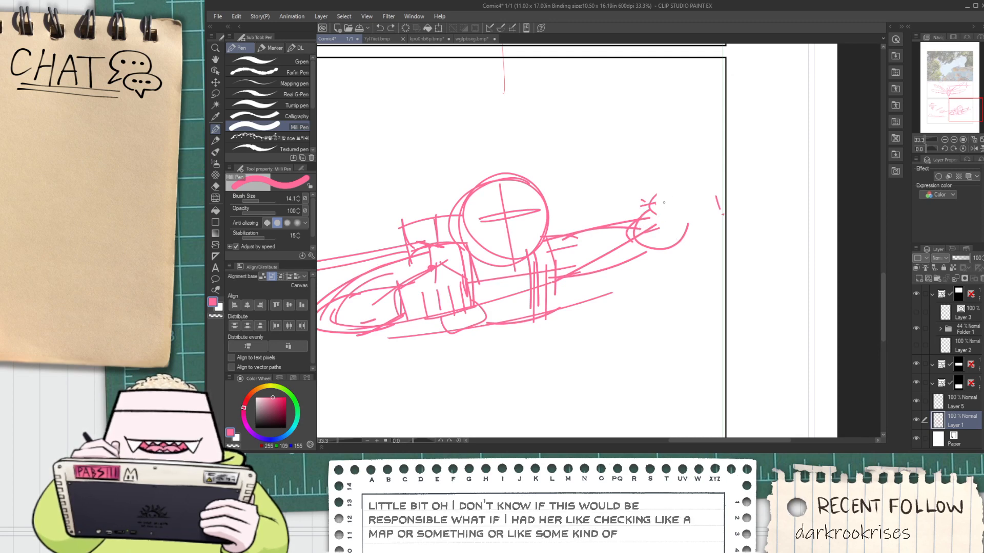
key("ctrl+z")
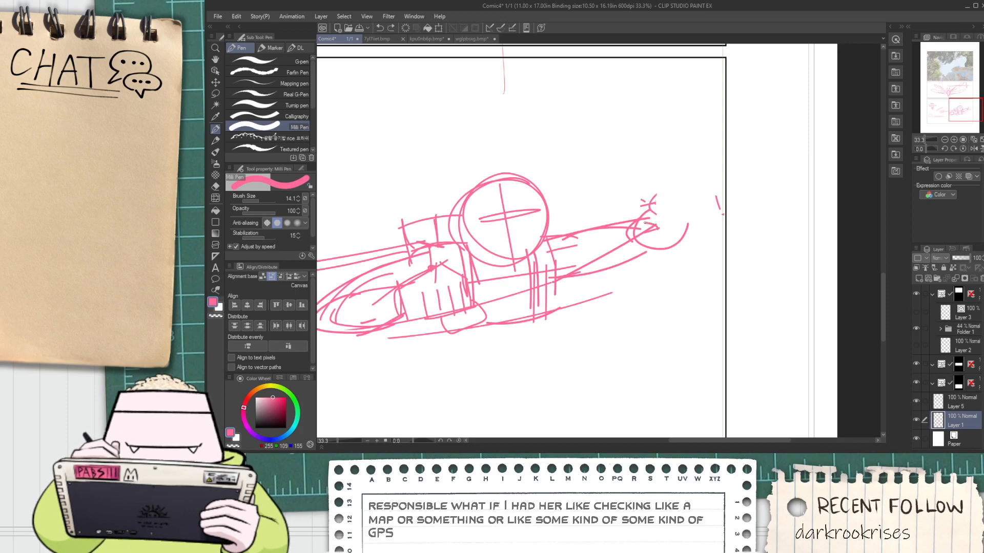
key("ctrl+z")
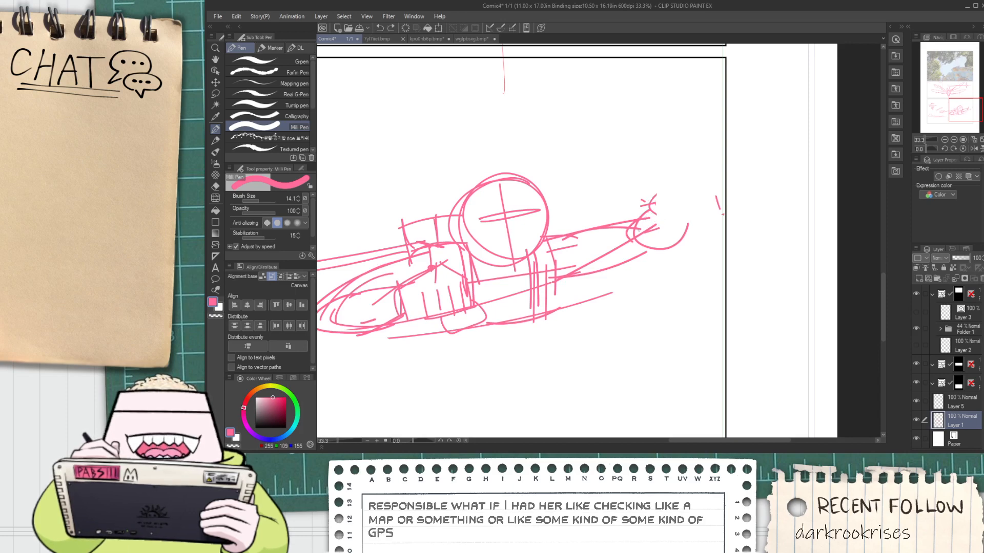
mouse_move(634, 219)
left_mouse_down()
mouse_move(619, 178)
mouse_move(675, 250)
left_mouse_up()
key("ctrl+z")
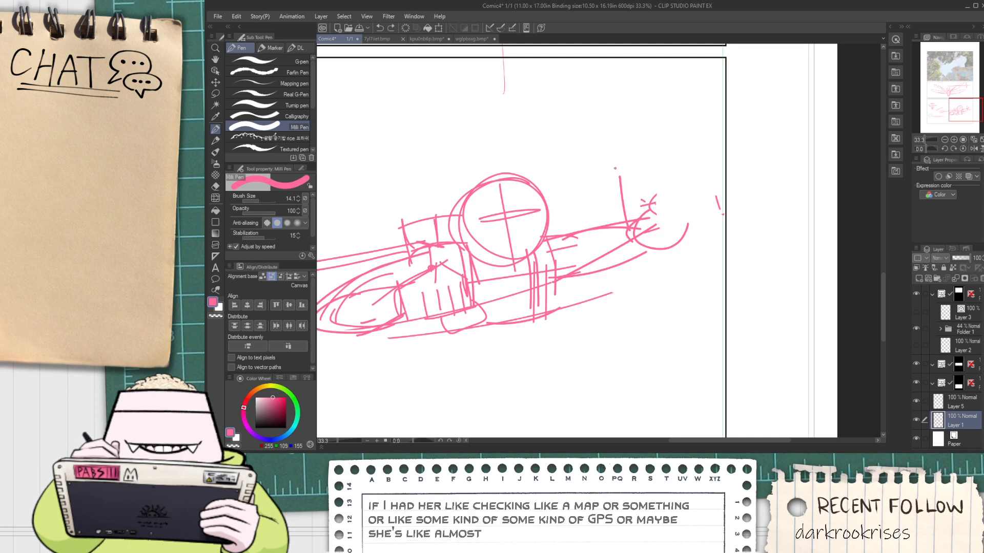
Sketch a forearm bending up from the elbow and a flat, tapering hand reaching back toward the head
left_click_drag(615, 167, 679, 216)
mouse_move(558, 163)
left_mouse_down()
mouse_move(629, 154)
mouse_move(543, 177)
left_mouse_up()
key("ctrl+z")
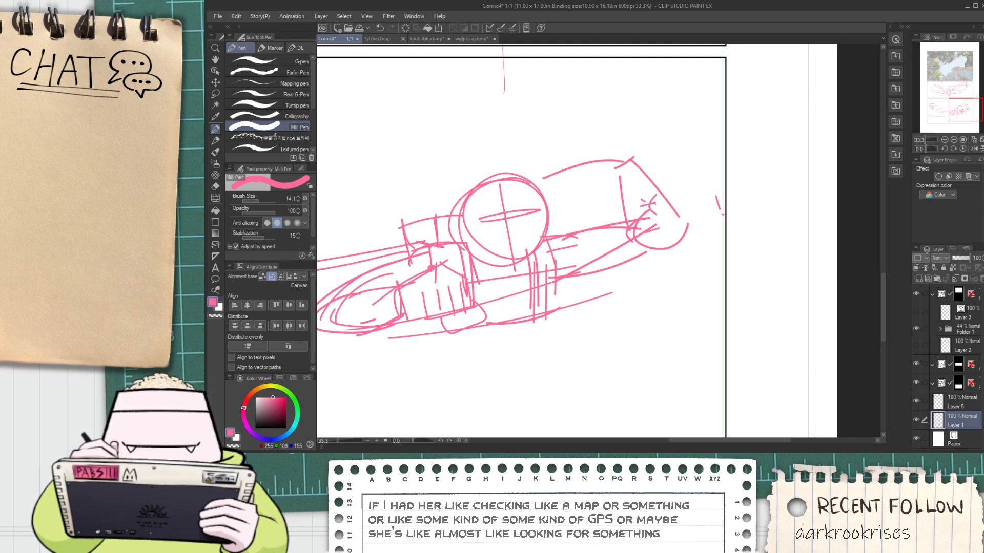
key("ctrl+z")
left_click_drag(618, 156, 542, 174)
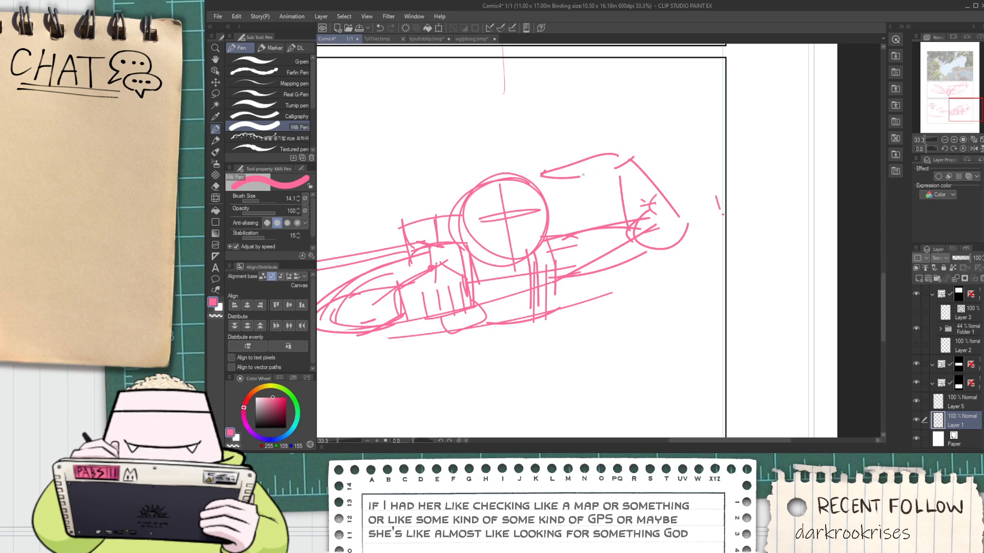
scroll(583, 175, "up", 1)
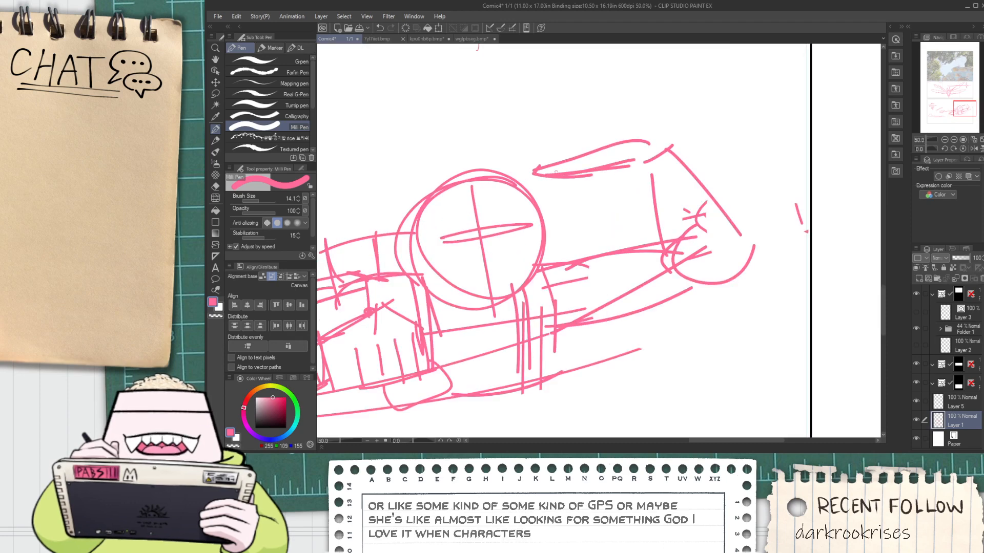
key("space")
left_click_drag(575, 167, 617, 203)
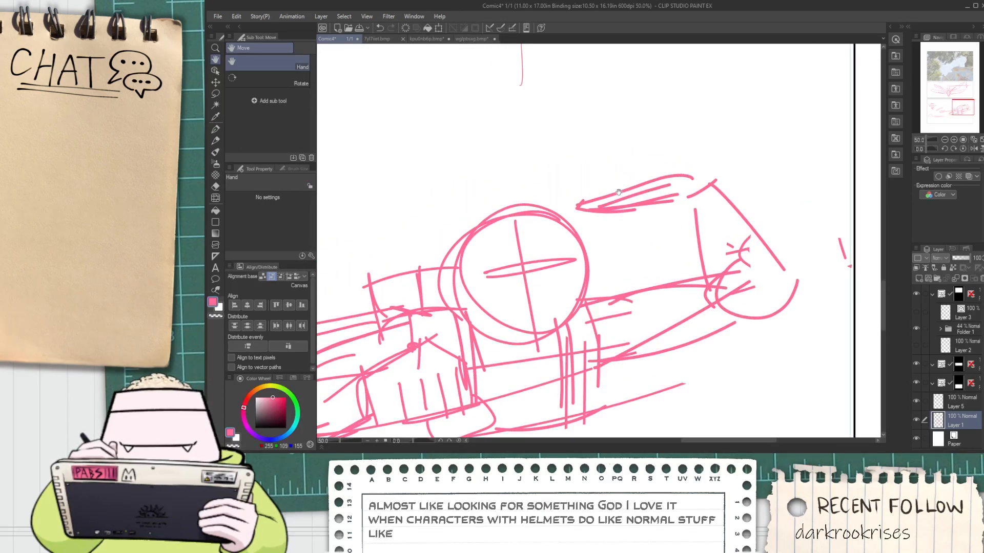
Draw a curved lower contour beneath the torso in the bottom panel
scroll(615, 201, "down", 1)
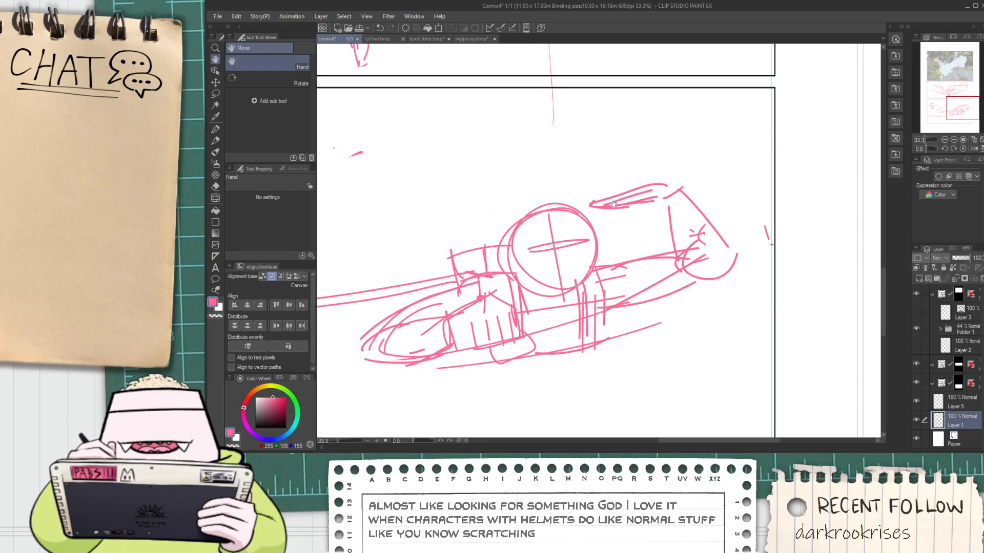
left_click_drag(540, 258, 627, 204)
left_click_drag(580, 278, 535, 236)
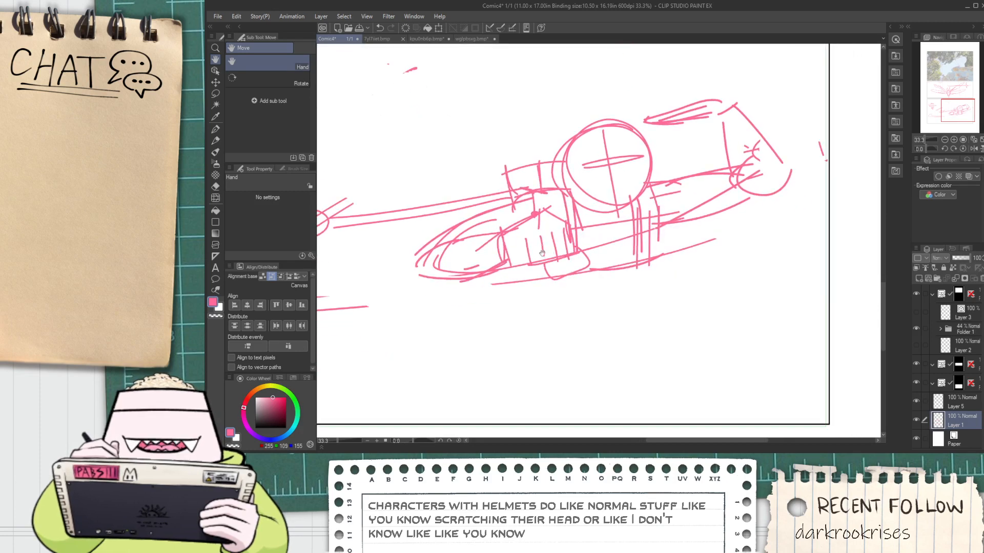
scroll(538, 238, "up", 1)
key("p")
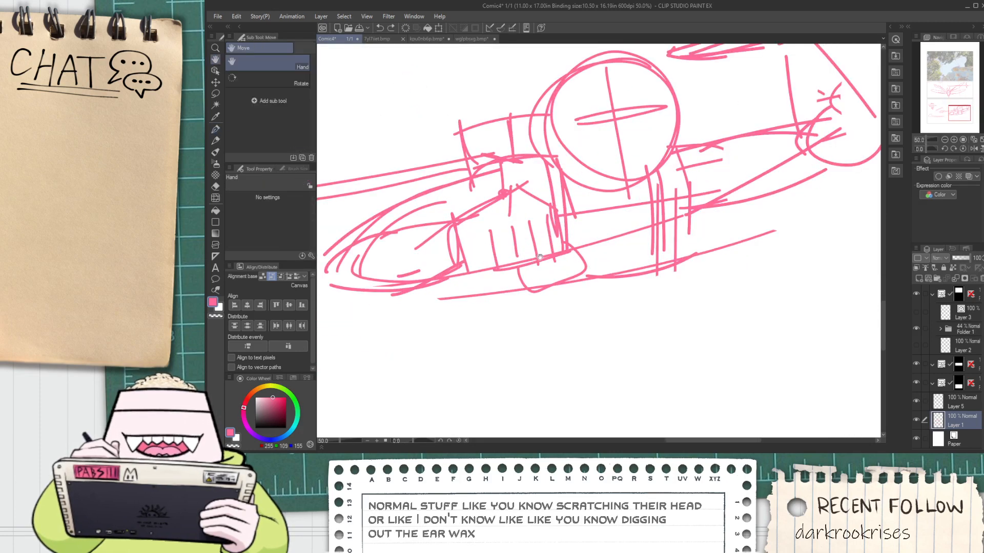
left_click_drag(589, 269, 641, 258)
left_click_drag(532, 303, 676, 272)
key("ctrl+z")
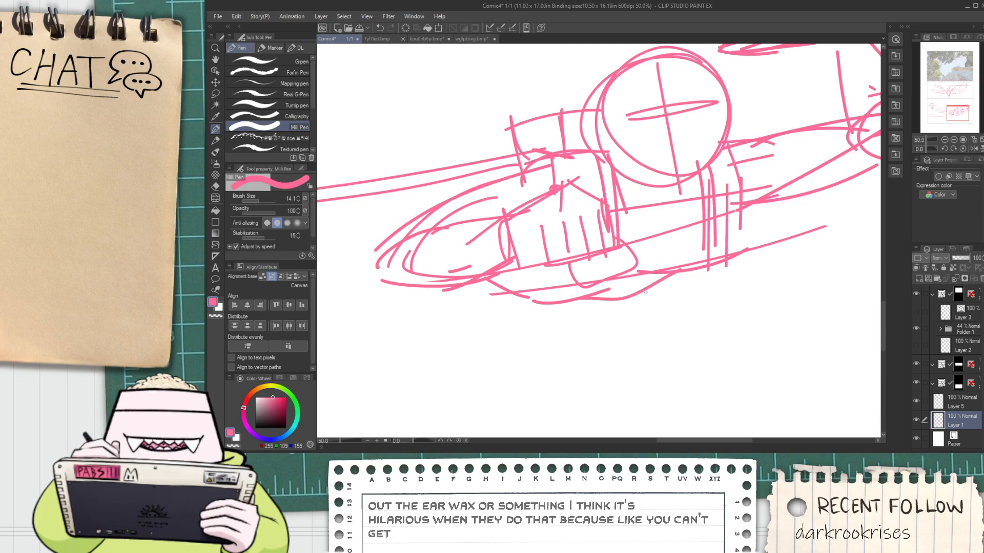
left_click_drag(533, 281, 558, 274)
Sketch two rounded eye shapes along the head's horizontal guide with a slanted brow line above them
scroll(559, 273, "down", 1)
left_click_drag(666, 214, 567, 283)
scroll(566, 282, "up", 1)
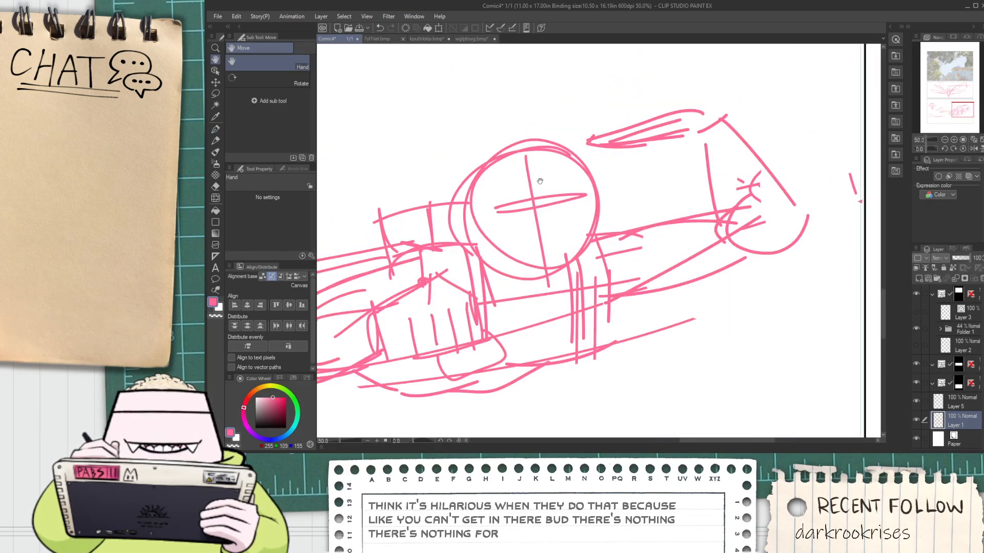
left_click_drag(540, 181, 542, 217)
left_click_drag(477, 222, 600, 209)
key("ctrl+z")
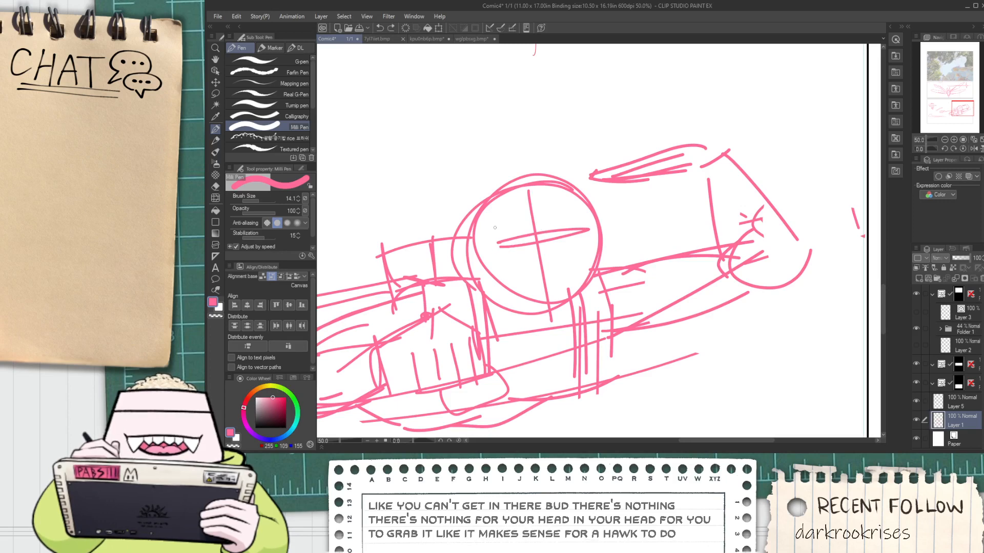
mouse_move(488, 231)
left_mouse_down()
mouse_move(490, 253)
mouse_move(590, 239)
mouse_move(604, 200)
left_mouse_up()
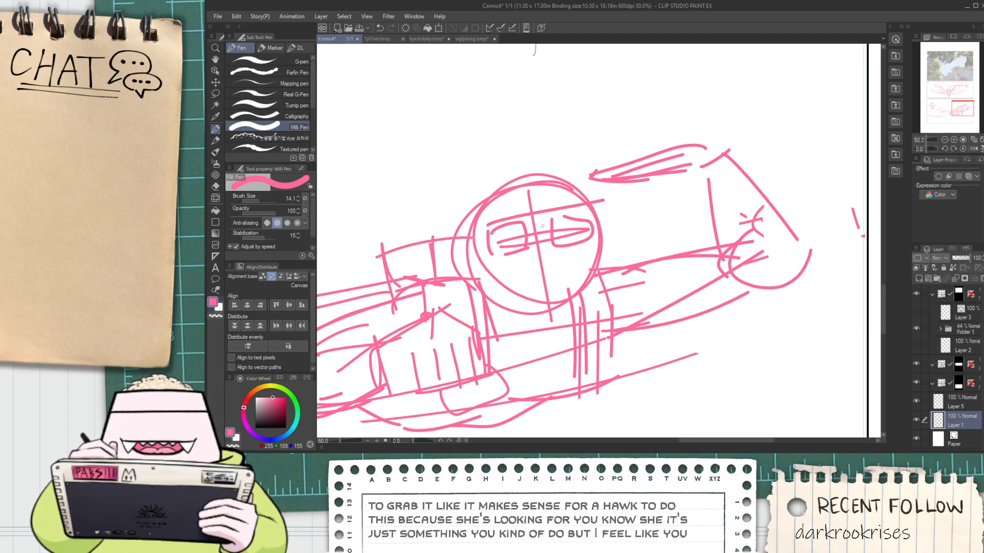
left_click_drag(482, 224, 497, 195)
key("ctrl+z")
key("ctrl+z")
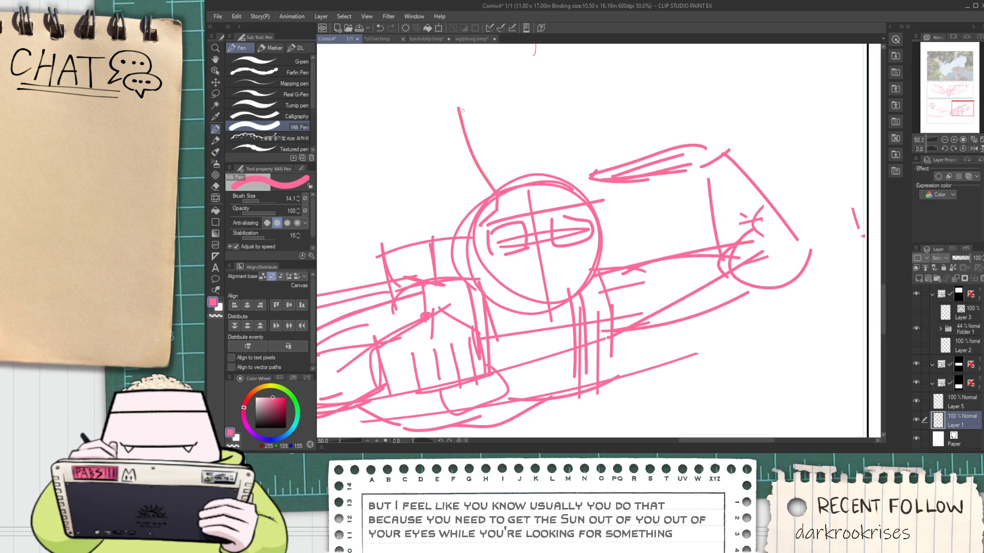
key("ctrl+z")
key("ctrl+z")
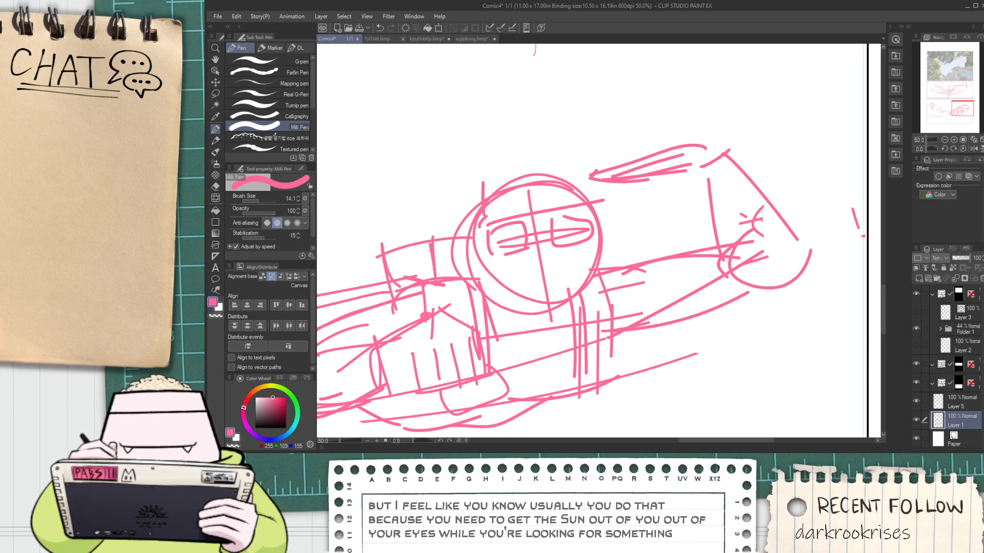
mouse_move(483, 189)
left_mouse_down()
mouse_move(469, 84)
mouse_move(598, 199)
left_mouse_up()
key("ctrl+z")
Draw a tall, rounded ear-like shape rising from the top of the head and close its inner edge
key("ctrl+z")
key("ctrl+z")
mouse_move(483, 180)
left_mouse_down()
mouse_move(480, 128)
mouse_move(476, 157)
mouse_move(543, 164)
left_mouse_up()
key("ctrl+z")
key("ctrl+z")
mouse_move(482, 177)
left_mouse_down()
mouse_move(513, 123)
mouse_move(566, 180)
left_mouse_up()
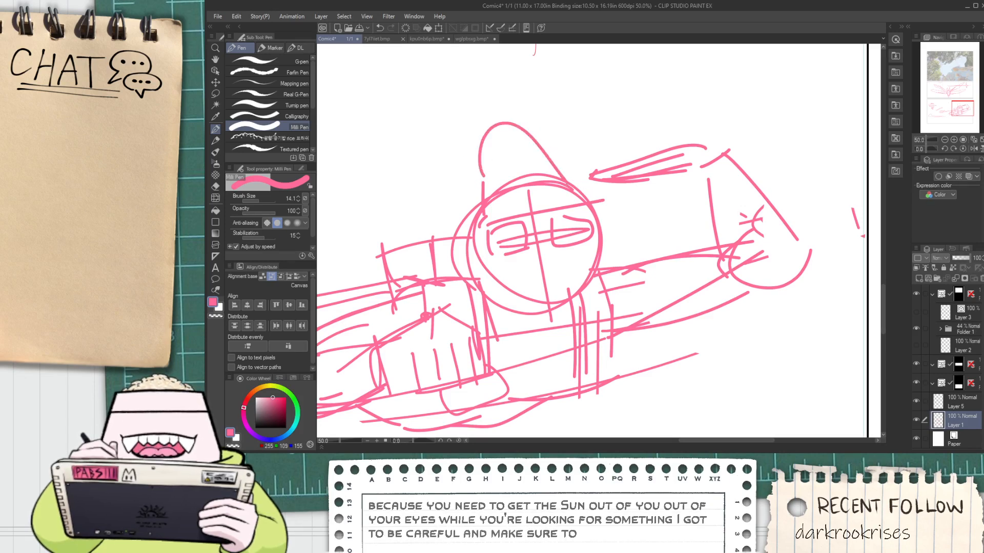
left_click_drag(481, 174, 509, 202)
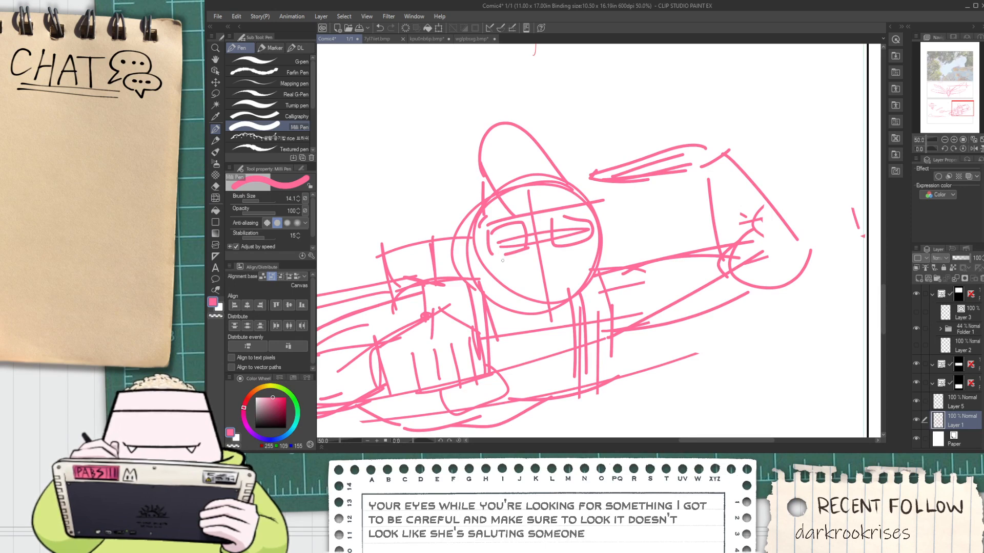
Sketch both legs below the torso, one stretched back to the left and one bent downward with a curved knee
scroll(511, 258, "down", 2)
key("space")
left_click_drag(528, 278, 525, 254)
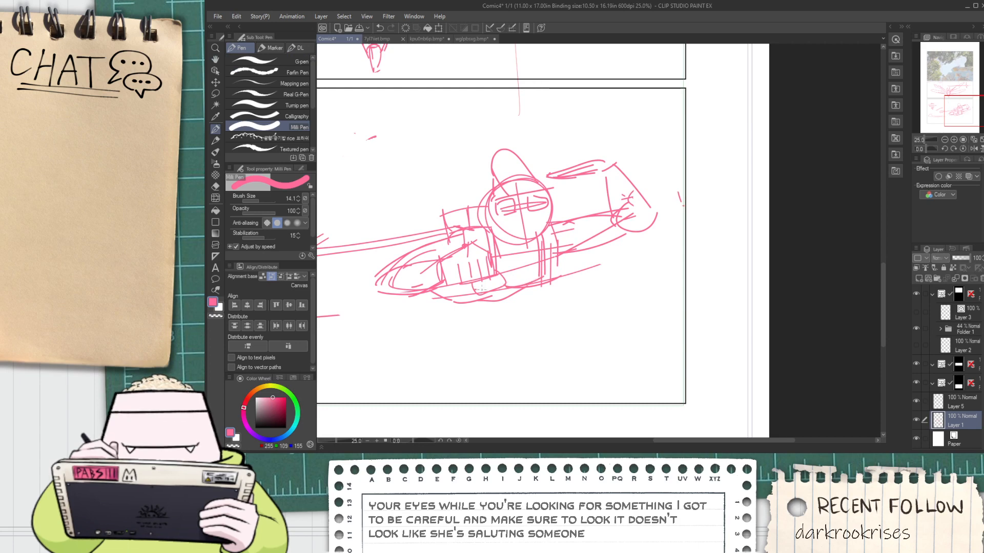
left_click_drag(450, 284, 474, 296)
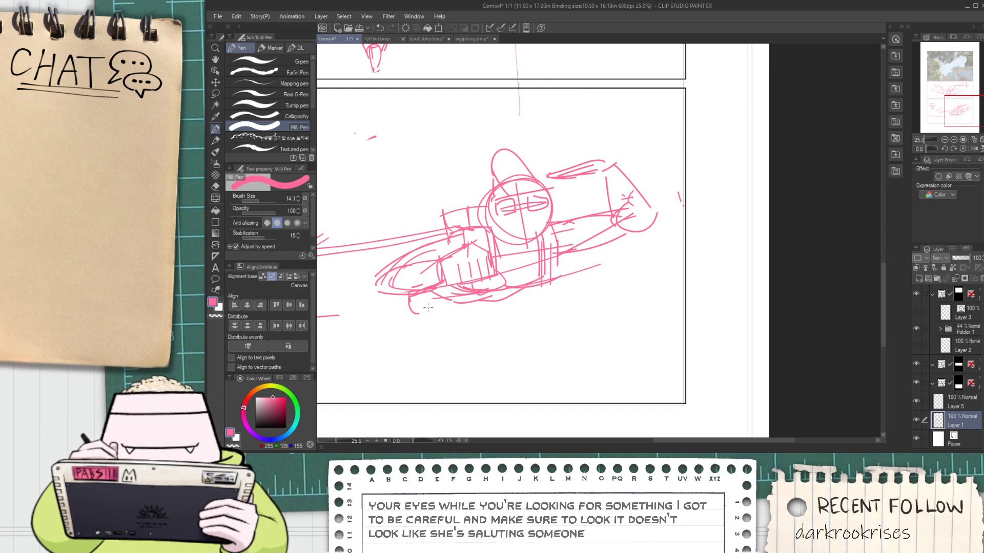
key("ctrl+z")
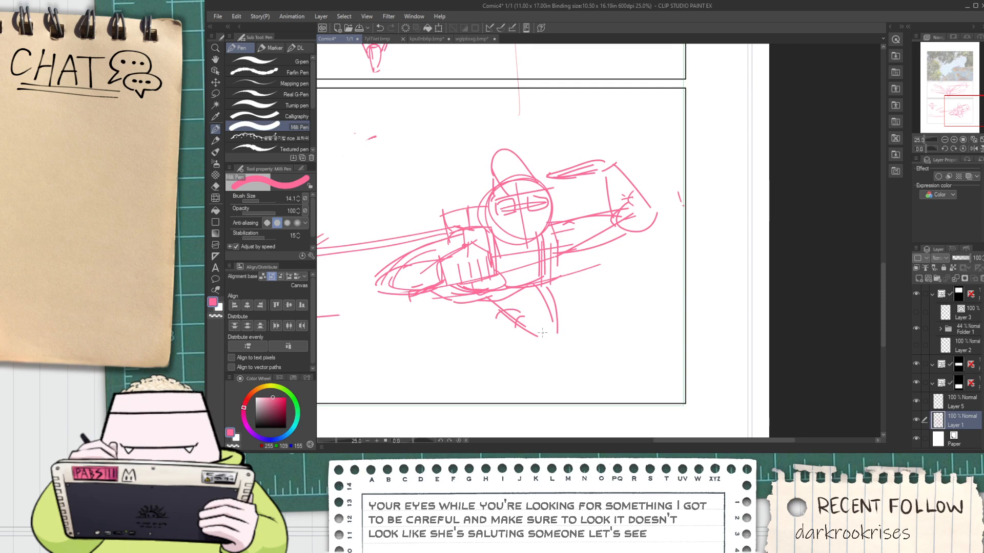
left_click_drag(553, 335, 501, 334)
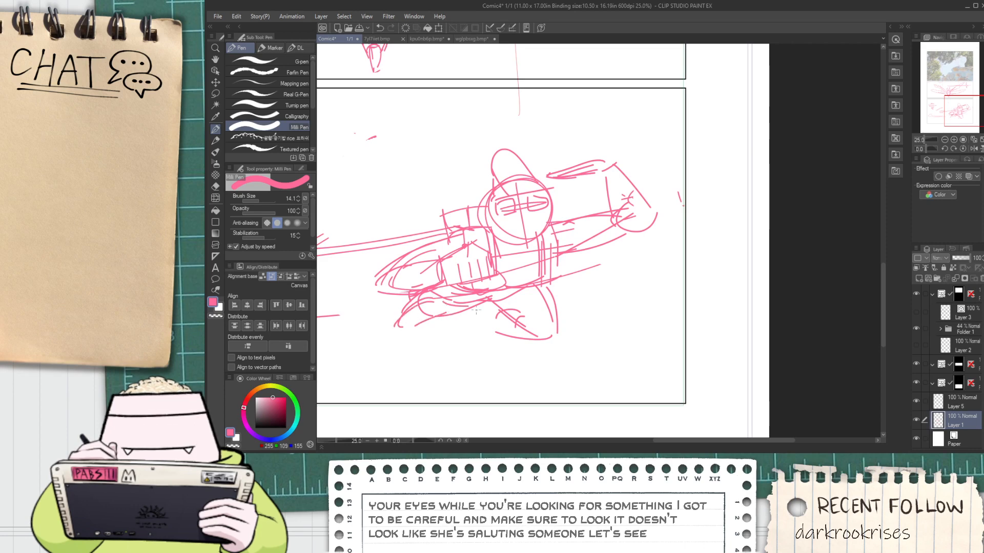
Lasso both legs beneath the torso and move them further left
key("space")
scroll(458, 328, "up", 1)
left_click_drag(457, 327, 546, 282)
key("m")
mouse_move(458, 306)
left_mouse_down()
mouse_move(462, 275)
mouse_move(535, 234)
left_mouse_up()
mouse_move(596, 236)
left_mouse_down()
mouse_move(708, 266)
mouse_move(458, 302)
left_mouse_up()
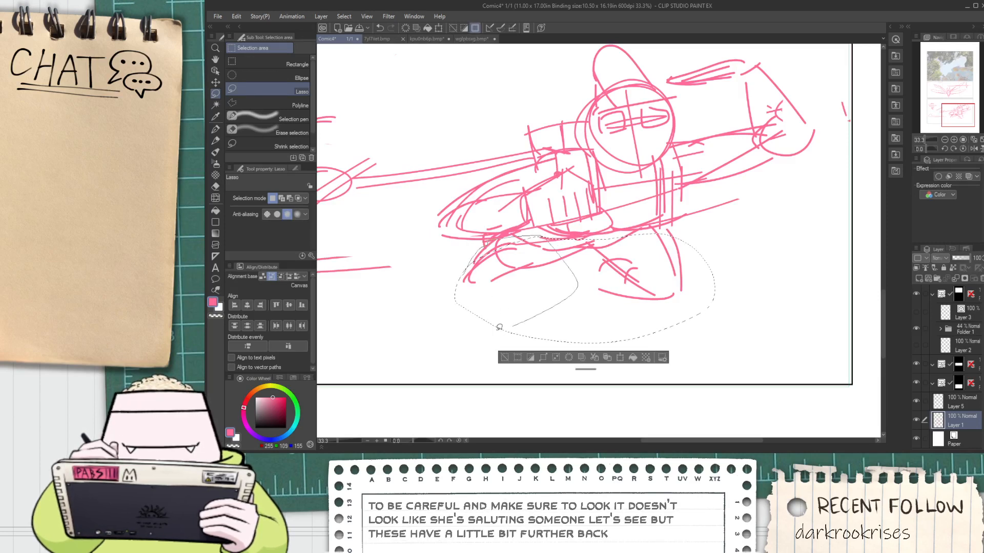
key("k")
left_click_drag(577, 278, 543, 283)
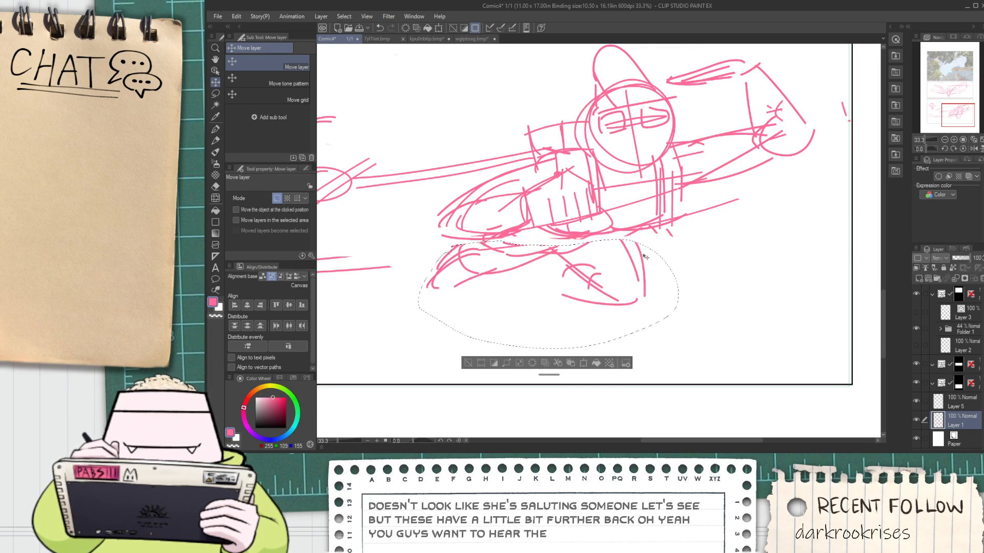
Rotate the selected legs slightly clockwise, shift them up and left under the torso, and apply the transformation
key("ctrl+t")
left_click_drag(699, 261, 702, 289)
left_click_drag(609, 293, 595, 284)
left_click(522, 375)
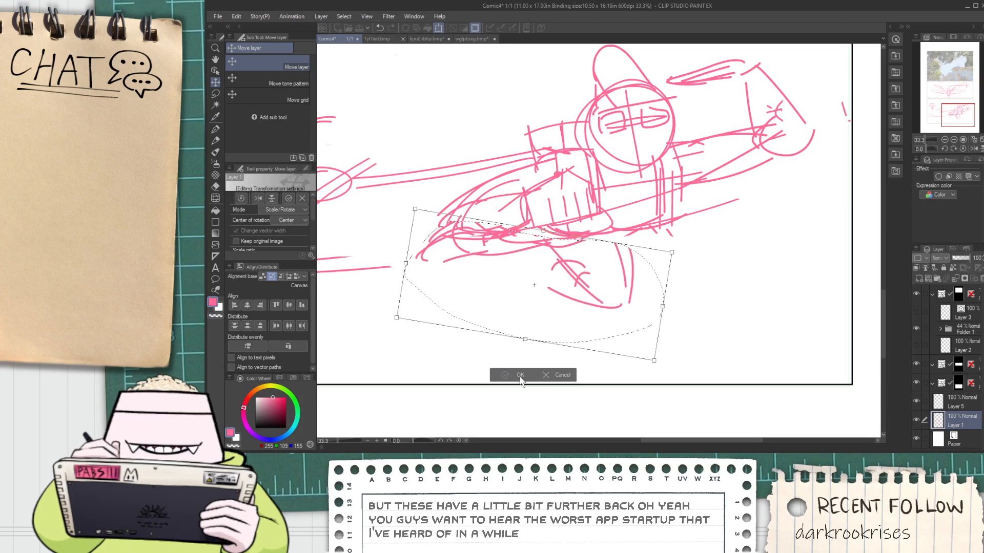
Add short contour strokes joining the torso's underside to the tops of the repositioned legs
key("p")
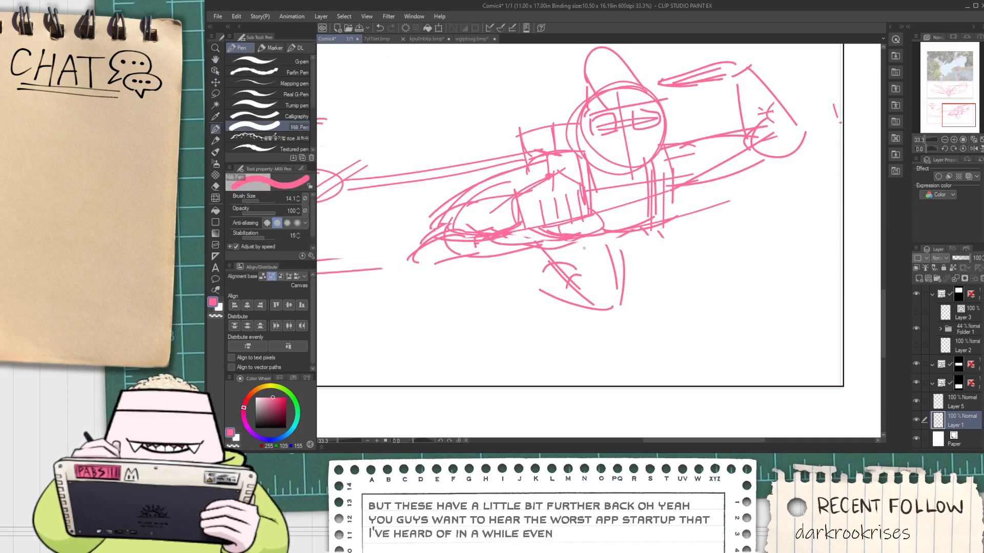
scroll(584, 248, "up", 1)
left_click_drag(617, 230, 551, 250)
key("ctrl+z")
left_click_drag(607, 236, 557, 248)
scroll(530, 259, "down", 1)
key("space")
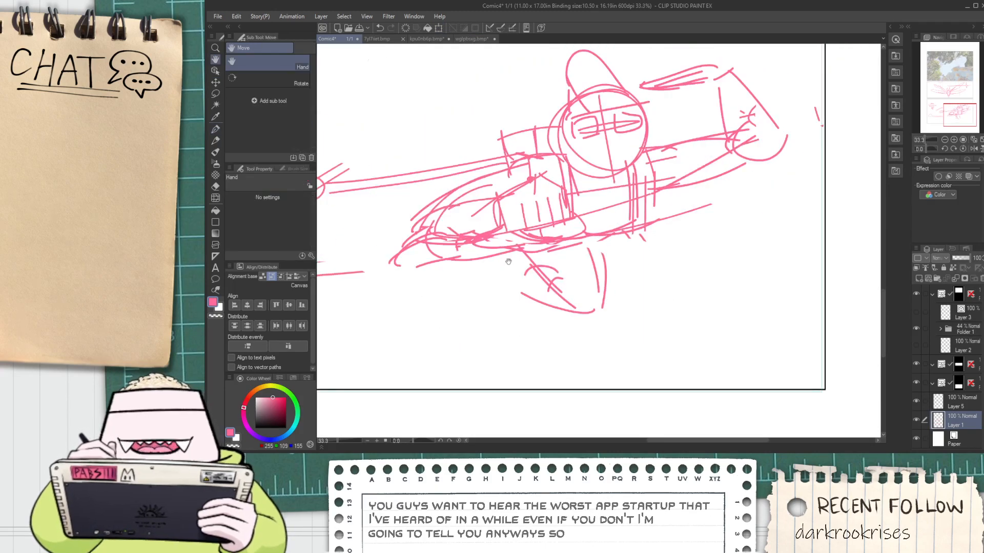
Sketch a lower leg at the end of the left leg, with a straight upper line and a rounded, hooked foot
scroll(421, 281, "up", 1)
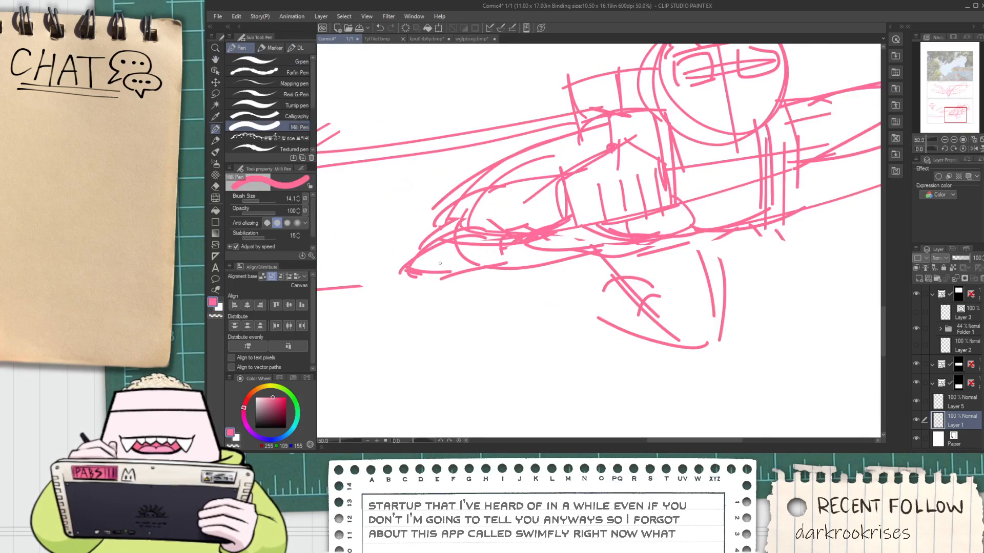
key("space")
mouse_move(417, 256)
left_mouse_down()
mouse_move(497, 229)
mouse_move(420, 235)
mouse_move(504, 222)
mouse_move(455, 282)
left_mouse_up()
key("ctrl+z")
key("ctrl+z")
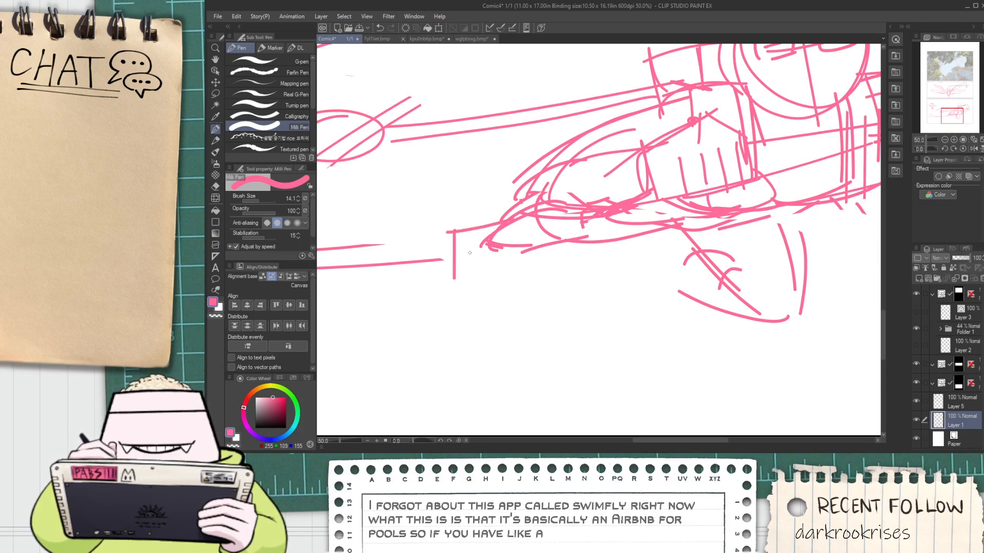
key("ctrl+z")
left_click_drag(454, 232, 468, 313)
key("ctrl+z")
mouse_move(454, 233)
left_mouse_down()
mouse_move(477, 311)
mouse_move(504, 271)
mouse_move(506, 284)
mouse_move(495, 262)
mouse_move(548, 235)
left_mouse_up()
key("ctrl+z")
key("ctrl+z")
key("ctrl+z")
left_click_drag(664, 281, 554, 266)
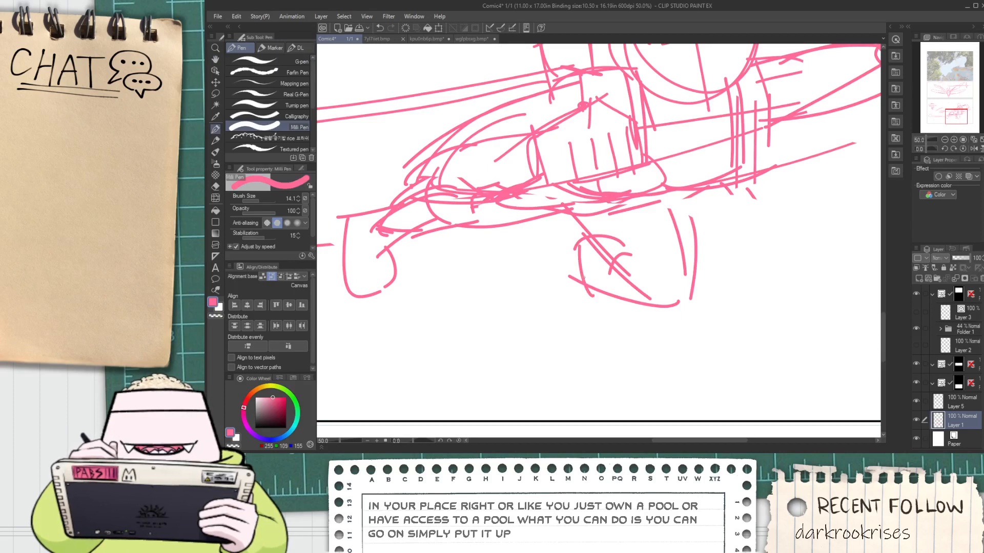
Join the right thigh to the hips and sketch a hooked lower leg hanging beside its knee
left_click_drag(678, 219, 592, 240)
left_click_drag(577, 215, 607, 316)
mouse_move(479, 273)
left_mouse_down()
mouse_move(555, 245)
mouse_move(472, 252)
mouse_move(497, 349)
mouse_move(523, 345)
mouse_move(528, 292)
mouse_move(551, 278)
mouse_move(514, 341)
mouse_move(537, 315)
left_mouse_up()
key("ctrl+plus")
scroll(547, 327, "down", 1)
Reduce the eraser size to 84.5 and trim the inner line of the right leg's hooked foot
key("e")
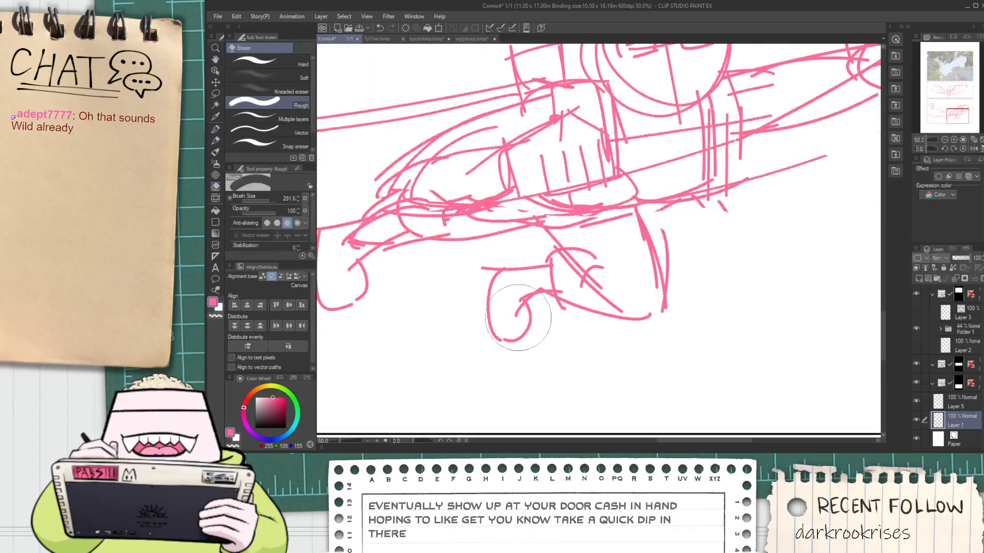
scroll(525, 316, "up", 1)
left_click_drag(266, 200, 263, 199)
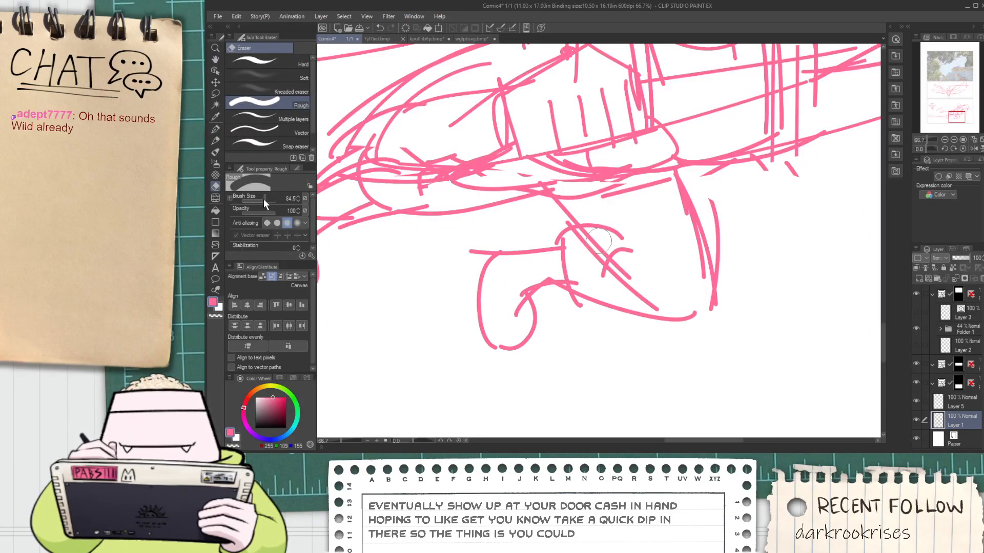
scroll(528, 308, "up", 1)
Refine the right foot with inner detail strokes and a notched outer contour, and erase the overshooting corner line
key("p")
mouse_move(492, 297)
left_mouse_down()
mouse_move(543, 267)
mouse_move(587, 263)
left_mouse_up()
key("ctrl+z")
key("ctrl+z")
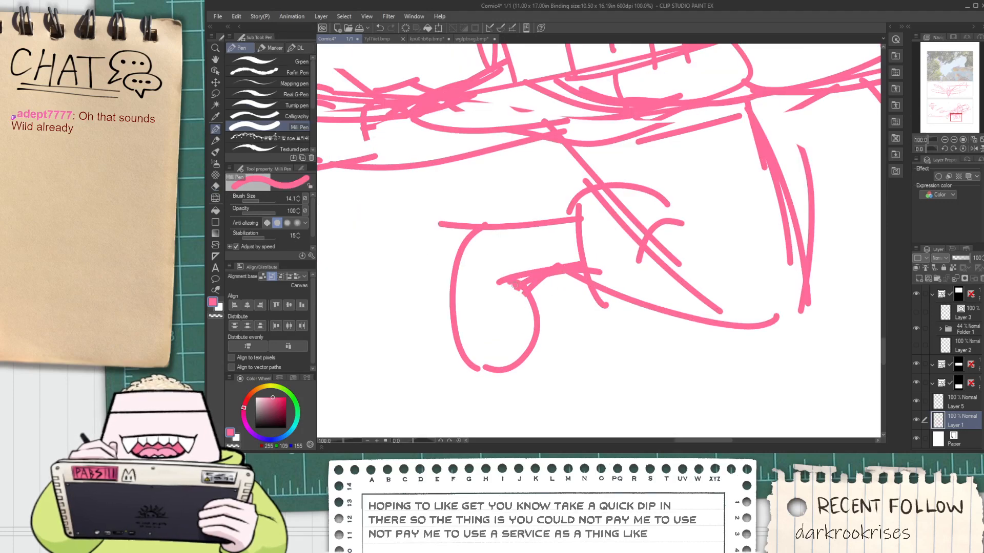
mouse_move(509, 285)
left_mouse_down()
mouse_move(517, 305)
mouse_move(499, 322)
mouse_move(520, 322)
mouse_move(522, 303)
mouse_move(532, 334)
left_mouse_up()
key("ctrl+z")
mouse_move(472, 374)
left_mouse_down()
mouse_move(459, 370)
mouse_move(452, 244)
left_mouse_up()
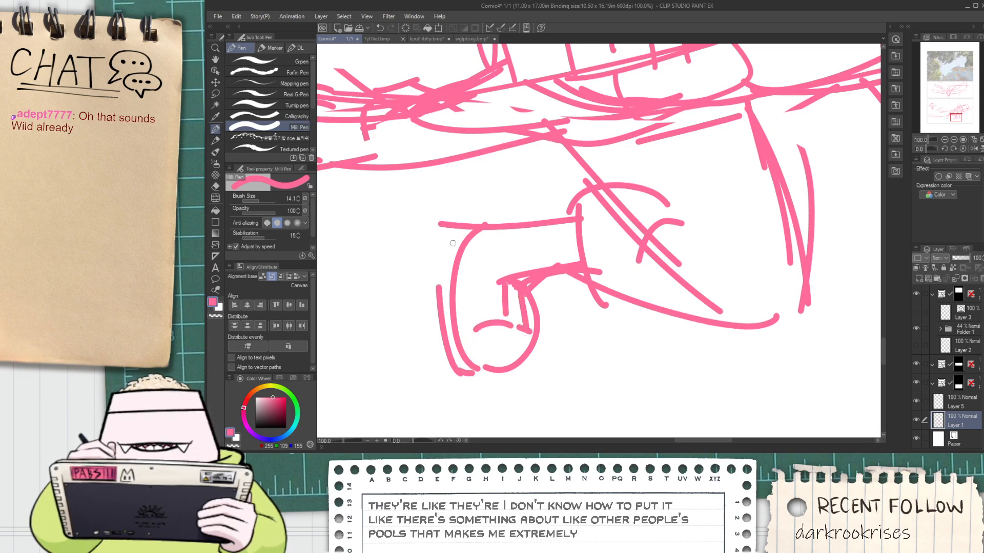
left_click_drag(444, 290, 450, 226)
key("e")
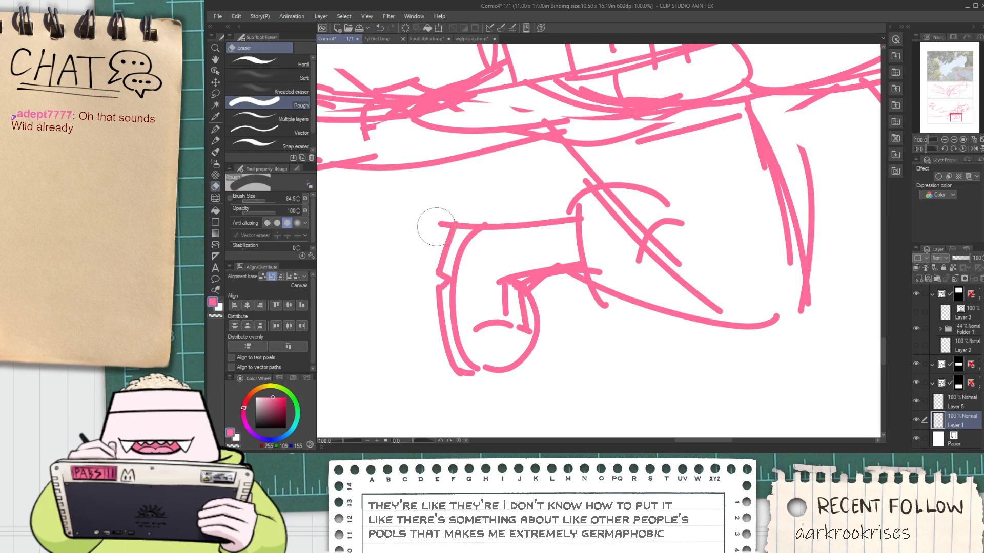
Try to reshape the left foot's outer contour by lasso-selecting it and transforming it with a slight rotation and a pulled-in lower corner
scroll(427, 220, "down", 2)
key("space")
left_click_drag(366, 263, 523, 285)
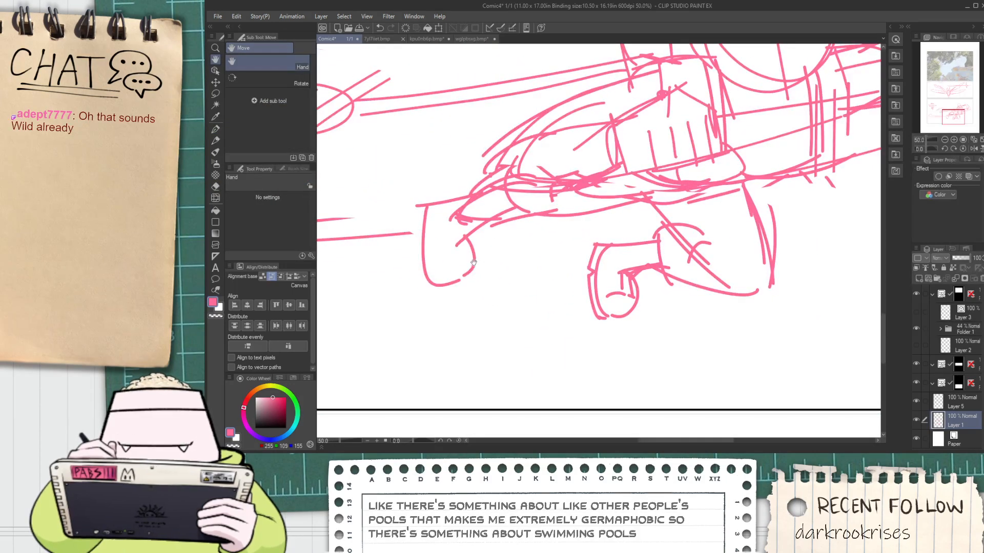
key("m")
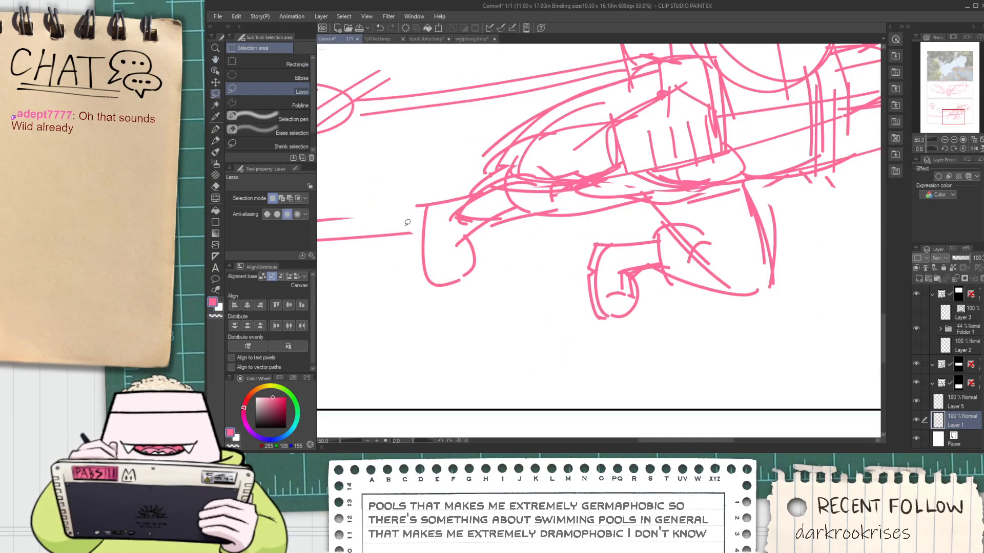
left_click_drag(418, 280, 414, 205)
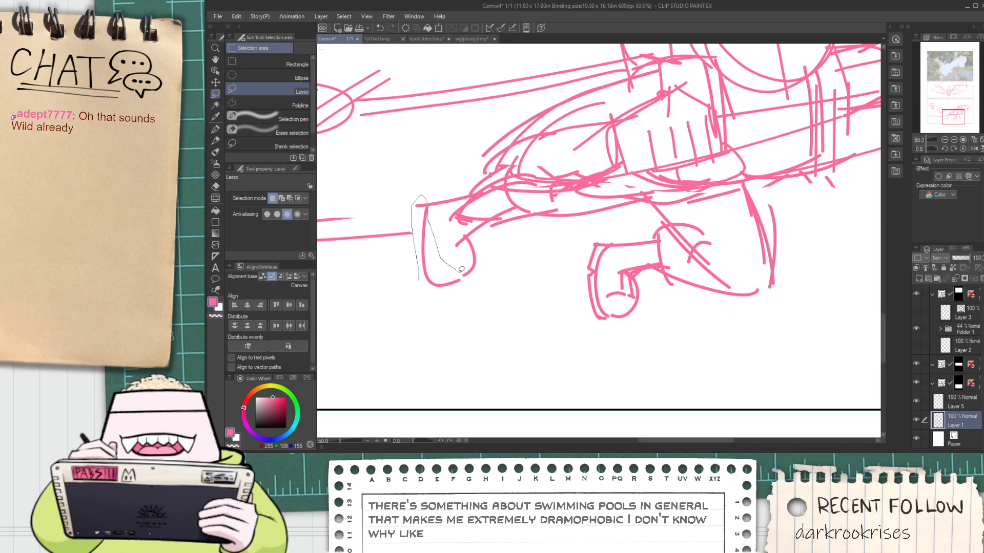
left_click_drag(461, 269, 449, 295)
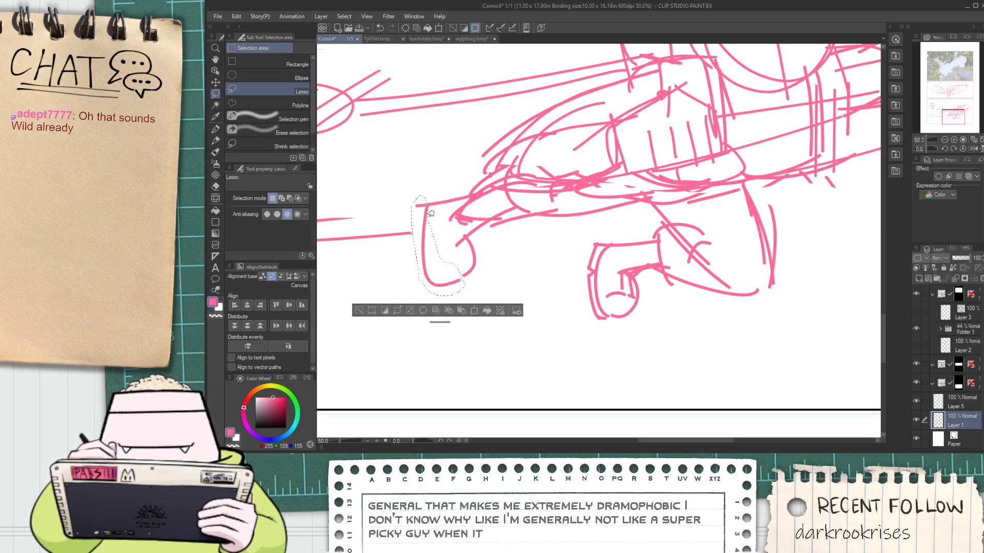
mouse_move(428, 210)
left_mouse_down()
mouse_move(435, 197)
mouse_move(434, 216)
left_mouse_up()
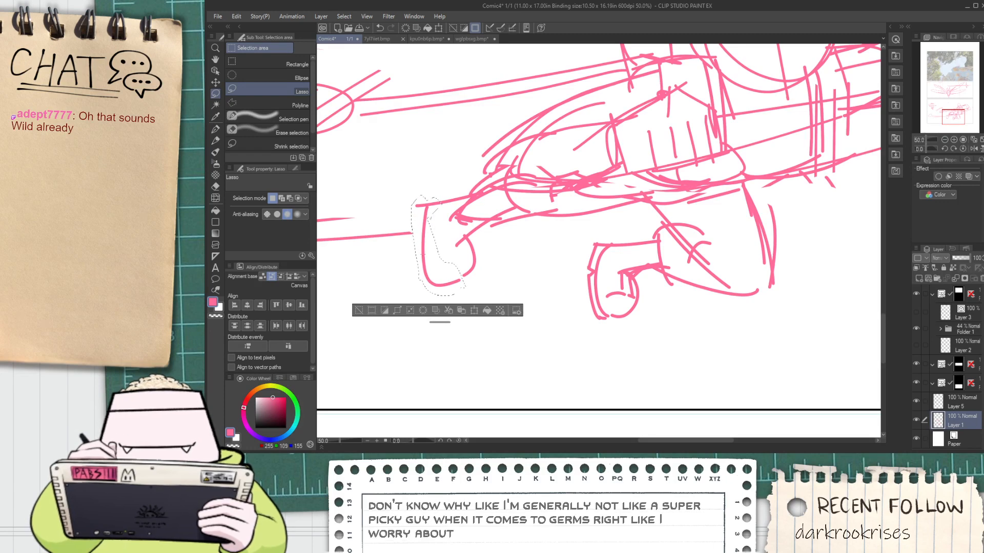
key("ctrl+t")
mouse_move(466, 246)
left_mouse_down()
mouse_move(444, 246)
mouse_move(477, 255)
left_mouse_up()
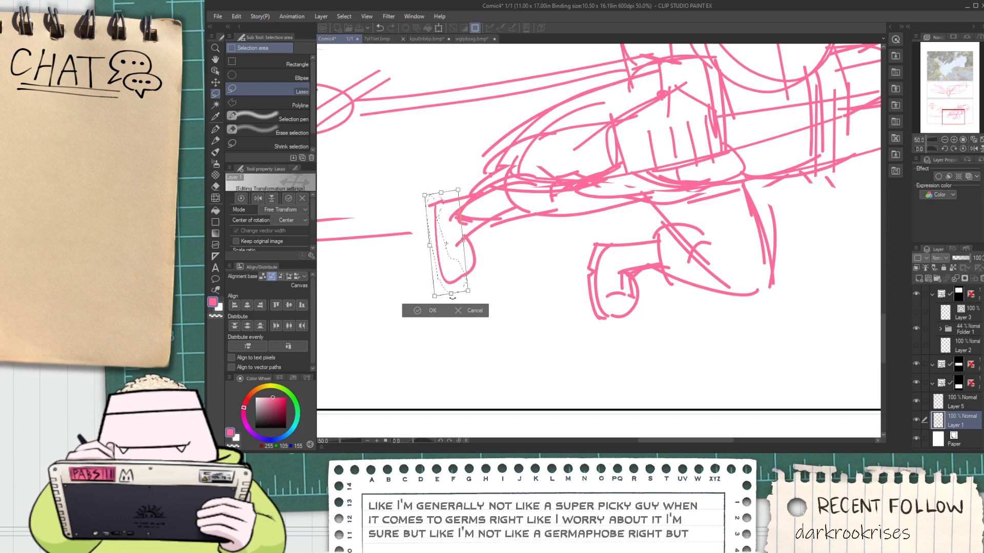
left_click_drag(434, 297, 442, 276)
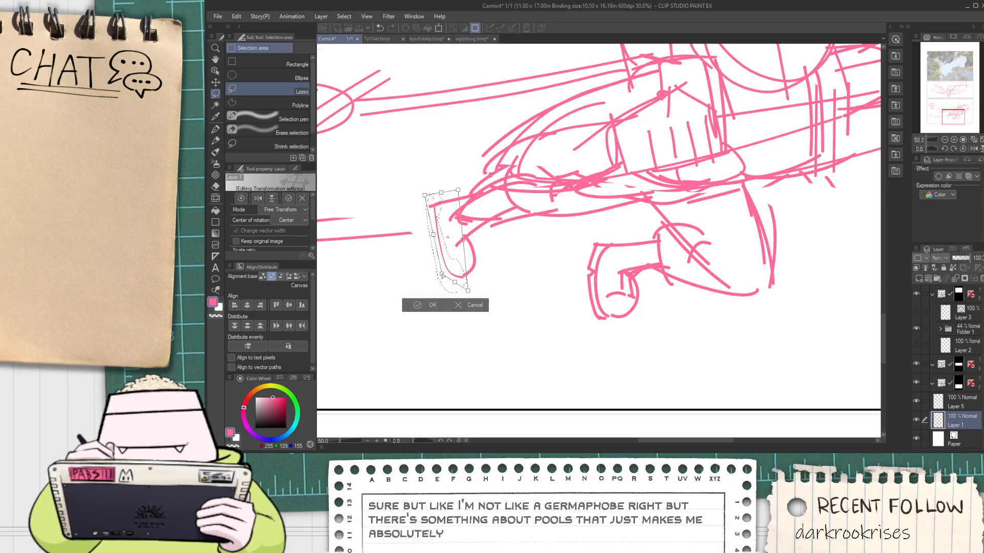
left_click(430, 306)
left_click(367, 302)
Undo the transformation and the selection of the left foot's contour
key("space")
left_click_drag(566, 270, 563, 290)
key("ctrl+minus")
key("ctrl+z")
key("ctrl+z")
key("ctrl+z")
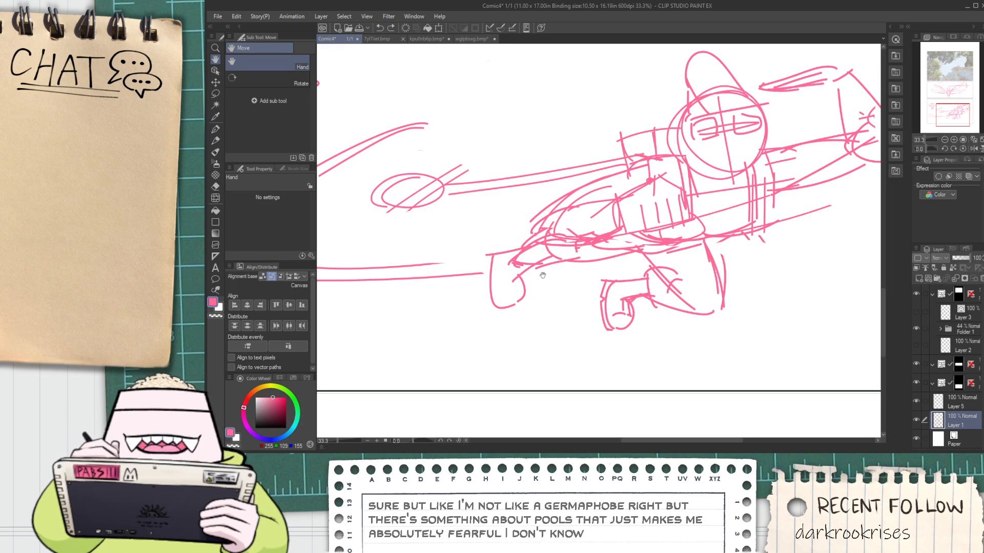
Sketch a jagged edge and a pointed collar shape on the chest just beneath the character's head
mouse_move(543, 276)
left_mouse_down()
mouse_move(504, 295)
mouse_move(460, 278)
mouse_move(422, 283)
left_mouse_up()
scroll(472, 281, "down", 1)
scroll(426, 282, "up", 1)
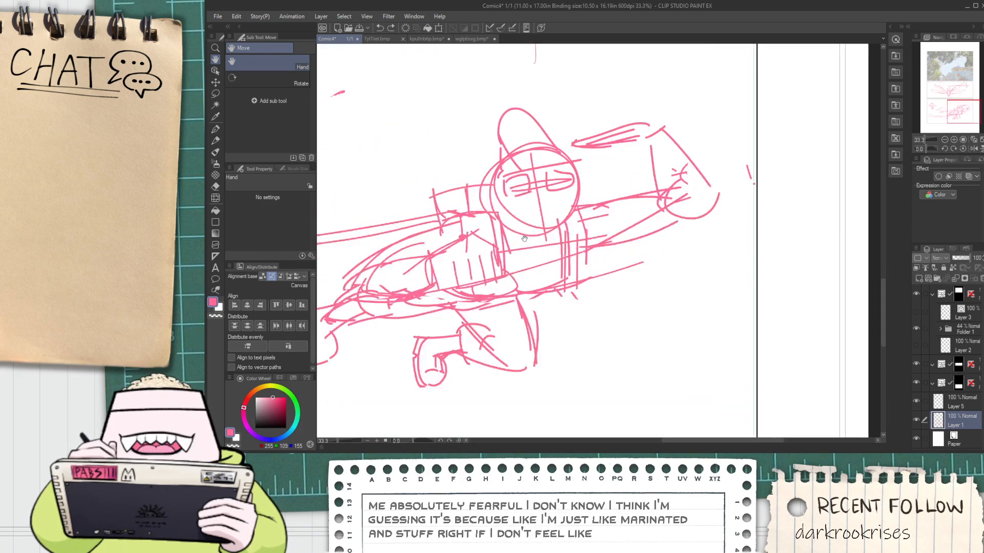
scroll(489, 215, "up", 1)
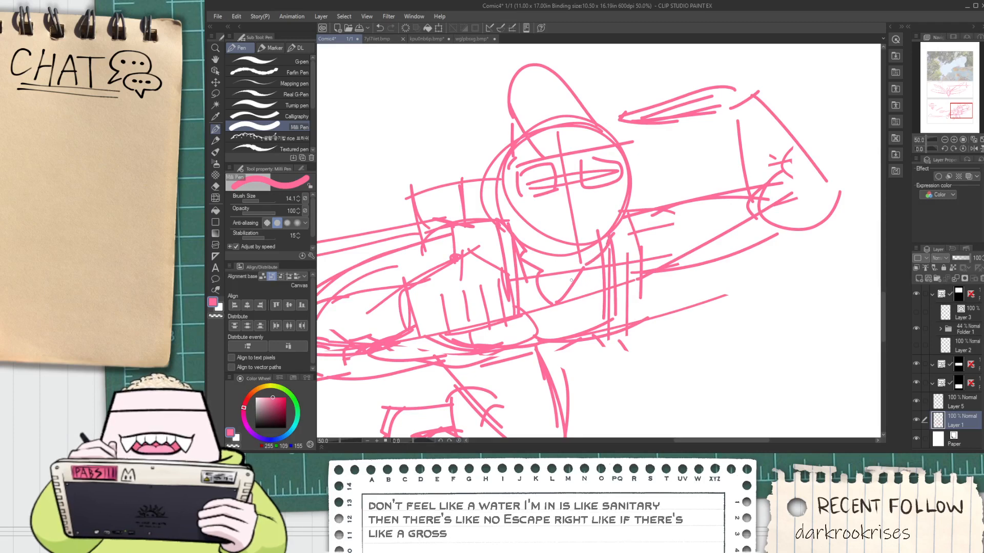
key("space")
mouse_move(551, 290)
left_mouse_down()
mouse_move(551, 316)
mouse_move(542, 291)
mouse_move(554, 299)
left_mouse_up()
left_click_drag(616, 257, 595, 295)
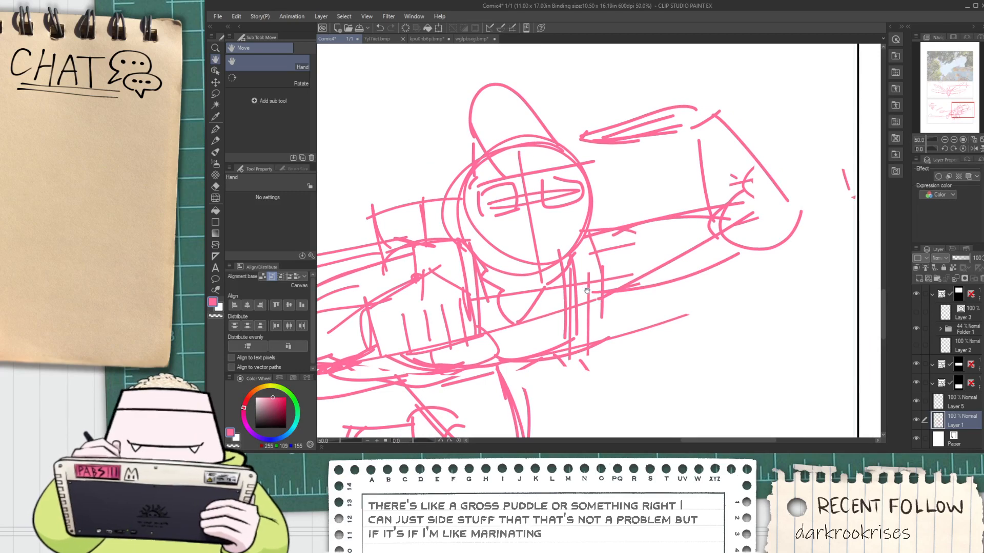
Sketch the peaked upper outline of an open mouth below the right eye and add short strokes along the lower jaw
scroll(510, 236, "up", 1)
left_click_drag(574, 203, 550, 237)
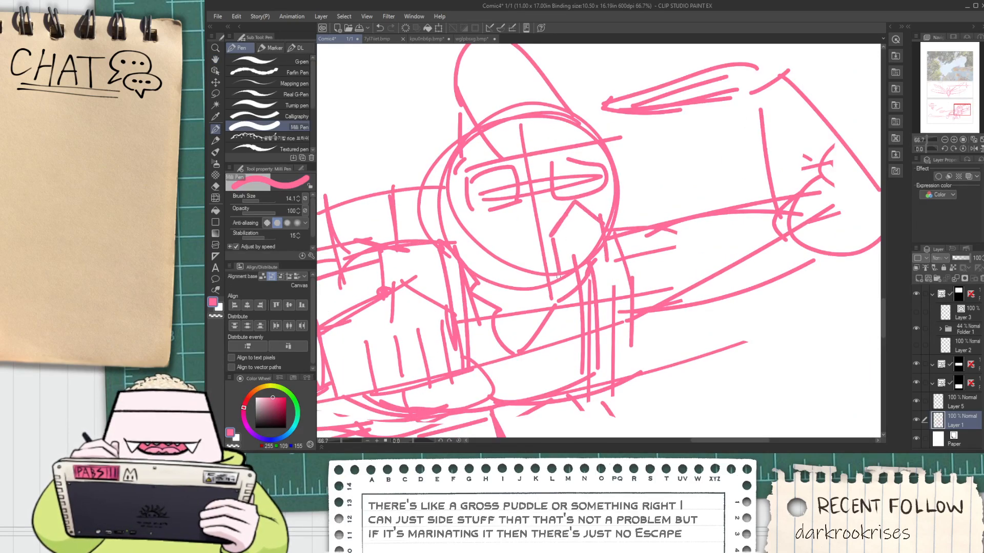
mouse_move(557, 278)
left_mouse_down()
mouse_move(505, 286)
mouse_move(548, 277)
mouse_move(508, 267)
left_mouse_up()
key("ctrl+z")
left_click_drag(509, 267, 487, 263)
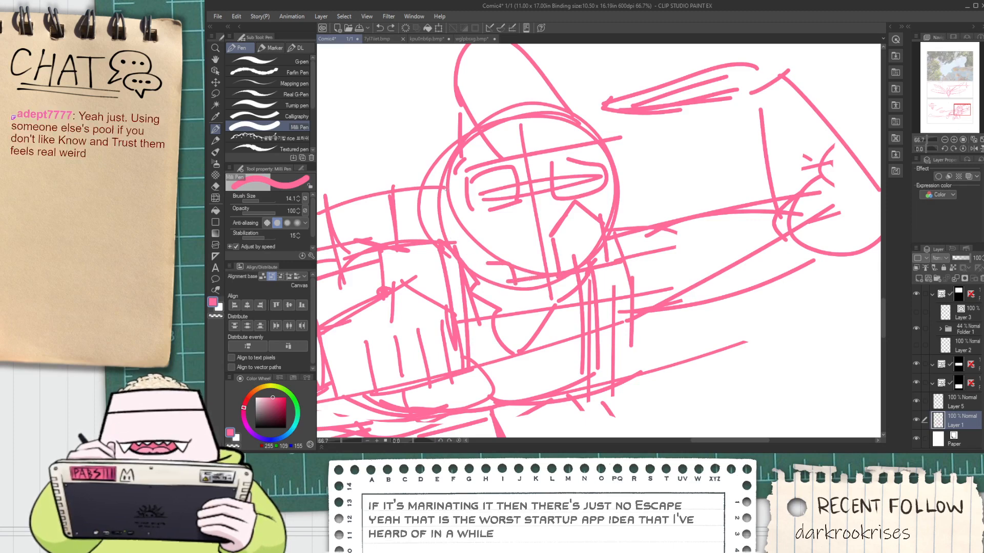
left_click_drag(447, 189, 457, 221)
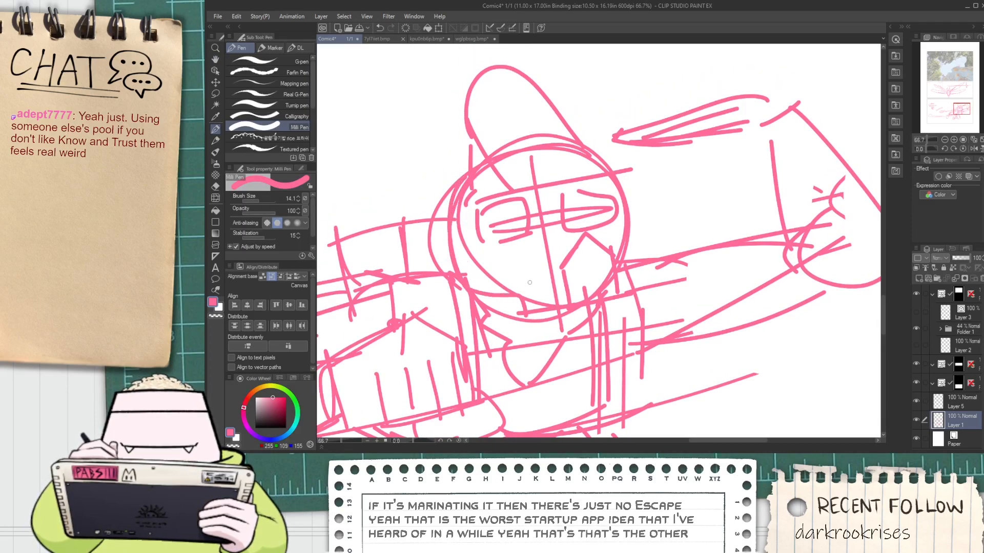
Erase the head outline crossing the mouth and close the mouth shape with straight side and bottom lines
key("e")
mouse_move(572, 299)
left_mouse_down()
mouse_move(607, 287)
mouse_move(597, 277)
mouse_move(610, 254)
left_mouse_up()
key("p")
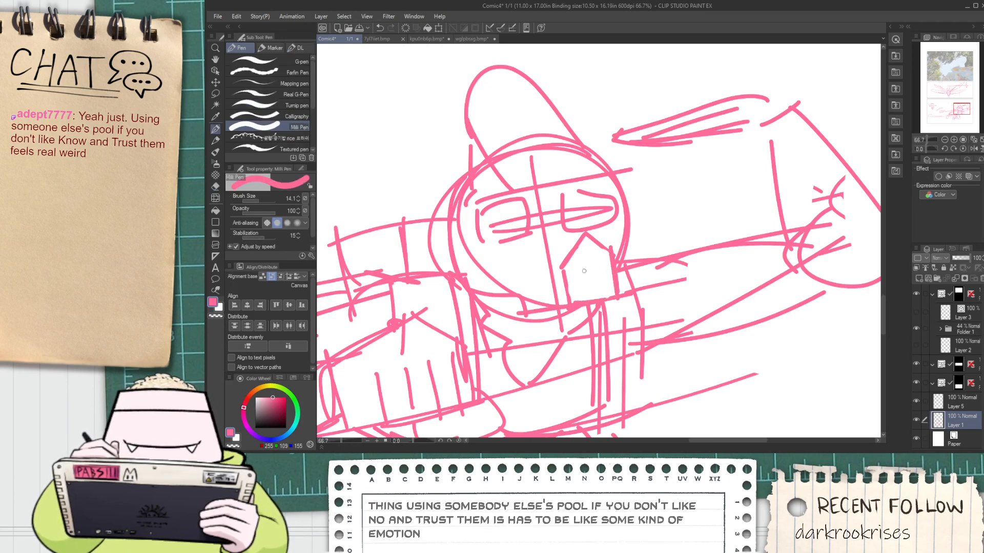
Lasso-select the mouth, enlarge it and shift it toward the right edge of the face, then deselect it
key("m")
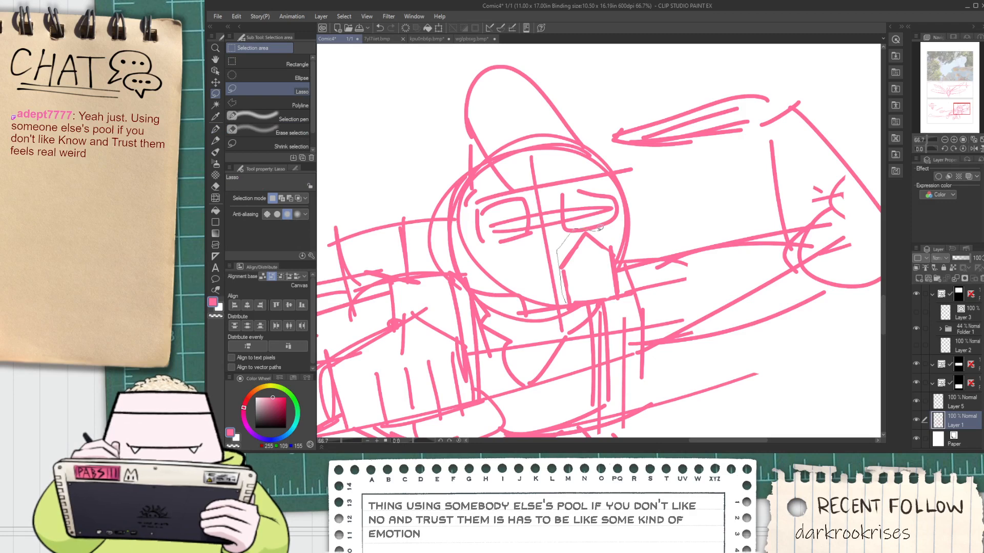
mouse_move(624, 292)
left_mouse_down()
mouse_move(618, 279)
mouse_move(630, 278)
mouse_move(607, 269)
mouse_move(624, 267)
left_mouse_up()
key("k")
key("ctrl+t")
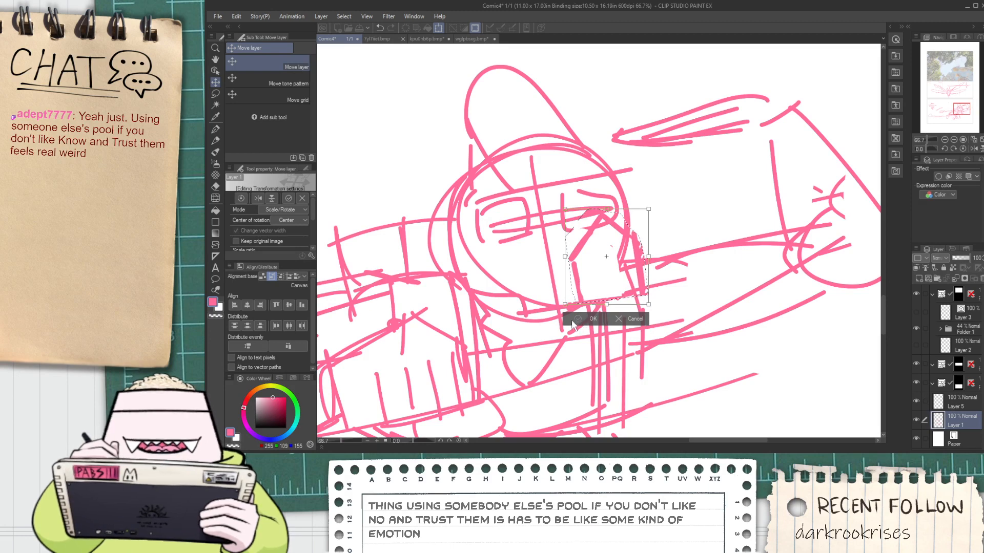
left_click(575, 322)
key("ctrl+d")
key("p")
Erase the stray line fragments inside the enlarged mouth and redraw the line across the right eye
scroll(589, 291, "up", 1)
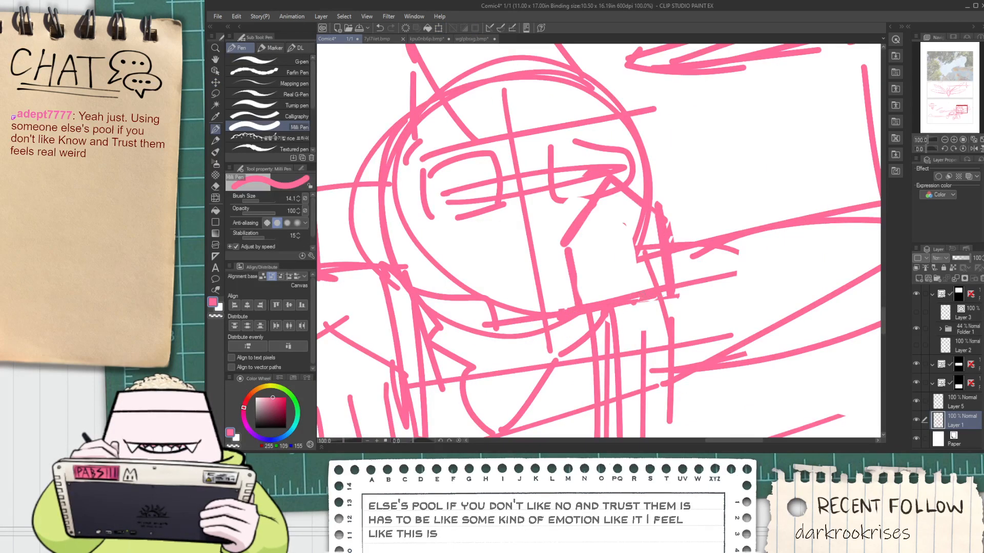
key("e")
left_click_drag(621, 233, 635, 249)
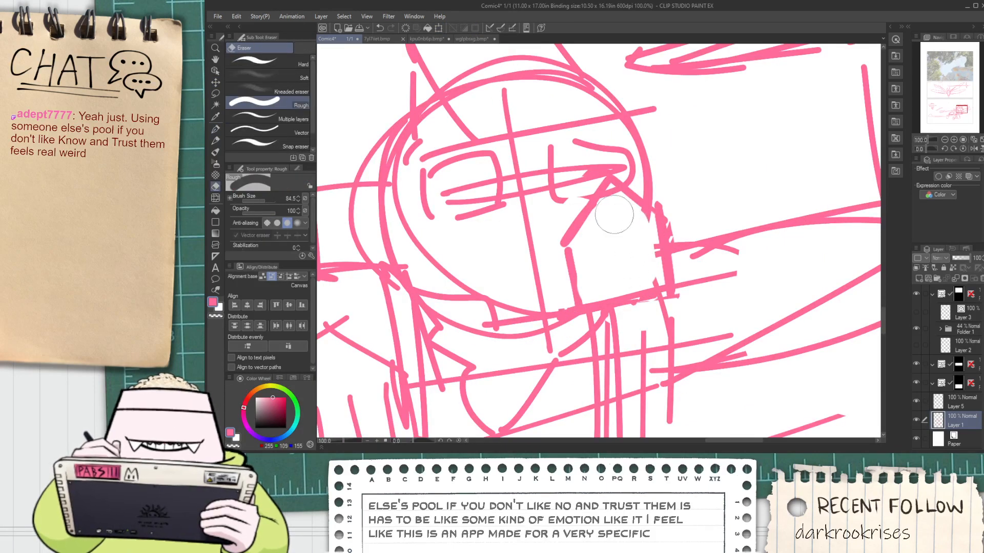
key("p")
left_click_drag(543, 167, 595, 180)
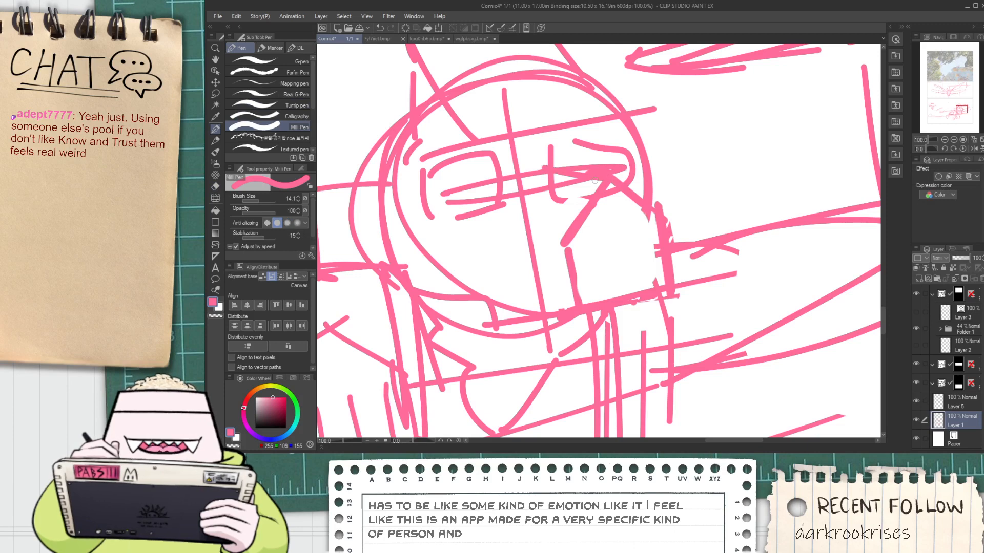
Erase the rounded left eye and redraw it as a larger, angular box with straight edges
key("space")
left_click_drag(482, 206, 573, 230)
key("e")
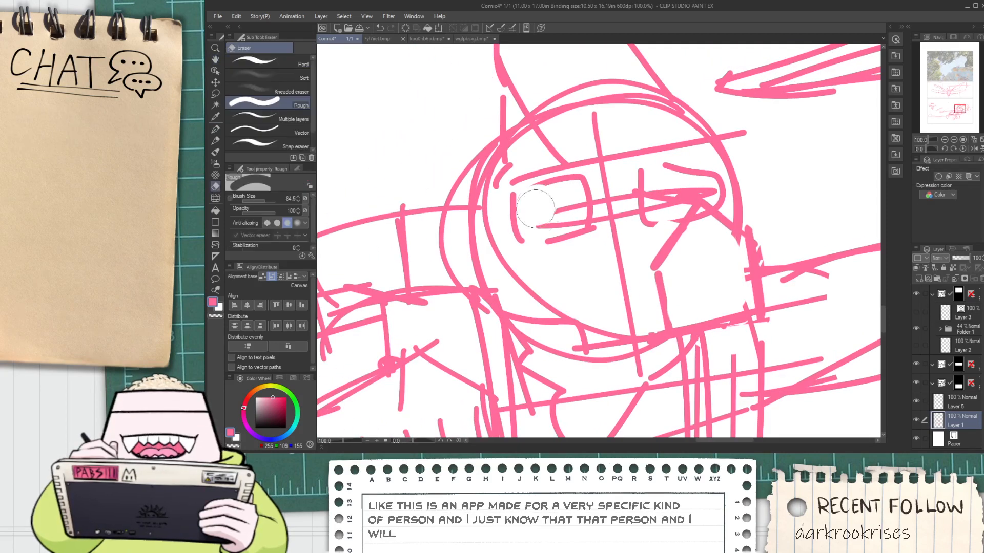
mouse_move(537, 203)
left_mouse_down()
mouse_move(590, 191)
mouse_move(576, 177)
mouse_move(549, 234)
left_mouse_up()
key("p")
key("ctrl+z")
mouse_move(540, 182)
left_mouse_down()
mouse_move(611, 175)
mouse_move(621, 235)
left_mouse_up()
left_click_drag(558, 244, 618, 236)
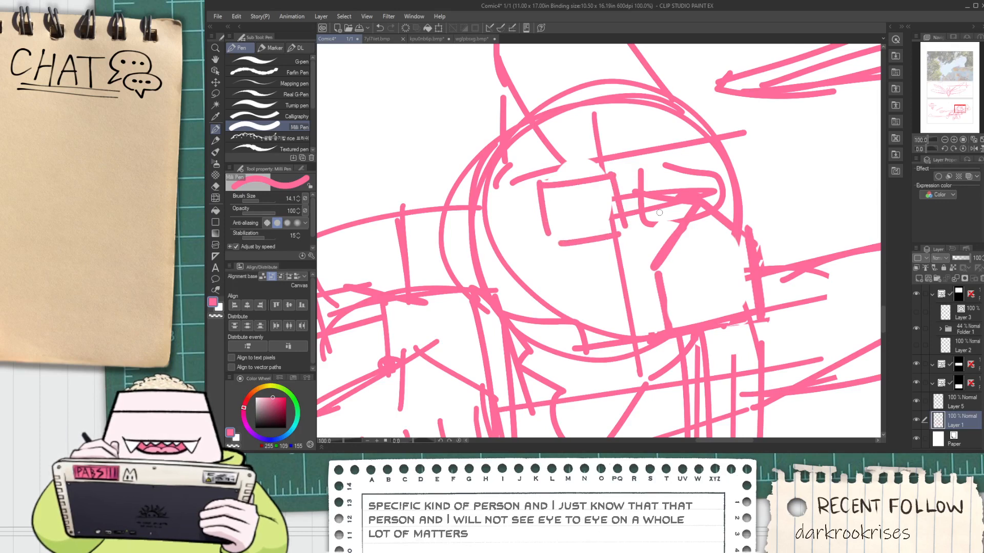
Redraw the right eye's upper corner with a short vertical stroke and a straight top edge
key("ctrl+z")
left_click_drag(662, 189, 659, 168)
left_click_drag(665, 166, 718, 164)
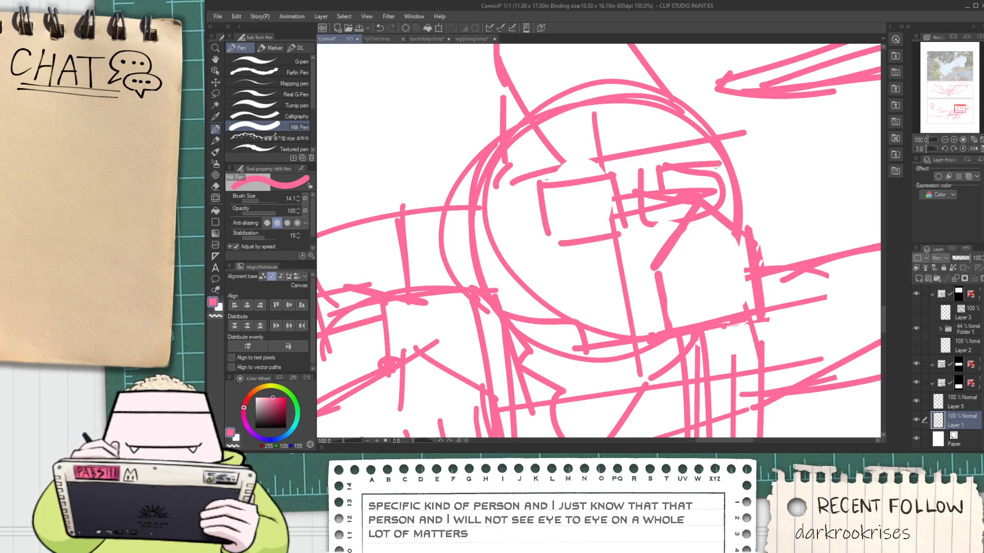
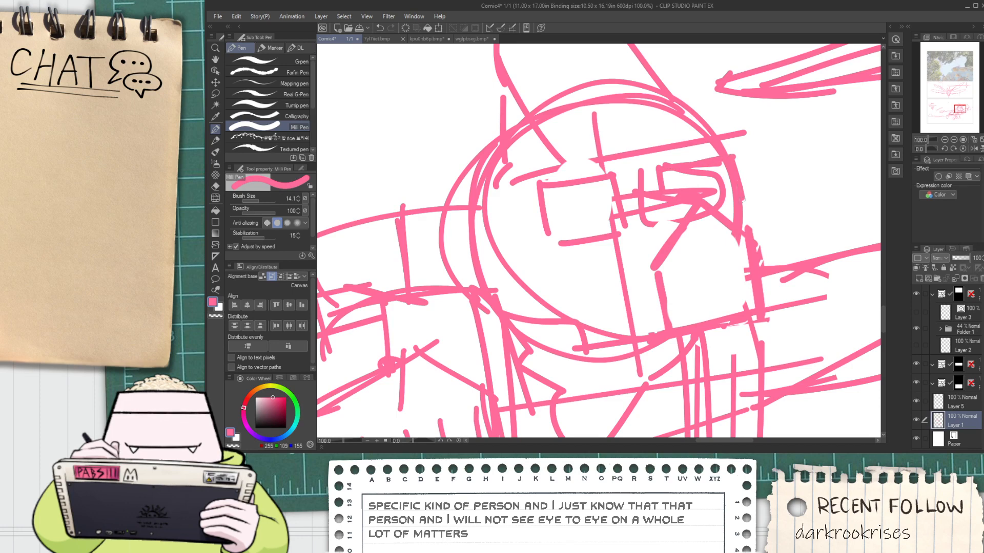
Lasso-select the character's dangling lower legs and feet, move them up closer to the body, and deselect them
scroll(719, 197, "down", 4)
key("space")
mouse_move(616, 285)
left_mouse_down()
mouse_move(563, 296)
mouse_move(555, 273)
left_mouse_up()
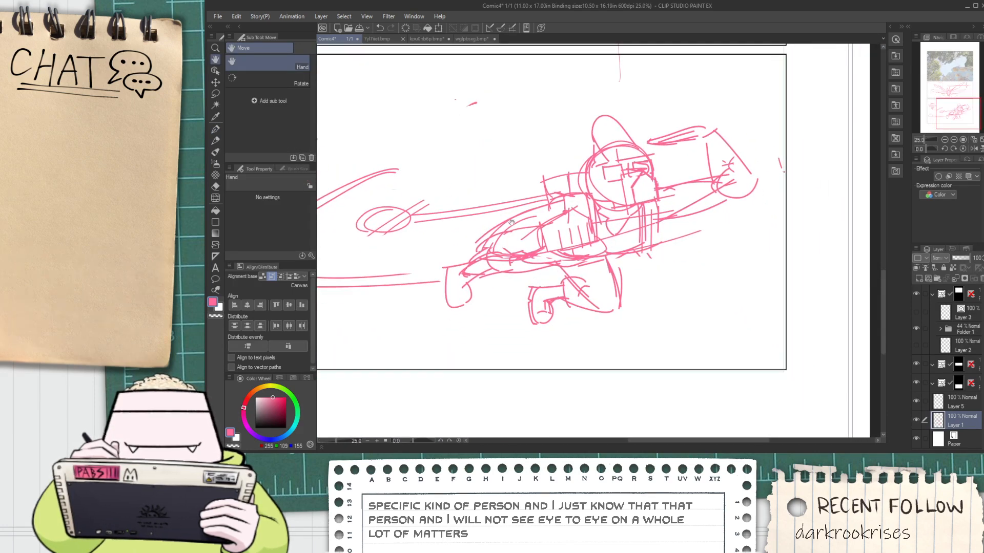
key("m")
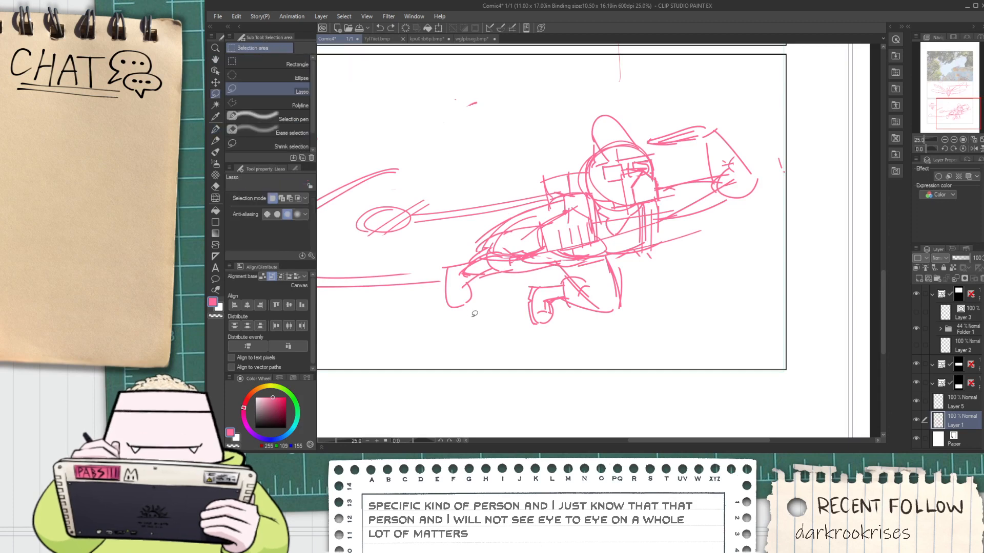
mouse_move(463, 327)
left_mouse_down()
mouse_move(436, 283)
mouse_move(465, 259)
mouse_move(602, 264)
mouse_move(643, 302)
mouse_move(581, 275)
mouse_move(587, 281)
left_mouse_up()
key("k")
left_click(454, 328)
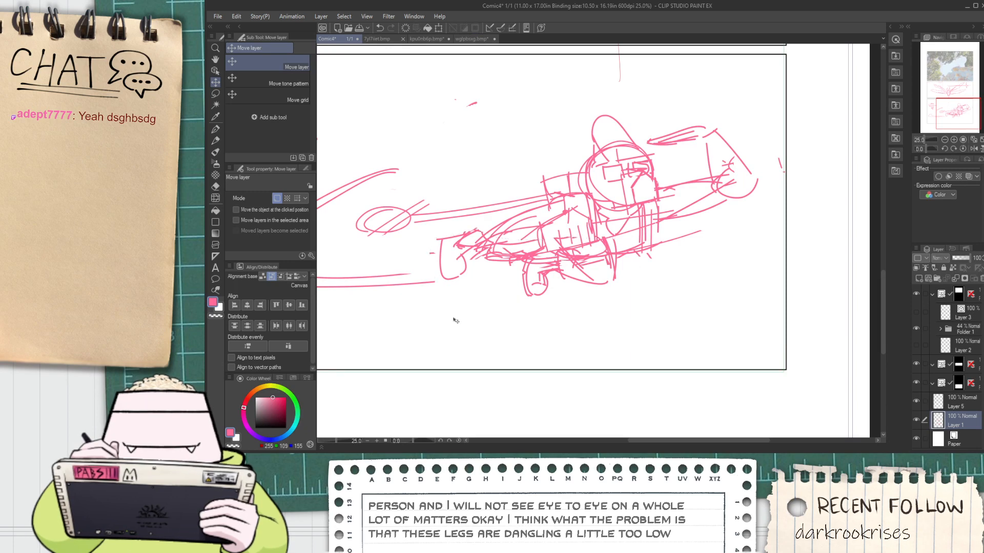
Sketch over the rear leg to reconnect it to the raised foot behind the body
key("p")
scroll(476, 229, "up", 2)
key("ctrl+z")
left_click_drag(475, 230, 547, 207)
scroll(584, 200, "down", 2)
key("space")
left_click_drag(550, 260, 553, 240)
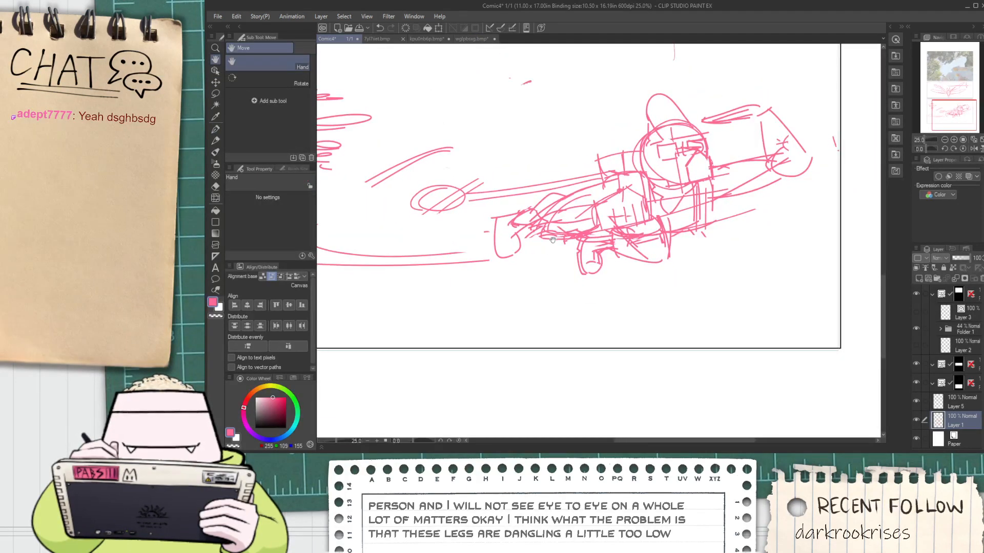
Lasso-select the rear foot and its lower-leg lines, delete them, and clear the selection
key("m")
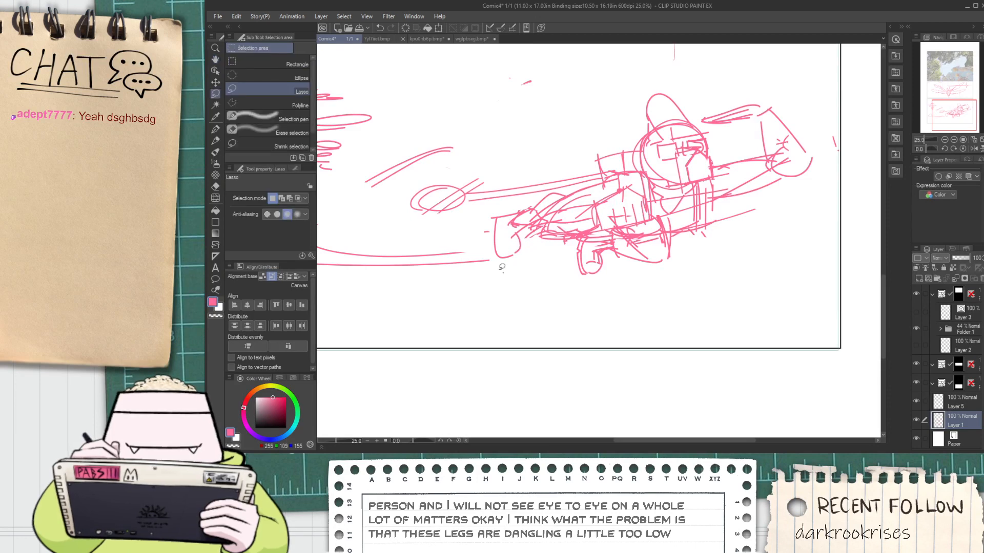
mouse_move(503, 272)
left_mouse_down()
mouse_move(528, 194)
mouse_move(529, 255)
left_mouse_up()
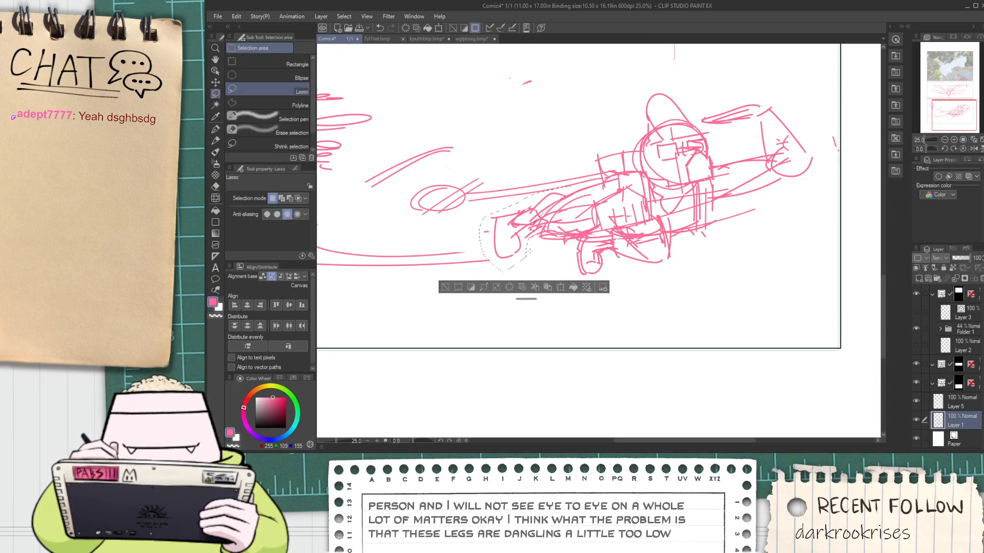
key("ctrl+shift+t")
left_click_drag(479, 231, 511, 226)
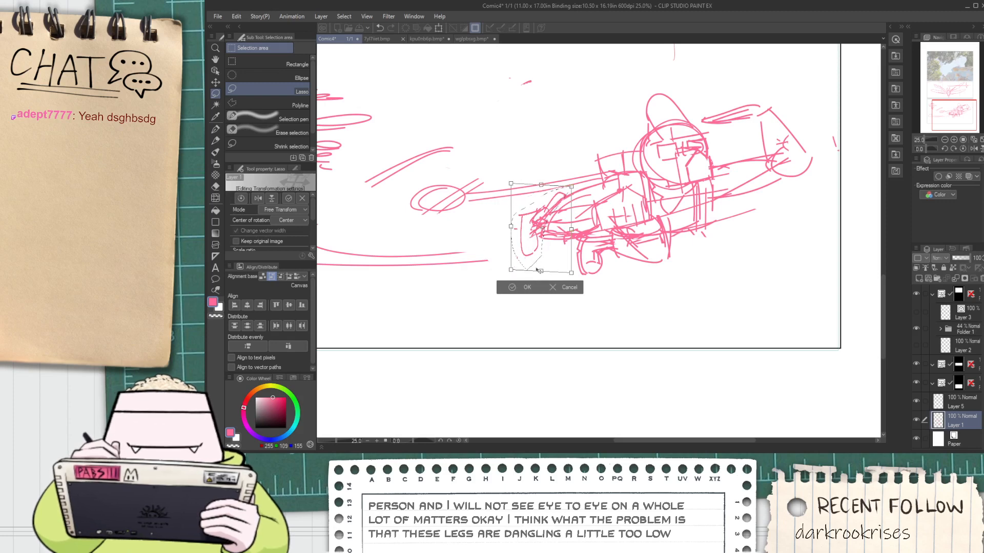
left_click(534, 284)
key("Delete")
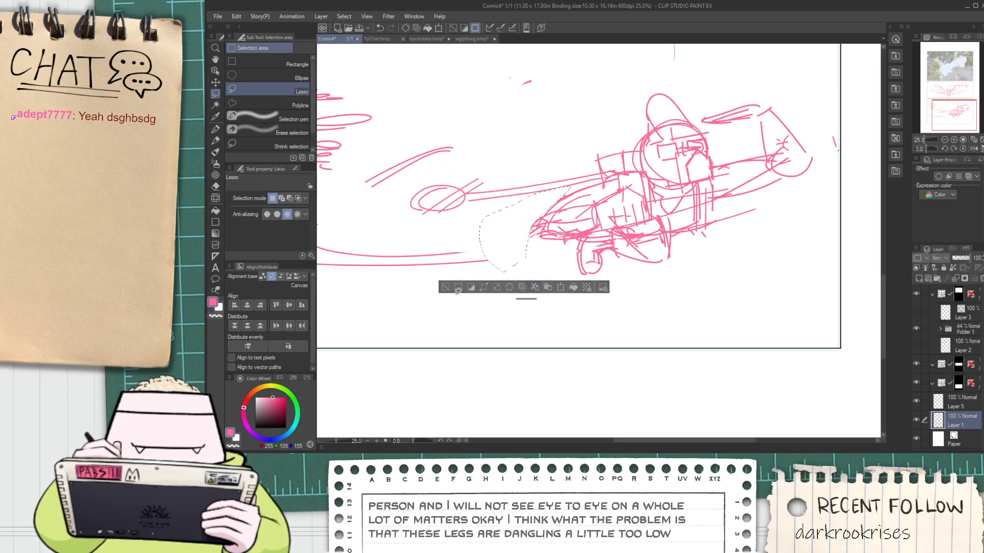
left_click(450, 287)
scroll(596, 250, "up", 1)
key("space")
left_click_drag(646, 257, 632, 227)
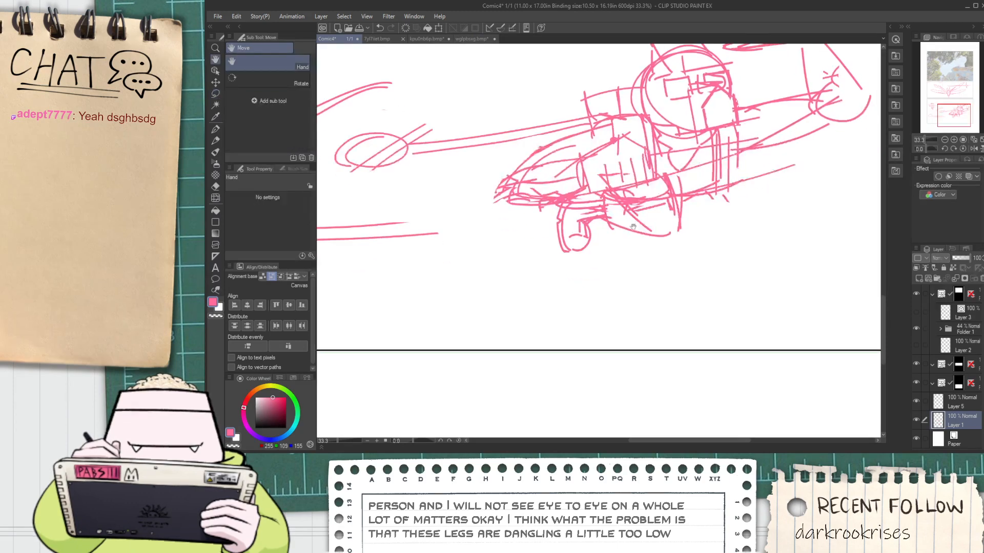
key("p")
left_click_drag(699, 205, 602, 310)
key("ctrl+z")
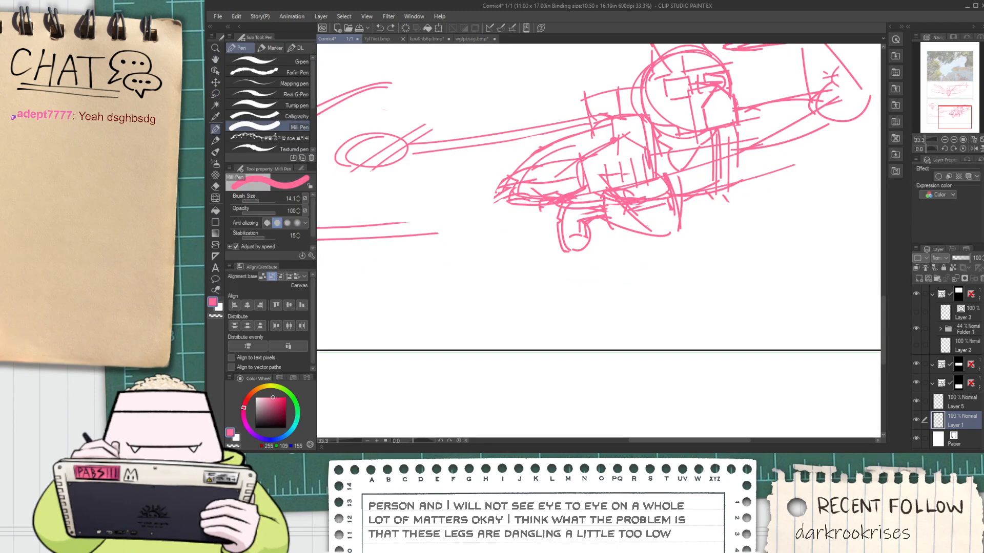
left_click_drag(653, 213, 563, 288)
key("ctrl+z")
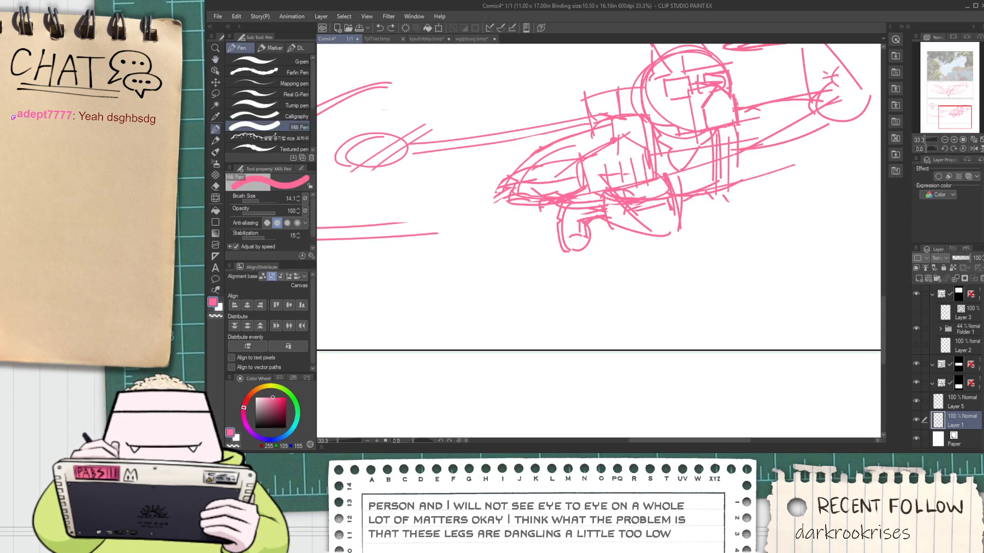
Sketch a small upright oval as the joint where the rear leg meets the torso
mouse_move(597, 166)
left_mouse_down()
mouse_move(602, 189)
mouse_move(532, 200)
left_mouse_up()
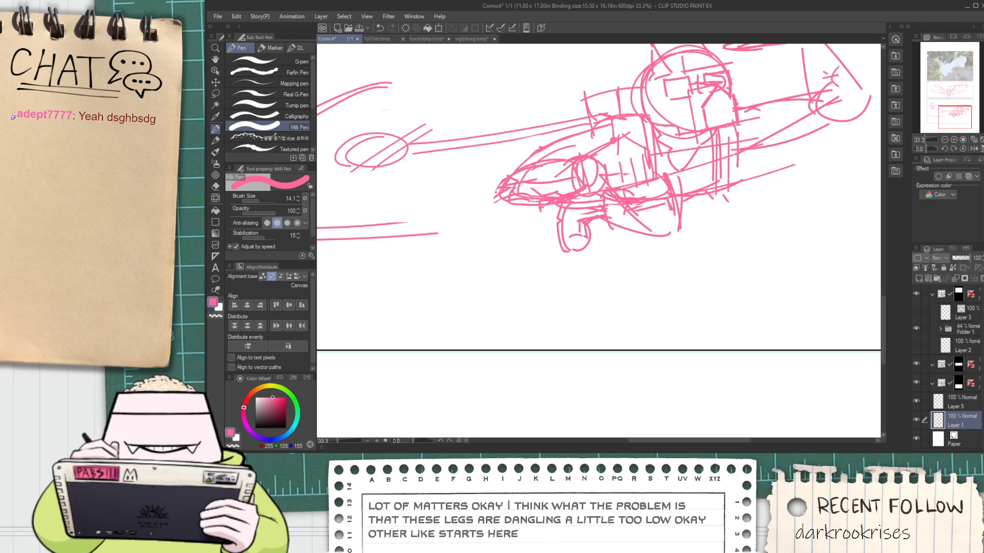
left_click_drag(430, 195, 507, 170)
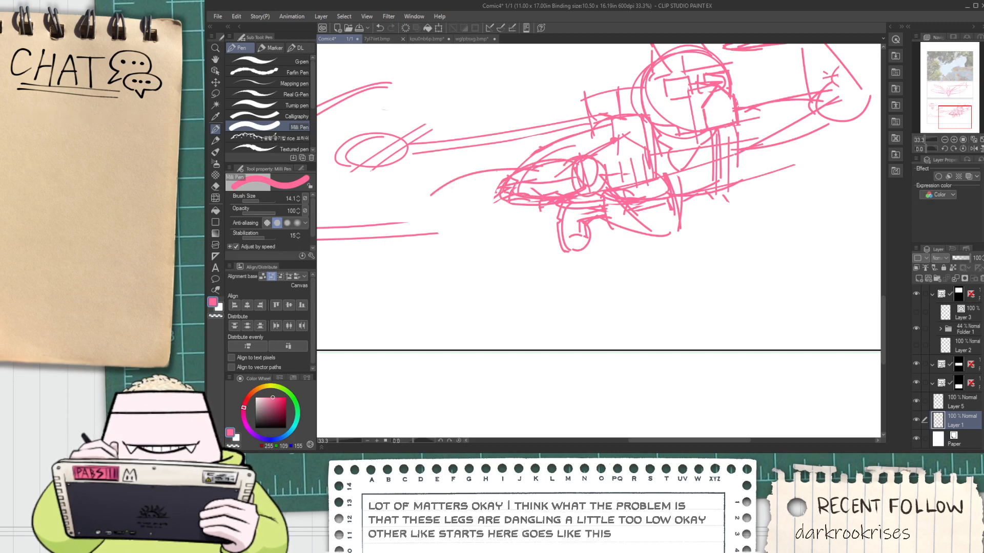
key("ctrl+z")
Redraw the rear lower leg trailing straight back from the body, ending in a small angular foot
key("ctrl+z")
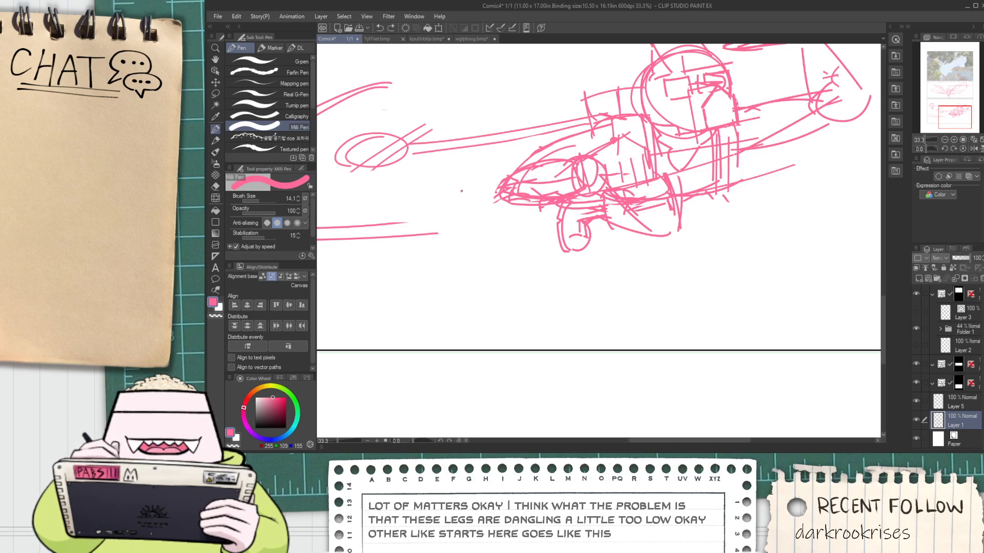
scroll(474, 188, "up", 1)
mouse_move(458, 199)
left_mouse_down()
mouse_move(511, 197)
mouse_move(481, 187)
mouse_move(450, 225)
mouse_move(460, 219)
mouse_move(449, 239)
mouse_move(467, 284)
left_mouse_up()
scroll(484, 193, "up", 1)
key("ctrl+z")
mouse_move(452, 243)
left_mouse_down()
mouse_move(453, 270)
mouse_move(478, 250)
mouse_move(454, 254)
mouse_move(531, 200)
left_mouse_up()
key("ctrl+z")
mouse_move(478, 256)
left_mouse_down()
mouse_move(508, 221)
mouse_move(494, 229)
mouse_move(503, 212)
left_mouse_up()
key("ctrl+z")
scroll(538, 188, "down", 2)
left_click_drag(614, 203, 496, 238)
Lasso-select the front foot, shrink and rotate it slightly so it tucks under the leg, and deselect it
scroll(513, 270, "up", 1)
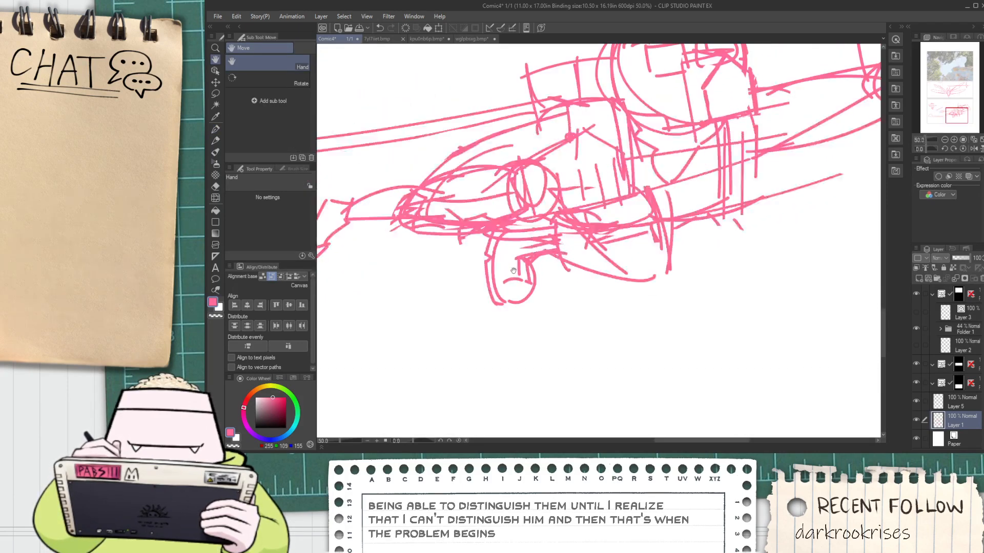
key("m")
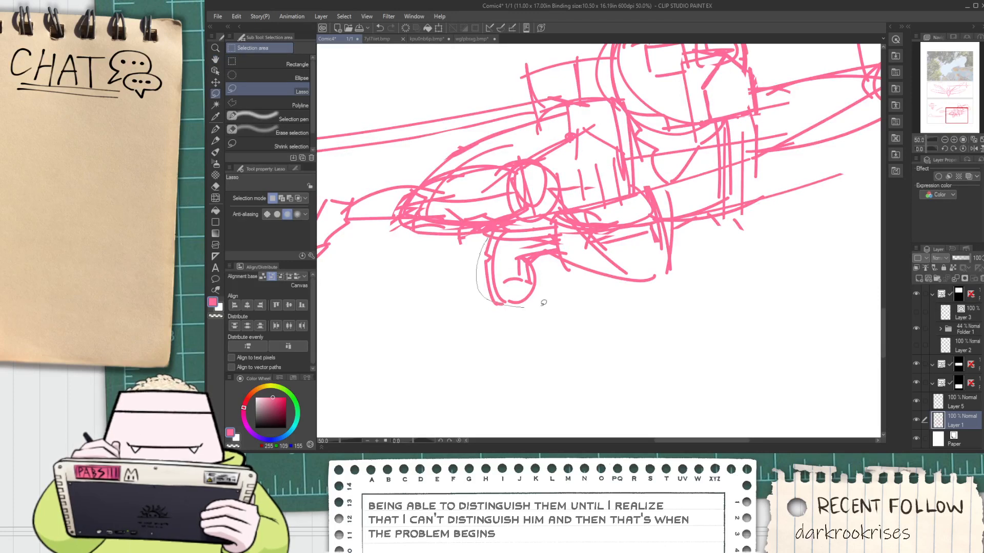
left_click_drag(549, 240, 550, 239)
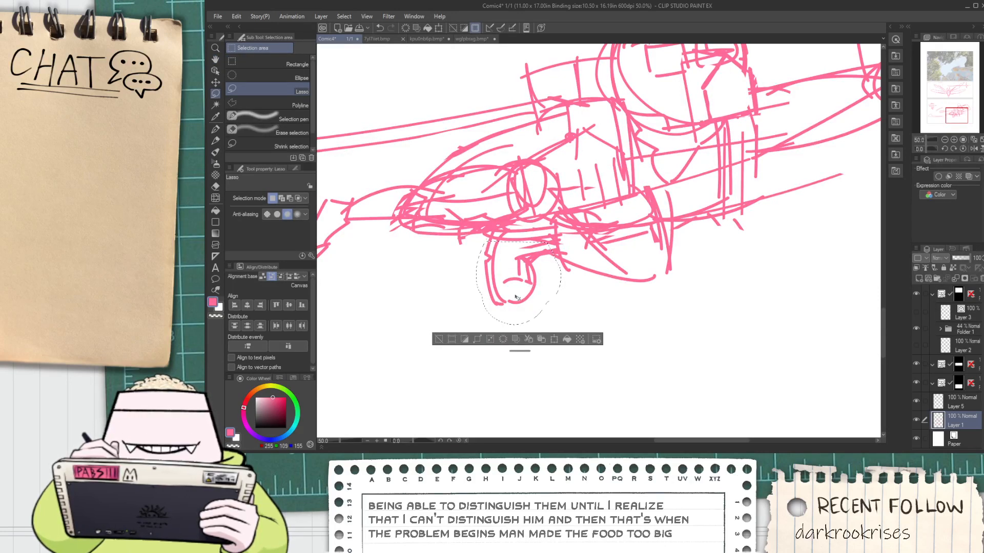
left_click(465, 336)
mouse_move(475, 325)
left_mouse_down()
mouse_move(519, 279)
mouse_move(478, 308)
left_mouse_up()
left_click_drag(537, 282, 538, 279)
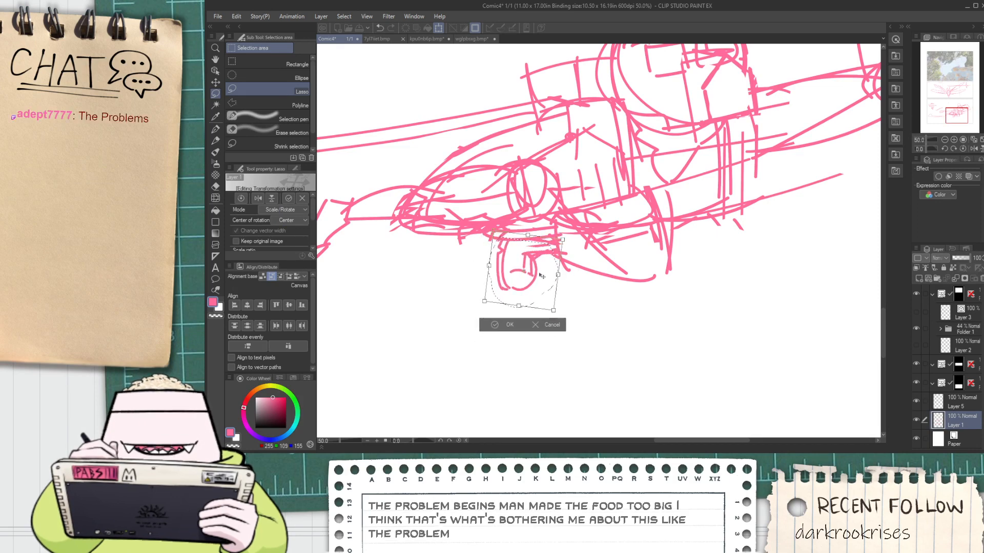
left_click(488, 325)
left_click(447, 321)
Sketch a thin elongated shape between the face and the bent arm, below the raised hand
scroll(451, 323, "down", 2)
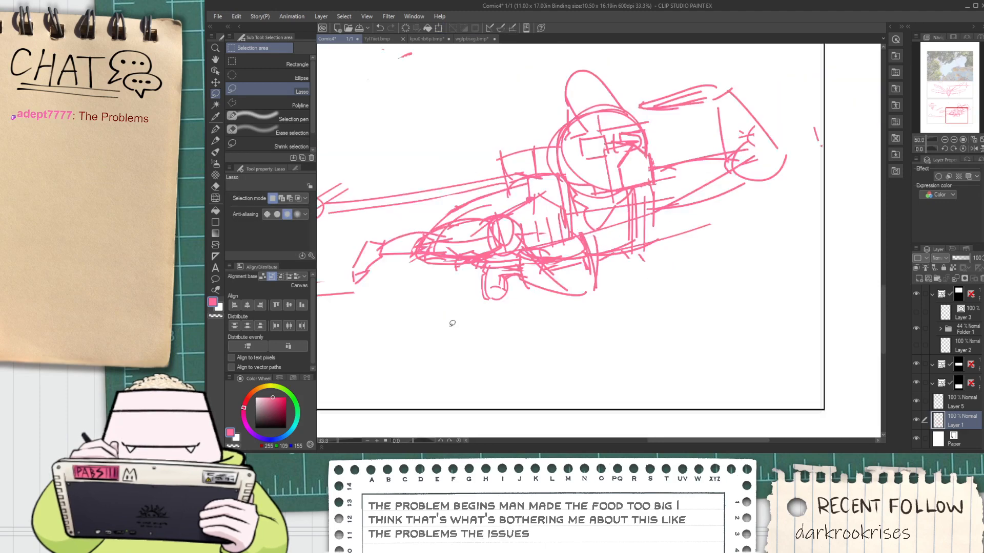
key("space")
left_click_drag(471, 303, 506, 308)
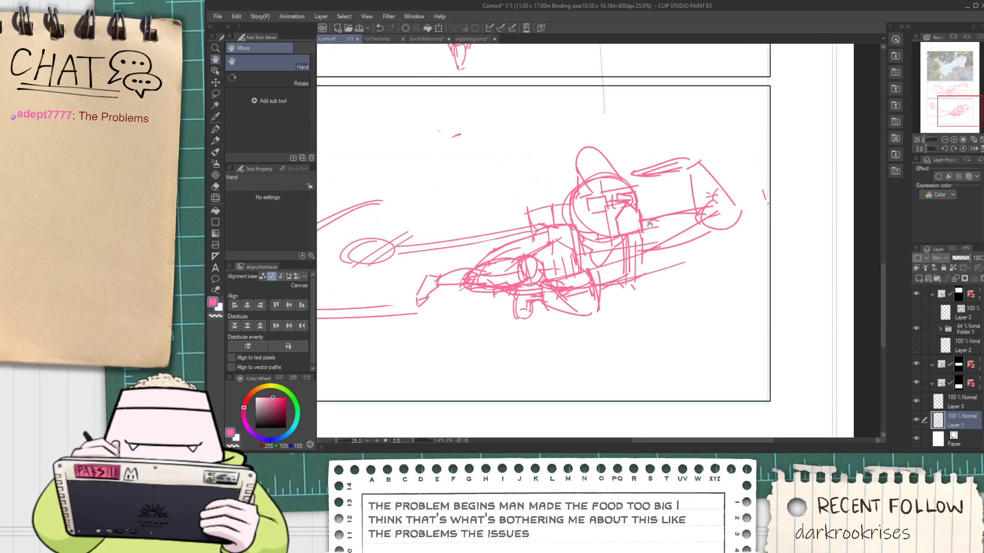
scroll(650, 225, "up", 1)
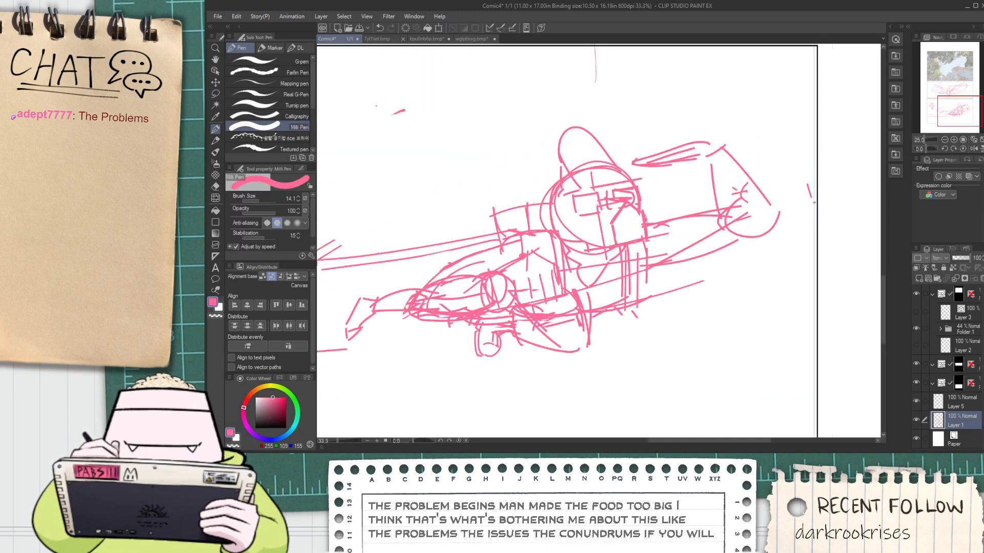
left_click_drag(641, 207, 700, 190)
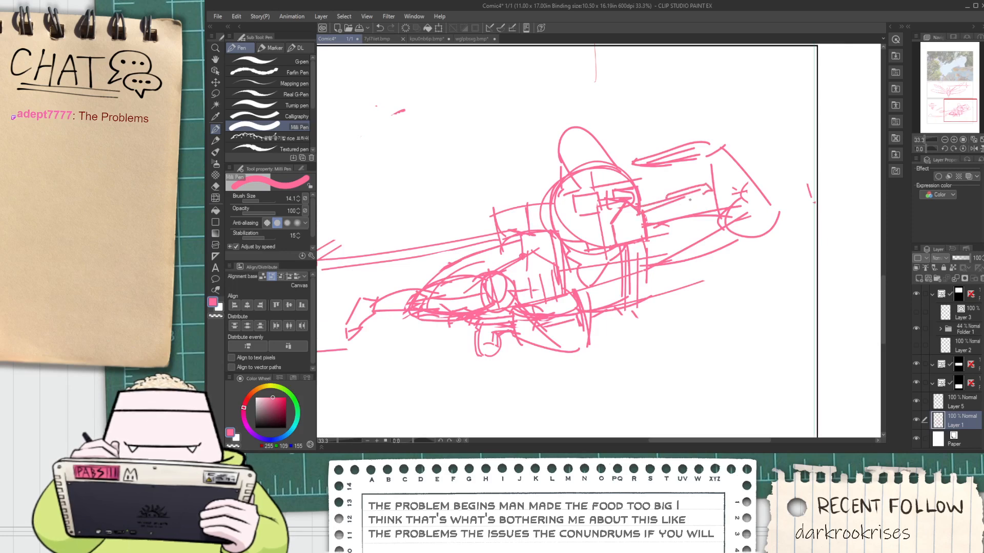
left_click_drag(689, 200, 707, 192)
Lasso-select the head and rotate it clockwise so the face tilts downward
scroll(665, 198, "down", 3)
key("space")
left_click_drag(595, 251, 587, 253)
scroll(591, 250, "up", 3)
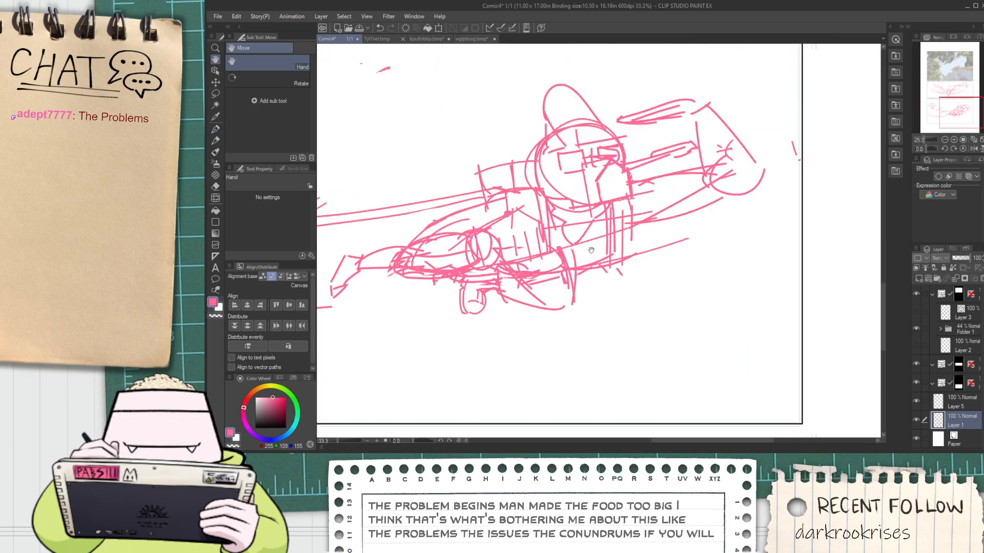
left_click_drag(586, 179, 603, 215)
scroll(596, 194, "up", 1)
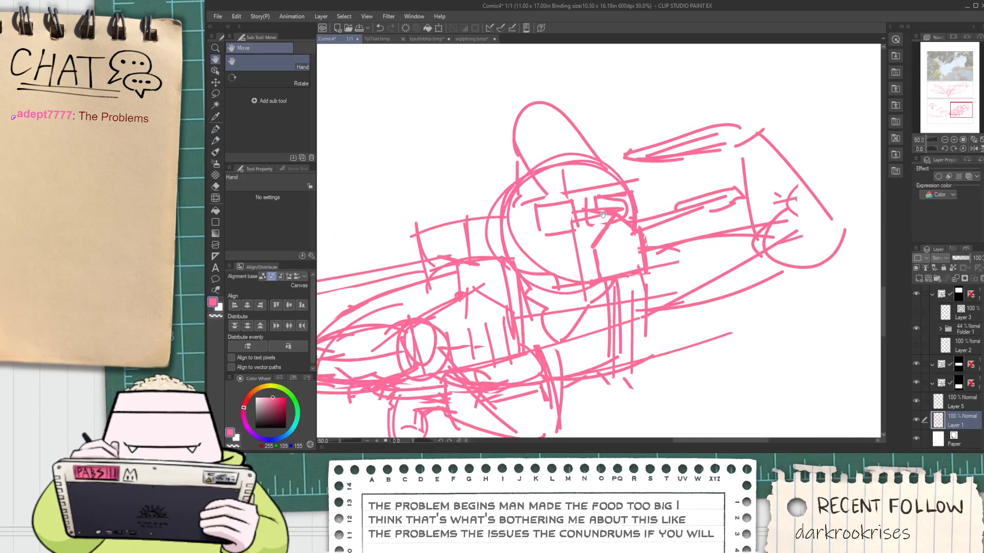
key("m")
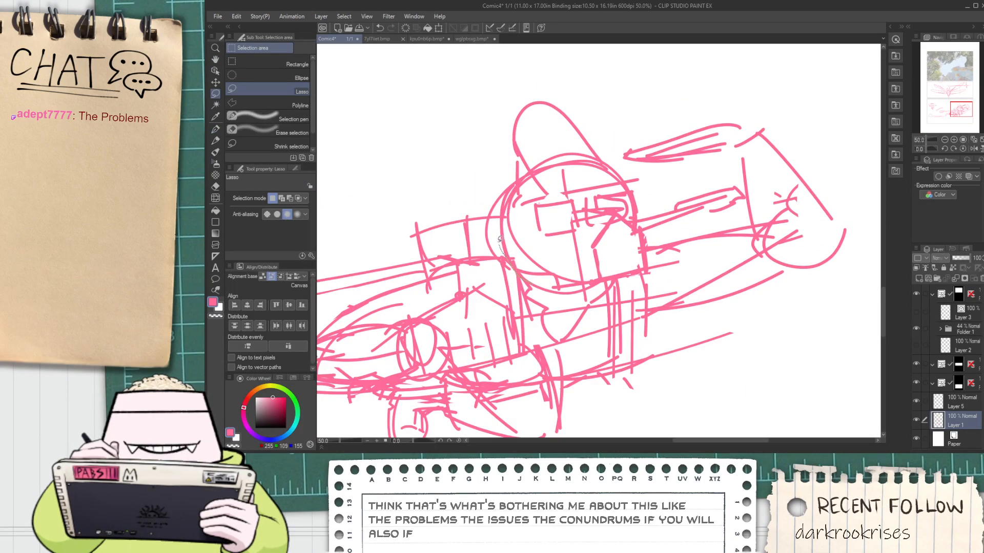
mouse_move(500, 240)
left_mouse_down()
mouse_move(507, 95)
mouse_move(609, 117)
mouse_move(647, 176)
left_mouse_up()
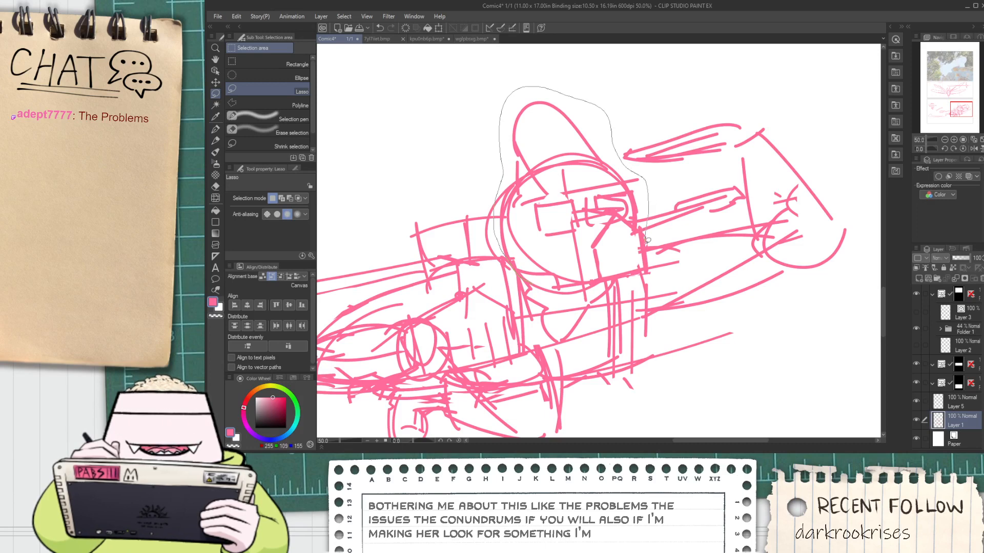
mouse_move(647, 239)
left_mouse_down()
mouse_move(646, 274)
mouse_move(549, 297)
left_mouse_up()
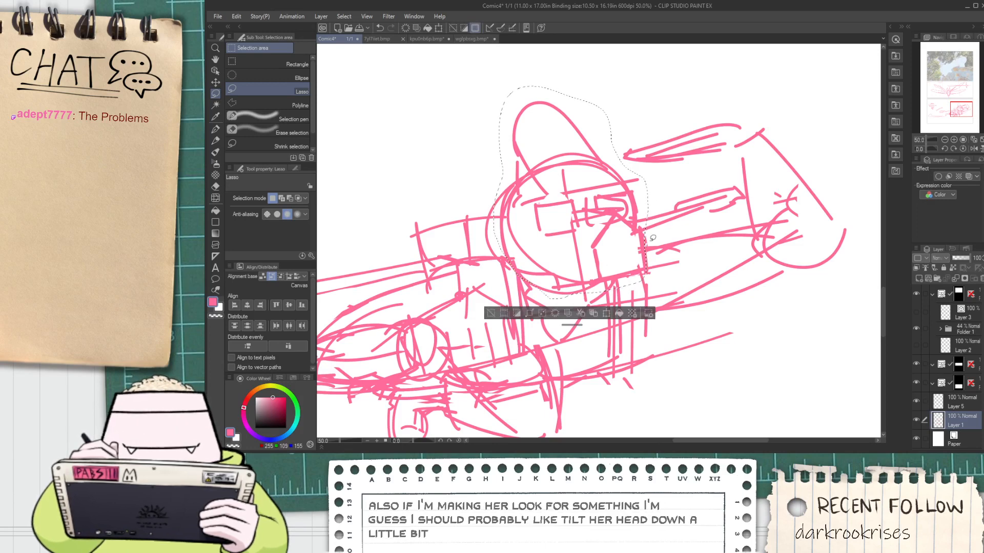
key("ctrl+t")
left_click_drag(652, 238, 603, 299)
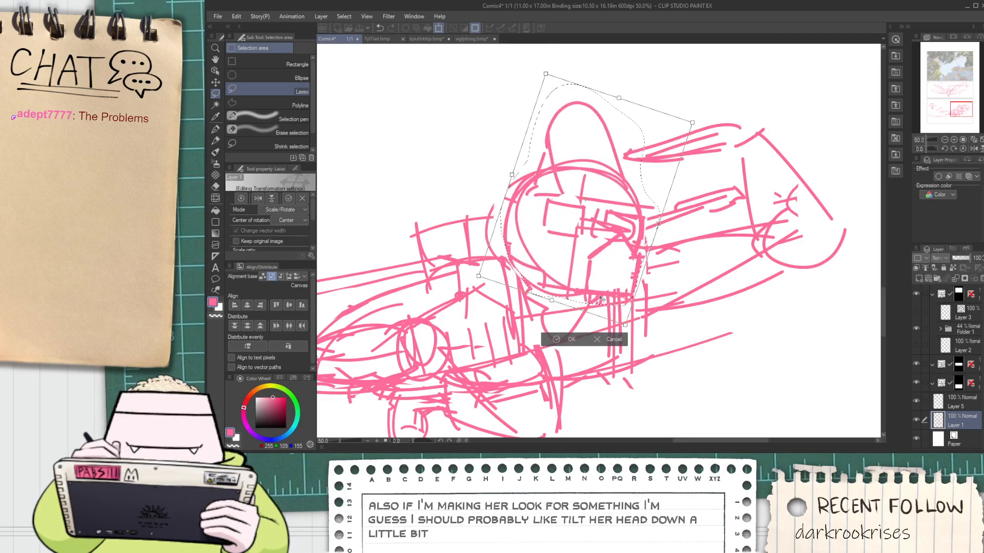
left_click(572, 339)
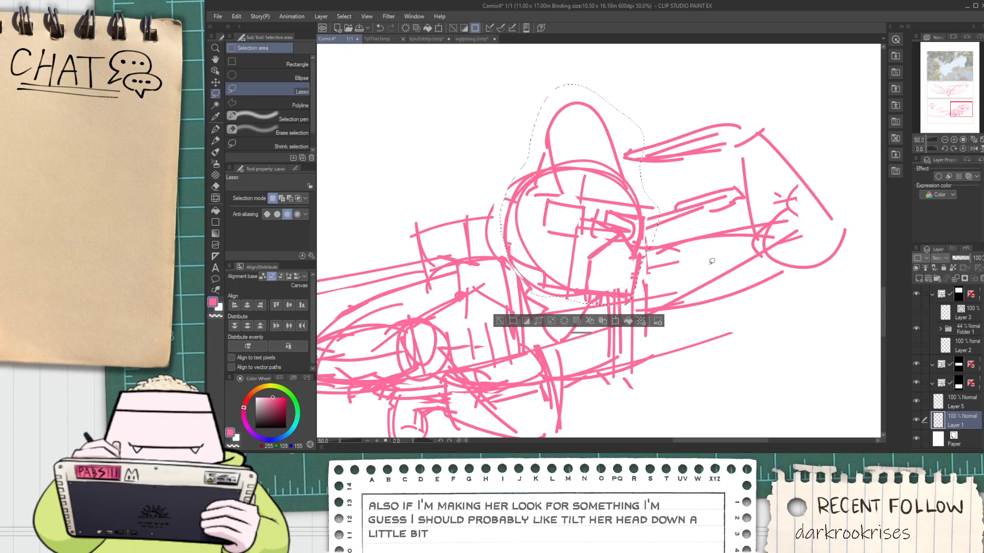
Lasso-select only the raised hand and move it down so it sits just above the eyes
mouse_move(627, 170)
left_mouse_down()
mouse_move(728, 107)
mouse_move(871, 259)
mouse_move(848, 289)
left_mouse_up()
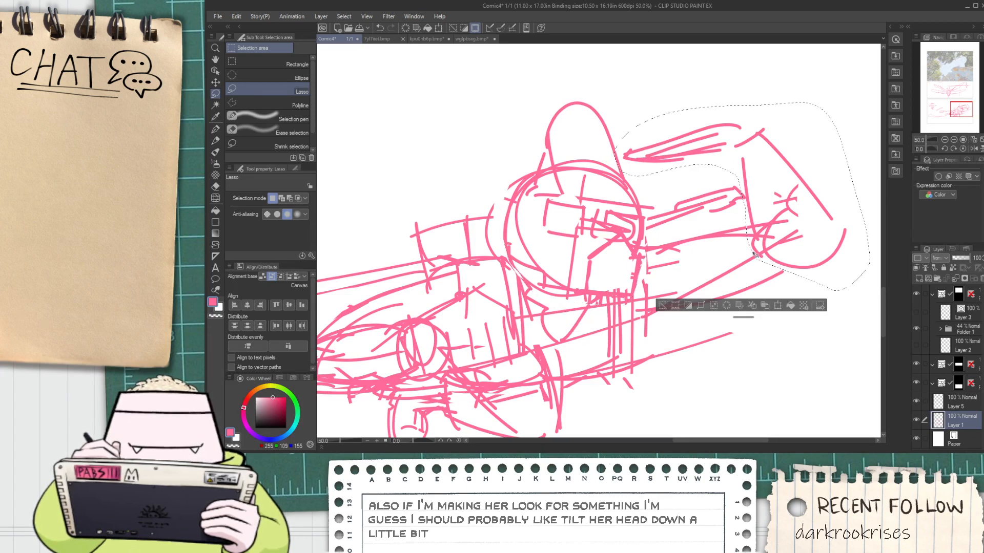
key("ctrl+d")
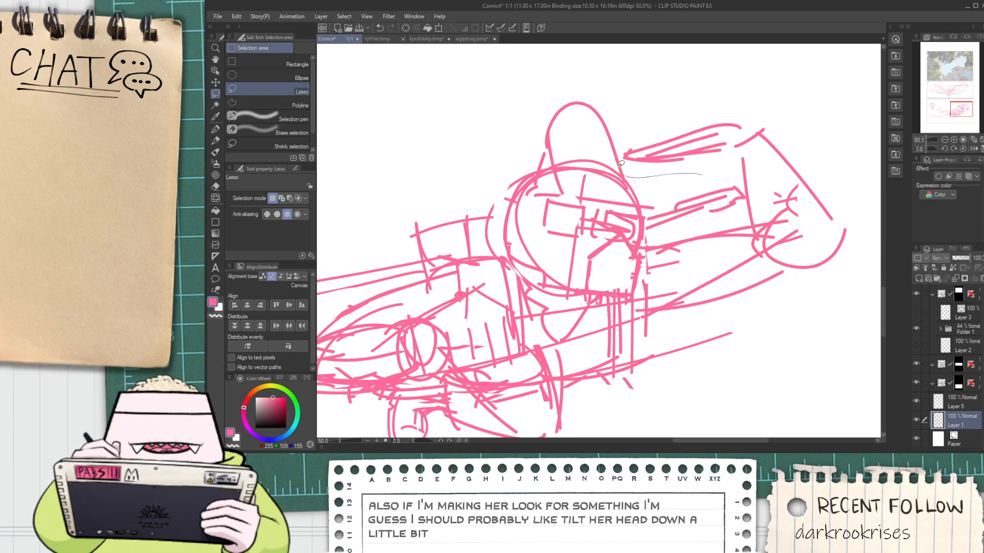
mouse_move(666, 115)
left_mouse_down()
mouse_move(751, 101)
mouse_move(698, 185)
left_mouse_up()
key("ctrl+t")
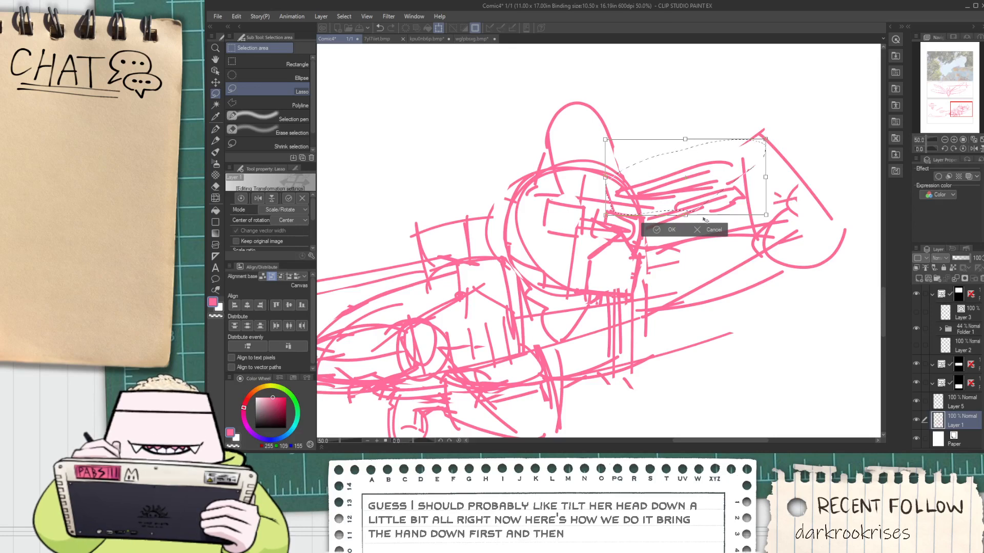
key("Return")
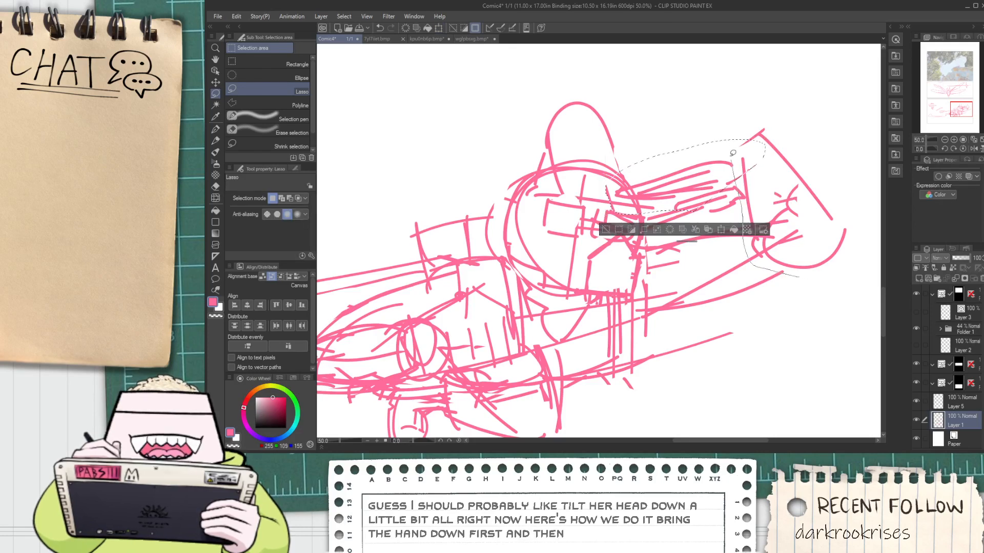
Lasso-select the bent elbow of the raised arm, rotate it counterclockwise, and move it inward and down to match the lowered hand
mouse_move(733, 153)
left_mouse_down()
mouse_move(847, 172)
mouse_move(869, 295)
left_mouse_up()
key("ctrl+t")
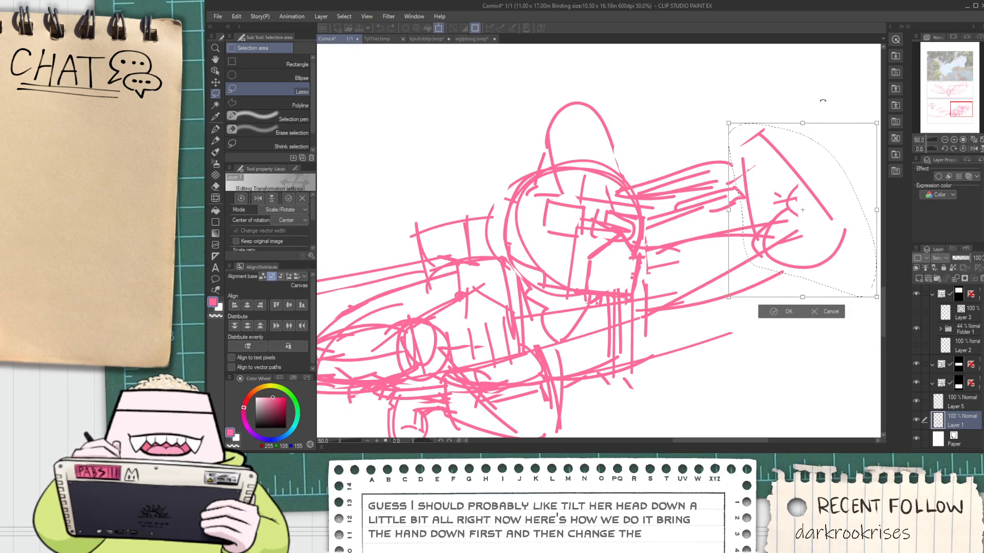
left_click_drag(824, 99, 774, 103)
left_click_drag(802, 188, 791, 201)
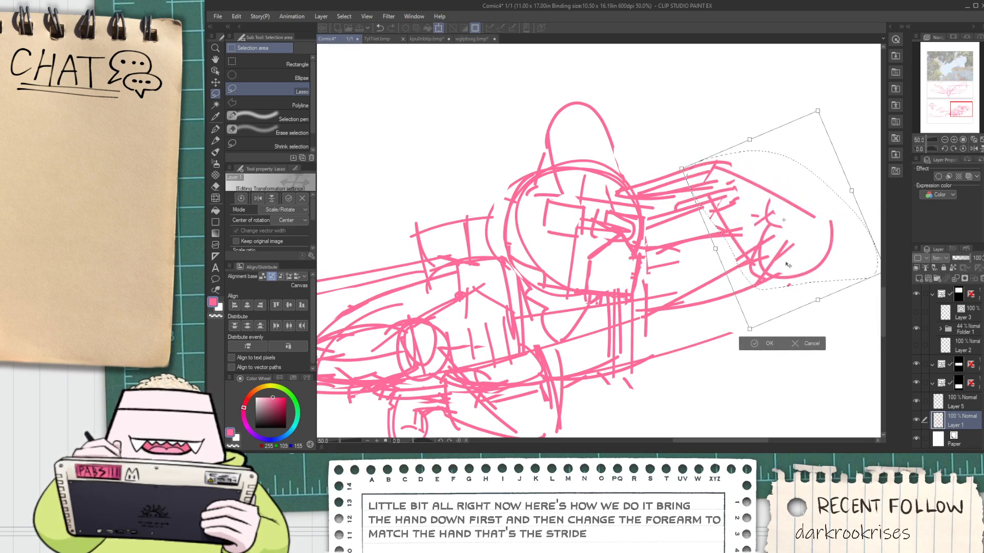
mouse_move(843, 170)
left_mouse_down()
mouse_move(838, 182)
mouse_move(852, 180)
mouse_move(844, 188)
left_mouse_up()
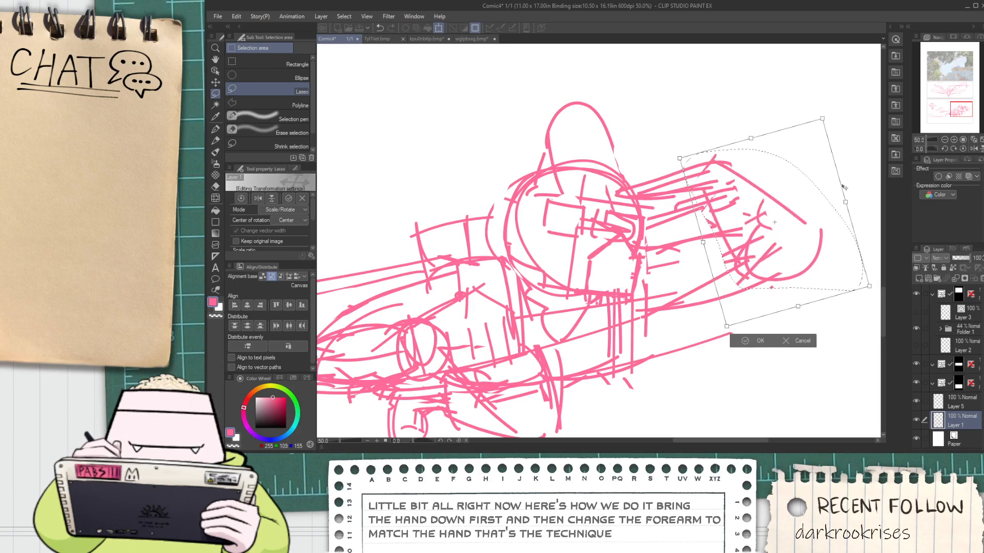
left_click(746, 342)
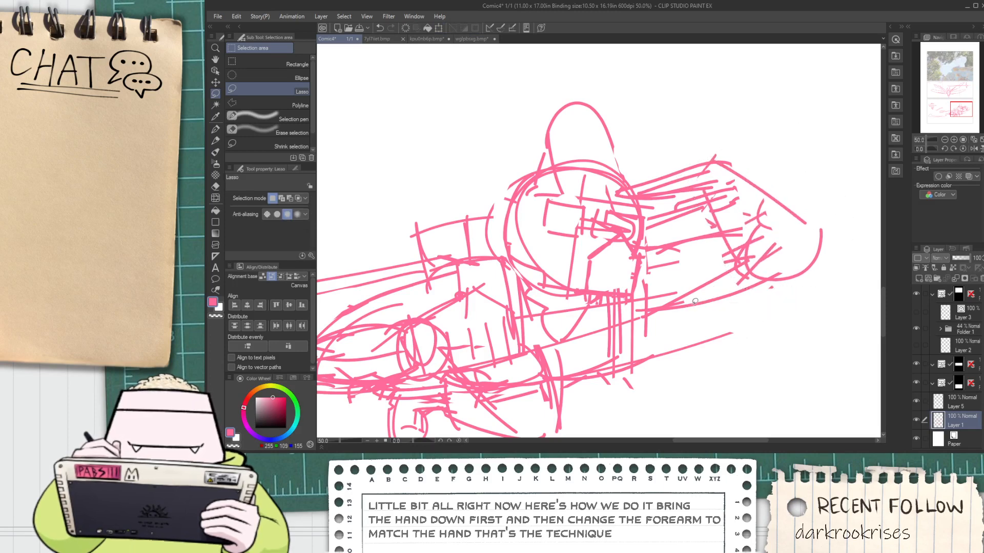
Set the drawing colour to light blue and switch to the Milli Pen for tracing over the pink rough
scroll(635, 246, "down", 4)
key("space")
left_click_drag(575, 220, 572, 220)
scroll(569, 267, "up", 3)
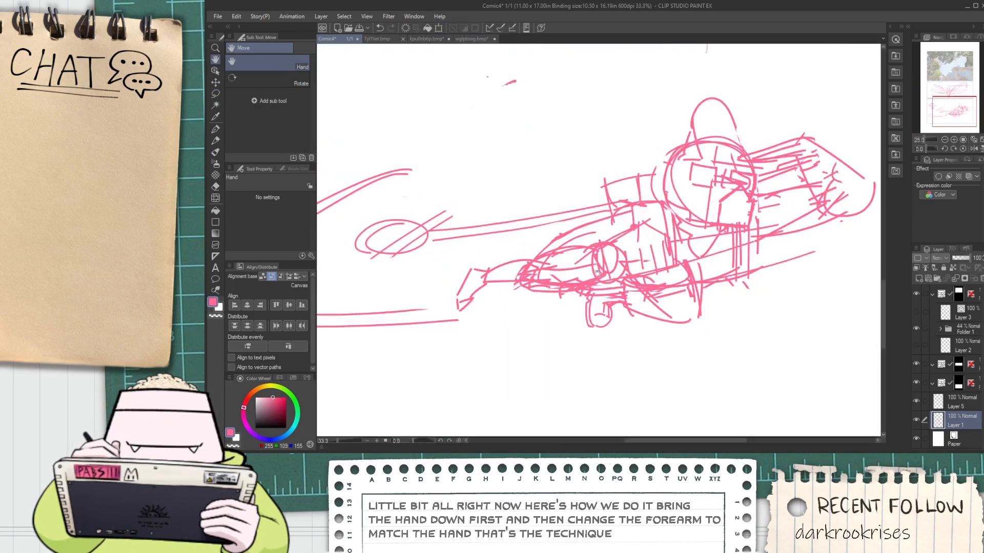
scroll(650, 277, "down", 1)
scroll(649, 277, "up", 2)
key("e")
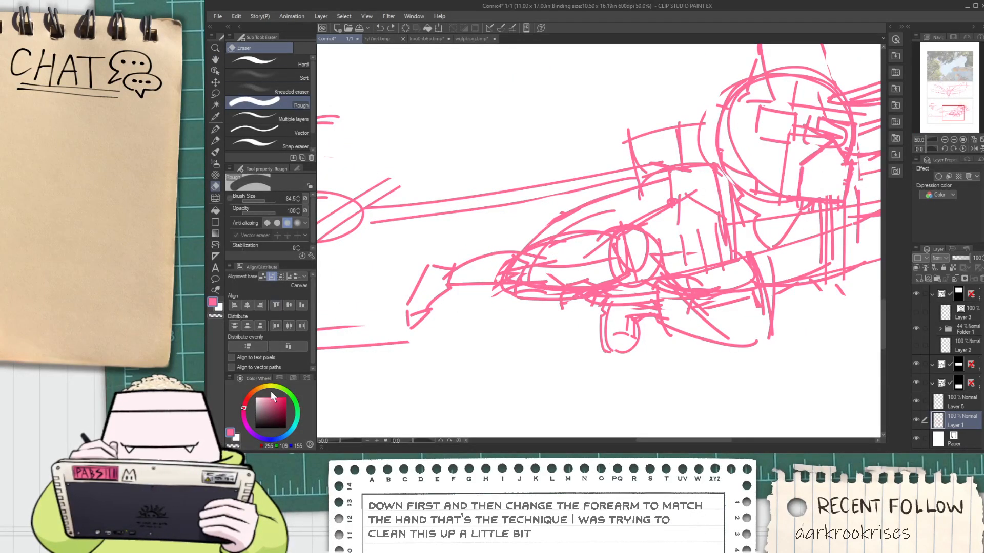
left_click(288, 428)
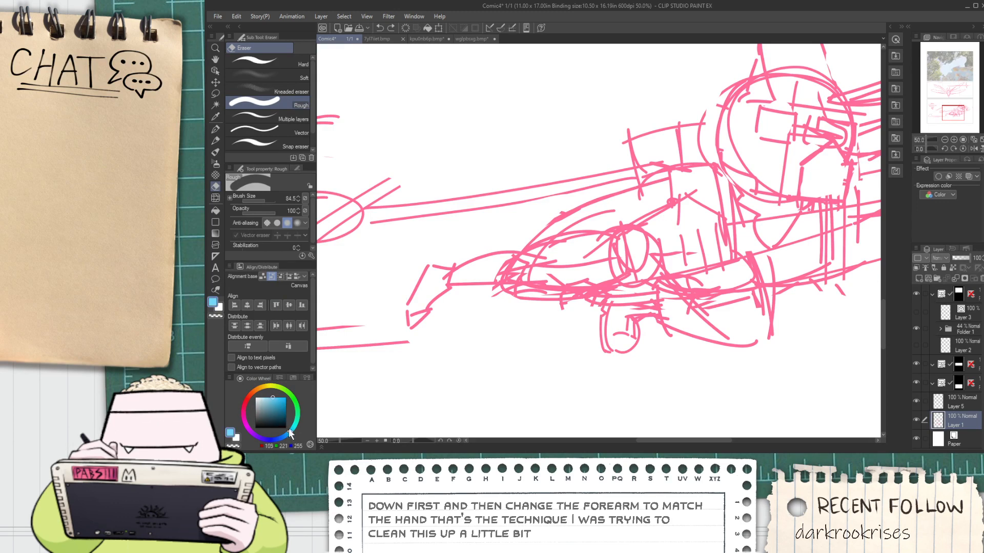
key("p")
scroll(619, 228, "up", 1)
mouse_move(484, 280)
left_mouse_down()
mouse_move(480, 290)
mouse_move(612, 255)
left_mouse_up()
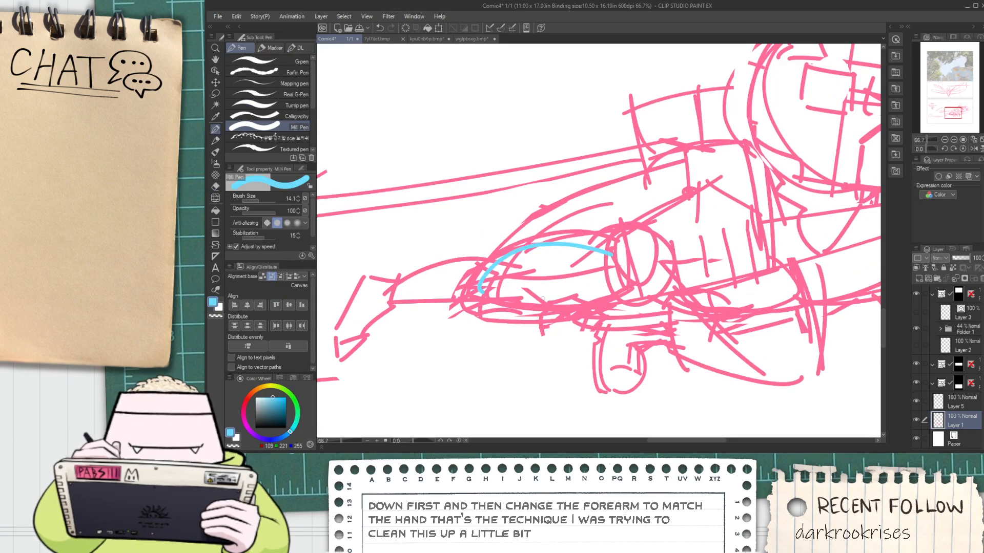
left_click_drag(492, 303, 639, 289)
key("ctrl+z")
key("ctrl+z")
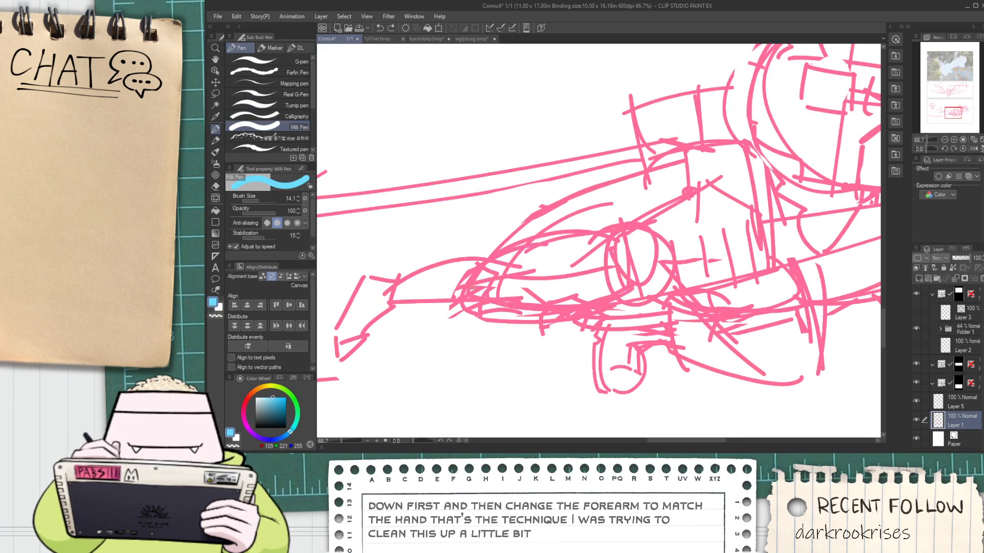
key("ctrl+y")
Draw the near arm's forearm in blue over the pink rough, with upper and lower contours and a curved cuff at the wrist
key("ctrl+z")
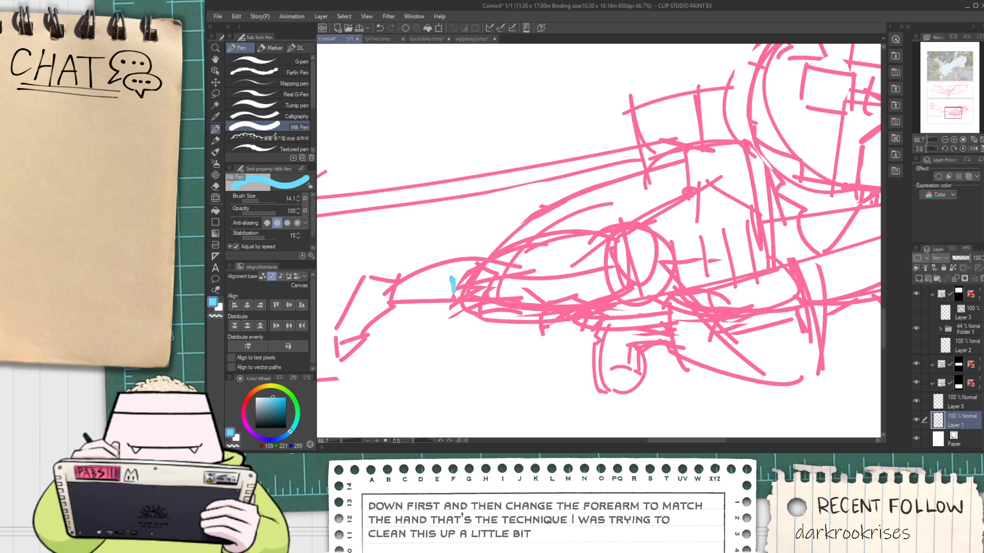
left_click_drag(467, 268, 613, 237)
key("ctrl+z")
left_click_drag(466, 268, 626, 239)
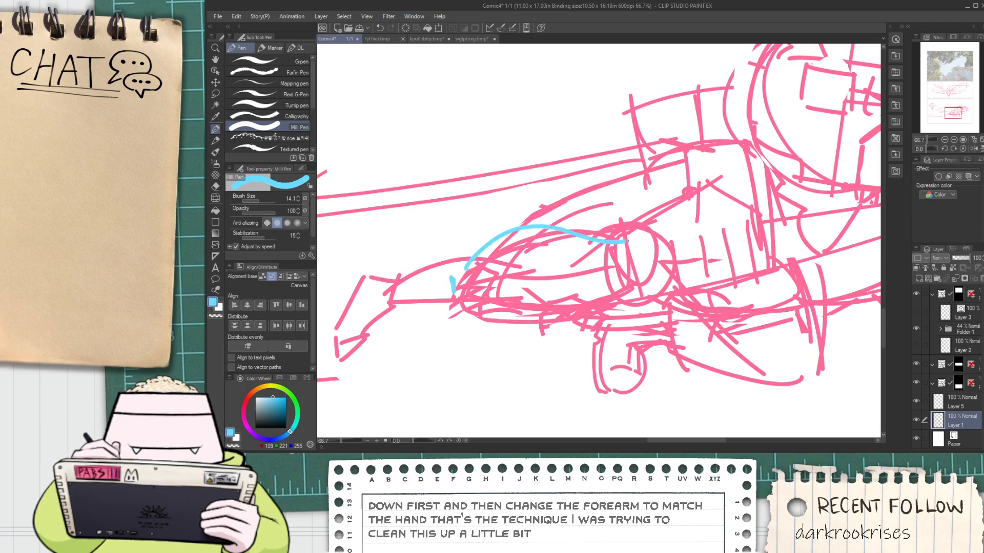
left_click_drag(464, 297, 626, 285)
key("ctrl+z")
left_click_drag(452, 297, 628, 285)
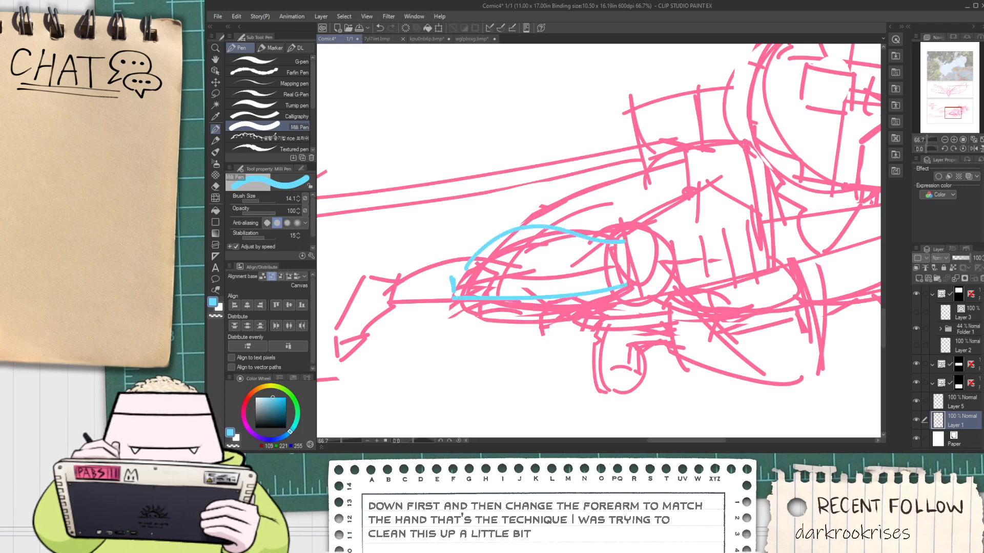
mouse_move(605, 240)
left_mouse_down()
mouse_move(609, 310)
mouse_move(600, 271)
mouse_move(629, 307)
left_mouse_up()
key("ctrl+z")
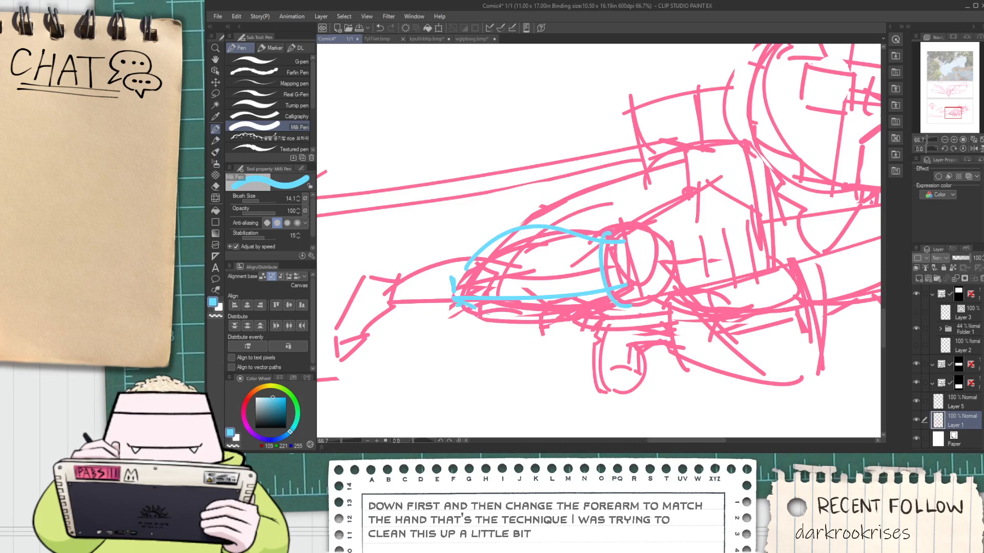
Fill out the elbow with extra blue contours, a fuller lower edge, an inner curve across the forearm, and a rounded outer bend
mouse_move(466, 300)
left_mouse_down()
mouse_move(532, 312)
mouse_move(575, 295)
left_mouse_up()
key("ctrl+z")
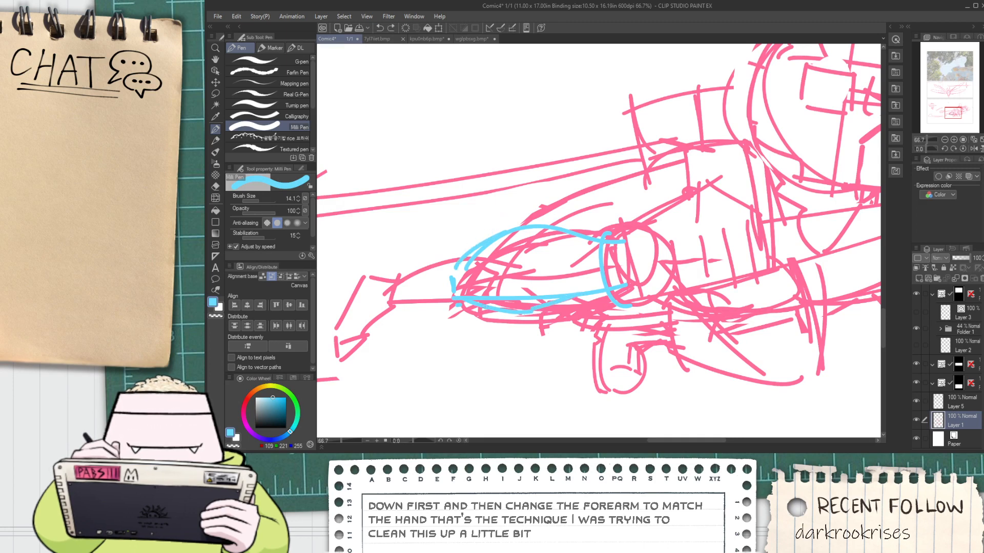
left_click_drag(512, 231, 489, 298)
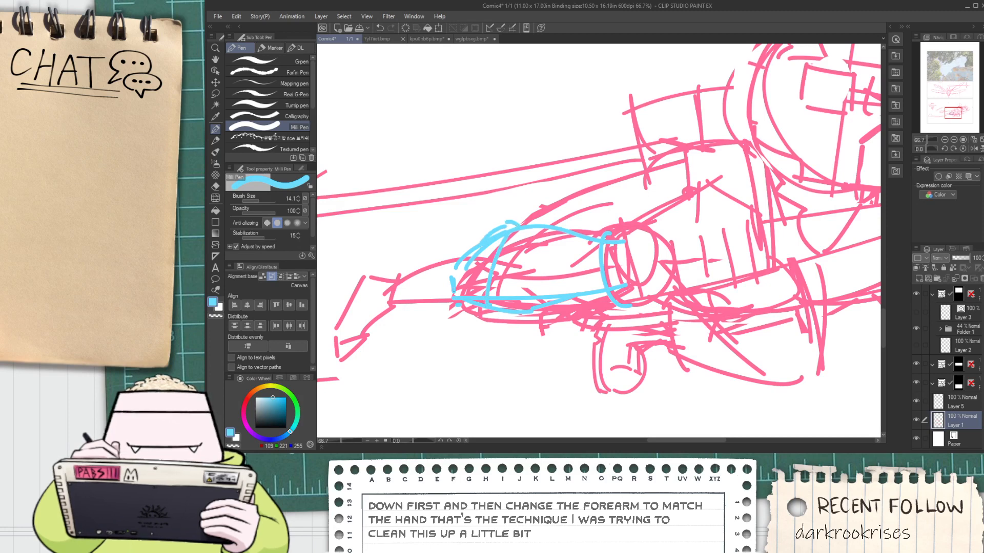
left_click_drag(451, 283, 502, 218)
key("ctrl+z")
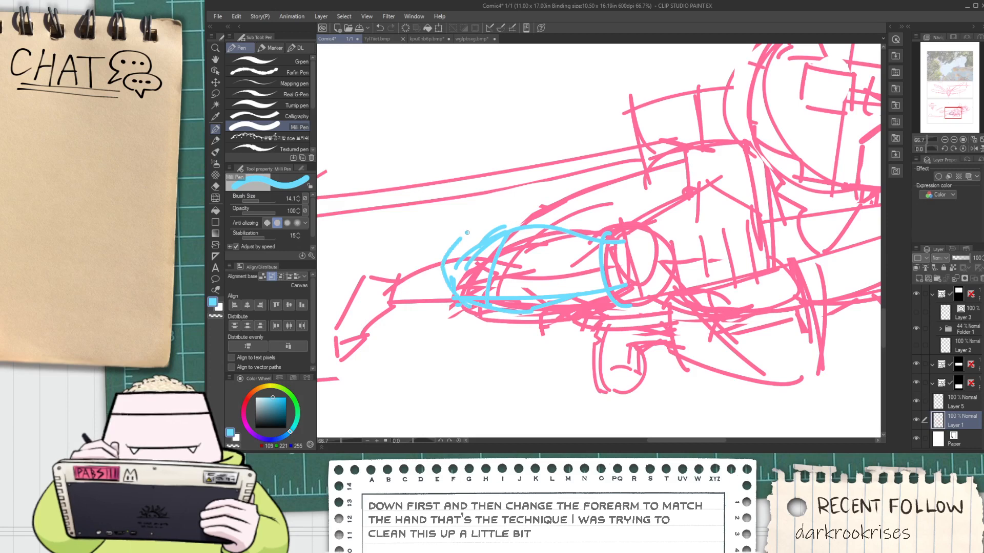
Draw the upper arm from the elbow up to the shoulder in blue, adding the sleeve edge and the shoulder line toward the neck
left_click_drag(472, 230, 654, 162)
mouse_move(659, 202)
left_mouse_down()
mouse_move(654, 165)
mouse_move(602, 187)
left_mouse_up()
mouse_move(592, 151)
left_mouse_down()
mouse_move(676, 143)
mouse_move(618, 163)
left_mouse_up()
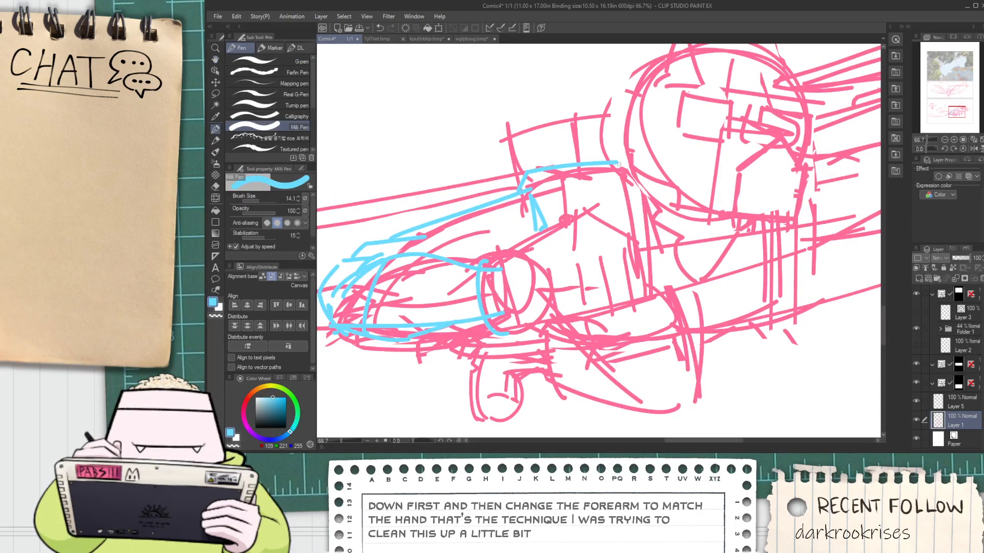
Draw the collar in blue, from a short upright behind the neck down the chest and back up to a jagged end under the chin
mouse_move(621, 148)
left_mouse_down()
mouse_move(671, 183)
mouse_move(637, 206)
left_mouse_up()
key("ctrl+z")
key("ctrl+z")
left_click_drag(626, 136, 627, 249)
key("ctrl+z")
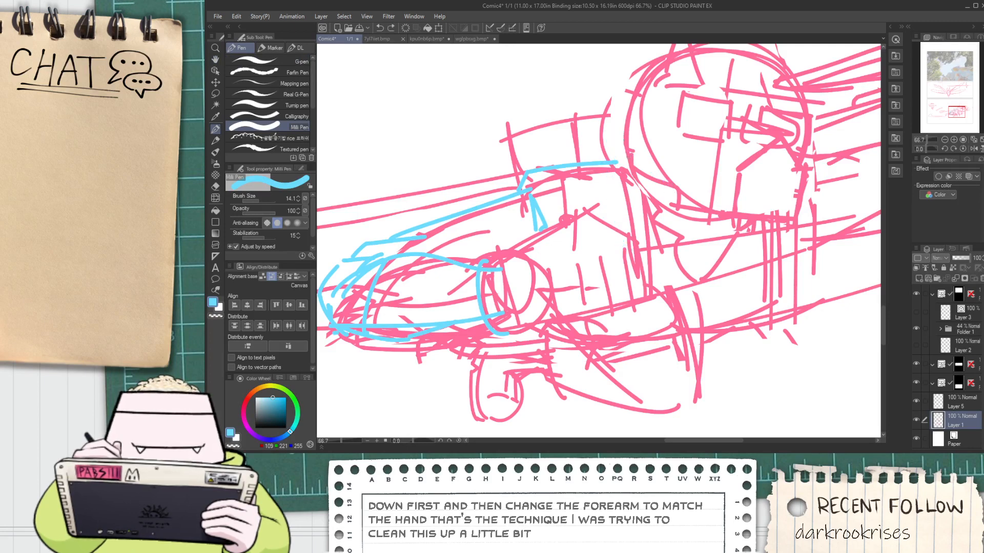
left_click_drag(635, 135, 612, 201)
key("ctrl+z")
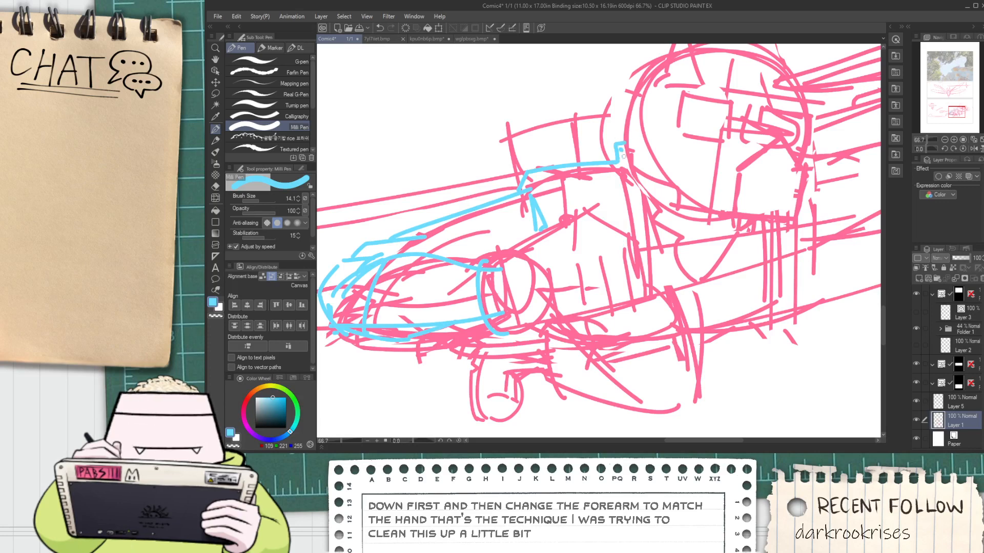
left_click_drag(622, 151, 653, 253)
mouse_move(625, 193)
left_mouse_down()
mouse_move(672, 299)
mouse_move(745, 264)
mouse_move(738, 259)
mouse_move(766, 223)
left_mouse_up()
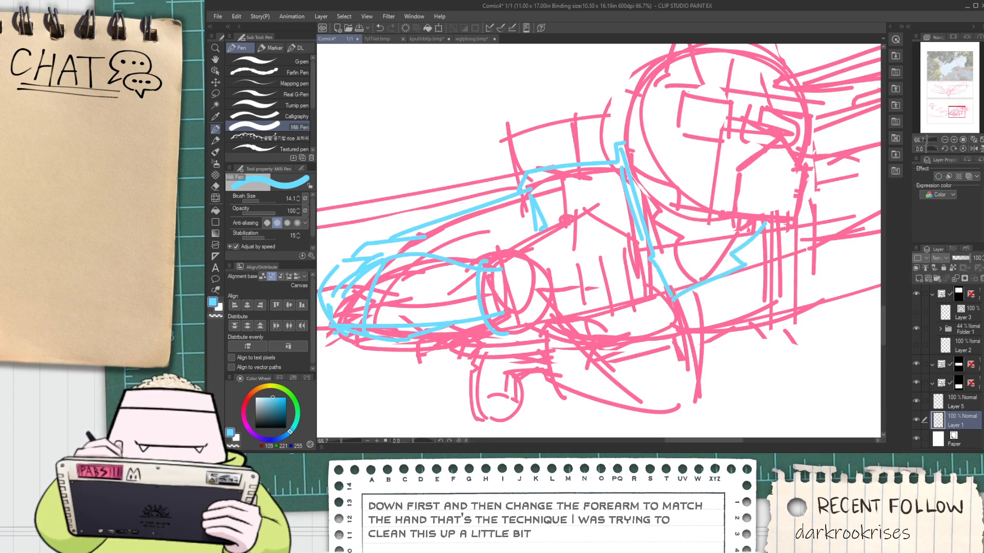
Rework the collar's lower corner and add a second blue line along its lower edge and jagged end
mouse_move(672, 293)
left_mouse_down()
mouse_move(733, 263)
mouse_move(748, 240)
left_mouse_up()
key("ctrl+z")
key("ctrl+z")
key("ctrl+z")
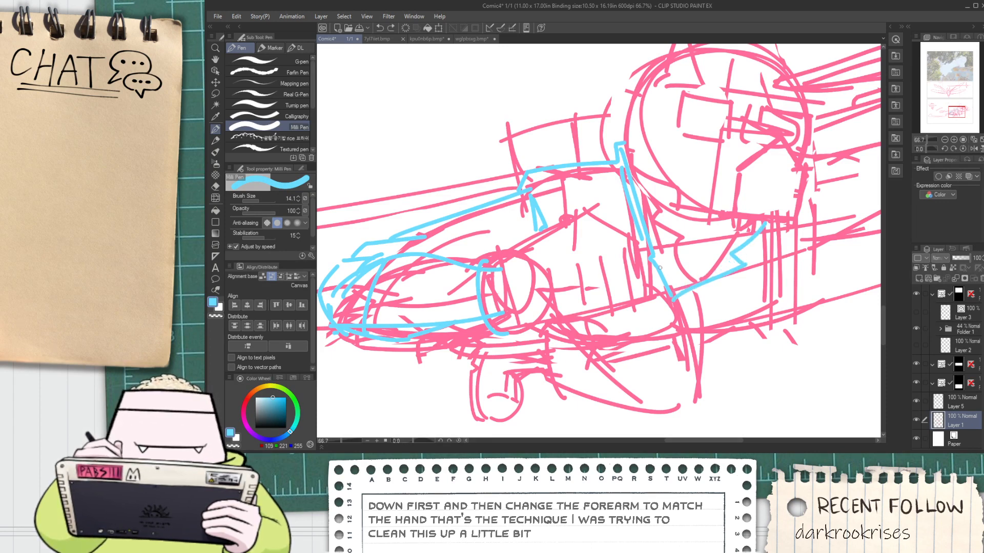
left_click_drag(648, 256, 666, 280)
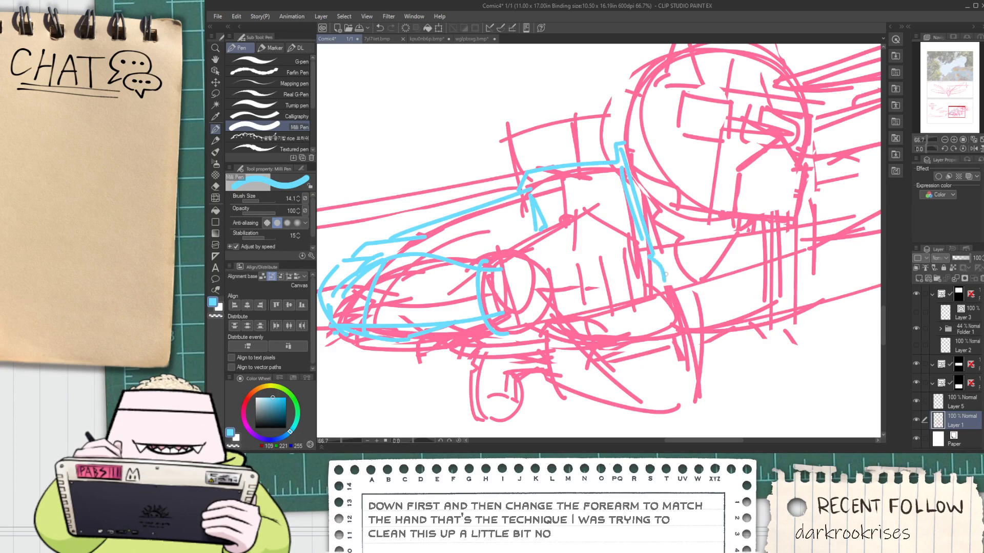
mouse_move(677, 276)
left_mouse_down()
mouse_move(754, 253)
mouse_move(738, 240)
left_mouse_up()
scroll(725, 251, "up", 1)
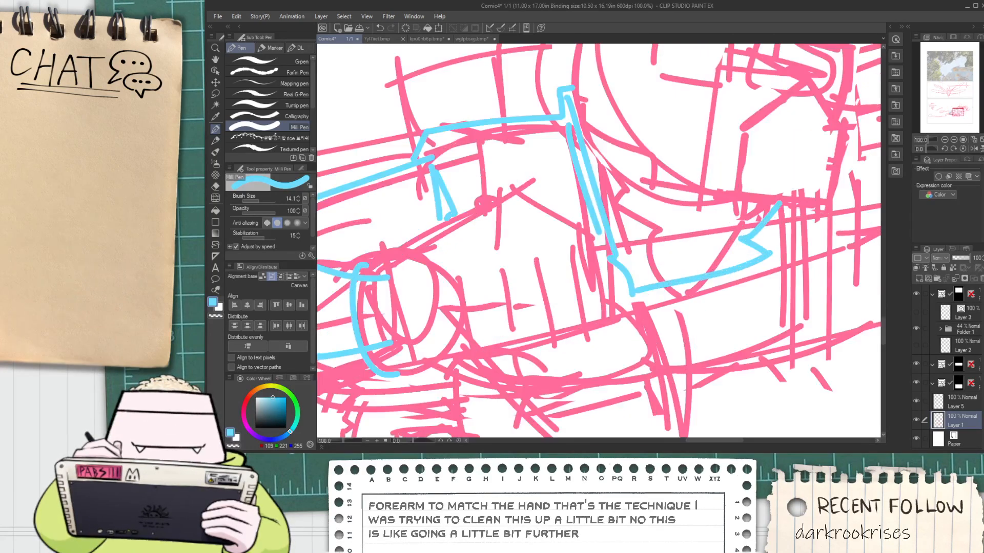
left_click_drag(670, 274, 733, 248)
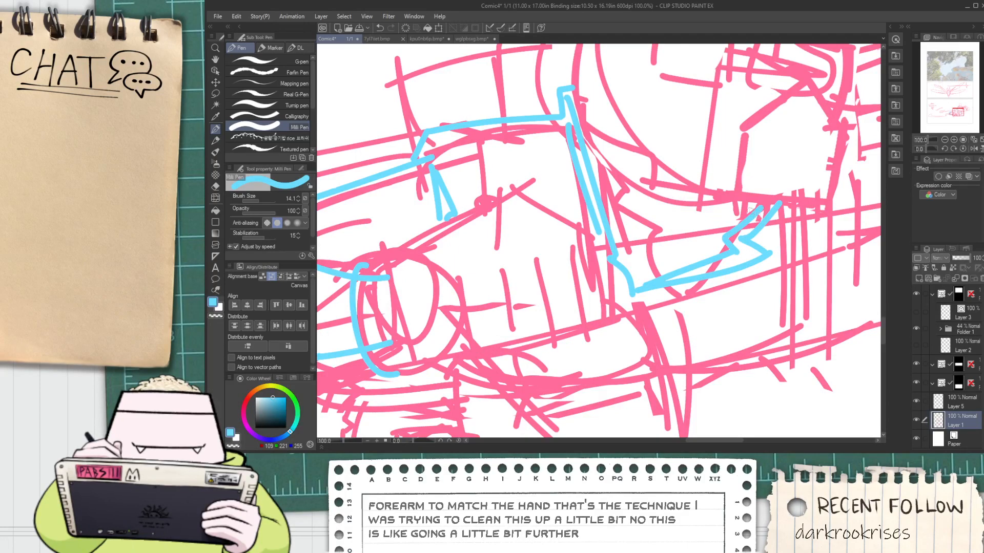
Draw a blue curve along the back of the head, from the collar up toward the crown
scroll(548, 394, "down", 1)
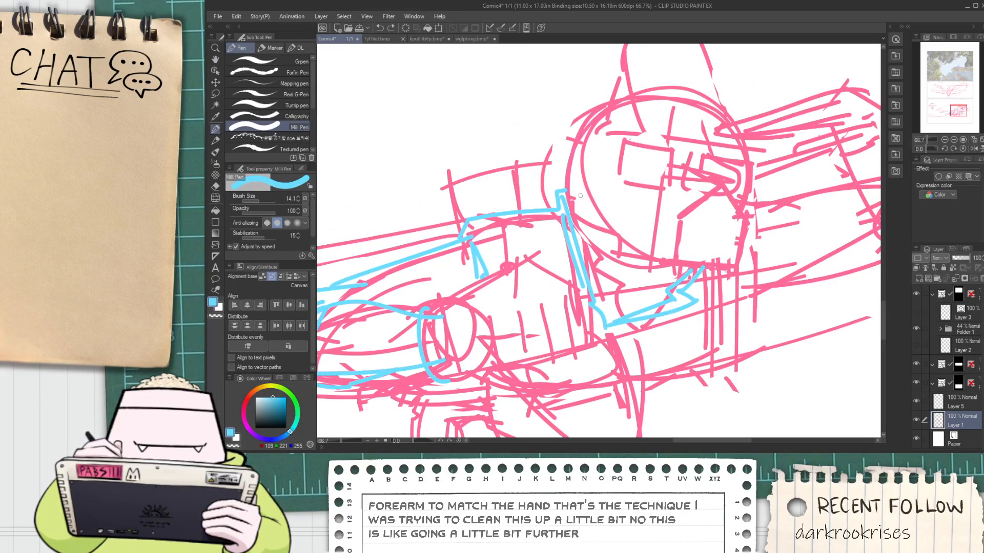
mouse_move(578, 198)
left_mouse_down()
mouse_move(645, 90)
mouse_move(564, 194)
left_mouse_up()
key("ctrl+z")
scroll(595, 245, "down", 1)
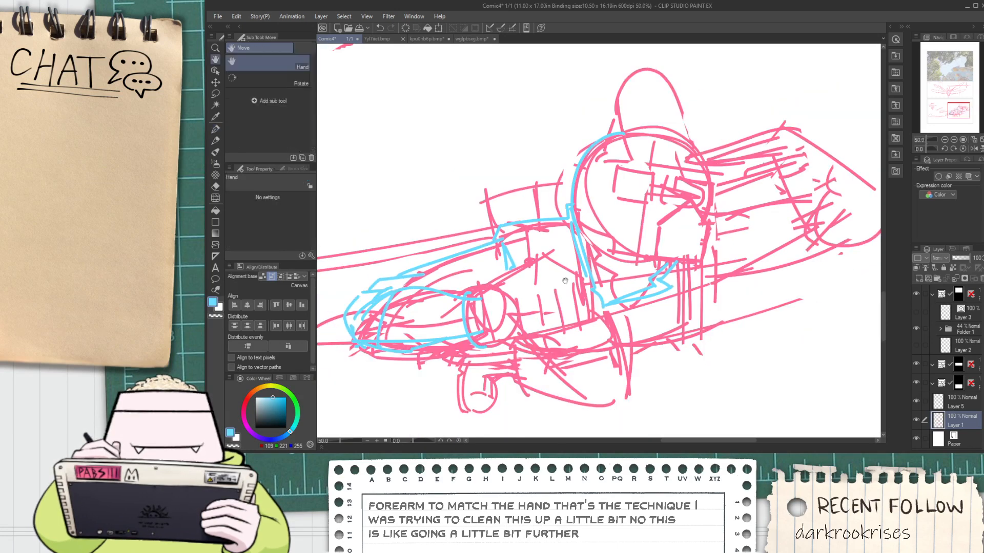
left_click_drag(595, 246, 660, 206)
Close the wrist cuff in blue and draw the angled back of the fist from the cuff up to its peak and down toward the collar
scroll(659, 205, "up", 1)
left_click_drag(501, 266, 514, 344)
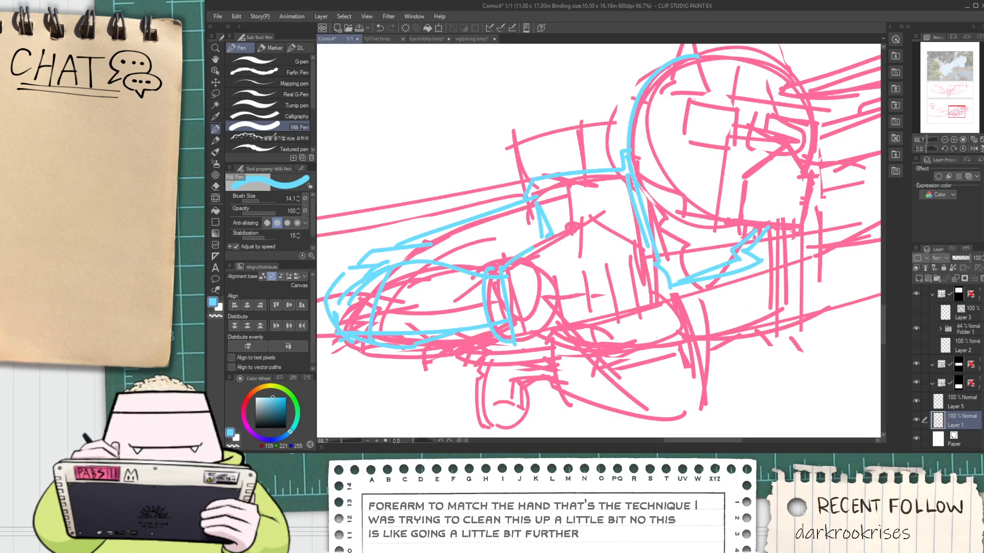
left_click_drag(533, 250, 606, 207)
key("ctrl+z")
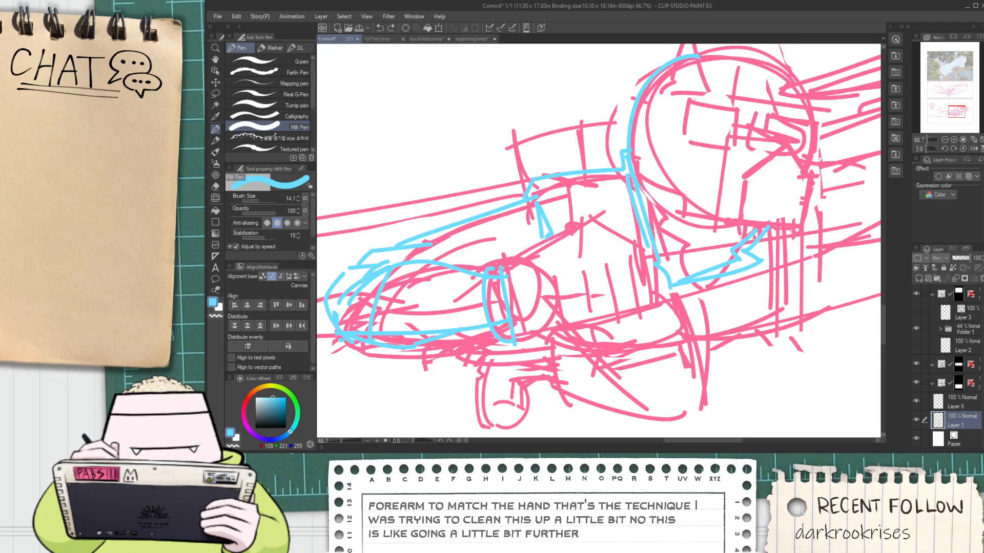
left_click_drag(501, 265, 599, 215)
Draw the clenched fist's fingers in blue, with a curl beside the cuff, a lower edge, and curved lines separating each finger
scroll(610, 279, "up", 2)
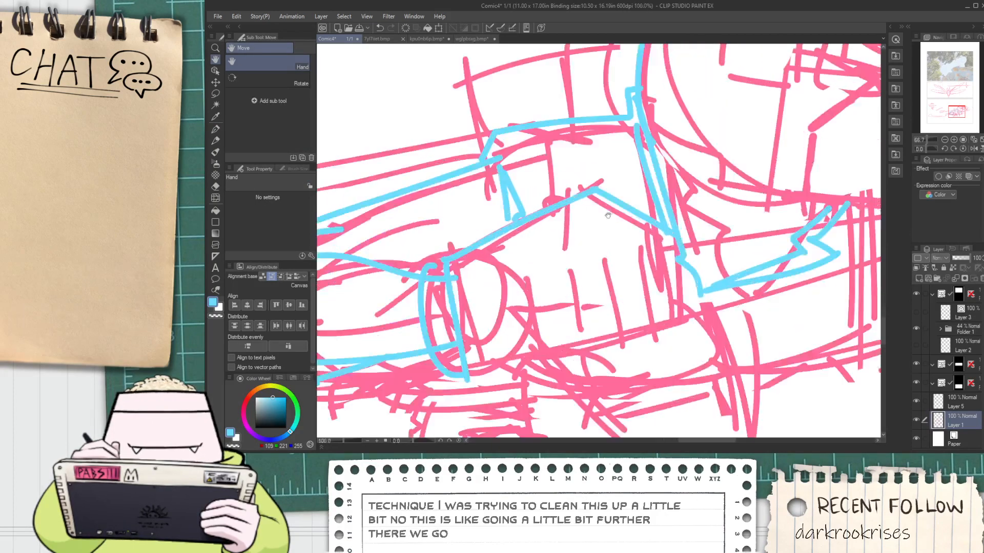
scroll(492, 351, "up", 1)
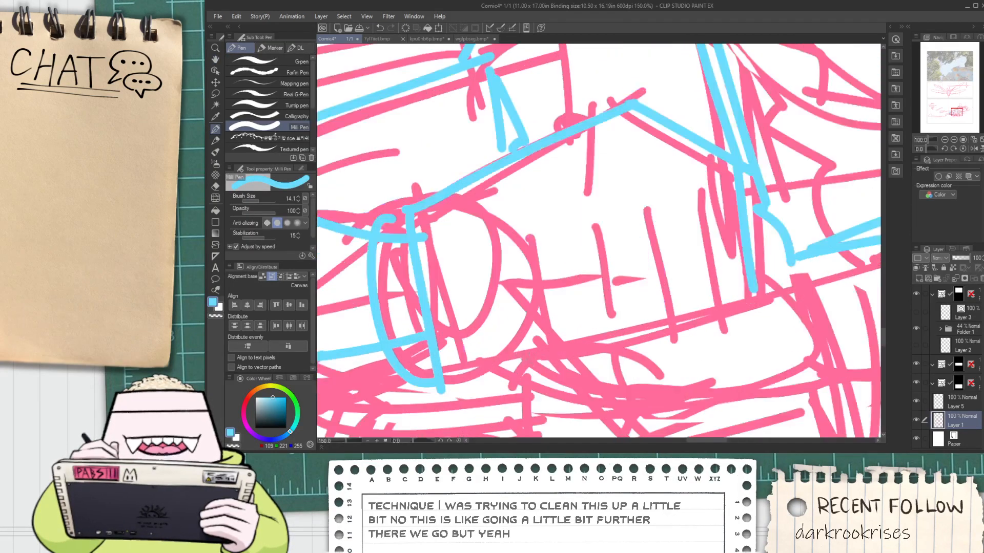
left_click_drag(547, 283, 539, 361)
left_click_drag(597, 237, 539, 357)
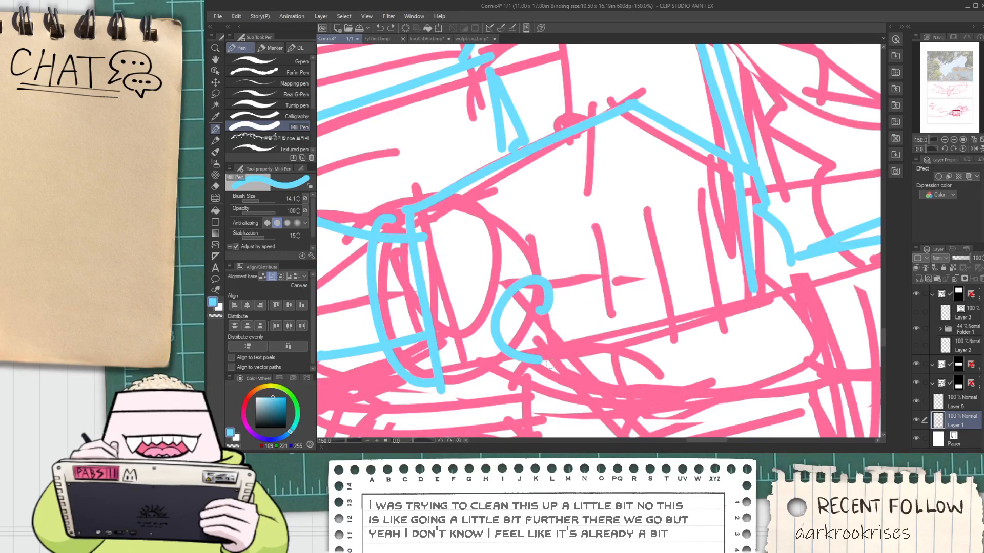
left_click_drag(608, 339, 651, 207)
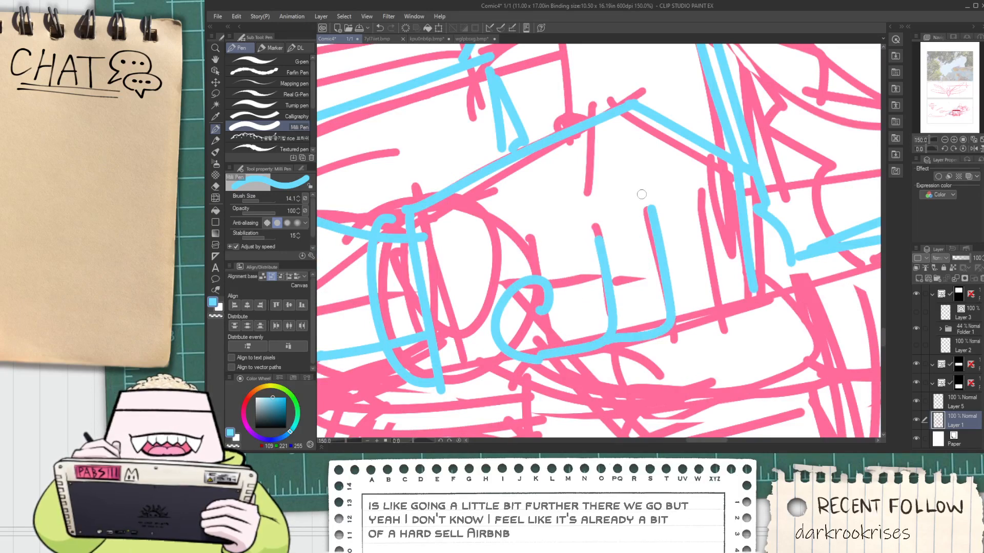
mouse_move(671, 321)
left_mouse_down()
mouse_move(706, 305)
mouse_move(704, 189)
left_mouse_up()
key("ctrl+z")
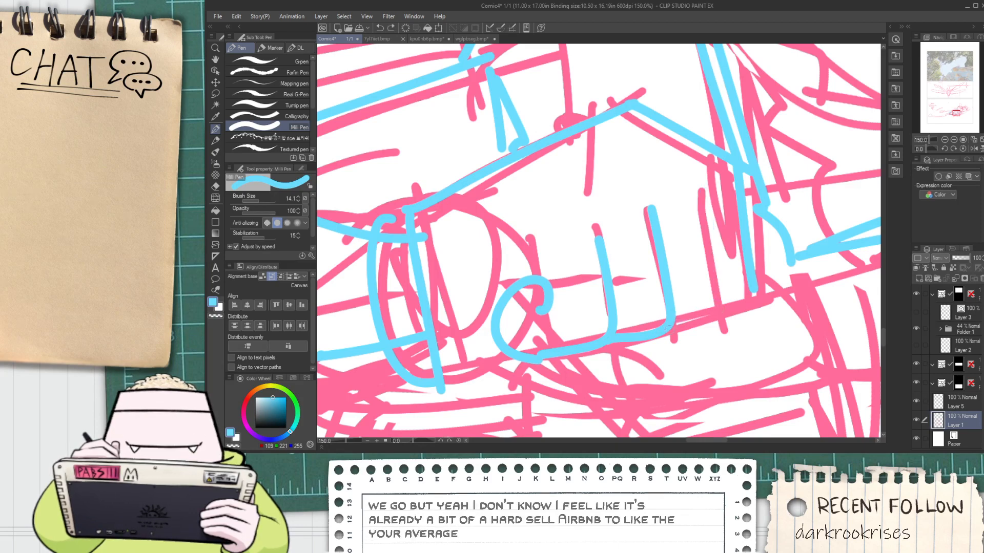
mouse_move(669, 330)
left_mouse_down()
mouse_move(710, 317)
mouse_move(705, 203)
left_mouse_up()
left_click_drag(716, 319, 754, 289)
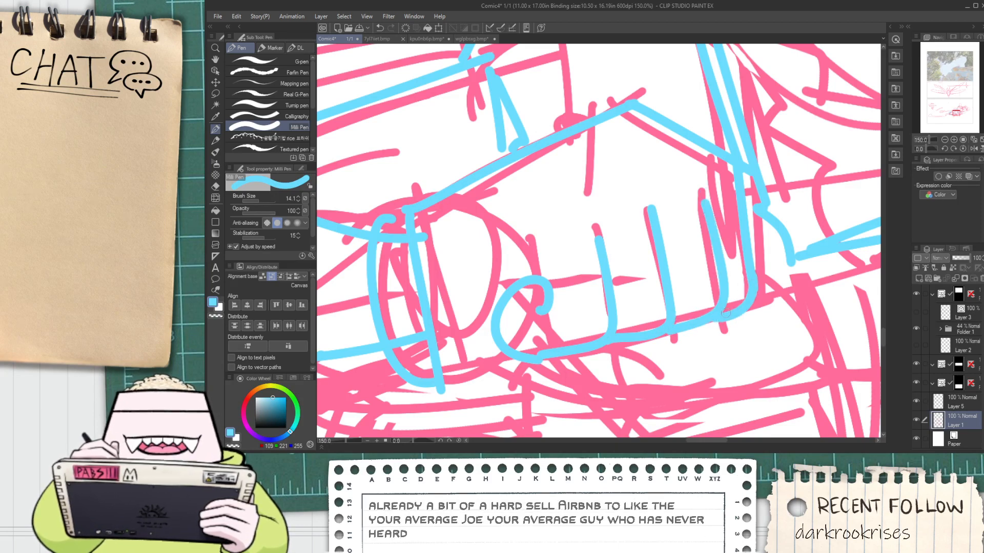
key("space")
left_click_drag(469, 318, 473, 277)
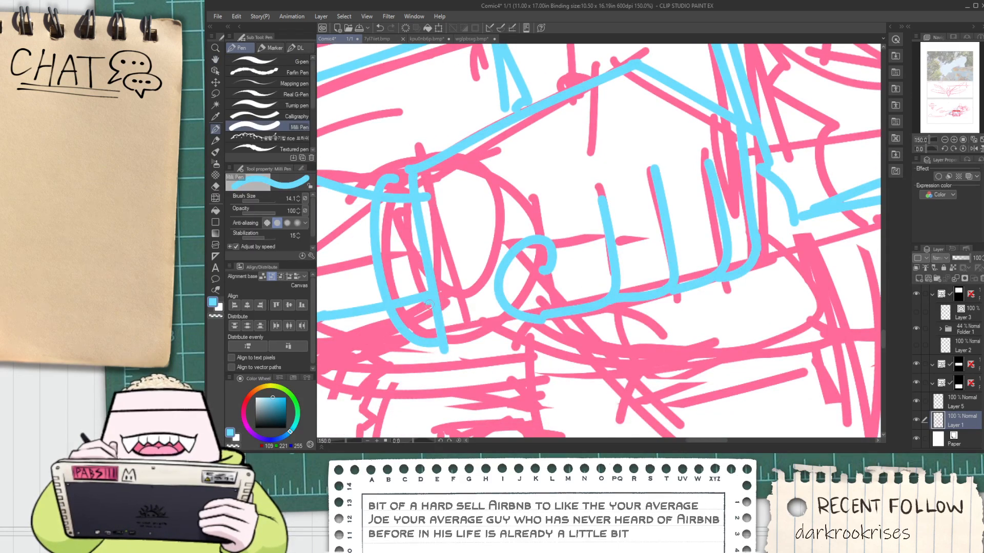
Draw the clenched fist's thumb in blue as a rounded shape beneath the fingers
key("space")
mouse_move(719, 283)
left_mouse_down()
mouse_move(692, 263)
mouse_move(571, 330)
mouse_move(605, 277)
left_mouse_up()
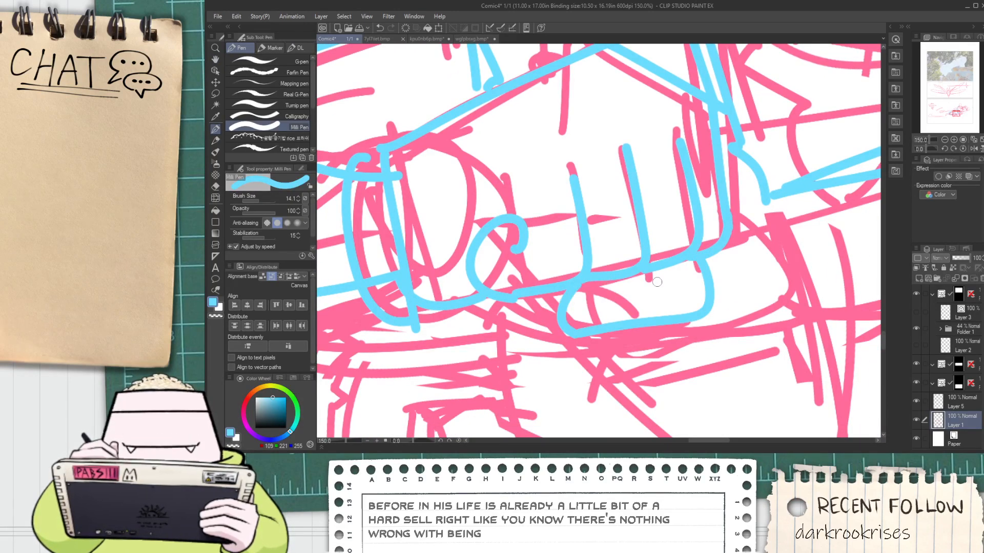
key("e")
scroll(658, 283, "down", 2)
key("space")
left_click_drag(677, 283, 591, 319)
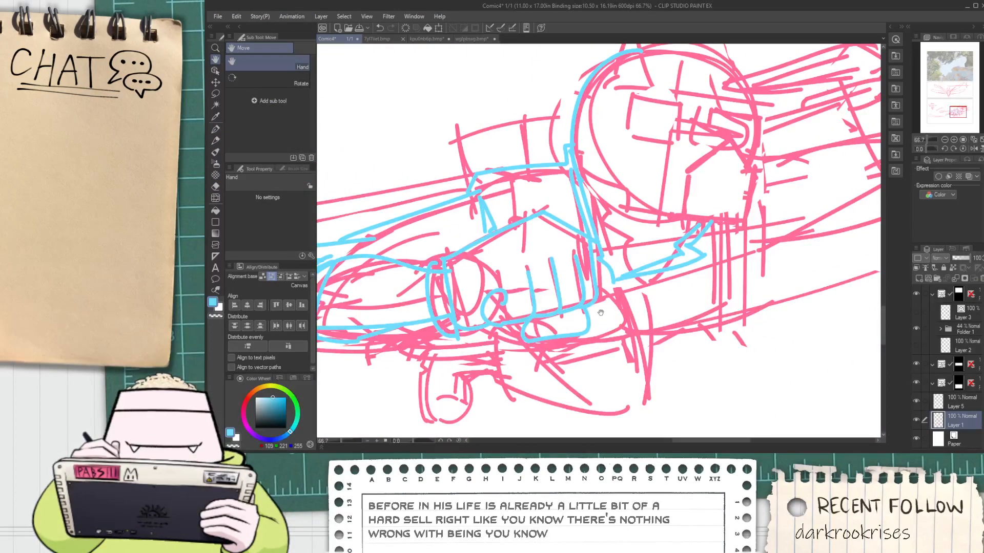
Draw the raised hand's extended fingers in blue beside the head, with rounded tips and long slanted edges
scroll(591, 319, "up", 3)
key("p")
scroll(586, 331, "down", 2)
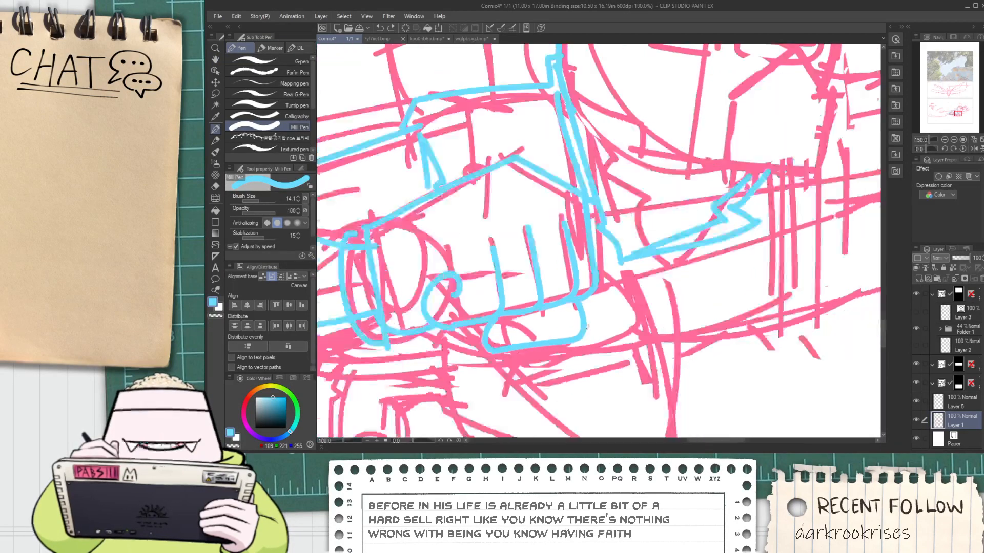
key("space")
mouse_move(720, 264)
left_mouse_down()
mouse_move(687, 292)
mouse_move(579, 289)
left_mouse_up()
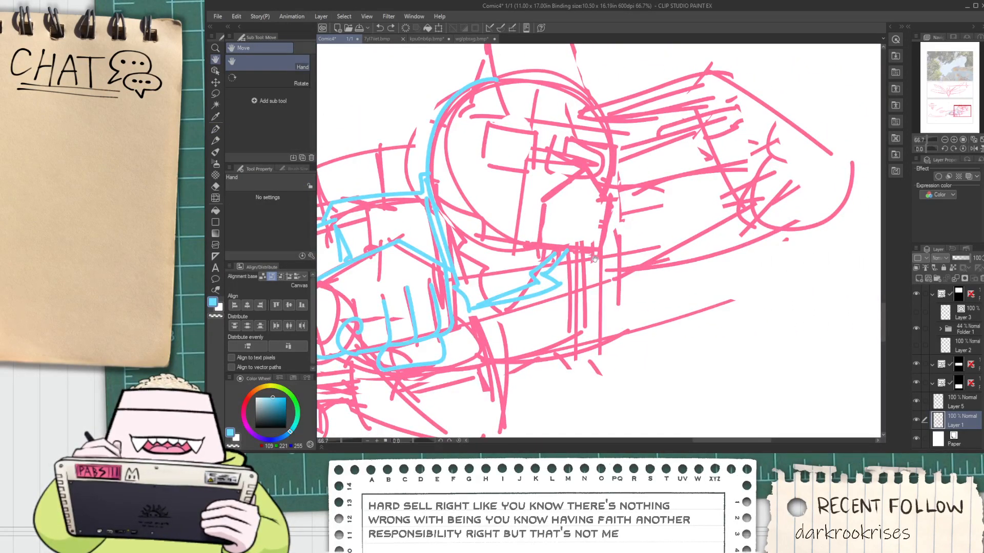
scroll(624, 216, "up", 3)
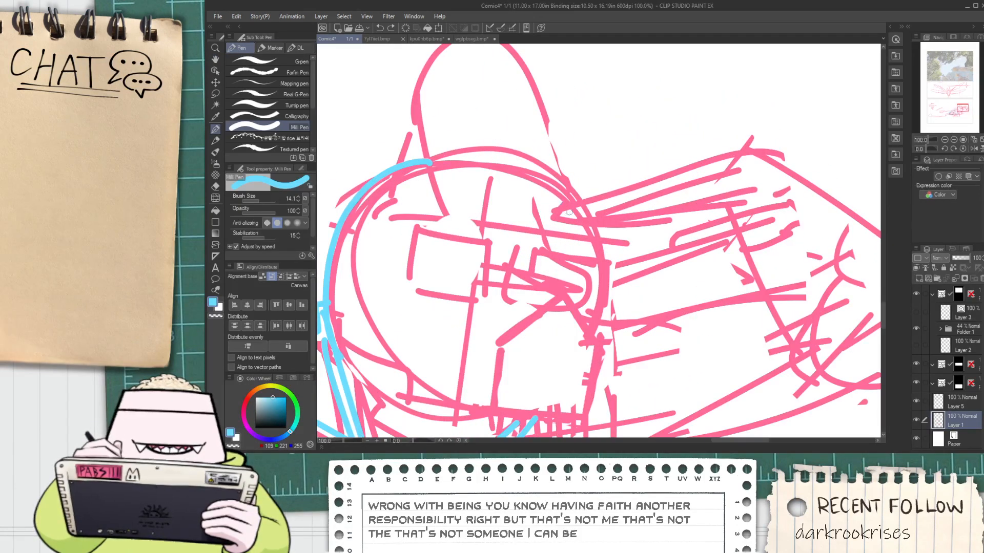
mouse_move(588, 211)
left_mouse_down()
mouse_move(629, 217)
mouse_move(602, 229)
mouse_move(613, 215)
mouse_move(641, 235)
mouse_move(703, 215)
left_mouse_up()
key("ctrl+z")
left_click_drag(581, 210, 745, 155)
key("ctrl+z")
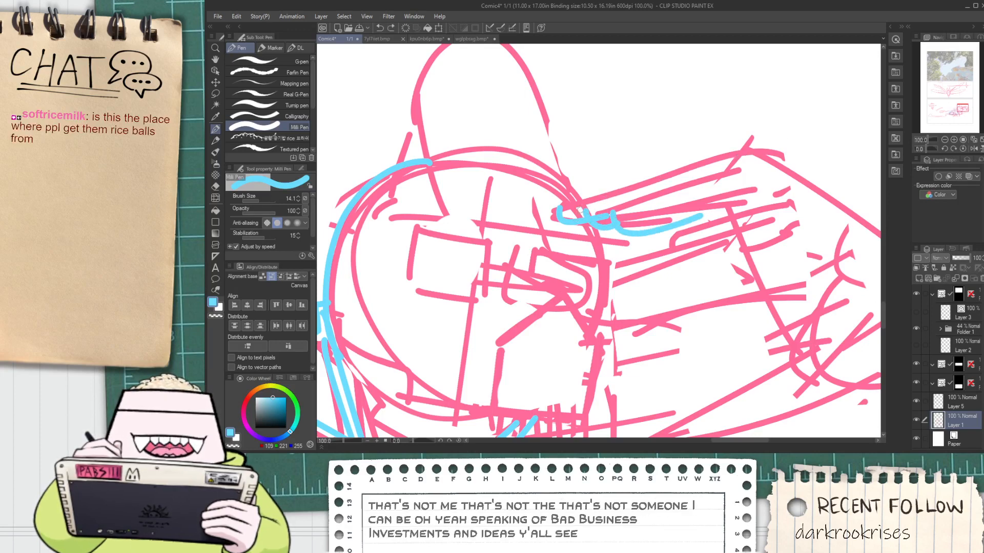
mouse_move(592, 209)
left_mouse_down()
mouse_move(695, 171)
mouse_move(736, 173)
left_mouse_up()
left_click_drag(574, 204, 756, 138)
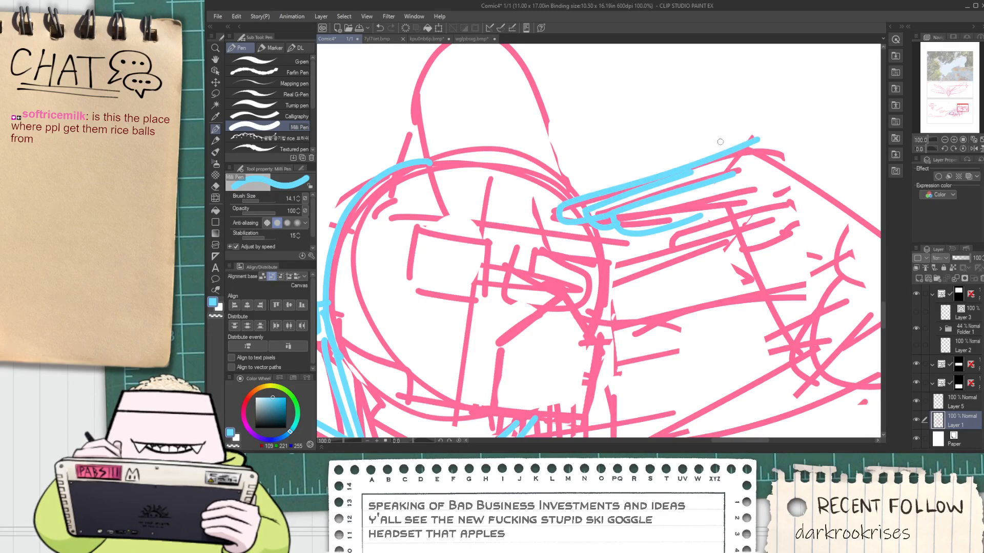
Draw the raised hand's angled back and palm edge in blue, and add its wrist cuff and thumb
key("space")
left_click_drag(733, 197, 627, 187)
scroll(678, 190, "down", 1)
scroll(627, 187, "up", 1)
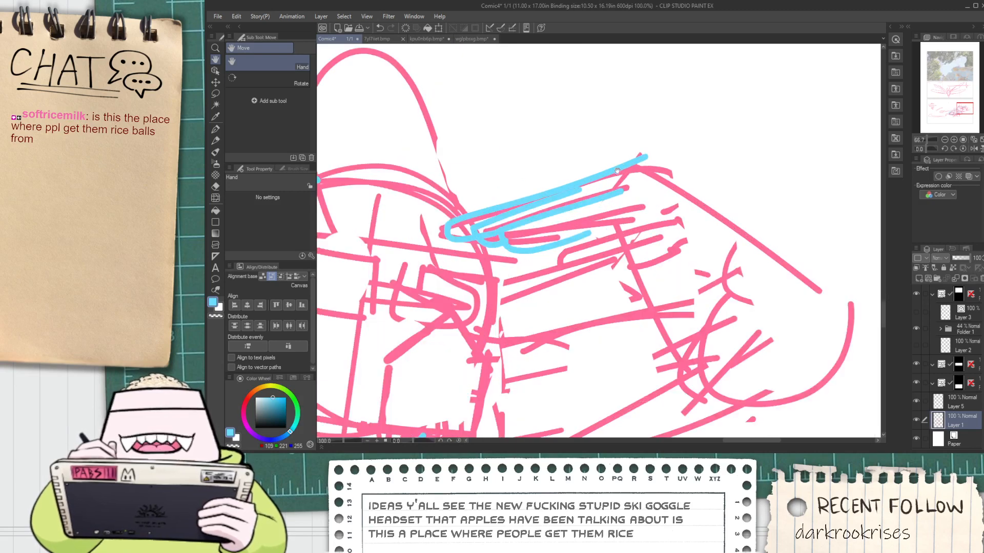
left_click_drag(640, 157, 715, 203)
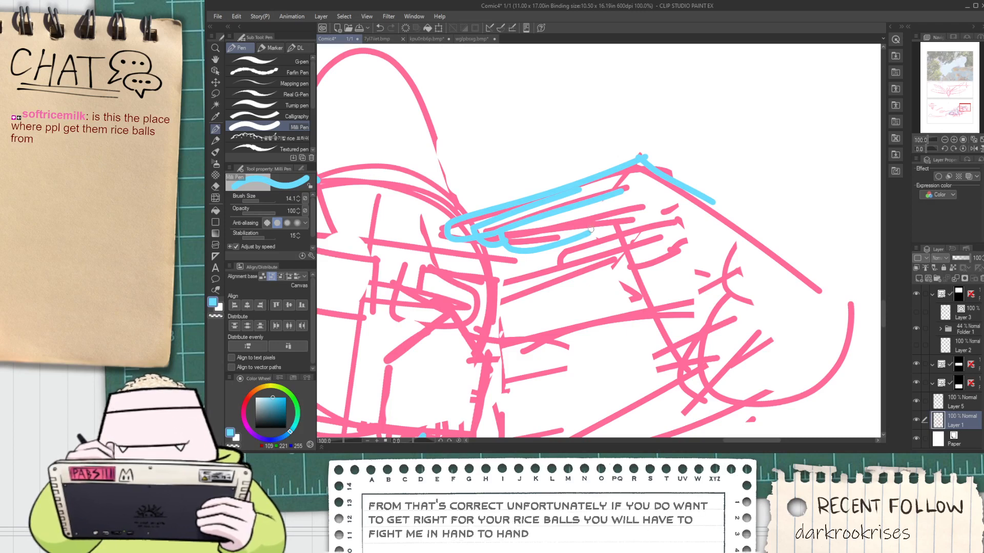
left_click_drag(595, 230, 707, 262)
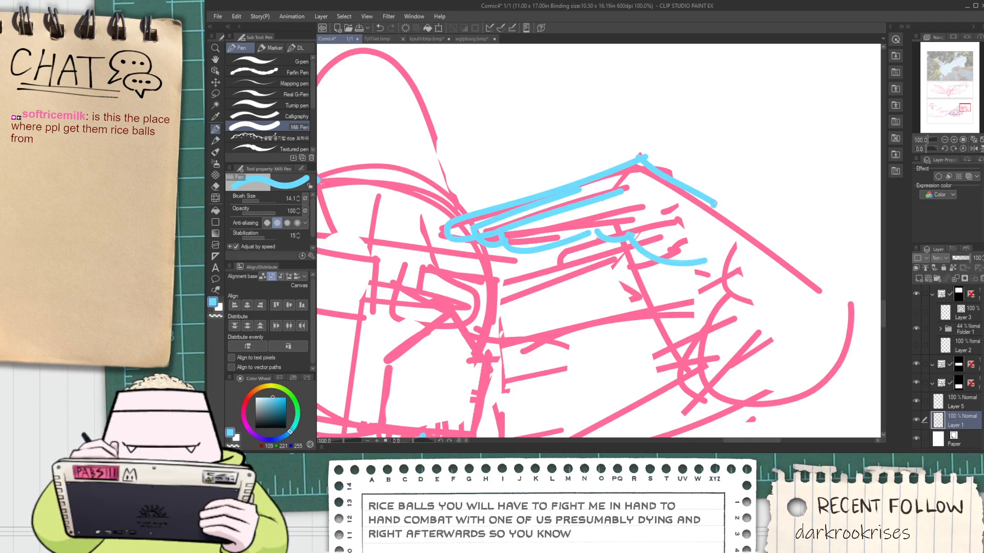
mouse_move(740, 224)
left_mouse_down()
mouse_move(703, 281)
mouse_move(723, 273)
mouse_move(722, 219)
left_mouse_up()
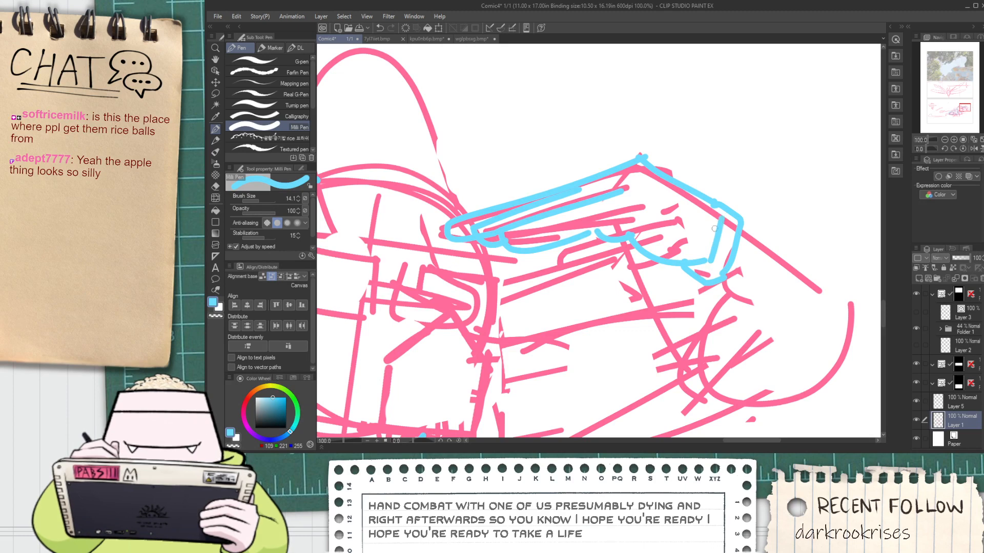
mouse_move(645, 267)
left_mouse_down()
mouse_move(583, 262)
mouse_move(631, 238)
left_mouse_up()
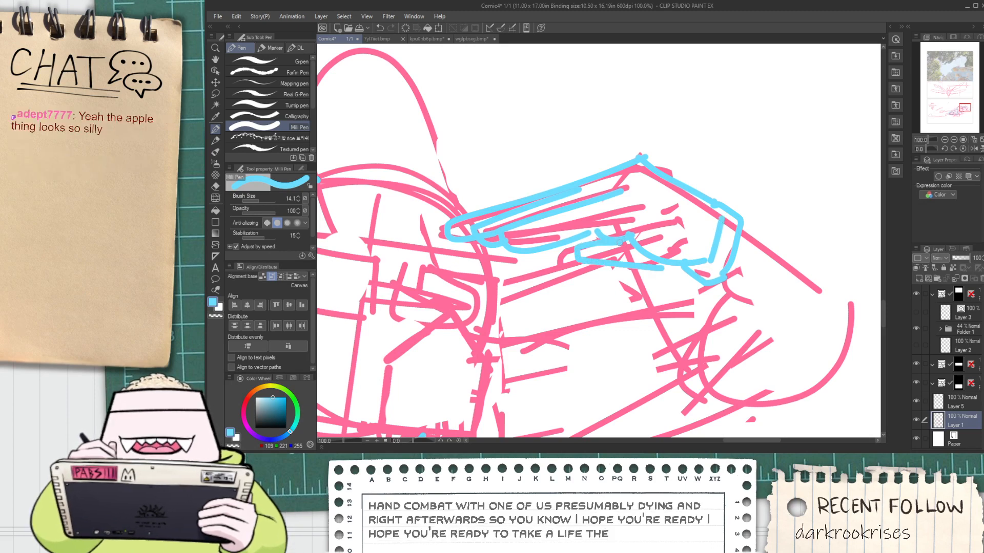
key("space")
mouse_move(670, 269)
left_mouse_down()
mouse_move(638, 231)
mouse_move(658, 176)
left_mouse_up()
scroll(638, 231, "up", 1)
scroll(676, 211, "down", 1)
key("space")
left_click_drag(720, 180, 831, 252)
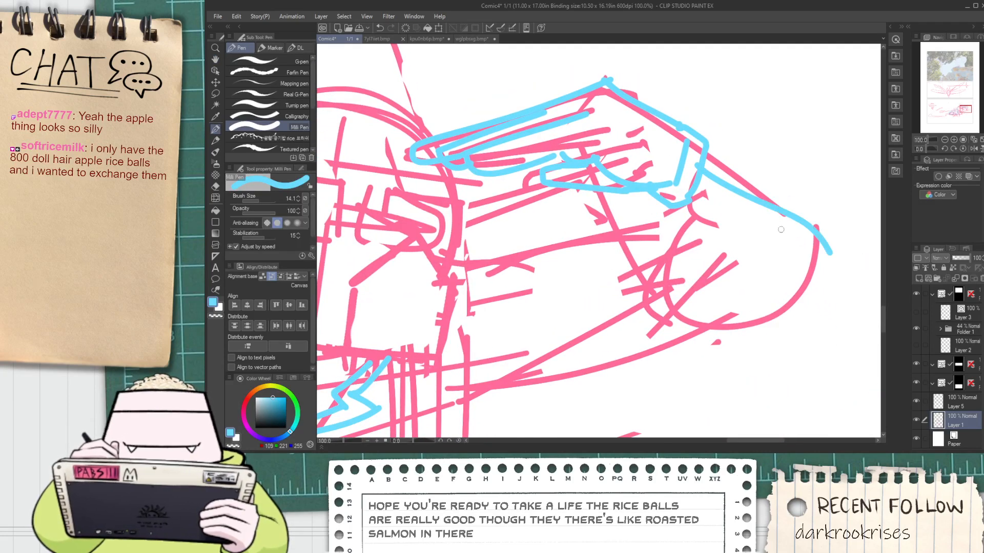
key("ctrl+z")
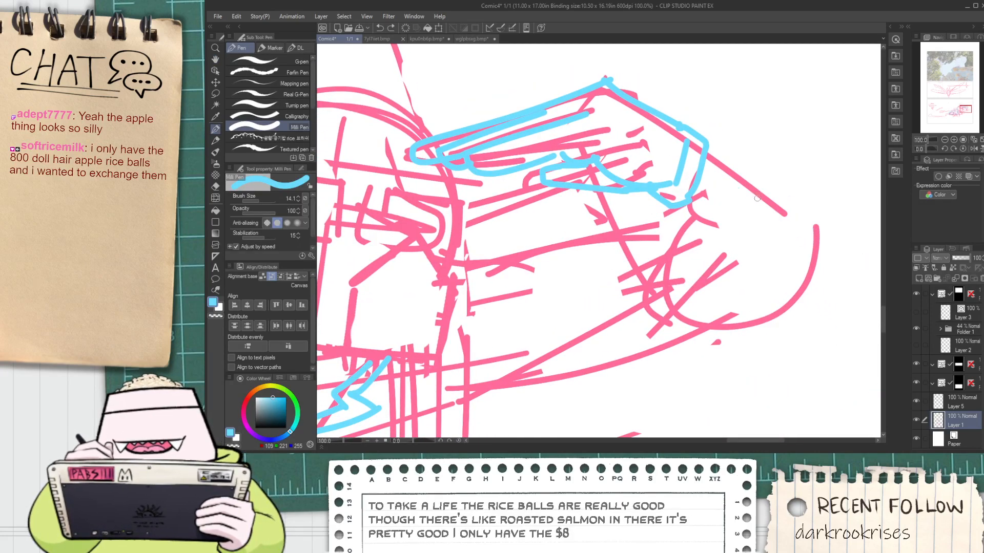
Draw the raised forearm's outer edge in blue from the wrist cuff down and around the elbow
key("space")
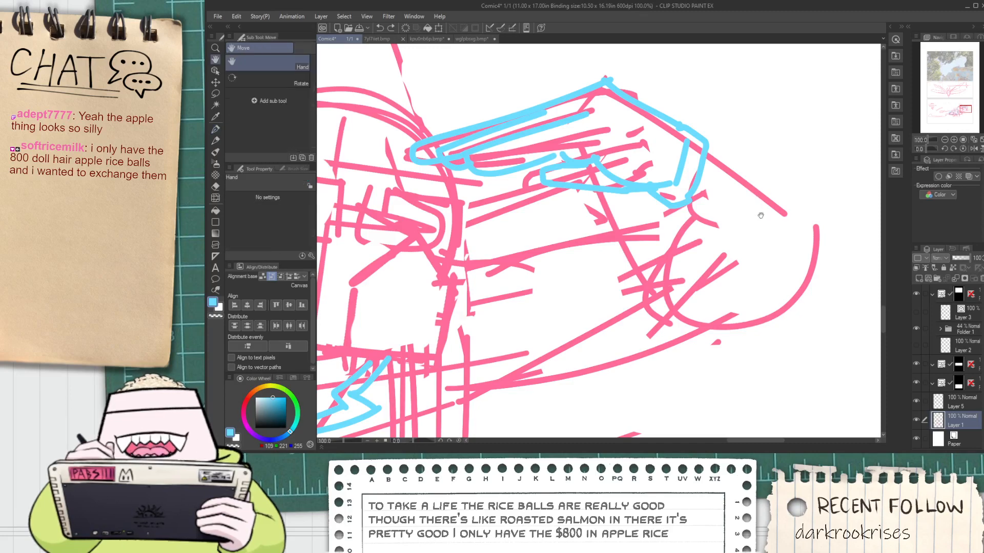
left_click_drag(759, 209, 696, 208)
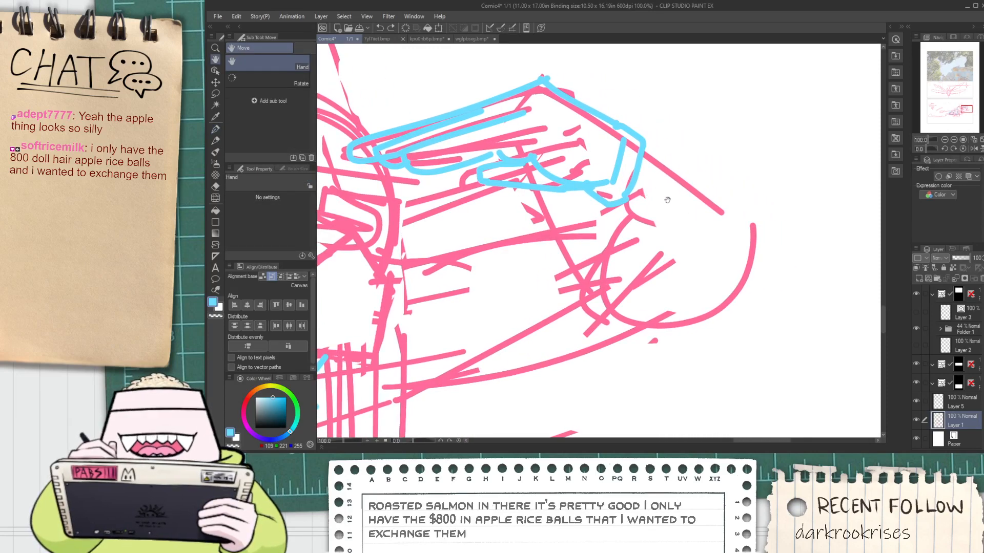
mouse_move(632, 154)
left_mouse_down()
mouse_move(707, 194)
mouse_move(753, 290)
left_mouse_up()
key("ctrl+z")
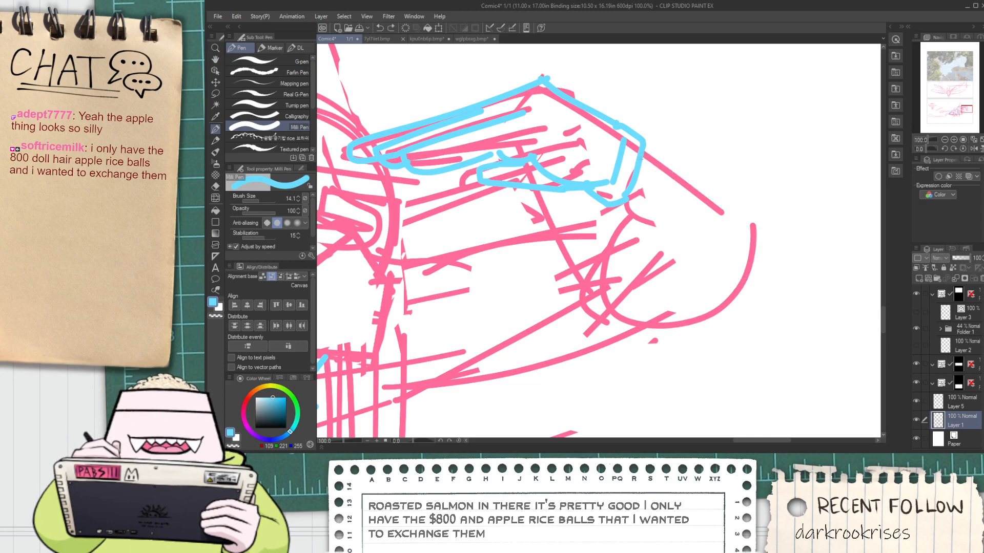
left_click_drag(635, 149, 763, 264)
key("ctrl+z")
mouse_move(637, 148)
left_mouse_down()
mouse_move(763, 264)
mouse_move(763, 276)
left_mouse_up()
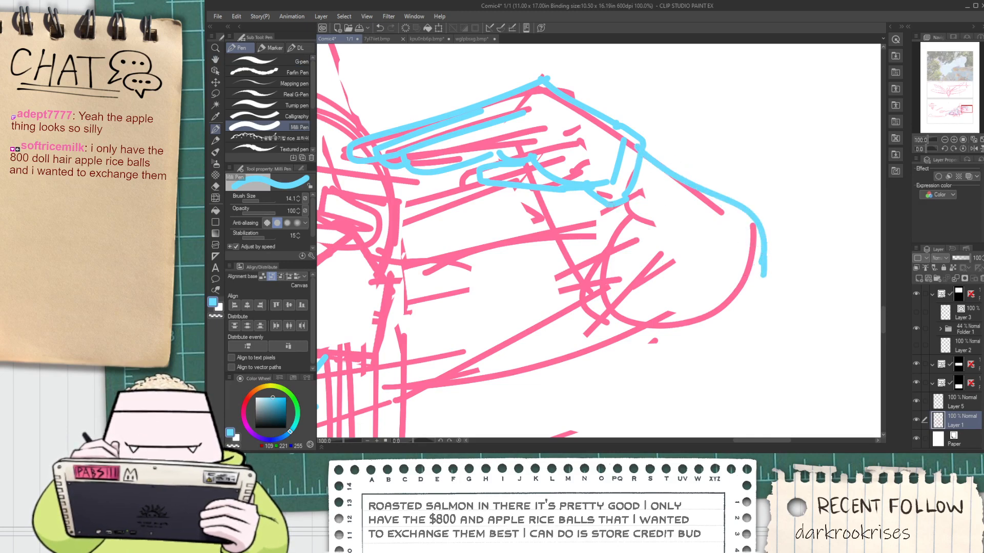
Draw the raised forearm's inner edge in blue from the wrist cuff, curving across to the elbow tip
mouse_move(611, 205)
left_mouse_down()
mouse_move(684, 288)
mouse_move(616, 205)
mouse_move(717, 267)
left_mouse_up()
key("ctrl+z")
key("ctrl+z")
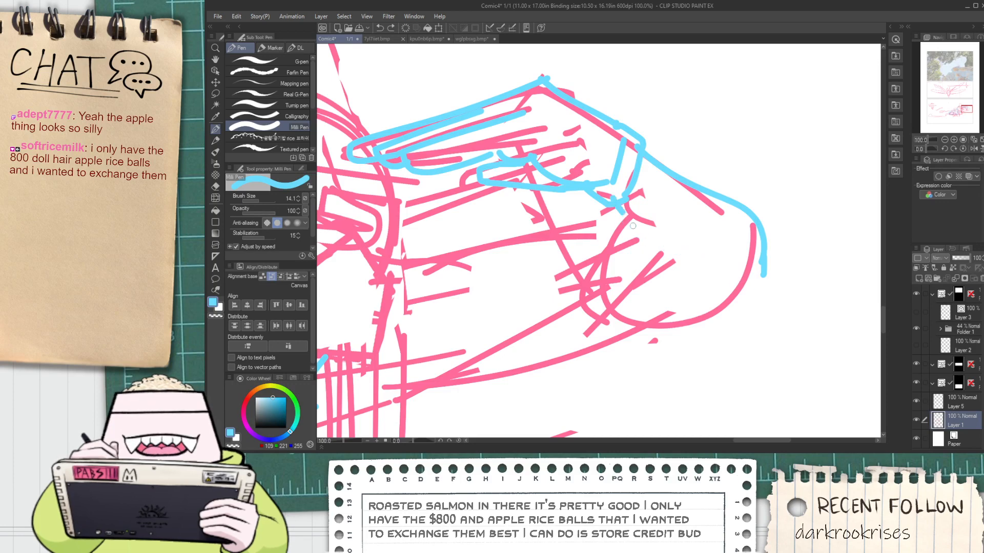
left_click_drag(615, 201, 755, 287)
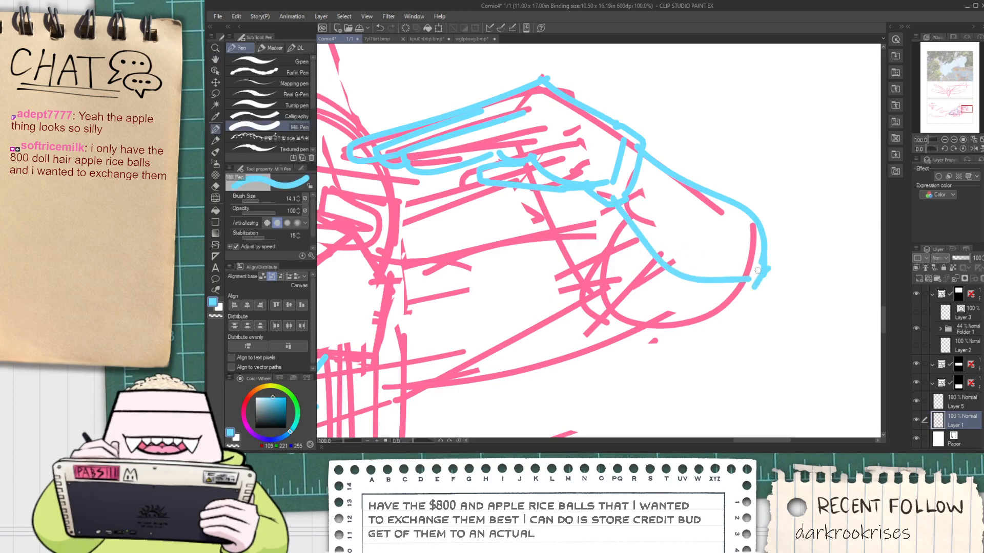
key("space")
left_click_drag(627, 264, 629, 248)
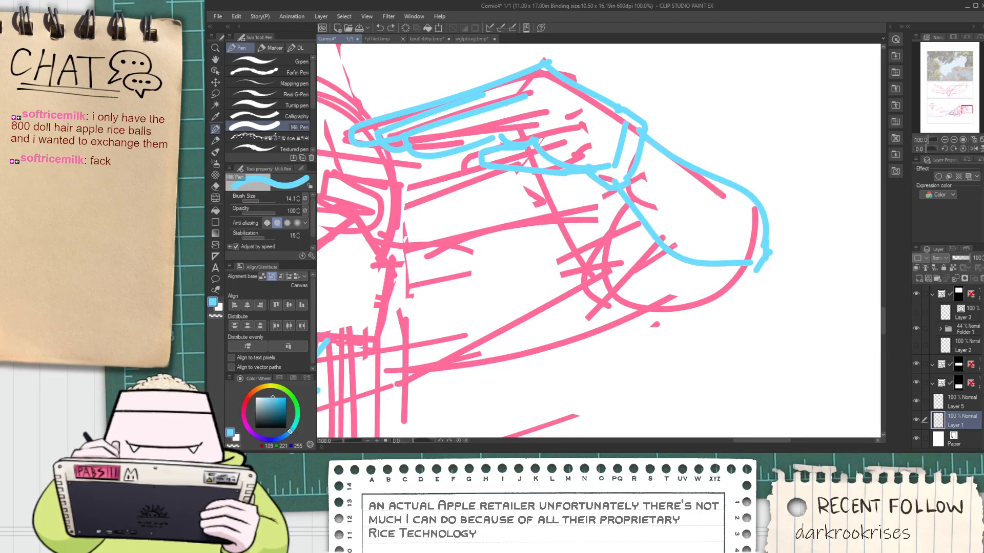
Draw the raised arm's upper and lower edges in blue between the shoulder and the elbow
key("space")
mouse_move(424, 265)
left_mouse_down()
mouse_move(552, 218)
mouse_move(569, 202)
mouse_move(609, 214)
left_mouse_up()
left_click_drag(479, 348, 605, 268)
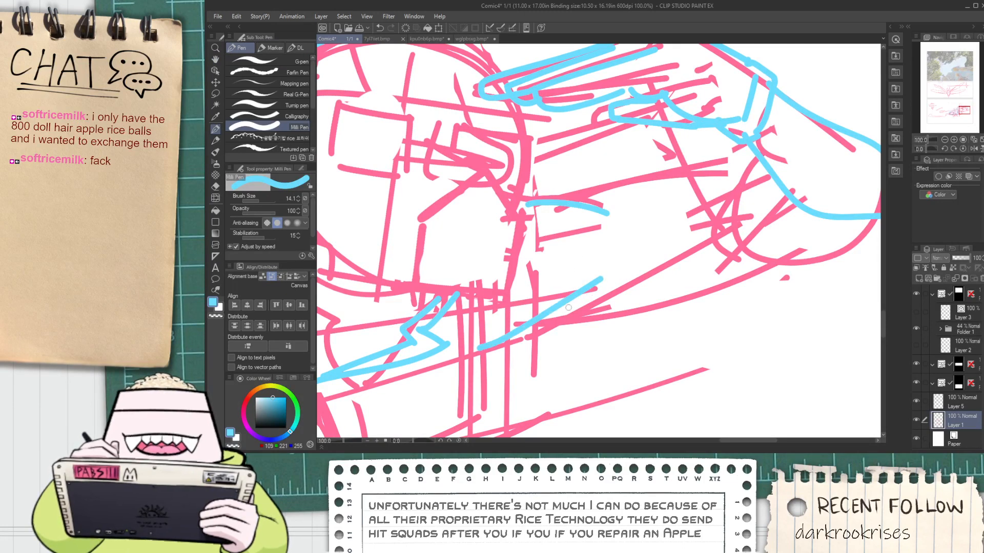
key("space")
mouse_move(568, 308)
left_mouse_down()
mouse_move(494, 317)
mouse_move(648, 292)
mouse_move(734, 240)
left_mouse_up()
key("ctrl+z")
left_click_drag(482, 320, 764, 230)
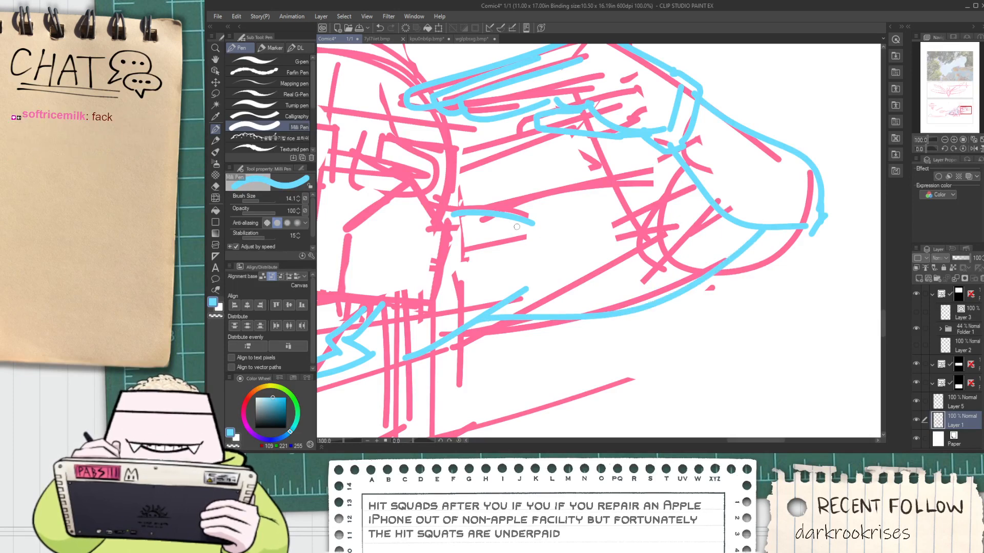
mouse_move(517, 226)
left_mouse_down()
mouse_move(580, 200)
mouse_move(712, 180)
left_mouse_up()
key("e")
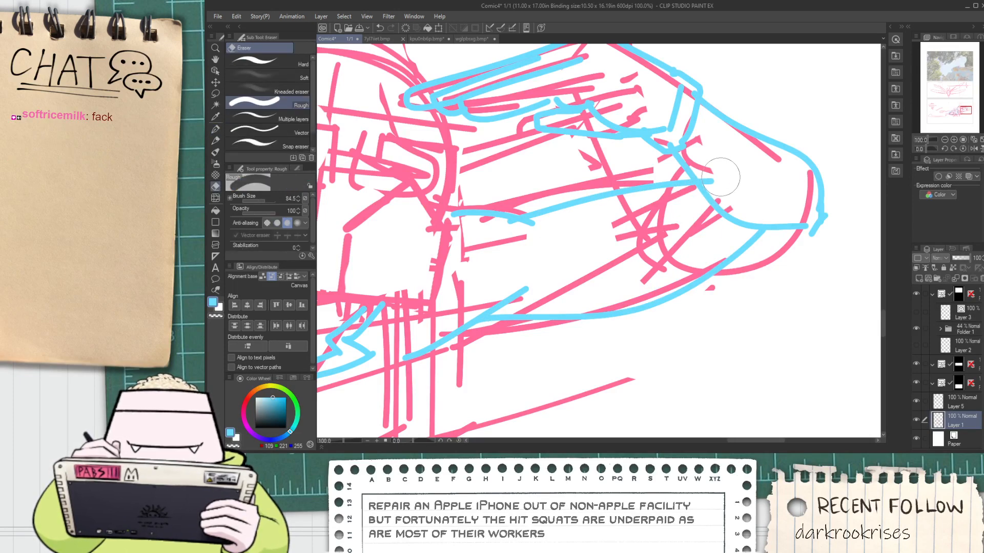
Draw the chest's underside in blue from beside the fist's thumb, curving up to the raised upper arm
scroll(721, 176, "down", 3)
key("space")
scroll(586, 265, "up", 1)
mouse_move(586, 264)
left_mouse_down()
mouse_move(618, 252)
mouse_move(520, 319)
left_mouse_up()
key("p")
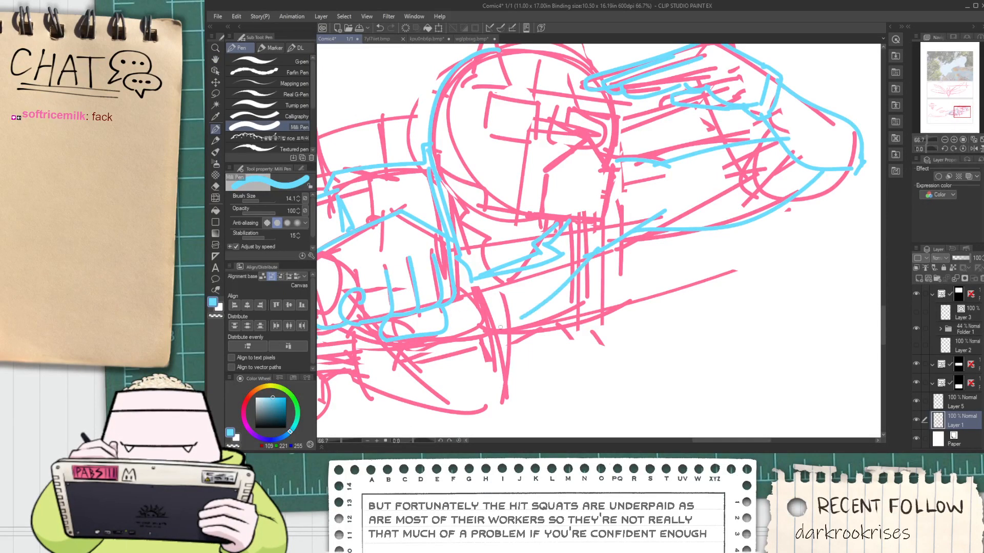
key("ctrl+z")
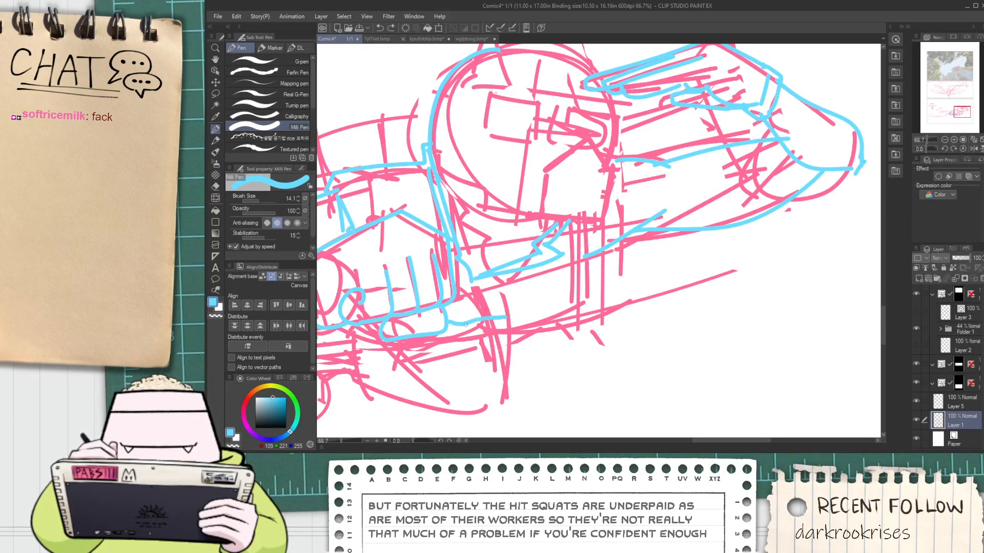
mouse_move(482, 324)
left_mouse_down()
mouse_move(559, 323)
mouse_move(604, 279)
left_mouse_up()
key("ctrl+z")
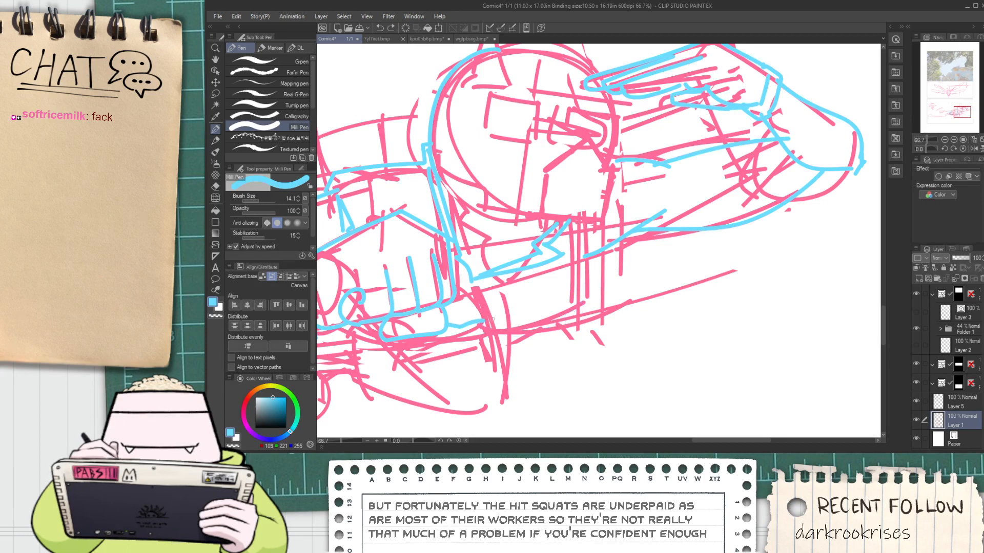
mouse_move(493, 319)
left_mouse_down()
mouse_move(545, 321)
mouse_move(609, 241)
left_mouse_up()
key("space")
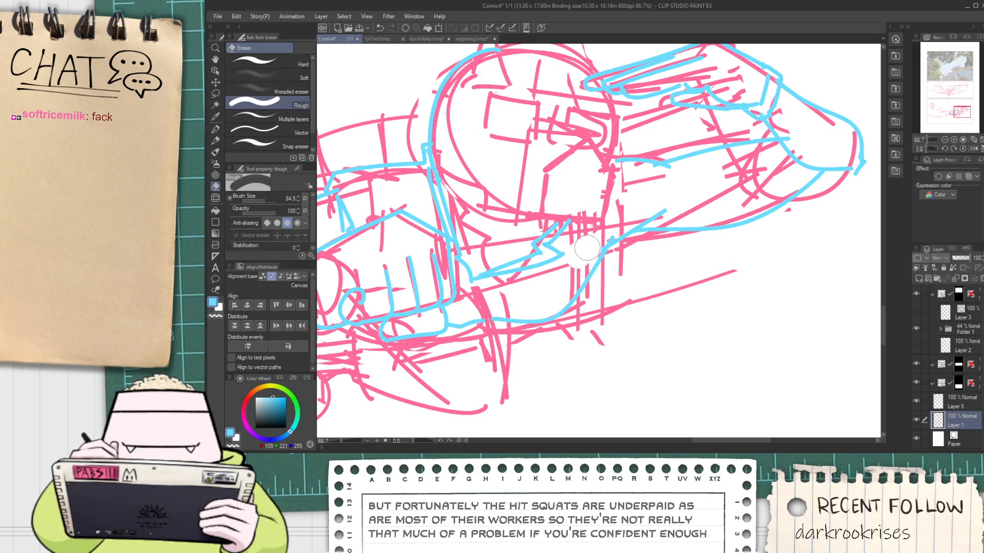
left_click_drag(505, 313, 579, 270)
scroll(579, 270, "up", 1)
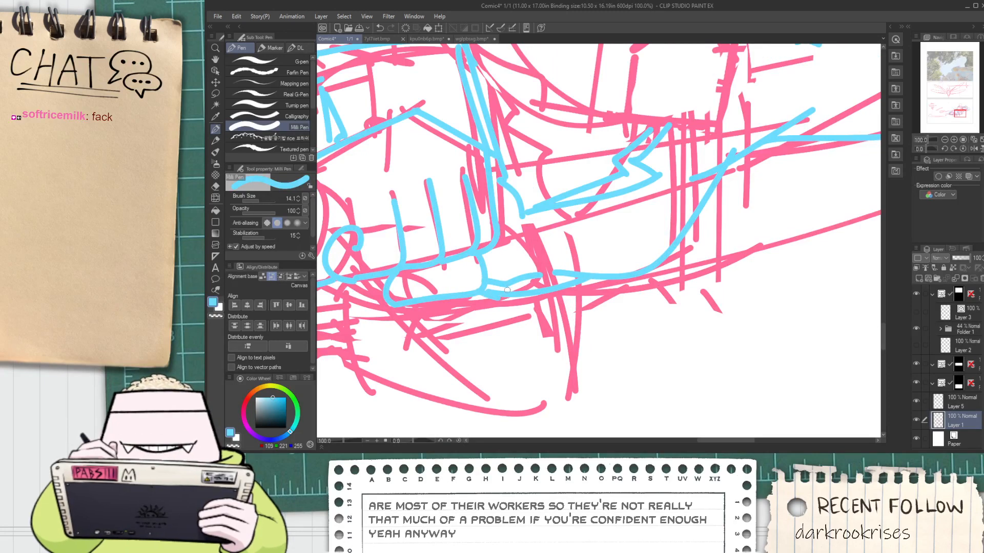
Add a second blue curve inside the chest's outline, rising from its lower edge toward the chin
key("space")
mouse_move(606, 261)
left_mouse_down()
mouse_move(547, 306)
mouse_move(605, 256)
mouse_move(637, 155)
left_mouse_up()
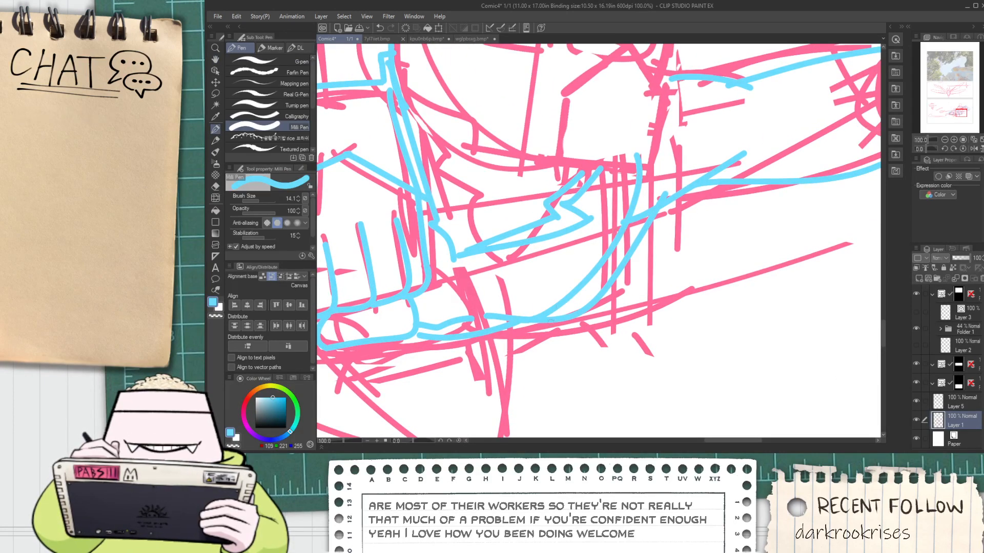
key("ctrl+z")
key("ctrl+z")
left_click_drag(536, 316, 633, 159)
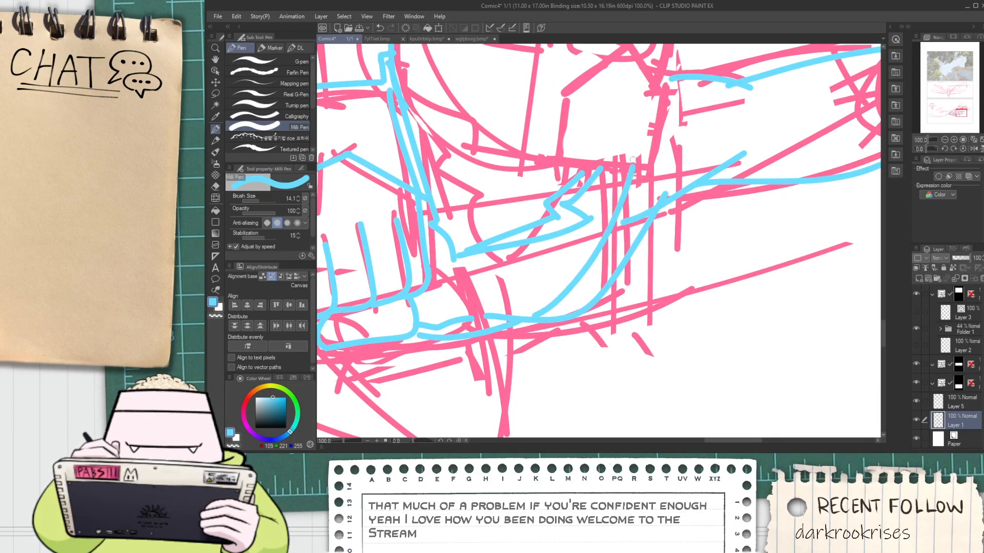
Draw two short parallel blue lines across the near shoulder, from its top edge down to the back of the fist
key("space")
left_click_drag(602, 267, 686, 309)
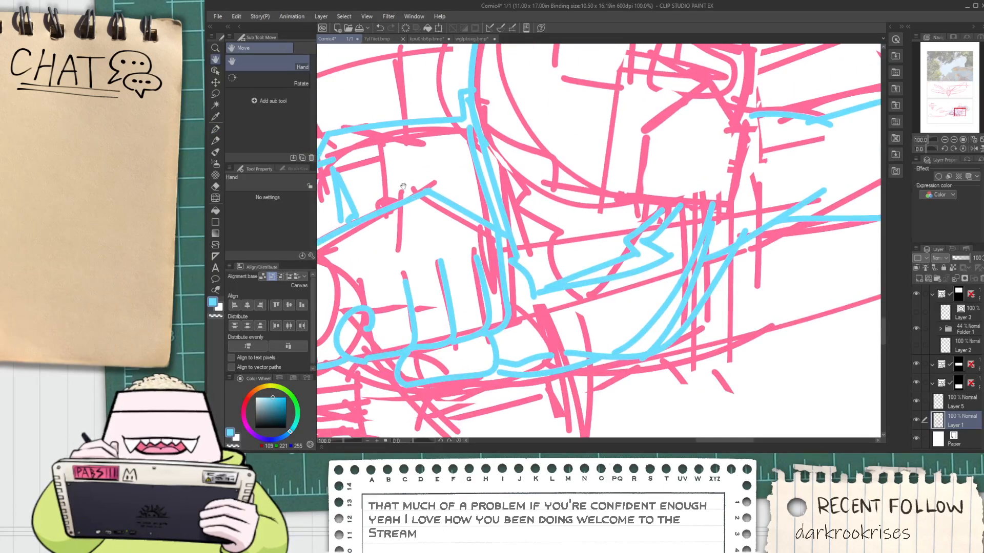
left_click_drag(398, 126, 416, 194)
left_click_drag(431, 124, 450, 199)
key("ctrl+z")
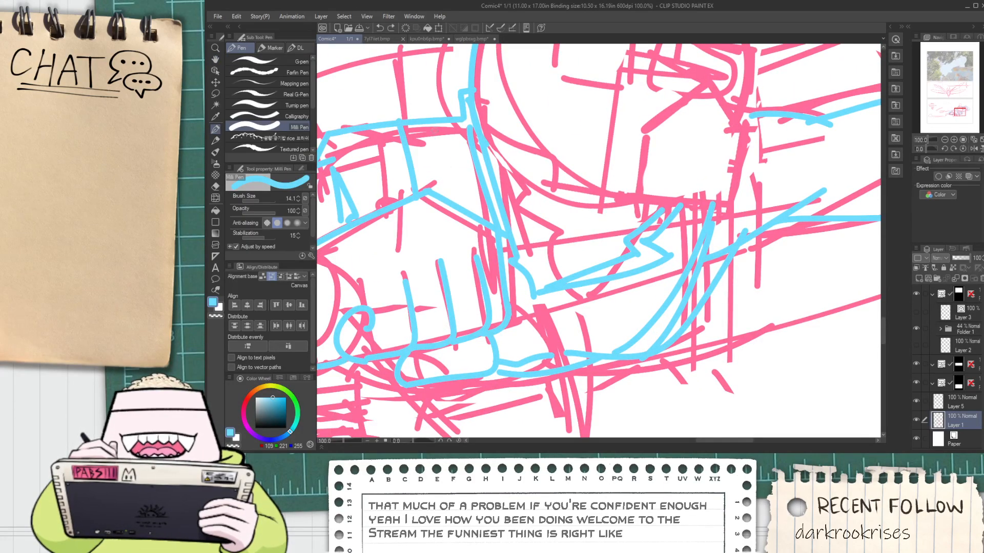
left_click_drag(433, 123, 448, 202)
scroll(448, 203, "down", 2)
key("space")
left_click_drag(502, 261, 513, 259)
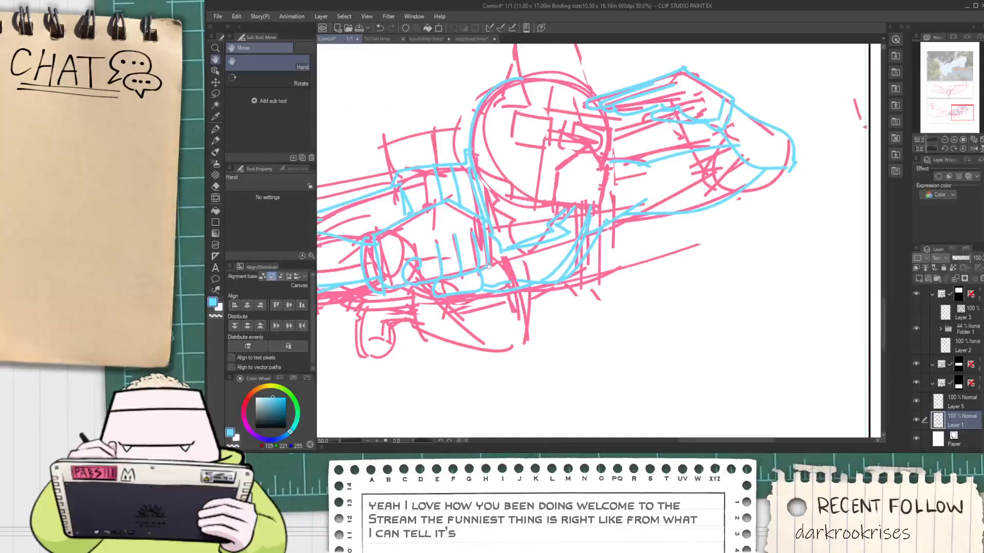
scroll(513, 259, "up", 1)
key("ctrl+z")
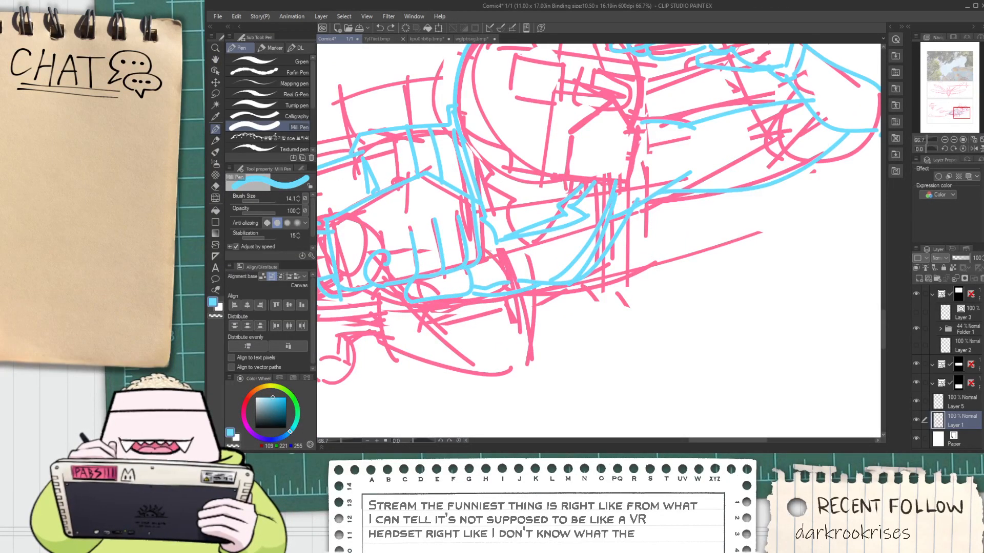
Draw a short blue line from the fist's outer corner down to the end of the thumb
scroll(496, 244, "up", 1)
left_click_drag(500, 249, 471, 307)
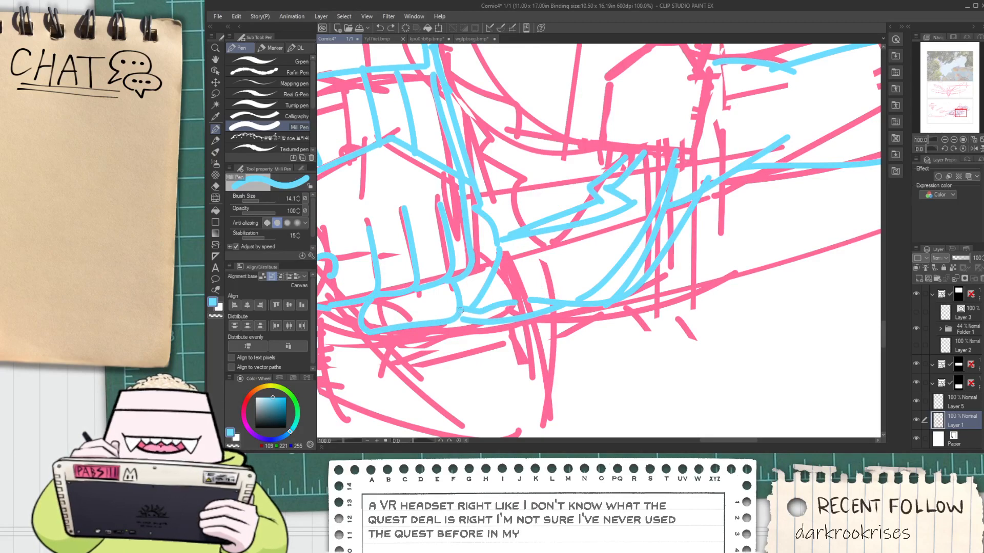
Nudge the fist's finger and lower edge lines slightly with Liquify, using a brush size of 221.4
scroll(477, 314, "down", 1)
scroll(505, 310, "down", 1)
key("space")
scroll(510, 302, "up", 1)
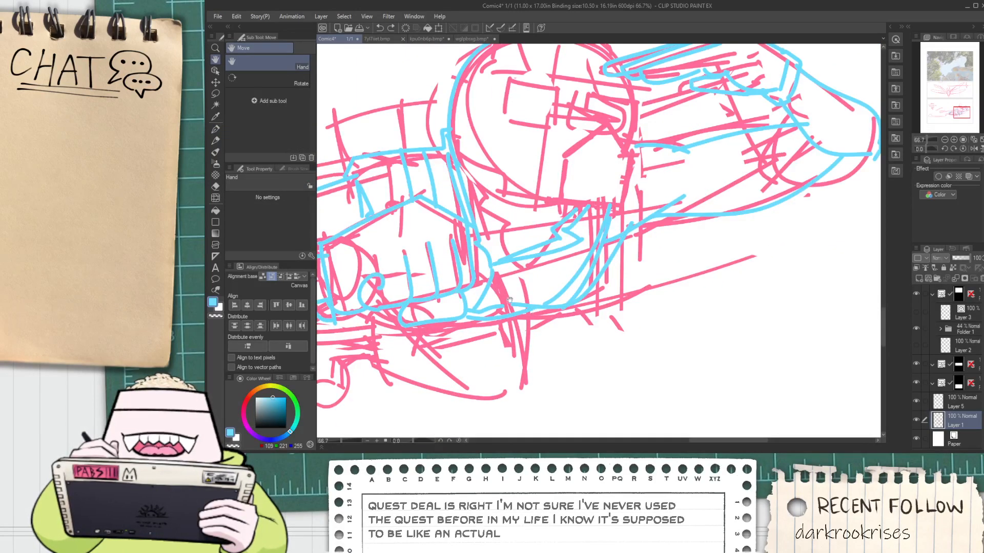
left_click(215, 199)
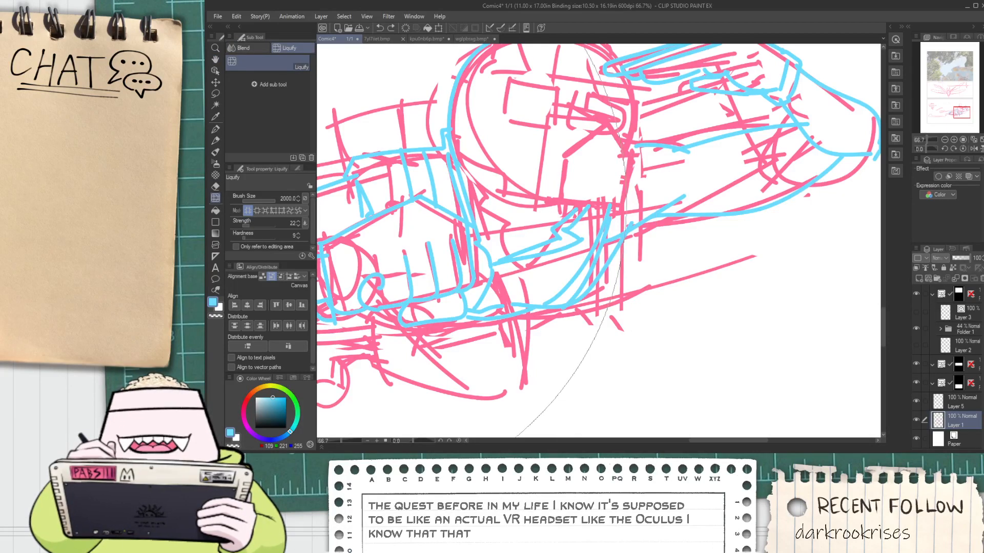
left_click(267, 199)
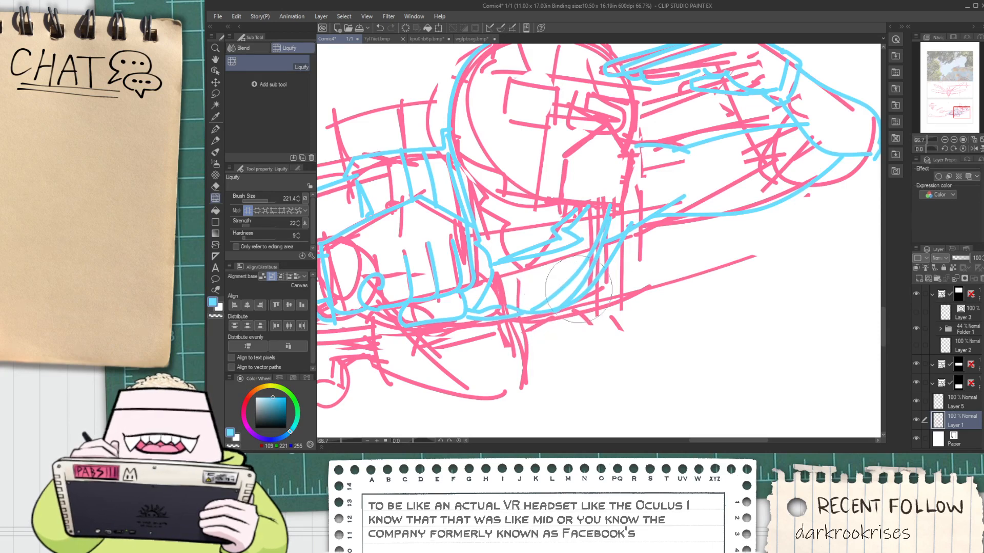
key("space")
mouse_move(465, 266)
left_mouse_down()
mouse_move(466, 246)
mouse_move(452, 234)
mouse_move(467, 259)
mouse_move(468, 228)
left_mouse_up()
left_click_drag(477, 293, 464, 275)
scroll(400, 267, "up", 1)
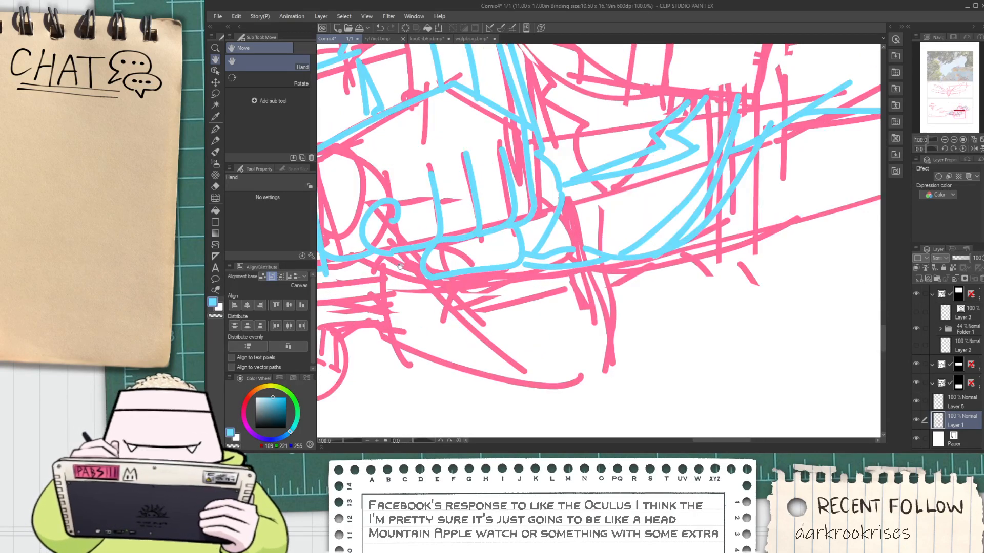
Draw the outer side of the box on the character's back with a blue Milli Pen line over the pink sketch
scroll(400, 266, "down", 1)
key("space")
left_click_drag(400, 267, 476, 301)
key("space")
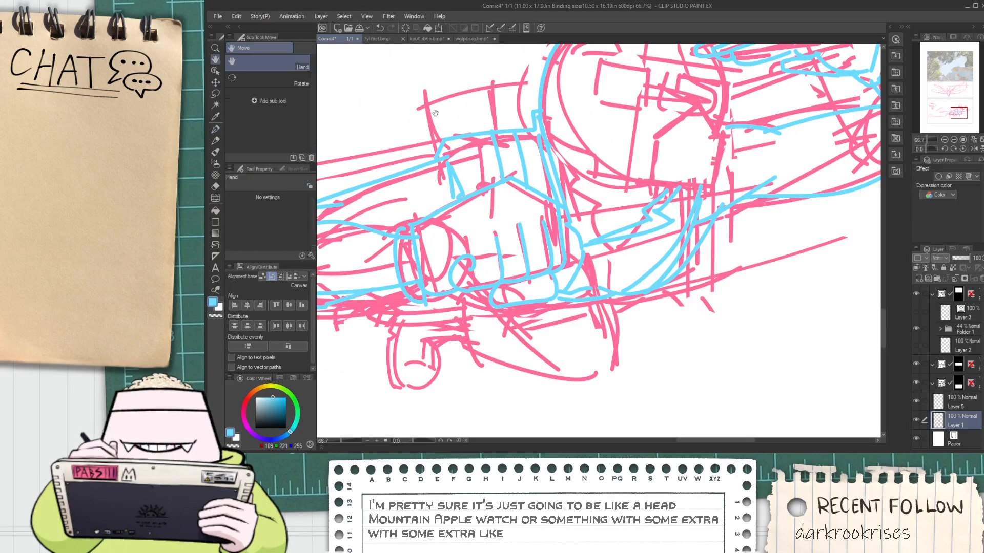
left_click_drag(435, 113, 478, 236)
scroll(464, 228, "up", 1)
key("p")
key("space")
scroll(477, 236, "down", 1)
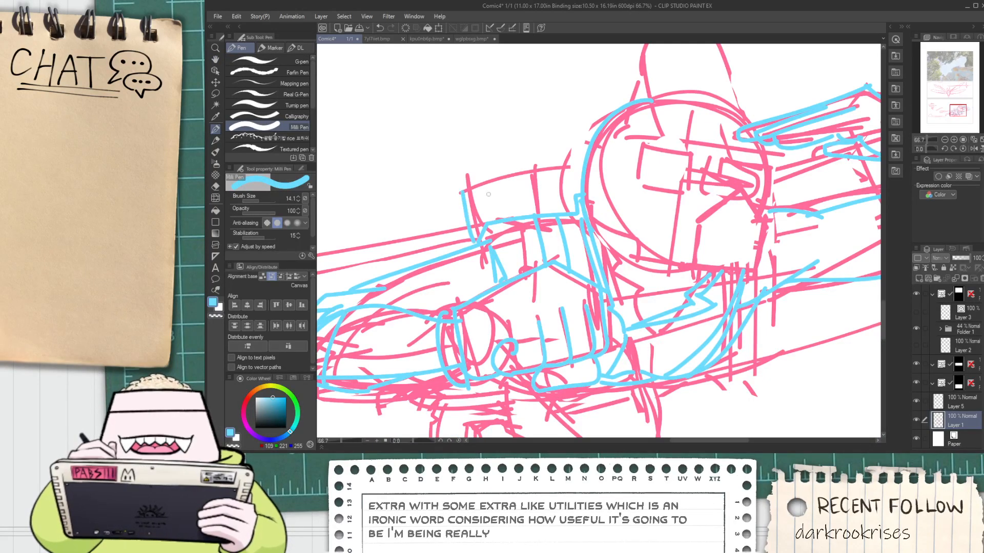
left_click_drag(458, 196, 468, 239)
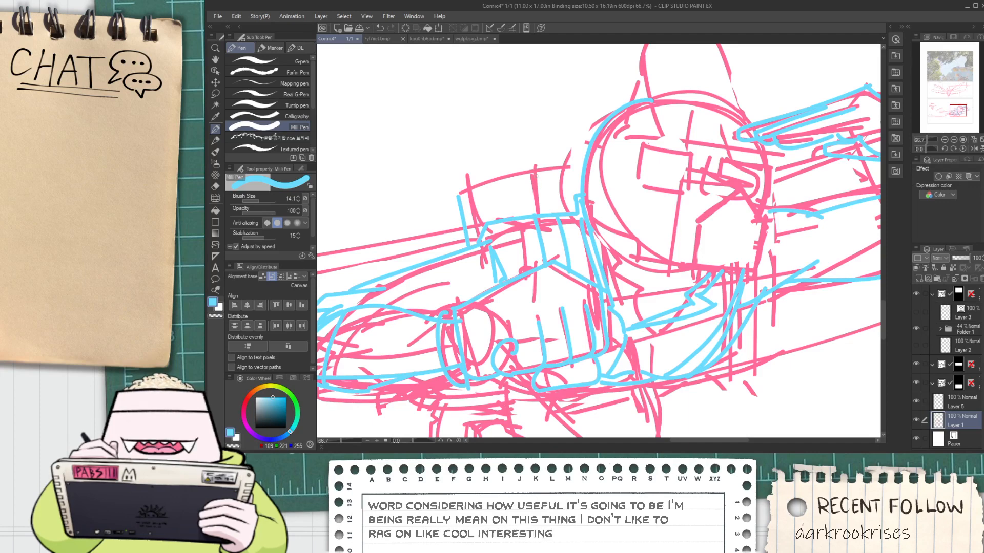
Draw the box's top edge in blue, sloping up and then level to the head, with a dividing line down from the bend
scroll(503, 215, "up", 1)
mouse_move(436, 189)
left_mouse_down()
mouse_move(553, 147)
mouse_move(623, 141)
left_mouse_up()
key("ctrl+z")
left_click_drag(549, 149, 624, 147)
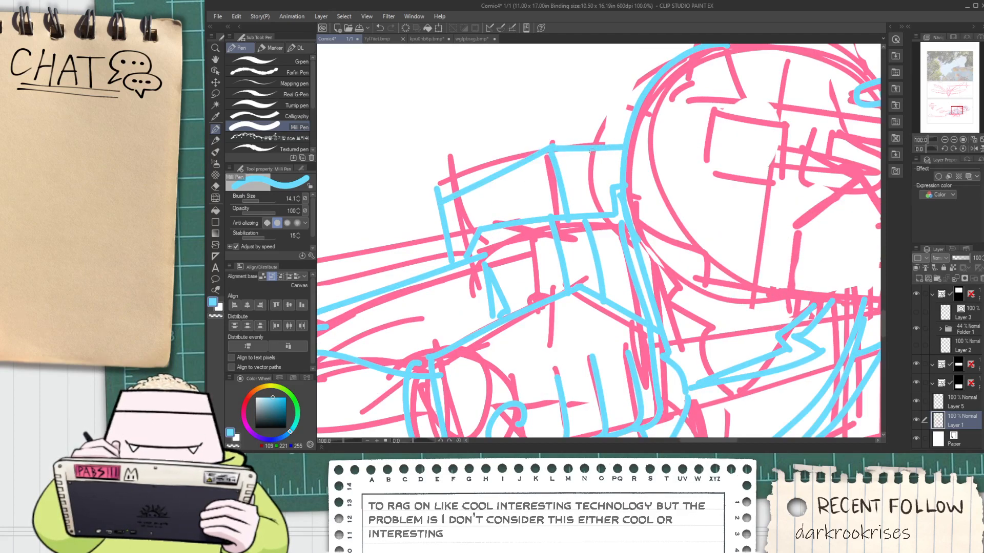
Clean up the box's outer upper corner with the eraser and add a short blue line slanting down from that corner
key("e")
left_click_drag(427, 180, 483, 145)
key("space")
key("p")
scroll(445, 211, "down", 1)
scroll(484, 187, "up", 2)
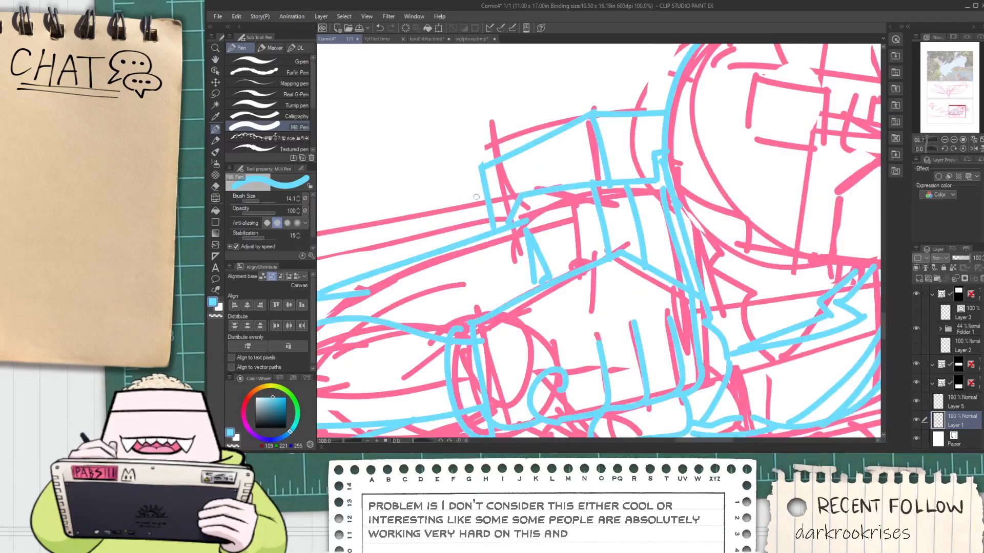
scroll(480, 200, "down", 1)
scroll(480, 200, "up", 1)
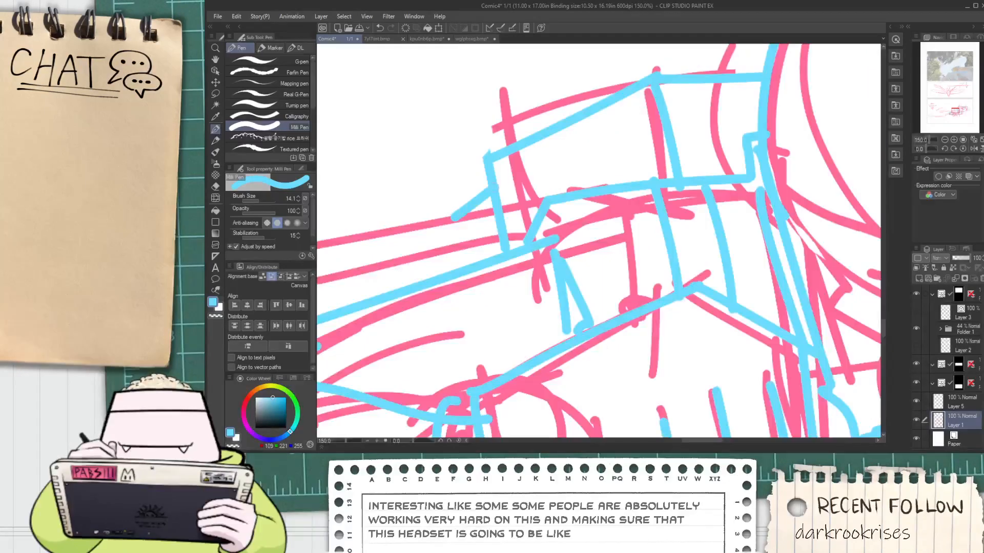
scroll(414, 262, "down", 2)
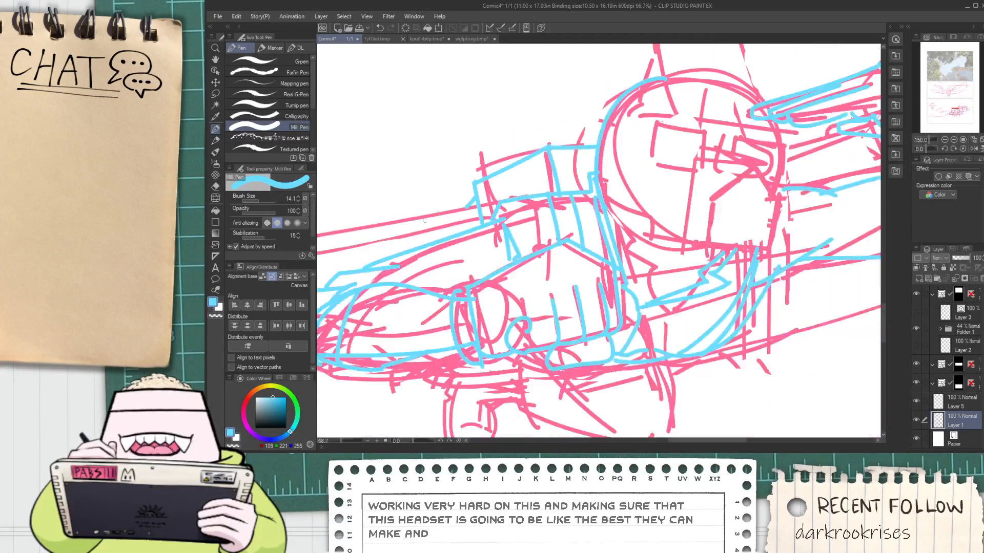
Draw a blue ellipse at the far end of the long pink rod trailing behind the box, redoing it until it fits
key("space")
left_click_drag(414, 262, 578, 256)
left_click_drag(328, 277, 496, 297)
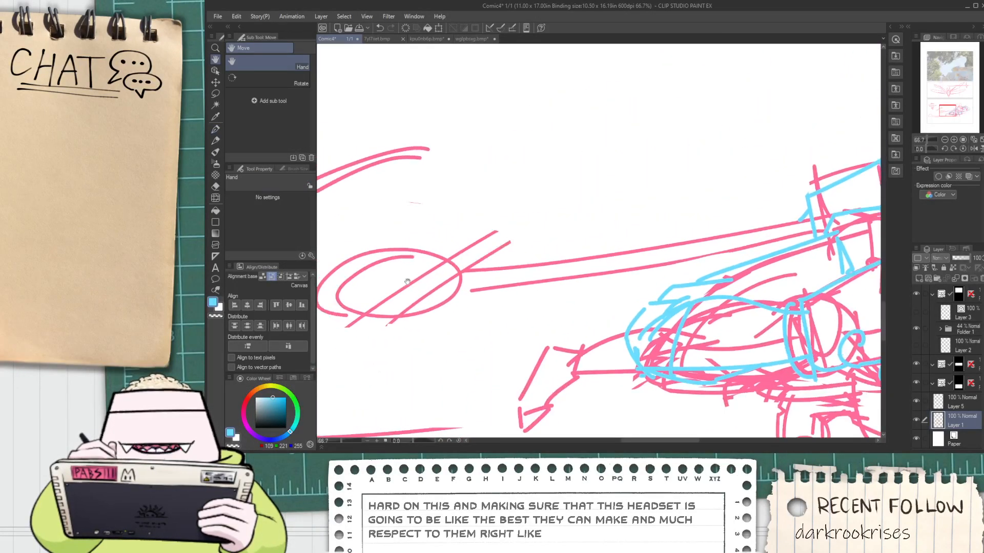
mouse_move(433, 225)
left_mouse_down()
mouse_move(495, 249)
mouse_move(410, 247)
left_mouse_up()
key("ctrl+z")
mouse_move(471, 221)
left_mouse_down()
mouse_move(451, 258)
mouse_move(515, 208)
left_mouse_up()
key("ctrl+z")
mouse_move(426, 230)
left_mouse_down()
mouse_move(520, 244)
mouse_move(418, 241)
left_mouse_up()
key("ctrl+z")
mouse_move(475, 222)
left_mouse_down()
mouse_move(480, 214)
mouse_move(538, 247)
mouse_move(422, 246)
mouse_move(445, 245)
left_mouse_up()
key("ctrl+z")
key("ctrl+z")
Extend the ellipse backward into a rounded capsule with blue upper and lower edges and a curved rear end
key("ctrl+z")
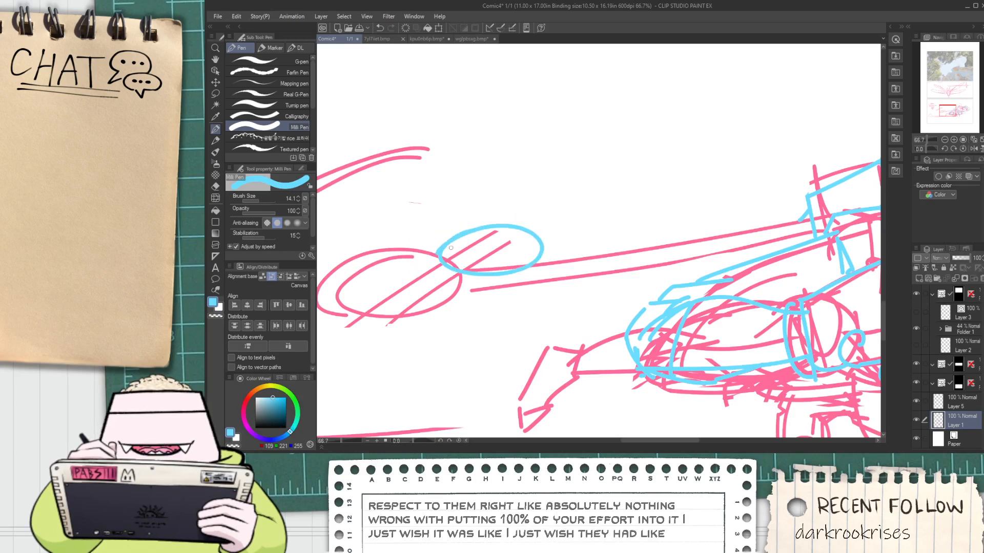
mouse_move(355, 276)
left_mouse_down()
mouse_move(451, 239)
mouse_move(379, 256)
mouse_move(488, 230)
left_mouse_up()
key("ctrl+z")
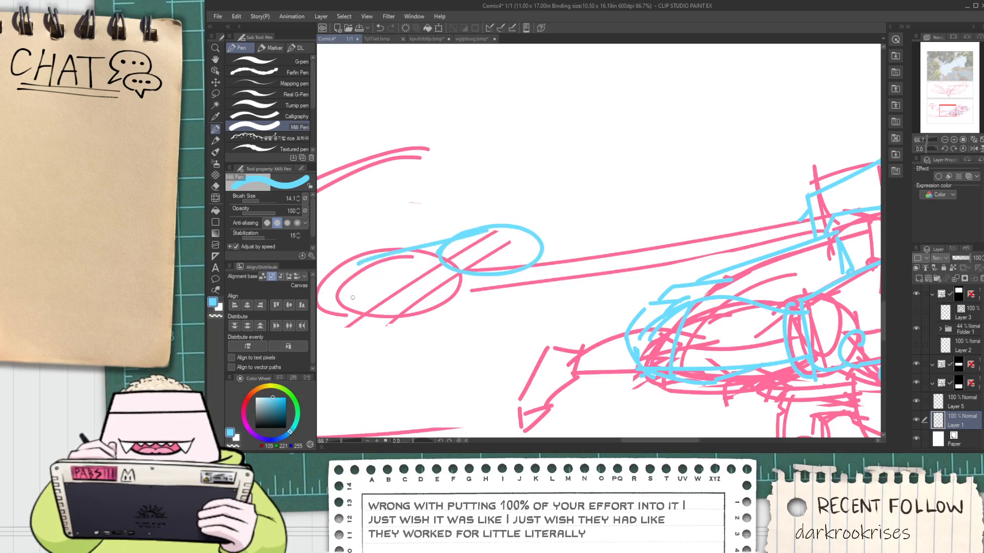
left_click_drag(359, 264, 485, 275)
mouse_move(365, 267)
left_mouse_down()
mouse_move(372, 295)
mouse_move(516, 275)
left_mouse_up()
Draw the long rod's lower and upper edges in blue from the capsule to the box on the back
left_click_drag(451, 290, 736, 253)
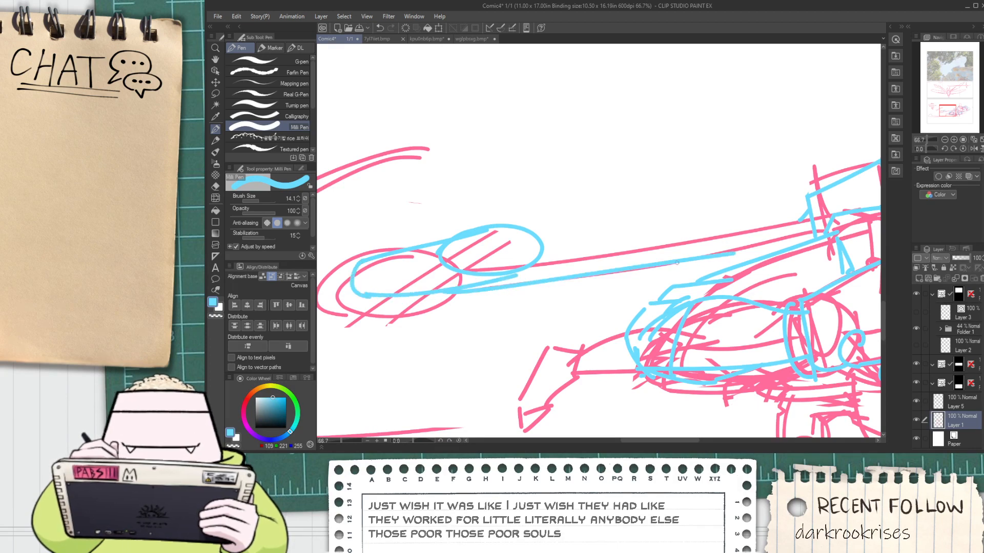
left_click_drag(554, 262, 814, 235)
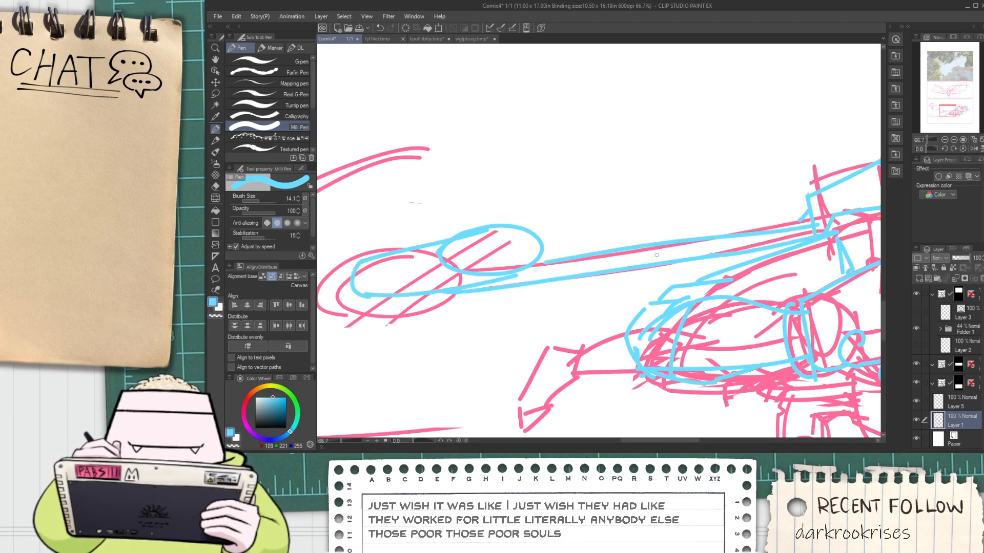
mouse_move(656, 251)
left_mouse_down()
mouse_move(810, 217)
mouse_move(617, 230)
mouse_move(668, 220)
mouse_move(645, 234)
left_mouse_up()
scroll(617, 233, "up", 1)
key("ctrl+z")
Examine the redrawn flying character's proportions and its placement within the bottom panel
scroll(608, 238, "down", 4)
scroll(691, 226, "up", 1)
scroll(672, 231, "up", 1)
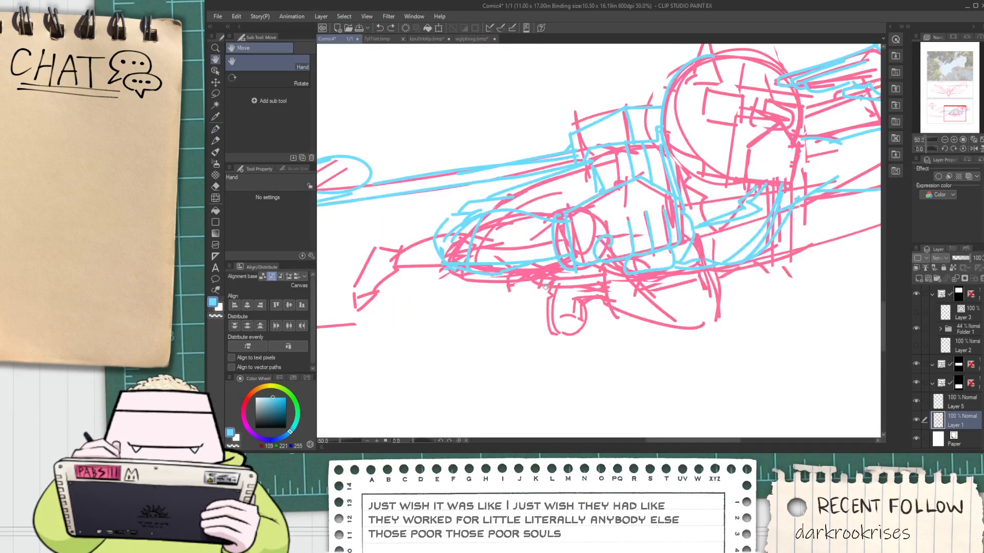
scroll(771, 333, "down", 2)
scroll(779, 308, "up", 1)
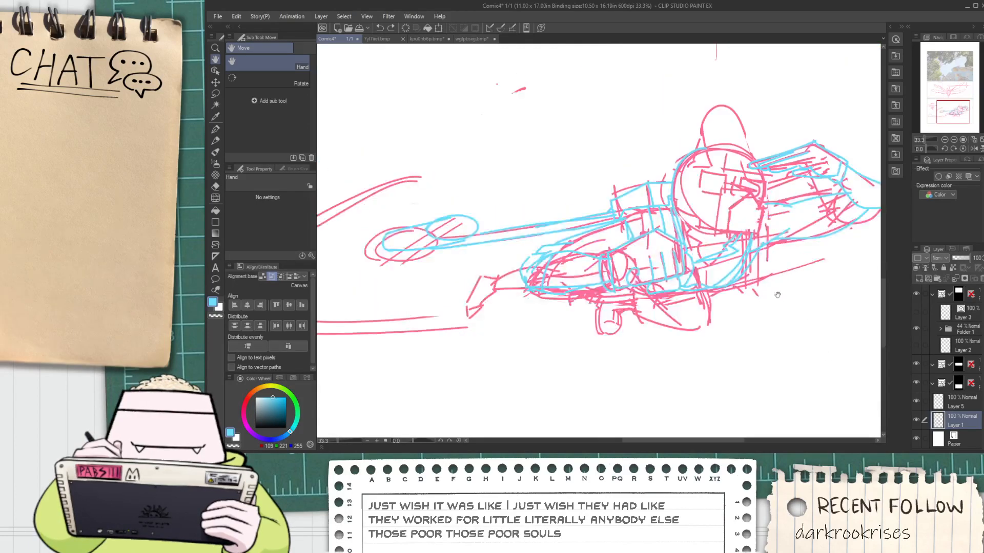
left_click_drag(780, 307, 742, 311)
scroll(742, 311, "down", 2)
scroll(691, 287, "up", 1)
scroll(634, 263, "up", 1)
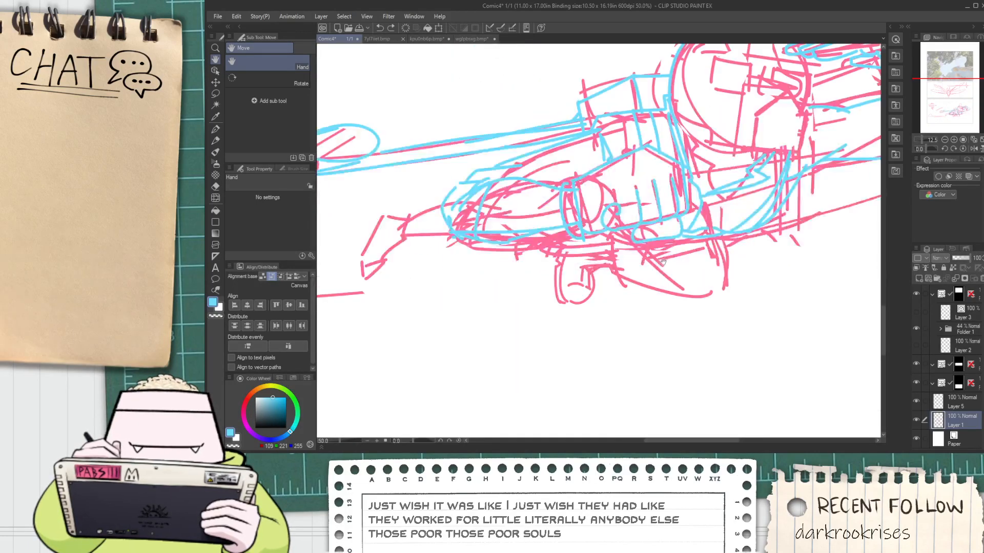
scroll(615, 271, "down", 1)
left_click_drag(610, 274, 587, 285)
scroll(538, 287, "down", 1)
scroll(456, 297, "up", 1)
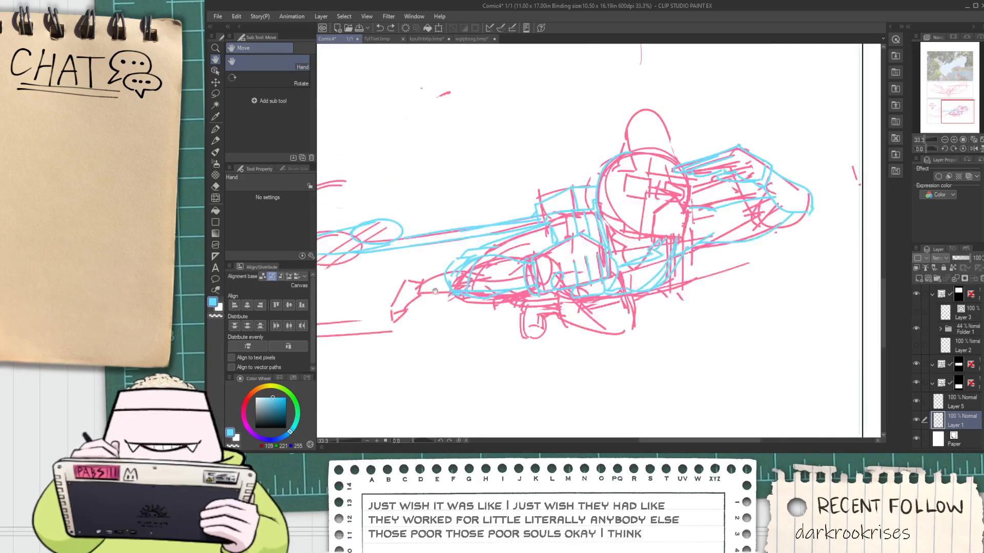
mouse_move(430, 304)
left_mouse_down()
mouse_move(506, 275)
mouse_move(453, 268)
mouse_move(478, 230)
mouse_move(599, 216)
mouse_move(610, 226)
mouse_move(598, 261)
mouse_move(495, 271)
mouse_move(463, 289)
left_mouse_up()
key("m")
key("k")
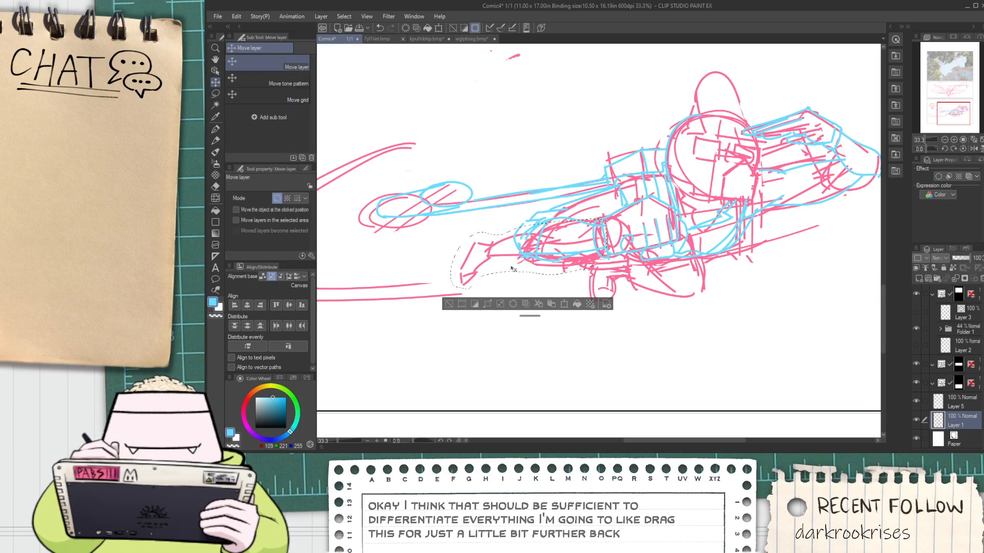
left_click_drag(514, 266, 463, 286)
key("ctrl+z")
left_click(449, 304)
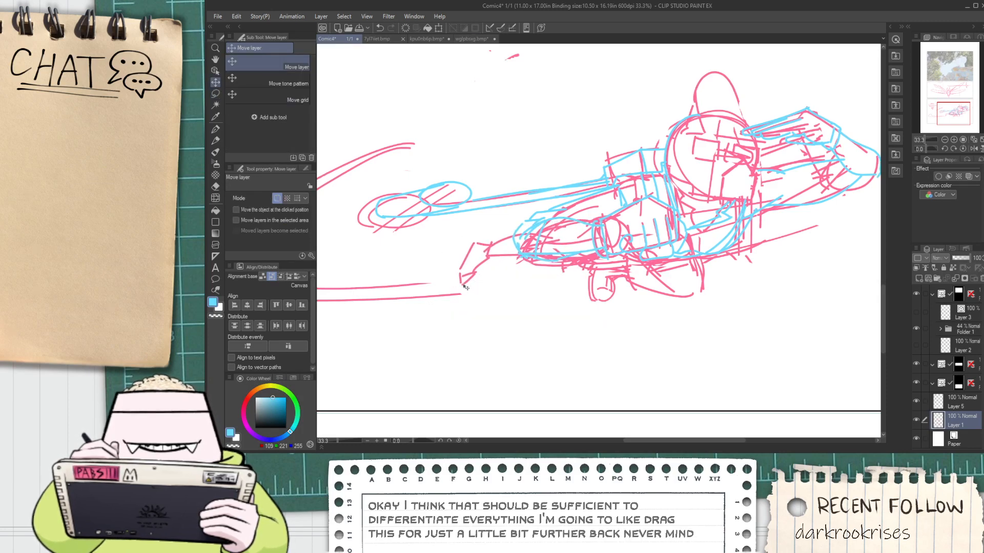
key("ctrl+z")
Lasso the pink lower leg and foot, move them backward and slightly down away from the body, and clear the selection
key("m")
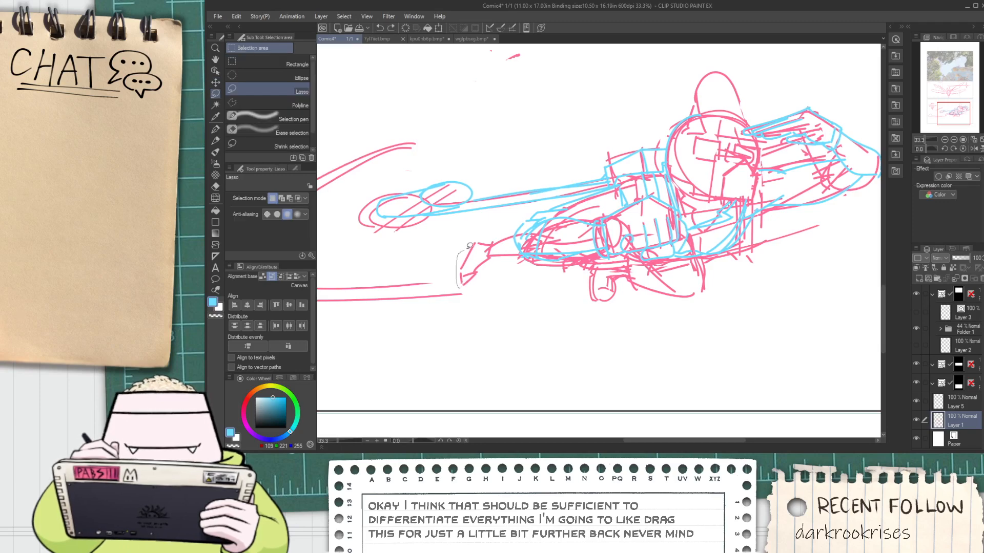
mouse_move(515, 234)
left_mouse_down()
mouse_move(519, 266)
mouse_move(488, 282)
mouse_move(481, 265)
mouse_move(464, 278)
mouse_move(530, 226)
left_mouse_up()
key("k")
key("ctrl+t")
mouse_move(505, 257)
left_mouse_down()
mouse_move(444, 281)
mouse_move(488, 235)
mouse_move(468, 272)
left_mouse_up()
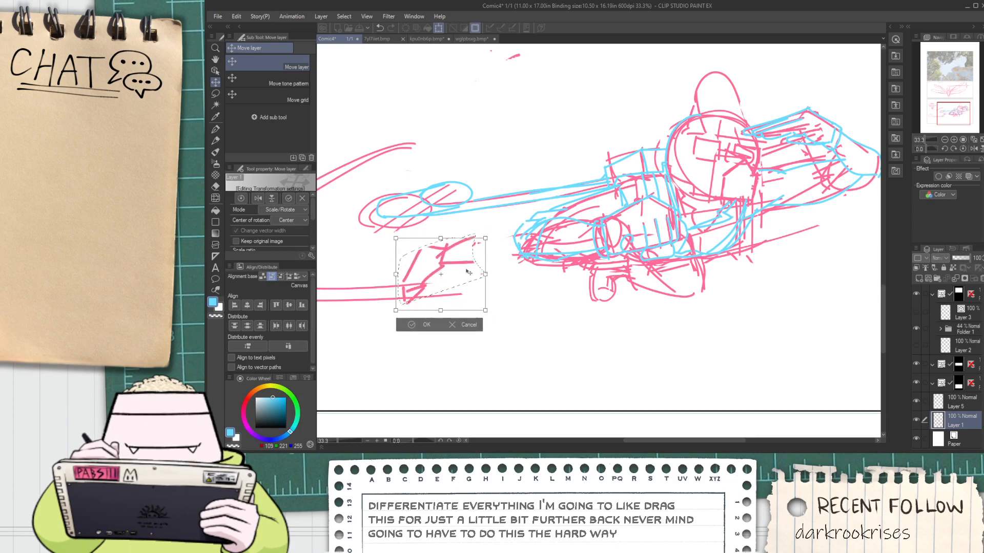
left_click(426, 326)
key("p")
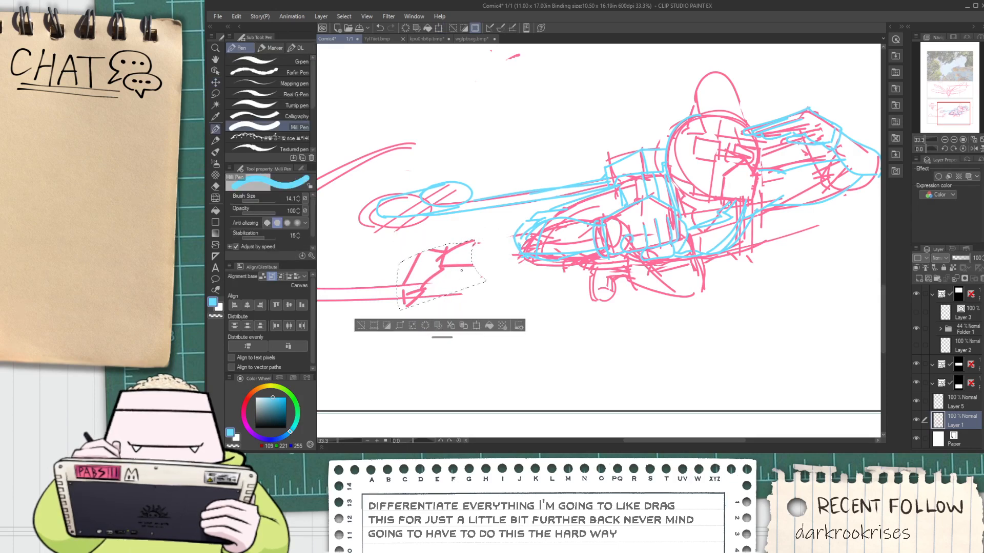
left_click(362, 326)
Sample the sketch's pink and reconnect the moved lower leg to the body with a straight lower line and a curved upper line
scroll(431, 280, "up", 2)
left_click(449, 266, "alt")
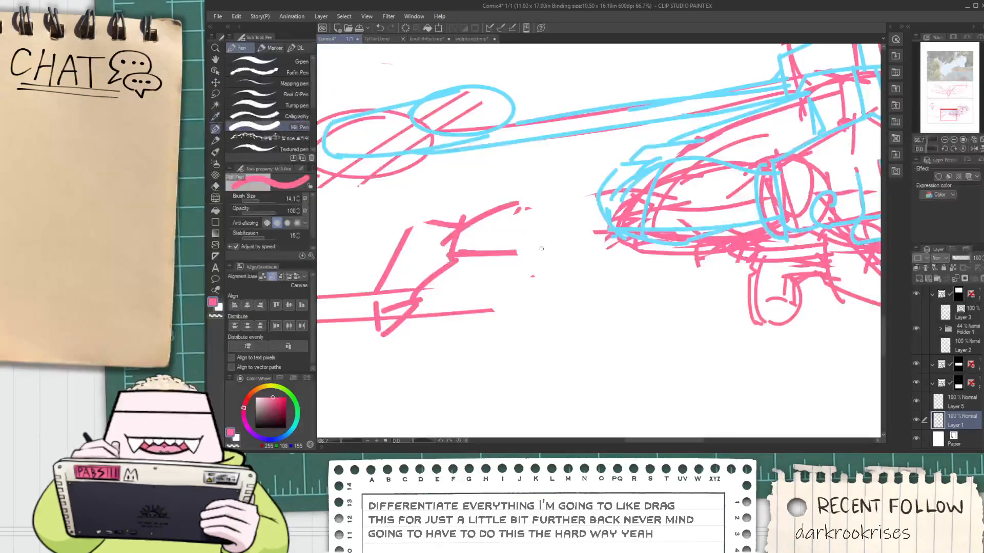
left_click_drag(496, 244, 609, 236)
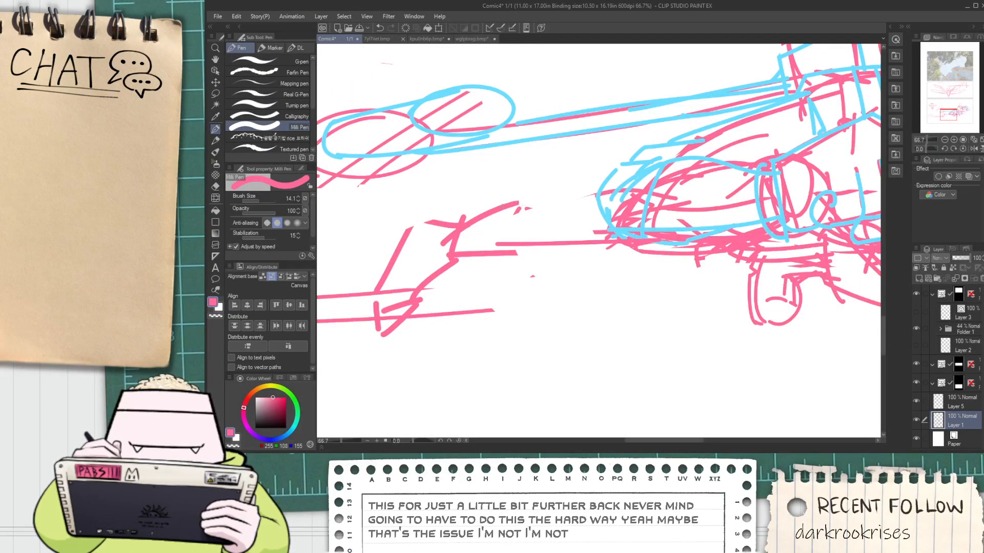
key("ctrl+z")
mouse_move(497, 206)
left_mouse_down()
mouse_move(550, 195)
mouse_move(596, 220)
mouse_move(632, 180)
left_mouse_up()
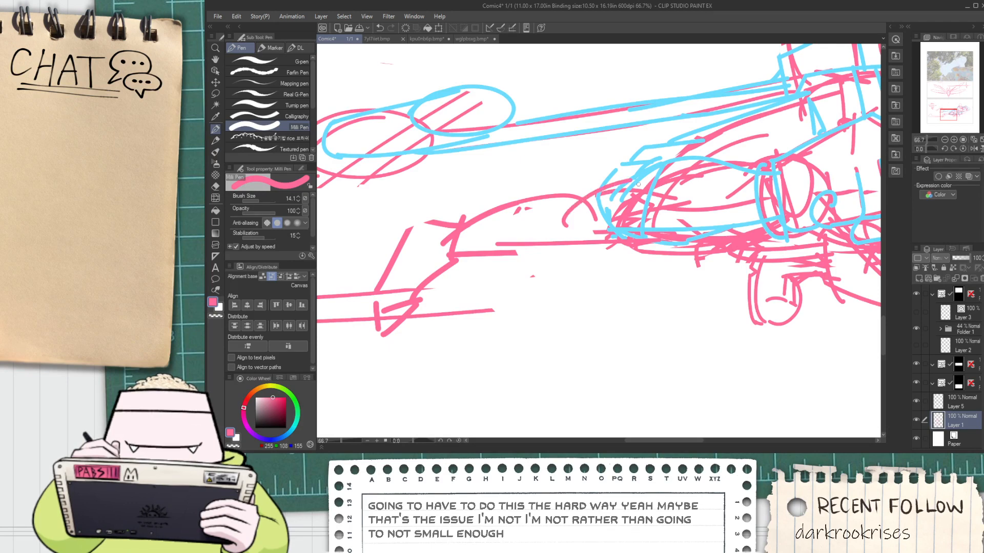
Lasso the small pink shapes hanging below the torso, move them backward under the body, and clear the selection
scroll(534, 229, "down", 3)
key("space")
left_click_drag(636, 232, 553, 244)
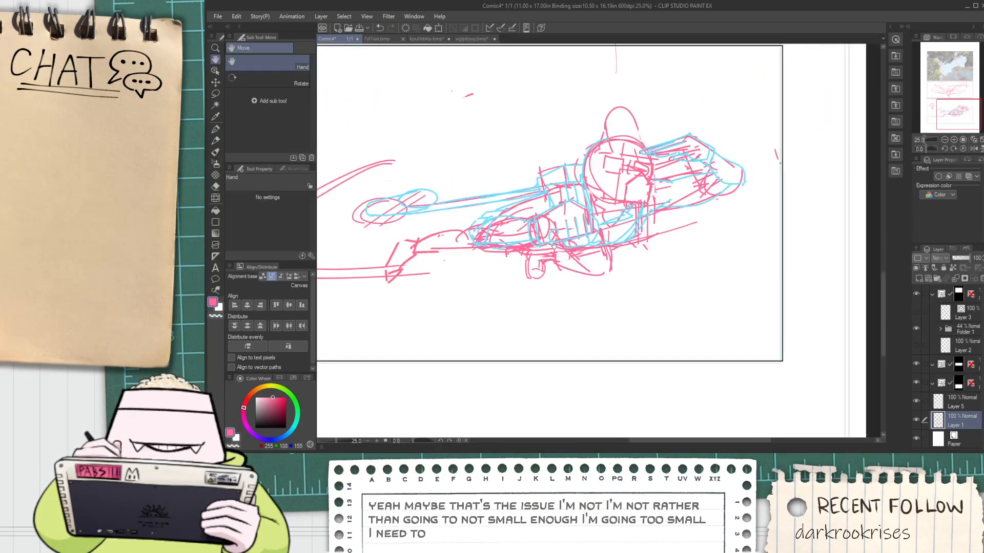
scroll(556, 277, "up", 1)
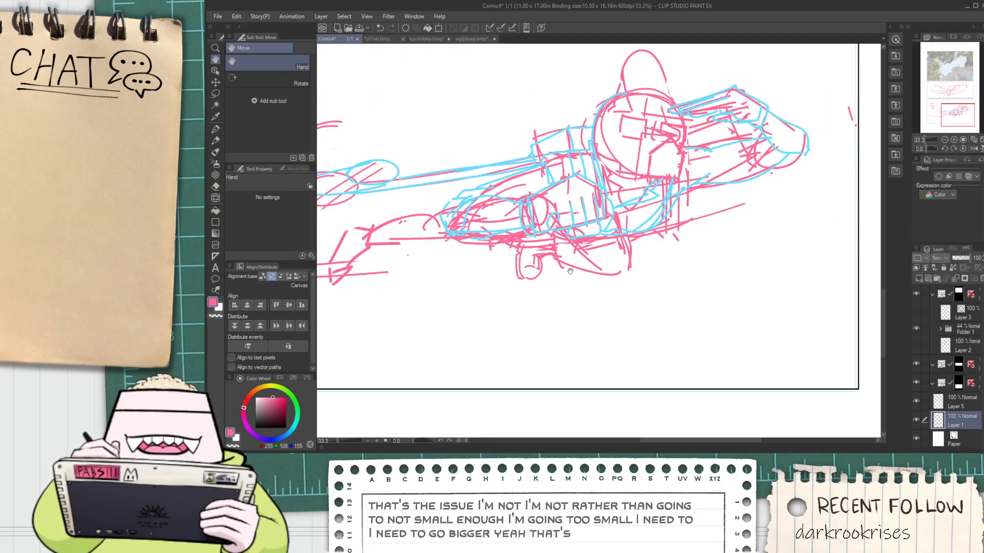
key("m")
mouse_move(546, 289)
left_mouse_down()
mouse_move(510, 267)
mouse_move(533, 242)
left_mouse_up()
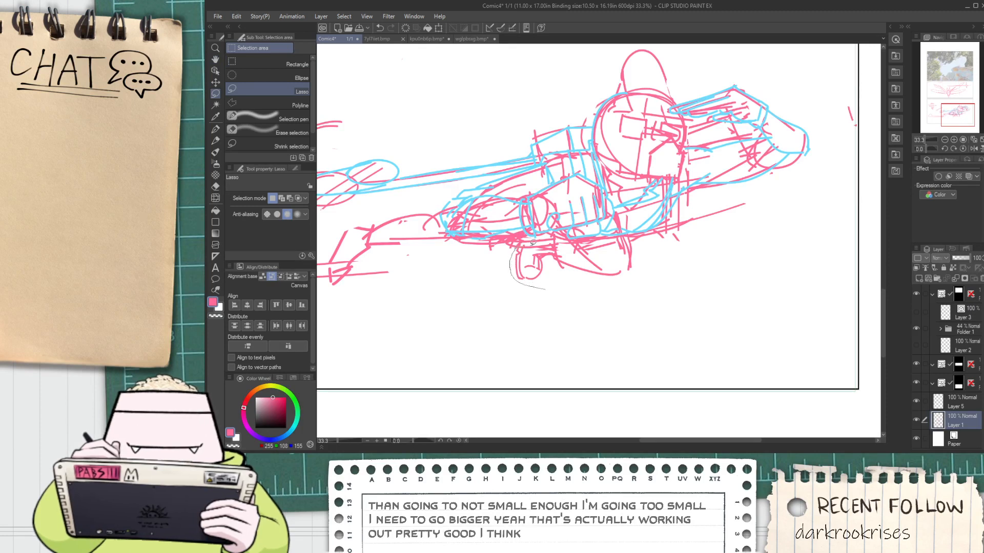
left_click_drag(624, 235, 649, 308)
key("k")
left_click_drag(595, 273, 549, 254)
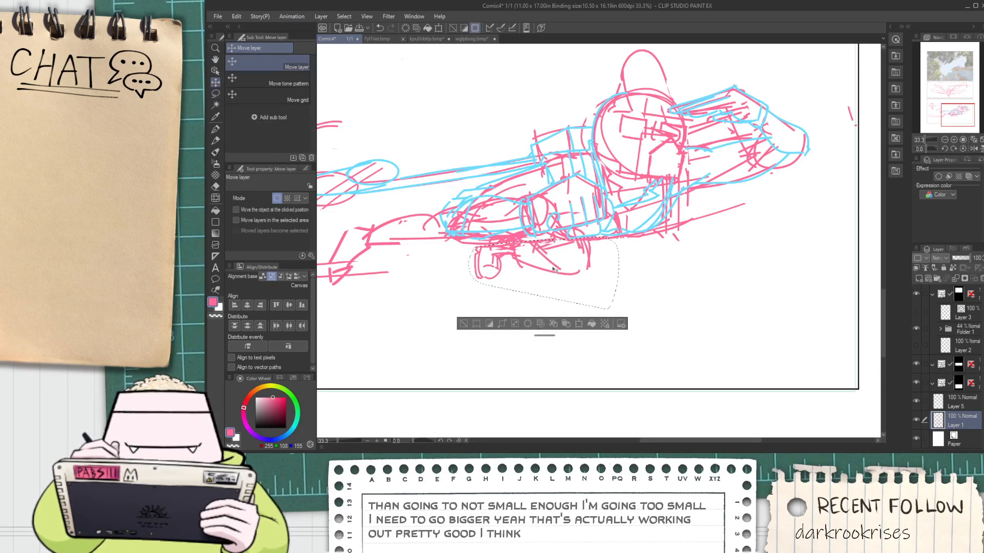
left_click(463, 324)
Review the adjusted flying character in the bottom panel against the page's other panels
scroll(483, 299, "down", 4)
key("h")
left_click_drag(484, 300, 496, 290)
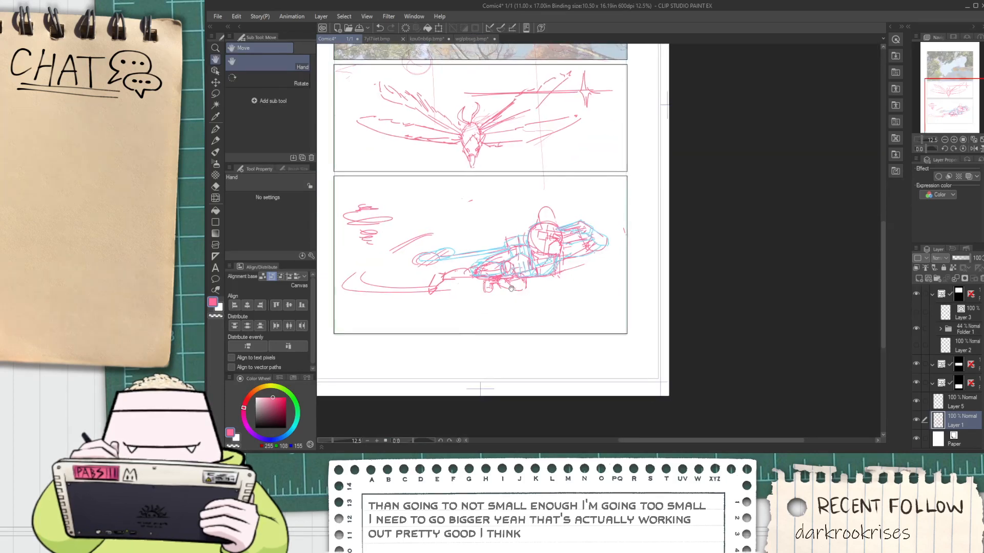
scroll(510, 287, "up", 2)
scroll(724, 292, "down", 2)
scroll(657, 246, "up", 2)
scroll(666, 247, "up", 1)
key("p")
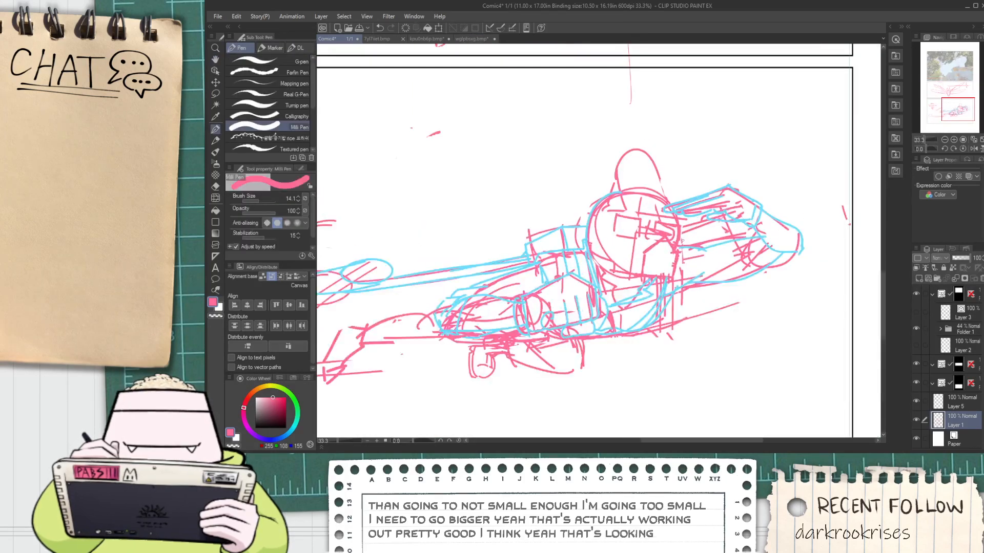
mouse_move(681, 242)
left_mouse_down()
mouse_move(708, 235)
mouse_move(614, 247)
mouse_move(681, 232)
left_mouse_up()
key("ctrl+z")
scroll(533, 256, "up", 2)
left_click(519, 252, "alt")
scroll(519, 252, "down", 1)
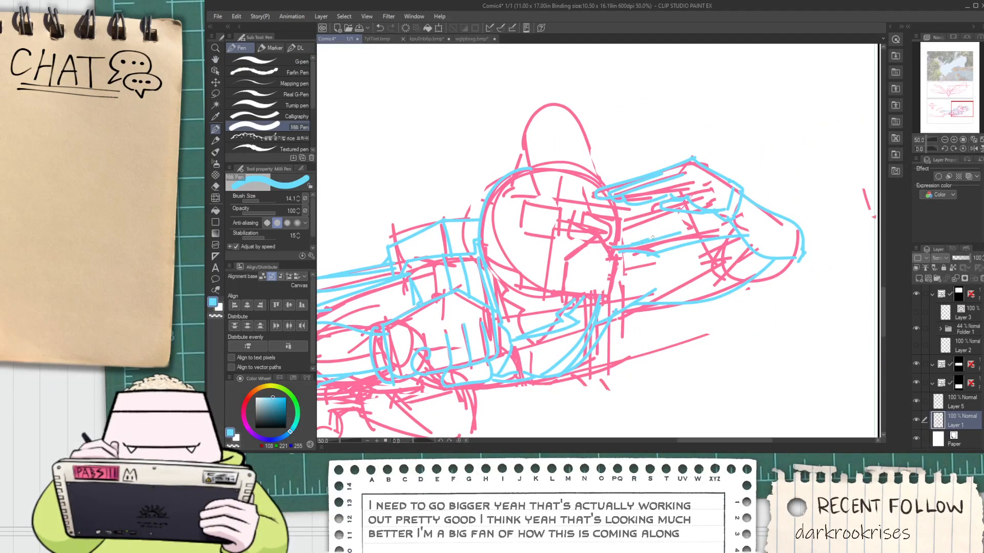
Sample the sketch's pink and draw a wide looping flight trail from behind the character's feet around the bottom panel's left edge toward the scribbled swirl
scroll(492, 253, "down", 2)
left_click_drag(492, 253, 724, 249)
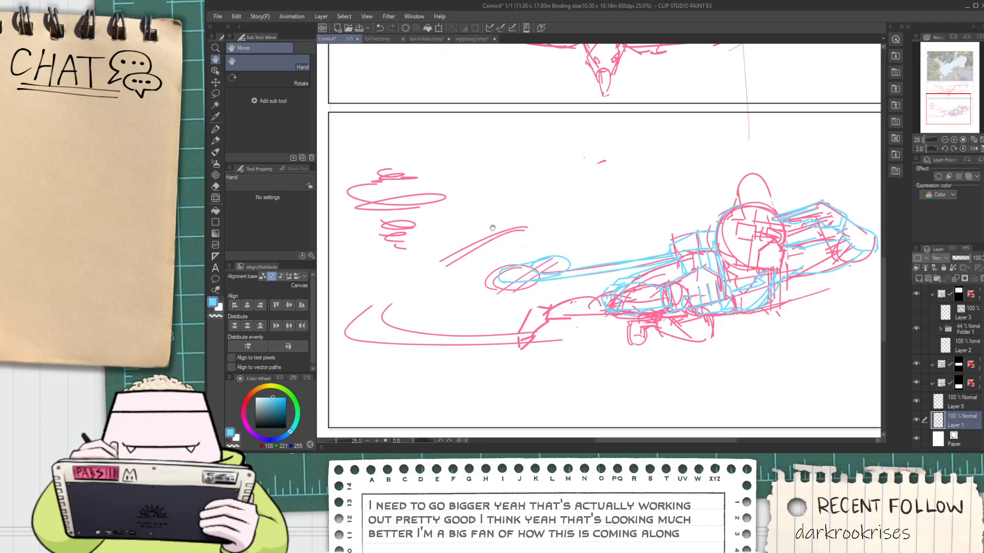
left_click_drag(337, 253, 403, 246)
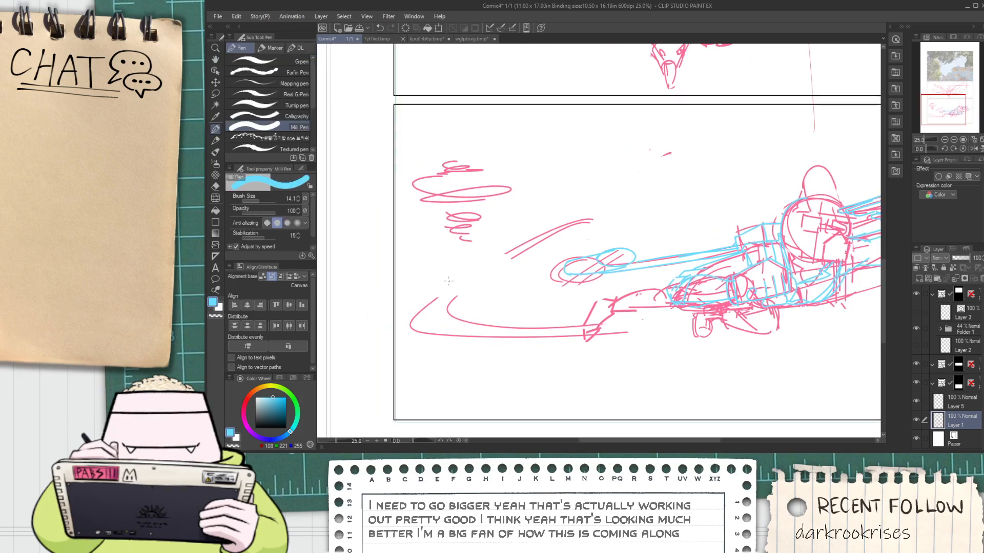
scroll(656, 315, "up", 1)
left_click(732, 304, "alt")
scroll(733, 304, "down", 1)
mouse_move(608, 322)
left_mouse_down()
mouse_move(571, 318)
mouse_move(469, 226)
mouse_move(365, 240)
mouse_move(615, 301)
left_mouse_up()
key("ctrl+z")
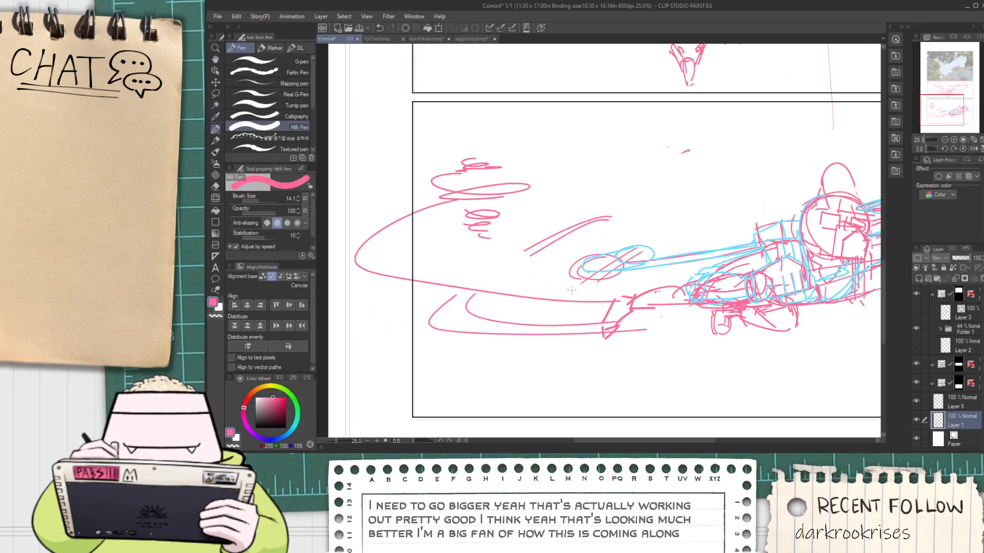
key("ctrl+z")
mouse_move(460, 208)
left_mouse_down()
mouse_move(449, 211)
mouse_move(585, 292)
left_mouse_up()
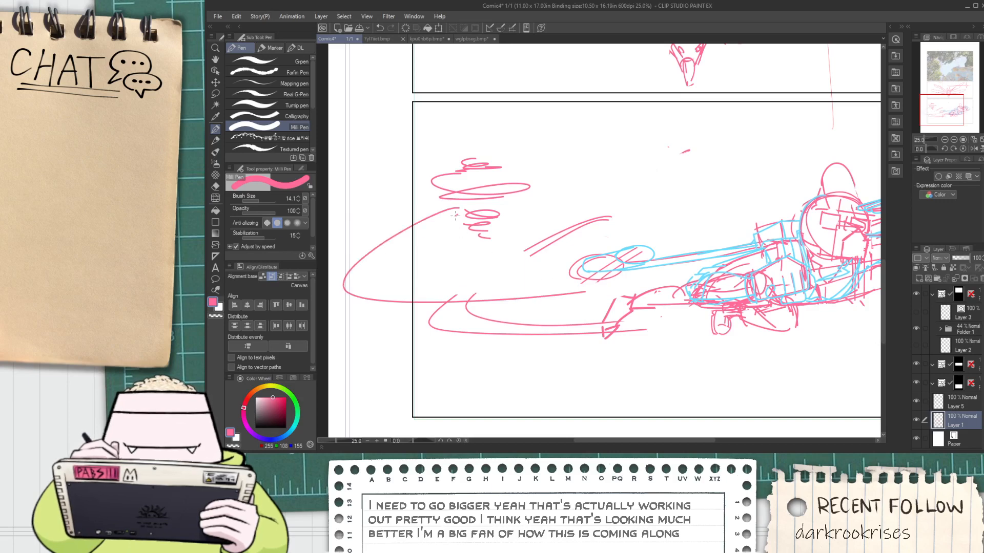
left_click_drag(455, 215, 604, 280)
left_click_drag(385, 306, 612, 304)
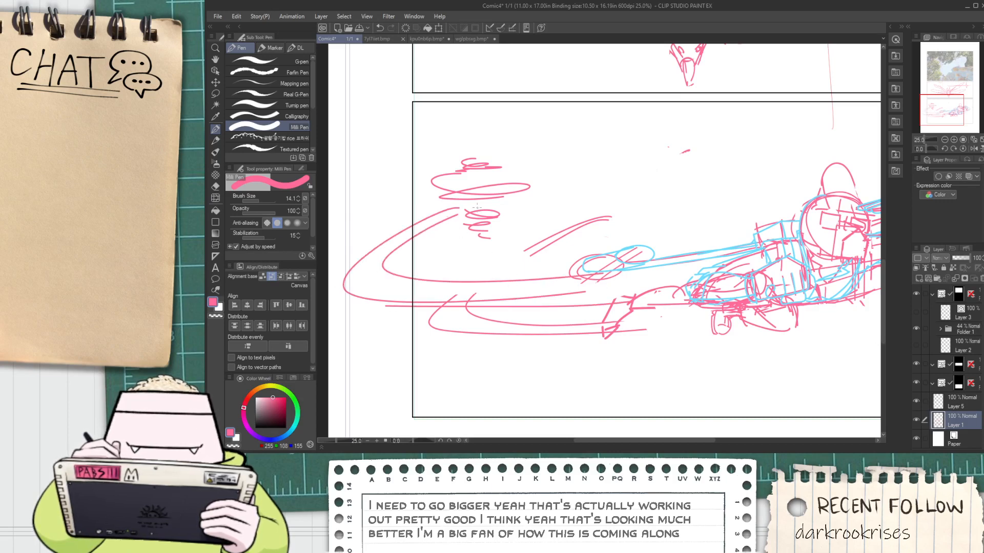
Extend the trail with a straight line rising rightward from the swirl and finish it with a small star-shaped spark
left_click_drag(507, 193, 675, 149)
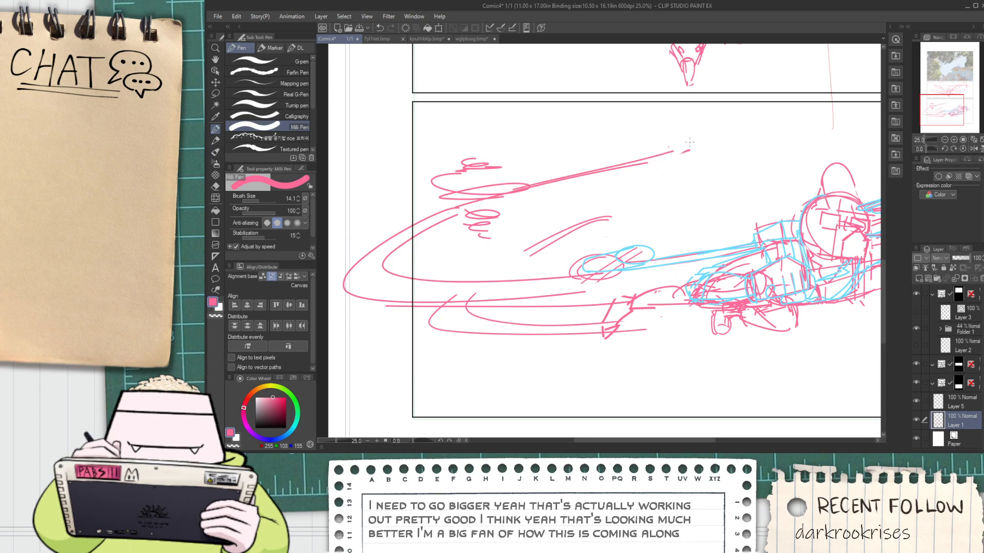
key("ctrl+z")
left_click_drag(480, 209, 652, 148)
key("ctrl+z")
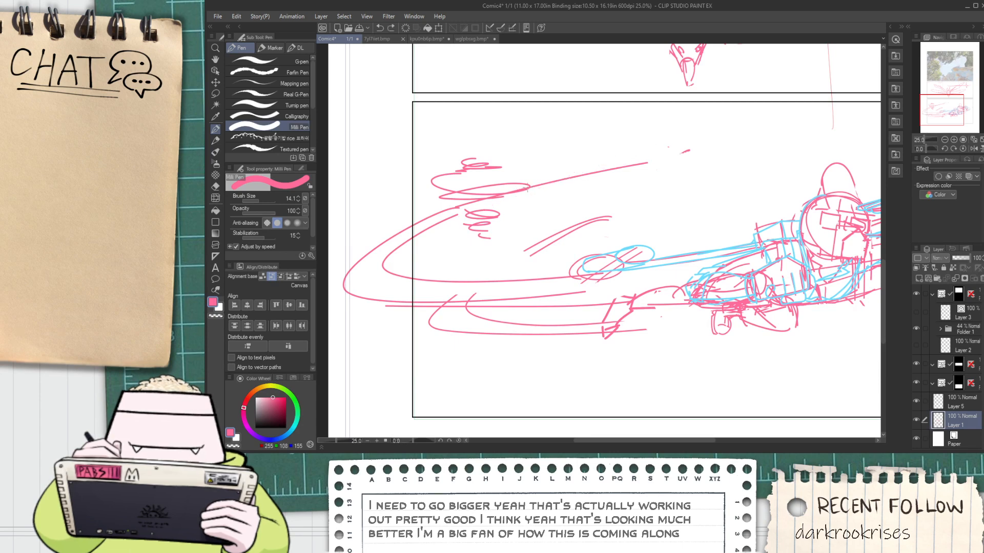
left_click_drag(493, 194, 640, 162)
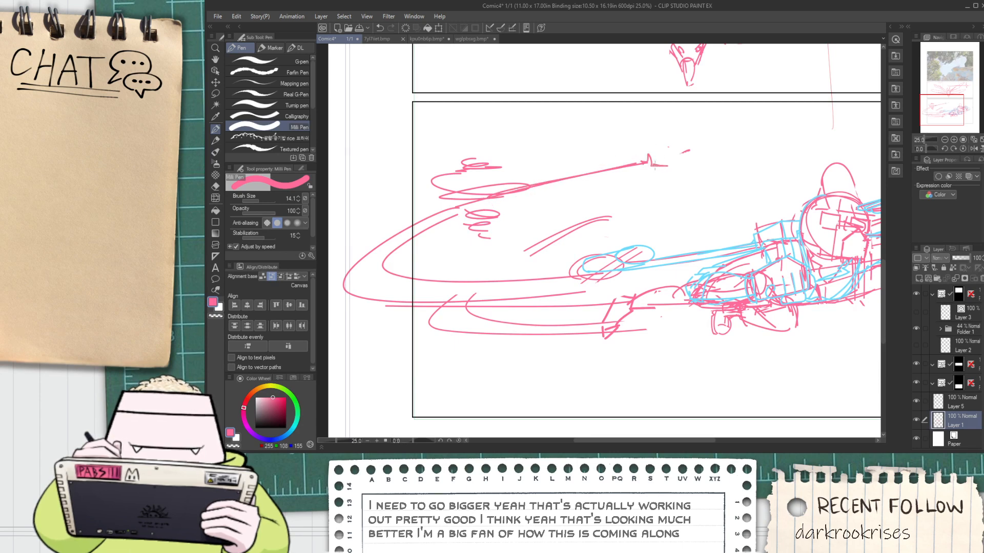
Sketch loose wavy cloud contours along the bottom panel's lower edge and up its right side
scroll(645, 168, "down", 4)
scroll(636, 187, "up", 2)
left_click_drag(679, 177, 595, 254)
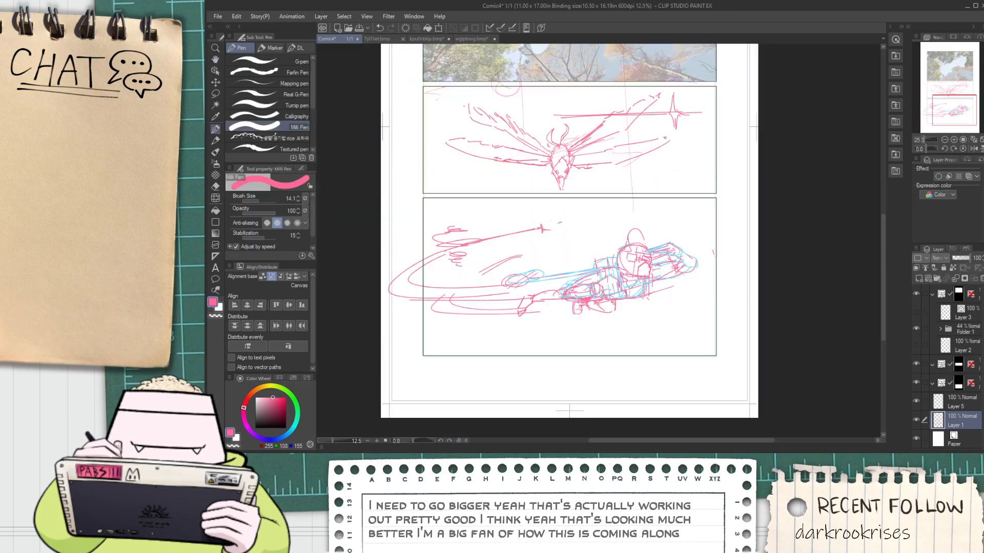
mouse_move(423, 337)
left_mouse_down()
mouse_move(458, 337)
mouse_move(436, 332)
mouse_move(451, 302)
mouse_move(471, 334)
left_mouse_up()
key("ctrl+z")
mouse_move(482, 332)
left_mouse_down()
mouse_move(504, 344)
mouse_move(584, 324)
left_mouse_up()
key("ctrl+z")
key("ctrl+z")
mouse_move(414, 326)
left_mouse_down()
mouse_move(482, 342)
mouse_move(589, 355)
mouse_move(700, 337)
left_mouse_up()
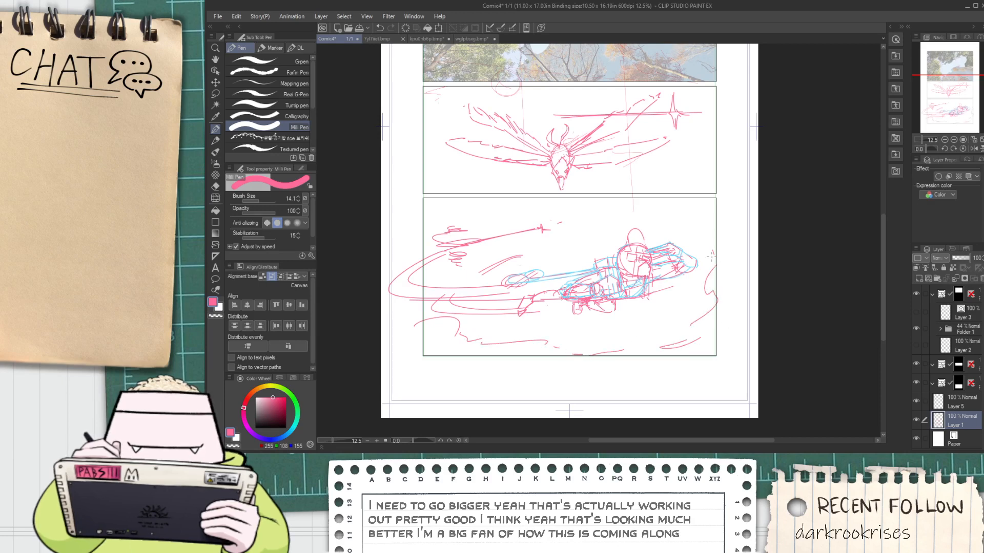
Scatter short cloud strokes around the flying character and add a small ellipse above its head at the bottom panel's upper edge
left_click_drag(686, 240, 714, 224)
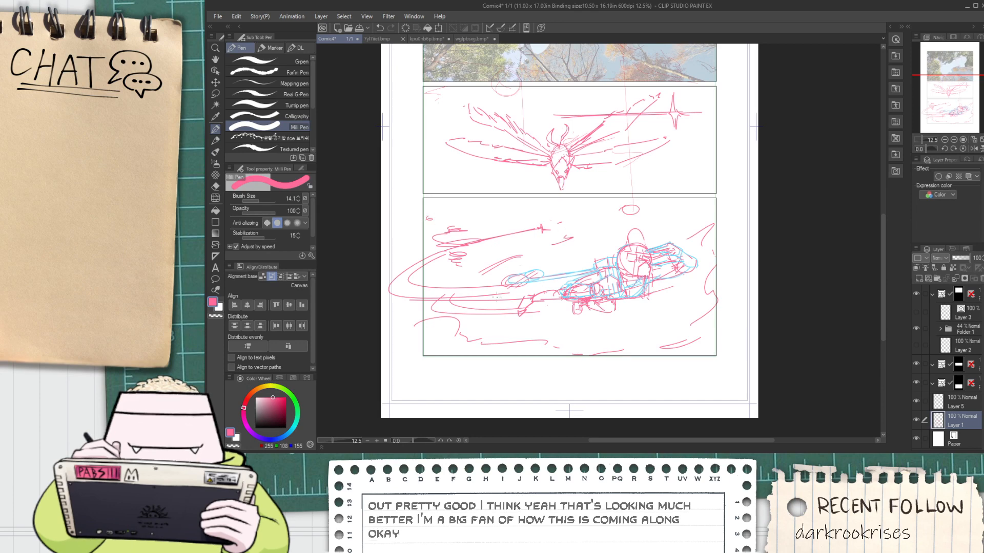
mouse_move(658, 334)
left_mouse_down()
mouse_move(634, 344)
mouse_move(579, 332)
left_mouse_up()
left_click_drag(503, 327, 539, 323)
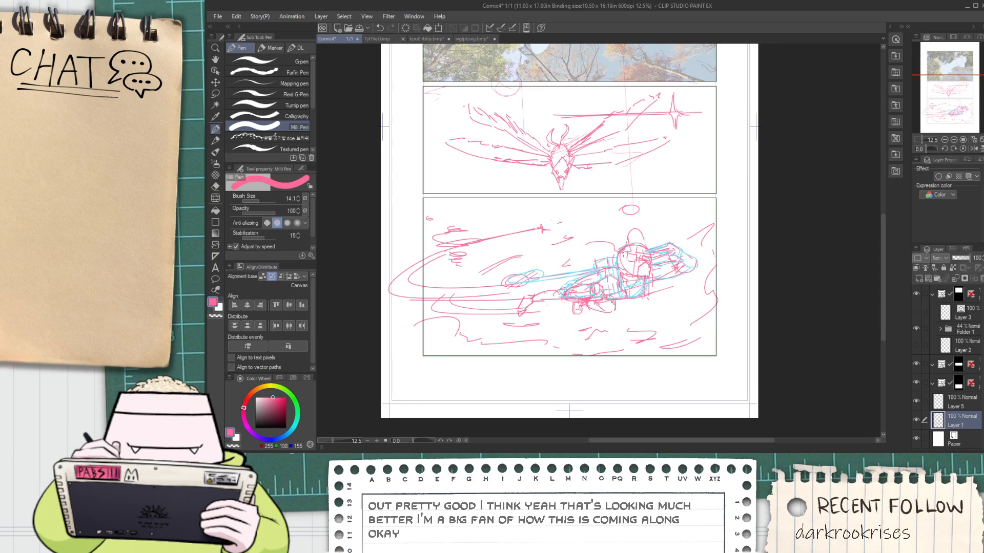
Sketch wavy cloud lines beneath both wings of the flying creature in the middle panel
key("space")
left_click_drag(610, 230, 576, 311)
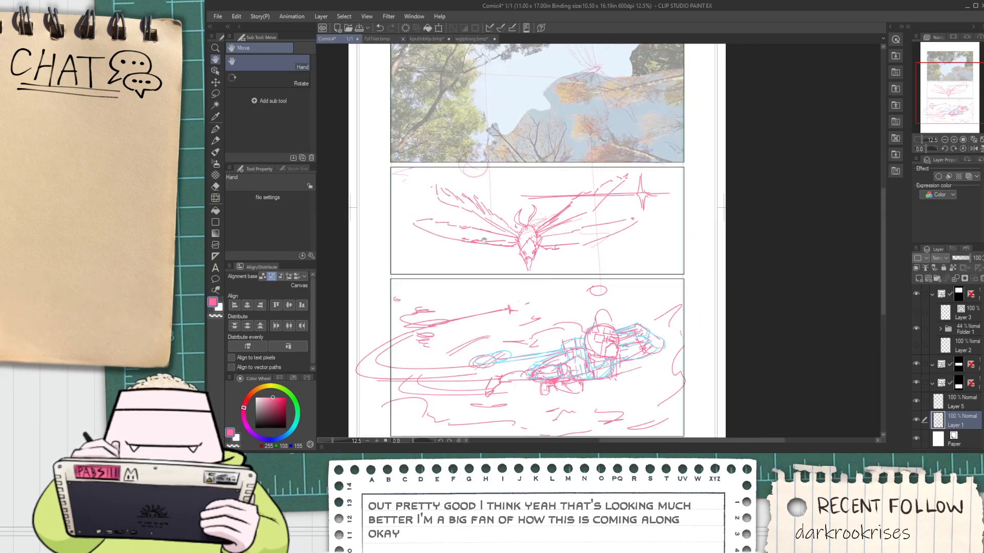
scroll(441, 237, "up", 2)
mouse_move(351, 238)
left_mouse_down()
mouse_move(376, 233)
mouse_move(418, 259)
mouse_move(507, 272)
mouse_move(474, 283)
left_mouse_up()
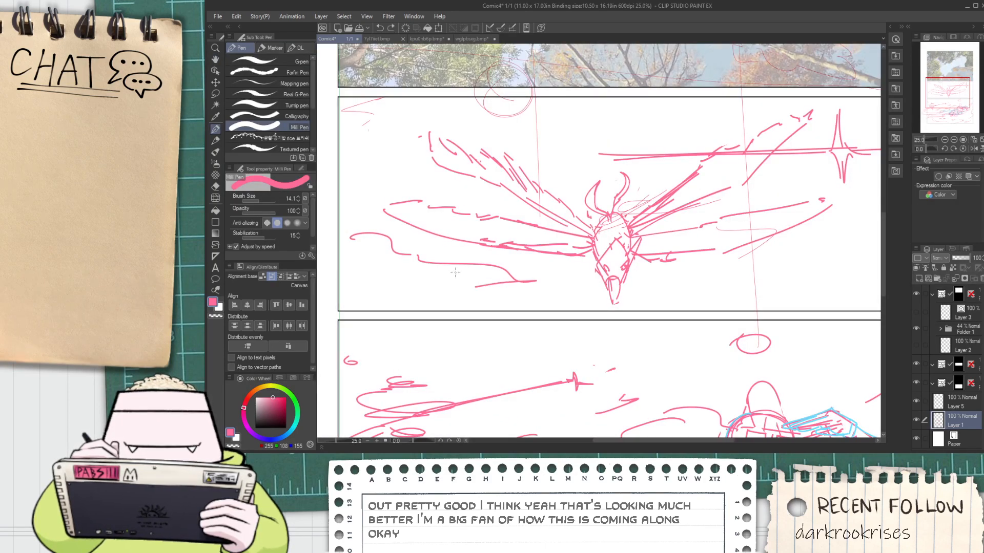
key("ctrl+z")
key("ctrl+z")
mouse_move(406, 267)
left_mouse_down()
mouse_move(455, 256)
mouse_move(505, 274)
left_mouse_up()
left_click_drag(550, 279, 453, 284)
key("space")
left_click_drag(757, 265, 616, 268)
mouse_move(740, 215)
left_mouse_down()
mouse_move(654, 239)
mouse_move(738, 247)
left_mouse_up()
scroll(414, 196, "down", 2)
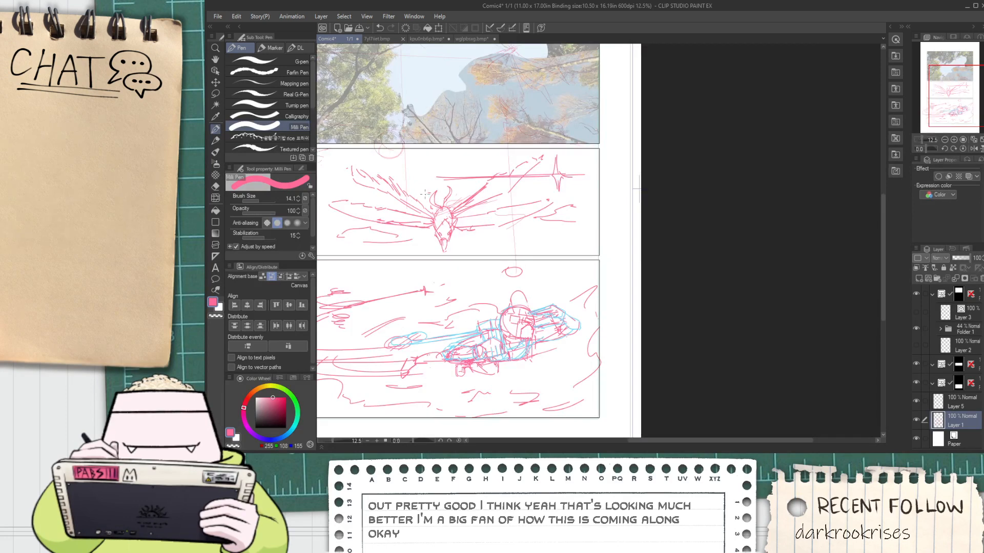
Add long horizontal cloud streaks behind the creature's wings and across the upper part of the middle panel
key("space")
key("space")
left_click_drag(378, 198, 432, 196)
left_click_drag(502, 187, 477, 186)
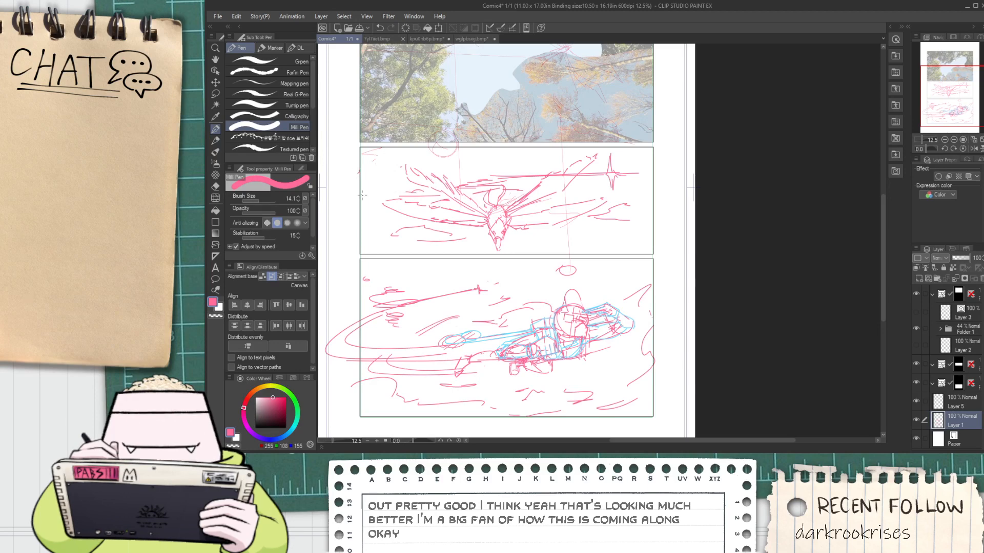
left_click_drag(362, 195, 441, 197)
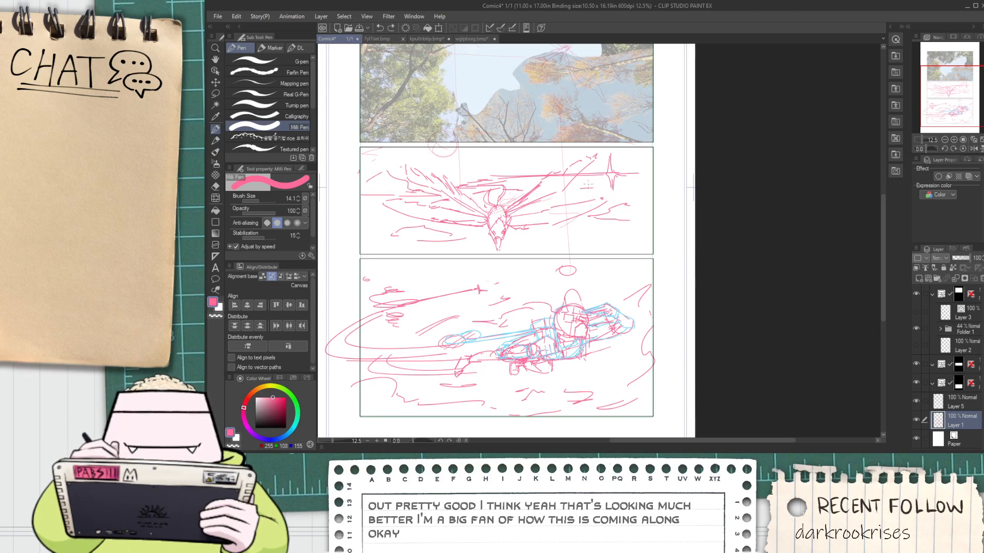
mouse_move(521, 166)
left_mouse_down()
mouse_move(462, 169)
mouse_move(553, 163)
left_mouse_up()
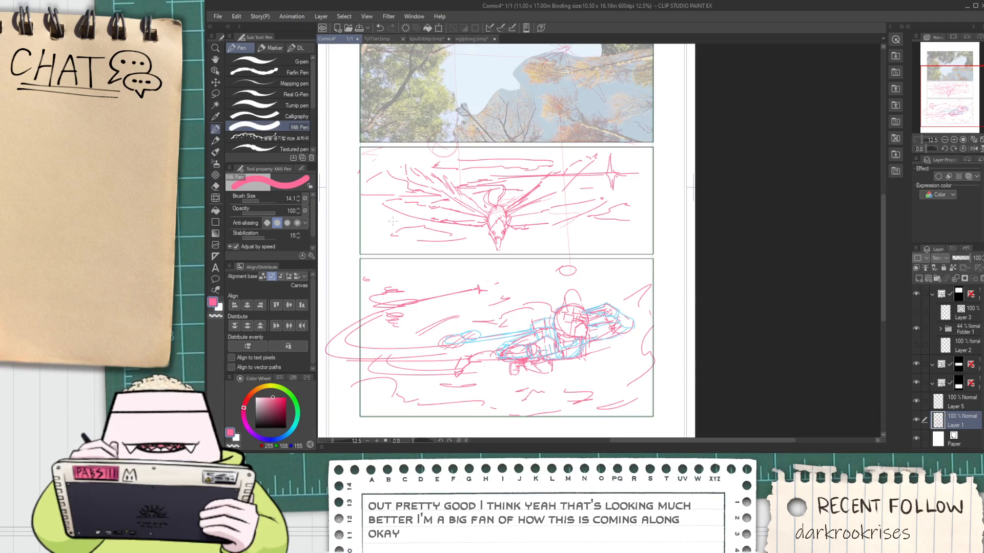
Fill the middle panel's lower-left and lower-right areas with wavy cloud contours and check them against the whole page
scroll(392, 222, "up", 2)
key("space")
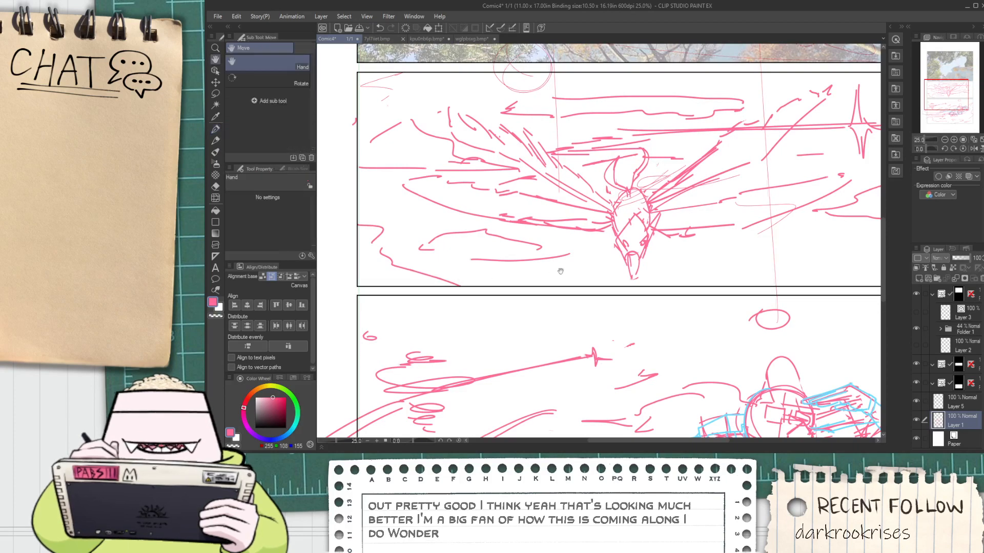
left_click_drag(561, 271, 479, 273)
scroll(528, 275, "down", 2)
key("space")
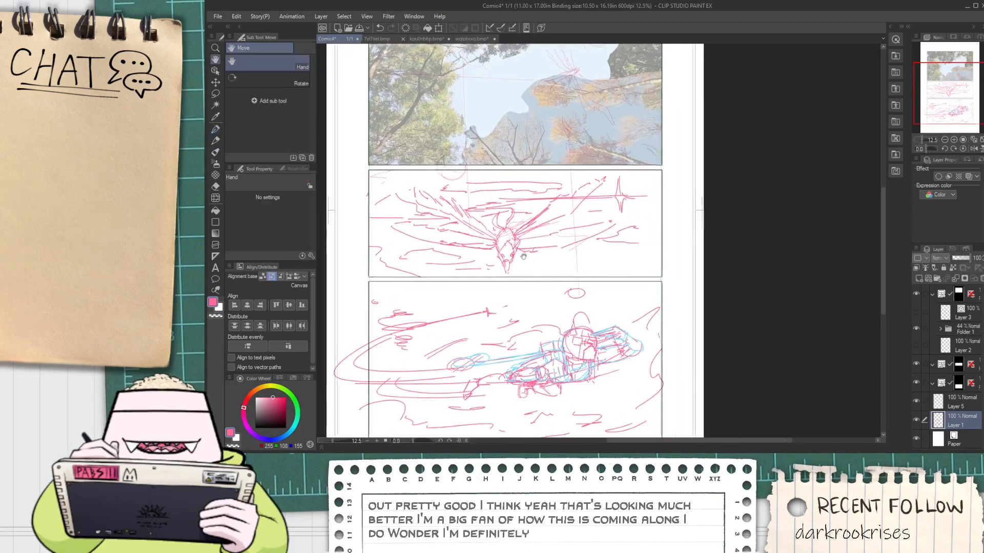
scroll(523, 256, "up", 2)
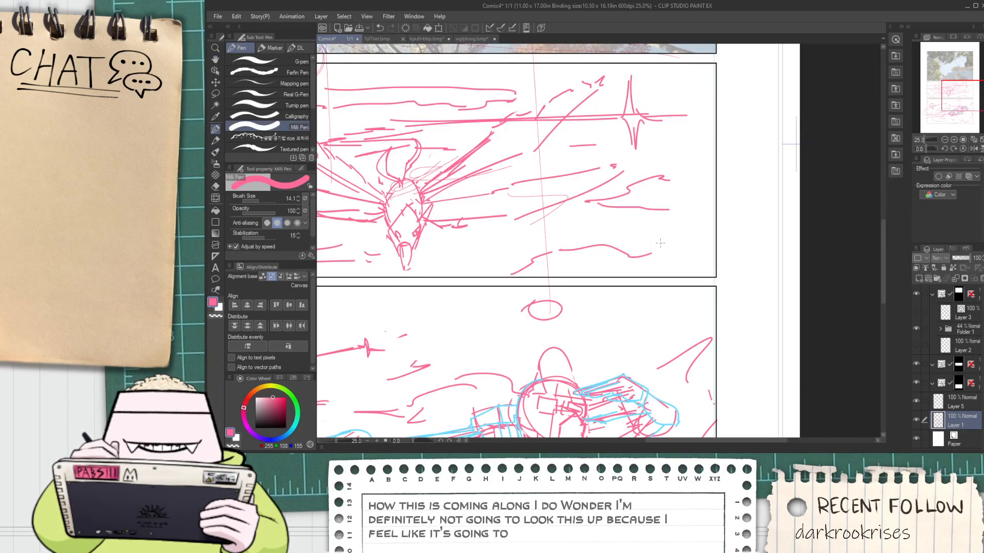
scroll(661, 243, "down", 4)
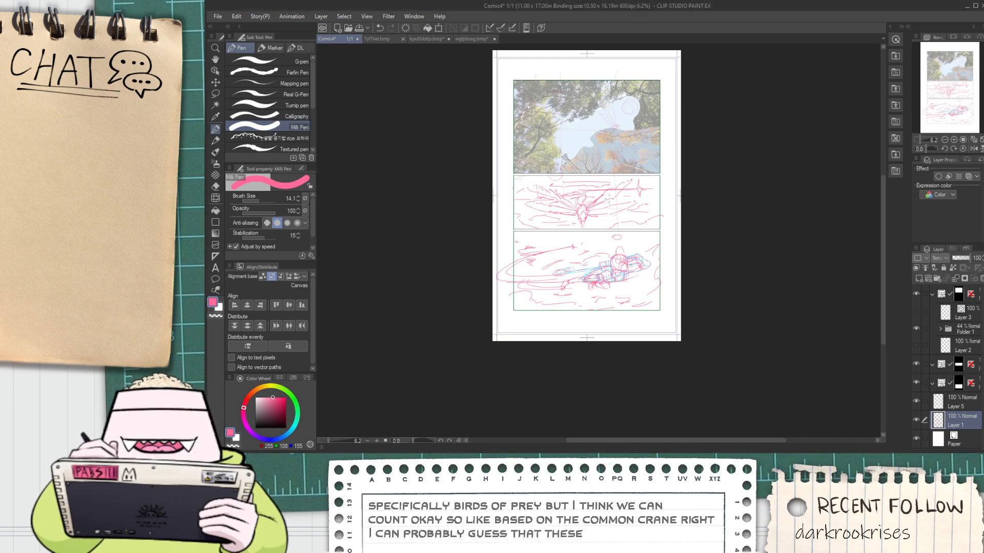
scroll(609, 191, "up", 2)
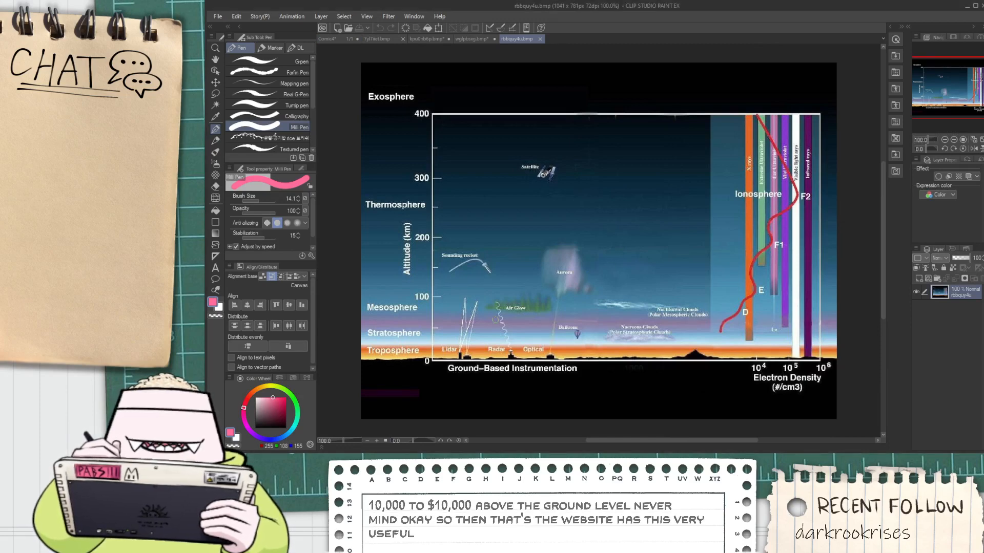
Examine the atmospheric layers and the altitude scale on the atmosphere reference chart
scroll(456, 348, "up", 1)
scroll(440, 328, "down", 2)
scroll(501, 270, "up", 1)
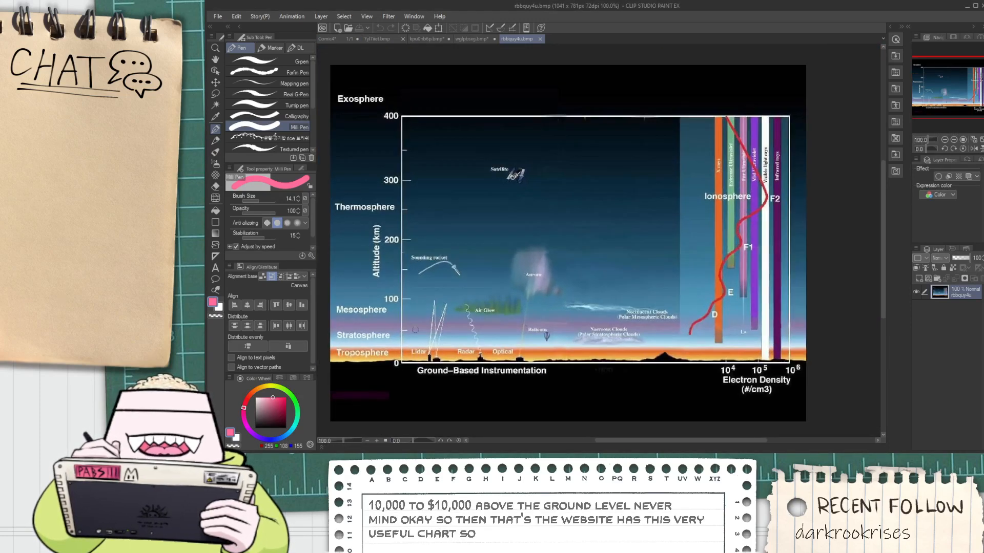
scroll(374, 351, "up", 2)
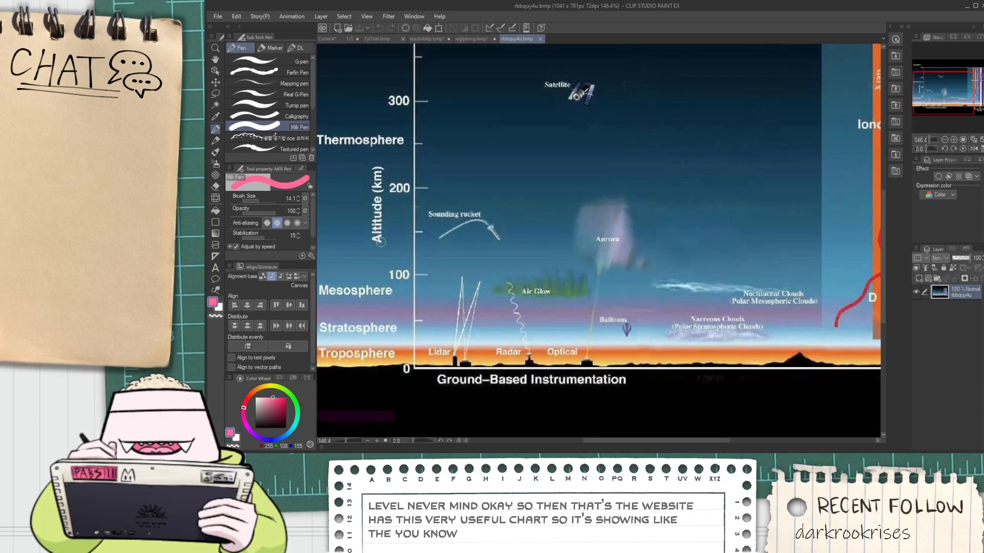
scroll(380, 242, "down", 2)
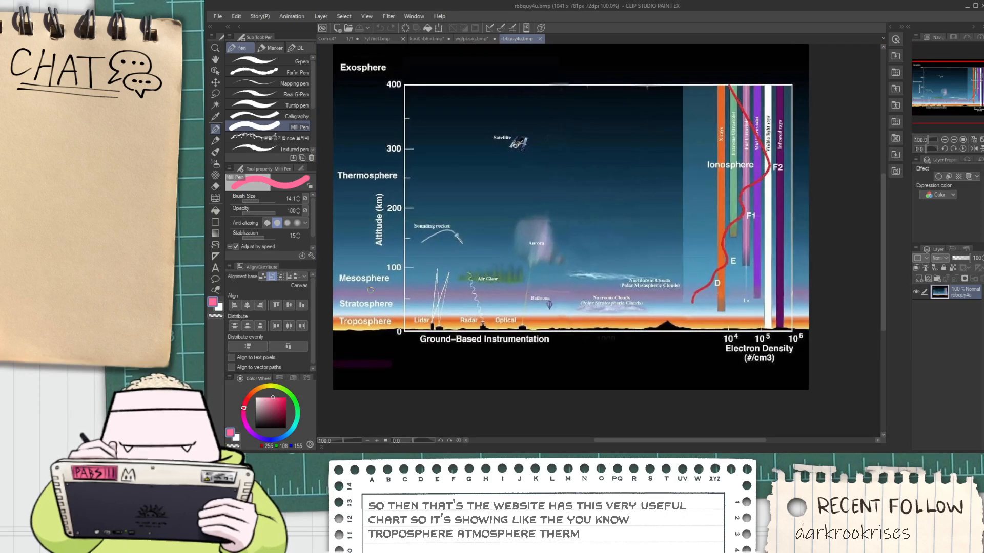
scroll(465, 302, "up", 4)
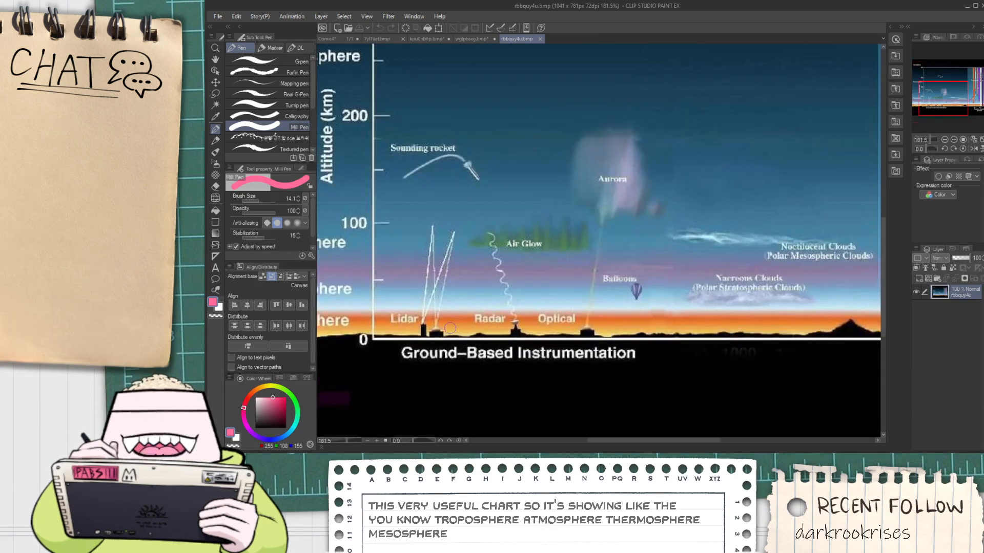
scroll(636, 332, "down", 3)
scroll(636, 331, "up", 3)
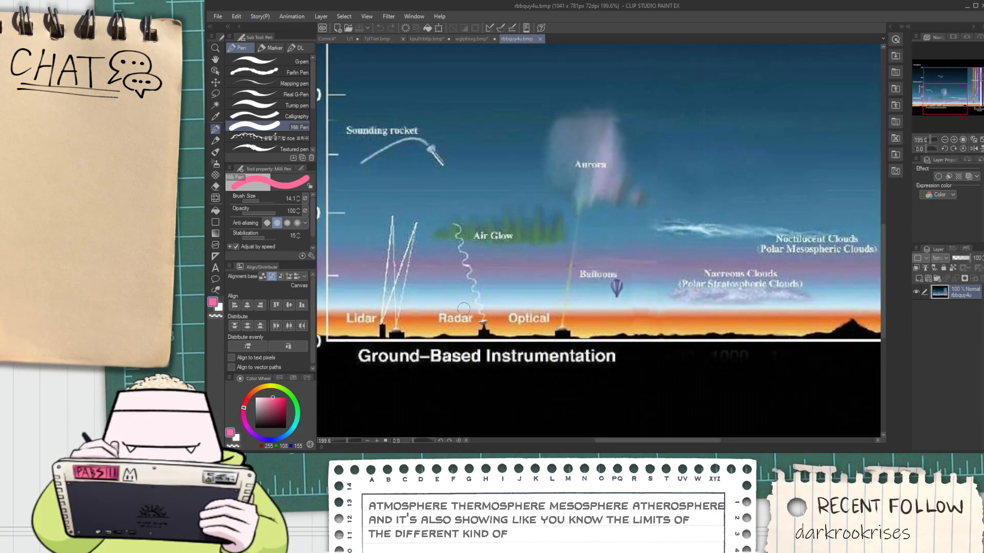
Examine how high the chart's lidar, radar and optical instruments reach, along with the aurora and satellite positions
scroll(447, 312, "down", 2)
scroll(425, 329, "up", 1)
scroll(426, 329, "up", 1)
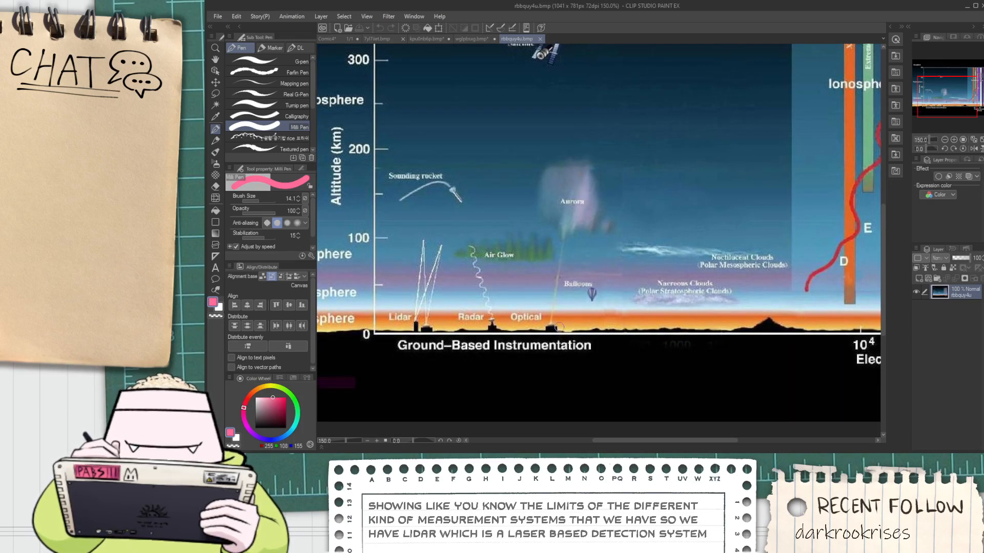
scroll(543, 251, "down", 2)
scroll(584, 205, "up", 3)
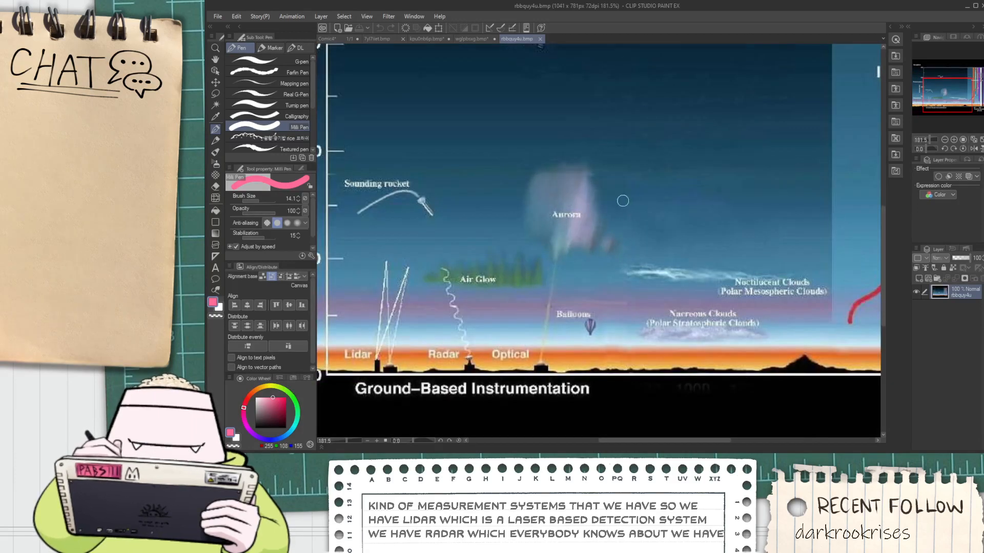
scroll(584, 205, "down", 4)
scroll(584, 116, "up", 1)
scroll(564, 114, "up", 3)
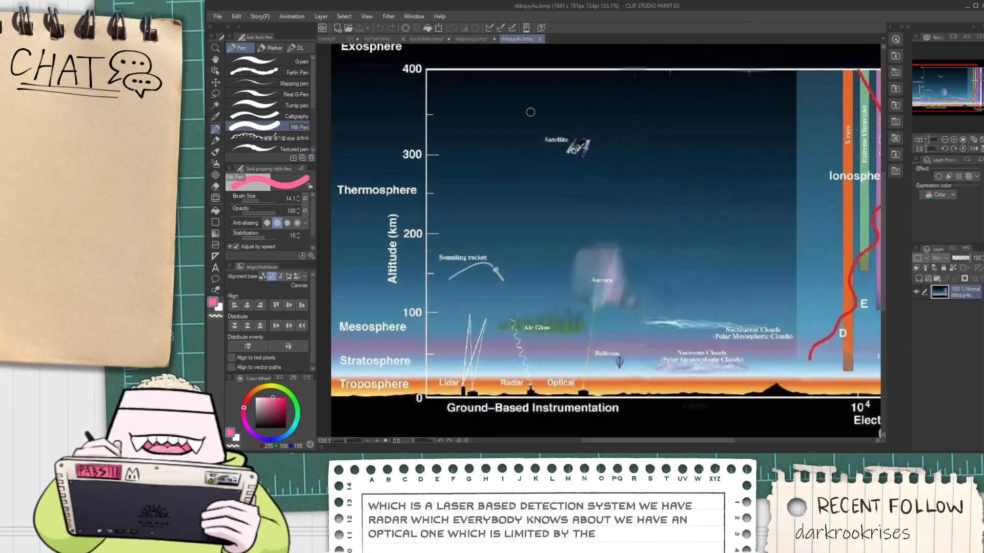
scroll(561, 129, "down", 2)
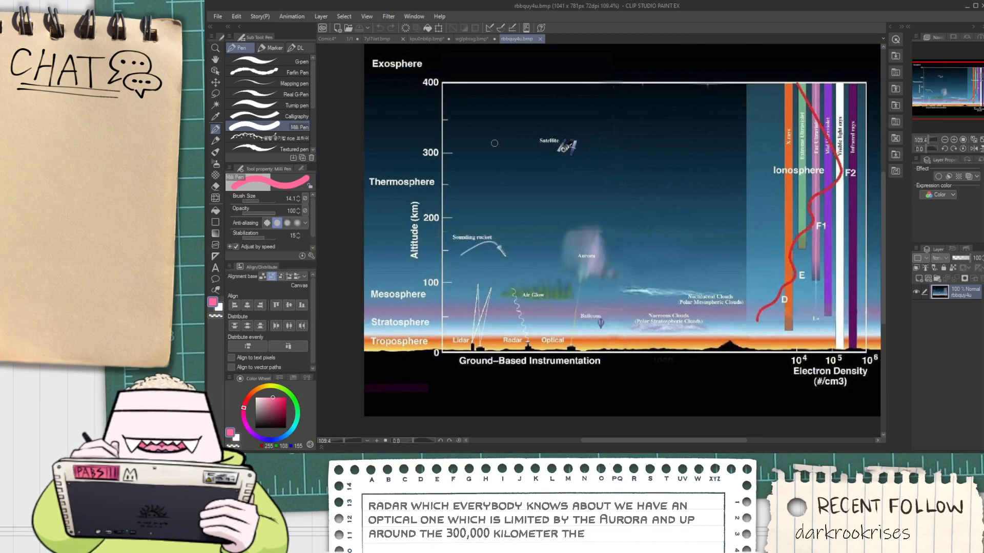
Mark the troposphere band beside the chart's altitude axis with a thick pink stroke
scroll(546, 142, "up", 2)
scroll(546, 141, "down", 3)
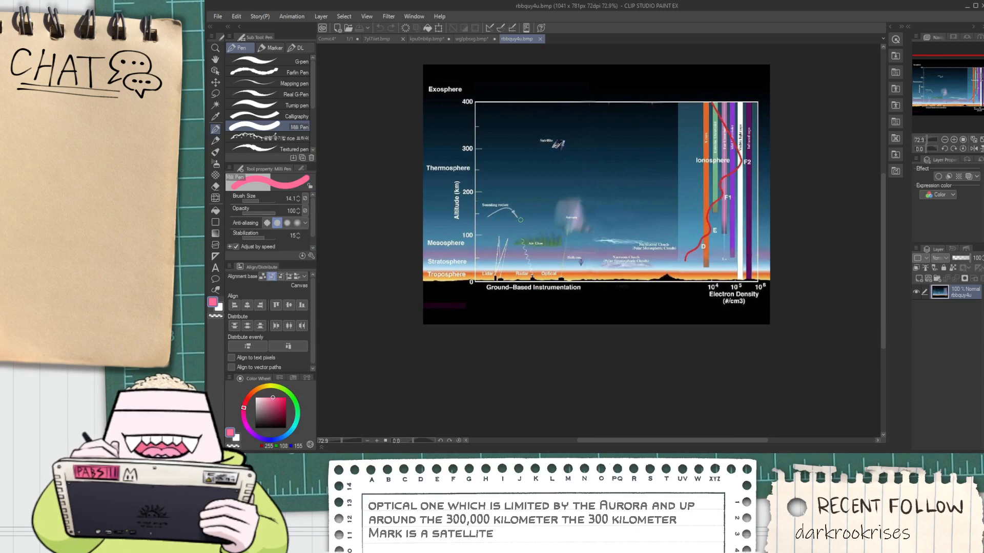
scroll(458, 285, "up", 4)
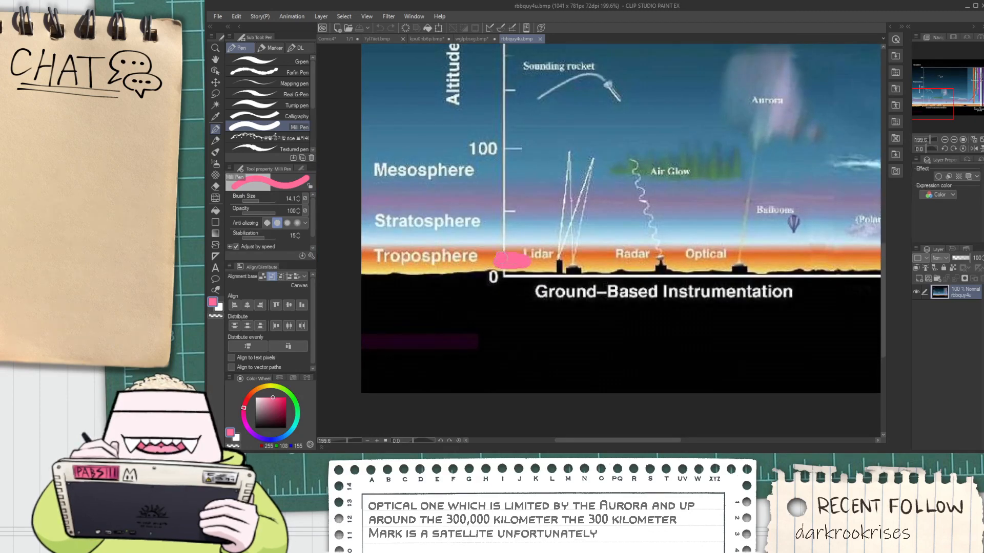
Try a light blue mark beside the troposphere band and undo the strokes made on the atmosphere chart
left_click(287, 433)
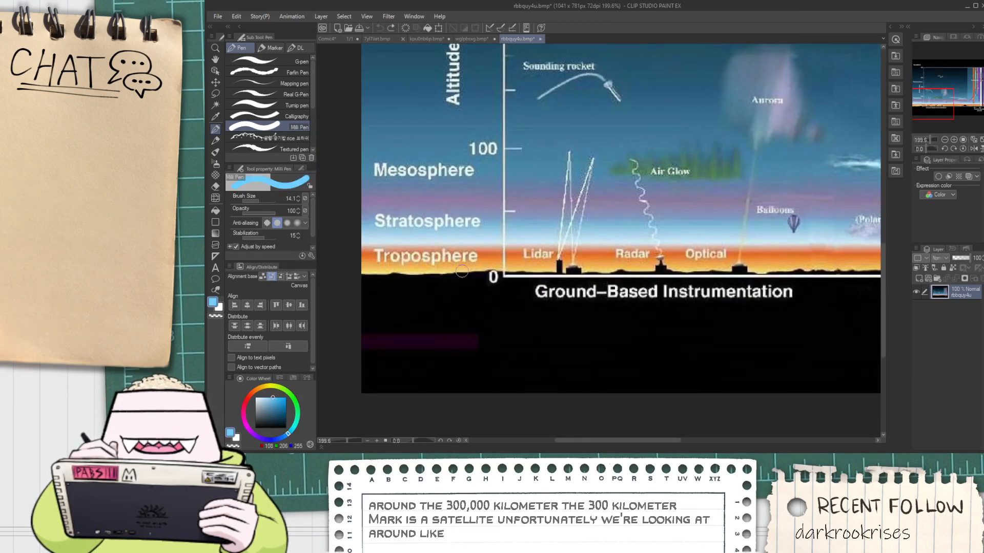
mouse_move(491, 239)
left_mouse_down()
mouse_move(523, 254)
mouse_move(489, 251)
mouse_move(520, 255)
mouse_move(492, 242)
mouse_move(511, 259)
mouse_move(467, 252)
mouse_move(478, 238)
mouse_move(480, 252)
mouse_move(529, 245)
mouse_move(458, 243)
left_mouse_up()
key("ctrl+z")
key("ctrl+z")
scroll(509, 251, "up", 2)
scroll(546, 242, "down", 2)
scroll(556, 245, "up", 4)
key("ctrl+z")
scroll(459, 242, "down", 6)
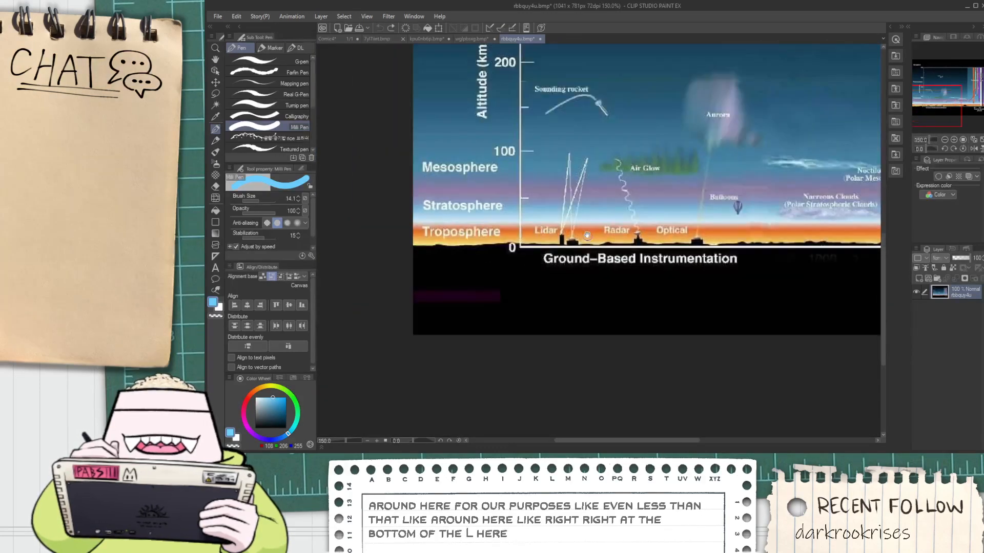
key("h")
left_click_drag(576, 231, 507, 258)
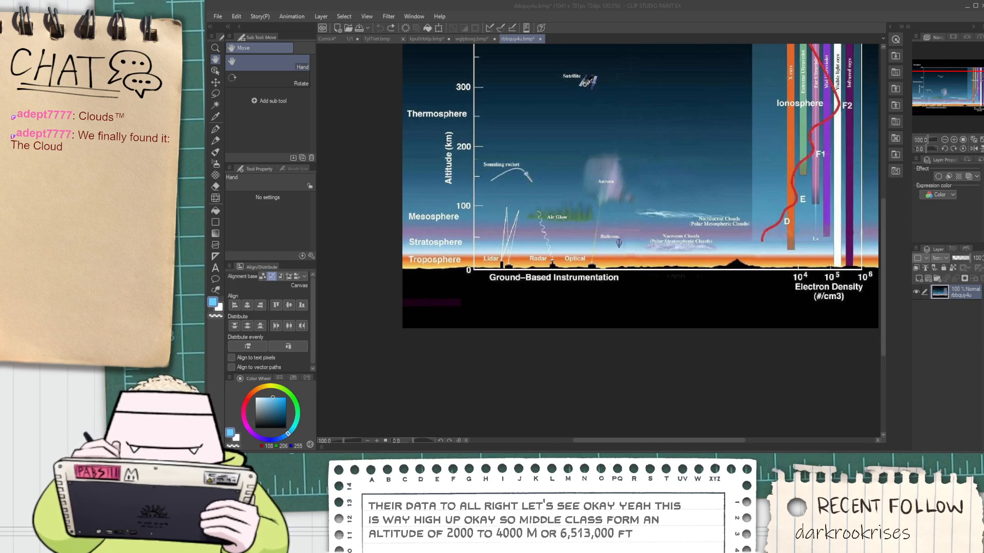
Return to the comic page and look over its three panels, ending at the top panel
left_click(343, 40)
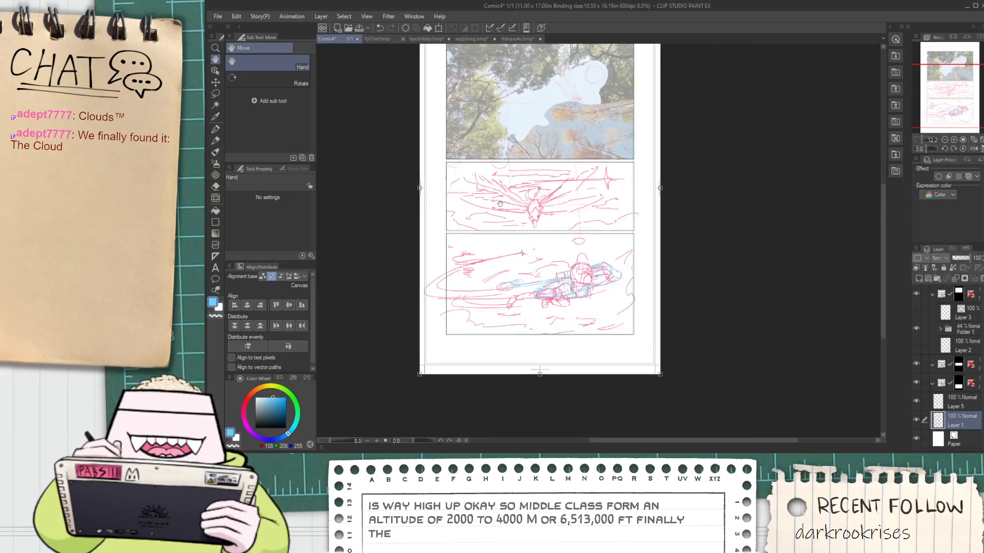
scroll(517, 244, "up", 1)
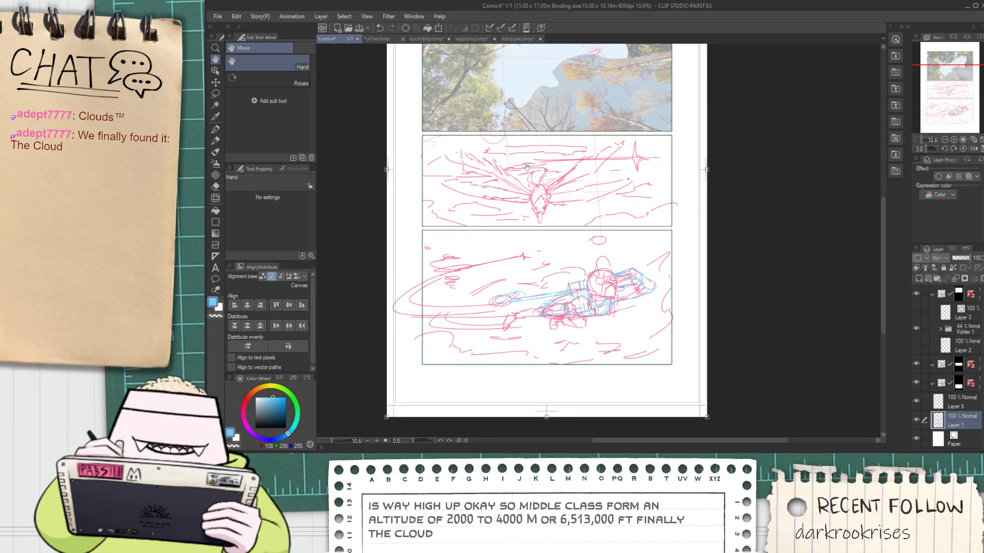
scroll(545, 153, "down", 3)
scroll(541, 87, "up", 4)
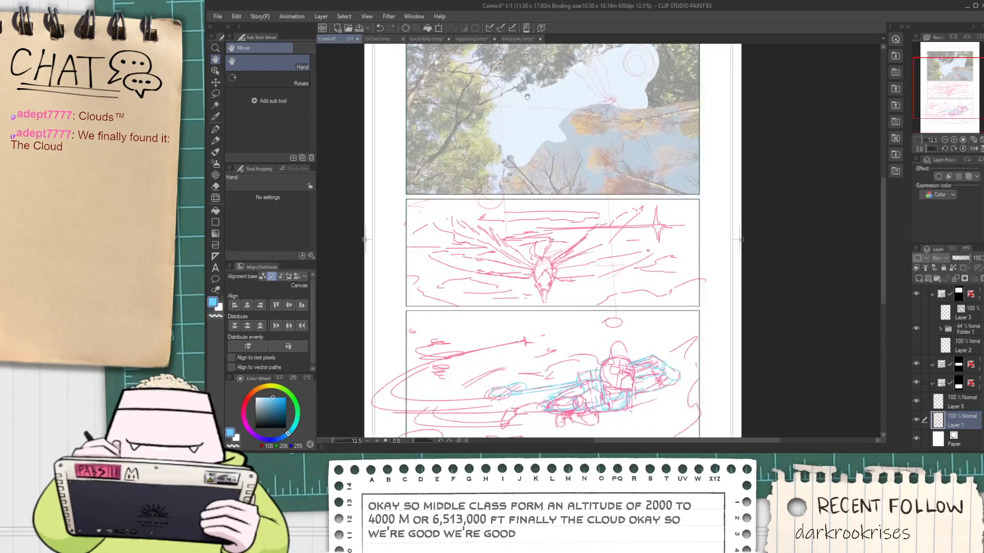
left_click_drag(593, 146, 524, 235)
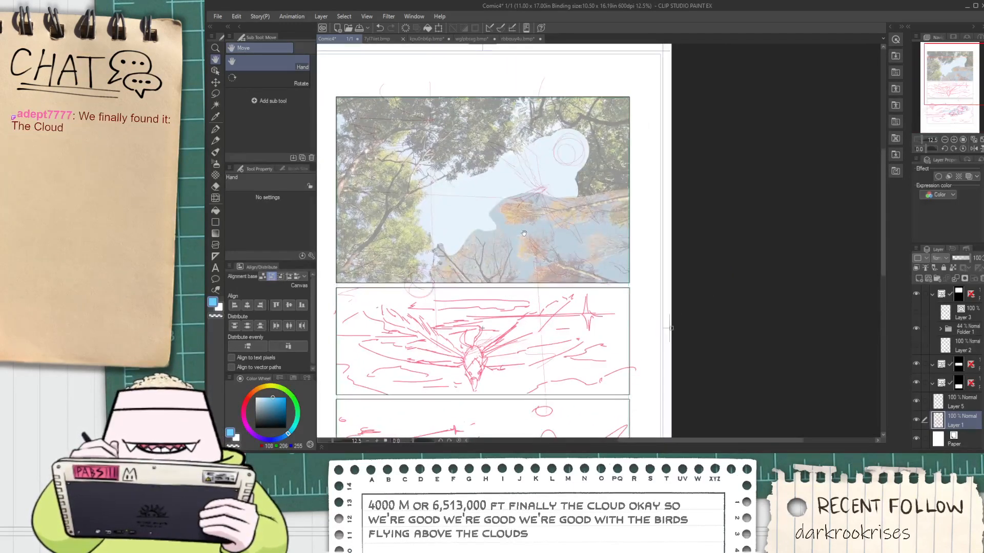
Choose the G-pen with black and make Layer 3 in the top panel's frame the visible active layer
left_click(953, 329)
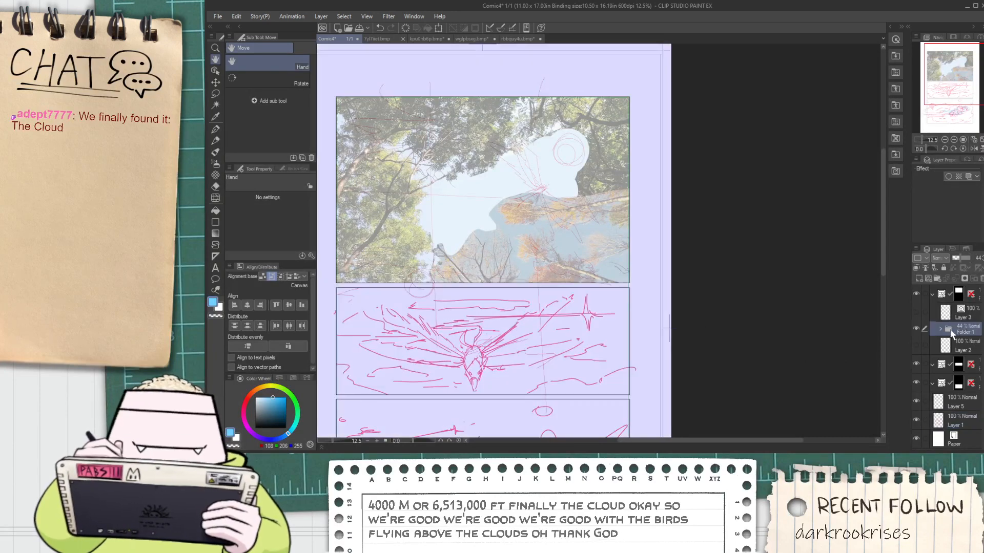
key("p")
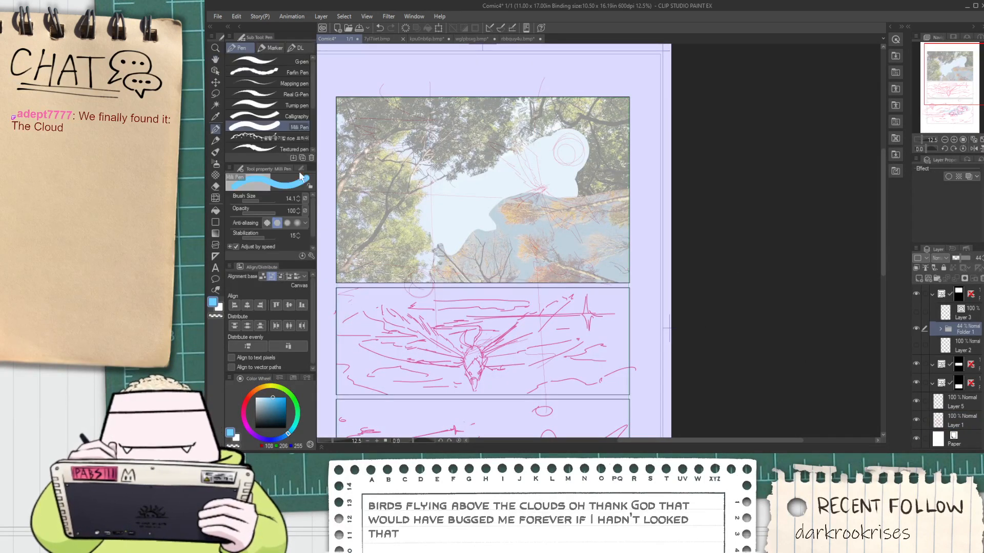
left_click(277, 62)
left_click_drag(266, 404, 255, 428)
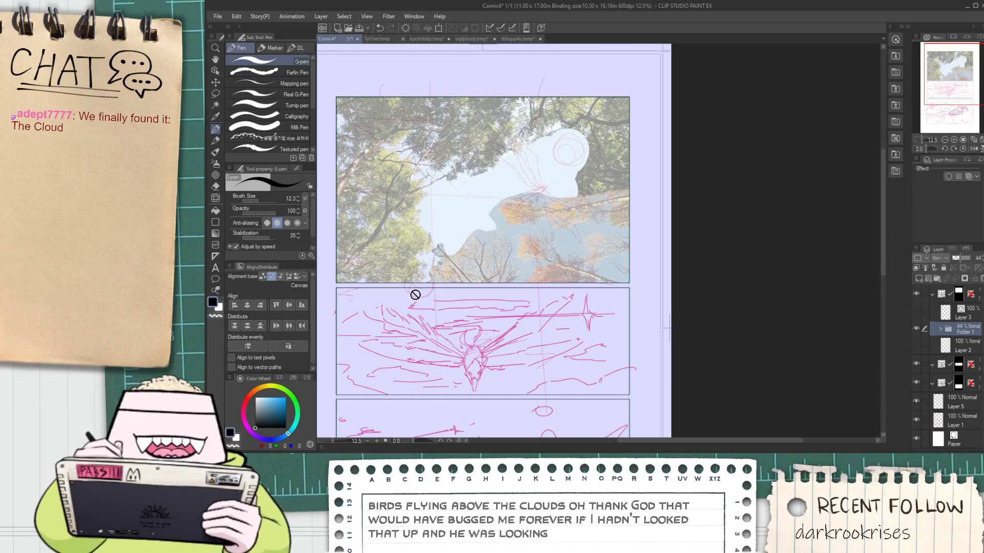
key("space")
left_click_drag(591, 412, 587, 307)
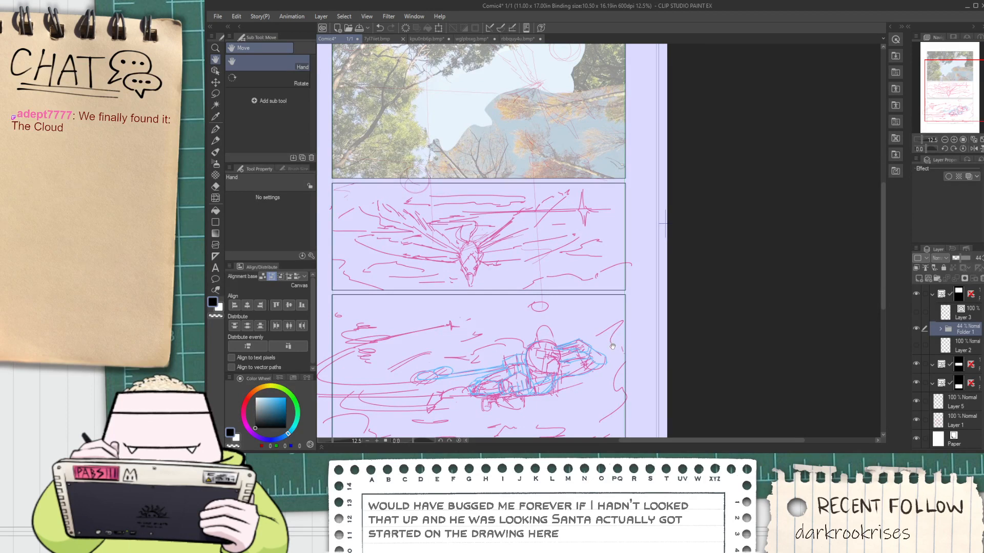
left_click(964, 319)
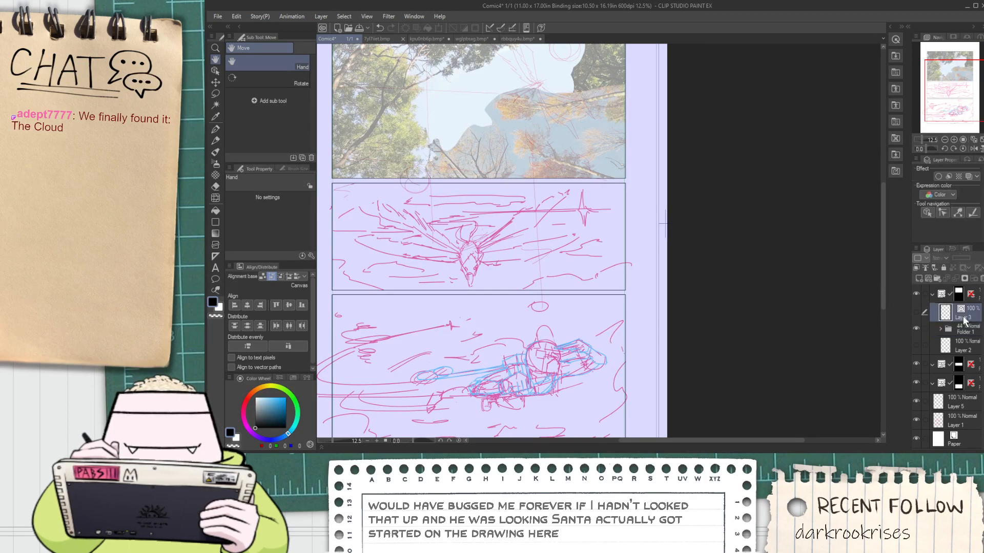
left_click_drag(467, 295, 520, 400)
scroll(449, 221, "up", 3)
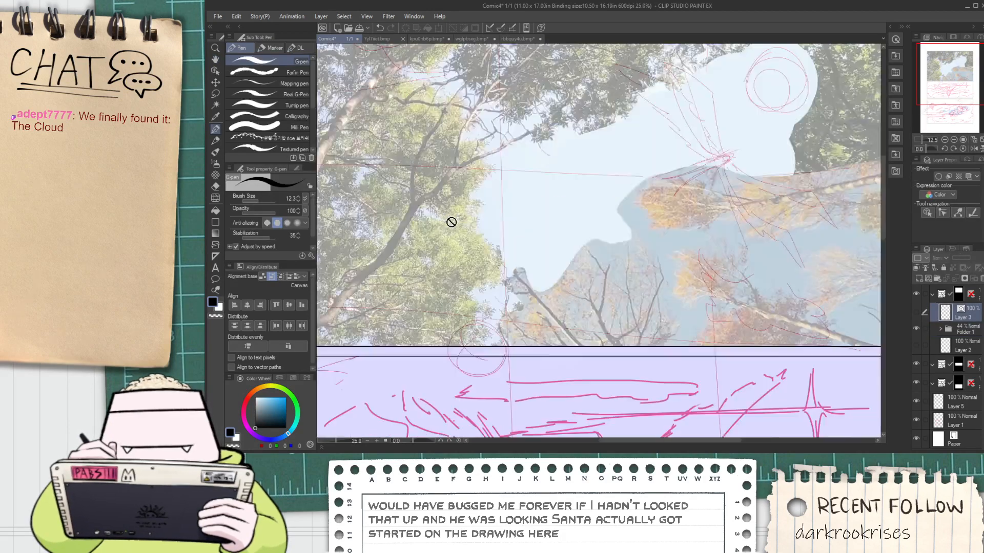
key("ctrl+minus")
left_click(917, 311)
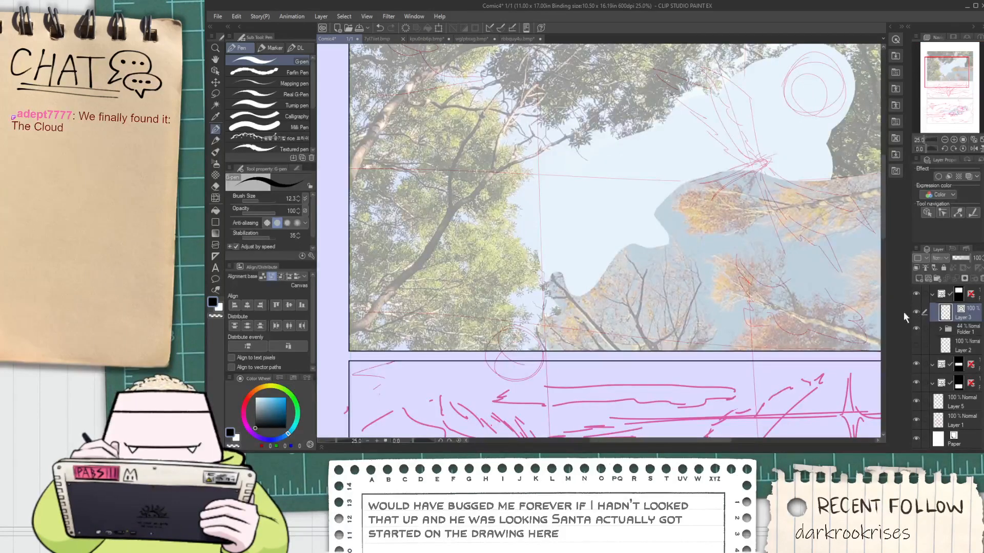
Try to ink the upper curve of the flying bird's body over the pink sketch in the top panel
key("space")
left_click_drag(506, 242, 492, 258)
left_click_drag(658, 162, 520, 195)
scroll(578, 206, "up", 2)
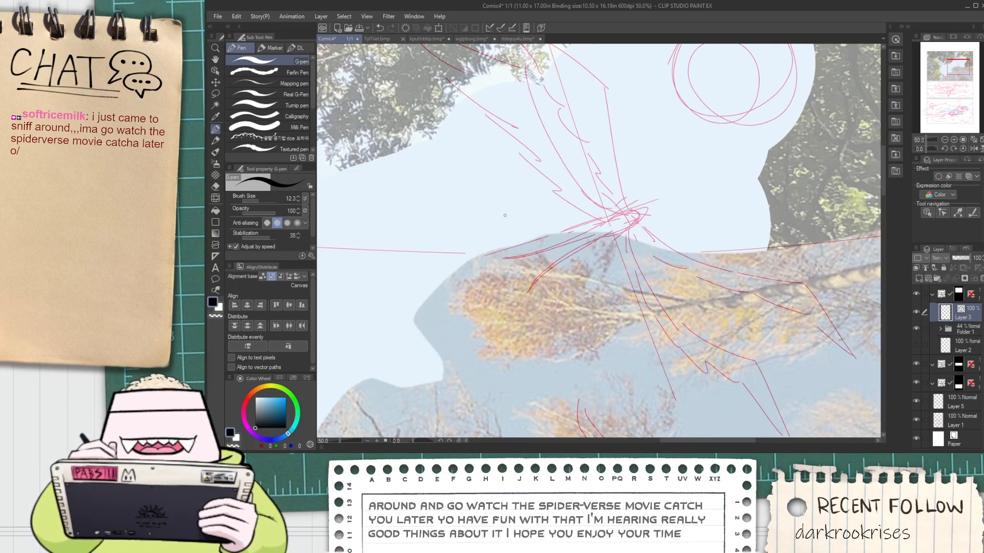
key("space")
left_click_drag(588, 223, 565, 231)
key("ctrl+plus")
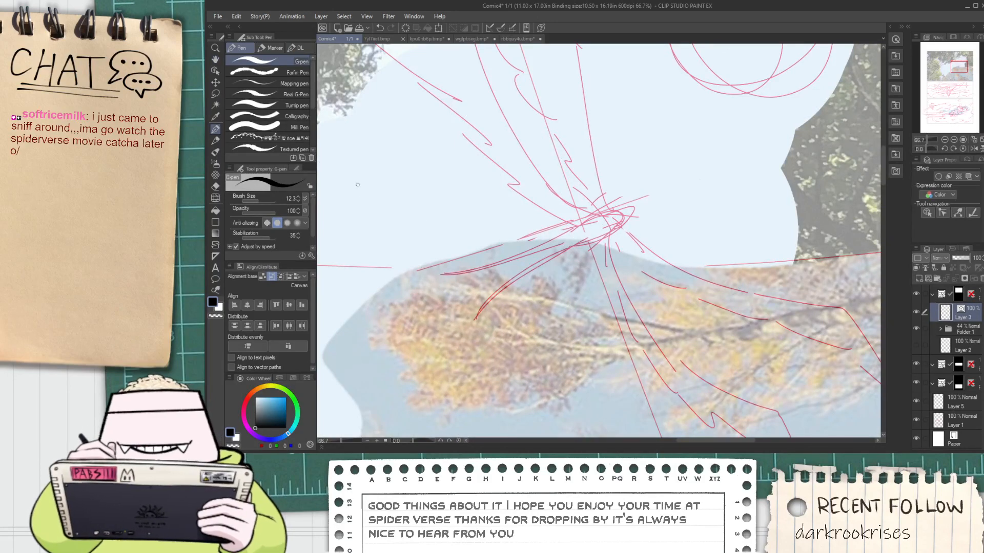
key("ctrl+plus")
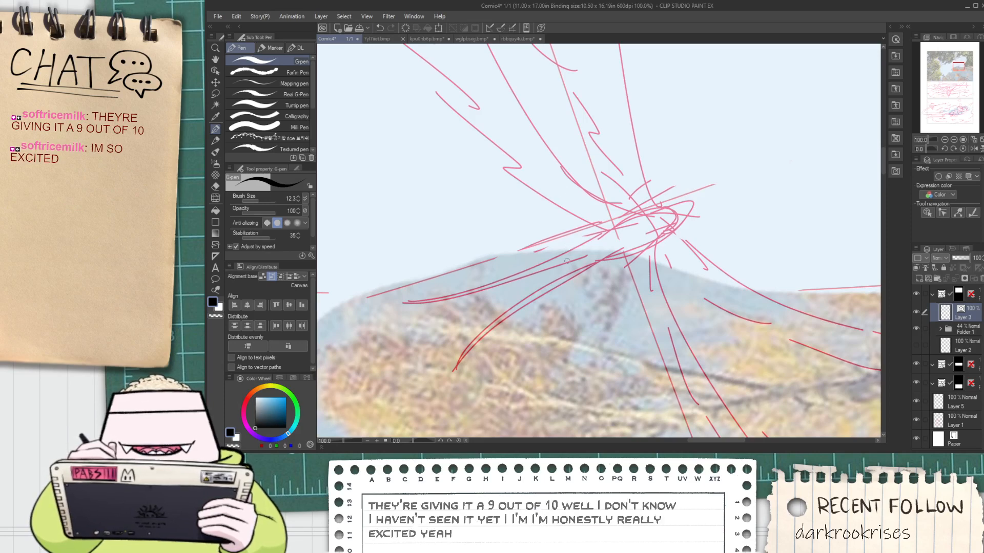
left_click_drag(567, 260, 692, 202)
key("ctrl+z")
left_click_drag(568, 261, 694, 202)
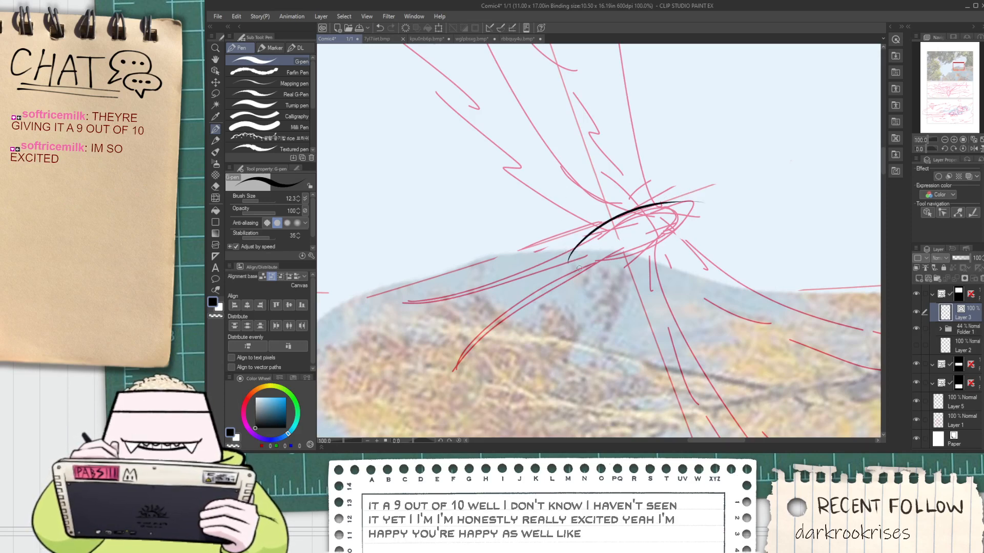
left_click_drag(576, 268, 699, 200)
scroll(692, 204, "up", 1)
key("ctrl+z")
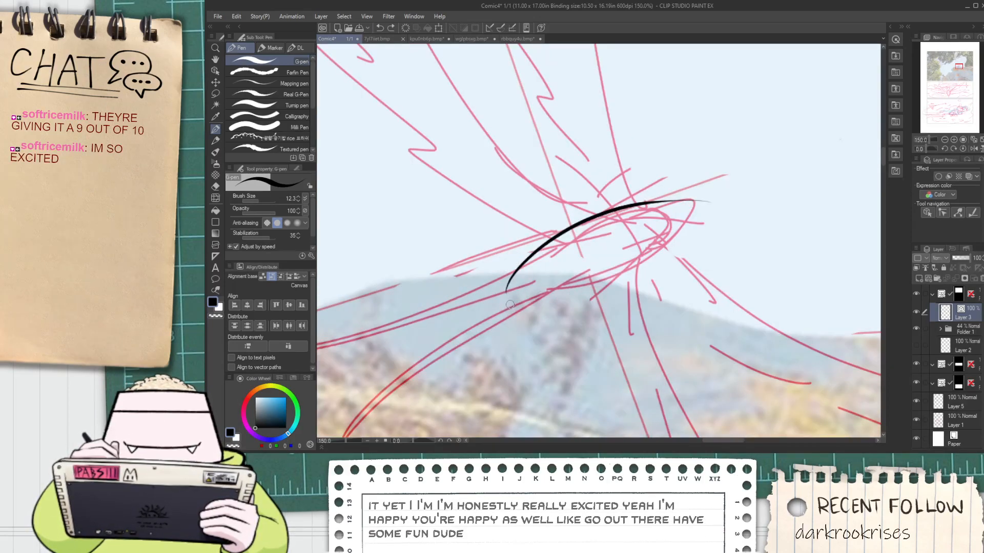
key("ctrl+z")
Ink the bird's body as a slanted almond shape with one upper and one lower tapered curve
key("ctrl+z")
mouse_move(499, 268)
left_mouse_down()
mouse_move(652, 236)
mouse_move(624, 206)
mouse_move(661, 230)
left_mouse_up()
left_click_drag(522, 297, 611, 280)
left_click_drag(665, 244, 667, 227)
key("ctrl+z")
mouse_move(526, 299)
left_mouse_down()
mouse_move(664, 222)
mouse_move(663, 232)
mouse_move(527, 272)
left_mouse_up()
key("space")
Ink the bird's small head and pointed beak at the upper-right end of the body
scroll(527, 271, "up", 1)
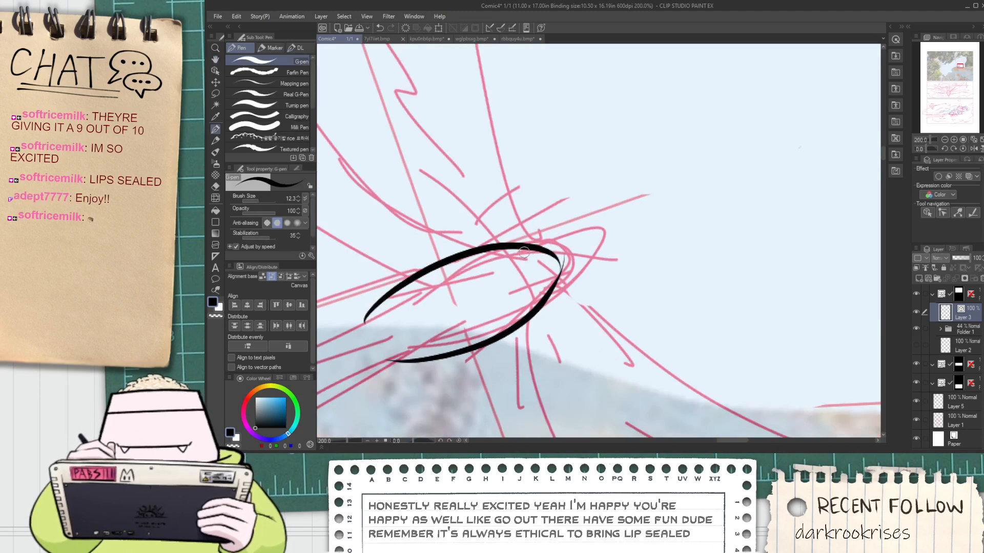
left_click_drag(525, 248, 613, 228)
key("ctrl+z")
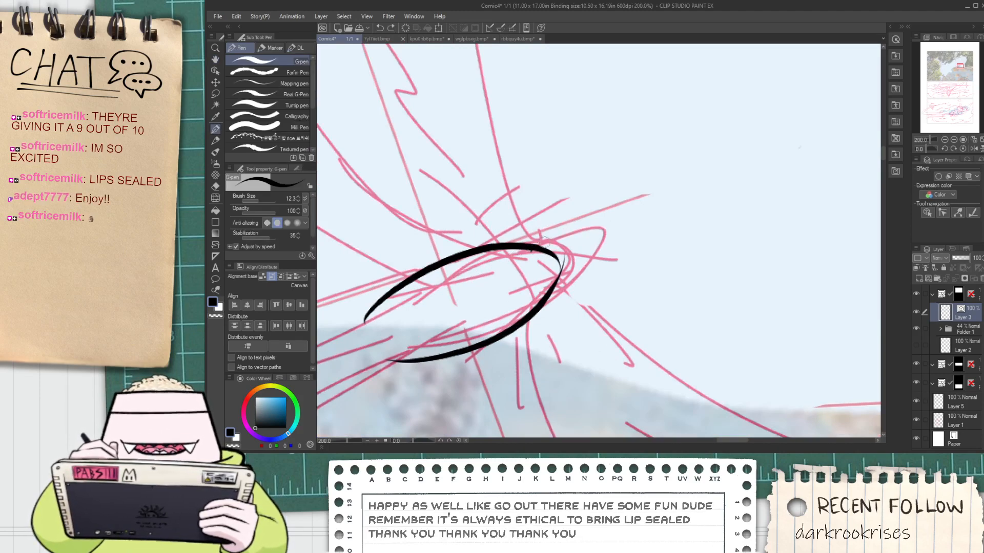
mouse_move(536, 245)
left_mouse_down()
mouse_move(594, 258)
mouse_move(573, 237)
mouse_move(603, 252)
left_mouse_up()
key("ctrl+z")
scroll(544, 283, "up", 2)
mouse_move(544, 294)
left_mouse_down()
mouse_move(609, 242)
mouse_move(619, 255)
mouse_move(626, 224)
mouse_move(539, 243)
mouse_move(648, 206)
left_mouse_up()
key("ctrl+z")
scroll(529, 243, "up", 2)
key("ctrl+z")
left_click_drag(547, 223, 612, 235)
key("ctrl+z")
mouse_move(559, 271)
left_mouse_down()
mouse_move(589, 249)
mouse_move(606, 211)
left_mouse_up()
Trim the overshooting line ends around the beak and inside the head with the Vector eraser
key("e")
left_click(616, 250)
key("ctrl+z")
left_click(290, 134)
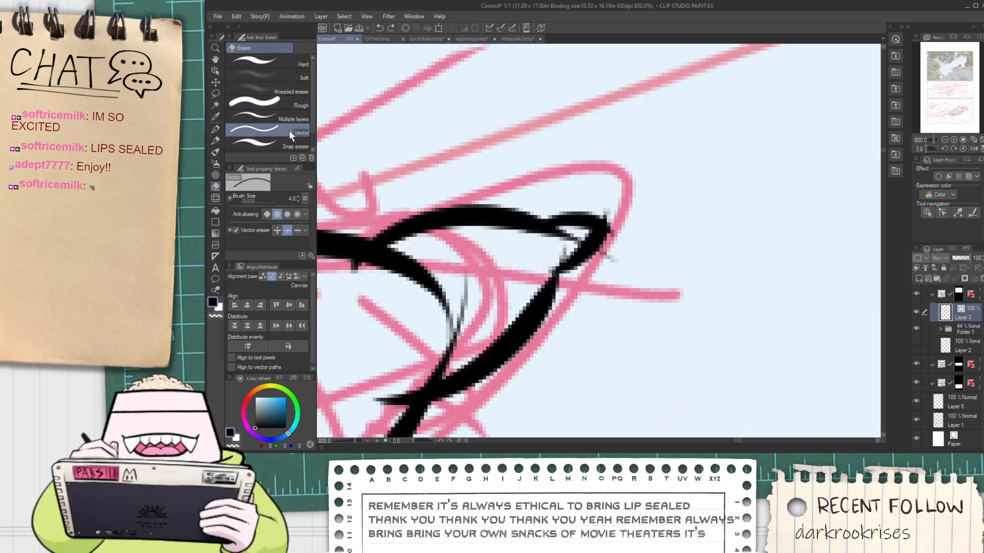
left_click_drag(605, 209, 617, 239)
left_click_drag(614, 255, 608, 262)
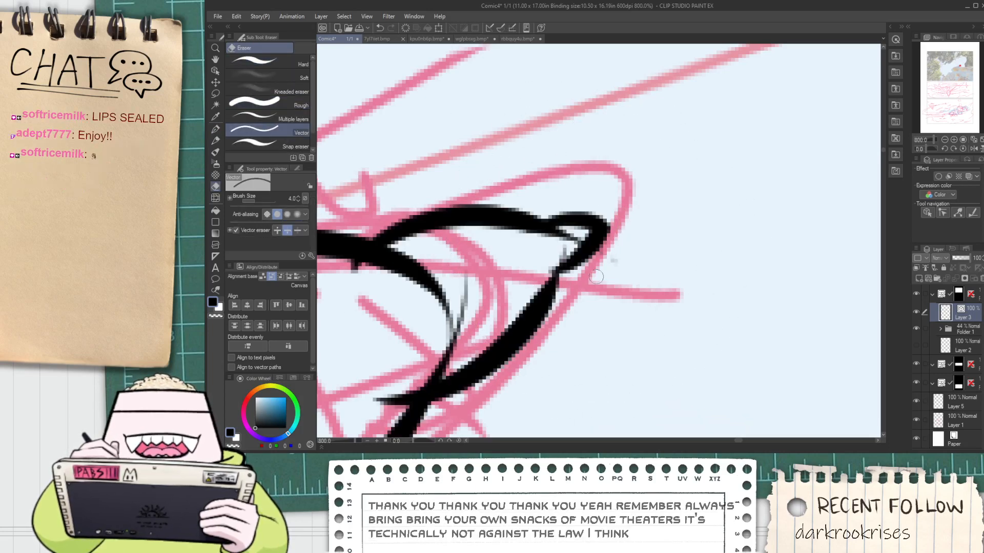
mouse_move(569, 233)
left_mouse_down()
mouse_move(557, 253)
mouse_move(572, 241)
left_mouse_up()
mouse_move(468, 299)
left_mouse_down()
mouse_move(445, 311)
mouse_move(447, 329)
left_mouse_up()
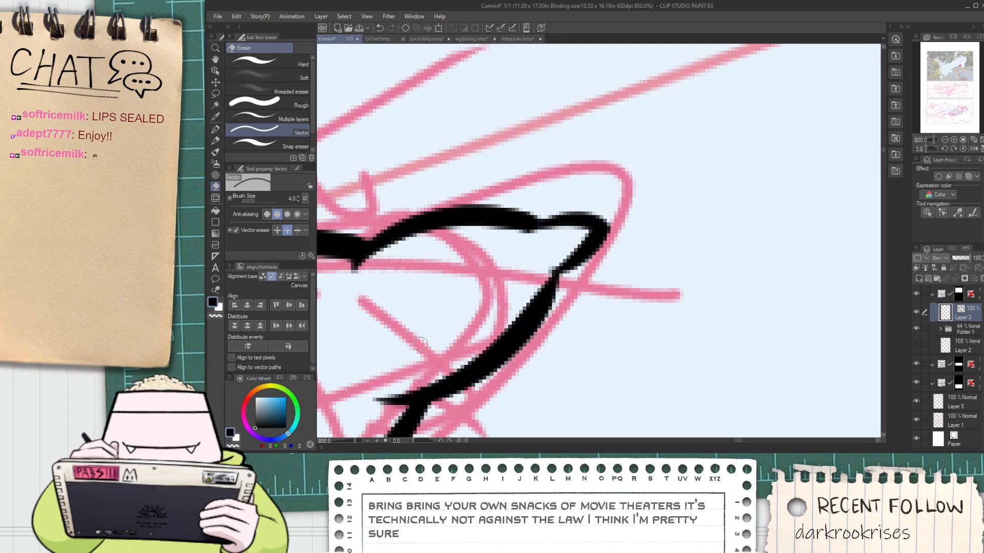
Ink the wavy lower edge of a long tail feather extending left from the bird's body
scroll(414, 347, "down", 4)
scroll(414, 347, "down", 2)
mouse_move(333, 391)
left_mouse_down()
mouse_move(512, 297)
mouse_move(318, 322)
mouse_move(504, 298)
left_mouse_up()
key("ctrl+z")
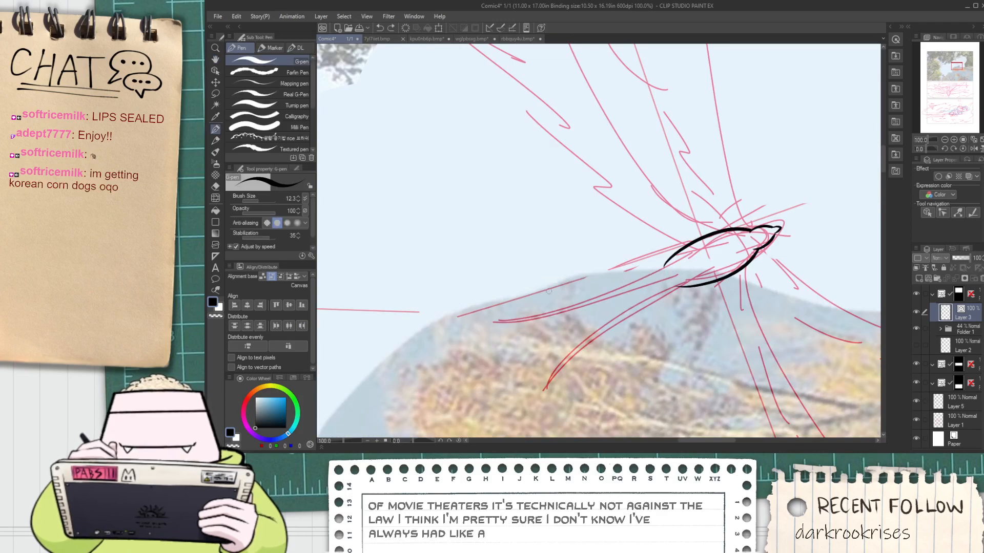
left_click_drag(600, 291, 597, 296)
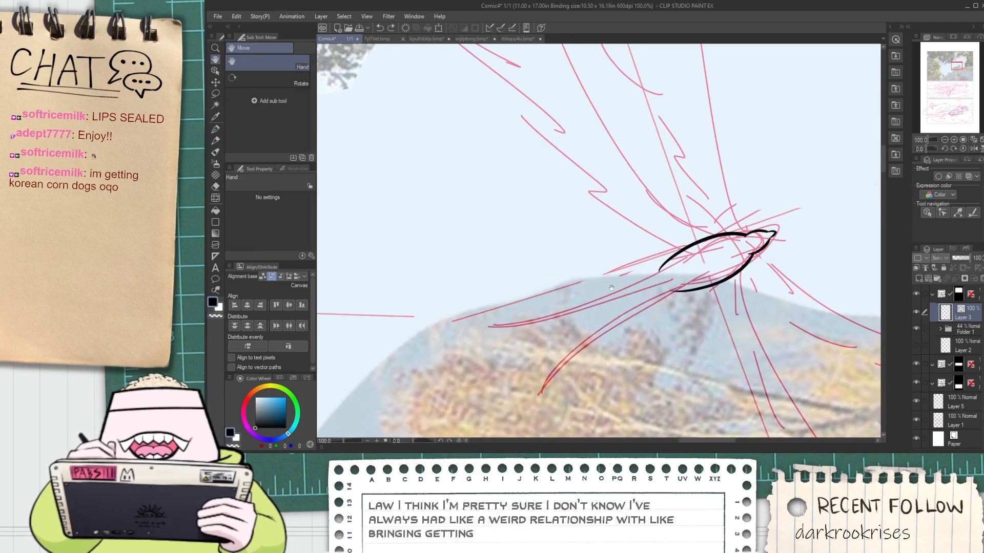
mouse_move(664, 277)
left_mouse_down()
mouse_move(417, 314)
mouse_move(666, 279)
left_mouse_up()
key("ctrl+z")
scroll(408, 313, "up", 1)
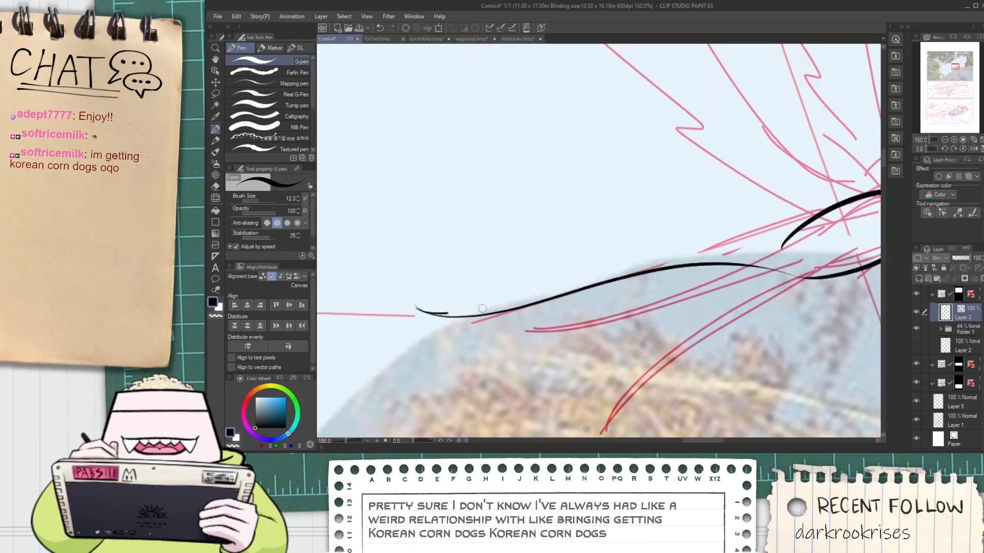
Ink the feather's upper edge from its left tip to the body and trim the stray ends at the tip
left_click_drag(482, 308, 717, 264)
key("ctrl+z")
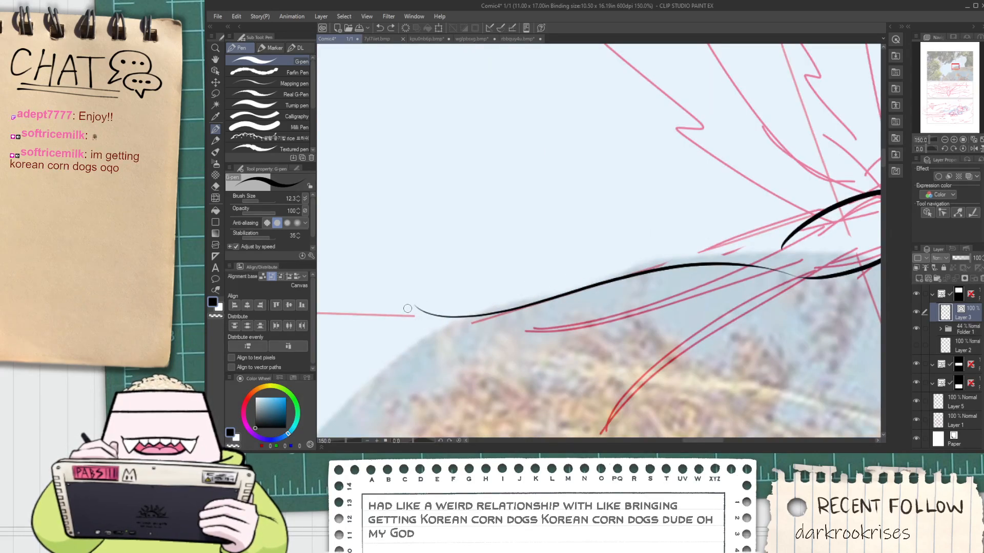
mouse_move(408, 308)
left_mouse_down()
mouse_move(679, 244)
mouse_move(765, 243)
left_mouse_up()
key("ctrl+z")
mouse_move(415, 310)
left_mouse_down()
mouse_move(617, 256)
mouse_move(786, 239)
mouse_move(747, 204)
left_mouse_up()
key("e")
mouse_move(384, 267)
left_mouse_down()
mouse_move(361, 273)
mouse_move(449, 256)
left_mouse_up()
scroll(389, 278, "down", 1)
Ink the lower edge of a second, longer tail feather sweeping down and left from the body's underside
key("p")
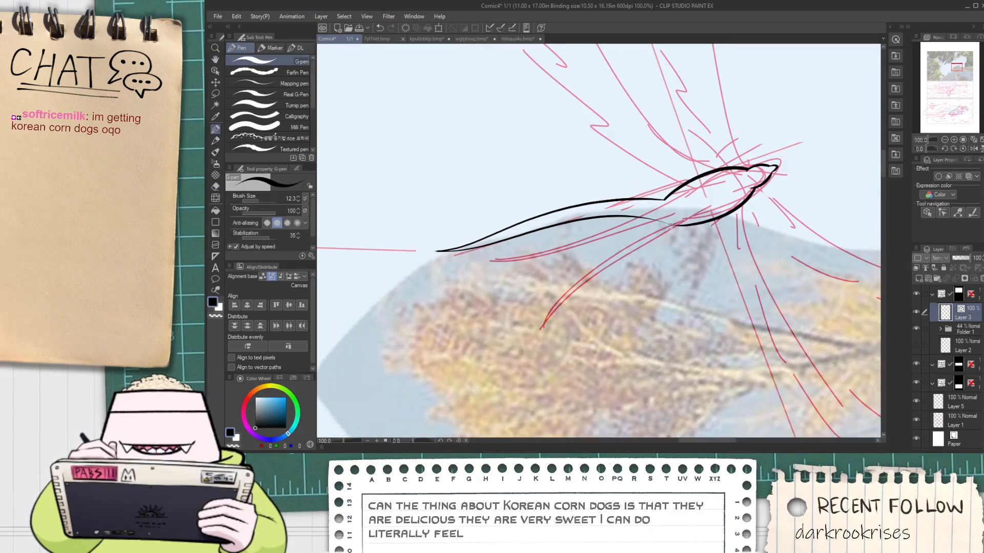
left_click_drag(662, 219, 464, 330)
key("ctrl+z")
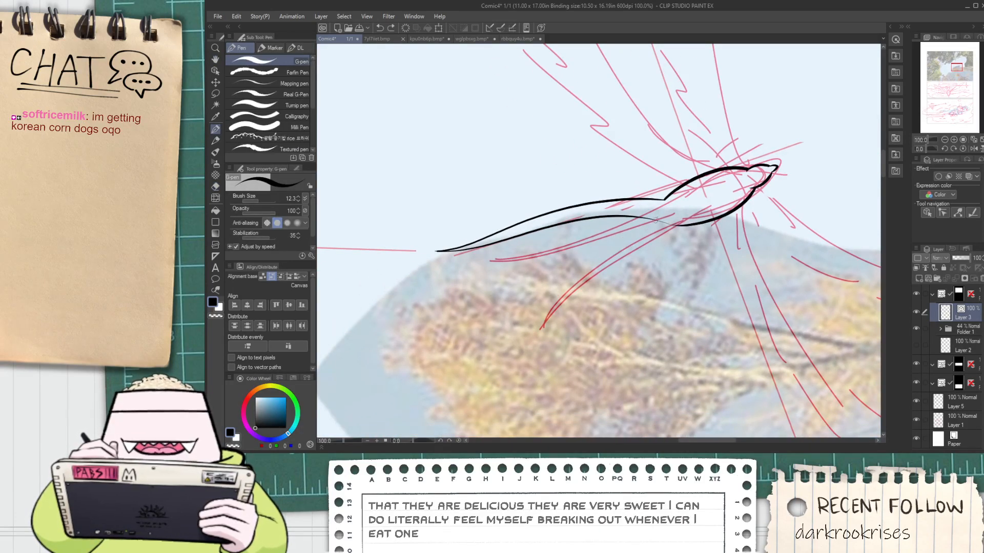
left_click_drag(658, 221, 461, 338)
key("ctrl+z")
mouse_move(696, 229)
left_mouse_down()
mouse_move(543, 264)
mouse_move(460, 332)
left_mouse_up()
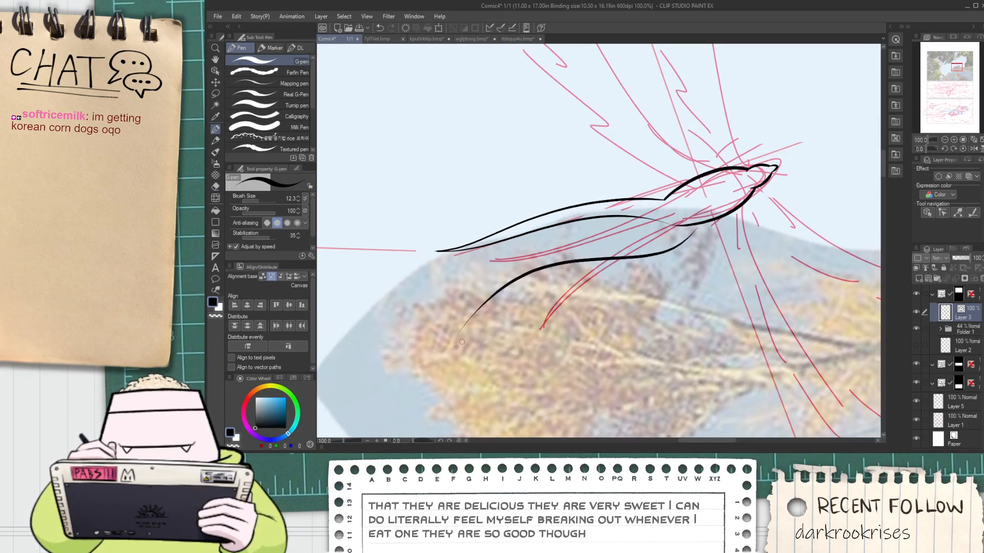
key("ctrl+z")
left_click_drag(690, 229, 450, 314)
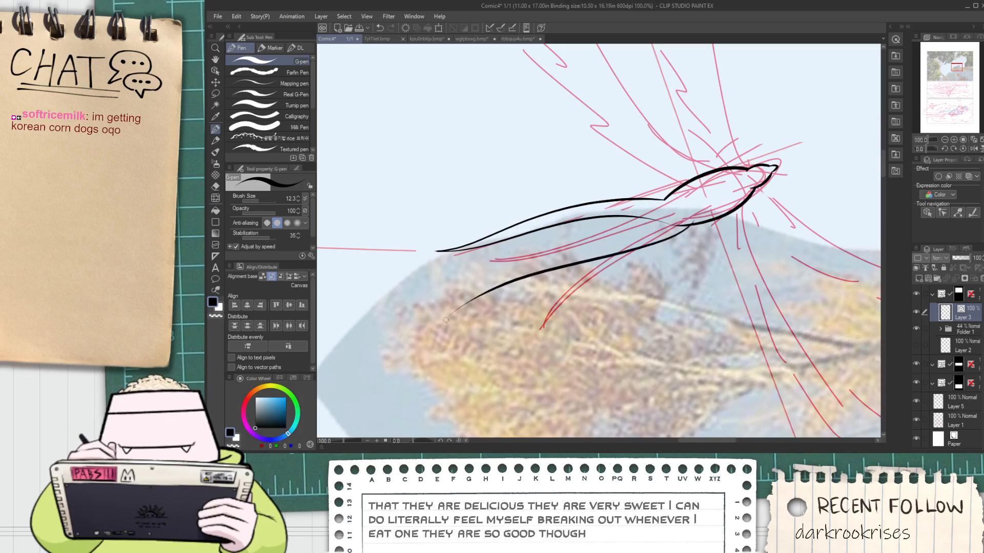
key("ctrl+z")
mouse_move(693, 225)
left_mouse_down()
mouse_move(319, 342)
mouse_move(364, 342)
mouse_move(477, 291)
left_mouse_up()
key("ctrl+z")
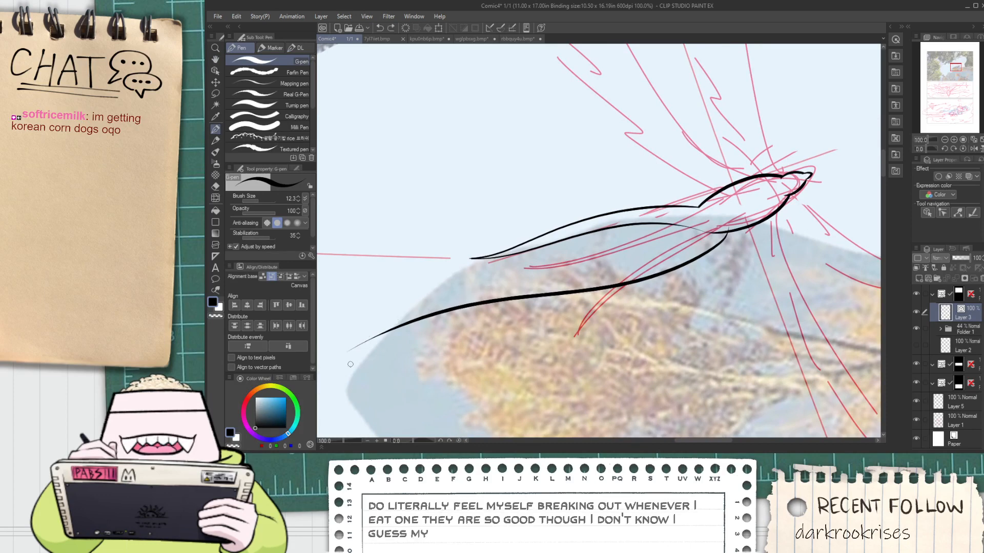
Ink the second feather's upper edge from its lower-left tip up to the body
left_click_drag(352, 356, 561, 288)
key("ctrl+z")
mouse_move(348, 355)
left_mouse_down()
mouse_move(405, 319)
mouse_move(600, 279)
mouse_move(694, 219)
left_mouse_up()
key("ctrl+z")
left_click_drag(514, 288, 737, 211)
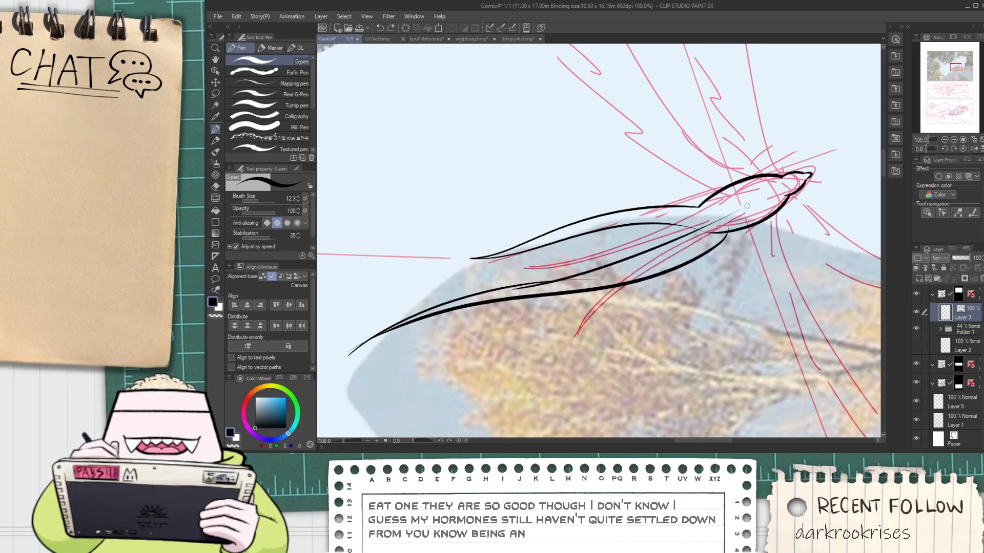
key("ctrl+z")
scroll(530, 280, "up", 1)
mouse_move(529, 282)
left_mouse_down()
mouse_move(697, 241)
mouse_move(789, 162)
left_mouse_up()
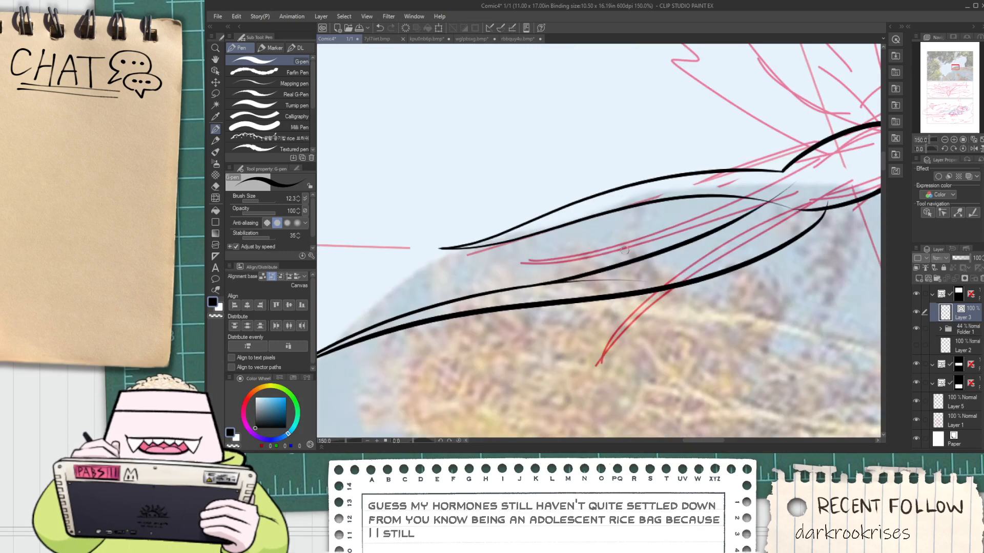
Redo the second tail feather's upper edge up to the body and trim the overshooting ends at the body
key("ctrl+z")
mouse_move(522, 287)
left_mouse_down()
mouse_move(588, 275)
mouse_move(793, 157)
left_mouse_up()
key("e")
key("space")
mouse_move(779, 201)
left_mouse_down()
mouse_move(638, 266)
mouse_move(569, 274)
mouse_move(599, 263)
mouse_move(640, 274)
left_mouse_up()
scroll(601, 259, "up", 1)
left_click_drag(670, 261, 660, 263)
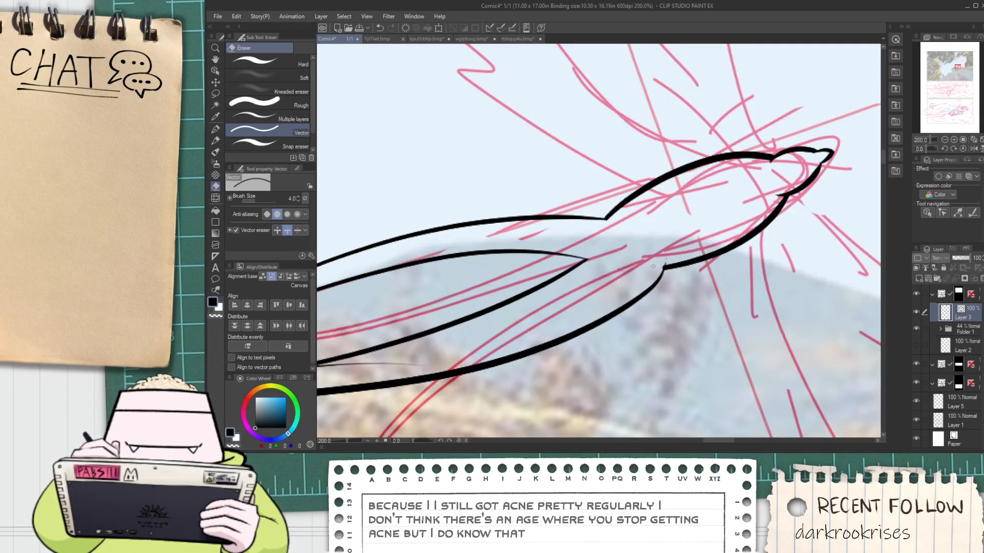
Erase the thin stray line between the second feather's edges and trim the stray ends at its lower-left tip
key("space")
left_click_drag(406, 357, 564, 301)
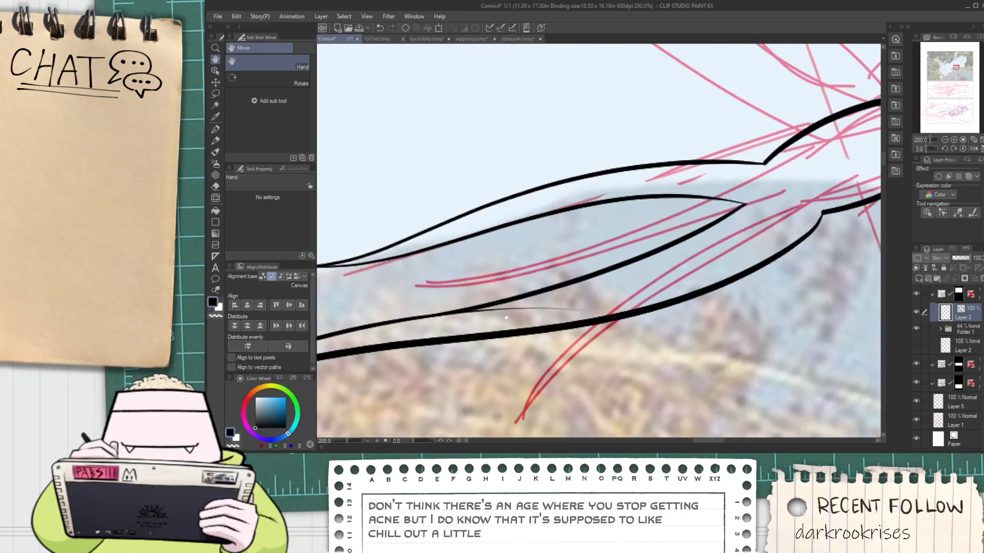
scroll(564, 302, "down", 4)
key("space")
left_click_drag(646, 288, 616, 291)
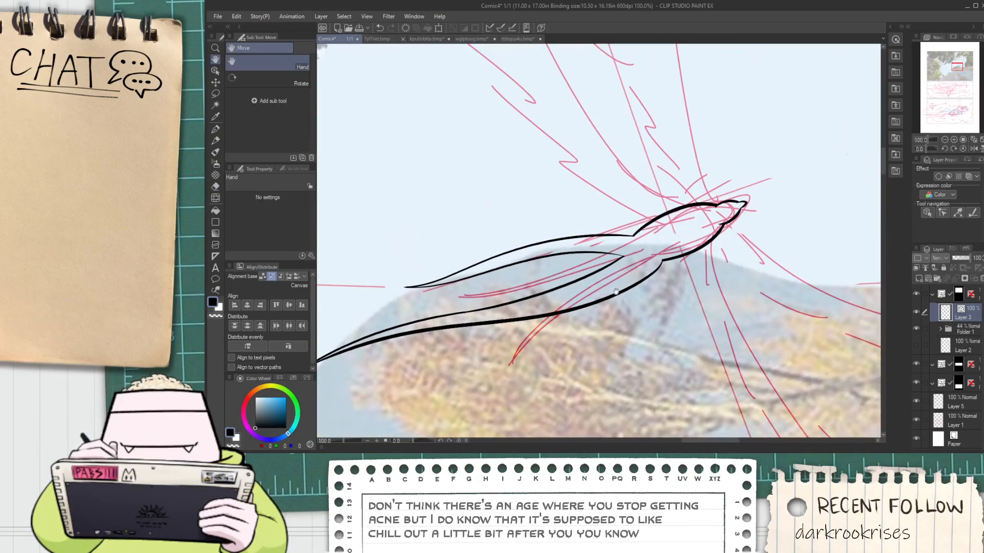
left_click_drag(530, 314, 693, 253)
scroll(468, 322, "up", 1)
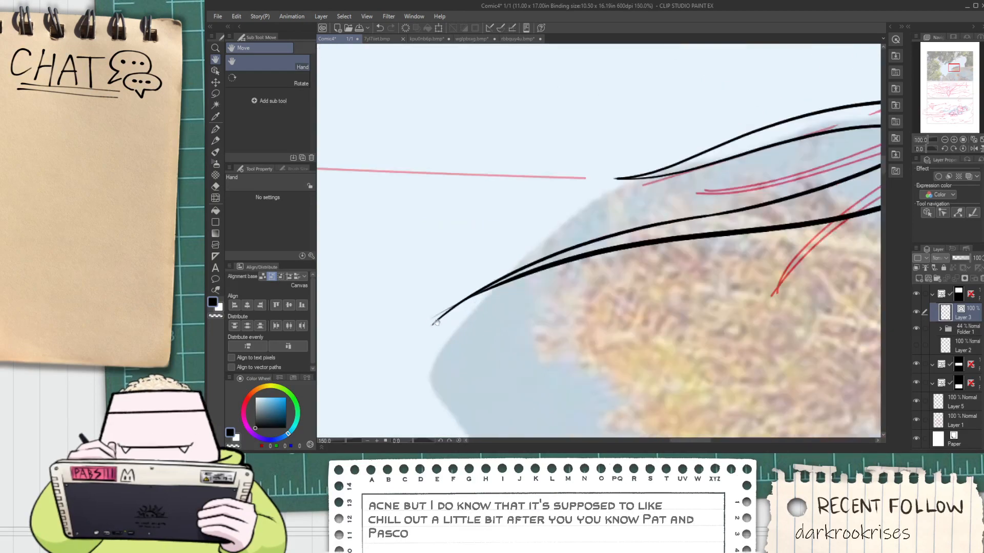
left_click_drag(444, 306, 453, 322)
scroll(530, 304, "down", 2)
key("space")
left_click_drag(594, 307, 480, 315)
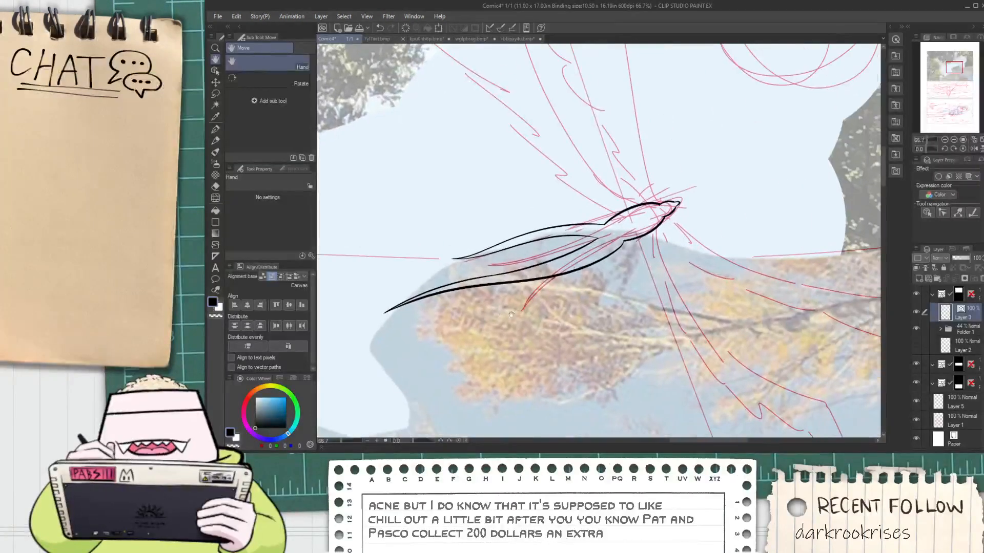
left_click_drag(572, 312, 485, 318)
scroll(484, 318, "up", 3)
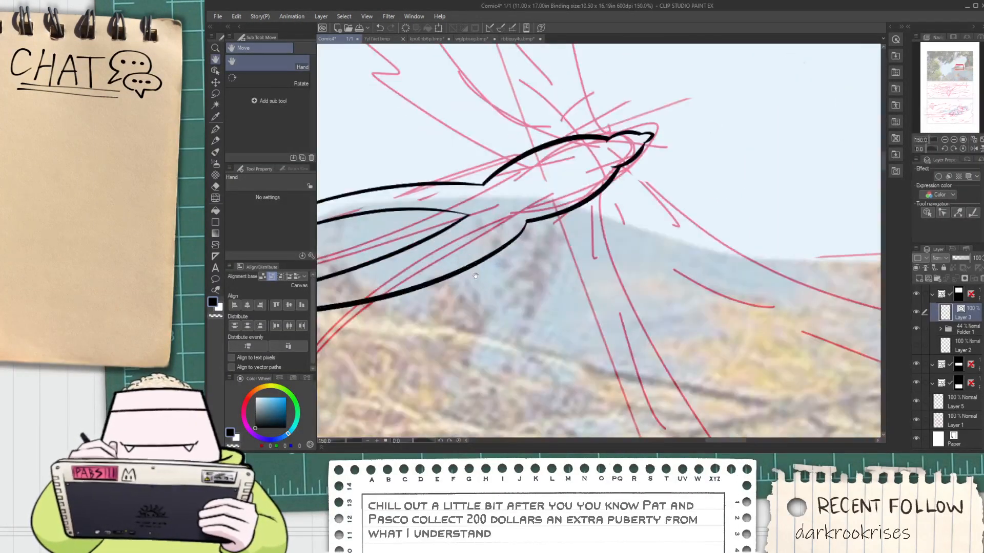
scroll(457, 279, "down", 2)
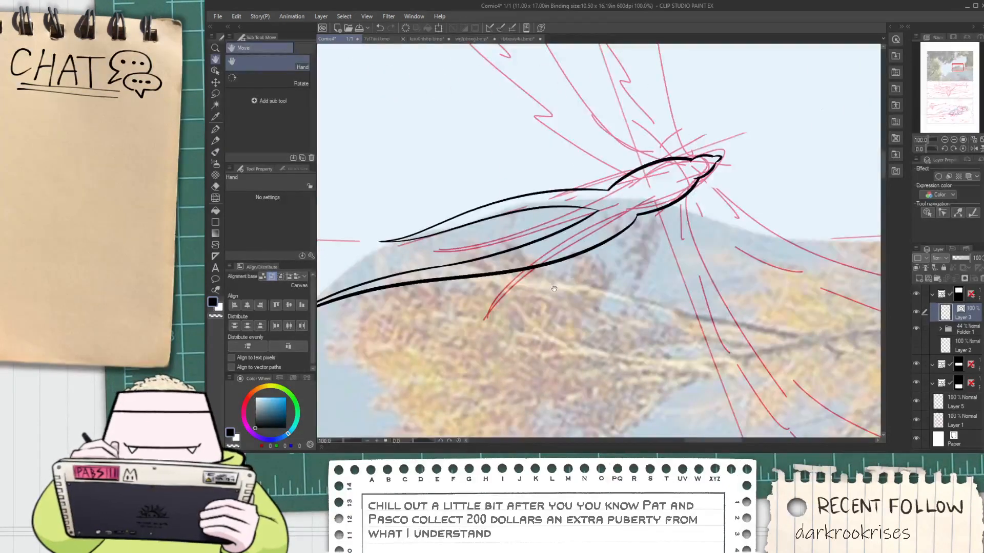
Select the second feather's lower edge line and rotate and shift it closer to the upper edge
key("o")
left_click(546, 263)
left_click(460, 328)
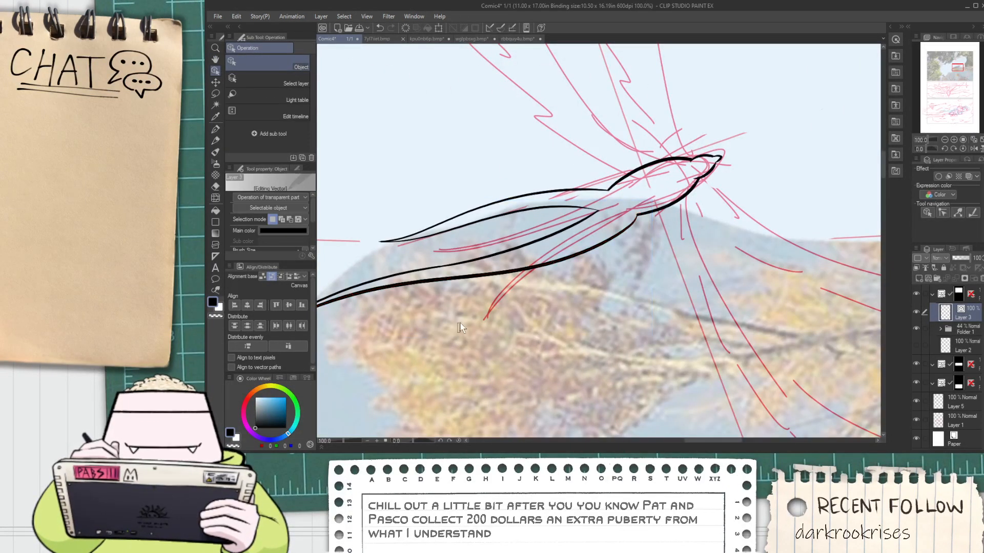
left_click_drag(532, 270, 457, 325)
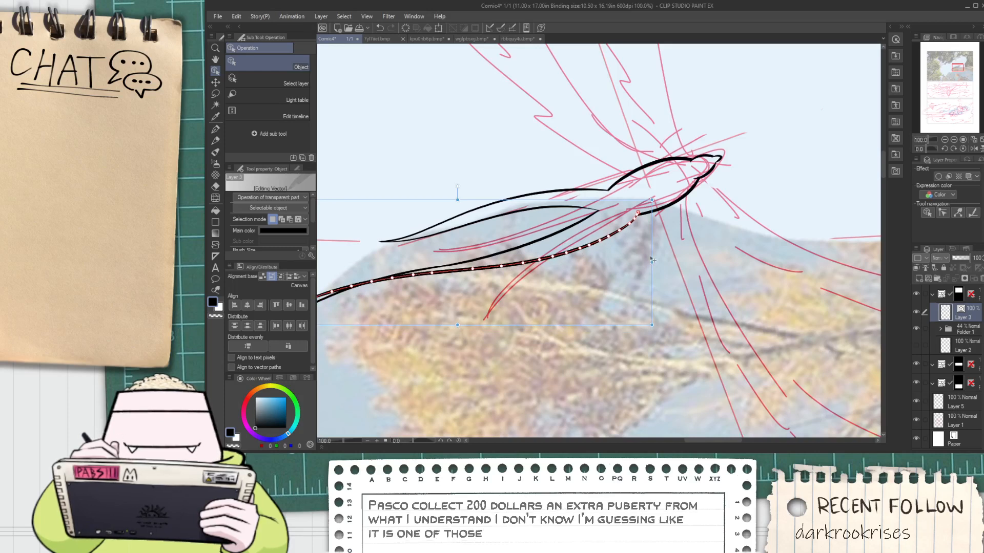
left_click_drag(653, 260, 683, 268)
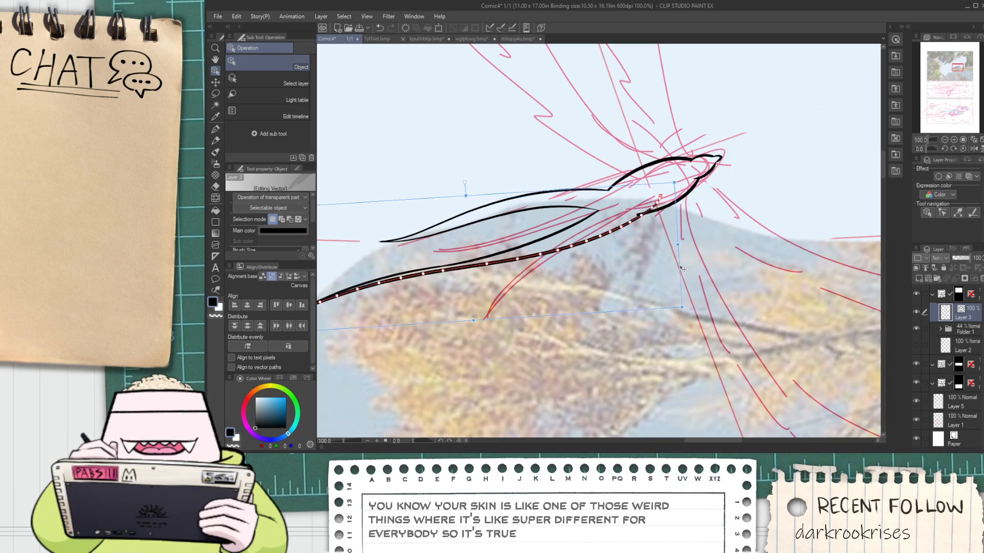
Thin the second feather's lower edge along its whole length with Redraw vector line width
key("h")
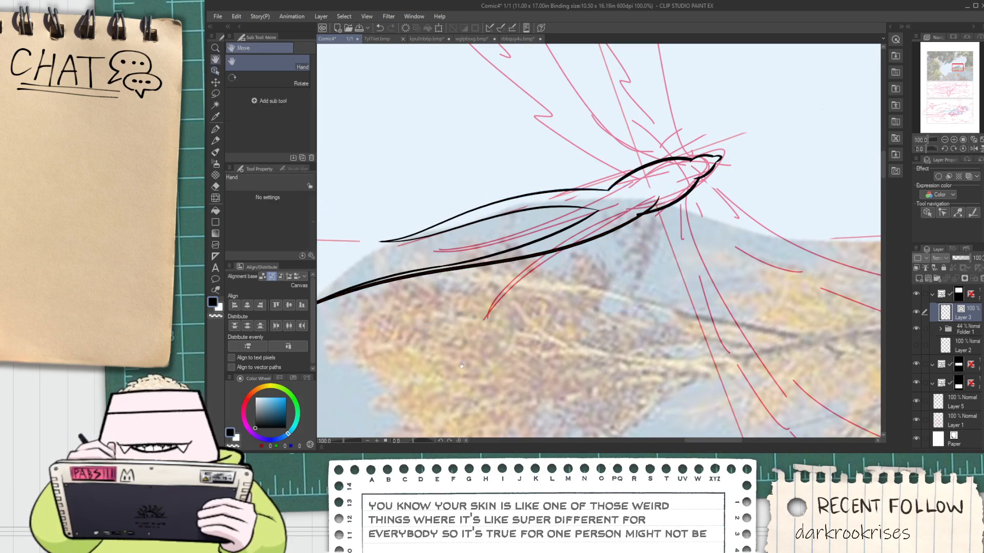
left_click_drag(461, 365, 533, 372)
left_click(215, 290)
left_click(302, 134)
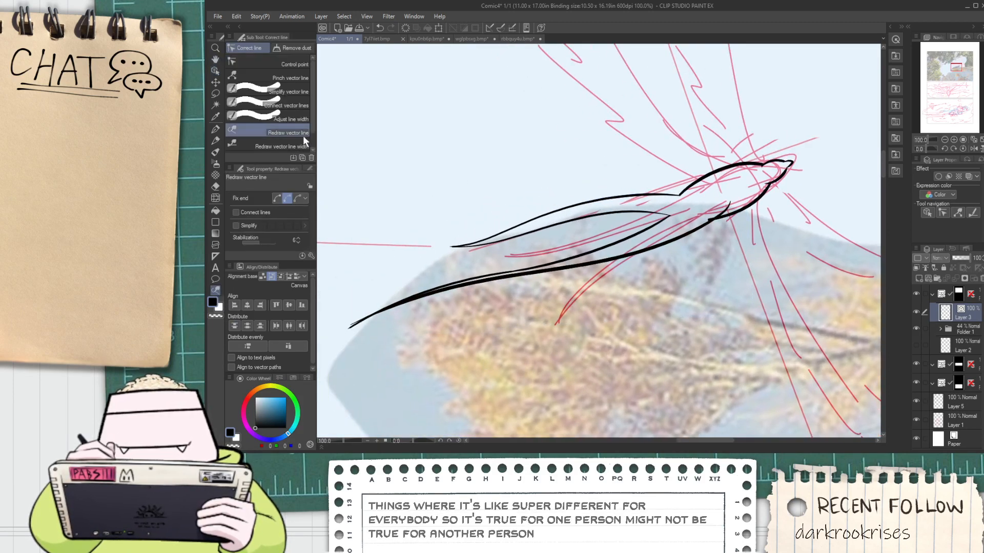
left_click(301, 146)
left_click_drag(659, 253, 717, 227)
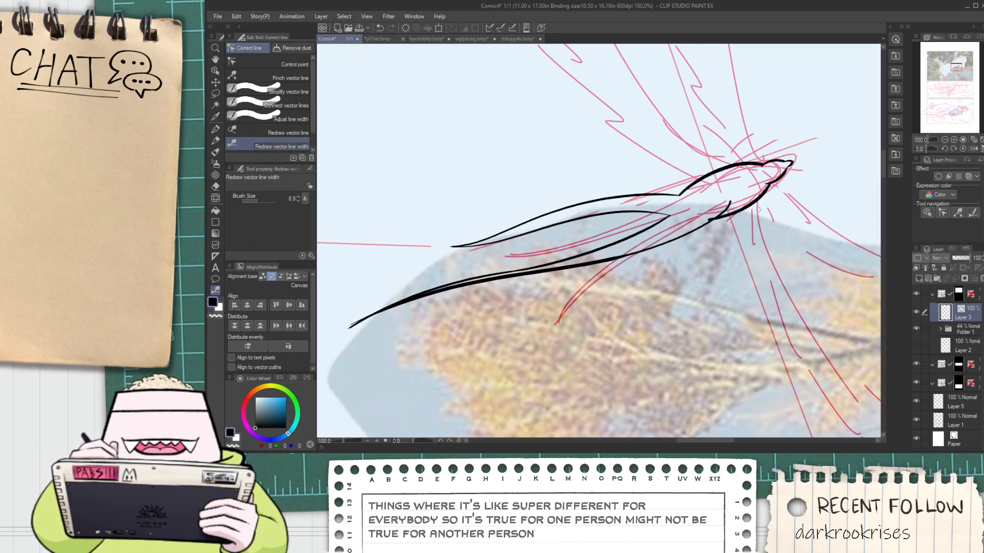
left_click_drag(628, 253, 711, 228)
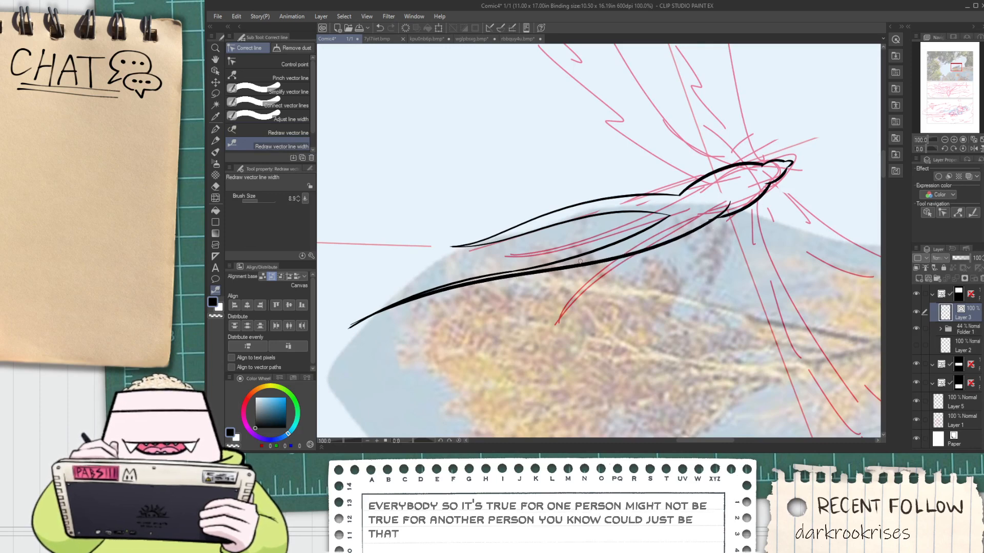
key("ctrl+z")
mouse_move(710, 223)
left_mouse_down()
mouse_move(638, 254)
mouse_move(447, 296)
mouse_move(324, 348)
left_mouse_up()
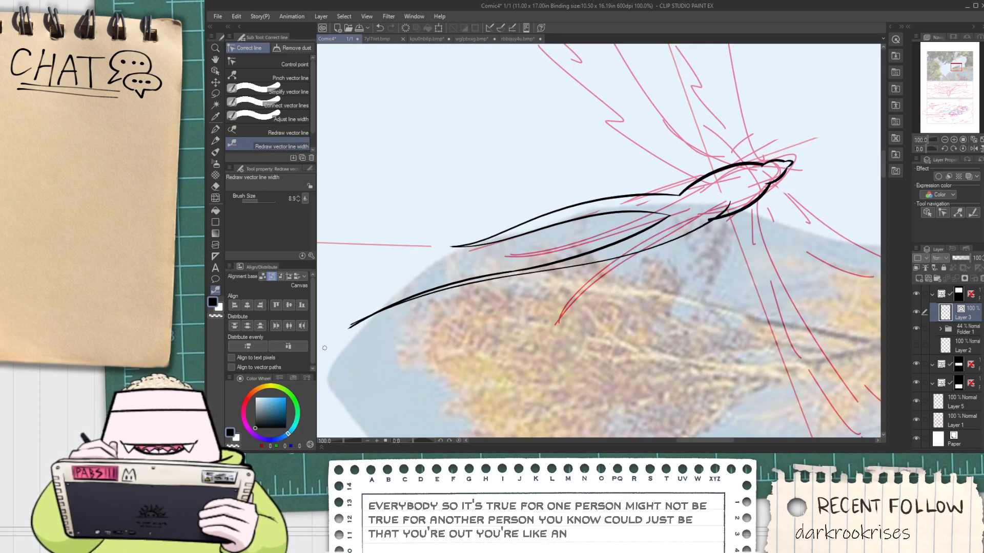
Trim the line ends at the second feather's tip and where its lower edge crosses the body's underside
scroll(723, 222, "up", 4)
scroll(637, 231, "down", 2)
key("space")
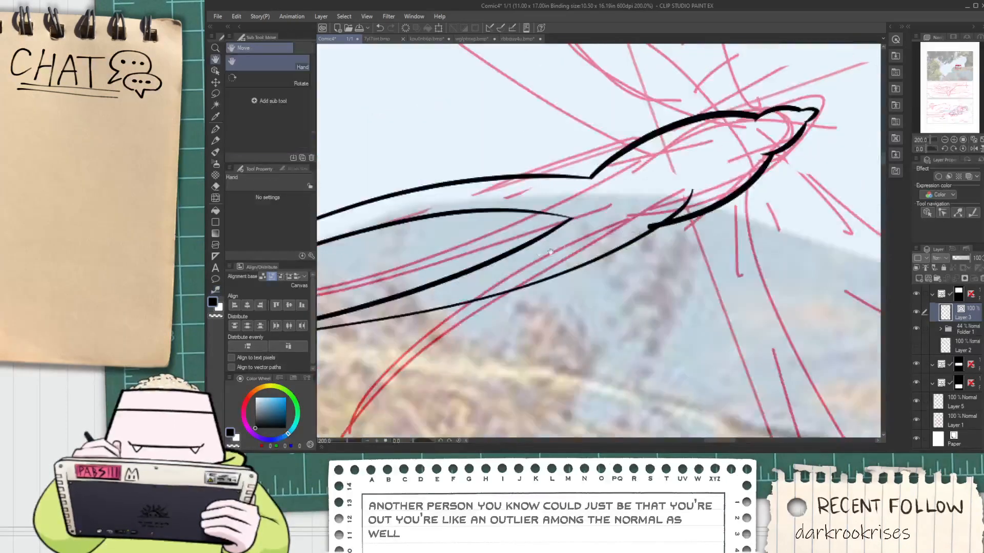
left_click_drag(442, 275, 666, 237)
scroll(661, 237, "down", 1)
key("space")
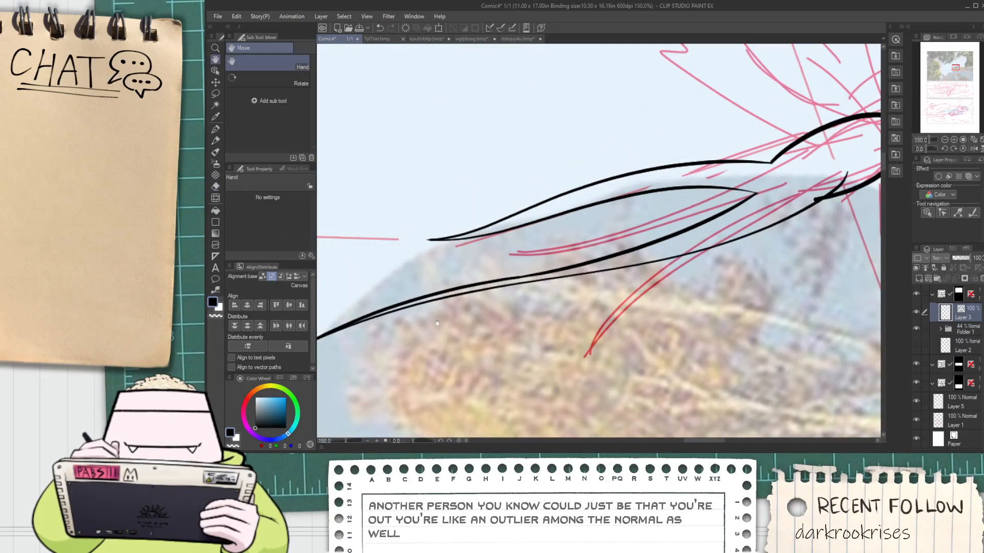
left_click_drag(399, 310, 560, 283)
scroll(449, 343, "down", 1)
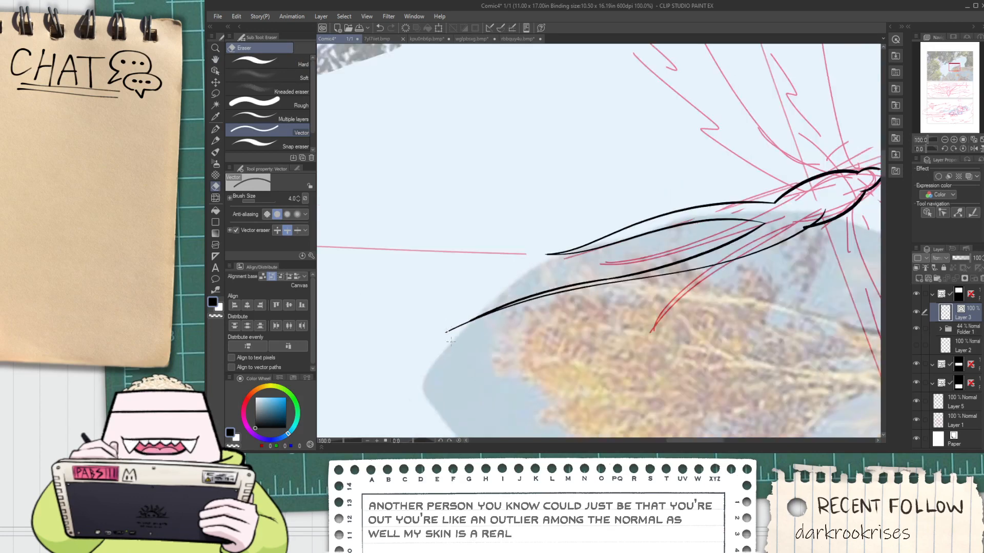
key("space")
left_click_drag(779, 252, 625, 262)
scroll(626, 262, "up", 1)
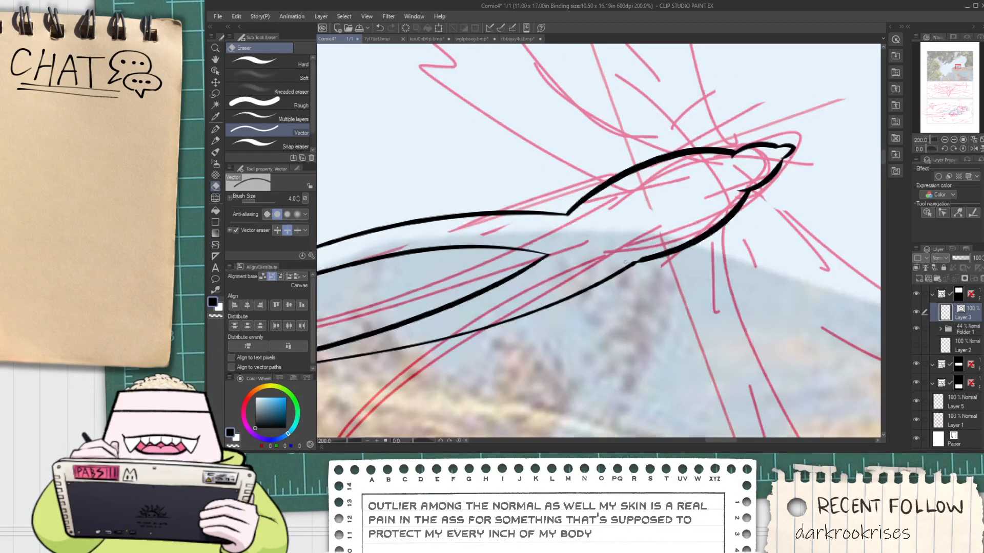
scroll(632, 263, "down", 3)
key("space")
left_click_drag(562, 252, 542, 308)
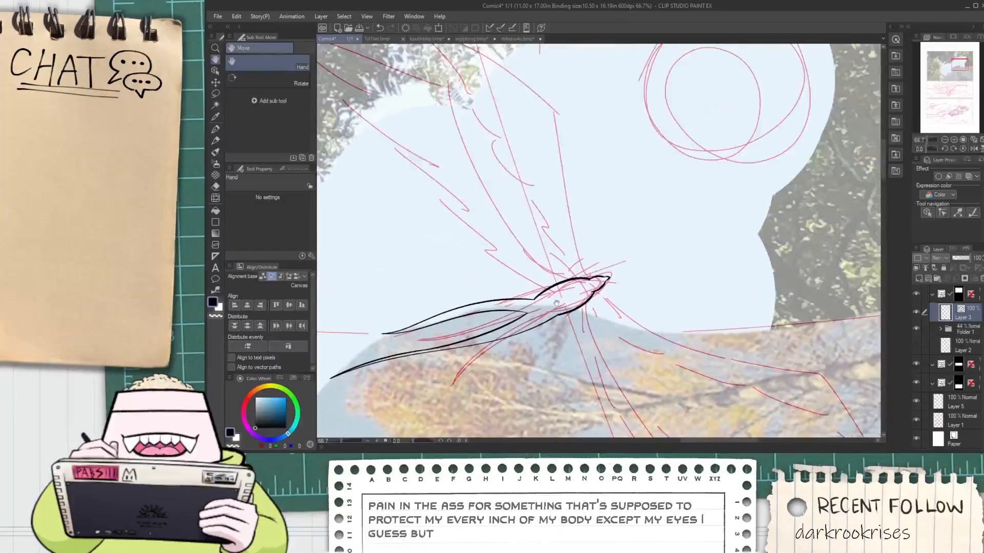
scroll(543, 308, "up", 3)
key("p")
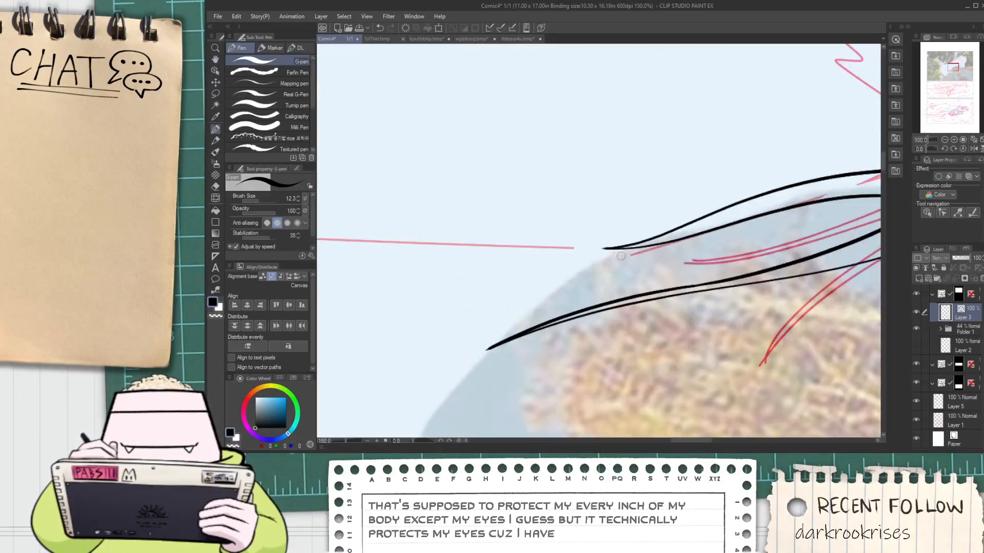
mouse_move(699, 237)
left_mouse_down()
mouse_move(332, 321)
mouse_move(594, 248)
left_mouse_up()
scroll(391, 300, "down", 1)
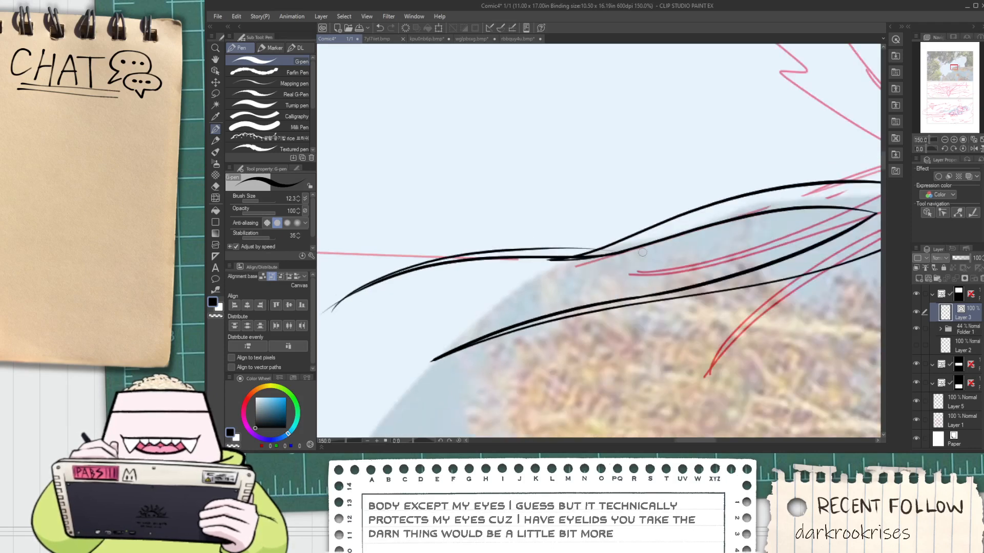
scroll(570, 267, "down", 1)
key("ctrl+z")
key("ctrl+z")
scroll(605, 254, "up", 1)
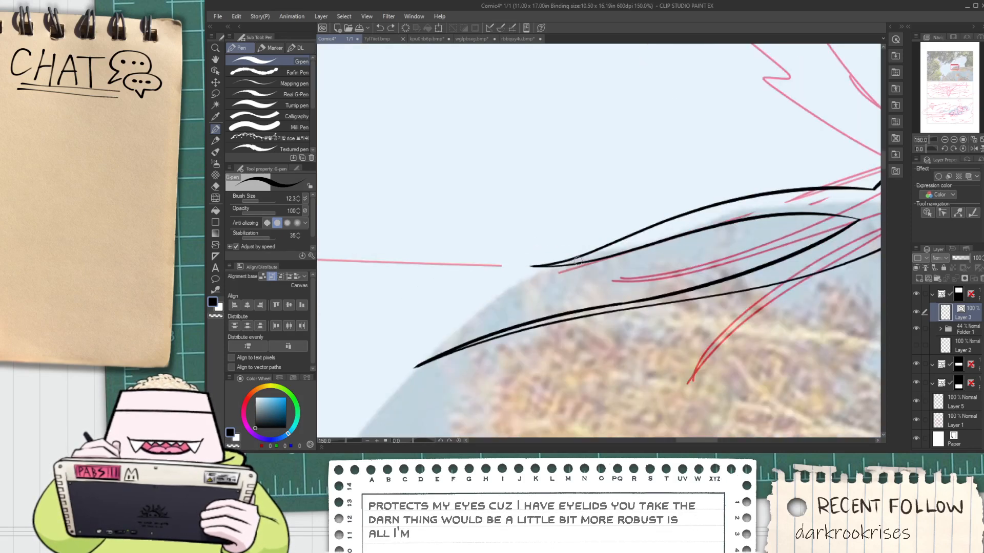
Select the upper tail feather's lines and delete them
scroll(533, 270, "down", 2)
key("space")
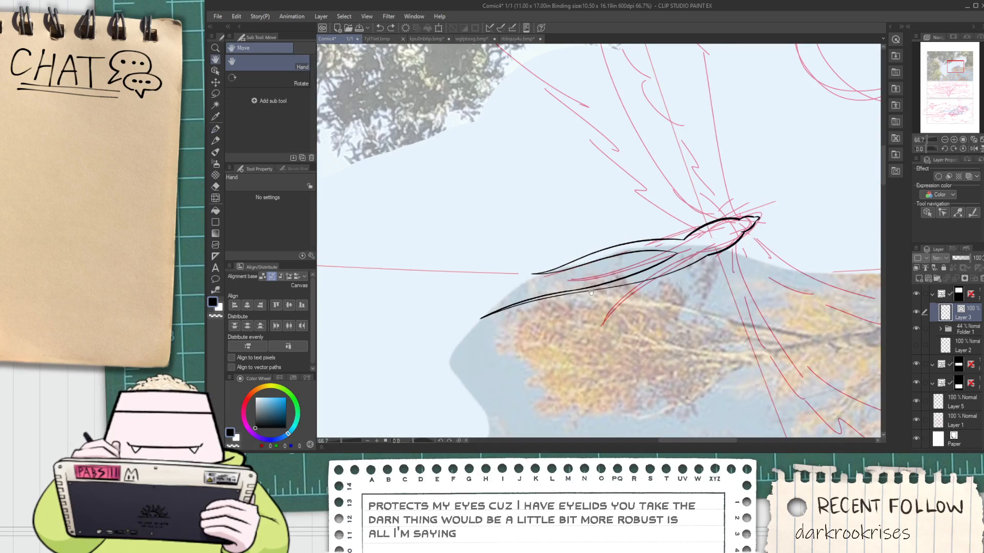
left_click_drag(590, 292, 584, 296)
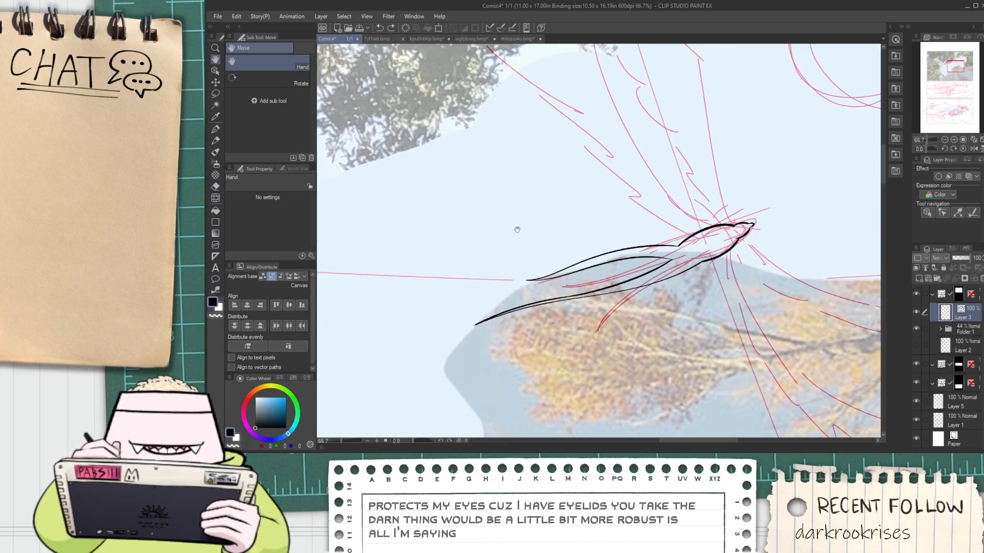
mouse_move(517, 229)
left_mouse_down()
mouse_move(558, 277)
mouse_move(544, 246)
mouse_move(585, 293)
mouse_move(646, 316)
left_mouse_up()
key("o")
key("Delete")
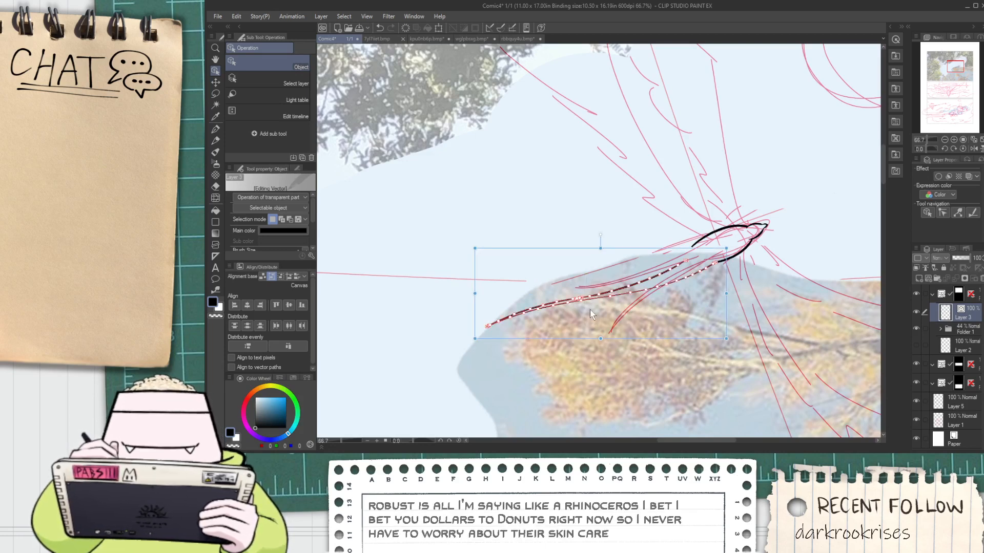
Duplicate the remaining tail feather, flip and rotate the copy, and place it just above the original
left_click_drag(610, 337, 583, 188)
left_click_drag(735, 236, 740, 187)
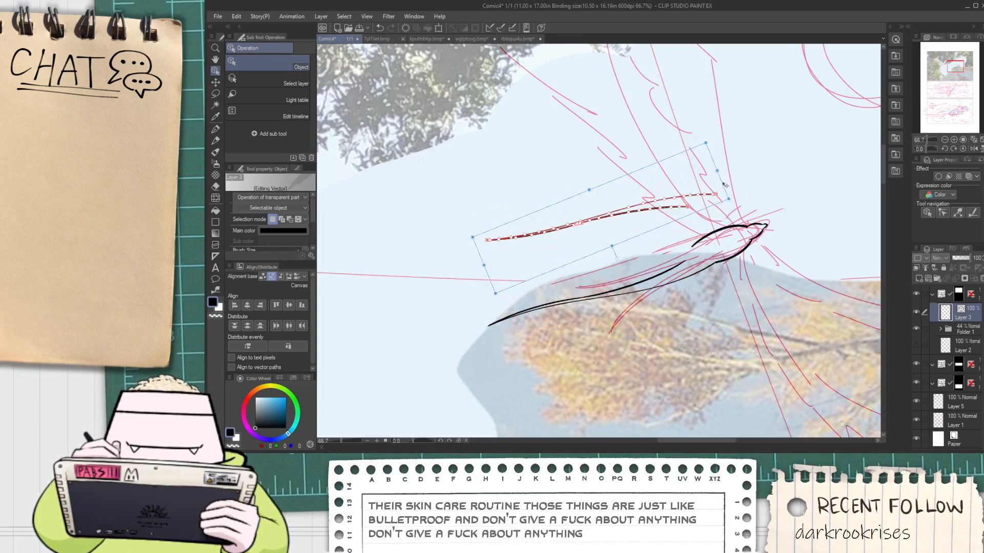
mouse_move(508, 236)
left_mouse_down()
mouse_move(499, 291)
mouse_move(508, 288)
mouse_move(451, 321)
left_mouse_up()
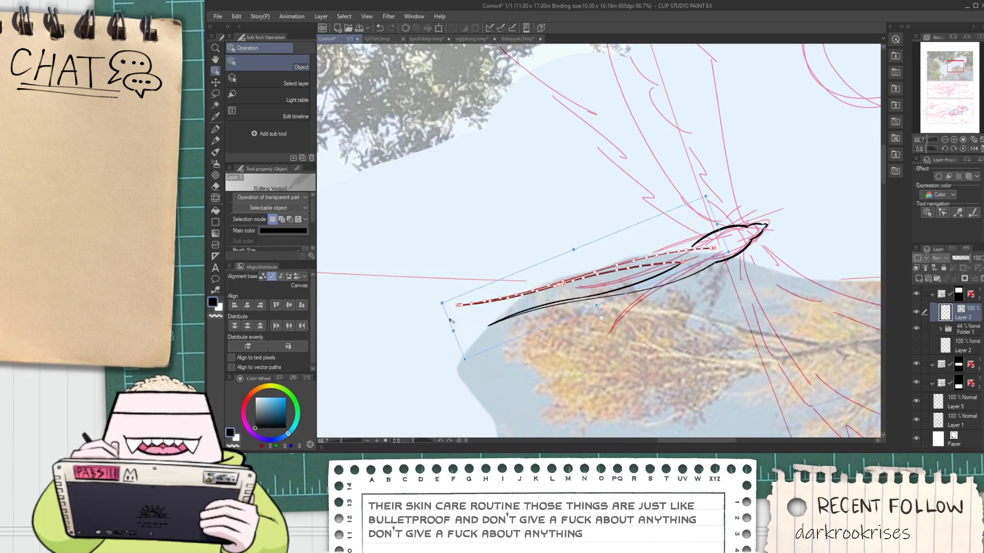
left_click(526, 389)
Select the lower tail feather's lines and rotate and shift them up toward the body
left_click(658, 287)
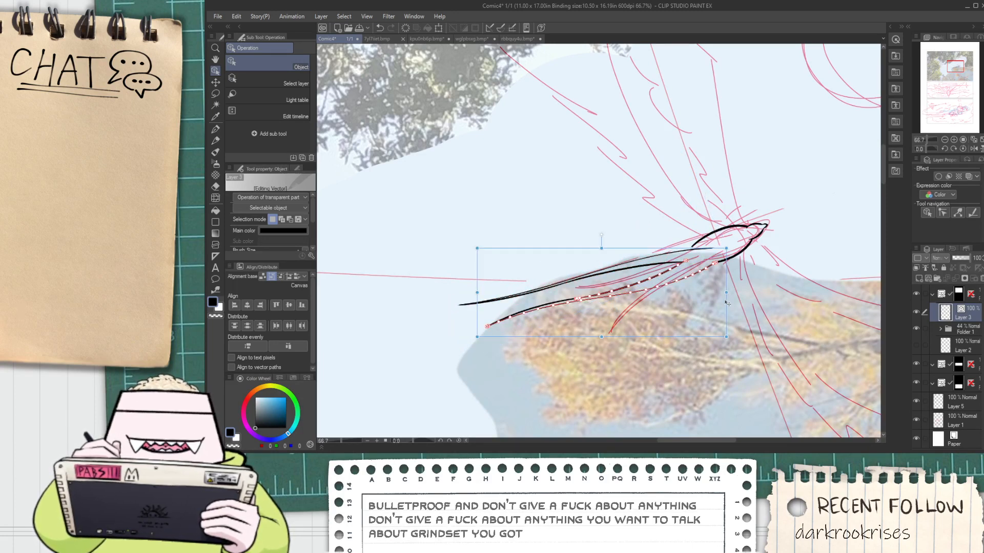
left_click_drag(727, 304, 759, 283)
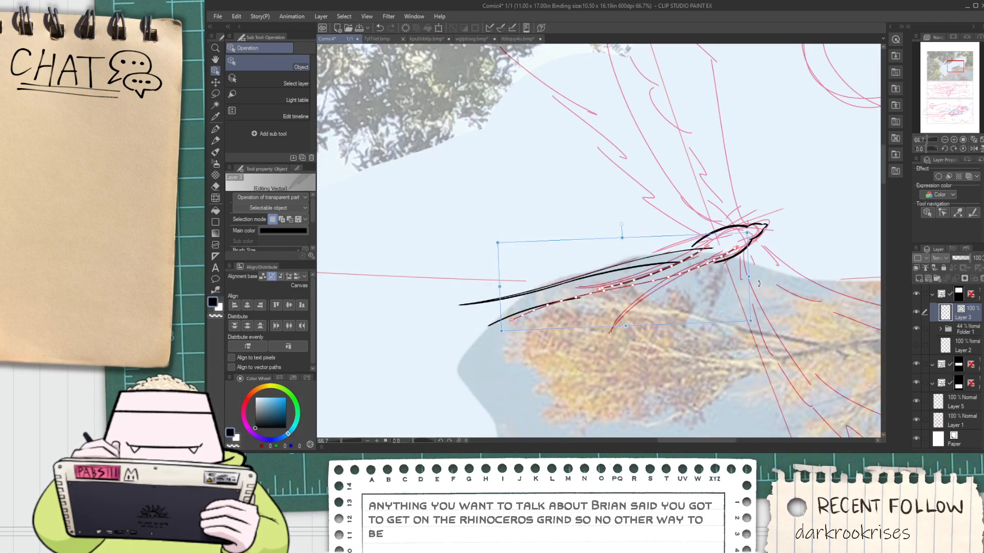
left_click(672, 349)
scroll(702, 287, "up", 8)
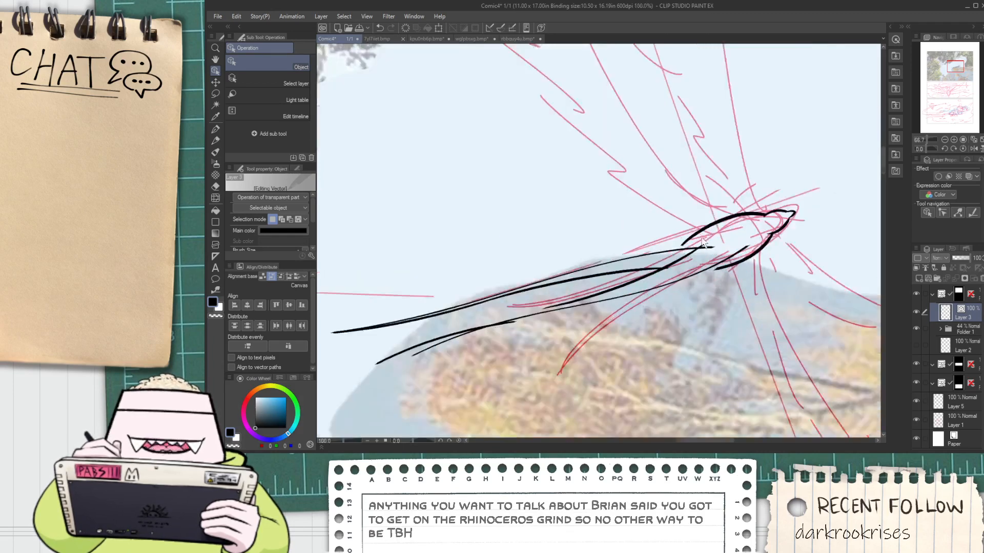
key("p")
left_click_drag(629, 282, 773, 205)
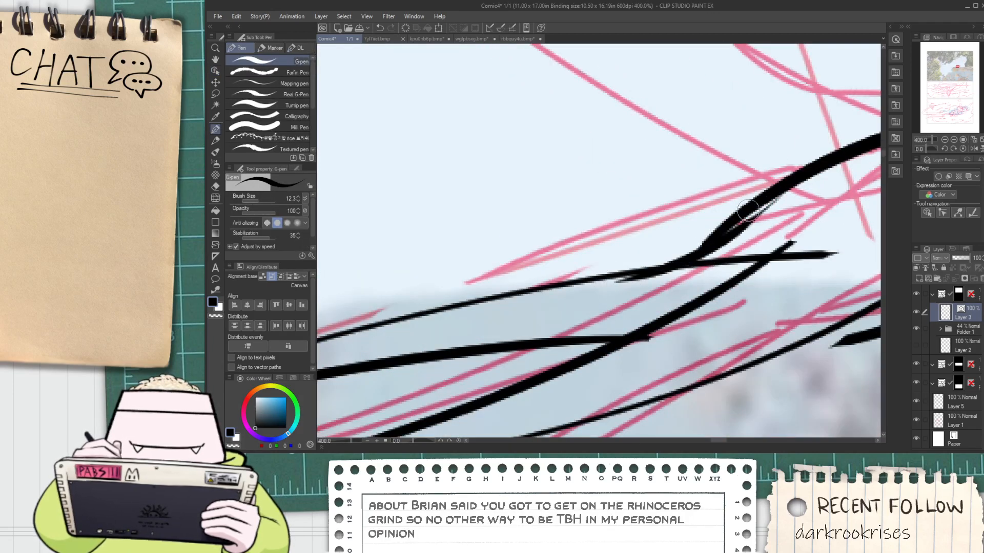
key("ctrl+z")
left_click_drag(633, 285, 742, 212)
key("ctrl+z")
mouse_move(641, 289)
left_mouse_down()
mouse_move(760, 212)
mouse_move(754, 226)
left_mouse_up()
key("ctrl+z")
key("e")
key("ctrl+z")
key("ctrl+z")
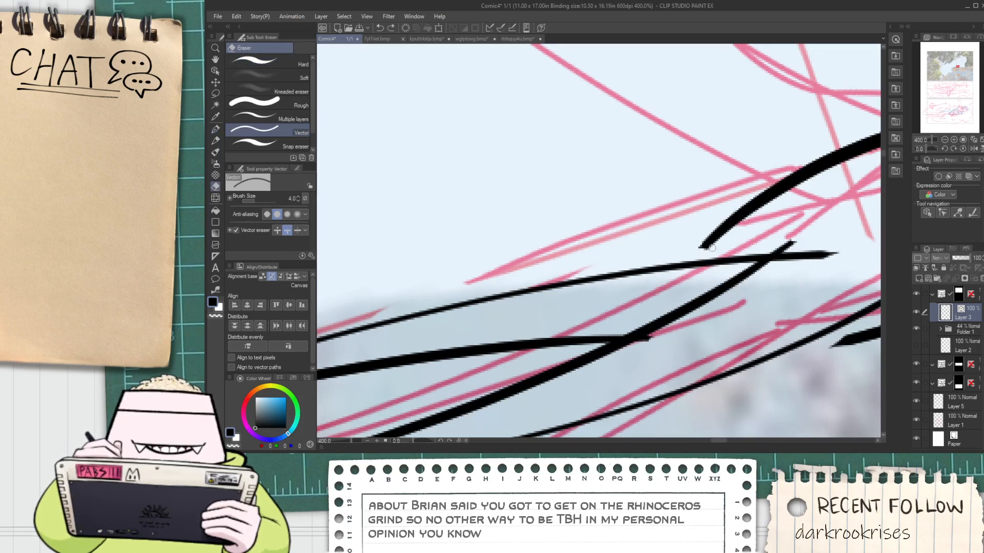
Ink a stroke extending the body's upper outline down to the upper tail feather's top edge
scroll(641, 282, "up", 2)
key("p")
left_click_drag(635, 280, 817, 159)
scroll(693, 254, "down", 4)
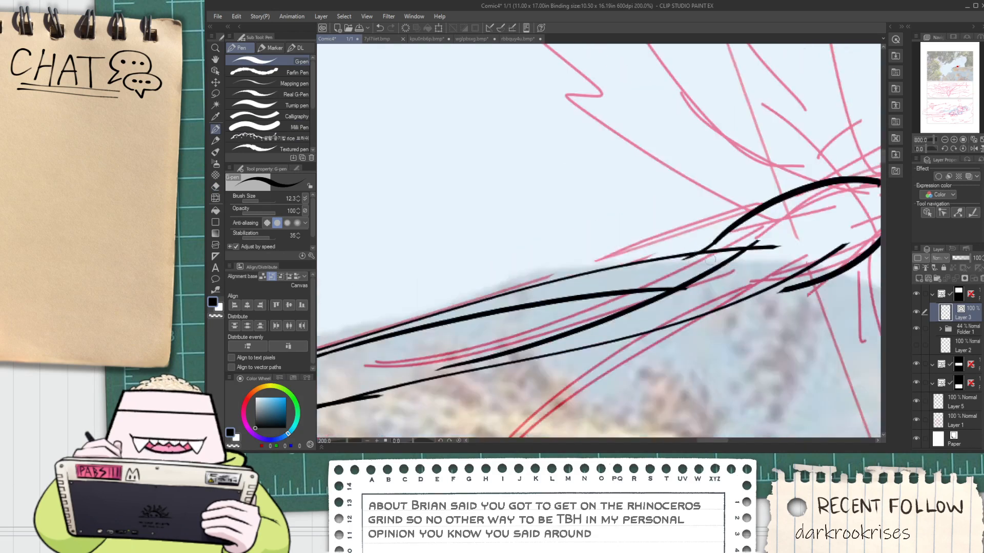
Ink a stroke joining the body's underside to the lower tail feather's bottom edge and trim the overlapping ends
mouse_move(731, 296)
left_mouse_down()
mouse_move(575, 280)
mouse_move(603, 285)
mouse_move(844, 244)
left_mouse_up()
scroll(572, 280, "up", 4)
key("ctrl+z")
left_click_drag(557, 296, 820, 243)
key("ctrl+z")
left_click_drag(607, 283, 809, 239)
key("e")
scroll(785, 224, "down", 4)
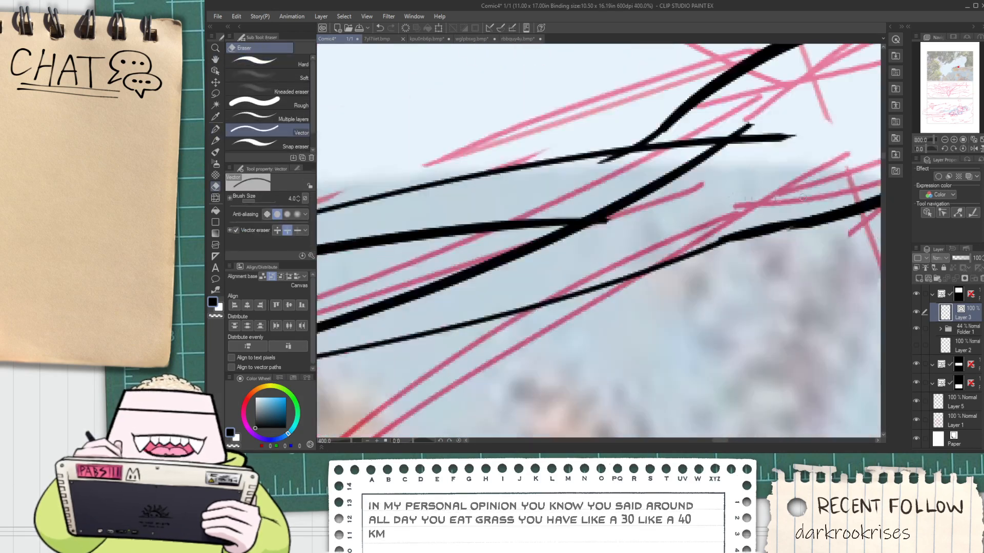
Trim the line ends overshooting the point where the tail feathers meet and the joint with the body's upper outline
scroll(725, 170, "up", 4)
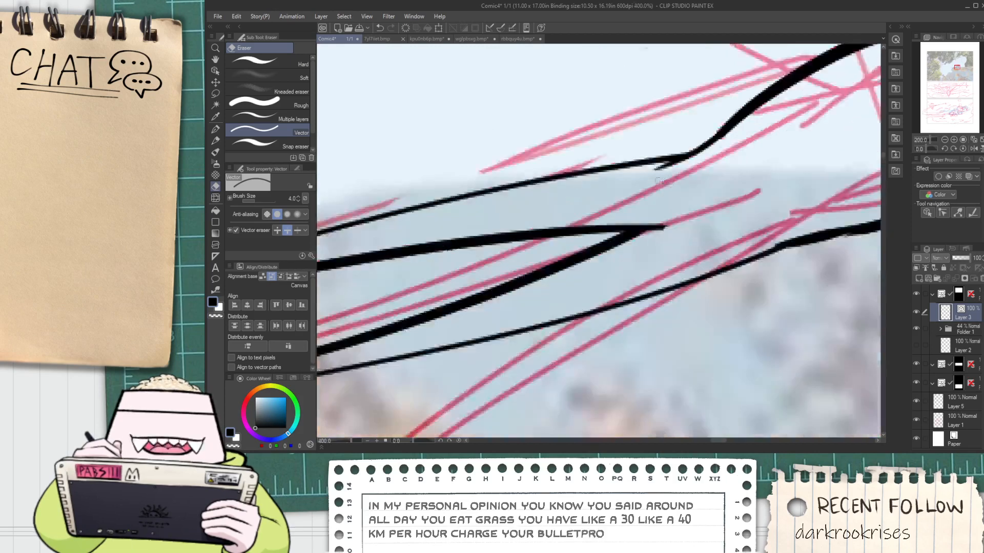
left_click_drag(659, 262, 655, 280)
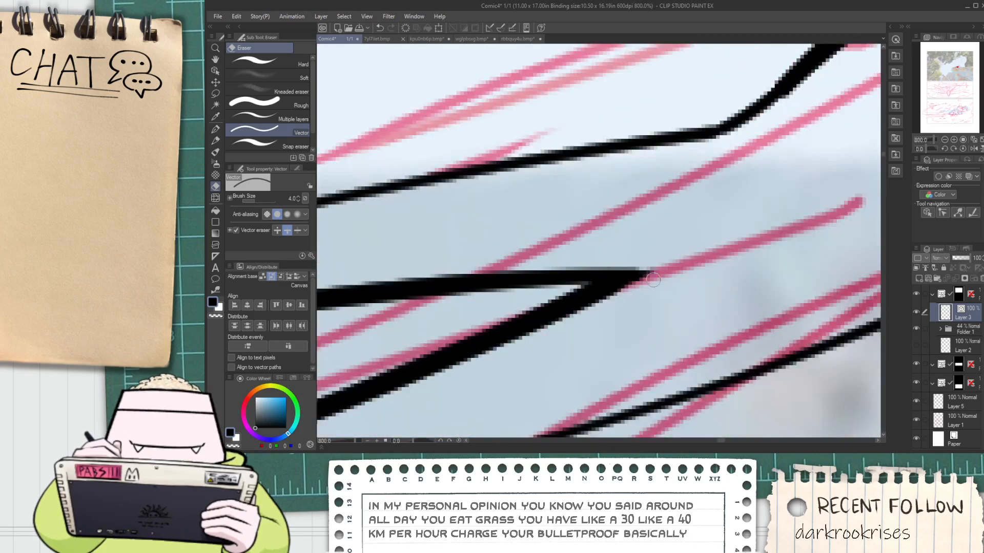
scroll(660, 262, "down", 4)
key("space")
scroll(653, 254, "up", 2)
left_click_drag(689, 222, 644, 272)
scroll(652, 254, "down", 5)
scroll(644, 272, "up", 3)
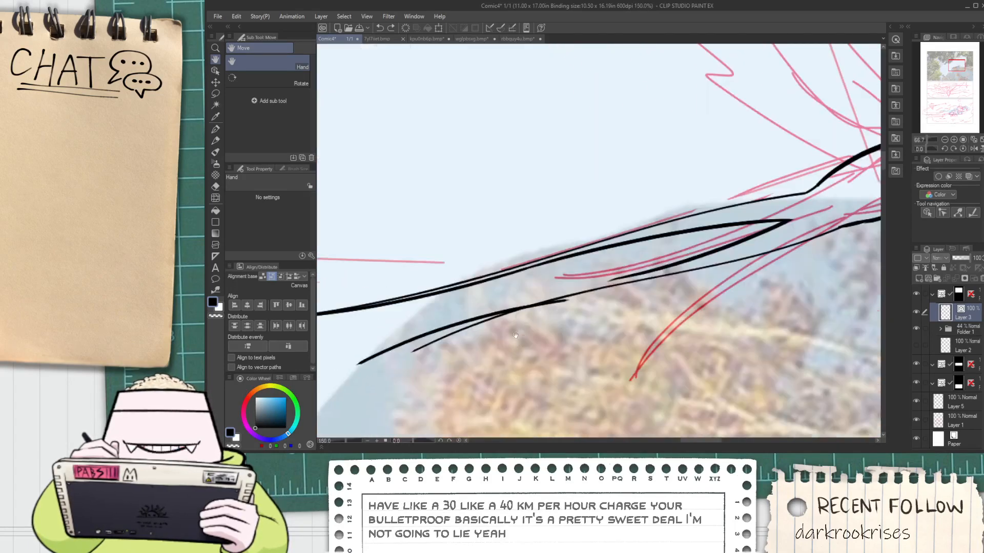
mouse_move(482, 307)
left_mouse_down()
mouse_move(475, 333)
mouse_move(646, 264)
left_mouse_up()
scroll(568, 297, "up", 1)
key("p")
key("ctrl+z")
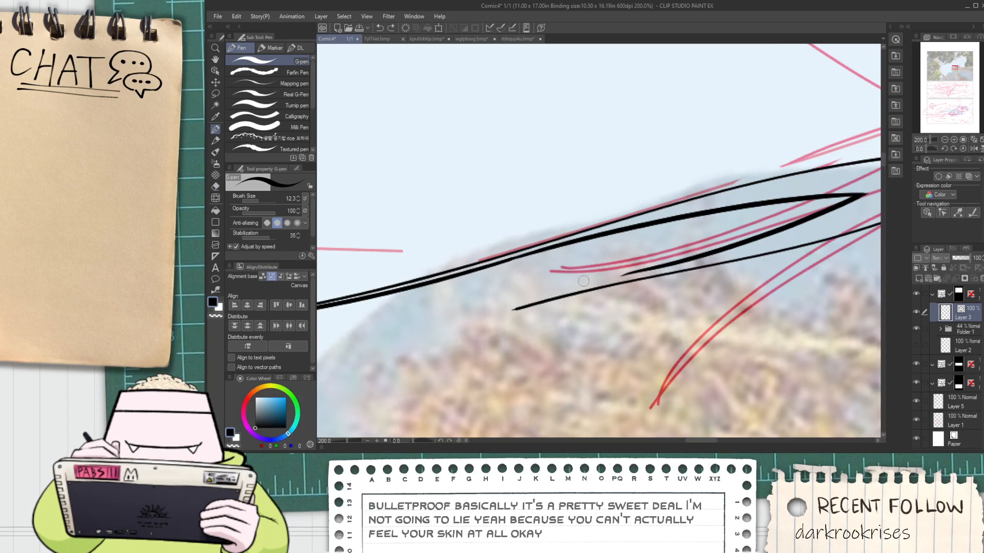
key("ctrl+z")
scroll(588, 276, "down", 2)
scroll(578, 286, "up", 1)
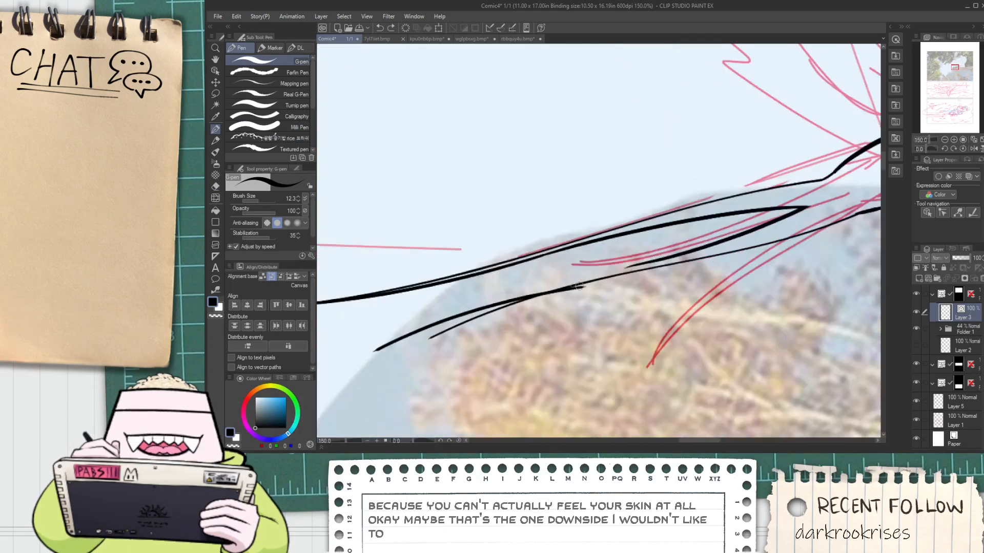
Select the outer stroke of the lower tail feather's bottom edge and extend it to meet the stroke nearer the body
key("space")
left_click_drag(499, 338, 510, 340)
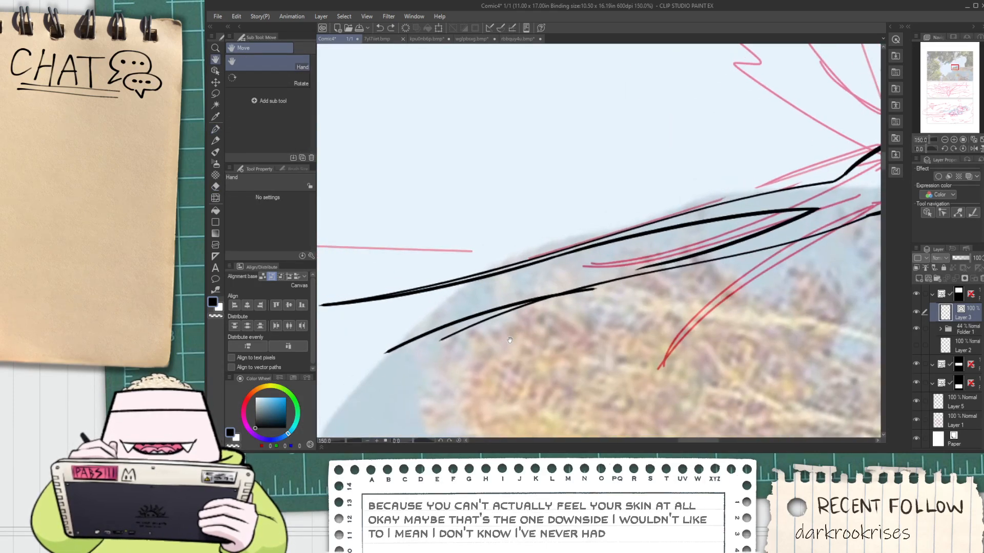
key("o")
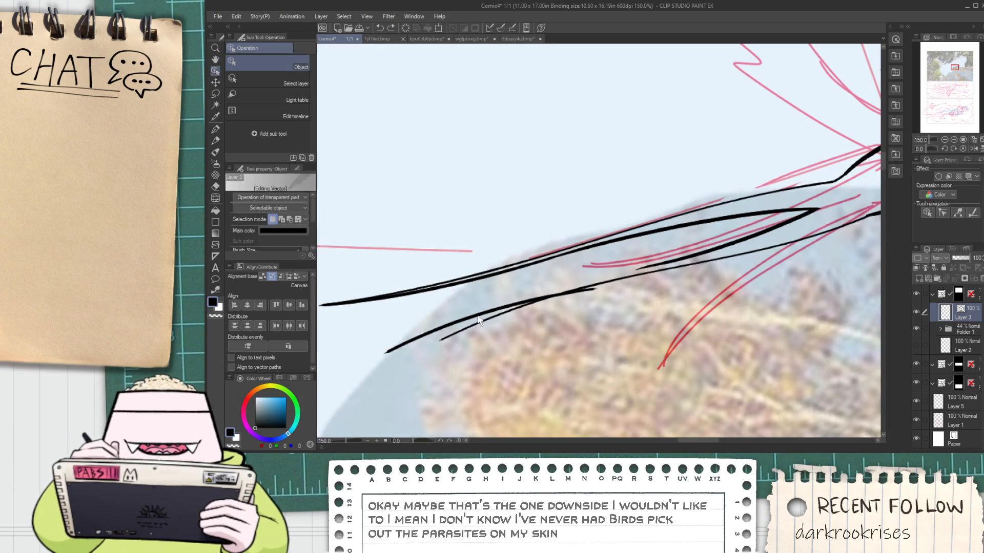
left_click(487, 313)
mouse_move(617, 315)
left_mouse_down()
mouse_move(614, 306)
mouse_move(666, 285)
mouse_move(667, 274)
mouse_move(673, 288)
left_mouse_up()
Ink a short tapered stroke from the lower tail feather's tip to the thin outline beneath it and trim the overlap
key("p")
scroll(445, 355, "up", 2)
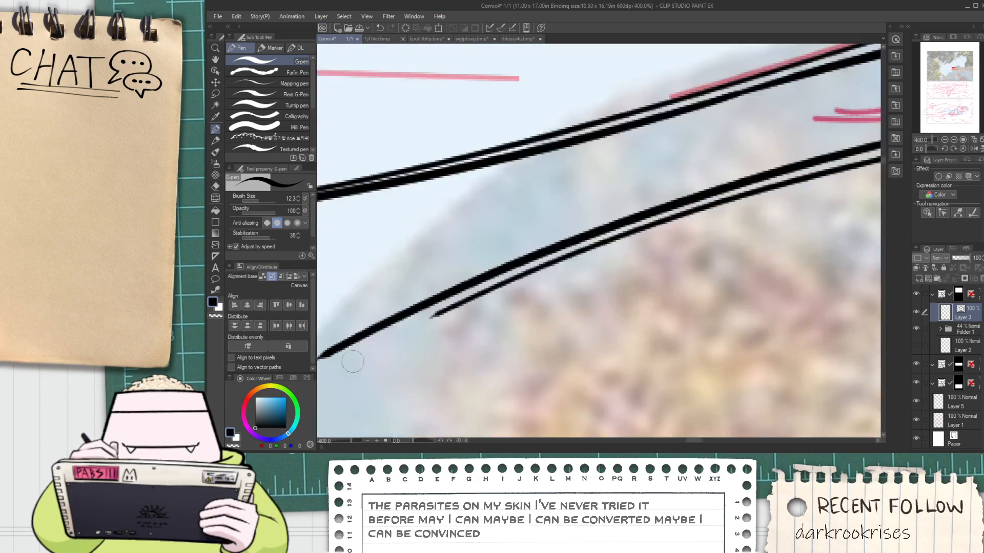
mouse_move(360, 354)
left_mouse_down()
mouse_move(418, 343)
mouse_move(718, 219)
left_mouse_up()
scroll(425, 325, "up", 1)
key("ctrl+z")
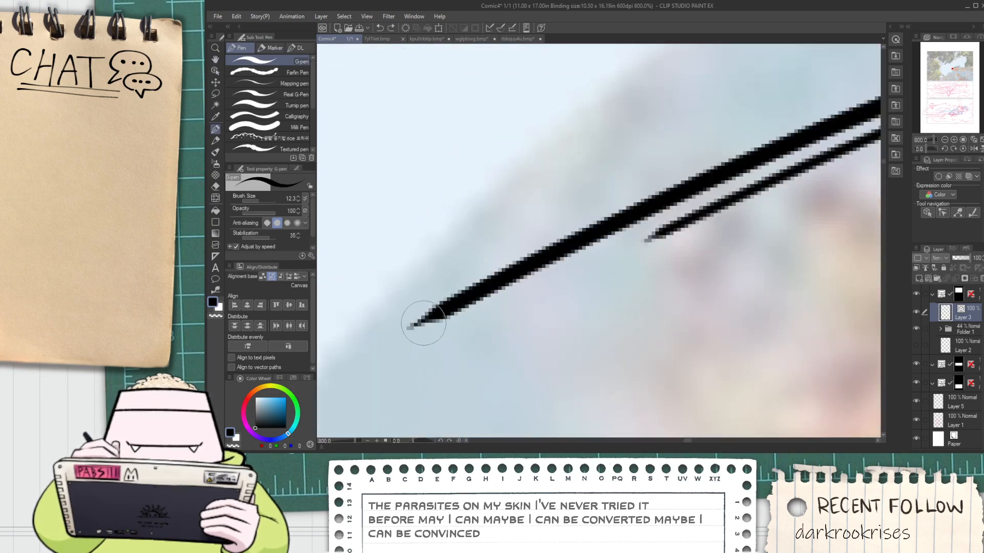
left_click_drag(425, 322, 743, 179)
key("ctrl+z")
mouse_move(430, 316)
left_mouse_down()
mouse_move(727, 208)
mouse_move(826, 157)
mouse_move(555, 286)
left_mouse_up()
key("space")
key("e")
left_click(639, 226)
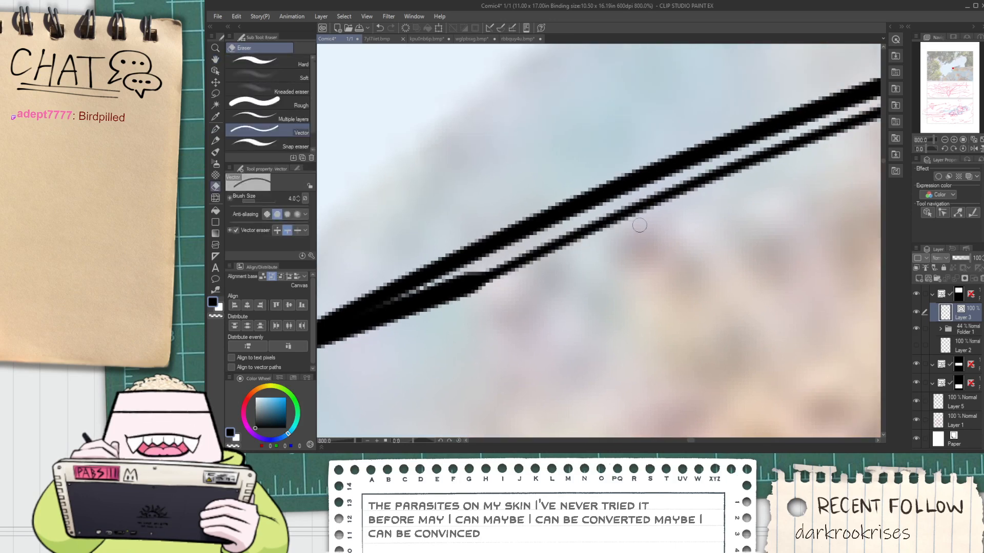
Join the short tip stroke to the thin outline of the lower tail feather with Connect vector lines
key("p")
scroll(482, 291, "down", 10)
key("space")
left_click_drag(559, 309, 512, 311)
scroll(443, 319, "up", 4)
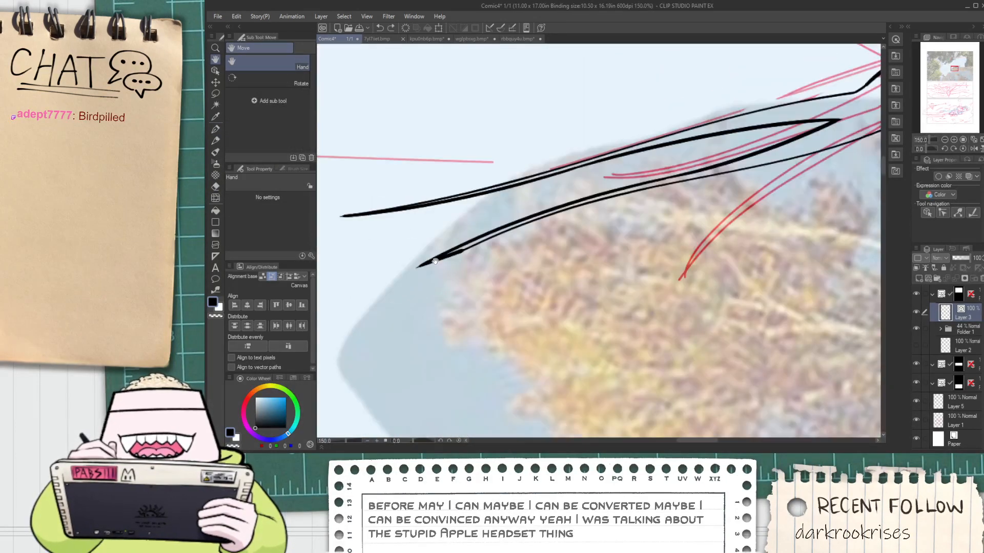
key("ctrl+plus")
left_click(215, 290)
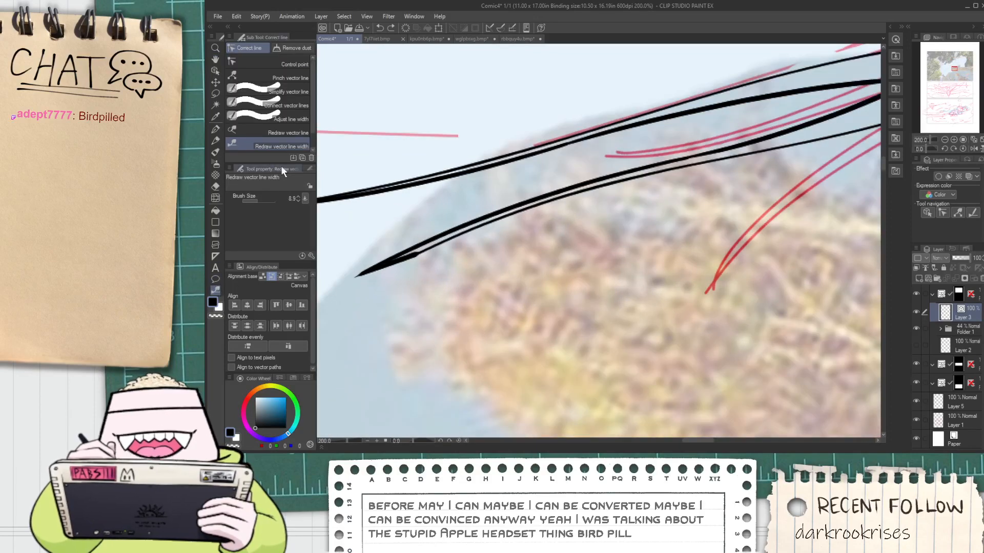
key("ctrl+plus")
key("space")
left_click_drag(441, 270, 610, 261)
left_click_drag(358, 209, 457, 227)
left_click(216, 291)
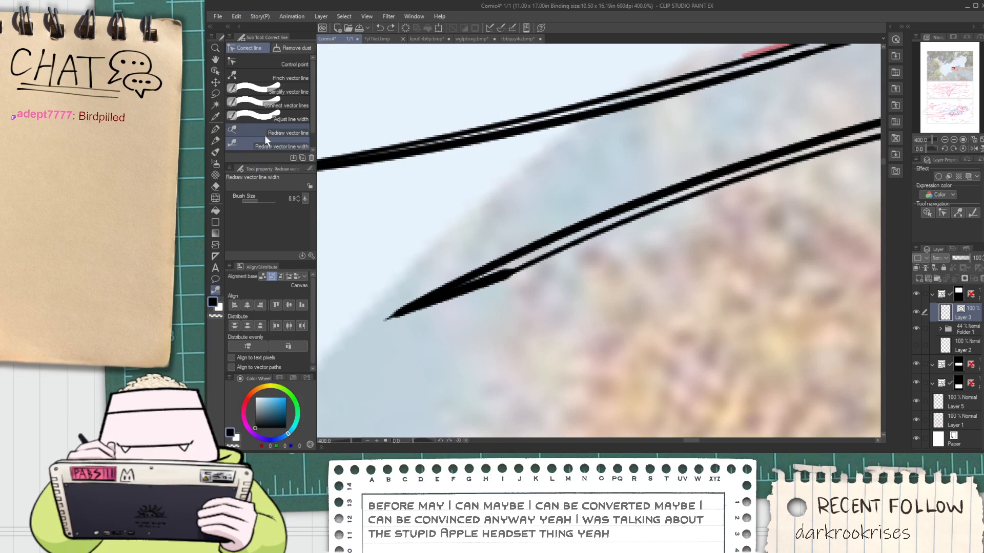
left_click(266, 105)
key("ctrl+plus")
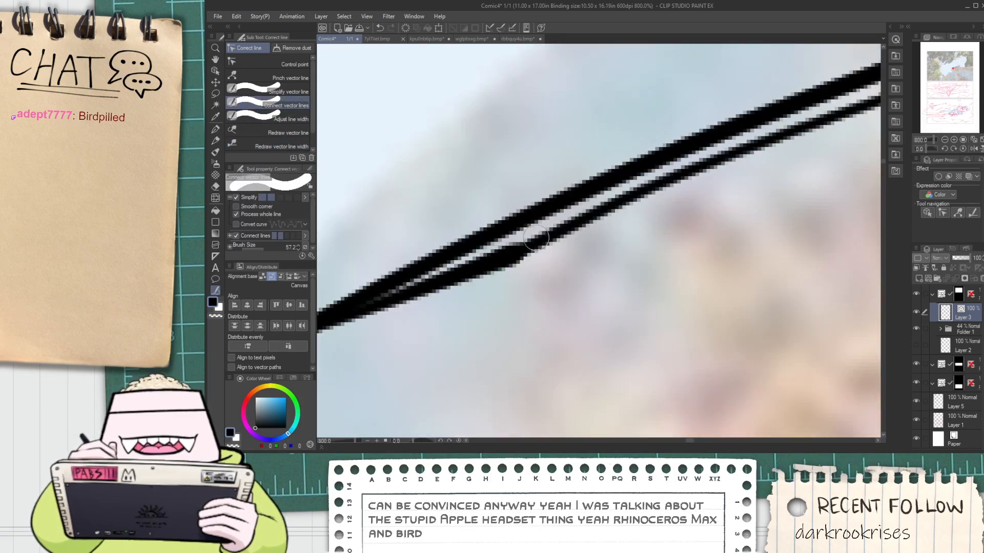
Select the lower tail feather's thin outline with the Object tool and examine its control points around the joint
key("ctrl+minus")
key("ctrl+minus")
key("ctrl+minus")
key("ctrl+minus")
key("ctrl+minus")
left_click(216, 71)
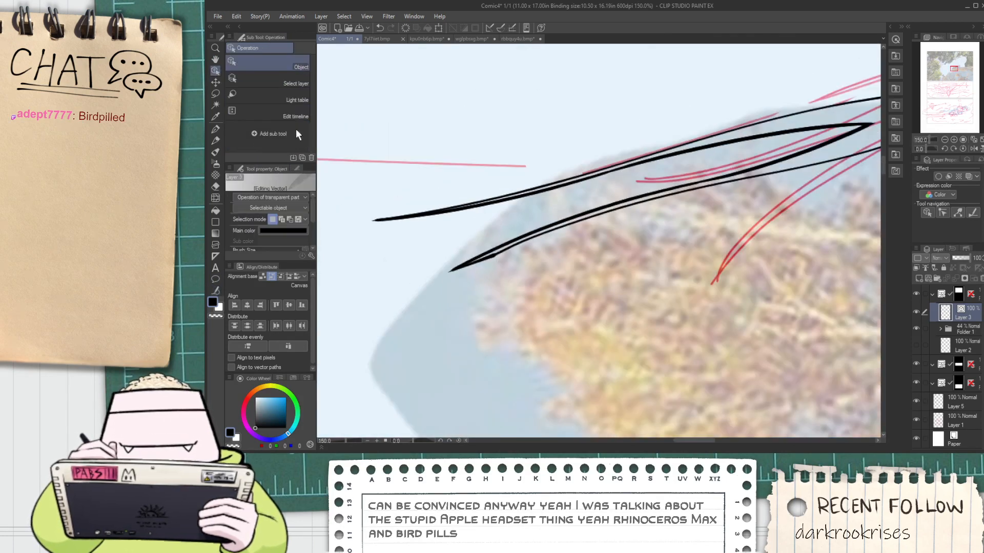
left_click(506, 252)
key("ctrl+plus")
key("ctrl+plus")
key("ctrl+plus")
key("ctrl+plus")
key("ctrl+plus")
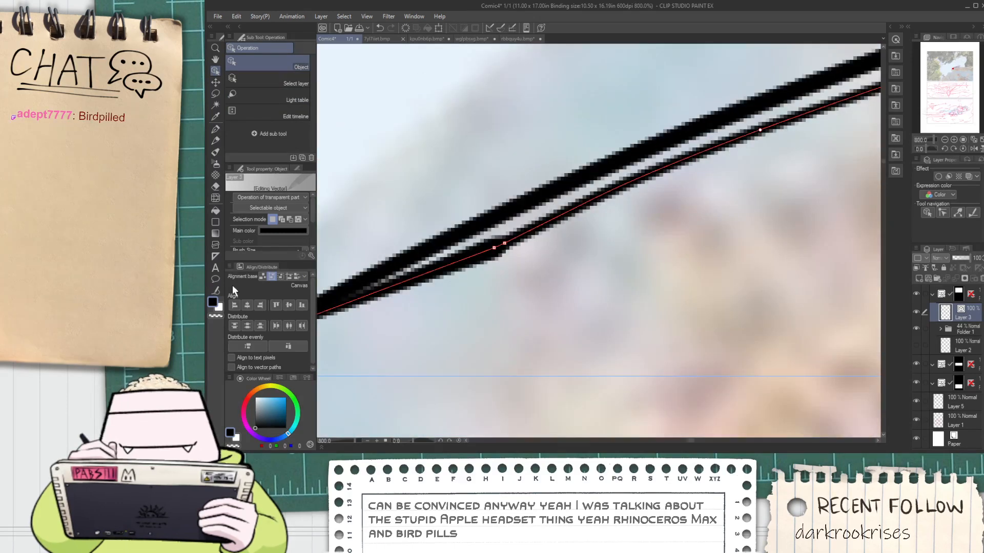
Add a control point beside the joint on the lower tail feather's thin outline and pull it slightly downward
left_click(216, 290)
key("ctrl+minus")
key("ctrl+minus")
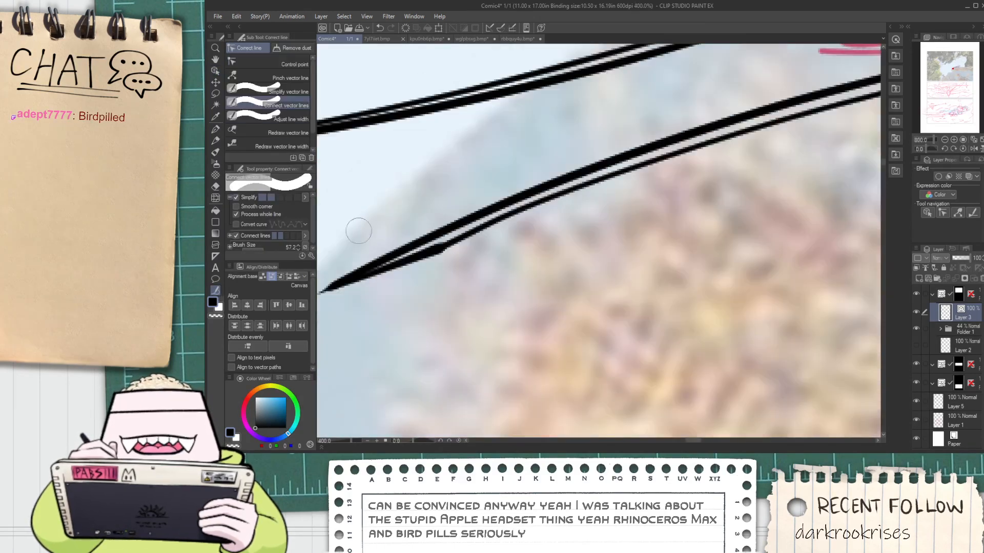
left_click(289, 77)
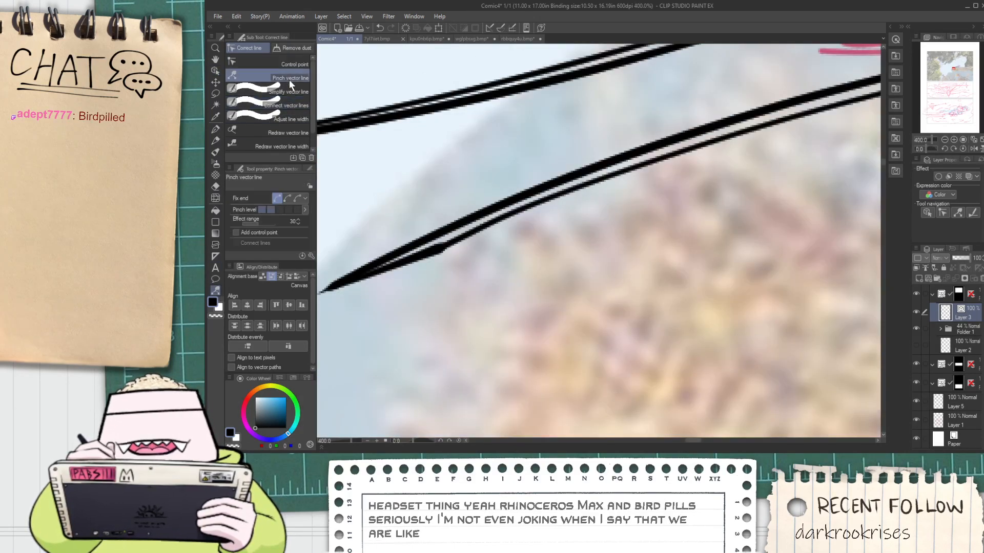
key("ctrl+minus")
key("ctrl+minus")
left_click(300, 64)
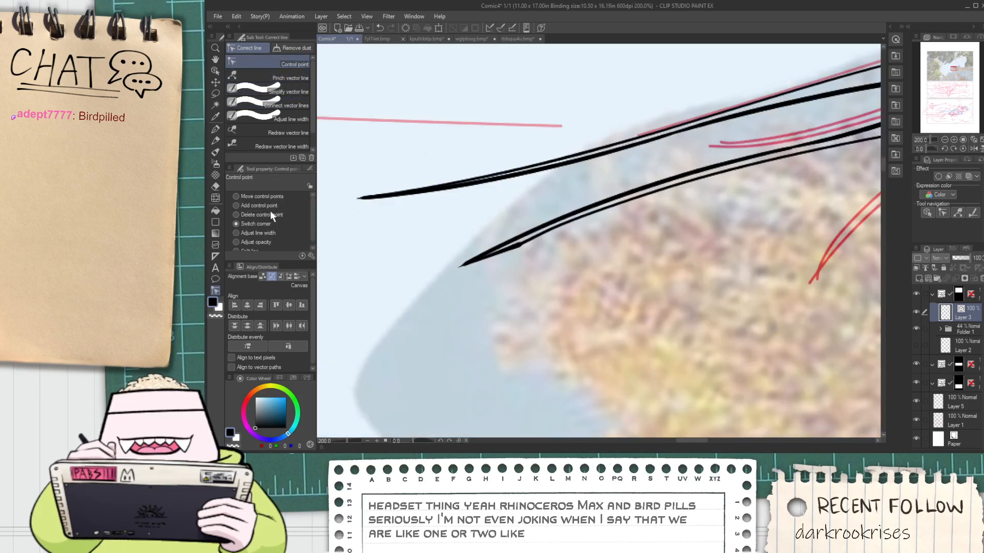
left_click(275, 205)
scroll(543, 231, "up", 6)
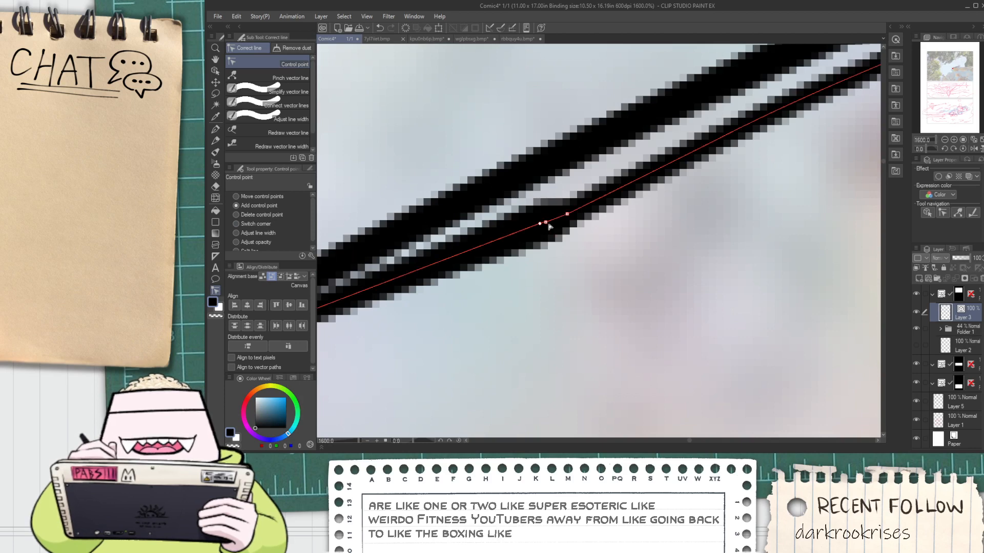
mouse_move(548, 225)
left_mouse_down()
mouse_move(567, 259)
mouse_move(566, 242)
left_mouse_up()
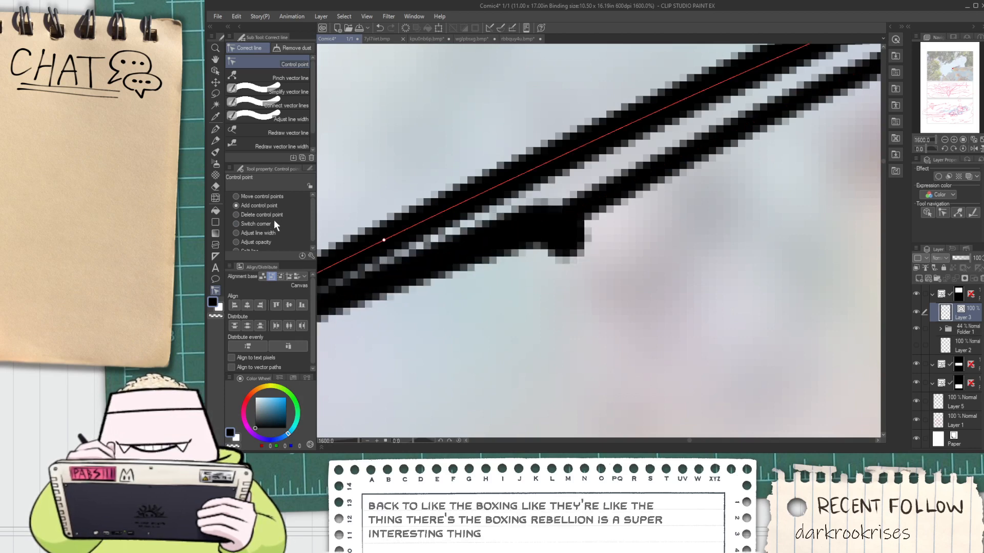
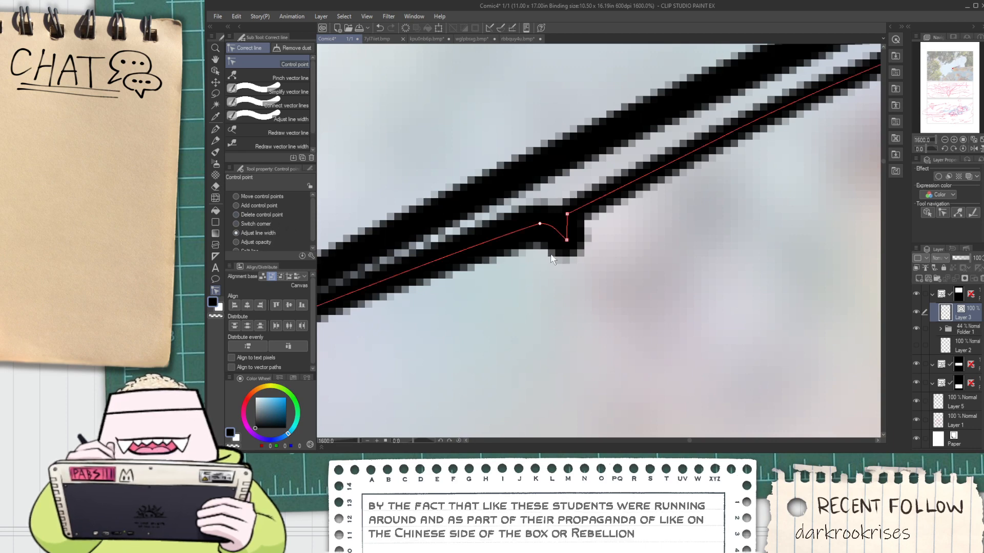
Delete the control points forming the bump at the joint on the lower tail feather's thin outline
left_click(267, 223)
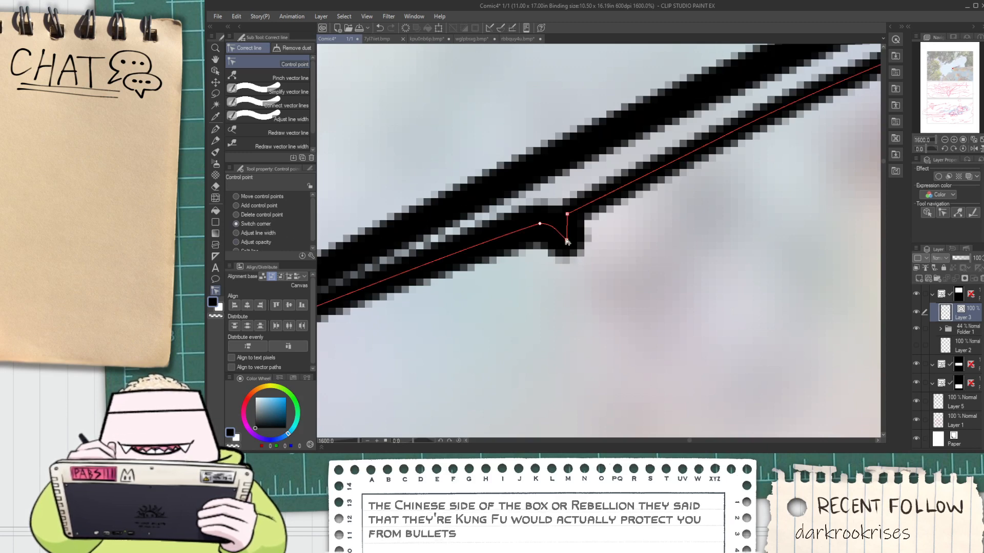
left_click(568, 214)
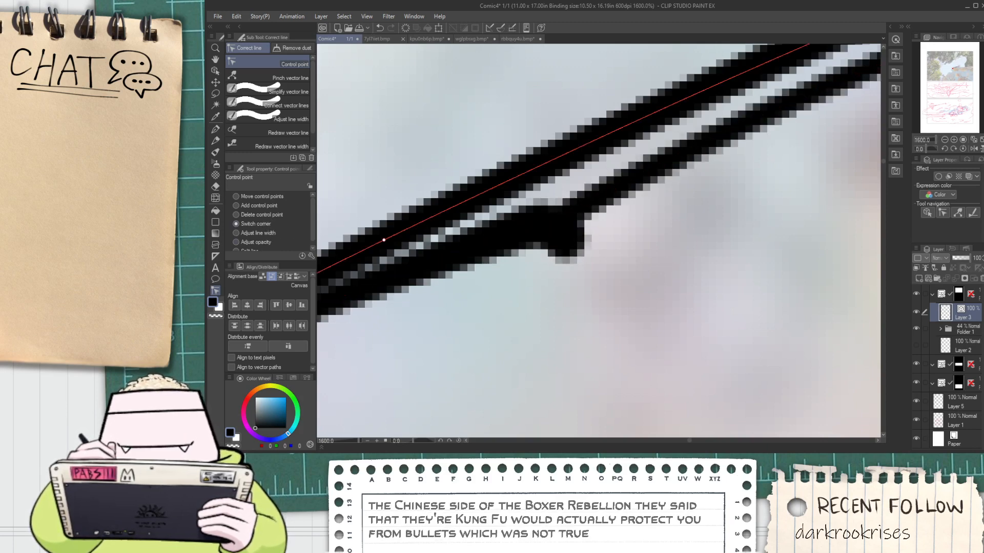
left_click(259, 215)
left_click(568, 239)
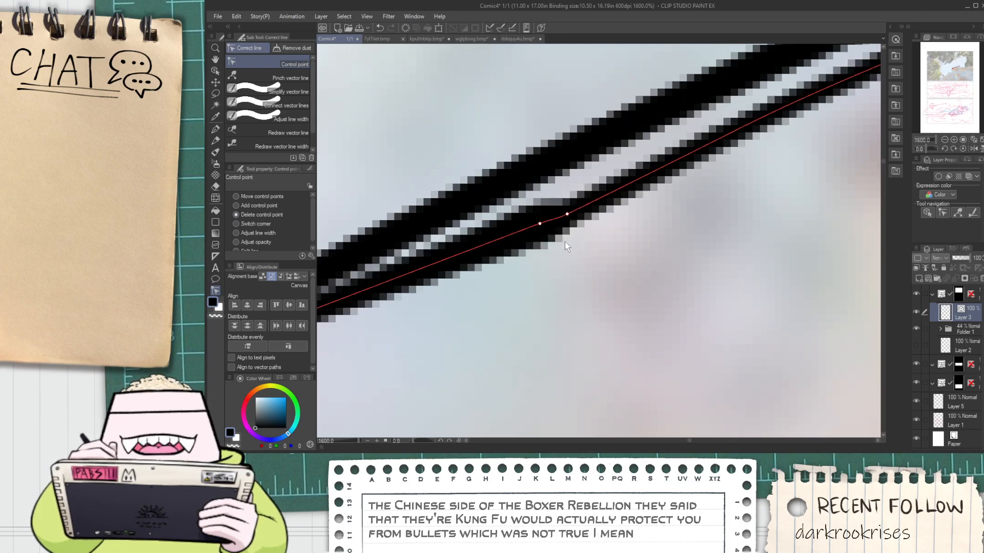
left_click(567, 215)
scroll(539, 245, "down", 4)
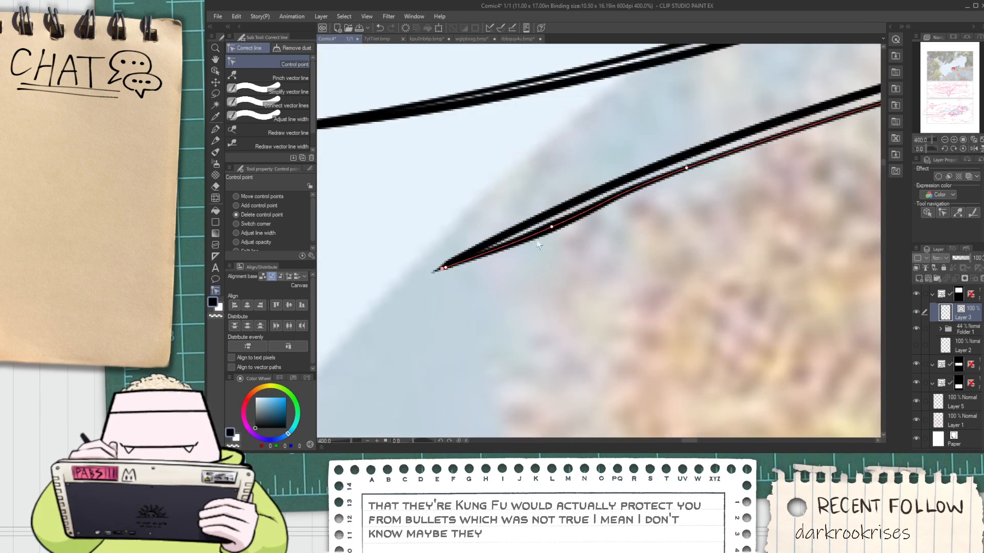
Move the control point beyond the joint on the lower tail feather's thin outline to smooth its curve
left_click(216, 72)
left_click(635, 193)
left_click_drag(686, 169, 689, 176)
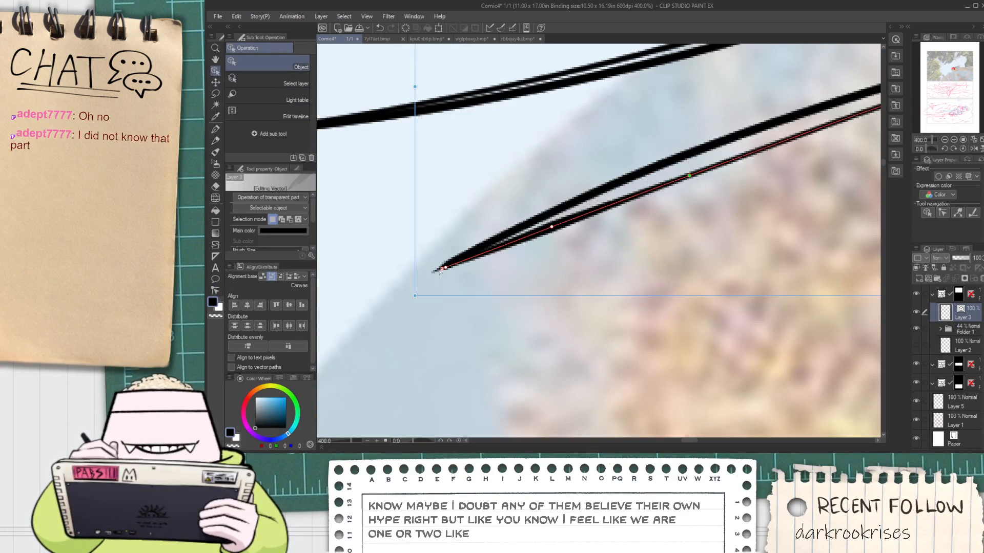
scroll(445, 271, "down", 4)
key("space")
mouse_move(660, 218)
left_mouse_down()
mouse_move(569, 240)
mouse_move(553, 256)
left_mouse_up()
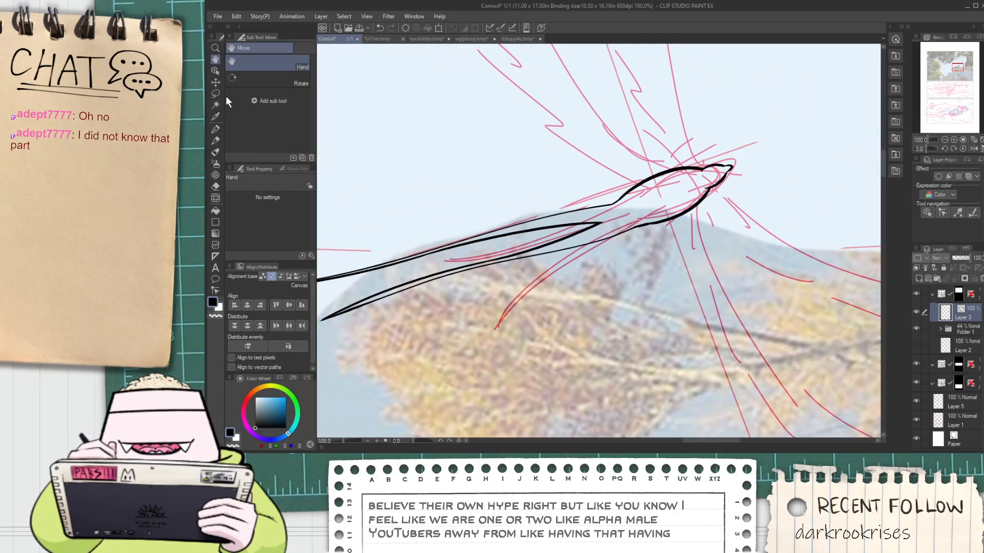
Join the split segments of the lower tail feather's thick inner line with Connect vector lines
left_click(215, 70)
scroll(552, 254, "up", 2)
left_click(537, 236)
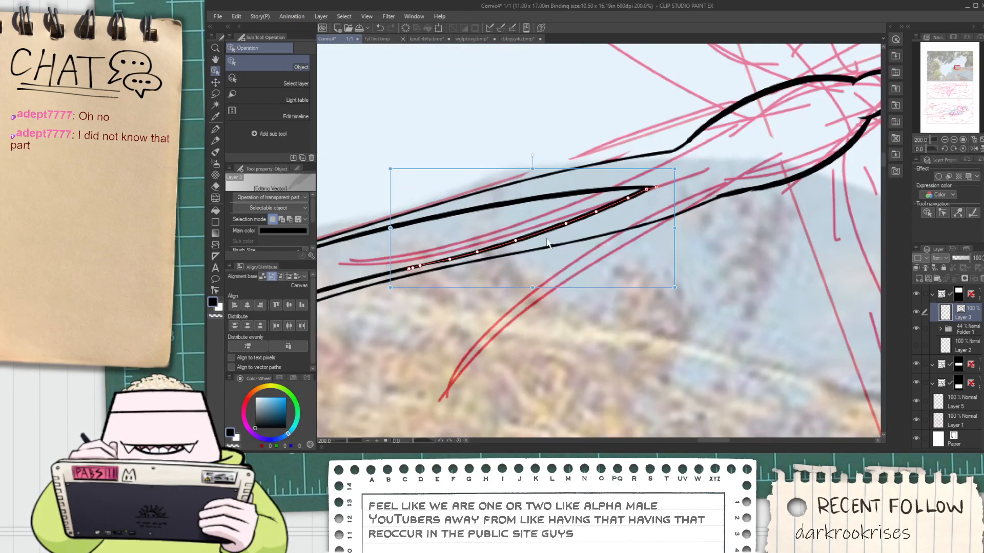
left_click(216, 291)
left_click(283, 106)
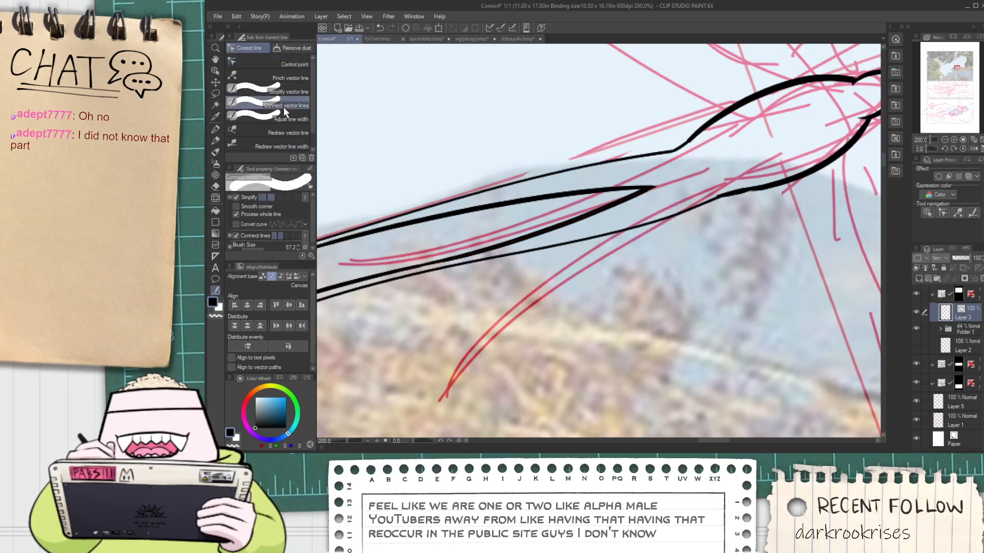
scroll(472, 266, "up", 2)
mouse_move(382, 255)
left_mouse_down()
mouse_move(356, 263)
mouse_move(405, 272)
left_mouse_up()
scroll(374, 264, "down", 3)
key("space")
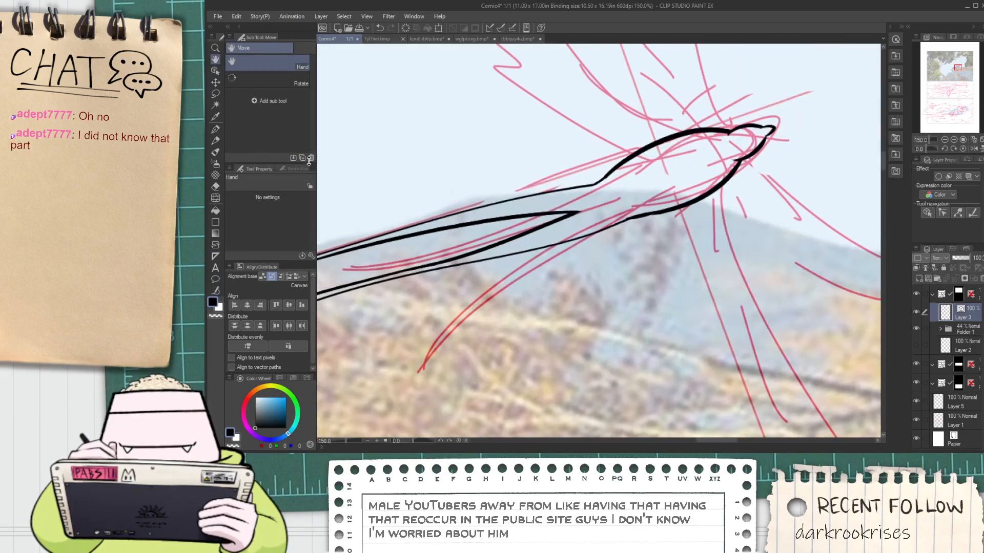
Stretch the body-side end of the lower tail feather's thick inner line farther toward the bird's body by moving its last control points
left_click(216, 71)
scroll(521, 269, "up", 1)
left_click(525, 224)
scroll(579, 214, "up", 2)
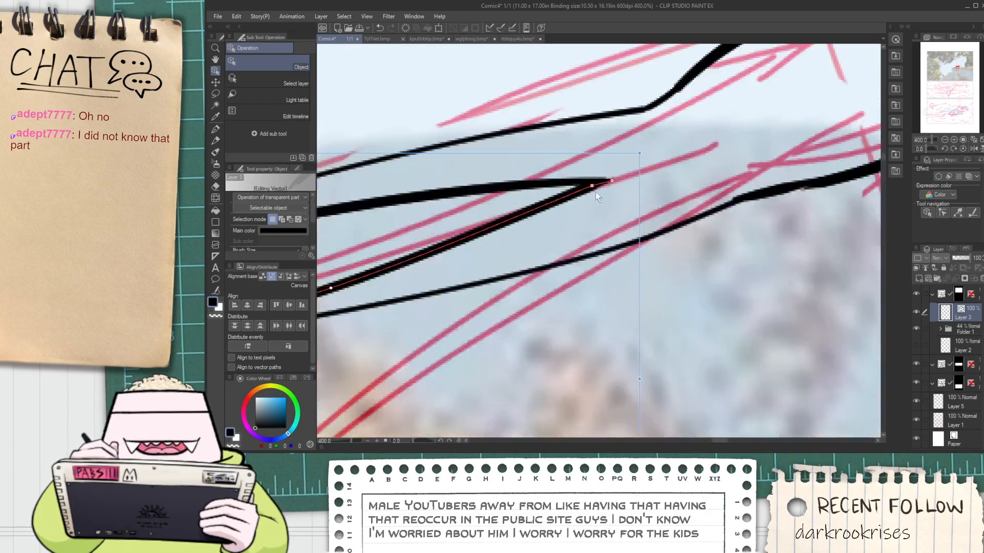
mouse_move(603, 180)
left_mouse_down()
mouse_move(717, 162)
mouse_move(771, 111)
mouse_move(775, 122)
left_mouse_up()
left_click_drag(715, 161, 729, 160)
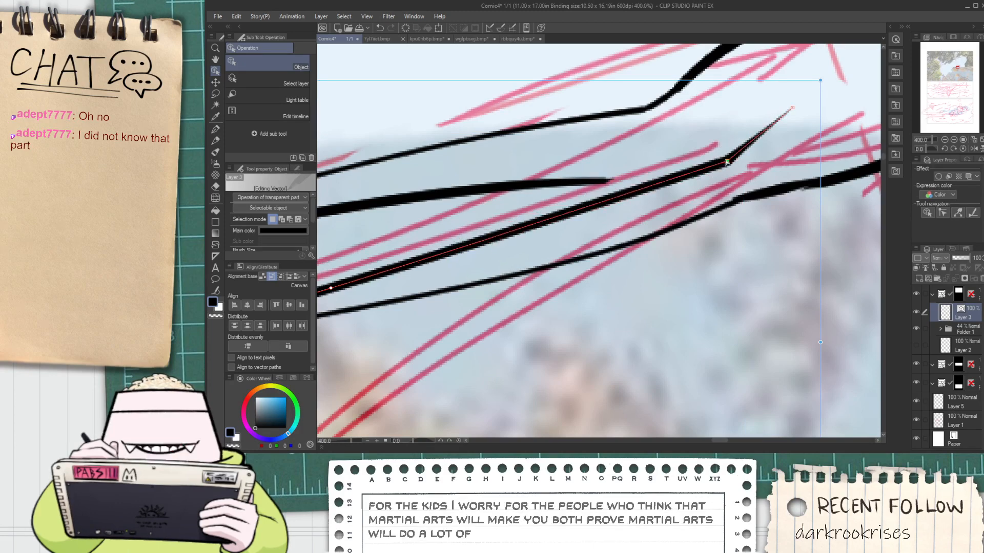
left_click(720, 207)
Join the lower tail feather's thin outline to the body's thick lower outline with Connect vector lines
scroll(713, 211, "down", 2)
scroll(708, 216, "down", 1)
key("space")
left_click_drag(708, 217, 550, 269)
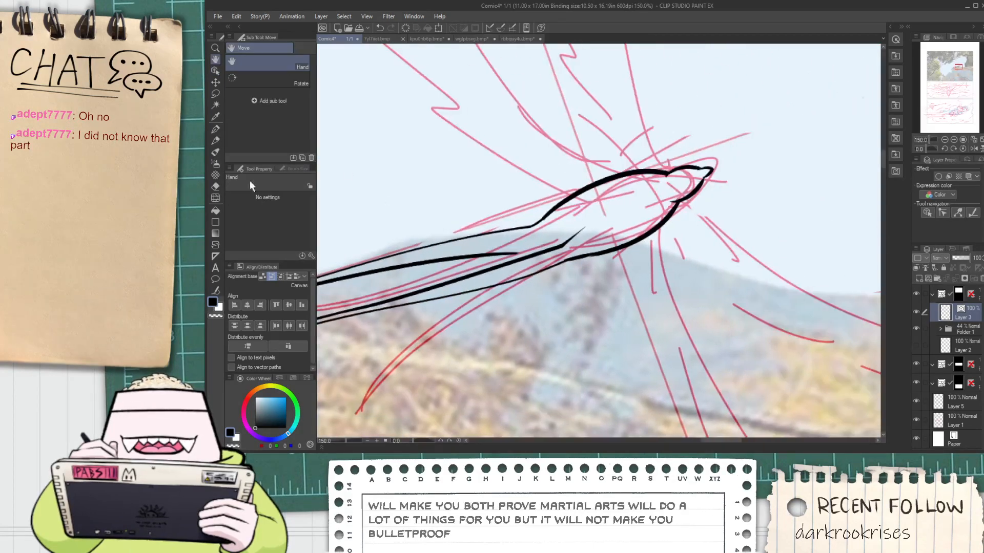
left_click(215, 290)
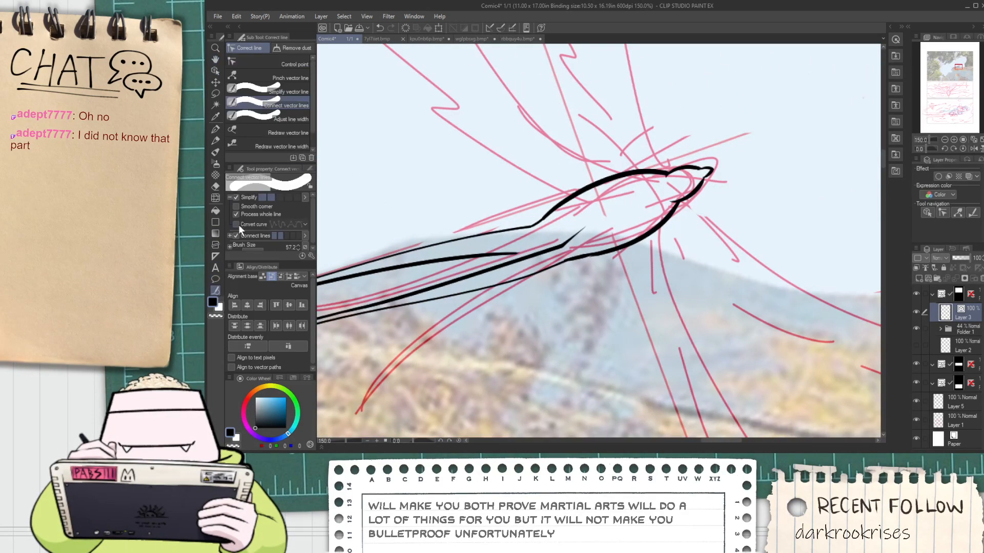
scroll(572, 277, "up", 3)
left_click_drag(528, 251, 647, 231)
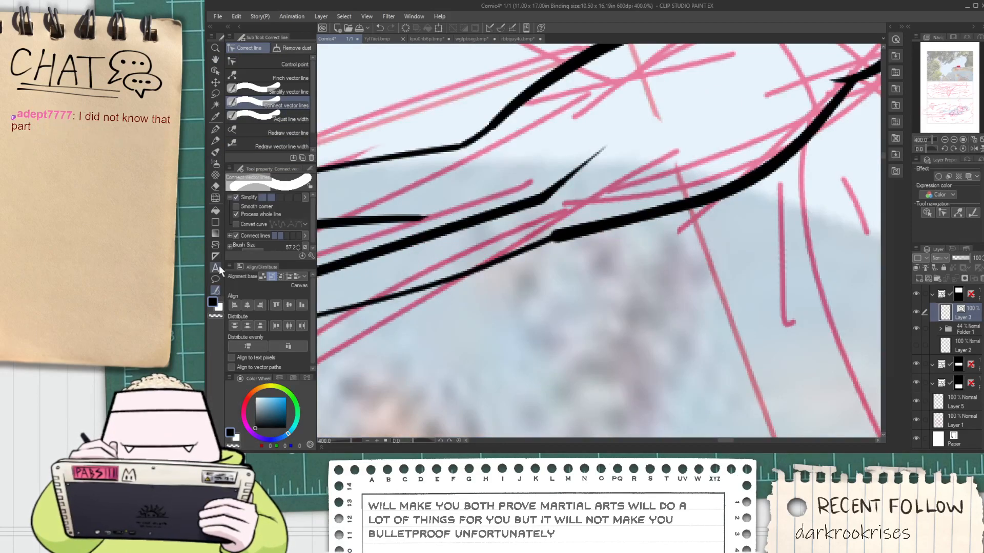
Even out the thickness where the thin feather outline meets the body's lower outline with Redraw vector line width
left_click(290, 65)
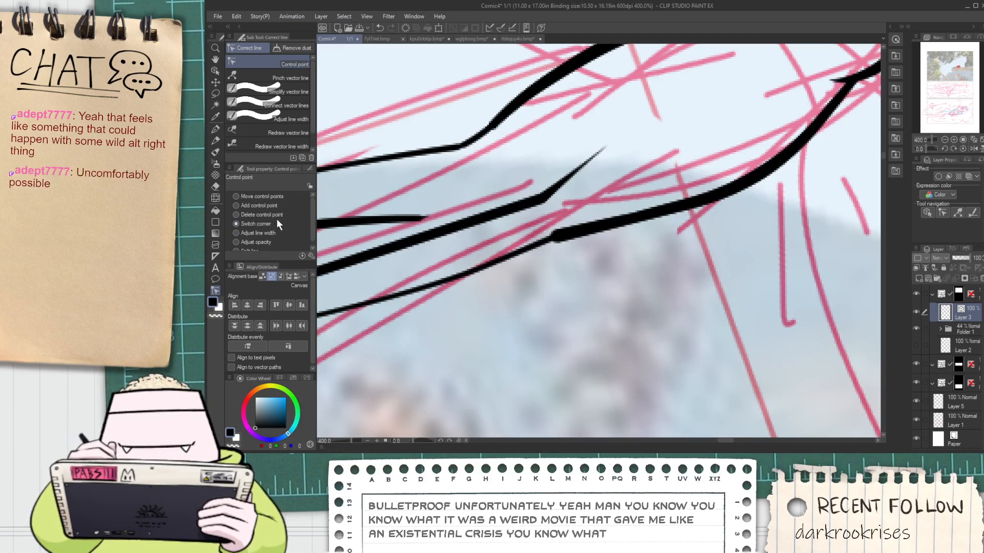
scroll(556, 235, "up", 4)
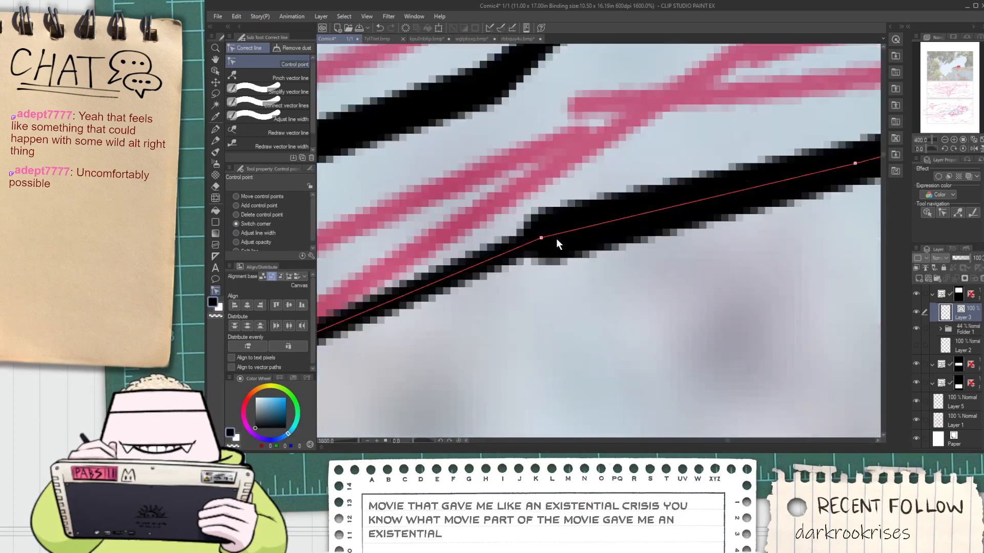
scroll(546, 240, "down", 6)
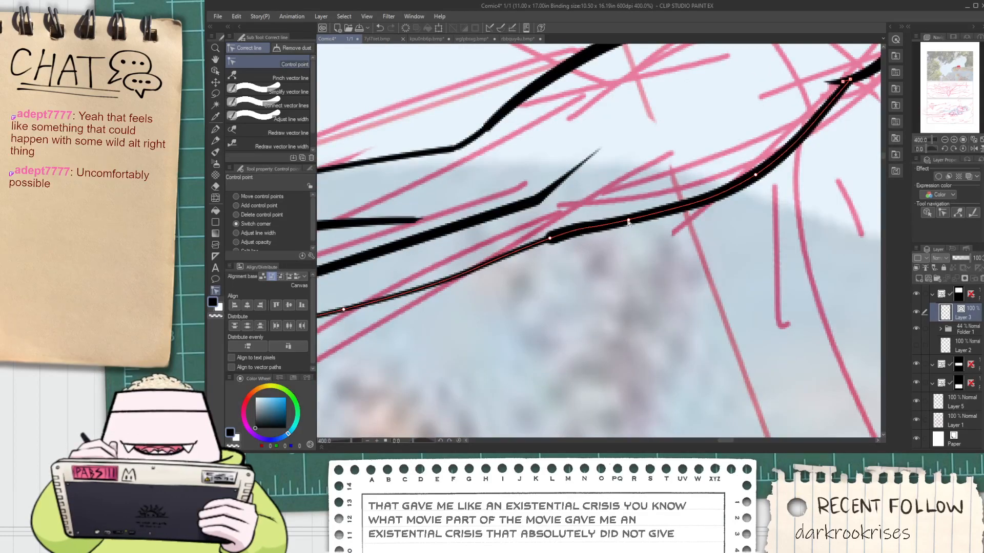
scroll(625, 224, "down", 1)
scroll(343, 204, "up", 1)
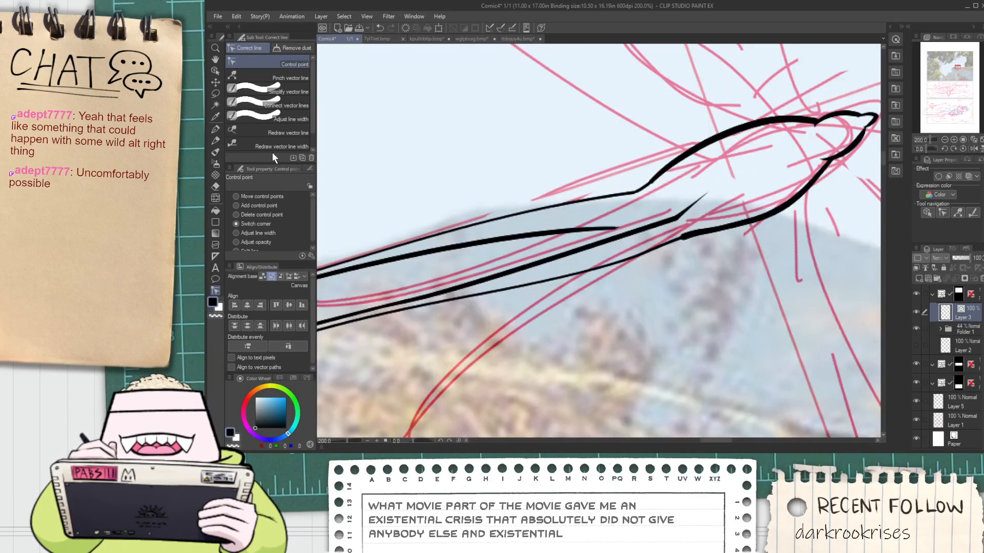
left_click(274, 146)
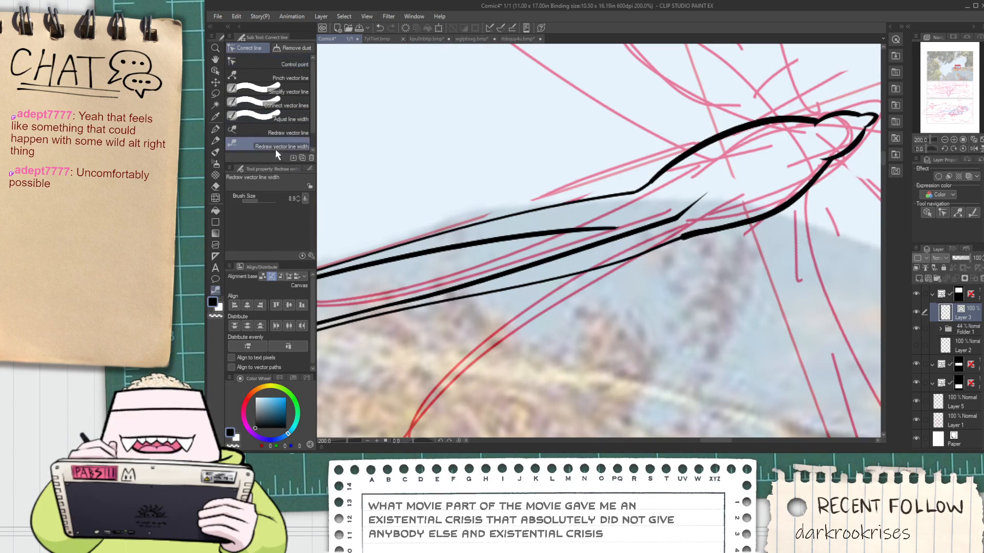
left_click_drag(711, 235, 632, 263)
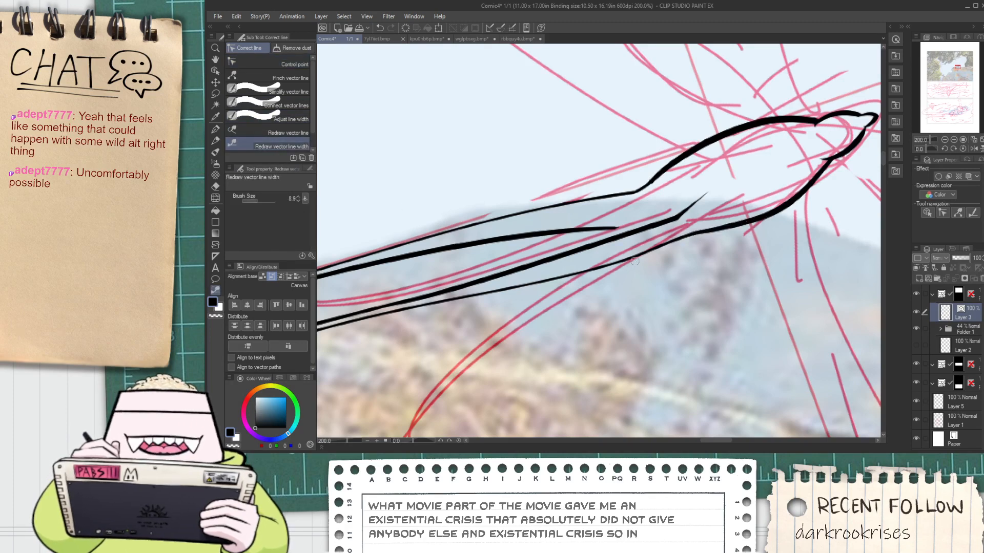
Move the joint's control point toward the tail and the neighbouring body point slightly down on the bird's lower outline
left_click(215, 70)
left_click(688, 235)
scroll(689, 238, "up", 3)
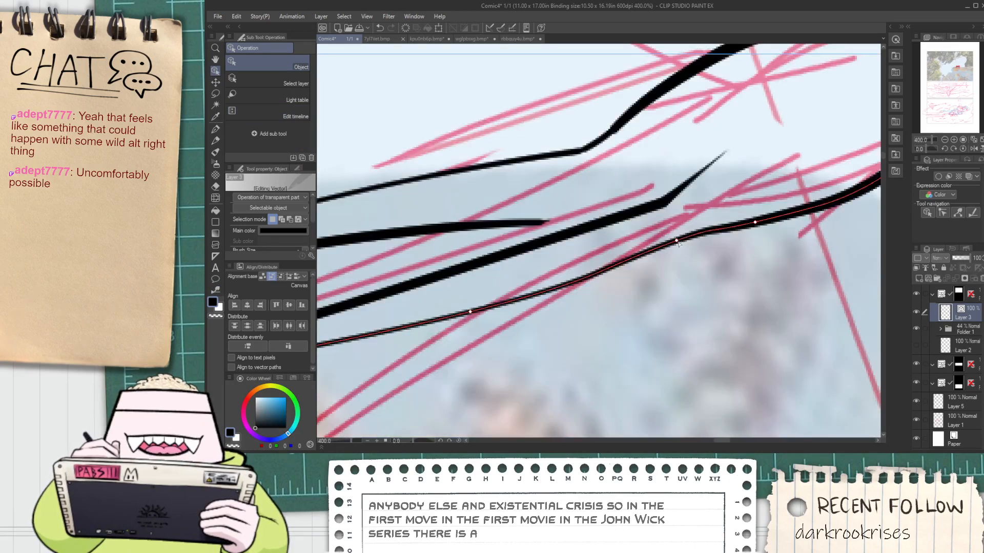
left_click_drag(677, 241, 646, 250)
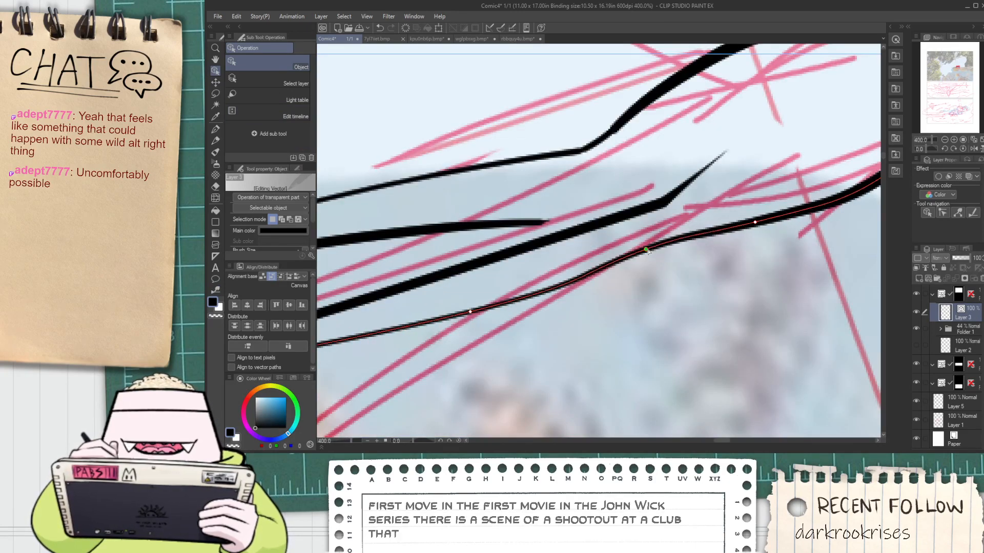
left_click_drag(756, 222, 741, 232)
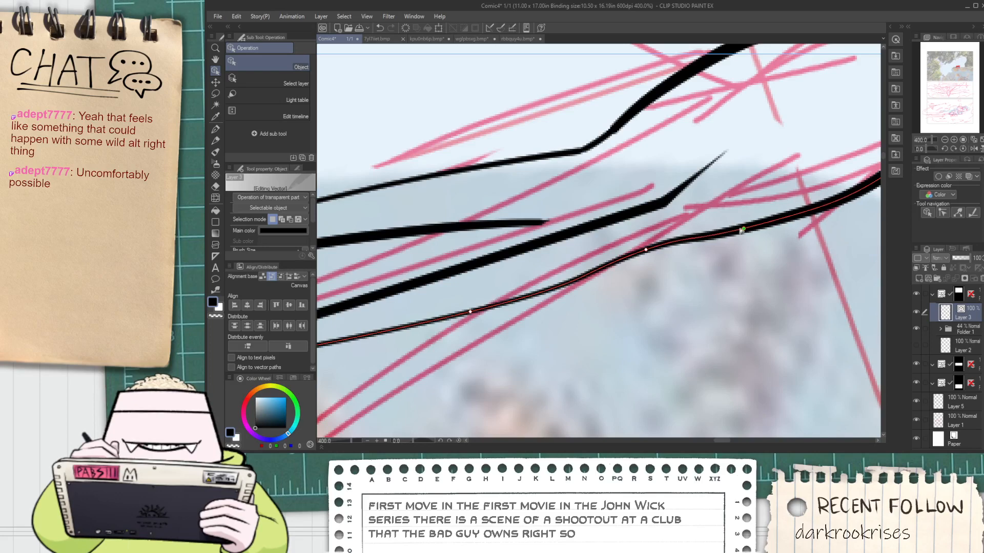
Switch the joint's control point on the lower outline to a corner and move it up toward the body
left_click(216, 290)
left_click(288, 66)
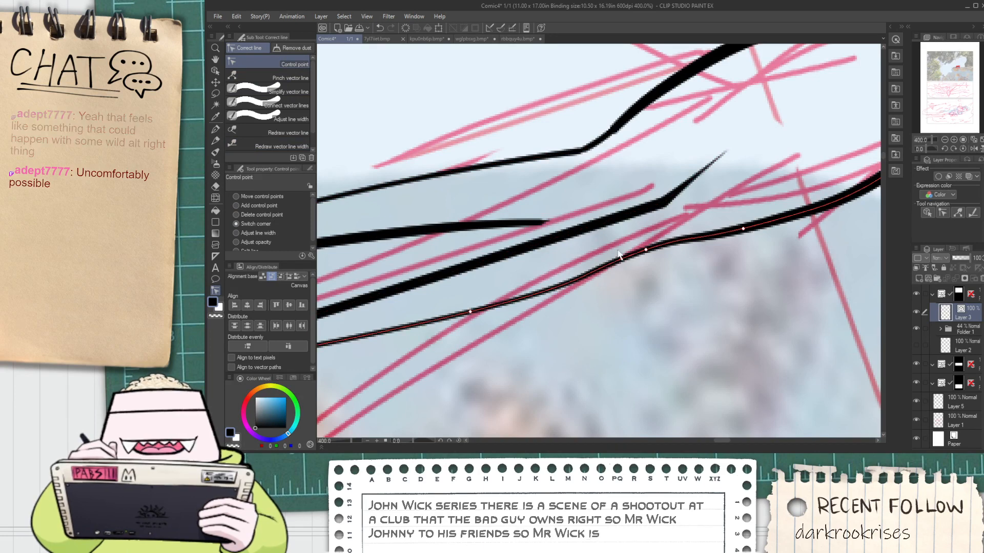
left_click(216, 71)
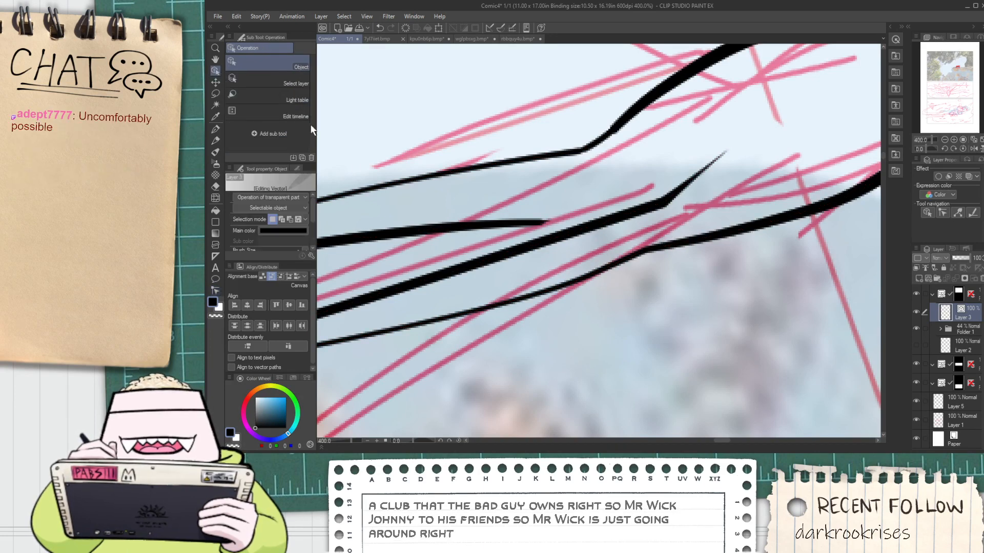
left_click(614, 270)
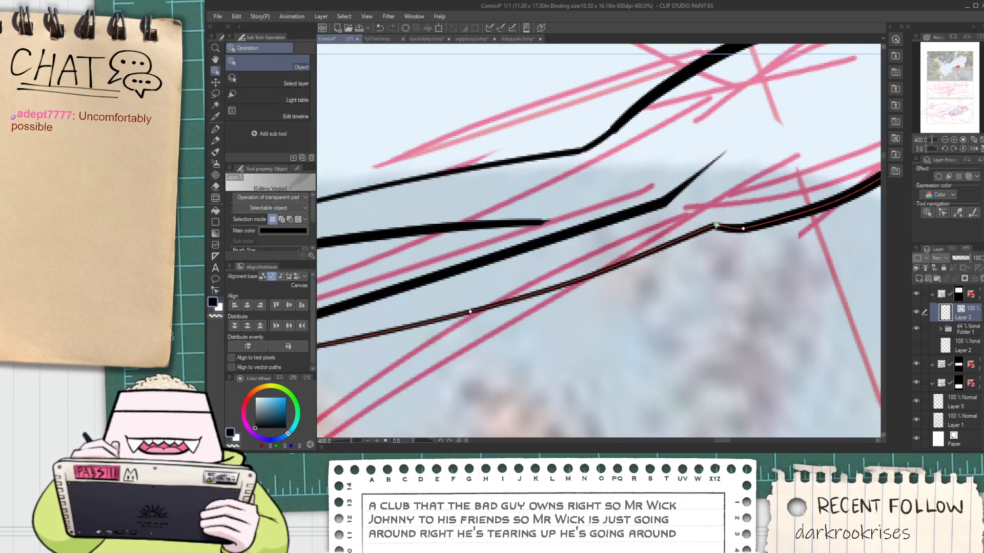
Try to stretch the end of the upper tail feather's thick inner line toward the body, and undo it
scroll(633, 220, "down", 2)
key("h")
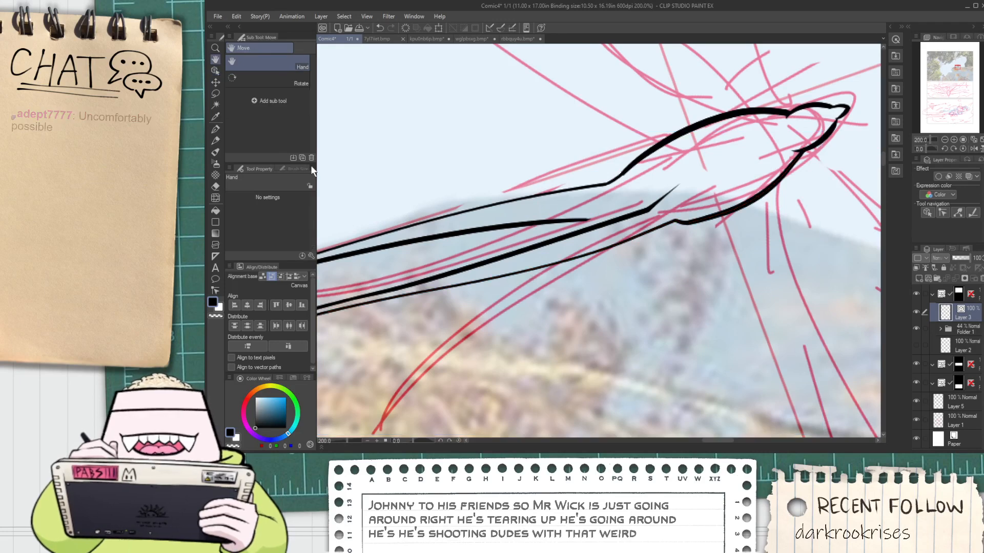
left_click(216, 71)
left_click(569, 220)
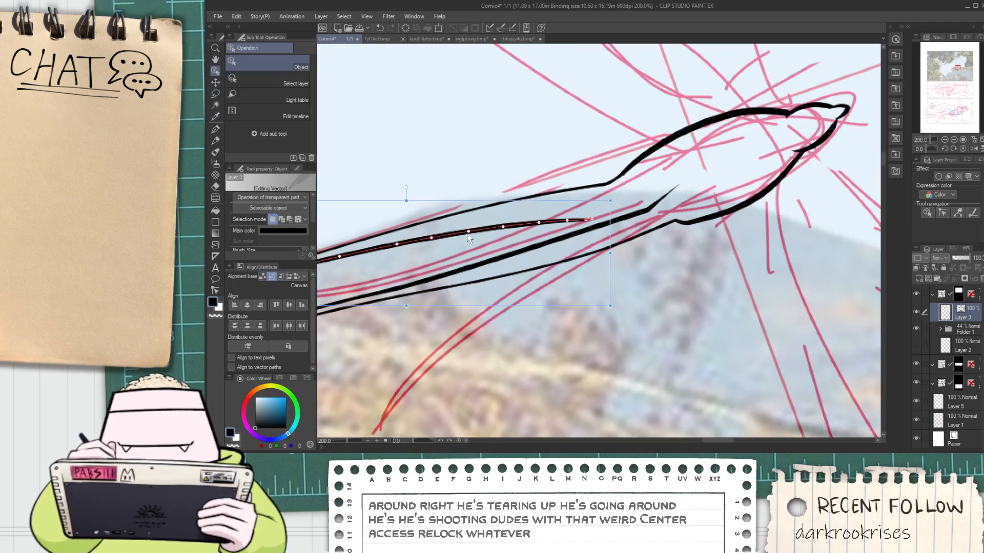
scroll(574, 218, "up", 2)
left_click_drag(571, 214, 812, 186)
key("ctrl+z")
scroll(532, 213, "down", 1)
Extend the upper tail feather's thick inner line across the lower inner line's end by moving its control points into a smooth curve
left_click(499, 222)
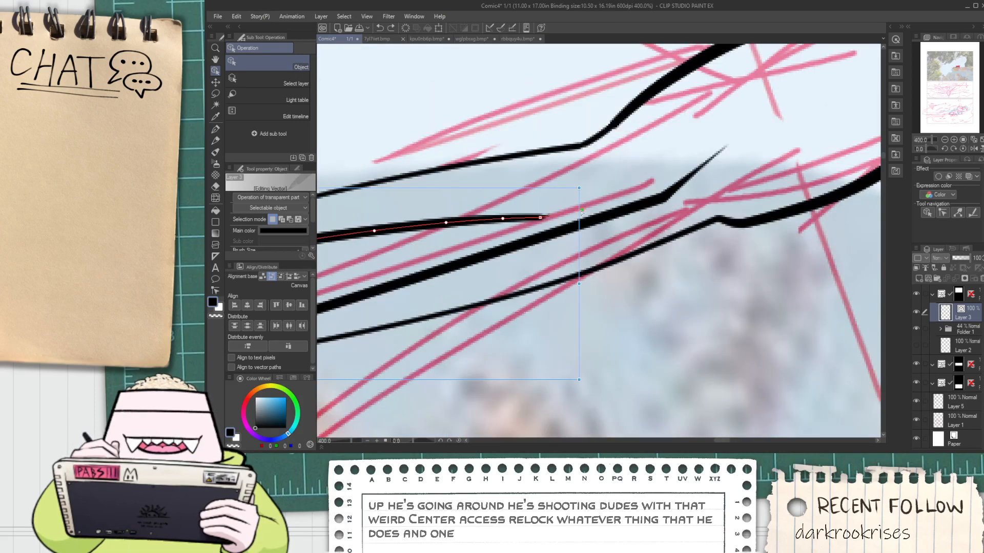
left_click_drag(581, 211, 704, 194)
left_click_drag(538, 219, 698, 188)
left_click_drag(502, 219, 644, 190)
left_click_drag(448, 222, 455, 214)
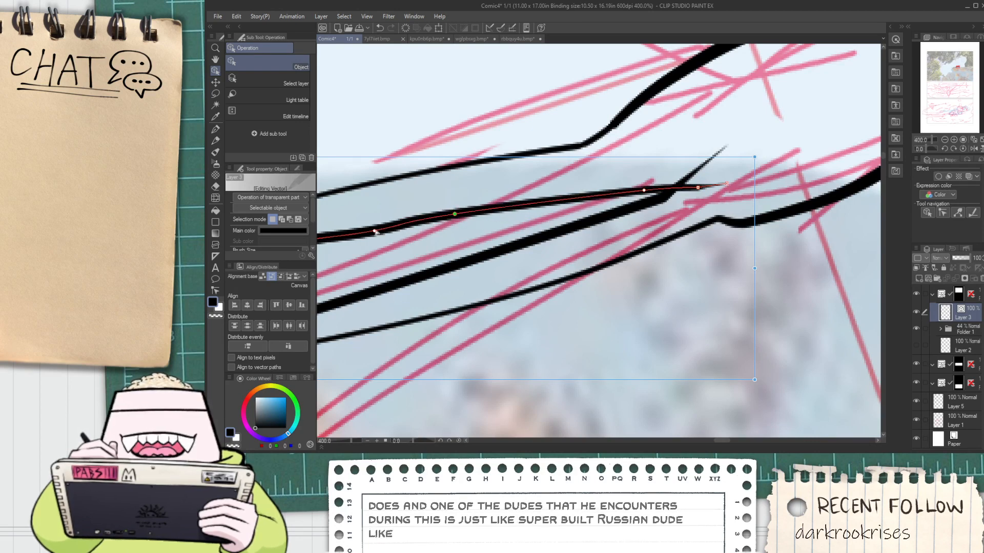
left_click_drag(374, 231, 376, 229)
left_click_drag(454, 214, 499, 211)
Raise the lower inner line's bend point to meet the upper inner line and trim the crossing ends with the vector eraser
left_click(606, 217)
left_click_drag(662, 199, 665, 187)
scroll(665, 191, "down", 3)
key("e")
scroll(663, 199, "up", 1)
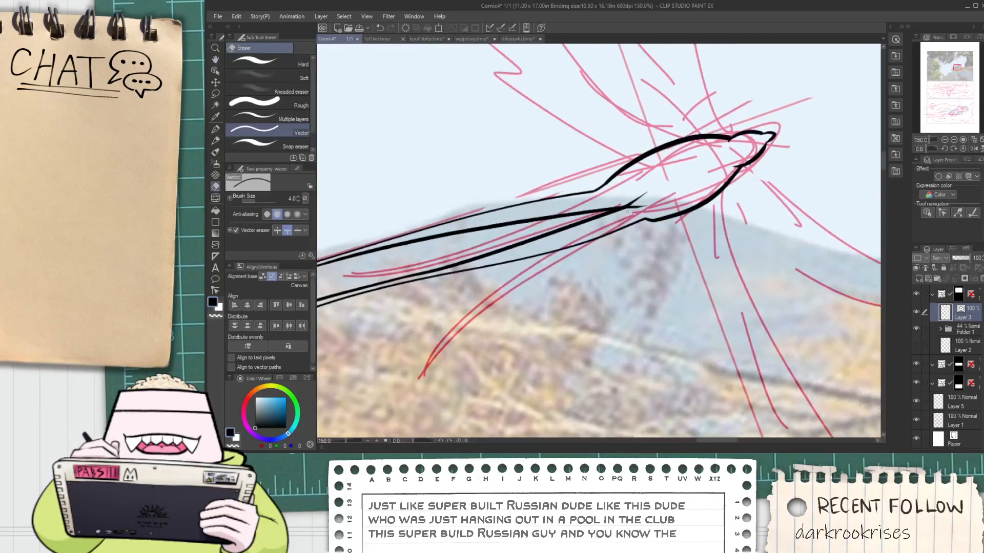
Try to connect the line segments at the thick blob near the tip of the lower tail outline
scroll(636, 210, "down", 1)
key("space")
left_click_drag(590, 231, 626, 238)
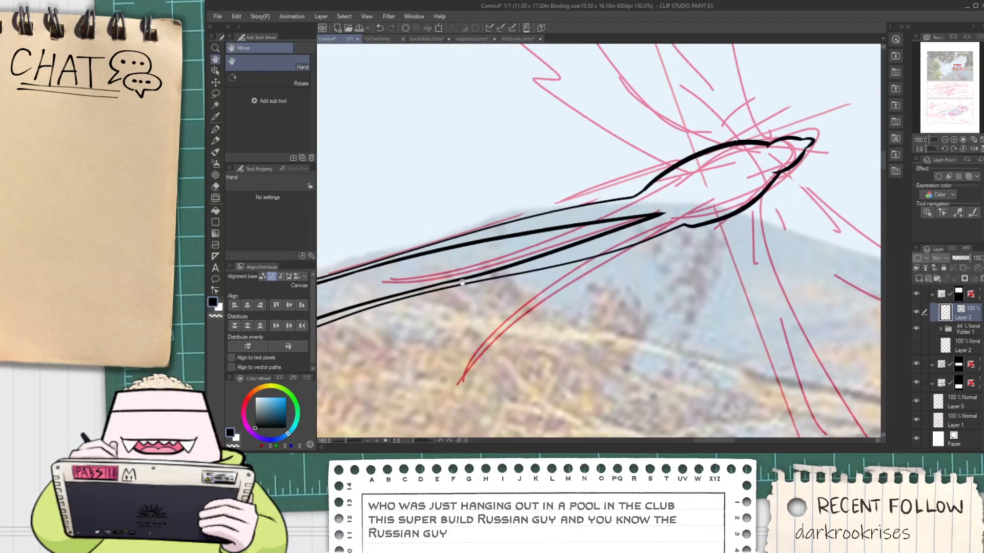
scroll(417, 303, "down", 1)
left_click_drag(430, 315, 516, 293)
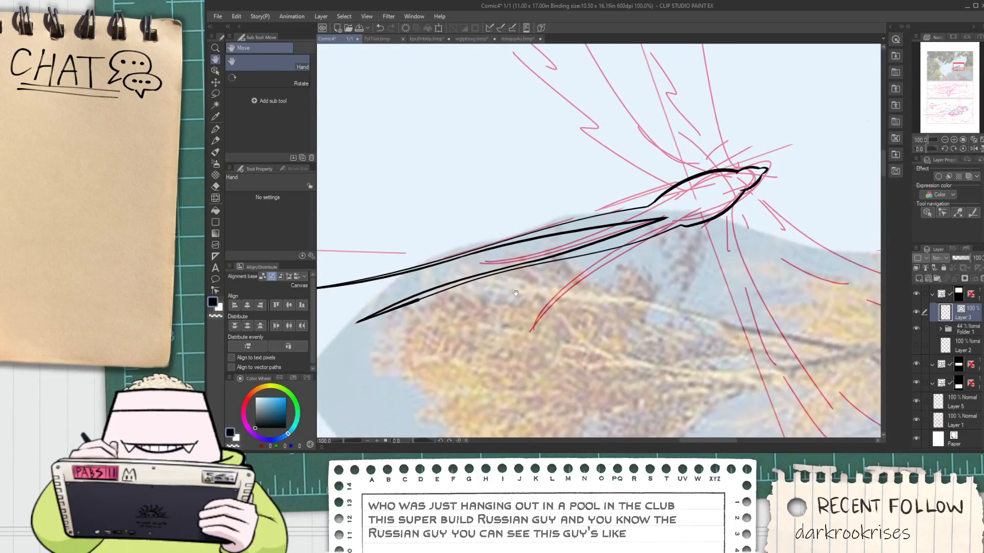
left_click(216, 292)
scroll(361, 320, "up", 2)
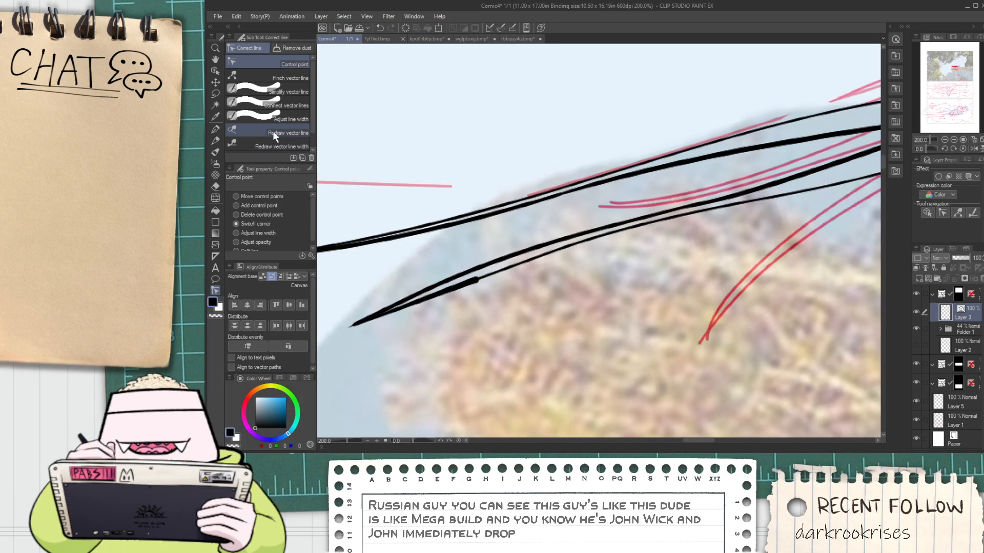
left_click(276, 147)
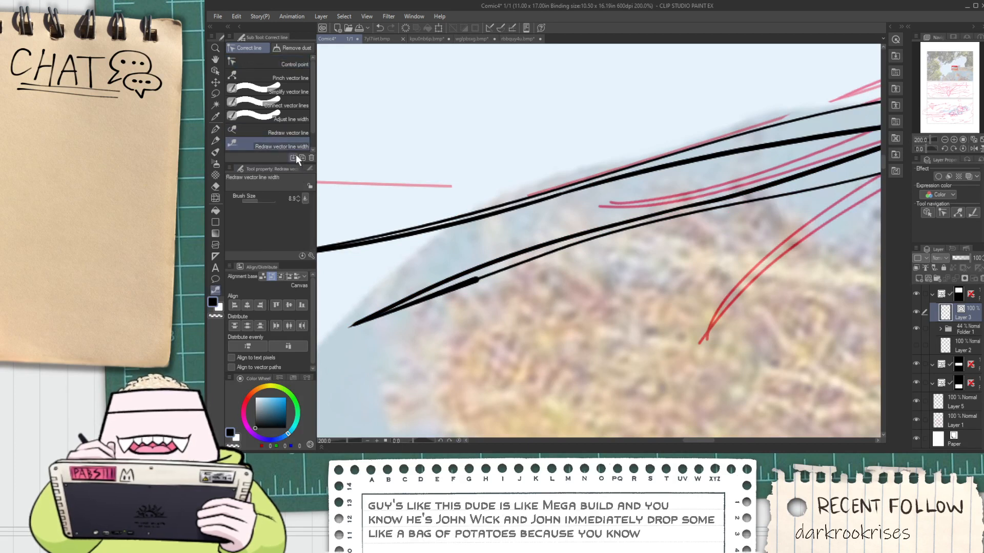
left_click(290, 106)
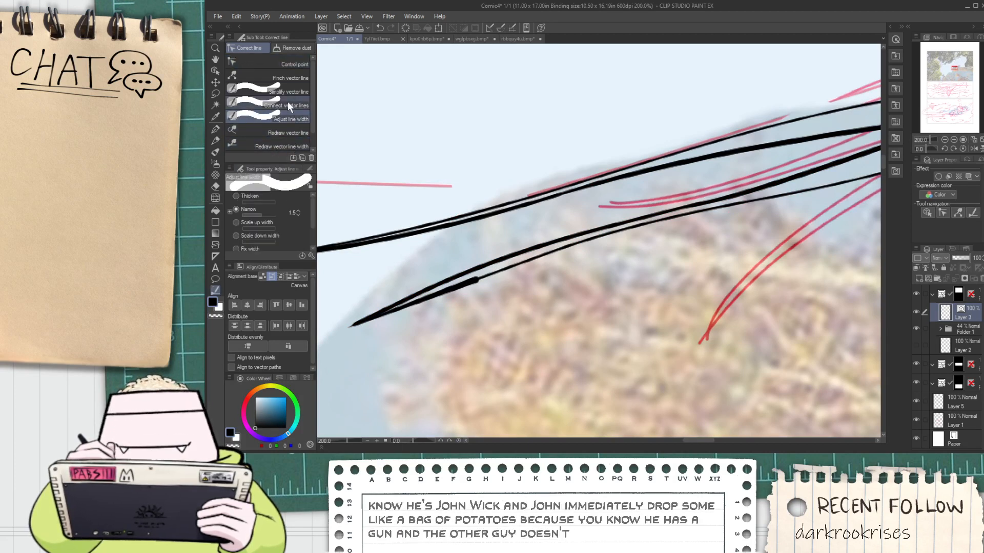
scroll(477, 292, "up", 2)
left_click(477, 272)
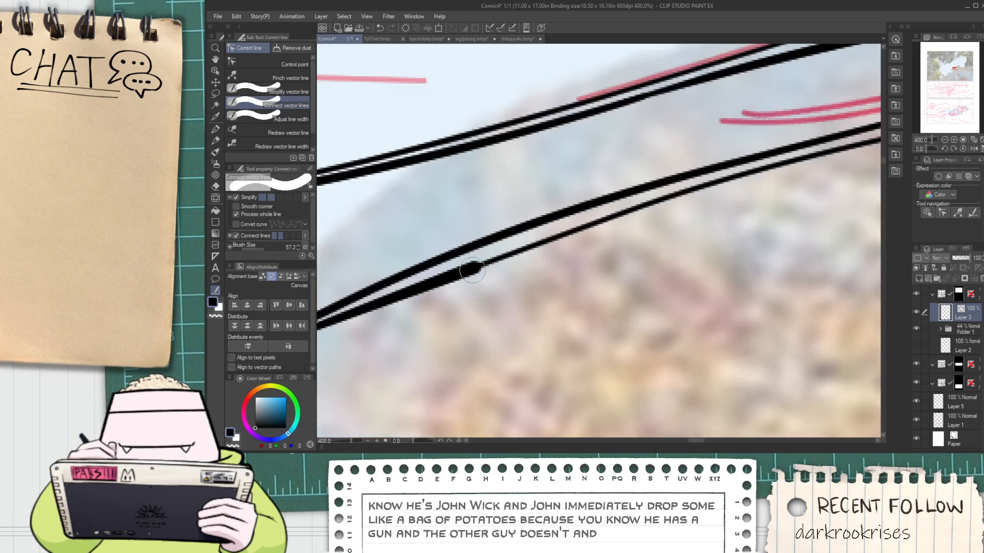
key("o")
left_click(475, 273)
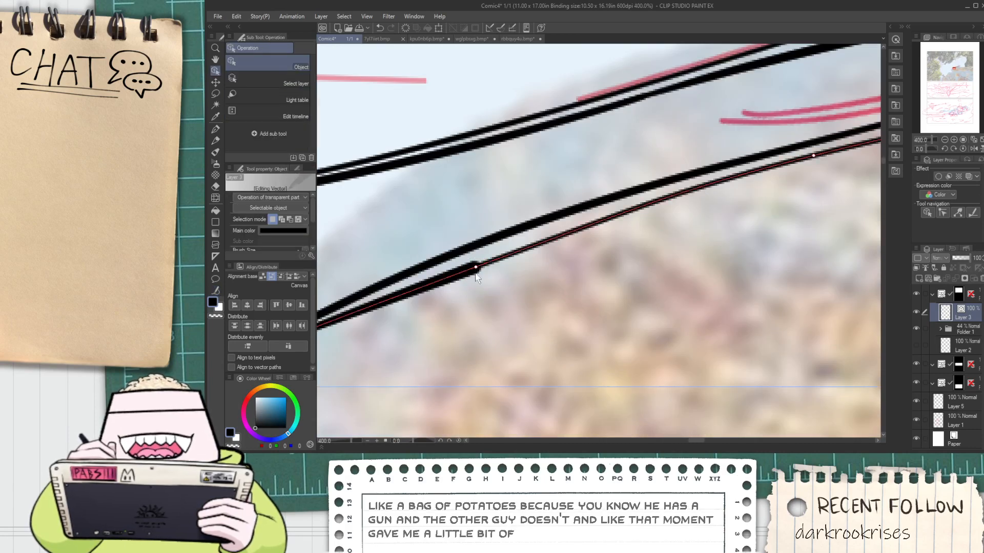
Even out the thick blob near the tip of the lower tail outline with Redraw vector line width
left_click(215, 291)
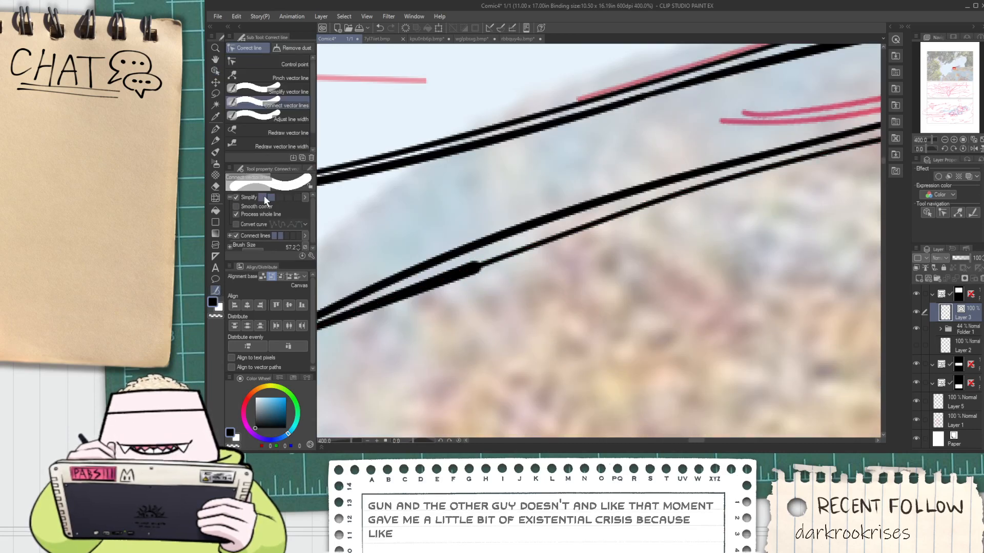
left_click(286, 64)
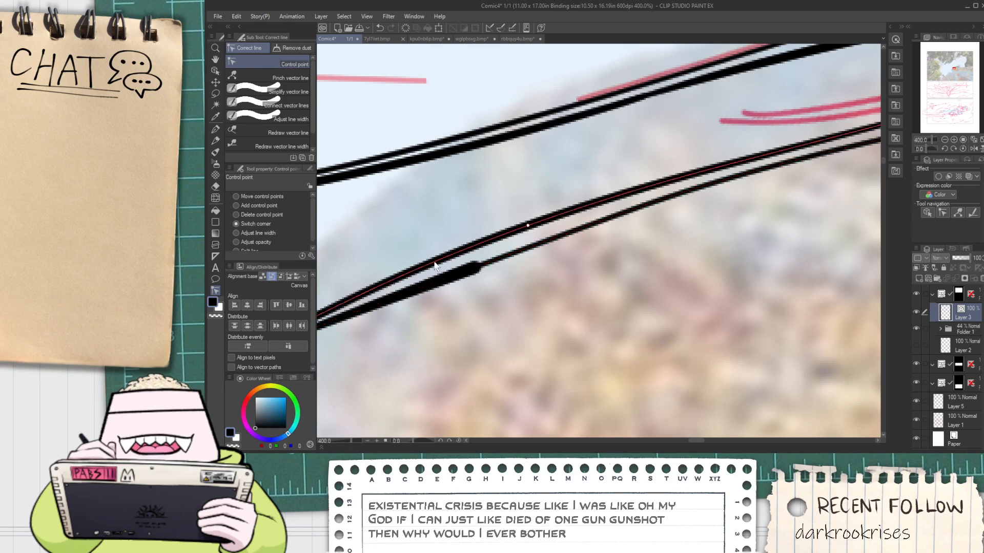
key("ctrl+minus")
key("ctrl+minus")
key("ctrl+minus")
left_click(282, 145)
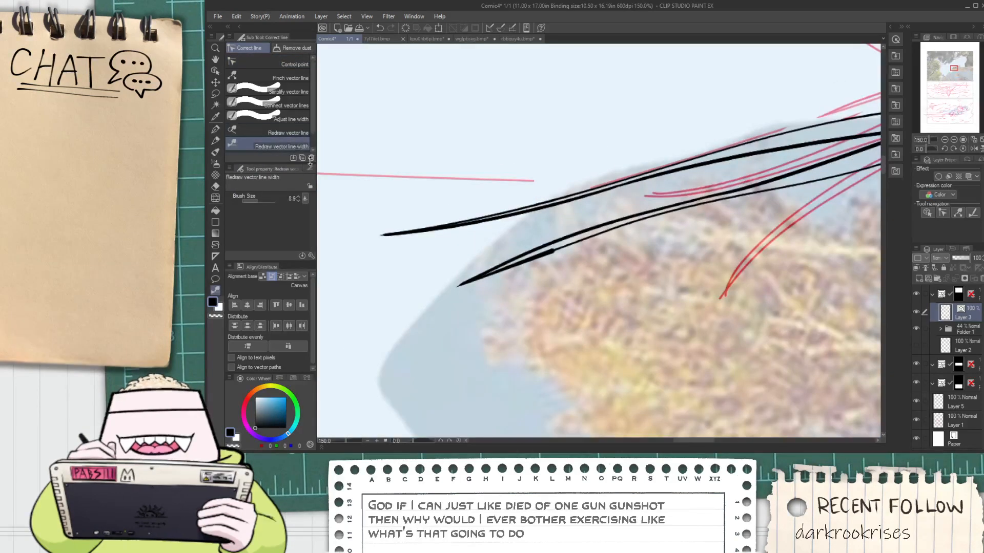
scroll(518, 263, "up", 3)
key("ctrl+z")
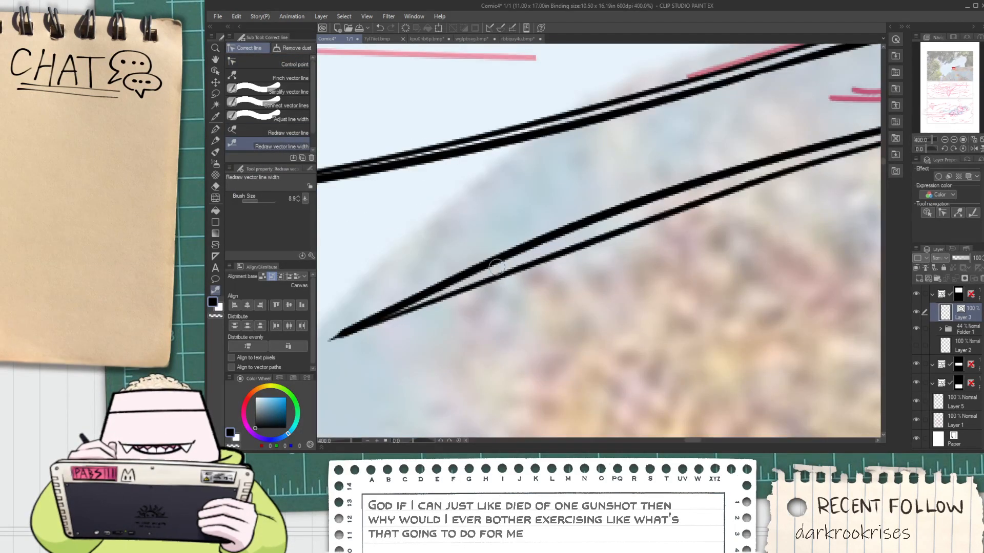
Try to thin the lower tail outline and the lower inner line with Redraw vector line width, and undo it
scroll(496, 267, "down", 6)
key("space")
left_click_drag(465, 314, 451, 340)
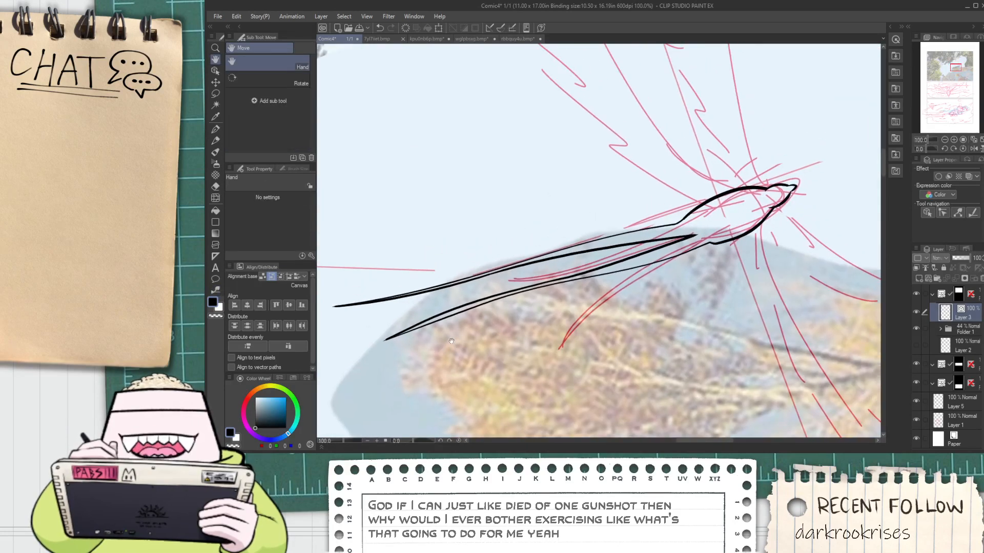
left_click_drag(516, 321, 329, 314)
left_click(215, 290)
scroll(512, 235, "up", 2)
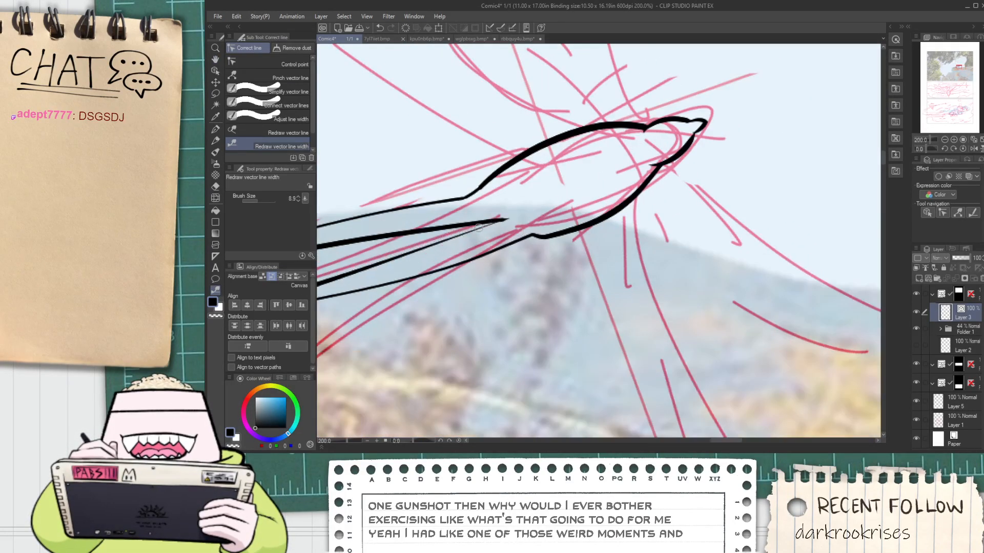
key("h")
left_click_drag(372, 275, 571, 274)
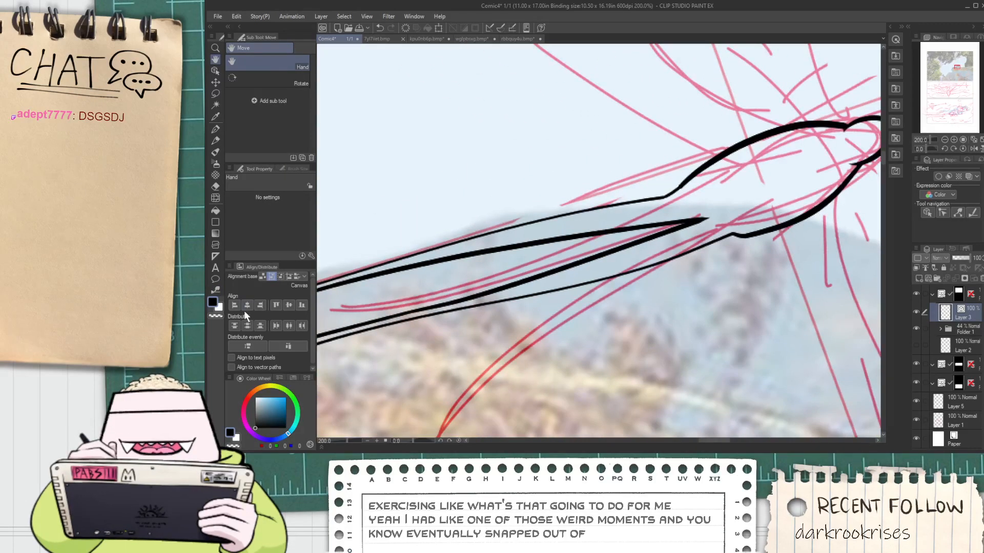
left_click(215, 292)
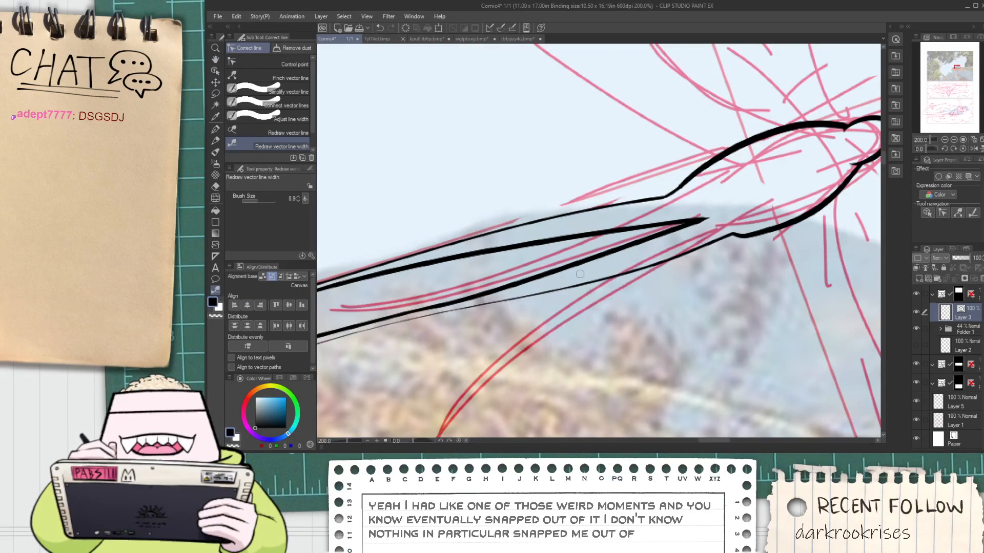
left_click_drag(478, 296, 760, 206)
key("ctrl+z")
key("ctrl+z")
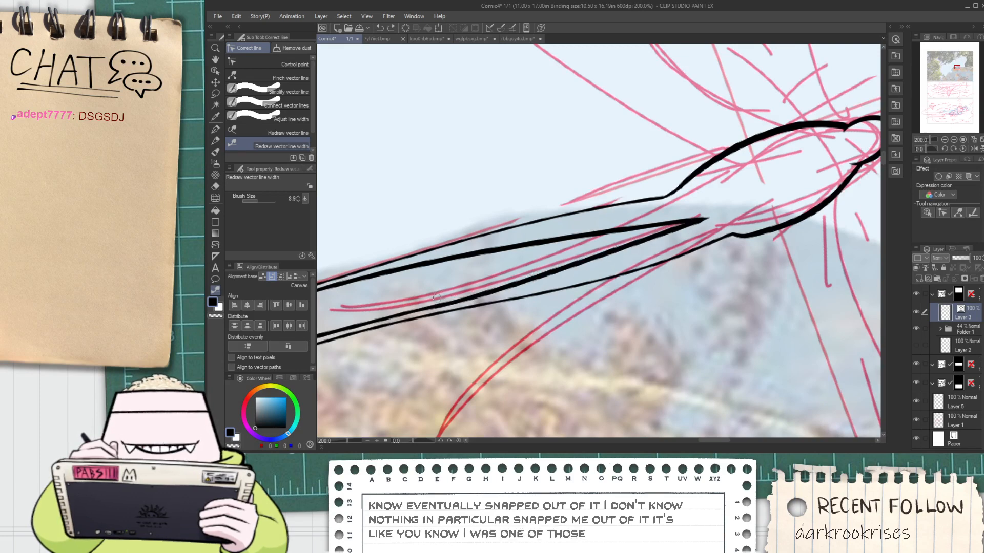
left_click_drag(475, 293, 638, 240)
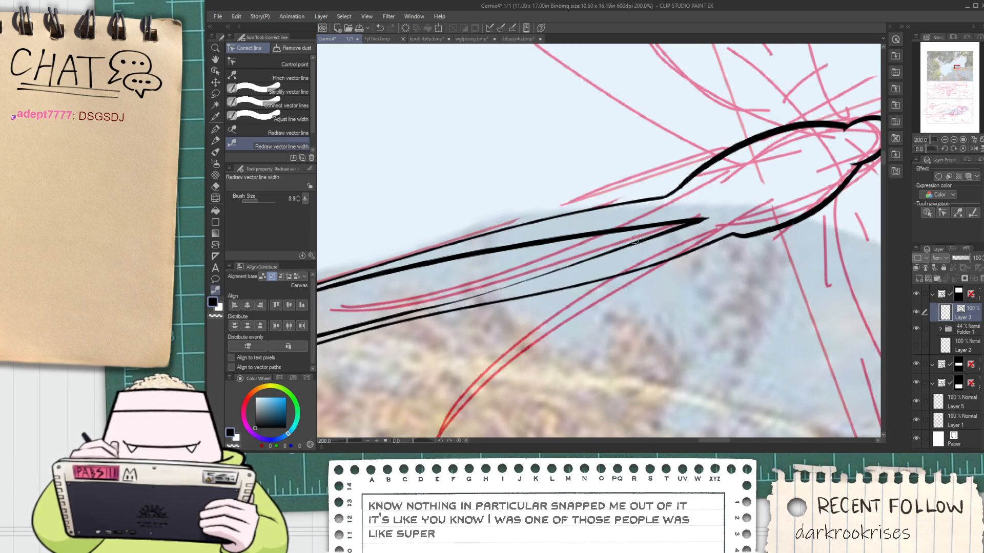
key("ctrl+z")
Redraw the upper tail feather's thick inner line with a thinner line width along its whole length
left_click_drag(494, 255, 704, 225)
left_click_drag(373, 278, 669, 231)
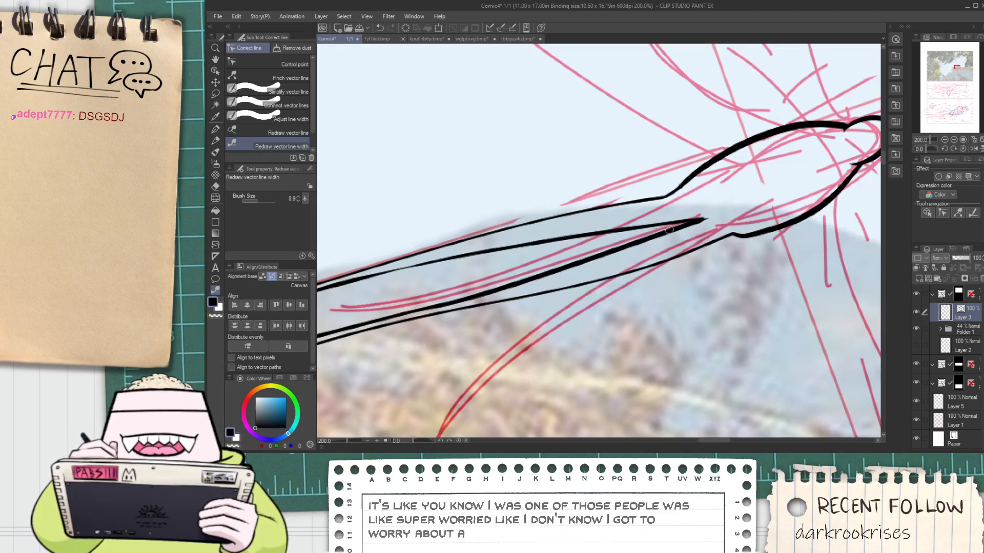
left_click_drag(490, 256, 319, 290)
scroll(404, 282, "down", 1)
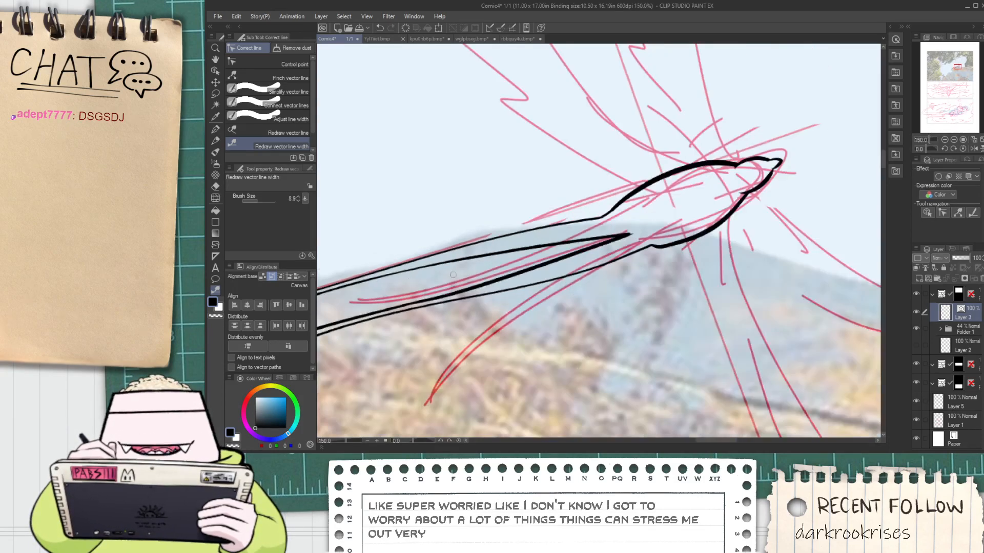
Bend the lower inner line down toward the lower tail outline so it curves up into its tip
scroll(527, 267, "up", 1)
scroll(526, 267, "up", 2)
left_click(215, 71)
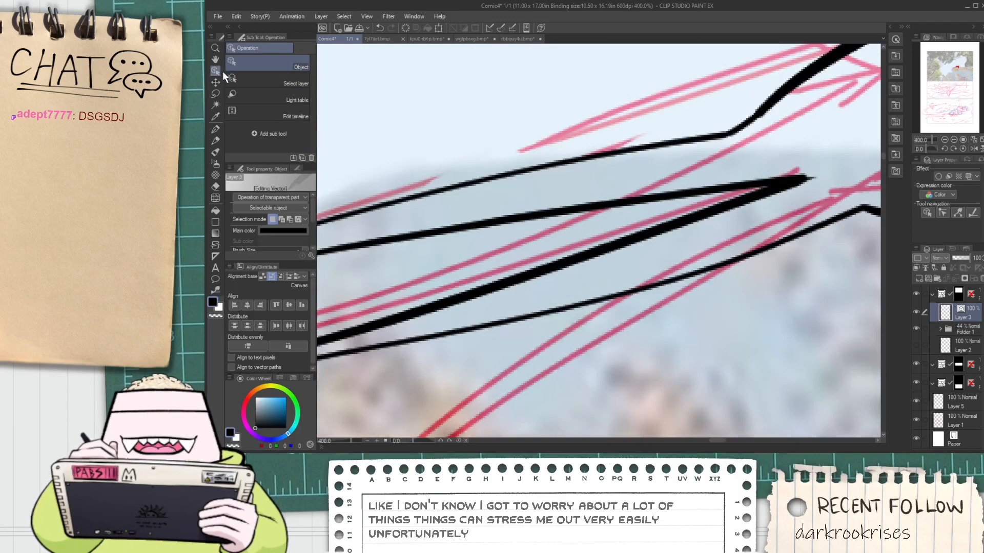
left_click(484, 293)
mouse_move(428, 309)
left_mouse_down()
mouse_move(463, 293)
mouse_move(622, 267)
mouse_move(661, 248)
left_mouse_up()
Try to trim the overshooting tip of the two inner lines with the vector eraser, and undo it
key("space")
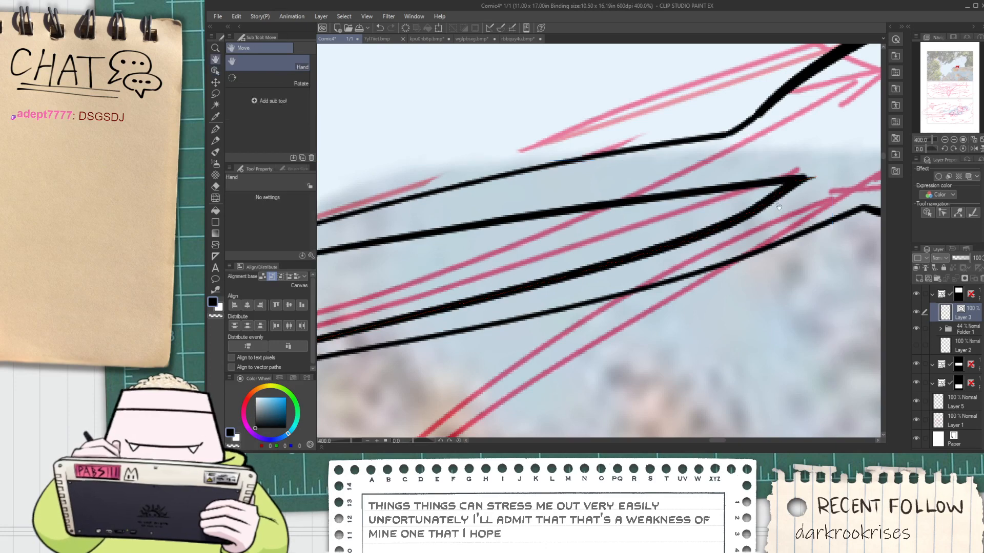
left_click_drag(803, 200, 591, 217)
key("e")
scroll(590, 217, "up", 2)
left_click(583, 184)
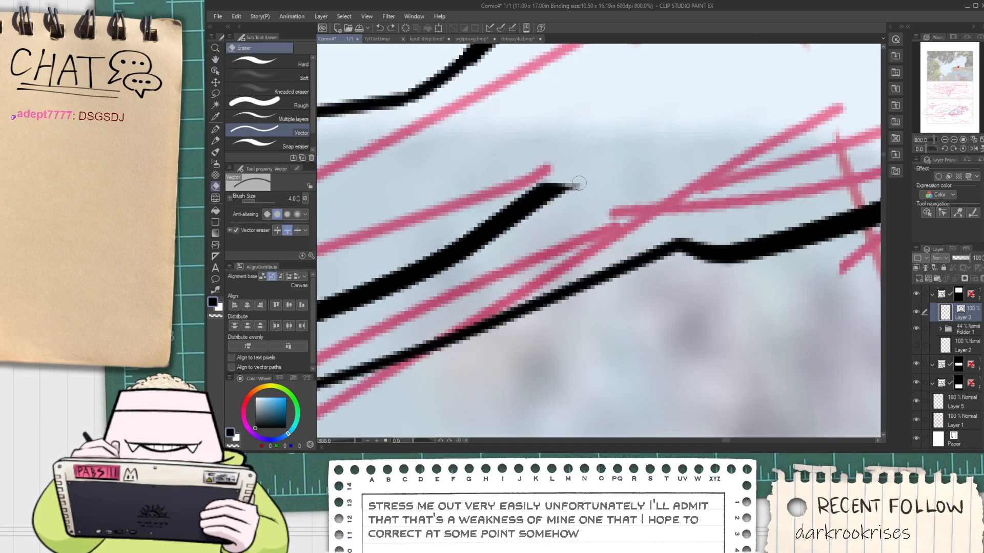
key("ctrl+z")
Try to pull back the end control points of the two inner lines at their shared tip, and undo the changes
left_click(216, 70)
left_click(578, 185)
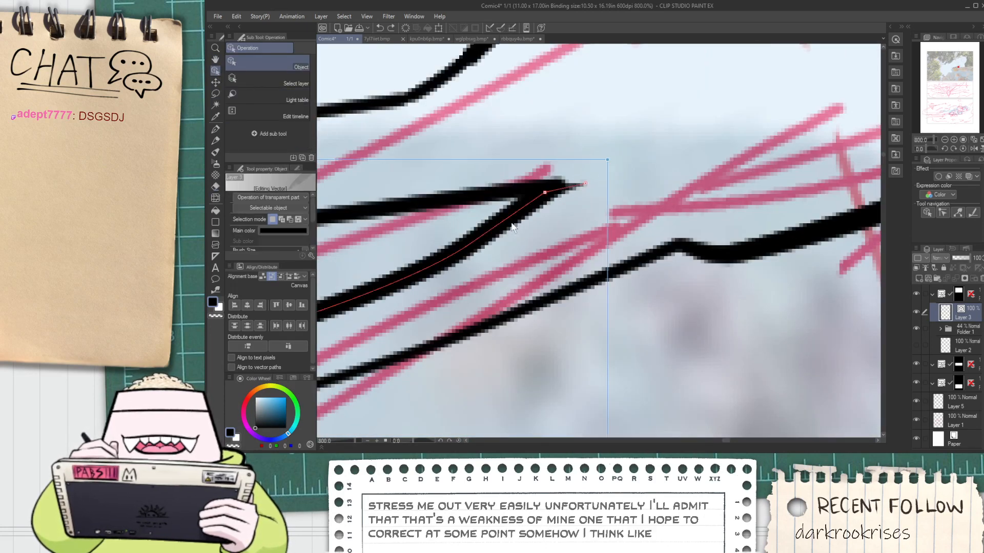
mouse_move(580, 185)
left_mouse_down()
mouse_move(575, 177)
mouse_move(546, 196)
left_mouse_up()
key("ctrl+z")
left_click(530, 189)
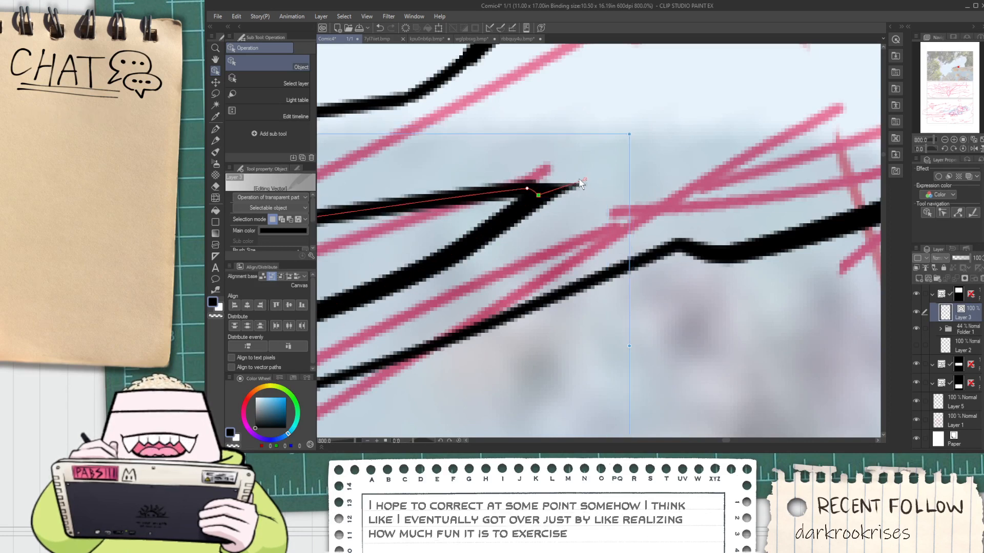
key("ctrl+z")
key("ctrl+z")
Move the end control points of both inner lines back to shorten their overshoot into one blunt, closed tip
left_click(517, 188)
left_click(523, 211)
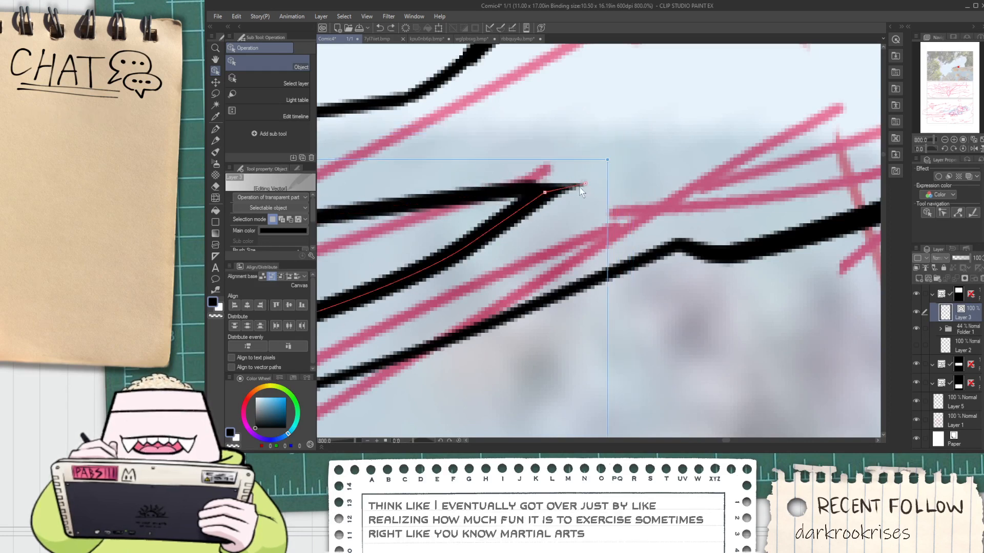
mouse_move(581, 184)
left_mouse_down()
mouse_move(577, 161)
mouse_move(552, 158)
left_mouse_up()
key("ctrl+z")
left_click(510, 215)
left_click_drag(522, 187, 540, 272)
scroll(523, 192, "down", 5)
scroll(541, 272, "up", 3)
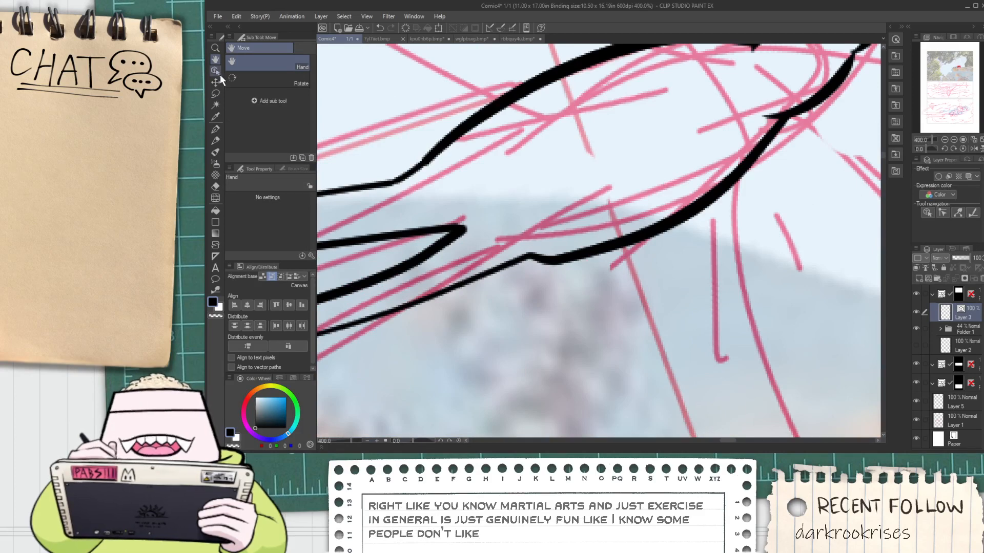
Lower the control point at the joint of the lower tail outline and body to smooth the bump
left_click(216, 71)
left_click(529, 262)
left_click_drag(529, 259, 528, 266)
scroll(457, 155, "down", 2)
scroll(451, 149, "up", 2)
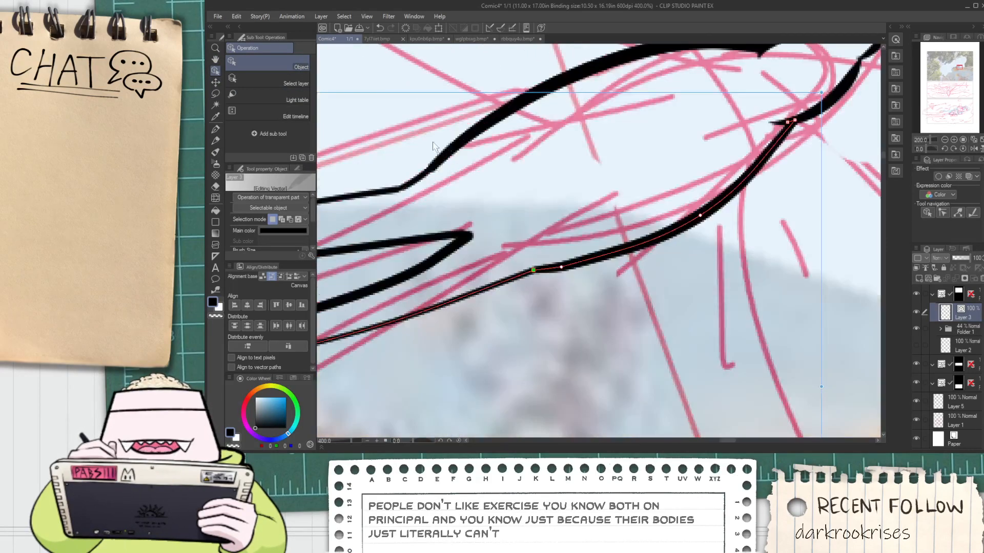
Join the upper tail outline to the body's upper line with Connect vector lines at their joint
left_click(421, 185)
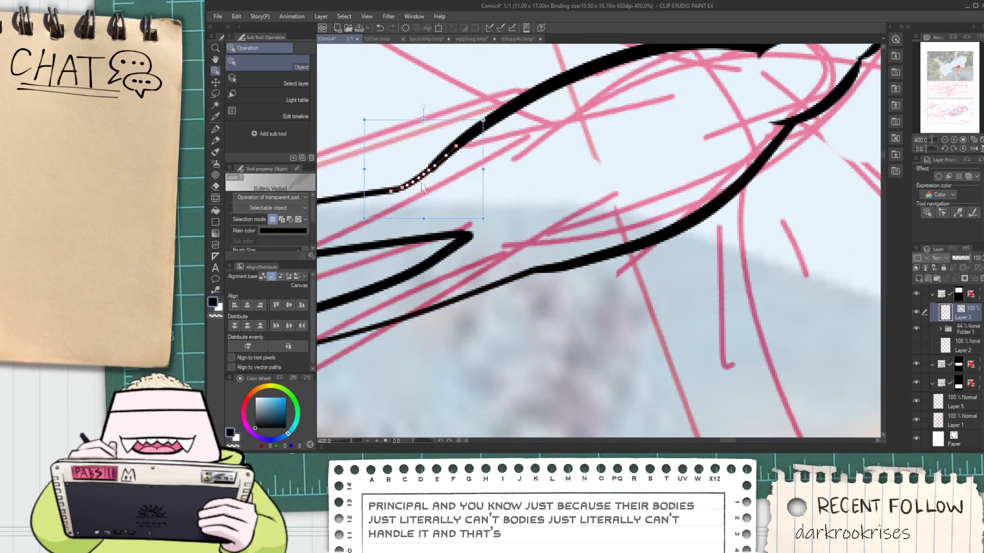
left_click_drag(398, 179, 442, 226)
left_click(215, 291)
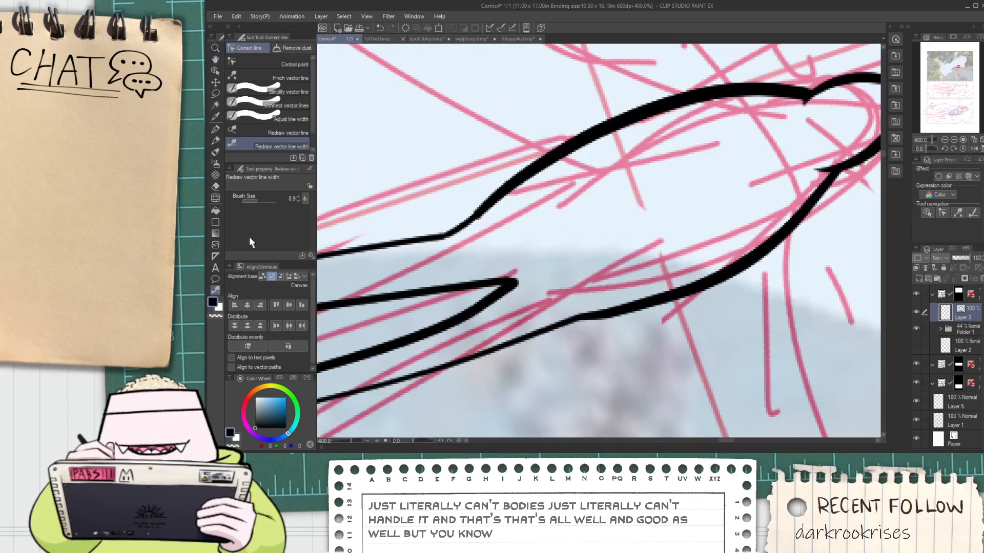
left_click(276, 105)
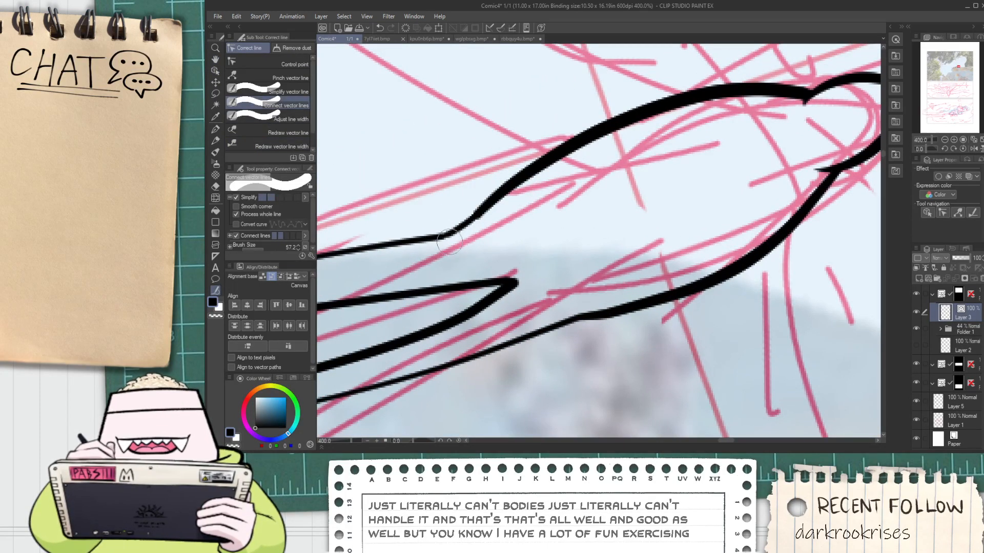
left_click_drag(462, 231, 472, 222)
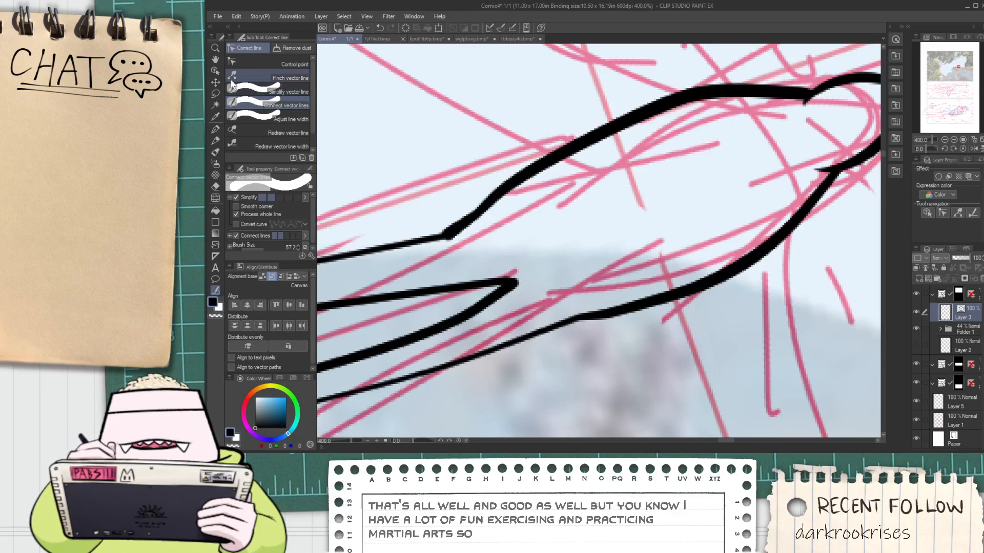
Shift the control points at the upper outline's tail joint toward the body to sharpen the corner and smooth the curve
left_click(216, 82)
left_click(216, 71)
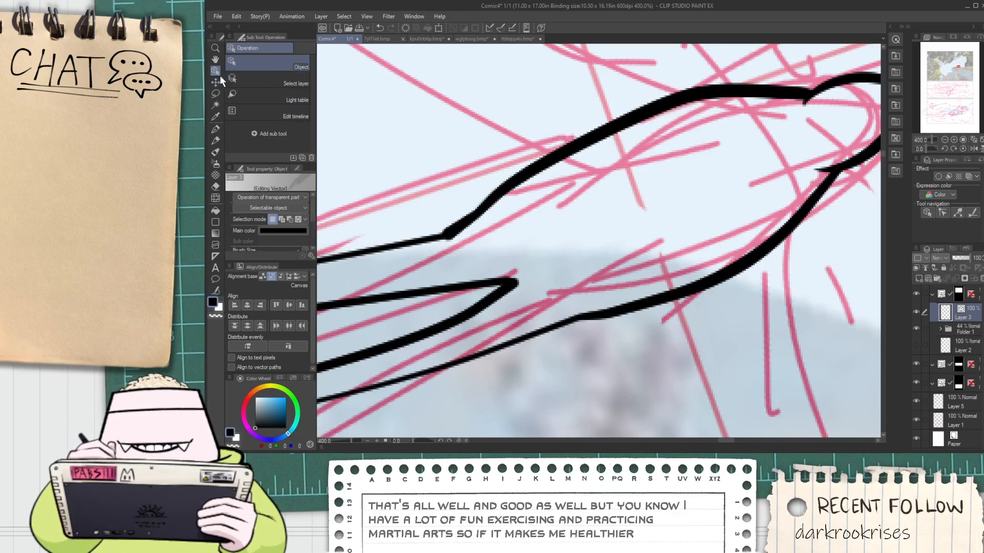
left_click(489, 211)
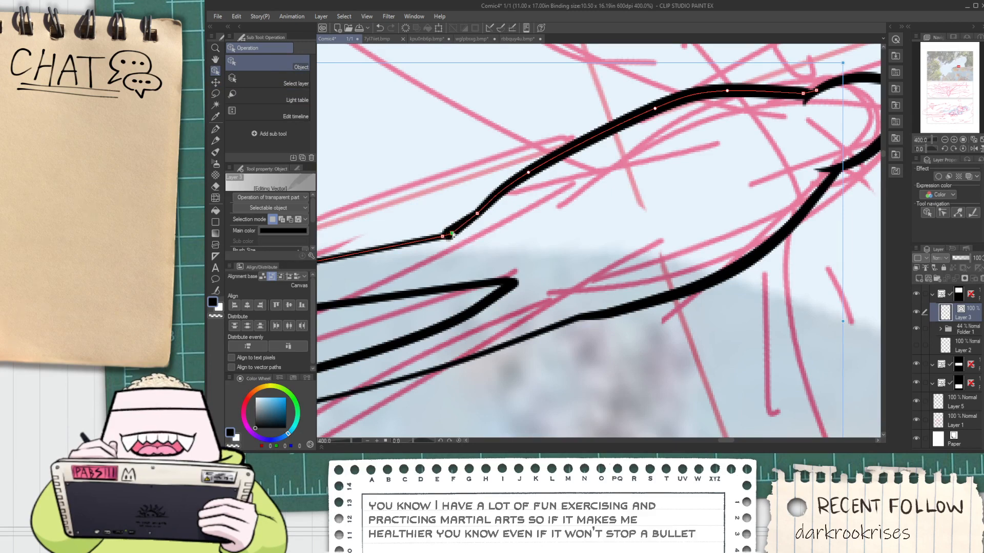
left_click_drag(452, 234, 455, 234)
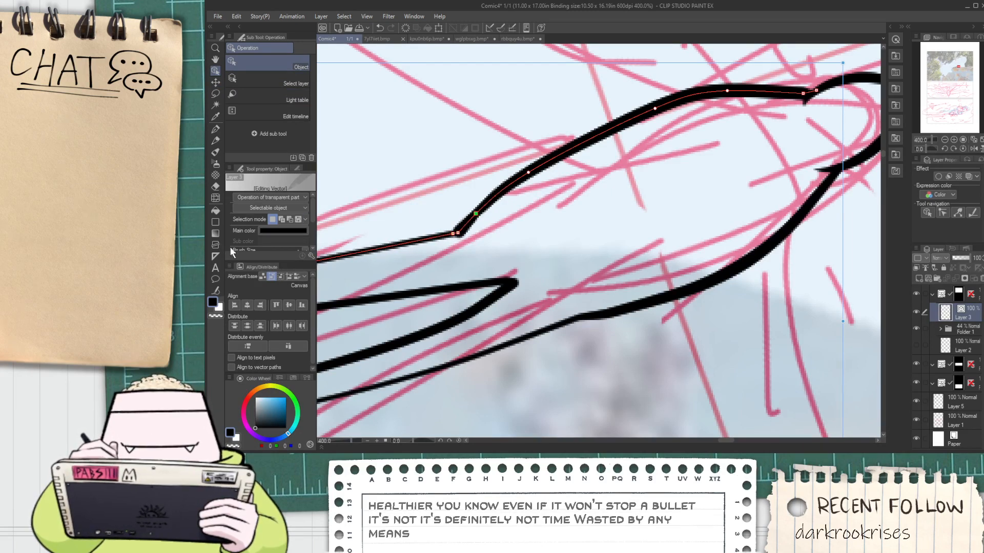
Shift a control point on the body's upper outline along the curve toward the head to smooth the rise from the tail joint
left_click(215, 290)
left_click(259, 104)
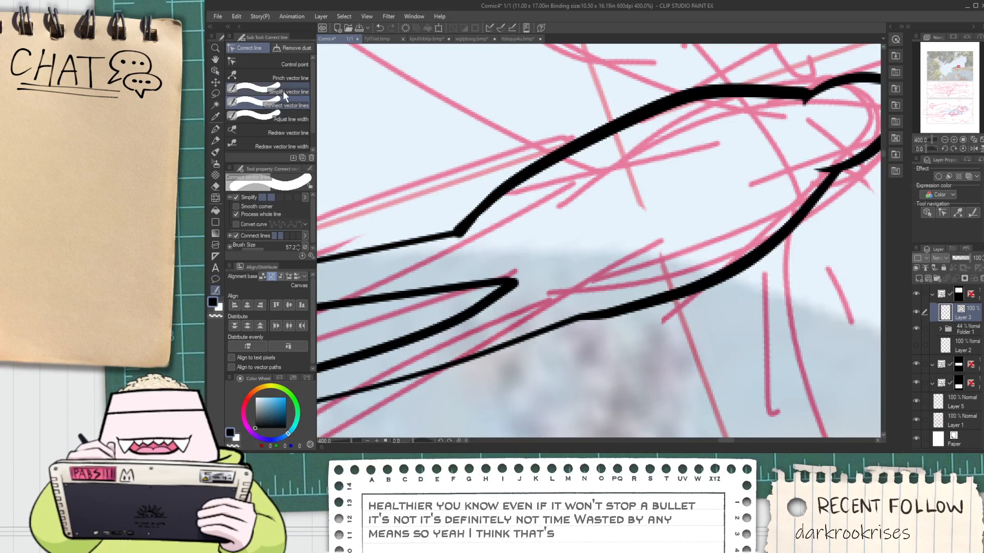
left_click(289, 62)
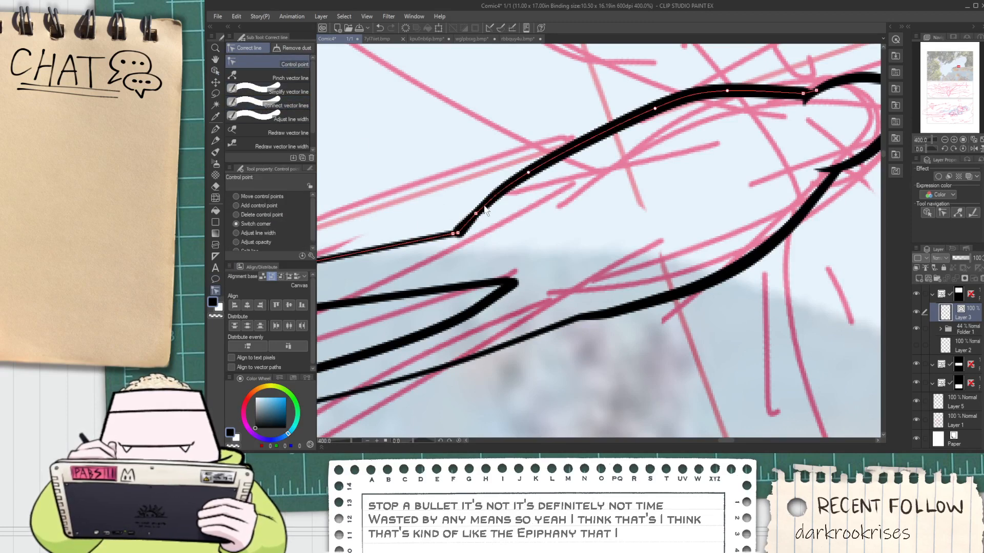
left_click(219, 71)
left_click(538, 168)
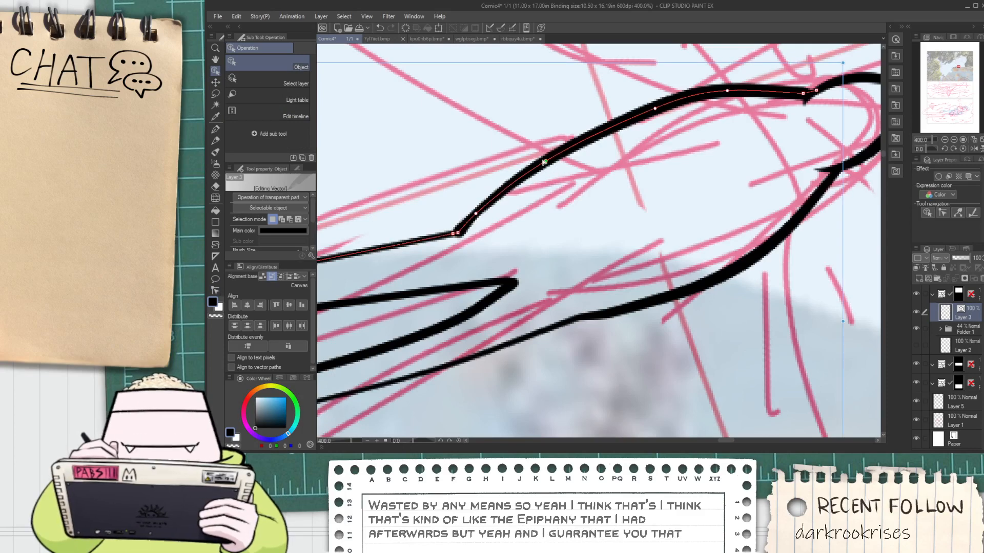
scroll(545, 163, "down", 3)
scroll(640, 144, "up", 5)
key("e")
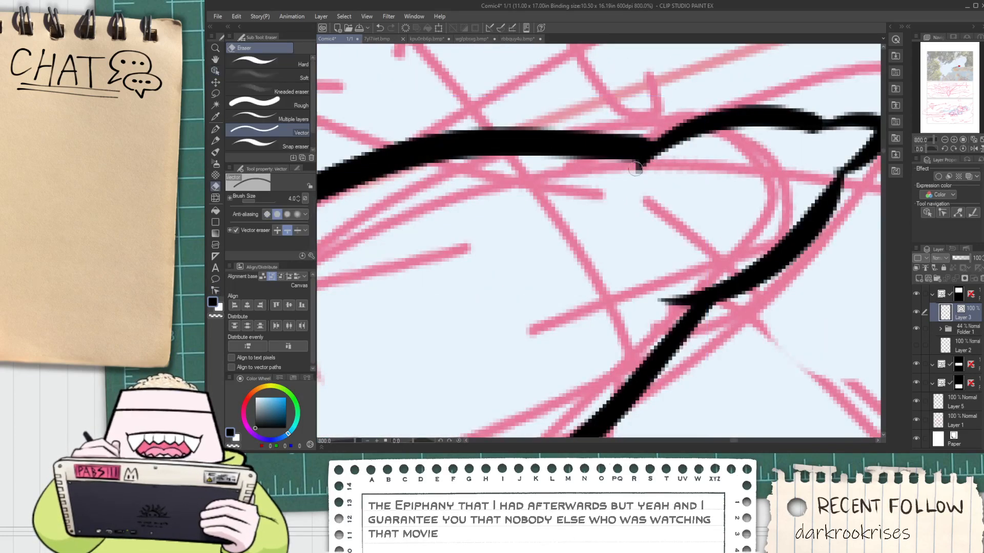
scroll(651, 177, "down", 6)
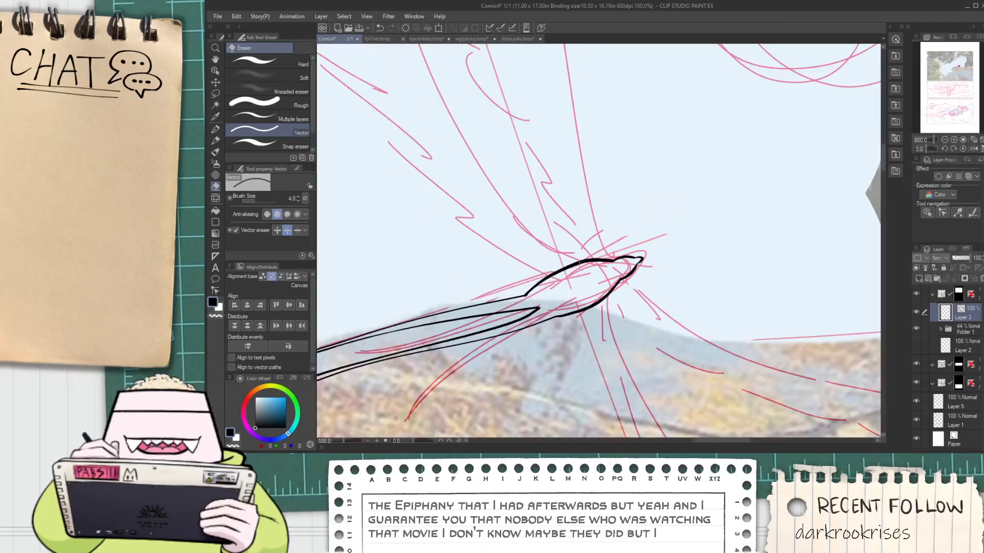
Ink the raised wing's front edge with the G-pen as two strokes, from the body up to the bend and on to the tip
key("h")
scroll(543, 306, "down", 2)
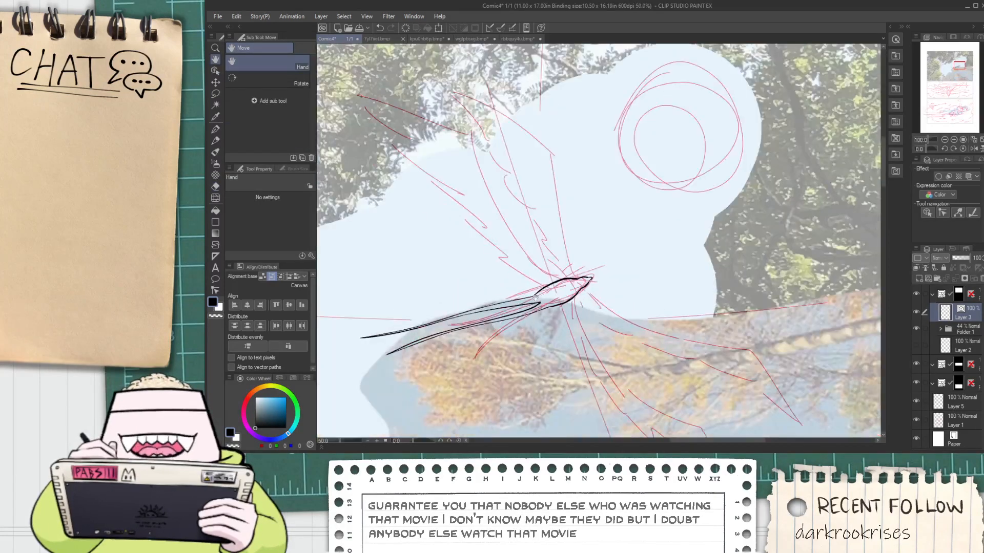
left_click_drag(543, 300, 539, 289)
scroll(540, 287, "up", 2)
mouse_move(544, 202)
left_mouse_down()
mouse_move(534, 279)
mouse_move(569, 348)
left_mouse_up()
key("p")
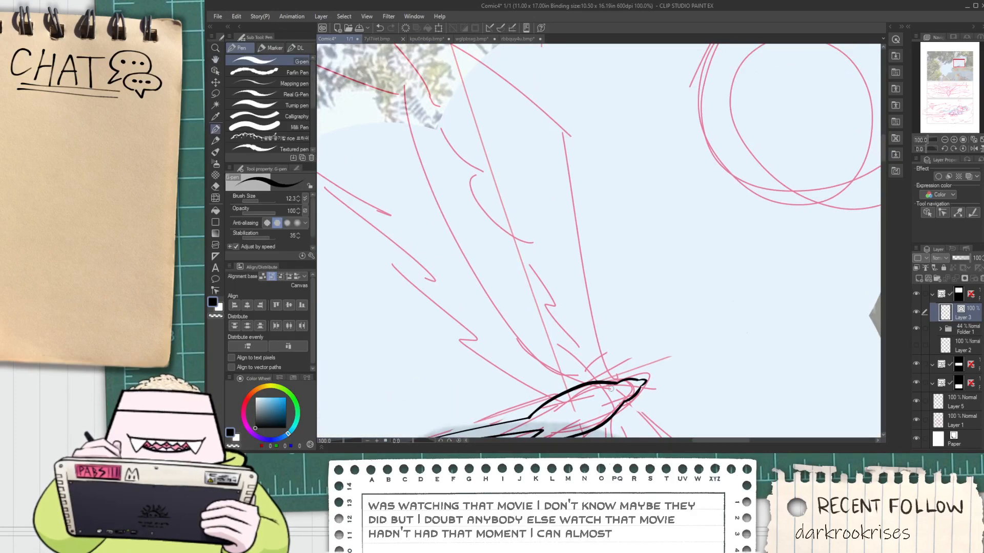
mouse_move(604, 380)
left_mouse_down()
mouse_move(546, 246)
mouse_move(536, 67)
left_mouse_up()
mouse_move(546, 177)
left_mouse_down()
mouse_move(567, 228)
mouse_move(354, 48)
left_mouse_up()
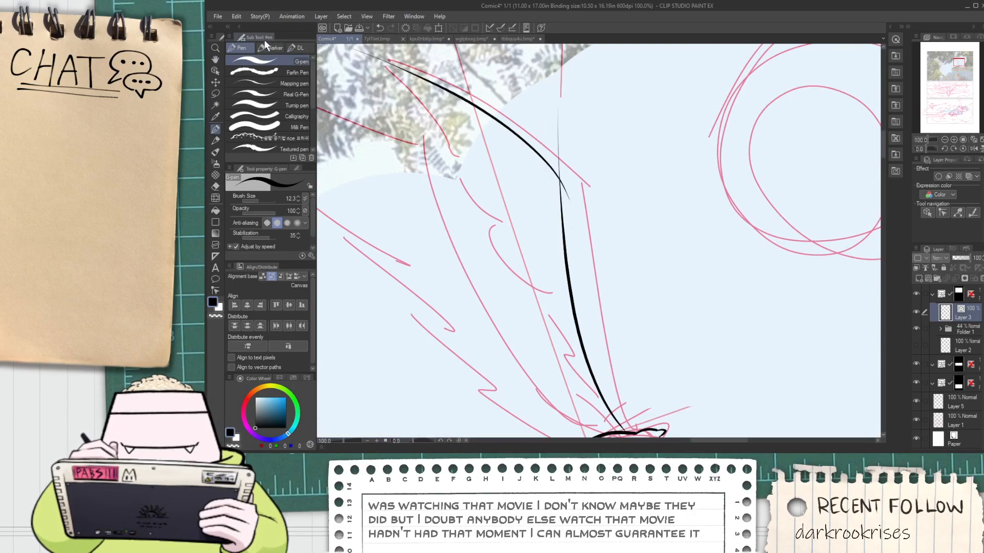
Ink the raised wing's rear edge as overlapping feather strokes from the tip down to the body, redoing the stroke nearest the body
left_click_drag(399, 111, 500, 173)
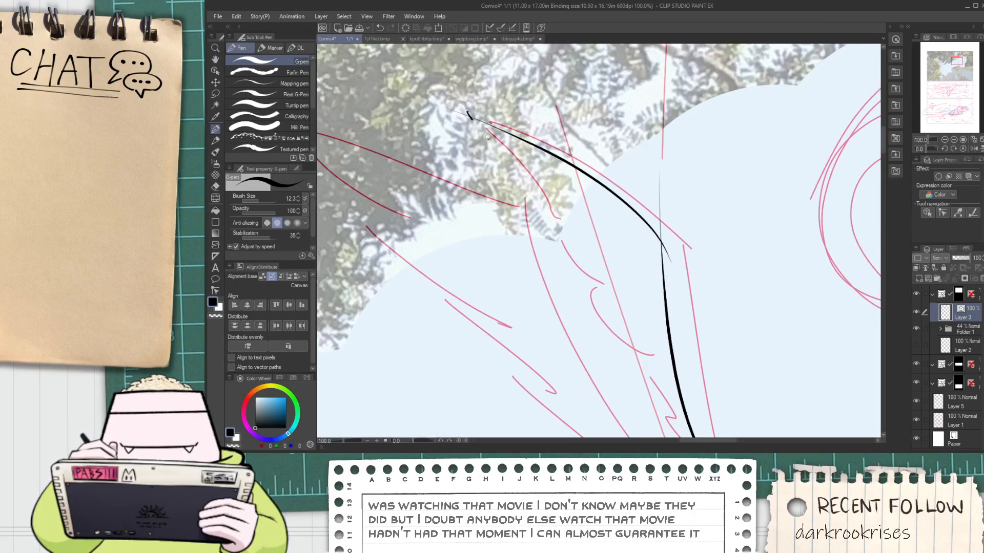
left_click_drag(467, 115, 593, 250)
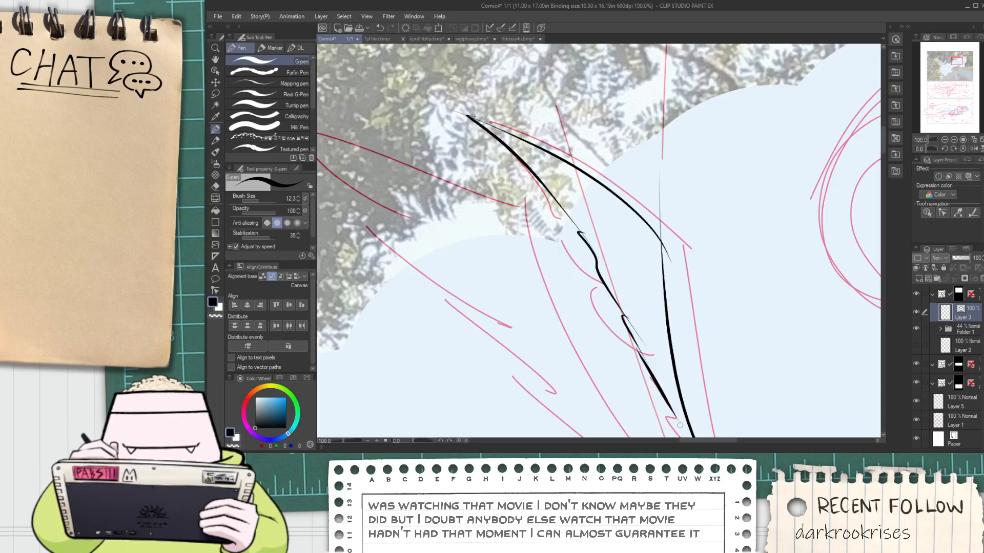
left_click_drag(656, 393, 604, 265)
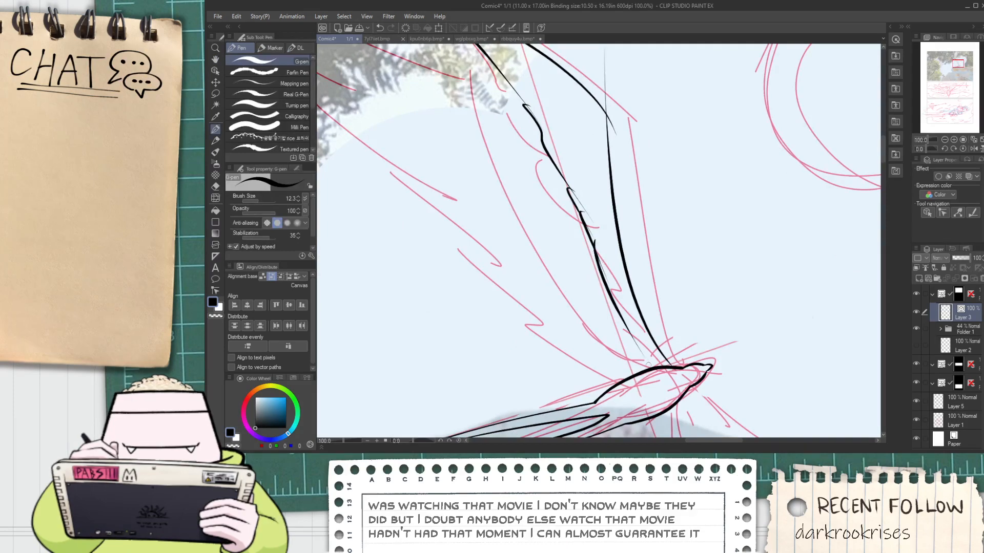
key("ctrl+z")
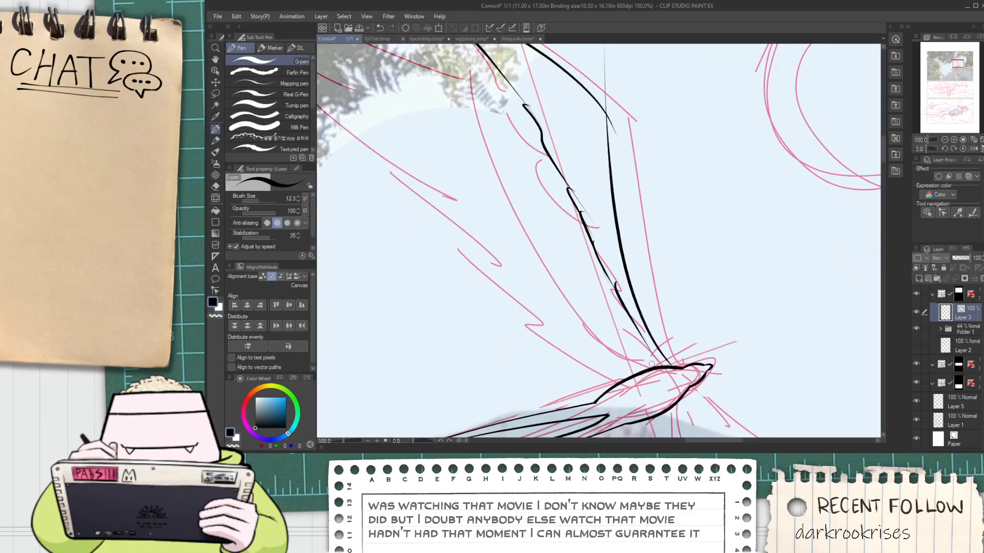
Trim the overshooting stroke ends along the wing's rear edge, at its front bend and at the tip with the Vector eraser
scroll(651, 364, "up", 2)
key("e")
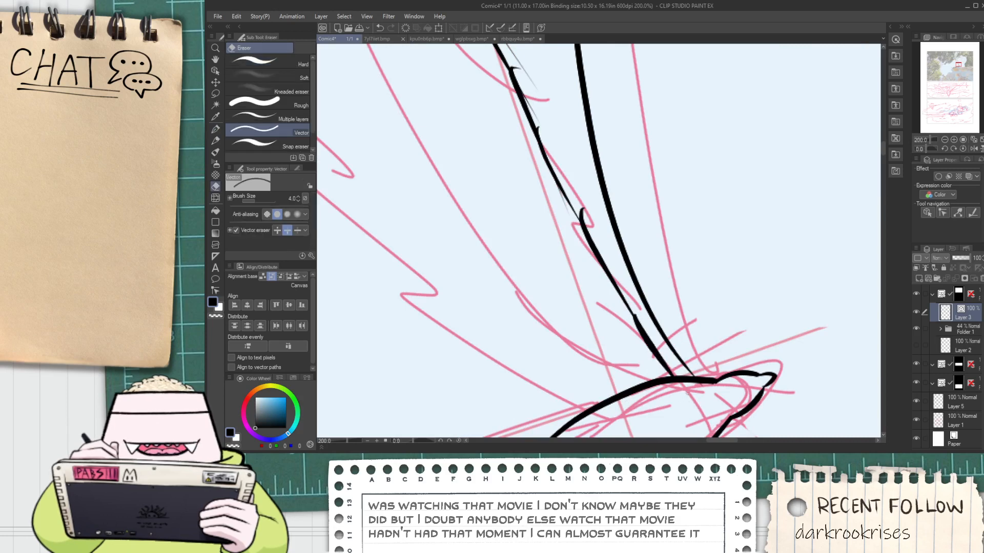
left_click_drag(595, 214, 602, 333)
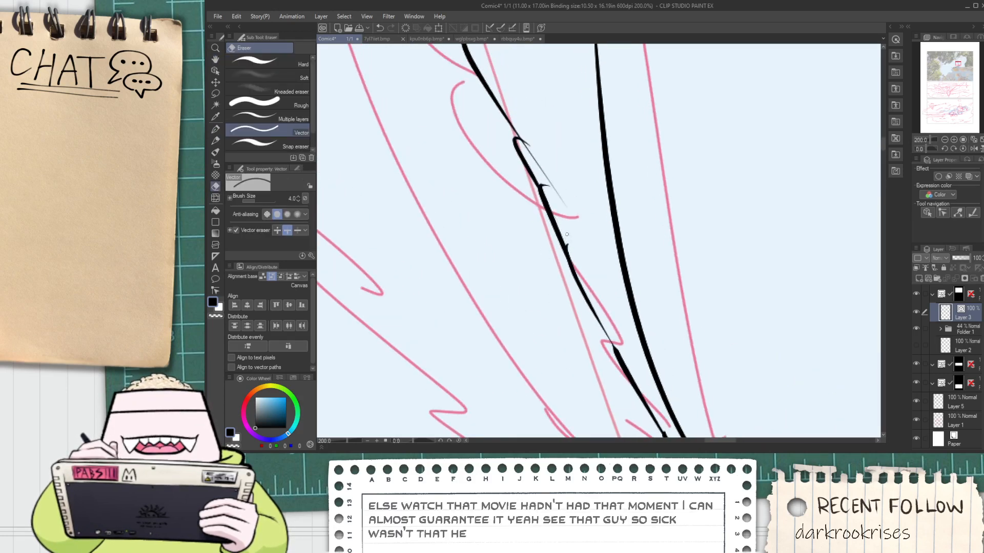
mouse_move(547, 171)
left_mouse_down()
mouse_move(575, 270)
mouse_move(622, 351)
left_mouse_up()
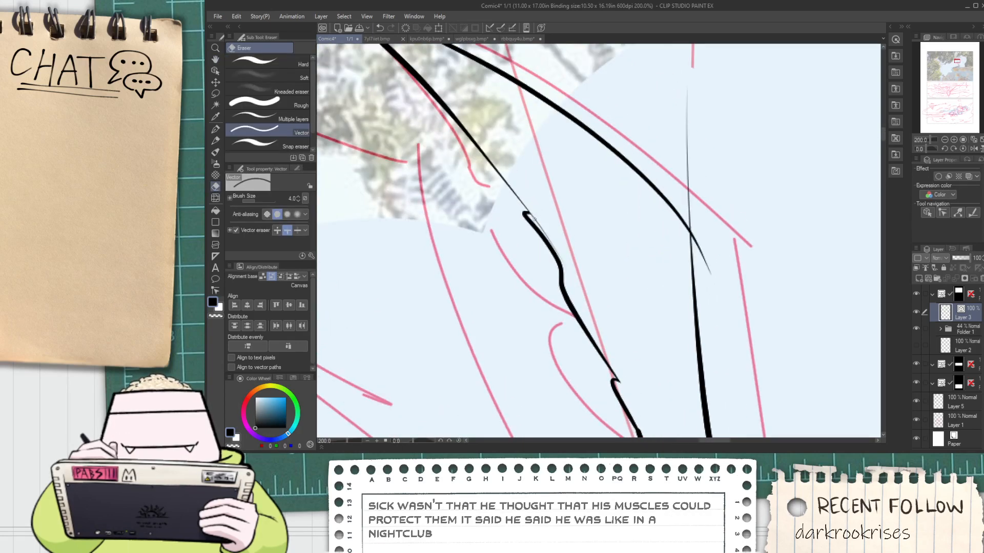
left_click(537, 219)
scroll(554, 227, "down", 1)
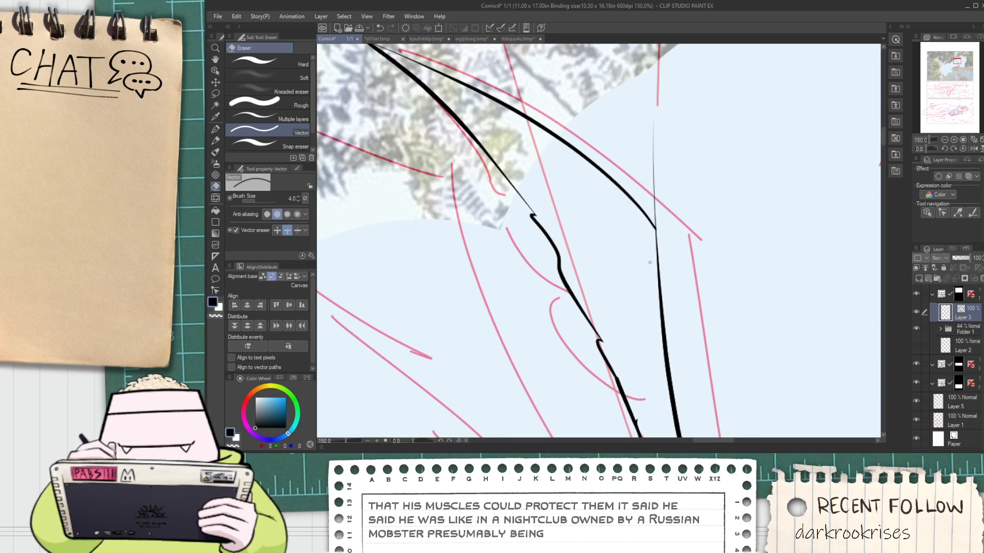
scroll(521, 172, "up", 4)
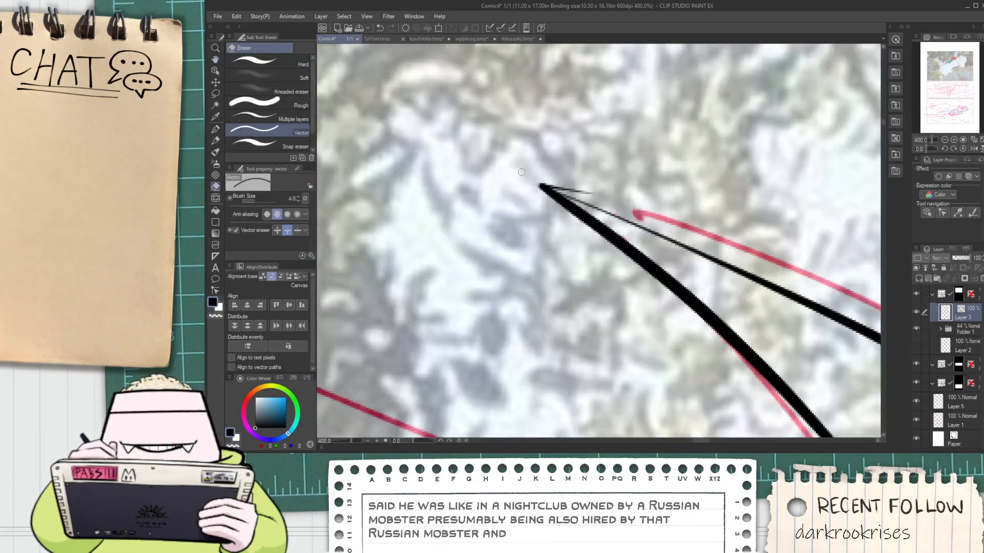
left_click(577, 194)
Thicken the thin start of the front edge at the wing tip with a G-pen stroke, redoing it until both edges form a pointed tip
key("p")
mouse_move(536, 185)
left_mouse_down()
mouse_move(569, 206)
mouse_move(465, 176)
mouse_move(635, 194)
left_mouse_up()
key("ctrl+z")
scroll(554, 196, "down", 2)
key("space")
scroll(470, 154, "up", 2)
key("ctrl+z")
left_click_drag(491, 161, 619, 218)
key("ctrl+z")
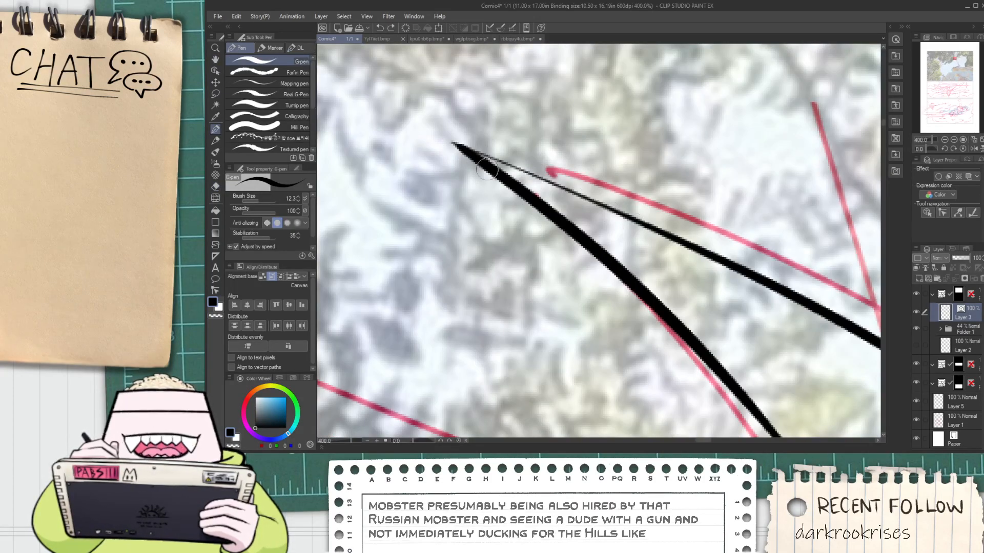
left_click_drag(458, 146, 652, 216)
key("ctrl+z")
left_click_drag(450, 142, 609, 206)
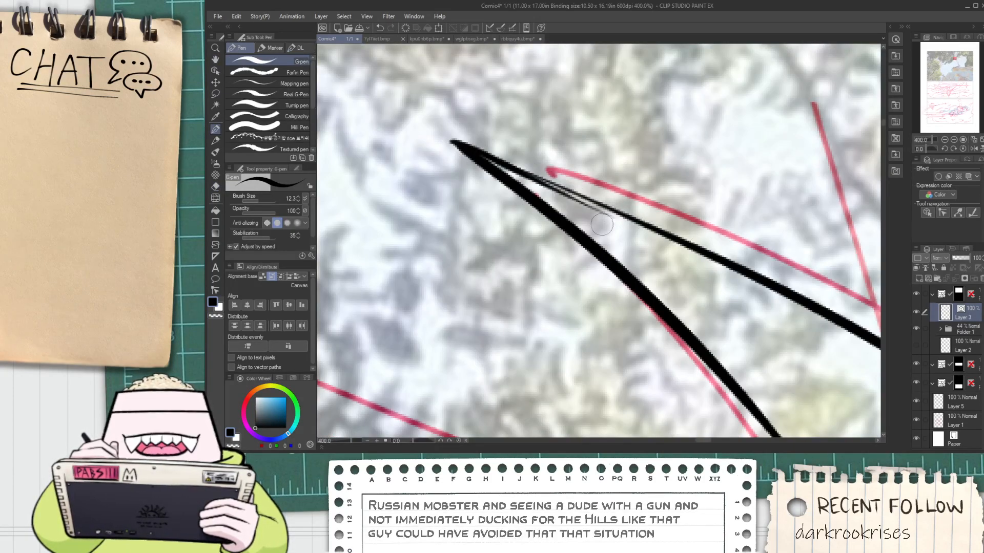
key("ctrl+z")
mouse_move(444, 140)
left_mouse_down()
mouse_move(530, 174)
mouse_move(600, 223)
mouse_move(537, 173)
mouse_move(618, 221)
left_mouse_up()
key("ctrl+z")
key("e")
scroll(629, 232, "down", 6)
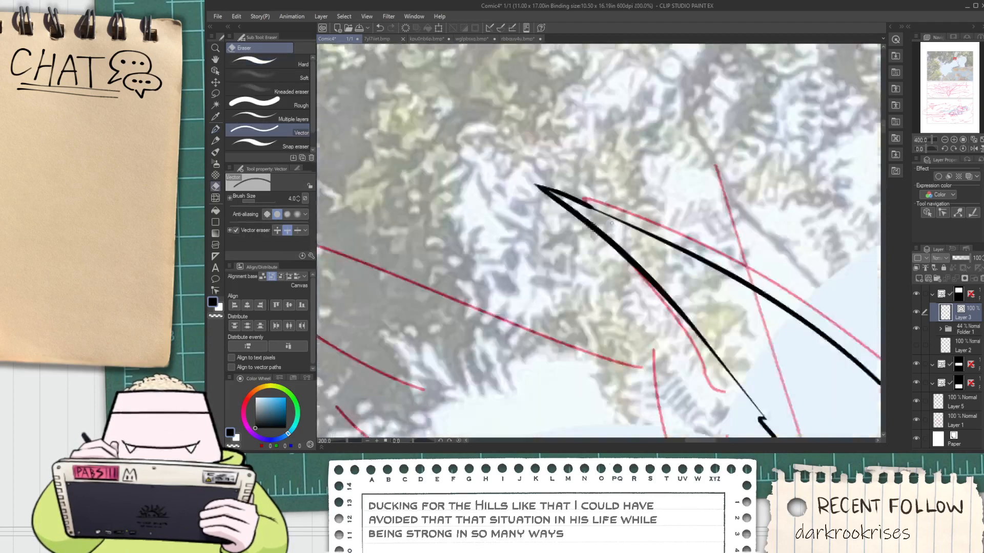
Ink short feather marks inside the lower half of the wing, running parallel to its rear edge
key("space")
left_click_drag(667, 284, 611, 230)
scroll(610, 230, "up", 2)
key("p")
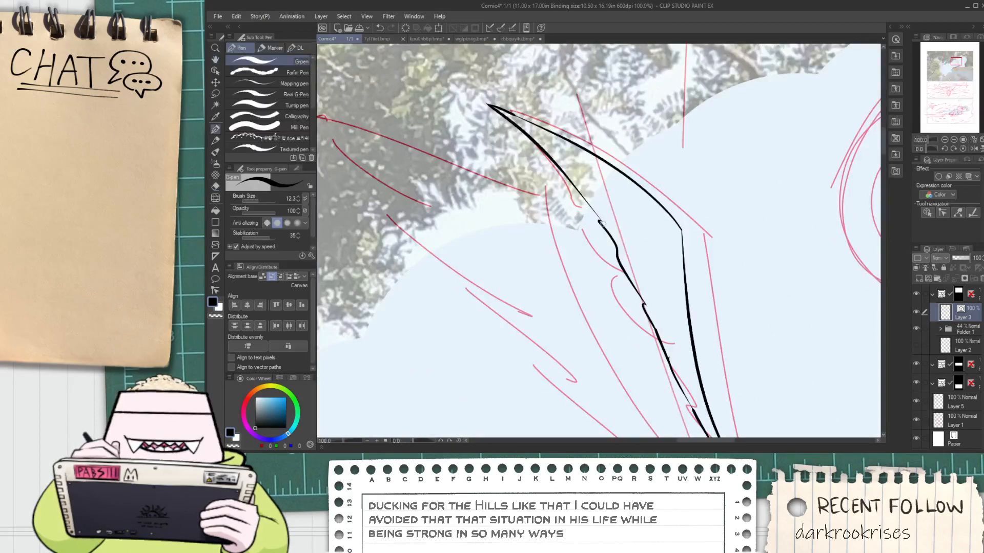
scroll(611, 230, "up", 1)
key("space")
left_click_drag(729, 435, 641, 345)
key("space")
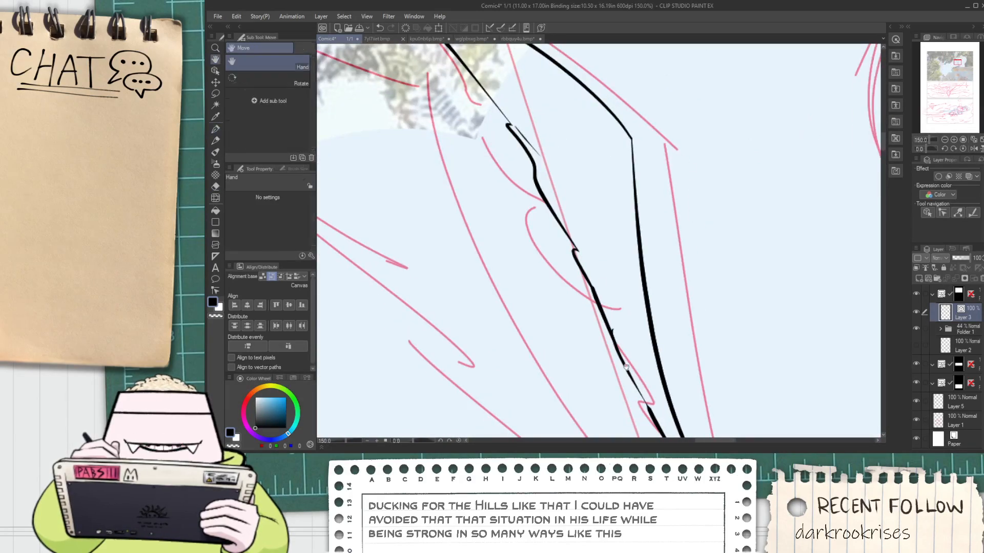
left_click_drag(658, 427, 608, 373)
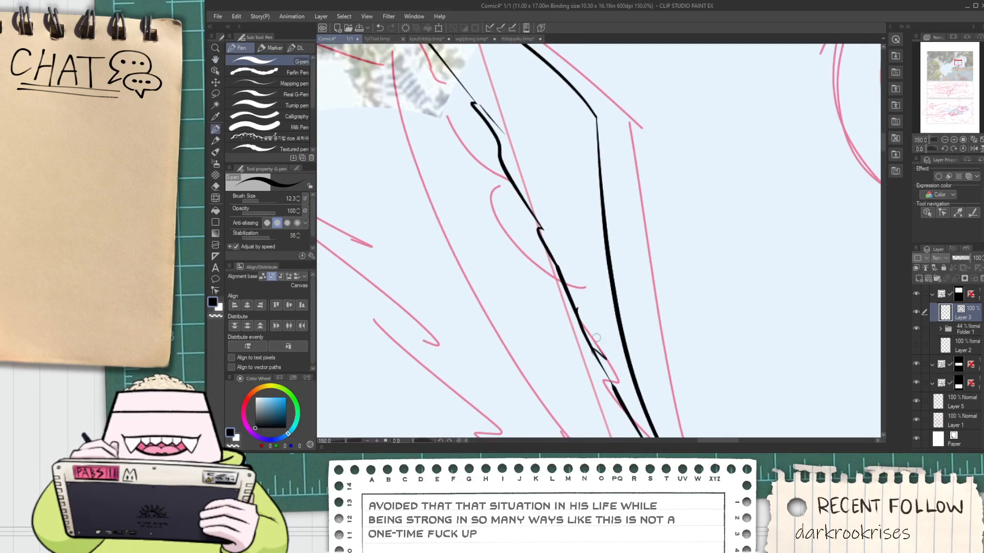
mouse_move(599, 340)
left_mouse_down()
mouse_move(584, 292)
mouse_move(575, 261)
left_mouse_up()
left_click_drag(567, 208, 607, 279)
key("ctrl+z")
left_click_drag(603, 315, 614, 343)
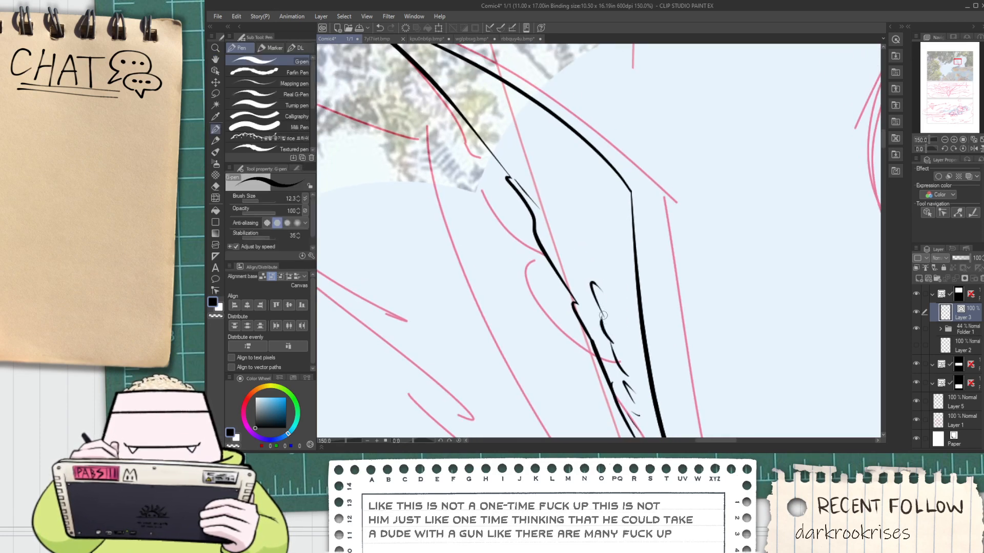
Continue the row of short feather marks inside the wing up toward its tip
left_click_drag(603, 281, 619, 324)
mouse_move(605, 277)
left_mouse_down()
mouse_move(552, 199)
mouse_move(527, 184)
mouse_move(543, 197)
left_mouse_up()
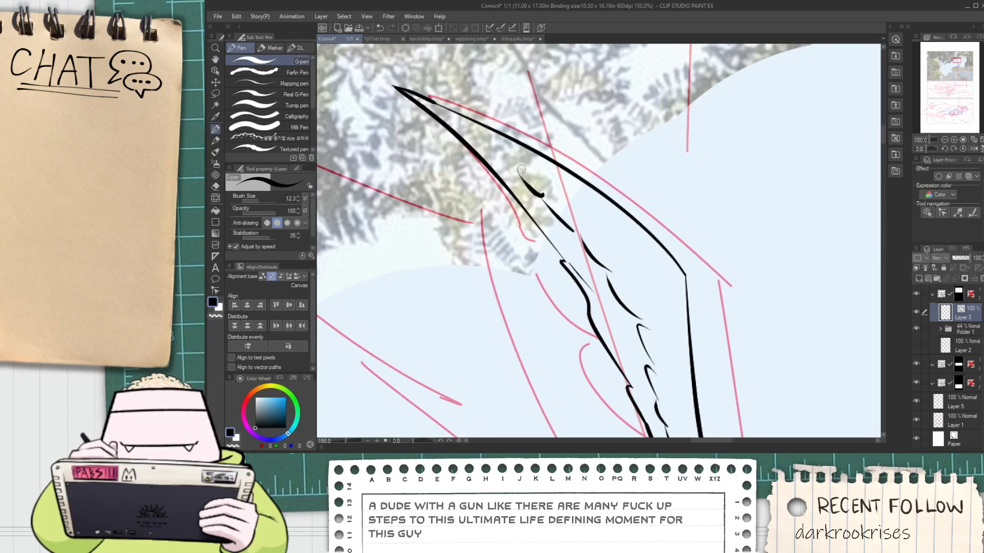
scroll(561, 215, "down", 1)
left_click_drag(587, 277, 495, 133)
left_click_drag(588, 310, 543, 219)
scroll(563, 287, "down", 2)
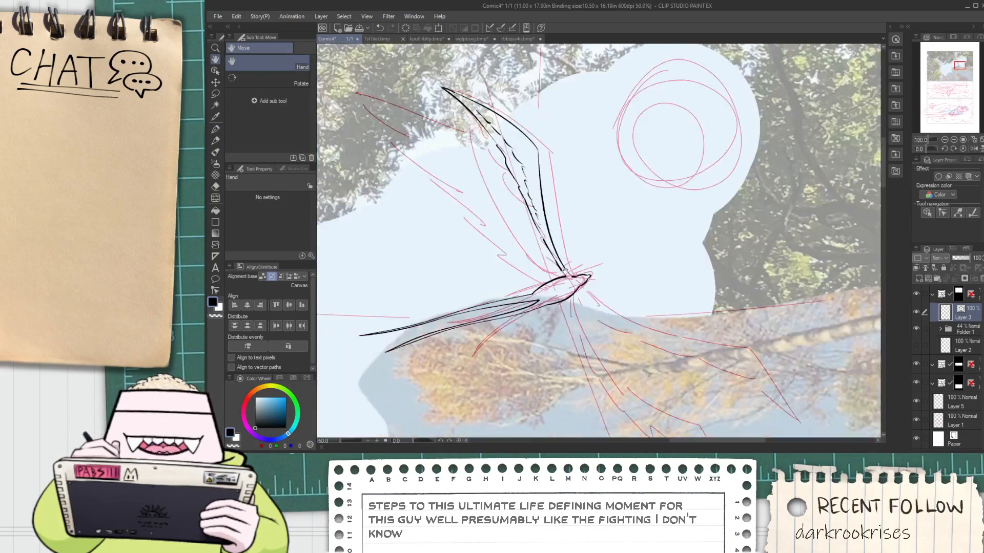
Select the tail, body and head lines as vector objects and move them up so the body overlaps the wing's root
mouse_move(581, 308)
left_mouse_down()
mouse_move(567, 293)
mouse_move(628, 305)
left_mouse_up()
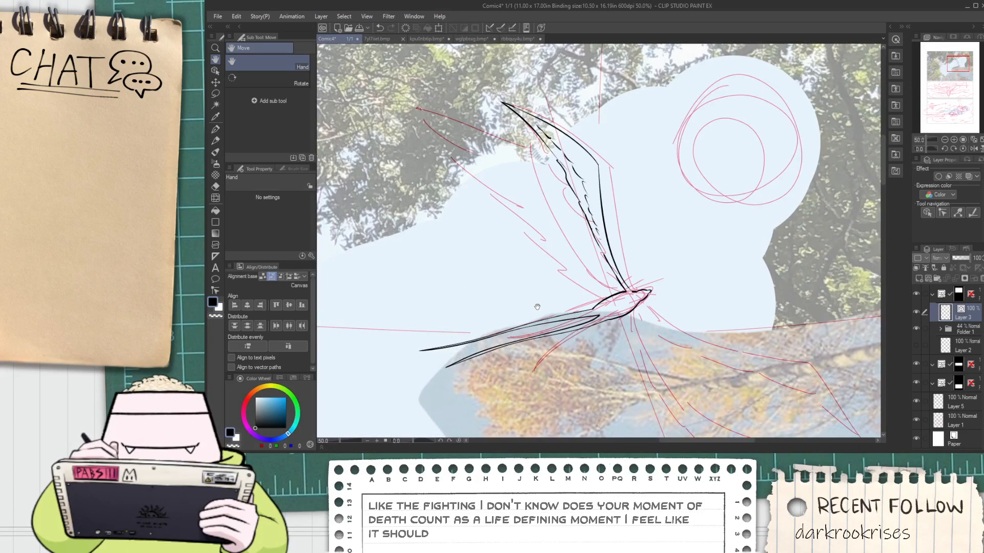
key("o")
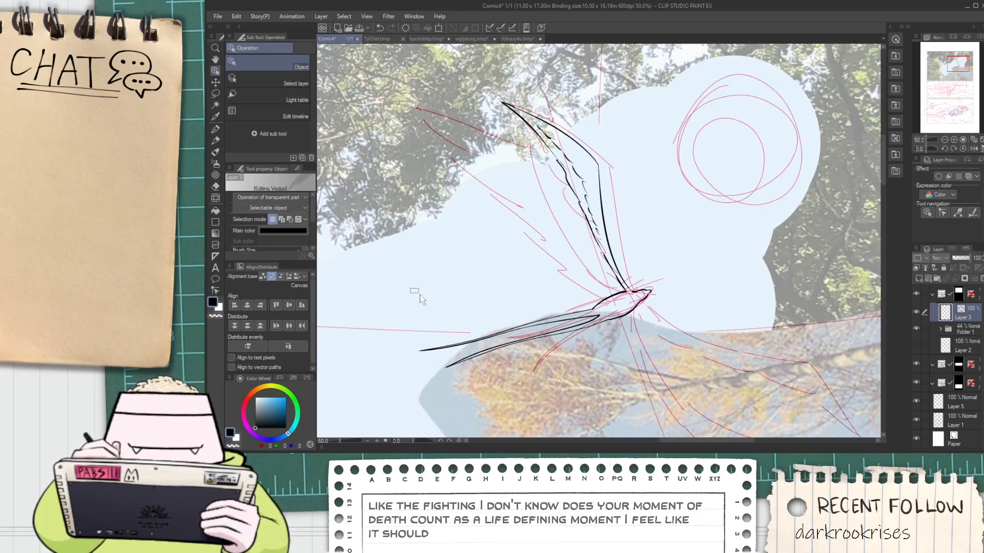
left_click_drag(409, 287, 610, 386)
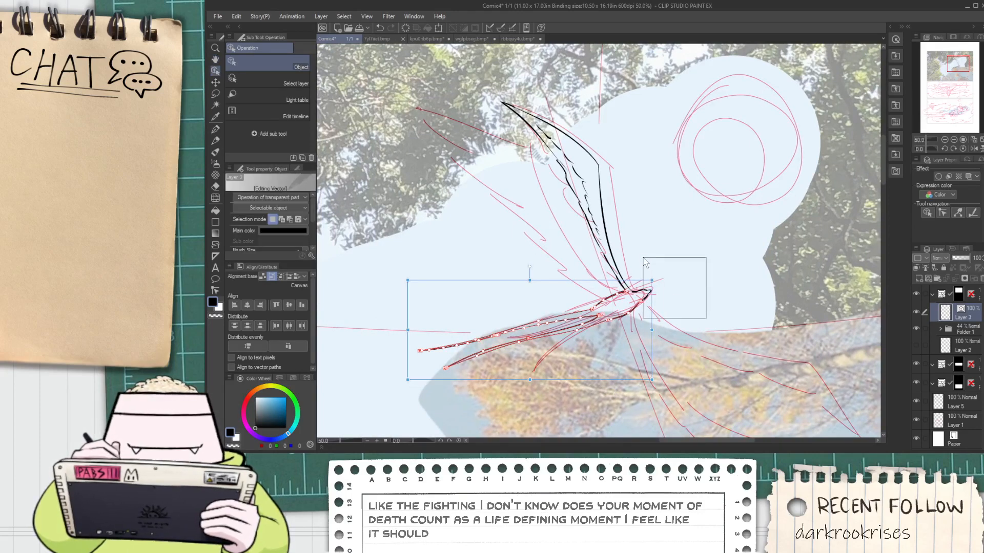
left_click_drag(644, 264, 640, 257)
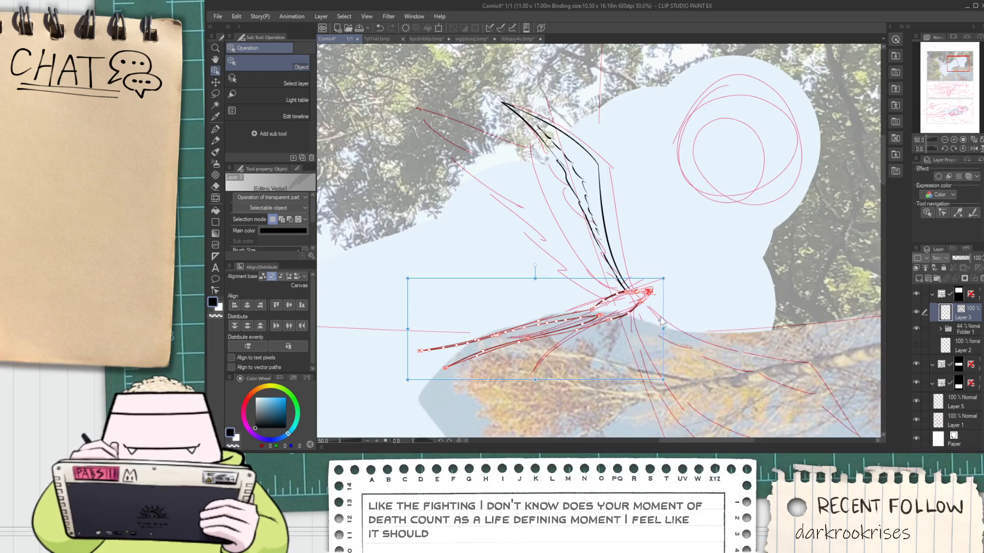
scroll(661, 322, "up", 2)
mouse_move(656, 337)
left_mouse_down()
mouse_move(667, 333)
mouse_move(645, 326)
mouse_move(649, 288)
mouse_move(661, 282)
mouse_move(645, 287)
left_mouse_up()
left_click(696, 285)
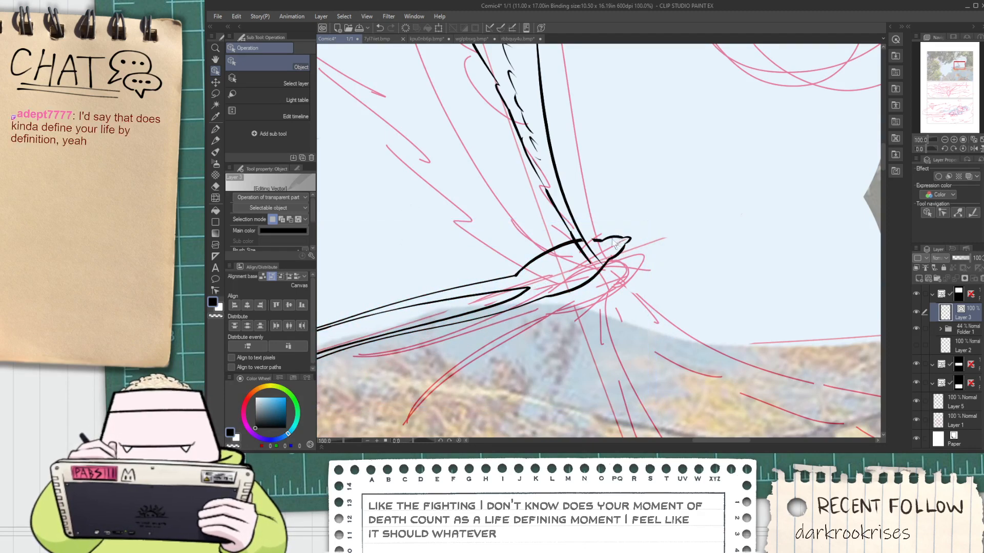
Try to bridge the gap in the body's upper line at the wing root with a G-pen stroke
scroll(611, 242, "up", 2)
scroll(547, 235, "up", 3)
key("p")
left_click_drag(573, 251, 720, 275)
key("ctrl+z")
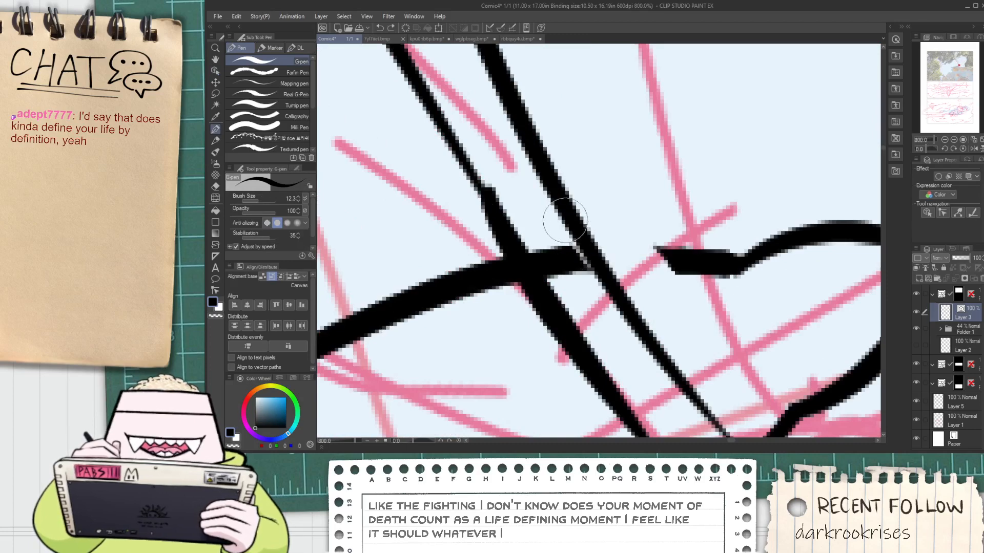
Select the tail, body and head lines again and shift them slightly left relative to the wing
scroll(565, 220, "down", 6)
key("space")
scroll(511, 266, "up", 1)
mouse_move(506, 241)
left_mouse_down()
mouse_move(532, 322)
mouse_move(578, 321)
left_mouse_up()
key("o")
left_click_drag(625, 260, 625, 256)
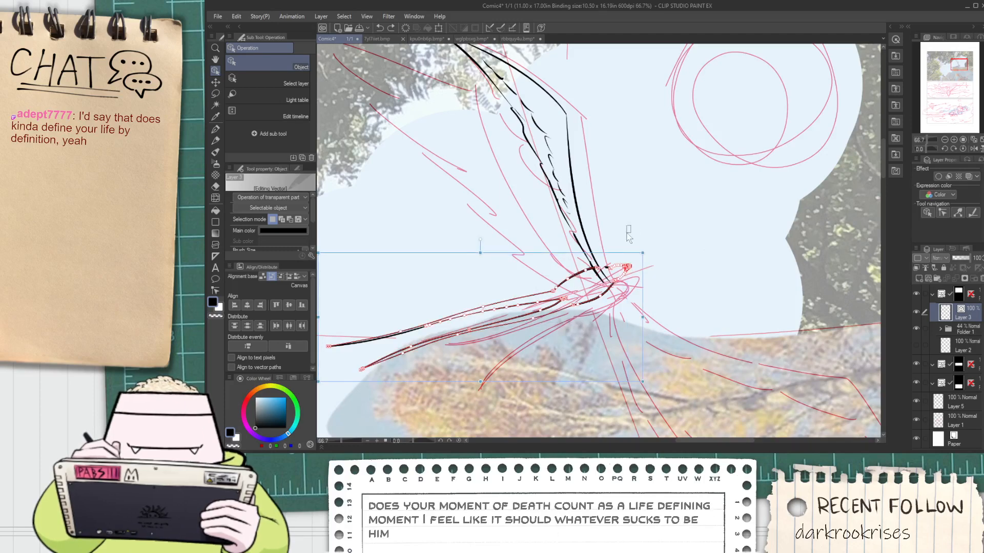
left_click_drag(644, 290, 635, 289)
left_click(657, 304)
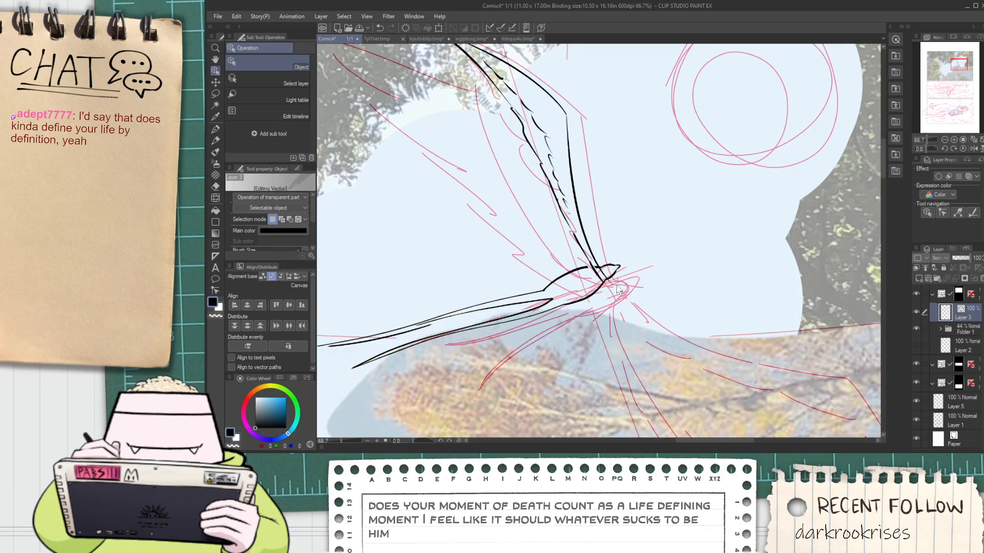
Erase the excess line ends crossing the body at the raised wing's root with the vector eraser
scroll(602, 284, "up", 3)
key("e")
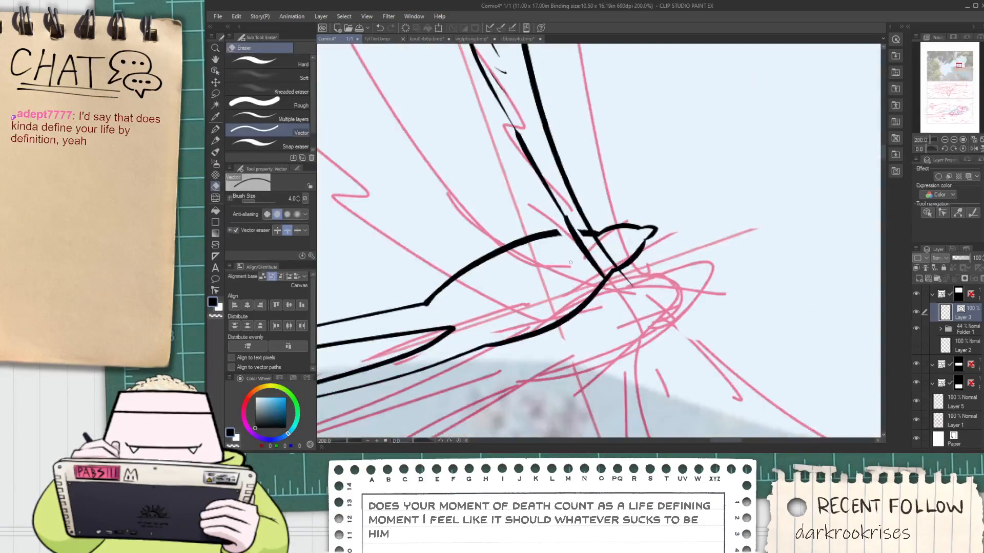
mouse_move(583, 254)
left_mouse_down()
mouse_move(611, 250)
mouse_move(588, 268)
mouse_move(594, 261)
mouse_move(622, 289)
mouse_move(637, 275)
mouse_move(612, 273)
mouse_move(566, 222)
mouse_move(581, 226)
mouse_move(607, 264)
mouse_move(532, 218)
mouse_move(569, 286)
mouse_move(593, 307)
left_mouse_up()
scroll(567, 220, "up", 2)
scroll(604, 260, "down", 6)
Redraw the body's upper line with a lower G-pen stroke from the tail to the wing root
key("space")
key("p")
scroll(566, 337, "up", 5)
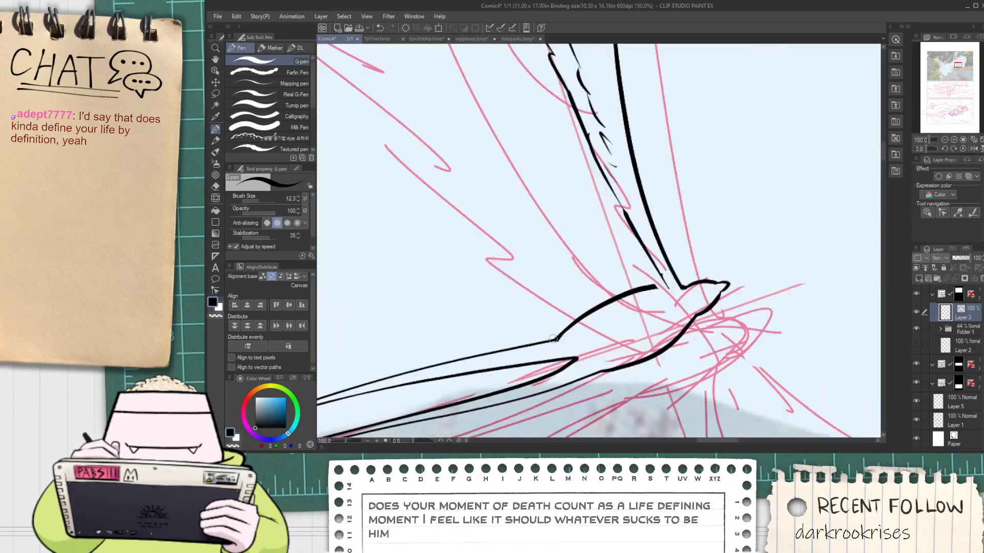
key("ctrl+z")
left_click_drag(549, 340, 666, 287)
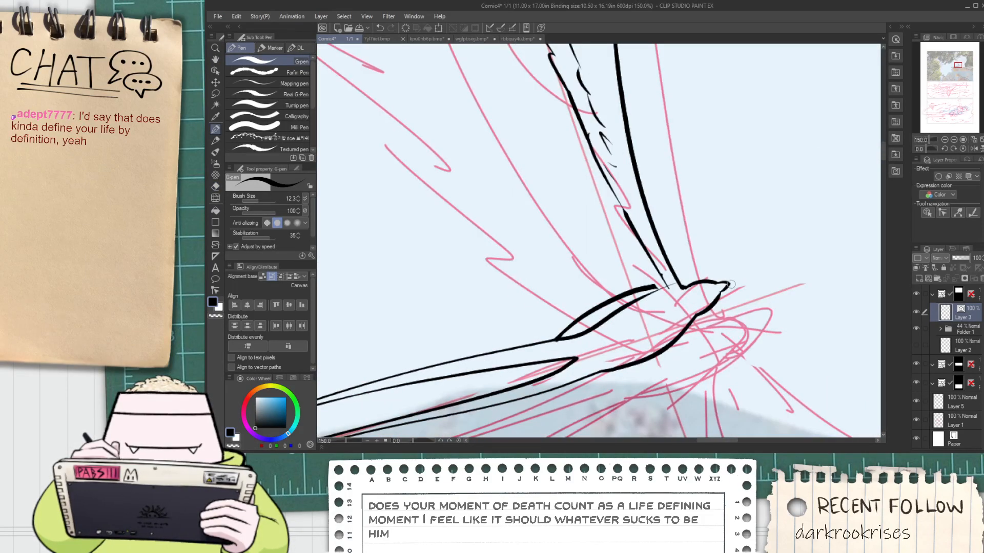
scroll(682, 288, "down", 4)
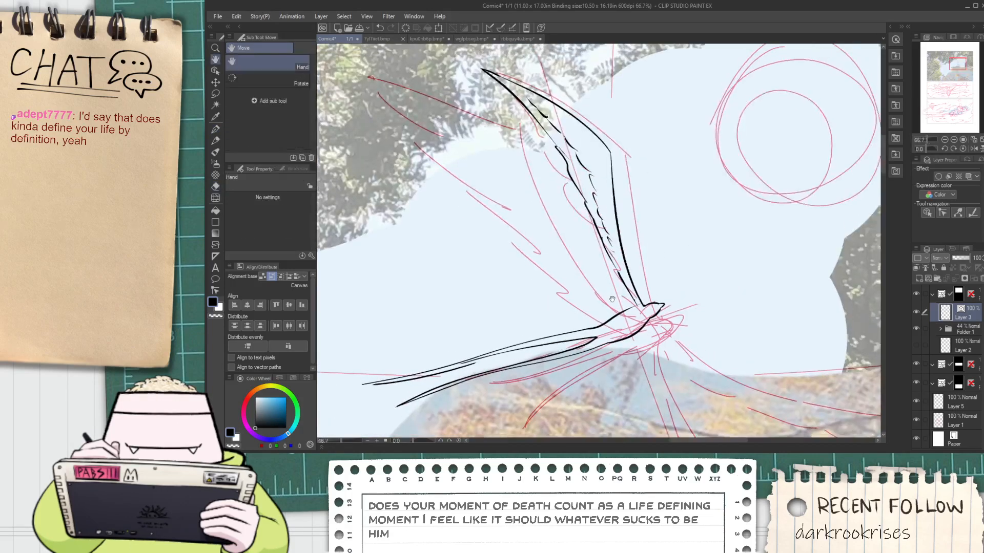
Ink the left raised wing's leading edge in two G-pen strokes between the body and the tip, following the sketch
left_click_drag(638, 310, 486, 170)
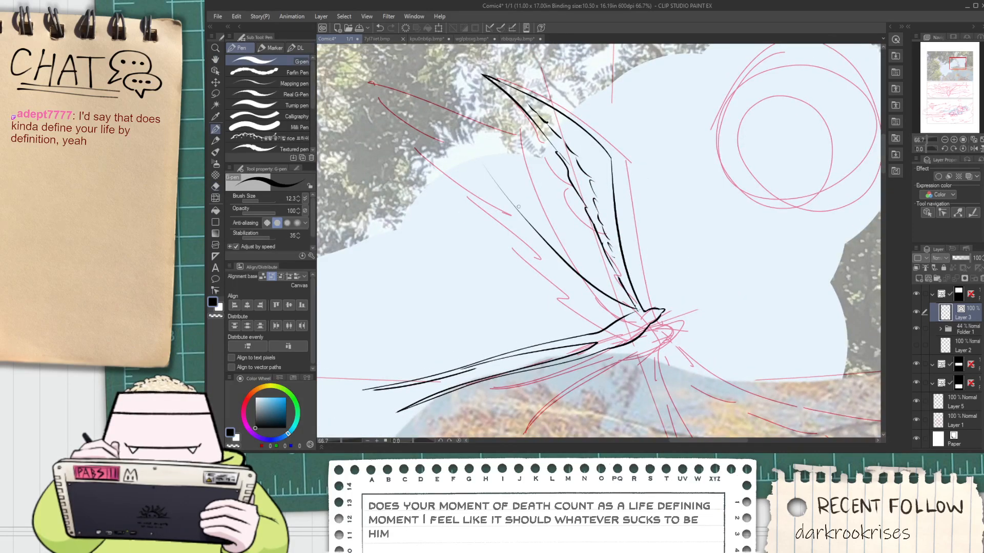
key("ctrl+z")
mouse_move(365, 109)
left_mouse_down()
mouse_move(404, 145)
mouse_move(529, 208)
mouse_move(451, 150)
left_mouse_up()
scroll(451, 151, "up", 1)
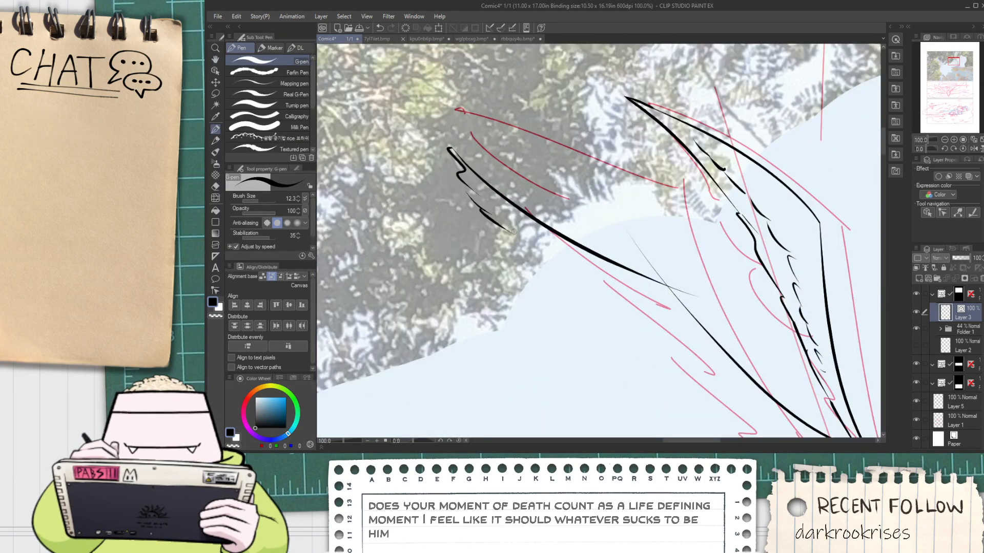
Continue the feather marks along the left wing's trailing edge and erase the overshooting ends at the leading edge's bend
left_click_drag(573, 307, 495, 253)
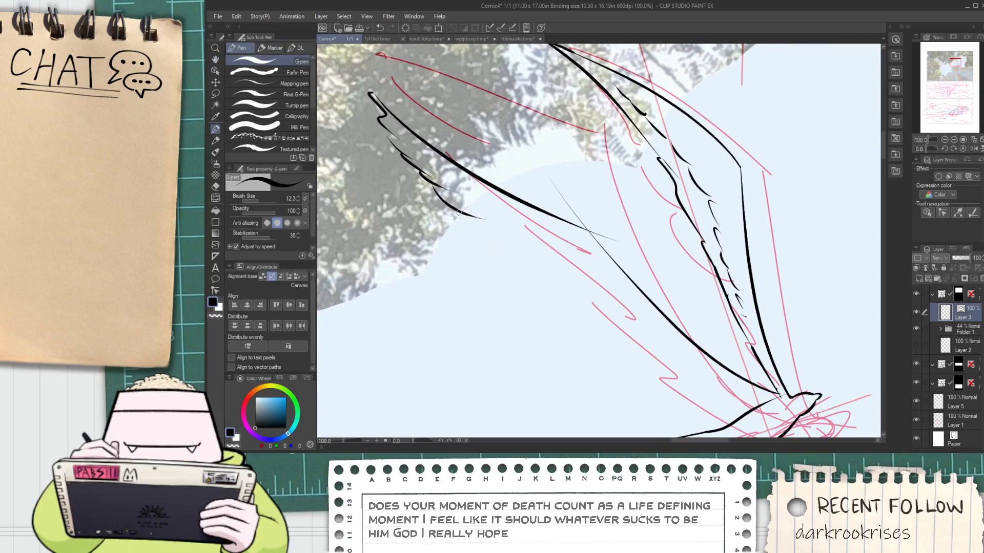
key("ctrl+z")
scroll(439, 193, "up", 1)
left_click_drag(436, 187, 536, 248)
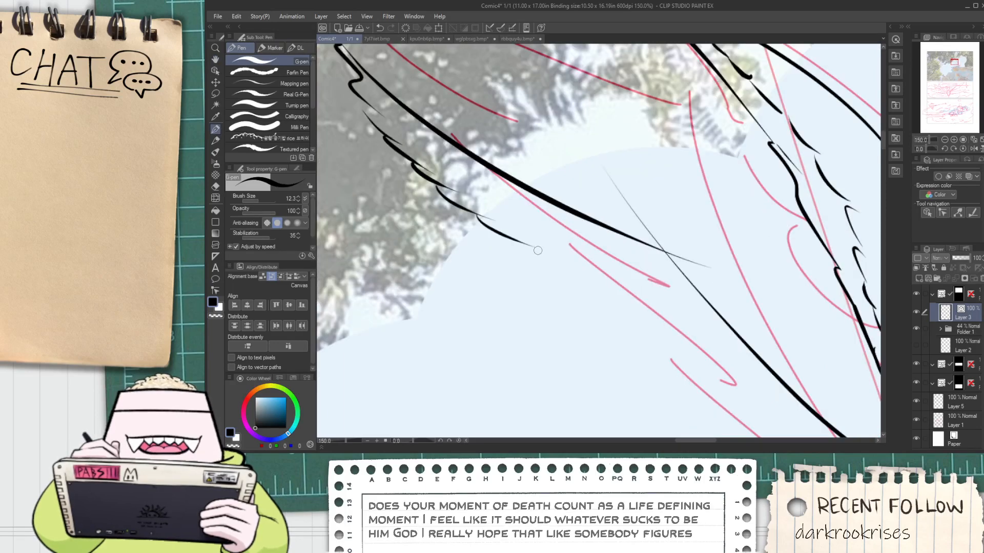
key("e")
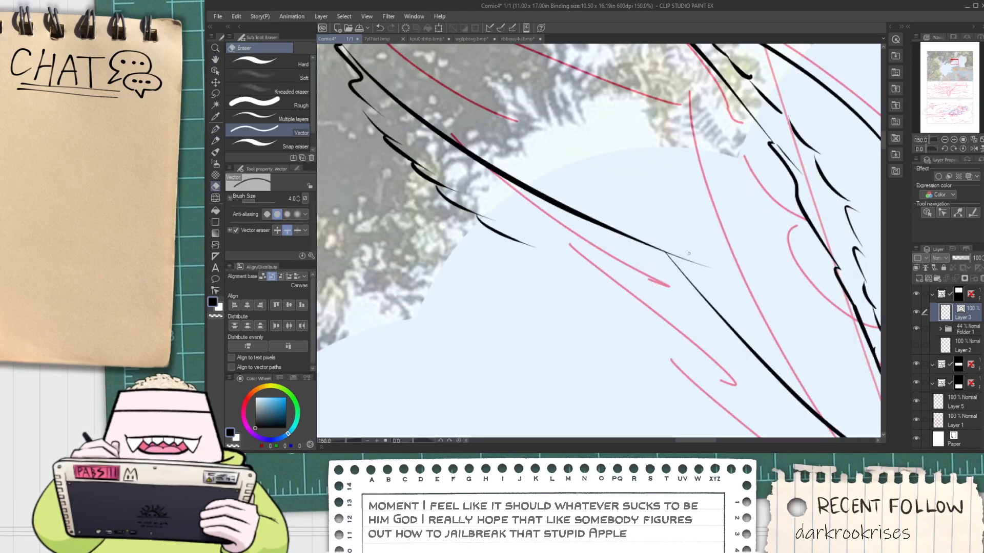
left_click_drag(689, 253, 685, 267)
Try to touch up the first feather marks at the left wing's tip with short G-pen strokes
left_click_drag(348, 65, 450, 196)
scroll(458, 202, "up", 3)
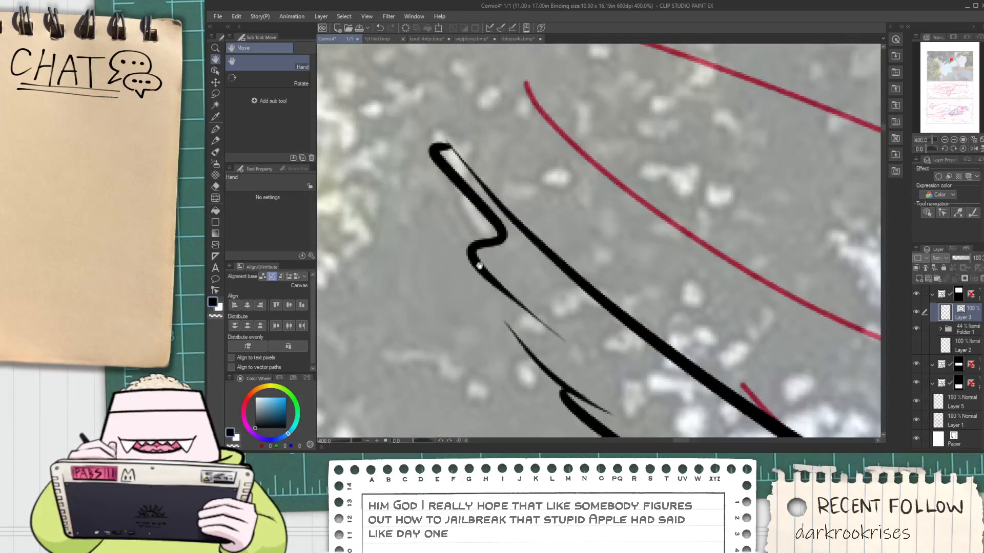
key("p")
scroll(506, 303, "up", 1)
mouse_move(495, 291)
left_mouse_down()
mouse_move(538, 363)
mouse_move(600, 372)
left_mouse_up()
key("ctrl+z")
mouse_move(487, 264)
left_mouse_down()
mouse_move(604, 382)
mouse_move(533, 328)
mouse_move(502, 339)
mouse_move(605, 414)
mouse_move(642, 388)
mouse_move(490, 283)
mouse_move(439, 271)
left_mouse_up()
key("ctrl+z")
Tidy the latest feather marks on the left wing's trailing edge and add the next ones toward the body
key("e")
scroll(541, 331, "down", 3)
scroll(540, 331, "down", 1)
scroll(435, 271, "up", 1)
mouse_move(551, 359)
left_mouse_down()
mouse_move(435, 271)
mouse_move(530, 304)
mouse_move(527, 273)
left_mouse_up()
key("p")
scroll(501, 246, "up", 4)
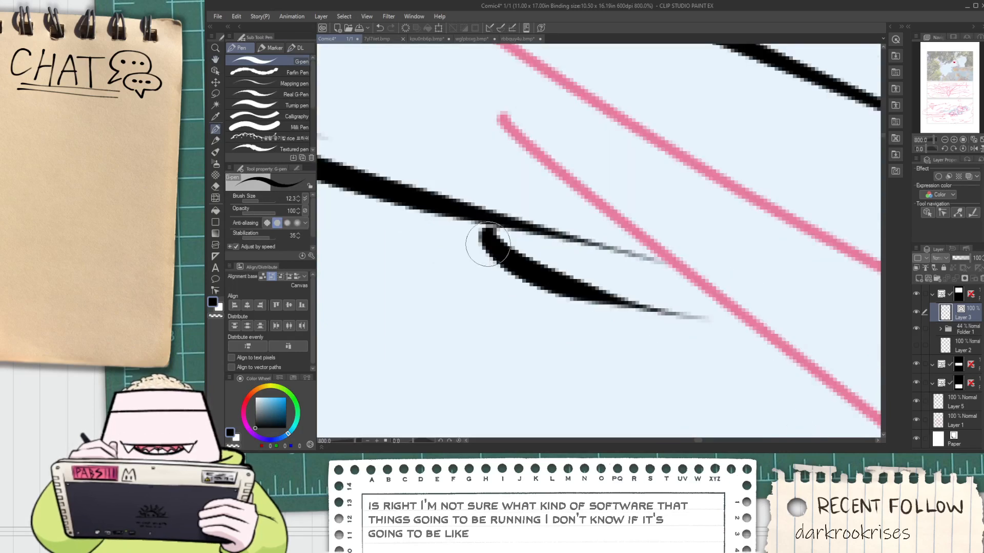
scroll(494, 240, "down", 4)
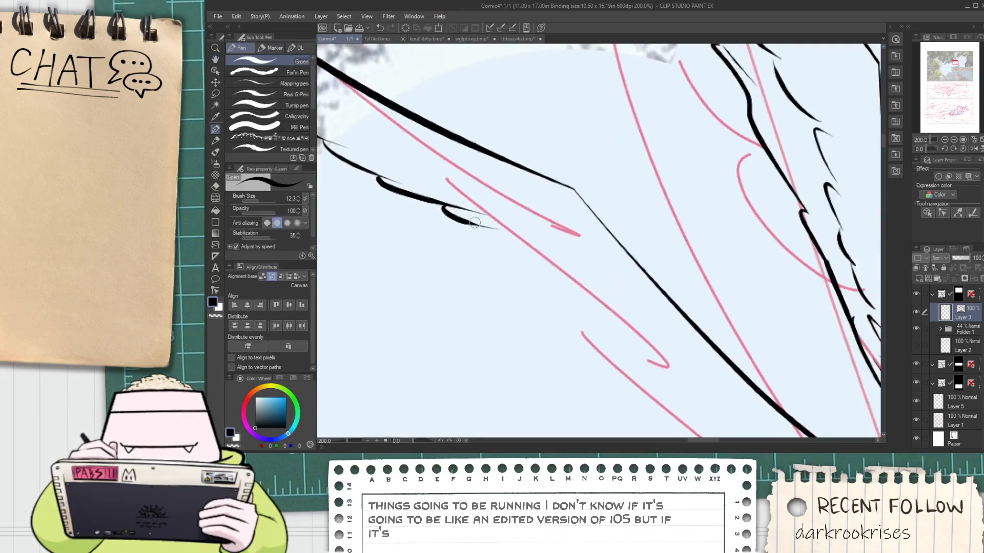
left_click_drag(488, 244, 566, 257)
key("ctrl+z")
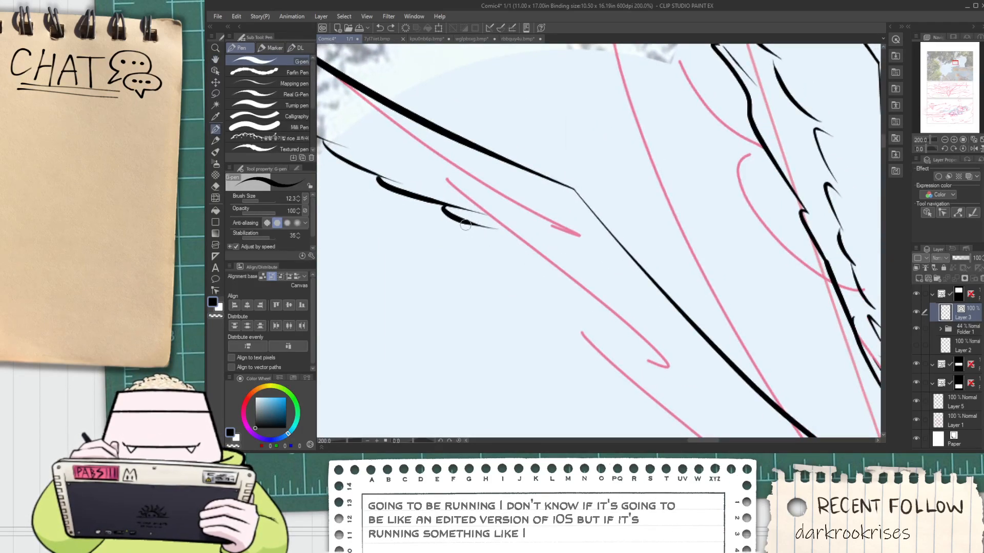
mouse_move(468, 225)
left_mouse_down()
mouse_move(618, 287)
mouse_move(553, 232)
left_mouse_up()
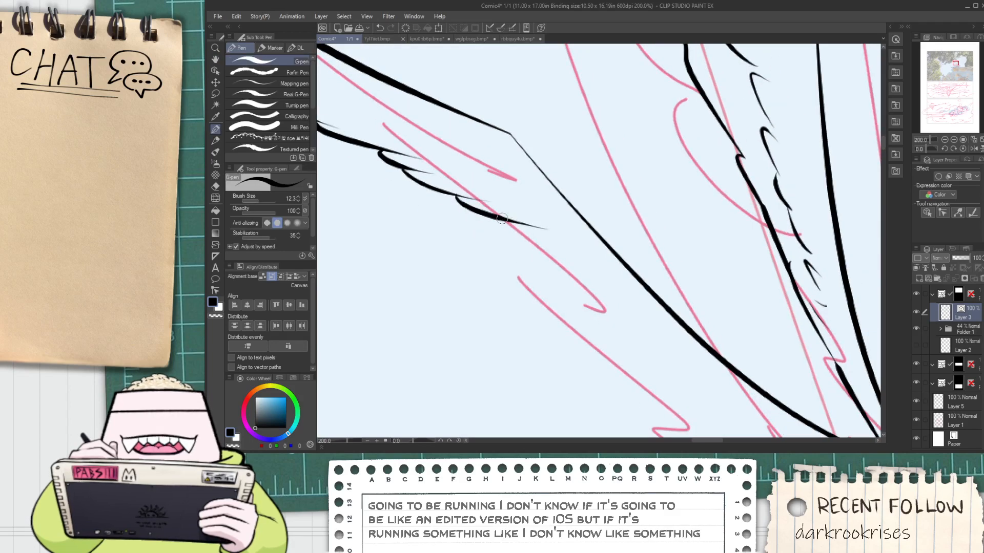
Replace the last few feather marks on the left wing and carry the row past the bend toward the body
mouse_move(497, 220)
left_mouse_down()
mouse_move(542, 259)
mouse_move(544, 220)
mouse_move(512, 213)
left_mouse_up()
key("ctrl+z")
key("ctrl+z")
key("ctrl+z")
mouse_move(463, 179)
left_mouse_down()
mouse_move(553, 225)
mouse_move(640, 313)
left_mouse_up()
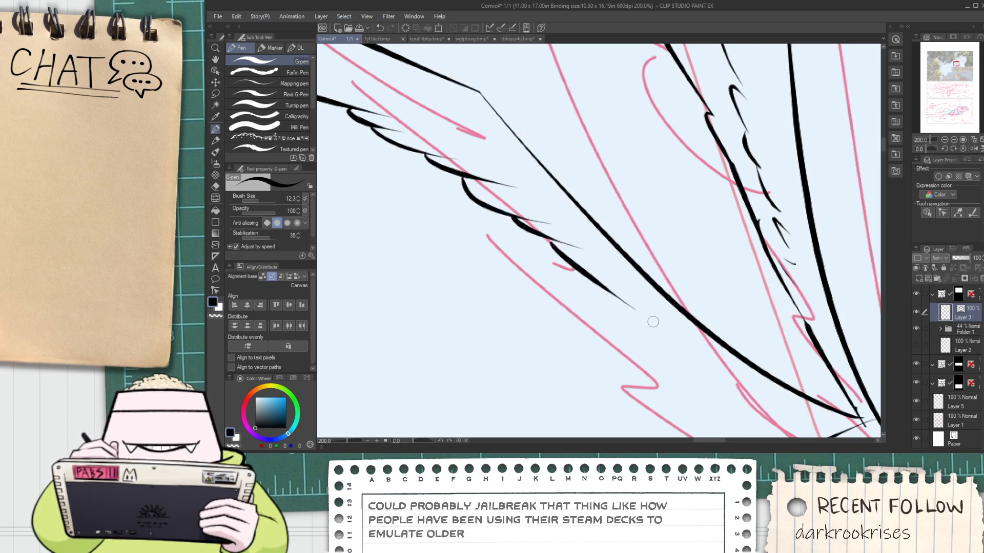
key("ctrl+z")
left_click_drag(539, 240, 724, 370)
scroll(633, 347, "down", 2)
Try to close the left wing's trailing edge with one long G-pen stroke to its root
key("space")
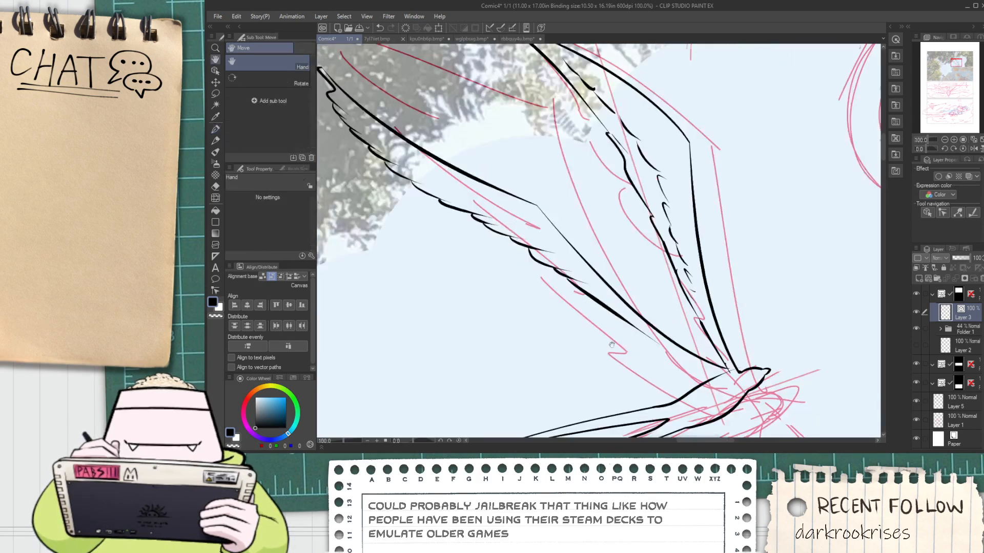
left_click_drag(656, 345, 463, 229)
scroll(464, 229, "up", 1)
scroll(464, 229, "up", 1)
left_click_drag(421, 180, 642, 342)
key("ctrl+z")
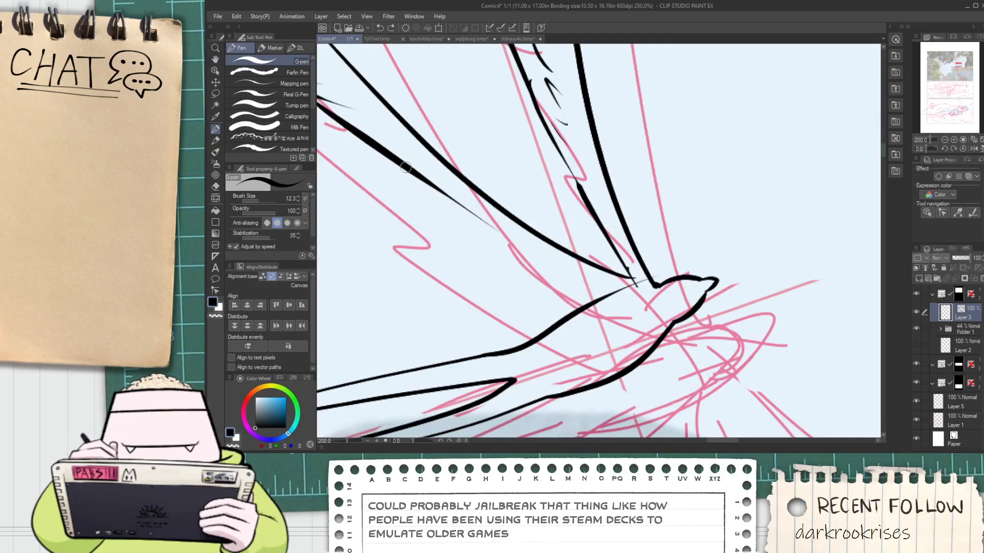
left_click_drag(432, 185, 626, 297)
key("ctrl+z")
Add more short feather marks on the inner part of the left wing's trailing edge
key("space")
left_click_drag(348, 137, 418, 178)
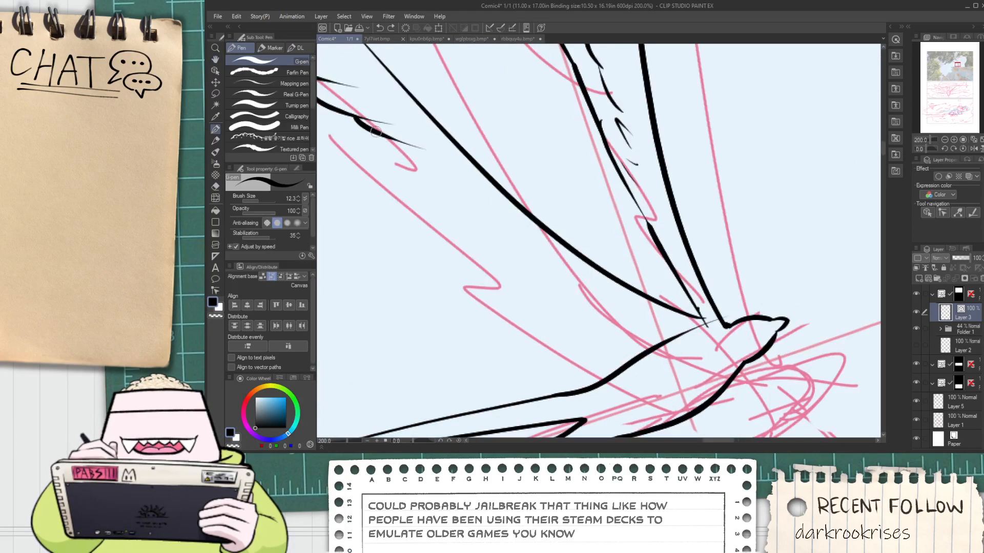
left_click_drag(378, 136, 453, 179)
key("ctrl+z")
mouse_move(378, 137)
left_mouse_down()
mouse_move(385, 150)
mouse_move(467, 178)
mouse_move(433, 177)
mouse_move(497, 206)
left_mouse_up()
key("ctrl+z")
Ink a long curved G-pen stroke from the left wing's last feather mark to the body's upper line
key("ctrl+z")
key("ctrl+z")
mouse_move(426, 162)
left_mouse_down()
mouse_move(627, 302)
mouse_move(668, 317)
left_mouse_up()
key("ctrl+z")
left_click_drag(446, 186, 692, 328)
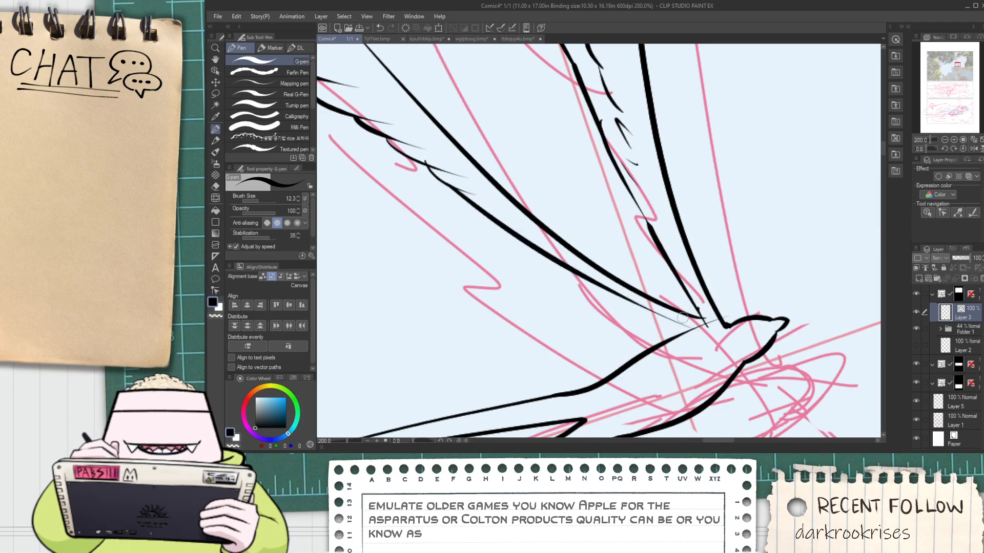
key("ctrl+z")
left_click_drag(426, 164, 748, 364)
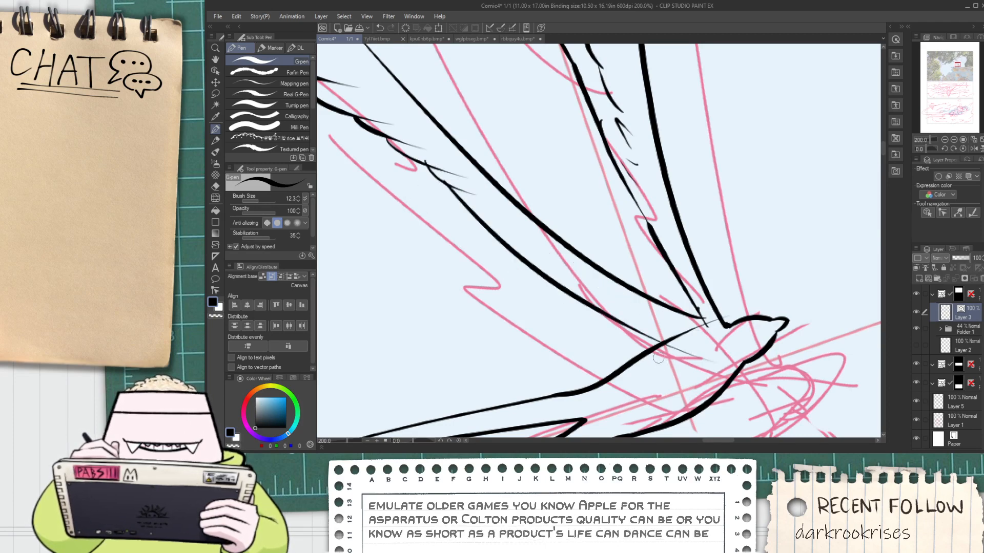
key("ctrl+z")
mouse_move(451, 184)
left_mouse_down()
mouse_move(585, 285)
mouse_move(689, 343)
left_mouse_up()
Erase the overshooting line ends where the two wings meet each other and the body's upper line
key("e")
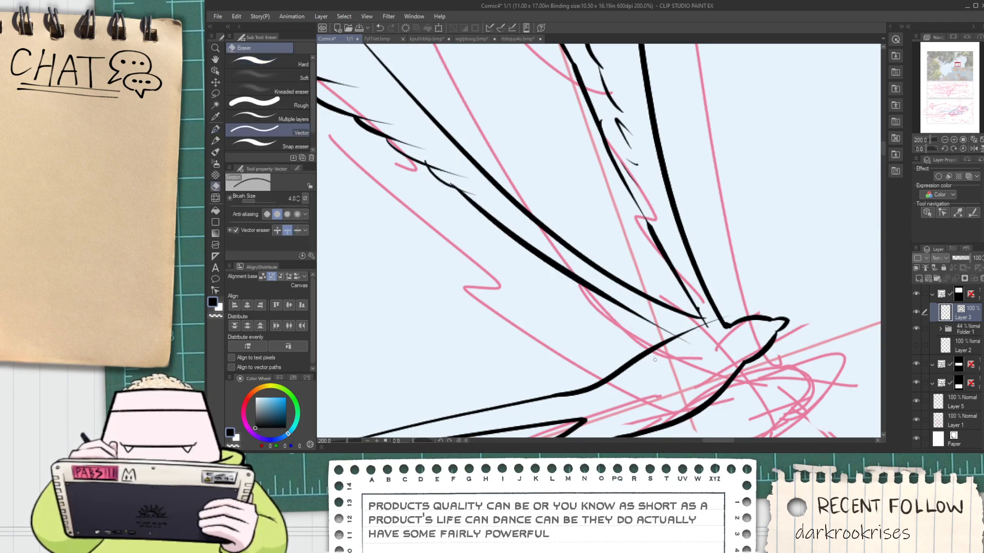
scroll(700, 330, "up", 3)
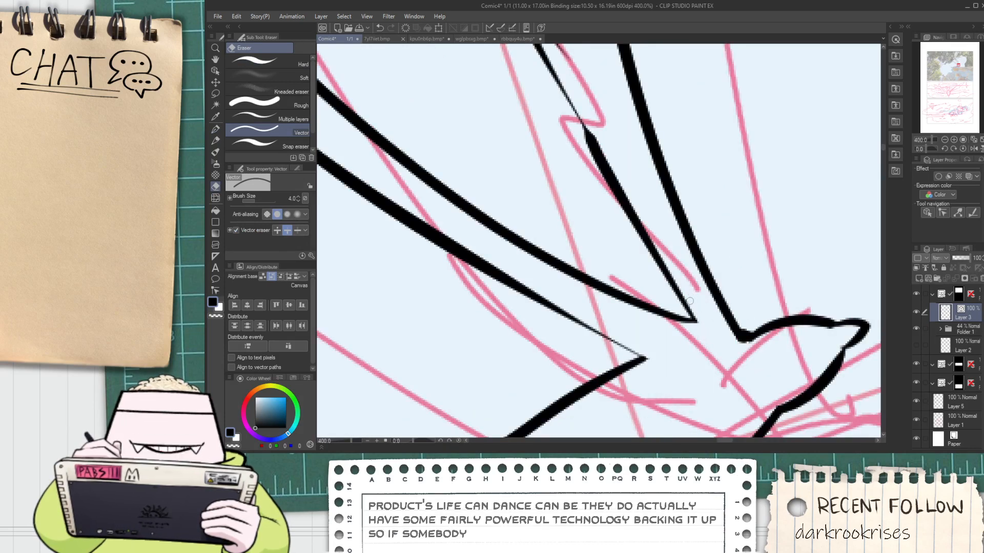
scroll(692, 297, "down", 3)
scroll(532, 267, "up", 2)
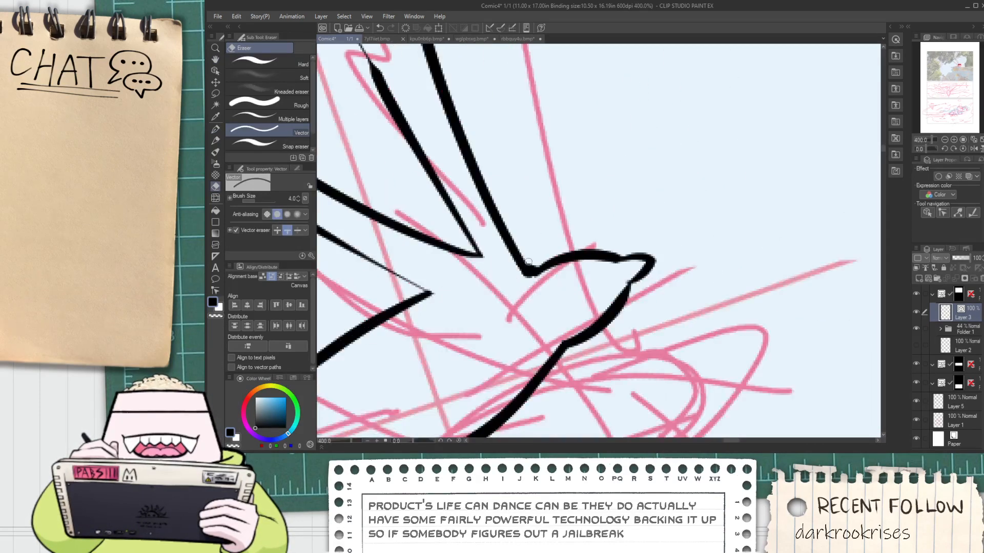
Select the bird's head and beak lines as vector objects and enlarge them slightly
scroll(531, 265, "down", 2)
key("space")
left_click_drag(593, 303, 586, 272)
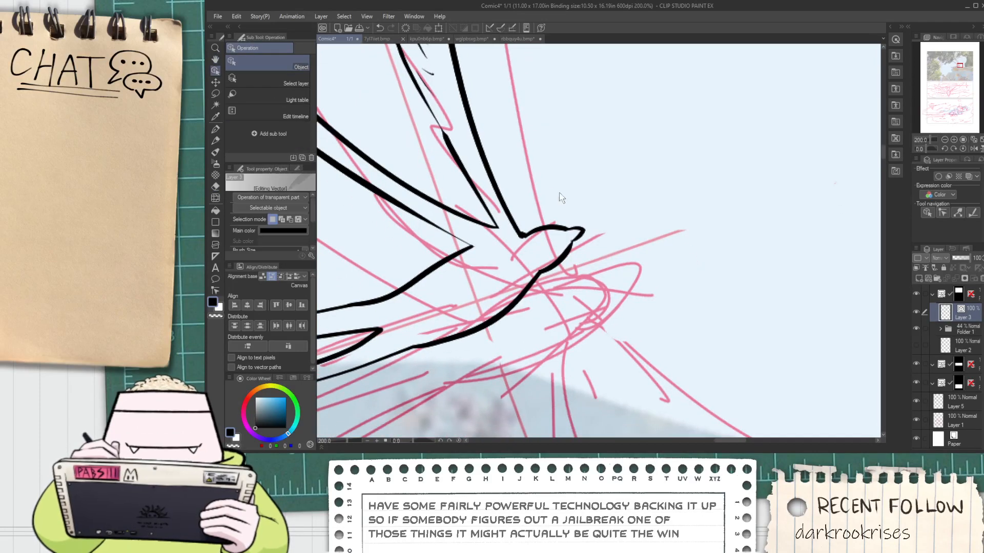
left_click(578, 234)
mouse_move(600, 209)
left_mouse_down()
mouse_move(622, 193)
mouse_move(610, 225)
left_mouse_up()
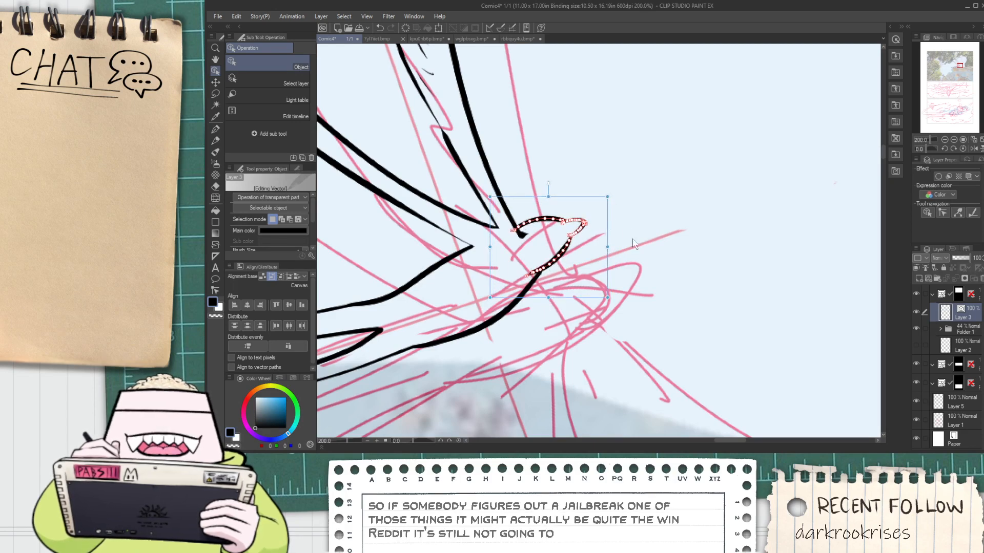
left_click(654, 360)
scroll(542, 383, "down", 2)
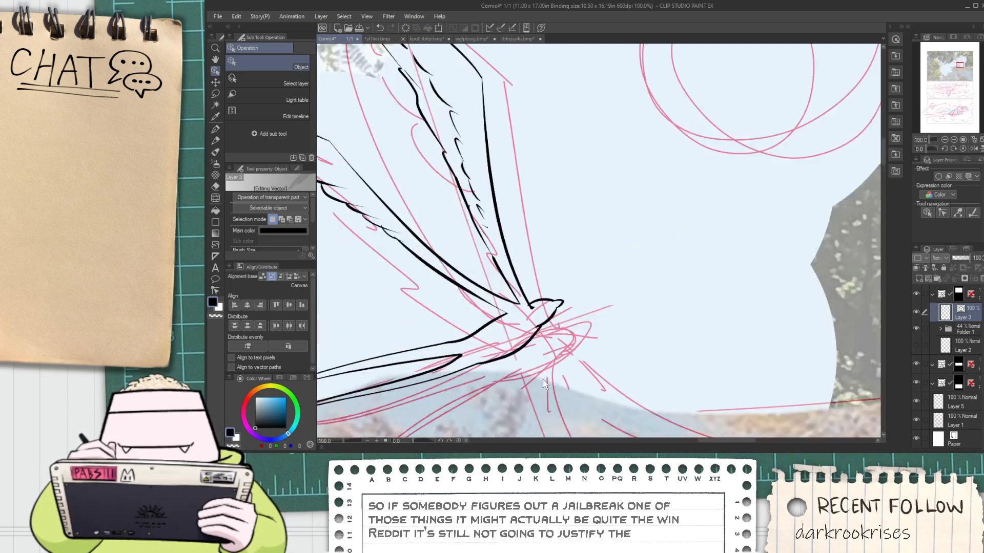
Join the head's lower line to the body's underside with a short G-pen stroke and erase the excess ends
scroll(535, 320, "up", 2)
key("e")
scroll(555, 342, "up", 2)
left_click(521, 334)
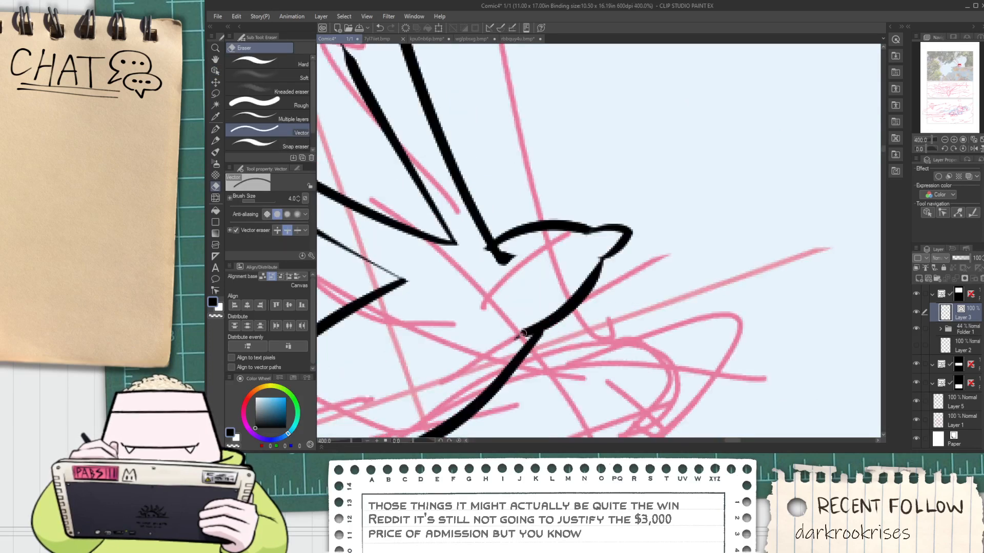
key("ctrl+z")
scroll(538, 327, "up", 2)
key("p")
left_click_drag(544, 322, 530, 344)
key("e")
left_click(523, 324)
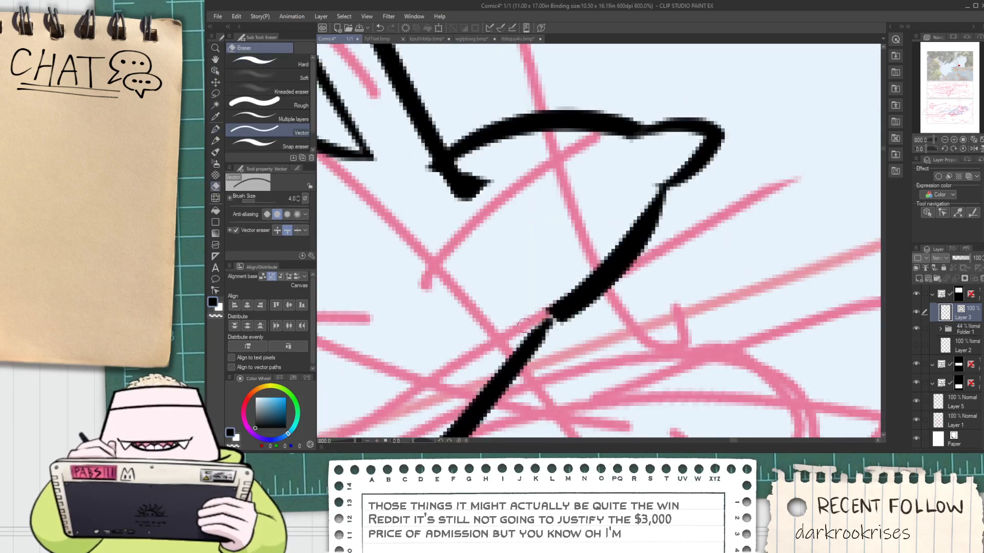
scroll(429, 196, "down", 7)
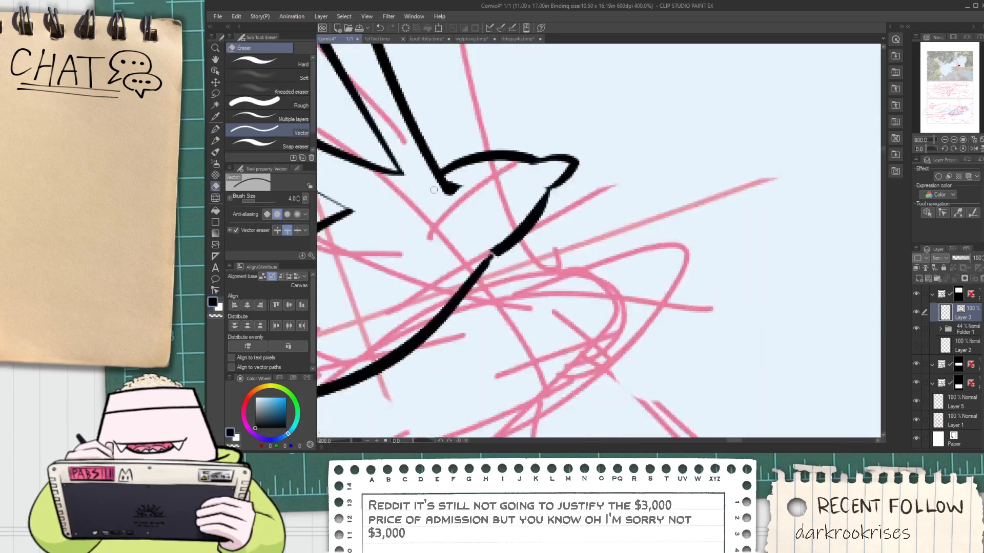
Select both raised wings' lines as vector objects, duplicate them and flip the copy vertically below the body
key("space")
left_click_drag(424, 206, 561, 256)
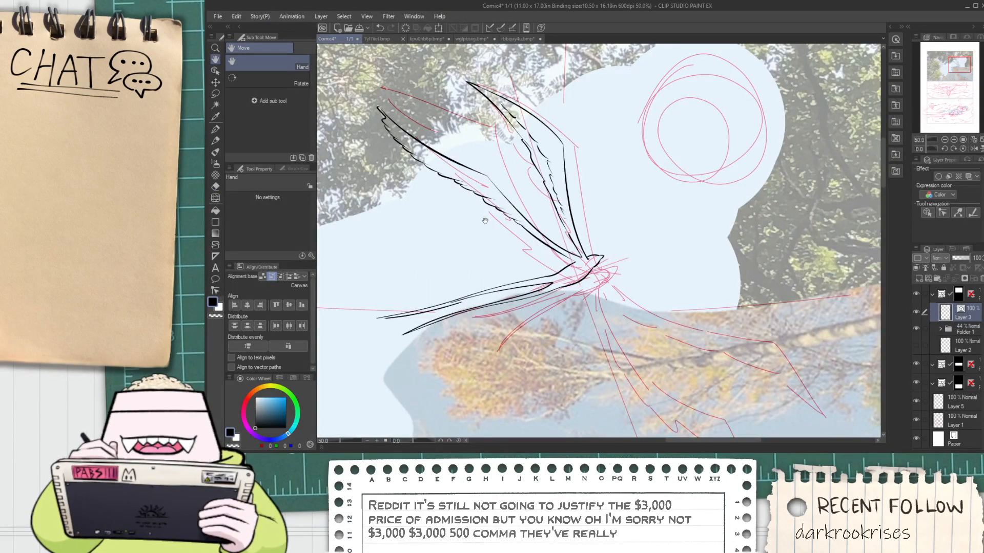
left_click_drag(526, 227, 545, 296)
key("o")
mouse_move(373, 122)
left_mouse_down()
mouse_move(570, 276)
mouse_move(612, 323)
left_mouse_up()
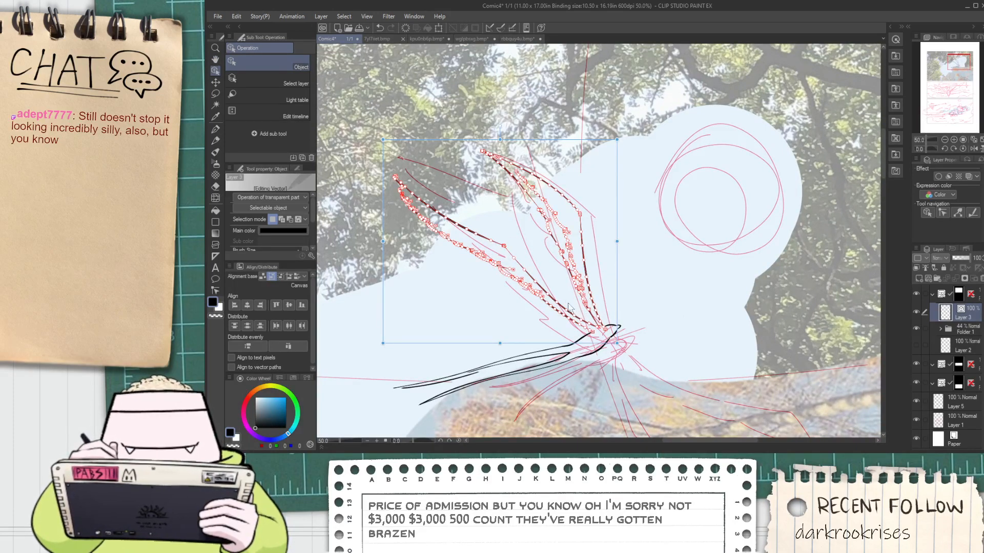
mouse_move(499, 138)
left_mouse_down()
mouse_move(574, 426)
mouse_move(589, 445)
mouse_move(595, 439)
left_mouse_up()
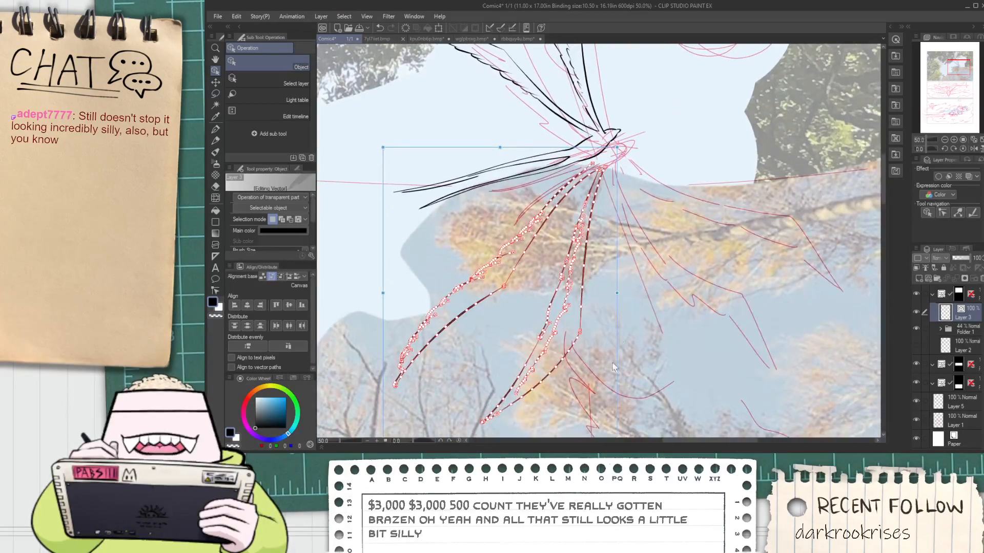
Mirror and tilt the copied wings, and move them so their roots meet the body over the lower wing sketch
mouse_move(623, 295)
left_mouse_down()
mouse_move(604, 245)
mouse_move(569, 216)
mouse_move(528, 200)
mouse_move(484, 200)
left_mouse_up()
scroll(476, 207, "down", 2)
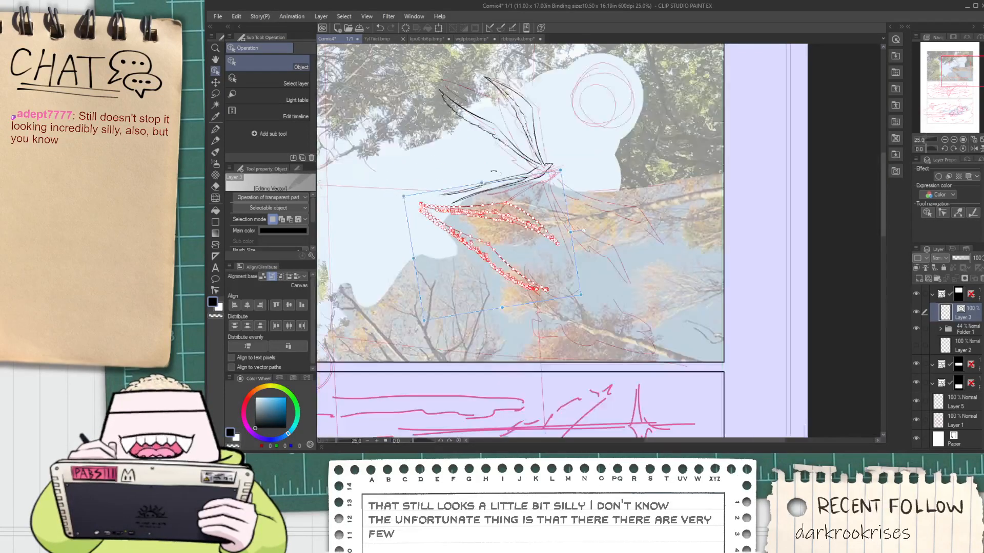
scroll(467, 205, "up", 2)
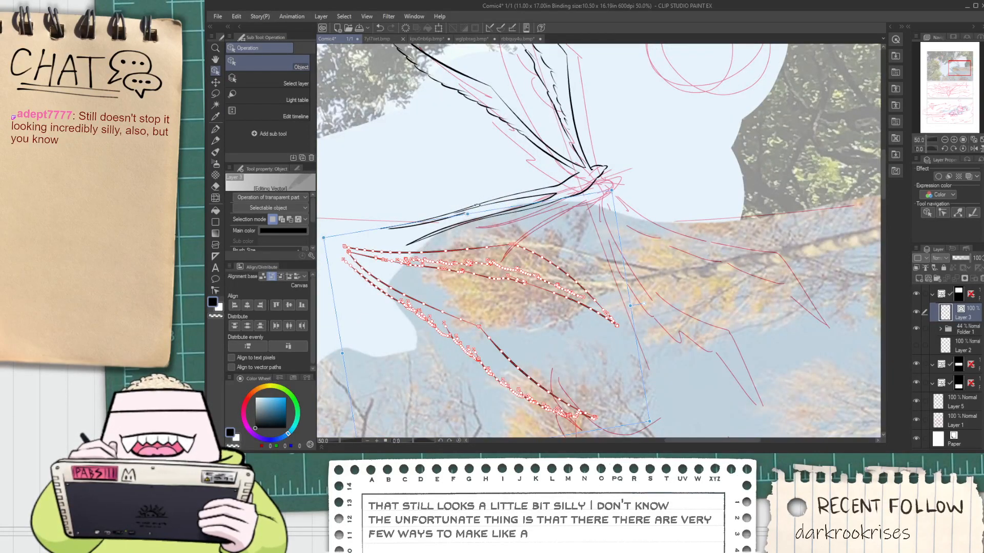
mouse_move(477, 204)
left_mouse_down()
mouse_move(563, 210)
mouse_move(735, 181)
left_mouse_up()
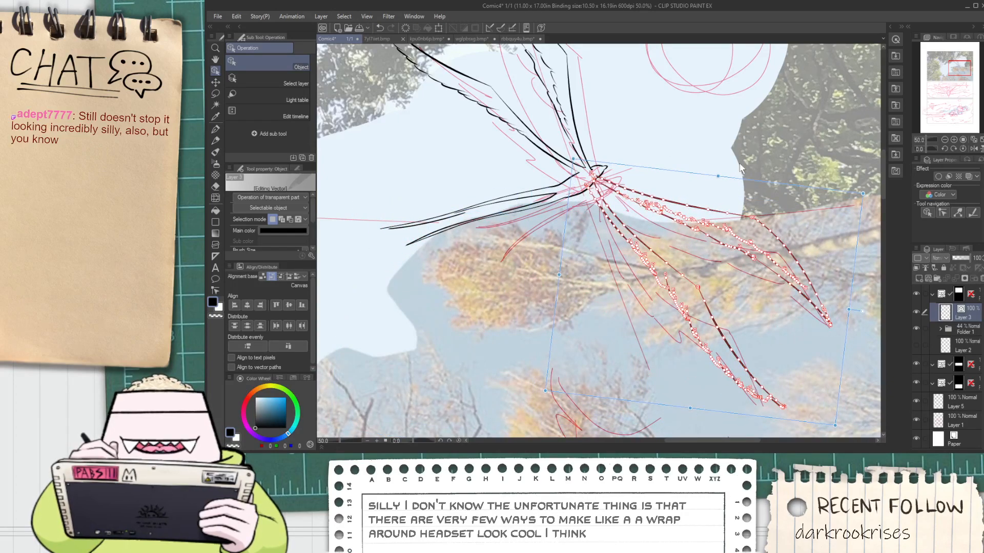
Deselect the copied wings and erase the excess line where their roots meet the bird's body, using the Vector eraser
left_click(718, 168)
key("space")
scroll(668, 171, "down", 1)
scroll(650, 182, "up", 8)
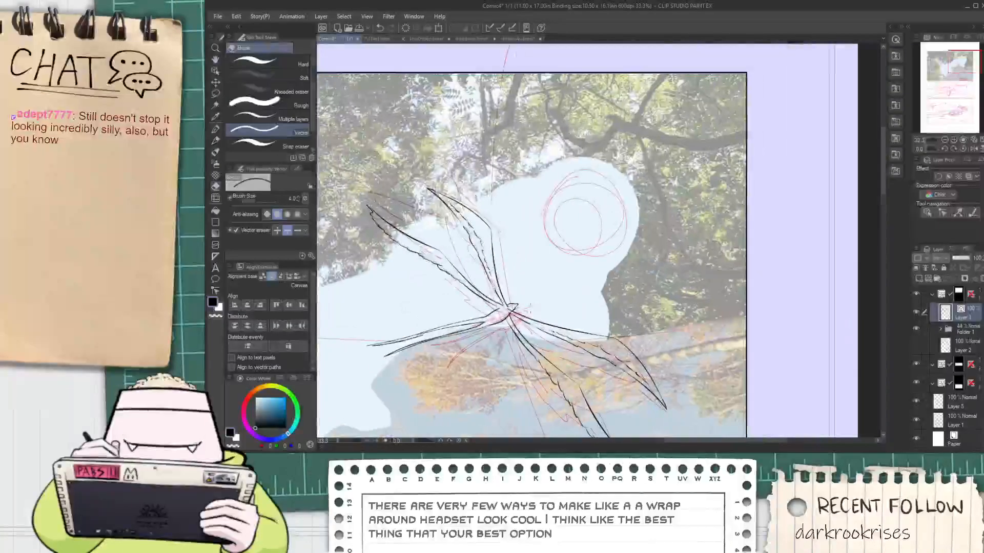
left_click(582, 261)
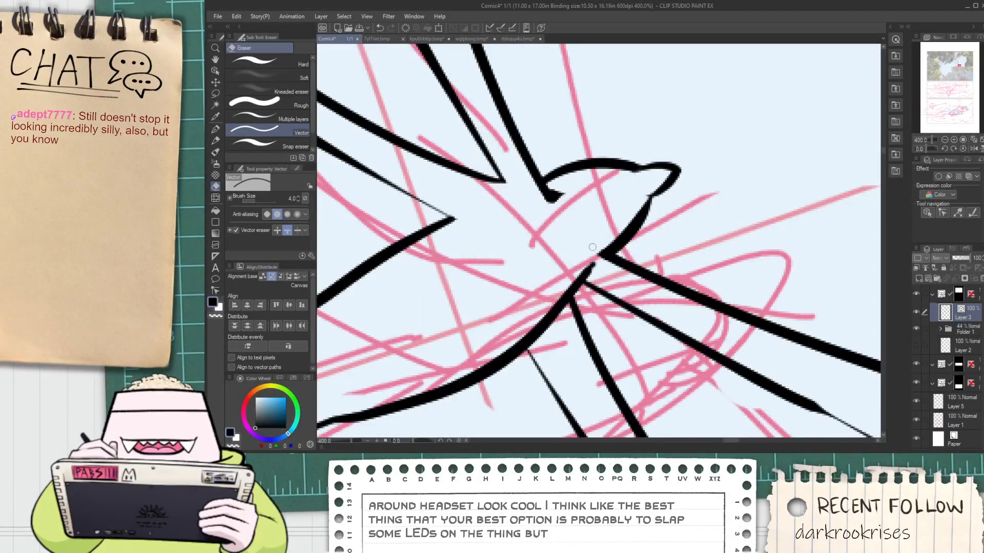
scroll(578, 266, "down", 8)
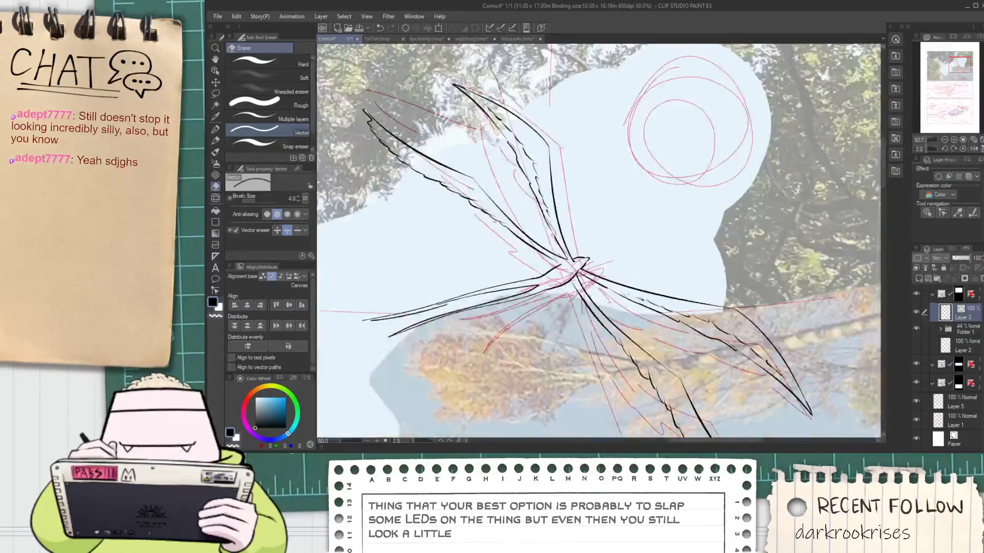
key("space")
left_click_drag(558, 287, 557, 305)
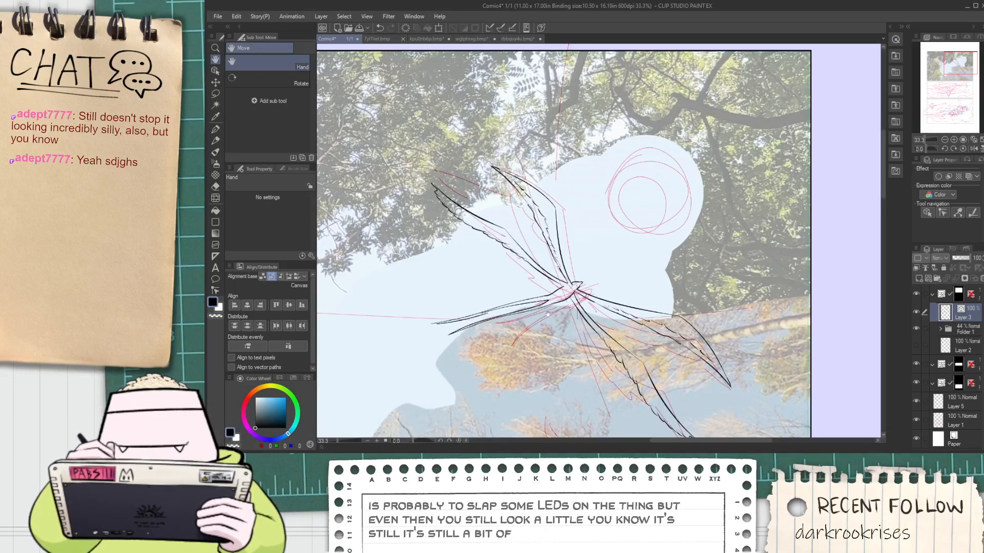
left_click_drag(487, 296, 481, 270)
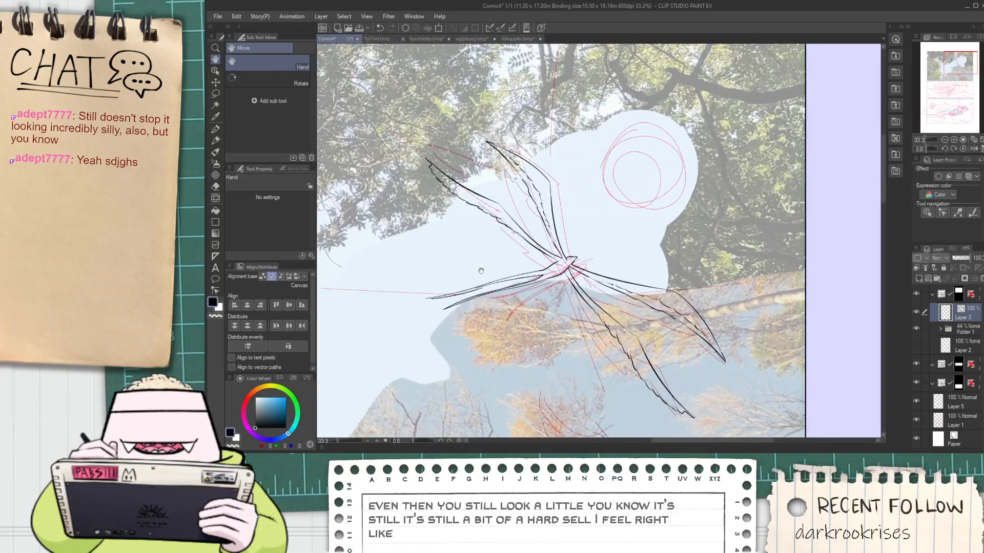
Bridge the gap in the lower line of the tail's upper prong with a smooth G-pen stroke
scroll(486, 274, "up", 3)
scroll(466, 298, "up", 2)
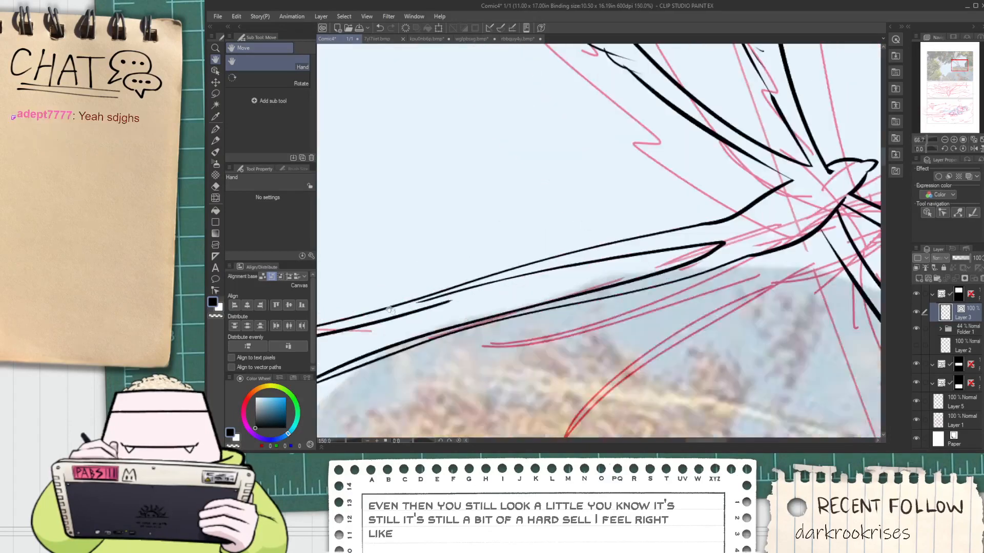
left_click_drag(465, 298, 648, 254)
key("ctrl+z")
left_click_drag(426, 309, 726, 240)
key("ctrl+z")
left_click_drag(464, 299, 614, 255)
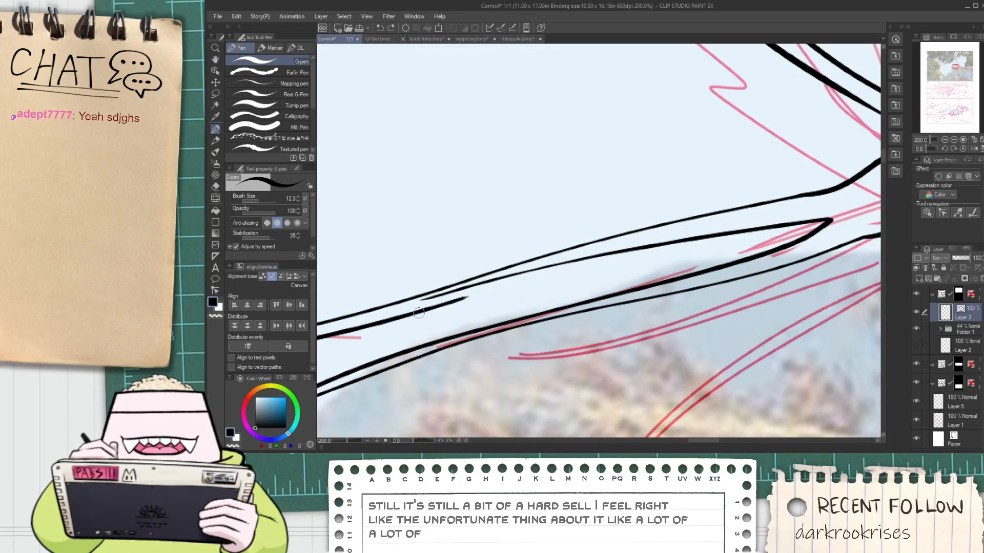
key("ctrl+z")
left_click_drag(444, 302, 641, 251)
key("ctrl+z")
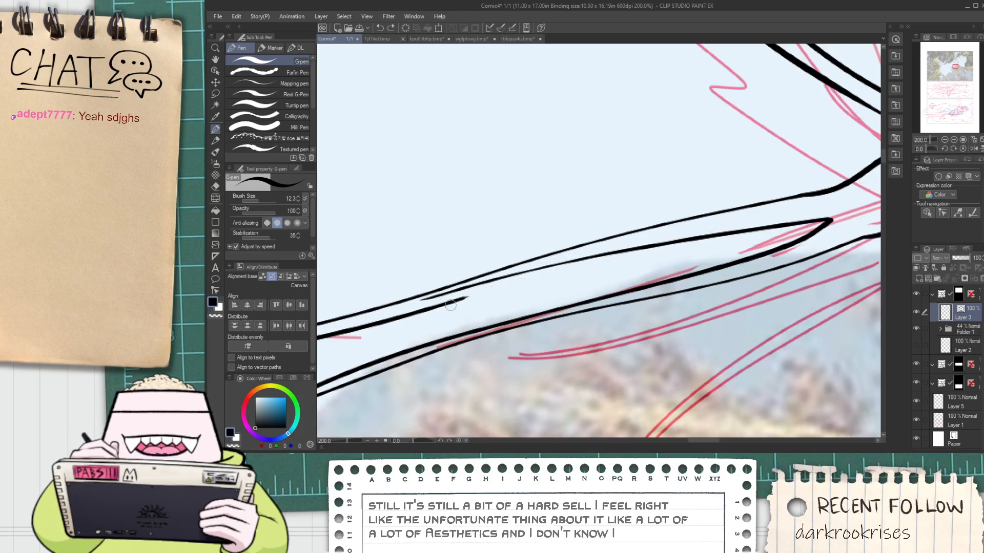
left_click_drag(446, 302, 503, 289)
left_click_drag(568, 267, 627, 253)
key("ctrl+z")
left_click_drag(463, 299, 651, 243)
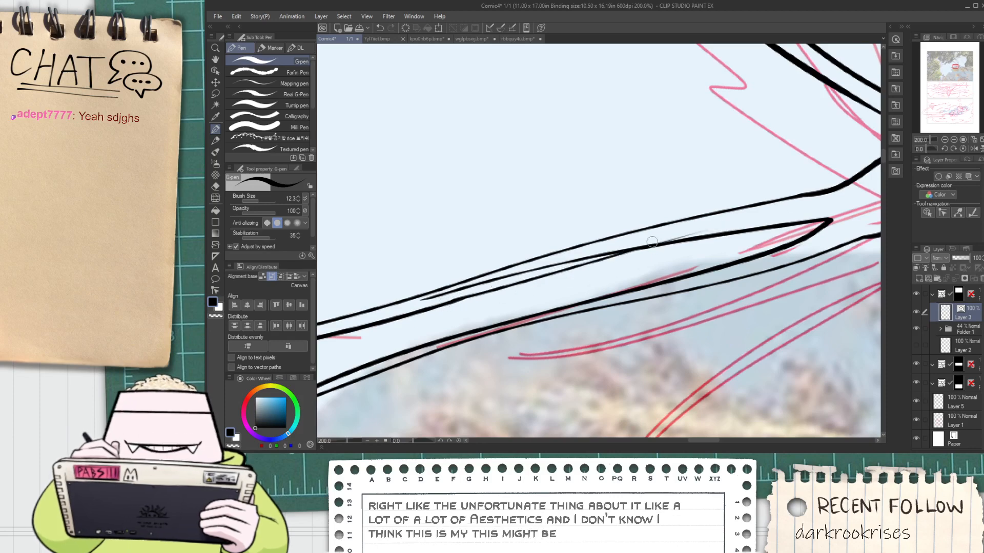
Erase the overlapping line ends around the new joint on the tail's upper prong
key("e")
left_click_drag(595, 252, 590, 261)
scroll(676, 236, "up", 1)
left_click_drag(700, 236, 687, 239)
key("p")
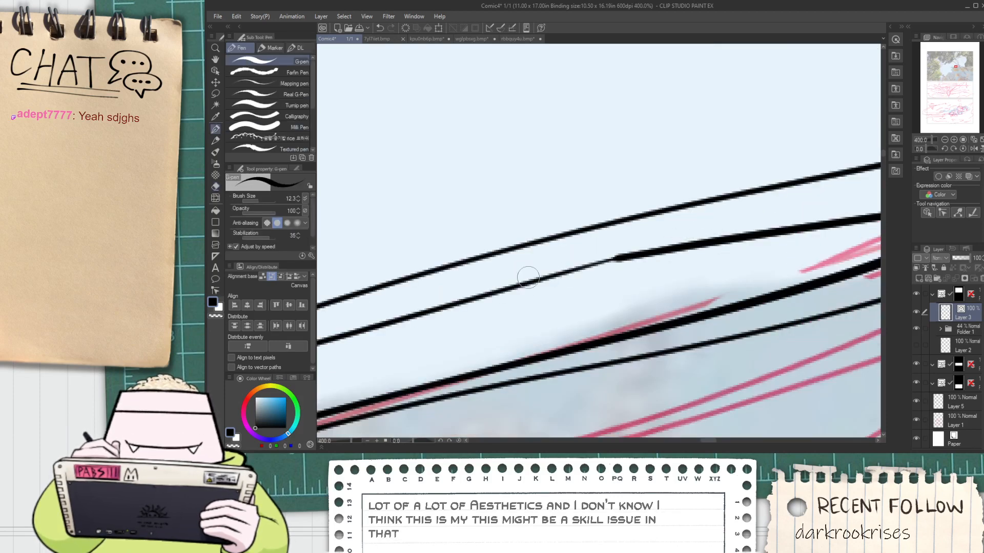
Thicken the thin stretch beside the joint with a G-pen stroke so the tail line keeps an even weight
left_click_drag(592, 265, 710, 238)
key("ctrl+z")
left_click_drag(500, 293, 745, 235)
key("ctrl+z")
key("ctrl+z")
left_click_drag(495, 293, 694, 244)
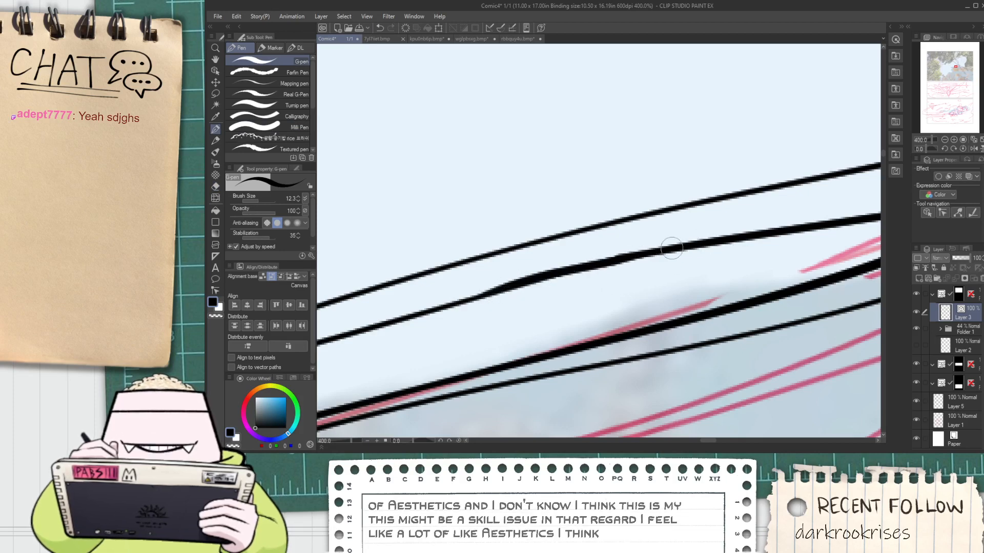
key("ctrl+z")
left_click_drag(492, 293, 662, 248)
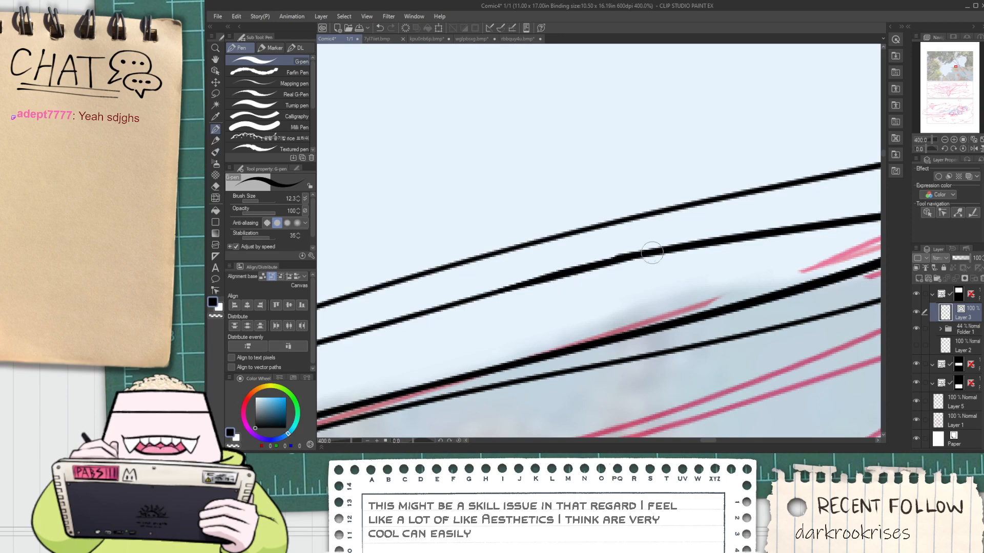
Close the open tip of the tail's upper prong with a short G-pen stroke joining its two lines
scroll(636, 255, "down", 6)
left_click_drag(619, 273, 605, 280)
scroll(512, 307, "up", 3)
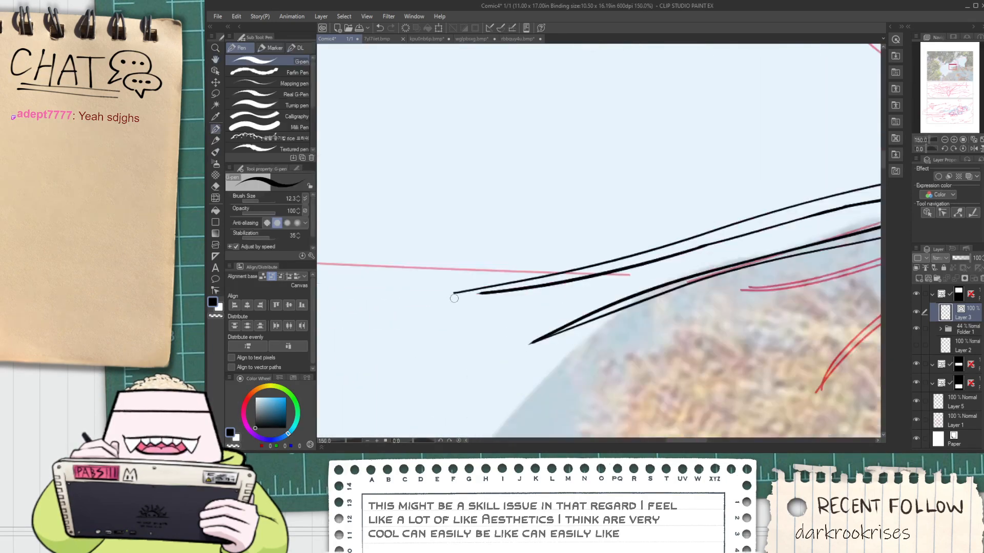
scroll(454, 298, "up", 3)
left_click_drag(446, 290, 535, 278)
key("ctrl+z")
left_click_drag(432, 291, 526, 289)
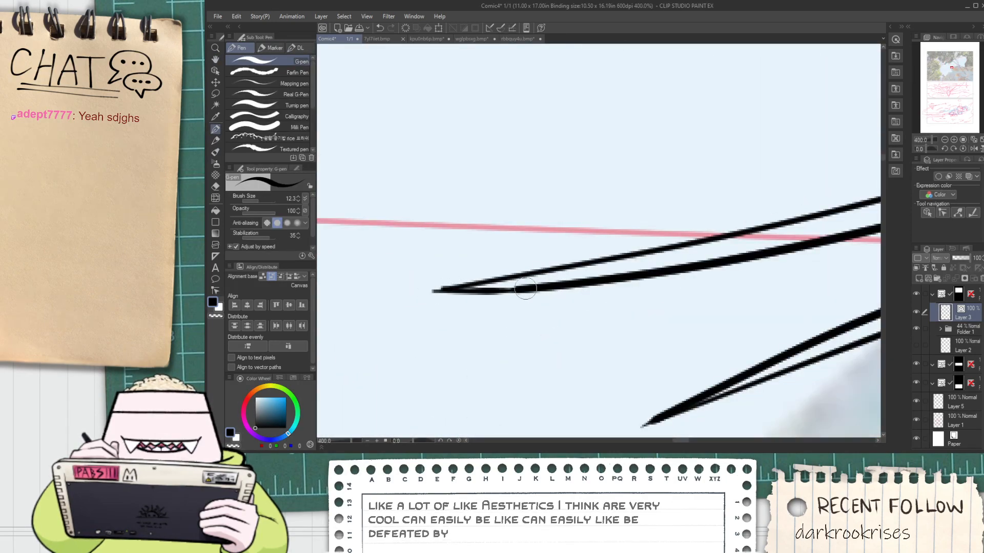
key("ctrl+z")
left_click_drag(435, 292, 574, 285)
scroll(513, 290, "down", 5)
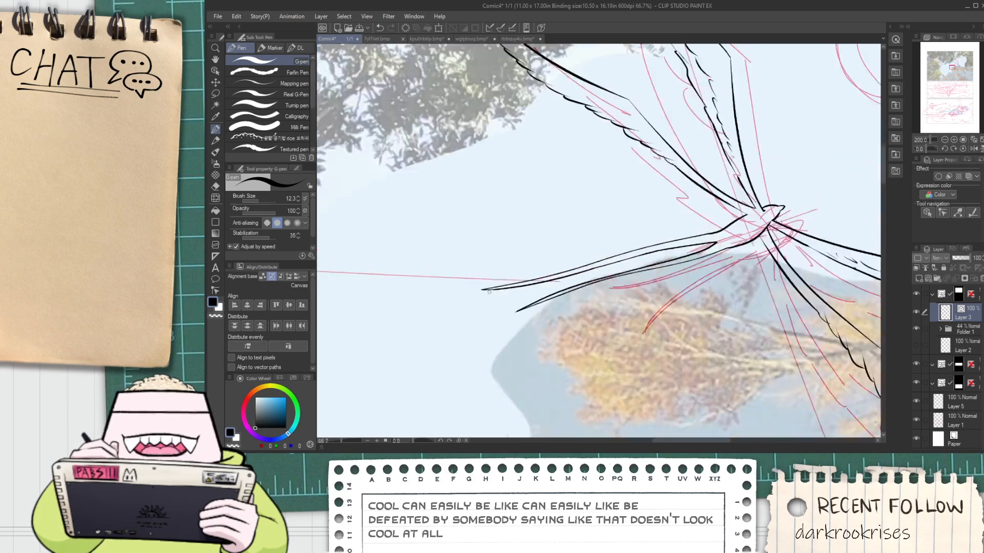
Ink a few tiny feather marks on the bird's body just ahead of the tail fork
scroll(489, 292, "down", 1)
left_click_drag(488, 292, 465, 309)
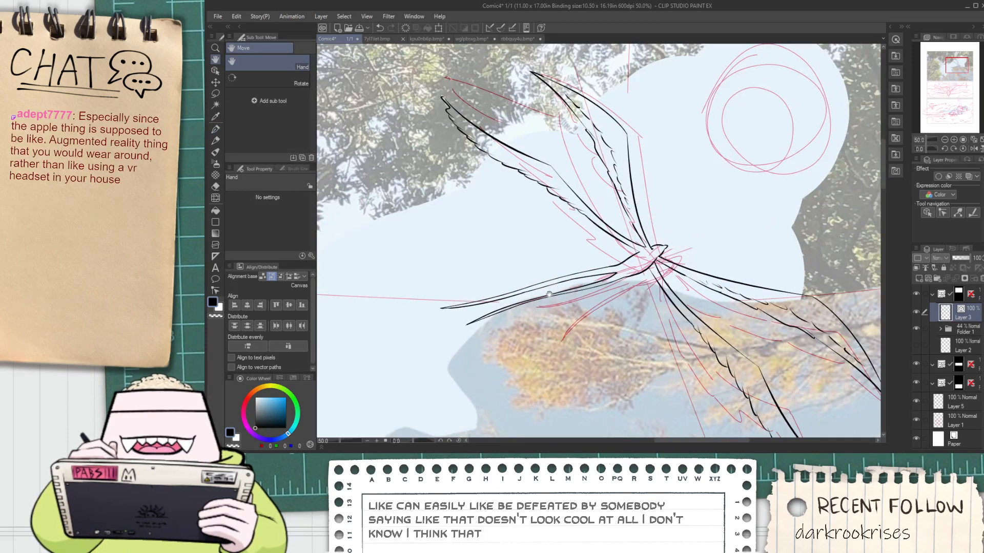
left_click_drag(474, 286, 423, 290)
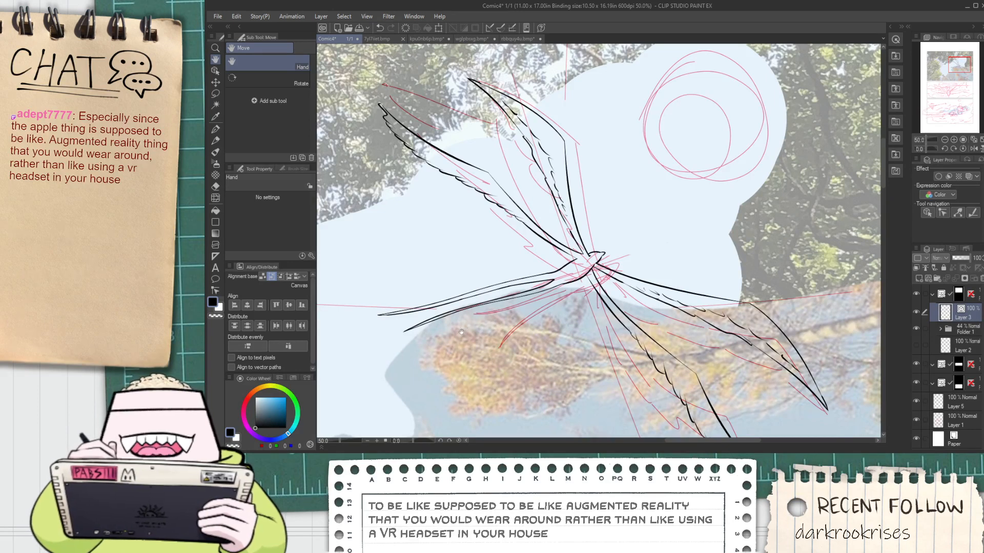
scroll(554, 303, "up", 4)
scroll(553, 303, "down", 4)
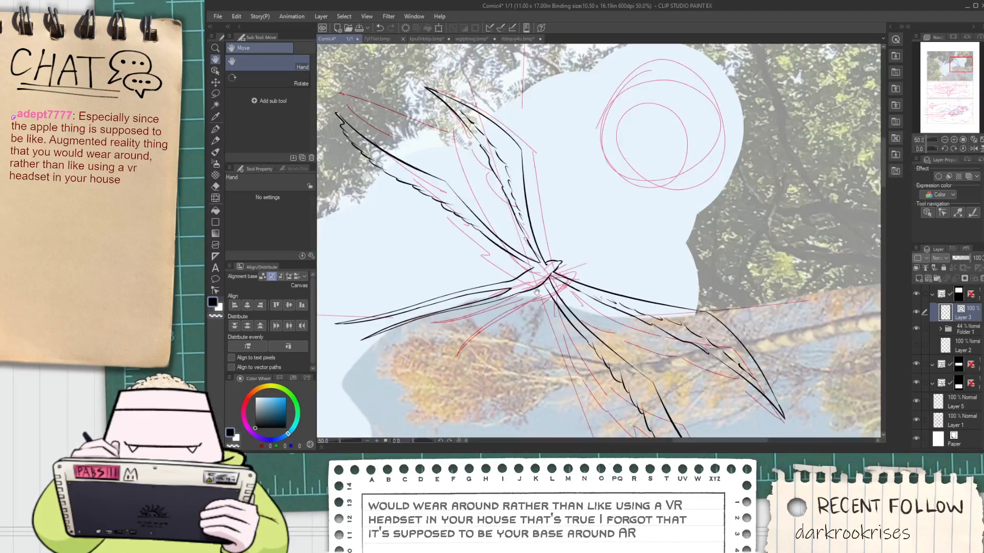
scroll(539, 293, "up", 4)
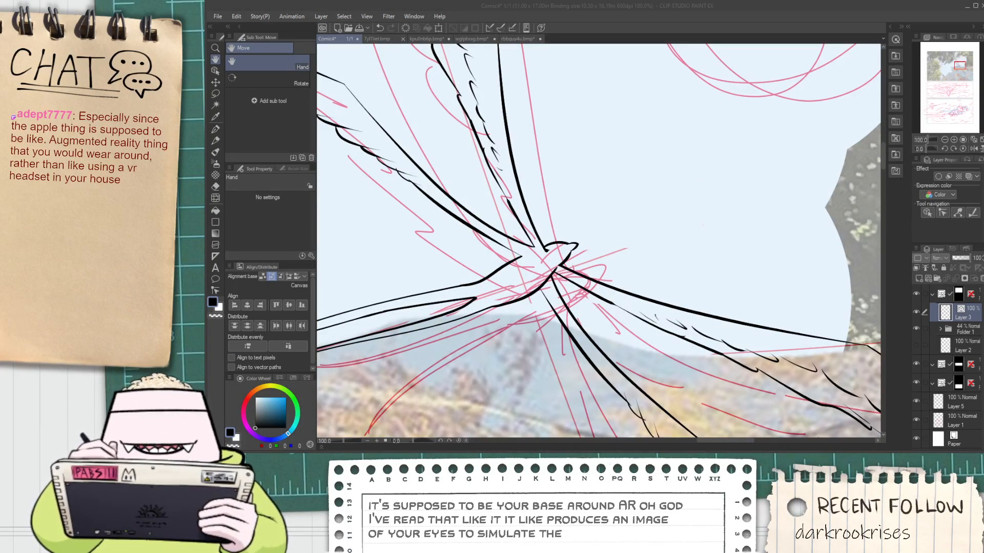
scroll(628, 152, "down", 4)
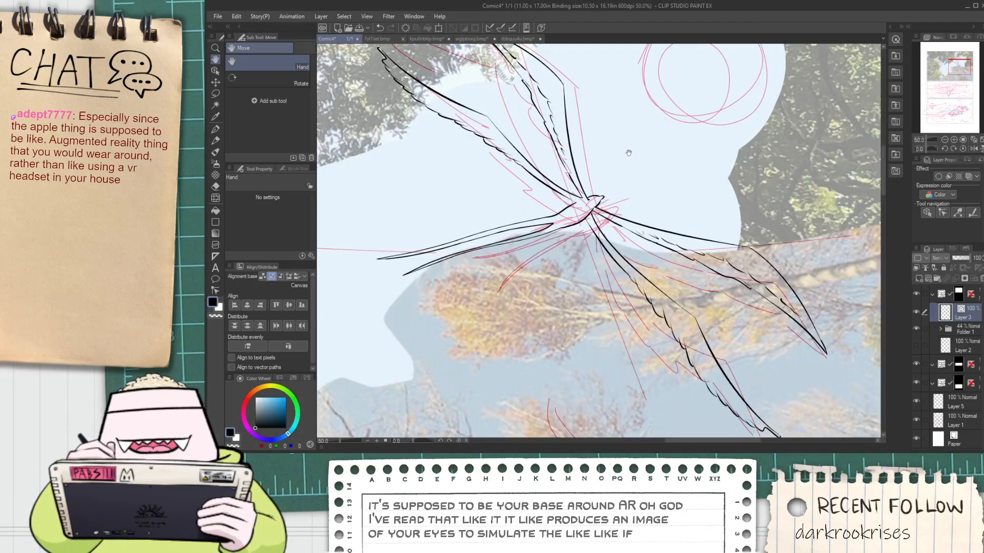
scroll(543, 219, "up", 4)
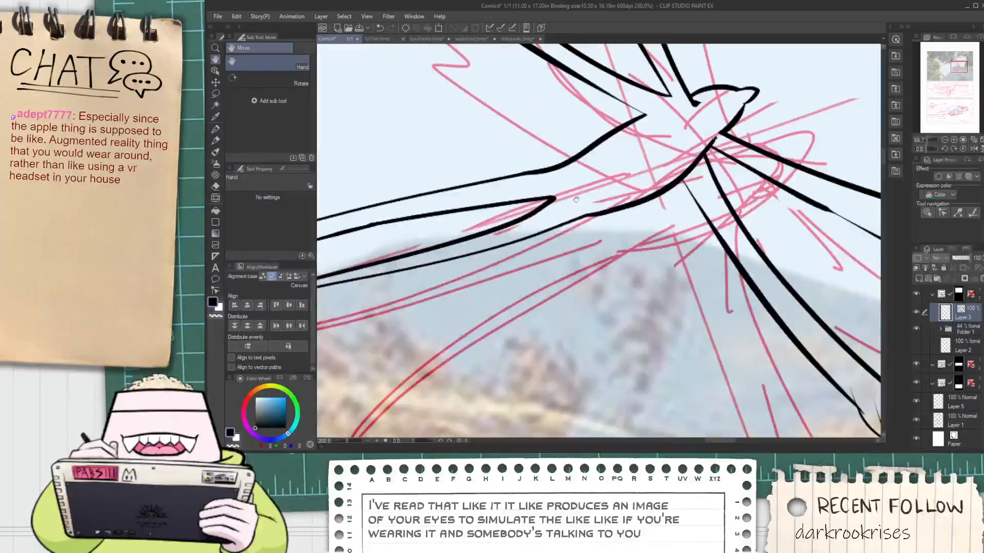
key("p")
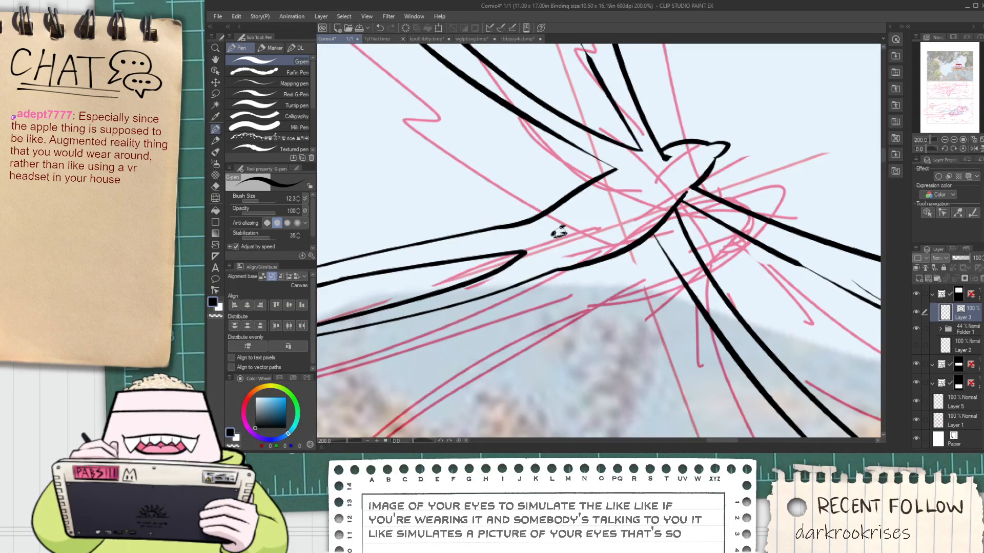
left_click_drag(552, 230, 560, 228)
left_click_drag(560, 224, 566, 224)
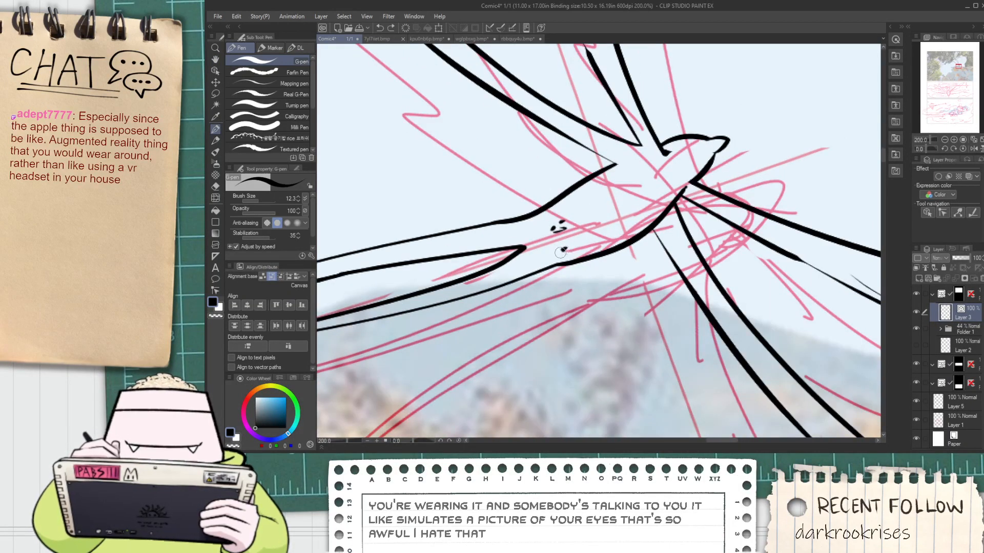
scroll(561, 252, "down", 5)
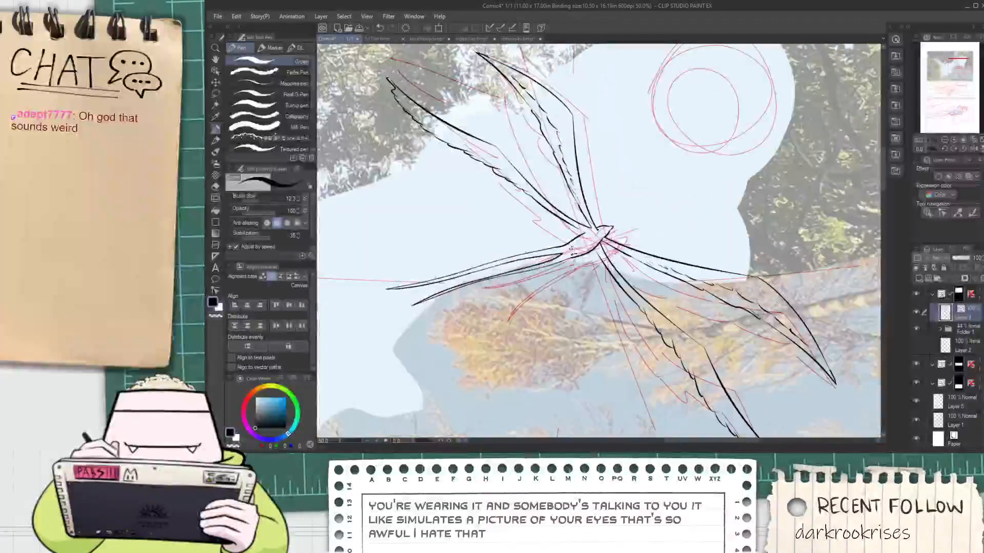
Select all of the bird's lines as vector objects and scale the whole bird down slightly in the first panel
key("space")
left_click_drag(579, 279, 620, 314)
scroll(599, 286, "down", 1)
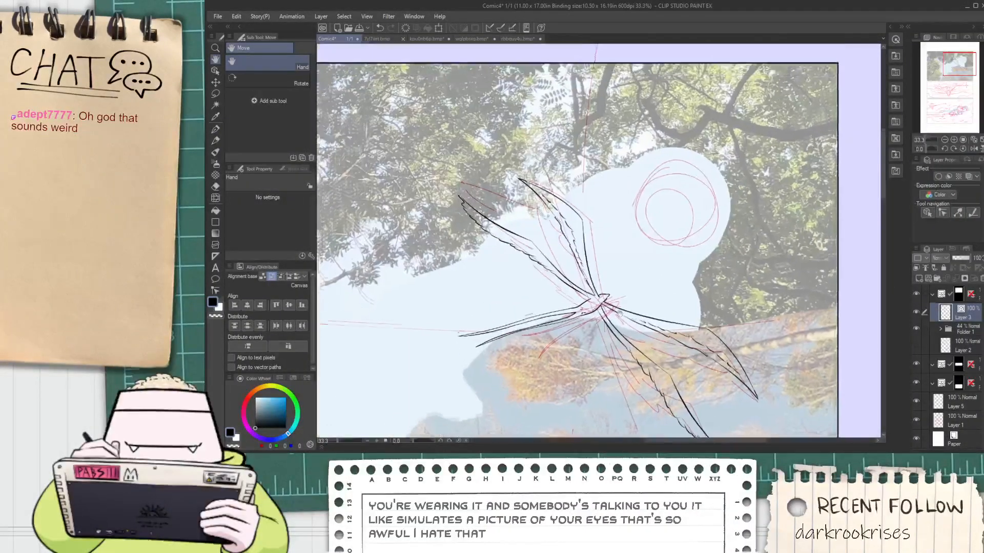
scroll(605, 301, "up", 1)
left_click_drag(538, 257, 616, 238)
scroll(596, 323, "down", 2)
scroll(616, 238, "down", 2)
scroll(619, 251, "down", 2)
scroll(571, 284, "up", 4)
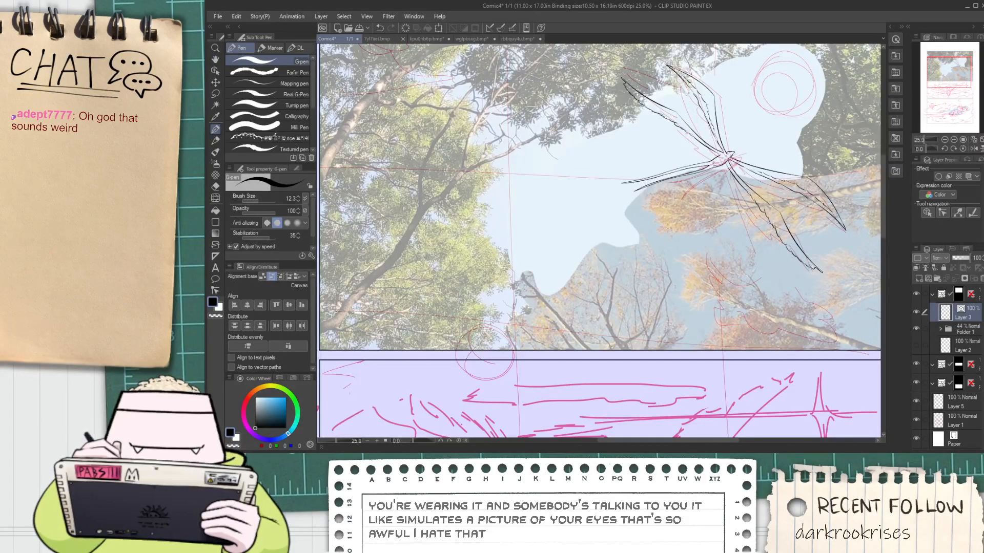
key("o")
left_click_drag(816, 277, 590, 54)
scroll(656, 214, "up", 3)
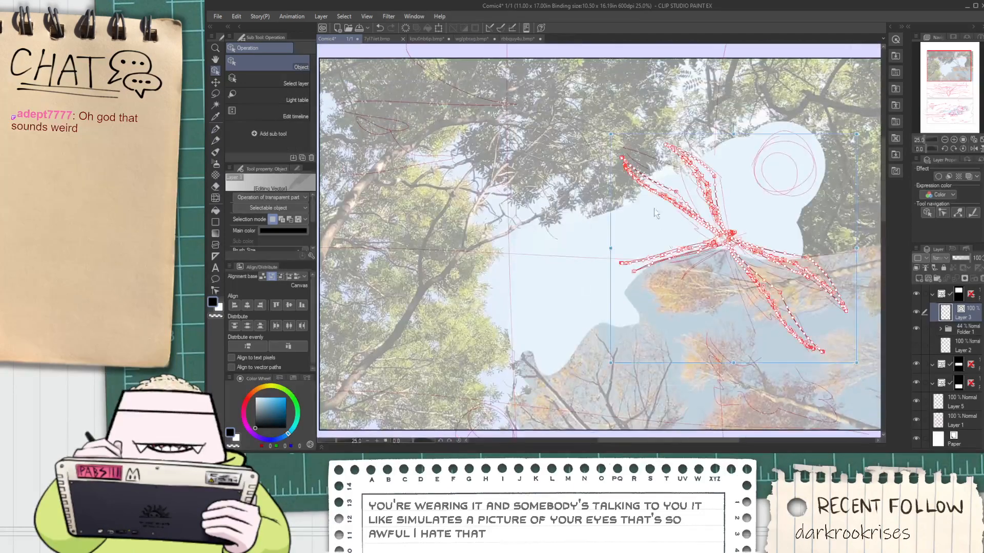
mouse_move(857, 363)
left_mouse_down()
mouse_move(800, 281)
mouse_move(822, 305)
left_mouse_up()
Try long G-pen lines running from the raised wing's tip to the trees, trimming their ends near the wing
key("p")
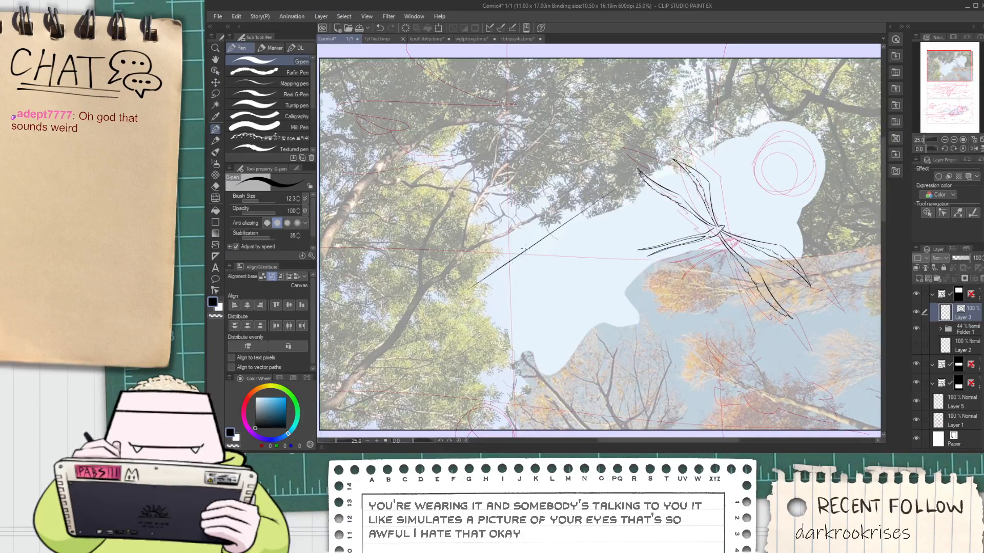
key("ctrl+z")
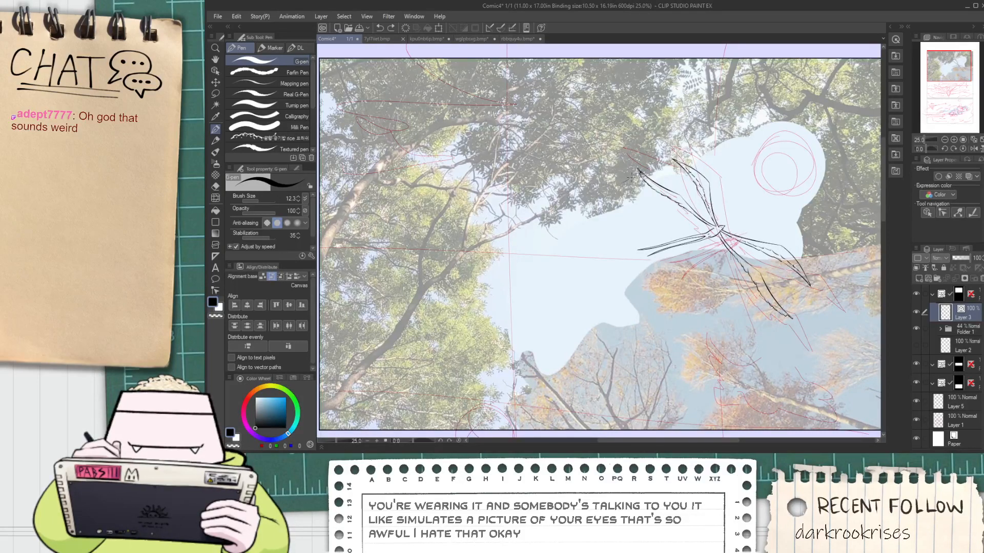
scroll(635, 176, "up", 1)
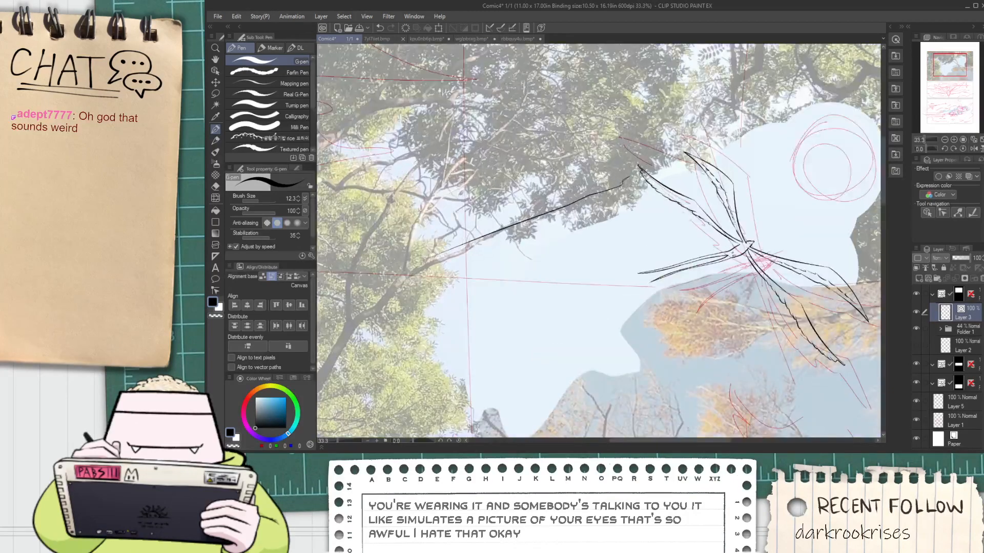
left_click_drag(634, 183, 494, 236)
key("e")
scroll(618, 183, "up", 3)
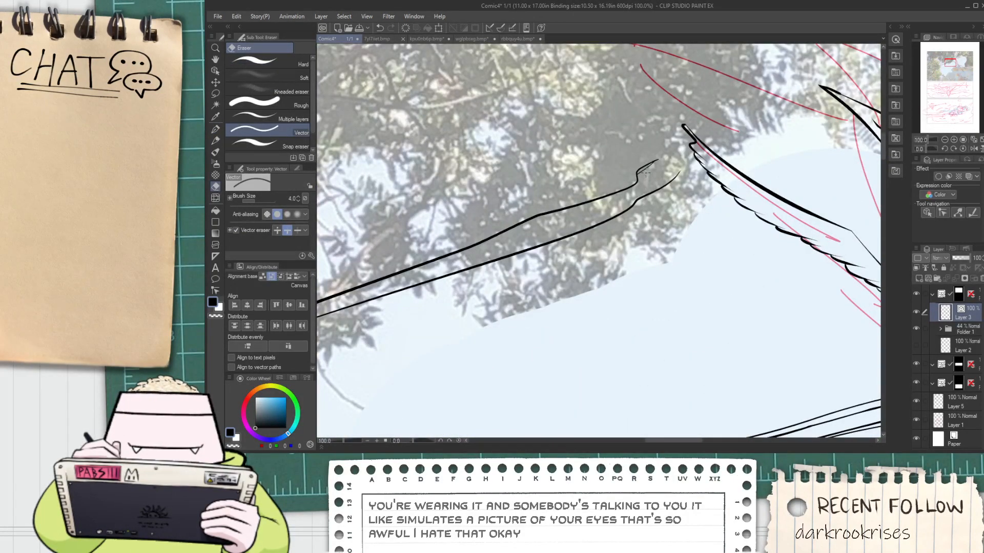
left_click_drag(645, 169, 641, 171)
scroll(642, 168, "down", 1)
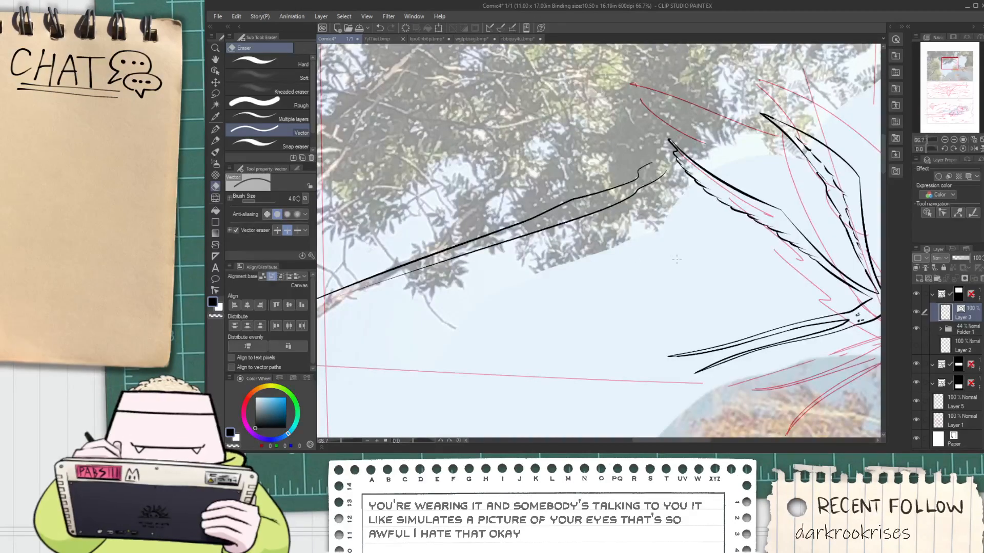
Draw one long G-pen line trailing from the bird's tail tip down into the trees on the left
scroll(701, 288, "down", 1)
key("space")
left_click_drag(688, 308, 723, 268)
key("p")
scroll(805, 221, "down", 4)
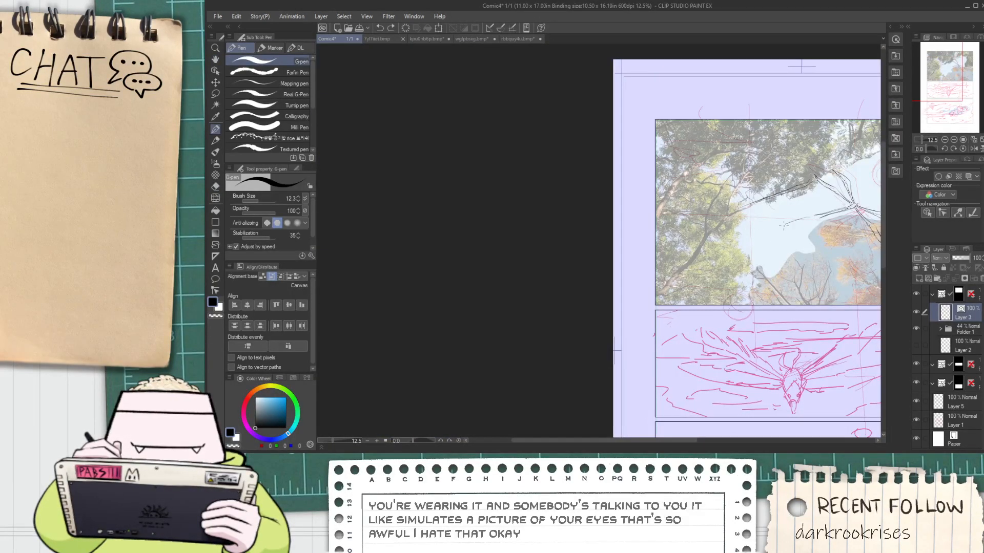
Erase the long lines between the raised wing's tip and the trees with the Vector eraser
key("space")
left_click_drag(846, 227, 661, 221)
scroll(661, 221, "up", 2)
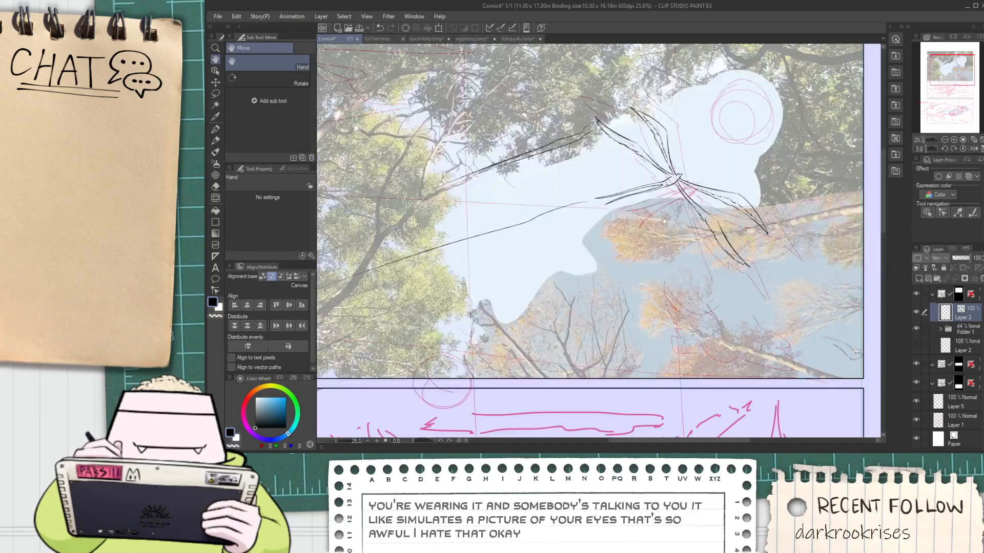
key("e")
left_click_drag(523, 116, 583, 113)
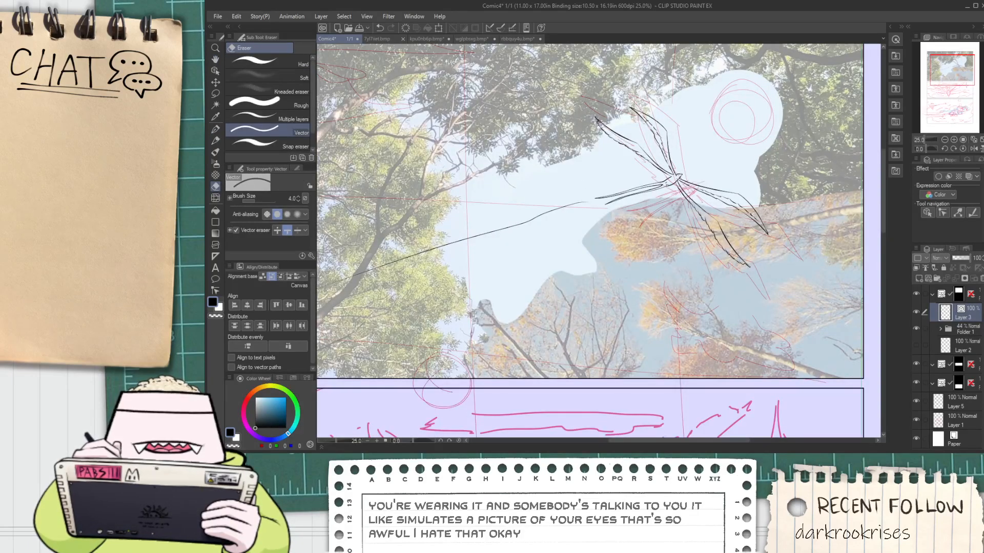
Select the bird and its trailing line as vector objects, scale them down slightly and shift them up and left in the first panel
key("o")
mouse_move(532, 83)
left_mouse_down()
mouse_move(761, 302)
mouse_move(793, 307)
mouse_move(749, 297)
mouse_move(685, 252)
mouse_move(693, 229)
mouse_move(738, 223)
mouse_move(685, 237)
left_mouse_up()
left_click(748, 273)
scroll(713, 228, "down", 4)
key("space")
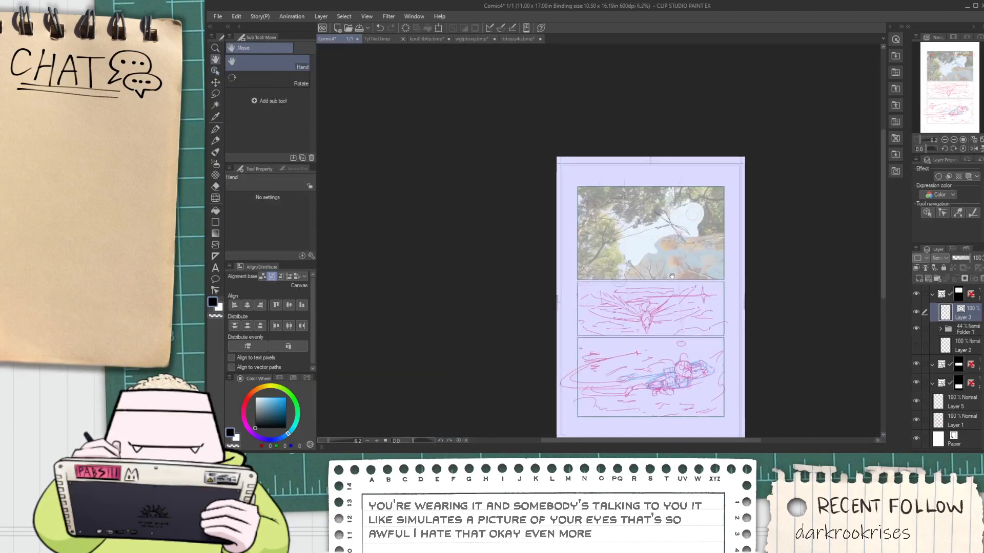
Ink the leaning trunk's upper edge and underside with the G-pen, starting from the first panel's lower-left border
scroll(666, 237, "up", 4)
left_click_drag(553, 280, 640, 256)
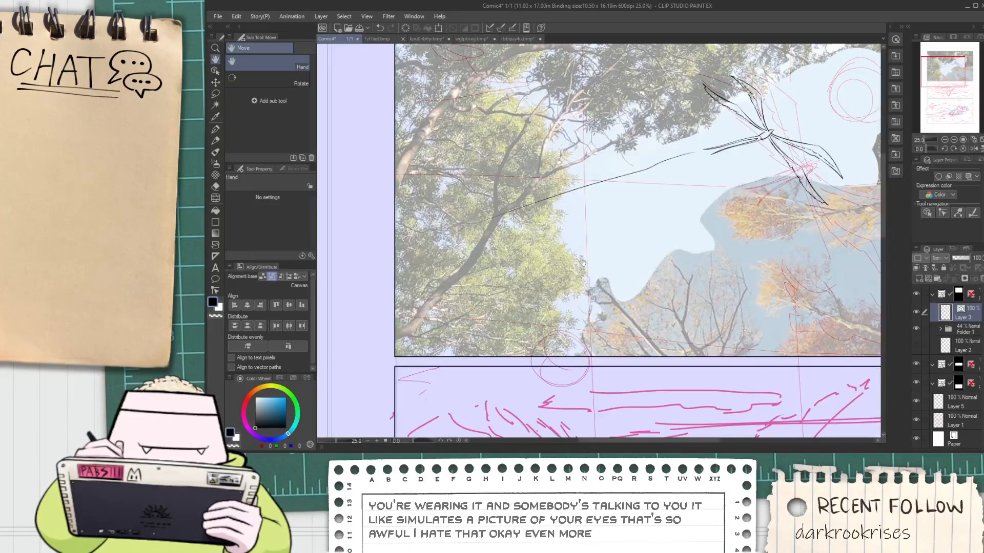
scroll(385, 323, "up", 2)
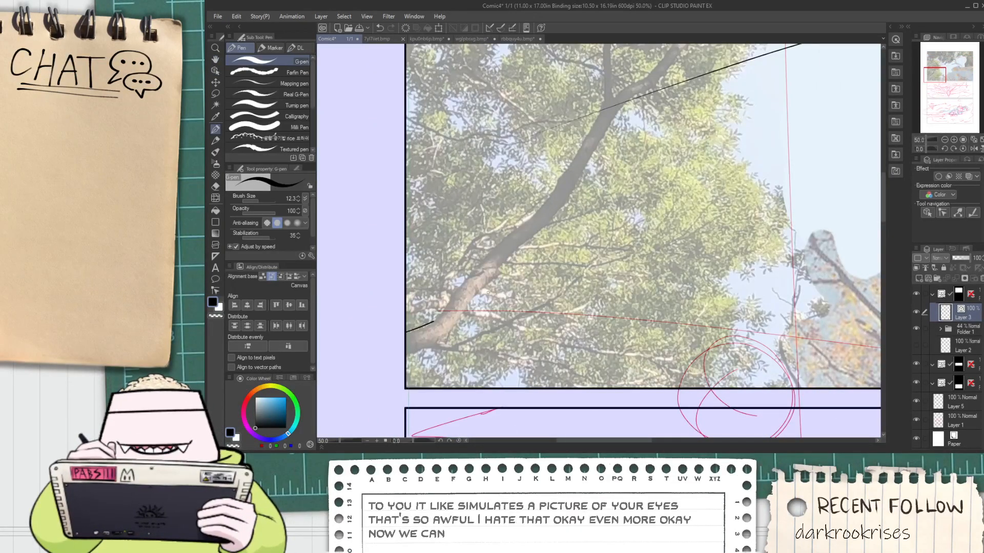
key("ctrl+z")
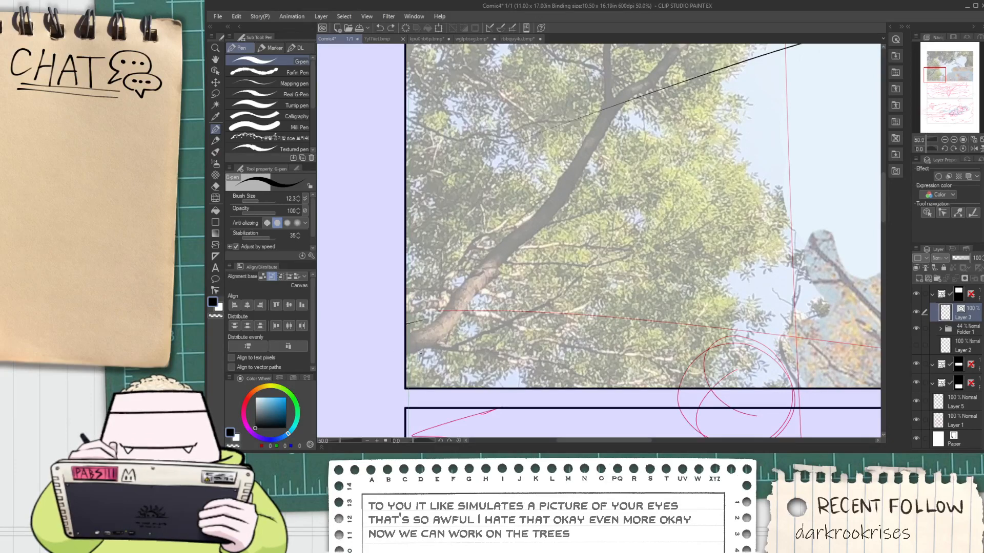
scroll(397, 369, "up", 1)
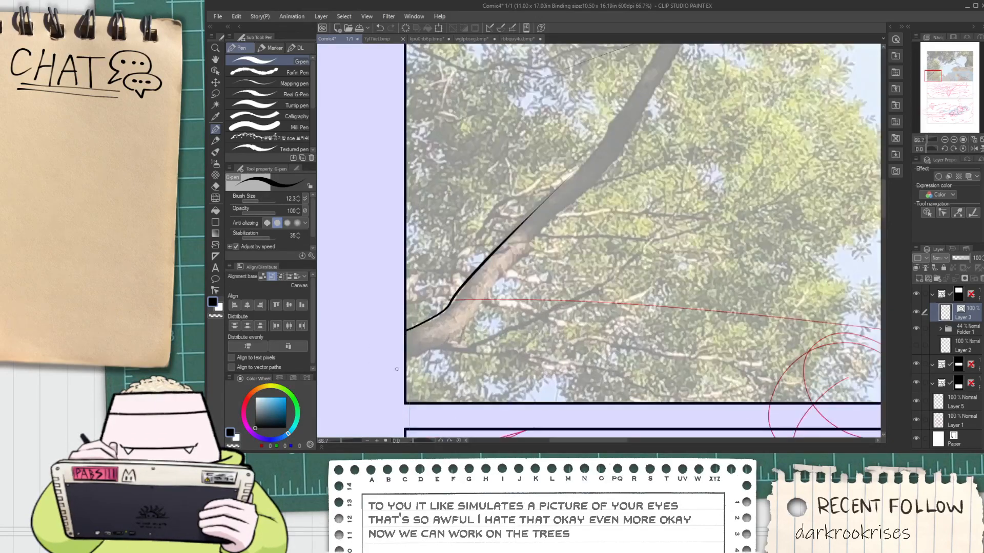
key("ctrl+z")
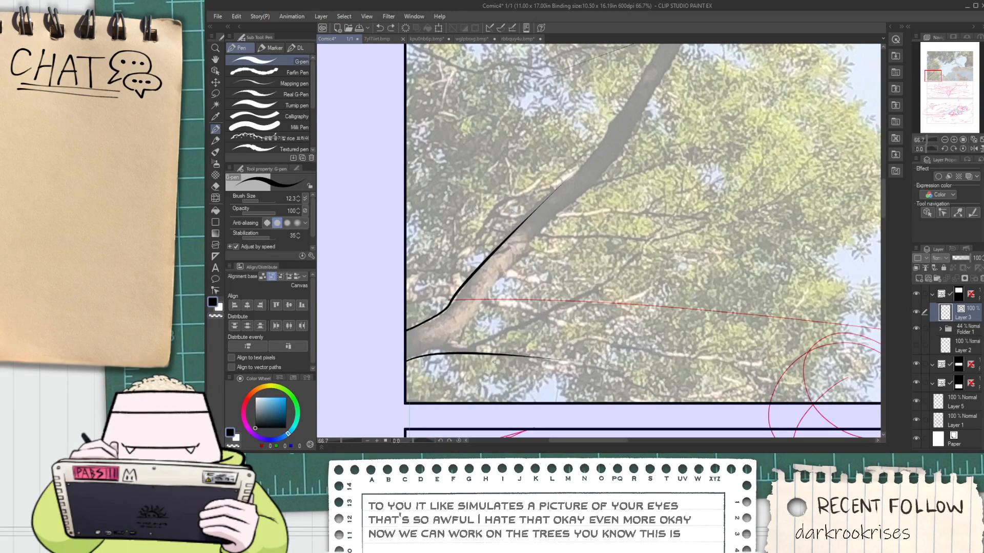
Ink the leaning trunk's right edge from its lower crook up past the small knot, using two G-pen strokes
mouse_move(458, 339)
left_mouse_down()
mouse_move(459, 326)
mouse_move(621, 178)
left_mouse_up()
key("ctrl+z")
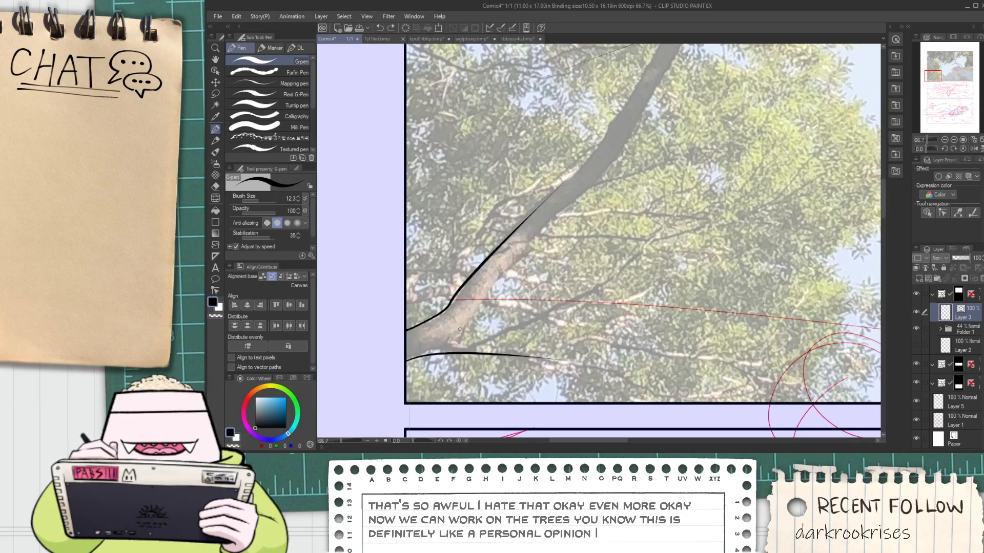
mouse_move(465, 338)
left_mouse_down()
mouse_move(468, 349)
mouse_move(538, 250)
left_mouse_up()
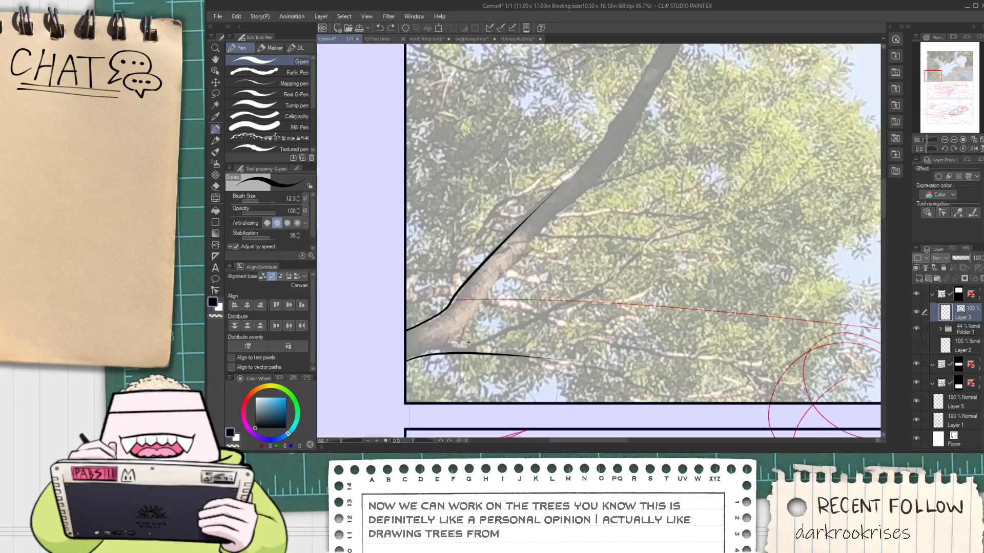
mouse_move(467, 342)
left_mouse_down()
mouse_move(492, 294)
mouse_move(540, 246)
left_mouse_up()
left_click_drag(590, 192, 634, 160)
Extend the trunk's left edge upward with the G-pen and trim the overlapping stroke ends with the Vector eraser
key("ctrl+space")
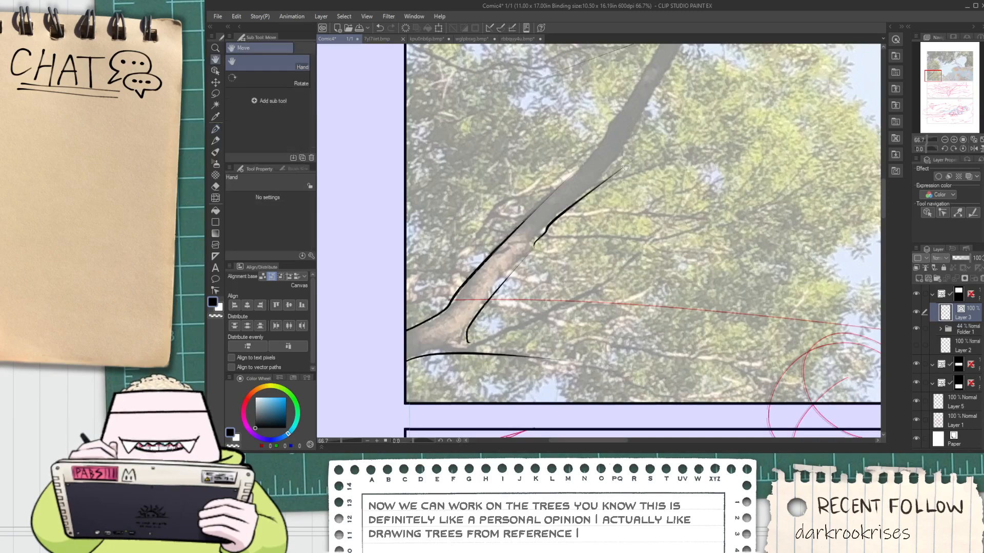
left_click(639, 138, "ctrl")
left_click_drag(457, 331, 513, 294)
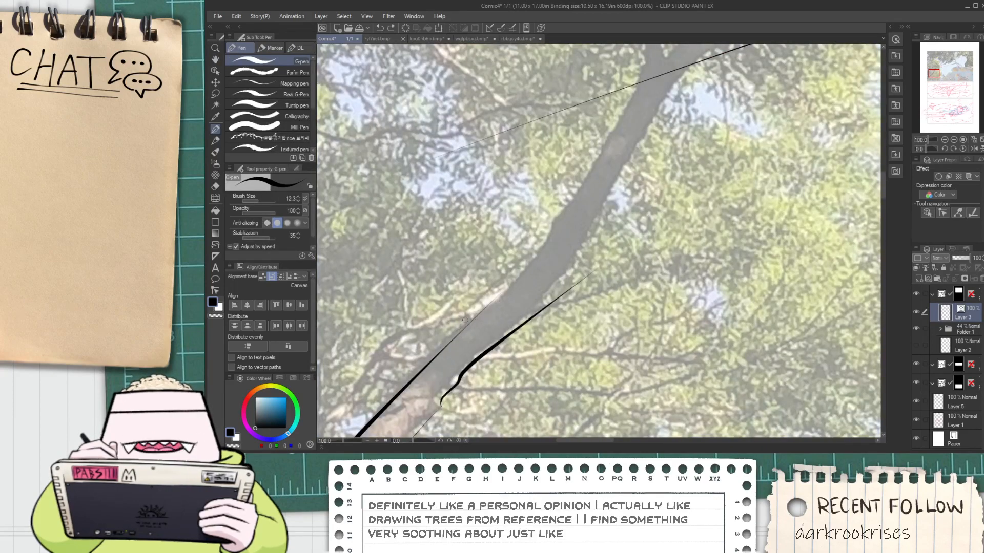
key("ctrl+z")
mouse_move(463, 323)
left_mouse_down()
mouse_move(536, 279)
mouse_move(555, 239)
left_mouse_up()
key("e")
scroll(463, 318, "up", 1)
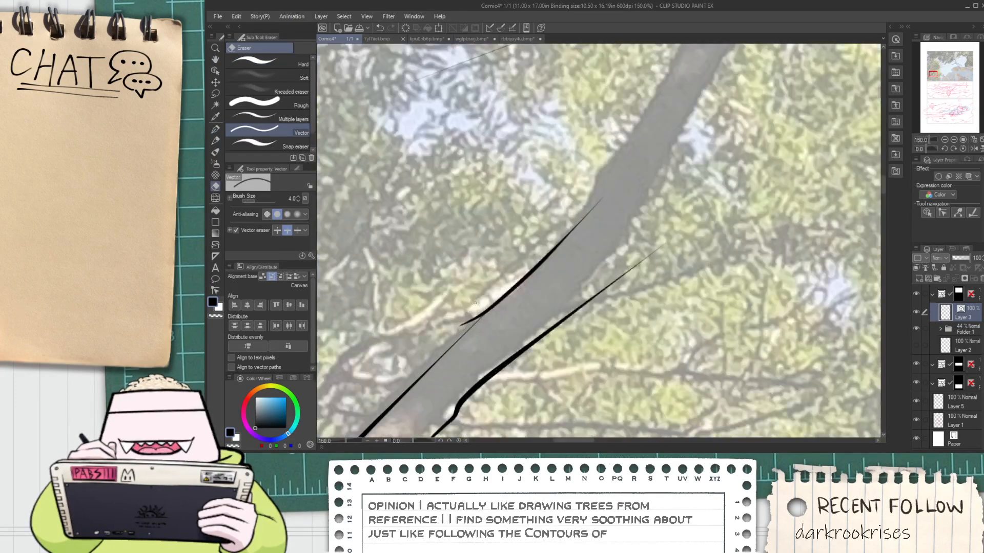
scroll(494, 298, "down", 2)
key("space")
left_click_drag(498, 302, 438, 381)
Redraw the upper part of the trunk's right edge along the photo and erase the stray stroke end
key("p")
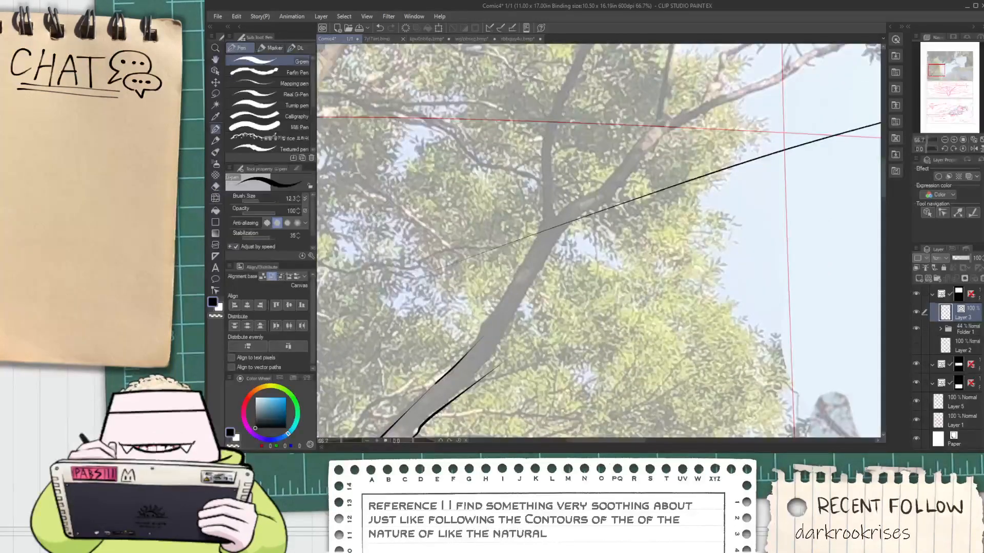
left_click_drag(433, 418, 522, 321)
key("e")
mouse_move(482, 370)
left_mouse_down()
mouse_move(468, 399)
mouse_move(504, 340)
left_mouse_up()
key("space")
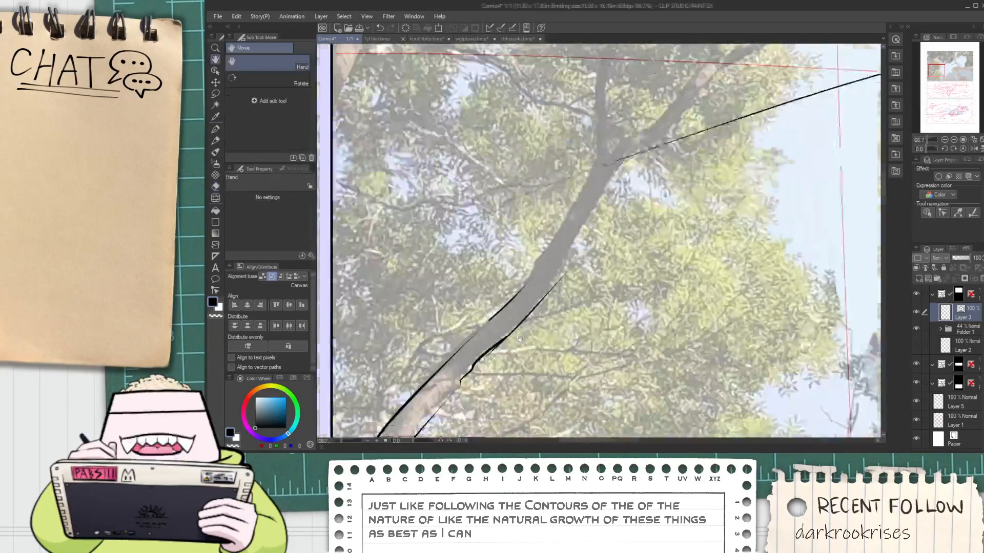
scroll(505, 339, "up", 1)
scroll(479, 357, "down", 1)
key("space")
left_click_drag(542, 275, 512, 348)
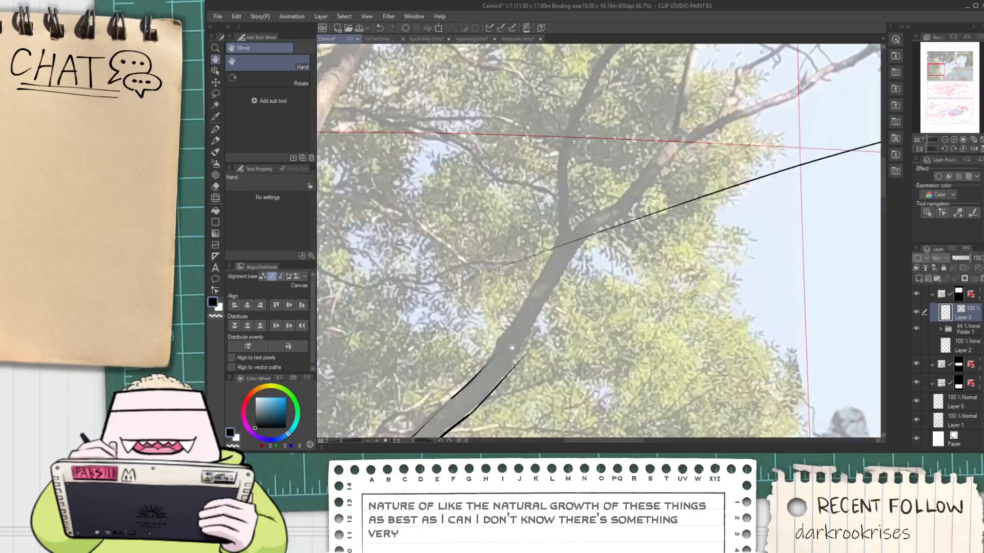
Continue the trunk's right edge upward with one G-pen stroke from the mid-trunk bend to the fork
key("p")
scroll(514, 366, "down", 2)
key("space")
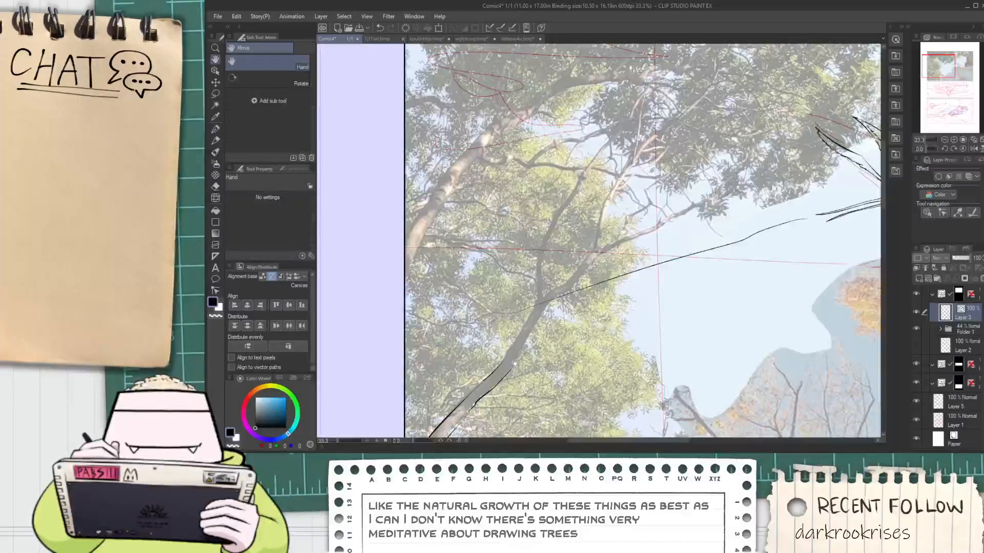
scroll(511, 367, "up", 3)
left_click_drag(524, 342, 639, 180)
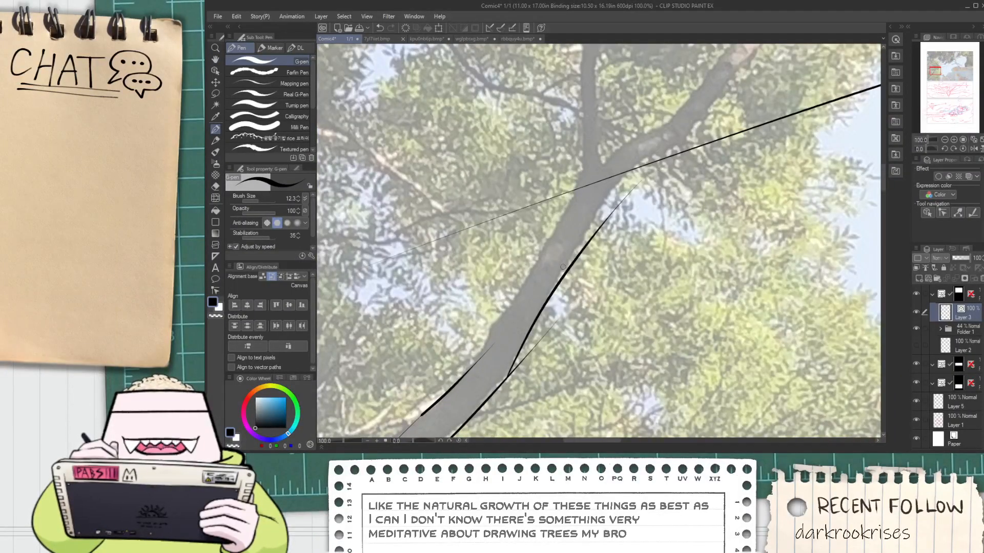
Ink the trunk's left edge with a small bump up to the fork, and thicken the thin spot where the strokes meet
left_click_drag(466, 370, 602, 159)
key("ctrl+z")
key("space")
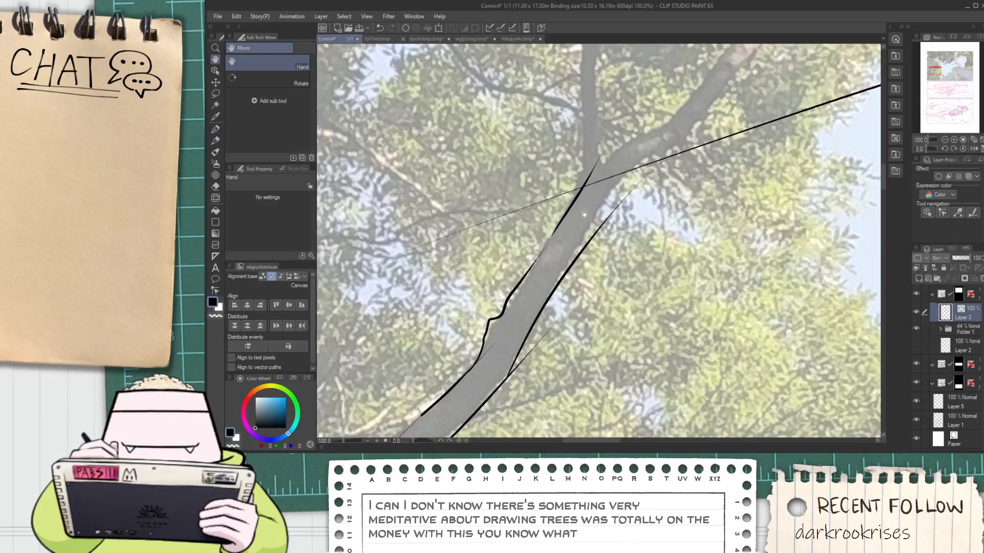
scroll(488, 331, "up", 4)
left_click_drag(507, 300, 561, 235)
key("ctrl+z")
left_click_drag(486, 336, 547, 238)
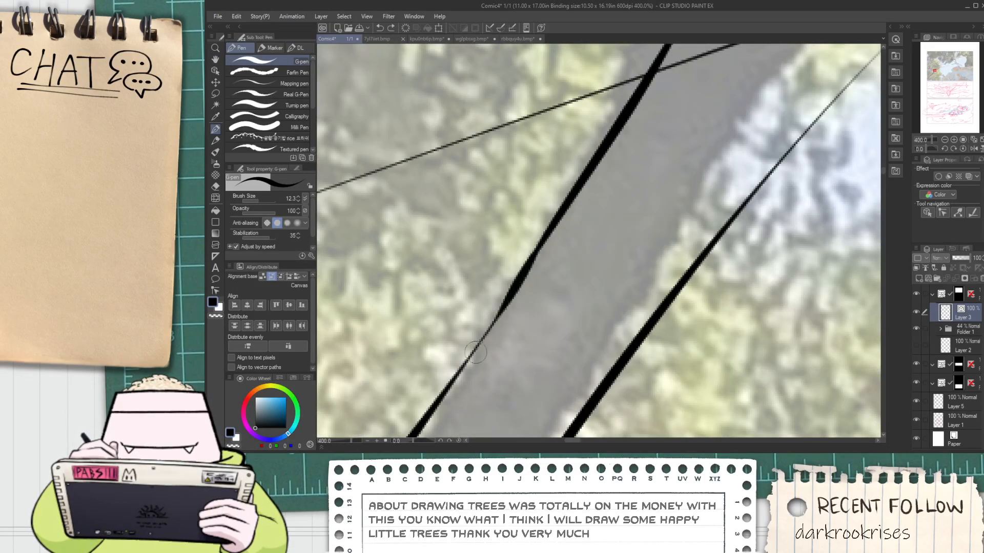
Erase the overlapping stroke end at the bend of the trunk's right edge with the Vector eraser
scroll(533, 271, "down", 3)
key("space")
left_click_drag(621, 177, 583, 227)
scroll(582, 227, "down", 5)
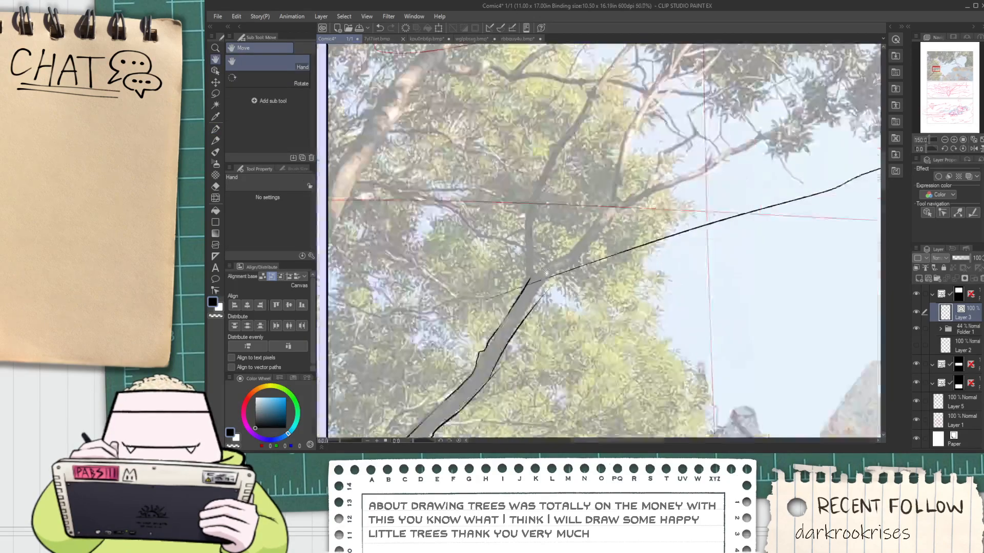
key("e")
scroll(486, 292, "up", 2)
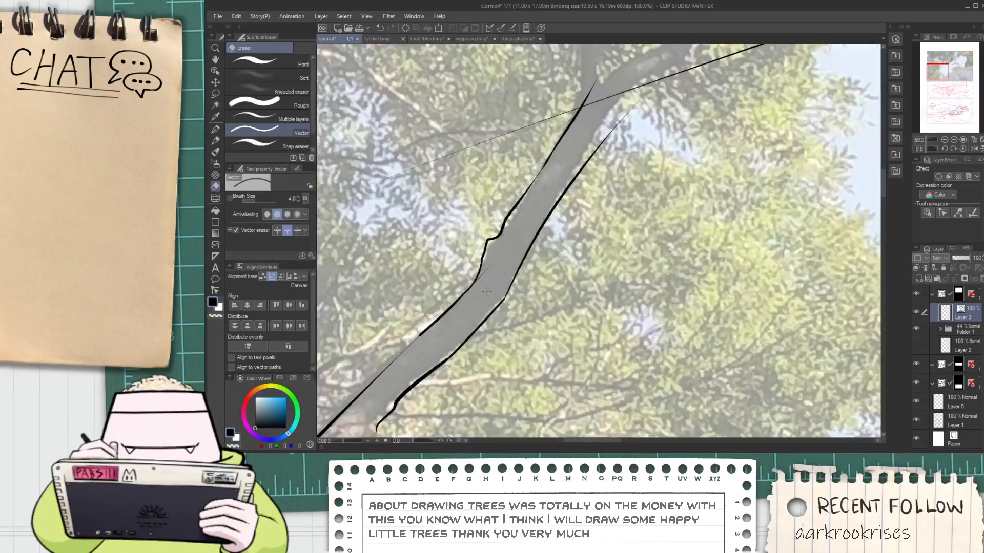
Try to retrace the thin part of the trunk's right edge just below the knot with a heavier G-pen line
scroll(485, 276, "down", 2)
key("space")
left_click_drag(450, 341, 540, 251)
scroll(541, 251, "up", 4)
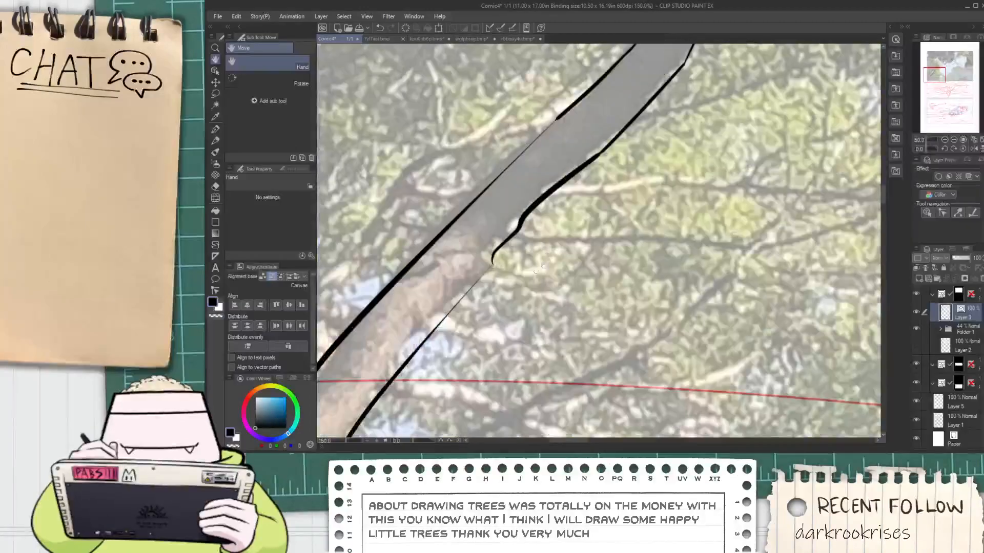
scroll(473, 272, "up", 2)
key("space")
key("p")
mouse_move(484, 269)
left_mouse_down()
mouse_move(601, 214)
mouse_move(387, 420)
left_mouse_up()
key("ctrl+z")
left_click_drag(596, 208, 471, 335)
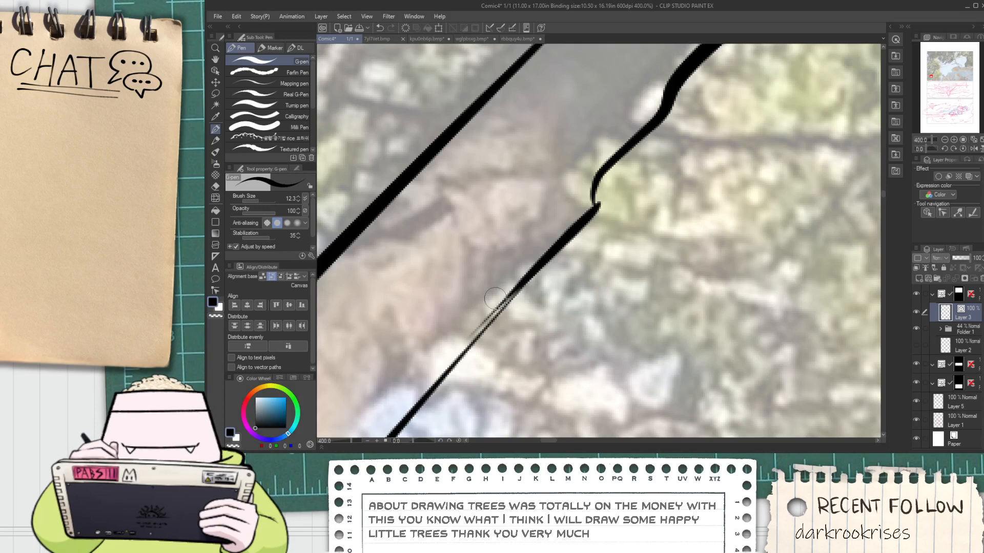
key("space")
key("ctrl+z")
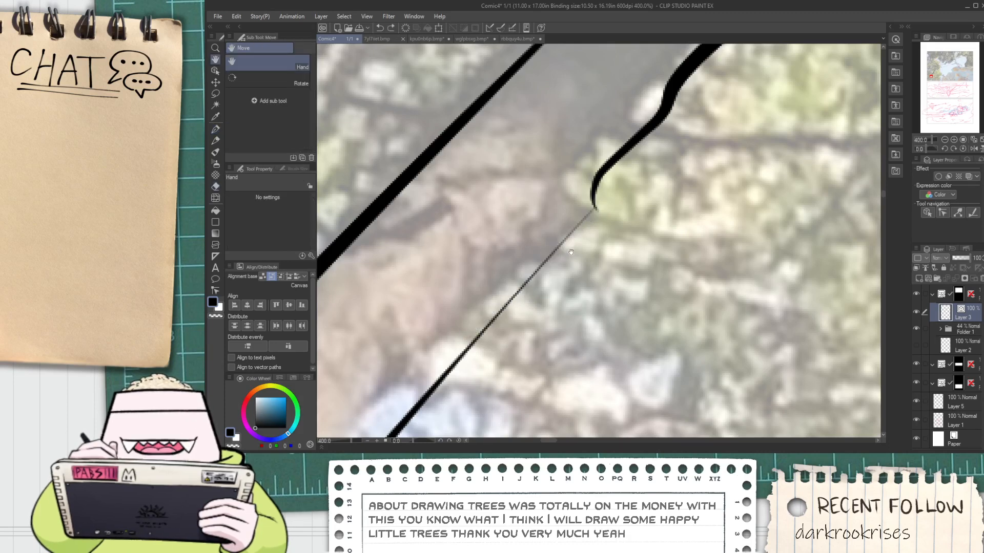
Thicken the trunk's right edge below the knot with one long G-pen stroke that blends into the lower line
left_click_drag(570, 252, 624, 215)
left_click_drag(648, 173, 445, 392)
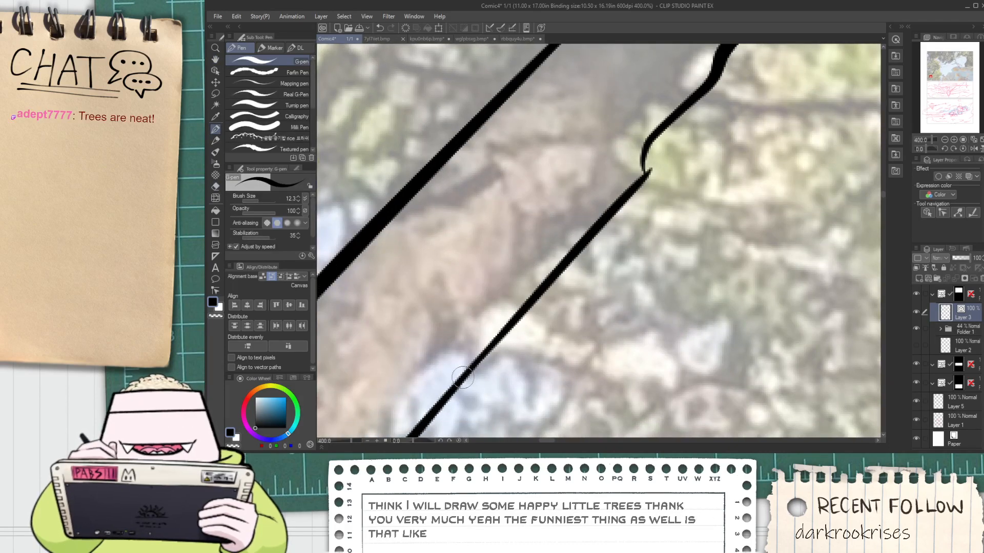
scroll(463, 378, "down", 5)
key("space")
left_click_drag(530, 326, 516, 320)
scroll(512, 318, "up", 3)
key("e")
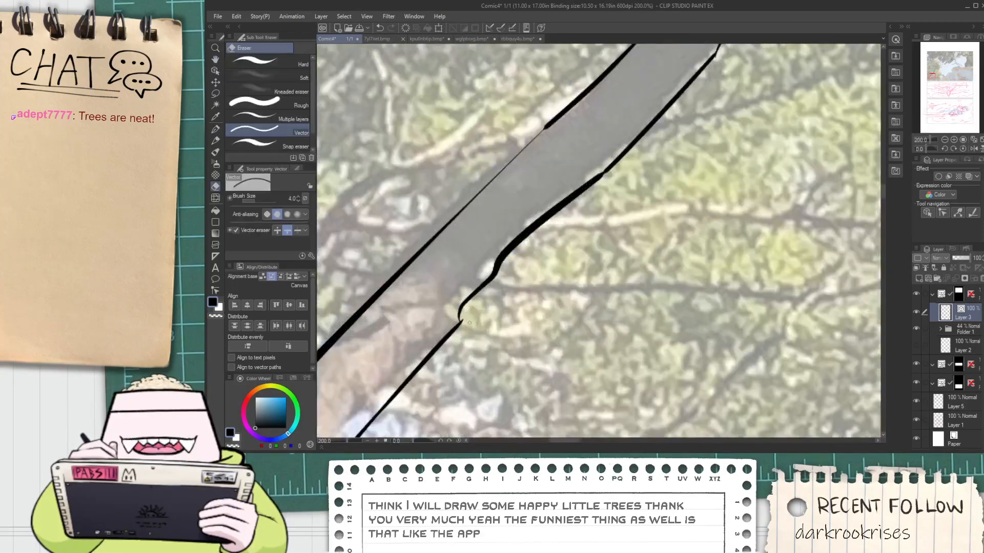
scroll(469, 323, "down", 5)
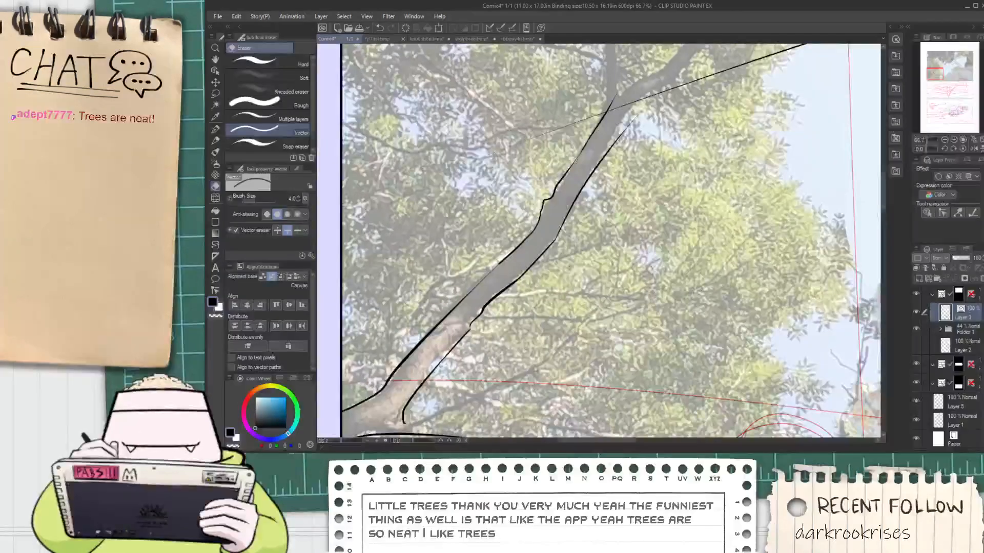
Ink the upper edge of the thin side branch growing rightward from the crook at the trunk's base
scroll(555, 233, "down", 1)
key("space")
mouse_move(458, 374)
left_mouse_down()
mouse_move(446, 333)
mouse_move(599, 247)
left_mouse_up()
scroll(443, 331, "up", 3)
key("p")
key("ctrl+z")
left_click_drag(400, 335, 607, 270)
key("ctrl+z")
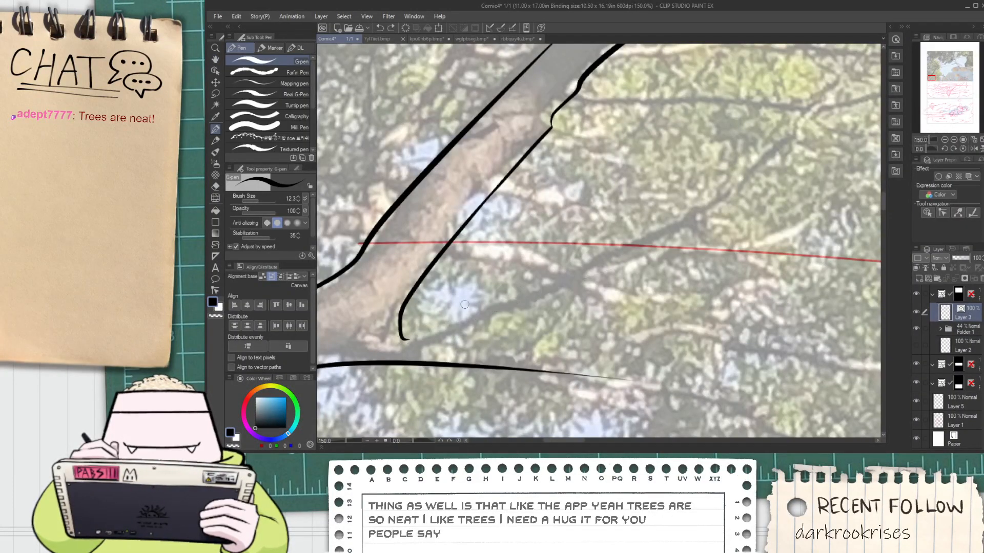
mouse_move(395, 331)
left_mouse_down()
mouse_move(454, 326)
mouse_move(575, 252)
left_mouse_up()
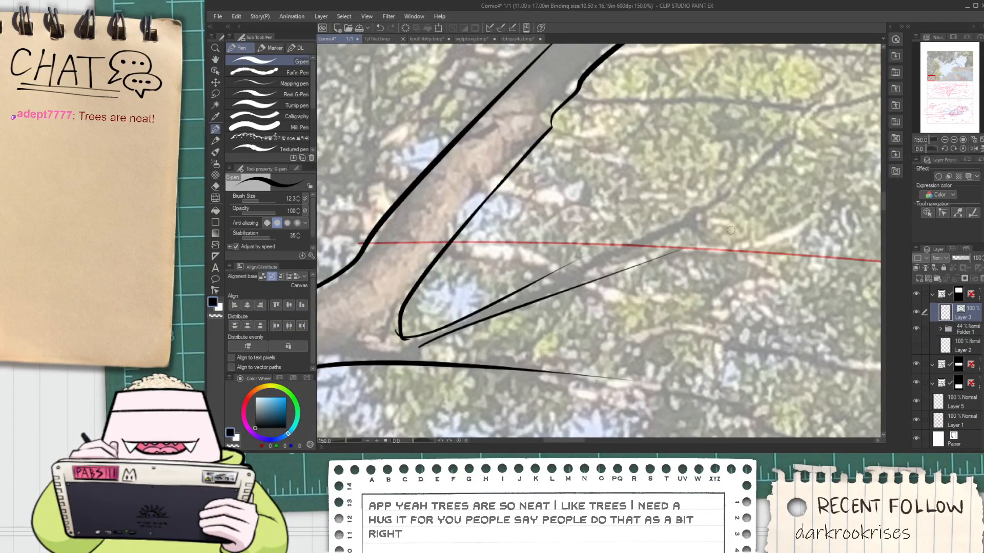
Ink the side branch's lower edge with the G-pen, redoing the stroke until it runs just below the upper edge
left_click_drag(430, 345, 725, 230)
key("ctrl+z")
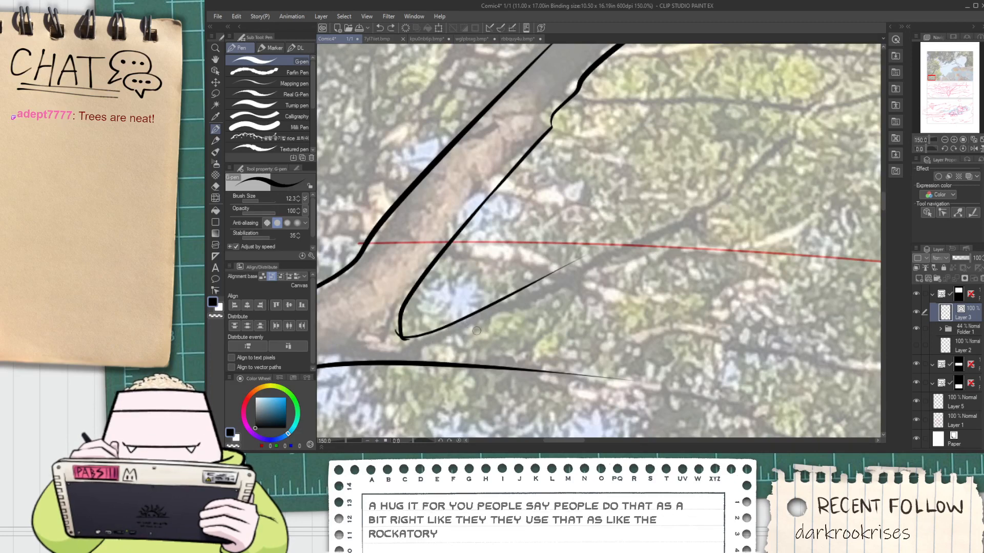
left_click_drag(432, 349, 691, 239)
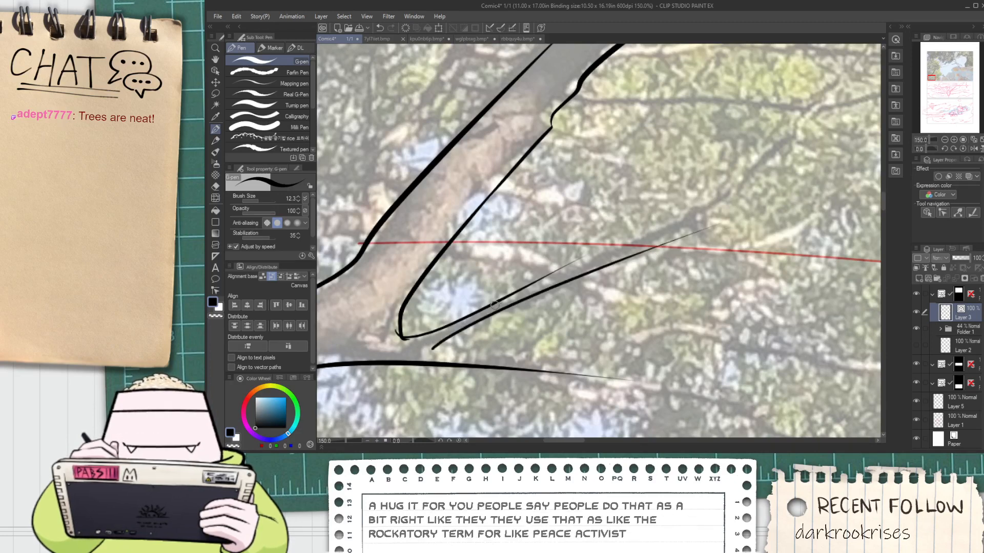
key("ctrl+z")
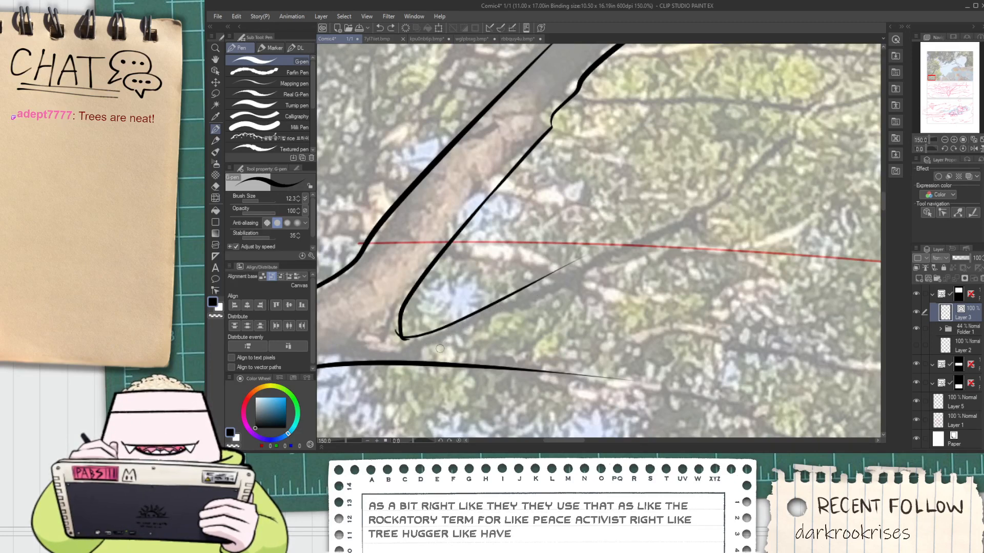
left_click_drag(416, 360, 595, 276)
key("ctrl+z")
left_click_drag(422, 357, 743, 213)
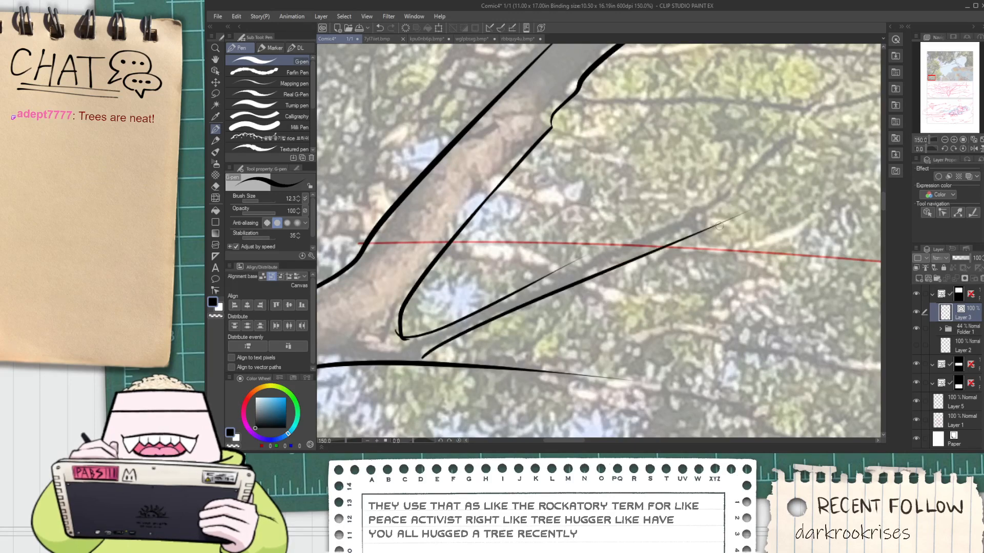
key("ctrl+z")
left_click_drag(420, 354, 586, 277)
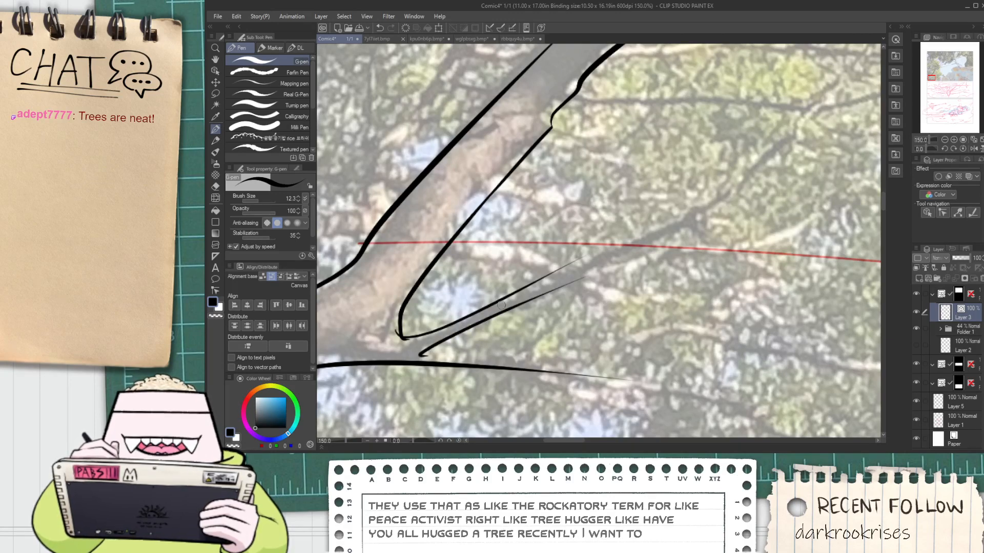
Extend both edges of the thin side branch rightward with the G-pen and erase the upper edge's stray old tip
left_click_drag(501, 305, 645, 238)
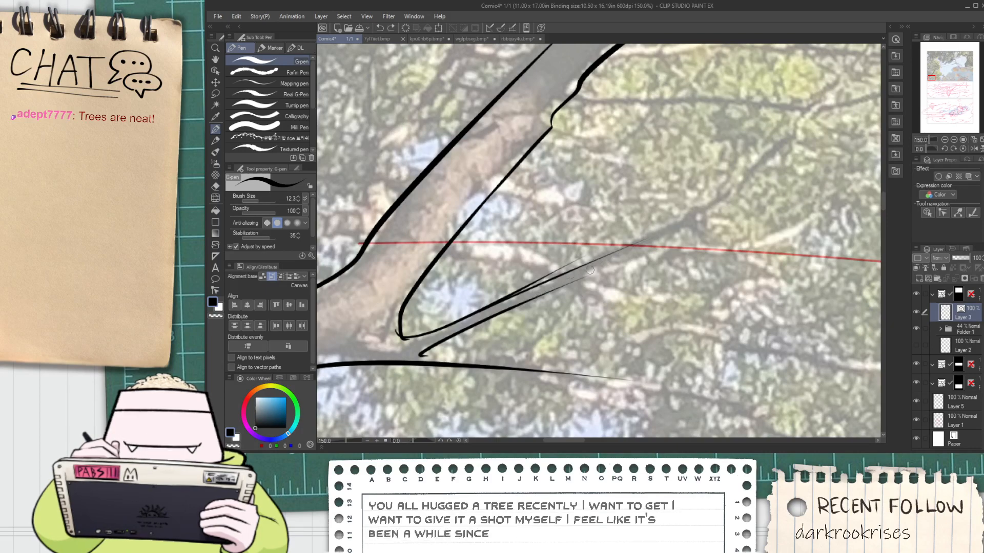
key("e")
left_click(555, 276)
key("ctrl+z")
scroll(554, 275, "up", 3)
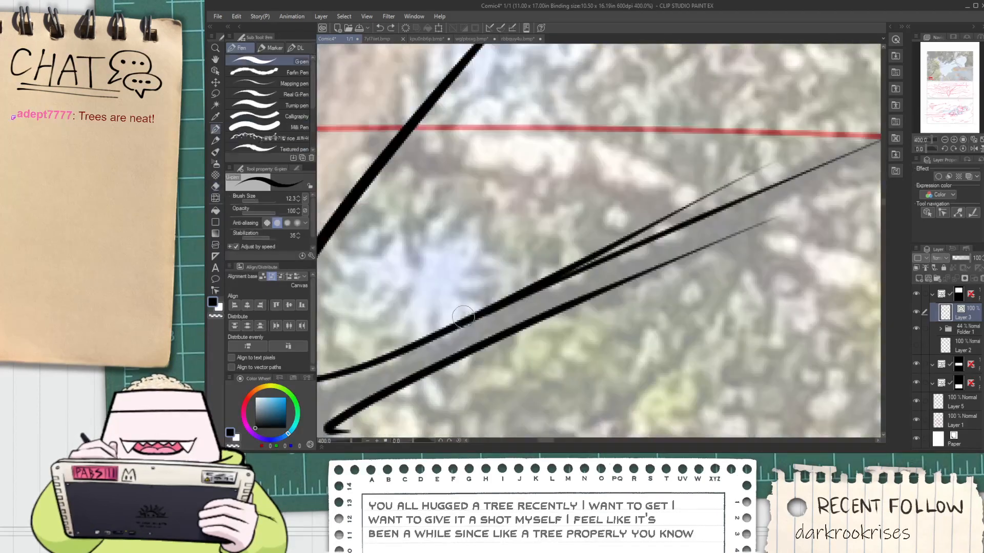
left_click(634, 231)
scroll(664, 220, "down", 3)
key("p")
mouse_move(664, 220)
left_mouse_down()
mouse_move(507, 269)
mouse_move(392, 290)
mouse_move(647, 210)
left_mouse_up()
scroll(392, 290, "up", 1)
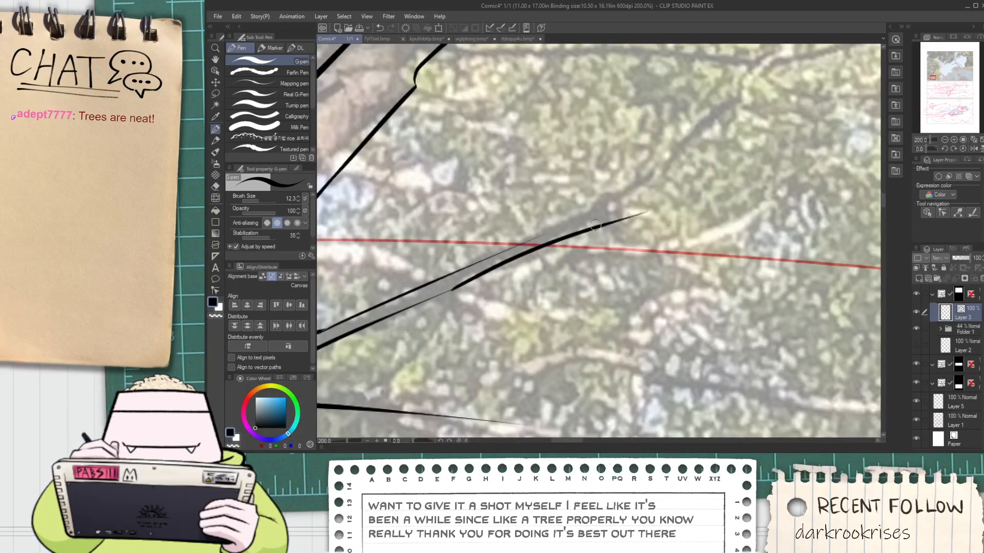
Ink a short forked twig angling upward from the side branch's end, redoing strokes and erasing the excess line
mouse_move(513, 251)
left_mouse_down()
mouse_move(598, 213)
mouse_move(485, 303)
mouse_move(607, 200)
left_mouse_up()
key("space")
key("ctrl+z")
scroll(486, 302, "up", 2)
left_click_drag(493, 302, 677, 137)
key("ctrl+z")
key("e")
left_click_drag(666, 144, 656, 163)
key("space")
left_click_drag(596, 235, 606, 212)
Ink the lowest branch's upper edge from the trunk's crook and continue both edges rightward through its downward bend
scroll(538, 248, "down", 6)
scroll(433, 331, "up", 1)
mouse_move(433, 332)
left_mouse_down()
mouse_move(404, 354)
mouse_move(546, 343)
left_mouse_up()
scroll(404, 354, "up", 3)
key("ctrl+z")
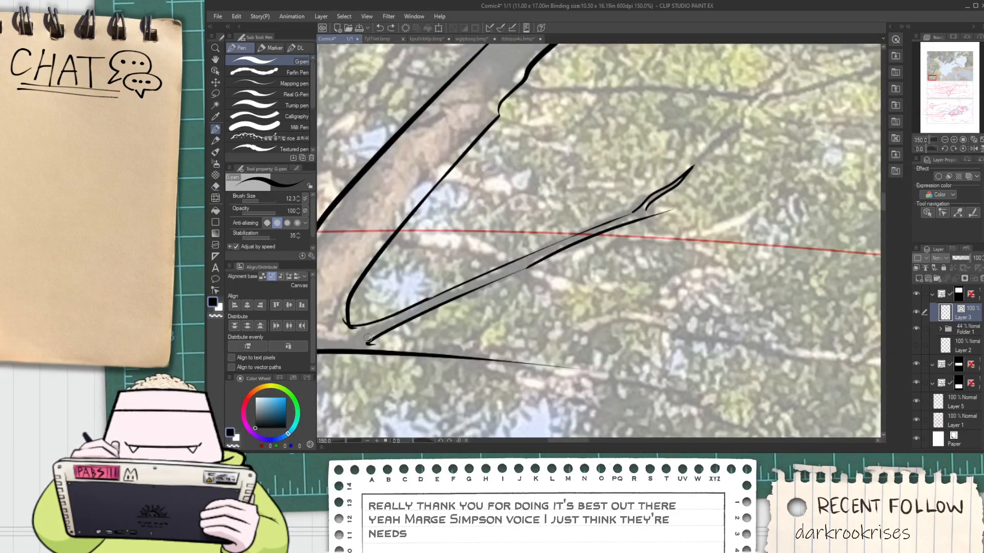
left_click_drag(368, 338, 652, 386)
key("ctrl+z")
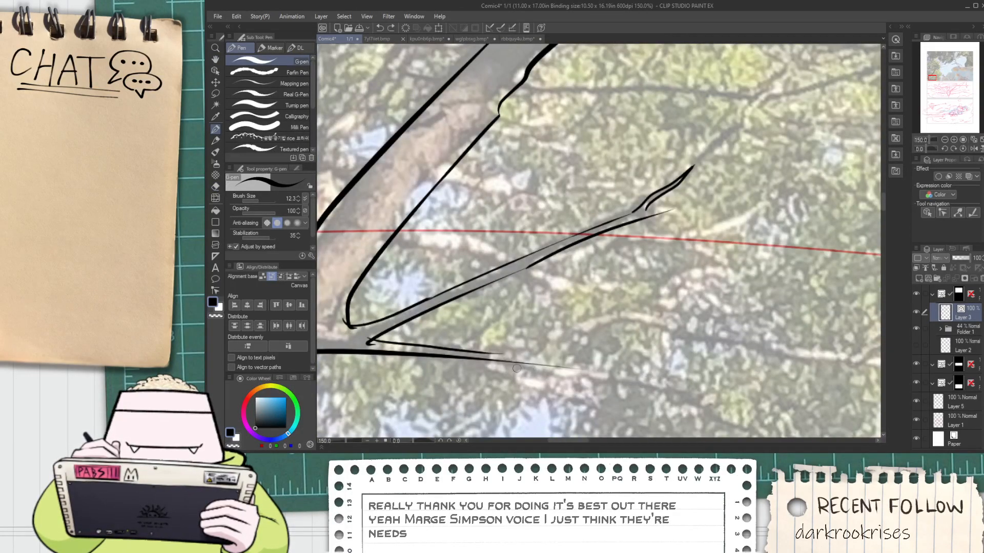
mouse_move(496, 357)
left_mouse_down()
mouse_move(546, 378)
mouse_move(653, 386)
mouse_move(583, 331)
left_mouse_up()
key("space")
left_click_drag(517, 326, 703, 378)
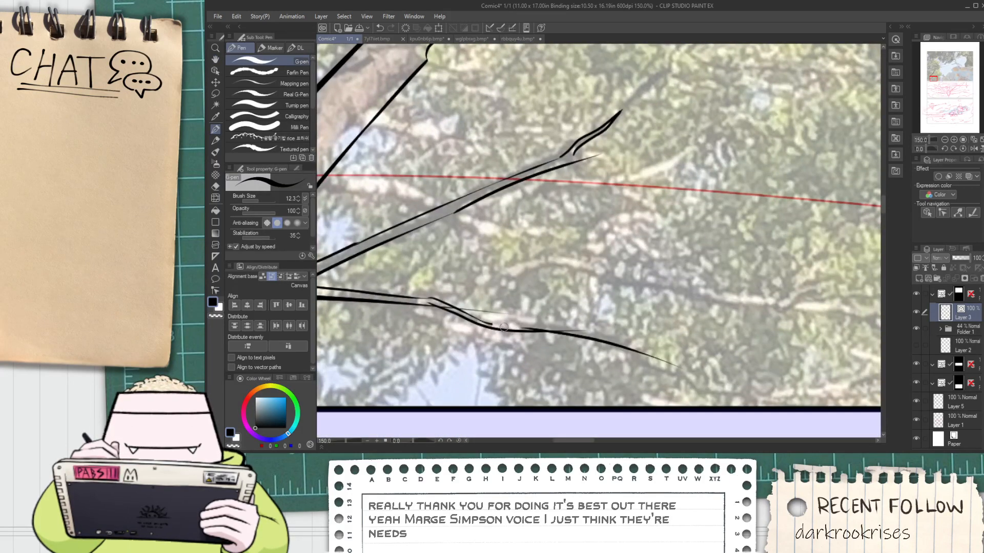
Trim the lowest branch's overlapping and overshooting lines with the vector eraser so its edges taper to a clean tip
scroll(495, 313, "up", 1)
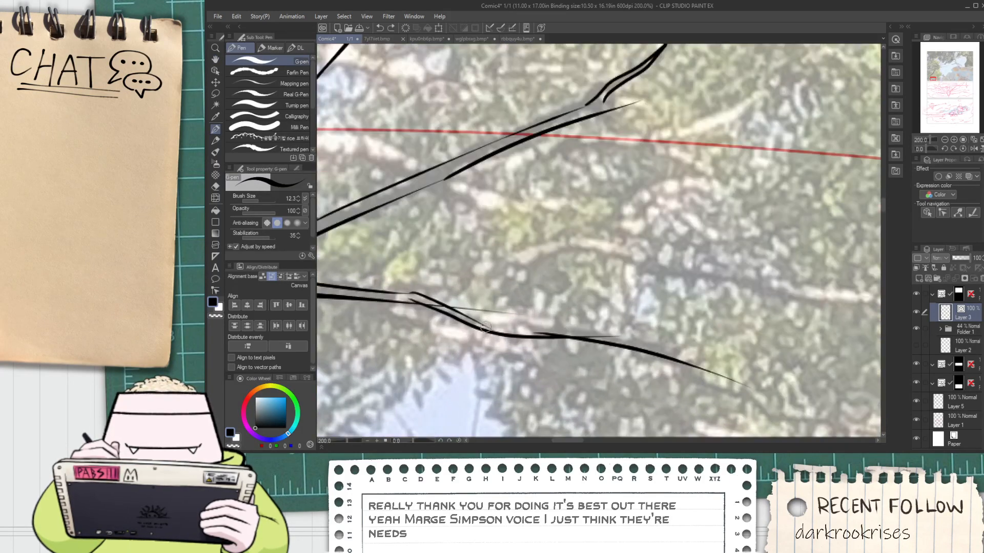
key("e")
left_click(615, 352)
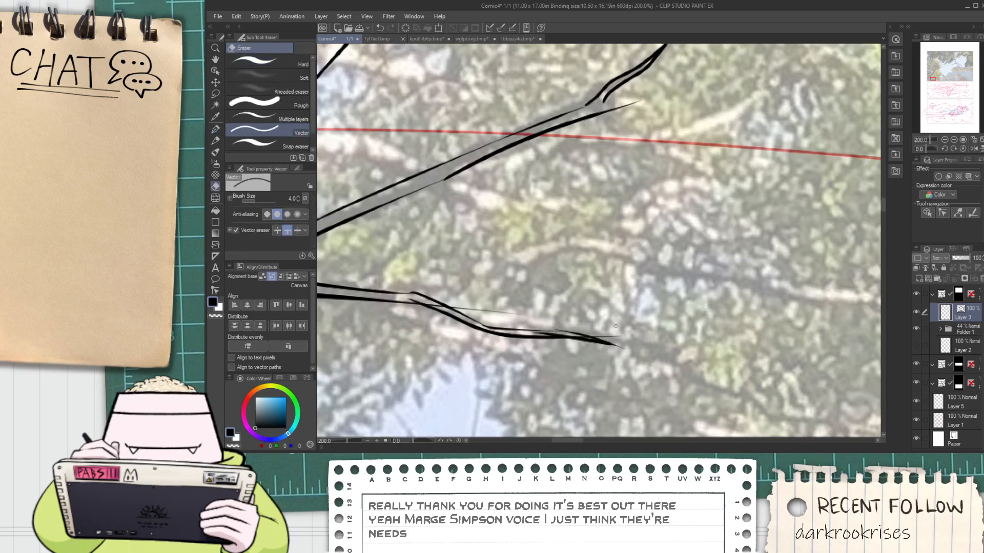
scroll(581, 335, "up", 3)
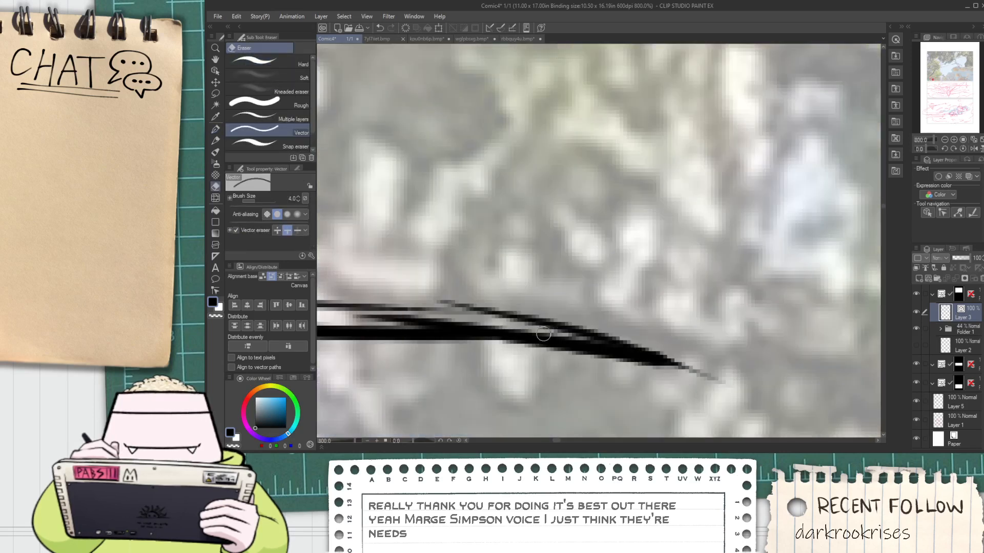
scroll(489, 336, "down", 3)
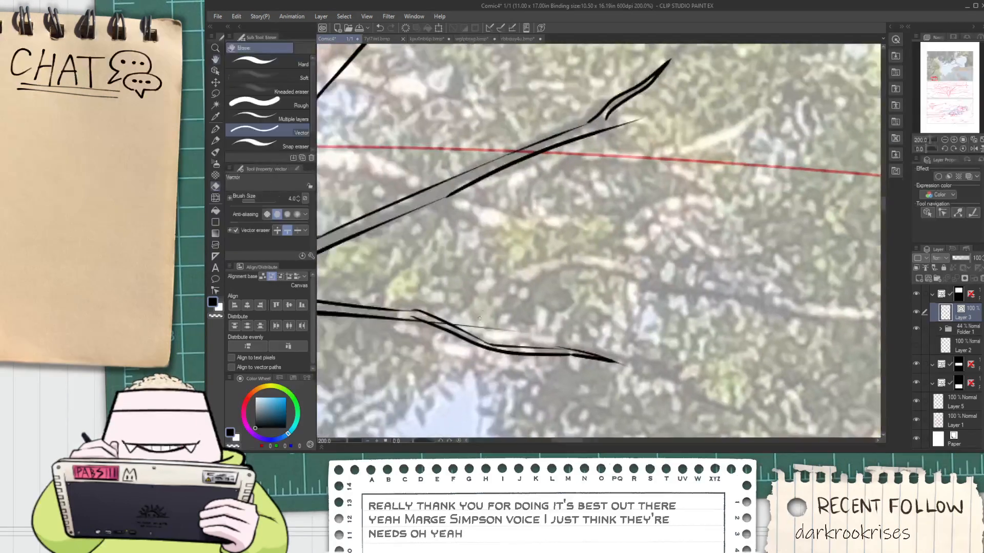
scroll(489, 336, "up", 2)
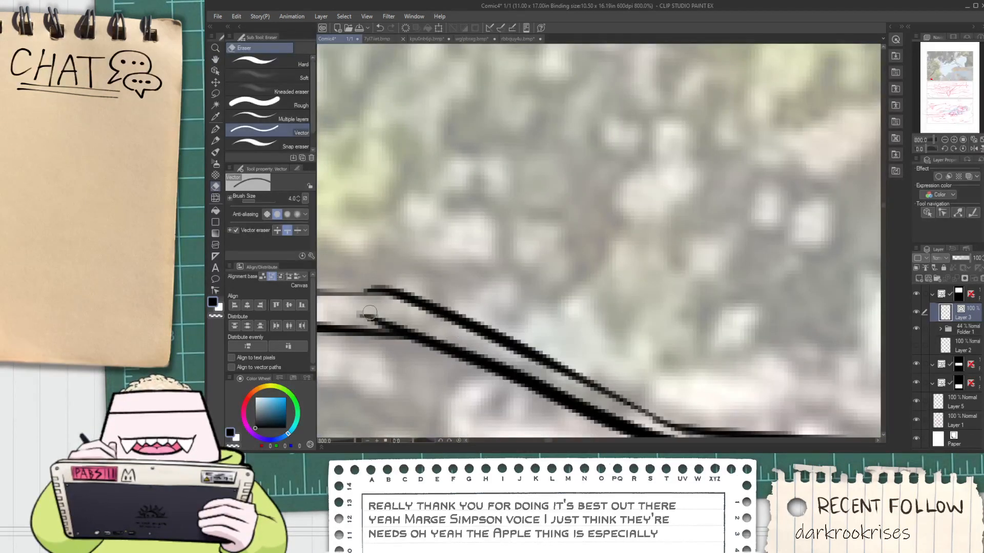
scroll(379, 315, "down", 1)
scroll(379, 316, "down", 5)
Clean up the overlapping line ends at the trunk's crook with the vector eraser
key("h")
left_click_drag(422, 286, 523, 323)
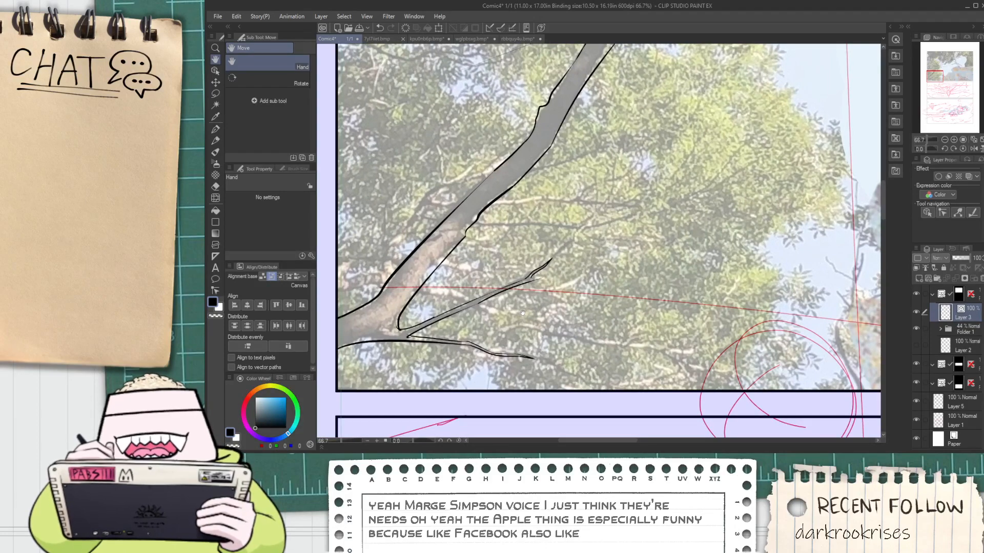
key("e")
scroll(397, 329, "up", 6)
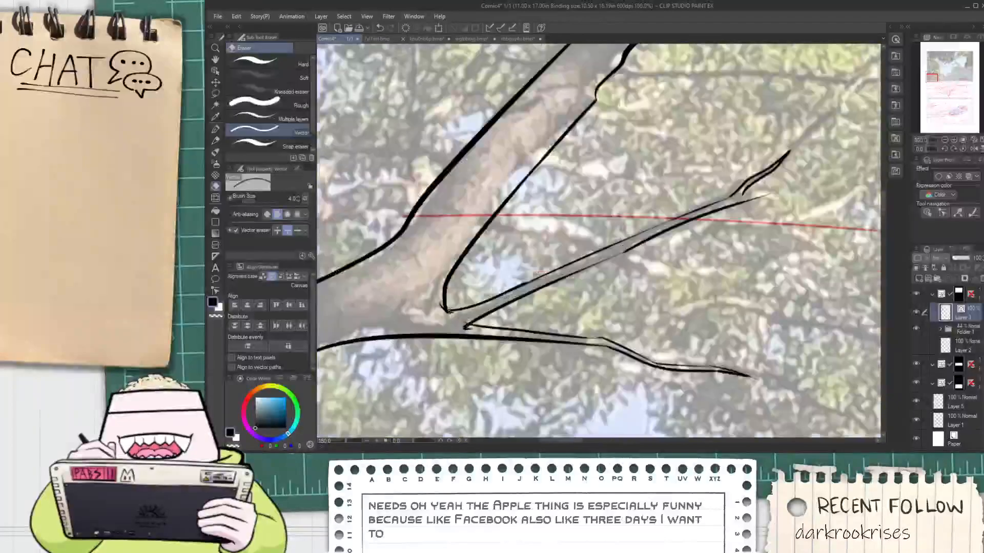
left_click_drag(412, 299, 457, 309)
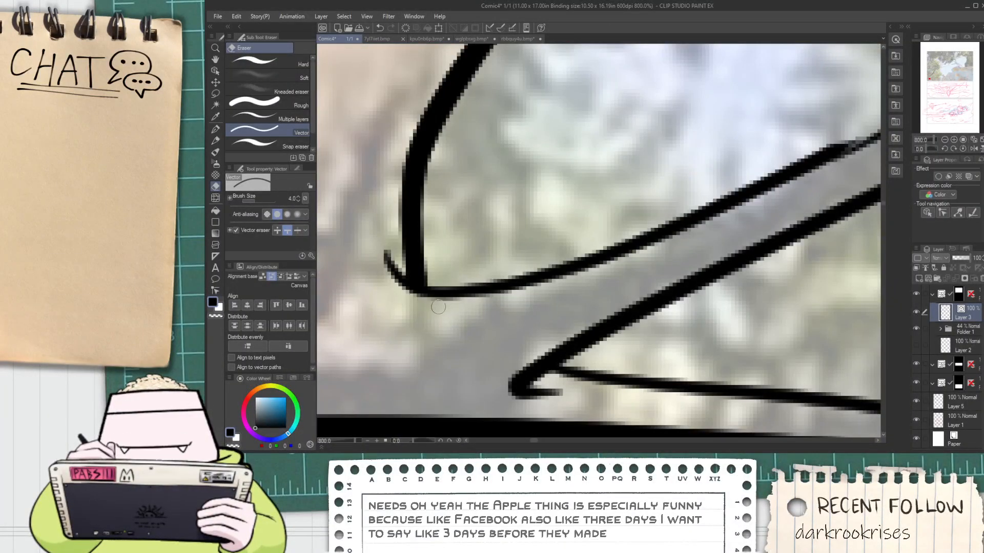
scroll(430, 304, "down", 6)
Add a short G-pen detail line inside the knot on the trunk's left edge
key("space")
mouse_move(595, 110)
left_mouse_down()
mouse_move(600, 206)
mouse_move(572, 242)
left_mouse_up()
scroll(542, 224, "up", 2)
key("p")
scroll(541, 225, "up", 3)
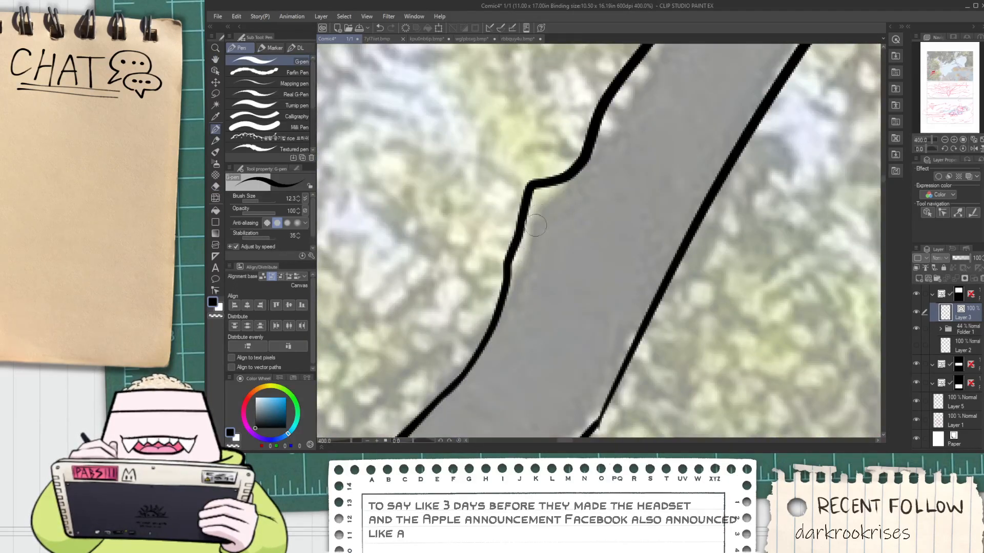
left_click_drag(520, 267, 542, 204)
scroll(551, 206, "down", 5)
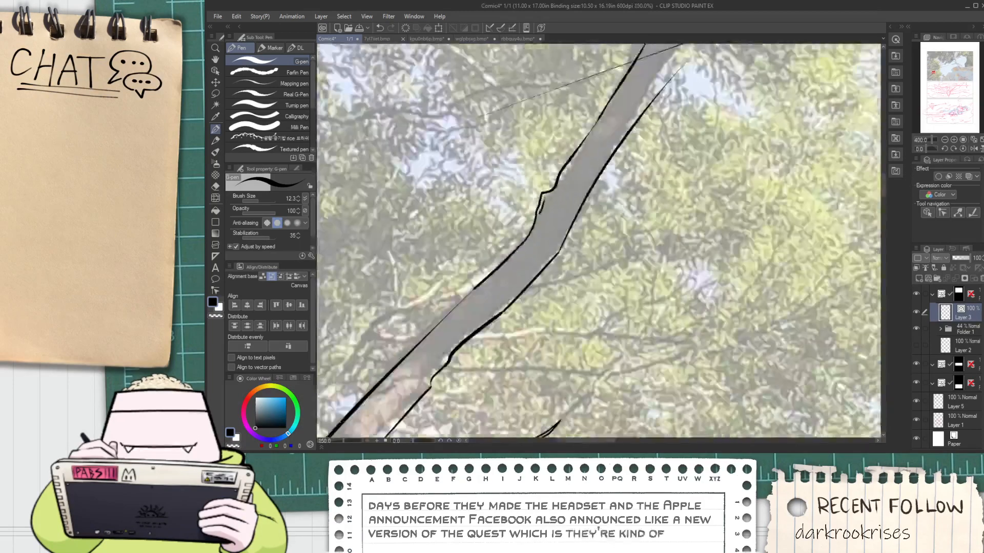
Re-ink the trunk's right edge up toward the upper fork and erase the old line that strays outward
key("space")
left_click_drag(607, 156, 476, 308)
scroll(483, 303, "up", 2)
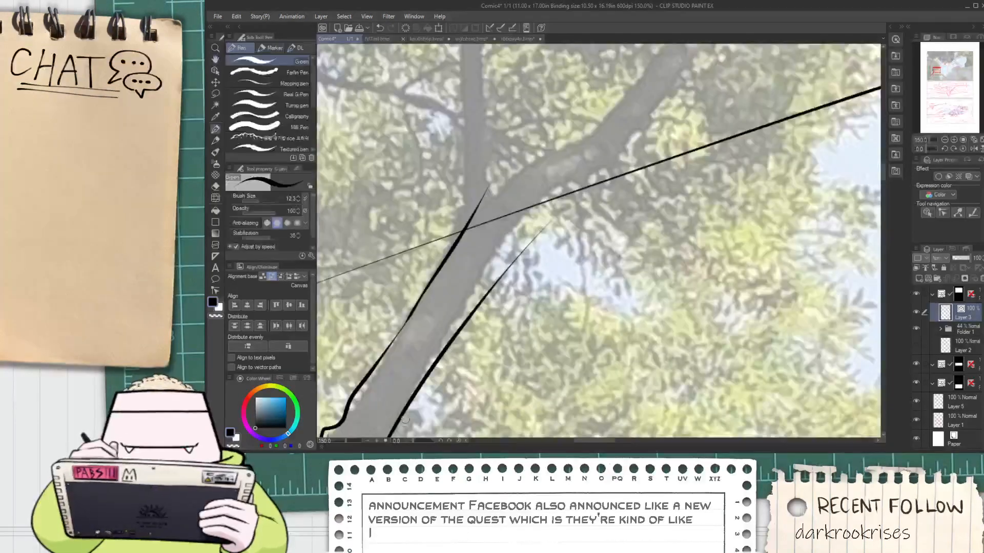
left_click_drag(404, 419, 572, 156)
key("ctrl+z")
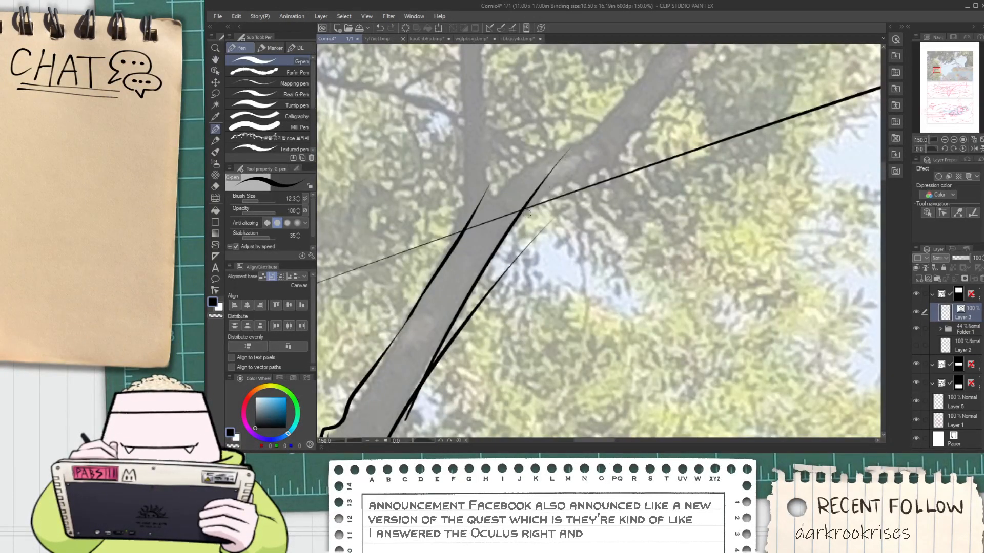
key("ctrl+z")
left_click_drag(395, 428, 572, 154)
key("space")
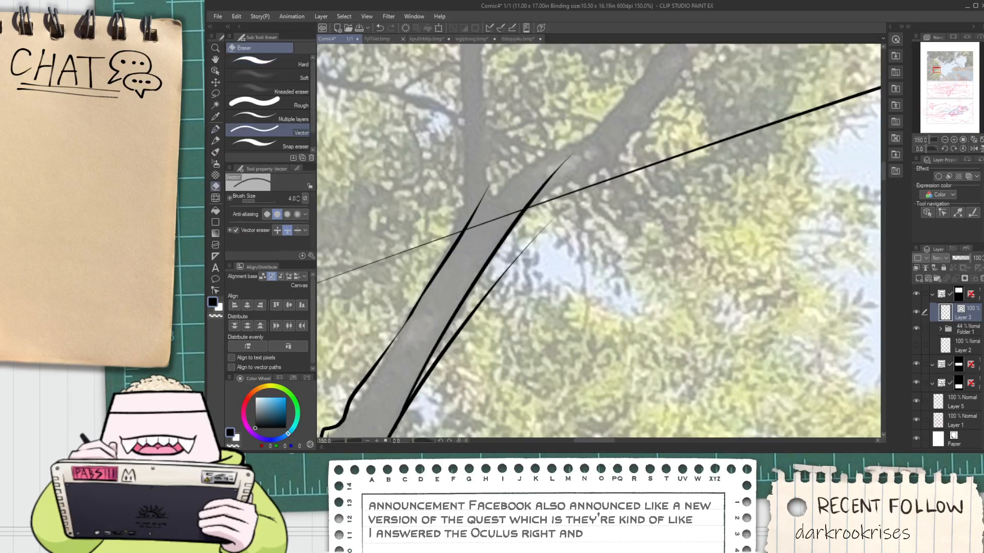
left_click_drag(484, 288, 419, 471)
Ink the left edge of the vertical branch rising from the upper fork, redoing the stroke farther left
key("p")
mouse_move(404, 390)
left_mouse_down()
mouse_move(415, 343)
mouse_move(424, 139)
left_mouse_up()
key("ctrl+z")
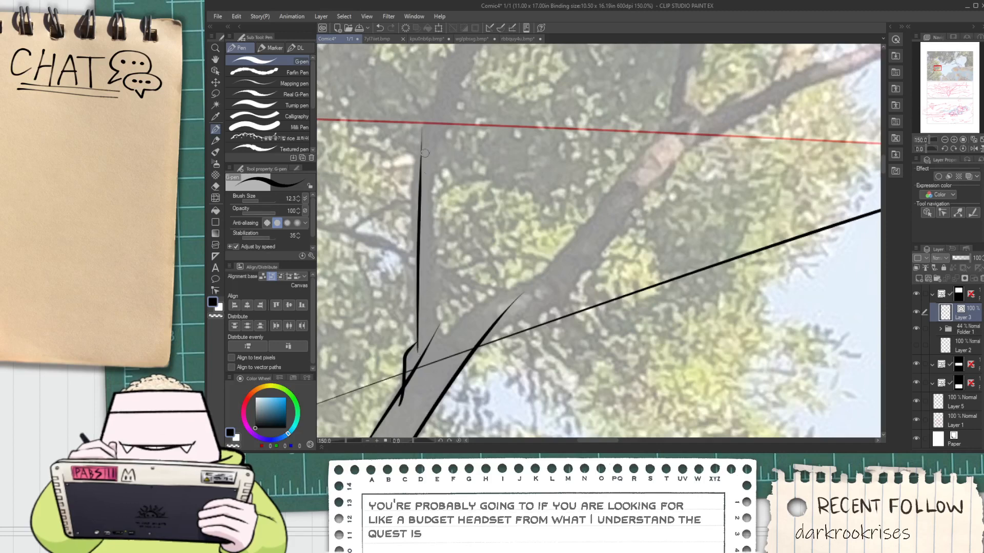
key("ctrl+z")
left_click_drag(411, 346, 413, 134)
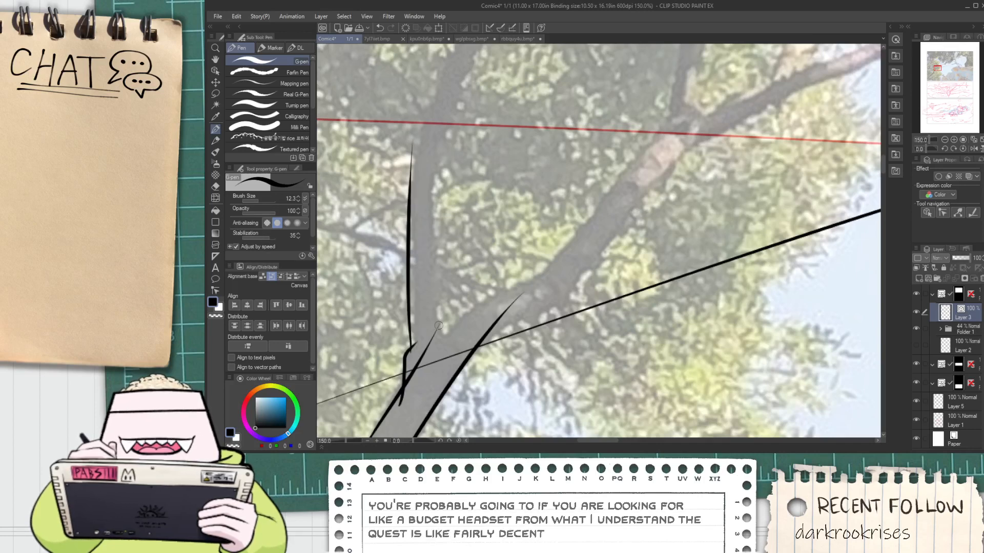
Ink the lower and upper edges of the right-hand limb's first bend at the upper fork
left_click_drag(477, 346, 570, 292)
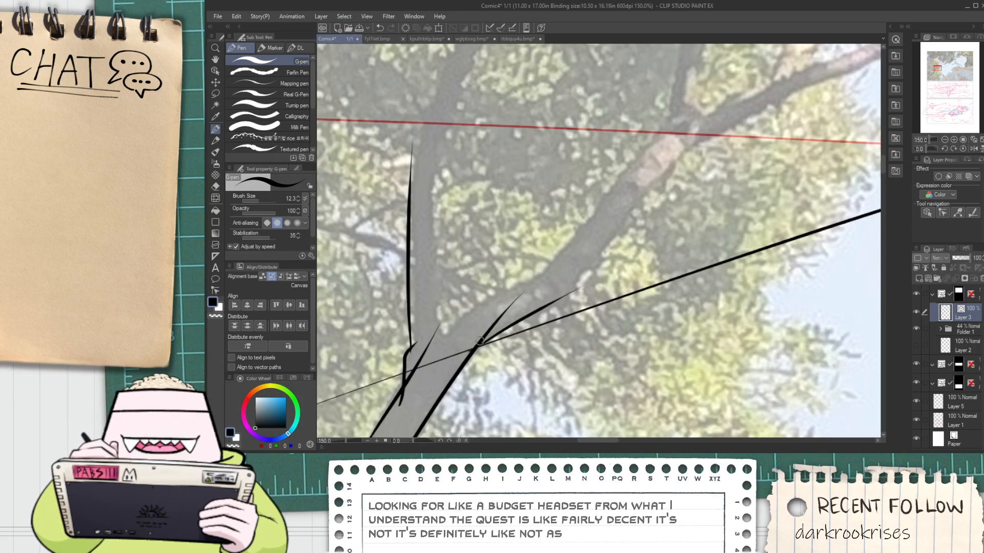
left_click_drag(441, 342, 560, 266)
key("ctrl+z")
mouse_move(438, 346)
left_mouse_down()
mouse_move(529, 277)
mouse_move(573, 268)
mouse_move(534, 312)
mouse_move(638, 225)
mouse_move(519, 333)
mouse_move(644, 170)
left_mouse_up()
key("ctrl+z")
Continue both edges of the right-hand limb diagonally upward to its next fork
mouse_move(522, 326)
left_mouse_down()
mouse_move(642, 185)
mouse_move(659, 187)
mouse_move(602, 245)
mouse_move(652, 219)
mouse_move(661, 160)
left_mouse_up()
key("ctrl+z")
Ink the vertical branch's right edge from the upper fork, redoing the stroke until it follows the photo
key("ctrl+z")
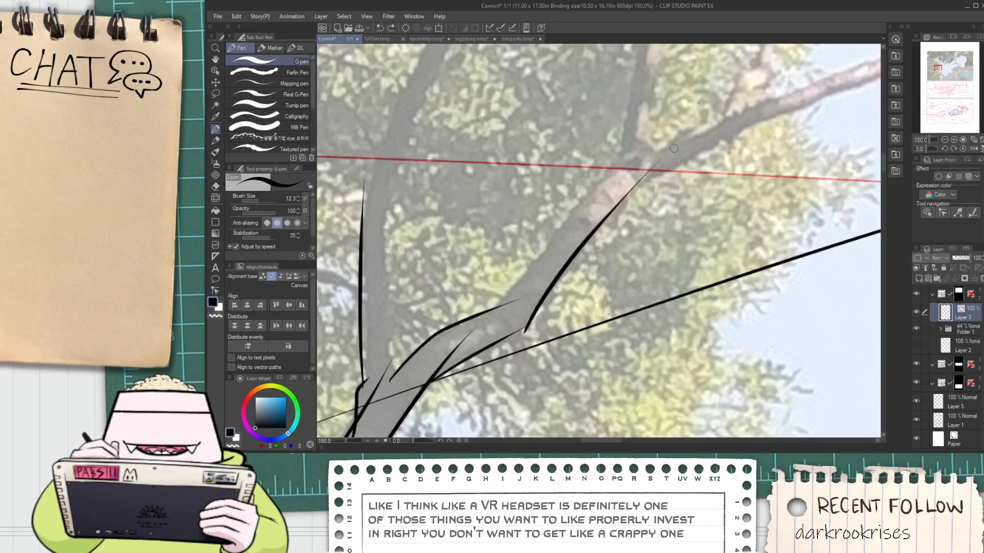
left_click_drag(531, 262, 667, 121)
mouse_move(405, 360)
left_mouse_down()
mouse_move(476, 348)
mouse_move(466, 161)
left_mouse_up()
key("ctrl+z")
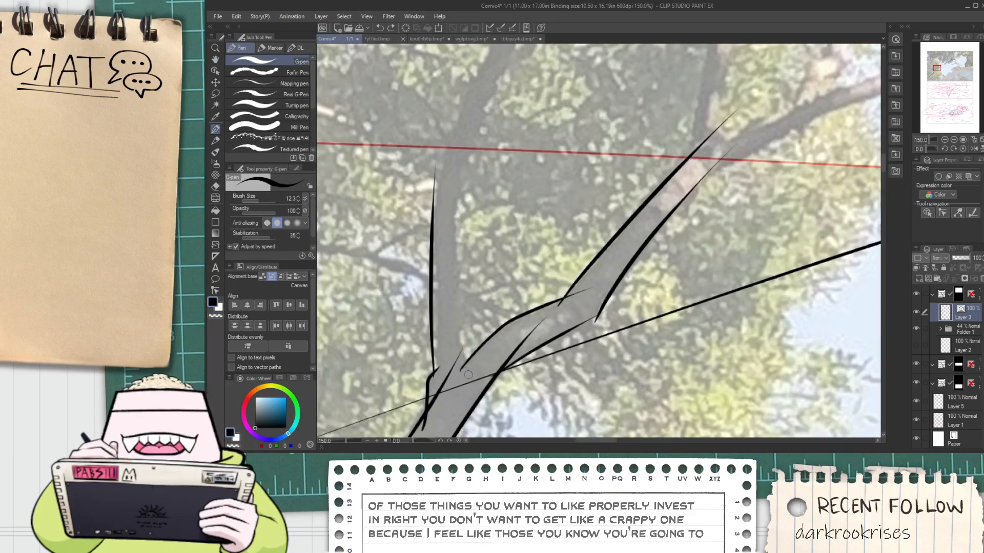
left_click_drag(467, 371, 451, 190)
key("ctrl+z")
mouse_move(467, 374)
left_mouse_down()
mouse_move(456, 267)
mouse_move(458, 173)
left_mouse_up()
Extend both edges of the vertical branch up and to the right past its first bend
left_click_drag(505, 136, 488, 282)
left_click_drag(441, 340, 513, 159)
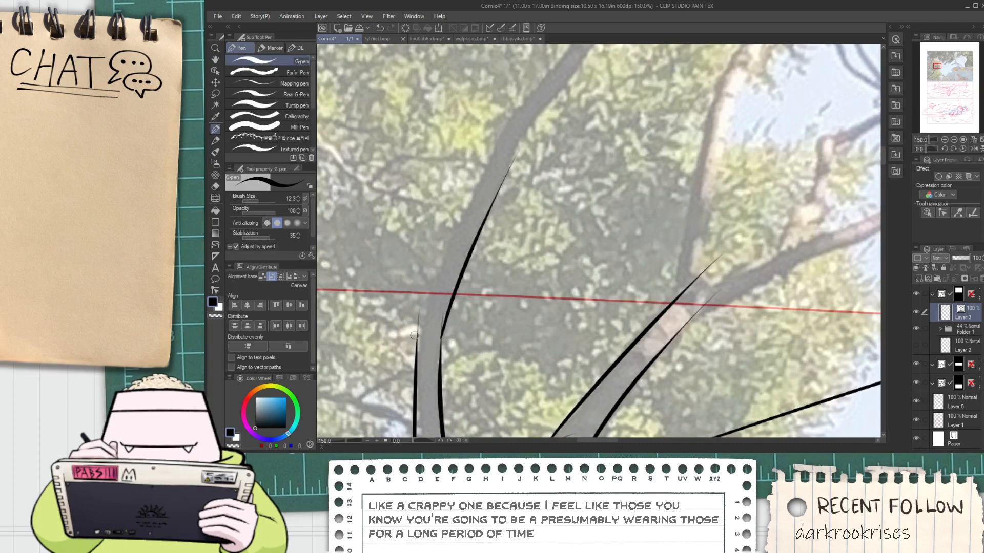
left_click_drag(414, 335, 516, 97)
mouse_move(497, 167)
left_mouse_down()
mouse_move(435, 277)
mouse_move(541, 110)
left_mouse_up()
key("ctrl+z")
Ink both edges of the vertical branch's next section up to the dark knot in the photo
left_click_drag(453, 238, 421, 313)
mouse_move(447, 241)
left_mouse_down()
mouse_move(434, 318)
mouse_move(494, 199)
left_mouse_up()
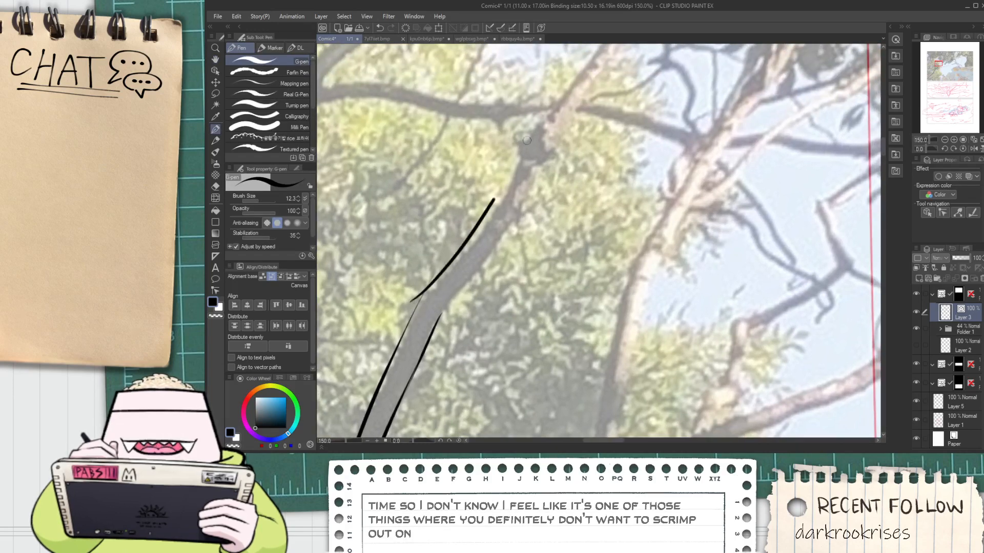
mouse_move(436, 322)
left_mouse_down()
mouse_move(527, 181)
mouse_move(526, 164)
mouse_move(507, 240)
left_mouse_up()
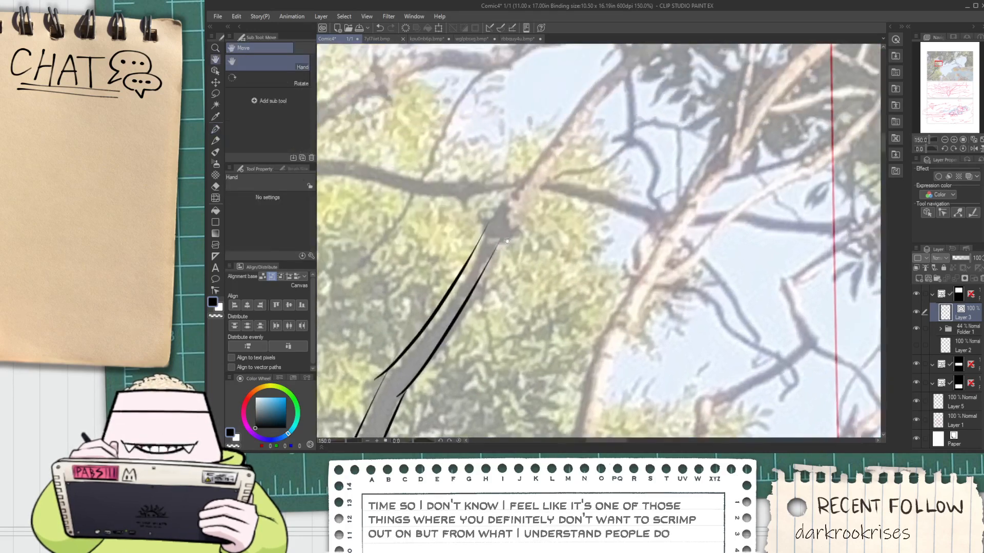
Erase the overlapping line ends at the vertical branch's upper bend with the vector eraser
scroll(504, 225, "up", 5)
key("e")
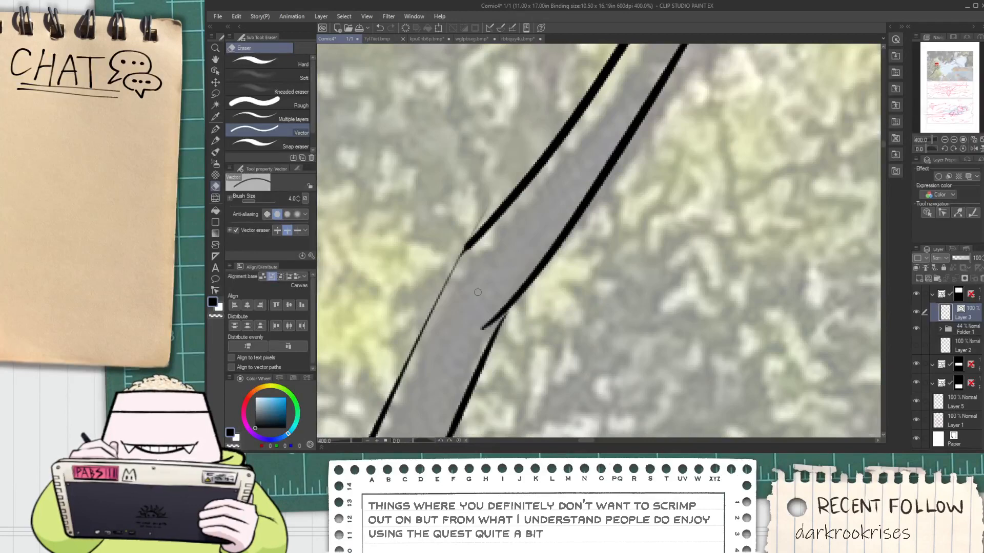
mouse_move(481, 323)
left_mouse_down()
mouse_move(485, 332)
mouse_move(512, 304)
mouse_move(533, 250)
mouse_move(472, 349)
left_mouse_up()
key("ctrl+z")
scroll(511, 311, "up", 2)
key("p")
key("e")
left_click_drag(436, 135, 449, 148)
scroll(458, 135, "down", 6)
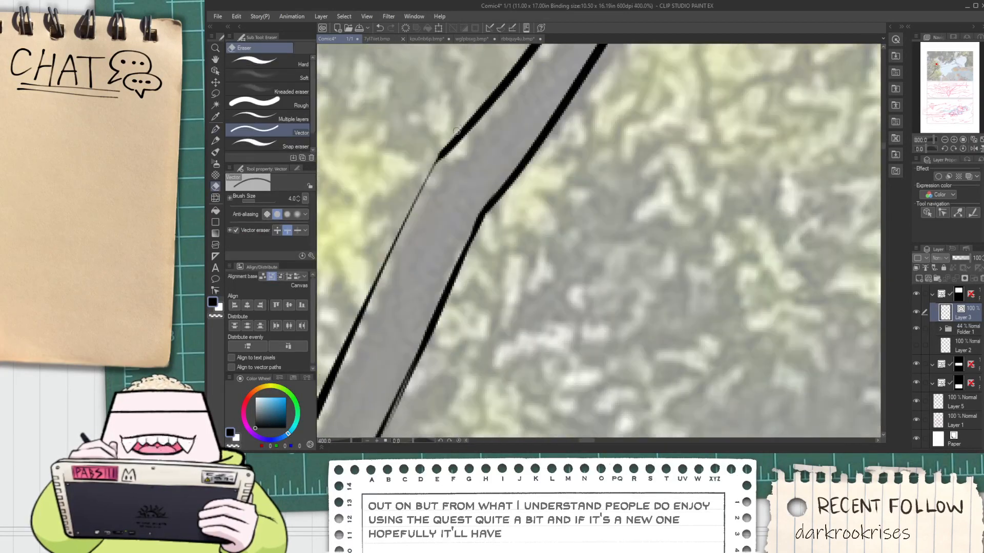
Trim the stray line ends at the vertical branch's lower bend
left_click_drag(408, 285, 430, 258)
scroll(423, 269, "up", 4)
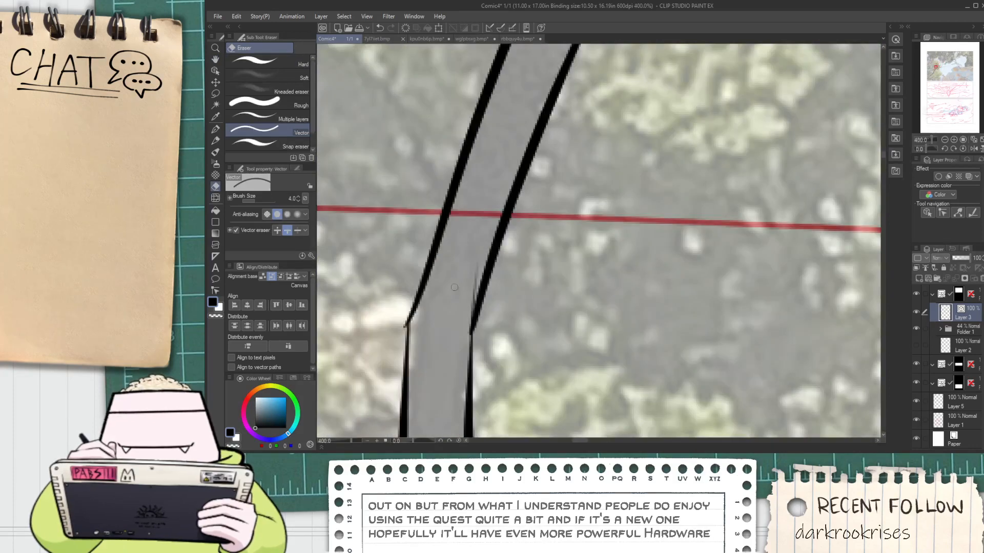
scroll(481, 267, "down", 7)
Ink both edges of the branch beyond the dark knot, tapering them together toward the upper foliage
left_click_drag(524, 189, 491, 256)
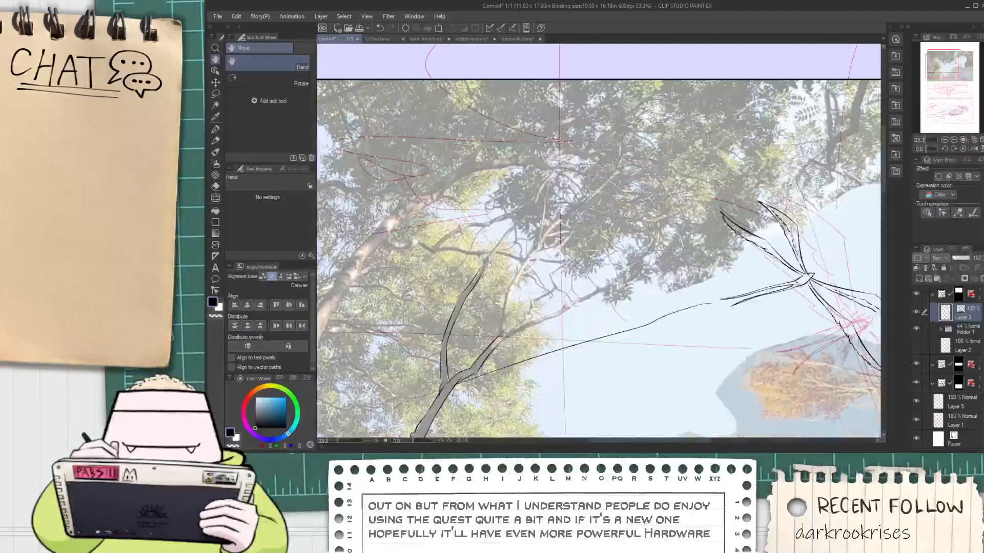
scroll(490, 256, "up", 3)
scroll(490, 255, "up", 1)
key("p")
left_click_drag(470, 296, 608, 127)
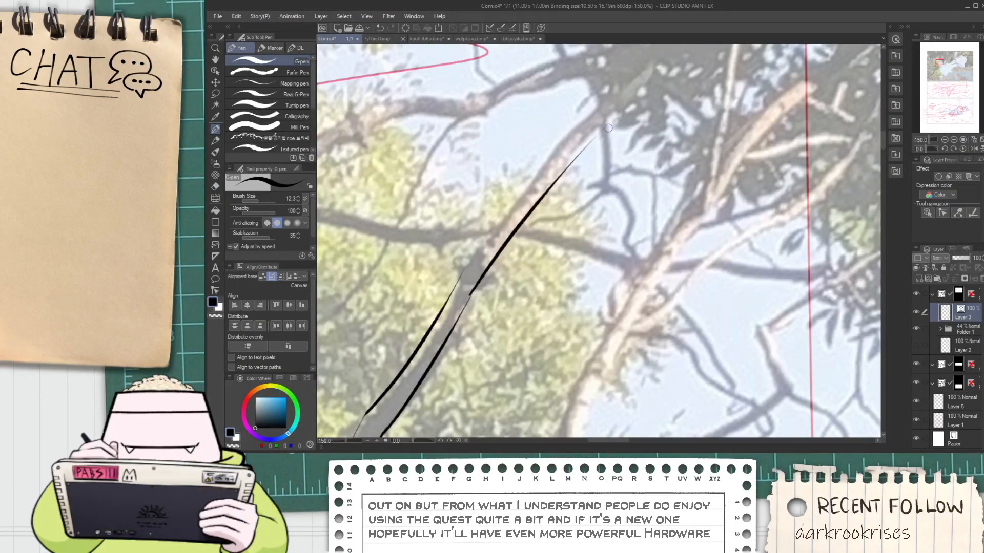
left_click_drag(464, 273, 605, 121)
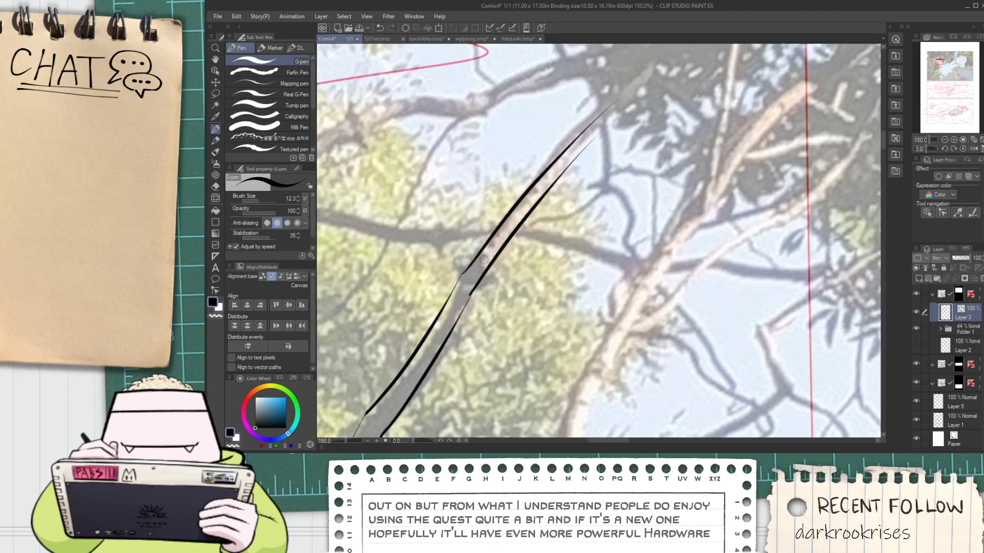
Trim the overlapping line ends at the dark knot where the branch's two inked sections meet
scroll(459, 274, "up", 1)
key("e")
scroll(471, 292, "up", 2)
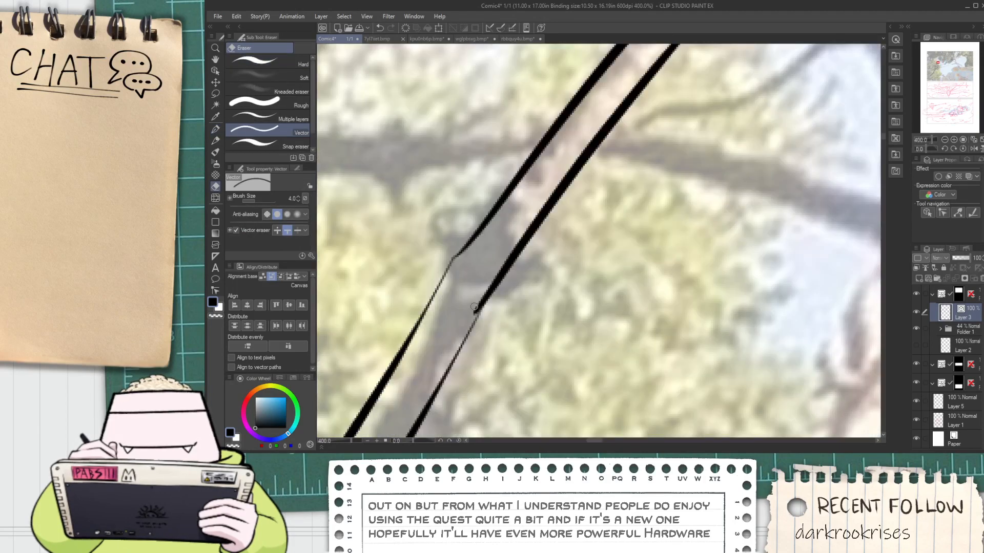
scroll(475, 309, "down", 2)
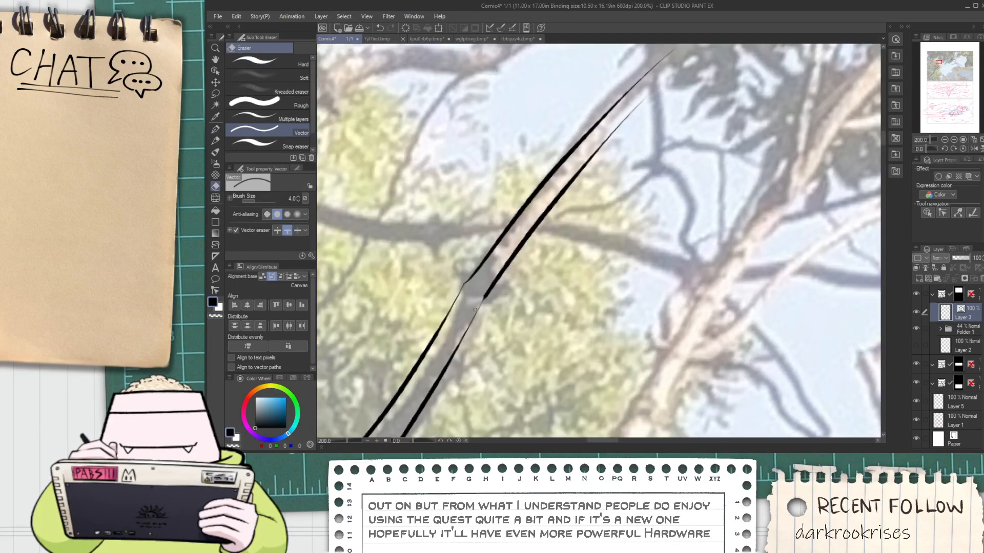
Erase the part of the long diagonal line that crosses the trunk just below the fork, using the vector eraser
key("p")
scroll(475, 314, "up", 2)
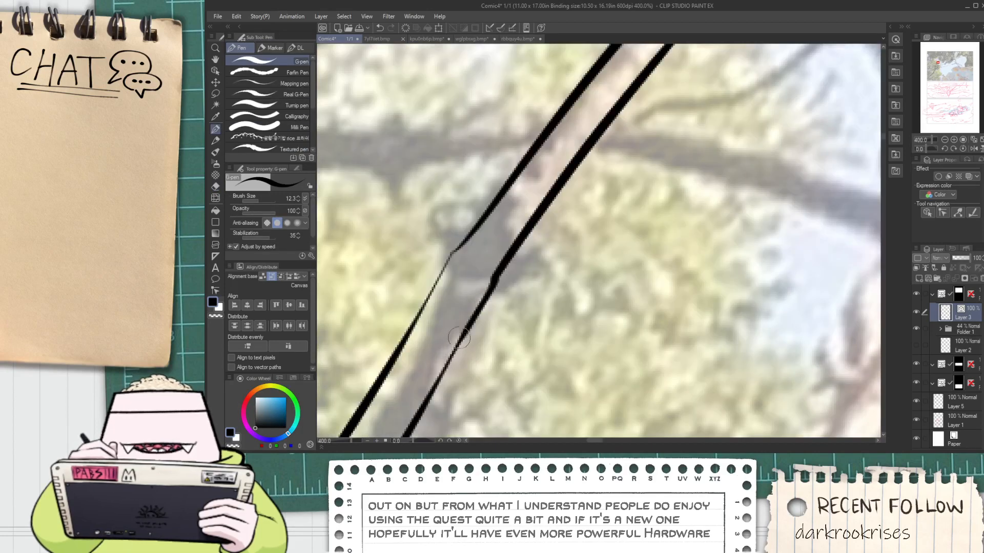
scroll(459, 338, "down", 3)
key("space")
mouse_move(615, 146)
left_mouse_down()
mouse_move(525, 262)
mouse_move(552, 182)
left_mouse_up()
scroll(527, 259, "down", 1)
scroll(527, 259, "down", 3)
scroll(461, 348, "up", 4)
key("e")
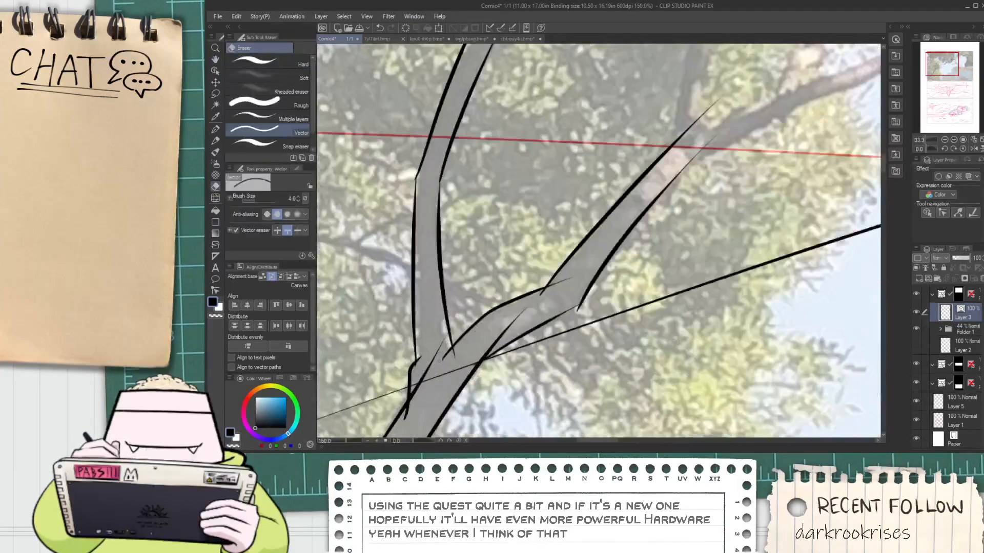
left_click_drag(422, 380, 414, 391)
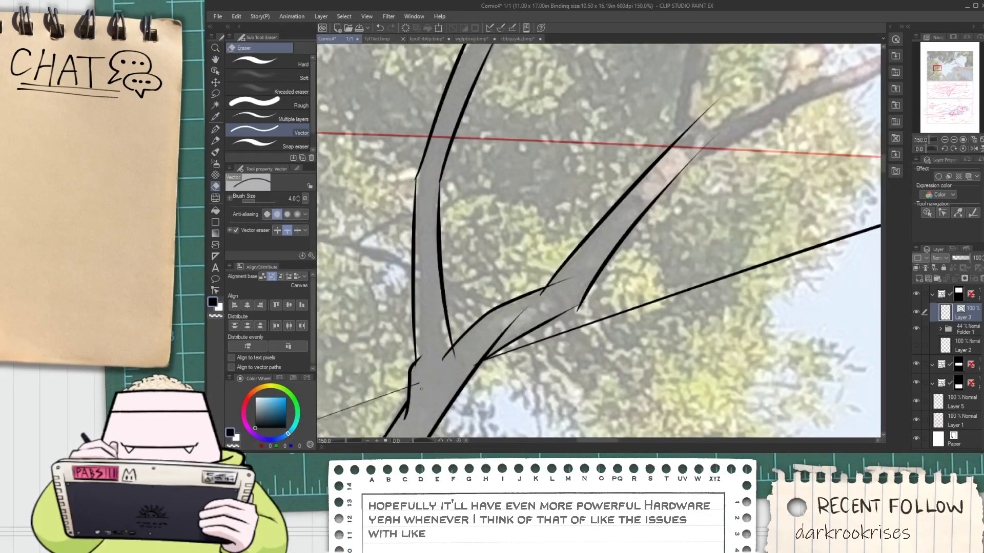
Trim the overlapping line ends in the trunk's fork and below the small bump on the trunk's left edge
left_click_drag(443, 354, 456, 354)
key("ctrl+z")
scroll(441, 351, "up", 1)
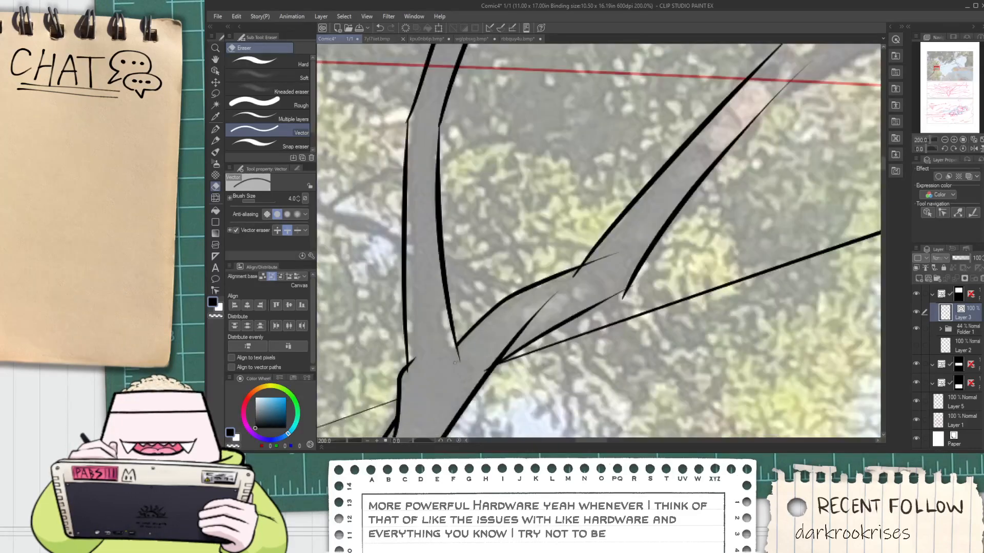
left_click_drag(414, 388, 512, 272)
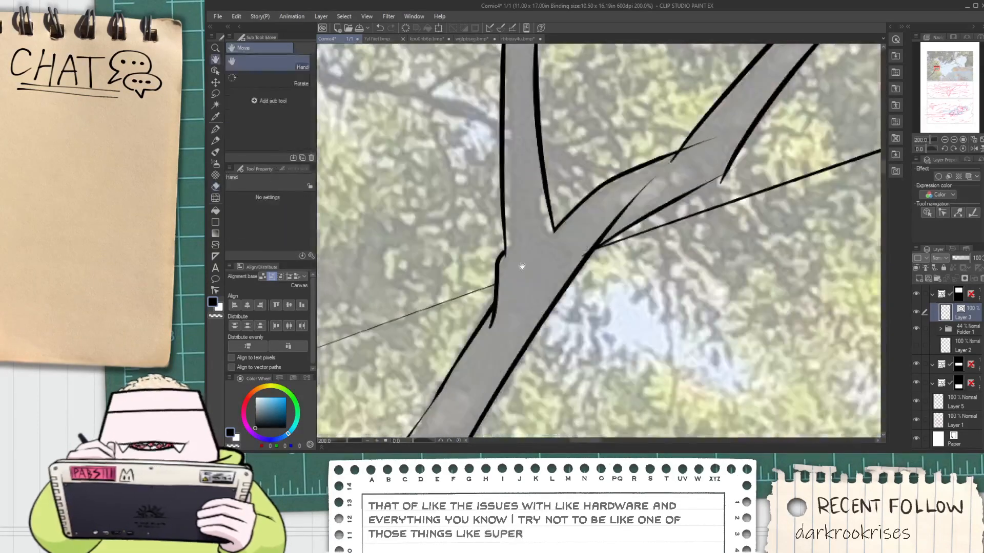
left_click_drag(478, 309, 473, 287)
scroll(473, 303, "down", 1)
scroll(571, 250, "up", 1)
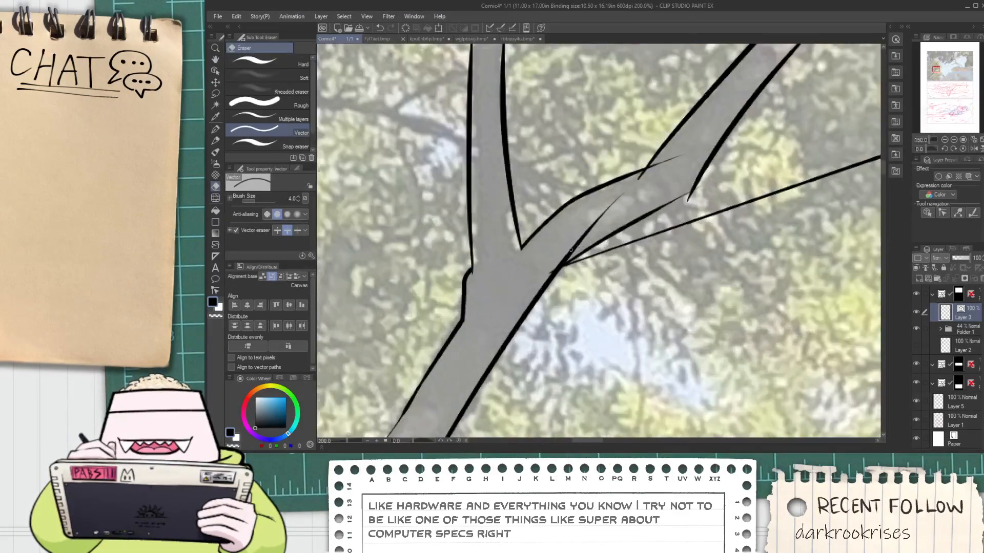
Trim the stray line ends at the base of the right-hand branch and at its first bend
left_click_drag(564, 252, 544, 272)
mouse_move(626, 189)
left_mouse_down()
mouse_move(559, 239)
mouse_move(566, 222)
mouse_move(603, 215)
left_mouse_up()
scroll(621, 254, "up", 2)
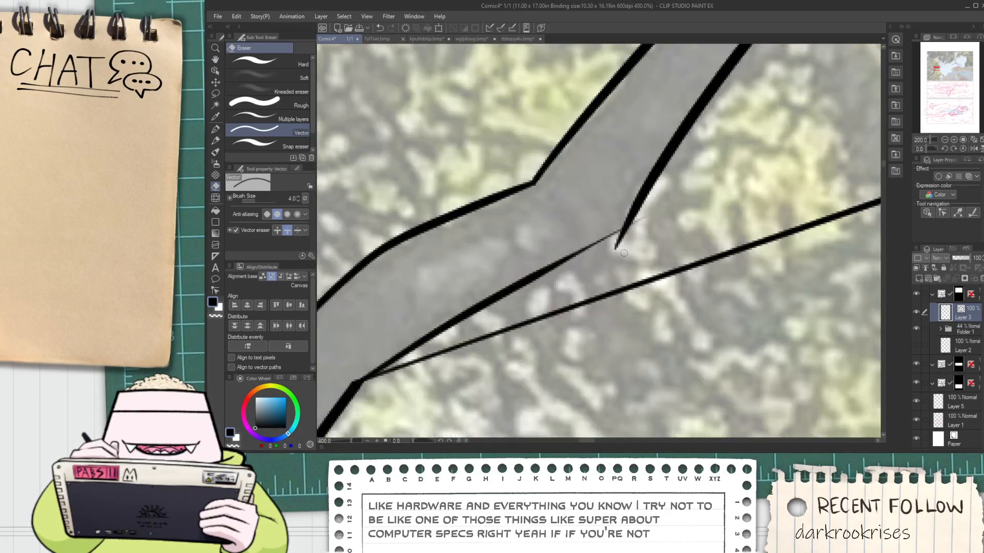
mouse_move(626, 249)
left_mouse_down()
mouse_move(616, 241)
mouse_move(643, 225)
mouse_move(469, 384)
left_mouse_up()
scroll(644, 226, "down", 2)
scroll(645, 224, "down", 1)
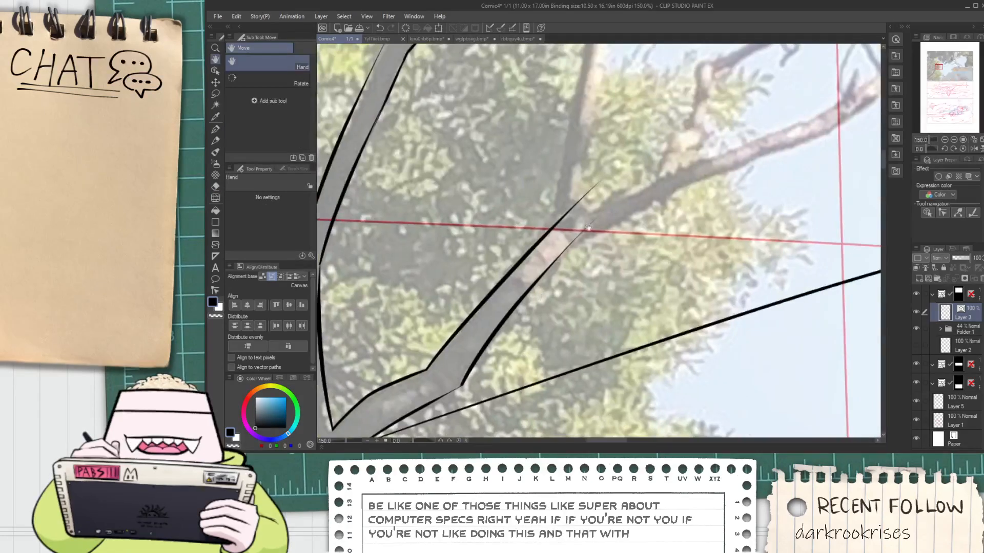
Ink both edges of the upright branch that rises from the right-hand branch's upper fork
left_click_drag(615, 153, 529, 293)
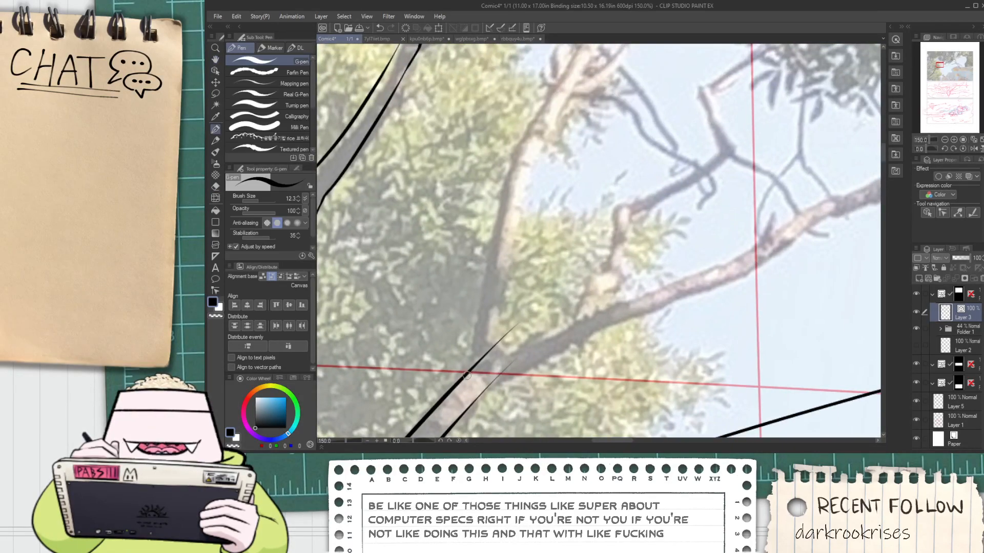
mouse_move(464, 383)
left_mouse_down()
mouse_move(516, 169)
mouse_move(537, 145)
mouse_move(490, 368)
left_mouse_up()
key("ctrl+z")
mouse_move(532, 152)
left_mouse_down()
mouse_move(499, 344)
mouse_move(525, 347)
mouse_move(632, 318)
mouse_move(635, 281)
left_mouse_up()
key("ctrl+z")
Ink the lower edge of the branch running right from the upper fork, following its curve out over the sky
key("ctrl+z")
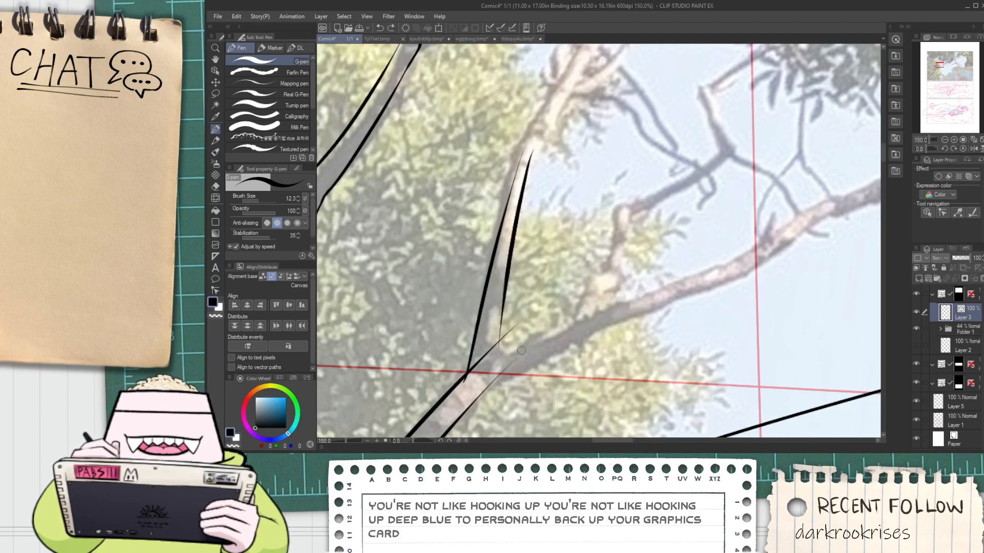
left_click_drag(492, 384, 646, 295)
key("ctrl+z")
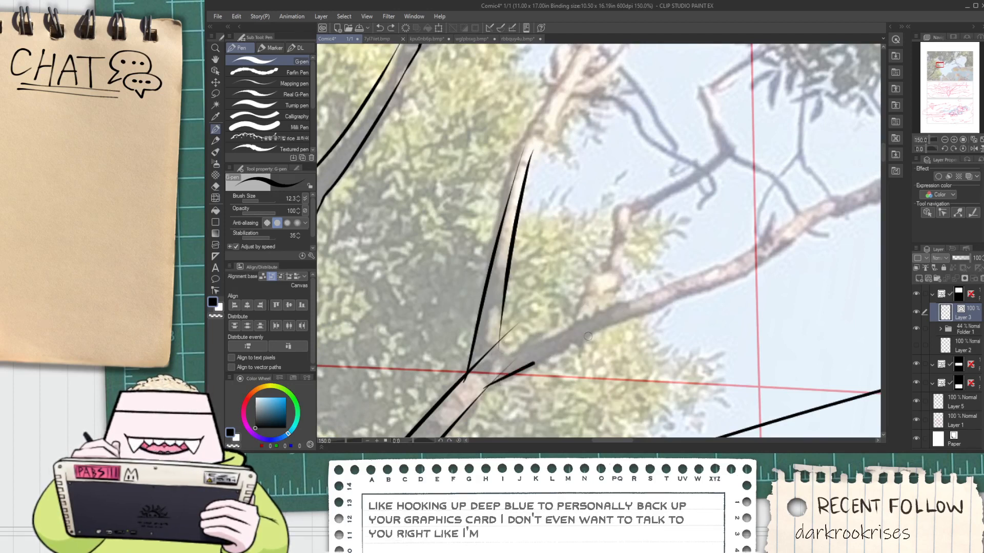
mouse_move(588, 337)
left_mouse_down()
mouse_move(682, 294)
mouse_move(554, 330)
mouse_move(678, 278)
left_mouse_up()
key("ctrl+z")
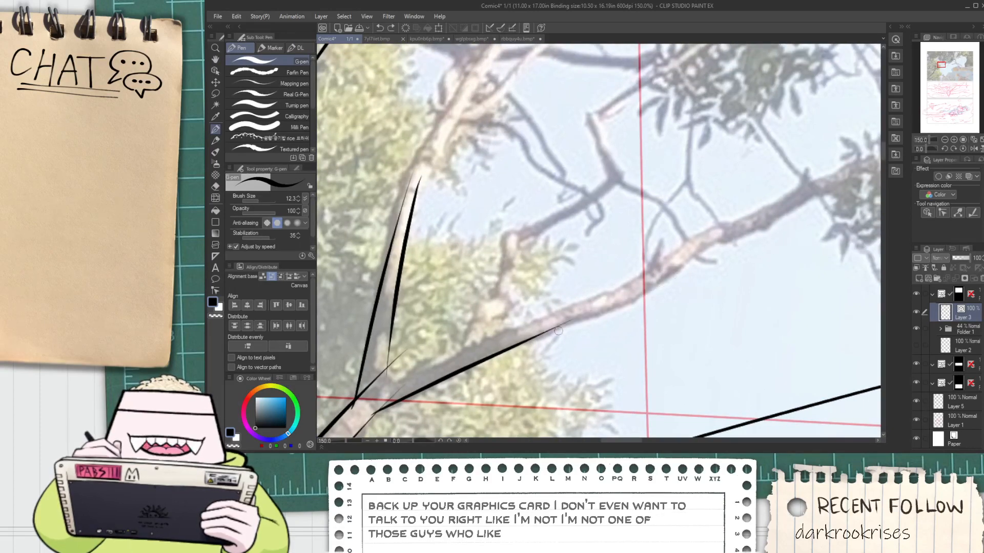
key("ctrl+z")
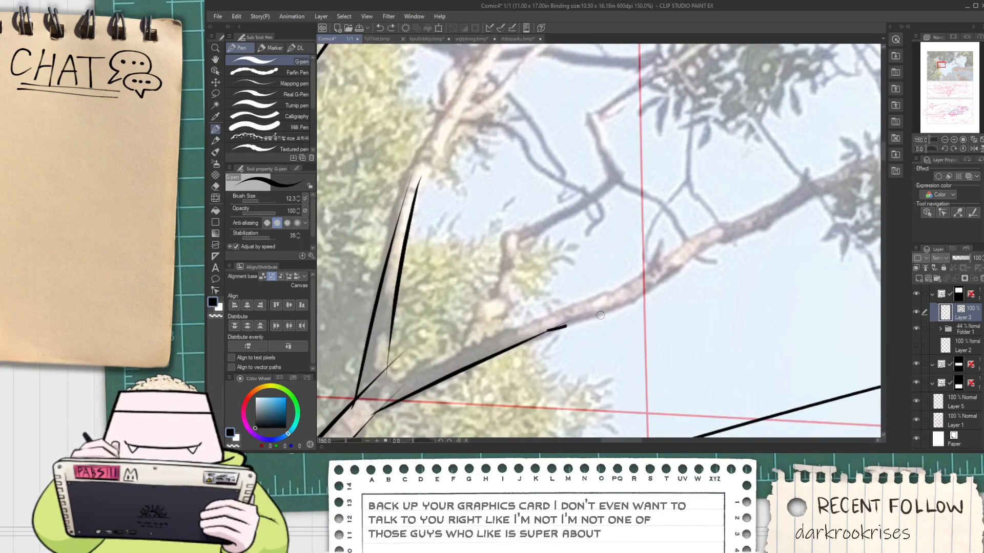
left_click_drag(600, 316, 704, 244)
key("space")
left_click_drag(657, 273, 600, 279)
Trim the overlapping line ends where the upright branch and the right-going branch meet at the upper fork
left_click_drag(333, 368, 482, 305)
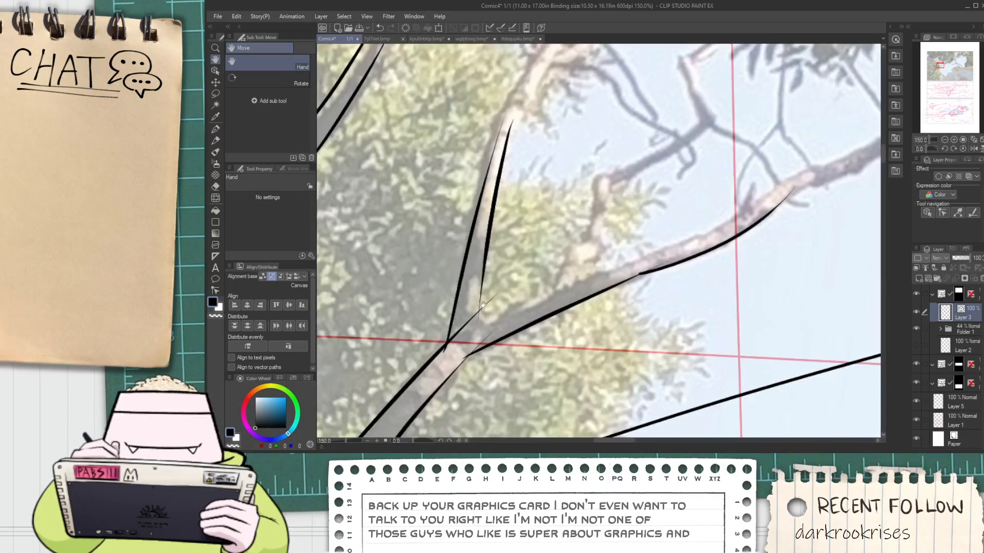
key("e")
scroll(461, 348, "up", 4)
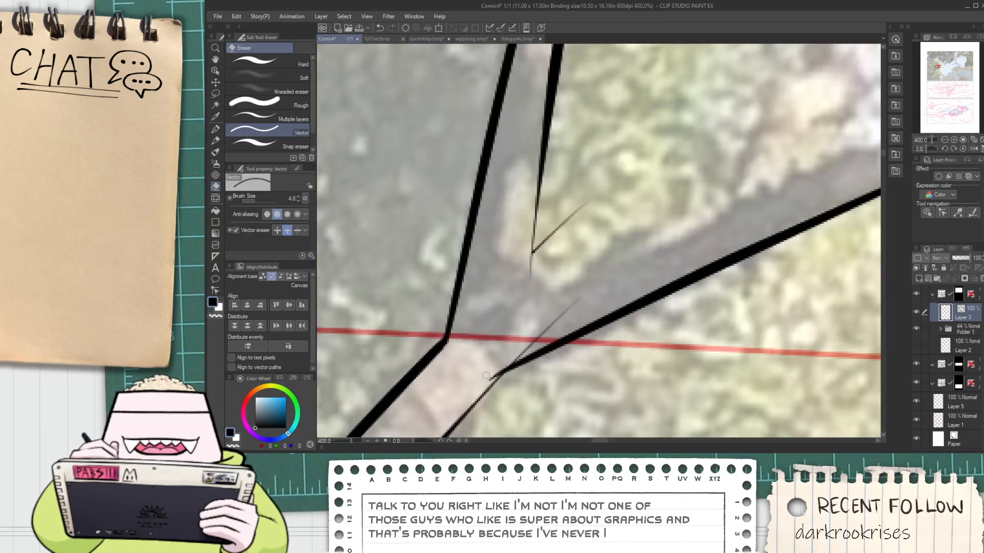
scroll(506, 350, "down", 3)
Ink both edges of the upright branch's next section, leaning right above its first bend
key("space")
left_click_drag(565, 107, 522, 264)
key("p")
scroll(521, 264, "up", 1)
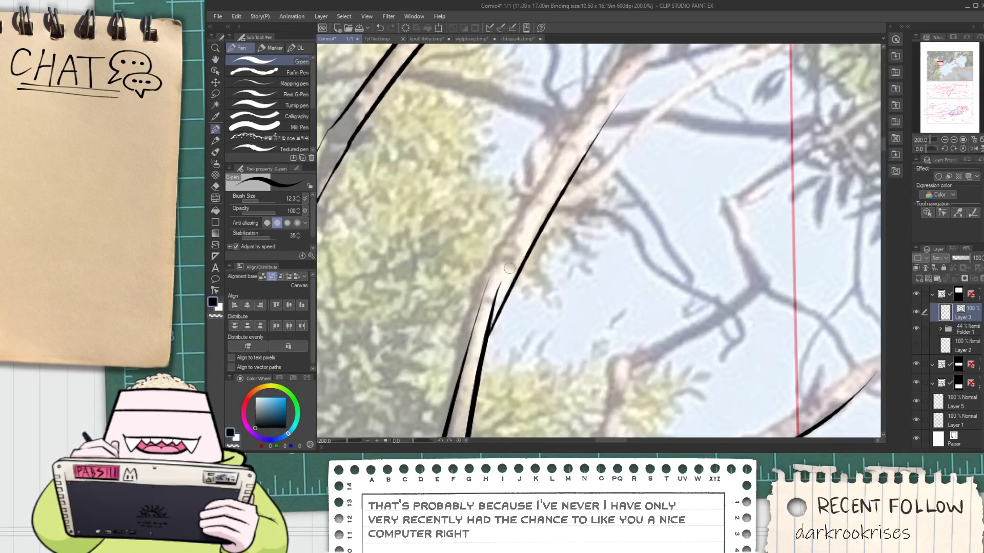
left_click_drag(484, 334, 594, 109)
key("ctrl+z")
left_click_drag(483, 336, 624, 46)
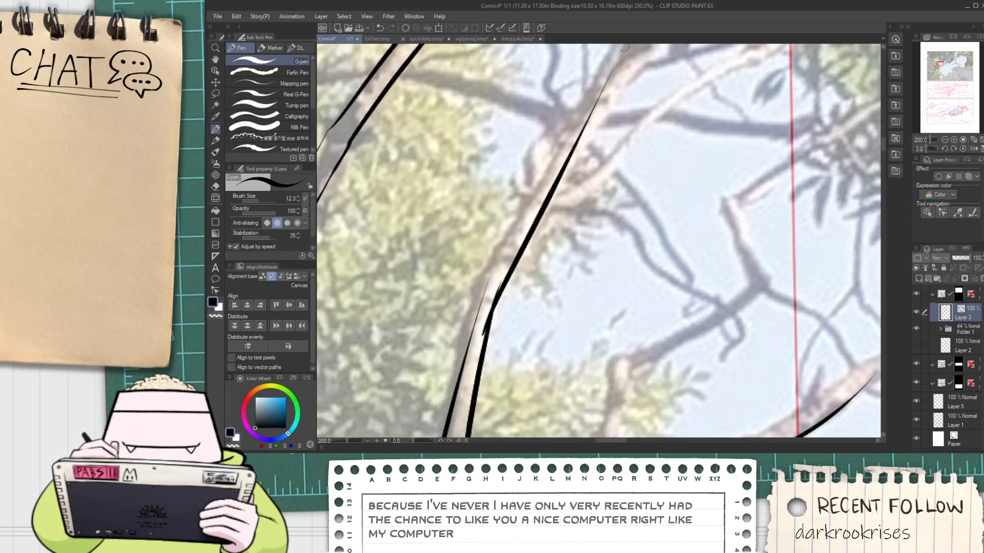
left_click_drag(482, 295, 589, 78)
key("ctrl+z")
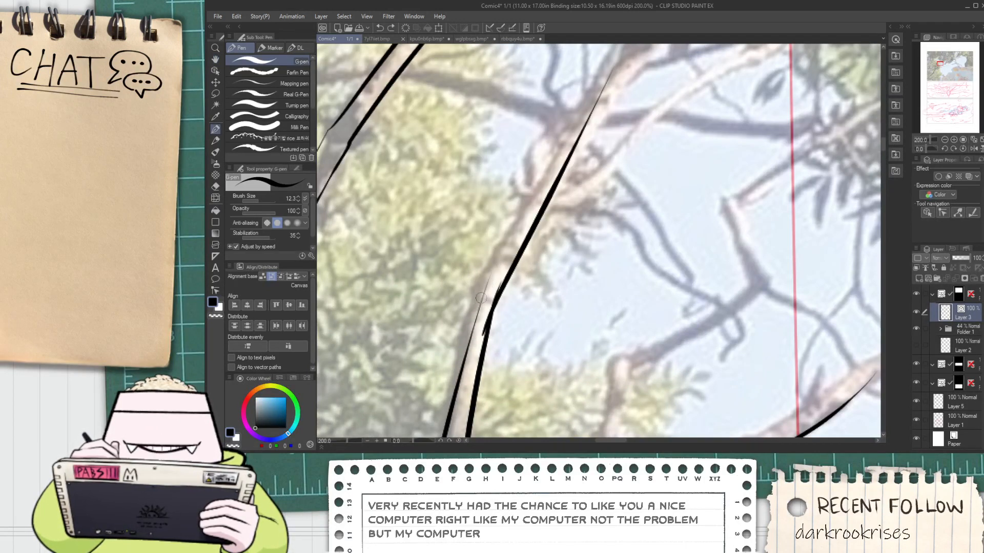
left_click_drag(483, 293, 620, 55)
Trim the overlapping line ends on the right edge of the upright branch's first bend
key("e")
scroll(492, 309, "up", 2)
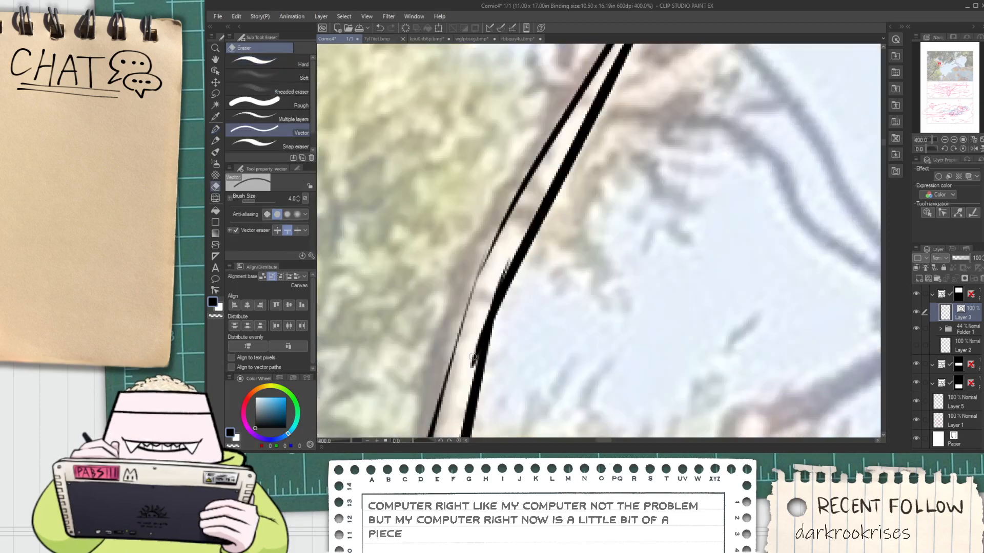
left_click_drag(473, 356, 472, 341)
scroll(504, 267, "down", 4)
Ink the lower edge of the thin side branch curving up and right from the upright branch
mouse_move(541, 222)
left_mouse_down()
mouse_move(527, 250)
mouse_move(765, 91)
left_mouse_up()
scroll(527, 250, "up", 2)
key("p")
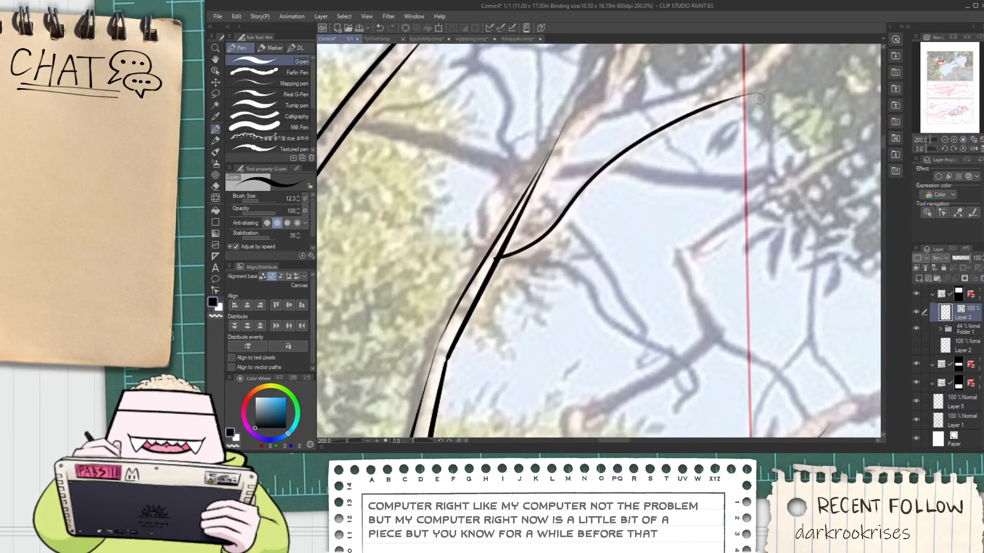
key("ctrl+z")
mouse_move(497, 260)
left_mouse_down()
mouse_move(563, 234)
mouse_move(660, 134)
mouse_move(767, 77)
left_mouse_up()
key("ctrl+z")
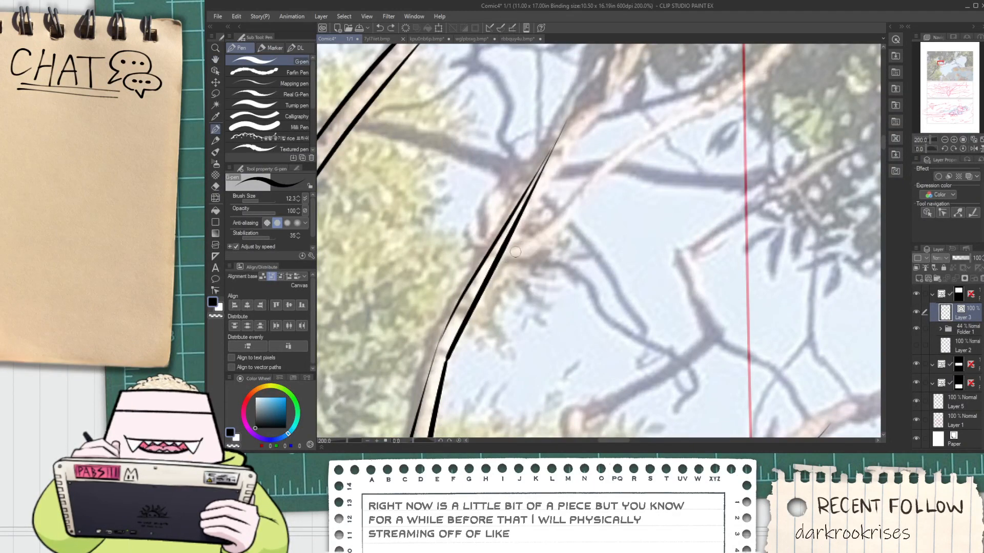
mouse_move(500, 259)
left_mouse_down()
mouse_move(665, 136)
mouse_move(769, 78)
left_mouse_up()
Ink the upper edge of the thin side branch, tapering it to meet the lower edge at the tip
scroll(514, 261, "up", 2)
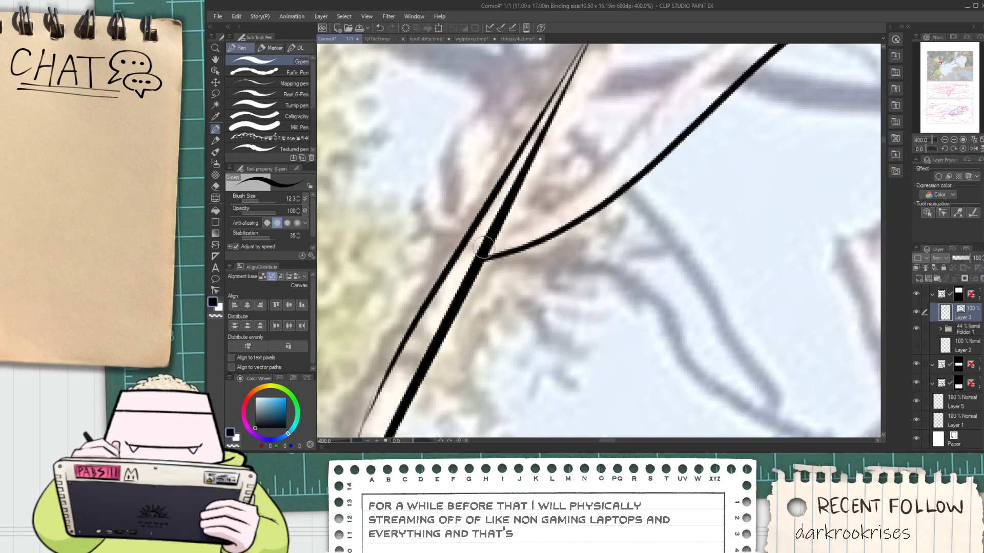
left_click_drag(480, 236, 671, 107)
key("ctrl+z")
key("e")
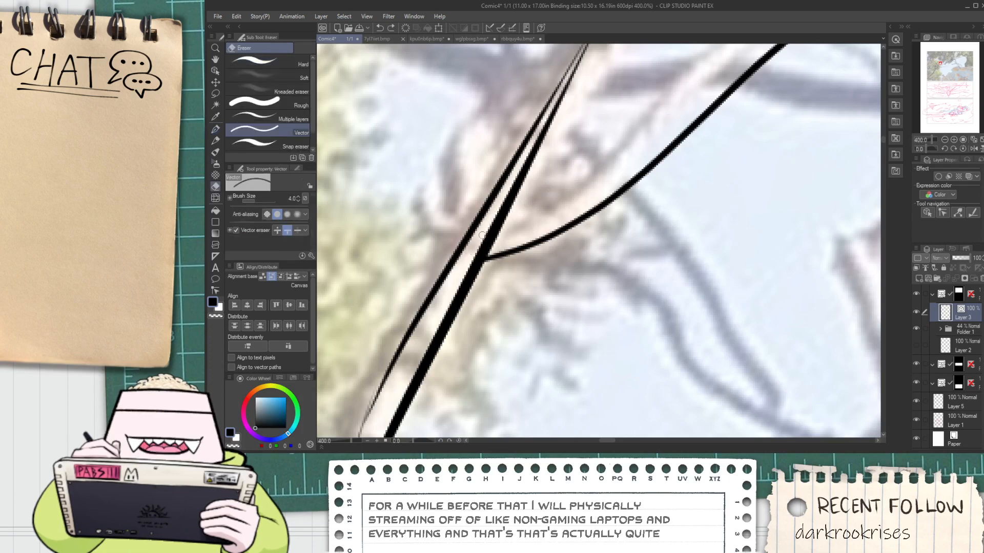
key("p")
left_click_drag(483, 233, 622, 166)
scroll(456, 338, "down", 2)
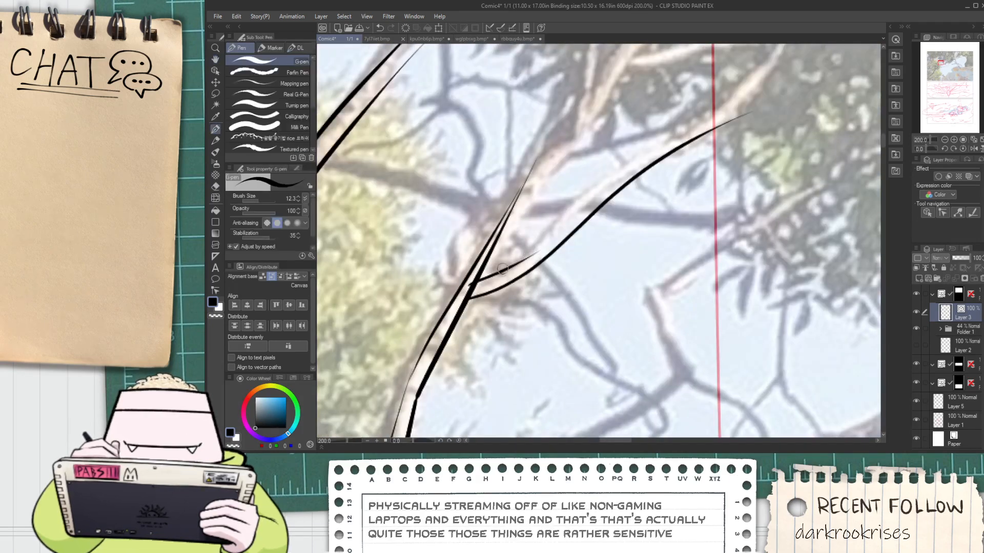
left_click_drag(493, 277, 636, 156)
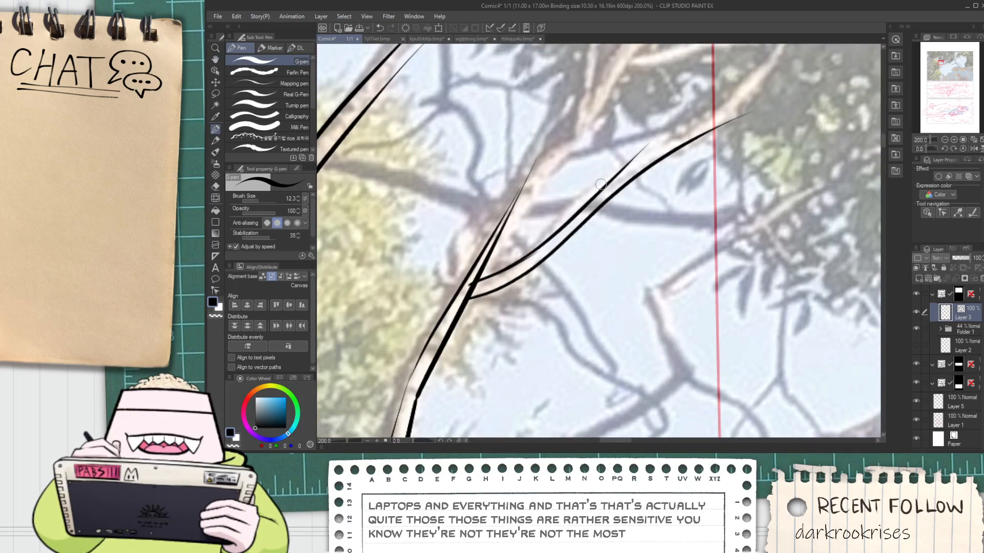
left_click_drag(601, 185, 710, 129)
key("ctrl+z")
left_click_drag(604, 180, 738, 121)
Trim the overlapping ends on the side branch's upper edge and open its base by erasing the upright branch's line there
key("e")
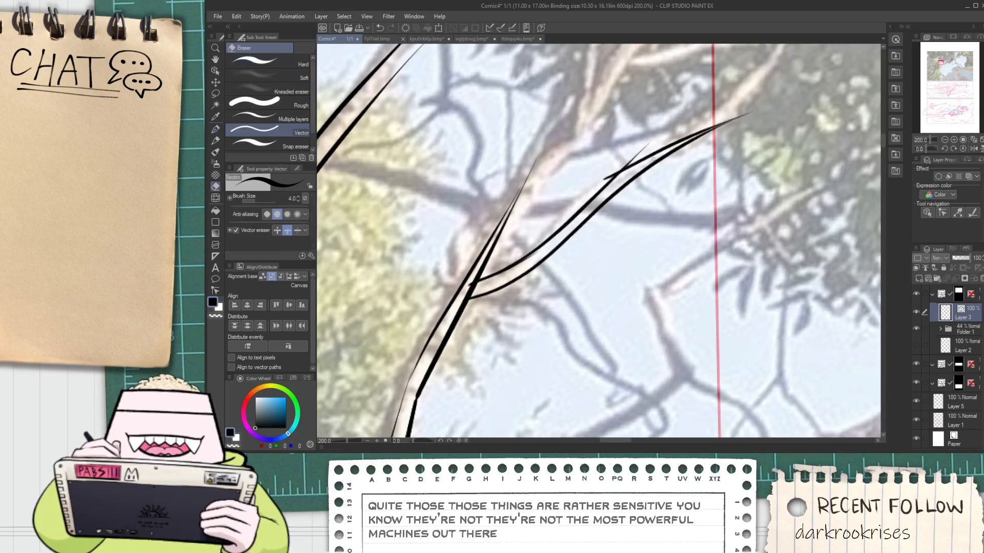
scroll(496, 278, "up", 2)
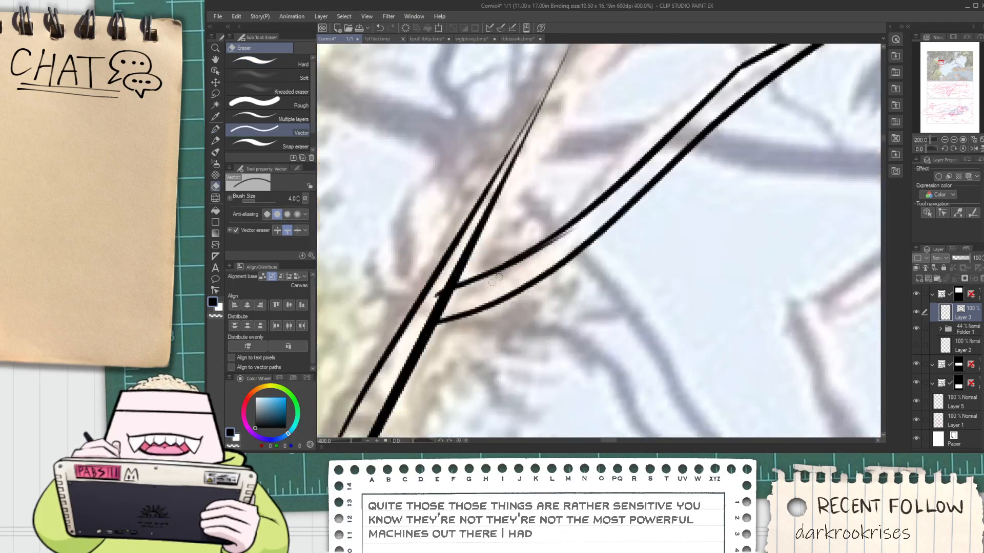
left_click_drag(401, 340, 390, 338)
scroll(409, 309, "down", 2)
Ink a new, wider right edge for the upright branch above the side branch and erase the old inner line
mouse_move(400, 303)
left_mouse_down()
mouse_move(408, 309)
mouse_move(396, 376)
mouse_move(561, 150)
left_mouse_up()
key("space")
scroll(393, 378, "up", 1)
key("p")
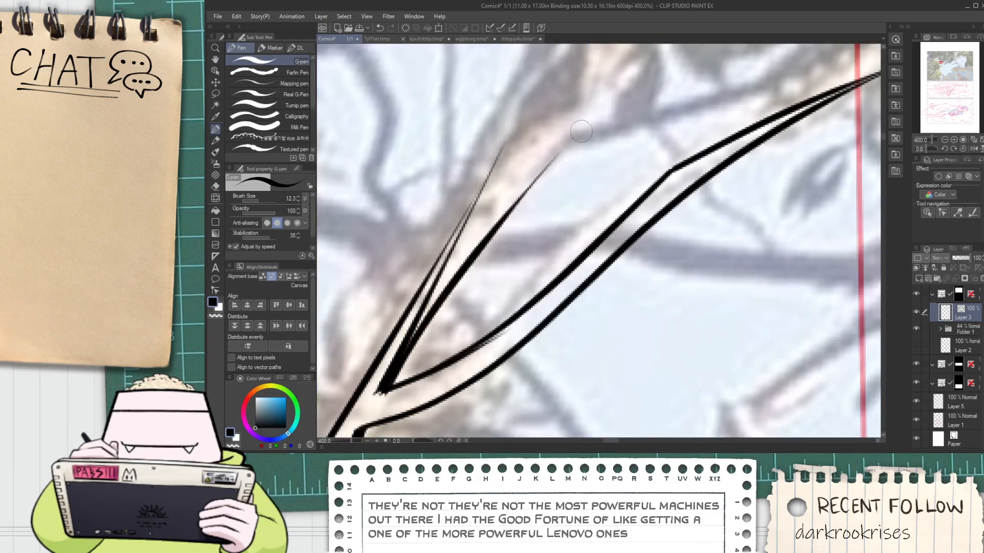
key("ctrl+z")
left_click_drag(383, 391, 558, 160)
key("ctrl+z")
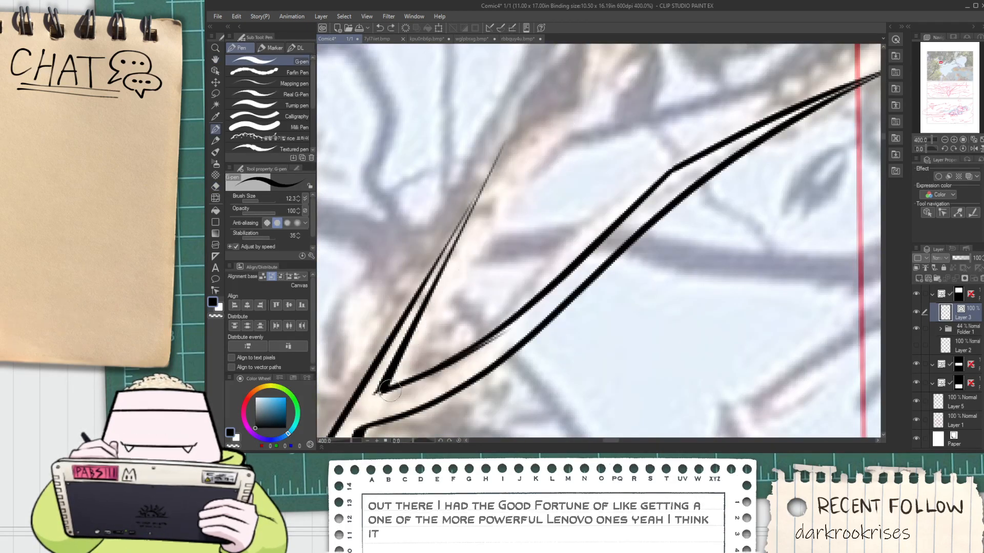
left_click_drag(384, 391, 547, 154)
key("ctrl+z")
left_click_drag(393, 397, 548, 144)
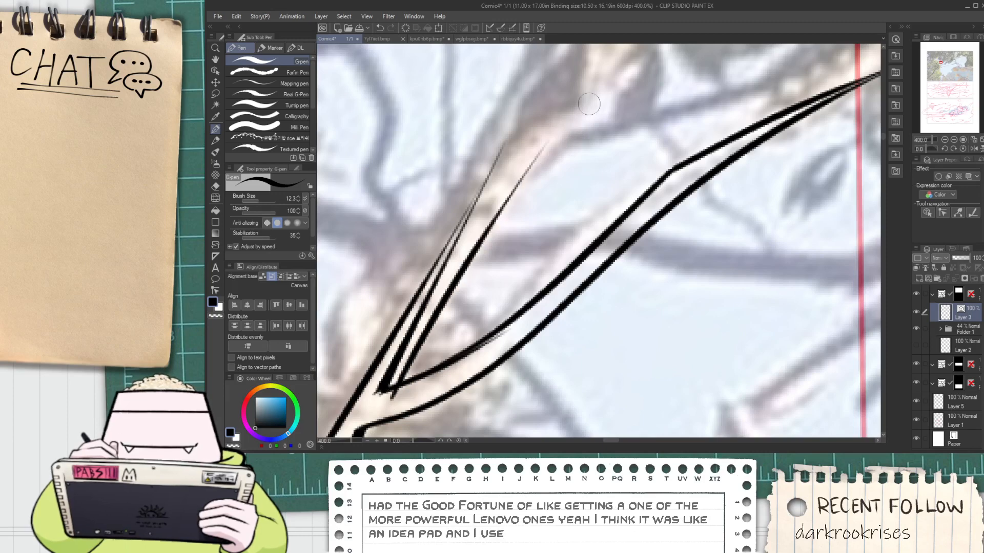
key("e")
left_click_drag(396, 375, 384, 382)
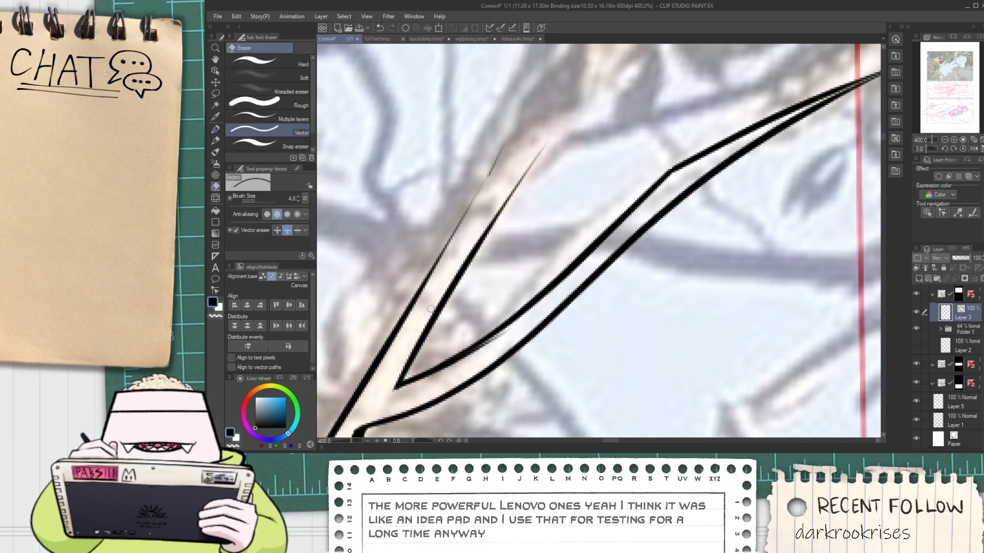
Ink both edges of the short bend at the upright branch's upper end and trim the overlap on its upper edge
key("space")
mouse_move(461, 223)
left_mouse_down()
mouse_move(408, 319)
mouse_move(485, 210)
left_mouse_up()
key("p")
left_click_drag(474, 260, 572, 204)
key("ctrl+z")
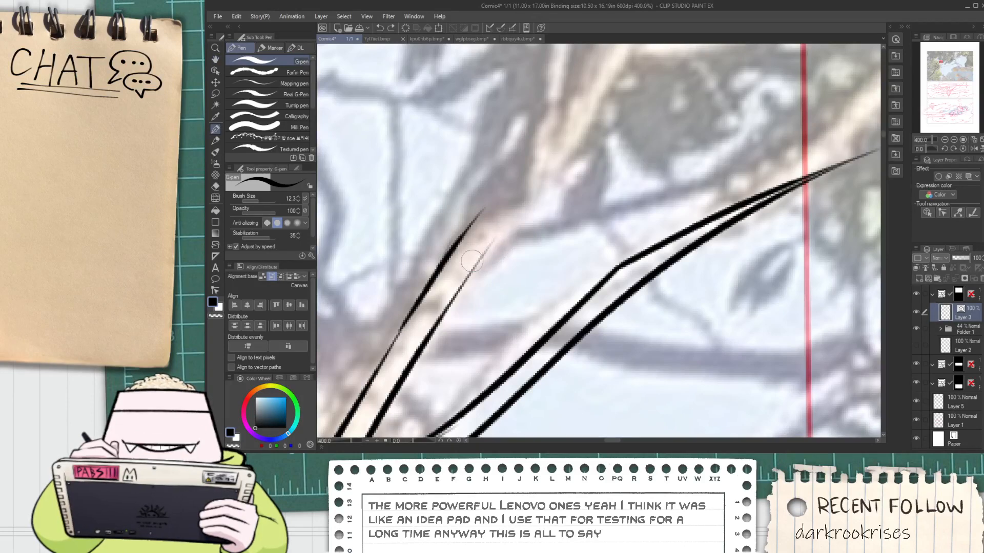
left_click_drag(474, 260, 574, 205)
mouse_move(458, 224)
left_mouse_down()
mouse_move(543, 190)
mouse_move(525, 202)
left_mouse_up()
key("ctrl+z")
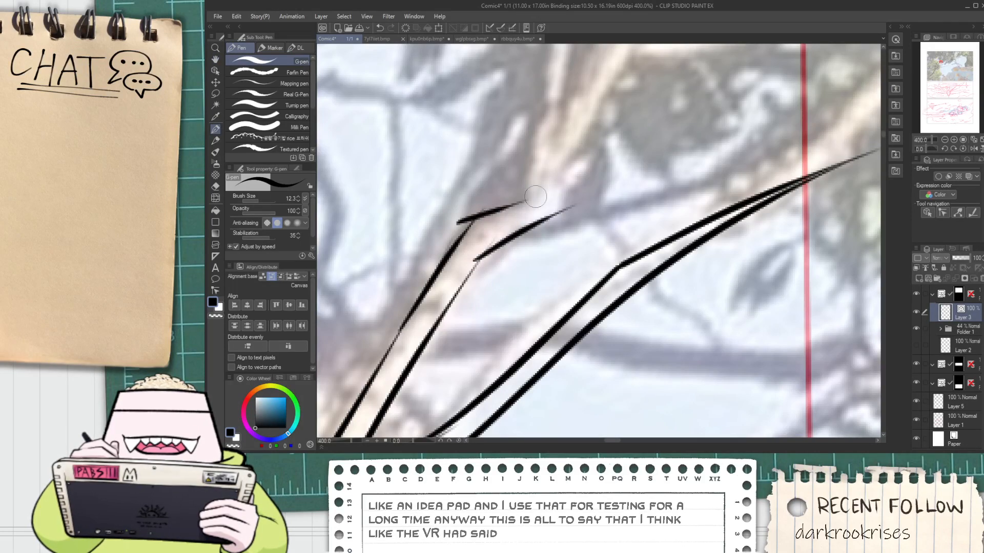
key("e")
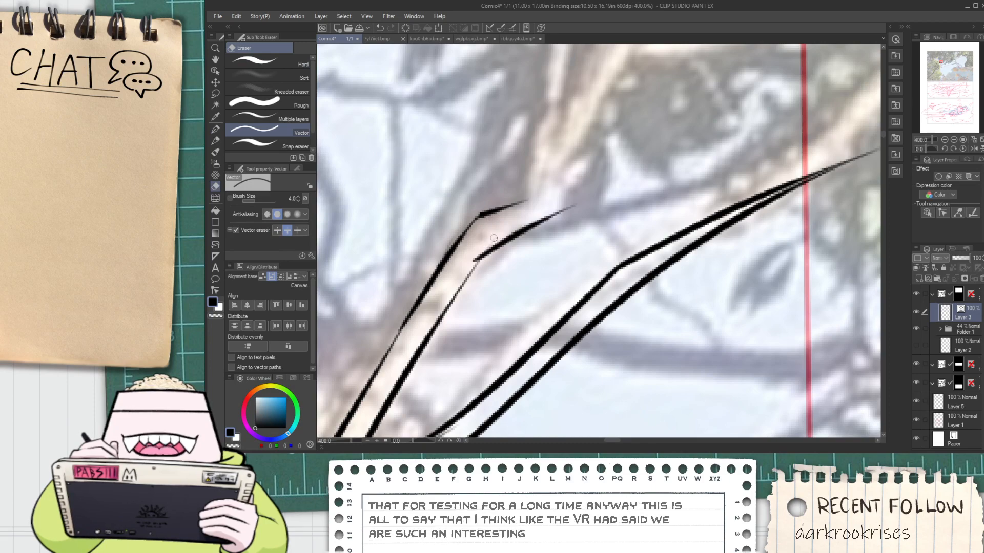
Ink a short curved line in the crotch of the upper fork, joining the upright branch to the right-going branch
scroll(476, 252, "down", 3)
key("space")
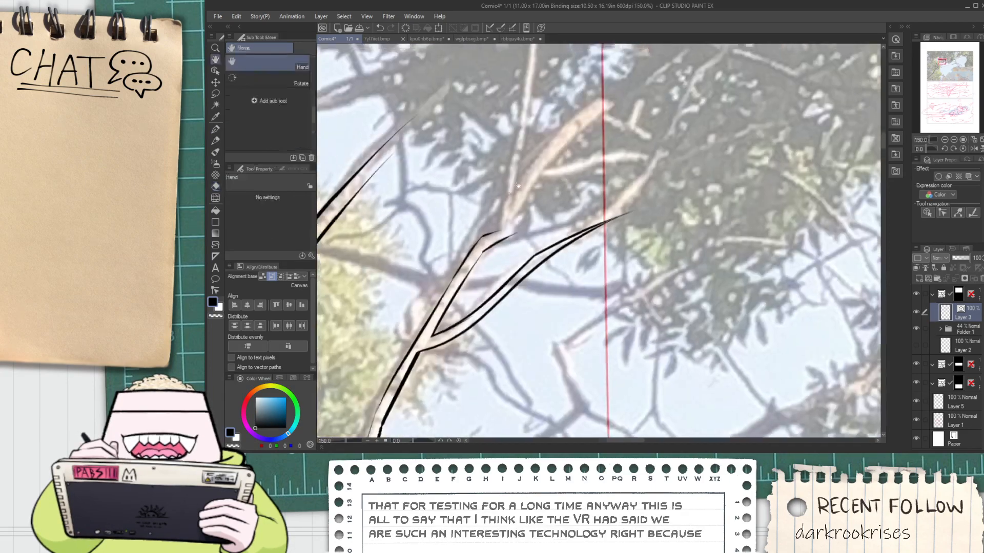
left_click_drag(489, 230, 476, 302)
scroll(476, 301, "up", 1)
key("p")
scroll(477, 301, "down", 3)
key("space")
left_click_drag(483, 392, 491, 342)
scroll(458, 367, "up", 6)
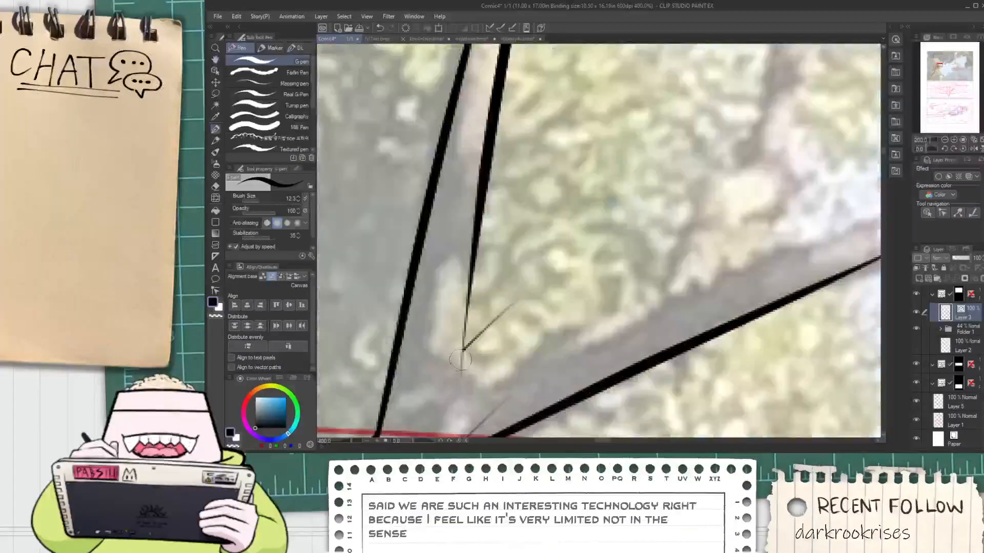
left_click_drag(458, 339, 510, 382)
scroll(506, 352, "down", 2)
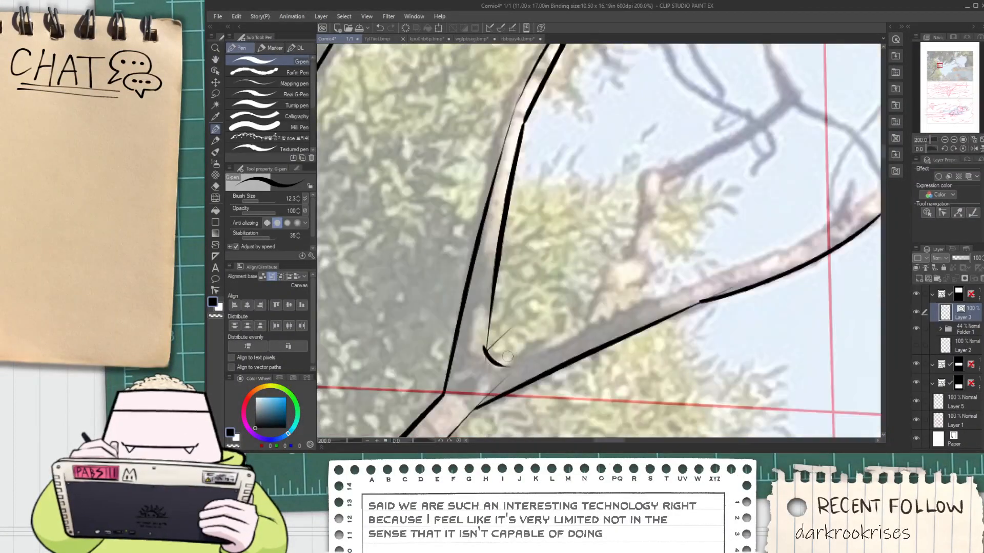
Erase the stray thin line ends around the new curve in the upper fork's crotch
key("e")
scroll(485, 346, "up", 2)
left_click_drag(476, 345, 485, 343)
Ink the upper edge of the right-going branch from the fork's crotch outward, parallel to its lower edge
mouse_move(503, 332)
left_mouse_down()
mouse_move(480, 370)
mouse_move(513, 340)
mouse_move(718, 240)
left_mouse_up()
scroll(492, 371, "down", 4)
key("space")
scroll(502, 353, "up", 1)
scroll(502, 353, "up", 1)
key("p")
key("ctrl+z")
left_click_drag(533, 304, 689, 246)
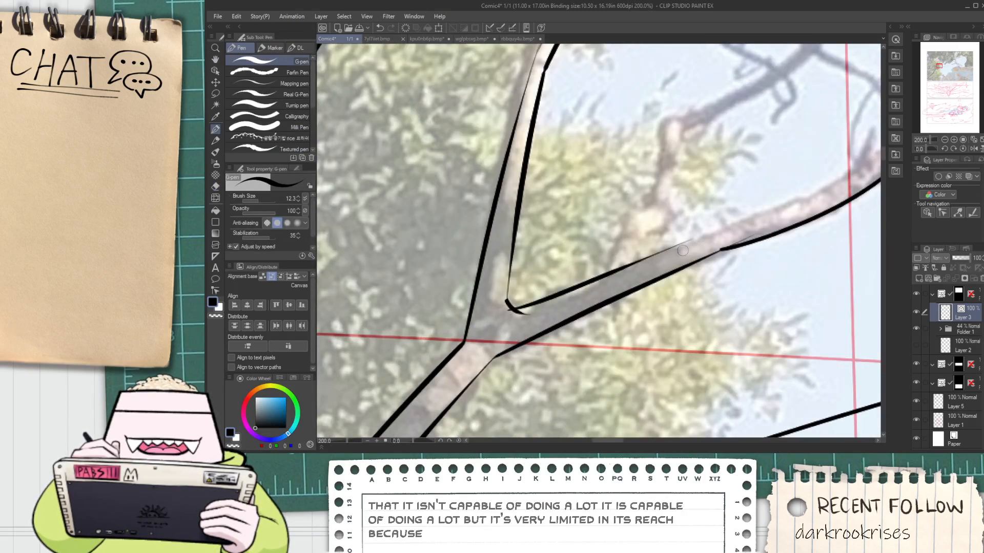
scroll(556, 278, "up", 2)
left_click_drag(556, 277, 835, 153)
key("ctrl+z")
scroll(815, 172, "down", 2)
key("space")
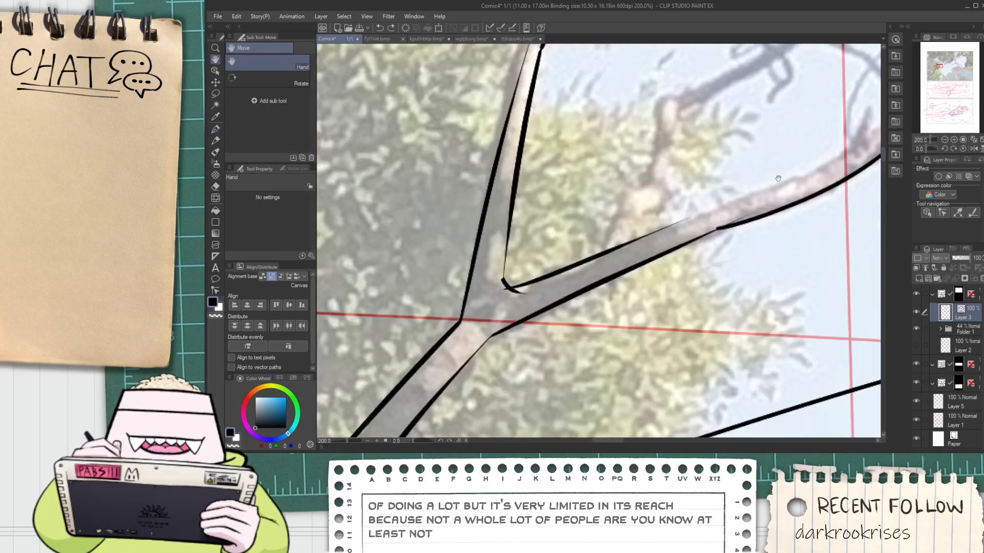
left_click_drag(770, 185, 551, 261)
scroll(390, 341, "up", 2)
left_click_drag(397, 328, 640, 230)
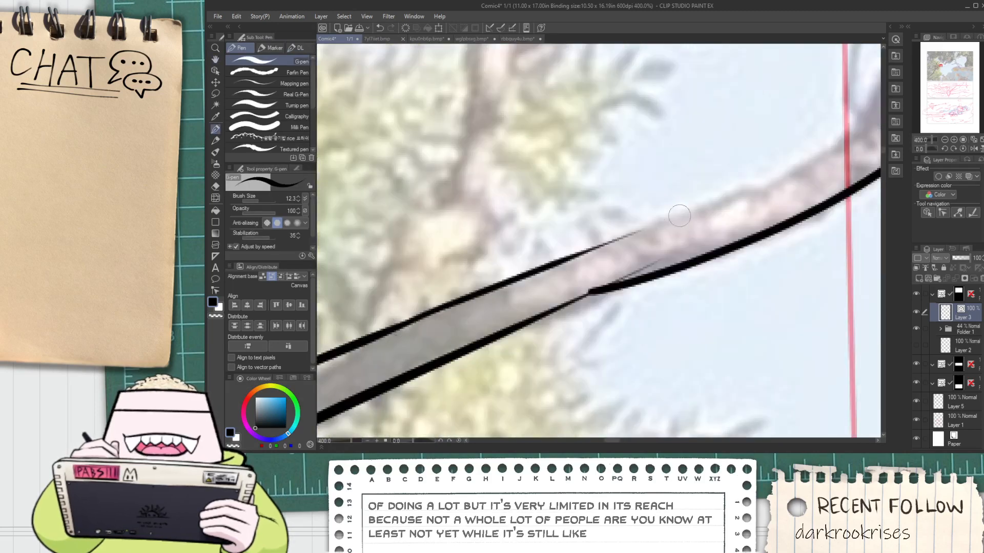
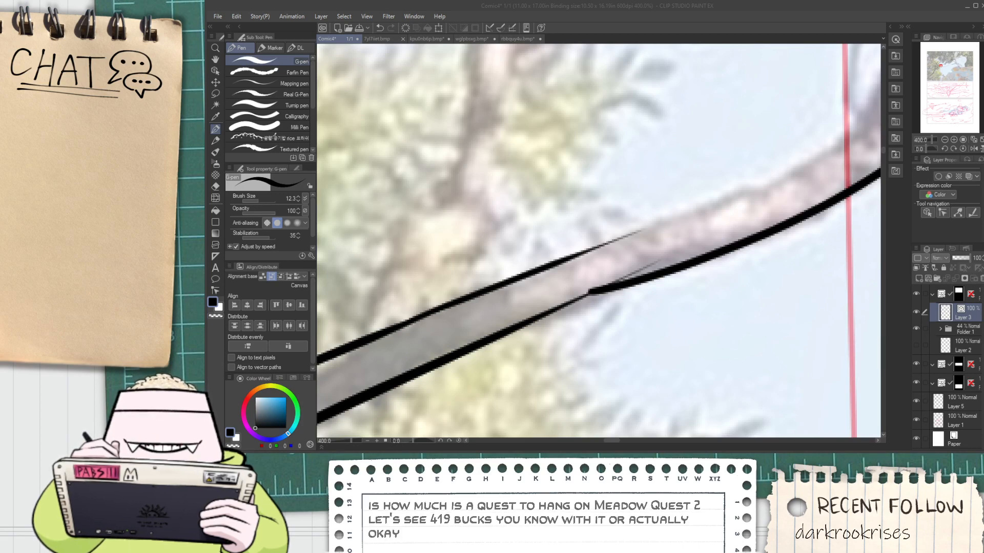
Ink the upper edge of the long lower branch across the red vertical guide line and trim the overlapping line end
left_click(715, 17)
key("ctrl+minus")
key("ctrl+minus")
key("ctrl+minus")
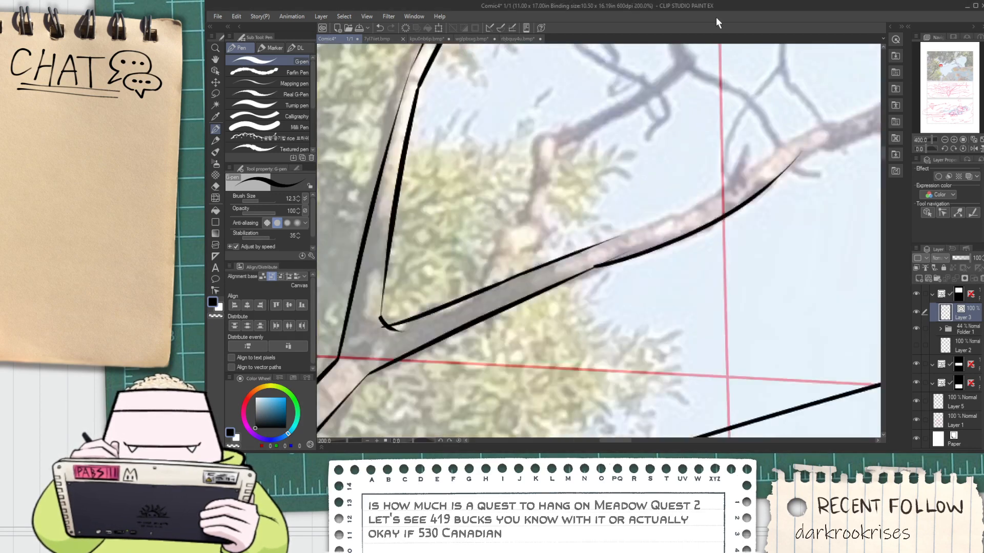
key("space")
scroll(597, 266, "up", 1)
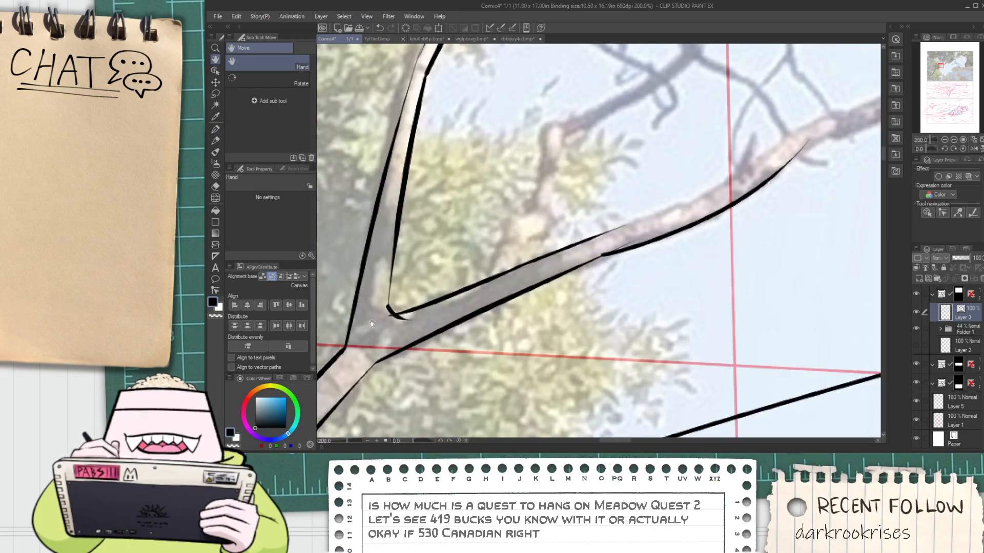
key("e")
scroll(371, 323, "up", 2)
scroll(411, 306, "down", 2)
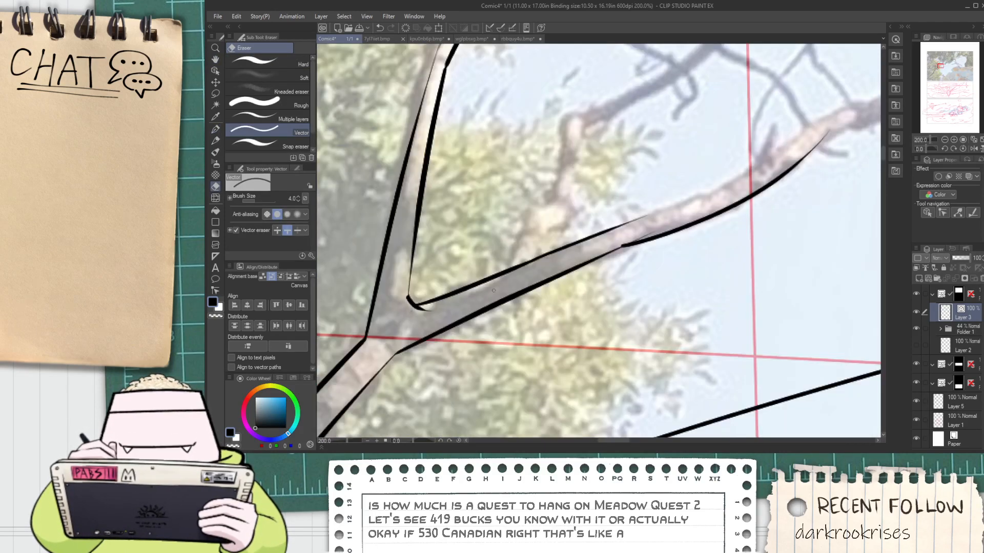
key("space")
mouse_move(630, 228)
left_mouse_down()
mouse_move(411, 286)
mouse_move(780, 85)
left_mouse_up()
scroll(411, 287, "up", 2)
key("p")
key("ctrl+z")
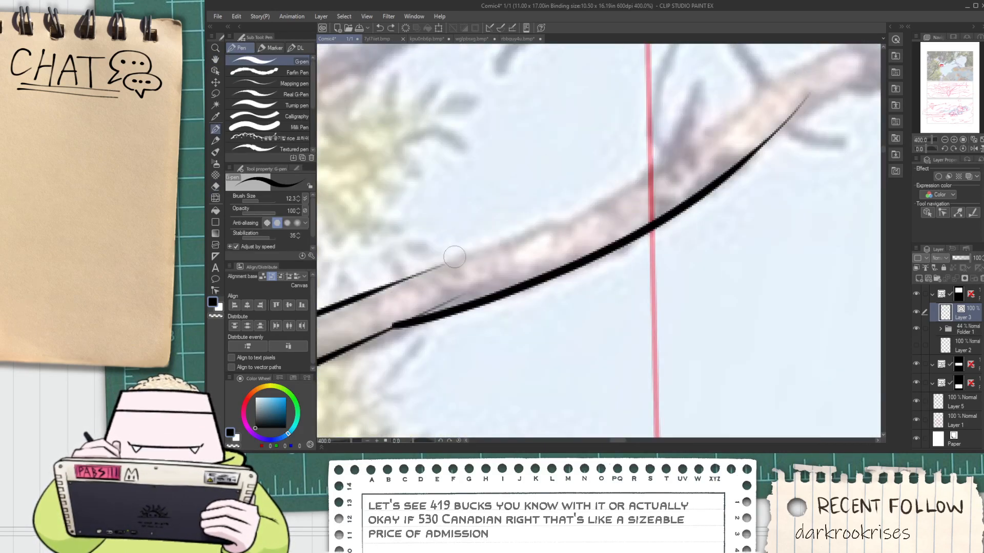
key("ctrl+y")
key("ctrl+z")
mouse_move(398, 282)
left_mouse_down()
mouse_move(568, 210)
mouse_move(810, 69)
left_mouse_up()
key("e")
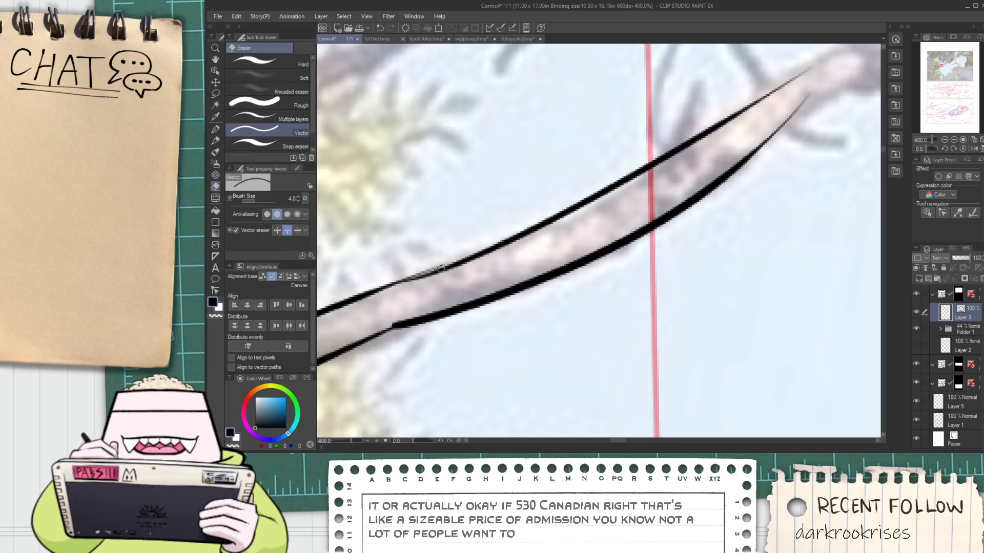
left_click_drag(442, 265, 429, 271)
Extend the branch's lower edge with the G-pen beyond the red guide, following the reference photo past the small side twig
scroll(433, 262, "down", 3)
key("space")
mouse_move(581, 200)
left_mouse_down()
mouse_move(453, 287)
mouse_move(573, 240)
left_mouse_up()
scroll(437, 306, "up", 1)
key("p")
key("ctrl+z")
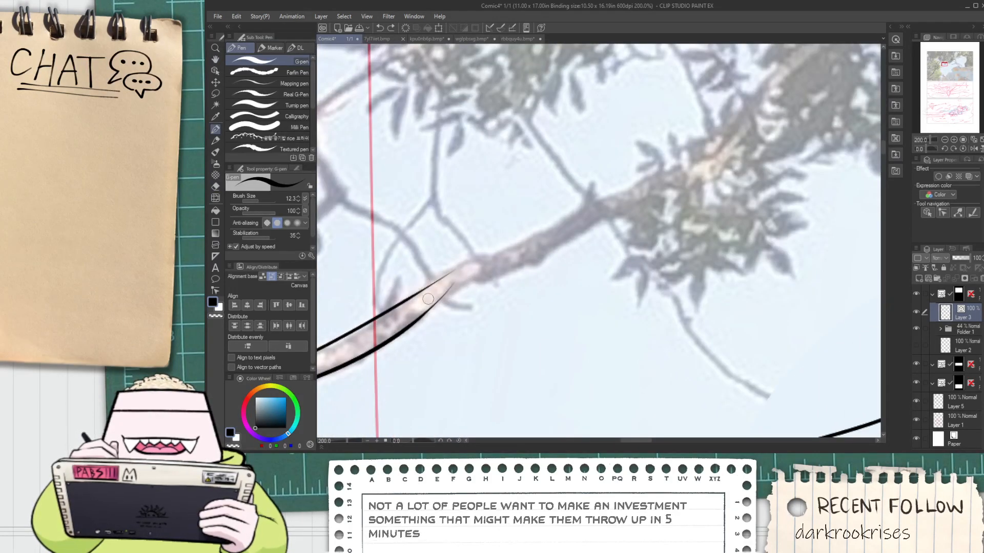
scroll(428, 299, "up", 2)
left_click_drag(414, 315, 635, 219)
key("ctrl+z")
left_click_drag(404, 334, 682, 216)
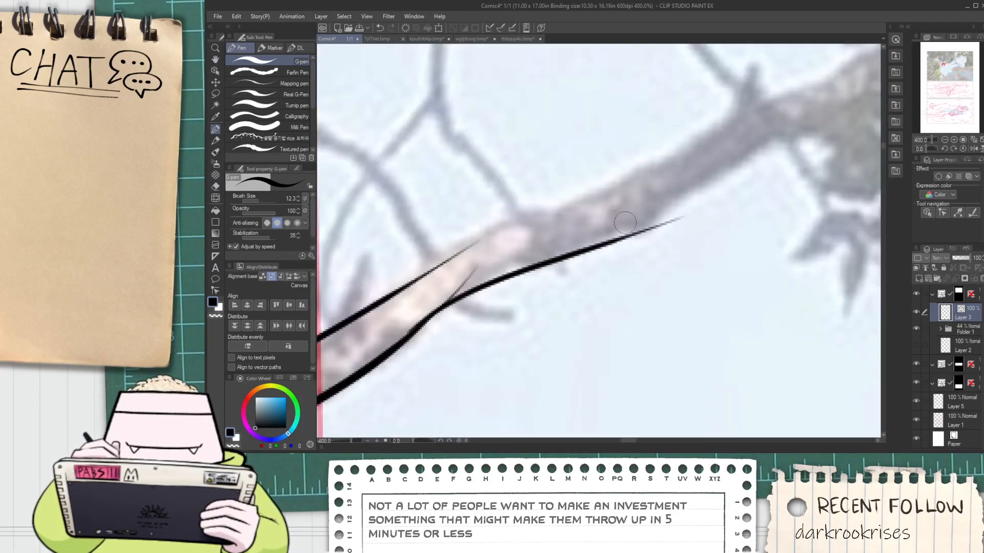
Ink the matching upper edge of that branch stretch and erase the overlapping line ends with the vector eraser
left_click_drag(408, 275, 687, 175)
key("ctrl+z")
left_click_drag(433, 263, 659, 176)
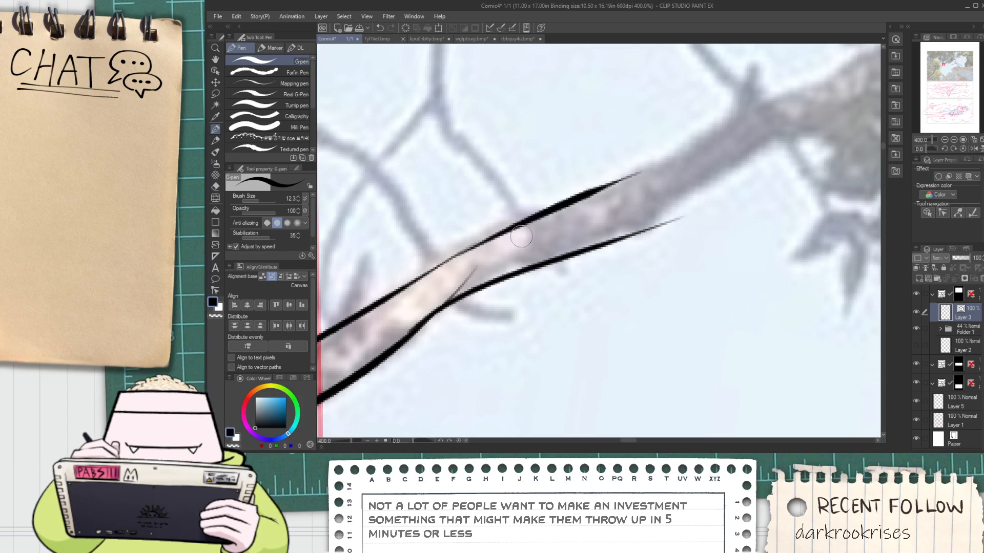
key("ctrl+z")
left_click_drag(412, 280, 689, 144)
scroll(606, 186, "down", 2)
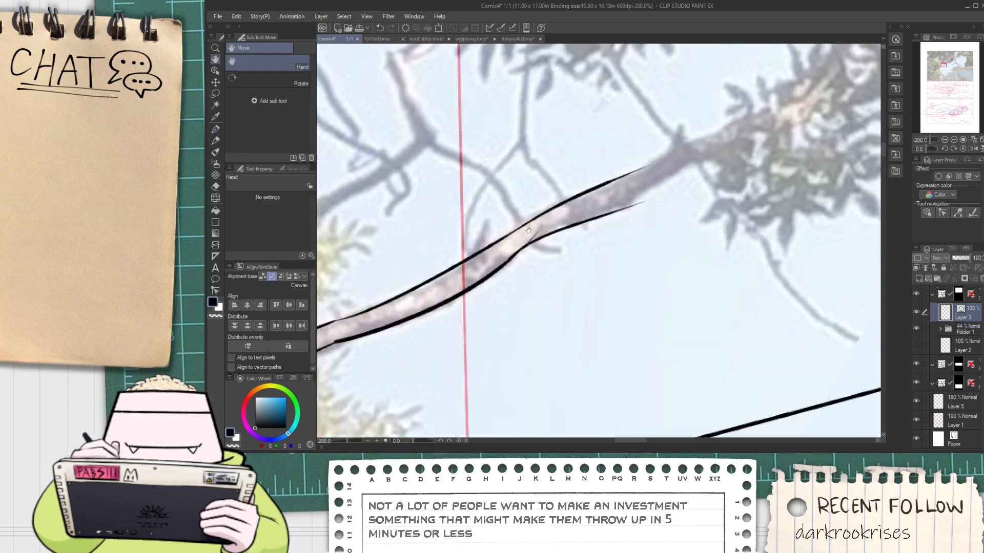
key("e")
left_click(534, 235)
Ink the next stretch of the branch's lower edge, angling up from the corner toward the leaf cluster
left_click_drag(643, 189, 566, 250)
scroll(566, 250, "up", 2)
key("p")
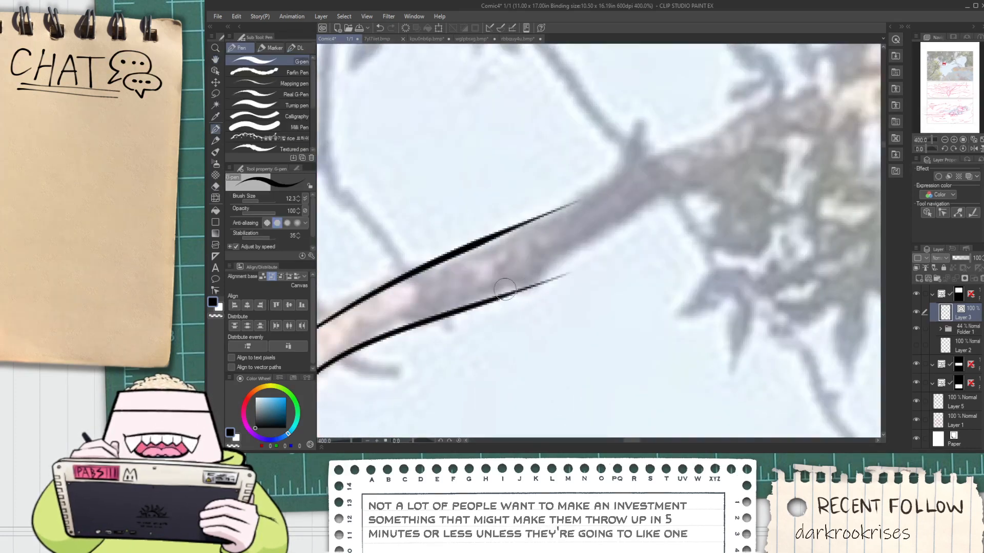
left_click_drag(505, 290, 595, 237)
key("ctrl+z")
left_click_drag(549, 277, 710, 178)
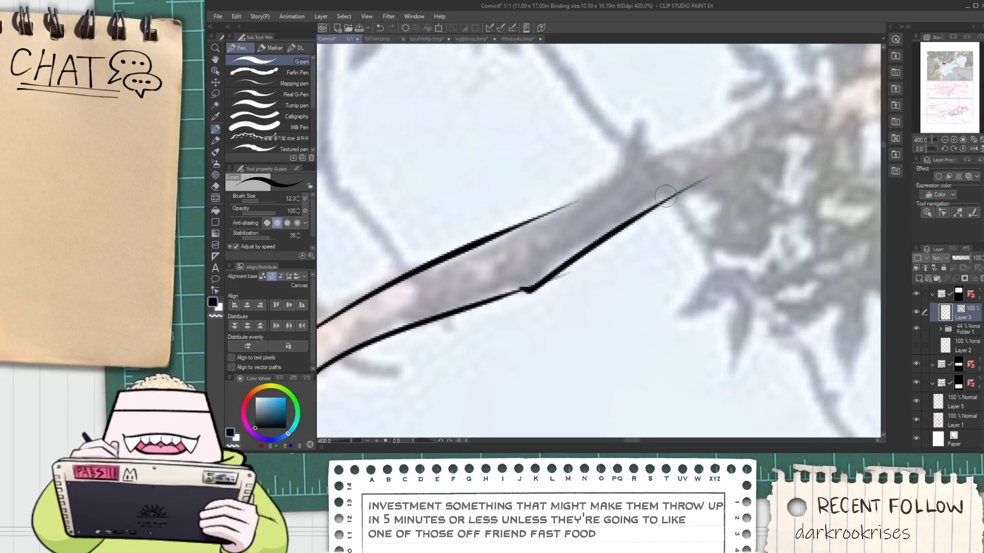
Trim the stray line end at the lower corner and extend both branch edges into the leaf cluster
key("e")
left_click_drag(582, 213, 449, 307)
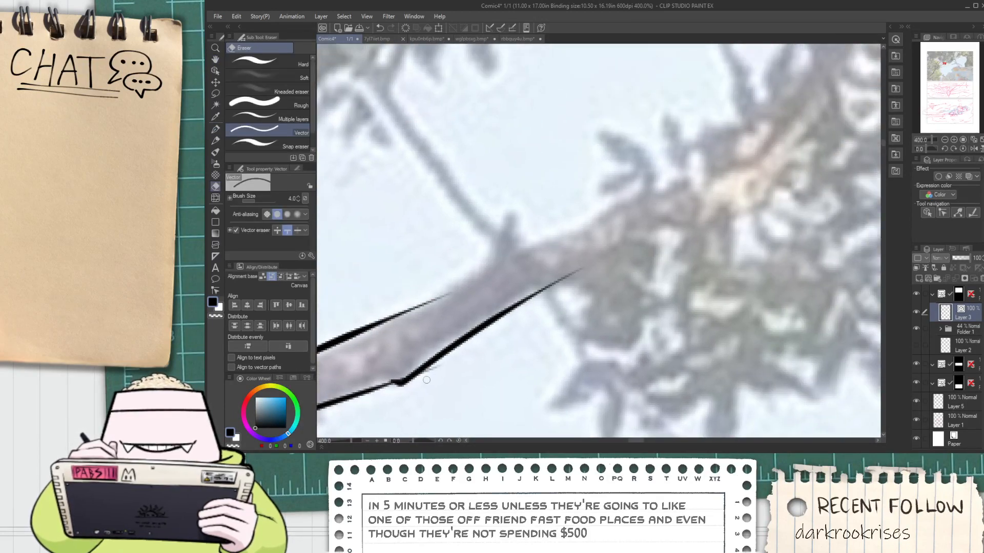
key("p")
scroll(605, 253, "down", 8)
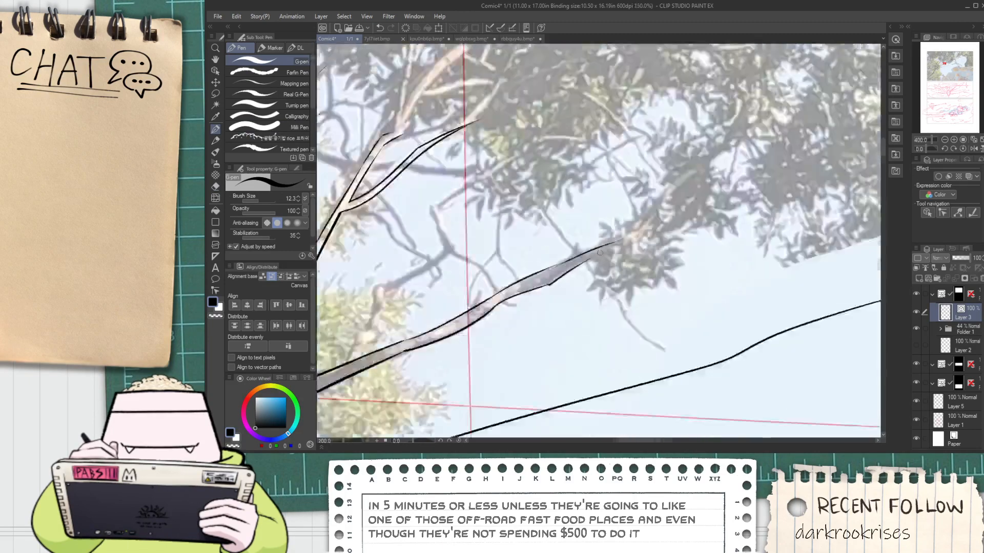
key("space")
mouse_move(592, 262)
left_mouse_down()
mouse_move(574, 266)
mouse_move(715, 207)
left_mouse_up()
scroll(584, 299, "up", 6)
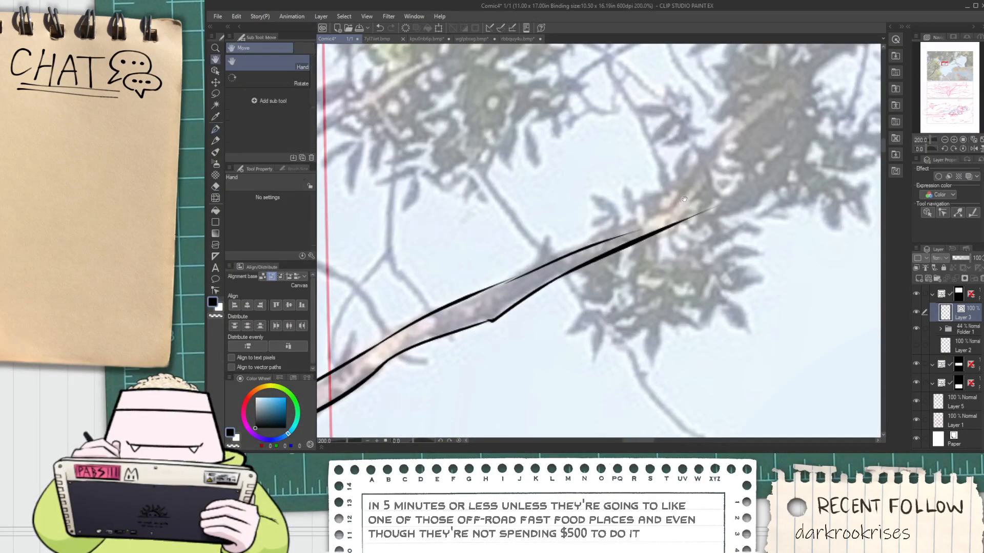
Ink the upper edge of the branch tip so it bends steeply upward inside the leaf cluster
scroll(691, 200, "up", 2)
left_click_drag(576, 290, 702, 150)
key("ctrl+z")
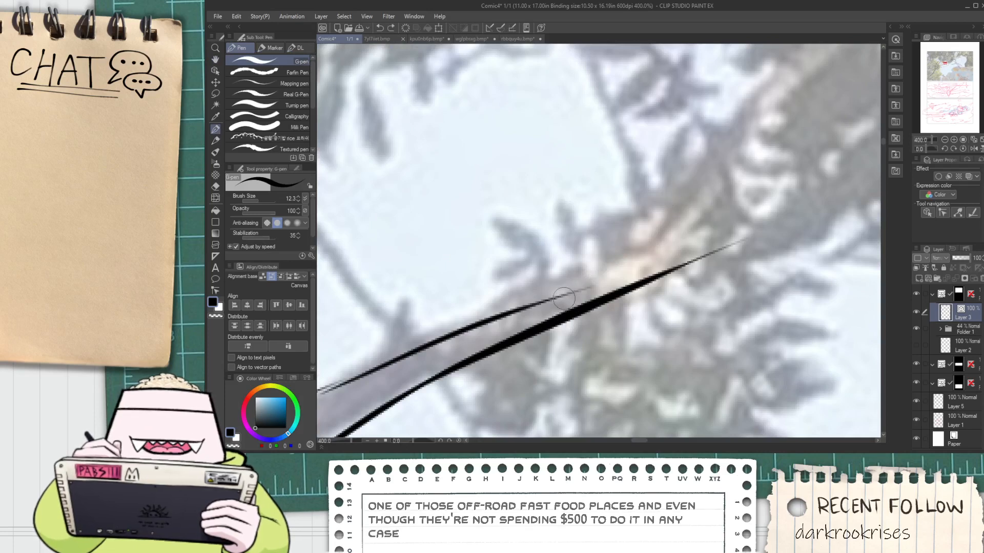
mouse_move(569, 296)
left_mouse_down()
mouse_move(640, 240)
mouse_move(722, 148)
left_mouse_up()
mouse_move(582, 291)
left_mouse_down()
mouse_move(635, 268)
mouse_move(621, 275)
mouse_move(720, 154)
left_mouse_up()
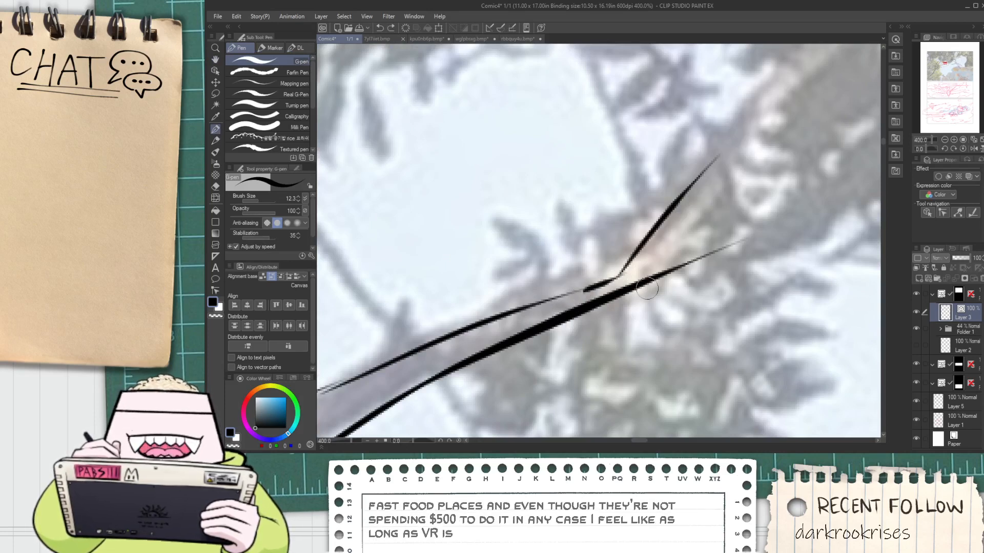
Ink the lower edge of the upward-bending branch tip and erase the straight line end sticking out past the bend
key("ctrl+z")
left_click_drag(630, 300, 720, 138)
key("ctrl+z")
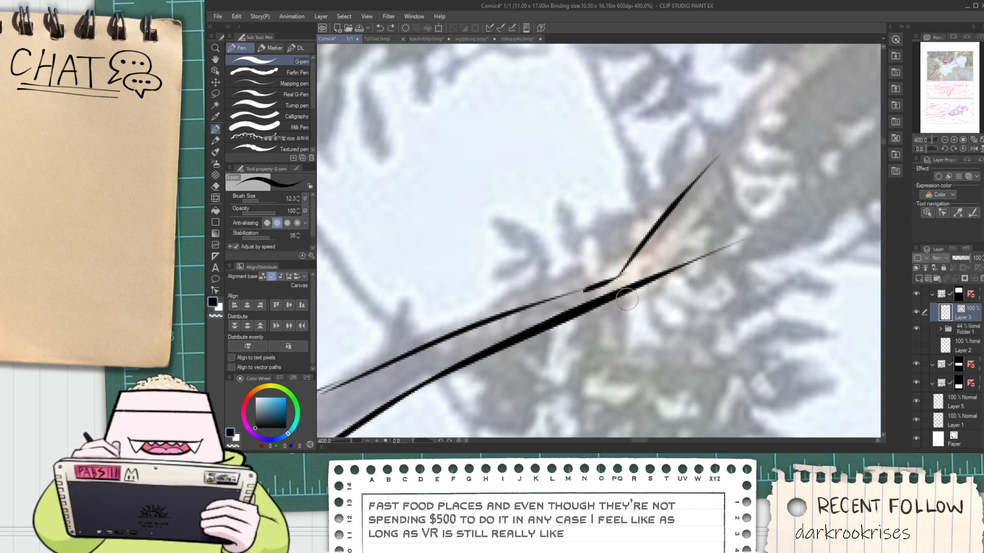
left_click_drag(628, 299, 729, 171)
key("ctrl+z")
mouse_move(635, 297)
left_mouse_down()
mouse_move(729, 145)
mouse_move(649, 261)
mouse_move(742, 149)
left_mouse_up()
key("ctrl+z")
key("e")
left_click(656, 277)
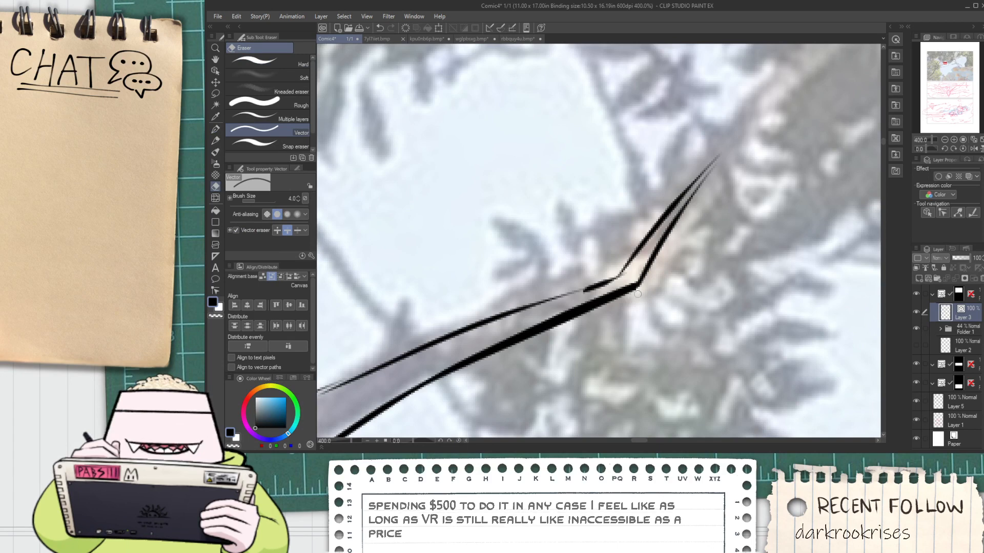
Close the branch tip with a small pen dot where the two edges meet
key("p")
scroll(717, 161, "up", 2)
left_click(717, 161)
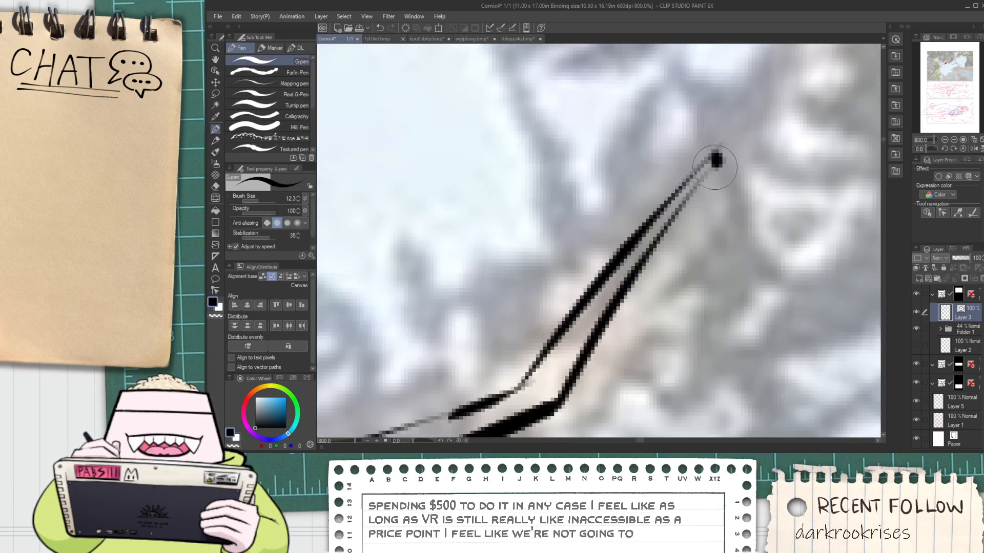
scroll(717, 160, "down", 2)
key("e")
scroll(635, 269, "up", 2)
scroll(636, 269, "down", 9)
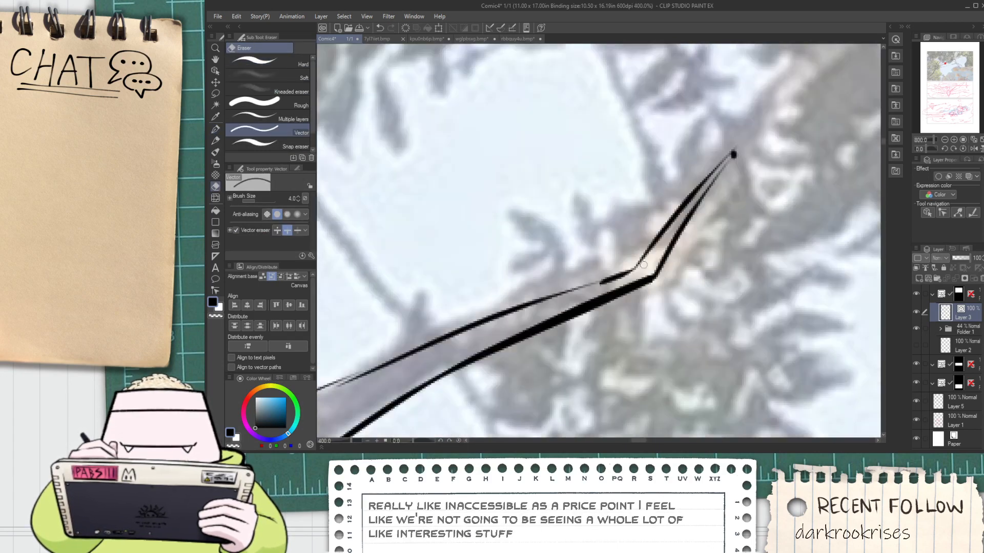
key("space")
left_click_drag(557, 312, 536, 306)
scroll(535, 306, "up", 5)
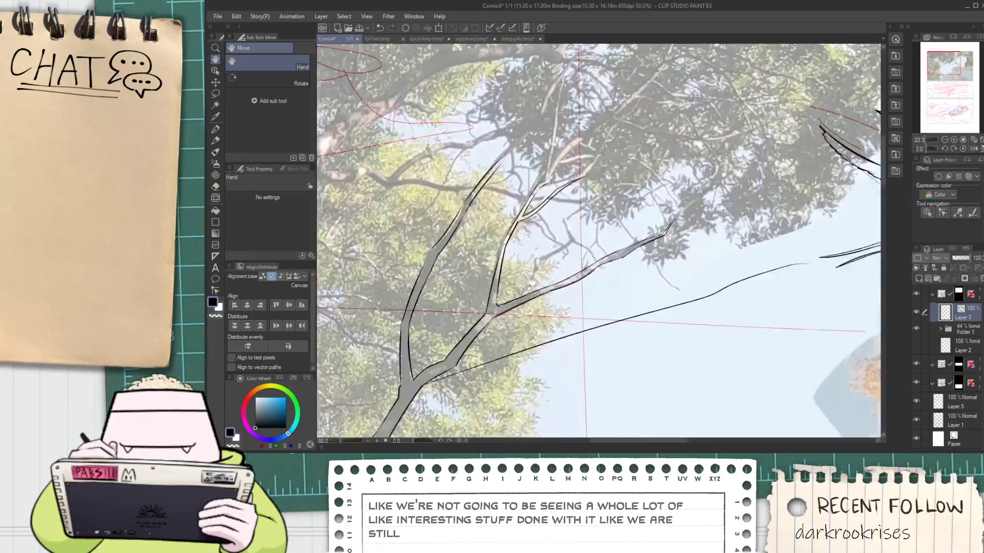
Ink both sides of the base of the small offshoot rising from the branch's upper edge
key("p")
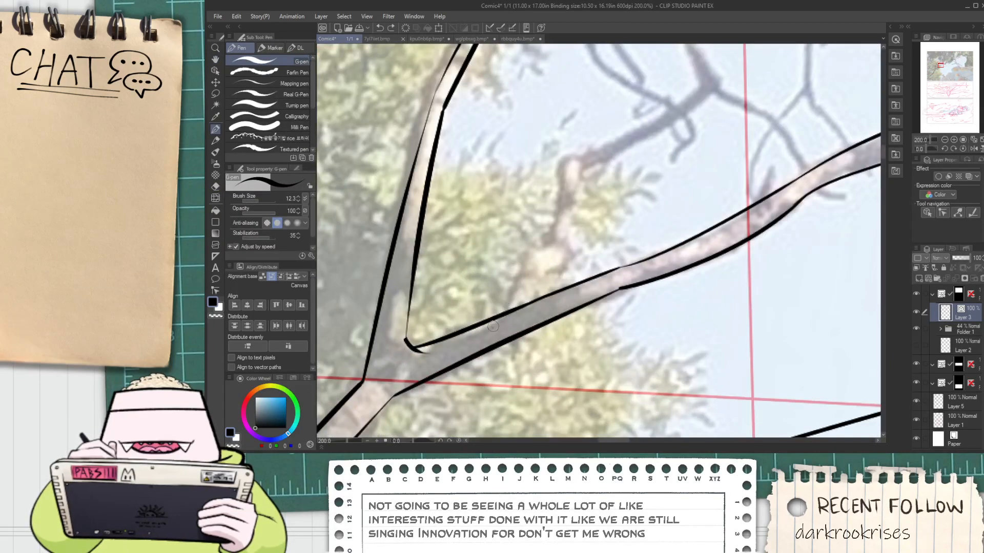
left_click_drag(493, 327, 530, 246)
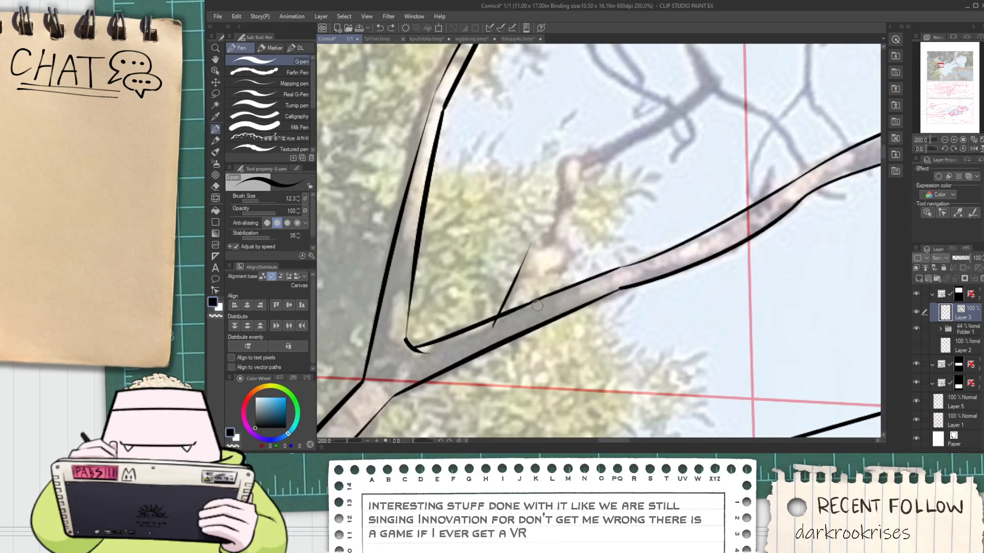
key("space")
left_click_drag(559, 251, 554, 303)
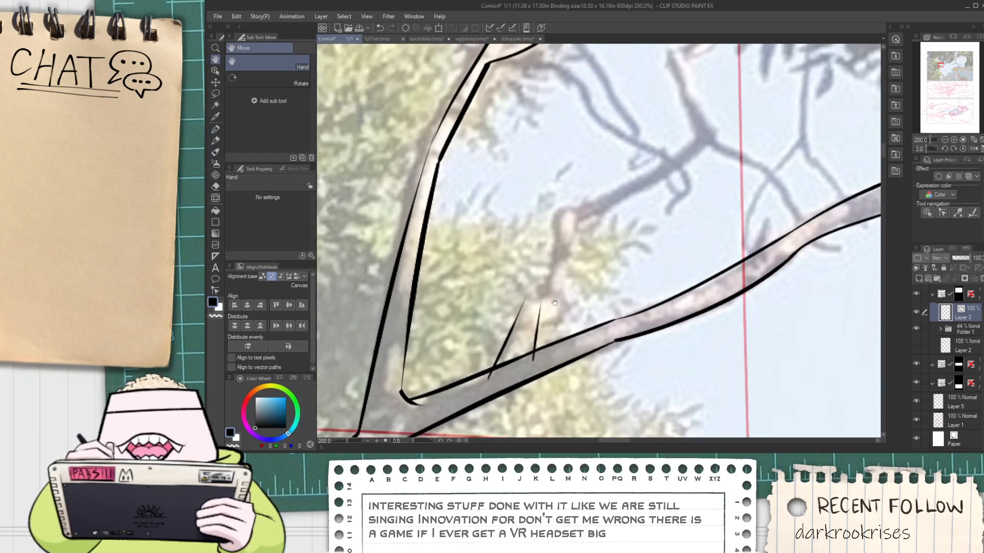
Ink the angled upper and lower contours of the offshoot's knot and erase the overshooting ends of the base lines
scroll(555, 306, "up", 2)
left_click_drag(513, 347, 568, 303)
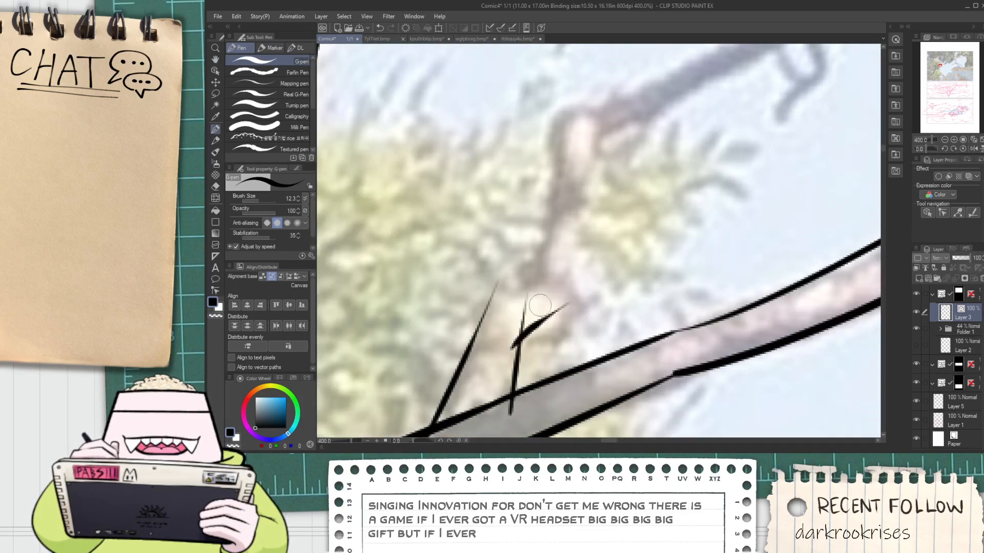
left_click_drag(486, 301, 538, 279)
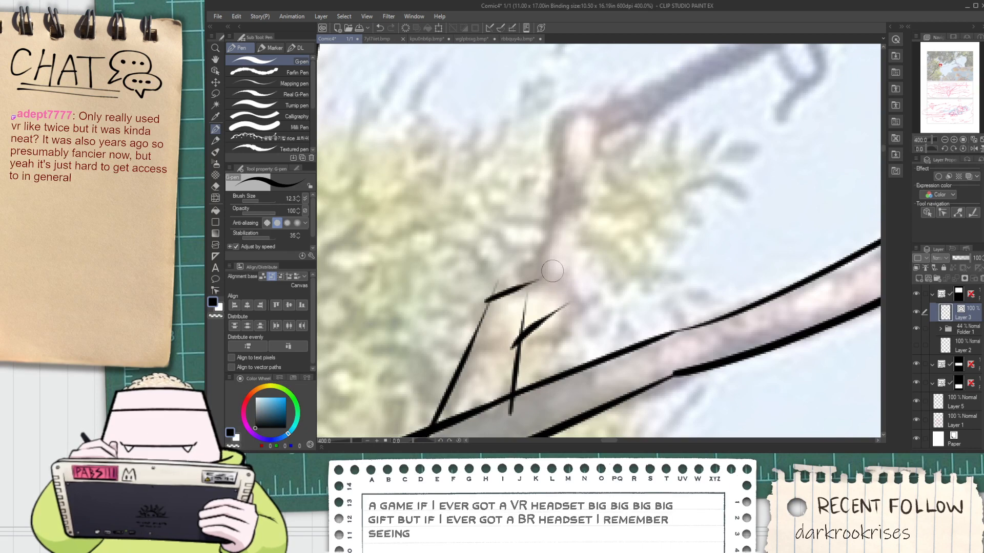
key("e")
scroll(507, 294, "up", 2)
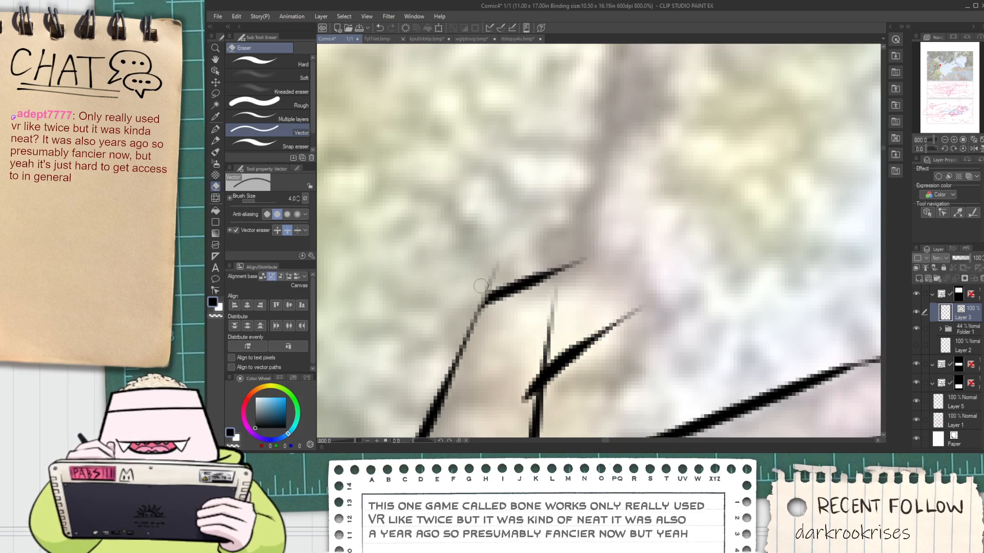
scroll(572, 313, "down", 2)
scroll(572, 313, "down", 2)
left_click_drag(572, 314, 546, 319)
scroll(533, 333, "up", 2)
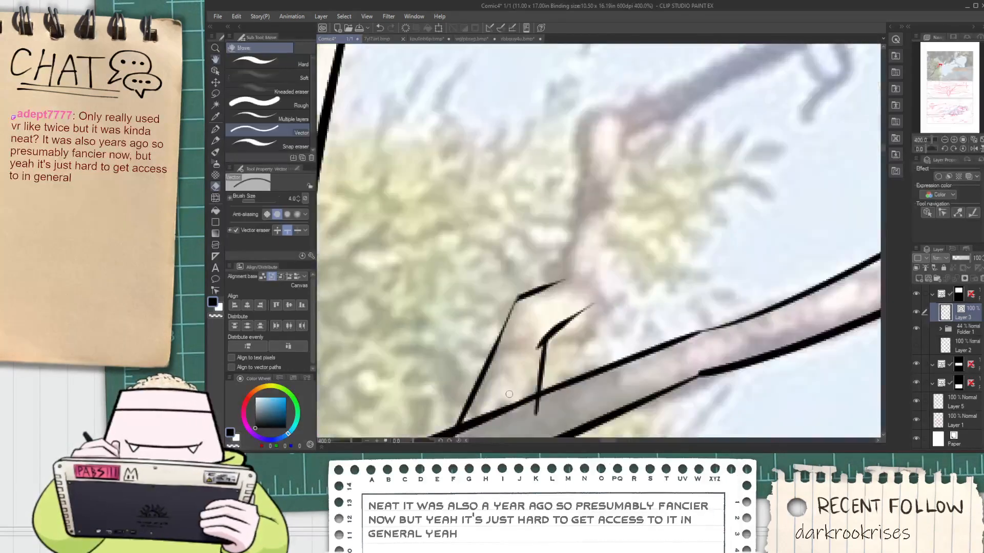
Ink the outer side of the offshoot from the knot up to its next bend
key("p")
key("ctrl+z")
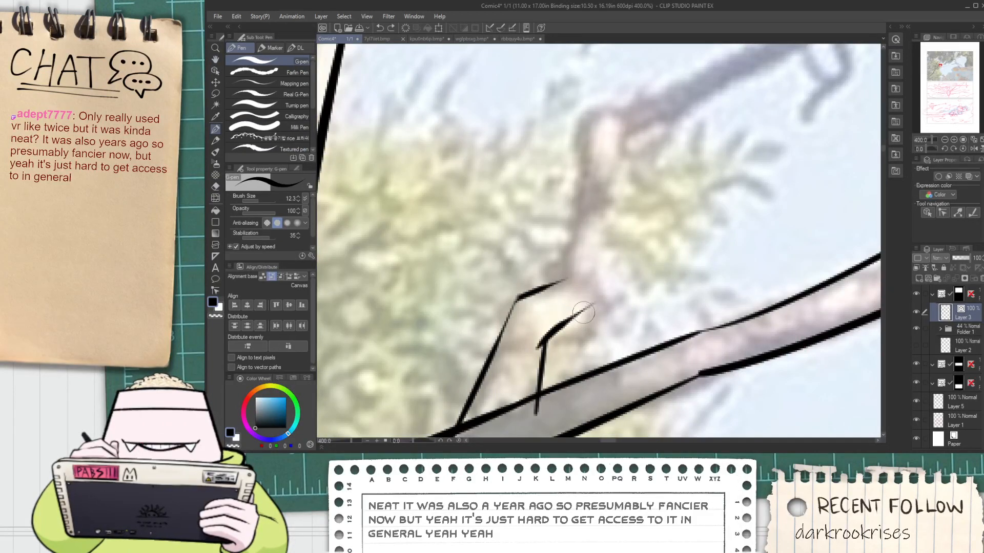
left_click_drag(583, 313, 621, 111)
key("ctrl+z")
left_click_drag(581, 314, 623, 131)
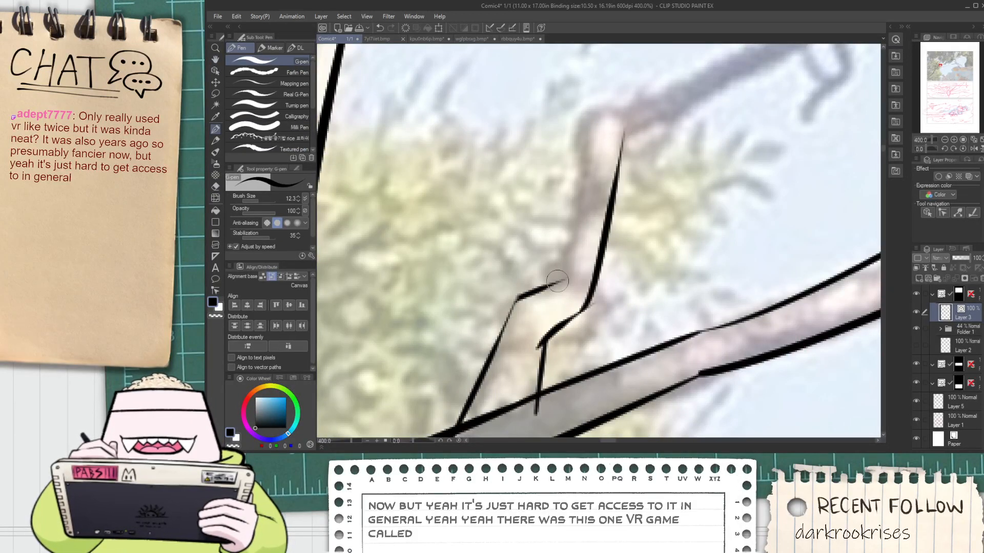
Ink the offshoot's other side up from the knot and continue both edges around the bend toward the fork
mouse_move(558, 281)
left_mouse_down()
mouse_move(596, 116)
mouse_move(613, 82)
left_mouse_up()
key("ctrl+z")
mouse_move(549, 303)
left_mouse_down()
mouse_move(601, 112)
mouse_move(521, 251)
mouse_move(477, 245)
mouse_move(579, 205)
left_mouse_up()
left_click_drag(495, 277, 644, 182)
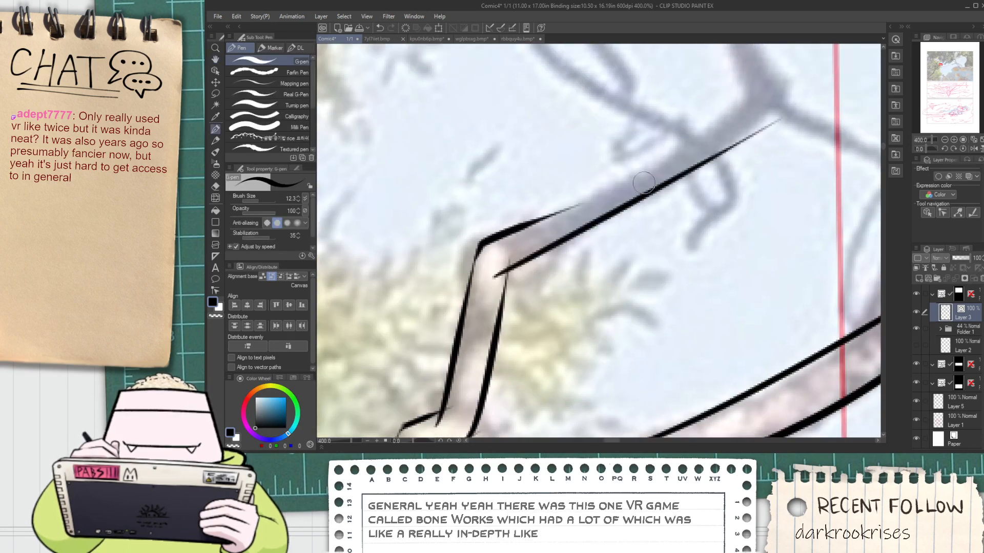
left_click_drag(596, 219, 602, 189)
Erase the overlapping line ends at the offshoot's bend, knot and base with the vector eraser
key("e")
left_click_drag(508, 250, 502, 246)
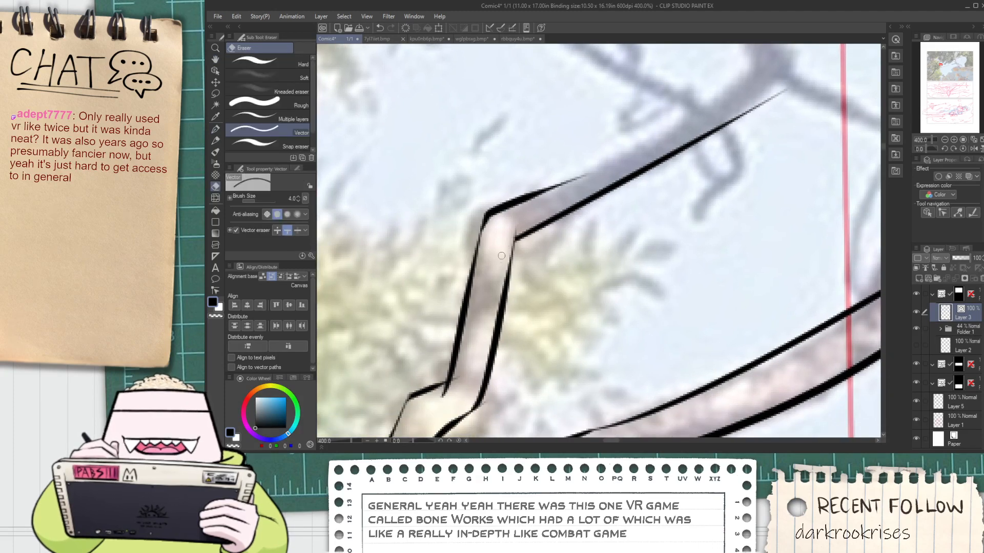
left_click_drag(462, 353, 507, 255)
scroll(506, 255, "up", 2)
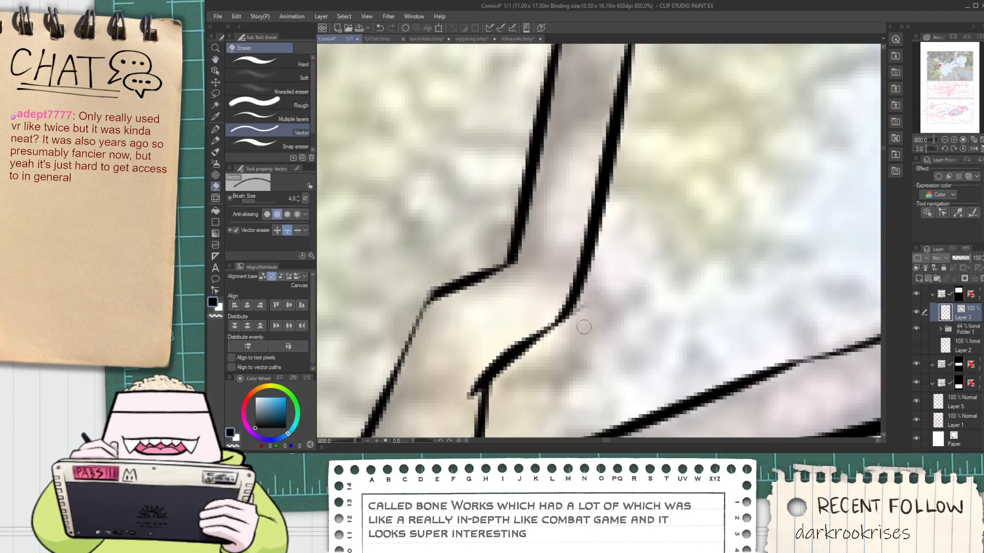
left_click_drag(584, 322, 573, 306)
scroll(574, 312, "down", 2)
scroll(528, 307, "up", 2)
mouse_move(529, 352)
left_mouse_down()
mouse_move(527, 308)
mouse_move(510, 303)
mouse_move(533, 221)
left_mouse_up()
left_click_drag(543, 310, 550, 331)
left_click_drag(372, 396, 383, 388)
scroll(388, 383, "down", 2)
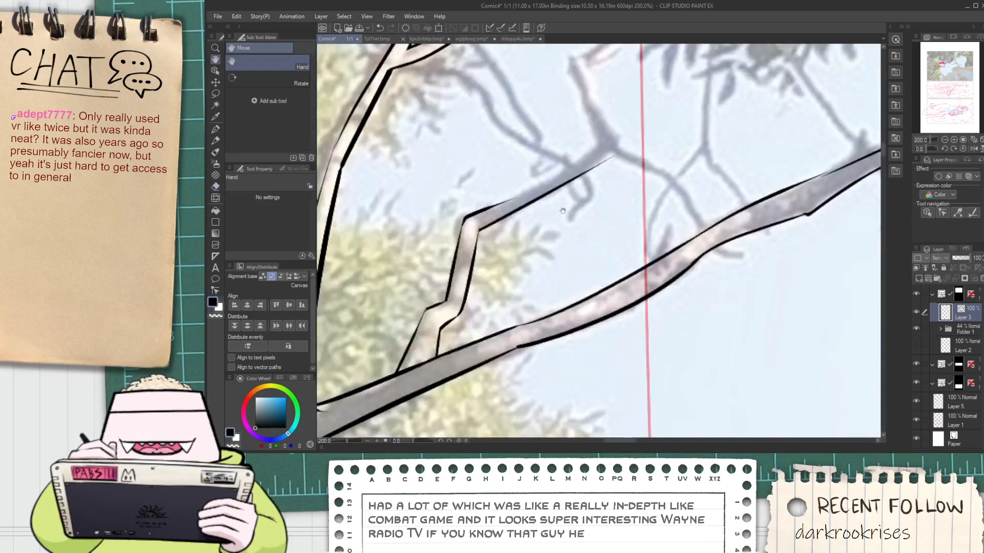
Ink both edges of the tapering prong that rises from the offshoot's fork to its next bend with the G-pen
left_click_drag(557, 163, 480, 280)
scroll(481, 280, "up", 1)
key("p")
mouse_move(381, 350)
left_mouse_down()
mouse_move(595, 227)
mouse_move(582, 275)
left_mouse_up()
left_click_drag(576, 312, 514, 145)
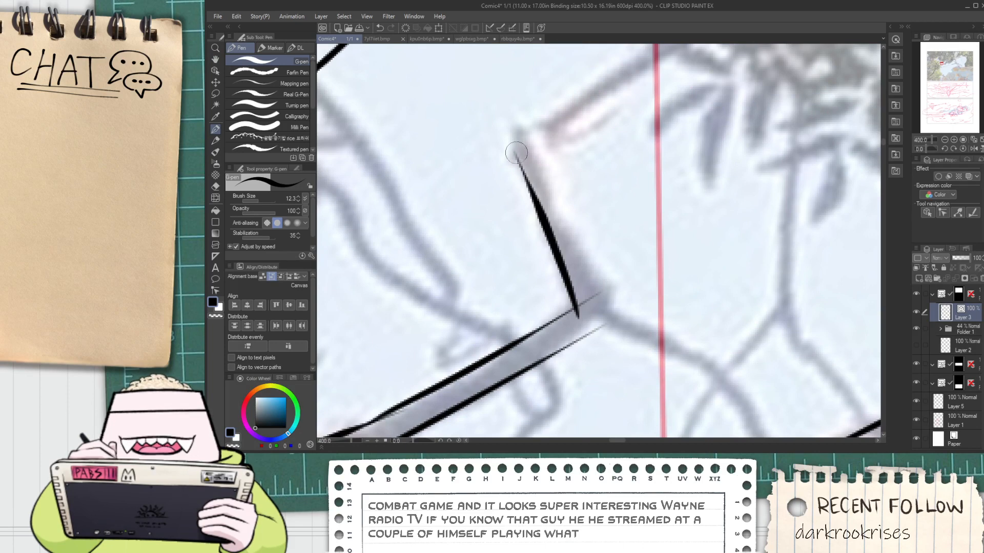
scroll(536, 198, "down", 1)
scroll(535, 198, "down", 1)
scroll(536, 199, "up", 2)
scroll(512, 172, "down", 1)
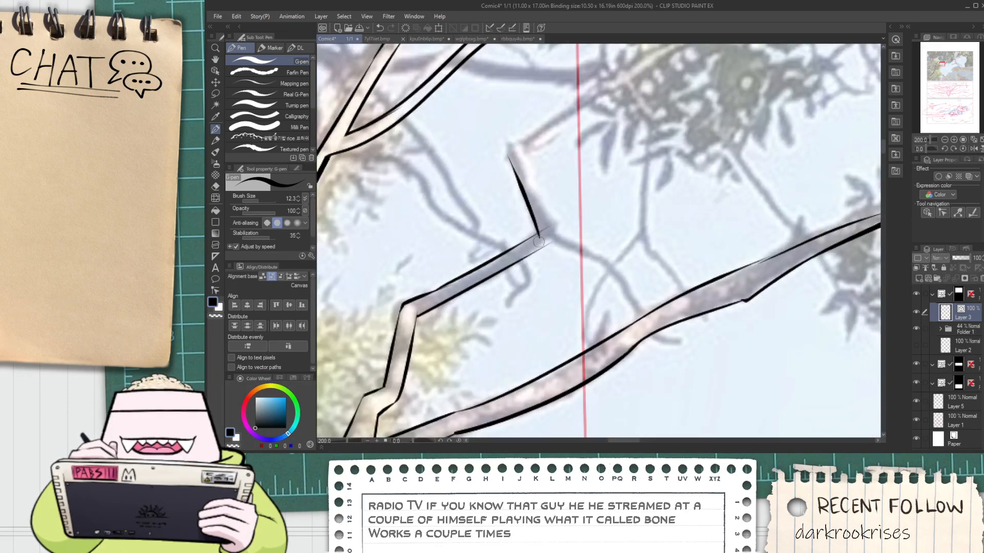
key("ctrl+z")
scroll(520, 154, "up", 1)
mouse_move(504, 141)
left_mouse_down()
mouse_move(541, 360)
mouse_move(538, 339)
left_mouse_up()
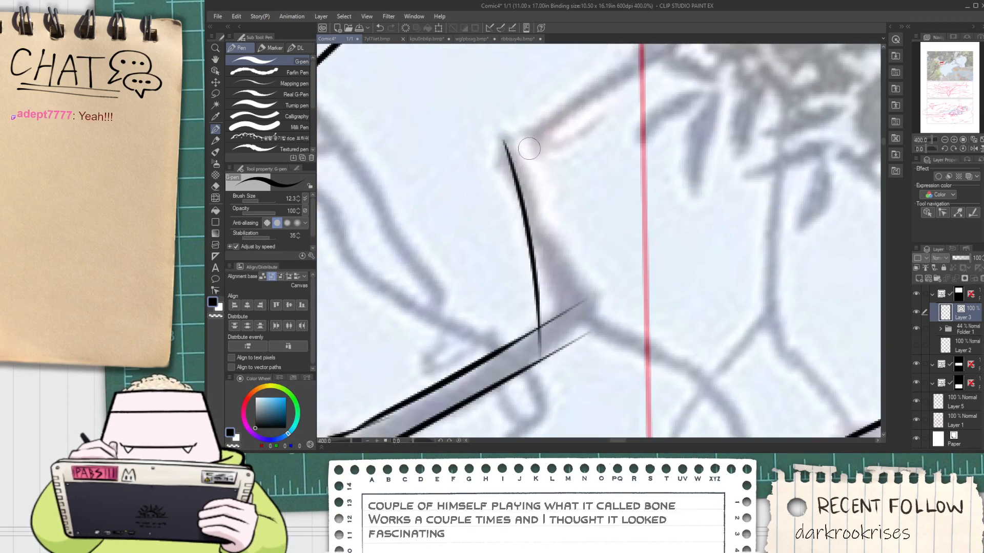
left_click_drag(533, 148, 574, 310)
key("ctrl+z")
key("ctrl+z")
left_click_drag(506, 140, 534, 330)
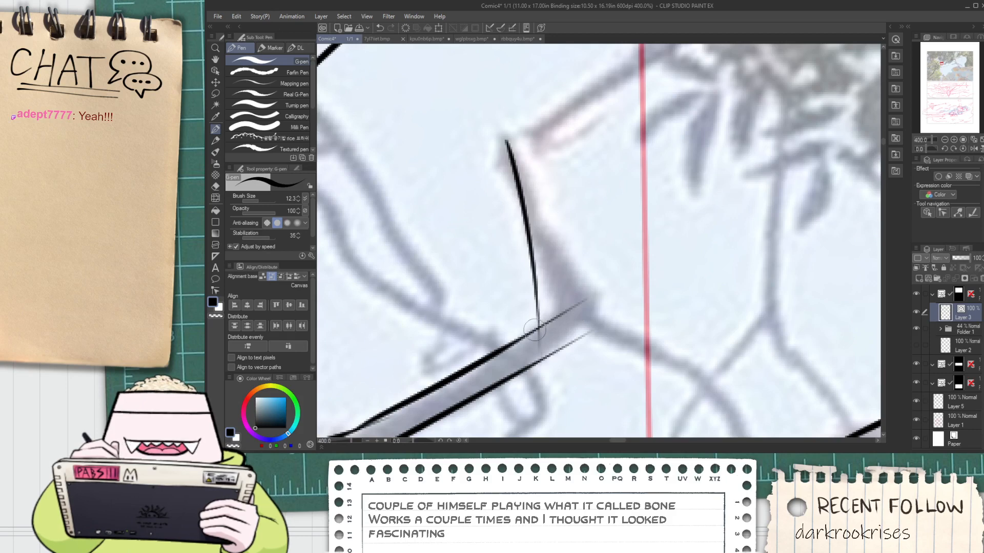
mouse_move(531, 160)
left_mouse_down()
mouse_move(582, 297)
mouse_move(539, 260)
left_mouse_up()
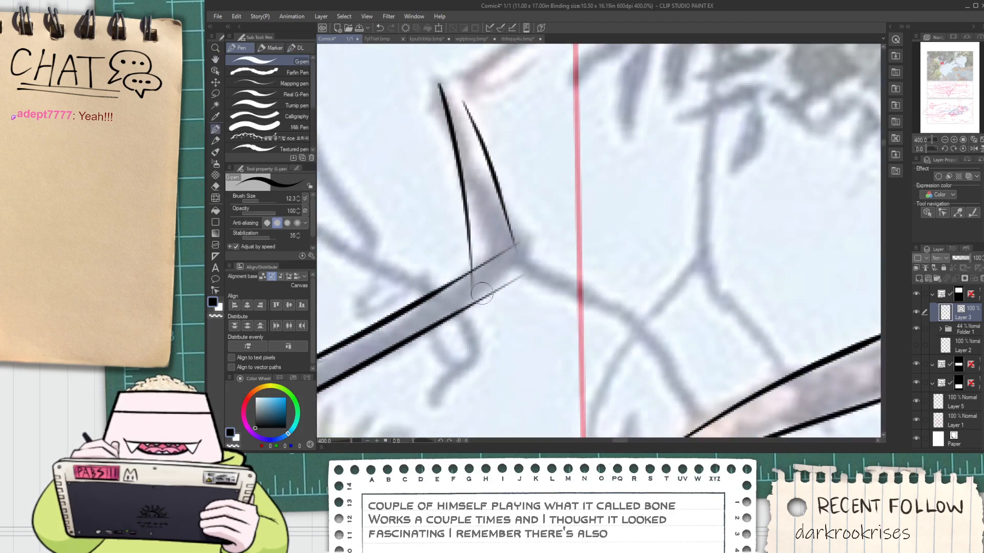
Ink the lower and upper edges of the short pointed spur running right from the fork, converging at its tip
mouse_move(485, 290)
left_mouse_down()
mouse_move(685, 328)
mouse_move(659, 316)
left_mouse_up()
key("ctrl+z")
key("ctrl+z")
left_click_drag(479, 292, 658, 318)
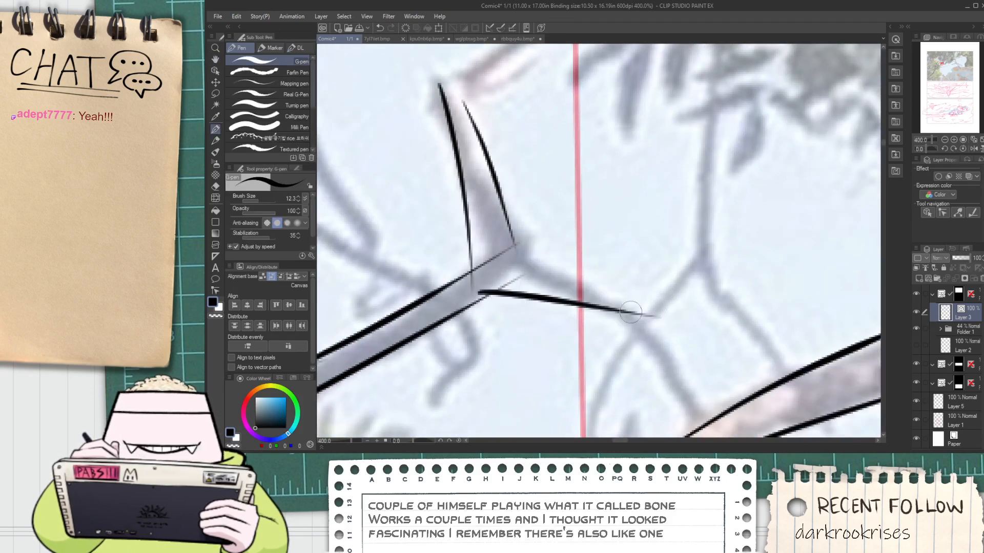
left_click_drag(510, 259, 673, 303)
key("ctrl+z")
left_click_drag(511, 256, 666, 328)
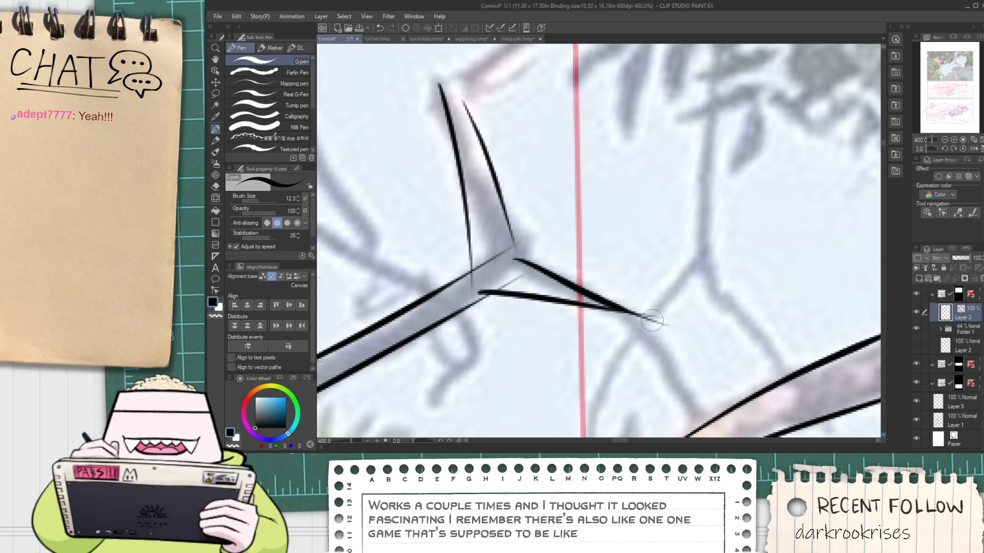
key("ctrl+z")
left_click_drag(512, 259, 642, 305)
Erase the overshooting line ends at the fork and spur tip, and thicken the inner corner of the fork with ink
scroll(642, 305, "up", 2)
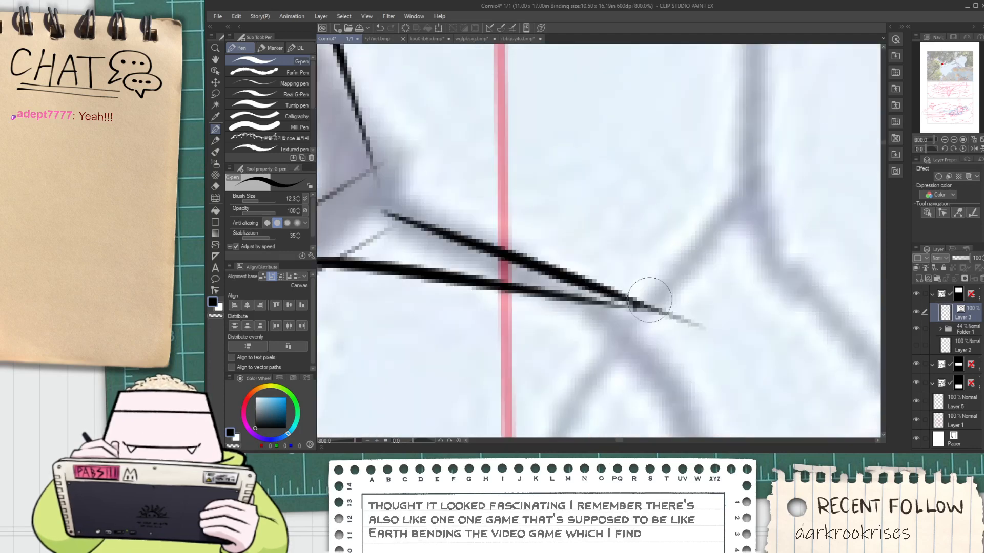
key("e")
scroll(659, 306, "down", 2)
mouse_move(551, 217)
left_mouse_down()
mouse_move(598, 269)
mouse_move(579, 316)
mouse_move(580, 385)
left_mouse_up()
key("p")
scroll(555, 280, "up", 2)
scroll(565, 316, "down", 2)
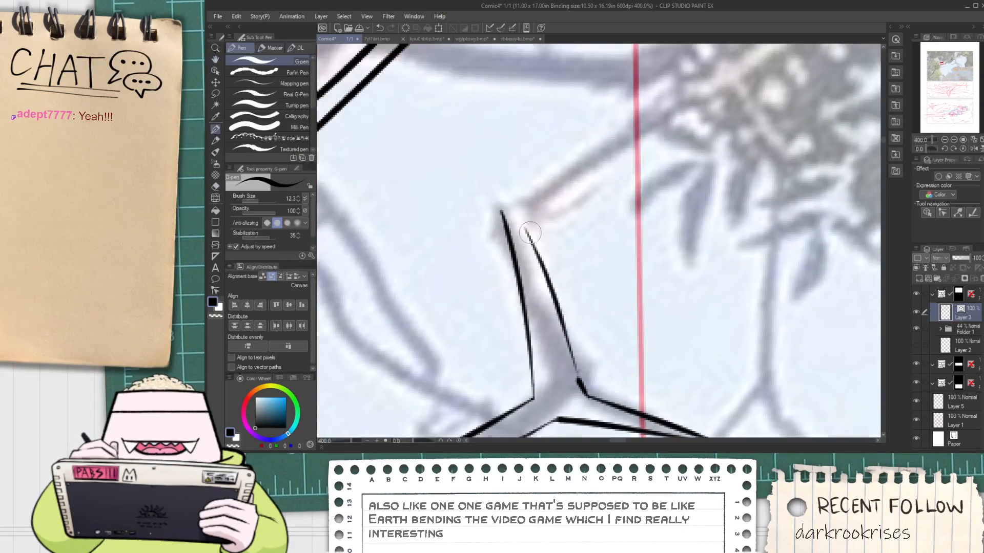
Ink the lower and upper edges of the branch from the prong's bend diagonally up into the foliage
left_click_drag(525, 238, 715, 102)
key("ctrl+z")
left_click_drag(525, 239, 763, 59)
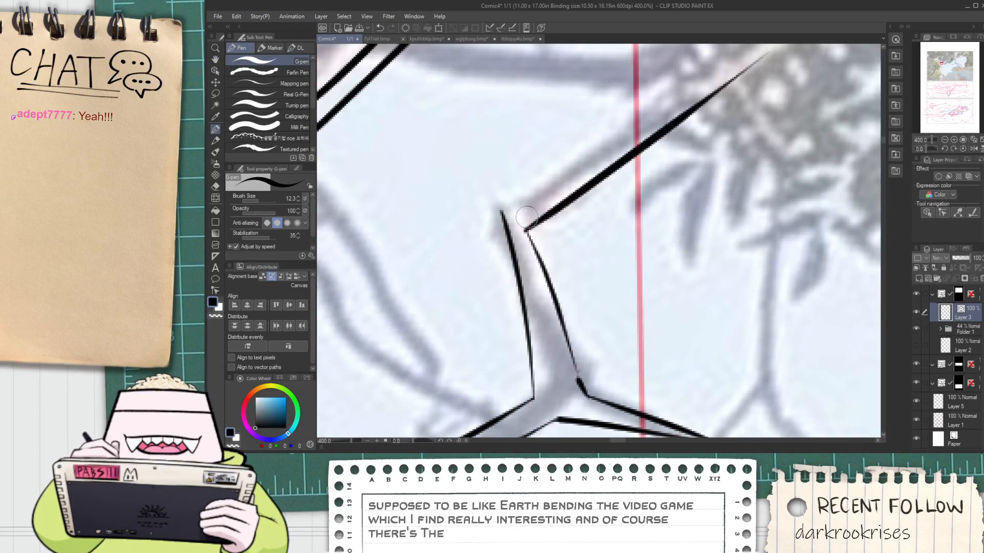
key("ctrl+z")
left_click_drag(523, 238, 743, 59)
left_click_drag(523, 237, 741, 57)
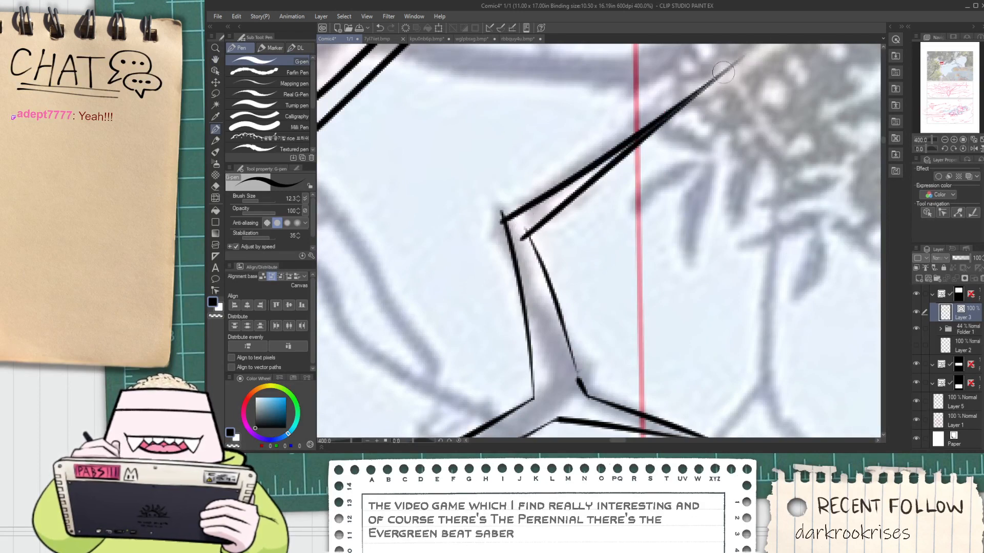
key("ctrl+z")
left_click_drag(496, 222, 741, 49)
key("ctrl+z")
left_click_drag(501, 222, 743, 52)
Erase the line ends sticking out at the prong's upper bend with the vector eraser
key("space")
key("e")
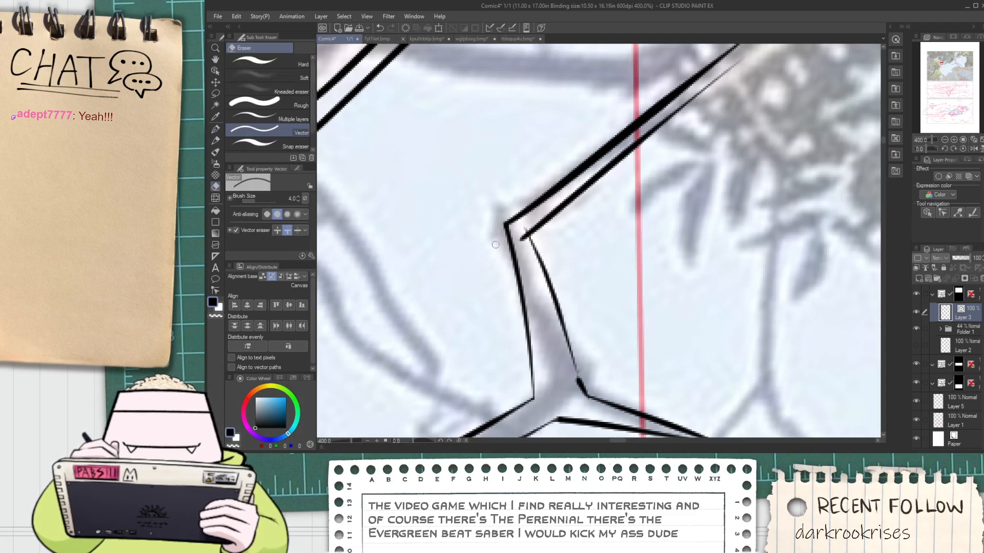
scroll(520, 235, "down", 2)
Ink both edges of the branch's flatter tapering tip in the foliage and erase the overlapping ends at the kink
key("space")
left_click_drag(645, 124, 623, 169)
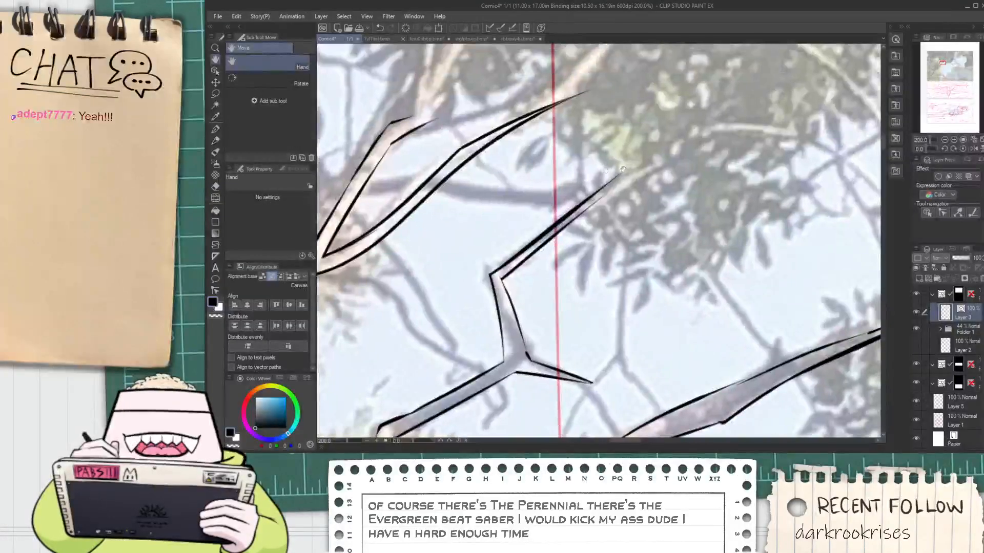
scroll(628, 187, "down", 1)
left_click_drag(642, 210, 596, 221)
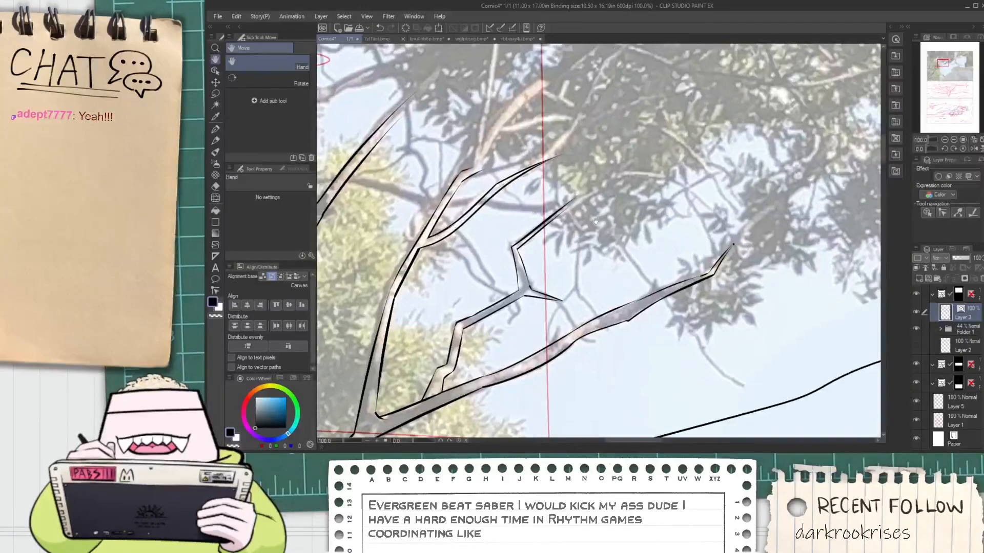
scroll(585, 207, "up", 4)
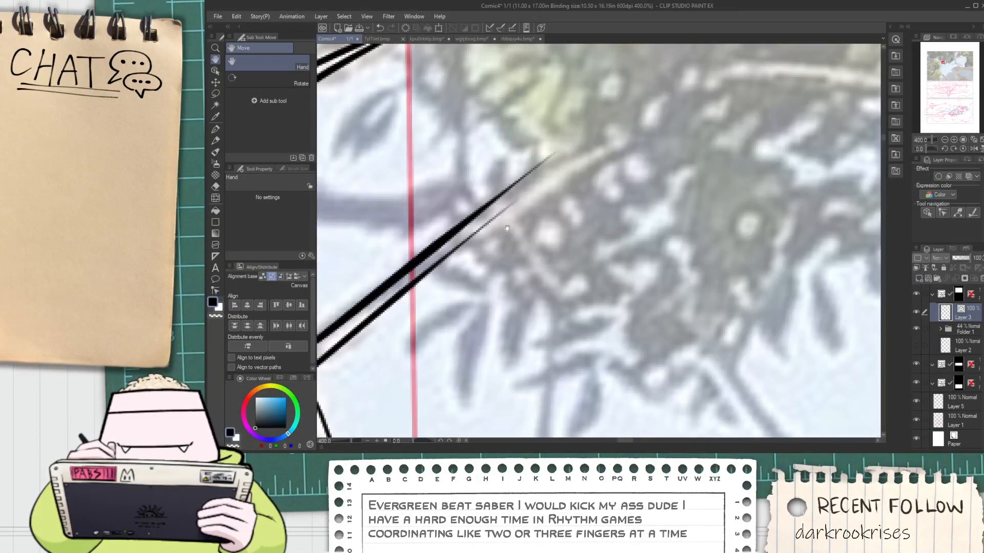
scroll(507, 228, "down", 4)
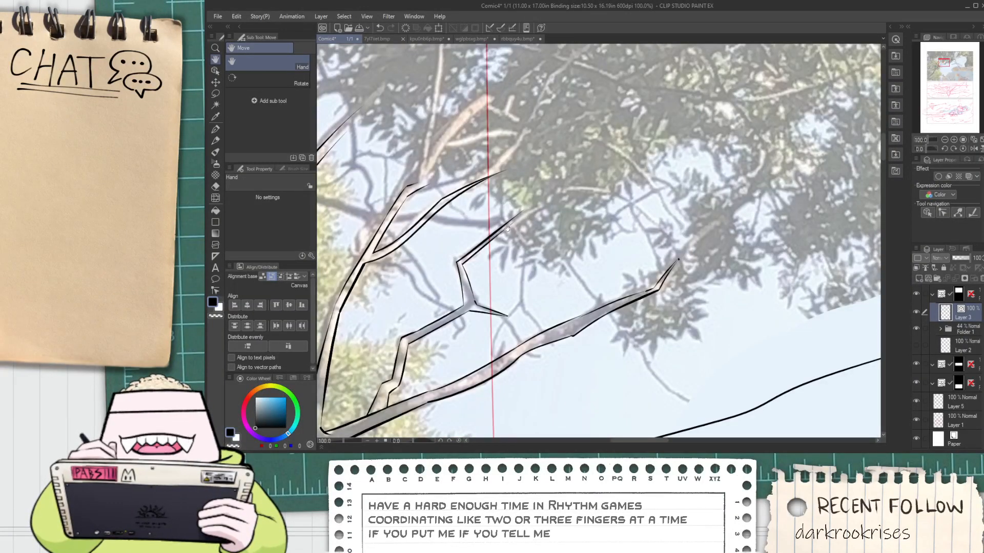
scroll(506, 223, "up", 6)
key("p")
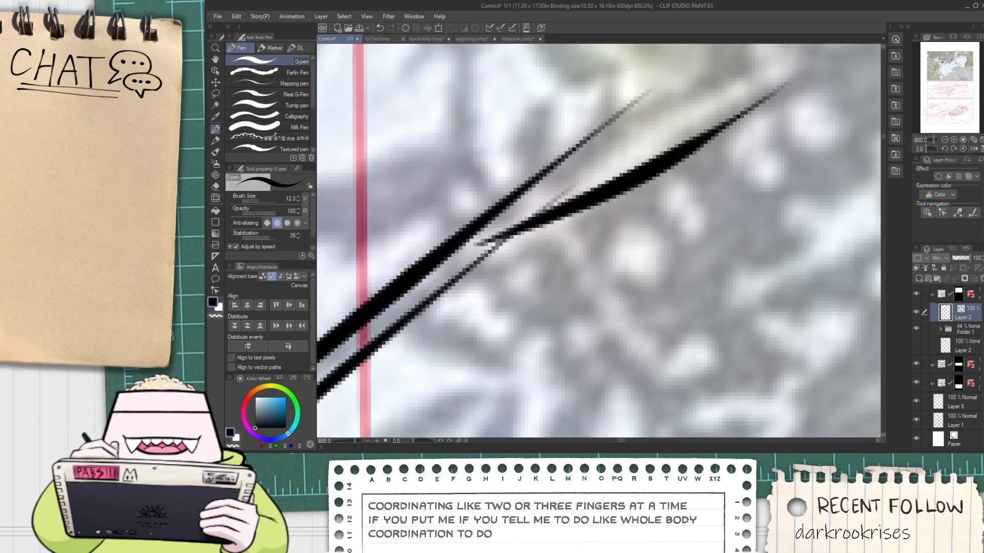
left_click_drag(475, 252, 866, 63)
left_click_drag(533, 187, 879, 56)
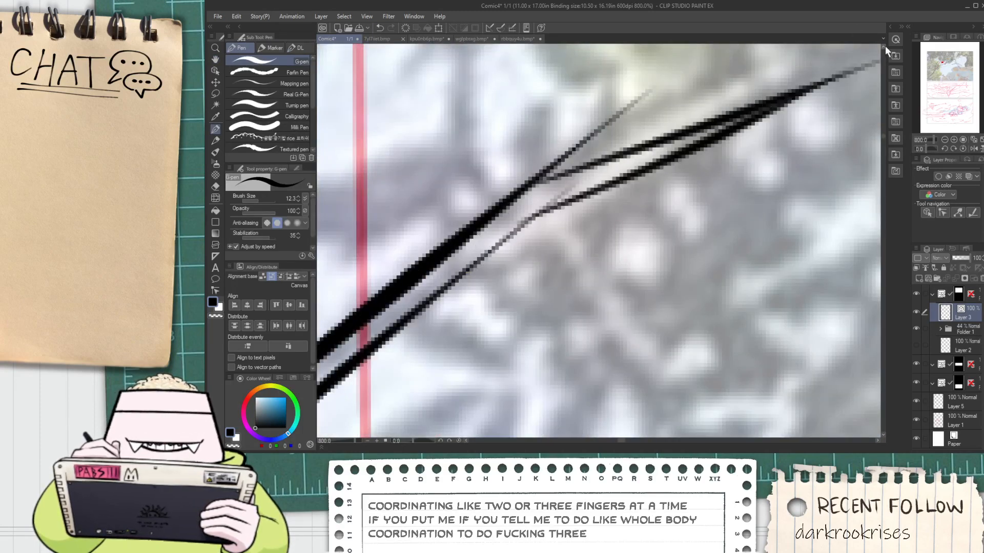
key("e")
scroll(691, 173, "down", 4)
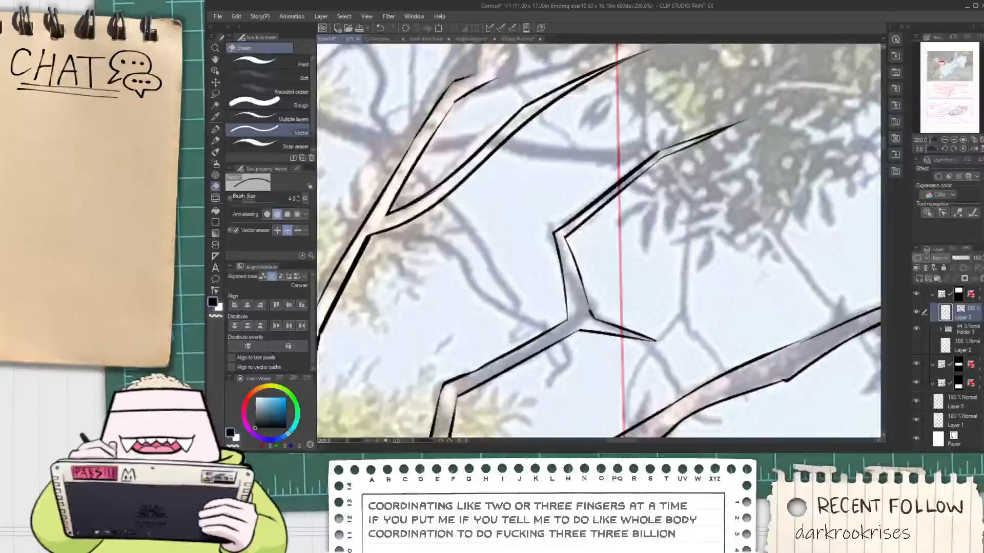
Ink the curved lower edge of the middle branch from its open upper end into the foliage
key("h")
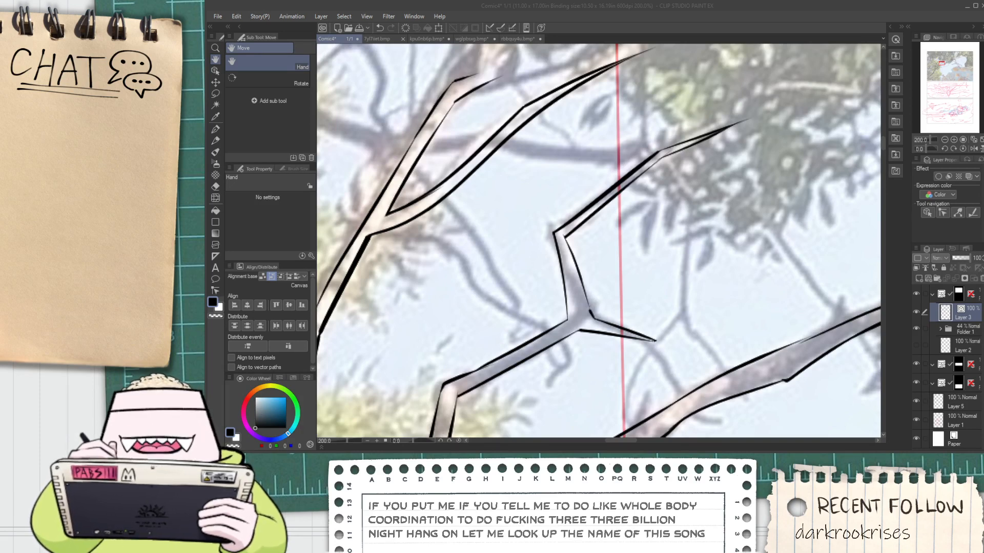
scroll(588, 62, "down", 3)
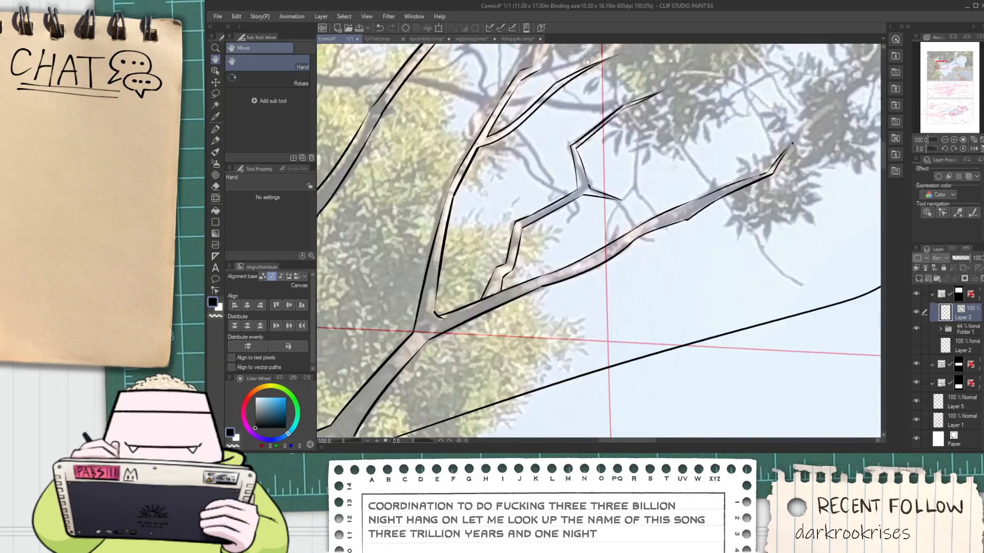
left_click_drag(531, 68, 452, 228)
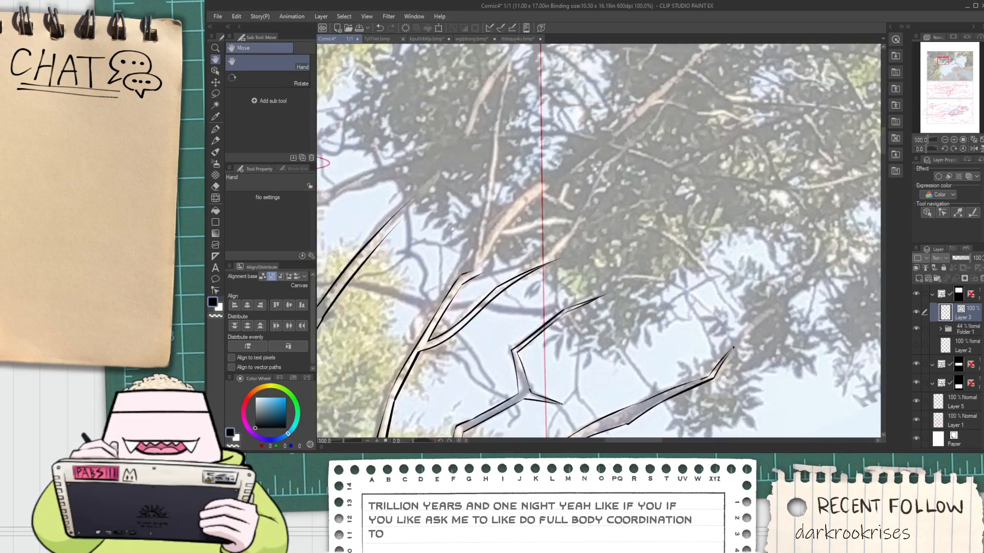
scroll(480, 237, "up", 2)
left_click_drag(481, 318, 582, 178)
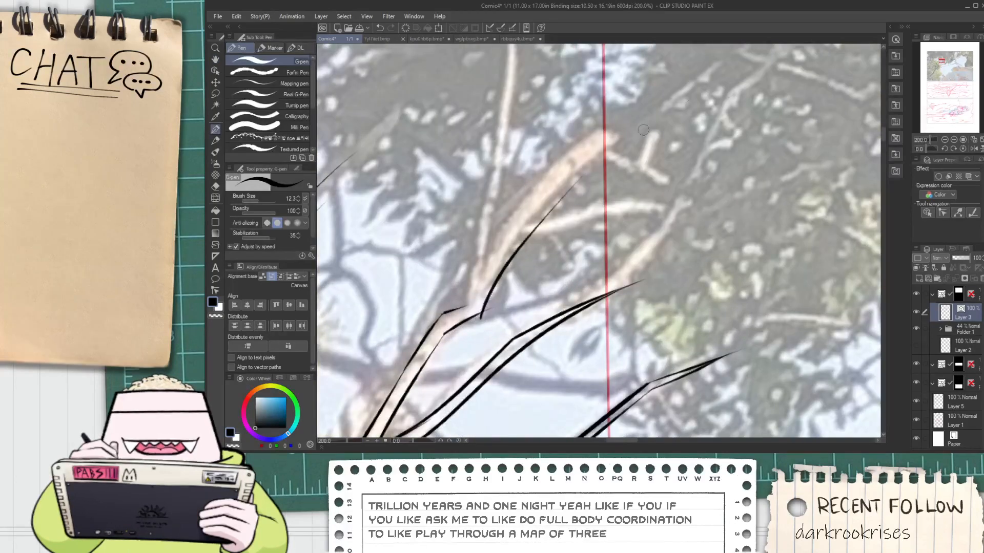
key("ctrl+z")
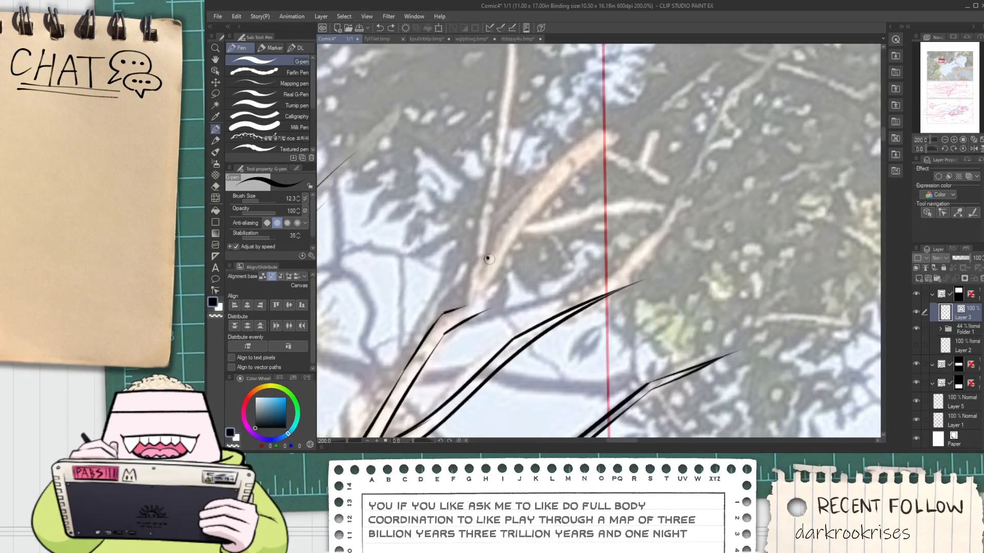
left_click_drag(481, 316, 573, 195)
key("ctrl+z")
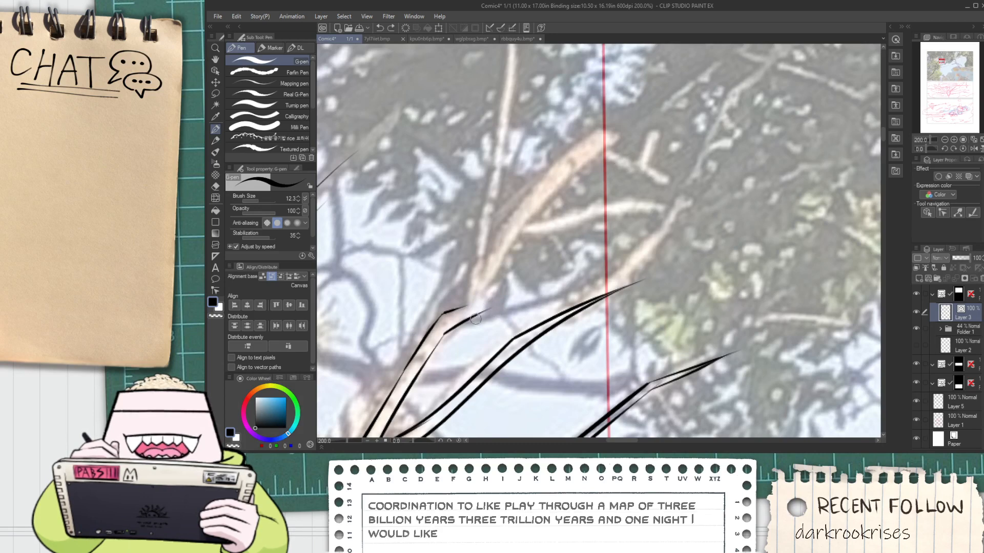
left_click_drag(473, 324, 591, 152)
key("ctrl+z")
left_click_drag(479, 319, 622, 150)
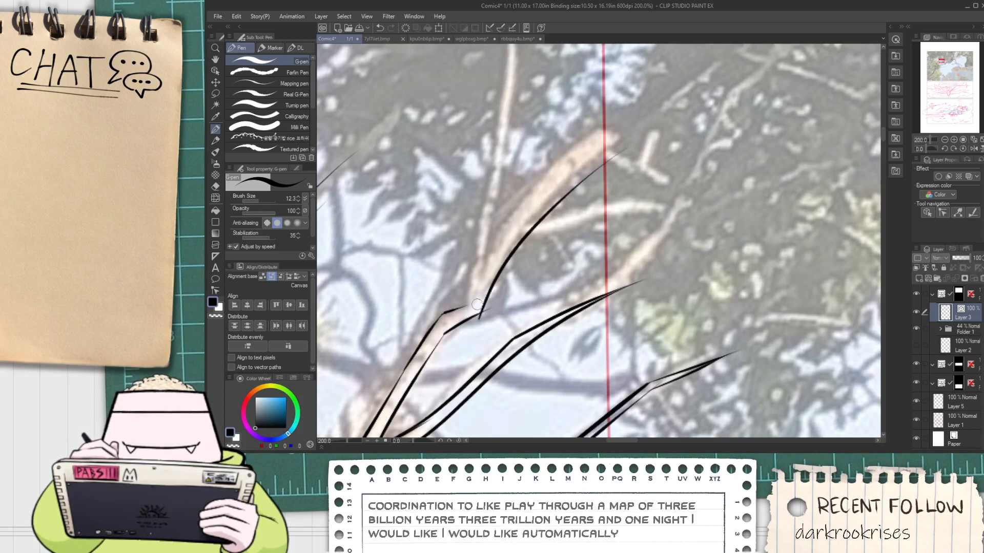
Ink the left side of the middle branch above its joint and the curved upper edge of its thick right-hand limb
left_click_drag(482, 265, 528, 121)
key("ctrl+z")
scroll(456, 304, "down", 1)
mouse_move(461, 298)
left_mouse_down()
mouse_move(458, 358)
mouse_move(474, 267)
left_mouse_up()
key("space")
mouse_move(490, 323)
left_mouse_down()
mouse_move(490, 278)
mouse_move(462, 327)
mouse_move(601, 197)
left_mouse_up()
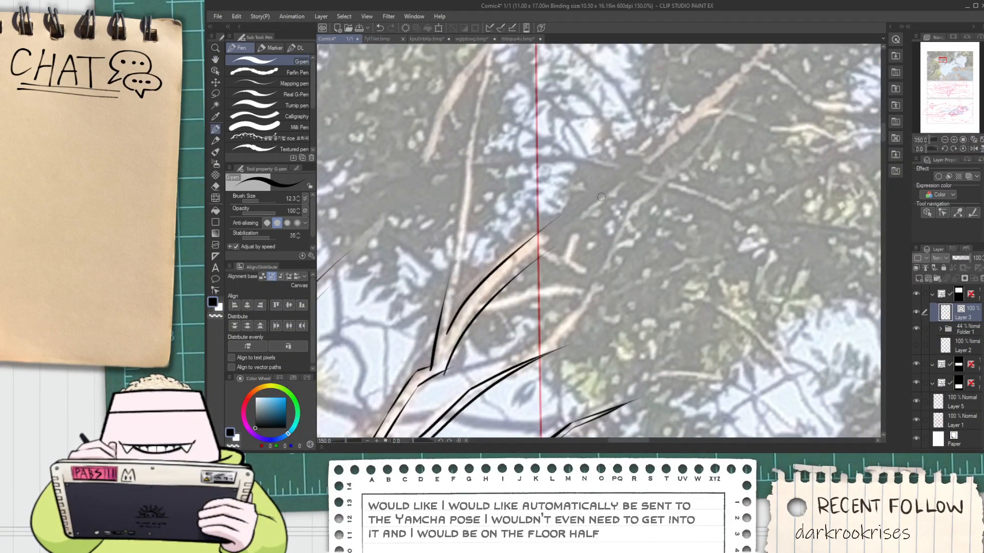
key("ctrl+z")
left_click_drag(447, 339, 557, 221)
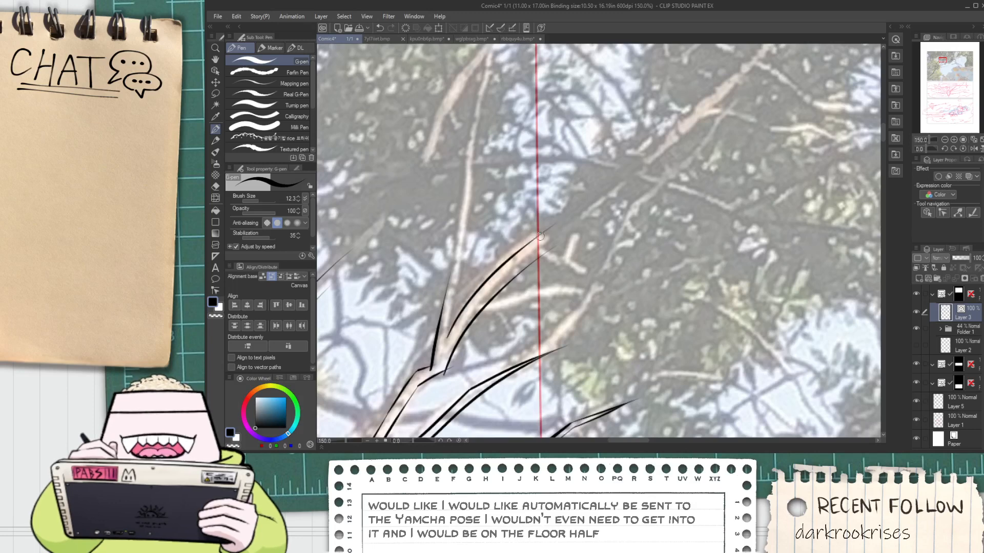
Ink both edges of the thin upright twig growing from the middle branch's joint, tapering toward its tip
left_click_drag(471, 305, 503, 292)
key("p")
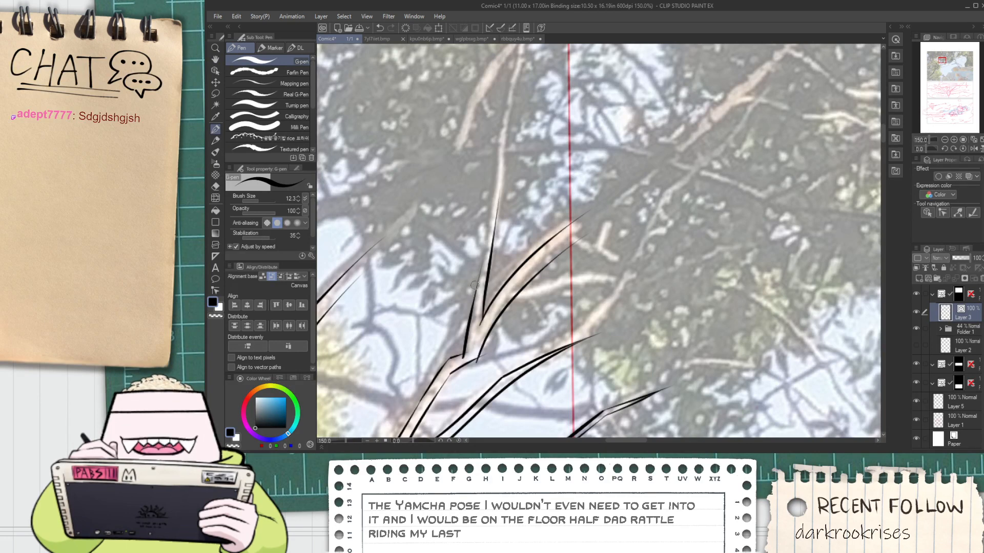
key("space")
left_click_drag(493, 231, 493, 268)
scroll(482, 302, "up", 1)
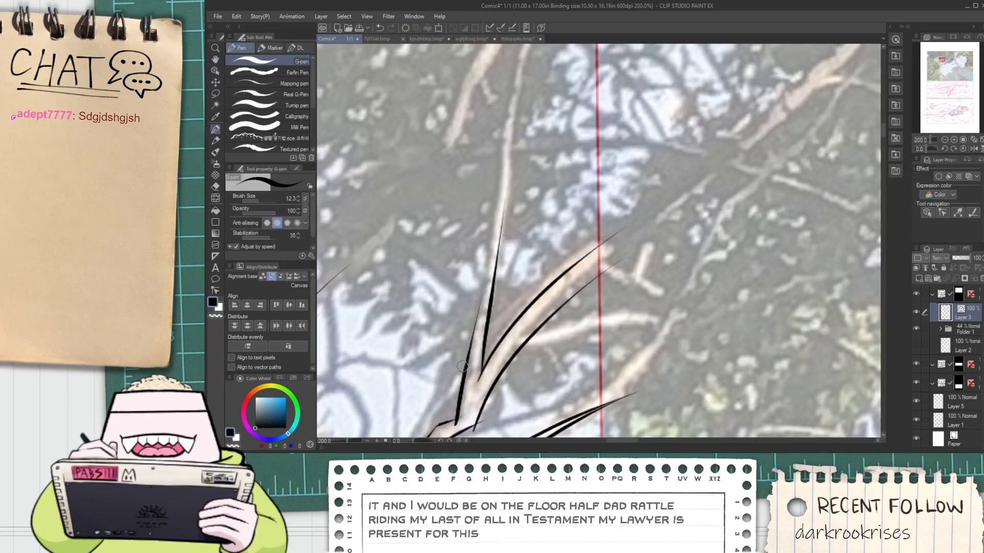
mouse_move(461, 368)
left_mouse_down()
mouse_move(494, 209)
mouse_move(470, 330)
left_mouse_up()
key("ctrl+z")
key("ctrl+z")
left_click_drag(499, 204, 461, 355)
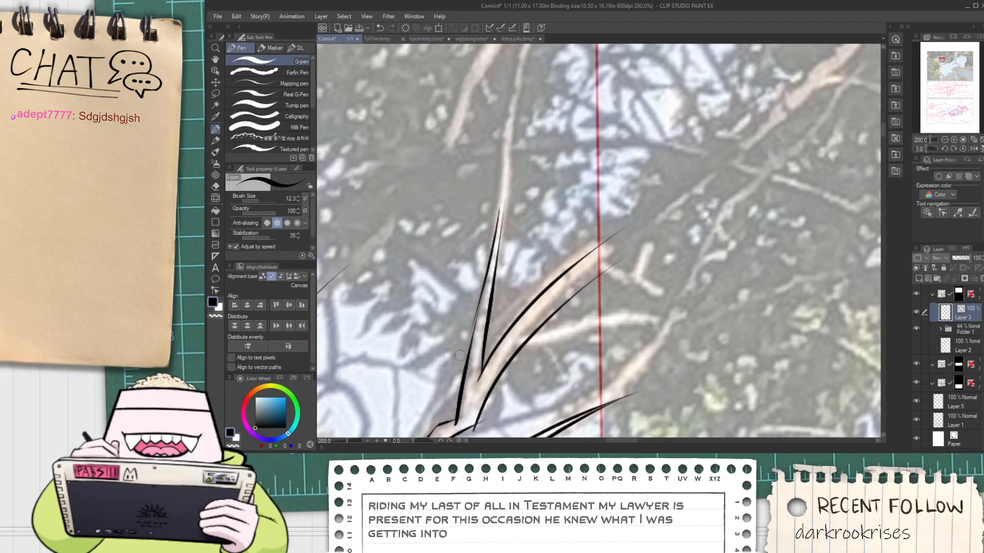
key("ctrl+z")
key("ctrl+z")
left_click_drag(496, 203, 458, 416)
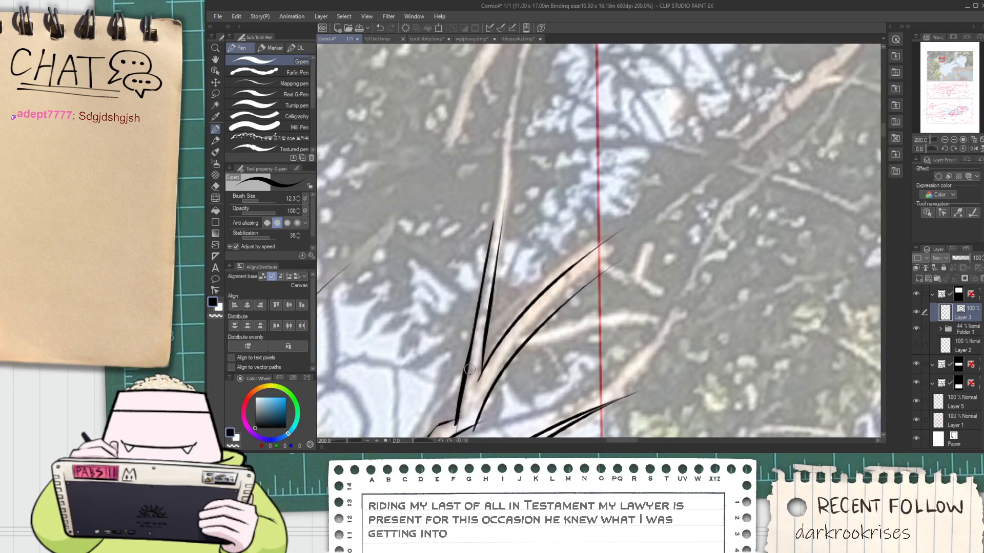
Erase the crossing line ends on both sides of the middle branch's joint with the vector eraser
key("e")
scroll(482, 333, "up", 5)
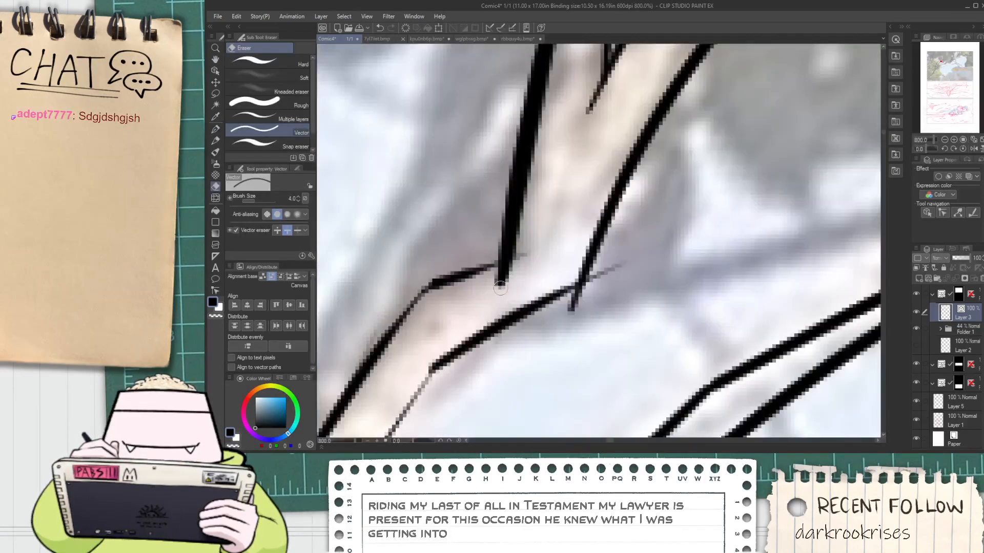
left_click_drag(500, 288, 526, 254)
left_click_drag(609, 268, 562, 312)
scroll(611, 277, "down", 8)
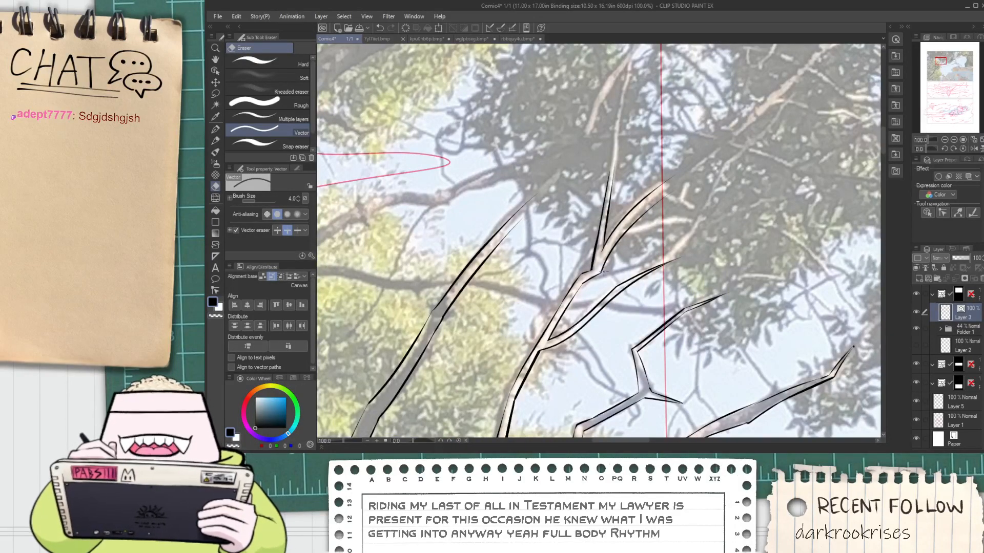
key("space")
mouse_move(679, 197)
left_mouse_down()
mouse_move(630, 252)
mouse_move(593, 277)
mouse_move(564, 265)
mouse_move(567, 275)
left_mouse_up()
scroll(598, 263, "up", 1)
scroll(602, 256, "down", 4)
scroll(566, 275, "up", 3)
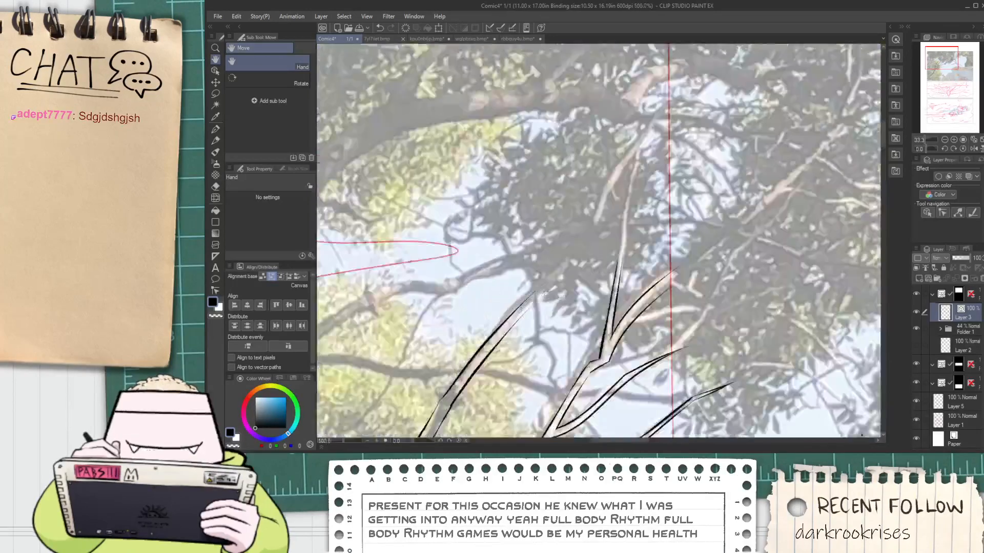
Extend the right edge of the left-hand branch upward into the dark foliage with the G-pen, redrawing until it runs smoothly
scroll(533, 304, "up", 2)
key("p")
mouse_move(479, 372)
left_mouse_down()
mouse_move(638, 207)
mouse_move(623, 215)
left_mouse_up()
key("ctrl+z")
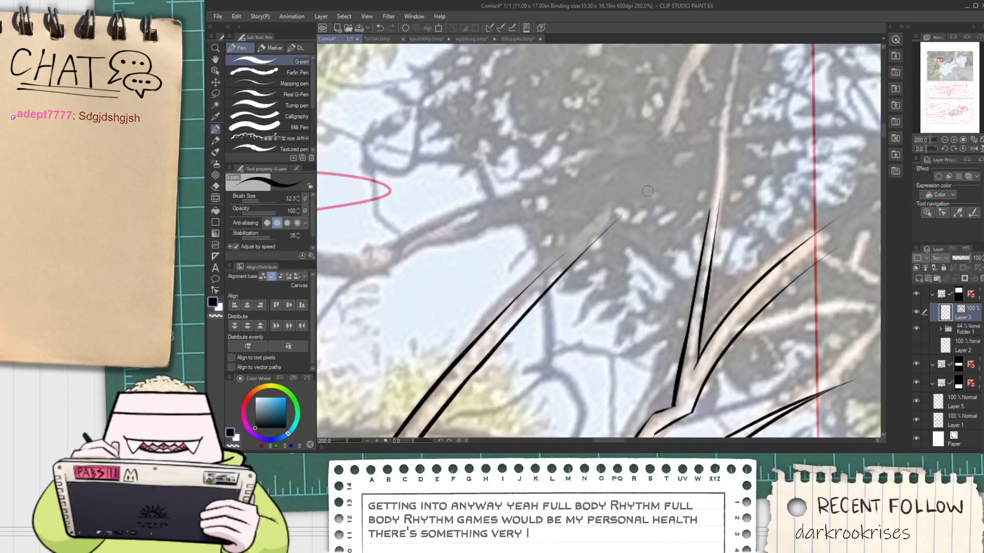
key("ctrl+z")
left_click_drag(470, 371, 615, 225)
key("ctrl+z")
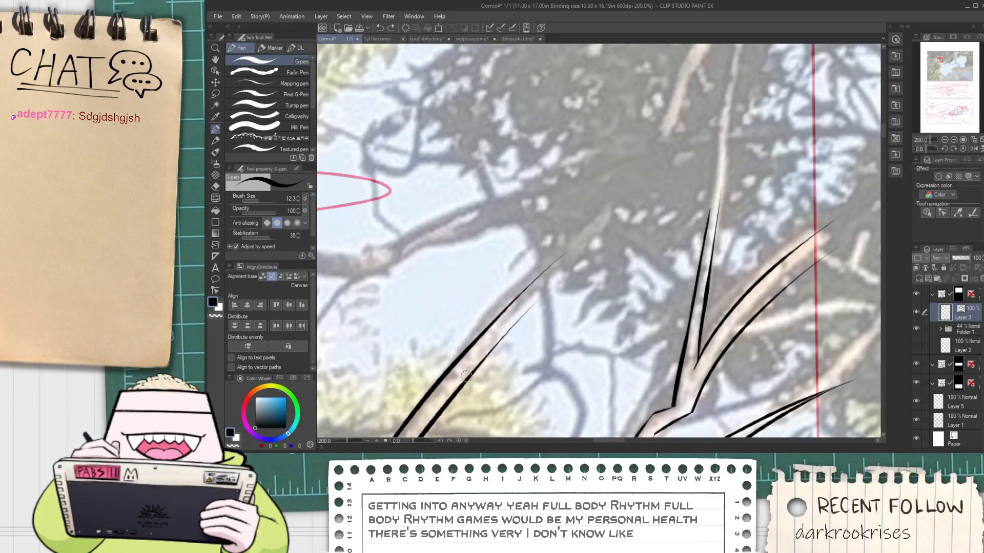
left_click_drag(465, 375, 641, 207)
key("ctrl+z")
left_click_drag(473, 373, 642, 208)
key("ctrl+z")
key("ctrl+z")
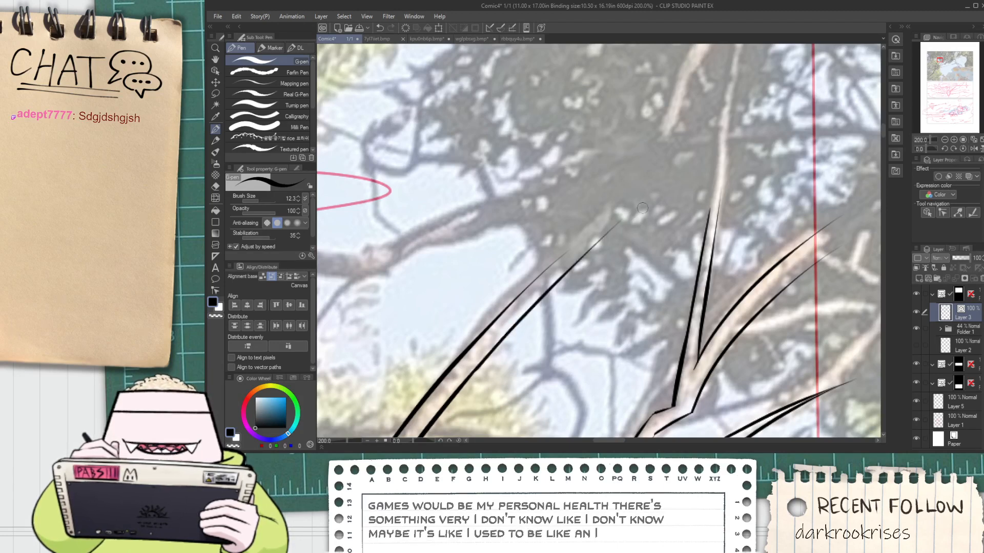
Extend the left edge of the left-hand branch up past the end of its right edge
scroll(560, 257, "up", 1)
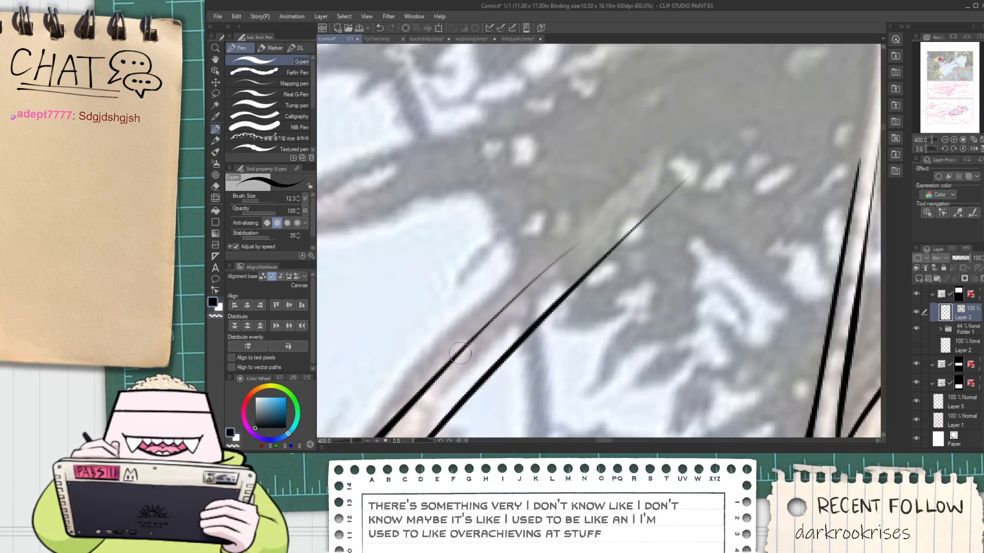
left_click_drag(459, 353, 626, 207)
key("ctrl+z")
left_click_drag(461, 352, 639, 180)
key("ctrl+z")
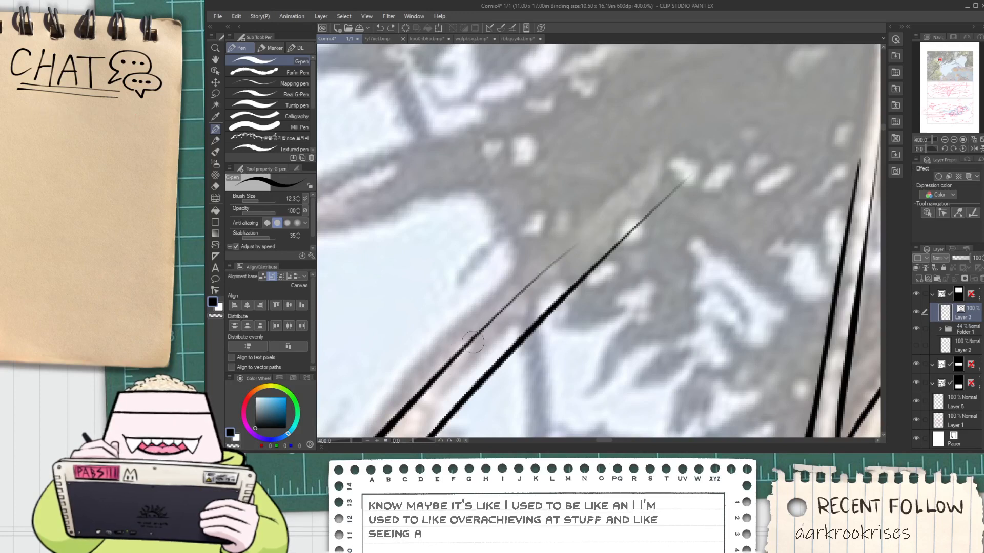
left_click_drag(472, 342, 650, 182)
Close the left-hand branch with a short slanted line forming a pointed tip, and erase the overhanging end of its right edge
mouse_move(616, 210)
left_mouse_down()
mouse_move(681, 133)
mouse_move(634, 237)
left_mouse_up()
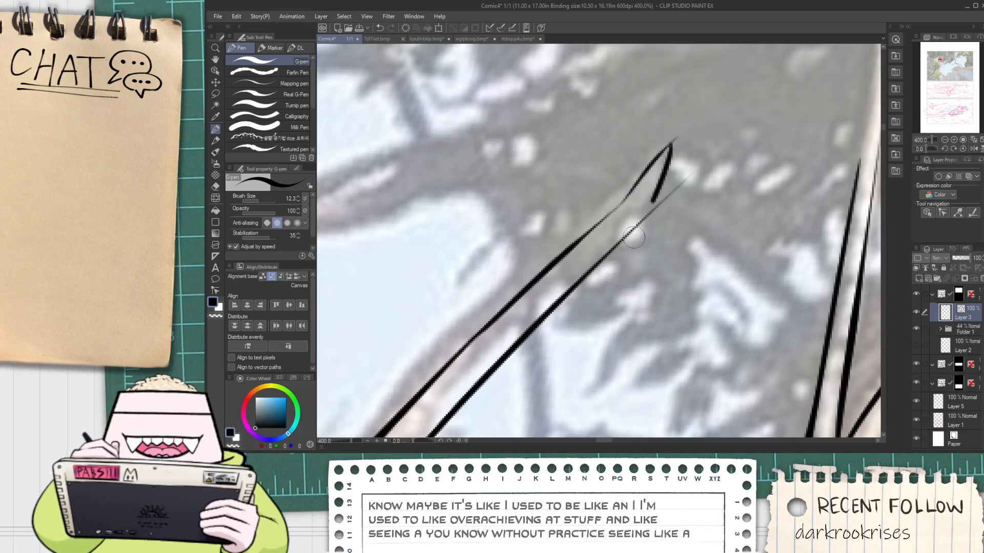
key("ctrl+z")
mouse_move(674, 138)
left_mouse_down()
mouse_move(624, 262)
mouse_move(633, 247)
left_mouse_up()
key("e")
left_click_drag(652, 203, 663, 223)
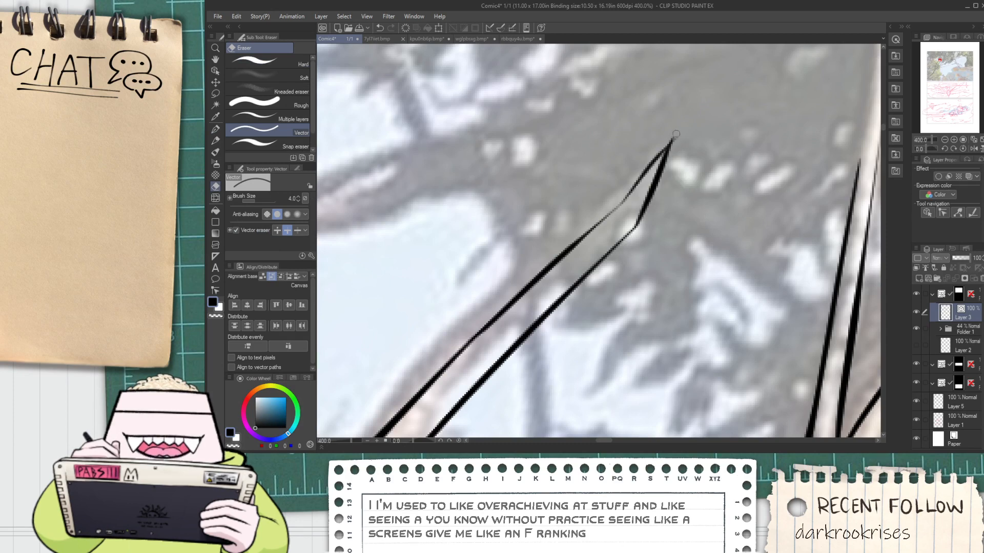
Trim the overshooting line end where the upright twig meets the thick right-hand limb with the vector eraser
scroll(674, 153, "down", 3)
scroll(673, 153, "down", 1)
key("space")
mouse_move(690, 150)
left_mouse_down()
mouse_move(607, 271)
mouse_move(585, 257)
left_mouse_up()
scroll(610, 306, "up", 6)
key("e")
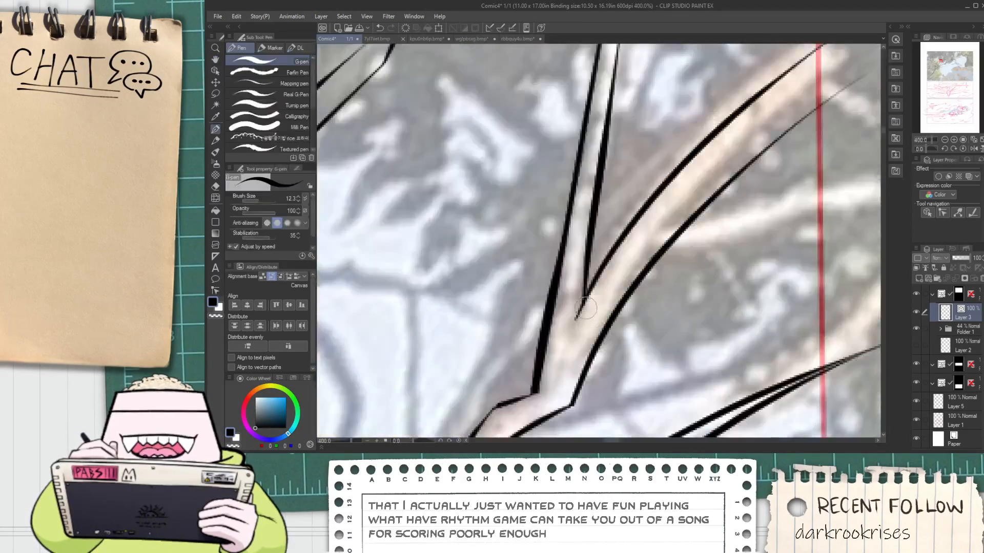
left_click_drag(568, 314, 571, 332)
scroll(570, 333, "down", 7)
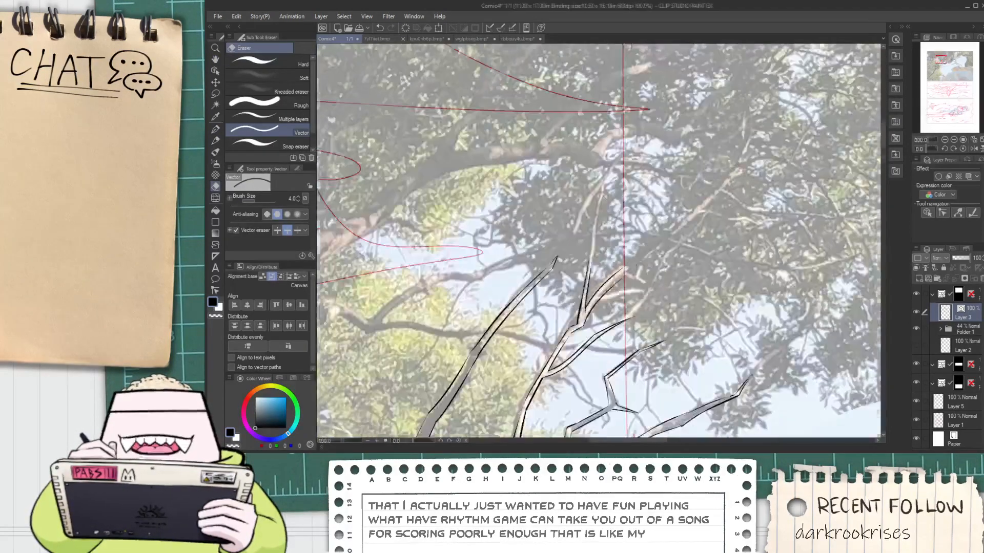
Extend the left edge of the thin upright twig upward along the pale twig in the photo
key("space")
left_click_drag(594, 227, 549, 249)
scroll(549, 248, "up", 2)
scroll(541, 267, "up", 1)
key("p")
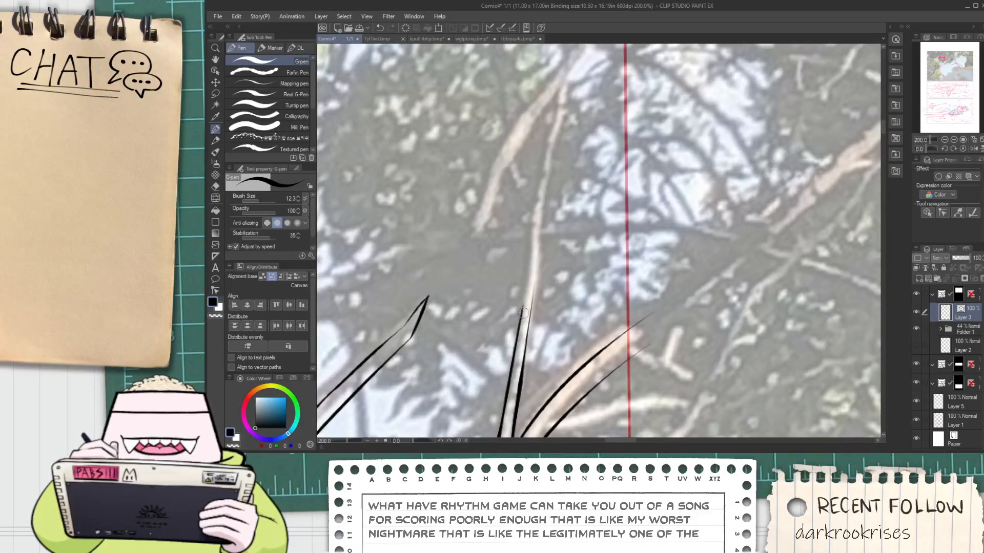
key("ctrl+z")
left_click_drag(522, 312, 534, 246)
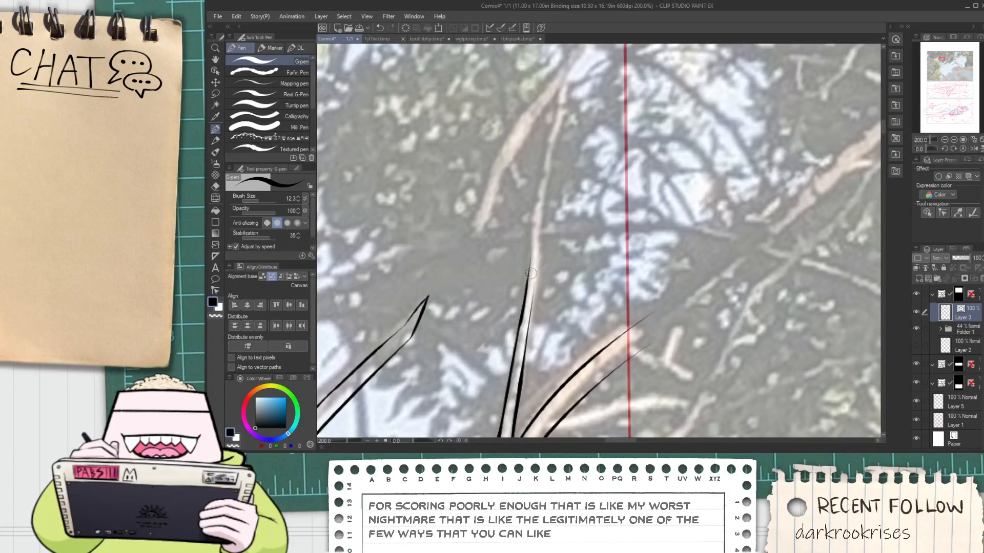
key("ctrl+z")
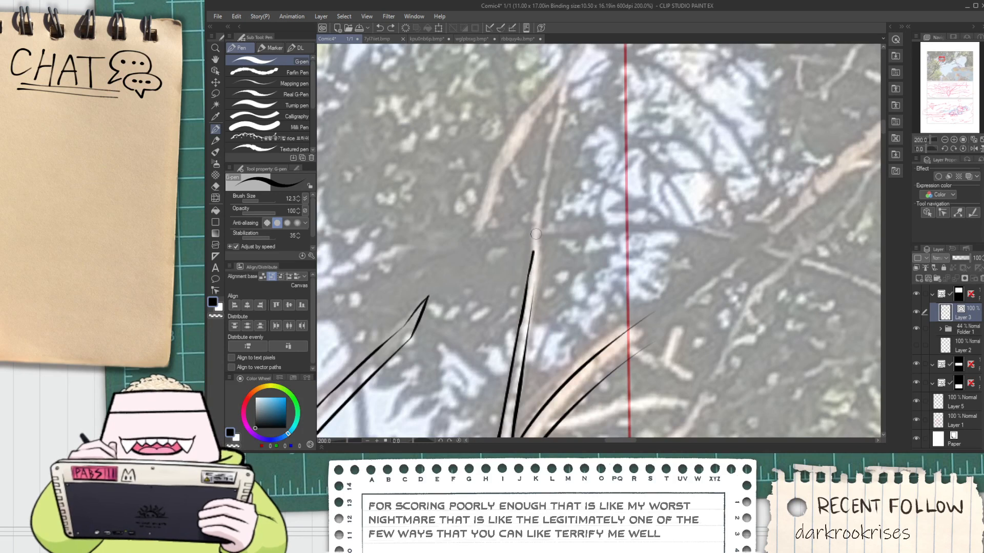
left_click_drag(531, 251, 566, 108)
key("ctrl+z")
left_click_drag(528, 273, 538, 191)
key("ctrl+z")
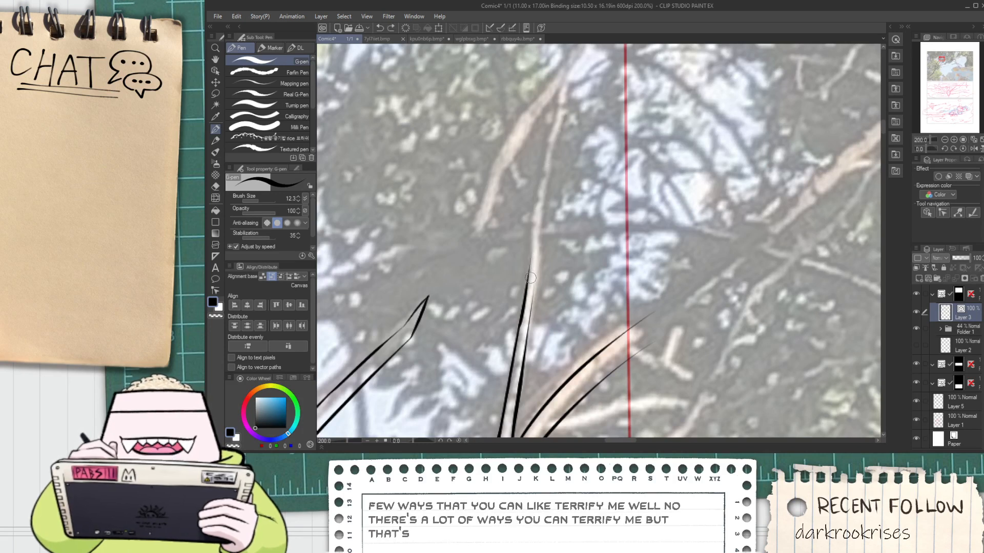
left_click_drag(530, 243, 536, 193)
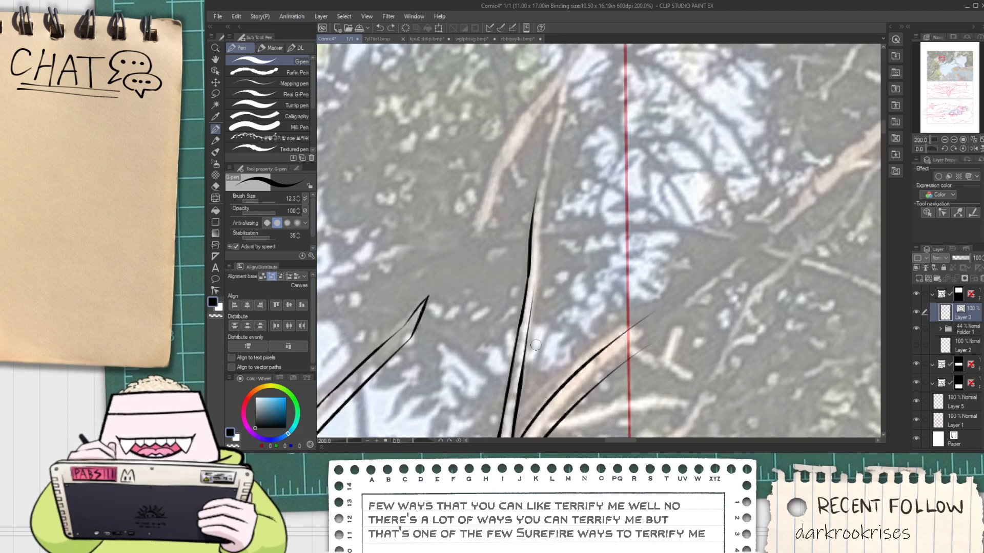
Ink the right edge of the upright twig upward past its slight bend, tapering the line at its upper end
left_click_drag(536, 303, 544, 319)
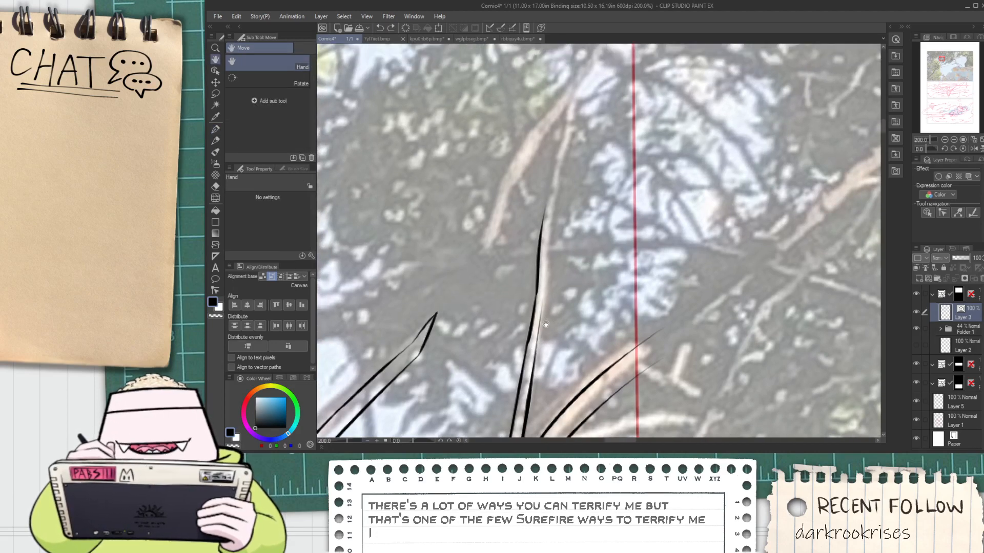
scroll(545, 330, "up", 1)
left_click_drag(523, 373, 551, 195)
key("ctrl+z")
left_click_drag(509, 410, 536, 288)
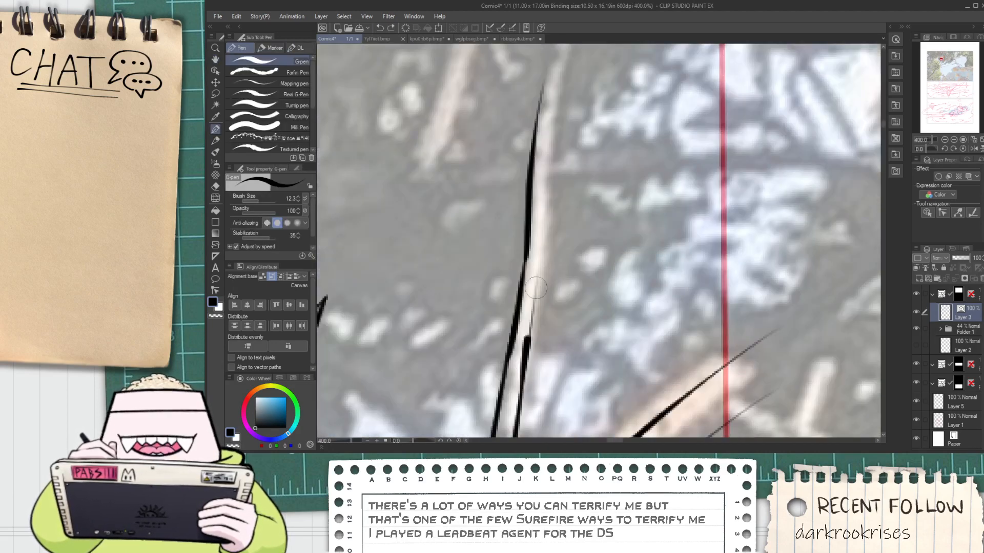
mouse_move(546, 233)
left_mouse_down()
mouse_move(543, 136)
mouse_move(531, 303)
mouse_move(559, 122)
left_mouse_up()
key("ctrl+z")
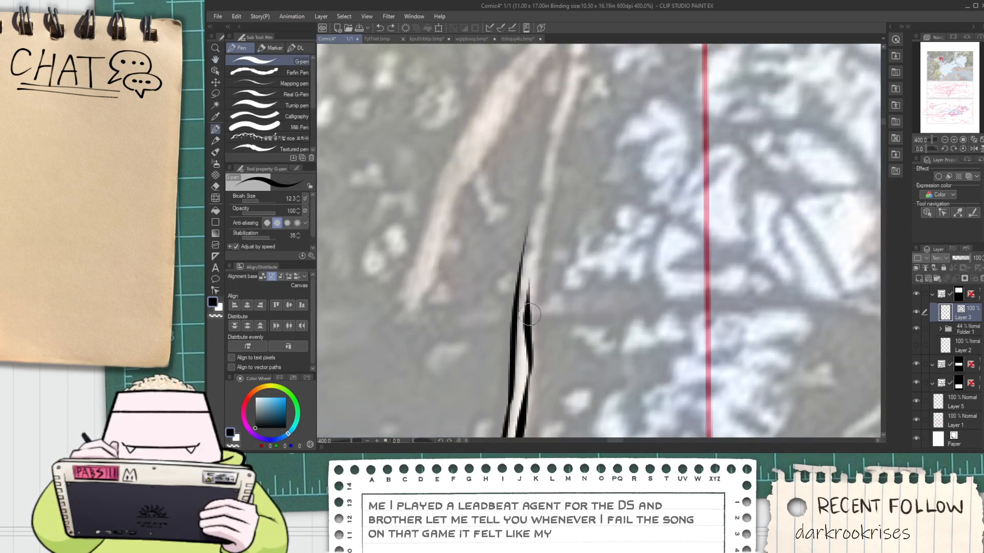
left_click_drag(530, 315, 577, 63)
Continue the left edge of the upright twig to meet its right edge in a narrow tip
left_click_drag(519, 276, 566, 76)
key("ctrl+z")
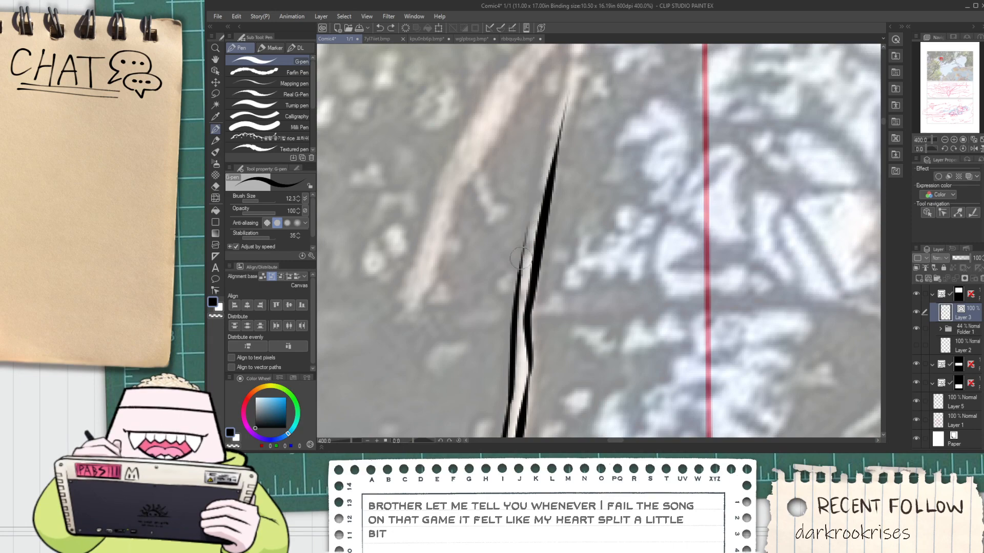
left_click_drag(522, 258, 553, 114)
key("e")
scroll(562, 143, "down", 3)
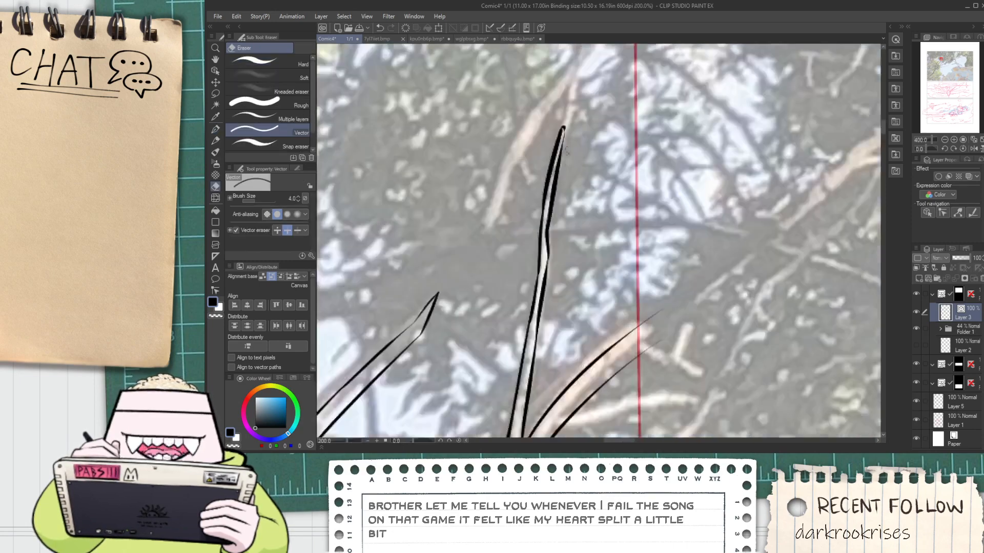
Examine the inked branches against the reference tree for parts that still lack outlines
key("space")
left_click_drag(567, 276, 566, 197)
scroll(566, 197, "down", 1)
scroll(538, 224, "down", 1)
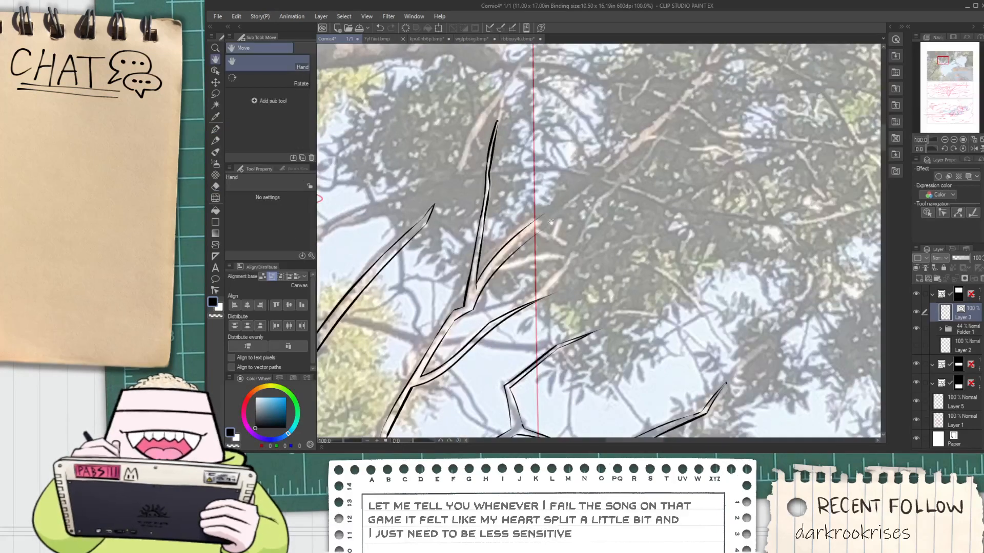
scroll(551, 222, "up", 2)
key("p")
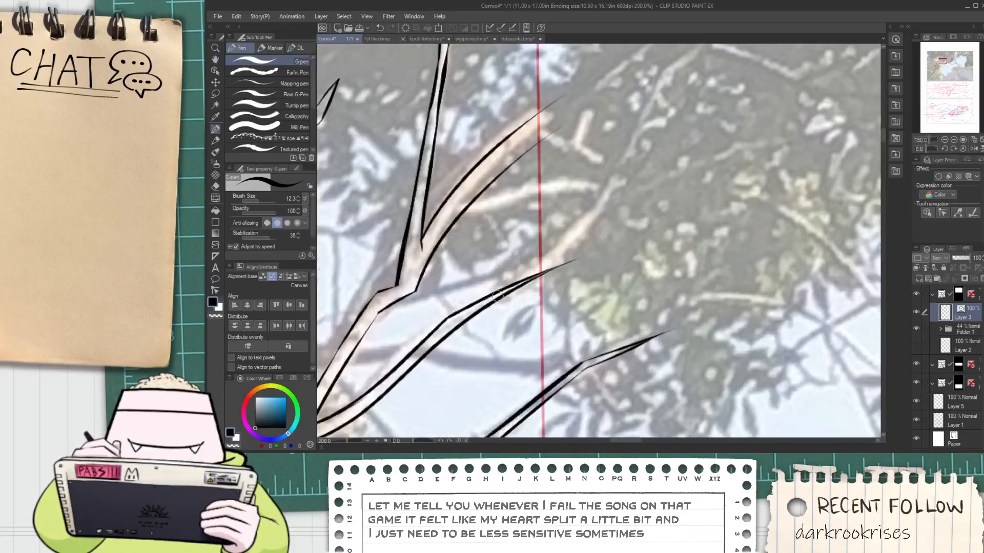
scroll(498, 297, "down", 5)
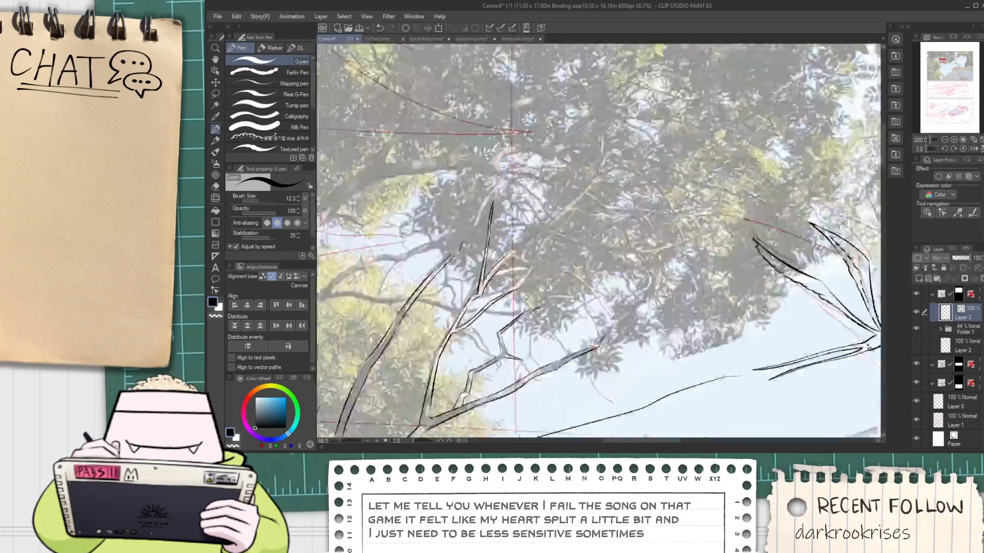
key("space")
left_click_drag(487, 251, 484, 259)
scroll(484, 258, "up", 3)
scroll(551, 275, "down", 3)
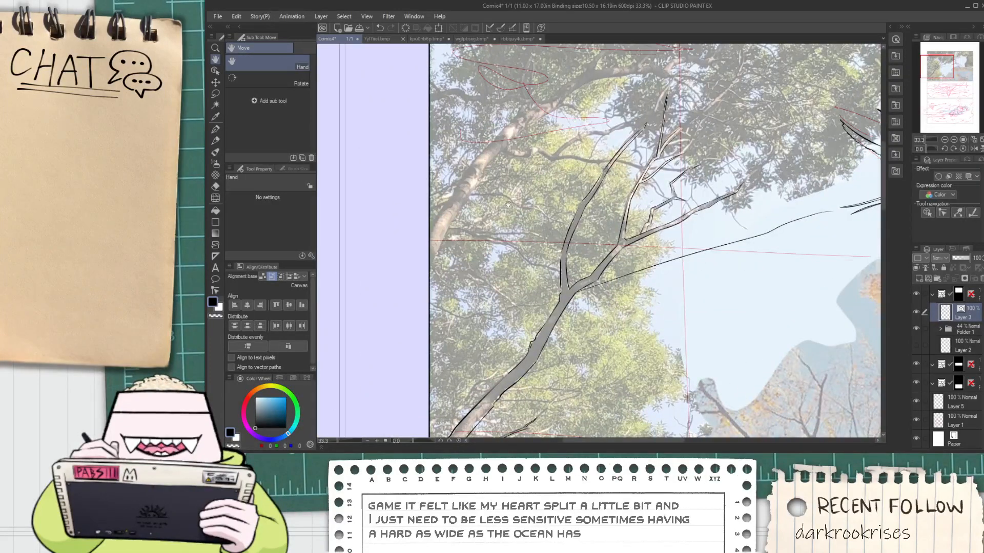
left_click_drag(551, 275, 564, 290)
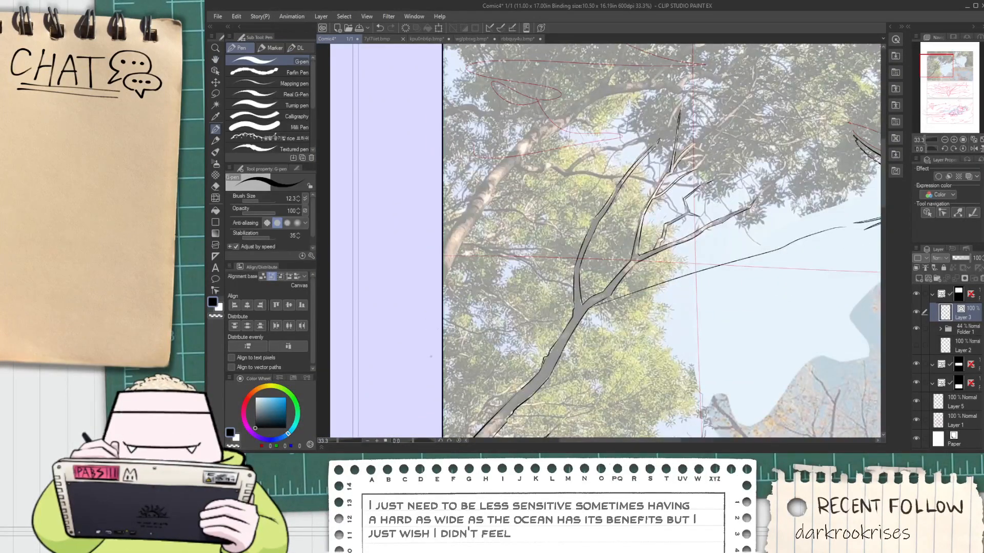
Ink the right edge of the thick left-hand trunk around its bulge and extend its left edge upward
scroll(460, 279, "up", 1)
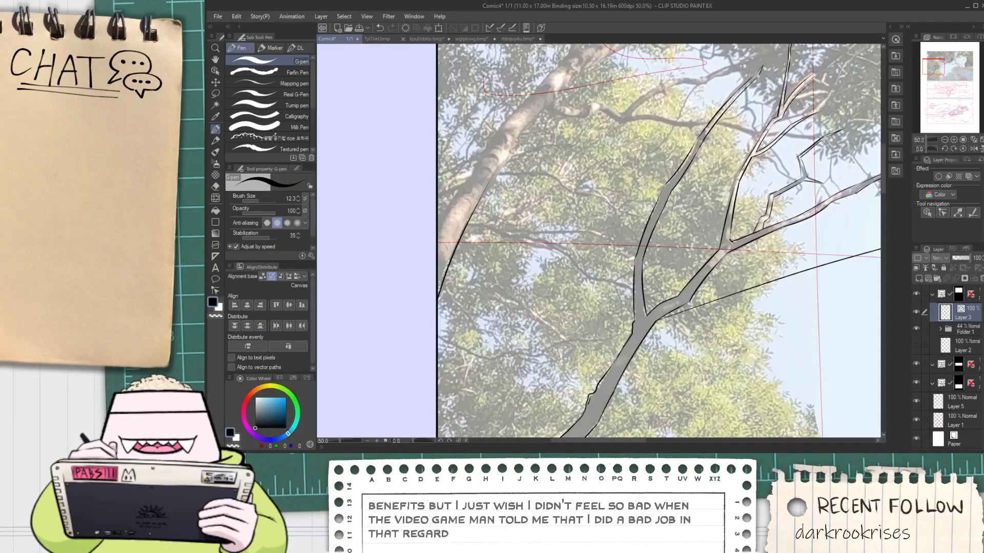
scroll(434, 338, "up", 1)
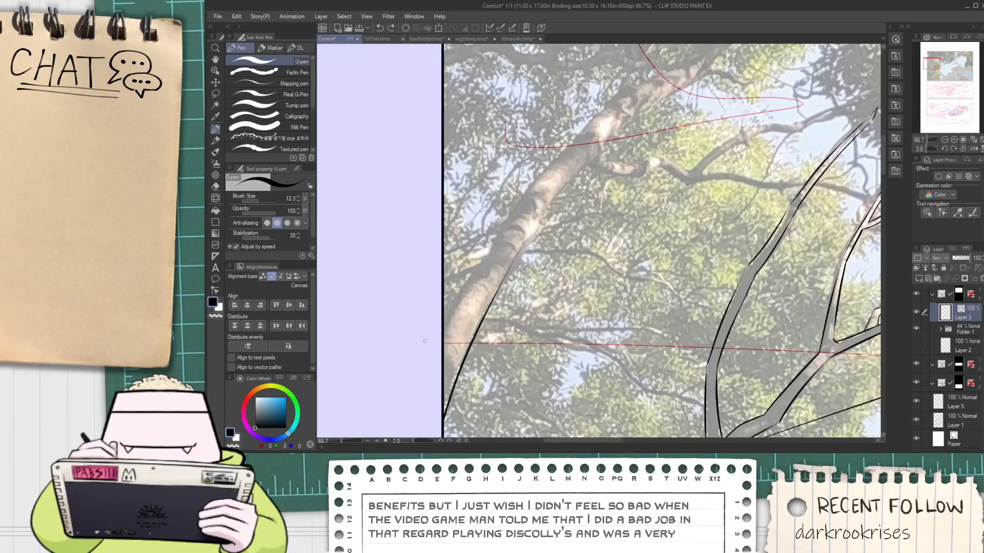
scroll(534, 207, "up", 3)
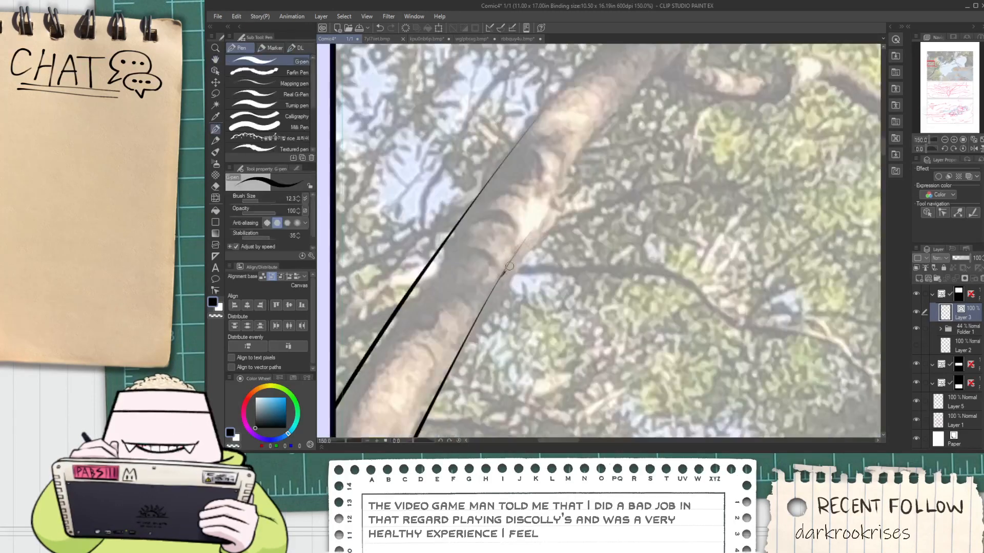
left_click_drag(497, 283, 571, 192)
key("ctrl+z")
left_click_drag(486, 301, 542, 235)
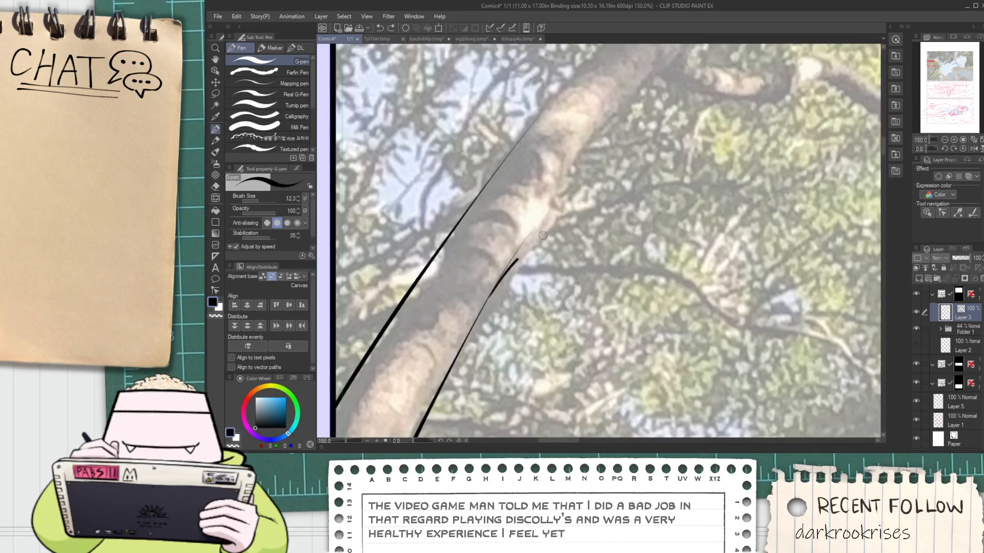
mouse_move(498, 169)
left_mouse_down()
mouse_move(482, 240)
mouse_move(676, 59)
left_mouse_up()
scroll(482, 241, "up", 1)
key("ctrl+z")
left_click_drag(433, 310, 645, 62)
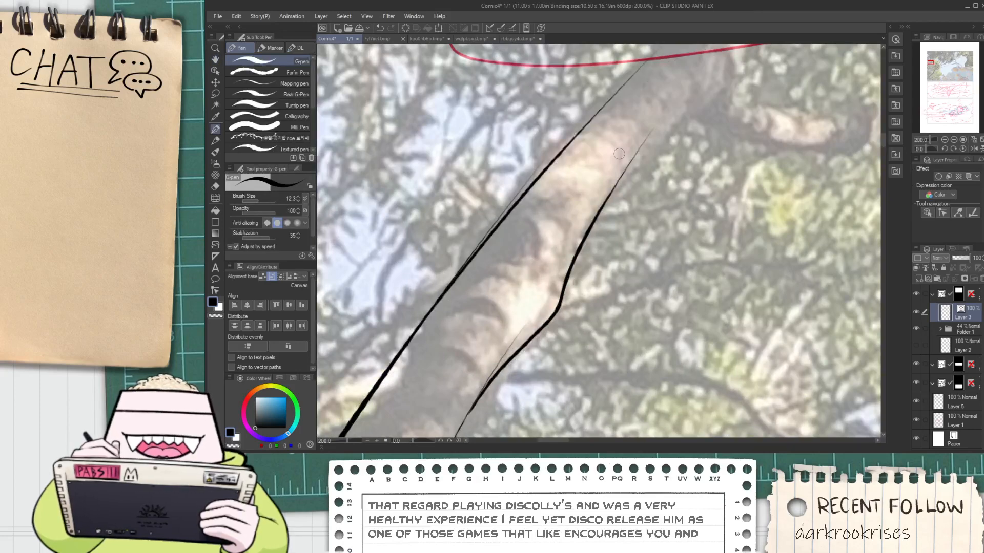
Redraw the thick trunk's right edge from above the bulge up toward the side branch junction
left_click_drag(620, 155, 560, 234)
left_click_drag(508, 352, 644, 172)
key("ctrl+z")
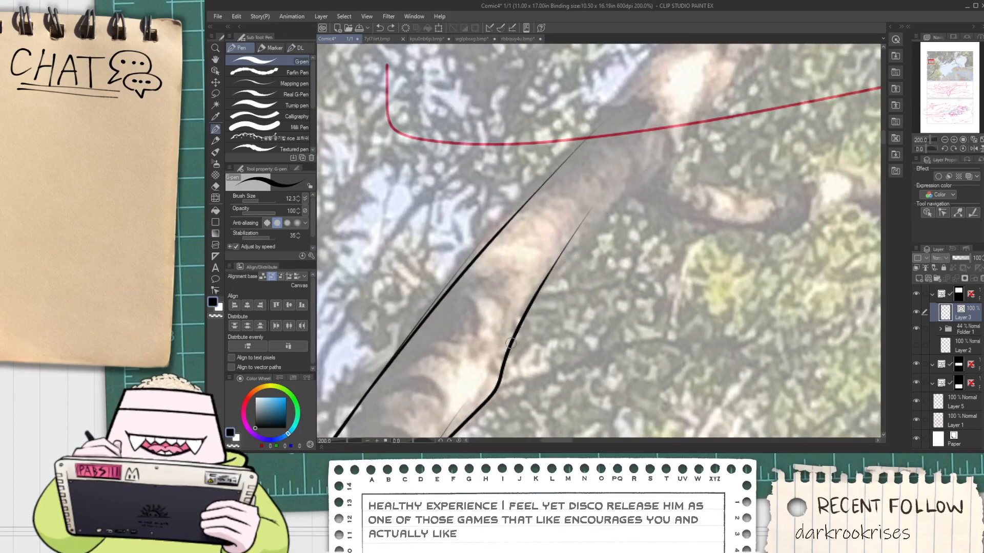
left_click_drag(517, 334, 642, 180)
key("ctrl+z")
left_click_drag(556, 271, 686, 162)
key("ctrl+z")
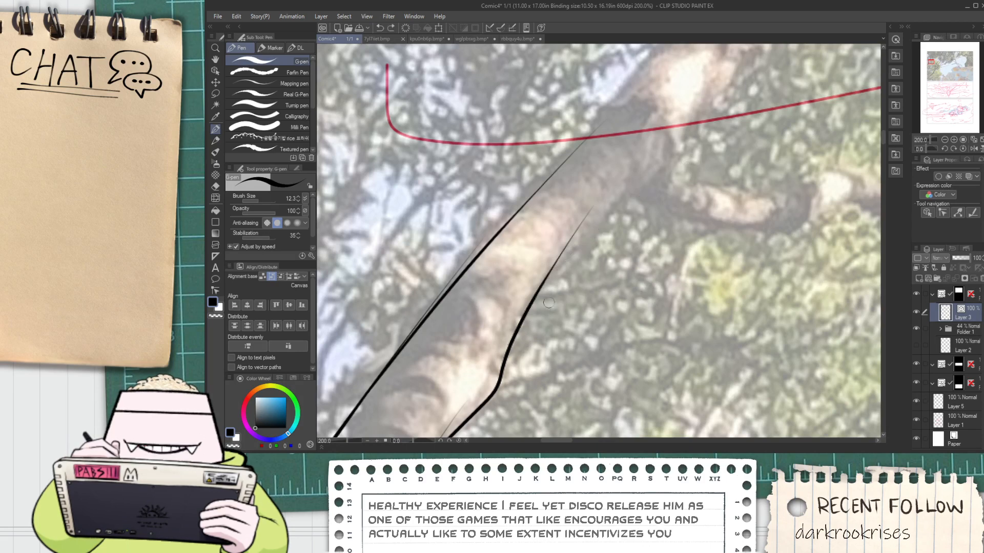
left_click_drag(503, 355, 632, 182)
key("ctrl+z")
left_click_drag(498, 366, 661, 154)
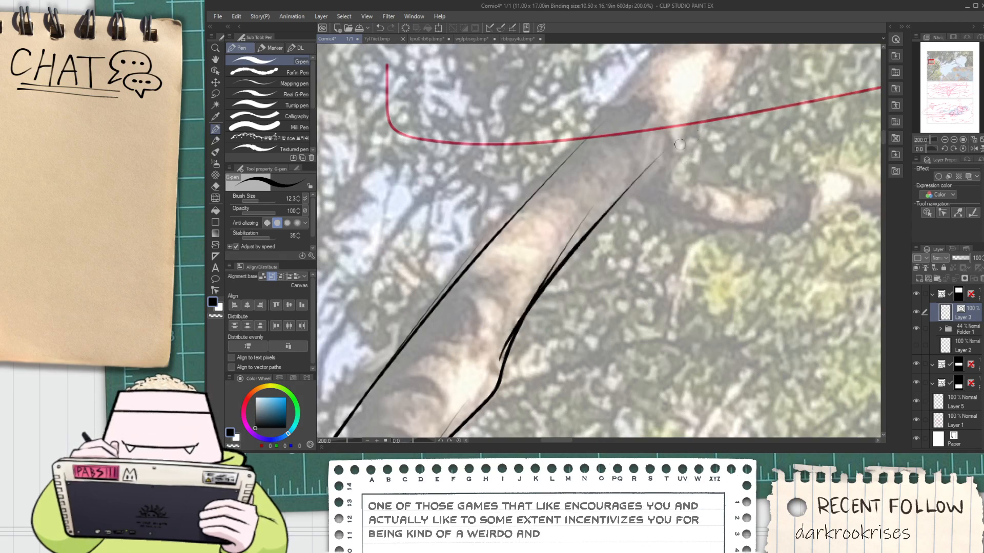
Erase the surplus line ends along the thick trunk's right edge around the bulge with the vector eraser
key("e")
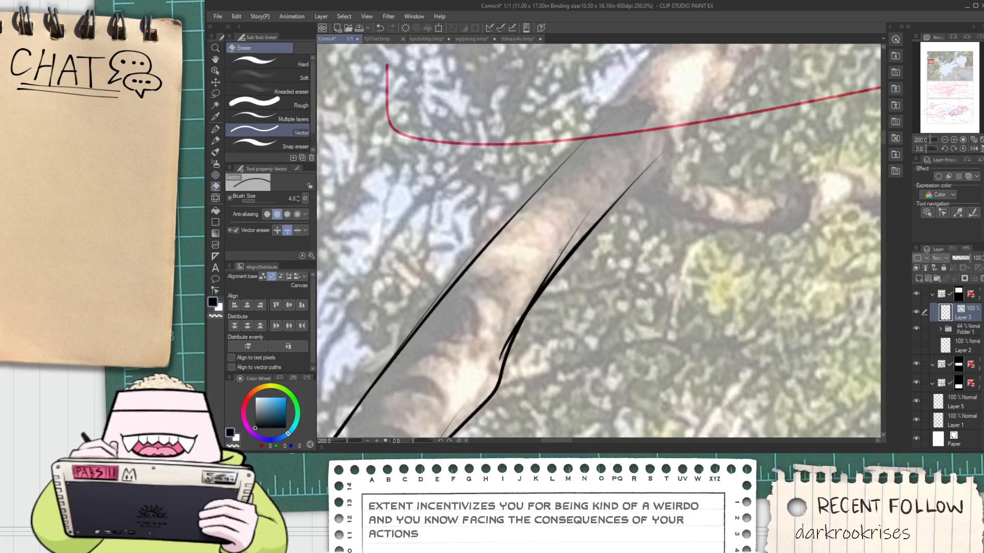
scroll(576, 233, "down", 2)
left_click_drag(523, 305, 540, 270)
scroll(531, 287, "up", 1)
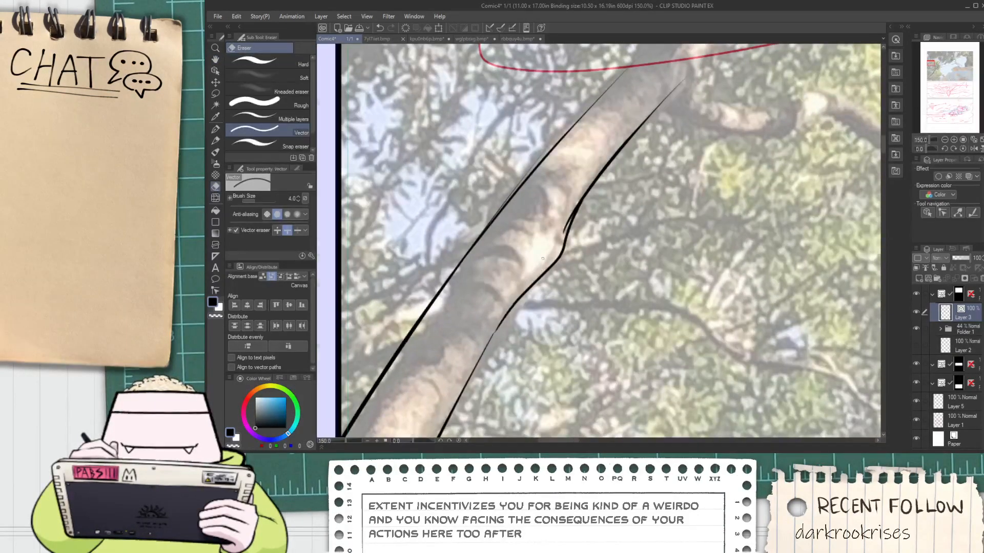
scroll(543, 259, "up", 1)
scroll(574, 216, "down", 1)
left_click_drag(574, 216, 556, 256)
scroll(556, 256, "up", 1)
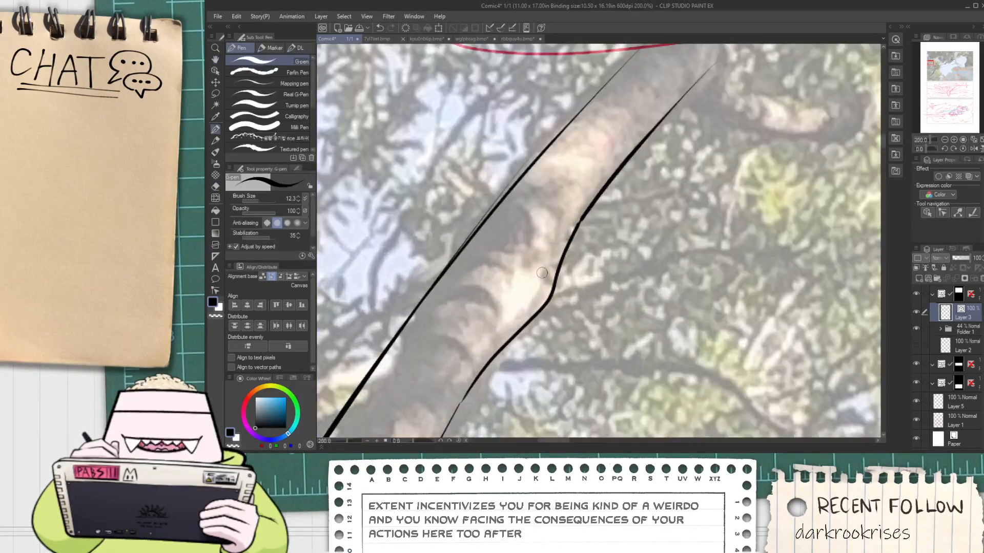
scroll(558, 259, "down", 1)
left_click_drag(662, 100, 563, 232)
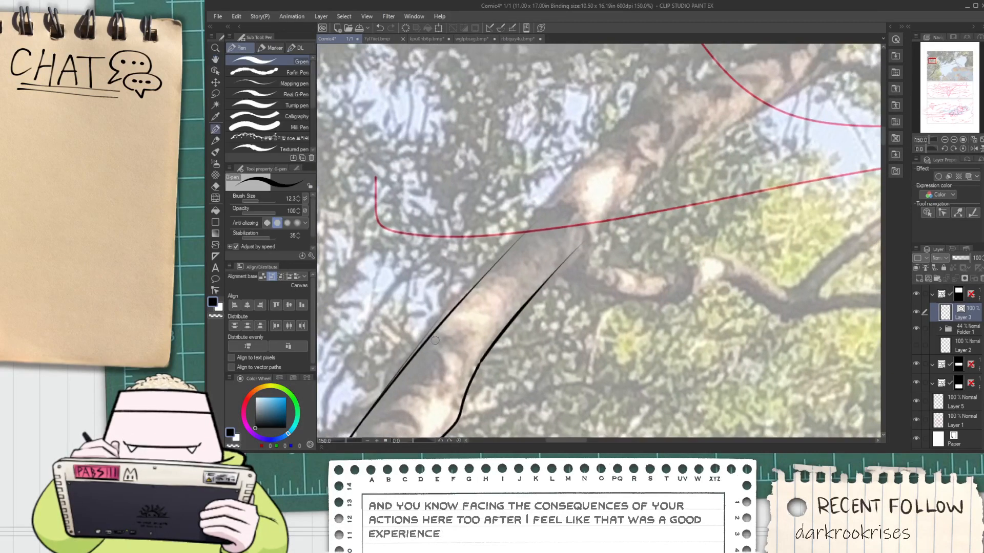
left_click_drag(578, 177, 603, 154)
key("ctrl+z")
left_click_drag(442, 326, 569, 190)
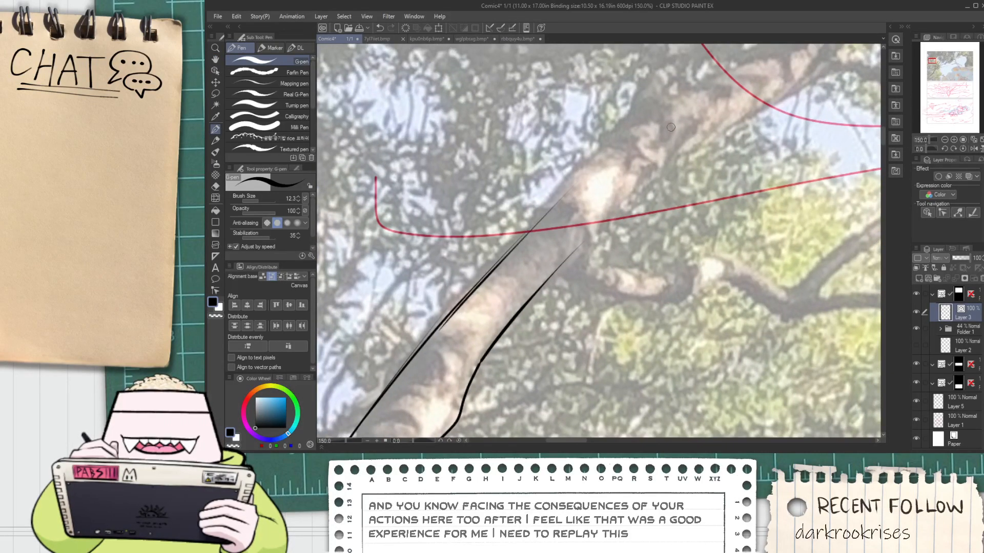
key("ctrl+z")
scroll(435, 338, "down", 3)
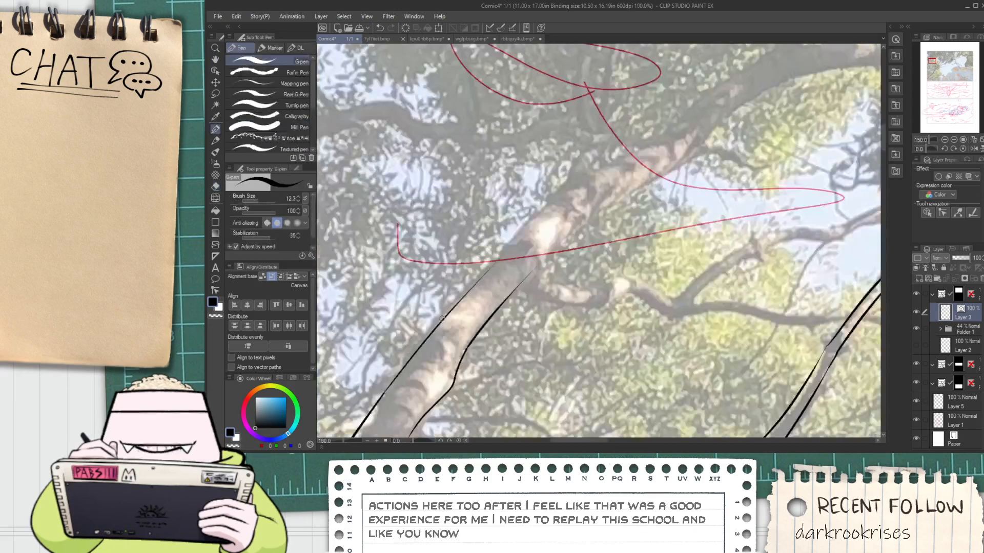
scroll(425, 353, "up", 3)
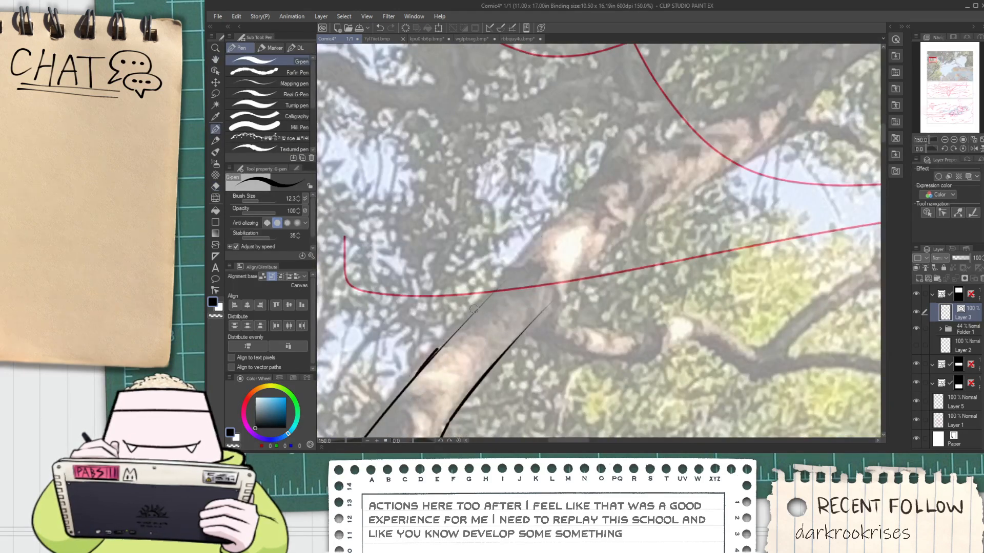
left_click_drag(440, 348, 620, 183)
key("ctrl+z")
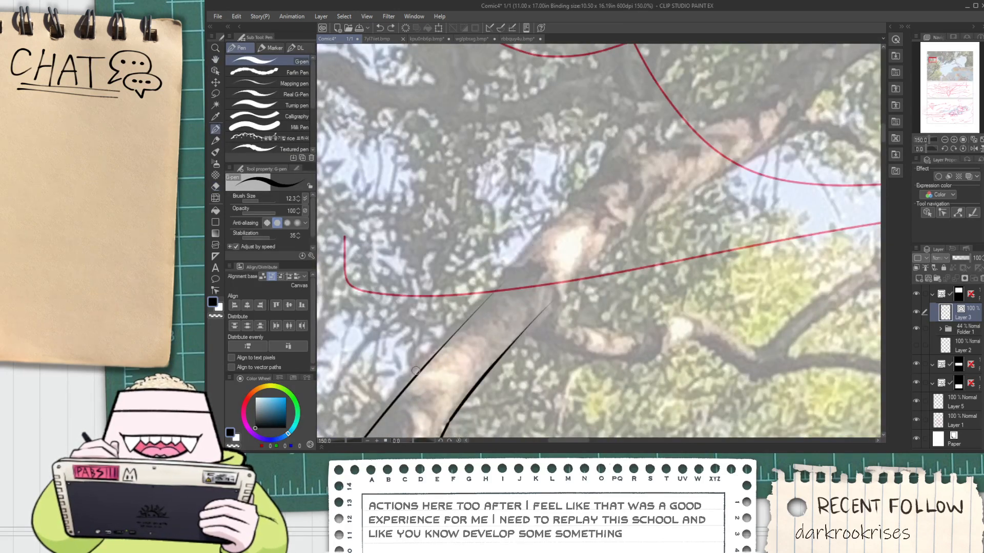
left_click_drag(436, 354, 556, 217)
key("ctrl+z")
left_click_drag(413, 378, 625, 147)
key("ctrl+z")
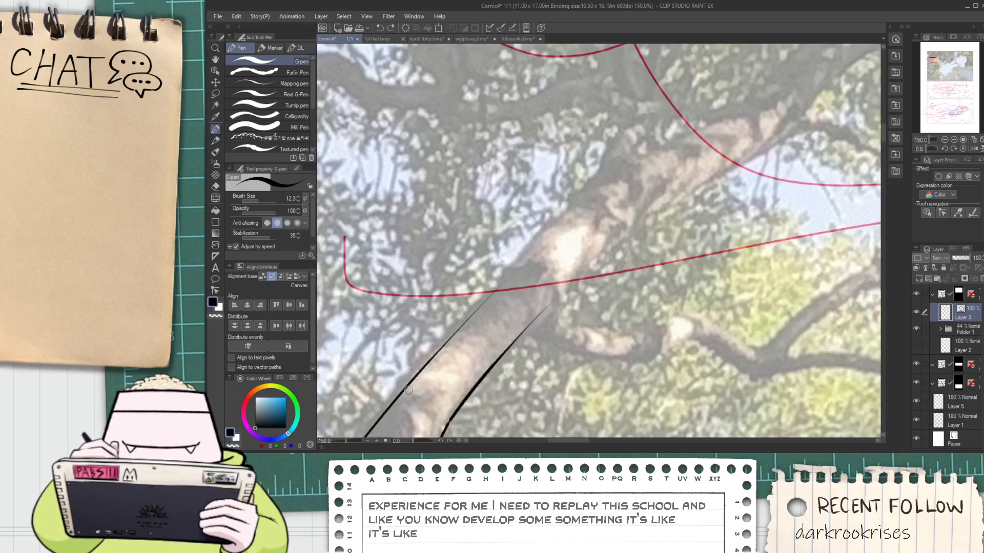
Extend the left edge of the thick trunk upward past the side branch junction in one continuous stroke
left_click_drag(417, 376, 629, 187)
key("ctrl+z")
left_click_drag(429, 363, 628, 160)
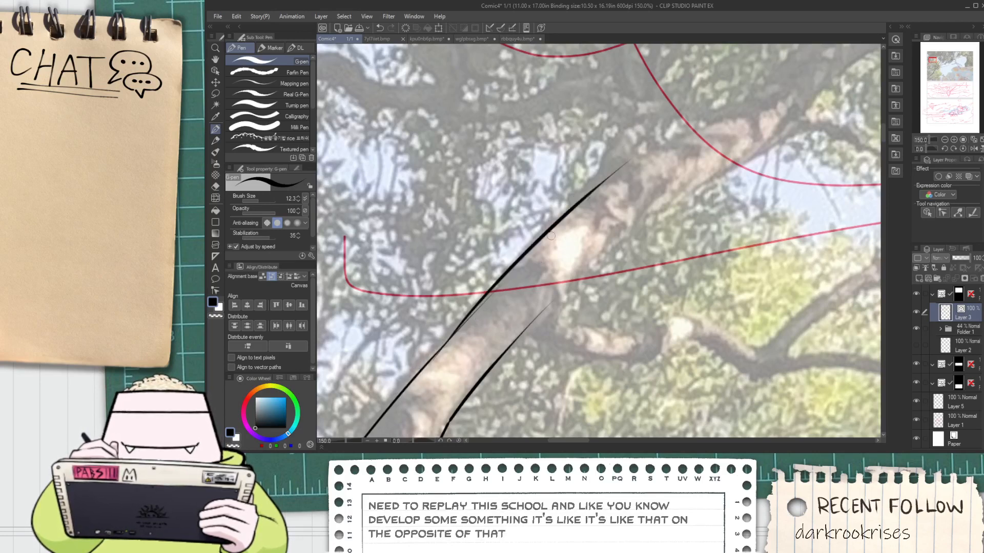
key("ctrl+z")
left_click_drag(420, 372, 560, 224)
Ink the lower and upper edges of the side branch from the thick trunk out to its pale bend
mouse_move(580, 279)
left_mouse_down()
mouse_move(569, 221)
mouse_move(527, 202)
left_mouse_up()
scroll(473, 259, "up", 1)
left_click_drag(455, 264, 672, 290)
key("ctrl+z")
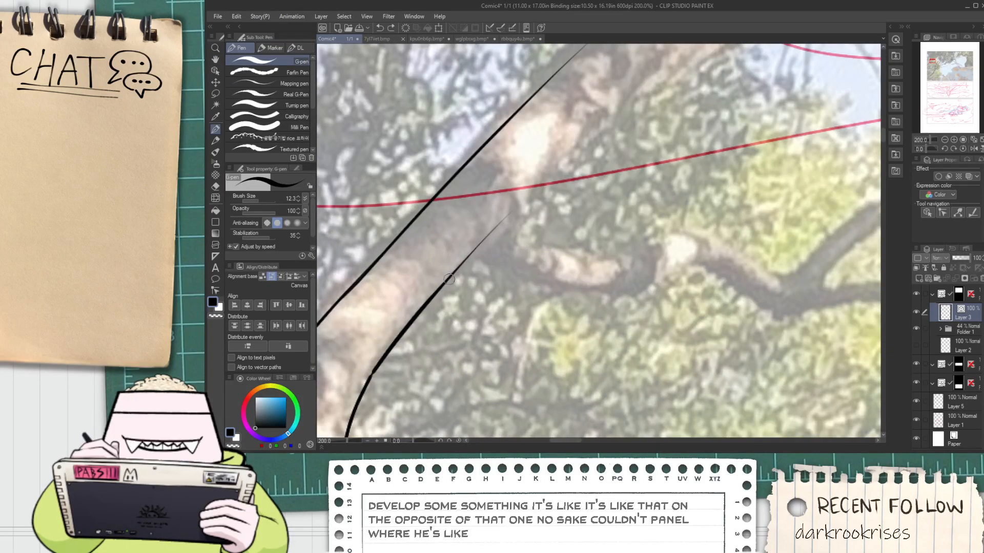
mouse_move(444, 271)
left_mouse_down()
mouse_move(634, 292)
mouse_move(691, 261)
left_mouse_up()
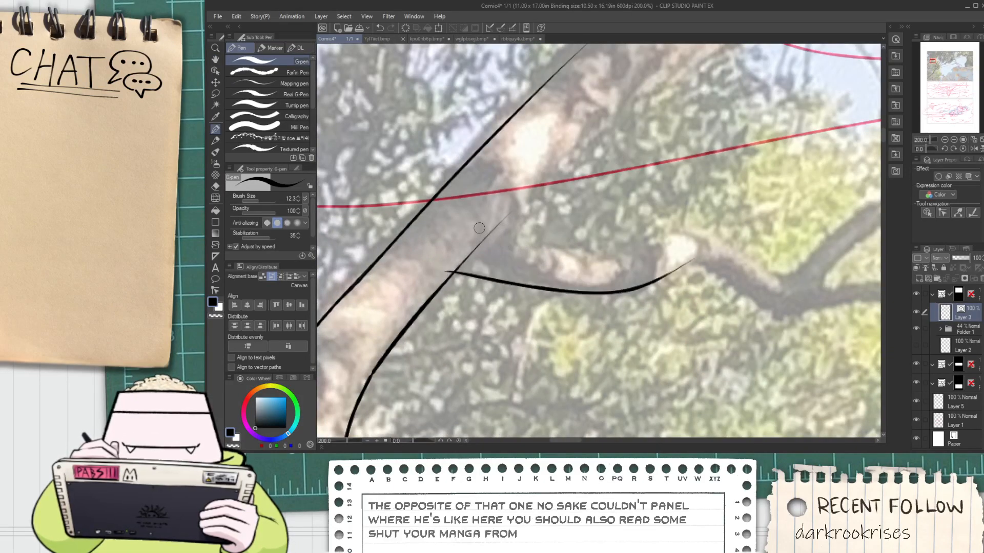
left_click_drag(476, 227, 612, 259)
key("ctrl+z")
mouse_move(490, 231)
left_mouse_down()
mouse_move(610, 256)
mouse_move(693, 236)
left_mouse_up()
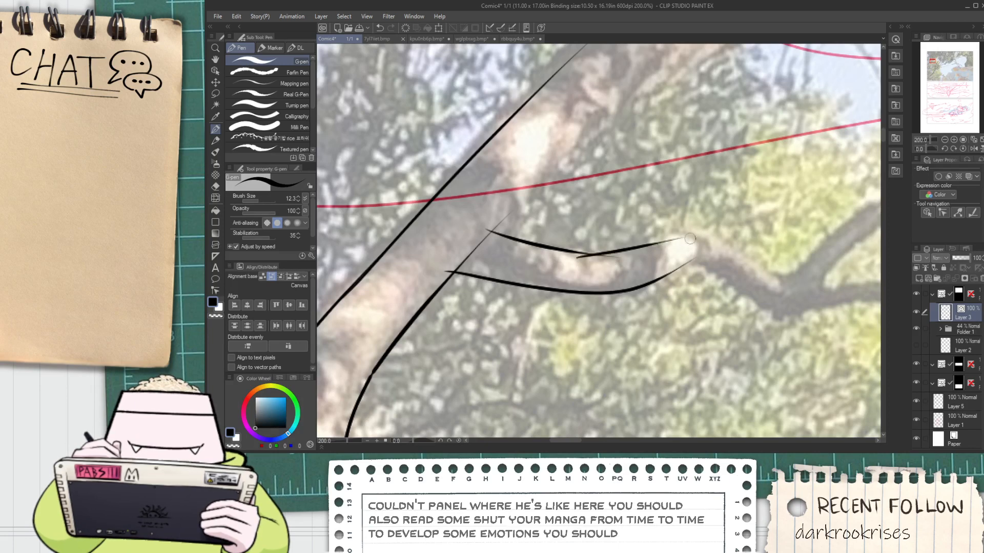
key("ctrl+z")
left_click_drag(577, 257, 714, 226)
Ink both edges of the side branch from the pale bend down to its fork
mouse_move(684, 262)
left_mouse_down()
mouse_move(488, 236)
mouse_move(691, 350)
left_mouse_up()
scroll(488, 237, "up", 2)
key("ctrl+z")
left_click_drag(479, 234, 693, 351)
key("ctrl+z")
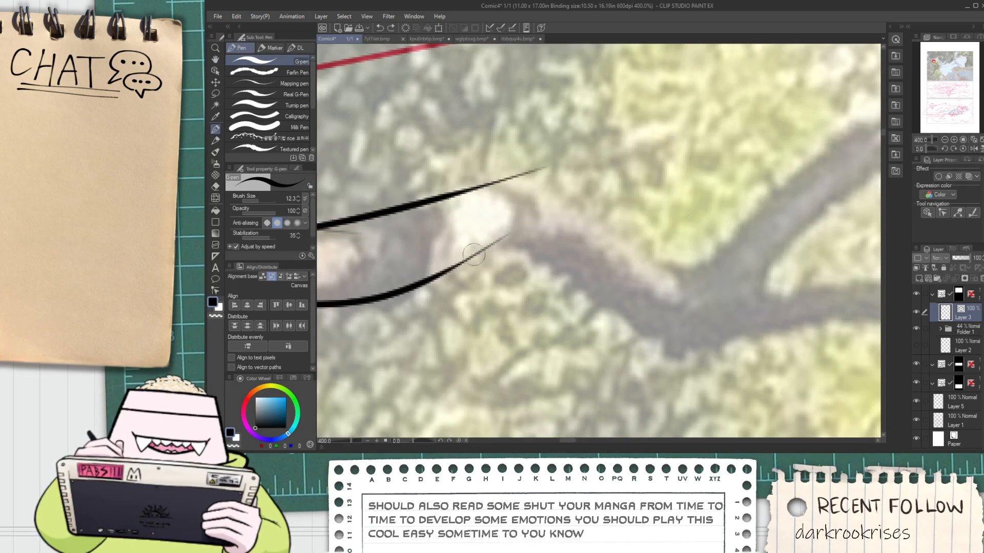
left_click_drag(476, 243, 703, 365)
left_click_drag(487, 171, 706, 301)
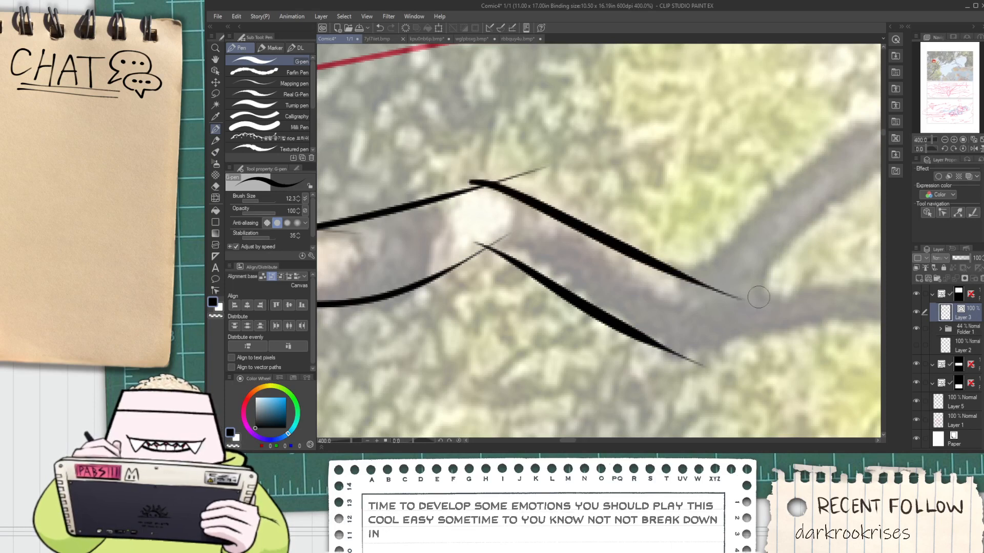
key("ctrl+z")
left_click_drag(490, 168, 705, 302)
Erase the surplus line ends at the side branch's bend with the vector eraser
key("e")
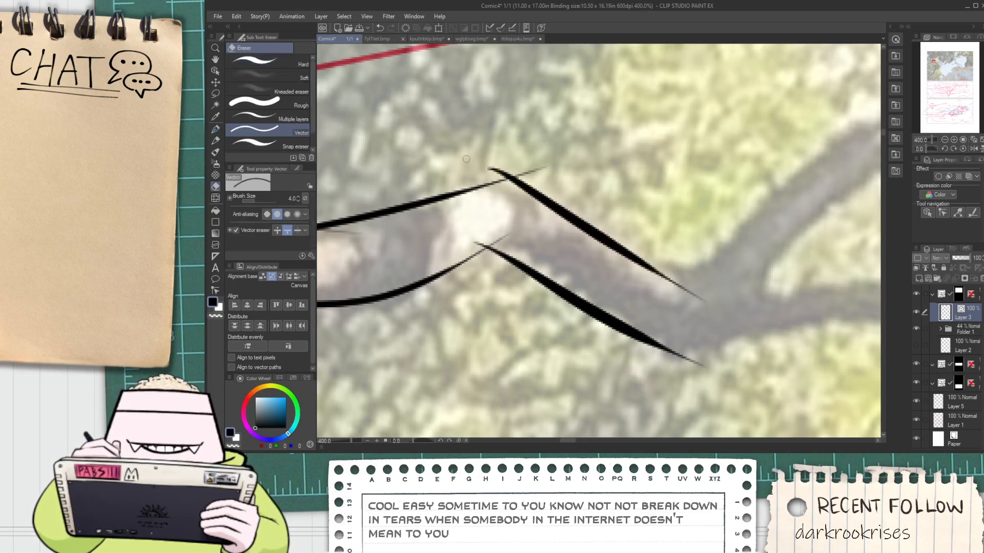
left_click_drag(526, 171, 536, 174)
left_click_drag(481, 240, 478, 246)
key("ctrl+z")
key("space")
left_click_drag(386, 259, 536, 258)
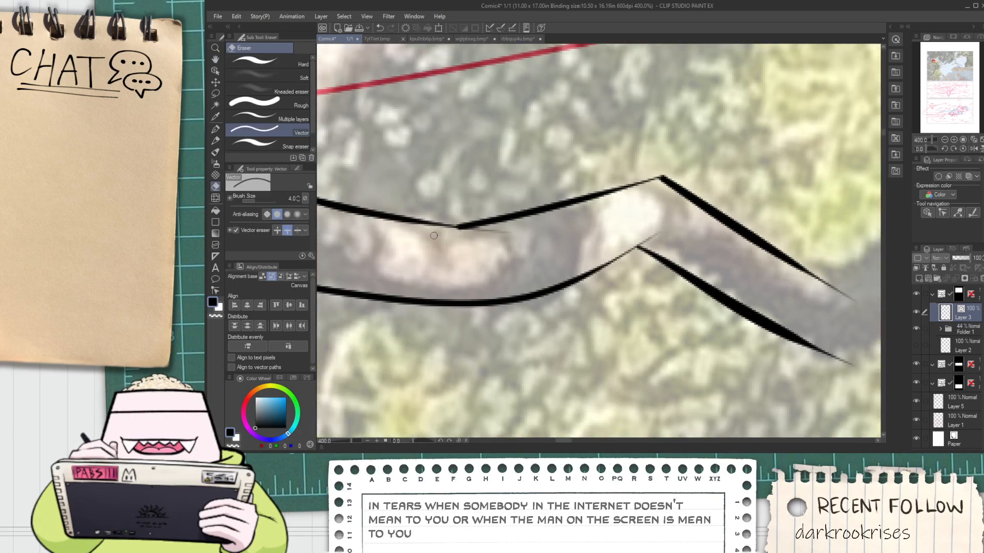
scroll(434, 236, "down", 3)
key("space")
left_click_drag(596, 271, 481, 333)
Outline the side branch's fork, inking the notch, the underside of the lower arm and both edges of the rising arm
key("p")
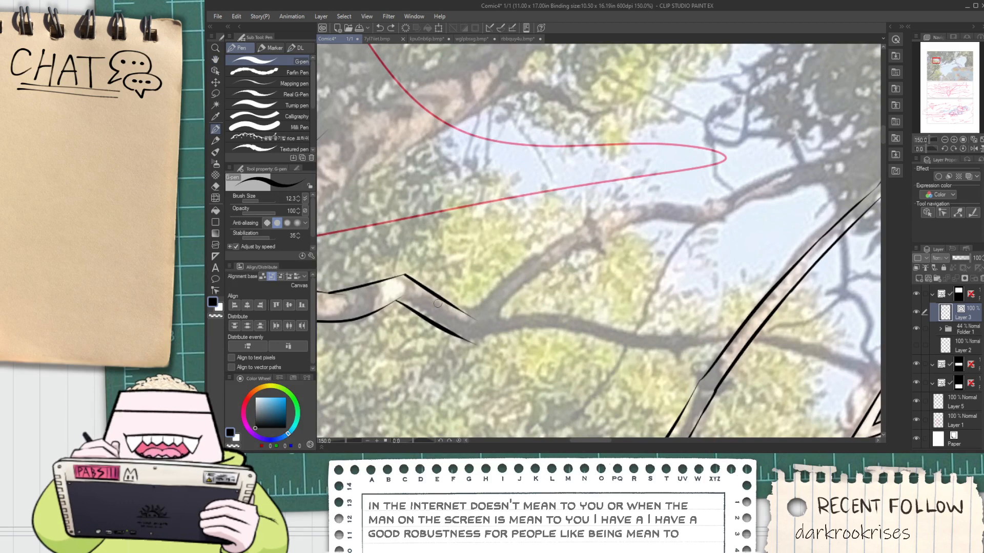
left_click_drag(437, 303, 490, 306)
left_click_drag(451, 340, 619, 331)
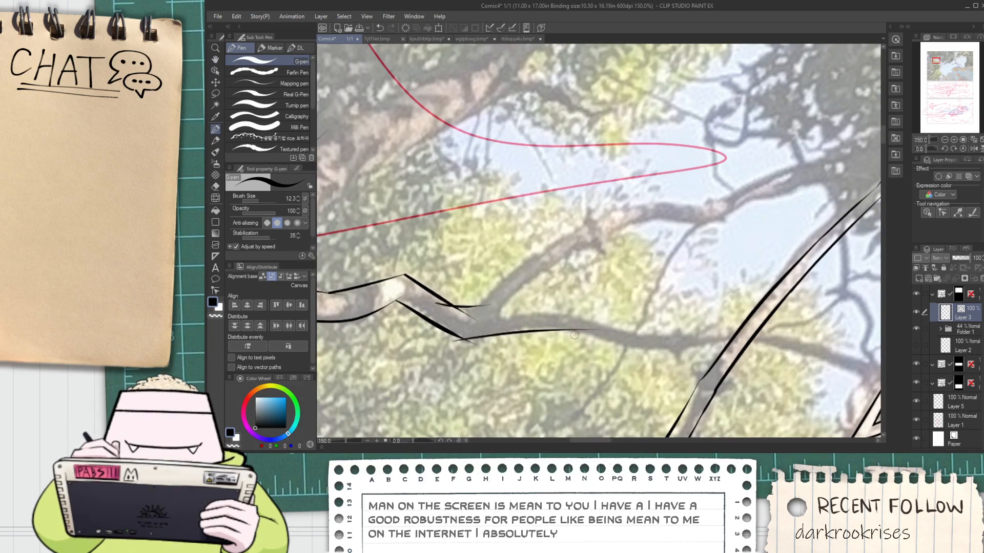
mouse_move(474, 308)
left_mouse_down()
mouse_move(504, 273)
mouse_move(589, 218)
left_mouse_up()
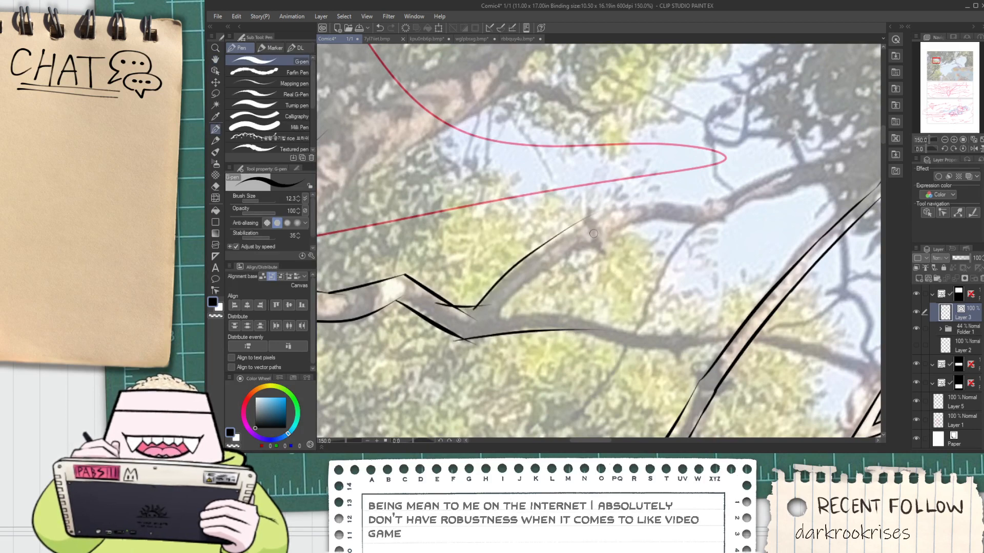
key("ctrl+z")
left_click_drag(474, 309, 617, 215)
key("ctrl+z")
mouse_move(469, 312)
left_mouse_down()
mouse_move(525, 261)
mouse_move(631, 218)
left_mouse_up()
mouse_move(505, 319)
left_mouse_down()
mouse_move(632, 218)
mouse_move(459, 254)
left_mouse_up()
Extend both edges of the fork's upper arm along the reference branch to its next bend
key("space")
scroll(460, 253, "up", 1)
scroll(459, 254, "up", 2)
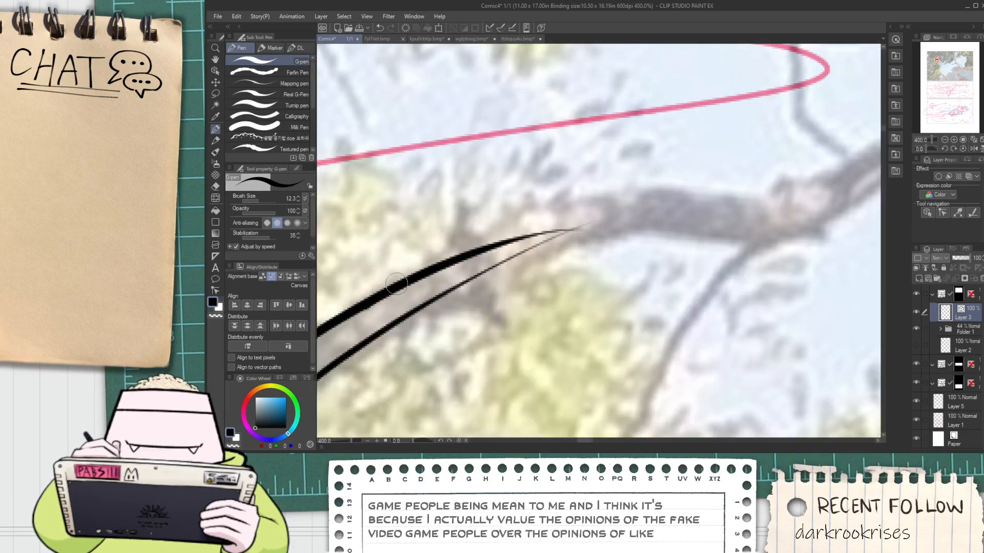
left_click_drag(398, 294, 820, 163)
key("ctrl+z")
mouse_move(369, 307)
left_mouse_down()
mouse_move(405, 277)
mouse_move(807, 176)
left_mouse_up()
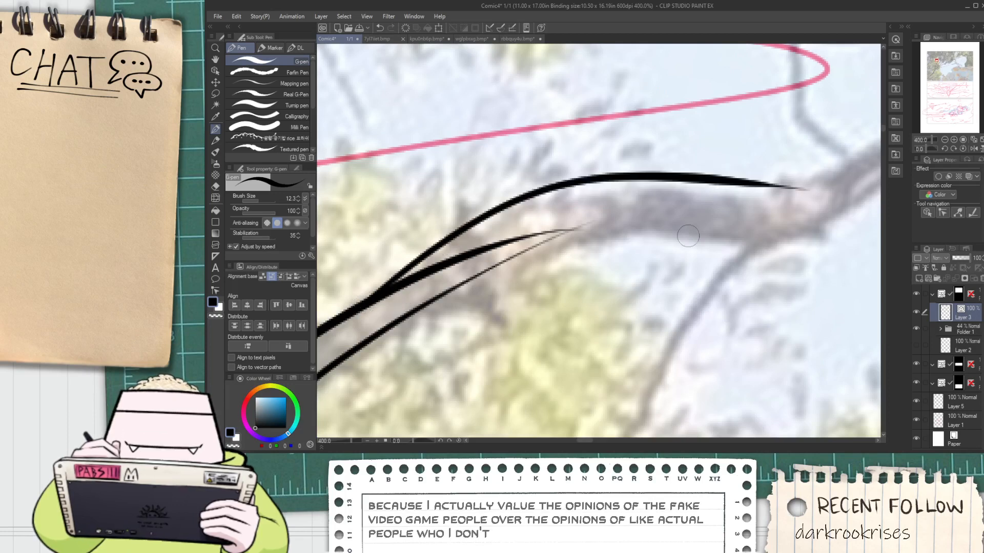
key("ctrl+z")
left_click_drag(347, 318, 812, 204)
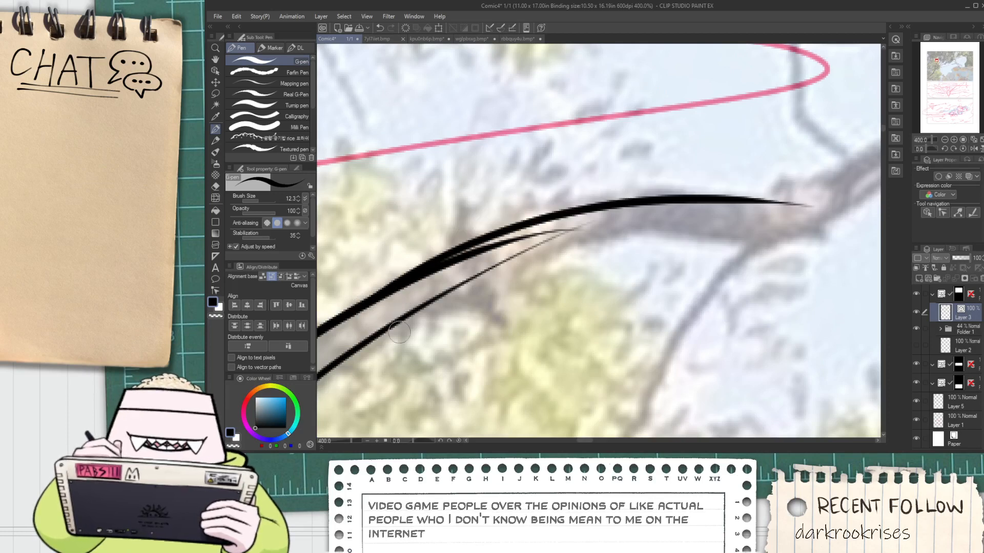
mouse_move(379, 332)
left_mouse_down()
mouse_move(710, 226)
mouse_move(845, 220)
left_mouse_up()
mouse_move(607, 241)
left_mouse_down()
mouse_move(800, 246)
mouse_move(835, 225)
left_mouse_up()
key("ctrl+z")
Erase the leftover inner strokes and crossing line ends on the fork's upper arm with the vector eraser
key("e")
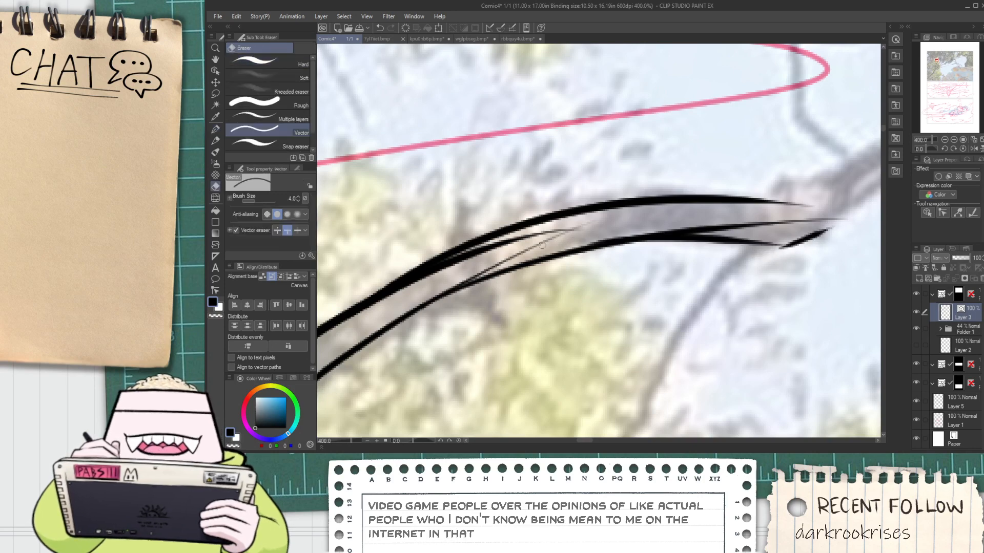
left_click(569, 232)
left_click(559, 235)
scroll(615, 229, "down", 3)
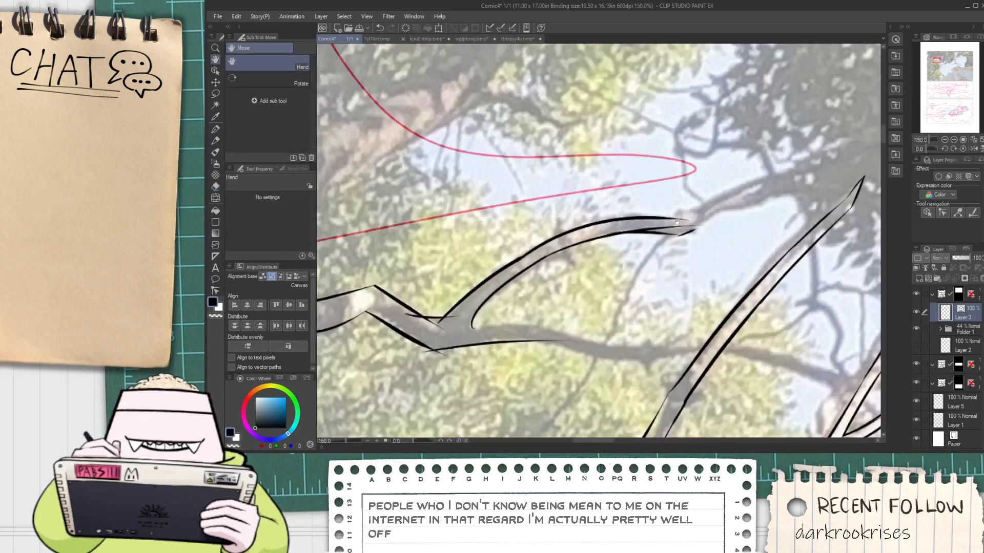
scroll(642, 238, "up", 1)
left_click_drag(666, 227, 573, 267)
left_click(648, 239)
Ink the upper edge of the upper arm from its outer bend up toward the dark foliage
key("p")
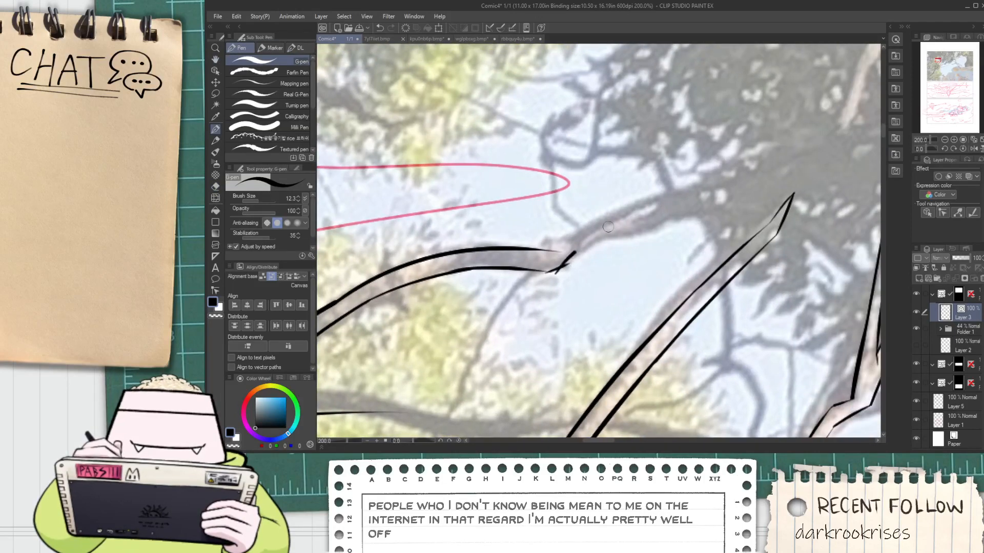
mouse_move(749, 176)
left_mouse_down()
mouse_move(575, 254)
mouse_move(733, 190)
left_mouse_up()
key("ctrl+z")
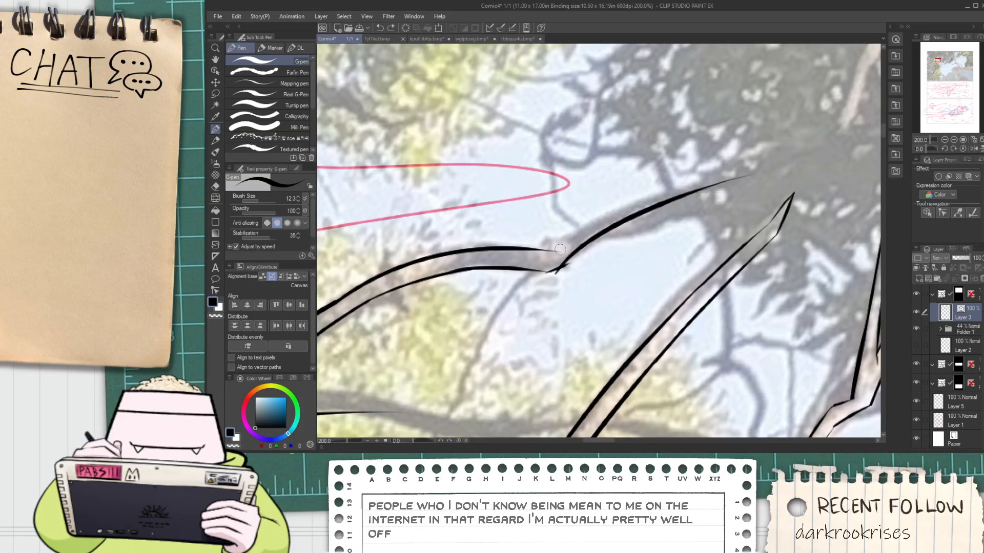
mouse_move(552, 255)
left_mouse_down()
mouse_move(696, 187)
mouse_move(788, 164)
left_mouse_up()
key("e")
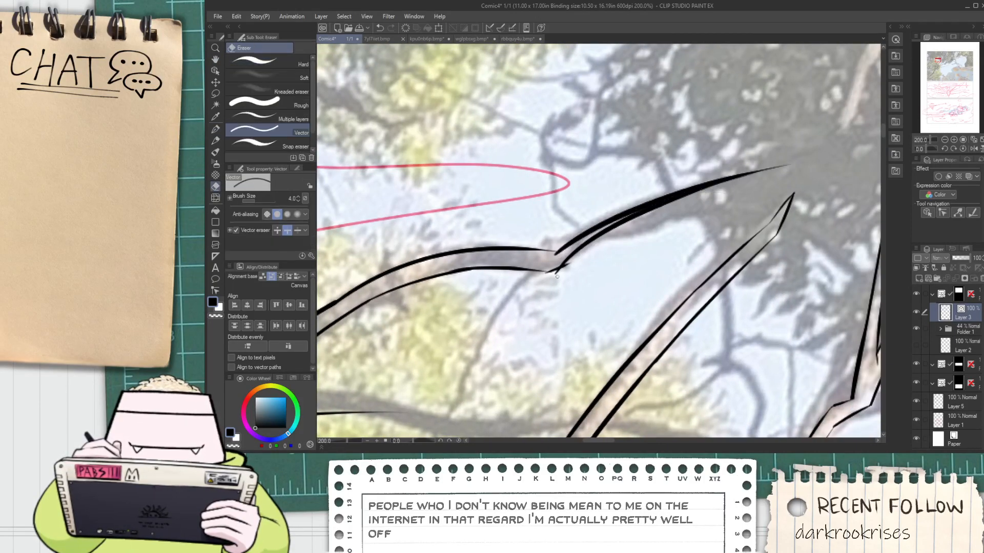
scroll(567, 272, "down", 8)
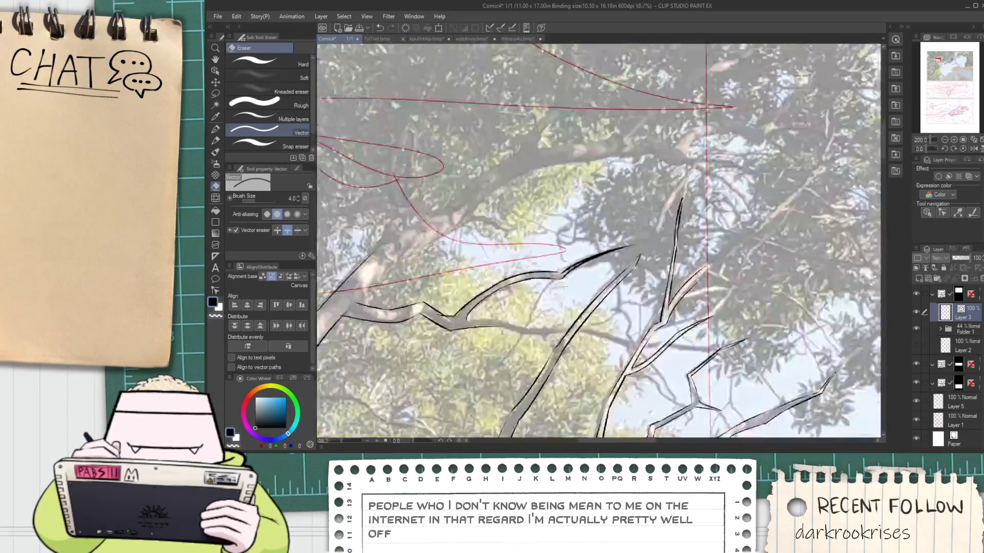
Ink both edges of the fork's lower arm from the fork across to the thin crossing trunk
key("space")
scroll(520, 289, "up", 2)
mouse_move(528, 311)
left_mouse_down()
mouse_move(519, 289)
mouse_move(686, 302)
mouse_move(553, 287)
mouse_move(819, 266)
left_mouse_up()
scroll(519, 289, "up", 6)
key("p")
key("space")
key("space")
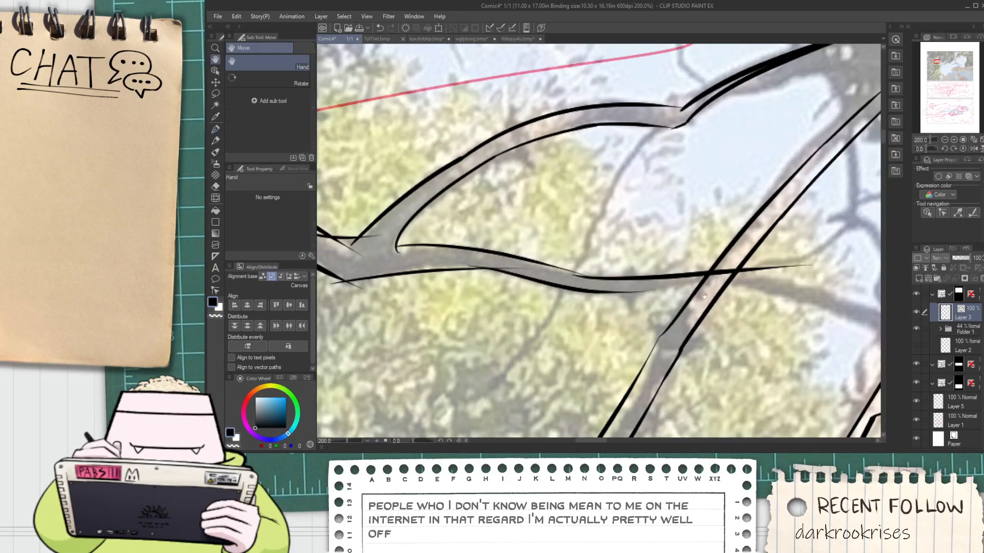
mouse_move(704, 297)
left_mouse_down()
mouse_move(581, 260)
mouse_move(730, 266)
left_mouse_up()
key("ctrl+z")
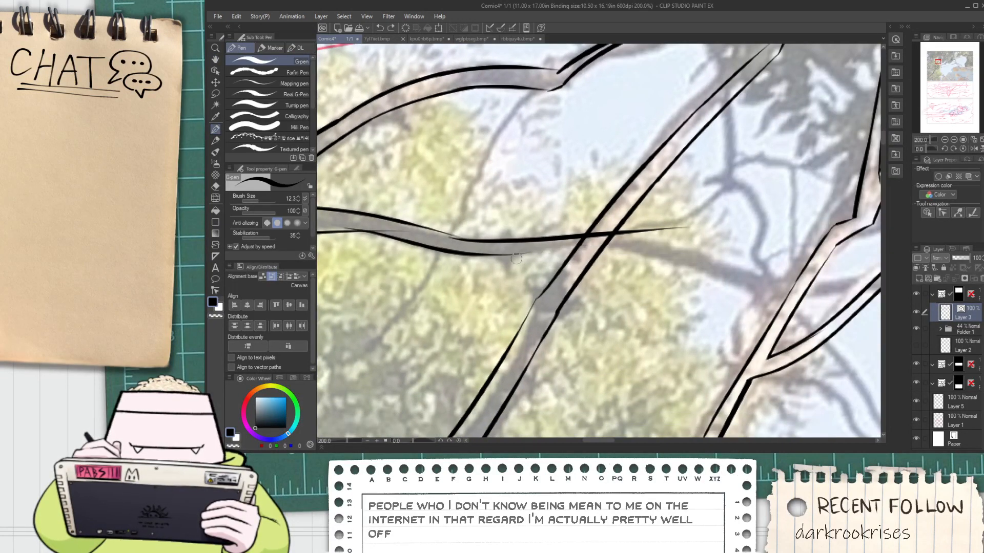
mouse_move(517, 255)
left_mouse_down()
mouse_move(700, 220)
mouse_move(683, 231)
left_mouse_up()
Erase the overshooting line ends around the side branch's fork with the vector eraser
key("e")
scroll(682, 230, "down", 2)
left_click_drag(466, 226, 526, 234)
scroll(526, 233, "up", 4)
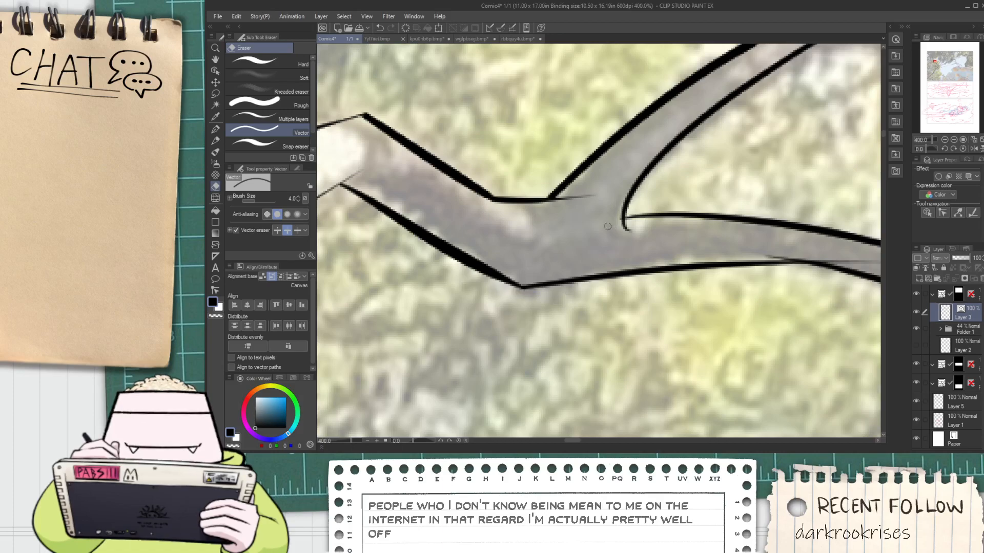
Erase the overlapping line ends and the trunk edge between the side branch's outlines at the thick trunk junction
scroll(607, 227, "down", 3)
left_click_drag(528, 228, 546, 288)
scroll(546, 288, "up", 3)
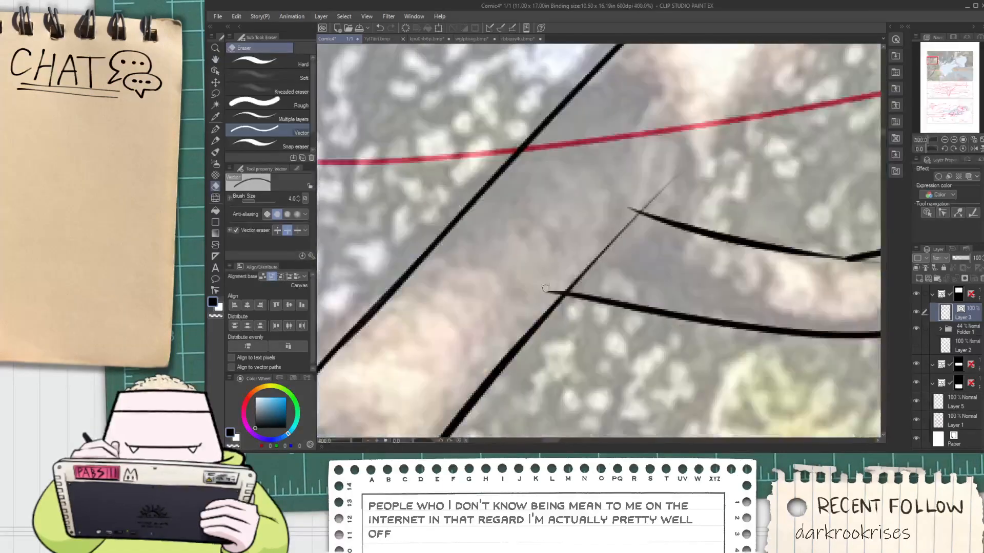
scroll(584, 264, "down", 3)
key("space")
left_click_drag(609, 241, 578, 257)
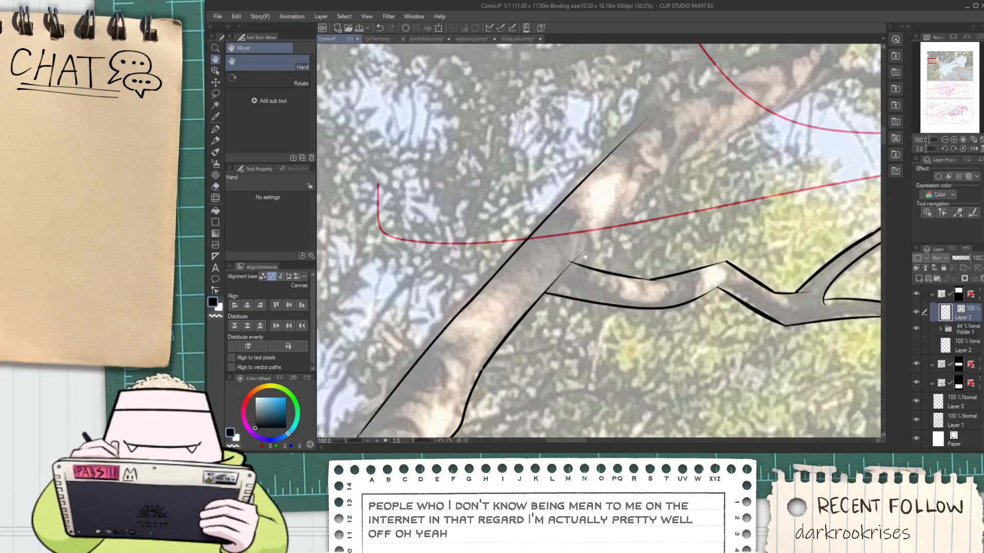
scroll(585, 256, "up", 3)
left_click(505, 326)
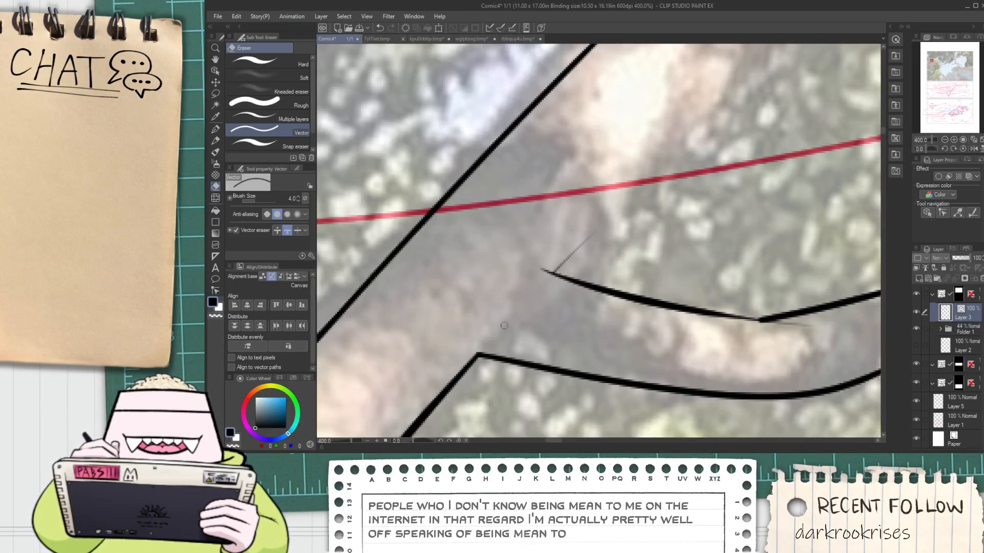
Ink a short crease line across the base of the side branch where it meets the thick trunk
key("p")
mouse_move(476, 353)
left_mouse_down()
mouse_move(544, 276)
mouse_move(511, 296)
left_mouse_up()
key("ctrl+z")
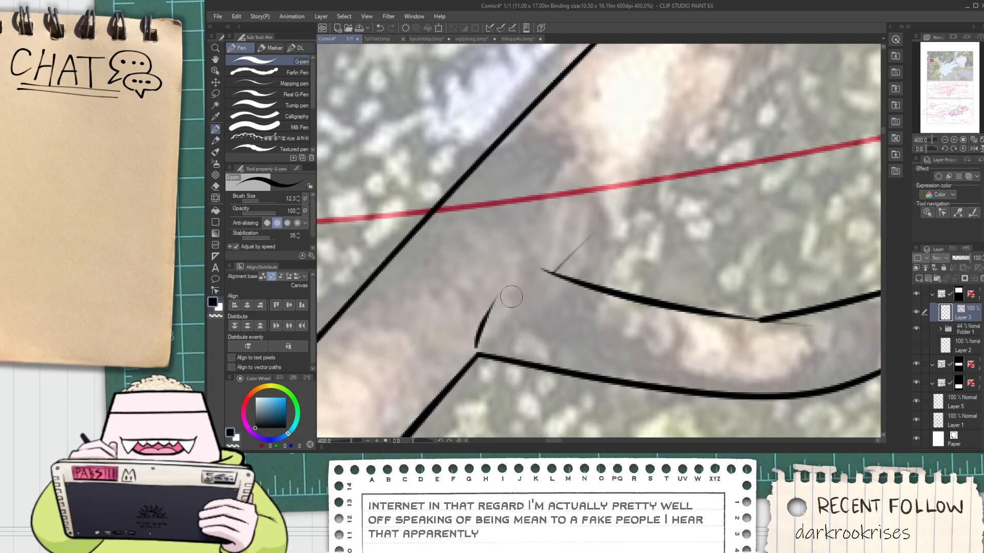
key("ctrl+z")
mouse_move(471, 348)
left_mouse_down()
mouse_move(496, 291)
mouse_move(541, 265)
mouse_move(515, 325)
mouse_move(655, 182)
left_mouse_up()
scroll(540, 270, "down", 2)
key("space")
key("e")
Ink the thick trunk's right edge from the top of the side branch junction upward along the reference
key("p")
key("ctrl+z")
left_click_drag(502, 342, 630, 194)
key("ctrl+z")
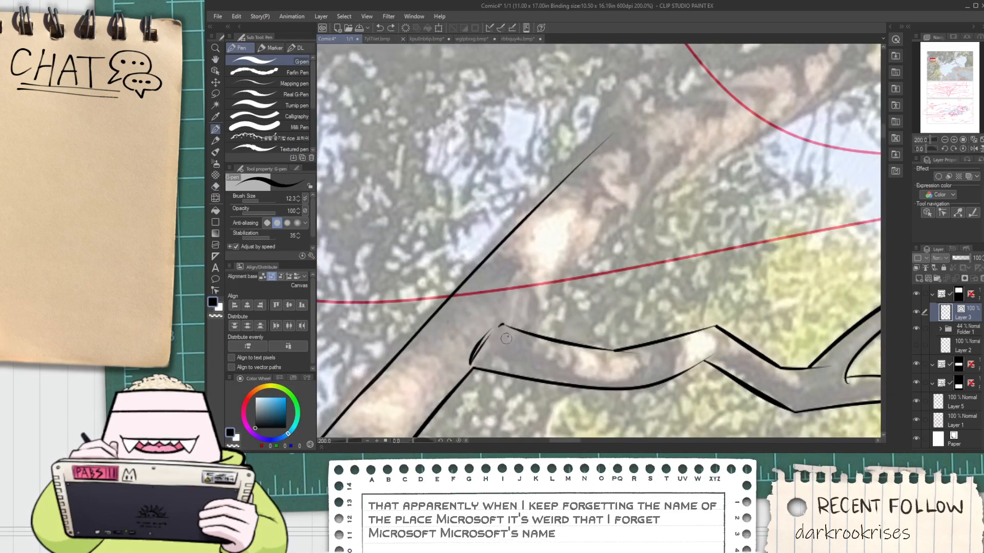
left_click_drag(503, 341, 684, 128)
key("e")
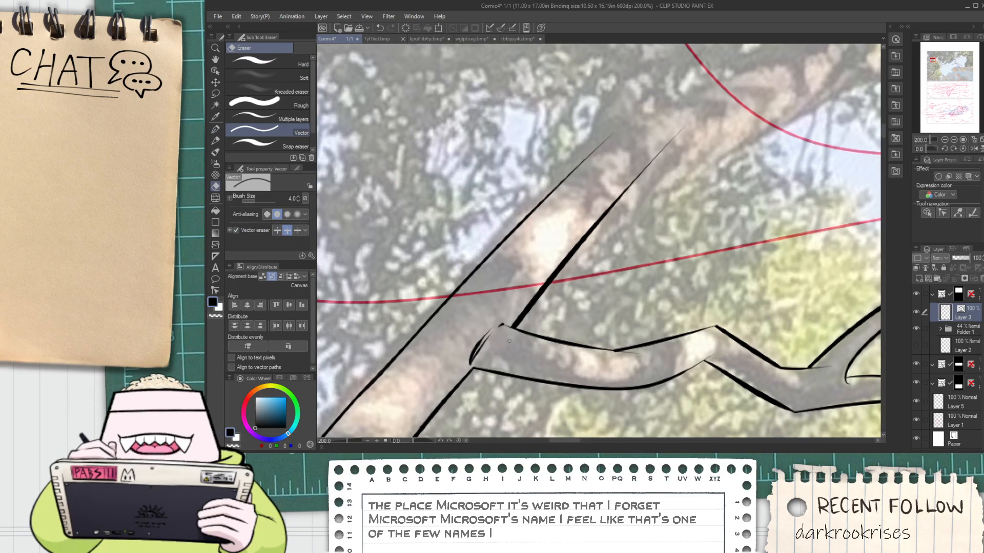
Ink the lower edge of the thick branch from the trunk's bend up and to the right along the reference
key("space")
left_click_drag(590, 241, 496, 331)
key("p")
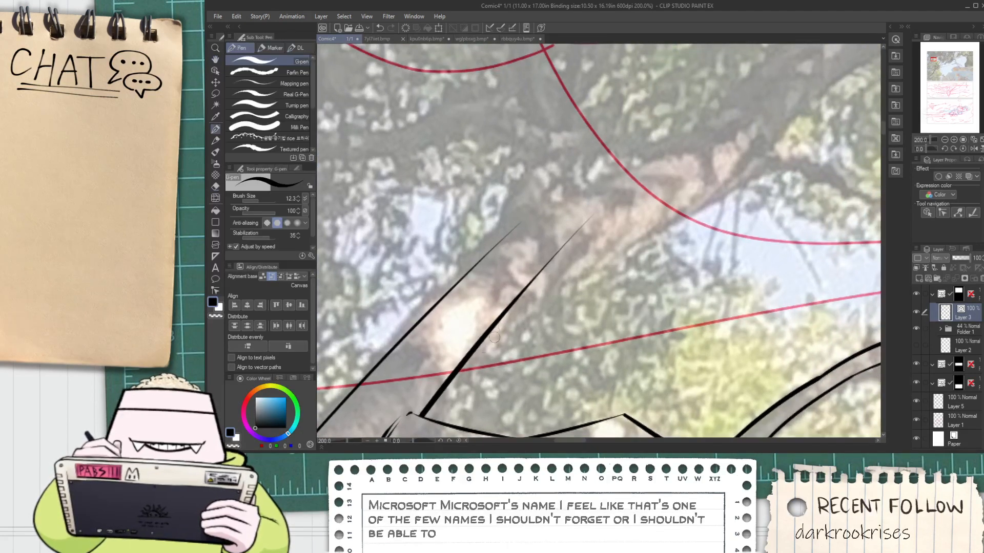
left_click_drag(472, 339, 655, 222)
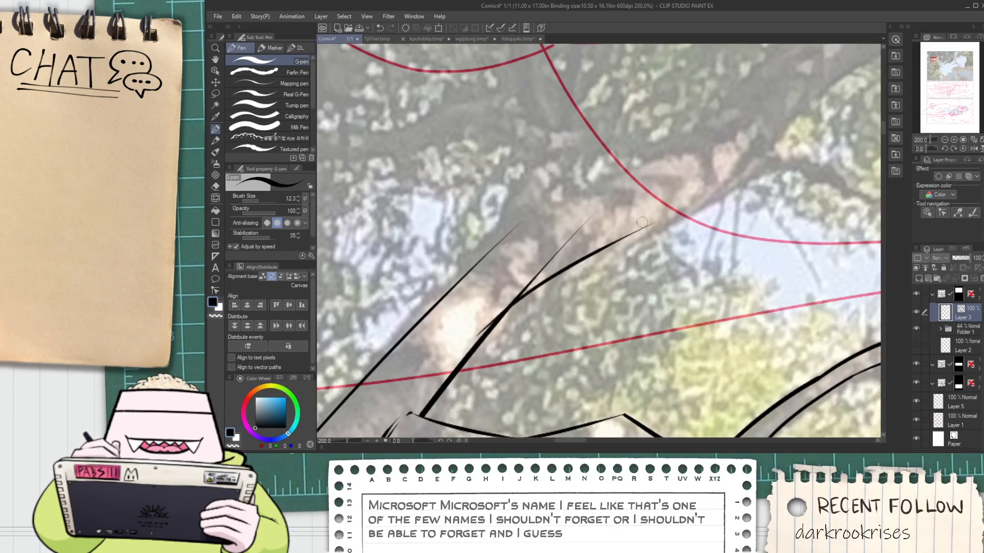
Ink the trunk's left edge upward and close it with a short pointed stub where the thick branch bends right
key("space")
left_click_drag(477, 329, 564, 339)
key("e")
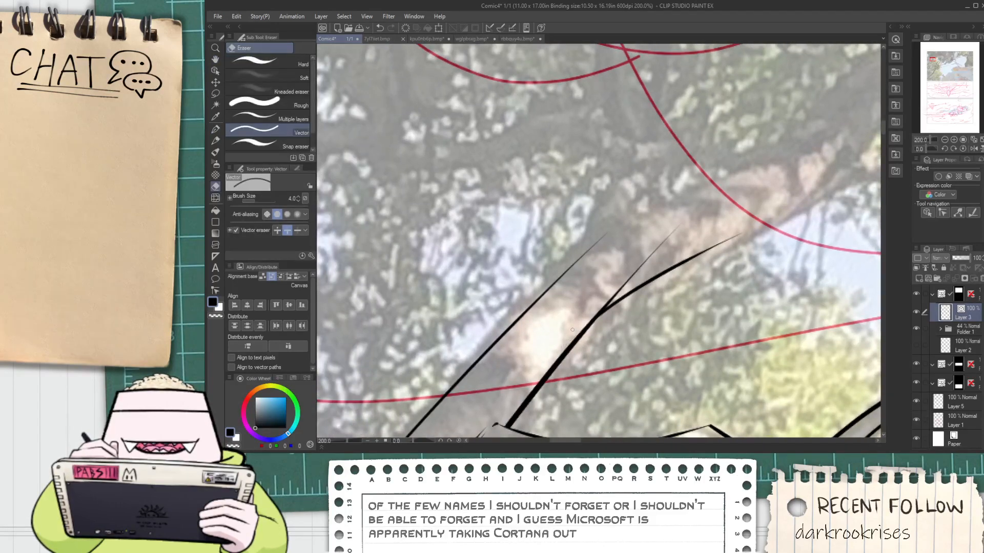
key("p")
left_click_drag(503, 330, 635, 170)
key("ctrl+z")
left_click_drag(490, 354, 614, 200)
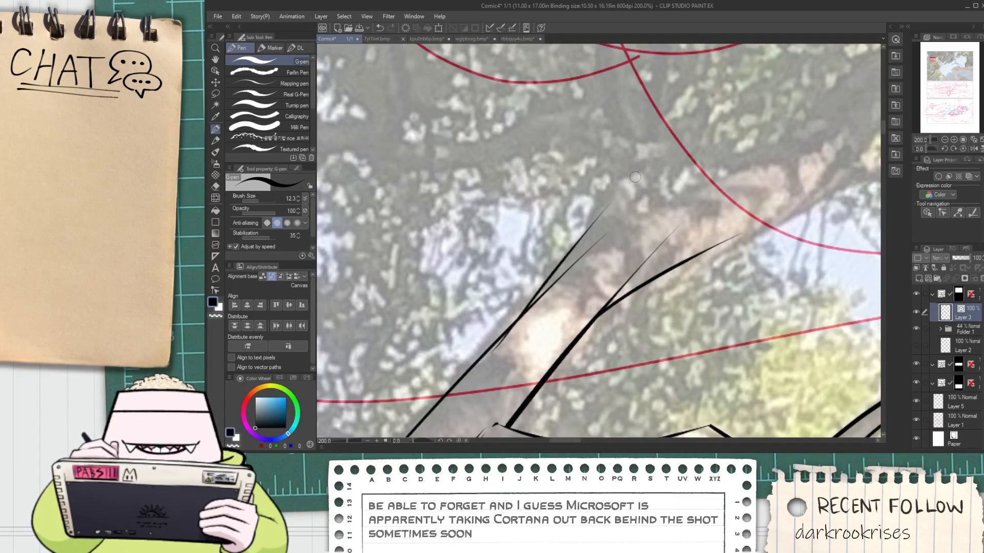
left_click_drag(583, 231, 613, 177)
key("ctrl+z")
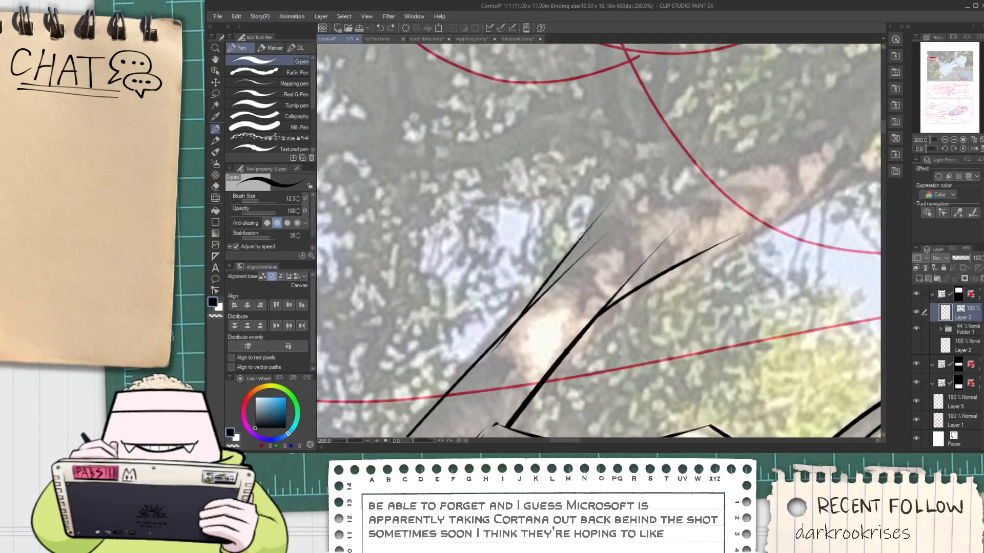
left_click_drag(579, 242, 595, 199)
key("ctrl+z")
left_click_drag(573, 251, 604, 189)
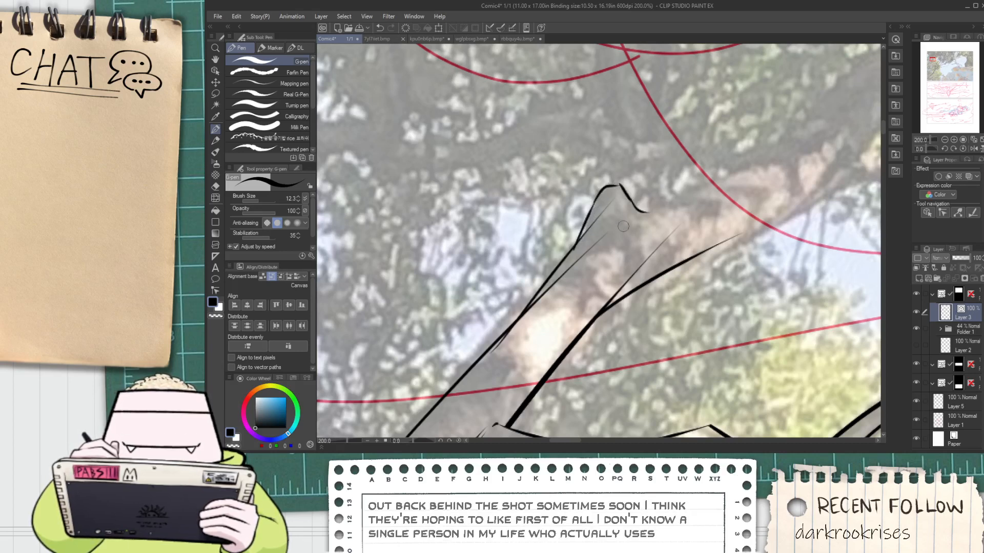
Erase the overshooting line ends along the trunk's left edge below the stub and at the right edge's bend with the vector eraser
key("e")
left_click(579, 257)
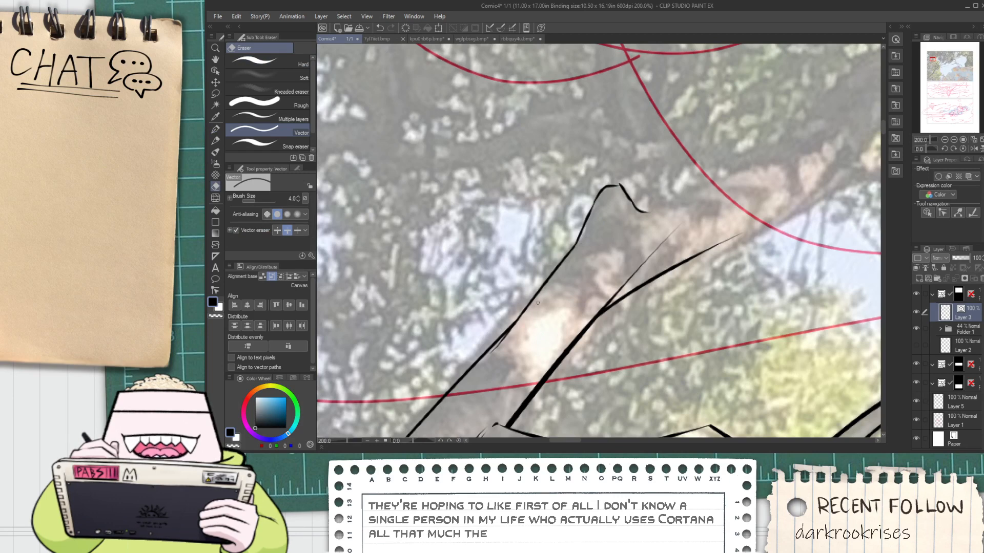
scroll(502, 334, "up", 2)
left_click(497, 347)
key("ctrl+z")
left_click(499, 354)
scroll(508, 351, "down", 3)
key("space")
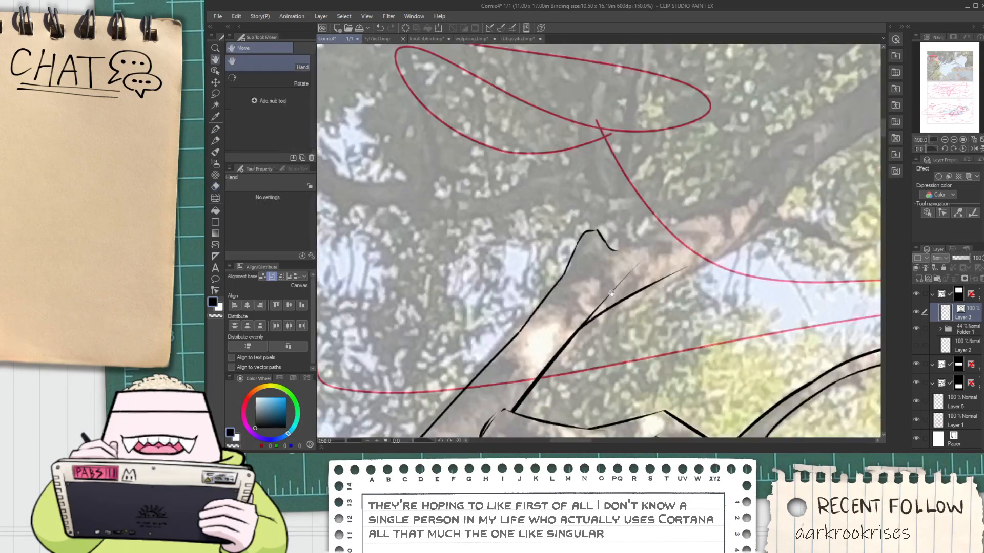
left_click_drag(611, 293, 569, 261)
left_click(575, 257)
scroll(609, 247, "up", 1)
Ink the thick branch's upper edge from the base of the stub and extend its lower edge alongside it
key("space")
left_click_drag(566, 219, 456, 283)
key("p")
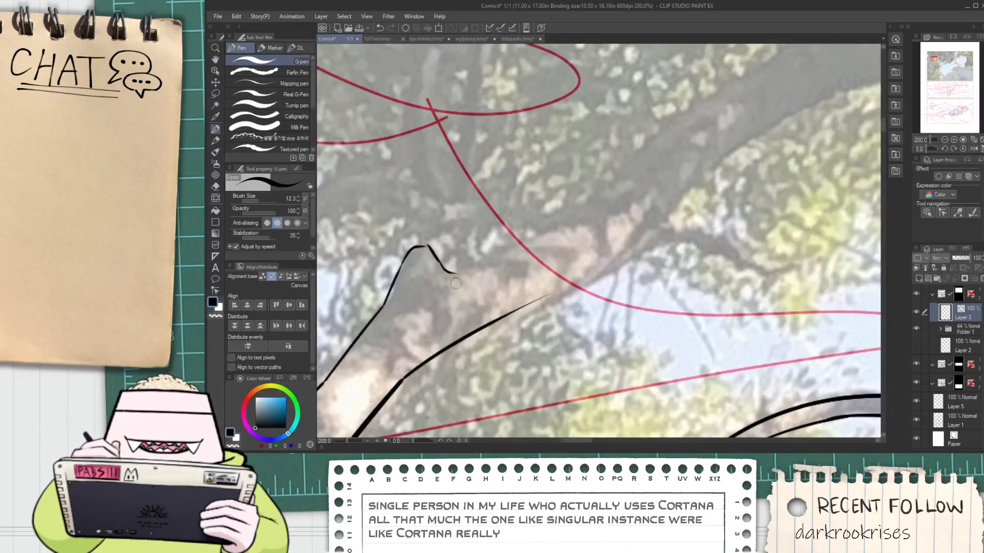
left_click_drag(571, 219, 636, 194)
left_click_drag(456, 341, 744, 161)
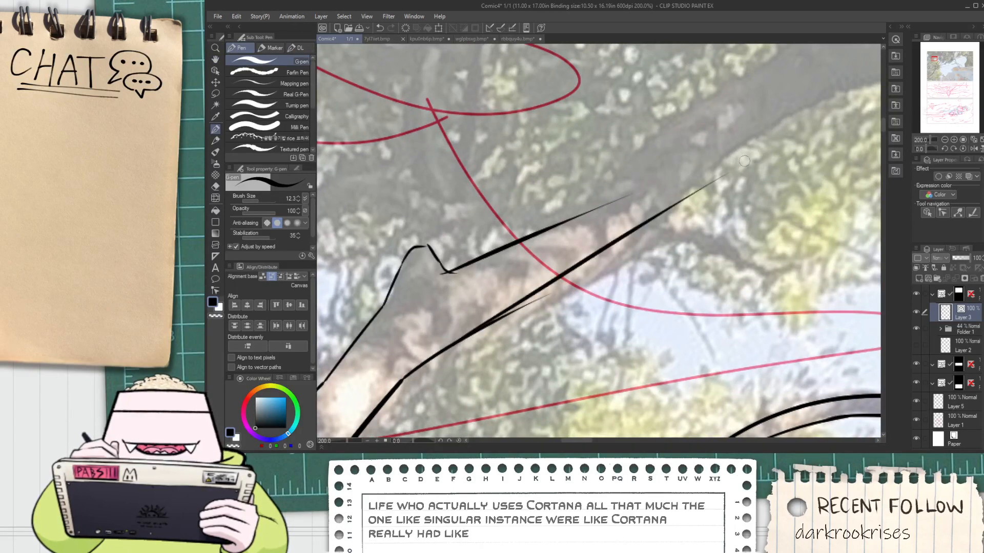
key("ctrl+z")
left_click_drag(439, 352, 690, 201)
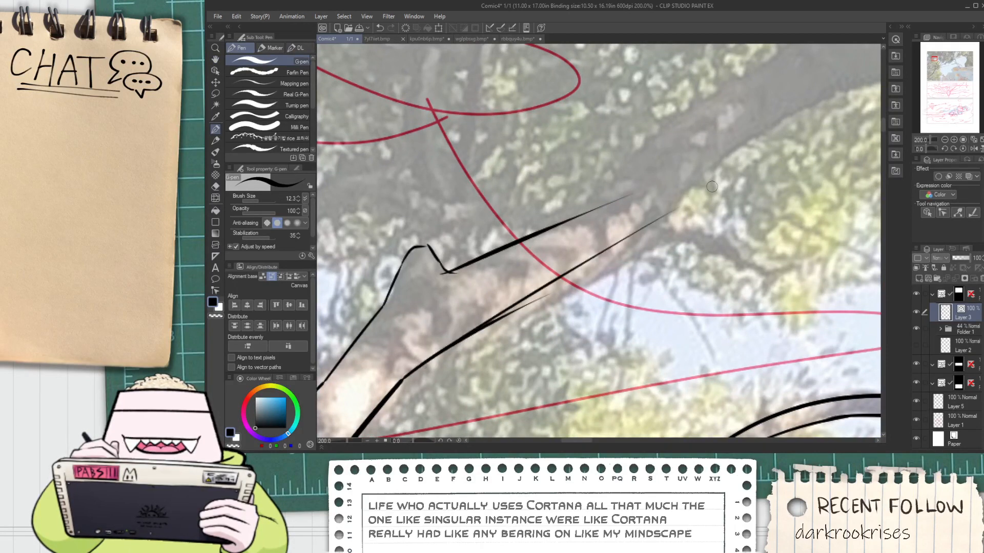
key("ctrl+z")
left_click_drag(451, 345, 707, 179)
Erase the overlapping line ends on the branch's lower edge and at the inner corner of the stub
key("e")
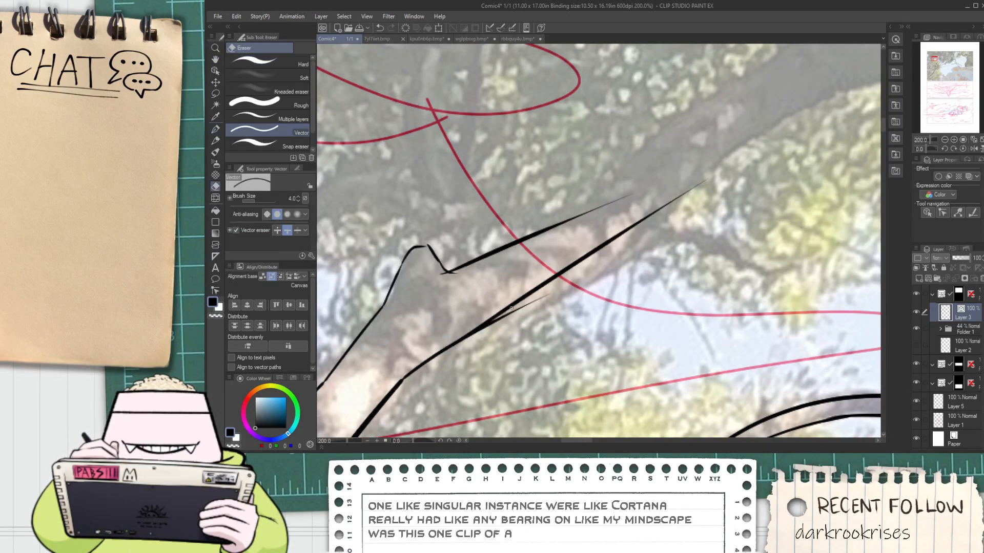
left_click(513, 314)
scroll(461, 295, "up", 2)
left_click(448, 257)
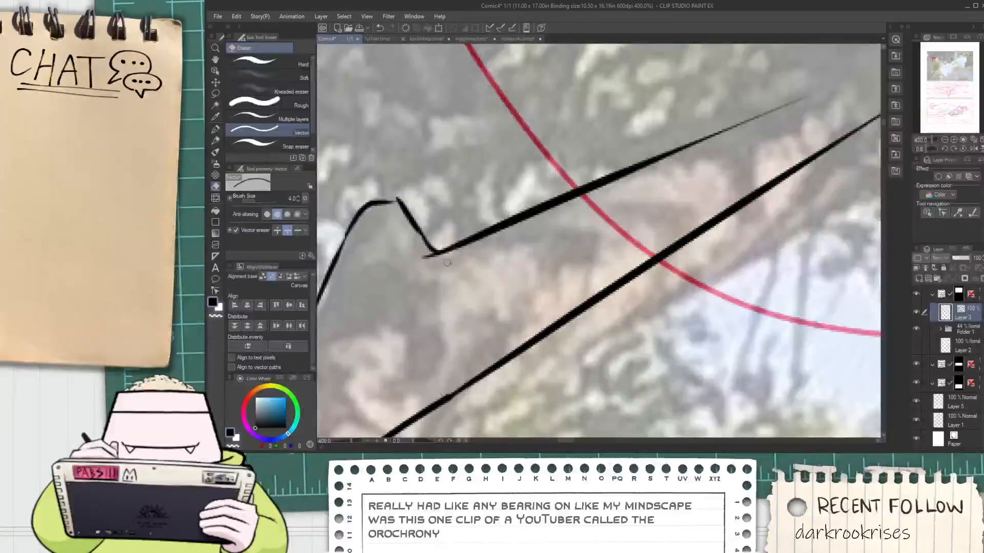
Try to extend the thick branch's lower edge farther right along the reference
scroll(453, 272, "down", 3)
key("space")
mouse_move(602, 200)
left_mouse_down()
mouse_move(597, 220)
mouse_move(540, 274)
left_mouse_up()
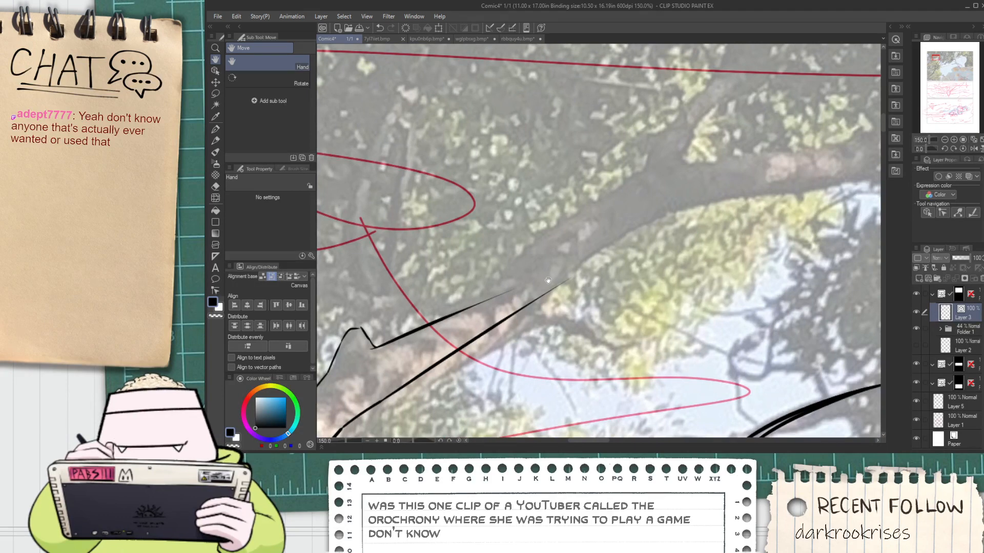
left_click_drag(533, 306, 739, 212)
key("ctrl+z")
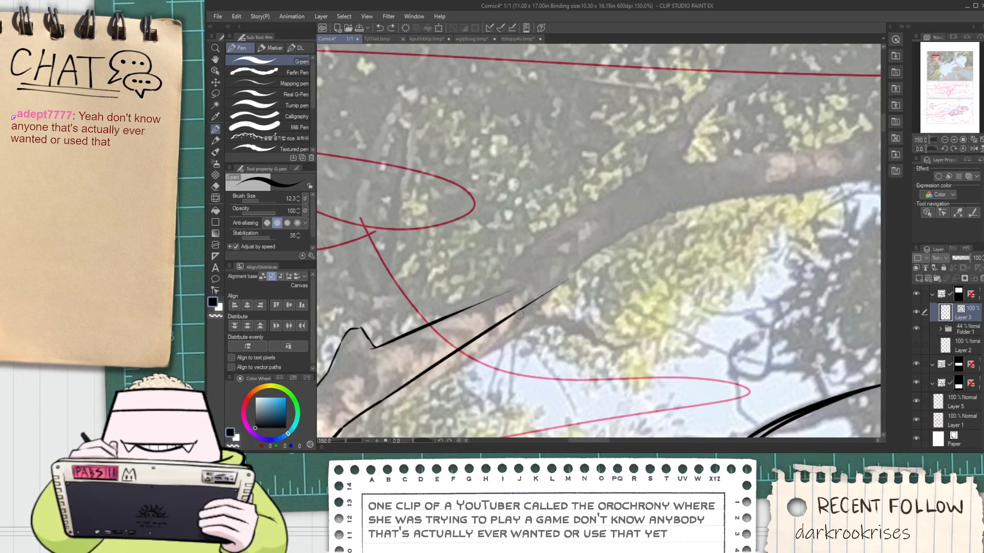
left_click_drag(495, 315, 565, 272)
scroll(452, 363, "down", 1)
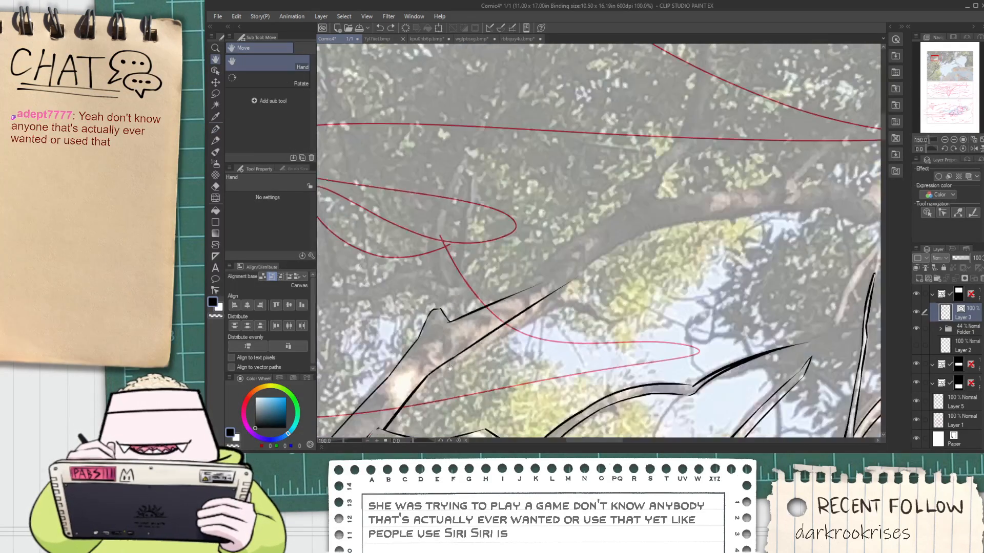
left_click_drag(450, 367, 467, 326)
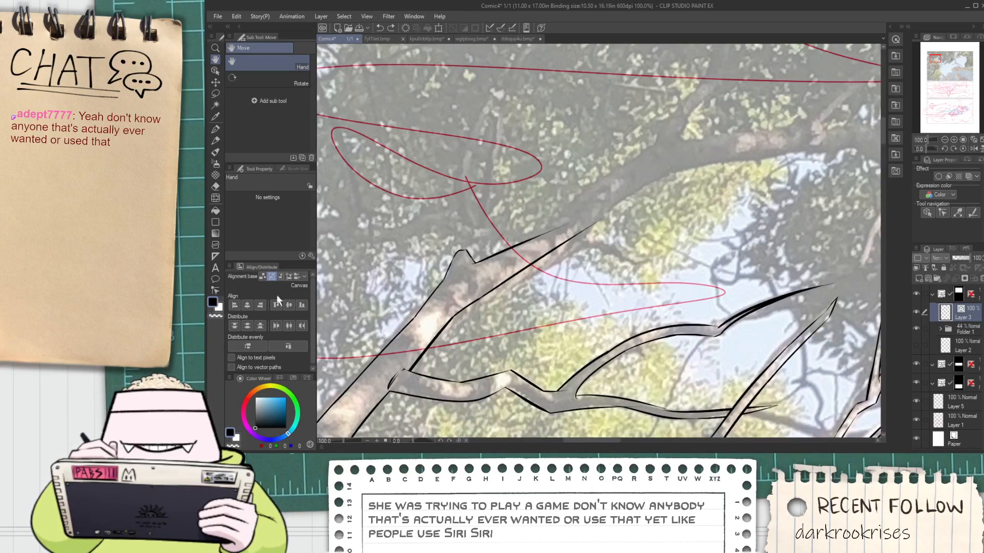
Choose the Connect vector lines correction tool for the trunk's outline strokes
key("ctrl+plus")
left_click(215, 290)
left_click(281, 120)
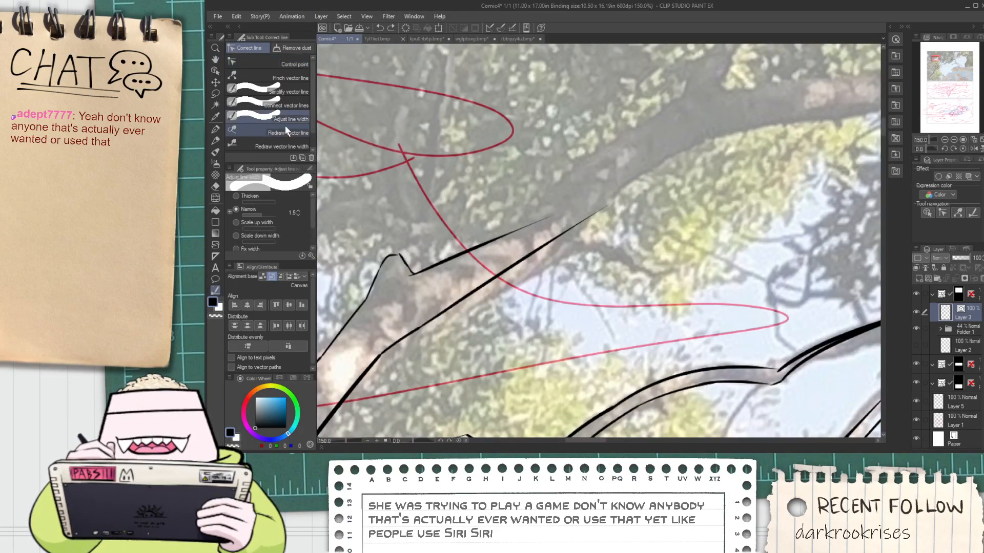
key("ctrl+minus")
left_click(297, 107)
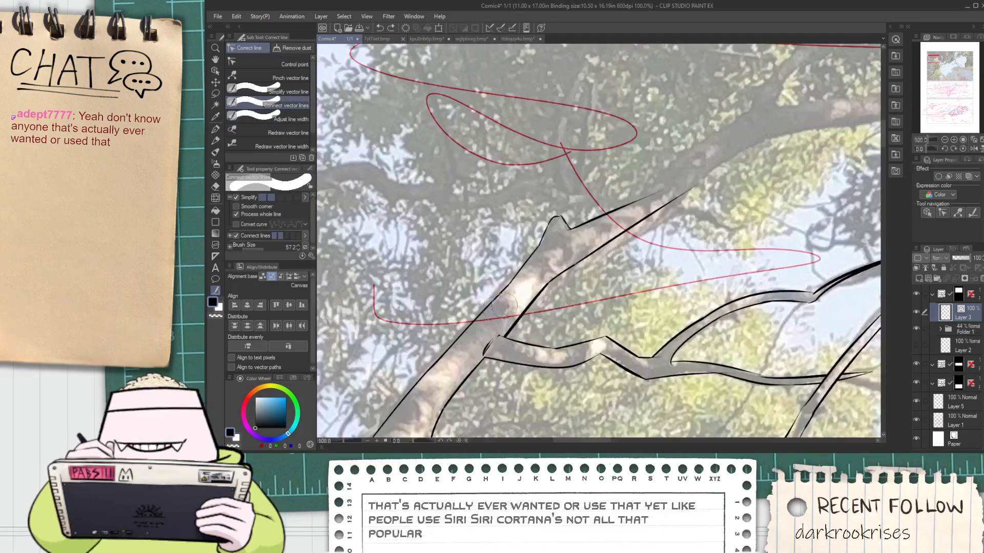
scroll(505, 307, "up", 2)
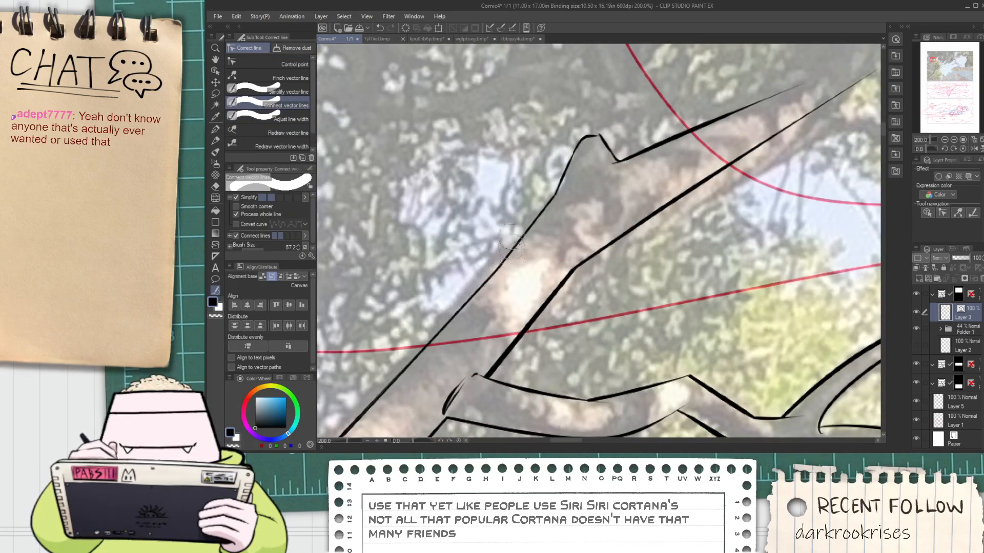
Ink the next stretch of the thick branch's upper and lower edges, rising to the right along the reference
scroll(510, 242, "down", 2)
key("space")
left_click_drag(614, 189, 507, 279)
scroll(582, 268, "up", 4)
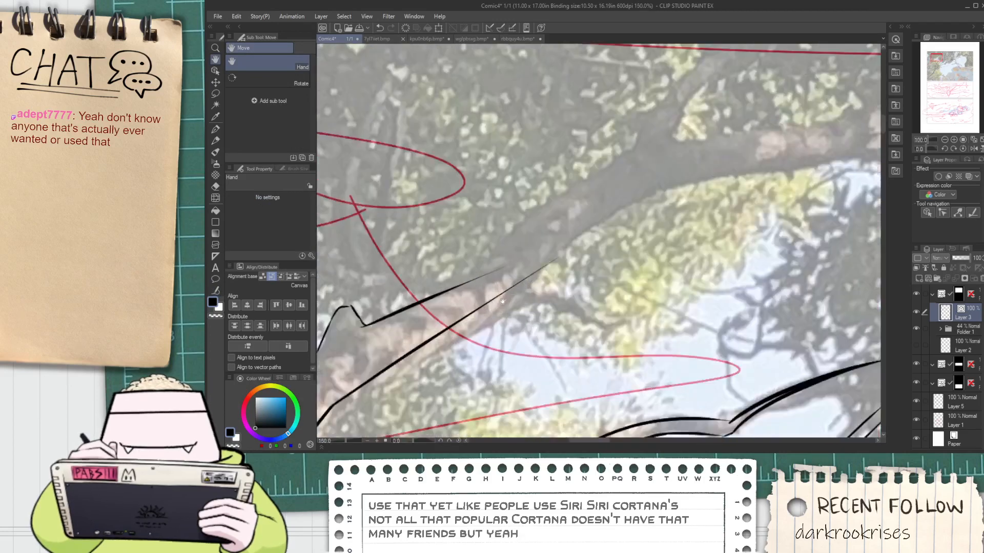
key("p")
left_click_drag(454, 286, 694, 123)
key("ctrl+z")
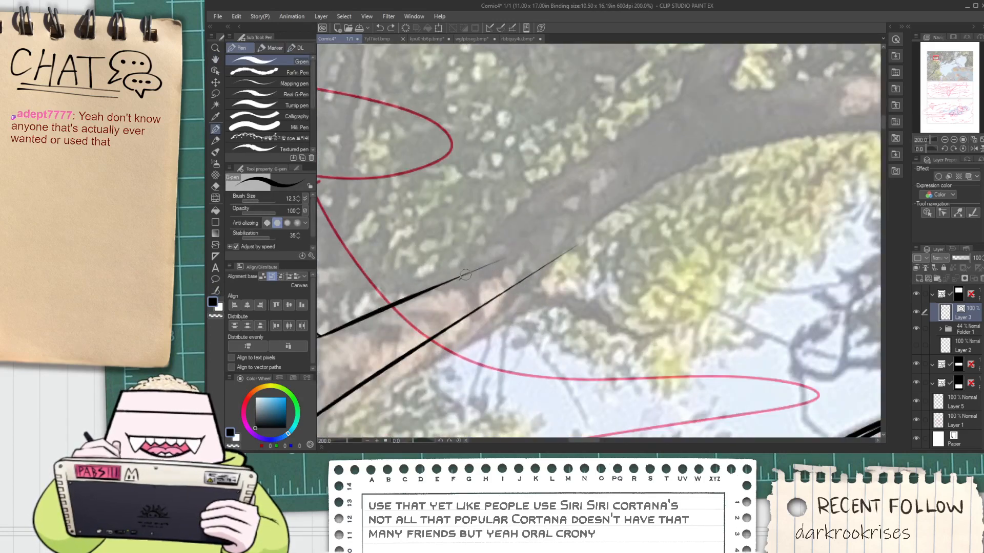
left_click_drag(460, 279, 676, 137)
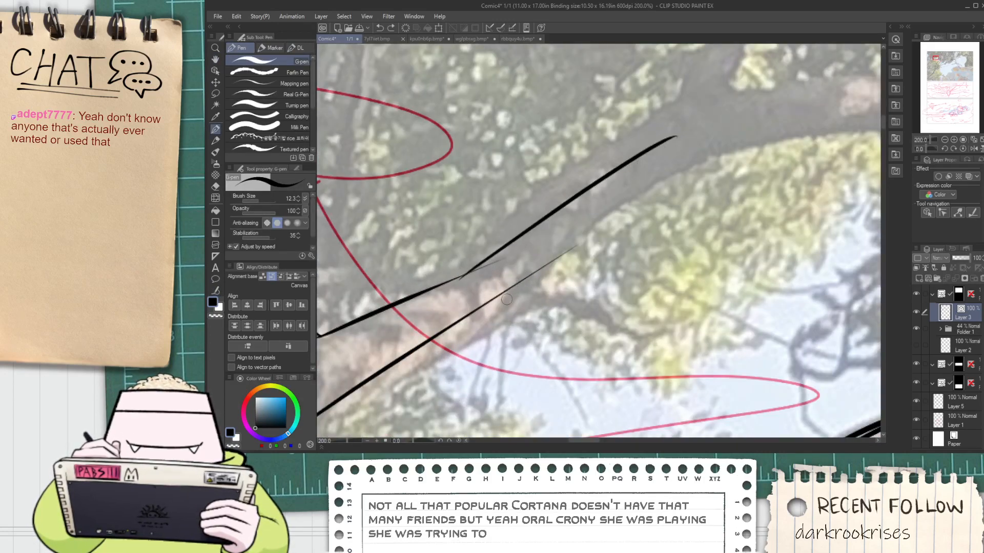
left_click_drag(507, 297, 774, 117)
Erase the overshooting ends where the new branch edges meet the earlier strokes
key("e")
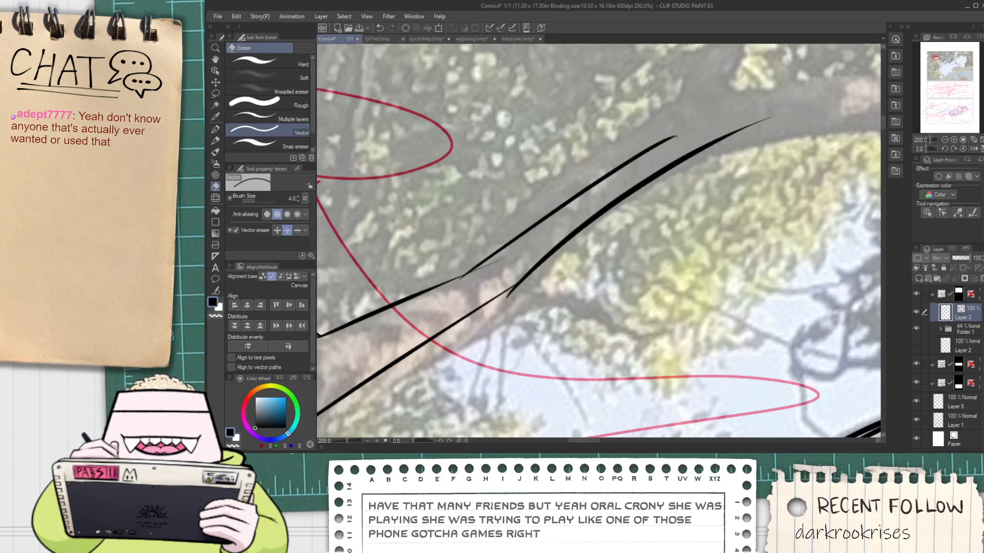
scroll(453, 287, "up", 2)
mouse_move(465, 268)
left_mouse_down()
mouse_move(475, 273)
mouse_move(509, 248)
left_mouse_up()
key("ctrl+z")
scroll(588, 235, "down", 5)
Ink both edges of a thin offshoot rising steeply from the end of the thick branch's upper edge
key("space")
left_click_drag(637, 214, 535, 268)
scroll(563, 235, "up", 1)
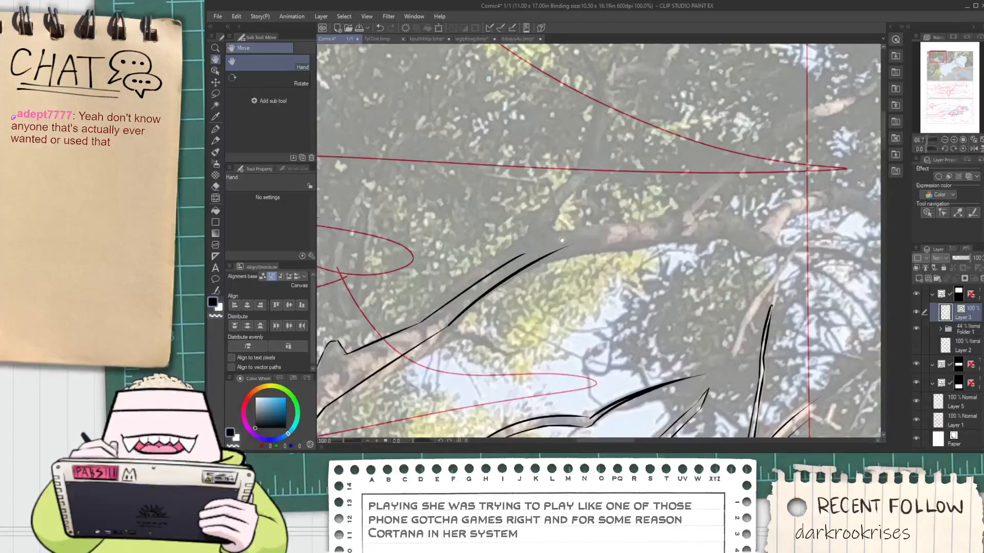
left_click_drag(579, 217, 529, 273)
key("p")
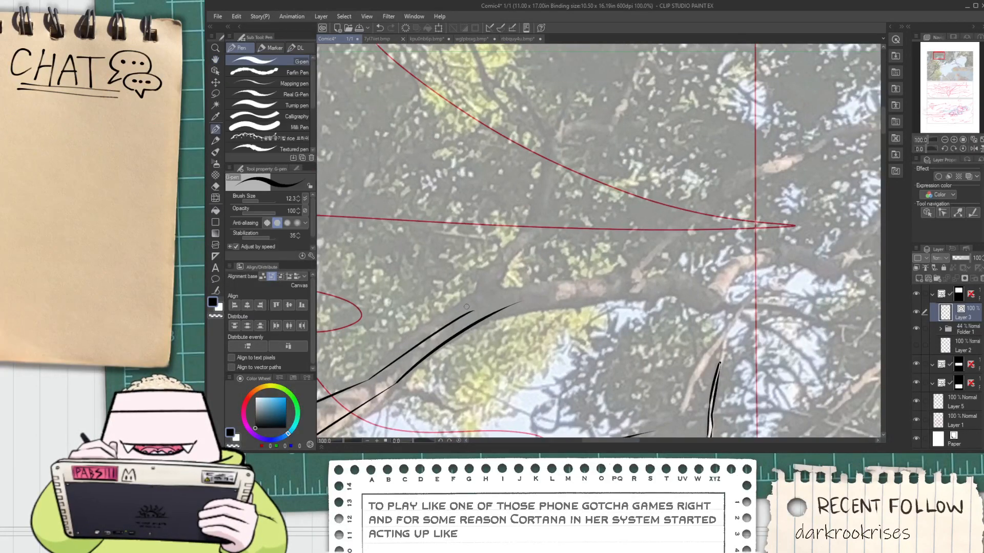
scroll(471, 299, "up", 1)
left_click_drag(459, 317, 499, 230)
key("ctrl+z")
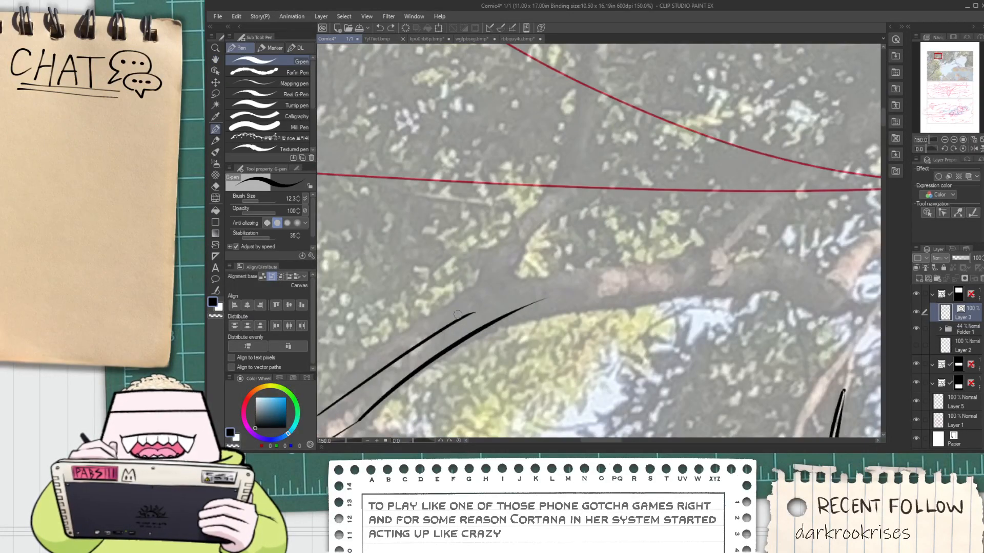
left_click_drag(452, 319, 509, 217)
left_click_drag(482, 314, 530, 215)
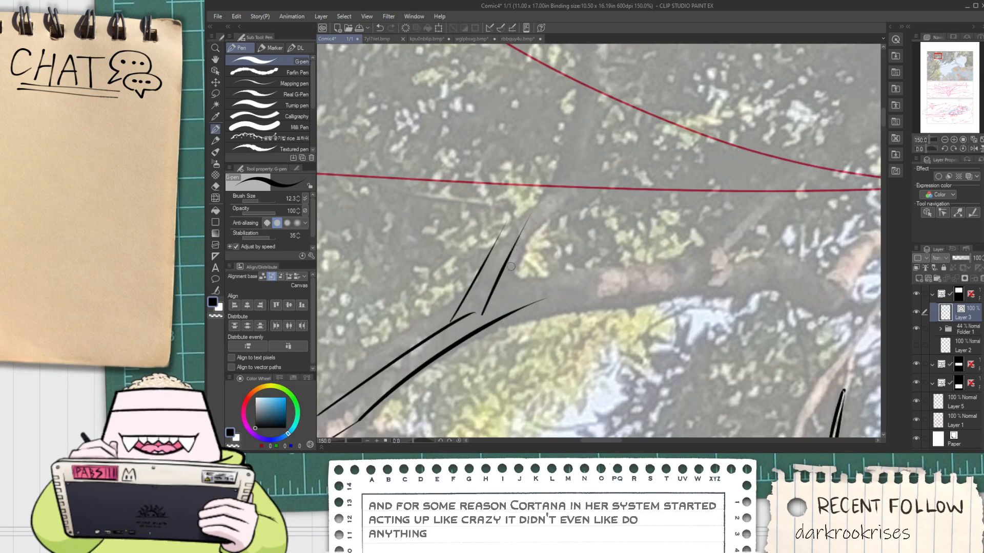
Select both offshoot lines with the Object tool and shift them slightly to the right
key("space")
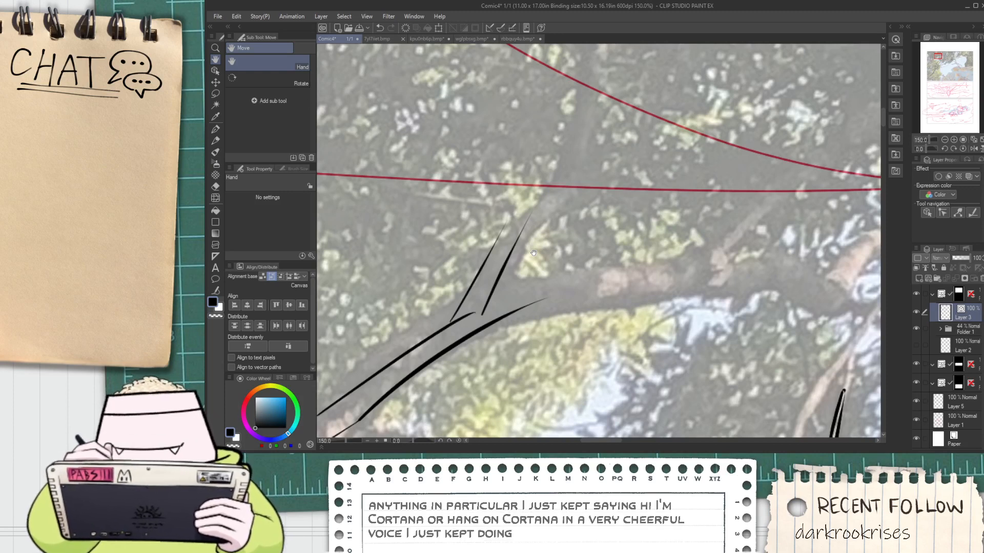
key("o")
left_click_drag(452, 233, 529, 264)
left_click_drag(515, 231, 518, 237)
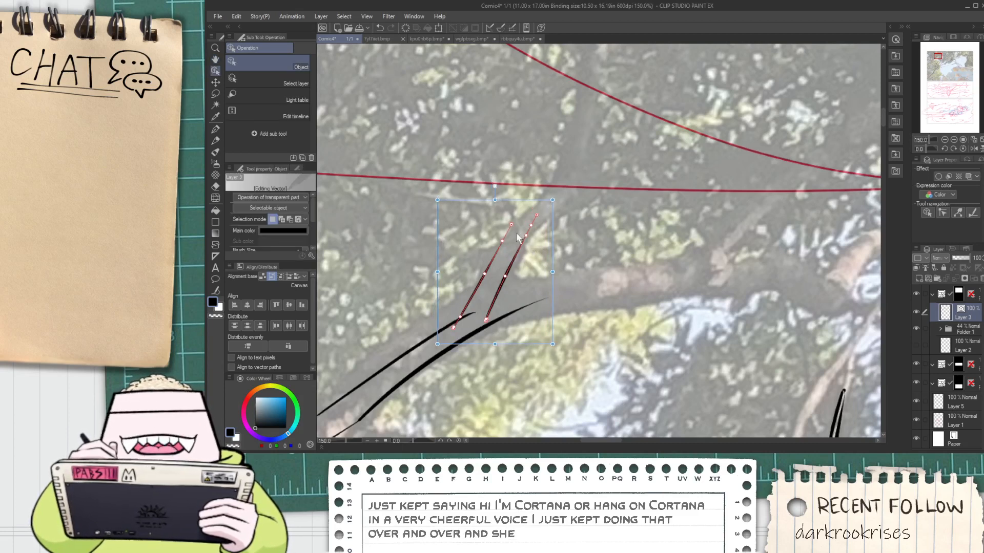
left_click_drag(500, 203, 498, 201)
Ink the offshoot's next segment with two tapering lines angled farther to the right
key("p")
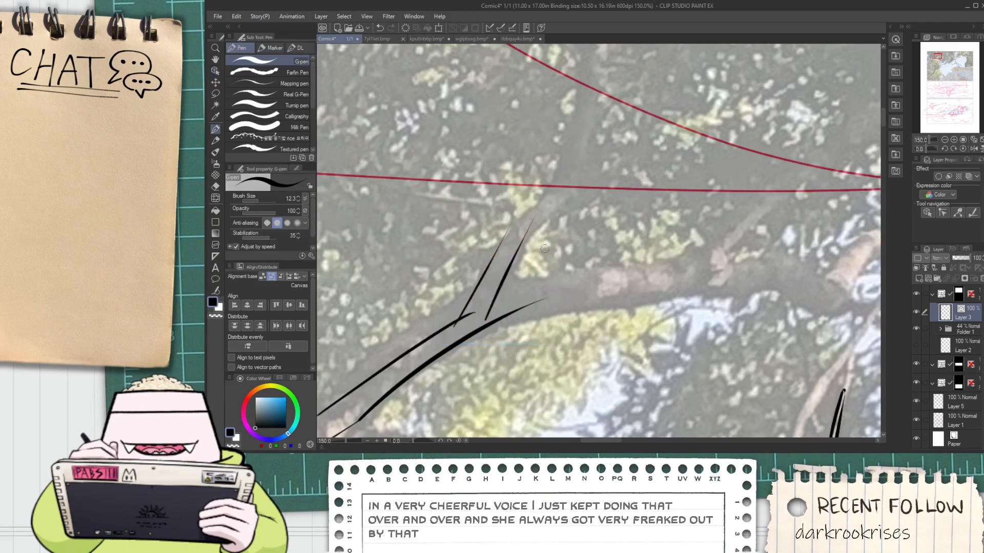
scroll(522, 251, "up", 1)
left_click_drag(509, 249, 629, 170)
key("ctrl+z")
left_click_drag(515, 239, 620, 128)
key("ctrl+z")
mouse_move(486, 235)
left_mouse_down()
mouse_move(594, 139)
mouse_move(509, 176)
left_mouse_up()
scroll(586, 137, "down", 1)
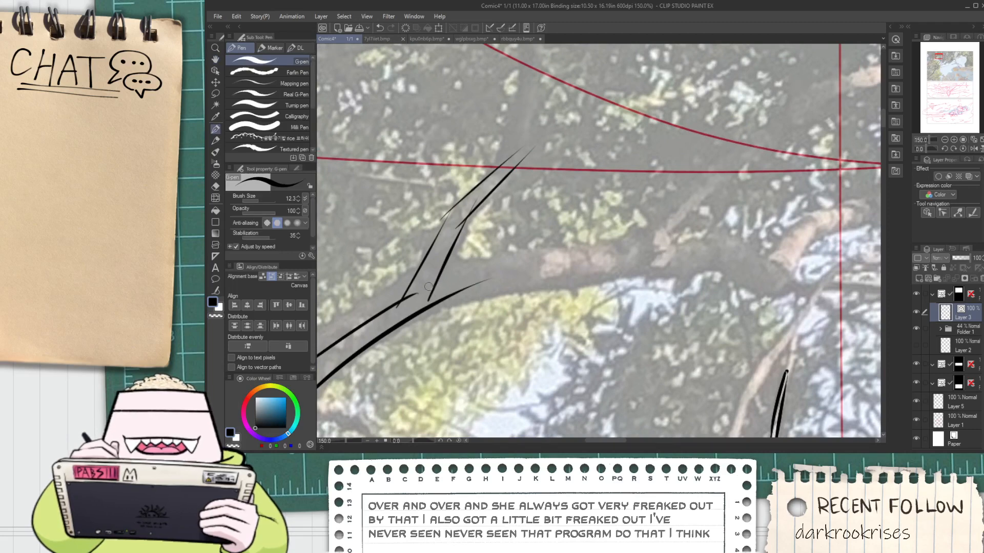
Ink the thick branch's upper edge to the right of the offshoot's base
left_click_drag(433, 281, 572, 240)
key("ctrl+z")
left_click_drag(434, 278, 615, 233)
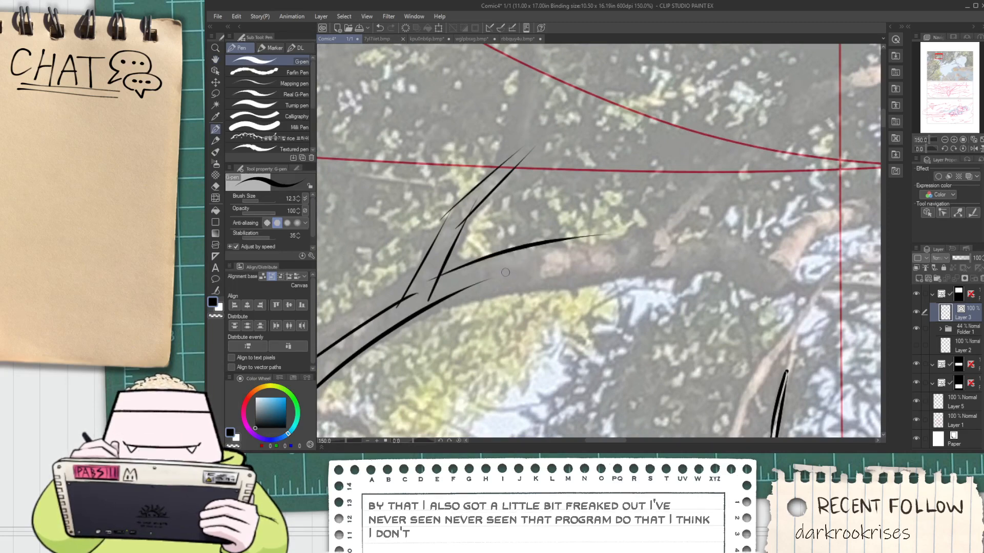
key("ctrl+z")
left_click_drag(429, 285, 574, 251)
left_click_drag(471, 285, 701, 240)
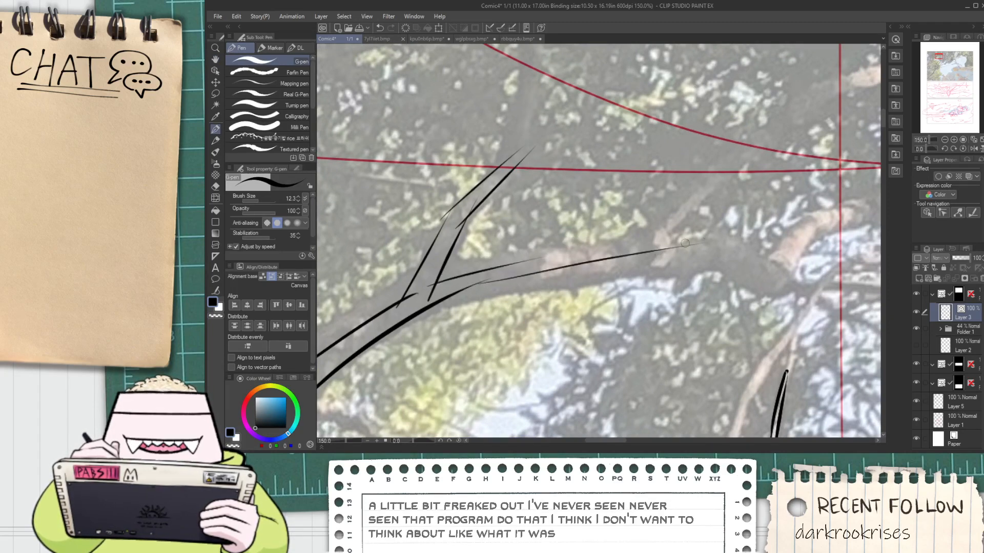
key("ctrl+z")
left_click_drag(474, 283, 505, 279)
key("ctrl+z")
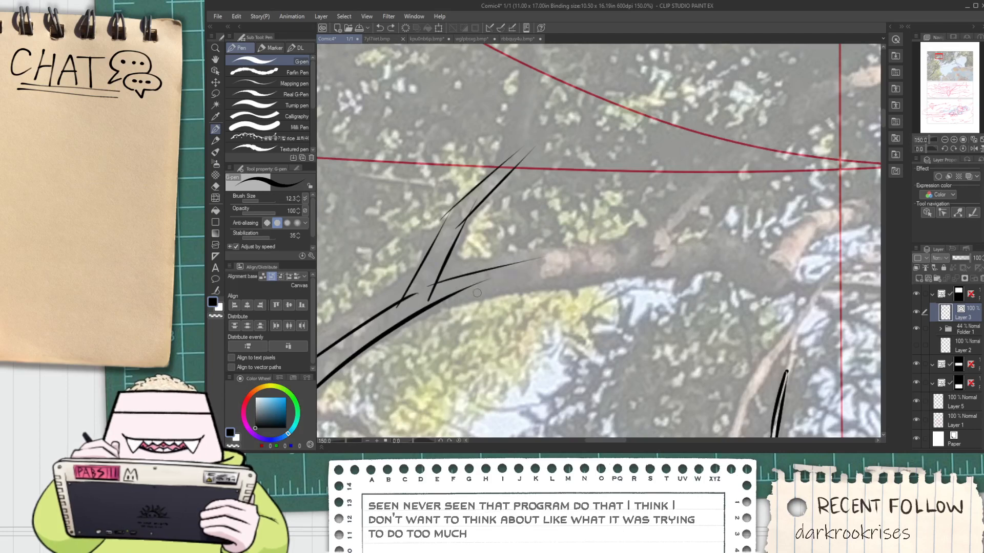
Trim the overlapping line ends where the offshoot meets the thick branch and at the offshoot's first bend
scroll(494, 289, "up", 1)
key("e")
scroll(379, 309, "up", 2)
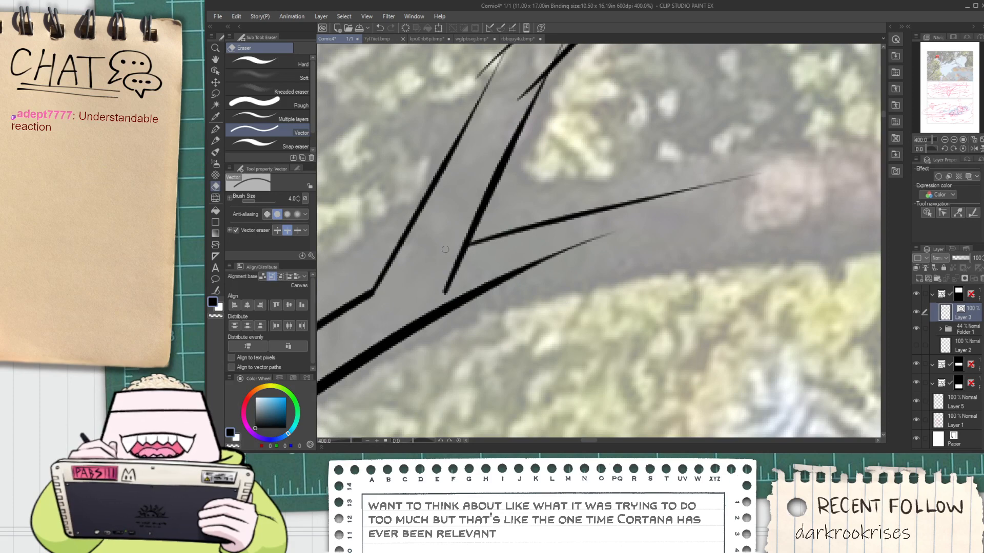
scroll(441, 259, "down", 2)
mouse_move(454, 230)
left_mouse_down()
mouse_move(439, 283)
mouse_move(482, 217)
left_mouse_up()
scroll(479, 215, "up", 2)
left_click_drag(503, 183, 512, 189)
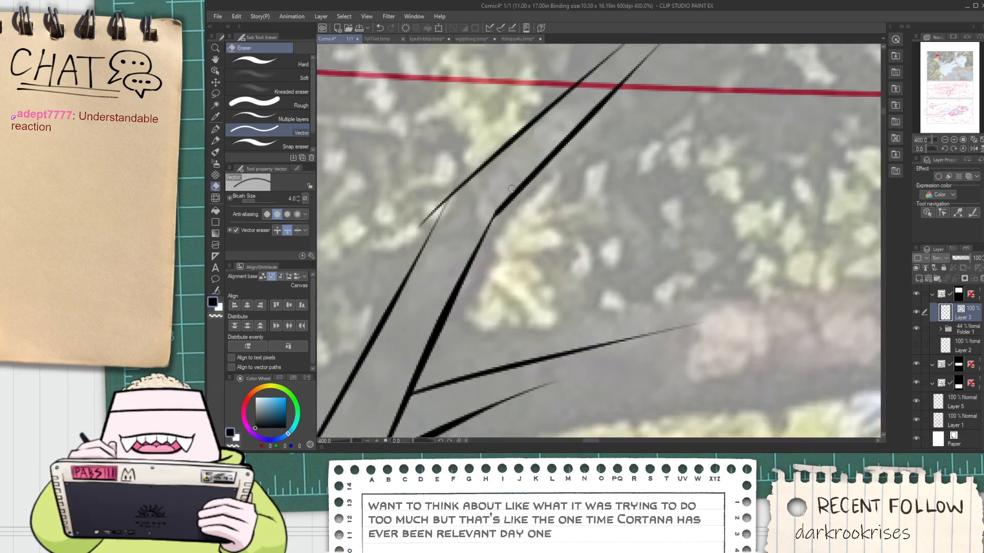
scroll(427, 217, "down", 3)
Ink the offshoot's next segment with two tapering lines rising almost vertically, and trim the overlaps at the bend
key("p")
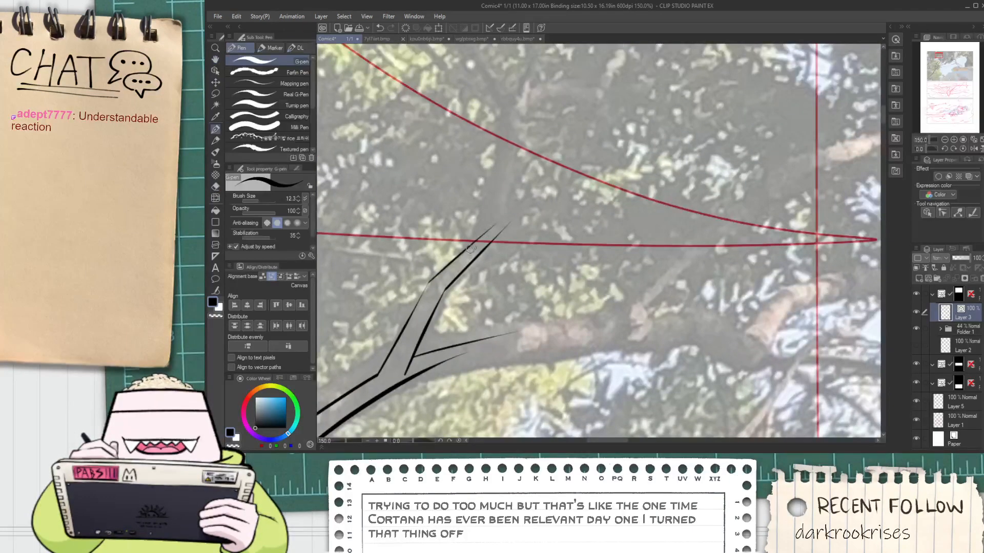
mouse_move(470, 247)
left_mouse_down()
mouse_move(502, 141)
mouse_move(482, 256)
left_mouse_up()
key("e")
scroll(481, 258, "up", 1)
scroll(495, 226, "down", 1)
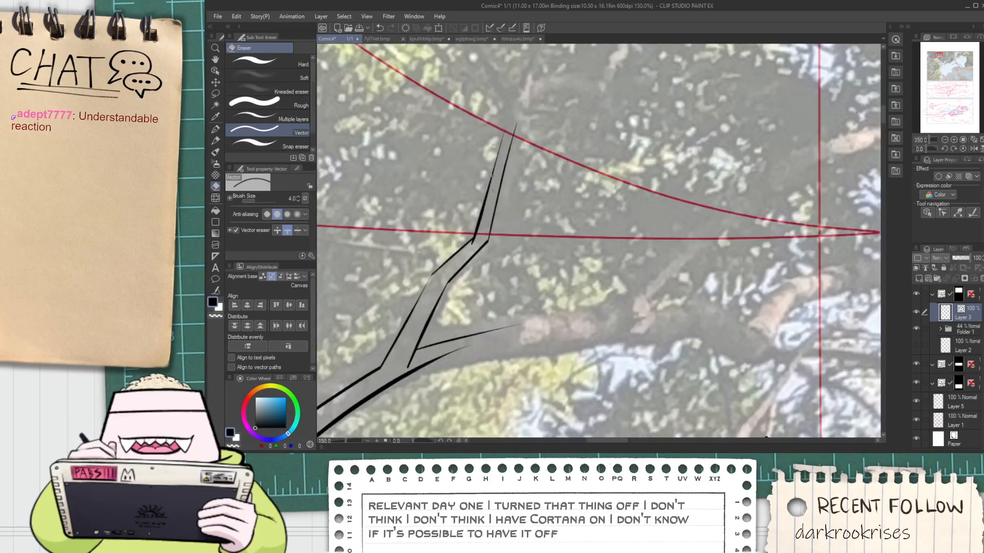
mouse_move(495, 114)
left_mouse_down()
mouse_move(496, 280)
mouse_move(488, 251)
left_mouse_up()
Ink three tapering twigs fanning out from the offshoot's upper end
key("p")
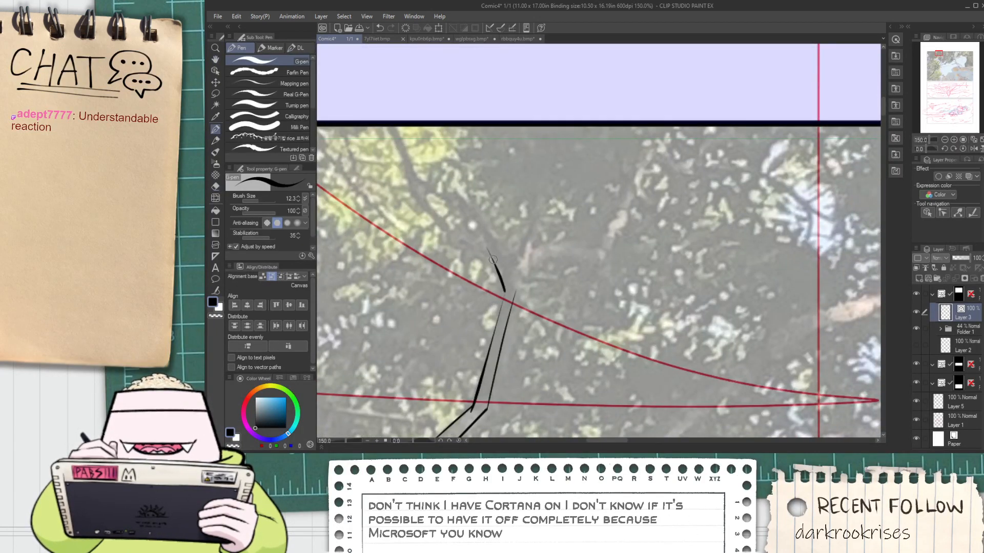
key("ctrl+z")
scroll(504, 295, "up", 1)
mouse_move(505, 293)
left_mouse_down()
mouse_move(477, 208)
mouse_move(513, 283)
mouse_move(543, 189)
left_mouse_up()
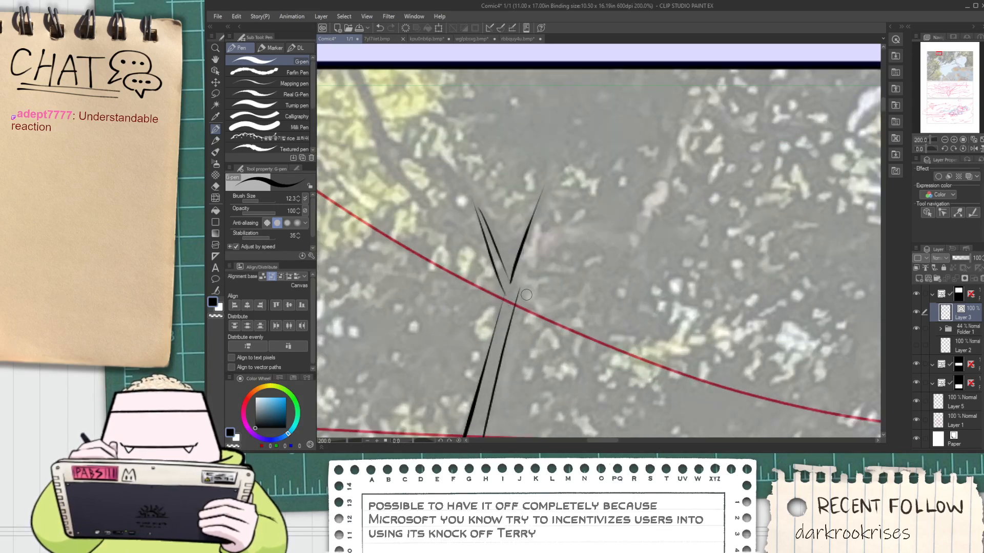
left_click_drag(515, 294, 626, 205)
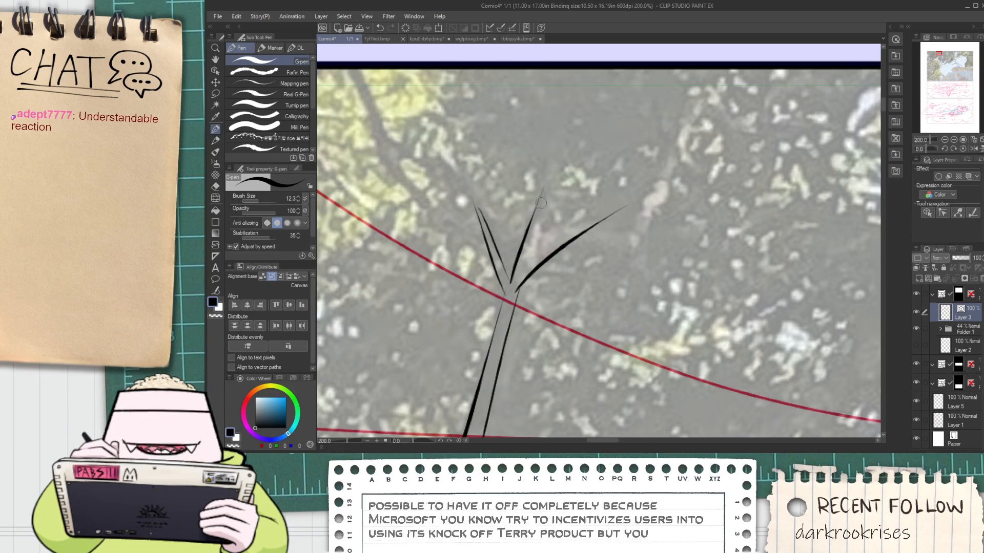
scroll(541, 203, "up", 2)
mouse_move(547, 183)
left_mouse_down()
mouse_move(501, 338)
mouse_move(788, 165)
left_mouse_up()
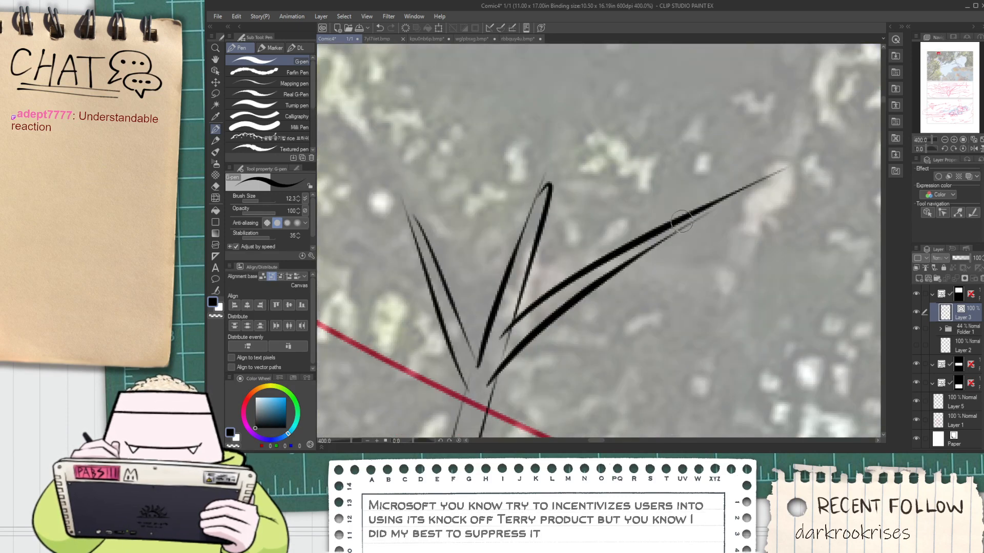
Trim the overshooting tips of the right and middle twigs and the lines crossing where these two twigs meet
key("e")
left_click(735, 189)
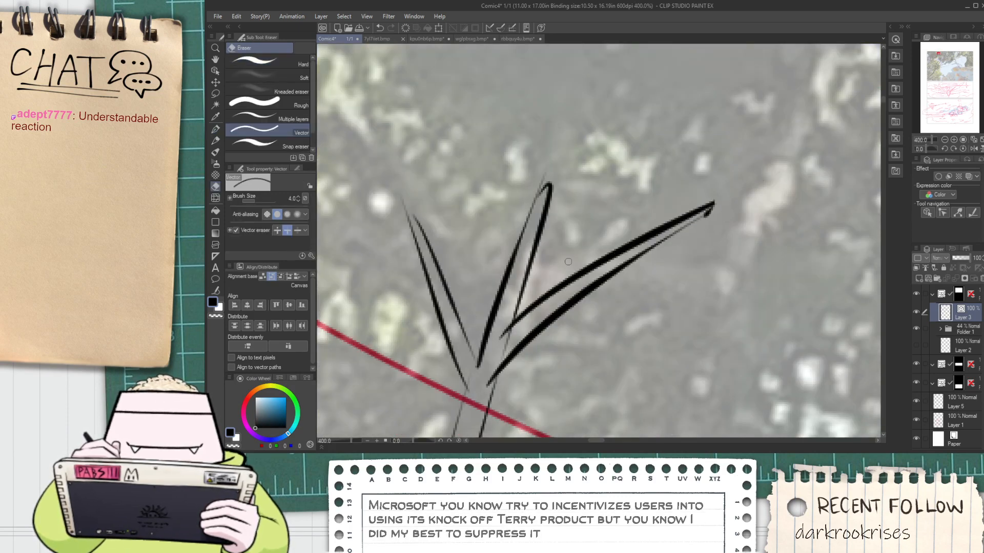
left_click_drag(543, 177, 570, 177)
key("ctrl+z")
left_click(546, 180)
key("ctrl+z")
left_click(543, 180)
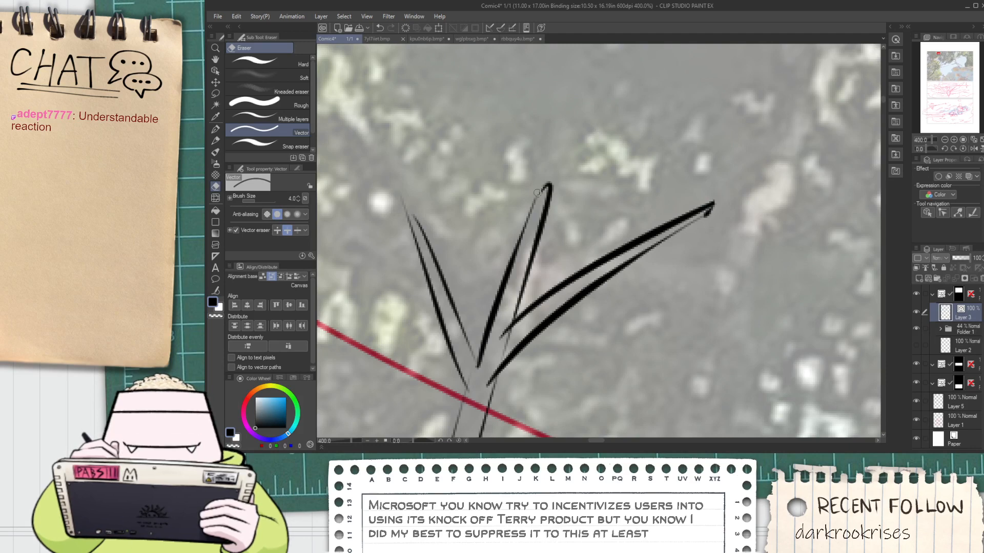
scroll(503, 313, "up", 2)
left_click_drag(499, 353, 517, 351)
key("space")
scroll(468, 367, "down", 2)
left_click_drag(464, 388, 466, 365)
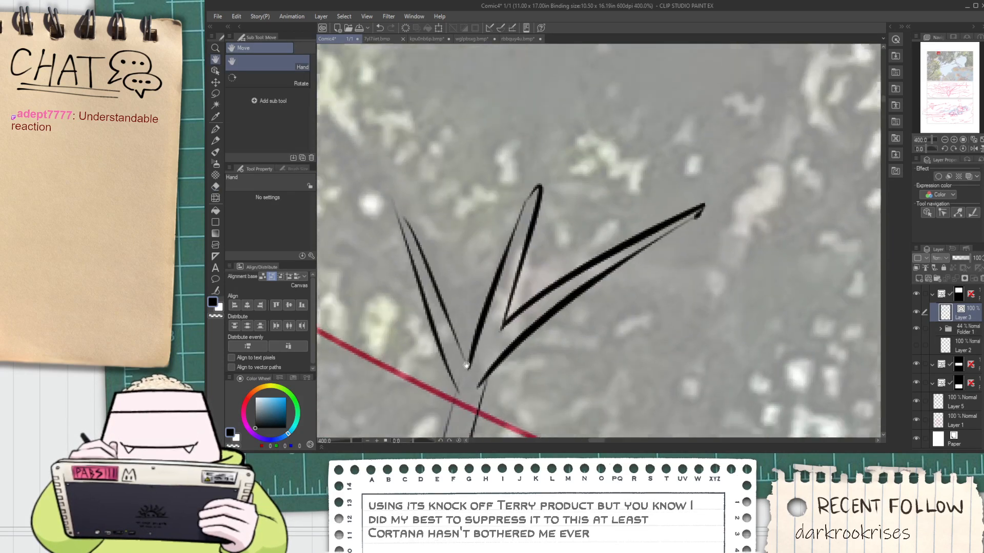
Close the left twig's tip with a short pen stroke and trim the excess line ends below the fork
scroll(466, 365, "up", 2)
key("p")
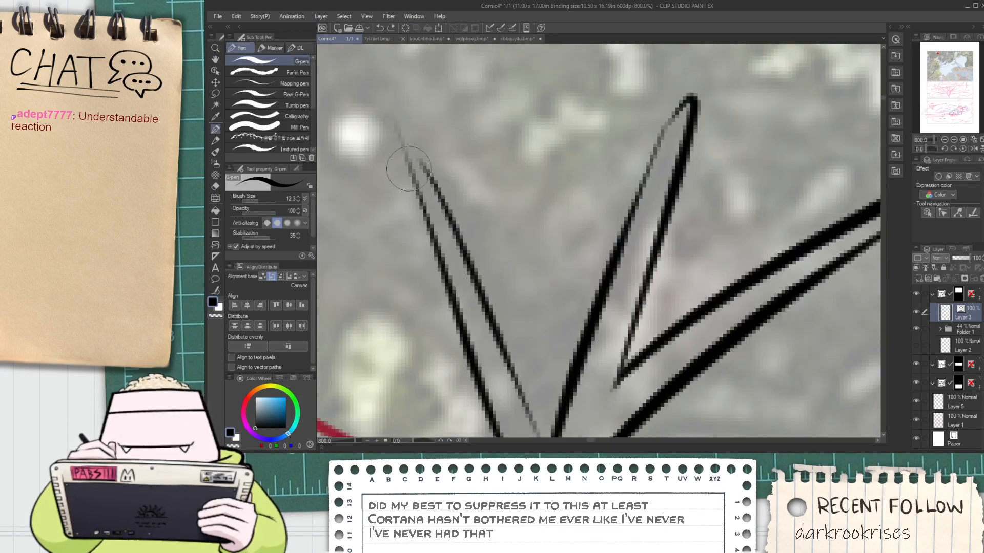
left_click_drag(409, 169, 430, 180)
key("e")
key("space")
left_click_drag(531, 267, 509, 149)
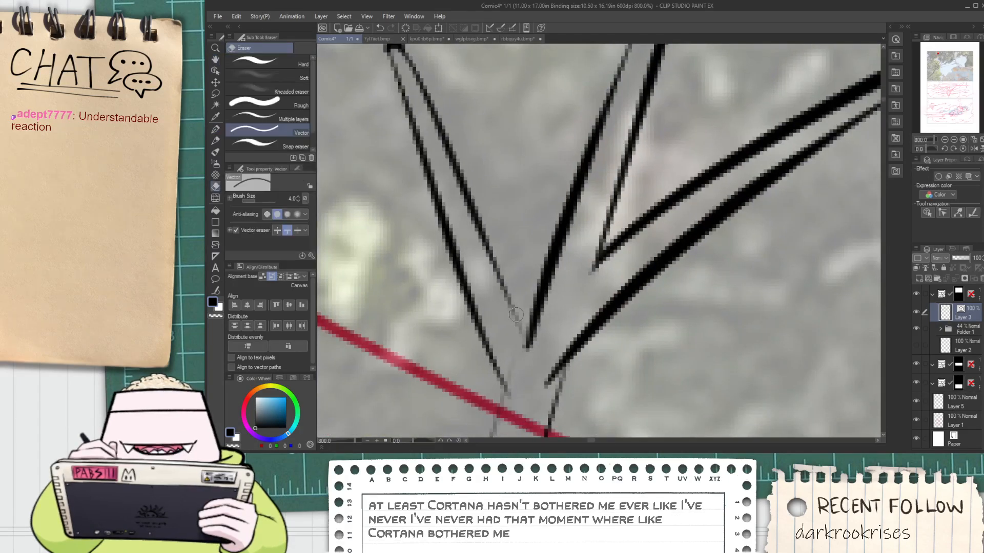
key("space")
scroll(513, 399, "down", 5)
key("space")
left_click_drag(503, 417, 508, 250)
scroll(493, 353, "up", 3)
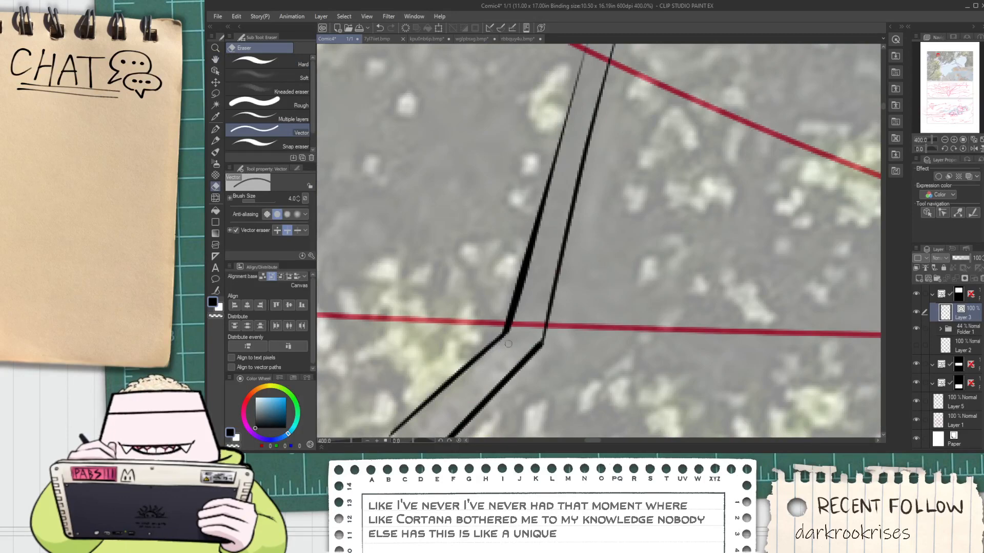
Thicken the faint upper part of the offshoot's left edge with Redraw vector line width
scroll(507, 343, "down", 2)
left_click(215, 290)
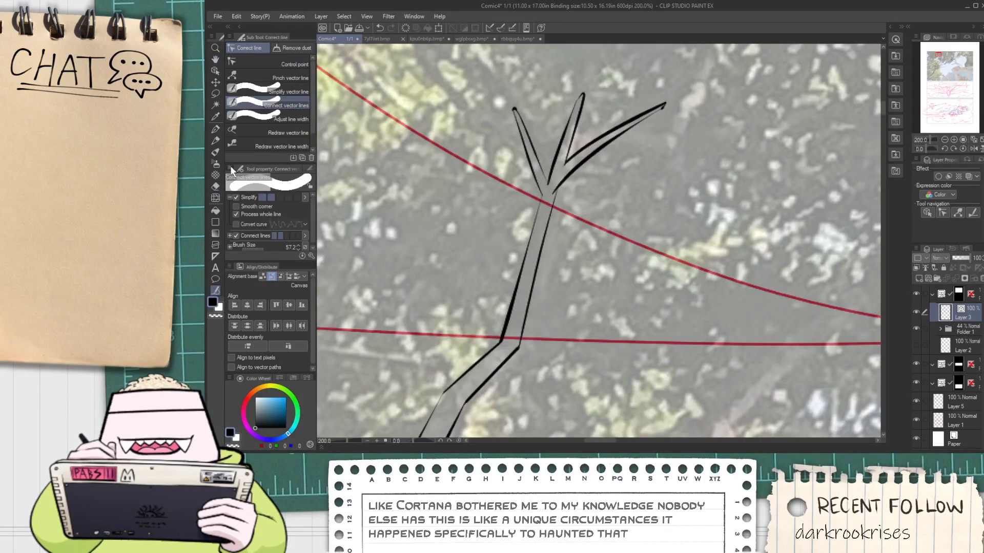
left_click(272, 145)
scroll(517, 196, "up", 2)
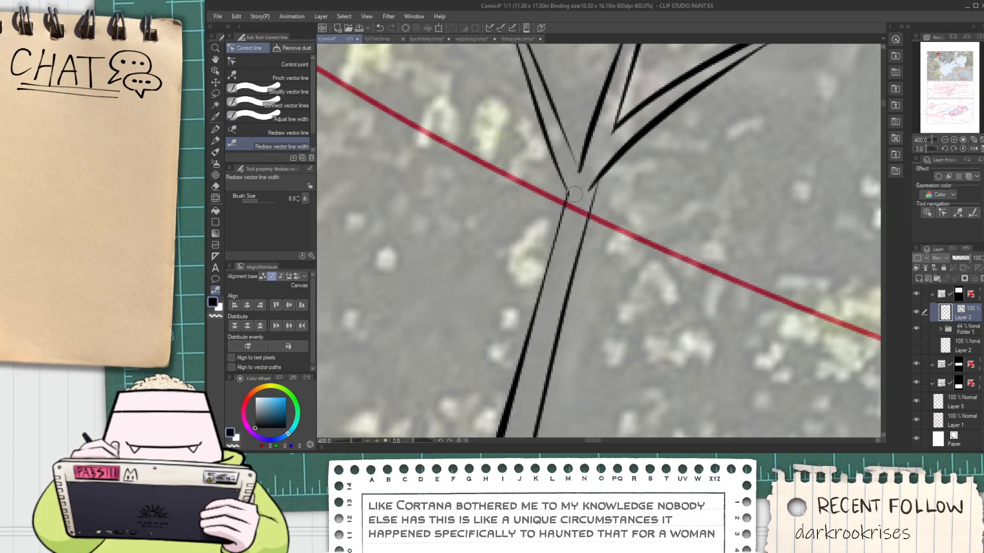
left_click_drag(565, 217, 526, 354)
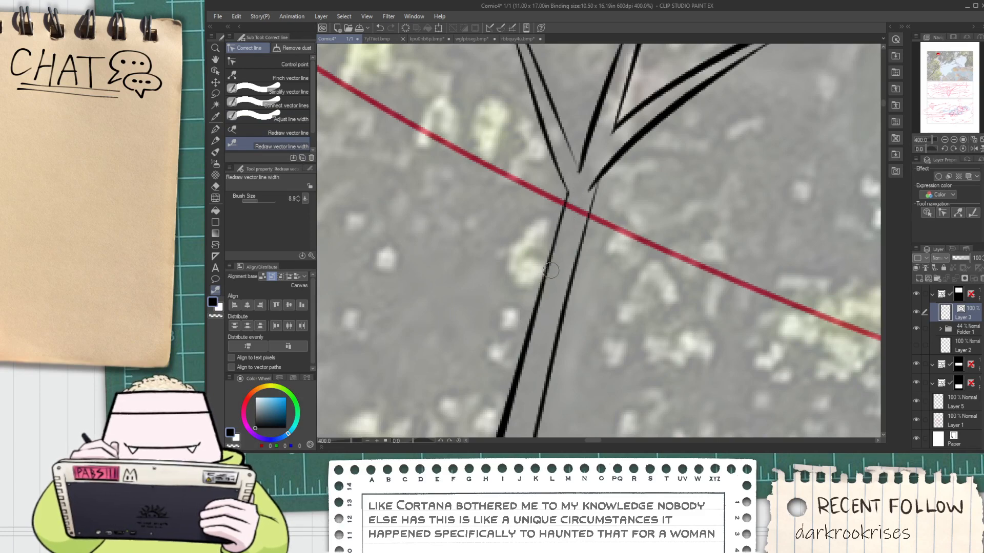
key("ctrl+z")
left_click_drag(565, 213, 511, 411)
scroll(528, 324, "down", 4)
Ink the thick branch's lower edge with a nearly horizontal tapering line extending to the right
key("p")
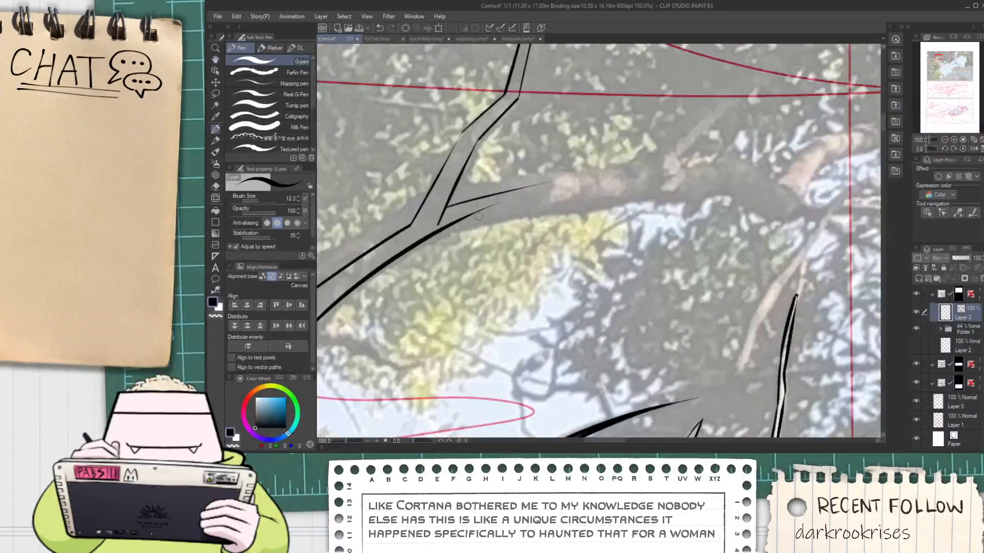
left_click_drag(477, 213, 636, 186)
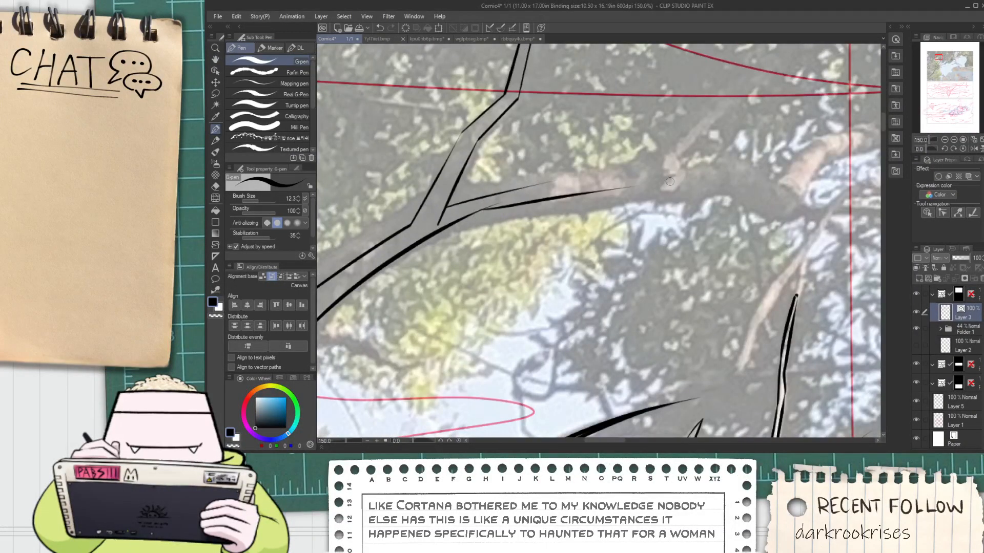
key("ctrl+z")
left_click_drag(478, 211, 728, 205)
key("ctrl+z")
key("ctrl+z")
left_click_drag(485, 207, 689, 190)
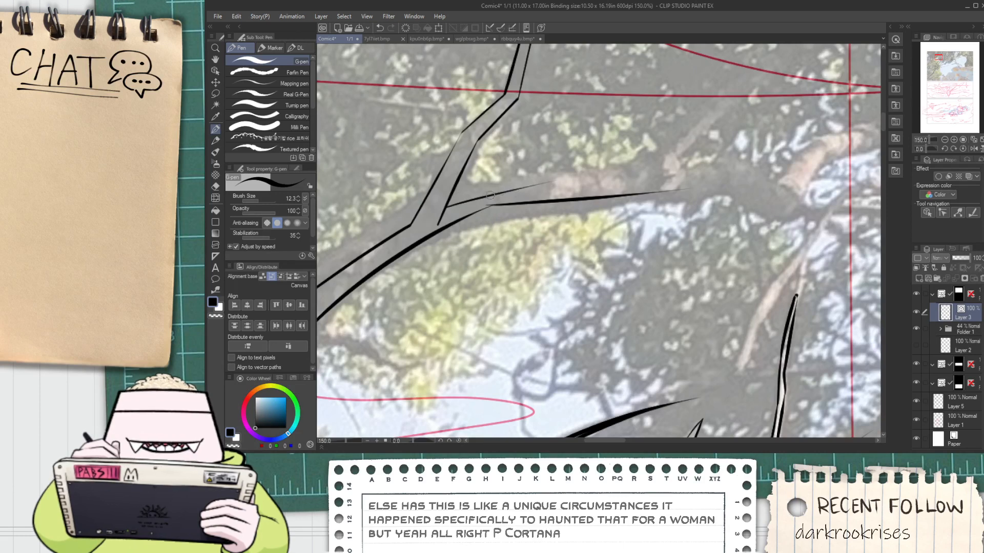
Ink the thick branch's upper edge as a nearly horizontal line running just above the lower edge
mouse_move(495, 196)
left_mouse_down()
mouse_move(717, 163)
mouse_move(534, 190)
mouse_move(704, 161)
left_mouse_up()
key("ctrl+z")
key("ctrl+z")
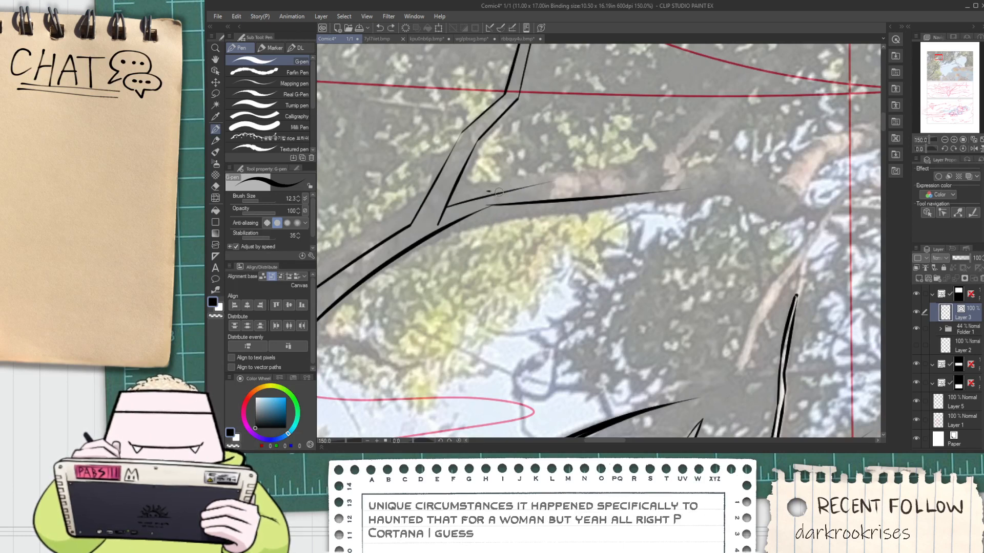
key("ctrl+z")
mouse_move(490, 188)
left_mouse_down()
mouse_move(651, 203)
mouse_move(715, 176)
left_mouse_up()
key("ctrl+z")
left_click_drag(498, 188, 654, 179)
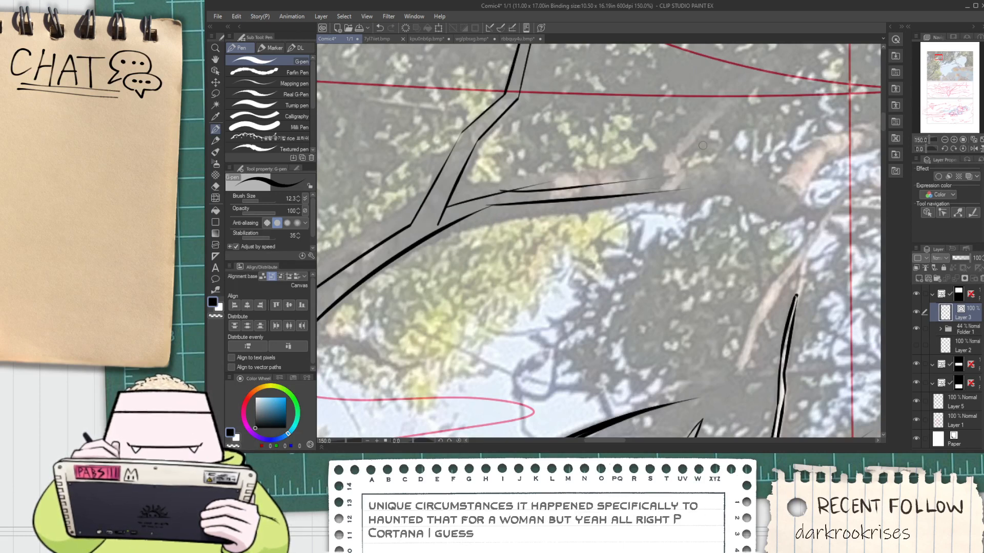
key("ctrl+z")
key("ctrl+z")
mouse_move(493, 193)
left_mouse_down()
mouse_move(658, 177)
mouse_move(585, 197)
left_mouse_up()
Trim the overlapping line ends where the thick branch's new horizontal edges join its earlier segment
key("ctrl+z")
key("ctrl+z")
mouse_move(485, 193)
left_mouse_down()
mouse_move(651, 195)
mouse_move(607, 192)
left_mouse_up()
key("ctrl+z")
scroll(603, 184, "up", 1)
key("e")
mouse_move(514, 180)
left_mouse_down()
mouse_move(511, 192)
mouse_move(465, 198)
mouse_move(494, 206)
left_mouse_up()
scroll(441, 216, "up", 4)
scroll(532, 185, "down", 5)
mouse_move(639, 174)
left_mouse_down()
mouse_move(428, 224)
mouse_move(454, 223)
mouse_move(444, 222)
mouse_move(598, 135)
left_mouse_up()
scroll(459, 229, "up", 1)
key("p")
Ink a short offshoot with two converging lines rising rightward from the branch's upper edge, and continue that edge beyond its base
key("ctrl+z")
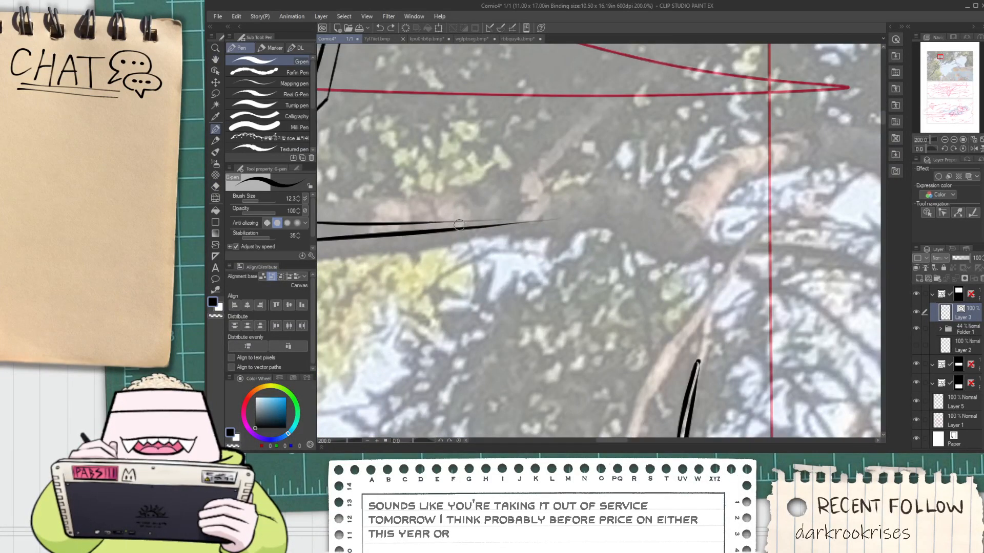
left_click_drag(475, 220, 590, 104)
key("ctrl+z")
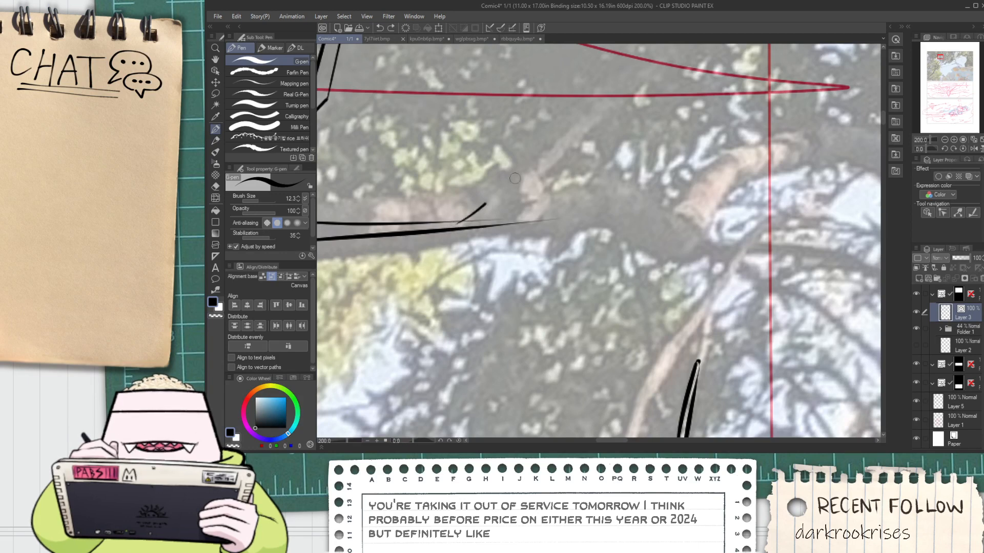
key("ctrl+y")
left_click_drag(495, 212, 599, 105)
key("ctrl+z")
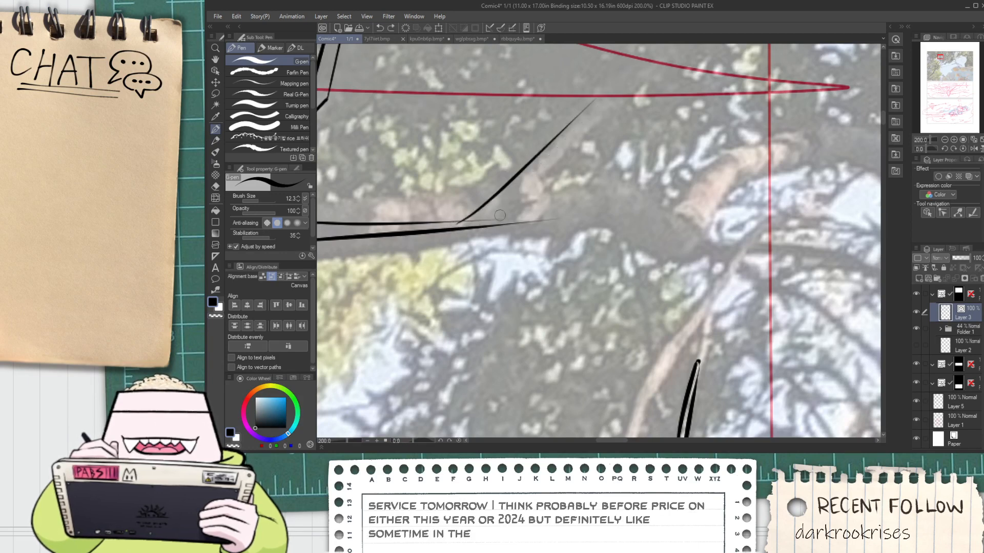
left_click_drag(491, 217, 598, 88)
key("ctrl+z")
mouse_move(488, 212)
left_mouse_down()
mouse_move(614, 204)
mouse_move(615, 214)
left_mouse_up()
scroll(535, 221, "up", 4)
mouse_move(431, 233)
left_mouse_down()
mouse_move(607, 210)
mouse_move(684, 189)
left_mouse_up()
Trim the overlapping lines at the short offshoot's base and the excess line ends beyond its pointed tip
key("e")
scroll(620, 197, "down", 2)
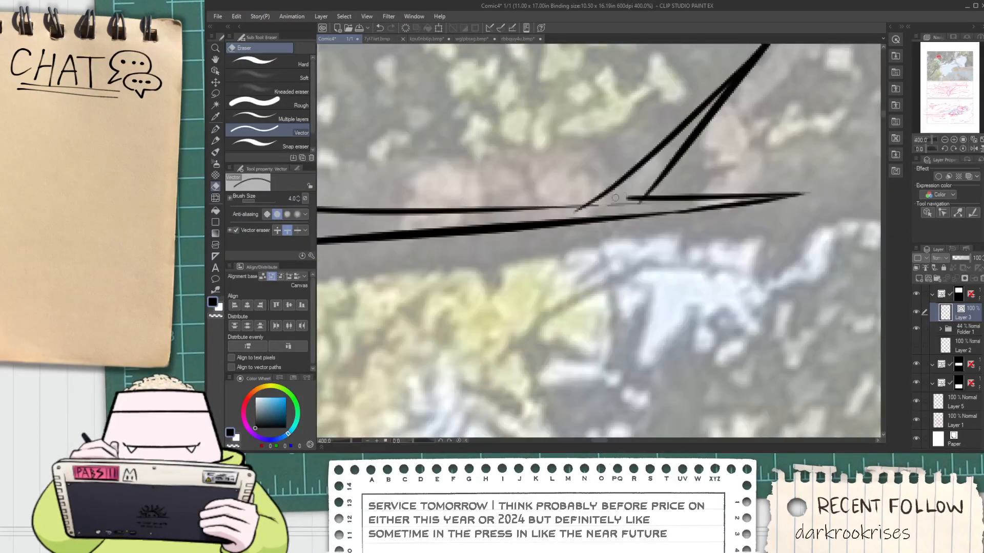
scroll(576, 216, "down", 3)
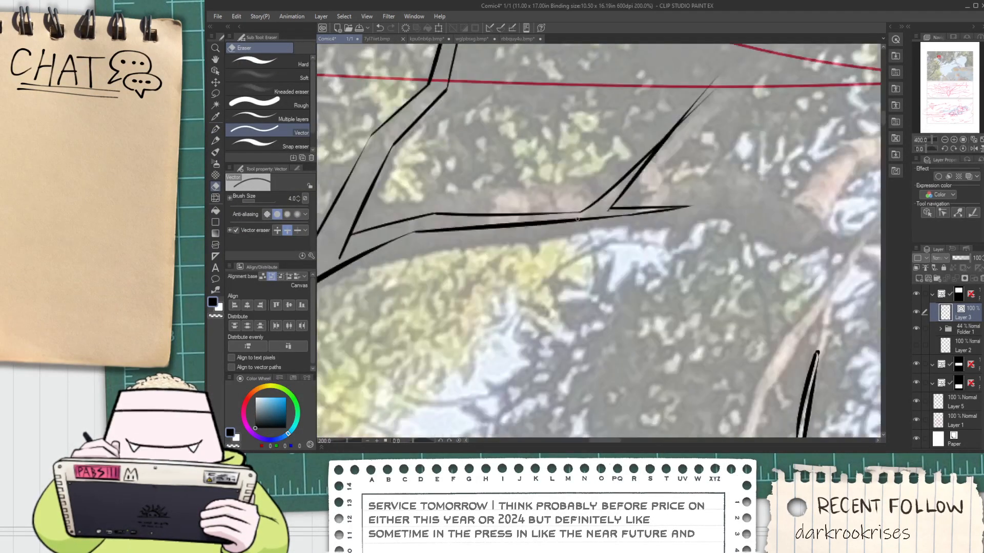
scroll(644, 132, "up", 1)
mouse_move(661, 110)
left_mouse_down()
mouse_move(644, 132)
mouse_move(665, 187)
left_mouse_up()
scroll(648, 192, "down", 2)
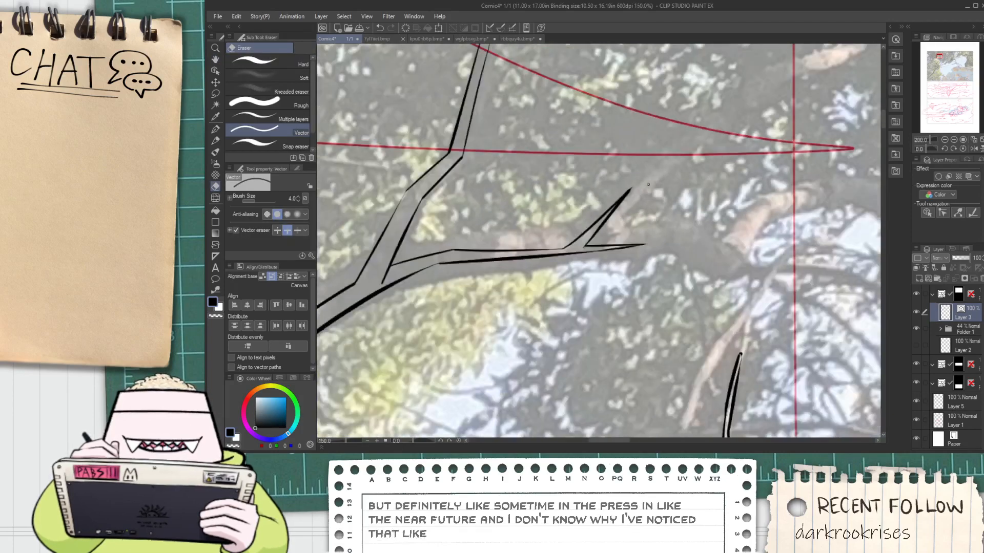
left_click_drag(461, 243, 543, 243)
Ink the lower edge of a new branch rising to the right from the panel's left border
scroll(519, 220, "down", 2)
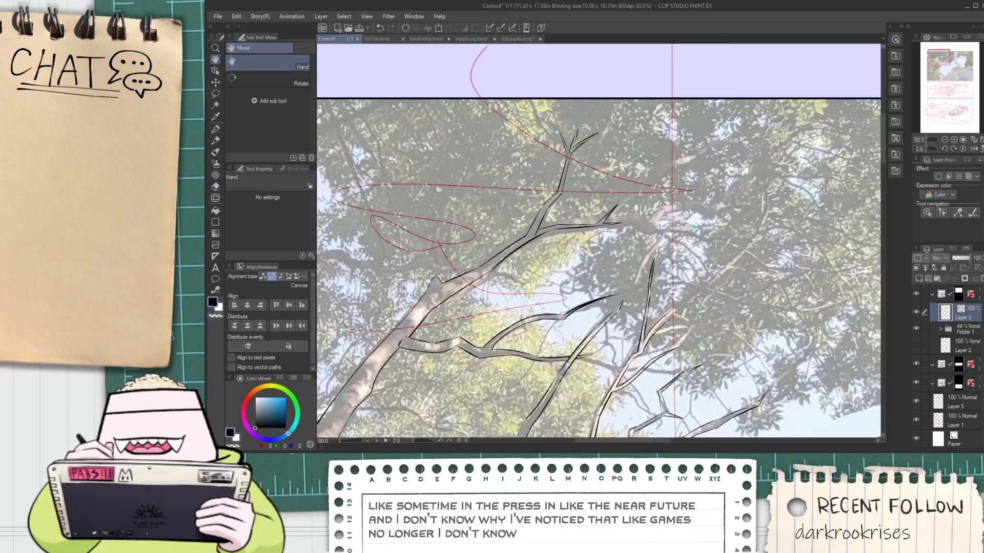
left_click_drag(431, 267, 565, 307)
scroll(418, 328, "up", 2)
left_click_drag(422, 309, 558, 277)
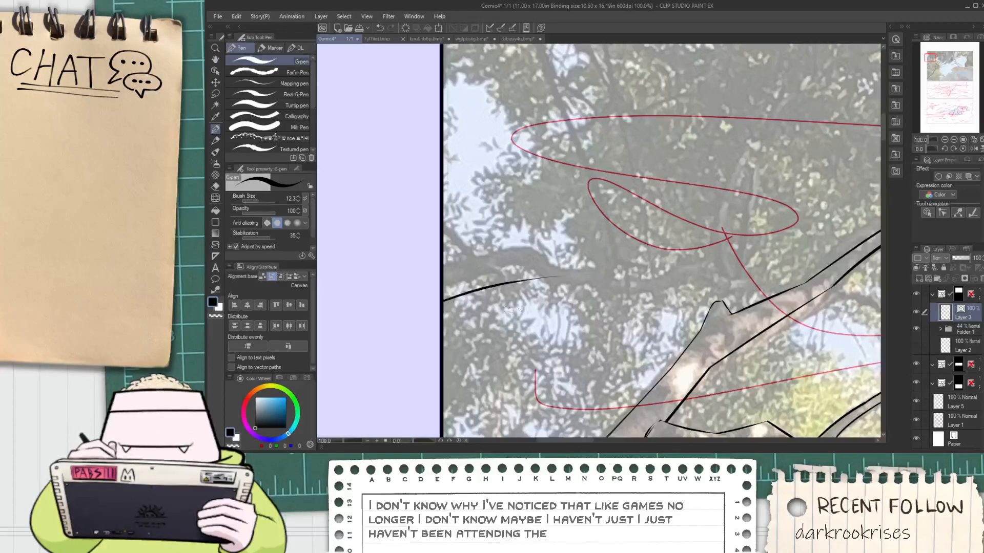
key("ctrl+z")
left_click_drag(427, 299, 537, 279)
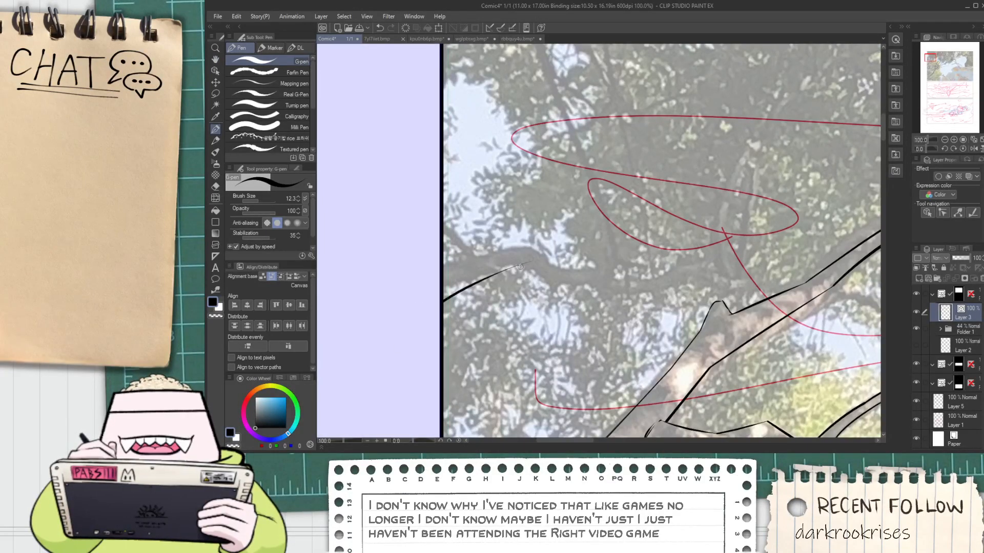
Ink the new branch's upper edge from the panel's left border, and bend it downward with a second tapering stroke
scroll(520, 267, "up", 1)
mouse_move(421, 265)
left_mouse_down()
mouse_move(497, 240)
mouse_move(564, 236)
mouse_move(576, 260)
mouse_move(629, 283)
mouse_move(672, 276)
left_mouse_up()
key("ctrl+z")
key("ctrl+z")
scroll(570, 267, "up", 1)
Continue the new branch's upper edge past the downward bend with a nearly horizontal stroke that curves down at its end
key("ctrl+z")
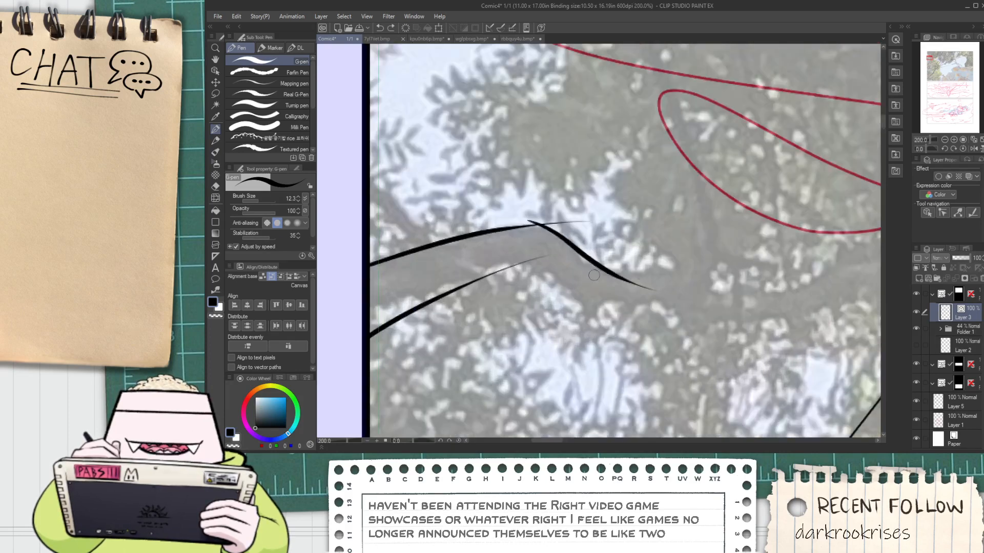
left_click_drag(593, 270, 697, 282)
Redraw the last upper-edge stroke as a short arch, and ink the branch's lower edge bending downward into a matching arch
key("ctrl+z")
key("ctrl+z")
mouse_move(594, 268)
left_mouse_down()
mouse_move(665, 264)
mouse_move(726, 304)
left_mouse_up()
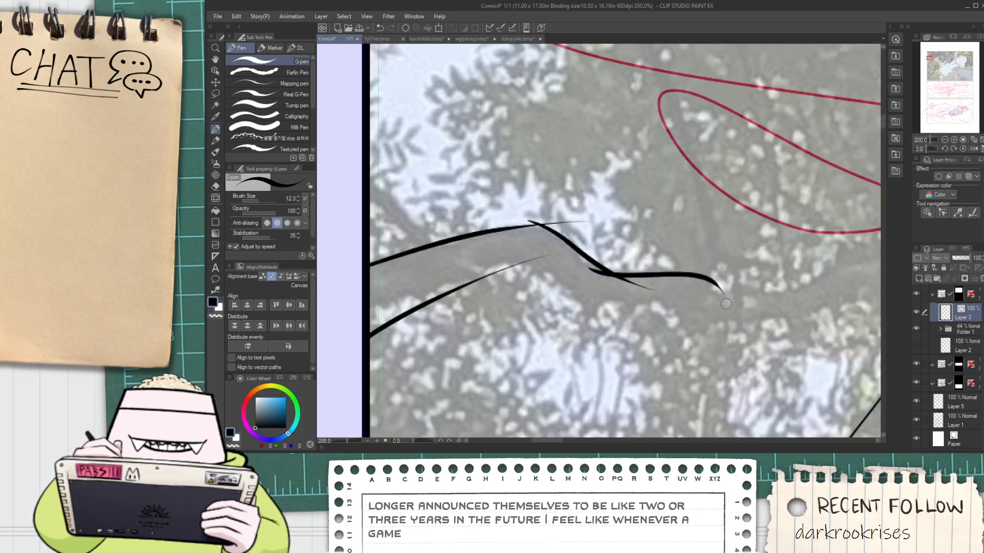
key("ctrl+z")
left_click_drag(603, 276, 708, 290)
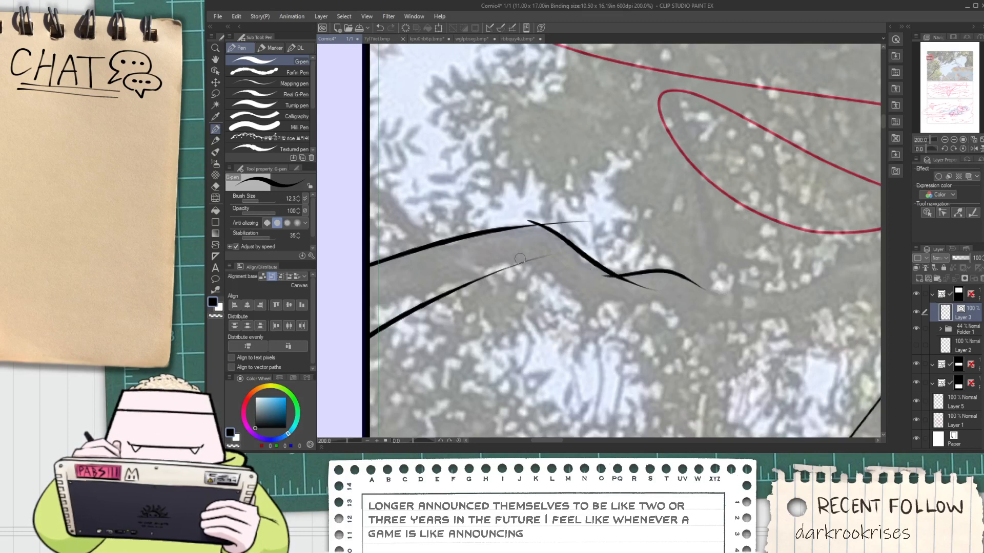
mouse_move(507, 259)
left_mouse_down()
mouse_move(636, 309)
mouse_move(723, 305)
left_mouse_up()
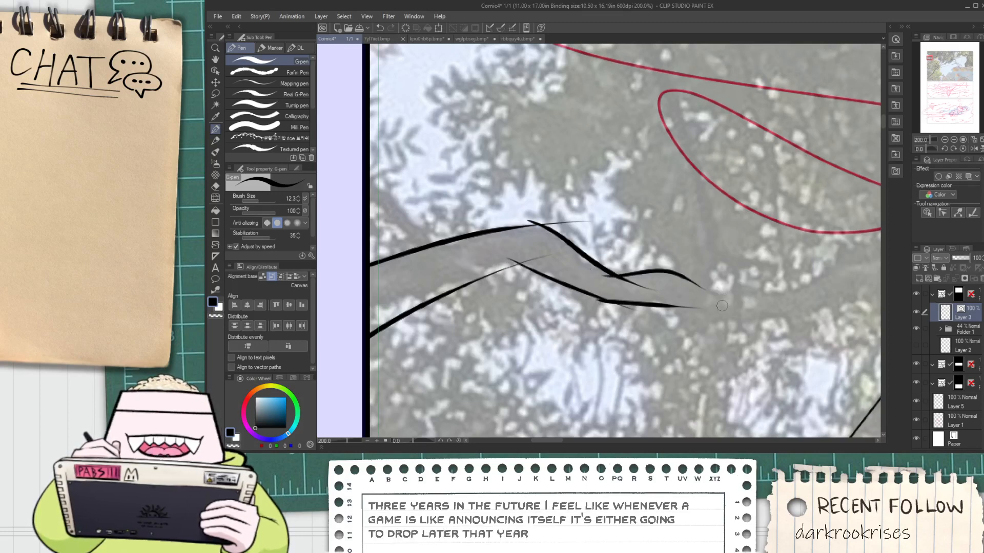
key("ctrl+z")
left_click_drag(592, 306, 698, 291)
key("ctrl+z")
mouse_move(594, 307)
left_mouse_down()
mouse_move(689, 306)
mouse_move(644, 301)
mouse_move(709, 324)
mouse_move(635, 297)
mouse_move(728, 338)
left_mouse_up()
key("ctrl+z")
key("ctrl+z")
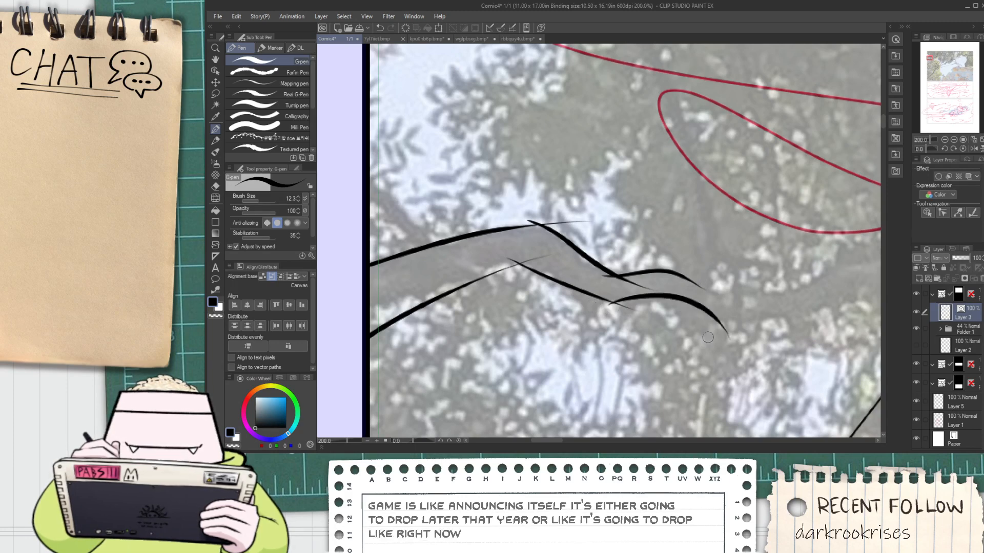
Trim the overlapping line ends at the bends of the new branch's upper and lower edges
key("e")
scroll(618, 284, "up", 2)
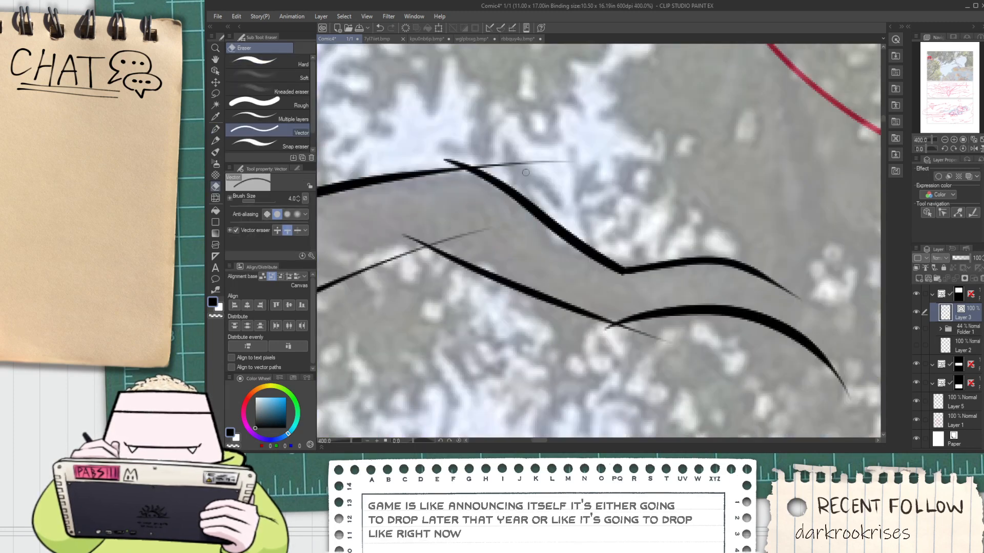
left_click_drag(461, 157, 444, 163)
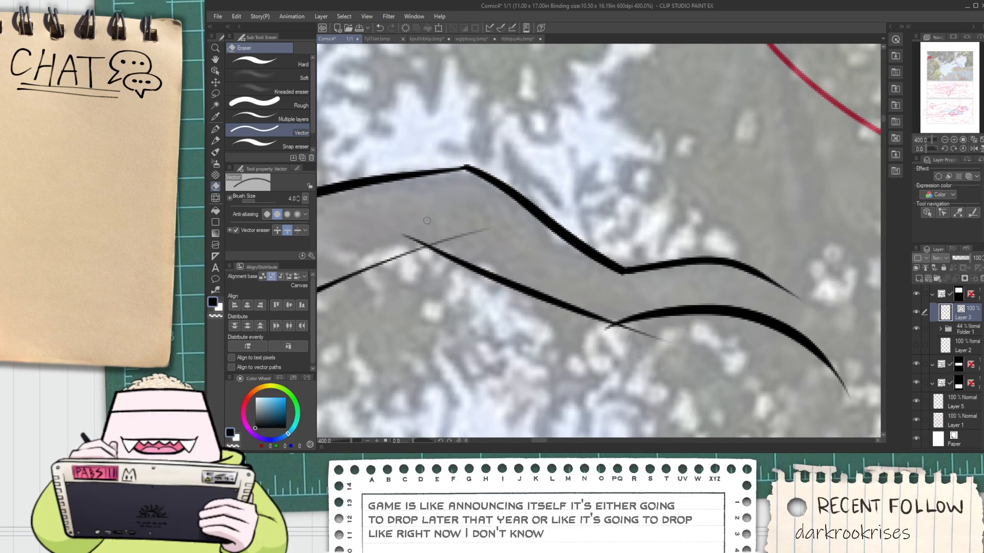
left_click_drag(452, 231, 414, 244)
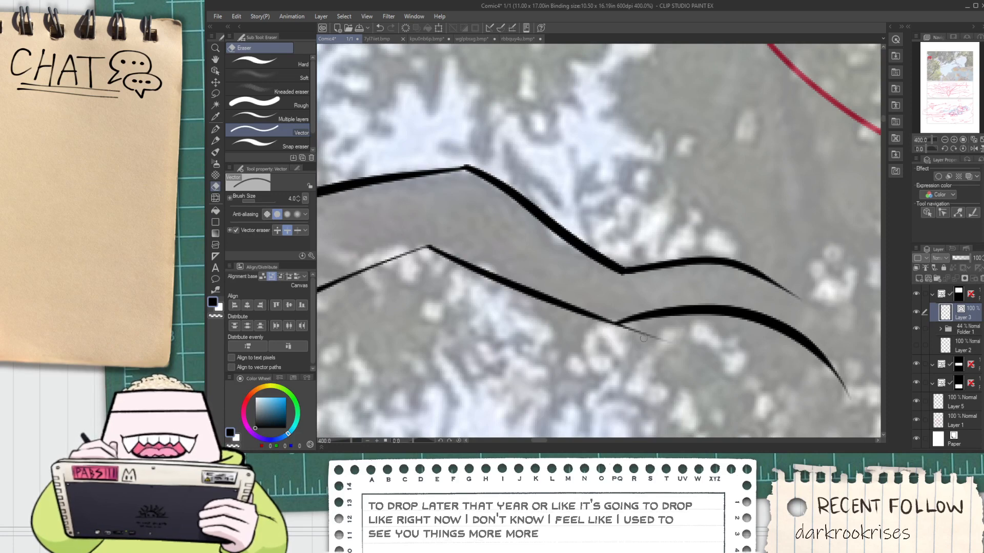
scroll(606, 332, "down", 2)
key("h")
mouse_move(759, 342)
left_mouse_down()
mouse_move(610, 299)
mouse_move(725, 279)
left_mouse_up()
key("p")
key("ctrl+z")
left_click_drag(607, 291, 748, 254)
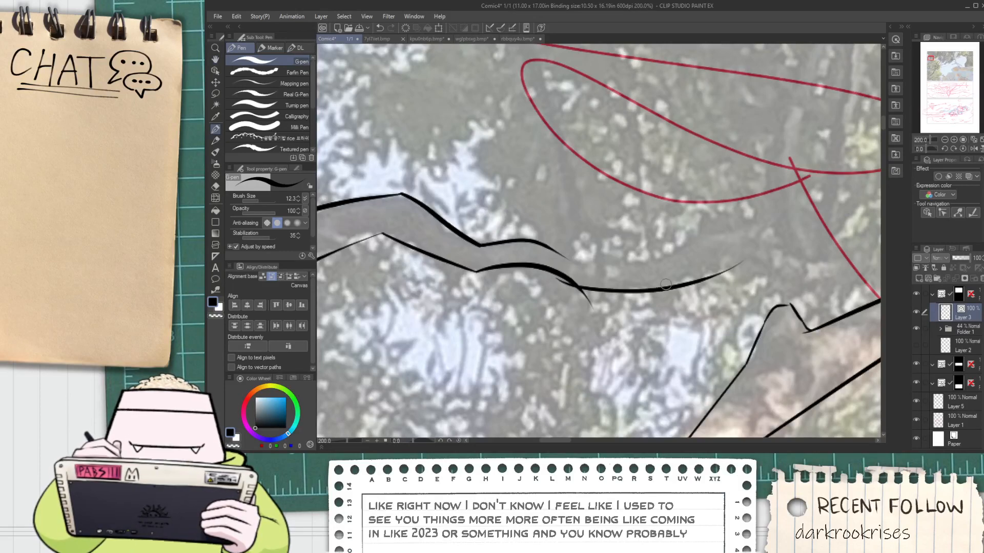
key("ctrl+z")
Extend the branch's lower and upper edges to the right with long, gently rising strokes
scroll(569, 277, "down", 2)
key("space")
left_click_drag(572, 289, 595, 347)
scroll(595, 347, "up", 3)
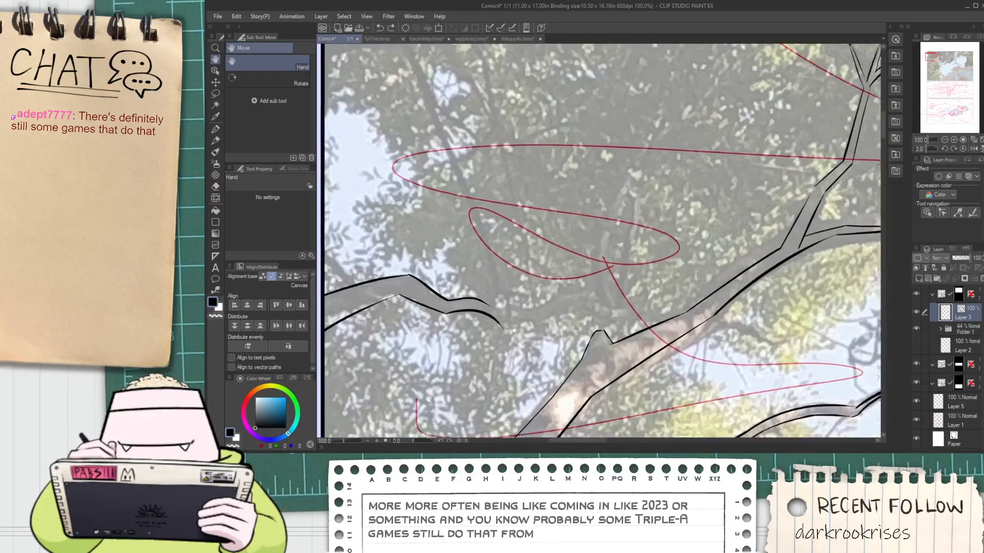
key("p")
scroll(597, 340, "up", 1)
left_click_drag(492, 327, 763, 302)
key("ctrl+z")
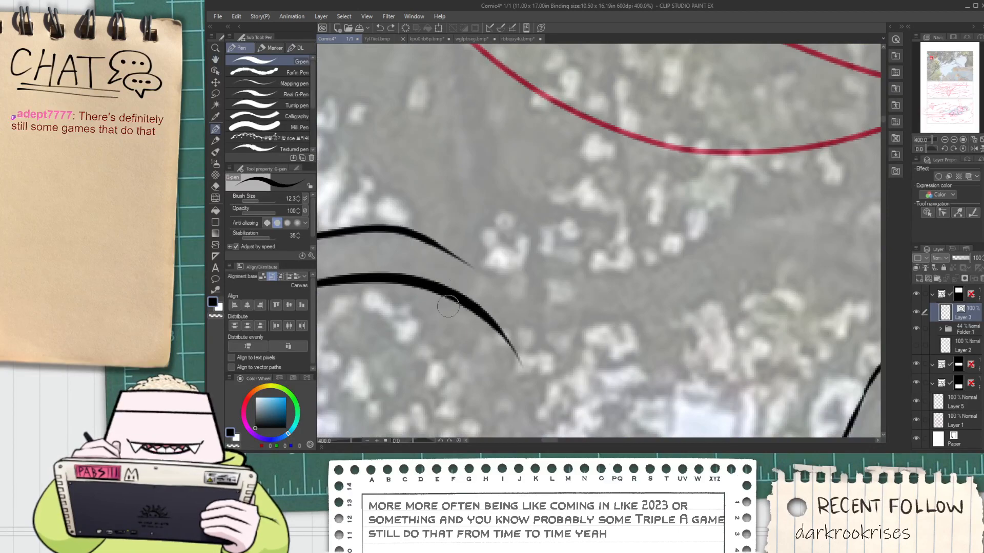
left_click_drag(479, 326, 804, 241)
key("ctrl+z")
left_click_drag(461, 324, 802, 270)
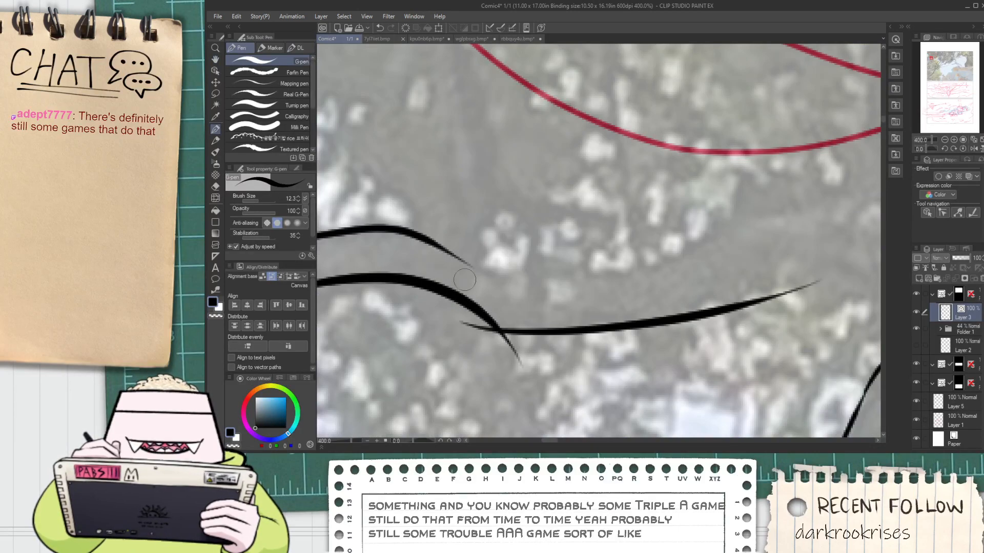
left_click_drag(461, 263, 825, 245)
Continue both edges of the branch with shorter, more steeply rising strokes past the shallow stretch
key("space")
mouse_move(737, 281)
left_mouse_down()
mouse_move(685, 271)
mouse_move(619, 285)
left_mouse_up()
scroll(722, 259, "down", 4)
scroll(619, 286, "up", 2)
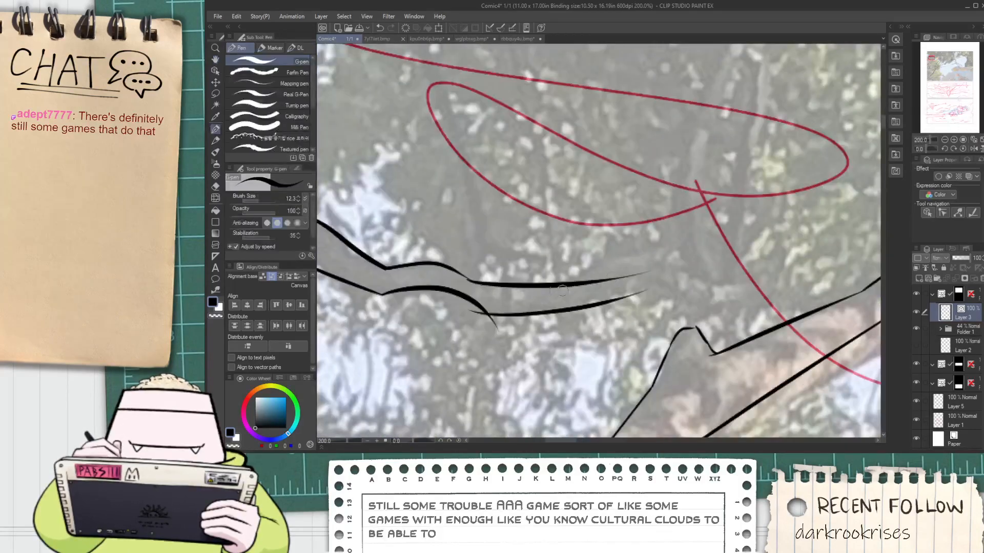
left_click_drag(560, 291, 676, 246)
key("ctrl+z")
left_click_drag(571, 290, 685, 238)
left_click_drag(607, 305, 676, 263)
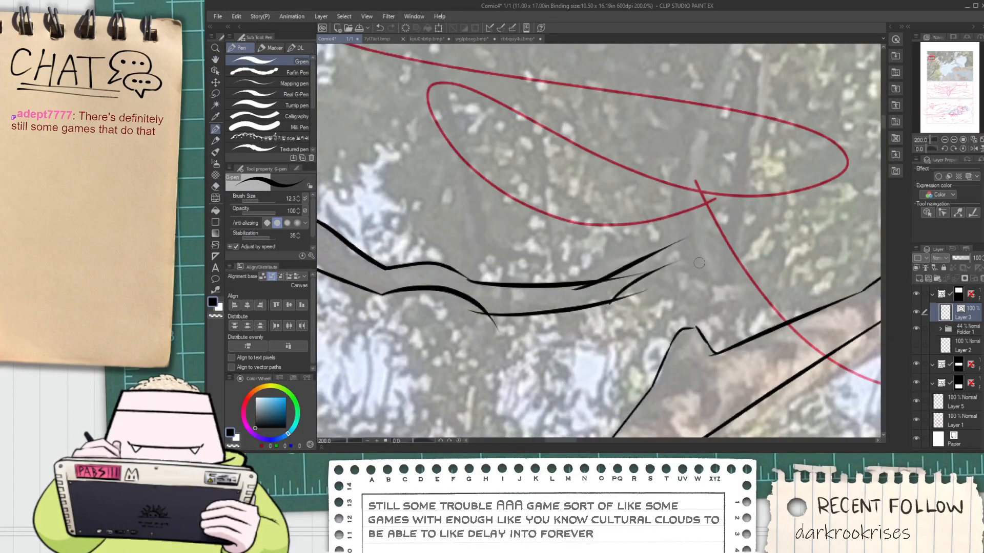
key("ctrl+z")
left_click_drag(608, 305, 698, 258)
Trim the overlapping line ends where the branch's newest edge strokes join
key("e")
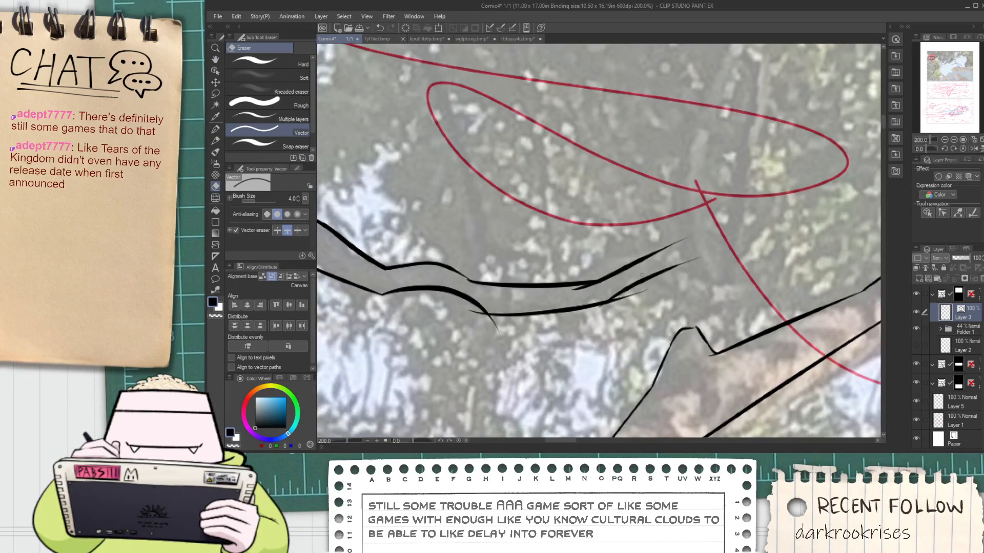
mouse_move(549, 302)
left_mouse_down()
mouse_move(613, 289)
mouse_move(627, 301)
mouse_move(660, 297)
left_mouse_up()
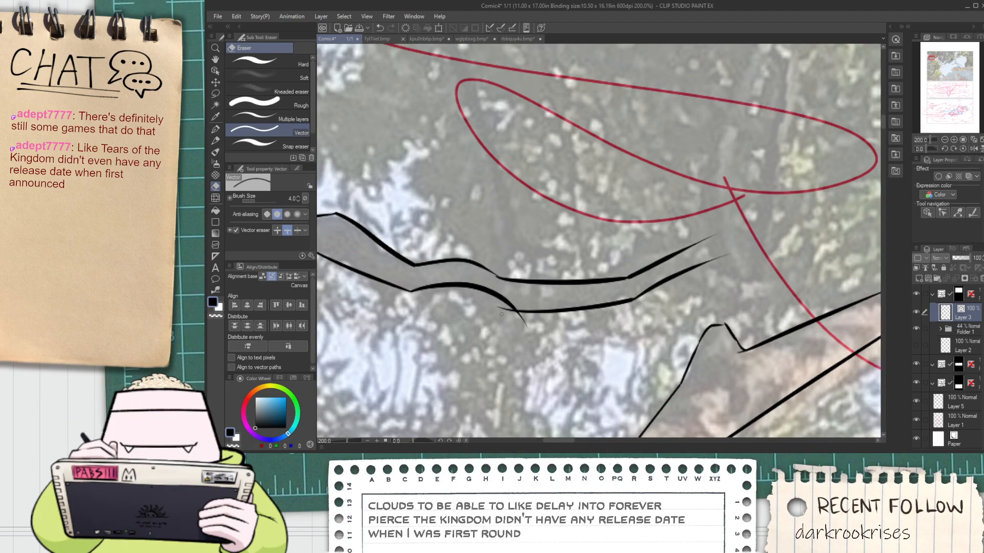
left_click_drag(526, 315, 520, 319)
Ink the left edge of a twig rising steeply from the end of the branch's upper edge
scroll(519, 312, "down", 2)
left_click_drag(375, 305, 464, 326)
scroll(464, 326, "up", 1)
scroll(465, 326, "up", 1)
scroll(520, 298, "down", 2)
mouse_move(723, 285)
left_mouse_down()
mouse_move(595, 303)
mouse_move(618, 217)
left_mouse_up()
scroll(595, 303, "up", 1)
key("ctrl+z")
left_click_drag(591, 316, 631, 168)
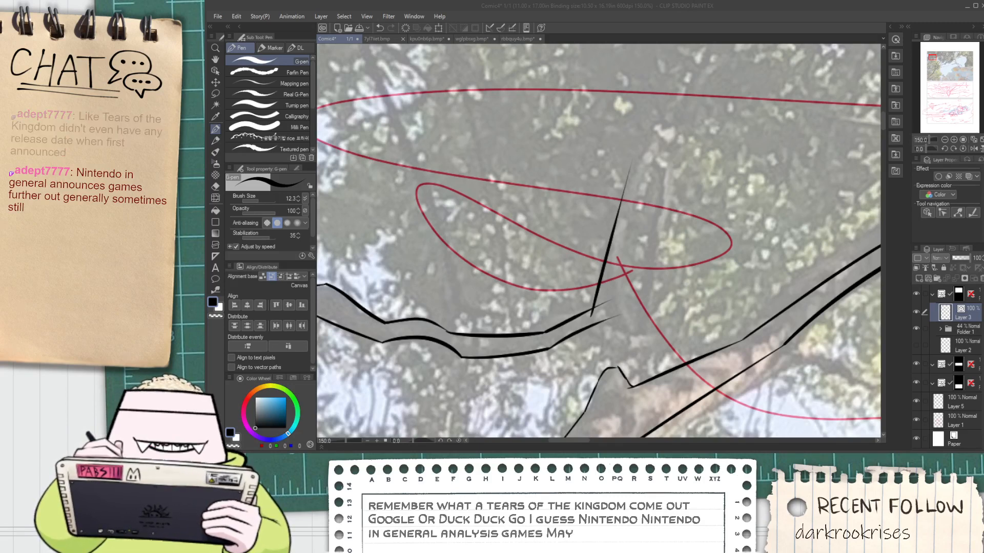
Ink the steep twig's right edge close beside its left edge
key("ctrl+minus")
key("ctrl+minus")
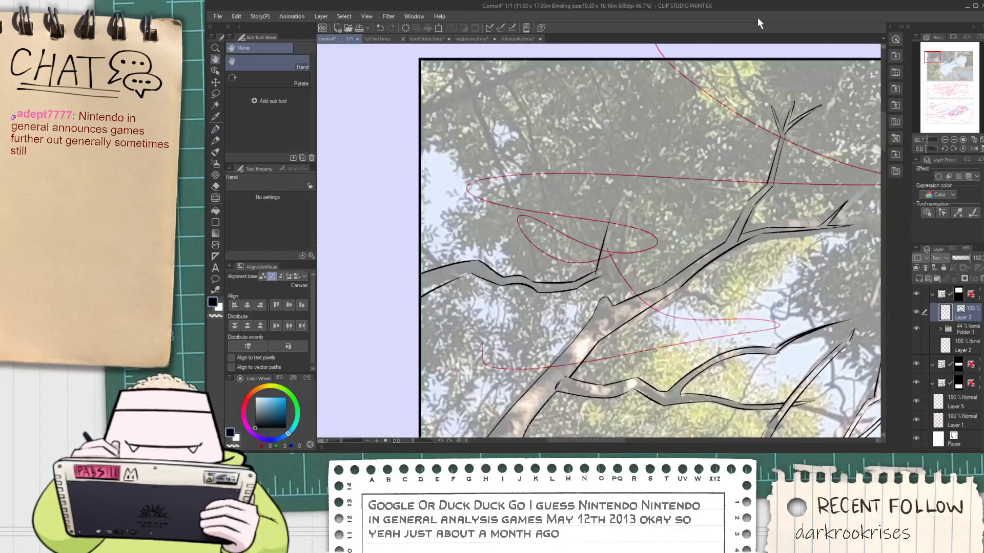
key("ctrl+plus")
key("ctrl+plus")
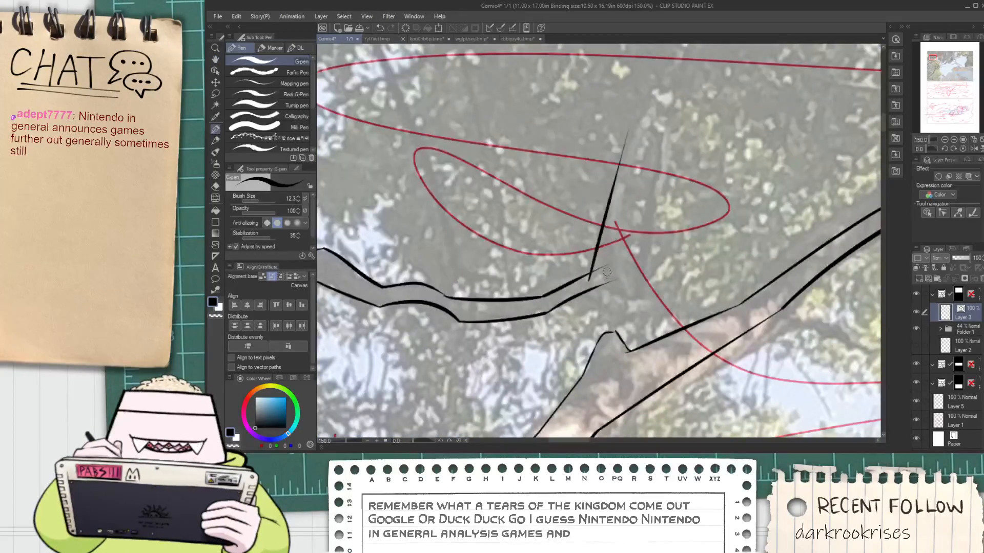
left_click_drag(605, 276, 638, 128)
key("ctrl+z")
left_click_drag(604, 278, 618, 152)
key("ctrl+z")
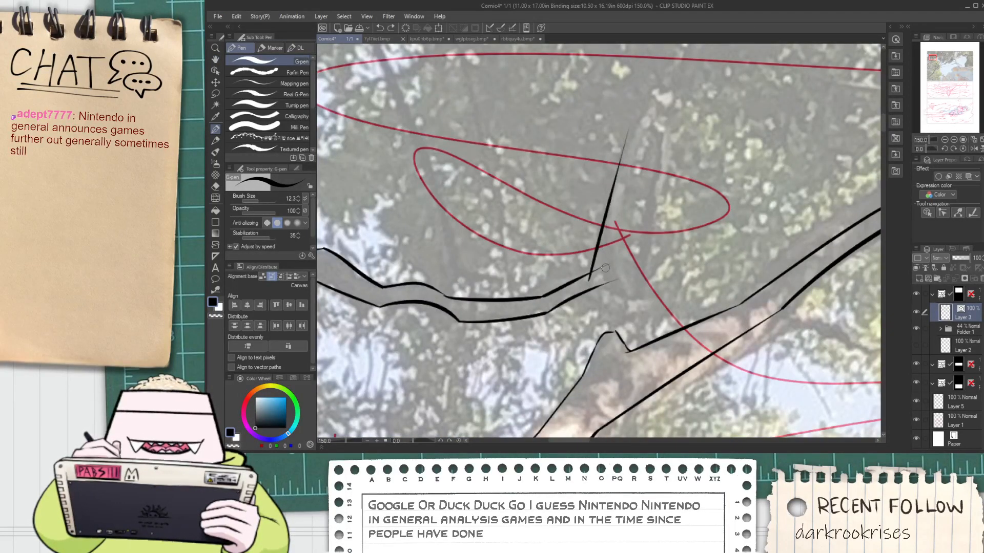
mouse_move(602, 278)
left_mouse_down()
mouse_move(634, 123)
mouse_move(609, 216)
mouse_move(647, 122)
left_mouse_up()
Bend the twig to the right with two upper strokes that converge into a narrow point
key("h")
key("ctrl+plus")
key("p")
key("ctrl+z")
left_click_drag(589, 235, 666, 122)
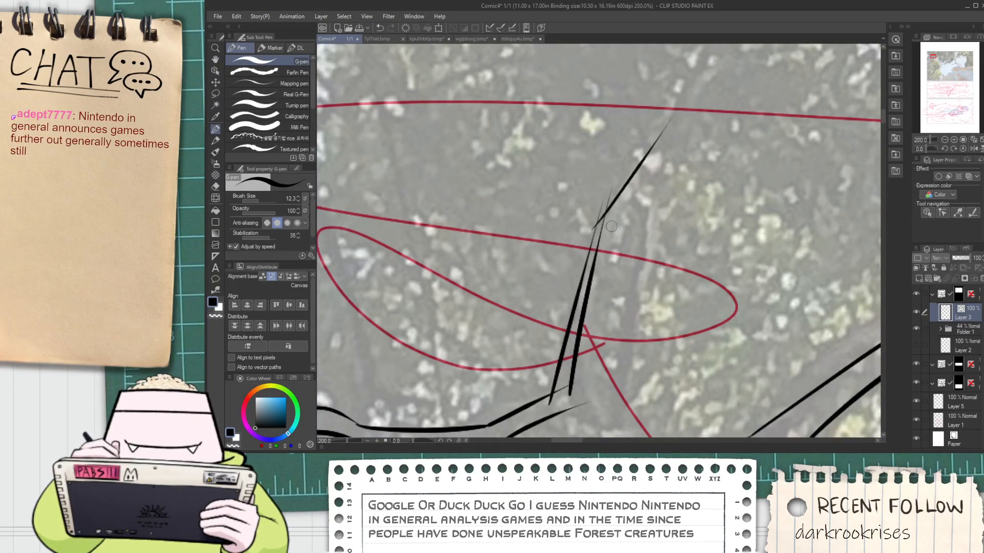
key("ctrl+z")
left_click_drag(583, 240, 658, 120)
left_click_drag(616, 209, 670, 99)
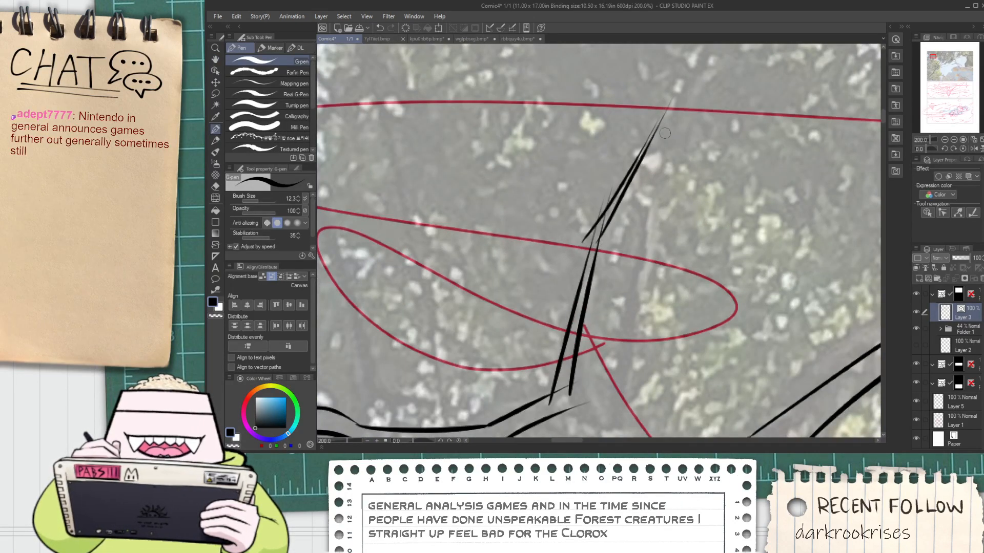
Trim the excess lines at the first twig's pointed tip and the overlapping ends at its bend
key("ctrl+plus")
left_click_drag(651, 134, 682, 100)
key("e")
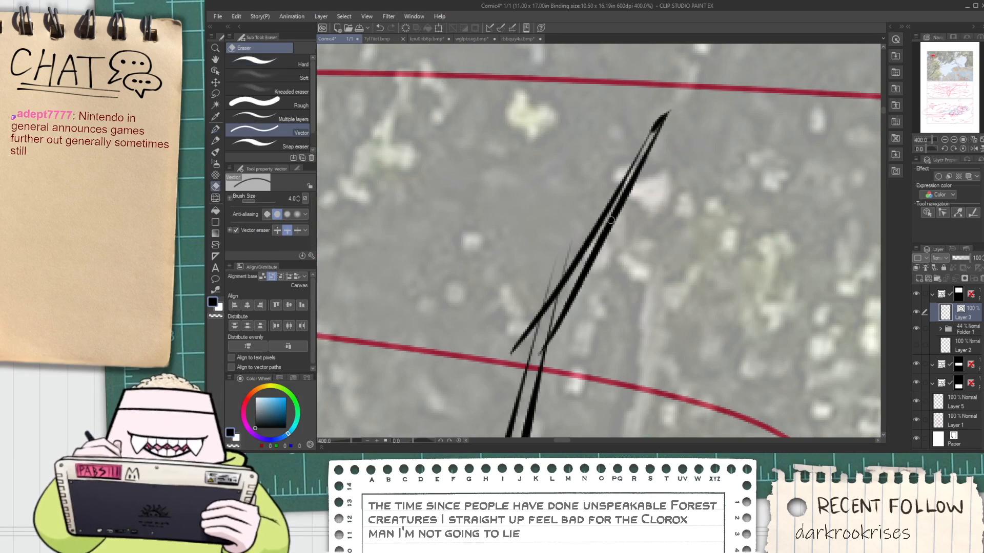
left_click_drag(515, 352, 519, 347)
left_click_drag(541, 296, 569, 256)
Continue the branch's lower edge past the first twig in a long rising stroke, and curve its upper edge up into a second twig
key("space")
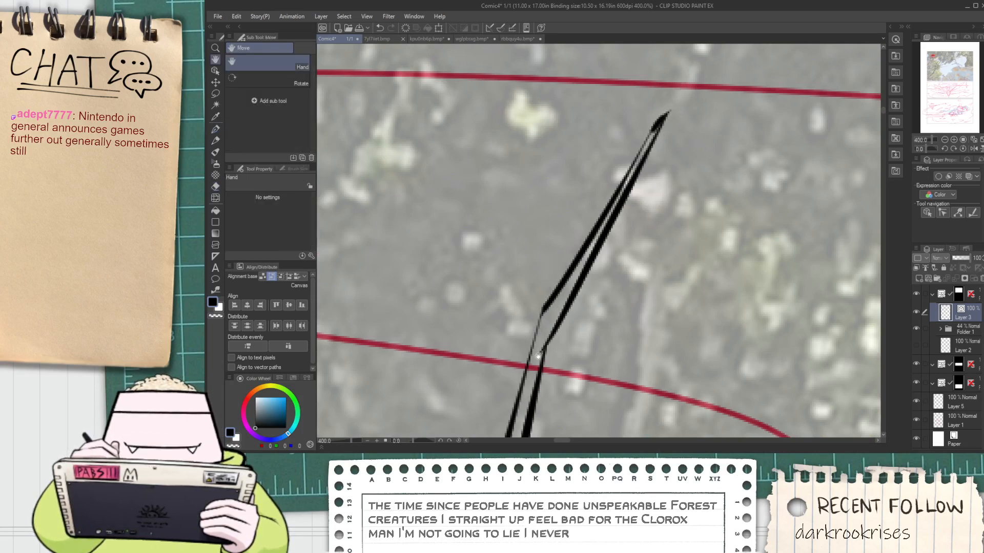
left_click_drag(545, 343, 559, 269)
scroll(561, 269, "down", 3)
scroll(561, 269, "up", 2)
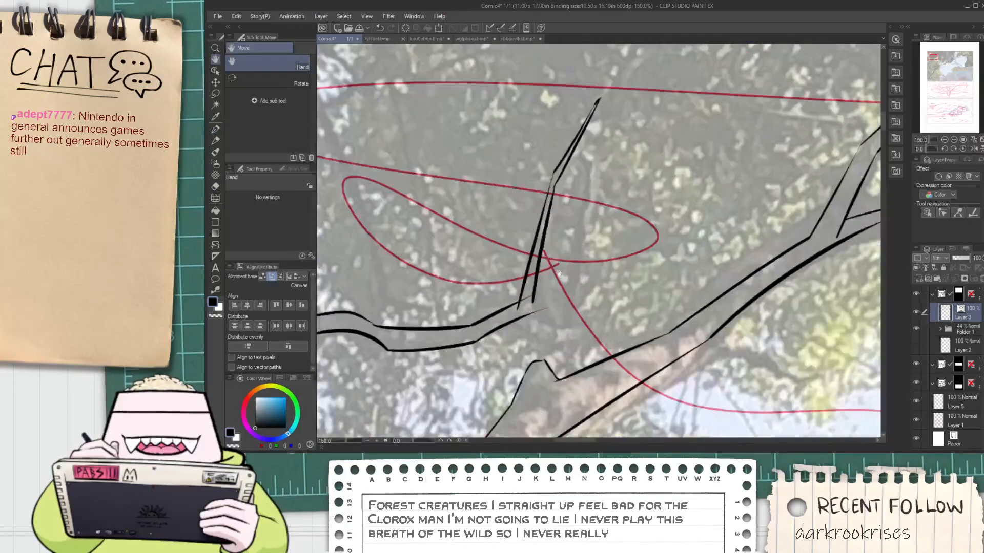
key("p")
mouse_move(531, 312)
left_mouse_down()
mouse_move(580, 318)
mouse_move(689, 233)
left_mouse_up()
key("ctrl+z")
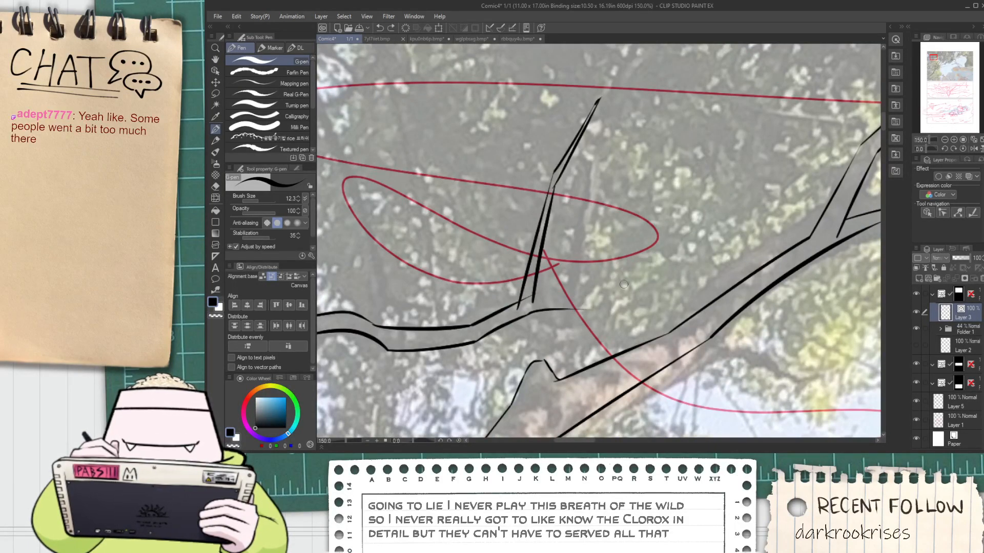
mouse_move(736, 198)
left_mouse_down()
mouse_move(566, 294)
mouse_move(640, 145)
left_mouse_up()
Ink the second twig's right edge parallel to its left edge, starting near the fork with the lower stroke
left_click_drag(572, 291, 716, 65)
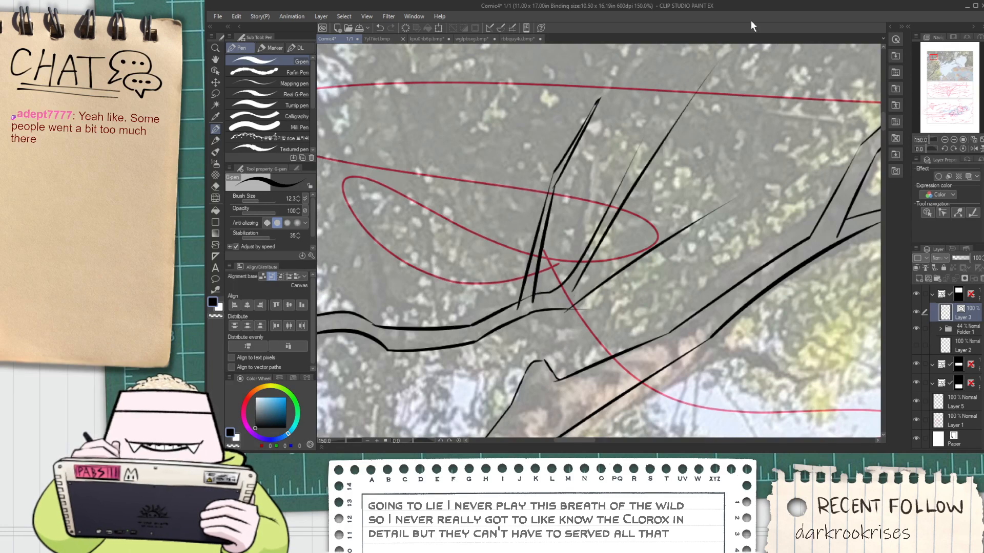
key("ctrl+z")
left_click_drag(572, 296, 669, 138)
key("ctrl+z")
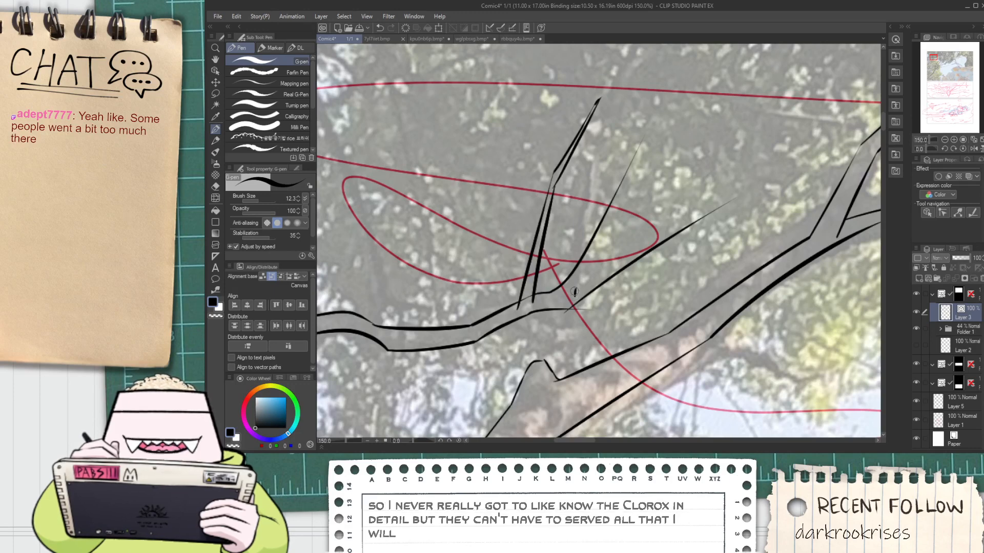
left_click_drag(573, 292, 646, 179)
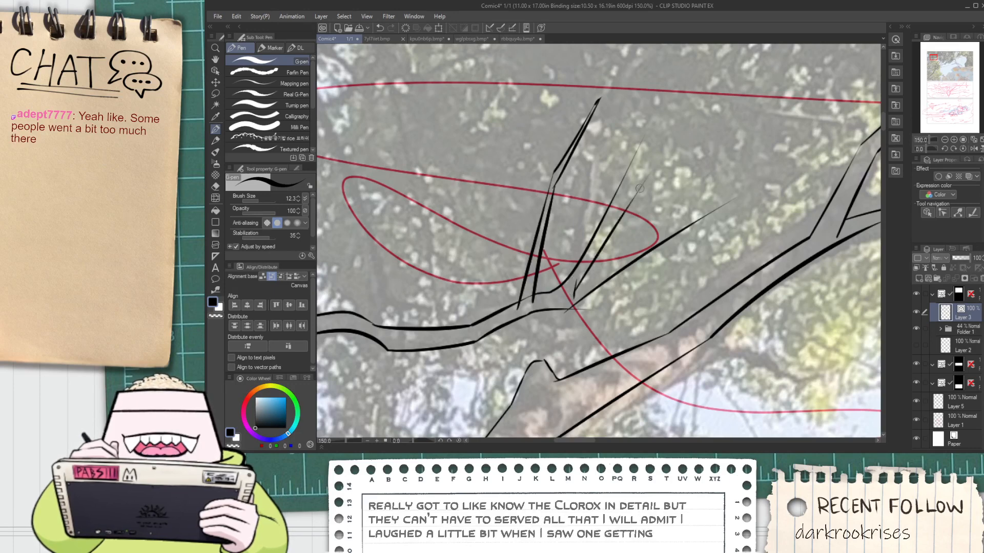
key("ctrl+z")
left_click_drag(573, 296, 660, 134)
Extend the second twig above a slight bend with two strokes that meet in a pointed tip
scroll(641, 153, "up", 1)
scroll(637, 162, "up", 2)
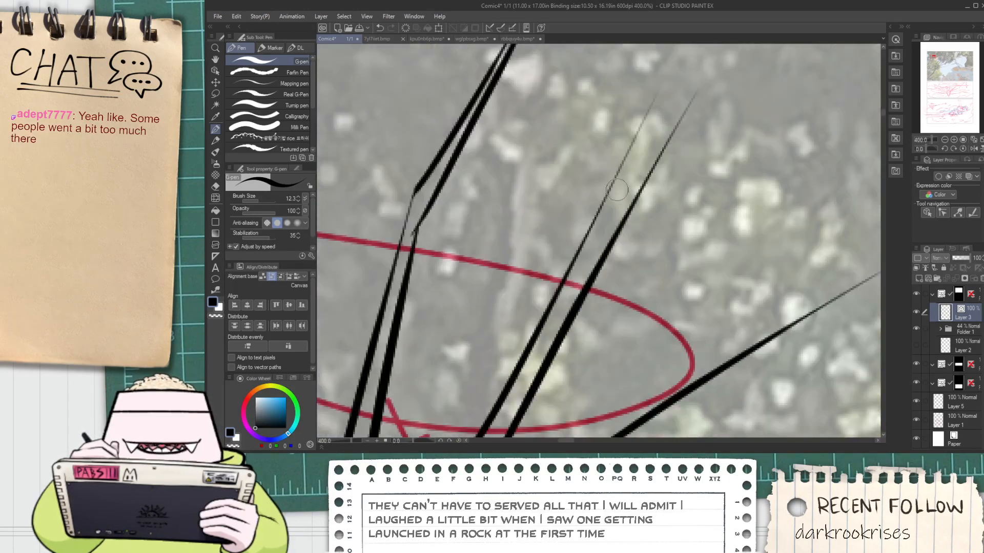
left_click_drag(610, 191, 742, 44)
key("ctrl+z")
scroll(637, 198, "down", 2)
left_click_drag(637, 197, 609, 259)
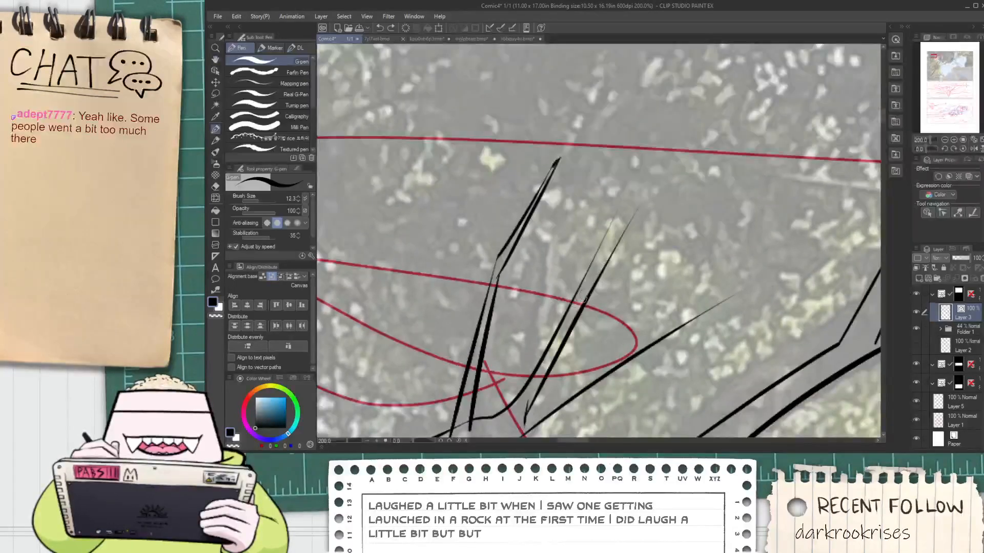
left_click_drag(575, 301, 644, 134)
key("ctrl+z")
Trim the overlapping line ends at the second twig's bend
key("e")
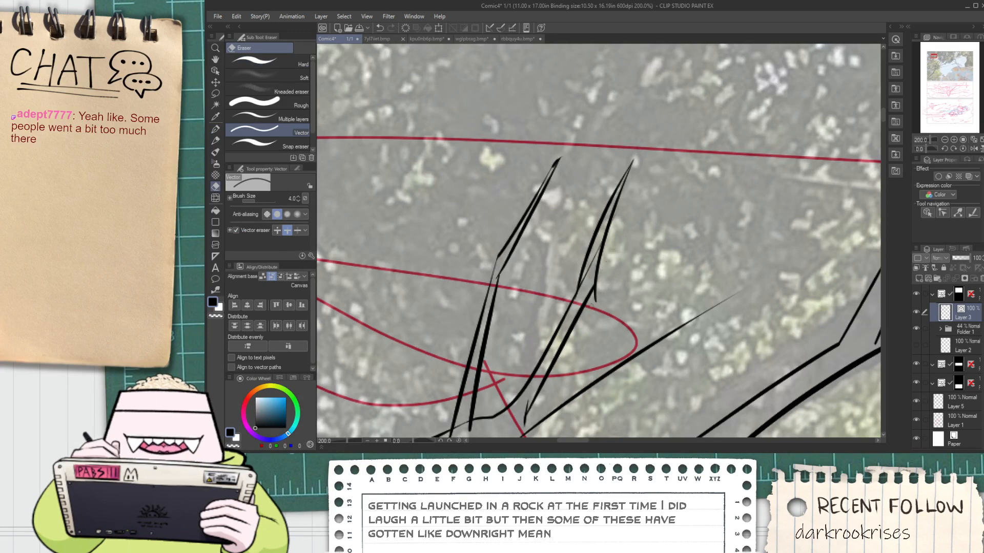
left_click_drag(590, 279, 592, 265)
mouse_move(532, 400)
left_mouse_down()
mouse_move(542, 296)
mouse_move(510, 281)
mouse_move(734, 142)
left_mouse_up()
Ink the upper edge of the third twig, rising to the right from the fork and converging with its lower edge
scroll(541, 295, "up", 2)
key("p")
scroll(510, 280, "down", 2)
key("ctrl+z")
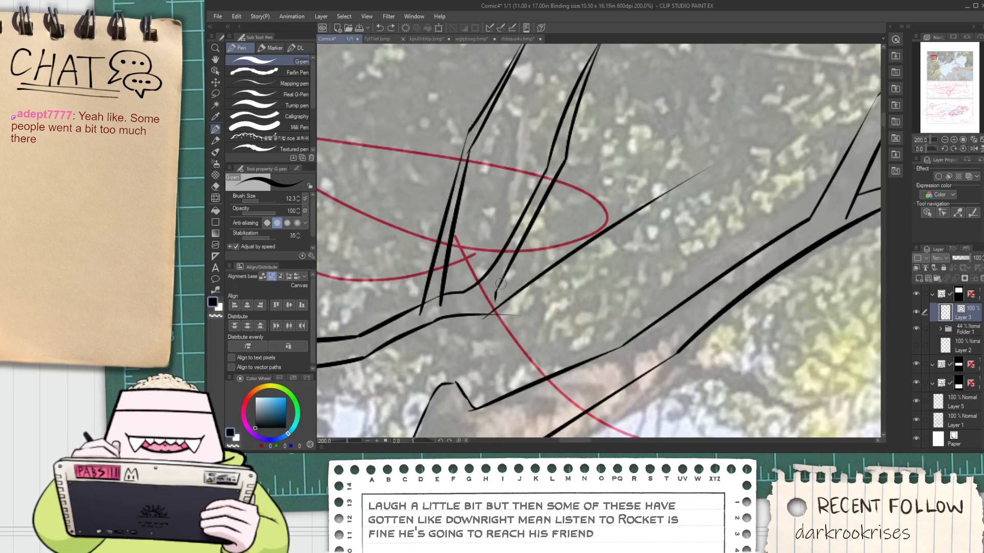
left_click_drag(501, 283, 757, 136)
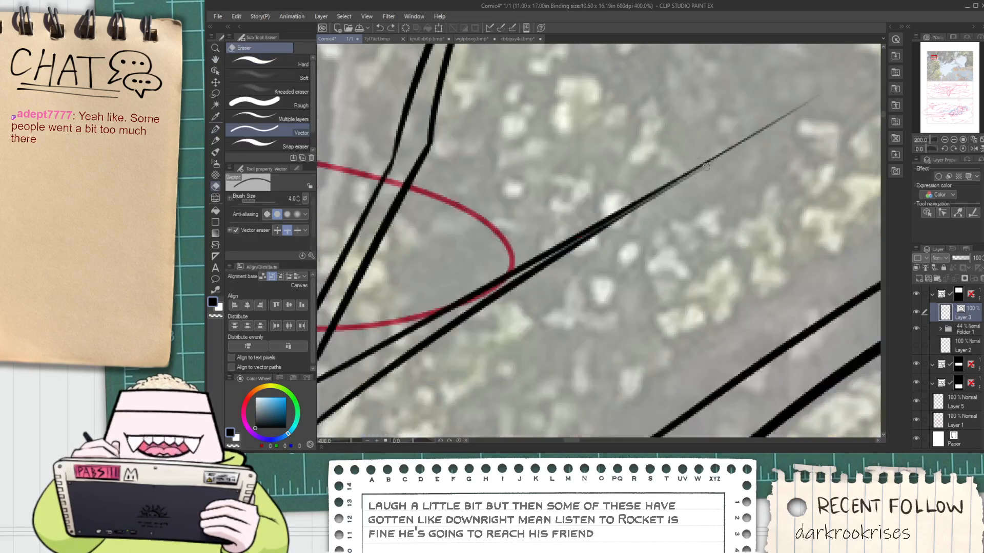
Trim the excess line beyond the third twig's tip and the overlapping lines around the twigs' bases
scroll(686, 177, "up", 4)
key("e")
left_click_drag(711, 150, 708, 163)
scroll(710, 179, "down", 2)
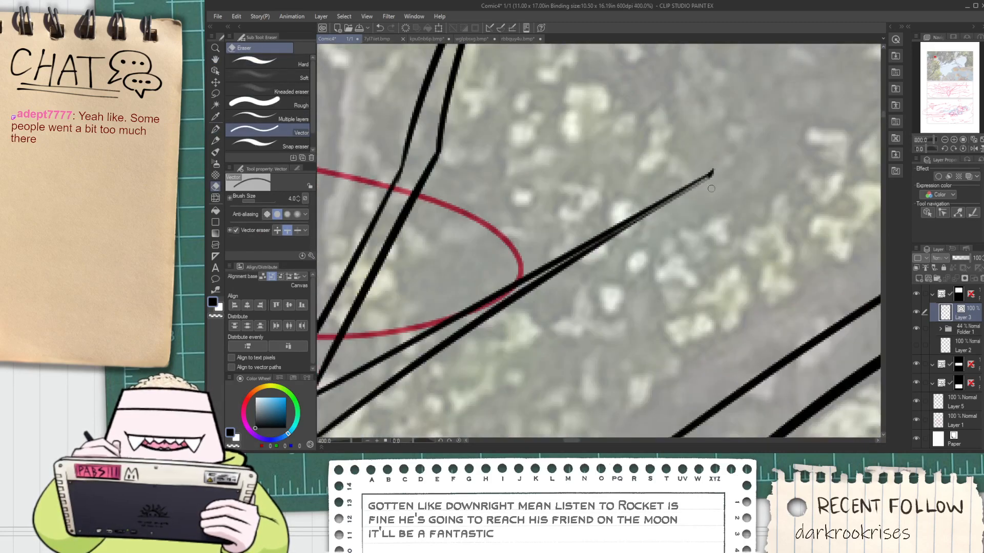
mouse_move(499, 363)
left_mouse_down()
mouse_move(649, 271)
mouse_move(575, 288)
left_mouse_up()
scroll(584, 290, "up", 2)
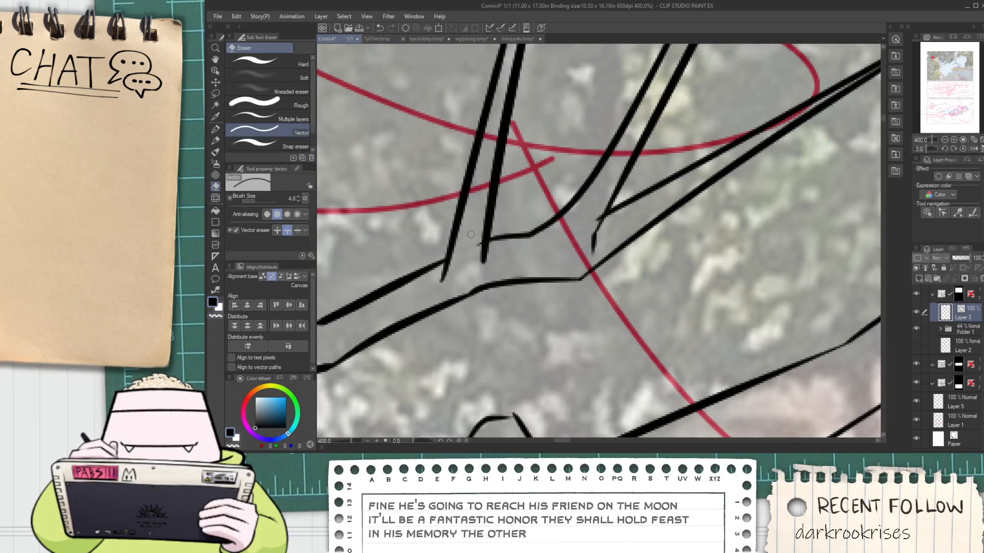
scroll(470, 234, "down", 2)
scroll(481, 255, "up", 2)
scroll(487, 240, "down", 7)
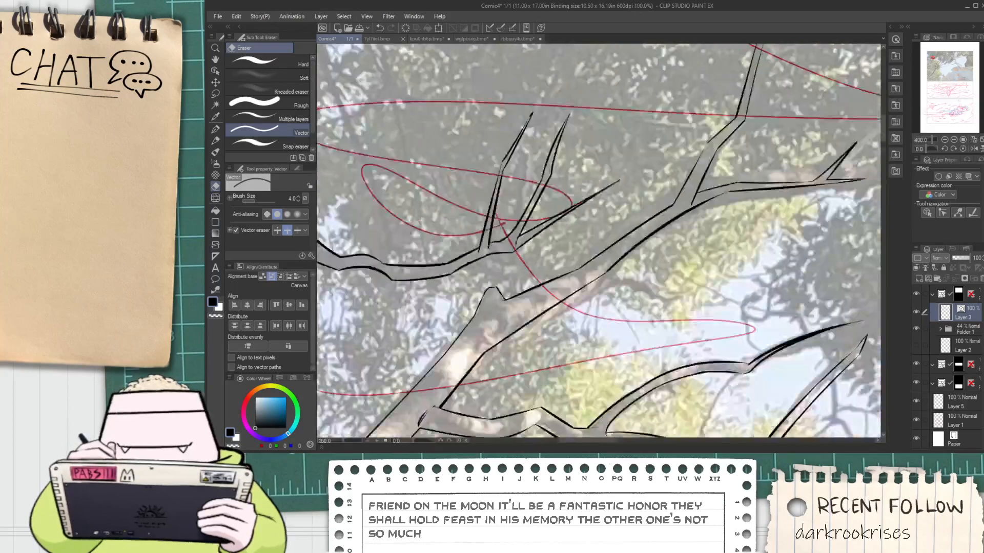
Ink the two edges of a branch cutting diagonally across the panel's upper-left corner, from the side border to the upper border
mouse_move(481, 238)
left_mouse_down()
mouse_move(577, 351)
mouse_move(540, 339)
mouse_move(574, 389)
left_mouse_up()
scroll(568, 348, "up", 2)
scroll(536, 334, "up", 1)
left_click_drag(397, 218, 641, 137)
key("ctrl+z")
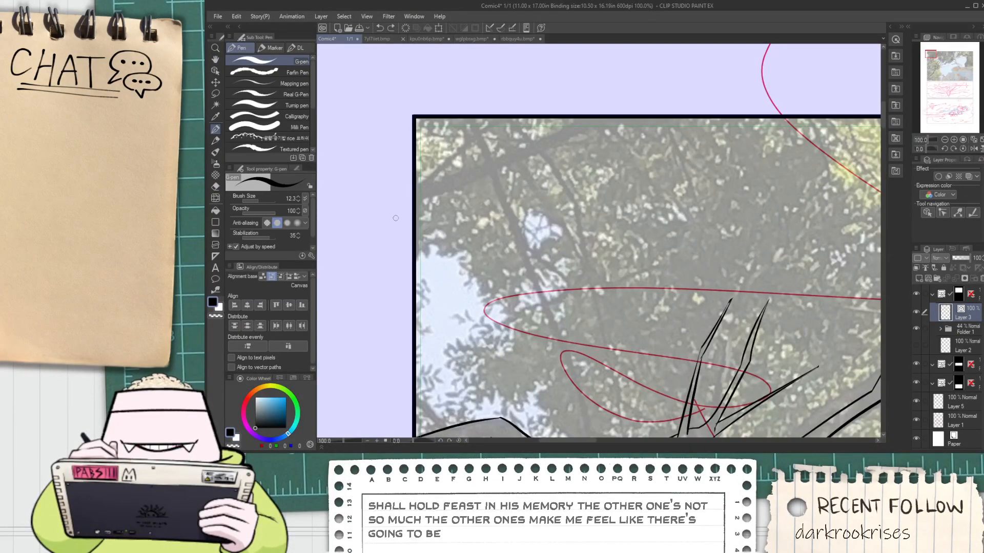
left_click_drag(416, 209, 617, 121)
left_click_drag(416, 177, 617, 103)
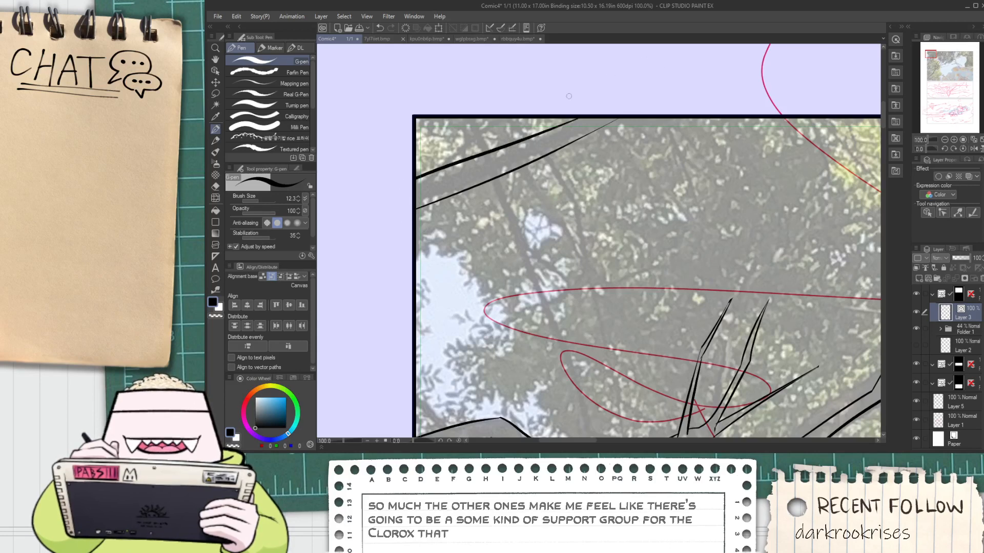
Examine the inked branches along the panel's left side and lower edge for parts of the reference still uninked
left_click_drag(576, 172, 552, 181)
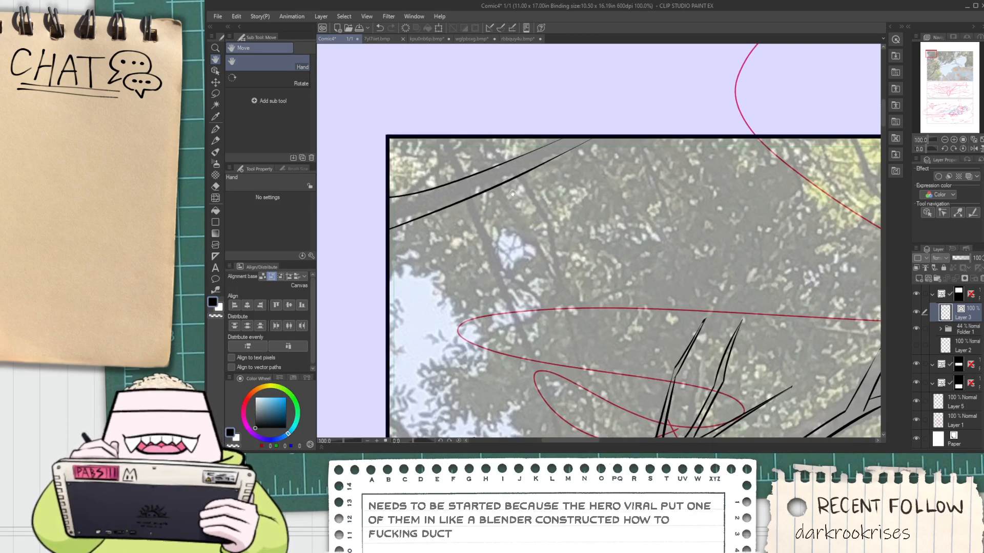
scroll(470, 173, "up", 1)
scroll(475, 197, "down", 2)
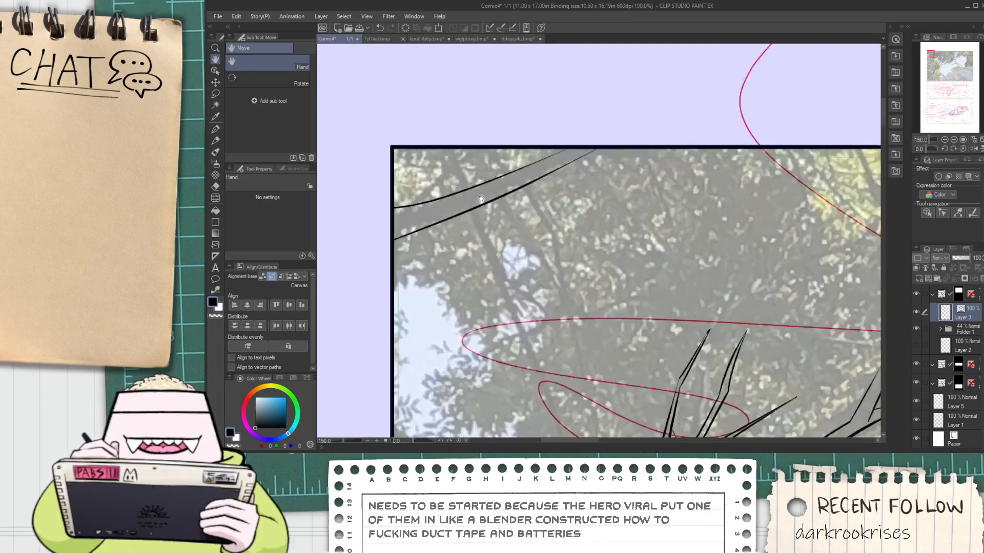
scroll(556, 220, "down", 3)
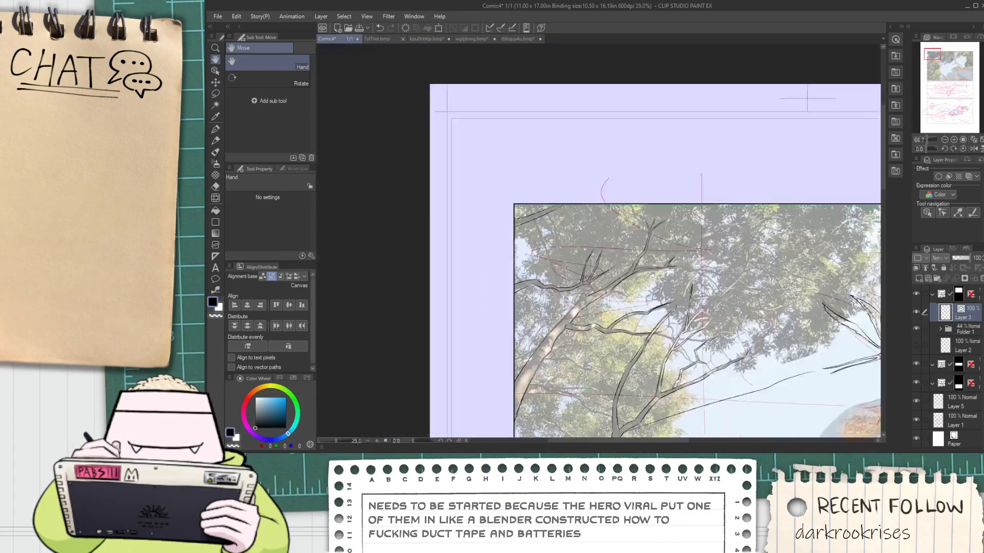
scroll(615, 318, "up", 2)
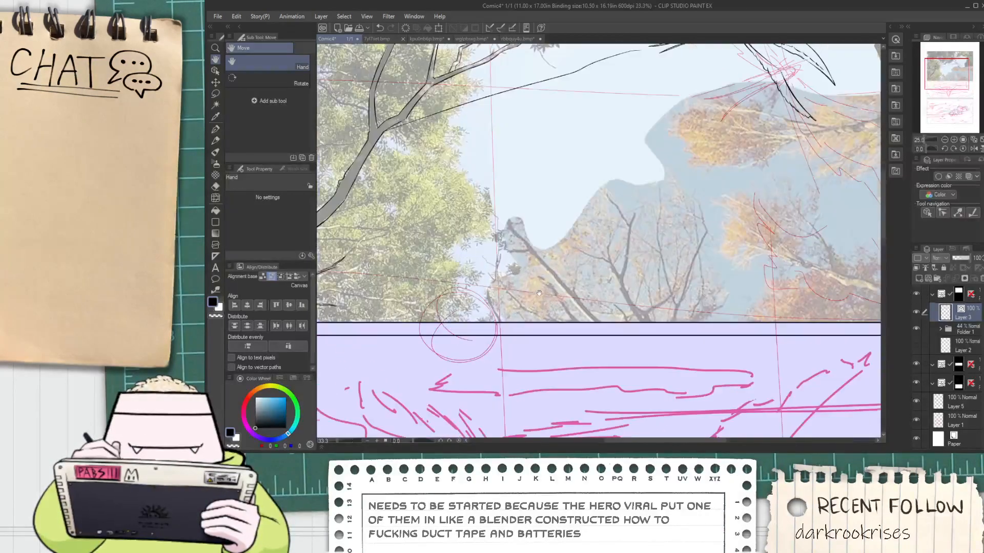
left_click_drag(359, 251, 573, 223)
scroll(638, 199, "up", 1)
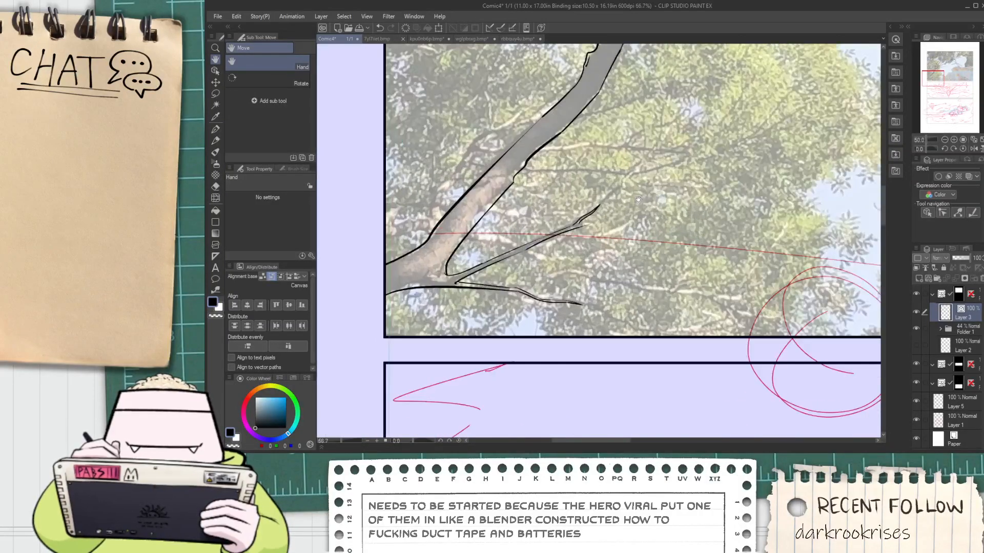
scroll(598, 247, "down", 2)
left_click_drag(707, 272, 534, 300)
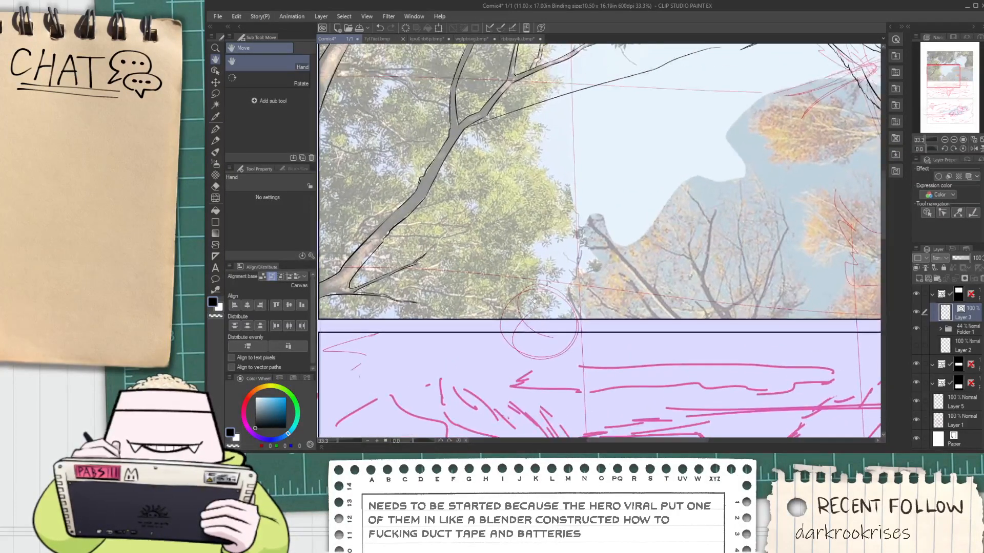
scroll(492, 285, "up", 4)
key("p")
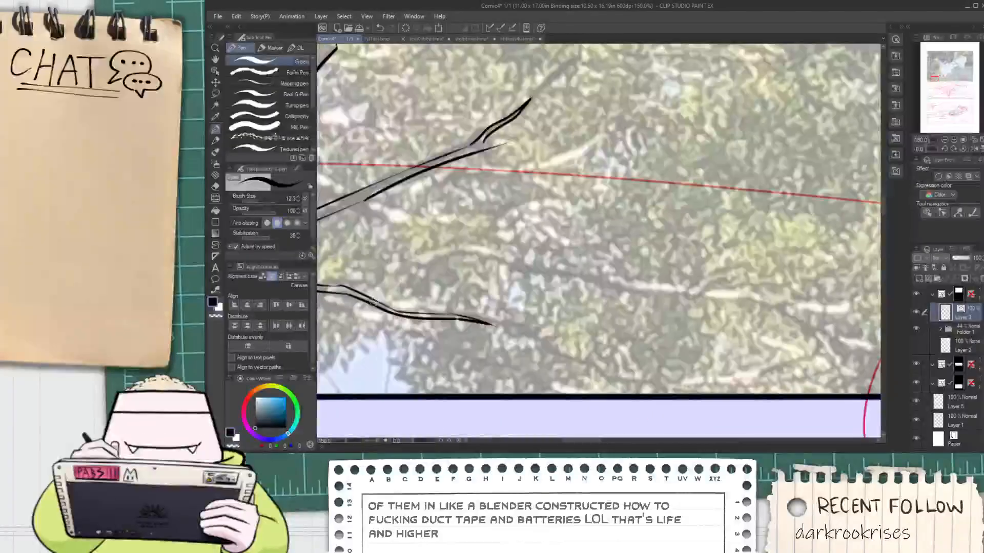
left_click_drag(440, 263, 805, 265)
key("ctrl+z")
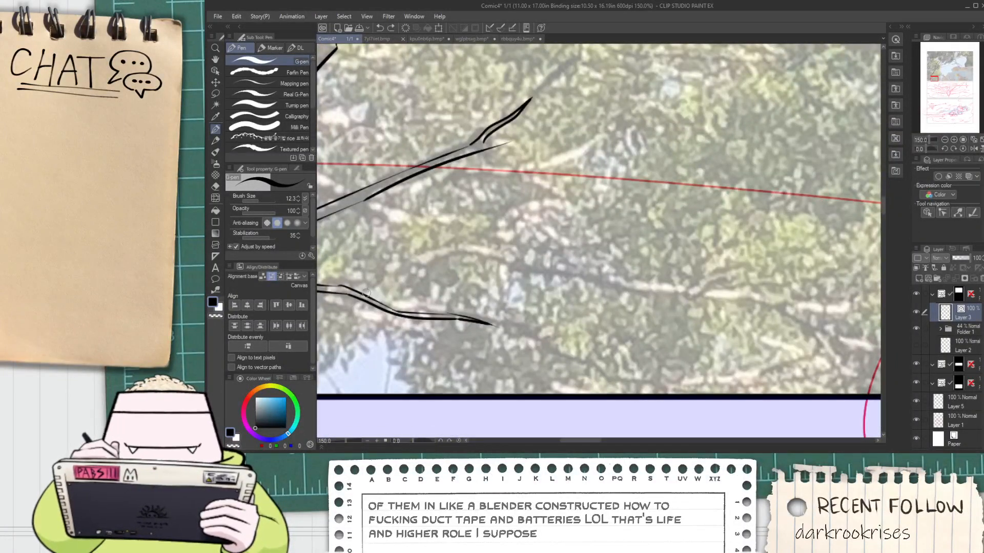
mouse_move(361, 294)
left_mouse_down()
mouse_move(477, 256)
mouse_move(614, 288)
left_mouse_up()
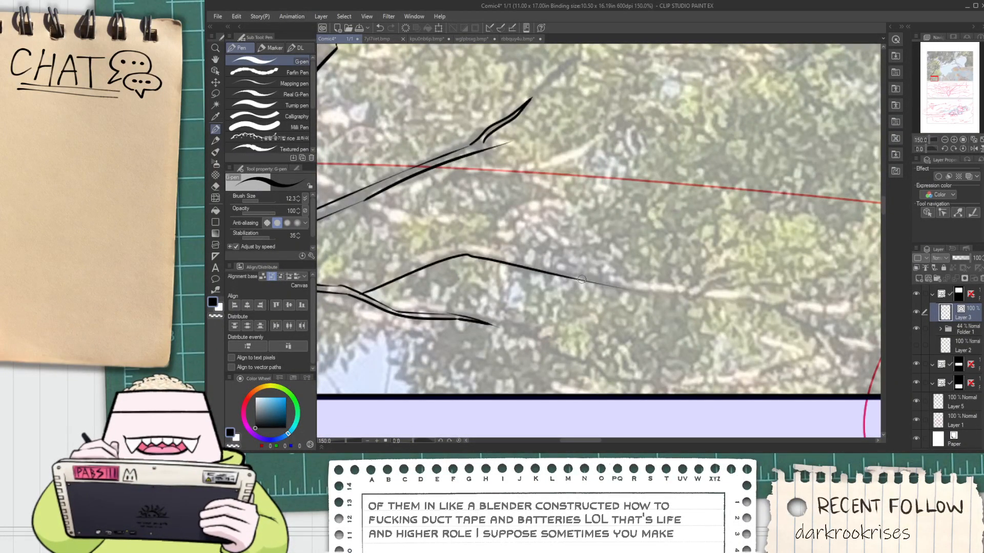
scroll(581, 280, "down", 4)
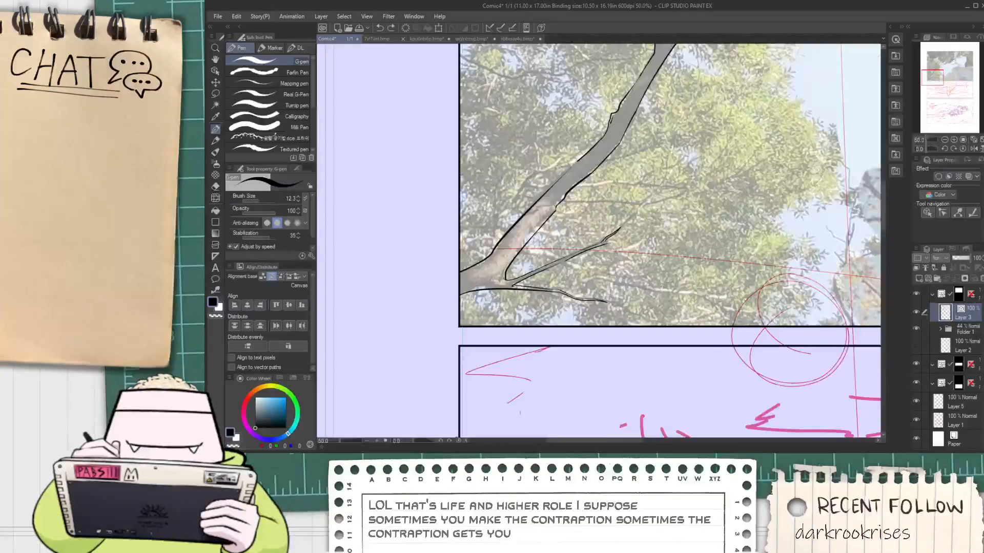
Ink the two curved edges of a small stem rising from the panel's lower border between the green and autumn trees
scroll(686, 281, "down", 2)
left_click_drag(758, 280, 479, 283)
scroll(492, 287, "up", 3)
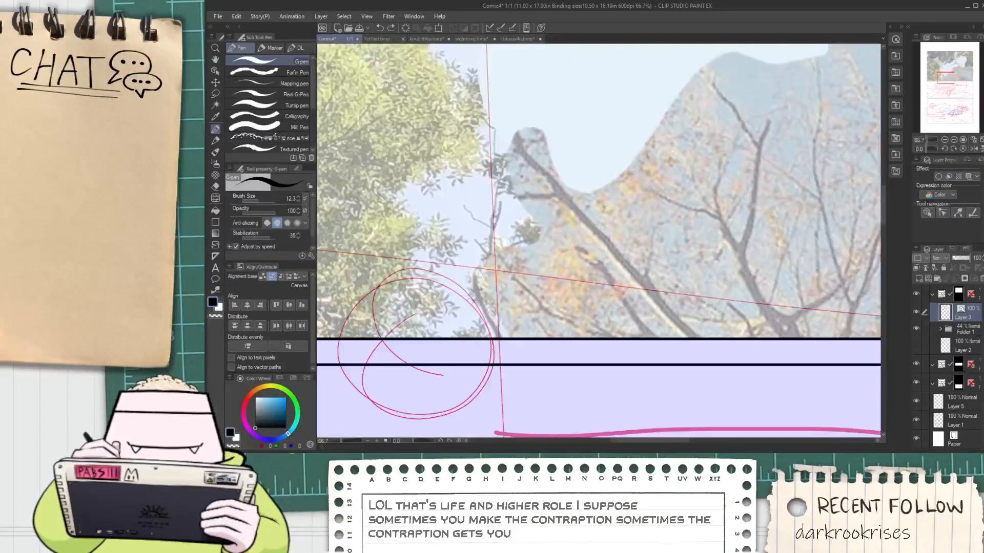
scroll(473, 260, "up", 1)
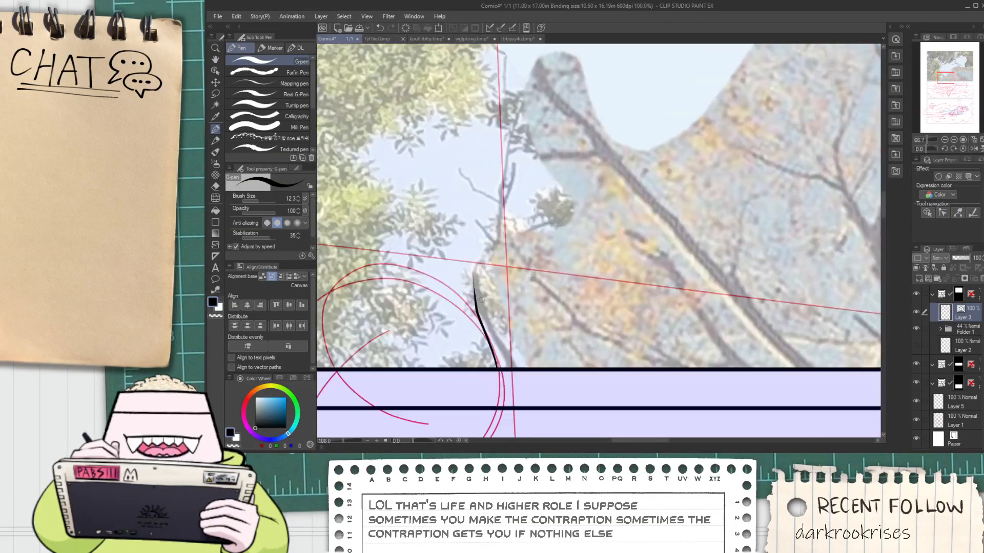
left_click_drag(483, 304, 483, 275)
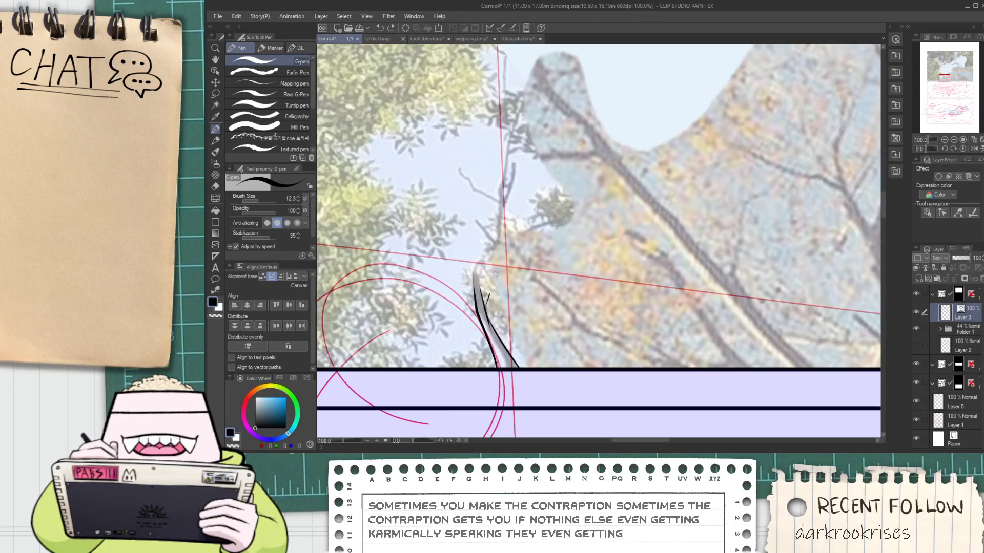
Ink a thin twig slanting up to the right from the small stem, with two converging edges and a rounded tip
scroll(495, 274, "up", 1)
left_click_drag(476, 313, 504, 246)
left_click_drag(486, 312, 506, 246)
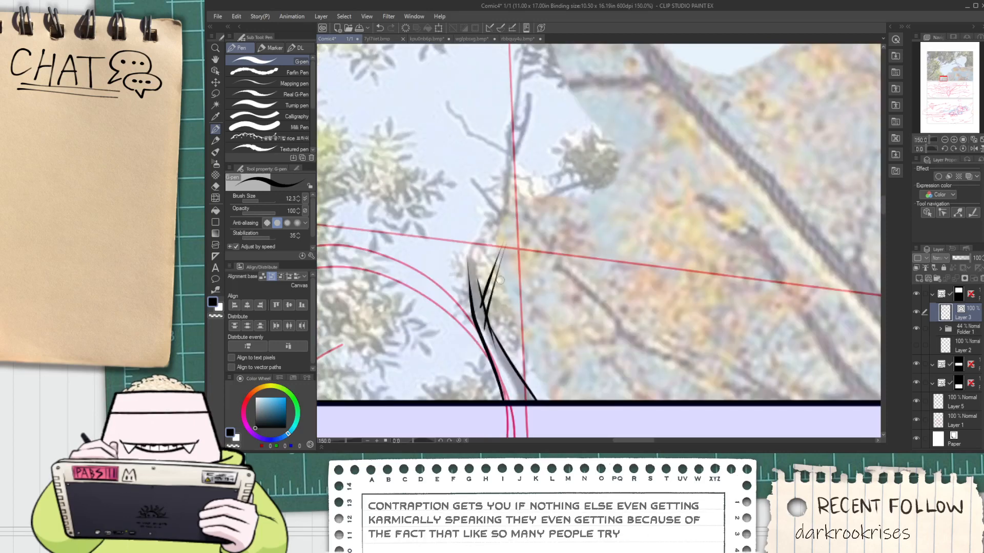
scroll(500, 246, "up", 1)
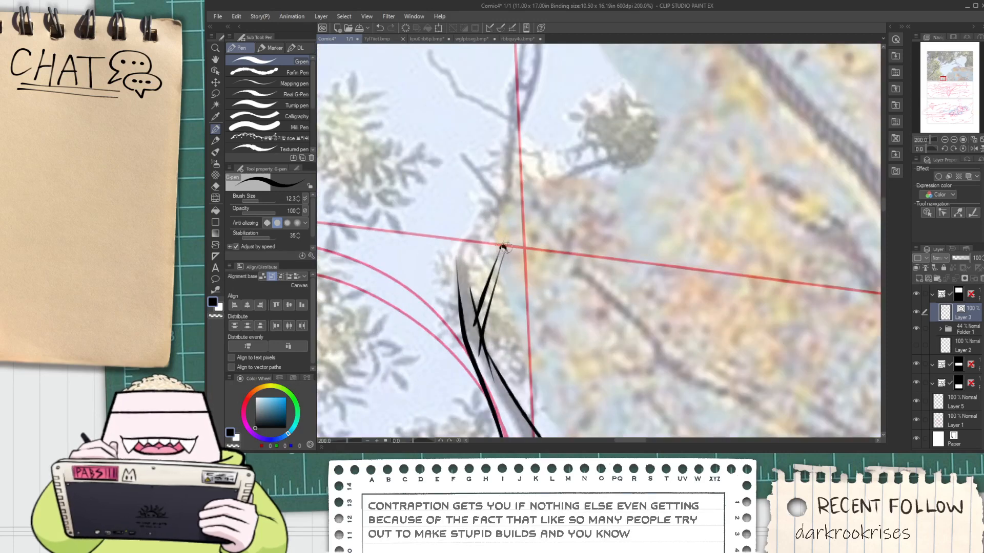
Close the left prong of the small stem with a rounded tip and trim the overlapping lines at the fork
key("e")
scroll(451, 277, "up", 2)
key("p")
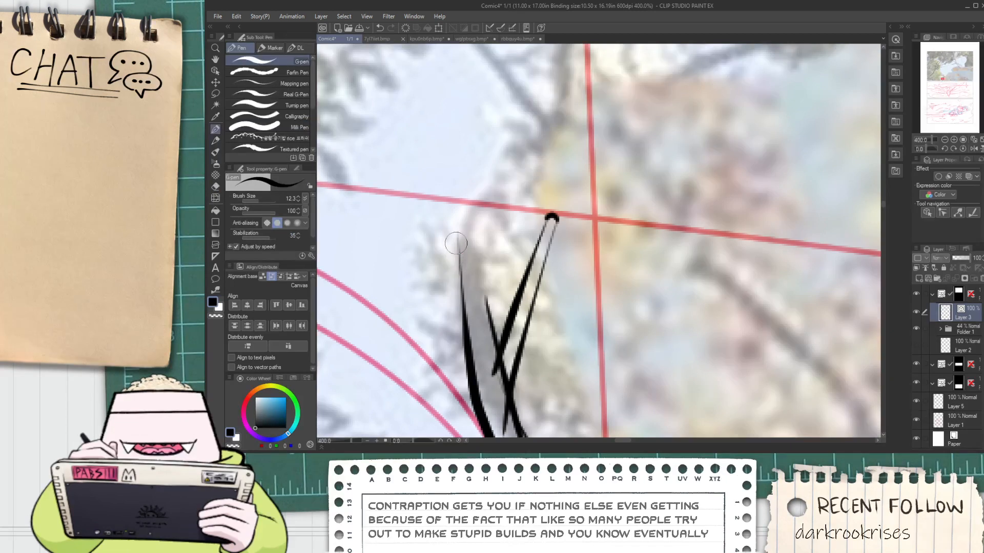
mouse_move(456, 244)
left_mouse_down()
mouse_move(469, 228)
mouse_move(495, 359)
left_mouse_up()
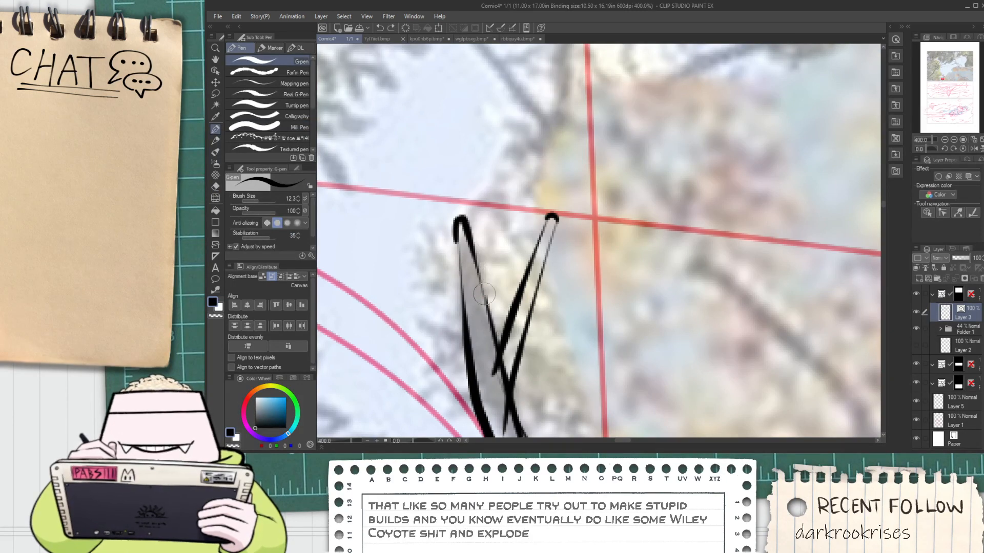
key("e")
scroll(510, 365, "down", 3)
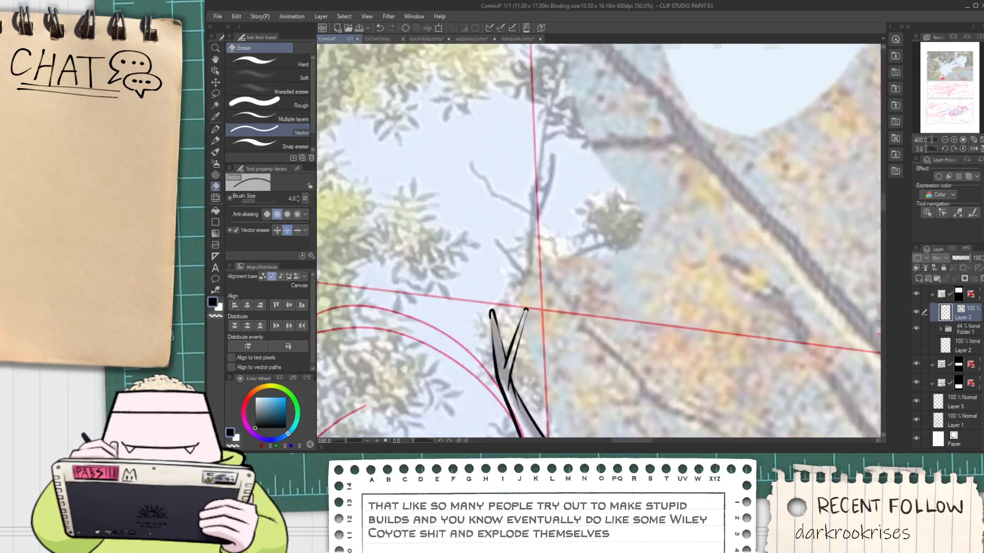
Ink the bent tip of the long diagonal branch in the autumn tree, with both edges running down to the right
key("space")
left_click_drag(513, 402, 507, 319)
scroll(487, 325, "up", 1)
scroll(504, 324, "down", 3)
key("space")
scroll(477, 174, "up", 1)
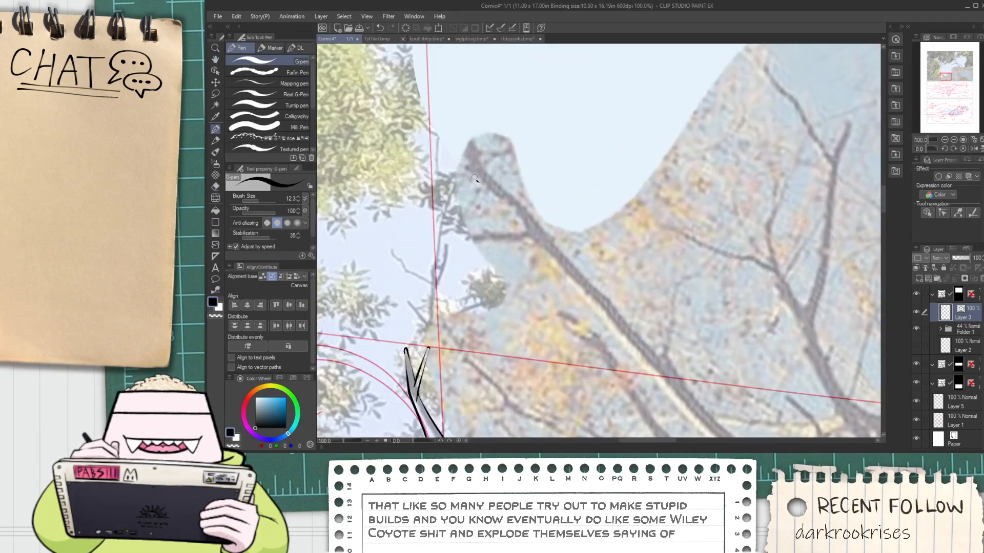
left_click_drag(475, 156, 486, 178)
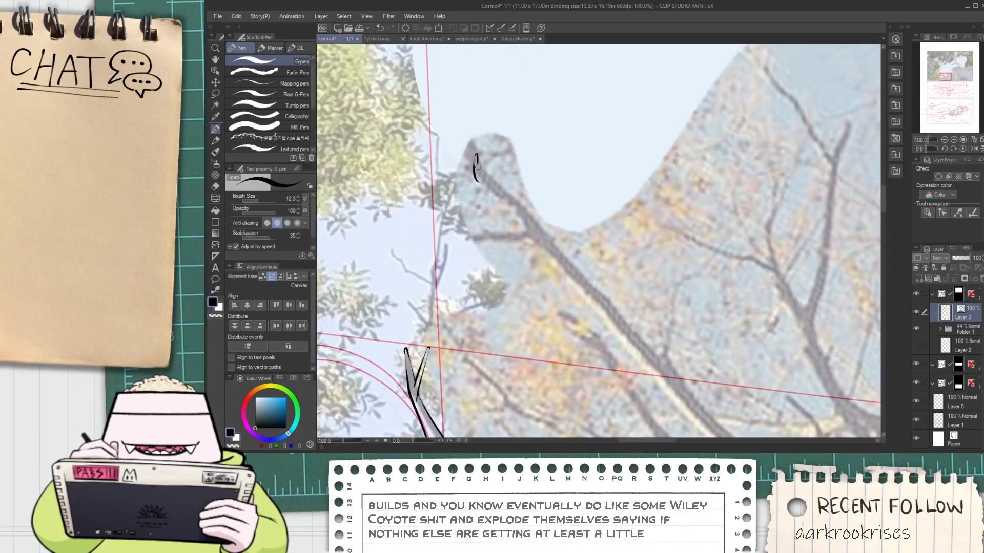
scroll(492, 174, "up", 1)
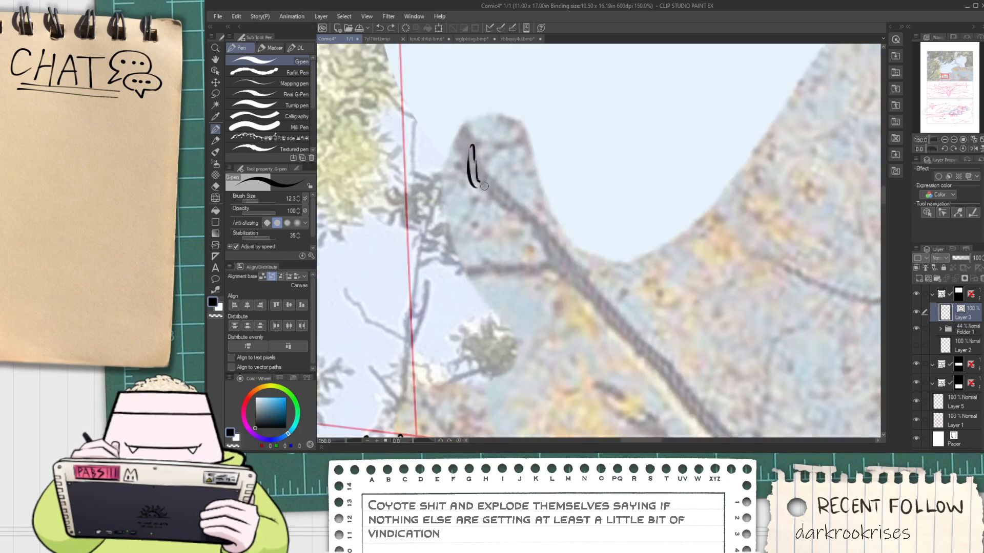
left_click_drag(478, 189, 561, 278)
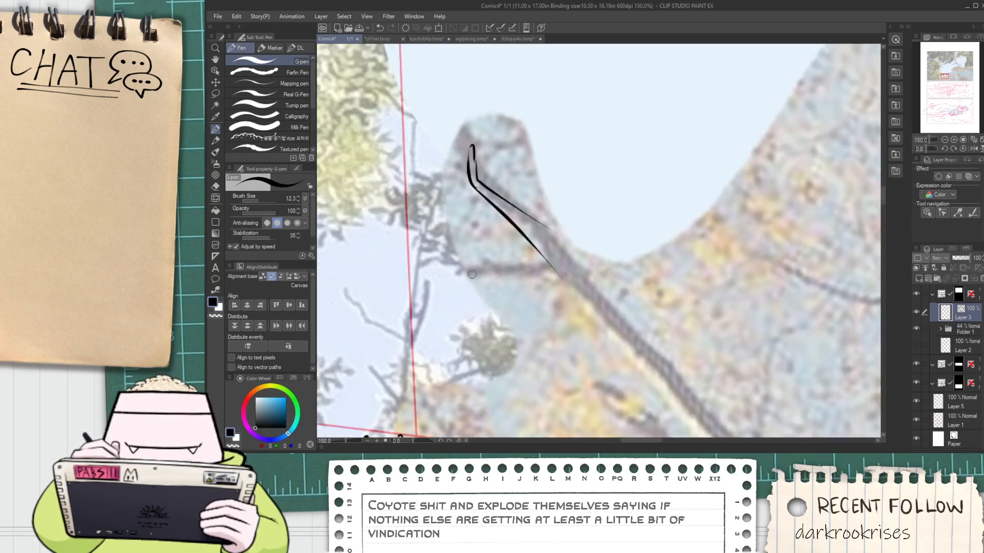
Ink a hooked offshoot on the left side of the diagonal branch, with both its edges running into the branch
mouse_move(459, 272)
left_mouse_down()
mouse_move(450, 246)
mouse_move(468, 266)
mouse_move(561, 275)
left_mouse_up()
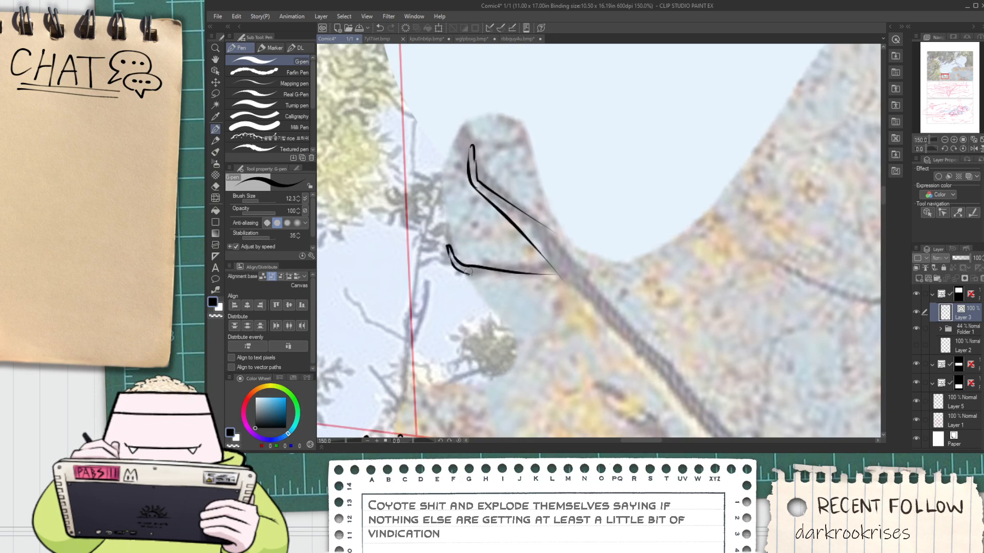
mouse_move(467, 272)
left_mouse_down()
mouse_move(581, 288)
mouse_move(551, 298)
mouse_move(597, 311)
left_mouse_up()
key("ctrl+z")
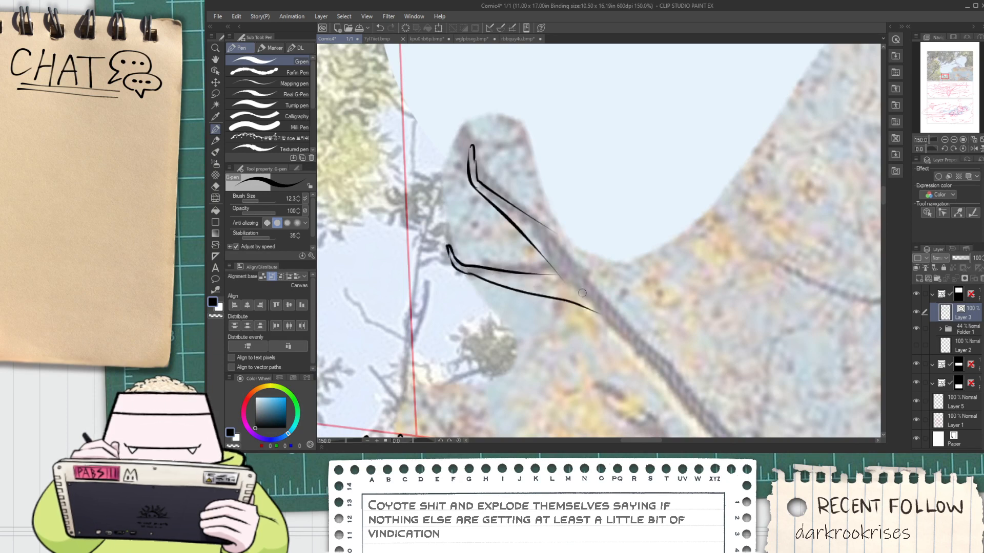
Extend both edges of the diagonal branch below the offshoot, carrying the upper edge over a small bump to the panel border
left_click_drag(540, 219, 661, 355)
mouse_move(574, 253)
left_mouse_down()
mouse_move(508, 213)
mouse_move(620, 324)
left_mouse_up()
scroll(507, 213, "down", 1)
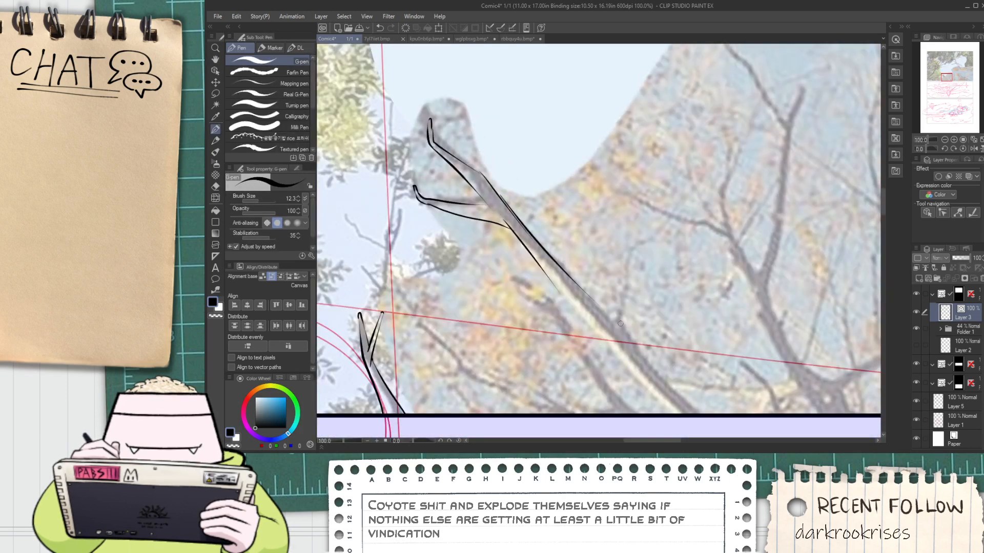
left_click_drag(583, 296, 630, 334)
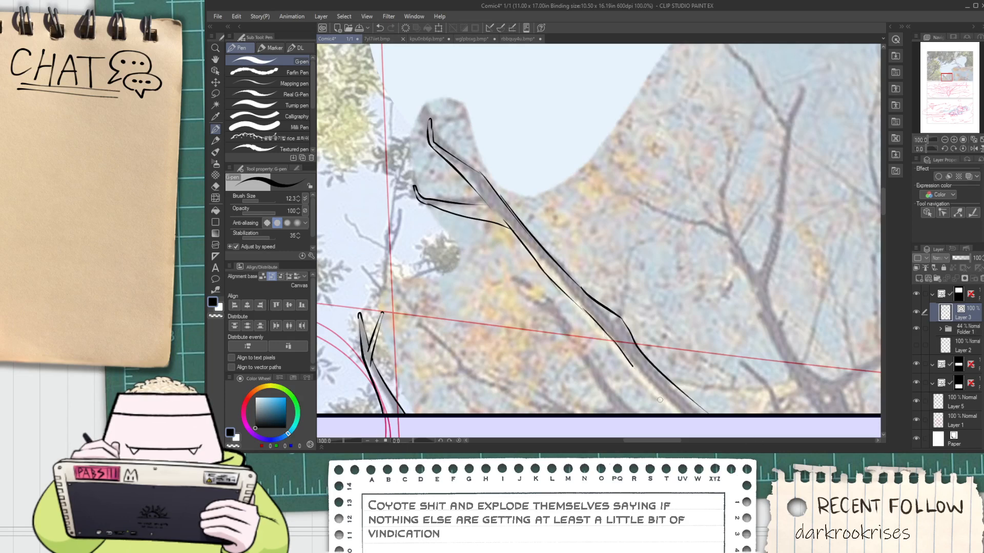
Redraw the last stretch of the diagonal branch's lower edge so it reaches the panel's lower border
mouse_move(632, 366)
left_mouse_down()
mouse_move(666, 400)
mouse_move(583, 339)
left_mouse_up()
scroll(581, 338, "up", 1)
key("ctrl+z")
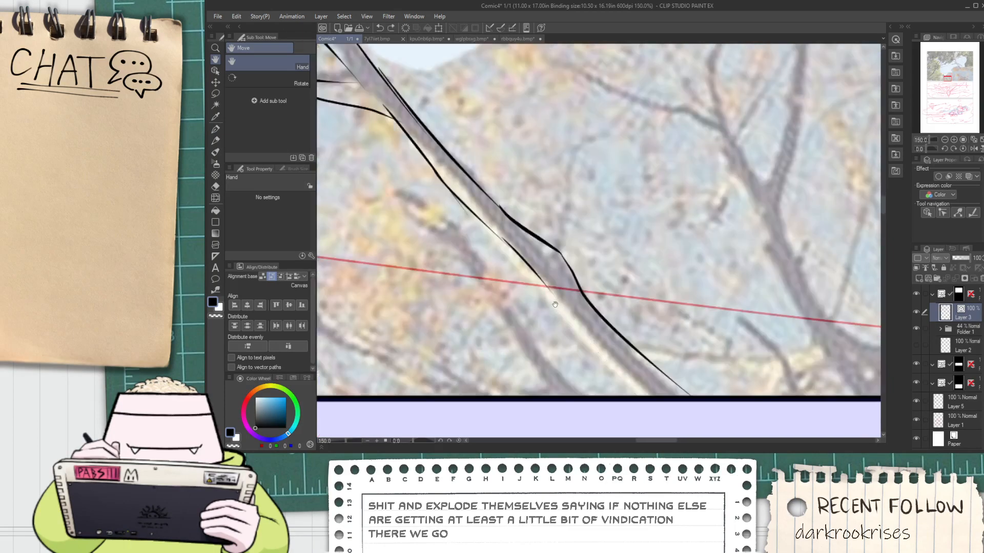
left_click_drag(532, 265, 660, 425)
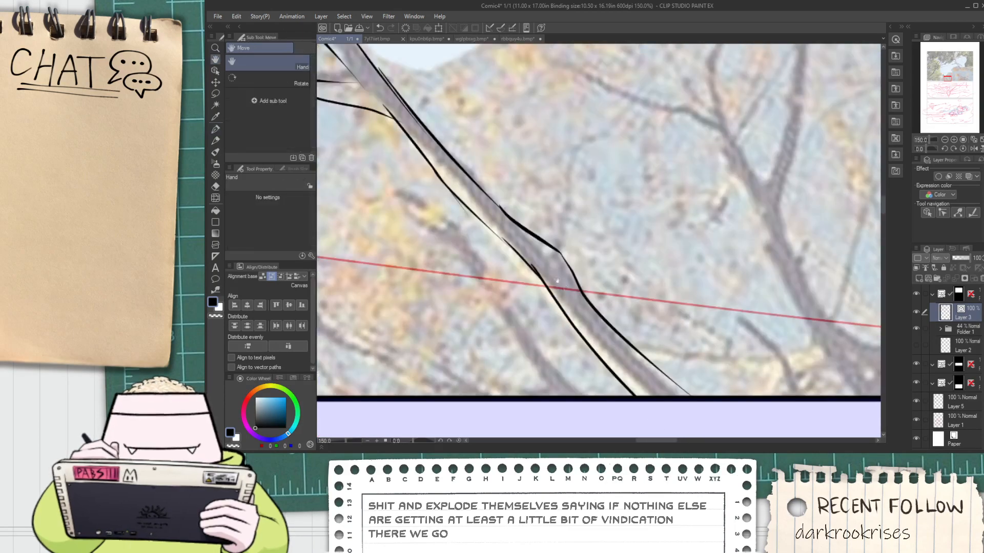
Thicken and join the thin, broken part of the diagonal branch's lower edge with a short overlapping stroke
key("e")
mouse_move(562, 274)
left_mouse_down()
mouse_move(630, 313)
mouse_move(599, 315)
left_mouse_up()
scroll(630, 314, "up", 1)
scroll(558, 264, "up", 1)
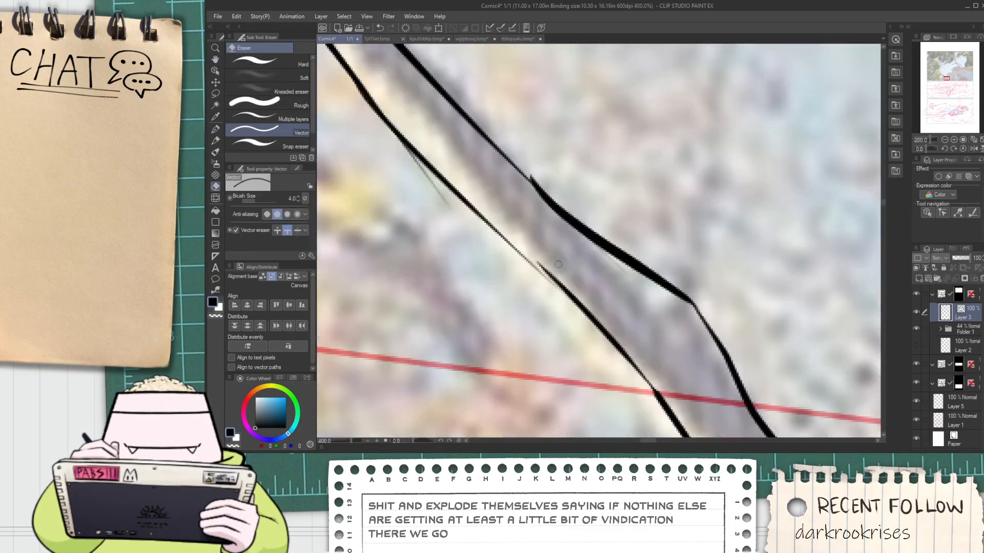
key("p")
left_click_drag(492, 234, 601, 323)
key("ctrl+z")
left_click_drag(508, 247, 609, 326)
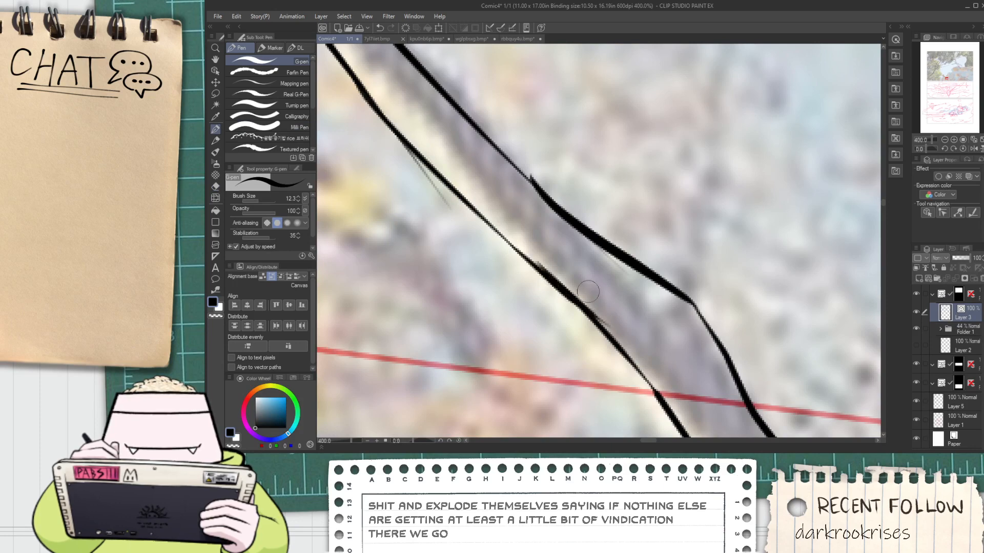
Trim the overlapping line ends and stray bits along both edges of the diagonal branch
key("space")
key("e")
mouse_move(595, 275)
left_mouse_down()
mouse_move(604, 299)
mouse_move(567, 308)
mouse_move(563, 300)
left_mouse_up()
key("ctrl+z")
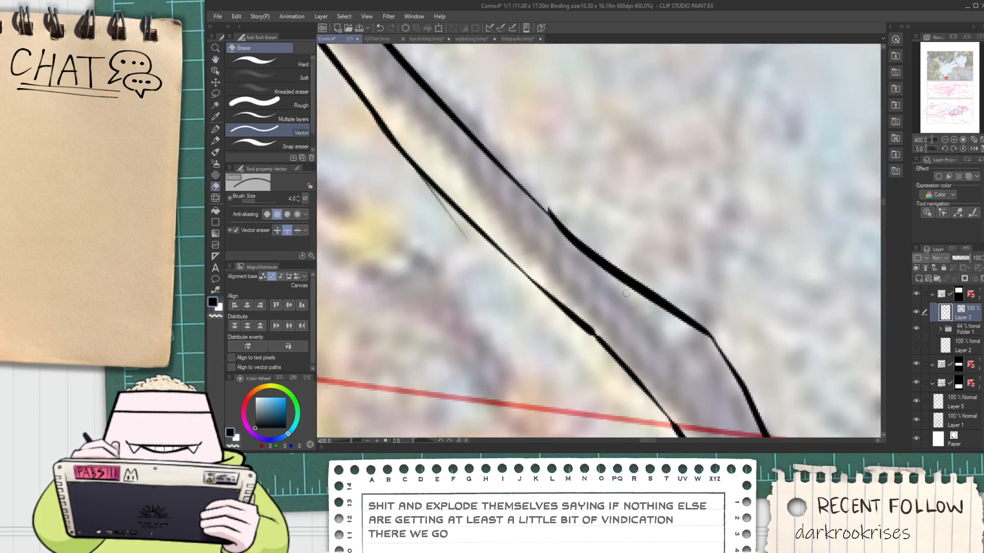
left_click_drag(544, 207, 553, 213)
scroll(452, 220, "down", 3)
left_click_drag(442, 203, 483, 286)
Adjust the doubled vector lines on the diagonal branch's upper edge into one clean line
key("space")
scroll(483, 286, "up", 1)
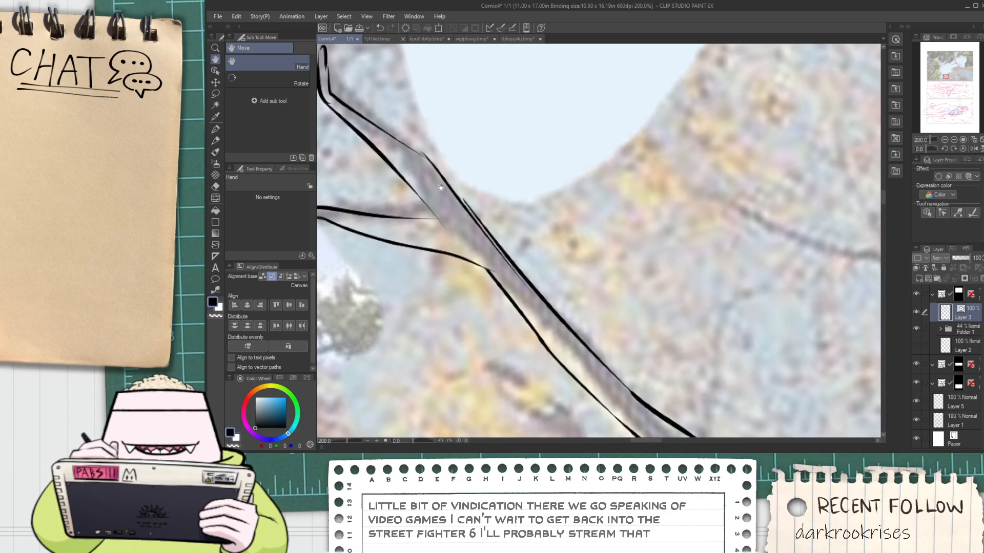
key("o")
left_click(452, 183)
left_click_drag(482, 324, 482, 314)
left_click(592, 265)
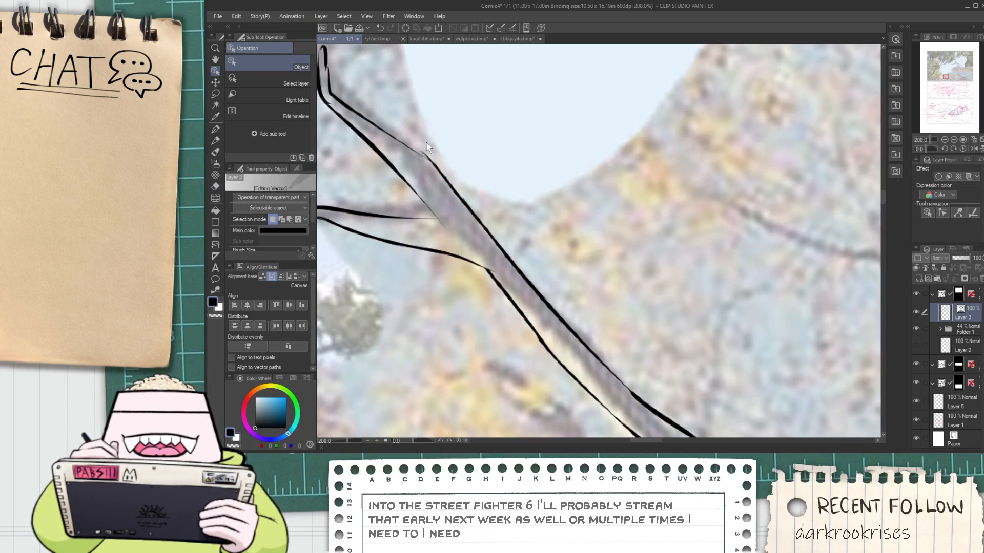
Bridge the kink in the diagonal branch's upper edge with a short pen stroke and erase the overhanging line end
scroll(402, 152, "up", 4)
key("p")
left_click_drag(441, 137, 598, 230)
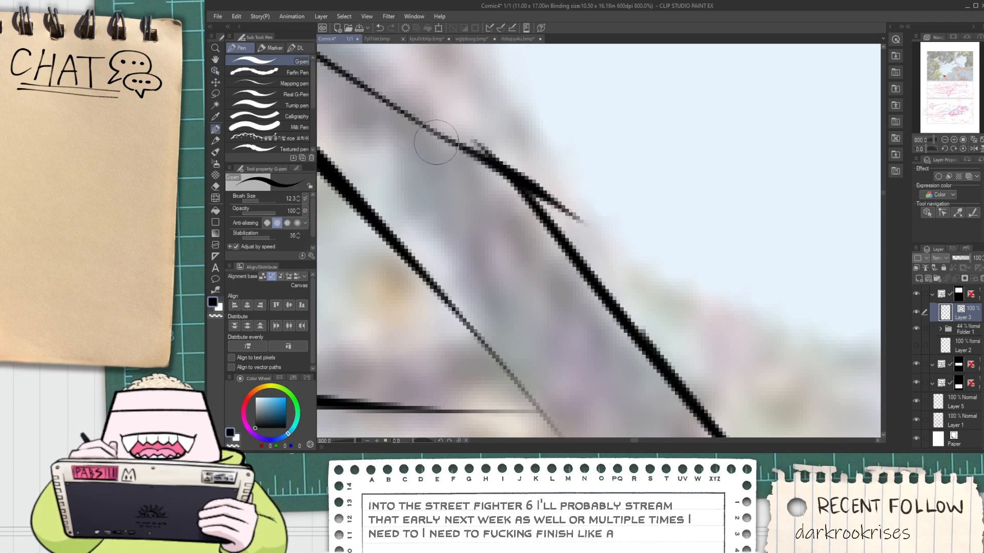
key("ctrl+z")
left_click_drag(435, 131, 575, 214)
key("e")
left_click_drag(487, 149, 538, 199)
scroll(539, 201, "down", 2)
scroll(539, 202, "down", 2)
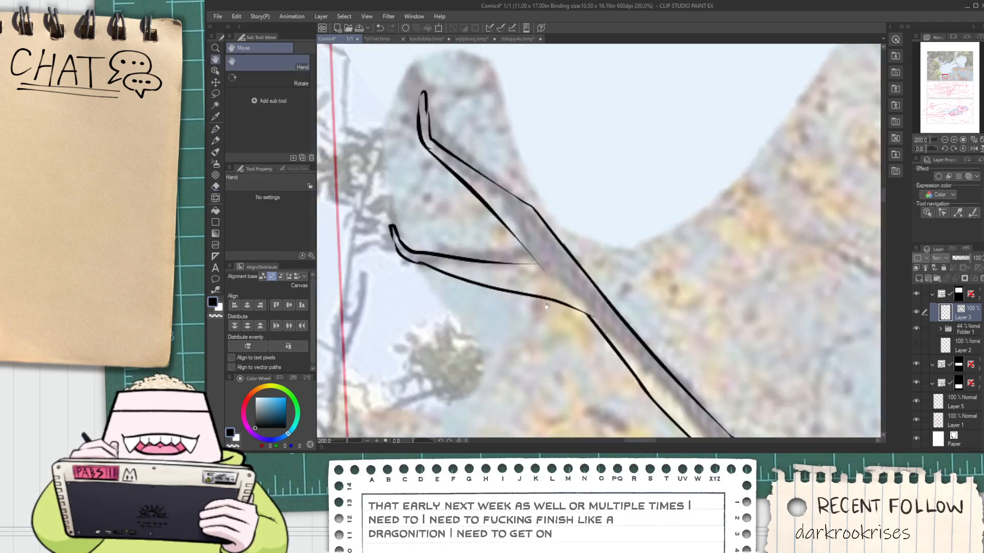
Erase the hooked outline at the upper tip of the diagonal branch
scroll(540, 257, "up", 2)
scroll(545, 261, "down", 4)
scroll(552, 272, "down", 1)
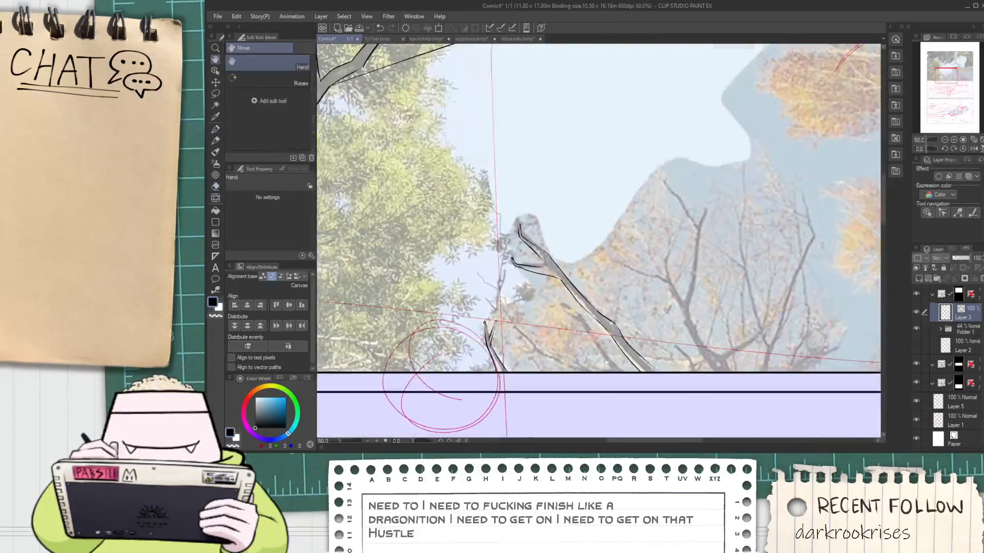
left_click_drag(521, 228, 392, 182)
scroll(387, 183, "up", 4)
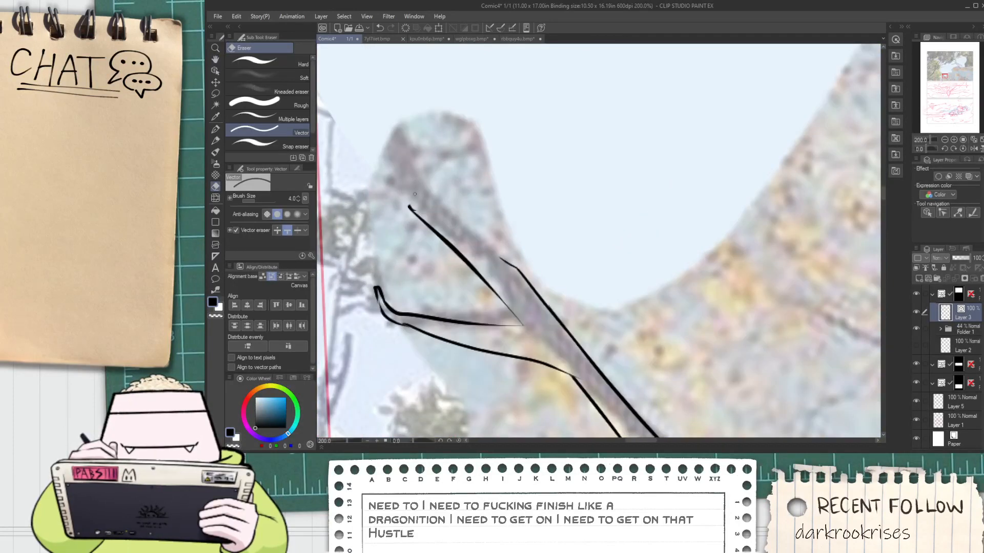
Redraw the diagonal branch's upper end as a straighter, pointed tip joined to both edges, and trim the overlapping line ends
scroll(412, 205, "up", 2)
key("p")
mouse_move(402, 211)
left_mouse_down()
mouse_move(482, 241)
mouse_move(397, 137)
left_mouse_up()
key("ctrl+z")
mouse_move(491, 247)
left_mouse_down()
mouse_move(407, 130)
mouse_move(522, 243)
left_mouse_up()
key("e")
left_click_drag(462, 163, 501, 174)
left_click_drag(514, 217, 494, 235)
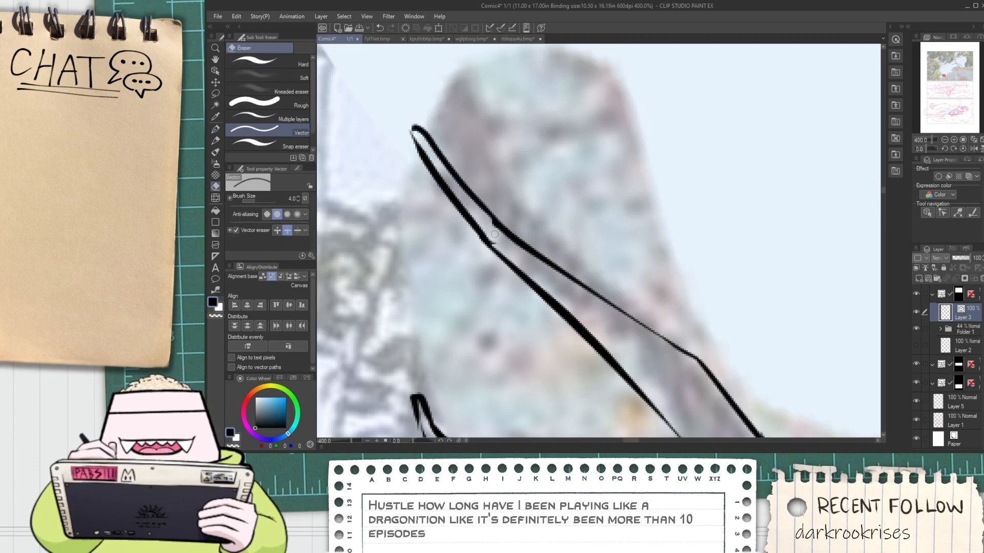
scroll(497, 232, "down", 6)
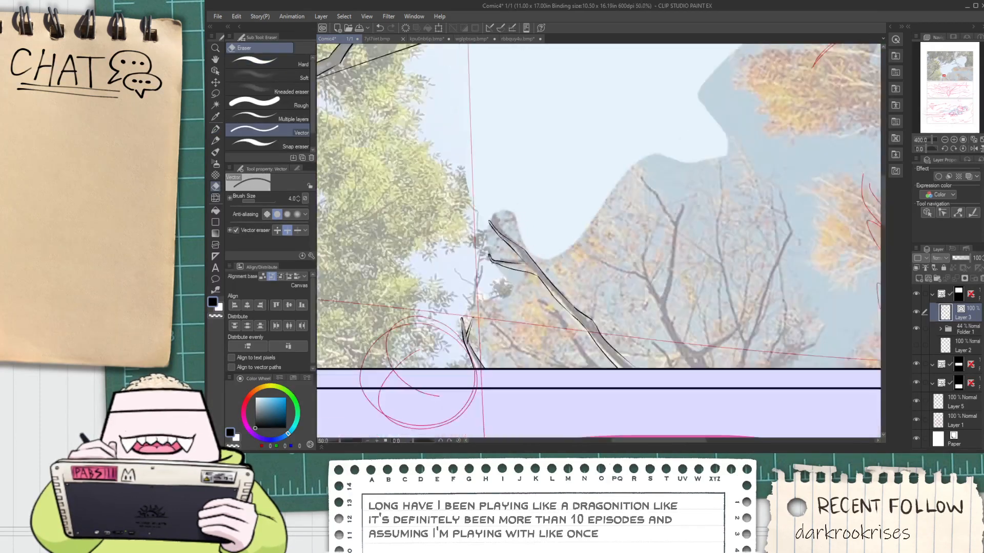
Ink the left edge of the bare tree's leftmost limb, from its upper fork down to the panel's lower border
key("space")
left_click_drag(575, 291, 522, 256)
scroll(523, 256, "up", 1)
left_click_drag(633, 330, 454, 284)
scroll(449, 242, "up", 1)
key("p")
left_click_drag(428, 180, 528, 351)
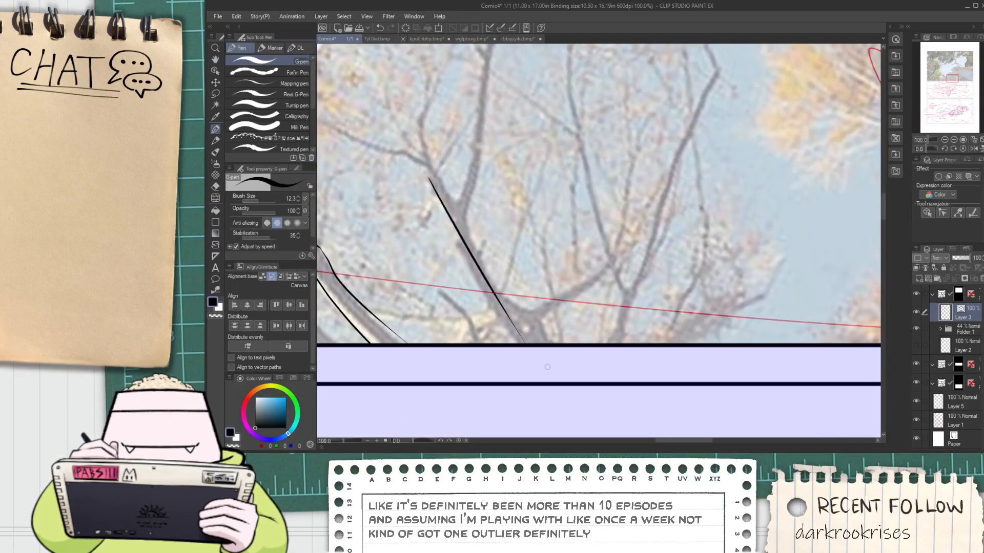
key("ctrl+z")
mouse_move(420, 158)
left_mouse_down()
mouse_move(481, 293)
mouse_move(529, 343)
left_mouse_up()
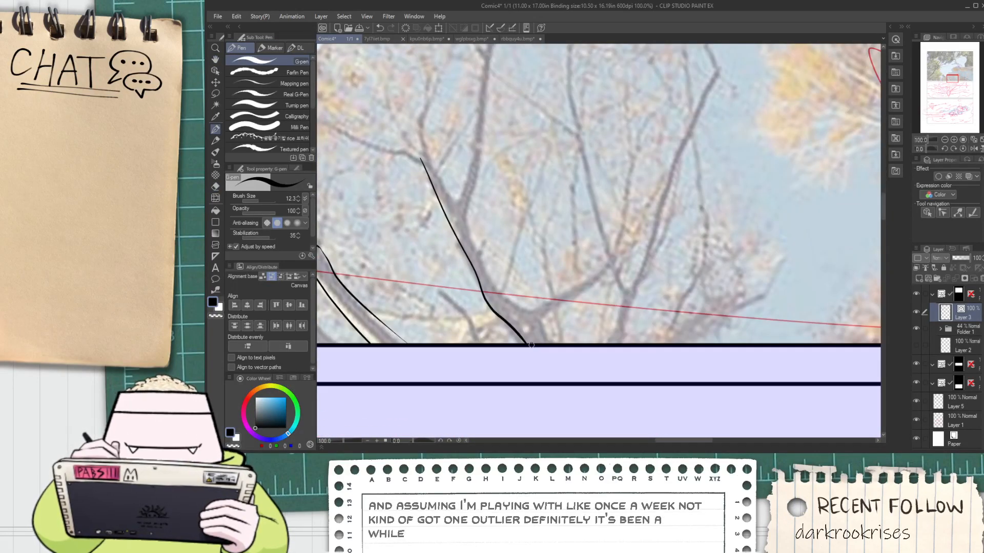
key("ctrl+z")
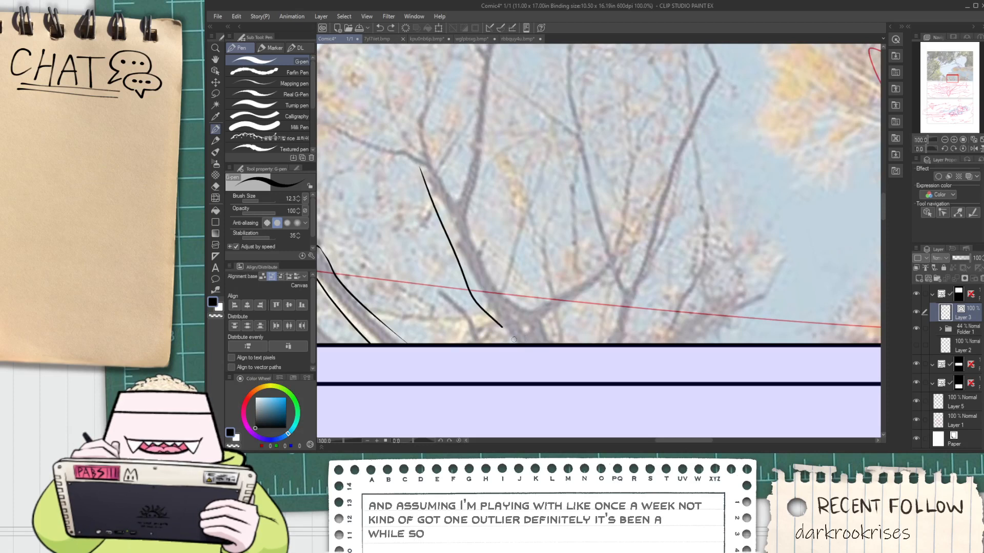
Ink the right edge of the bare tree's leftmost limb, curving up past the fork along its upright branch
key("space")
mouse_move(506, 305)
left_mouse_down()
mouse_move(539, 380)
mouse_move(510, 342)
left_mouse_up()
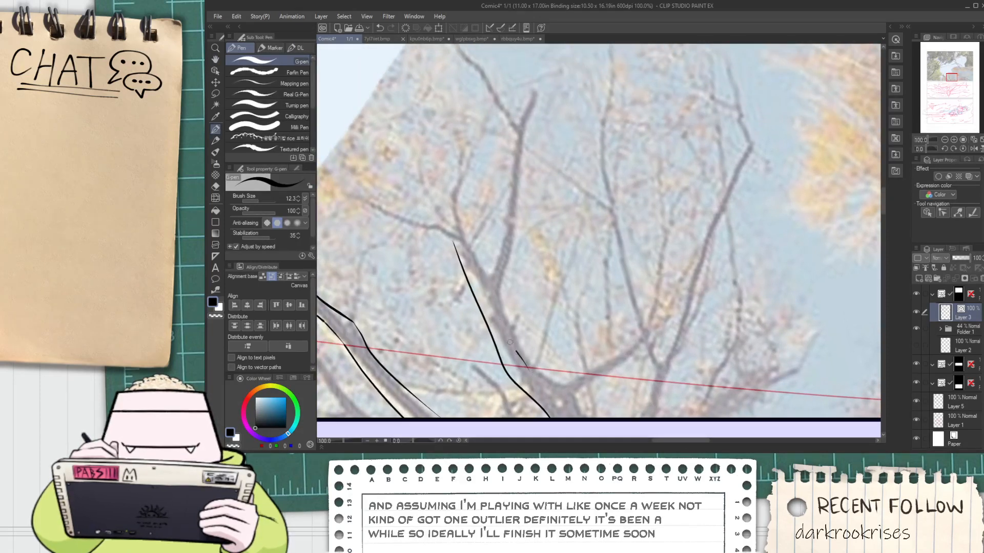
left_click_drag(494, 300, 519, 205)
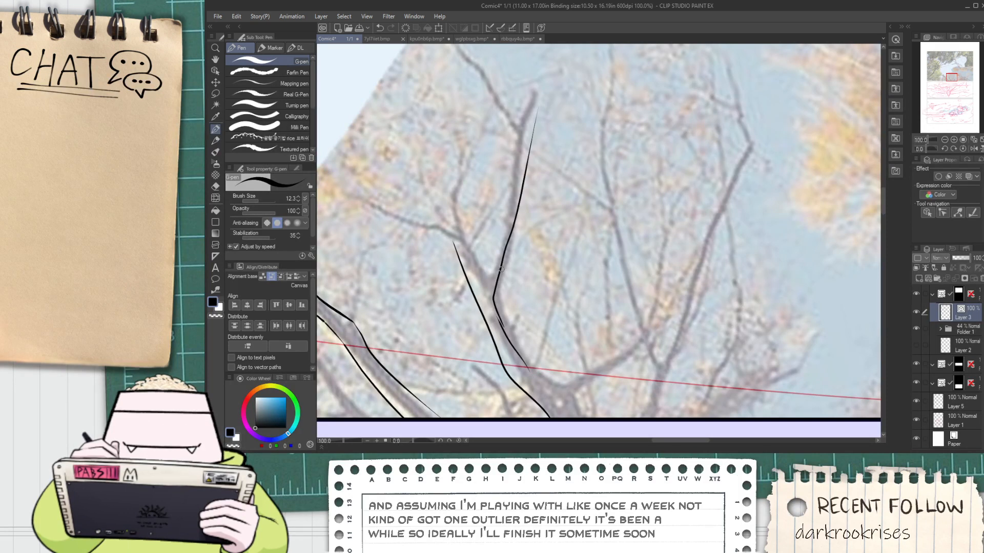
key("ctrl+z")
left_click_drag(495, 306, 537, 98)
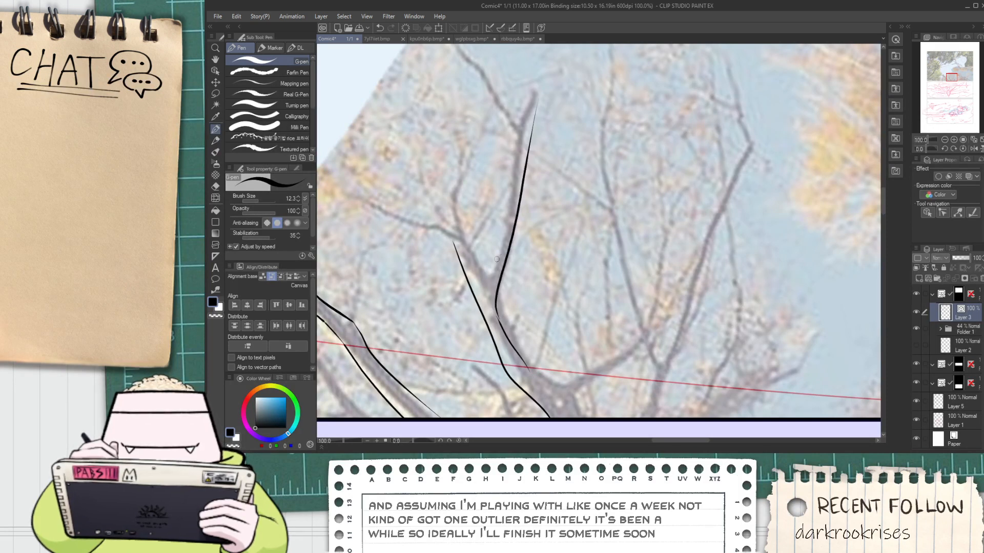
key("ctrl+z")
left_click_drag(495, 319, 521, 165)
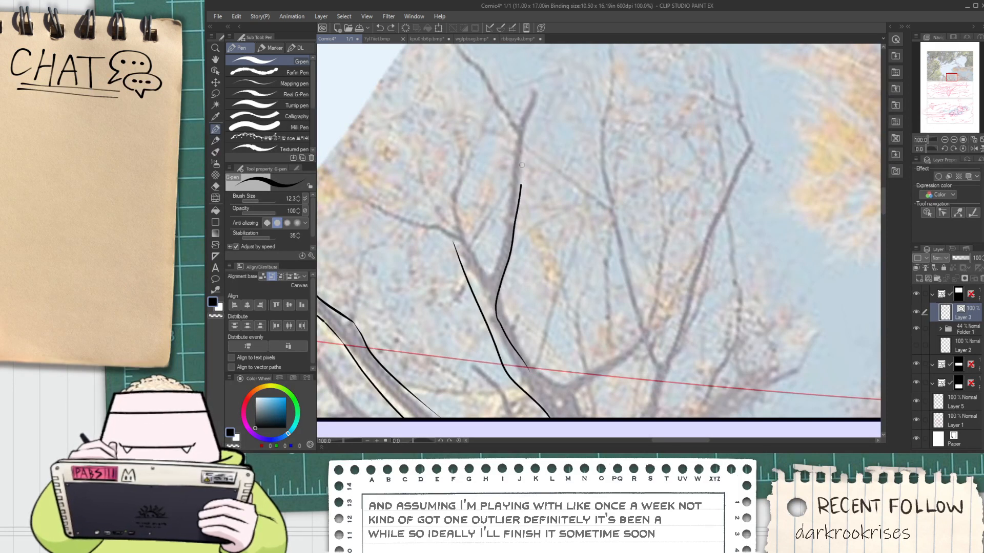
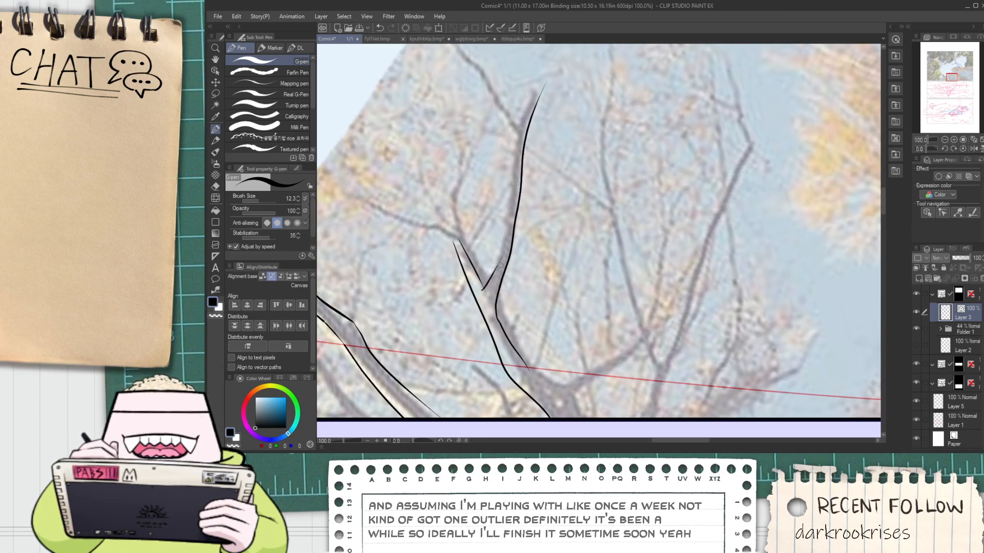
Ink the left edge of the limb's upright branch from the upper fork to its tip, and trim the overshooting point
left_click_drag(482, 290, 506, 185)
left_click_drag(500, 261, 513, 167)
key("ctrl+z")
scroll(501, 260, "up", 1)
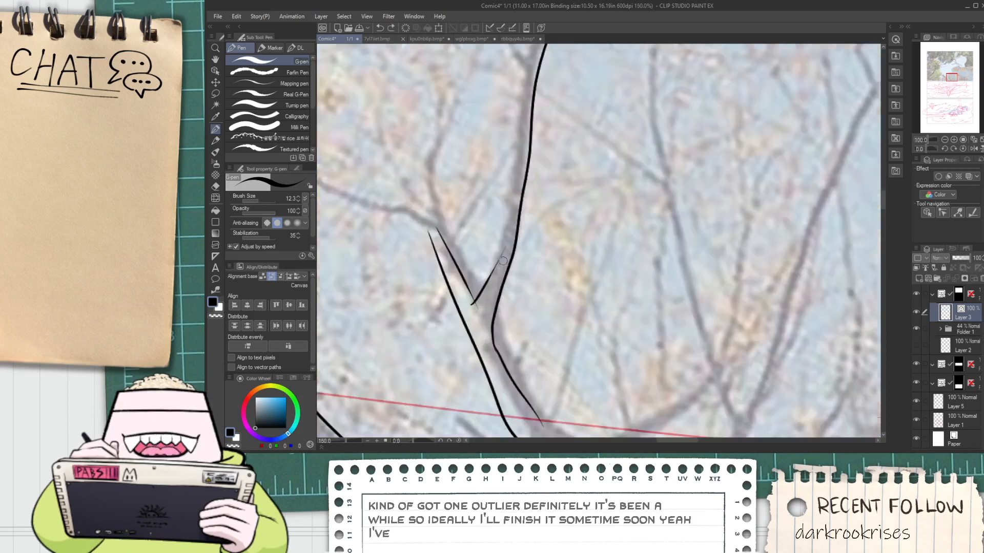
mouse_move(501, 262)
left_mouse_down()
mouse_move(518, 166)
mouse_move(502, 242)
left_mouse_up()
key("space")
mouse_move(494, 282)
left_mouse_down()
mouse_move(501, 175)
mouse_move(540, 81)
left_mouse_up()
key("ctrl+z")
key("ctrl+z")
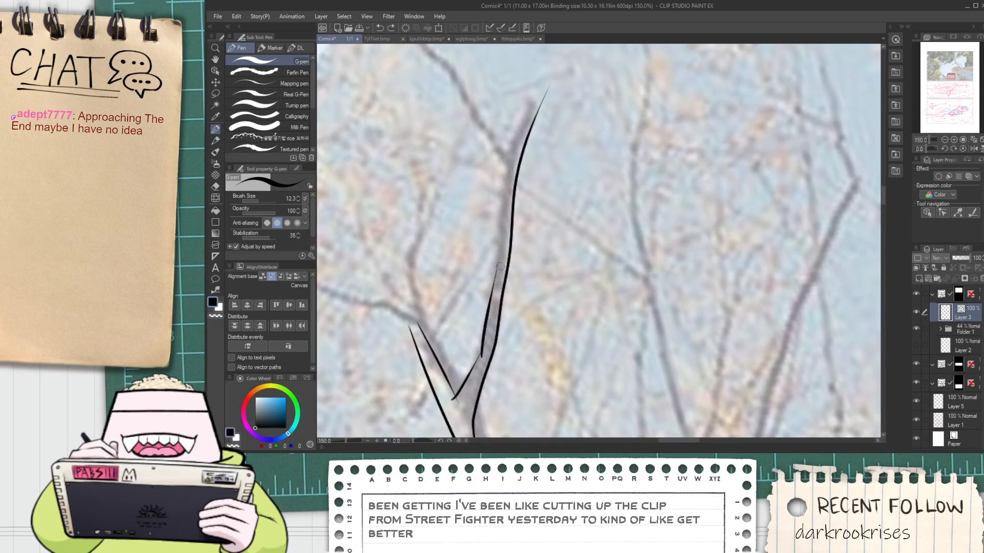
left_click_drag(501, 268, 541, 110)
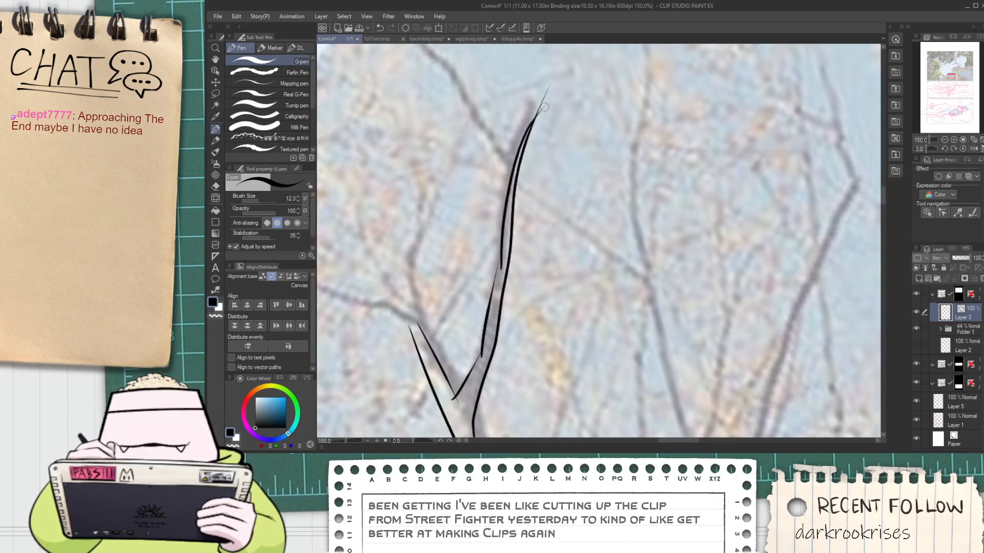
key("e")
left_click_drag(544, 101, 538, 112)
scroll(536, 116, "down", 1)
left_click_drag(509, 272, 511, 229)
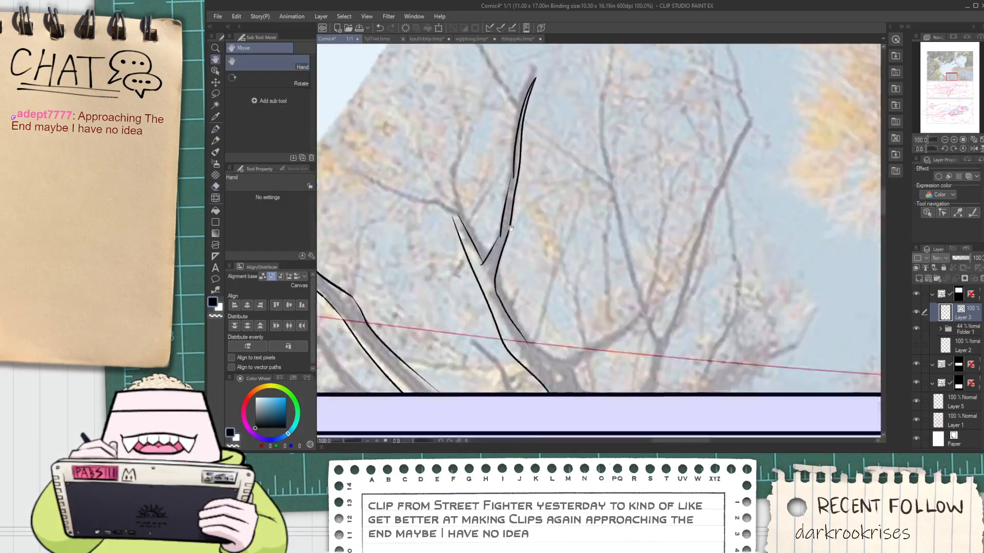
Extend the right edge of the bare tree's leftmost limb down toward its lower fork
scroll(510, 228, "up", 2)
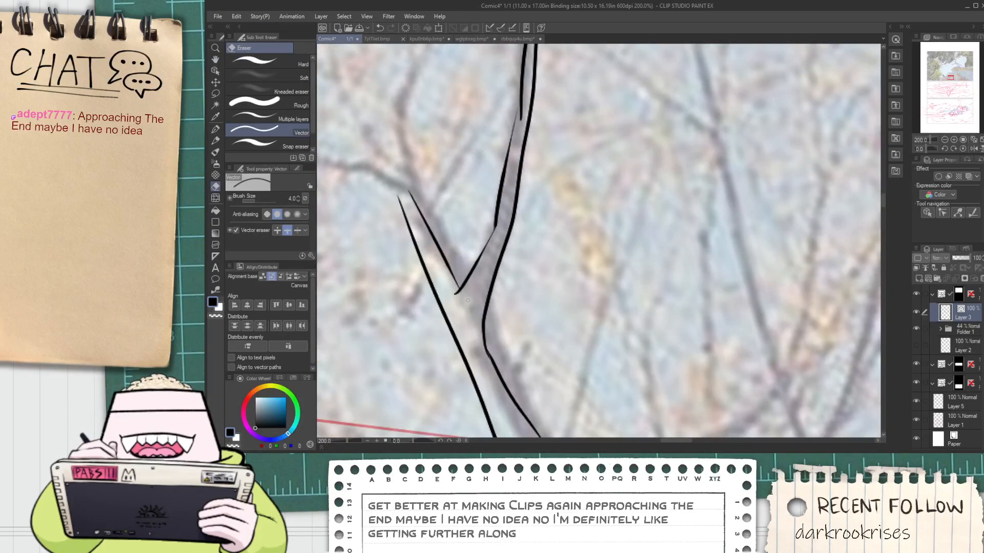
scroll(468, 300, "down", 2)
mouse_move(511, 385)
left_mouse_down()
mouse_move(482, 297)
mouse_move(529, 306)
left_mouse_up()
scroll(482, 297, "up", 1)
key("p")
mouse_move(453, 252)
left_mouse_down()
mouse_move(524, 306)
mouse_move(496, 289)
left_mouse_up()
key("e")
Ink both edges of the thin branch reaching left from the limb's upper end, tapering to an upturned point
key("space")
mouse_move(383, 91)
left_mouse_down()
mouse_move(524, 343)
mouse_move(405, 300)
mouse_move(357, 260)
left_mouse_up()
key("p")
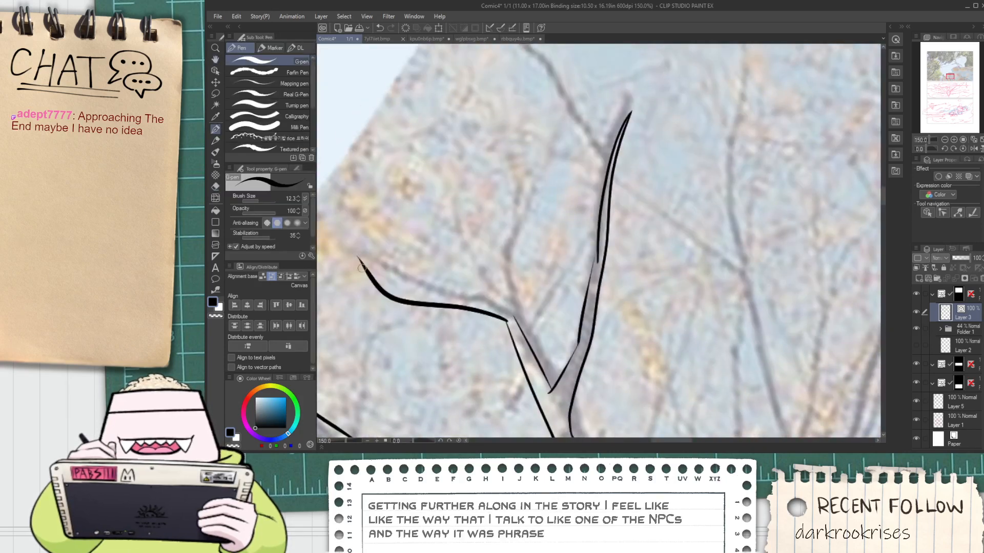
key("ctrl+z")
mouse_move(506, 321)
left_mouse_down()
mouse_move(431, 285)
mouse_move(365, 232)
mouse_move(401, 273)
mouse_move(387, 262)
mouse_move(503, 306)
left_mouse_up()
key("ctrl+z")
key("ctrl+z")
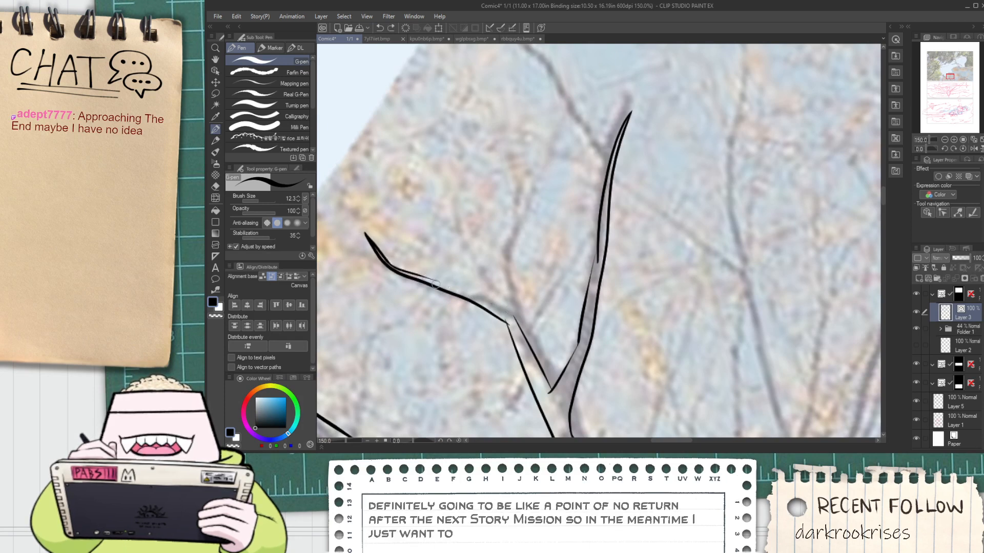
mouse_move(429, 277)
left_mouse_down()
mouse_move(515, 313)
mouse_move(490, 309)
left_mouse_up()
key("ctrl+z")
key("ctrl+z")
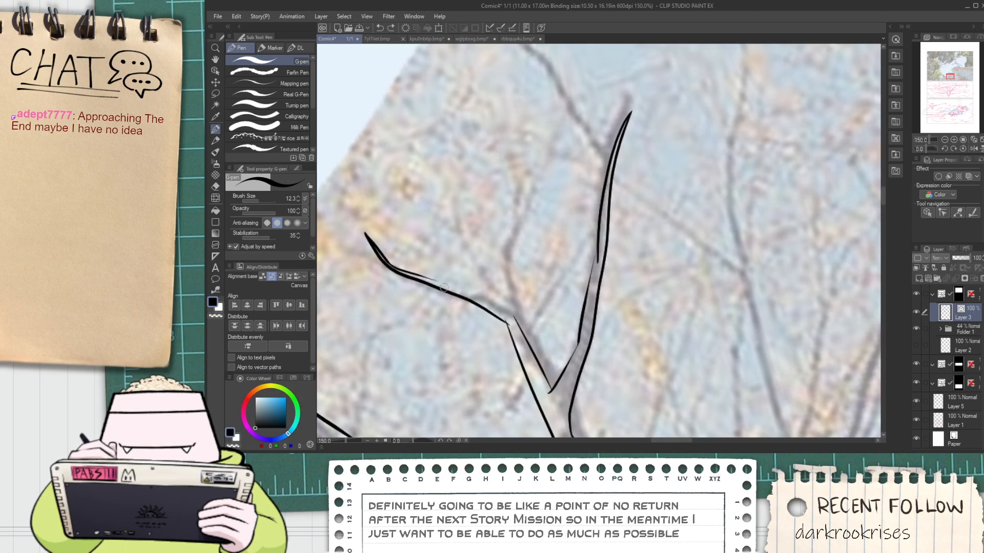
left_click_drag(433, 281, 513, 308)
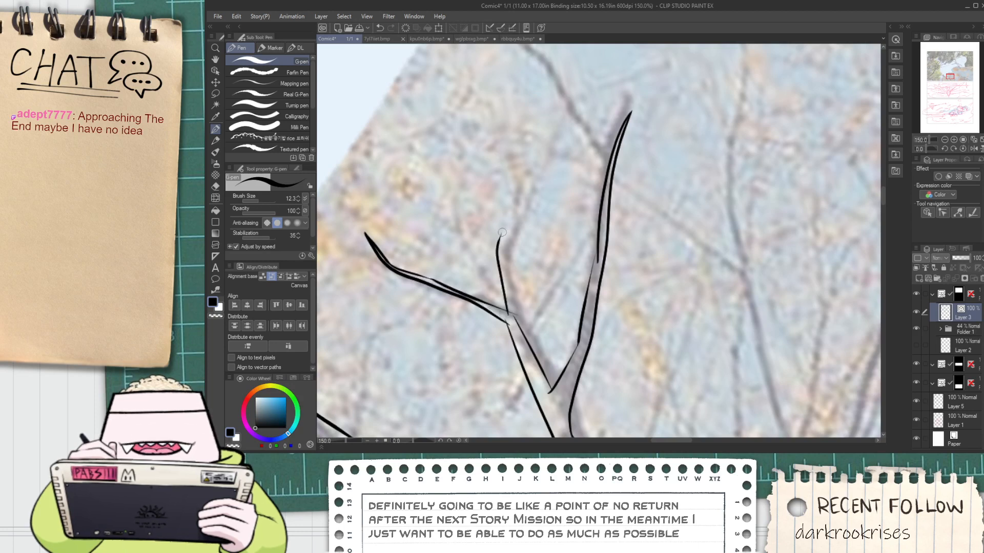
Ink both edges of the crooked upright offshoot where the left-reaching thin branch meets the limb
key("ctrl+z")
key("ctrl+z")
left_click_drag(504, 314, 502, 253)
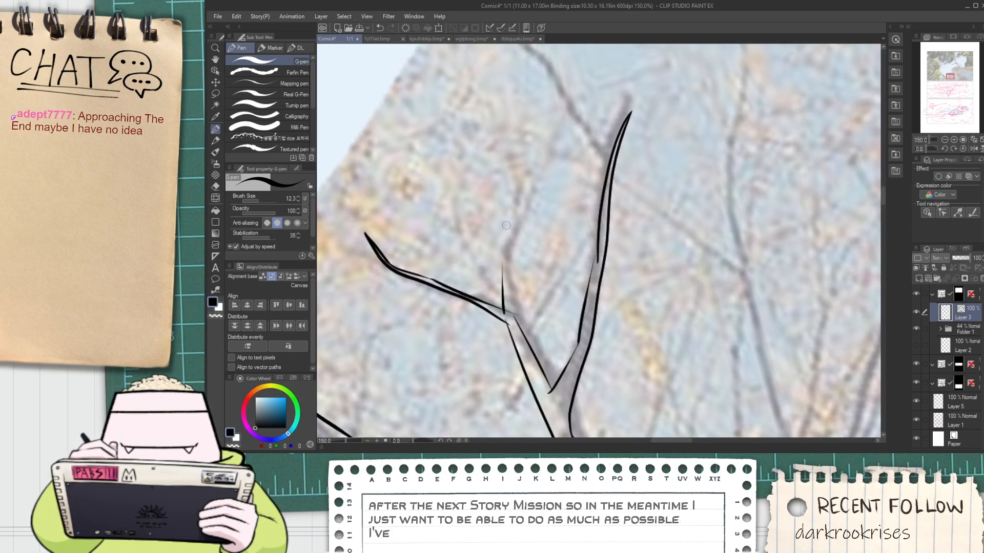
left_click_drag(517, 331, 501, 242)
key("ctrl+z")
left_click_drag(516, 331, 509, 229)
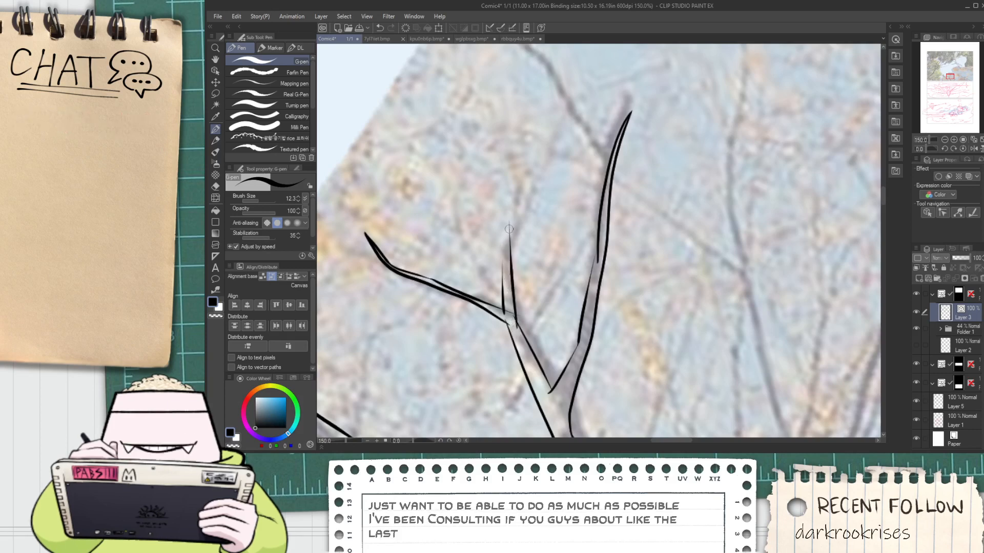
key("ctrl+plus")
left_click_drag(462, 301, 488, 219)
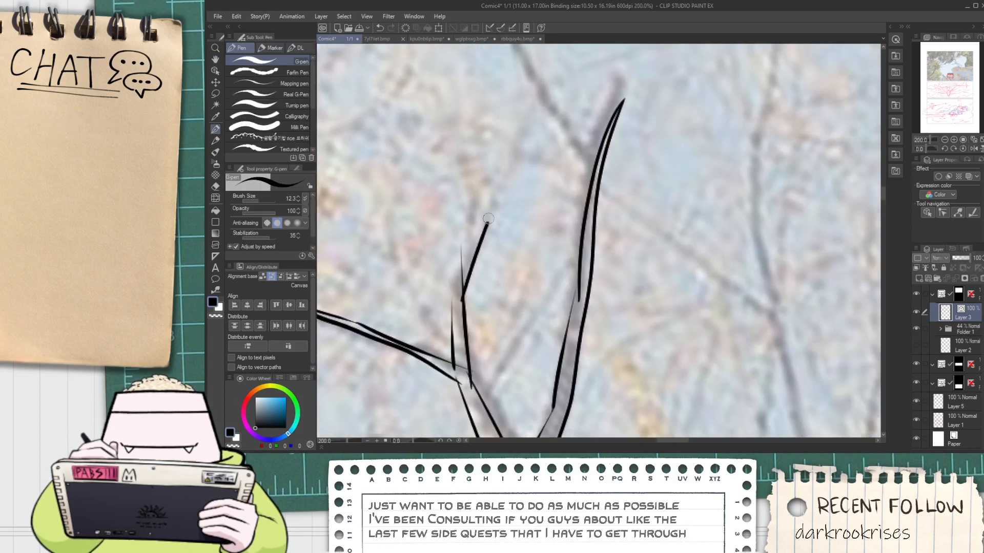
left_click_drag(452, 301, 485, 205)
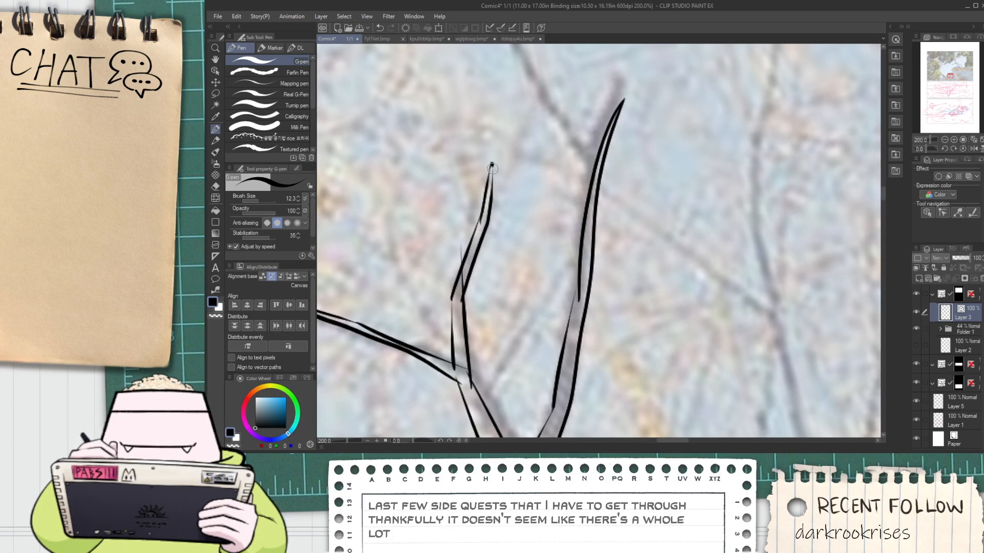
Trim the overlapping line ends at the bend and base of the crooked upright offshoot
key("e")
left_click_drag(459, 271, 463, 280)
key("ctrl+z")
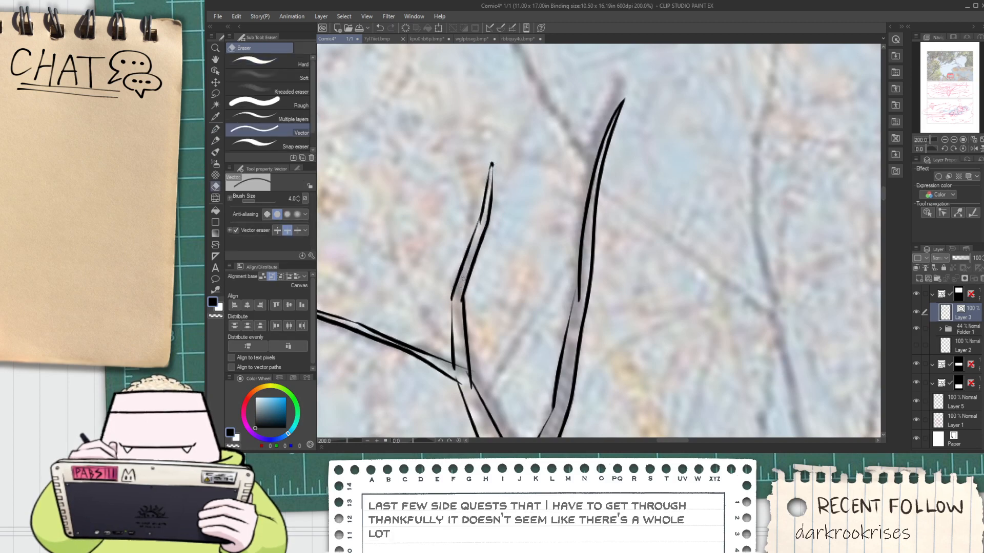
scroll(459, 299, "down", 4)
scroll(456, 324, "up", 4)
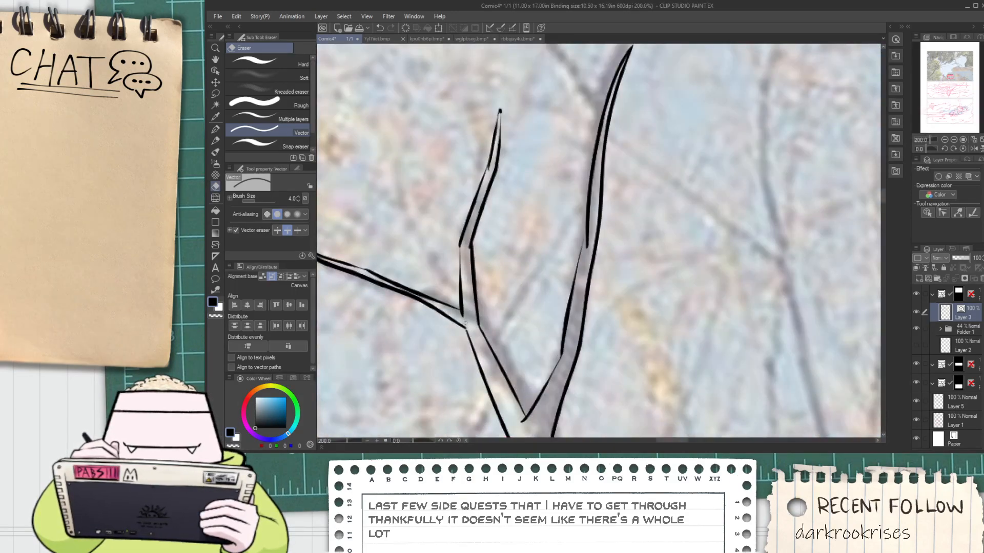
Ink the lower and upper edges of the branch rising right from the leftmost limb's lower fork
scroll(464, 319, "down", 5)
left_click_drag(508, 383, 462, 346)
scroll(462, 346, "up", 3)
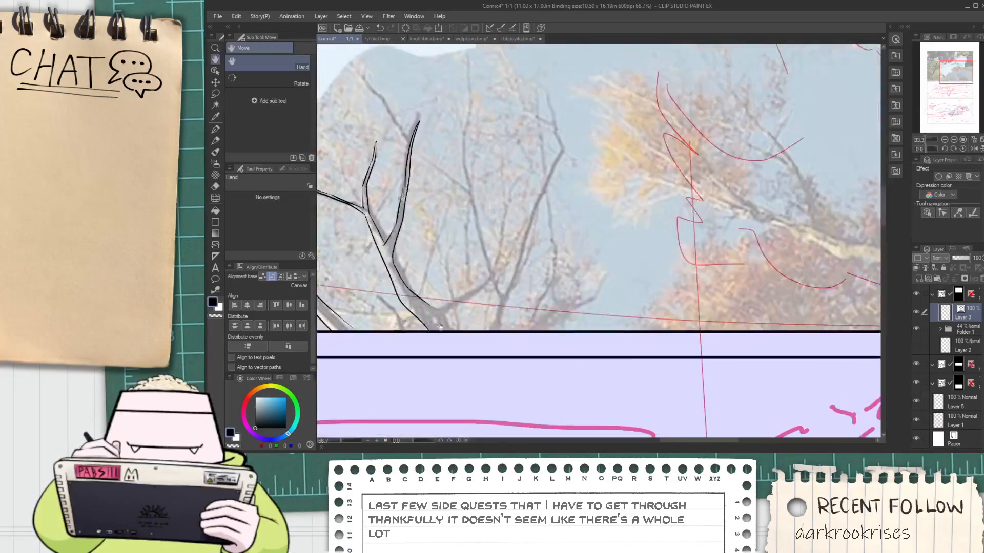
key("p")
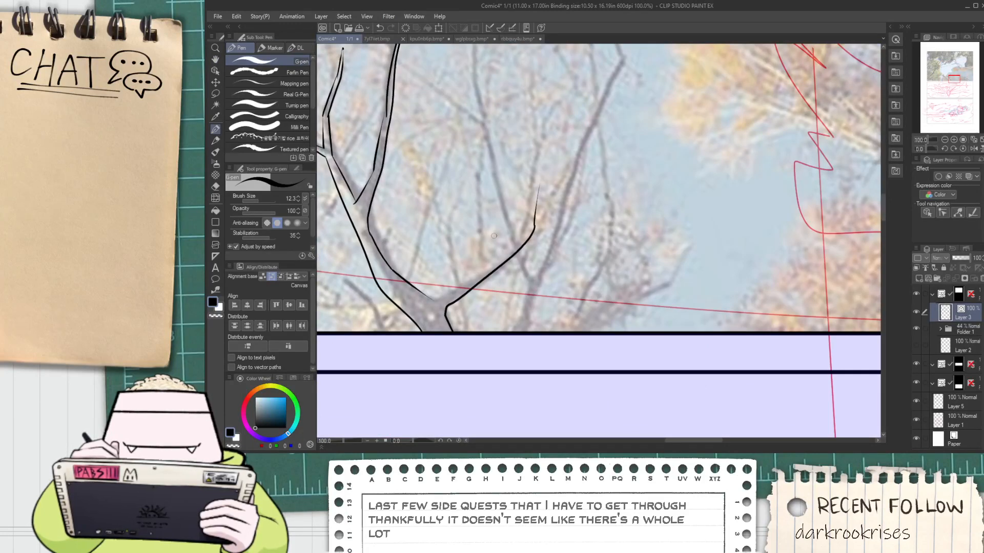
scroll(494, 236, "up", 1)
left_click_drag(425, 296, 531, 241)
key("ctrl+z")
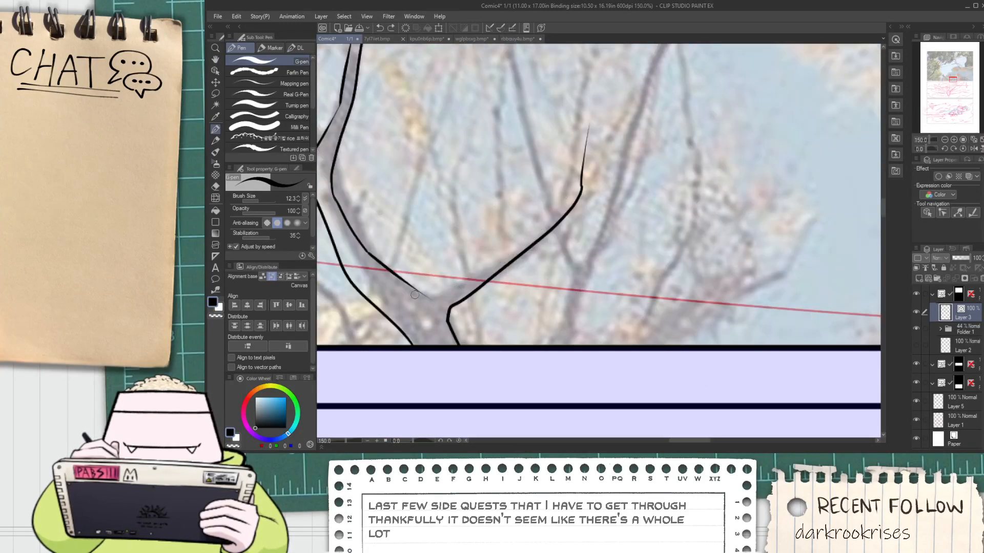
mouse_move(416, 295)
left_mouse_down()
mouse_move(589, 189)
mouse_move(567, 249)
mouse_move(579, 176)
left_mouse_up()
scroll(539, 227, "up", 1)
key("ctrl+z")
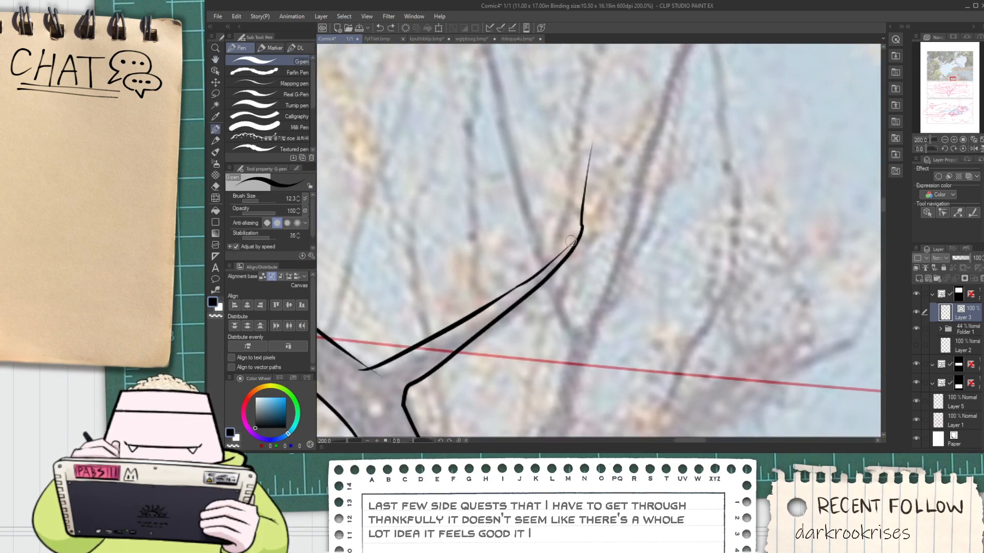
Close the right-rising branch with a pointed, upturned tip and trim its overshooting line end
left_click_drag(569, 249, 587, 163)
key("e")
left_click(590, 156)
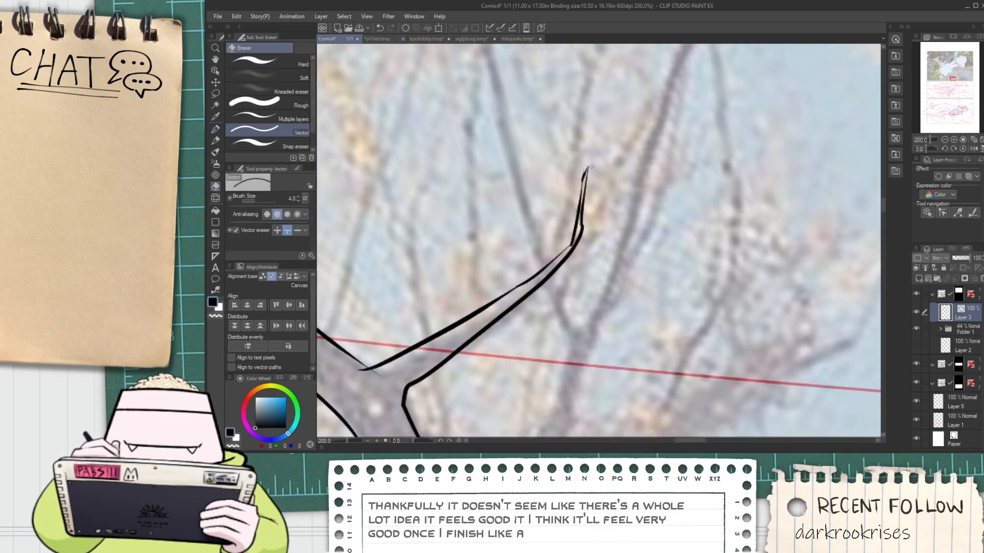
scroll(585, 180, "up", 2)
scroll(559, 329, "down", 1)
left_click_drag(550, 392, 552, 342)
scroll(552, 341, "up", 1)
key("ctrl+z")
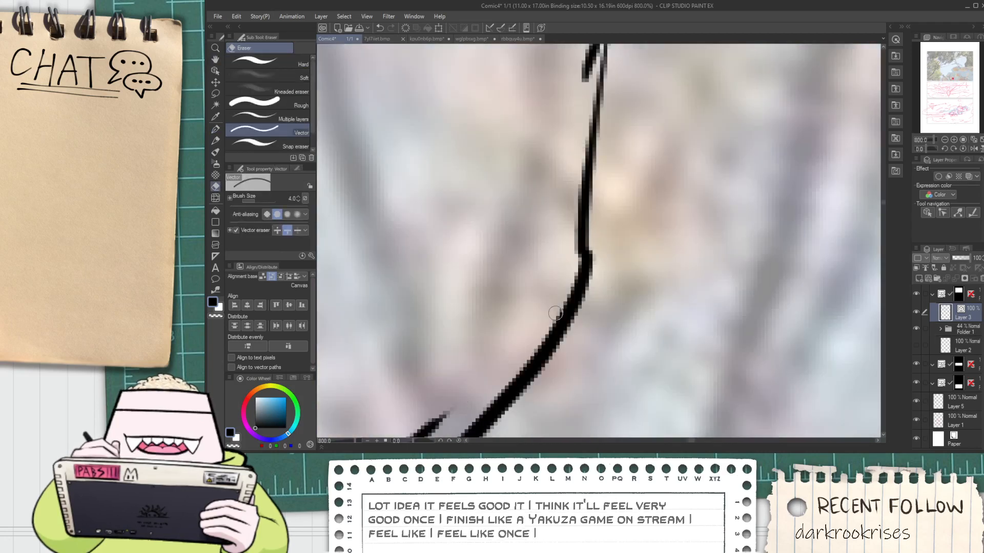
key("ctrl+y")
scroll(552, 338, "down", 1)
mouse_move(566, 177)
left_mouse_down()
mouse_move(537, 289)
mouse_move(527, 246)
left_mouse_up()
scroll(568, 178, "down", 3)
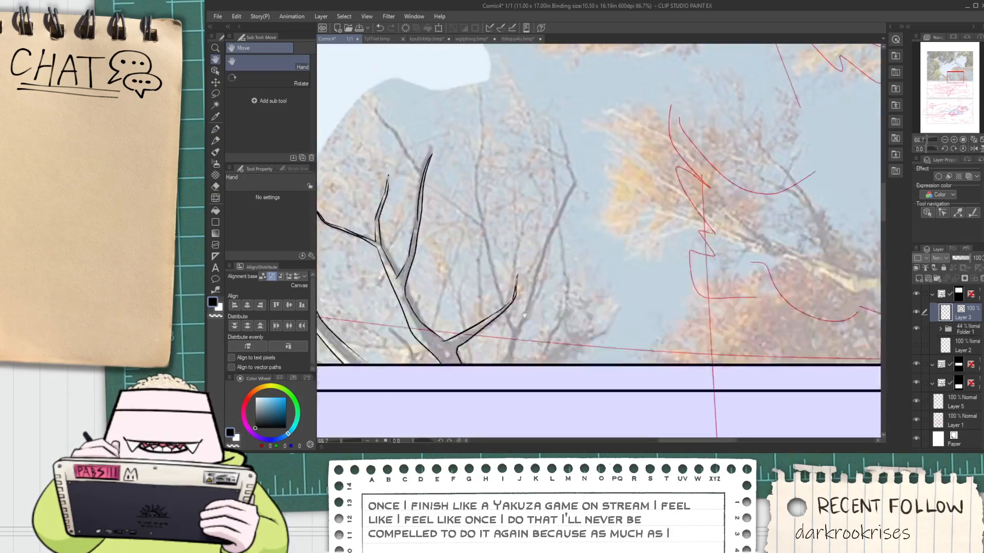
Ink the bare tree's right-hand limb up from the lower border, including its long thin inner branch and upper forks
scroll(527, 246, "up", 1)
key("p")
mouse_move(510, 373)
left_mouse_down()
mouse_move(561, 225)
mouse_move(628, 81)
left_mouse_up()
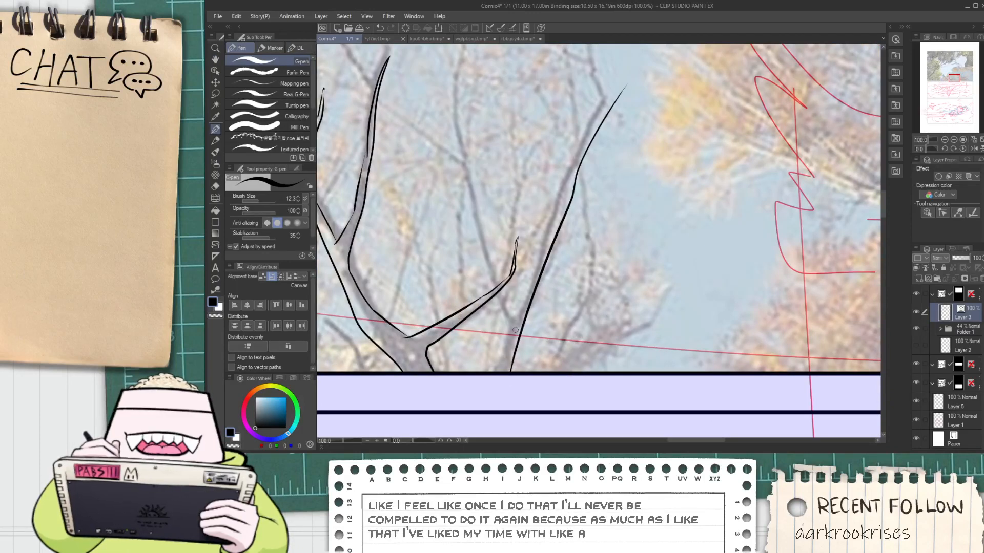
mouse_move(491, 372)
left_mouse_down()
mouse_move(516, 304)
mouse_move(461, 64)
left_mouse_up()
key("h")
mouse_move(469, 139)
left_mouse_down()
mouse_move(504, 295)
mouse_move(527, 378)
mouse_move(542, 390)
mouse_move(582, 268)
left_mouse_up()
key("p")
key("ctrl+z")
mouse_move(540, 376)
left_mouse_down()
mouse_move(604, 235)
mouse_move(583, 282)
mouse_move(595, 198)
left_mouse_up()
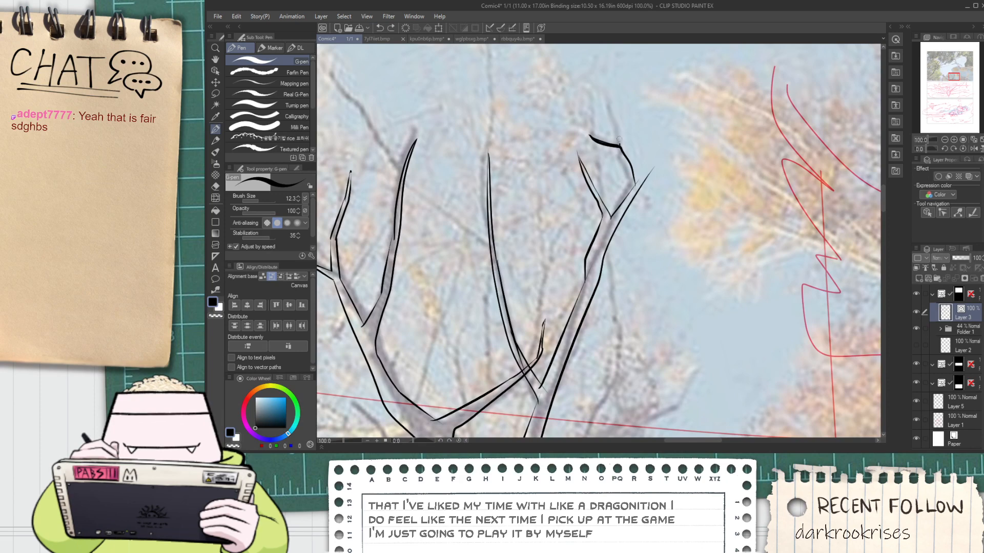
Ink the upright twig at the top of the right-hand limb and trim the overshoot at the outer bend
left_click_drag(617, 104, 648, 190)
key("e")
scroll(643, 192, "up", 2)
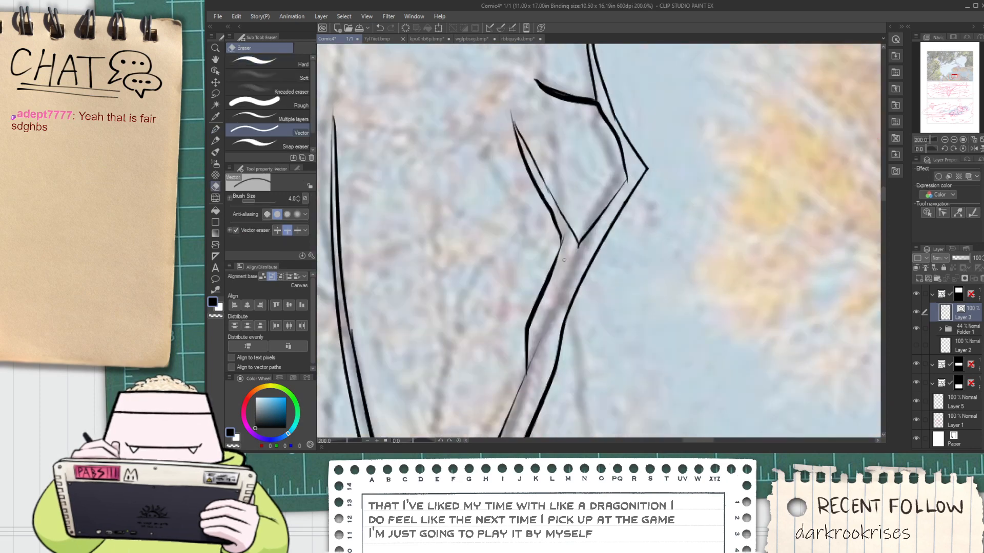
scroll(520, 135, "up", 4)
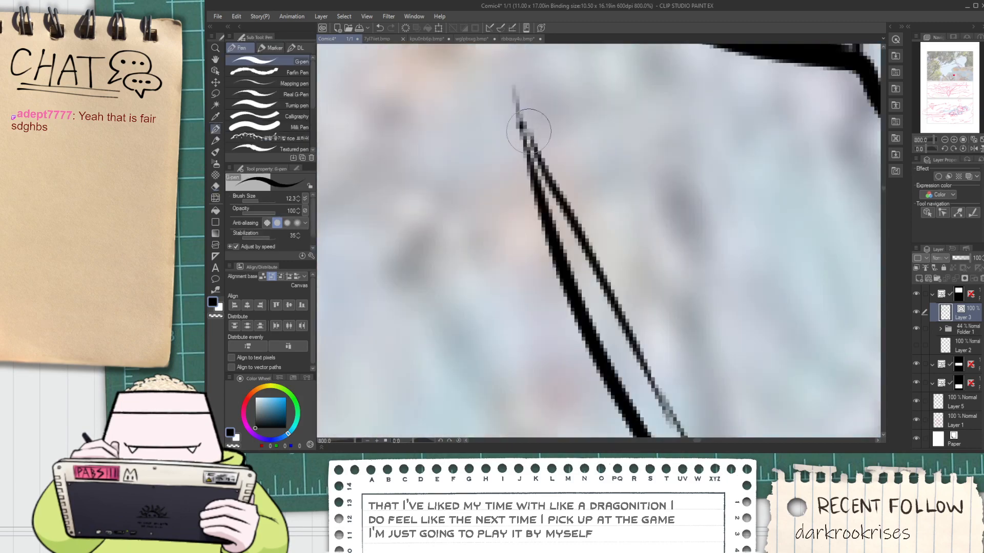
scroll(532, 106, "down", 2)
scroll(553, 123, "down", 8)
Erase the thin inner branch's lines where they cross inside the right-rising branch
key("space")
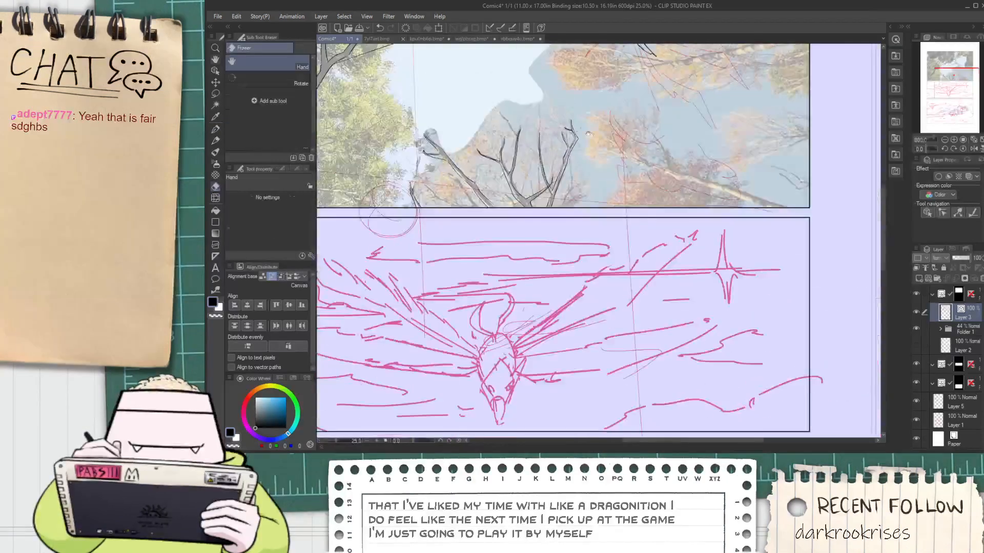
left_click_drag(590, 149, 562, 212)
scroll(553, 240, "up", 2)
scroll(502, 260, "up", 6)
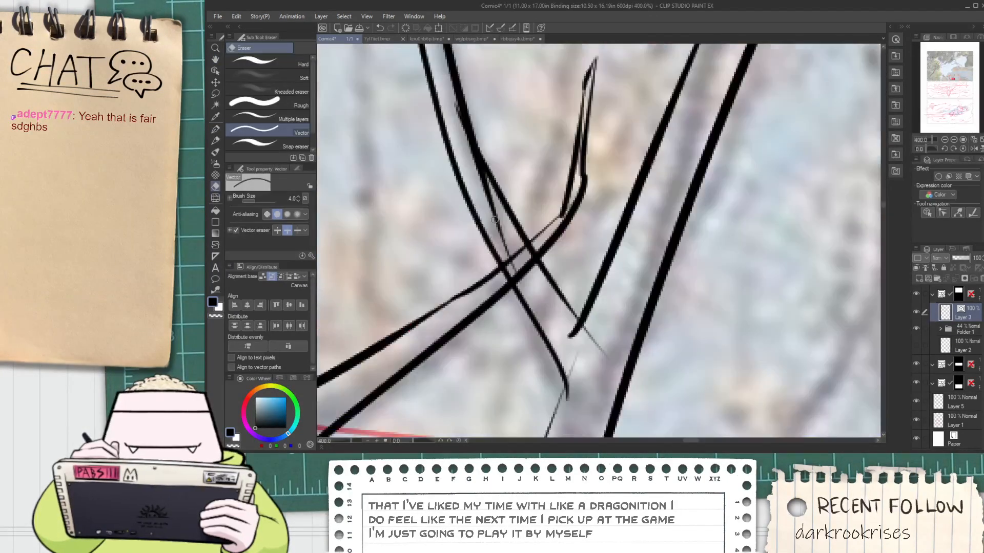
scroll(492, 263, "up", 2)
left_click_drag(509, 288, 567, 237)
scroll(622, 349, "down", 2)
scroll(621, 348, "down", 2)
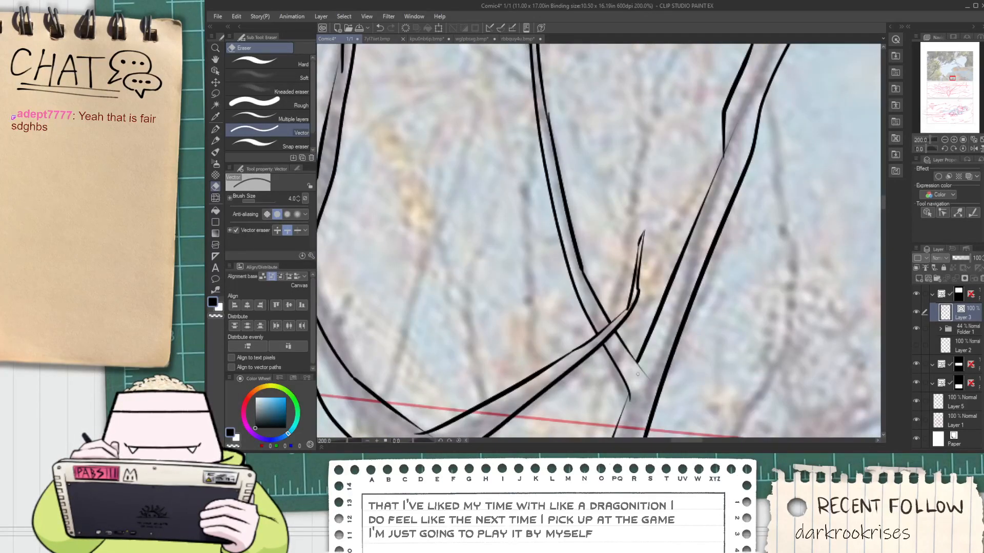
Trim the overshooting line ends at the fork where the thin inner branch joins the right-hand limb
scroll(637, 365, "down", 1)
mouse_move(638, 364)
left_mouse_down()
mouse_move(578, 272)
mouse_move(583, 285)
left_mouse_up()
scroll(578, 273, "up", 1)
scroll(576, 295, "up", 2)
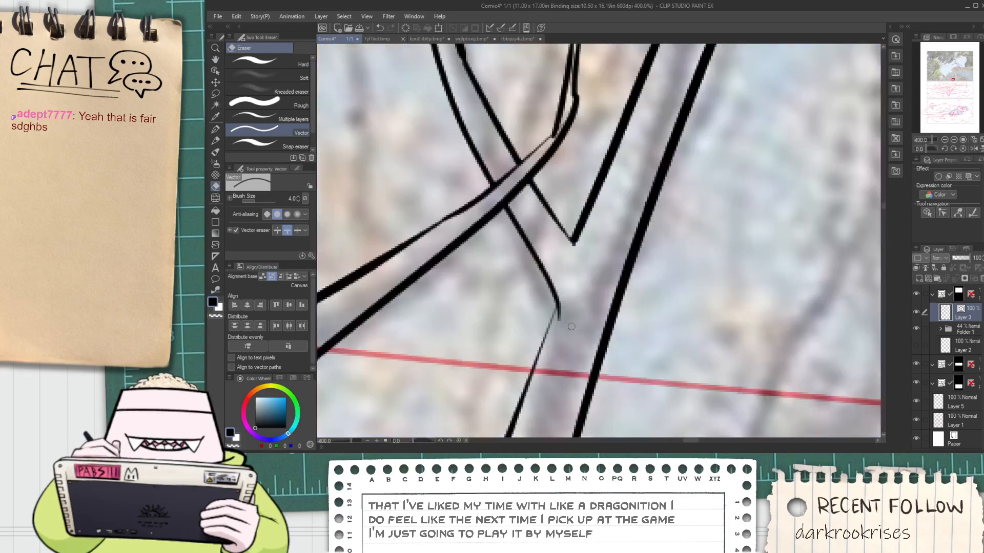
scroll(571, 327, "up", 2)
left_click_drag(548, 328, 547, 307)
scroll(547, 313, "down", 7)
left_click_drag(600, 259, 601, 294)
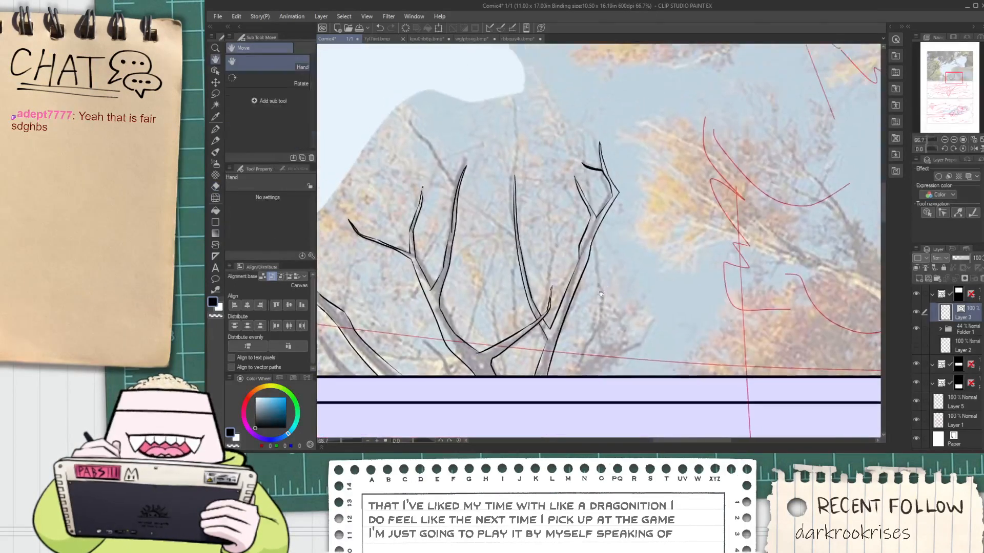
scroll(589, 292, "up", 5)
key("e")
scroll(548, 285, "up", 2)
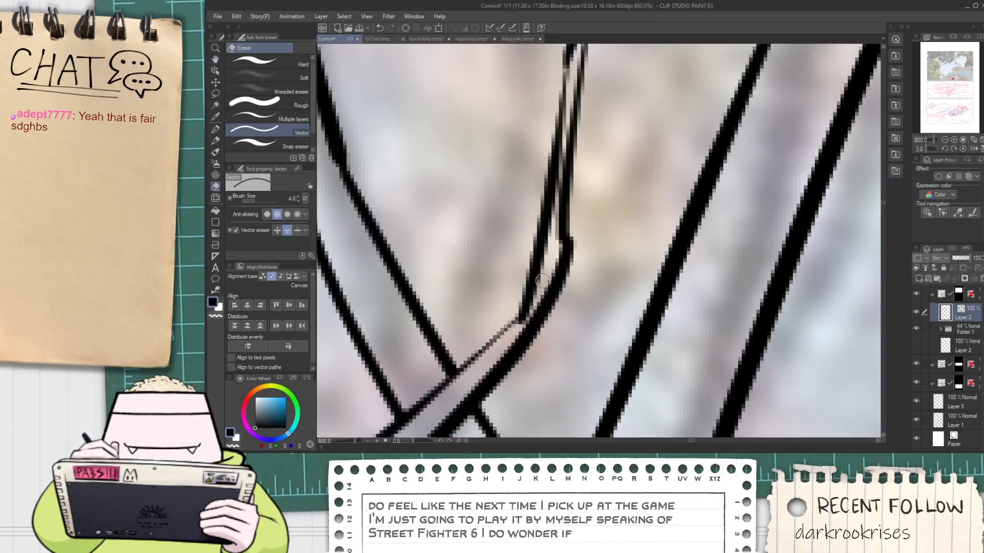
Ink the left edge of the next tree's trunk, from the bump below its fork down to the panel border
scroll(543, 279, "down", 7)
left_click_drag(705, 95, 530, 202)
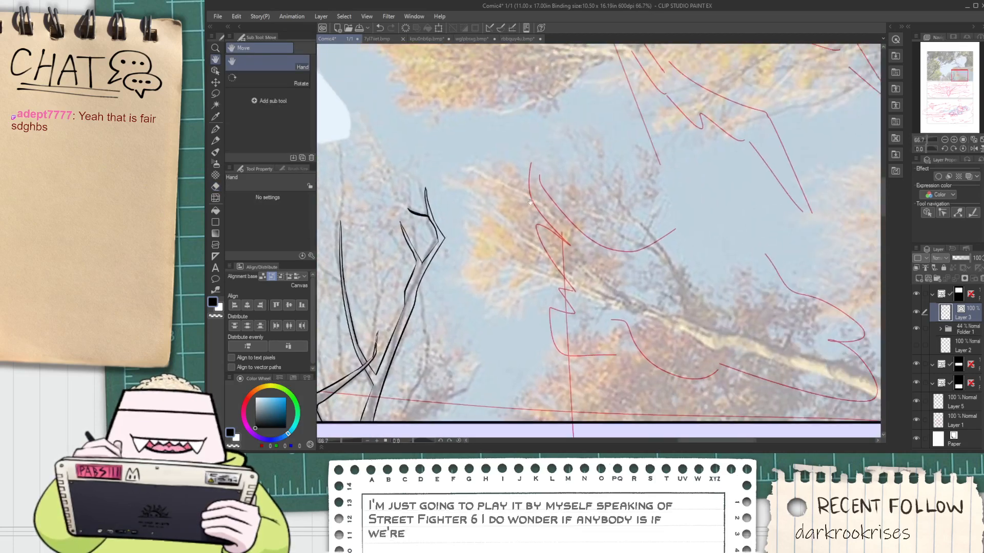
scroll(525, 215, "down", 2)
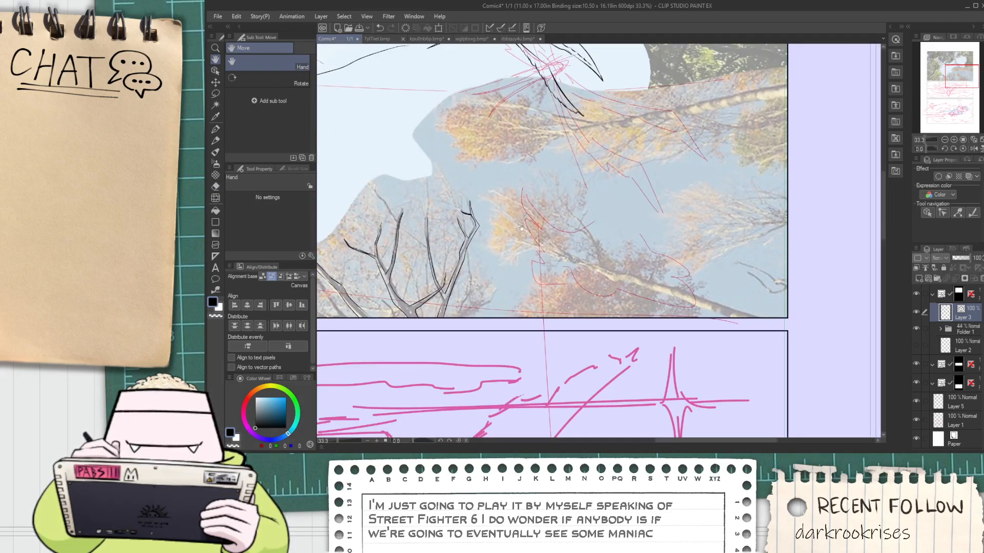
left_click_drag(587, 284, 493, 281)
left_click_drag(414, 441, 420, 440)
scroll(539, 234, "up", 1)
scroll(539, 234, "up", 2)
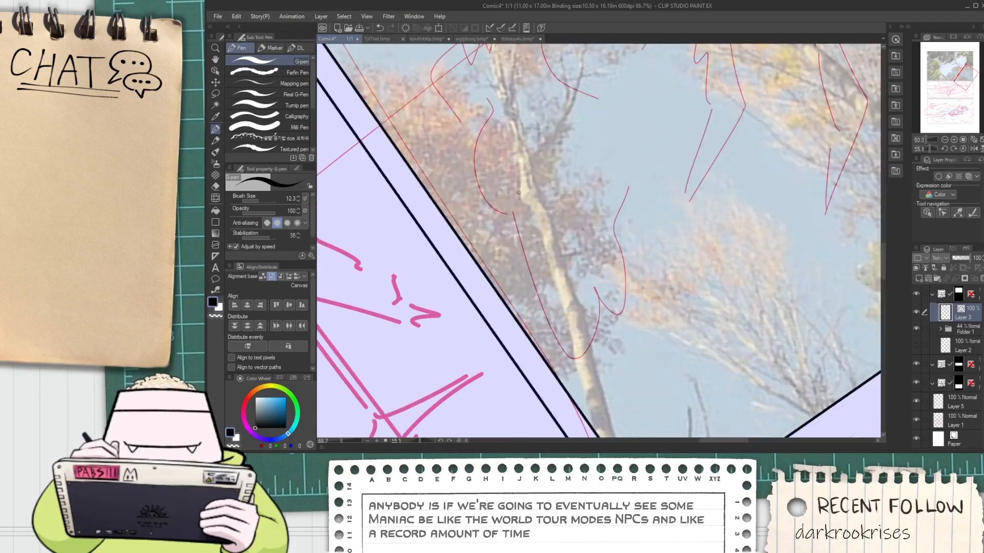
left_click_drag(518, 177, 532, 215)
scroll(533, 215, "down", 1)
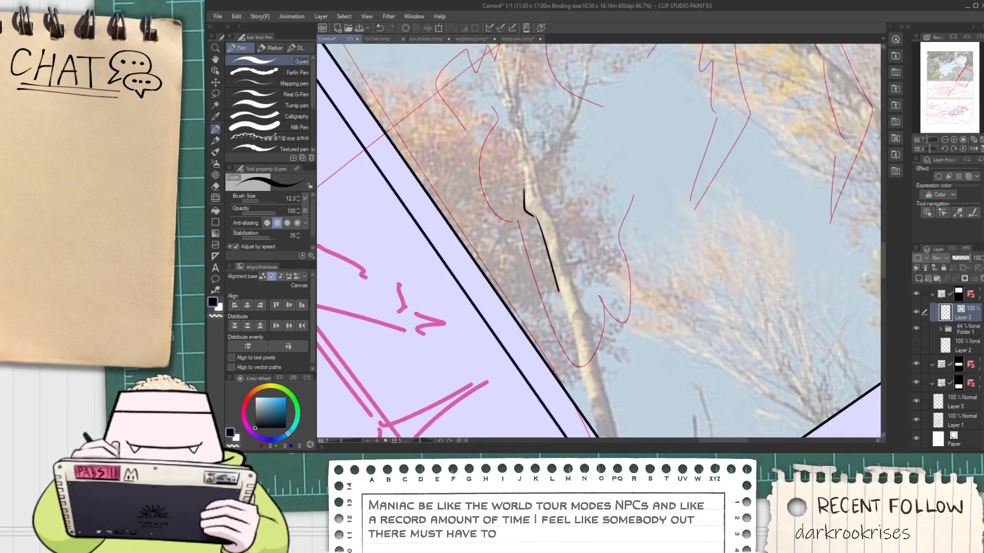
key("space")
scroll(529, 212, "up", 1)
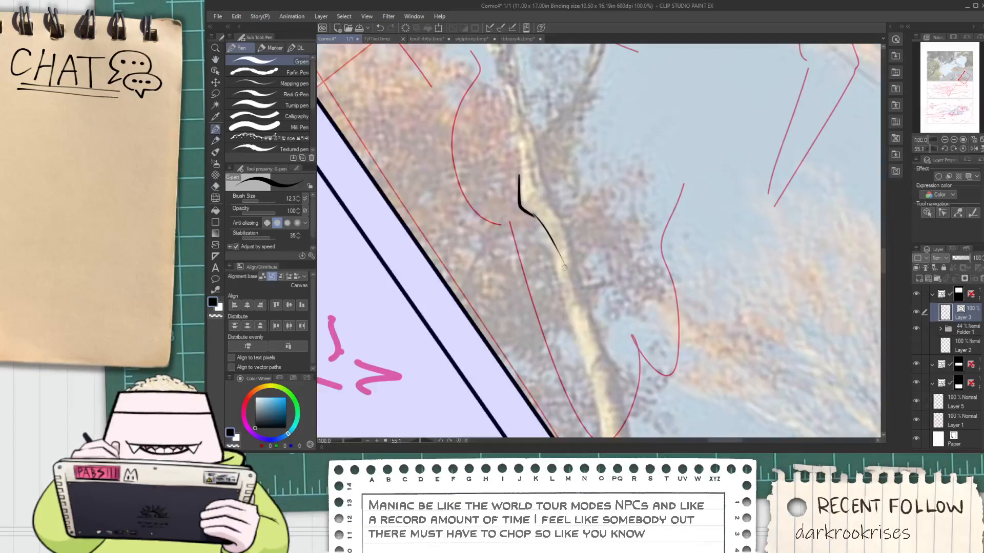
mouse_move(534, 224)
left_mouse_down()
mouse_move(556, 258)
mouse_move(582, 375)
mouse_move(531, 210)
mouse_move(563, 282)
mouse_move(555, 259)
mouse_move(577, 393)
left_mouse_up()
key("ctrl+minus")
left_click_drag(548, 234, 549, 316)
key("ctrl+plus")
Trim the overshooting line ends where the strokes of the trunk's left edge meet
key("e")
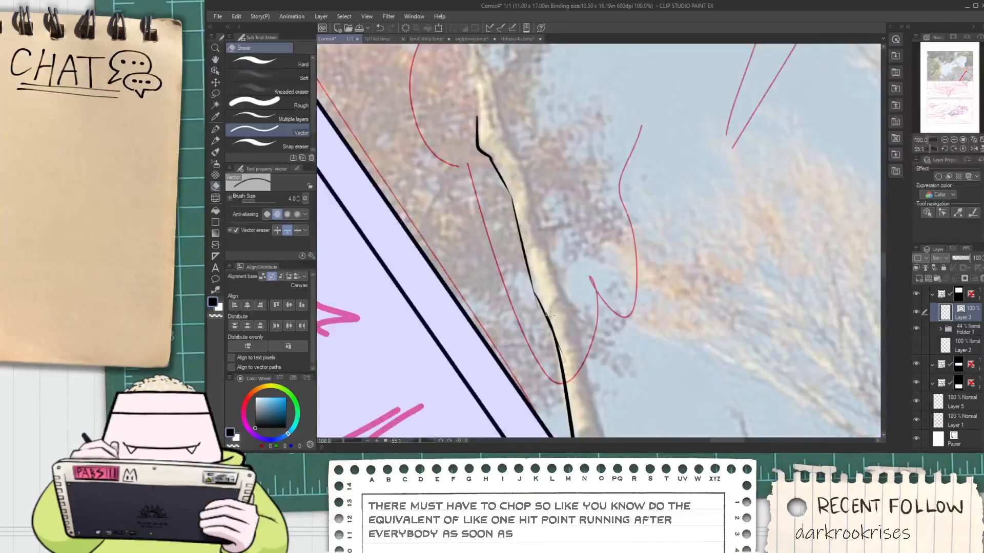
key("ctrl+plus")
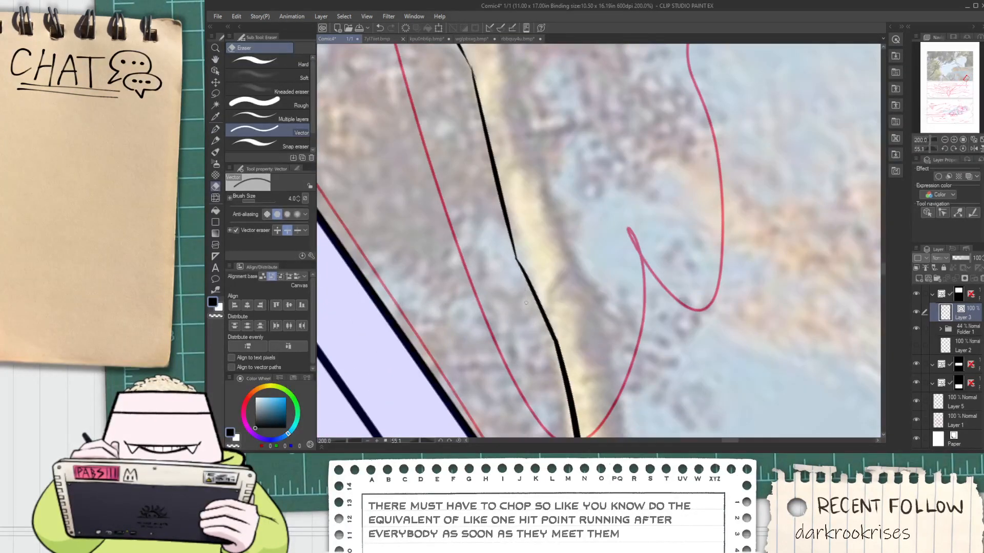
scroll(526, 303, "down", 2)
left_click_drag(519, 251, 531, 321)
Ink the right edge of the same trunk down to the panel border and clean up its joint
key("p")
left_click_drag(507, 185, 535, 271)
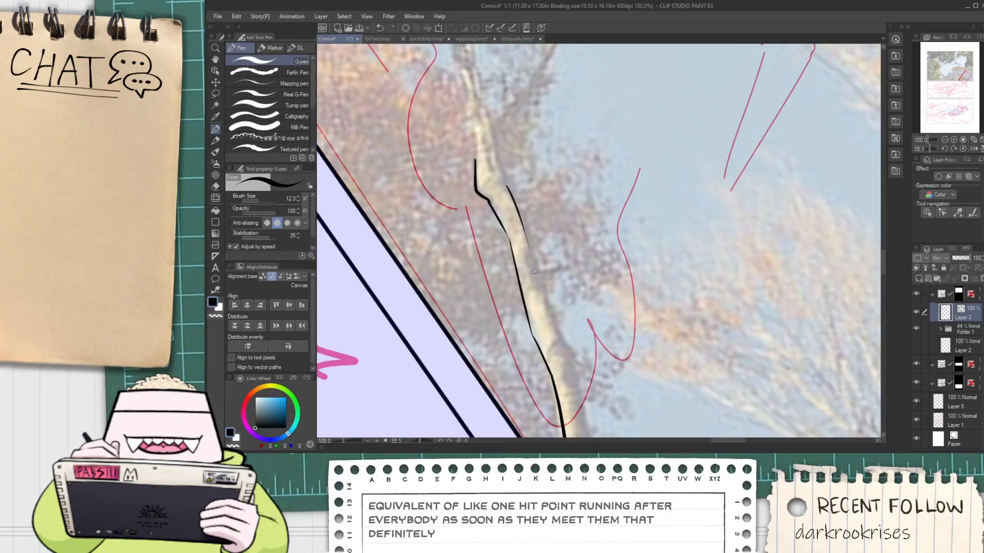
key("ctrl+z")
mouse_move(506, 183)
left_mouse_down()
mouse_move(537, 248)
mouse_move(515, 178)
mouse_move(557, 288)
left_mouse_up()
scroll(535, 249, "down", 1)
key("e")
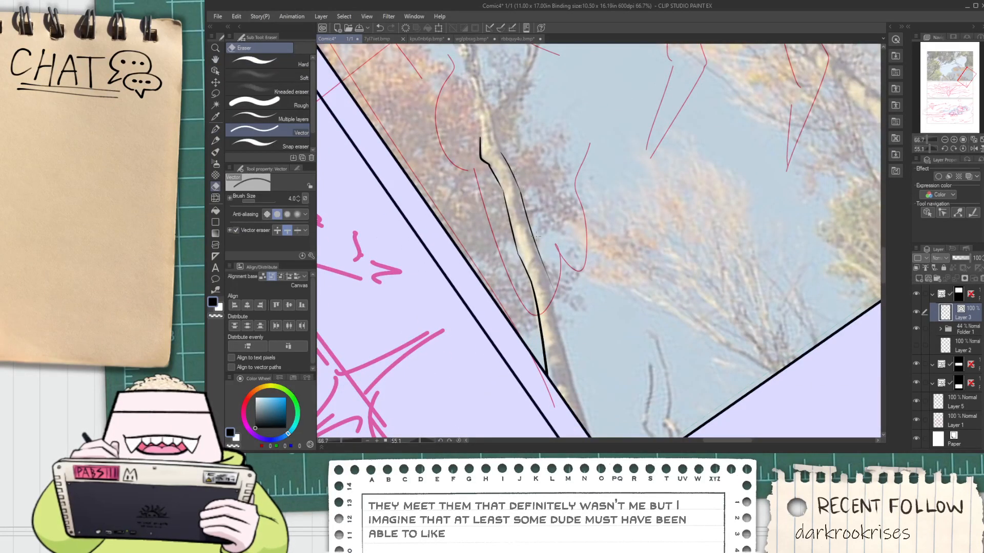
mouse_move(537, 236)
left_mouse_down()
mouse_move(518, 200)
mouse_move(569, 398)
left_mouse_up()
key("p")
key("e")
scroll(525, 217, "up", 1)
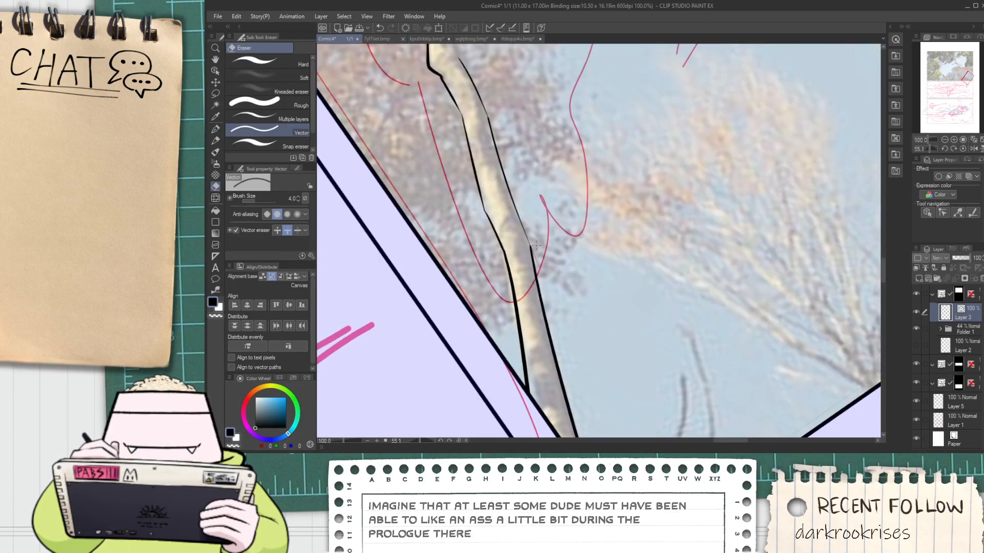
Ink the trunk's fork with the outer edge of the right-hand branch and both edges of the main stem
key("p")
scroll(536, 245, "up", 2)
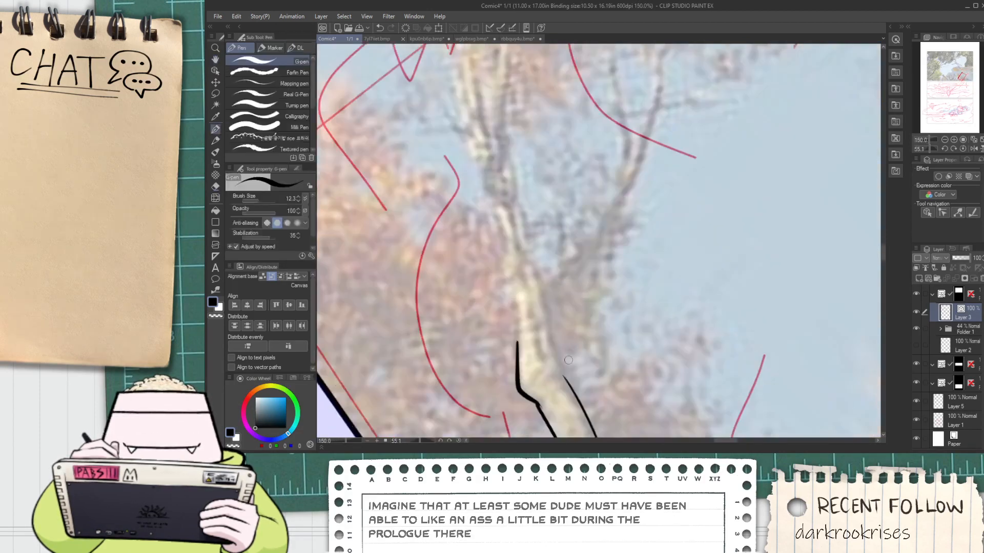
left_click_drag(561, 375, 612, 231)
left_click_drag(556, 353, 509, 154)
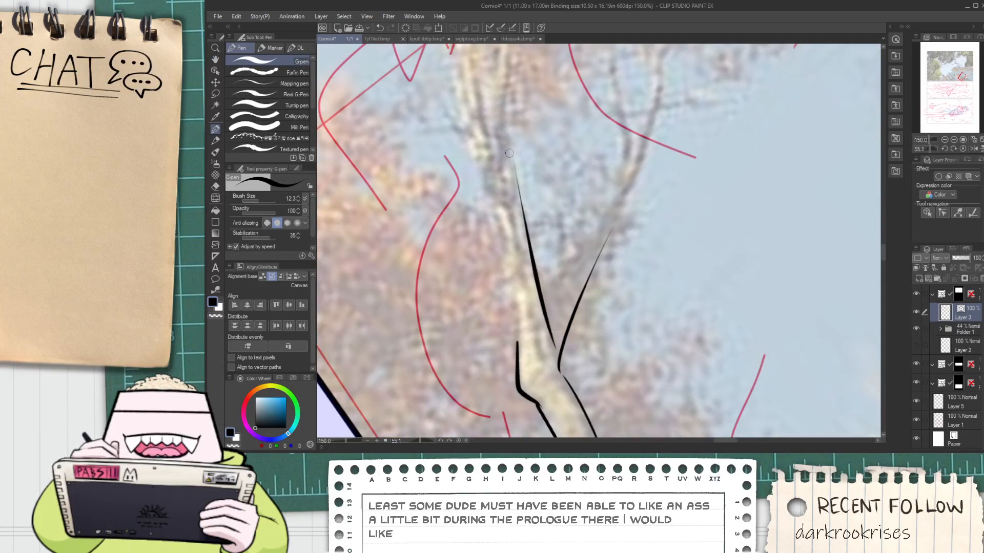
mouse_move(516, 340)
left_mouse_down()
mouse_move(490, 179)
mouse_move(474, 199)
left_mouse_up()
key("space")
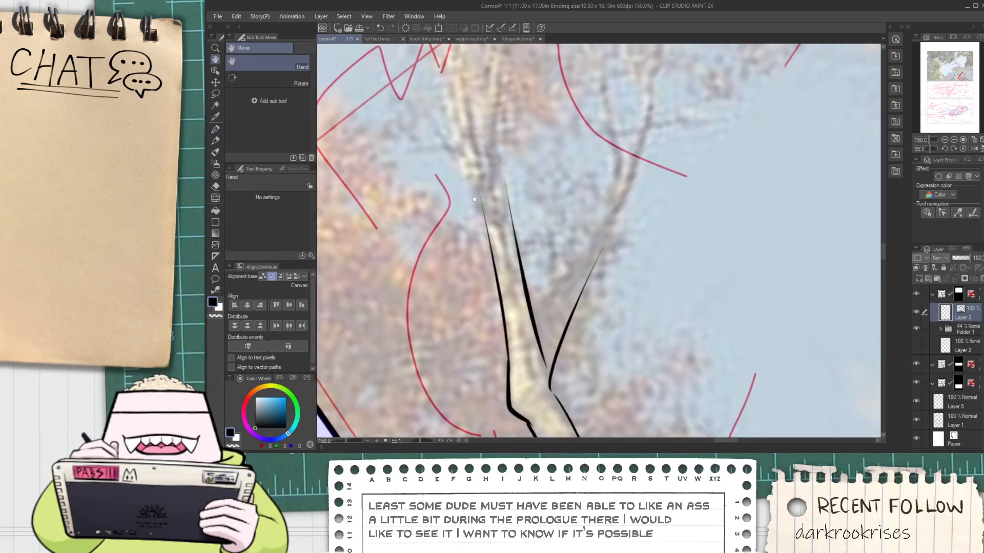
Ink the inner edge of the right-hand branch from the fork and its outer edge's extension up to a pointed twig
left_click_drag(546, 327, 600, 216)
key("ctrl+z")
left_click_drag(531, 365, 603, 237)
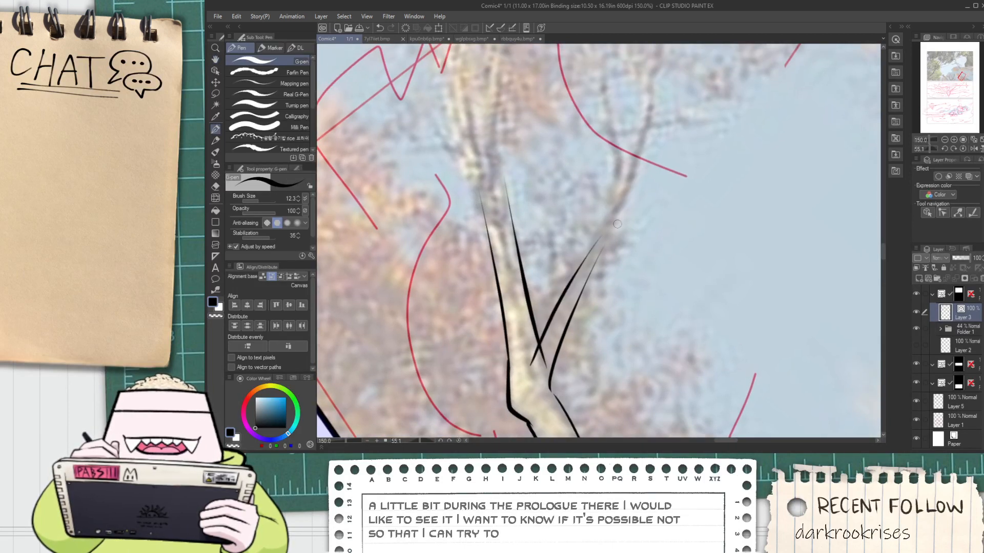
key("ctrl+z")
left_click_drag(539, 370, 661, 119)
Ink the upright twig and the inner edges of the narrow V-shaped fork atop the right-hand branch
left_click_drag(605, 235, 617, 96)
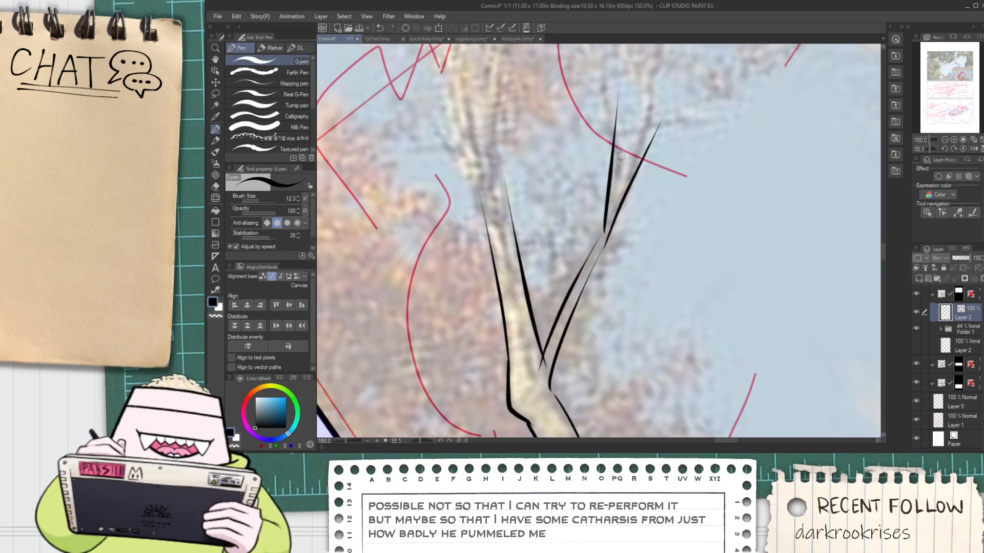
key("ctrl+z")
left_click_drag(611, 204, 623, 95)
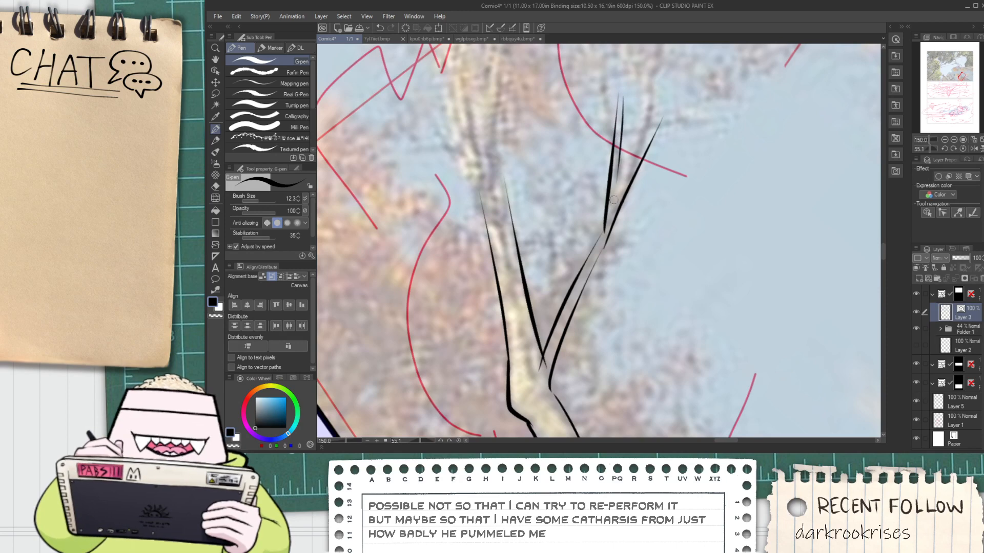
key("ctrl+z")
left_click_drag(613, 199, 620, 98)
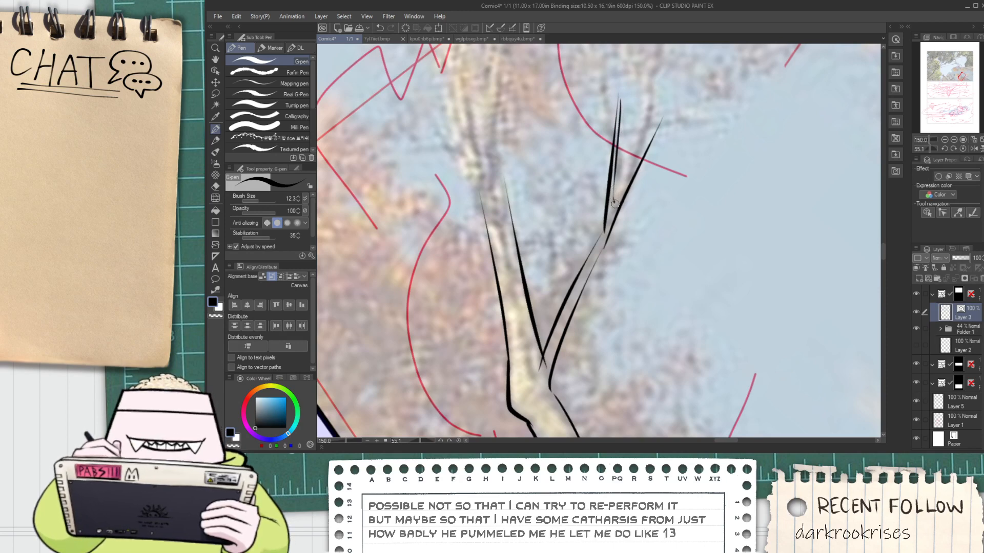
left_click_drag(615, 203, 666, 115)
scroll(664, 120, "up", 3)
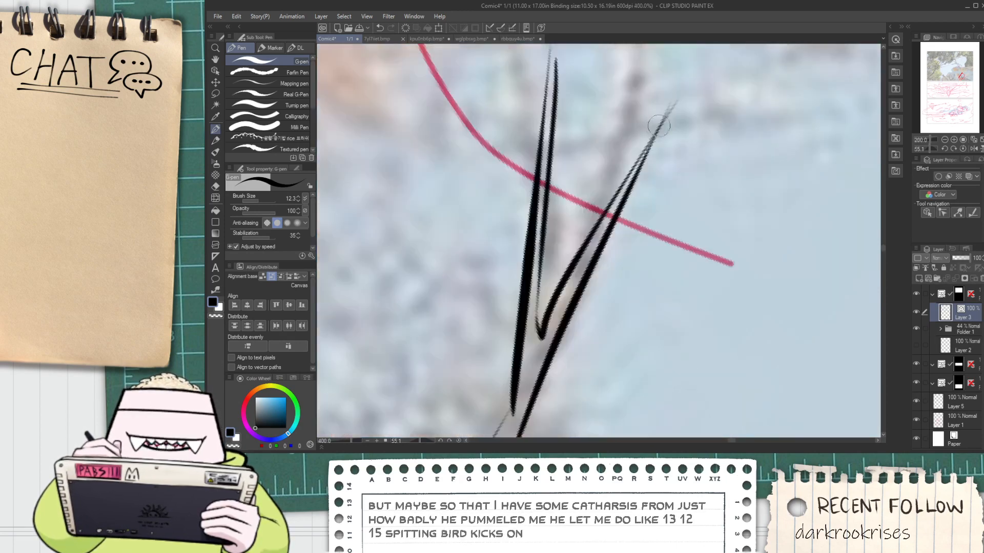
Trim the overshoot at the slanted twig's tip and close the tip of the upright twig beside it
key("e")
scroll(665, 114, "down", 2)
mouse_move(654, 107)
left_mouse_down()
mouse_move(674, 114)
mouse_move(629, 180)
left_mouse_up()
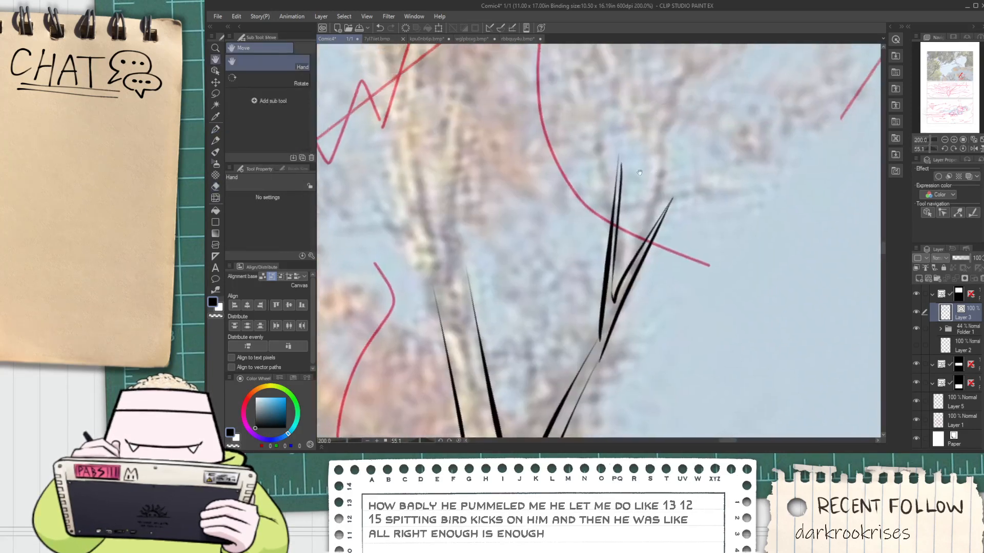
scroll(629, 181, "up", 2)
key("p")
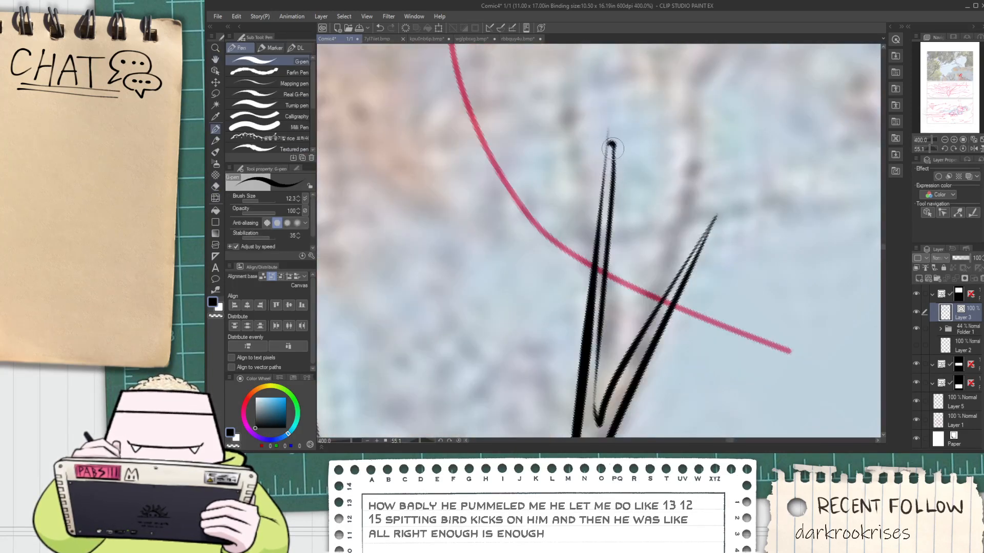
scroll(612, 149, "down", 4)
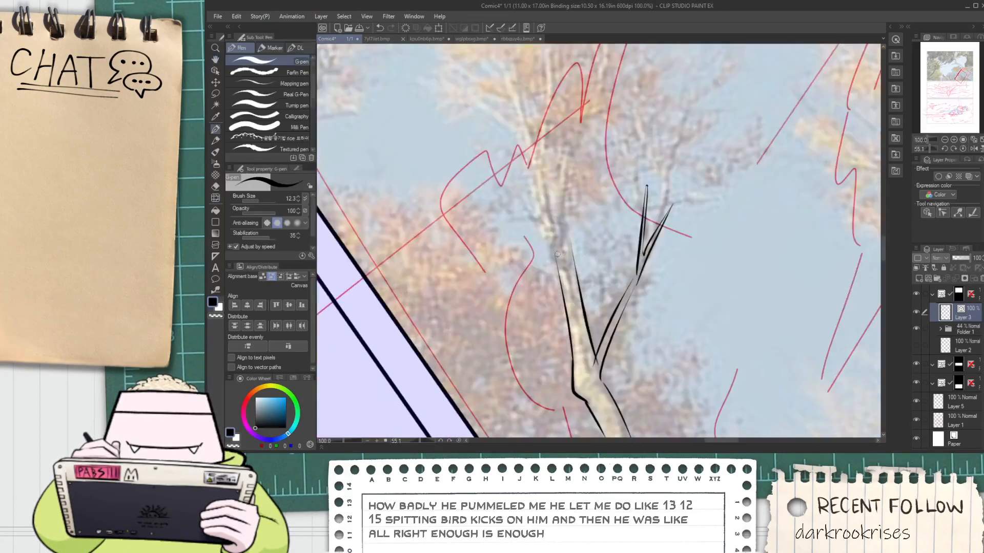
Ink the main stem's left edge upward with its pointed left twig and the tall bent central twig
left_click_drag(550, 239, 515, 88)
key("h")
mouse_move(540, 128)
left_mouse_down()
mouse_move(560, 200)
mouse_move(564, 160)
left_mouse_up()
key("p")
key("ctrl+z")
mouse_move(556, 213)
left_mouse_down()
mouse_move(568, 144)
mouse_move(565, 210)
left_mouse_up()
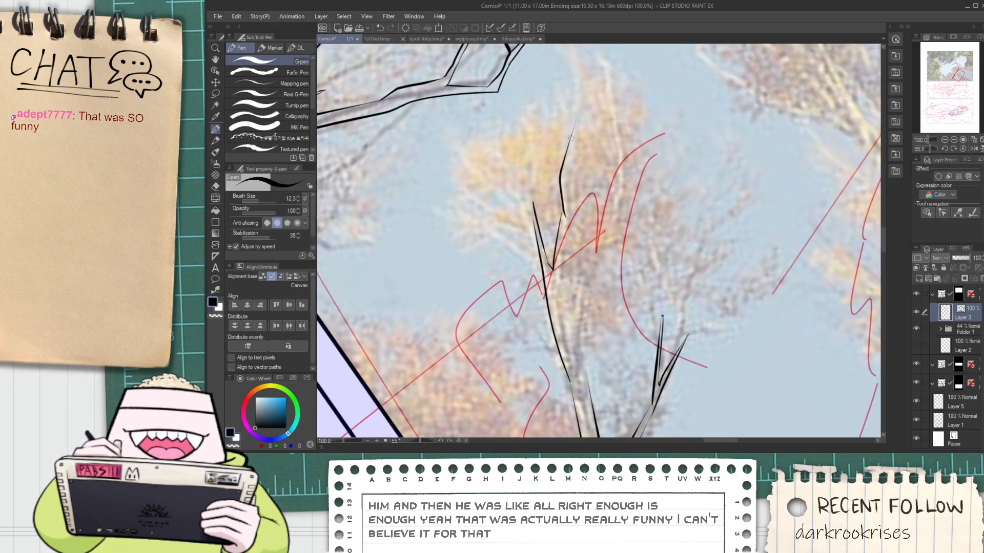
mouse_move(575, 124)
left_mouse_down()
mouse_move(564, 179)
mouse_move(572, 283)
mouse_move(562, 209)
left_mouse_up()
left_click_drag(567, 160, 565, 286)
key("ctrl+z")
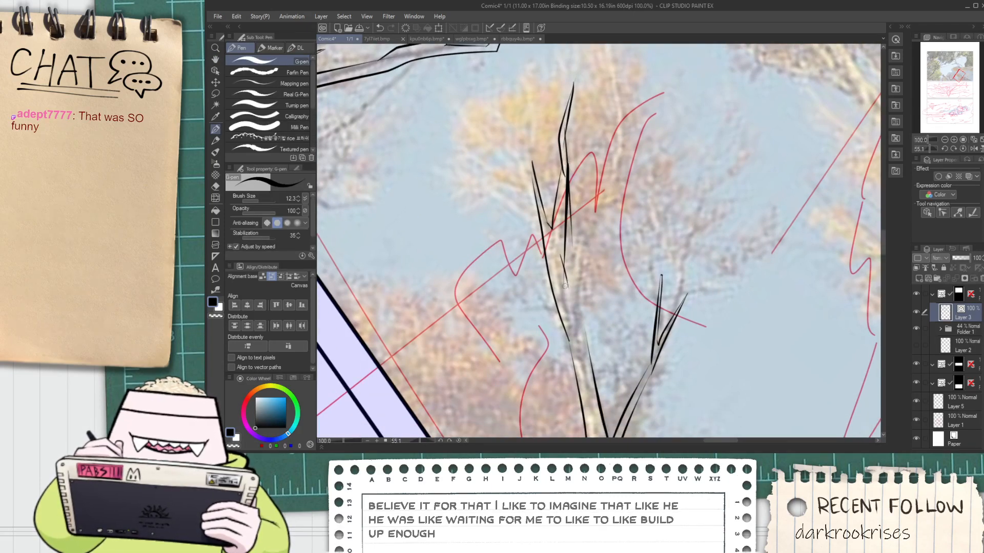
Ink the main stem's right edge and the right-hand offshoot rising from it to a pointed tip
mouse_move(586, 337)
left_mouse_down()
mouse_move(582, 254)
mouse_move(582, 268)
mouse_move(621, 208)
left_mouse_up()
scroll(582, 268, "up", 1)
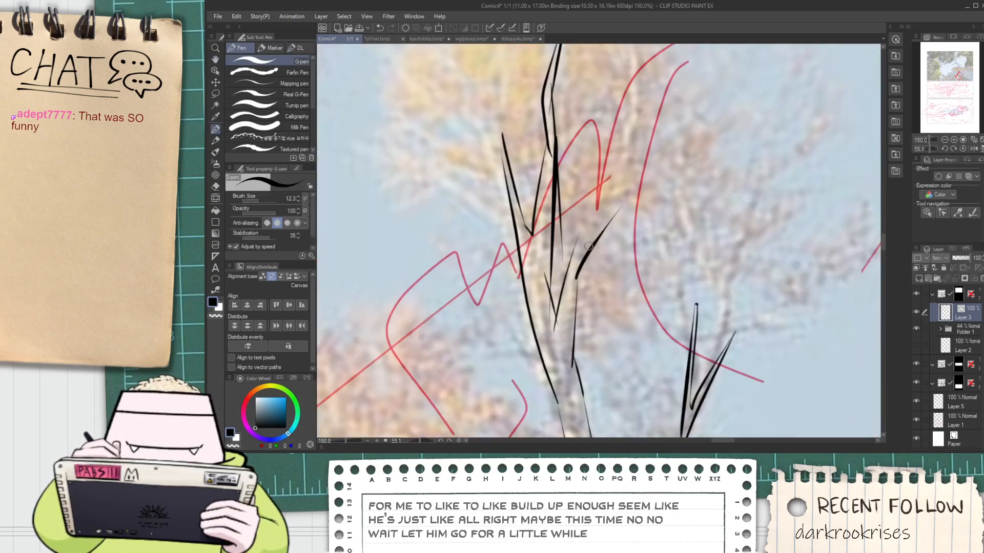
key("ctrl+z")
left_click_drag(570, 262, 648, 147)
key("space")
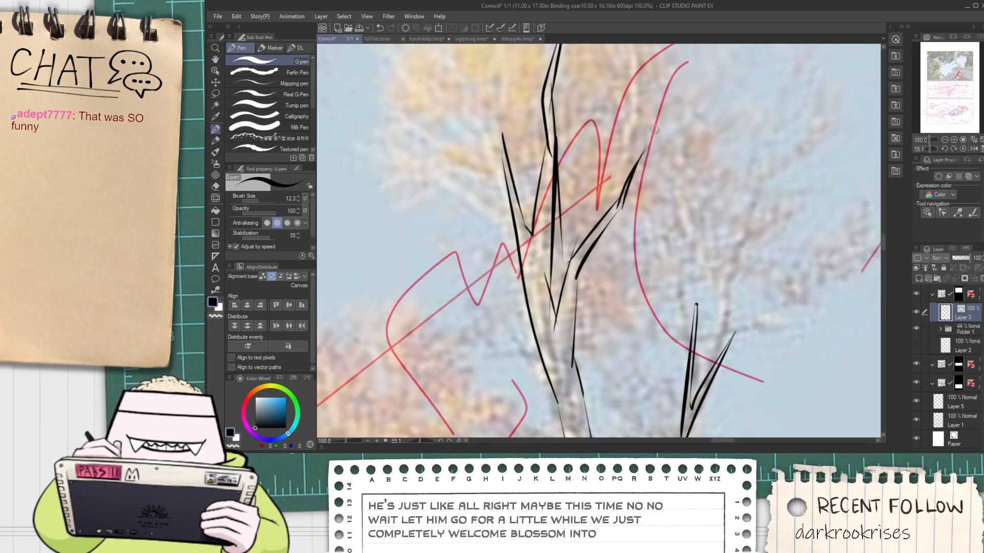
Trim the overshooting lines at the inner base and upper bend of the main stem's right-hand offshoot
key("e")
scroll(638, 177, "up", 3)
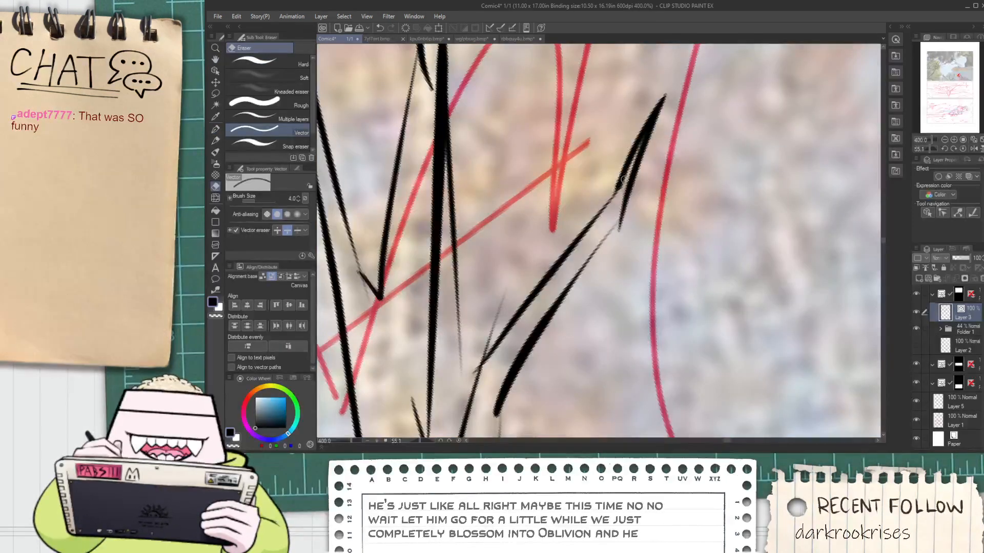
key("space")
left_click_drag(615, 253, 658, 191)
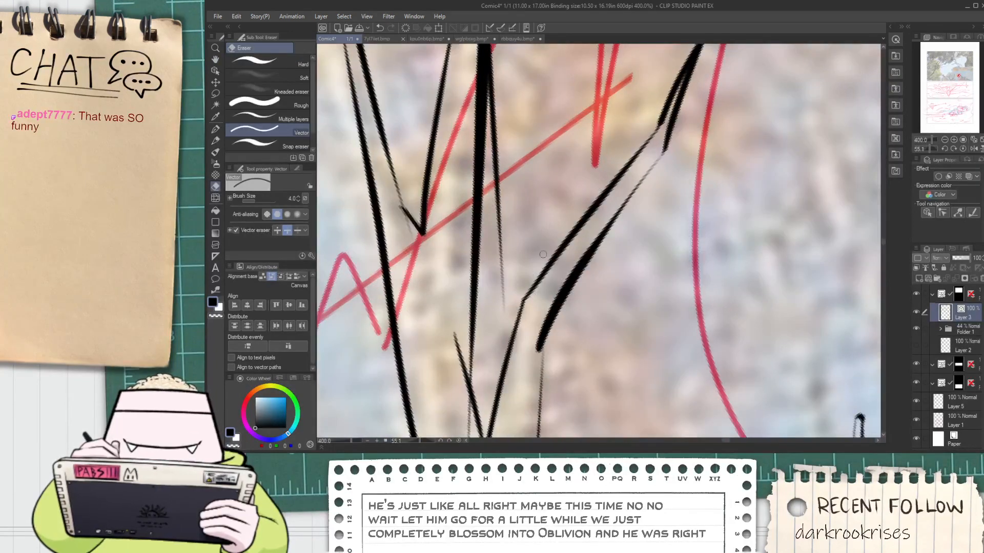
Erase the extra thin line beside the central twig and the stray end at the fork below it
left_click(504, 281)
scroll(524, 214, "down", 2)
scroll(486, 307, "up", 2)
left_click(502, 258)
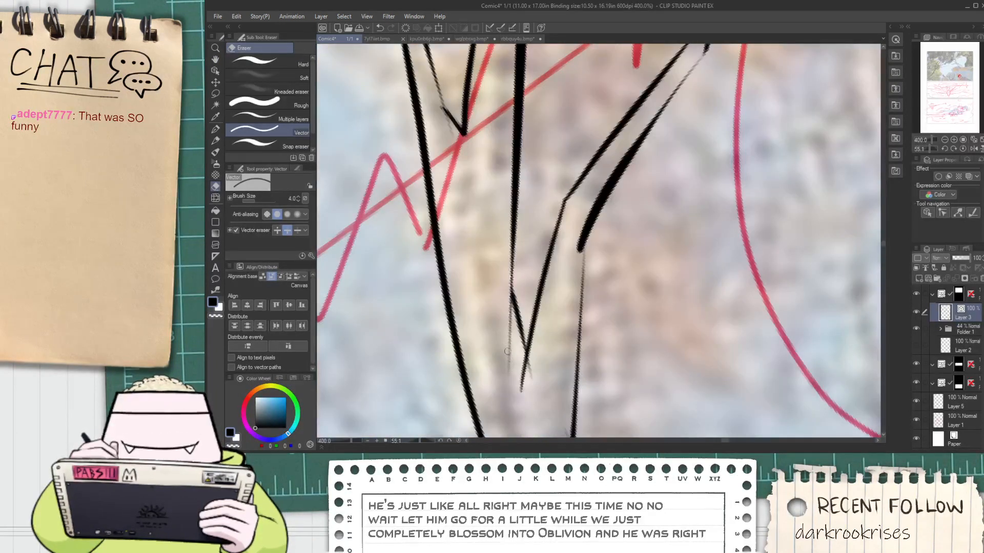
left_click(508, 351)
scroll(536, 363, "down", 2)
Close the pointed tip of the main stem's left twig and clean up its line ends
key("p")
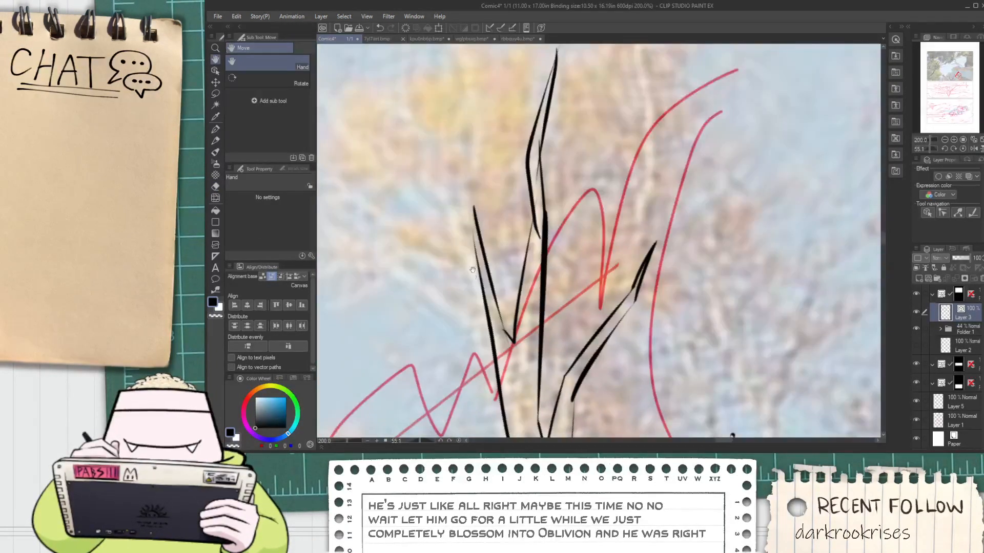
scroll(472, 239, "up", 4)
key("ctrl+z")
mouse_move(463, 186)
left_mouse_down()
mouse_move(478, 290)
mouse_move(480, 157)
left_mouse_up()
key("e")
left_click(476, 144)
scroll(451, 188, "down", 2)
left_click(458, 186)
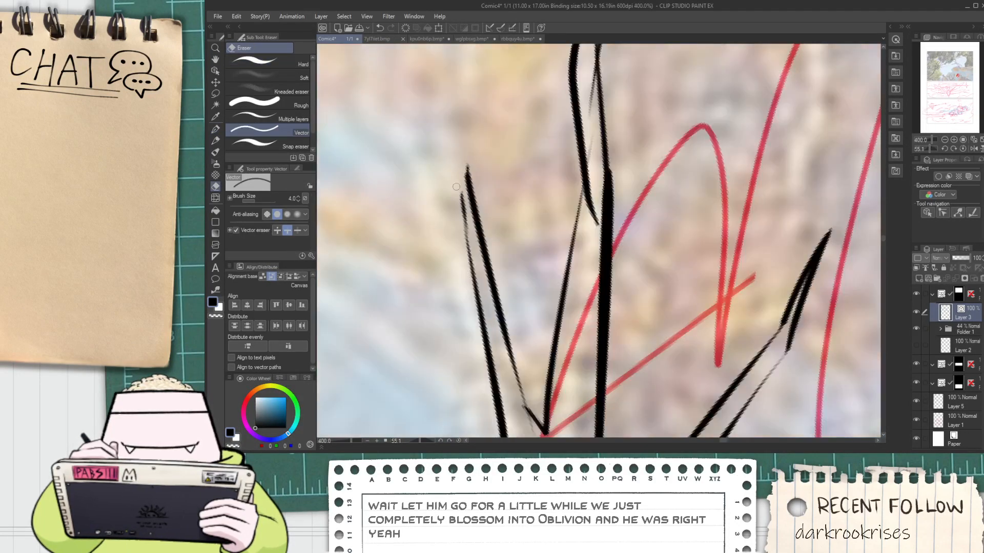
key("ctrl+z")
Trim the overlapping lines at the central twig's base, bend and tip
scroll(462, 176, "down", 3)
key("space")
left_click_drag(535, 146, 529, 212)
scroll(530, 212, "up", 3)
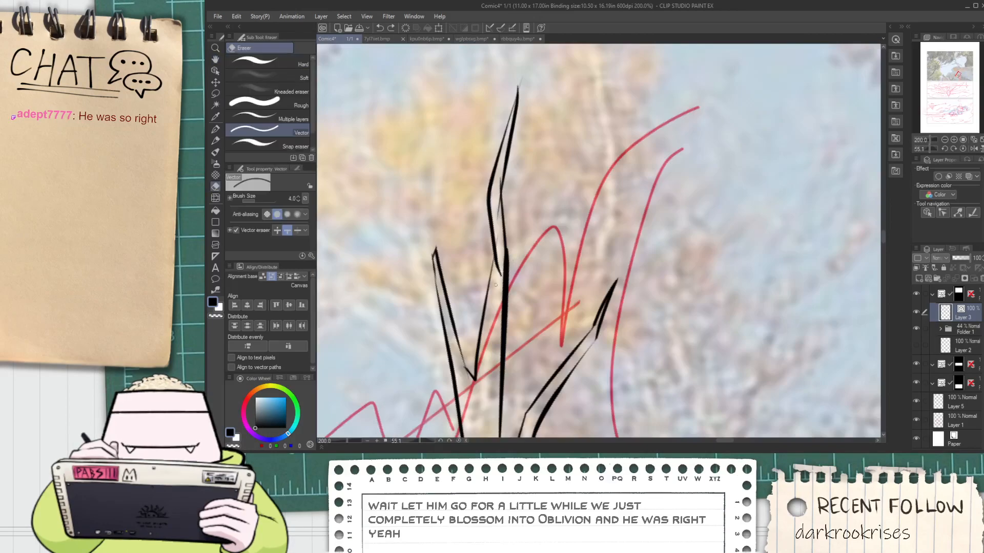
left_click(499, 191)
left_click(503, 135)
scroll(503, 129, "down", 3)
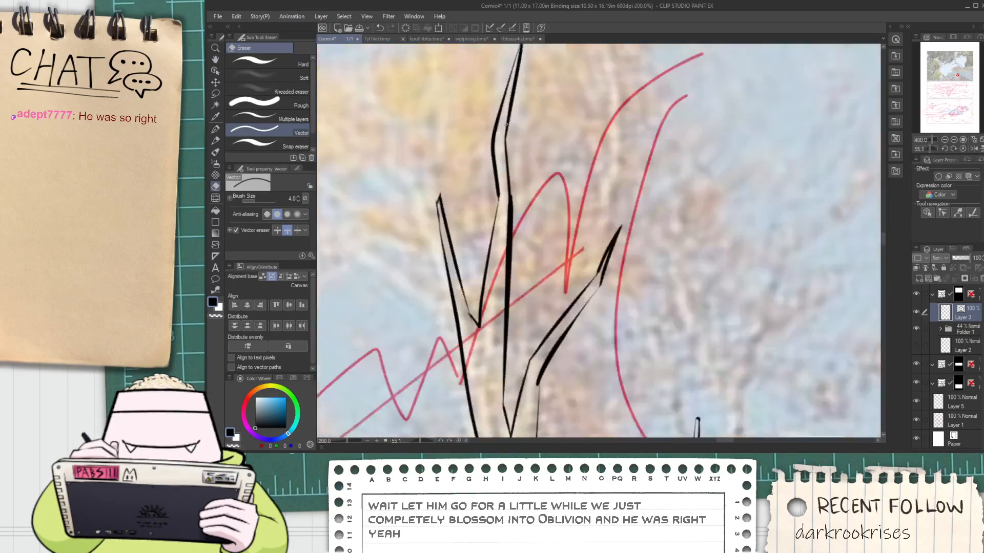
key("space")
left_click_drag(510, 72, 497, 152)
scroll(498, 152, "up", 3)
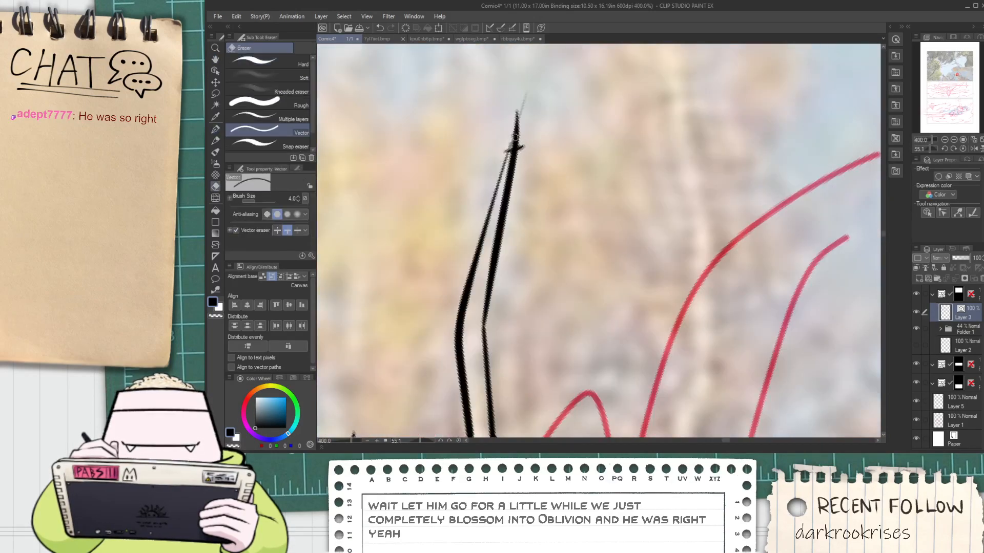
Join and clean up the outer line at the upper bend of the main stem's right-hand offshoot
scroll(520, 159, "down", 4)
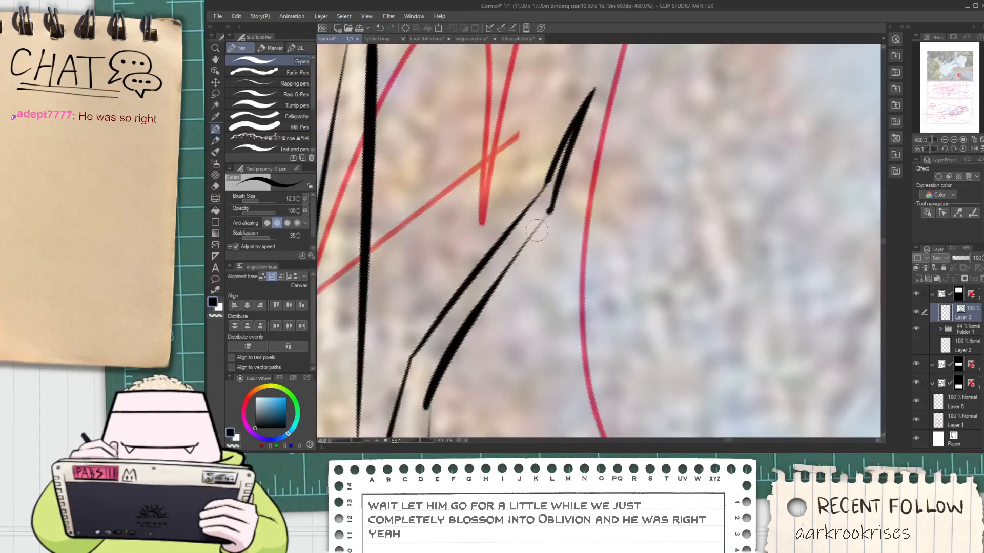
key("e")
left_click_drag(565, 181, 579, 196)
scroll(573, 216, "down", 5)
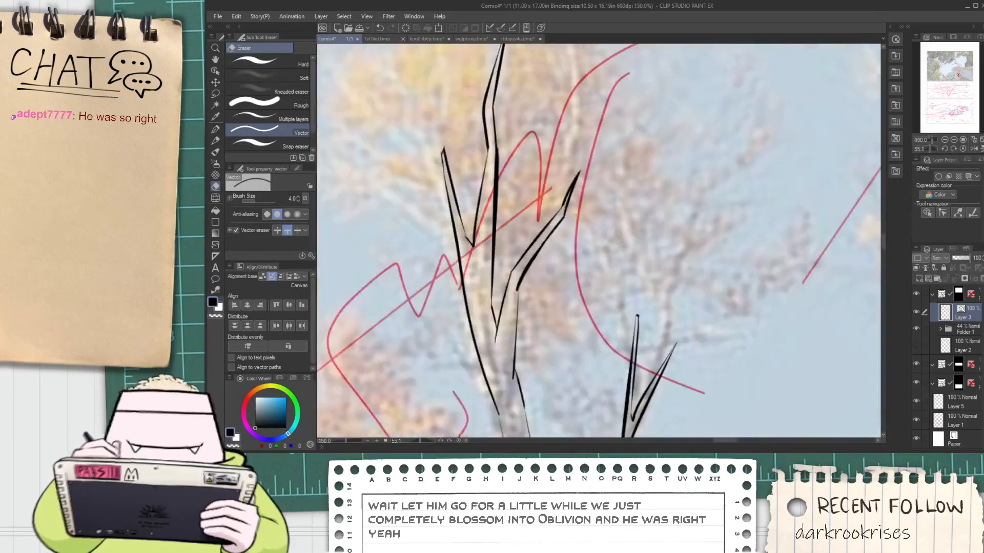
Connect the right-hand branch's outer line to the trunk outline at the base of the fork
scroll(571, 274, "up", 6)
key("p")
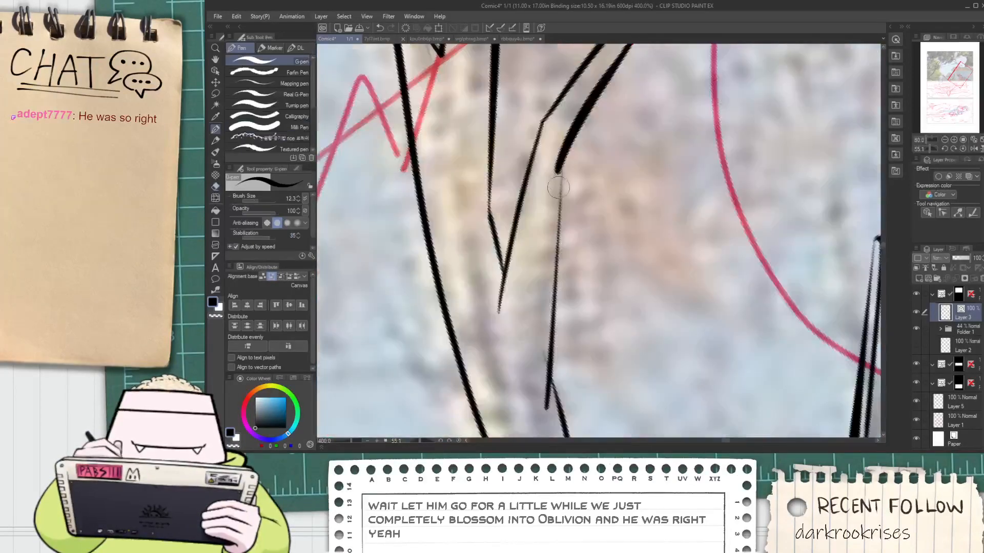
scroll(538, 316, "down", 6)
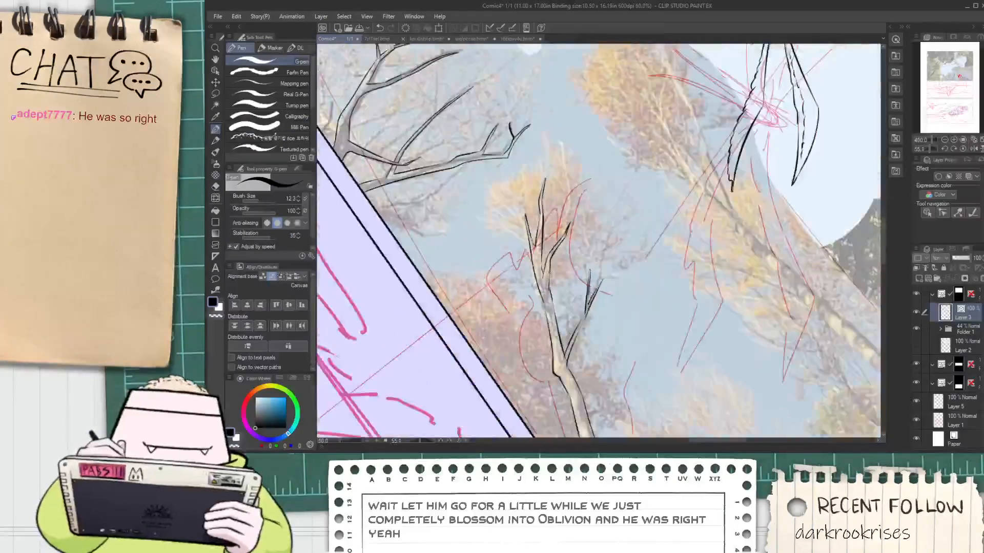
key("h")
scroll(580, 308, "up", 4)
key("p")
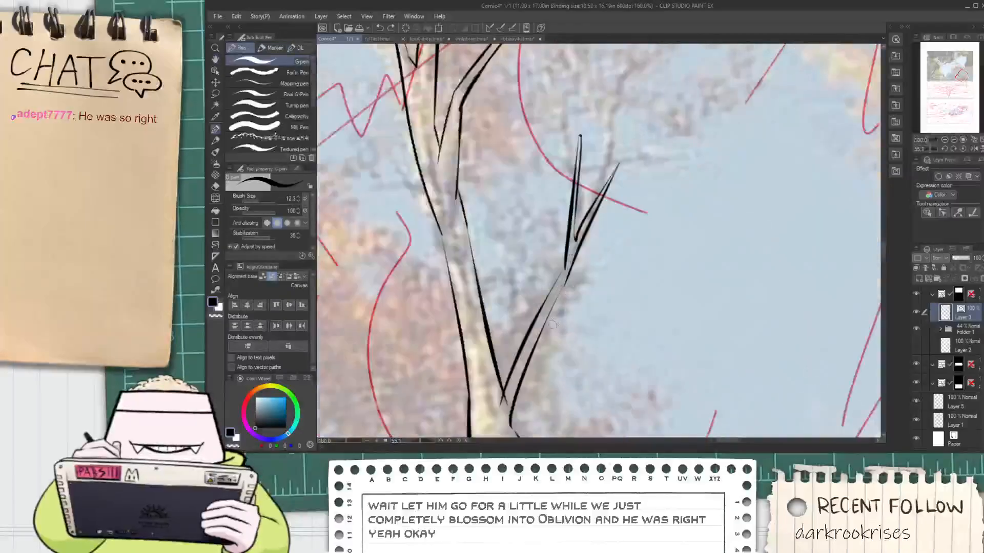
scroll(559, 309, "up", 2)
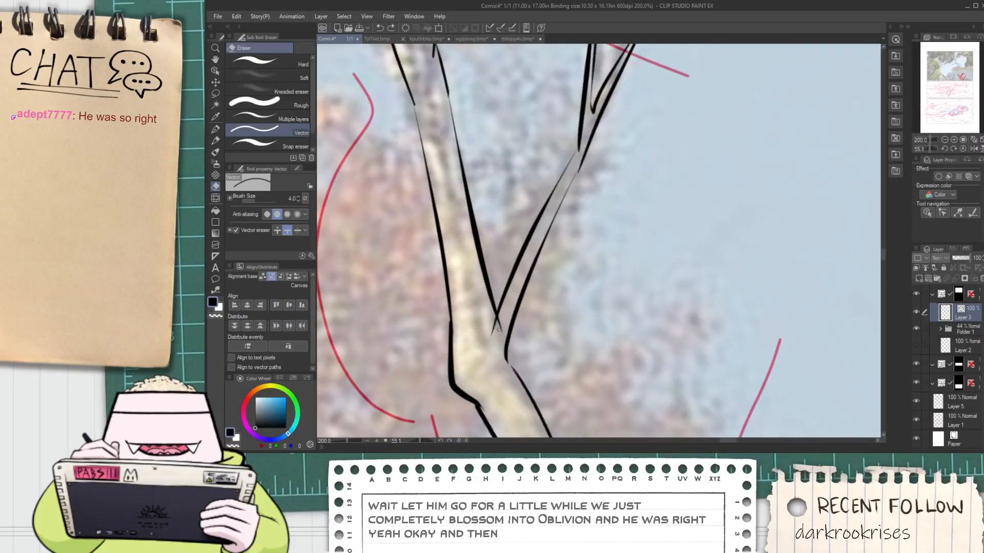
left_click_drag(505, 357, 523, 379)
scroll(581, 150, "down", 2)
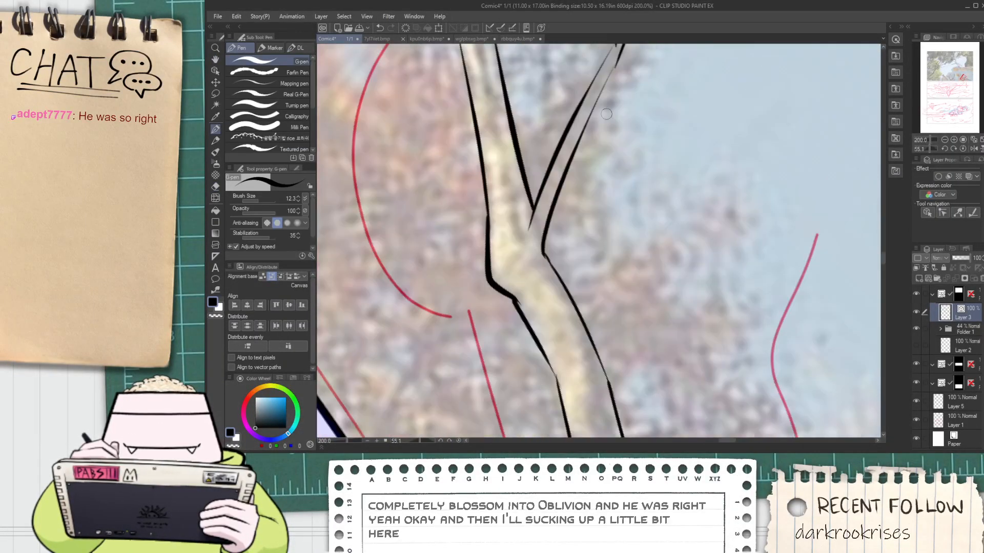
Examine the inked right-hand branch and the rest of the panel for areas where trees are still missing
key("space")
left_click_drag(585, 146, 486, 369)
scroll(535, 266, "up", 2)
scroll(515, 299, "down", 2)
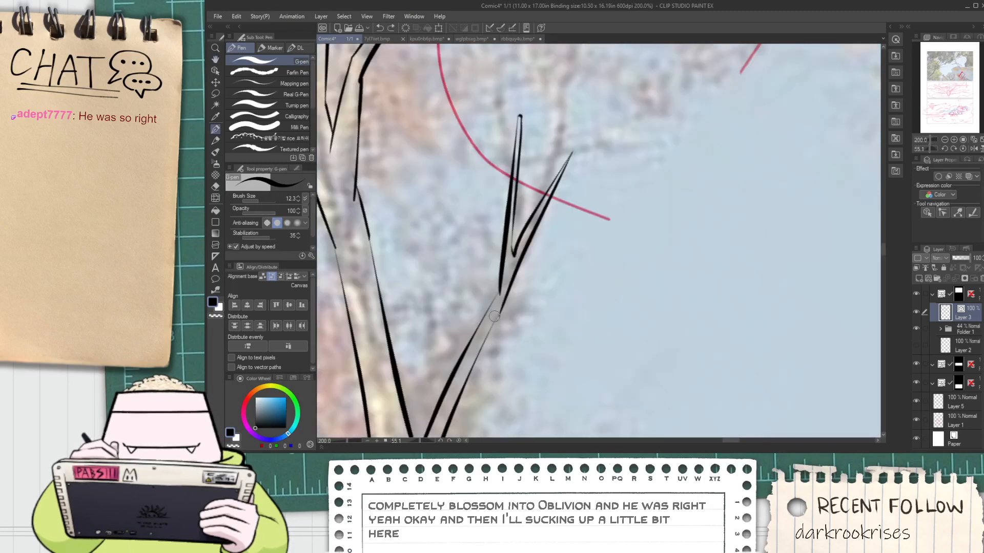
scroll(486, 344, "down", 9)
key("space")
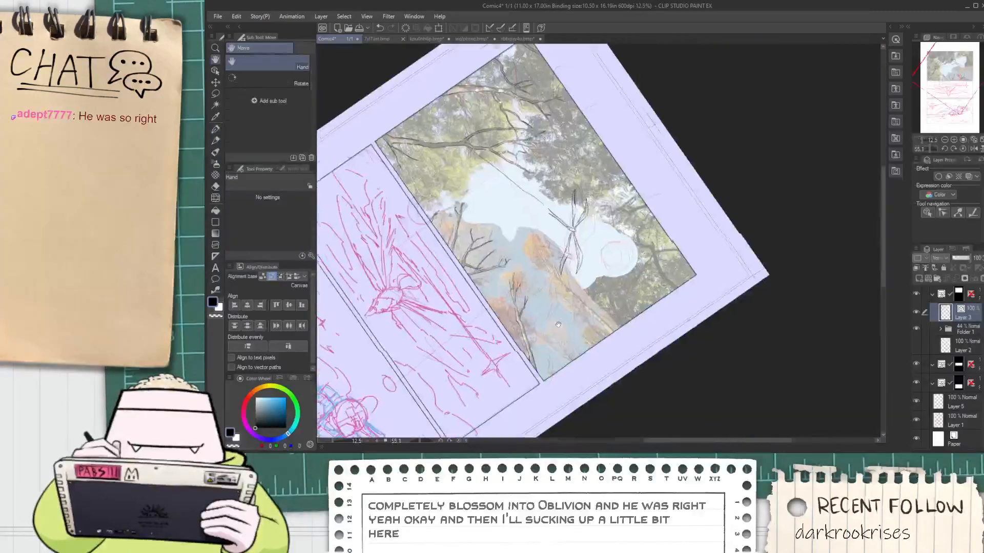
scroll(543, 272, "up", 4)
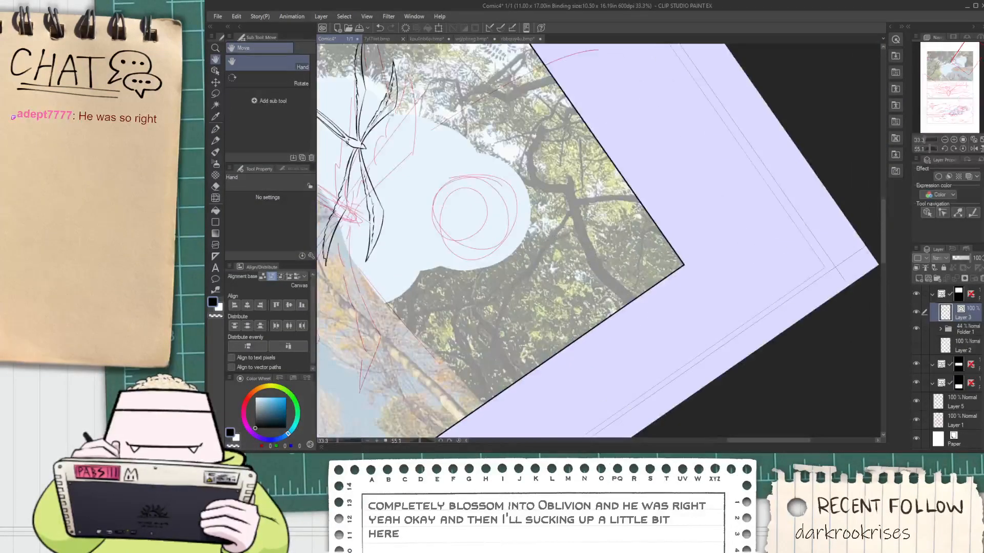
scroll(561, 221, "up", 1)
scroll(523, 153, "down", 2)
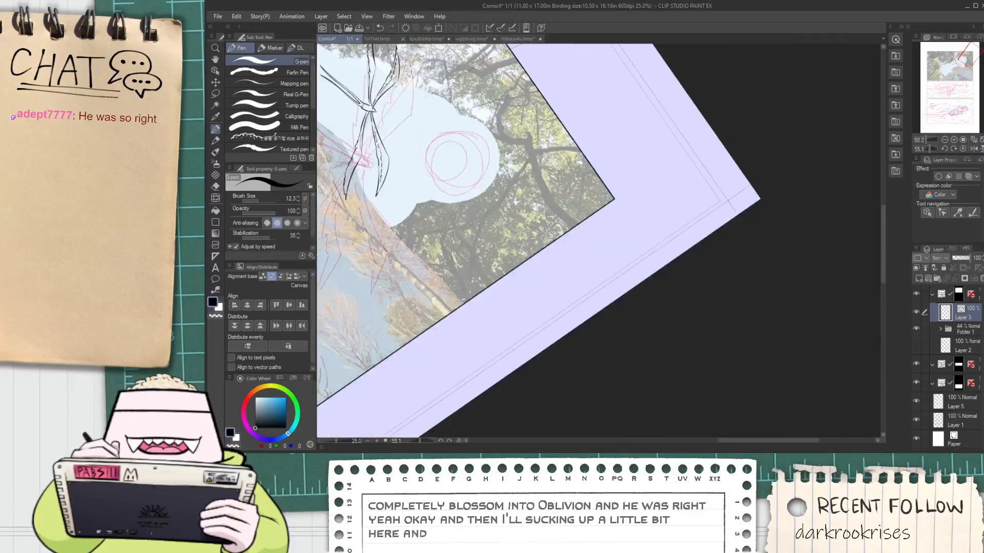
key("space")
left_click_drag(523, 156, 558, 207)
left_click_drag(551, 257, 647, 211)
scroll(648, 211, "down", 2)
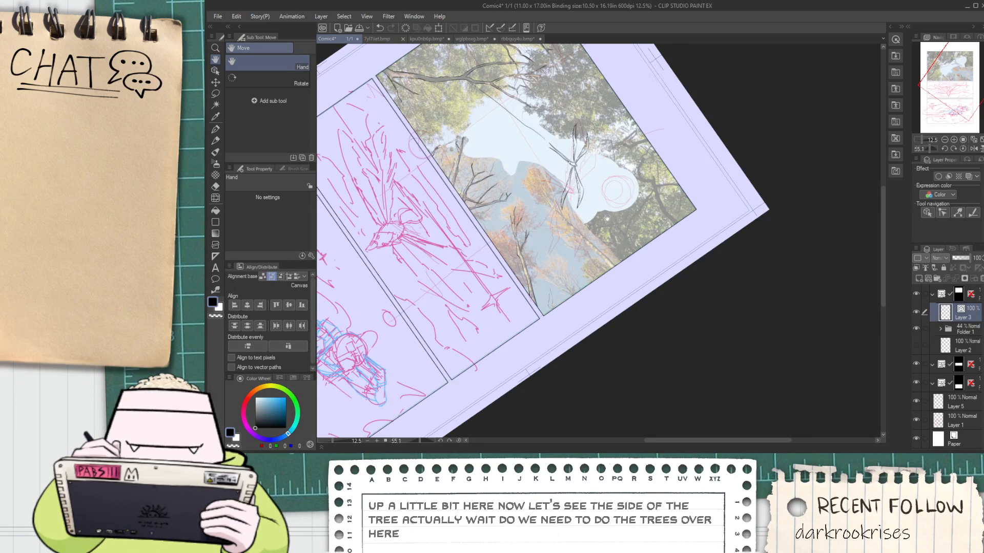
left_click_drag(607, 218, 617, 309)
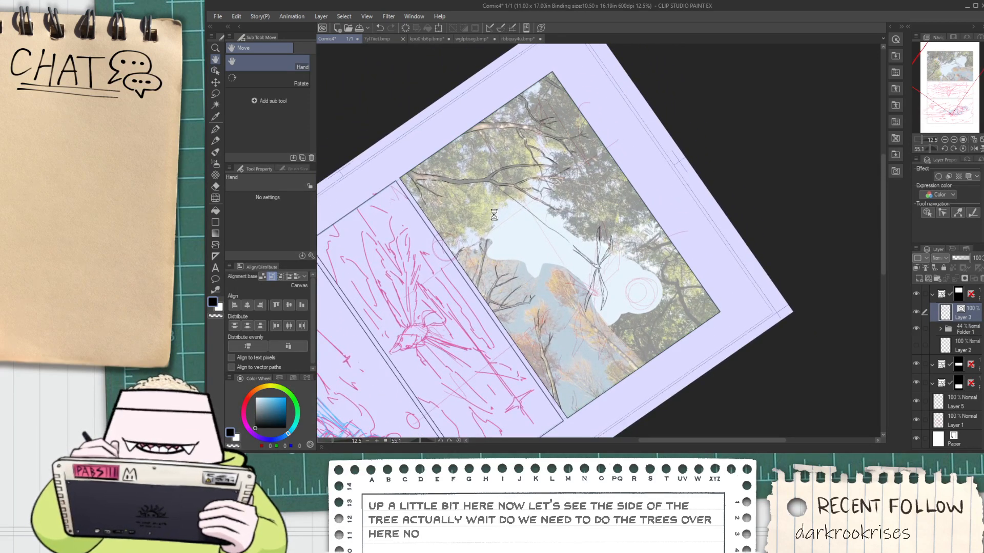
Select the inked branches in the panel's upper area, duplicate them and move the copy toward the lower right border
key("o")
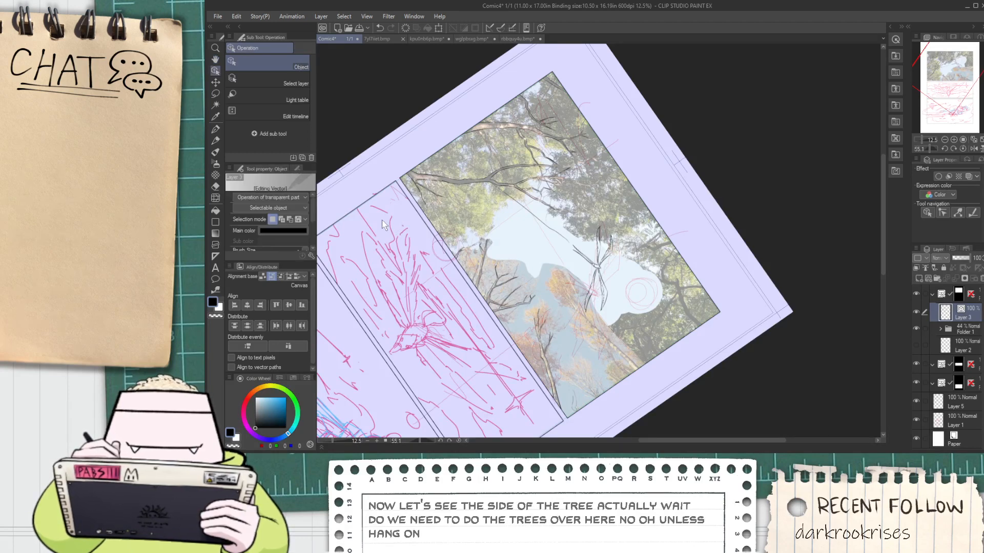
left_click_drag(381, 221, 644, 61)
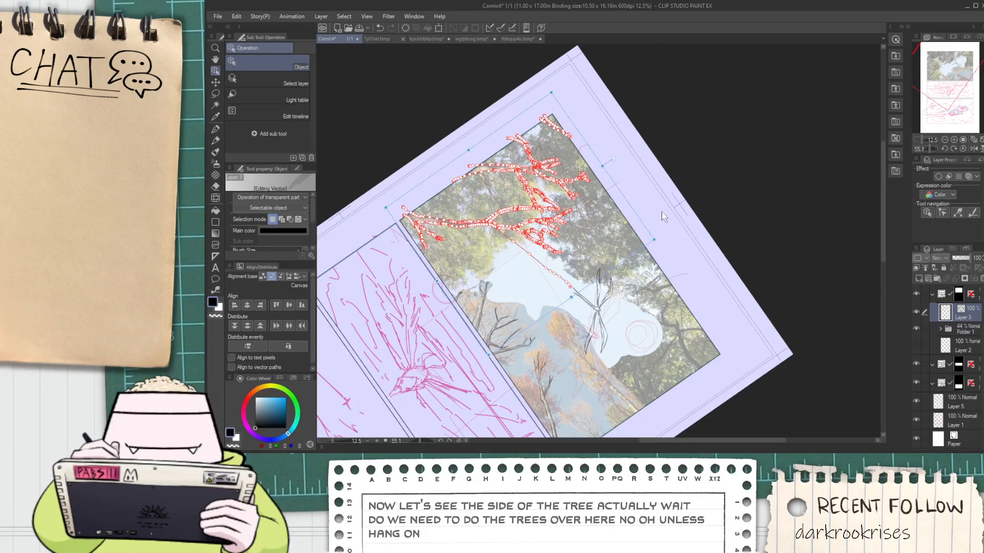
left_click_drag(647, 213, 590, 139)
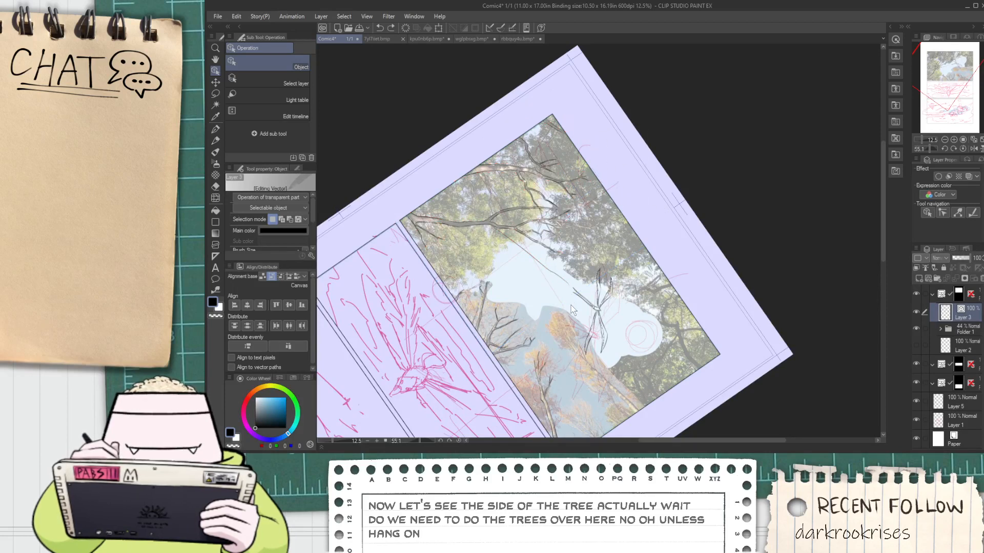
left_click(594, 328)
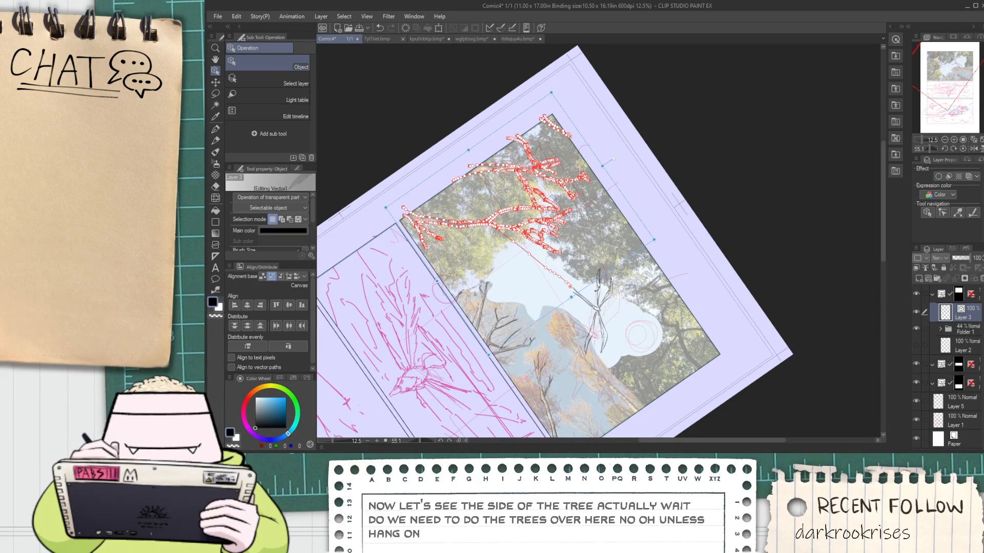
left_click_drag(597, 288, 707, 289)
Rotate and position the copied branches so their twigs reach into the panel from its lower right border
scroll(702, 308, "down", 4)
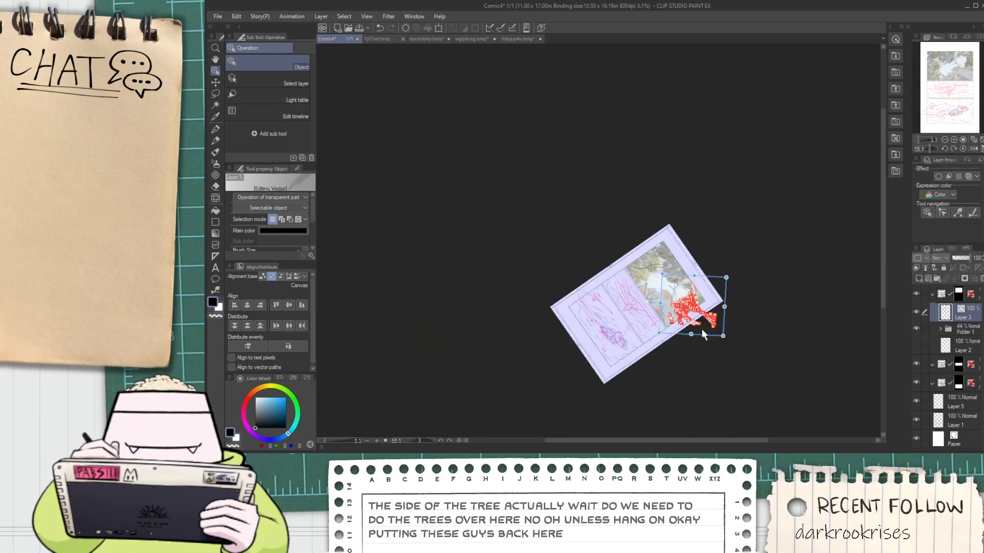
scroll(697, 291, "up", 6)
scroll(715, 230, "down", 2)
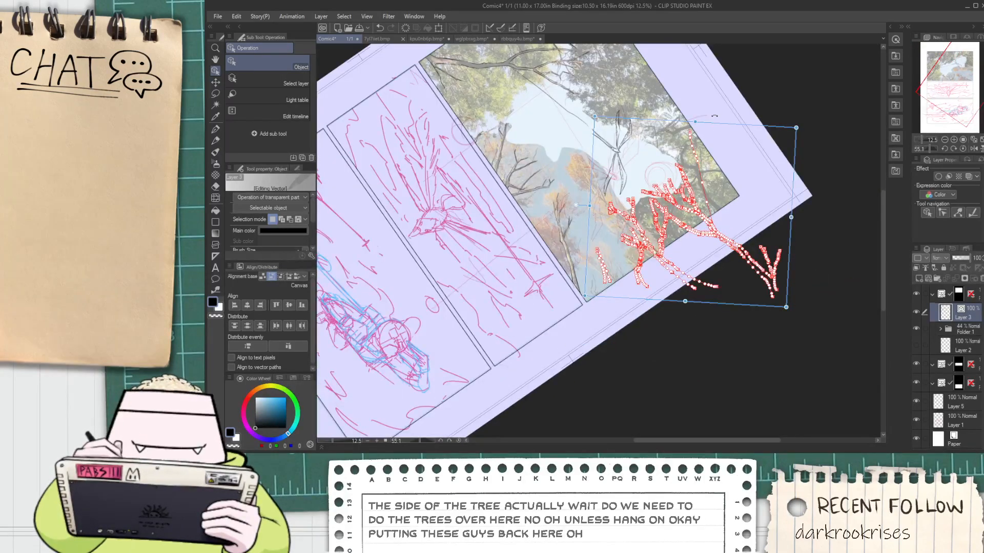
mouse_move(715, 117)
left_mouse_down()
mouse_move(736, 134)
mouse_move(737, 175)
left_mouse_up()
left_click(749, 131)
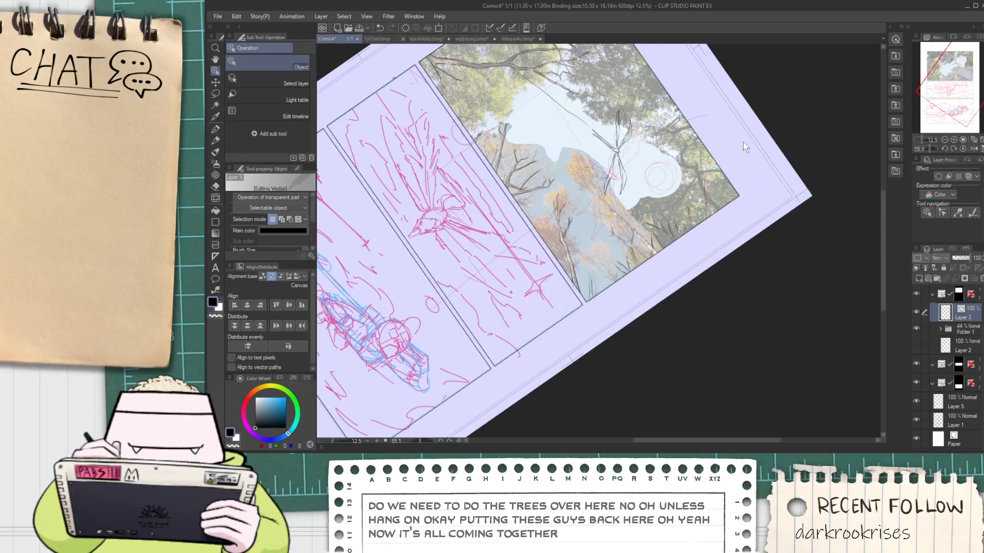
Delete the long stray line that came along with the copied branches near the panel's right corner
scroll(746, 148, "up", 4)
left_click(707, 223)
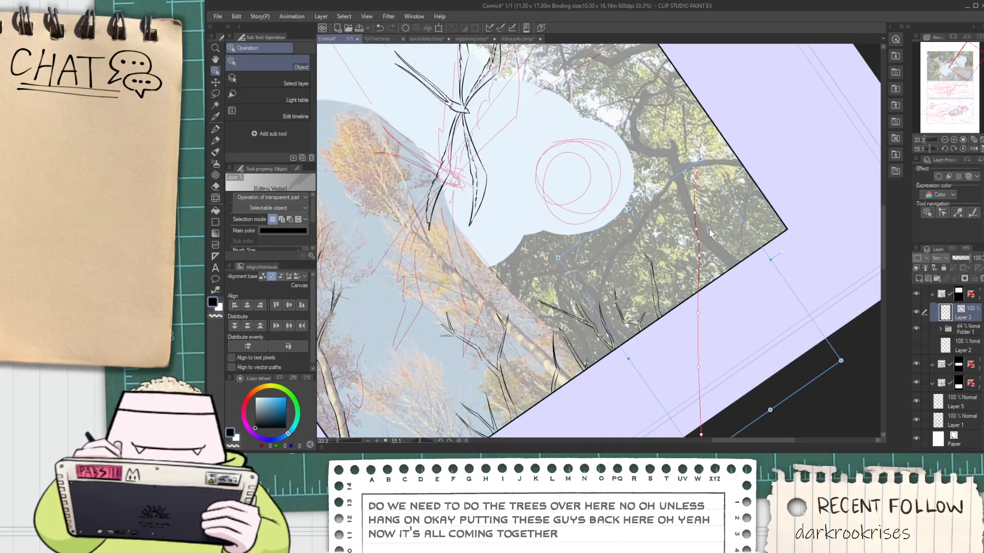
key("Delete")
Duplicate the small bare tree at the panel's lower left border and place the turned copy along the upper right border
scroll(679, 215, "down", 4)
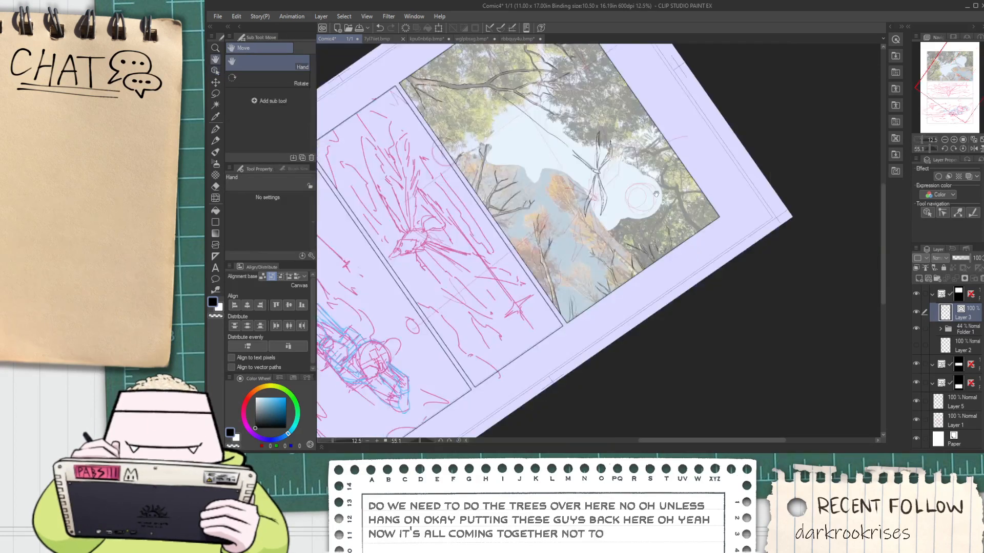
left_click_drag(580, 87, 566, 190)
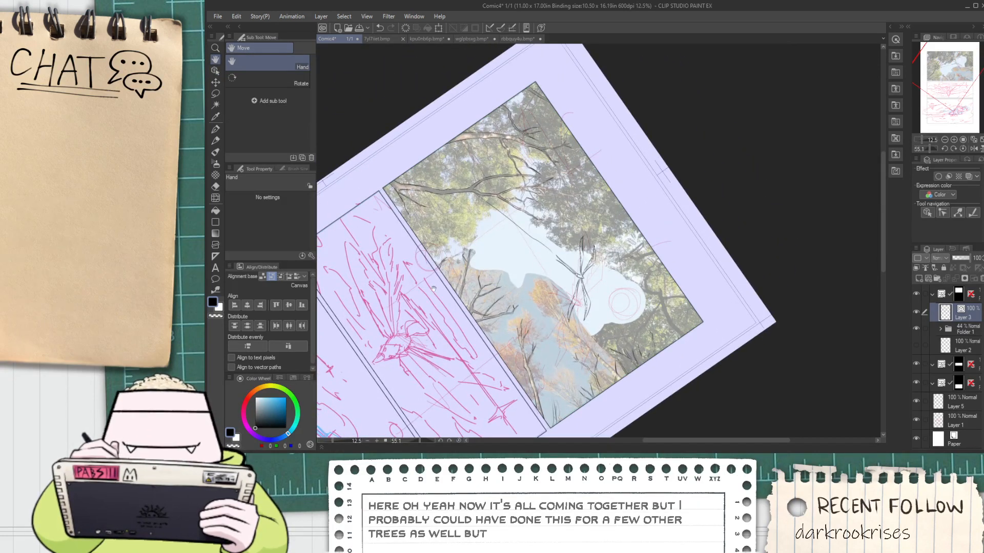
key("o")
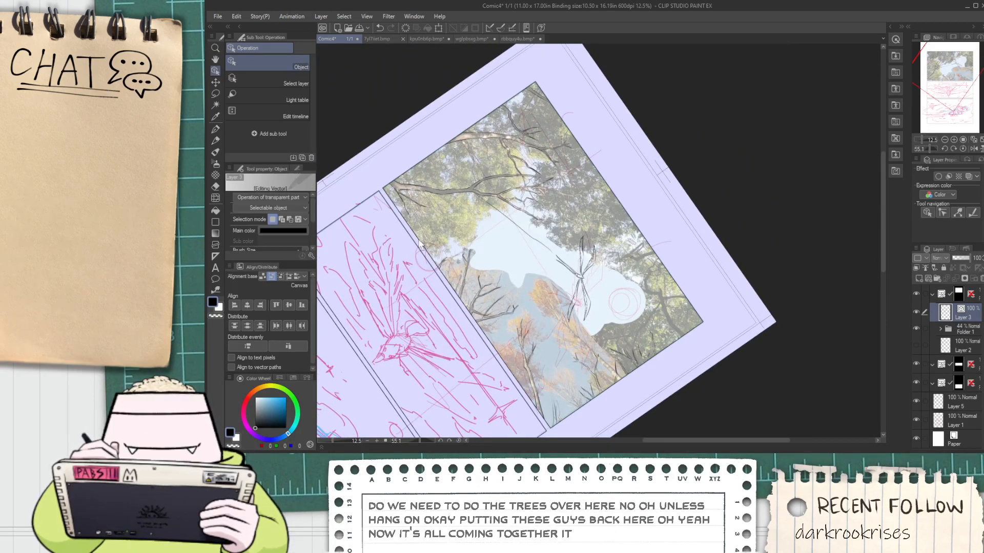
mouse_move(419, 240)
left_mouse_down()
mouse_move(516, 334)
mouse_move(507, 328)
mouse_move(520, 290)
left_mouse_up()
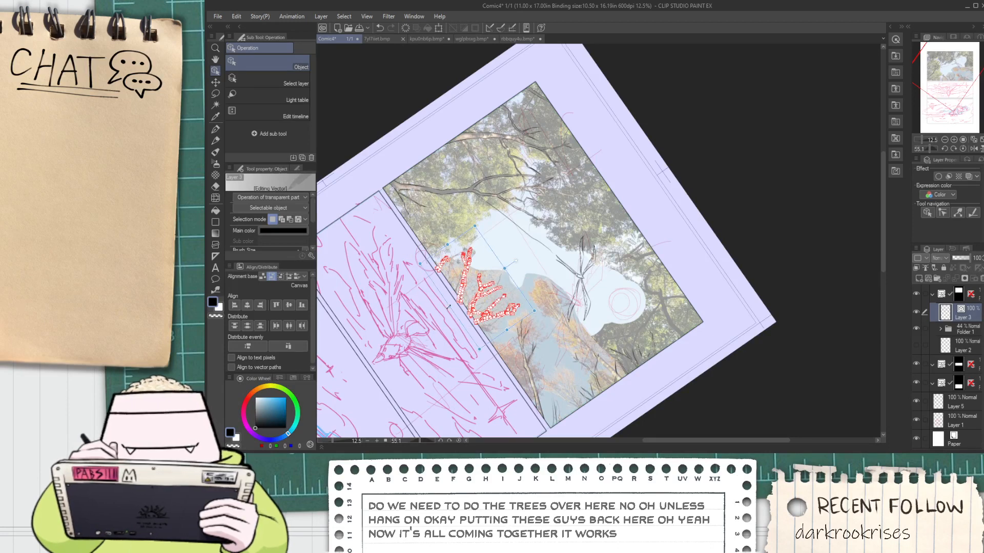
mouse_move(448, 307)
left_mouse_down()
mouse_move(585, 219)
mouse_move(566, 244)
mouse_move(563, 233)
mouse_move(649, 173)
left_mouse_up()
left_click(675, 131)
Delete the distinctive Y-shaped twig from the copied branches at the panel's upper right border
scroll(673, 149, "up", 3)
scroll(644, 184, "down", 3)
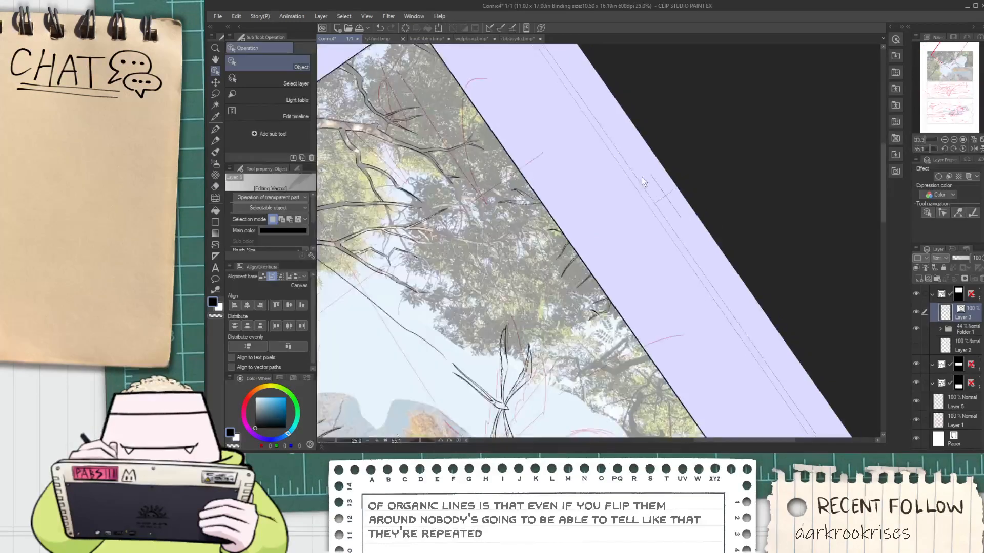
key("space")
scroll(566, 268, "up", 3)
left_click_drag(566, 268, 572, 223)
scroll(693, 192, "up", 5)
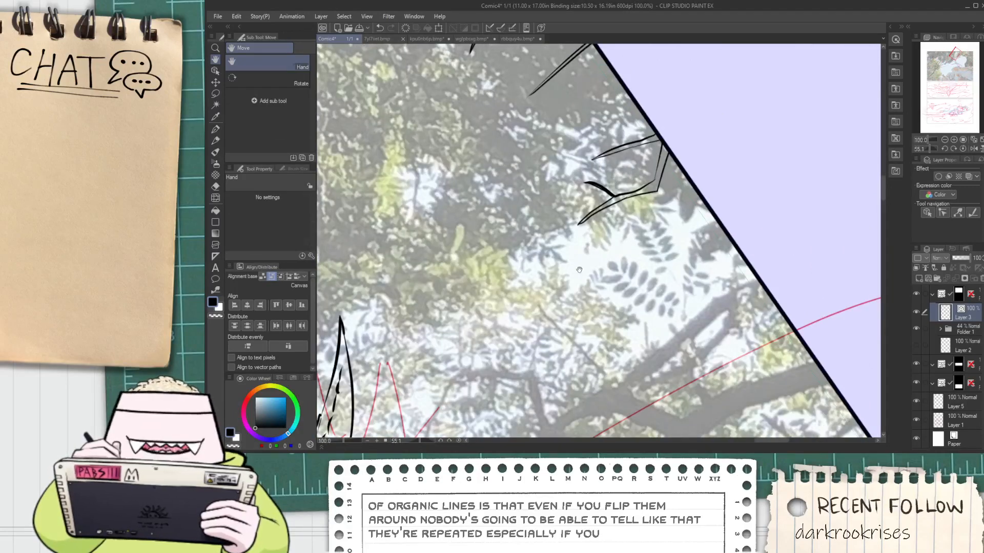
left_click(668, 174)
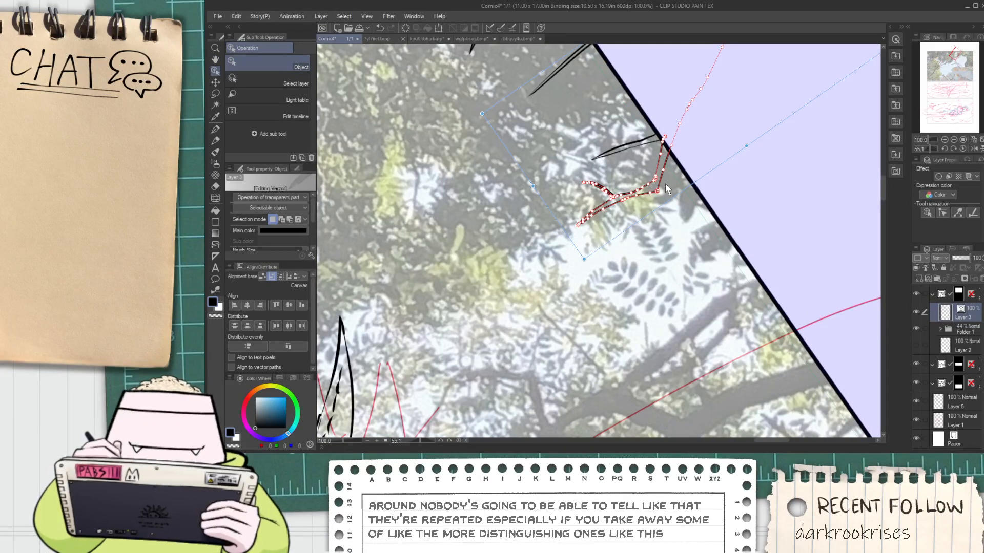
key("Delete")
Hide Folder 1 with the reference photos to leave only the line art and sketch
scroll(634, 176, "down", 1)
scroll(631, 172, "down", 7)
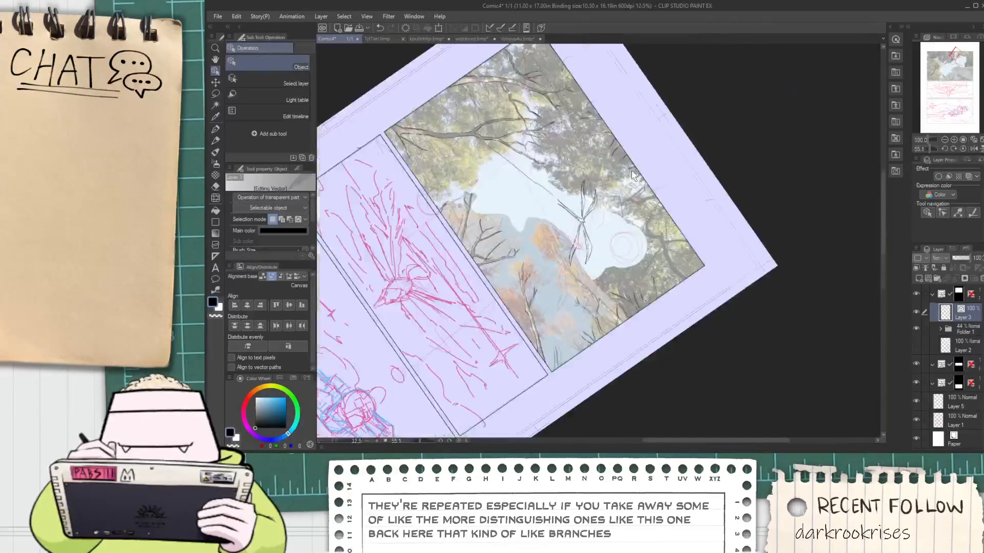
scroll(606, 234, "up", 4)
scroll(795, 295, "down", 2)
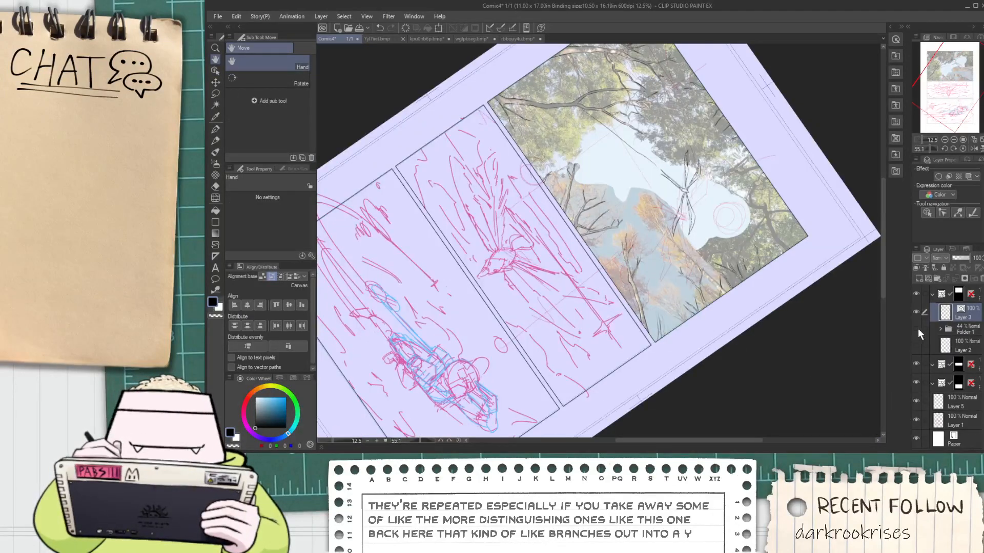
left_click(916, 329)
Delete the long thin line running from the large upper branch toward the bird
left_click_drag(748, 300, 685, 323)
left_click_drag(637, 234, 603, 258)
scroll(556, 211, "up", 3)
scroll(610, 227, "down", 1)
key("o")
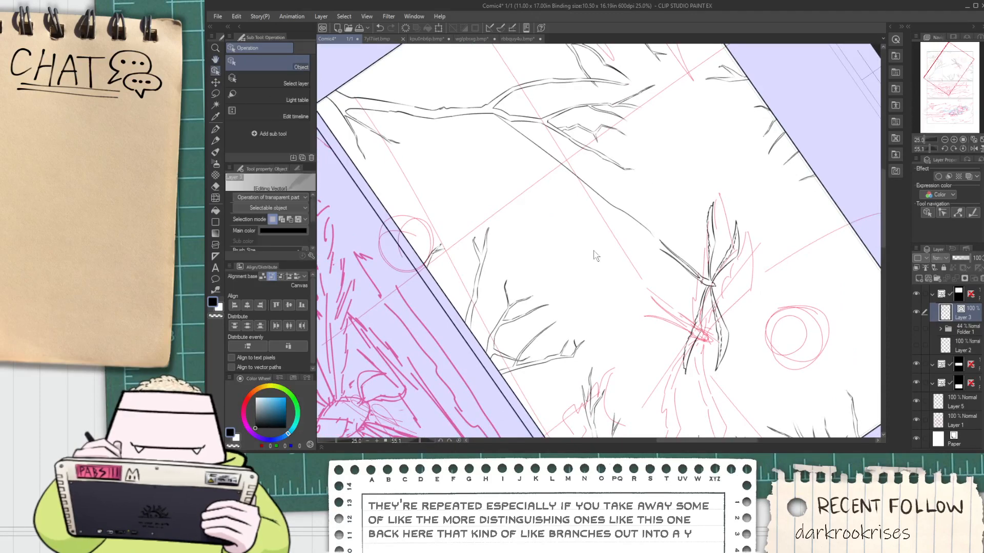
left_click(617, 208)
key("Delete")
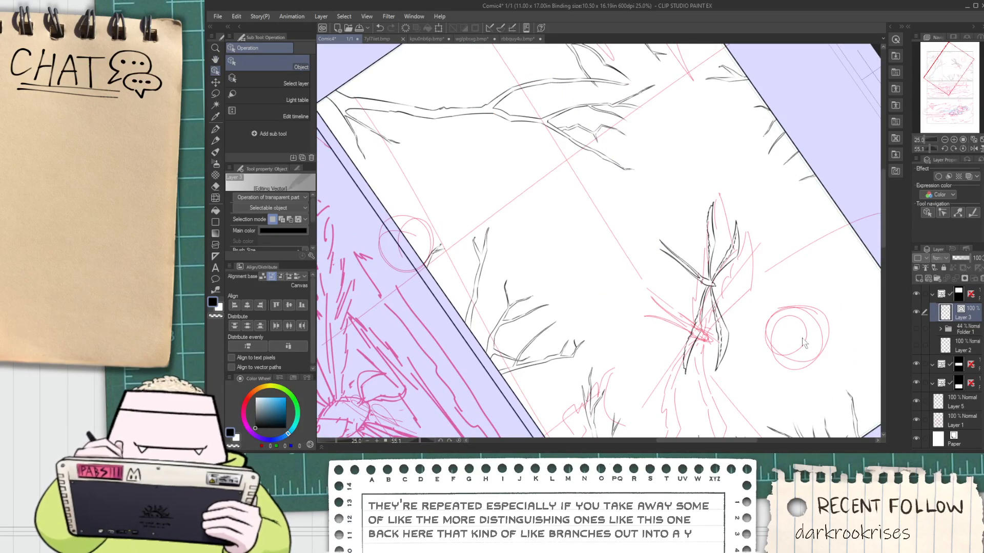
Examine the inked trees around the panel's borders and the bird at its centre without the reference photos
scroll(803, 323, "down", 4)
key("h")
left_click_drag(809, 381, 693, 313)
scroll(683, 301, "up", 4)
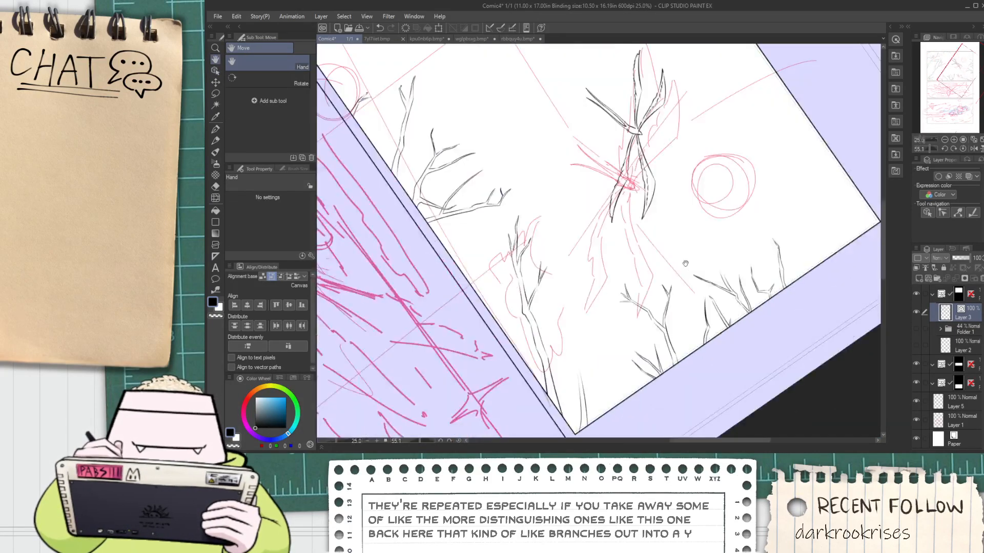
left_click_drag(678, 245, 561, 229)
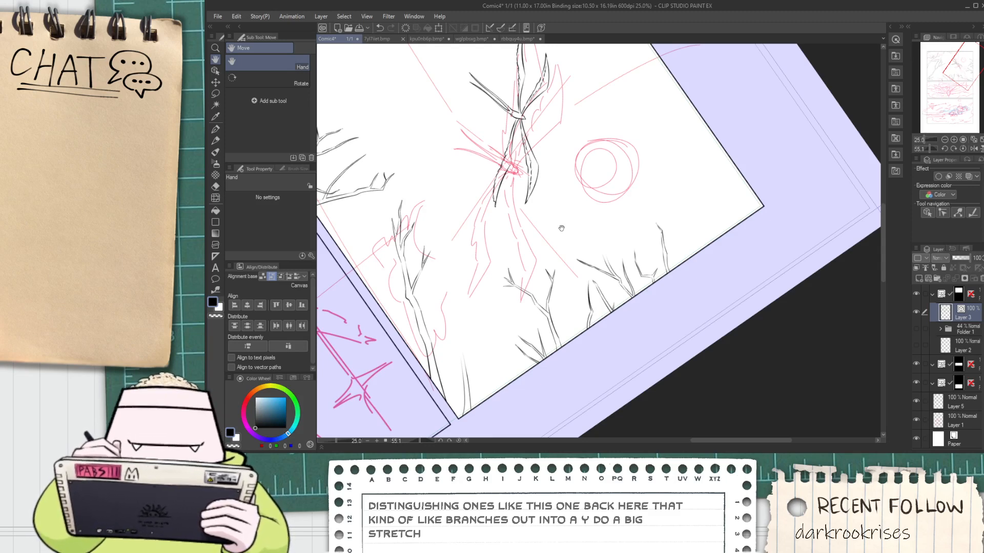
scroll(561, 228, "down", 2)
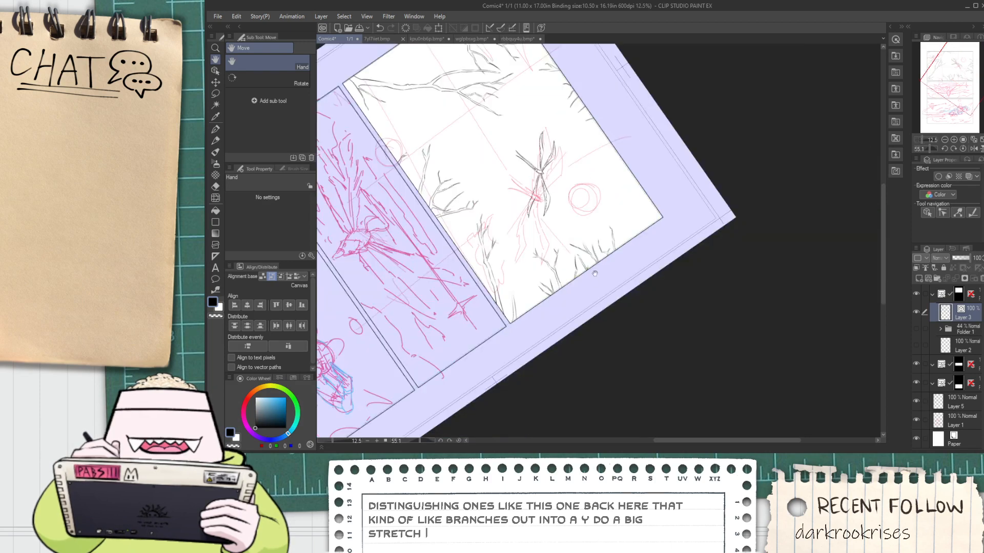
left_click_drag(561, 228, 563, 275)
scroll(585, 186, "up", 3)
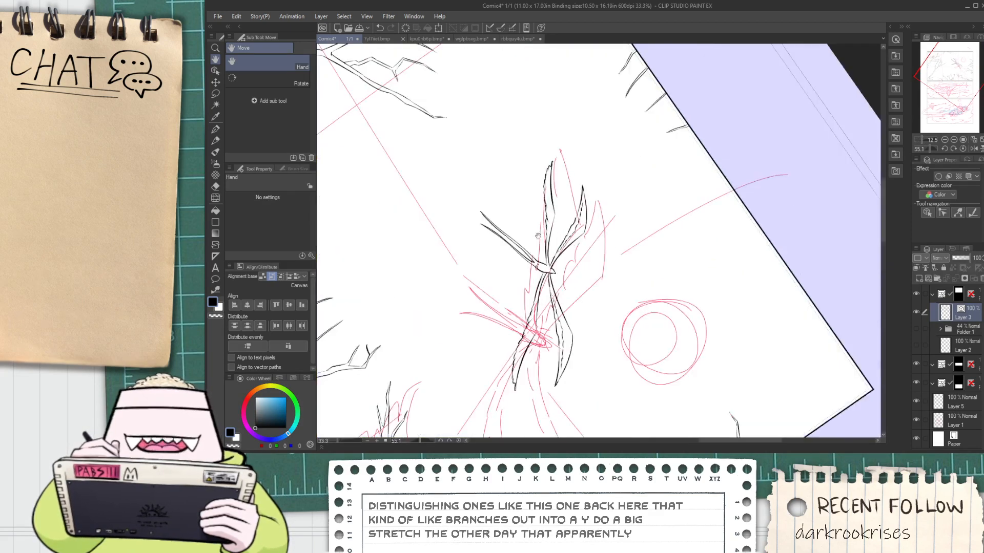
scroll(606, 301, "up", 2)
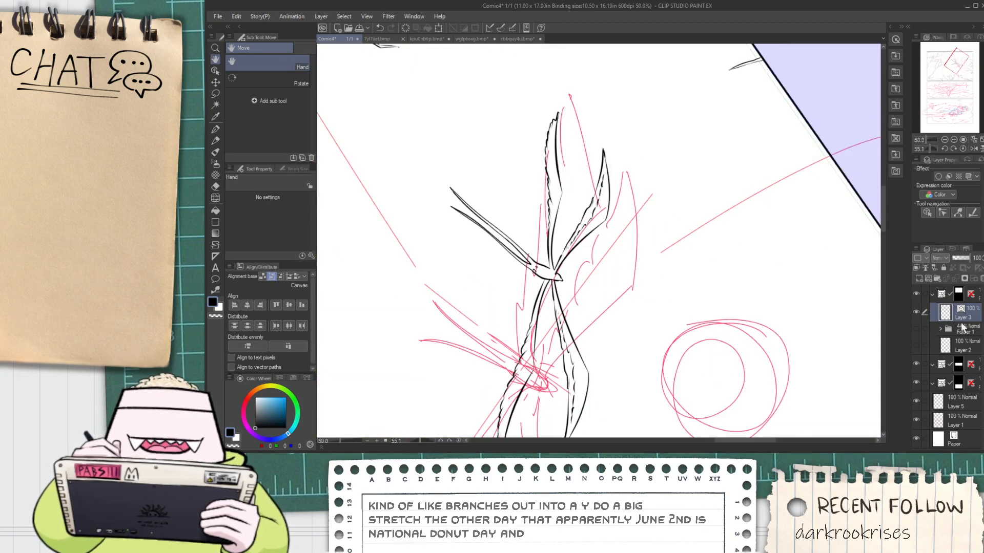
Merge Layer 5 down into Layer 1 so the page's rough sketches share one layer
key("ctrl+minus")
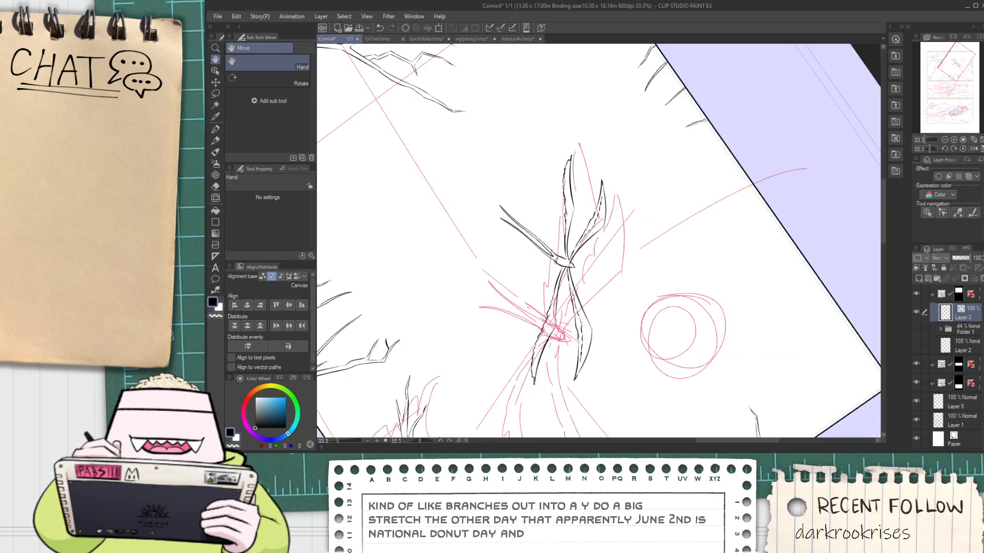
left_click(967, 419)
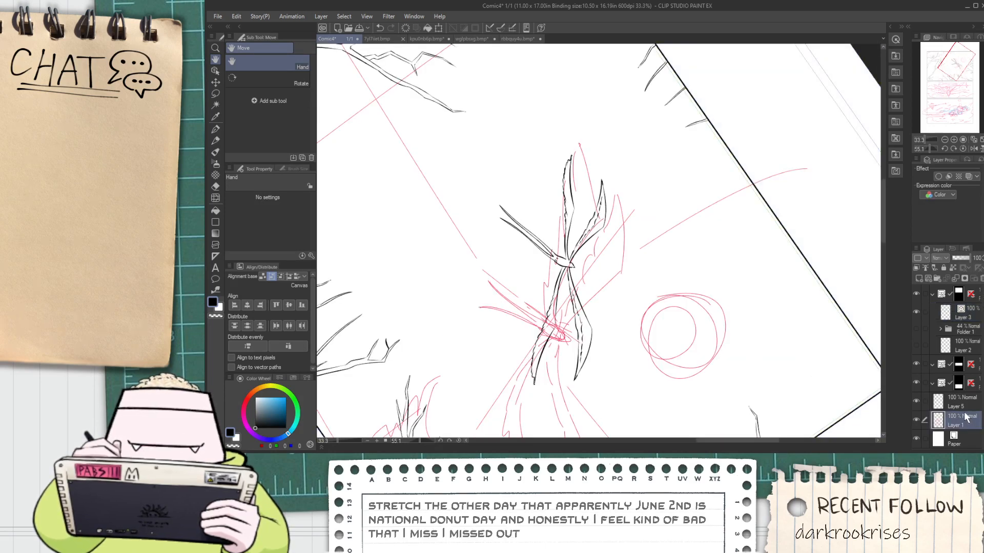
key("ctrl+minus")
key("ctrl+minus")
key("ctrl+minus")
key("ctrl+minus")
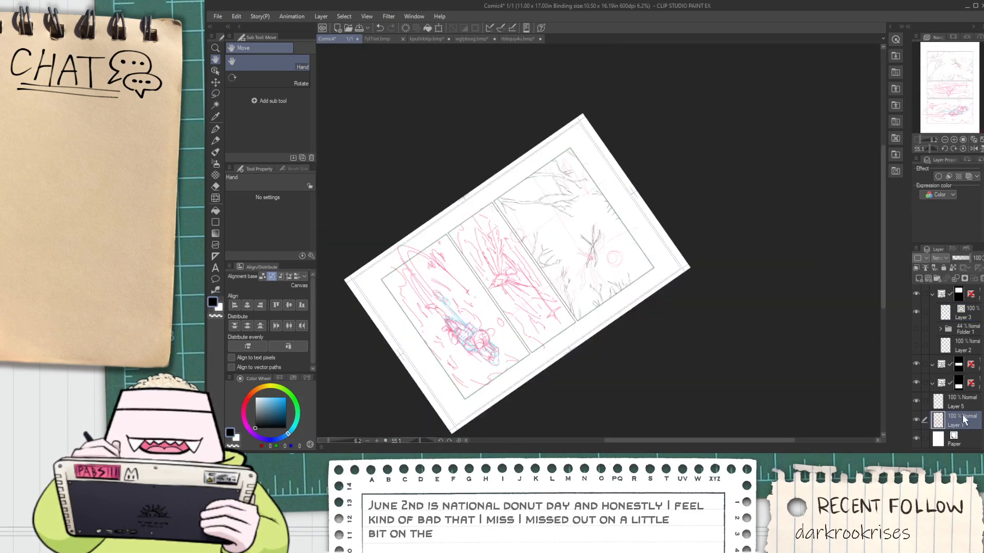
key("alt+Tab")
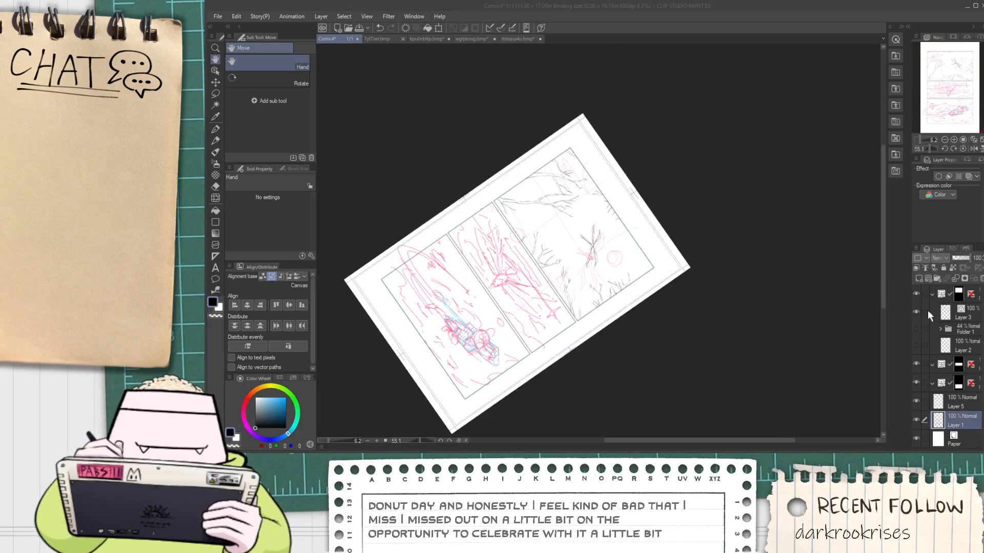
left_click(848, 338)
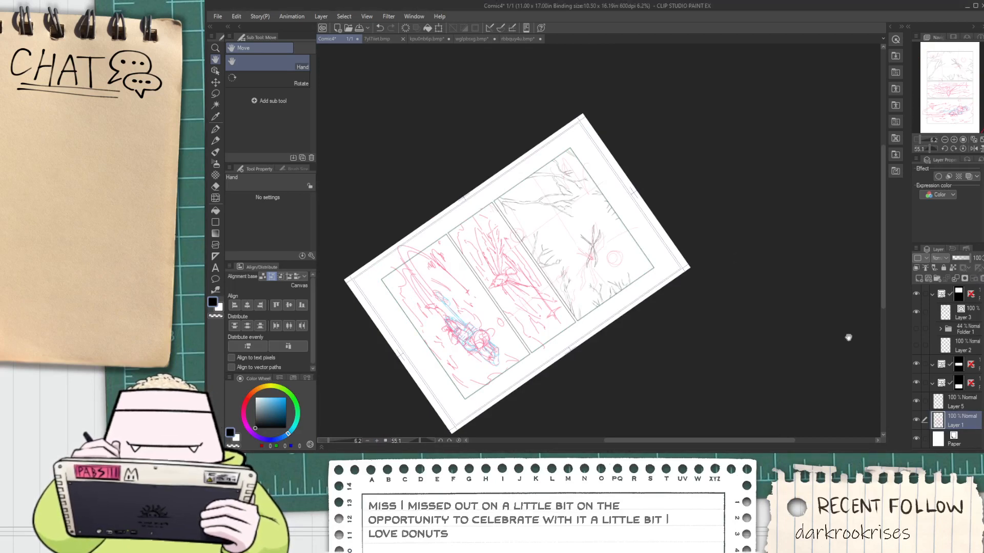
left_click(960, 405)
key("ctrl+e")
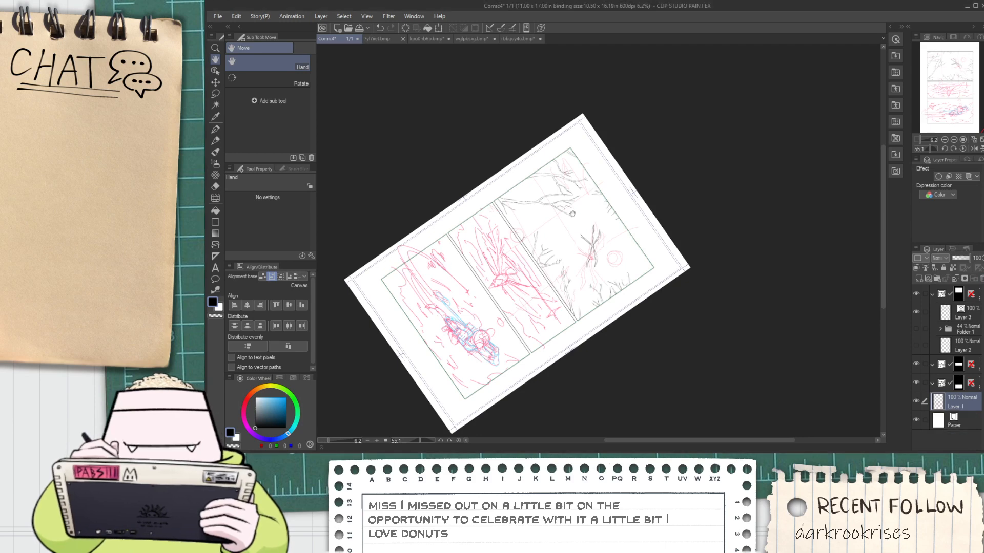
Make Layer 3 the active layer for editing the bird's inked lines
scroll(564, 234, "up", 10)
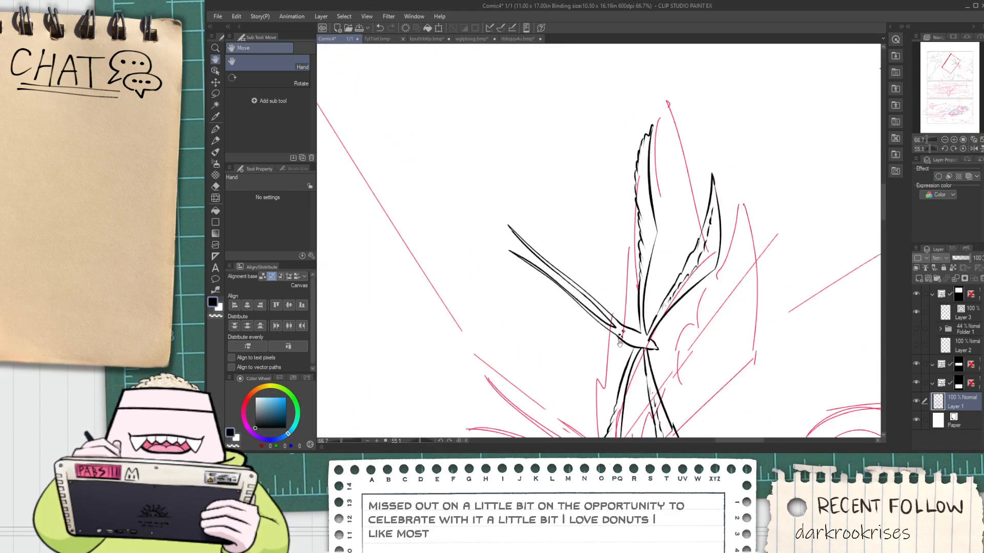
left_click(953, 315)
scroll(523, 282, "up", 4)
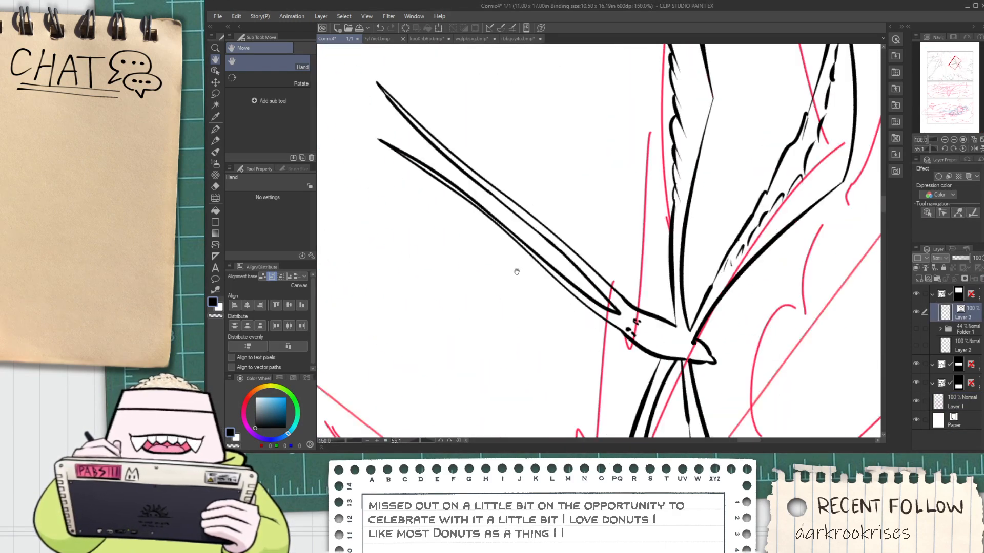
key("o")
left_click_drag(373, 220, 397, 66)
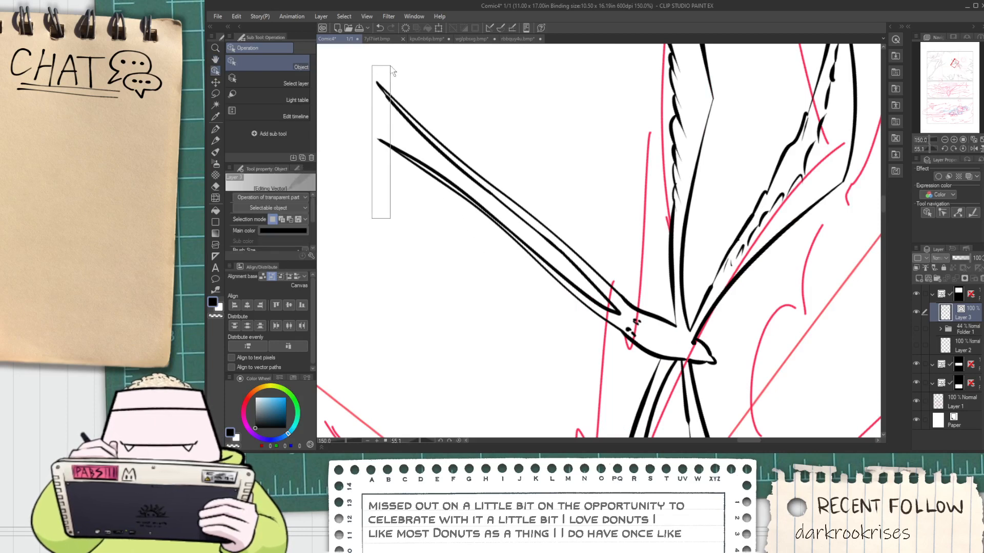
left_click_drag(593, 206, 479, 238)
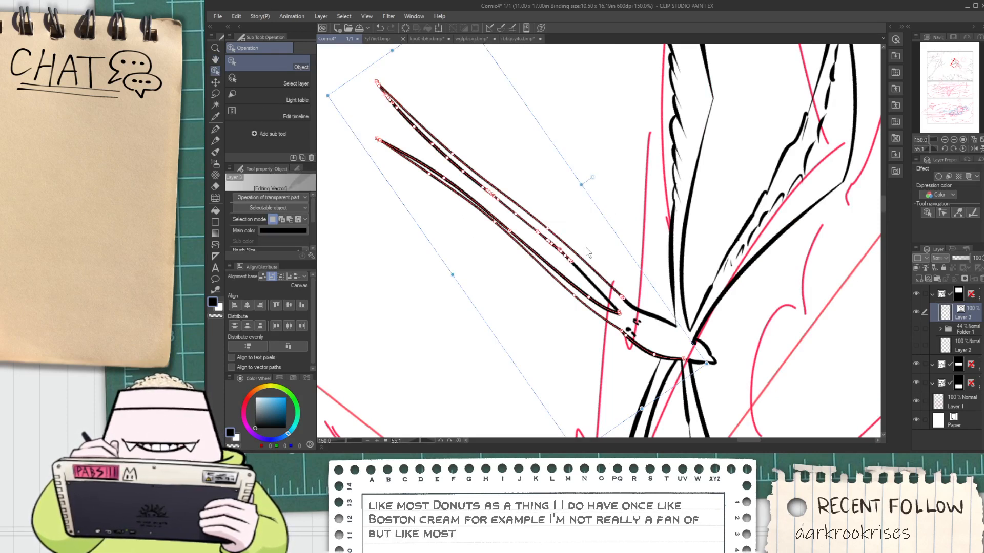
left_click_drag(596, 237, 538, 306)
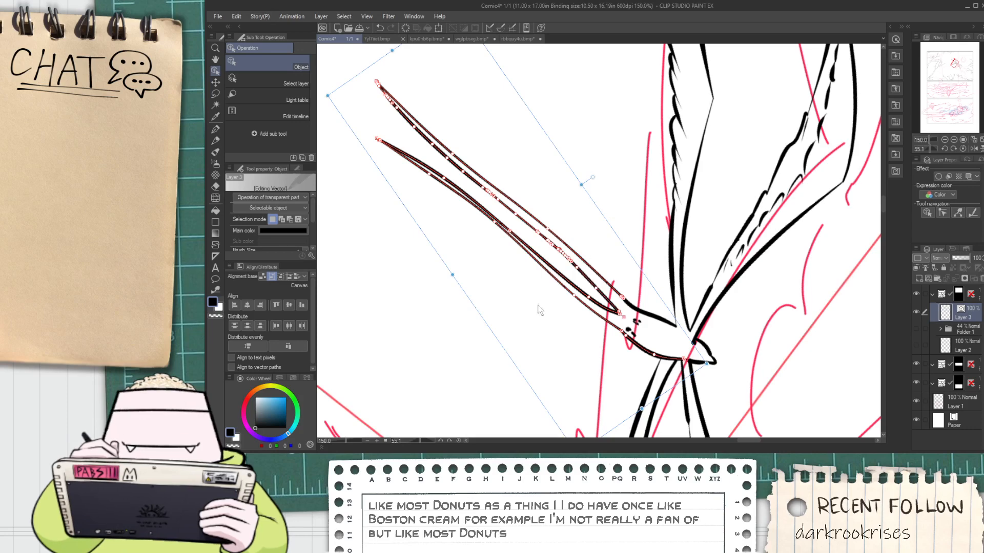
left_click(615, 252)
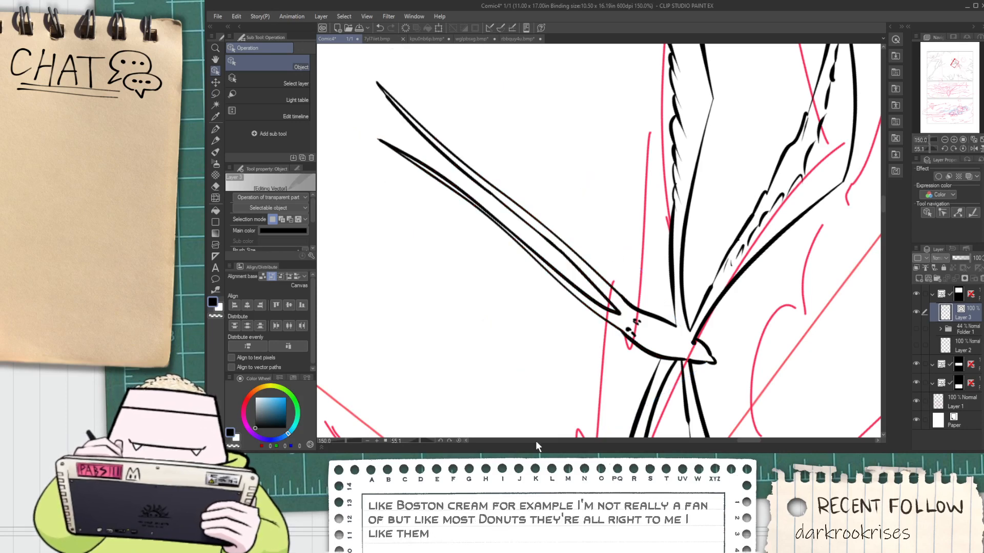
Reset the canvas rotation to 0 so the page stands upright
key("ctrl+minus")
key("ctrl+minus")
key("ctrl+minus")
key("ctrl+minus")
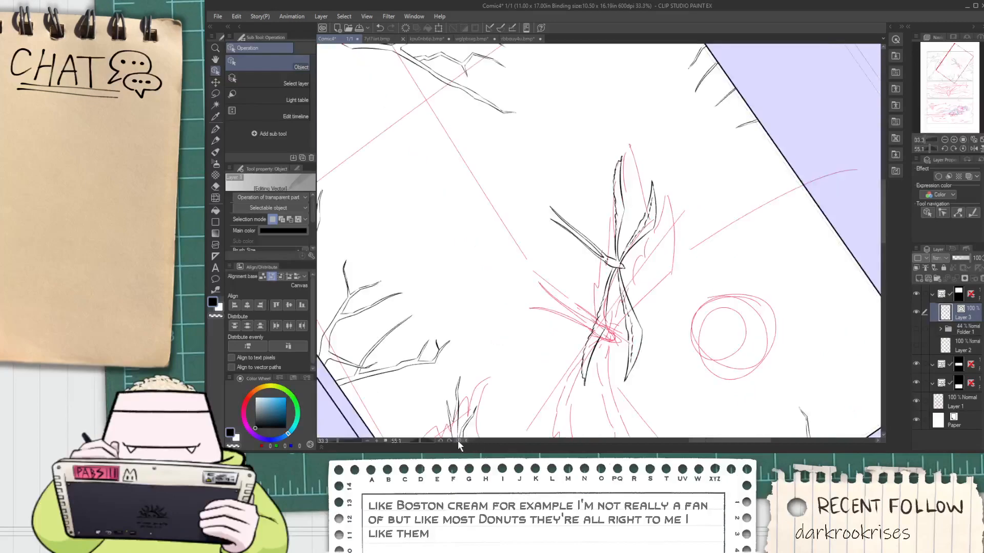
left_click(458, 441)
scroll(483, 418, "down", 1)
scroll(559, 333, "up", 4)
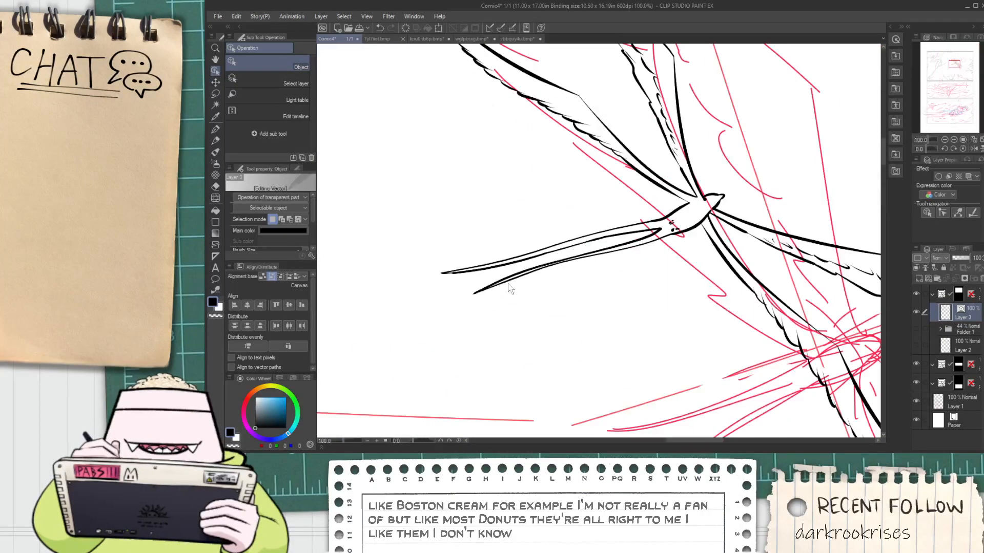
Select all vector strokes of the bird's upper tail feather and rotate them so the feather crosses over the lower one
mouse_move(398, 251)
left_mouse_down()
mouse_move(545, 318)
mouse_move(607, 319)
left_mouse_up()
scroll(610, 236, "up", 1)
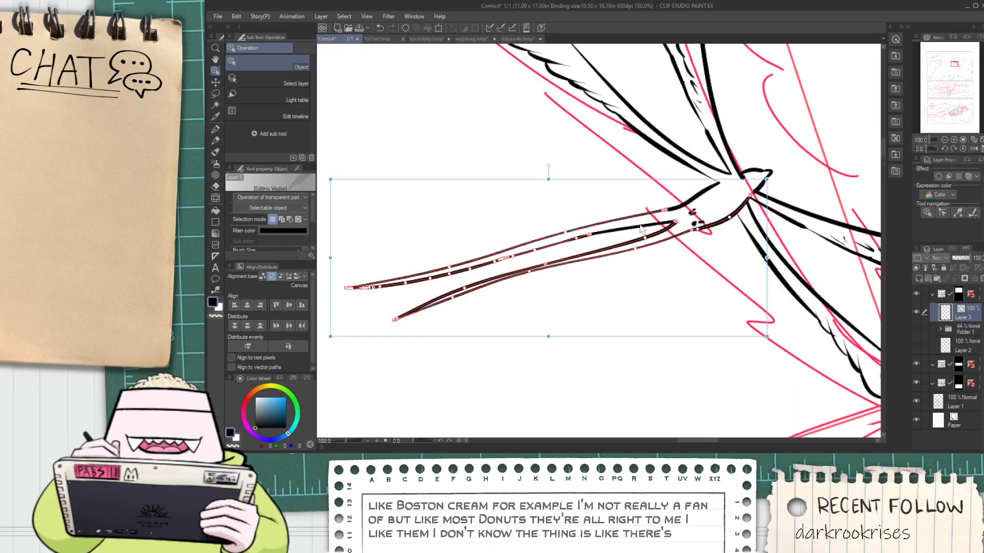
left_click_drag(603, 190, 630, 232)
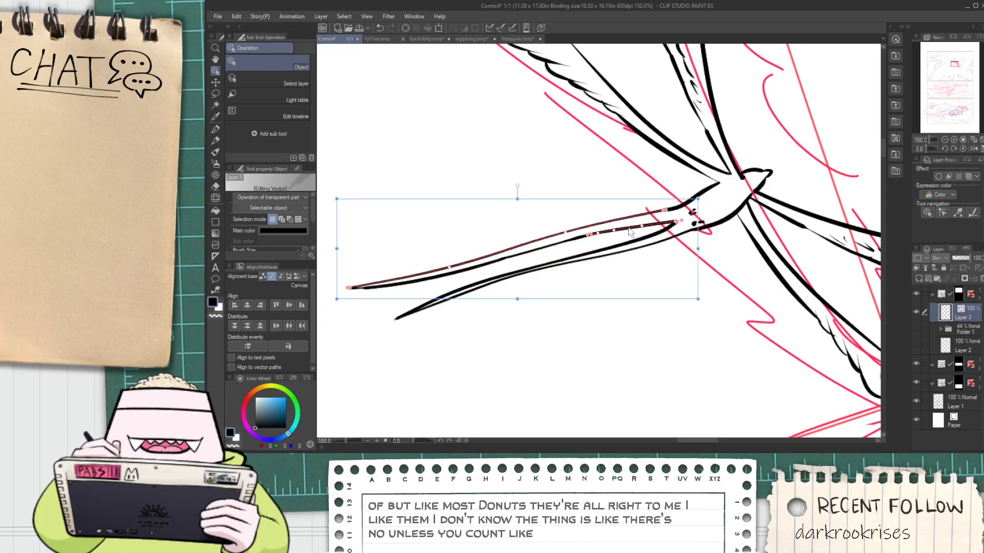
left_click_drag(534, 249, 514, 268)
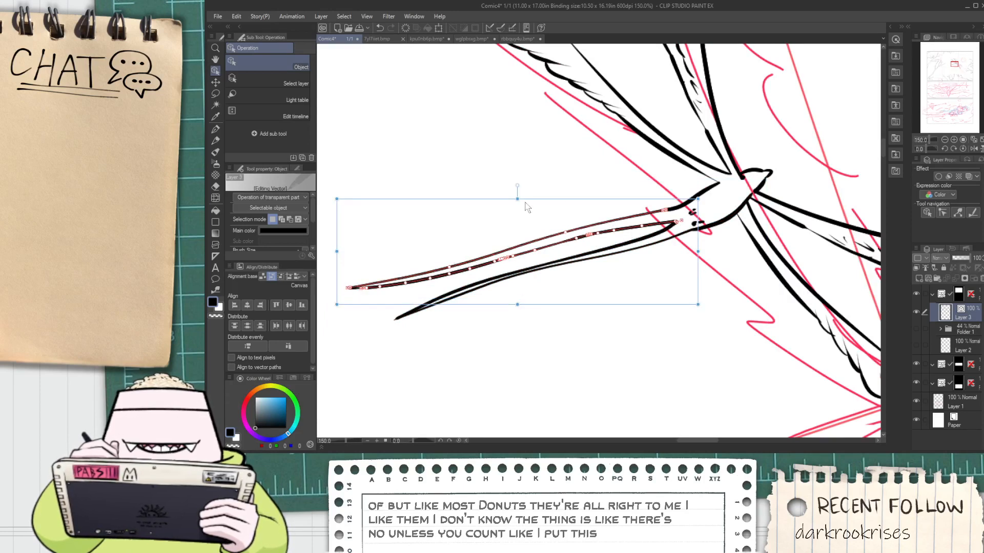
left_click_drag(565, 204, 590, 234)
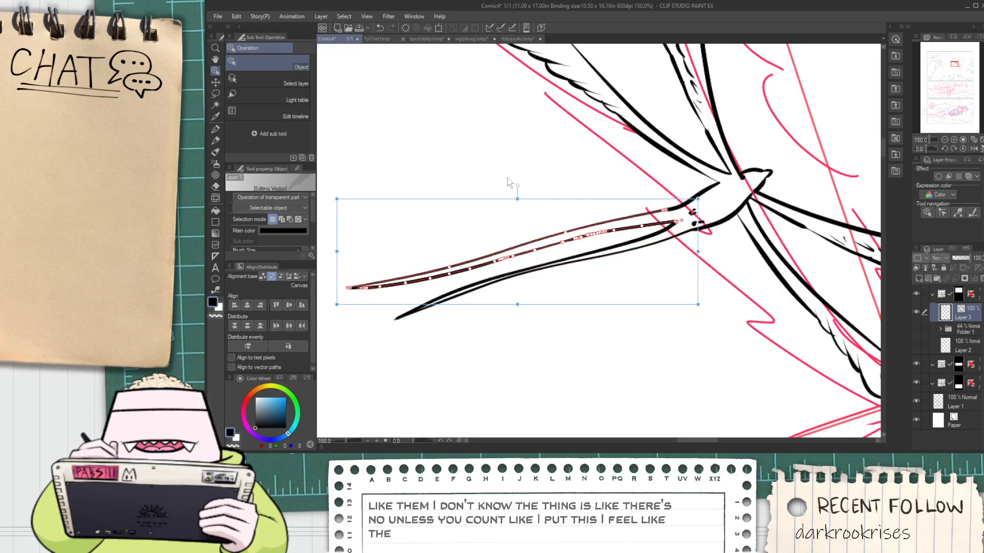
mouse_move(369, 199)
left_mouse_down()
mouse_move(369, 277)
mouse_move(321, 249)
mouse_move(402, 302)
left_mouse_up()
key("ctrl+z")
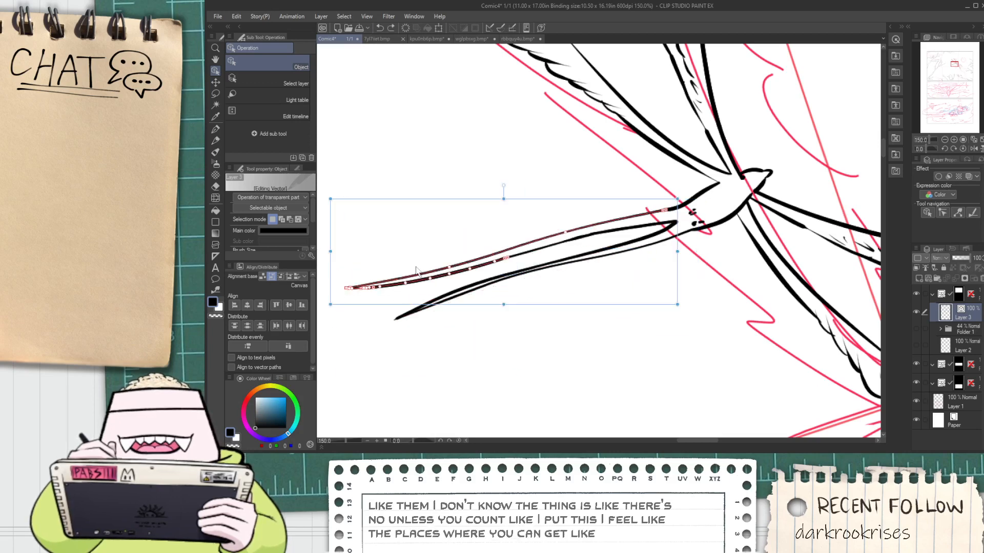
left_click_drag(482, 196, 531, 262)
left_click_drag(545, 167, 615, 240)
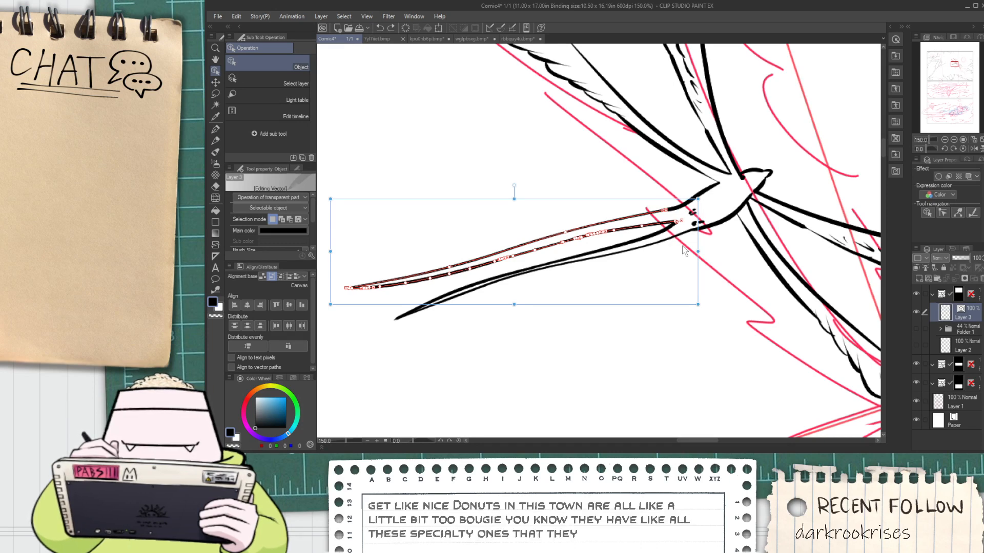
scroll(700, 250, "down", 6)
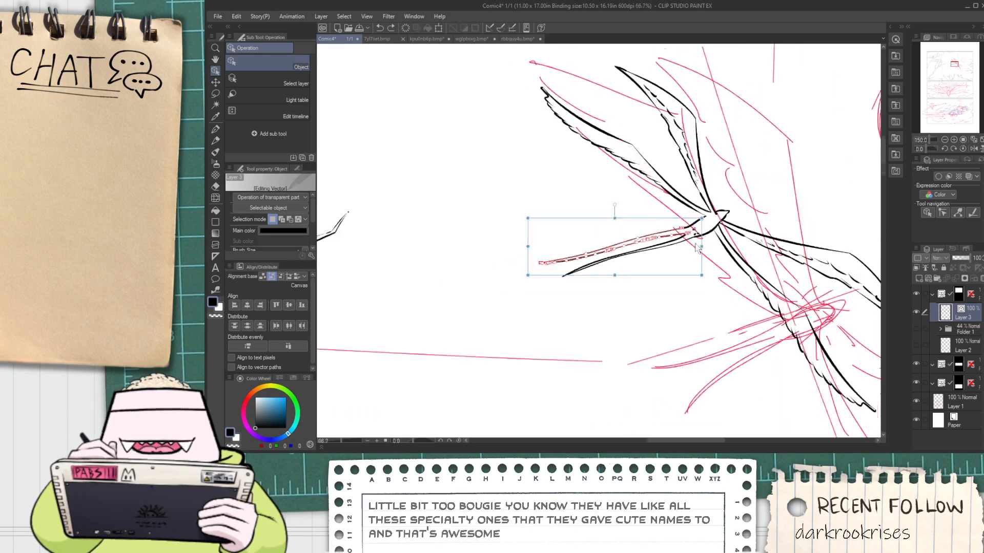
scroll(741, 233, "up", 6)
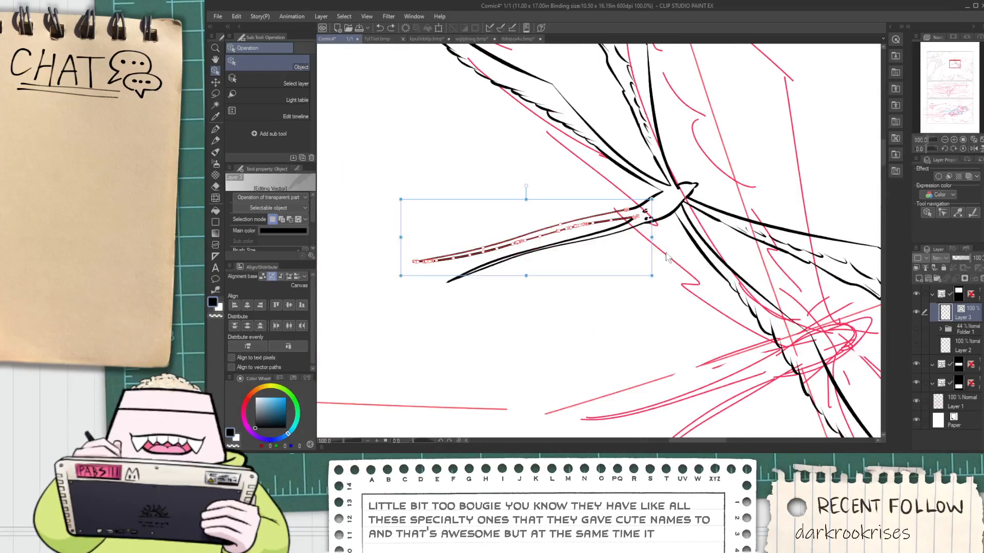
mouse_move(647, 246)
left_mouse_down()
mouse_move(647, 219)
mouse_move(678, 239)
mouse_move(667, 239)
left_mouse_up()
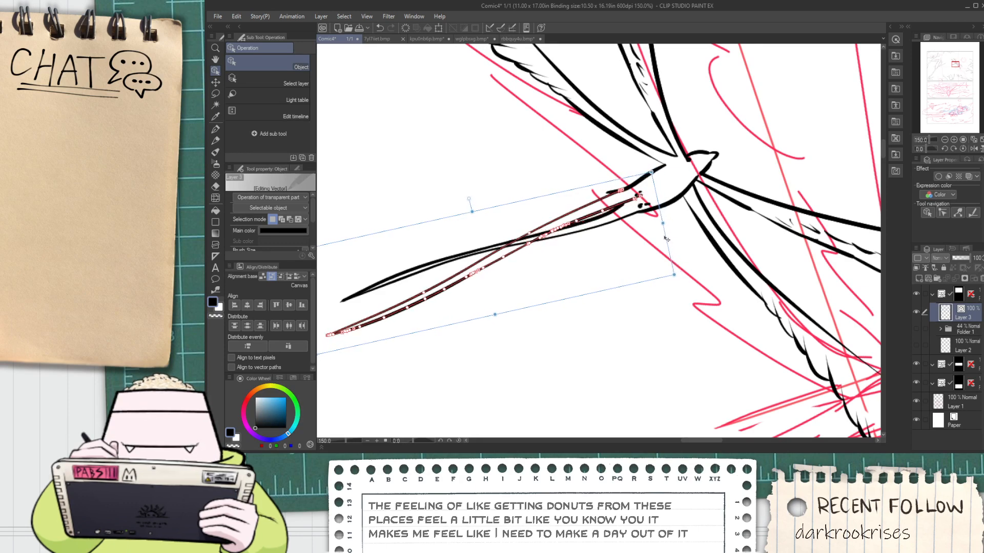
Erase the overlapping line segments where the tail feathers cross and join the bird's body, using the Vector eraser
key("e")
scroll(620, 207, "up", 3)
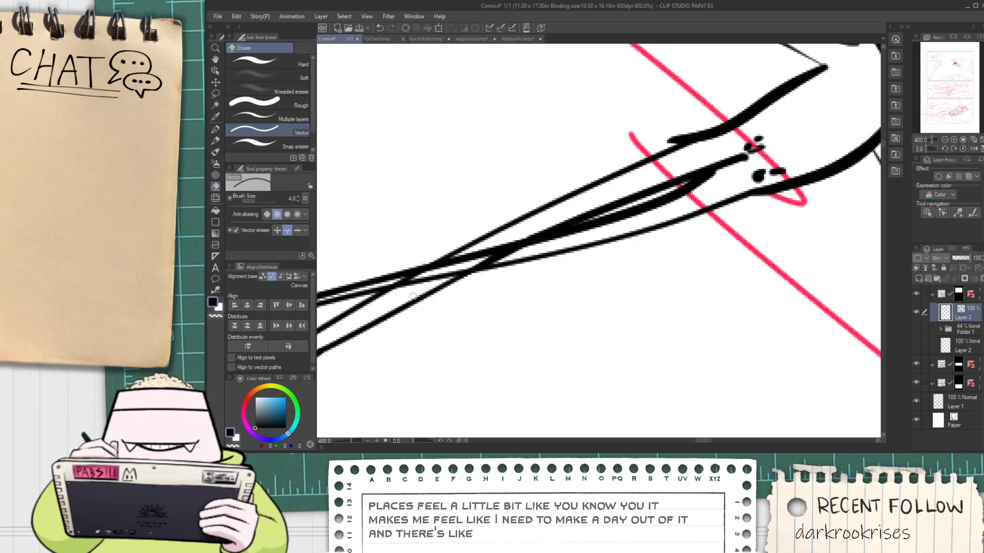
mouse_move(472, 240)
left_mouse_down()
mouse_move(444, 276)
mouse_move(544, 226)
left_mouse_up()
key("ctrl+z")
scroll(436, 274, "up", 2)
scroll(544, 225, "down", 4)
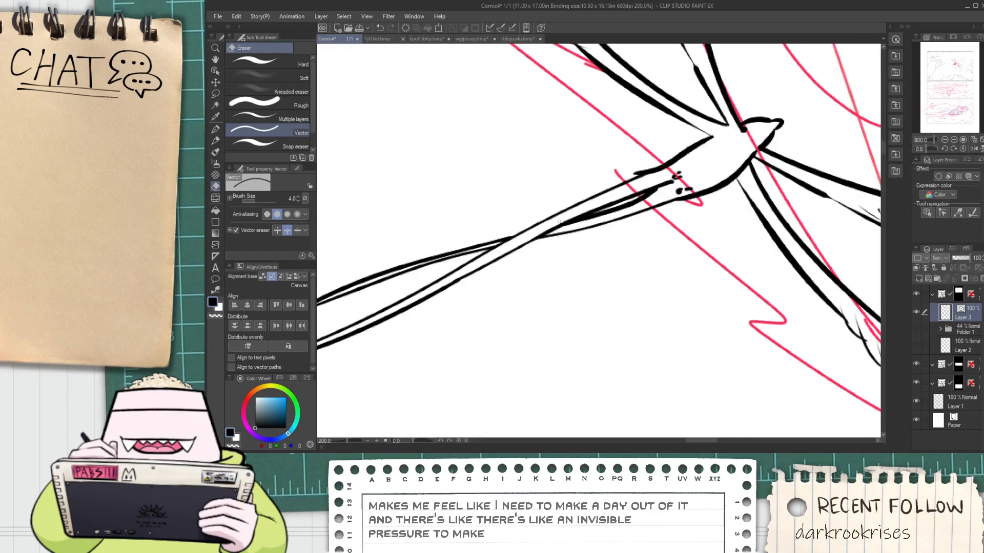
key("space")
scroll(669, 172, "up", 2)
left_click_drag(665, 206, 652, 224)
left_click_drag(592, 190, 630, 180)
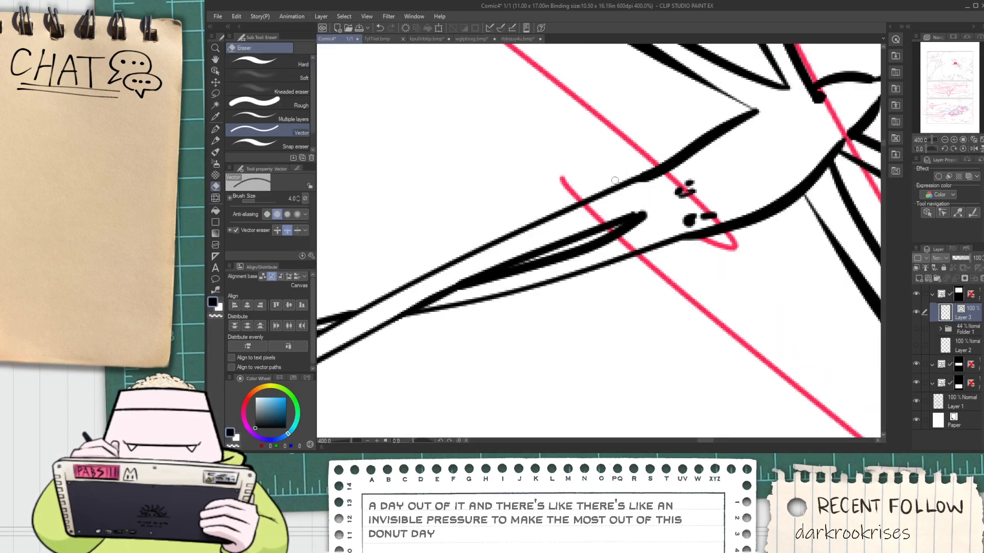
Select the strokes of the bird's lower right wings, scale them down slightly, rotate them a little and fit them against the body
scroll(630, 182, "down", 8)
key("space")
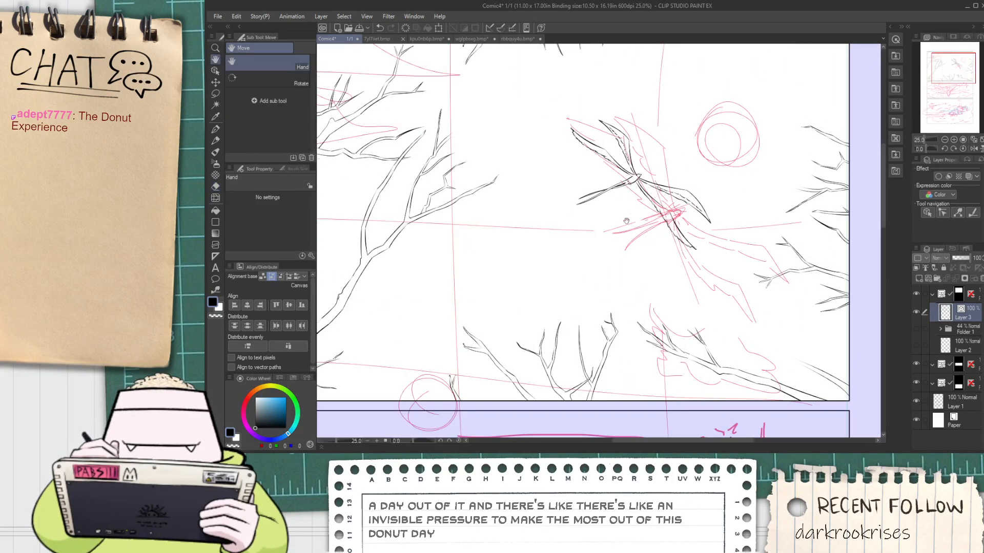
left_click_drag(621, 220, 610, 248)
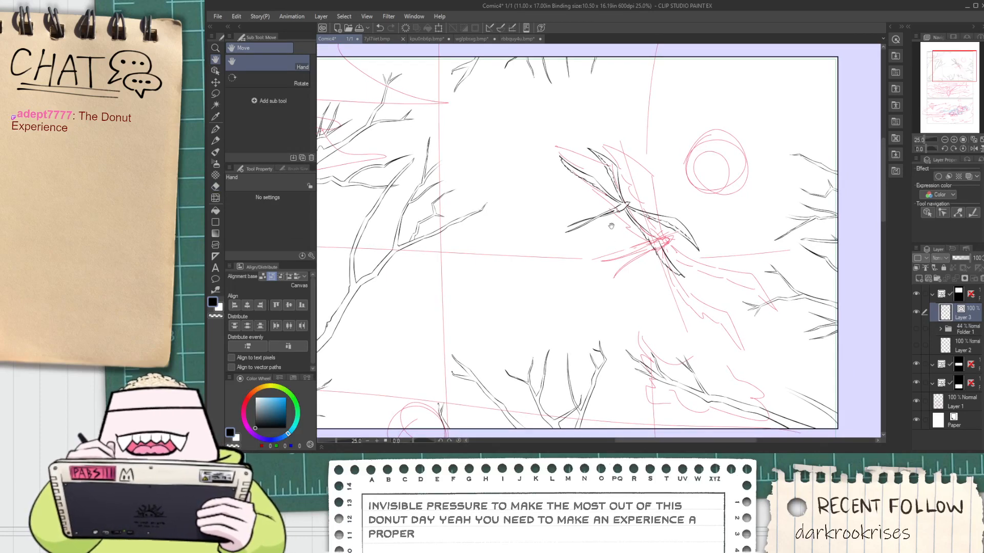
scroll(612, 241, "down", 2)
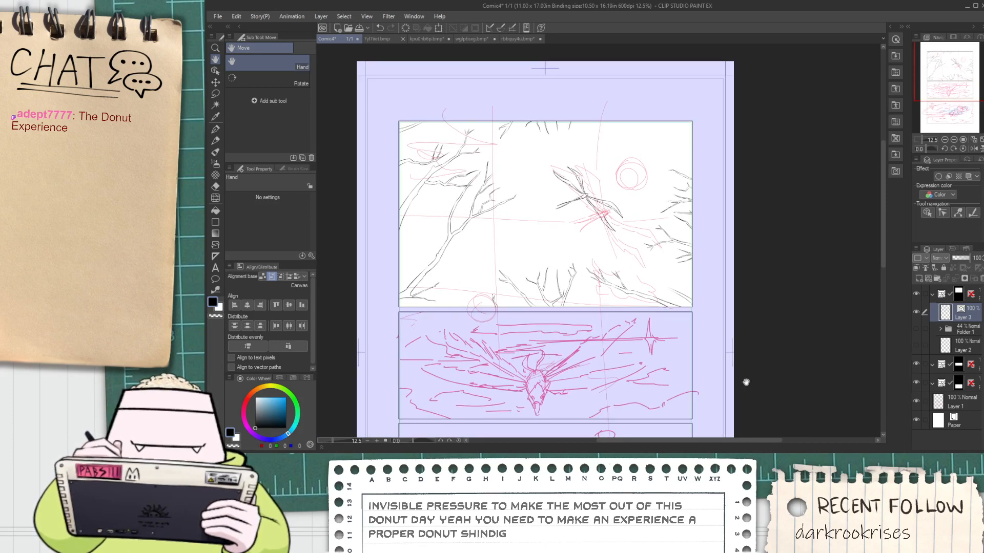
mouse_move(644, 335)
left_mouse_down()
mouse_move(638, 252)
mouse_move(638, 329)
left_mouse_up()
scroll(581, 194, "up", 4)
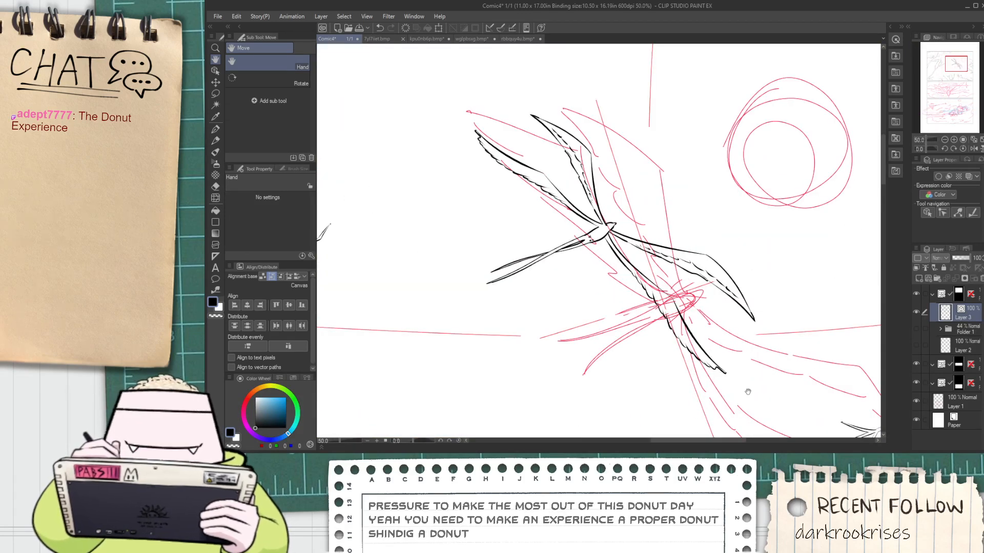
key("o")
mouse_move(797, 402)
left_mouse_down()
mouse_move(667, 243)
mouse_move(620, 233)
left_mouse_up()
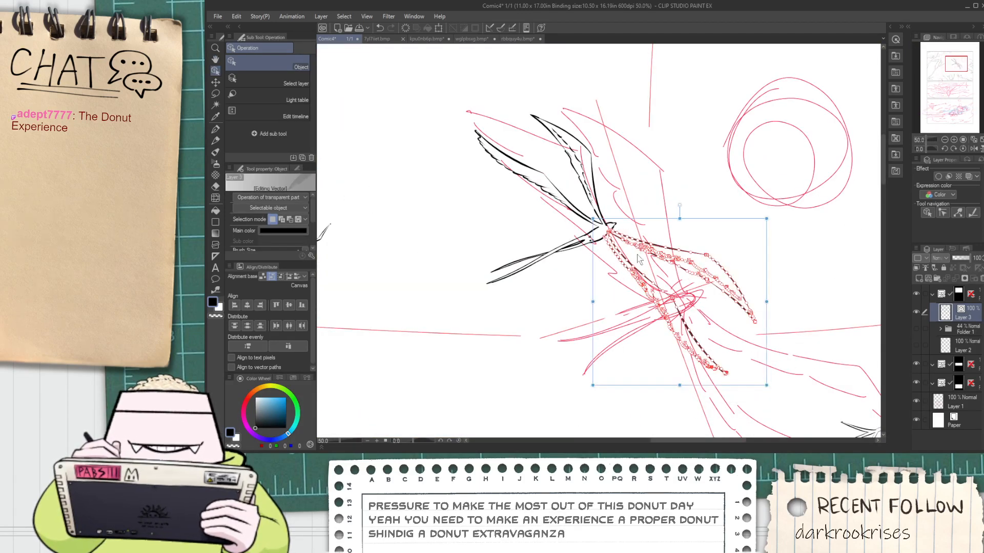
left_click_drag(765, 384, 741, 365)
left_click_drag(748, 326, 745, 331)
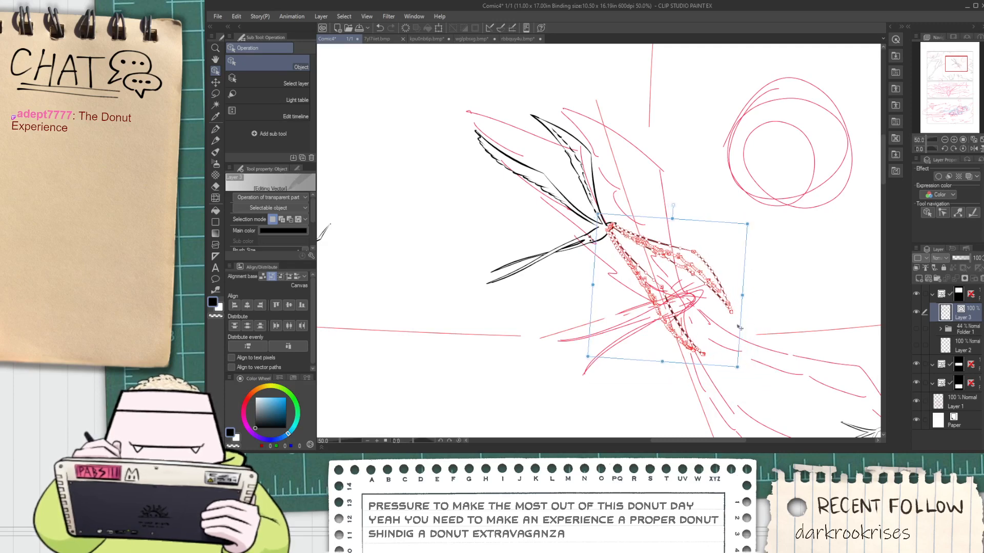
scroll(695, 288, "up", 2)
mouse_move(662, 165)
left_mouse_down()
mouse_move(648, 167)
mouse_move(648, 151)
left_mouse_up()
key("e")
scroll(536, 171, "up", 2)
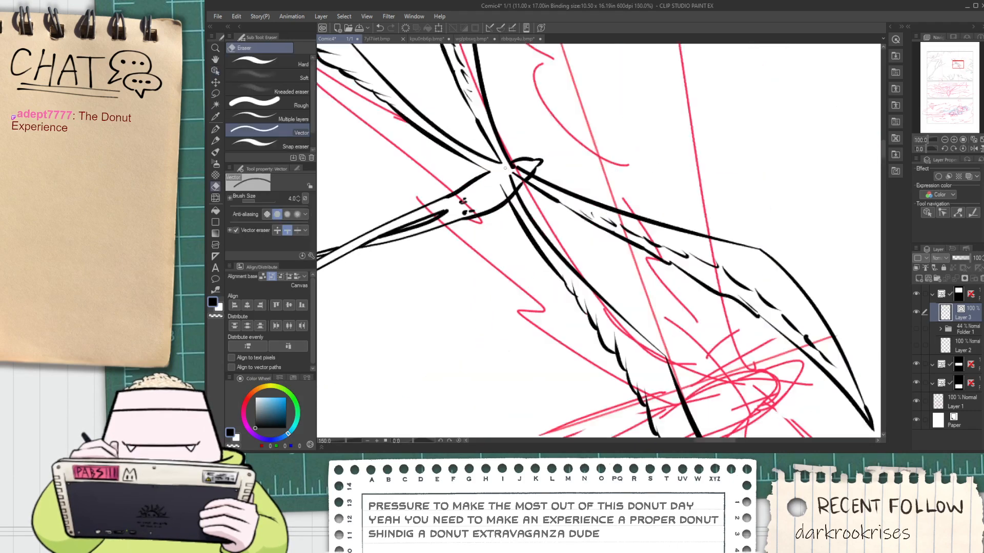
scroll(537, 171, "down", 5)
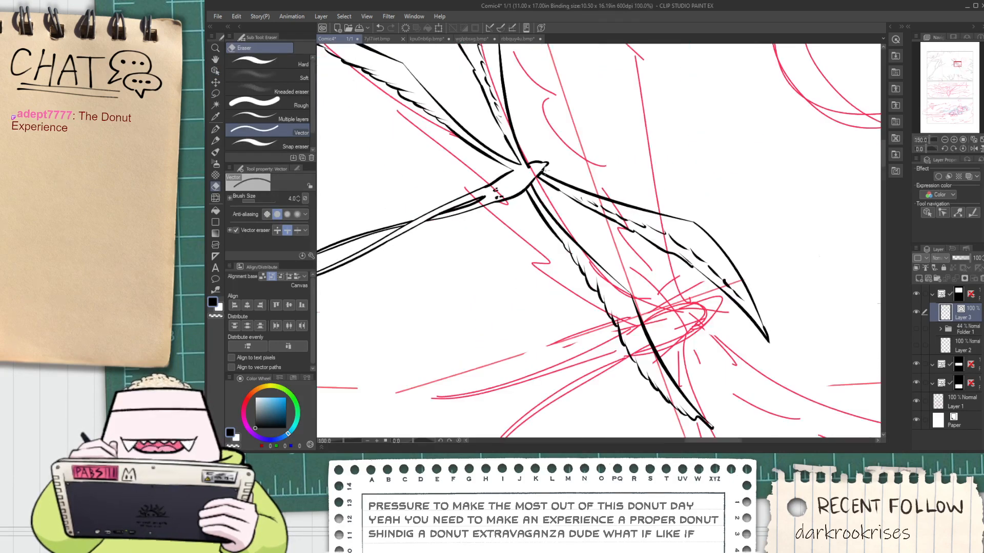
key("h")
left_click_drag(586, 276, 587, 284)
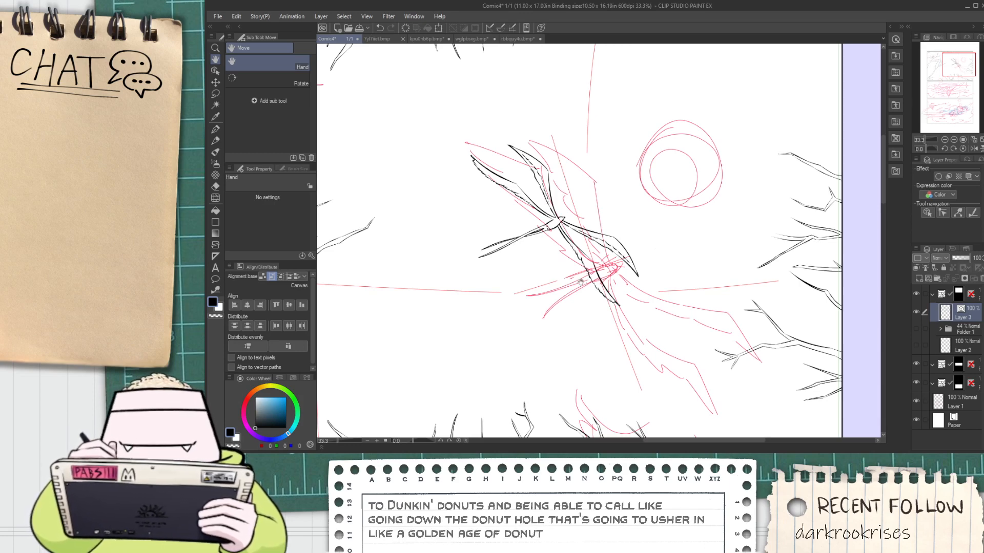
Select all vector strokes of the flying bird in the first panel and move them down and to the right, closer to the sketched body
scroll(569, 139, "down", 3)
scroll(564, 160, "up", 4)
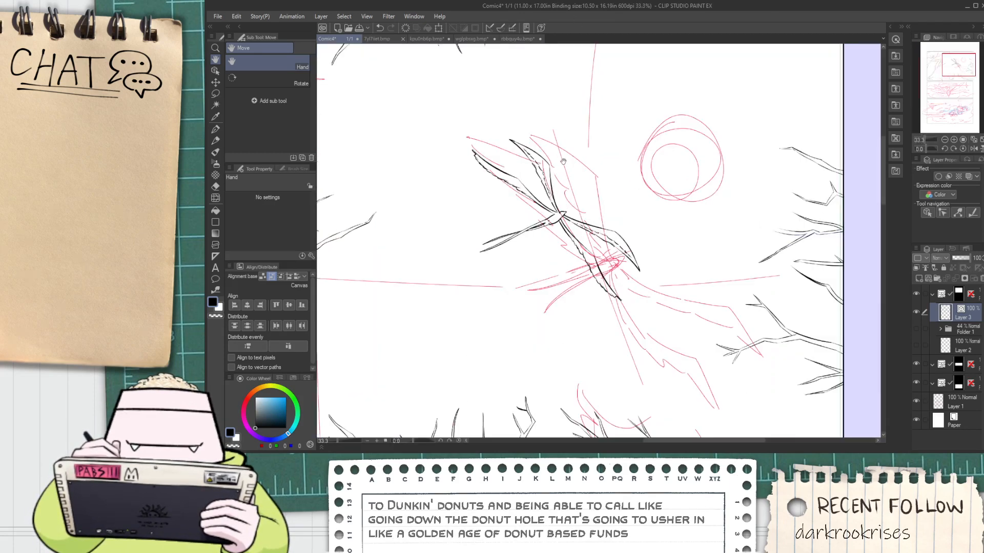
scroll(605, 291, "down", 3)
scroll(605, 307, "up", 2)
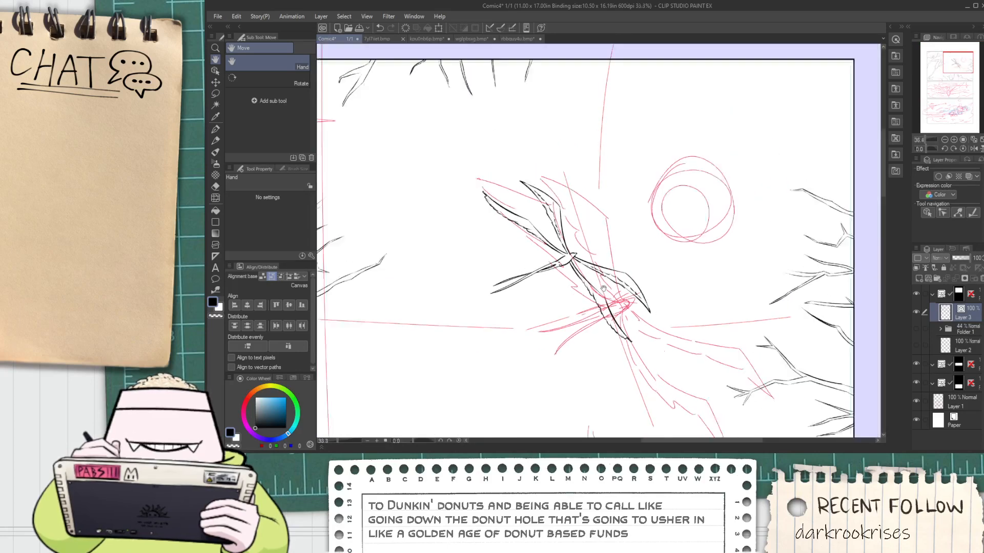
key("o")
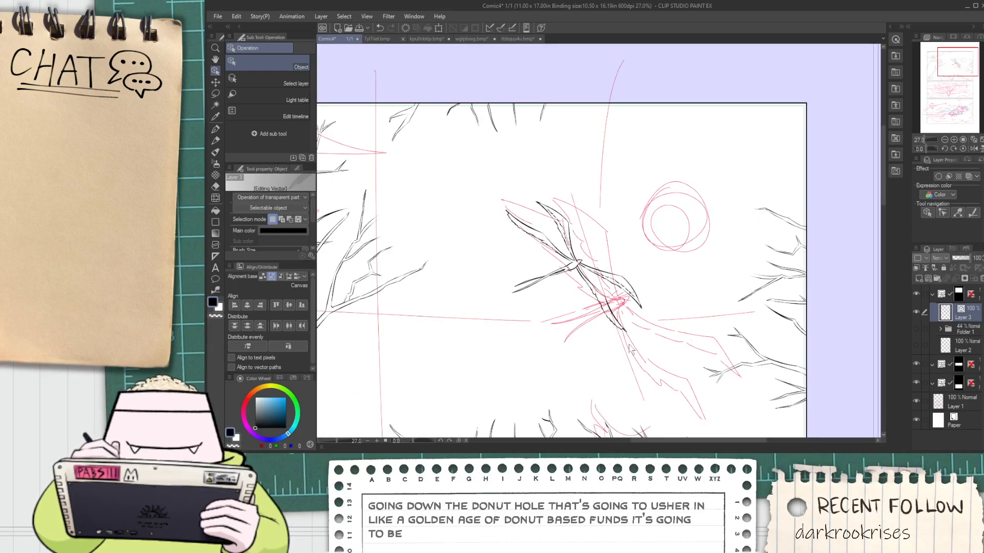
mouse_move(638, 352)
left_mouse_down()
mouse_move(505, 241)
mouse_move(477, 193)
left_mouse_up()
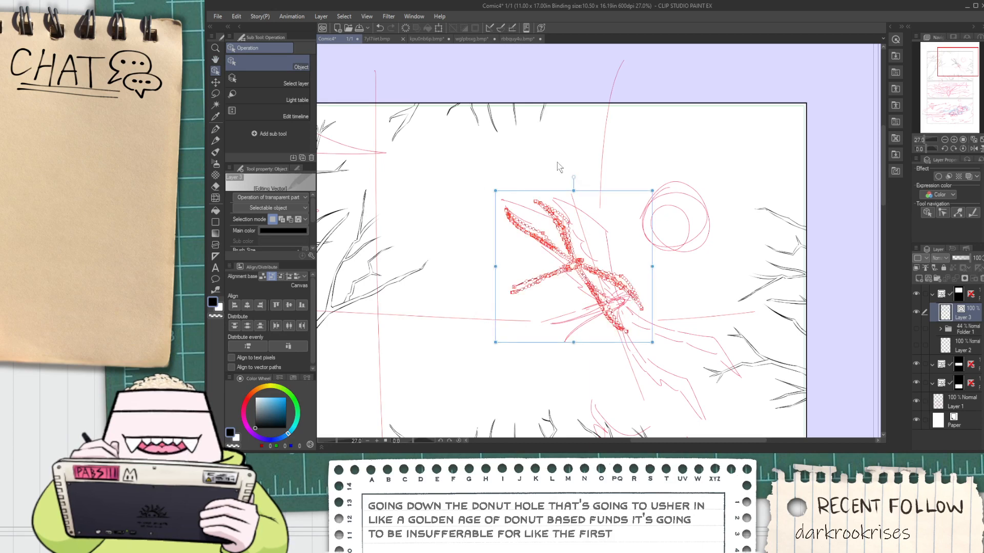
left_click_drag(652, 336, 671, 363)
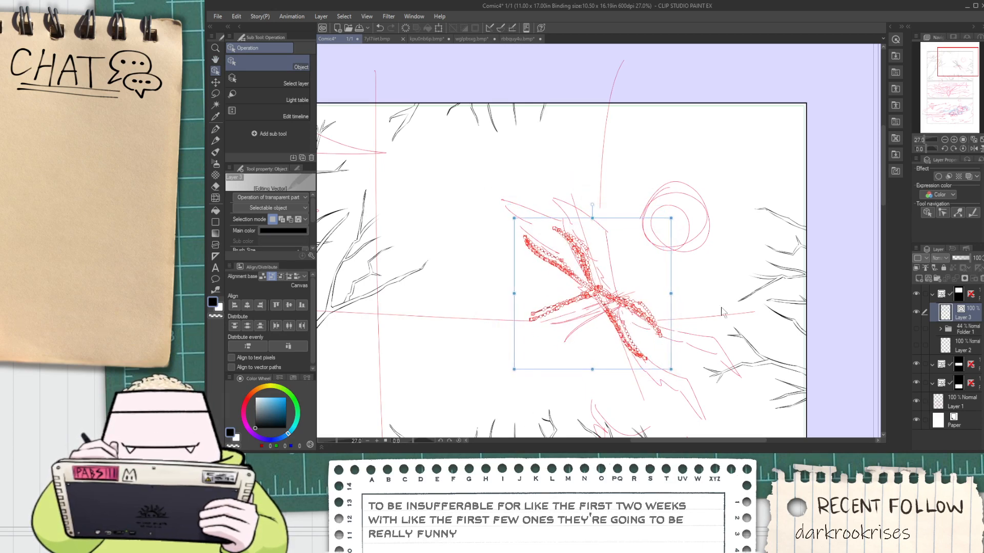
left_click(722, 305)
Hide the Layer 1 sketch to check the first panel's line art on its own, and show the sketch again
scroll(685, 332, "up", 3)
scroll(686, 331, "down", 6)
scroll(685, 330, "down", 4)
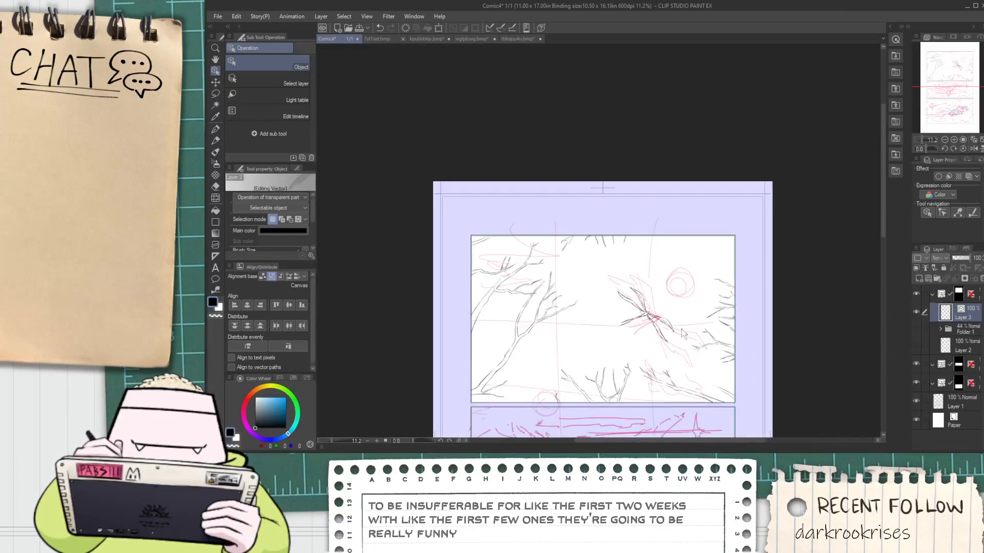
key("space")
left_click_drag(685, 330, 618, 270)
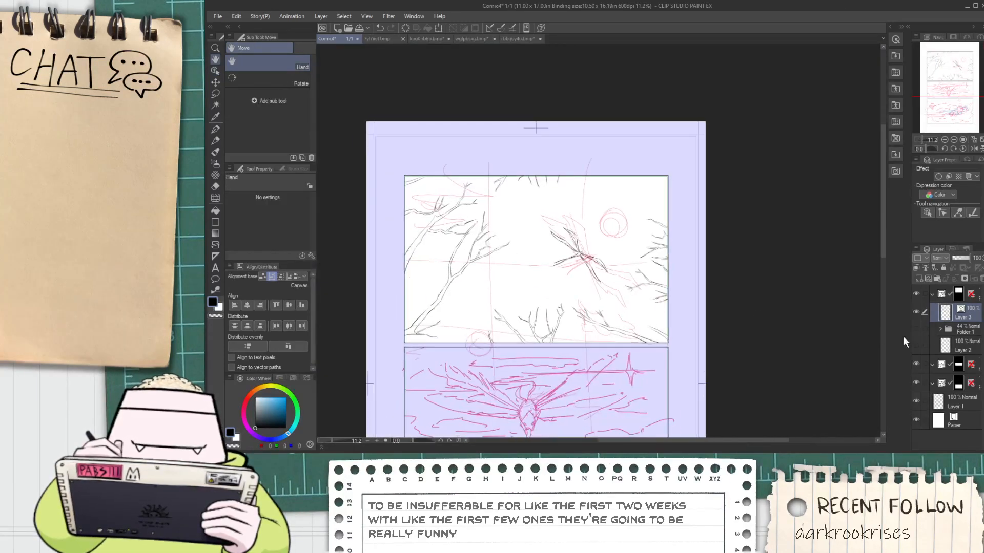
left_click(916, 401)
left_click_drag(795, 383, 767, 318)
scroll(634, 247, "up", 1)
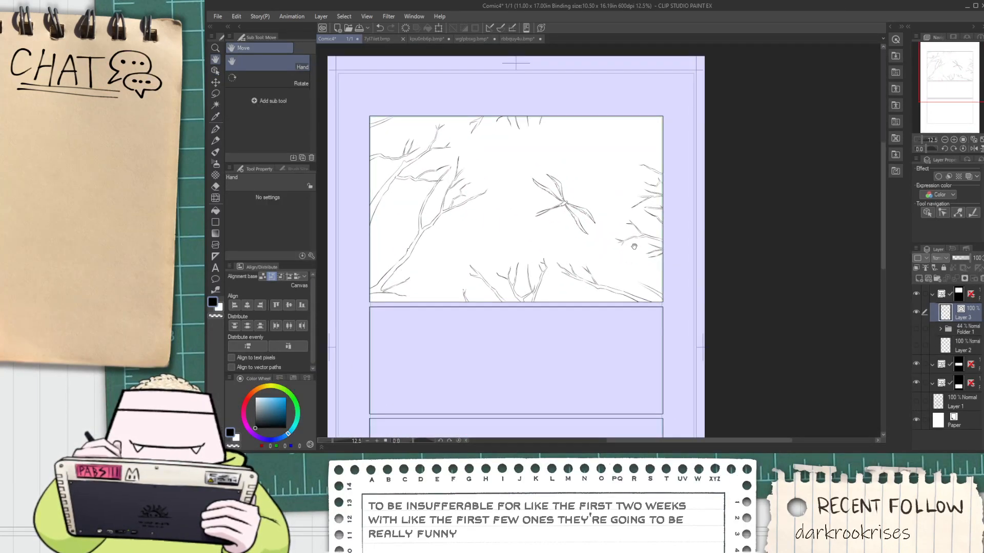
left_click(916, 400)
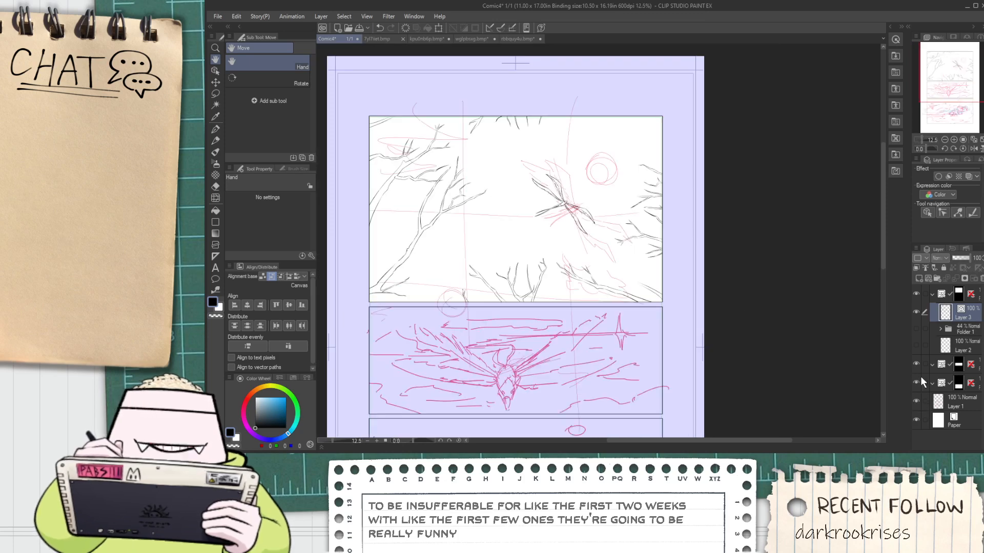
Expand the second panel's frame folder and make its vector layer, Layer 6, active for inking the diving bird
left_click(930, 368)
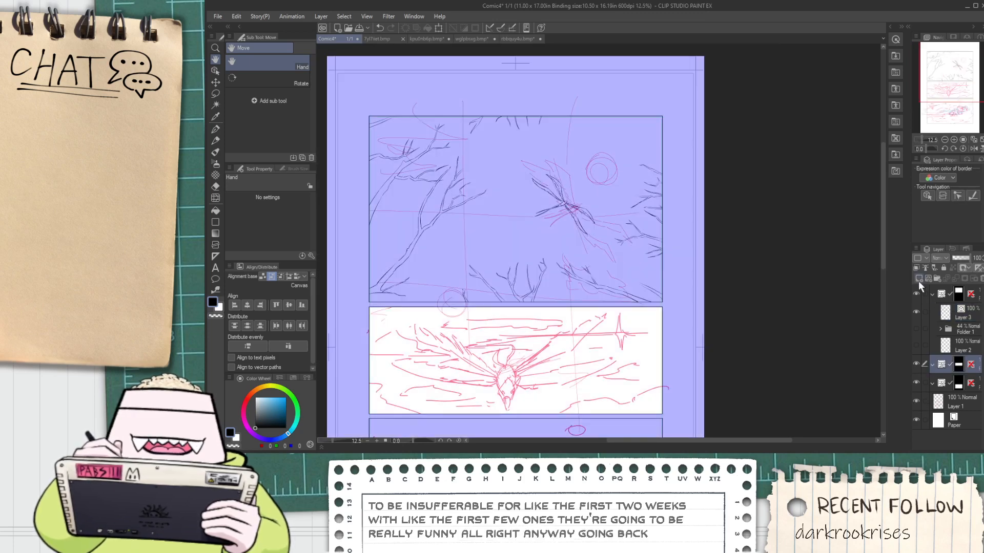
left_click(932, 364)
left_click(959, 383)
left_click_drag(621, 363, 643, 302)
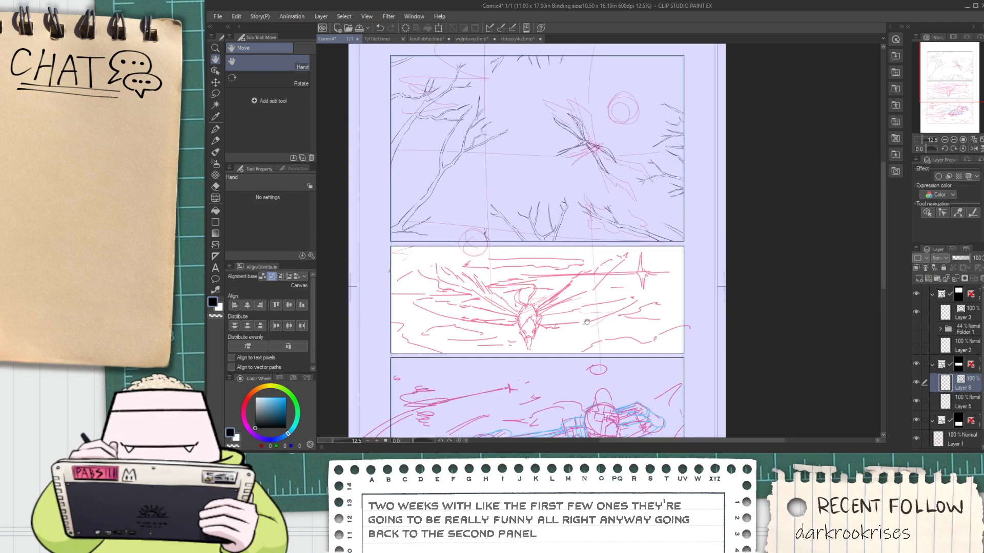
scroll(530, 338, "up", 4)
left_click_drag(498, 330, 512, 304)
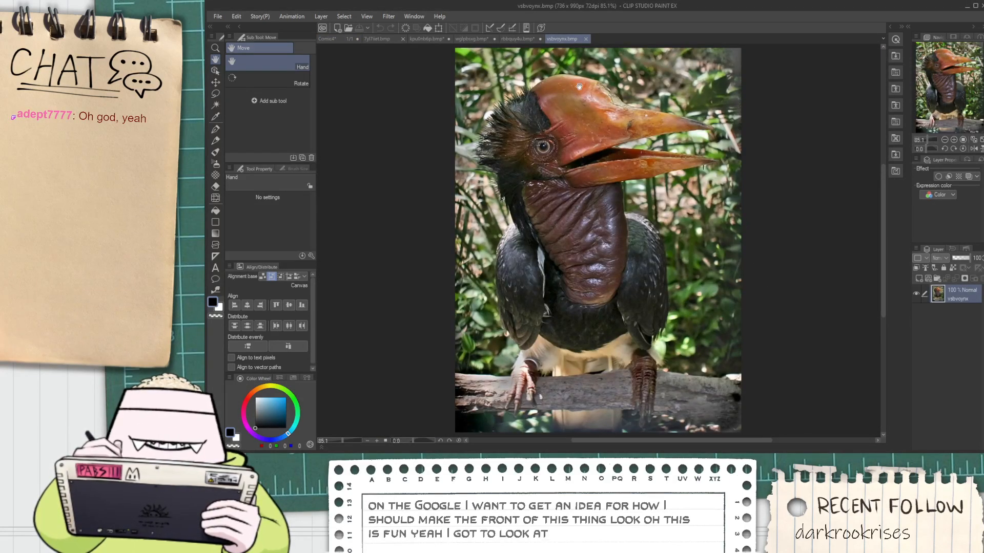
Return to the comic page, lower the opacity of the Layer 1 sketch to 33% and reactivate Layer 6 in the second panel
left_click(339, 40)
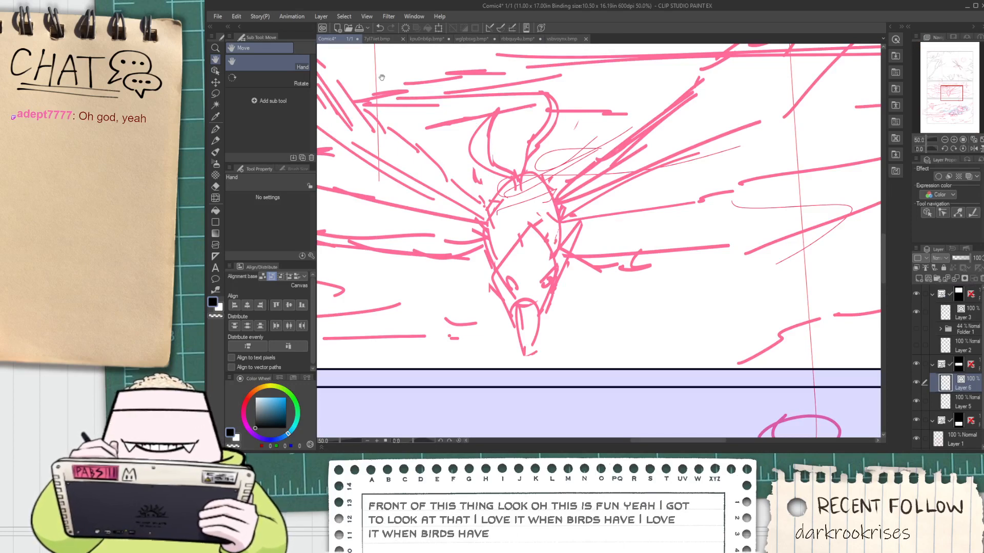
scroll(606, 348, "down", 2)
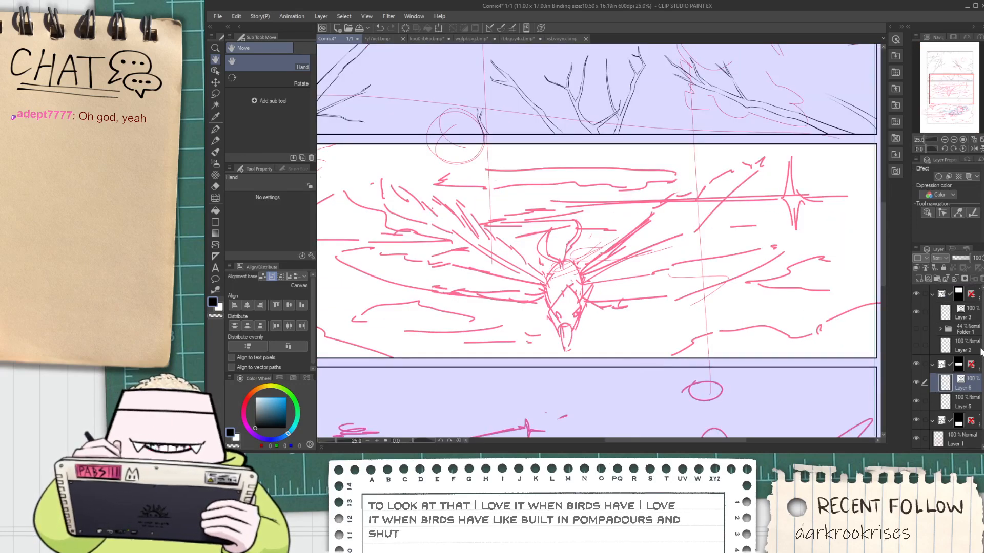
scroll(981, 351, "down", 1)
left_click(958, 423)
left_click(963, 258)
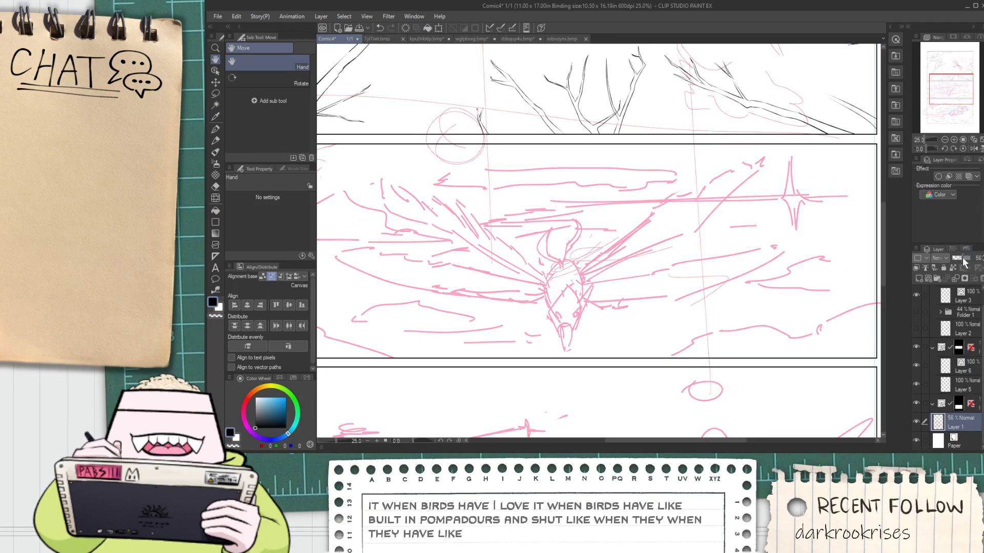
left_click(958, 258)
left_click(970, 384)
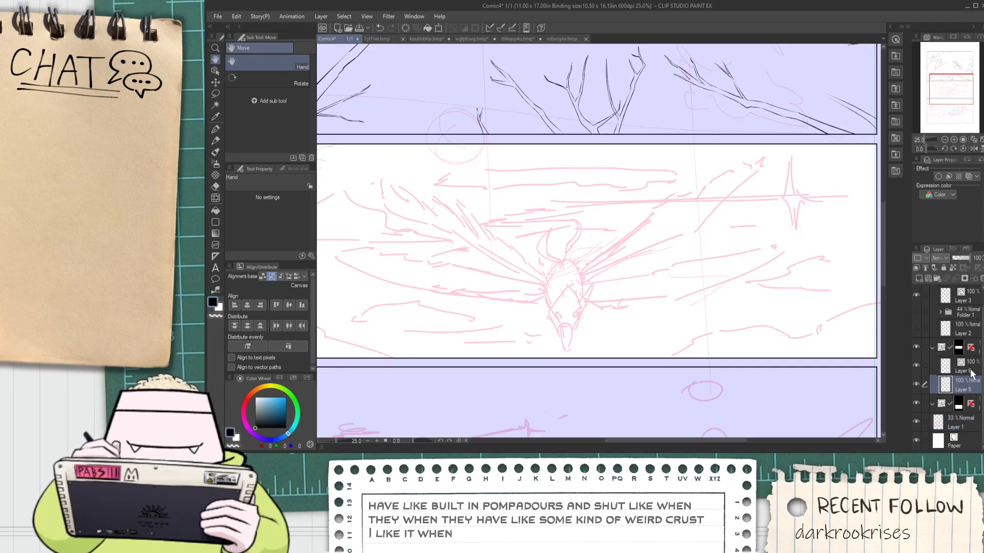
left_click(970, 369)
Check the hornbill reference photo and ink the left edge of the second panel bird's beak as one curved G-pen stroke down to the tip
scroll(527, 277, "up", 4)
key("p")
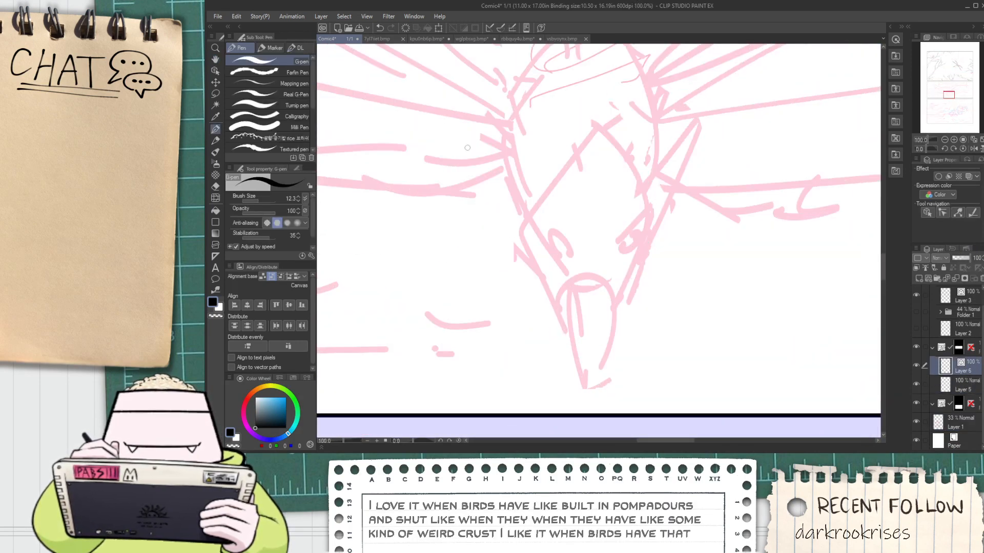
left_click(562, 39)
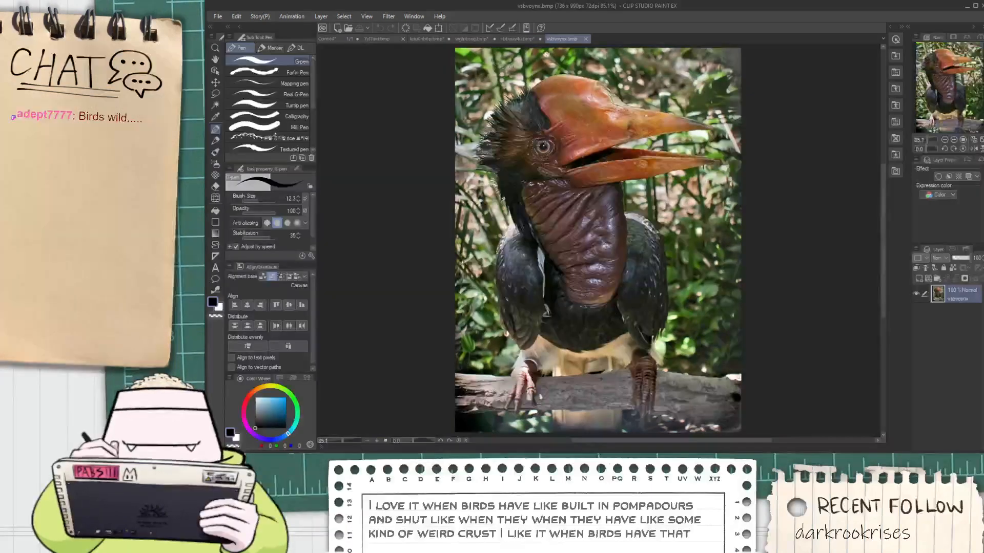
left_click(339, 39)
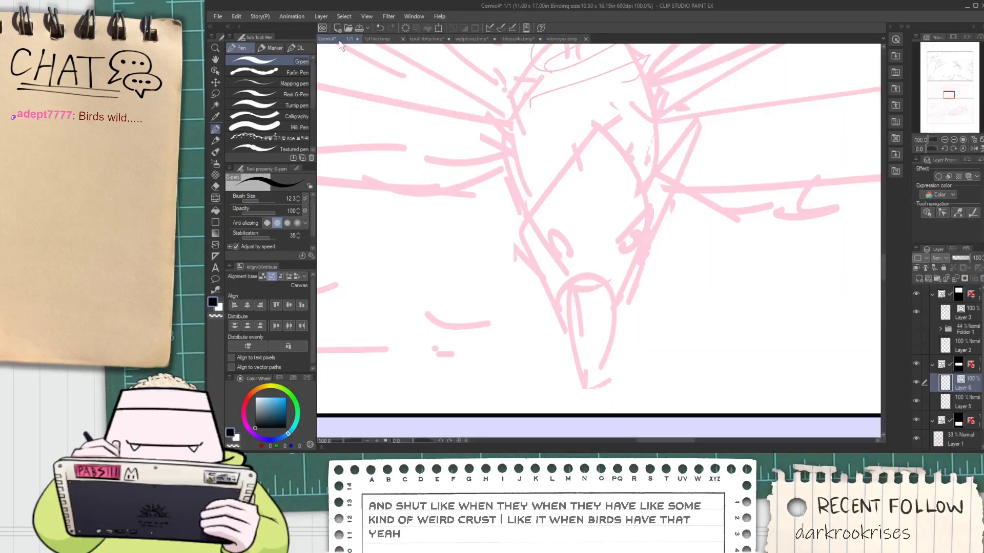
left_click_drag(549, 281, 590, 418)
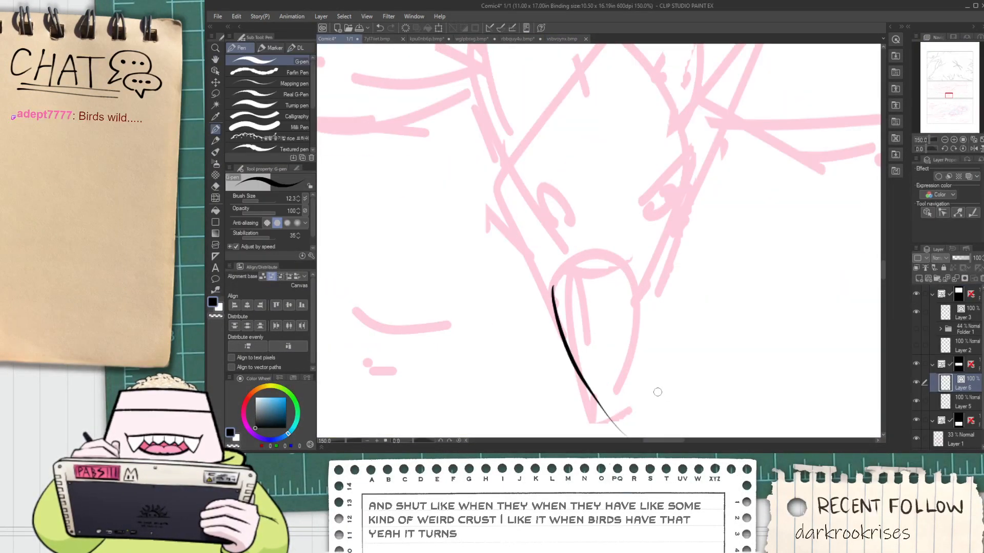
key("ctrl+z")
left_click_drag(547, 290, 575, 388)
key("ctrl+z")
left_click_drag(547, 285, 615, 436)
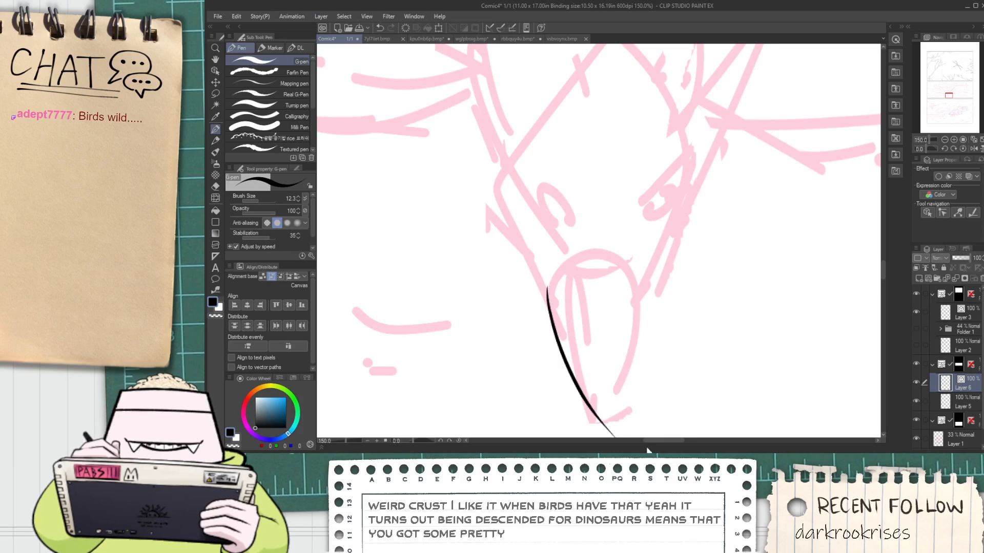
Ink the right edge of the beak as a matching curve that crosses the left edge at the tip
left_click_drag(626, 397, 611, 336)
left_click_drag(615, 226, 567, 374)
key("ctrl+z")
left_click_drag(638, 215, 564, 380)
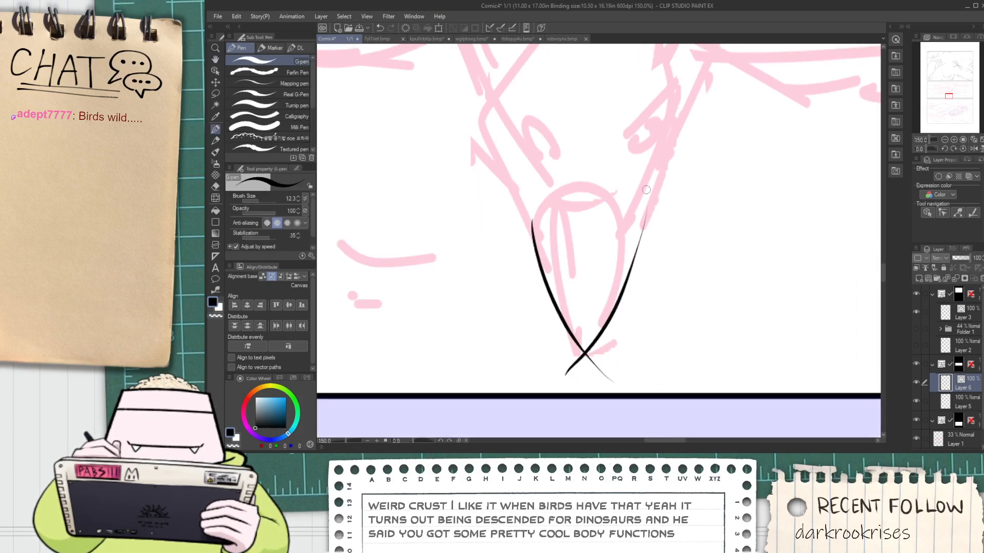
key("ctrl+z")
left_click_drag(632, 218, 559, 386)
key("ctrl+z")
mouse_move(631, 217)
left_mouse_down()
mouse_move(584, 355)
mouse_move(547, 365)
mouse_move(613, 375)
left_mouse_up()
Erase the line ends that overshoot the beak's tip so both edges meet in a clean point
key("e")
left_click(569, 368)
key("space")
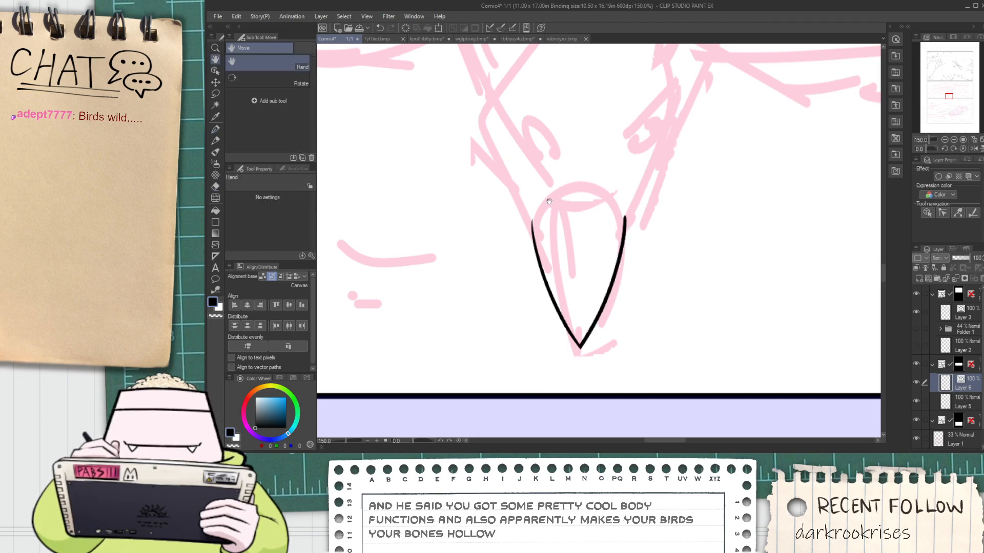
left_click_drag(547, 199, 545, 194)
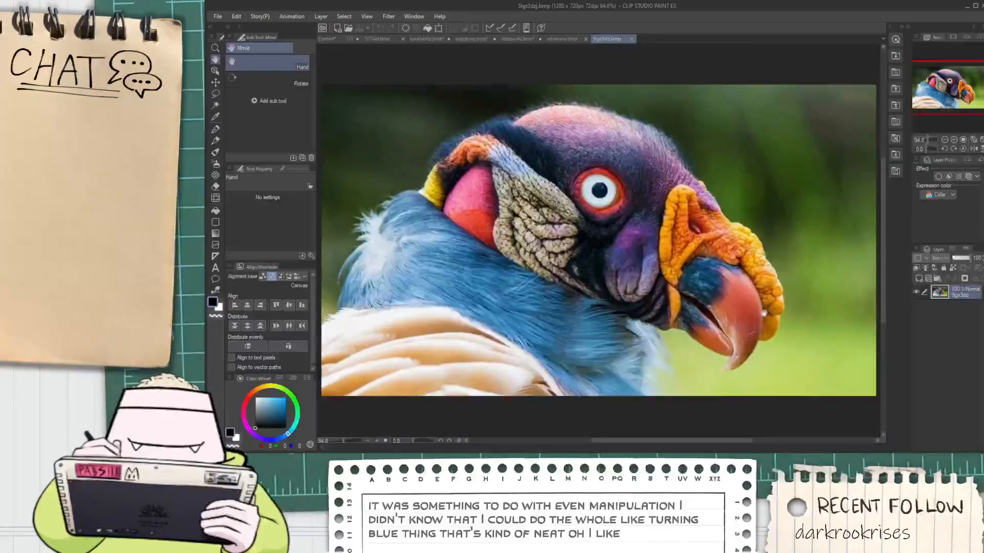
Copy the whole vulture photo into the comic above Layer 5 and place it beside the second panel bird's head as reference
scroll(764, 306, "down", 1)
key("ctrl+a")
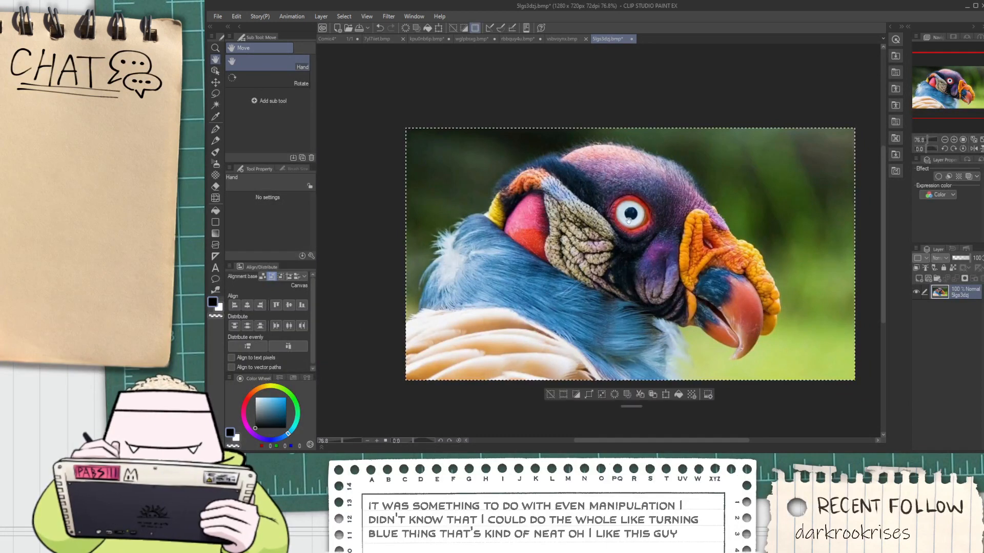
scroll(656, 194, "down", 2)
left_click_drag(656, 195, 803, 284)
left_click(962, 401)
key("ctrl+v")
scroll(626, 231, "down", 5)
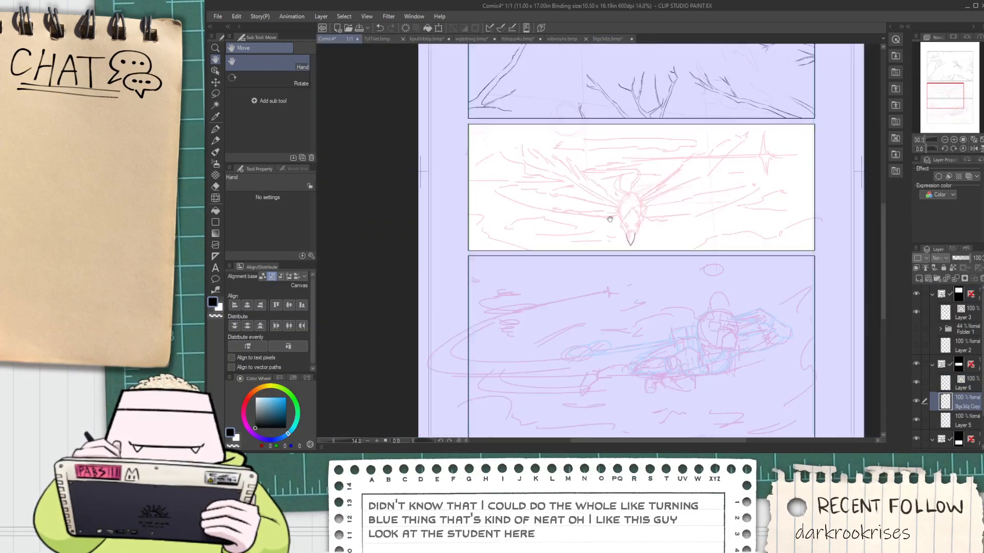
scroll(599, 201, "up", 2)
key("k")
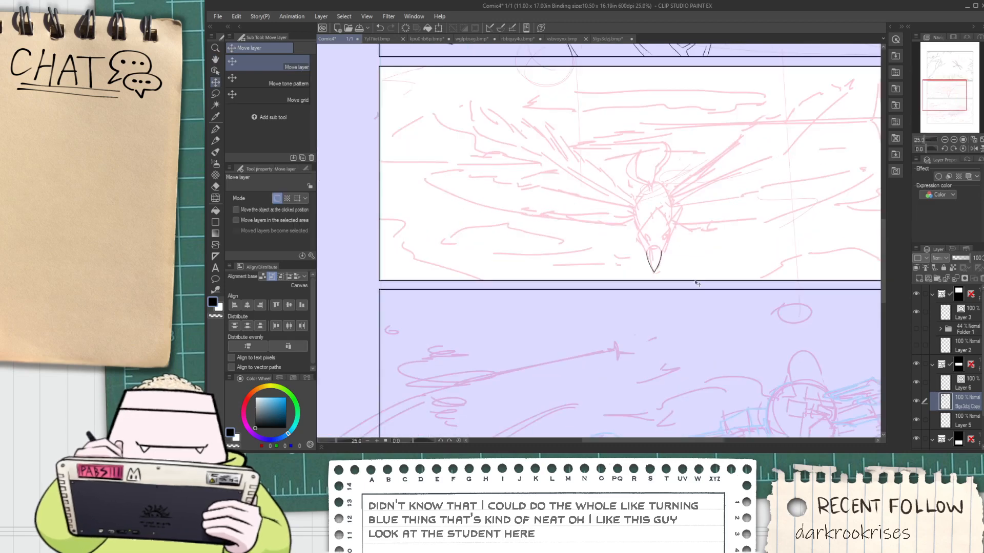
mouse_move(662, 280)
left_mouse_down()
mouse_move(635, 247)
mouse_move(612, 258)
mouse_move(609, 236)
left_mouse_up()
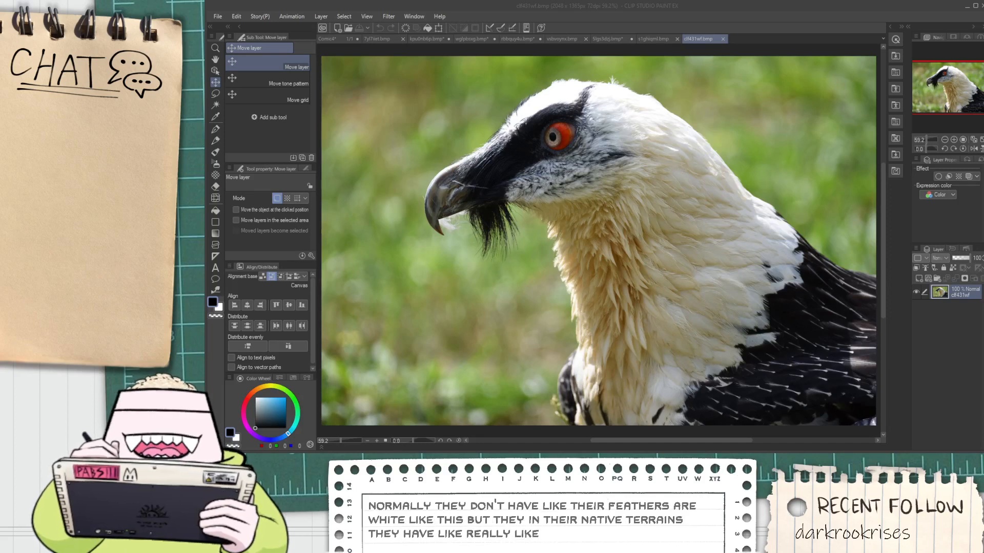
Look at the two bearded vulture reference photos and return to the comic page
left_click(732, 39)
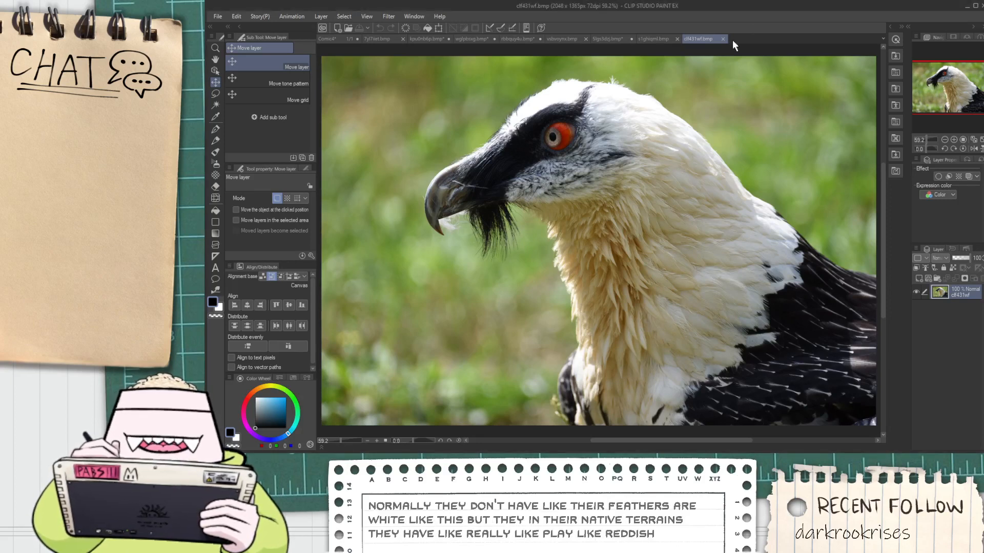
left_click(654, 39)
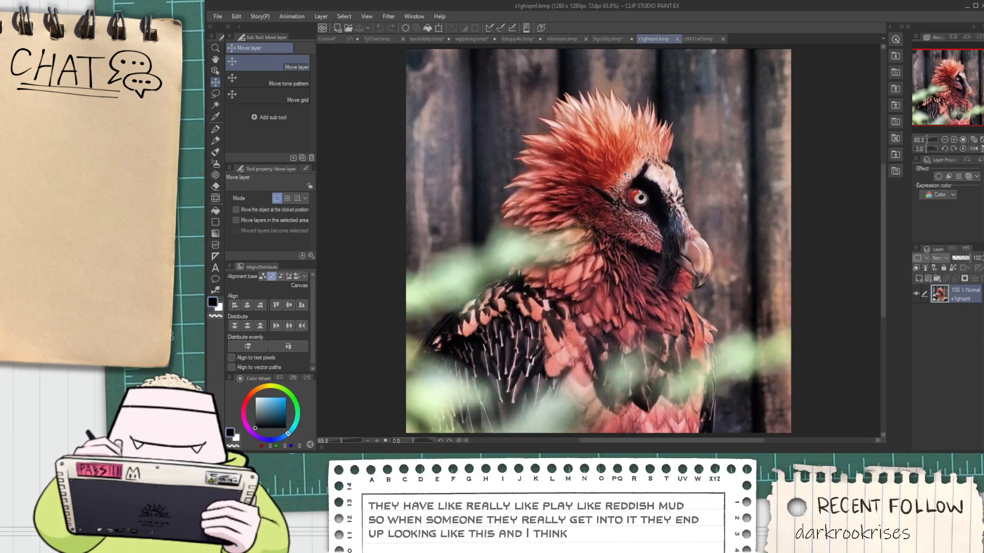
left_click(331, 38)
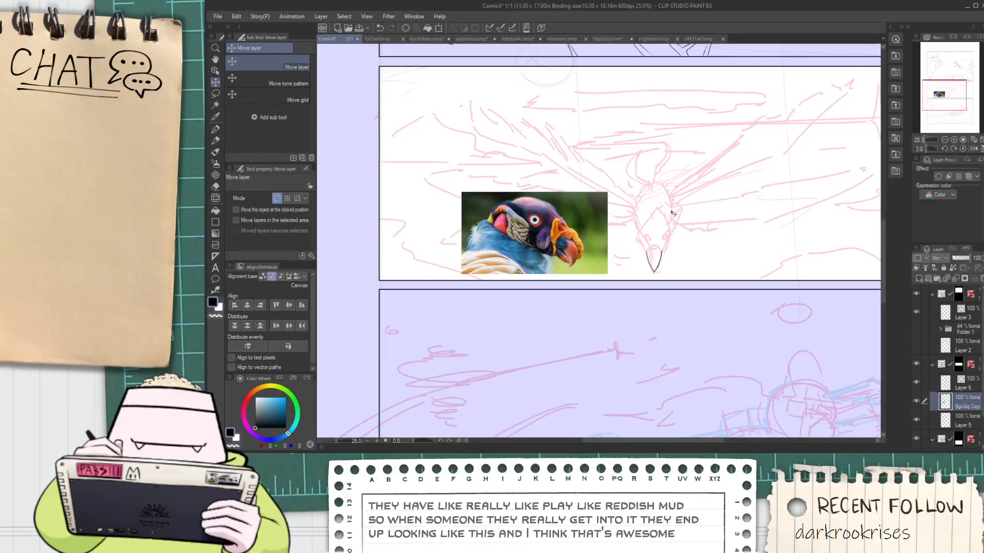
Try to ink the bumpy left side of the fleshy caruncle at the base of the beak
scroll(673, 213, "up", 2)
key("space")
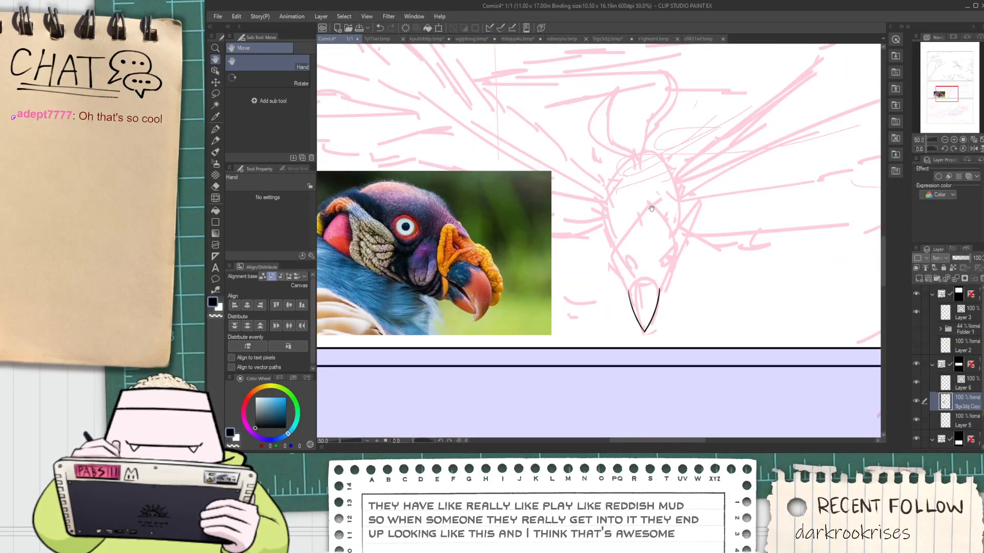
left_click_drag(616, 237, 577, 205)
scroll(587, 259, "up", 2)
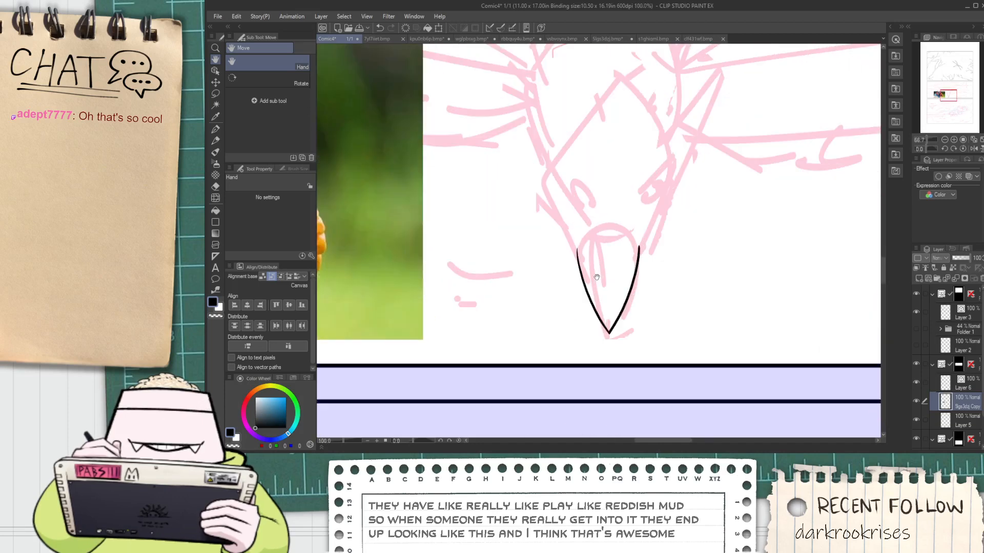
key("p")
scroll(590, 255, "down", 1)
key("space")
left_click_drag(590, 256, 591, 239)
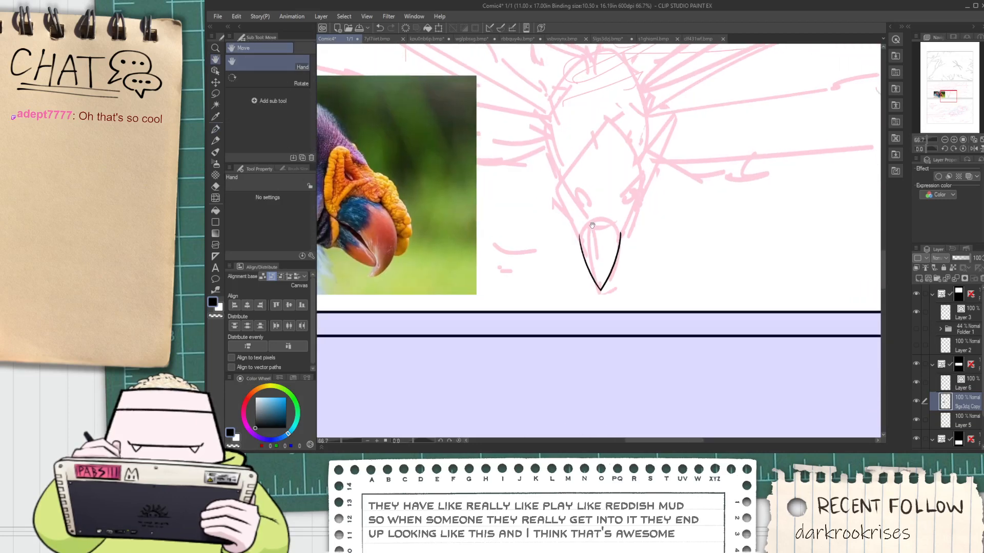
scroll(591, 225, "up", 2)
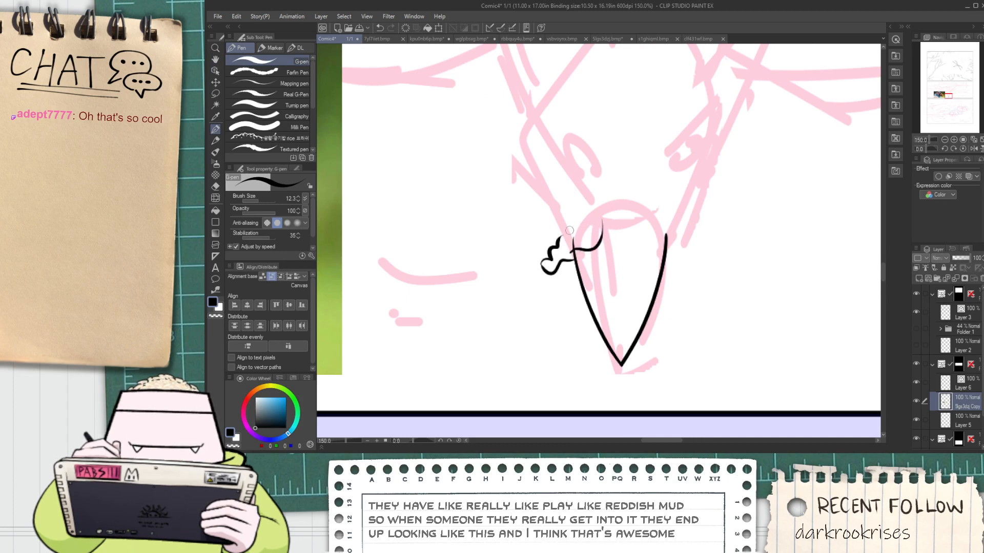
mouse_move(567, 222)
left_mouse_down()
mouse_move(598, 201)
mouse_move(625, 210)
left_mouse_up()
key("ctrl+z")
scroll(603, 212, "down", 3)
scroll(574, 250, "up", 2)
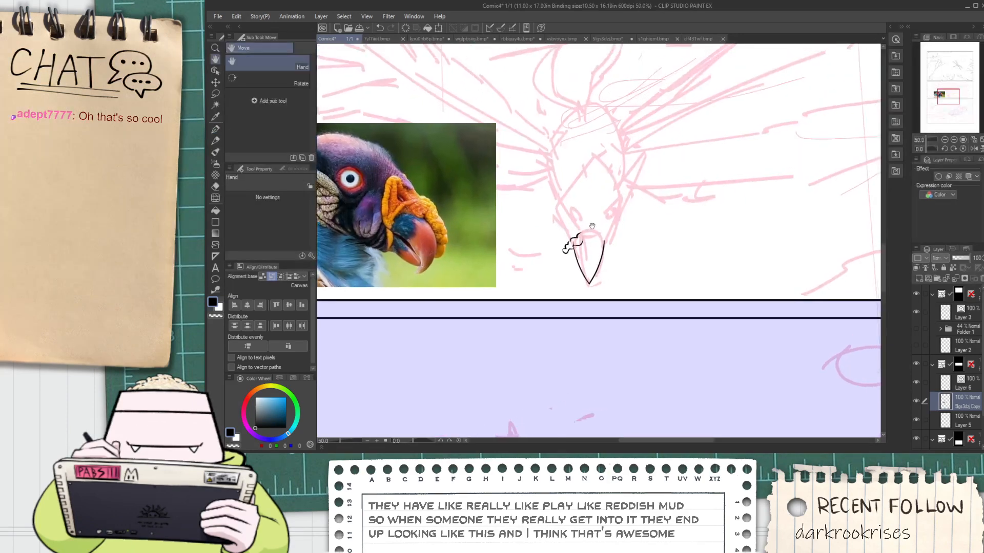
Try to ink the caruncle's wavy lower edge, rounded top and drooping right lobe across the beak's base
scroll(574, 250, "up", 1)
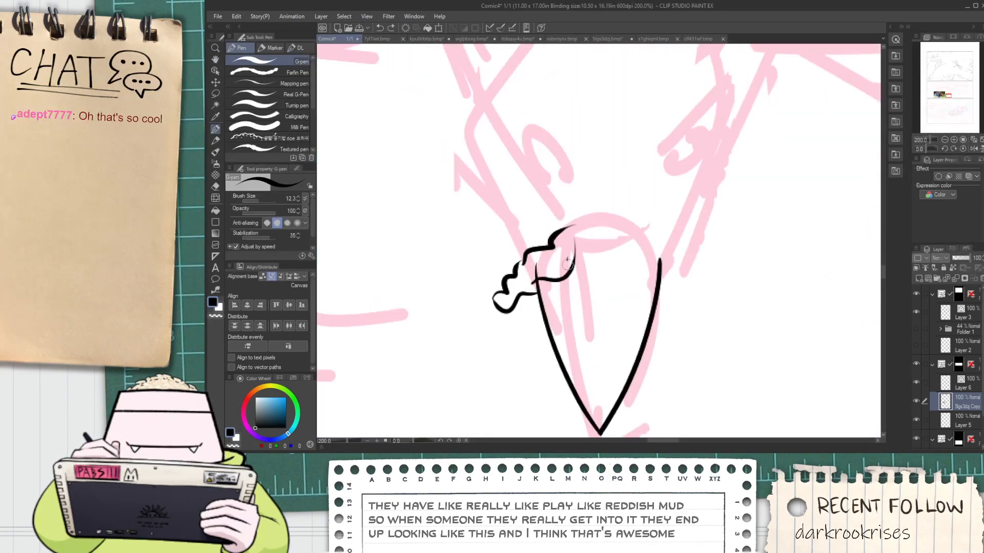
mouse_move(569, 255)
left_mouse_down()
mouse_move(616, 256)
mouse_move(616, 271)
left_mouse_up()
key("ctrl+z")
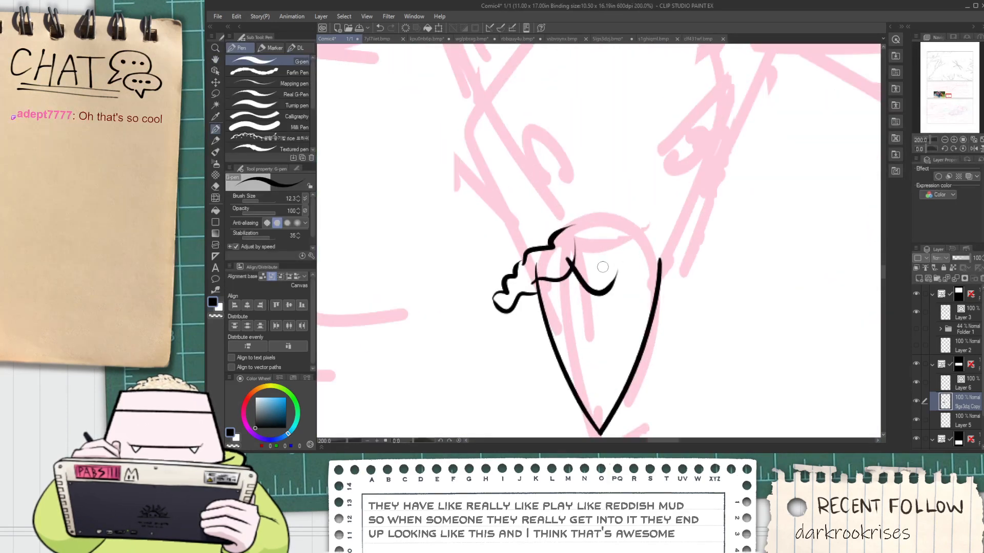
mouse_move(570, 237)
left_mouse_down()
mouse_move(596, 227)
mouse_move(585, 196)
mouse_move(599, 215)
mouse_move(596, 199)
mouse_move(616, 198)
mouse_move(629, 246)
mouse_move(611, 273)
mouse_move(625, 257)
mouse_move(678, 293)
left_mouse_up()
key("ctrl+z")
key("ctrl+z")
mouse_move(642, 224)
left_mouse_down()
mouse_move(659, 239)
mouse_move(687, 281)
left_mouse_up()
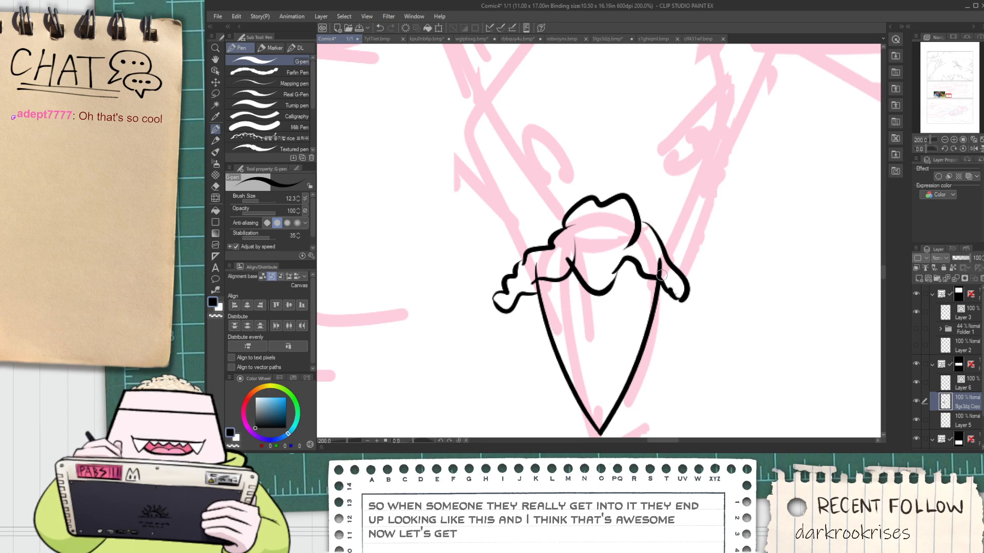
Undo all the caruncle strokes drawn on the copied photo layer
key("e")
scroll(621, 275, "up", 2)
scroll(738, 304, "down", 2)
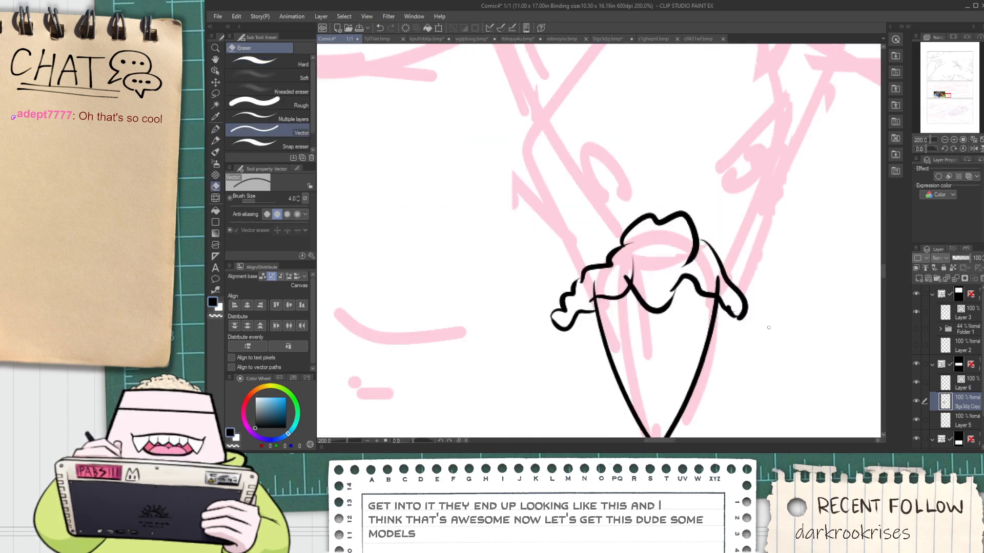
scroll(787, 351, "down", 3)
key("space")
left_click_drag(765, 346, 662, 300)
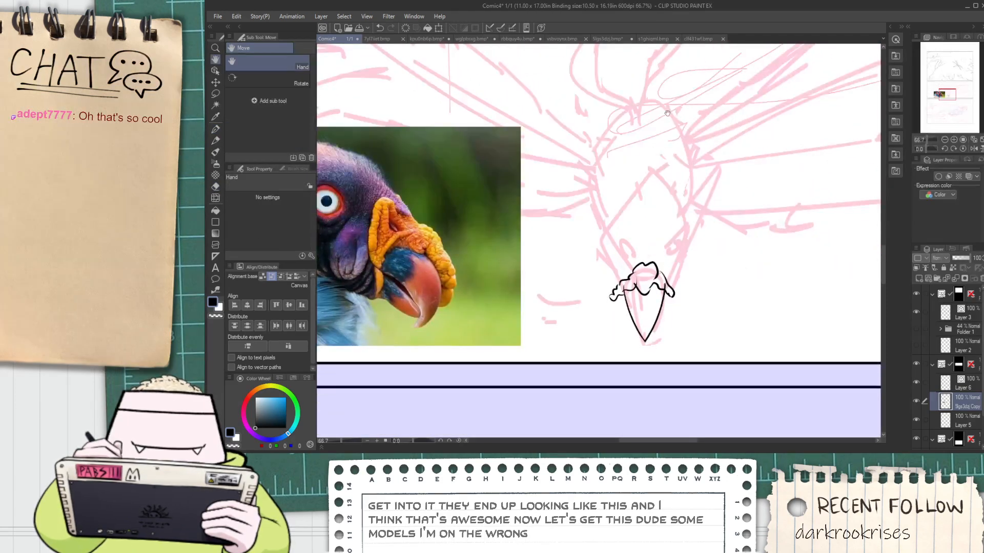
key("ctrl+z")
key("ctrl+z")
key("ctrl+z")
key("ctrl+z")
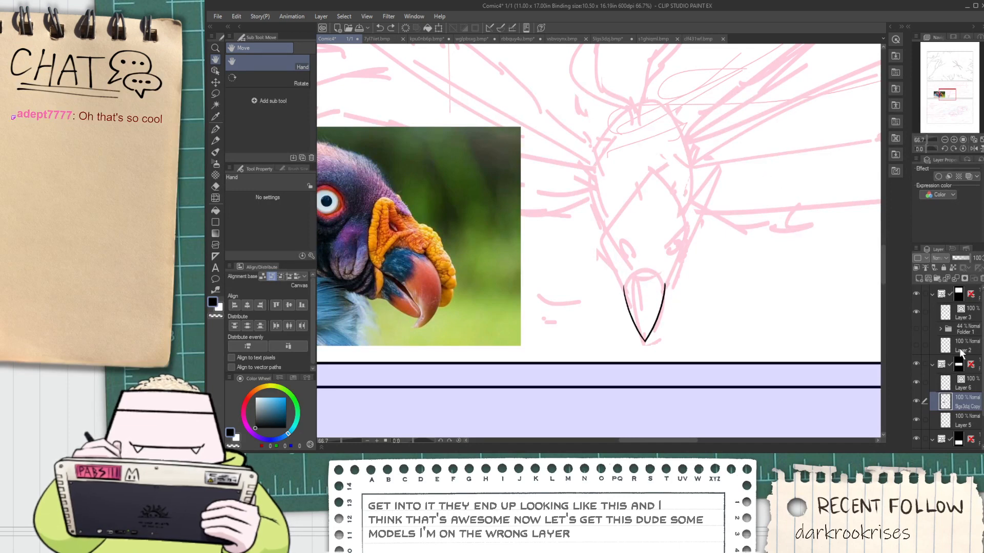
On Layer 6, ink the caruncle's bumpy left lobe and the start of its lower edge over the beak
left_click(968, 386)
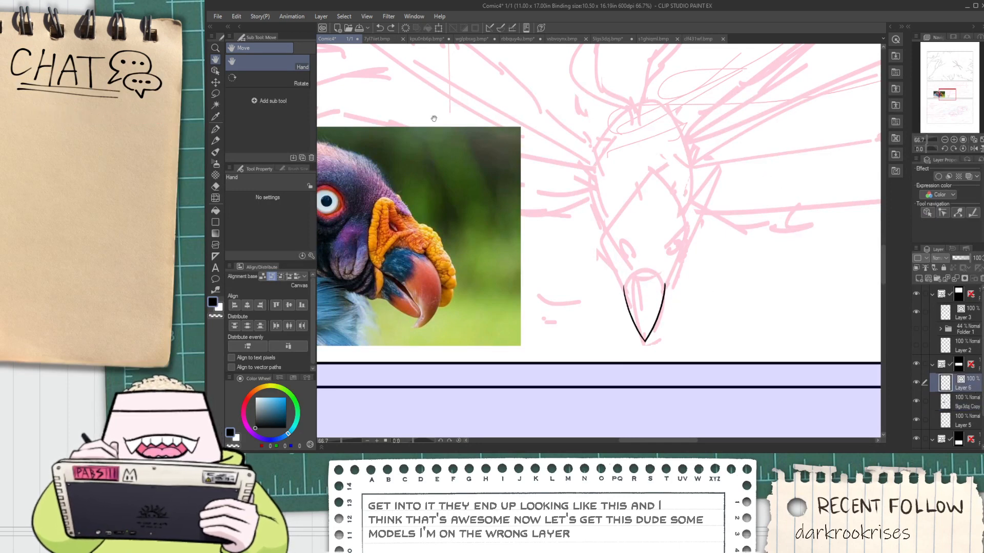
scroll(590, 332, "up", 4)
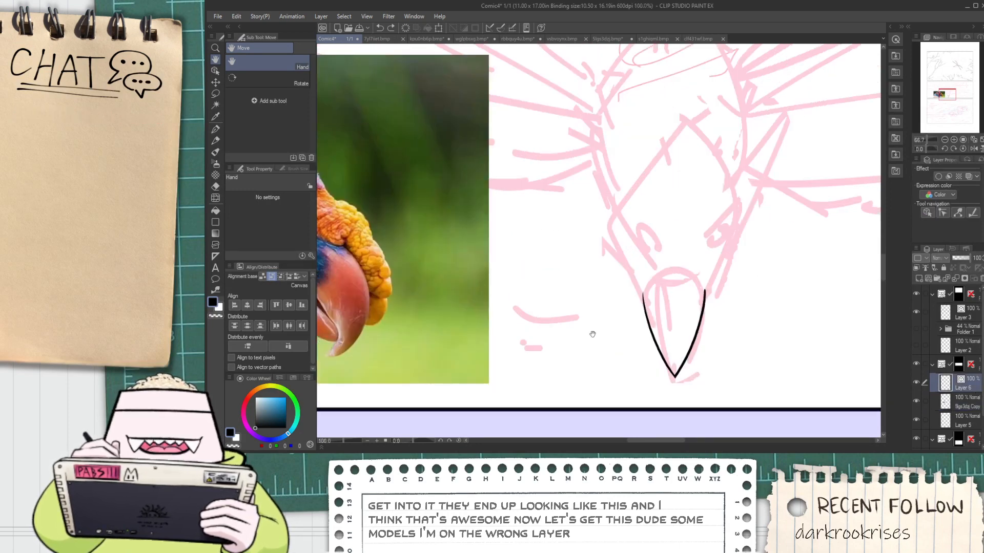
key("p")
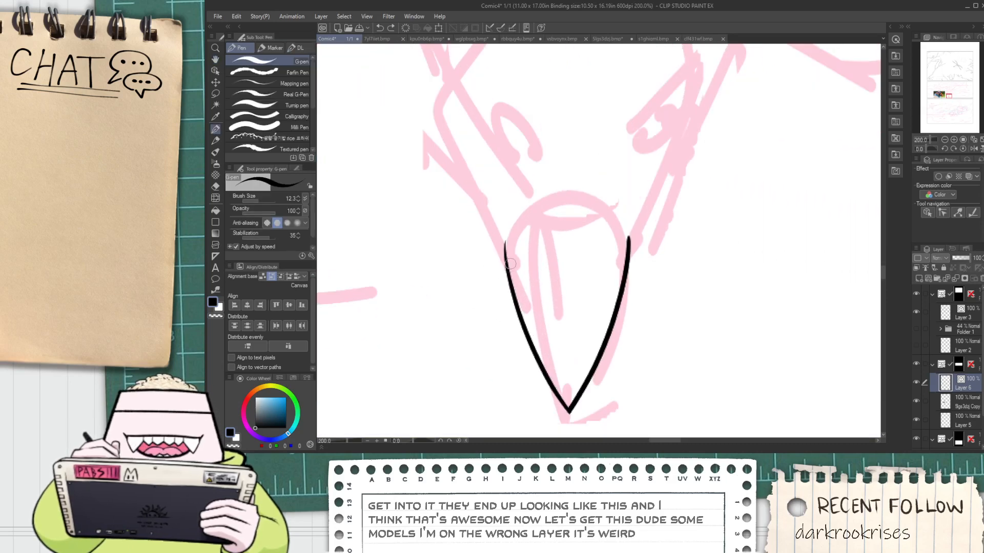
mouse_move(508, 267)
left_mouse_down()
mouse_move(448, 296)
mouse_move(462, 289)
mouse_move(476, 233)
mouse_move(512, 194)
left_mouse_up()
mouse_move(500, 242)
left_mouse_down()
mouse_move(506, 253)
mouse_move(545, 239)
left_mouse_up()
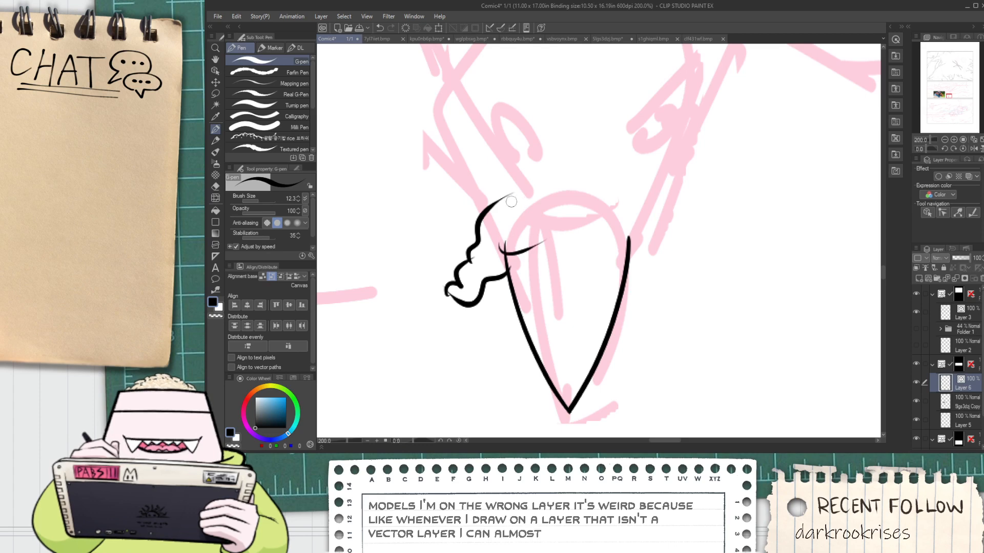
Ink the caruncle's two rounded top bumps, the wavy lower edge across the beak and the drooping right lobe
mouse_move(510, 197)
left_mouse_down()
mouse_move(579, 181)
mouse_move(634, 198)
left_mouse_up()
key("ctrl+z")
mouse_move(570, 186)
left_mouse_down()
mouse_move(600, 172)
mouse_move(636, 198)
left_mouse_up()
left_click_drag(540, 241, 628, 246)
key("ctrl+z")
mouse_move(626, 195)
left_mouse_down()
mouse_move(655, 237)
mouse_move(647, 268)
mouse_move(661, 281)
left_mouse_up()
scroll(638, 254, "up", 2)
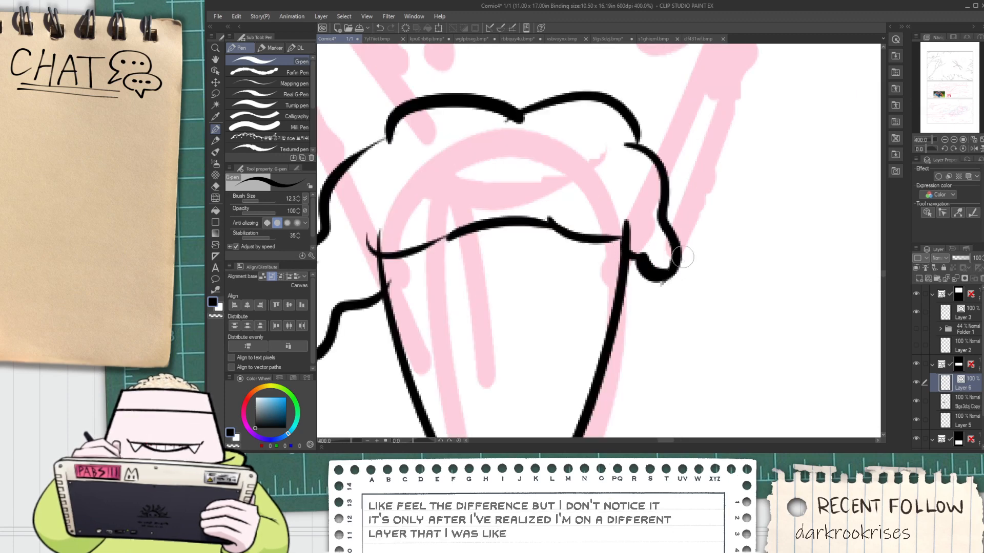
Erase the line ends that overshoot where the beak edges meet the caruncle and along the caruncle's outline
key("e")
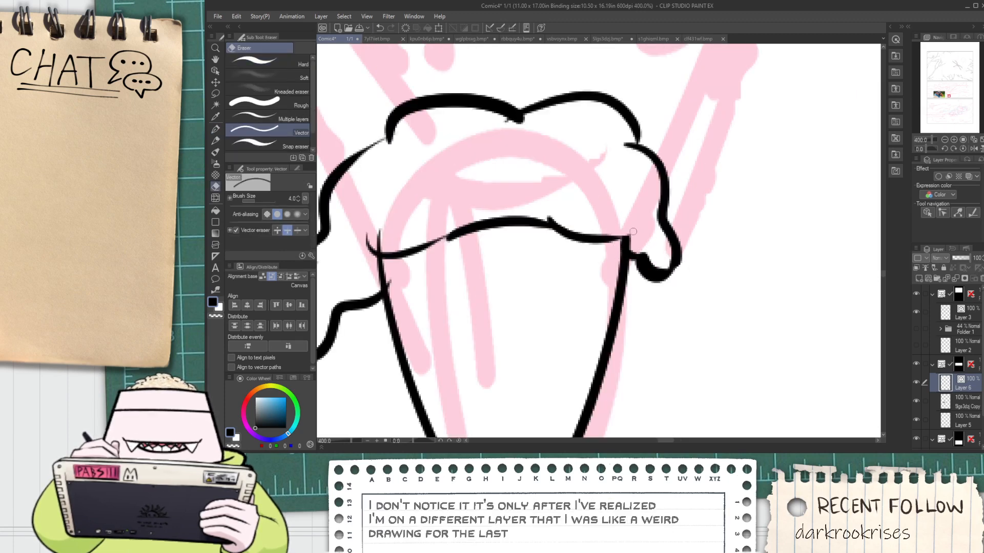
scroll(633, 232, "down", 2)
scroll(581, 175, "up", 2)
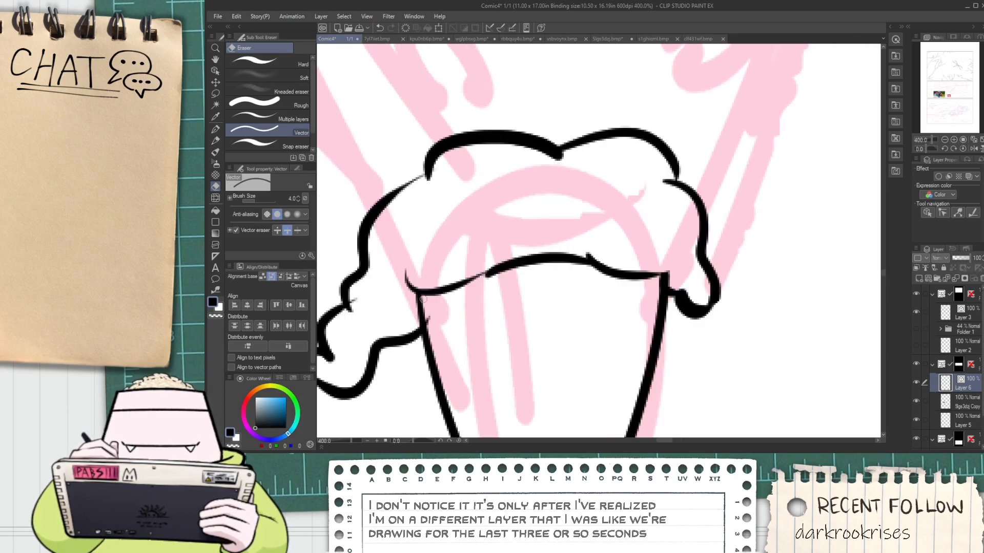
left_click_drag(423, 299, 461, 293)
left_click_drag(382, 352, 460, 309)
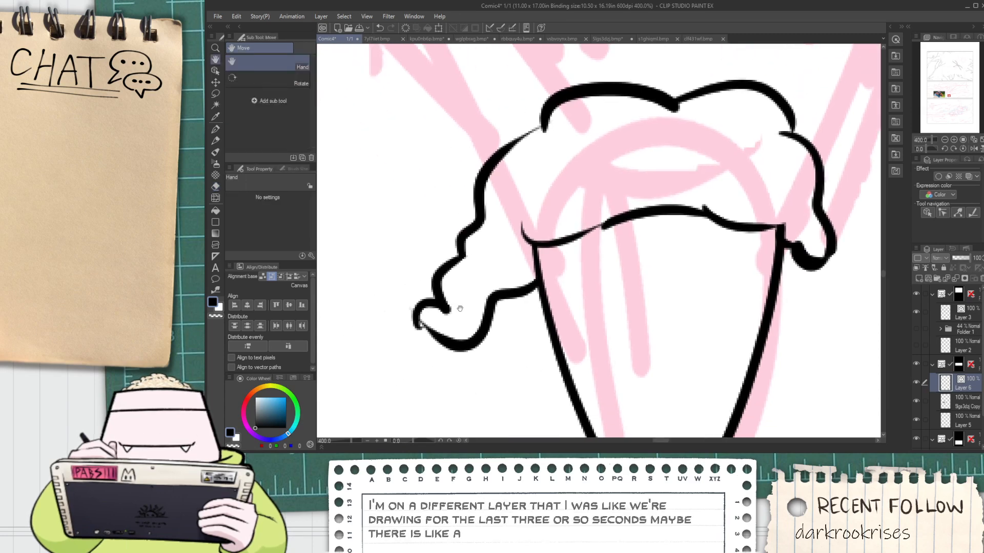
scroll(460, 309, "up", 3)
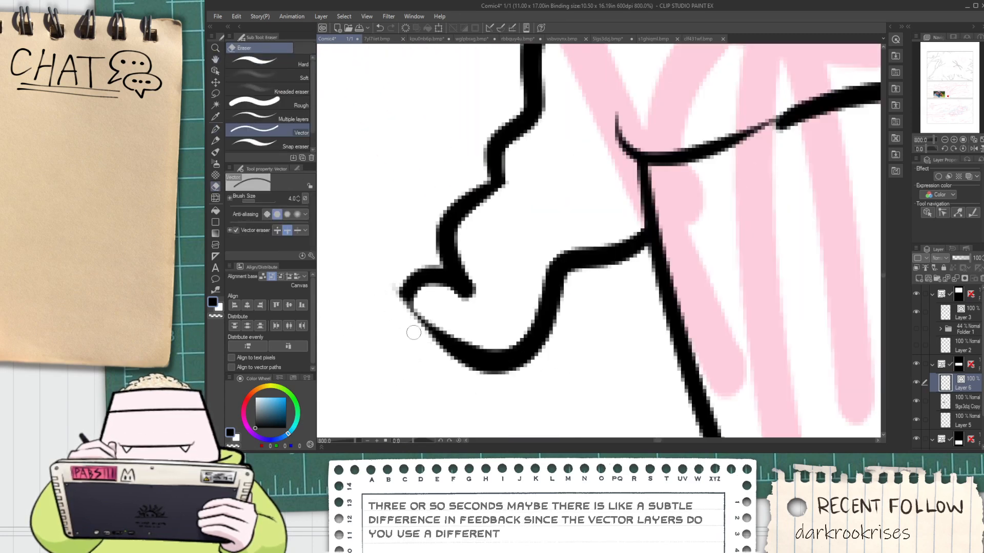
scroll(401, 263, "down", 5)
Ink a pointed fold and small crease marks inside the caruncle's left side
mouse_move(413, 237)
left_mouse_down()
mouse_move(628, 216)
mouse_move(582, 214)
left_mouse_up()
scroll(659, 223, "up", 4)
mouse_move(689, 183)
left_mouse_down()
mouse_move(705, 143)
mouse_move(738, 170)
mouse_move(630, 239)
mouse_move(624, 278)
mouse_move(597, 303)
mouse_move(585, 337)
left_mouse_up()
left_click_drag(687, 284, 526, 308)
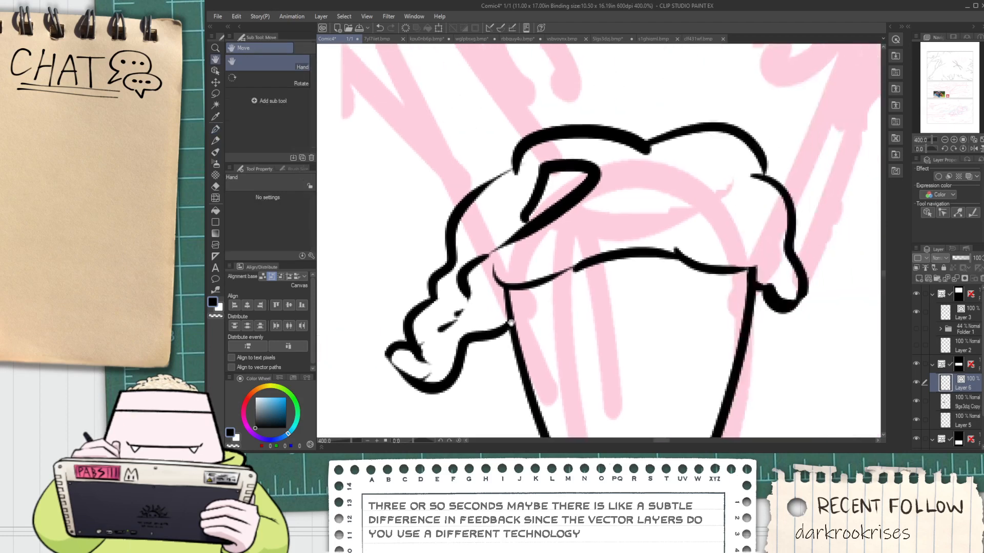
Ink a matching fold inside the caruncle's right side, running down into the drooping lobe
scroll(527, 307, "down", 2)
scroll(616, 248, "up", 2)
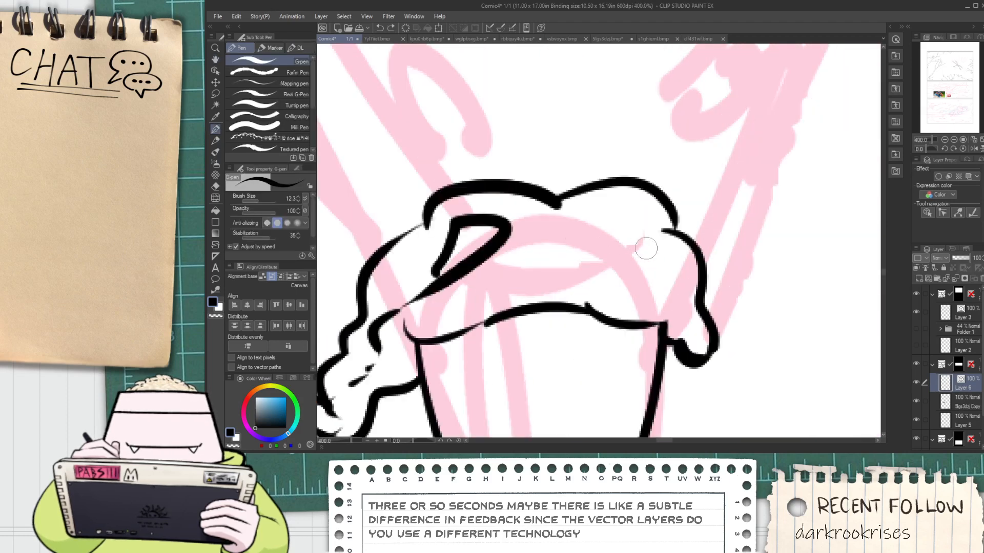
mouse_move(646, 249)
left_mouse_down()
mouse_move(610, 209)
mouse_move(599, 220)
mouse_move(700, 316)
left_mouse_up()
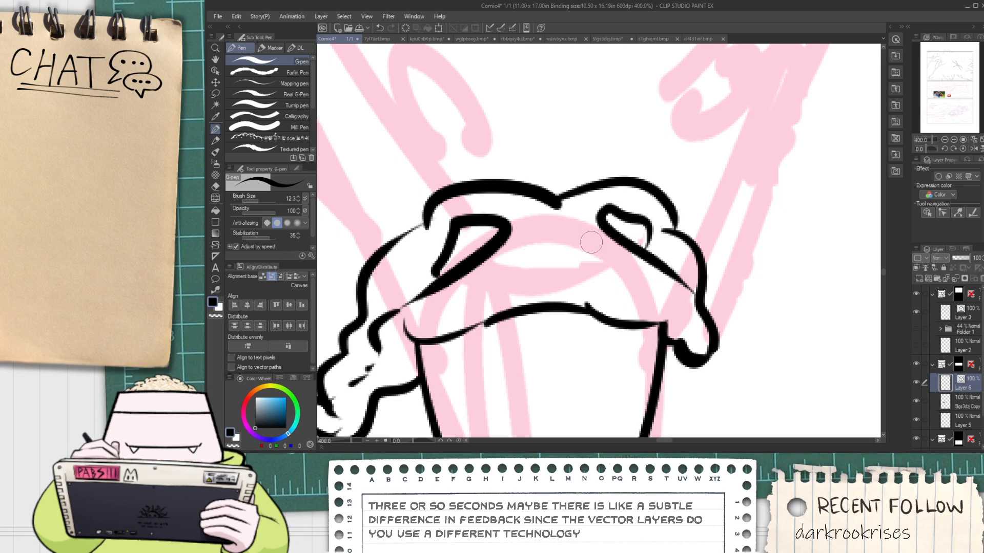
key("ctrl+z")
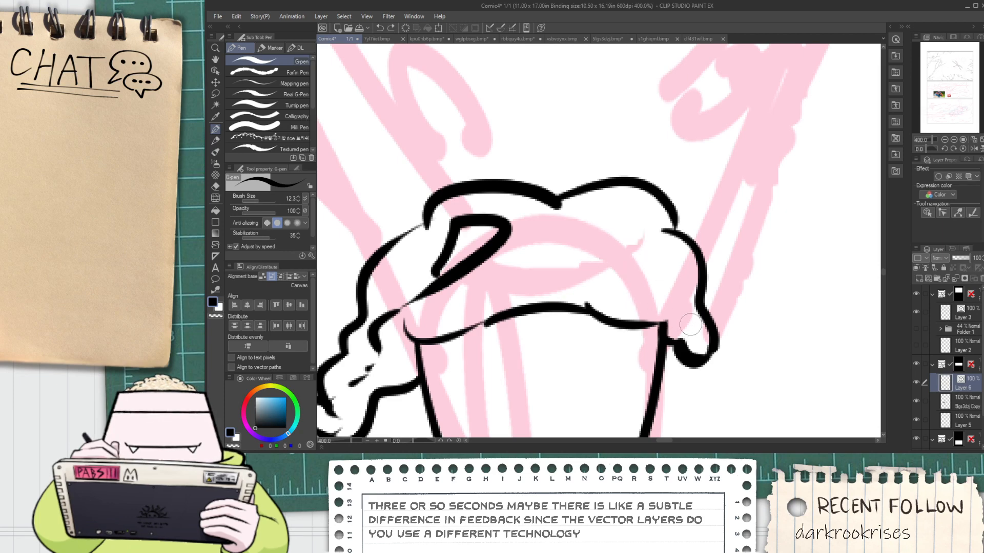
mouse_move(691, 324)
left_mouse_down()
mouse_move(627, 223)
mouse_move(656, 240)
mouse_move(636, 275)
mouse_move(647, 277)
mouse_move(647, 262)
mouse_move(630, 212)
mouse_move(701, 355)
left_mouse_up()
key("ctrl+z")
key("ctrl+z")
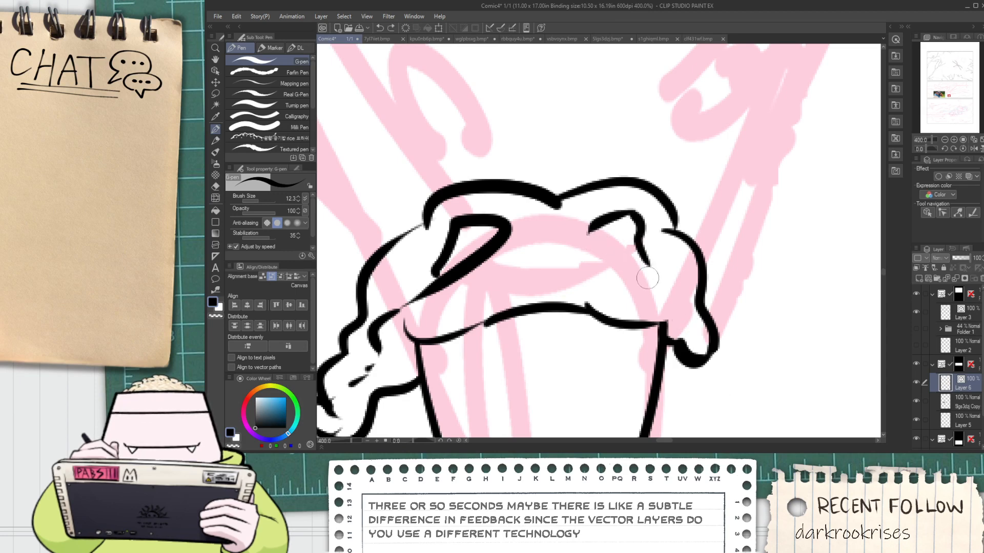
mouse_move(636, 261)
left_mouse_down()
mouse_move(702, 337)
mouse_move(679, 322)
mouse_move(710, 336)
mouse_move(689, 337)
left_mouse_up()
key("e")
key("ctrl+z")
Clean up the right fold by trimming its line ends and closing its inner corner
scroll(679, 322, "up", 1)
key("p")
key("e")
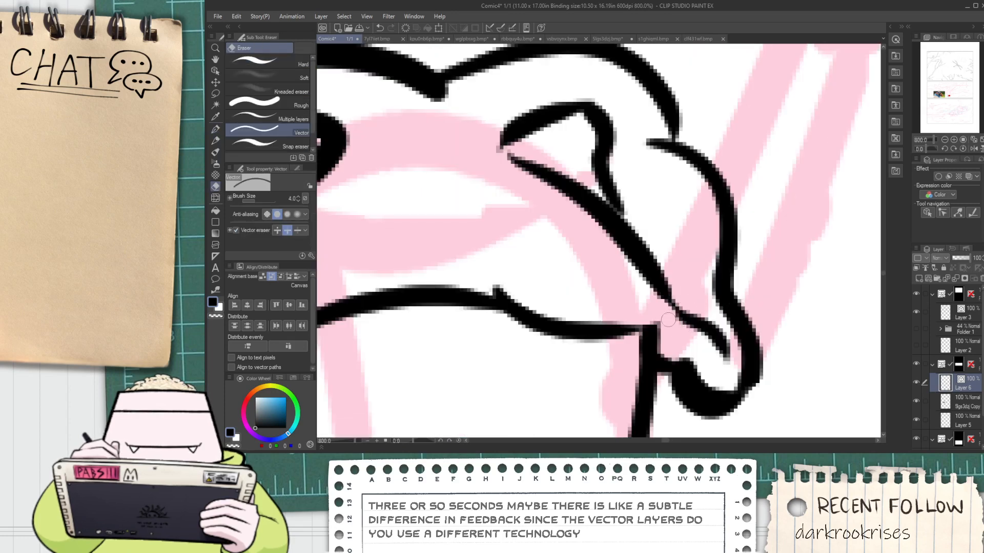
key("space")
left_click_drag(558, 206, 603, 273)
scroll(603, 274, "down", 1)
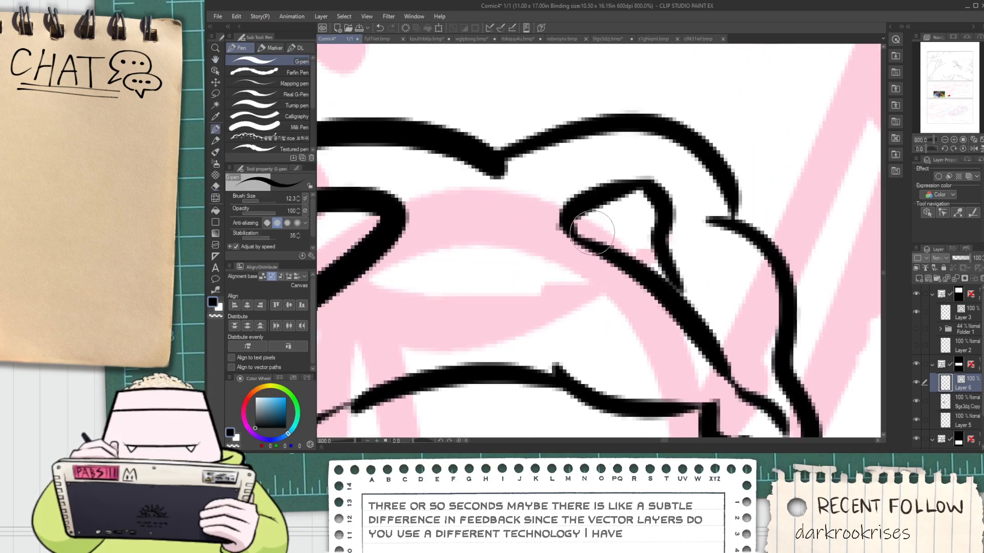
scroll(592, 239, "down", 1)
scroll(593, 240, "up", 1)
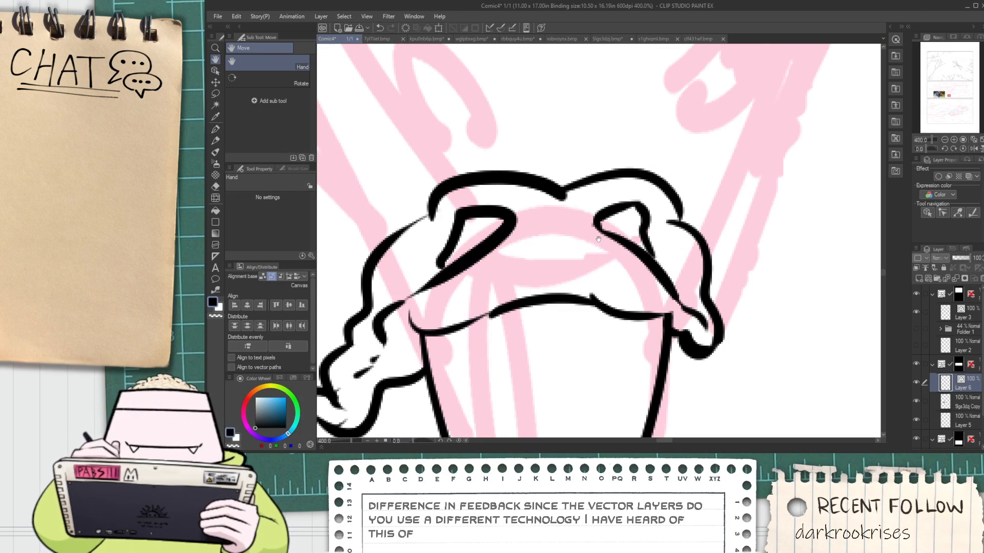
Select the right fold's vector line and move it up toward the middle of the caruncle
key("o")
left_click_drag(587, 258, 655, 212)
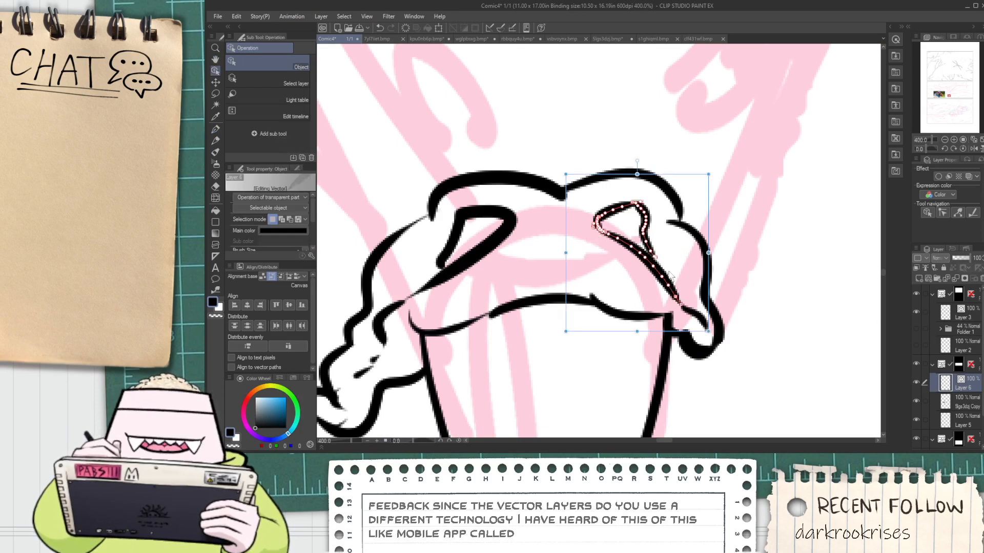
left_click(688, 309, "shift")
left_click_drag(575, 175, 505, 152)
left_click(595, 155)
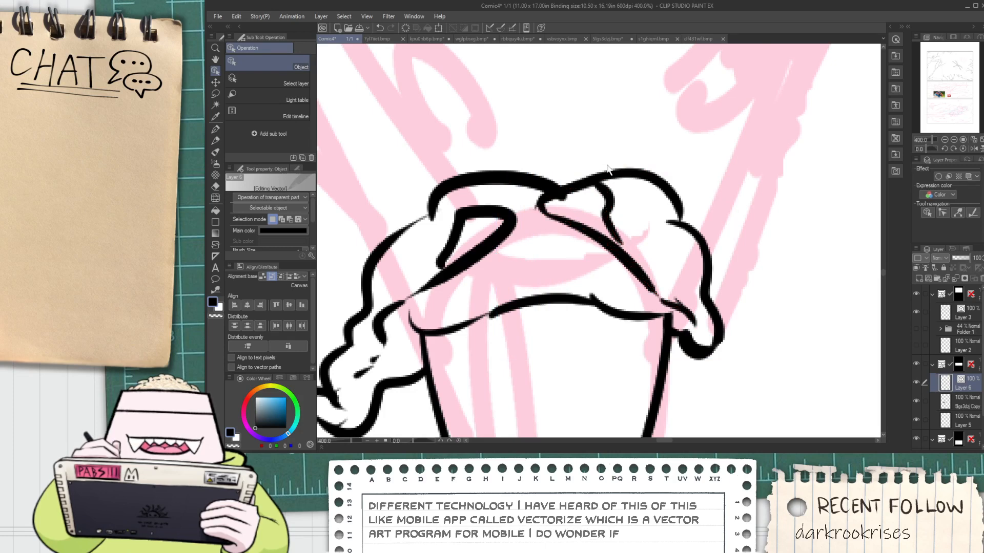
left_click_drag(628, 260, 612, 245)
key("ctrl+z")
Select the fold's separate line segments together and move them back toward the caruncle's right lobe
left_click(614, 234)
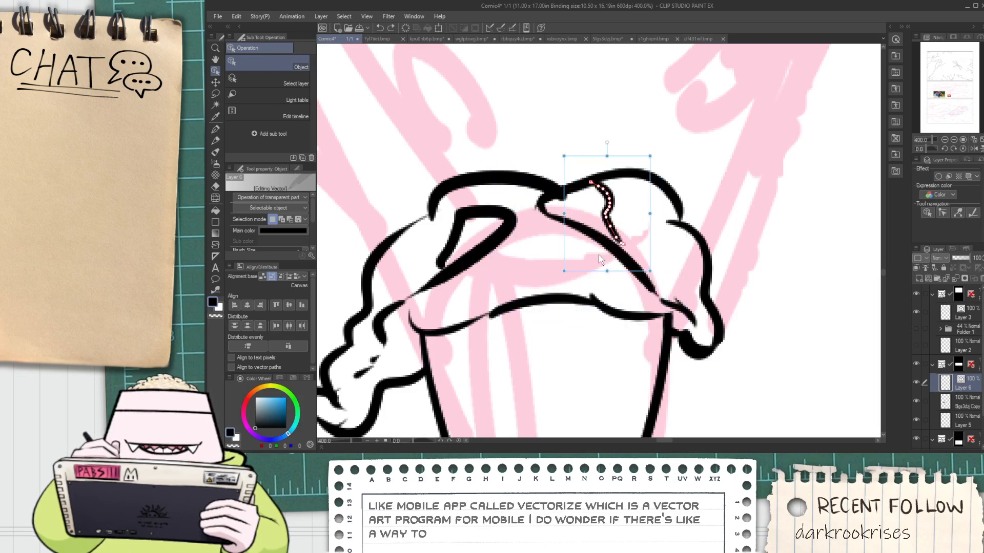
left_click(604, 247)
left_click(537, 200)
left_click(559, 221, "shift")
left_click(611, 223, "shift")
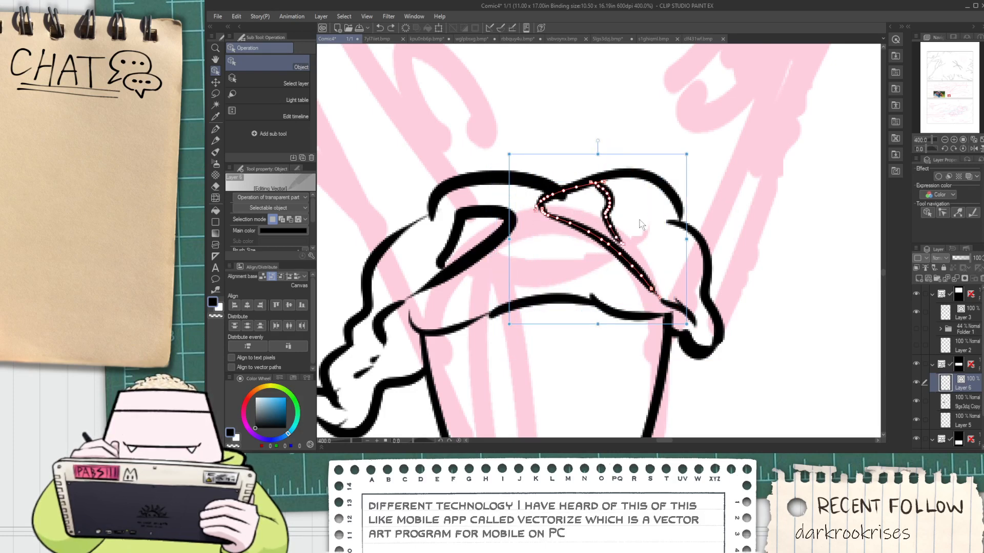
left_click_drag(689, 271, 717, 286)
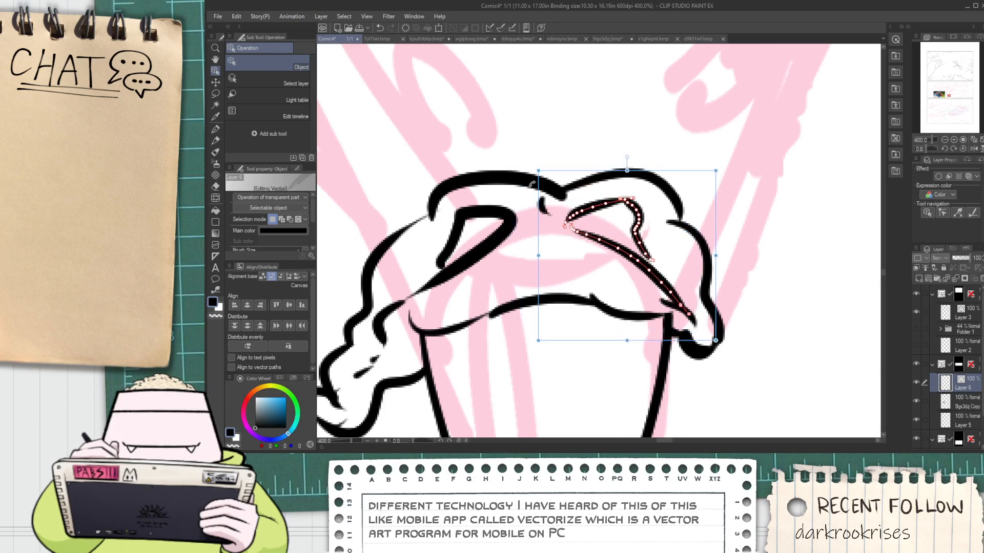
Shift the right fold's vector lines toward the caruncle's middle, reselect them together, and move them back toward the right lobe
left_click_drag(534, 168, 523, 156)
left_click(594, 165)
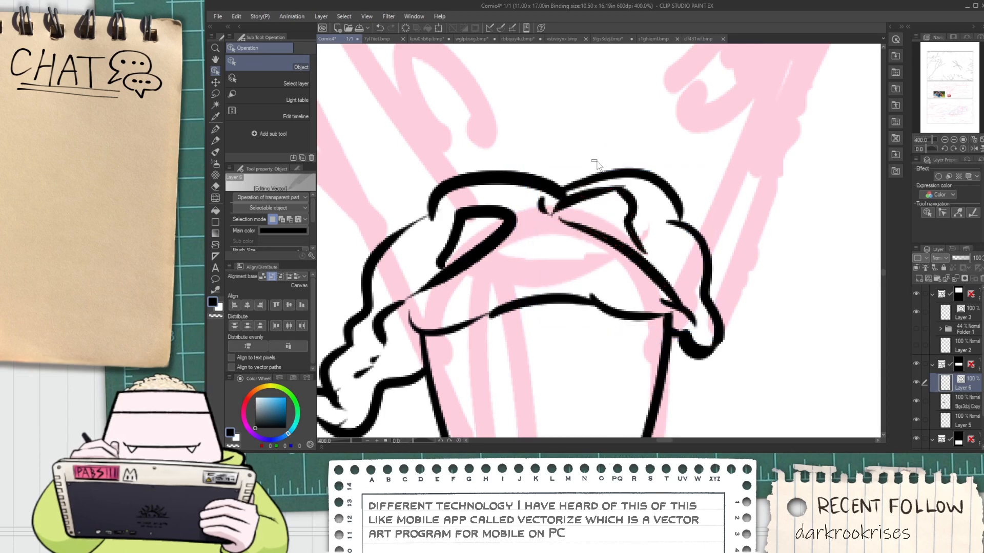
left_click(605, 240)
left_click(604, 191, "shift")
left_click(635, 206, "shift")
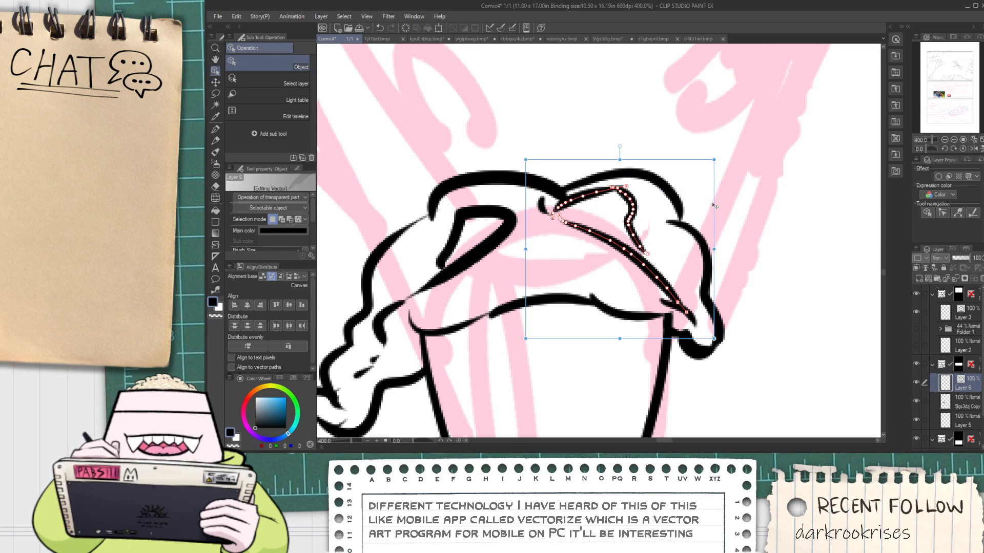
left_click_drag(713, 204, 728, 224)
Delete the stray line bits inside the right drooping lobe and near the caruncle's top centre
mouse_move(662, 302)
left_mouse_down()
mouse_move(686, 308)
mouse_move(757, 262)
left_mouse_up()
key("Delete")
left_click_drag(547, 208, 579, 230)
key("Delete")
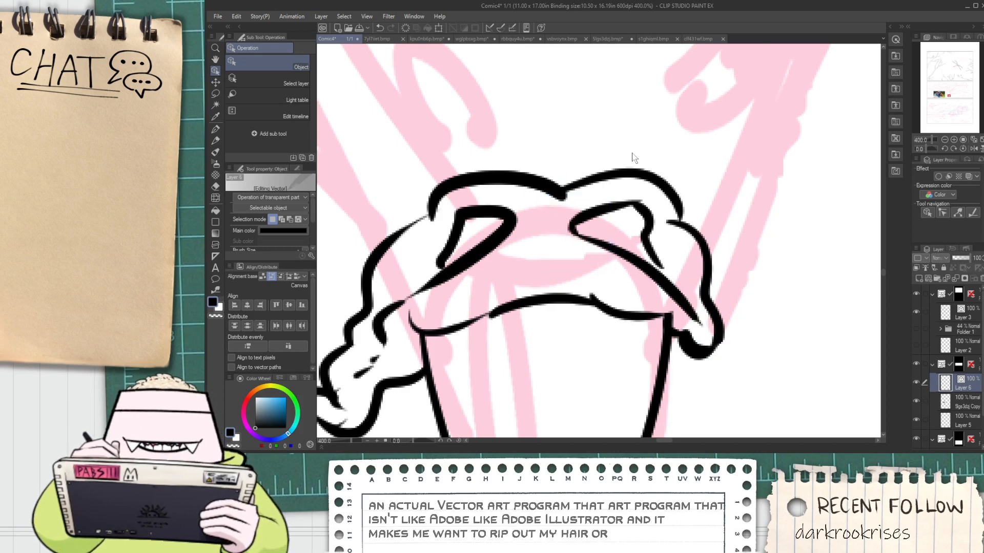
Select the hand-drawn right fold inside the caruncle and delete its vector lines
scroll(640, 185, "down", 2)
key("p")
scroll(600, 207, "up", 8)
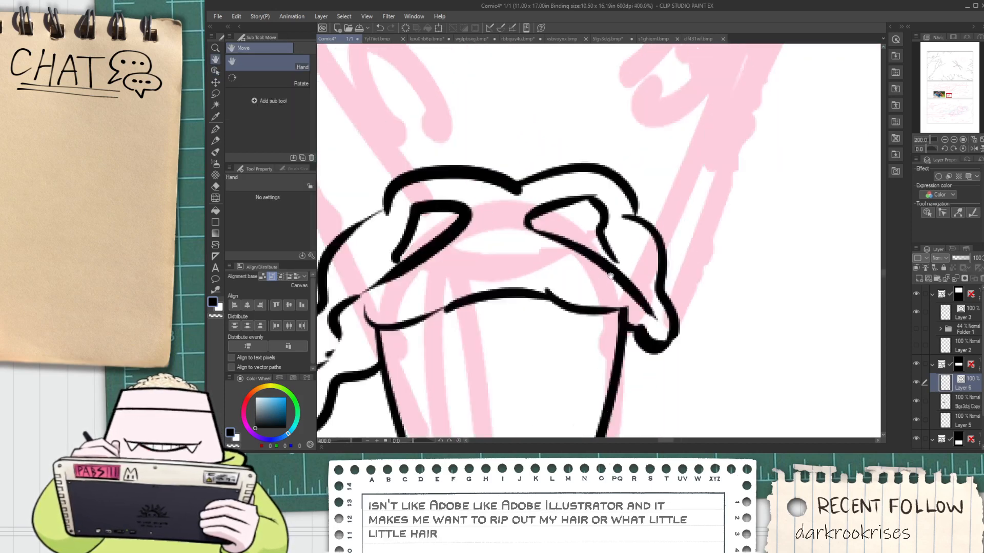
scroll(612, 303, "down", 8)
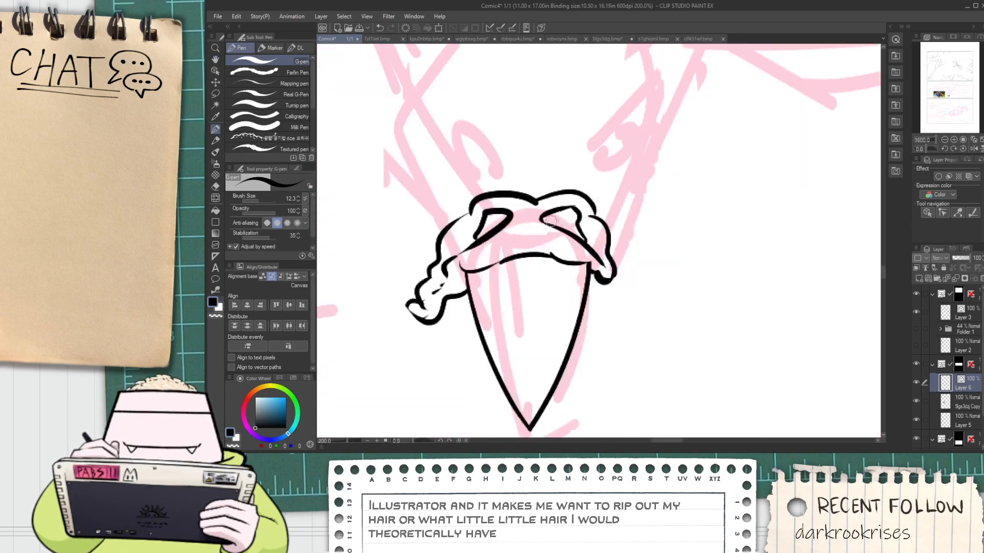
key("h")
left_click_drag(512, 237, 553, 261)
scroll(552, 261, "up", 2)
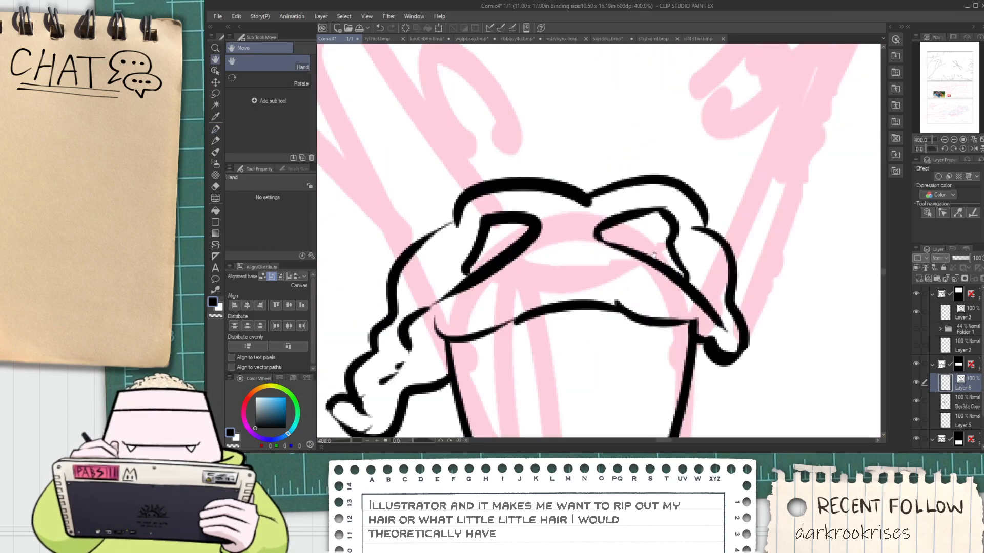
key("o")
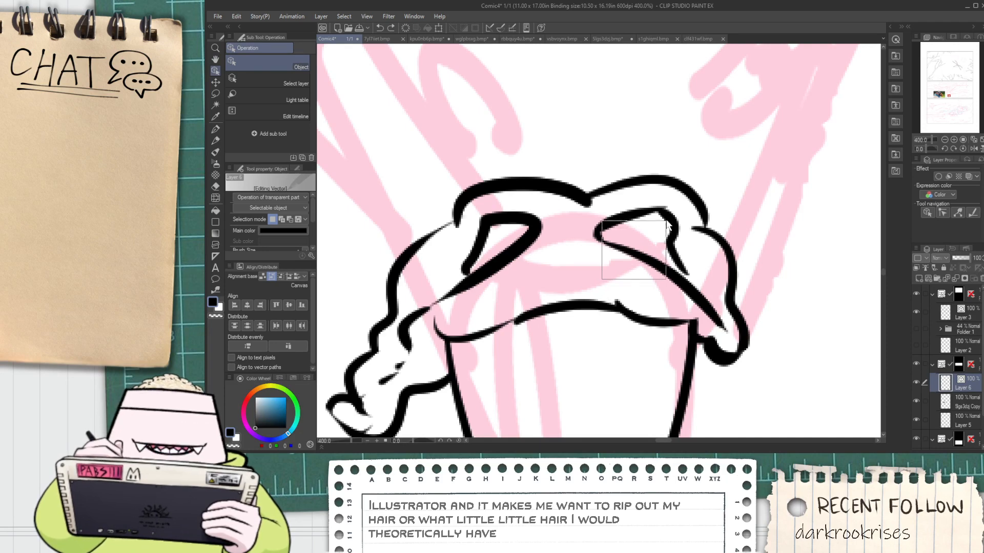
left_click(630, 245)
key("Delete")
Copy the left fold's vector line, mirror it horizontally and place it inside the caruncle's right side
left_click(520, 248)
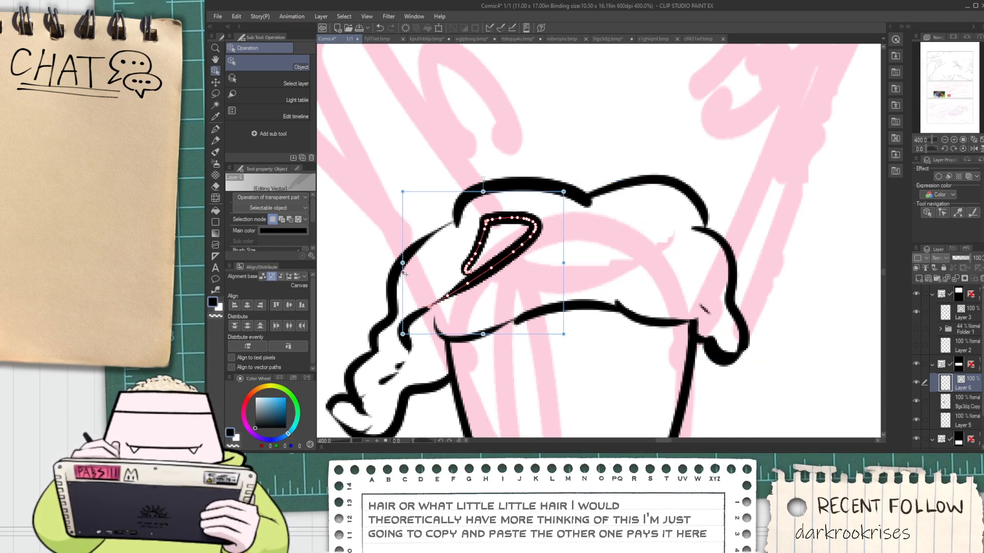
left_click_drag(405, 274, 738, 274)
left_click(782, 244)
key("e")
Compare the inked caruncle with the vulture reference photo, checking the shape of its dangling wattle
scroll(709, 314, "down", 2)
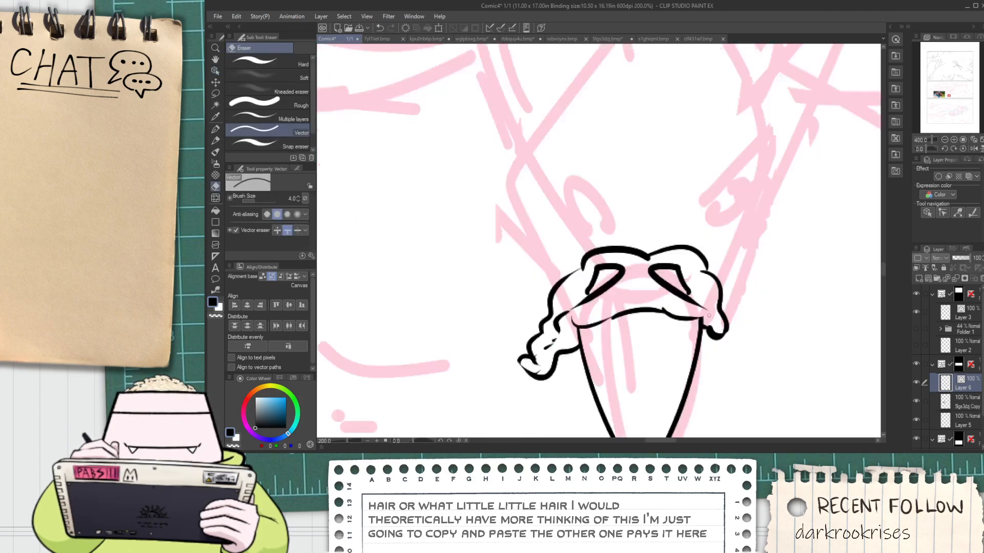
scroll(669, 283, "down", 4)
key("space")
left_click_drag(482, 267, 487, 241)
scroll(487, 241, "up", 1)
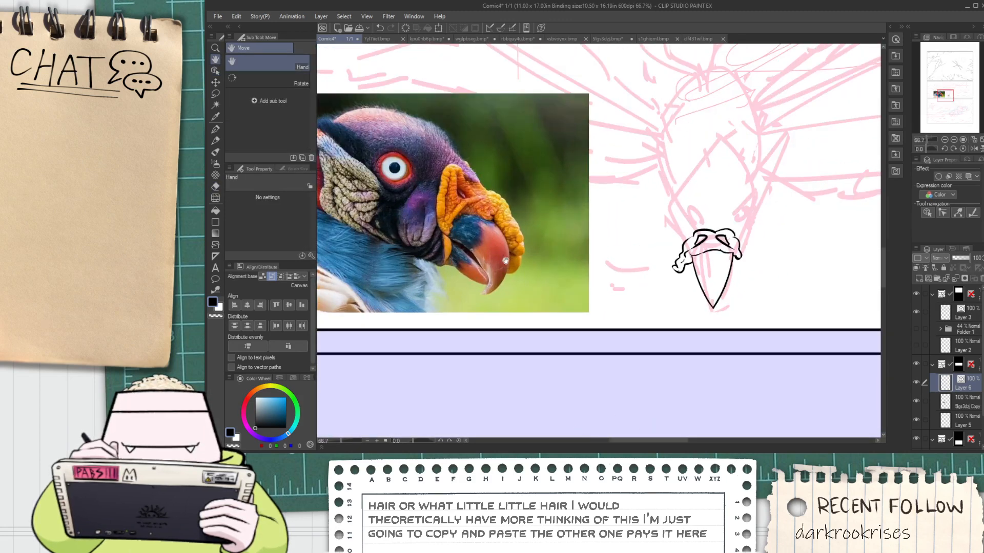
scroll(505, 261, "up", 1)
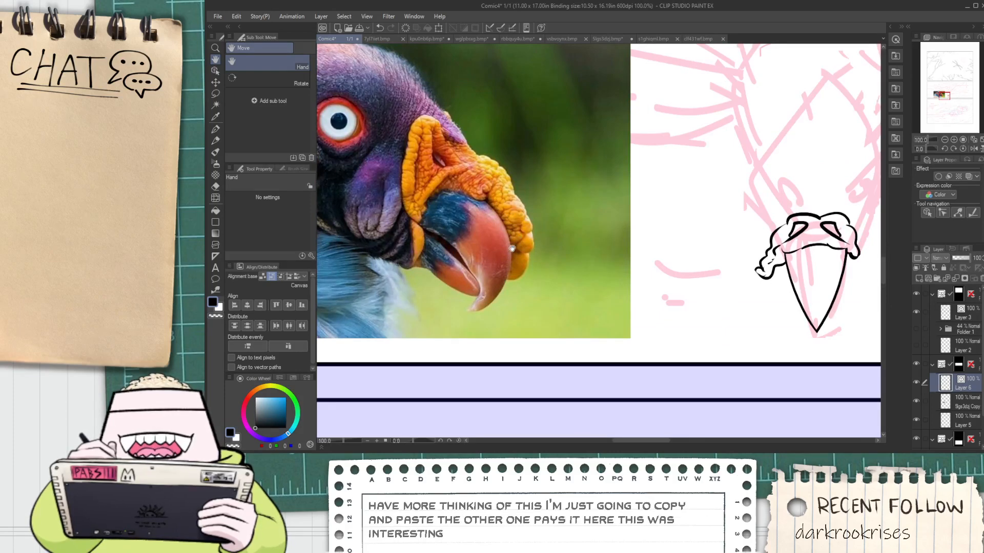
scroll(510, 241, "down", 2)
scroll(492, 190, "up", 2)
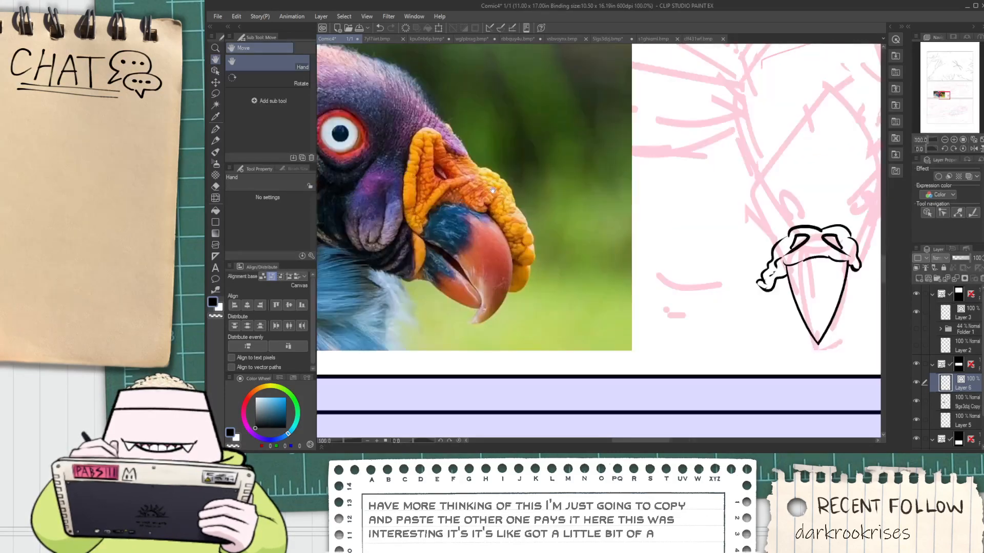
scroll(492, 190, "down", 3)
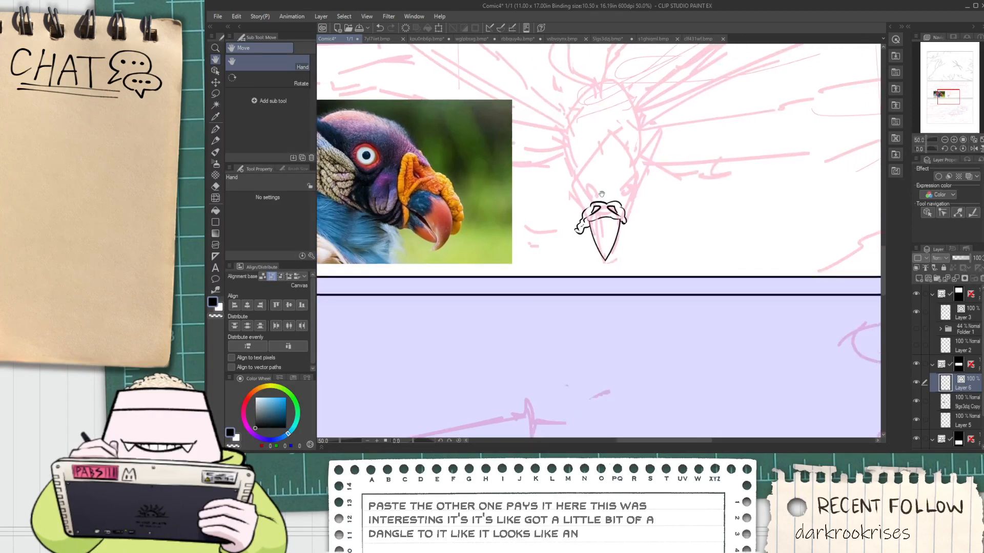
Ink a longer, trunk-like dangling lobe on the caruncle's right side and erase the old rounded lobe end
scroll(602, 193, "up", 2)
key("p")
scroll(648, 246, "up", 4)
mouse_move(634, 226)
left_mouse_down()
mouse_move(688, 252)
mouse_move(752, 216)
left_mouse_up()
left_click_drag(677, 196, 757, 226)
key("e")
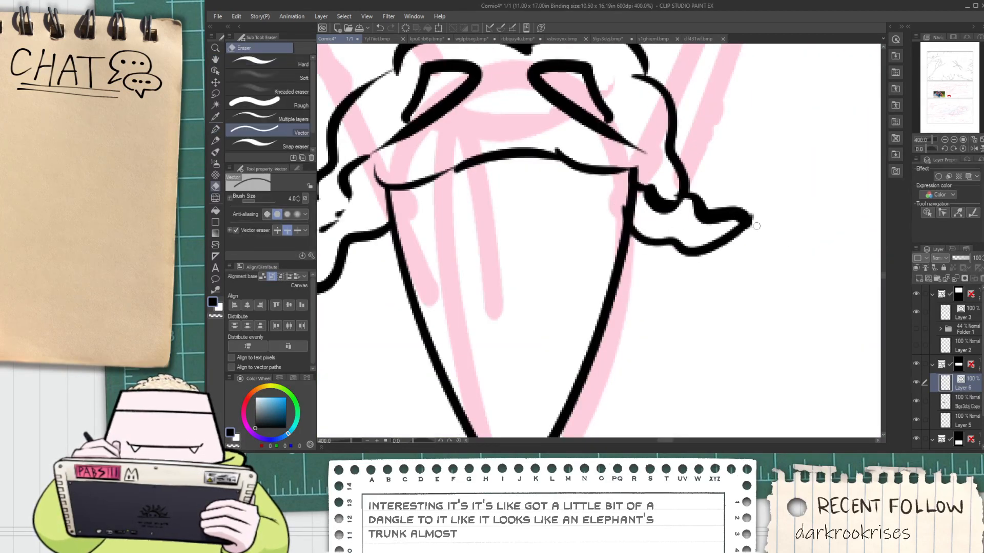
left_click_drag(654, 192, 652, 185)
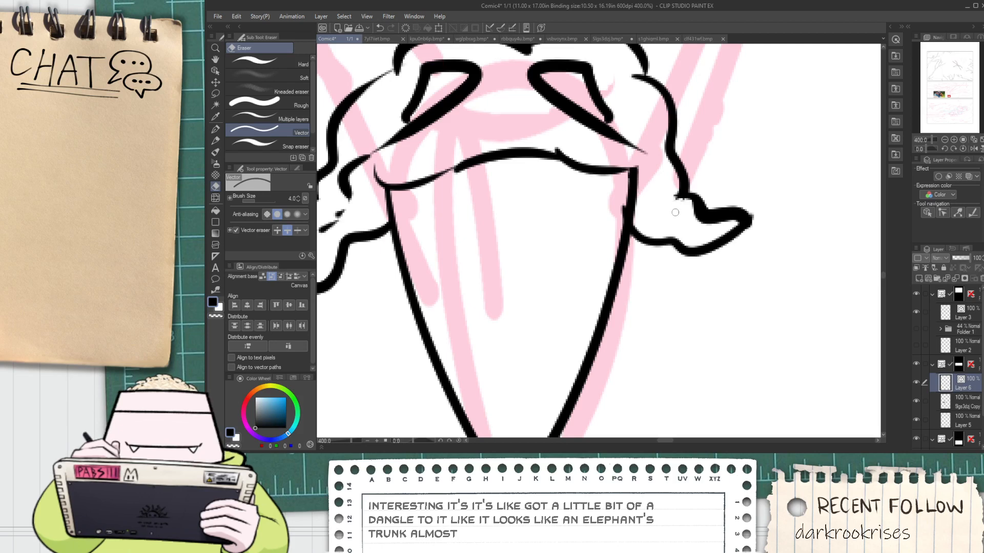
Ink the head's left edge as a long curve rising from the caruncle, redrawing it until it reaches a high point
scroll(621, 210, "down", 7)
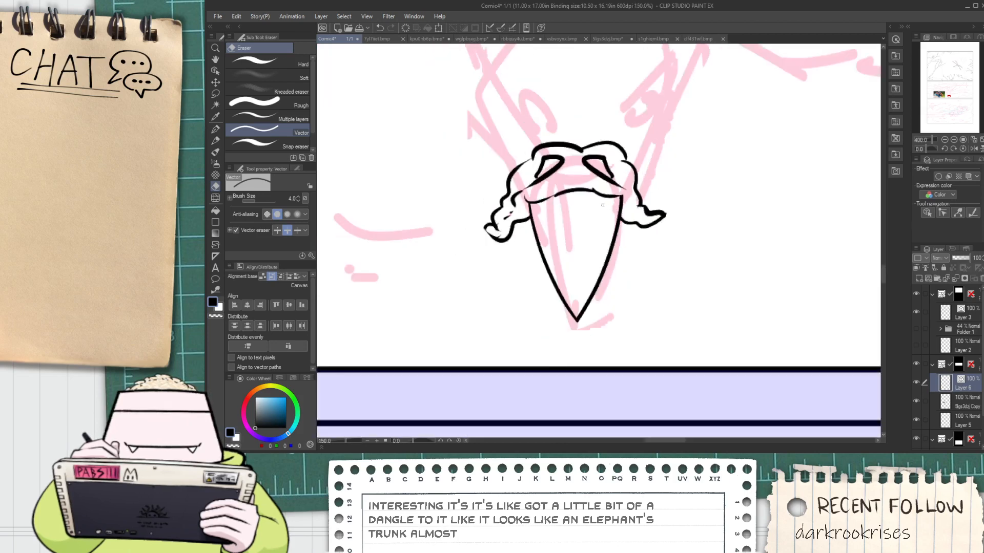
key("space")
left_click_drag(579, 177, 594, 229)
scroll(593, 227, "up", 2)
key("p")
scroll(580, 230, "up", 2)
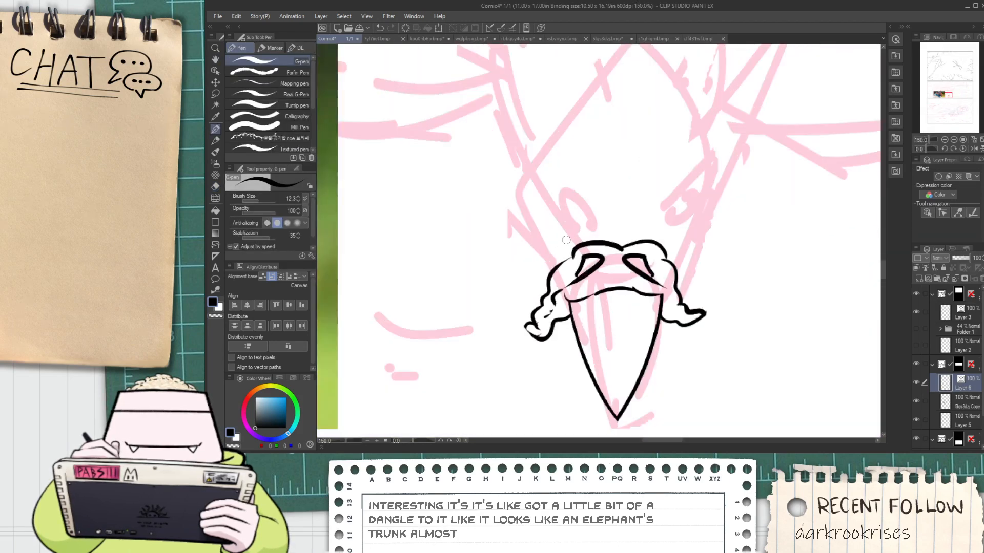
key("ctrl+z")
mouse_move(559, 274)
left_mouse_down()
mouse_move(522, 221)
mouse_move(569, 110)
left_mouse_up()
key("ctrl+z")
left_click_drag(561, 277, 605, 109)
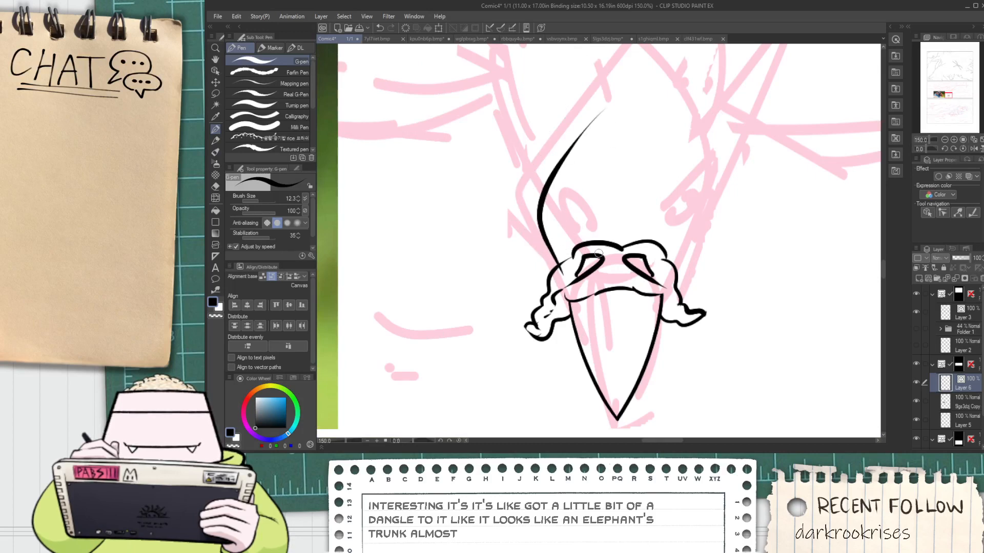
key("ctrl+z")
left_click_drag(558, 260, 622, 149)
left_click_drag(551, 265, 599, 159)
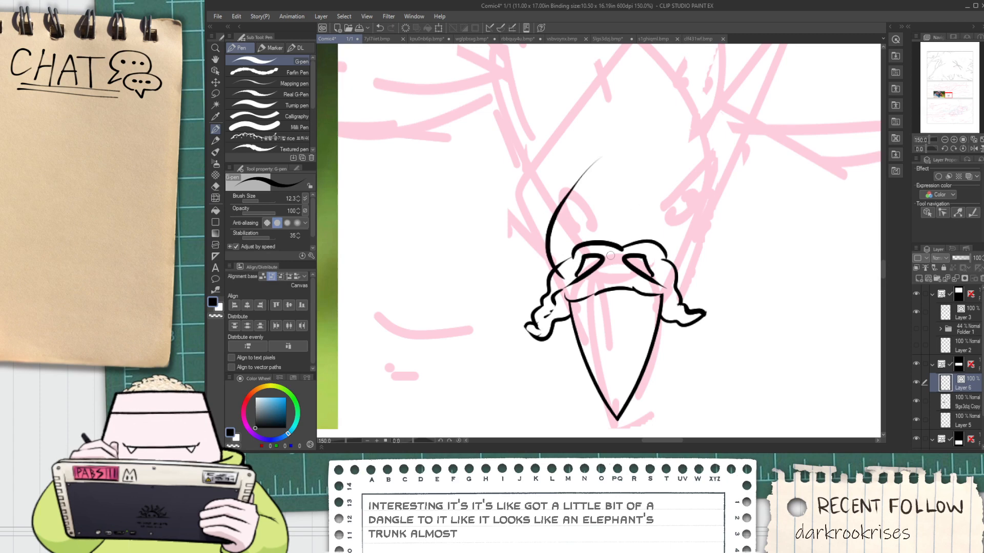
key("ctrl+z")
left_click_drag(556, 269, 666, 45)
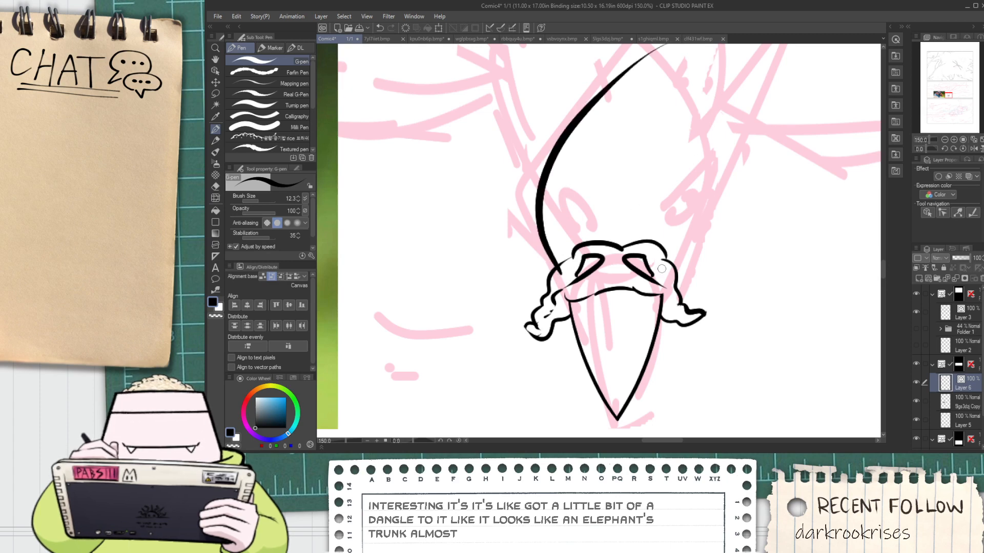
Ink the head's right edge up to cross the left curve, and trim its overlap at the caruncle
left_click_drag(662, 269, 605, 56)
key("e")
key("ctrl+plus")
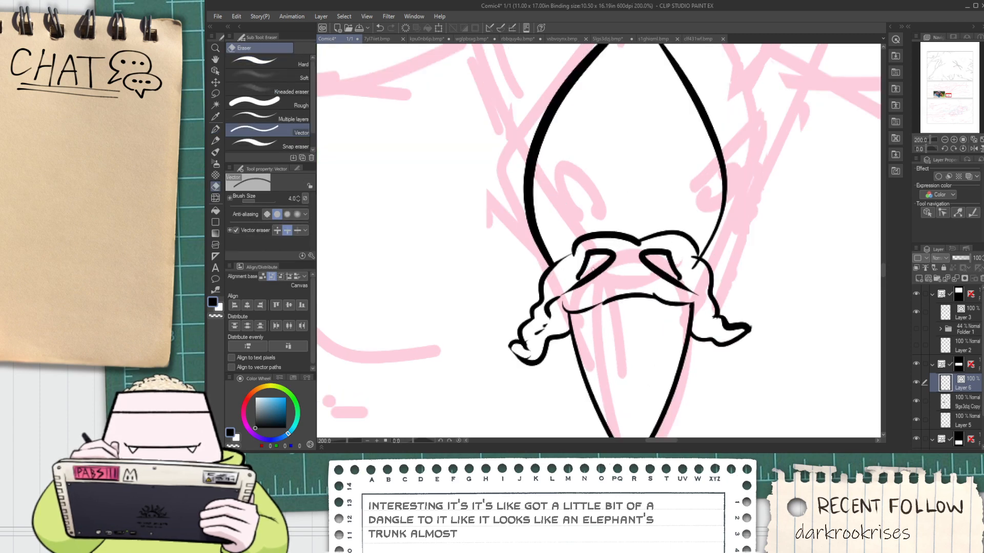
left_click_drag(689, 258, 698, 268)
Place a two-line symmetrical ruler vertically through the beak tip on the inking layer, with line symmetry on
scroll(696, 261, "down", 4)
key("space")
left_click_drag(445, 225, 391, 234)
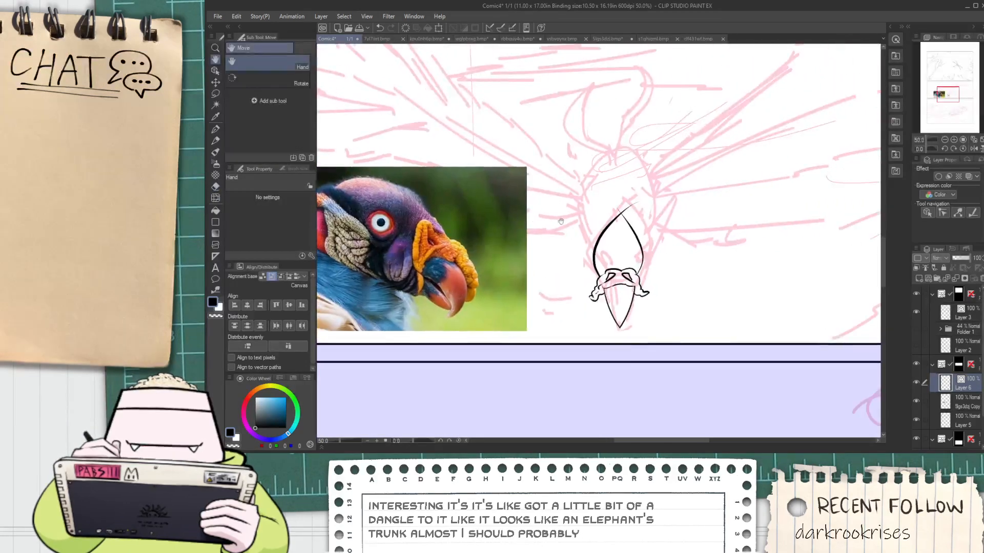
left_click(216, 256)
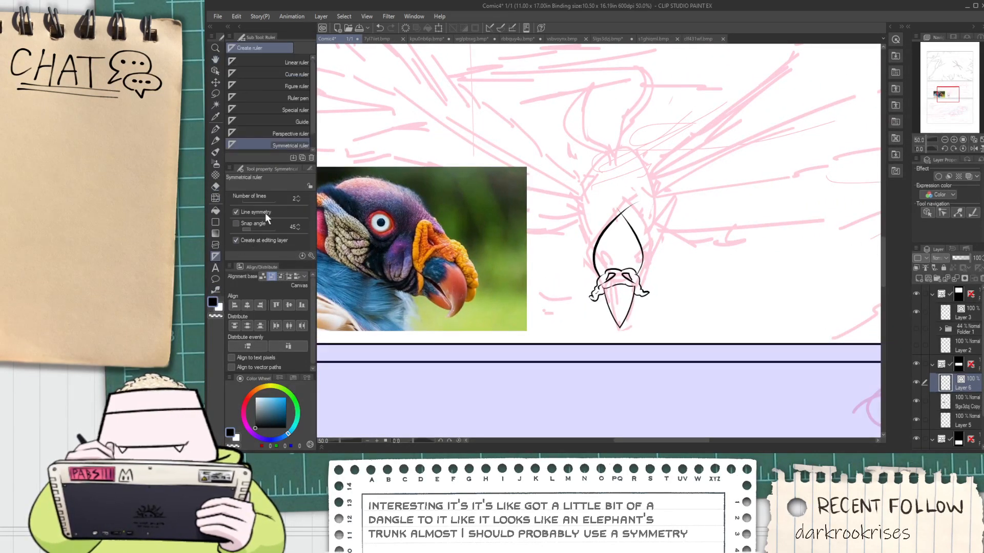
left_click(277, 145)
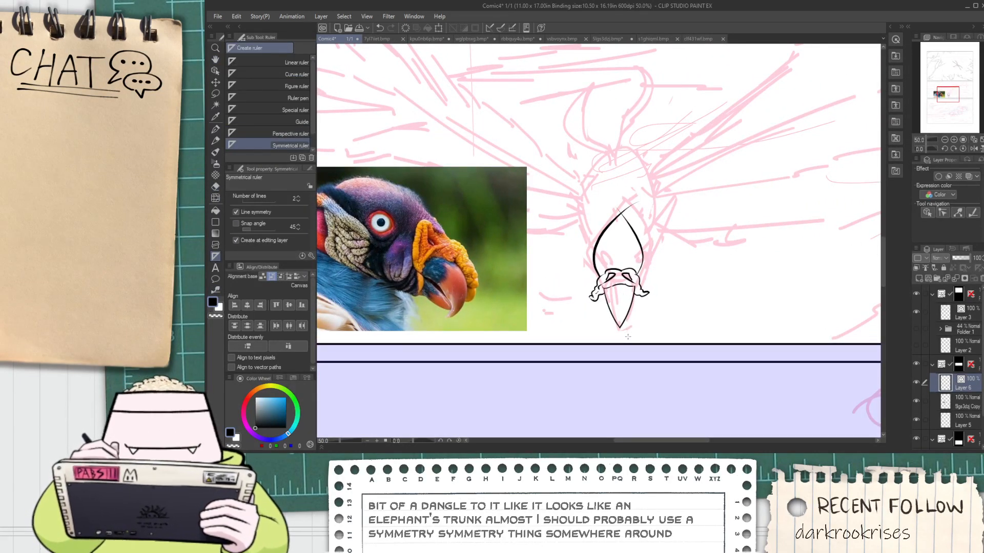
scroll(622, 336, "up", 4)
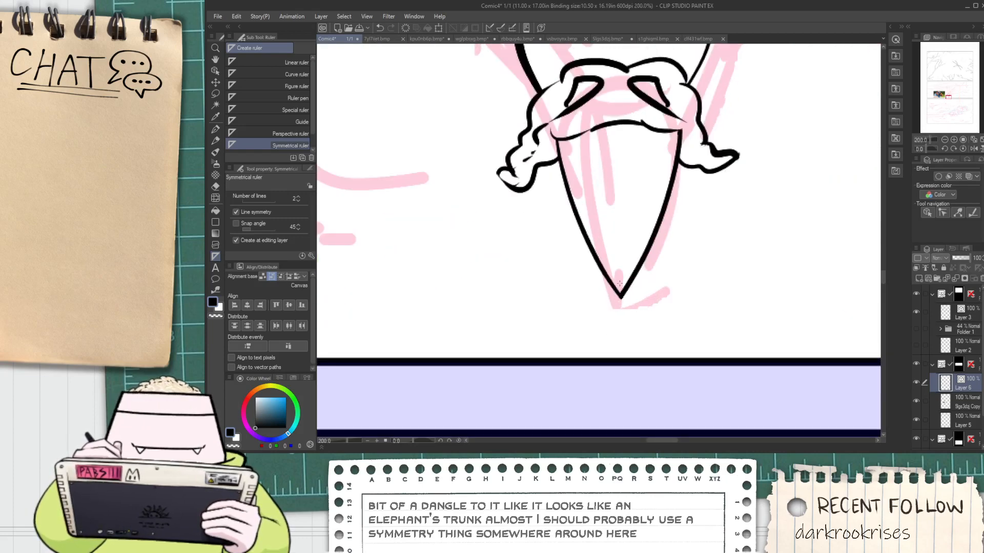
left_click_drag(620, 281, 624, 332)
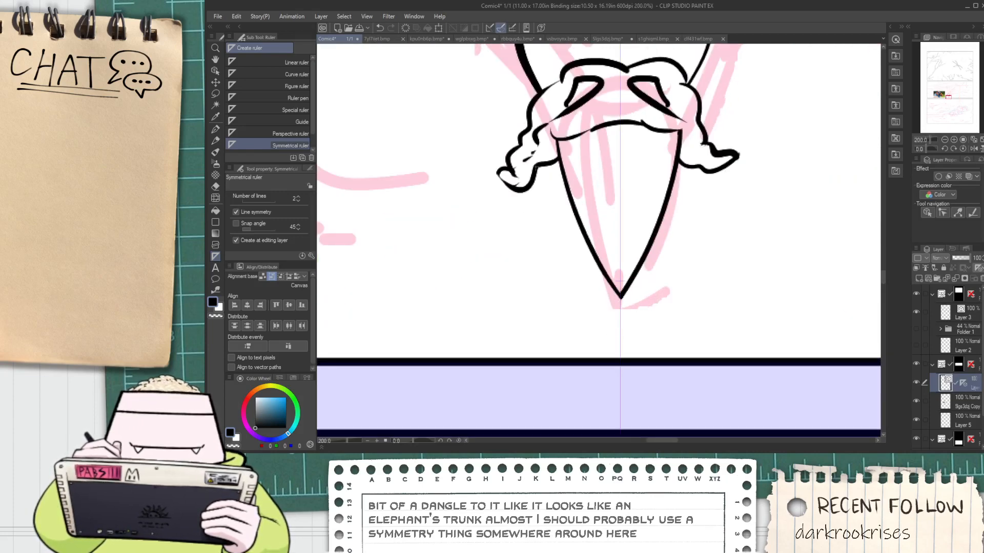
scroll(535, 165, "down", 2)
key("space")
left_click_drag(496, 147, 608, 330)
scroll(617, 333, "down", 1)
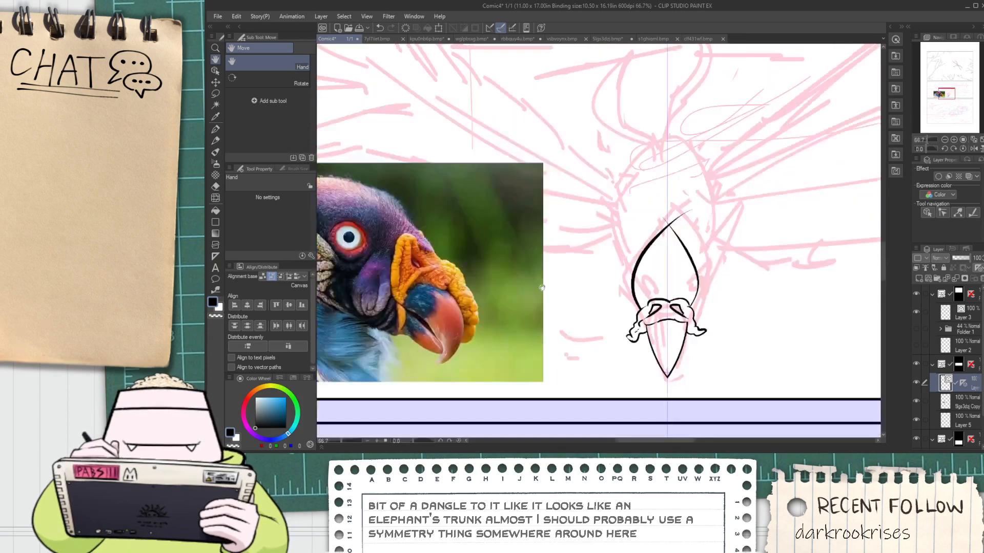
scroll(541, 288, "up", 2)
key("p")
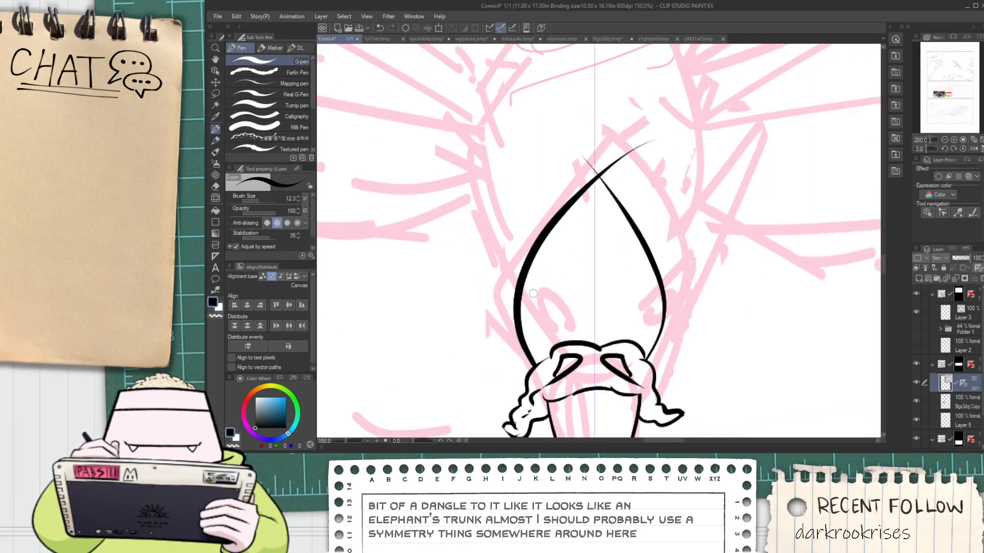
scroll(533, 293, "down", 4)
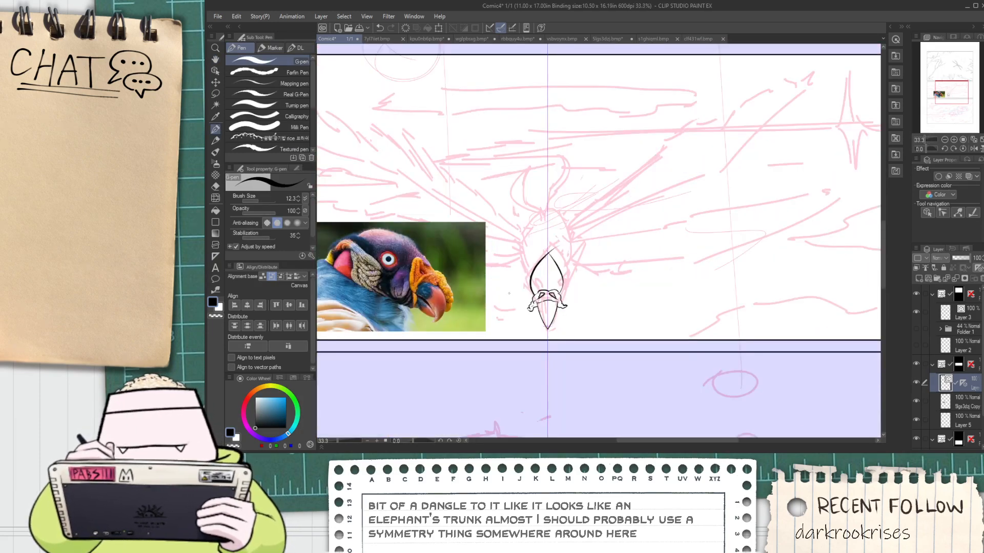
scroll(508, 294, "up", 7)
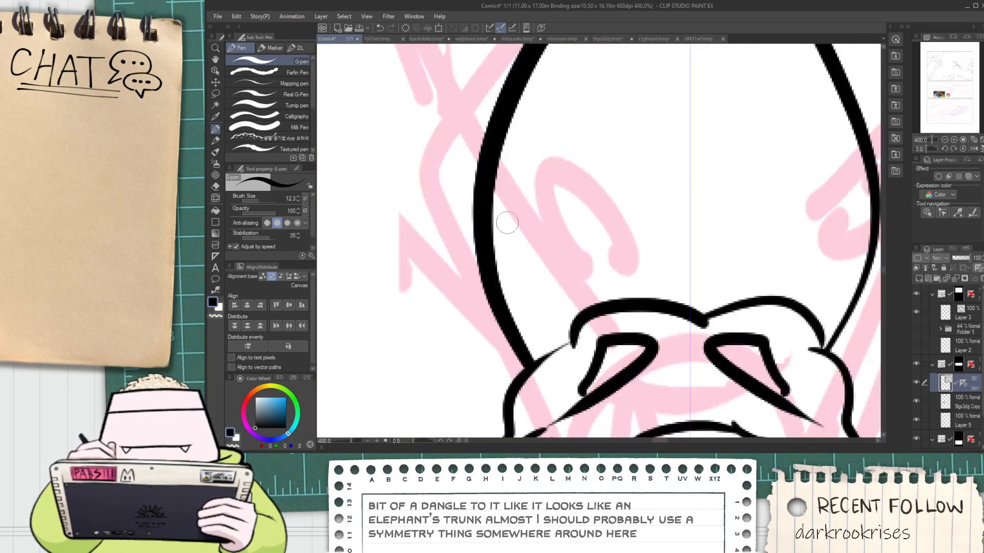
mouse_move(507, 223)
left_mouse_down()
mouse_move(549, 105)
mouse_move(532, 105)
mouse_move(618, 97)
left_mouse_up()
key("ctrl+z")
Erase the pointed head outline and ink a rounded, mirrored egg-shaped one rising from both sides of the caruncle
scroll(535, 205, "down", 3)
key("e")
left_click_drag(618, 54, 607, 76)
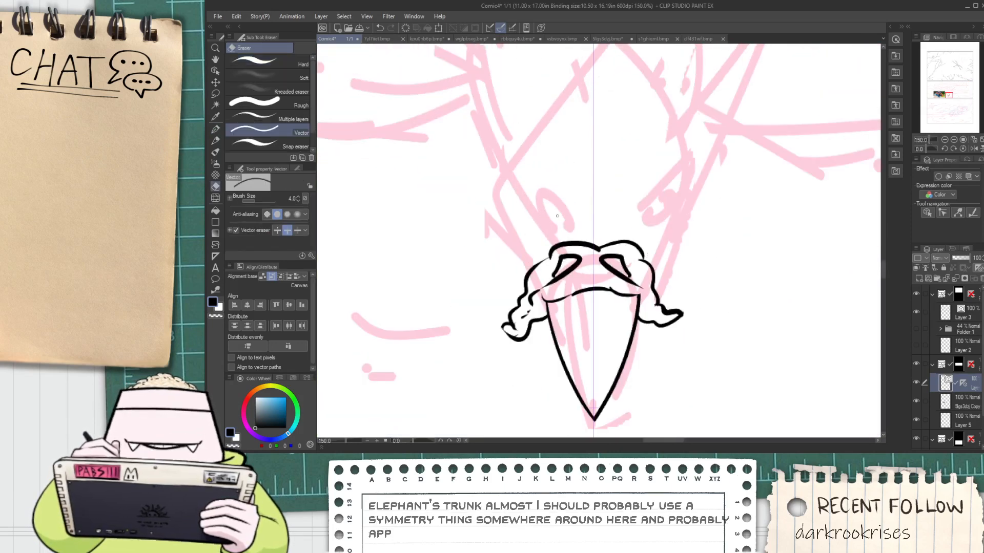
key("p")
mouse_move(542, 276)
left_mouse_down()
mouse_move(508, 174)
mouse_move(594, 76)
left_mouse_up()
key("e")
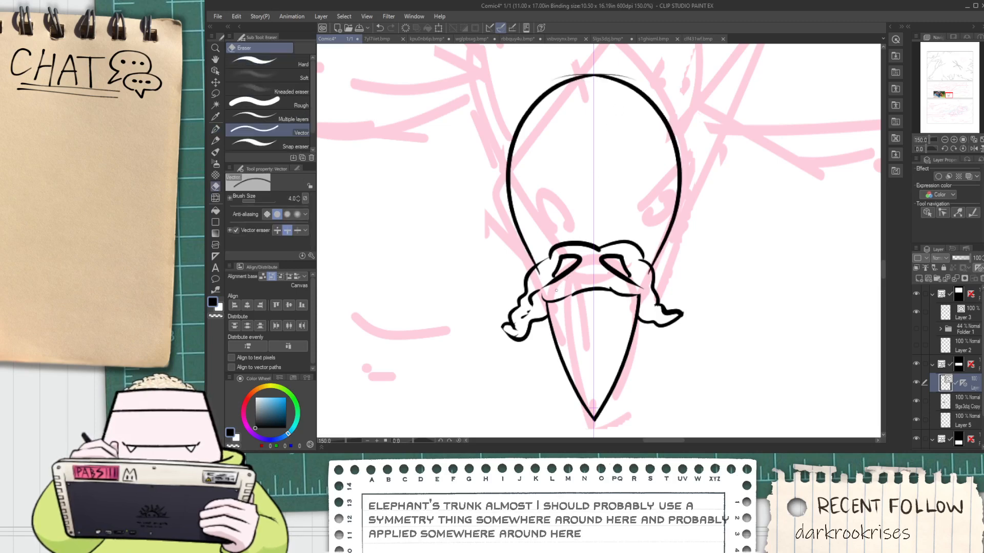
Ink mirrored inner lines from the top of the caruncle, curving outward and up past the head outline
key("p")
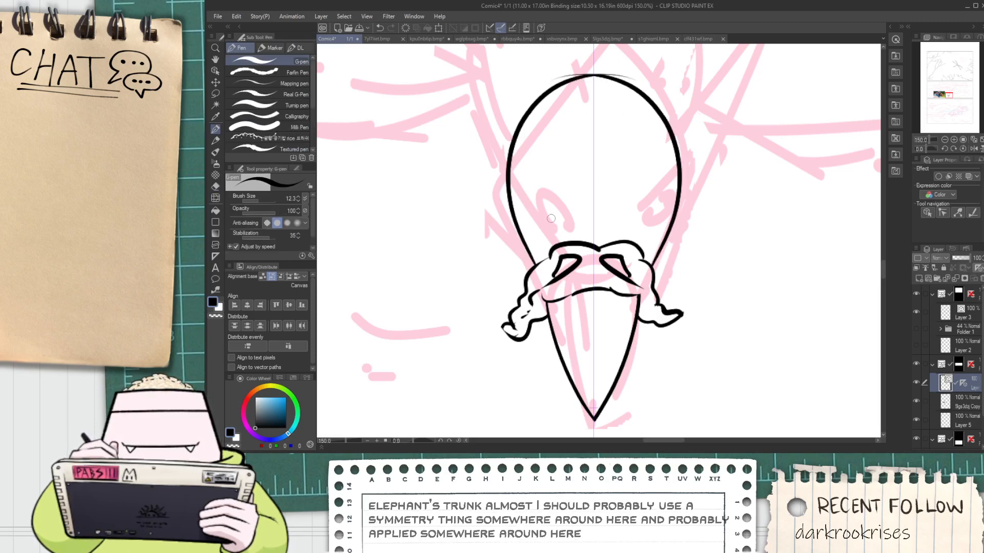
left_click_drag(555, 238, 513, 149)
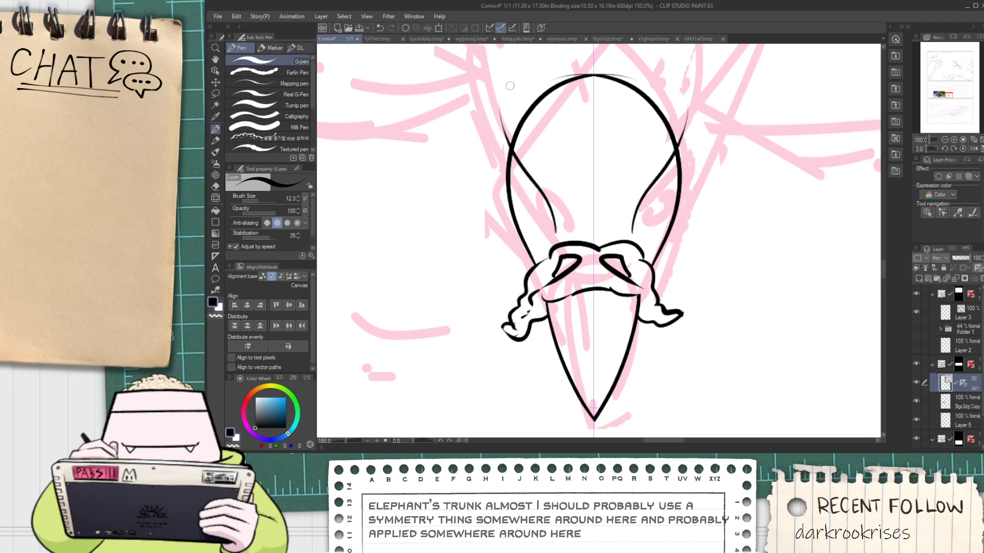
key("ctrl+z")
mouse_move(564, 239)
left_mouse_down()
mouse_move(525, 128)
mouse_move(528, 90)
left_mouse_up()
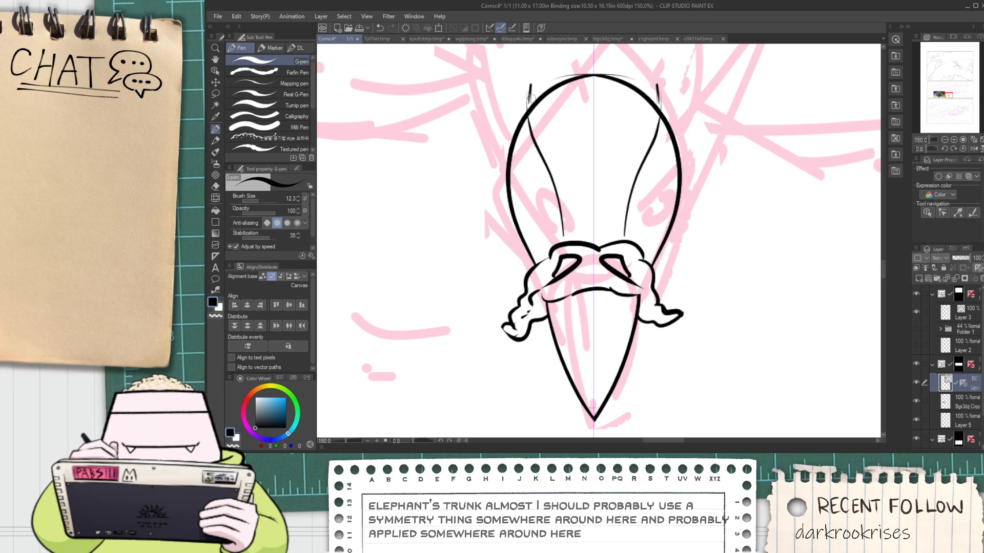
Ink tapered, mirrored second strokes along the upper inner head lines, close their tips, and trim the head outline's stray ends near the crown
left_click_drag(539, 123, 561, 174)
key("e")
scroll(533, 117, "up", 1)
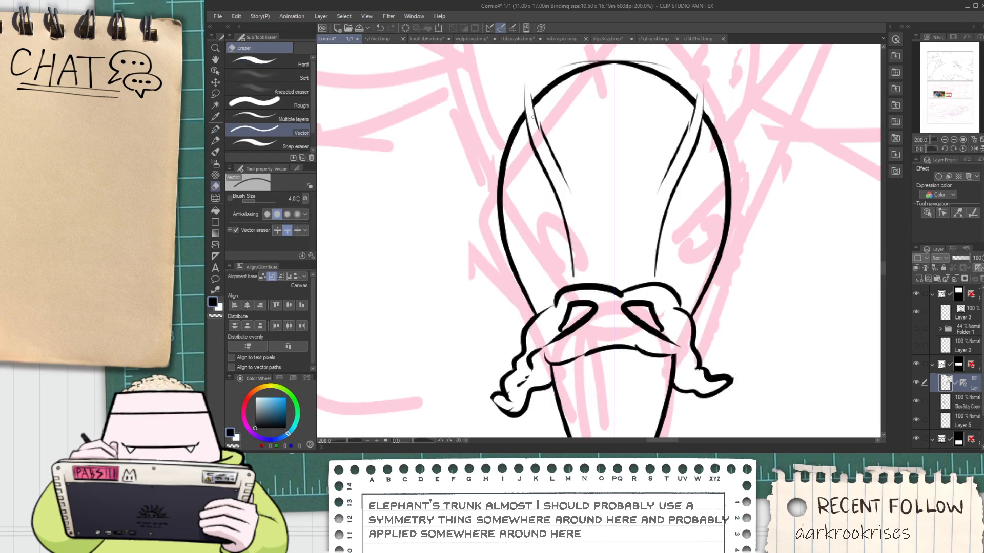
key("p")
left_click_drag(529, 83, 533, 101)
key("e")
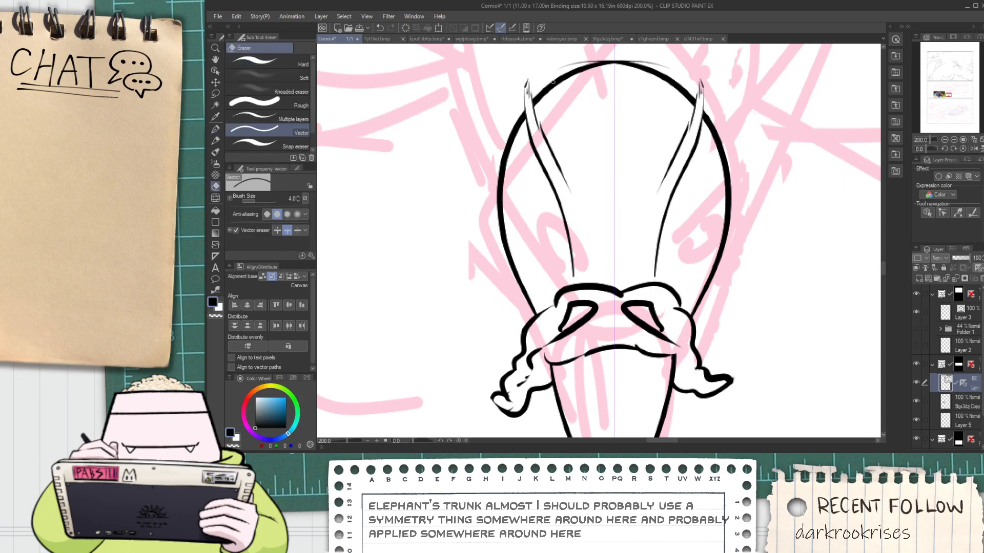
left_click(569, 69)
key("ctrl+z")
left_click(568, 65)
Ink thin, mirrored side lines rising from the caruncle's outer corners just inside the head outline
key("p")
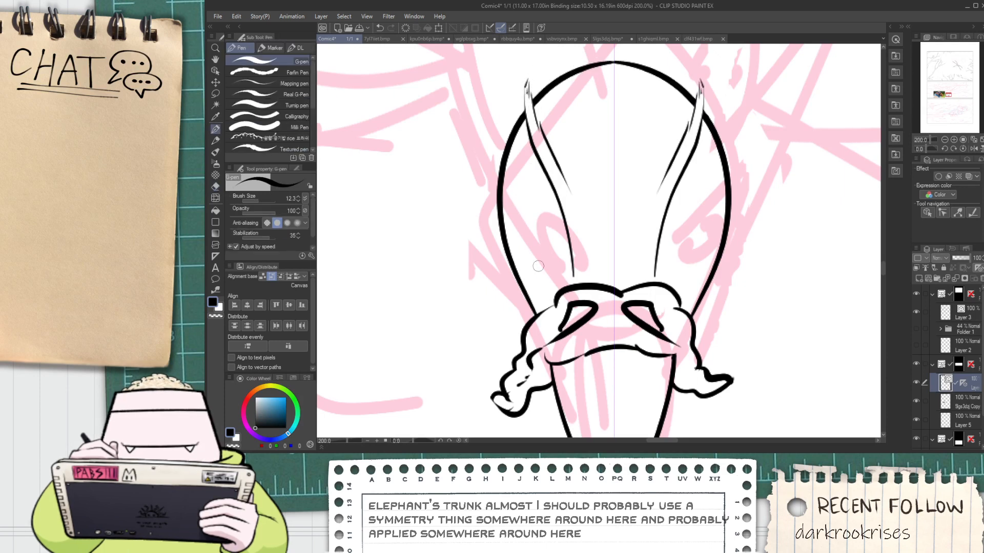
left_click_drag(541, 283, 523, 206)
key("ctrl+z")
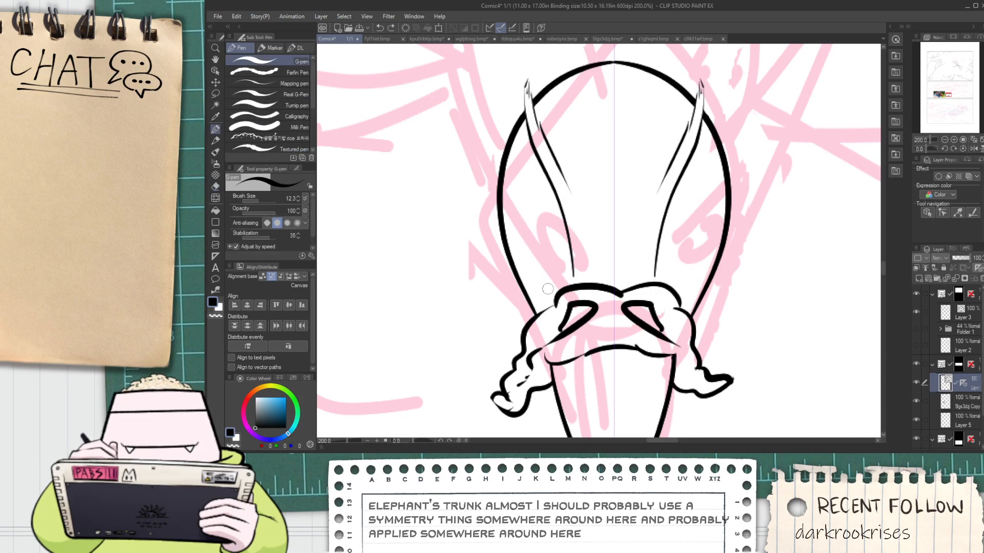
mouse_move(546, 287)
left_mouse_down()
mouse_move(524, 163)
mouse_move(531, 203)
left_mouse_up()
key("ctrl+z")
left_click_drag(522, 159, 530, 202)
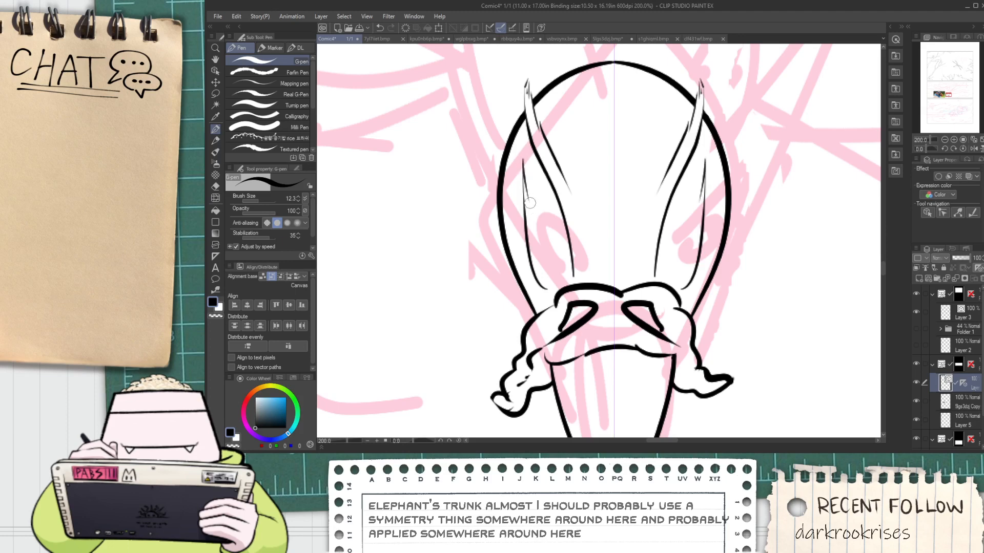
Ink narrow, mirrored almond-shaped eyes above the caruncle's outer corners and trim the side line running through them
mouse_move(545, 289)
left_mouse_down()
mouse_move(546, 227)
mouse_move(537, 204)
mouse_move(547, 286)
mouse_move(530, 203)
left_mouse_up()
key("ctrl+z")
key("e")
left_click(529, 252)
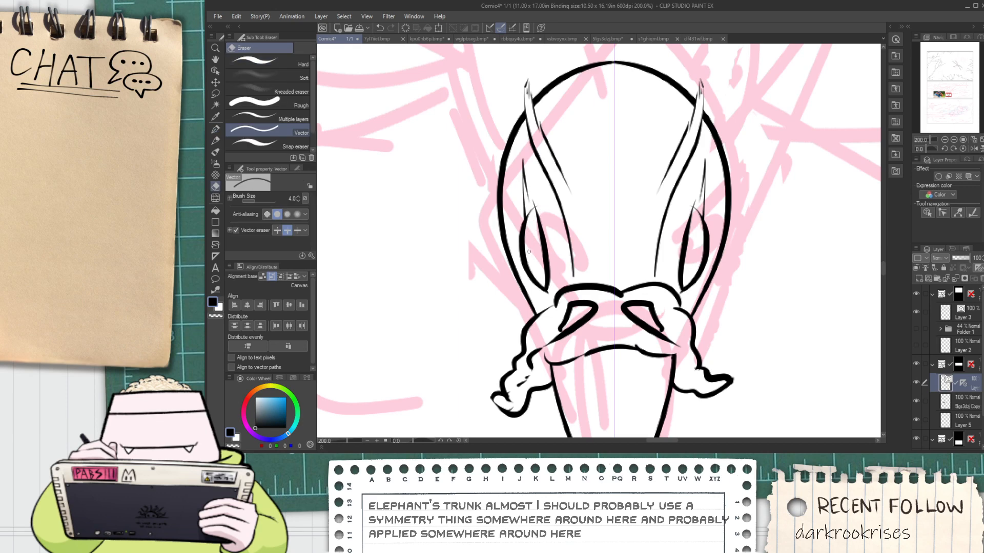
Ink small, dark, mirrored pupils inside the almond-shaped eyes
scroll(533, 202, "up", 2)
key("p")
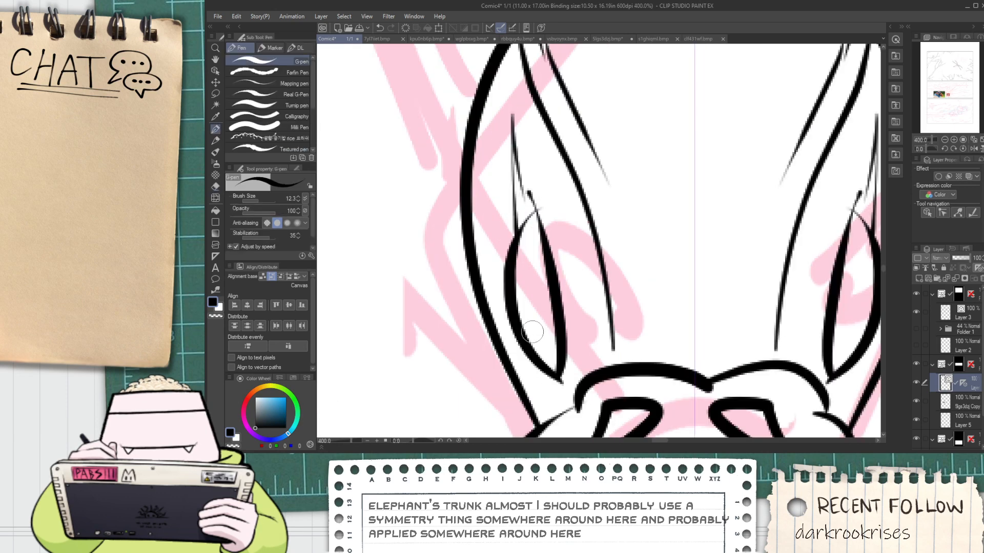
mouse_move(535, 335)
left_mouse_down()
mouse_move(531, 314)
mouse_move(548, 347)
mouse_move(521, 299)
mouse_move(533, 231)
left_mouse_up()
key("ctrl+z")
key("ctrl+z")
scroll(533, 328, "down", 2)
scroll(537, 331, "down", 3)
key("space")
scroll(533, 213, "up", 1)
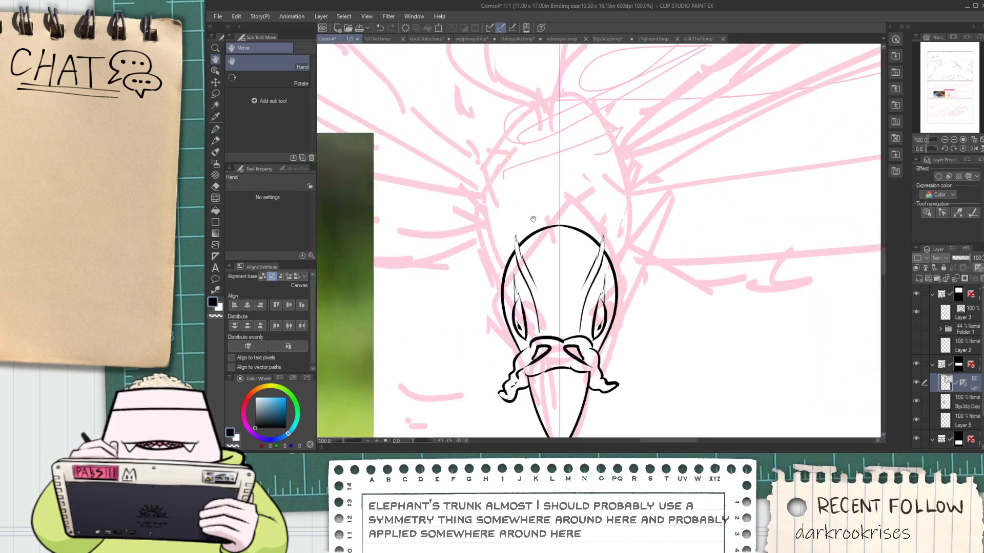
scroll(531, 228, "down", 3)
scroll(528, 254, "up", 5)
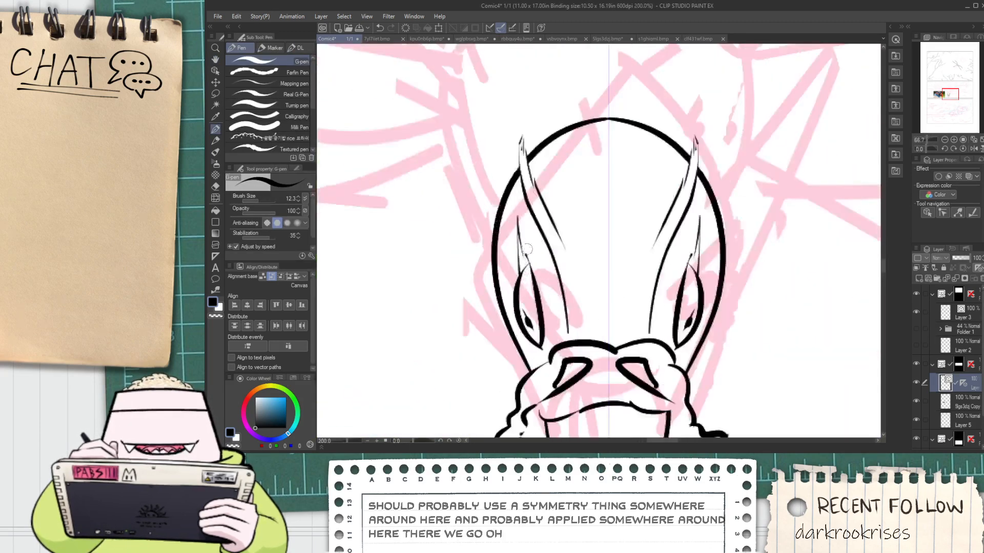
Ink short, mirrored accent strokes just above the pointed upper tips of the eyes
scroll(530, 256, "up", 2)
key("ctrl+z")
mouse_move(520, 269)
left_mouse_down()
mouse_move(513, 204)
mouse_move(515, 212)
left_mouse_up()
key("ctrl+z")
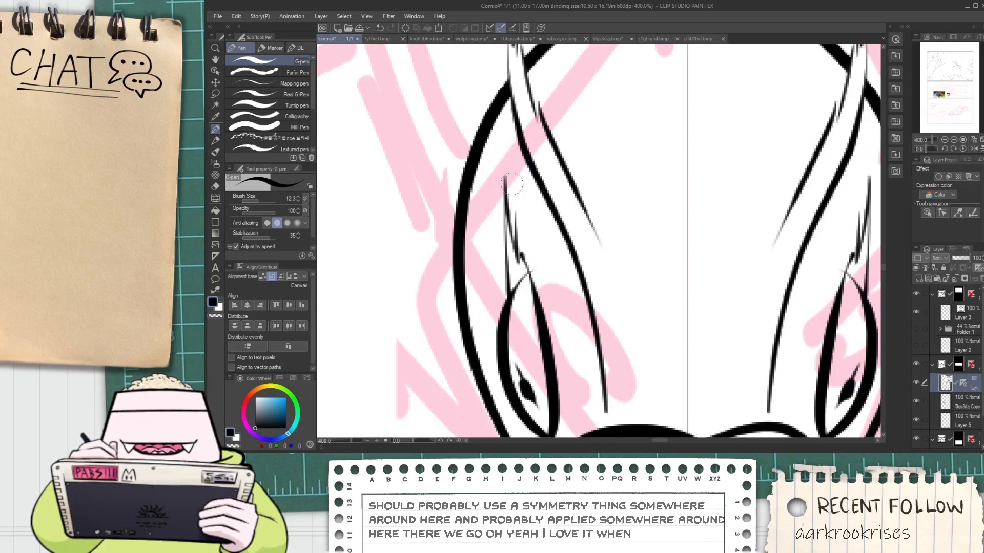
scroll(511, 184, "down", 3)
scroll(505, 185, "up", 5)
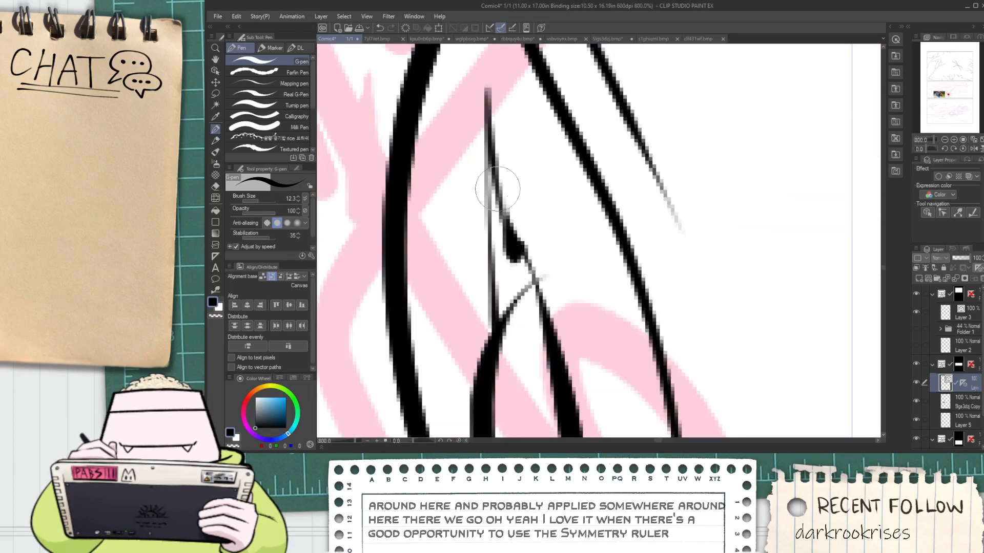
scroll(497, 189, "down", 7)
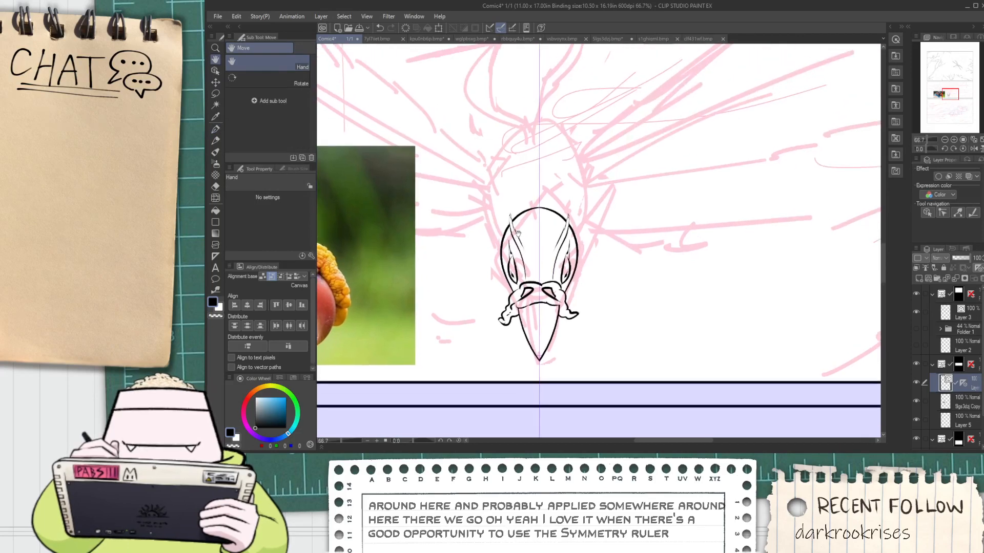
scroll(523, 246, "up", 4)
Ink a pointed, mirrored leaf shape at the forehead's centre above the caruncle, with a smaller one nested inside
key("p")
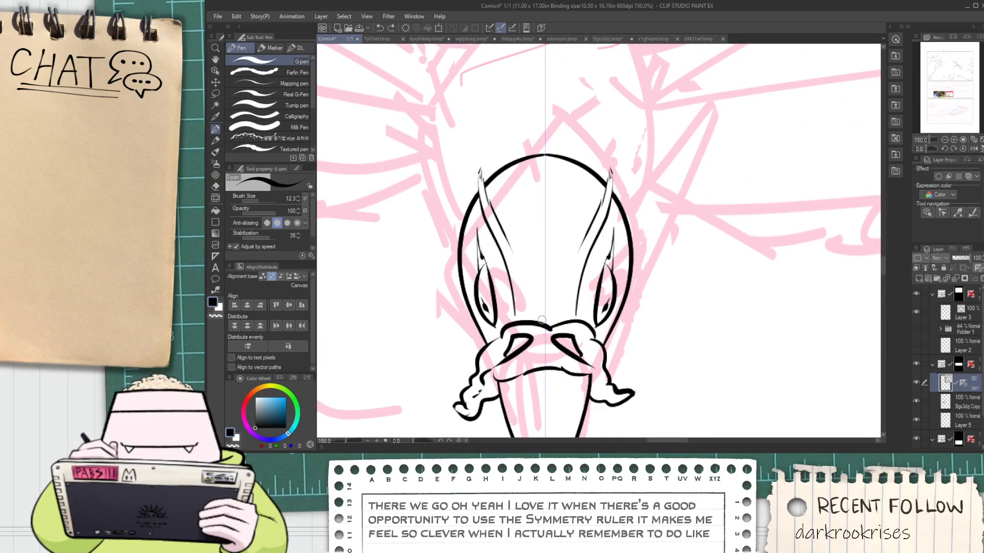
left_click_drag(535, 323, 544, 238)
key("e")
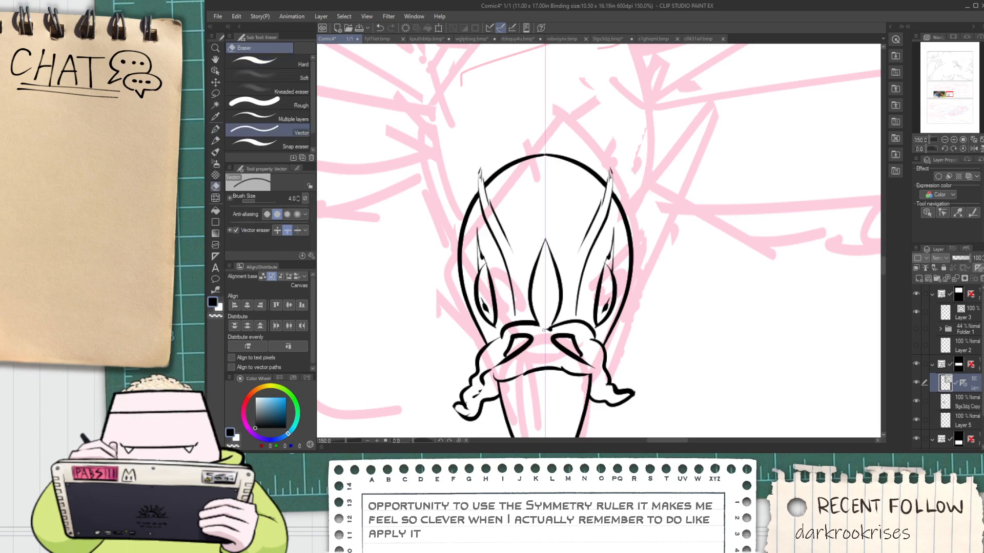
key("p")
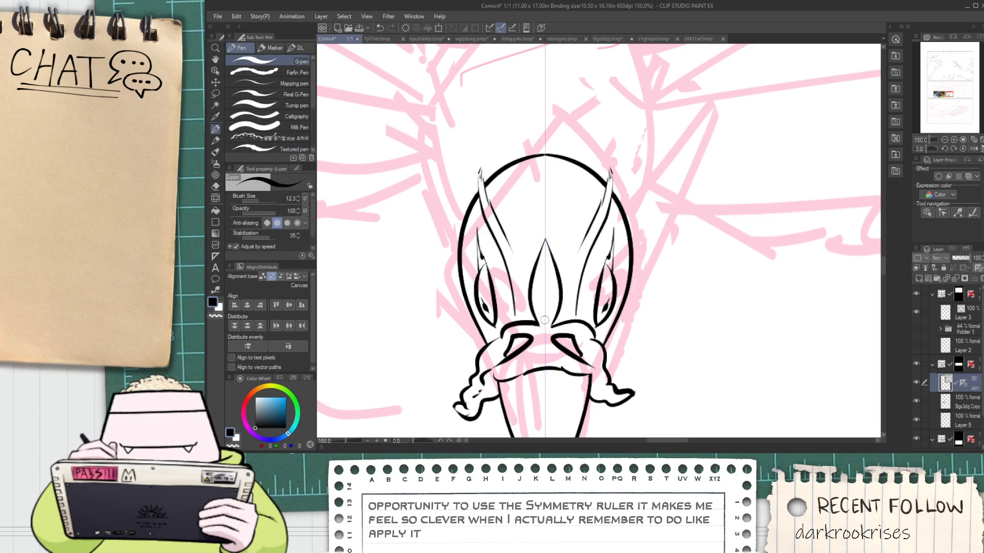
left_click_drag(544, 320, 544, 264)
scroll(544, 265, "up", 1)
key("e")
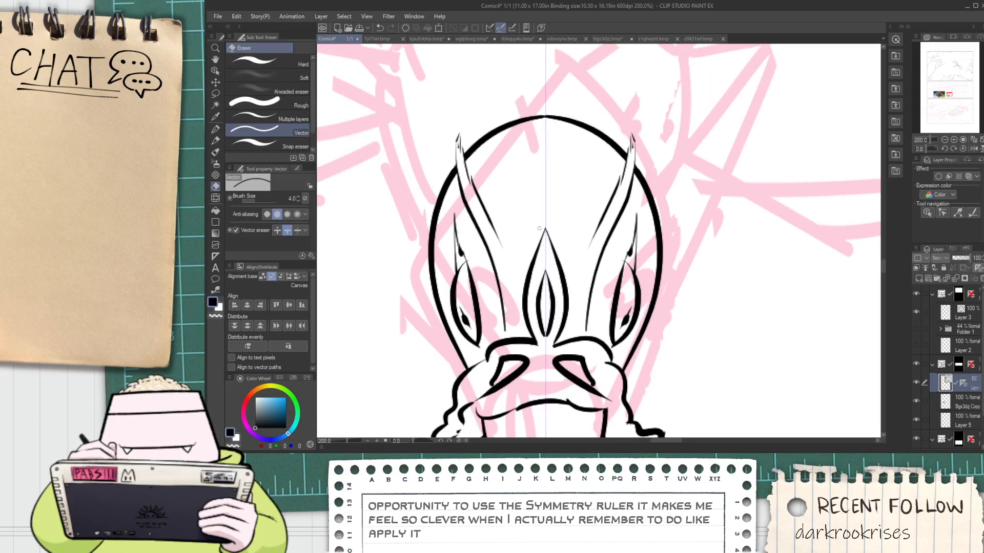
Ink a wider, jagged mirrored contour around the head, rising from beside the eyes to feathery tips above the crown
scroll(540, 229, "down", 6)
key("space")
left_click_drag(539, 229, 540, 241)
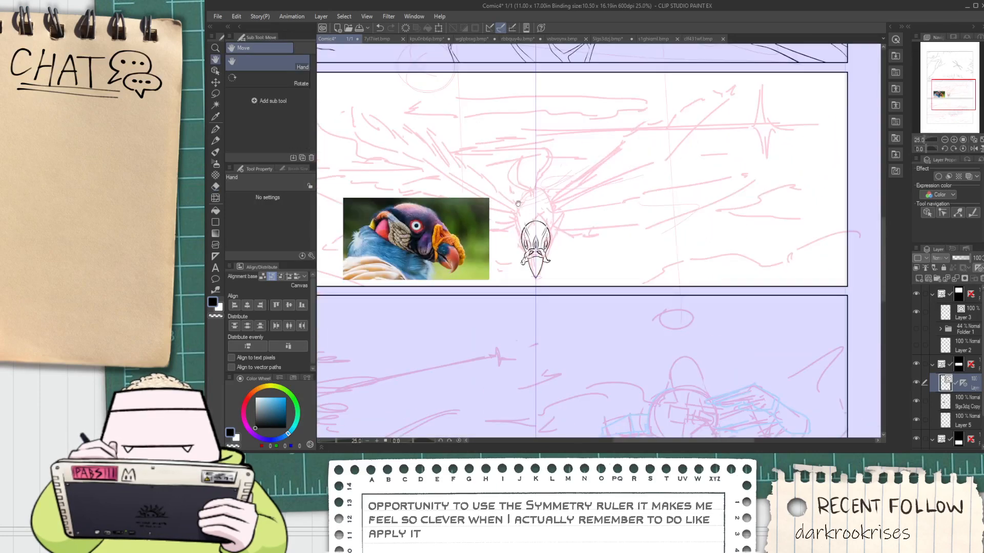
scroll(519, 204, "down", 2)
left_click_drag(529, 159, 529, 180)
scroll(530, 180, "up", 3)
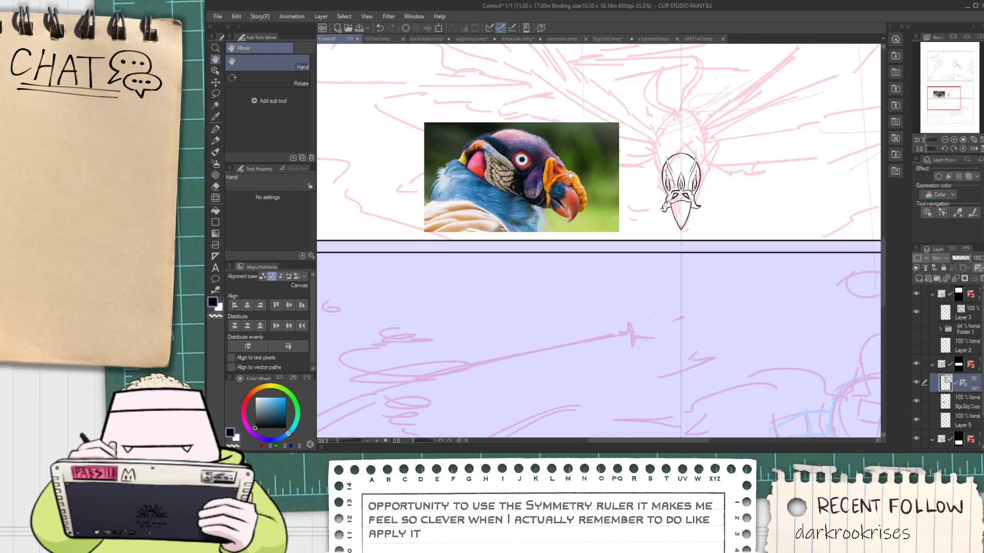
scroll(671, 173, "up", 2)
scroll(676, 192, "up", 1)
key("p")
left_click_drag(650, 190, 643, 179)
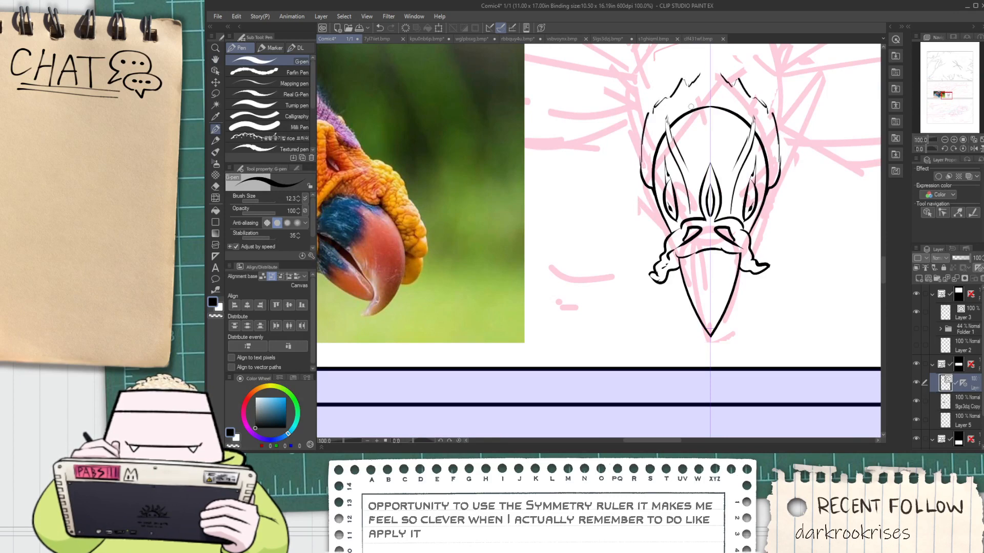
Erase the rounded head outline inside the jagged contour and ink mirrored lines up from beside the eyes in its place
key("e")
left_click_drag(691, 107, 654, 154)
key("p")
left_click_drag(654, 188, 657, 153)
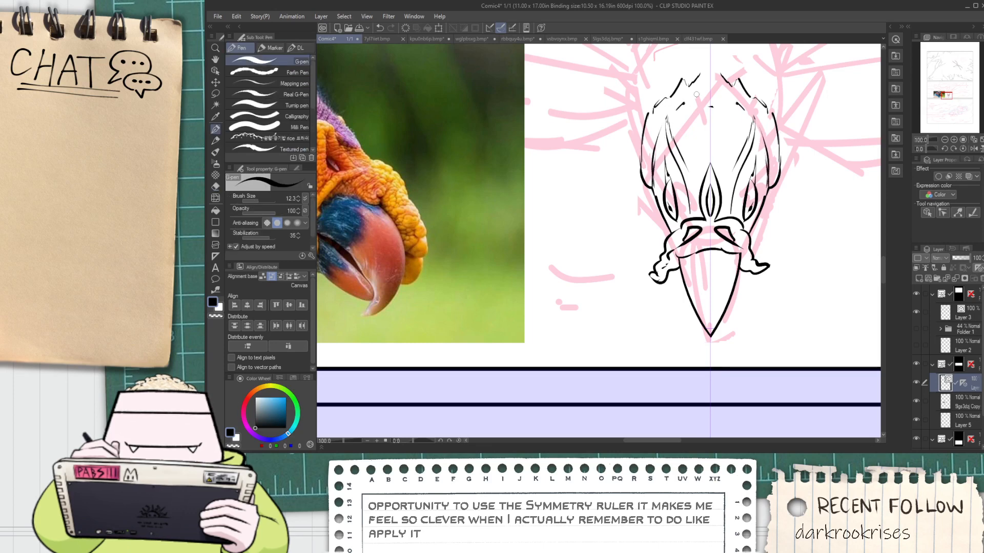
key("ctrl+z")
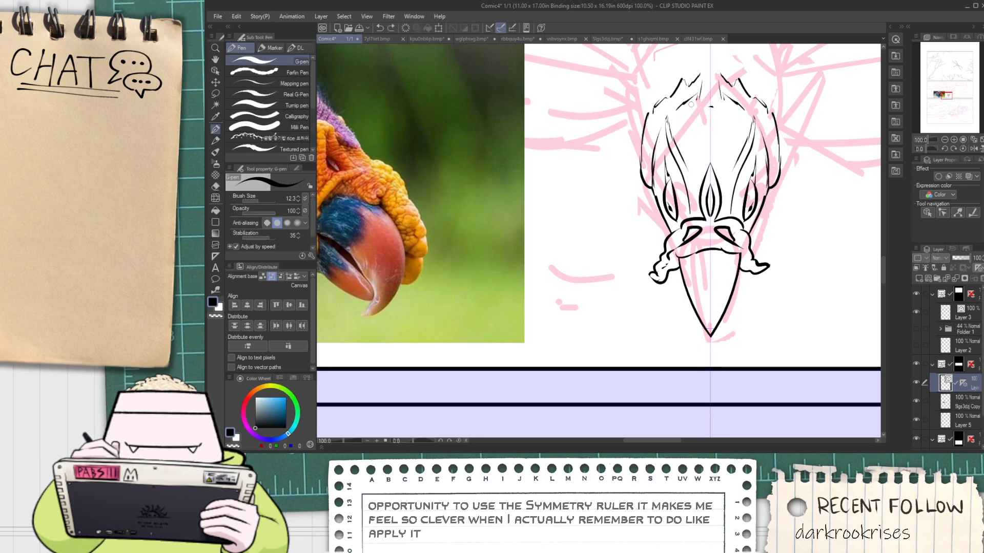
scroll(670, 107, "down", 2)
key("space")
left_click_drag(675, 95, 601, 218)
scroll(555, 214, "down", 1)
scroll(636, 210, "down", 1)
scroll(610, 227, "up", 1)
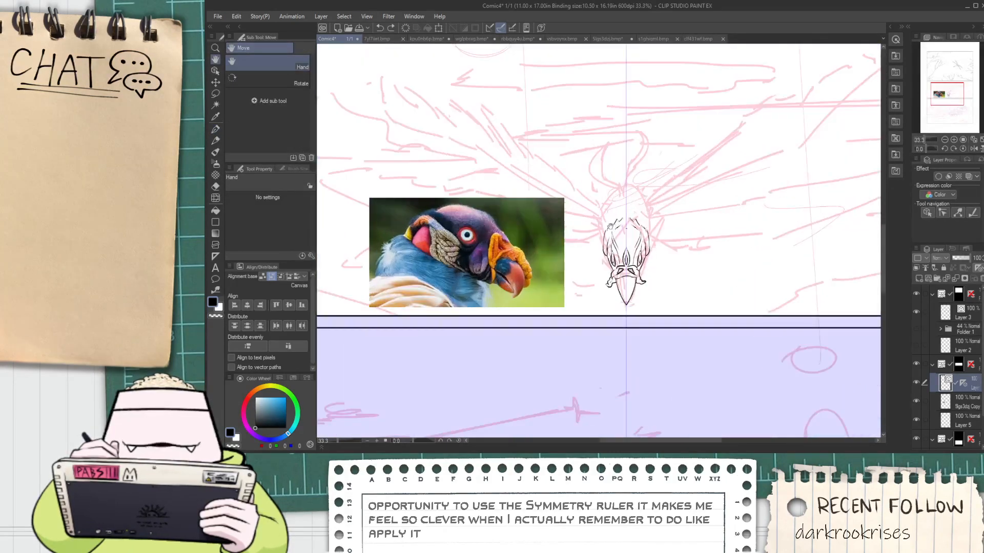
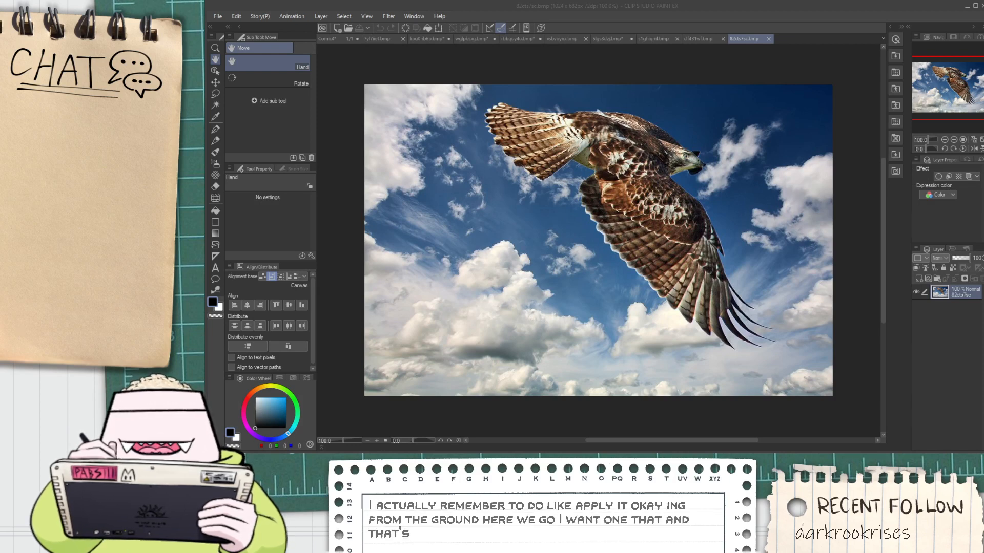
Copy the whole photo of the hawk flying head-on and paste it into the Comic4 page just below the ink layer
scroll(831, 327, "down", 3)
scroll(815, 335, "up", 2)
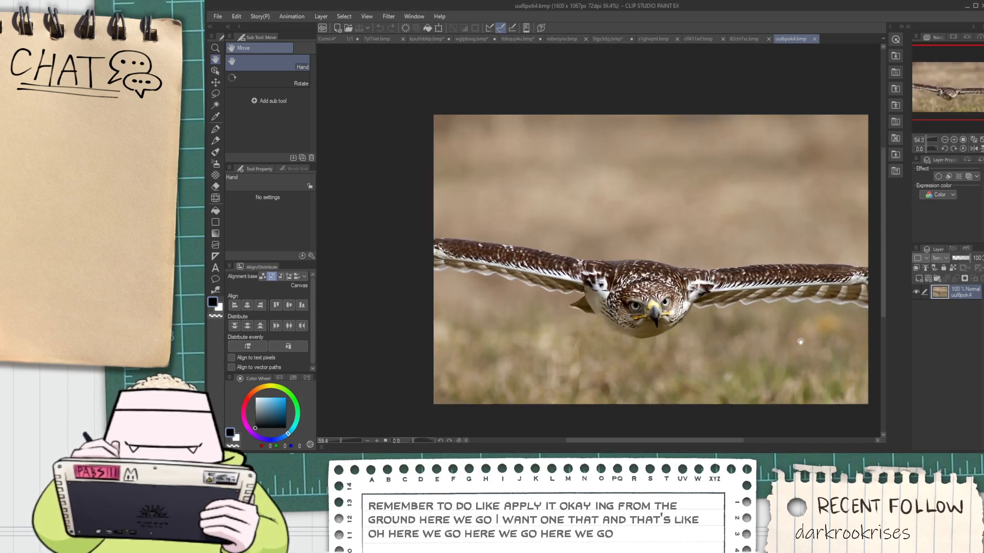
key("ctrl+a")
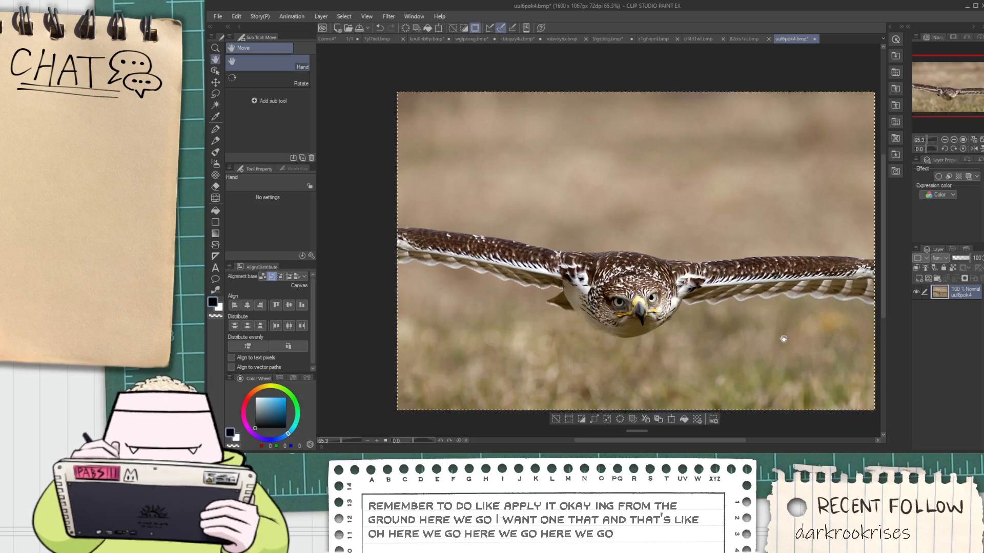
left_click(332, 39)
scroll(604, 261, "up", 5)
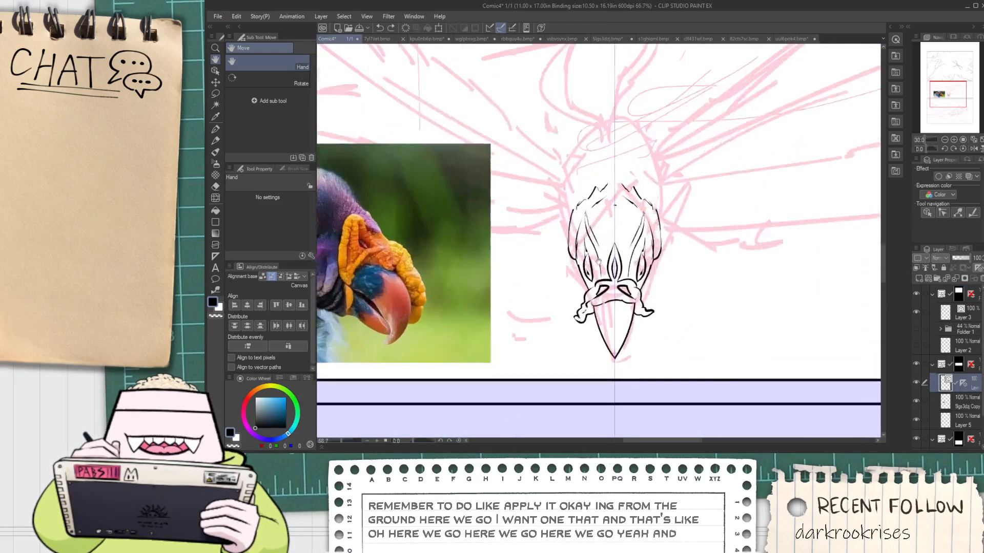
scroll(570, 277, "down", 5)
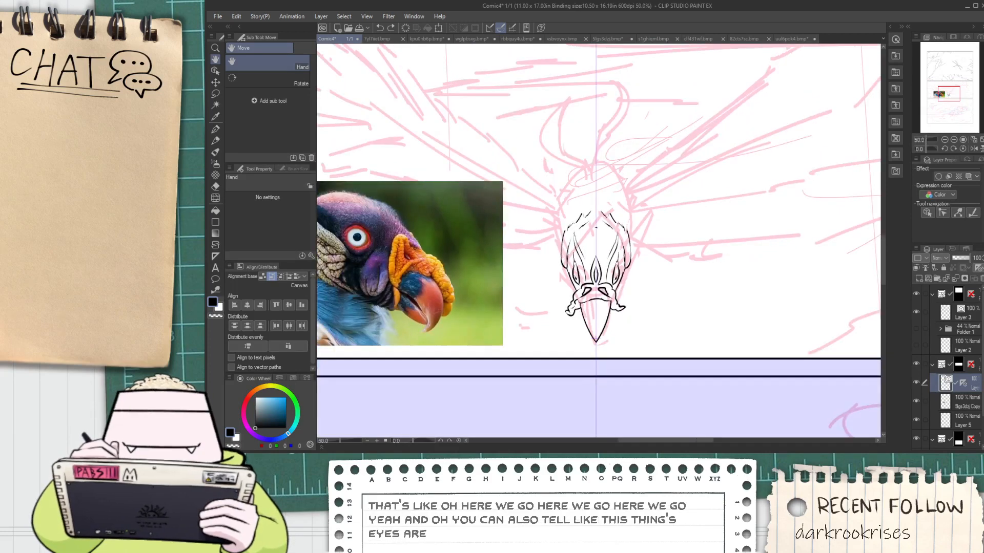
left_click(931, 409)
key("ctrl+minus")
key("ctrl+v")
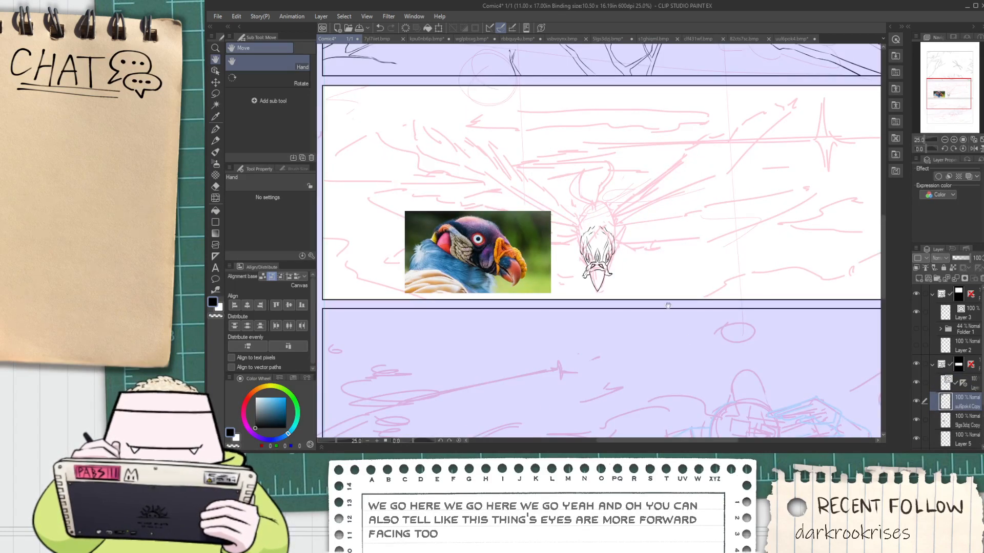
Move the pasted hawk photo to the right of the inked vulture head and reselect the vector ink layer
key("k")
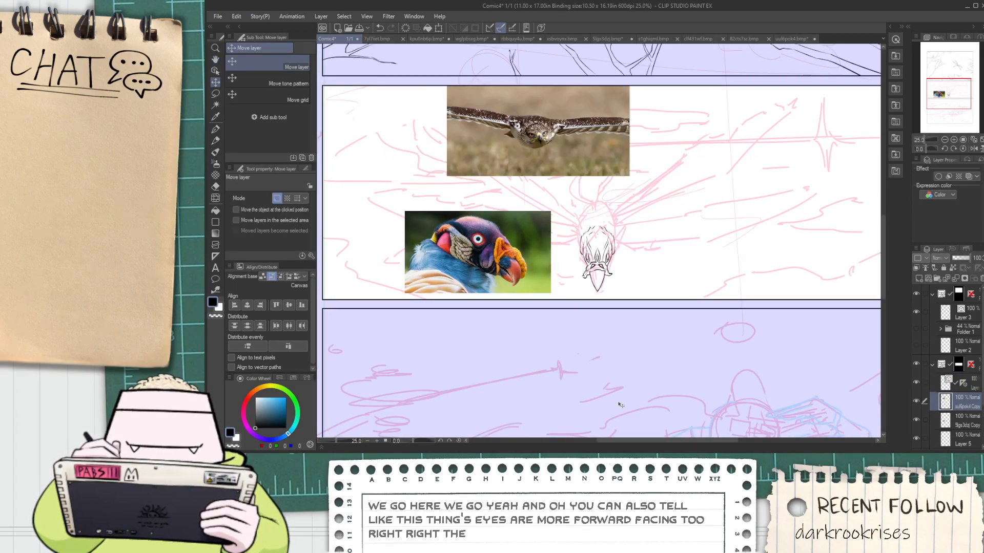
mouse_move(580, 267)
left_mouse_down()
mouse_move(498, 362)
mouse_move(519, 349)
mouse_move(564, 368)
mouse_move(782, 379)
left_mouse_up()
left_click(971, 384)
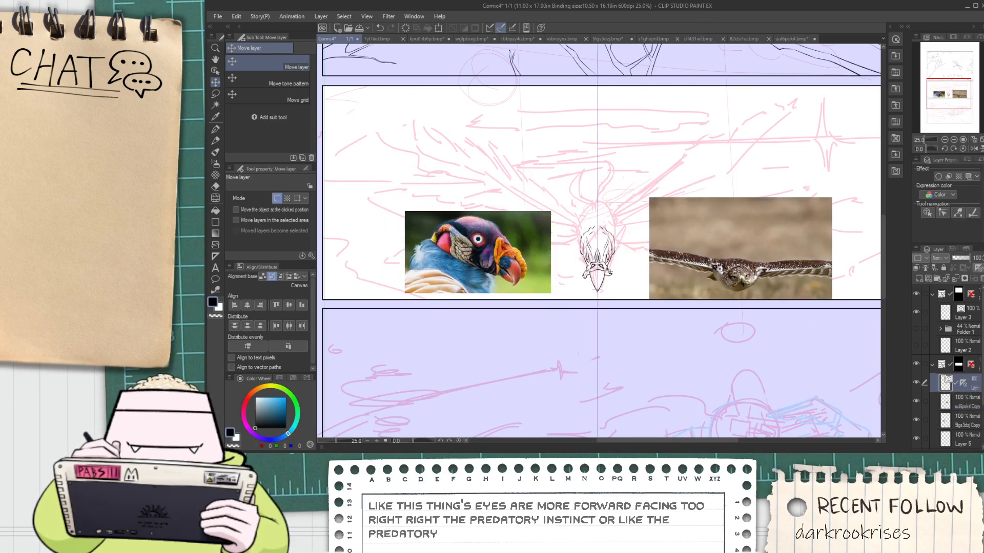
Erase the mirrored eyes and the outer side contours of the vulture head with the vector eraser
scroll(618, 262, "up", 3)
key("e")
scroll(523, 249, "up", 4)
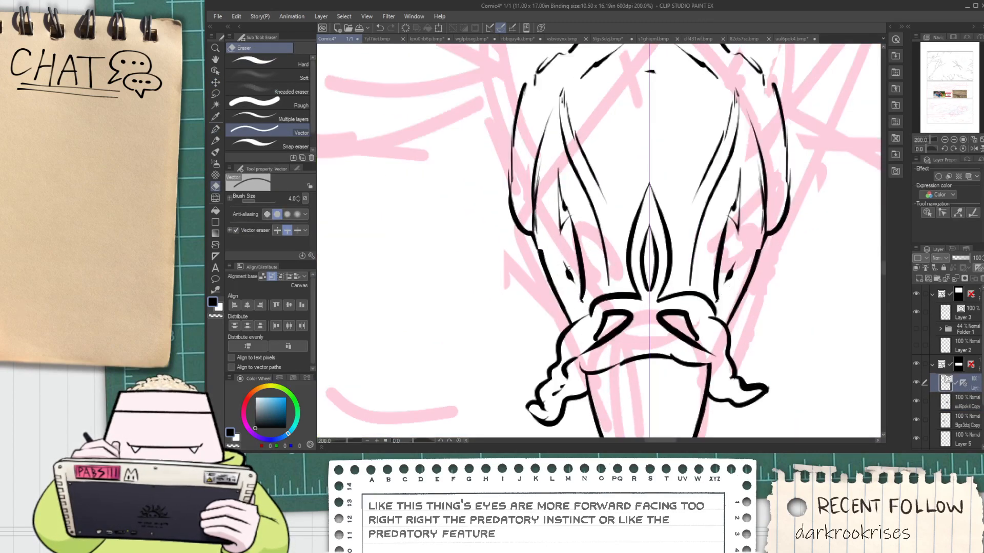
left_click_drag(571, 263, 581, 257)
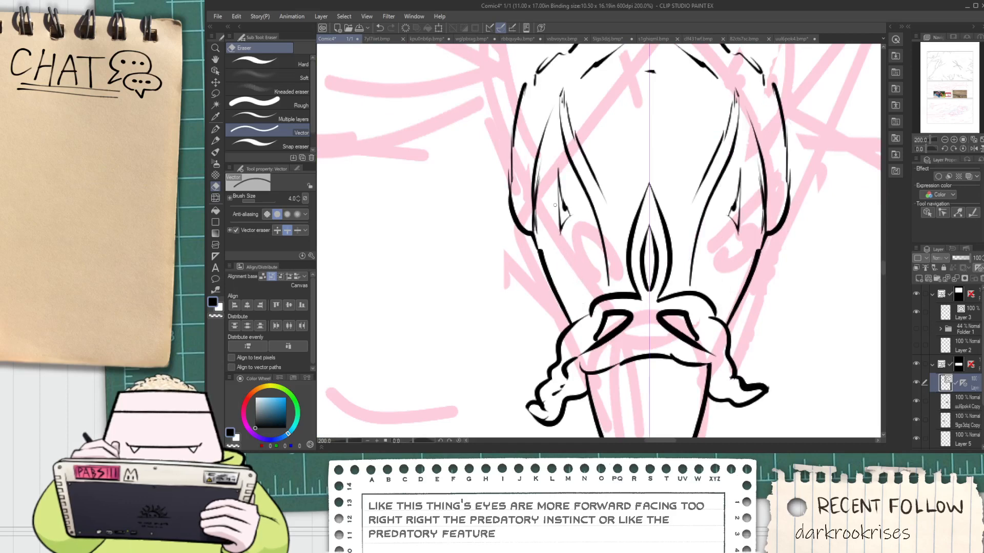
mouse_move(555, 205)
left_mouse_down()
mouse_move(563, 220)
mouse_move(571, 216)
left_mouse_up()
scroll(572, 219, "down", 3)
key("space")
mouse_move(619, 262)
left_mouse_down()
mouse_move(551, 257)
mouse_move(436, 225)
mouse_move(529, 283)
left_mouse_up()
scroll(466, 210, "up", 1)
mouse_move(394, 243)
left_mouse_down()
mouse_move(408, 215)
mouse_move(405, 249)
mouse_move(425, 249)
mouse_move(389, 239)
mouse_move(396, 209)
left_mouse_up()
Delete the remaining crown, forehead and side strokes, keeping the beak, caruncle, central leaf shape and short lower side lines
key("o")
mouse_move(376, 148)
left_mouse_down()
mouse_move(413, 234)
mouse_move(525, 236)
mouse_move(526, 226)
left_mouse_up()
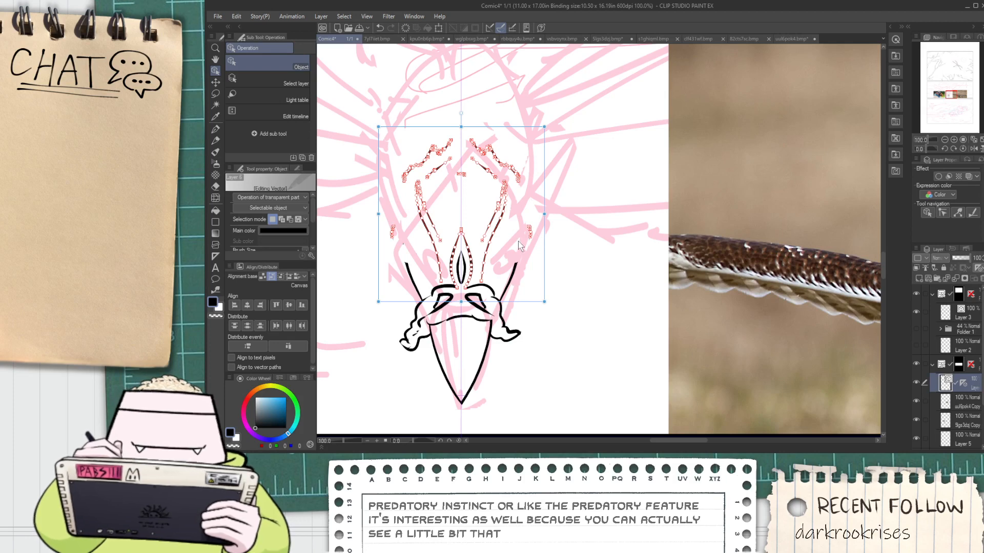
left_click_drag(580, 146, 369, 210)
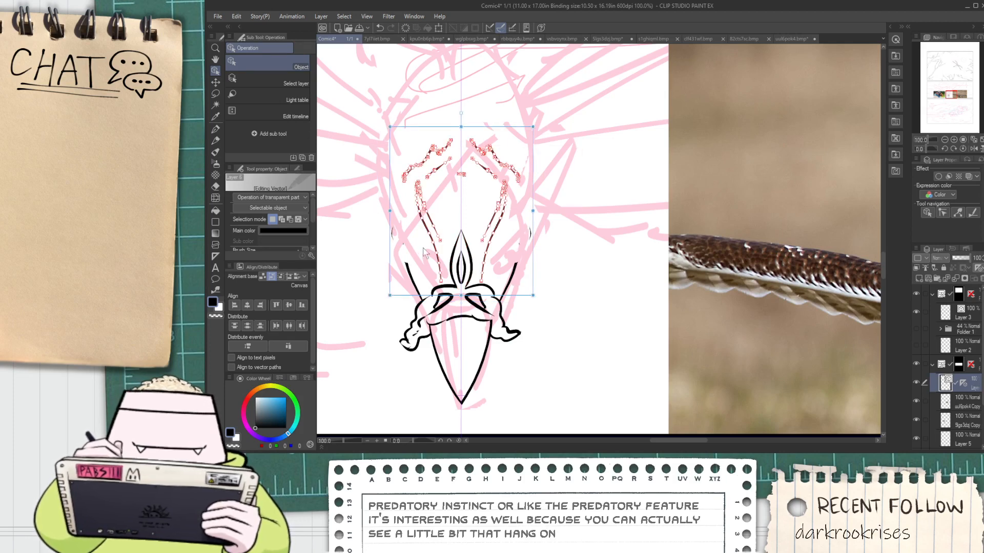
key("Delete")
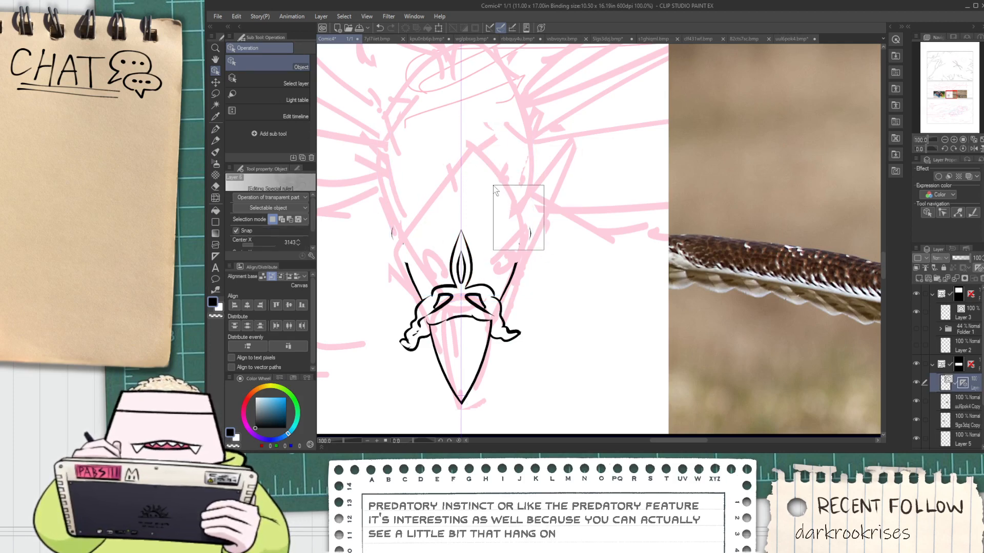
left_click_drag(407, 170, 372, 277)
left_click_drag(375, 174, 432, 265)
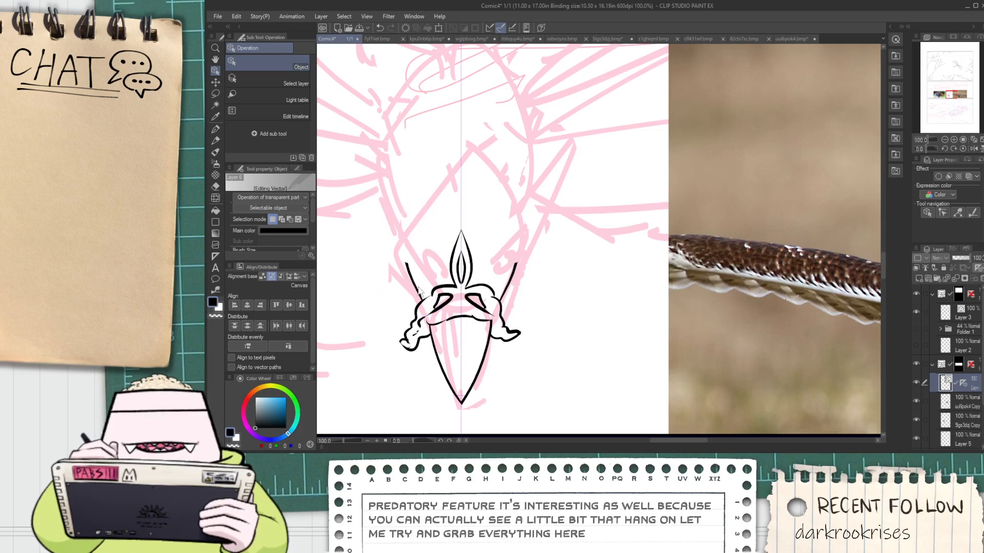
Examine how the hawk's head, eyes and neck fit together in the reference photo
scroll(426, 289, "down", 2)
left_click_drag(720, 316, 665, 286)
scroll(664, 286, "up", 1)
scroll(664, 286, "up", 2)
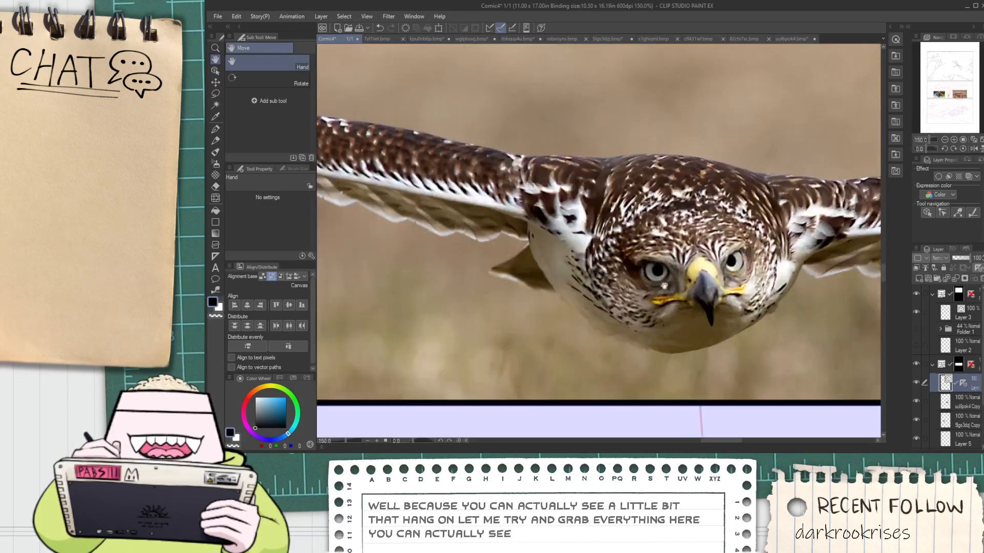
scroll(656, 274, "down", 2)
left_click_drag(385, 220, 672, 232)
scroll(672, 232, "up", 1)
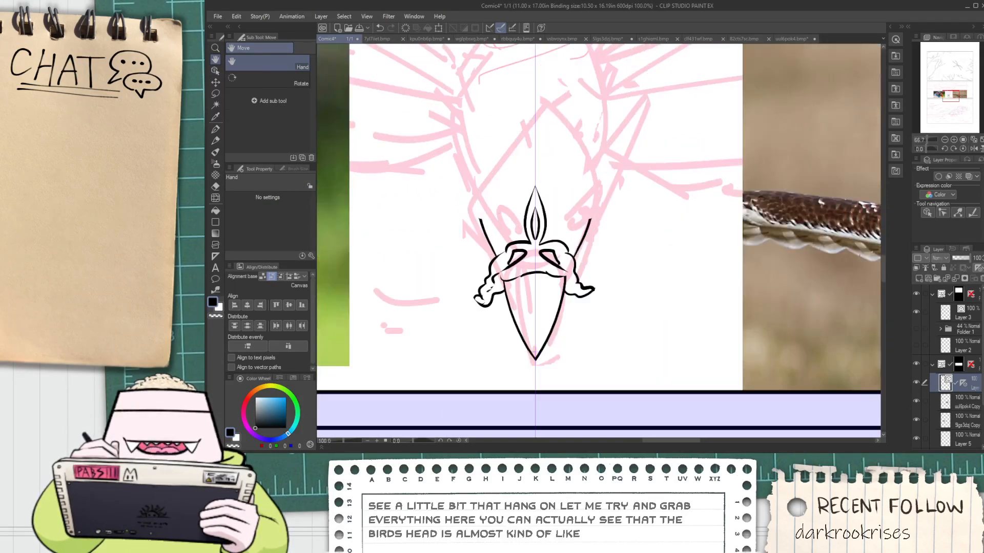
Ink mirrored curved brow lines above the caruncle and extend the head's side lines up into outward-bending curves
left_click_drag(504, 211, 466, 168)
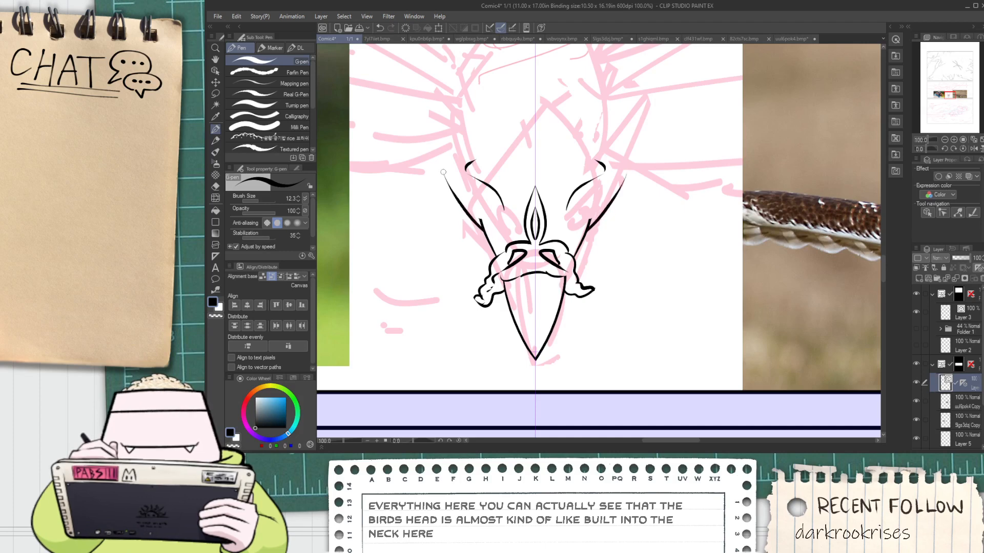
left_click_drag(480, 217, 452, 197)
key("ctrl+z")
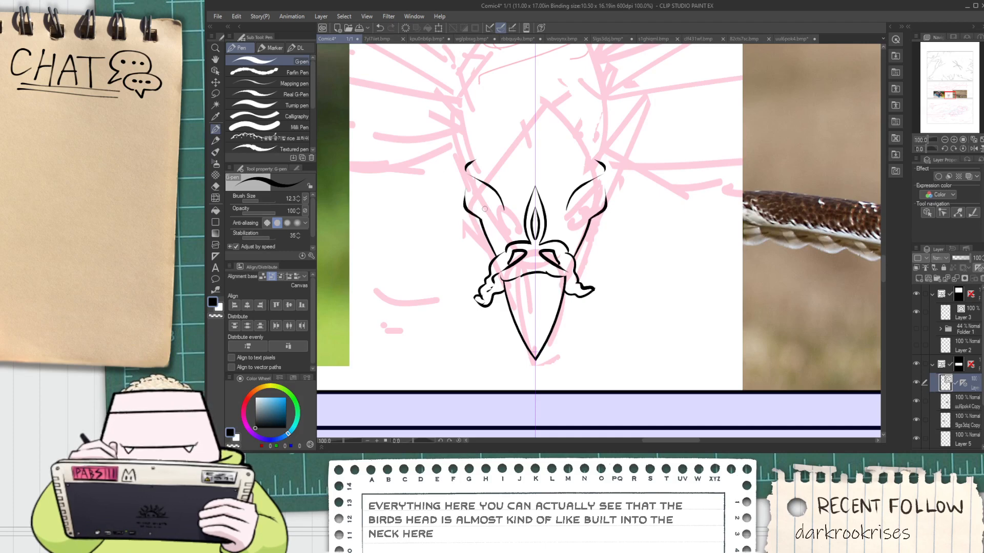
scroll(484, 209, "up", 3)
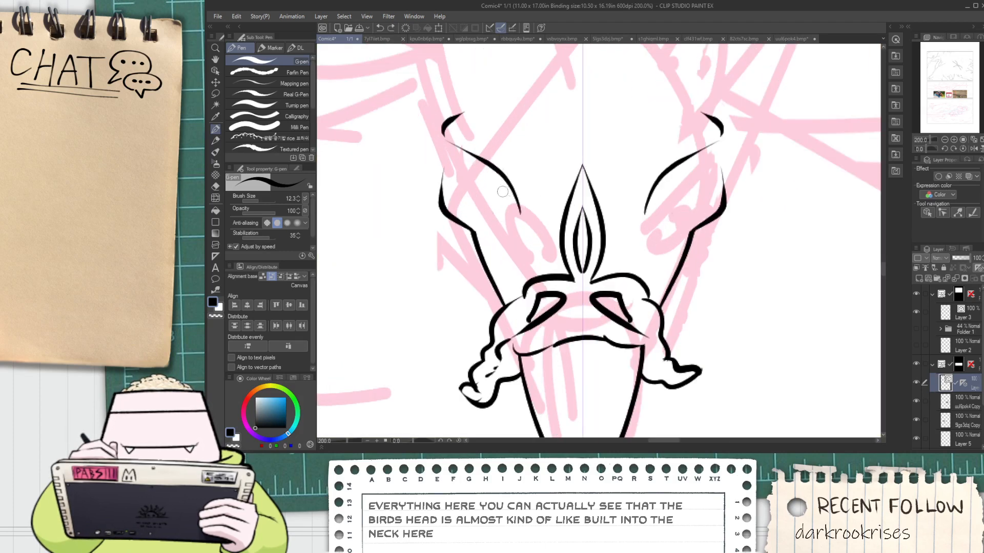
mouse_move(460, 186)
left_mouse_down()
mouse_move(503, 183)
mouse_move(457, 168)
left_mouse_up()
key("ctrl+z")
key("ctrl+z")
Lower the hawk photo's opacity to 59% and move it over the inked vulture head as an underlay
scroll(472, 191, "down", 4)
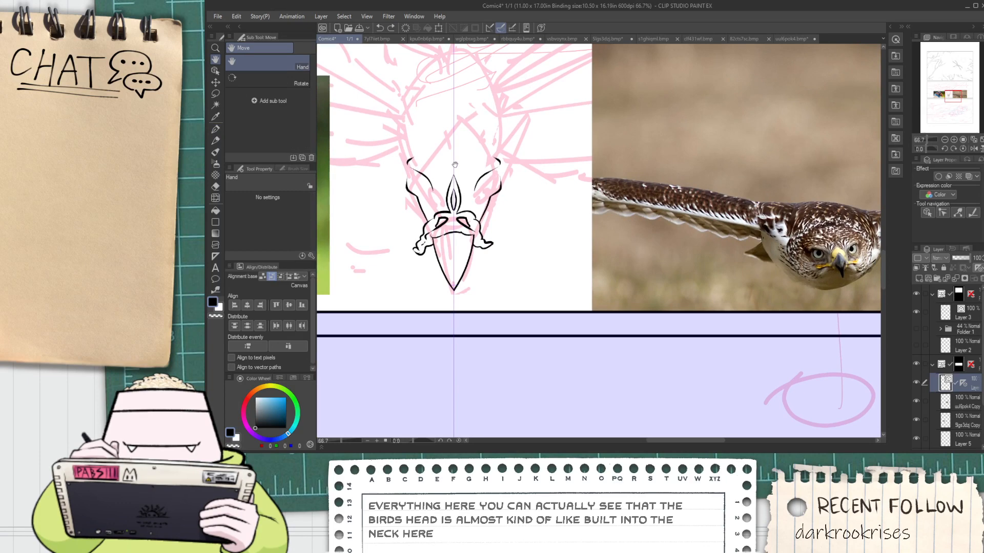
scroll(454, 164, "down", 2)
left_click(966, 418)
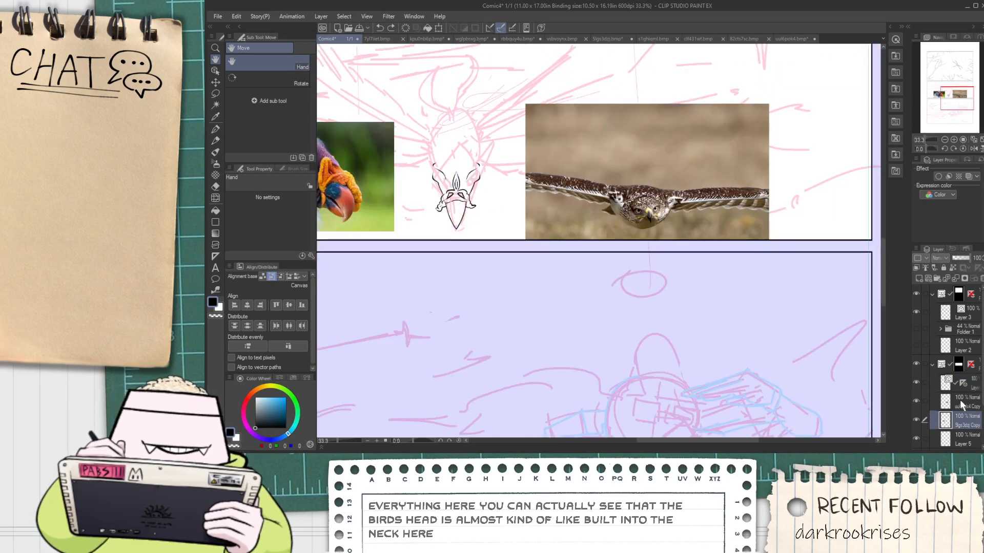
left_click(961, 405)
left_click_drag(970, 259, 962, 265)
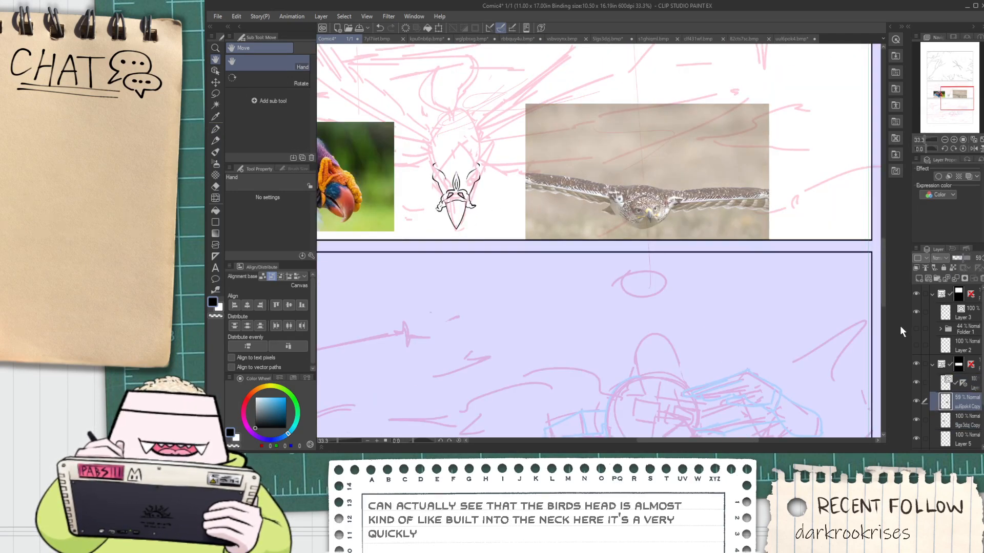
key("k")
mouse_move(587, 228)
left_mouse_down()
mouse_move(404, 207)
mouse_move(394, 193)
left_mouse_up()
scroll(410, 160, "up", 2)
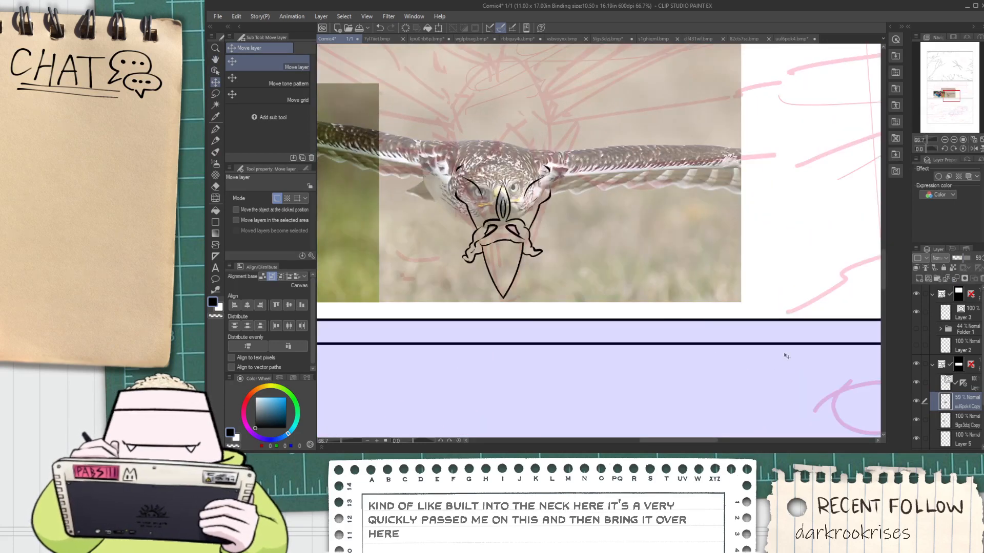
Select the beak outline on the ink layer and shorten it from the tip to roughly half its length
left_click(965, 383)
scroll(490, 236, "up", 3)
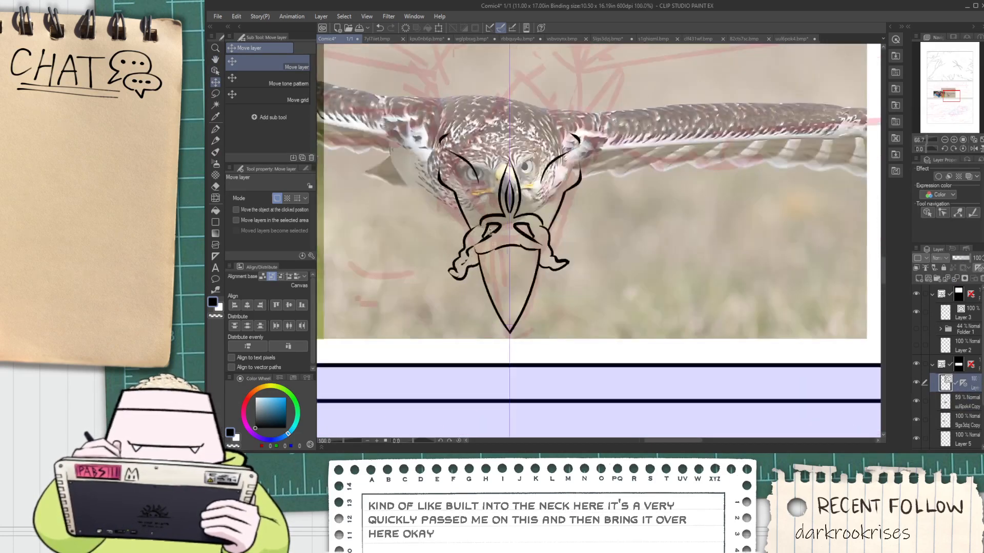
key("o")
left_click_drag(578, 391, 485, 336)
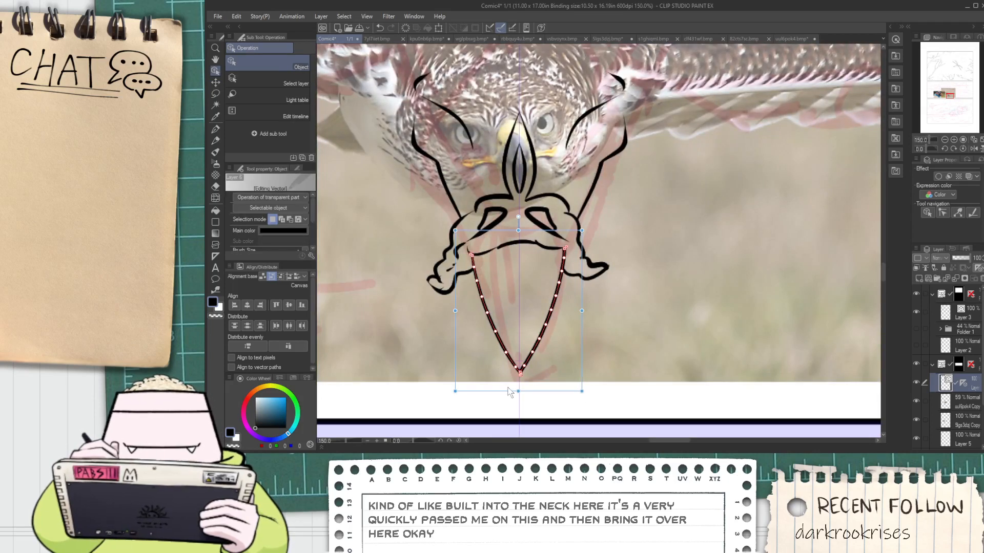
left_click_drag(512, 392, 509, 318)
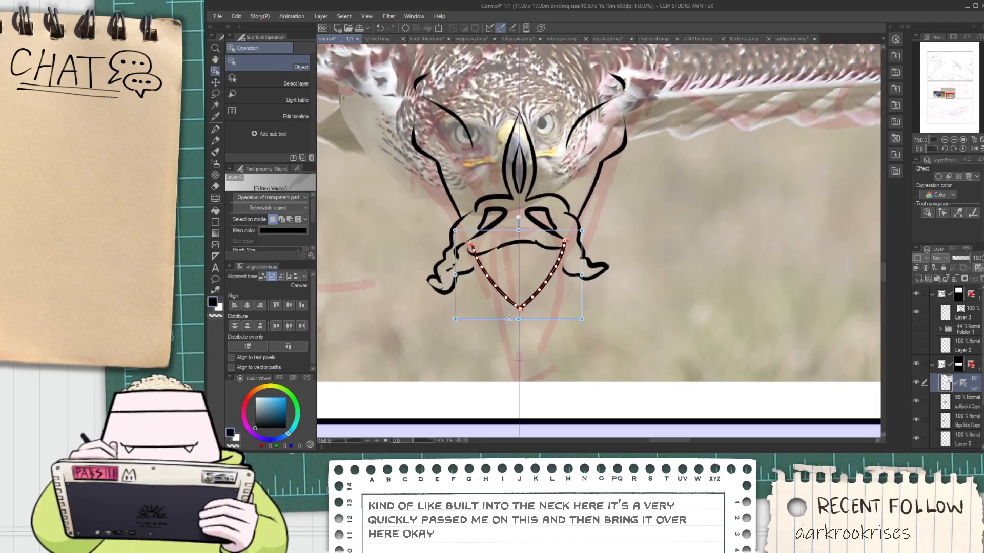
Flatten the curved line across the top of the beak by reducing its height
left_click(502, 263)
left_click_drag(527, 231, 537, 235)
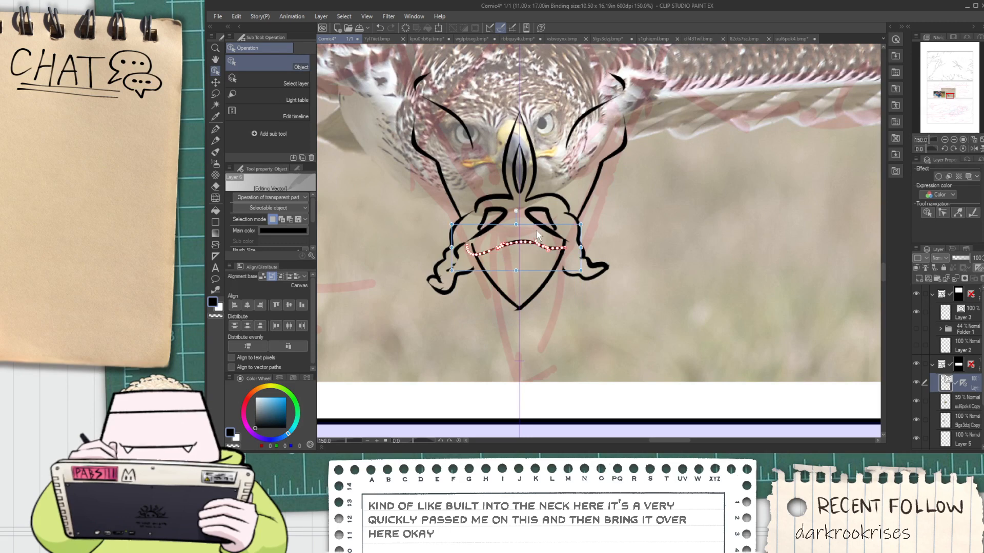
left_click_drag(513, 270, 515, 244)
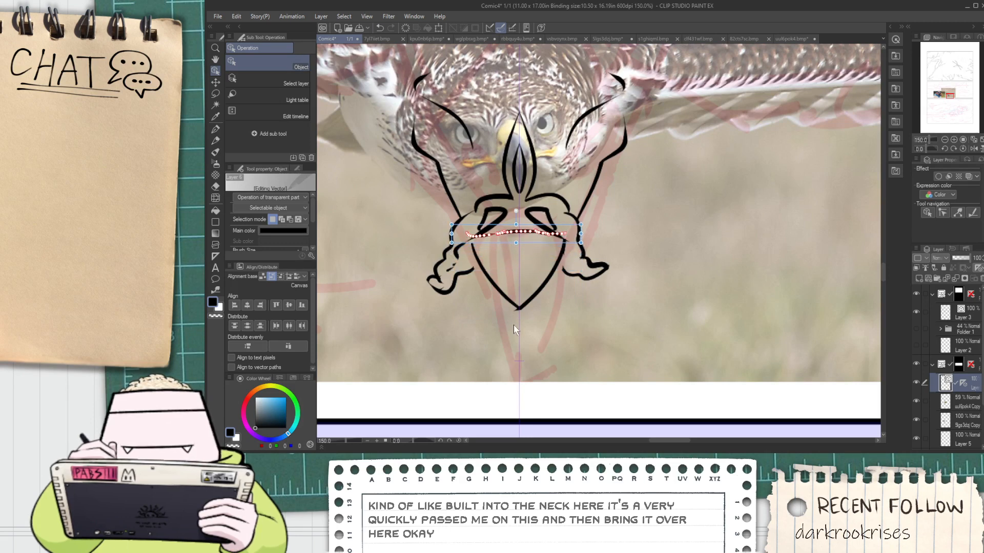
left_click(538, 338)
Trim the stray ends of the line across the beak's top and re-ink its ends as a smooth mirrored arc
scroll(479, 235, "up", 1)
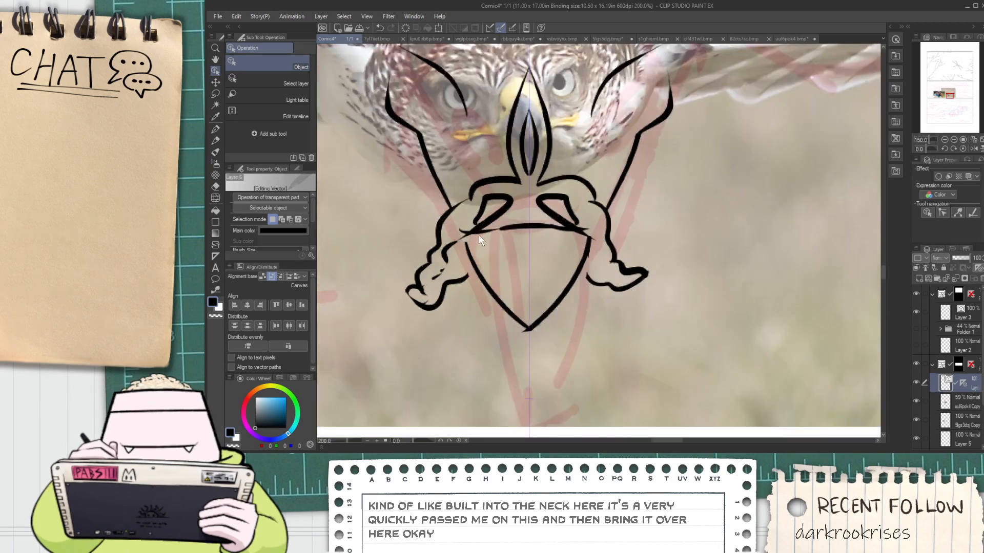
key("e")
scroll(575, 230, "up", 2)
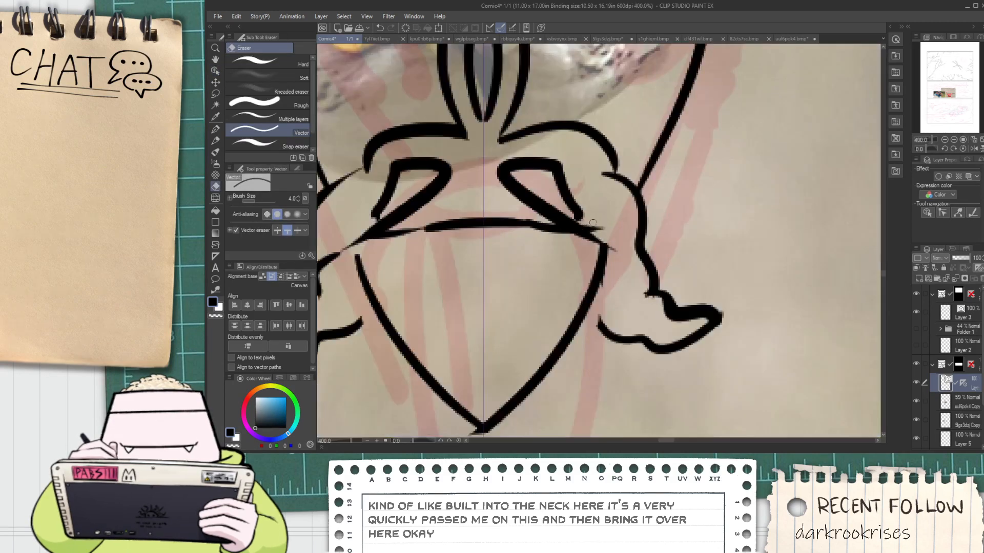
mouse_move(429, 251)
left_mouse_down()
mouse_move(515, 244)
mouse_move(527, 208)
left_mouse_up()
key("p")
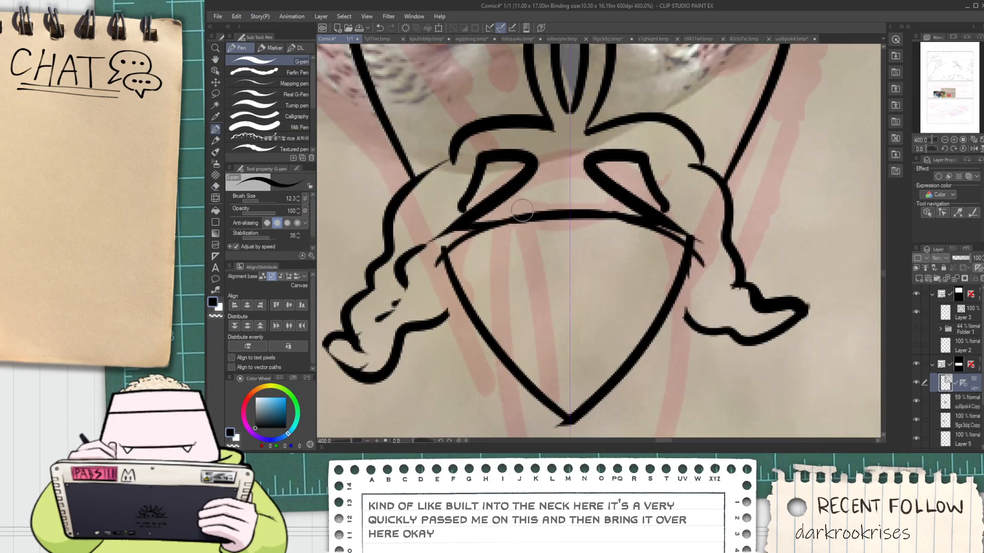
key("e")
left_click(479, 225)
Ink the inner edge of the left wattle up to the side of the beak
scroll(505, 231, "down", 2)
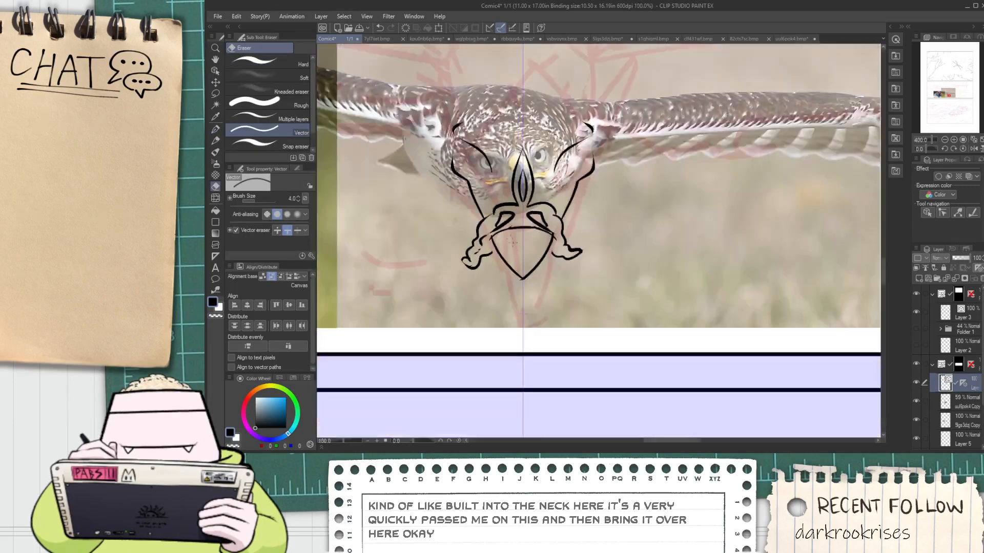
scroll(491, 250, "up", 2)
key("p")
left_click_drag(489, 252, 500, 228)
key("e")
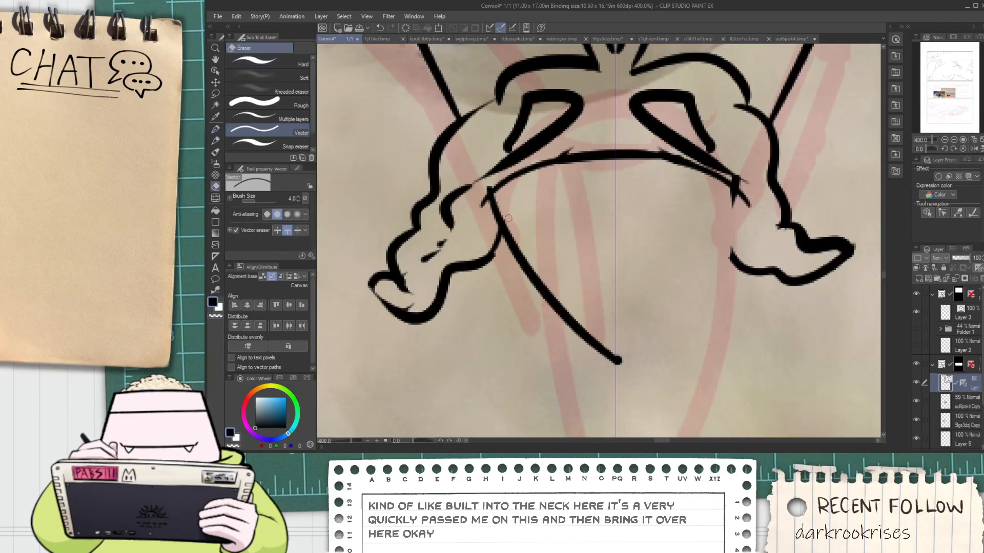
Delete the pointed beak outline below the arc
scroll(504, 209, "down", 2)
key("o")
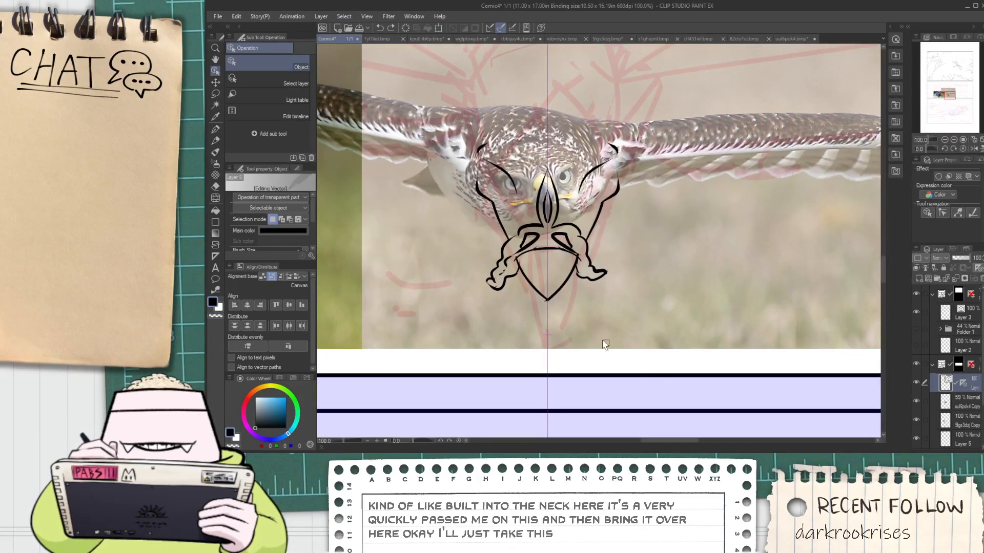
left_click(540, 291)
key("Delete")
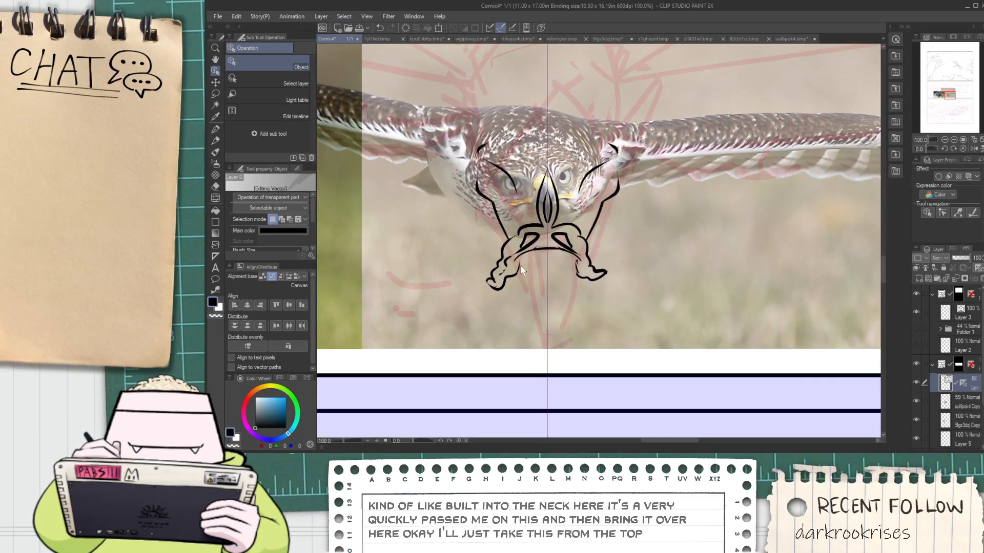
Ink the mirrored mouth corners and the pointed beak outline below the arc with the G-pen
scroll(530, 257, "up", 3)
key("p")
scroll(509, 256, "down", 1)
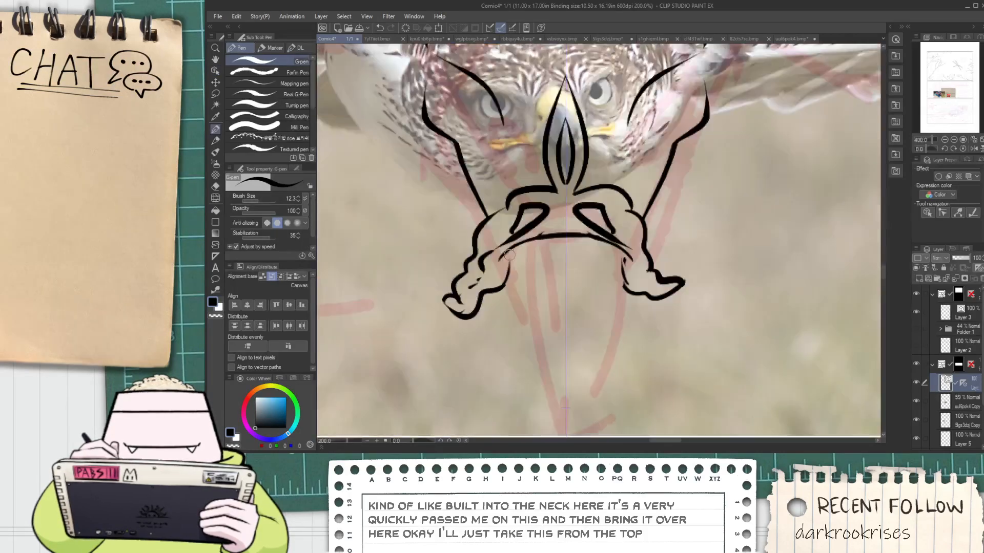
scroll(498, 259, "up", 2)
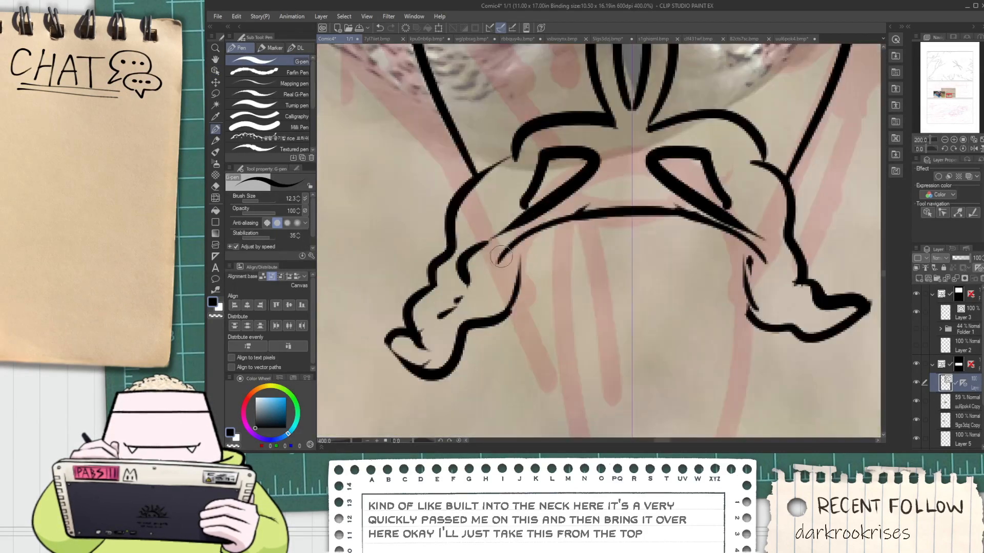
mouse_move(516, 235)
left_mouse_down()
mouse_move(504, 265)
mouse_move(556, 265)
mouse_move(629, 379)
left_mouse_up()
key("ctrl+z")
Trim the stray line end inside the mouth corner with the vector eraser
key("e")
scroll(536, 267, "up", 2)
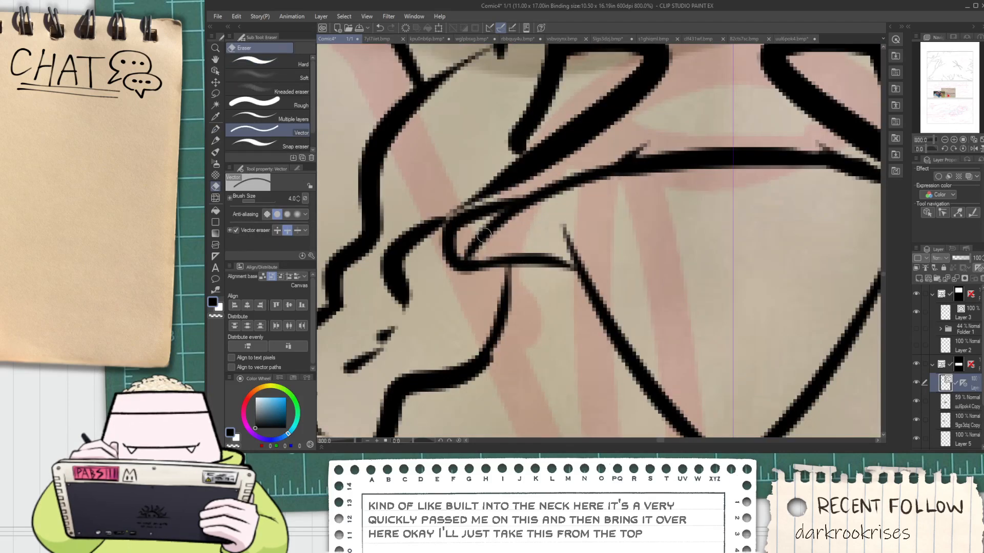
left_click_drag(481, 235, 493, 243)
Ink a higher peaked arch across the middle of the beak's top and erase the flatter line beneath it
mouse_move(636, 146)
left_mouse_down()
mouse_move(650, 154)
mouse_move(662, 143)
mouse_move(589, 210)
mouse_move(582, 193)
mouse_move(683, 147)
left_mouse_up()
key("ctrl+z")
scroll(654, 156, "down", 2)
key("space")
scroll(589, 211, "up", 2)
key("p")
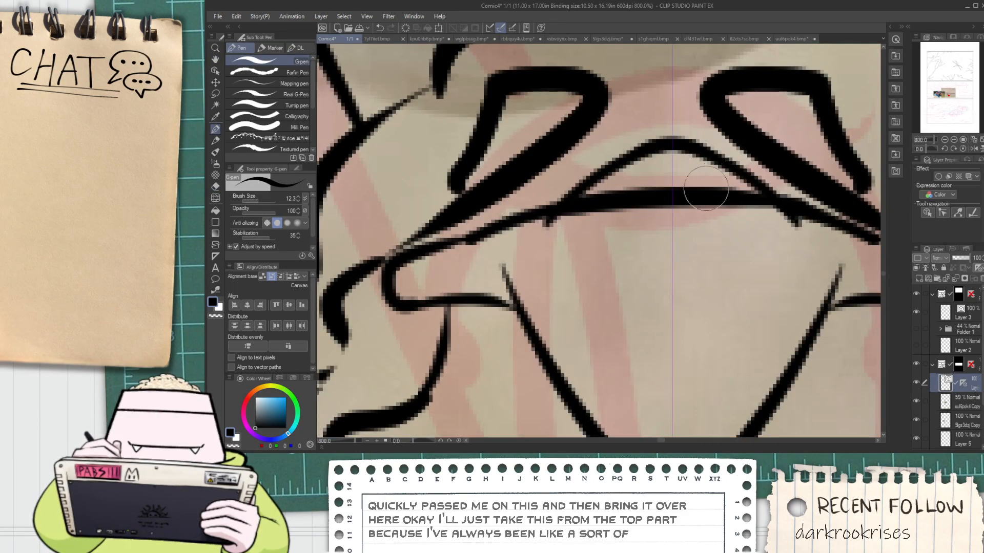
key("e")
mouse_move(611, 195)
left_mouse_down()
mouse_move(602, 218)
mouse_move(562, 221)
left_mouse_up()
key("p")
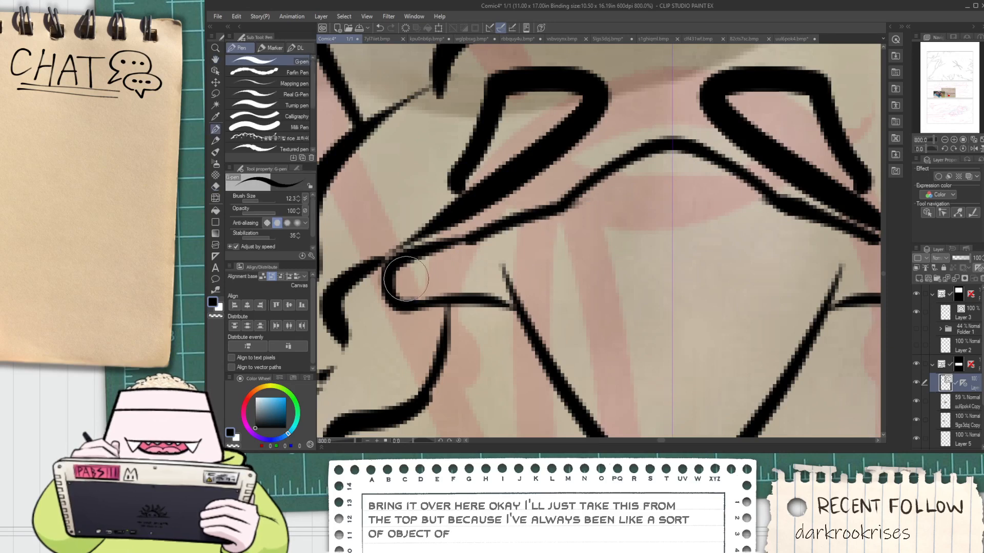
Ink a small crease detail inside the mirrored mouth corners
mouse_move(412, 287)
left_mouse_down()
mouse_move(423, 278)
mouse_move(506, 302)
mouse_move(578, 474)
left_mouse_up()
scroll(493, 310, "down", 4)
scroll(493, 310, "down", 2)
key("space")
scroll(509, 302, "up", 4)
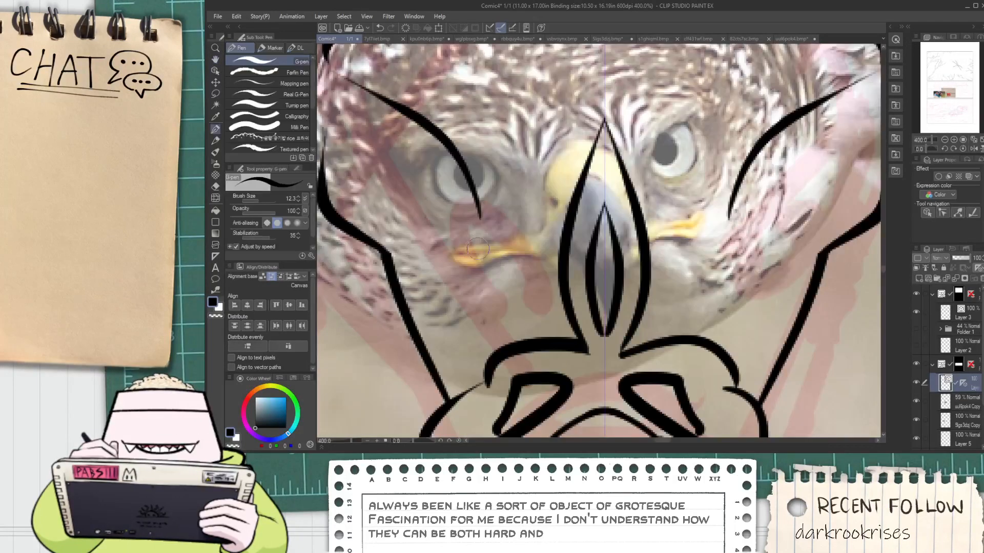
mouse_move(471, 247)
left_mouse_down()
mouse_move(481, 249)
mouse_move(459, 290)
left_mouse_up()
key("ctrl+z")
Ink small curved nostril-like marks on both sides of the pointed beak
scroll(471, 240, "down", 4)
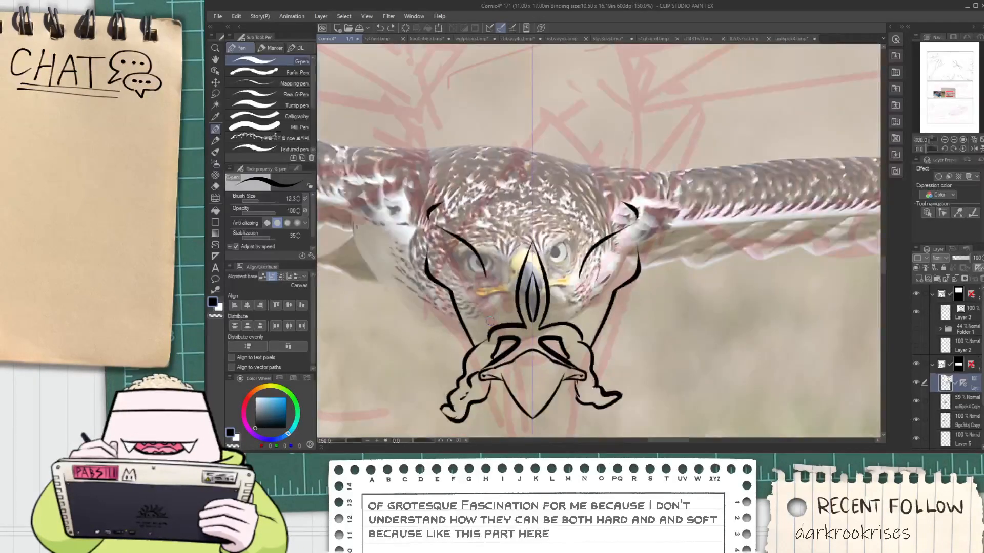
key("space")
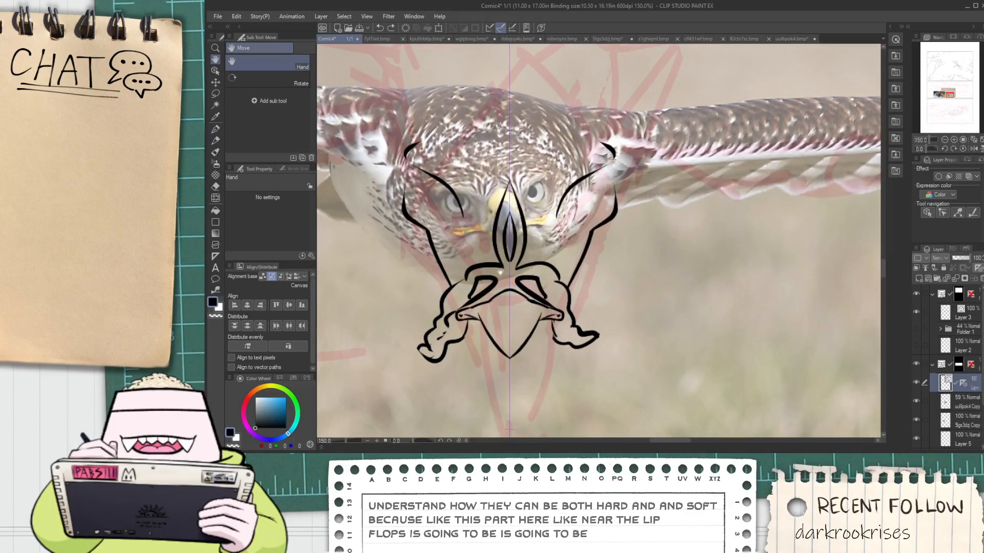
left_click_drag(494, 229, 499, 252)
scroll(497, 308, "up", 4)
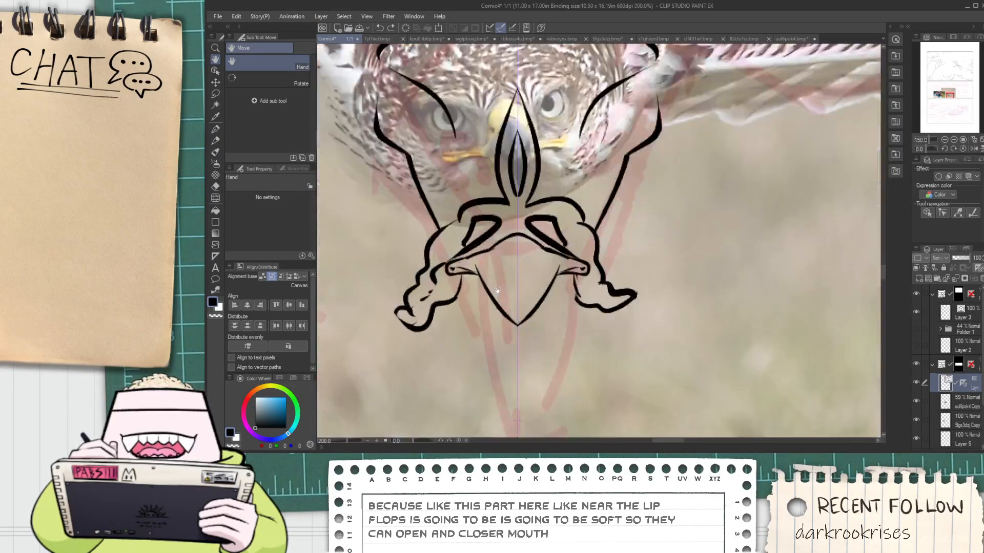
mouse_move(475, 265)
left_mouse_down()
mouse_move(500, 284)
mouse_move(496, 265)
mouse_move(516, 257)
mouse_move(530, 198)
left_mouse_up()
key("ctrl+z")
scroll(530, 216, "down", 5)
left_click_drag(529, 231, 529, 247)
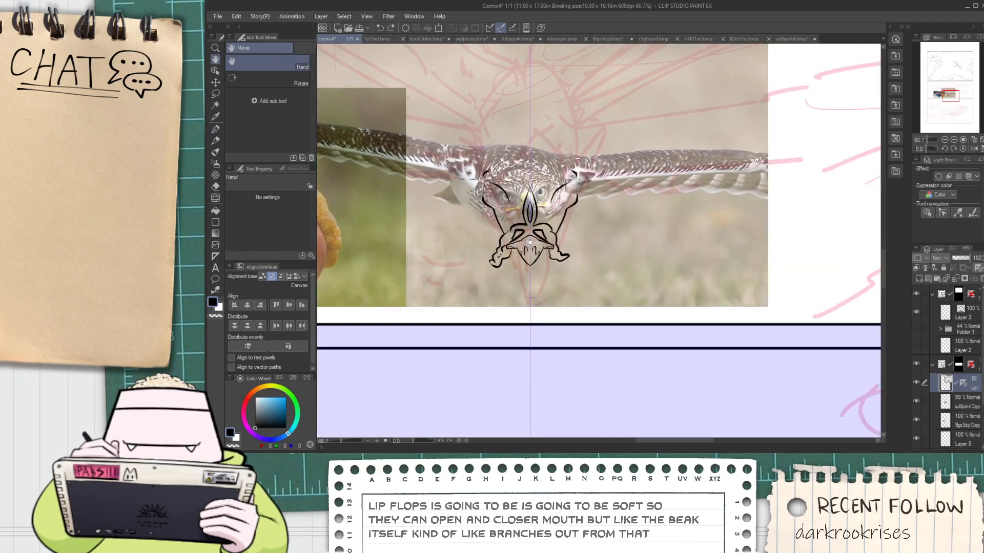
Replace the old brow lines with mirrored arcs lower on the face and add short creases beside the central crest
scroll(525, 222, "up", 4)
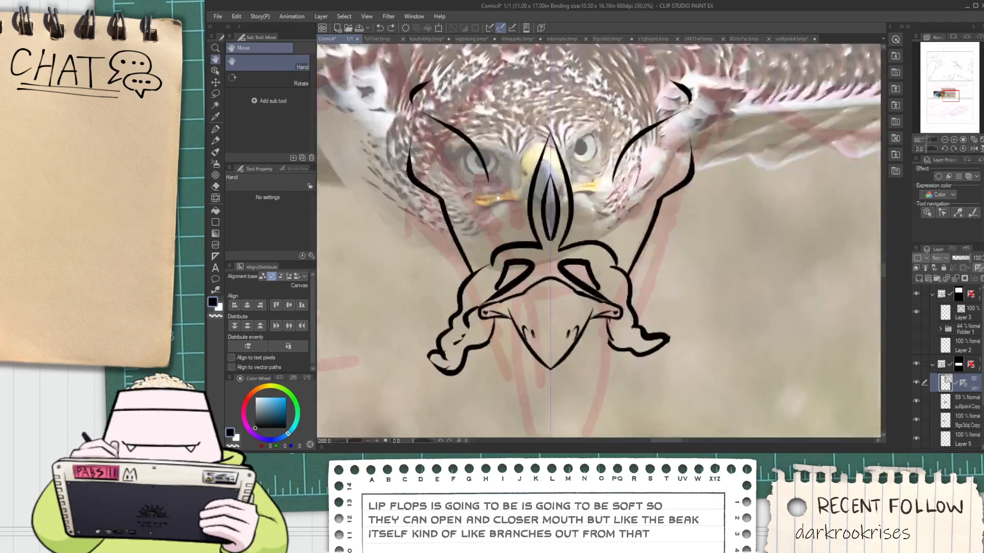
key("p")
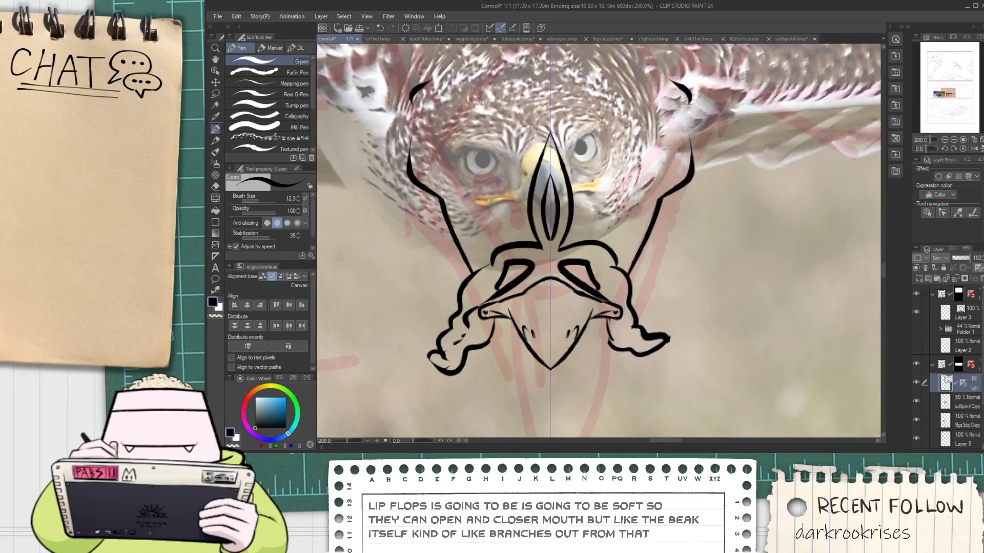
mouse_move(426, 151)
left_mouse_down()
mouse_move(535, 166)
mouse_move(467, 149)
mouse_move(506, 194)
mouse_move(512, 224)
left_mouse_up()
key("ctrl+z")
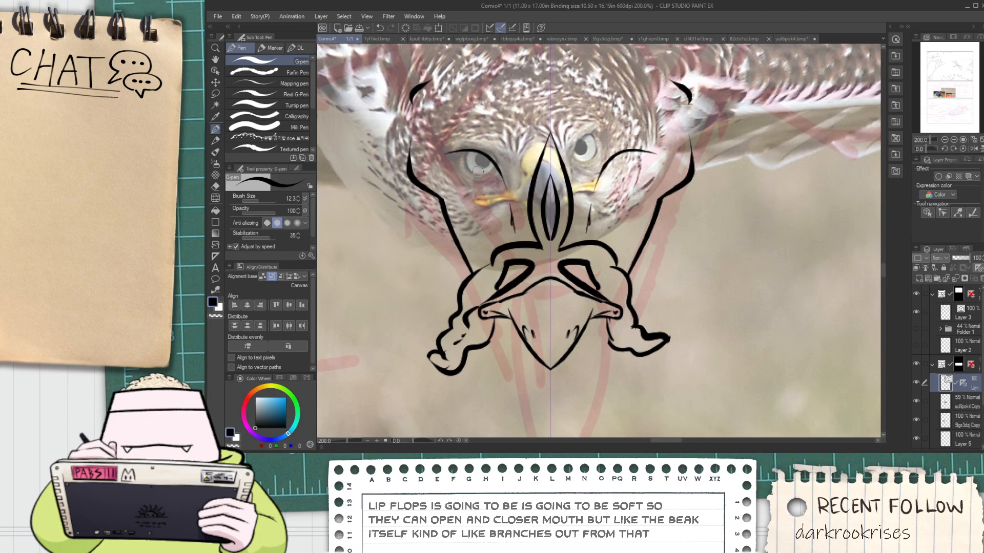
scroll(477, 174, "up", 2)
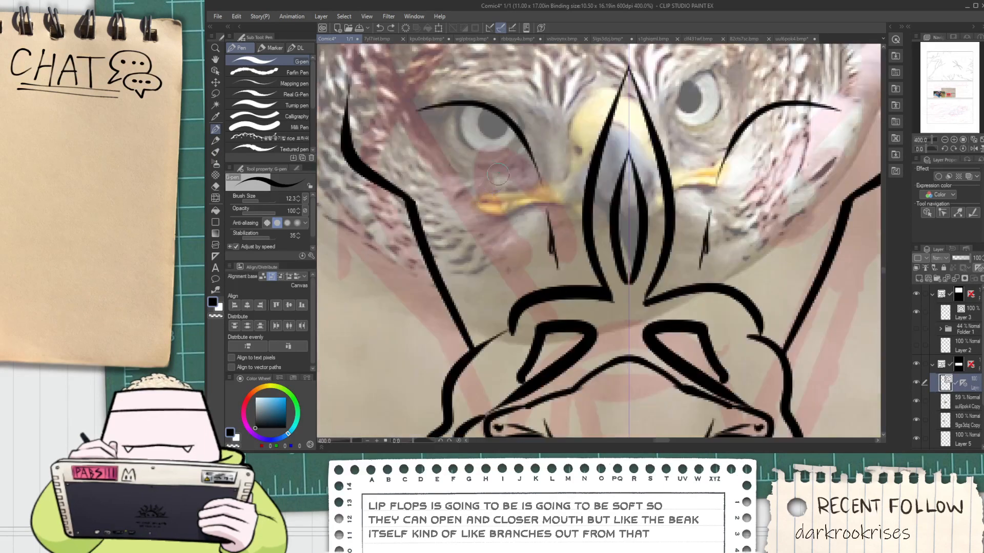
left_click_drag(503, 137, 520, 223)
mouse_move(463, 145)
left_mouse_down()
mouse_move(512, 134)
mouse_move(514, 206)
left_mouse_up()
key("ctrl+z")
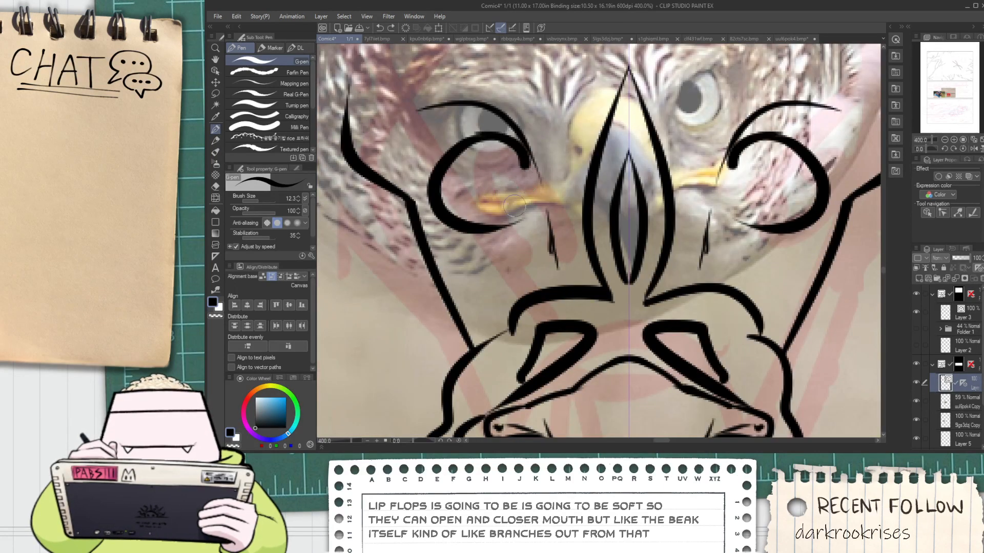
key("ctrl+z")
mouse_move(468, 141)
left_mouse_down()
mouse_move(509, 143)
mouse_move(505, 222)
left_mouse_up()
key("ctrl+z")
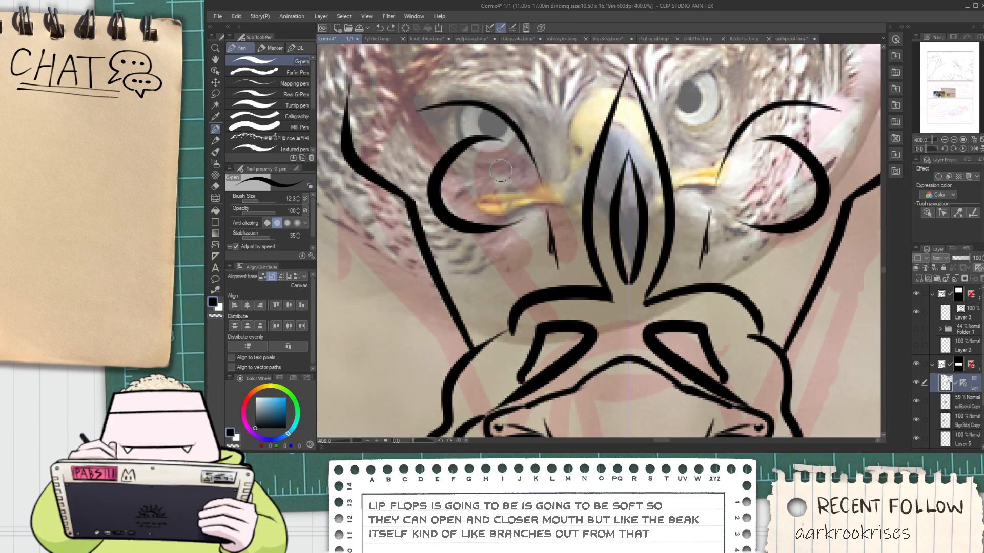
key("ctrl+z")
Ink the rounded lower outlines of both eyes up to the brow arcs and trim their overshooting ends
left_click_drag(479, 107, 513, 203)
key("ctrl+z")
left_click_drag(457, 96, 537, 165)
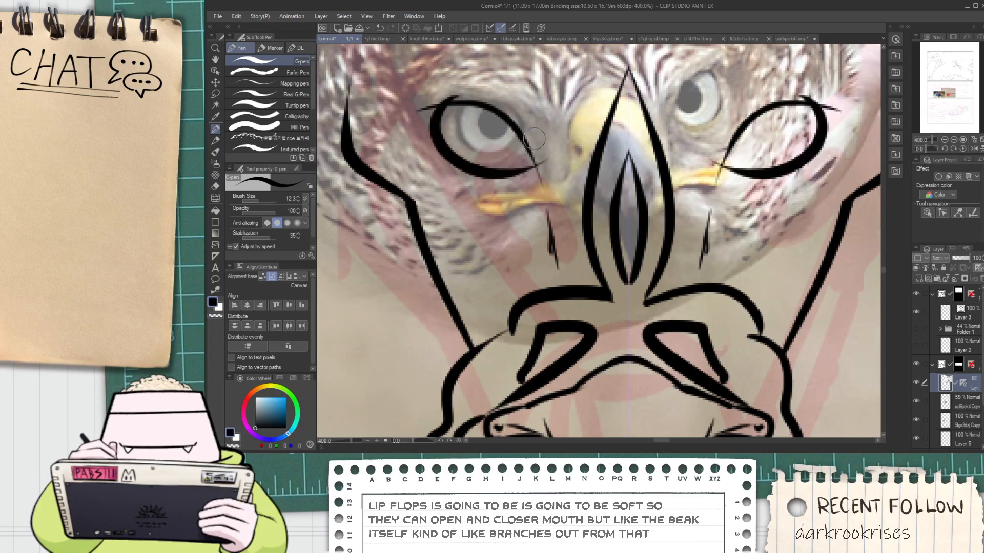
key("e")
Ink a round iris inside both mirrored eye outlines
key("p")
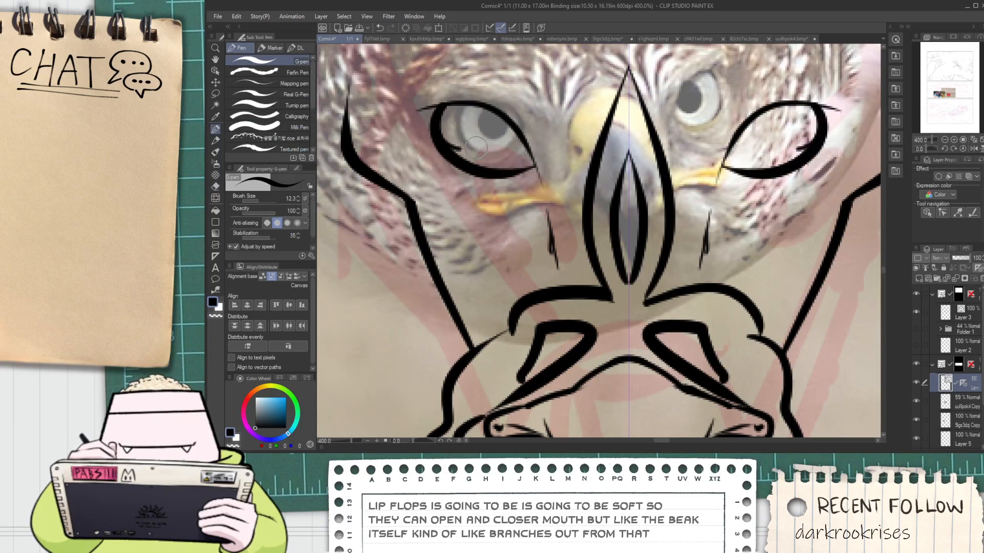
mouse_move(470, 111)
left_mouse_down()
mouse_move(461, 151)
mouse_move(481, 125)
mouse_move(481, 149)
mouse_move(506, 131)
left_mouse_up()
key("ctrl+z")
key("ctrl+z")
scroll(514, 138, "down", 3)
key("space")
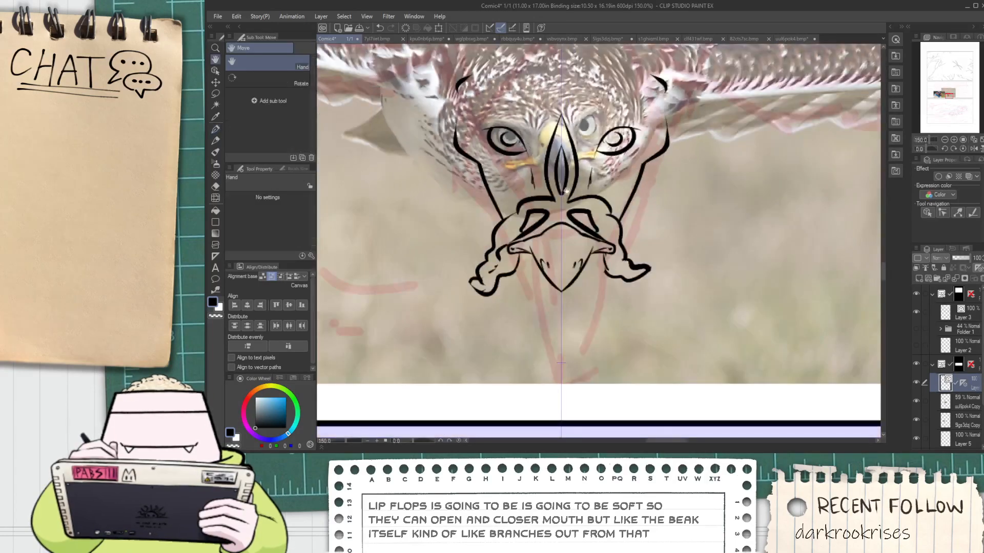
left_click_drag(554, 195, 547, 205)
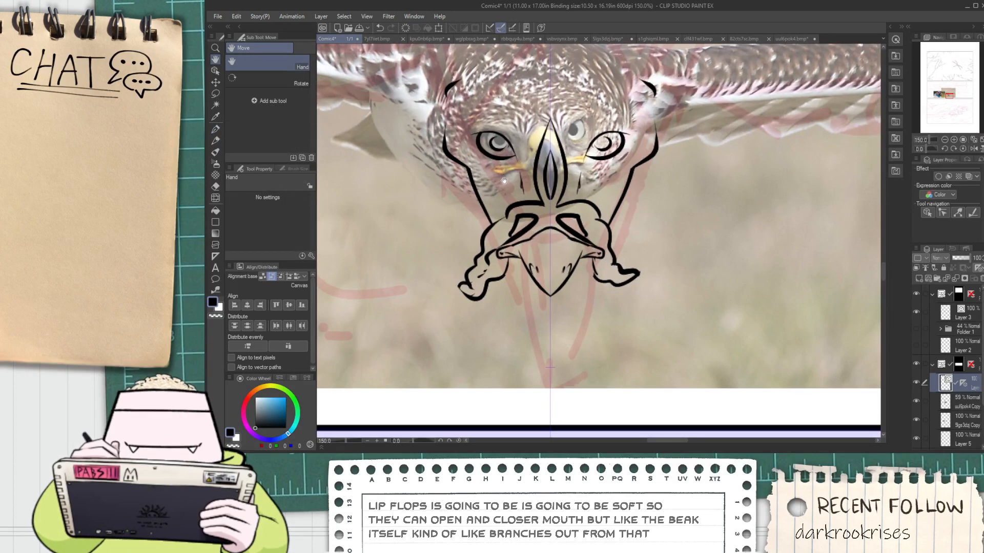
key("o")
left_click_drag(485, 101, 511, 153)
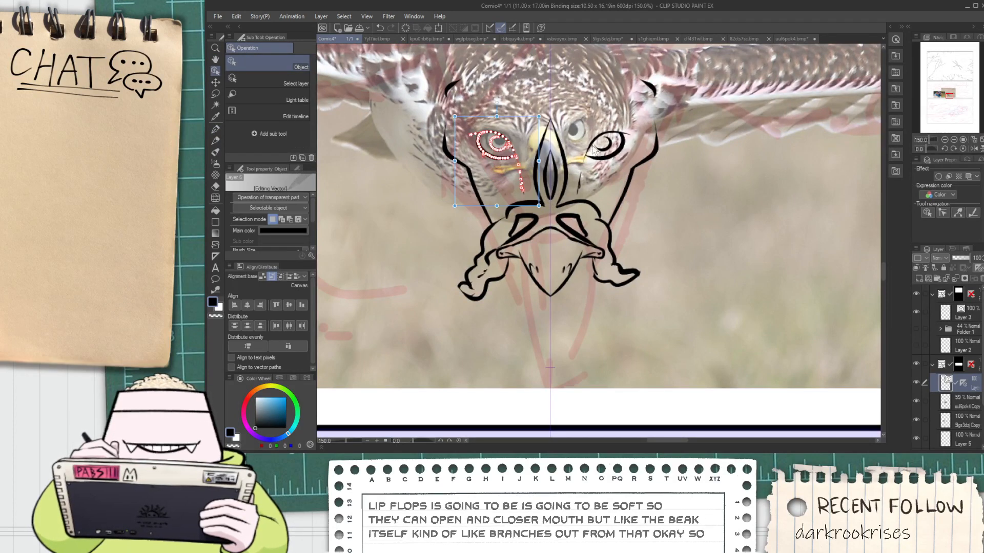
left_click_drag(591, 100, 613, 172)
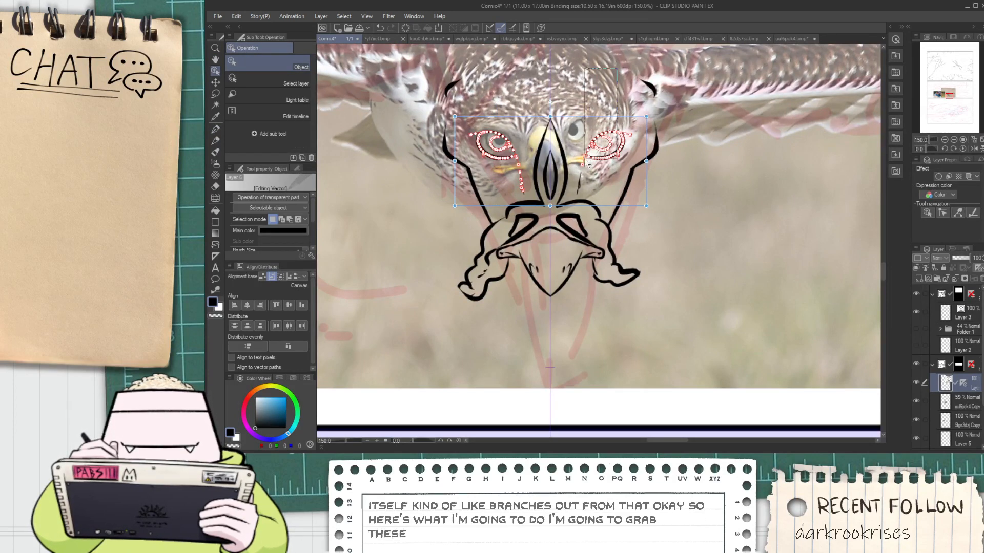
left_click_drag(517, 186, 522, 186)
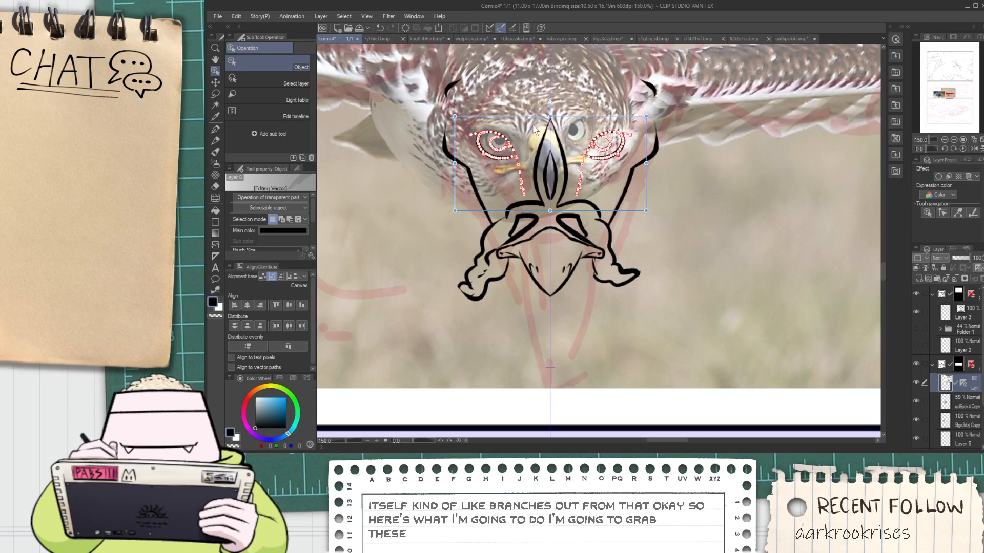
left_click(579, 99)
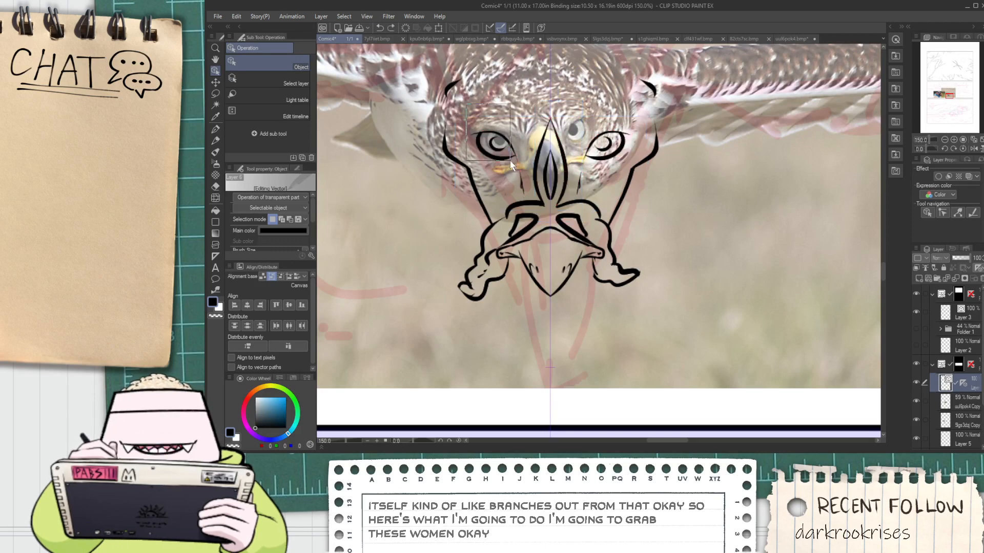
left_click_drag(517, 153, 471, 203)
key("ctrl+z")
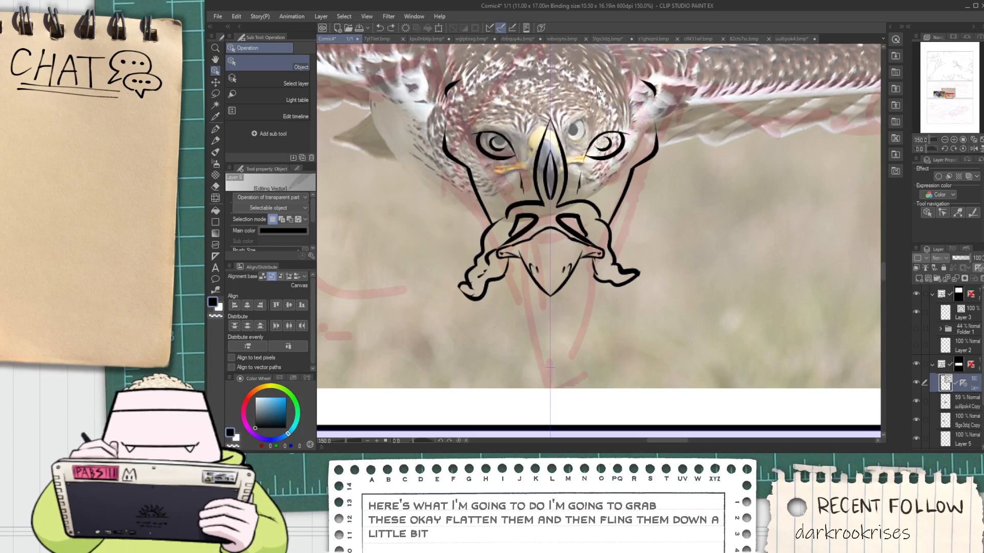
Select both eyes with the creases beside the crest, squash them from above and stretch them down toward the beak
left_click_drag(597, 88, 624, 150)
left_click_drag(592, 64, 578, 186)
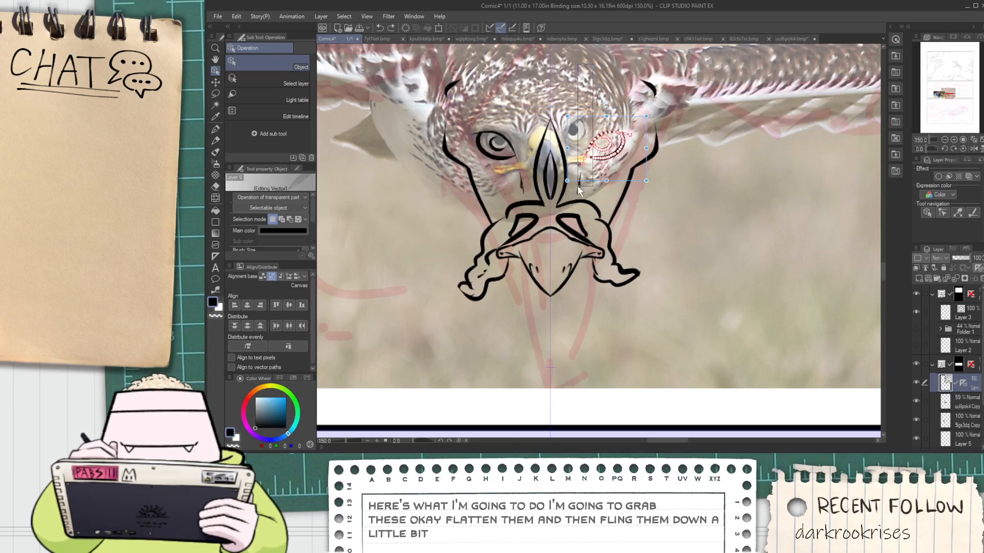
left_click_drag(519, 182, 521, 181)
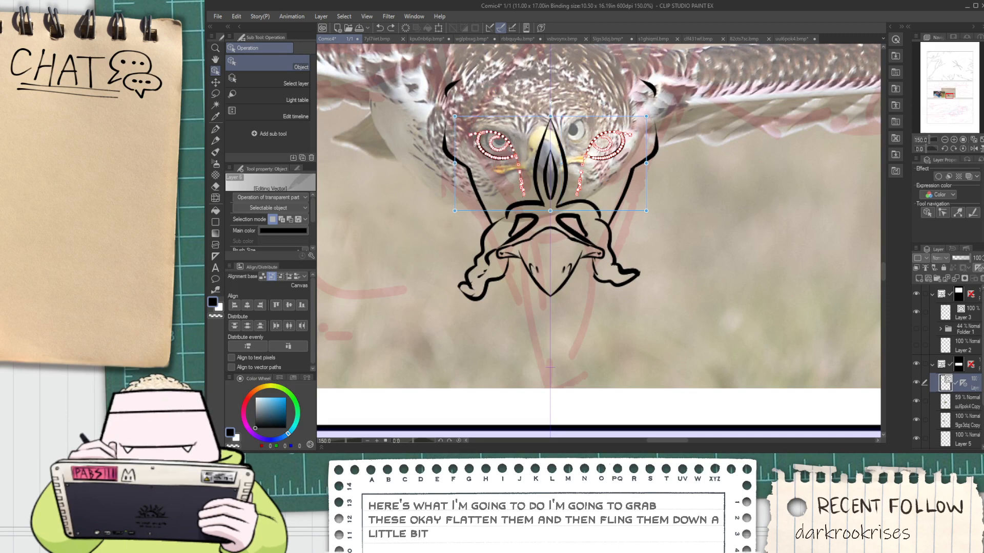
left_click_drag(549, 116, 550, 146)
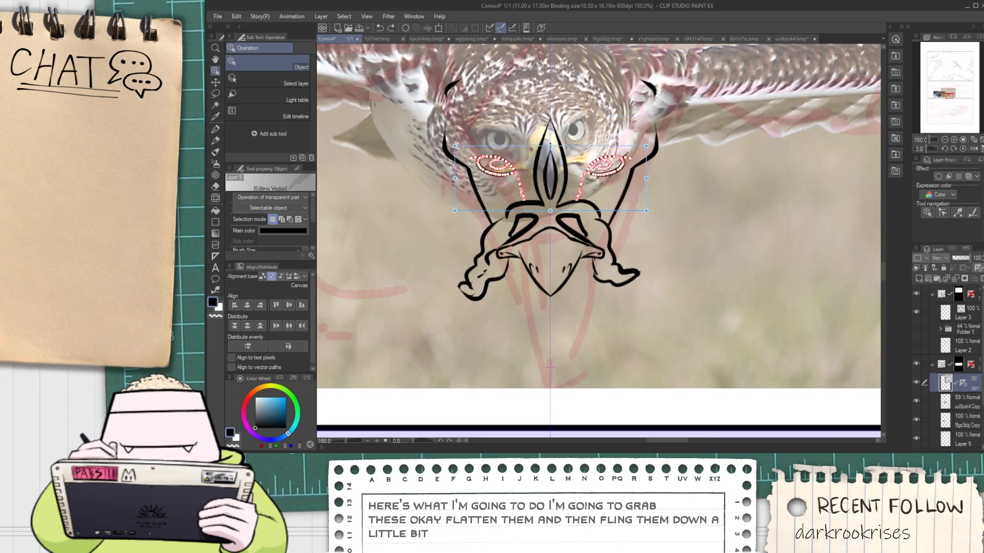
left_click_drag(549, 211, 552, 247)
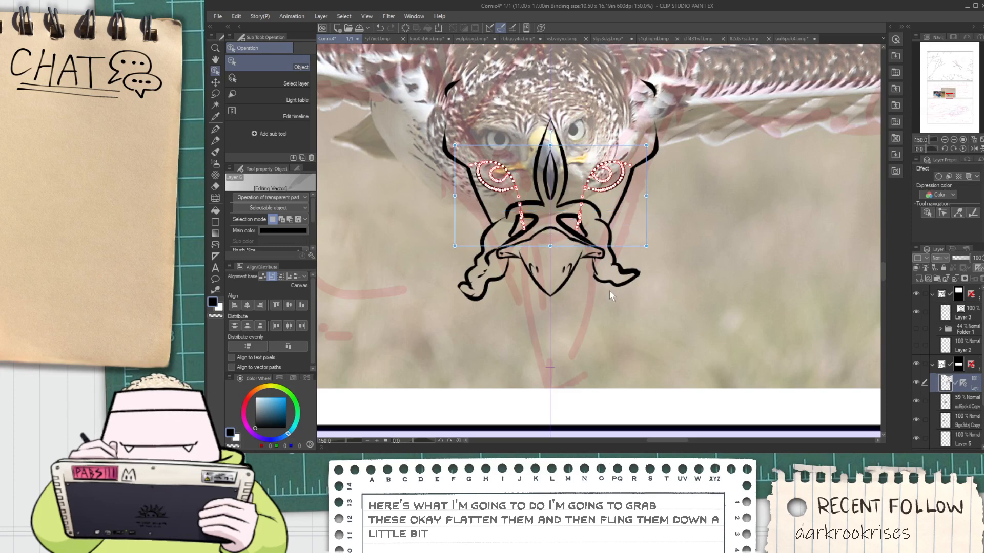
left_click(586, 321)
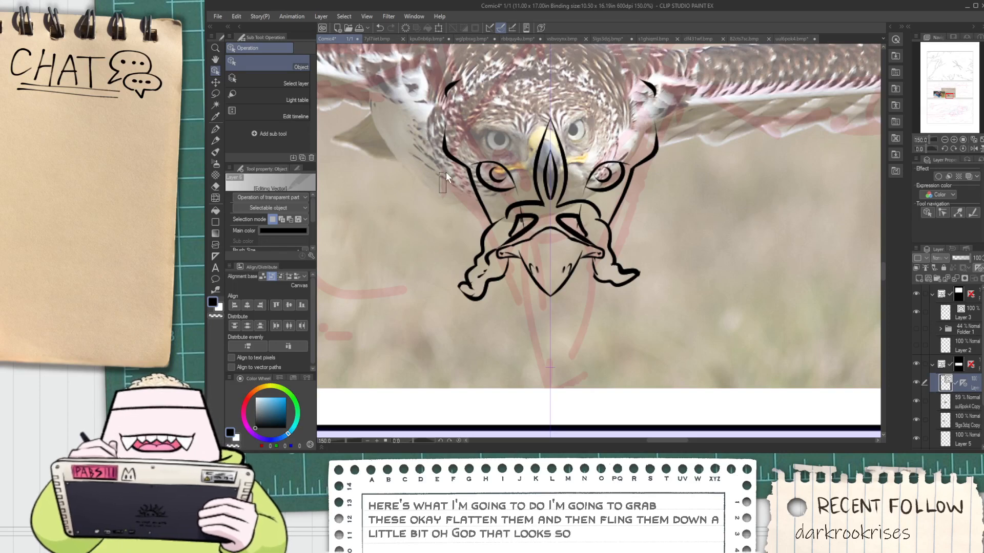
mouse_move(440, 193)
left_mouse_down()
mouse_move(461, 166)
mouse_move(469, 174)
left_mouse_up()
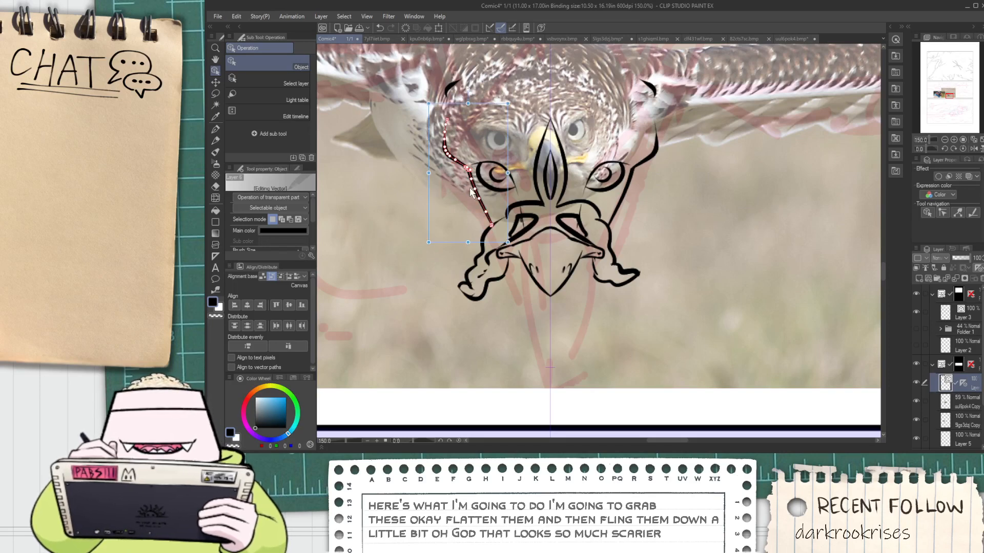
left_click_drag(464, 106, 470, 177)
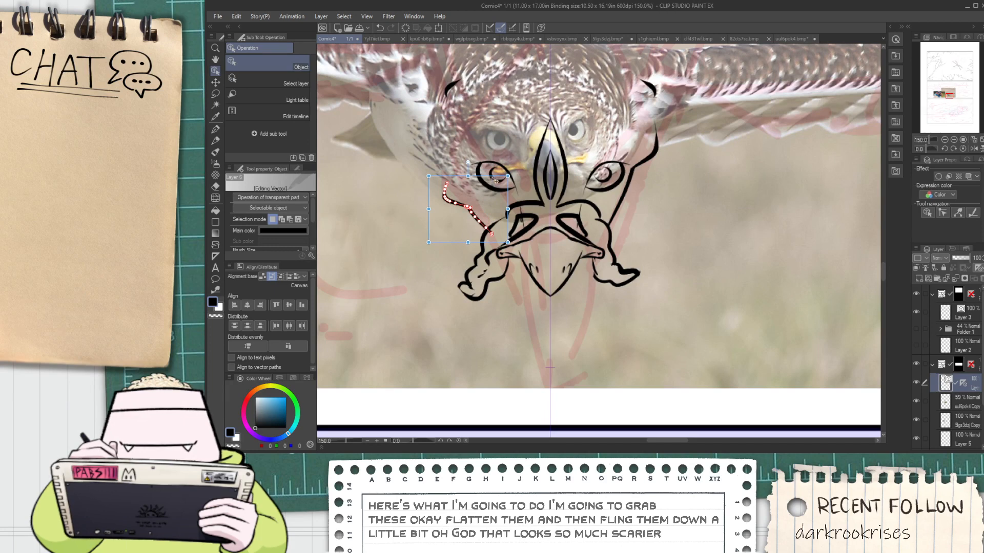
left_click(685, 197)
key("ctrl+z")
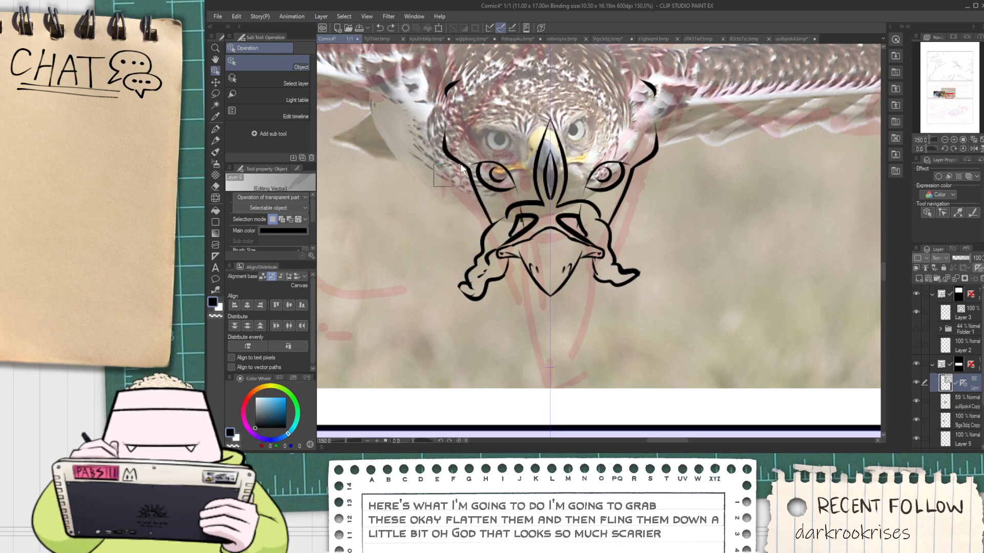
Select the outer contour lines on both sides of the head and shorten them from above
left_click_drag(468, 171, 469, 172)
left_click_drag(637, 174, 632, 170)
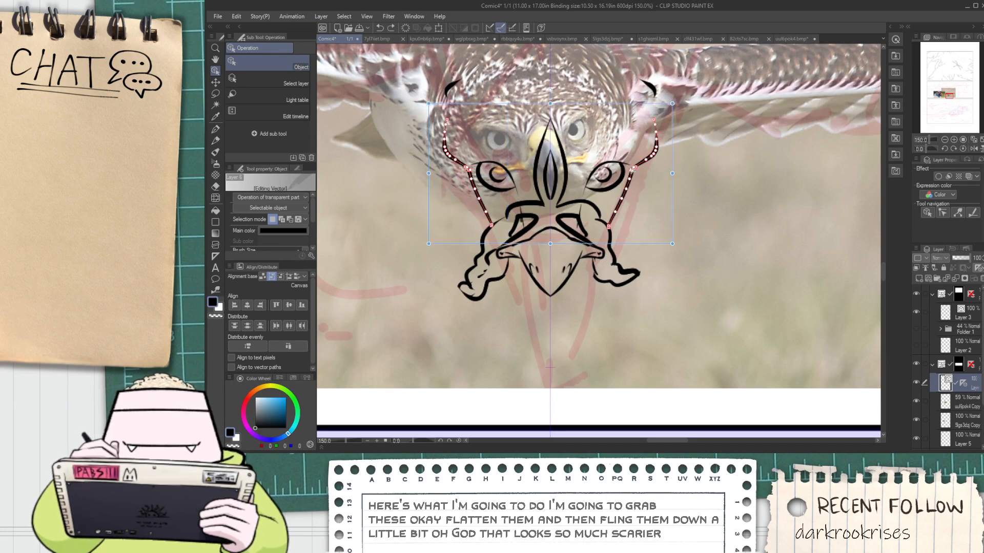
left_click_drag(550, 103, 555, 156)
Select the head linework except the two uppermost side strokes and move it up over the hawk's face
mouse_move(715, 330)
left_mouse_down()
mouse_move(437, 156)
mouse_move(413, 129)
left_mouse_up()
left_click_drag(674, 270, 675, 210)
left_click(695, 217)
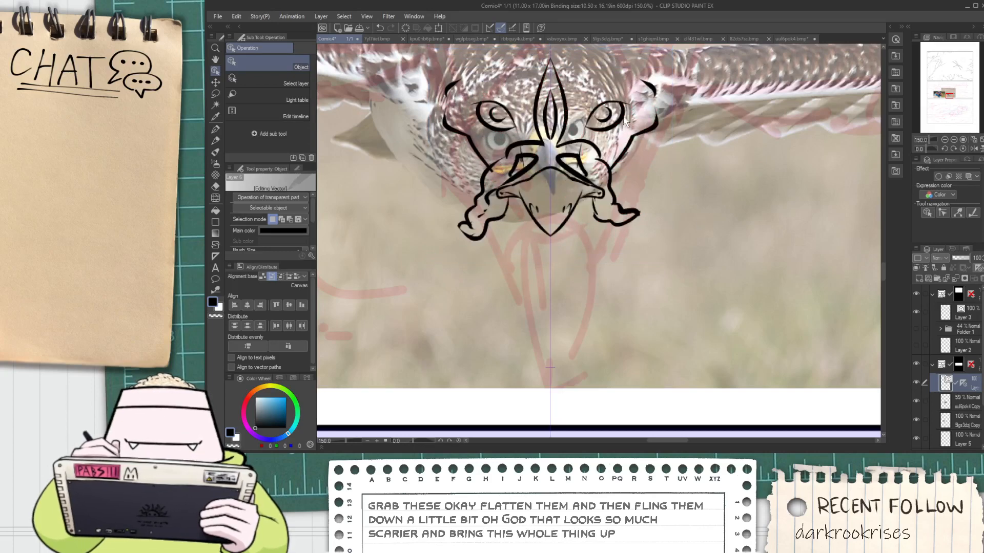
Remove the two uppermost side strokes from the head and trim stray line ends around the cheeks and nostrils with the vector eraser
mouse_move(625, 120)
left_mouse_down()
mouse_move(654, 194)
mouse_move(684, 220)
left_mouse_up()
key("e")
key("ctrl+plus")
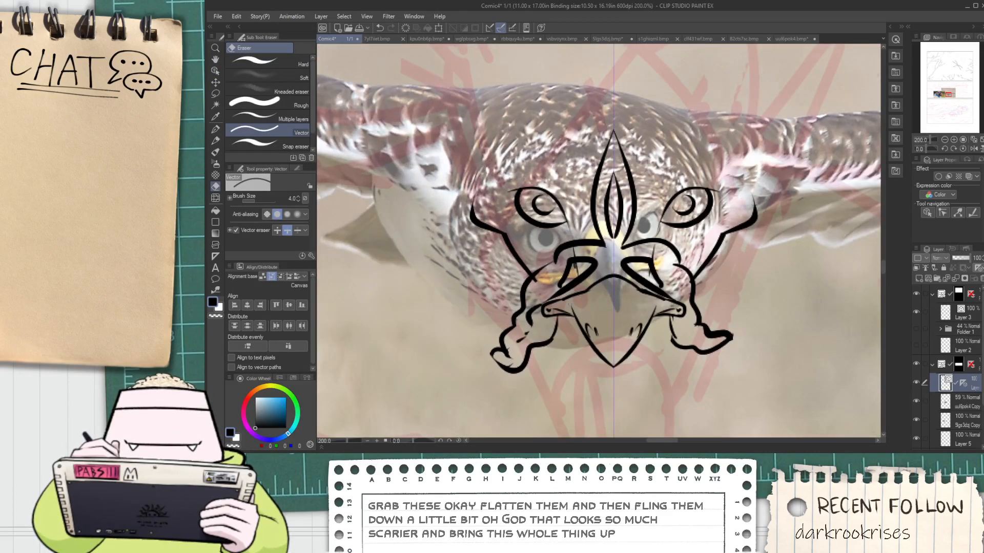
scroll(569, 304, "up", 2)
left_click_drag(496, 268, 504, 254)
key("ctrl+z")
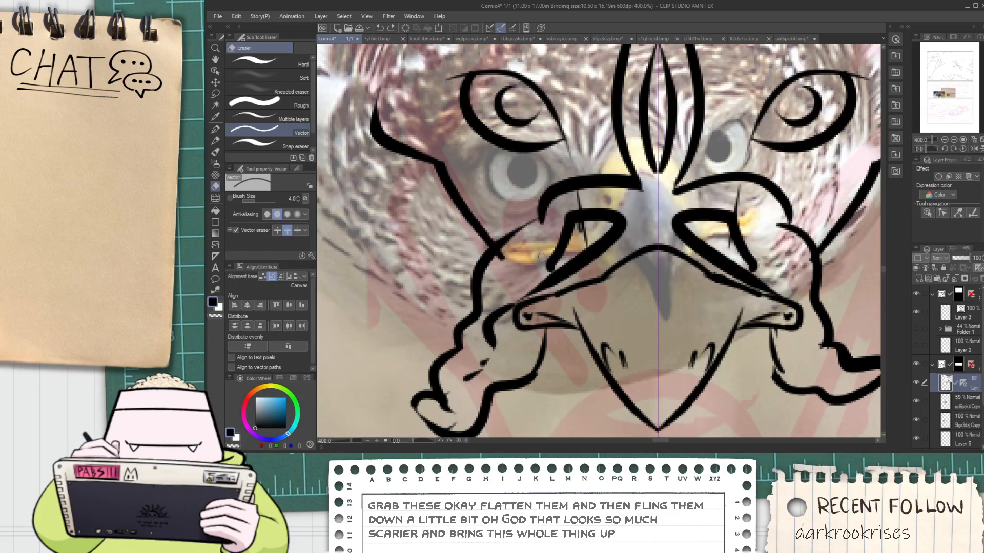
scroll(528, 259, "down", 2)
scroll(530, 256, "up", 2)
left_click_drag(581, 251, 580, 226)
scroll(580, 226, "down", 3)
scroll(595, 207, "up", 3)
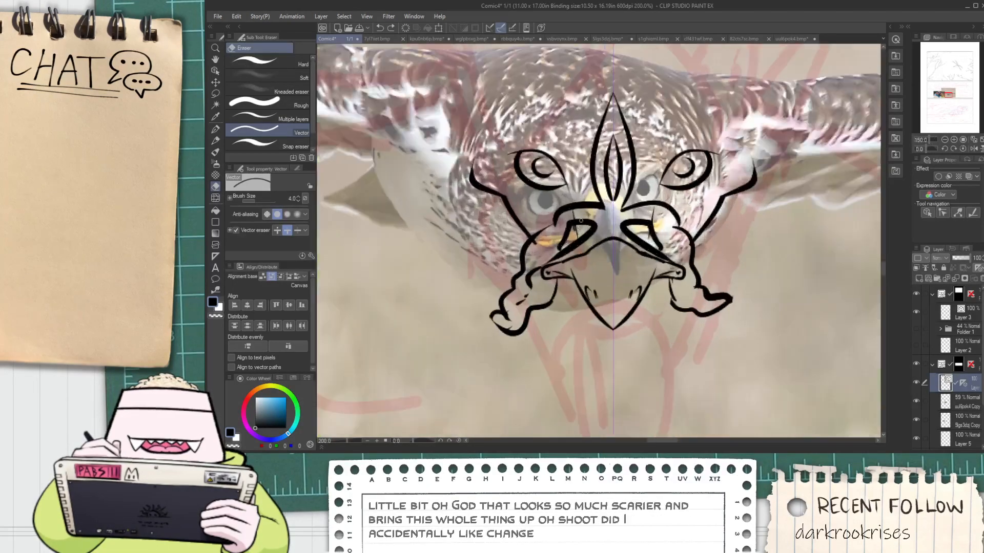
scroll(596, 207, "down", 3)
key("space")
mouse_move(584, 195)
left_mouse_down()
mouse_move(523, 212)
mouse_move(458, 210)
mouse_move(498, 219)
mouse_move(506, 273)
left_mouse_up()
scroll(458, 210, "up", 3)
scroll(462, 206, "down", 2)
scroll(462, 206, "down", 1)
Ink a wide mirrored arc above the head with the G-pen, spanning from shoulder to shoulder
key("p")
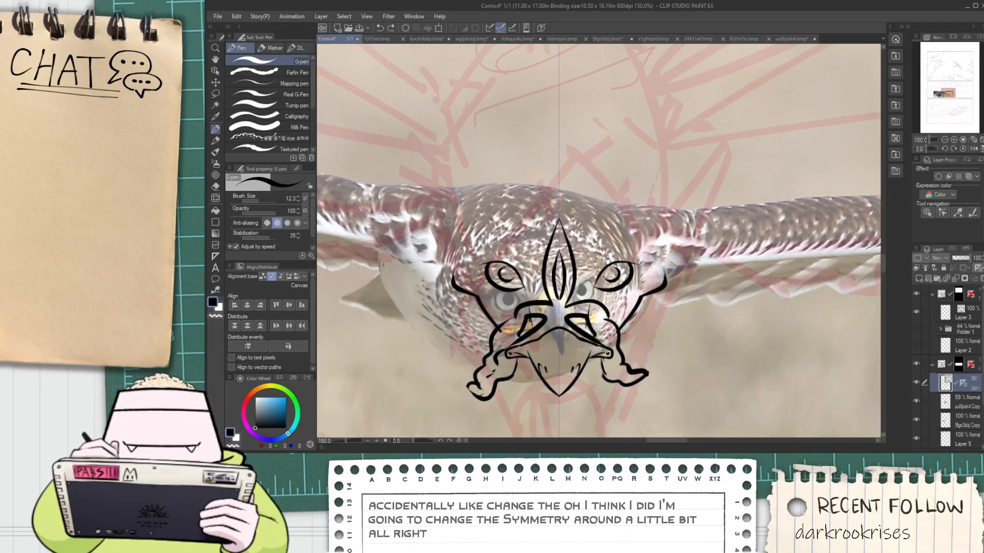
left_click_drag(439, 225, 558, 139)
key("ctrl+z")
left_click_drag(426, 204, 614, 141)
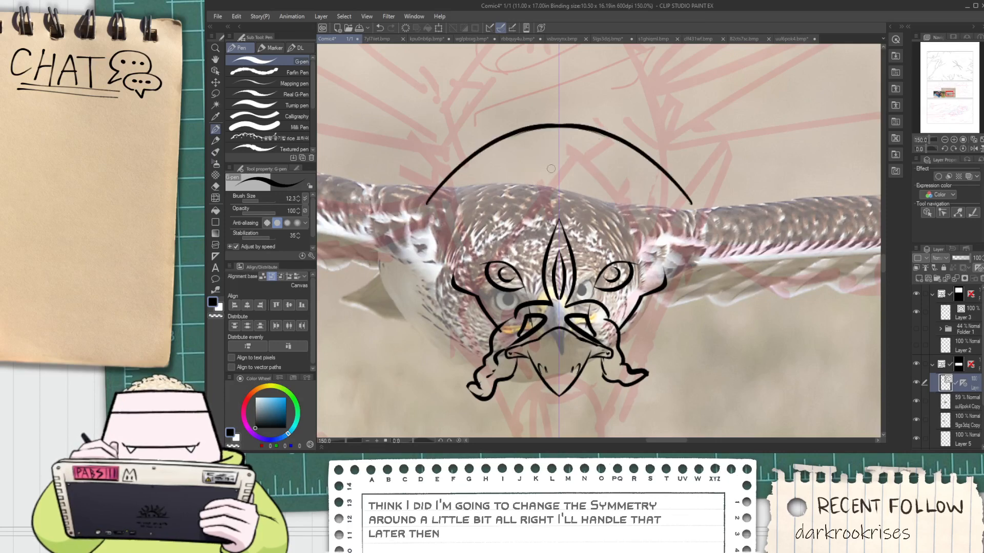
scroll(379, 262, "down", 2)
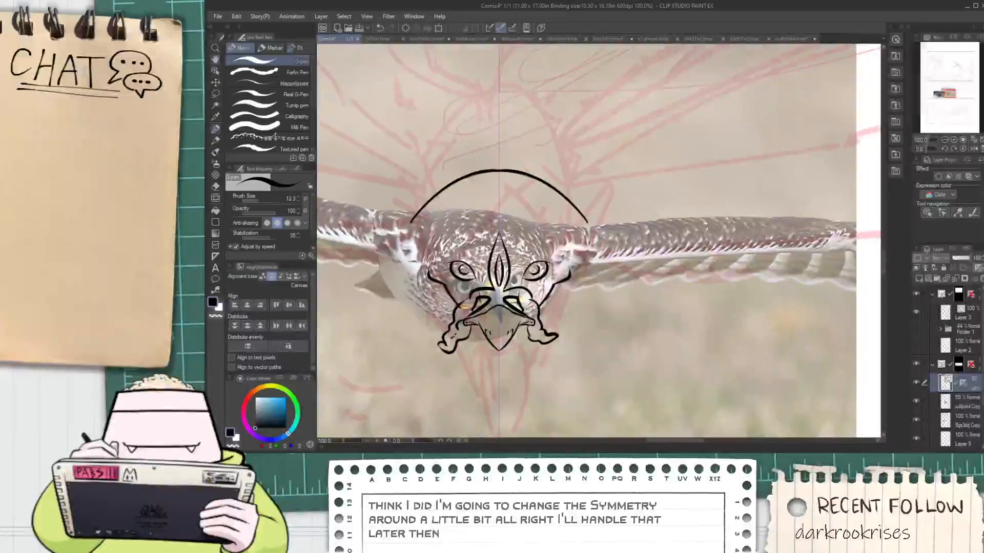
left_click_drag(564, 263, 841, 259)
scroll(768, 289, "down", 1)
mouse_move(661, 279)
left_mouse_down("space")
mouse_move(542, 262)
mouse_move(575, 241)
left_mouse_up("space")
scroll(517, 258, "up", 1)
key("ctrl+z")
key("ctrl+z")
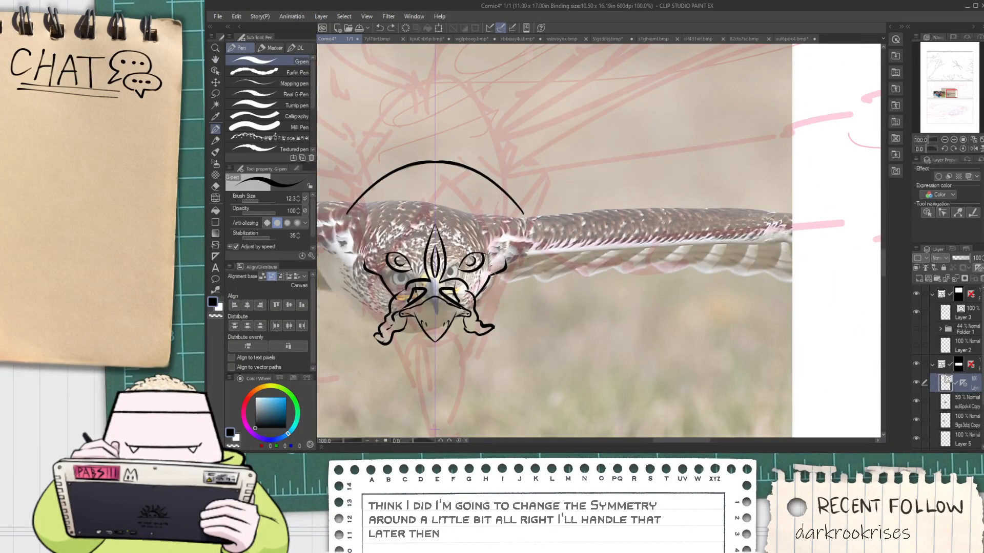
Ink short thin feather strokes above the outer face contours, beside both eyes
scroll(500, 261, "up", 1)
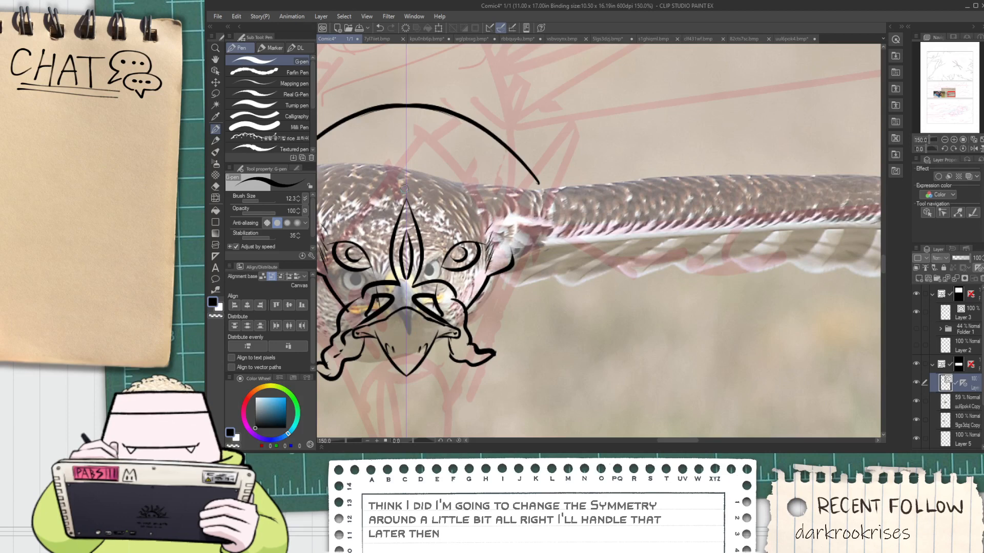
key("space")
scroll(342, 228, "up", 1)
left_click_drag(342, 228, 458, 264)
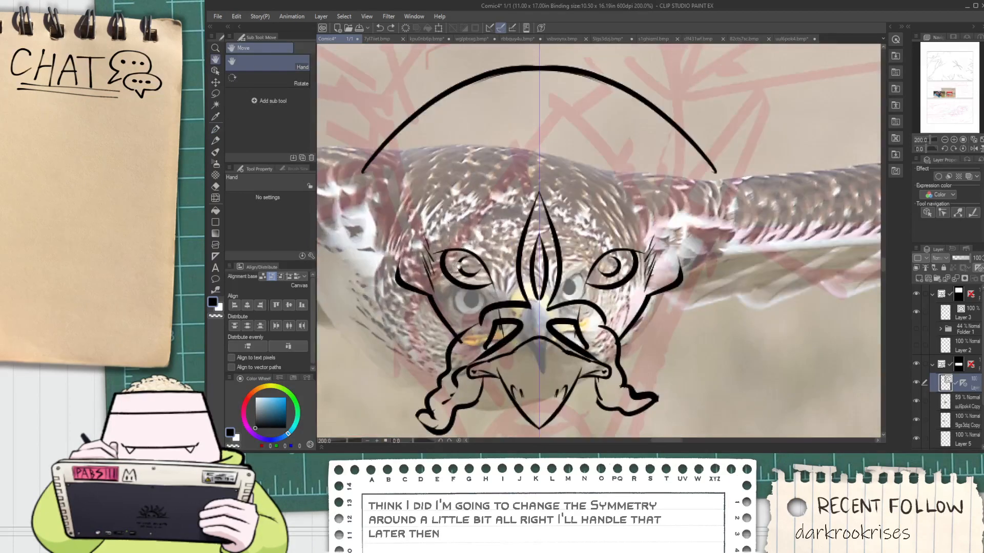
Select each eye with its iris and scale it down slightly toward the crest
key("o")
left_click(496, 284)
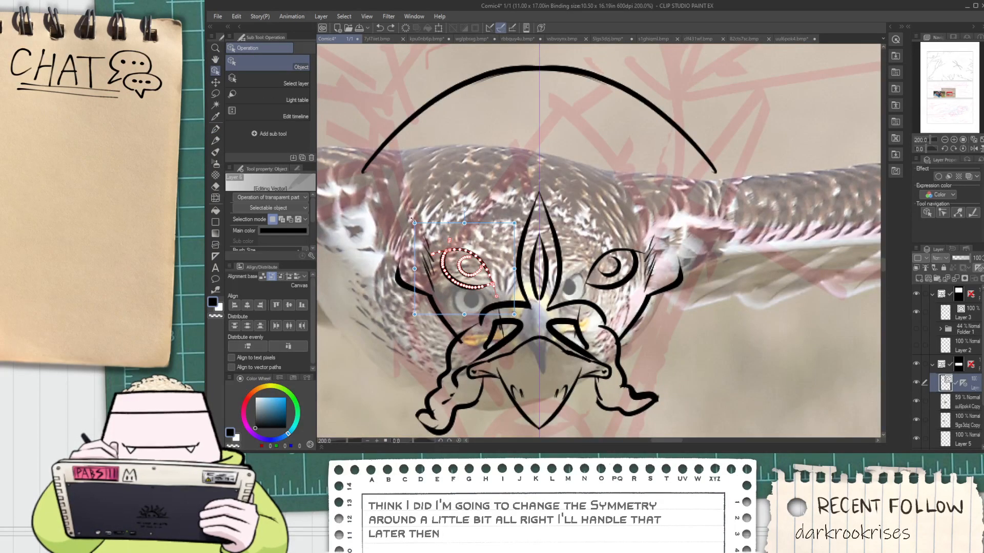
left_click_drag(415, 222, 428, 236)
left_click_drag(627, 215, 589, 285)
left_click_drag(662, 227, 626, 246)
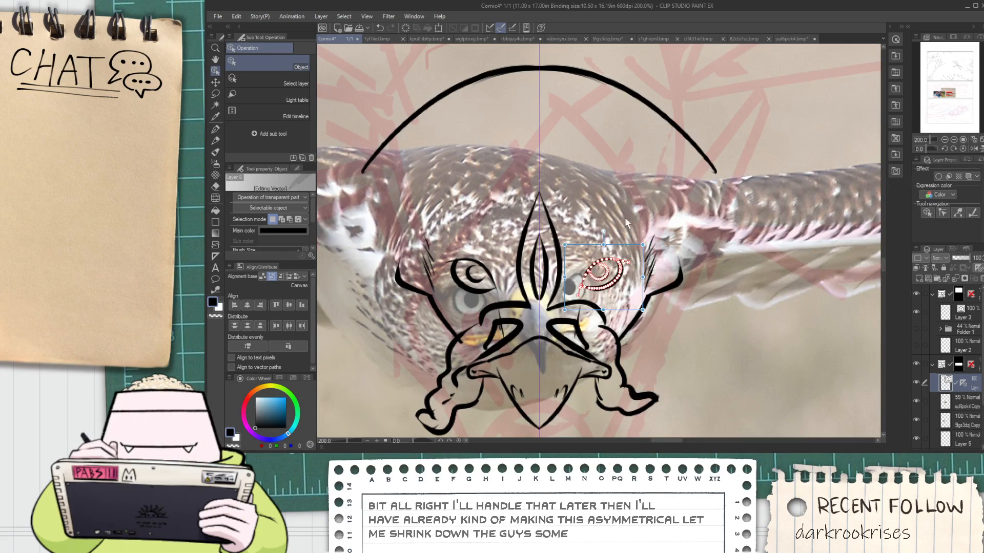
left_click(625, 217)
Ink a second, smaller mirrored arc just beneath the large arc above the head
scroll(613, 223, "down", 2)
key("space")
left_click_drag(569, 224, 563, 227)
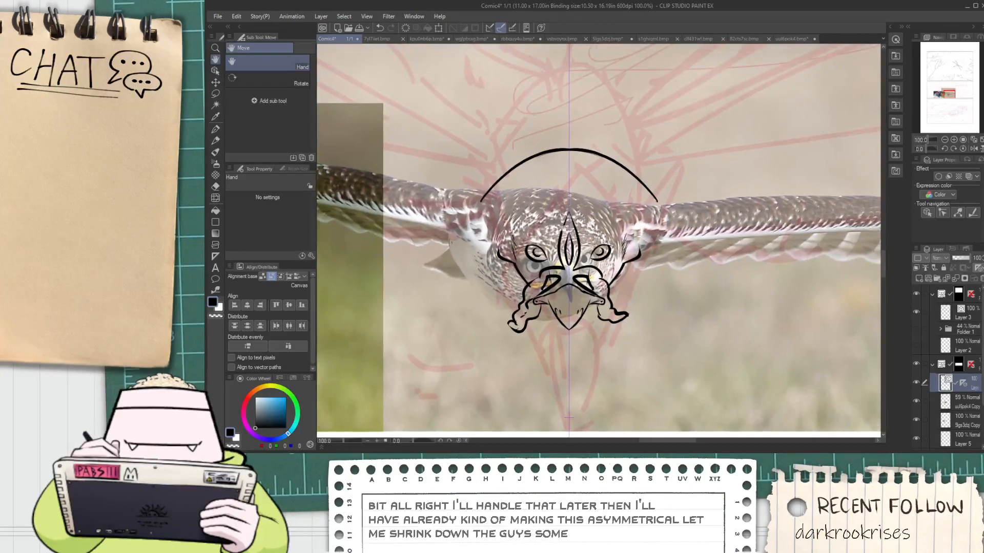
scroll(562, 227, "up", 1)
scroll(566, 212, "down", 1)
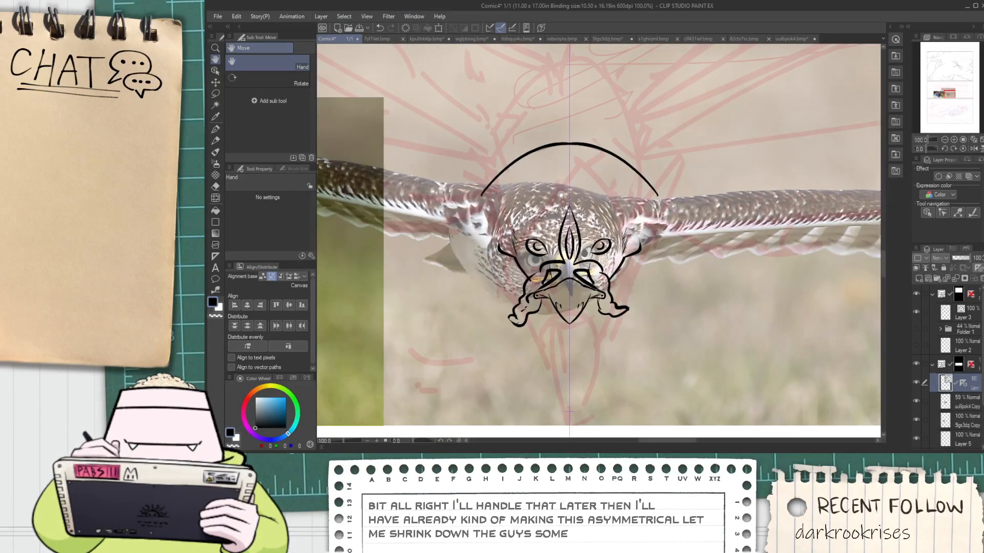
key("p")
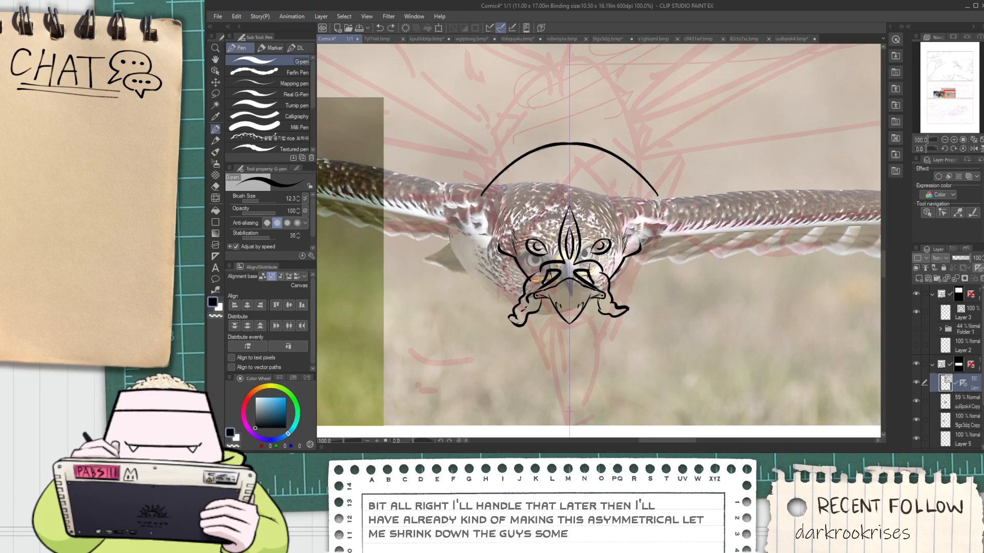
key("e")
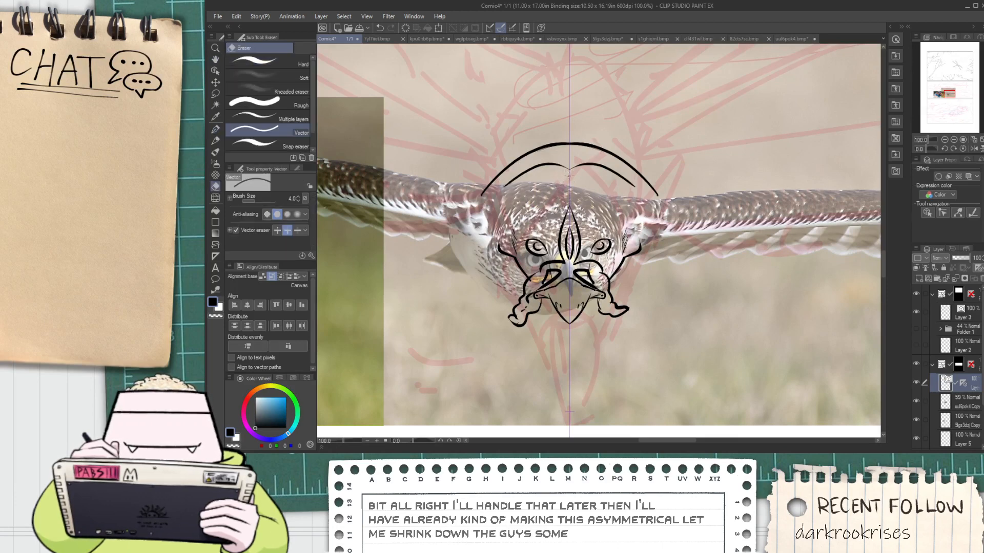
scroll(570, 174, "down", 2)
key("space")
left_click_drag(574, 169, 561, 209)
scroll(561, 221, "up", 1)
mouse_move(637, 242)
left_mouse_down()
mouse_move(536, 221)
mouse_move(601, 224)
mouse_move(880, 183)
left_mouse_up()
key("p")
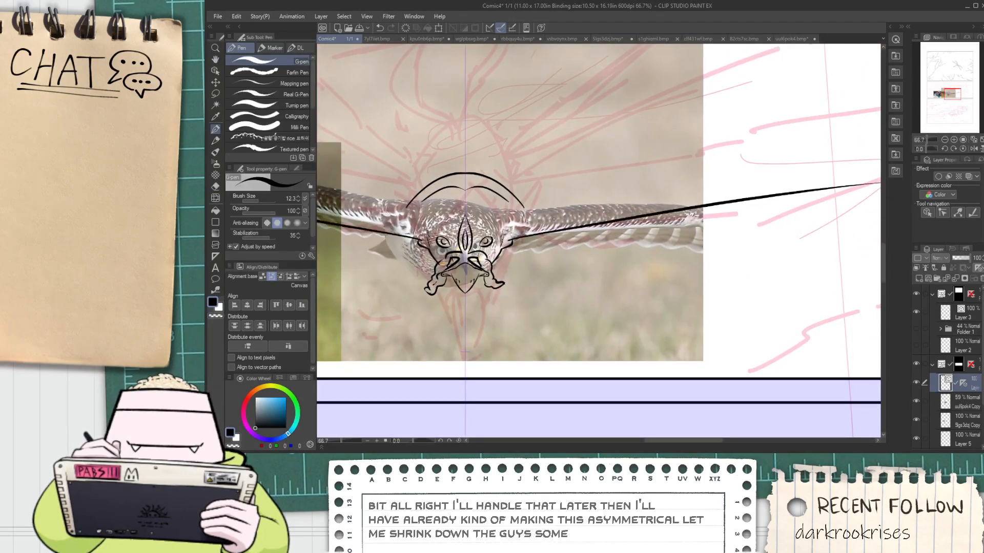
key("ctrl+z")
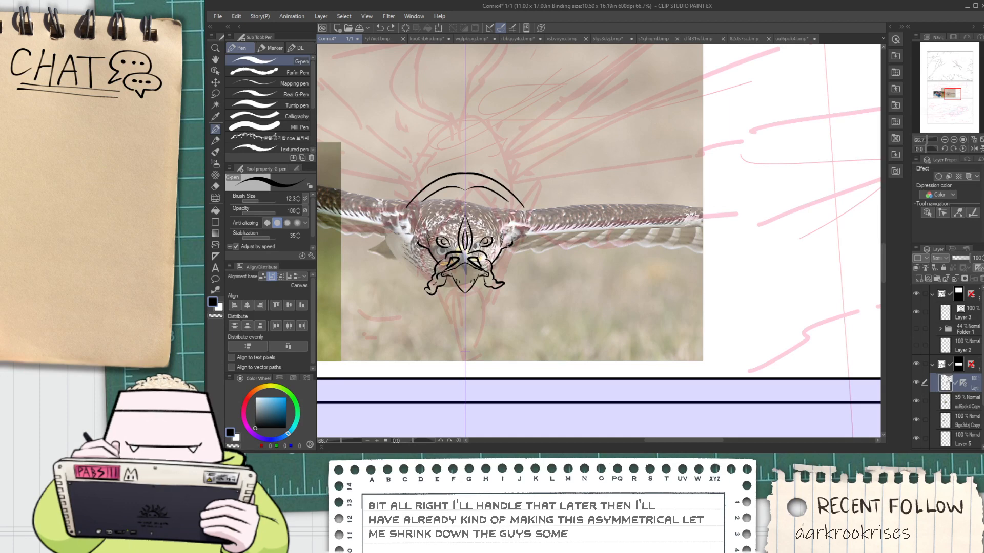
Ink the lower edge of both wings outward from the head, then bend it upward toward the wingtips
left_click_drag(509, 242, 874, 216)
key("space")
mouse_move(749, 239)
left_mouse_down()
mouse_move(652, 259)
mouse_move(866, 172)
left_mouse_up()
key("ctrl+z")
left_click_drag(672, 236, 973, 134)
scroll(824, 189, "down", 1)
key("space")
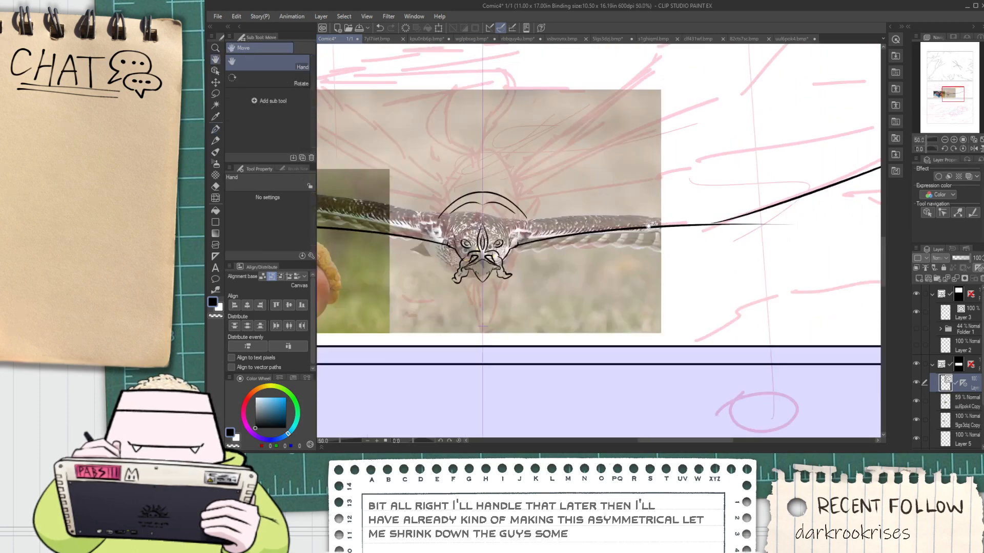
Ink the upper edge of both wings from the ends of the large arc out toward the tips, following the sketch
left_click_drag(620, 222, 497, 220)
scroll(405, 217, "up", 1)
mouse_move(396, 215)
left_mouse_down()
mouse_move(881, 87)
mouse_move(701, 111)
left_mouse_up()
key("space")
scroll(477, 240, "up", 6)
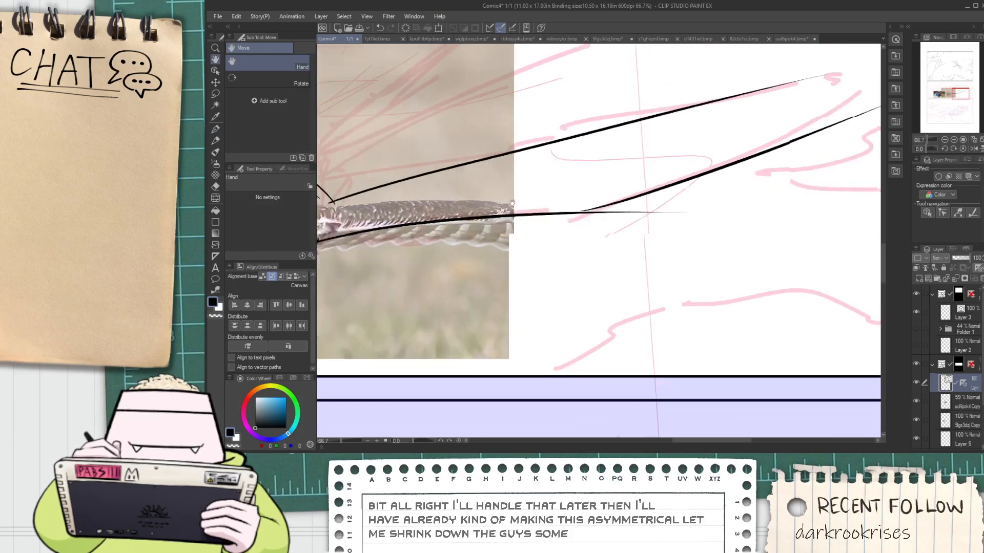
Connect the two strokes at the bend of the lower wing edge and erase the straight line's overshoot
scroll(566, 182, "down", 2)
scroll(604, 185, "up", 2)
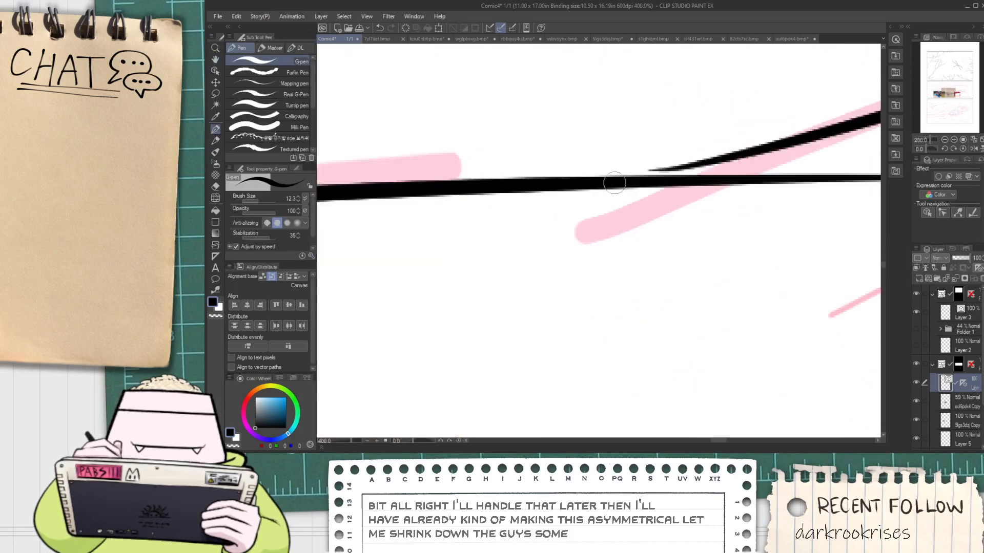
left_click_drag(643, 180, 784, 134)
key("ctrl+z")
left_click_drag(610, 182, 730, 162)
key("e")
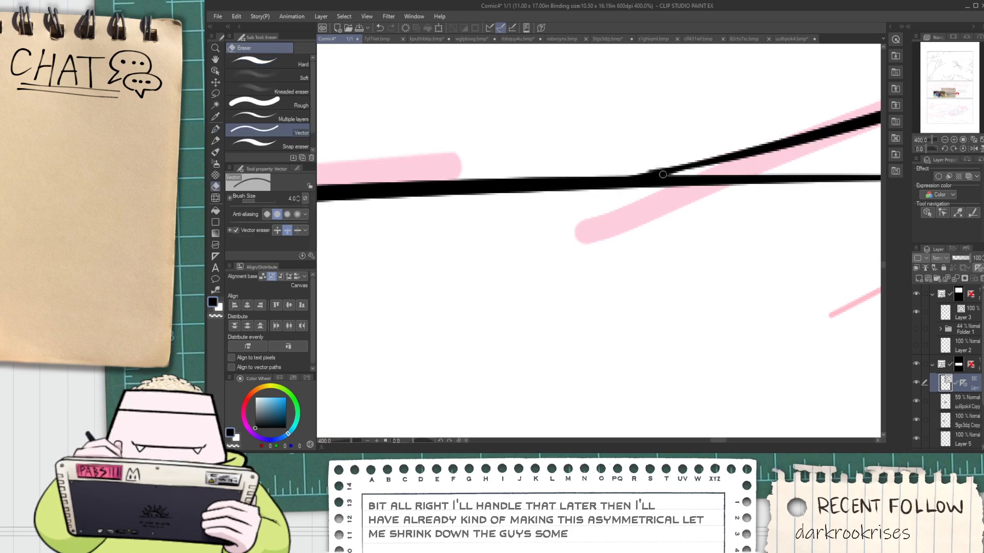
scroll(729, 161, "down", 7)
scroll(524, 180, "up", 2)
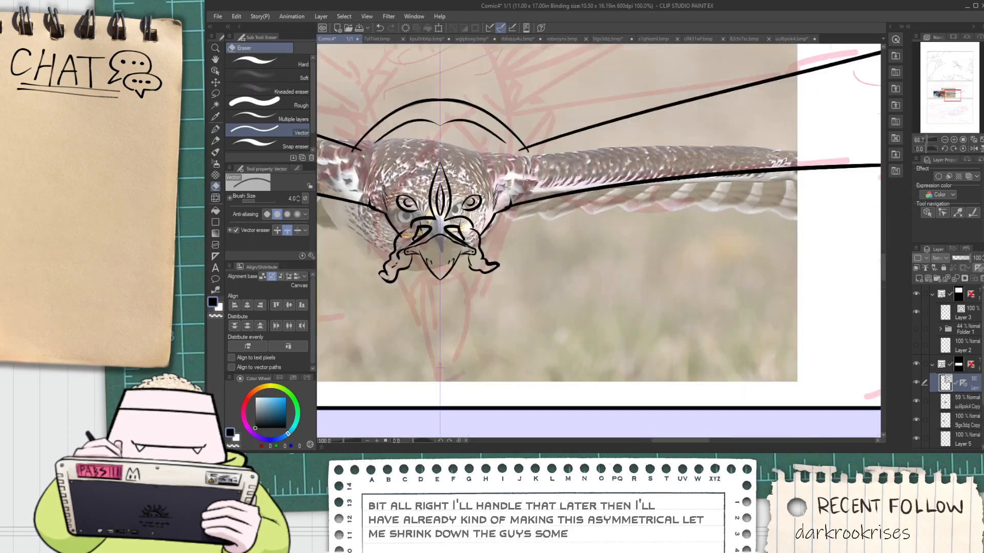
Ink short curved crease lines at the wing shoulders beside the head
scroll(517, 150, "up", 1)
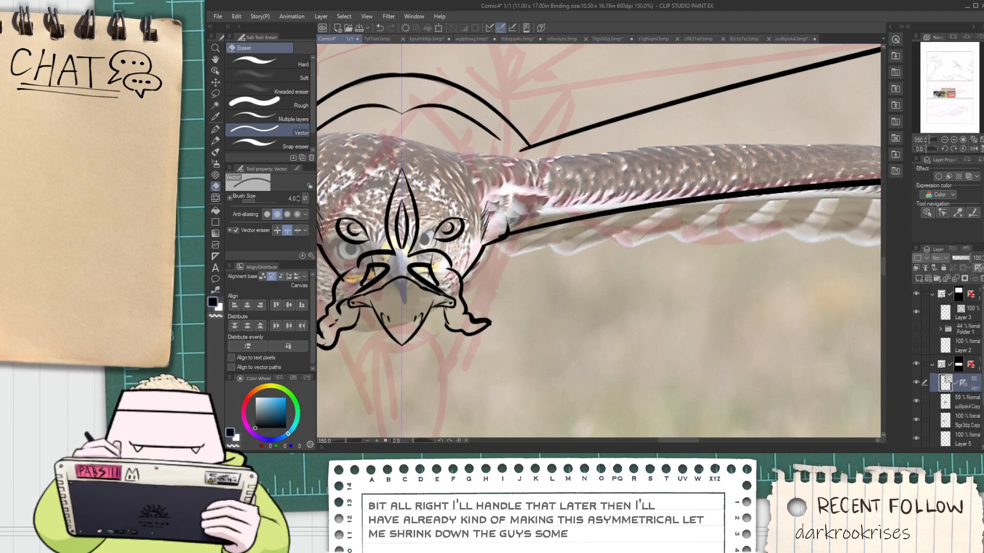
key("p")
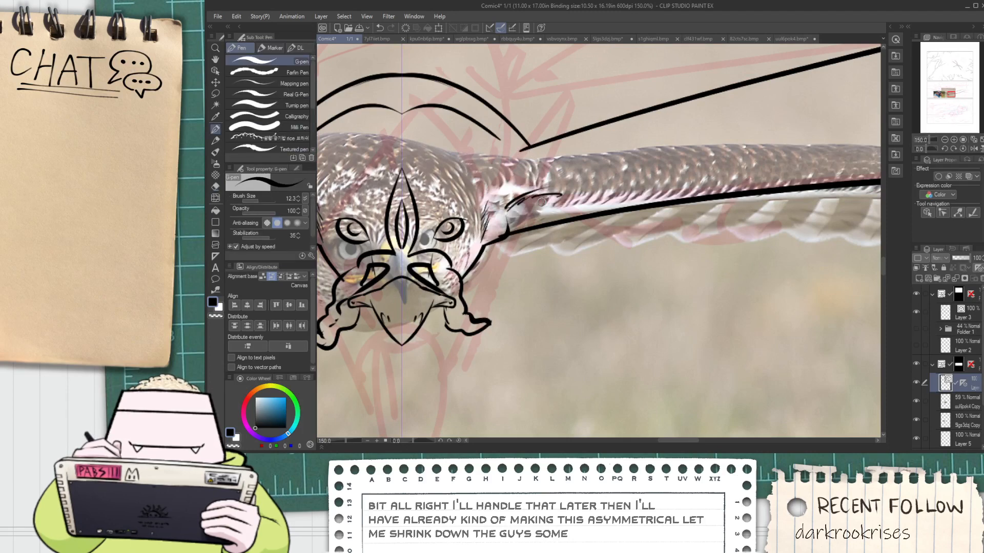
scroll(541, 213, "down", 2)
scroll(541, 213, "up", 1)
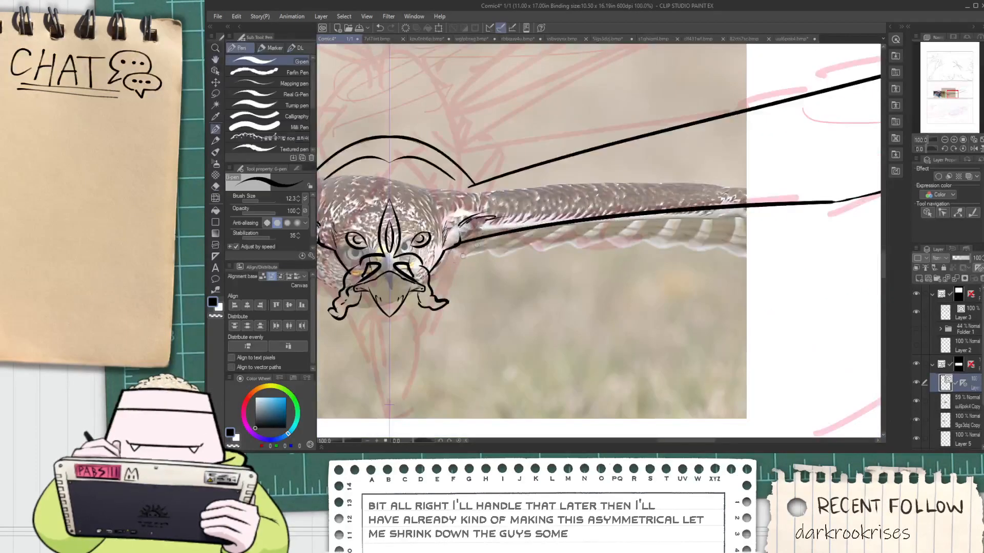
Redraw the inner part of the lower wing edge beside the head and erase the old line and loose ends
left_click_drag(509, 239, 661, 194)
key("ctrl+z")
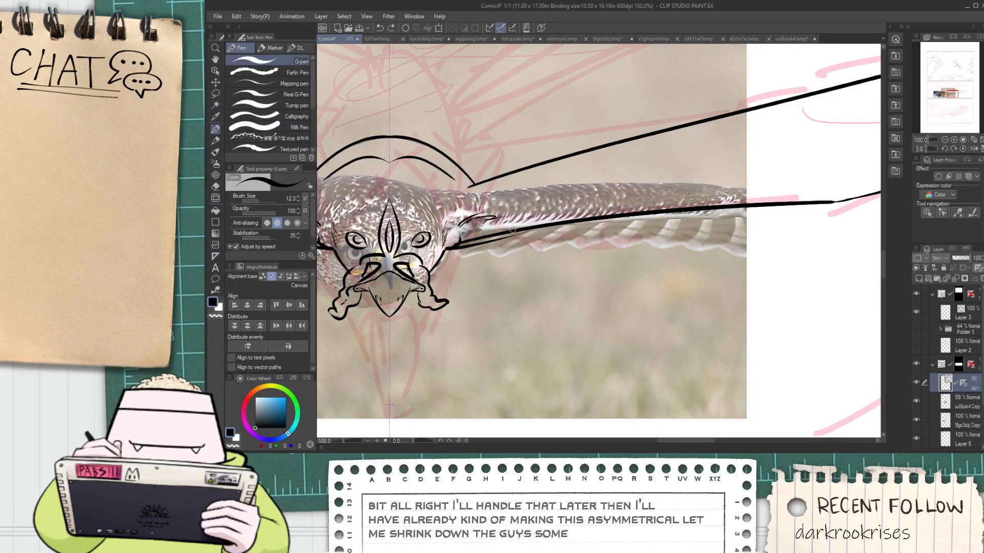
key("e")
scroll(531, 222, "up", 1)
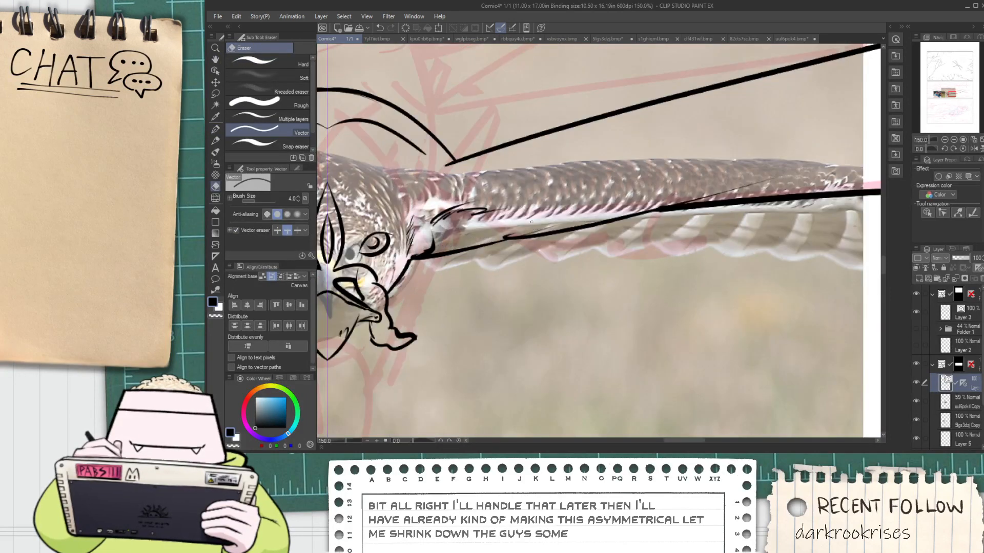
key("space")
mouse_move(627, 222)
left_mouse_down()
mouse_move(451, 226)
mouse_move(689, 184)
left_mouse_up()
key("p")
key("e")
left_click_drag(524, 199, 522, 206)
key("ctrl+z")
scroll(581, 206, "down", 1)
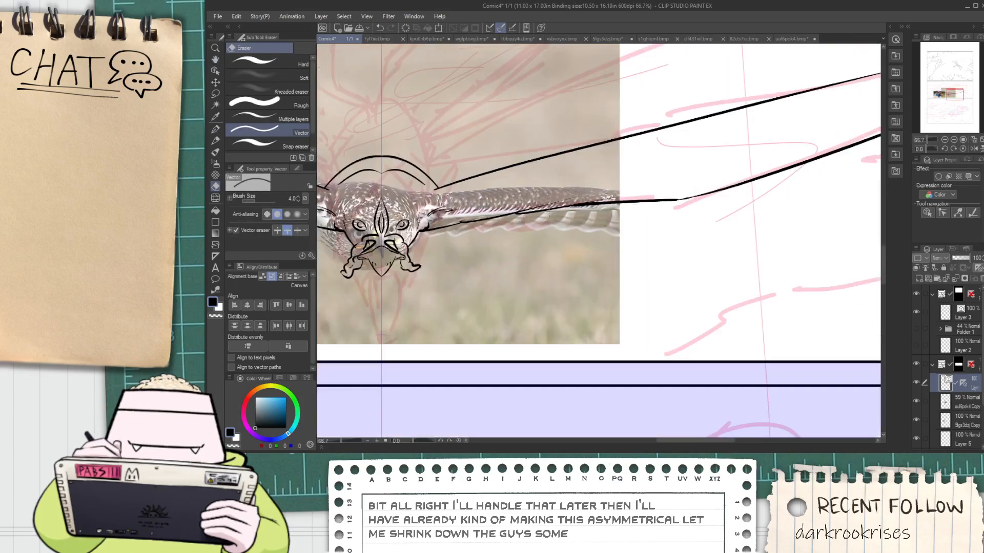
Ink two thin diagonal feather lines inside the outer wing, running out past the tip of the upper edge
key("p")
scroll(578, 204, "down", 4)
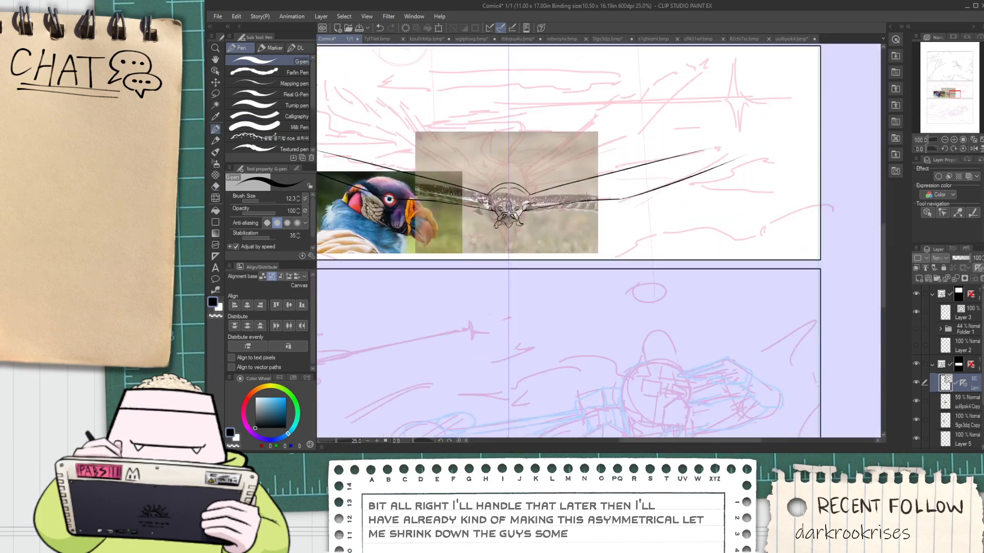
key("space")
left_click_drag(563, 191, 642, 206)
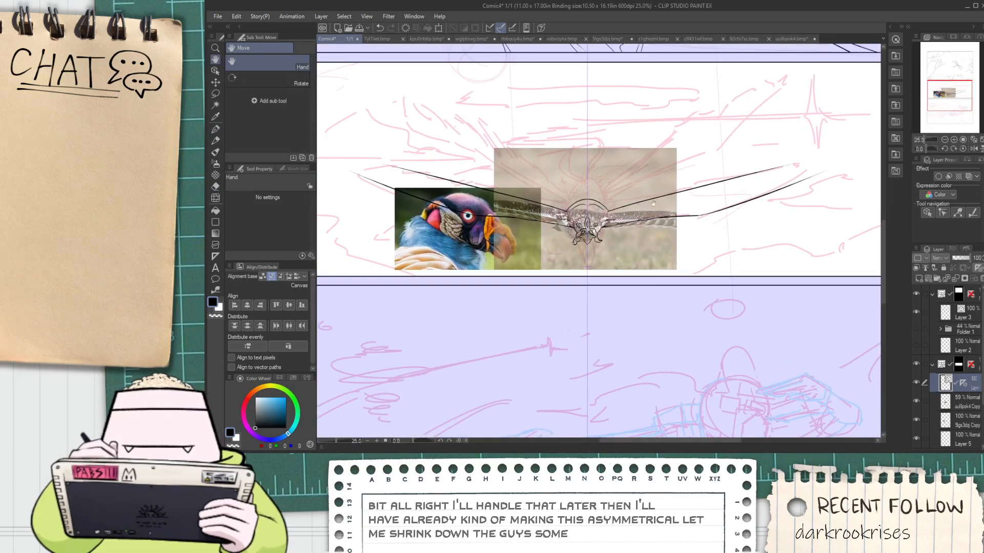
left_click_drag(710, 196, 625, 186)
scroll(704, 170, "up", 3)
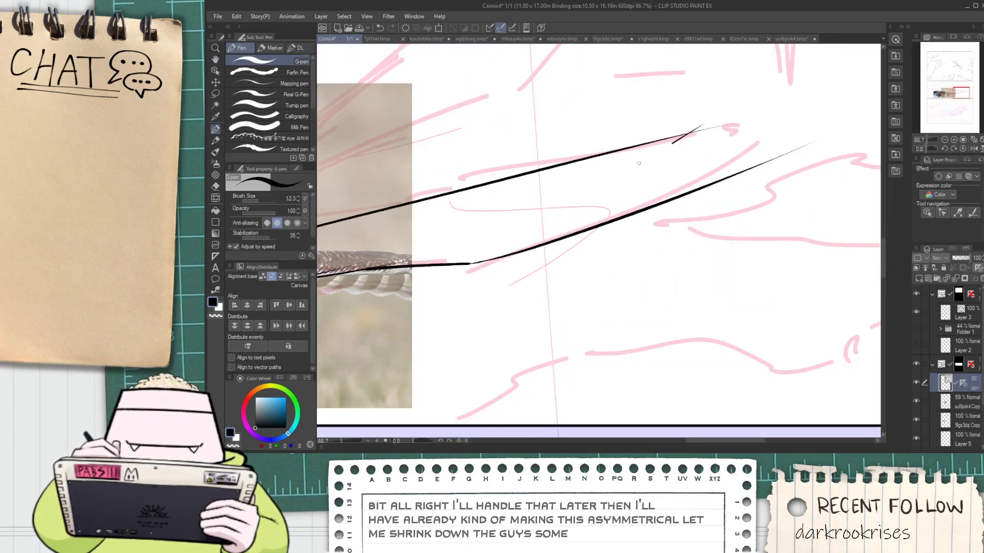
mouse_move(715, 118)
left_mouse_down()
mouse_move(539, 206)
mouse_move(817, 96)
left_mouse_up()
key("ctrl+z")
mouse_move(523, 215)
left_mouse_down()
mouse_move(763, 101)
mouse_move(871, 124)
left_mouse_up()
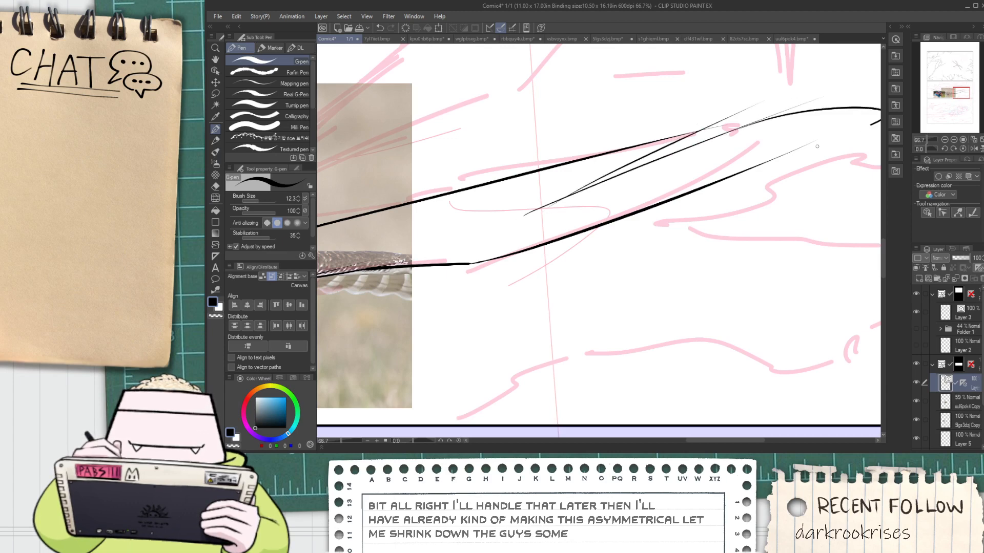
key("ctrl+z")
Ink a long curved wingtip feather beyond the upper edge and extend the lower wing edge out to meet its tip
mouse_move(696, 142)
left_mouse_down()
mouse_move(795, 114)
mouse_move(707, 179)
left_mouse_up()
key("ctrl+z")
scroll(719, 147, "down", 2)
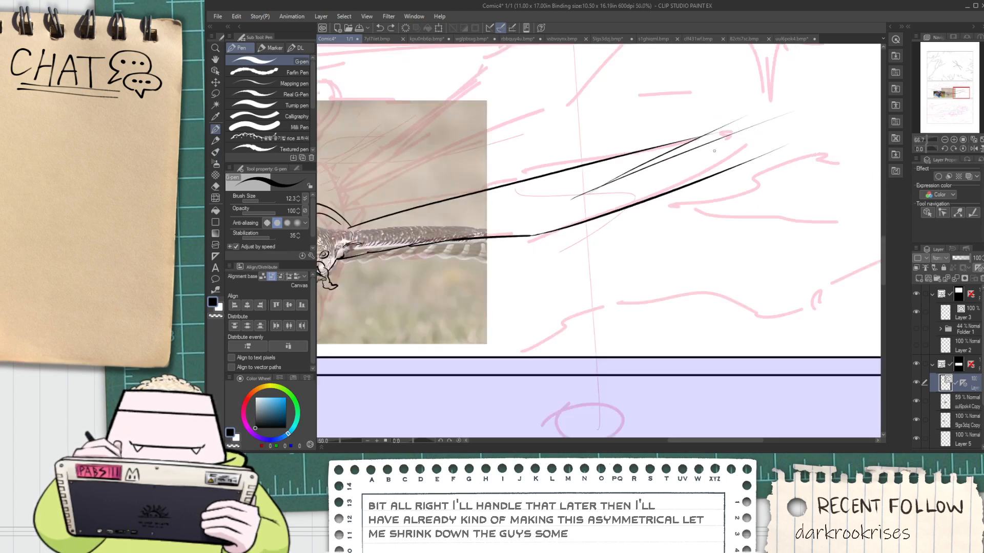
scroll(722, 142, "down", 3)
scroll(565, 224, "up", 8)
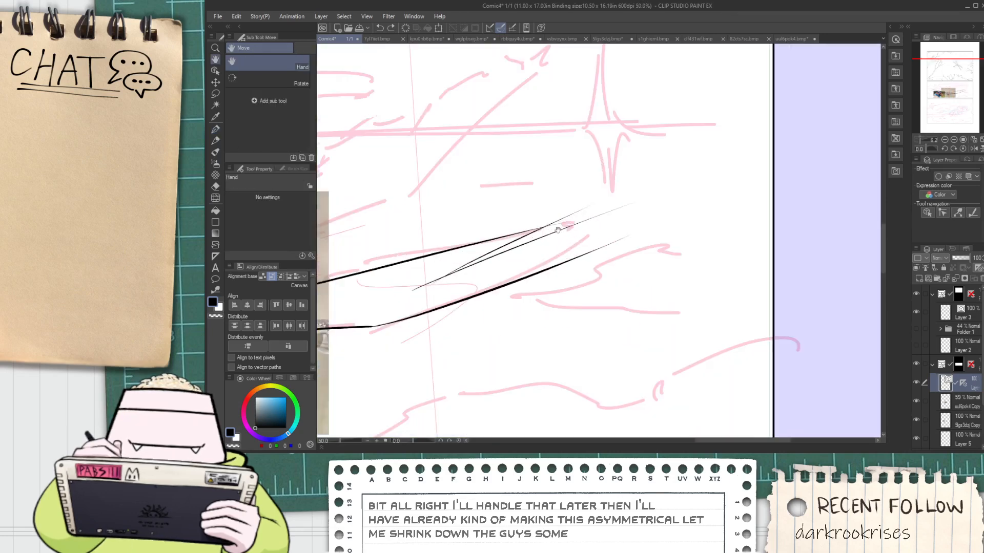
mouse_move(565, 224)
left_mouse_down()
mouse_move(784, 187)
mouse_move(682, 274)
mouse_move(794, 202)
mouse_move(672, 283)
left_mouse_up()
key("ctrl+z")
key("ctrl+z")
mouse_move(518, 236)
left_mouse_down()
mouse_move(679, 194)
mouse_move(755, 199)
mouse_move(577, 286)
left_mouse_up()
key("ctrl+z")
left_click_drag(650, 258, 863, 168)
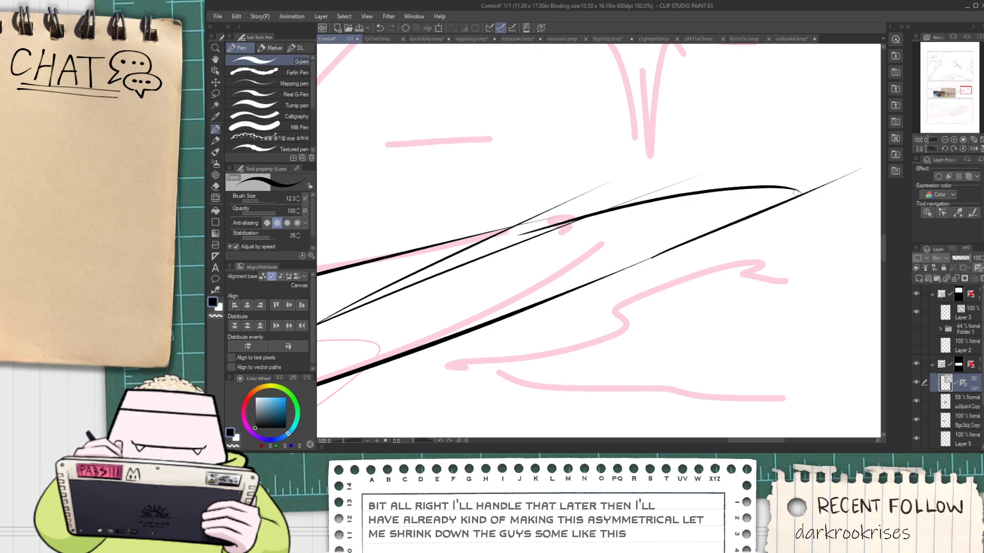
Erase the overshooting line ends at the wingtip and around the thin feather lines inside the outer wing
key("e")
left_click(815, 185)
left_click_drag(563, 228, 551, 210)
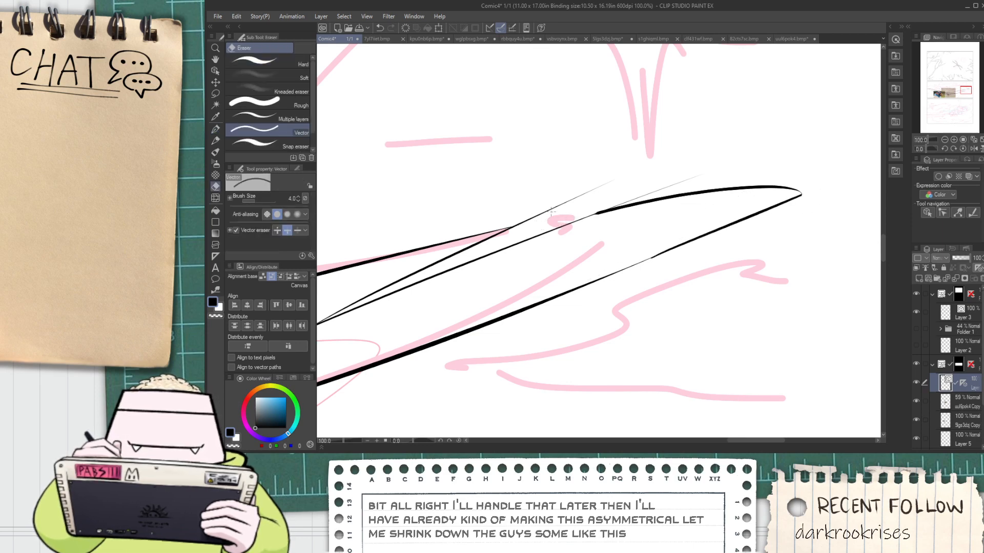
scroll(639, 186, "down", 3)
left_click_drag(519, 246, 617, 224)
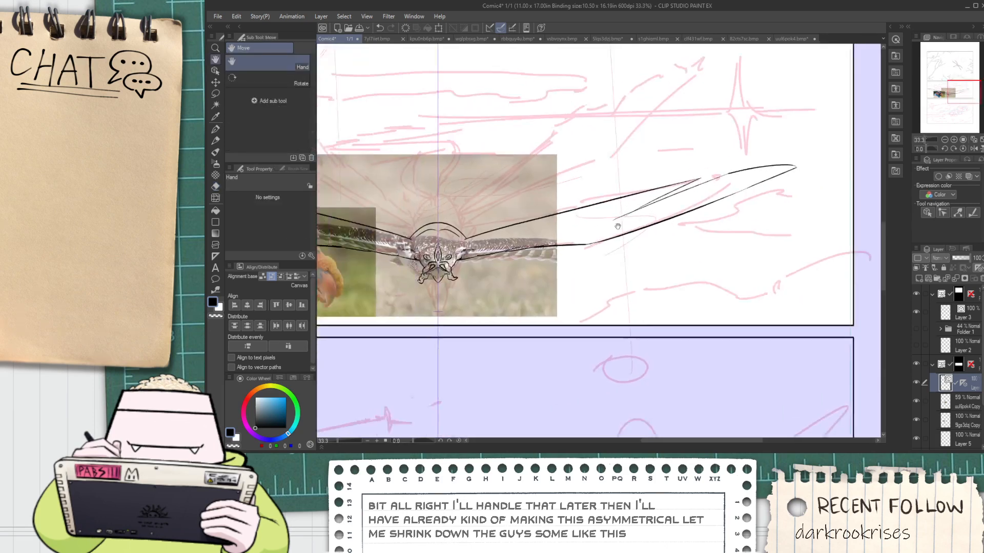
scroll(616, 226, "up", 2)
scroll(590, 201, "down", 1)
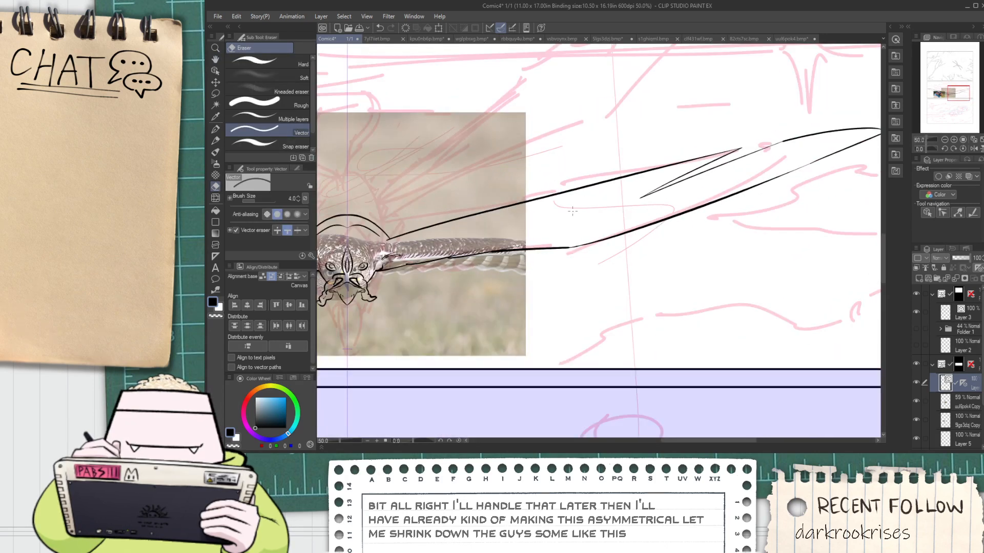
Ink a thin line above the lower wing edge and short thin diagonal feather lines in the middle of the wing
scroll(447, 271, "up", 2)
key("p")
left_click_drag(541, 217, 631, 217)
key("ctrl+z")
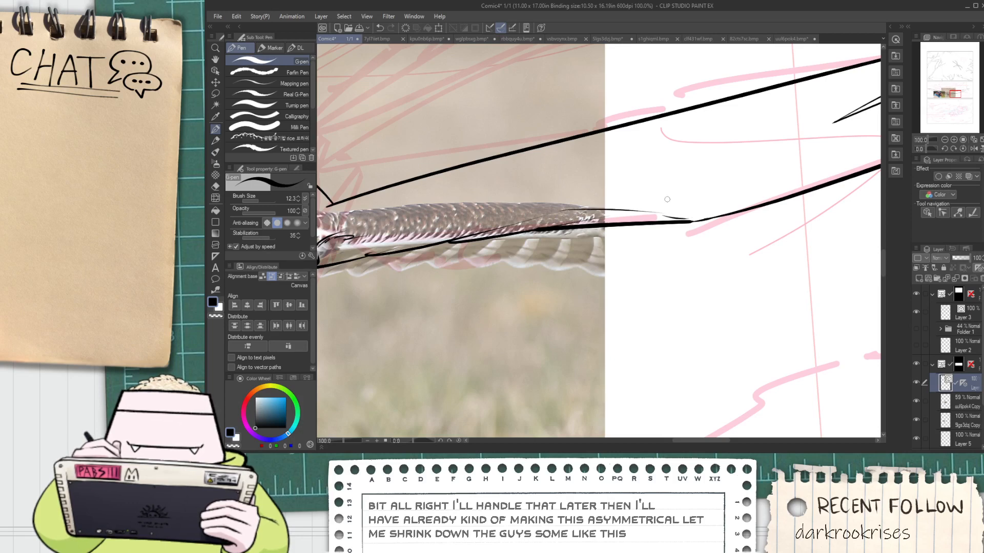
scroll(667, 200, "down", 2)
scroll(669, 187, "up", 1)
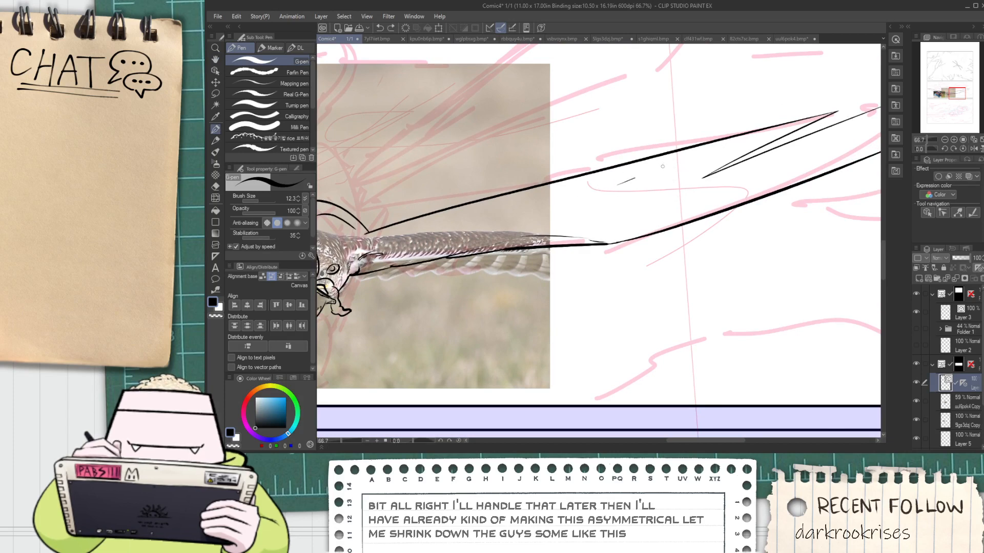
scroll(486, 209, "down", 2)
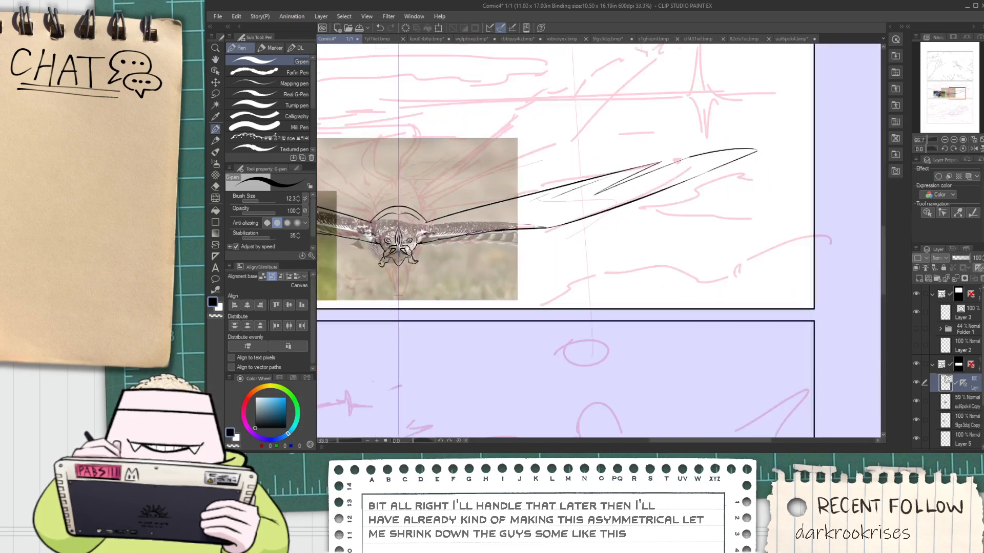
Examine the inked head, eyes and beak up close and against the spread wings
left_click_drag(389, 209, 523, 267)
scroll(522, 266, "up", 3)
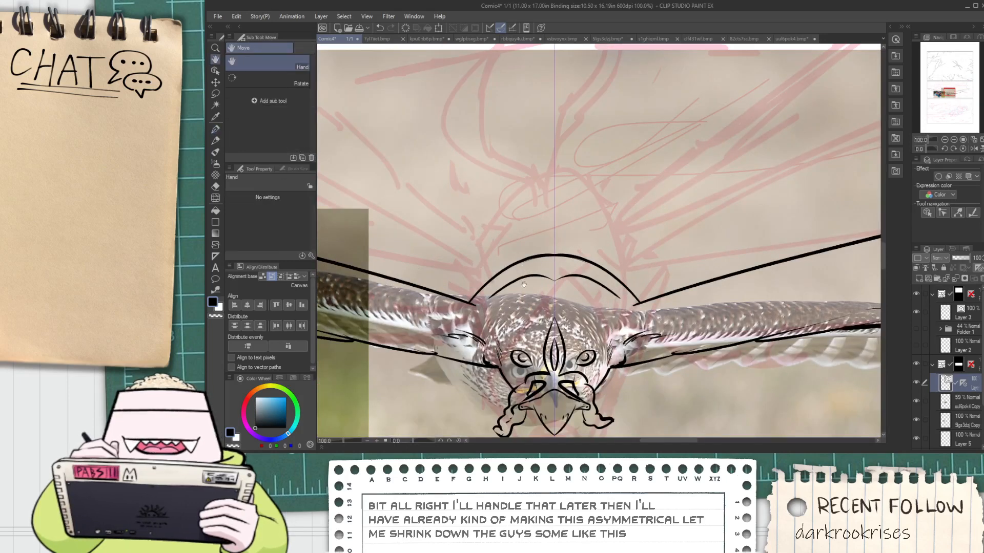
left_click_drag(545, 370, 525, 295)
scroll(525, 296, "up", 2)
scroll(515, 349, "up", 2)
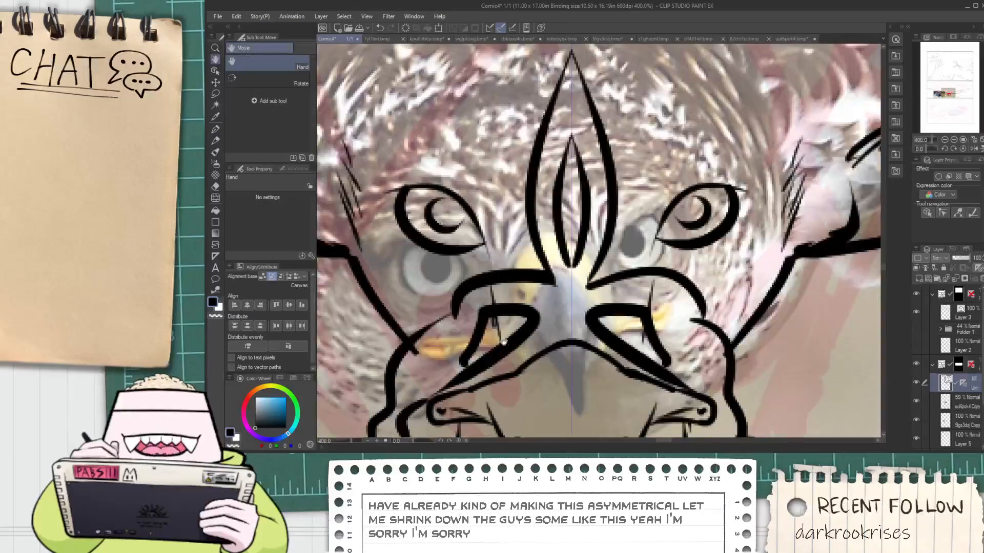
key("ctrl+z")
scroll(509, 335, "down", 2)
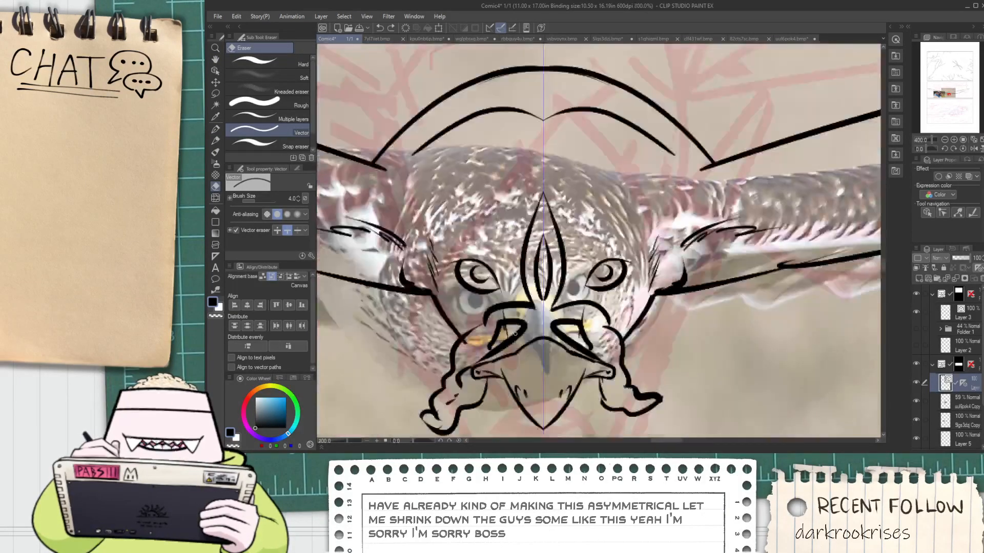
left_click_drag(509, 336, 543, 289)
scroll(479, 228, "down", 2)
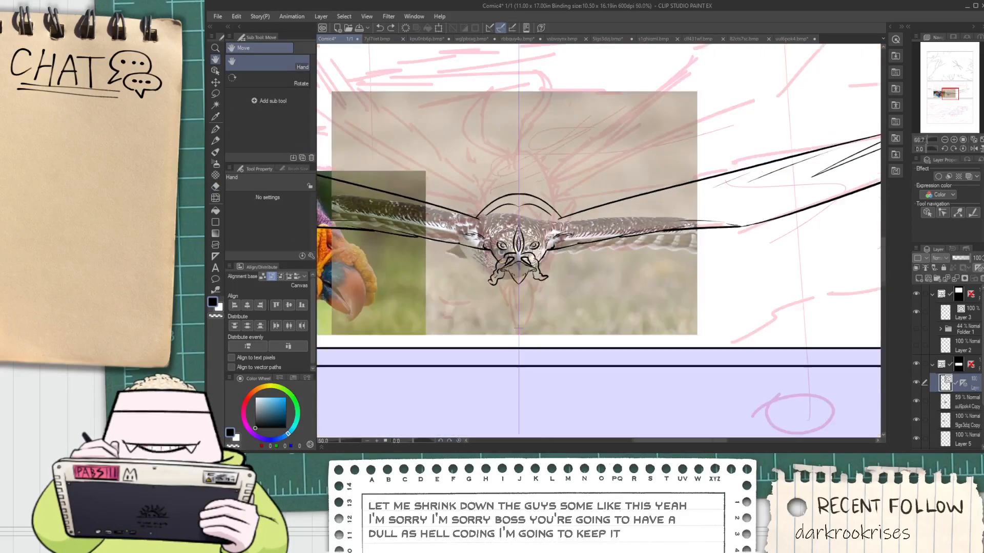
Erase the inner arc above the head and ink short pointed tufts on the remaining outer arc
left_click_drag(568, 201, 648, 239)
scroll(600, 236, "up", 2)
key("p")
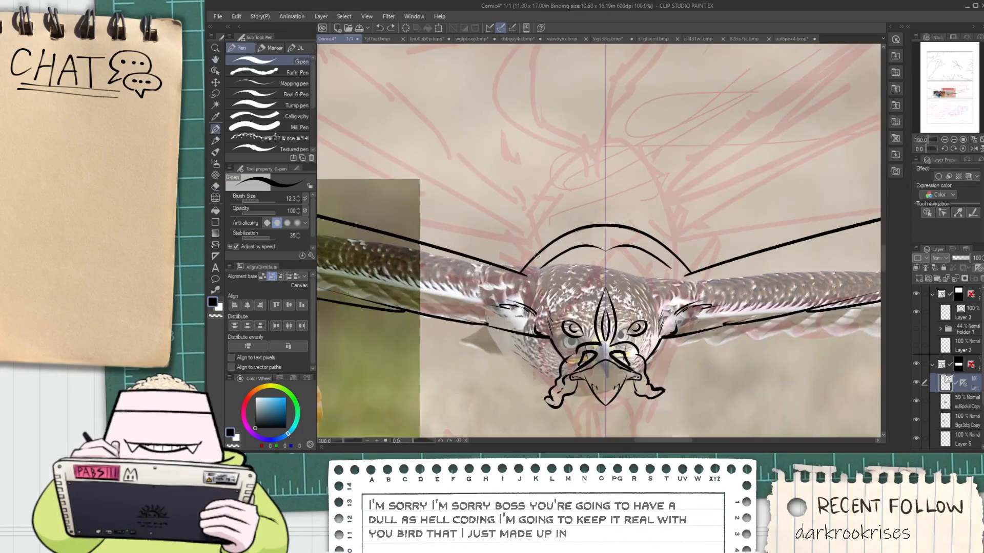
scroll(570, 254, "up", 1)
key("e")
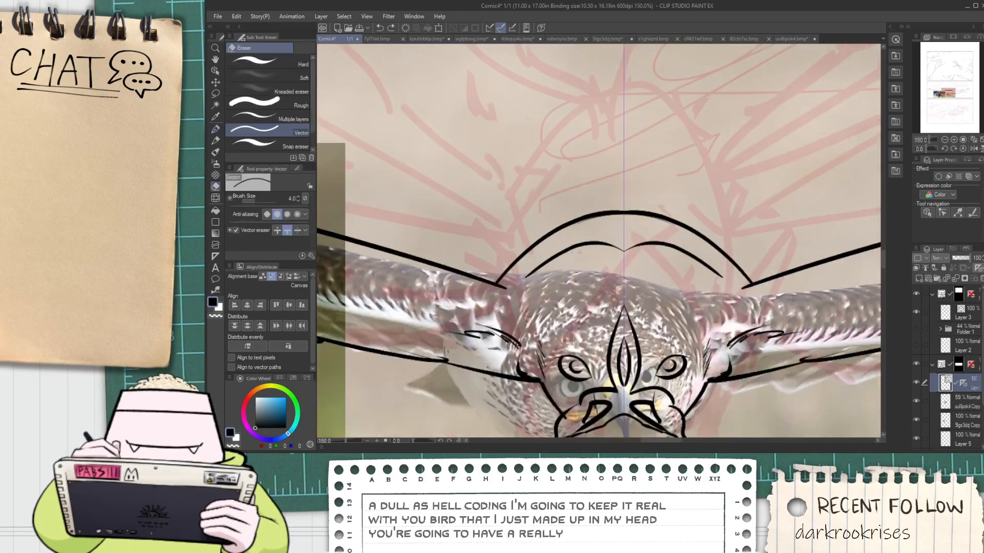
key("p")
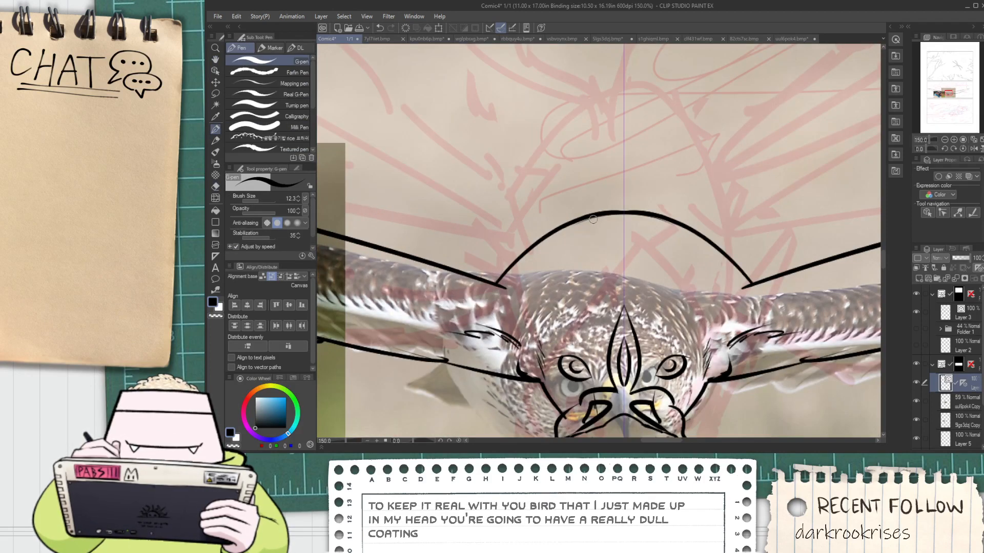
scroll(586, 287, "down", 3)
Ink a long straight feather line from the head arc outward above the wing and a curved line rising from its outer end
key("h")
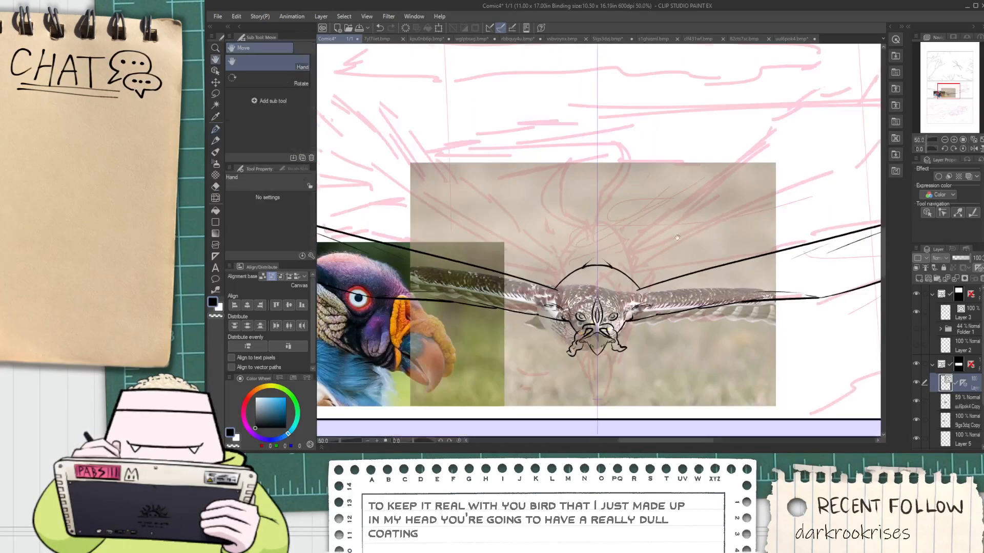
key("p")
mouse_move(678, 237)
left_mouse_down()
mouse_move(560, 268)
mouse_move(744, 206)
mouse_move(968, 33)
left_mouse_up()
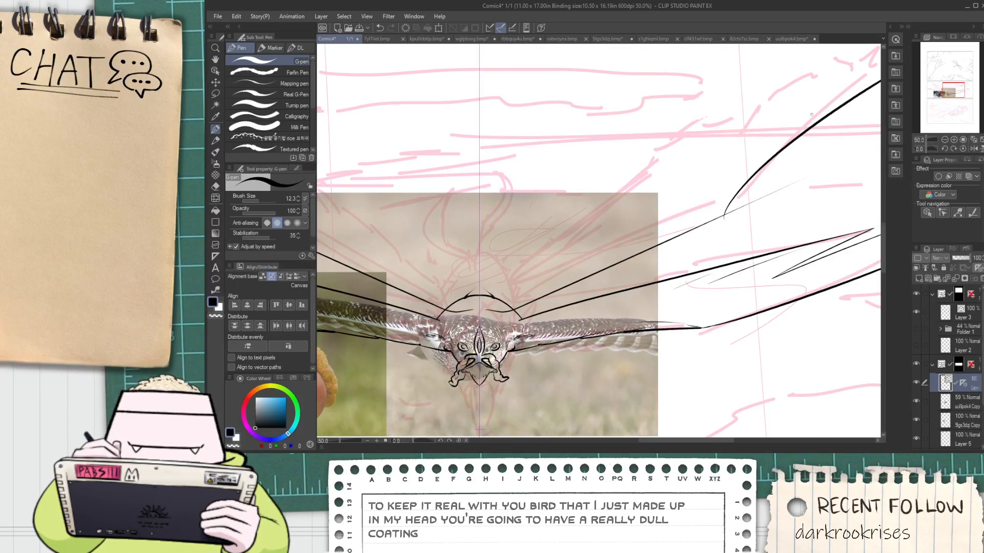
key("space")
left_click_drag(578, 223, 411, 295)
key("ctrl+z")
mouse_move(560, 289)
left_mouse_down()
mouse_move(757, 129)
mouse_move(738, 115)
left_mouse_up()
key("ctrl+z")
Ink a small curved crease beneath the inner end of the long feather line, near the wing shoulder
key("space")
left_click_drag(379, 382, 557, 298)
key("ctrl+plus")
scroll(468, 316, "up", 1)
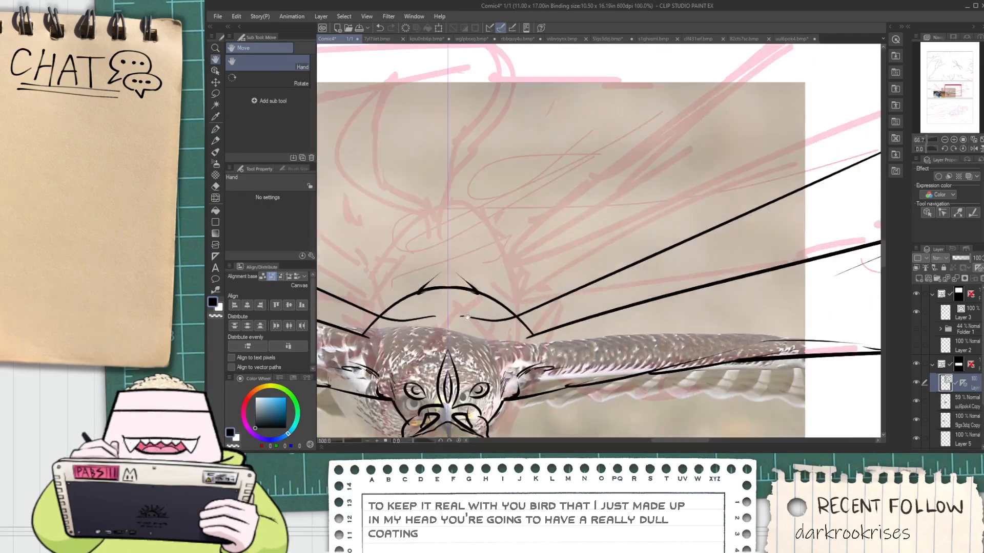
scroll(486, 332, "up", 1)
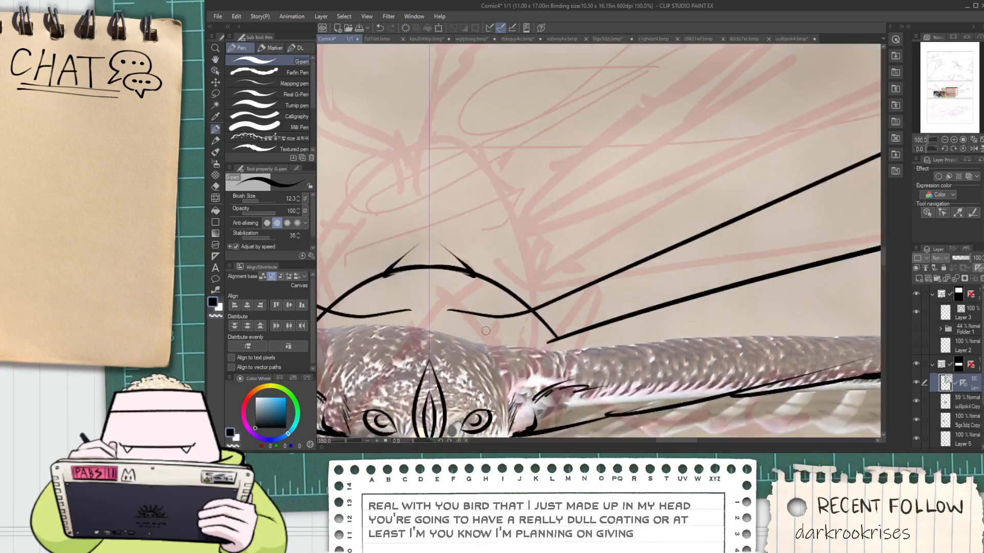
mouse_move(484, 329)
left_mouse_down()
mouse_move(539, 337)
mouse_move(508, 344)
mouse_move(529, 341)
left_mouse_up()
key("ctrl+z")
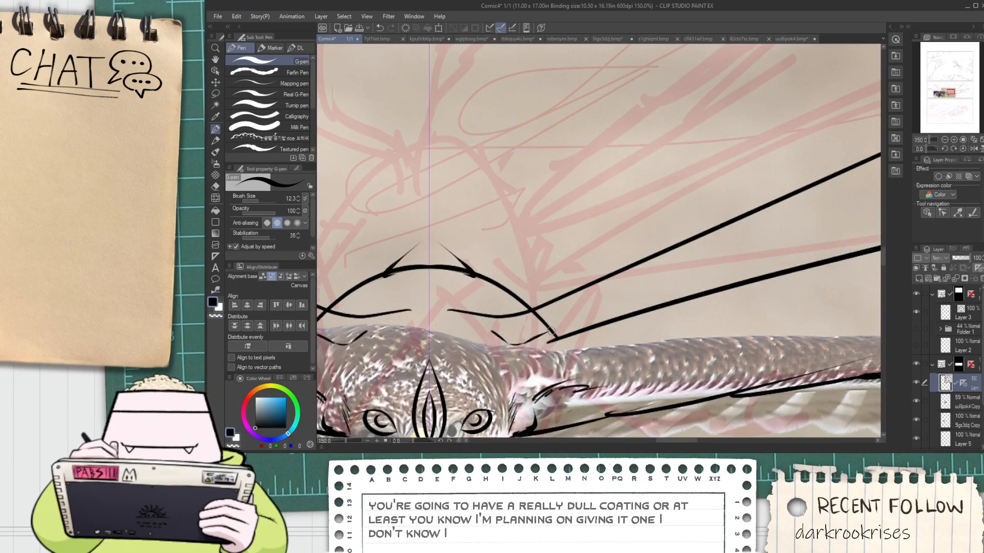
scroll(543, 337, "up", 1)
scroll(520, 343, "up", 1)
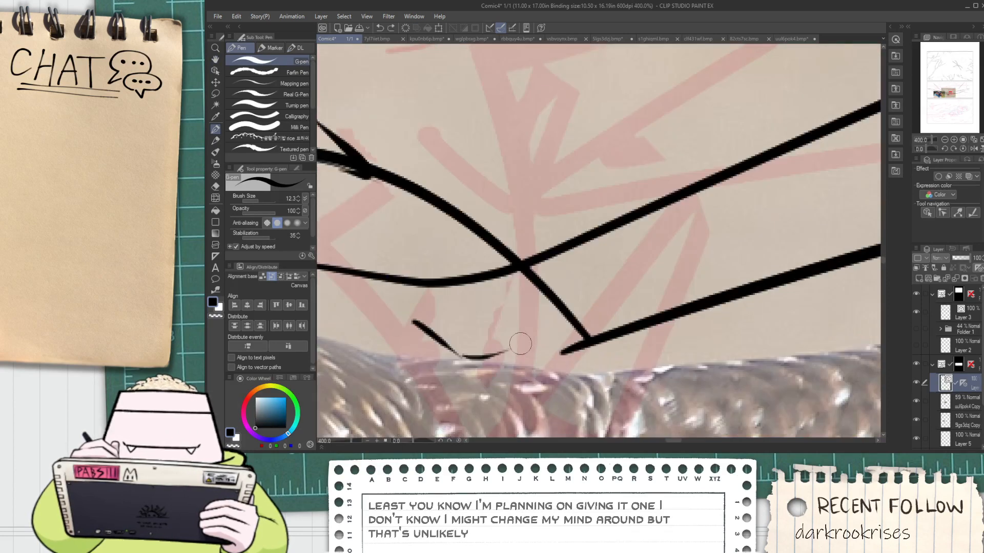
mouse_move(520, 344)
left_mouse_down()
mouse_move(556, 328)
mouse_move(548, 331)
left_mouse_up()
scroll(549, 349, "down", 2)
Erase the end of the head arc below the long feather line and ink a short S-shaped curve down to the crease
key("e")
scroll(519, 340, "up", 2)
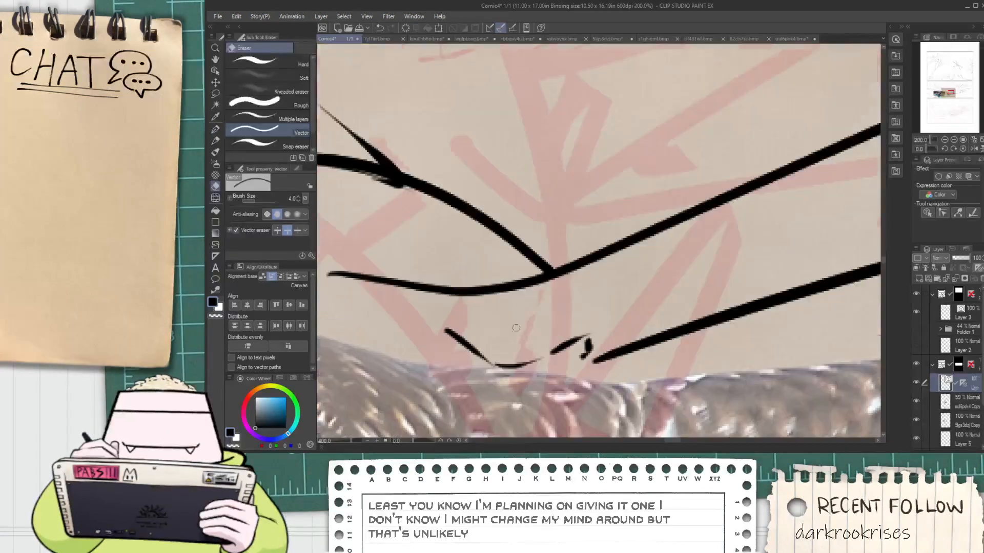
key("p")
scroll(523, 304, "down", 2)
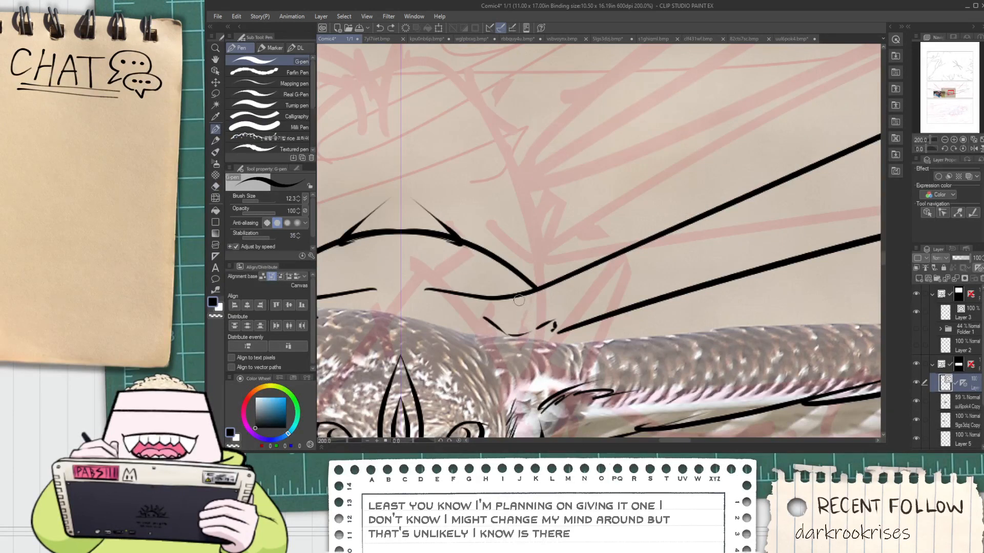
key("ctrl+z")
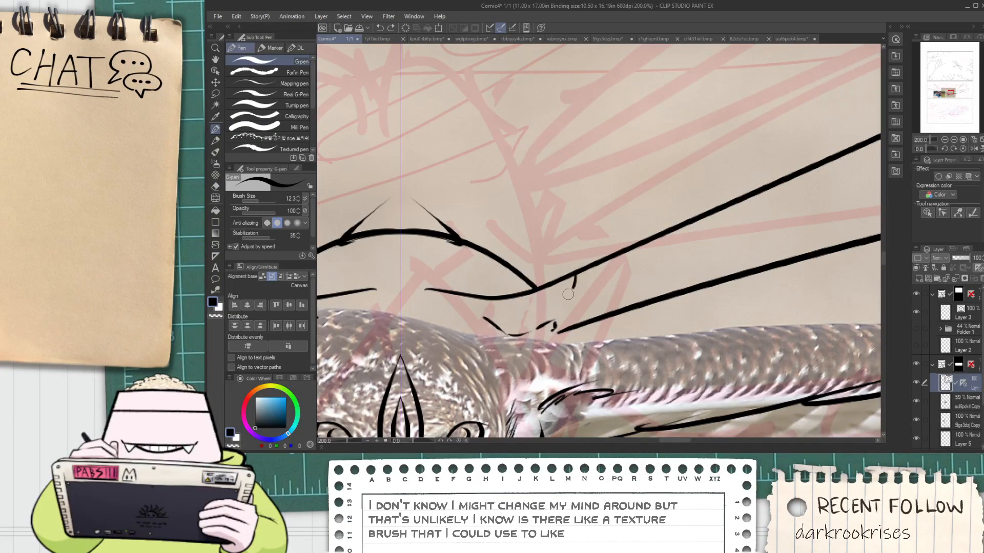
left_click_drag(574, 278, 525, 330)
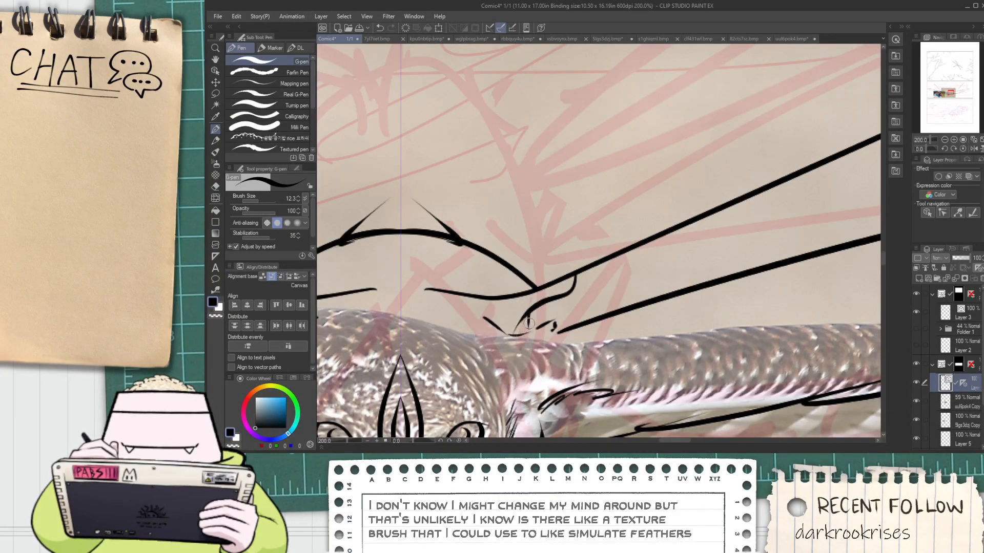
Ink another long line from the head arc toward the upper feathers, continuing it as a jagged, stepped feather edge
scroll(531, 325, "down", 4)
mouse_move(533, 310)
left_mouse_down()
mouse_move(509, 325)
mouse_move(702, 208)
left_mouse_up()
key("ctrl+z")
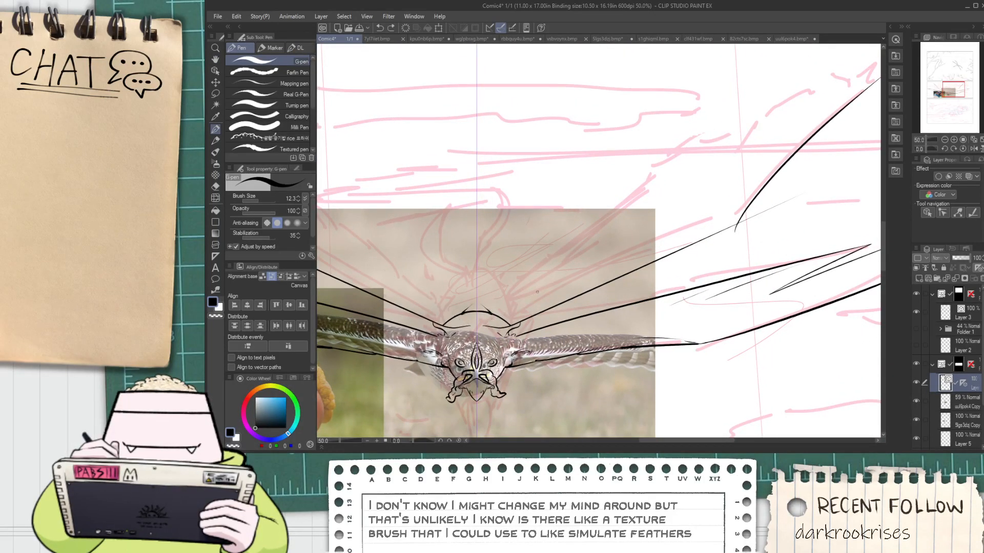
left_click_drag(489, 321, 587, 263)
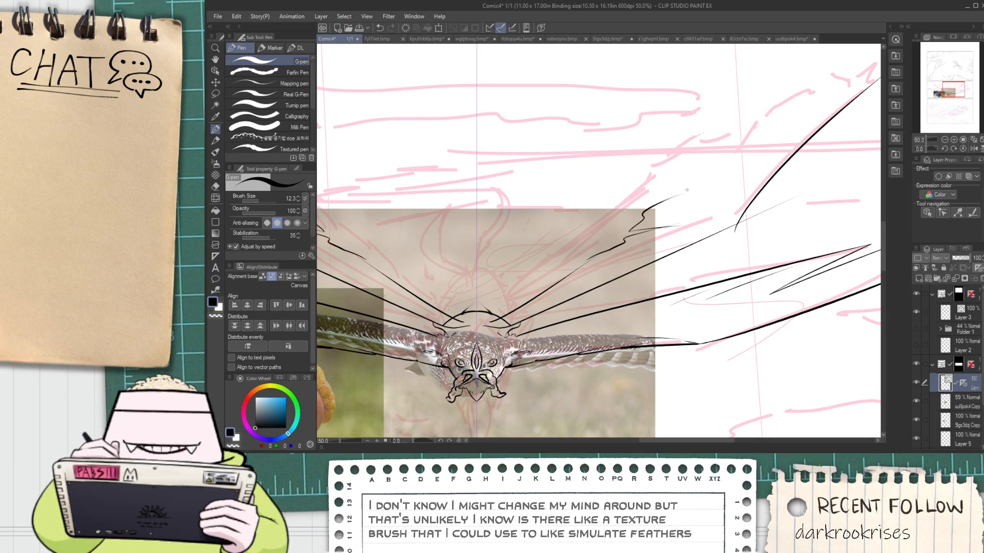
Ink a short pointed feather tip and a small notch to extend the jagged upper edge
left_click_drag(702, 184, 511, 273)
scroll(480, 288, "up", 1)
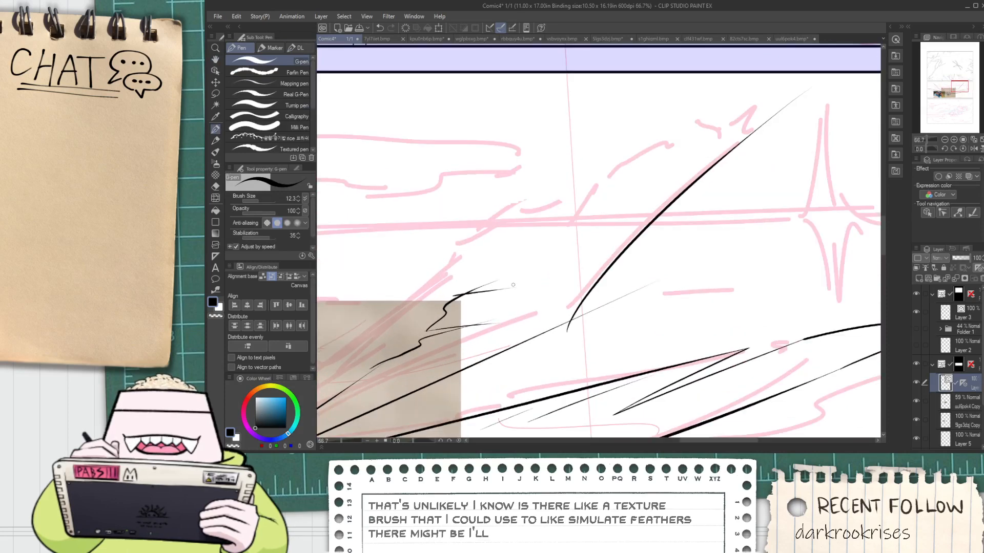
key("ctrl+z")
left_click_drag(457, 292, 511, 294)
key("ctrl+z")
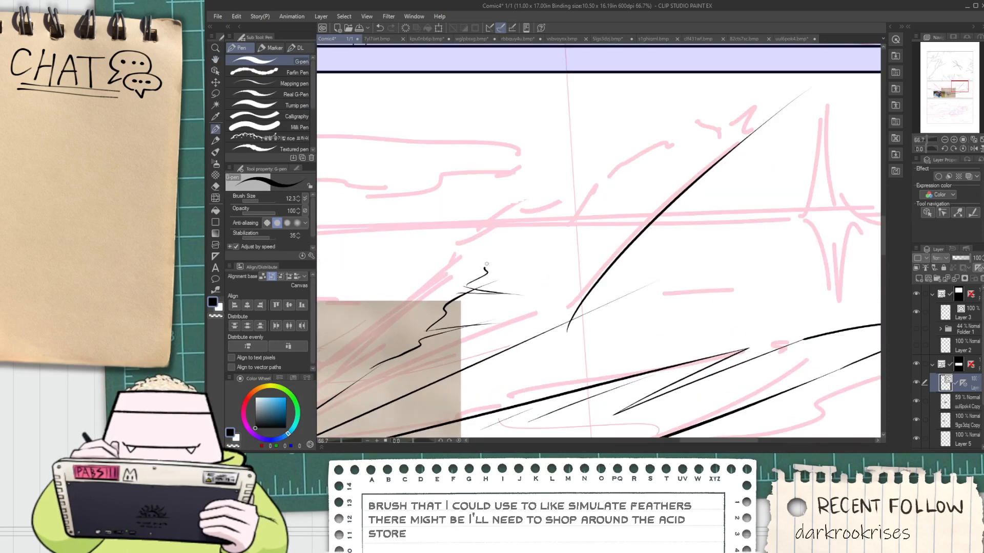
Extend the upper feather edge to a point meeting the rising curved line and erase the overshoot at the tip
mouse_move(486, 264)
left_mouse_down()
mouse_move(602, 184)
mouse_move(675, 150)
left_mouse_up()
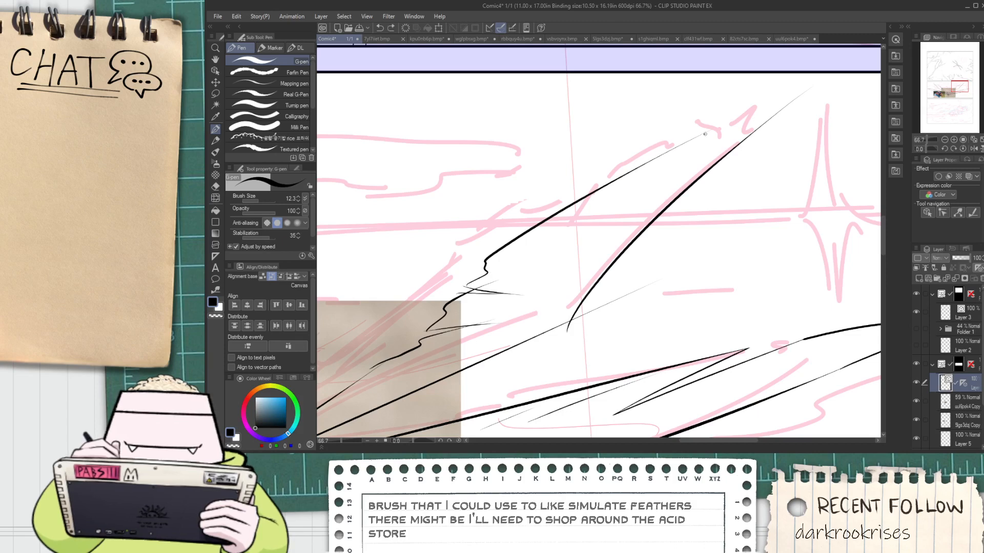
key("e")
left_click_drag(799, 93, 808, 100)
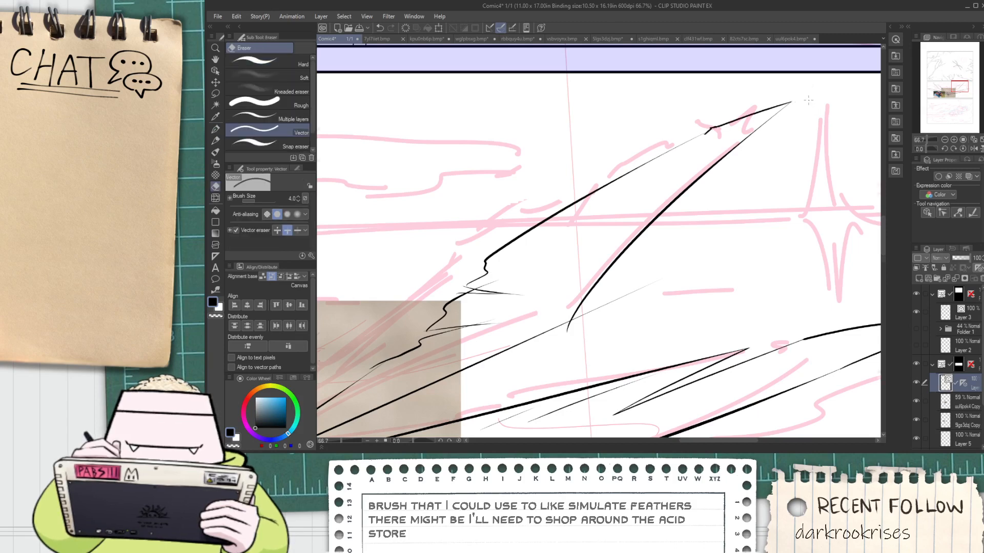
Erase the stray line ends around the jagged feather points and where the rising curve meets the long feather line
scroll(786, 106, "down", 3)
scroll(728, 176, "up", 2)
scroll(727, 170, "up", 4)
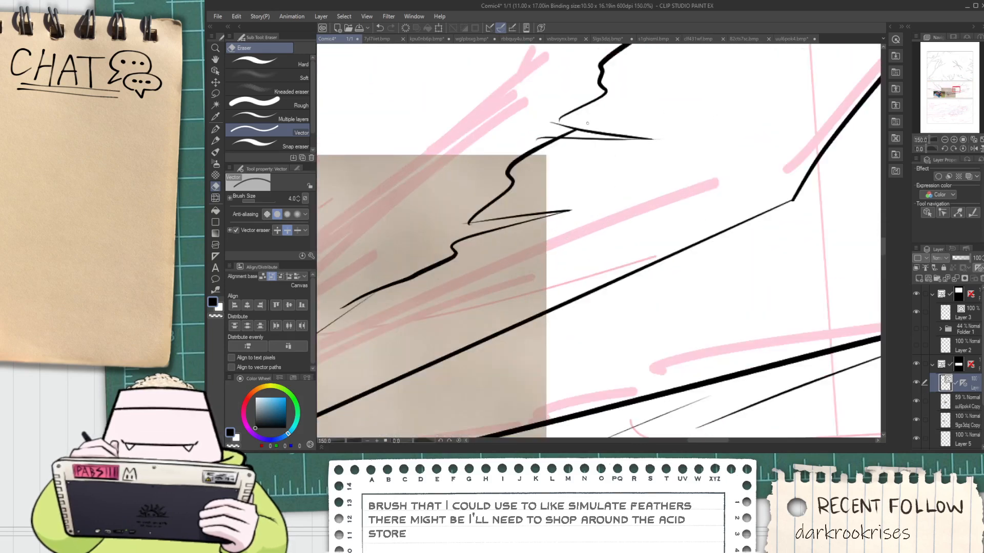
scroll(588, 123, "up", 1)
scroll(456, 241, "up", 2)
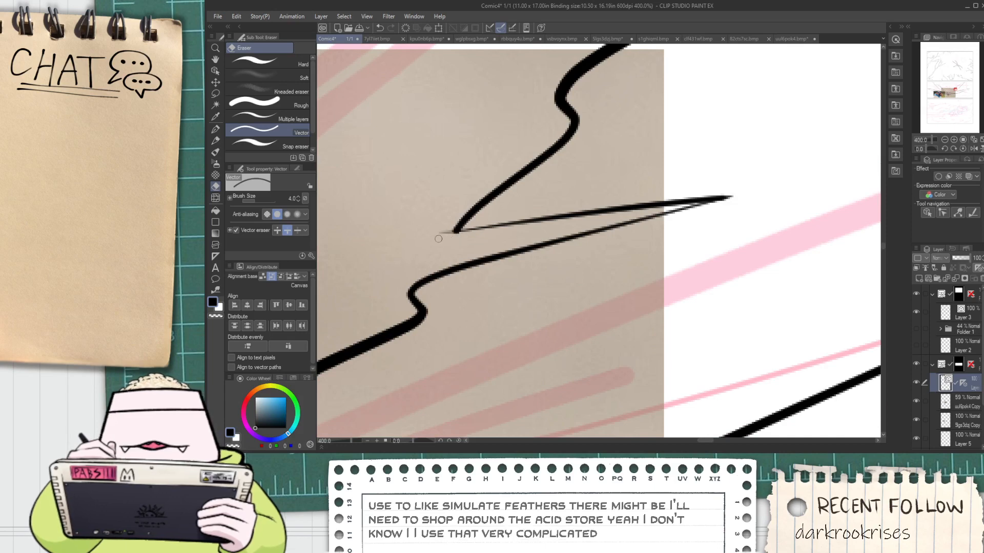
scroll(535, 173, "down", 2)
scroll(535, 174, "up", 2)
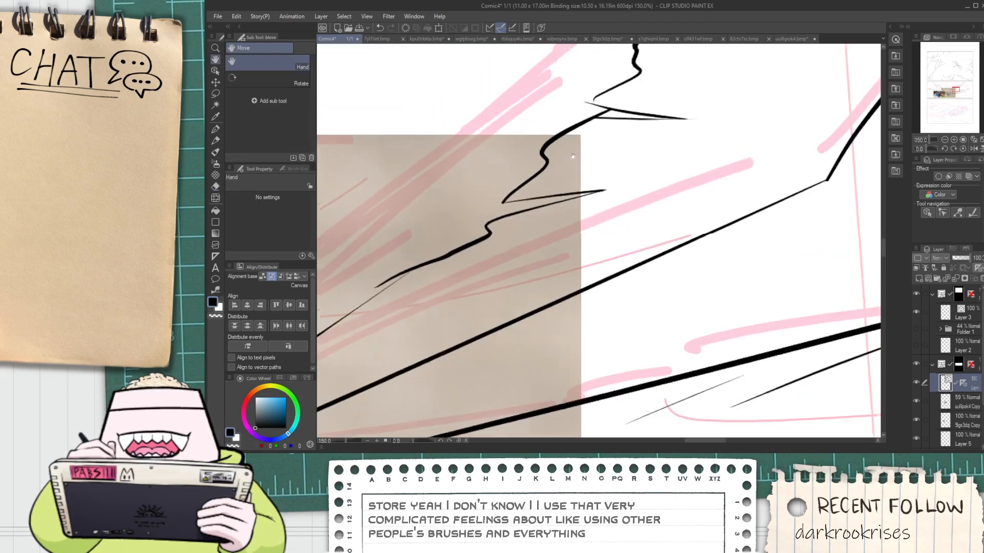
scroll(527, 147, "up", 1)
Ink a short stroke closing the gap between the upper notch and the pointed feather, and clean up the joint
key("p")
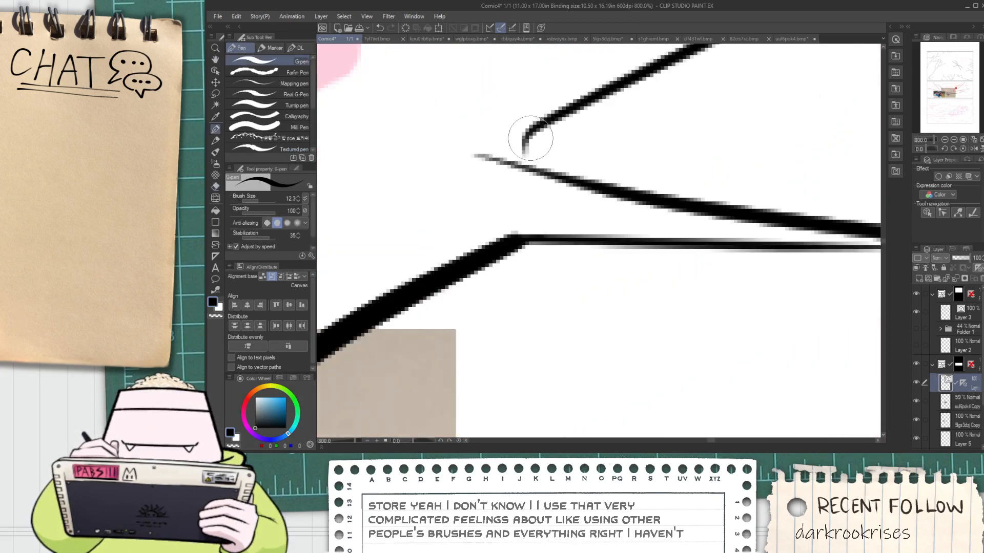
mouse_move(529, 140)
left_mouse_down()
mouse_move(527, 172)
mouse_move(515, 175)
mouse_move(554, 177)
left_mouse_up()
key("e")
scroll(523, 176, "down", 1)
scroll(530, 172, "down", 4)
key("space")
scroll(429, 300, "up", 1)
scroll(367, 305, "up", 1)
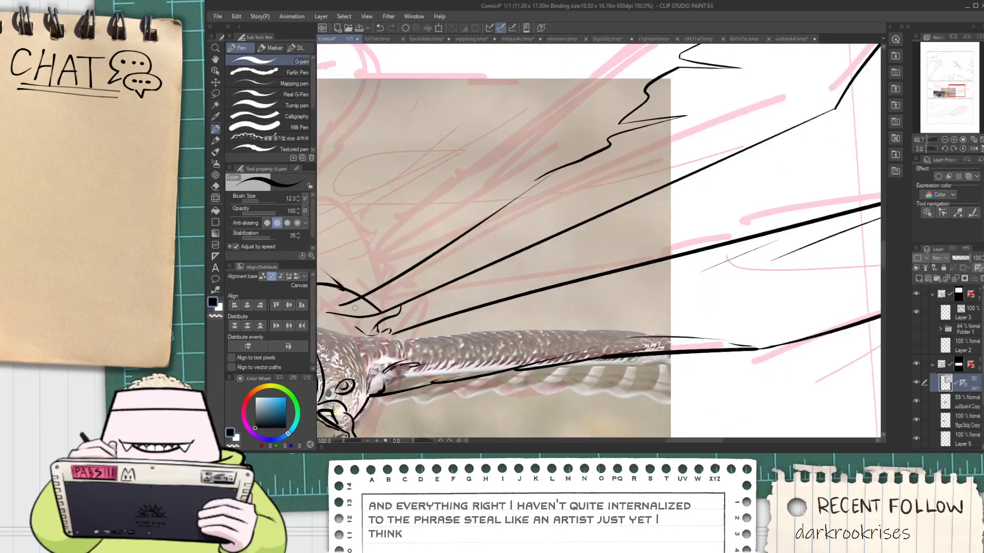
left_click_drag(352, 310, 510, 258)
key("ctrl+z")
key("space")
key("e")
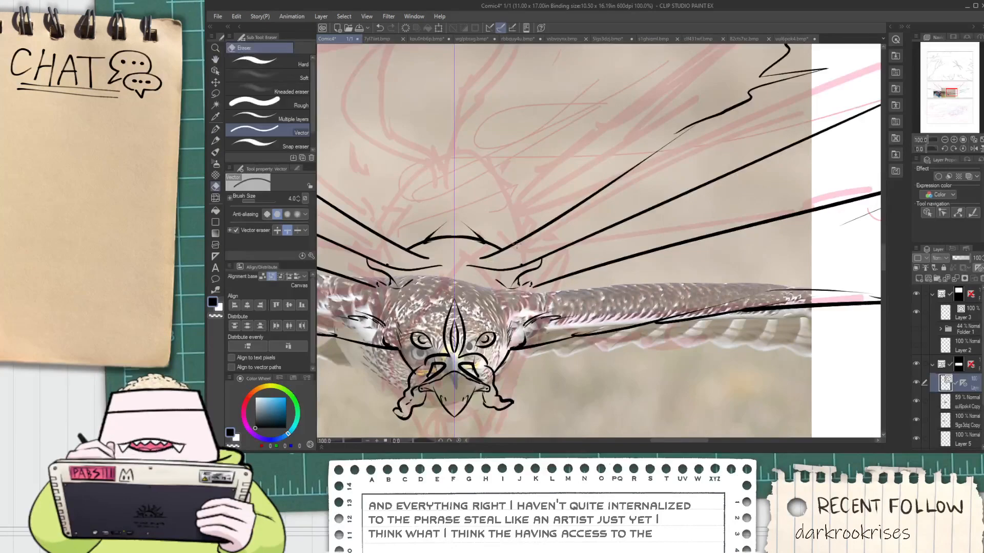
Ink a short stroke angling the lower wing line's inner end toward the neck tuft and erase the leftover line beyond it
scroll(390, 263, "up", 1)
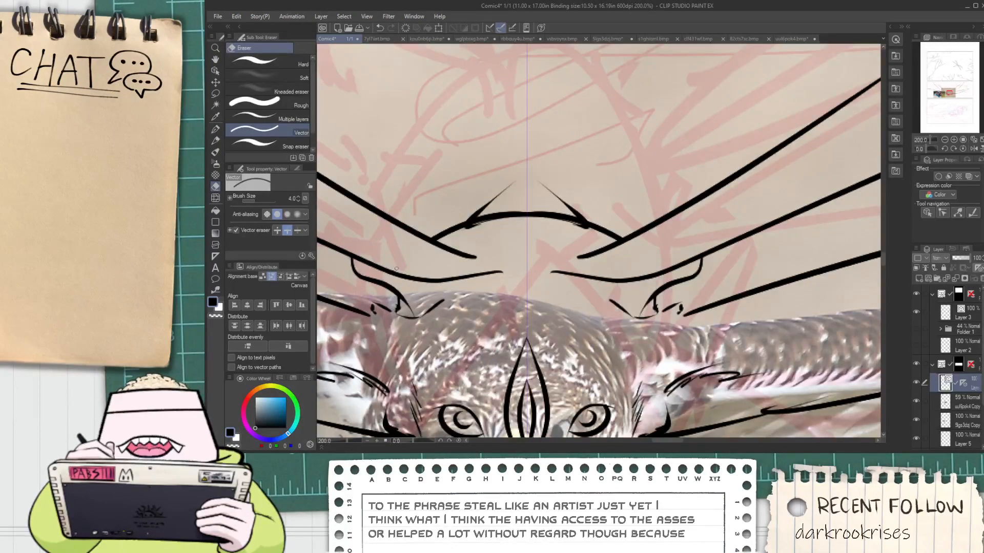
scroll(418, 287, "down", 2)
left_click_drag(390, 269, 458, 272)
key("space")
scroll(458, 272, "up", 2)
key("p")
scroll(459, 272, "up", 1)
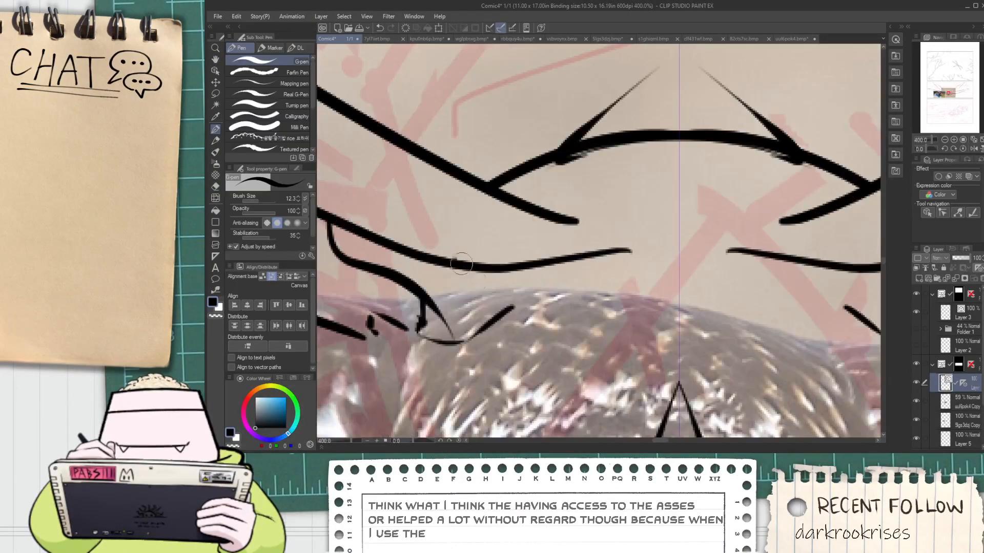
key("e")
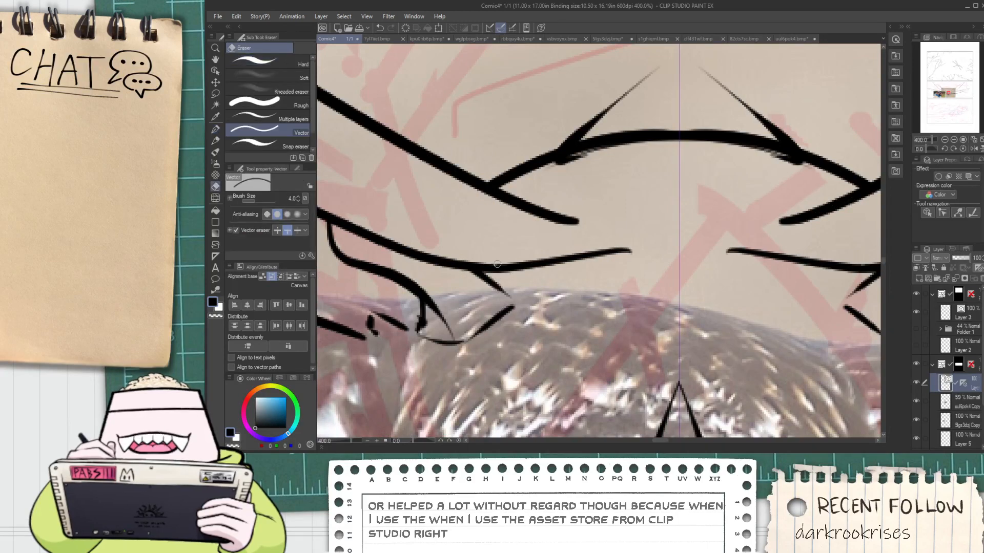
left_click(517, 266)
Ink mirrored tapered strokes and small feather marks on the neck between the head and the upper arc
key("p")
mouse_move(542, 297)
left_mouse_down()
mouse_move(579, 296)
mouse_move(657, 259)
left_mouse_up()
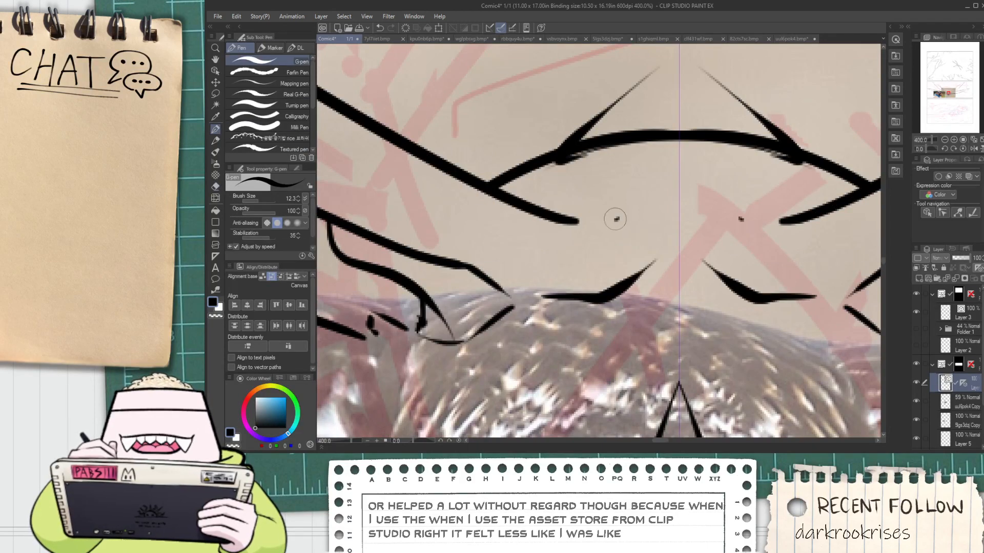
scroll(630, 176, "down", 5)
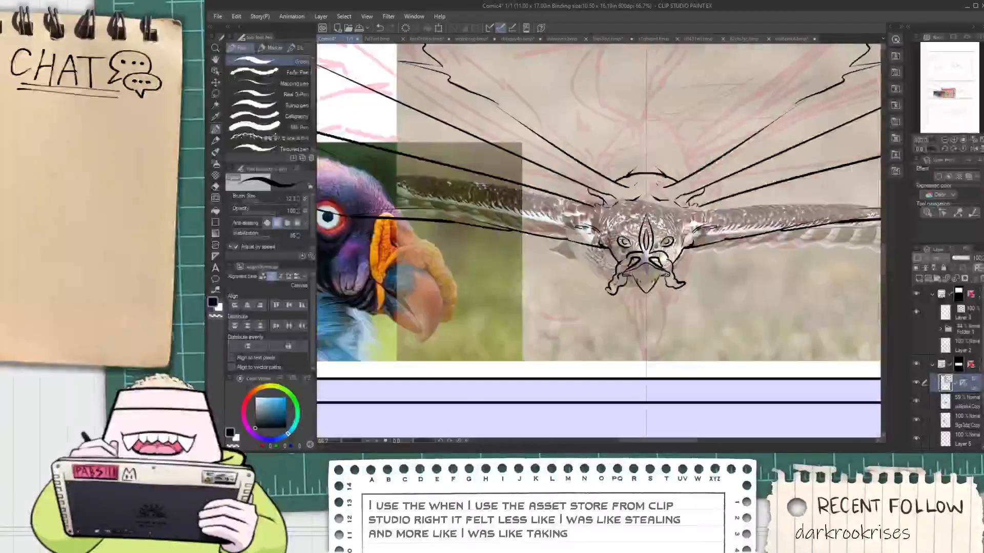
key("h")
left_click_drag(688, 187, 596, 218)
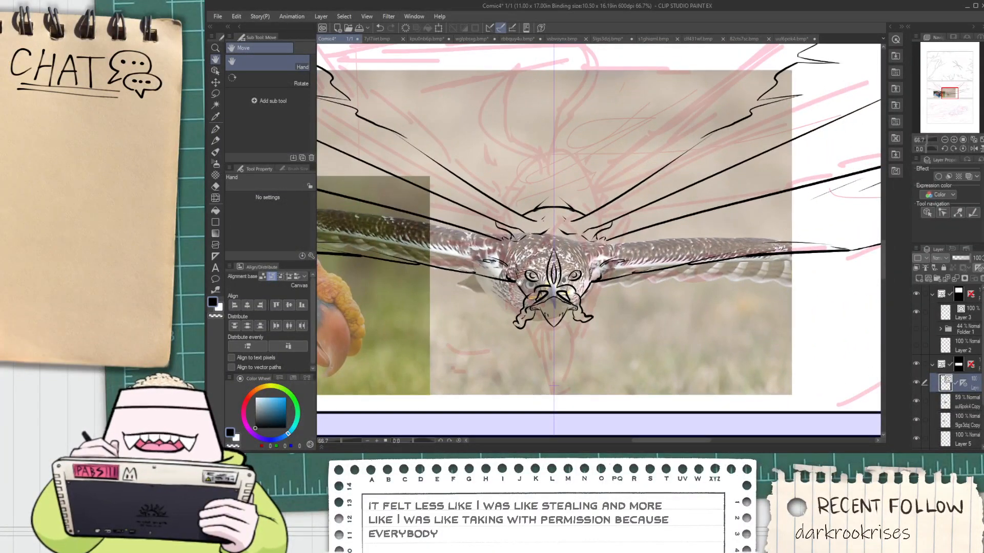
key("p")
scroll(527, 285, "up", 4)
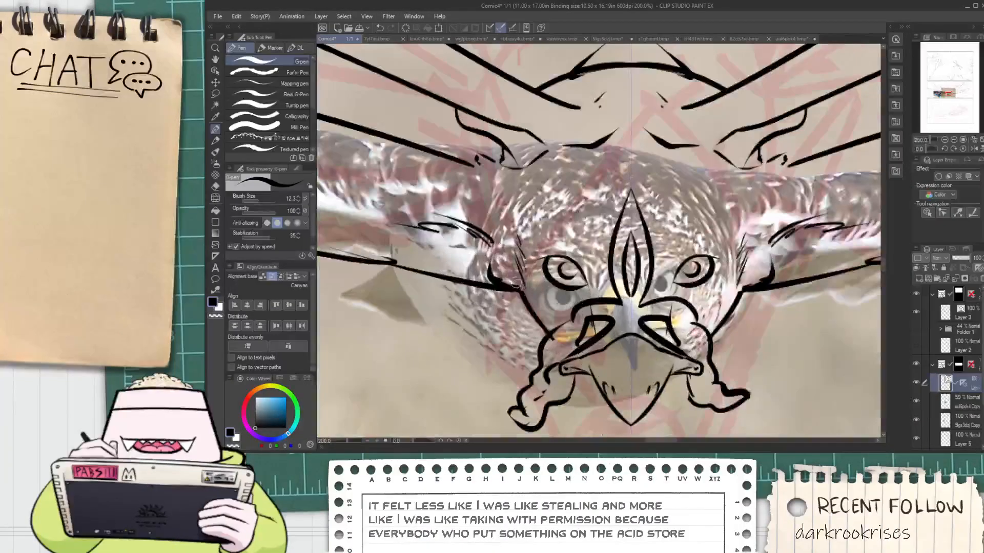
Ink a line joining the long upper wing line to the jagged feather edge and erase the overlapping ends
scroll(512, 281, "down", 4)
key("space")
left_click_drag(634, 212, 489, 306)
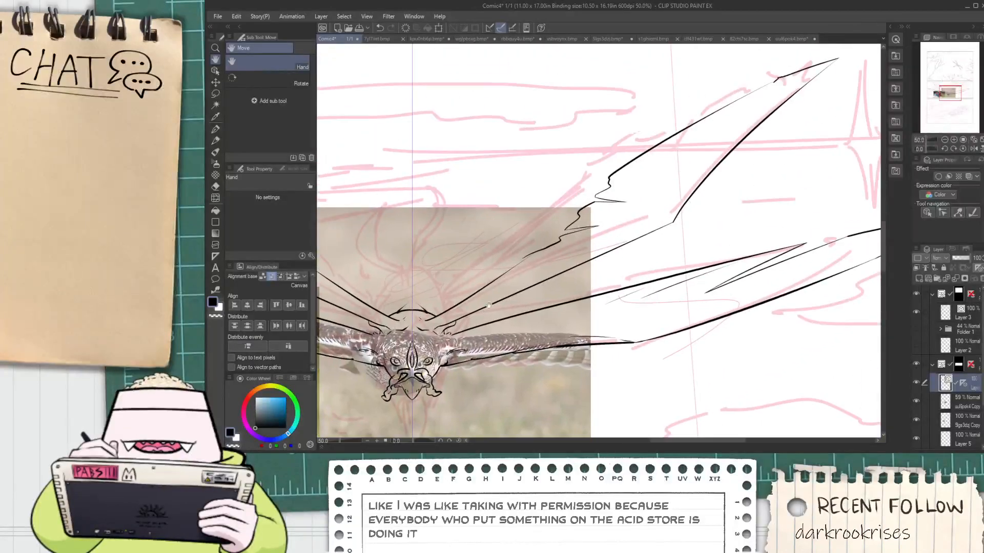
scroll(558, 239, "up", 6)
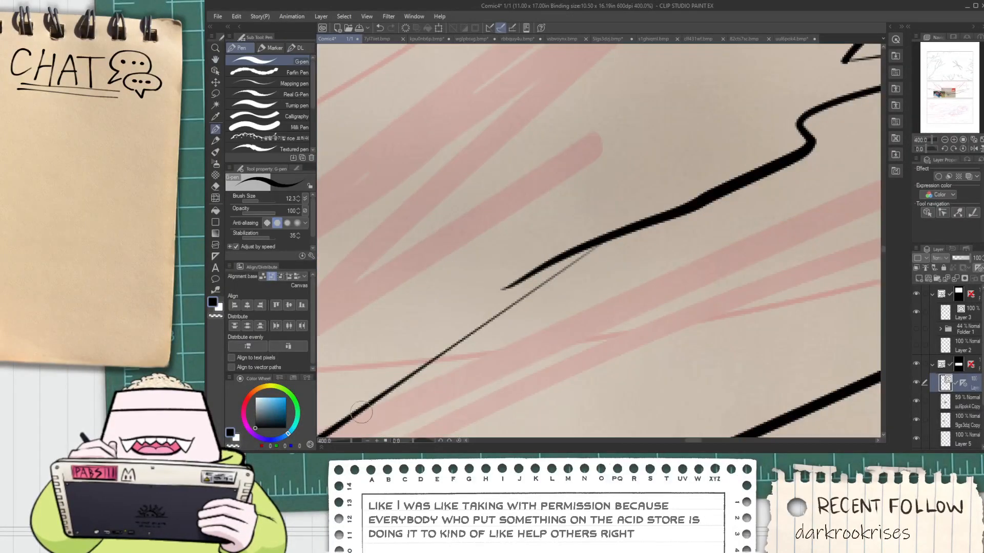
left_click_drag(362, 412, 697, 177)
key("e")
left_click_drag(559, 251, 566, 268)
left_click_drag(673, 192, 676, 199)
scroll(660, 202, "down", 2)
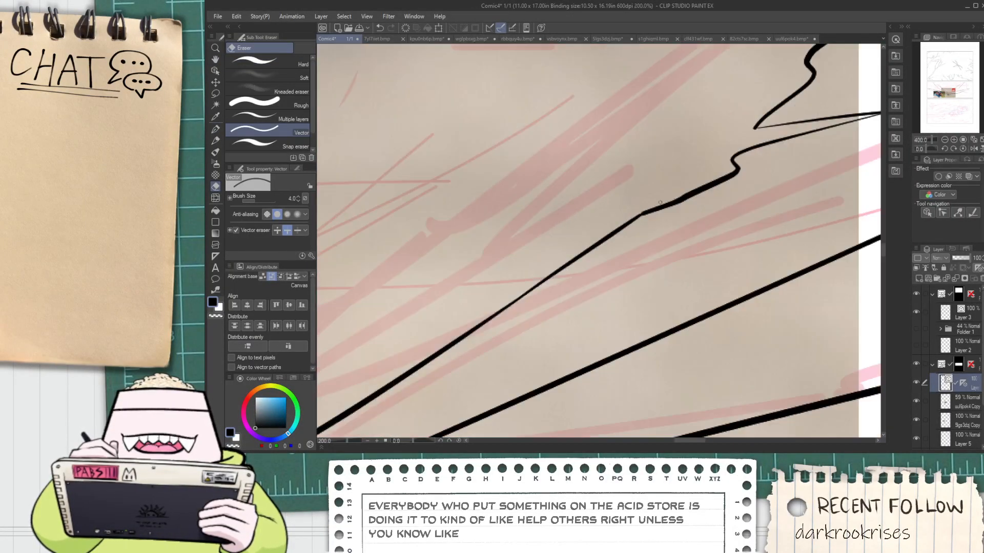
Add another pointed feather with a rounded notch at the base of the jagged edge and erase its overshooting lines
scroll(744, 140, "down", 4)
key("space")
left_click_drag(744, 139, 637, 189)
scroll(636, 188, "up", 4)
key("p")
left_click_drag(545, 258, 738, 193)
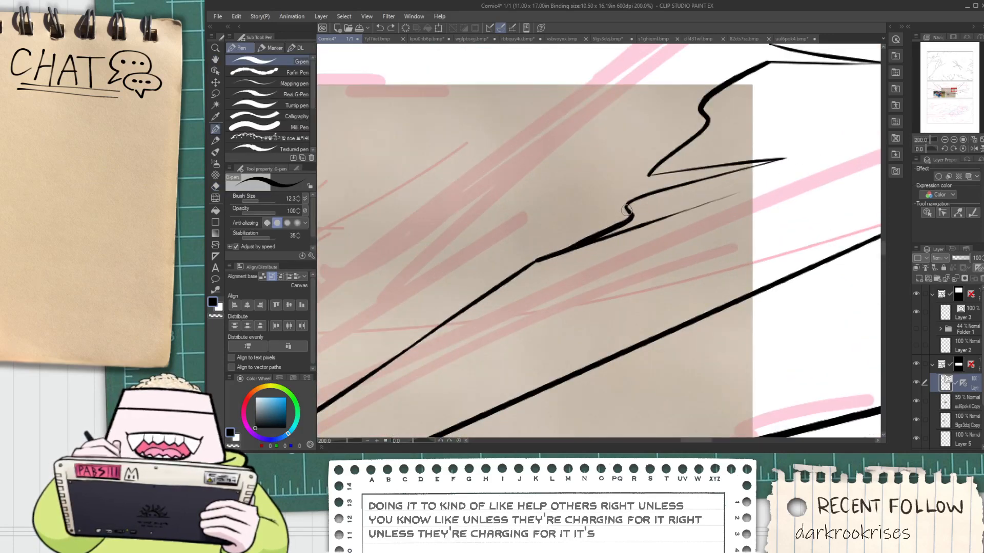
mouse_move(626, 211)
left_mouse_down()
mouse_move(750, 194)
mouse_move(621, 226)
left_mouse_up()
key("e")
scroll(620, 226, "down", 1)
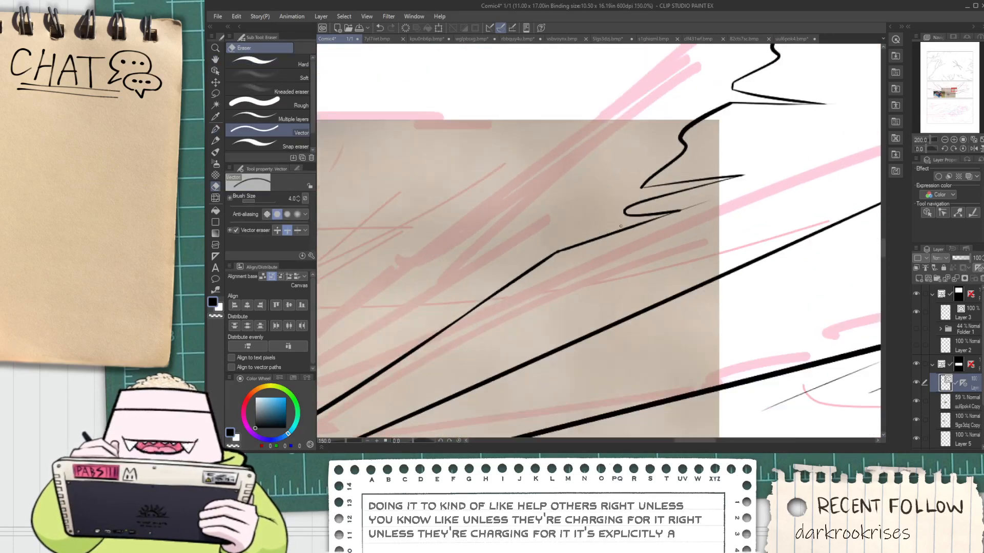
scroll(620, 226, "down", 1)
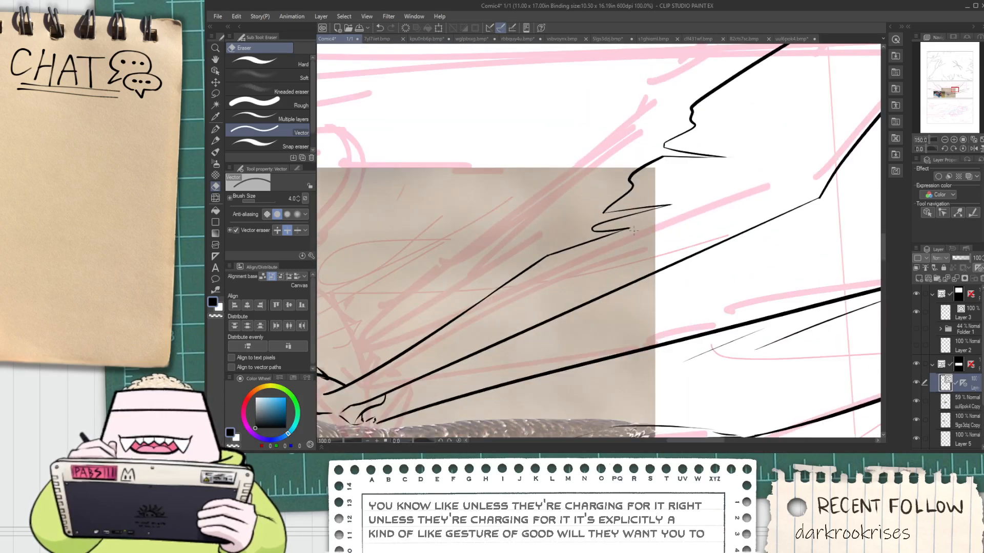
scroll(634, 231, "down", 2)
key("space")
left_click_drag(685, 184, 629, 241)
scroll(620, 239, "down", 2)
scroll(516, 297, "up", 4)
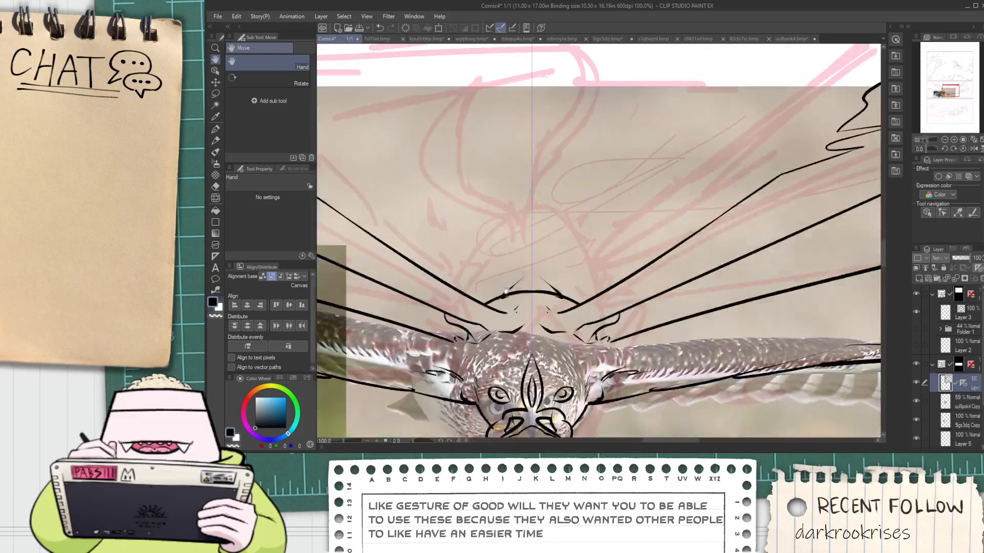
scroll(507, 291, "down", 2)
scroll(505, 279, "up", 2)
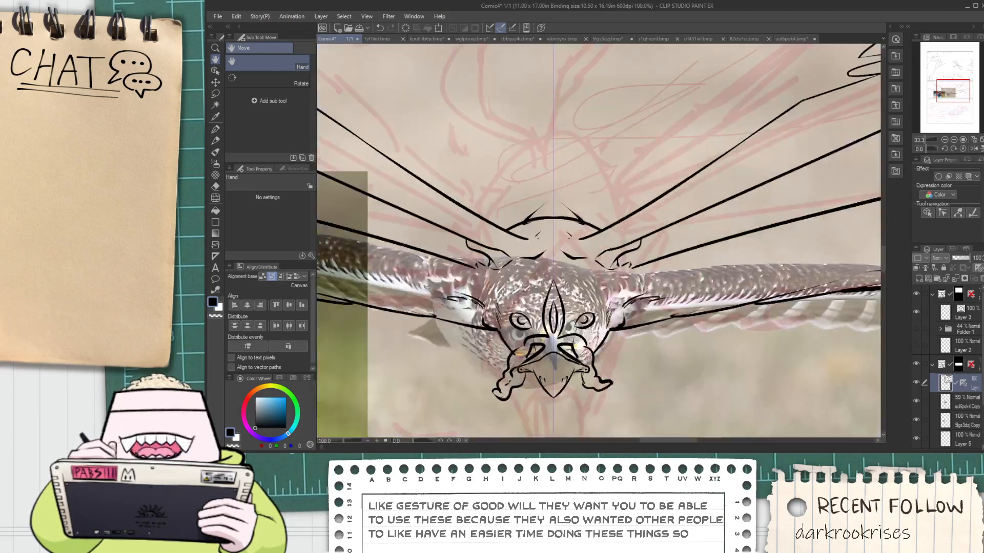
key("p")
scroll(512, 274, "up", 1)
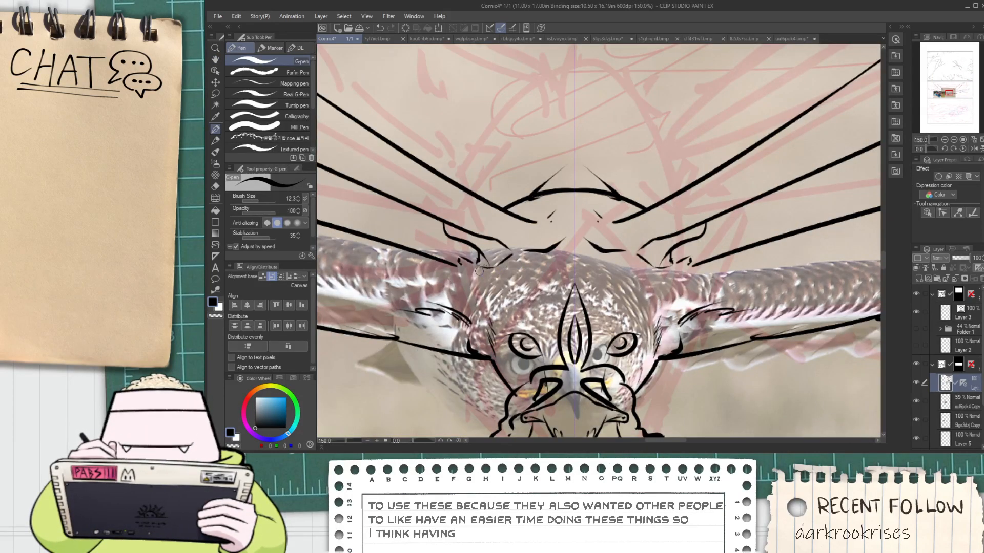
scroll(479, 271, "down", 1)
scroll(485, 266, "up", 2)
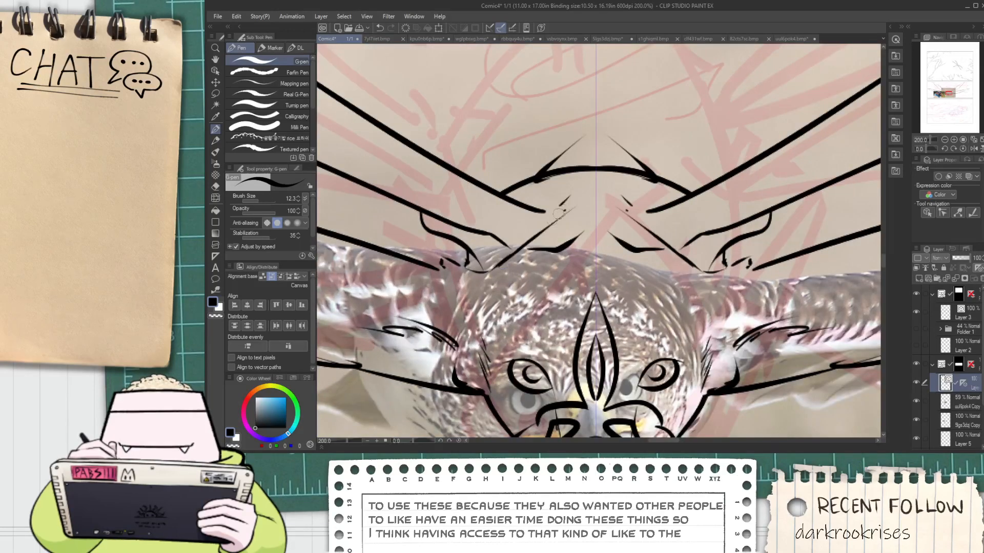
key("ctrl+z")
key("ctrl+z")
mouse_move(500, 265)
left_mouse_down()
mouse_move(589, 206)
mouse_move(563, 248)
mouse_move(569, 238)
left_mouse_up()
key("ctrl+z")
Ink mirrored curved strokes behind the head to form a low arc across the neck
scroll(566, 250, "up", 2)
left_click_drag(490, 275, 608, 205)
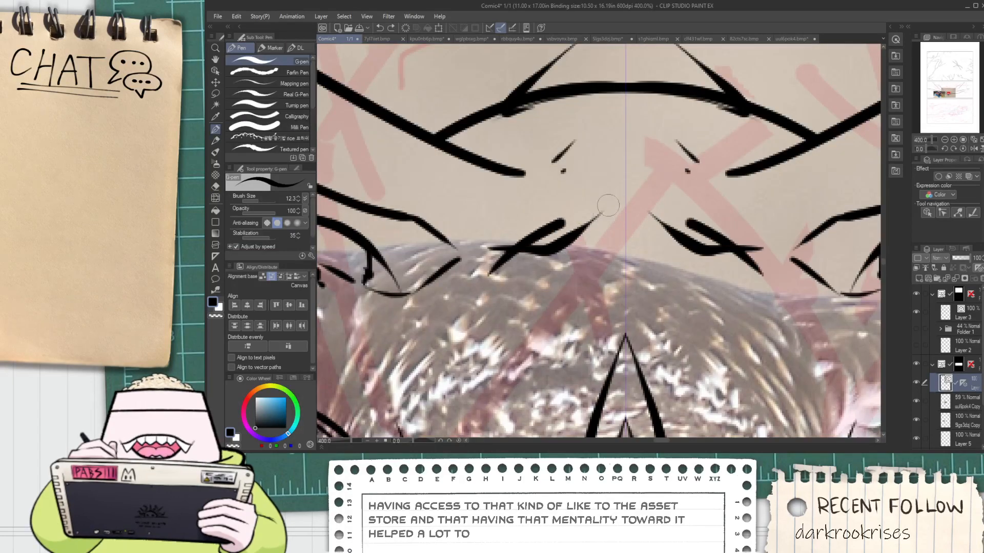
key("h")
scroll(563, 256, "down", 5)
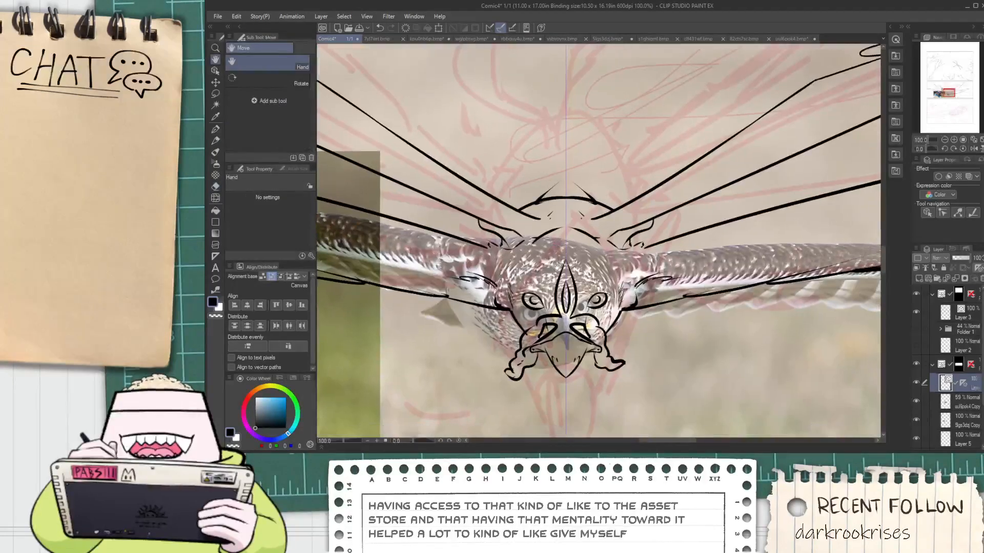
scroll(557, 266, "up", 1)
key("p")
key("ctrl+z")
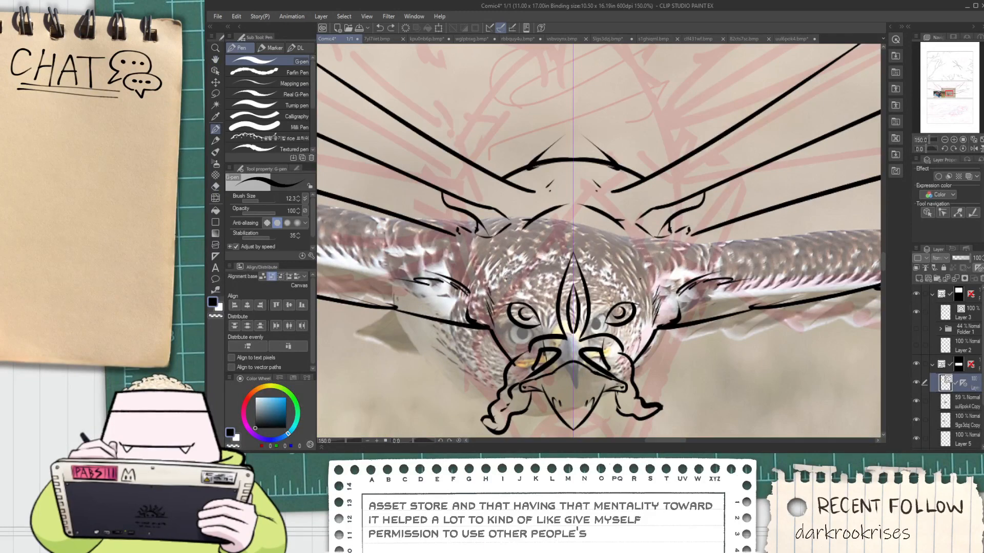
Ink a symmetrical arc over the forehead crest to outline the crown of the head
mouse_move(507, 279)
left_mouse_down()
mouse_move(524, 254)
mouse_move(563, 239)
left_mouse_up()
scroll(565, 255, "up", 1)
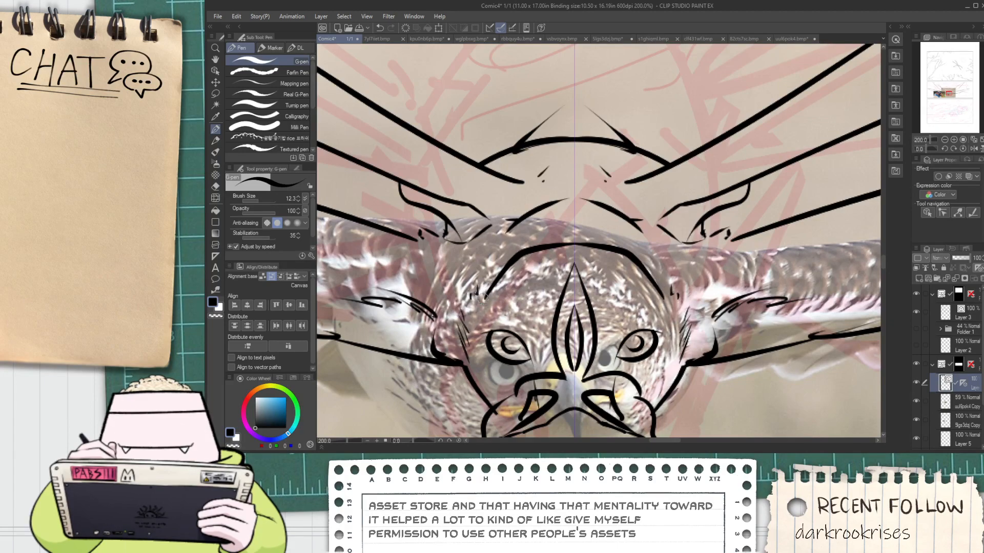
scroll(484, 336, "down", 5)
key("h")
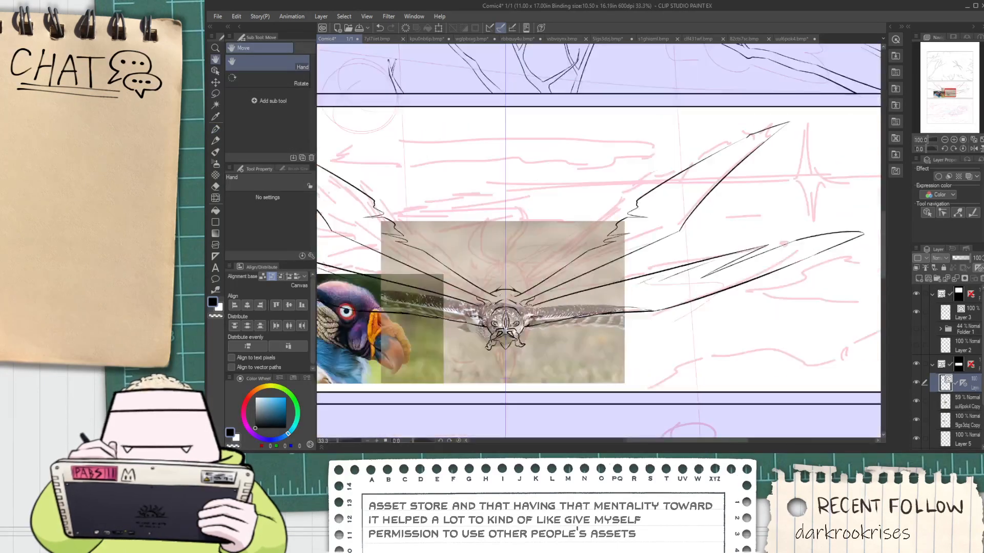
scroll(497, 287, "up", 1)
key("p")
mouse_move(493, 291)
left_mouse_down()
mouse_move(438, 239)
mouse_move(461, 203)
mouse_move(484, 243)
mouse_move(516, 392)
mouse_move(506, 243)
left_mouse_up()
scroll(462, 228, "down", 4)
key("space")
scroll(500, 285, "up", 6)
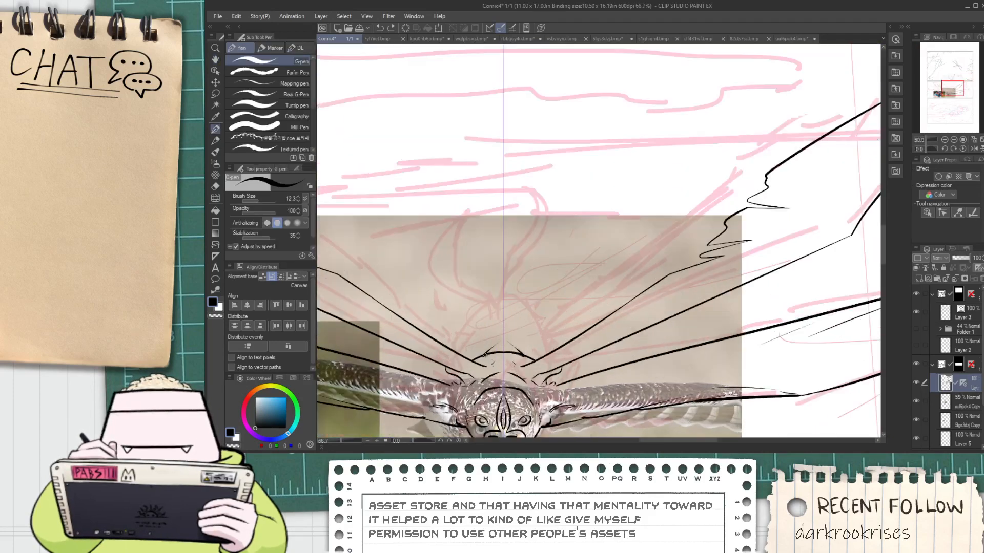
left_click_drag(473, 328, 469, 239)
key("ctrl+z")
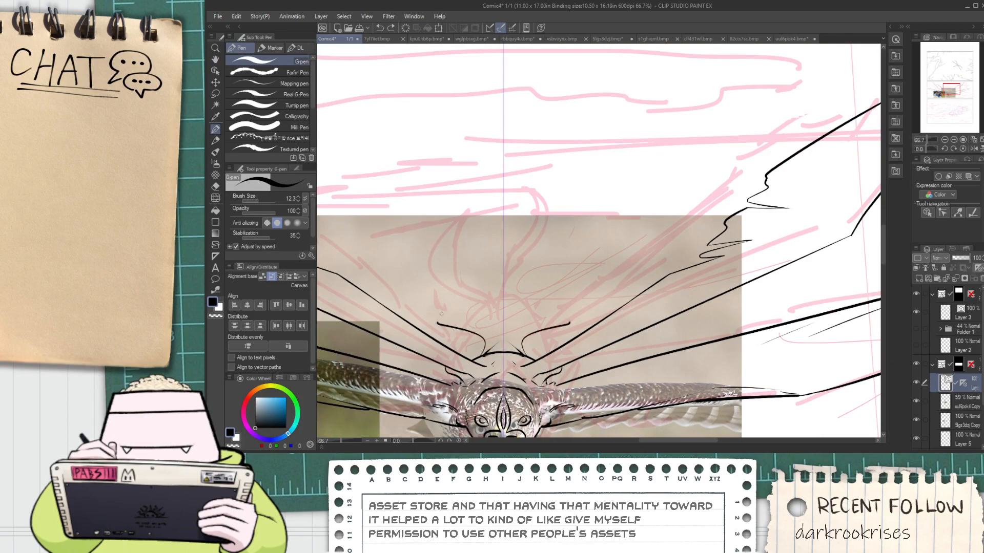
left_click_drag(441, 314, 452, 284)
key("ctrl+z")
Examine the inked head and wings up close and as a whole against the reference photo
scroll(466, 300, "down", 2)
key("space")
mouse_move(467, 366)
left_mouse_down()
mouse_move(473, 272)
mouse_move(476, 294)
left_mouse_up()
scroll(472, 272, "up", 2)
scroll(472, 273, "up", 3)
key("e")
scroll(493, 275, "down", 1)
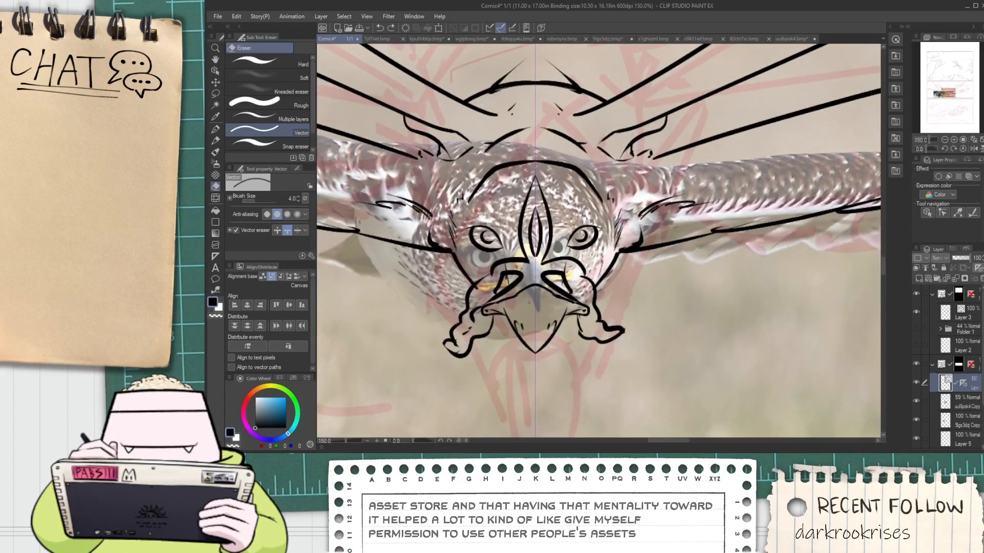
scroll(598, 237, "down", 2)
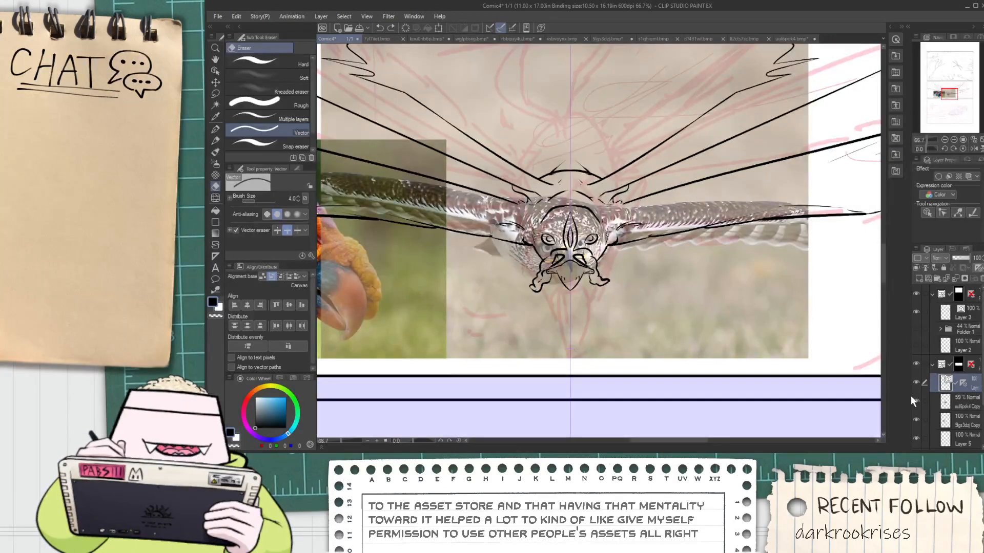
Hide the hawk and vulture photo reference layers and turn off the symmetry ruler
left_click(915, 400)
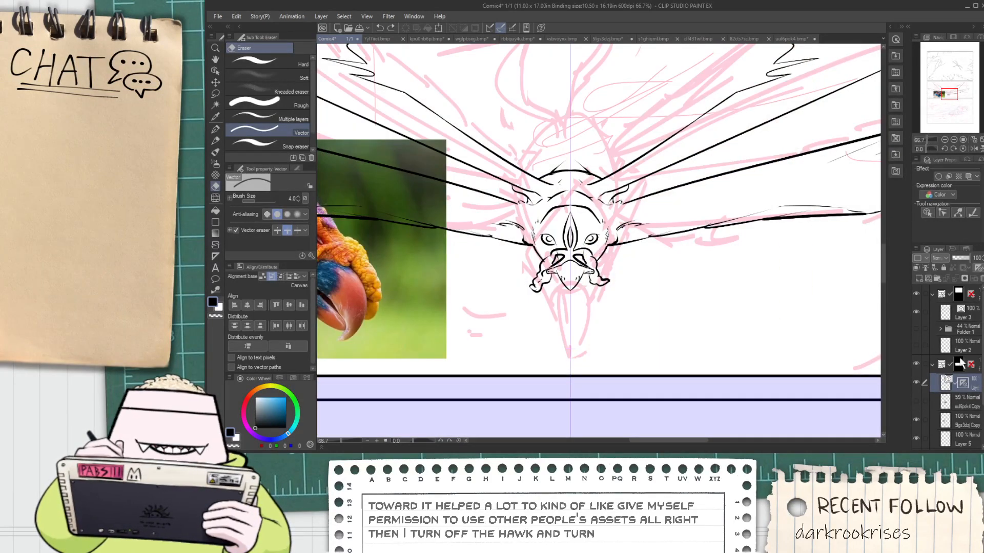
left_click(963, 383, "shift")
left_click(917, 419)
Hide the pink rough sketch, Layer 1, leaving the panel's inked line art in view
key("ctrl+minus")
key("ctrl+minus")
key("ctrl+minus")
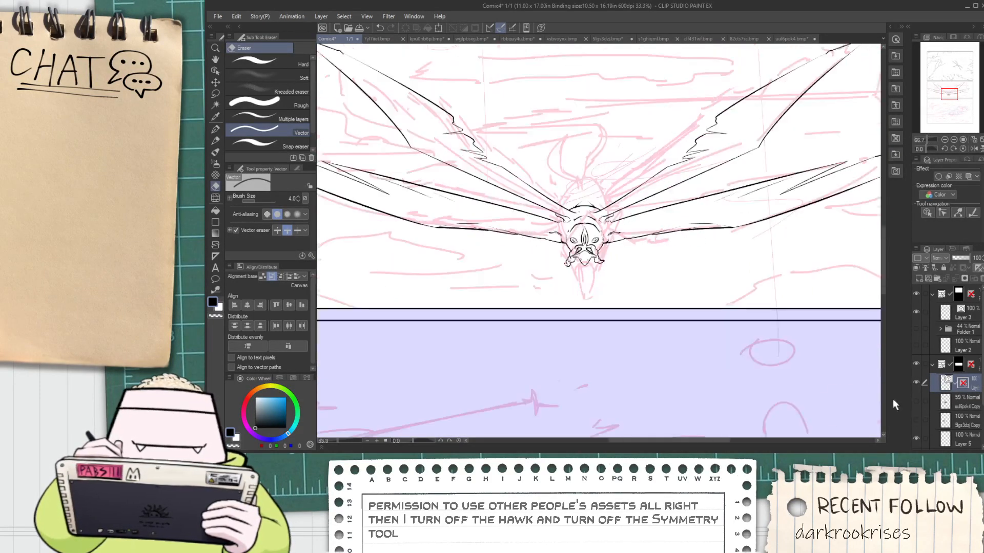
scroll(933, 400, "down", 2)
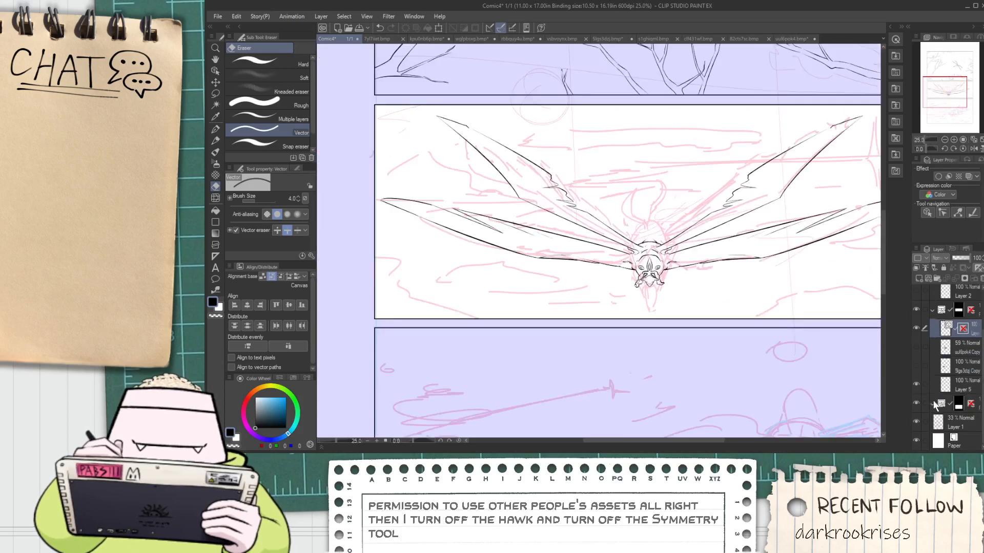
left_click(917, 423)
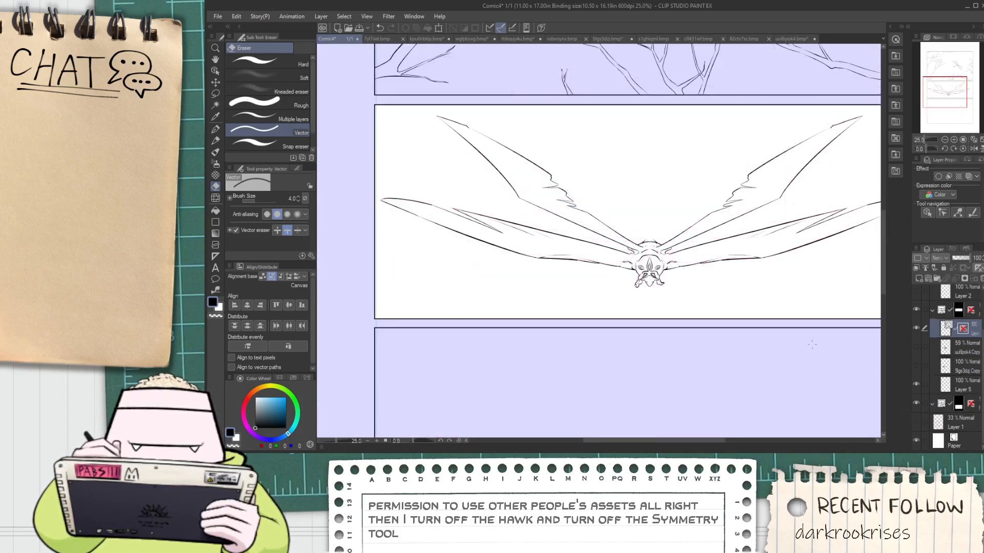
Erase the stray line ends around the nostrils and where the cheek lines meet the wattles
scroll(645, 276, "up", 8)
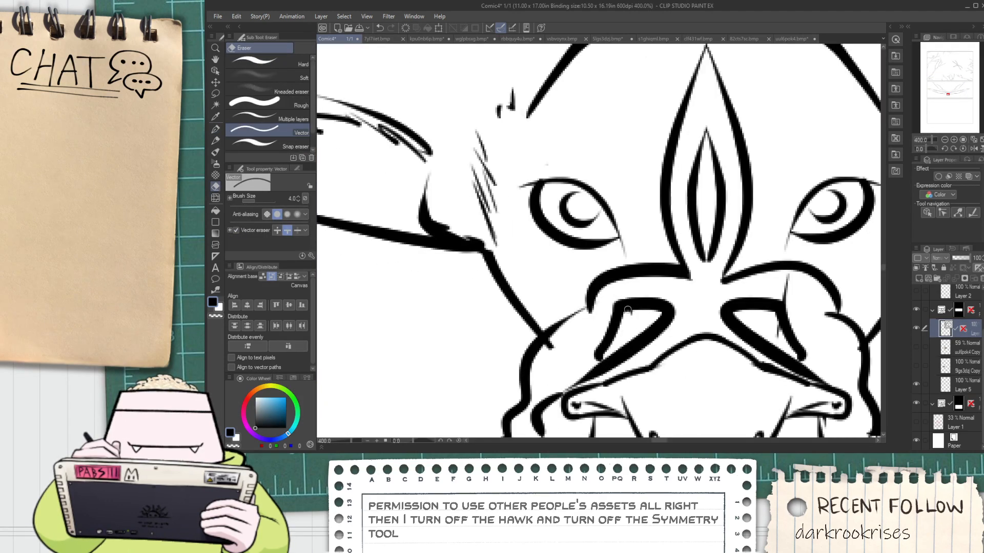
left_click_drag(556, 339, 545, 350)
key("ctrl+z")
scroll(560, 351, "down", 4)
left_click_drag(615, 351, 603, 318)
scroll(603, 318, "up", 2)
key("e")
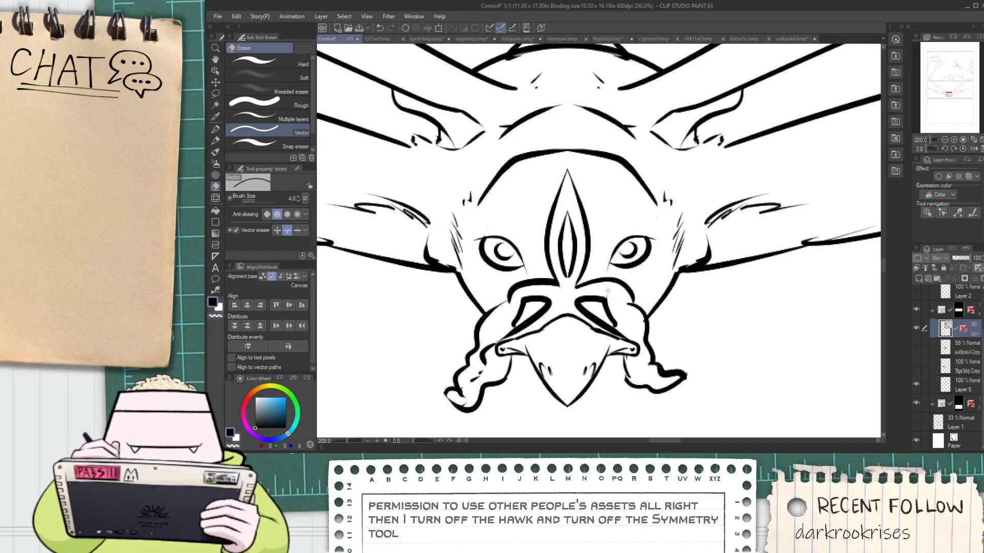
key("p")
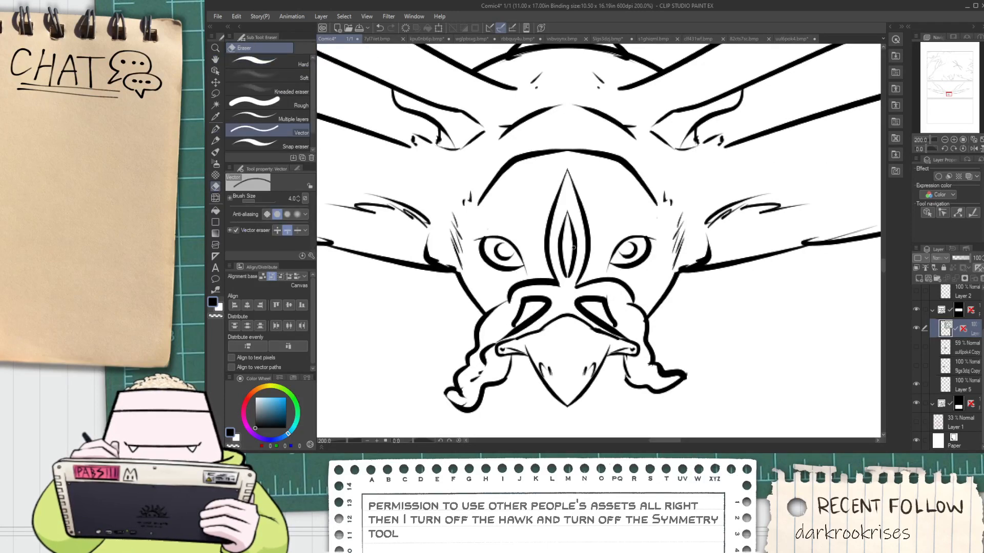
key("space")
left_click_drag(548, 277, 550, 294)
left_click_drag(543, 256, 592, 246)
key("ctrl+z")
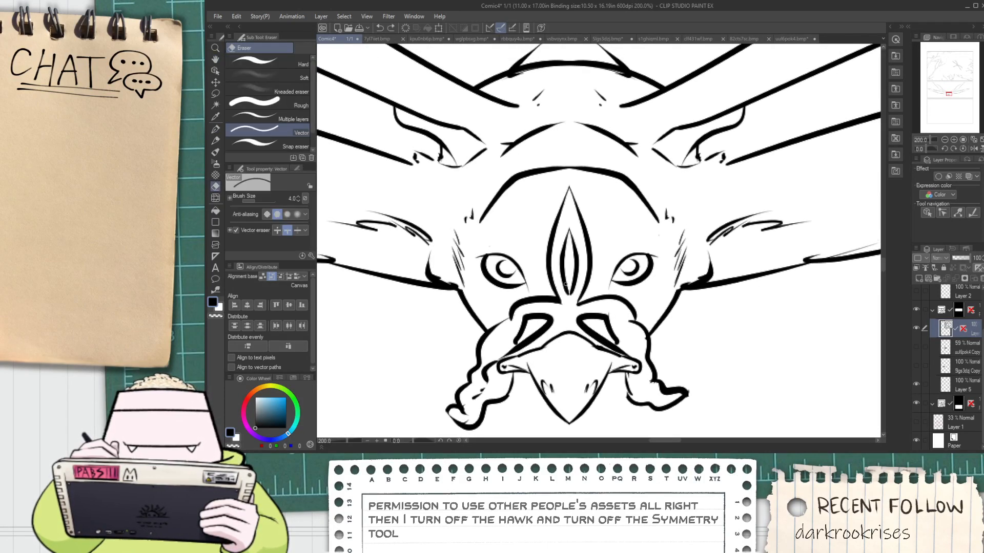
Erase the pointed crest between the eyes and ink a short wavy, fleshy snood rising from the top of the beak
key("p")
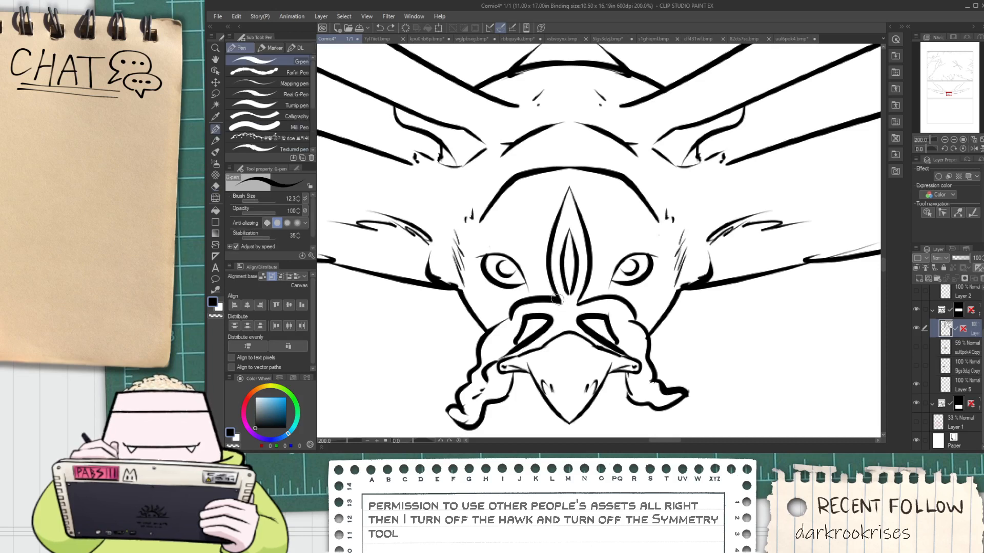
key("e")
mouse_move(557, 299)
left_mouse_down()
mouse_move(548, 259)
mouse_move(592, 251)
left_mouse_up()
key("p")
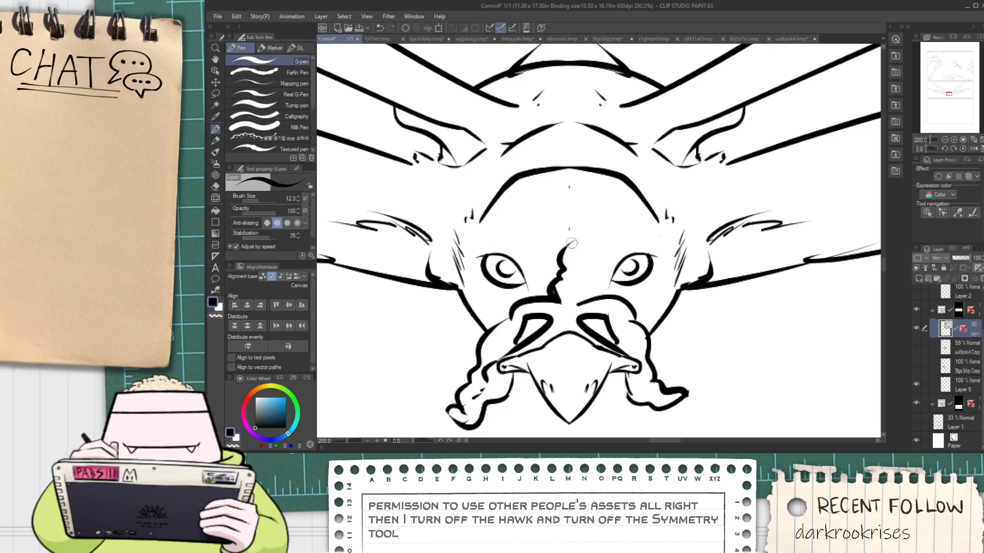
key("e")
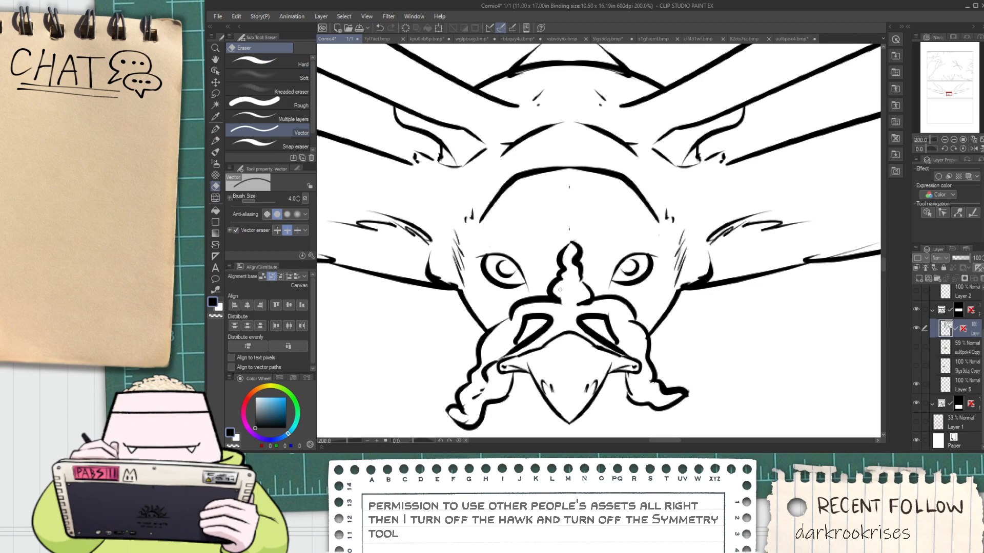
Try inking ragged feather strokes across the brow from the forehead edges down toward the snood
key("p")
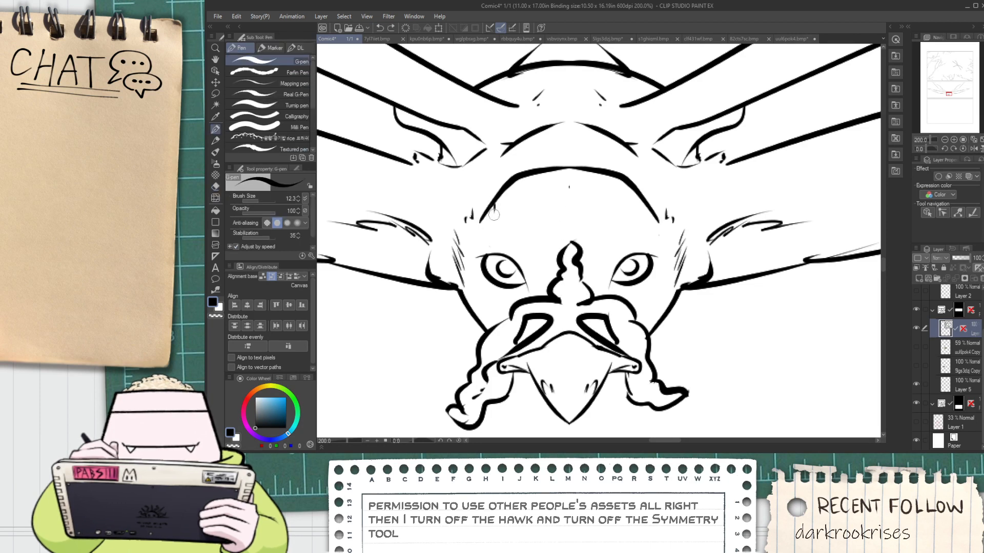
left_click_drag(501, 223, 533, 250)
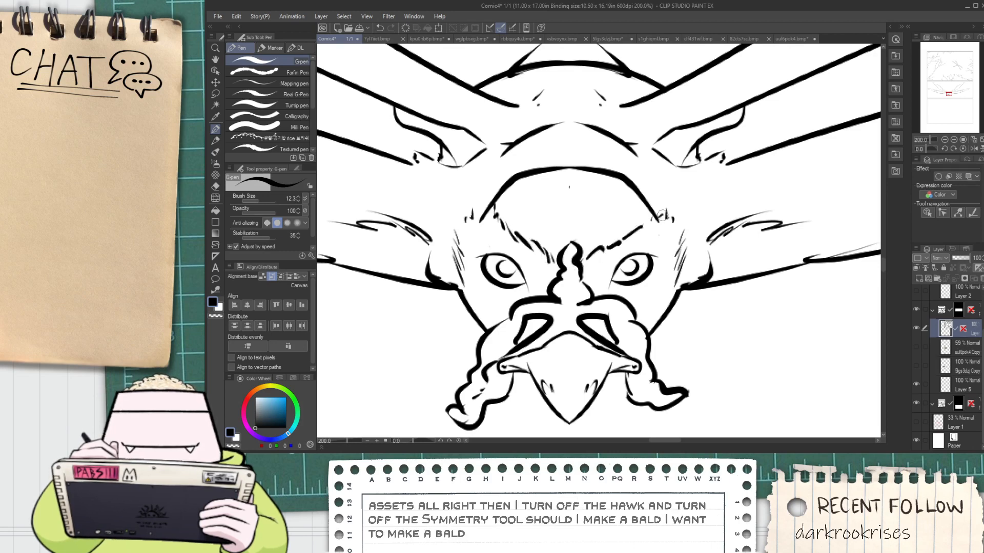
scroll(661, 215, "down", 5)
key("space")
left_click_drag(633, 211, 598, 289)
scroll(628, 237, "up", 2)
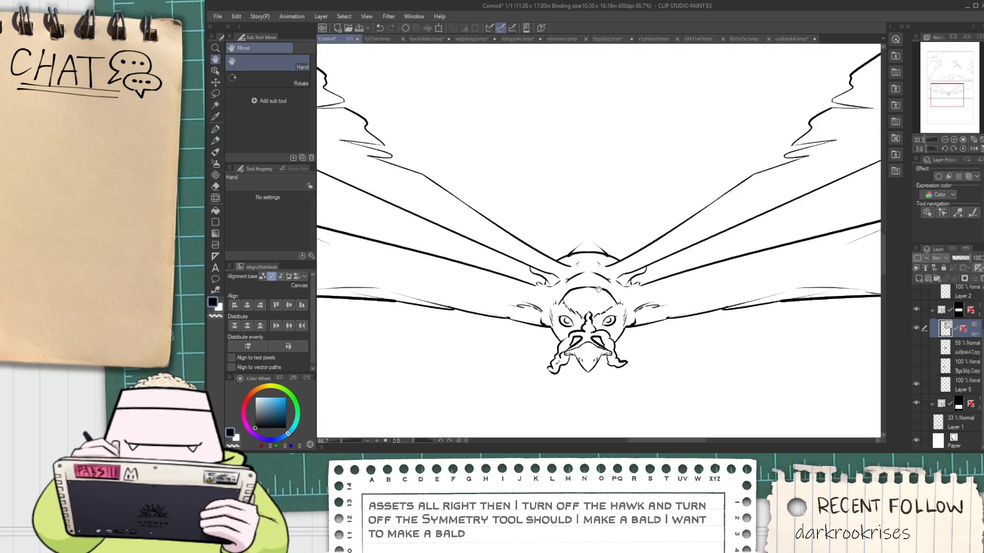
scroll(589, 318, "up", 1)
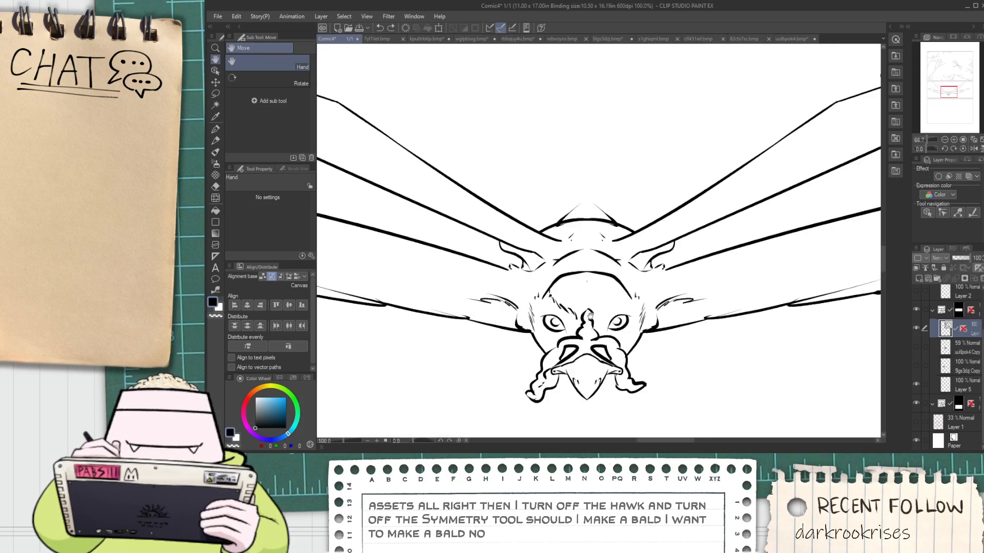
scroll(573, 288, "up", 2)
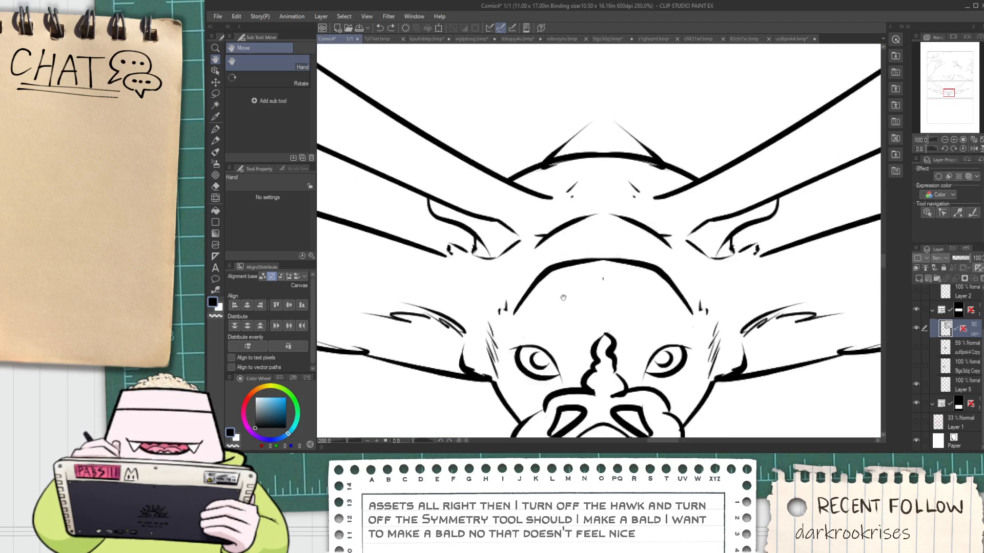
Erase the middle of the neck arc behind the head, leaving only its short outer ends
key("e")
mouse_move(565, 234)
left_mouse_down()
mouse_move(584, 214)
mouse_move(589, 226)
mouse_move(631, 221)
mouse_move(653, 237)
left_mouse_up()
scroll(625, 265, "down", 7)
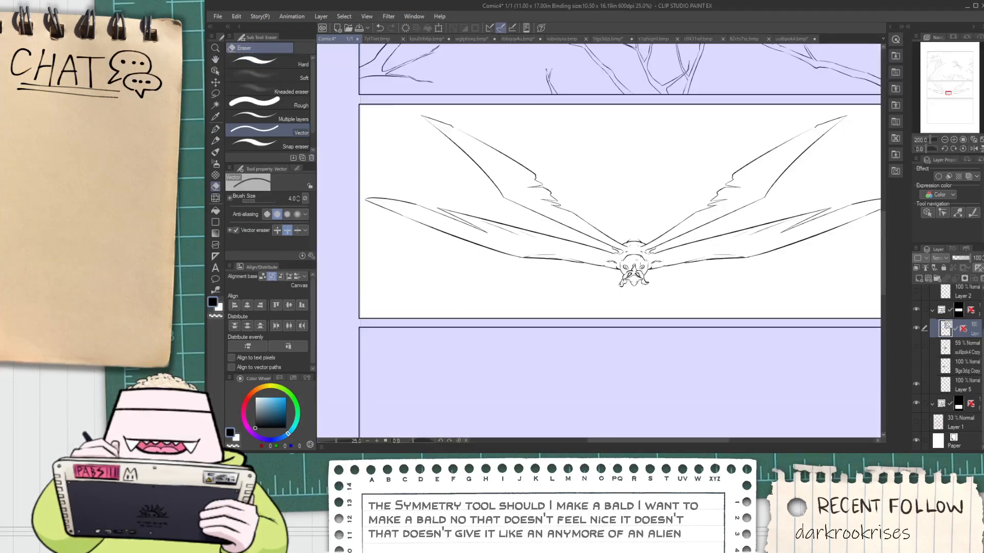
key("h")
scroll(629, 266, "up", 5)
Ink a curved body line beneath the wing on each side of the head and trim the overlapping end at the wing joint
key("p")
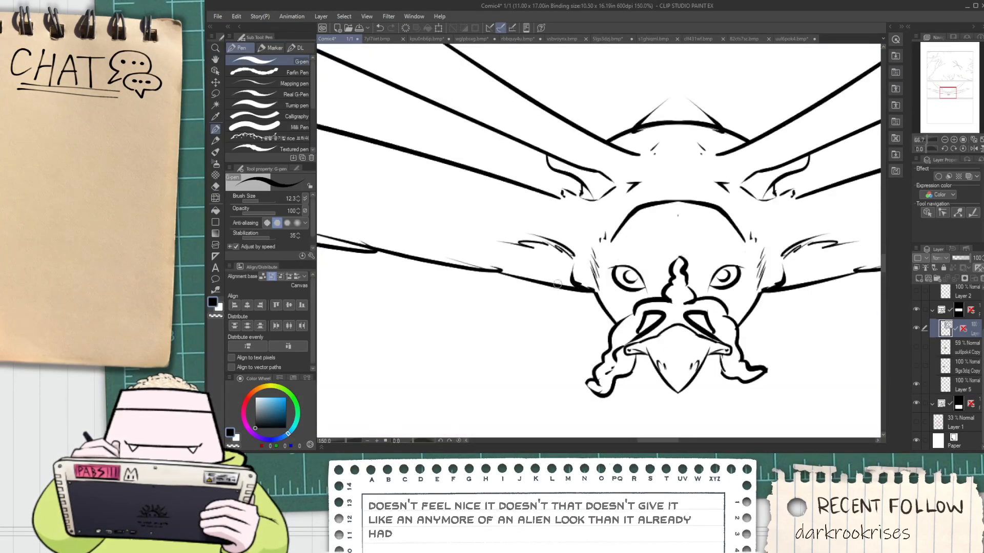
key("e")
left_click_drag(736, 330, 672, 323)
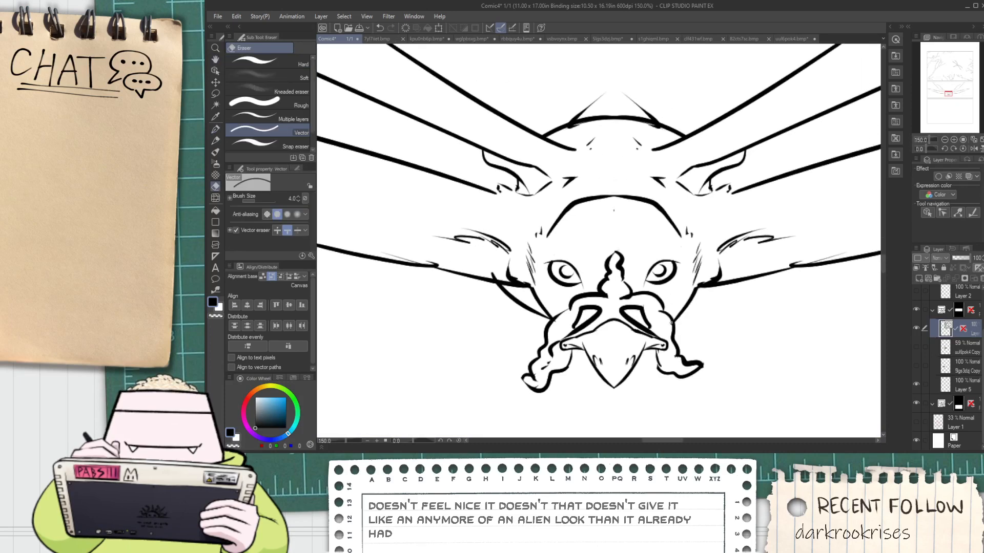
key("p")
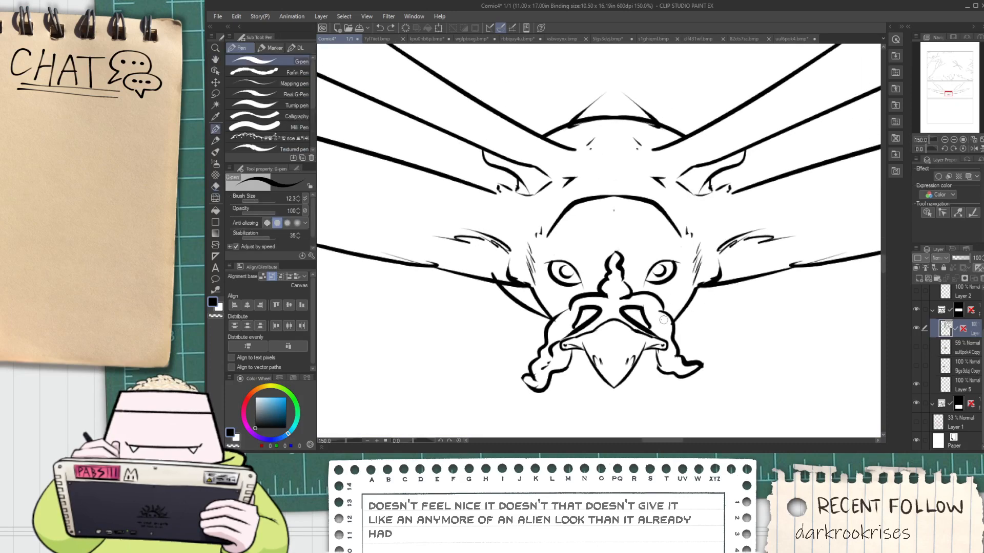
key("e")
mouse_move(737, 283)
left_mouse_down()
mouse_move(754, 257)
mouse_move(742, 264)
left_mouse_up()
scroll(715, 285, "up", 1)
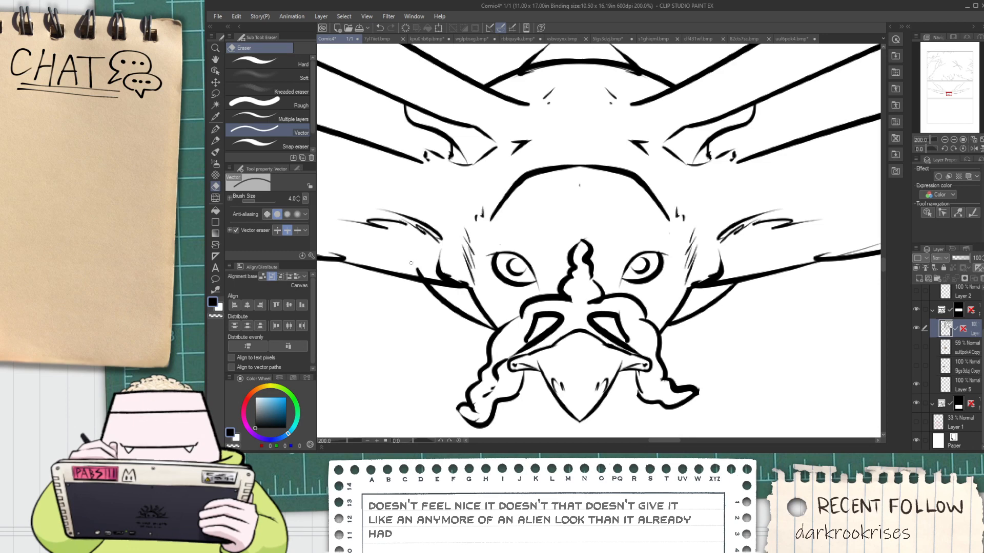
scroll(454, 280, "up", 4)
left_click_drag(464, 285, 500, 310)
scroll(501, 315, "down", 6)
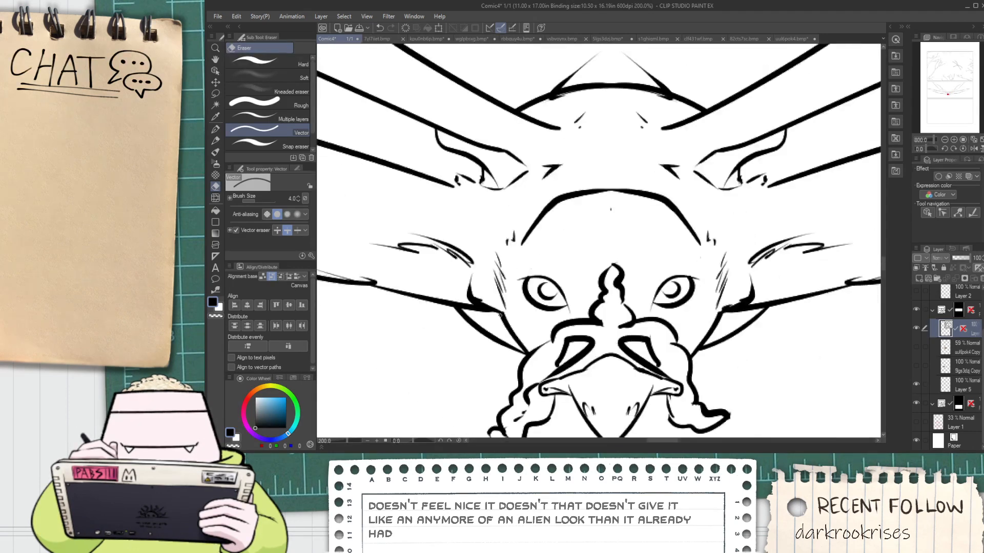
Ink ragged, slanted eyebrow tufts above both eyes
key("space")
scroll(517, 297, "up", 4)
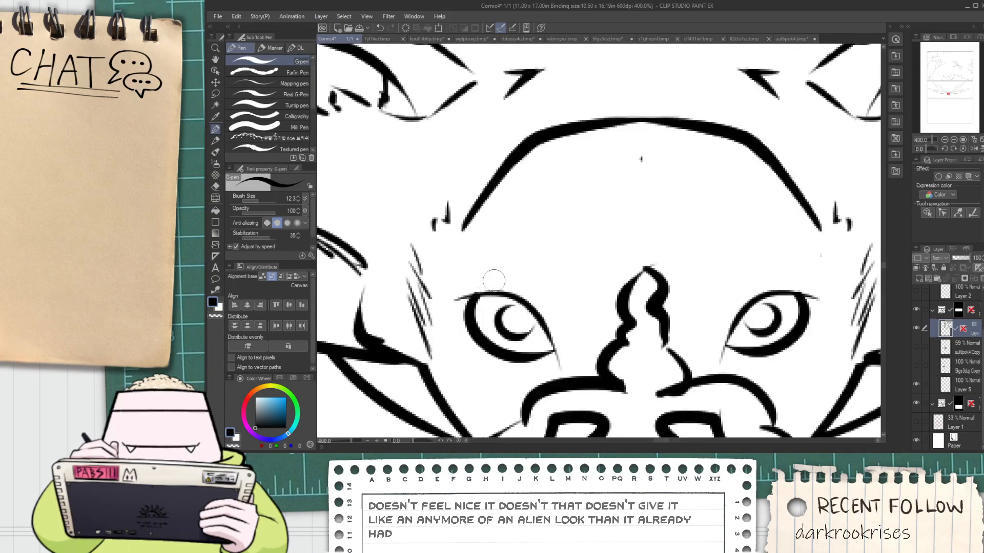
mouse_move(456, 273)
left_mouse_down()
mouse_move(512, 271)
mouse_move(578, 342)
left_mouse_up()
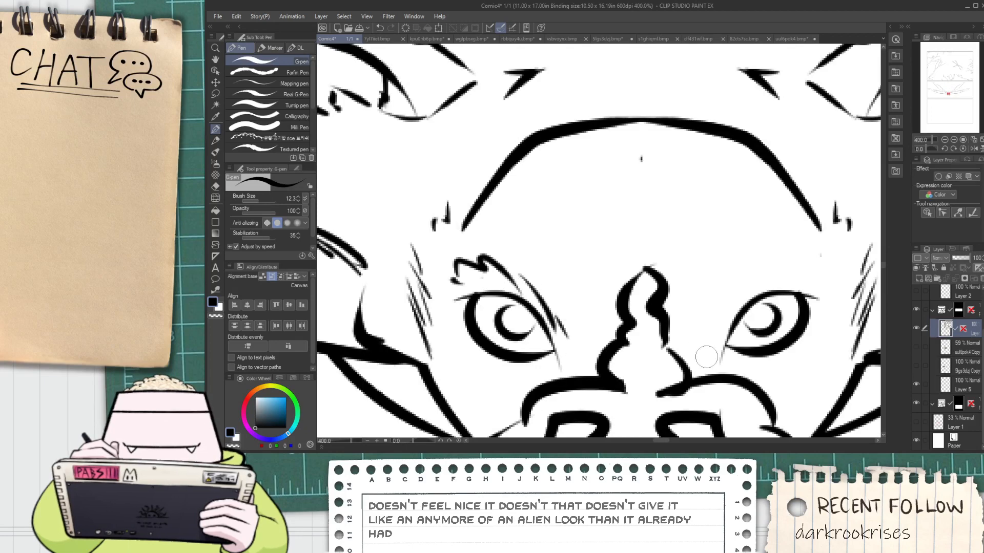
mouse_move(715, 343)
left_mouse_down()
mouse_move(771, 270)
mouse_move(811, 255)
left_mouse_up()
Ink two wavy tail tassels with pointed tips rising from the body behind the head
scroll(789, 256, "down", 8)
key("space")
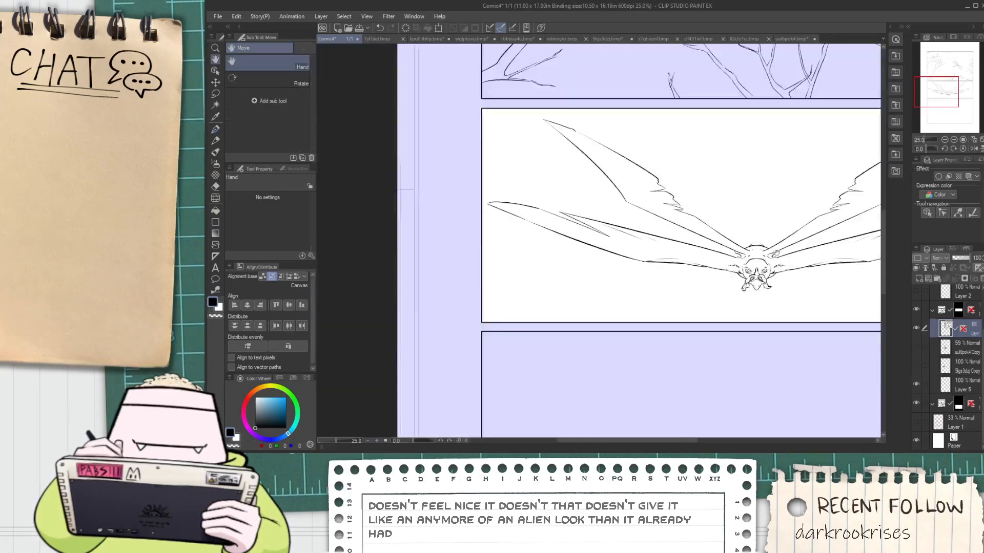
scroll(776, 253, "up", 4)
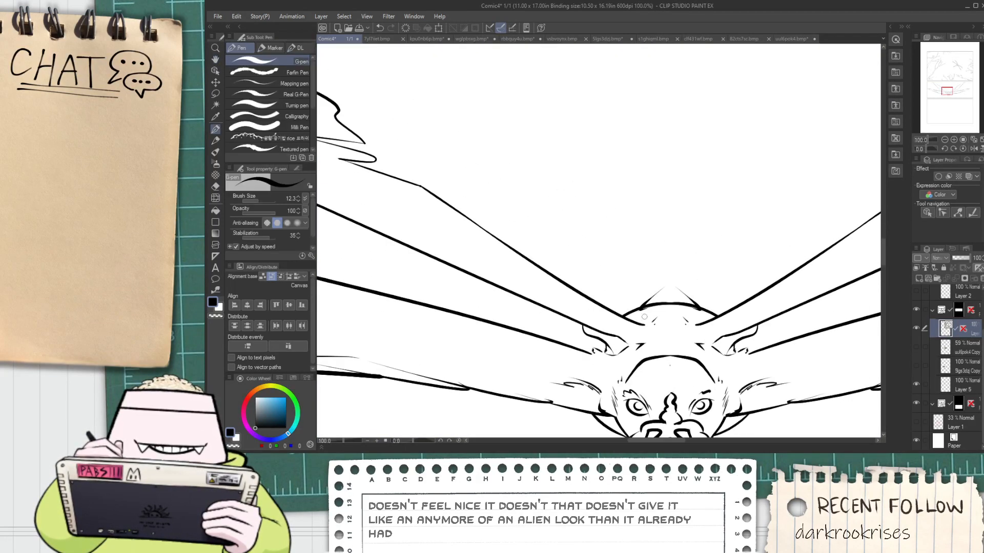
left_click_drag(645, 317, 561, 210)
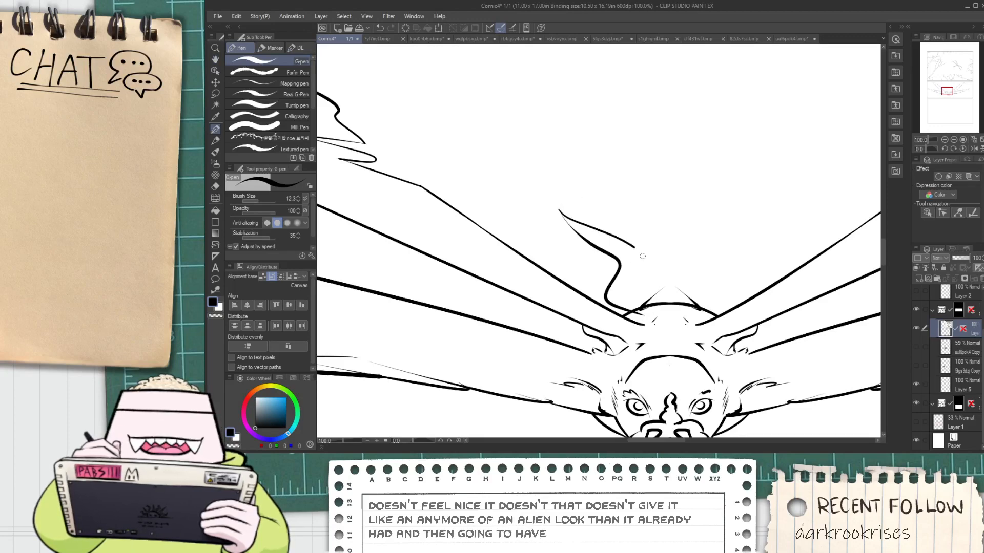
mouse_move(643, 256)
left_mouse_down()
mouse_move(629, 296)
mouse_move(618, 290)
left_mouse_up()
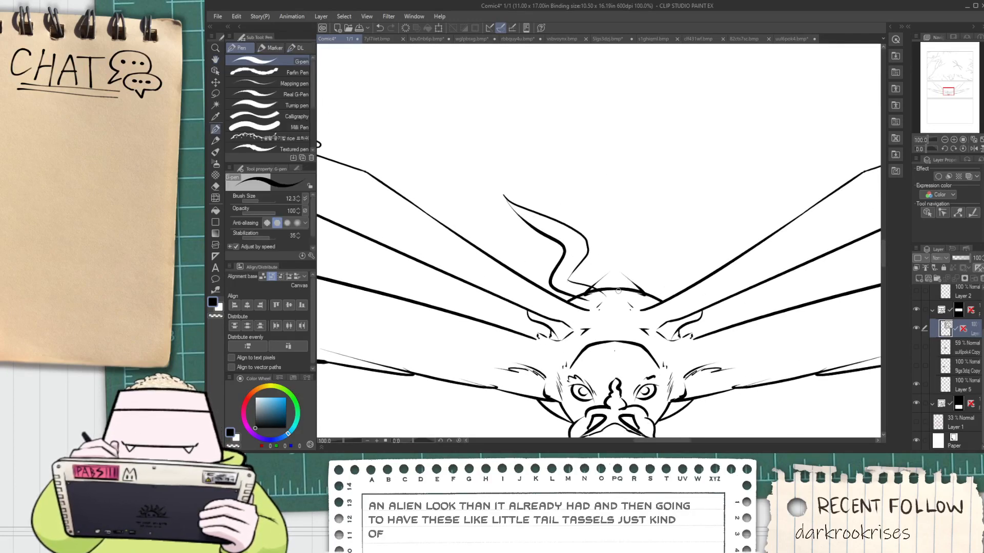
left_click_drag(644, 255, 652, 181)
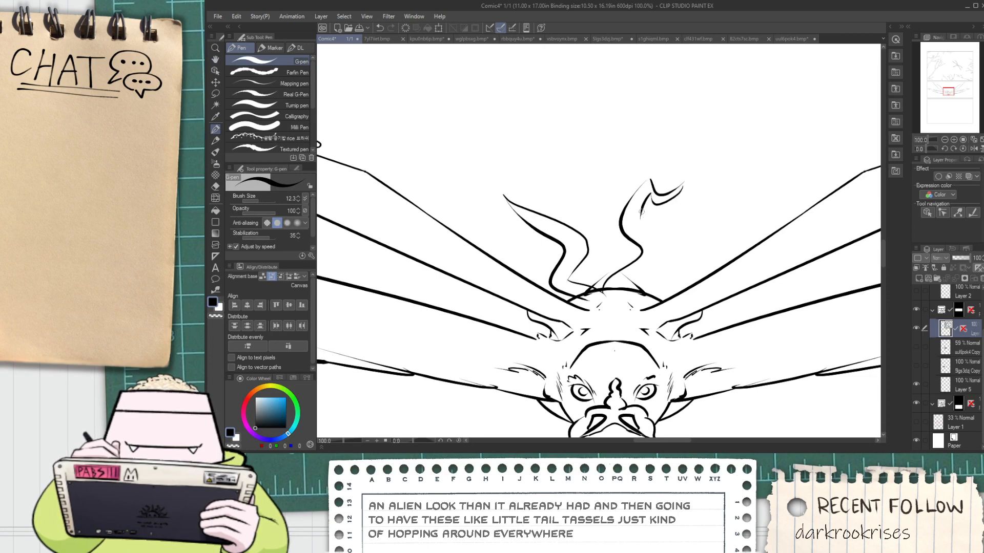
Erase the old tail arc and stray line scraps where the two tassels join the body
key("e")
scroll(619, 301, "up", 2)
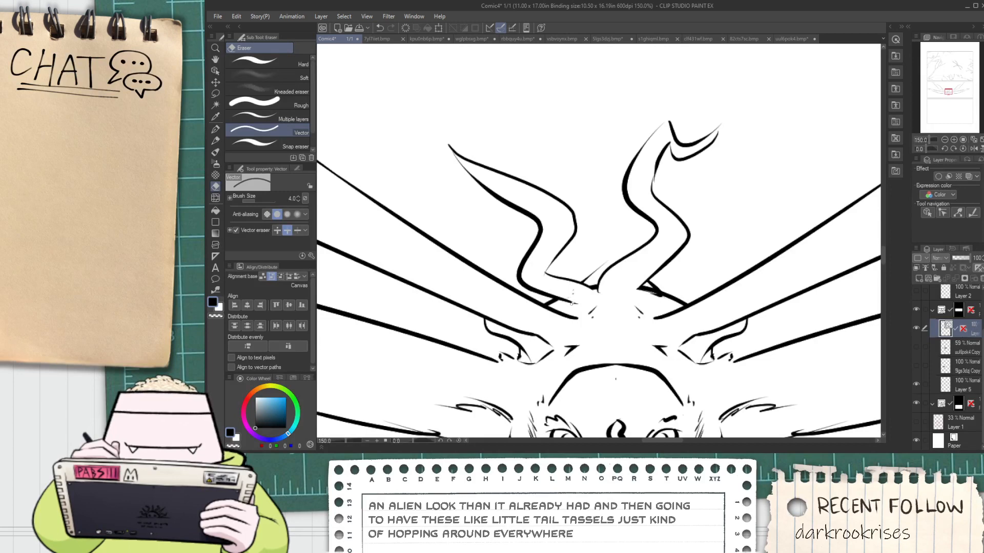
scroll(564, 292, "up", 4)
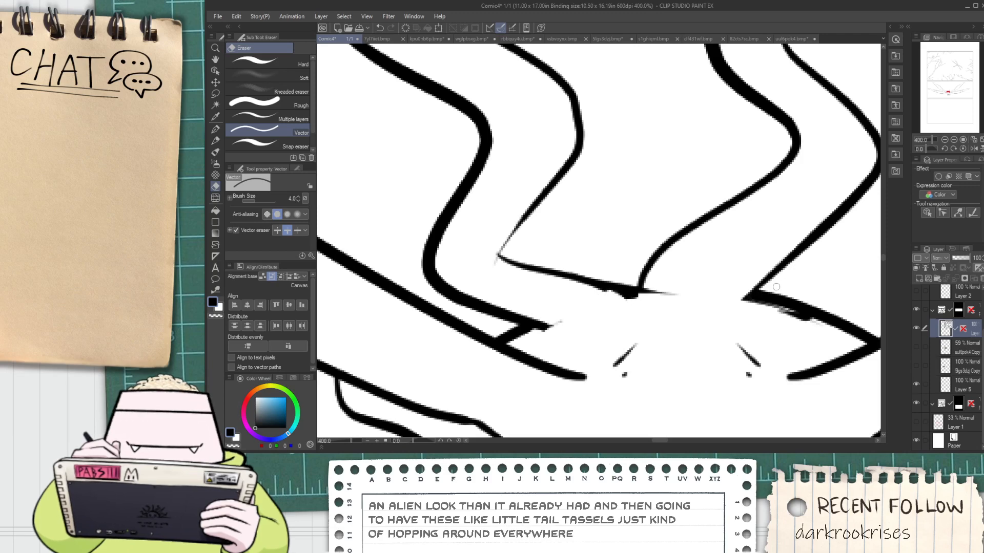
left_click_drag(796, 322, 788, 309)
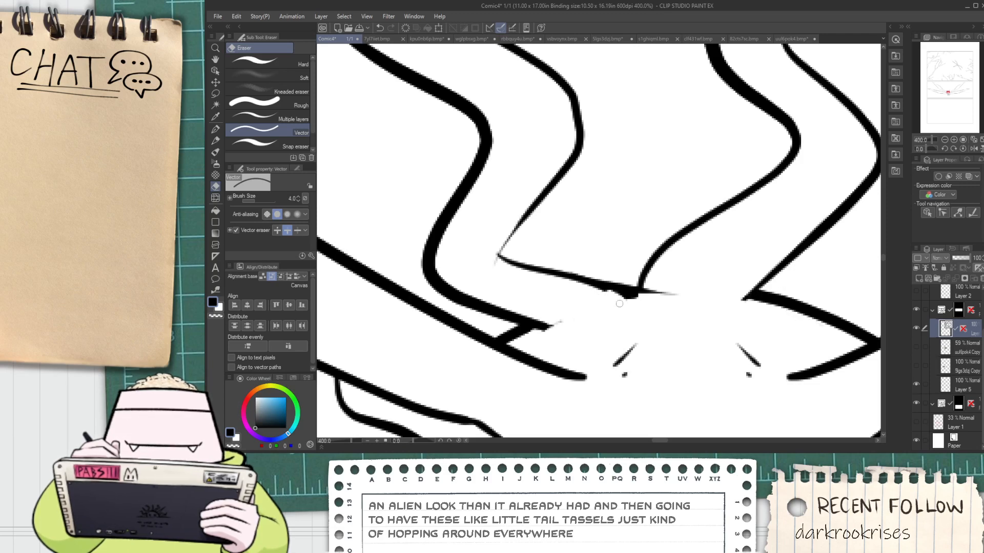
mouse_move(632, 300)
left_mouse_down()
mouse_move(602, 289)
mouse_move(633, 299)
left_mouse_up()
key("ctrl+z")
Redraw the thin line joining the bases of the two tassels and erase the thick leftover ink and overhanging ends
key("ctrl+z")
left_click_drag(504, 258, 491, 260)
key("p")
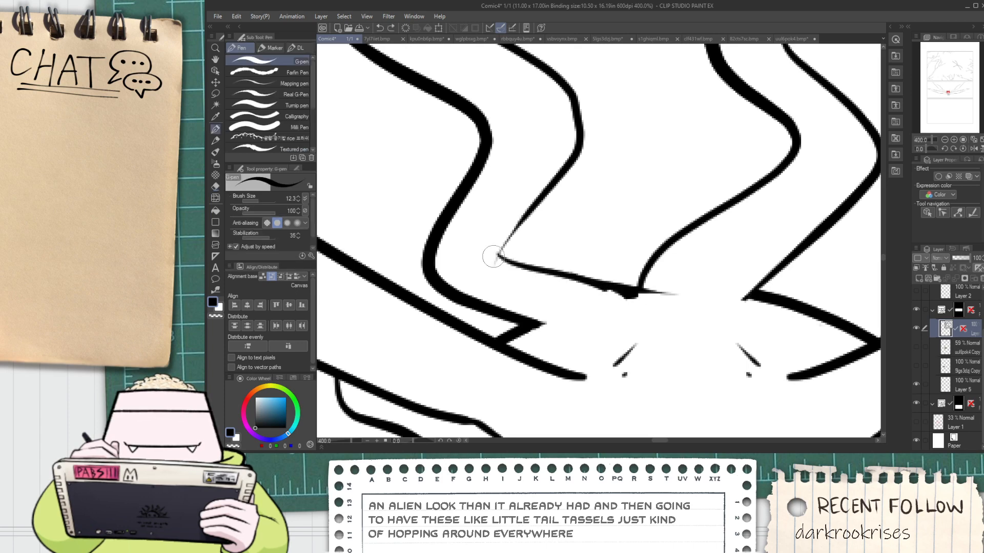
key("e")
key("p")
scroll(593, 290, "up", 1)
left_click_drag(571, 269, 750, 300)
key("ctrl+z")
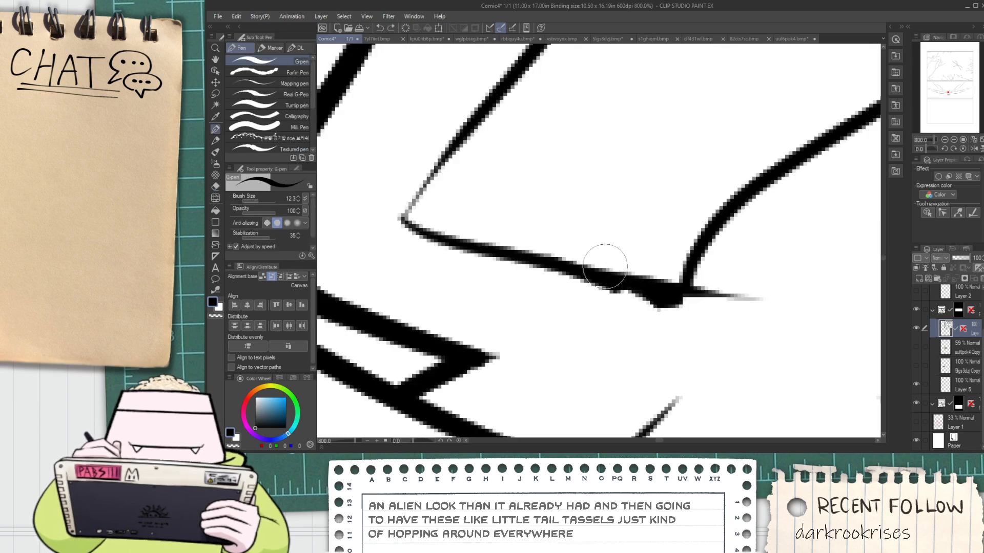
left_click_drag(465, 253, 818, 298)
key("e")
mouse_move(626, 294)
left_mouse_down()
mouse_move(673, 303)
mouse_move(737, 285)
left_mouse_up()
left_click_drag(472, 267, 465, 256)
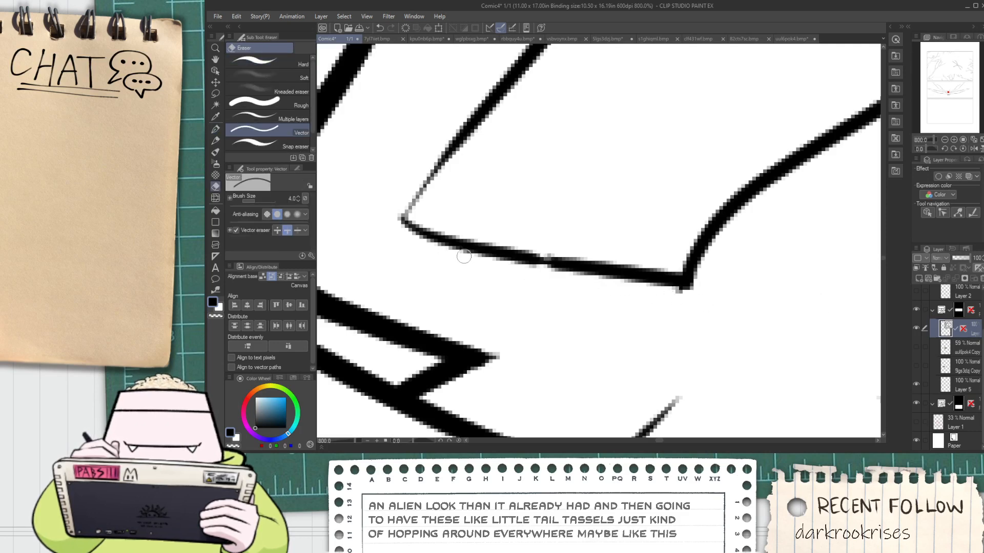
Extend the left tassel with an extra wave and a curled tip, and erase its old pointed tip
scroll(489, 258, "down", 6)
scroll(515, 200, "down", 1)
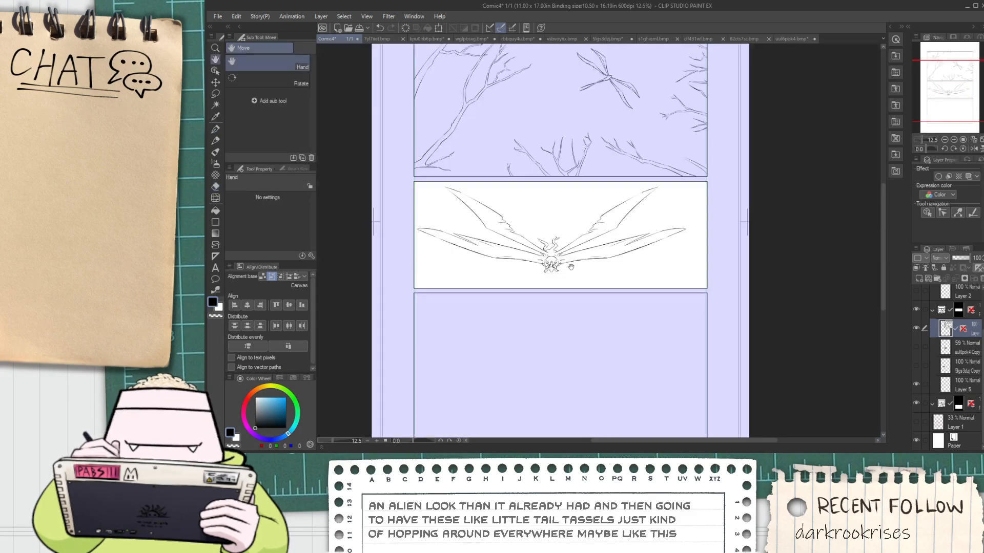
scroll(515, 200, "up", 5)
key("p")
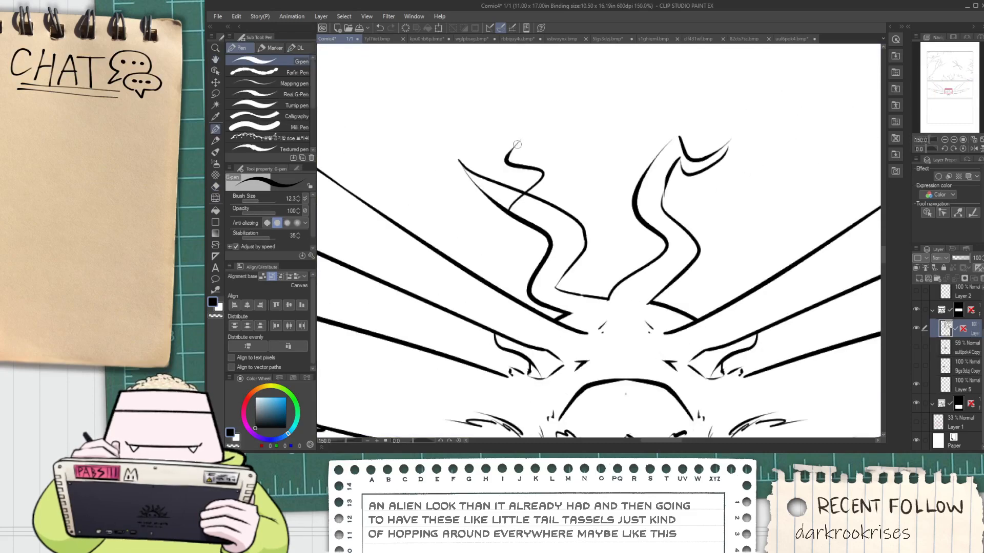
key("e")
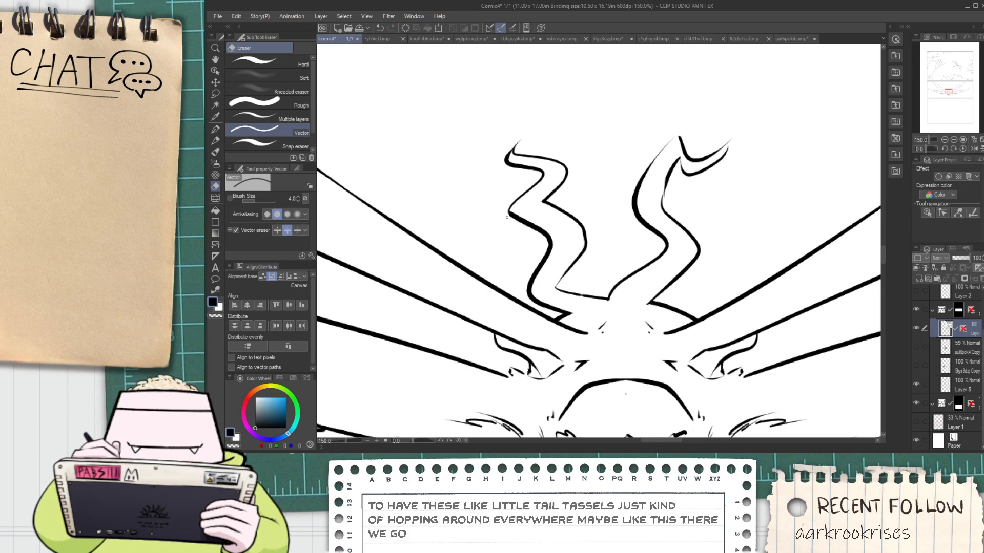
Select the right tassel's vector lines and squash them vertically to make the tassel shorter
scroll(508, 217, "down", 2)
key("space")
left_click_drag(533, 223, 538, 258)
scroll(509, 196, "up", 2)
scroll(529, 214, "down", 1)
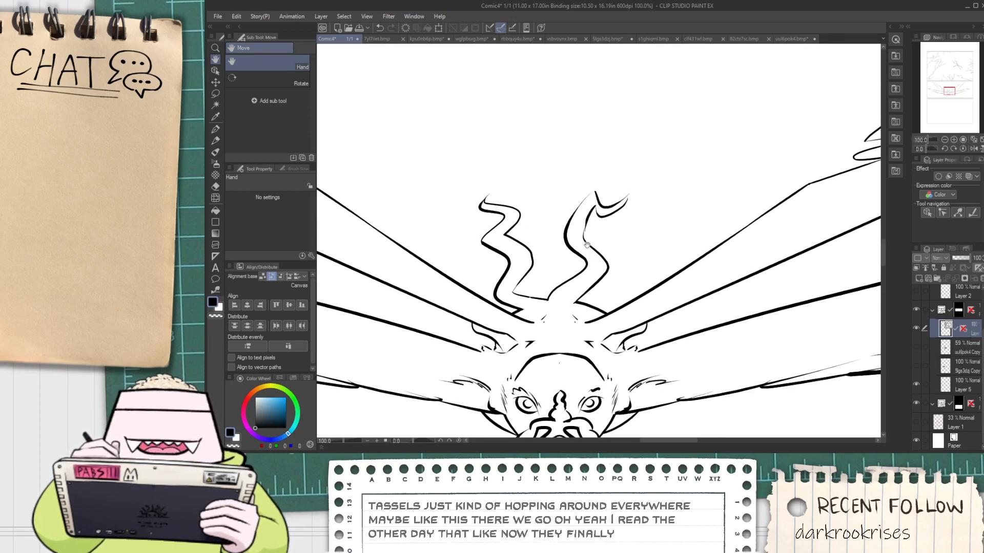
key("o")
left_click_drag(567, 172, 628, 264)
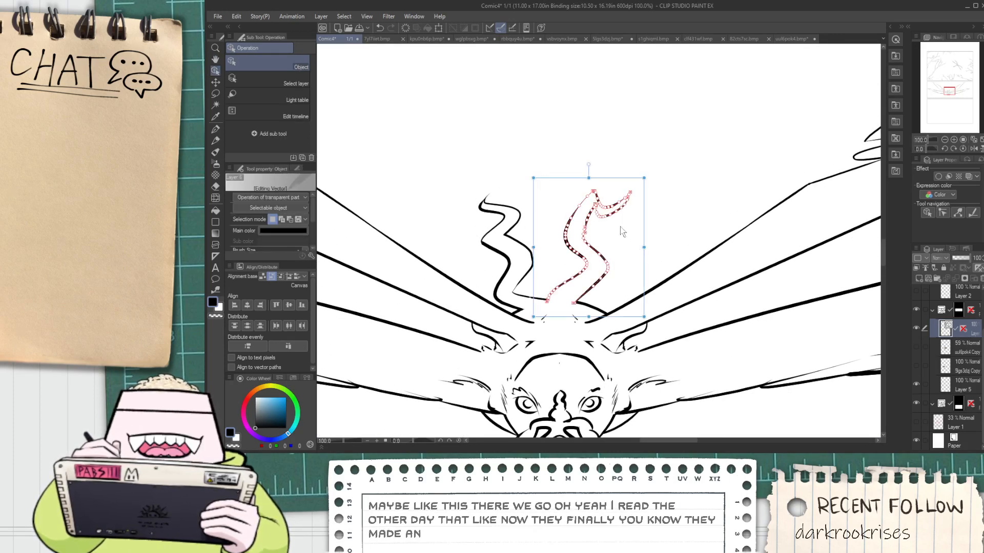
left_click(590, 182)
left_click_drag(558, 178, 661, 287)
left_click_drag(590, 177, 594, 220)
Reshape the right tassel's tip strokes into an arch that curls outward and down
left_click(624, 262)
left_click_drag(624, 261, 619, 213)
key("ctrl+z")
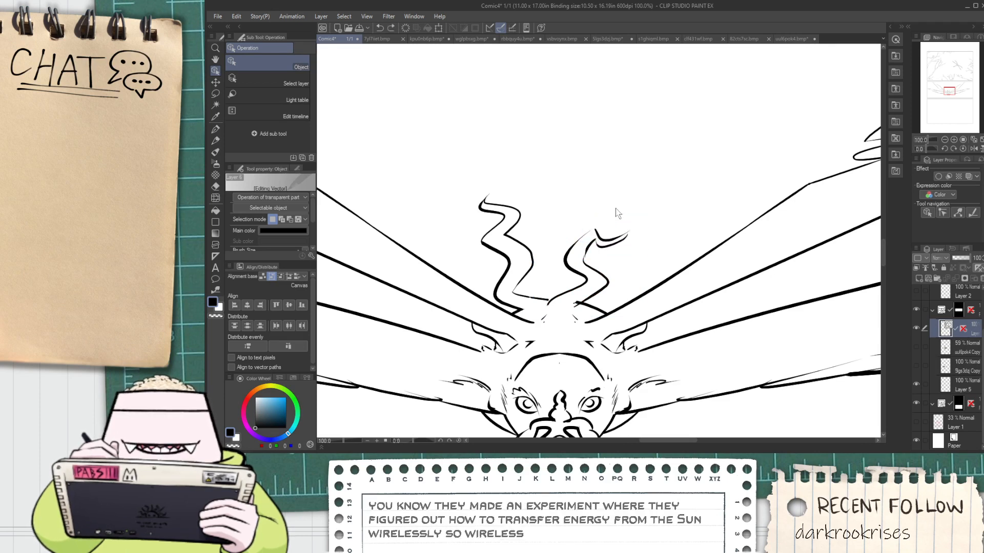
left_click_drag(615, 254, 614, 224)
mouse_move(613, 260)
left_mouse_down()
mouse_move(622, 167)
mouse_move(622, 217)
left_mouse_up()
left_click(637, 196)
scroll(623, 237, "up", 2)
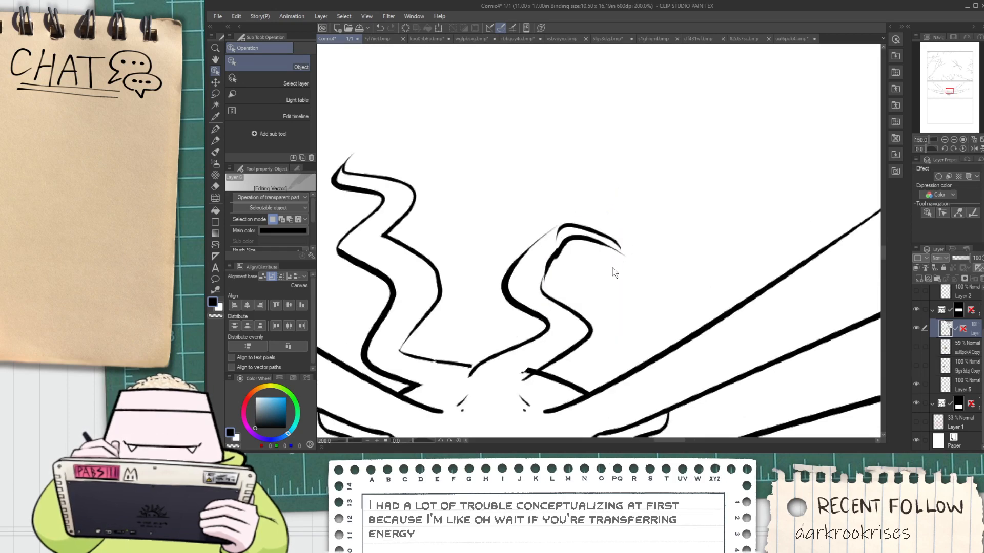
left_click_drag(614, 269, 613, 208)
mouse_move(647, 247)
left_mouse_down()
mouse_move(612, 299)
mouse_move(519, 207)
mouse_move(531, 191)
left_mouse_up()
left_click_drag(540, 194, 559, 293)
key("ctrl+z")
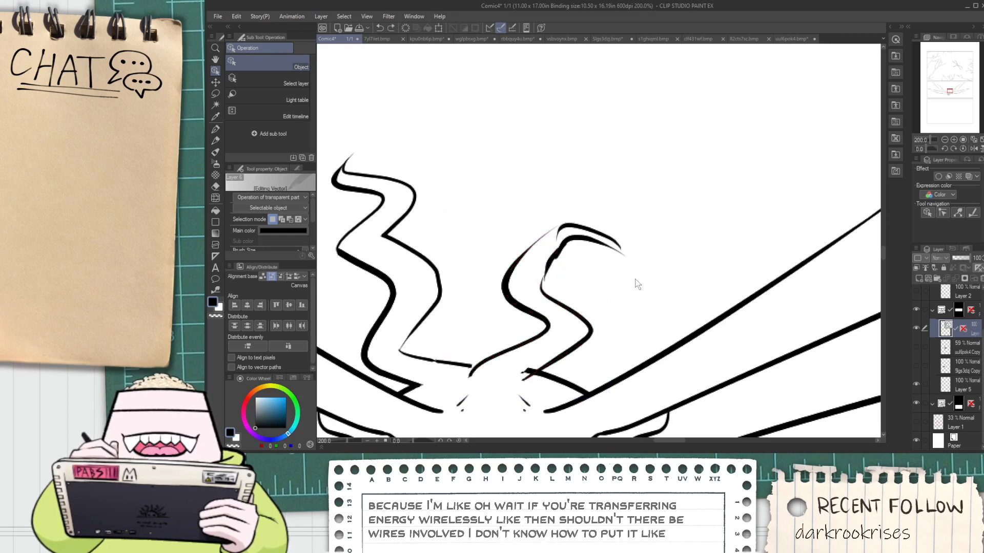
Flip the right tassel's tip strokes horizontally and move them onto the tassel's body so the tip leans left
left_click_drag(626, 274, 597, 205)
left_click_drag(537, 241, 745, 241)
mouse_move(722, 201)
left_mouse_down()
mouse_move(736, 209)
mouse_move(744, 256)
mouse_move(580, 235)
left_mouse_up()
mouse_move(564, 270)
left_mouse_down()
mouse_move(579, 273)
mouse_move(586, 256)
mouse_move(574, 246)
mouse_move(455, 420)
left_mouse_up()
Ink a curved stroke continuing the right edge of the tassel's flipped tip down toward its lower wave
key("p")
scroll(544, 249, "up", 4)
key("ctrl+z")
left_click_drag(551, 230, 467, 414)
scroll(499, 386, "down", 2)
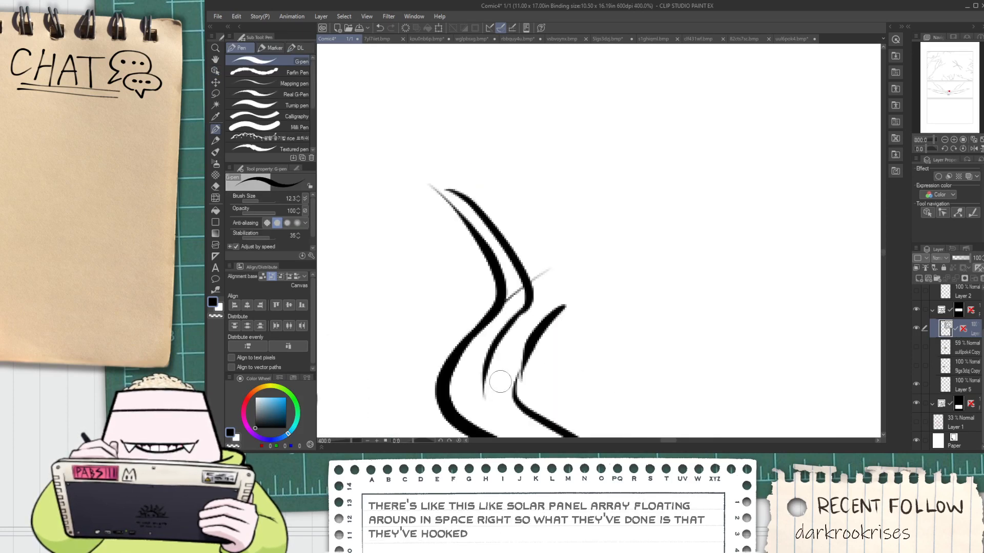
key("space")
left_click_drag(498, 383, 499, 359)
scroll(499, 360, "up", 2)
left_click_drag(472, 300, 545, 395)
key("ctrl+z")
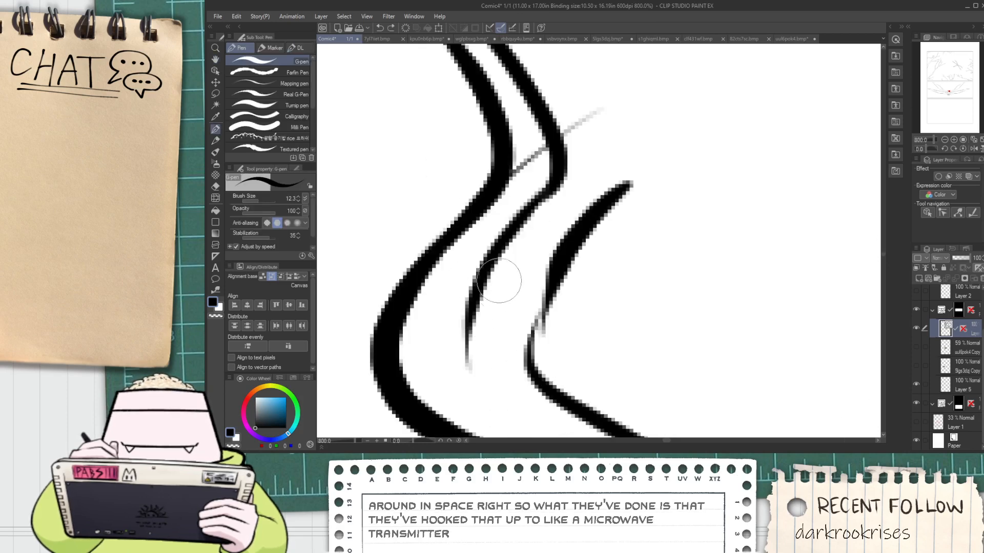
left_click_drag(494, 272, 579, 404)
key("e")
left_click_drag(528, 352, 585, 244)
key("ctrl+z")
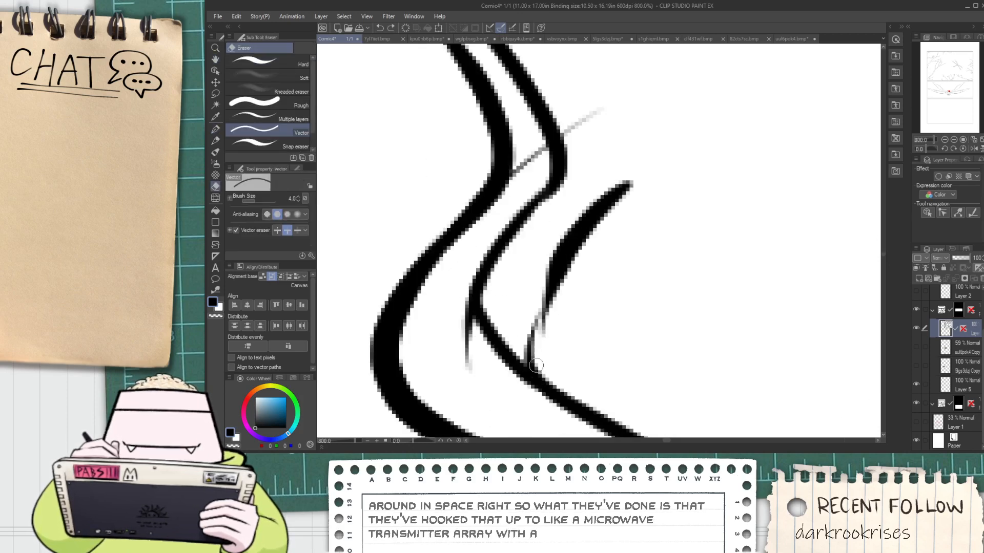
left_click_drag(517, 364, 504, 358)
key("p")
left_click_drag(480, 256, 623, 399)
key("ctrl+z")
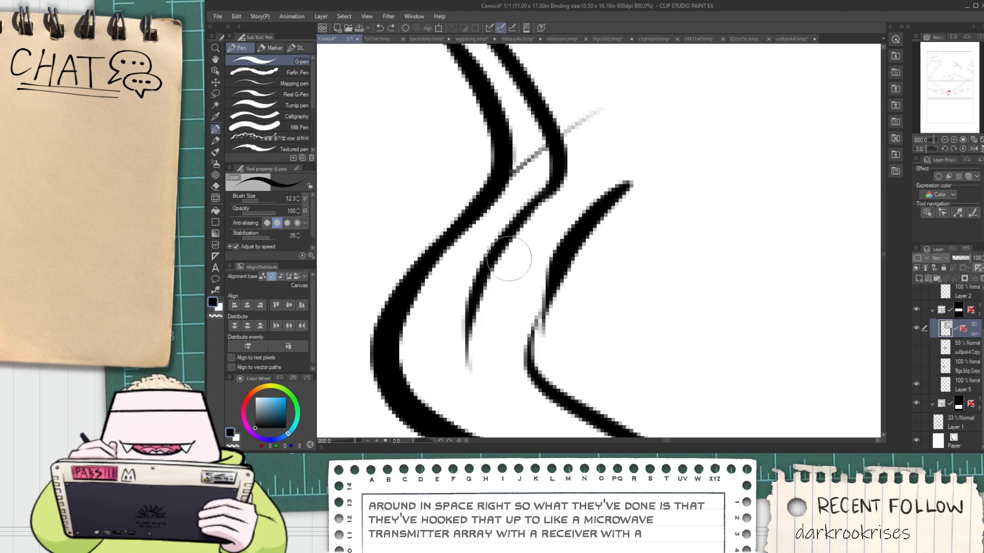
left_click_drag(482, 266, 631, 427)
key("ctrl+z")
left_click_drag(502, 244, 607, 432)
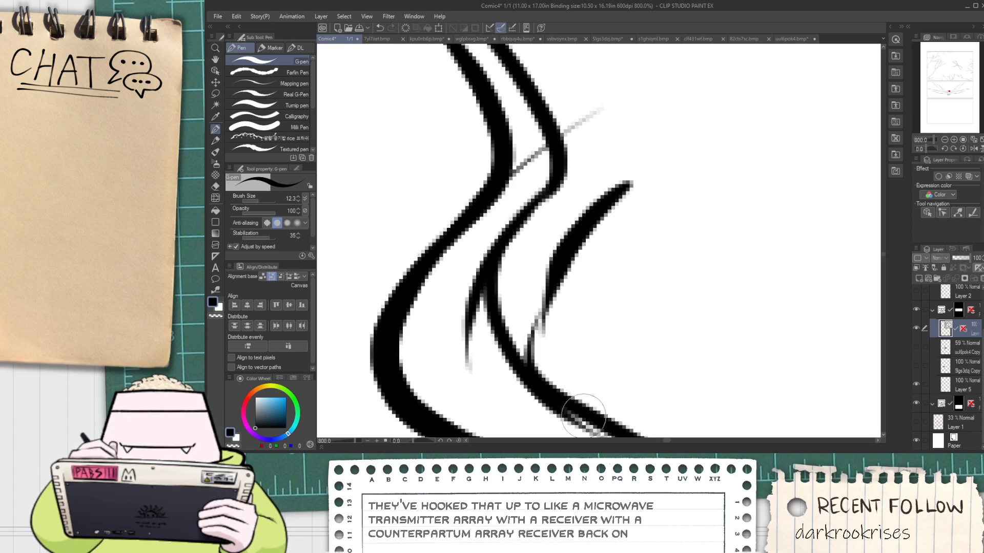
key("ctrl+z")
left_click_drag(520, 233, 567, 421)
key("ctrl+z")
mouse_move(518, 226)
left_mouse_down()
mouse_move(472, 329)
mouse_move(577, 423)
left_mouse_up()
key("ctrl+z")
Ink the curve joining the right tassel's upper right edge to its lower wave, and erase the leftover strokes around the join
left_click_drag(514, 224, 648, 418)
key("e")
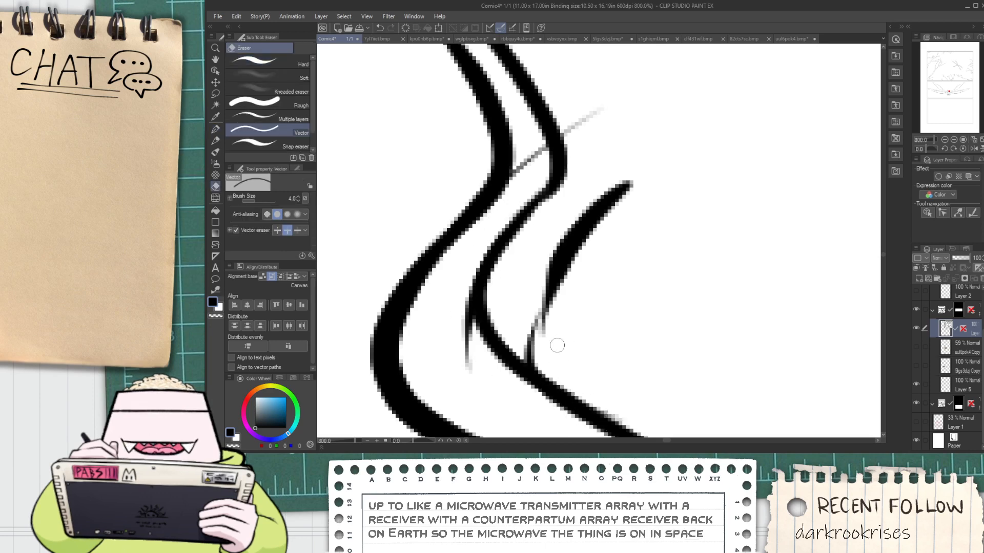
left_click(549, 323)
left_click(469, 361)
scroll(484, 311, "down", 2)
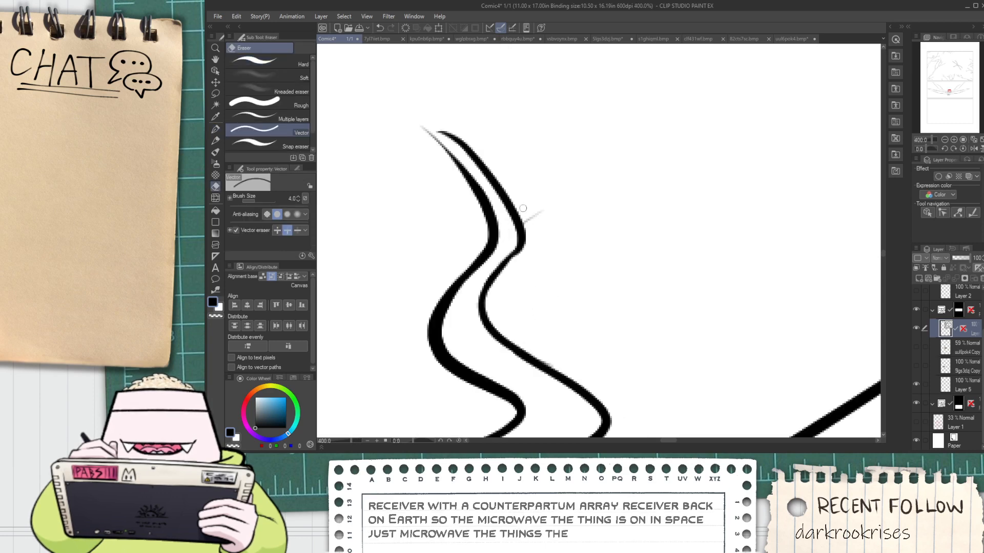
Ink a short stroke that closes the right tassel's tip by joining its two edges
key("p")
scroll(453, 154, "up", 4)
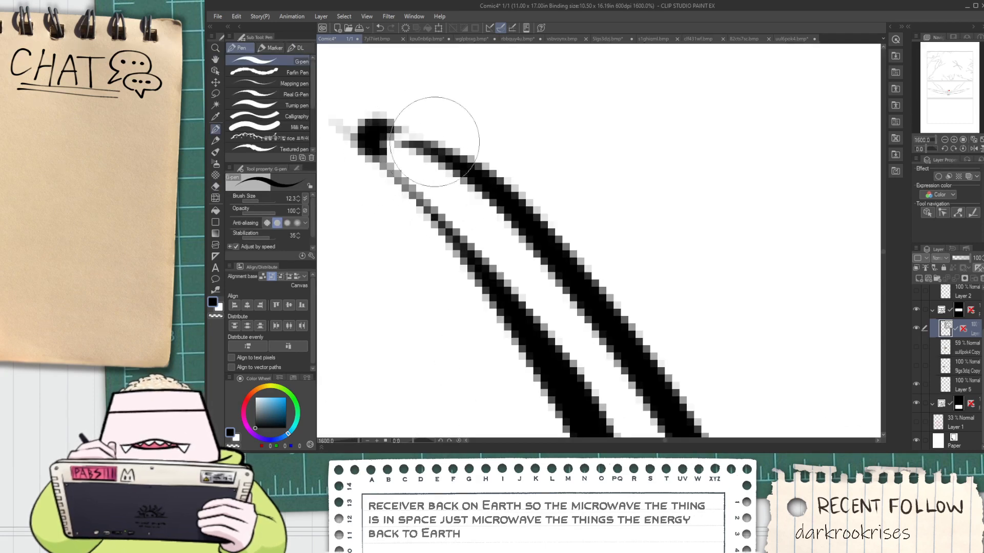
key("ctrl+z")
mouse_move(377, 137)
left_mouse_down()
mouse_move(413, 148)
mouse_move(468, 253)
left_mouse_up()
scroll(448, 241, "down", 2)
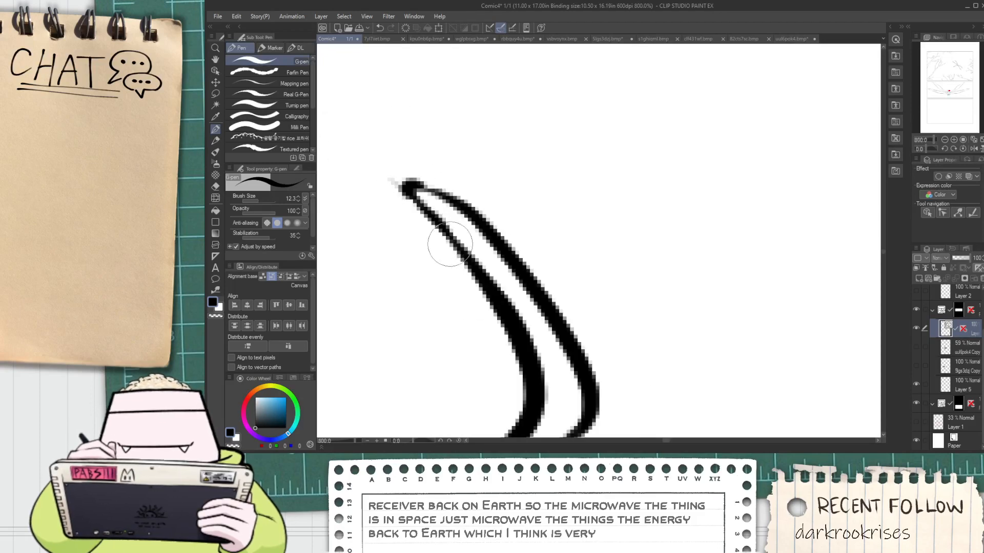
scroll(450, 244, "down", 3)
Extend the line between the tassels to meet the right tassel's base, and erase the overhanging ends at that base
key("e")
scroll(475, 260, "up", 4)
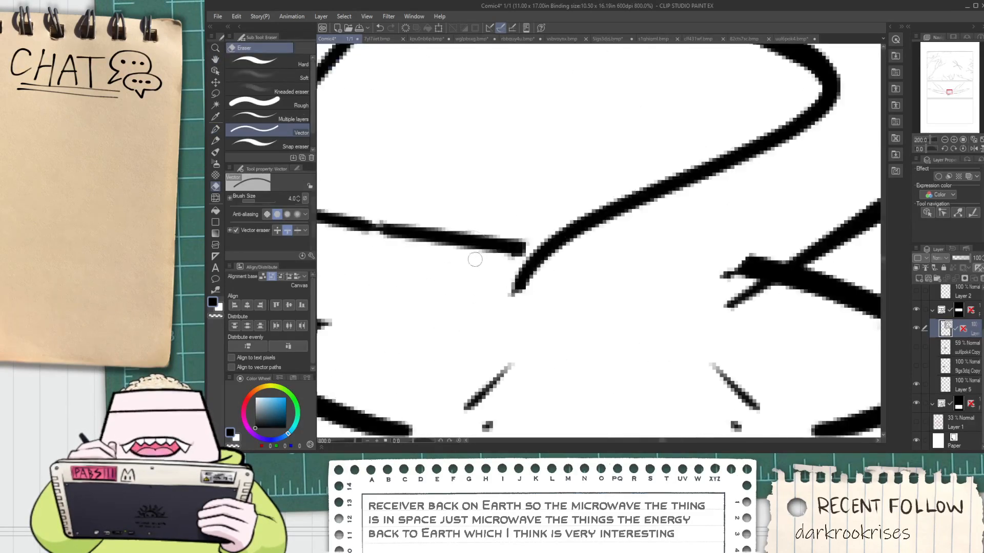
key("p")
left_click_drag(484, 247, 598, 269)
key("e")
left_click_drag(517, 288, 589, 269)
mouse_move(724, 312)
left_mouse_down()
mouse_move(745, 321)
mouse_move(717, 276)
left_mouse_up()
scroll(716, 276, "down", 5)
key("space")
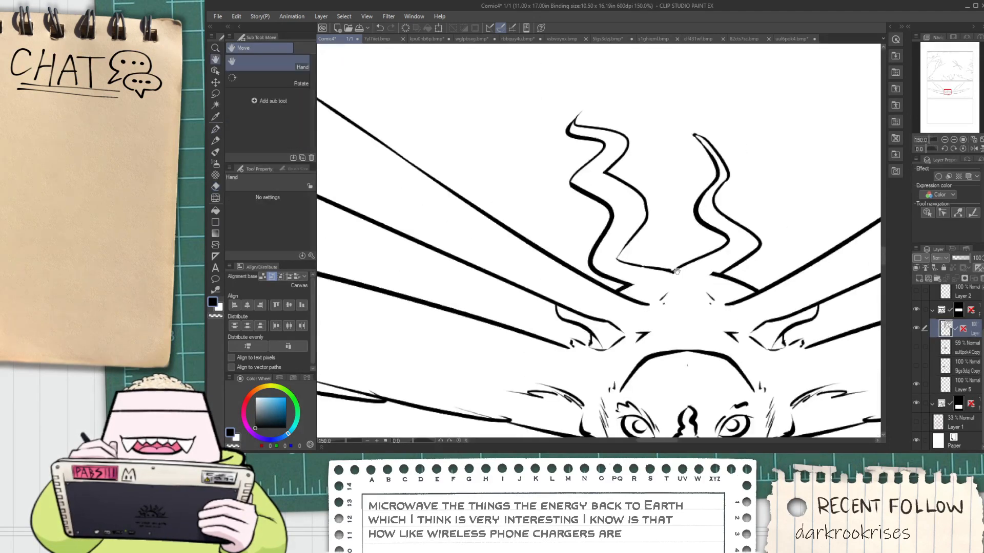
Select the left tassel's vector lines and scale them down to make the tassel narrower and shorter
scroll(697, 275, "up", 1)
key("space")
left_click_drag(608, 214, 584, 250)
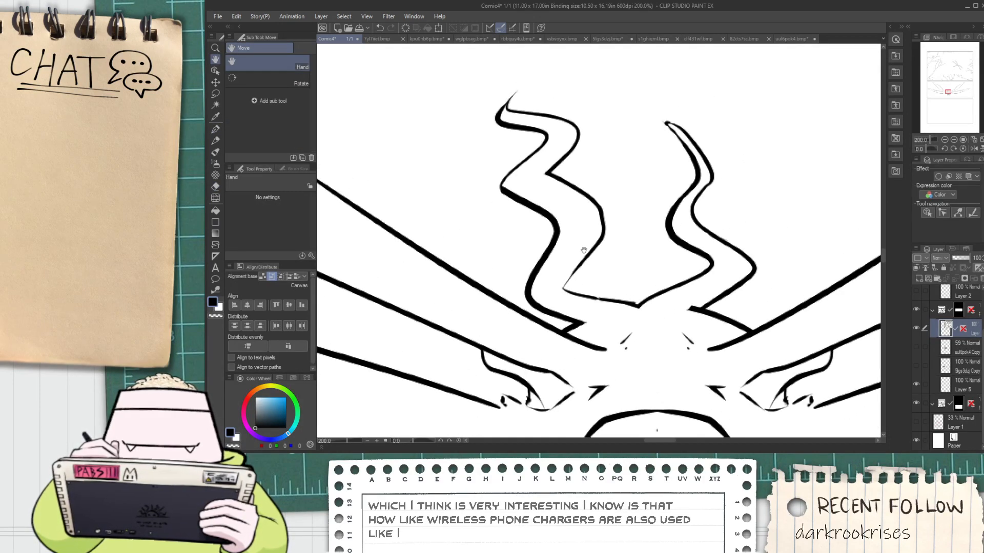
key("o")
mouse_move(461, 77)
left_mouse_down()
mouse_move(611, 276)
mouse_move(607, 285)
left_mouse_up()
left_click(490, 240)
mouse_move(492, 84)
left_mouse_down()
mouse_move(603, 340)
mouse_move(590, 251)
left_mouse_up()
left_click(597, 307, "shift")
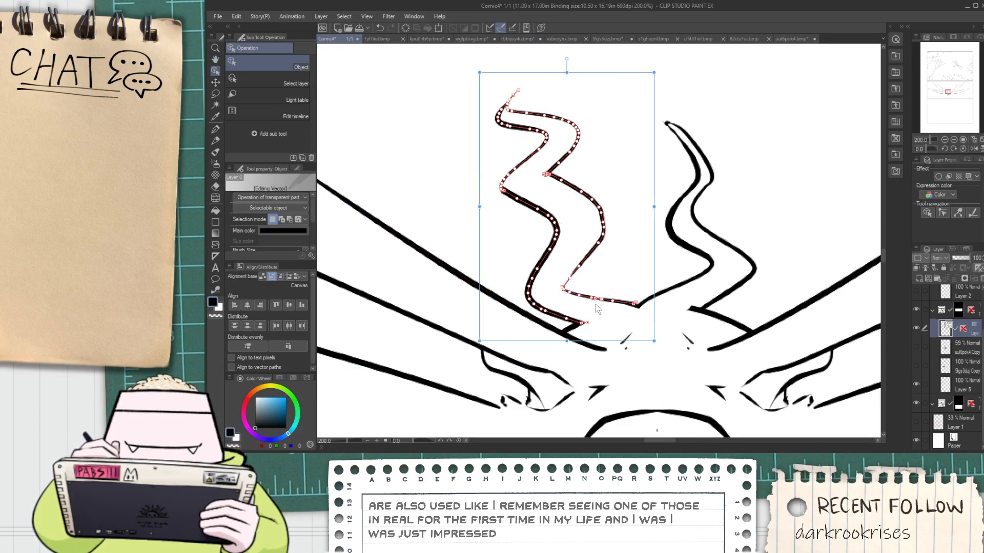
left_click_drag(567, 72, 567, 145)
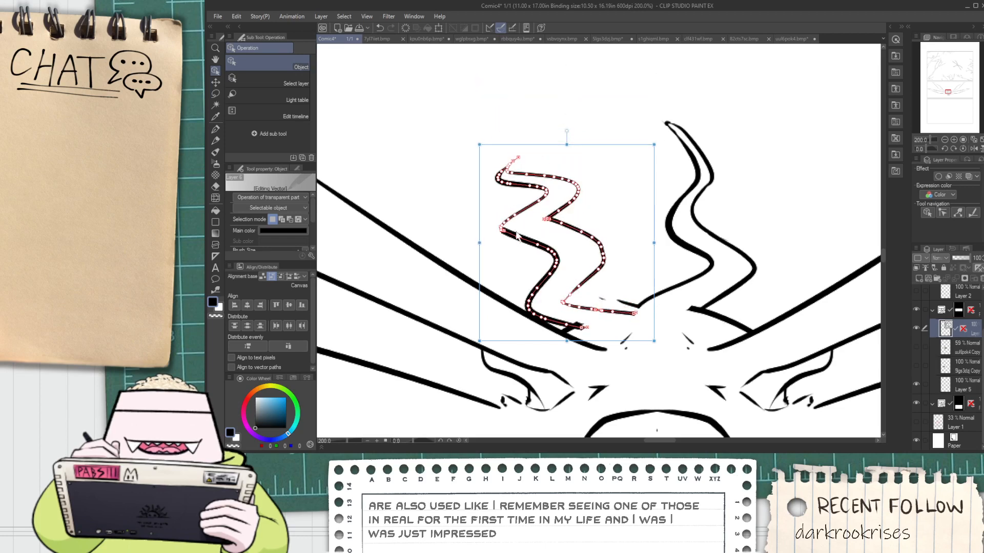
left_click_drag(478, 240, 542, 239)
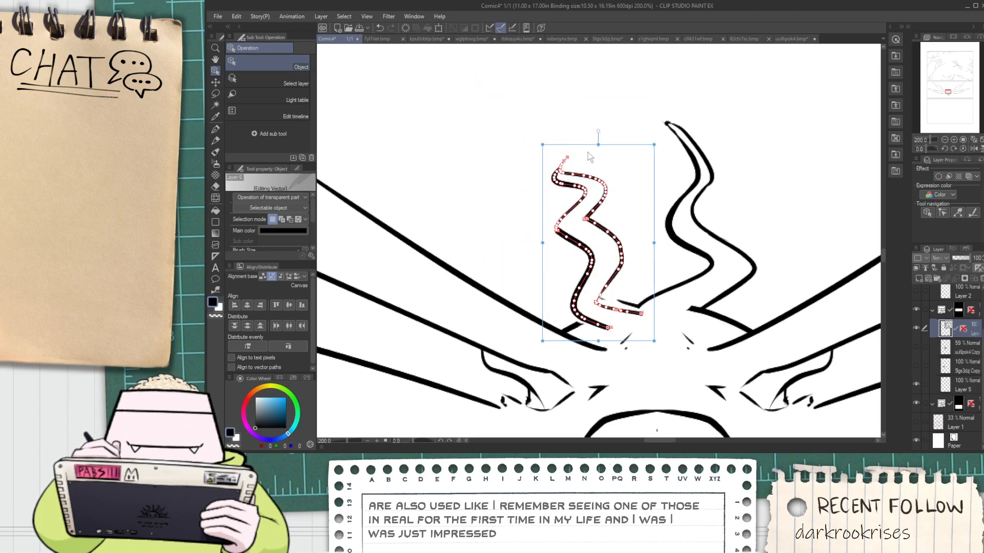
left_click_drag(599, 144, 598, 104)
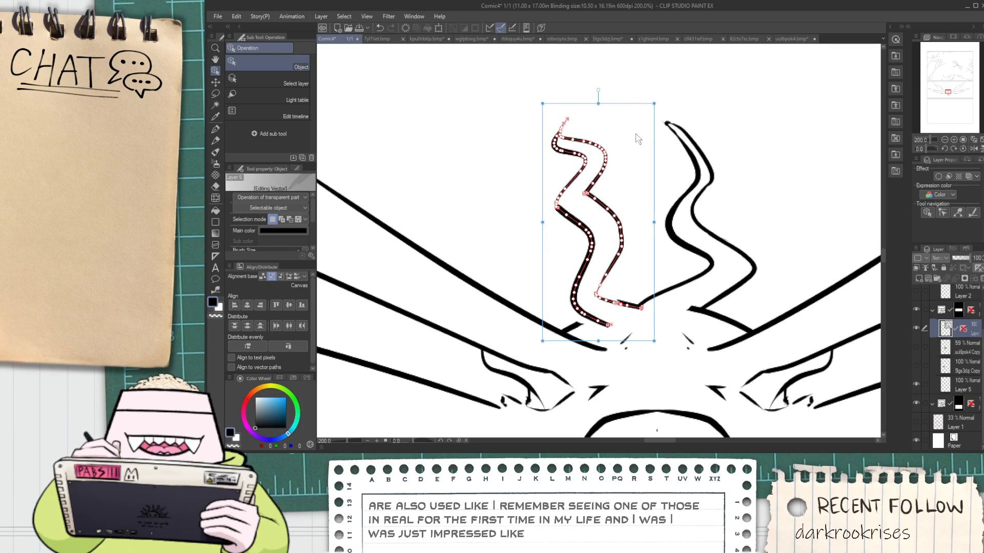
Mirror the left tassel's lines horizontally, tilt them to the left, place them beside the right tassel's base and widen them slightly
left_click_drag(653, 228, 457, 228)
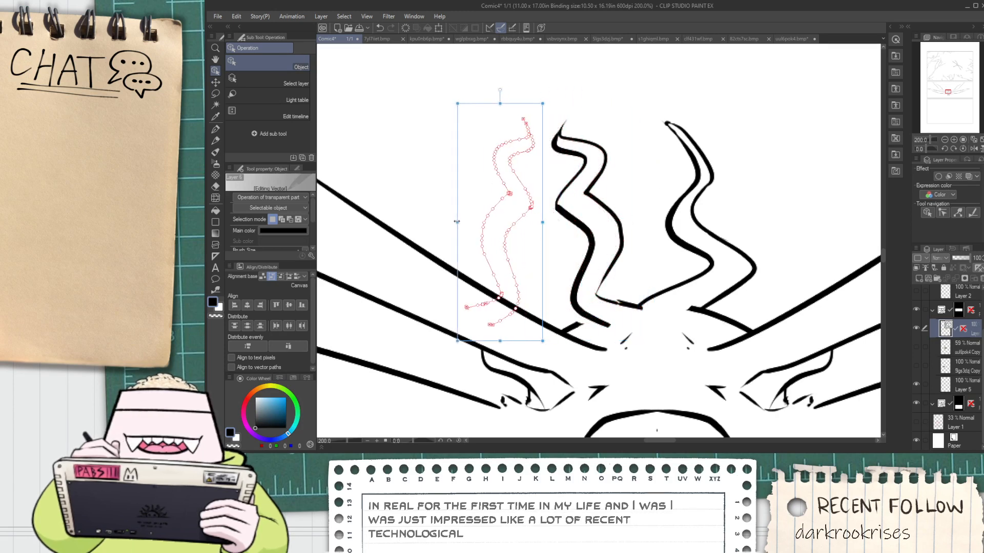
mouse_move(547, 239)
left_mouse_down()
mouse_move(557, 222)
mouse_move(579, 241)
mouse_move(637, 256)
left_mouse_up()
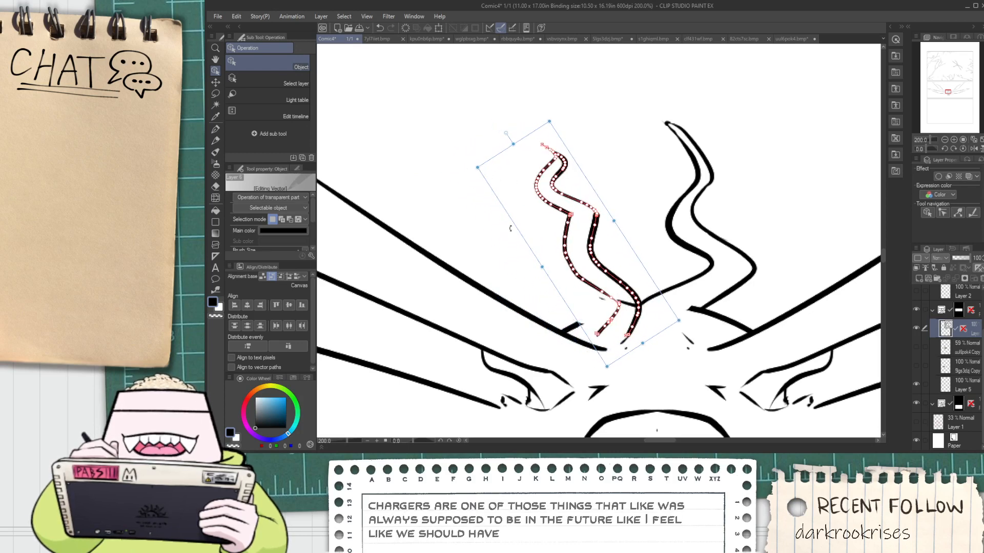
left_click_drag(542, 267, 530, 276)
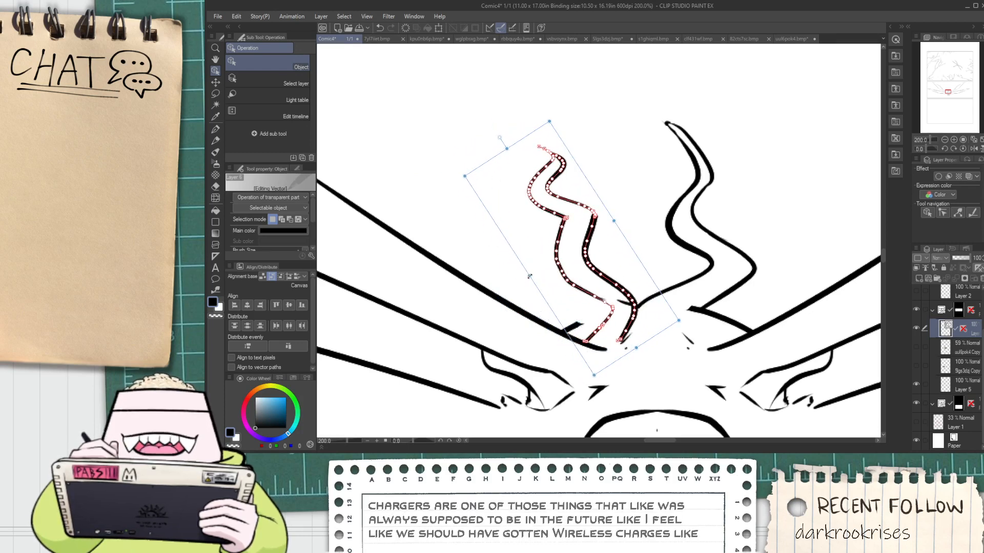
left_click(660, 201)
Ink a base line from the left wing's upper edge up to the lower end of the left tassel
scroll(596, 337, "up", 4)
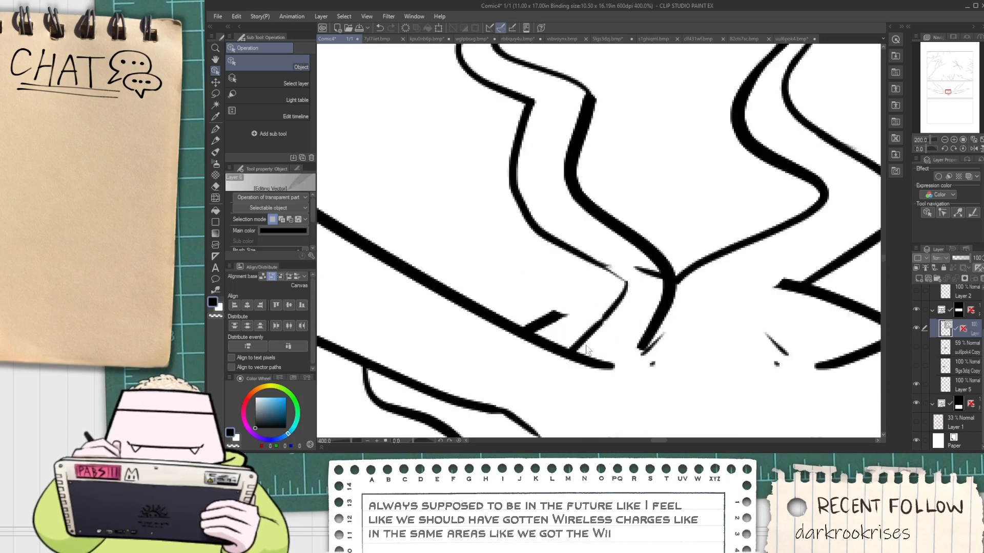
key("p")
left_click_drag(533, 346, 735, 226)
key("ctrl+z")
left_click_drag(493, 343, 685, 222)
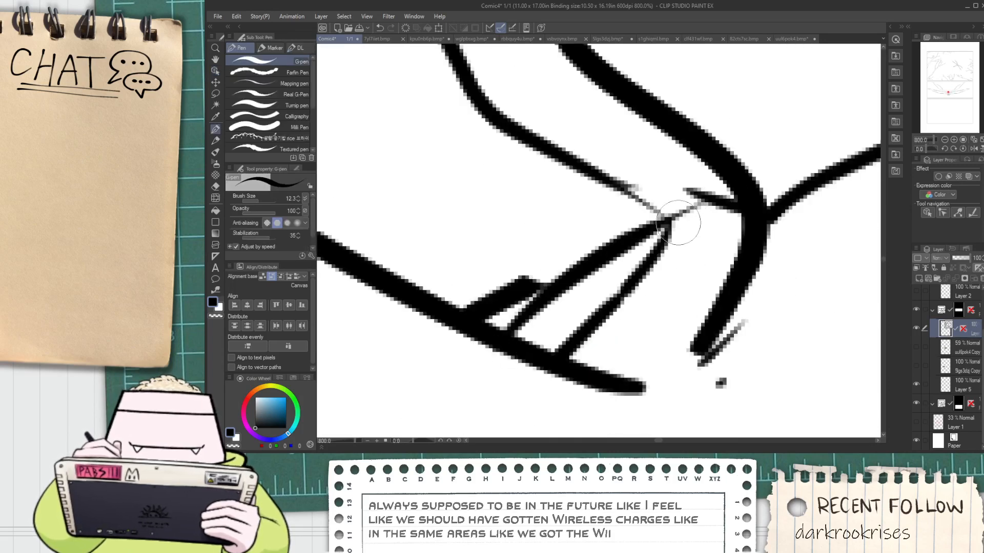
key("ctrl+z")
mouse_move(474, 321)
left_mouse_down()
mouse_move(552, 272)
mouse_move(712, 200)
left_mouse_up()
Erase the left tassel's lines overhanging its base and the leftover fragments of the old connecting line
key("e")
mouse_move(595, 303)
left_mouse_down()
mouse_move(640, 305)
mouse_move(746, 391)
left_mouse_up()
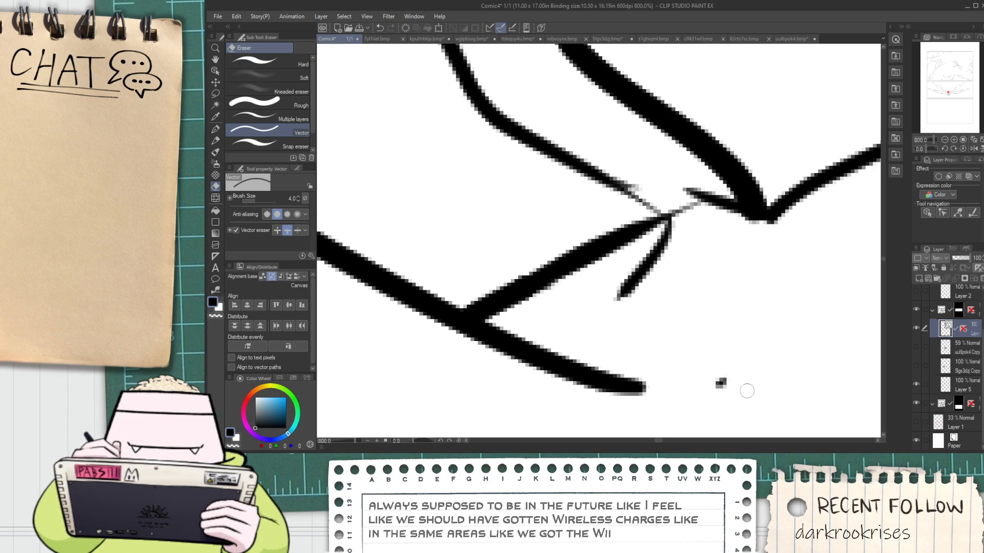
left_click_drag(640, 272, 683, 257)
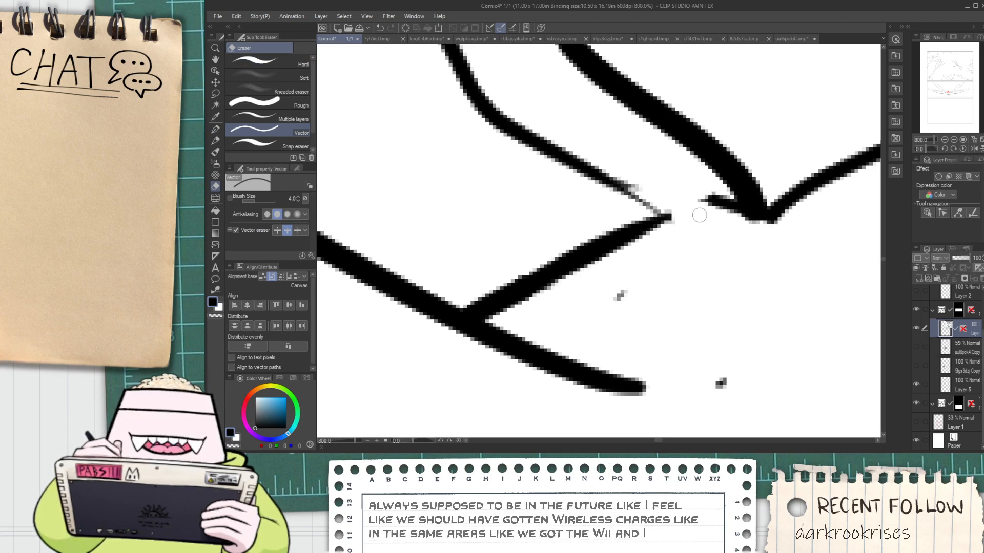
mouse_move(699, 213)
left_mouse_down()
mouse_move(718, 200)
mouse_move(737, 244)
left_mouse_up()
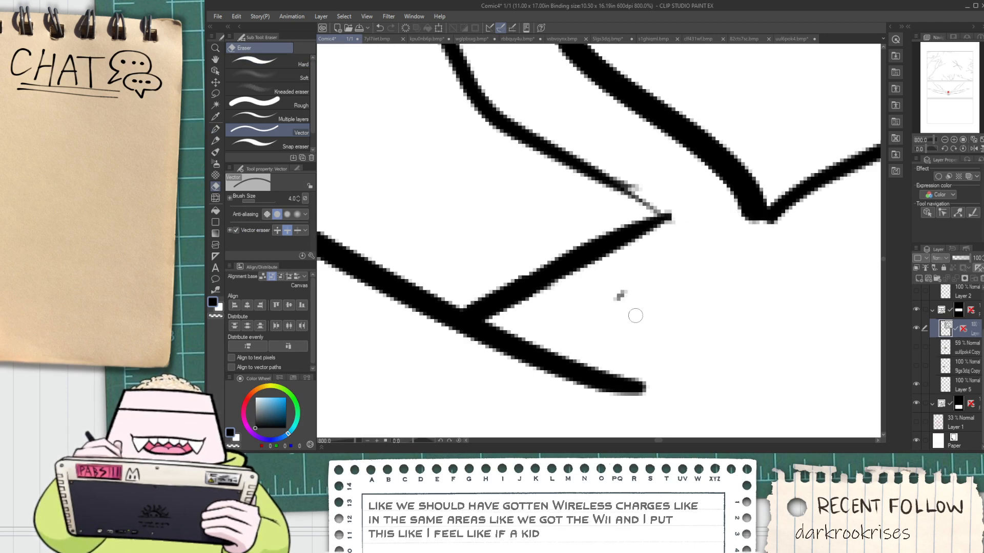
left_click_drag(636, 316, 627, 291)
Redraw the faint lower end of the left tassel's left edge to meet the base line, and trim the overhang
key("p")
key("ctrl+z")
mouse_move(608, 184)
left_mouse_down()
mouse_move(686, 242)
mouse_move(694, 234)
left_mouse_up()
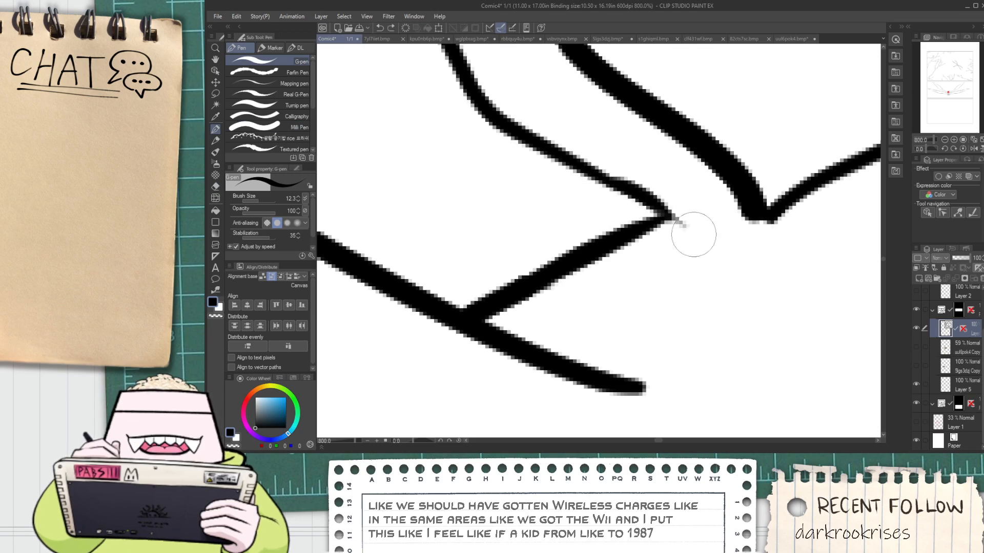
key("ctrl+z")
mouse_move(606, 185)
left_mouse_down()
mouse_move(688, 241)
mouse_move(696, 233)
left_mouse_up()
key("e")
scroll(689, 245, "down", 2)
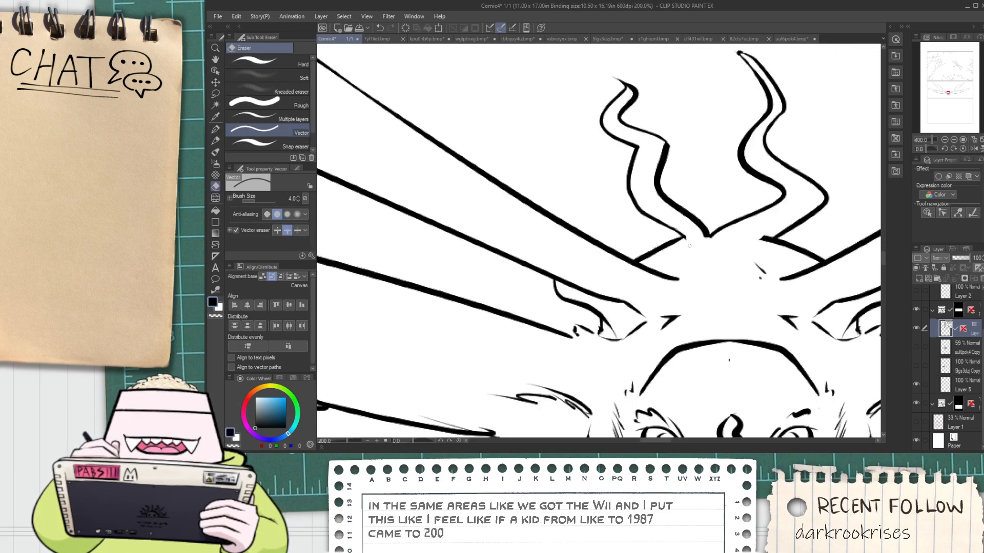
Examine the reshaped tassels and their bases up close and against the whole vulture
scroll(689, 245, "down", 3)
scroll(652, 248, "up", 2)
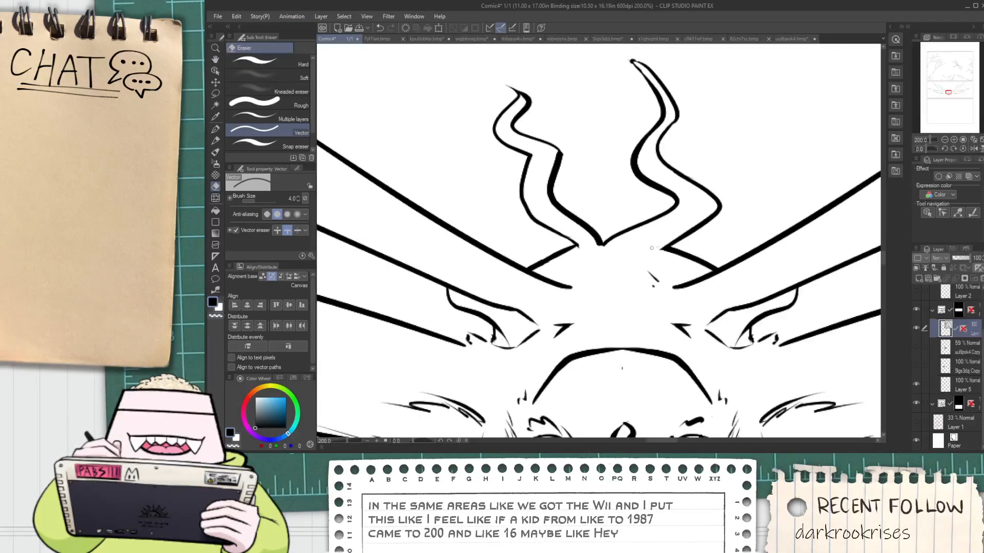
scroll(652, 248, "up", 3)
key("p")
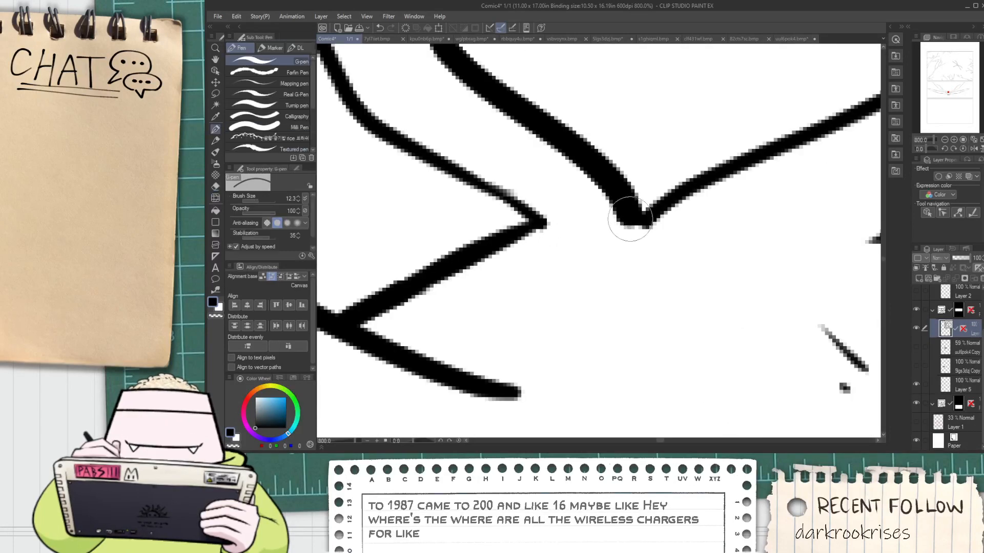
scroll(630, 218, "down", 3)
key("space")
left_click_drag(653, 216, 610, 219)
scroll(621, 244, "down", 1)
scroll(622, 244, "down", 1)
scroll(610, 220, "up", 1)
scroll(610, 237, "down", 2)
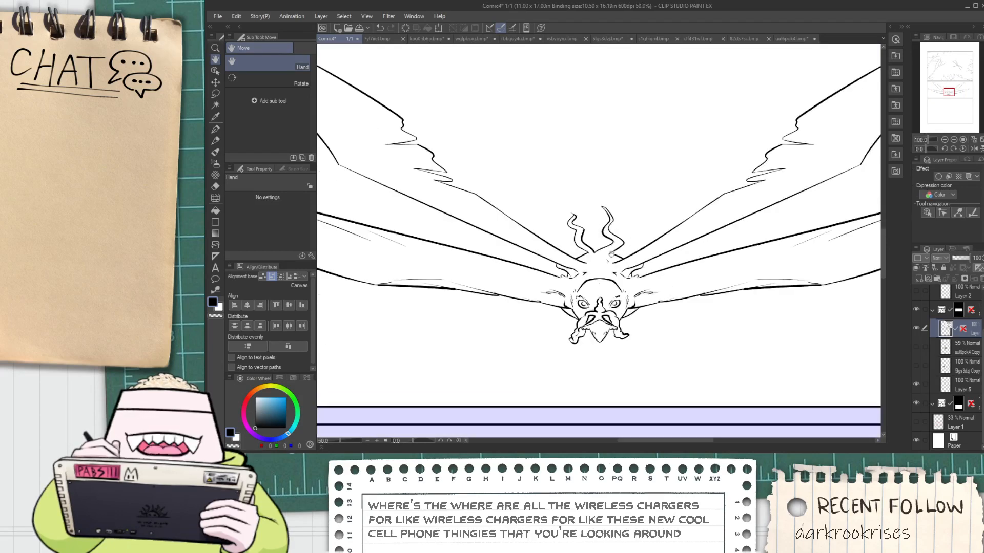
Ink short curved brow strokes on both sides of the vulture's forehead, at the lower ends of the crown line
left_click_drag(591, 293, 562, 267)
scroll(561, 266, "up", 3)
scroll(562, 266, "up", 1)
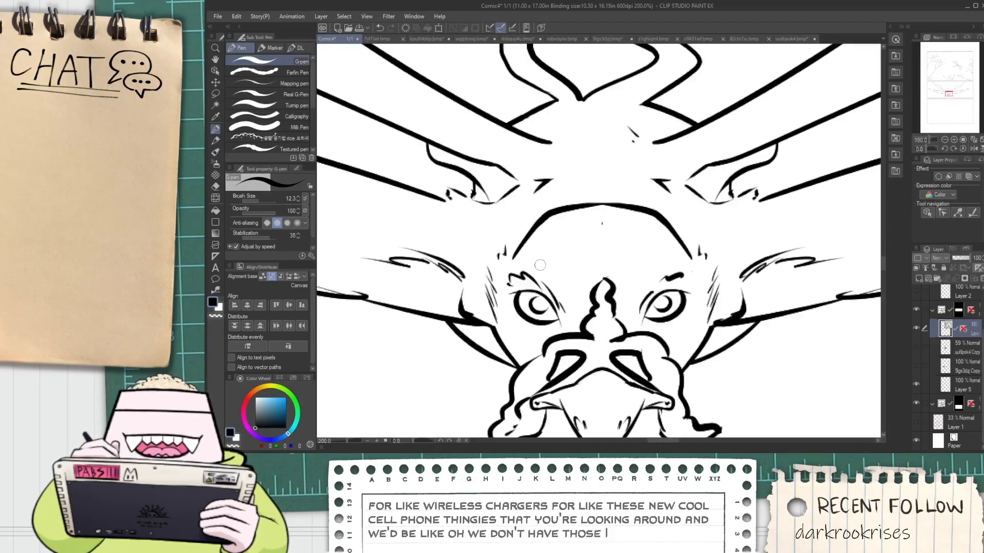
scroll(535, 256, "up", 2)
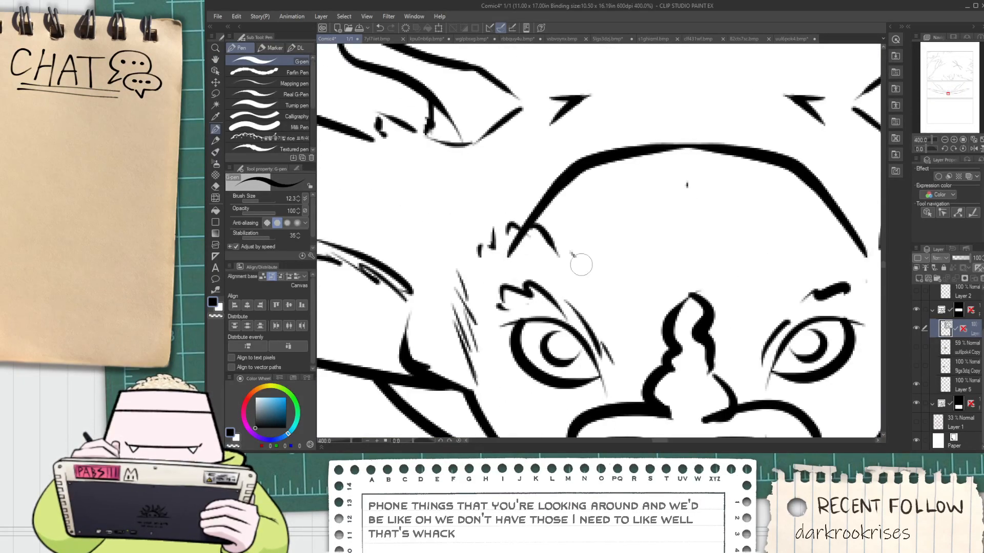
scroll(581, 265, "down", 5)
scroll(564, 262, "up", 2)
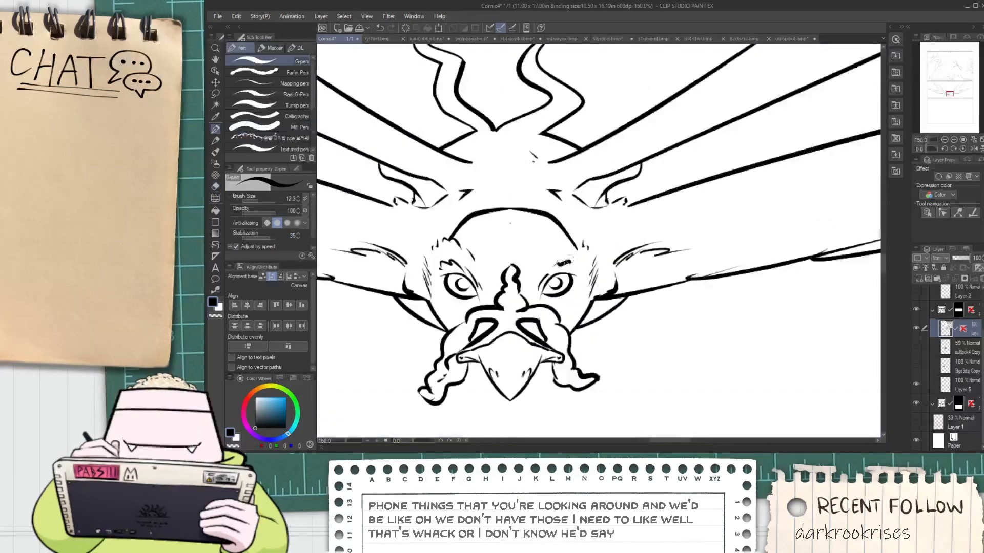
scroll(563, 263, "up", 3)
key("e")
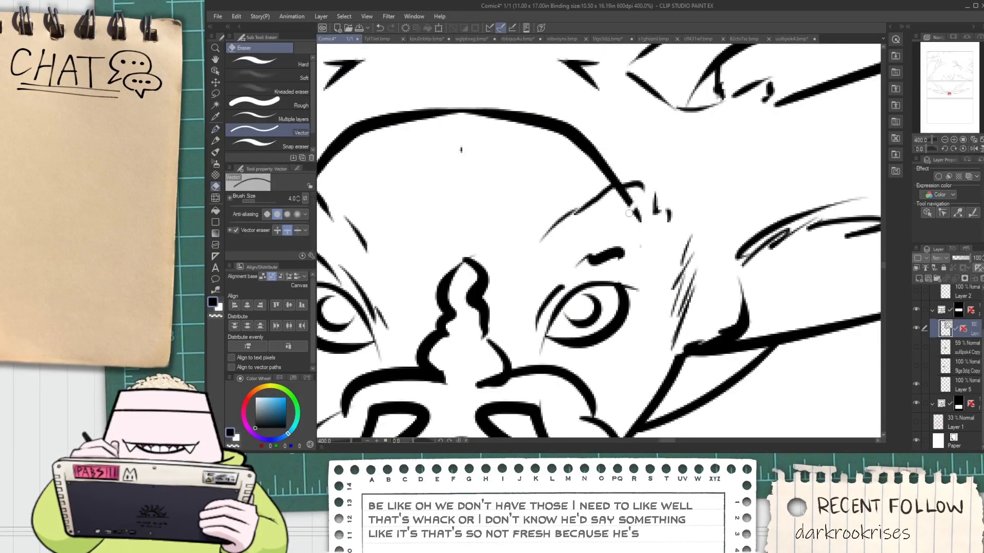
Show the rough sketch on Layer 1 and slightly enlarge all of the vulture's vector lines within the second panel
scroll(629, 214, "down", 10)
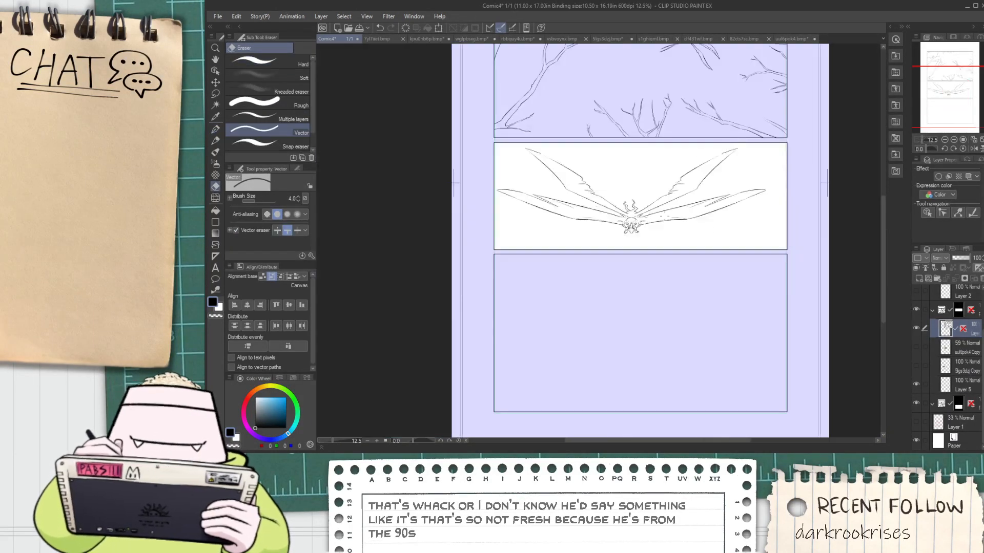
key("space")
left_click_drag(736, 245, 714, 263)
scroll(712, 263, "up", 2)
left_click_drag(637, 248, 680, 285)
scroll(707, 285, "down", 2)
key("o")
left_click_drag(740, 311, 513, 174)
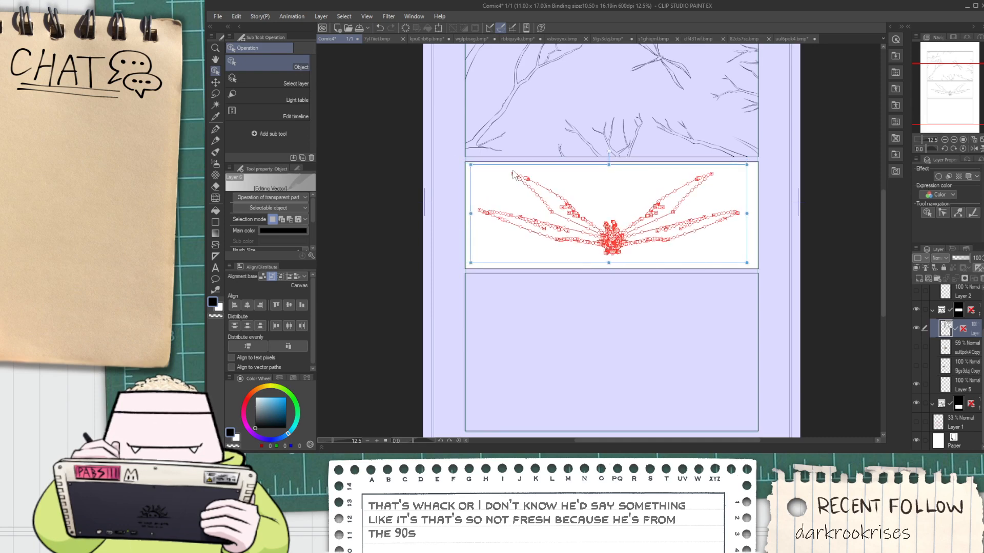
left_click(916, 422)
key("space")
mouse_move(607, 290)
left_mouse_down()
mouse_move(588, 295)
mouse_move(600, 267)
left_mouse_up()
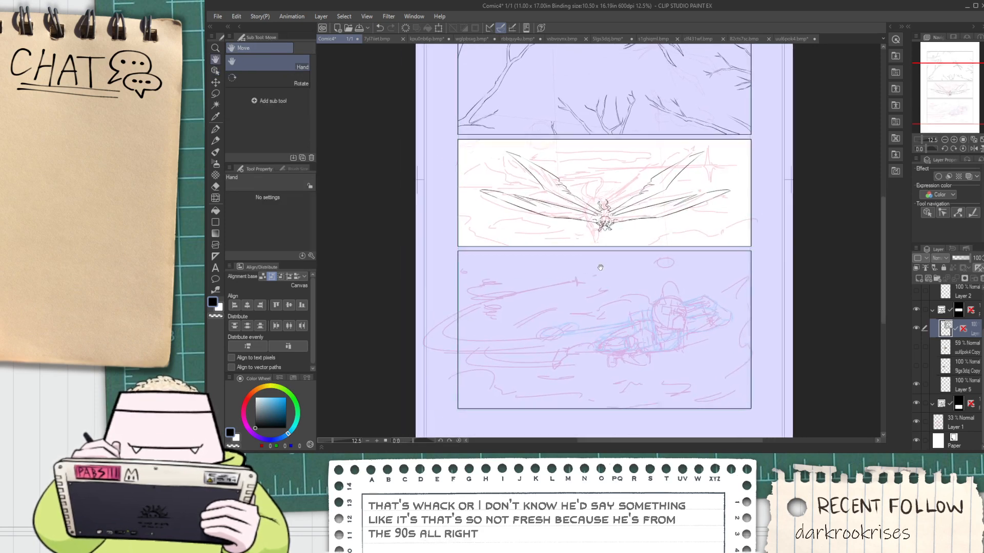
left_click_drag(757, 282, 455, 139)
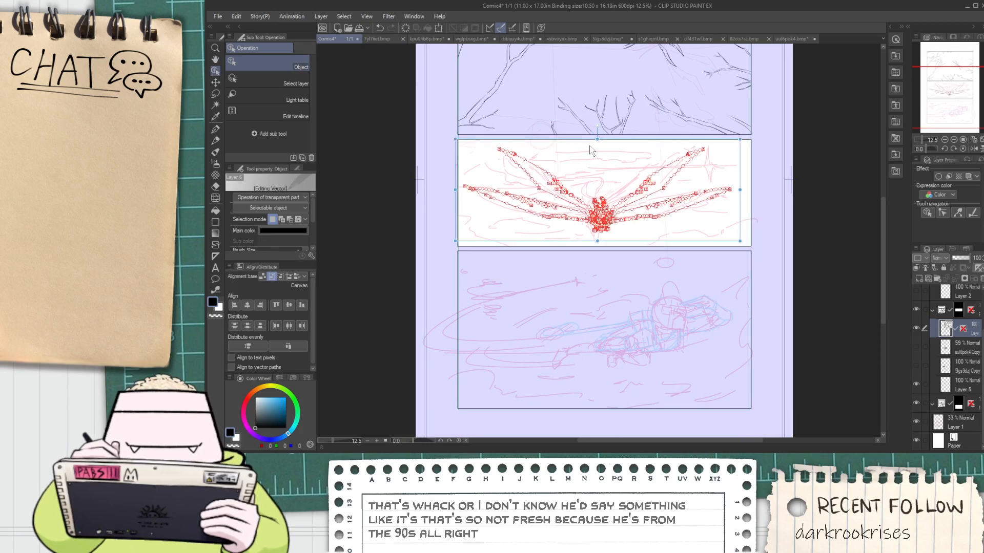
left_click(642, 318)
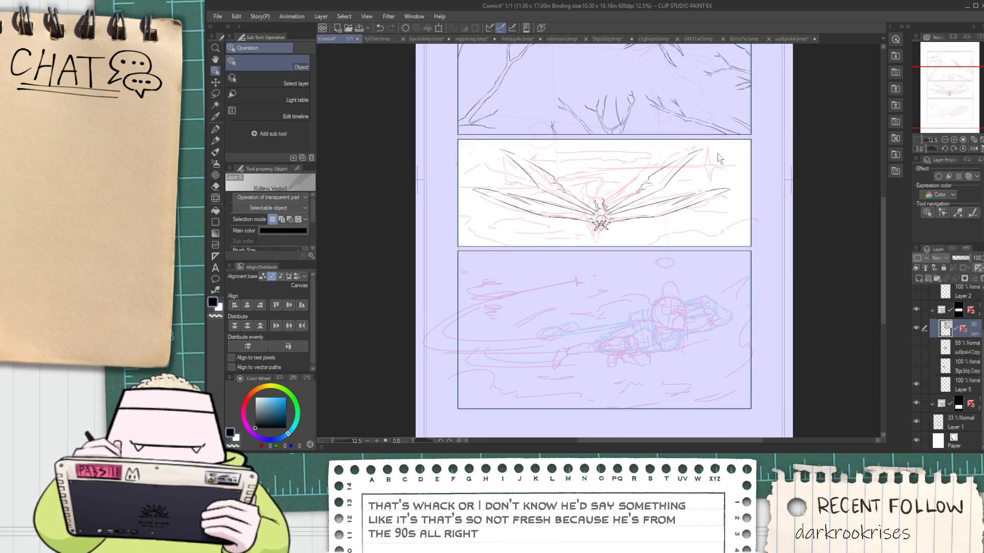
Ready the G-pen for inking over the sketch around the right wing in the second panel
scroll(720, 157, "up", 3)
key("p")
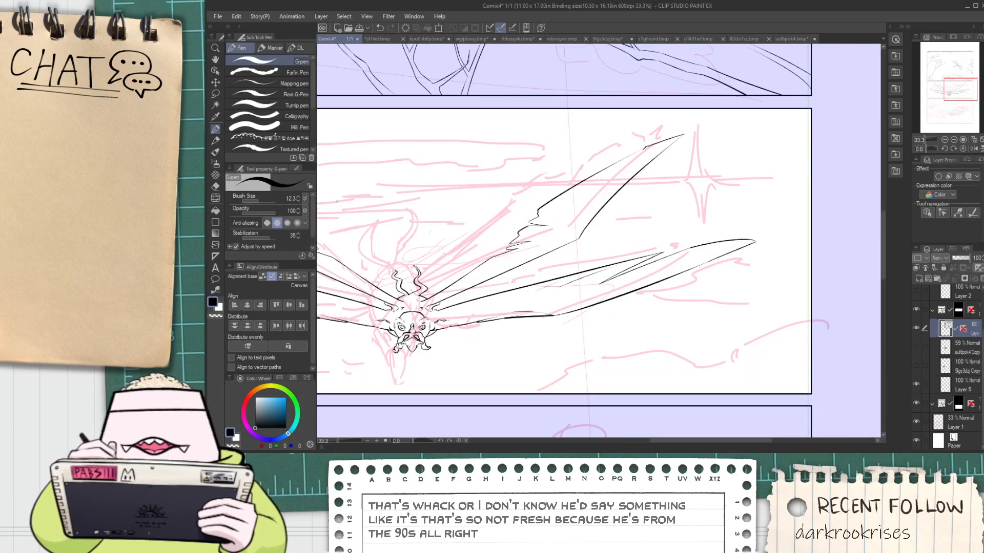
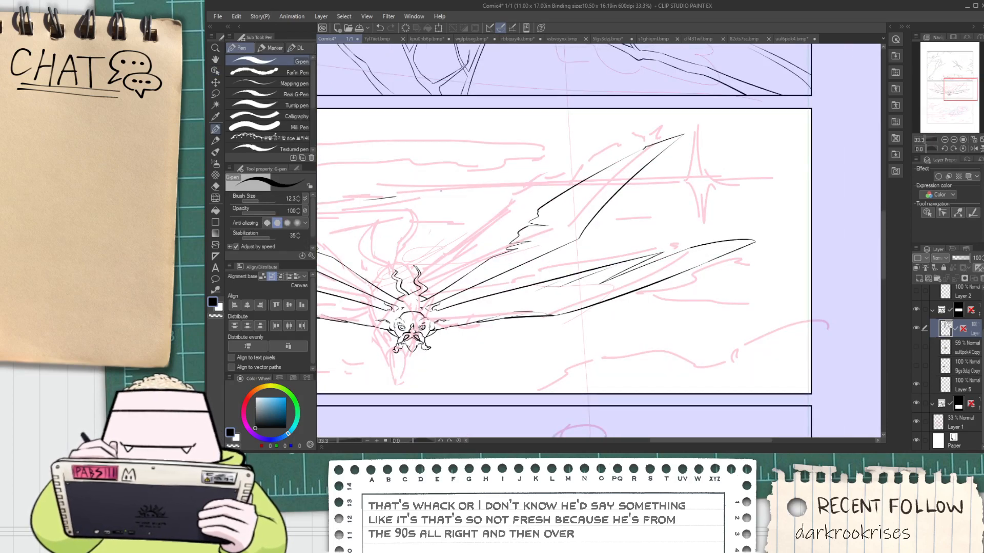
left_click_drag(441, 191, 687, 189)
key("ctrl+z")
left_click_drag(375, 198, 733, 180)
key("ctrl+z")
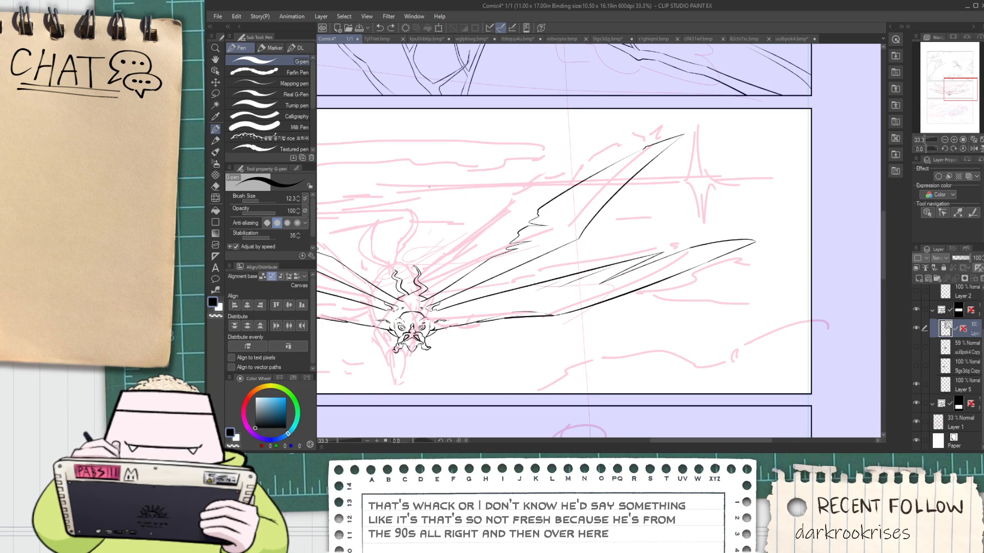
left_click_drag(430, 188, 766, 167)
key("ctrl+z")
left_click_drag(407, 193, 755, 191)
key("ctrl+z")
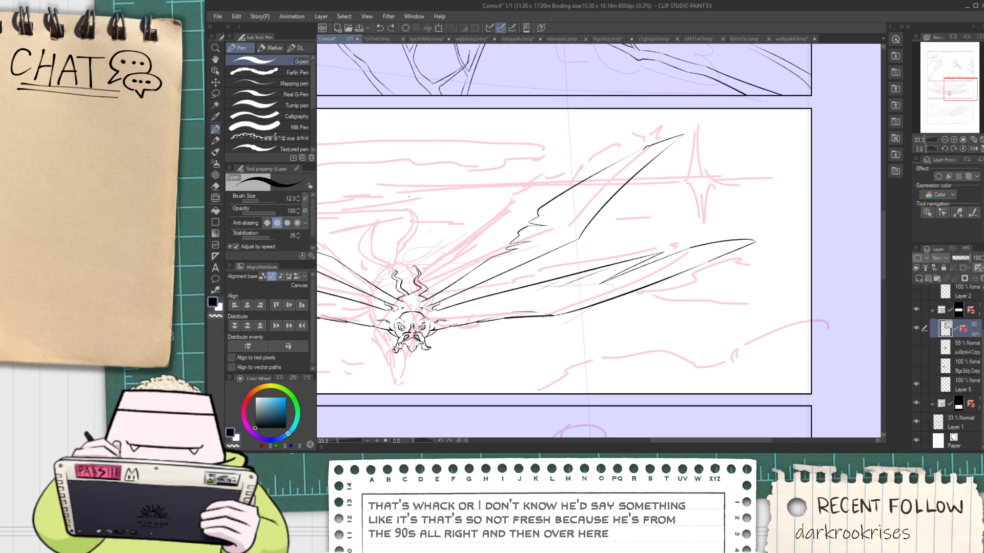
left_click_drag(407, 195, 802, 165)
key("ctrl+z")
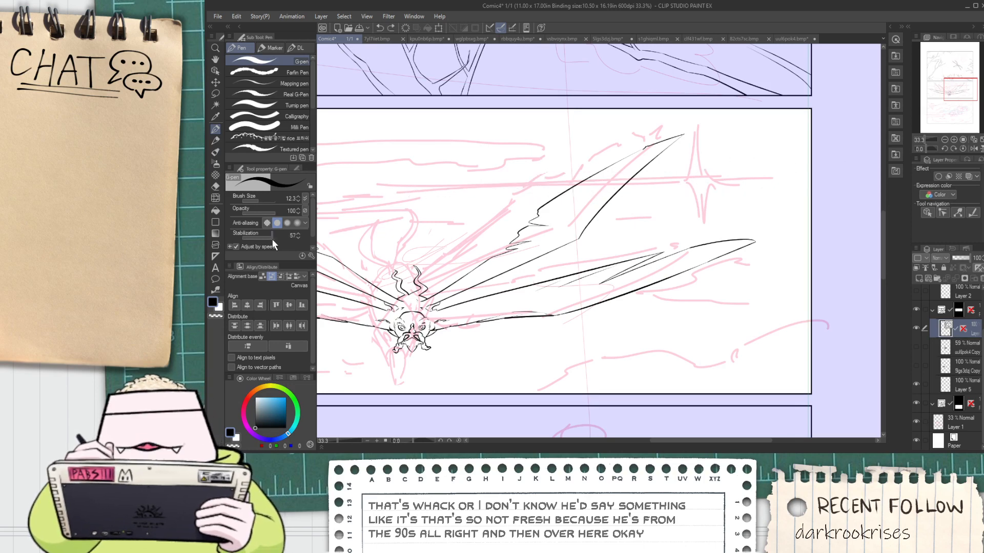
Raise the G-pen's stabilization to 67 and ink a long horizontal line that curves downward at the sketched sparkle
left_click_drag(272, 238, 280, 238)
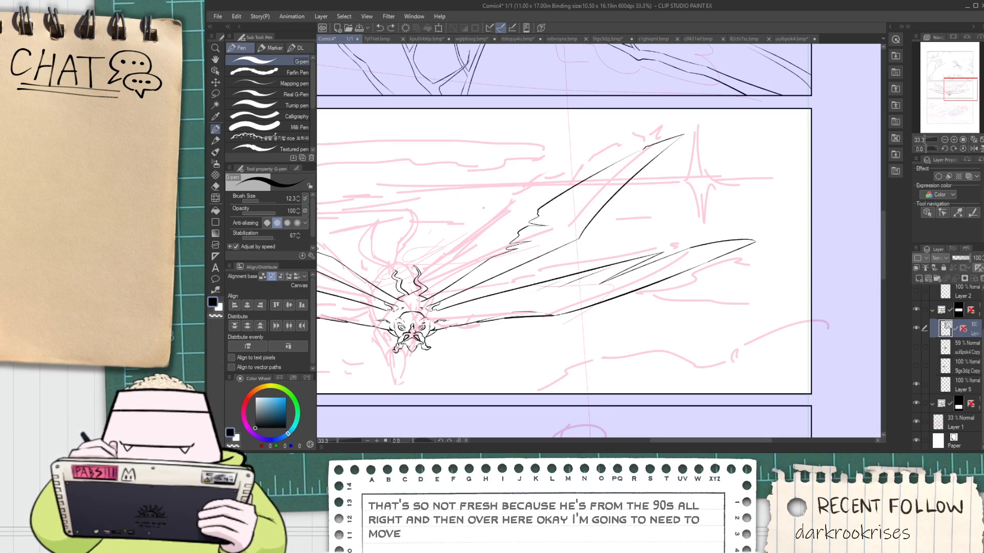
left_click_drag(471, 191, 730, 214)
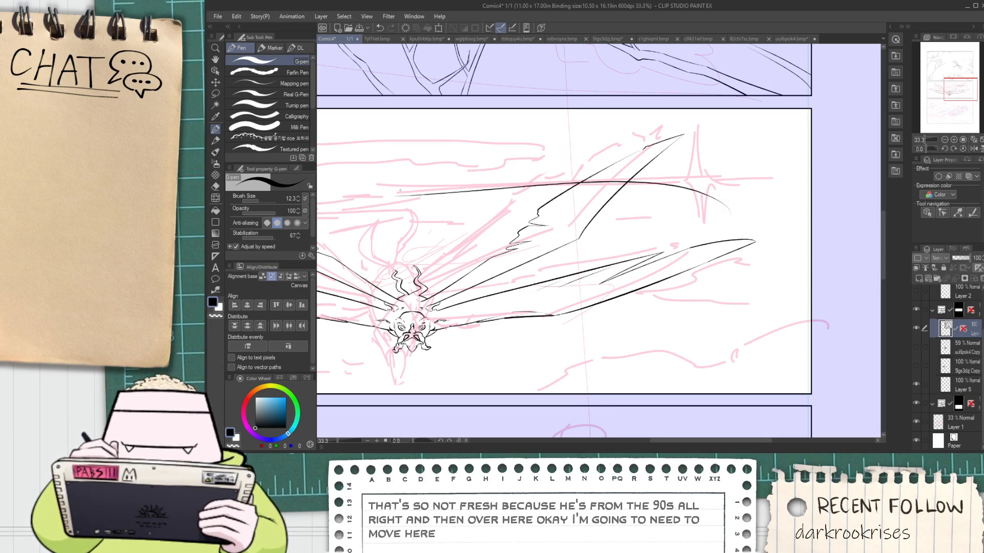
key("ctrl+z")
mouse_move(406, 193)
left_mouse_down()
mouse_move(687, 202)
mouse_move(701, 230)
left_mouse_up()
key("ctrl+z")
left_click_drag(414, 193, 706, 199)
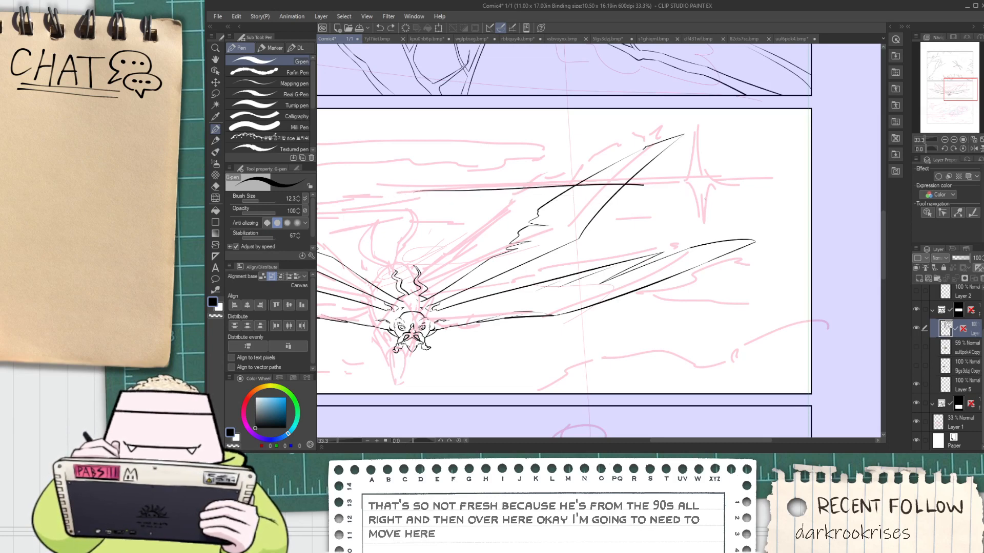
Simplify the long curved line with the Simplify vector line tool
key("o")
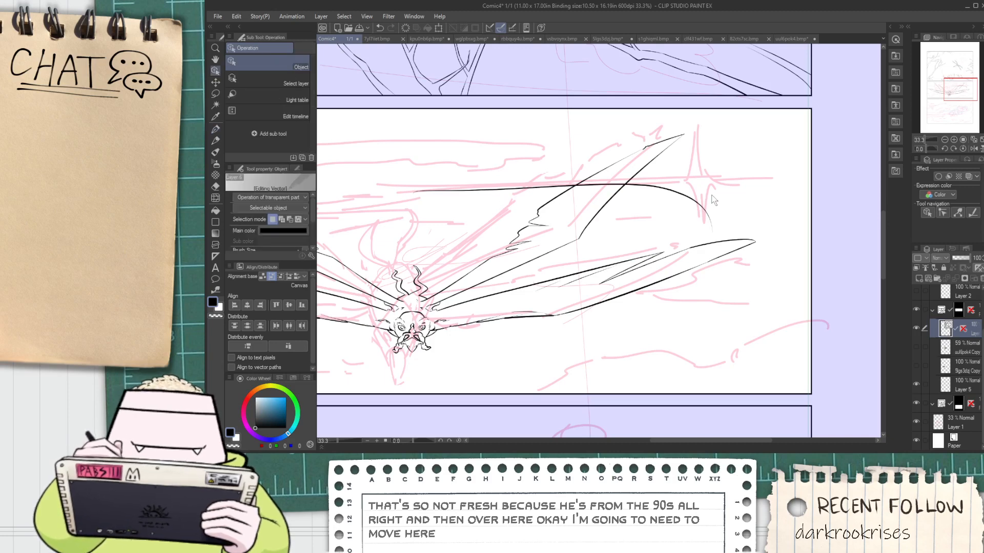
left_click(215, 290)
left_click(287, 92)
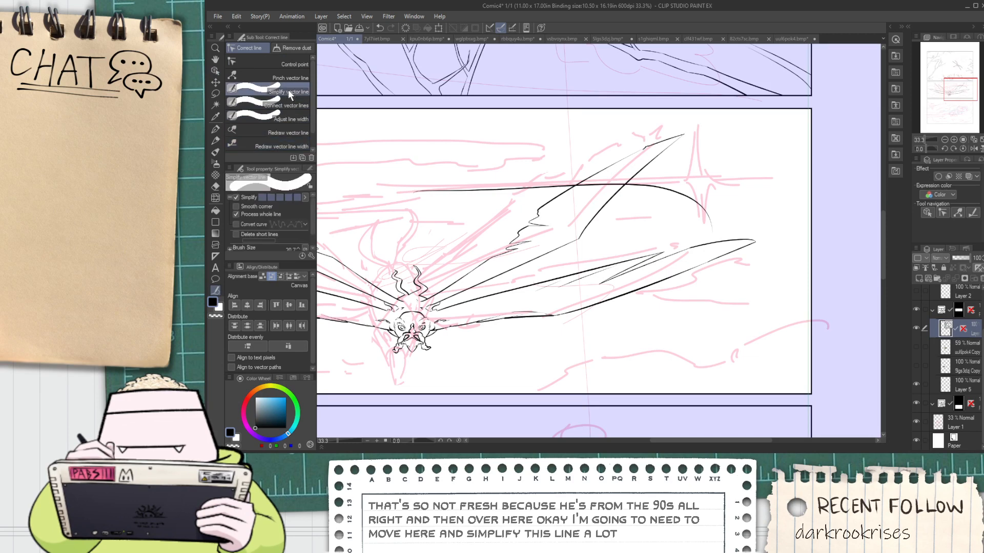
left_click(698, 200)
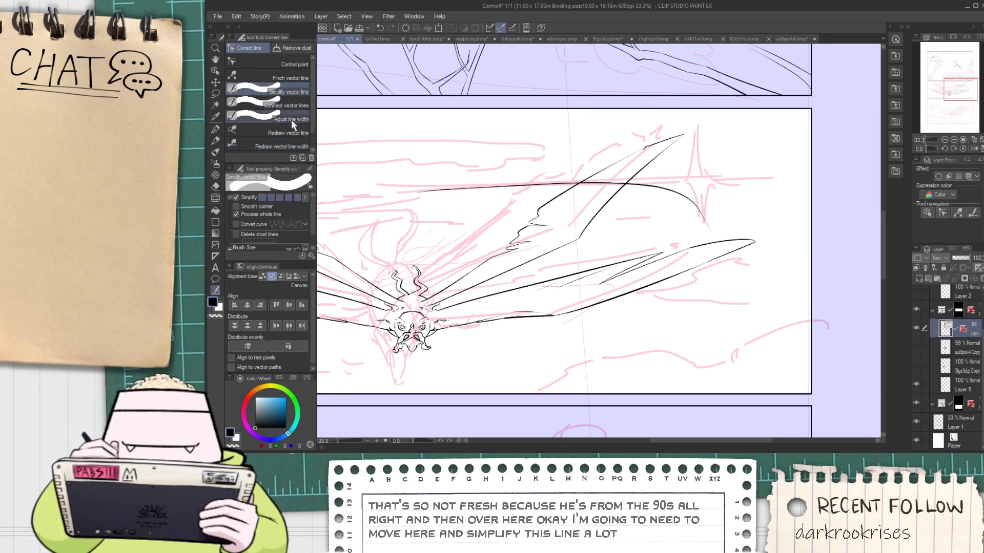
Reshape the curve through its control points and fit it as the lower-left edge of the sparkle
left_click(215, 71)
left_click(700, 210)
scroll(700, 210, "up", 2)
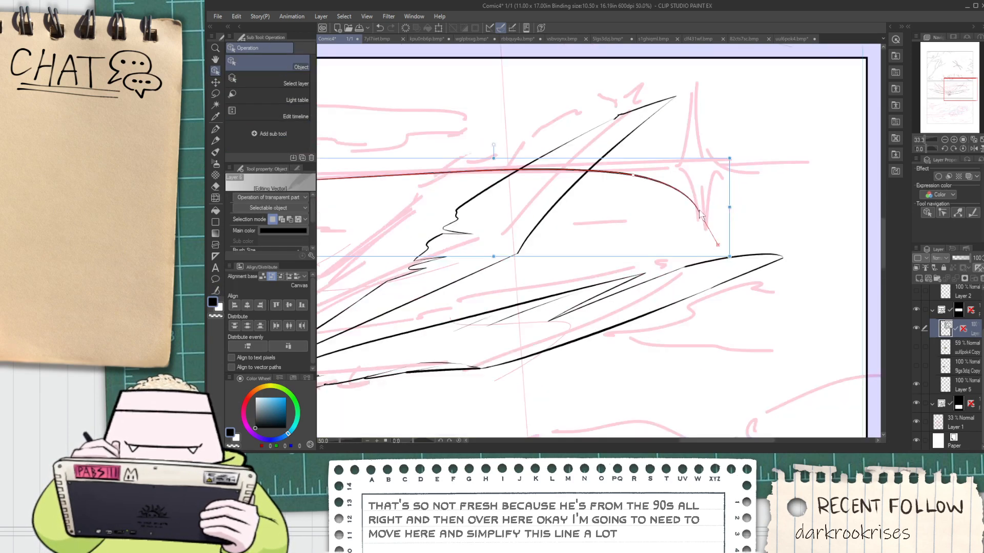
left_click_drag(612, 166, 643, 185)
scroll(643, 186, "down", 2)
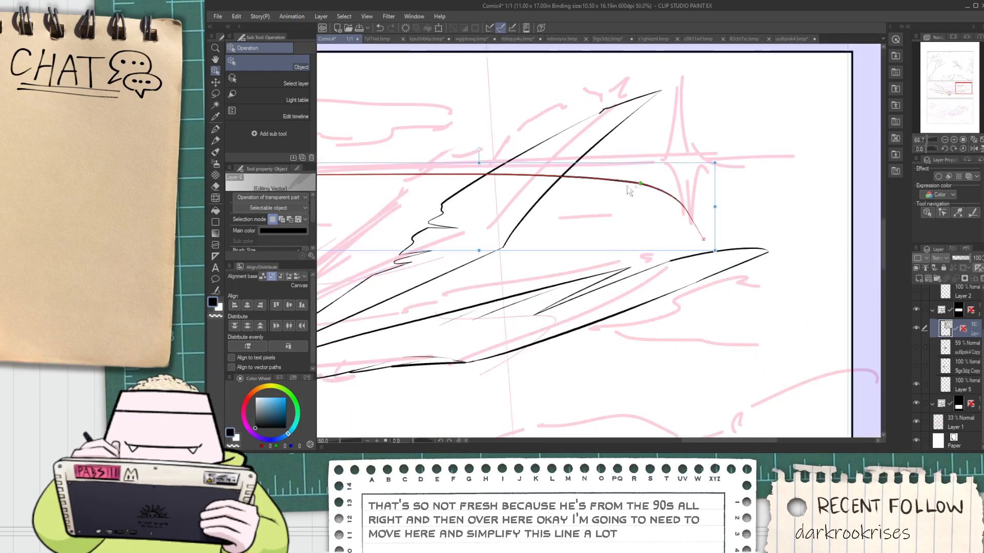
scroll(393, 191, "up", 1)
left_click_drag(370, 179, 655, 173)
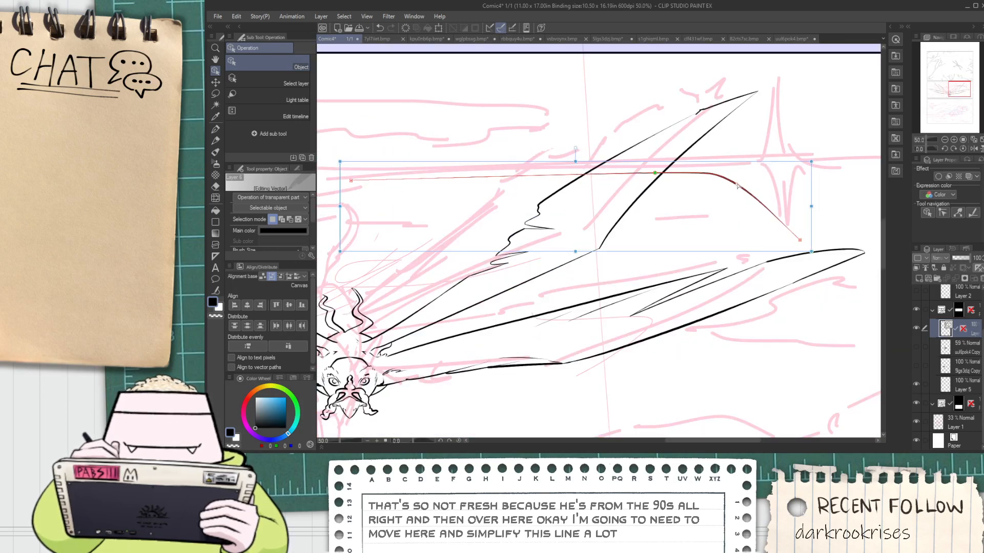
left_click_drag(736, 186, 749, 184)
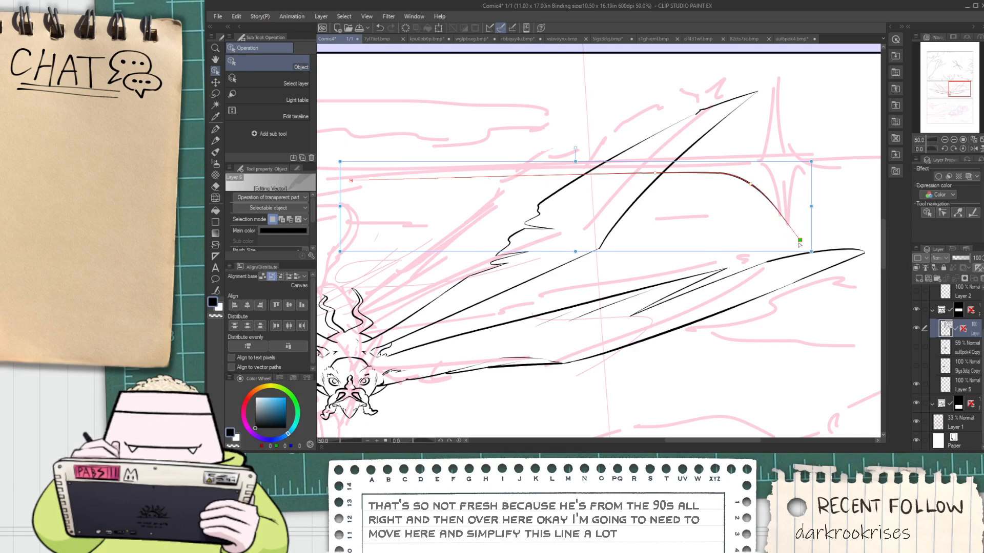
mouse_move(799, 243)
left_mouse_down()
mouse_move(772, 216)
mouse_move(762, 221)
mouse_move(806, 237)
left_mouse_up()
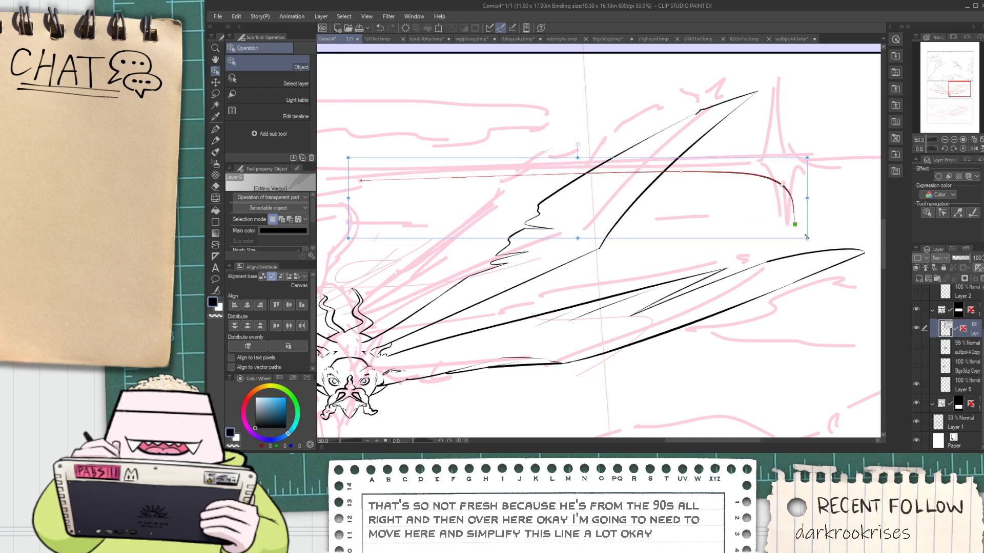
mouse_move(808, 198)
left_mouse_down()
mouse_move(779, 198)
mouse_move(793, 200)
left_mouse_up()
left_click(806, 211)
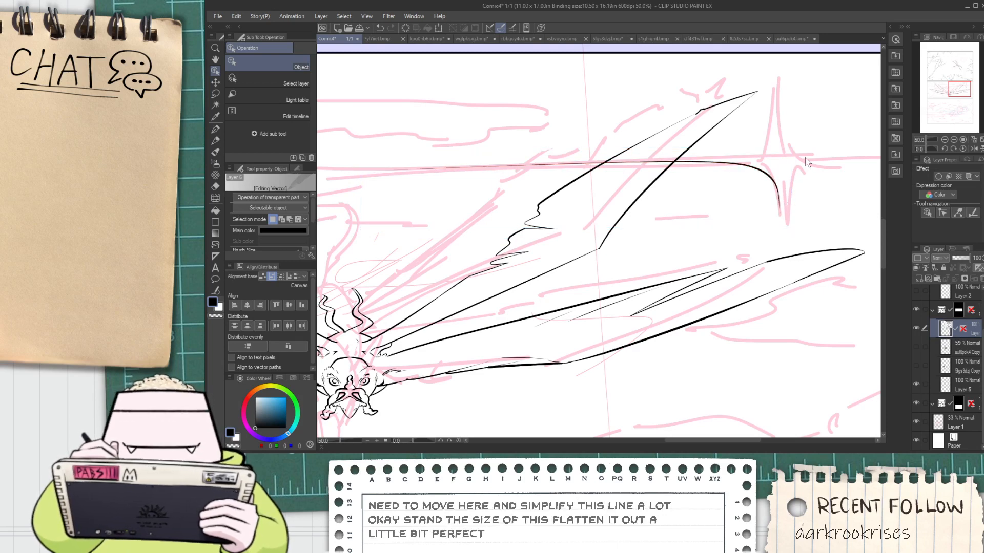
Duplicate the curve and flip the copy vertically to form the sparkle's upper-left edge, levelled above the original
left_click(775, 183)
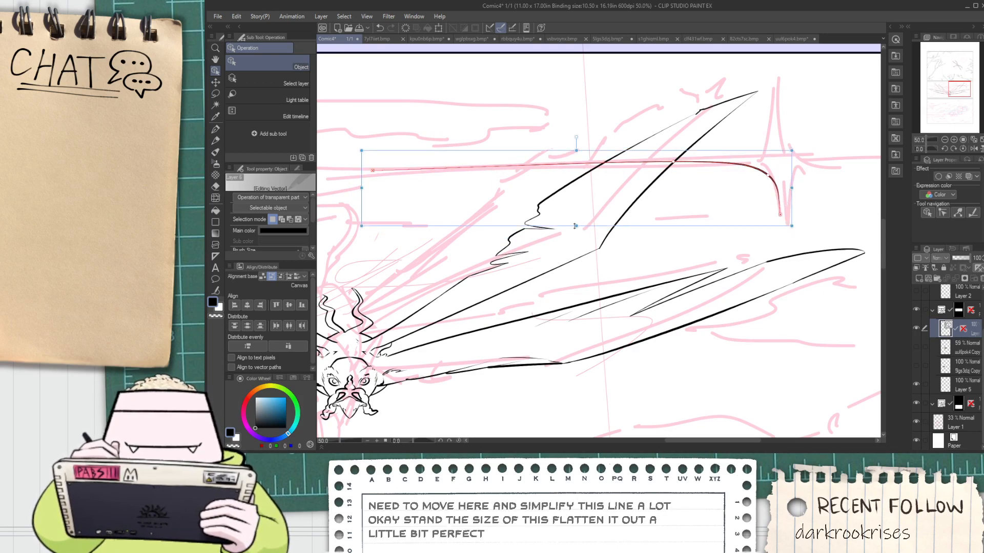
left_click_drag(575, 226, 548, 67)
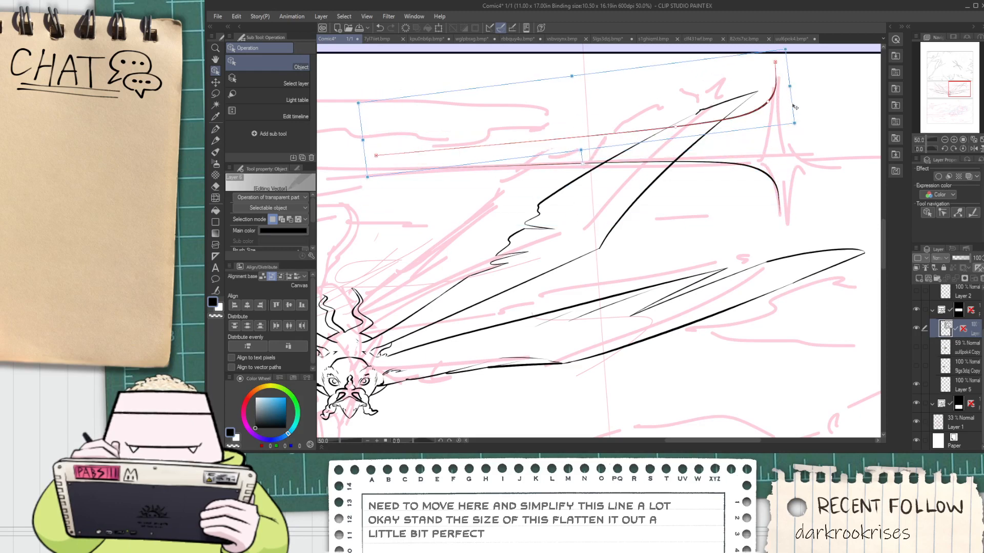
left_click_drag(795, 107, 800, 123)
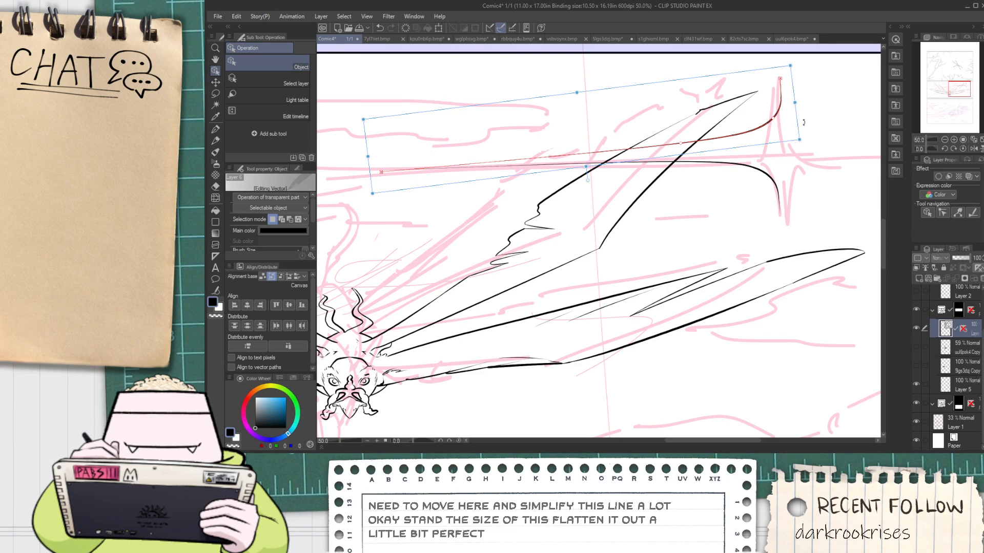
left_click(830, 170)
left_click_drag(762, 153, 801, 153)
left_click(810, 167)
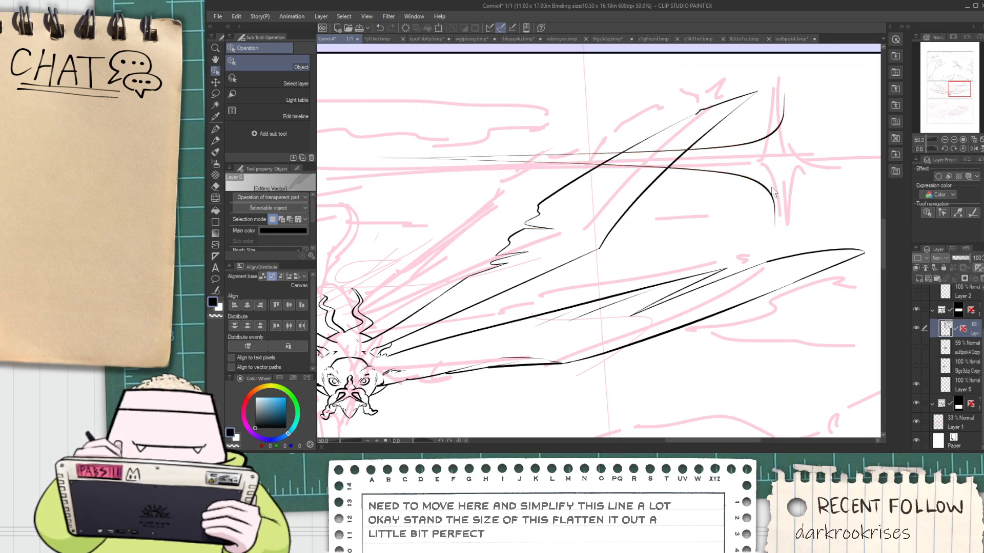
Narrow the upper curve so its vertical end lines up with the lower curve's end
left_click(772, 136)
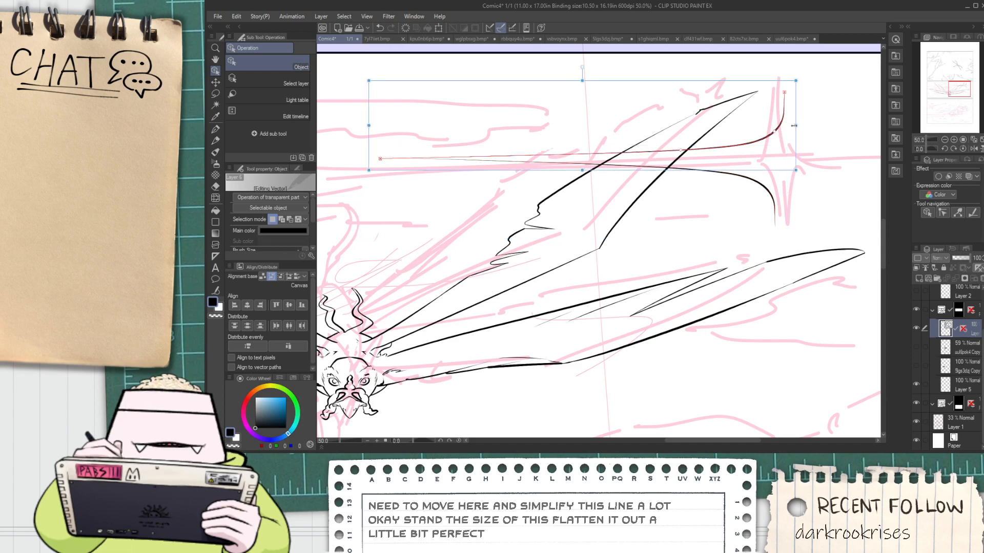
left_click_drag(794, 125, 783, 125)
left_click(791, 145)
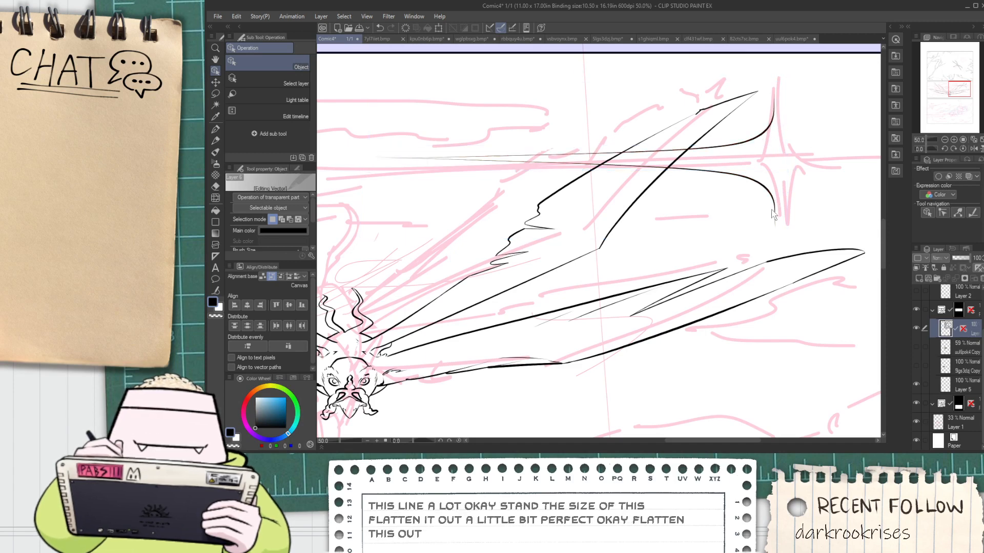
Duplicate both curves, mirror the copies horizontally and join them to the originals as the sparkle's right half
left_click(734, 145)
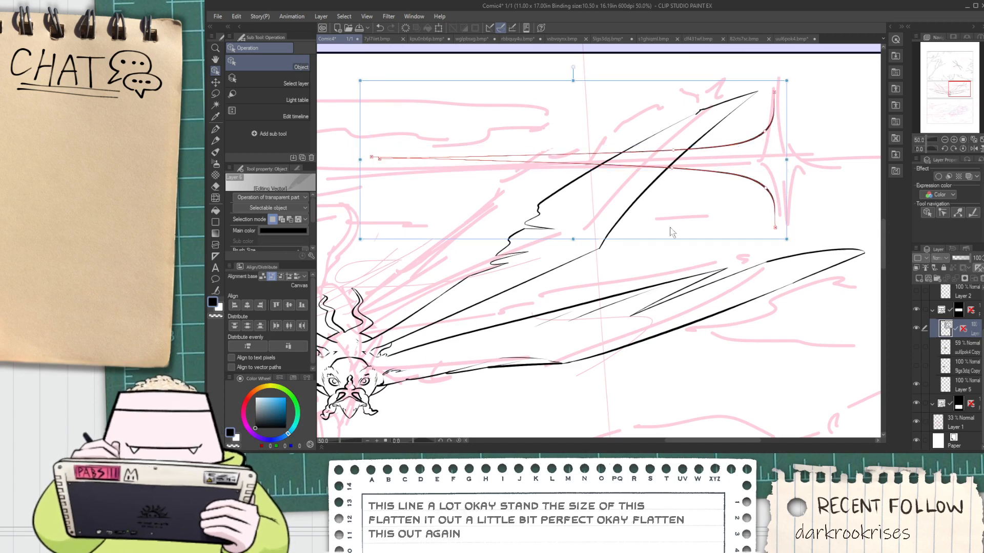
left_click_drag(356, 159, 866, 158)
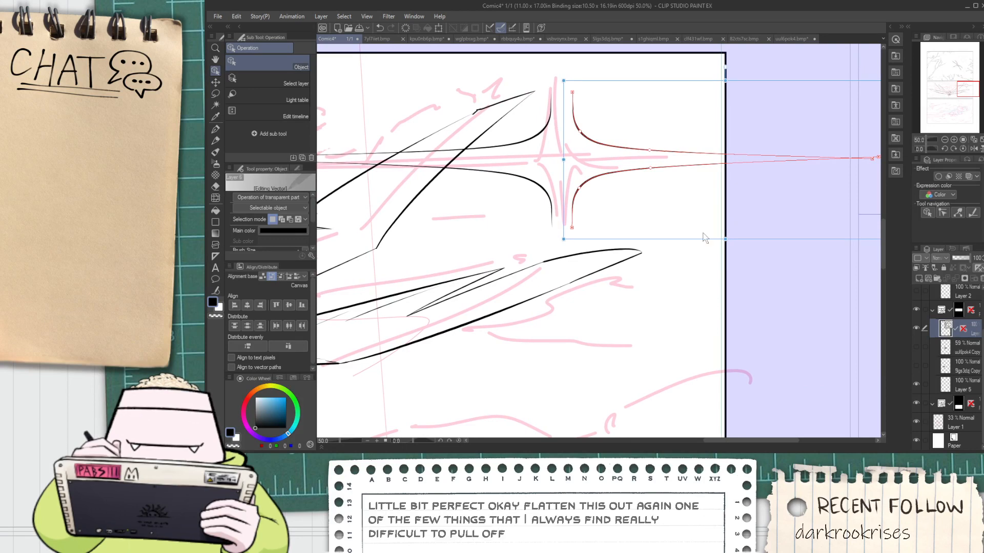
left_click(694, 240)
left_click_drag(644, 191, 612, 141)
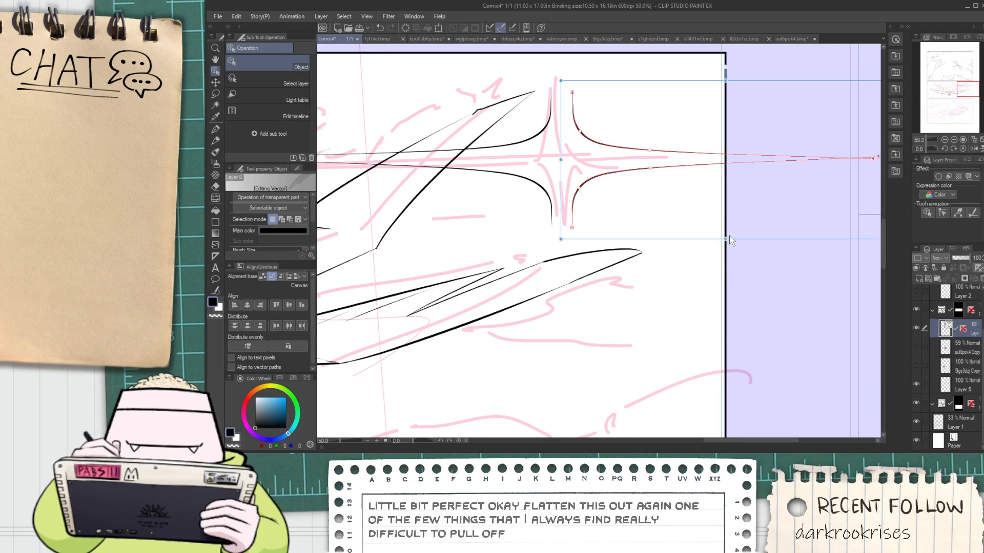
left_click_drag(742, 240, 722, 236)
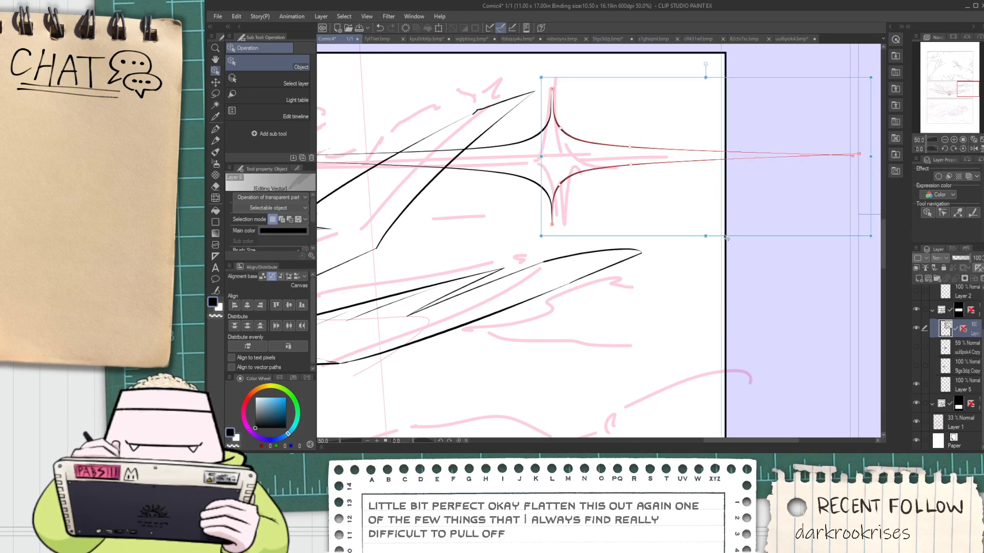
Shorten the sparkle's right pair of curves horizontally so its tip stays within the panel's right border
scroll(681, 224, "down", 2)
left_click_drag(779, 192, 714, 213)
scroll(657, 218, "up", 2)
scroll(654, 213, "up", 2)
left_click(688, 220)
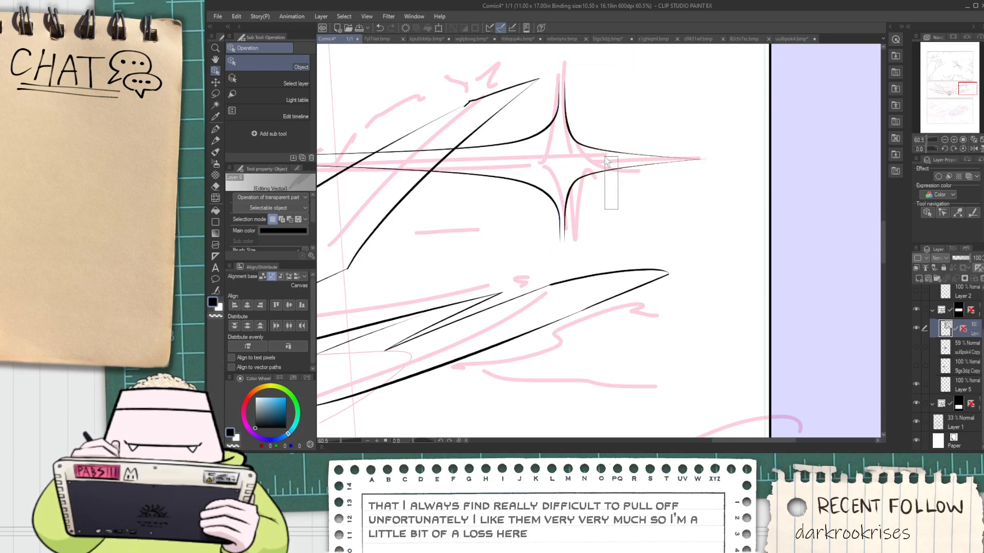
left_click(643, 162)
left_click_drag(726, 164, 794, 180)
key("ctrl+z")
left_click(615, 209)
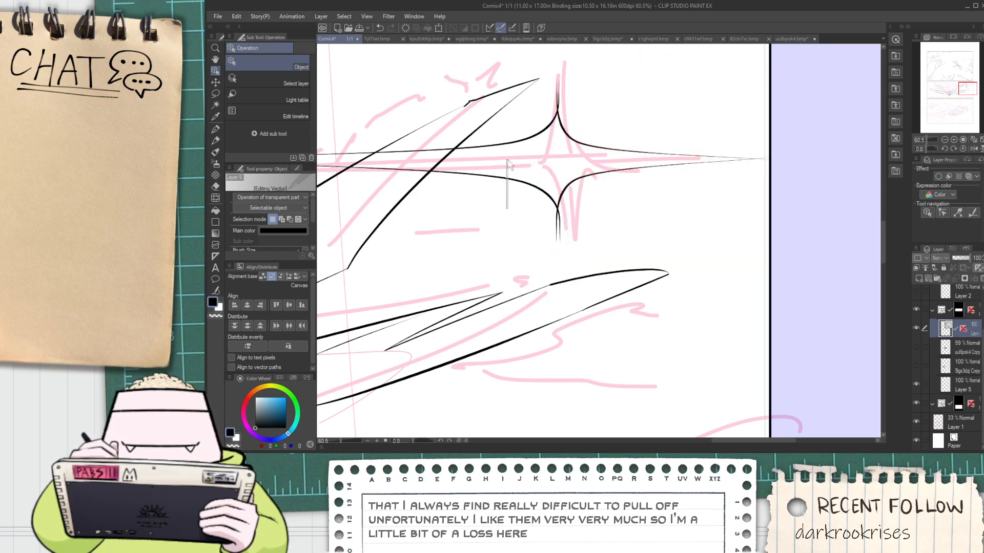
Flatten the sparkle's left pair of curves vertically and centre it against the right pair
left_click(506, 144)
scroll(390, 254, "down", 3)
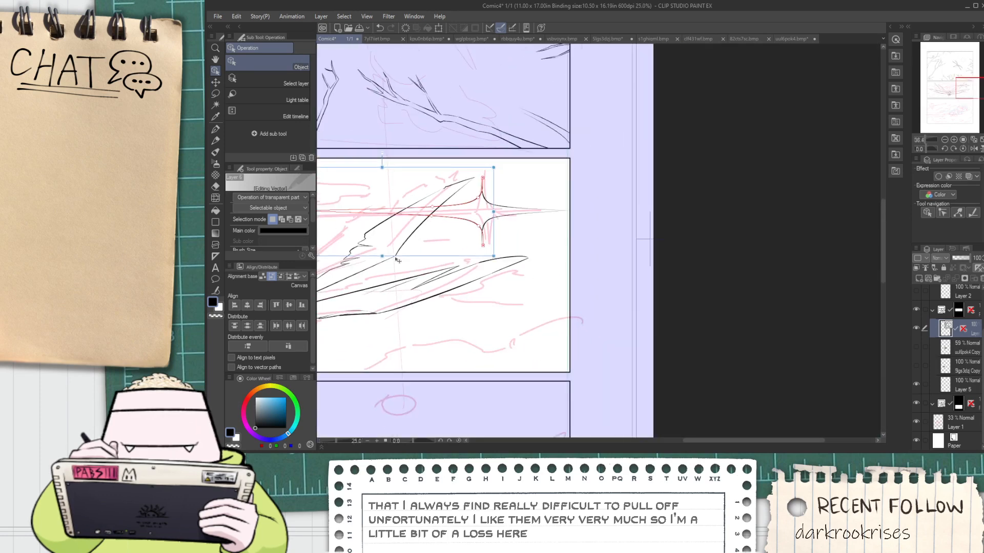
left_click_drag(383, 255, 384, 228)
scroll(430, 215, "up", 4)
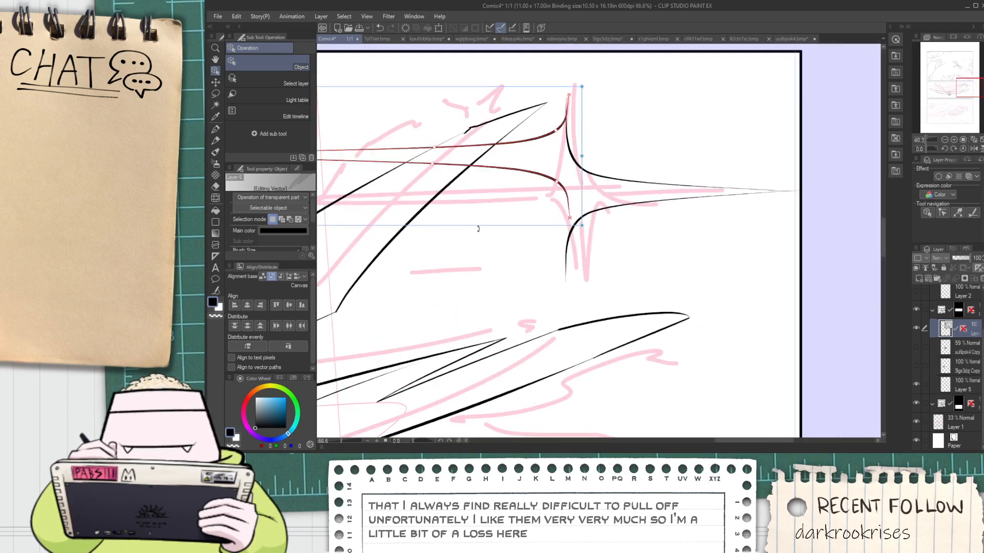
left_click_drag(489, 261, 490, 264)
left_click(611, 272)
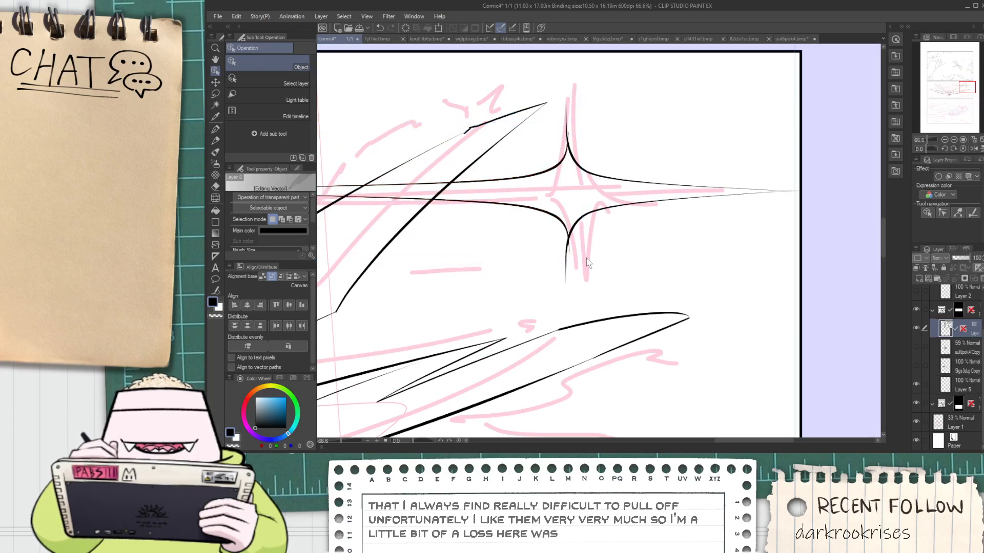
Squeeze the right pair of curves into a much shorter ray, with its vertical ends meeting the left pair
left_click_drag(623, 255, 603, 177)
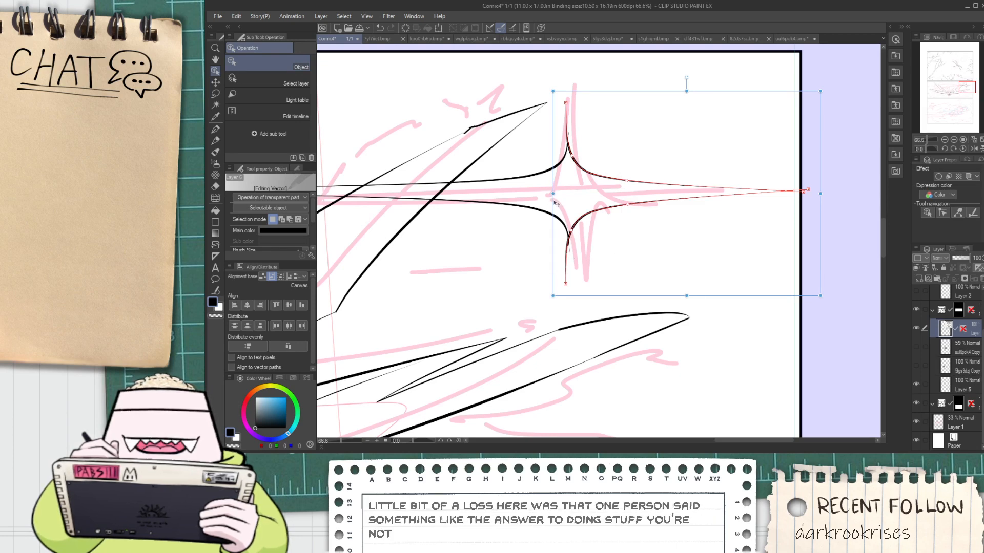
left_click(512, 171)
scroll(513, 171, "down", 4)
scroll(503, 170, "up", 3)
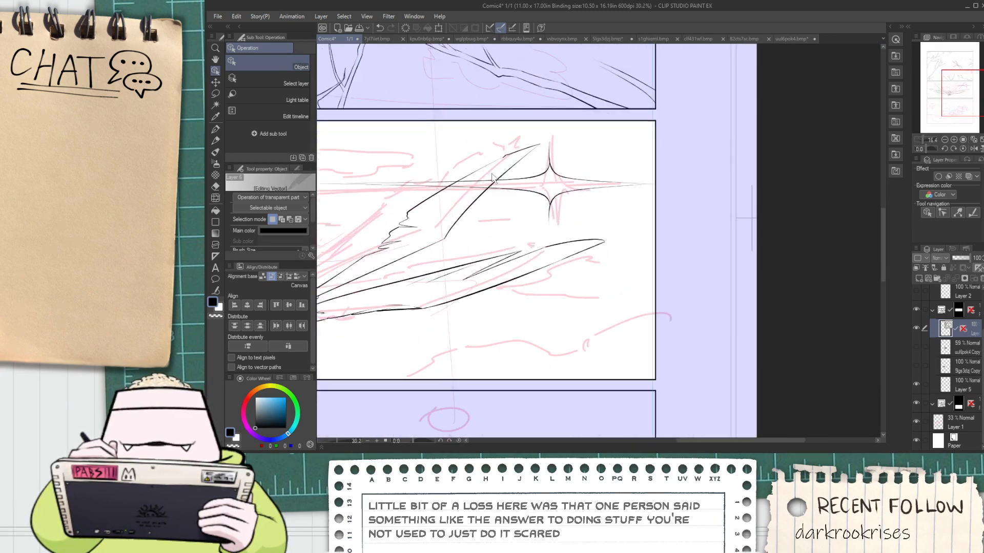
scroll(504, 174, "up", 1)
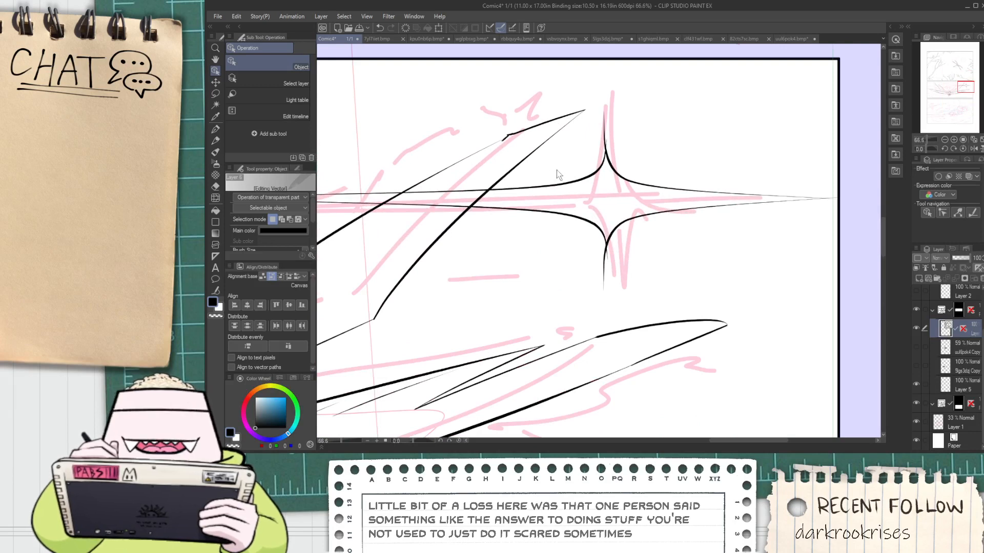
left_click(589, 230)
left_click_drag(620, 198, 496, 203)
left_click(642, 250)
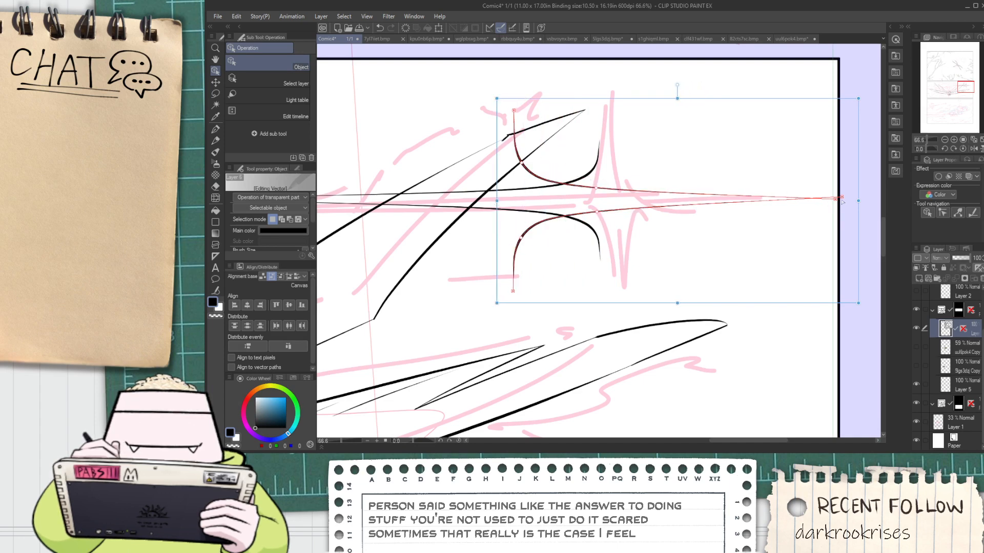
left_click_drag(857, 201, 715, 227)
left_click(759, 235)
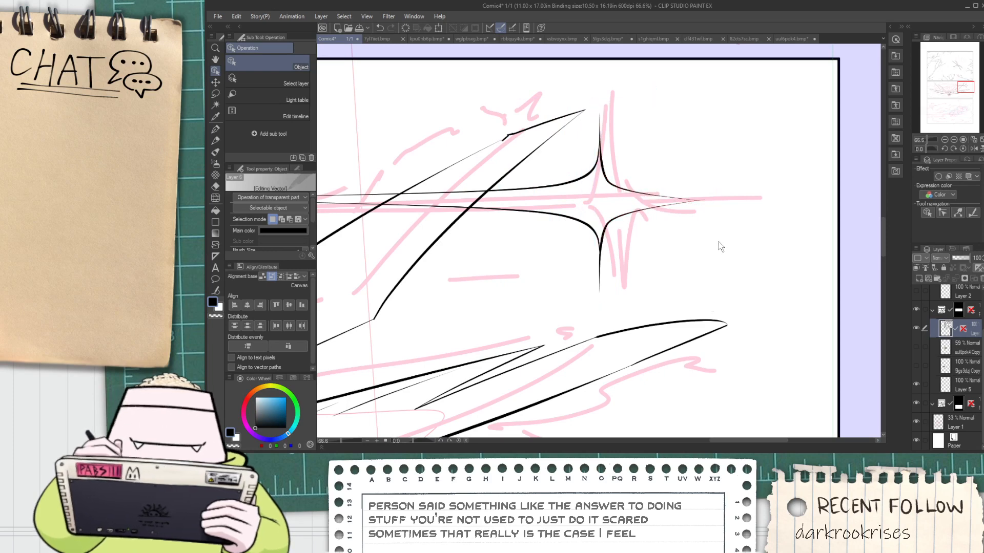
Try G-pen strokes along the sparkle's lower-left curve to widen its downward ray, undoing each stroke
key("space")
scroll(529, 234, "down", 3)
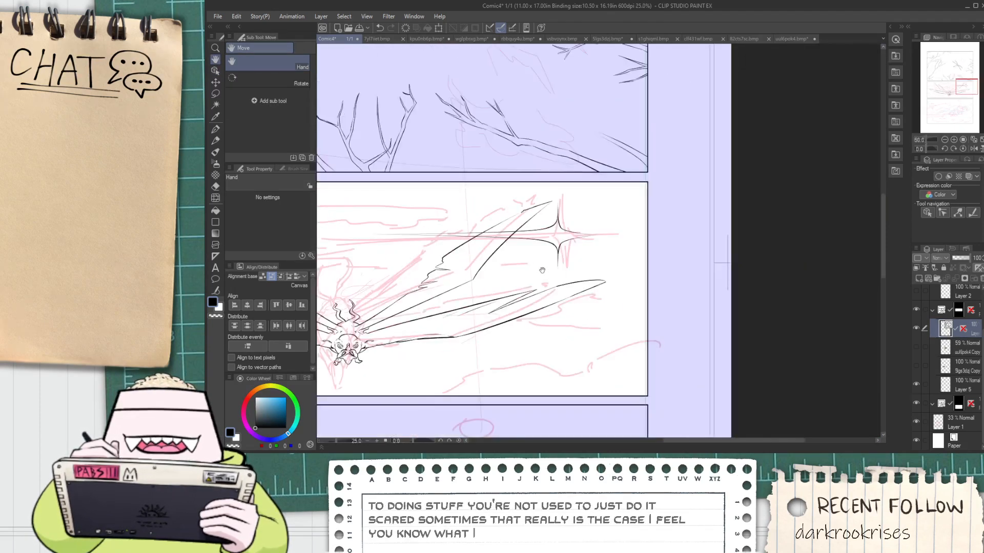
scroll(548, 245, "up", 1)
key("p")
scroll(549, 244, "up", 3)
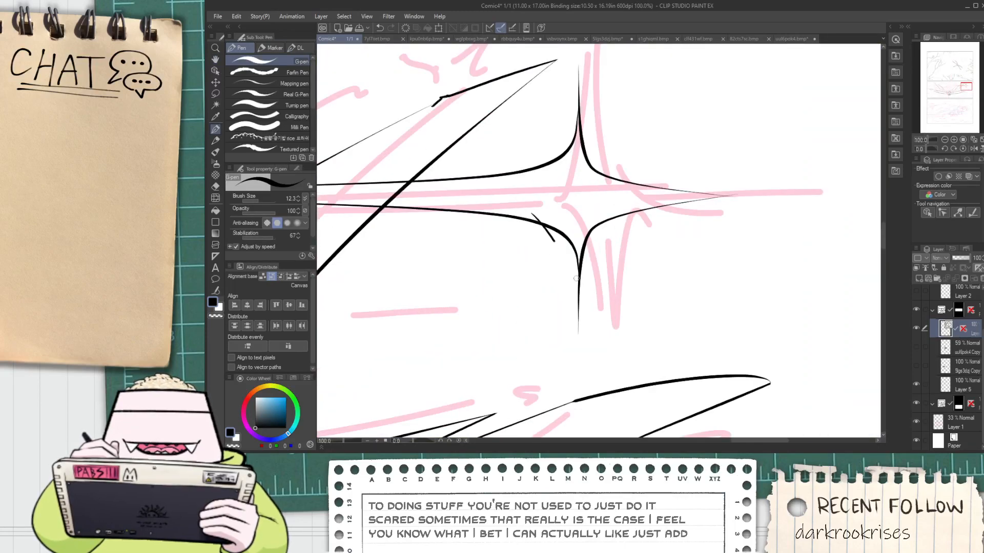
left_click_drag(576, 278, 582, 300)
key("ctrl+z")
left_click_drag(508, 221, 577, 317)
key("ctrl+z")
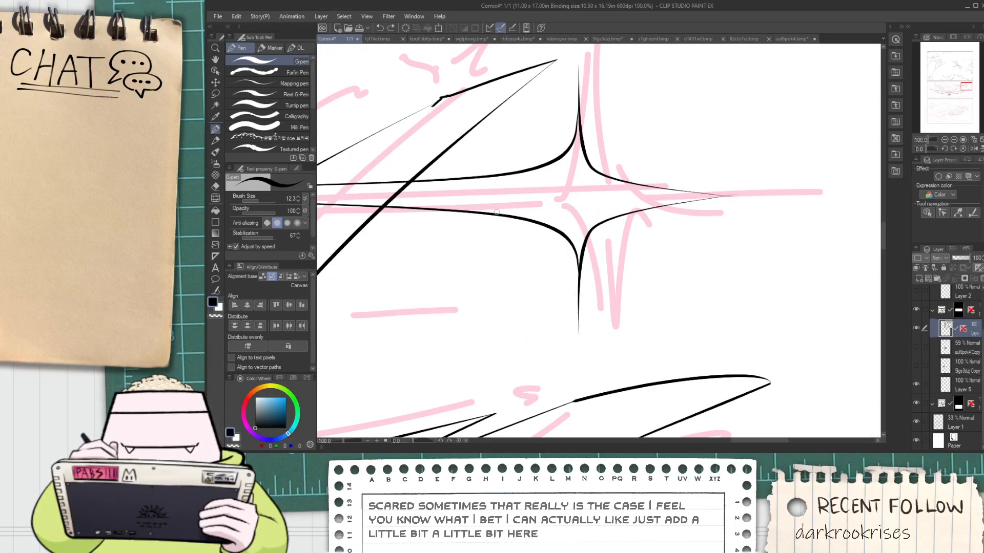
mouse_move(496, 212)
left_mouse_down()
mouse_move(579, 355)
mouse_move(555, 234)
mouse_move(586, 333)
left_mouse_up()
key("ctrl+z")
key("ctrl+z")
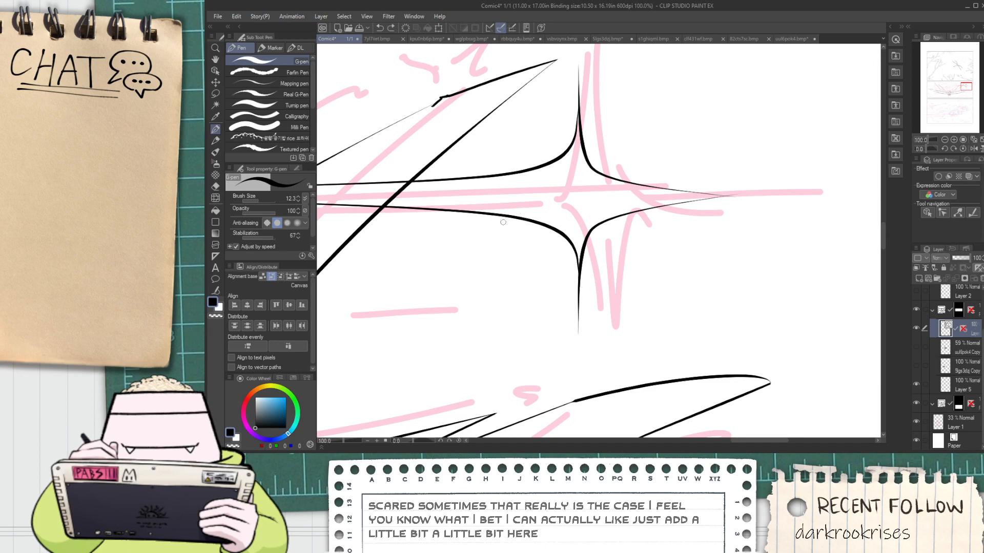
left_click_drag(508, 217, 579, 345)
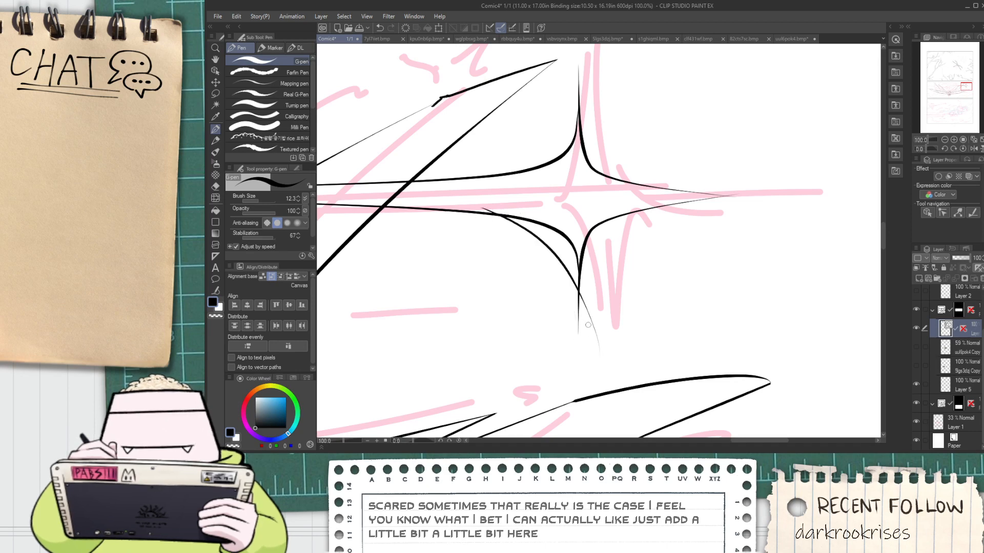
key("ctrl+z")
left_click_drag(507, 219, 581, 377)
key("ctrl+z")
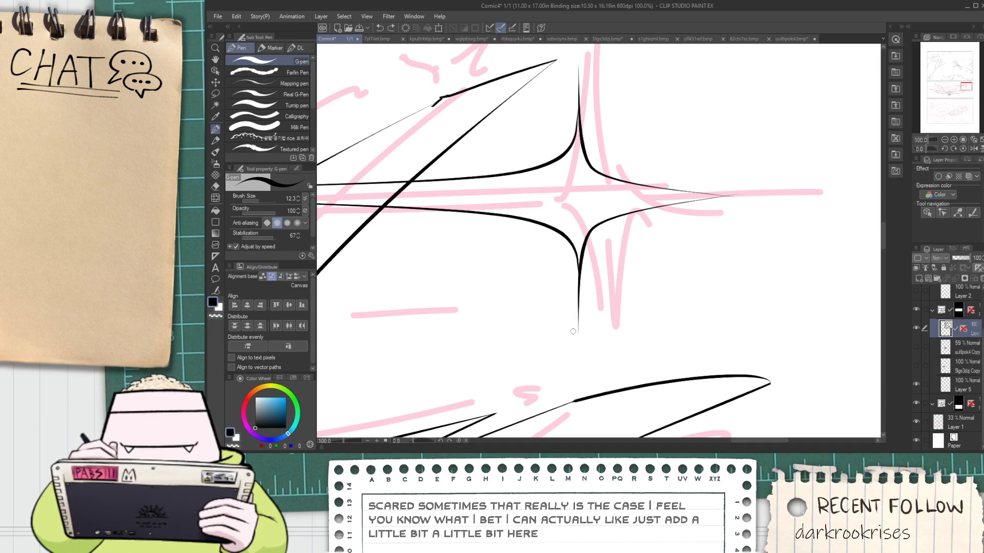
Reshape the sparkle's two right-hand curves by moving their control points to give them a rounder bend
key("ctrl+minus")
key("ctrl+minus")
scroll(571, 314, "up", 2)
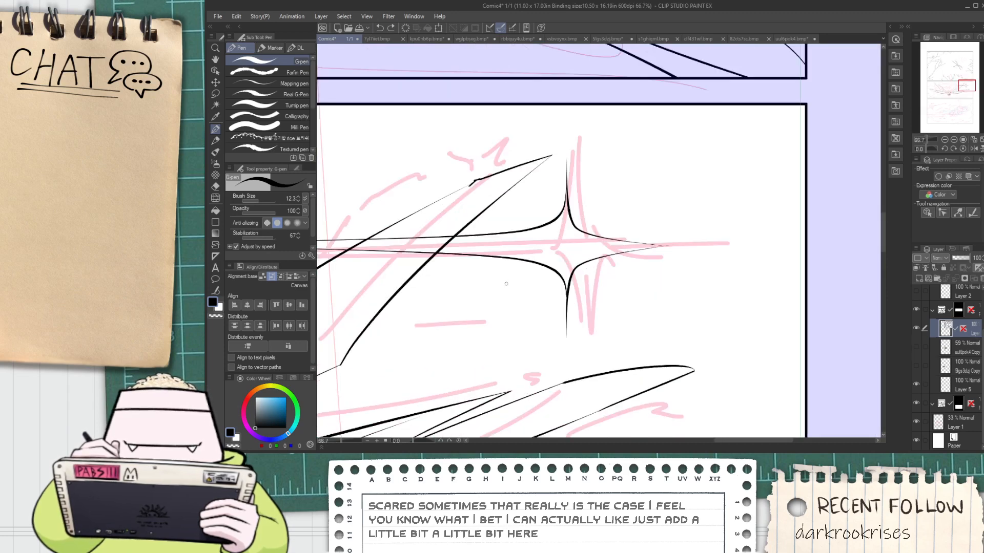
key("o")
left_click(582, 280)
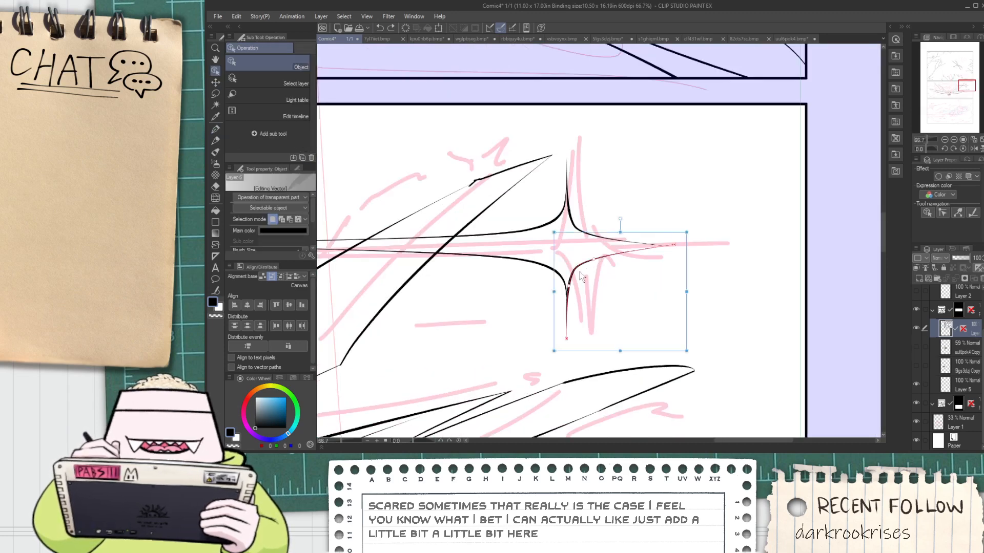
scroll(582, 281, "up", 3)
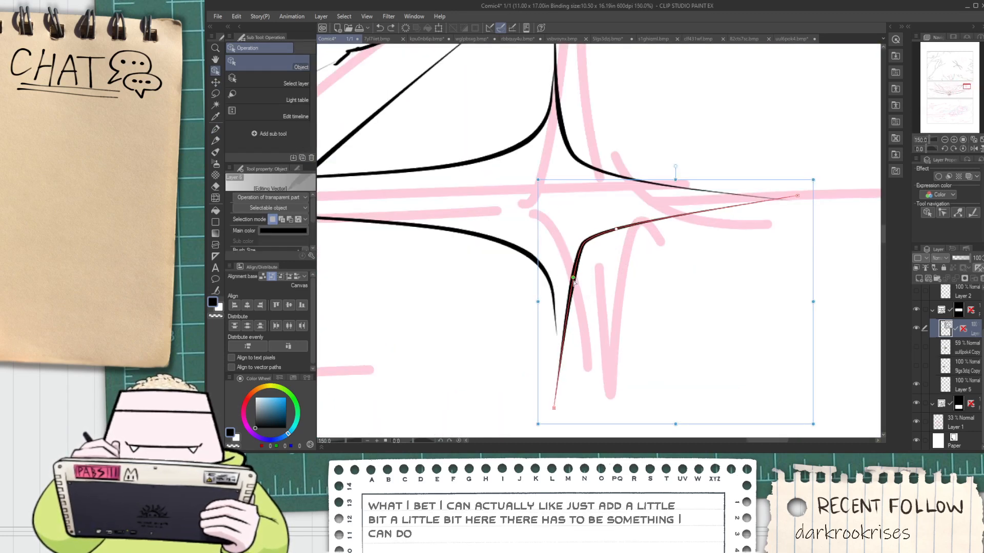
key("ctrl+z")
left_click(596, 239)
left_click_drag(597, 239, 692, 210)
left_click_drag(559, 289, 575, 269)
left_click(682, 191)
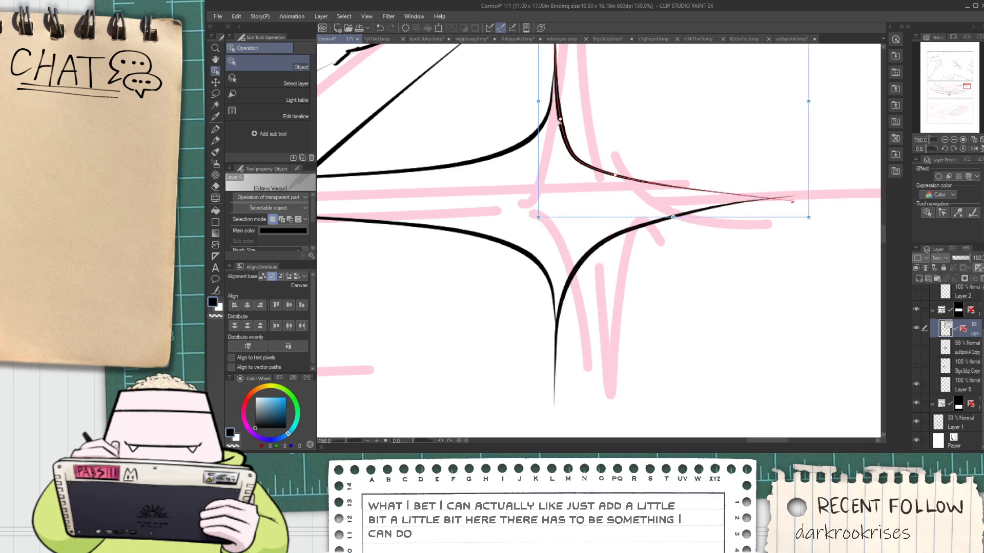
left_click_drag(560, 122, 569, 130)
Select all the inked sparkle curves and delete them, keeping the wing lines and the rough sketch
scroll(592, 172, "down", 3)
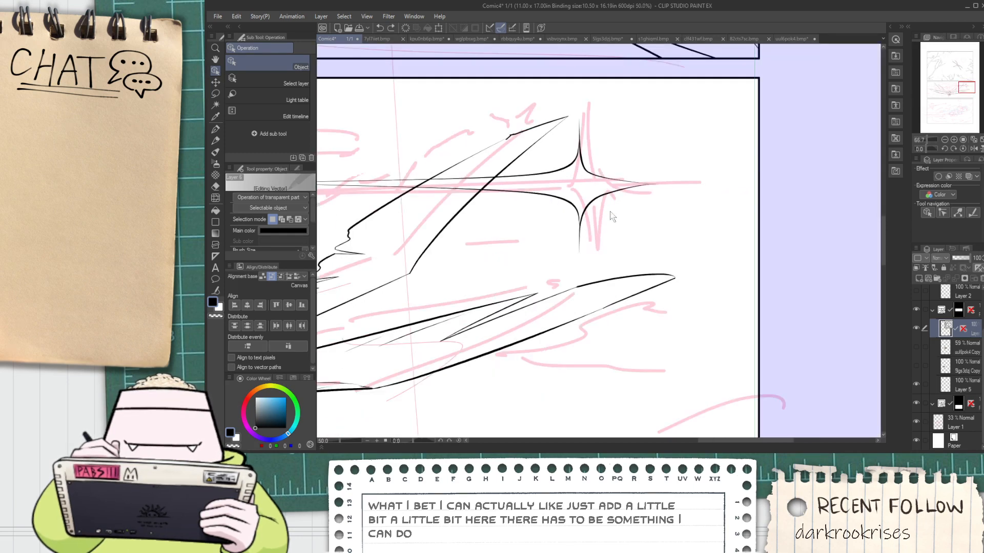
left_click_drag(596, 199, 595, 197)
key("Delete")
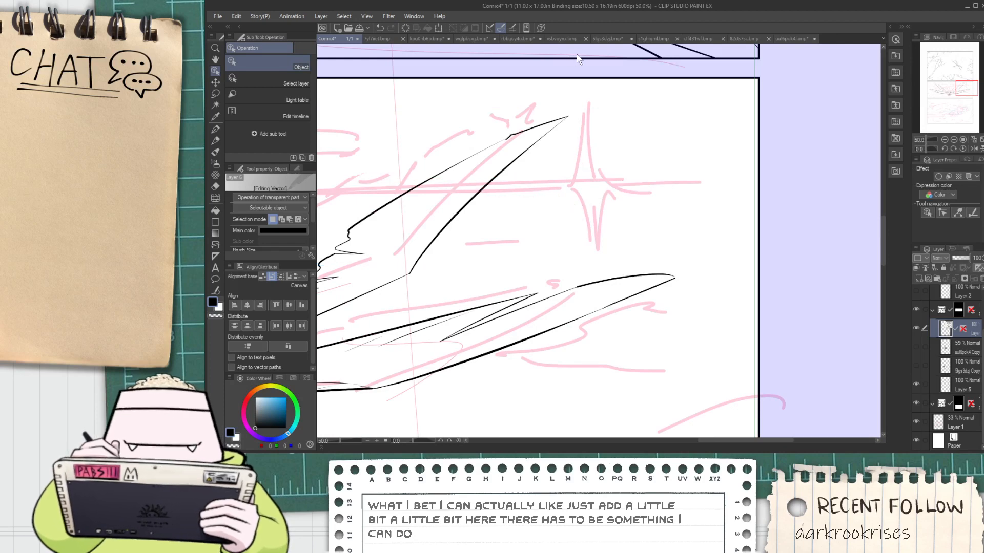
Try a long G-pen stroke along the sketched horizontal ray across the second panel, then undo it
scroll(555, 90, "down", 1)
key("space")
left_click_drag(470, 157, 547, 209)
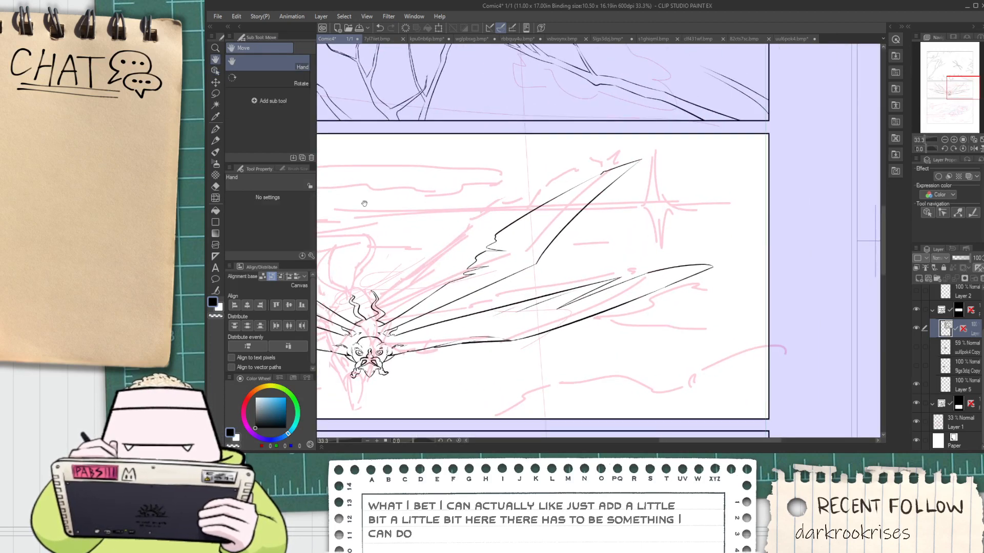
key("p")
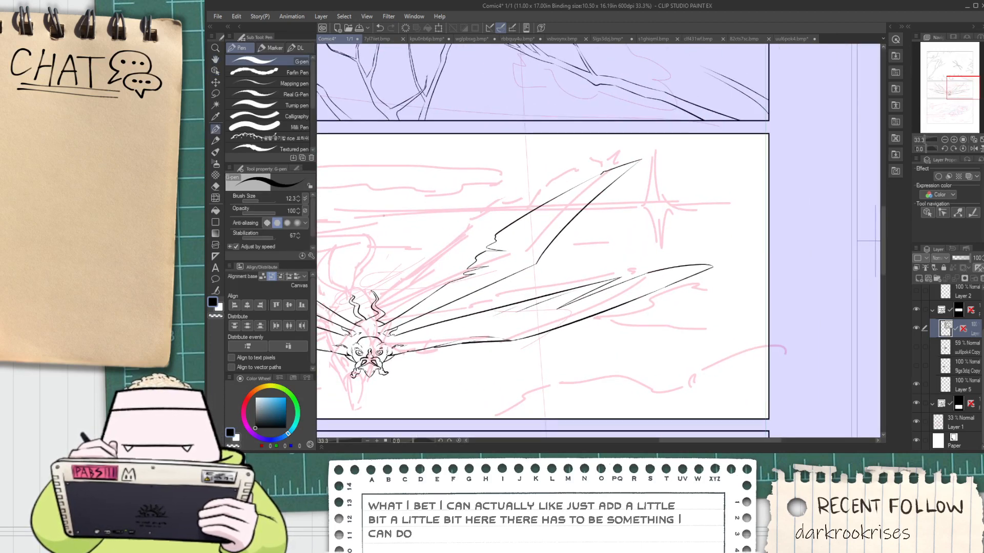
left_click_drag(380, 213, 606, 176)
key("ctrl+z")
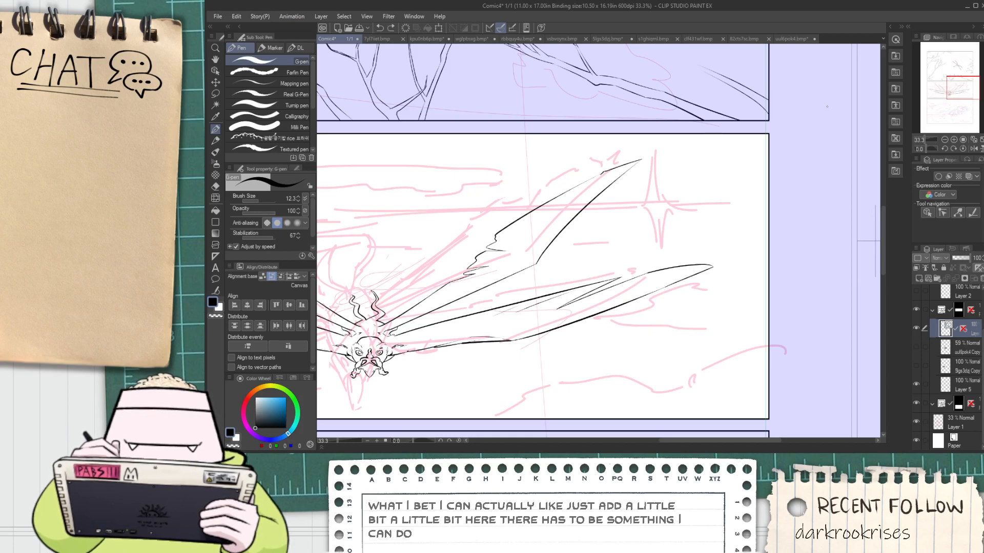
Look through the material library and open the Balloon category of the manga materials
left_click(898, 134)
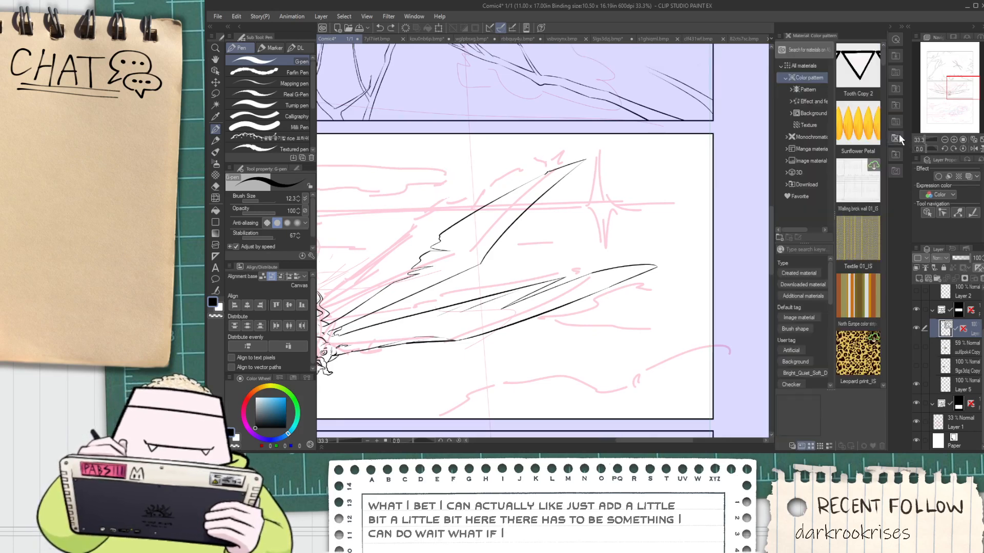
left_click(898, 135)
left_click(895, 121)
left_click(893, 102)
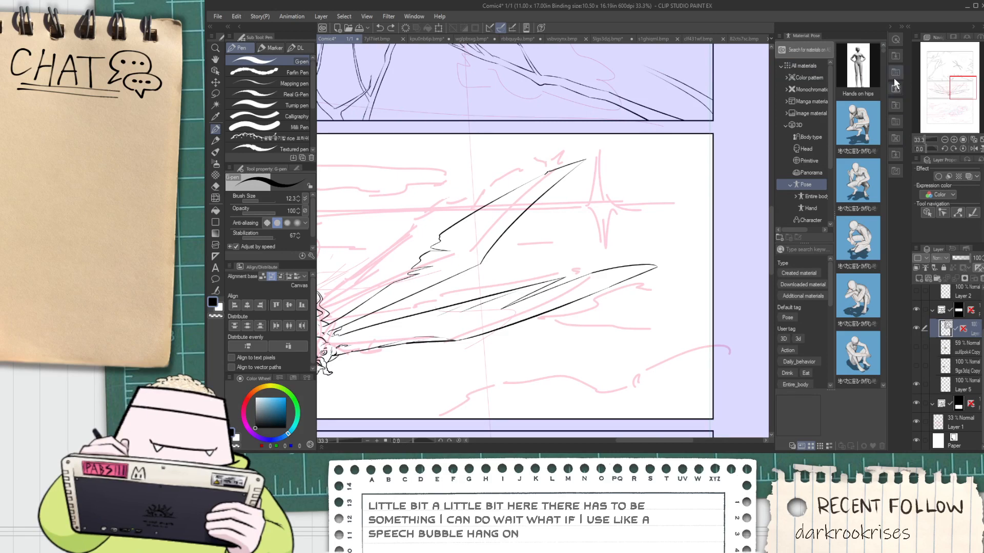
left_click(893, 78)
left_click(892, 61)
left_click(893, 92)
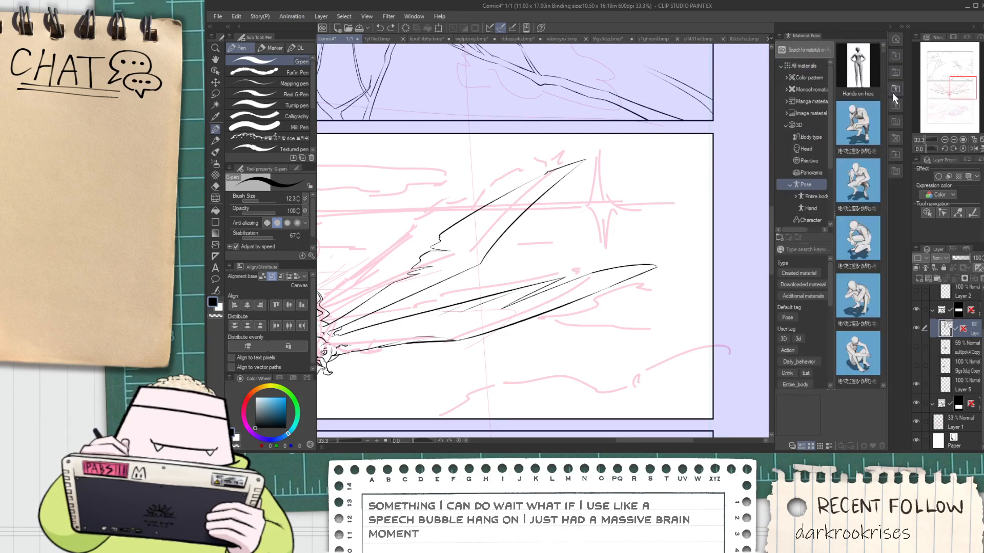
left_click(786, 114)
left_click(785, 101)
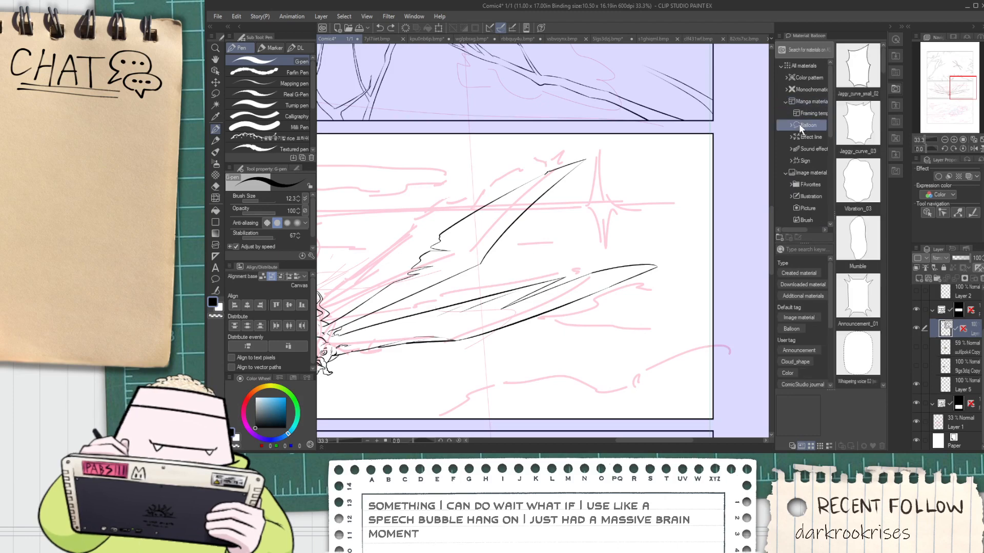
left_click(807, 125)
Place the Jaggy_thick line balloon over the sparkle sketch in the second panel
scroll(864, 168, "down", 8)
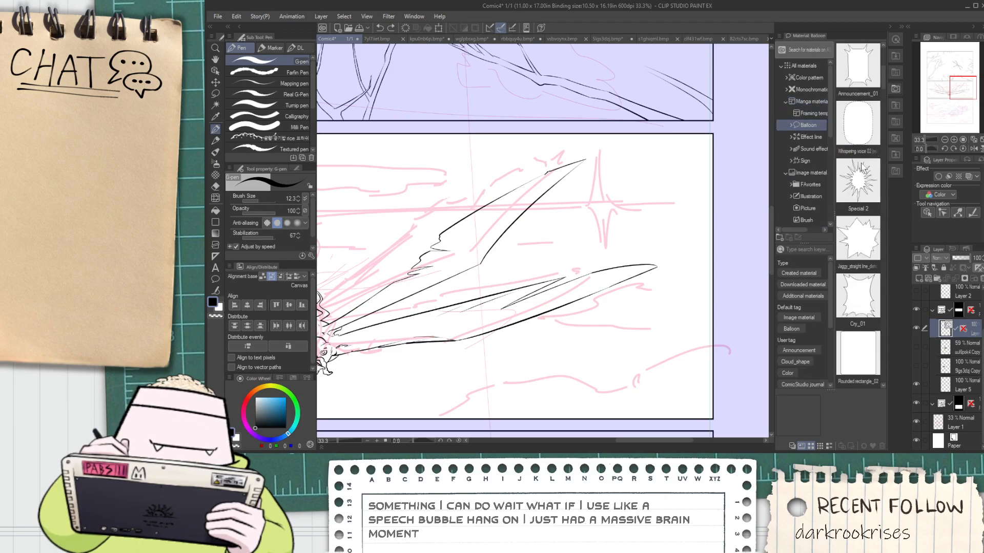
scroll(864, 168, "up", 6)
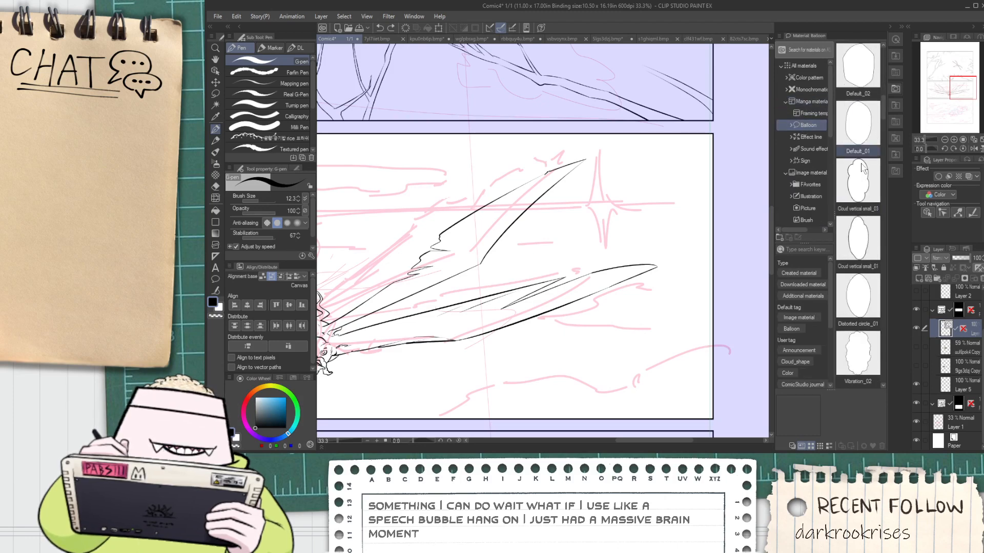
scroll(862, 192, "down", 5)
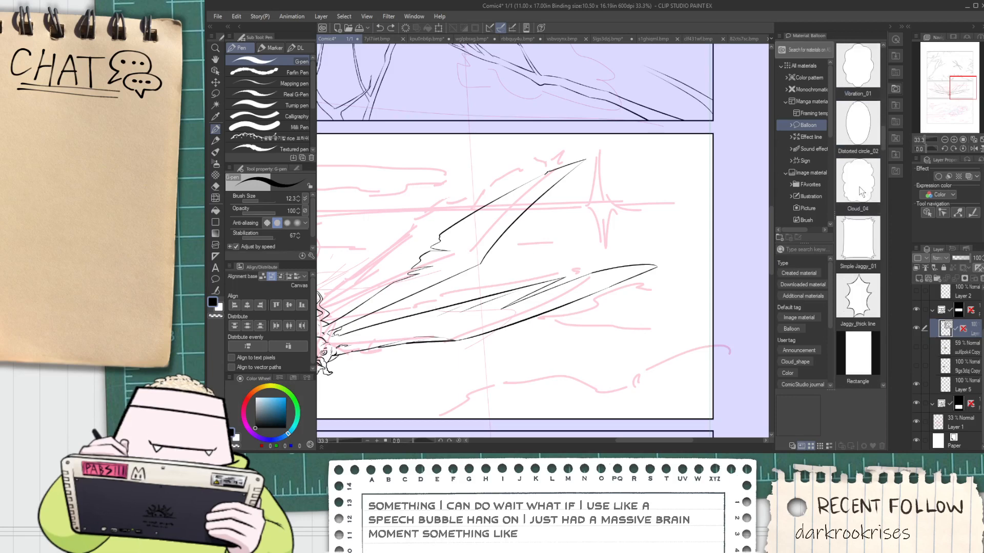
left_click(862, 190)
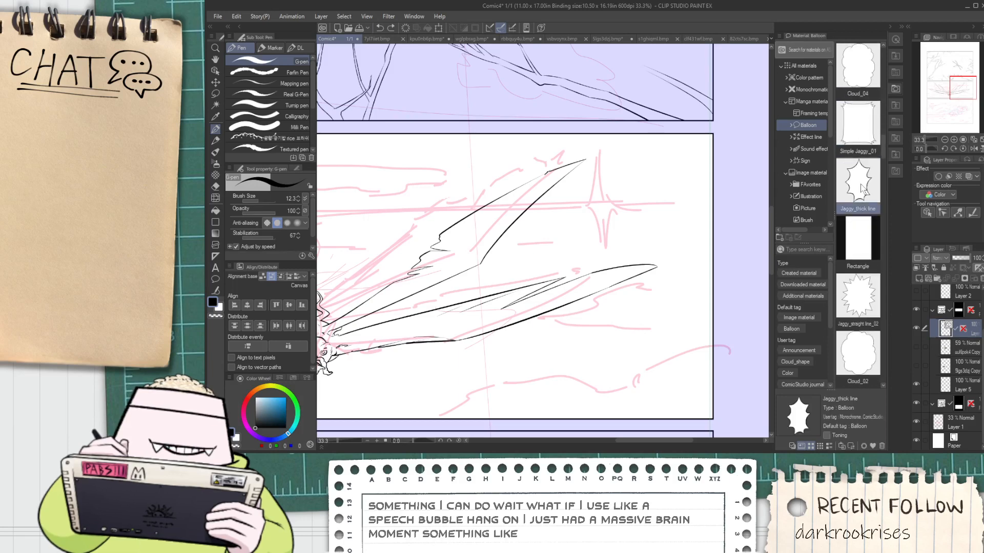
left_click_drag(862, 190, 590, 239)
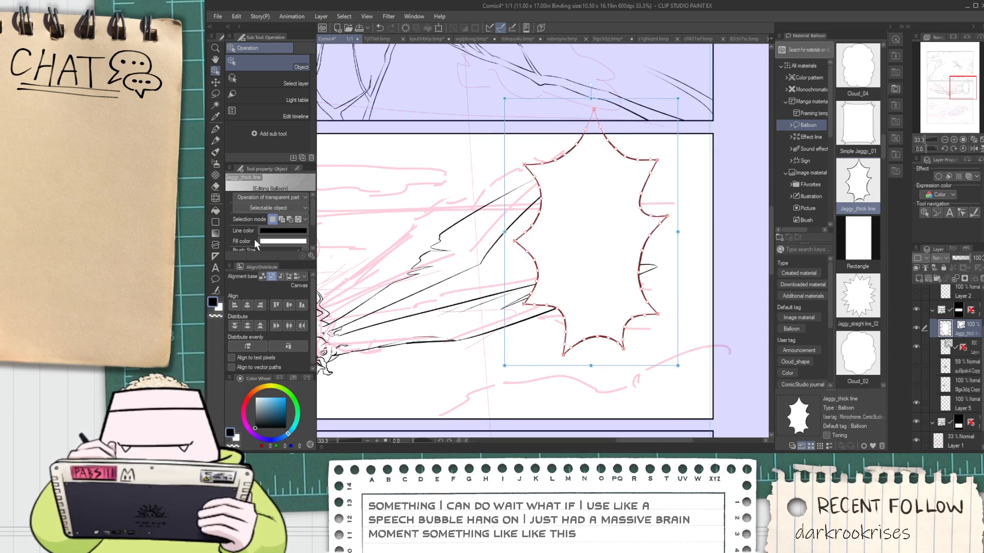
Delete the control points between the balloon's upper-left and lower-left spikes so that side becomes one straight edge
scroll(570, 221, "up", 2)
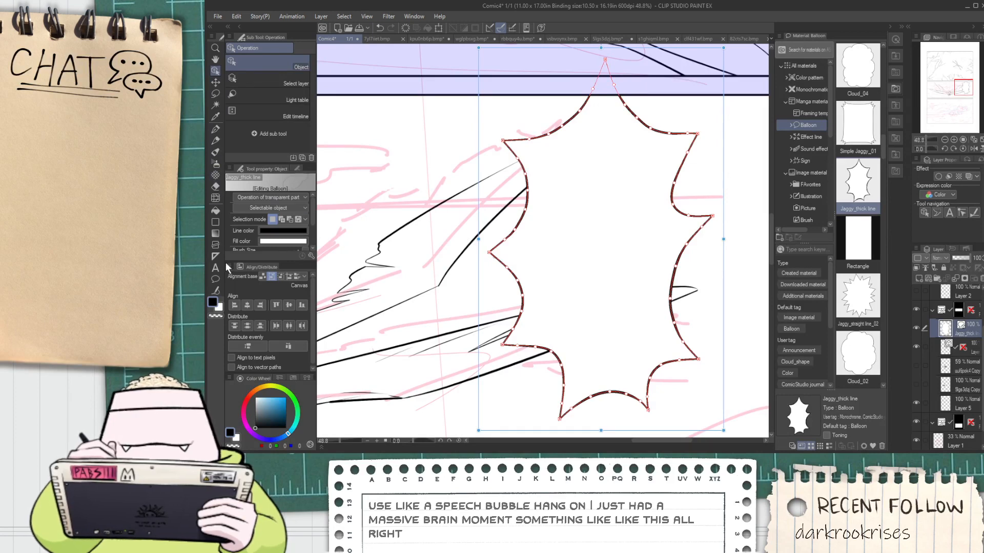
left_click(216, 290)
left_click(256, 59)
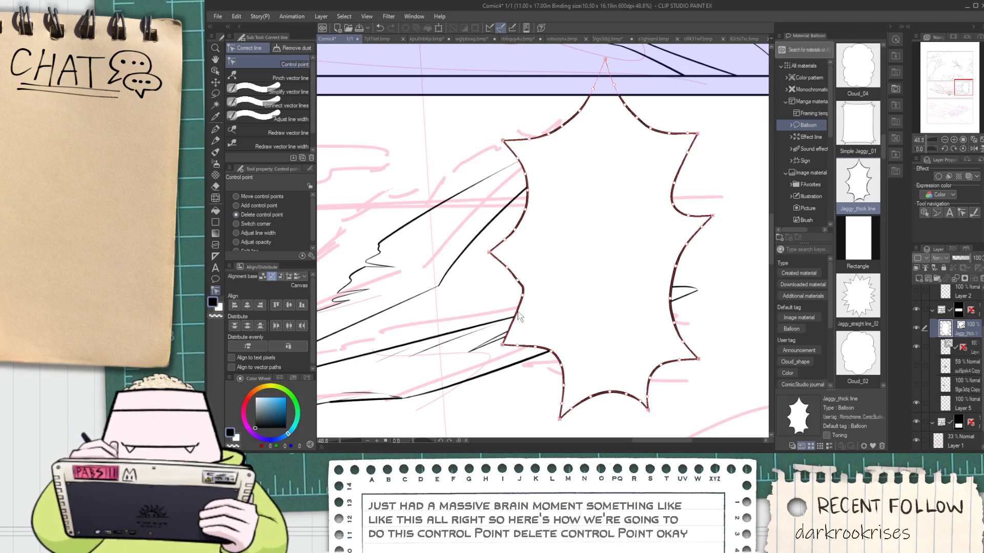
left_click(521, 295)
left_click(517, 281)
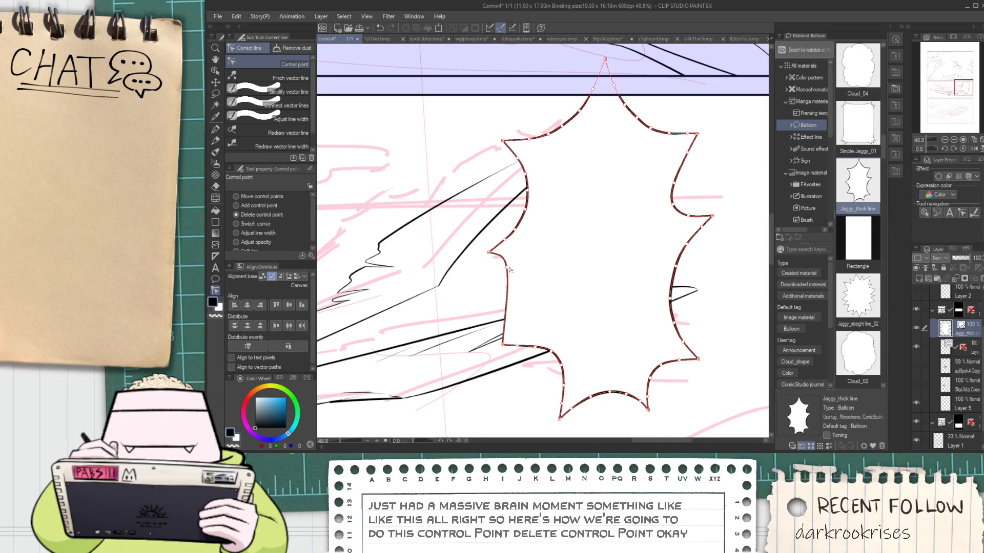
left_click(507, 268)
left_click(490, 252)
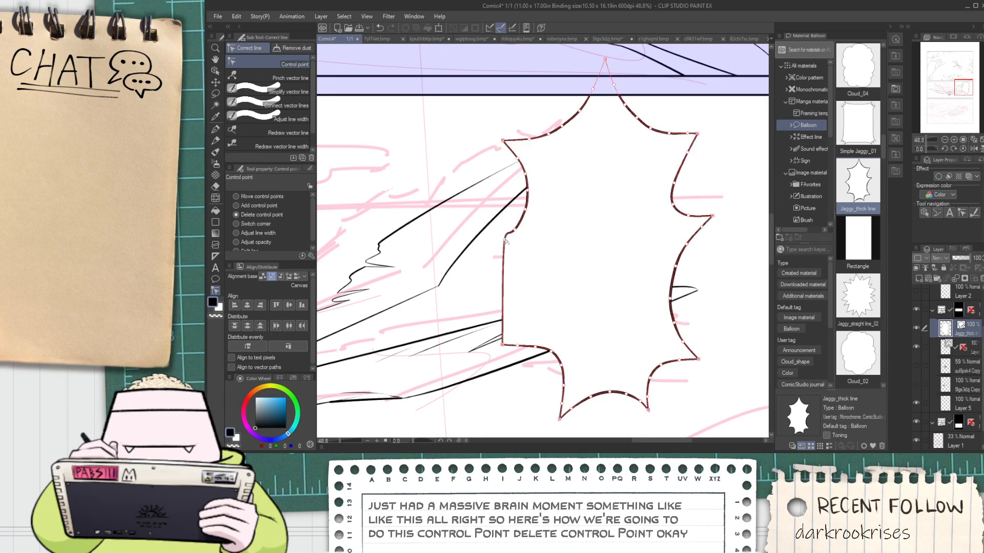
left_click(506, 239)
left_click(527, 190)
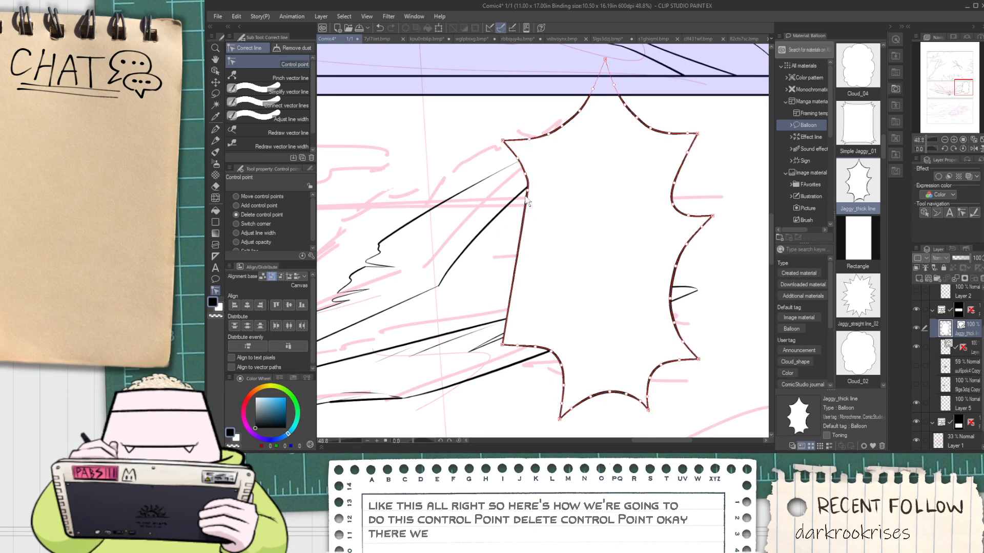
left_click(526, 174)
left_click(518, 159)
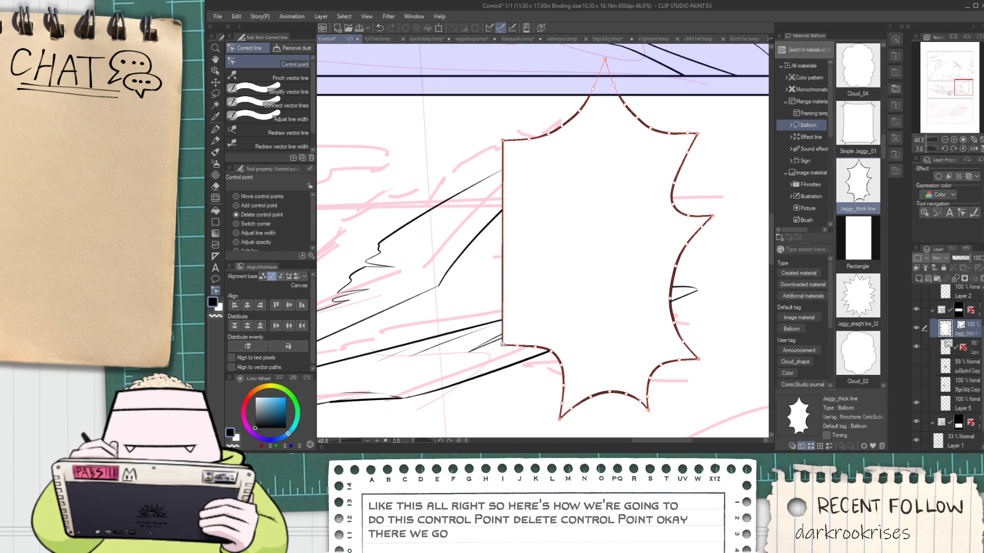
Try simplifying the balloon's outline with Simplify vector line processing the whole line, then undo it
scroll(626, 215, "down", 2)
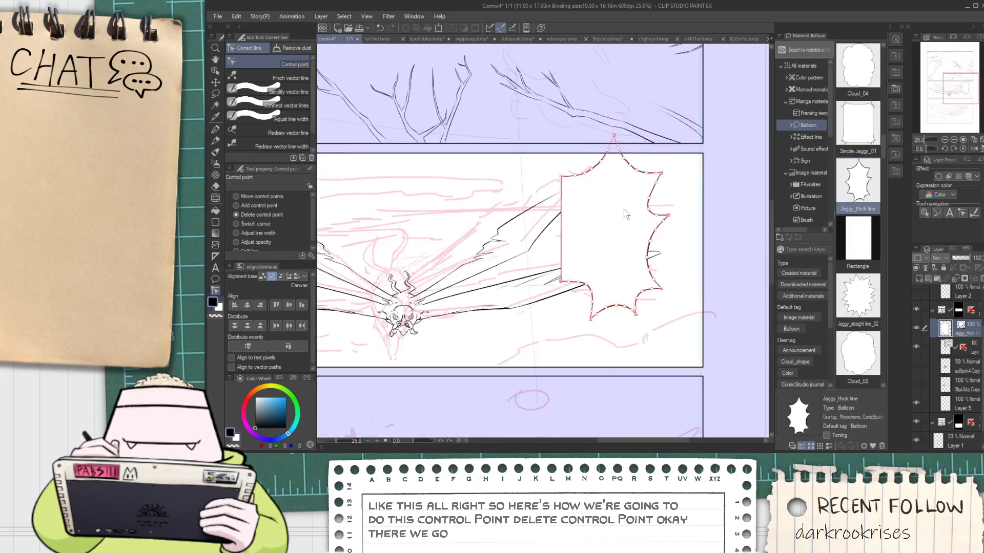
scroll(624, 214, "up", 3)
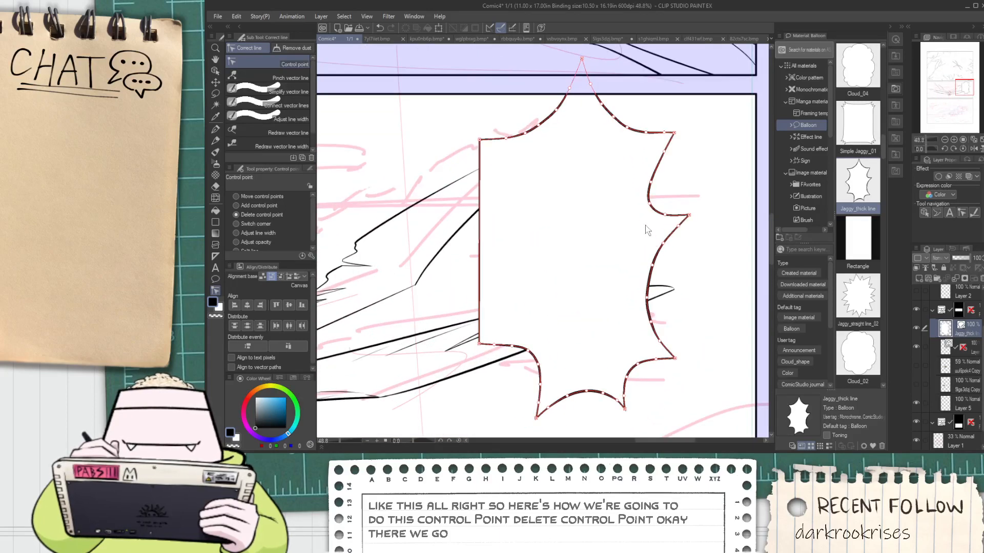
scroll(768, 236, "down", 1)
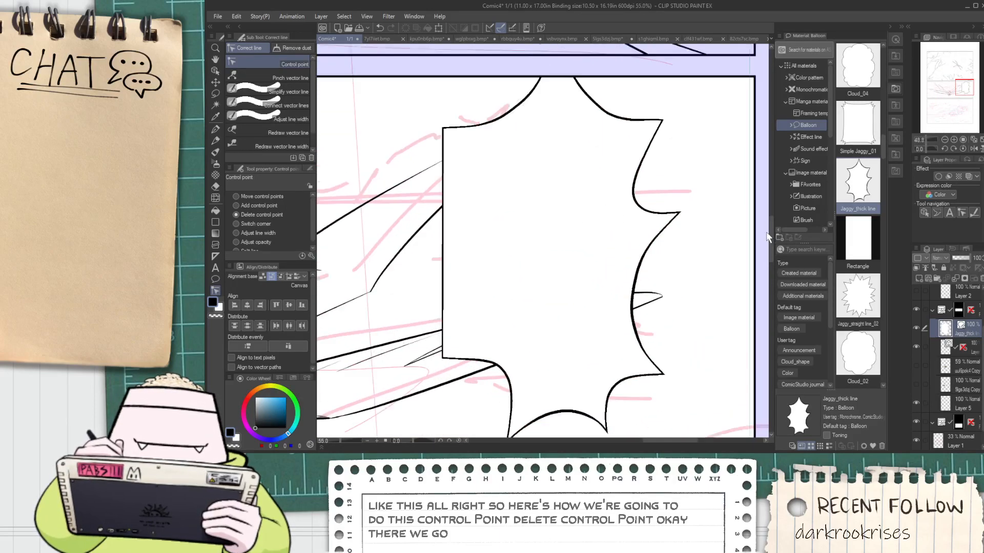
scroll(767, 236, "up", 1)
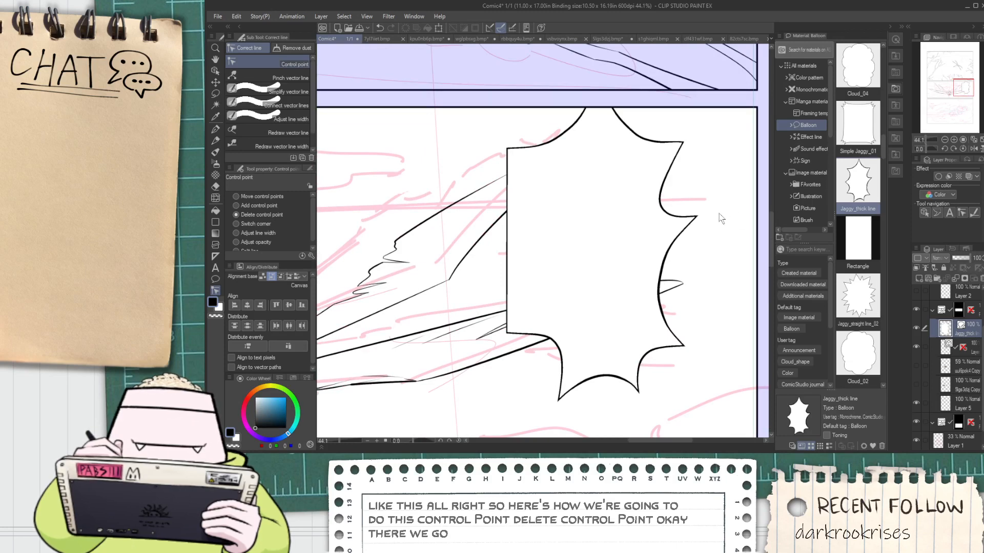
left_click(215, 70)
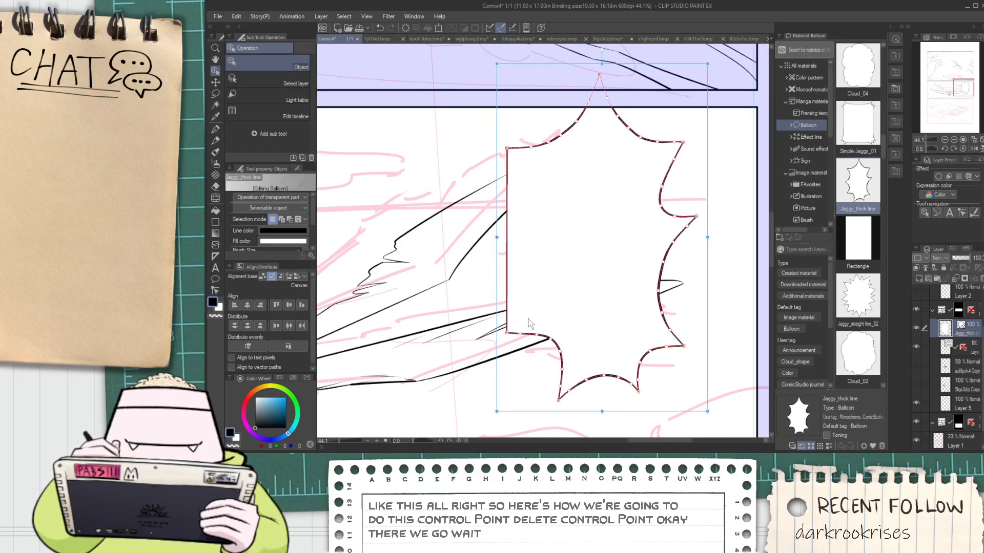
left_click(215, 290)
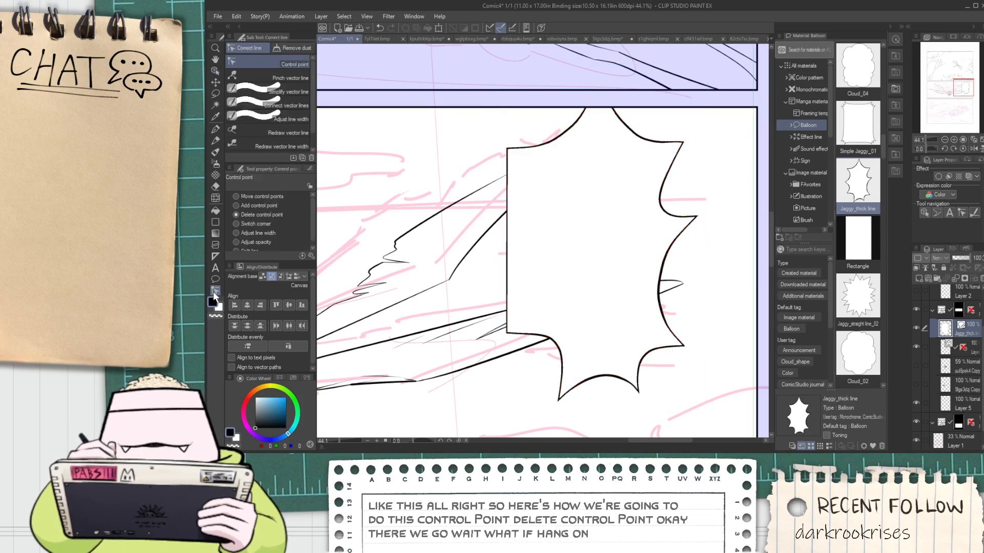
left_click(287, 92)
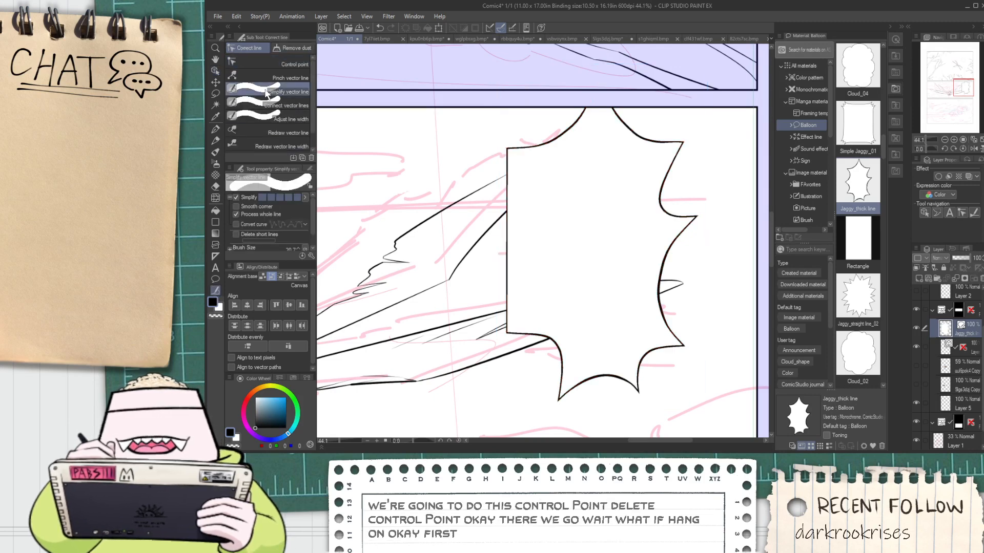
left_click(508, 284)
key("ctrl+z")
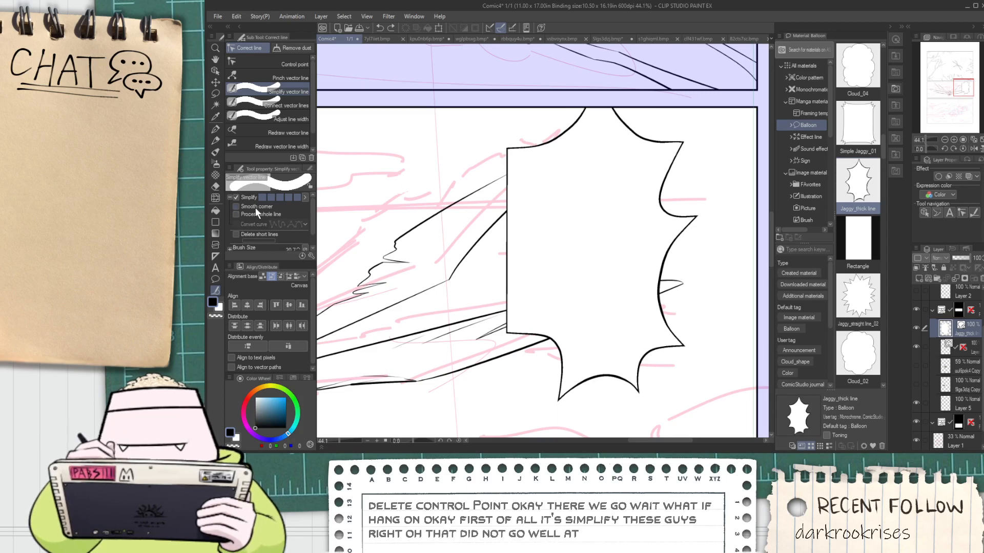
Simplify the balloon's outline with a lower Simplify strength and Process whole line enabled, thinning out its control points
left_click(269, 198)
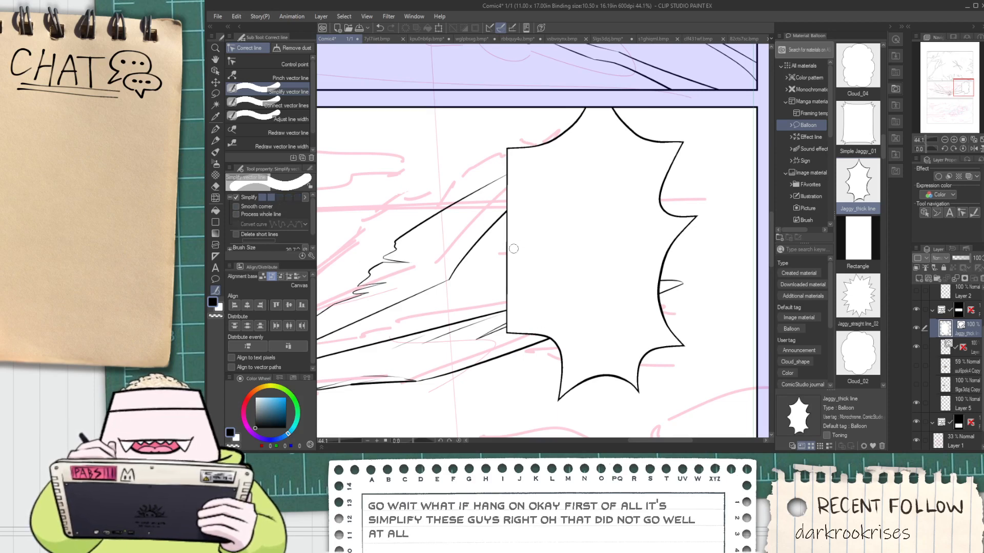
left_click(277, 211)
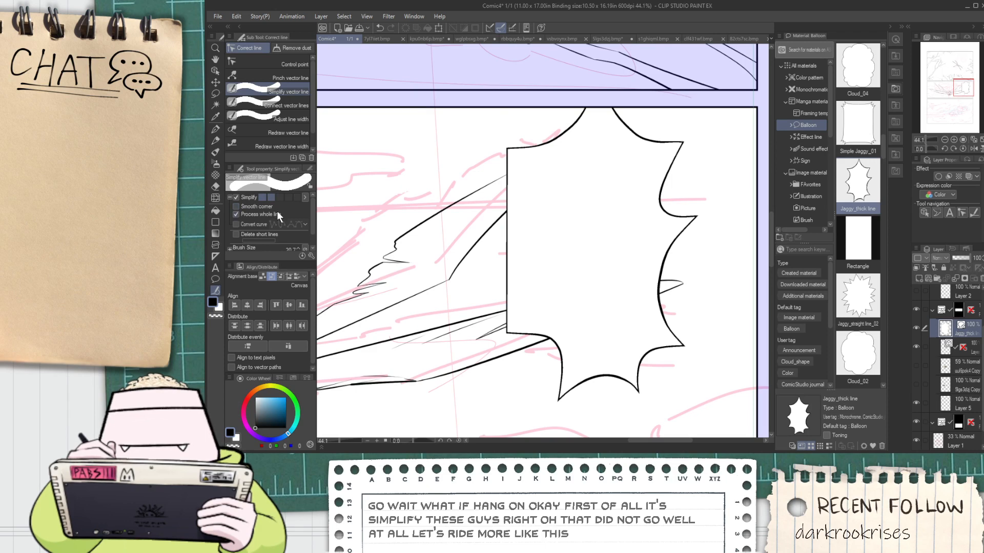
left_click(505, 258)
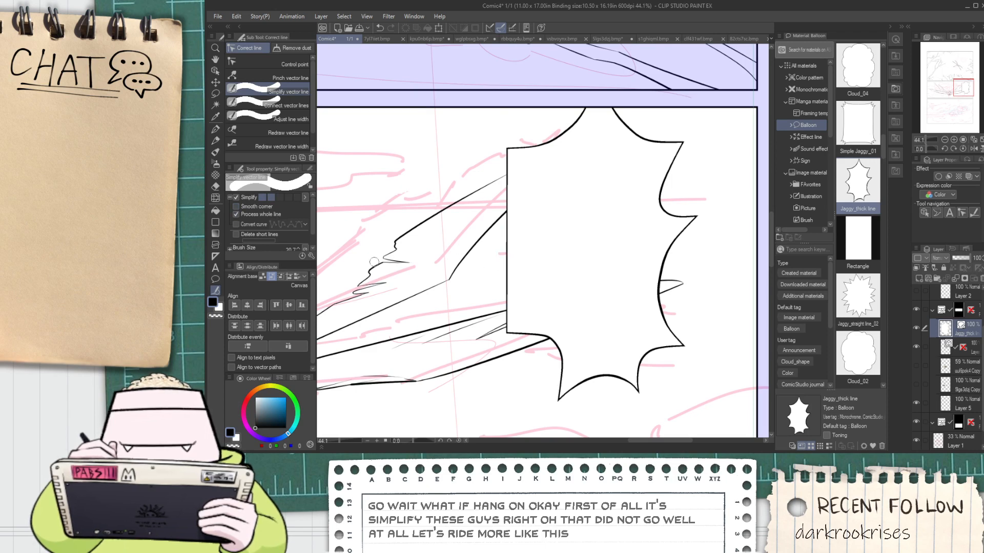
key("o")
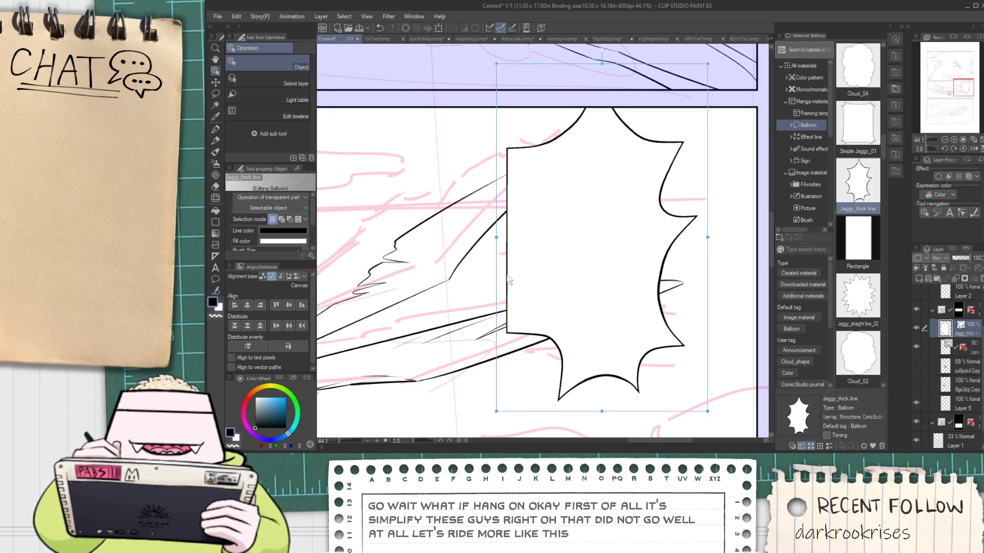
left_click(216, 290)
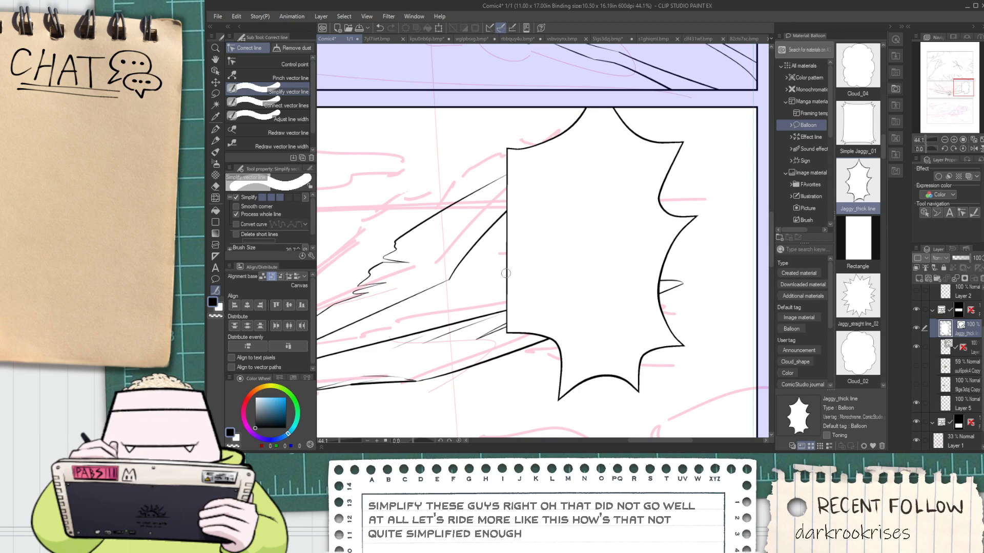
key("o")
Shift the balloon, tilt it counterclockwise, and reshape its lower spikes by moving their control points
left_click(547, 283)
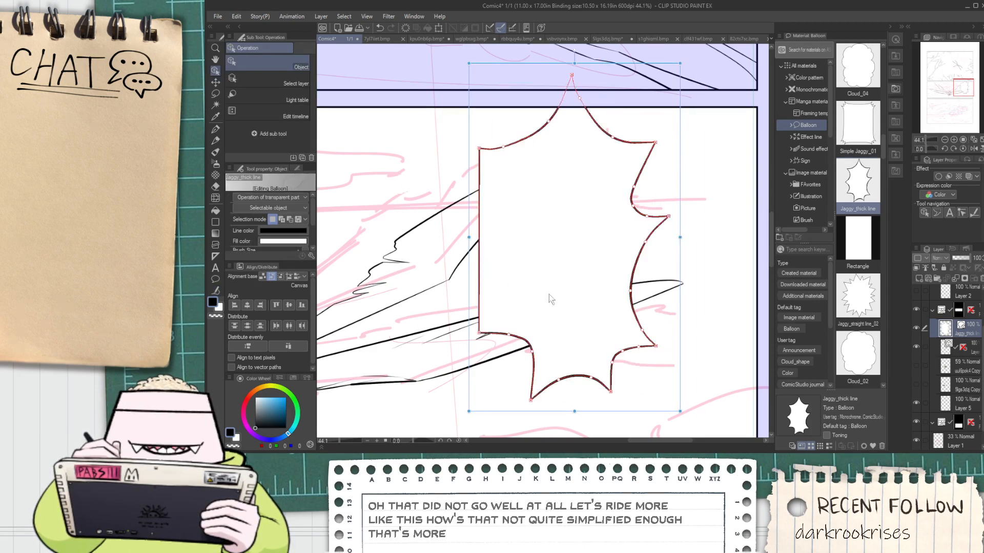
left_click_drag(684, 326, 685, 301)
scroll(677, 358, "up", 2)
left_click_drag(678, 357, 690, 339)
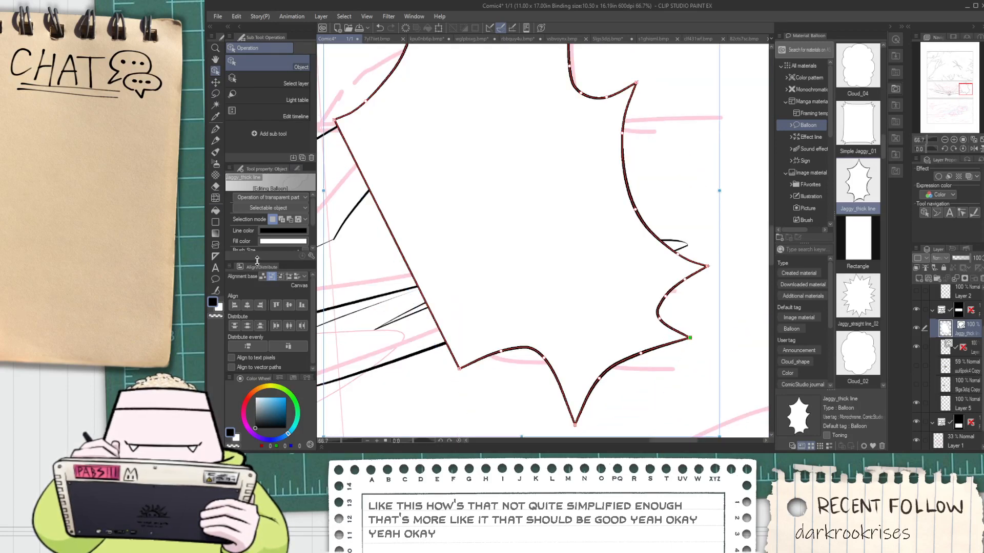
left_click_drag(459, 368, 540, 365)
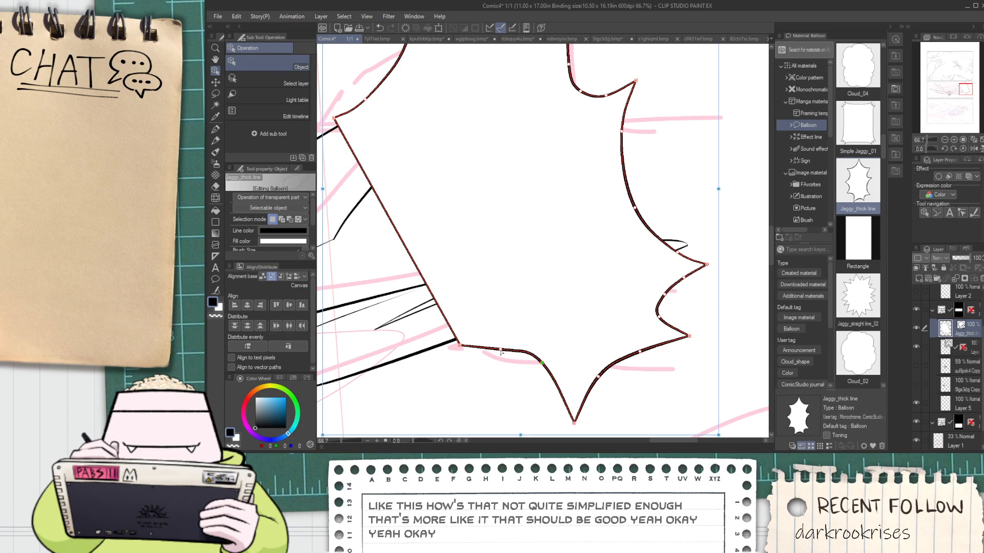
left_click_drag(459, 346, 456, 354)
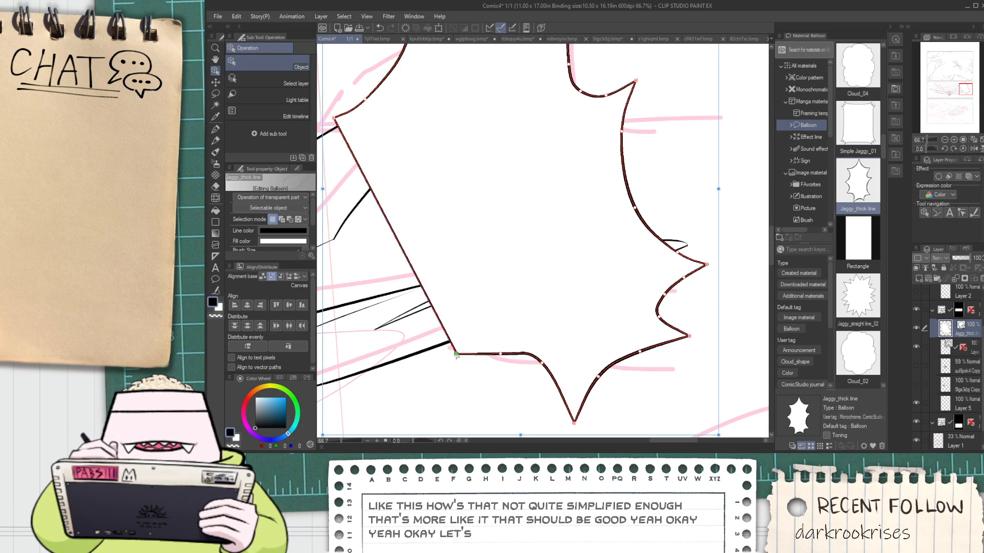
Delete the balloon's control points from the upper-left spike across the top to the upper-right spike, keeping the lower spikes
scroll(423, 299, "down", 2)
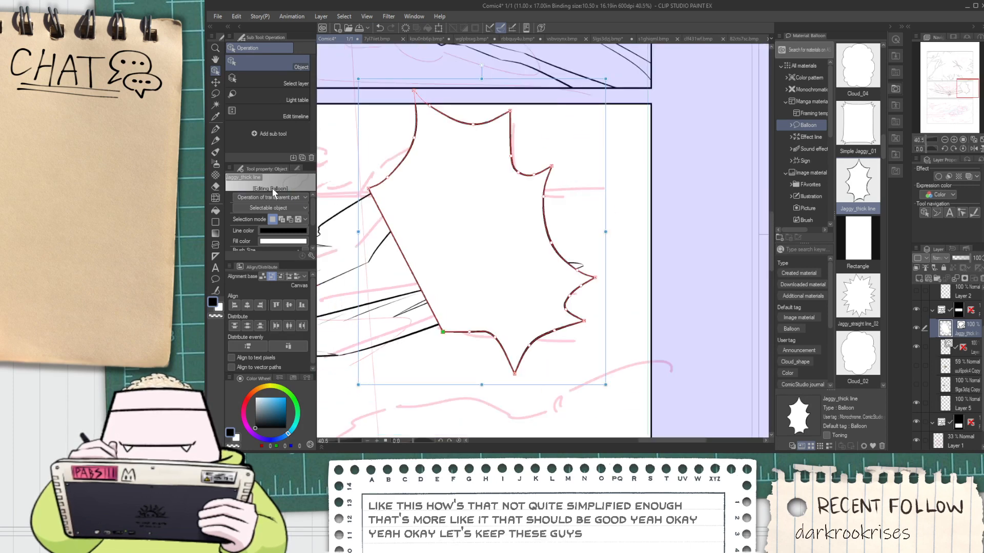
left_click(217, 292)
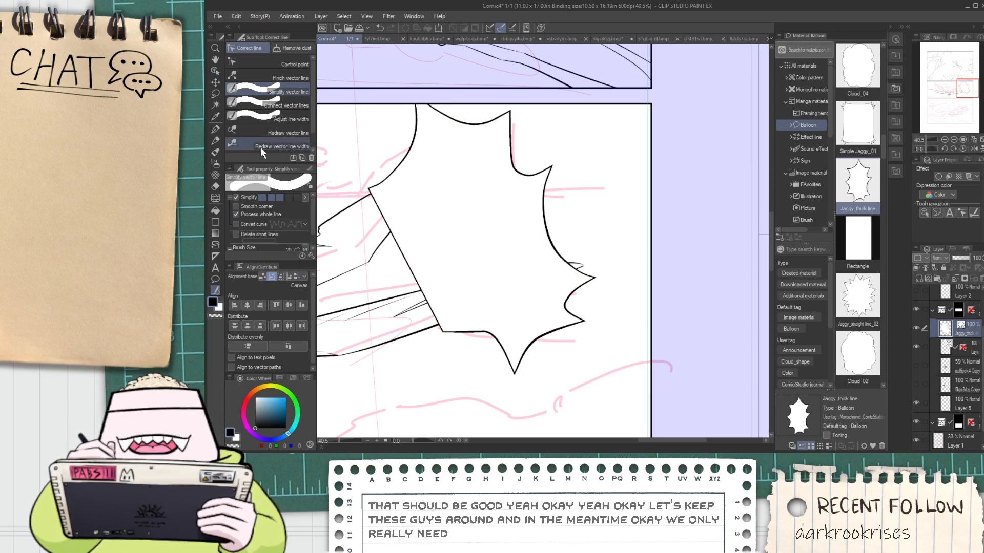
left_click(256, 65)
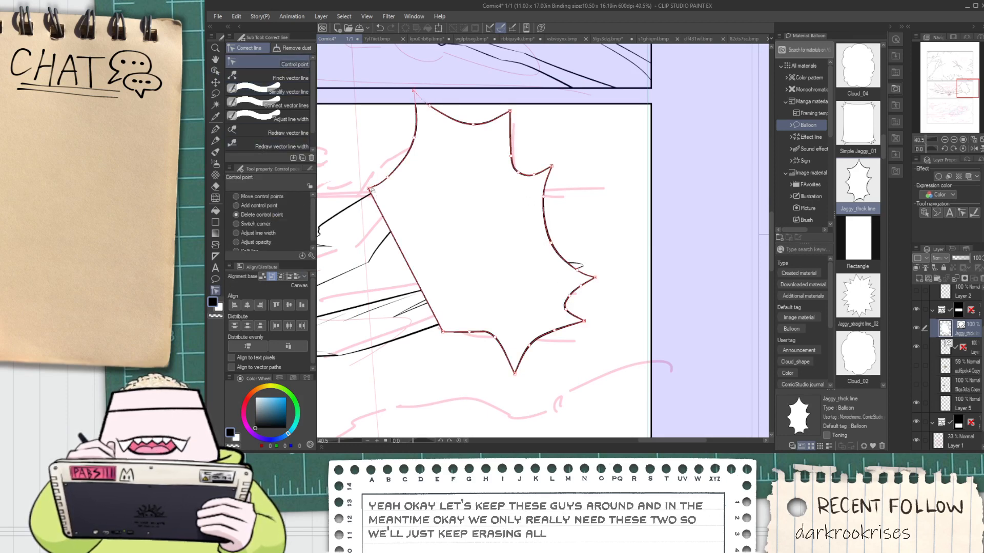
left_click(369, 188)
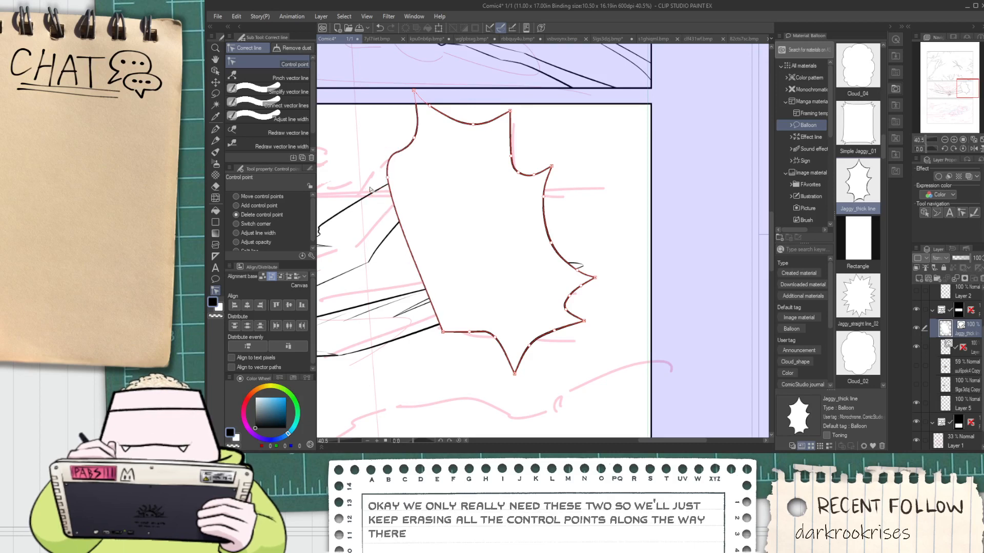
left_click(388, 177)
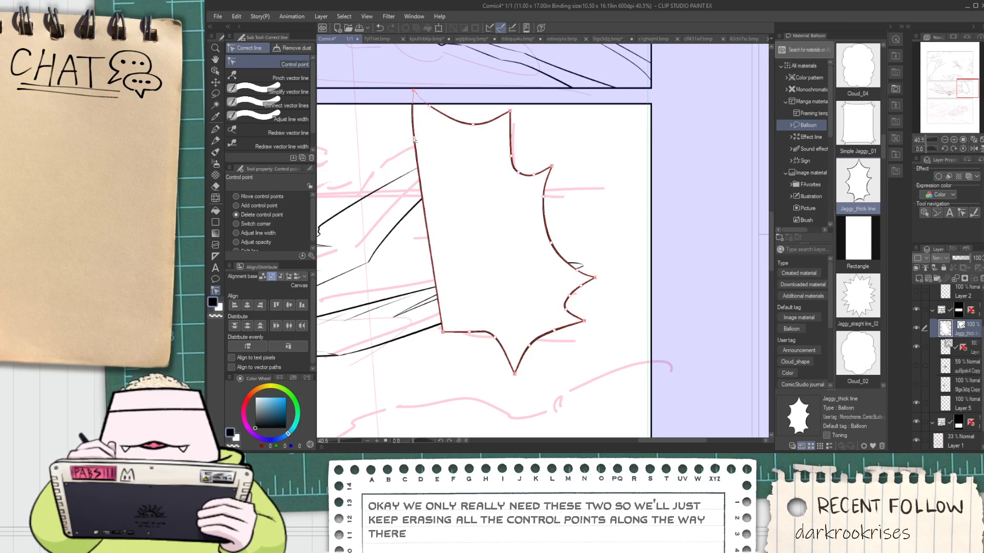
left_click(415, 139)
left_click(416, 102)
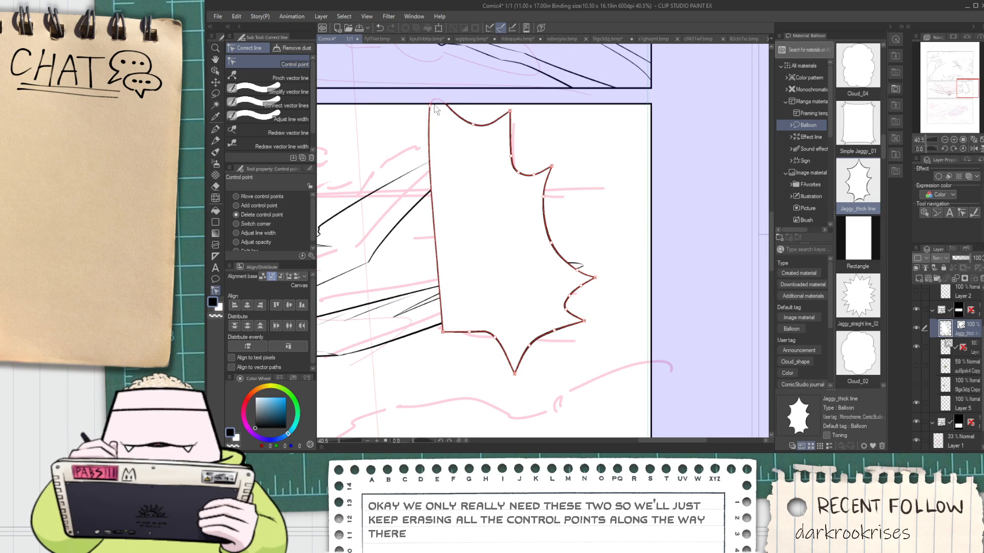
left_click(431, 104)
left_click(474, 125)
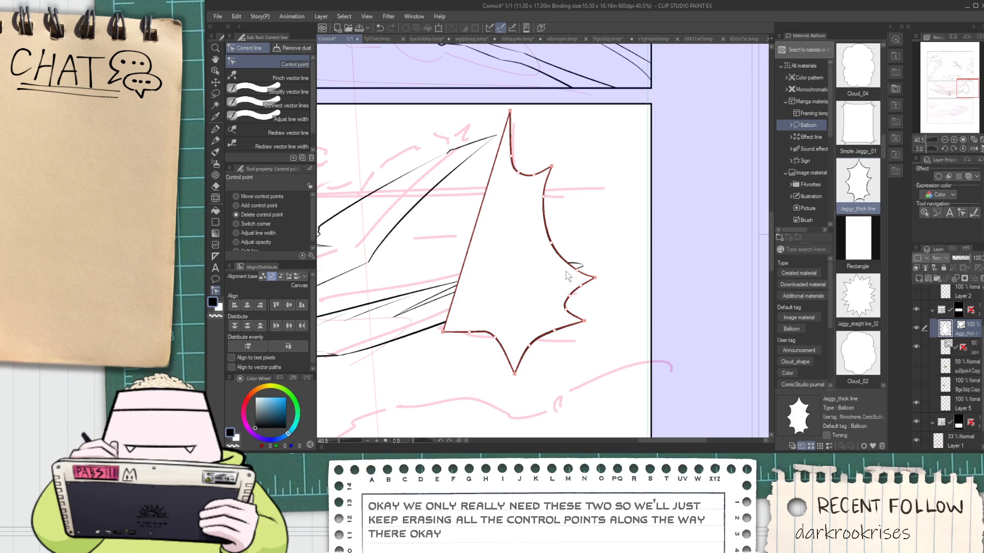
left_click(509, 111)
left_click(510, 155)
left_click(519, 170)
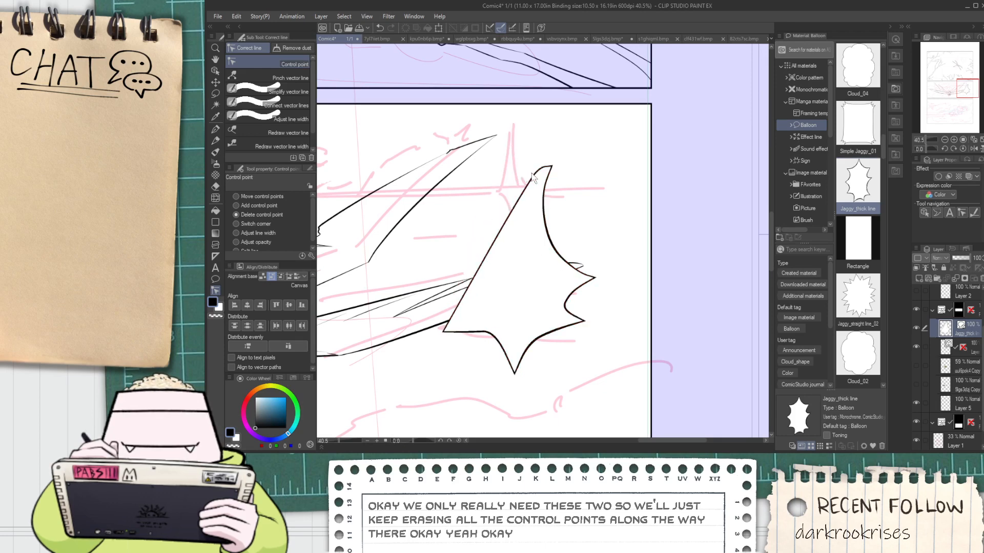
left_click(534, 175)
left_click(552, 168)
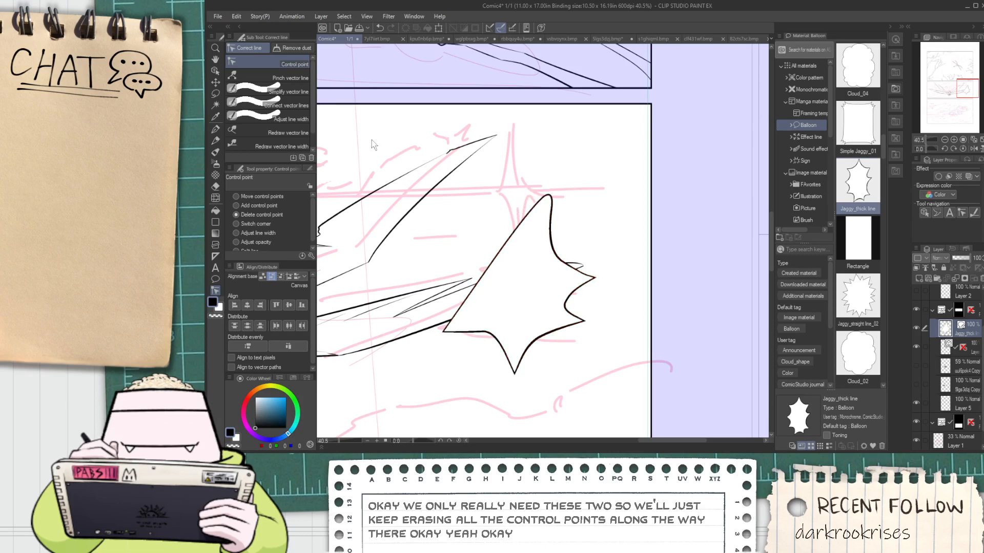
Move the remaining upper control points to turn the shape into a four-pointed star with inward-curving sides
left_click(216, 70)
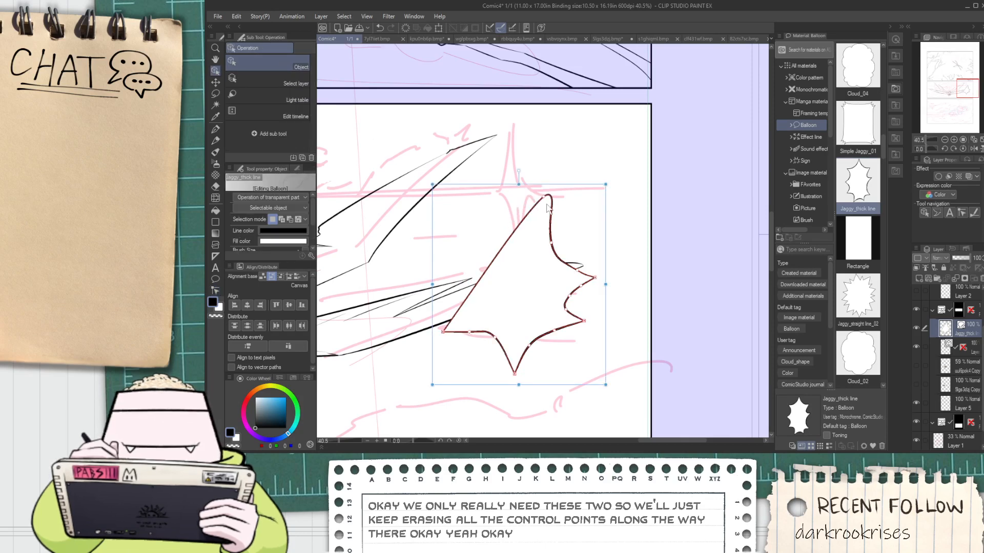
left_click_drag(544, 197, 479, 301)
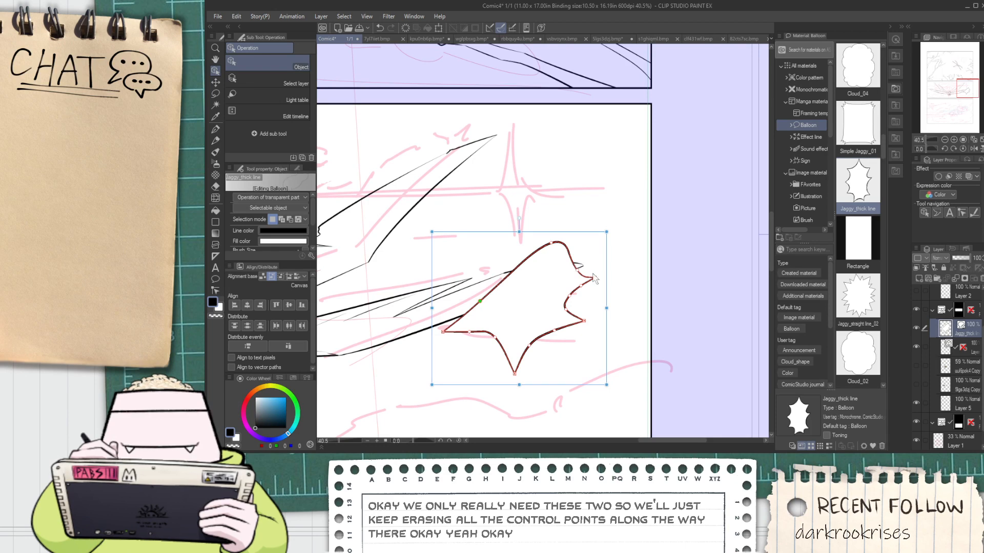
left_click_drag(551, 244, 477, 316)
left_click_drag(577, 270, 519, 269)
left_click_drag(594, 278, 546, 258)
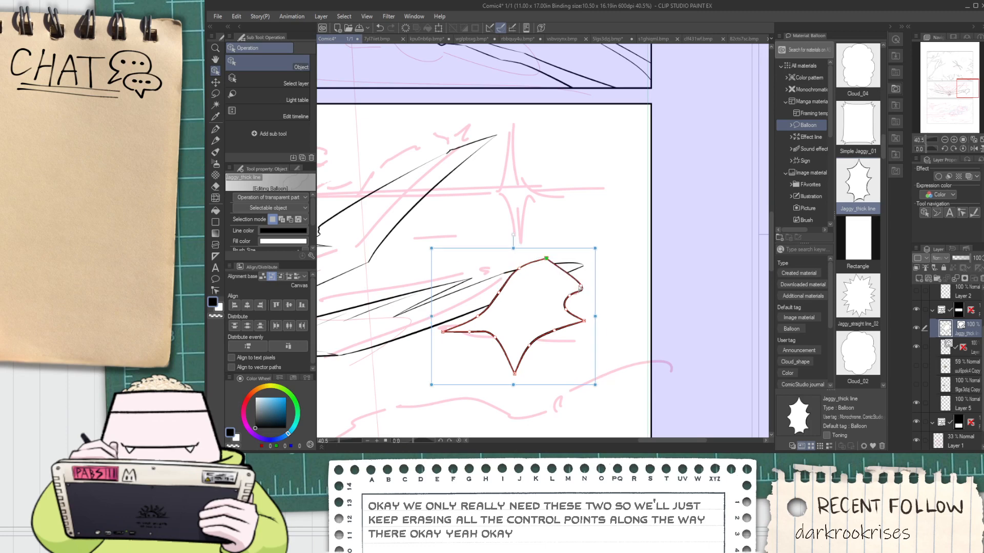
left_click_drag(580, 287, 549, 303)
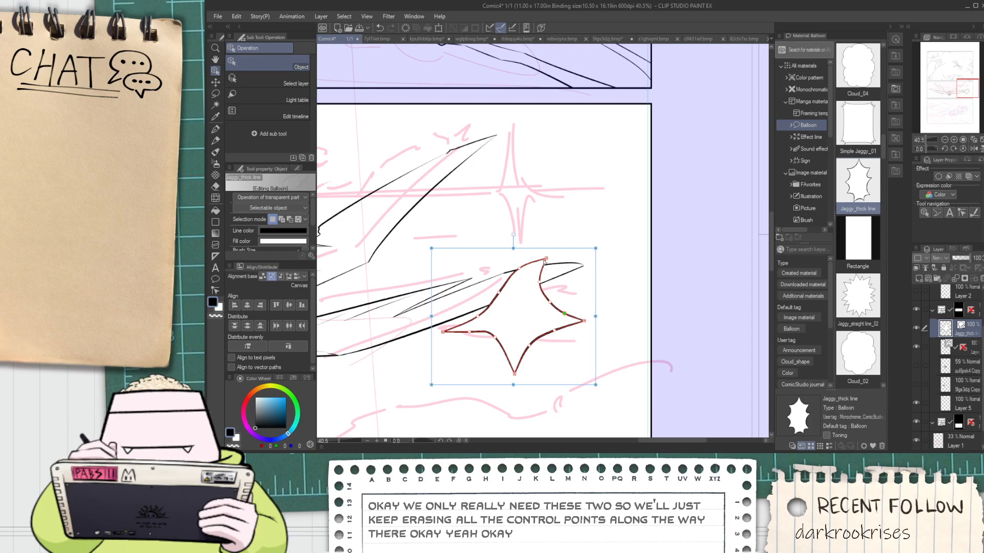
left_click_drag(546, 260, 523, 250)
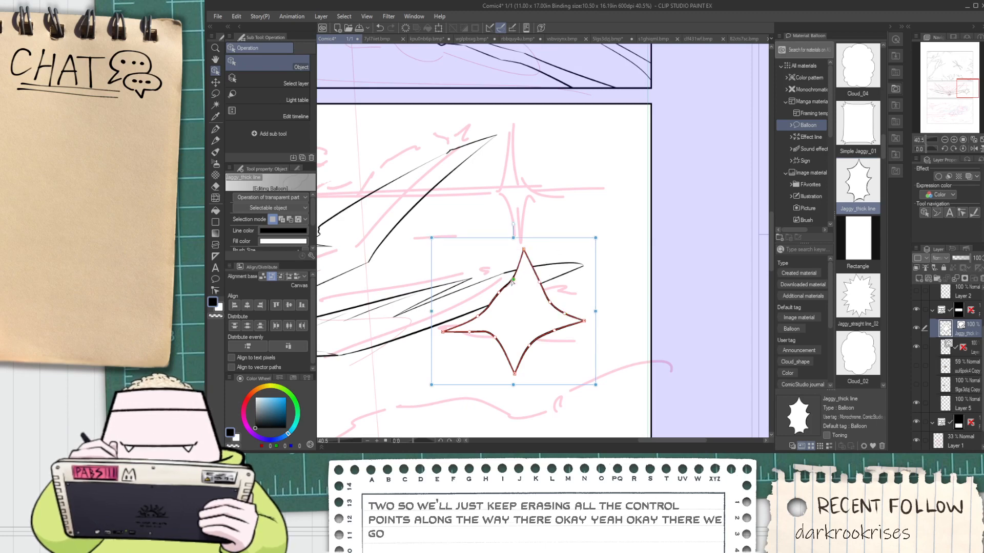
left_click_drag(500, 292, 502, 309)
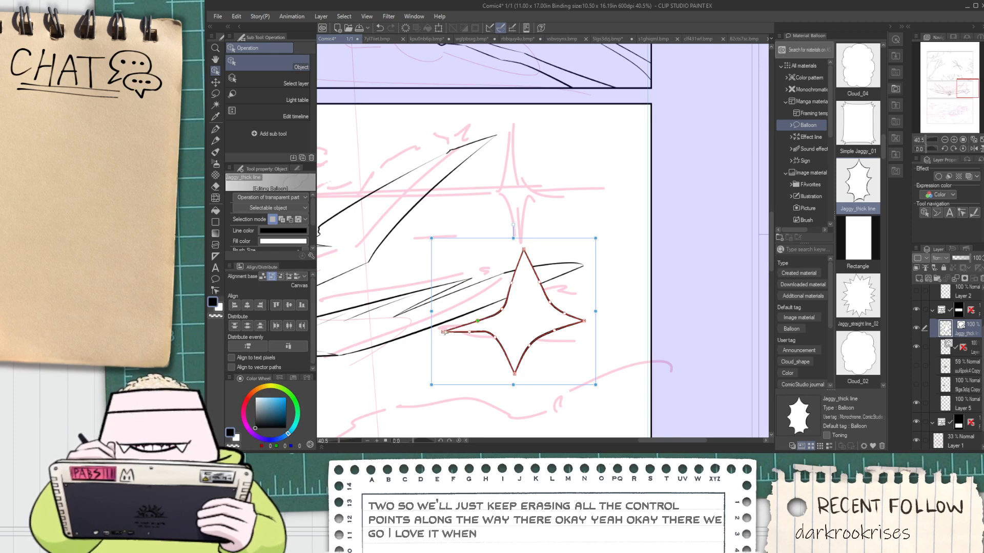
left_click_drag(443, 332, 508, 309)
Sharpen the star's top and right spikes and move the star up beside the sparkle sketch at the wing tip
scroll(479, 311, "up", 1)
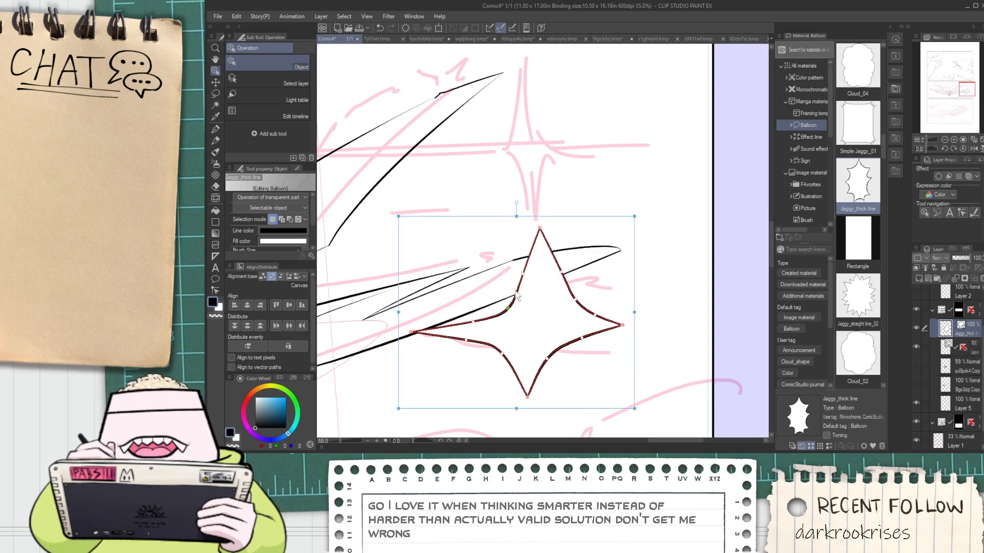
left_click_drag(540, 229, 535, 220)
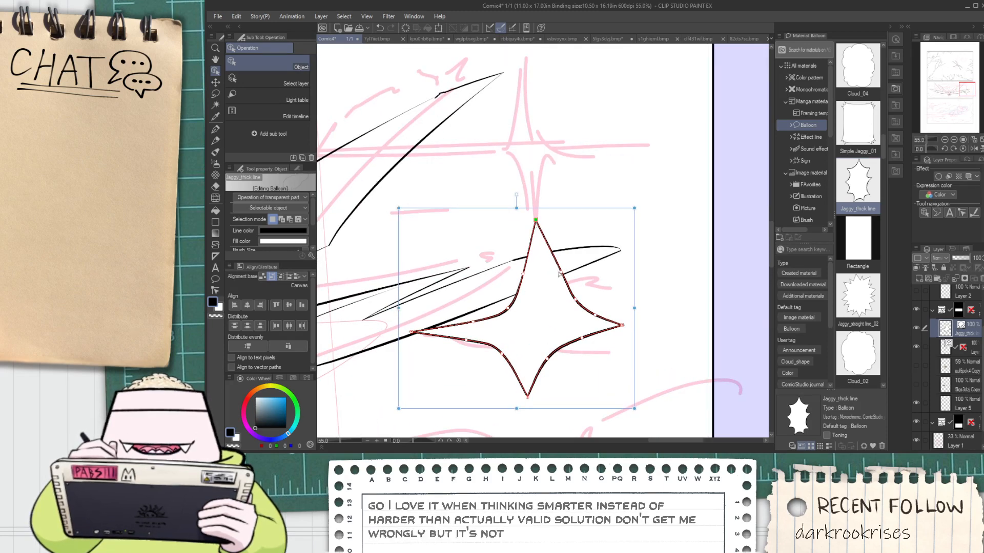
left_click_drag(561, 273, 579, 217)
scroll(584, 308, "down", 2)
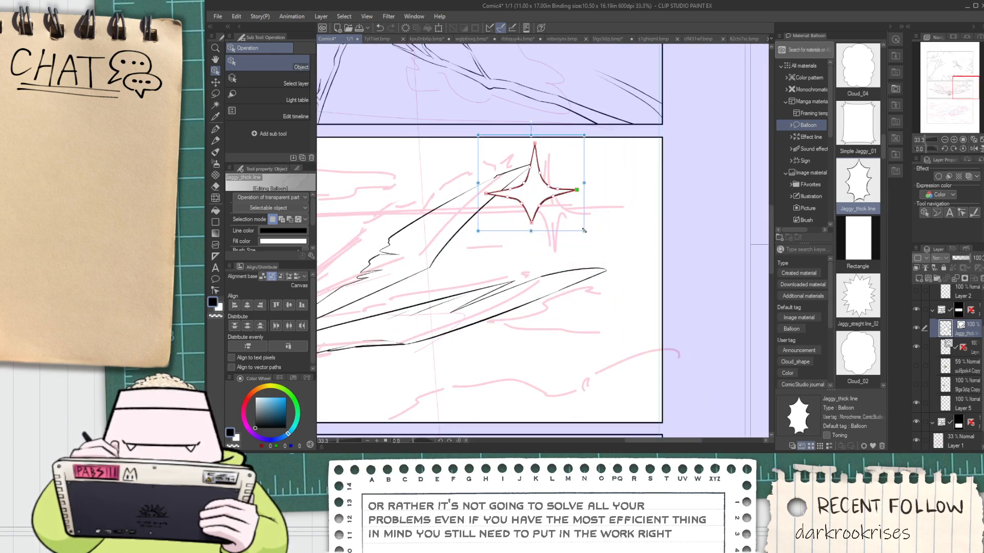
Move the star balloon's layer beneath the vulture line-art layer in the second panel's folder
scroll(579, 214, "up", 3)
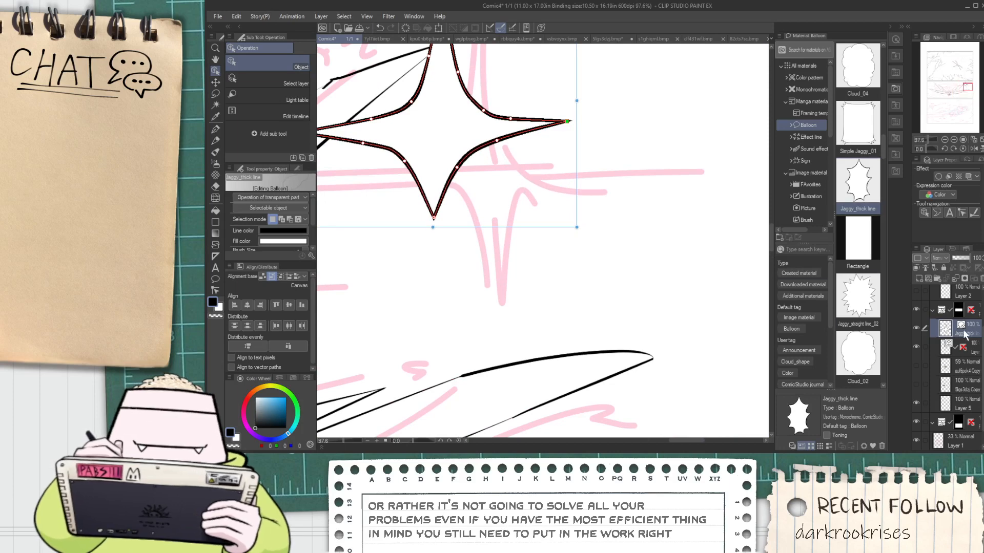
left_click_drag(964, 331, 965, 353)
scroll(617, 251, "down", 2)
scroll(548, 238, "up", 2)
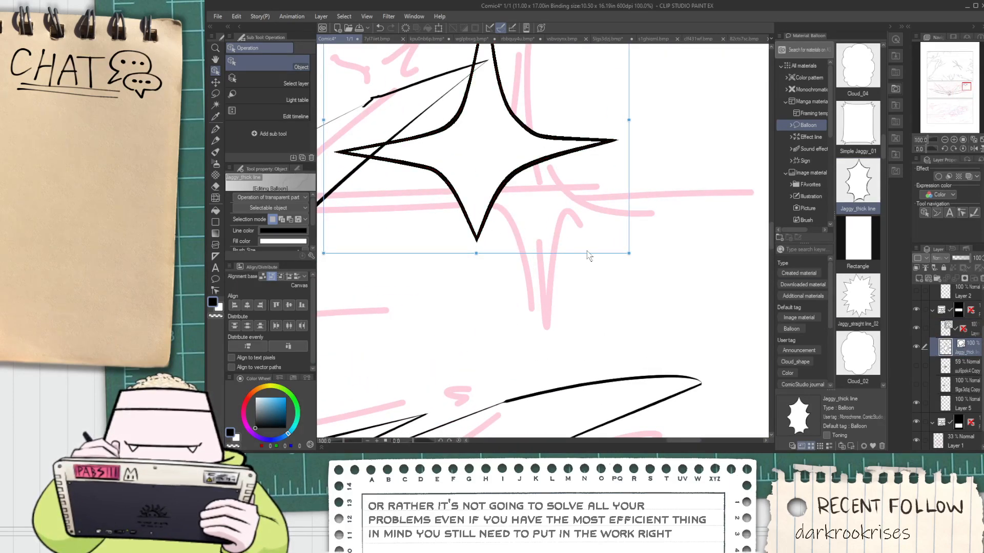
Move the star onto the sparkle sketch and pull its left spike outward past the wing's edge
left_click_drag(584, 257, 636, 327)
left_click_drag(498, 252, 500, 240)
left_click_drag(392, 228, 319, 209)
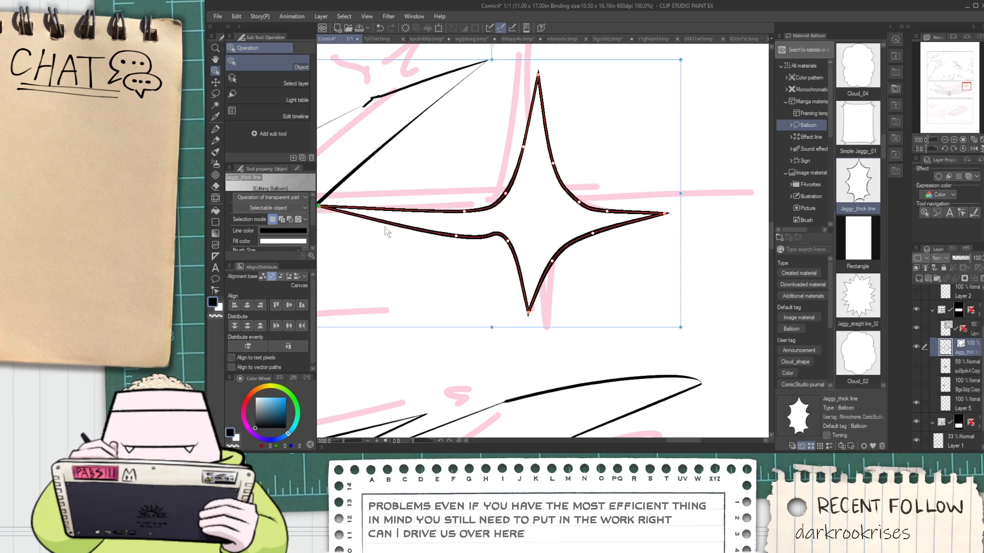
Extend the star's left spike across the wing to above the vulture's head and shift its lower-edge control point outward along the spike
scroll(373, 215, "down", 8)
scroll(557, 210, "up", 6)
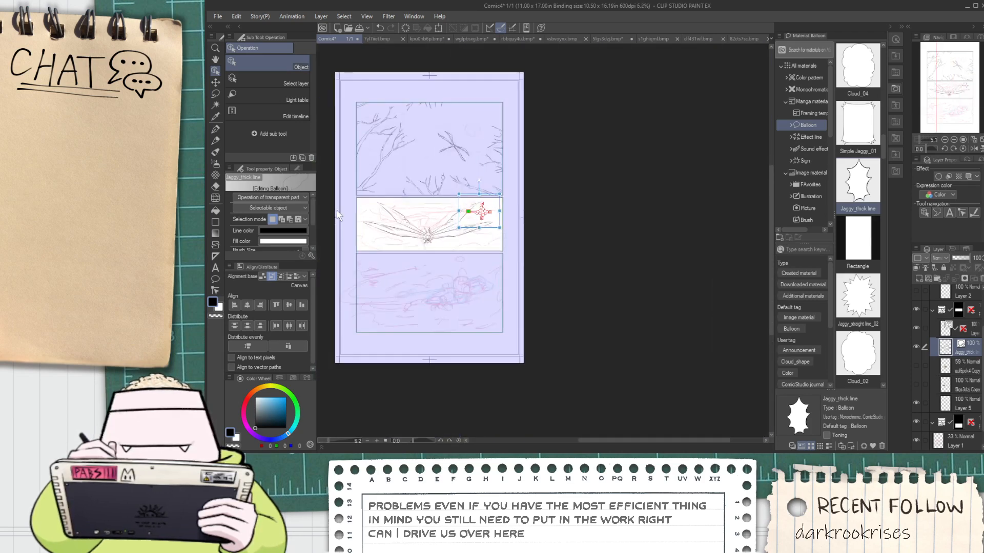
scroll(557, 210, "down", 1)
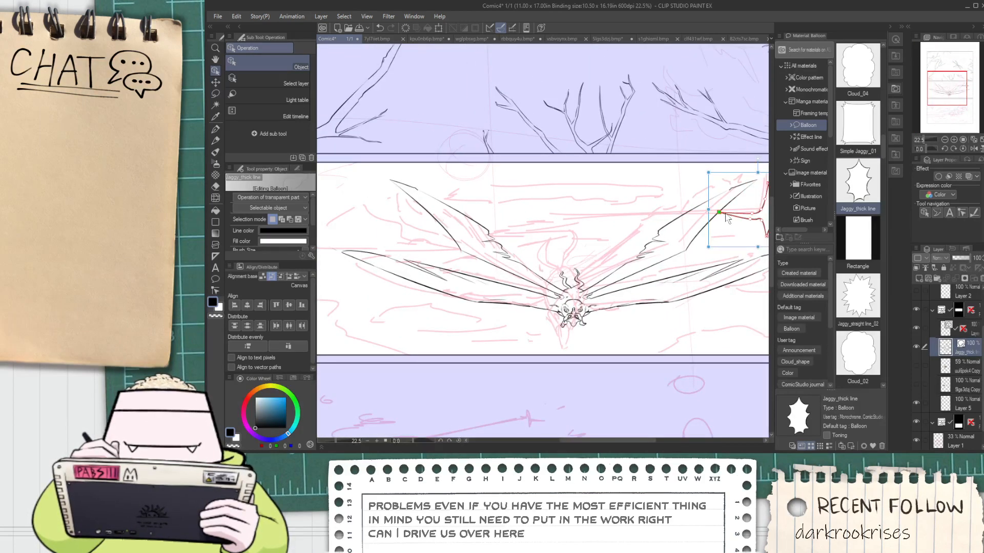
left_click_drag(720, 212, 559, 216)
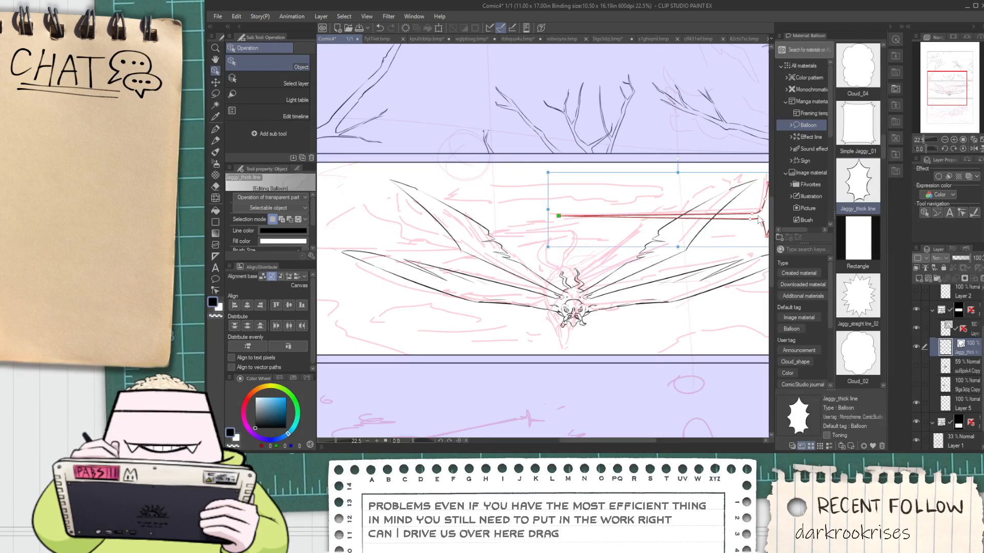
left_click_drag(749, 214, 706, 218)
scroll(728, 216, "down", 4)
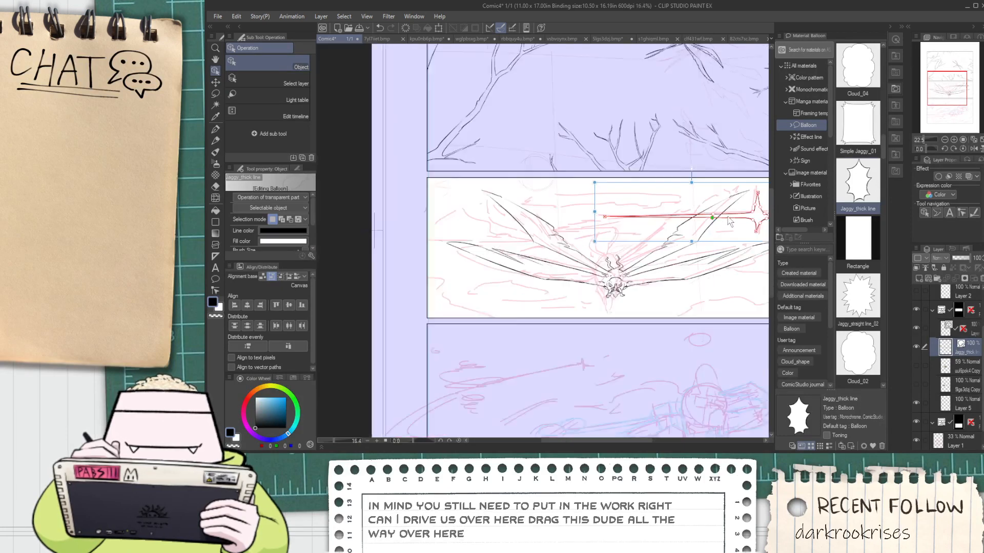
Shift the star's lower spike tip to the right and reshape the inner curve between the lower and right spikes
scroll(766, 225, "up", 4)
scroll(767, 225, "up", 5)
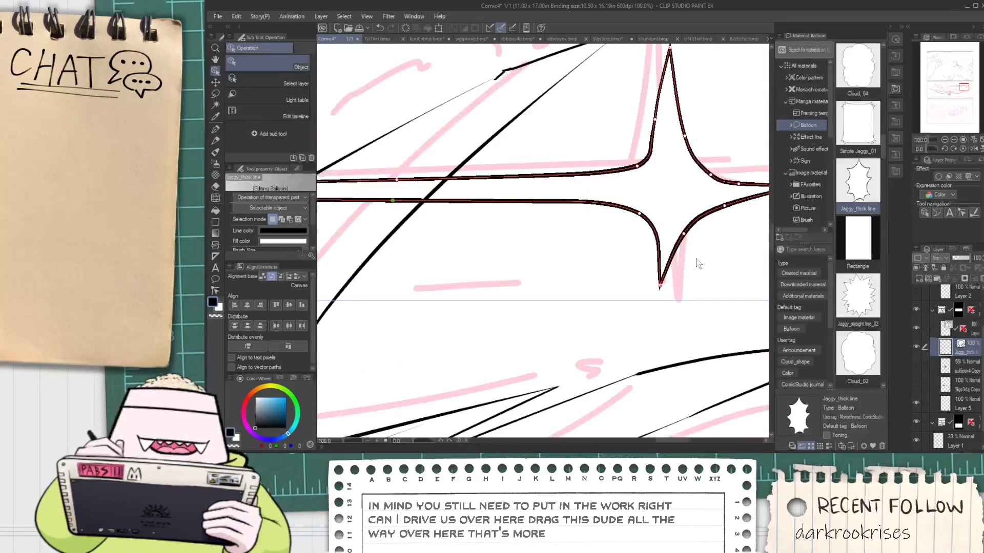
left_click_drag(659, 285, 674, 287)
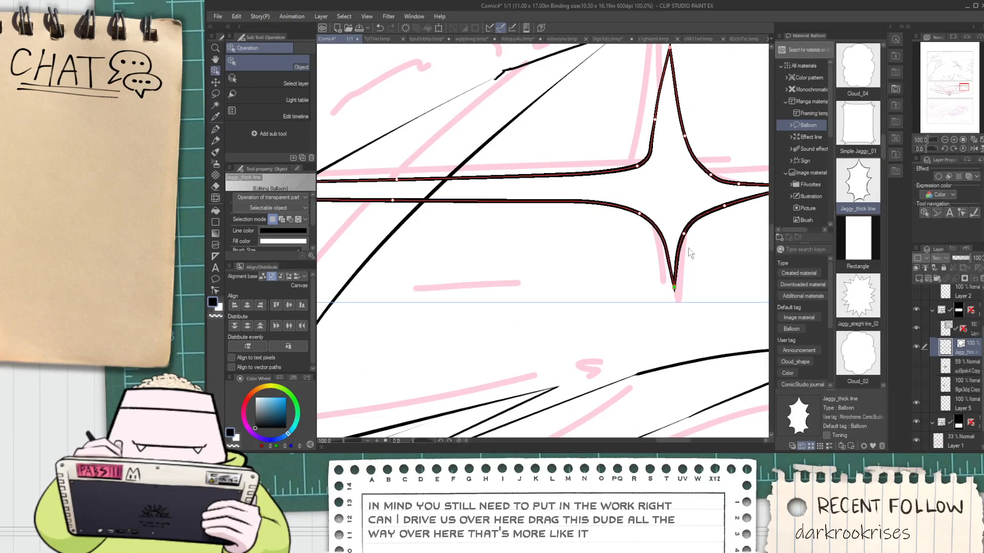
left_click_drag(684, 234, 723, 202)
scroll(717, 203, "down", 2)
scroll(717, 204, "down", 1)
scroll(718, 204, "up", 4)
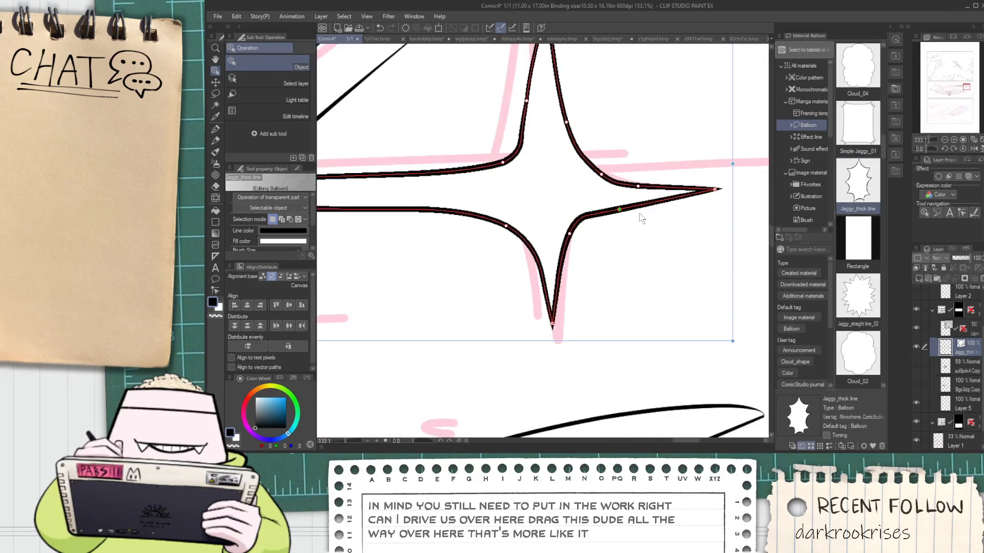
left_click_drag(569, 234, 575, 237)
left_click_drag(619, 211, 633, 209)
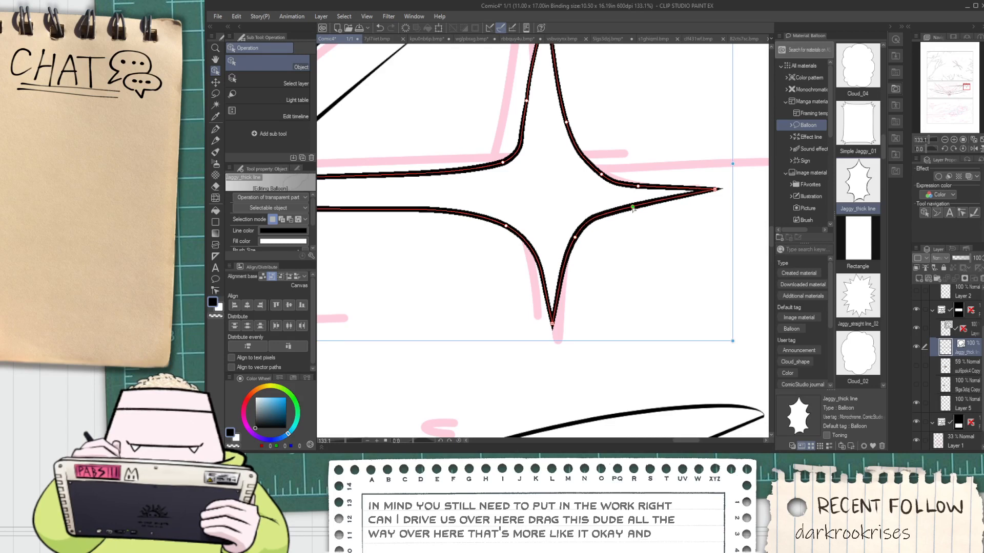
Soften the star's upper-left inner curve and lengthen its top and right spikes, stretching the right one toward the panel border
scroll(629, 191, "down", 4)
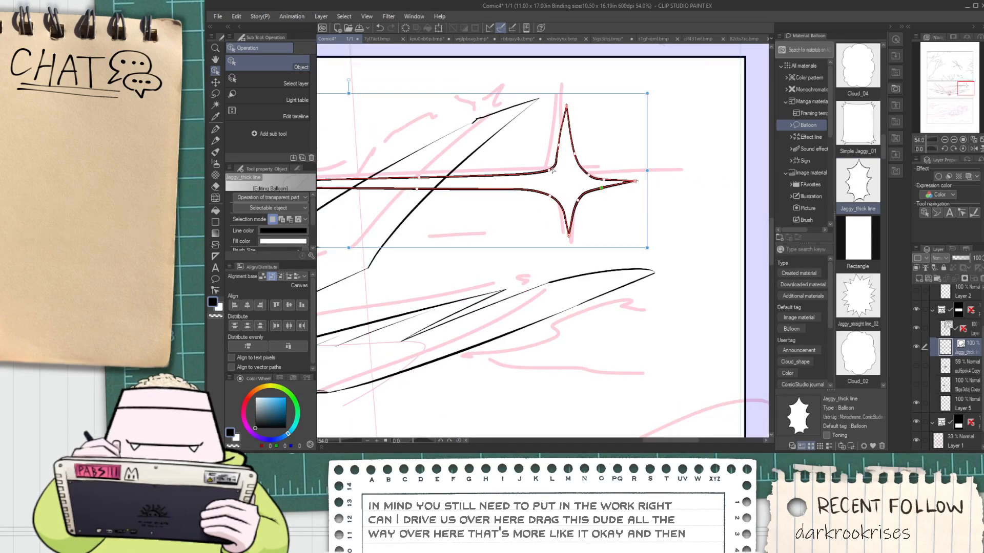
left_click_drag(549, 171, 544, 174)
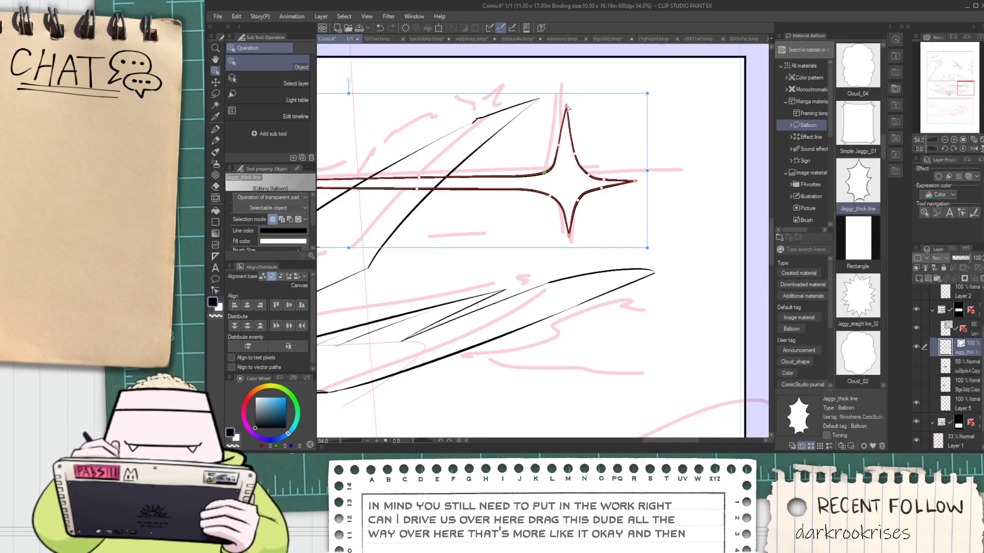
left_click_drag(566, 103, 567, 86)
left_click_drag(635, 182, 714, 181)
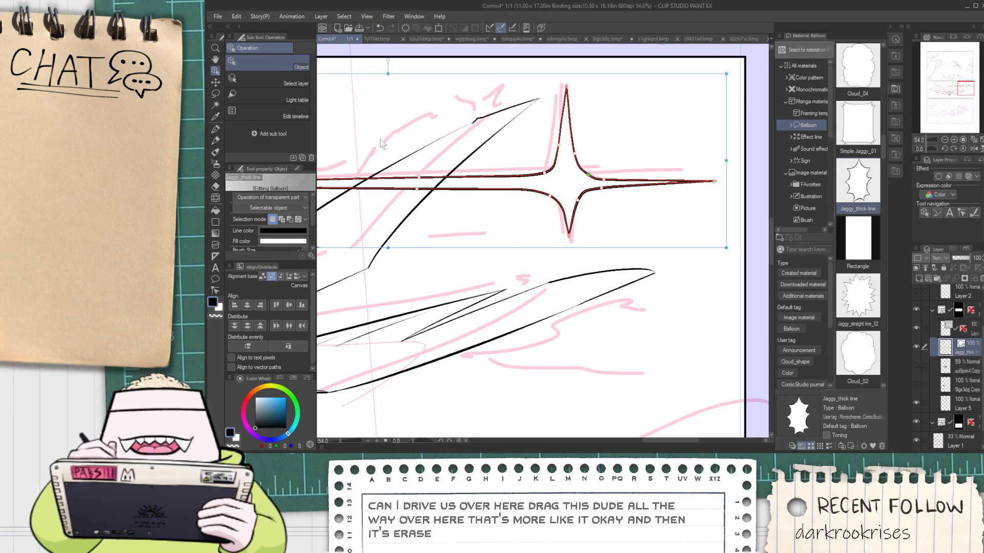
Delete the extra control point on the star's upper-right inner curve and adjust the remaining inner points around the center
left_click(216, 289)
scroll(579, 169, "up", 4)
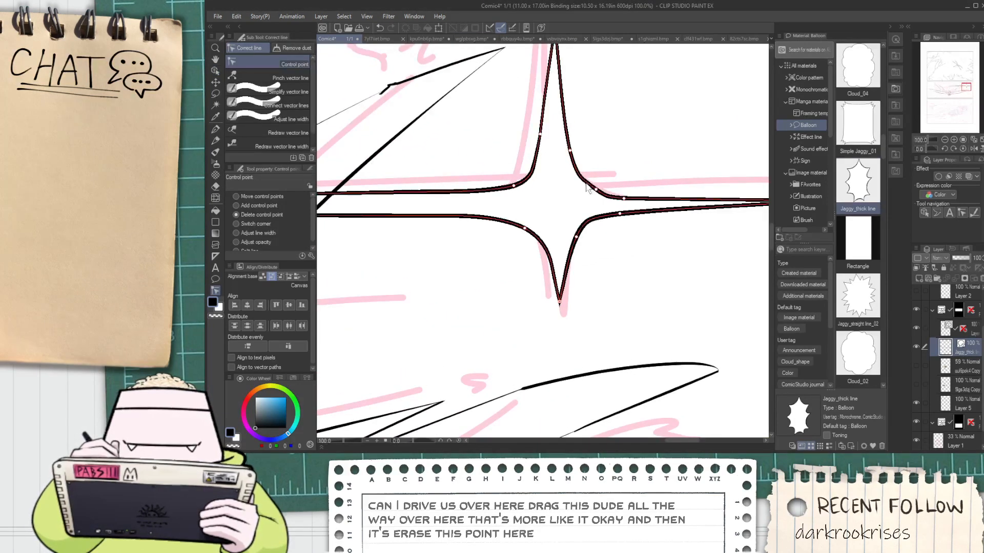
left_click(216, 70)
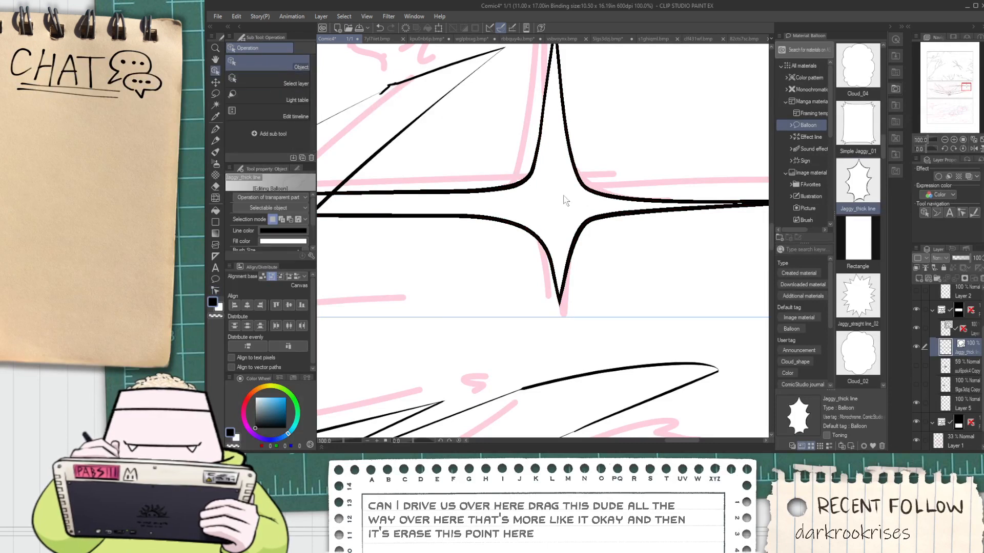
left_click_drag(625, 200, 520, 227)
scroll(521, 227, "down", 4)
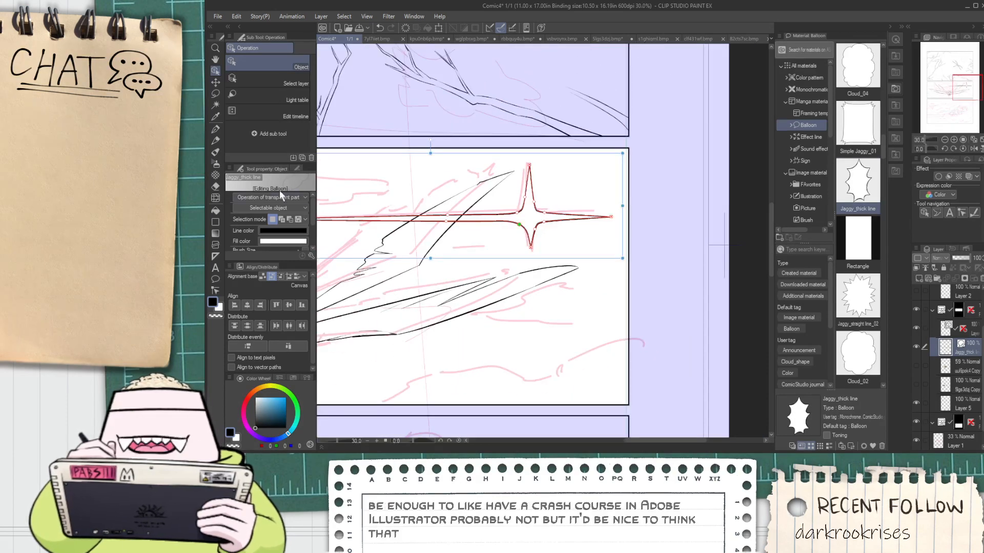
Add control points at the star's left inner corners and move the inner points to tighten the curves between the spikes
left_click(216, 290)
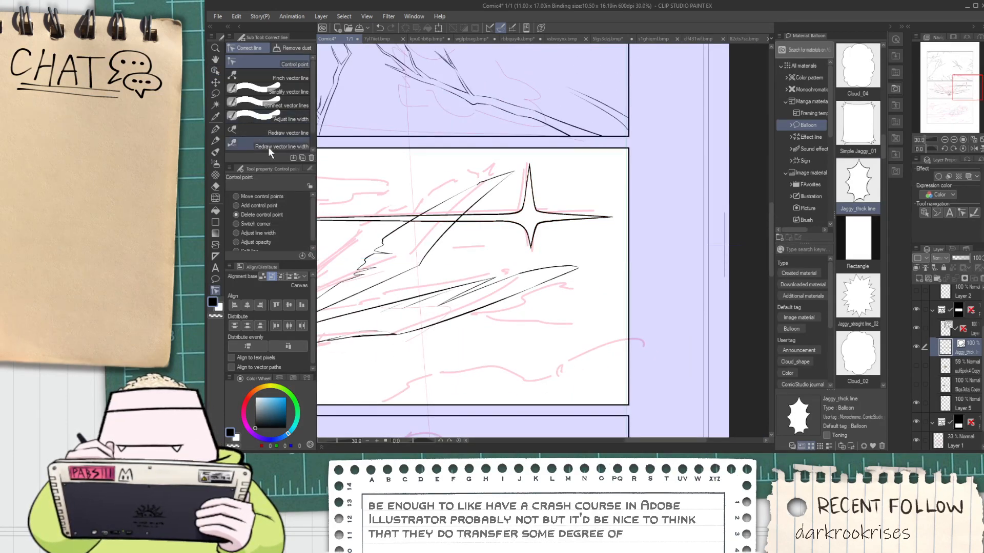
scroll(477, 217, "up", 1)
scroll(476, 218, "up", 2)
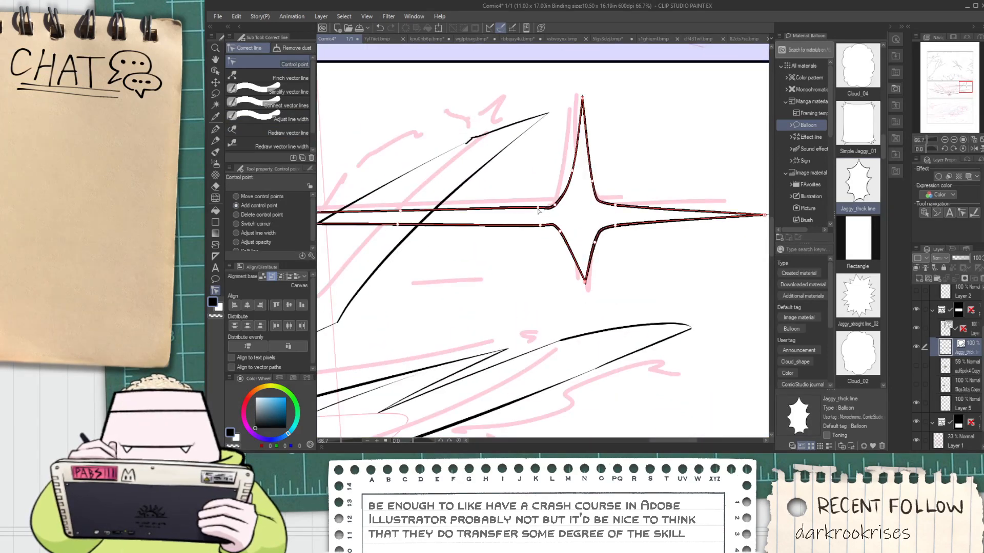
left_click(216, 70)
left_click(536, 206)
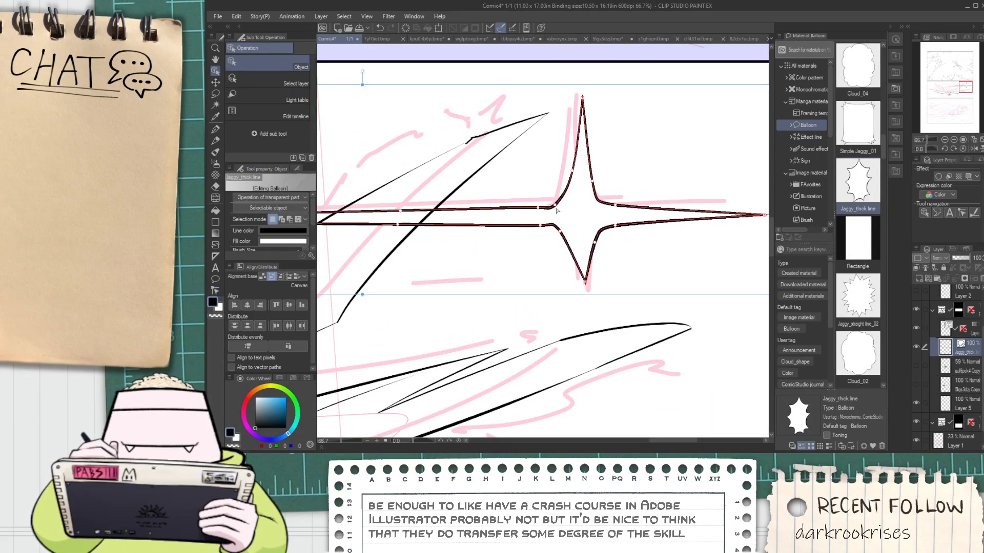
left_click_drag(559, 232, 575, 239)
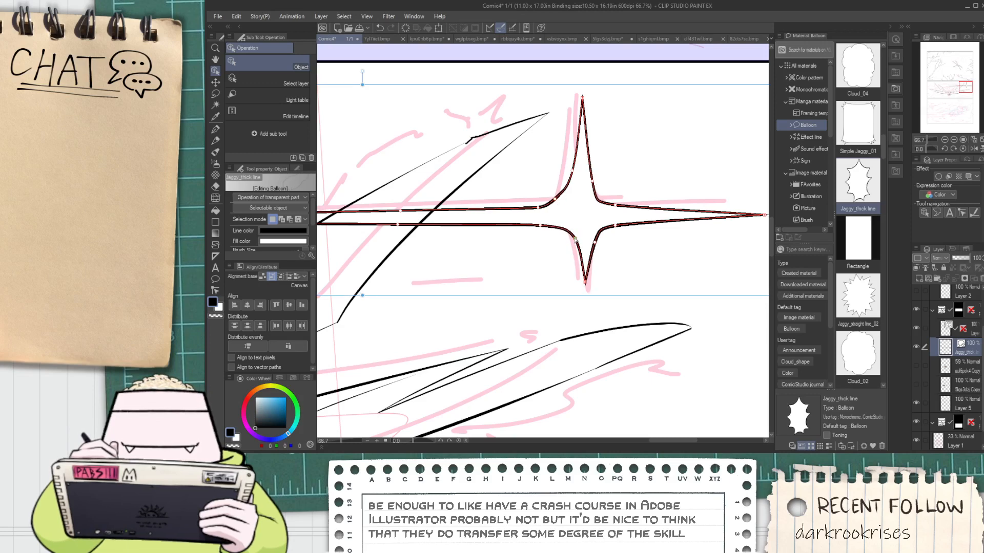
left_click_drag(555, 200, 575, 183)
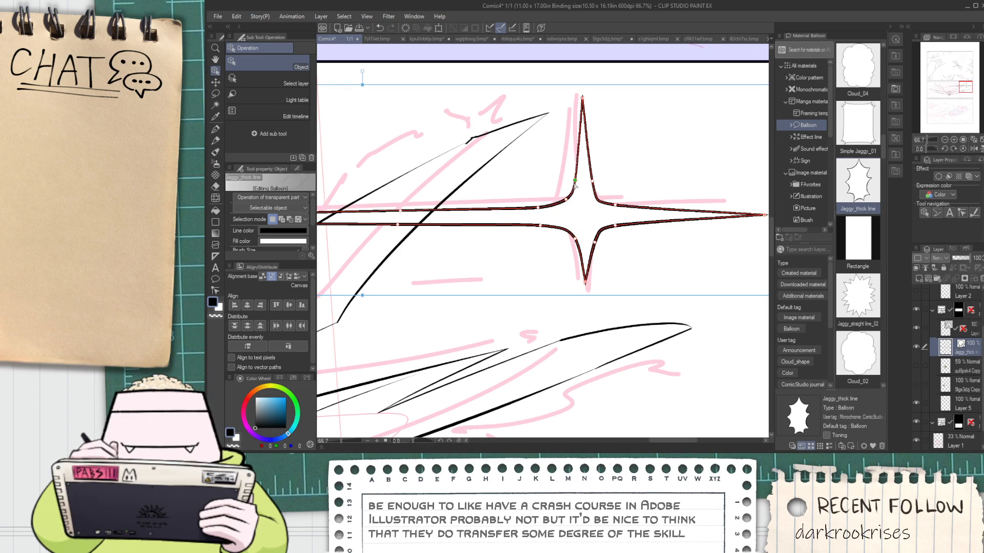
left_click_drag(616, 226, 613, 207)
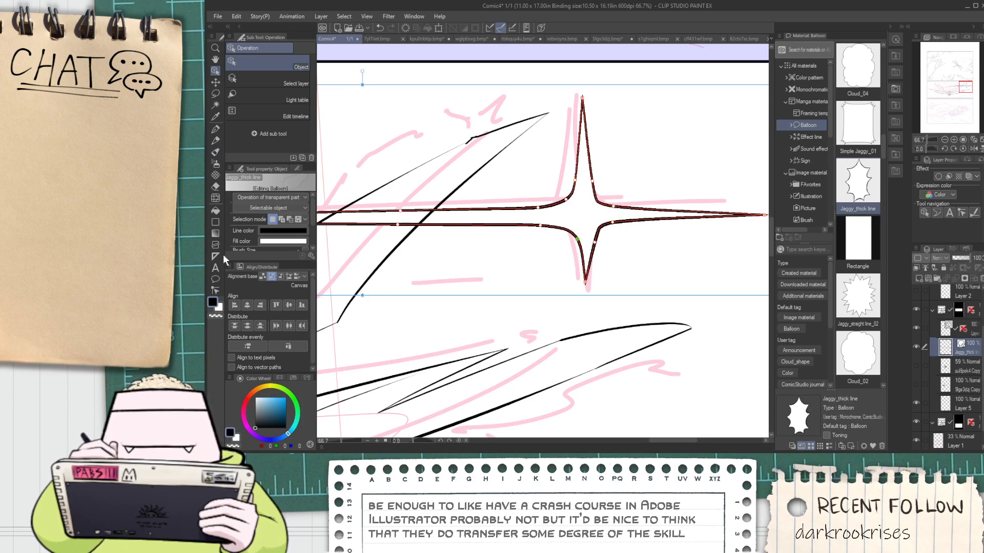
Add a control point on the star's lower-left inner curve and reshape both left inner corners
scroll(465, 205, "up", 4)
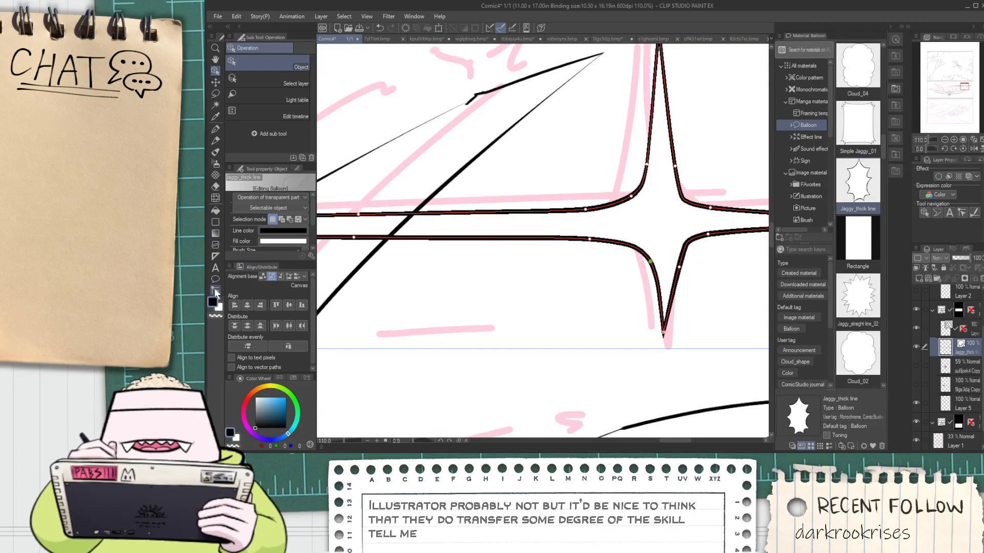
key("y")
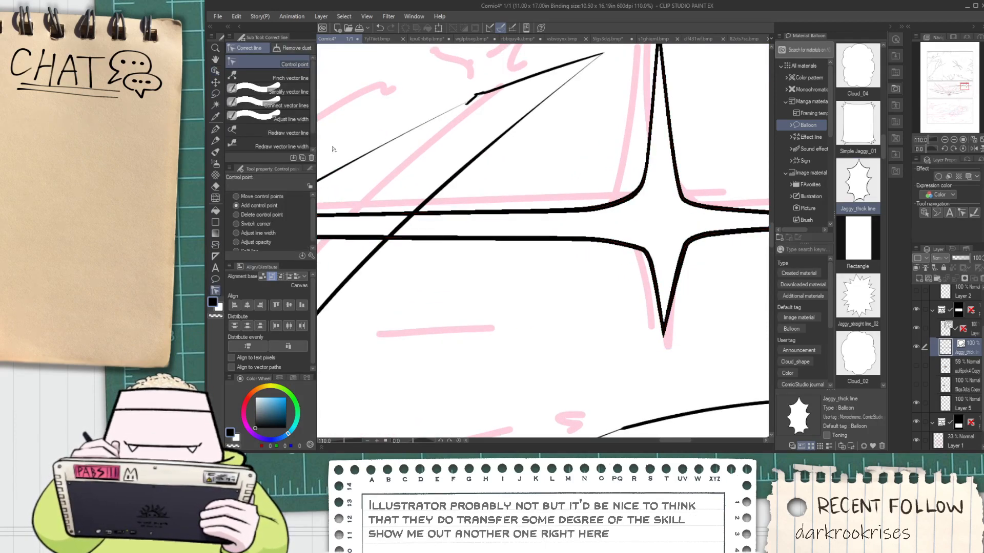
key("o")
left_click(651, 268)
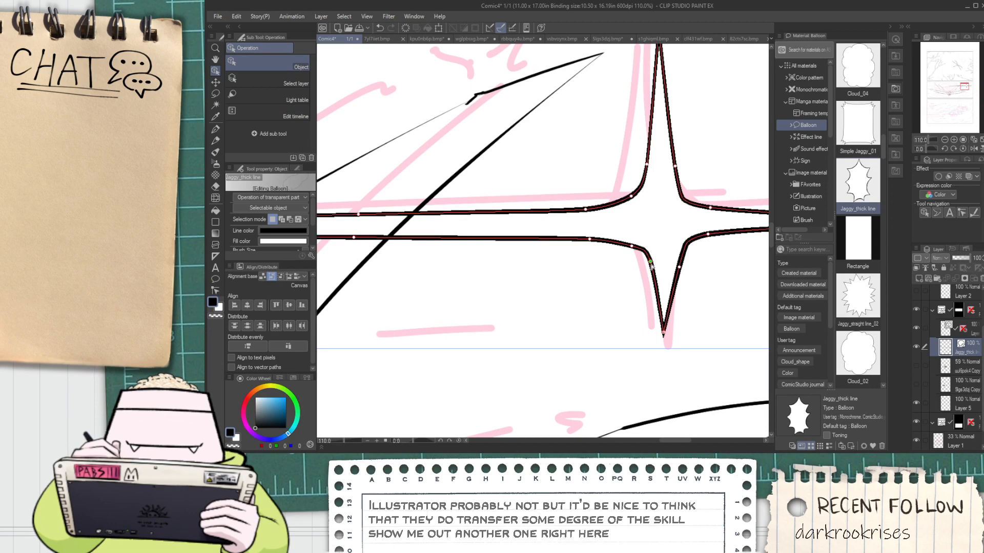
left_click_drag(630, 247, 649, 274)
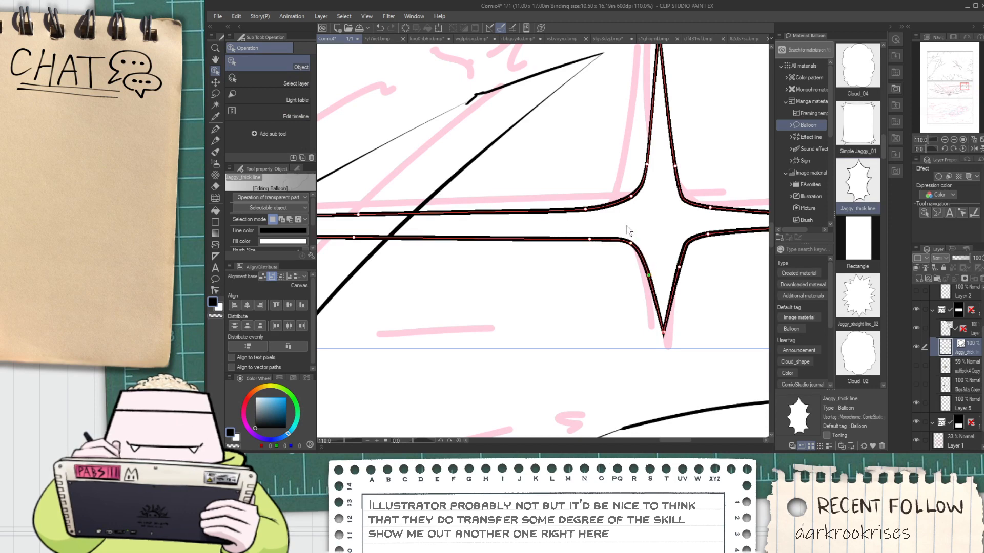
left_click_drag(630, 198, 634, 202)
Lengthen the star's right spike slightly and extend its lower spike down toward the lower wing
scroll(660, 199, "down", 5)
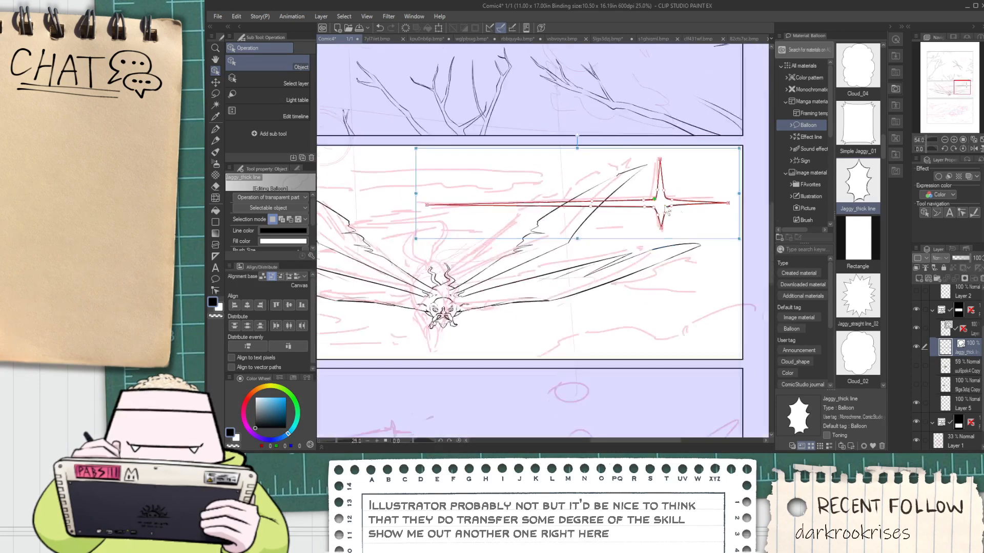
left_click_drag(726, 208, 731, 205)
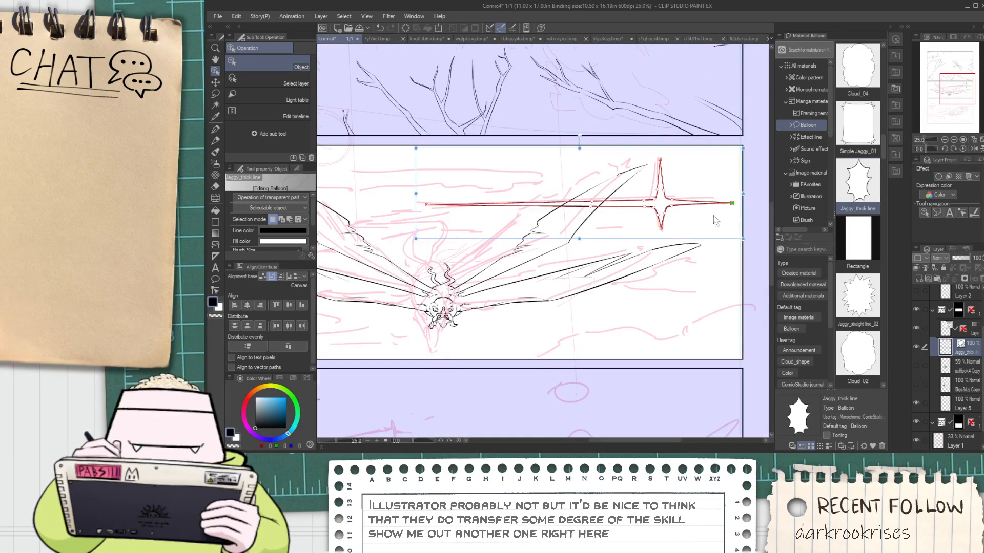
scroll(705, 223, "up", 2)
left_click_drag(634, 235, 636, 255)
Fine-tune the star's inner corner control points and nudge the whole star slightly to the right
scroll(639, 204, "up", 3)
scroll(647, 209, "up", 1)
left_click(683, 194)
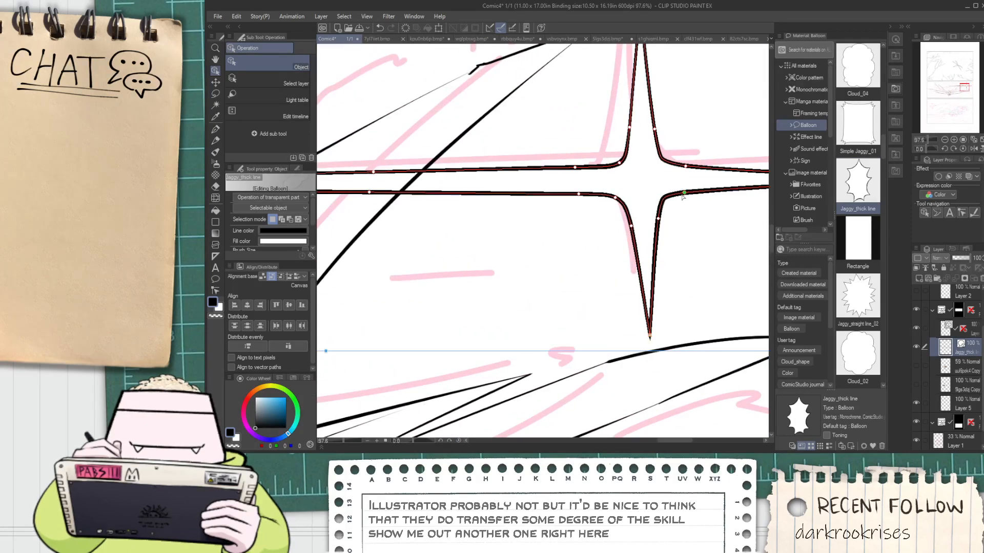
left_click_drag(616, 197, 617, 198)
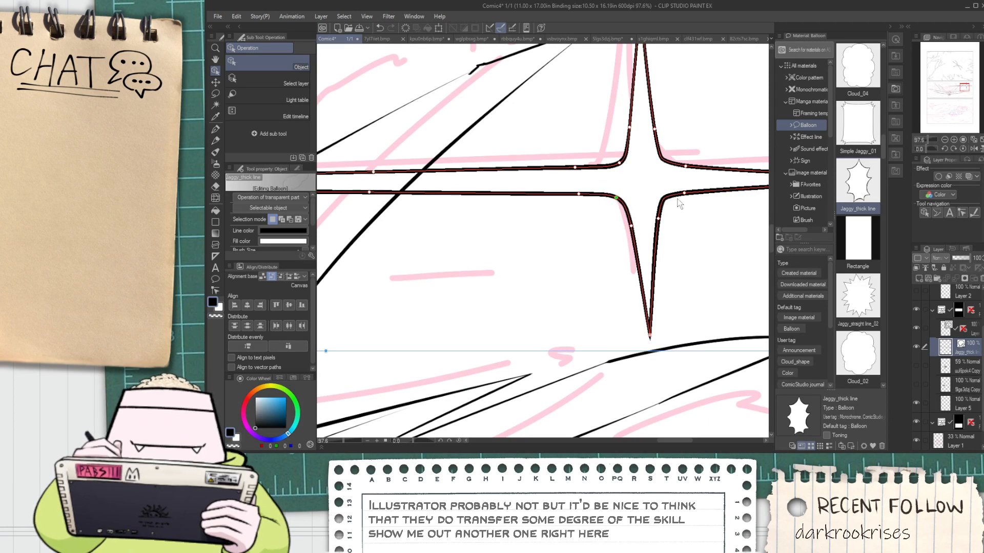
left_click_drag(681, 196, 683, 168)
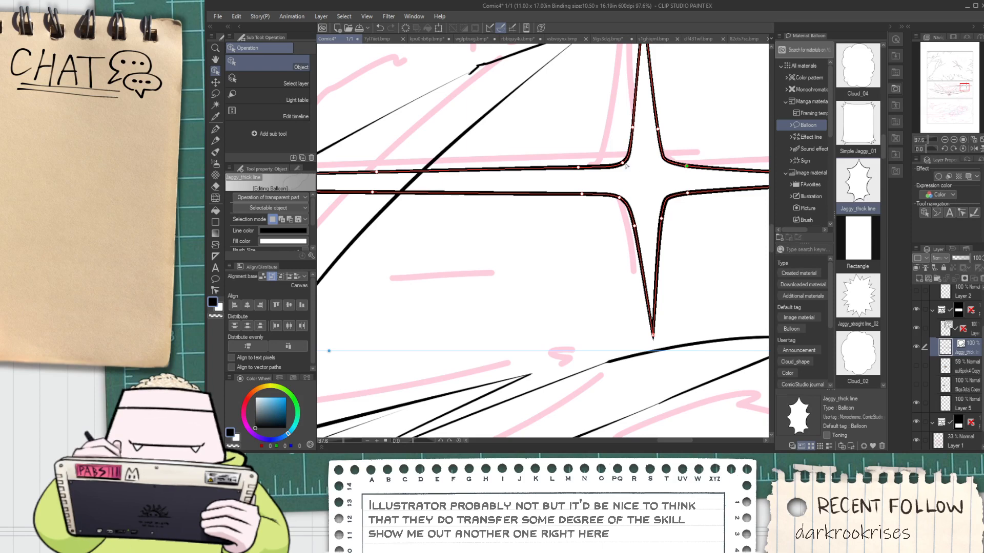
Nudge the tips of the star's right and lower spikes to balance the four-pointed shape
scroll(625, 166, "down", 4)
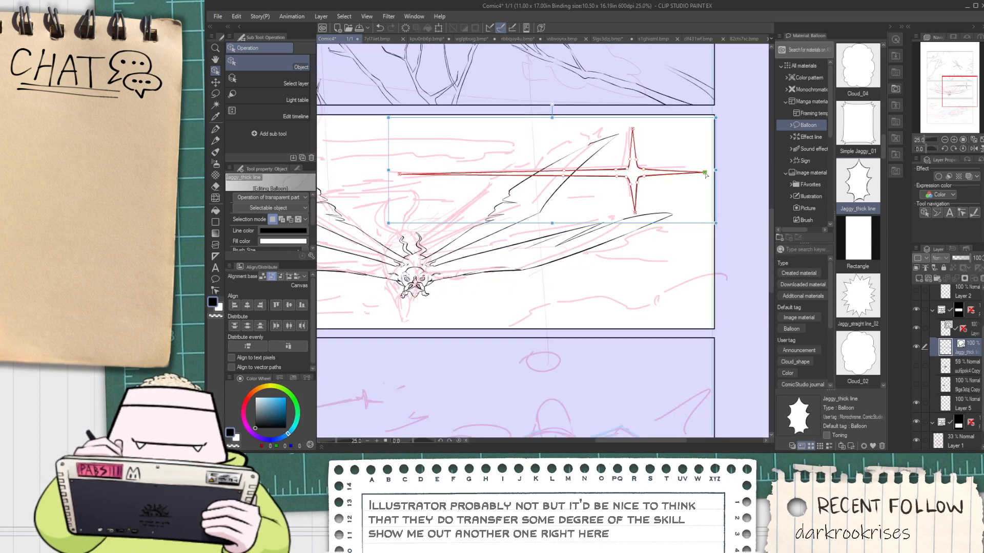
left_click_drag(706, 175, 706, 173)
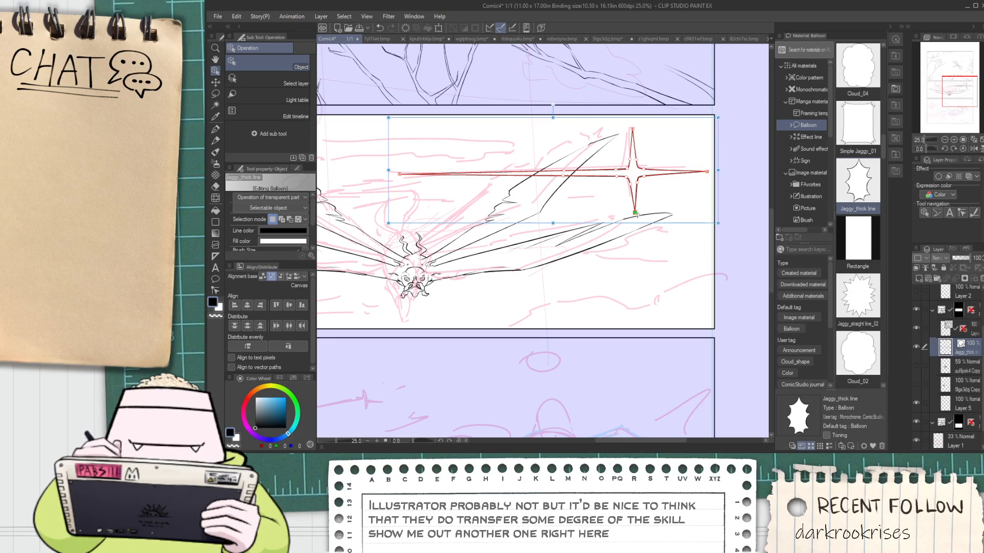
left_click_drag(637, 214, 634, 214)
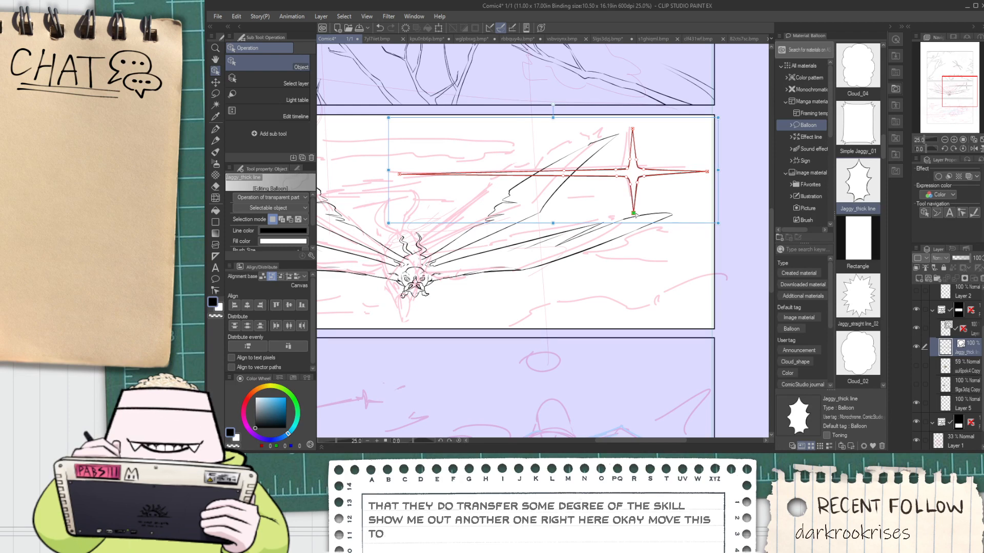
Nudge the tip of the star's upper spike slightly up and to the right
scroll(632, 158, "up", 6)
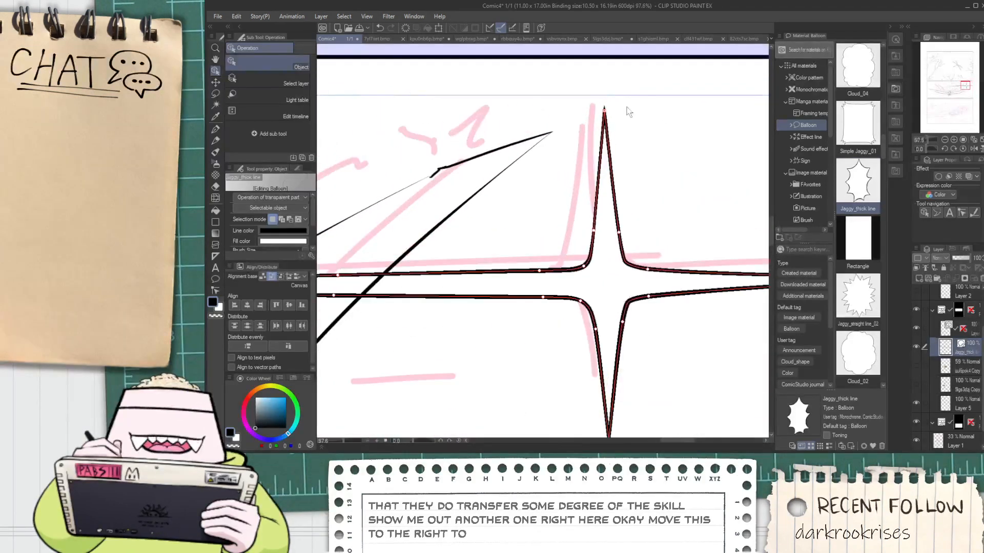
left_click_drag(604, 108, 607, 106)
scroll(607, 107, "down", 6)
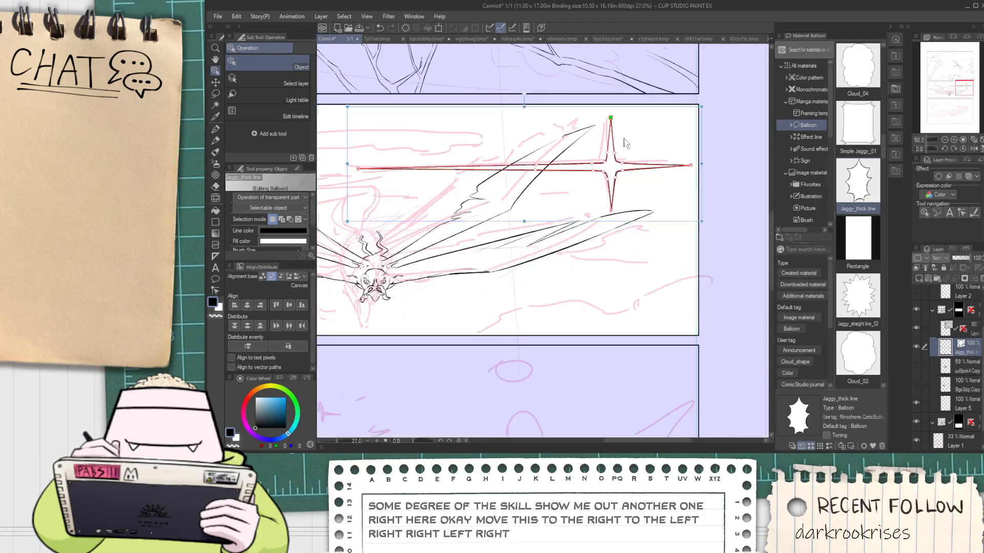
Squash the star's height from its lower edge and stretch its long left spike farther left
scroll(676, 184, "down", 2)
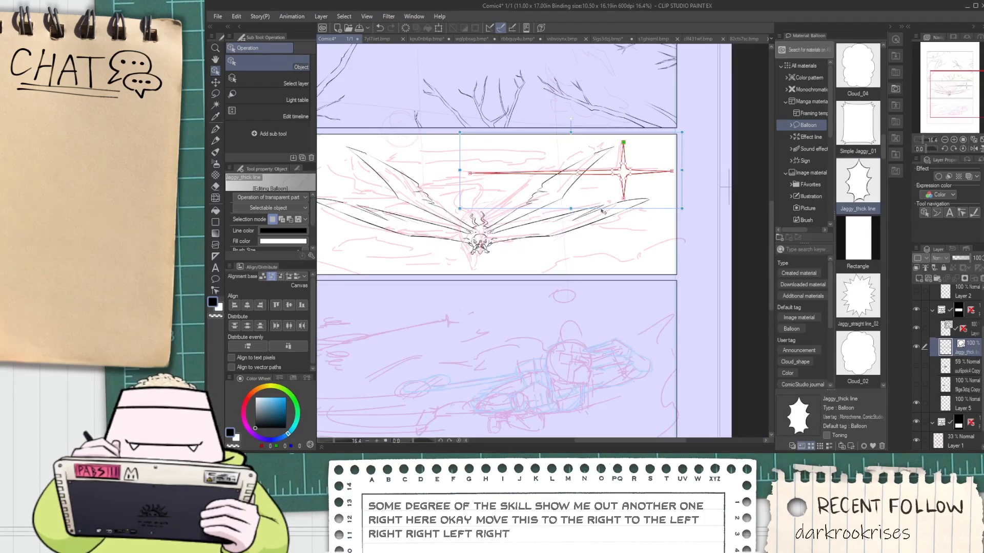
left_click_drag(571, 209, 551, 199)
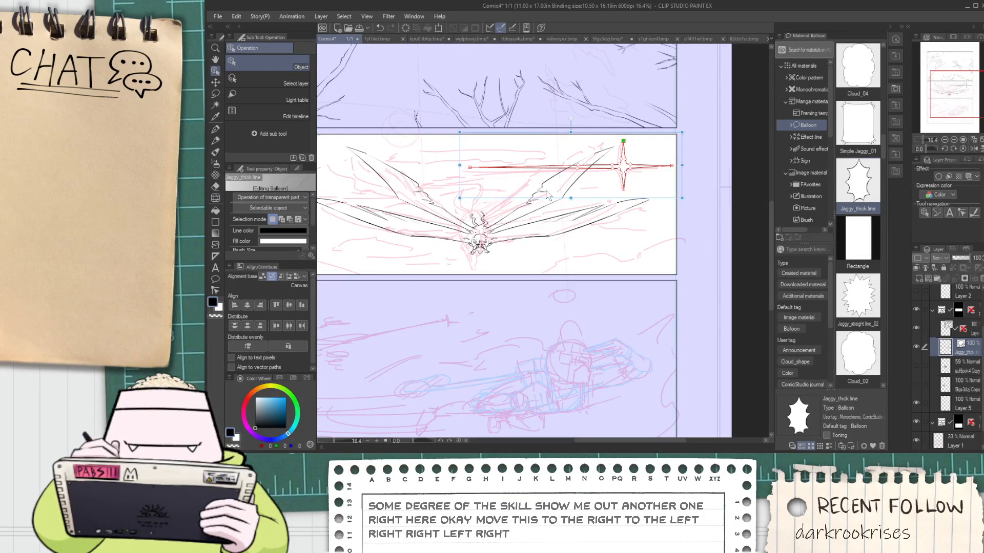
left_click_drag(460, 164, 414, 164)
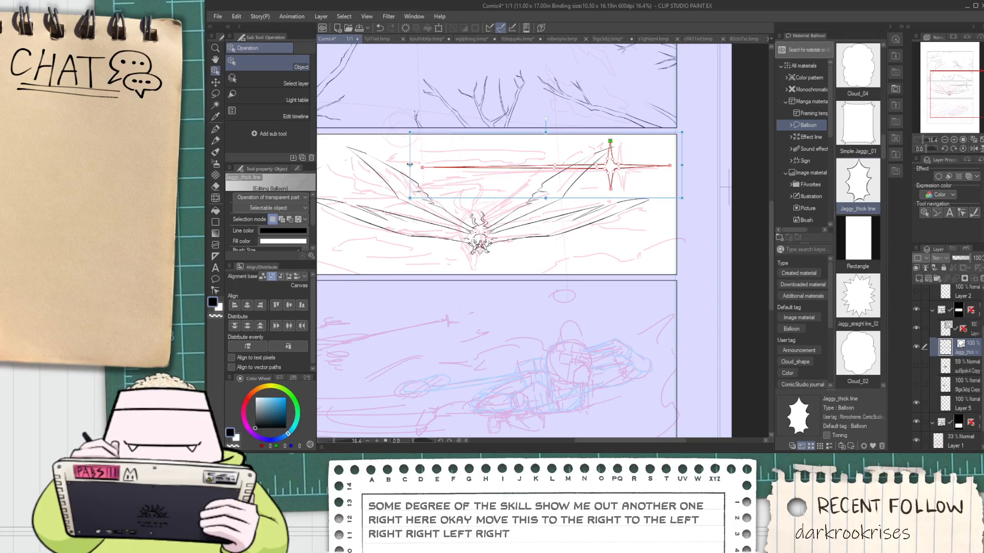
Shift the star's lower spike tip and its inner control points to the right
scroll(543, 177, "up", 2)
scroll(671, 179, "up", 4)
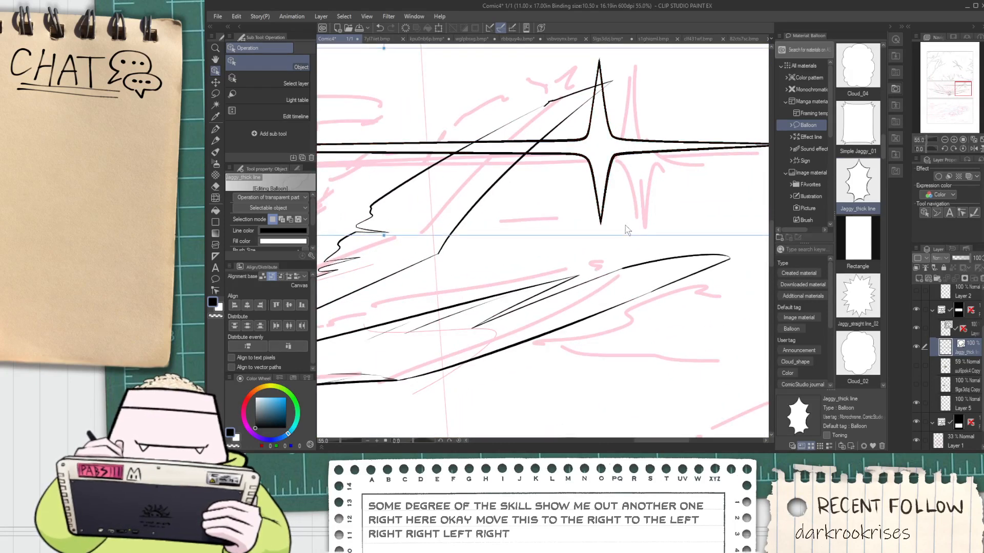
left_click(601, 112)
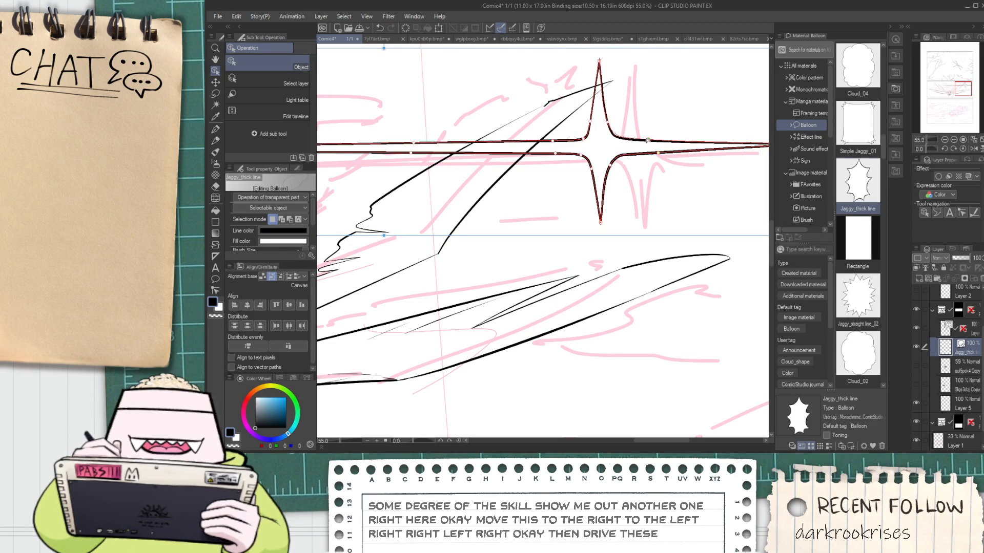
left_click_drag(610, 167, 623, 222)
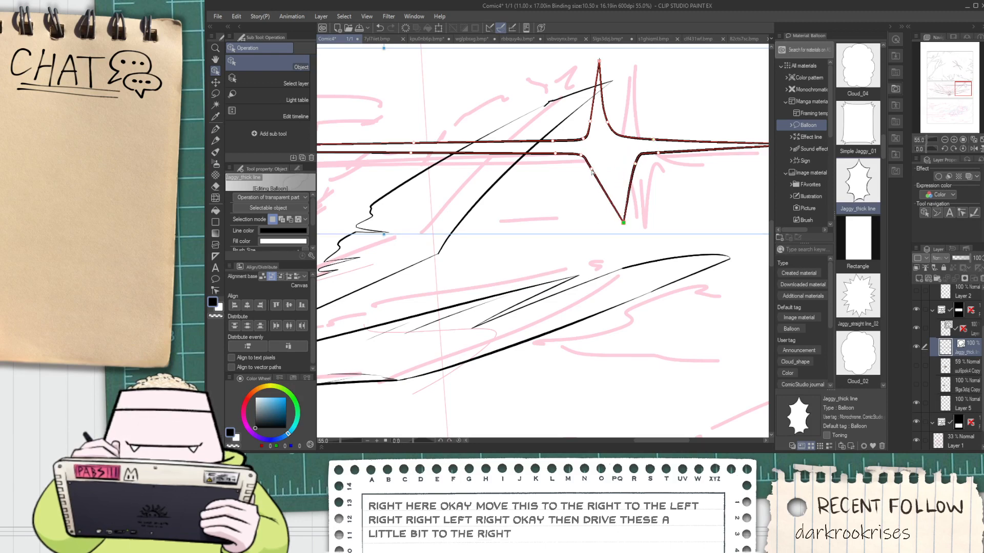
left_click_drag(592, 172, 610, 138)
key("ctrl+z")
key("ctrl+z")
scroll(625, 139, "up", 3)
scroll(656, 97, "down", 8)
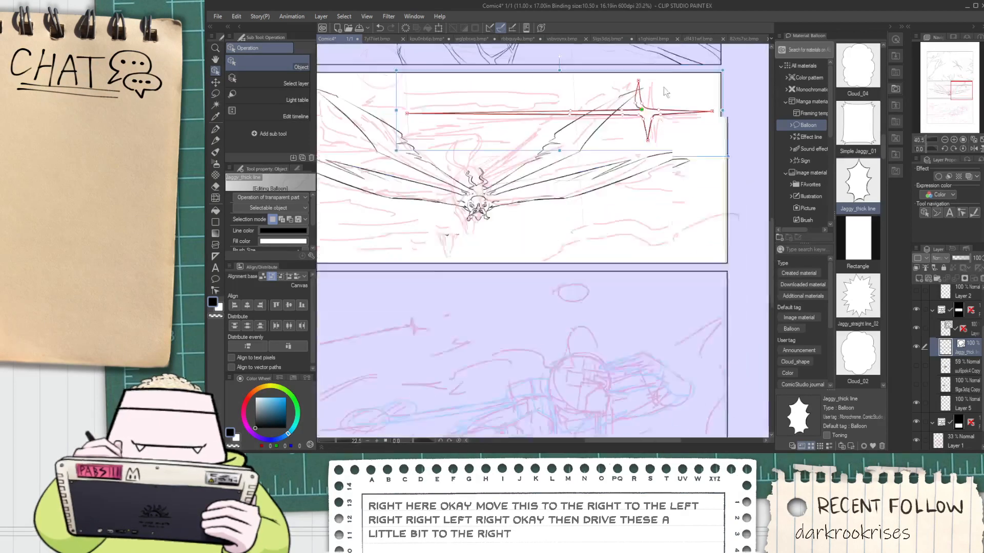
Move the upper spike's tip and side control points right to line up with the lower spike, and adjust the right inner corners
scroll(662, 80, "up", 3)
scroll(664, 83, "up", 2)
mouse_move(584, 172)
left_mouse_down()
mouse_move(616, 174)
mouse_move(572, 166)
mouse_move(597, 161)
left_mouse_up()
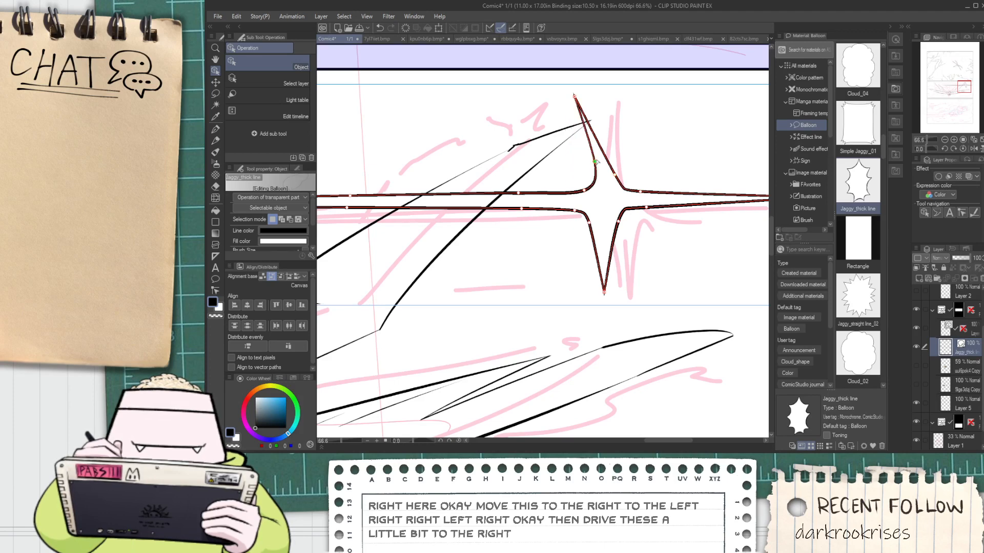
left_click_drag(575, 97, 604, 101)
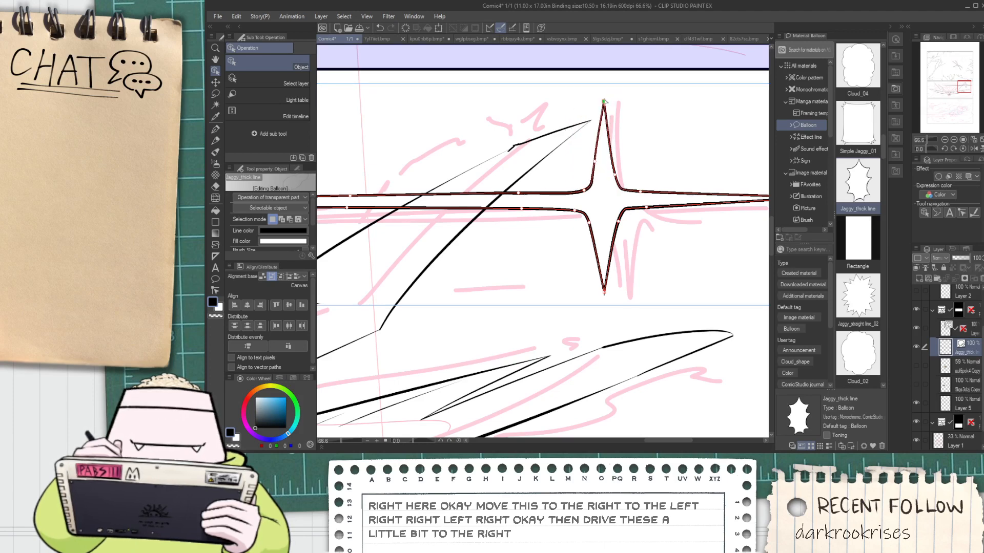
left_click_drag(616, 176, 612, 174)
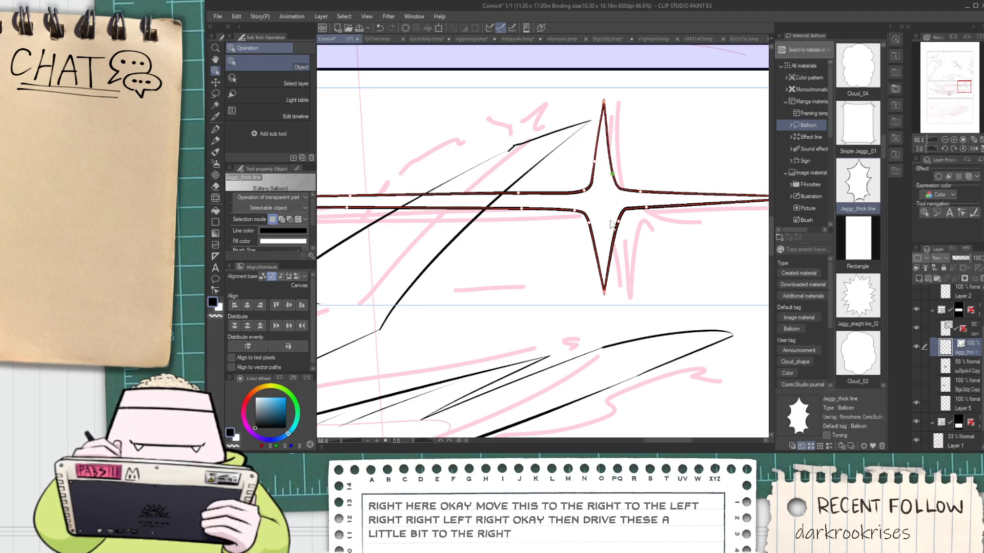
left_click_drag(617, 225, 614, 174)
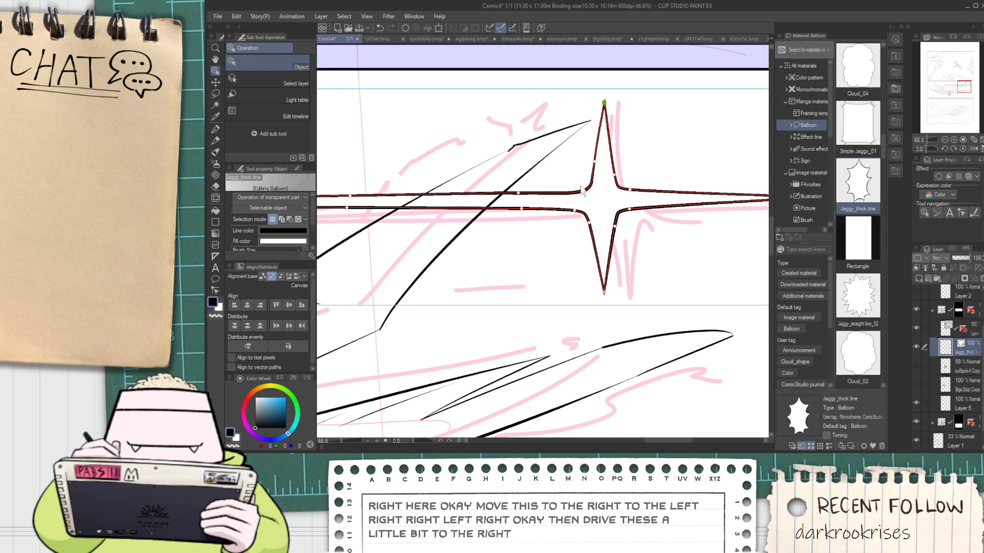
Lower the tip of the star's long left spike slightly
scroll(582, 191, "down", 4)
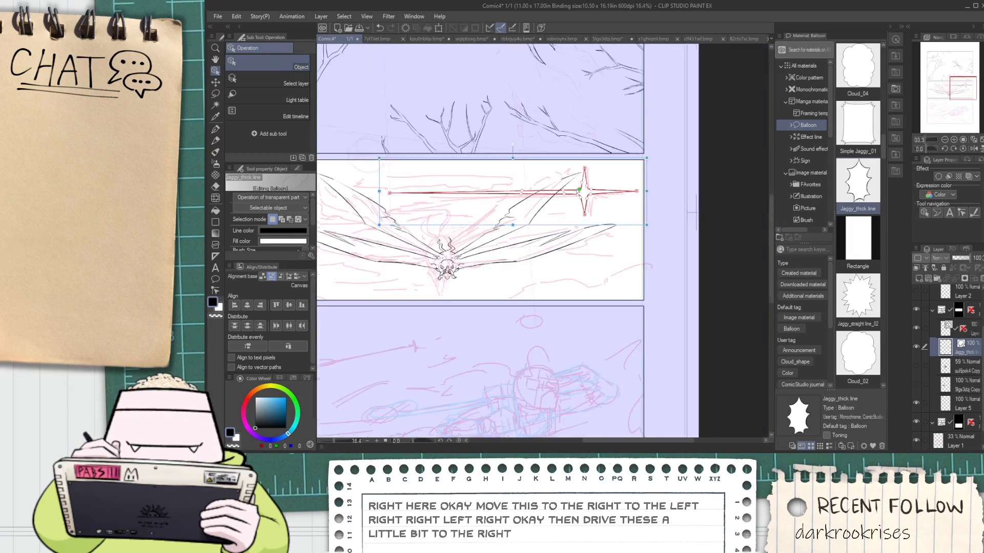
left_click_drag(389, 193, 389, 195)
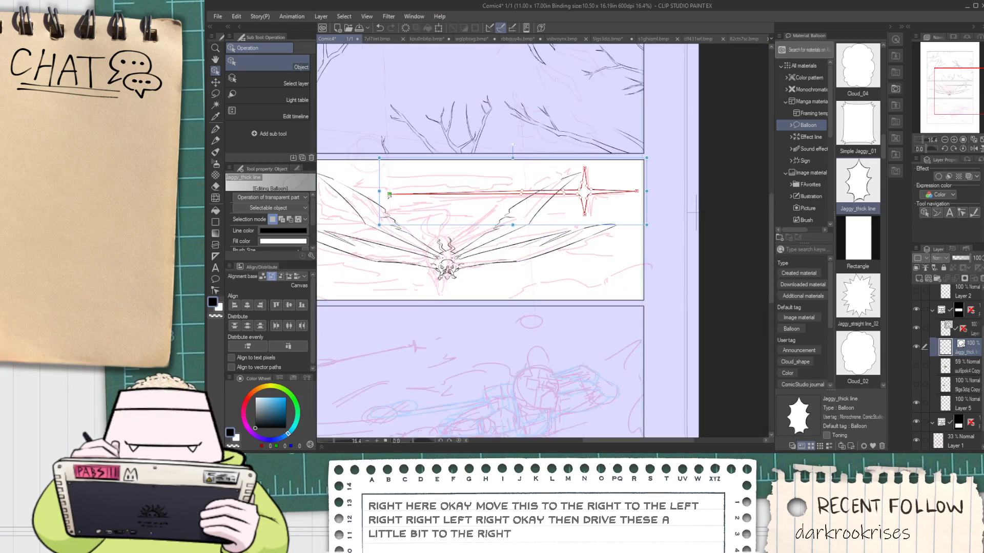
scroll(507, 198, "up", 1)
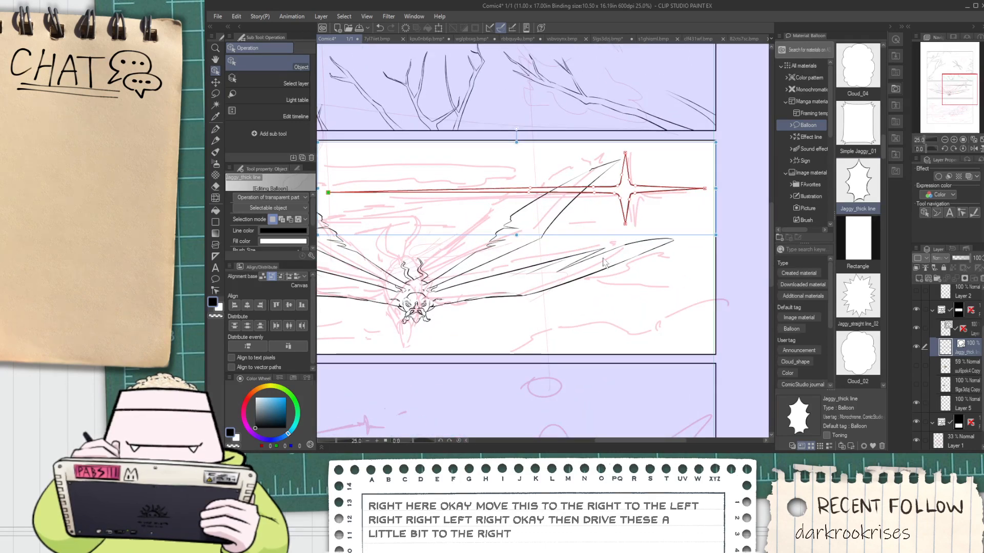
Tighten the star's lower-right, lower-left and upper-right inner corners by repositioning their control points
scroll(649, 194, "up", 3)
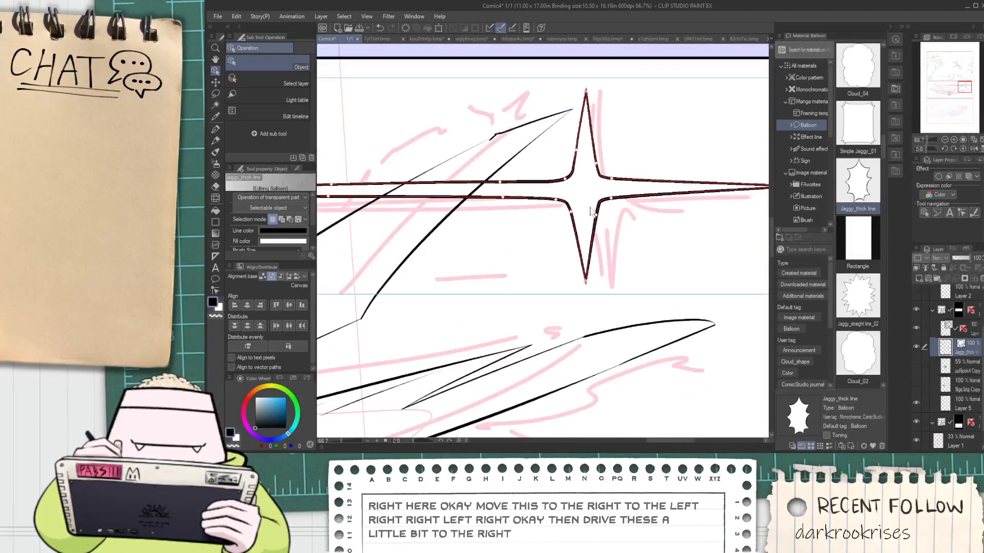
left_click_drag(611, 198, 593, 215)
scroll(586, 208, "up", 2)
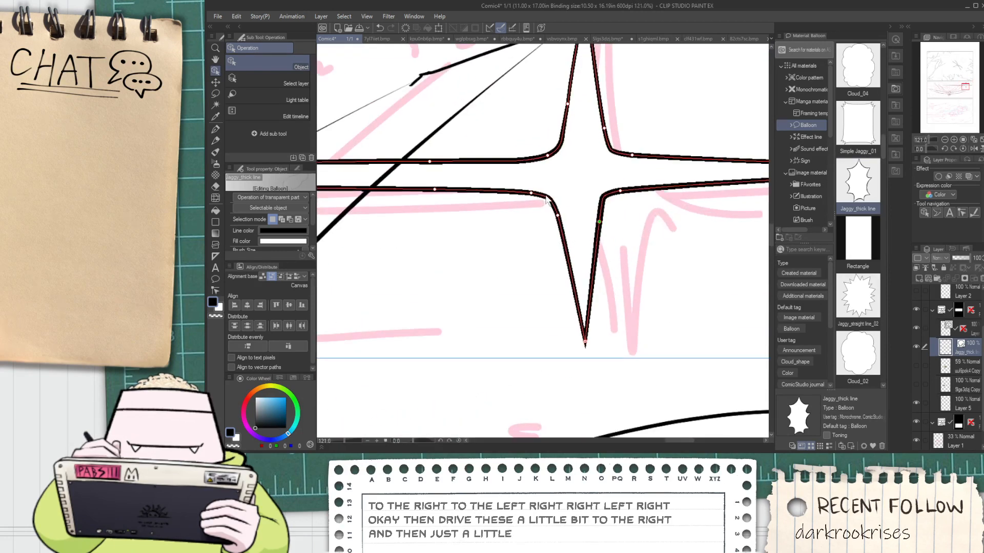
mouse_move(536, 197)
left_mouse_down()
mouse_move(548, 194)
mouse_move(566, 218)
left_mouse_up()
scroll(568, 200, "up", 2)
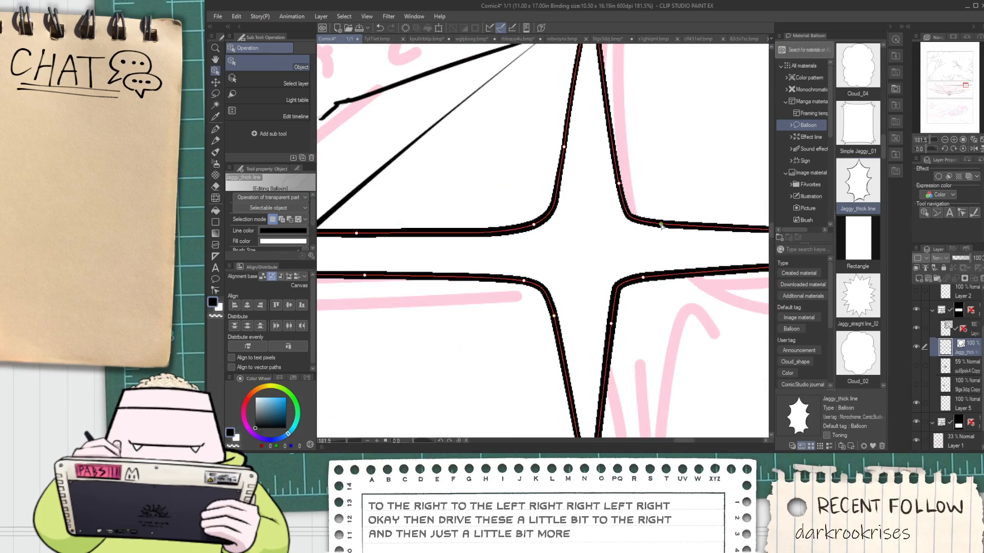
left_click_drag(661, 225, 648, 227)
scroll(646, 217, "down", 4)
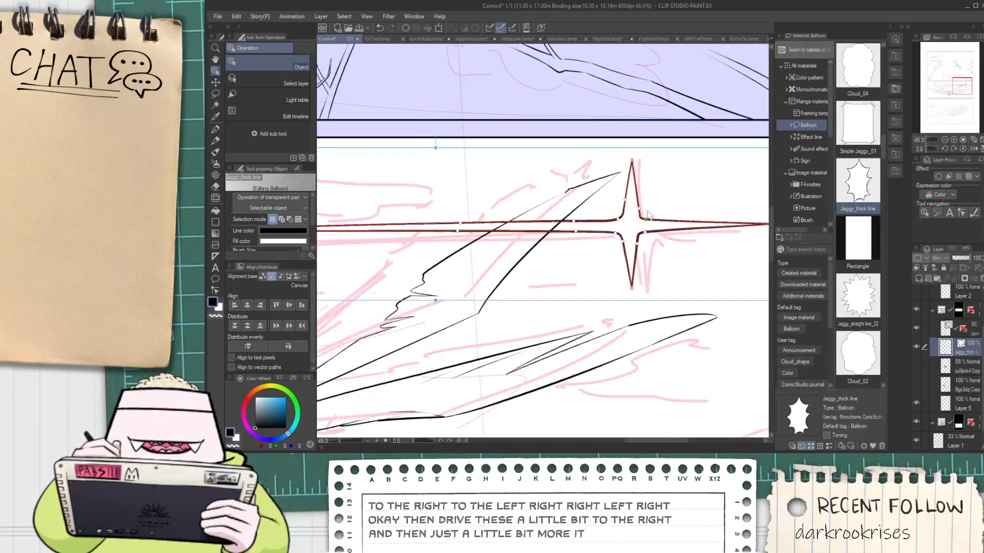
Refine the star's upper-left inner corner and shift the upper spike's side points and tip slightly
scroll(647, 218, "up", 2)
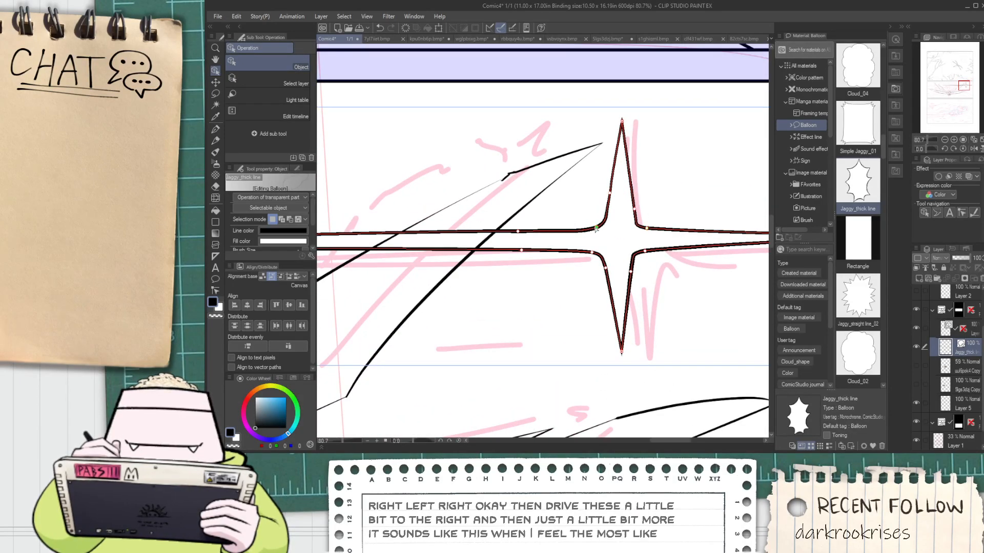
left_click_drag(596, 227, 594, 227)
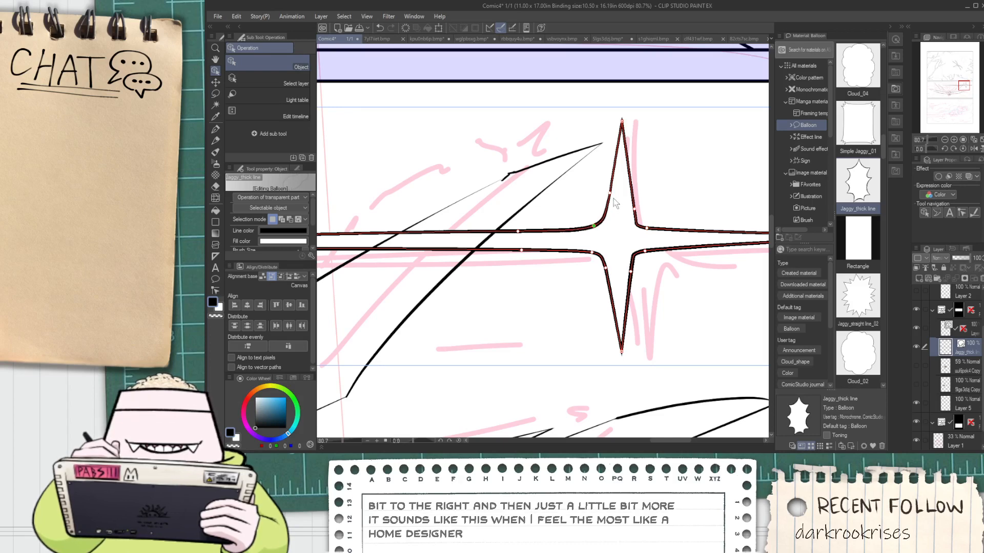
left_click_drag(610, 194, 633, 209)
left_click_drag(622, 121, 619, 121)
scroll(667, 153, "down", 7)
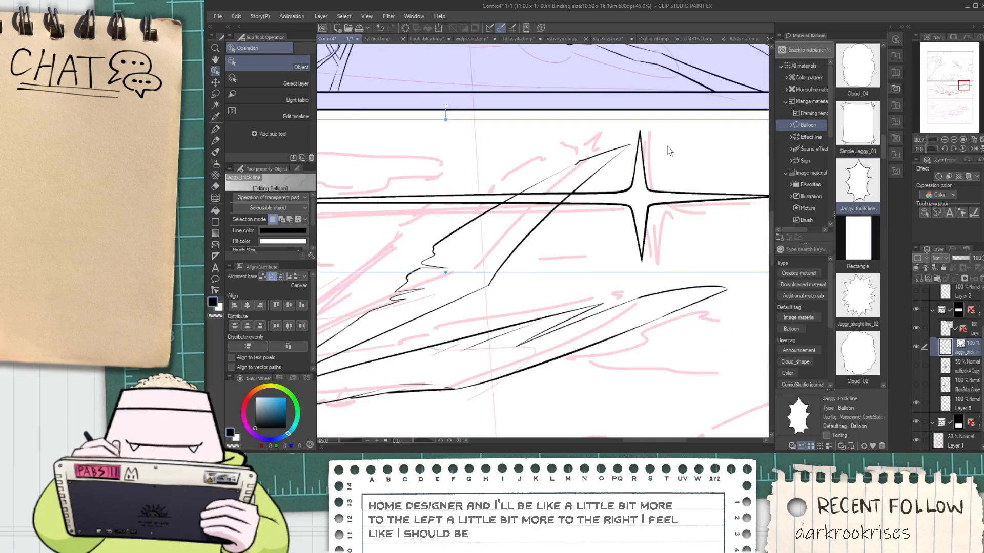
Delete surplus control points along the star's long left spike with the Control point tool, and return to object editing
left_click(454, 177)
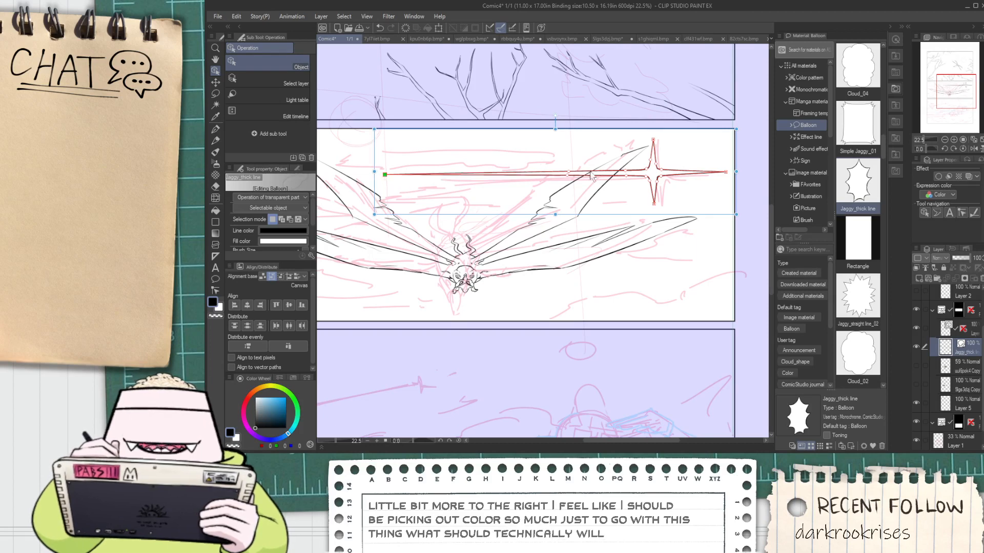
scroll(561, 178, "up", 2)
left_click(215, 290)
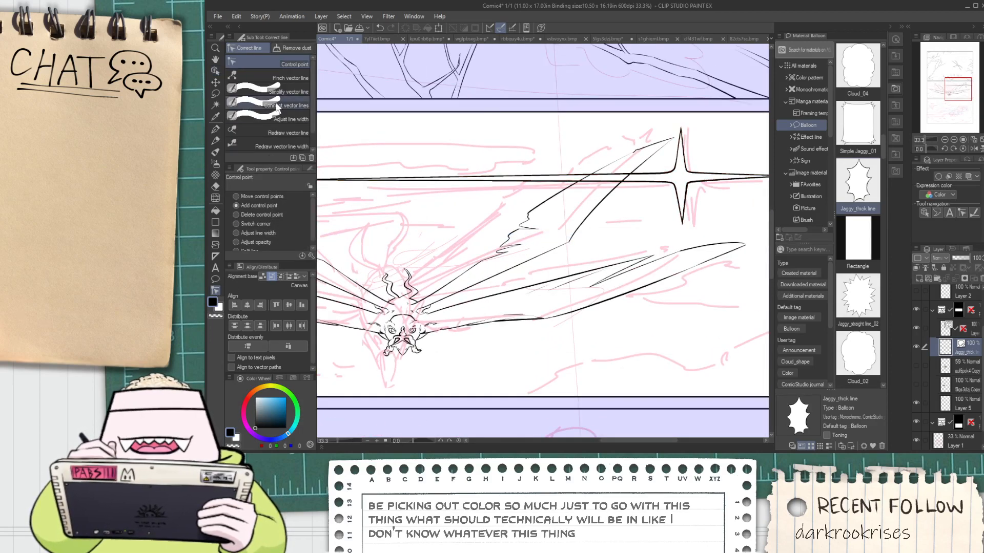
left_click(275, 146)
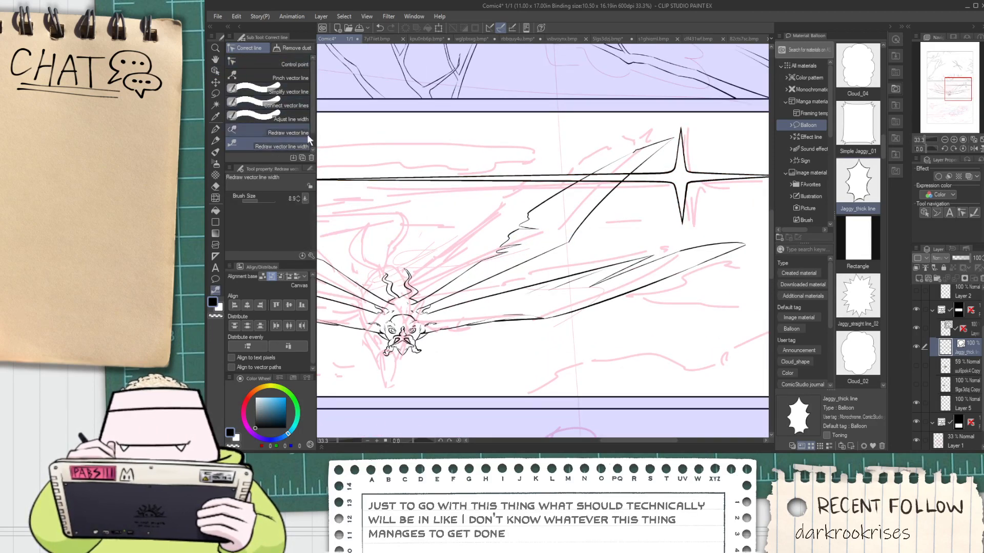
left_click(268, 61)
scroll(555, 179, "up", 1)
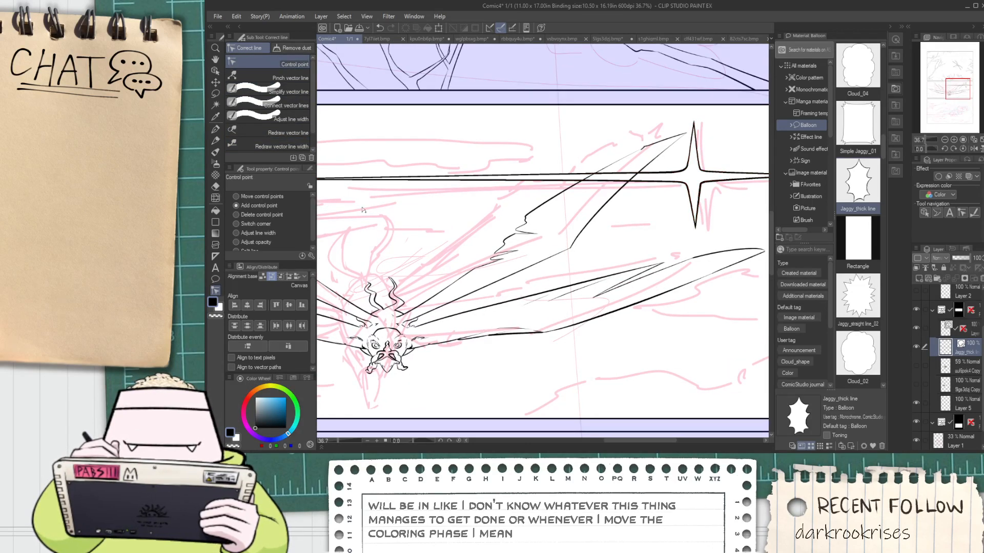
left_click(282, 216)
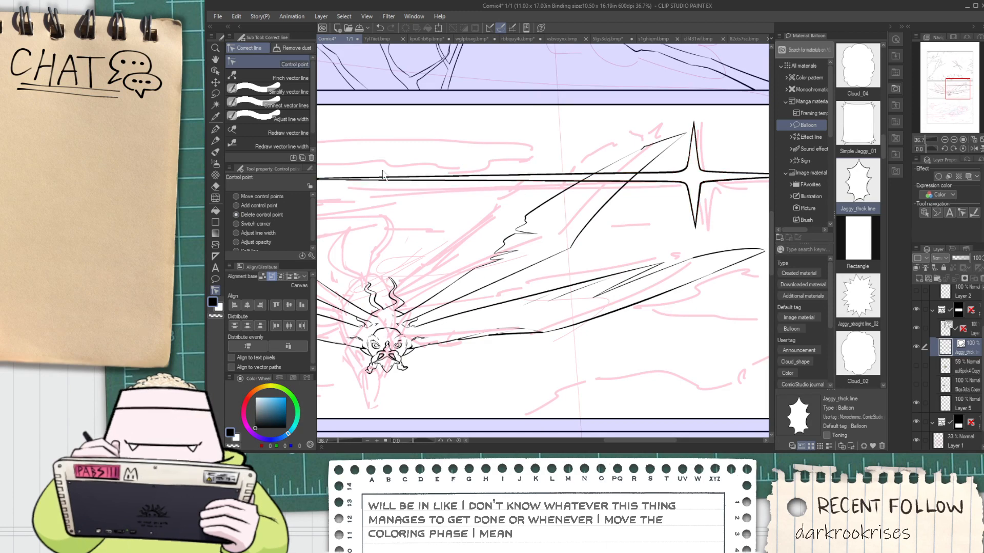
key("o")
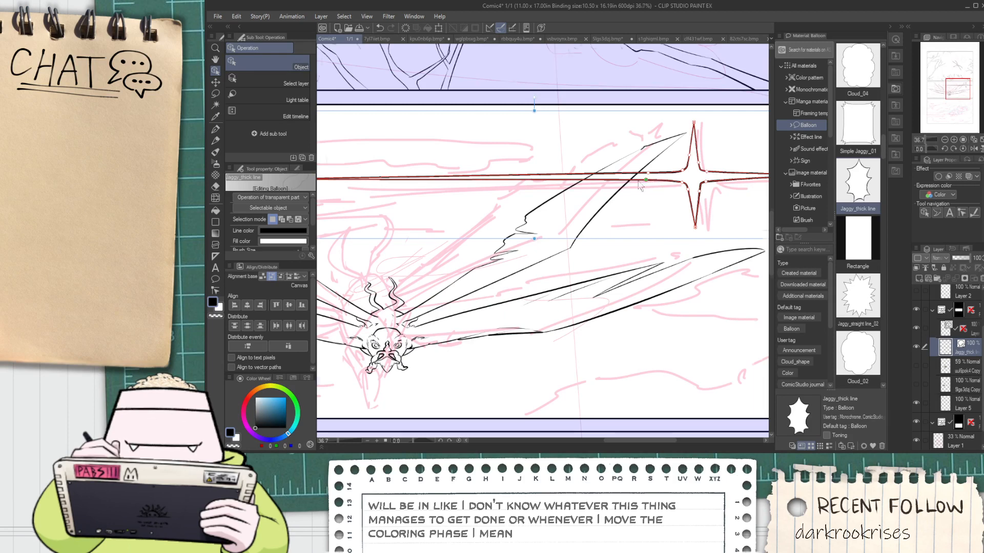
Move Layer 2 out of the first panel's frame folder and place it above the folder
scroll(640, 185, "down", 4)
scroll(703, 260, "down", 3)
scroll(749, 265, "up", 2)
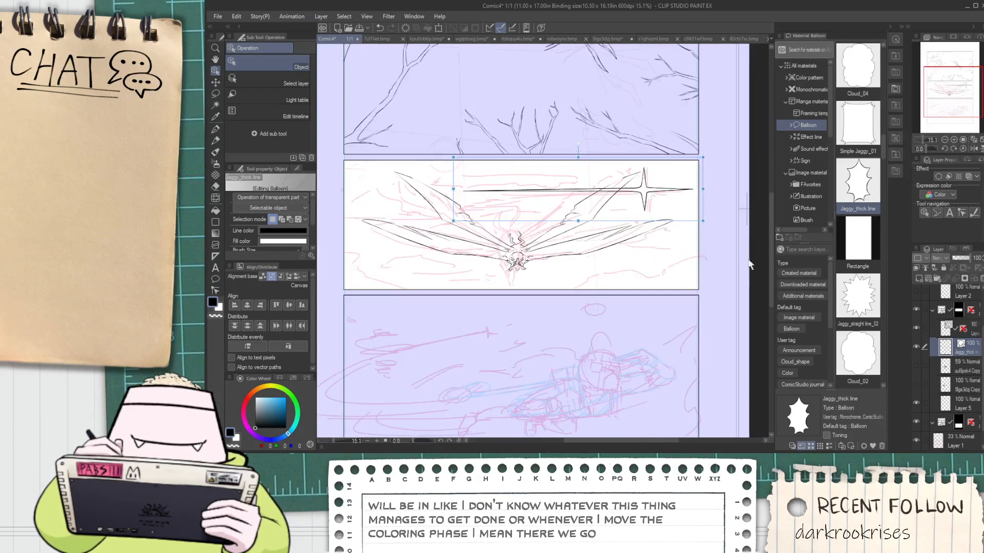
key("h")
left_click_drag(664, 282, 656, 245)
scroll(656, 245, "down", 1)
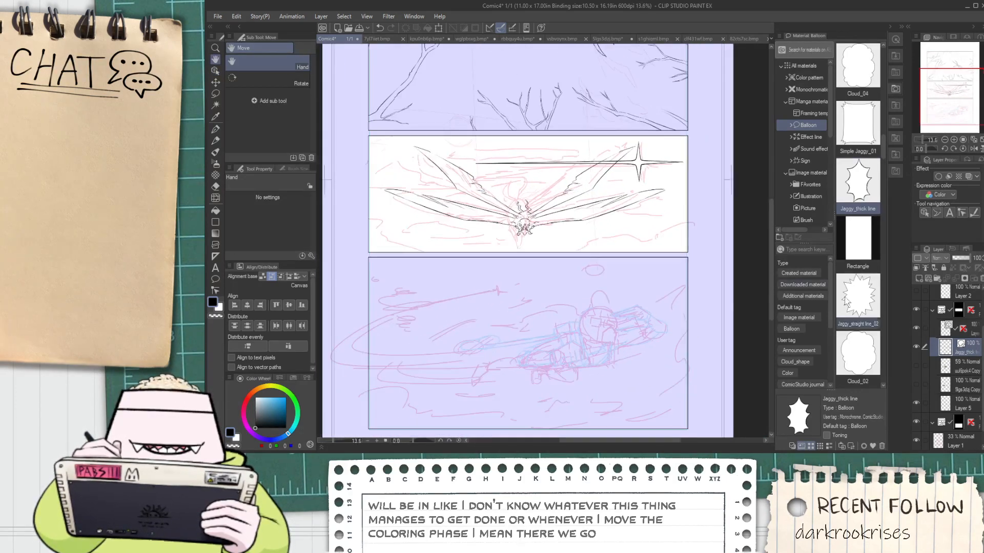
scroll(967, 312, "up", 3)
left_click(969, 318)
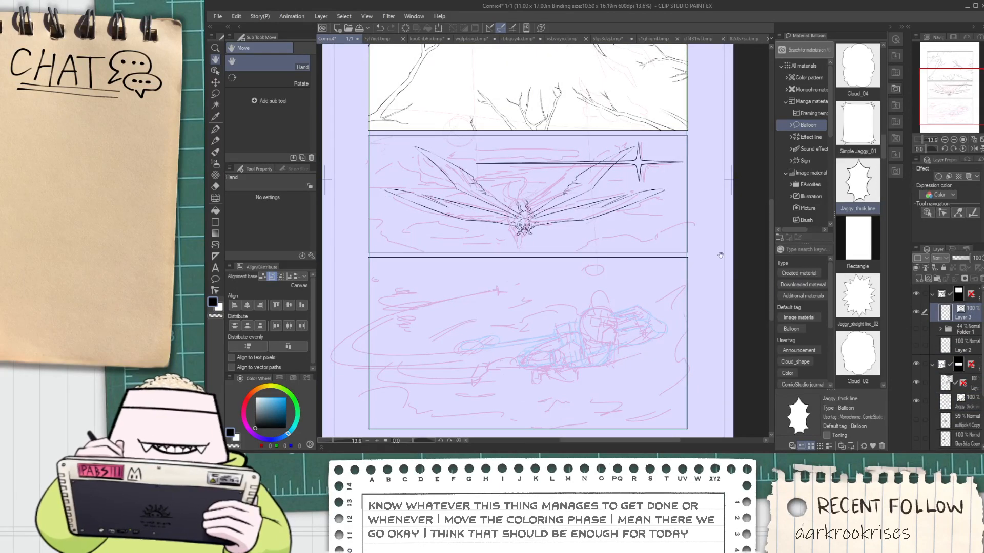
left_click_drag(966, 346, 972, 291)
scroll(588, 259, "down", 3)
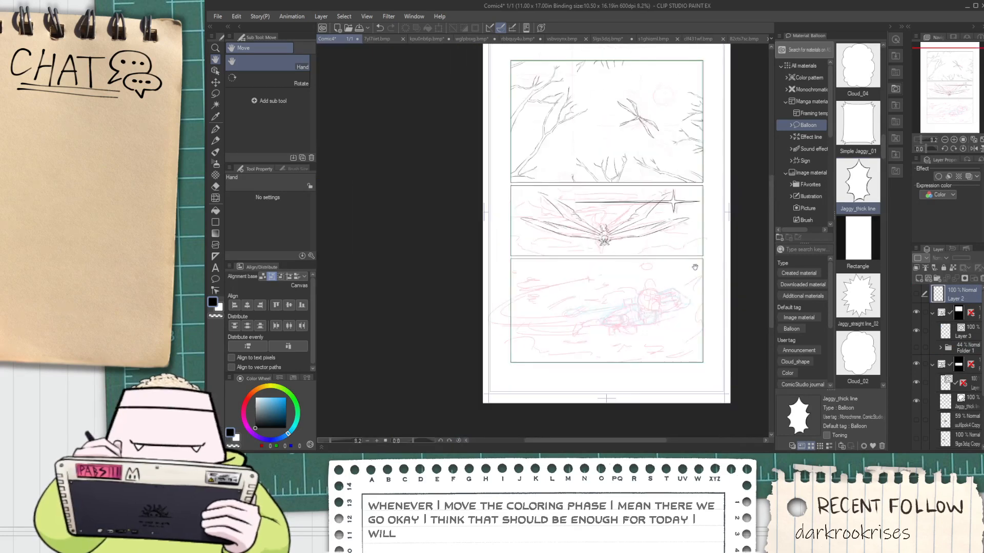
scroll(587, 259, "up", 2)
scroll(587, 259, "up", 3)
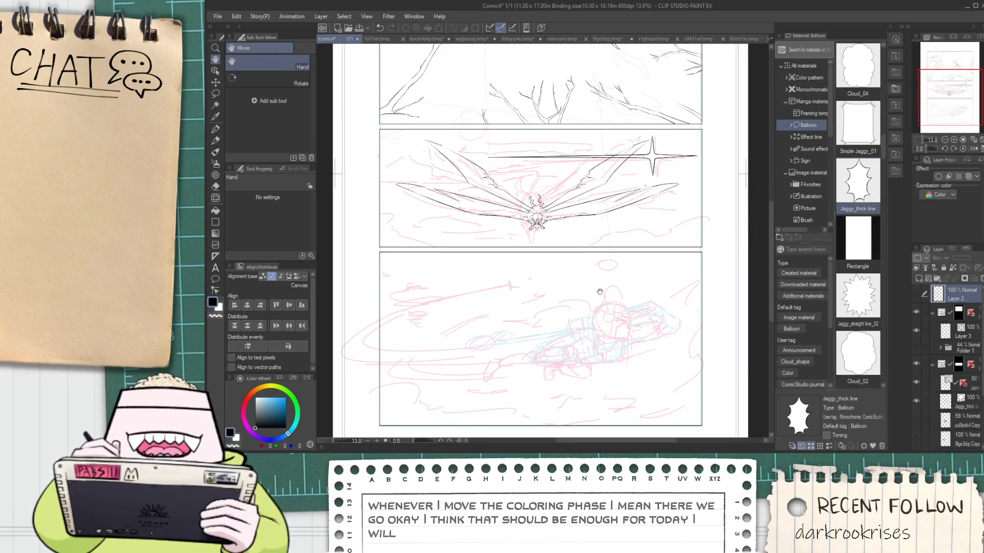